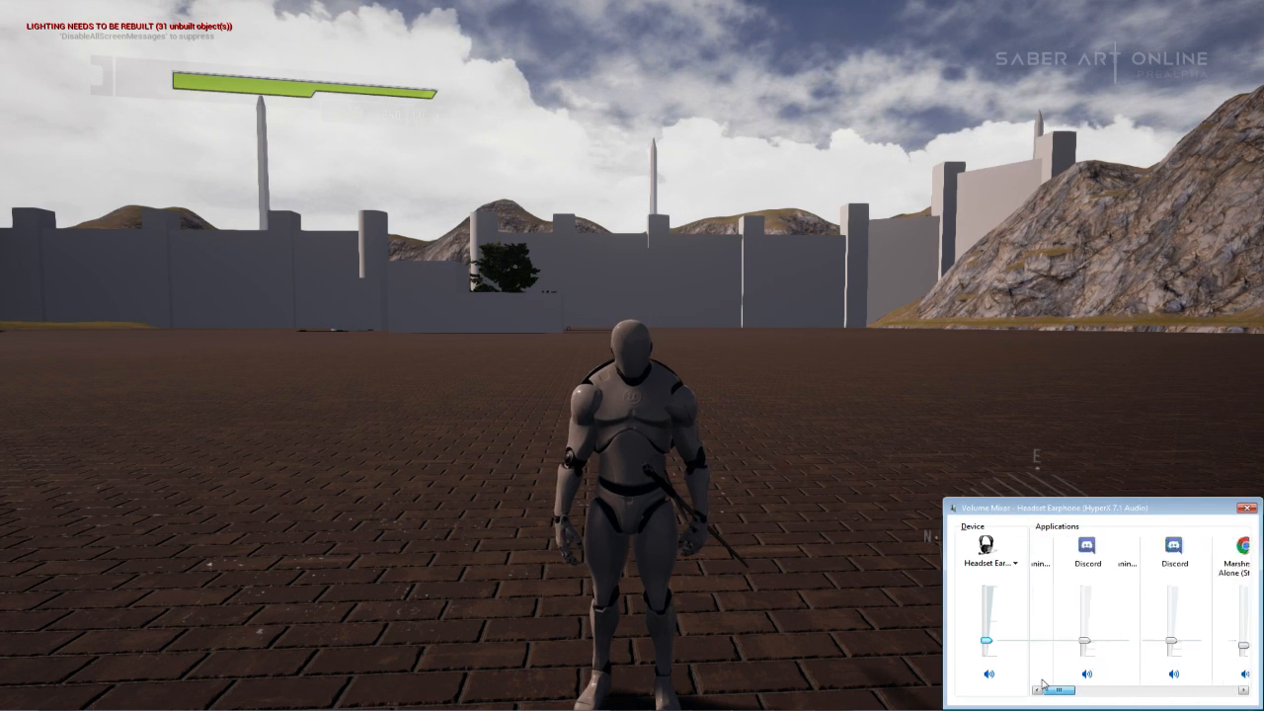
Close the volume mixer and run the character across the brick plaza to the amphitheatre.
click(1243, 509)
key(w)
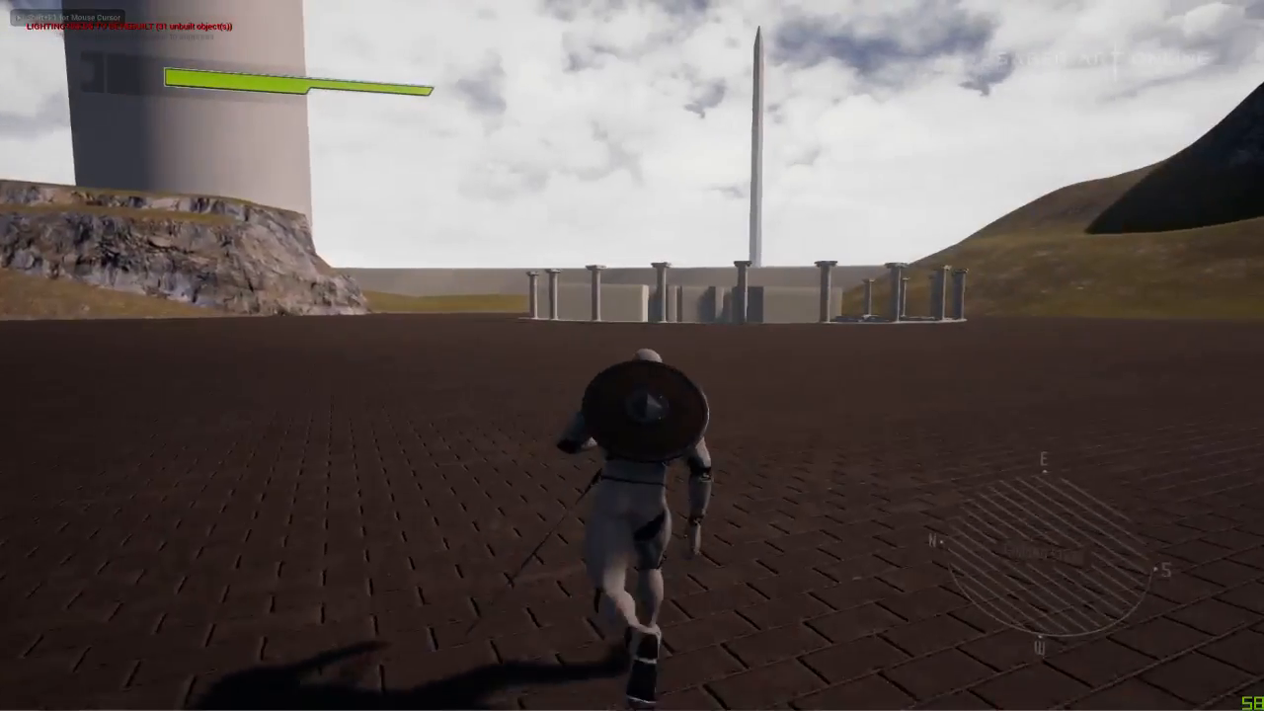
key(d)
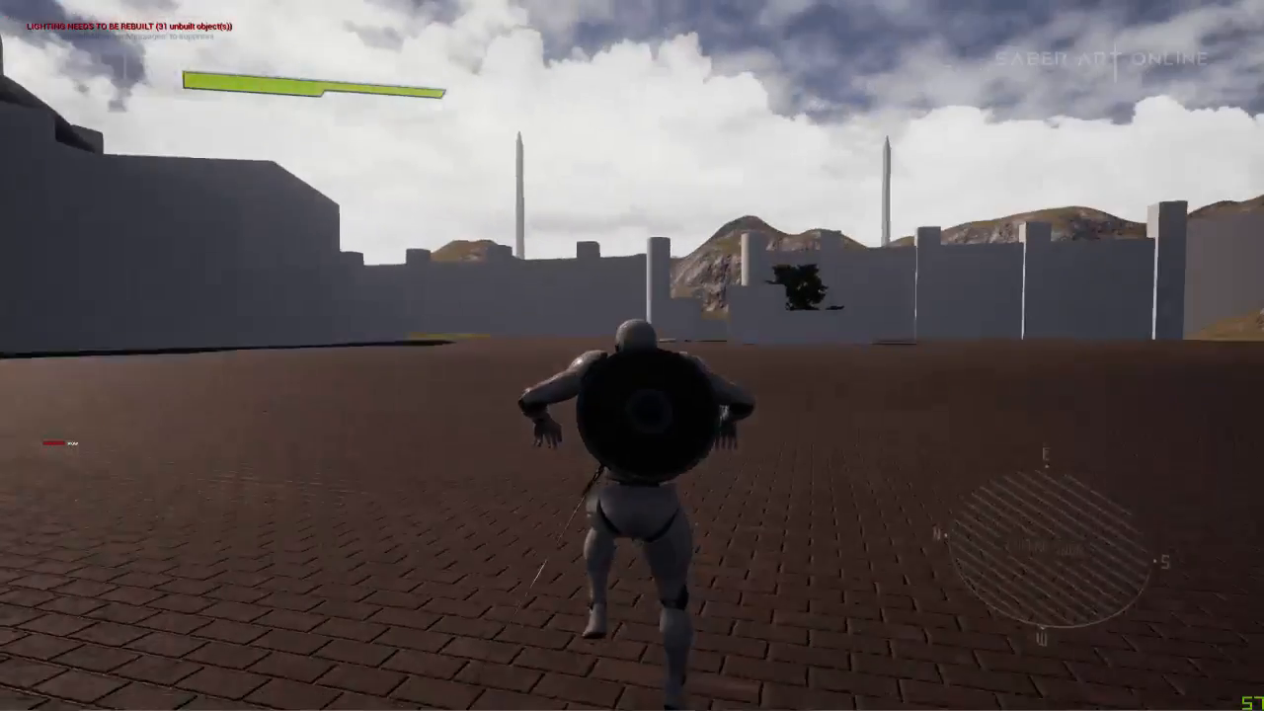
key(s)
key(w)
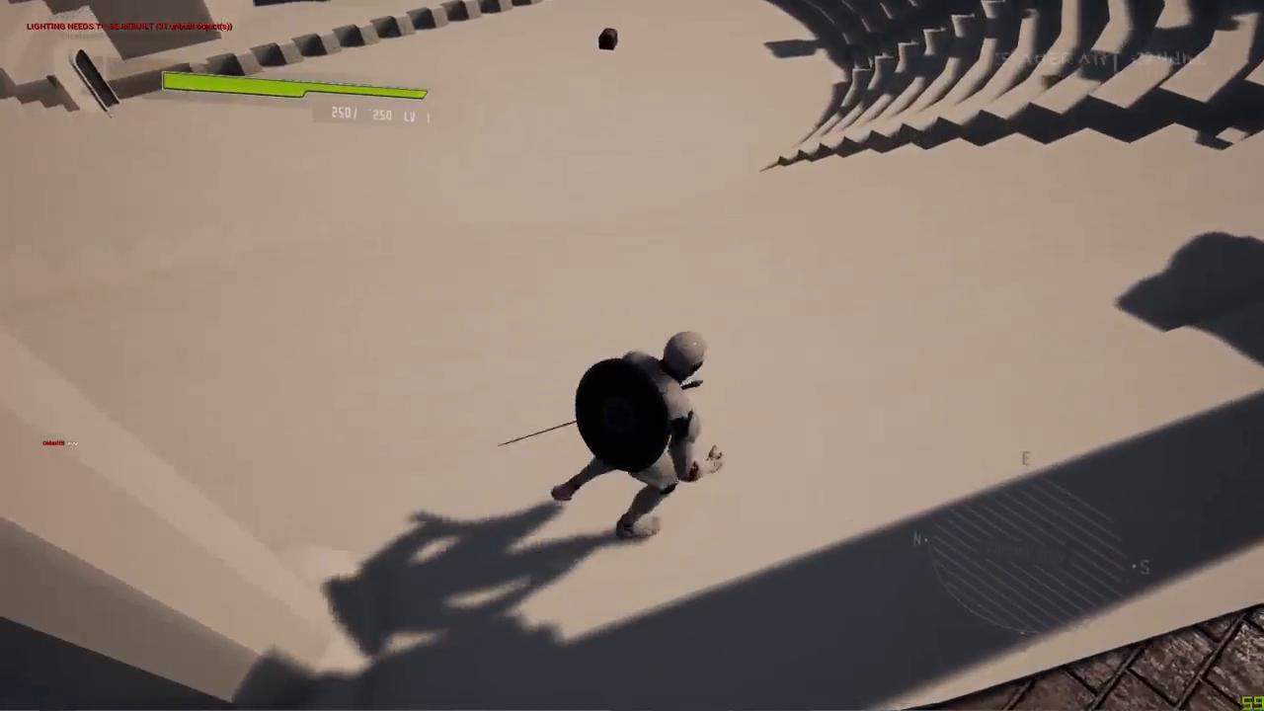
key(d)
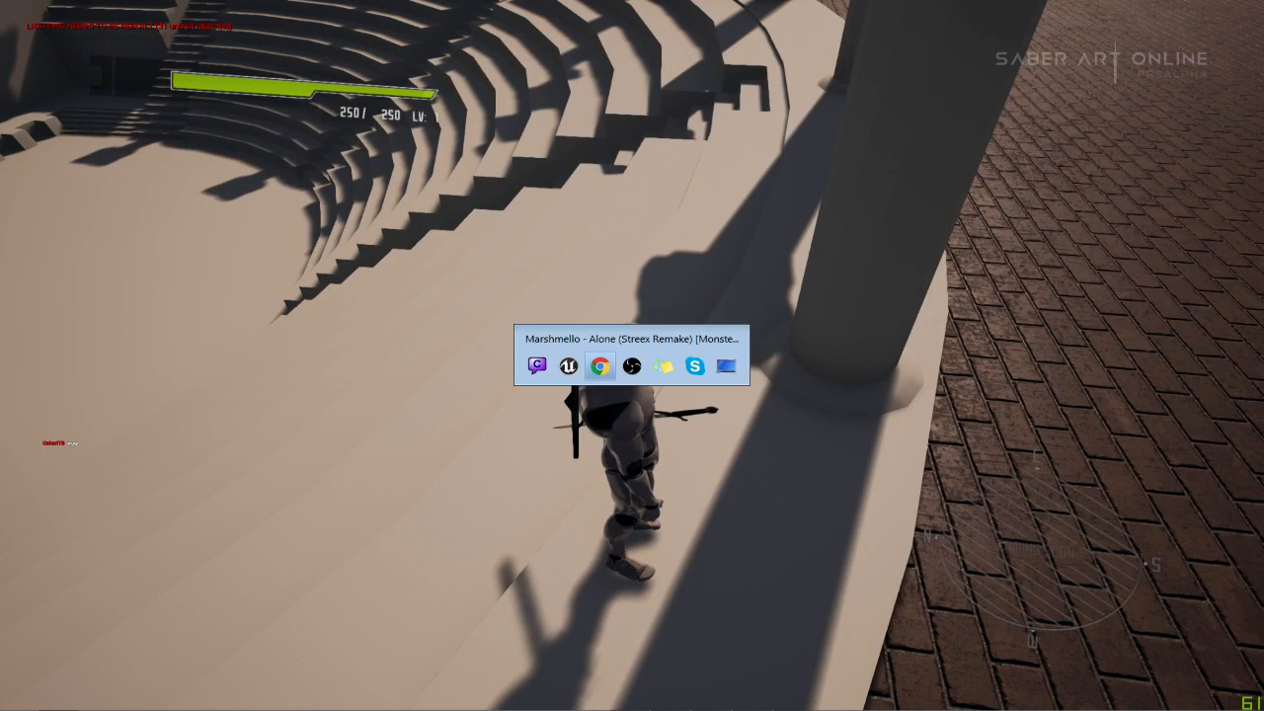
key(alt+Tab)
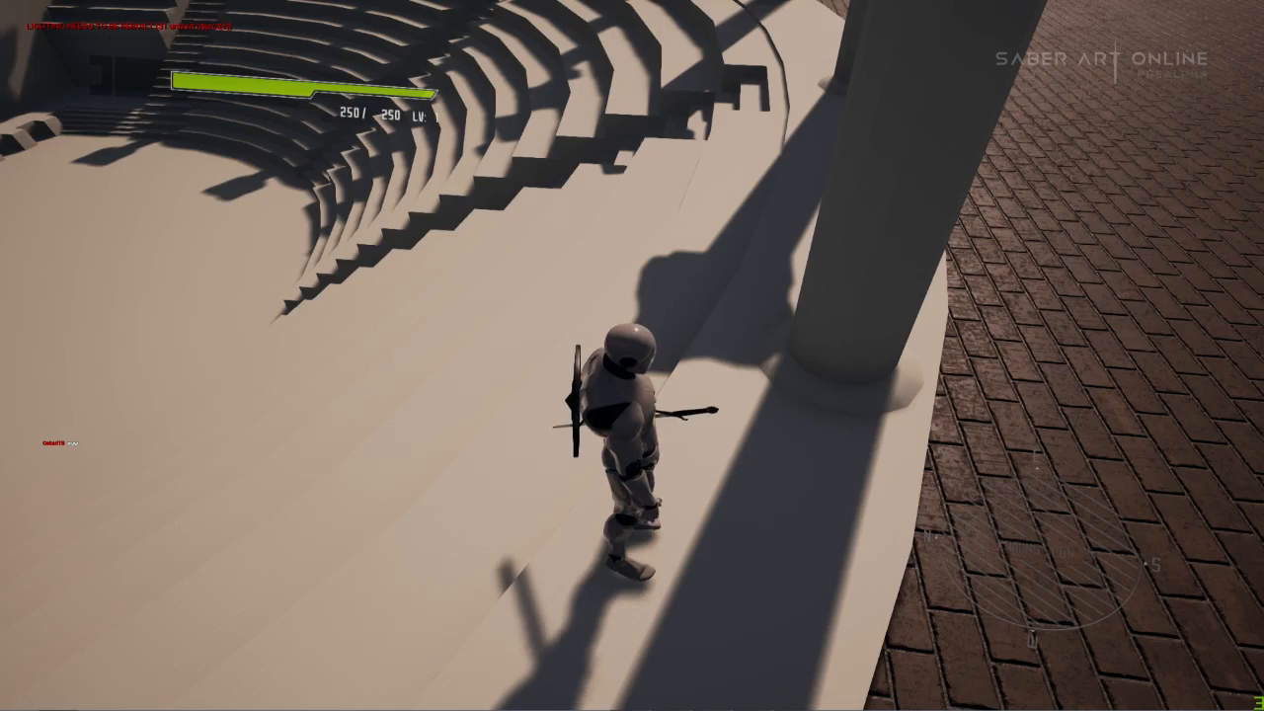
click(1000, 414)
key(w)
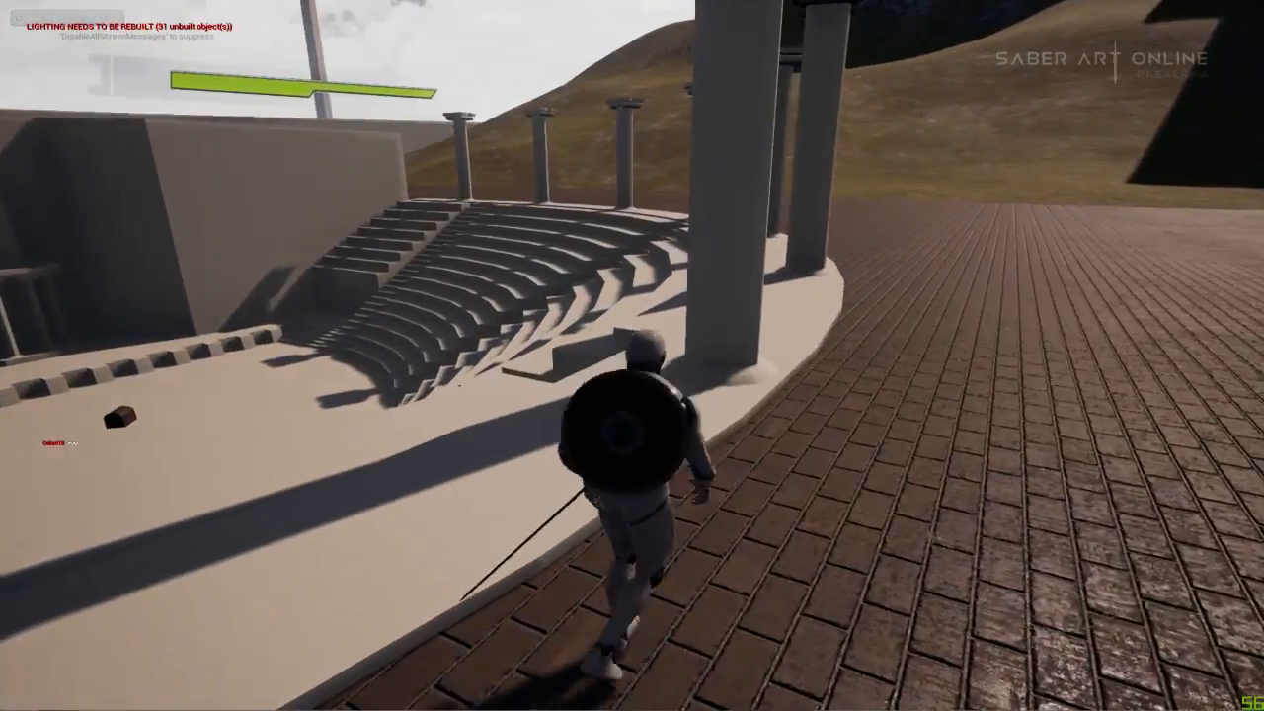
Open the in-game menu, look through its player, social and settings categories, and cancel the Quit prompt.
key(Tab)
click(104, 102)
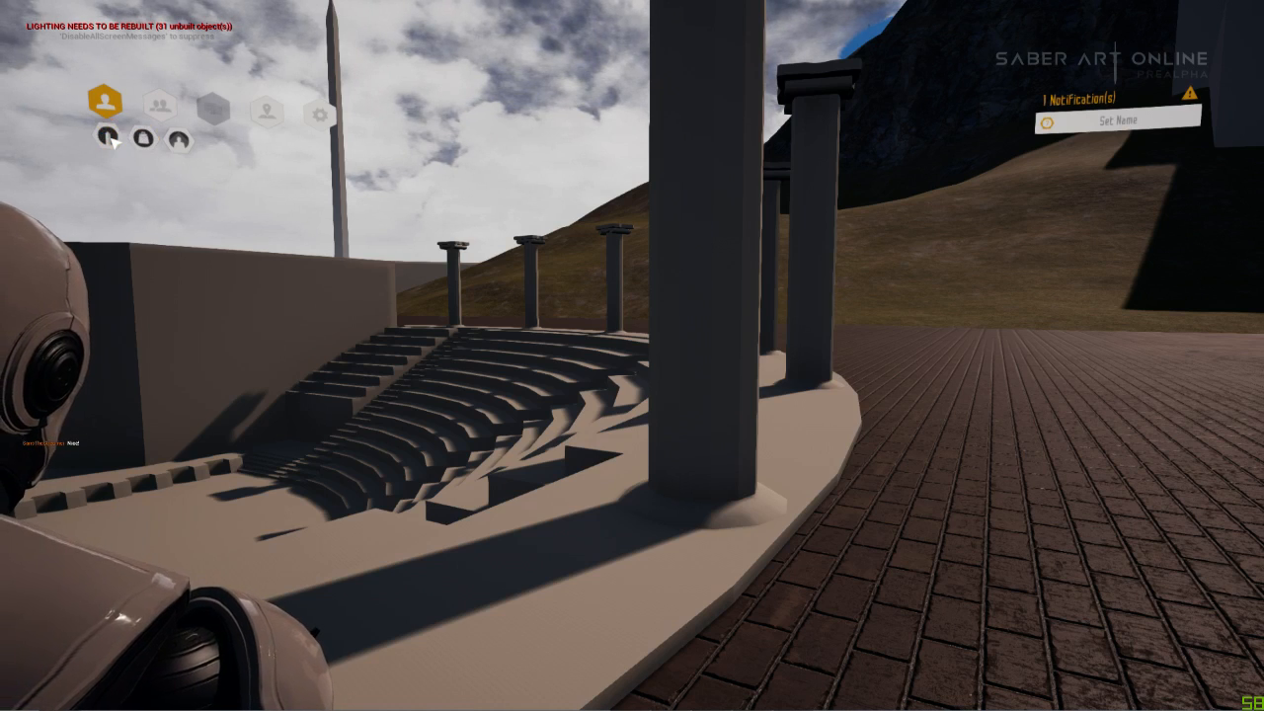
click(163, 110)
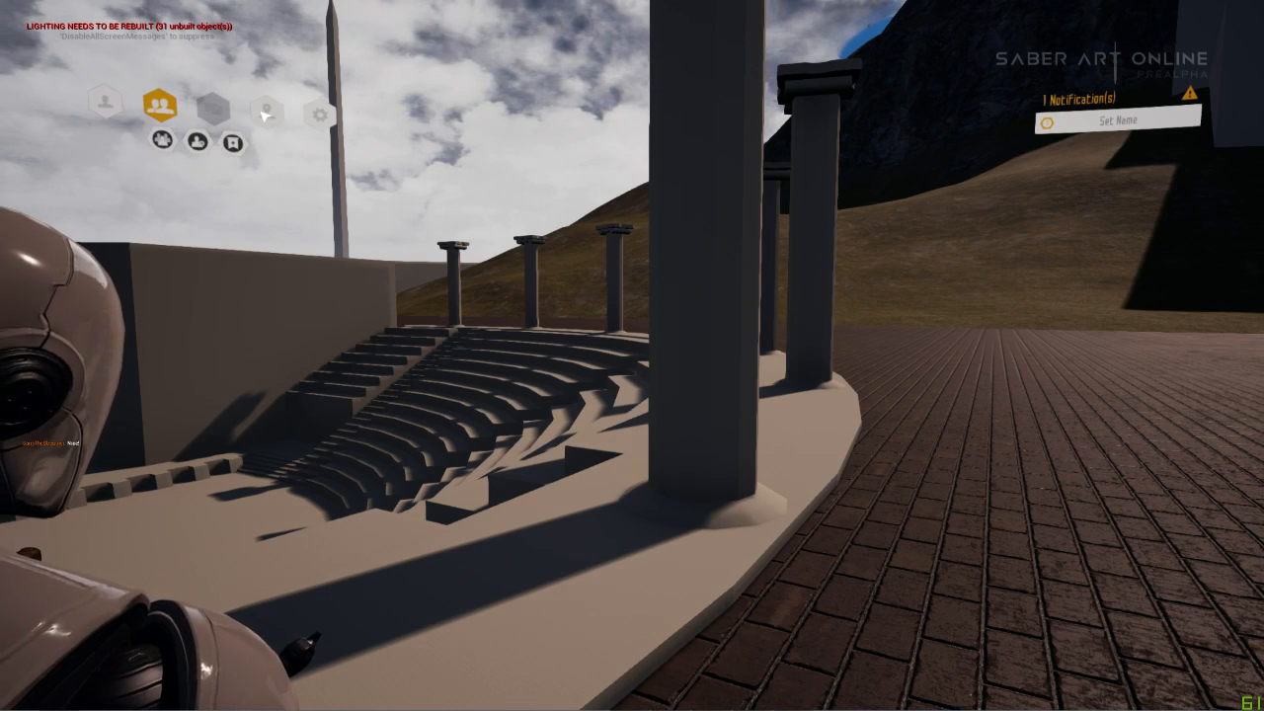
click(319, 114)
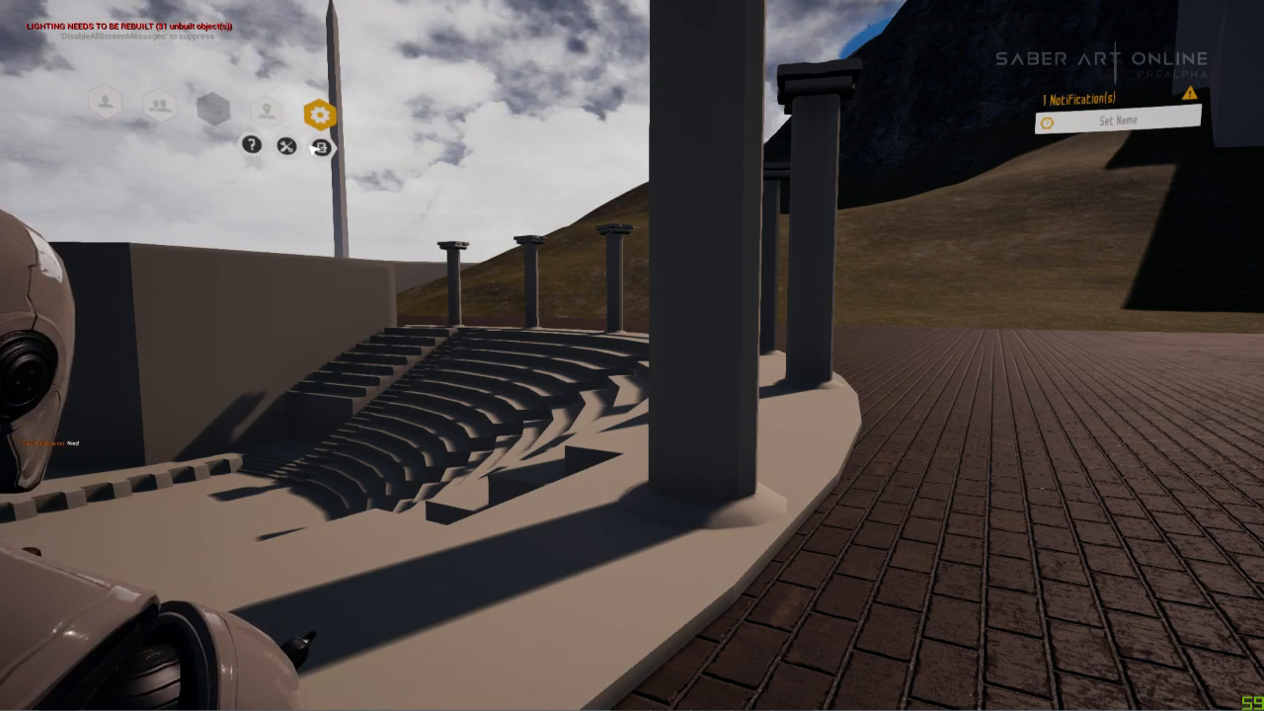
click(288, 147)
click(321, 147)
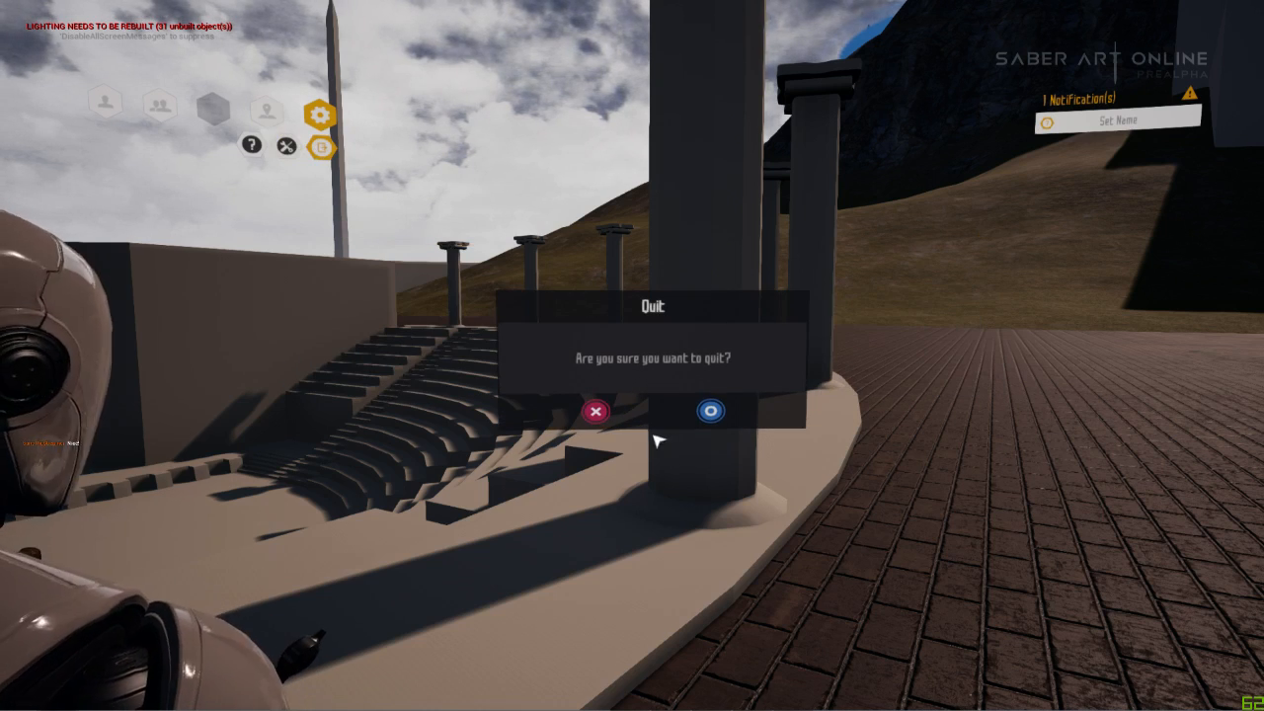
click(596, 411)
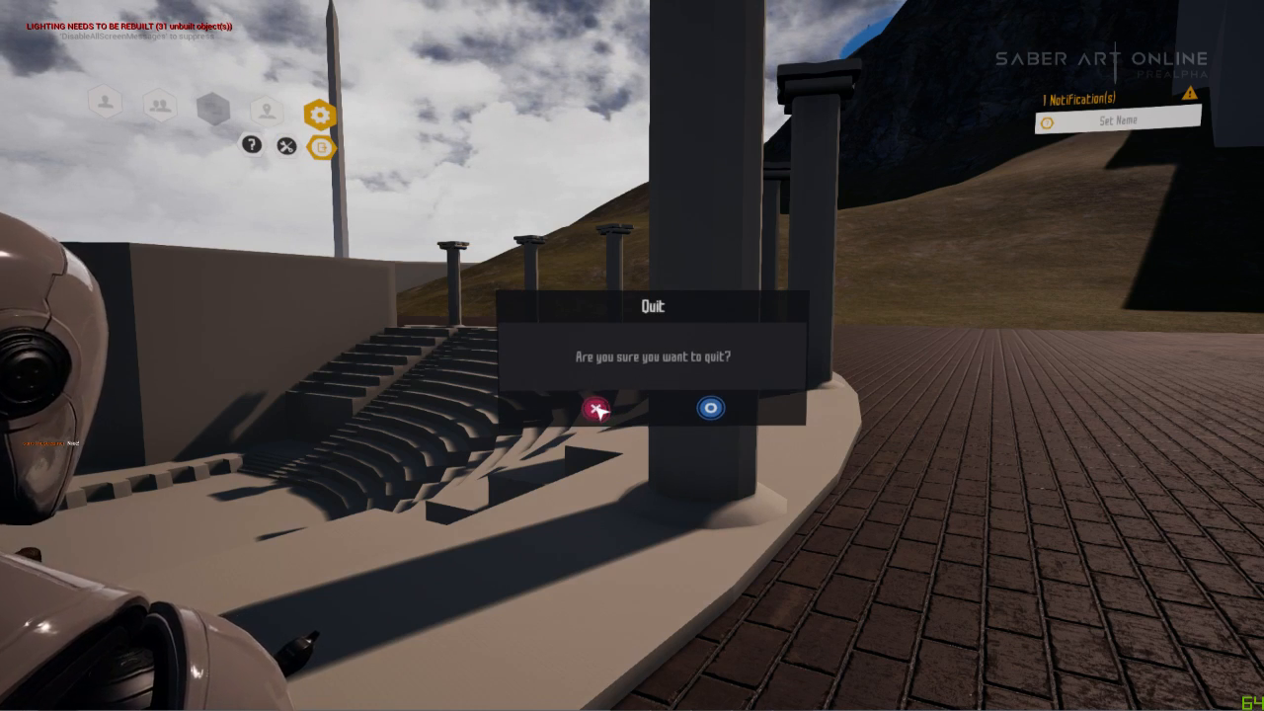
View the in-game options, comparing the Audio and Video settings pages.
click(287, 147)
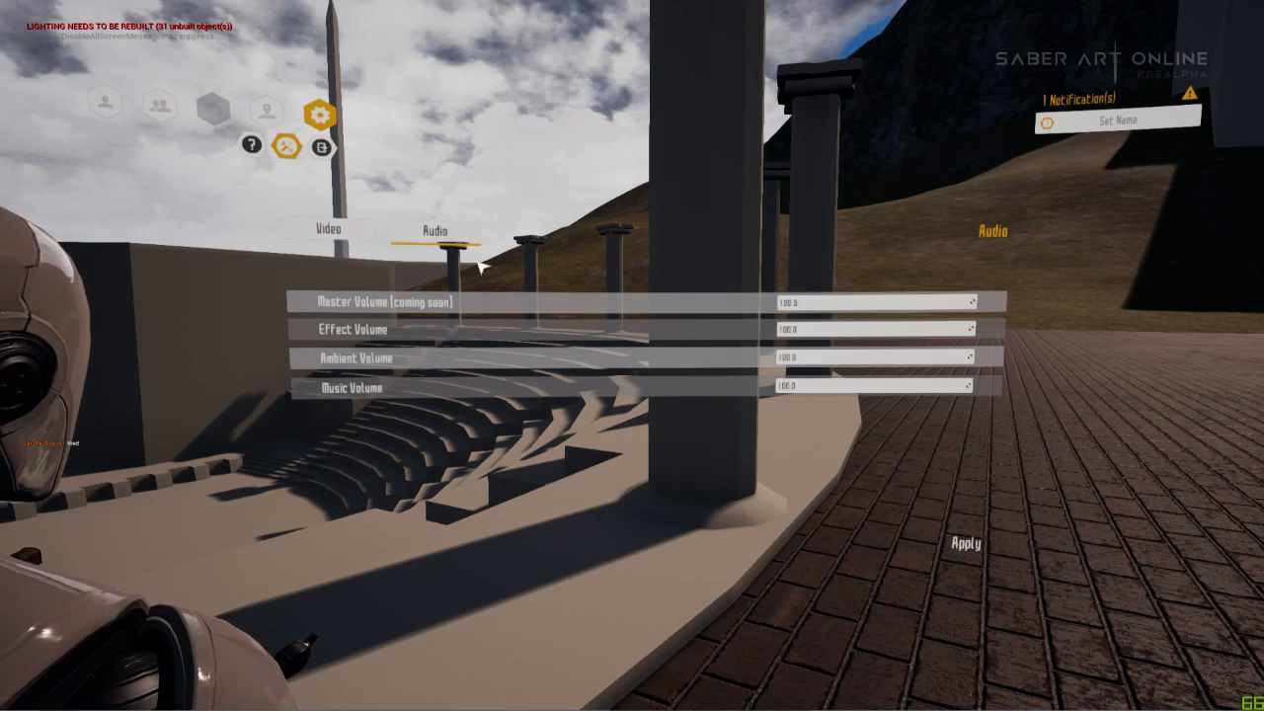
click(353, 233)
click(427, 236)
click(351, 239)
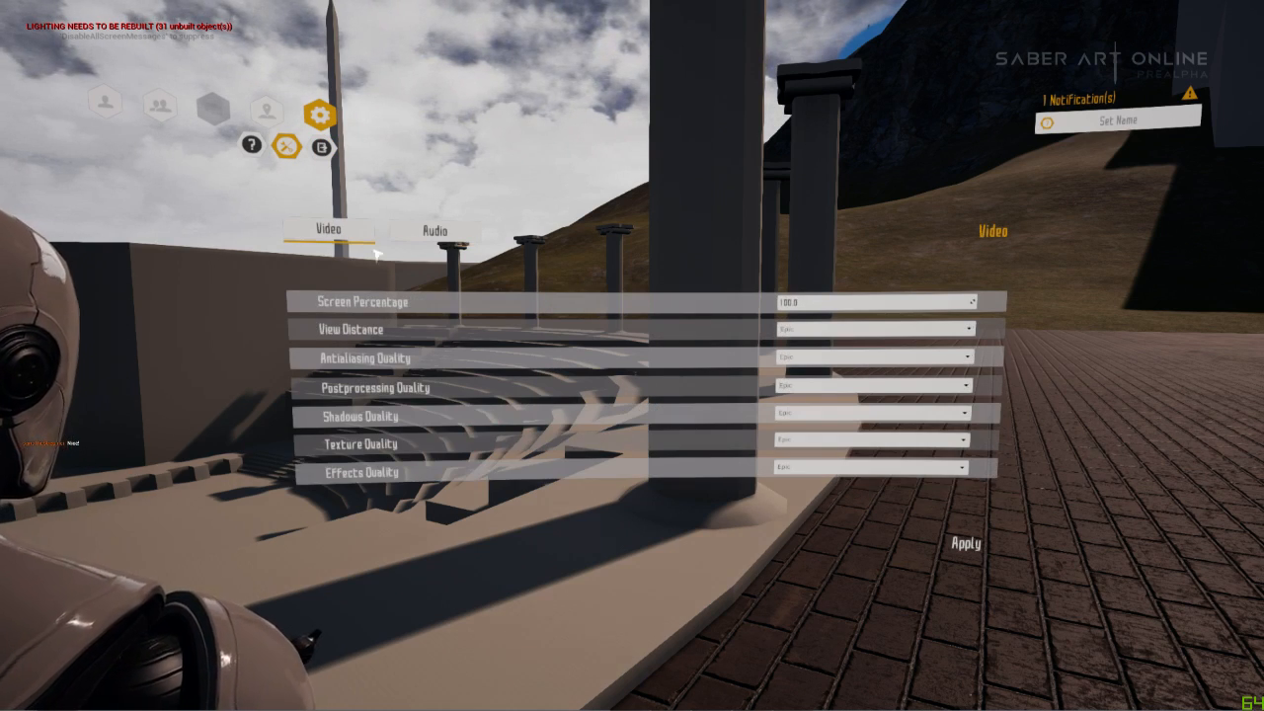
Stop the play session and take the level viewport out of full screen.
key(Escape)
key(F11)
right_drag(449, 212, 462, 218)
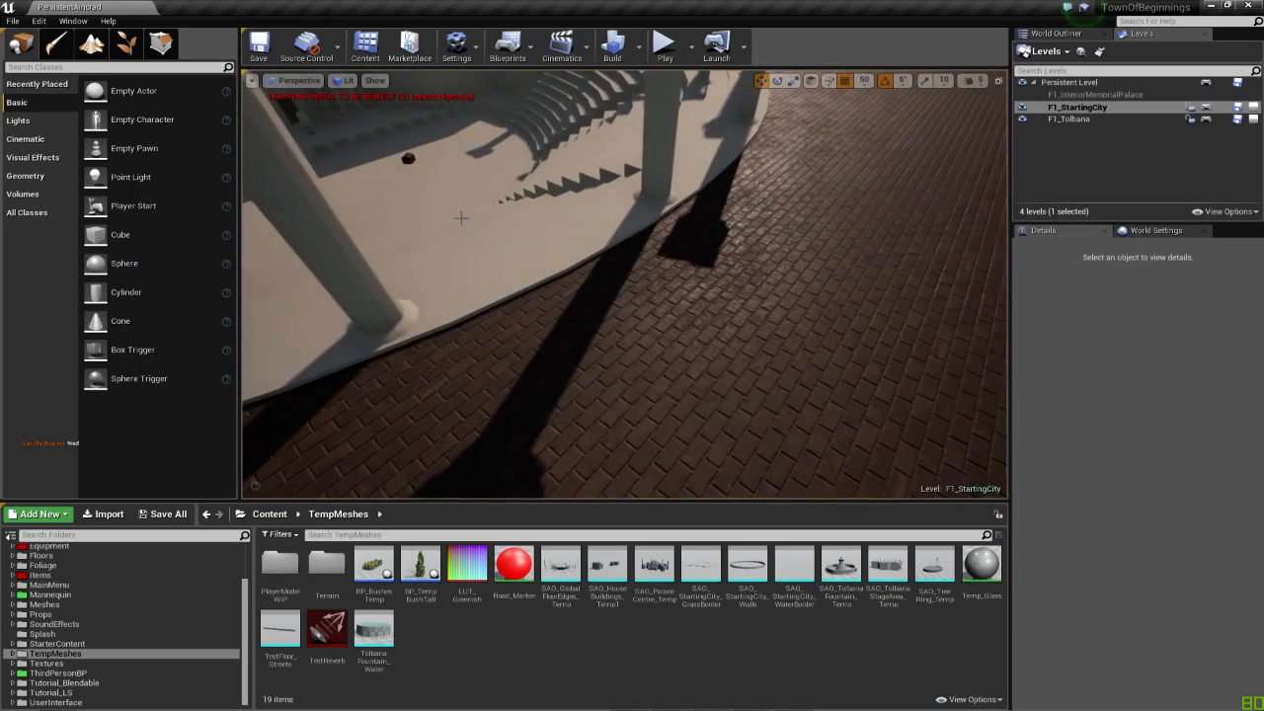
Open the ThirdPersonBP content folder and look through the folder tree.
click(60, 673)
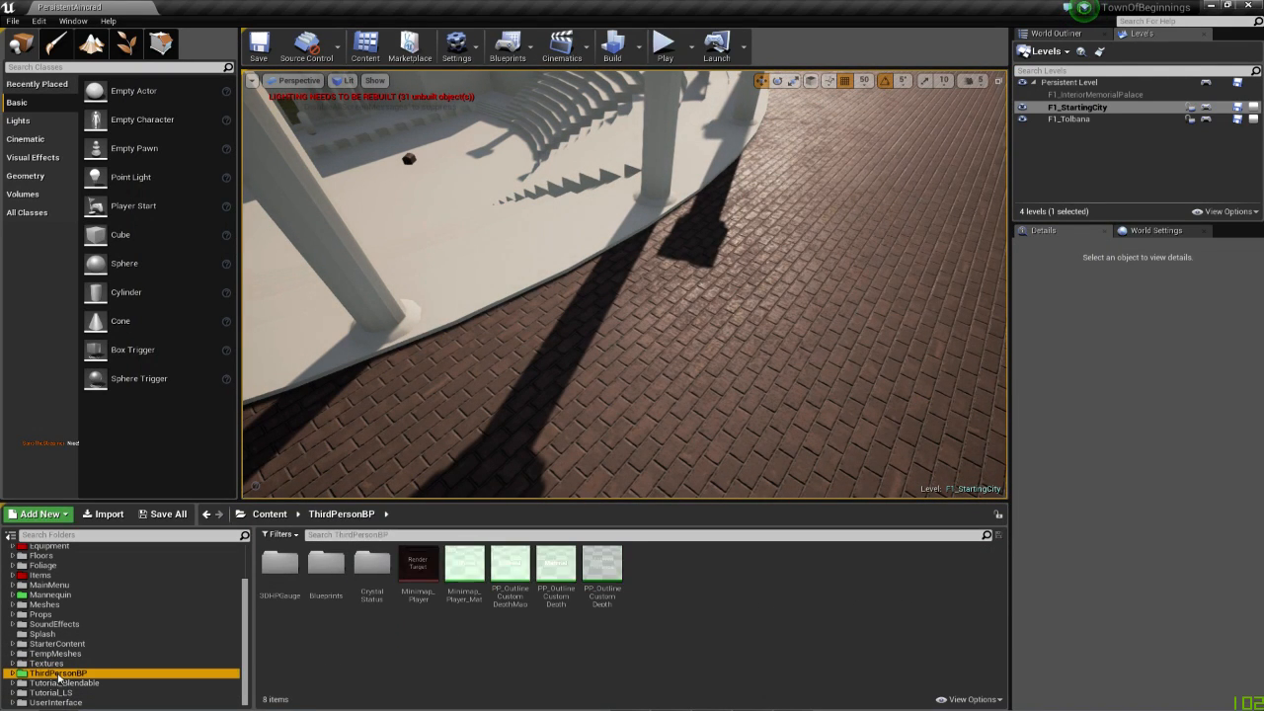
scroll(64, 652, up, 3)
scroll(53, 574, down, 3)
scroll(53, 582, up, 3)
scroll(59, 637, down, 3)
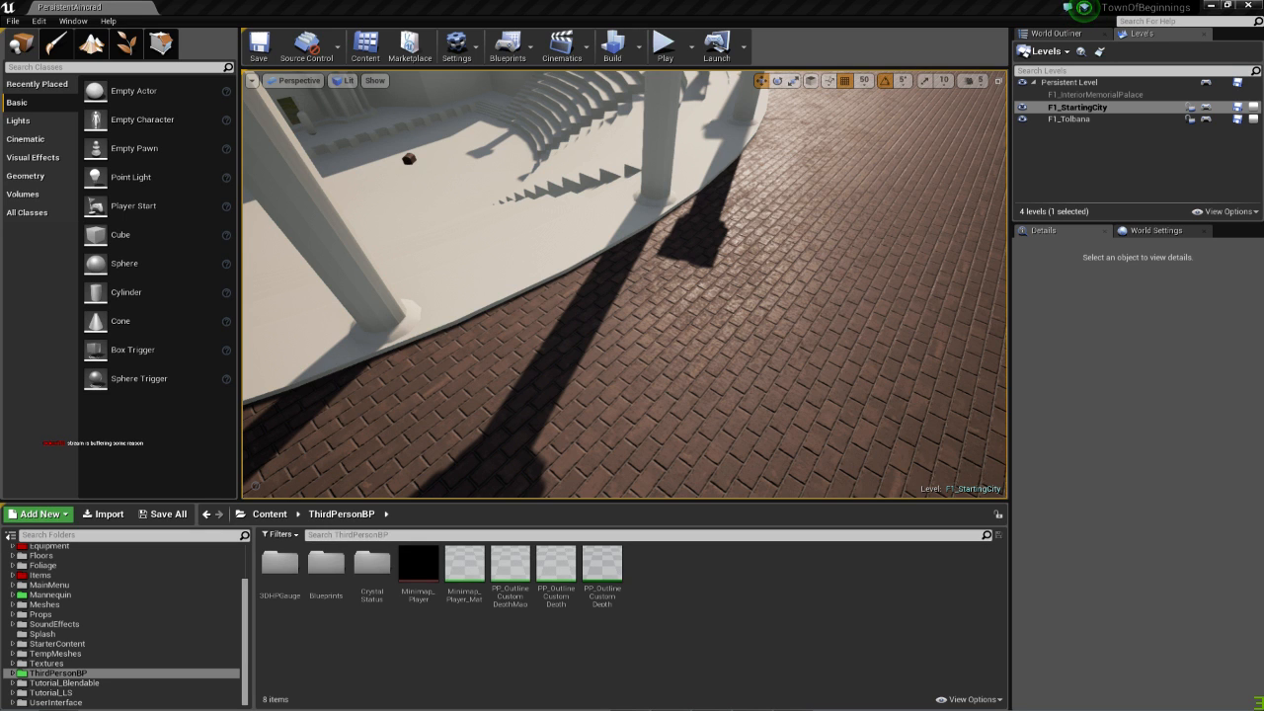
Fly through the level to inspect the city buildings and check the engine scalability settings.
right_drag(700, 324, 694, 370)
key(w)
key(w)
key(w)
key(w)
key(s)
right_drag(632, 336, 664, 303)
key(w)
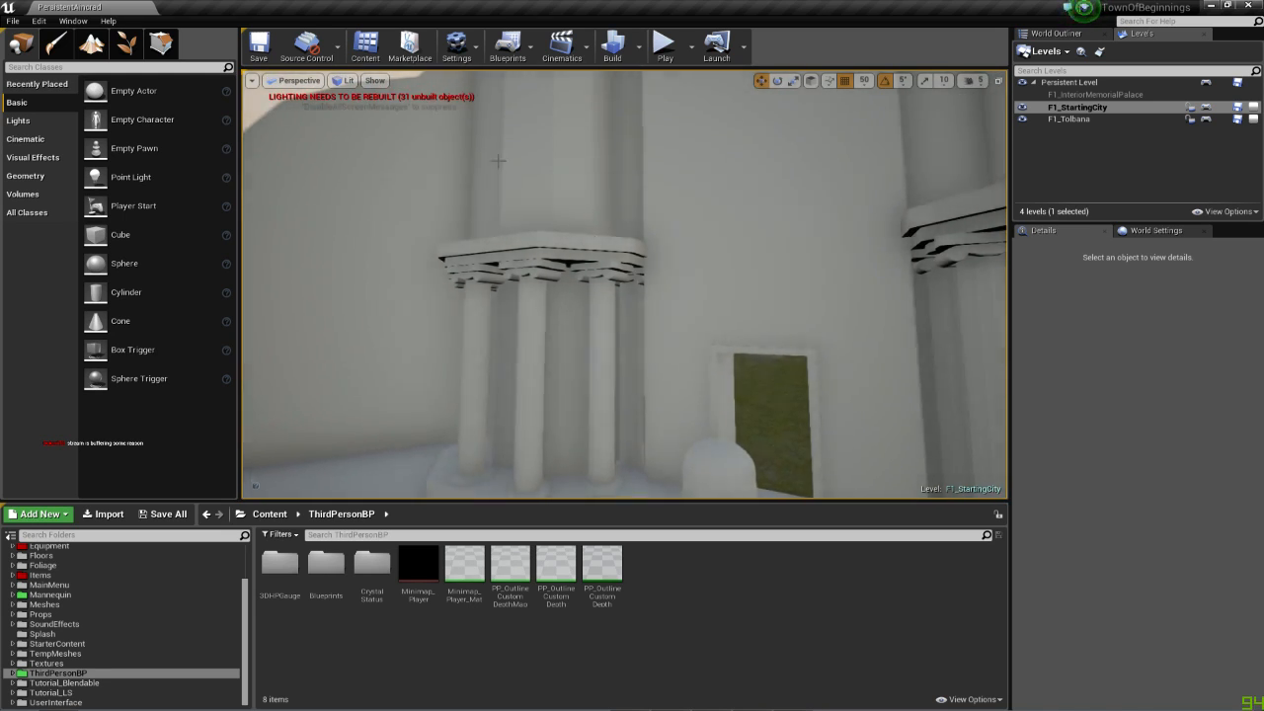
click(456, 44)
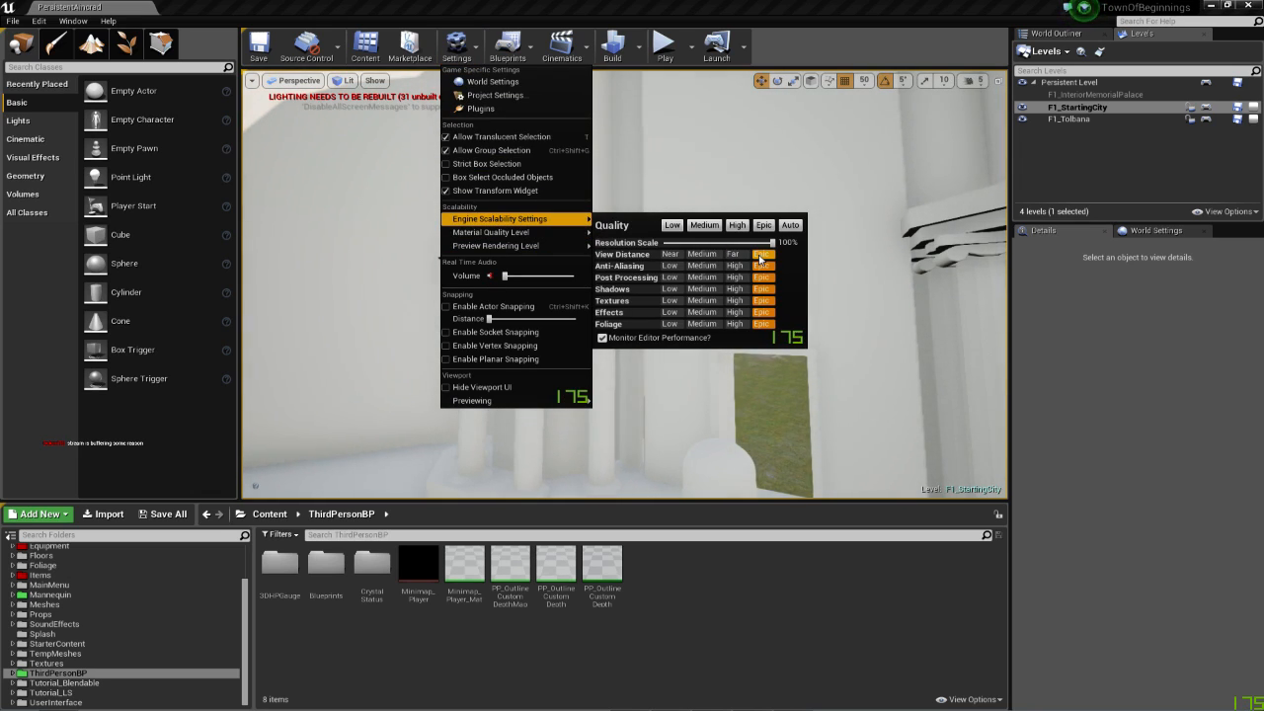
Fly over to the amphitheatre, run a short play test there and stop it.
right_drag(858, 305, 852, 302)
key(s)
key(s)
key(w)
right_drag(702, 289, 702, 290)
key(s)
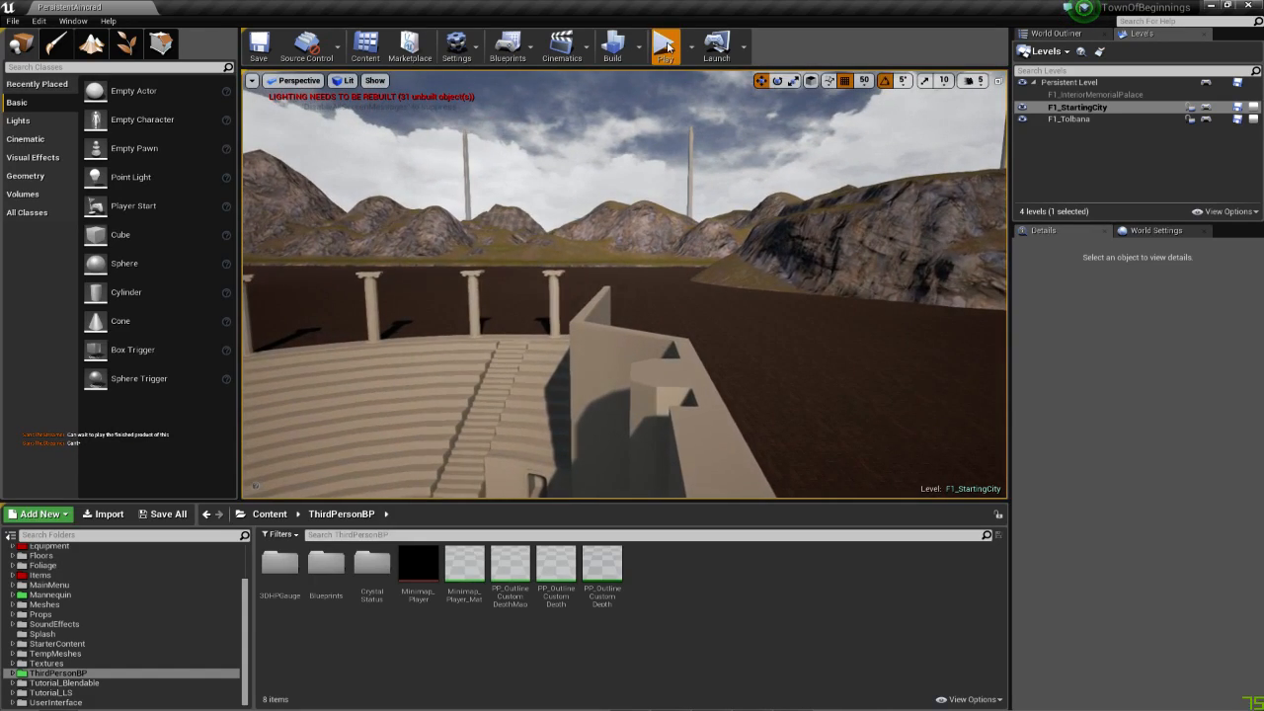
click(698, 196)
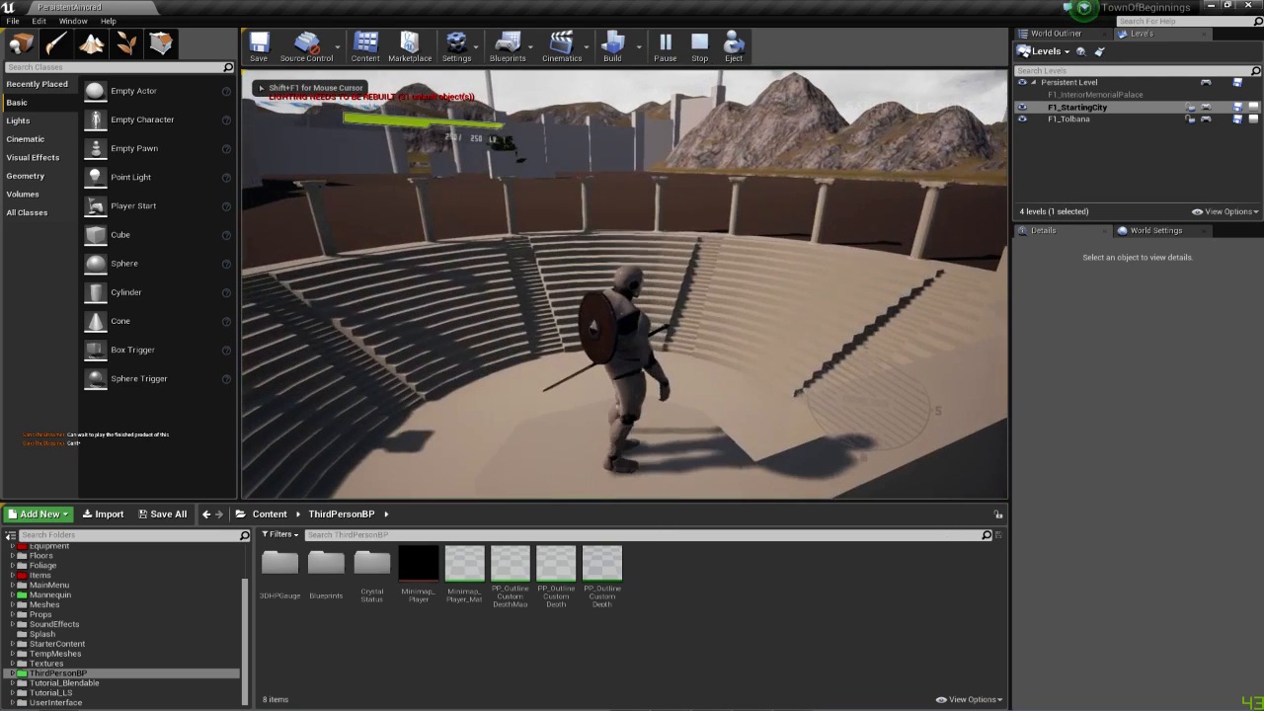
key(Escape)
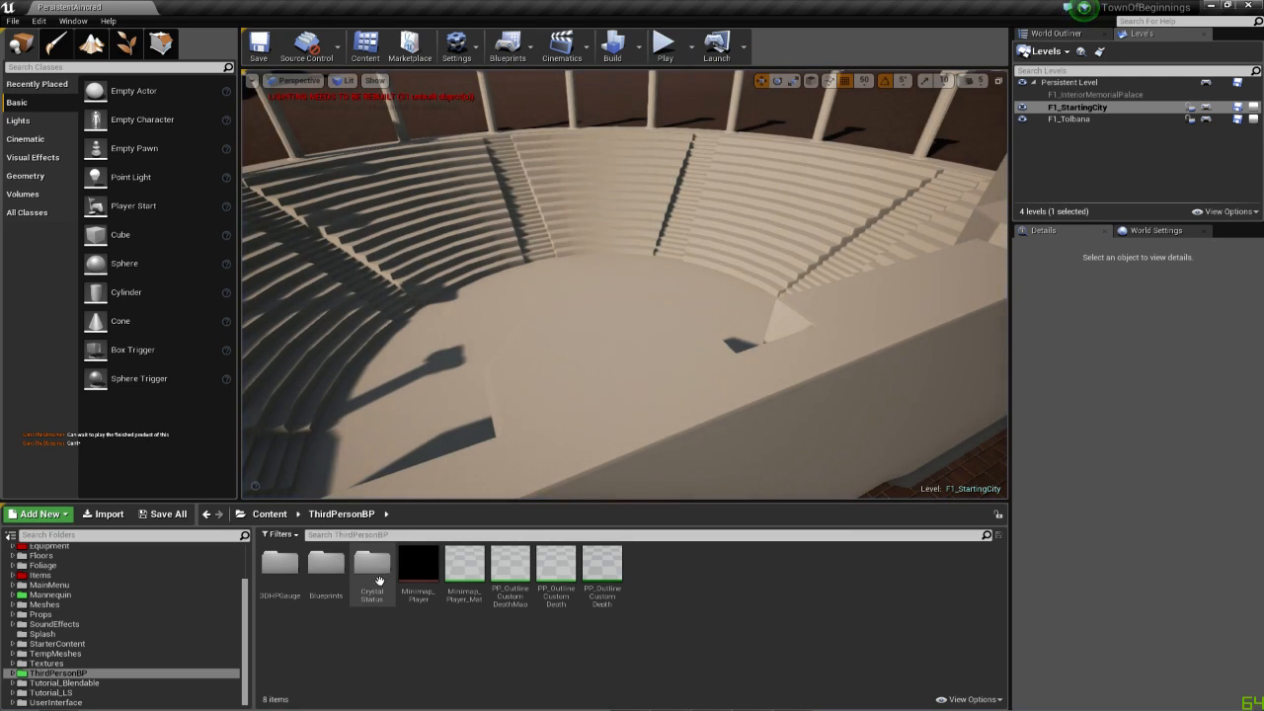
Browse the Blueprints, Items, Equipment, Effects, DayNightCycle, BlueprintsWorld and AI content folders.
double_click(327, 578)
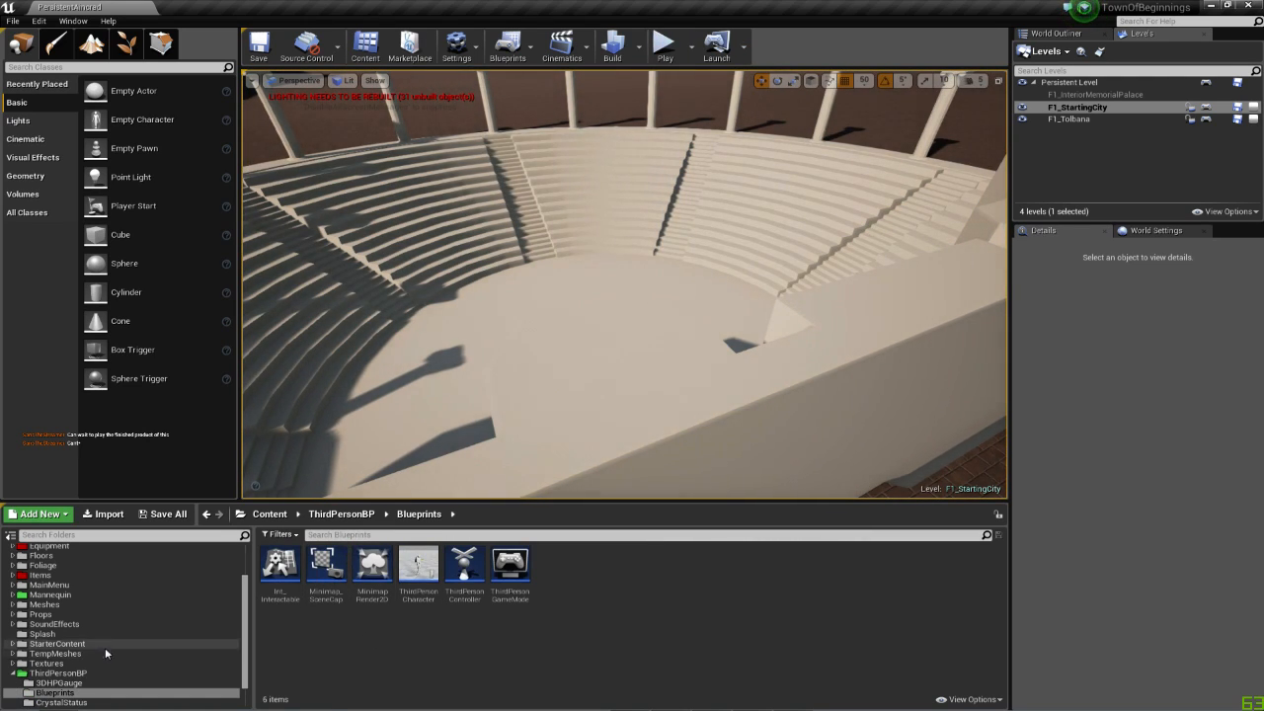
scroll(79, 643, down, 1)
scroll(79, 643, up, 3)
click(62, 631)
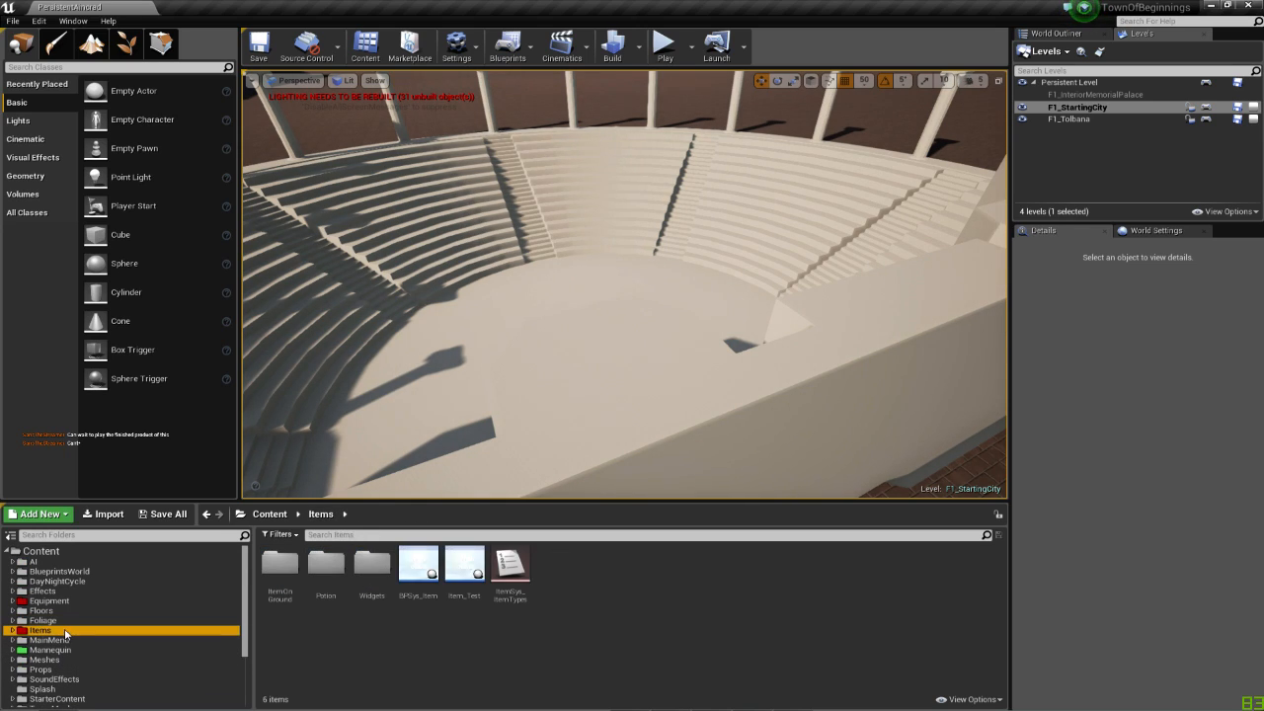
click(56, 601)
click(56, 593)
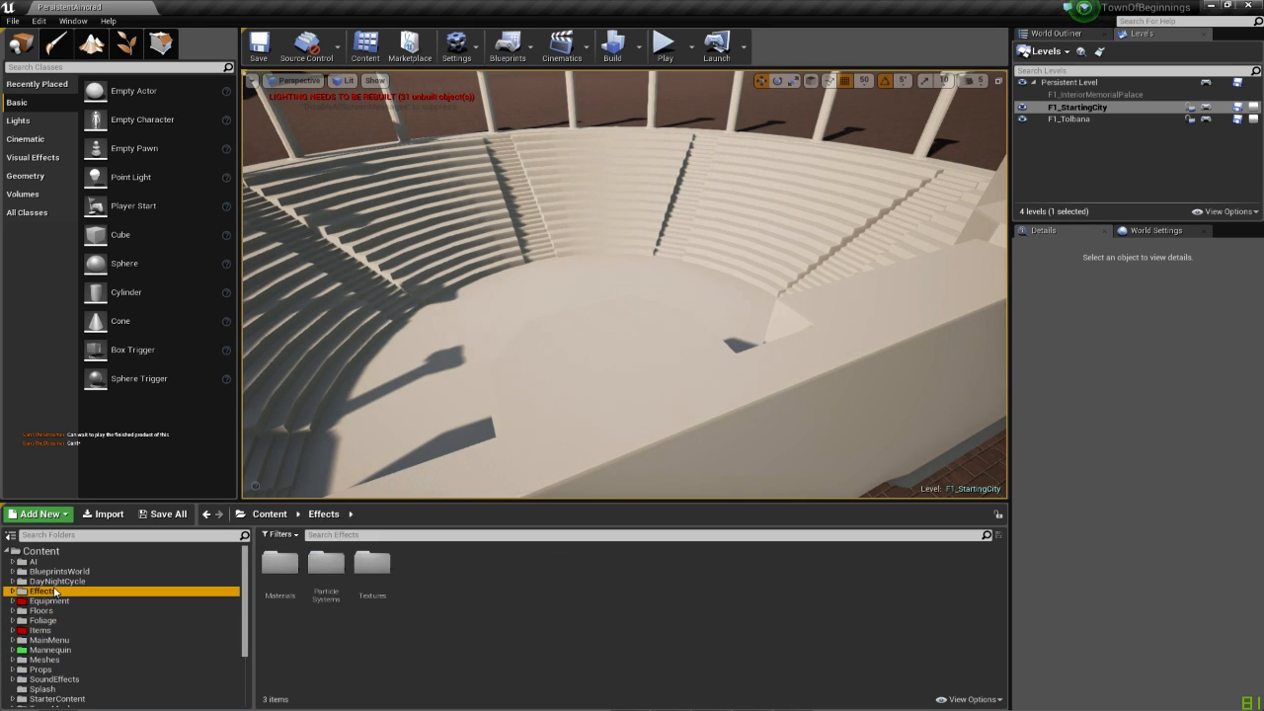
click(55, 581)
click(54, 571)
click(53, 562)
Open the ThirdPersonCharacter blueprint from the ThirdPersonBP Blueprints folder and save it.
scroll(71, 608, down, 3)
click(49, 654)
click(55, 664)
double_click(419, 571)
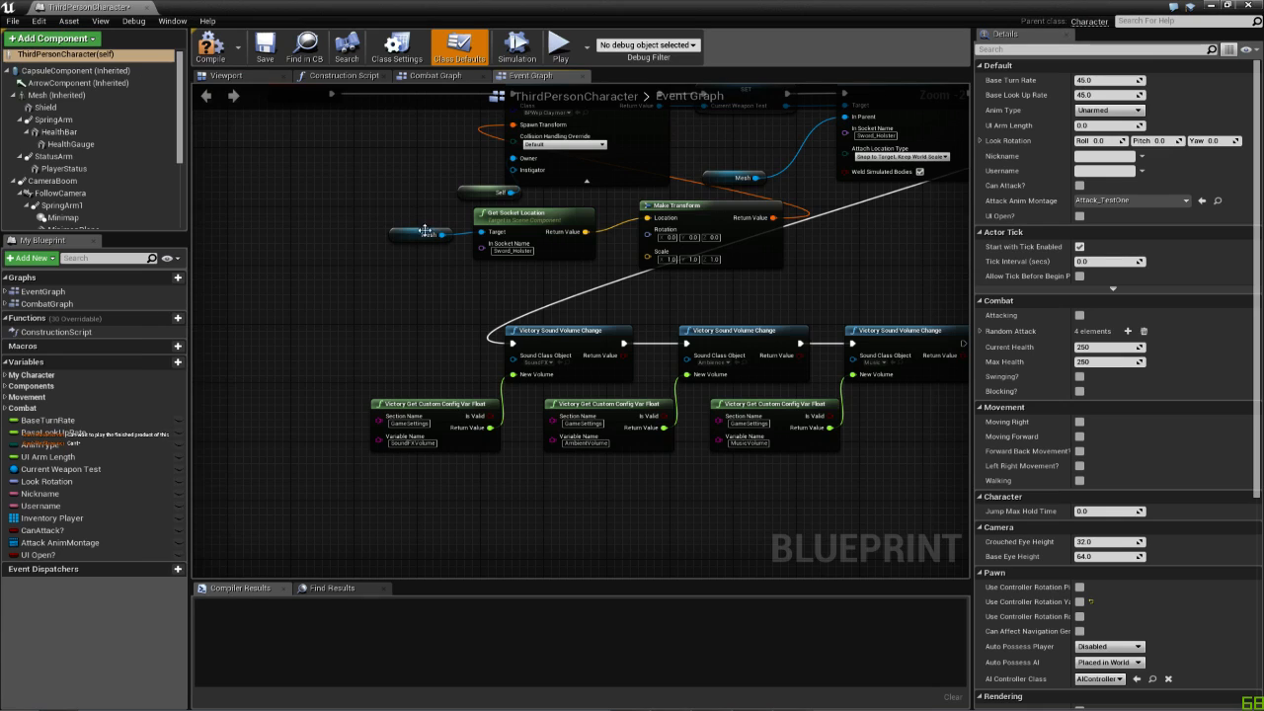
key(ctrl+s)
Select the UIMesh component in the character's viewport and make it visible through its Rendering settings.
right_drag(411, 264, 434, 355)
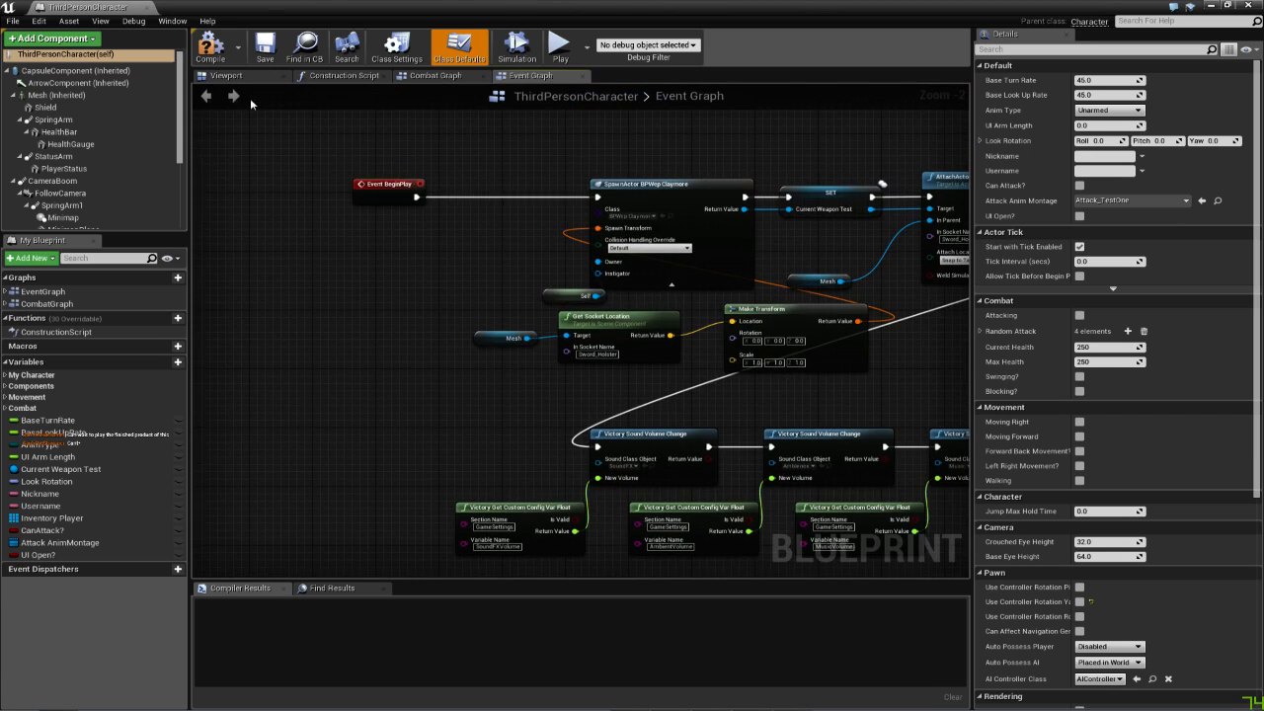
click(234, 77)
scroll(118, 158, down, 5)
click(48, 192)
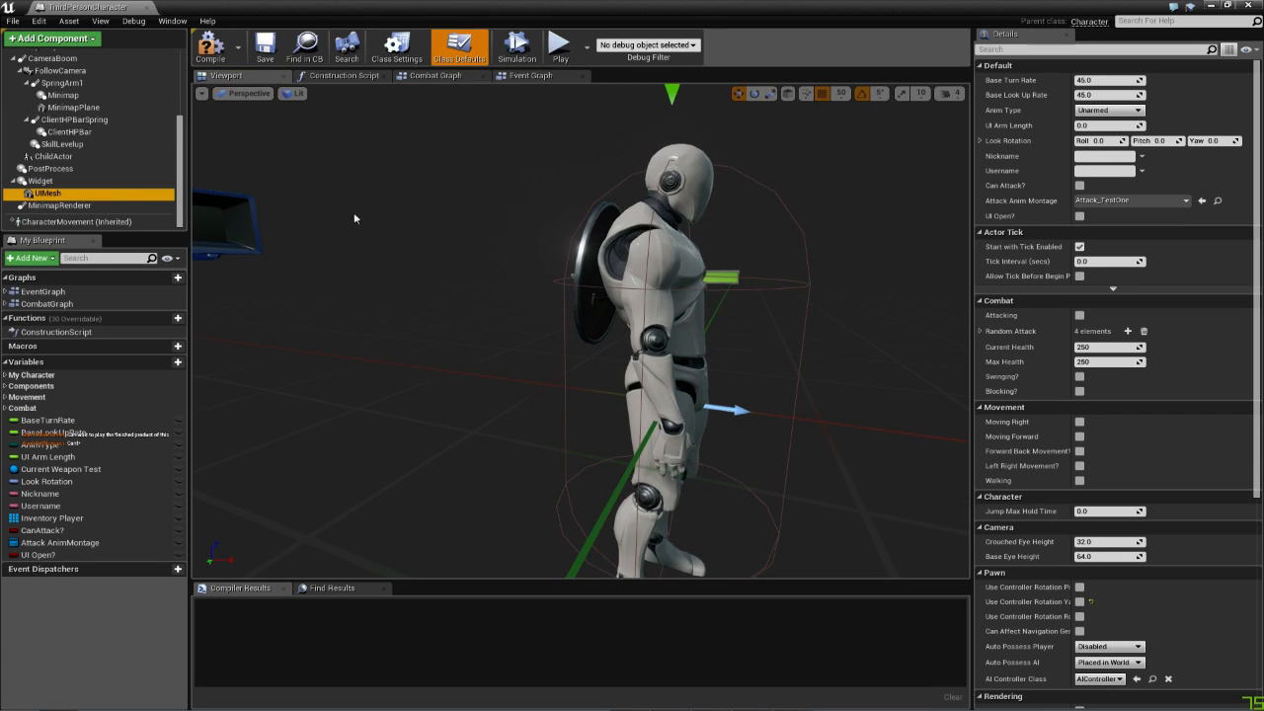
scroll(1133, 421, down, 12)
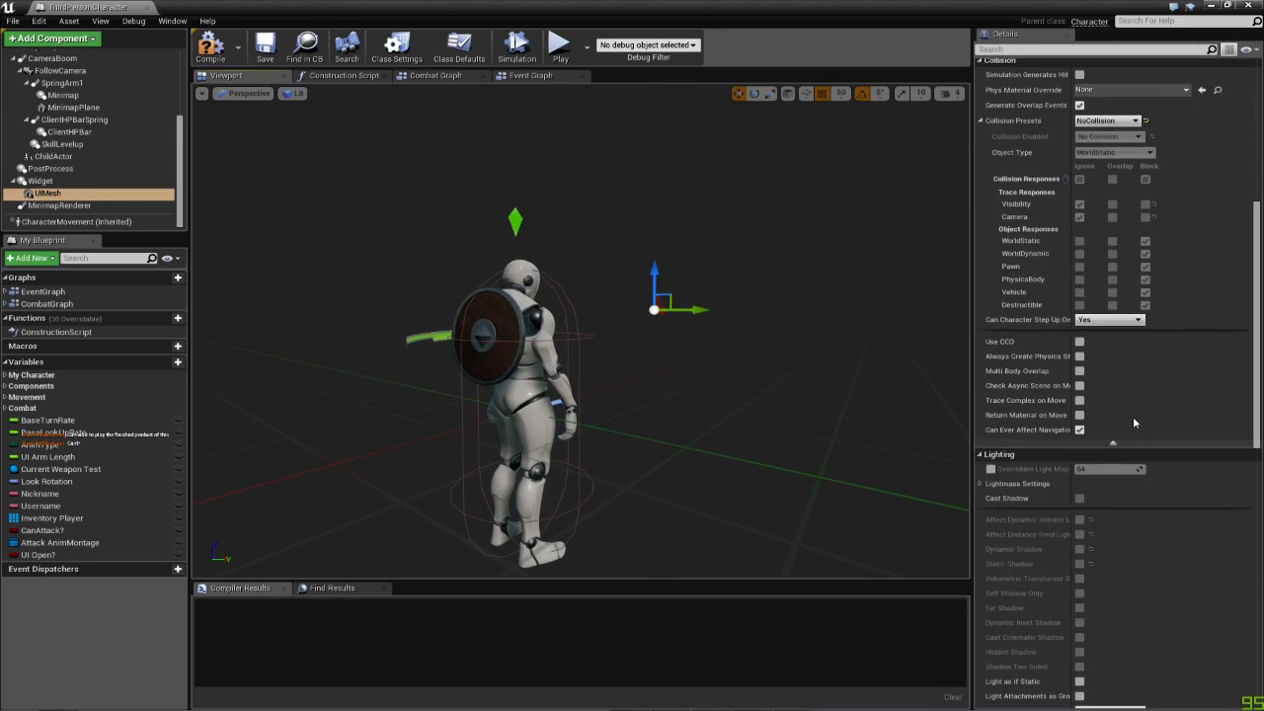
scroll(1132, 421, down, 3)
click(1079, 427)
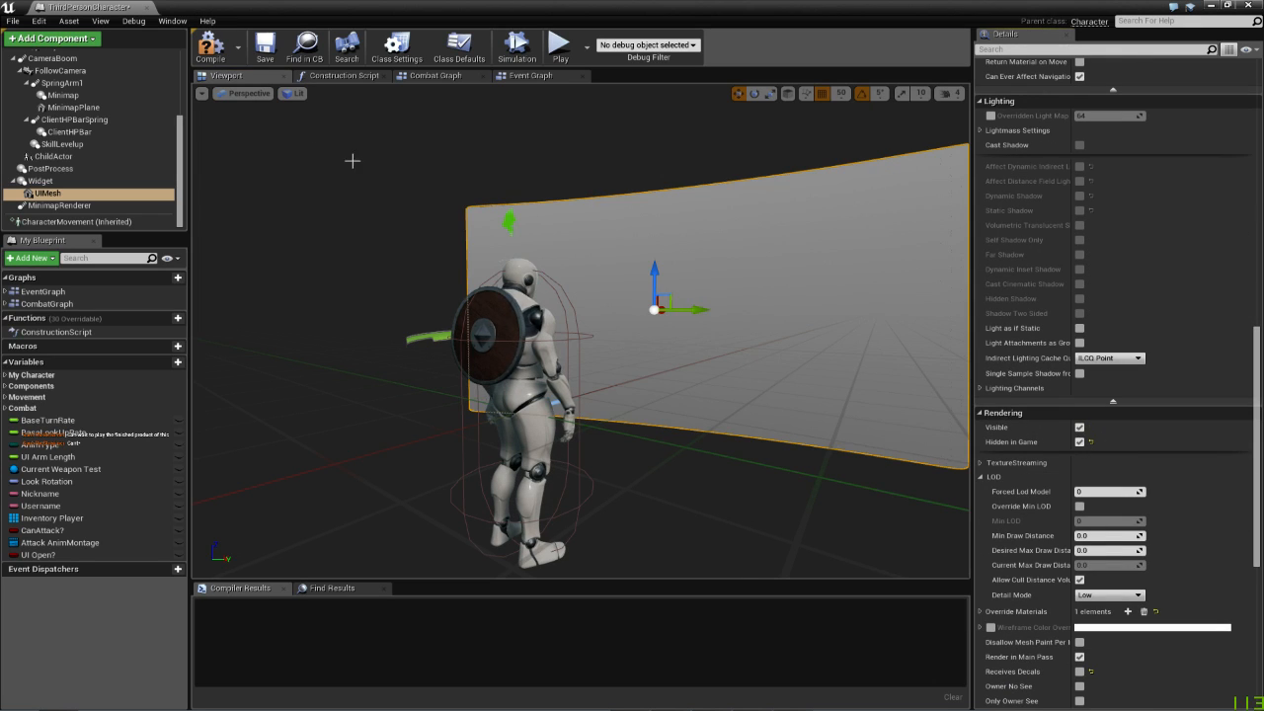
right_drag(673, 269, 679, 266)
key(w)
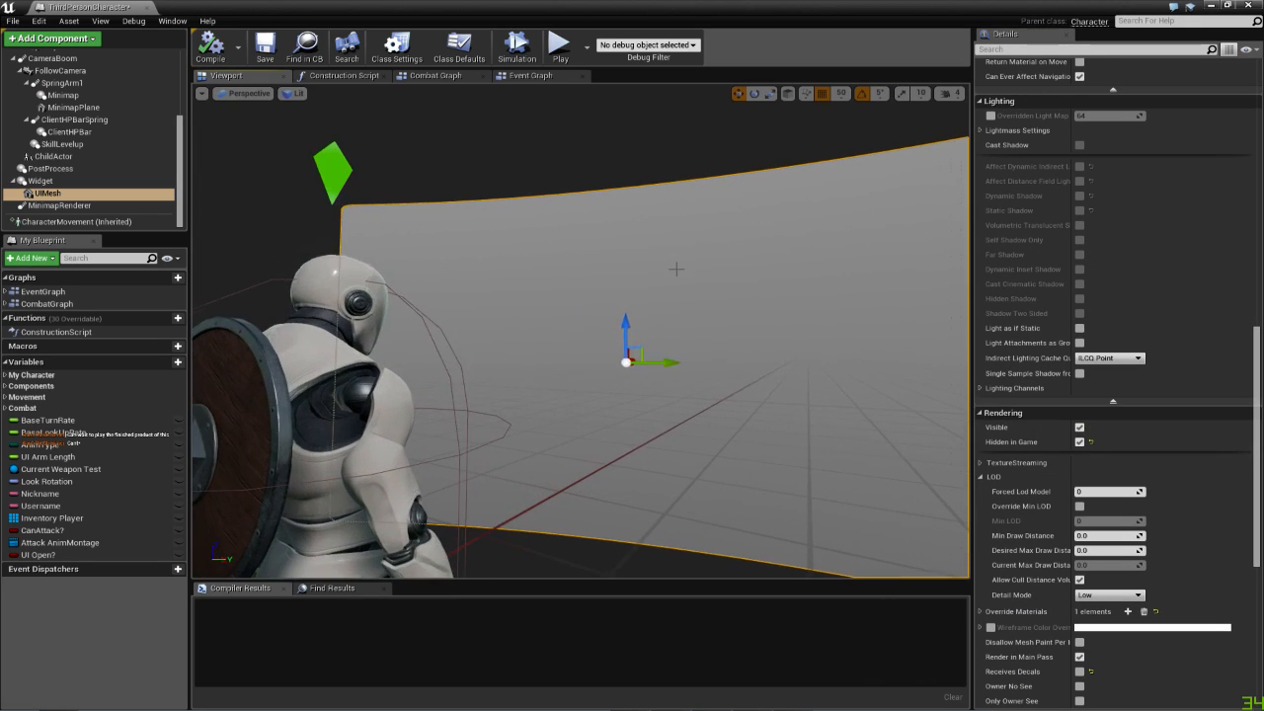
Open UIMesh's Mat_ScreenMesh material and examine its opacity and refraction node network.
scroll(1112, 401, up, 12)
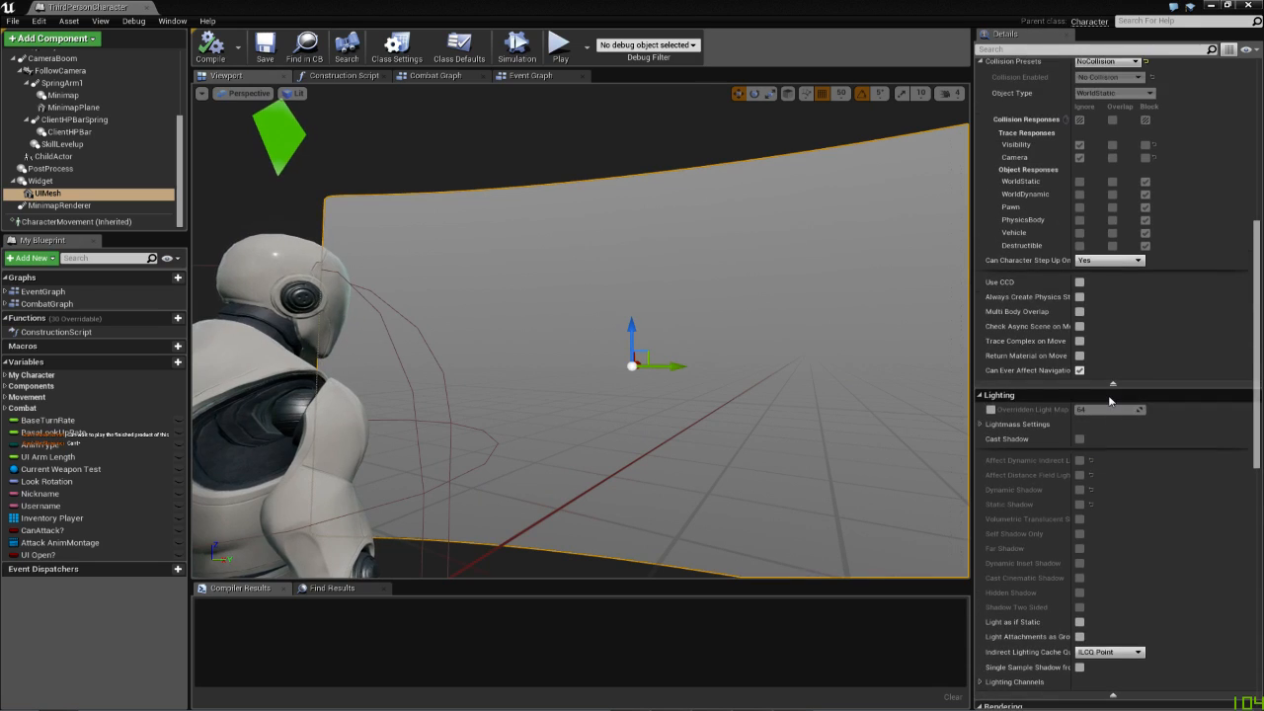
scroll(1112, 399, down, 15)
scroll(1110, 397, up, 2)
scroll(1108, 393, up, 15)
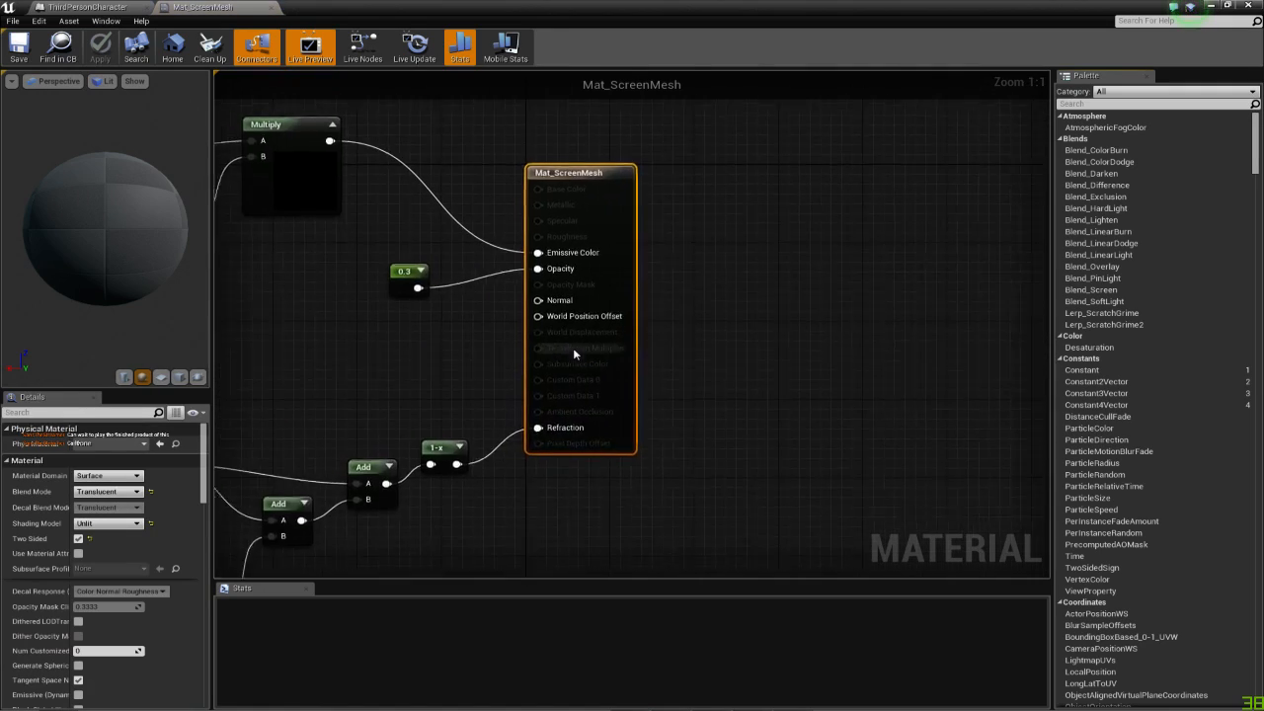
scroll(691, 356, up, 4)
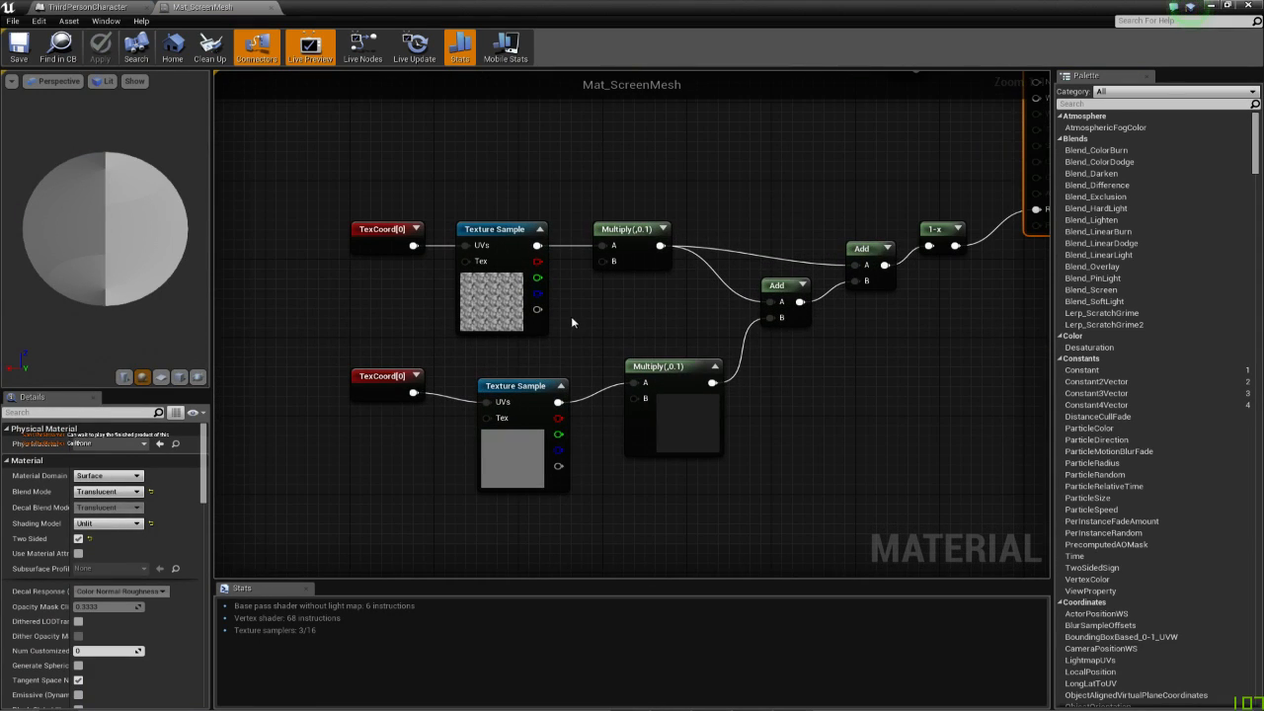
right_drag(571, 321, 390, 374)
Preview the material on the cube, sphere and plane shapes from different angles.
click(180, 376)
drag(144, 333, 55, 387)
click(146, 379)
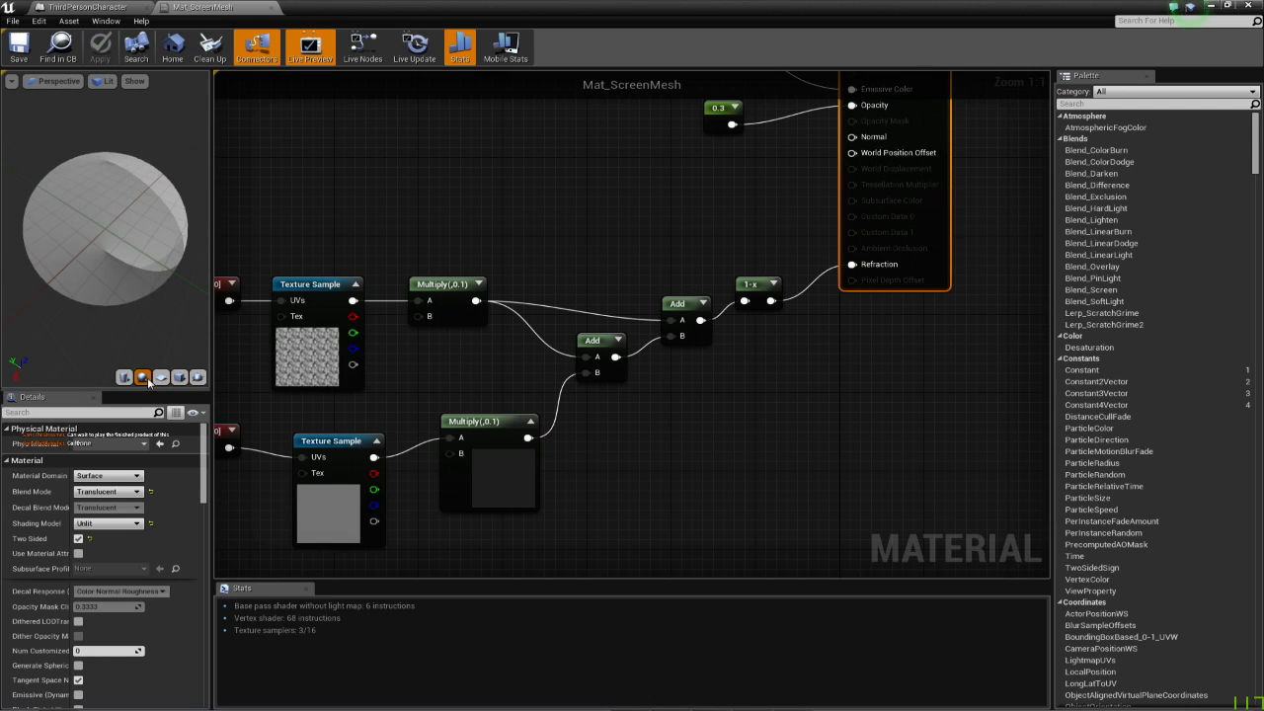
click(161, 378)
drag(159, 337, 139, 264)
right_drag(139, 265, 139, 237)
mouse_move(139, 276)
mouse_down()
mouse_move(136, 247)
mouse_move(139, 275)
mouse_up()
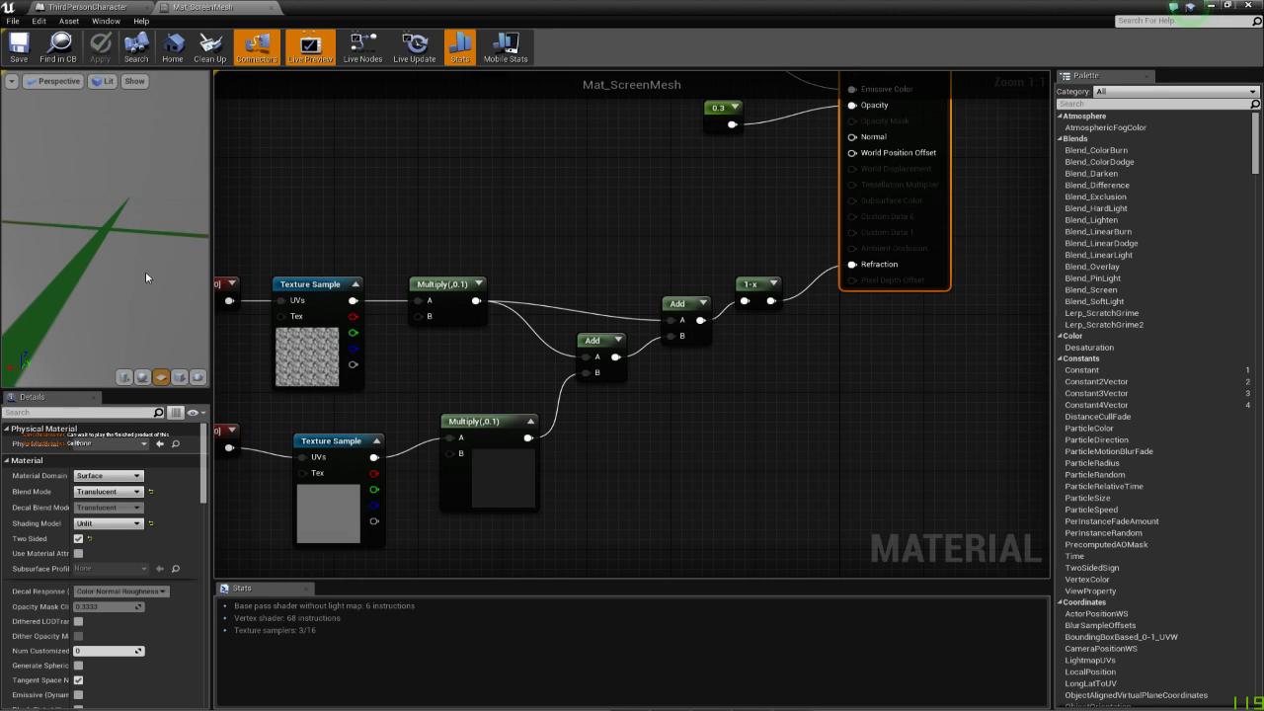
Examine the texture coordinate and texture sample branches feeding Mat_ScreenMesh's refraction and close the material.
drag(174, 327, 201, 327)
right_drag(668, 273, 796, 293)
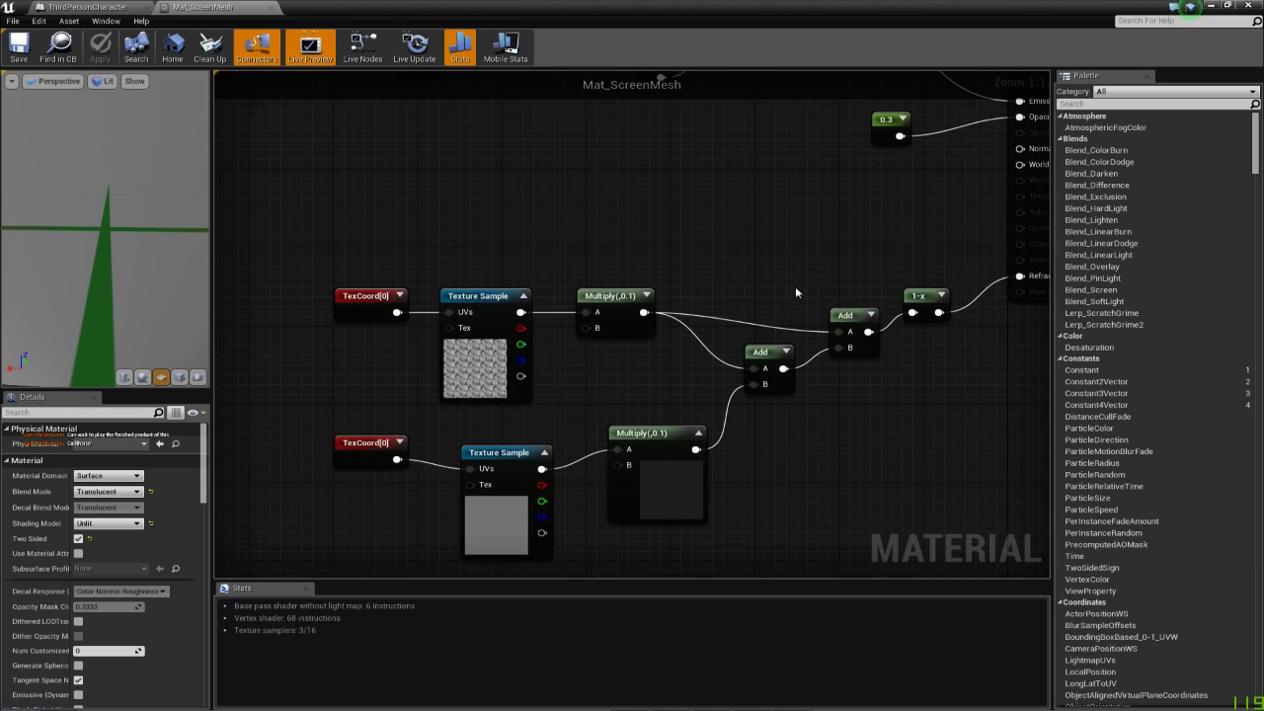
click(270, 8)
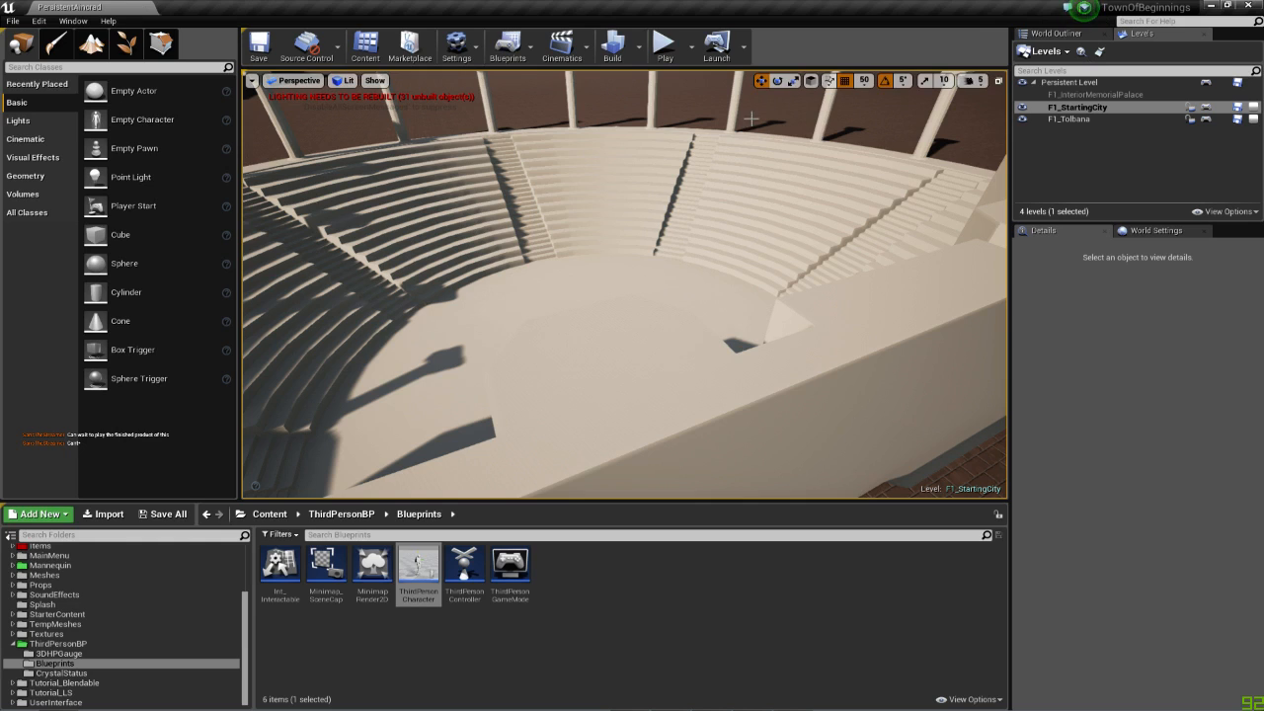
Play the level full screen from the arena floor, check the in-game menu's options over the screen mesh, and end the session.
right_drag(752, 118, 703, 92)
key(w)
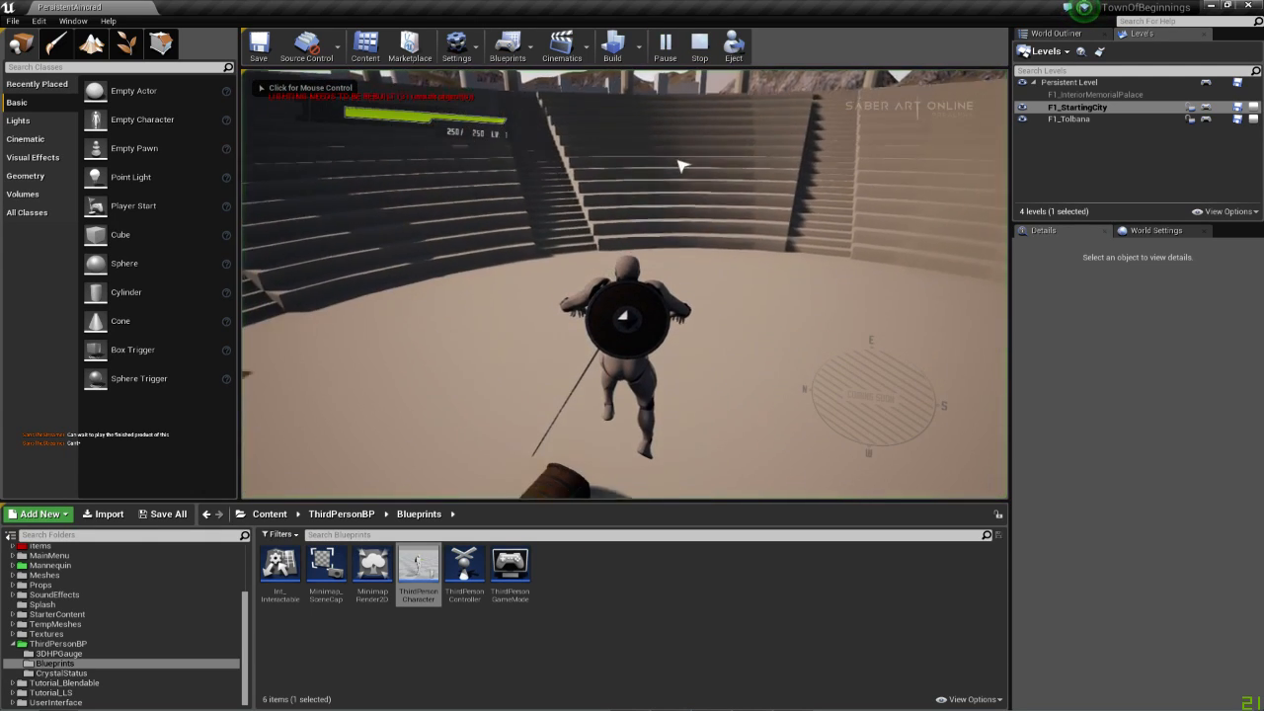
click(681, 168)
key(F11)
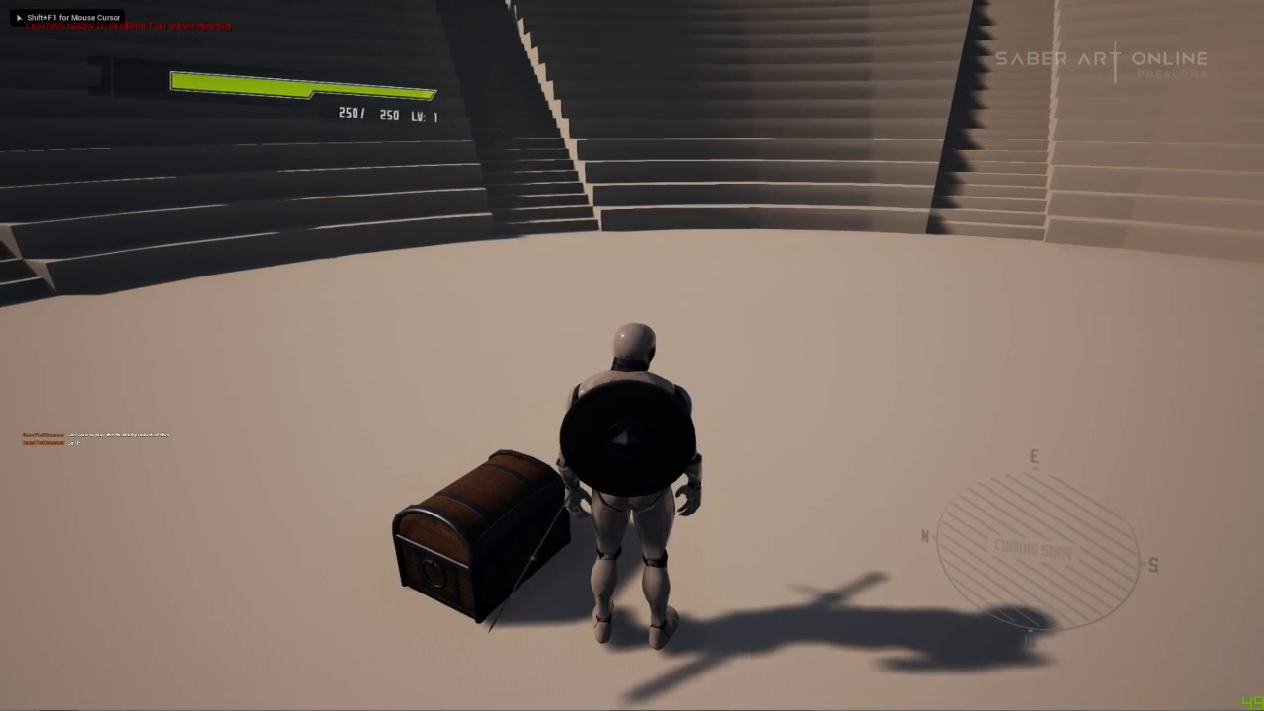
key(Tab)
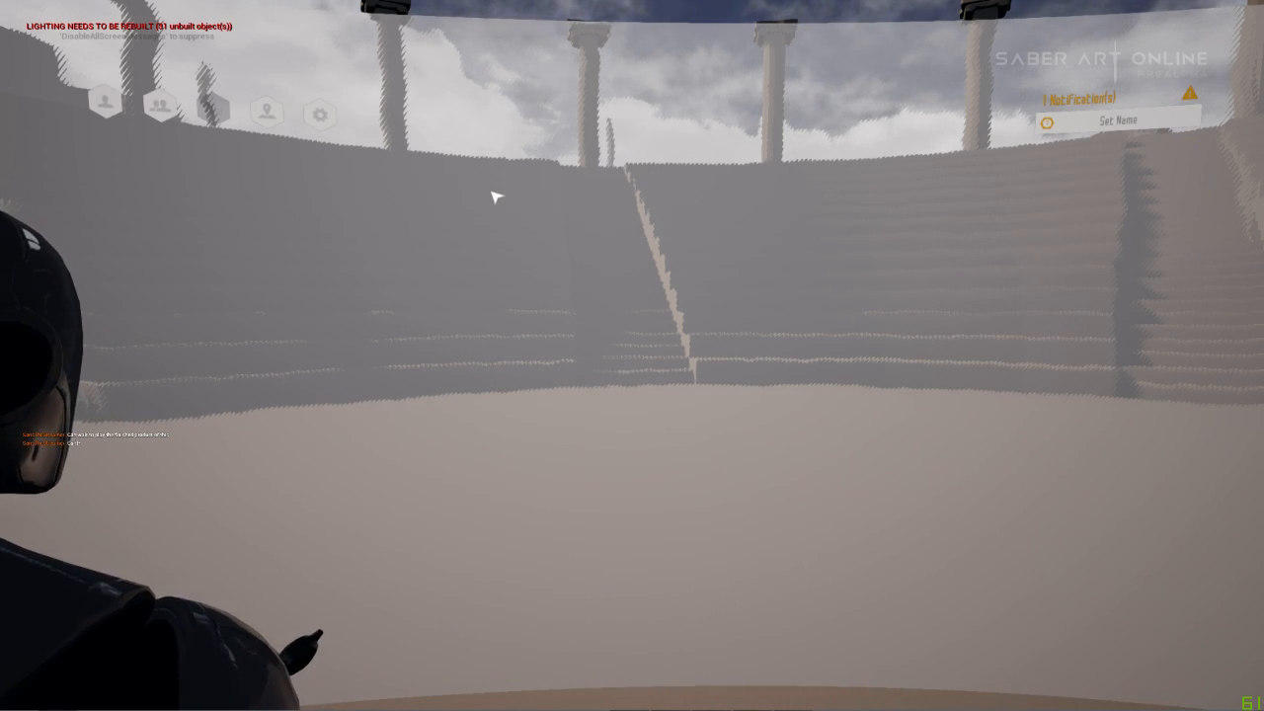
click(160, 106)
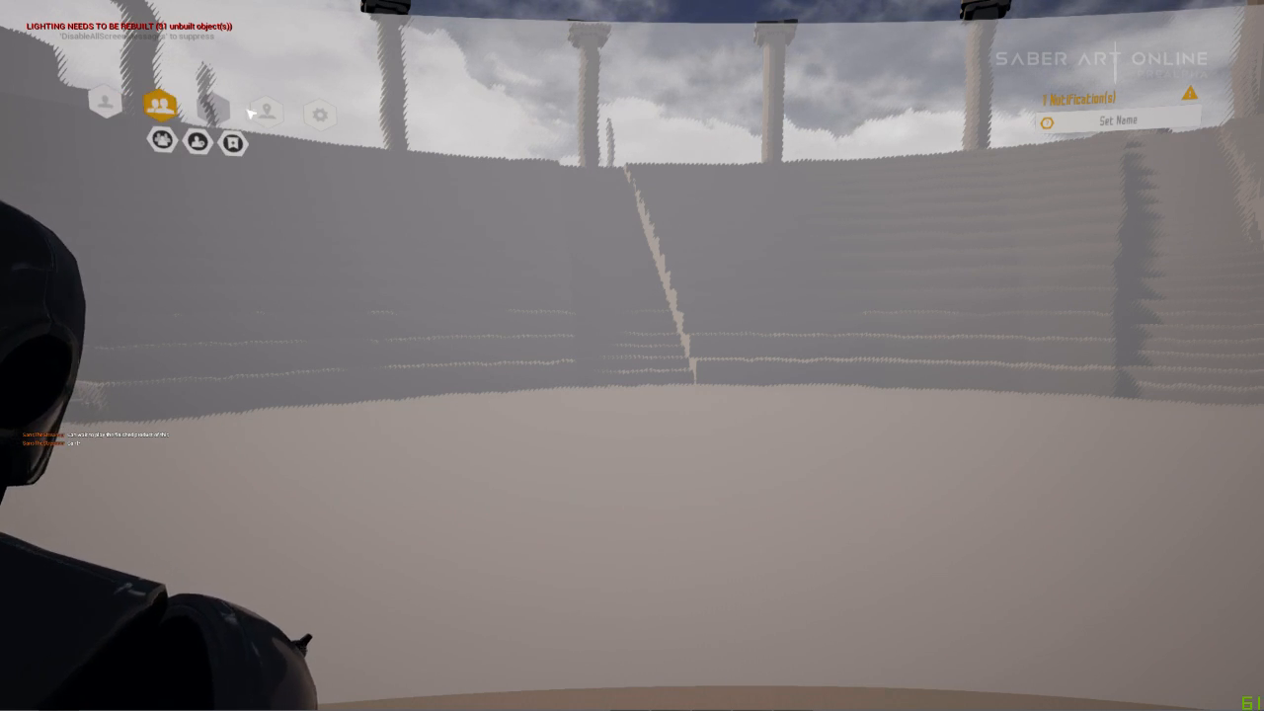
mouse_move(324, 116)
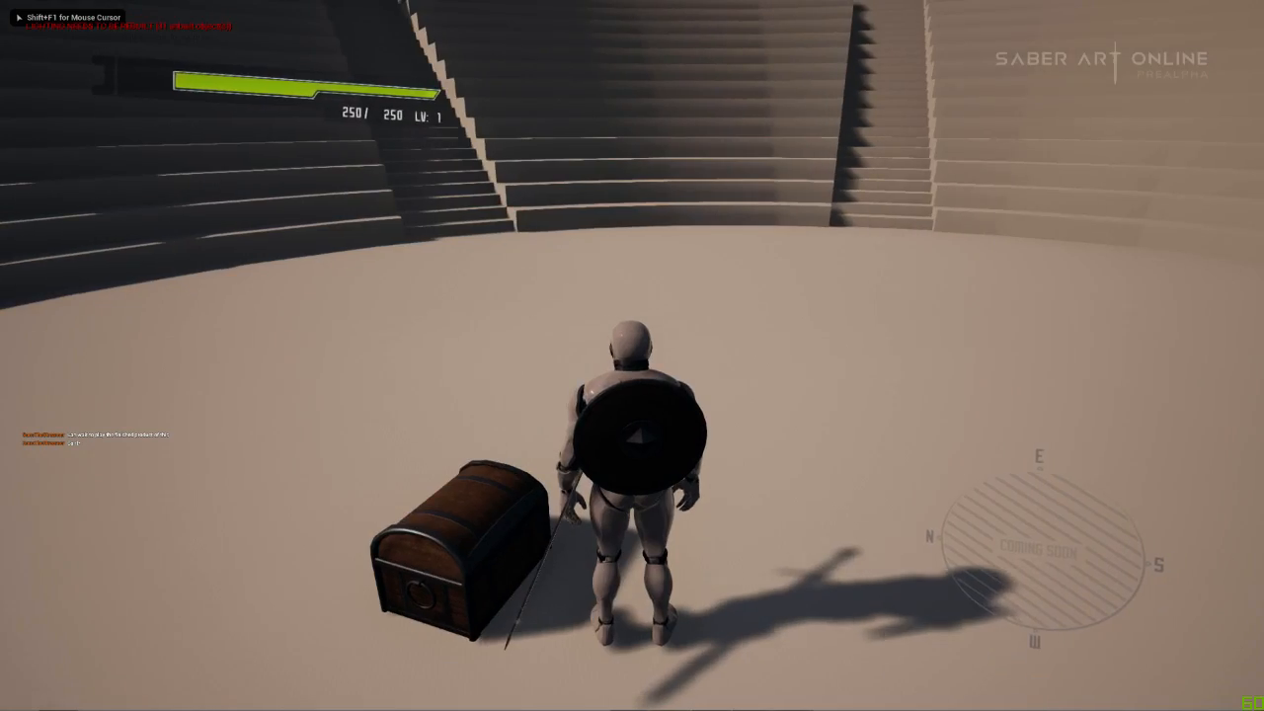
key(Escape)
right_drag(745, 593, 682, 597)
key(F11)
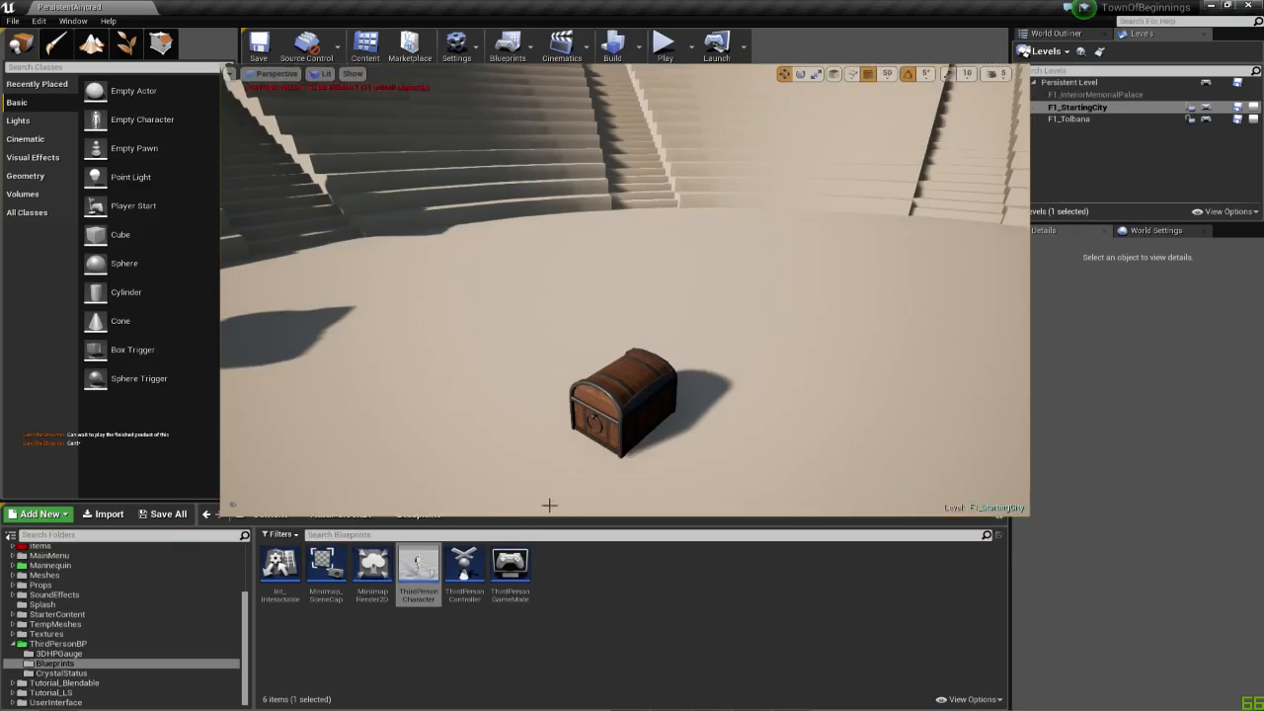
Reopen the ThirdPersonCharacter blueprint and open the Mat_ScreenMesh material of its UIMesh component.
double_click(418, 573)
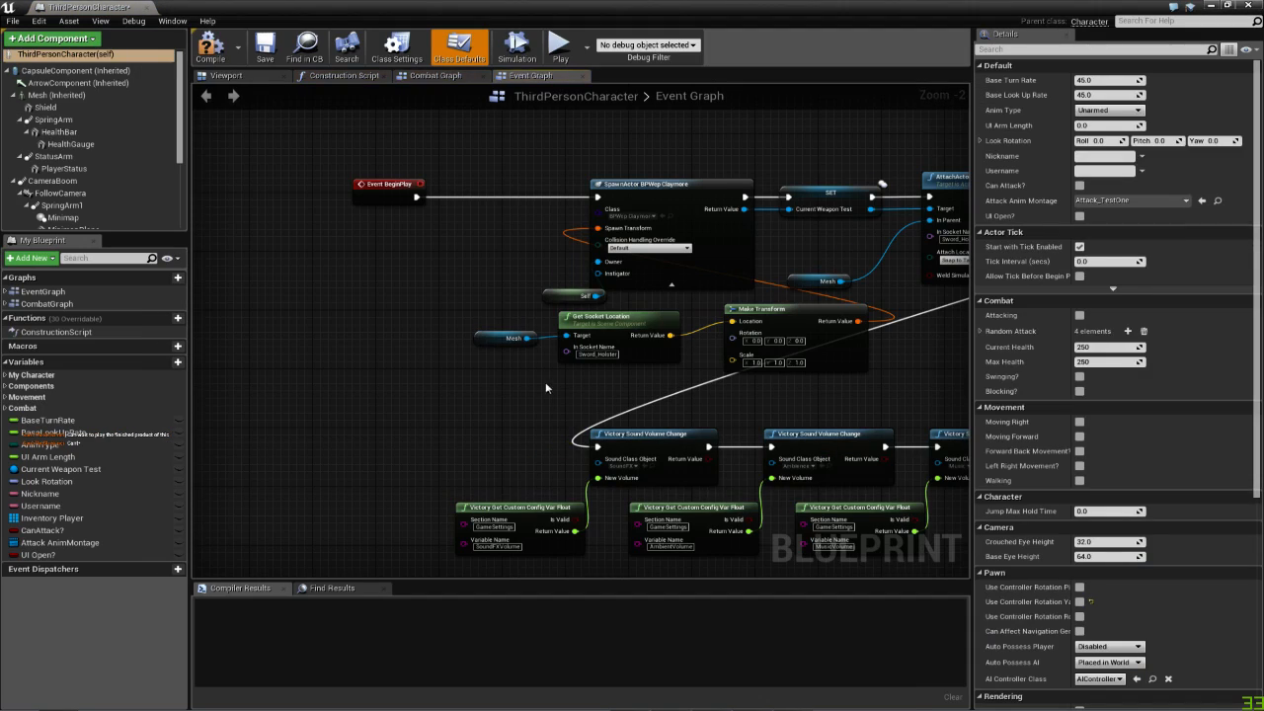
scroll(99, 214, down, 5)
click(96, 205)
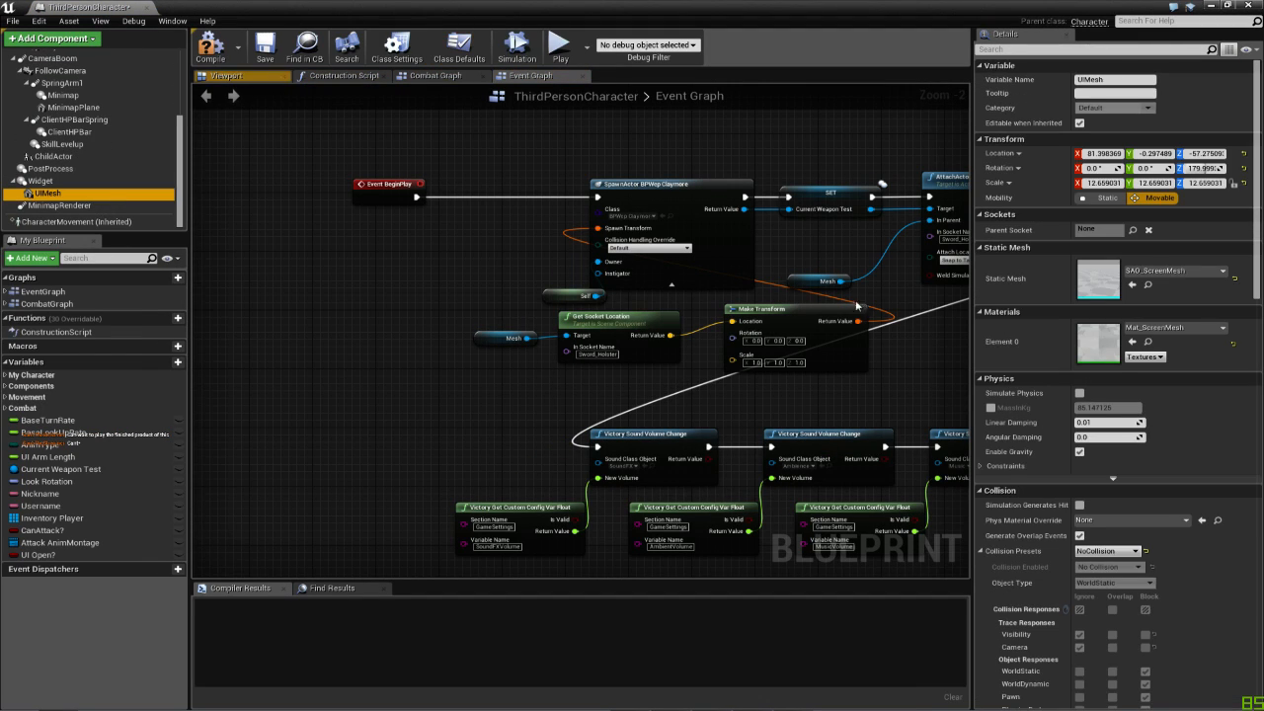
double_click(1098, 306)
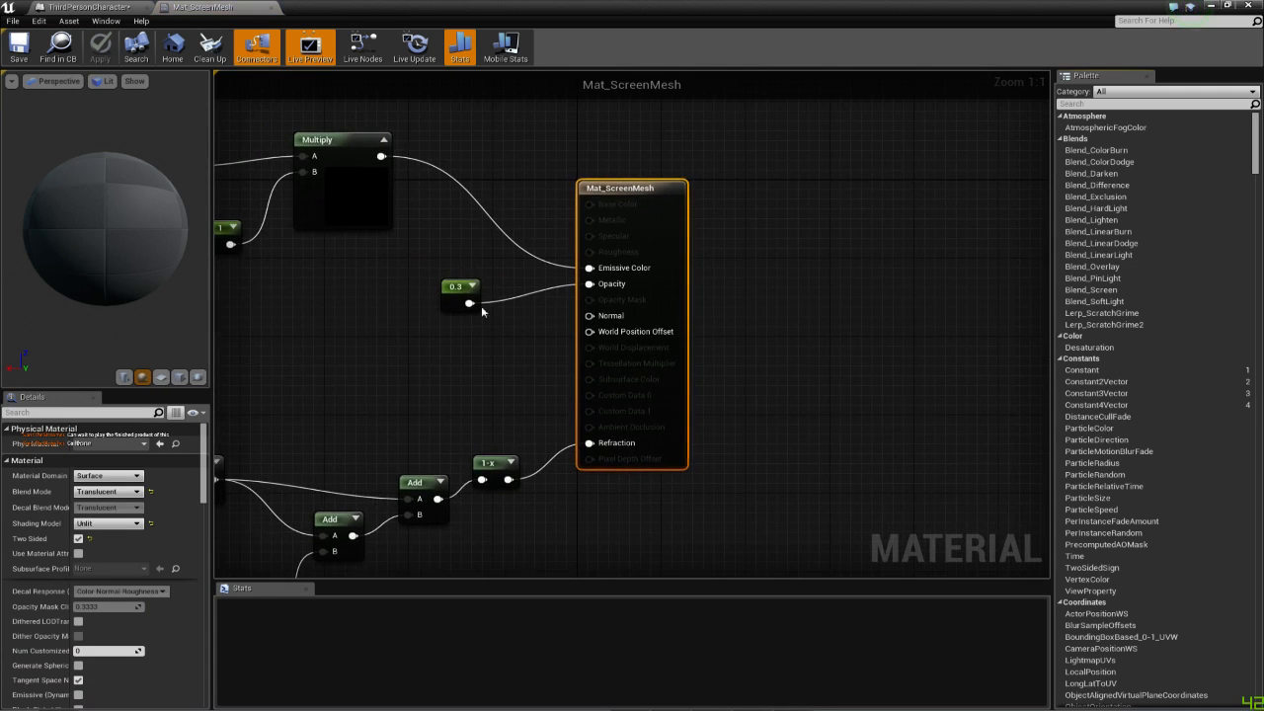
Set the constant feeding Mat_ScreenMesh's opacity to 0.005, apply and save the material, and return to the level.
click(457, 294)
click(116, 443)
text(0.005)
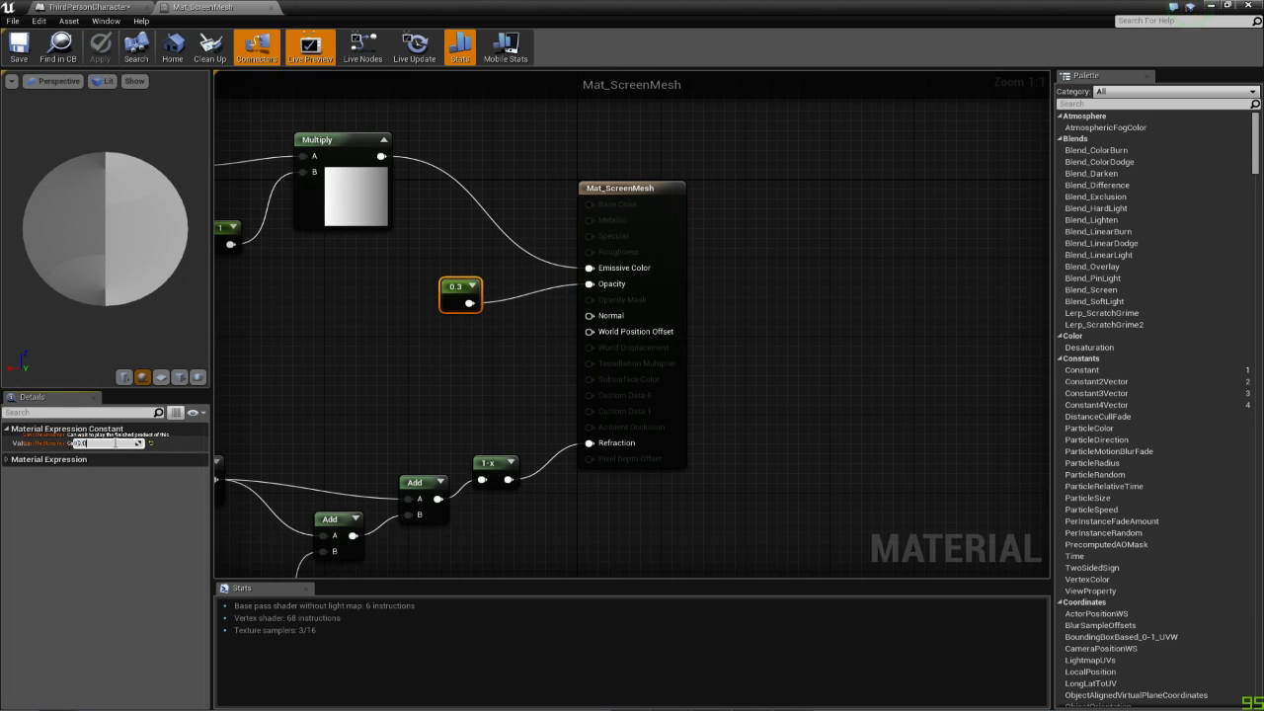
key(Return)
click(108, 57)
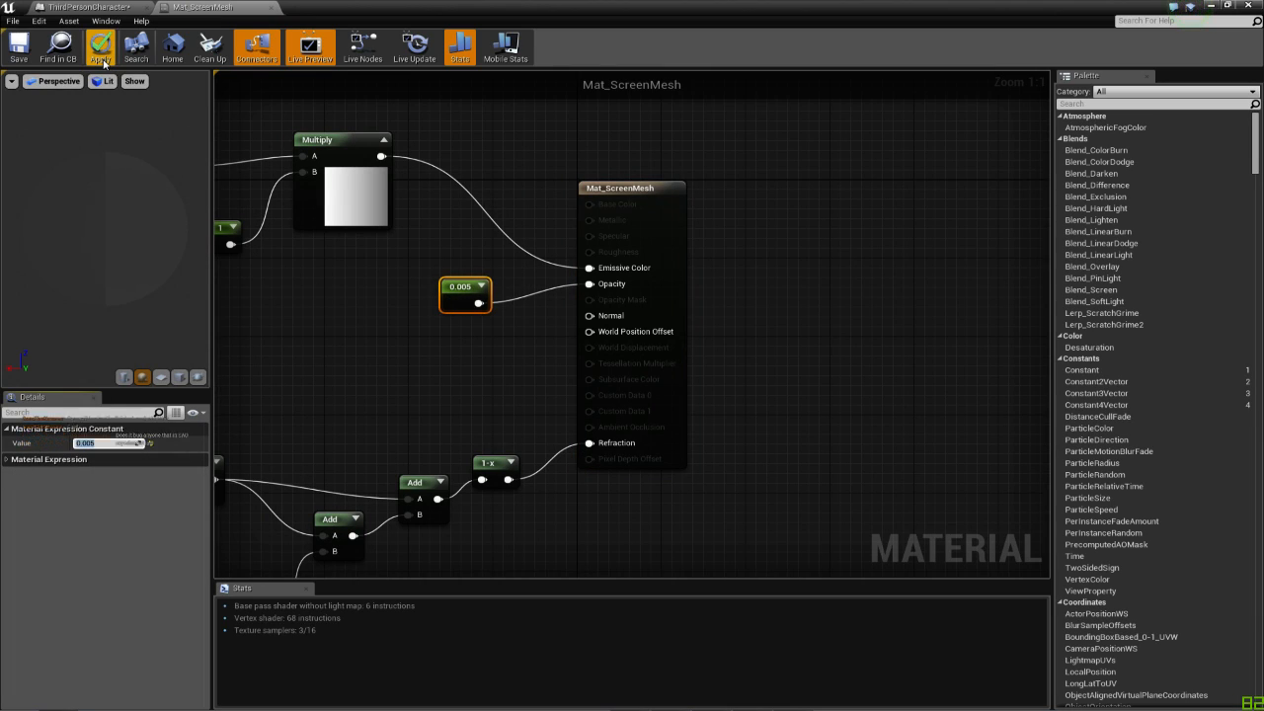
click(805, 161)
key(ctrl+s)
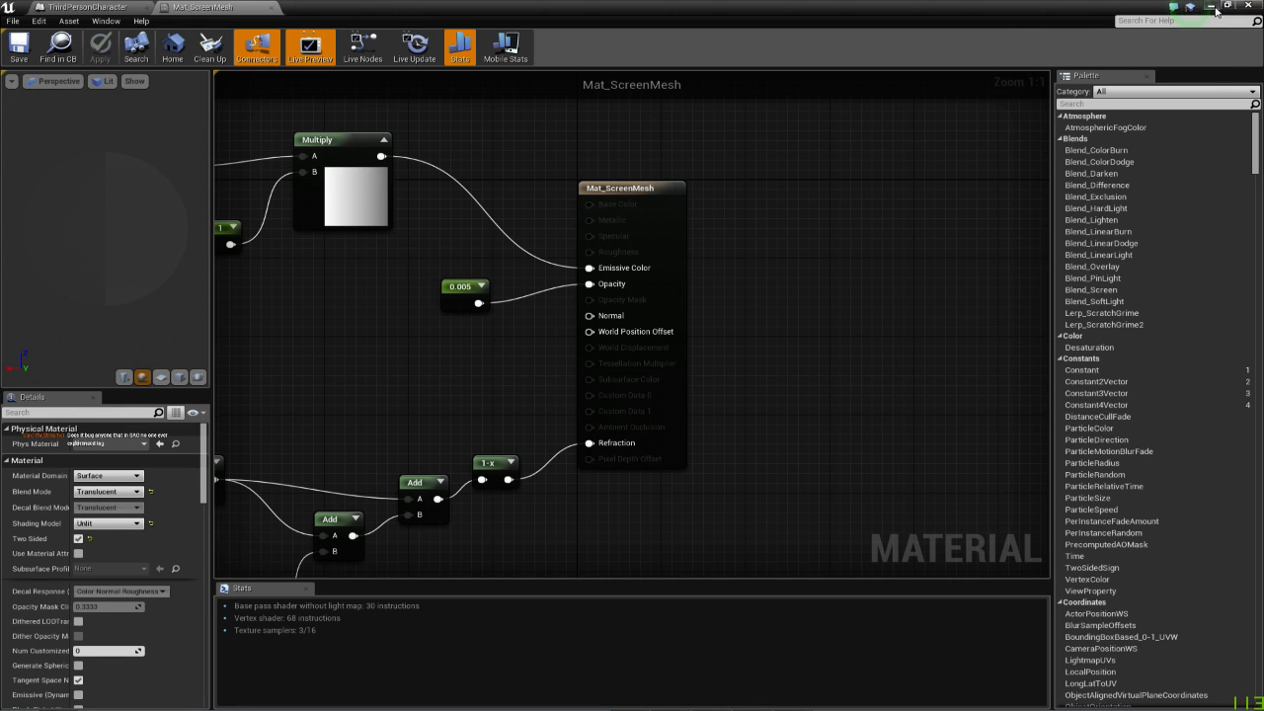
click(1247, 7)
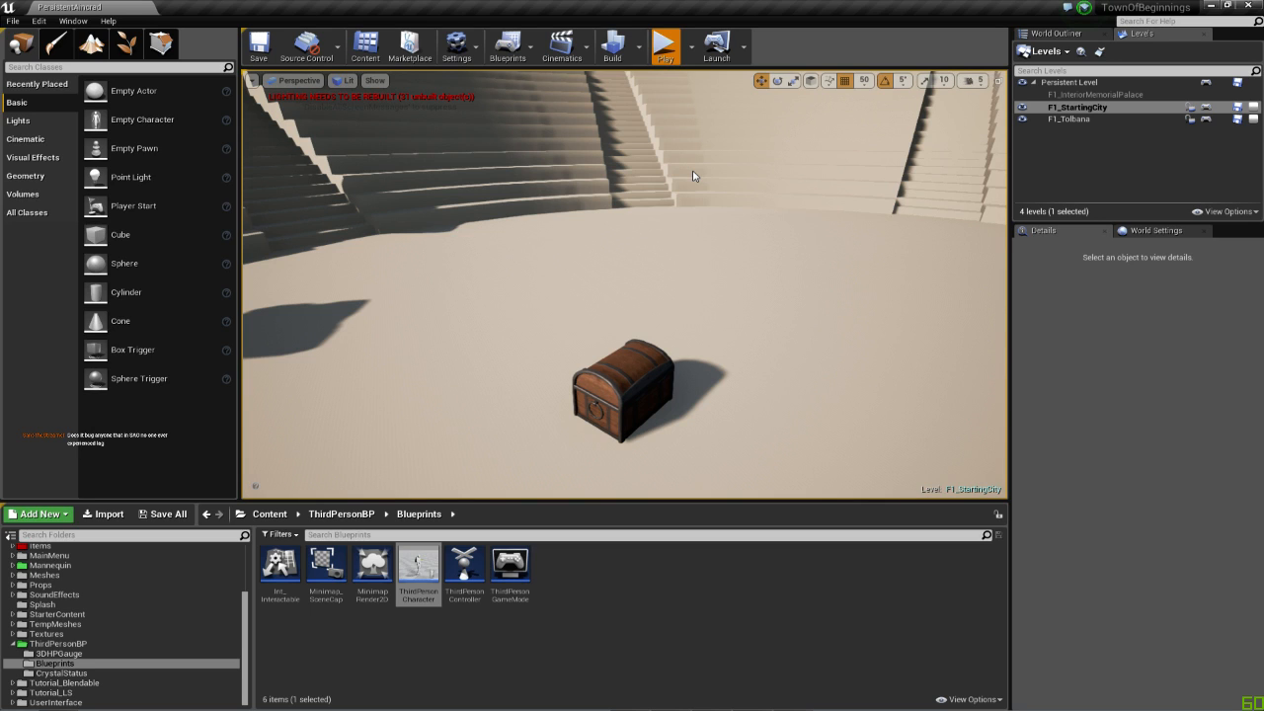
Play the level full screen and check the in-game menu with the more transparent screen mesh.
key(alt+p)
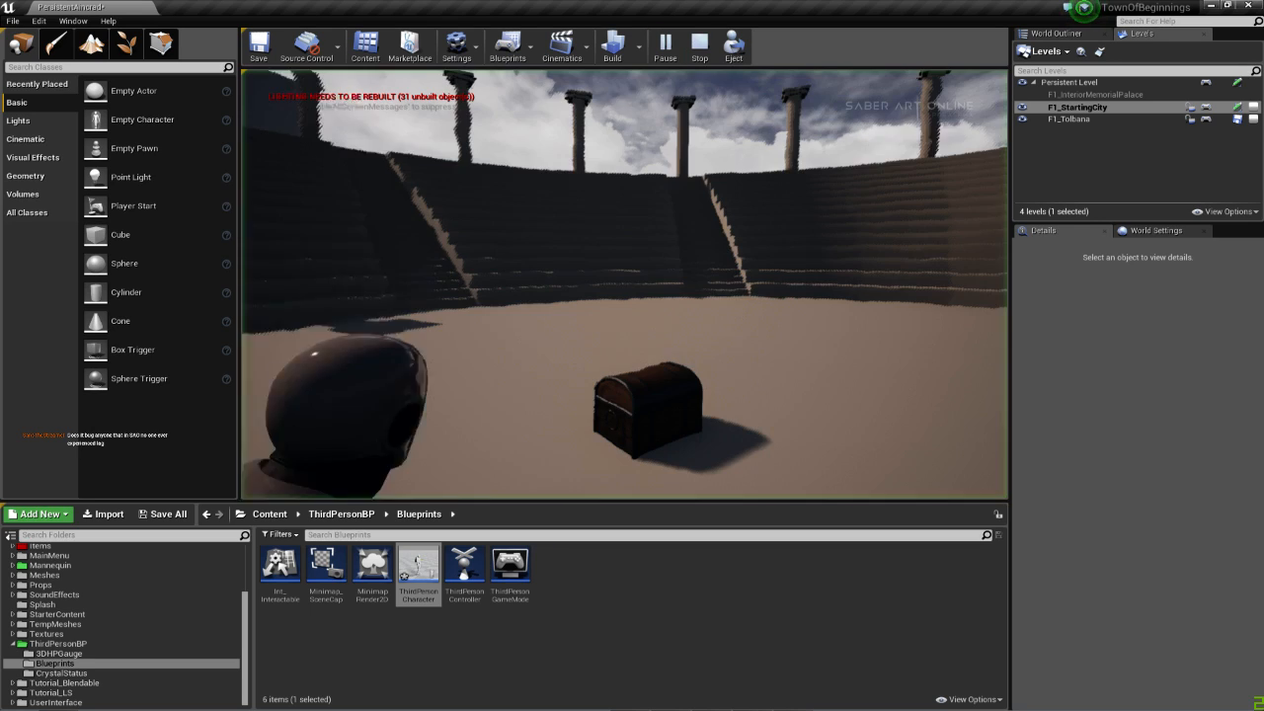
key(F11)
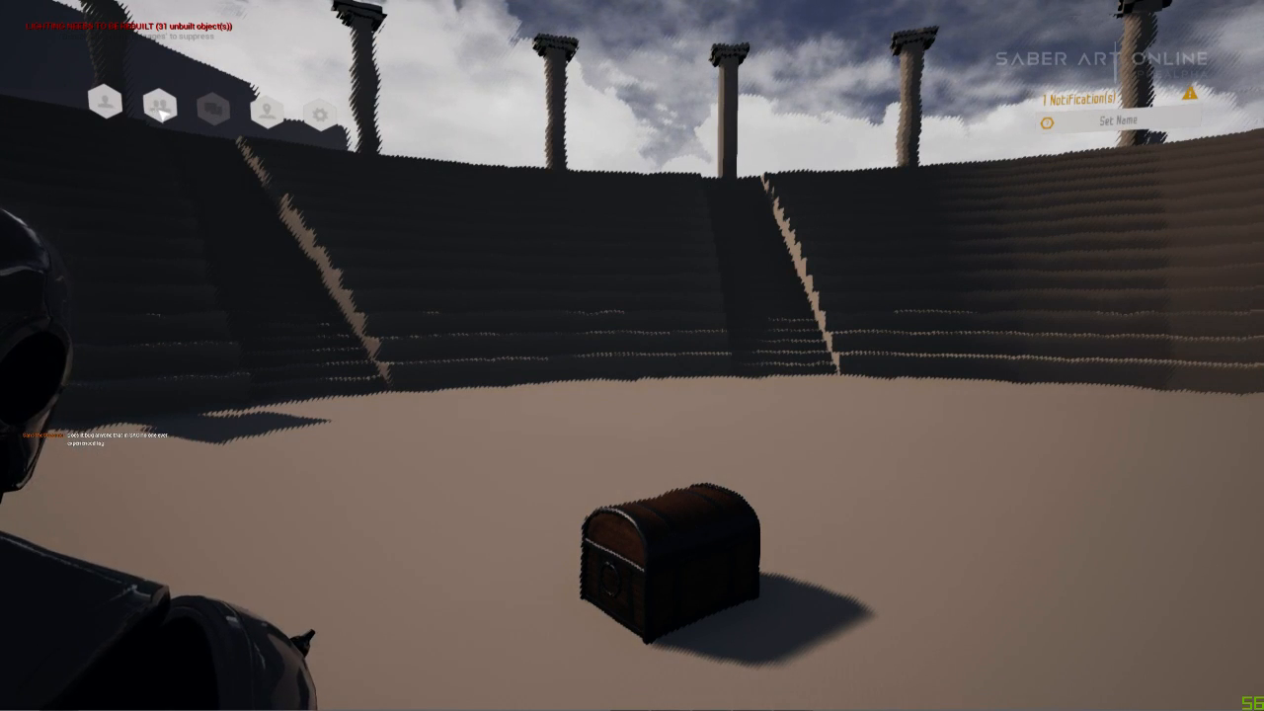
key(w)
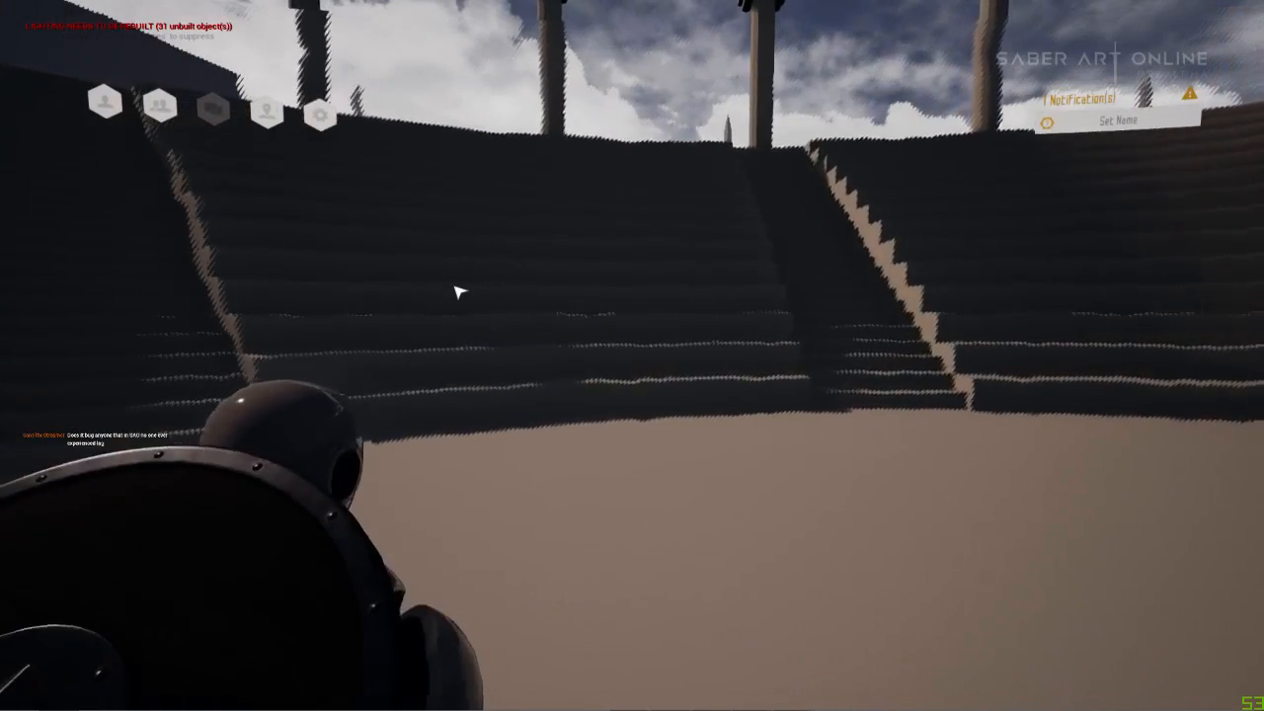
click(457, 287)
Run the character up the arena's stairs to the upper rim and back down to the floor.
key(w)
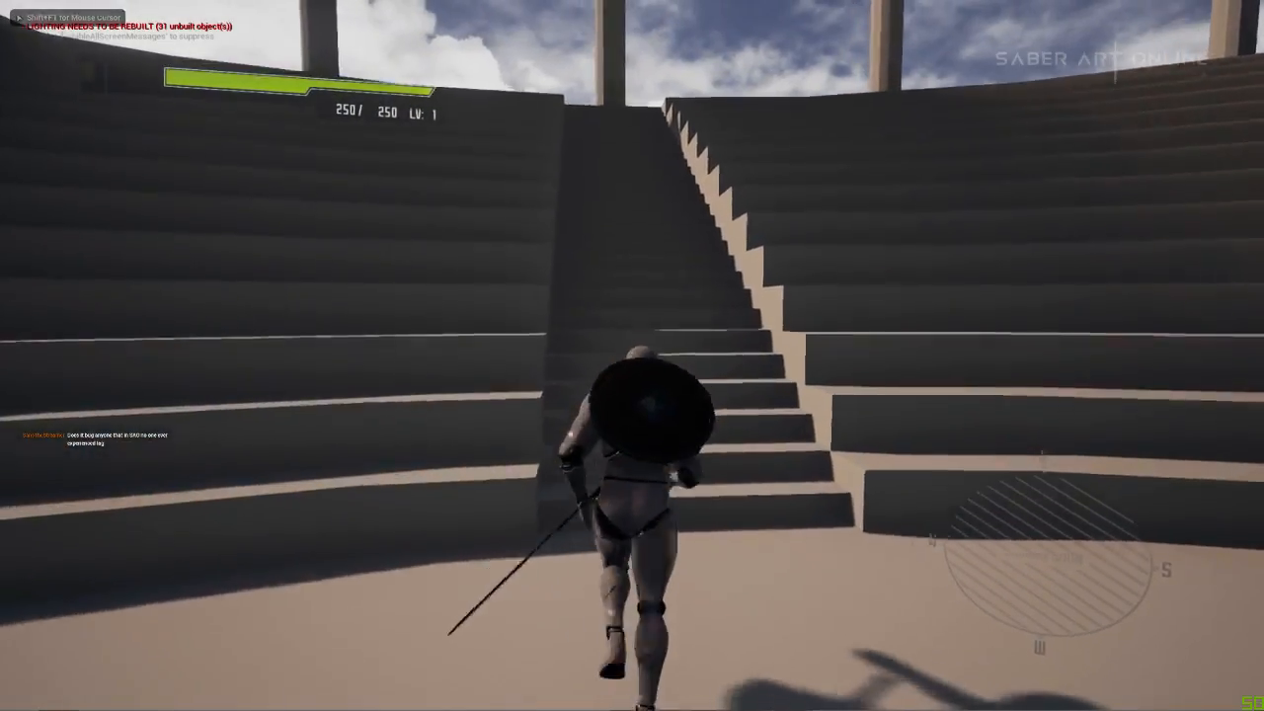
key(w)
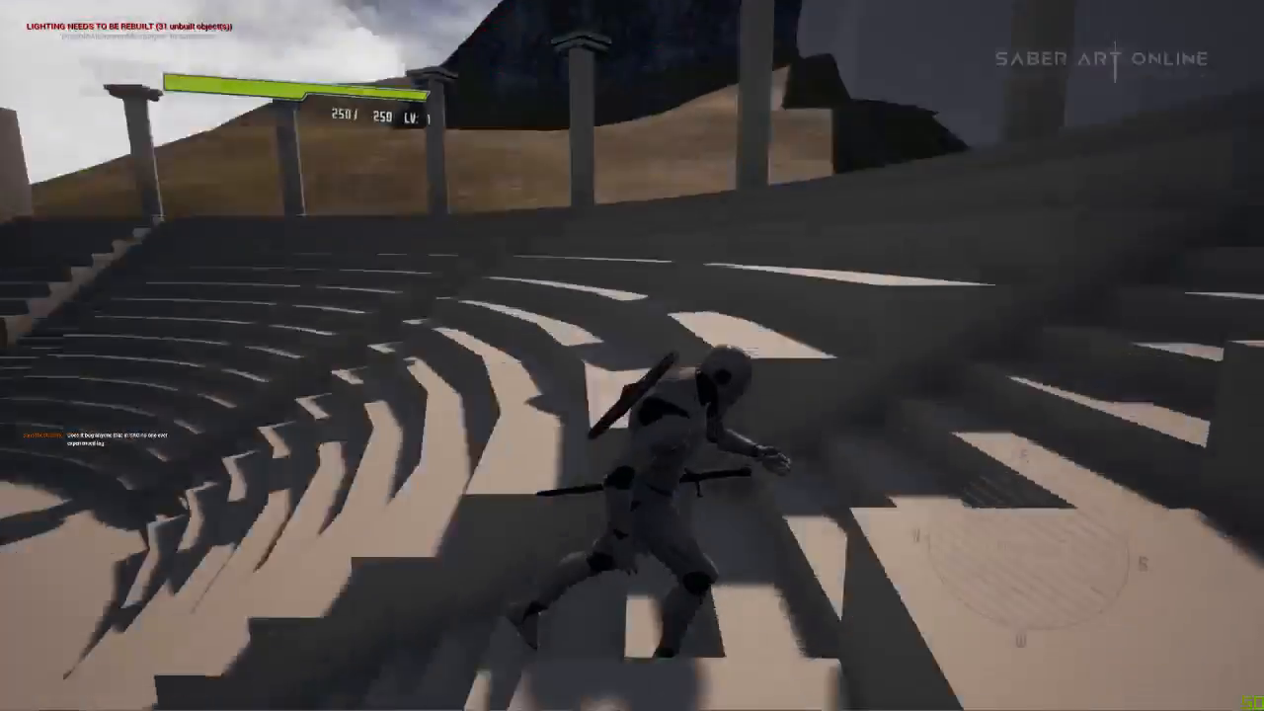
key(d)
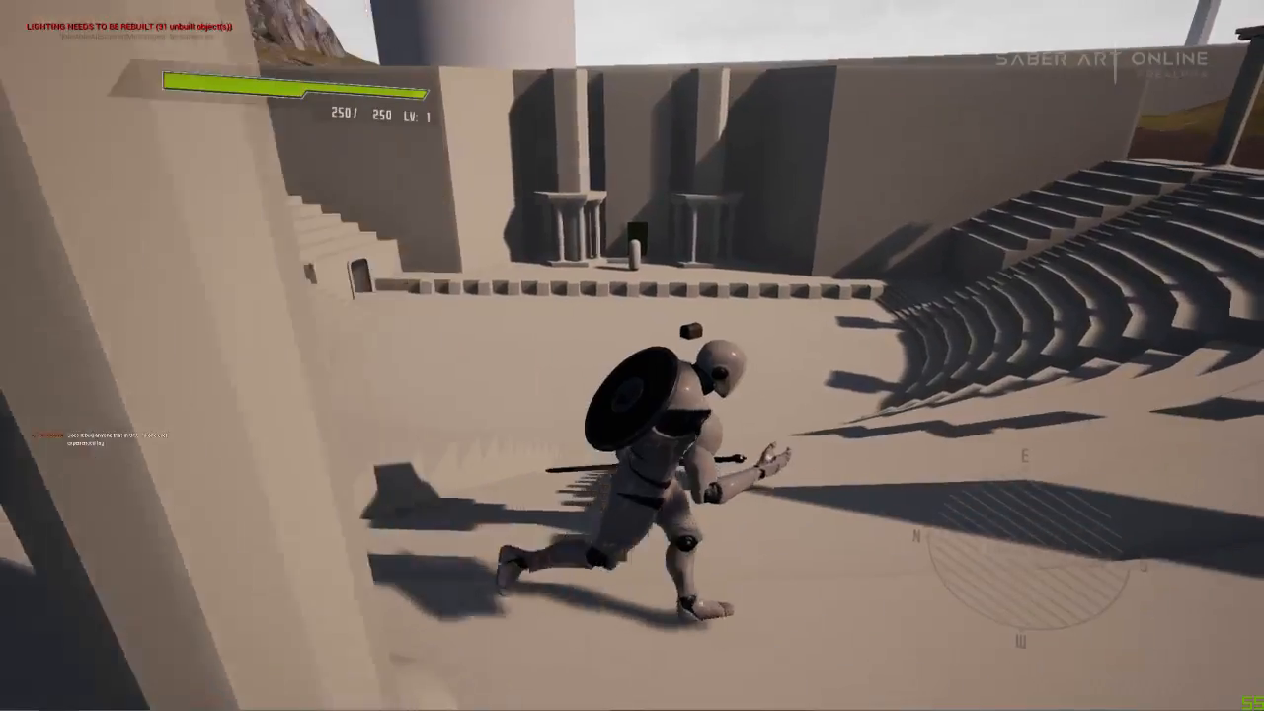
key(d)
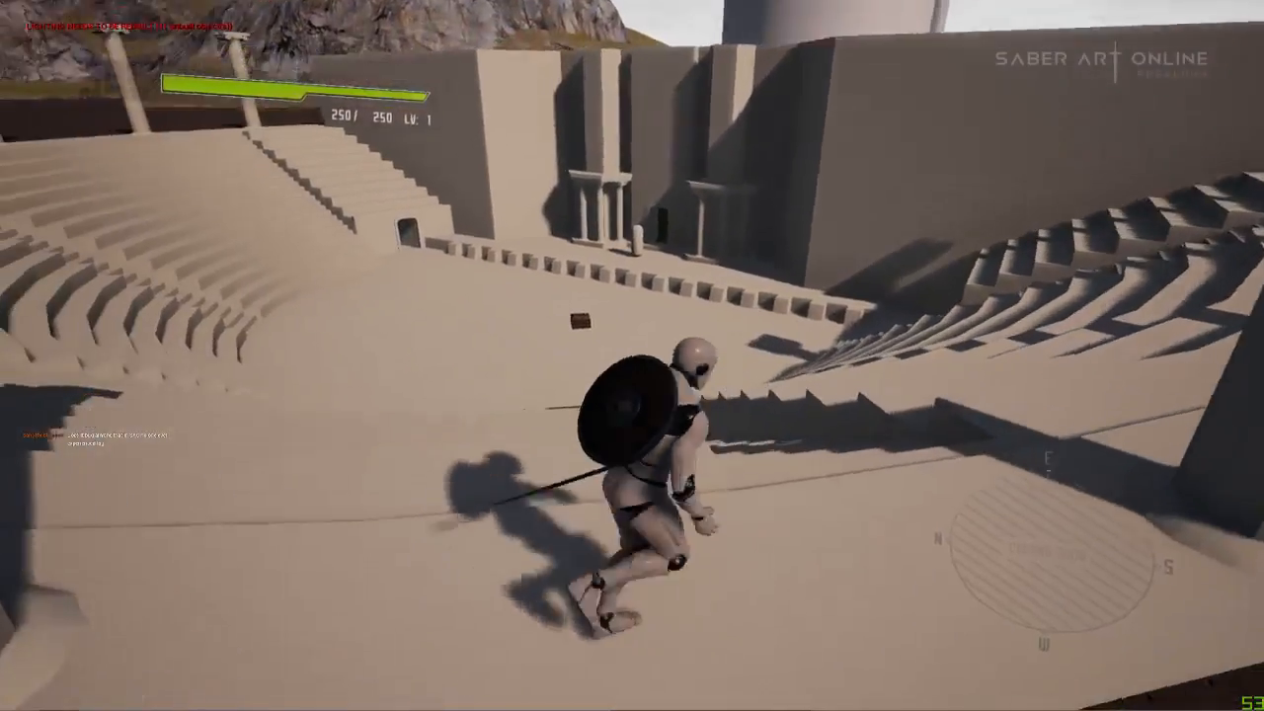
key(w)
key(w)
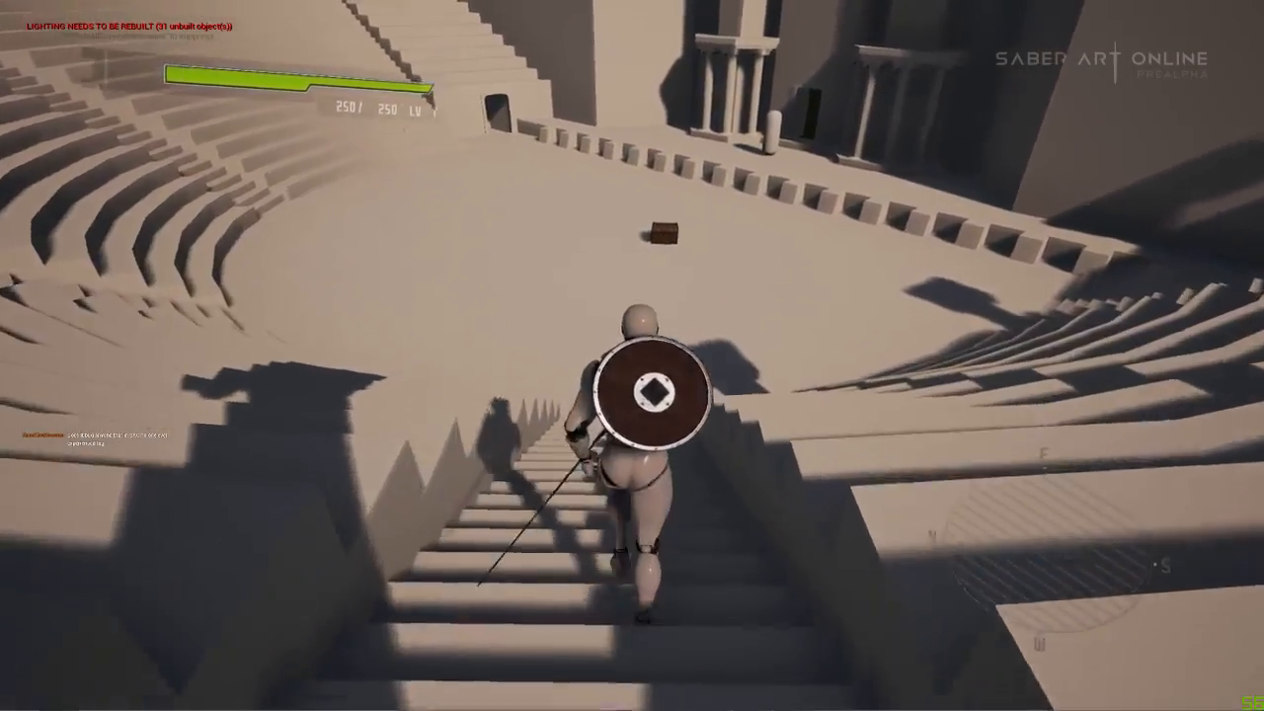
key(d)
key(w)
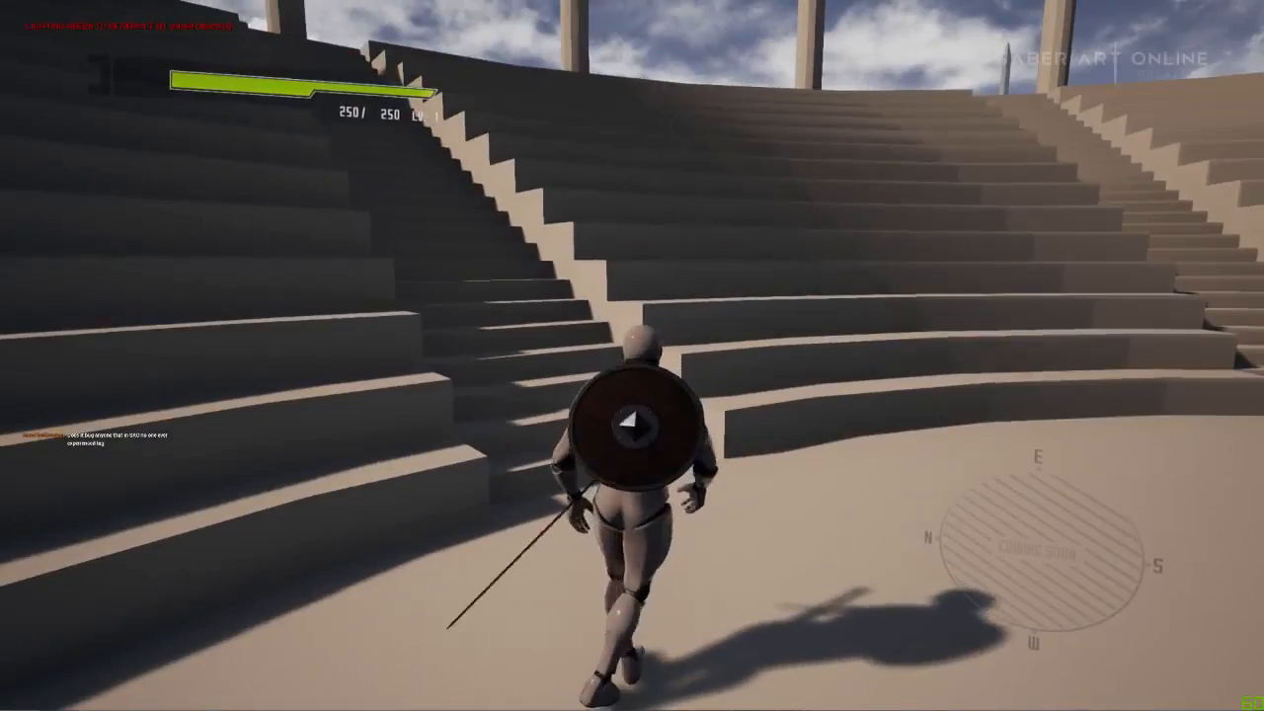
Climb the seating stairs again to reach the brick paving beyond the arena's columns.
key(w)
key(w)
key(a)
key(a)
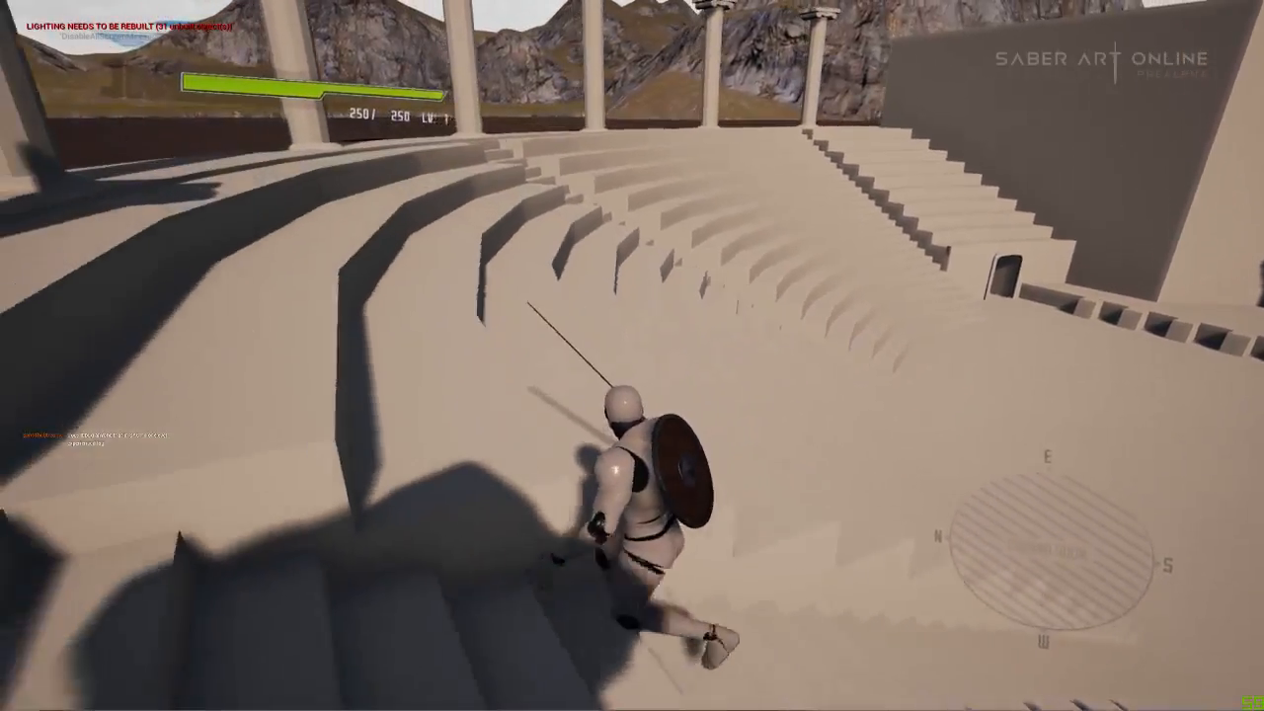
key(a)
key(w)
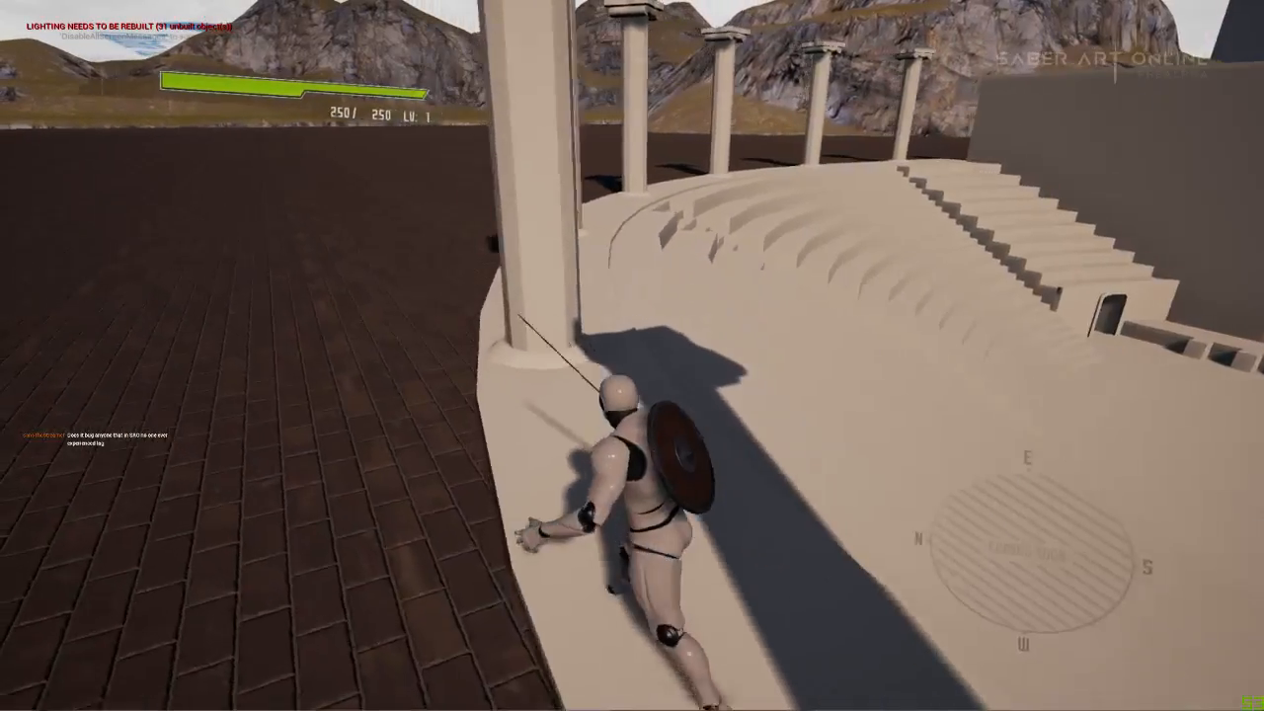
Perform a series of sword attacks with the character beside the column on the arena's rim.
click(632, 355)
click(632, 356)
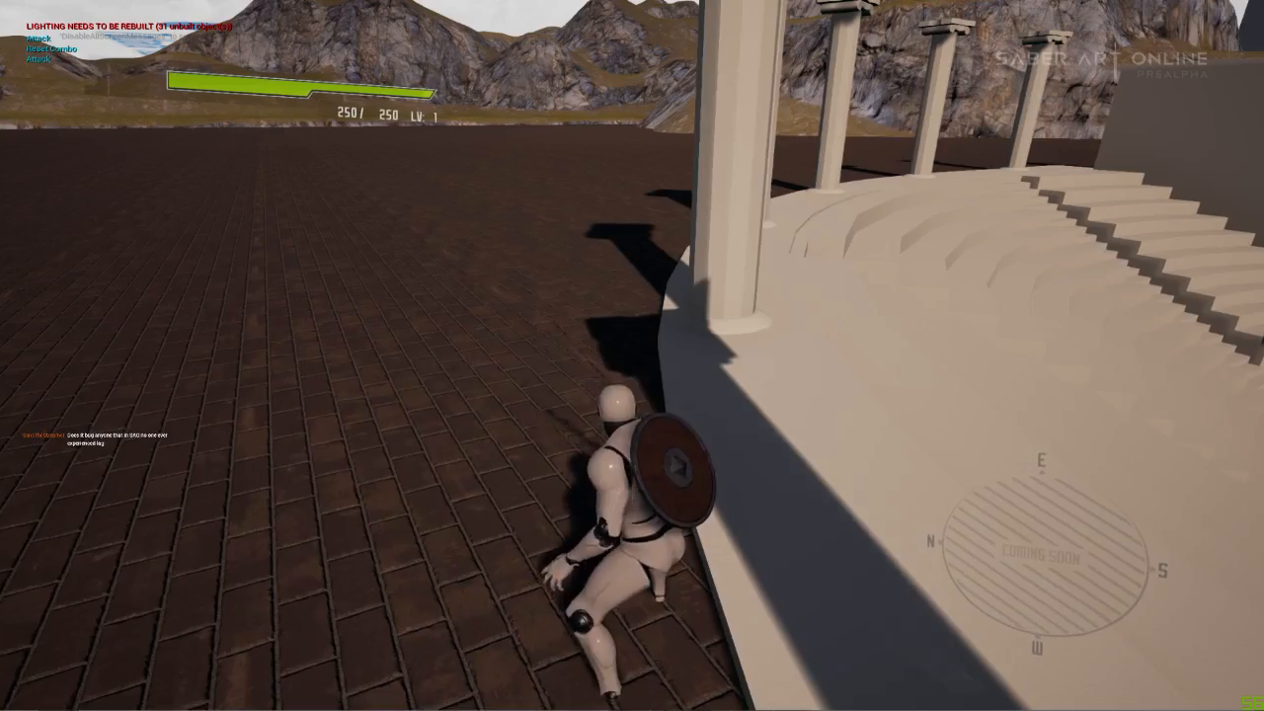
click(633, 356)
click(632, 355)
click(632, 356)
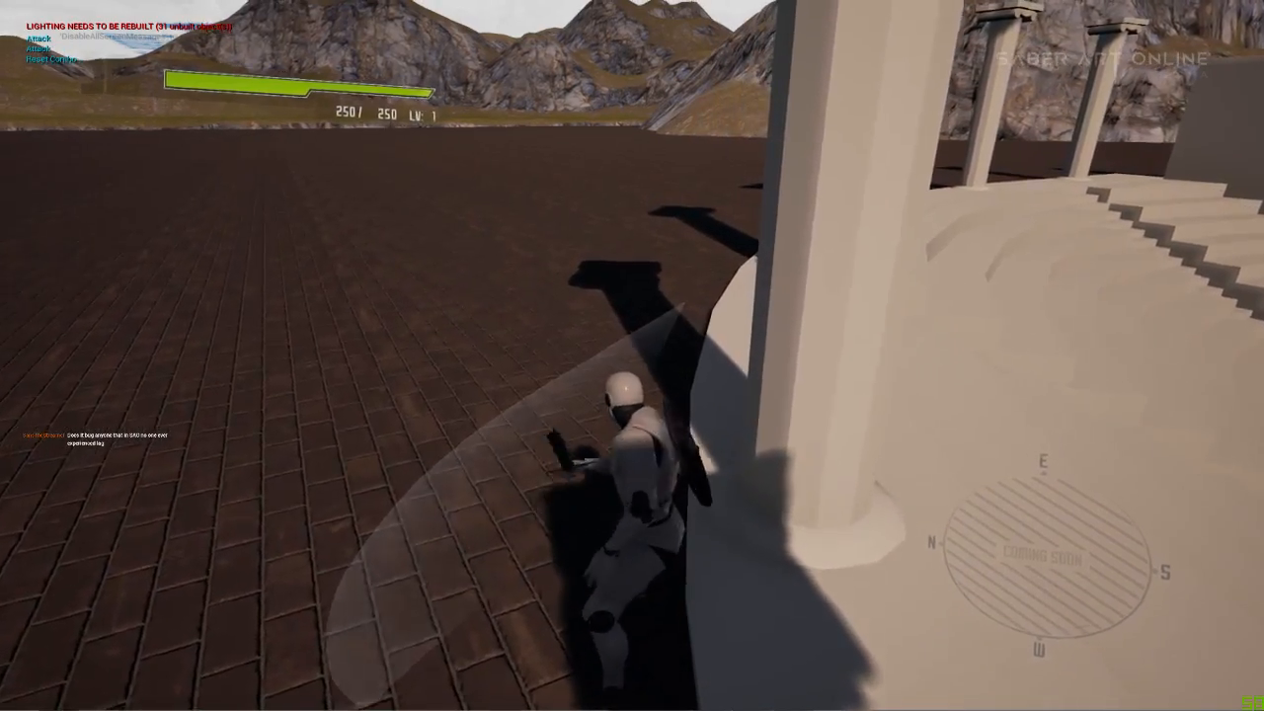
Walk the character along the arena's colonnade to the top of the stairs beside the stage wall.
key(w)
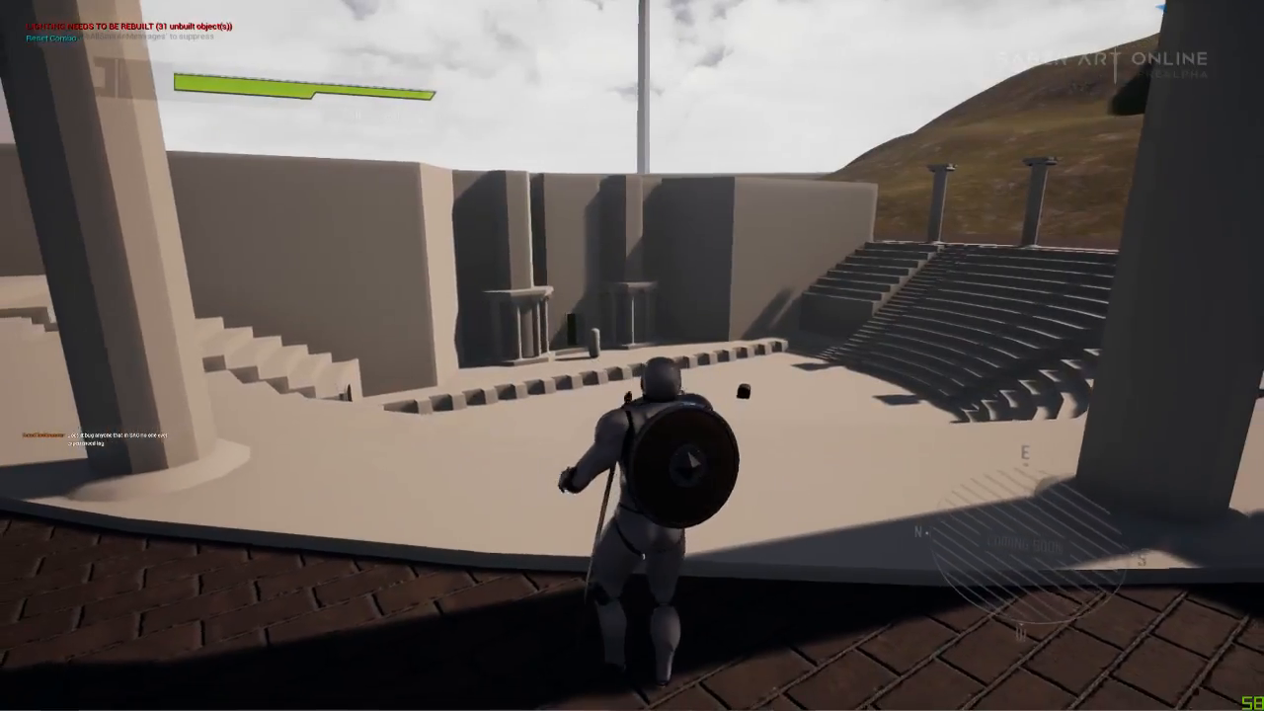
key(w)
key(a)
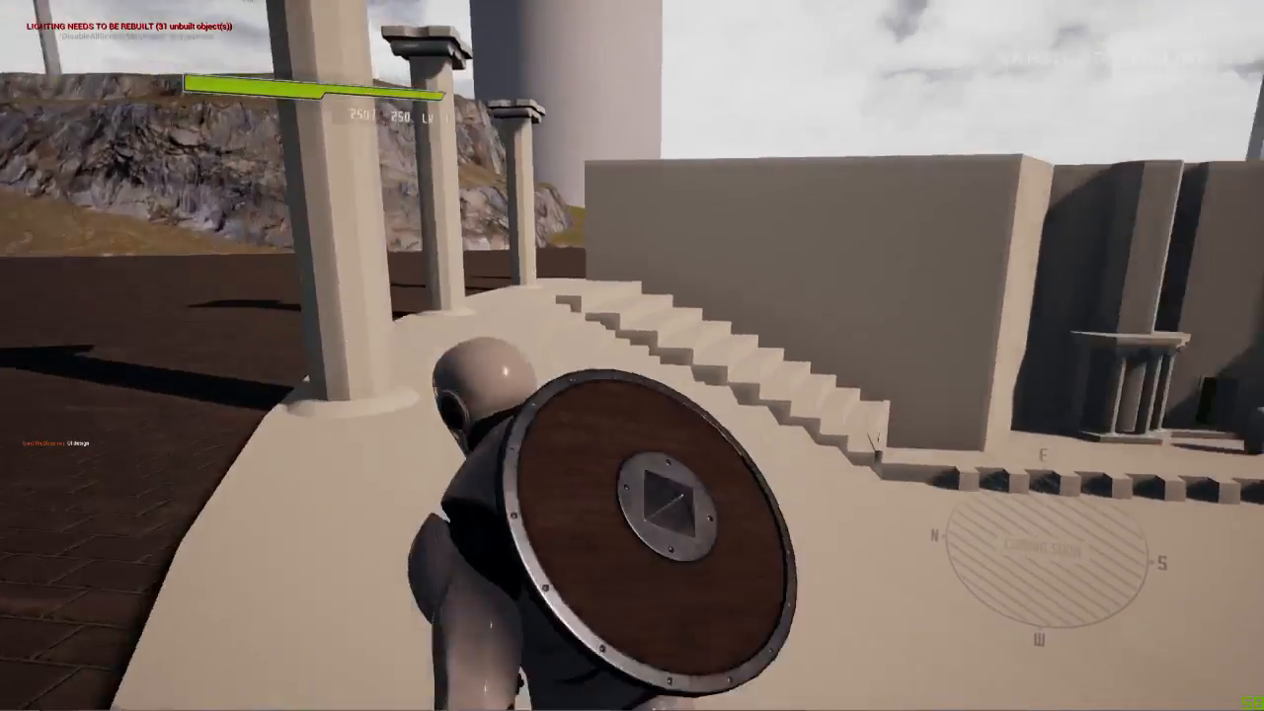
key(w)
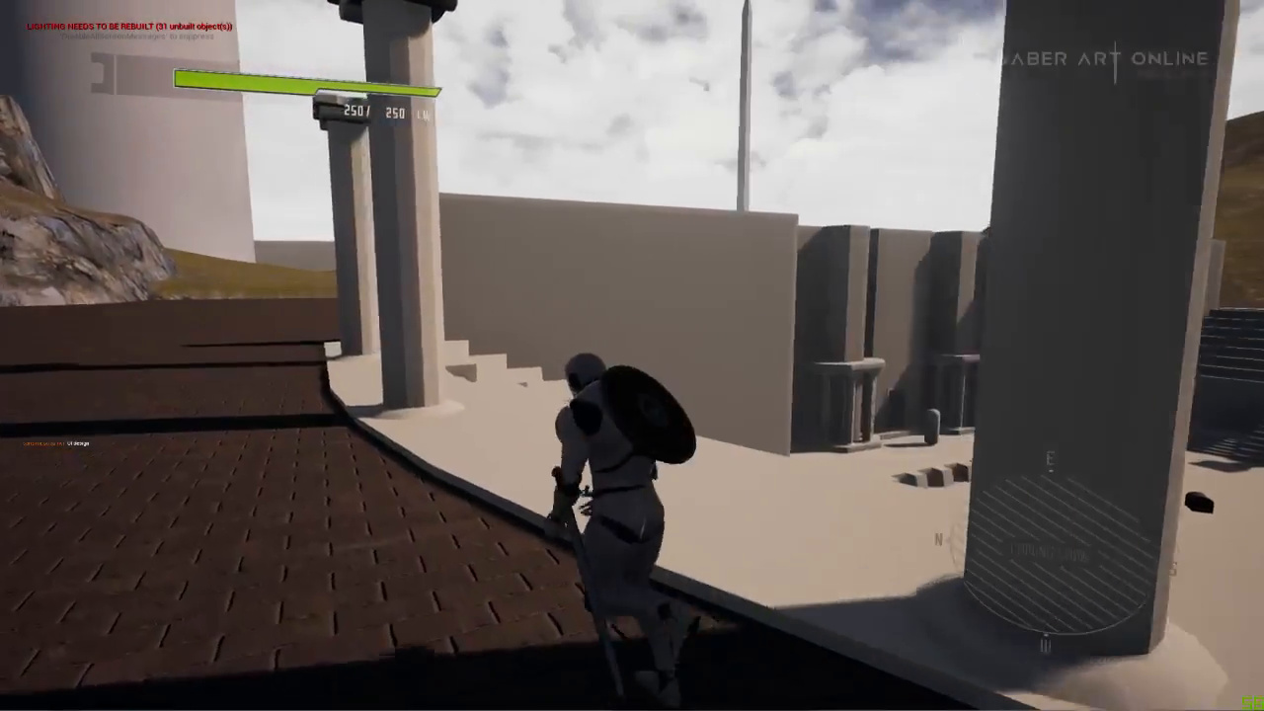
key(w)
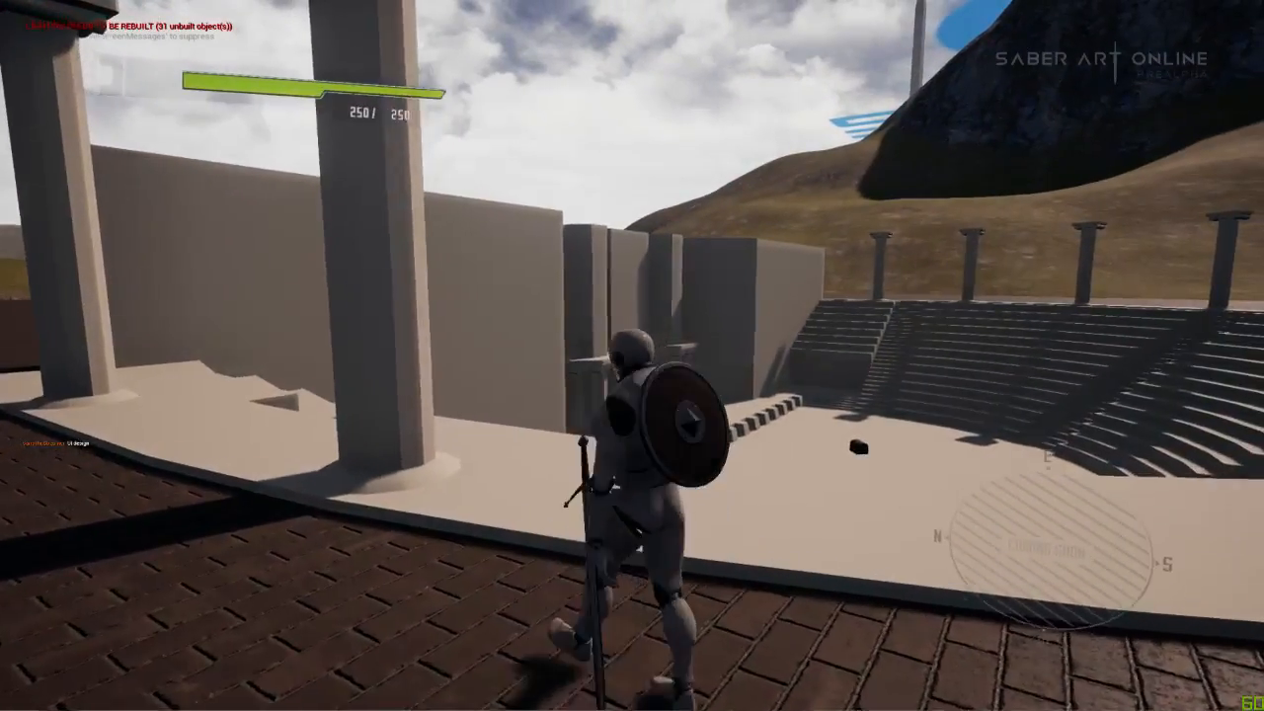
key(w)
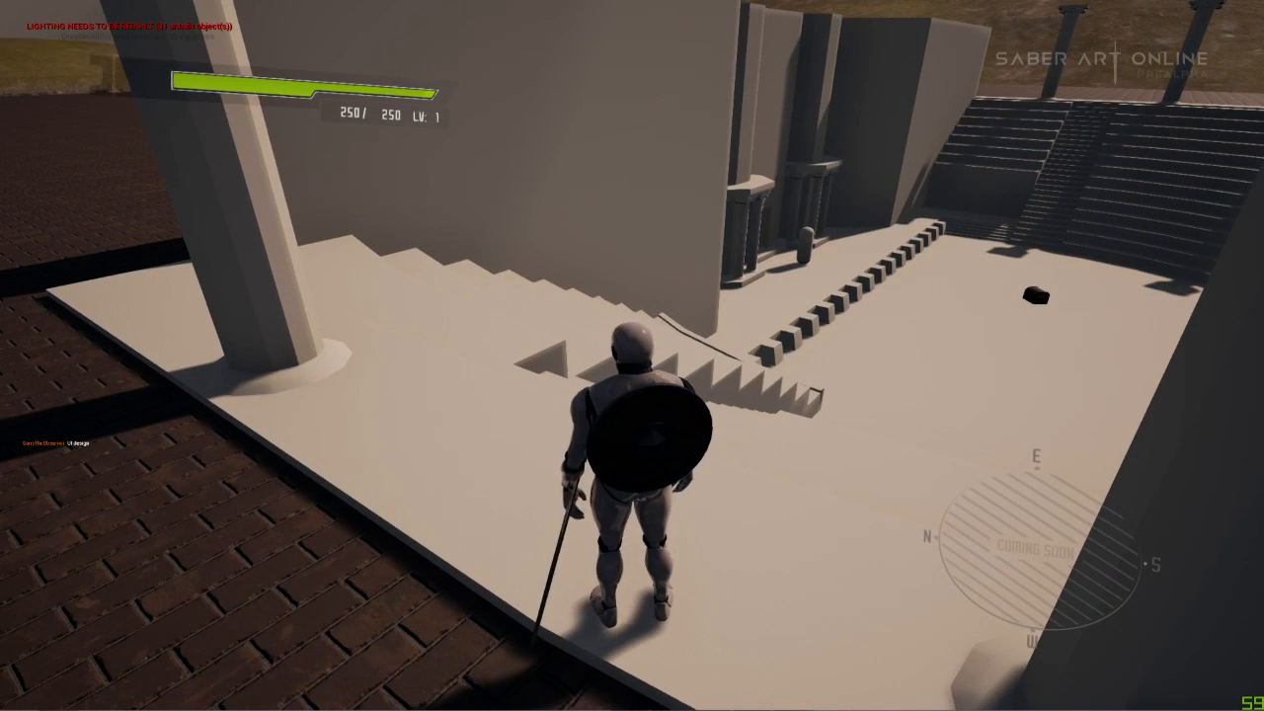
key(w)
key(w)
key(w)
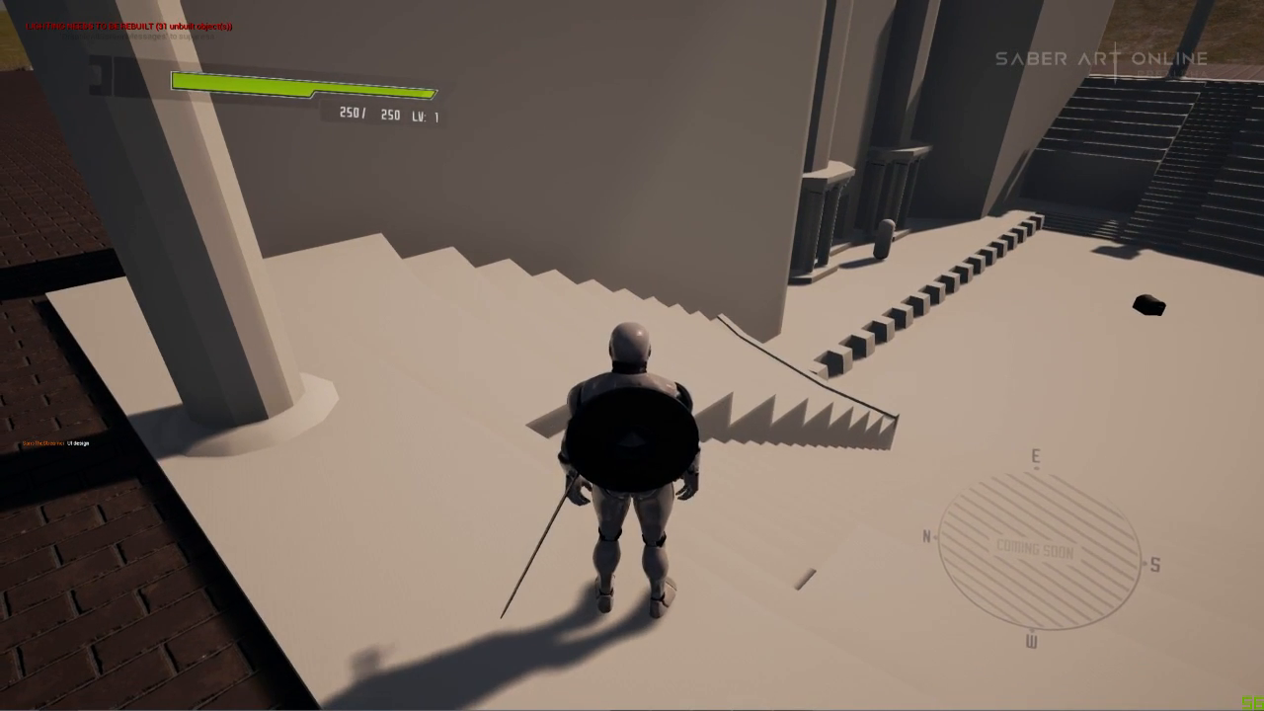
key(w)
key(a)
key(w)
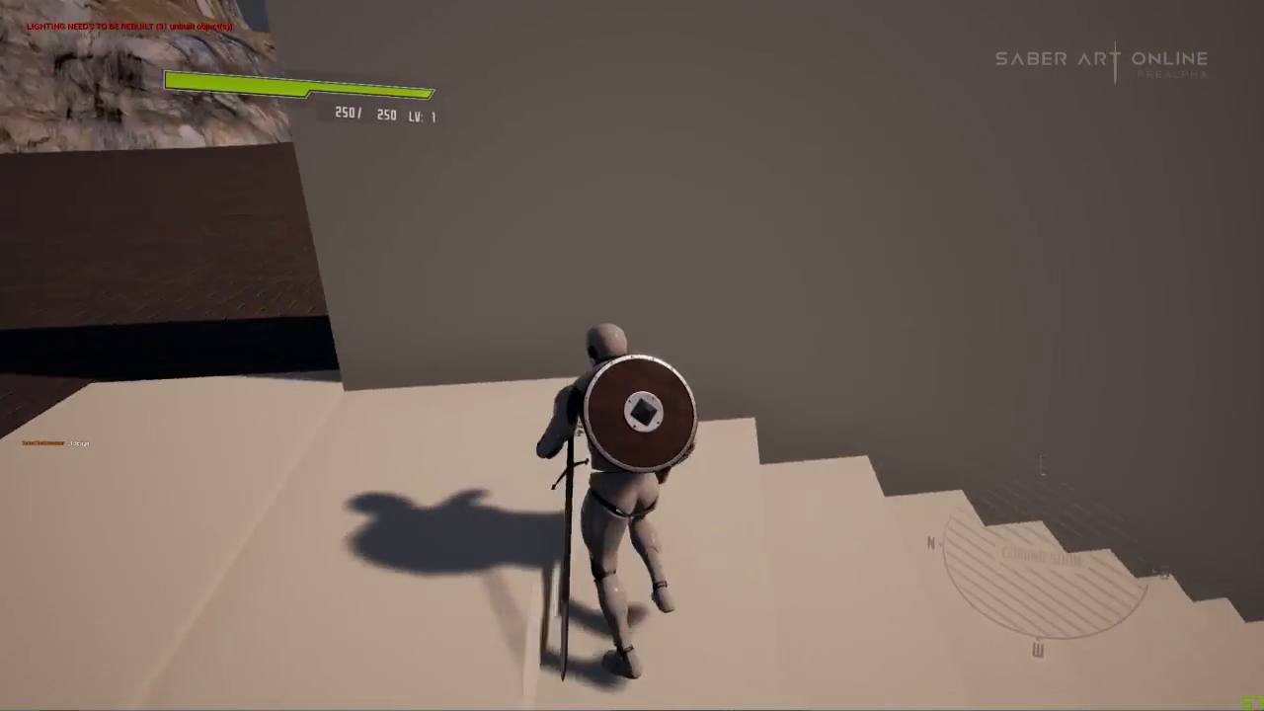
Run the character off the stairs and across the brick paving outside the arena, and end the play session.
key(w)
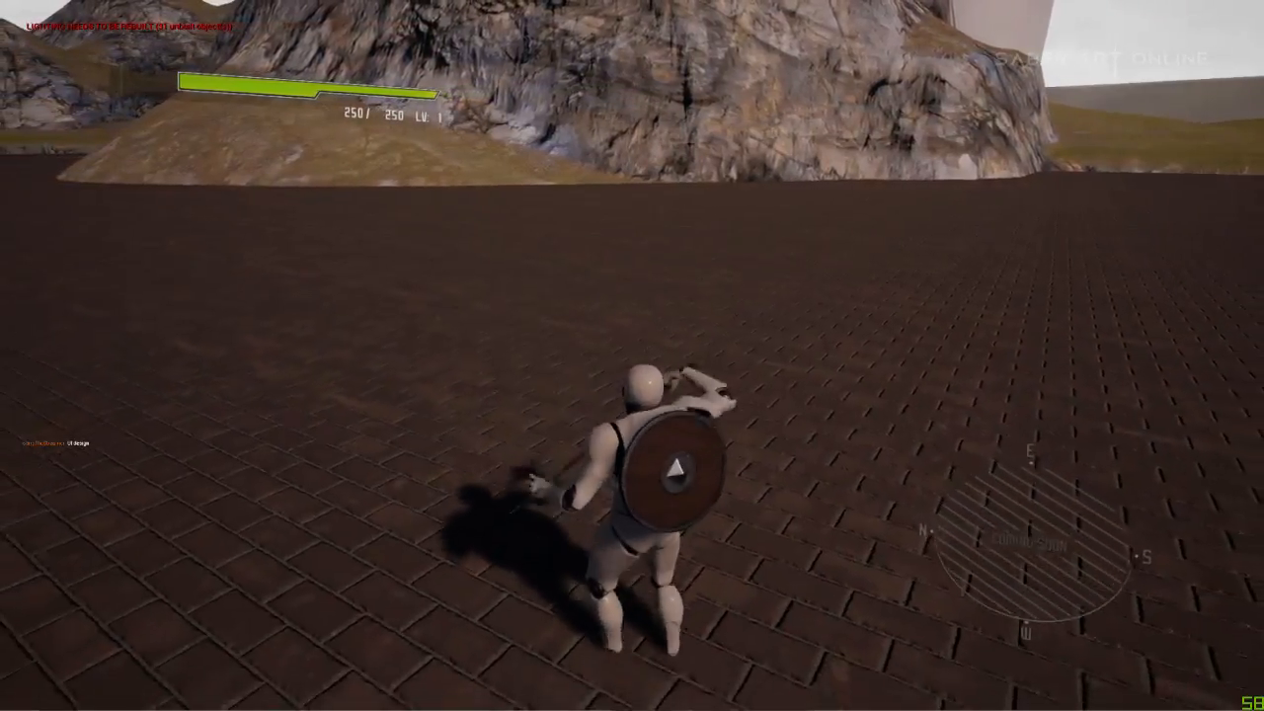
key(w)
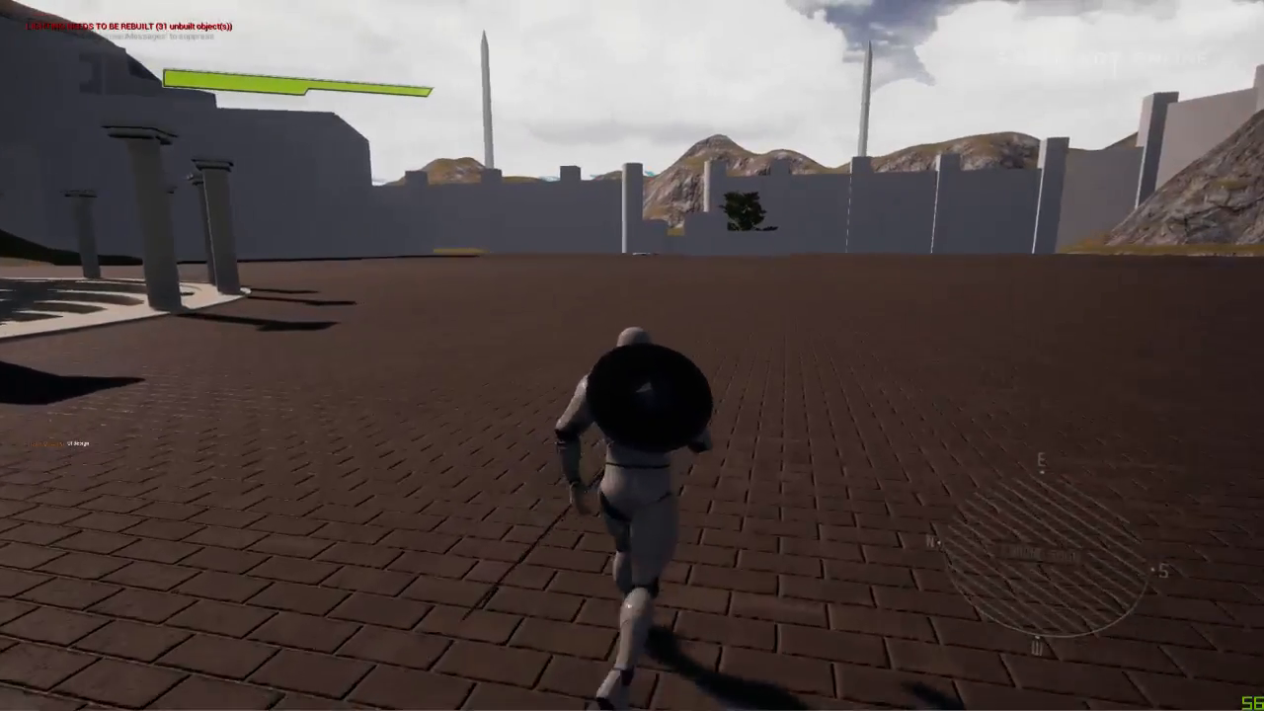
key(d)
key(d)
key(Escape)
Fly the view over the walled market area with the coloured tent stalls and save the level.
key(w)
right_drag(257, 254, 481, 244)
key(w)
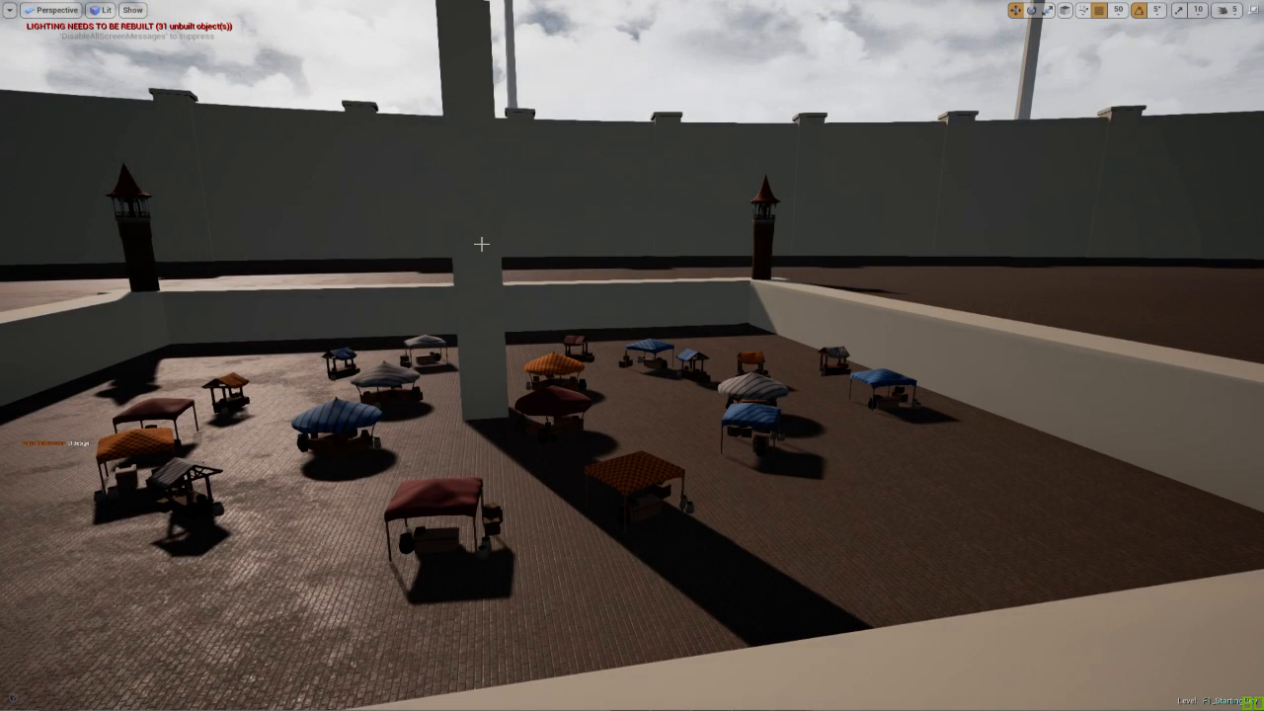
mouse_move(519, 293)
right_down()
mouse_move(484, 297)
mouse_move(539, 294)
right_up()
key(ctrl+s)
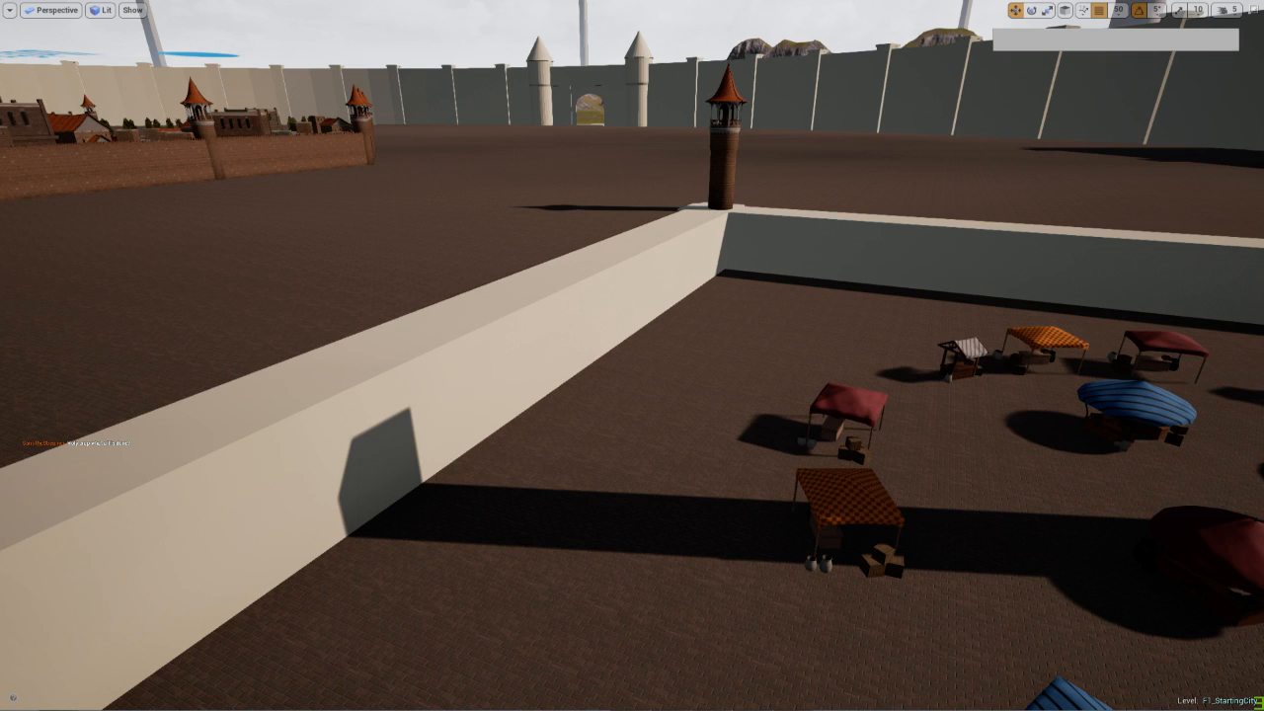
Fly the view from the walled market to the clock tower plaza under the Starting City lettering.
right_drag(880, 335, 820, 129)
key(w)
key(e)
key(w)
key(w)
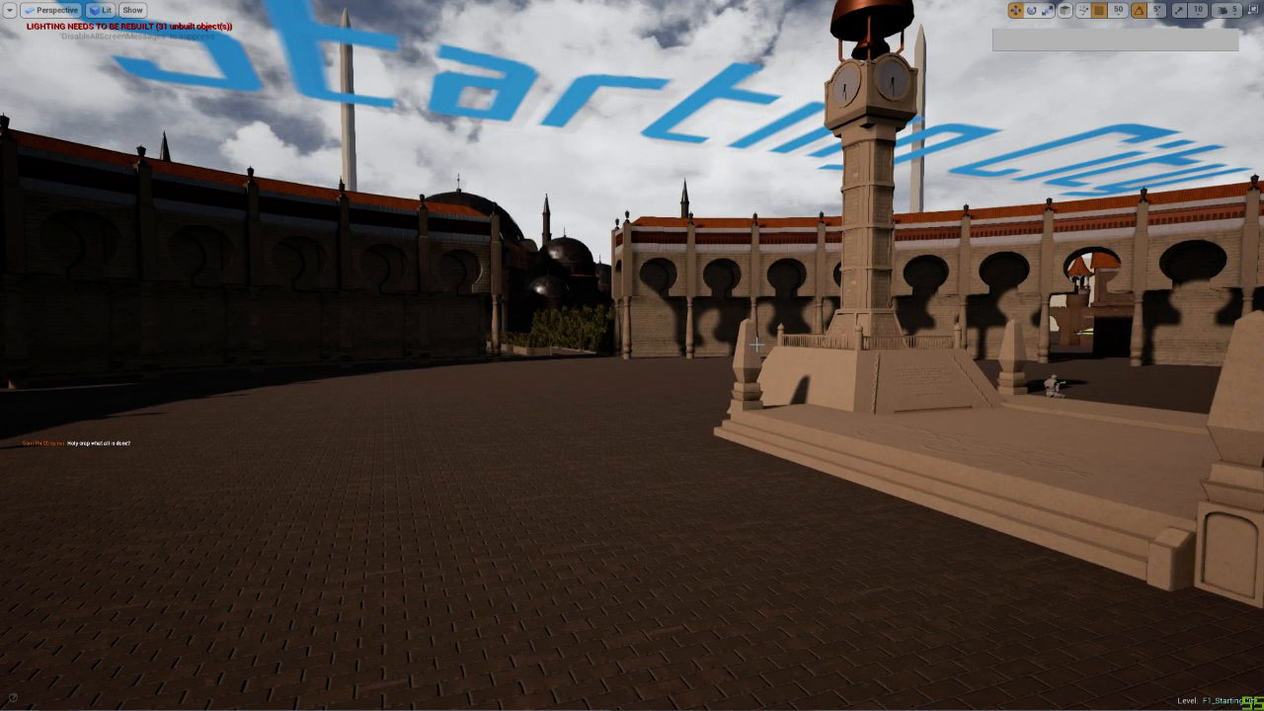
Play the level from the clock tower plaza and run through the market street, jumping over the crates beside the awnings.
key(alt+p)
click(756, 344)
key(w)
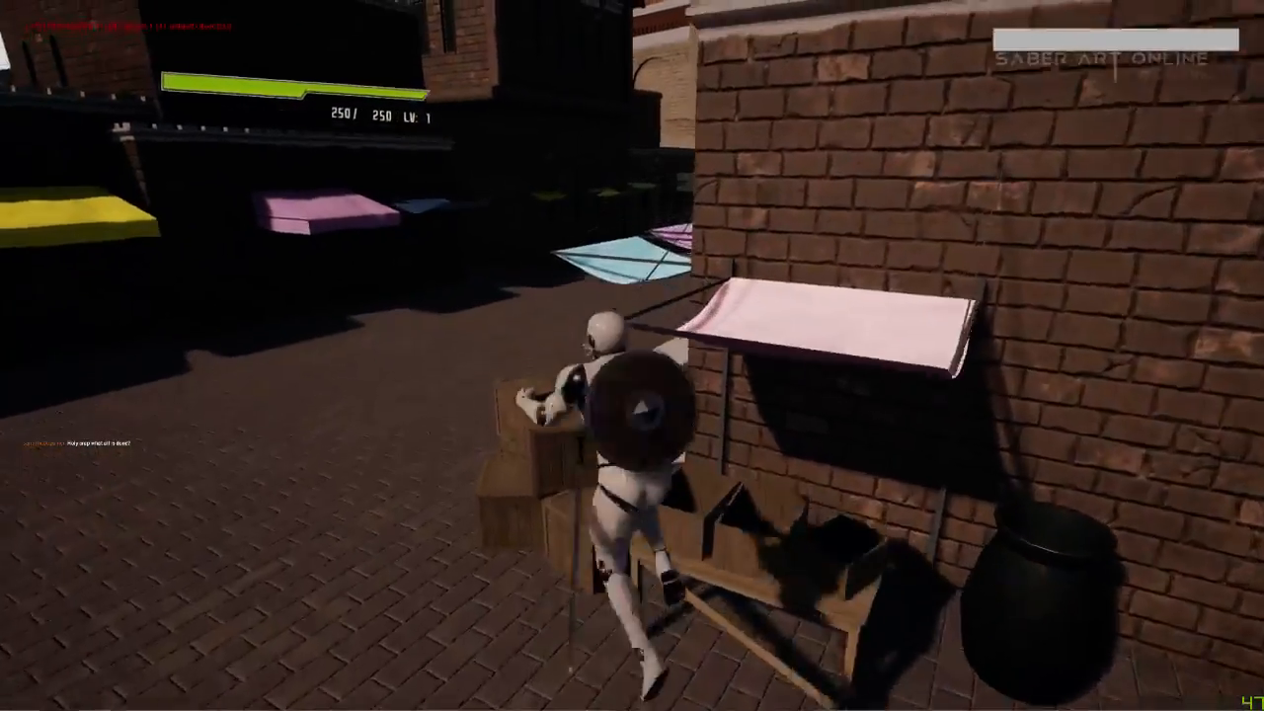
key(space)
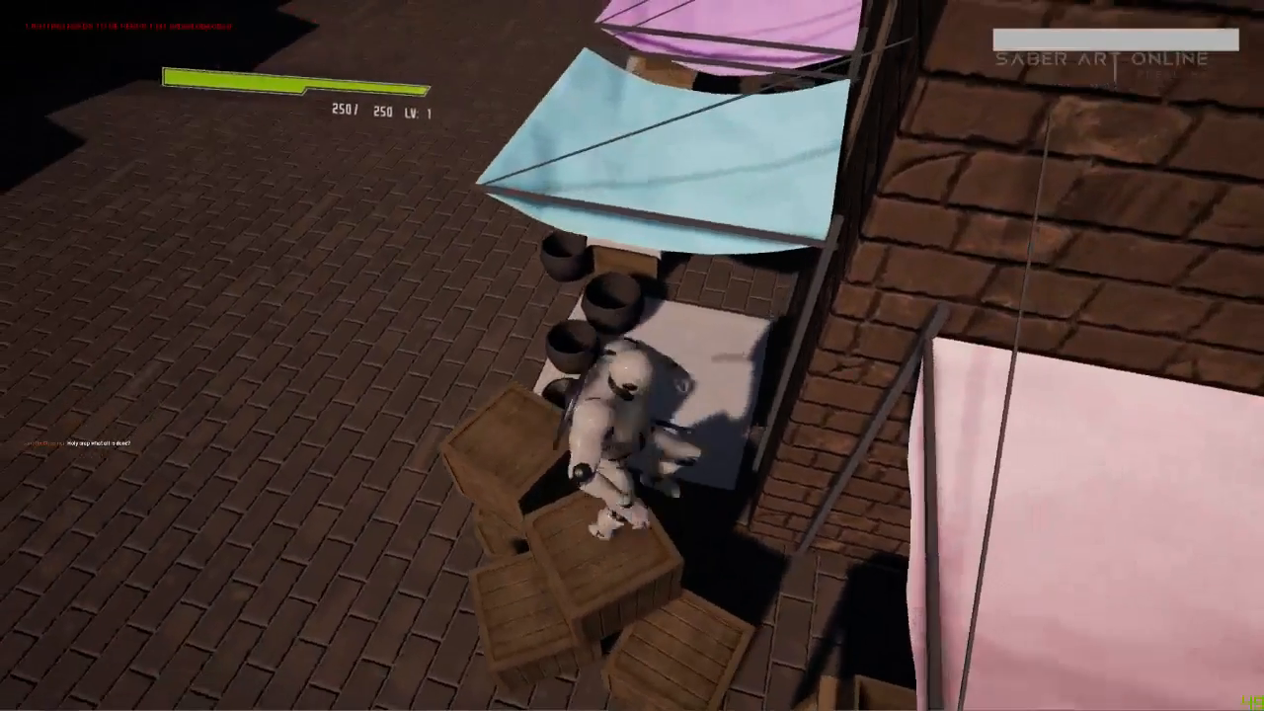
key(w)
key(space)
key(w)
key(space)
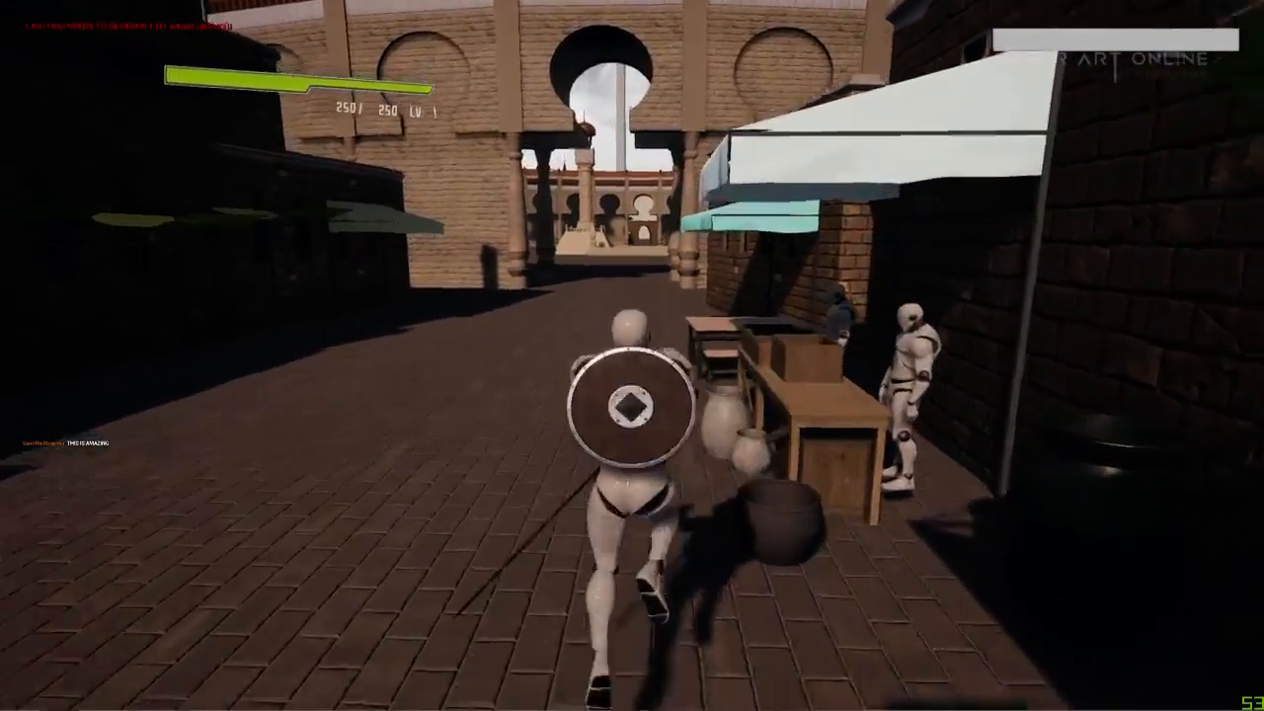
Examine the market stall with the two vendors and walk the character around the street in front of it.
key(w)
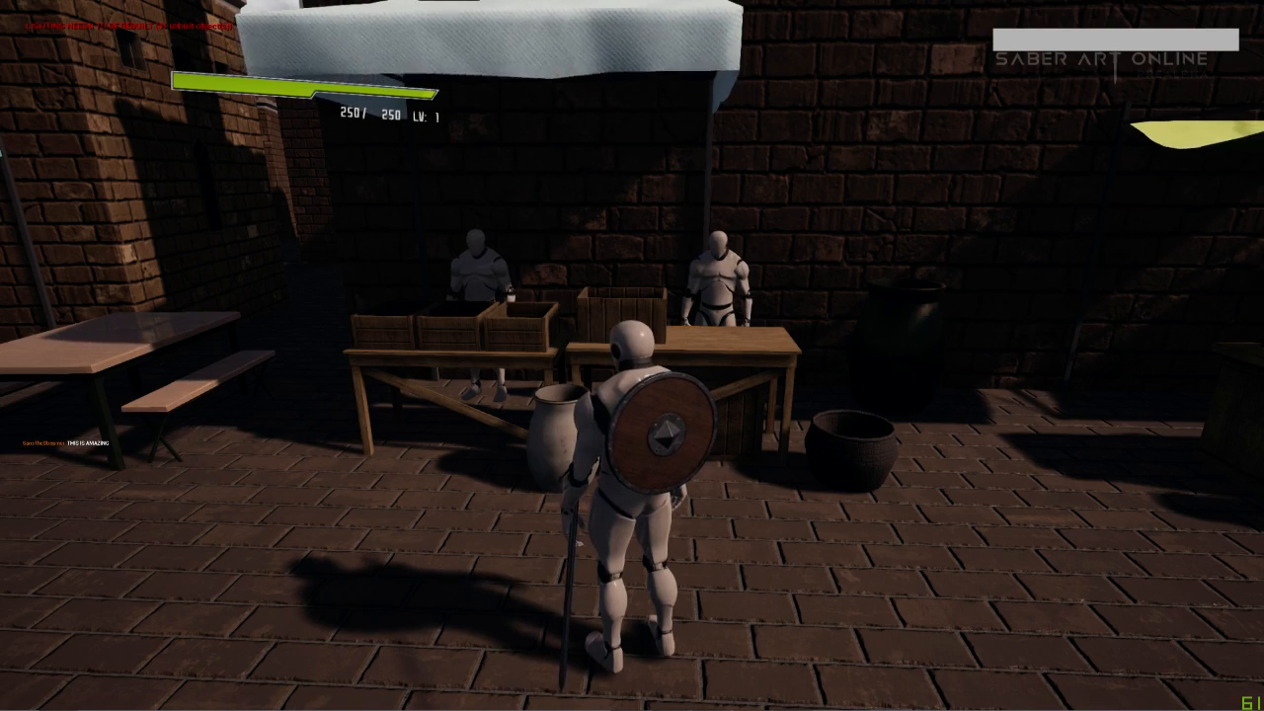
key(s)
key(w)
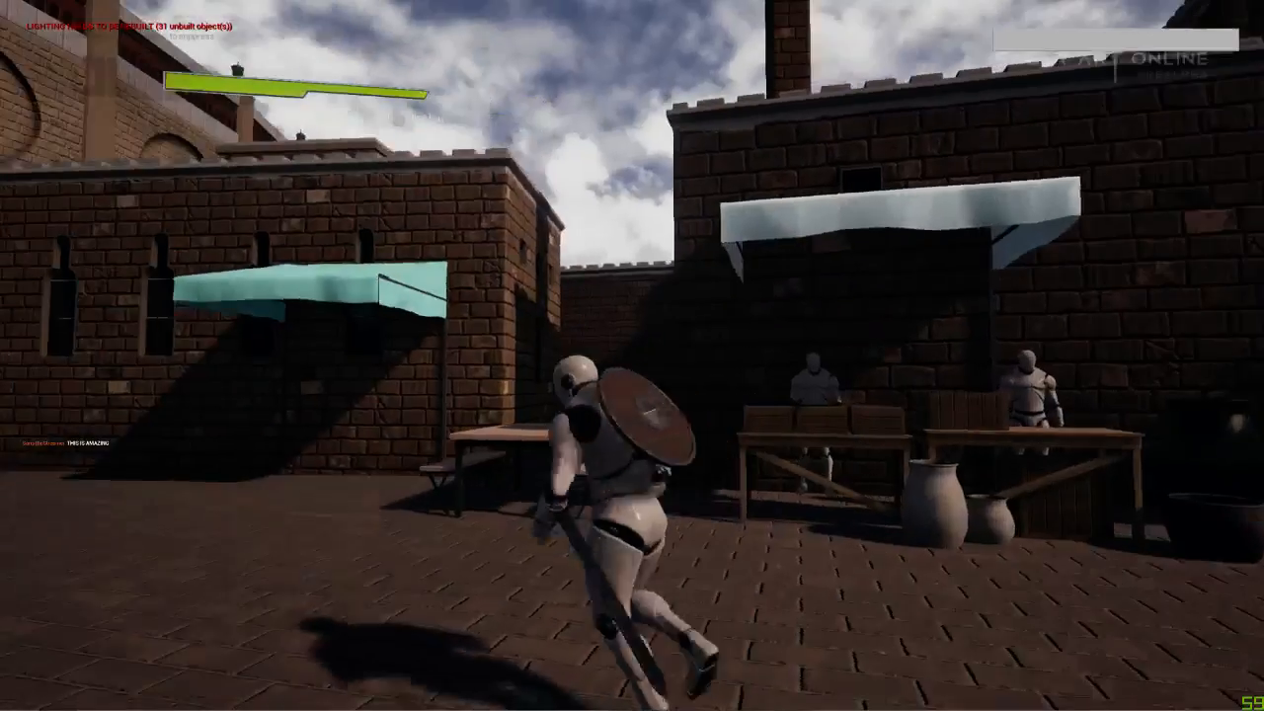
key(s)
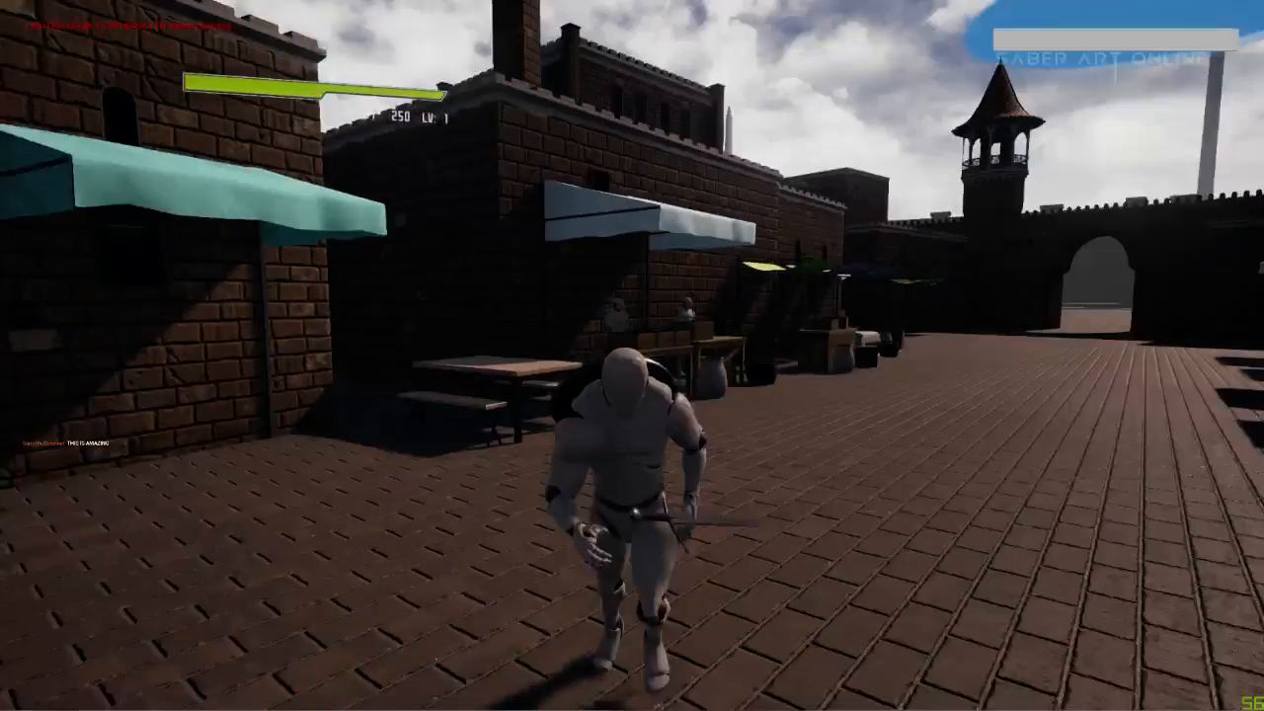
key(a)
key(s)
key(d)
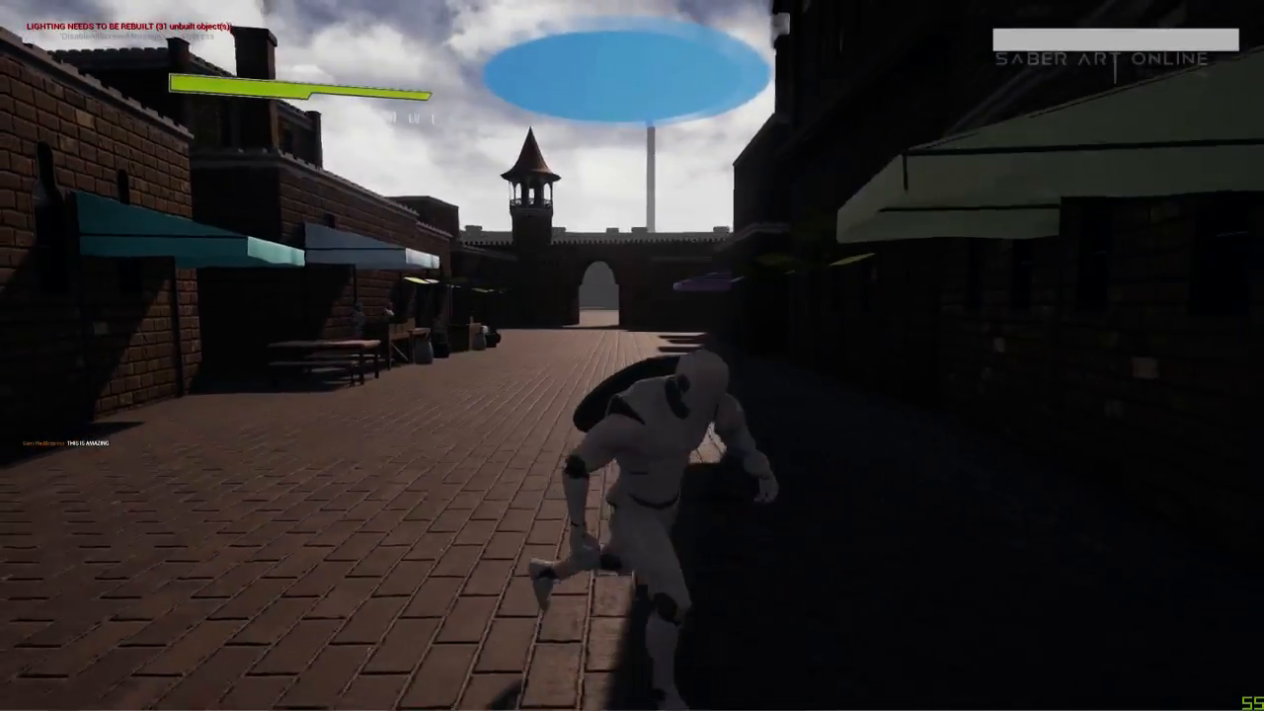
Run the character through the alley beside the plaza wall and across the open square towards the pink awning.
key(w)
key(w)
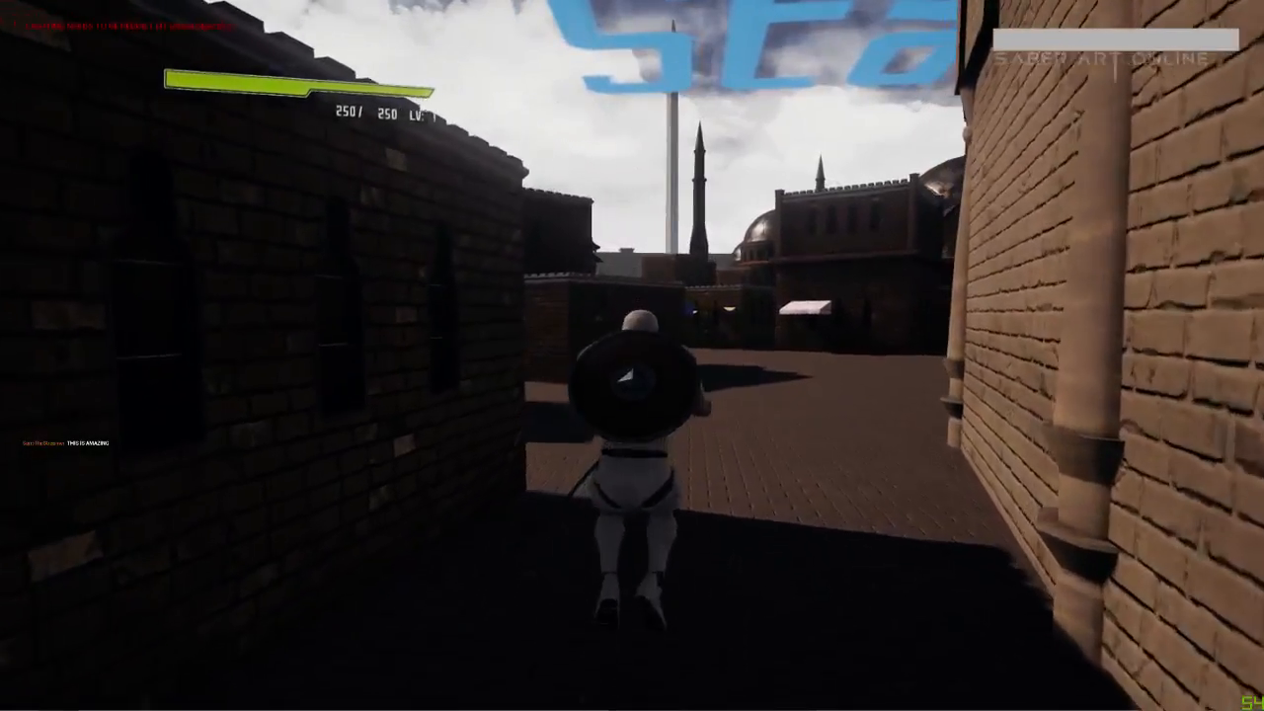
key(w)
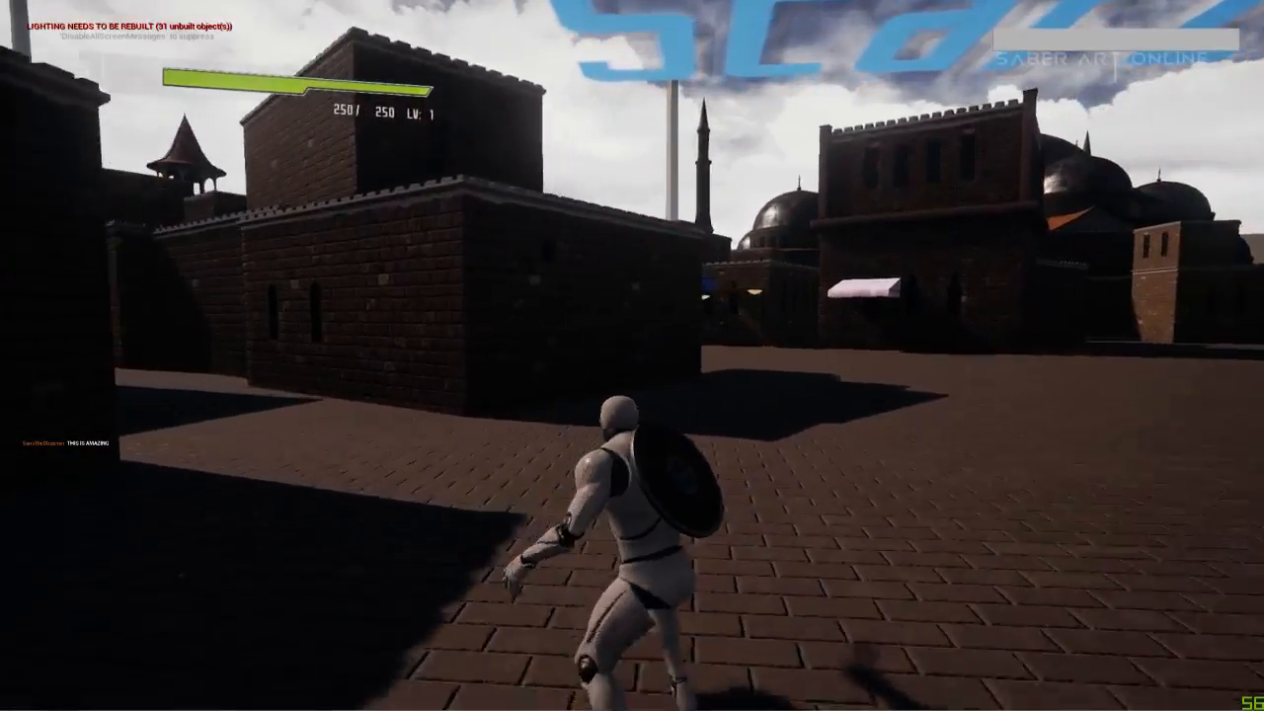
key(w)
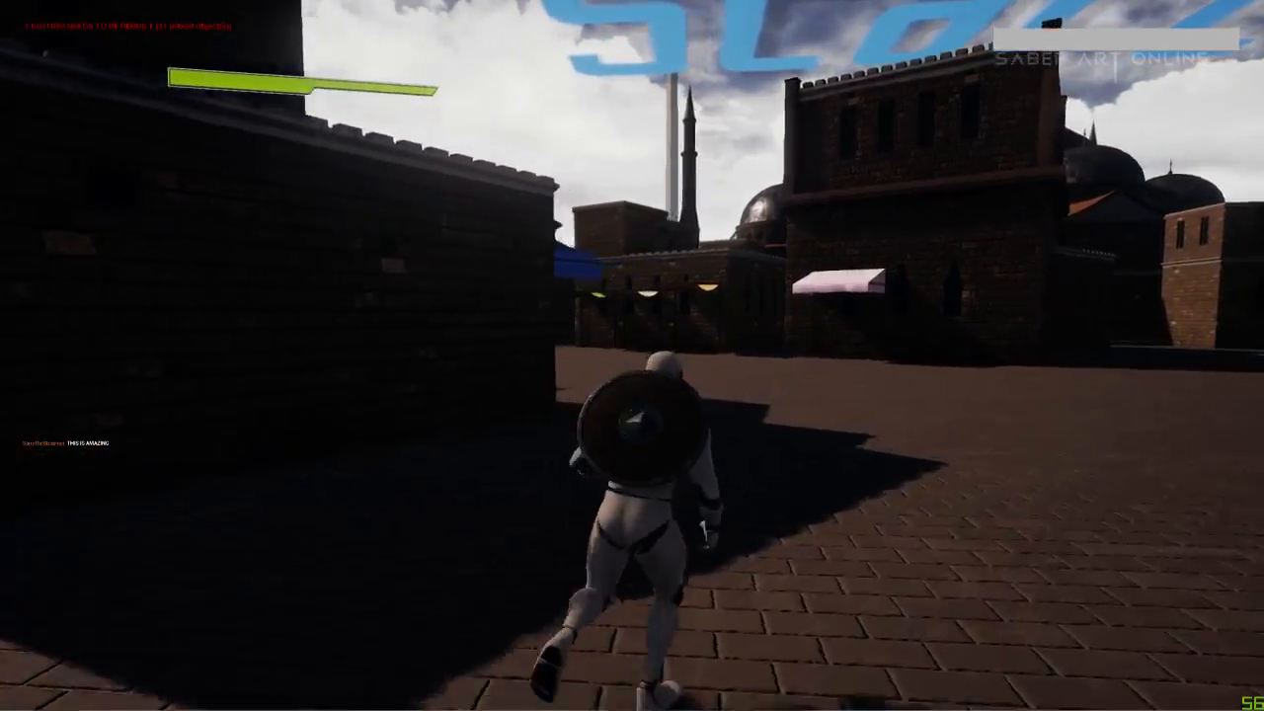
key(w)
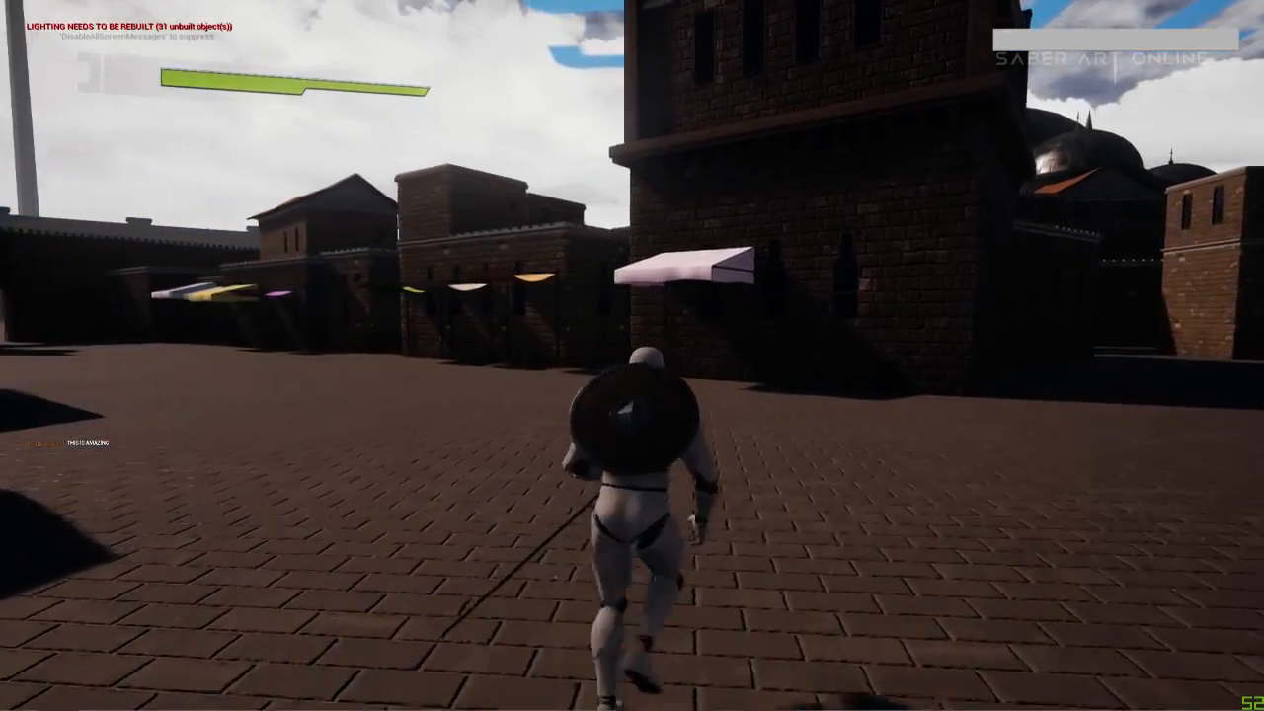
End the play session above the city, fly the view to the white block buildings by the tree, and save the F1_StartingCity map.
key(s)
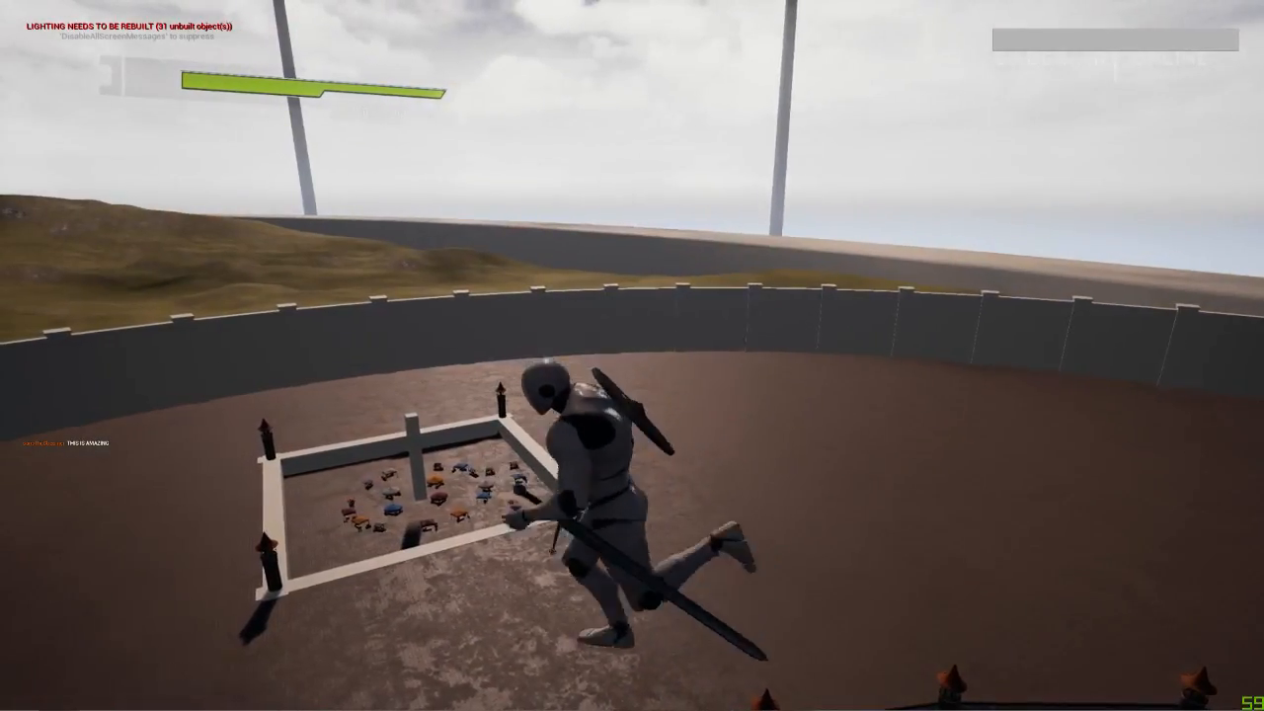
key(Escape)
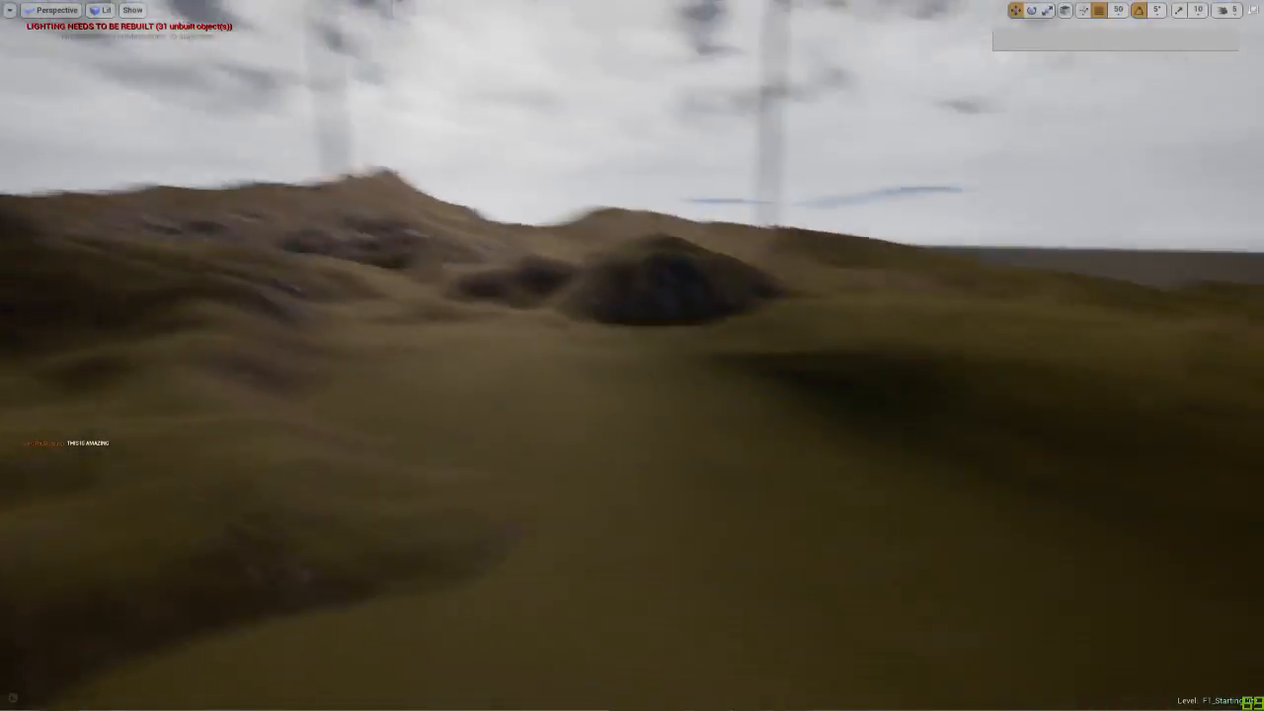
right_drag(632, 356, 721, 375)
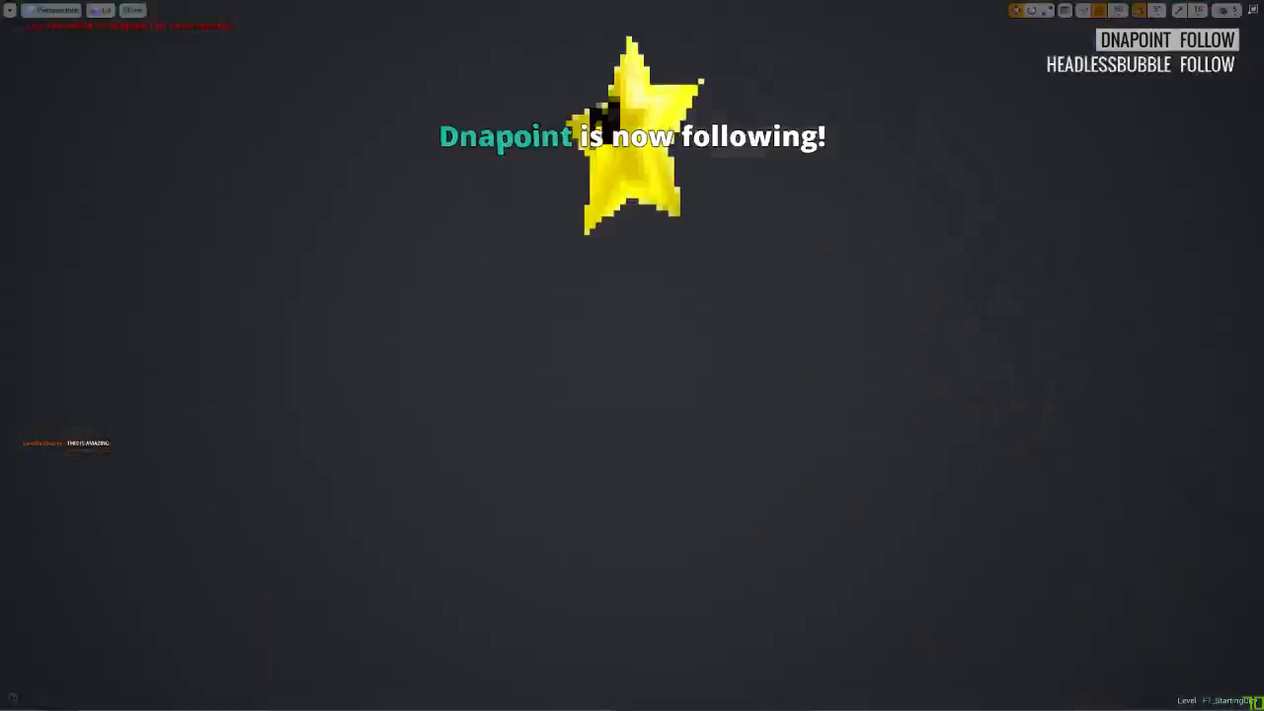
right_drag(632, 356, 583, 476)
key(ctrl+s)
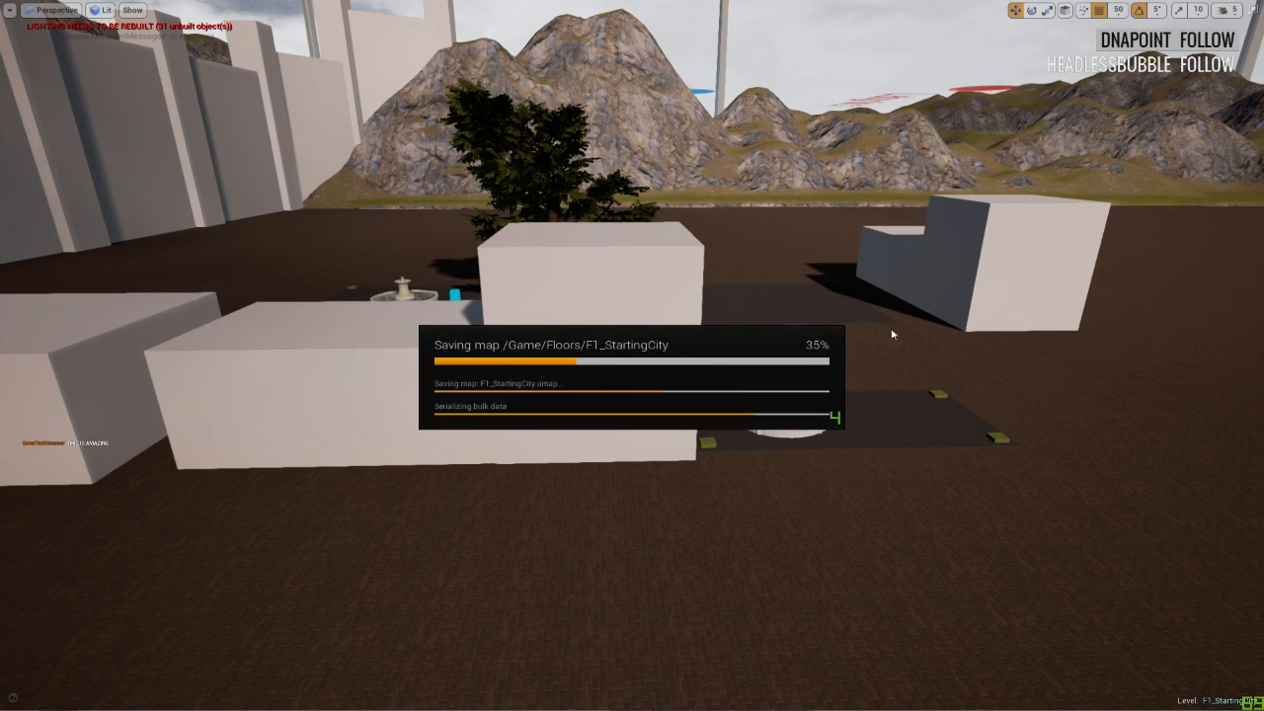
Leave the full-screen viewport while viewing the block buildings, tree and fountain, and close the level editor.
right_drag(910, 328, 913, 331)
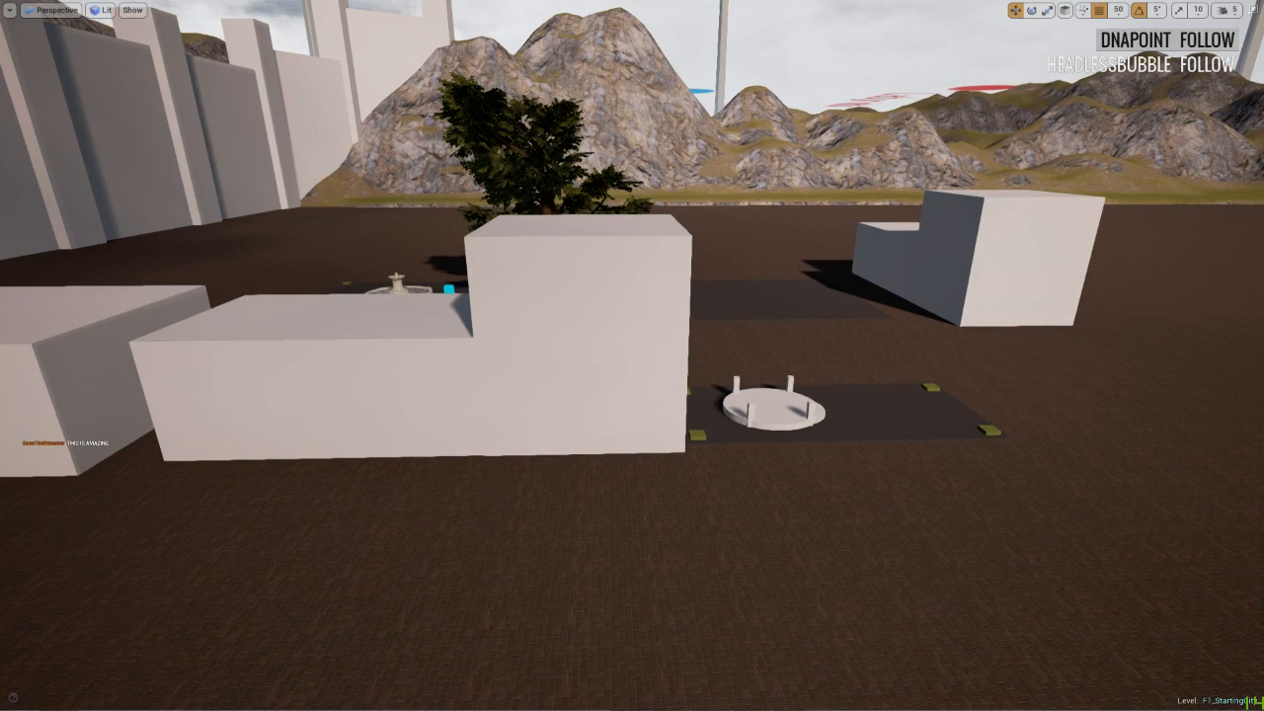
right_drag(709, 383, 748, 365)
key(F11)
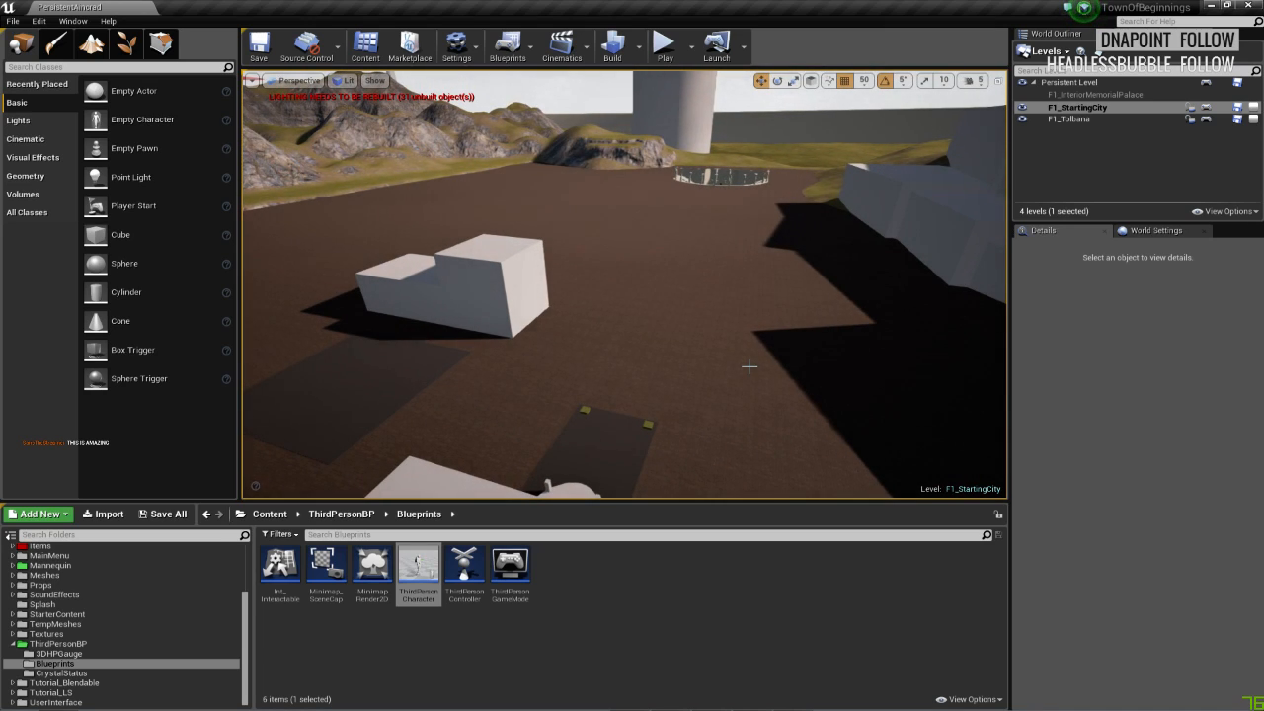
right_drag(750, 366, 732, 410)
right_drag(732, 366, 703, 354)
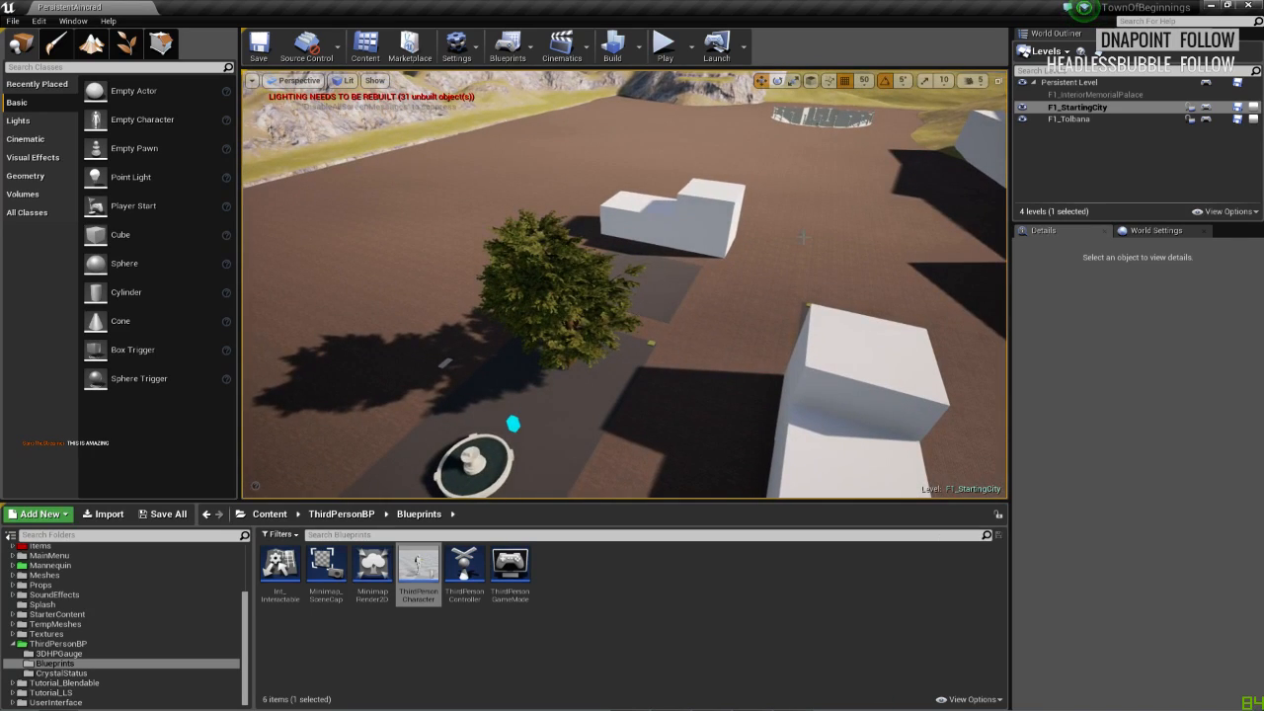
click(1250, 7)
drag(682, 332, 571, 425)
drag(532, 314, 735, 498)
drag(427, 14, 815, 710)
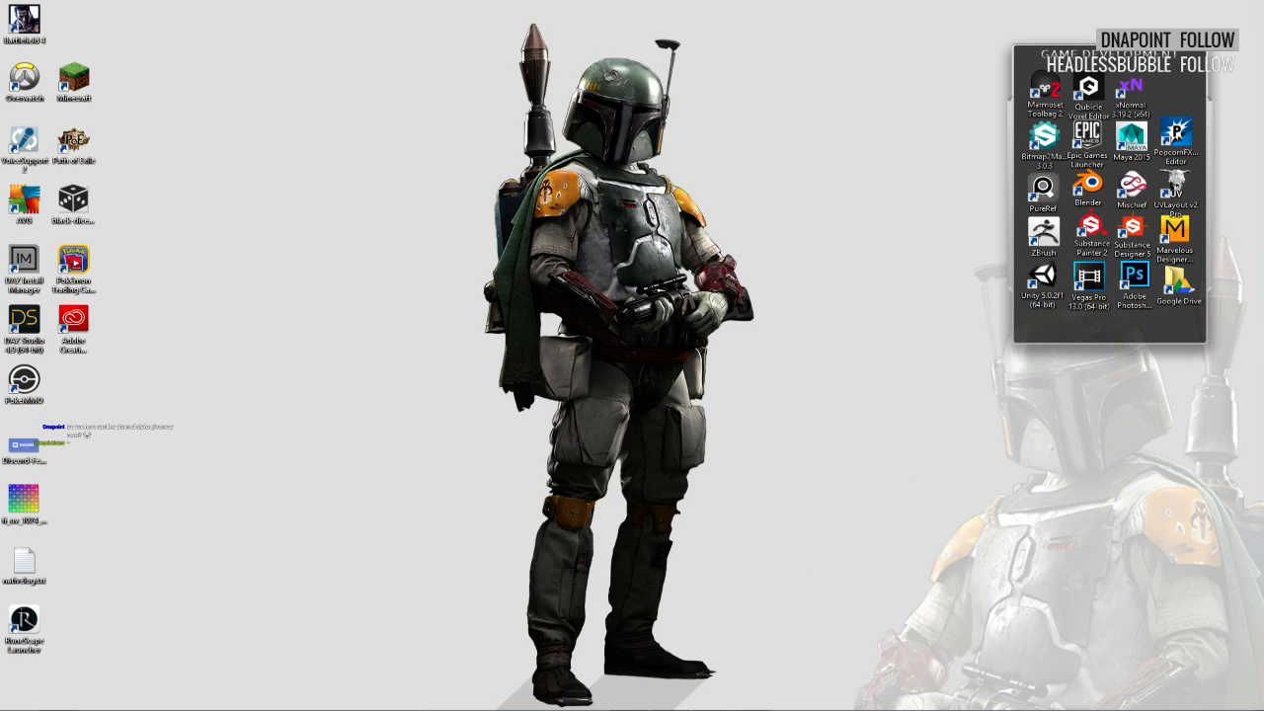
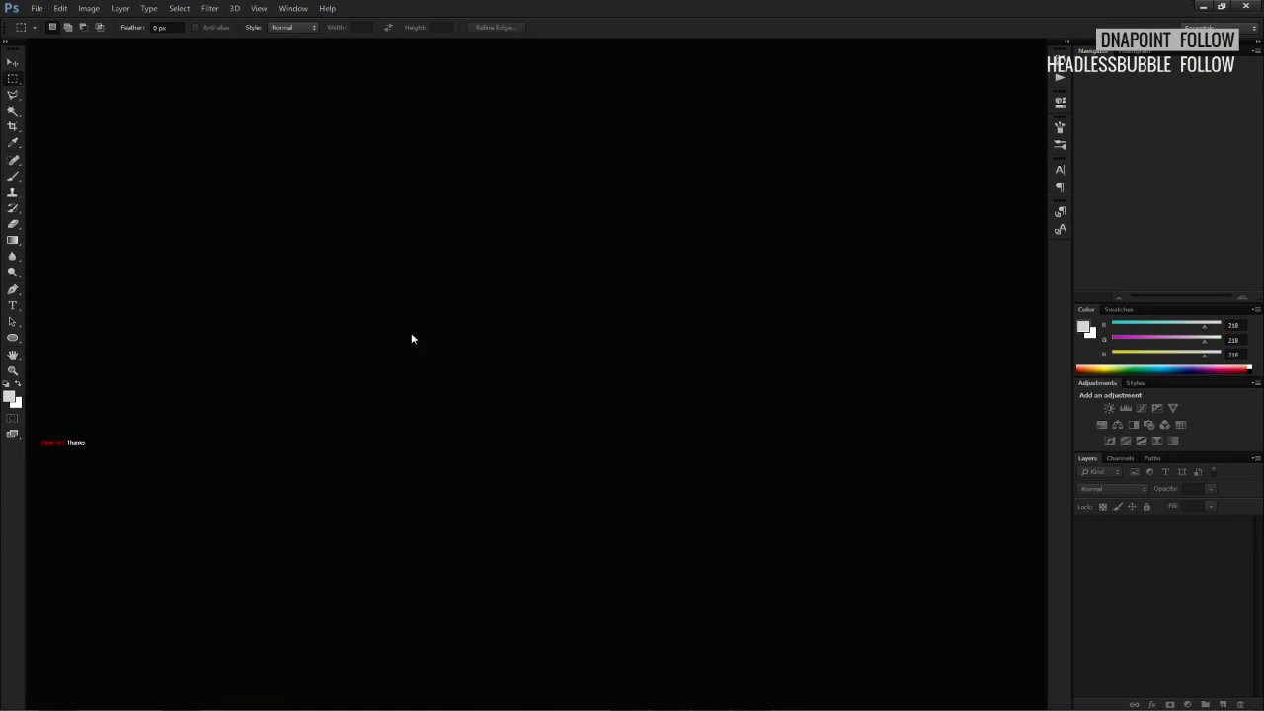
In Photoshop, open SAO_UIItems_Startup.png from the Startups folder of the SAO - Town of Beginnings project's User Interface folder.
click(37, 8)
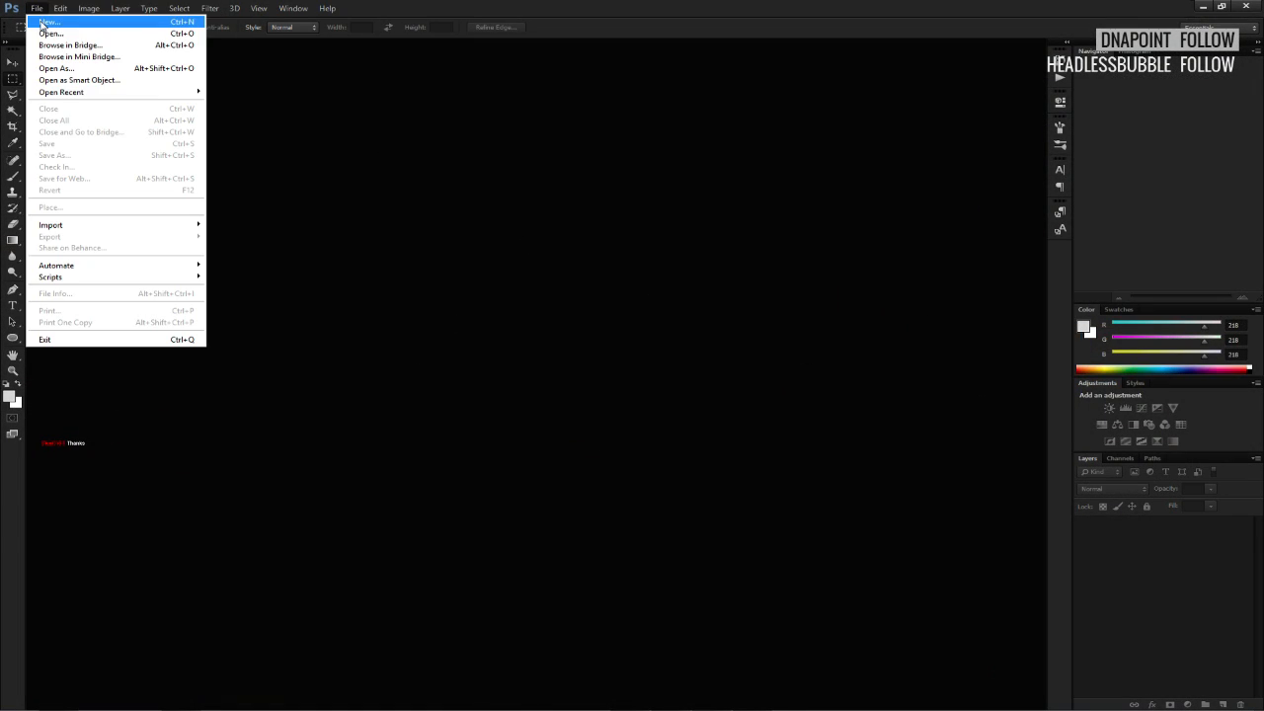
click(45, 34)
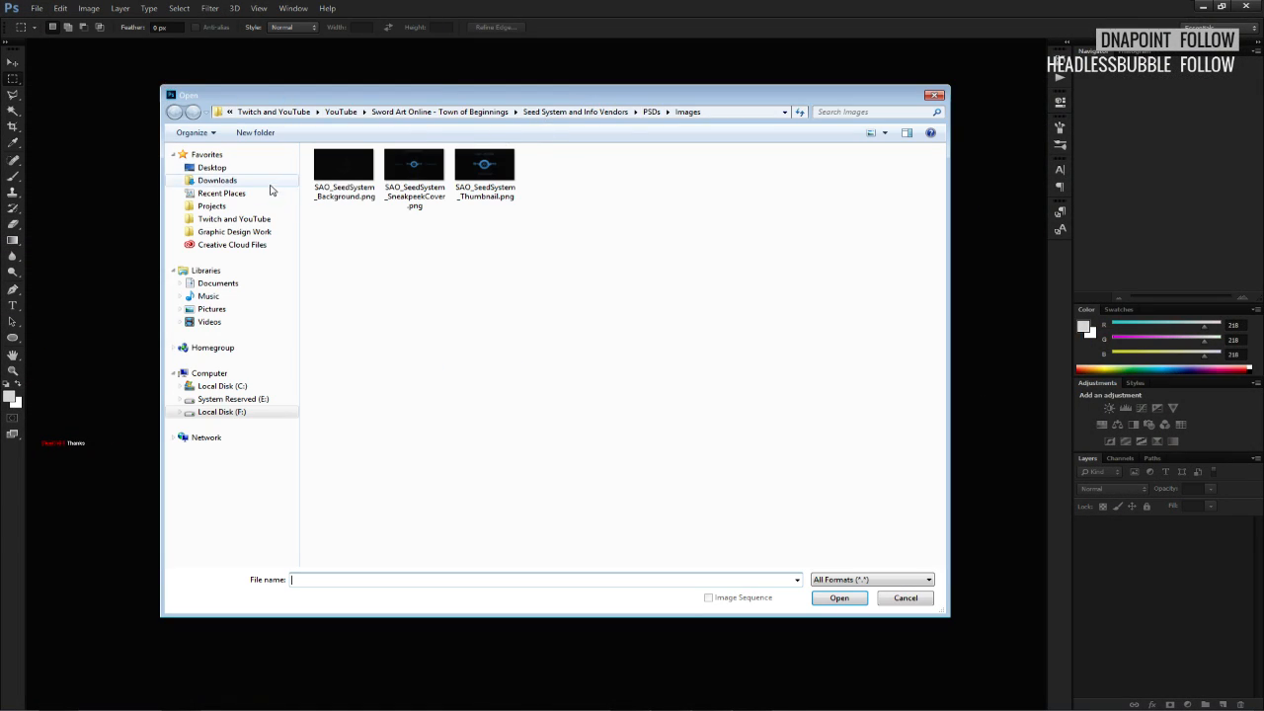
click(211, 205)
double_click(343, 195)
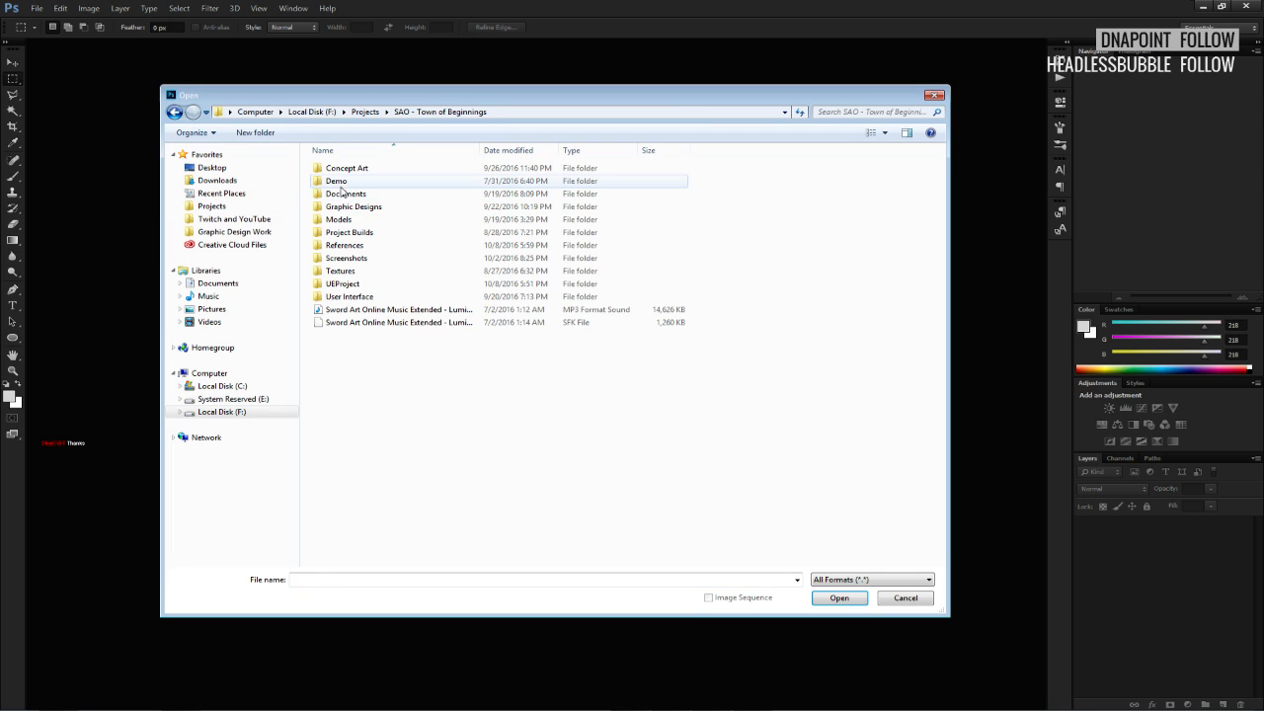
double_click(345, 283)
double_click(355, 246)
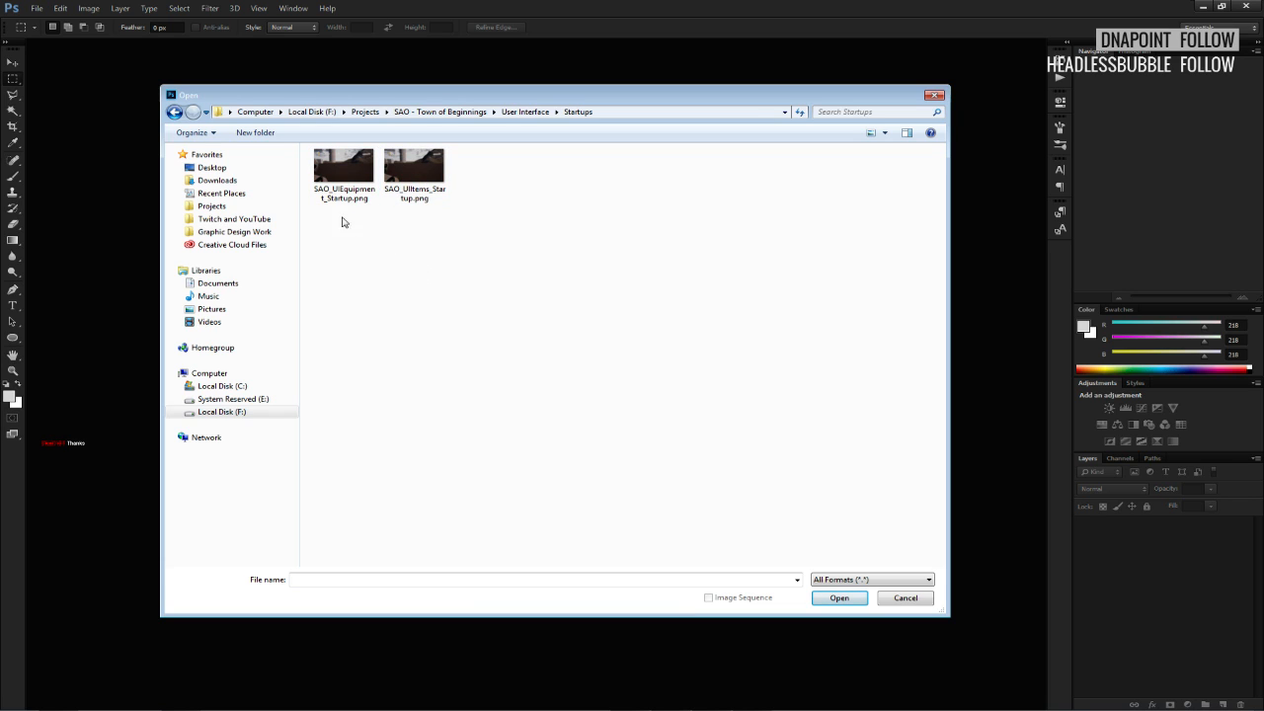
double_click(393, 174)
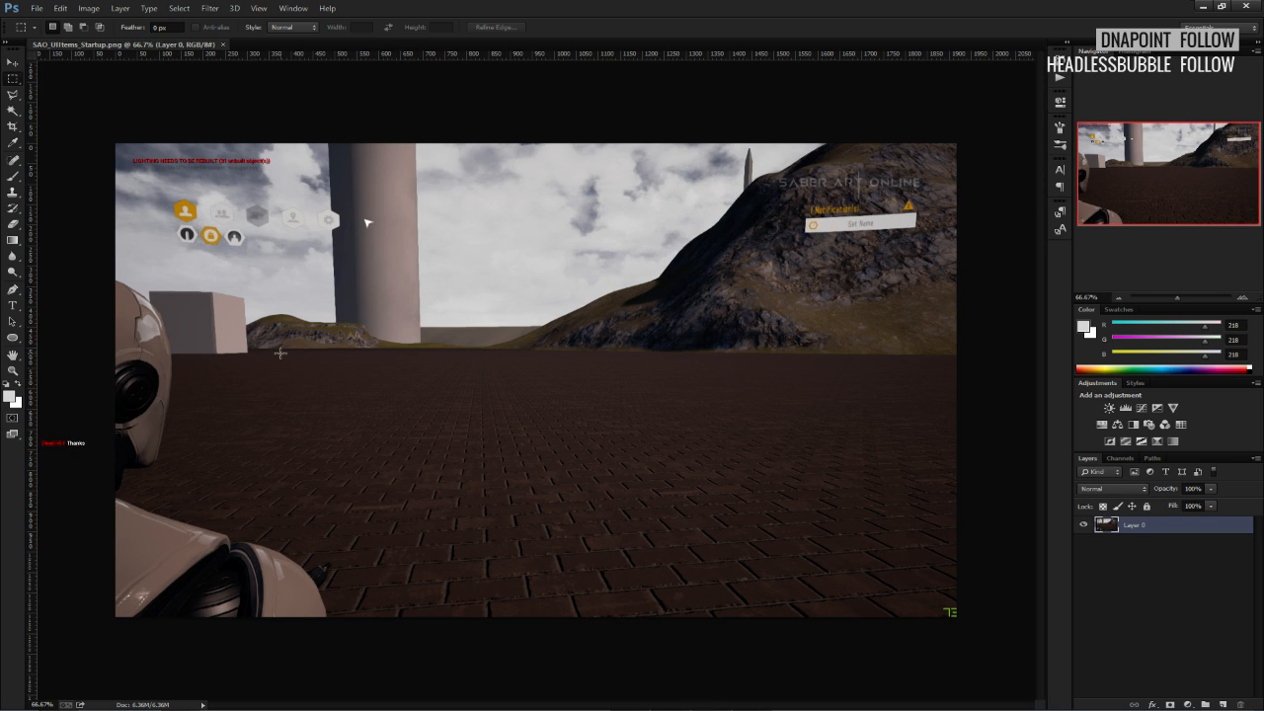
Place the RingedConfig_on gear icon from the project files, scale it down, and position it on the mountain's left slope.
alt+scroll(287, 276, up, 1)
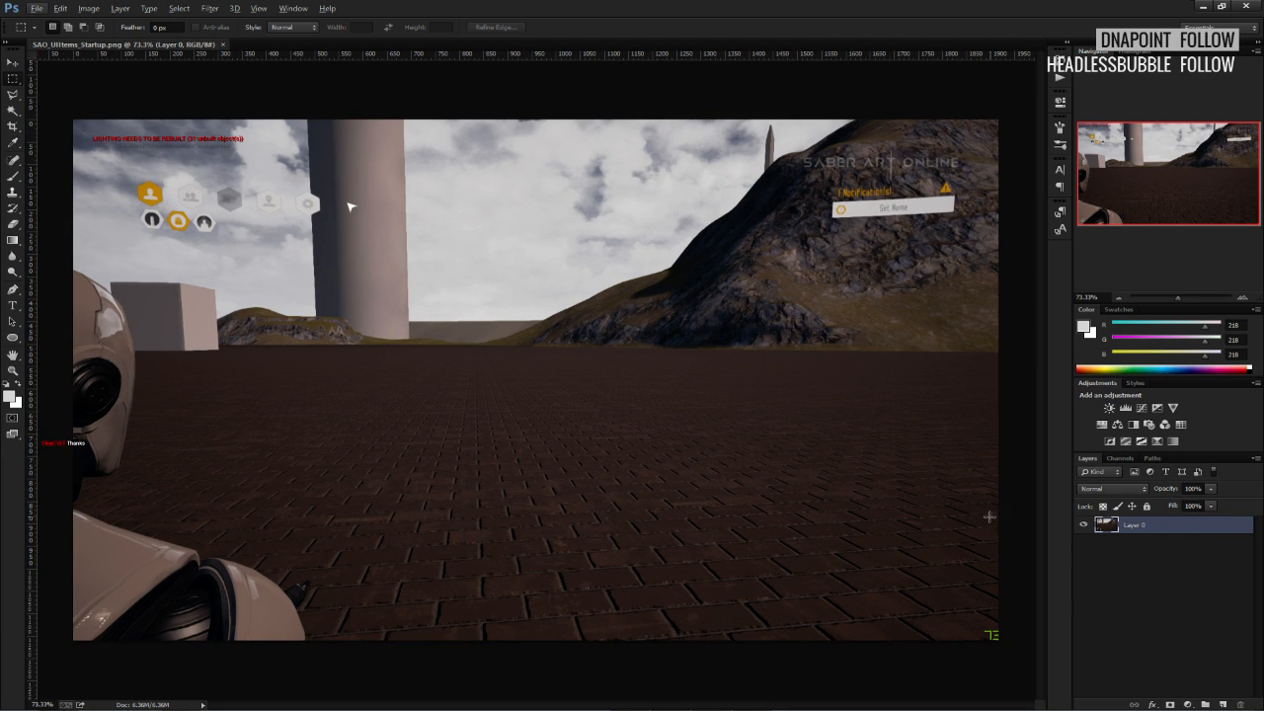
alt+scroll(172, 242, up, 3)
alt+scroll(172, 242, down, 4)
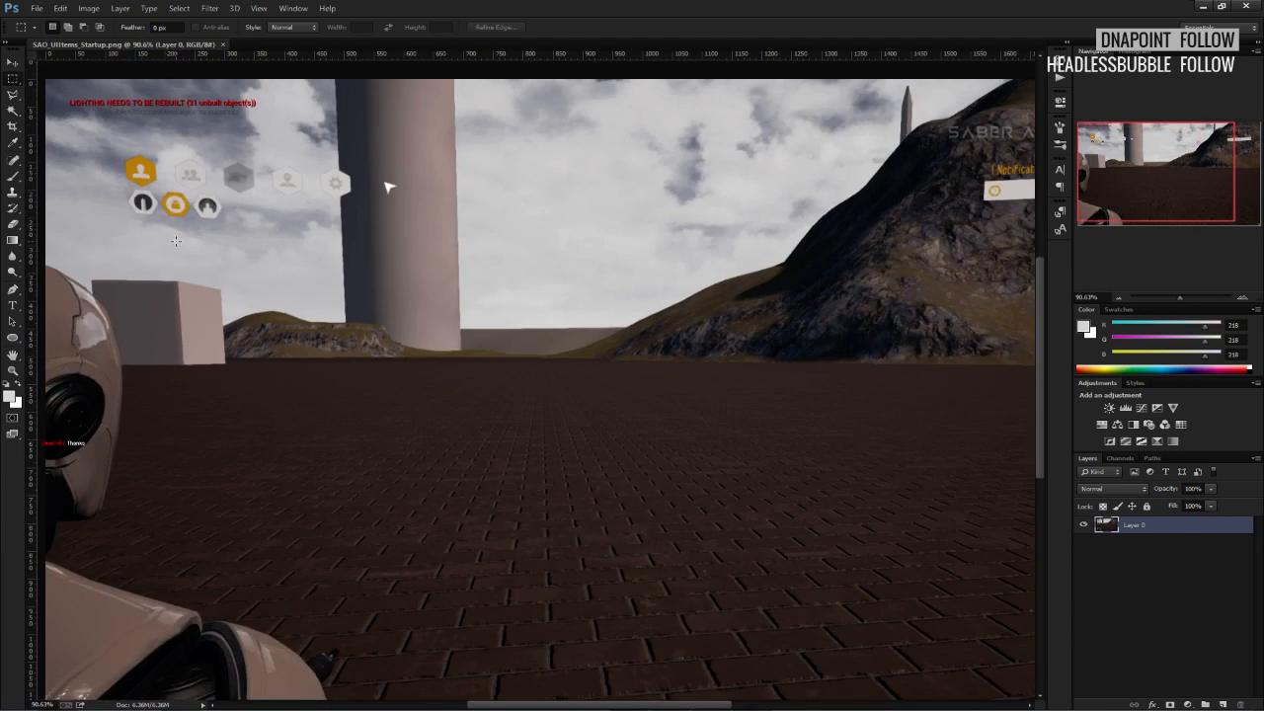
key(super+e)
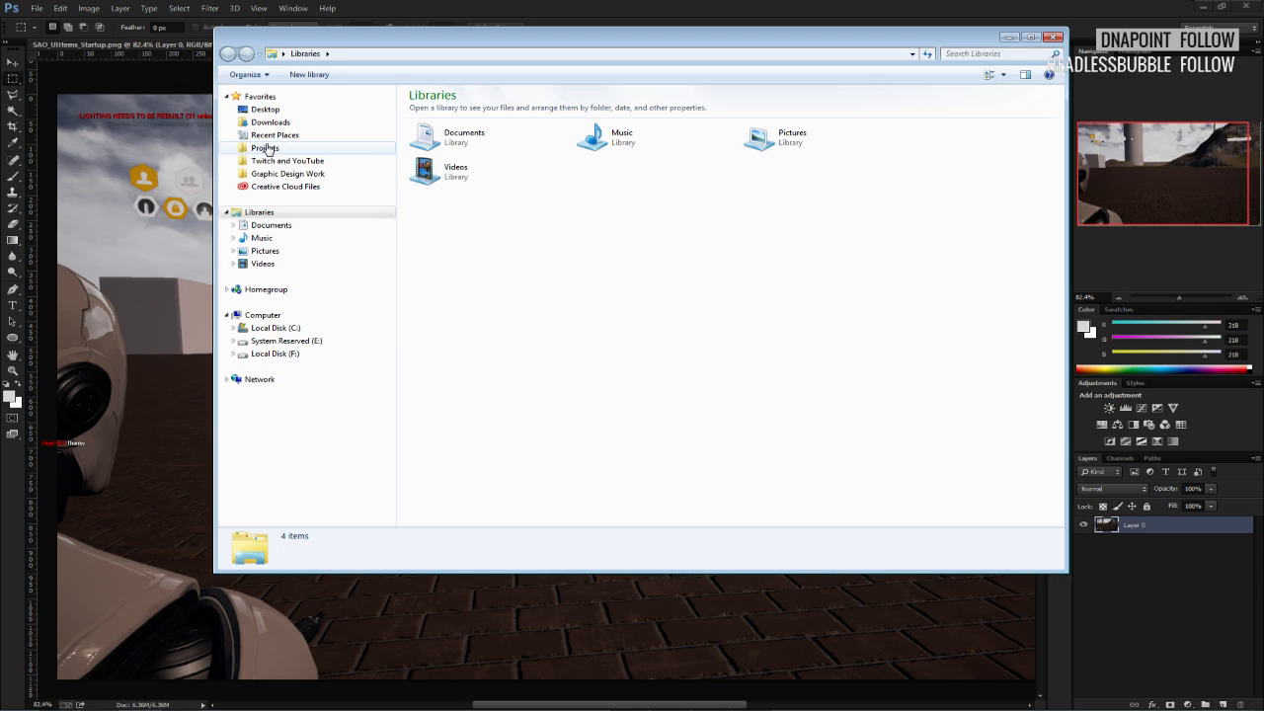
click(266, 147)
click(1049, 33)
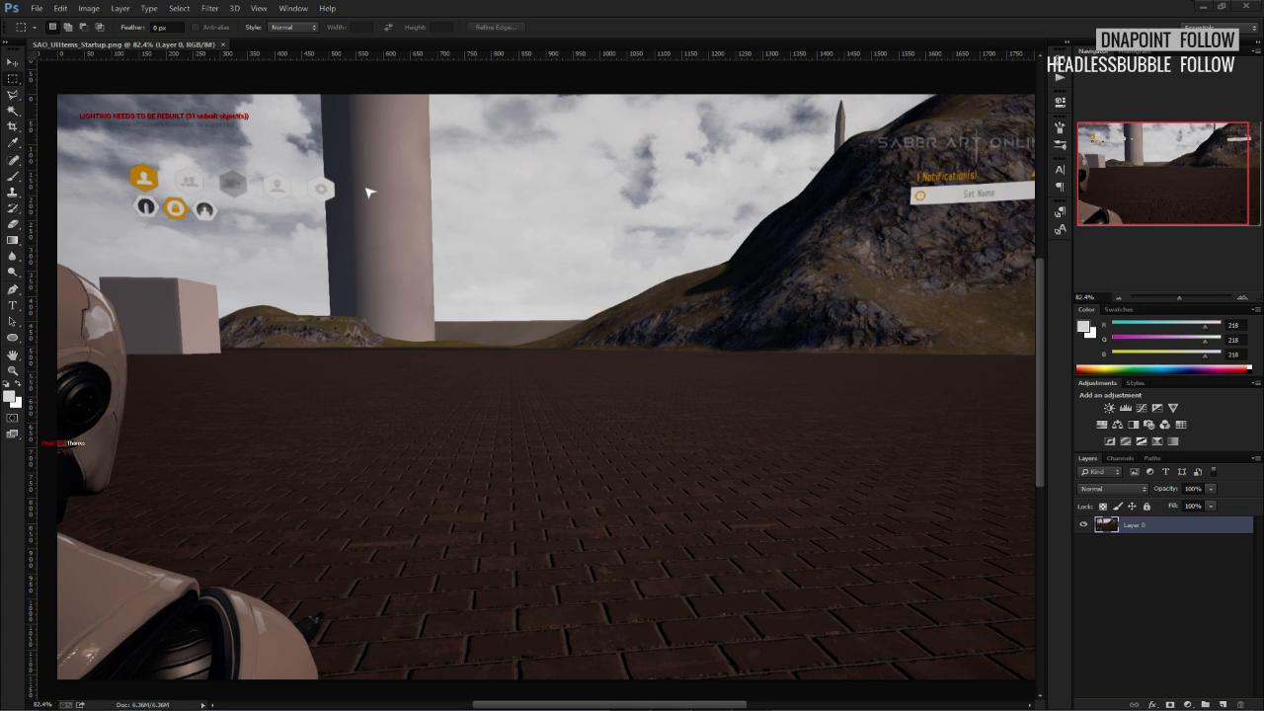
drag(1263, 361, 734, 352)
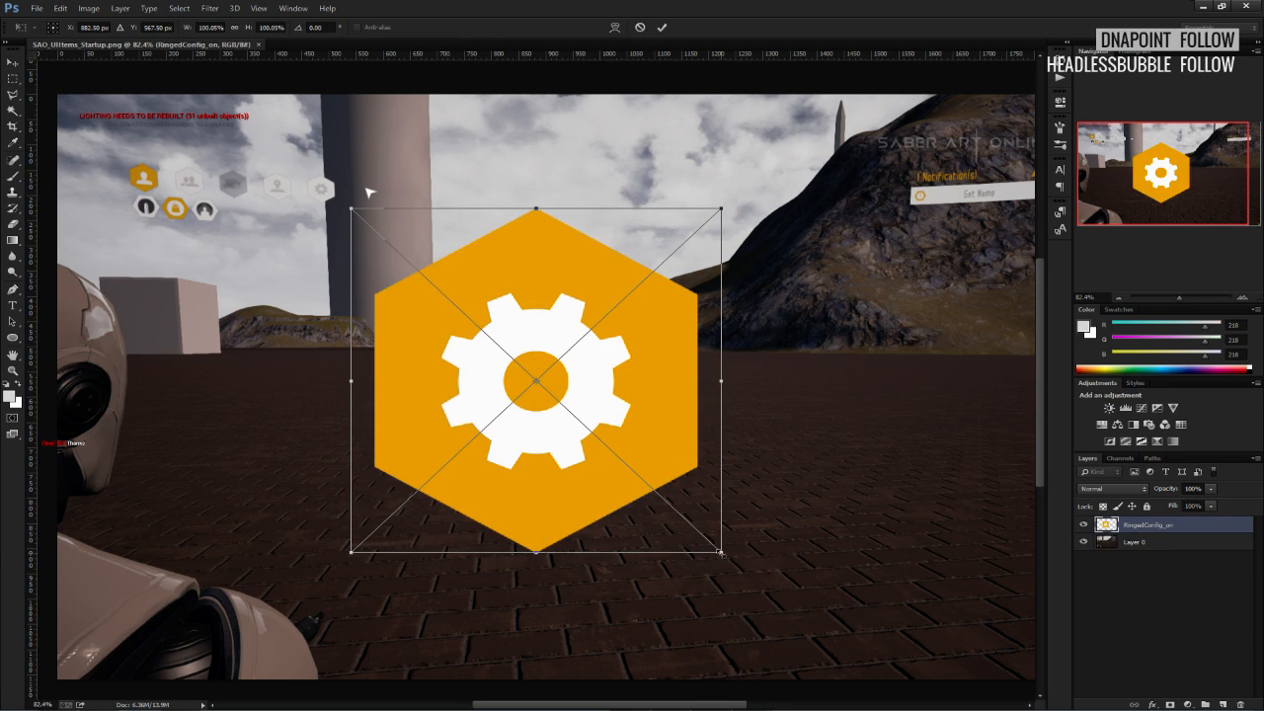
alt+shift+drag(721, 552, 777, 309)
click(662, 27)
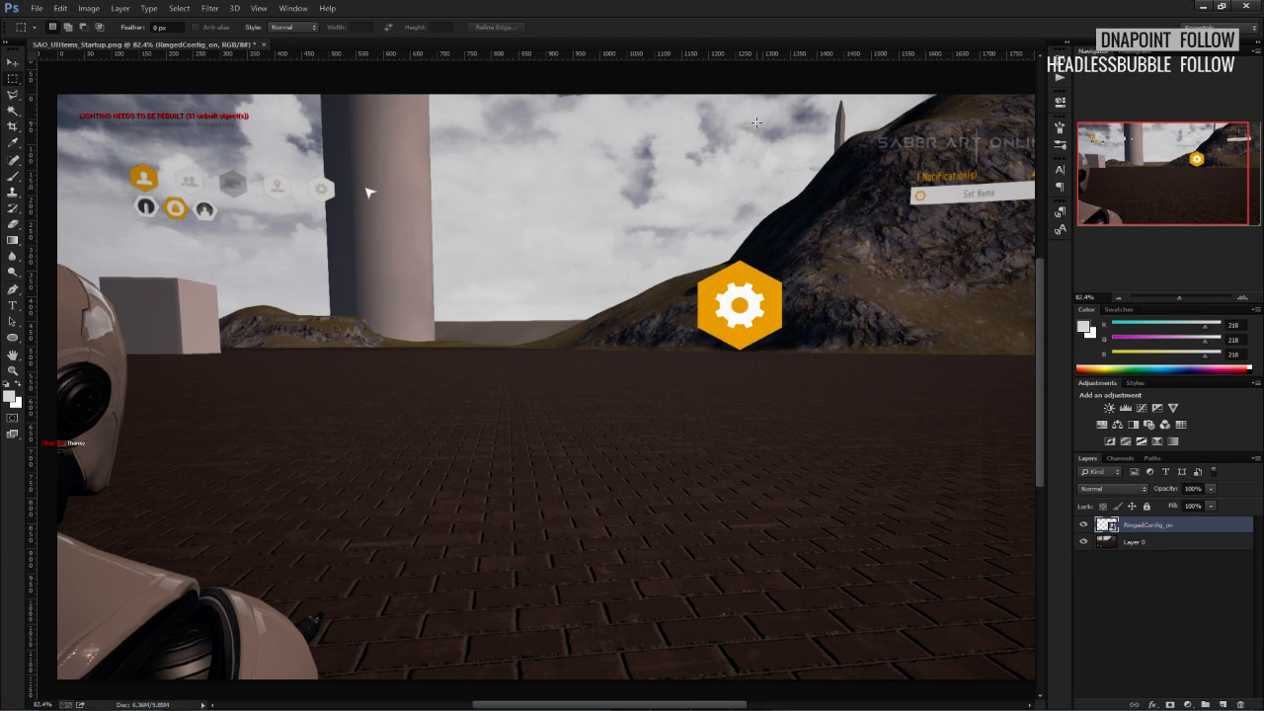
Place the Ringed Message icon, scaled down smaller than the gear hexagon, just below the gear icon.
drag(1263, 7, 643, 402)
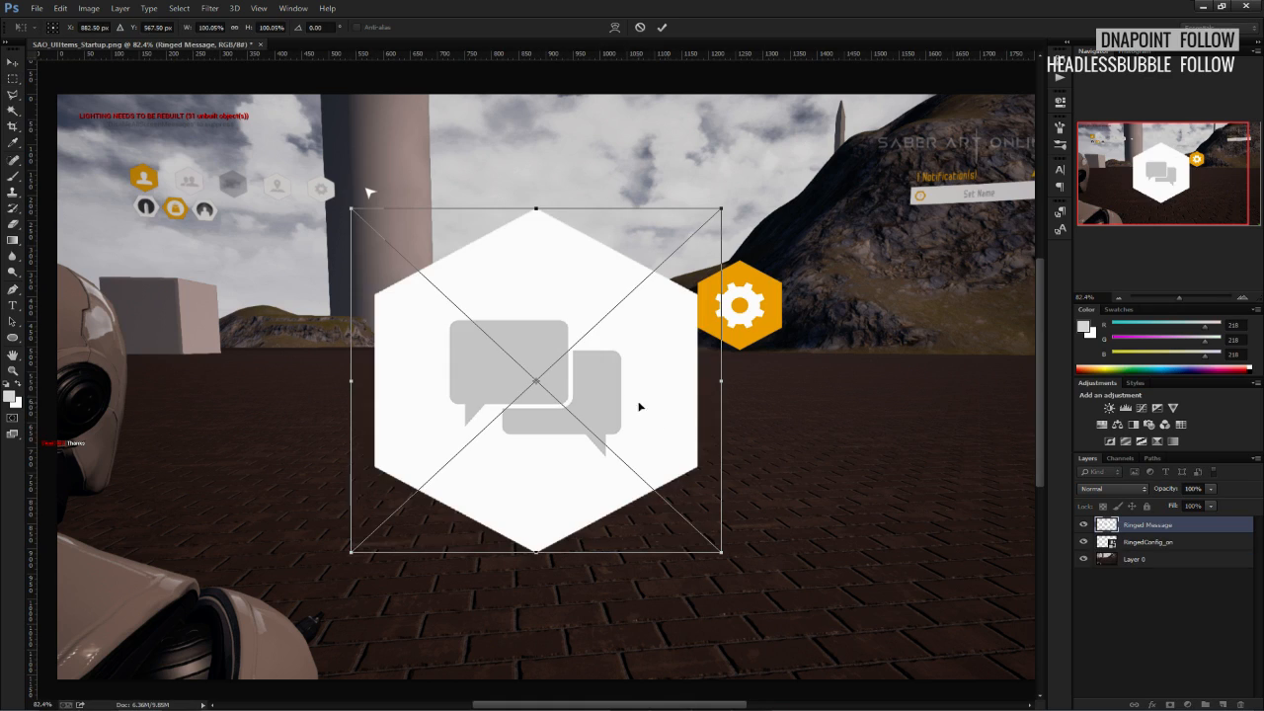
alt+shift+drag(718, 553, 784, 373)
click(662, 27)
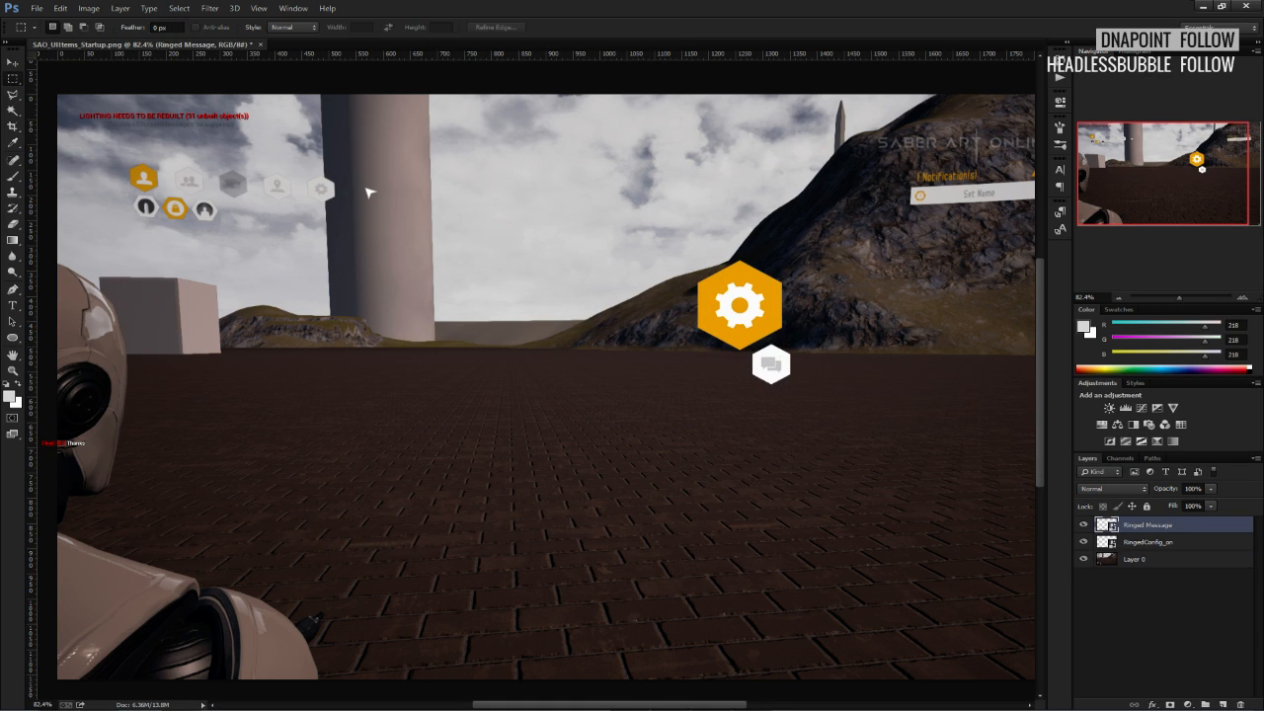
Scale both placed icons down together and move them into the sky beside the SABER ART ONLINE logo.
shift+click(1151, 541)
key(ctrl+t)
drag(788, 382, 757, 337)
drag(727, 297, 934, 267)
click(662, 27)
alt+scroll(547, 172, down, 1)
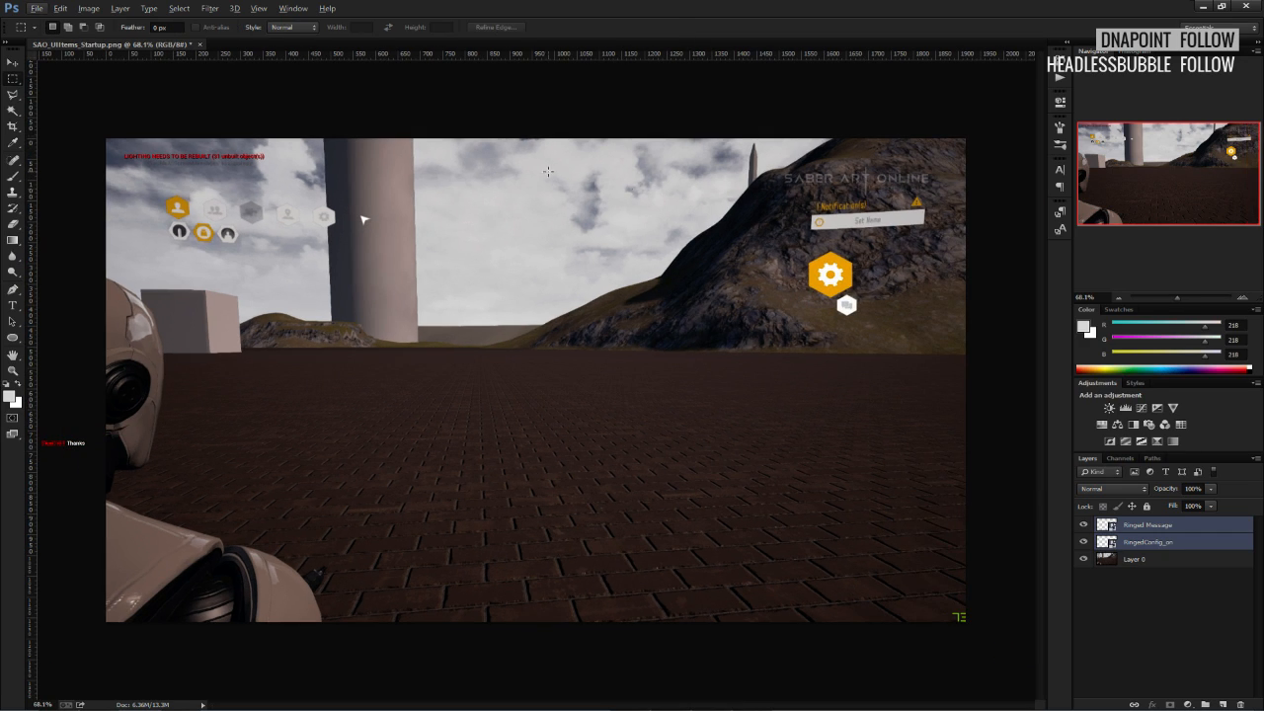
click(13, 62)
drag(832, 289, 746, 188)
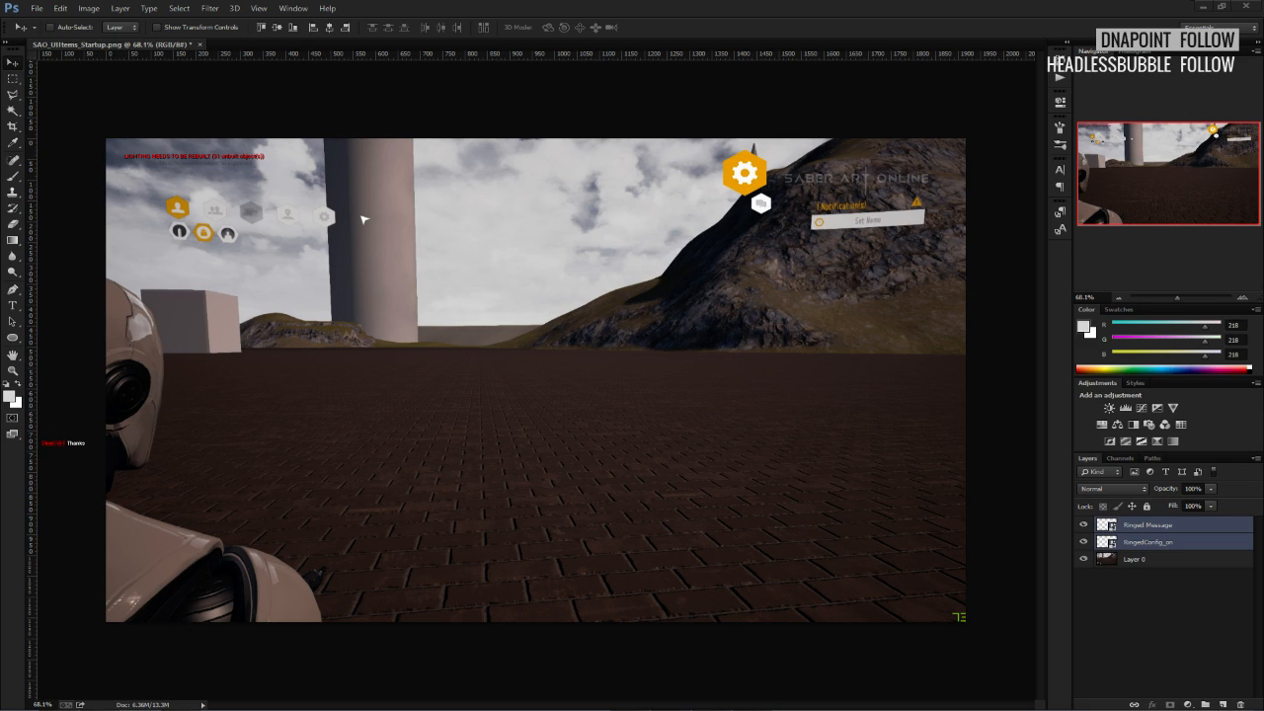
Rasterize and merge the two icon layers, and sample the gear icon's orange as the foreground colour.
right_click(1139, 544)
click(1130, 177)
right_click(1131, 526)
click(1119, 330)
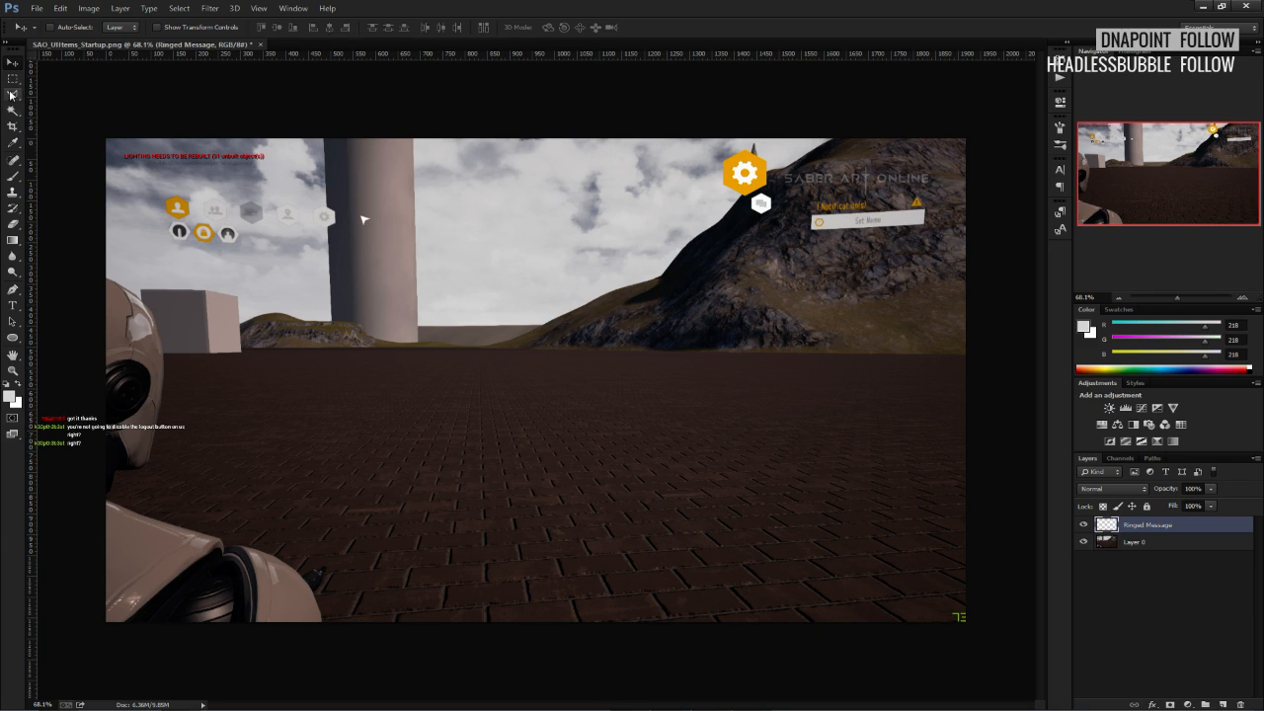
key(b)
alt+click(736, 171)
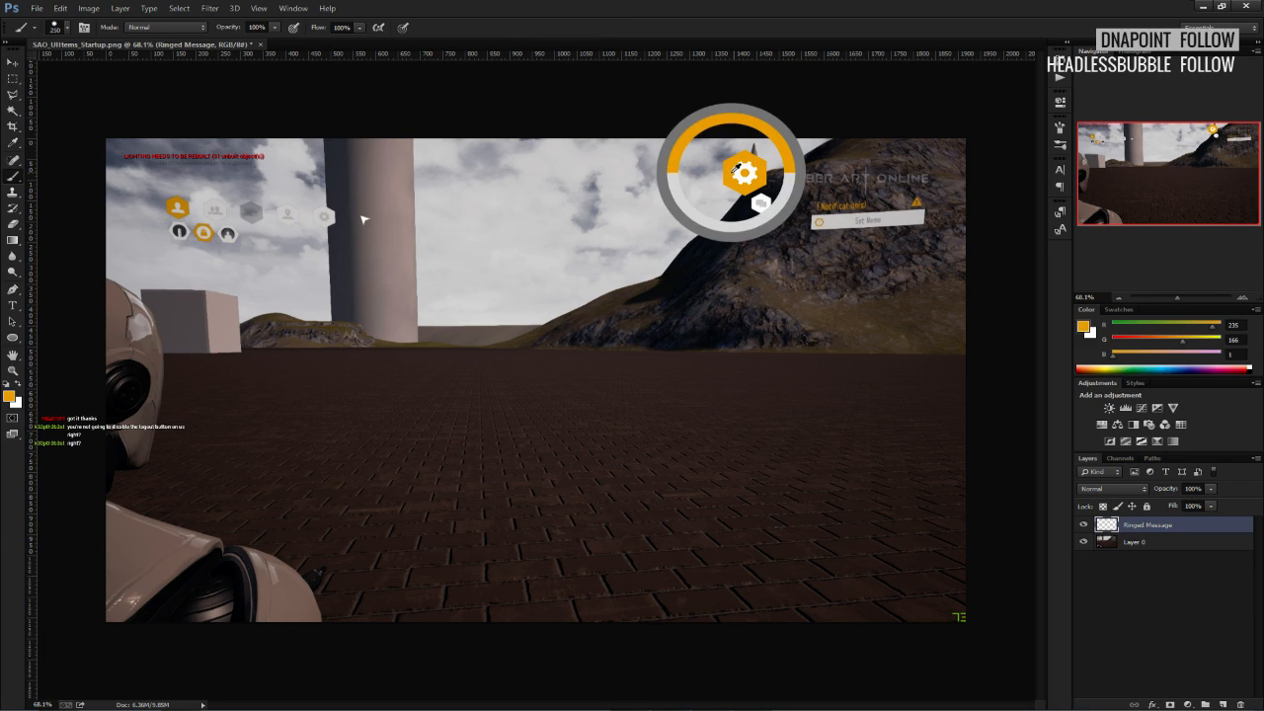
Rename the merged icon layer colorwheel, and add and discard a blank layer above it.
click(1223, 704)
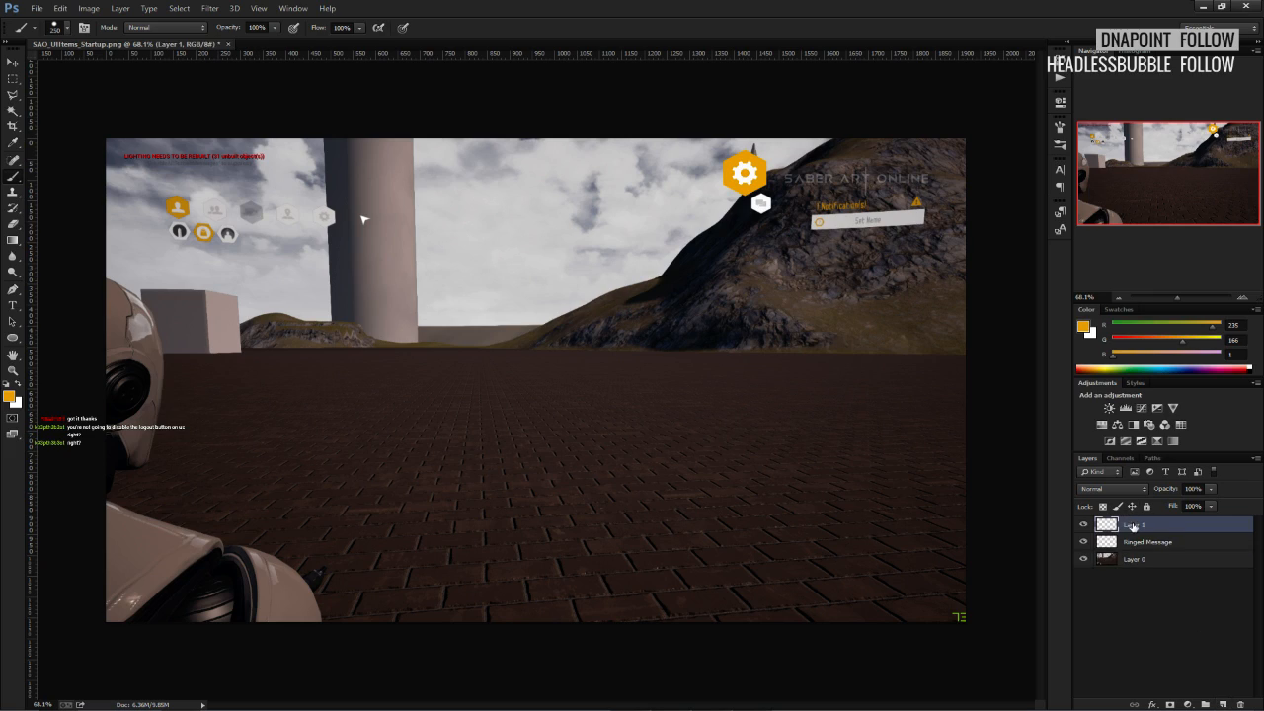
click(1138, 543)
double_click(1138, 543)
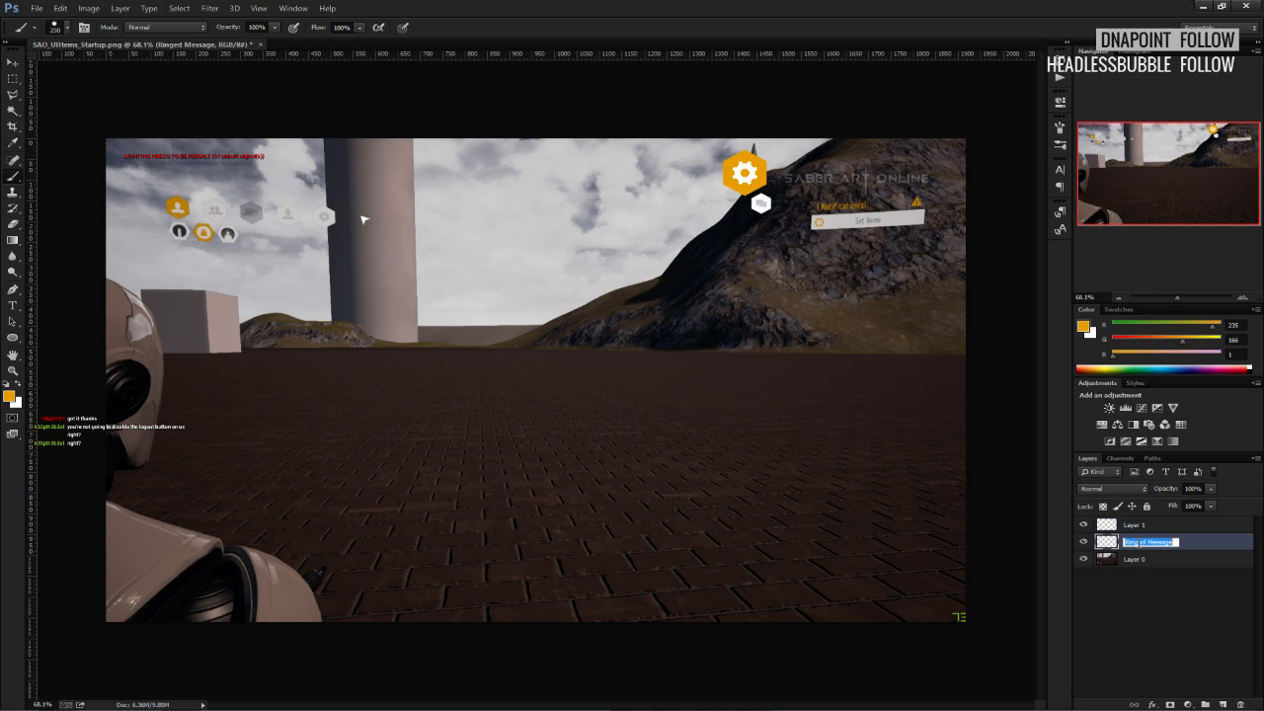
text(colorwheel)
key(Return)
double_click(1135, 524)
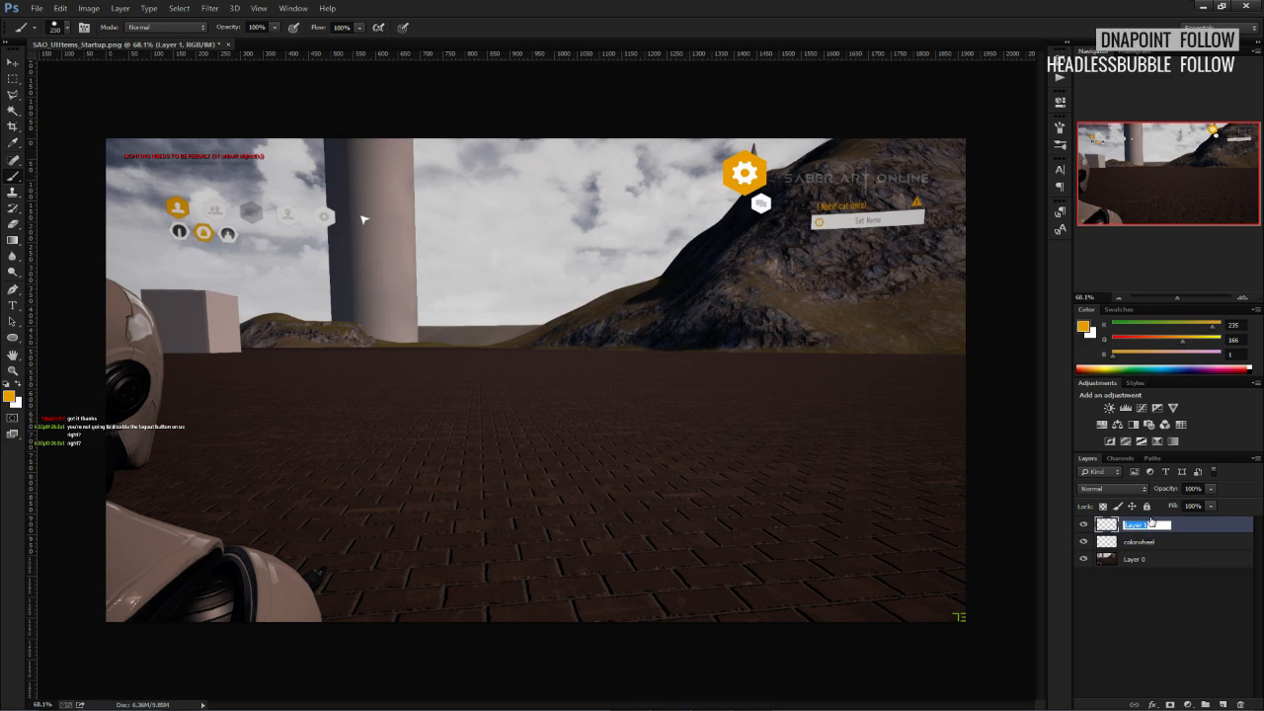
click(1204, 632)
click(1240, 705)
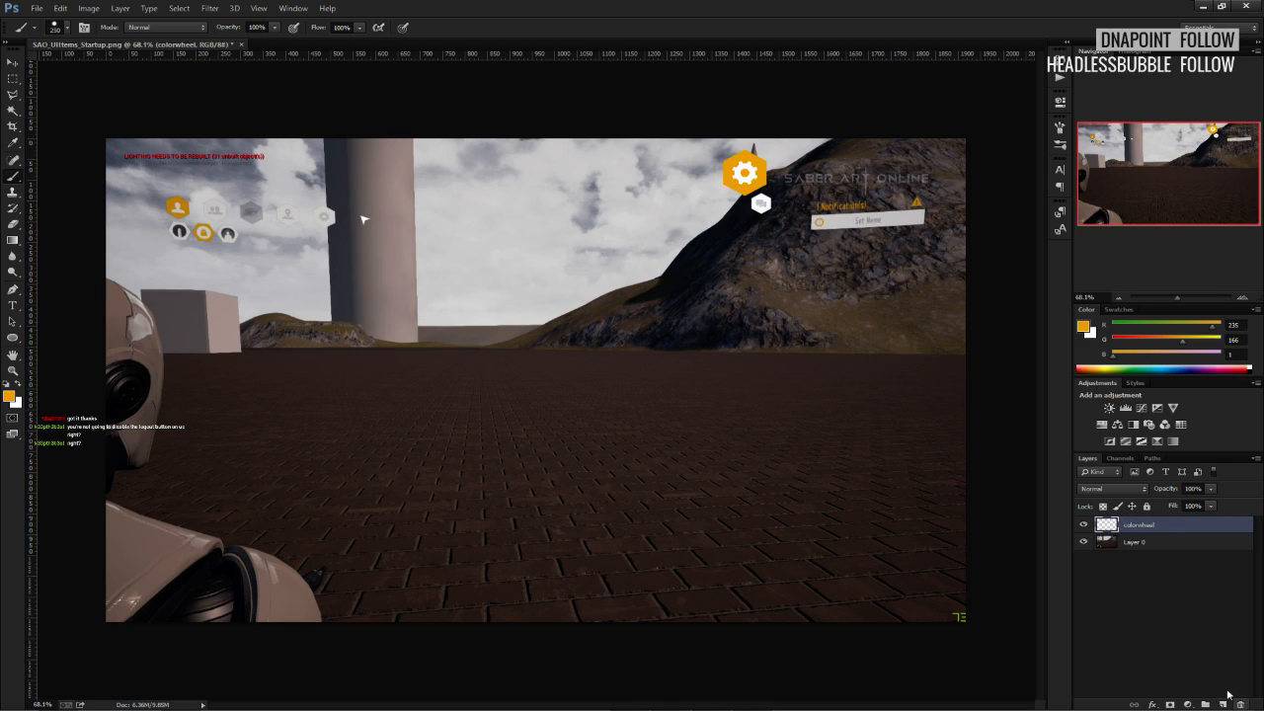
Rename the screenshot layer TemplateBG and the merged icon layer Colors.
double_click(1134, 543)
text(TemplateBG)
key(Return)
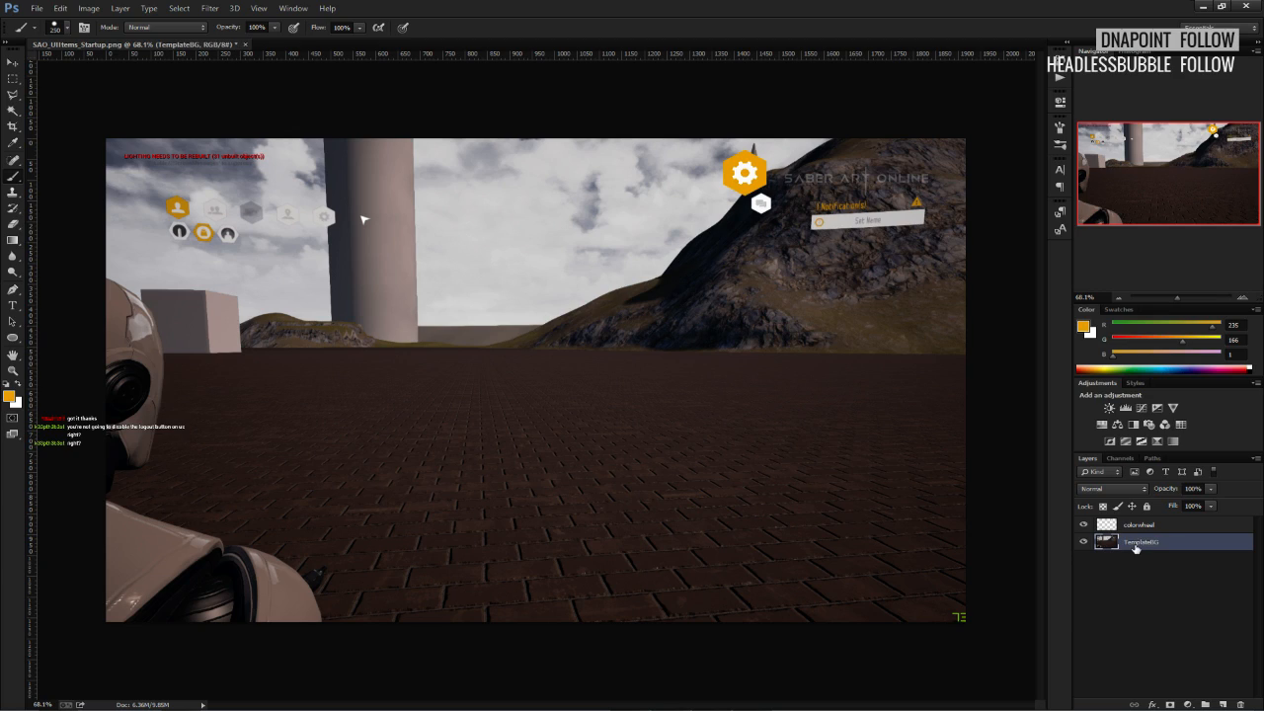
double_click(1138, 524)
text(Colors)
key(Return)
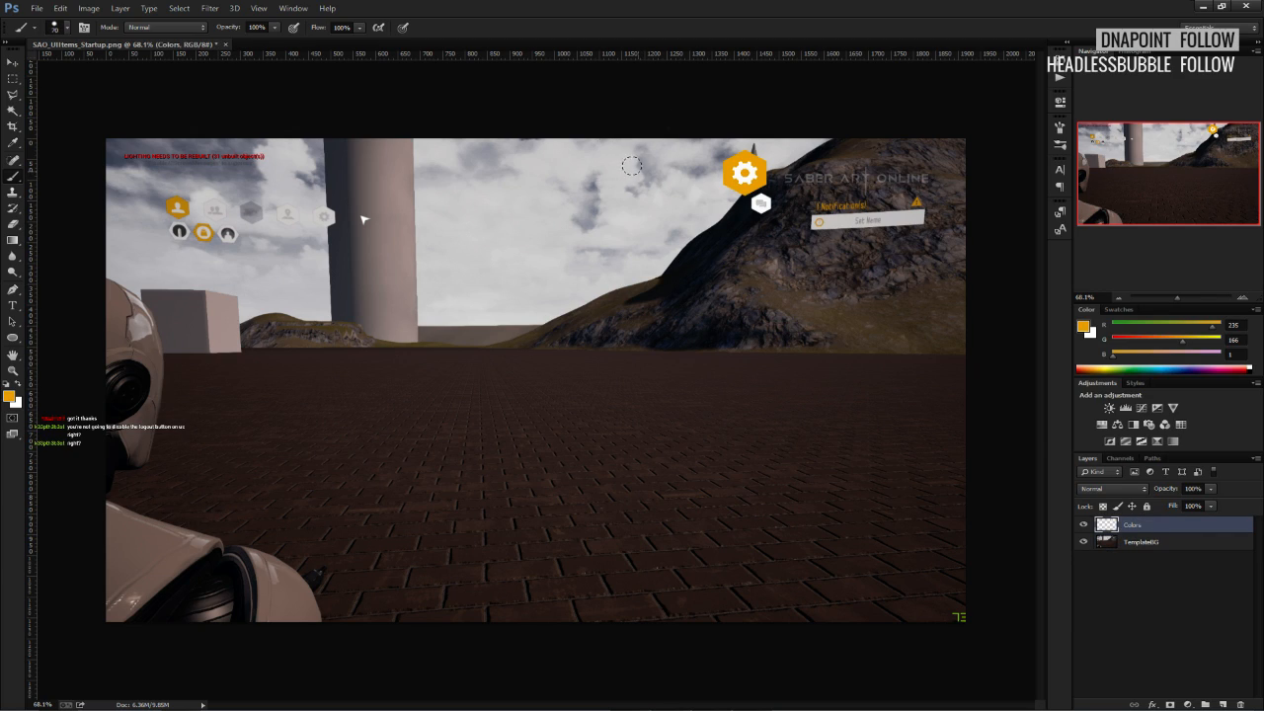
Paint an orange rectangular swatch about 71 by 31 px in the sky left of the gear icon, on the Colors layer.
click(17, 80)
alt+scroll(795, 195, up, 3)
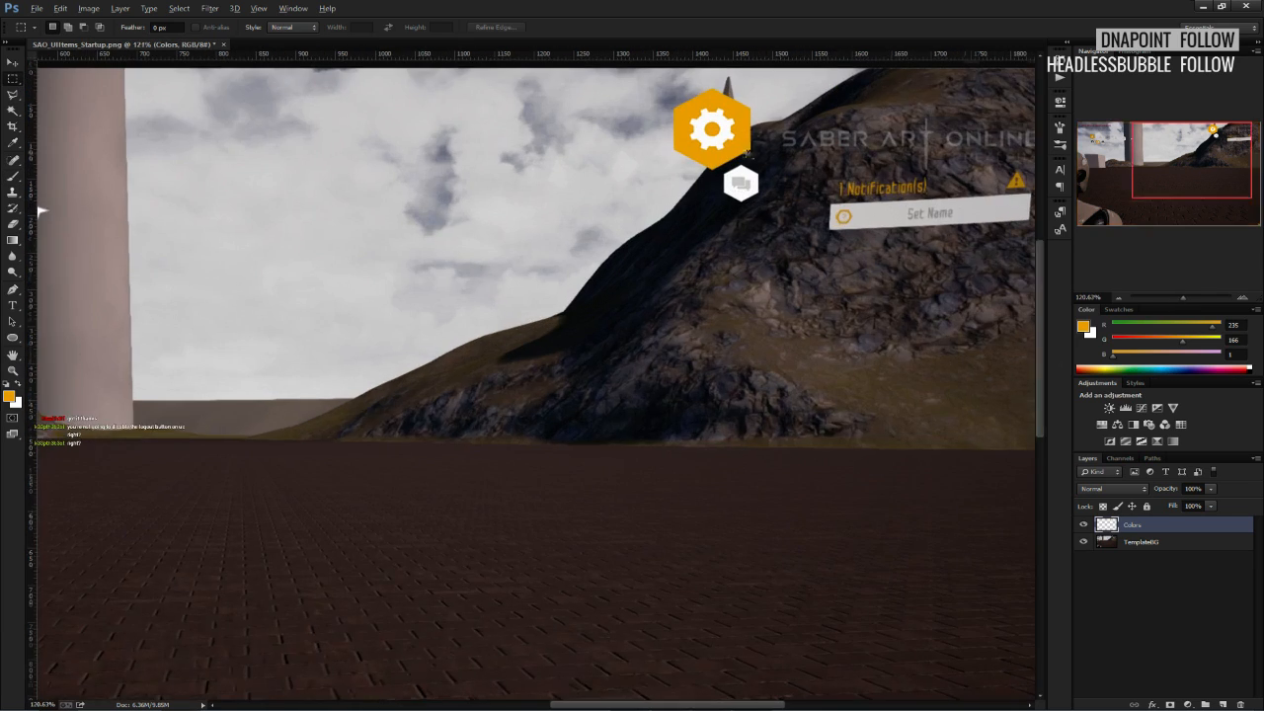
scroll(283, 227, up, 3)
mouse_move(270, 265)
mouse_down()
mouse_move(395, 315)
mouse_move(378, 313)
mouse_up()
key(b)
drag(259, 260, 338, 290)
key(ctrl+d)
Paint an equally sized swatch in the gear's white directly against the right edge of the orange swatch.
click(14, 80)
alt+scroll(378, 239, up, 3)
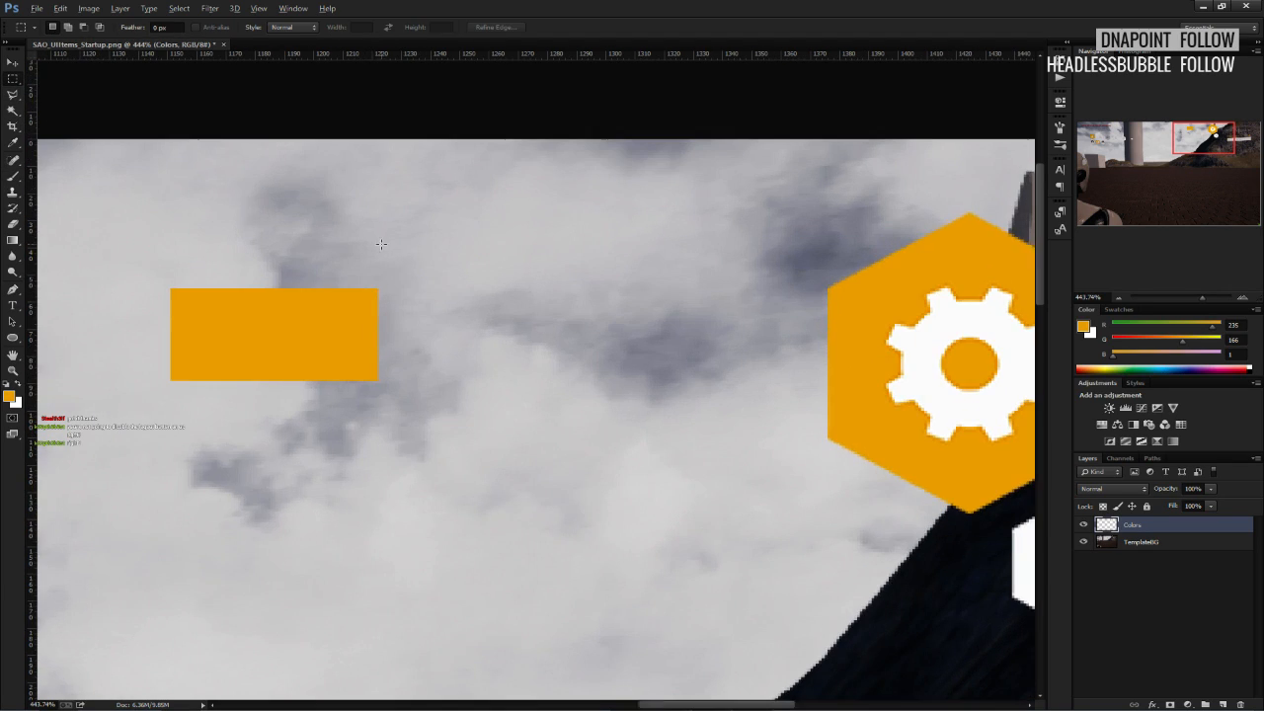
drag(380, 289, 170, 380)
alt+drag(460, 264, 379, 423)
key(Right)
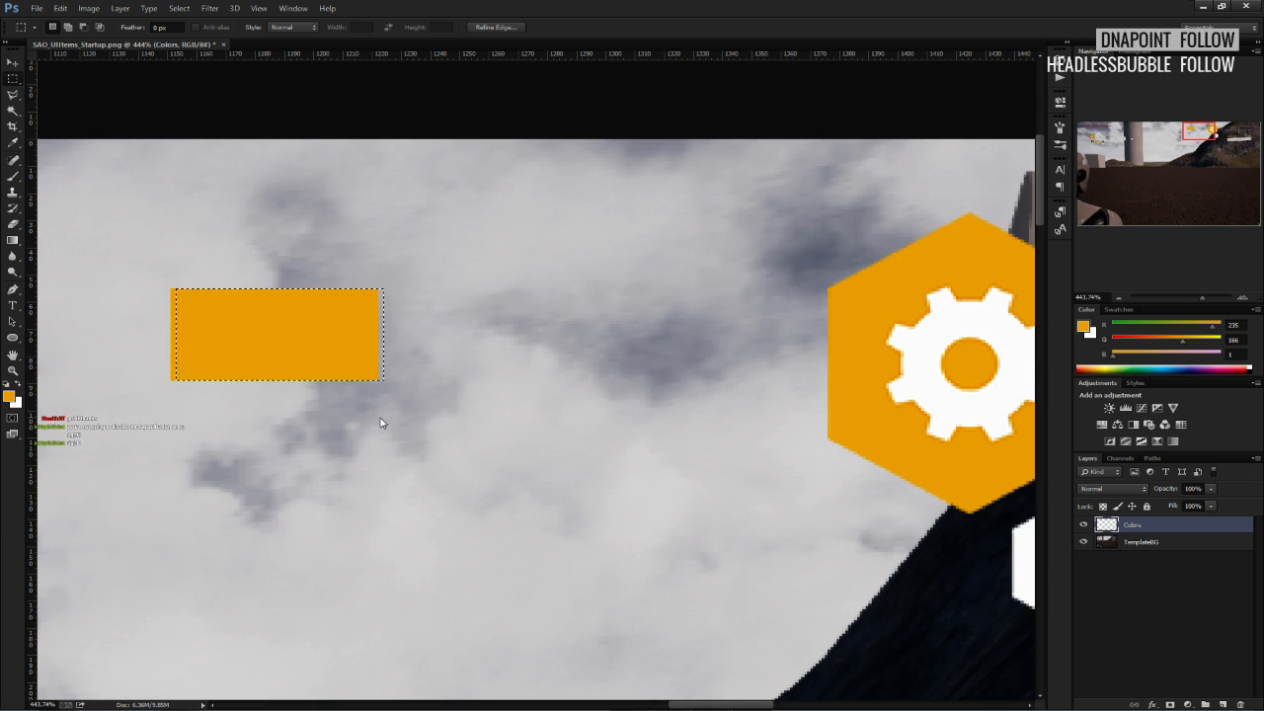
key(shift+Right)
key(shift+Right)
key(shift+Right)
key(Right)
key(Right)
key(Right)
key(Right)
key(Right)
key(Right)
key(Right)
key(Right)
key(Right)
key(Right)
key(Right)
key(Right)
key(Right)
key(Right)
key(Right)
key(b)
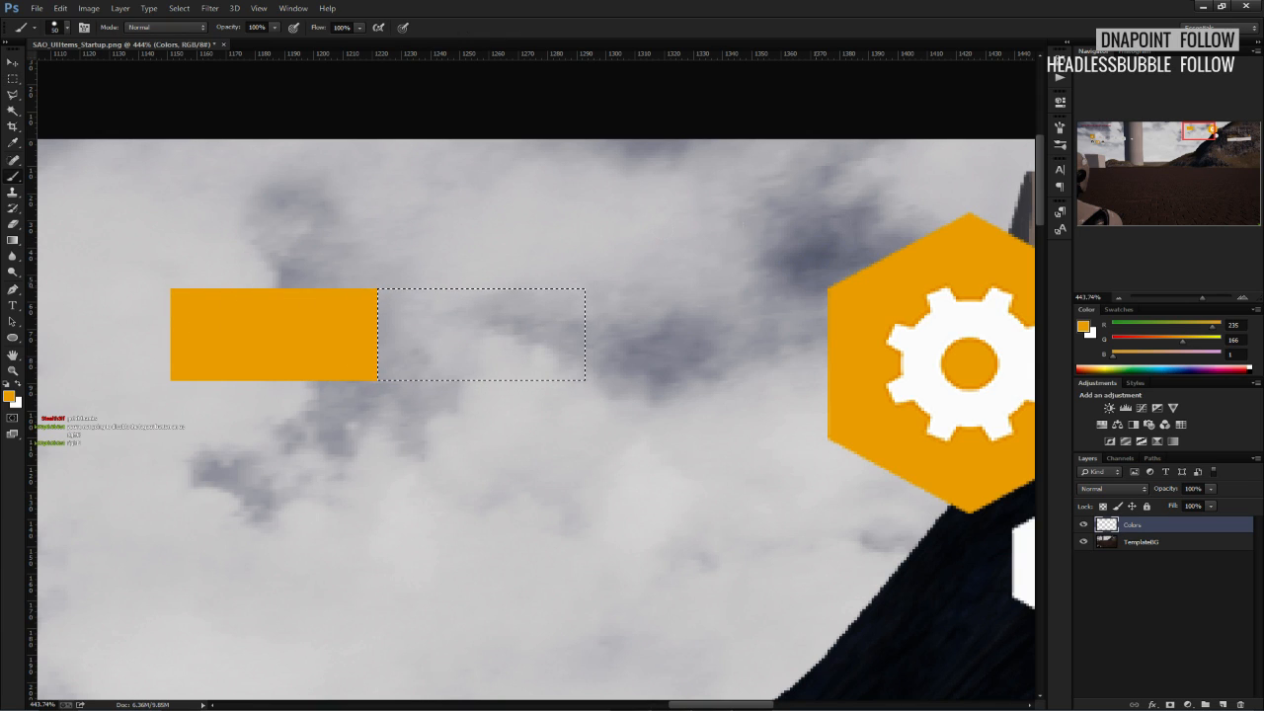
alt+click(932, 344)
drag(379, 333, 539, 334)
Sample the message icon's grey and fill an equally sized swatch directly to the right of the white one.
alt+scroll(457, 432, down, 3)
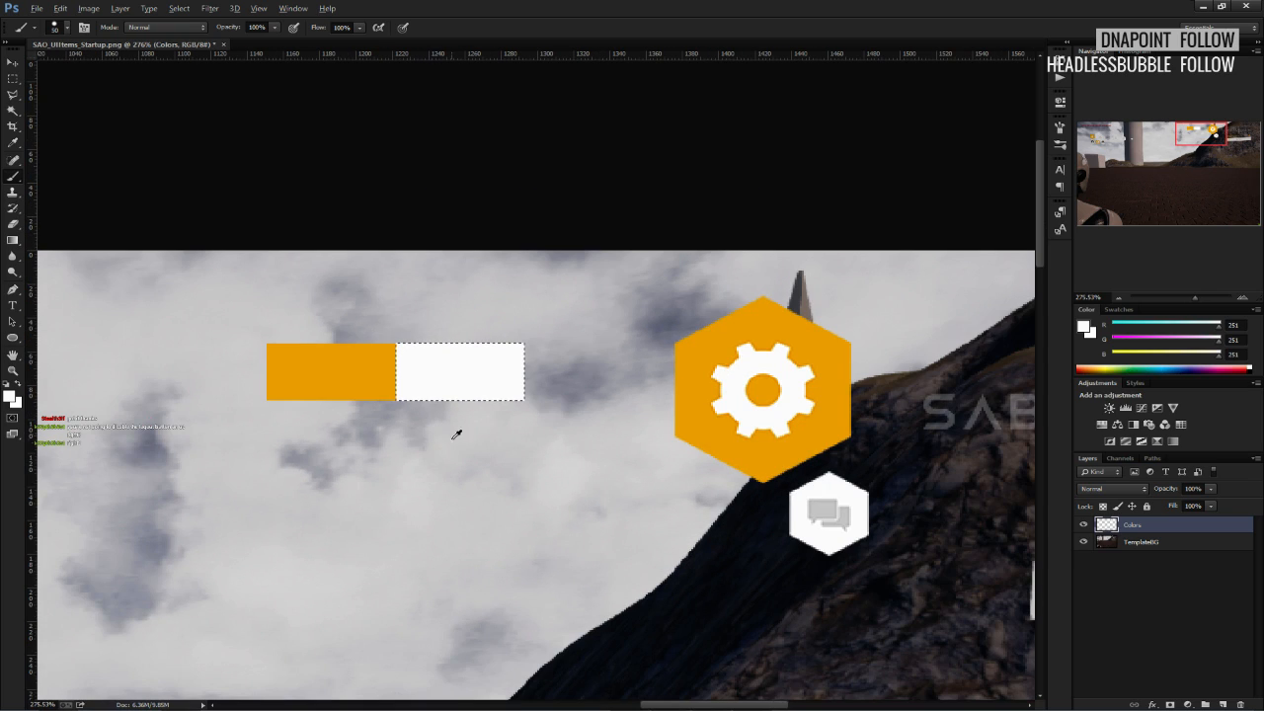
alt+click(493, 300)
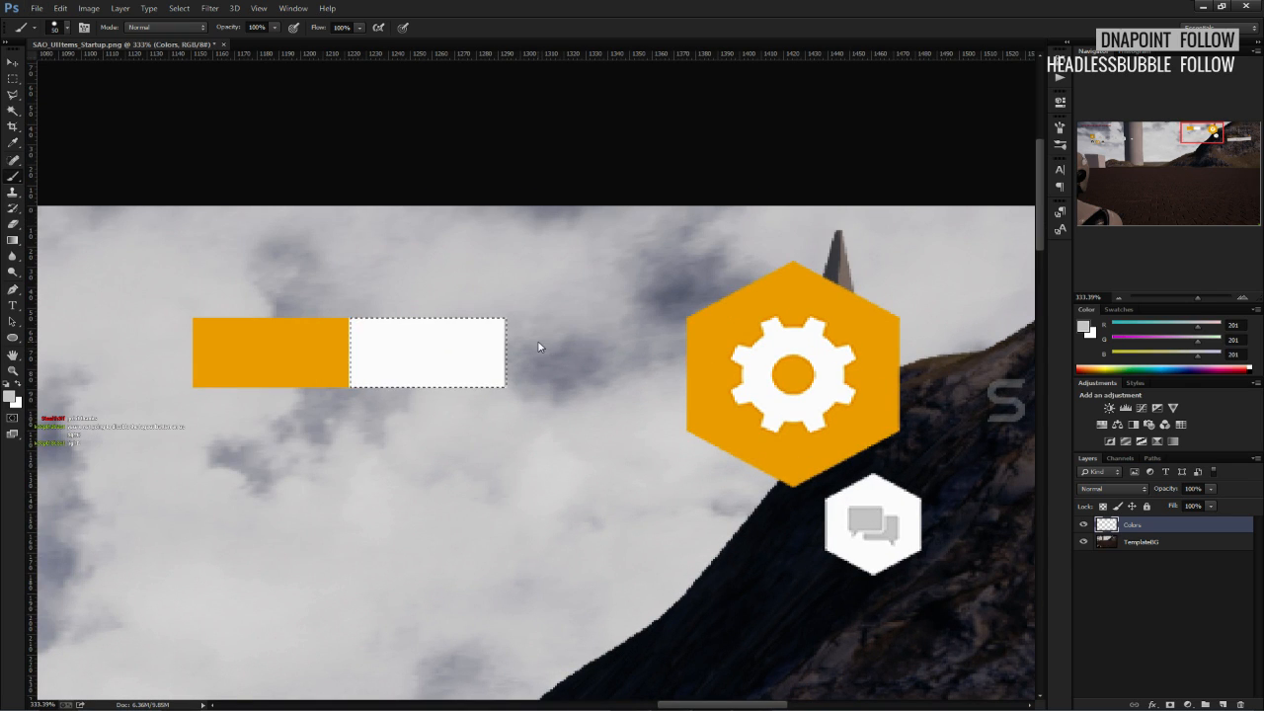
key(Right)
key(Right)
key(Right)
key(Right)
key(Right)
key(Right)
key(Right)
key(Right)
key(Right)
key(Right)
key(Right)
key(Right)
key(Right)
key(Right)
key(Right)
key(Right)
key(Right)
key(Right)
key(Right)
key(Right)
key(Right)
key(Right)
key(Right)
key(Right)
key(Right)
key(Right)
key(Right)
key(Right)
key(Right)
key(Right)
key(Right)
key(Right)
key(Right)
key(Right)
key(Right)
key(Right)
key(Right)
key(Right)
key(Right)
key(Right)
key(alt+BackSpace)
key(ctrl+d)
alt+scroll(659, 384, down, 7)
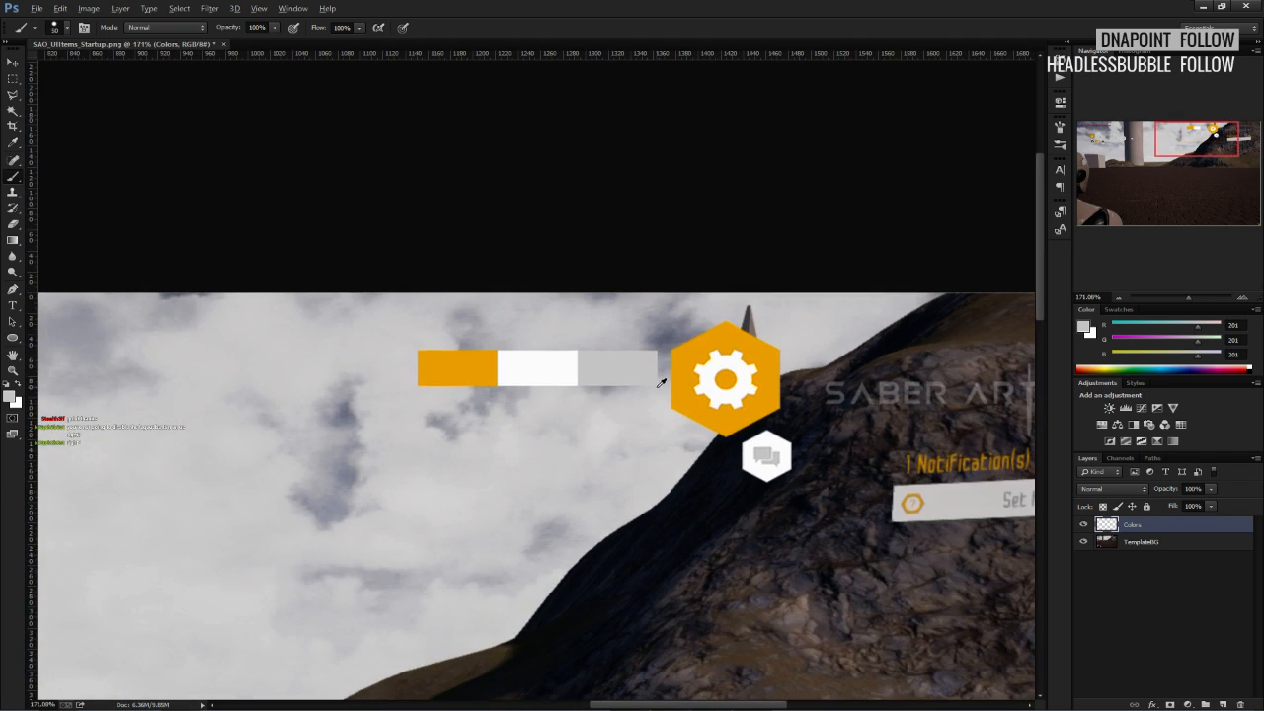
Delete the gear and message icons from the Colors layer, leaving only the three colour swatches.
click(13, 79)
drag(668, 315, 812, 513)
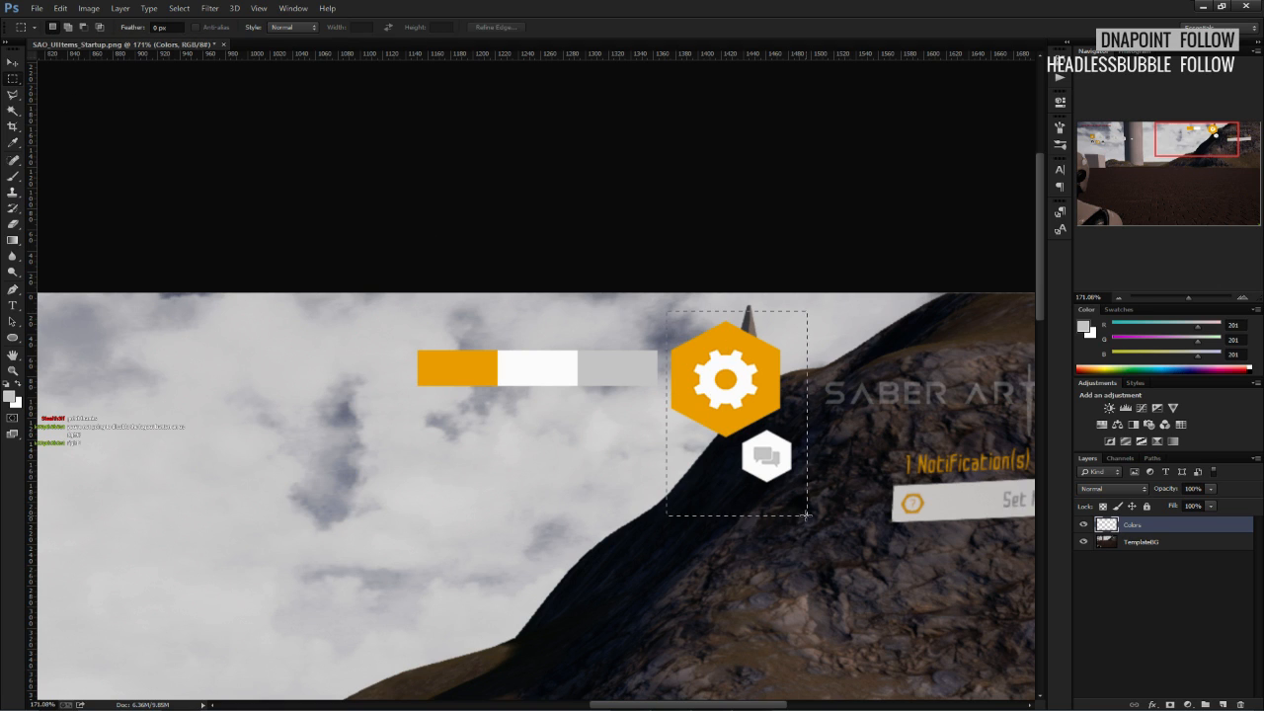
key(Delete)
key(ctrl+d)
alt+scroll(518, 486, down, 8)
alt+scroll(517, 486, up, 5)
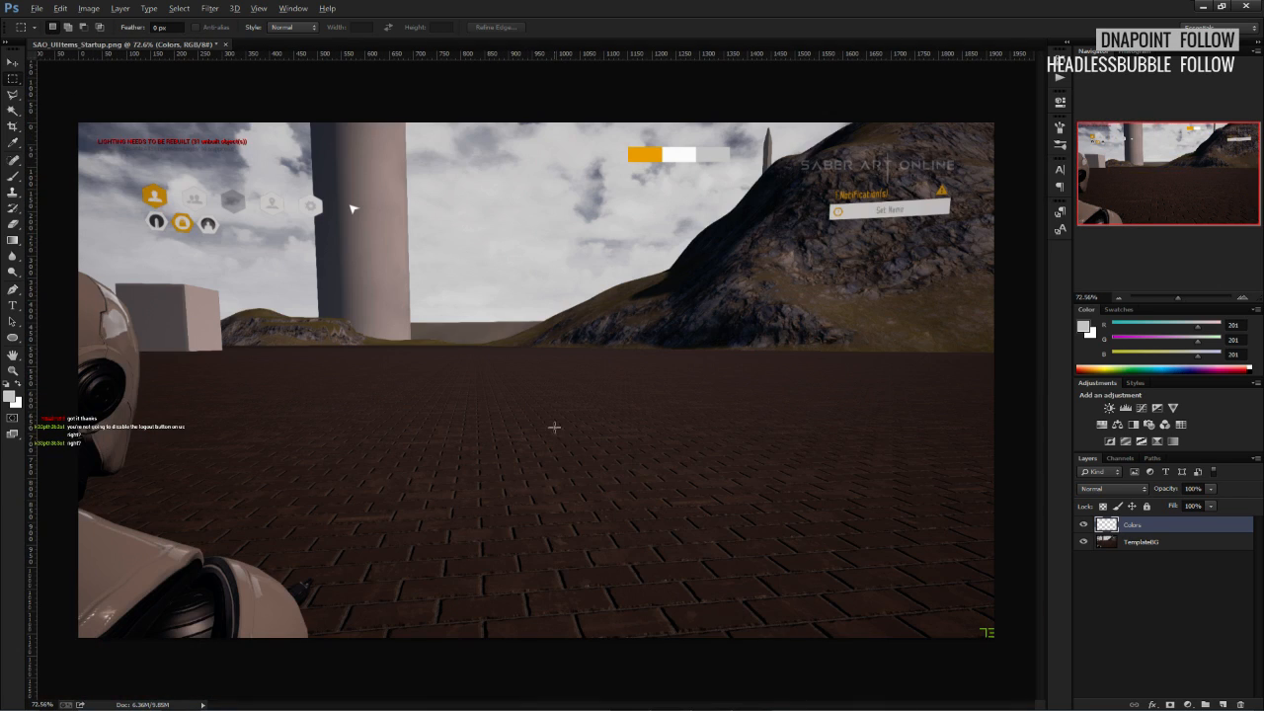
Set the foreground colour to near-black 171717.
alt+scroll(716, 324, up, 5)
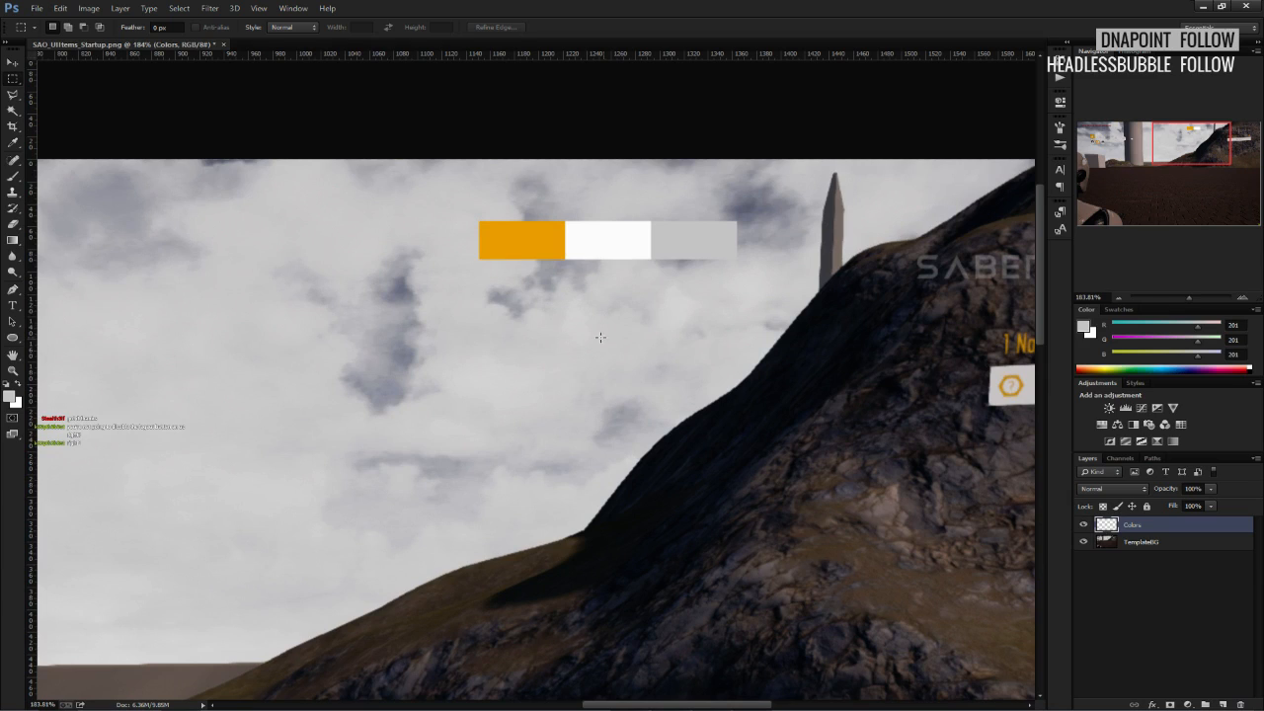
click(10, 397)
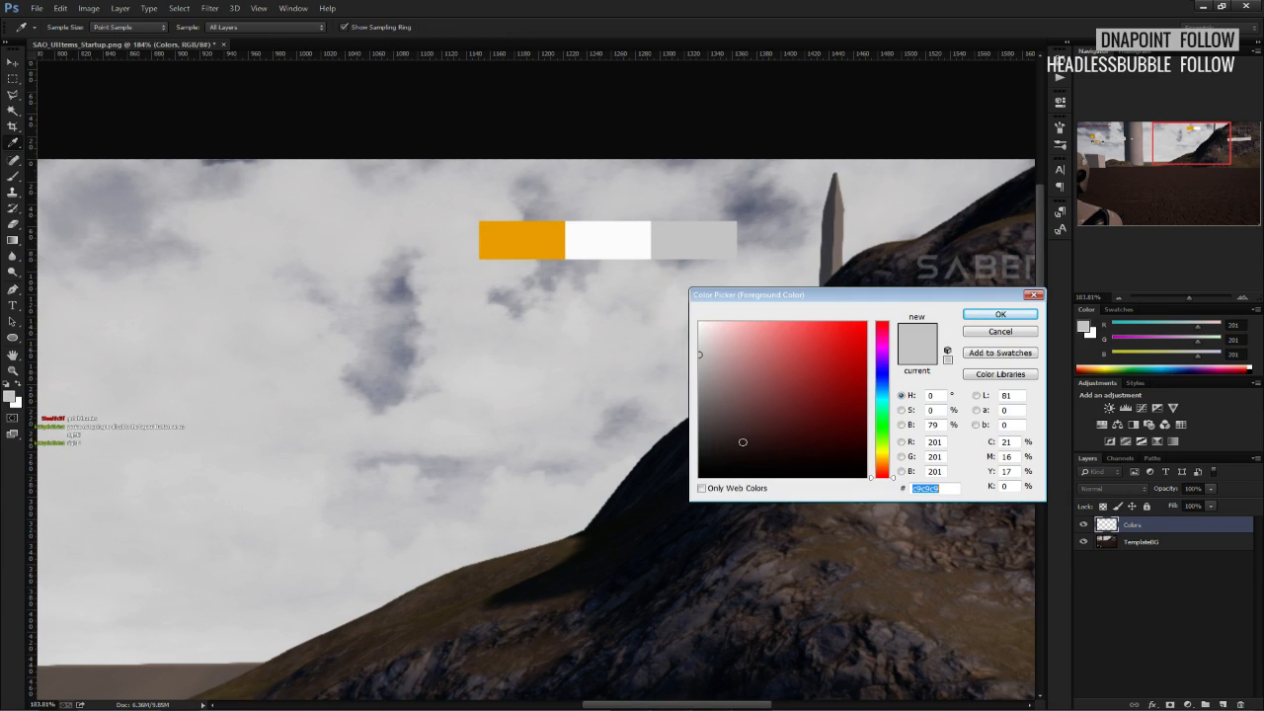
drag(700, 472, 686, 464)
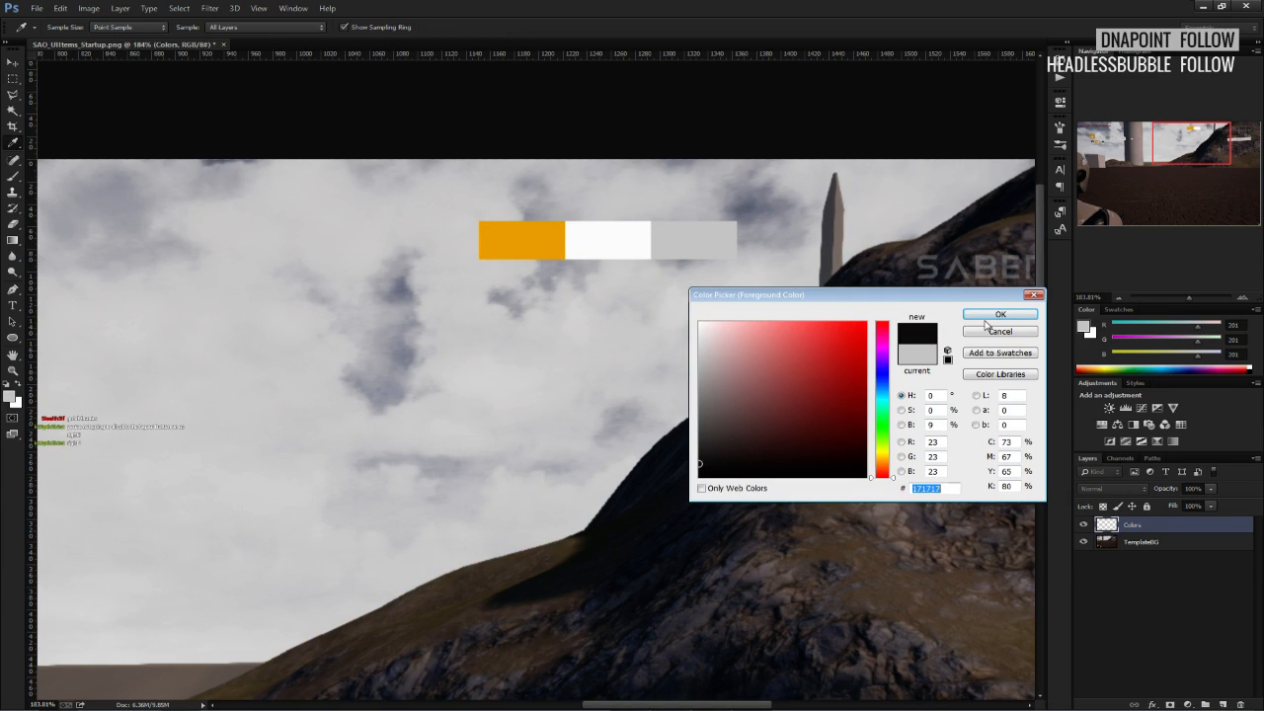
click(998, 314)
Add a new layer beneath Colors and name it ColorsBG.
click(1223, 704)
drag(1140, 530, 1135, 549)
double_click(1133, 542)
text(ColorsBG)
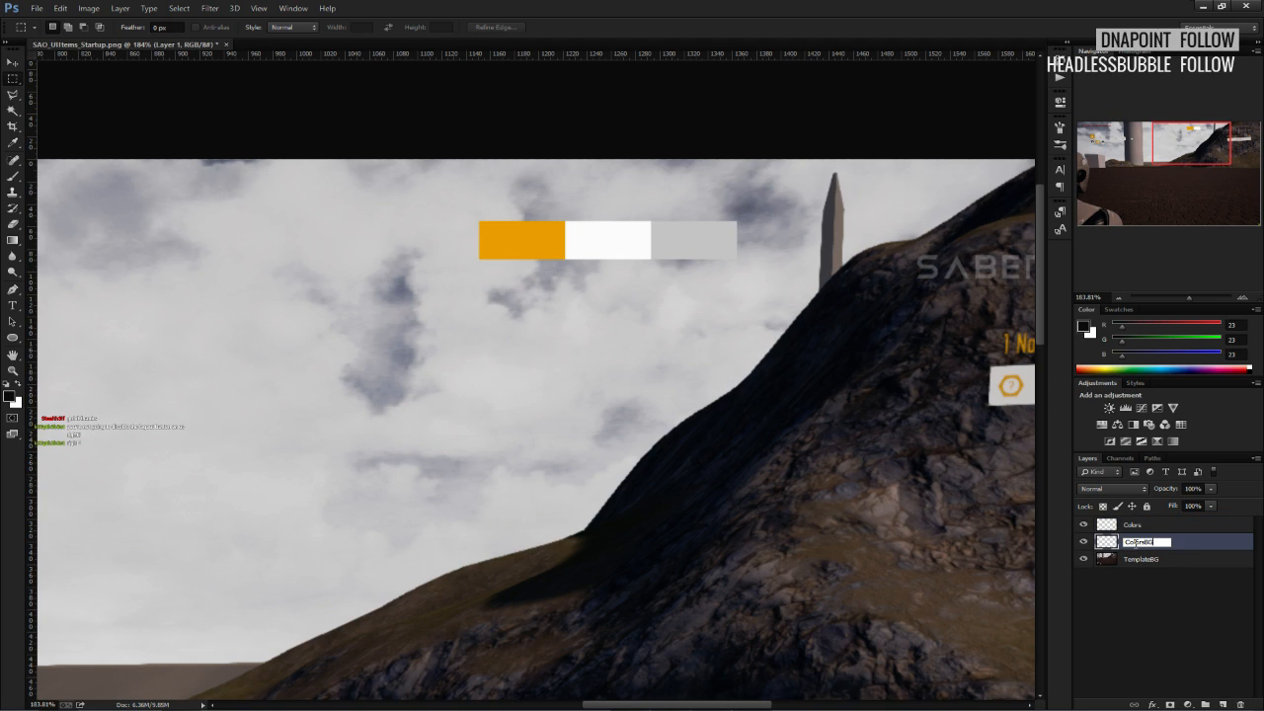
key(Return)
Paint a near-black rectangle about 287 by 107 px behind the colour swatches on the ColorsBG layer.
drag(451, 181, 689, 261)
drag(768, 276, 799, 313)
key(b)
mouse_move(435, 236)
mouse_down()
mouse_move(267, 280)
mouse_move(796, 204)
mouse_move(545, 164)
mouse_up()
key(ctrl+d)
alt+scroll(544, 306, down, 11)
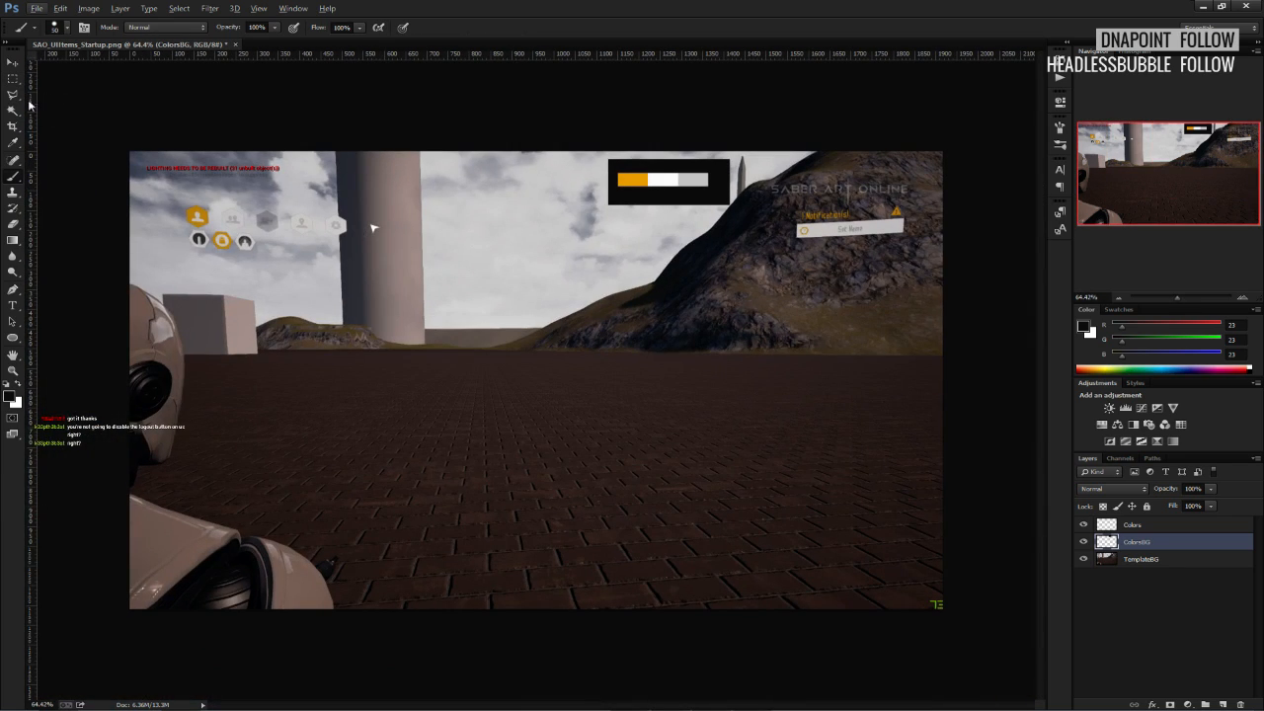
Shift the near-black rectangle slightly up and left so it is centred behind the three swatches.
alt+scroll(375, 226, up, 7)
drag(375, 226, 128, 221)
key(ctrl+t)
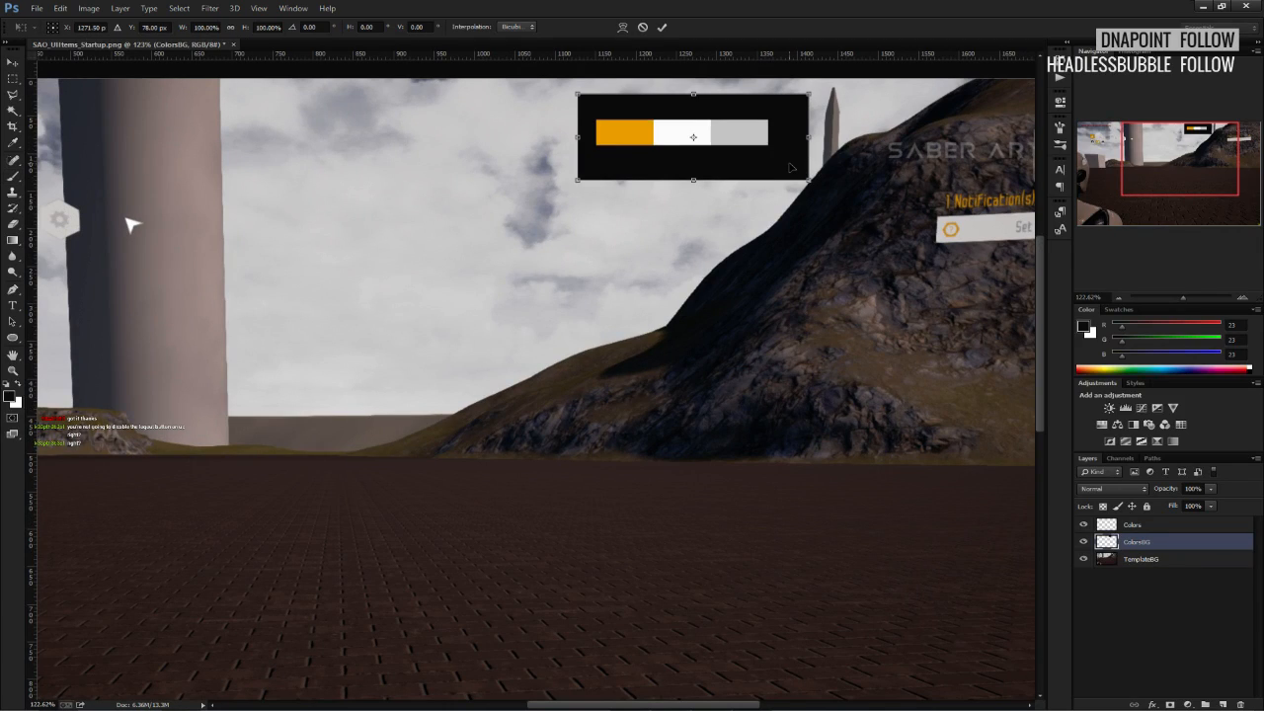
key(Return)
key(v)
drag(728, 168, 716, 163)
click(12, 78)
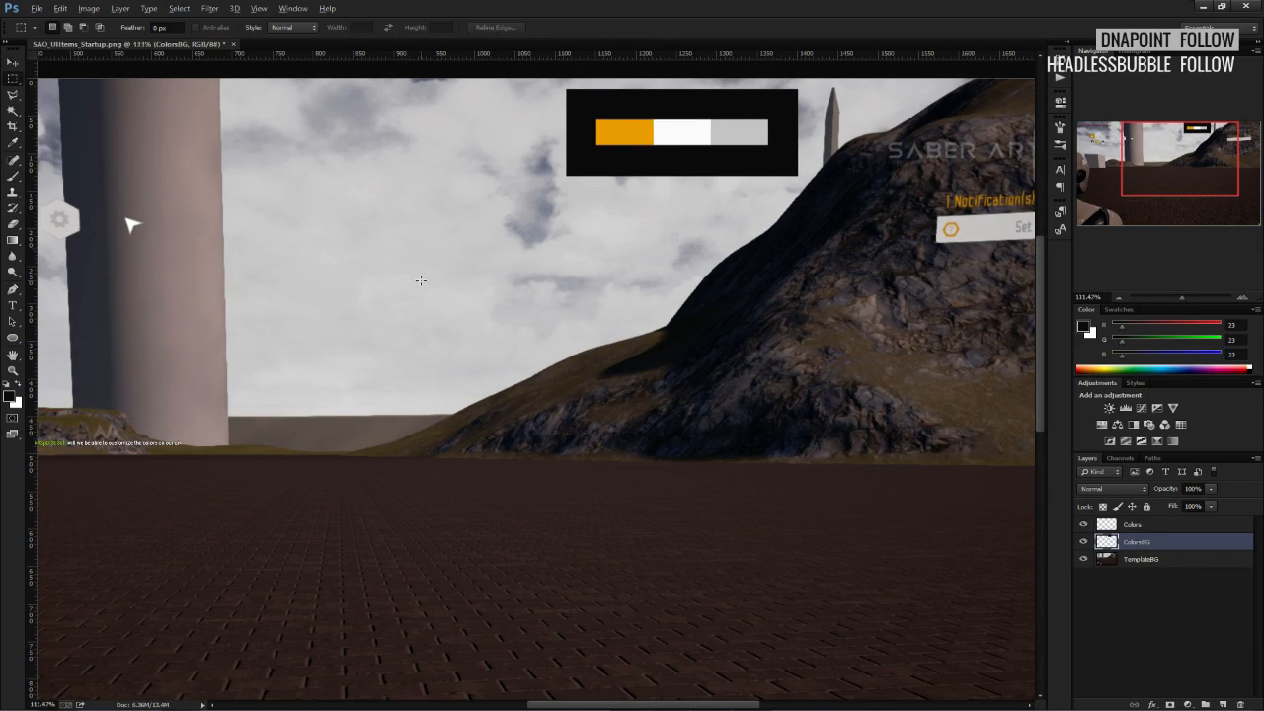
alt+scroll(421, 280, down, 3)
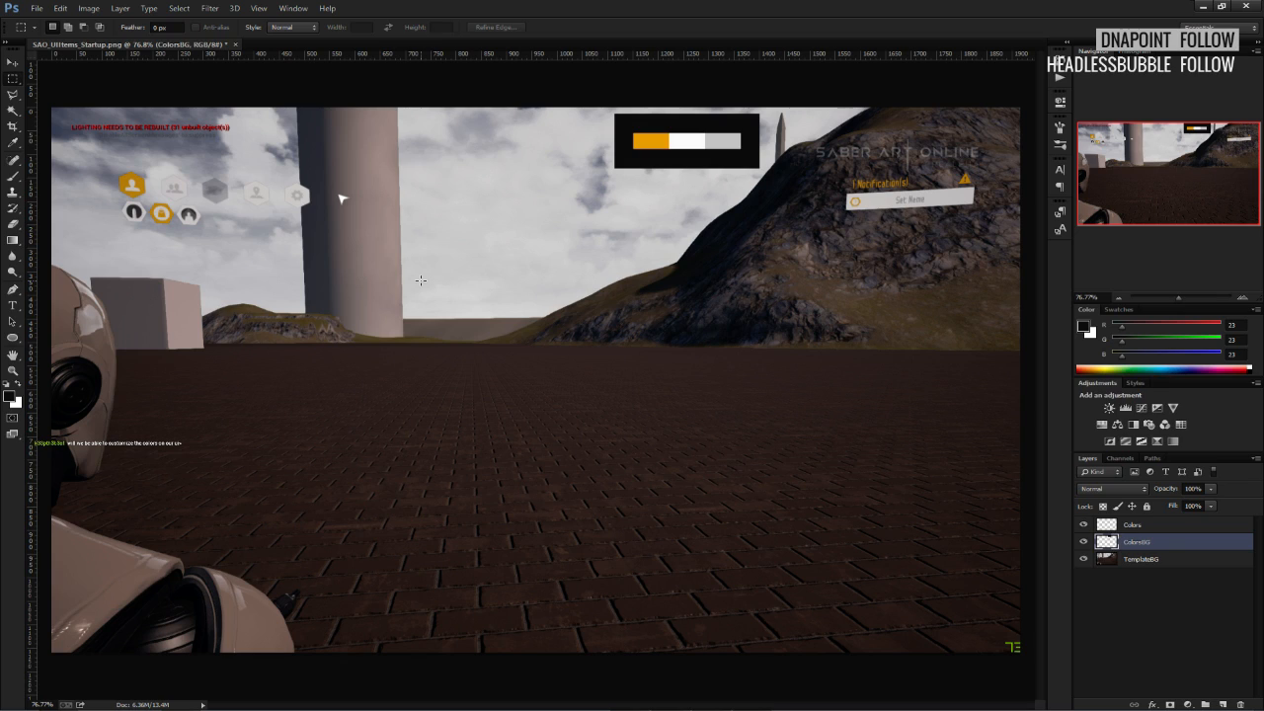
Save the document as SAO_REUI_ConceptItems.psd in the Concept Photoshops folder inside UI Redesign.
key(ctrl+shift+s)
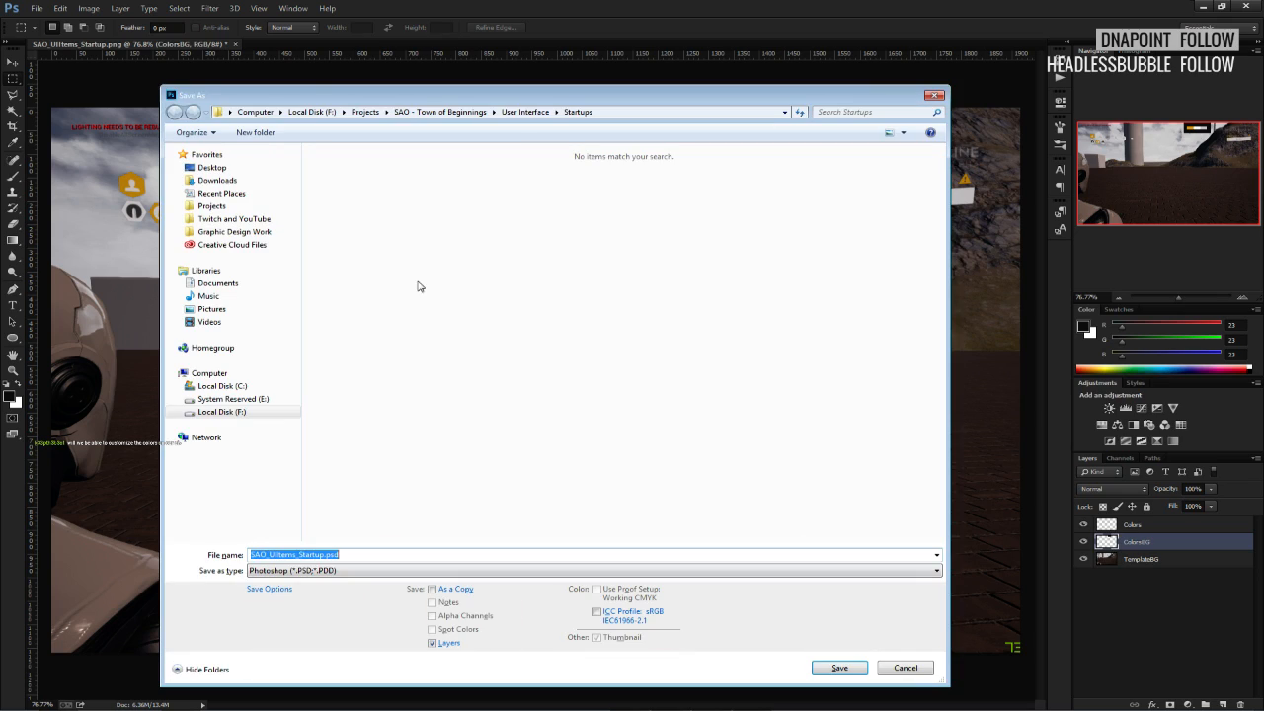
drag(508, 101, 524, 85)
click(540, 96)
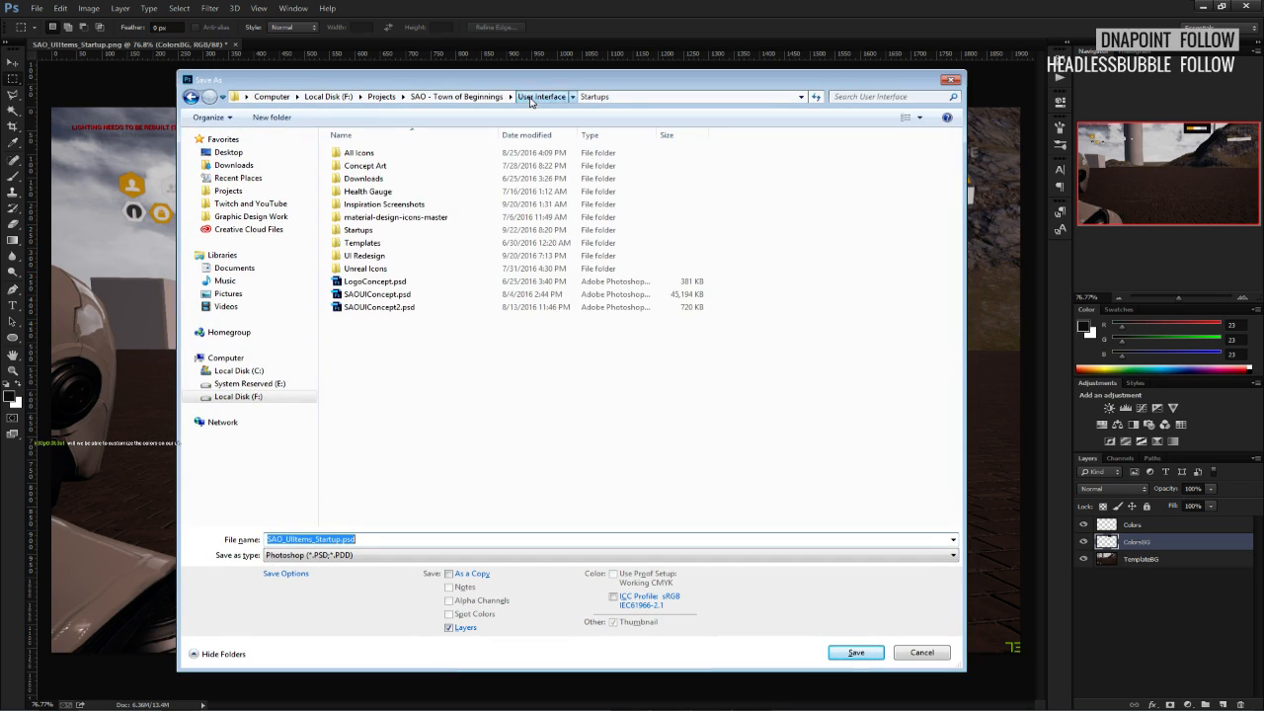
click(443, 344)
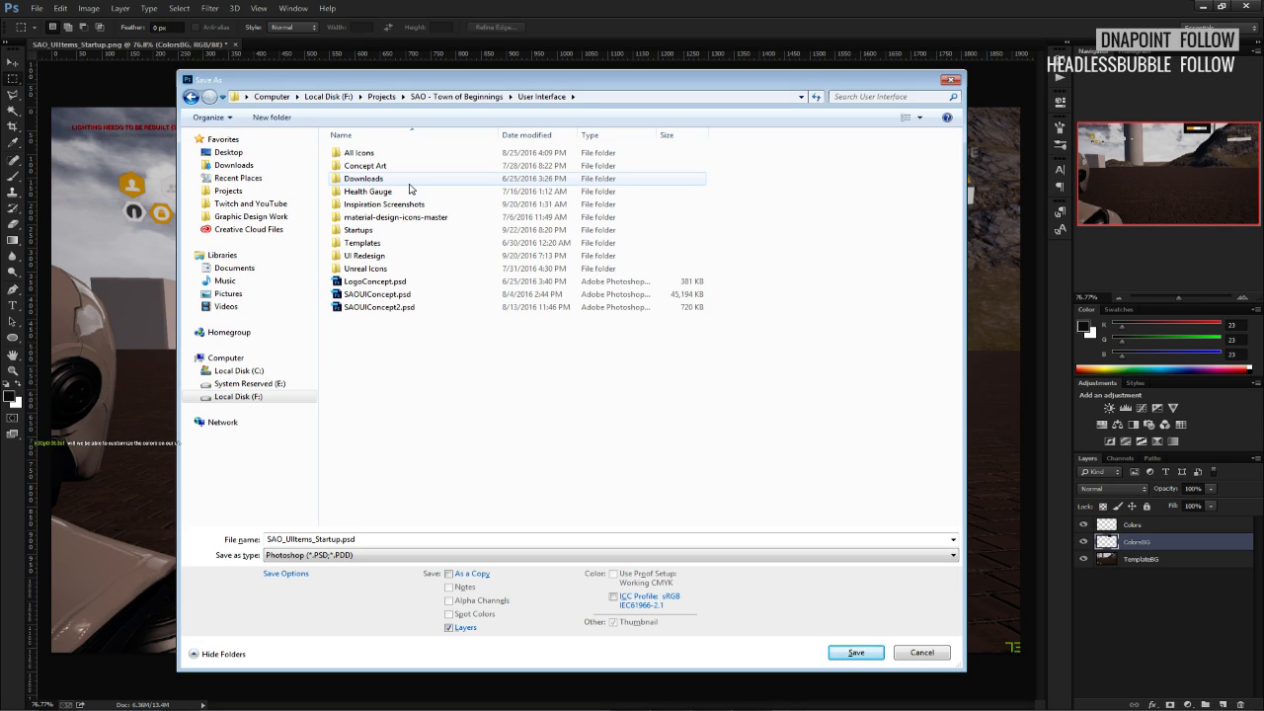
double_click(379, 255)
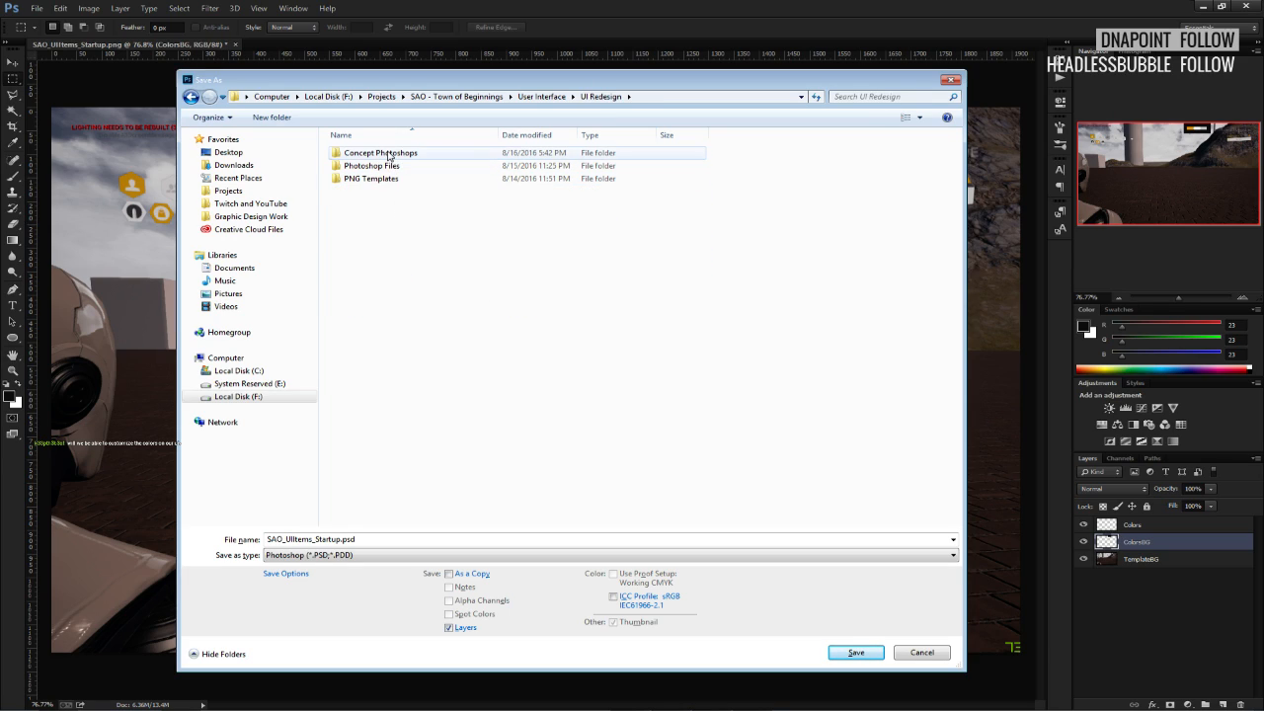
double_click(393, 154)
click(340, 540)
click(339, 539)
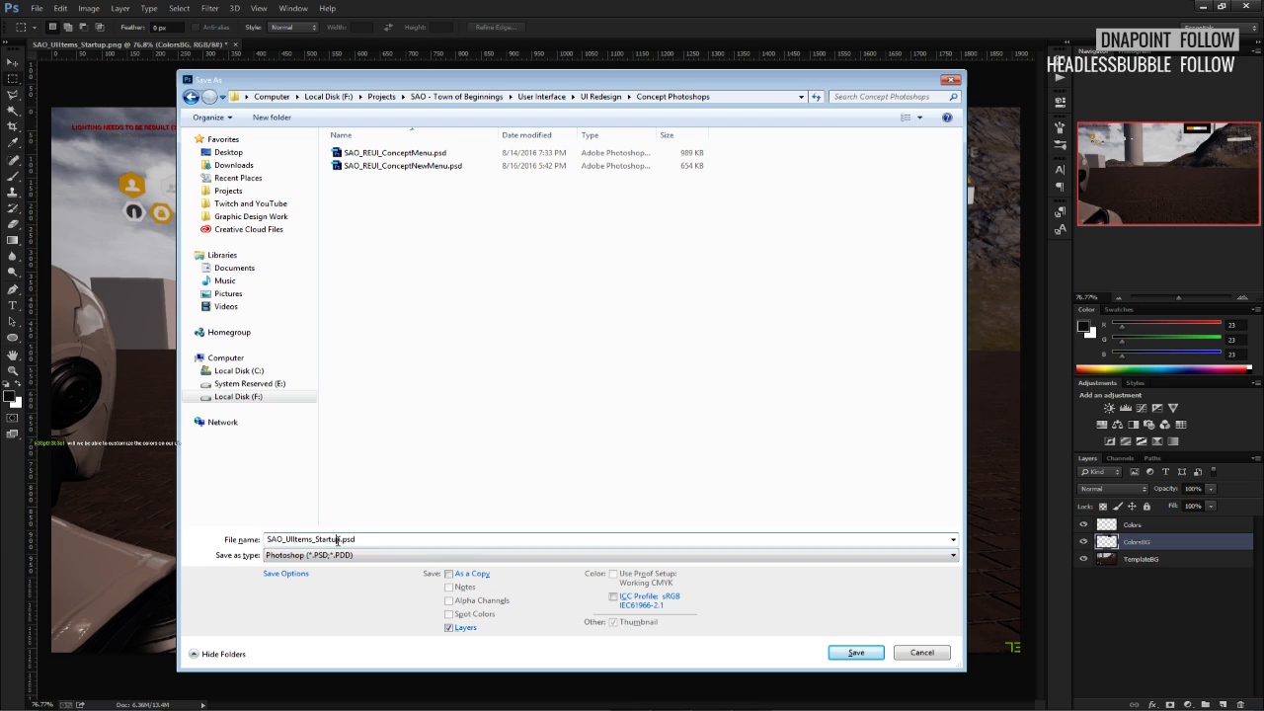
drag(340, 539, 286, 540)
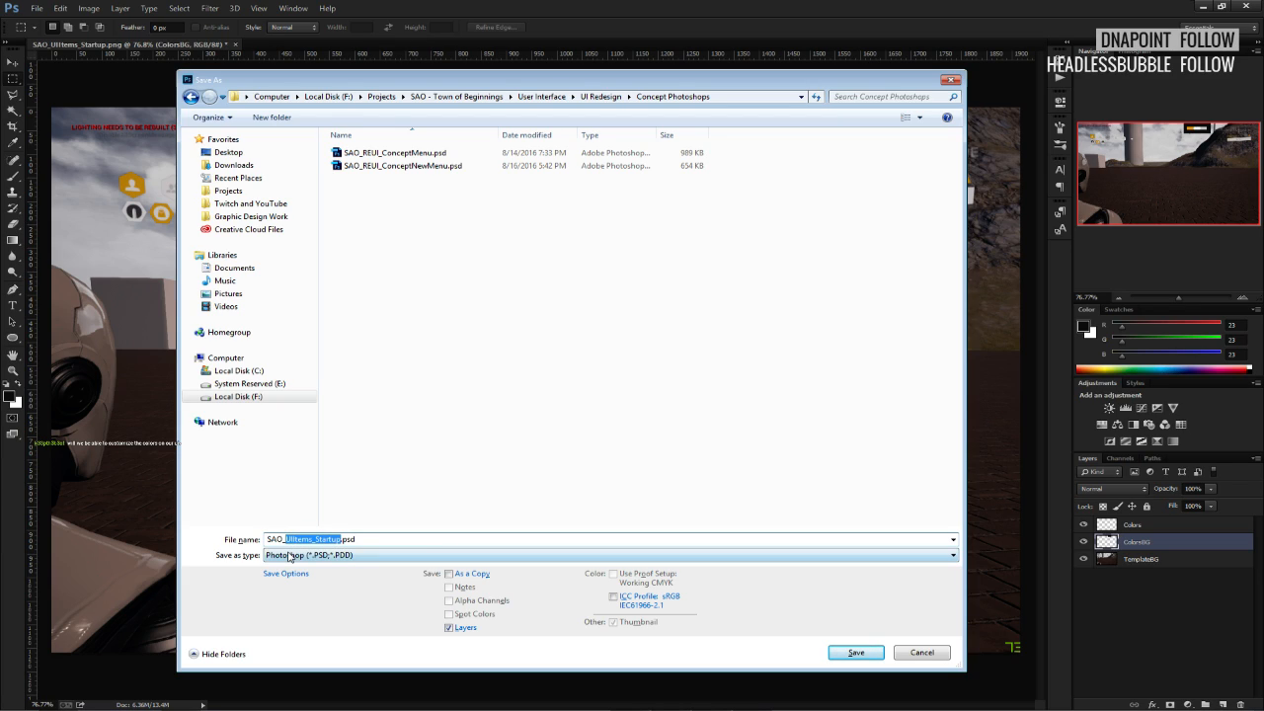
text(REUI_ConceptItems)
key(Return)
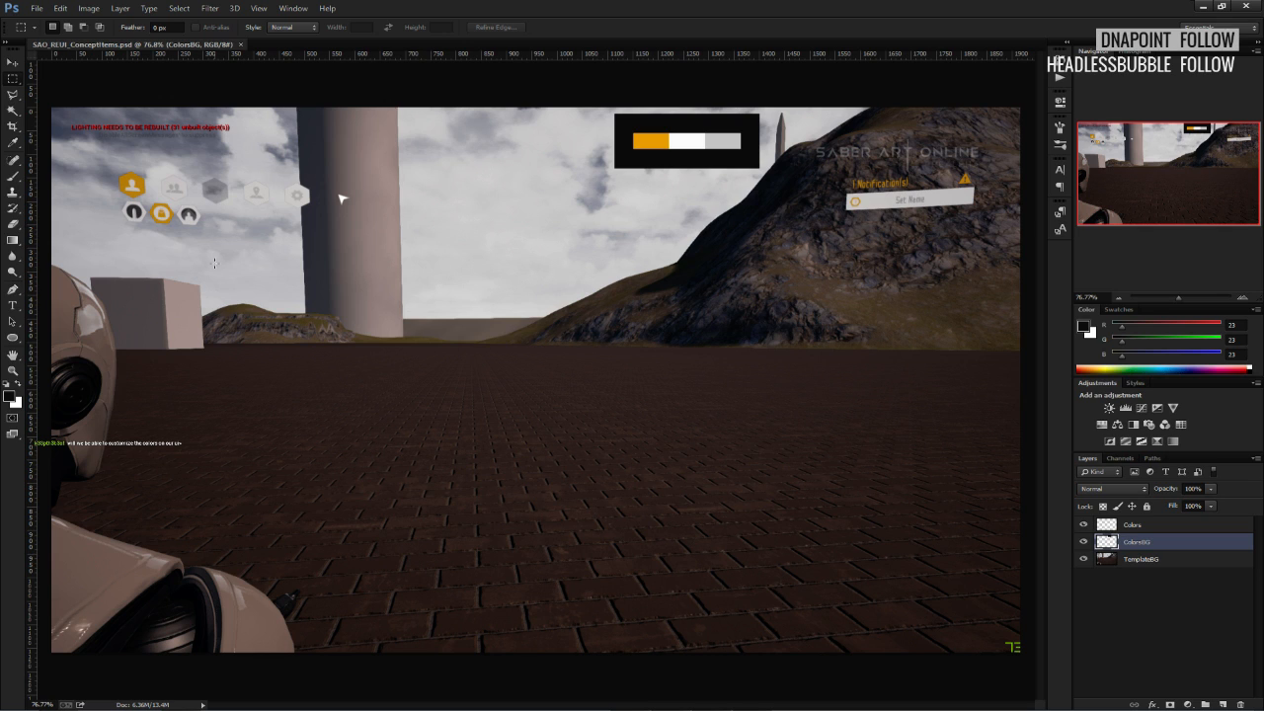
Transform the near-black rectangle behind the swatches into a thin, wide bar, about 157% width and 51% height, around its centre.
alt+scroll(178, 235, up, 3)
alt+scroll(155, 234, down, 3)
key(ctrl+t)
alt+drag(686, 114, 689, 131)
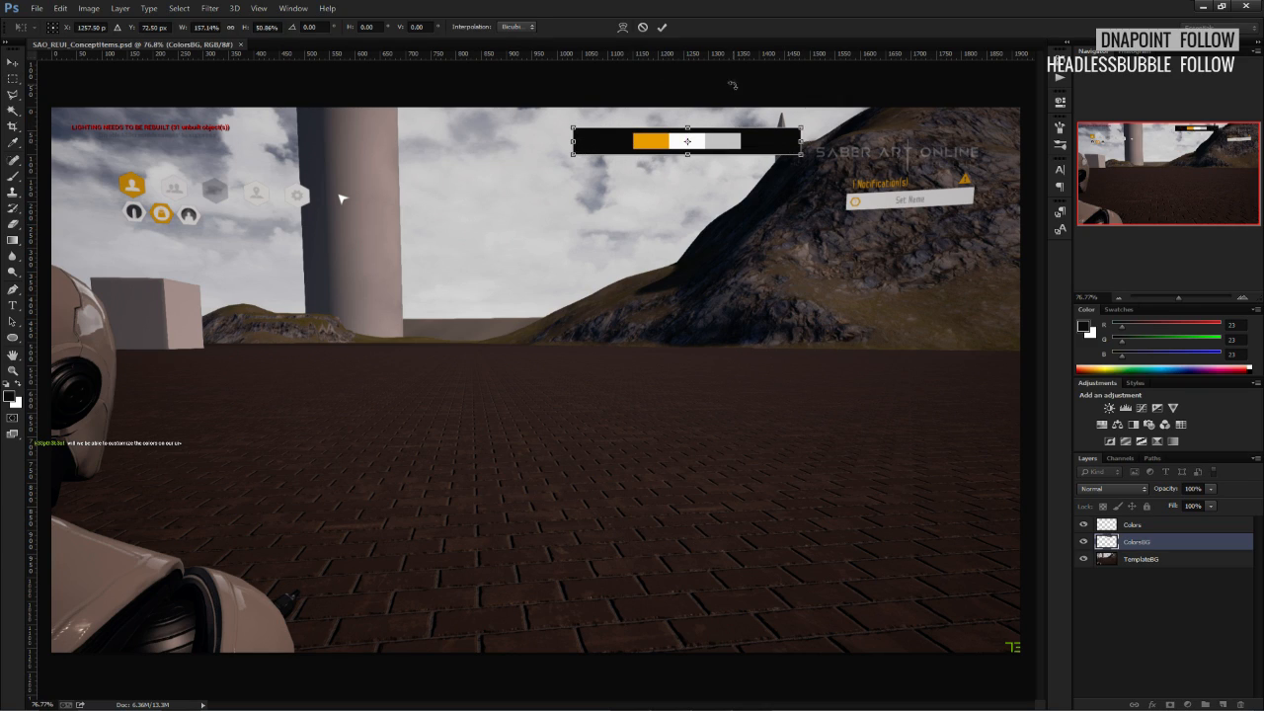
click(662, 27)
Lower the ColorsBG layer's opacity to 64% and save the document.
click(1211, 489)
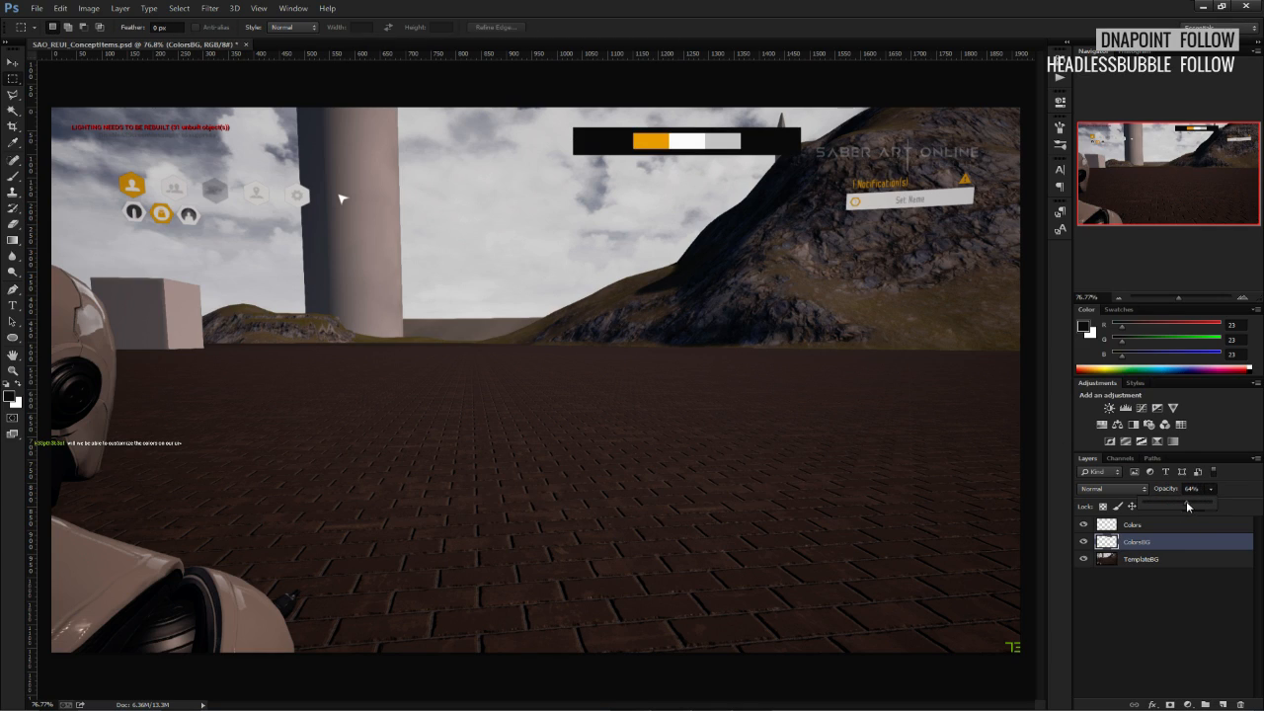
click(500, 265)
key(ctrl+s)
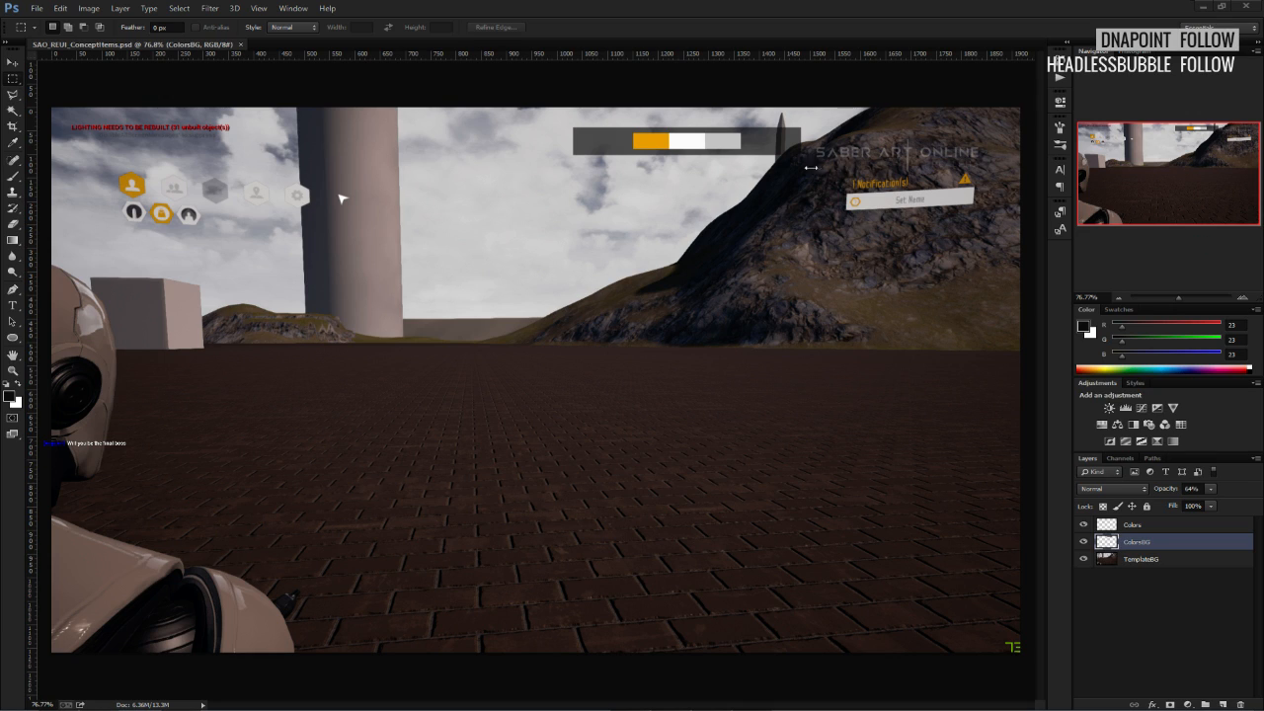
Switch to Windows Photo Viewer and examine the inspiration screenshots of game inventory and menu layouts, then close the viewer.
key(alt+Tab)
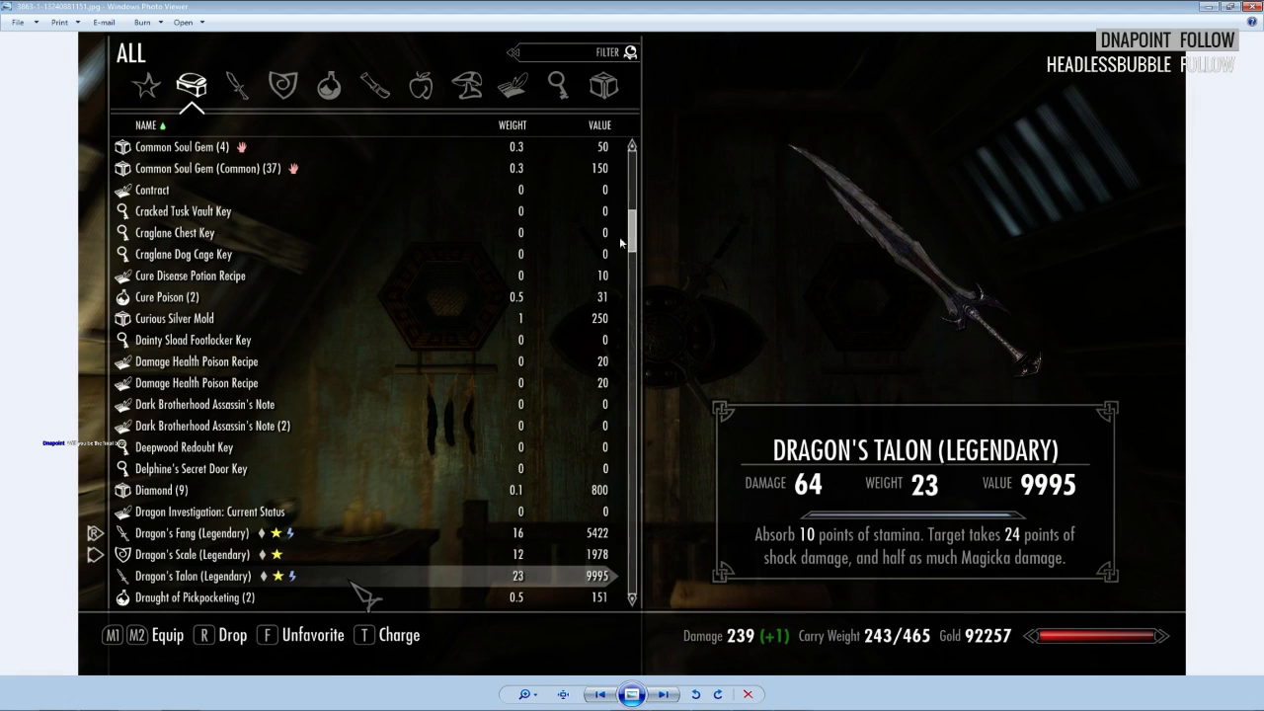
click(669, 695)
click(670, 695)
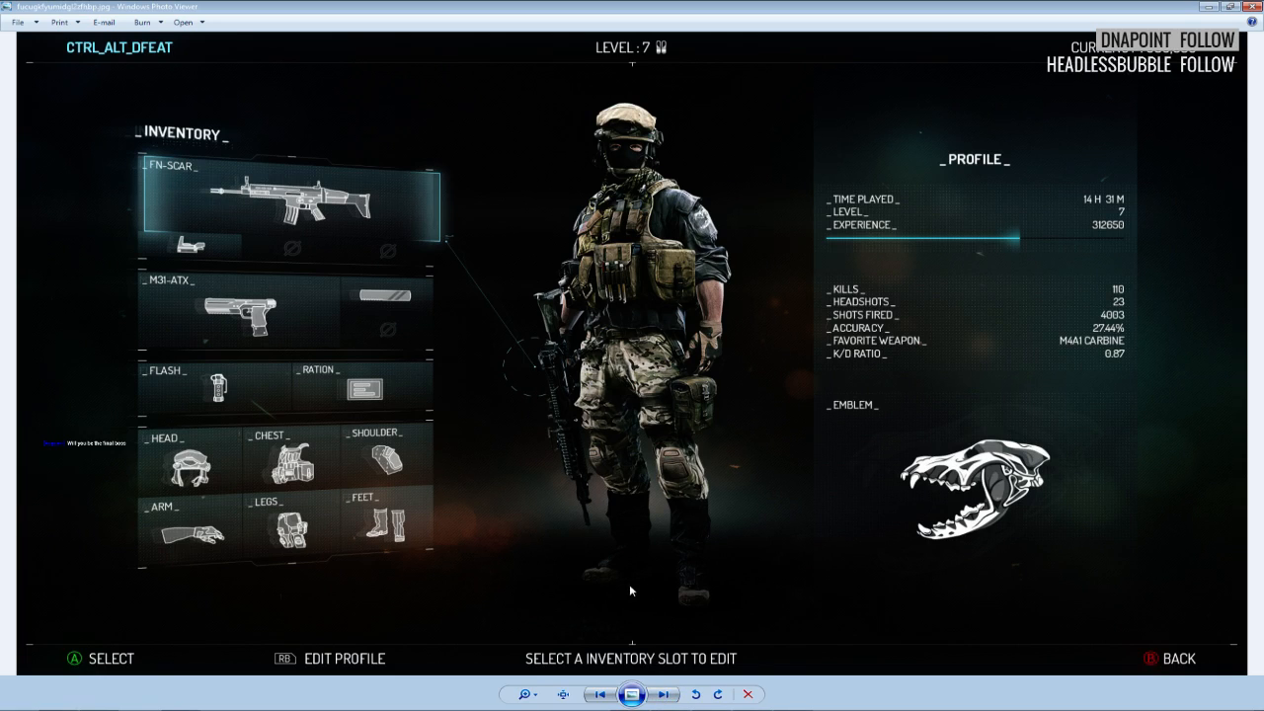
click(669, 696)
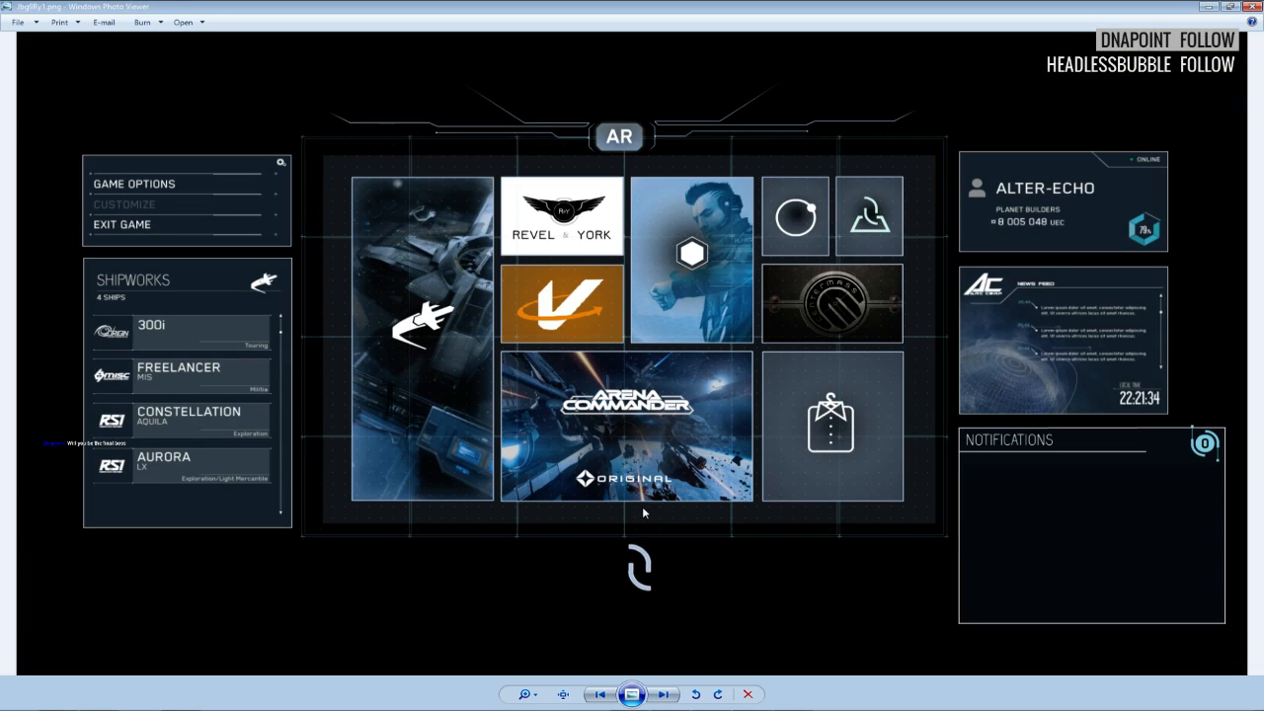
scroll(644, 512, up, 3)
scroll(557, 507, down, 3)
click(666, 696)
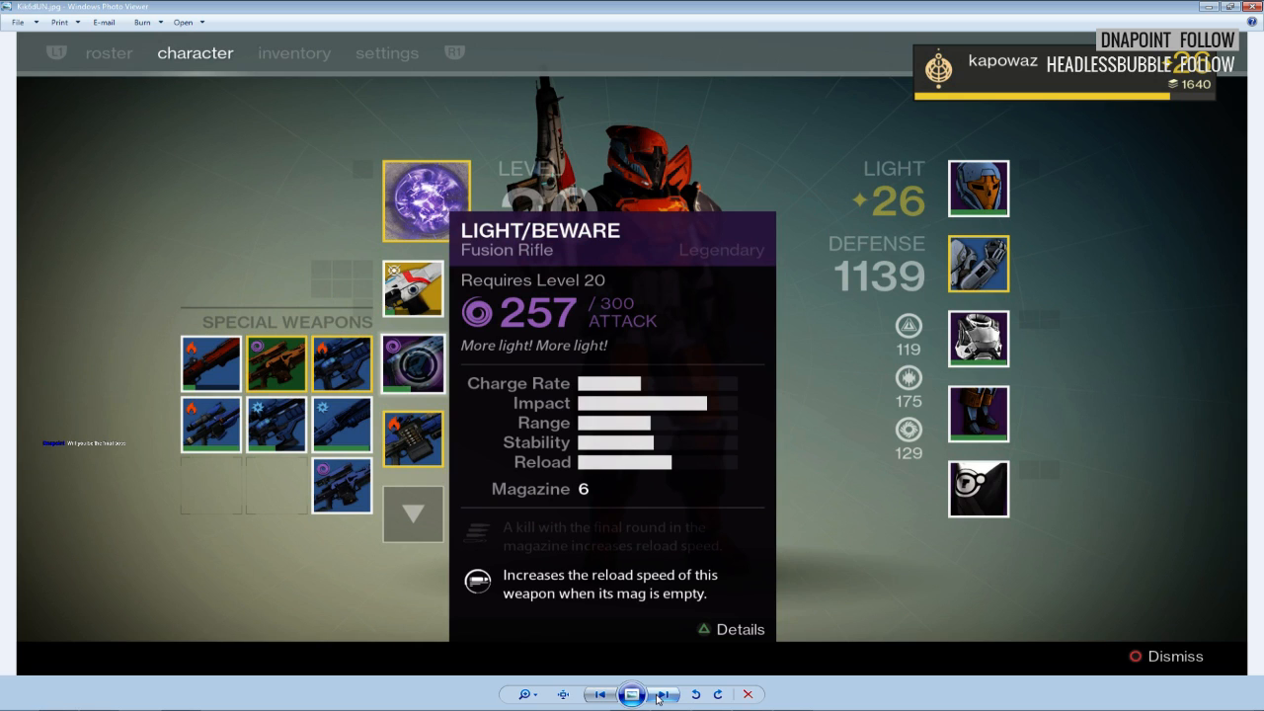
click(659, 697)
click(658, 696)
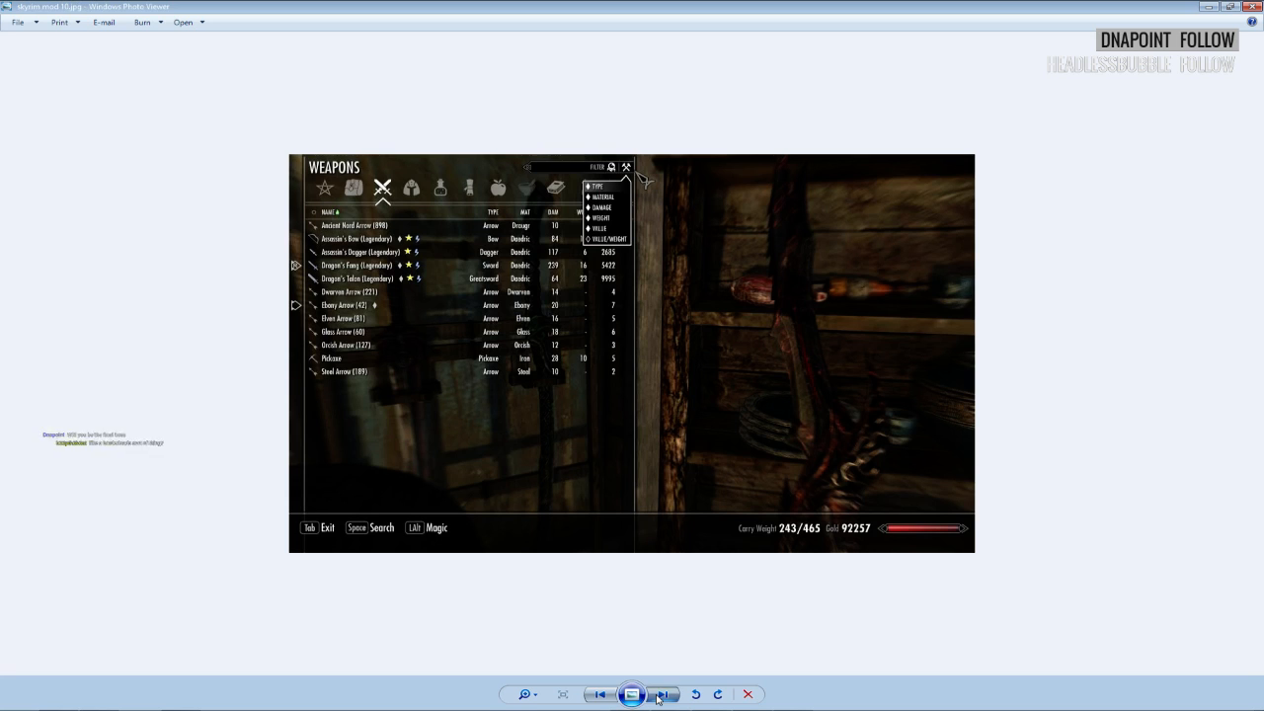
click(658, 696)
click(658, 697)
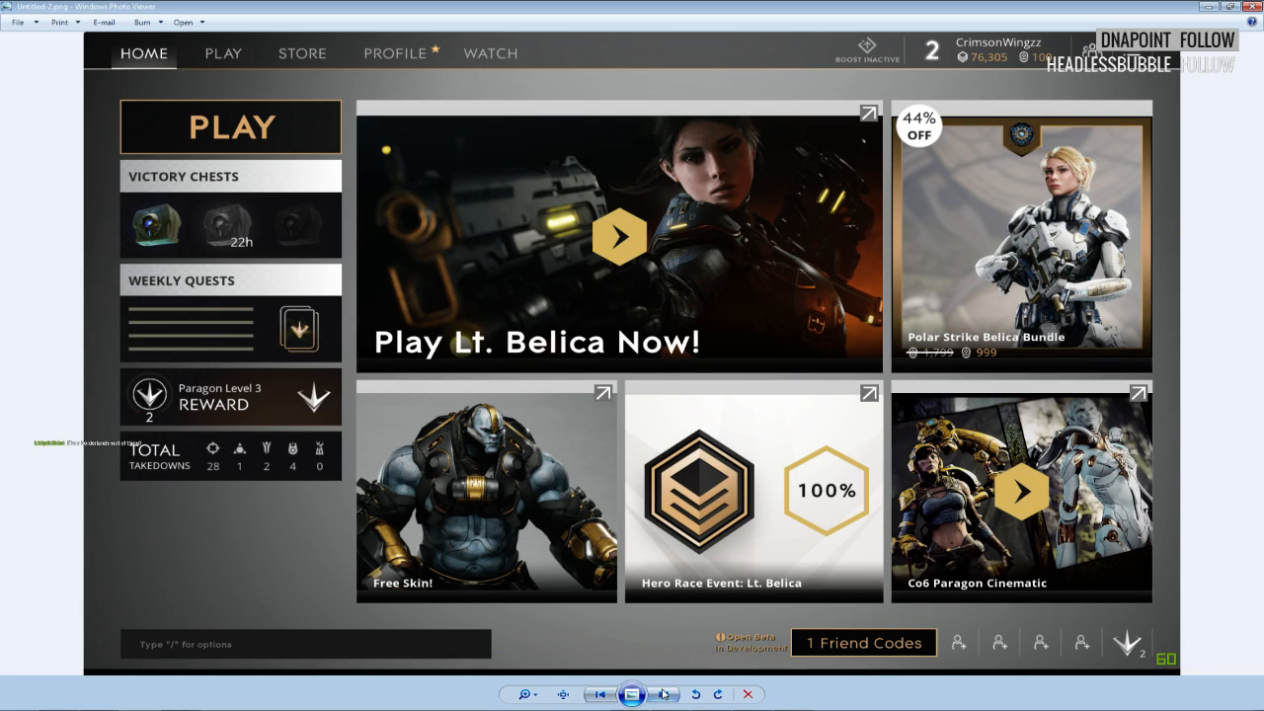
click(663, 696)
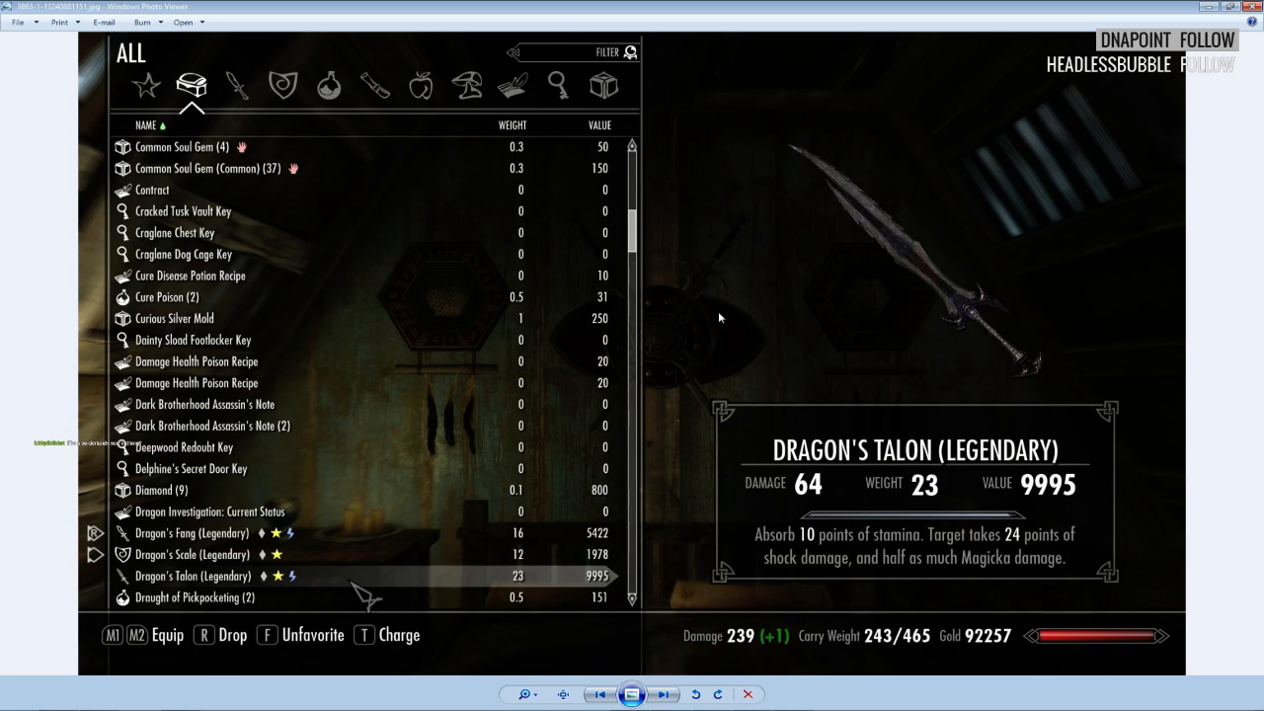
click(1252, 7)
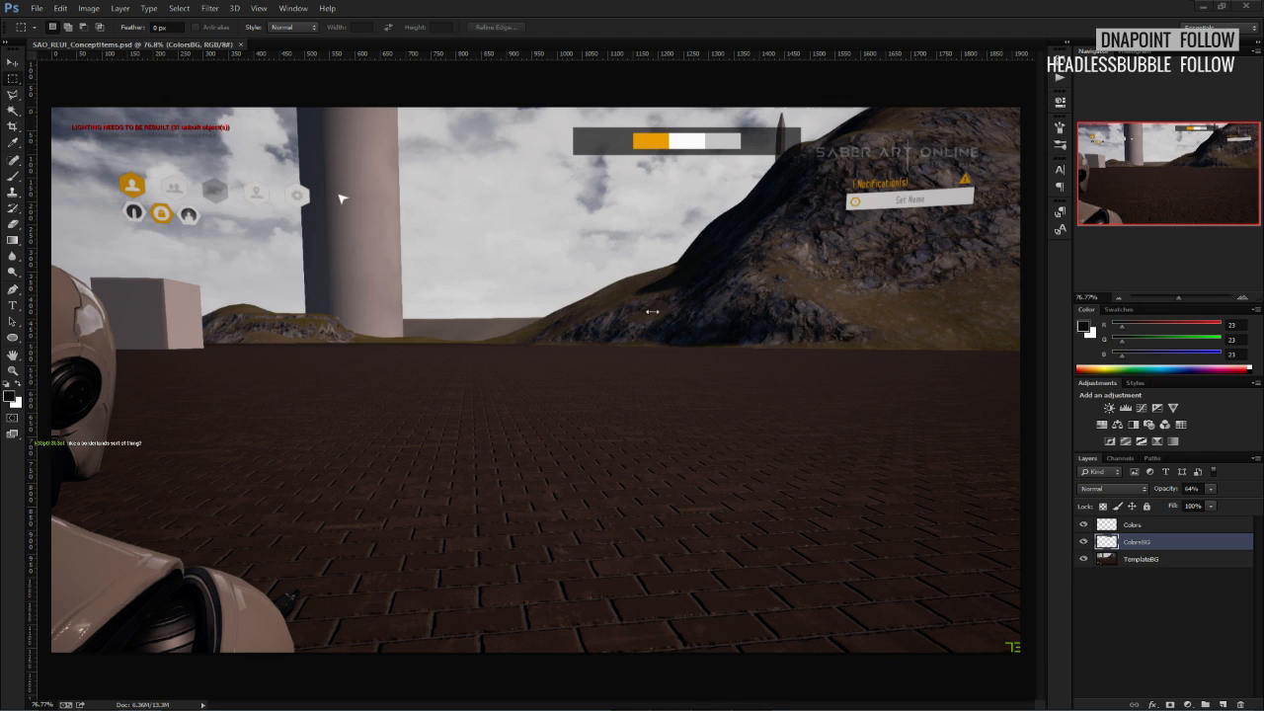
Reduce the dark bar's height to about 71% around its centre, leaving a narrow margin above and below the swatches.
key(ctrl+t)
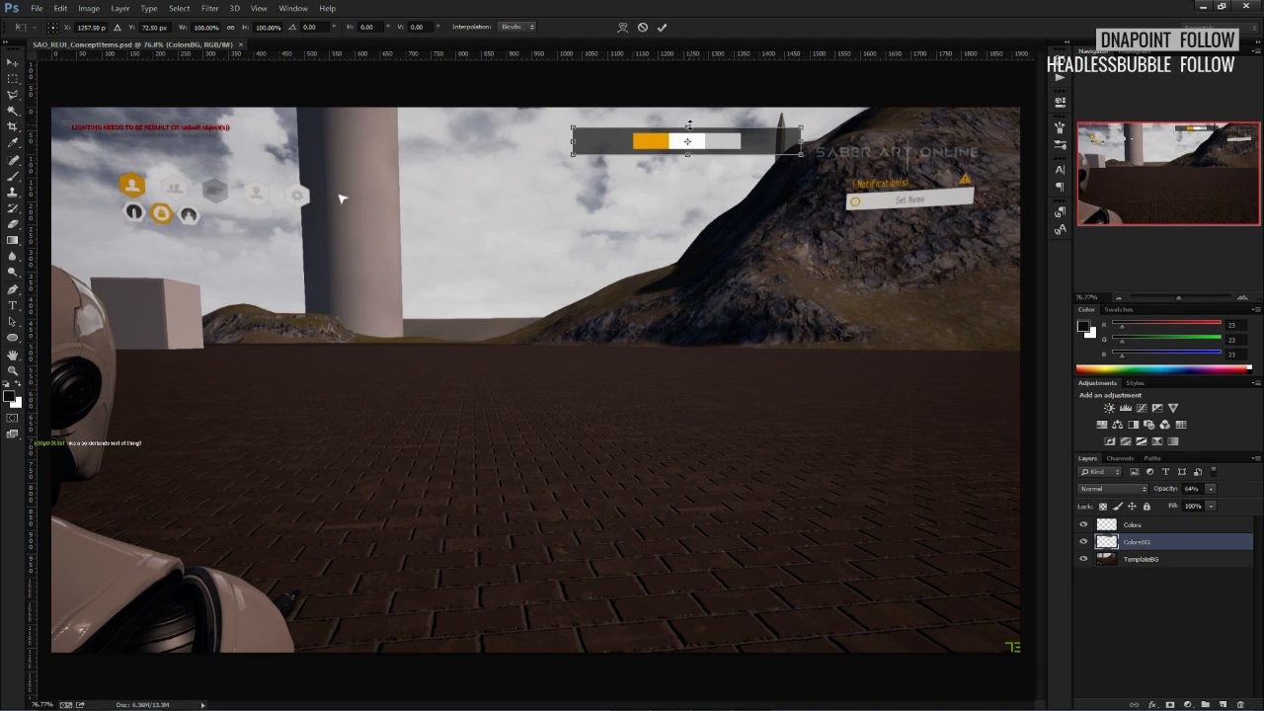
alt+drag(688, 124, 689, 133)
key(ctrl+z)
alt+scroll(688, 125, up, 9)
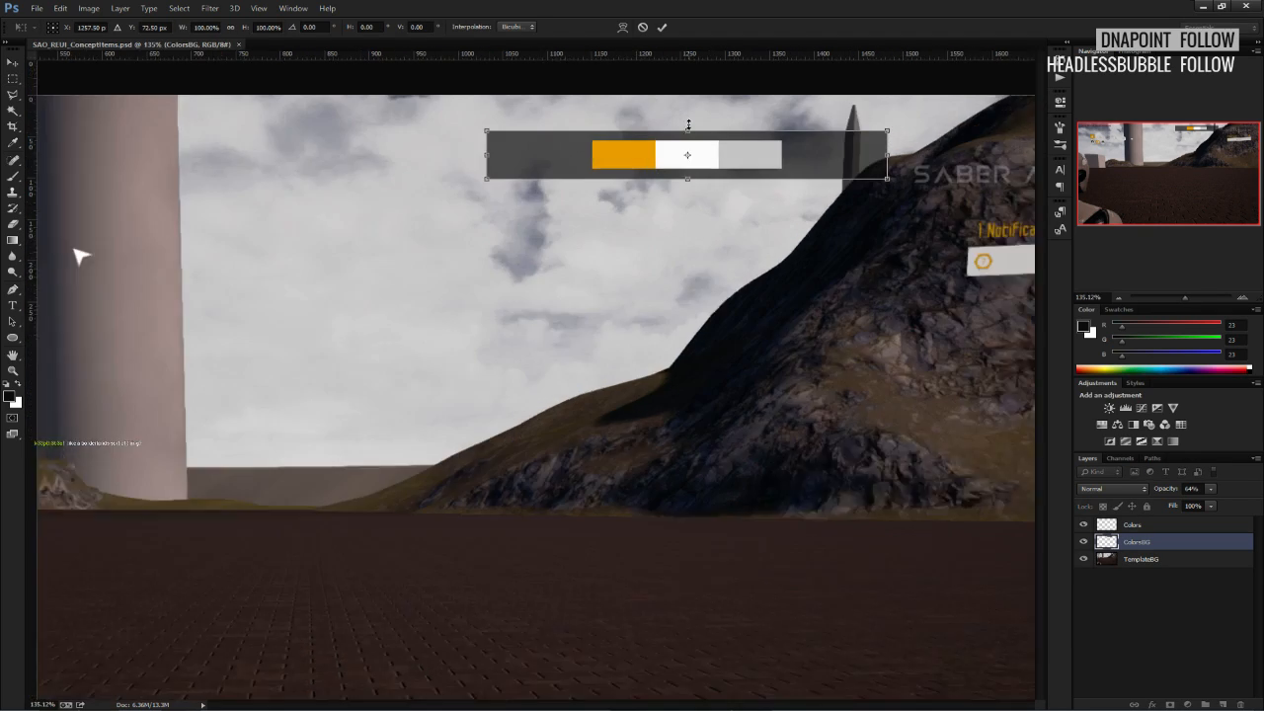
alt+drag(688, 141, 688, 163)
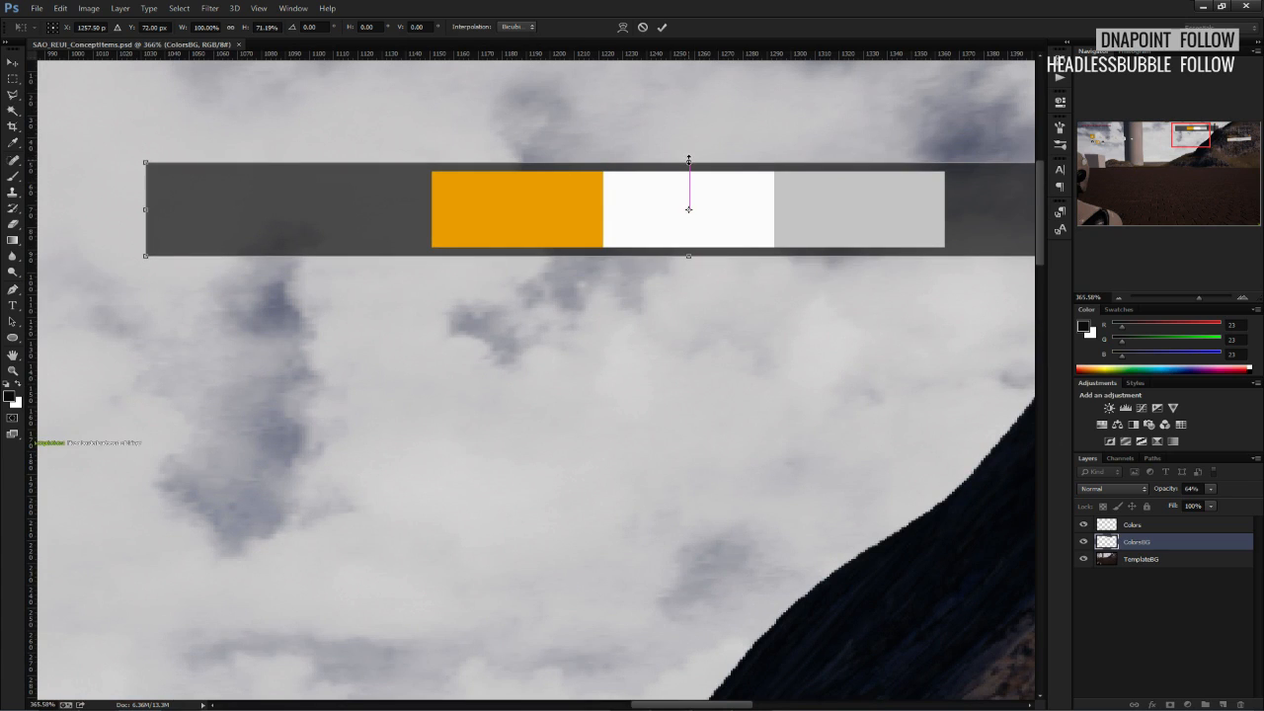
click(661, 28)
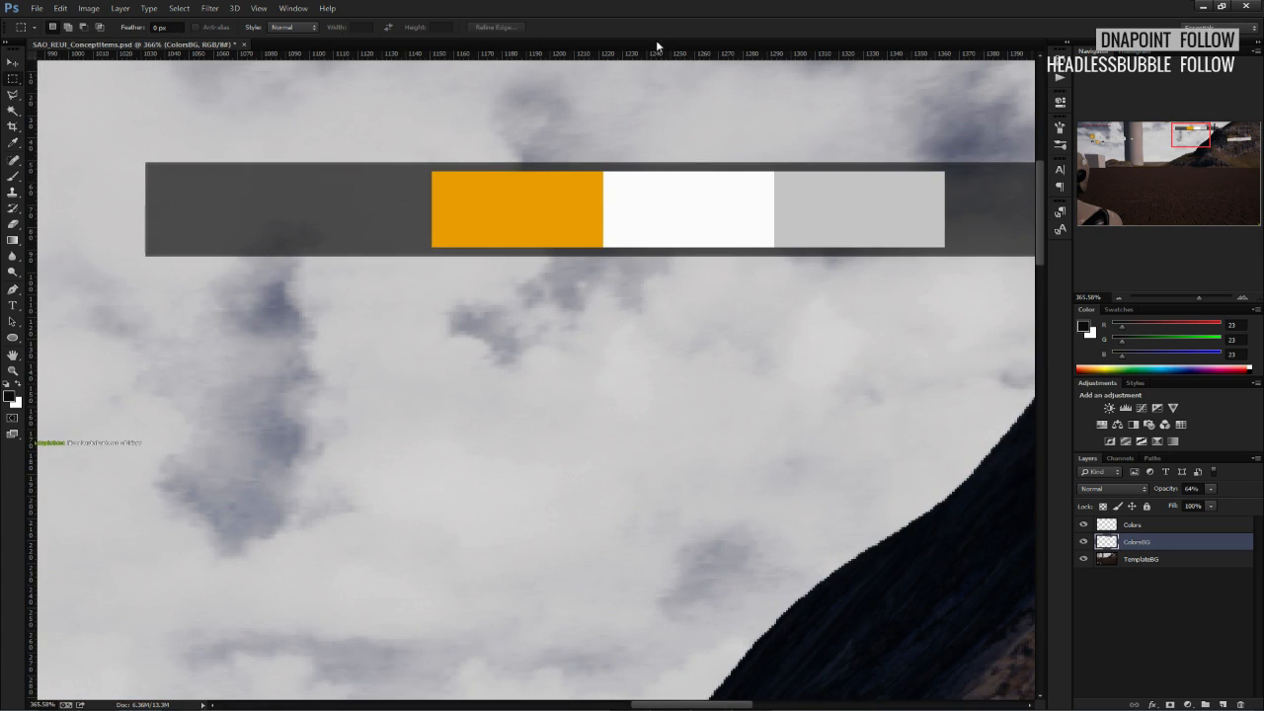
Group the Colors and ColorsBG layers and name the group Colors.
click(1131, 525)
shift+click(1138, 539)
right_click(1140, 540)
click(1138, 564)
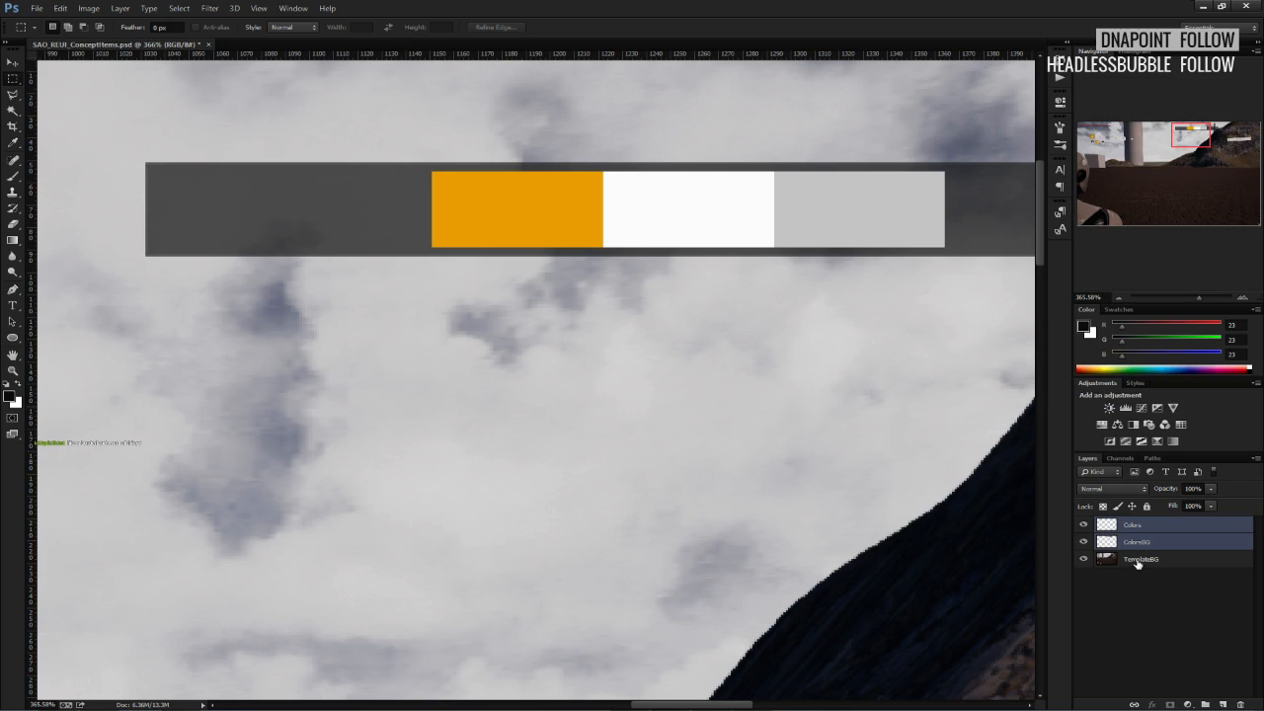
key(ctrl+g)
double_click(1133, 525)
text(Color)
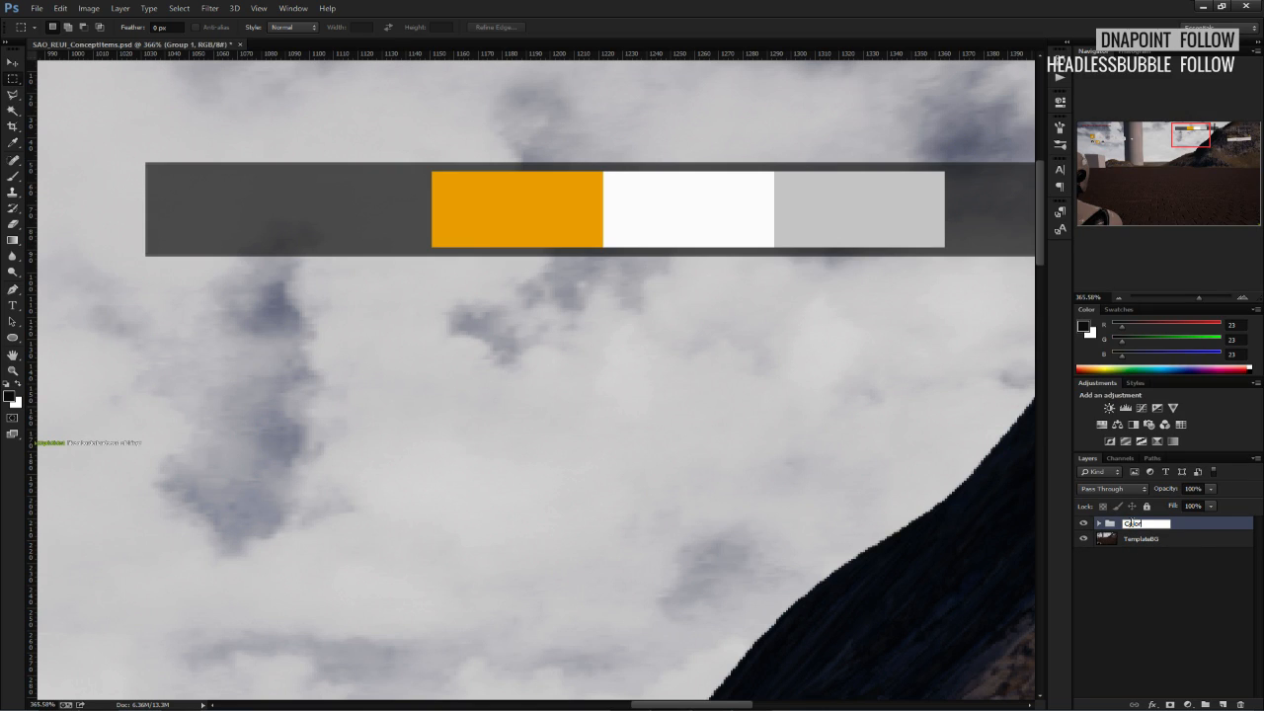
text(s)
key(Return)
Put the TemplateBG layer in its own group named Background and collapse the group.
click(1141, 540)
key(ctrl+g)
double_click(1131, 537)
text(Background)
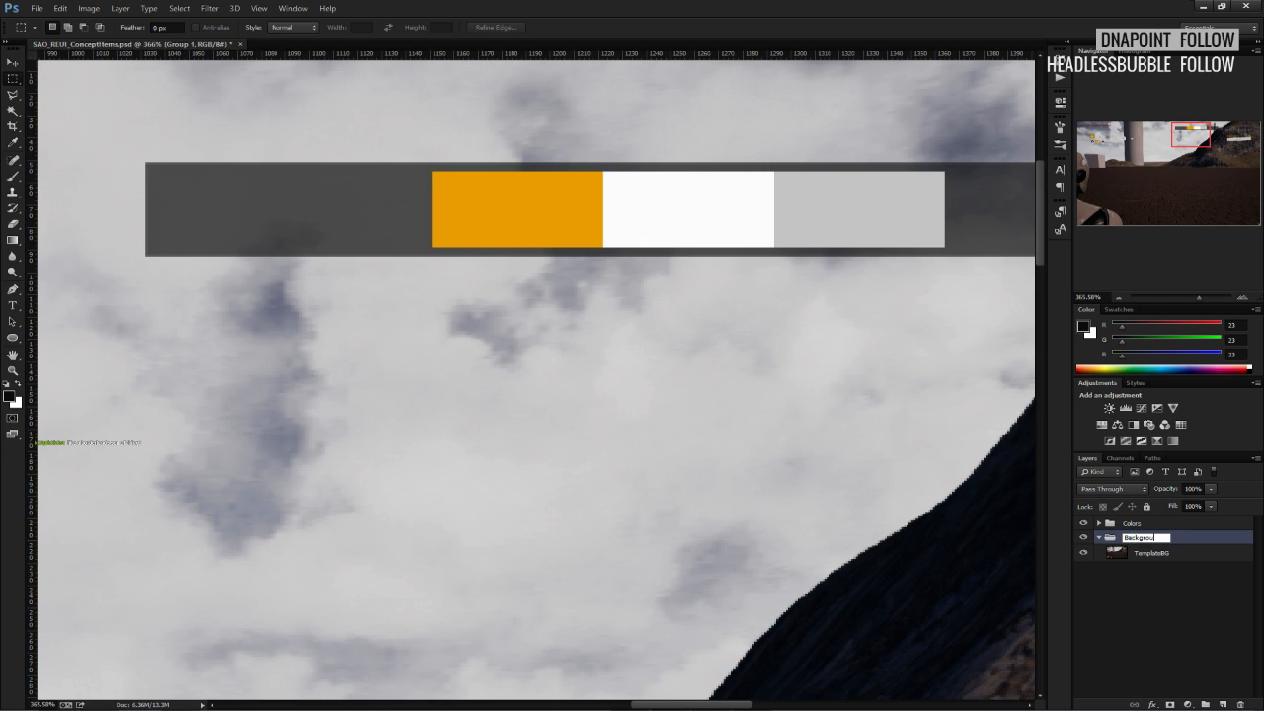
key(Return)
click(1099, 539)
Add a new empty layer above the Colors group.
click(1134, 525)
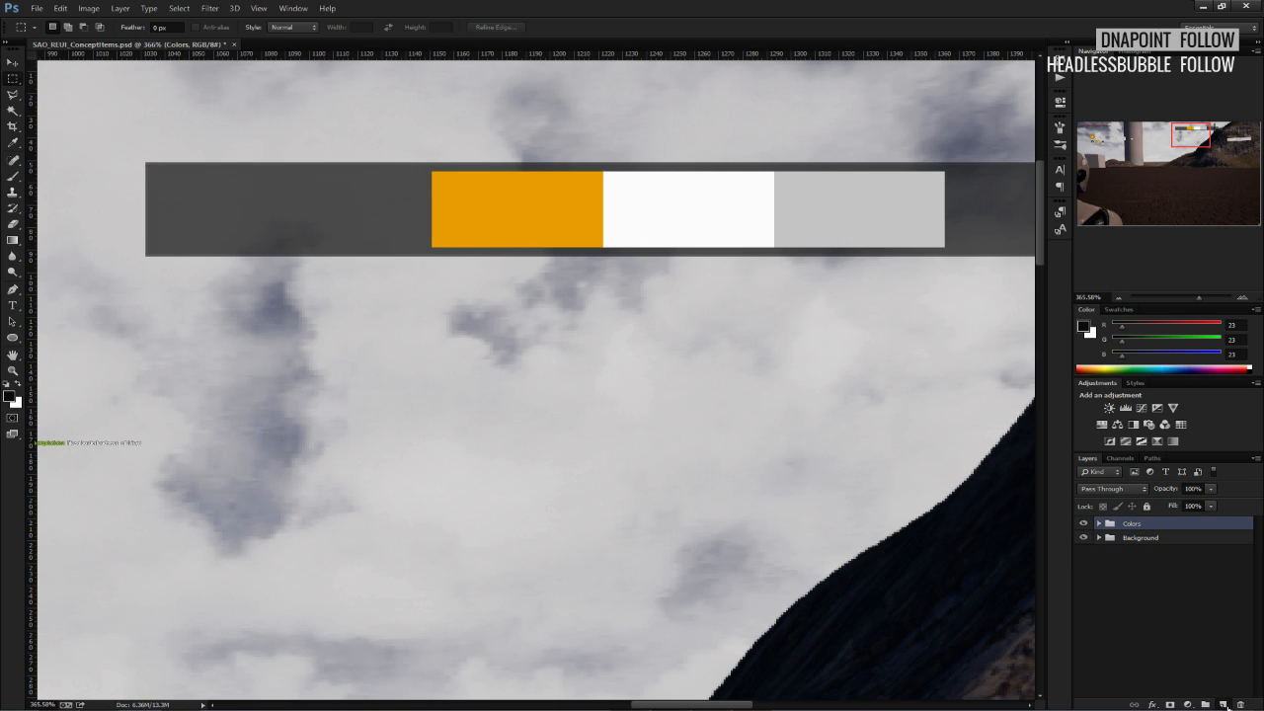
click(1223, 704)
alt+scroll(678, 517, down, 5)
alt+scroll(675, 516, down, 2)
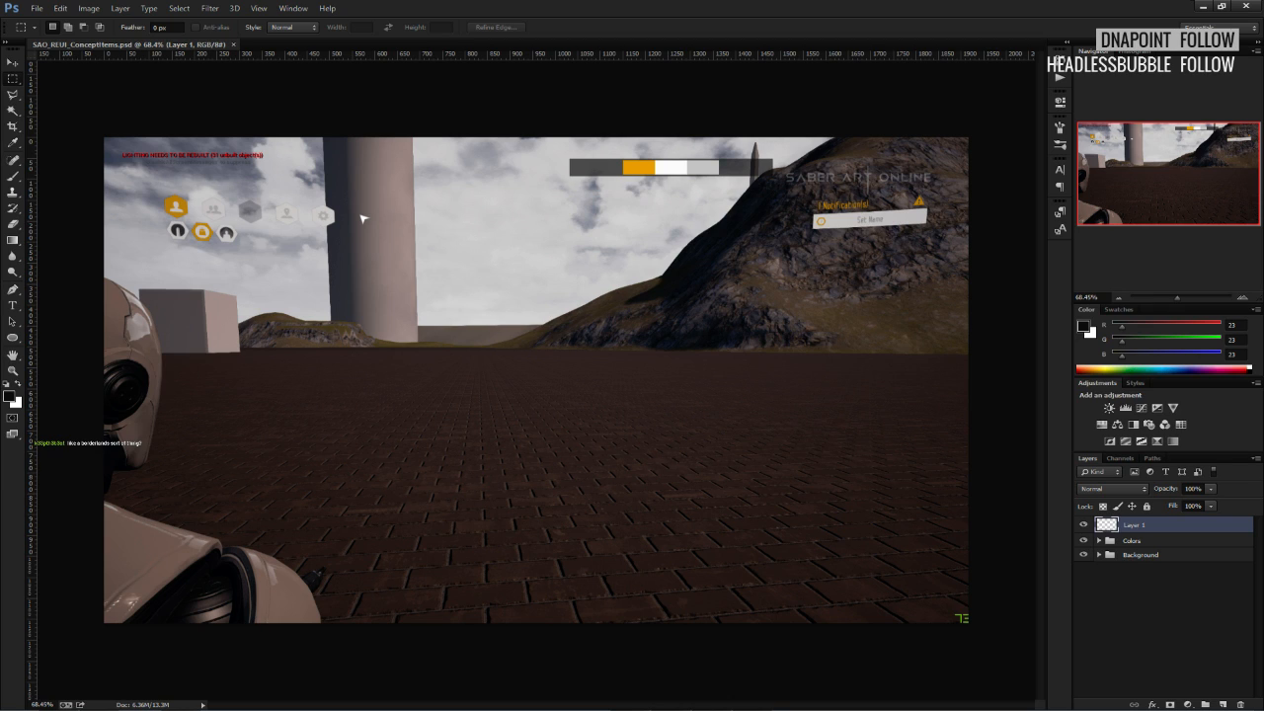
Swap the foreground and background colours and sample the orange swatch as the foreground colour.
click(17, 383)
alt+scroll(98, 241, up, 1)
alt+scroll(98, 245, down, 1)
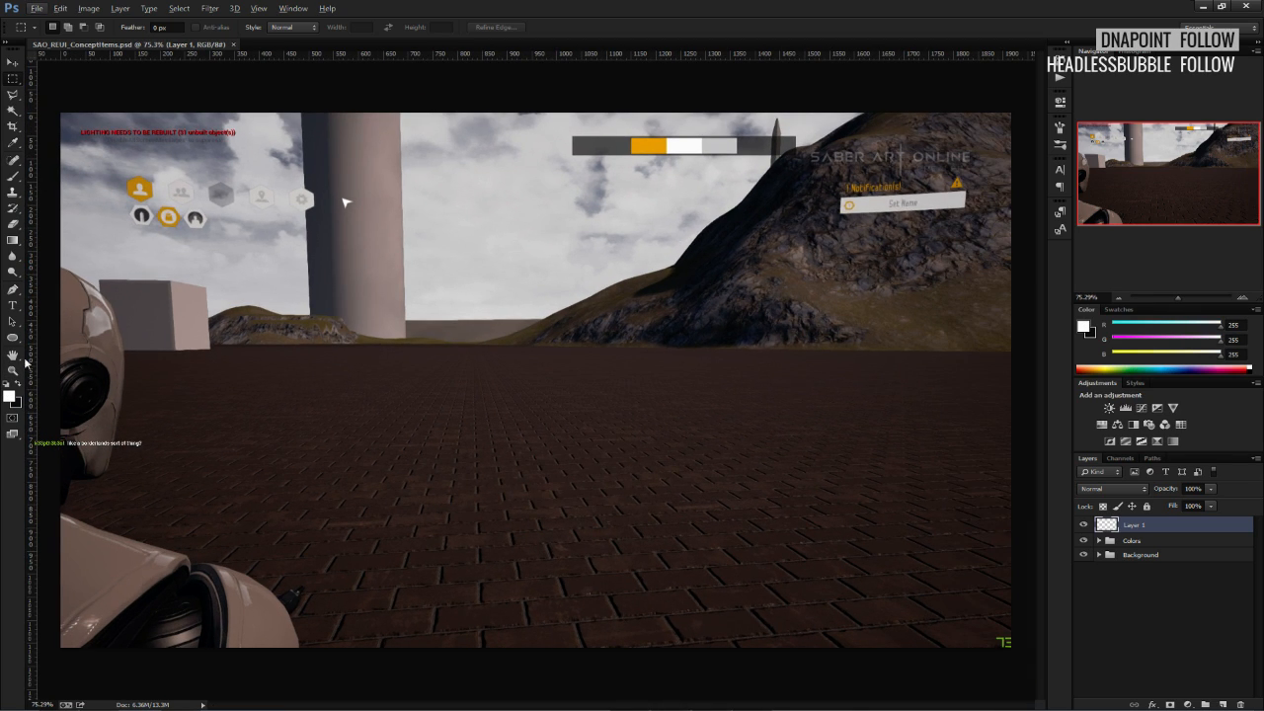
click(13, 305)
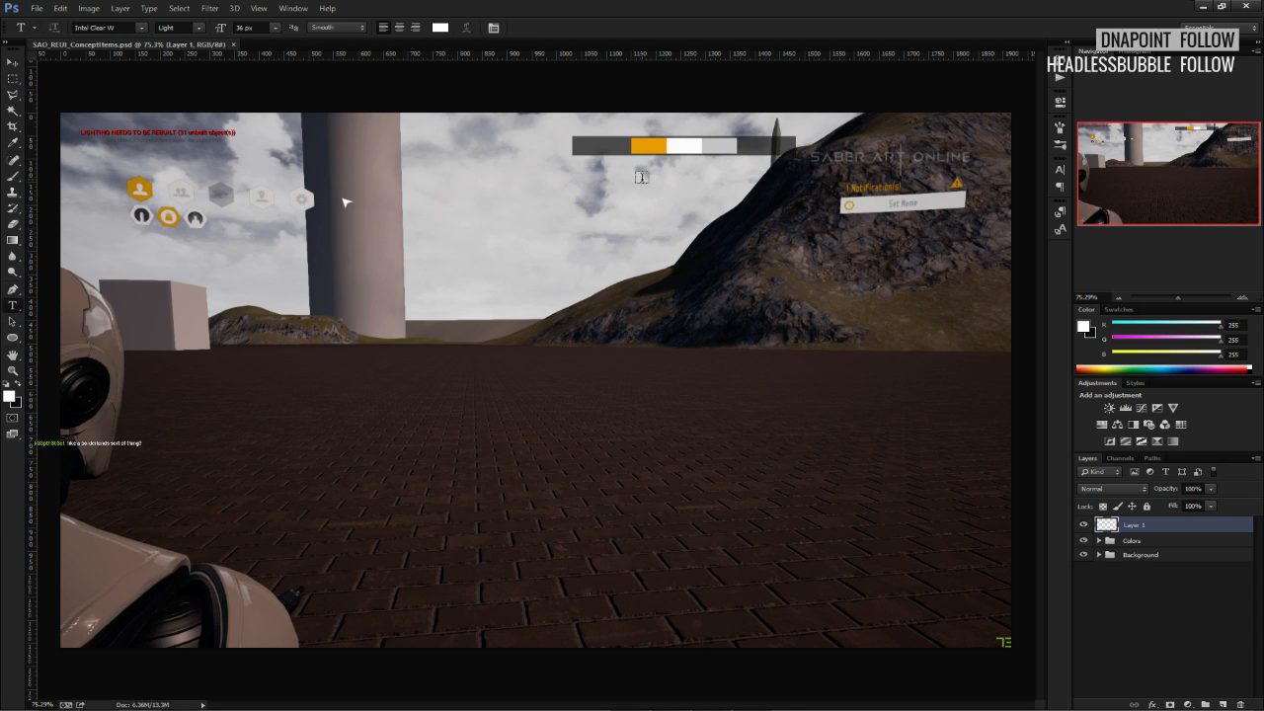
key(b)
alt+click(641, 146)
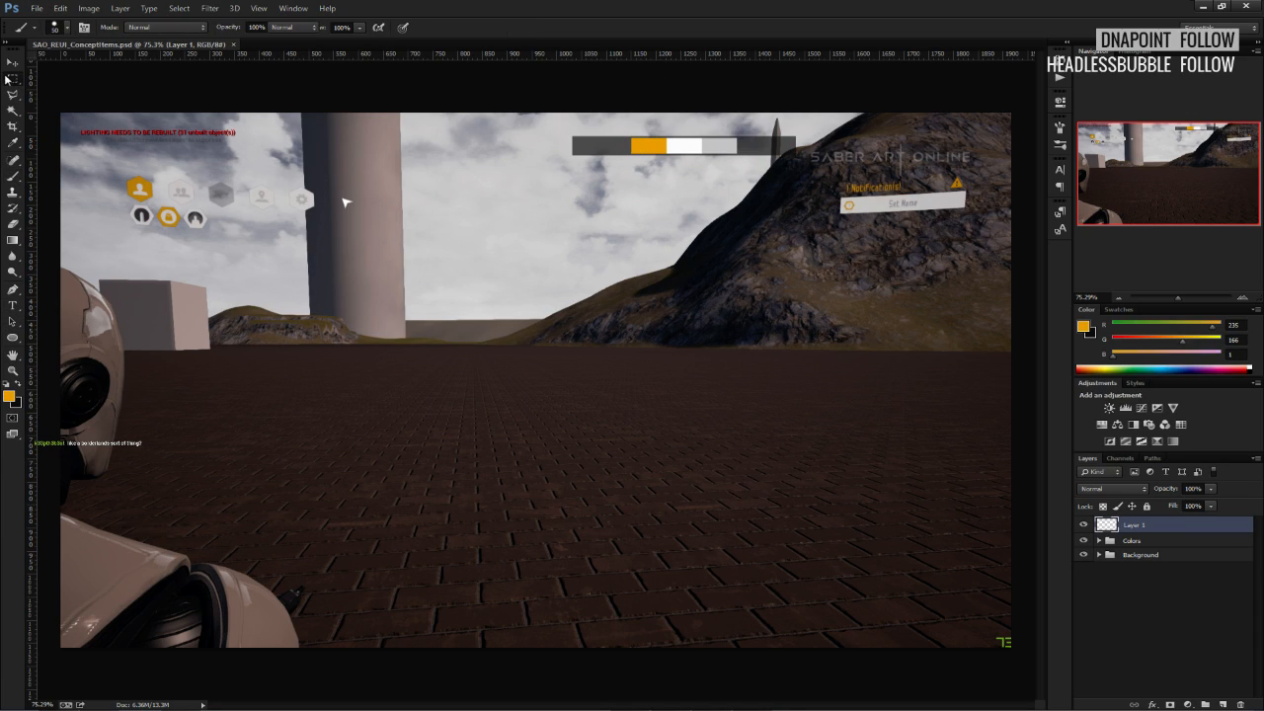
Close the inventory reference image and add the orange text ITEMS in Intel Clear W Regular below the hexagon icons.
click(14, 305)
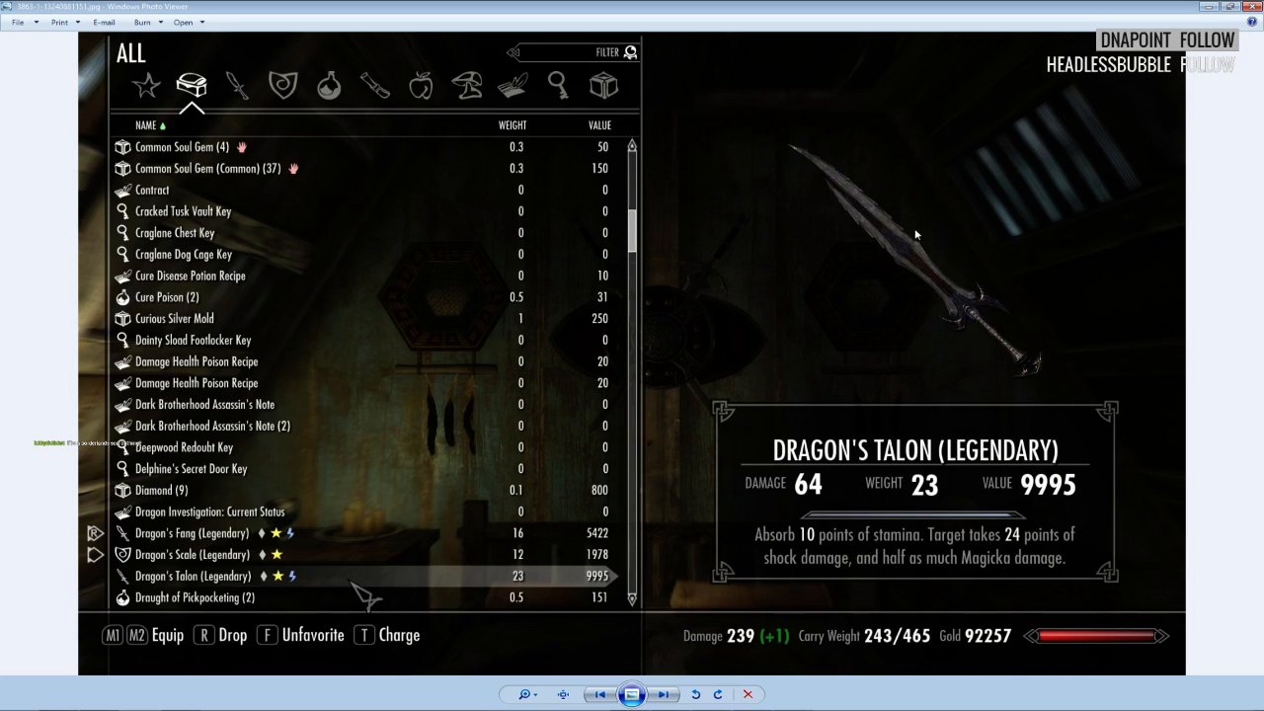
click(1251, 8)
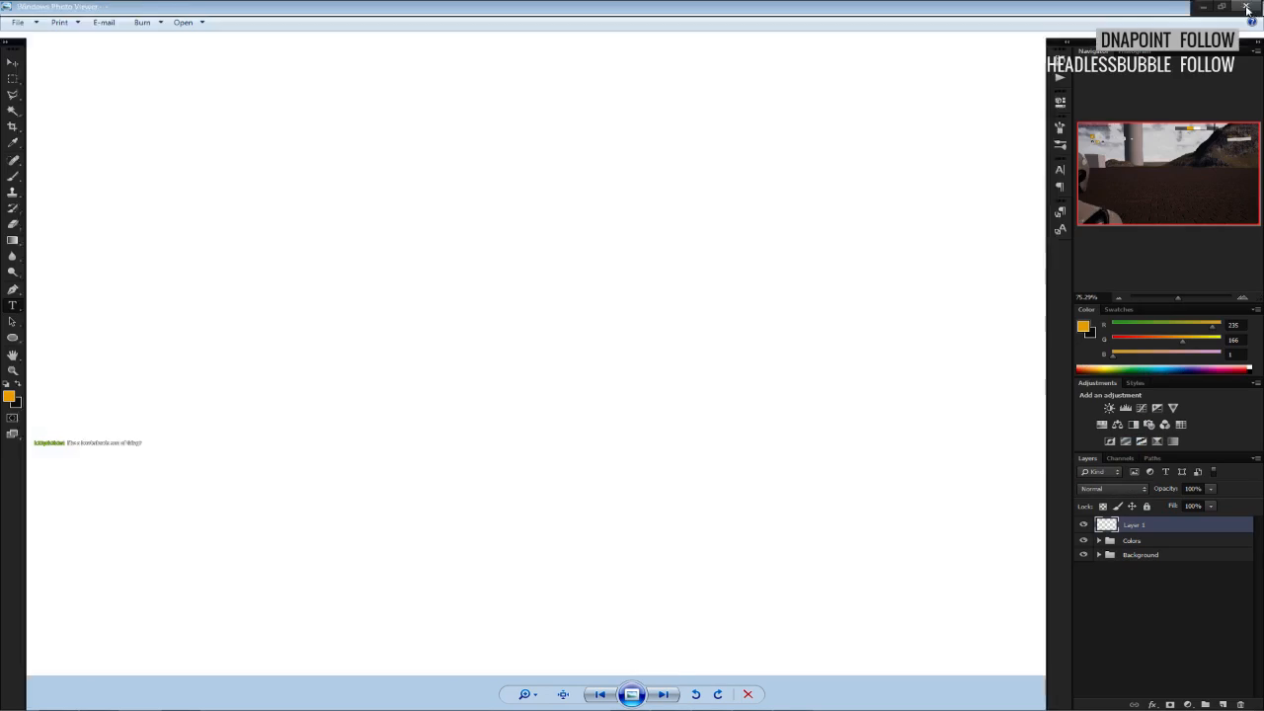
click(159, 258)
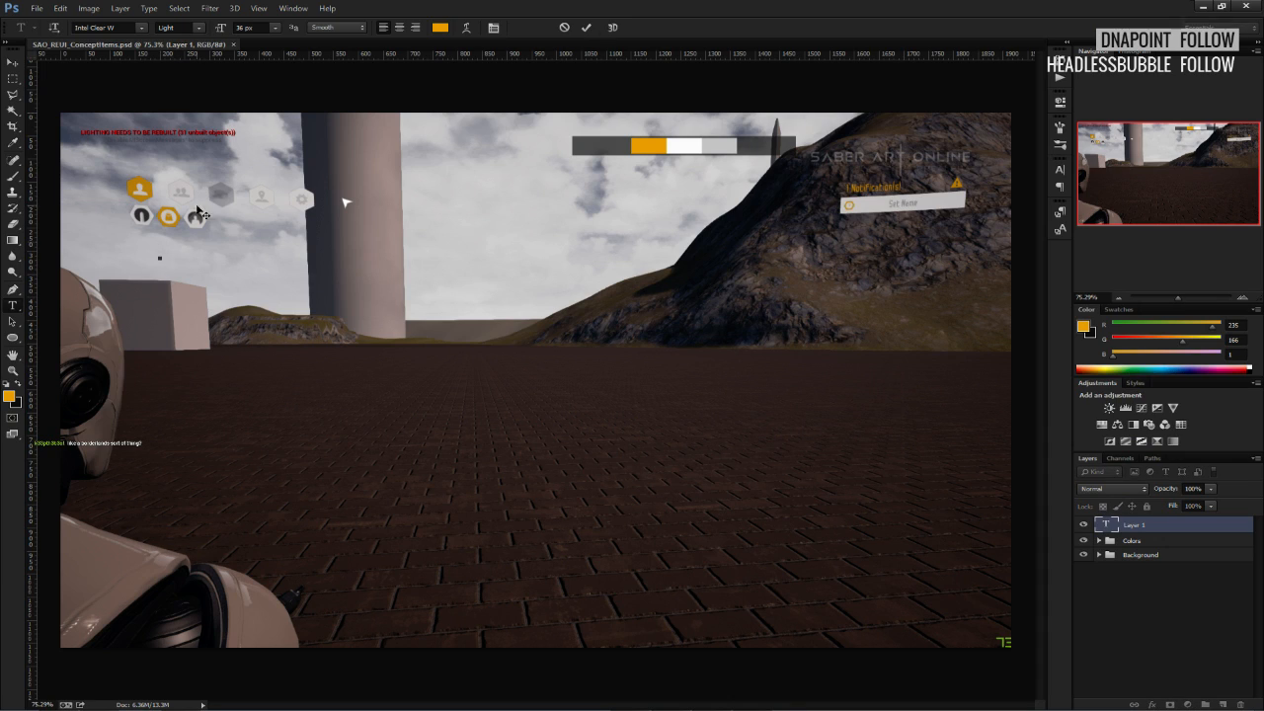
click(143, 35)
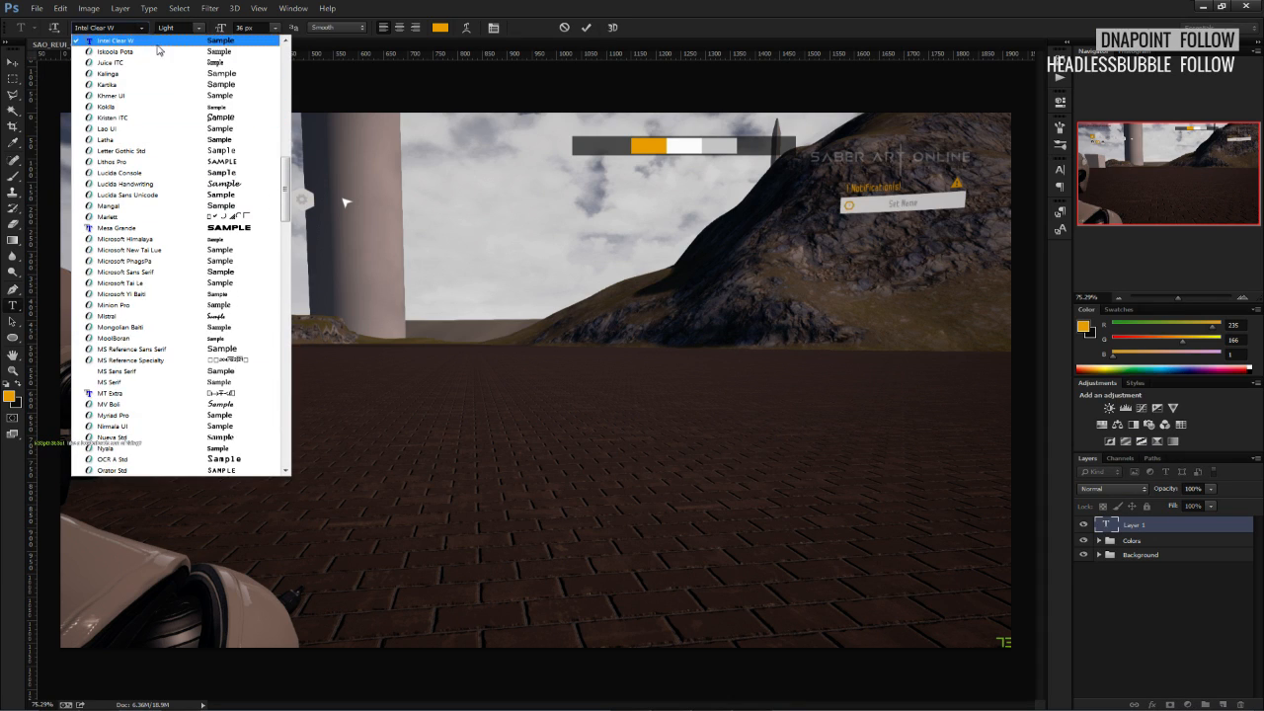
click(145, 34)
click(145, 34)
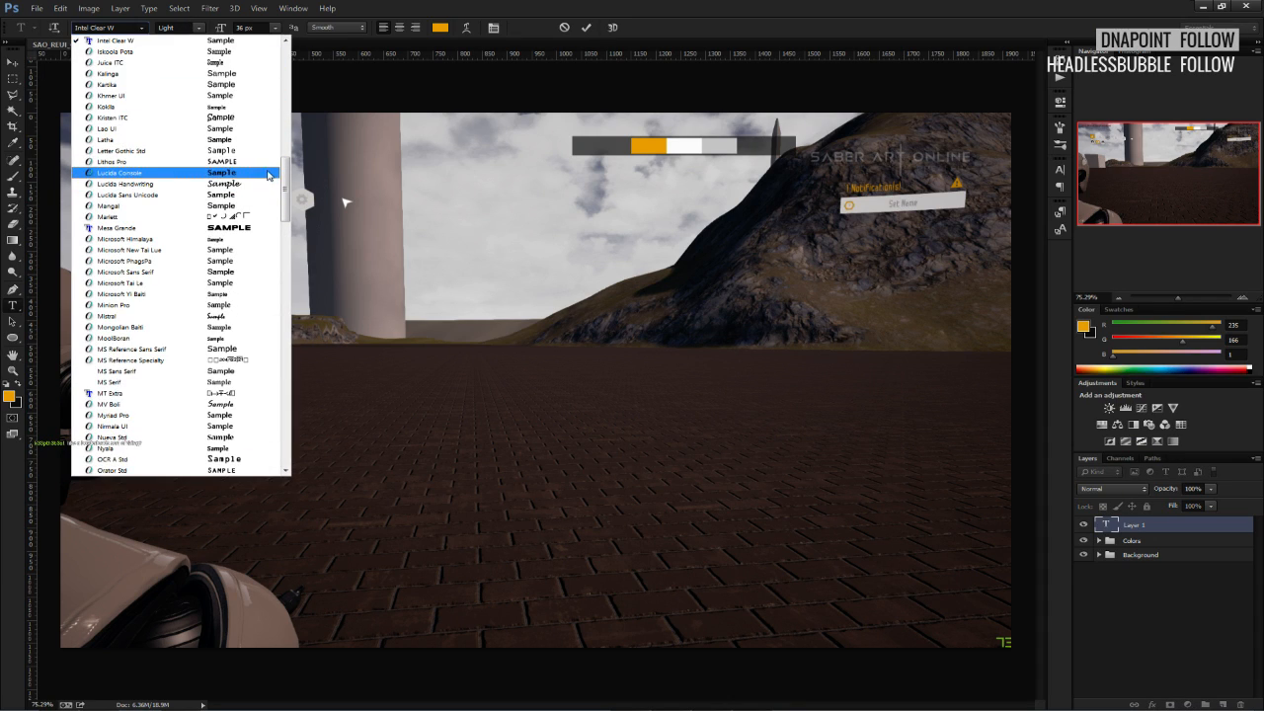
drag(286, 187, 281, 47)
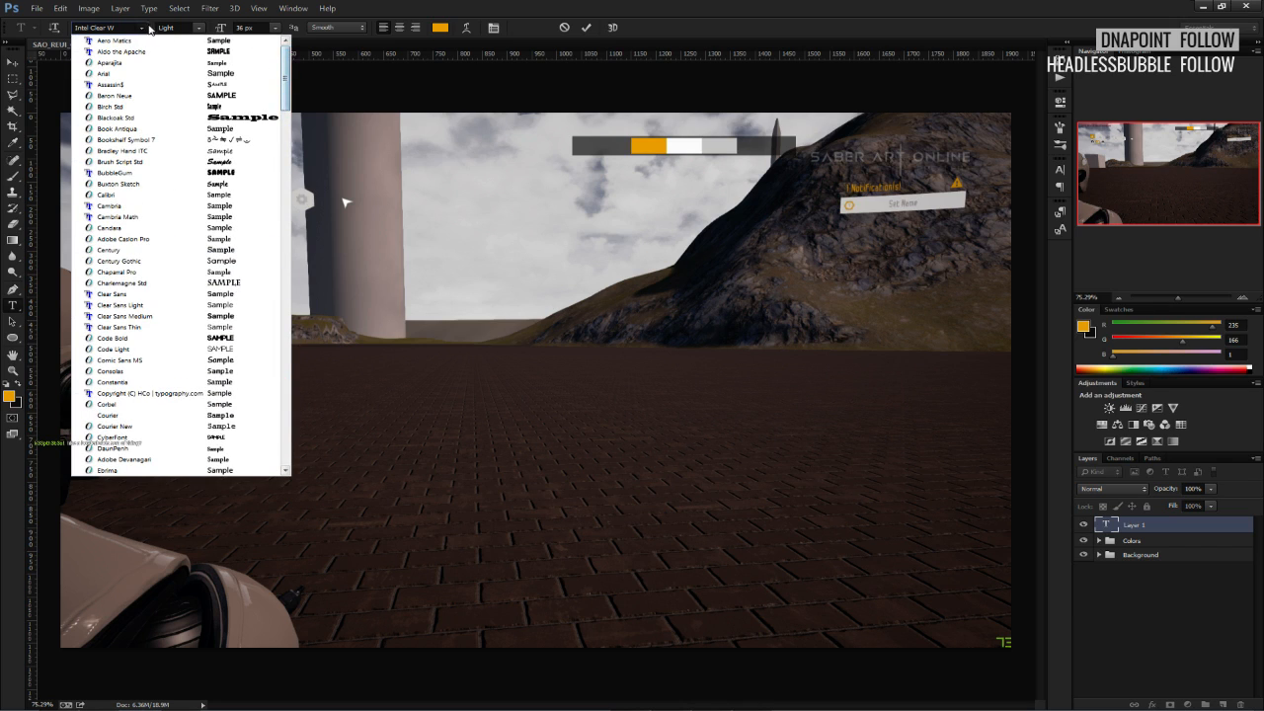
click(144, 30)
click(200, 27)
click(180, 49)
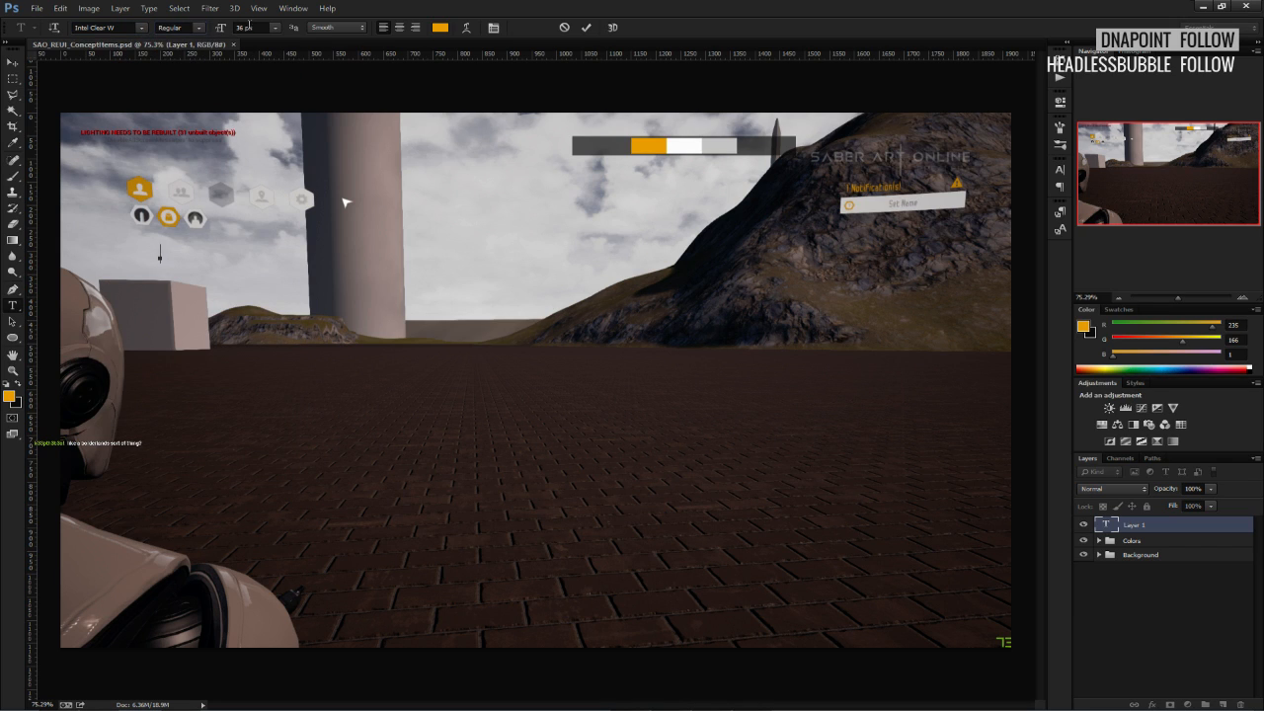
text(ITEMS)
click(13, 63)
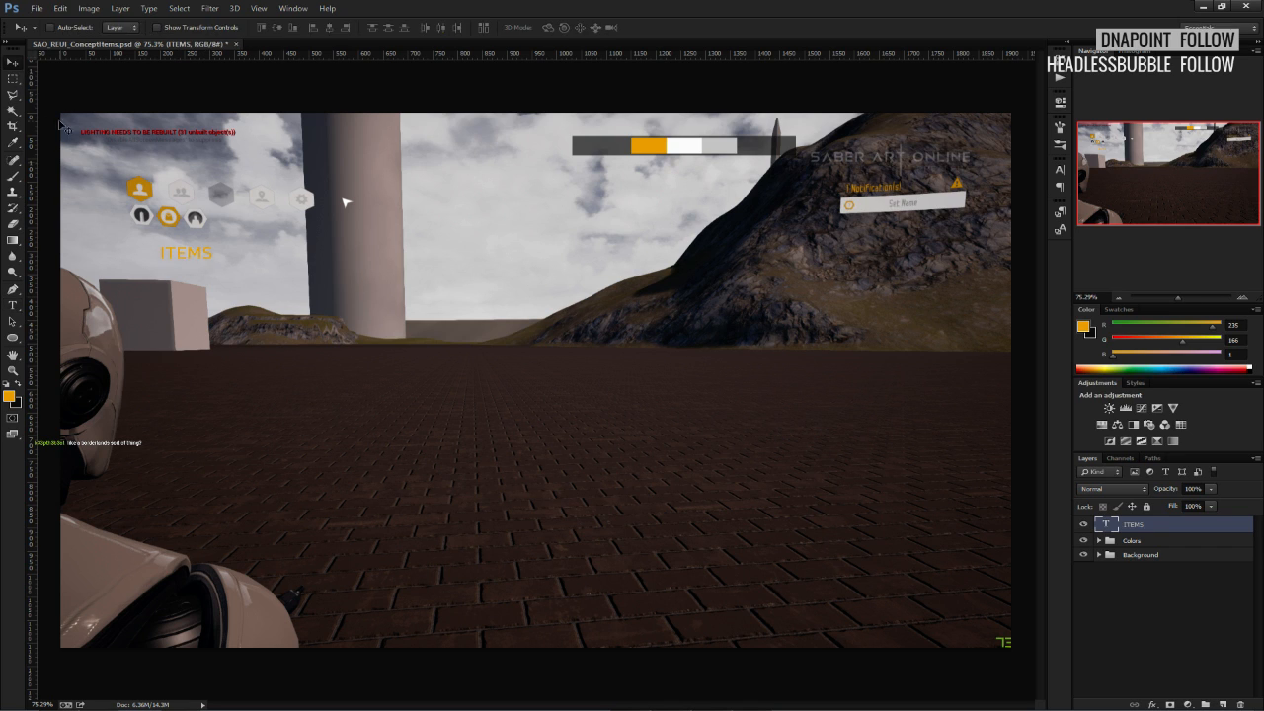
Scale the ITEMS text down proportionally to about 64%.
alt+scroll(157, 227, up, 8)
key(ctrl+t)
shift+drag(352, 348, 296, 318)
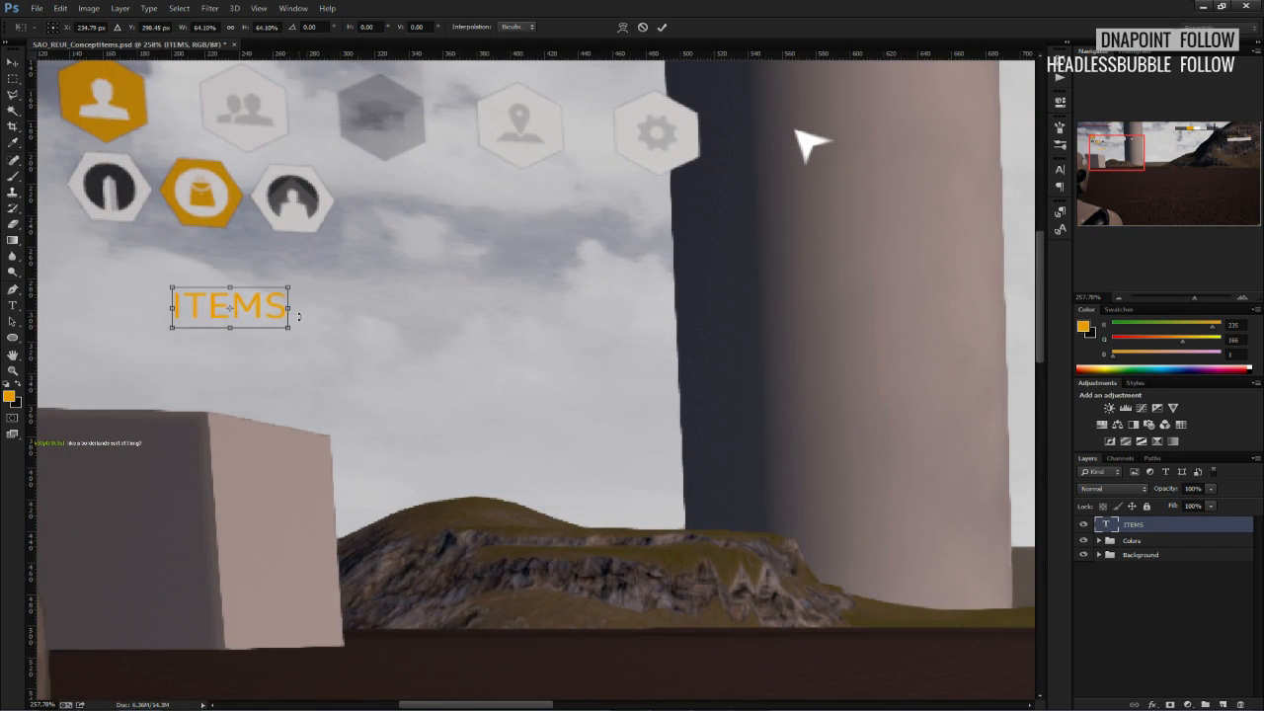
click(664, 29)
alt+scroll(314, 226, down, 3)
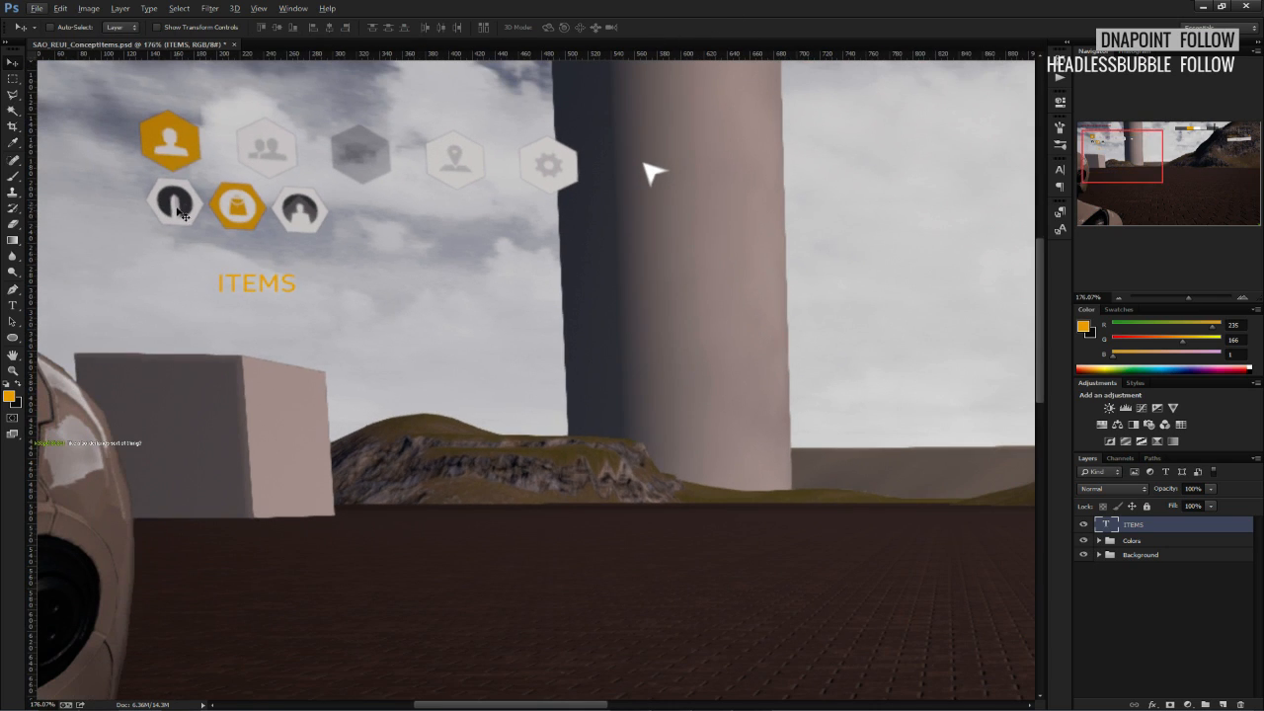
alt+scroll(329, 269, down, 4)
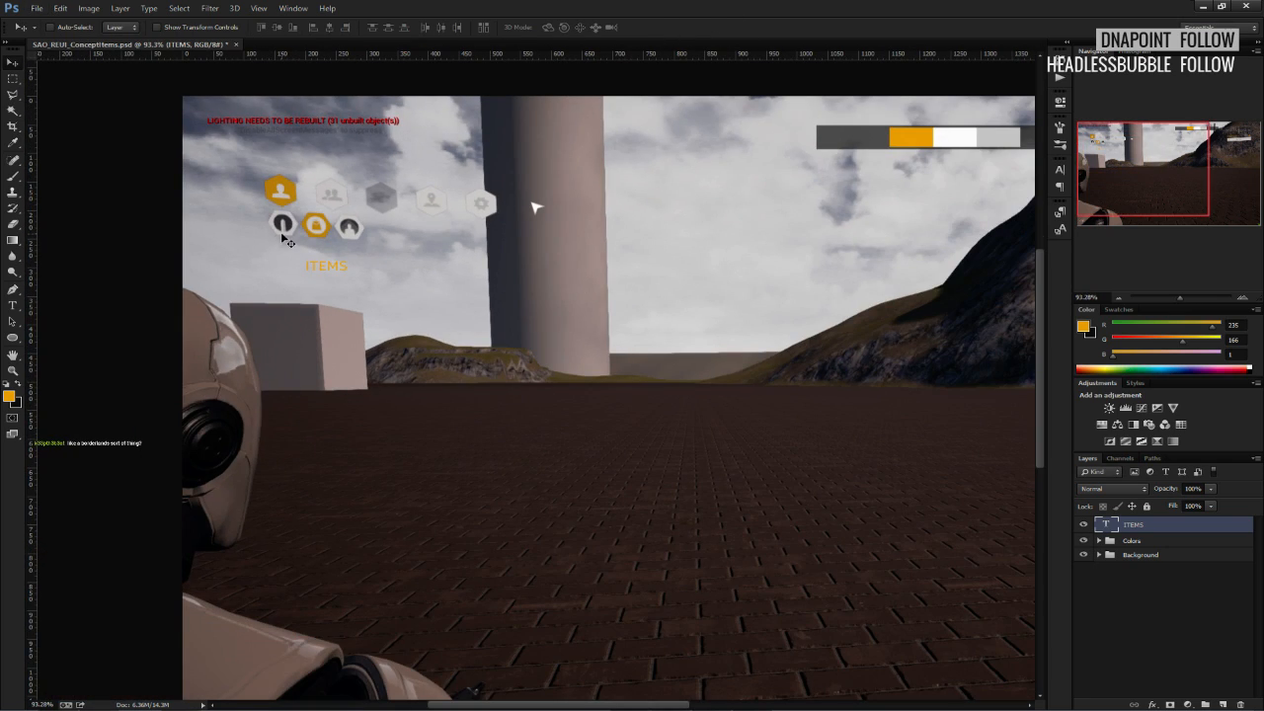
alt+scroll(450, 252, down, 2)
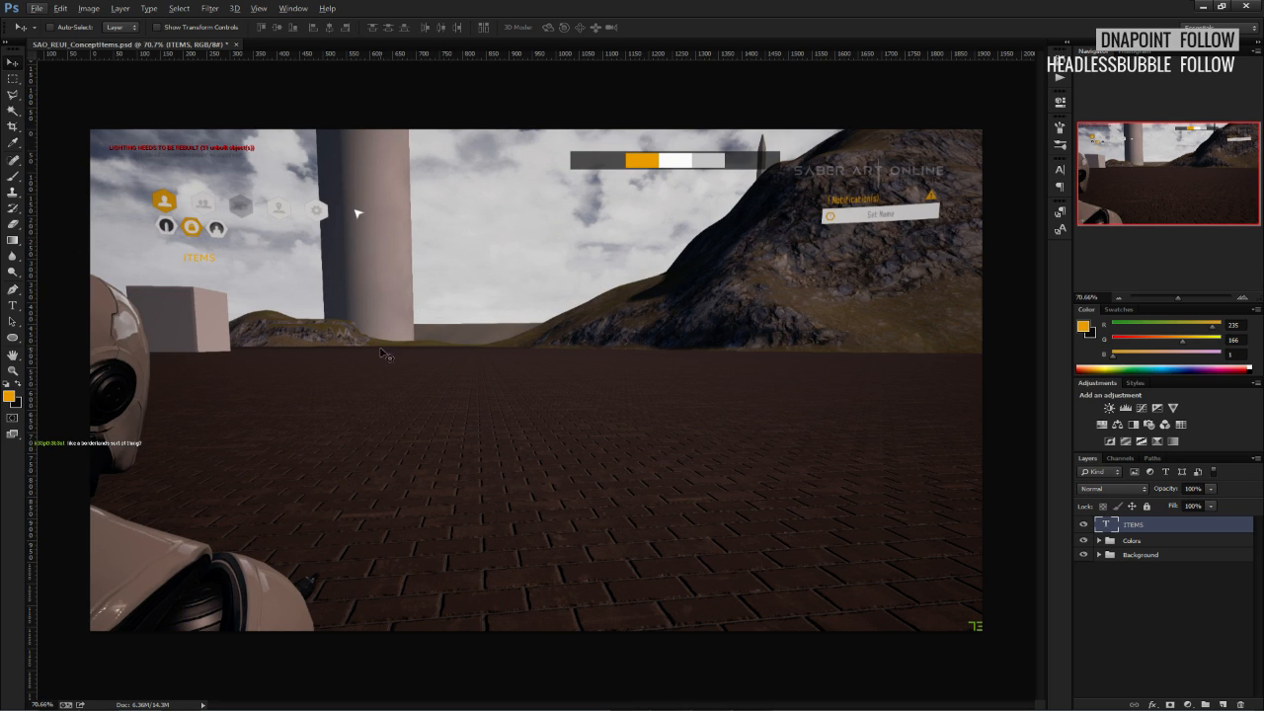
alt+scroll(143, 282, up, 5)
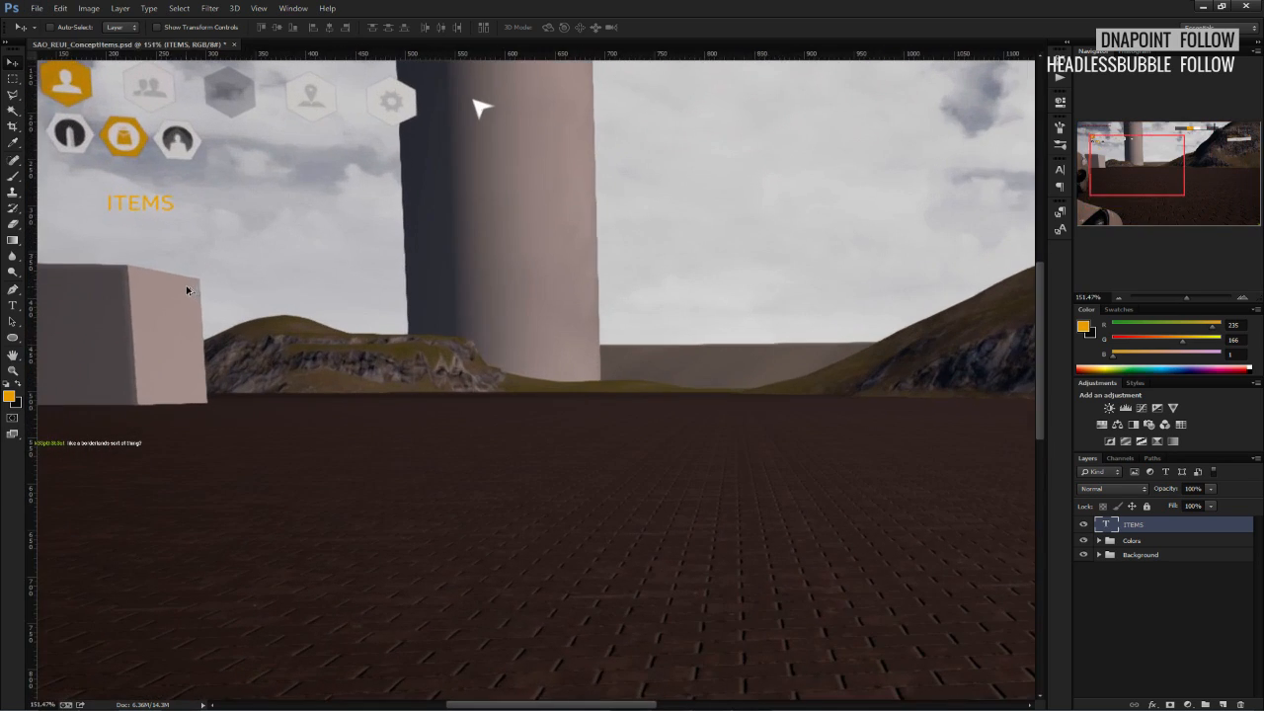
alt+scroll(141, 272, down, 2)
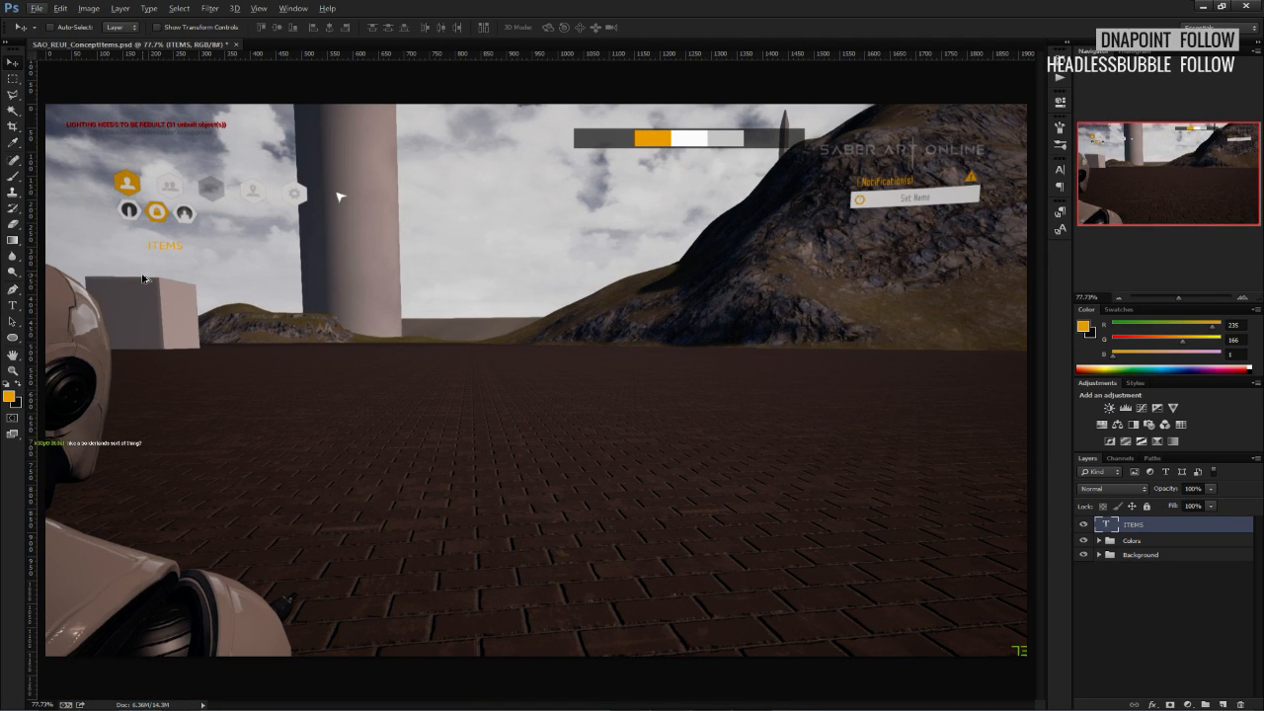
alt+scroll(143, 279, up, 3)
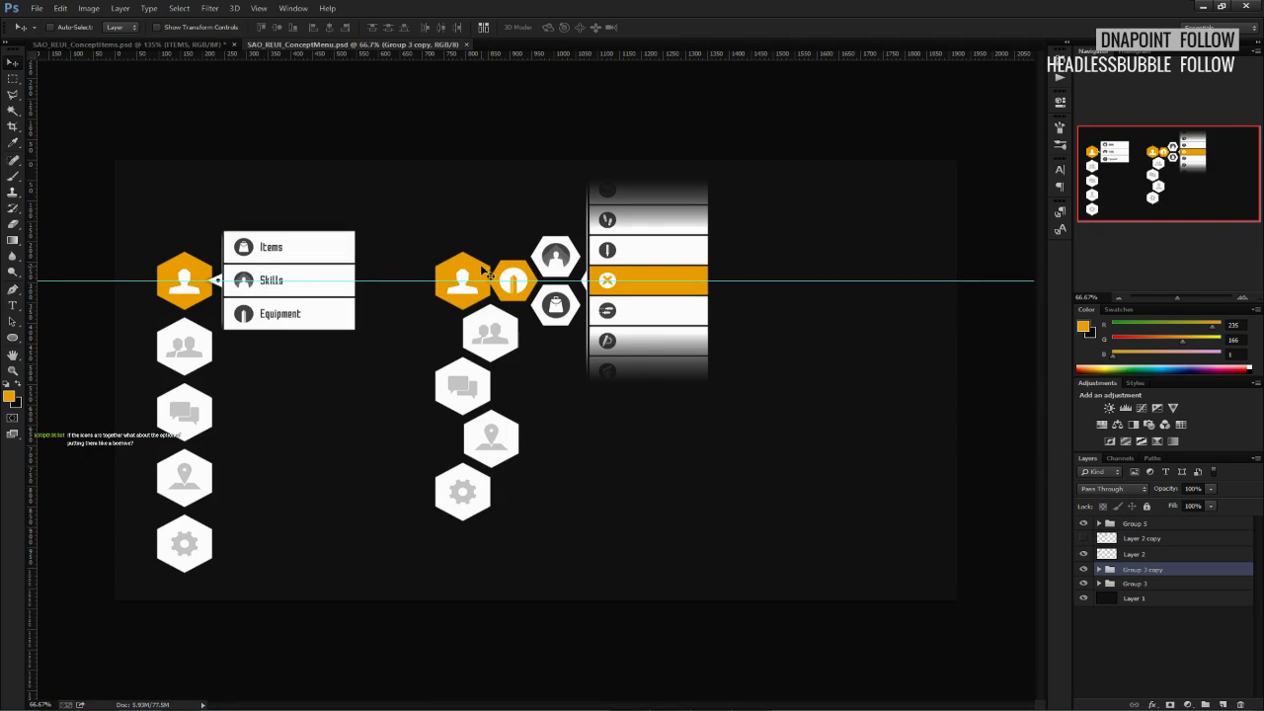
Inspect the SAO_REUI_ConceptMenu.psd layout with its guides hidden and shown, and close that document.
key(ctrl+h)
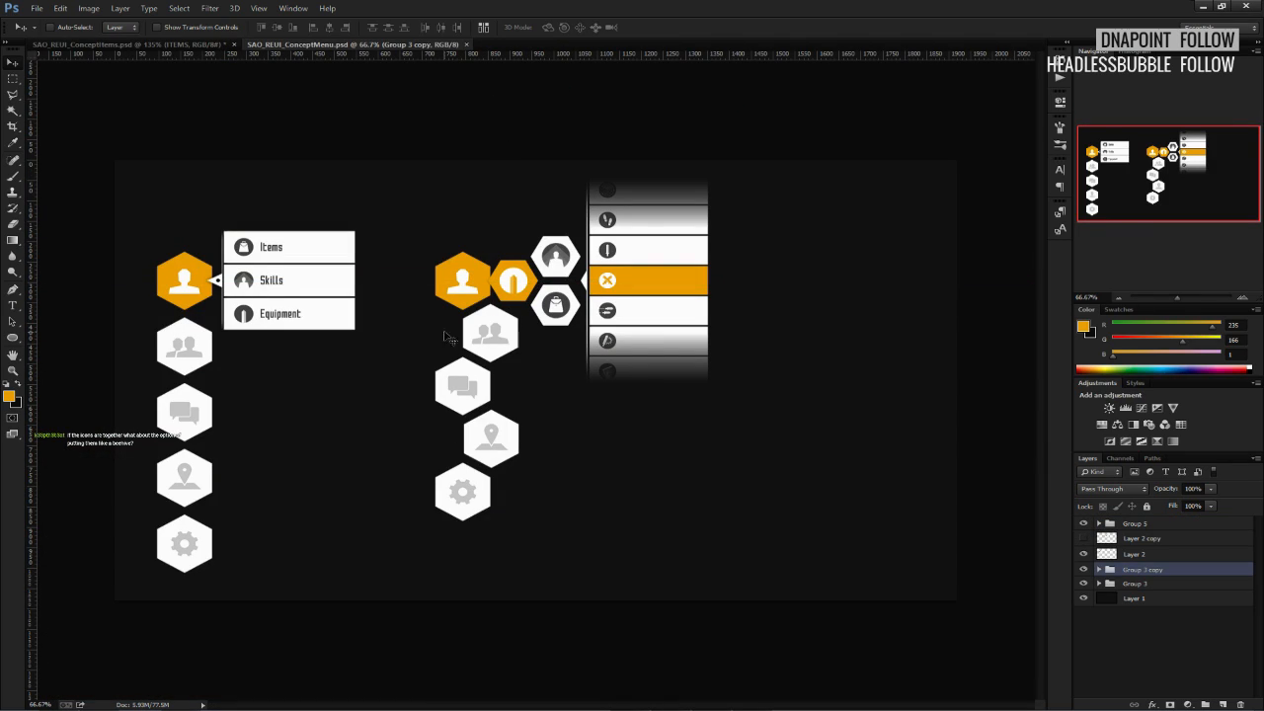
key(ctrl+h)
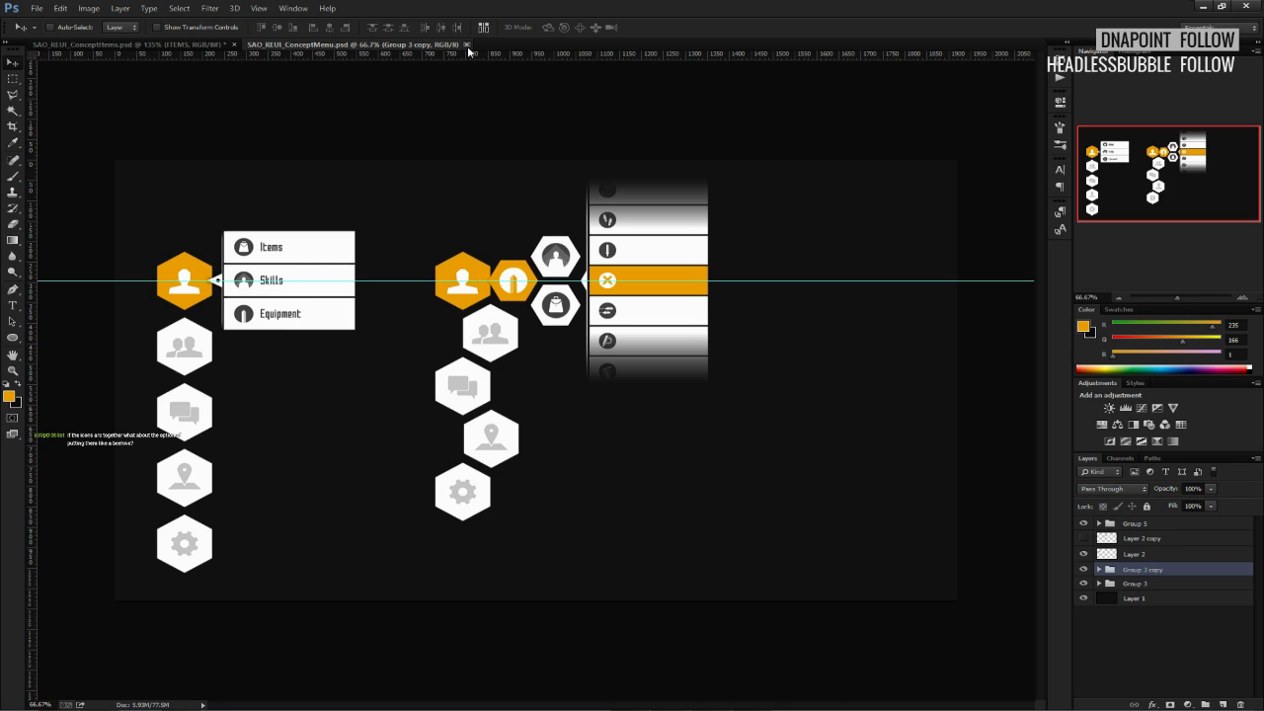
click(467, 45)
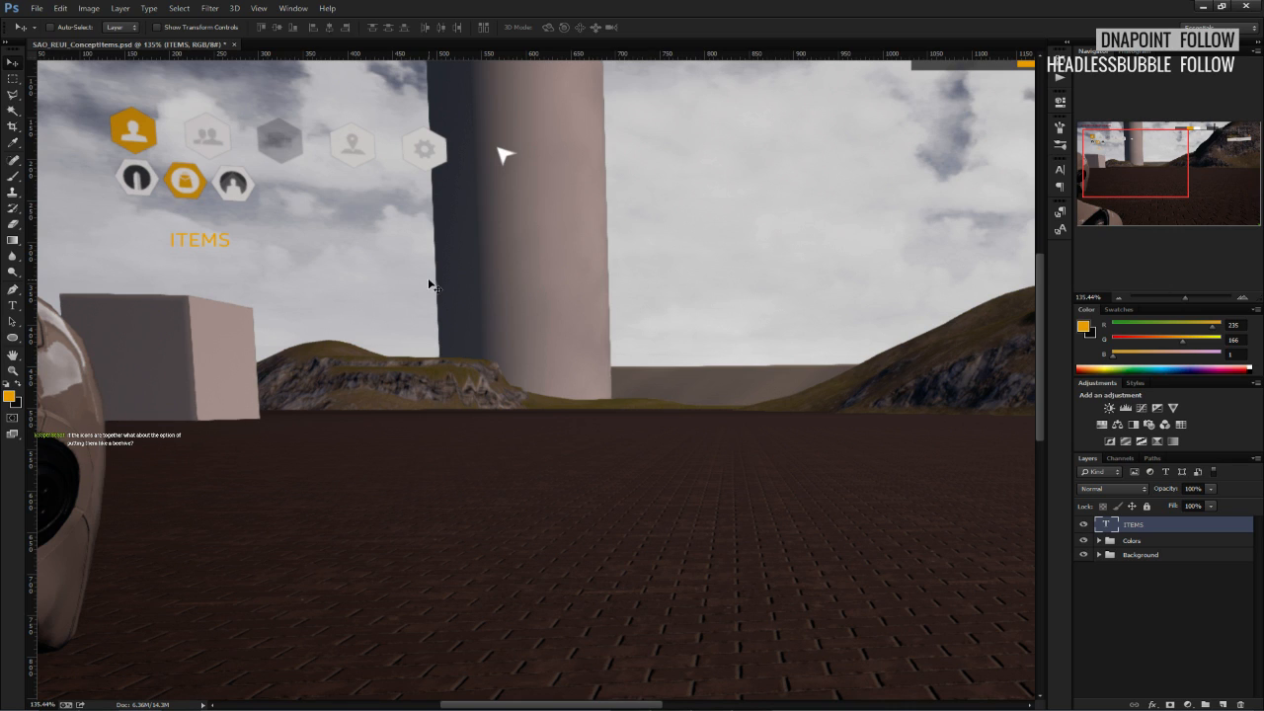
Shift the ITEMS text slightly to the right so it sits beneath the orange bag icon.
key(ctrl+0)
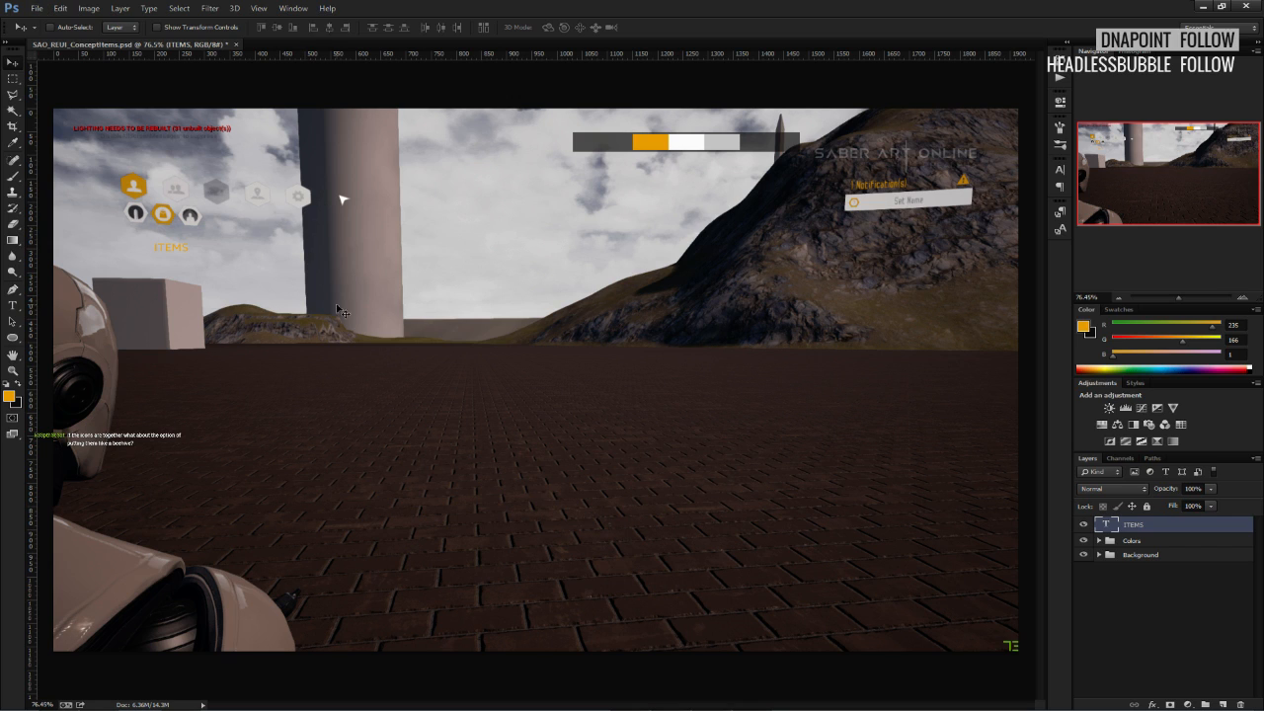
alt+scroll(128, 282, up, 5)
scroll(144, 277, up, 2)
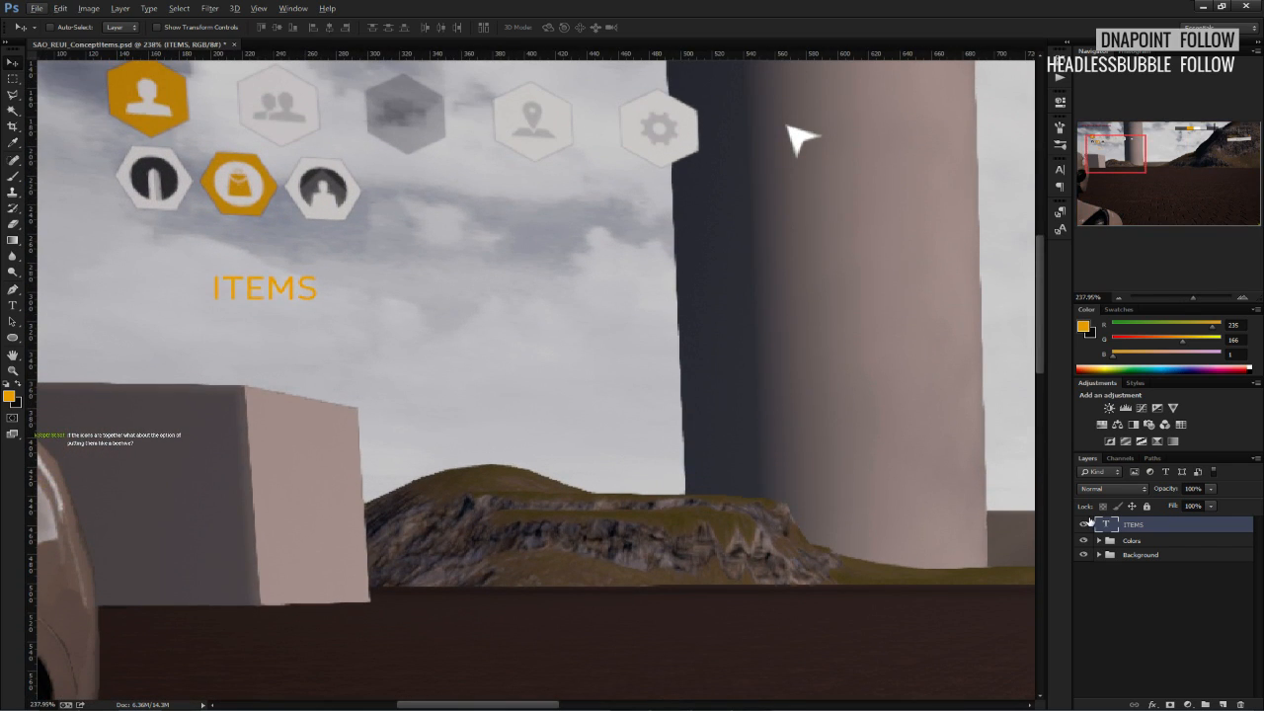
alt+scroll(182, 304, down, 1)
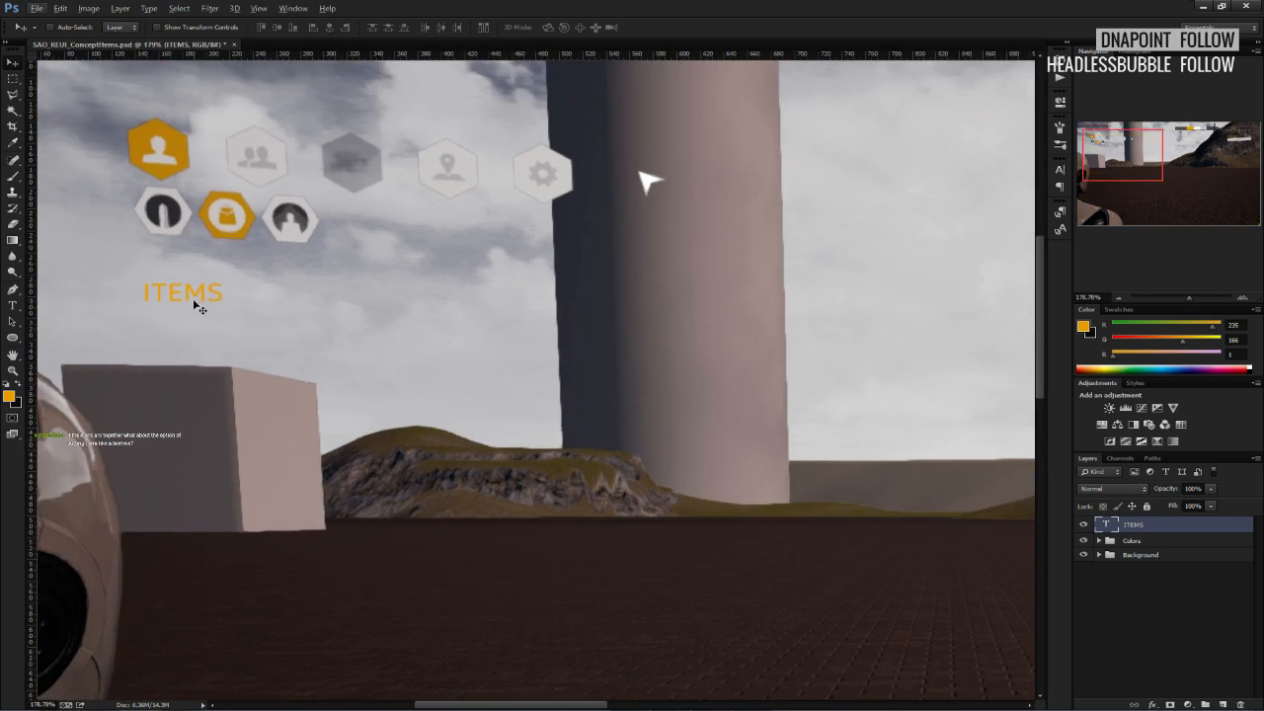
drag(208, 300, 244, 308)
Swap the foreground and background colours and sample the white palette swatch (#fbfbfb) as the foreground colour.
click(12, 78)
click(17, 384)
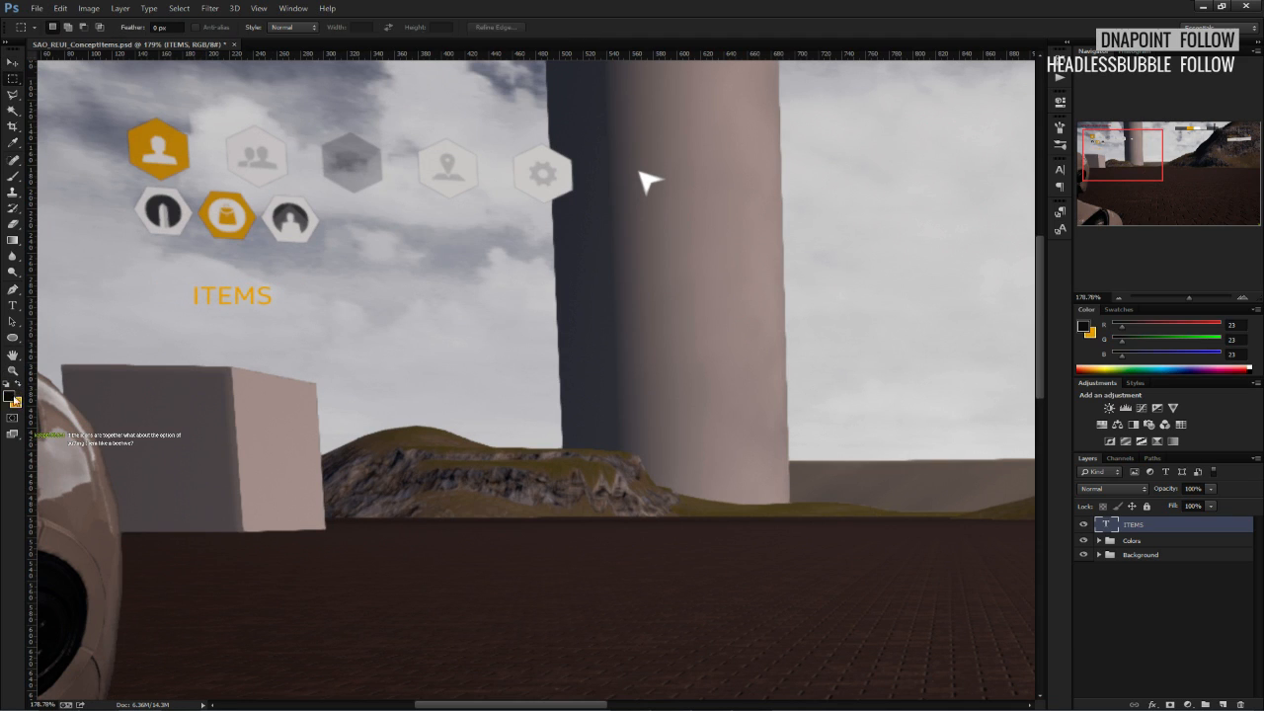
click(9, 396)
key(Escape)
alt+scroll(659, 338, down, 3)
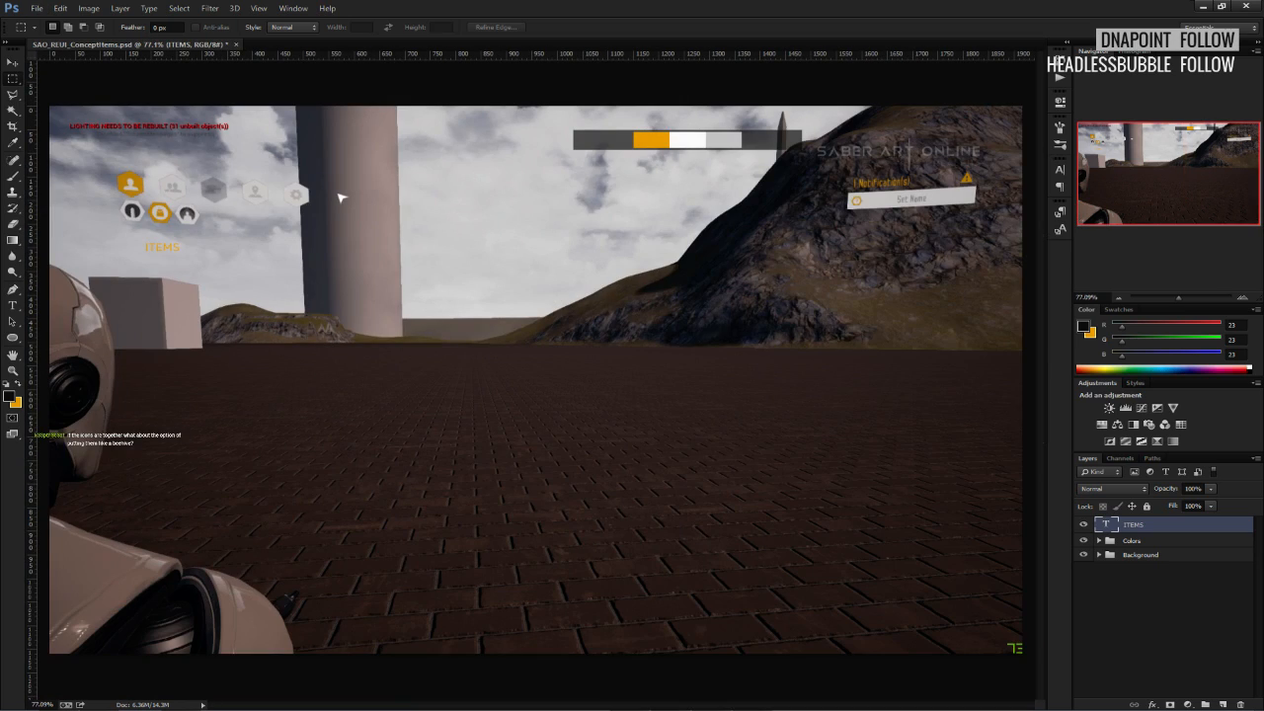
click(9, 395)
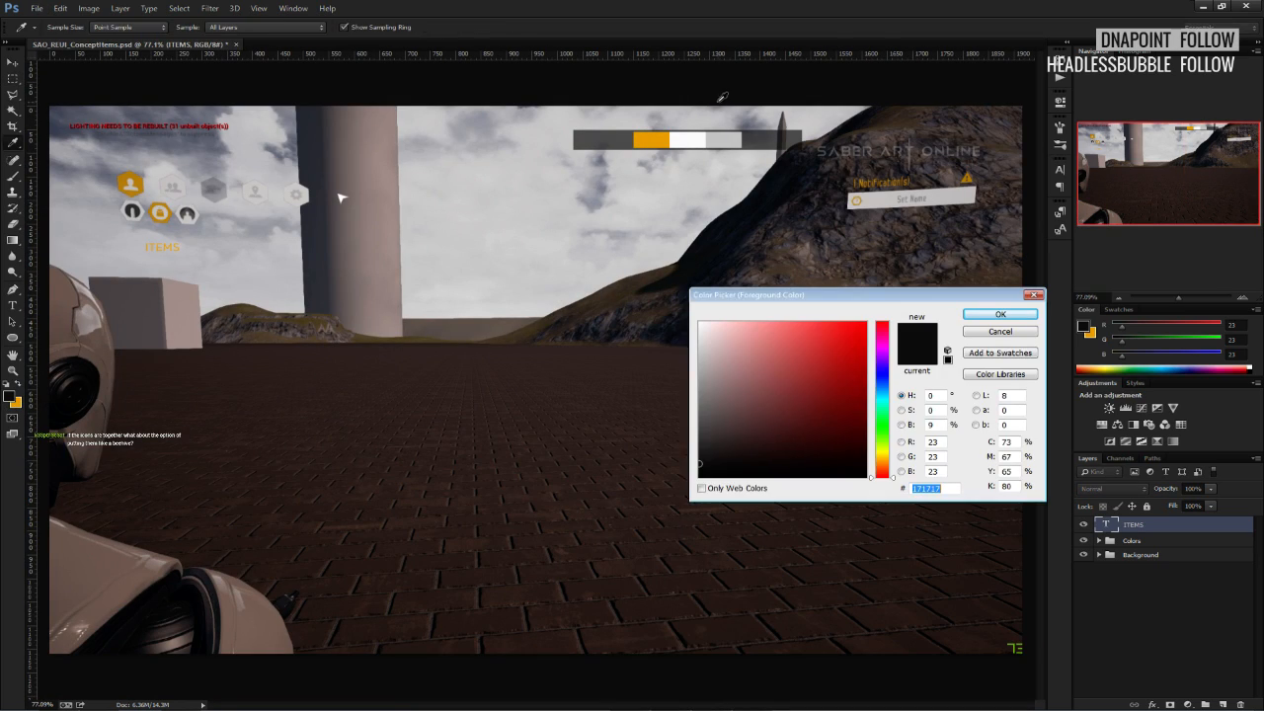
click(695, 135)
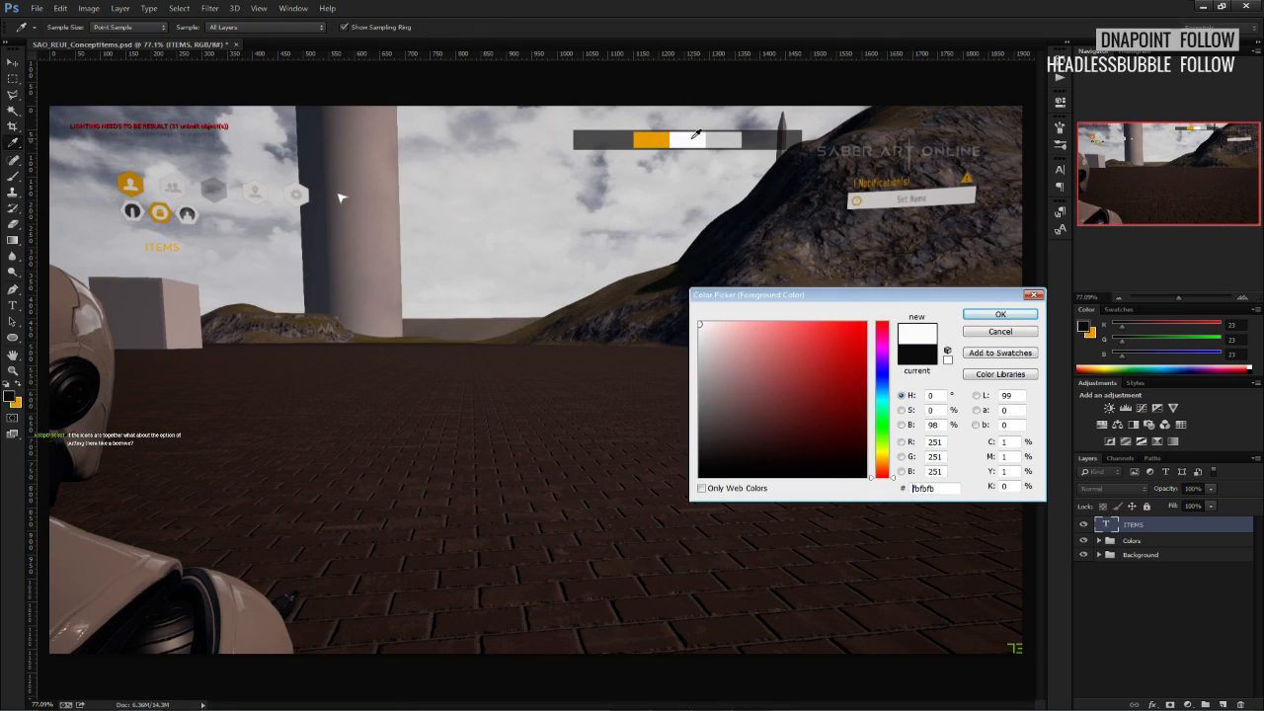
click(1002, 315)
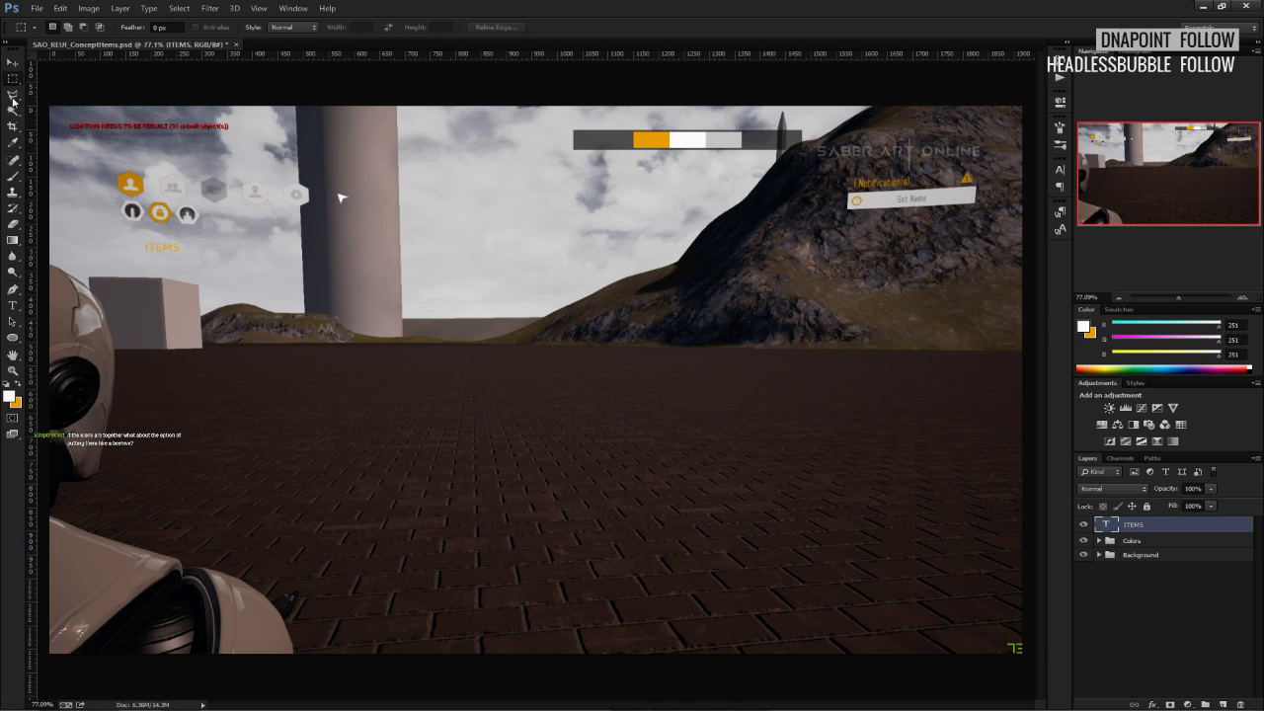
Add a new layer below the ITEMS text layer and select a rectangular panel area around and below the text, trimming its lower and right edges.
click(1224, 704)
drag(1137, 530, 1137, 549)
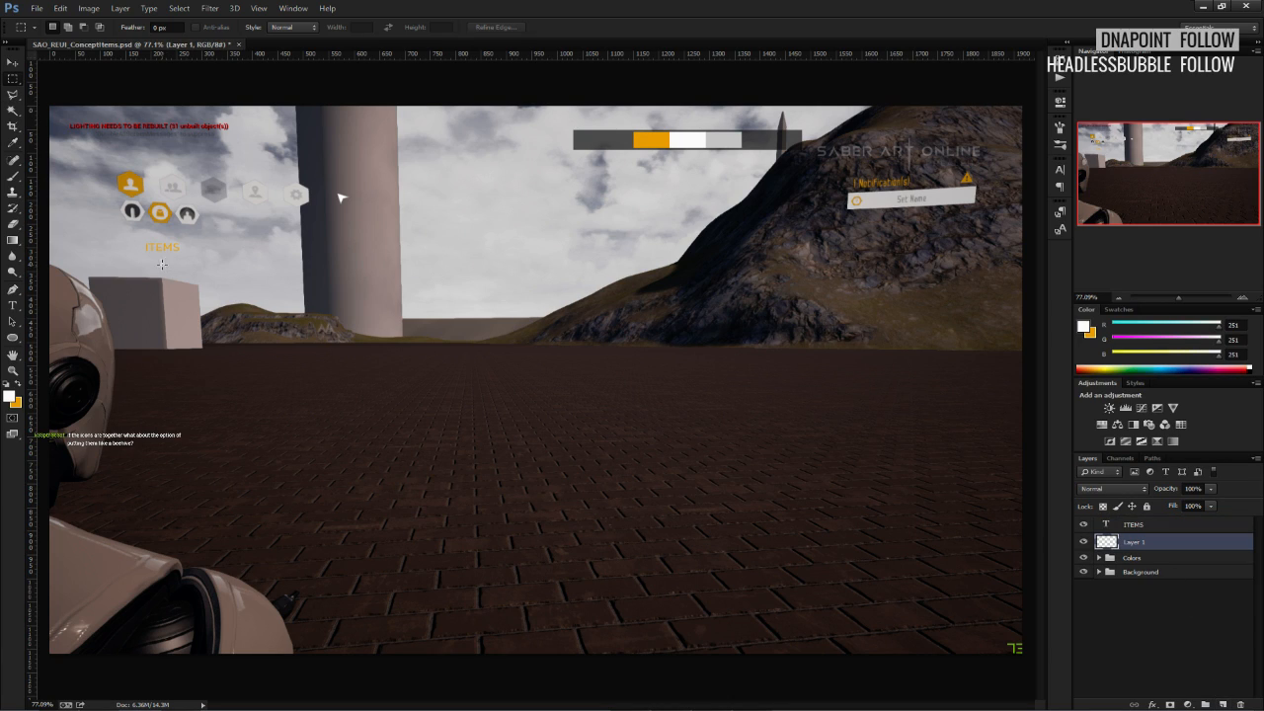
alt+scroll(128, 250, up, 1)
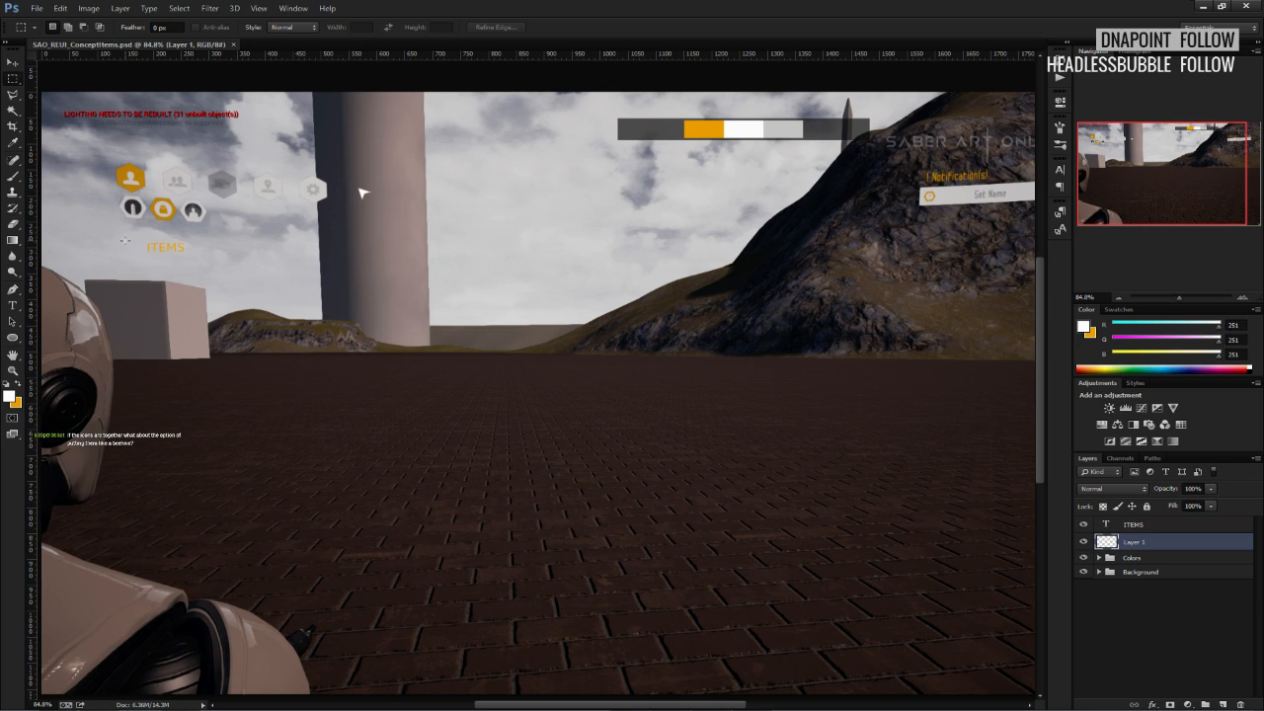
mouse_move(359, 442)
mouse_down()
mouse_move(426, 549)
mouse_move(437, 662)
mouse_up()
scroll(440, 641, down, 2)
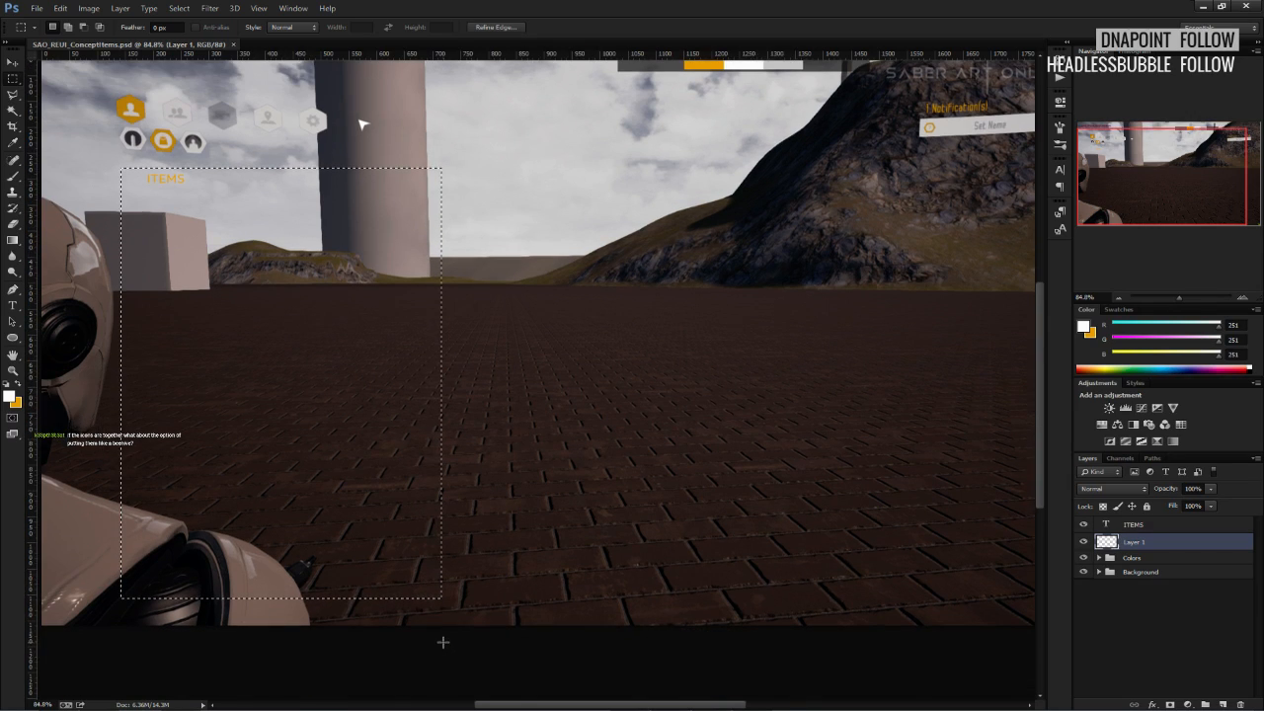
alt+scroll(302, 437, down, 3)
key(b)
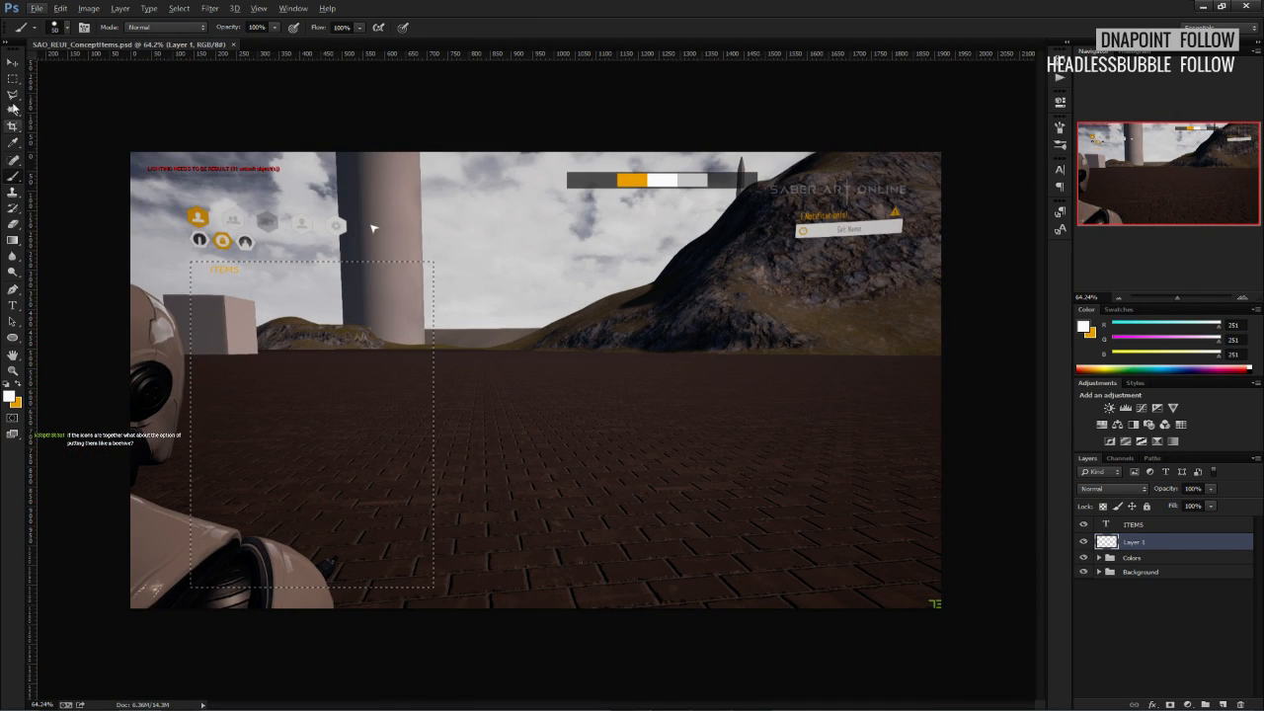
key(m)
shift+drag(183, 605, 506, 514)
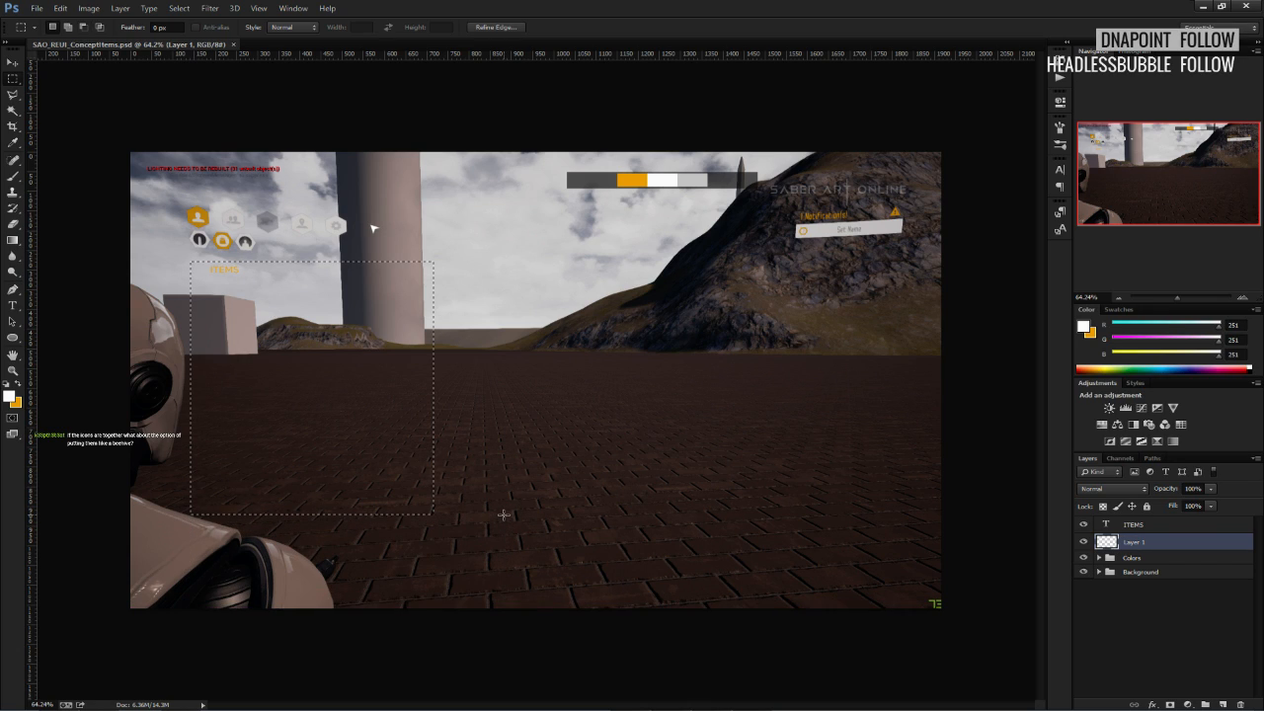
mouse_move(475, 256)
alt+mouse_down()
mouse_move(437, 576)
mouse_move(417, 598)
alt+mouse_up()
Paint the whole panel selection white, deselect it, and set the panel layer's opacity to 49%.
key(b)
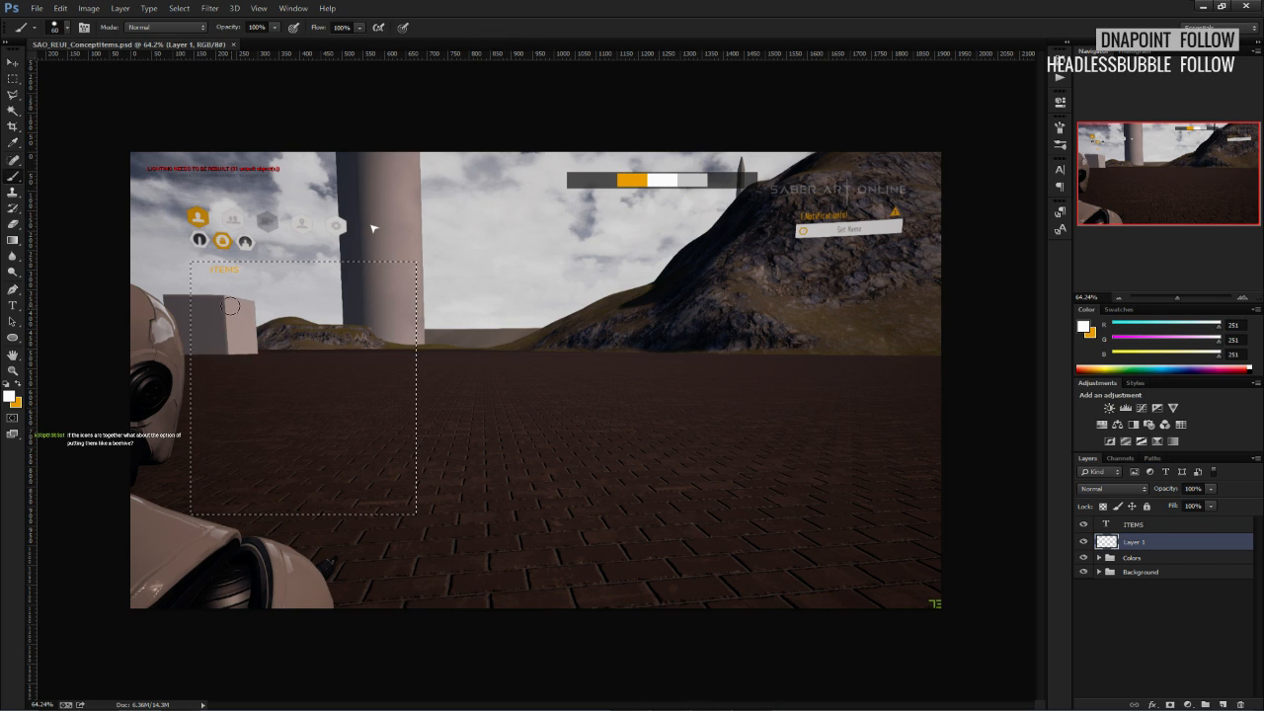
mouse_move(212, 250)
mouse_down()
mouse_move(194, 255)
mouse_move(262, 296)
mouse_move(379, 306)
mouse_move(369, 483)
mouse_up()
key(ctrl+d)
click(1211, 489)
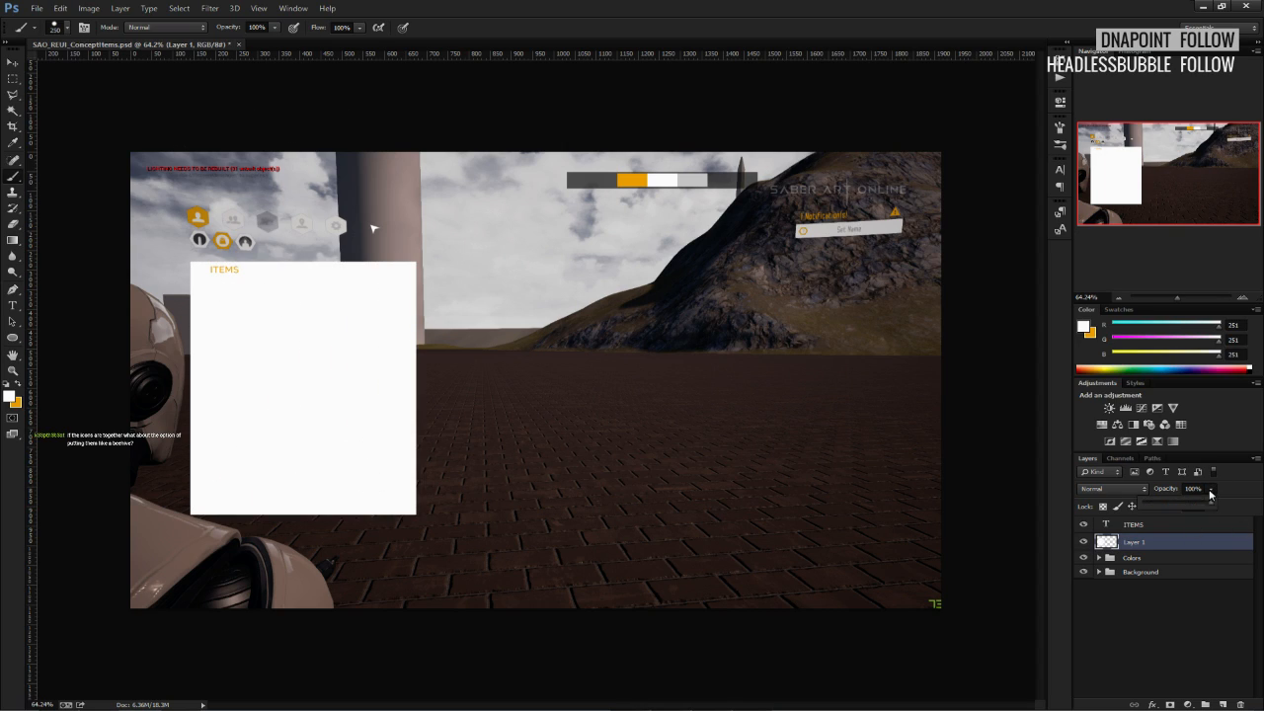
drag(1212, 504, 1177, 501)
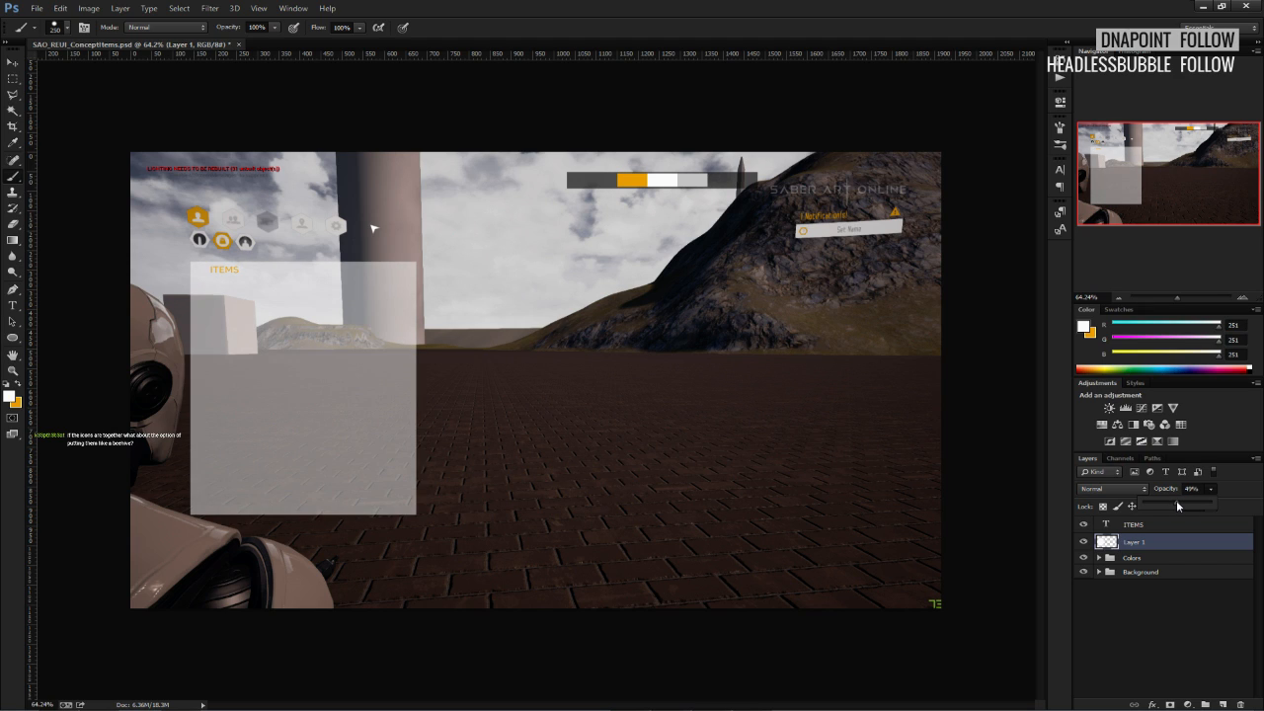
Move the ITEMS text closer to the upper-left corner of the translucent white panel, fine-tuning its position.
click(1143, 528)
alt+scroll(331, 198, up, 6)
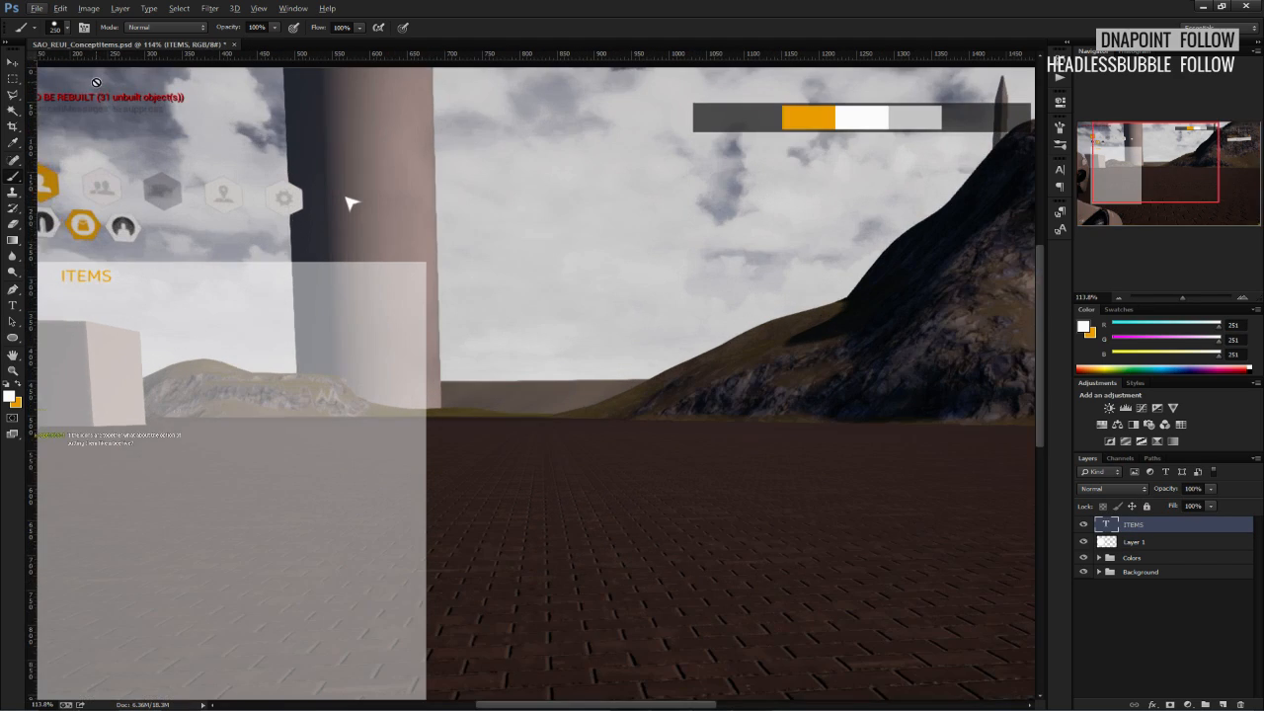
click(22, 84)
drag(187, 339, 412, 331)
alt+scroll(230, 292, up, 4)
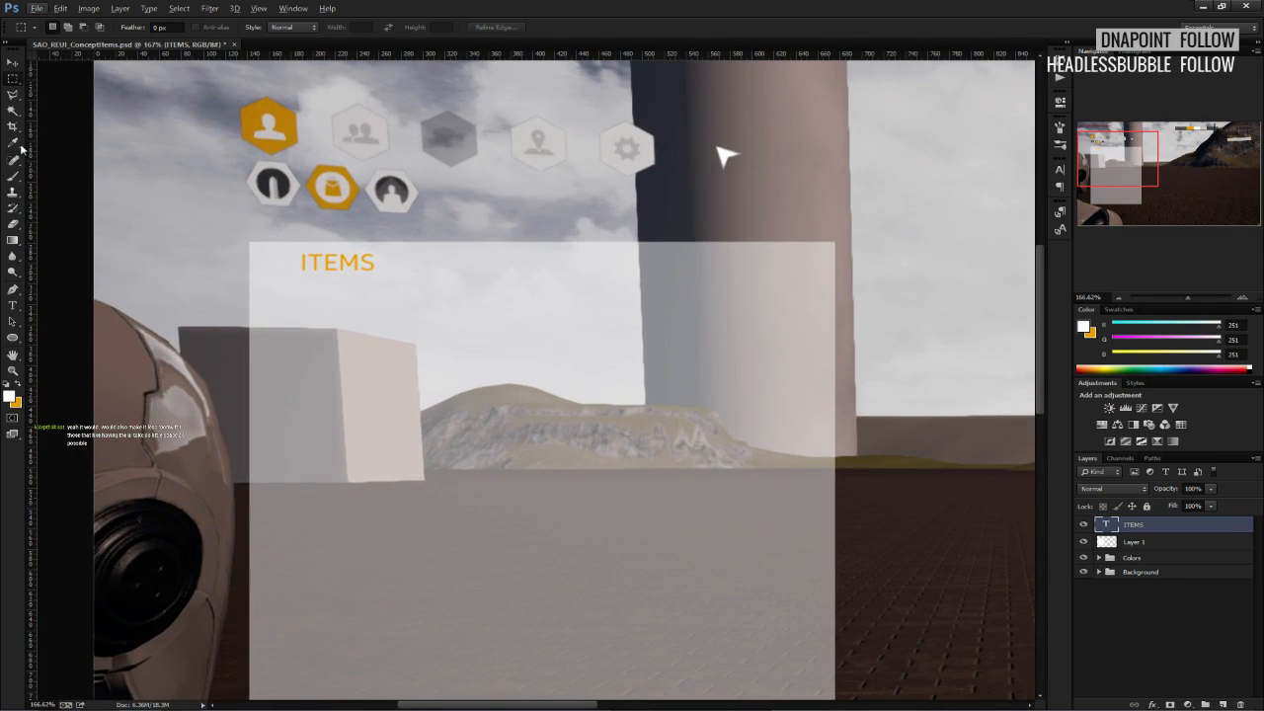
click(13, 63)
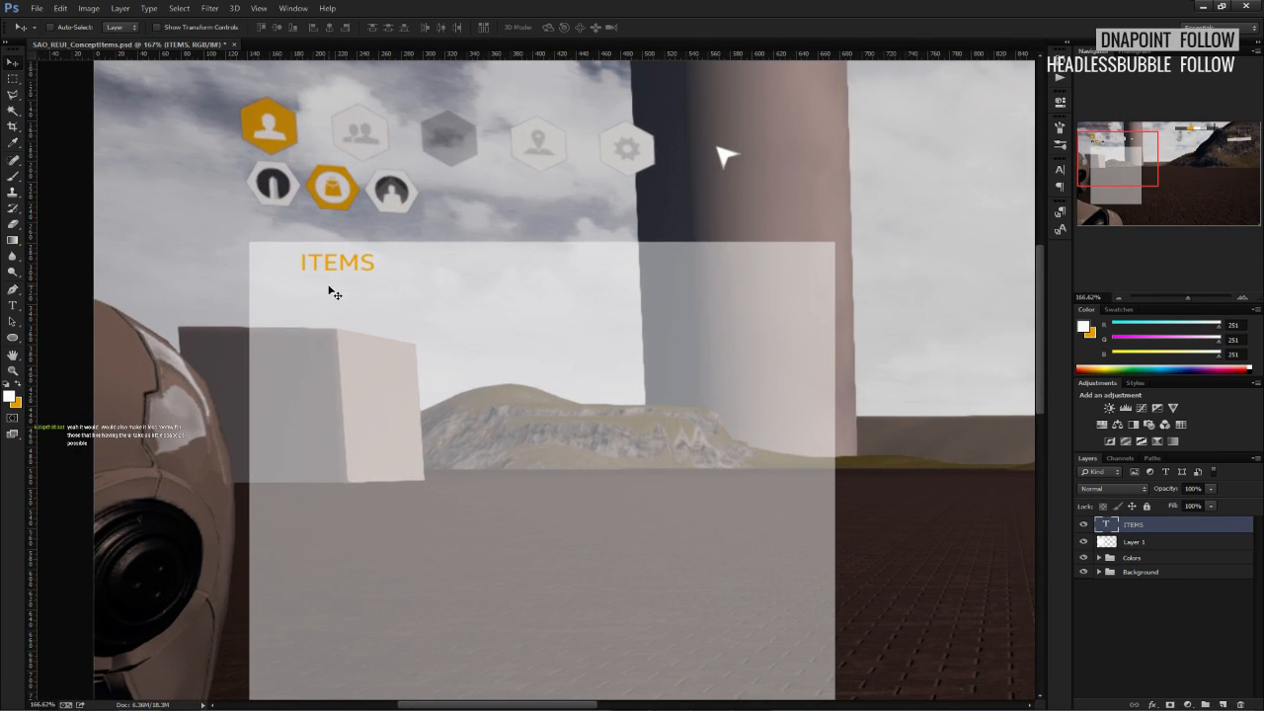
alt+scroll(316, 281, up, 2)
drag(376, 274, 328, 278)
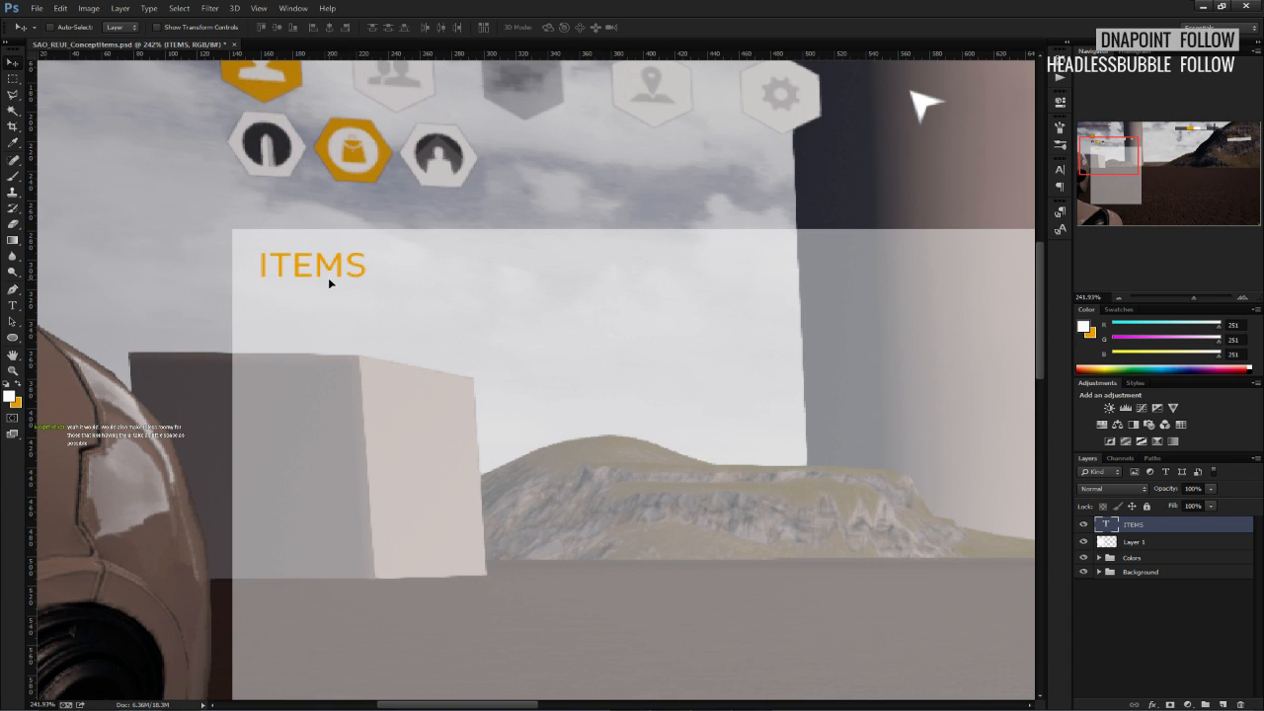
click(13, 78)
alt+scroll(254, 267, down, 3)
alt+scroll(259, 265, up, 5)
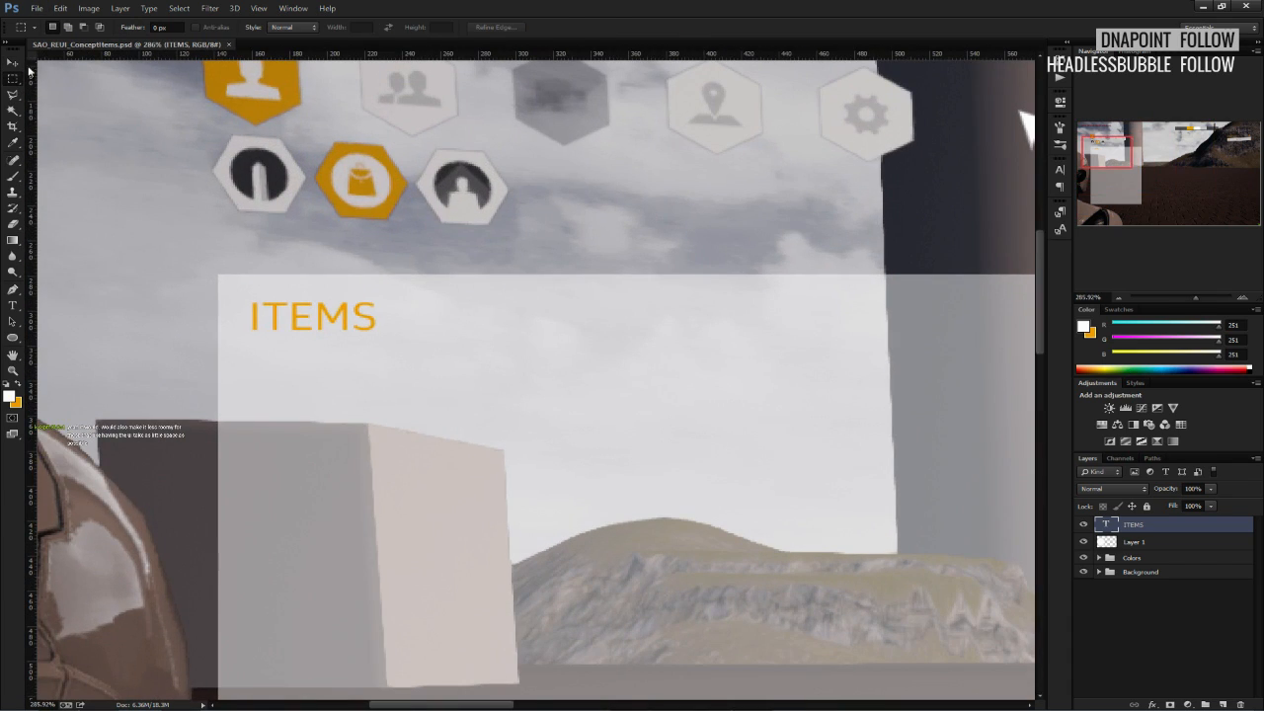
click(13, 63)
drag(334, 341, 348, 348)
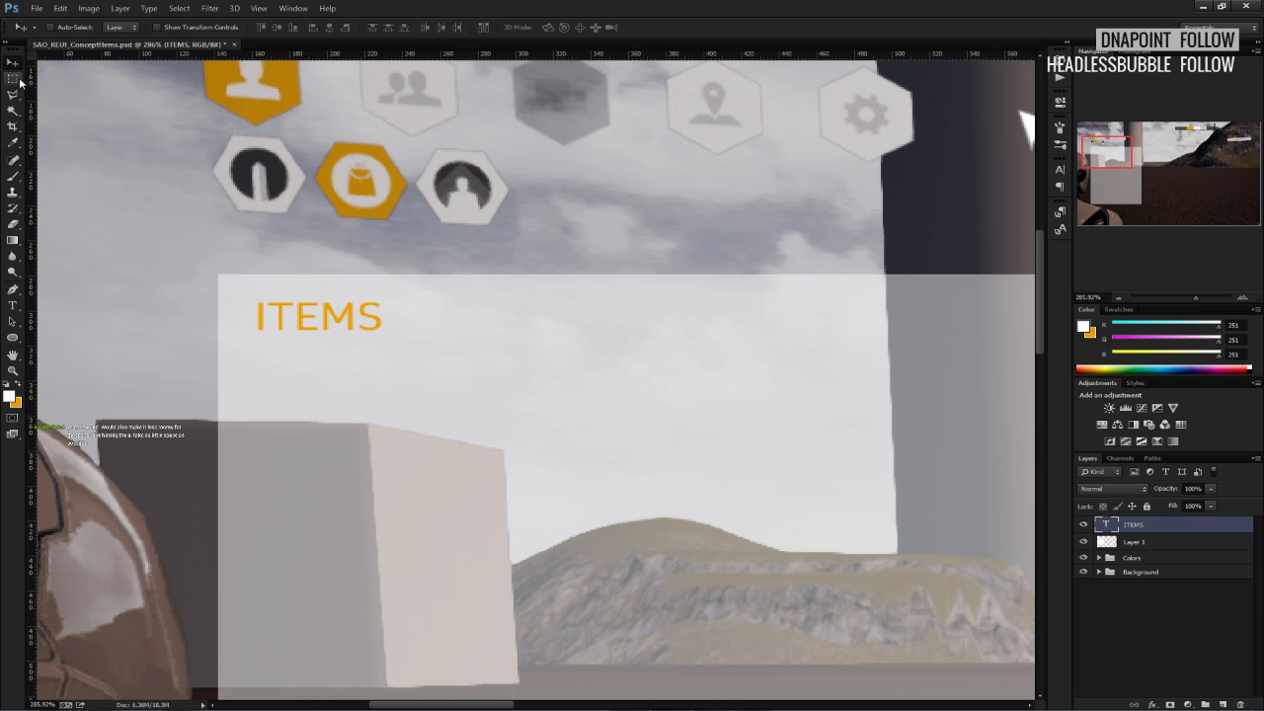
click(14, 79)
Sample the light grey palette swatch as the foreground colour and add a new layer directly below the ITEMS text layer.
alt+scroll(325, 244, down, 8)
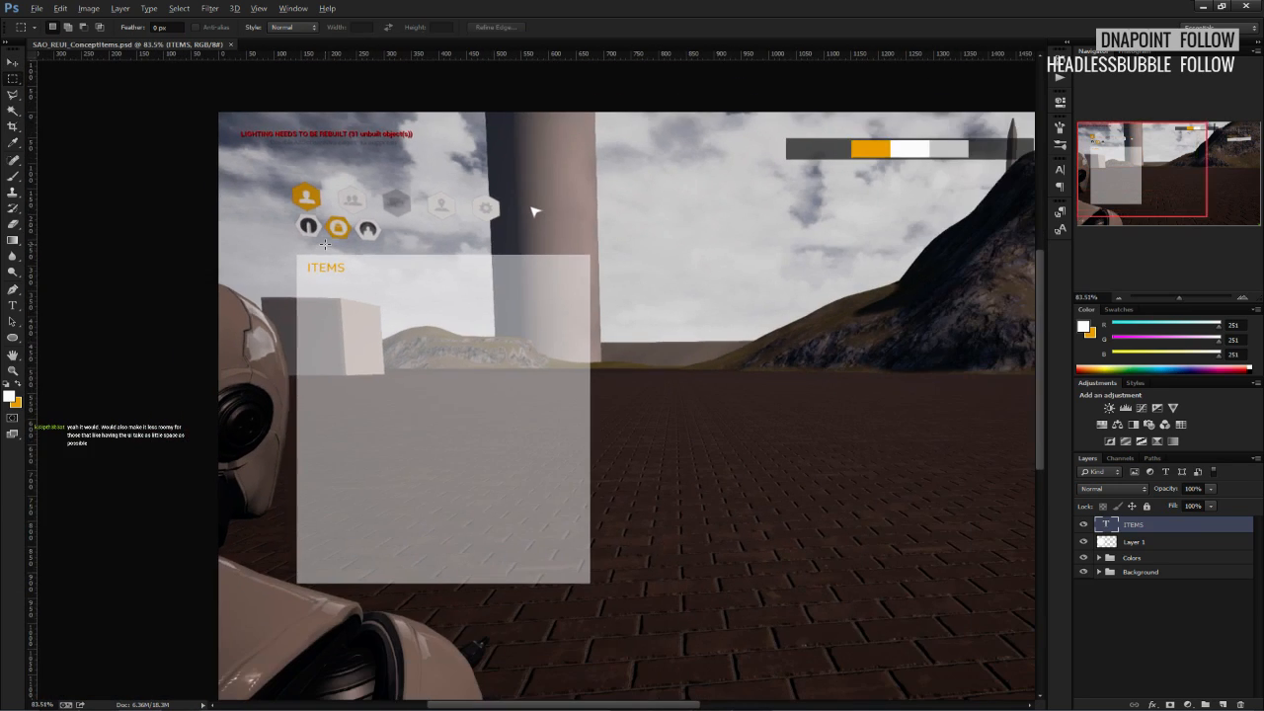
drag(947, 152, 536, 141)
alt+scroll(536, 141, up, 5)
key(b)
alt+click(536, 141)
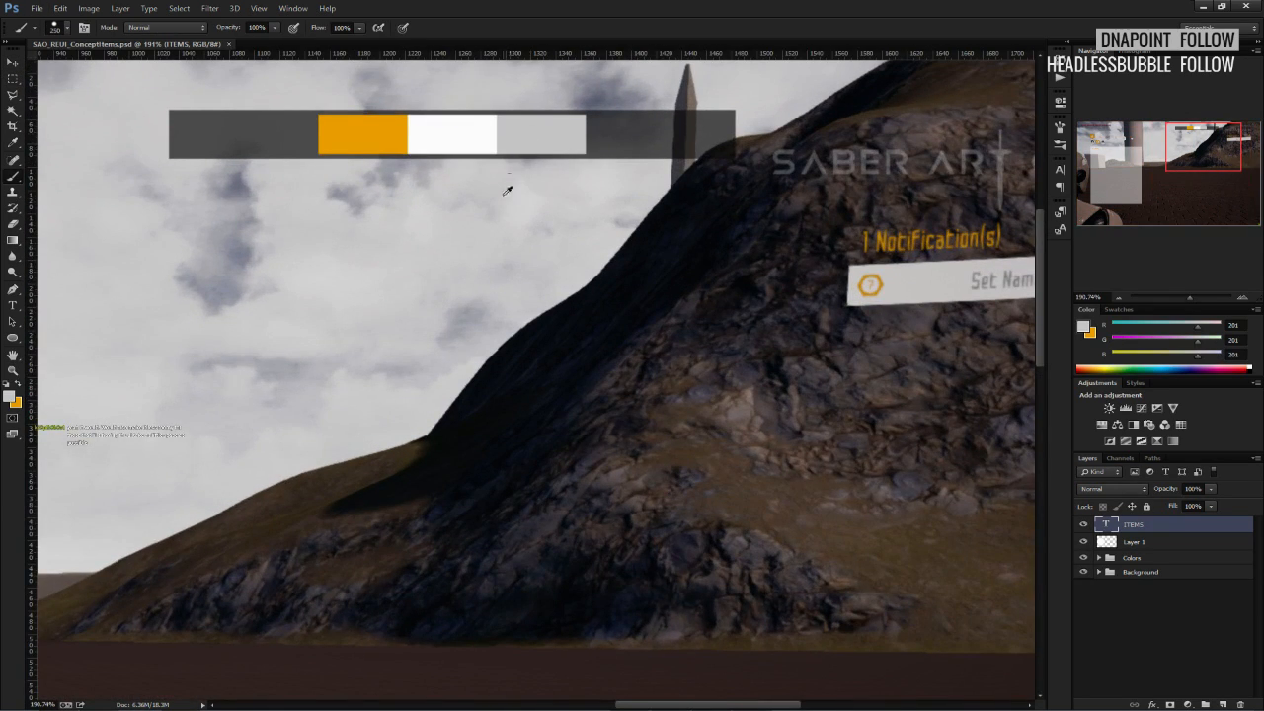
alt+scroll(507, 189, down, 5)
click(1223, 704)
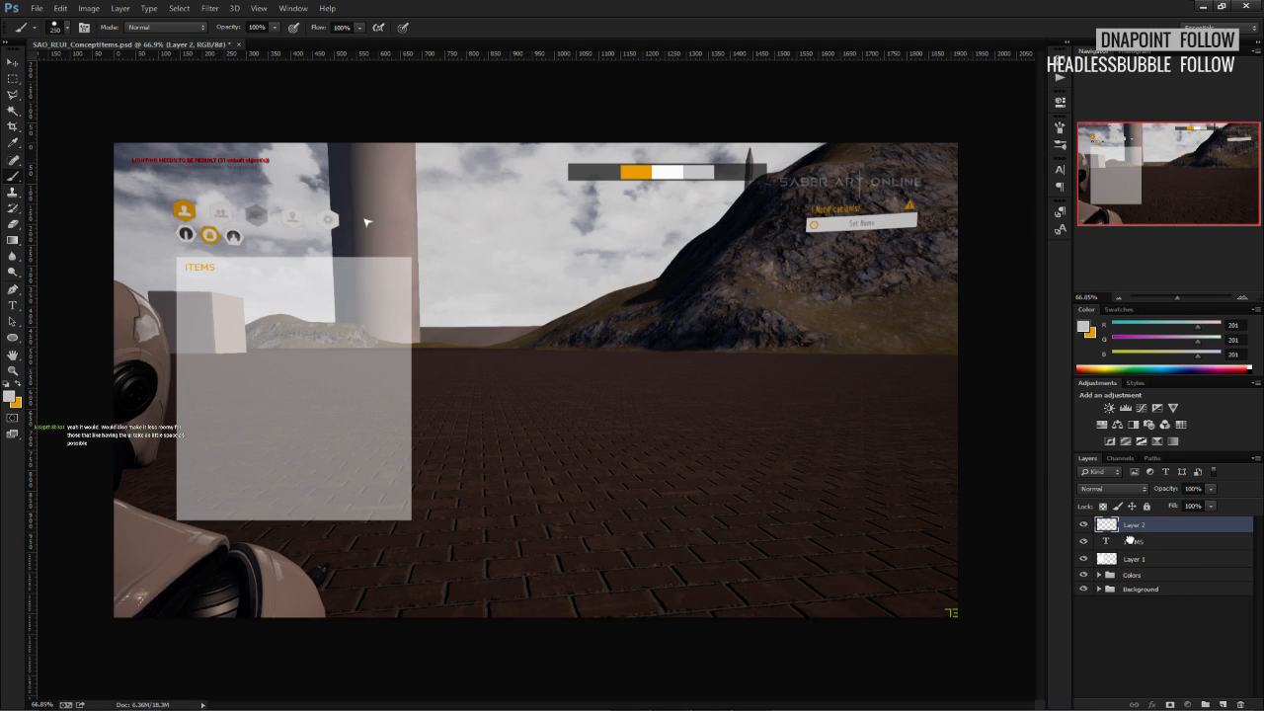
drag(1130, 541, 1131, 557)
Rename the white panel's layer to ItemsBG and the new empty layer above it to ItemSep.
alt+scroll(307, 357, up, 3)
click(1117, 560)
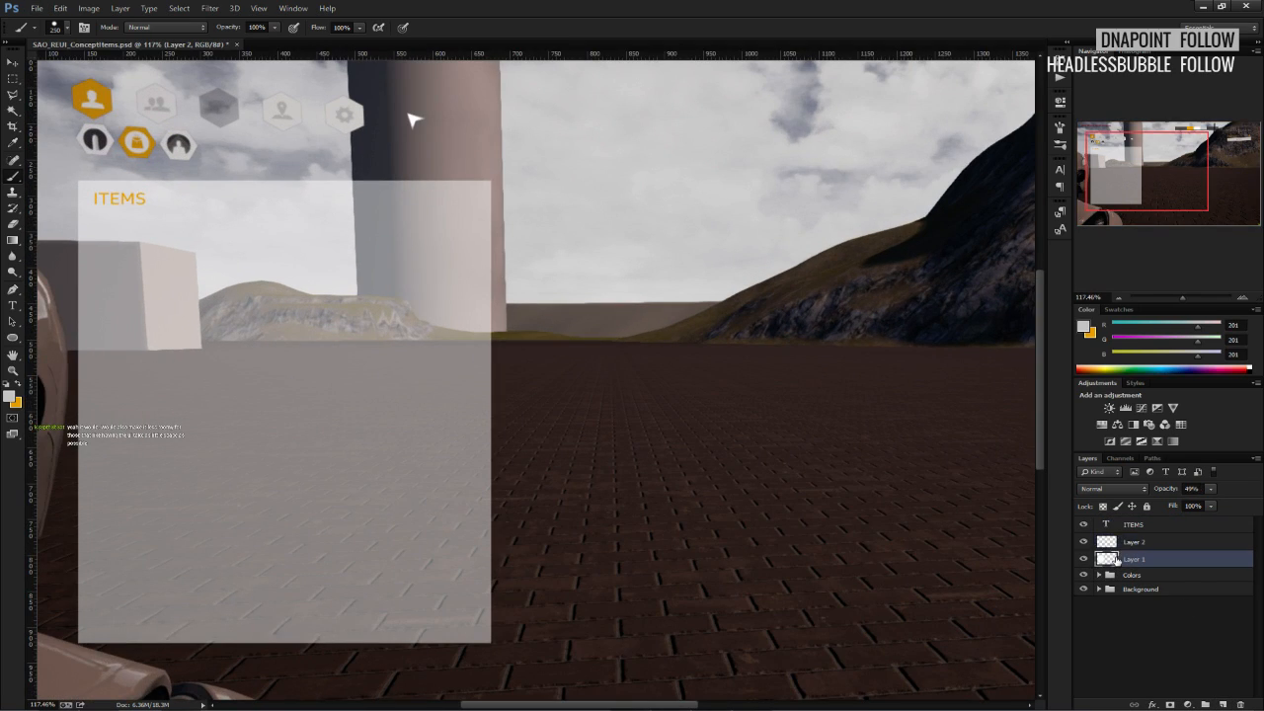
double_click(1133, 559)
key(Return)
double_click(1132, 542)
text(ItemsSub)
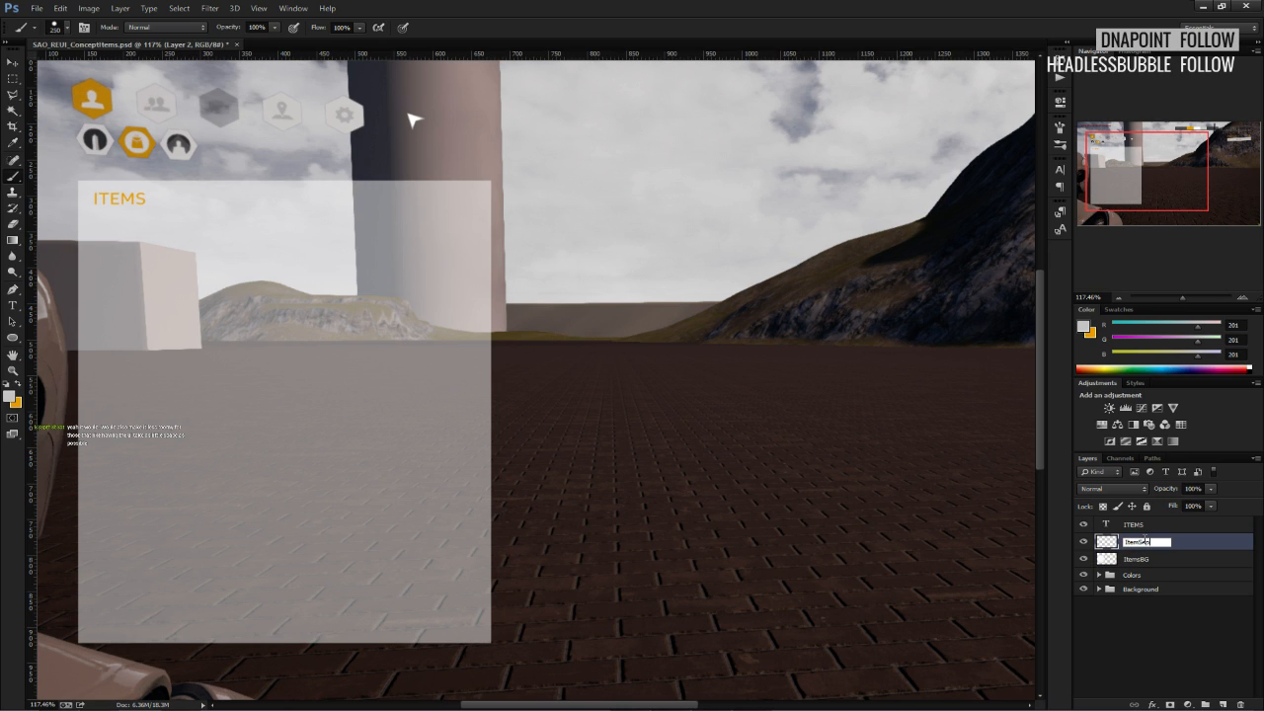
key(Return)
Select a thin horizontal strip beneath the ITEMS heading across the panel, paint it light grey on the ItemSep layer, and deselect.
key(m)
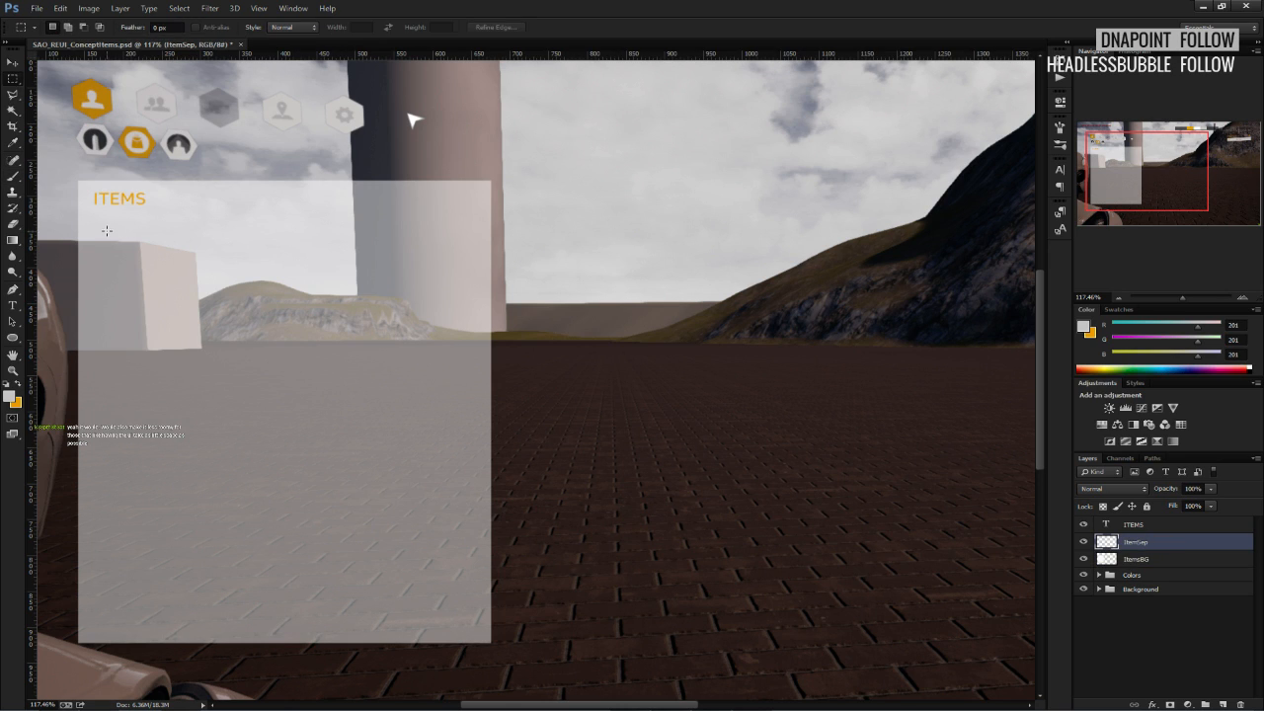
alt+scroll(91, 231, up, 3)
alt+scroll(68, 221, up, 2)
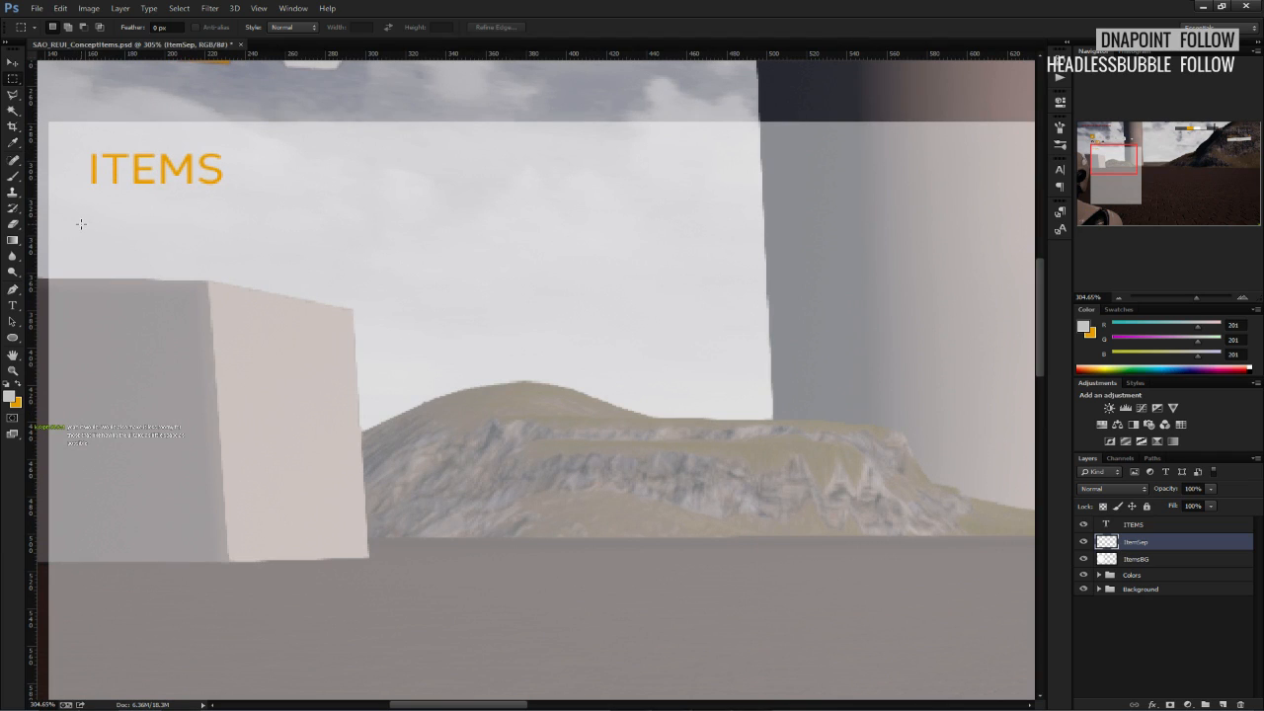
mouse_move(74, 226)
mouse_down()
mouse_move(1010, 235)
mouse_move(148, 226)
mouse_up()
alt+scroll(960, 232, down, 3)
key(b)
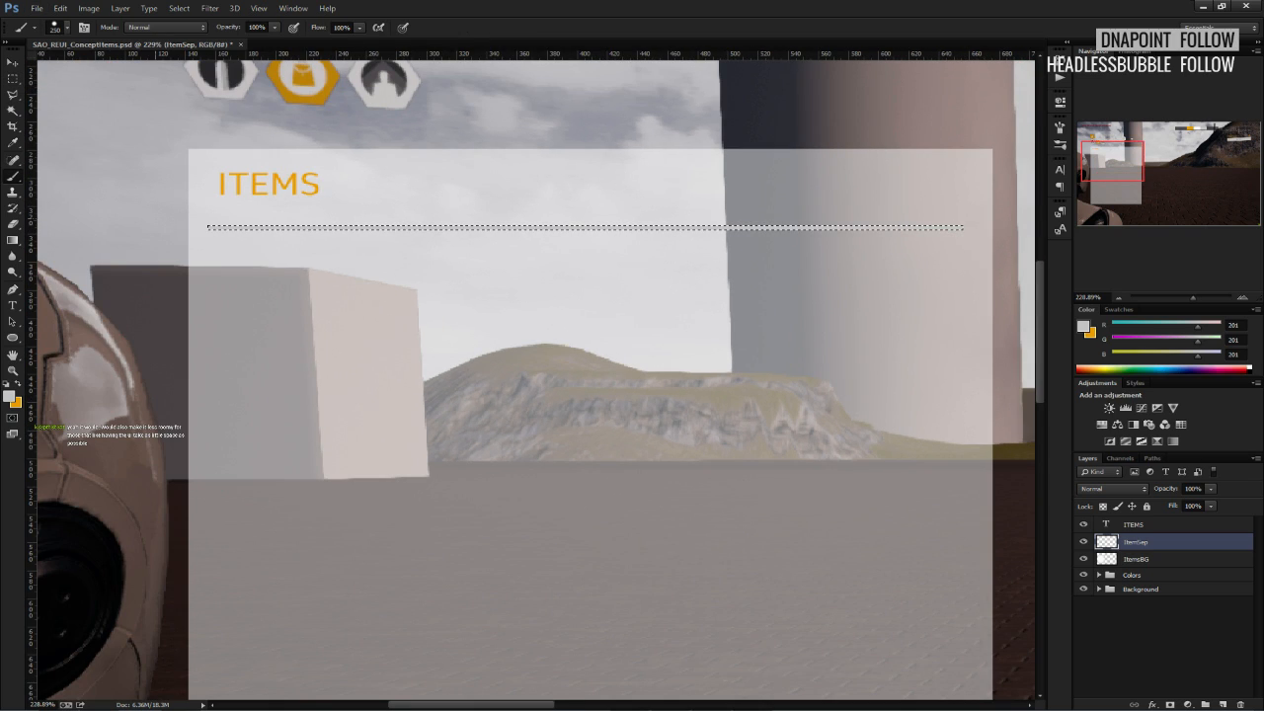
key(ctrl+d)
Shift the grey separator line slightly right and down within the panel.
click(11, 62)
alt+scroll(316, 233, up, 5)
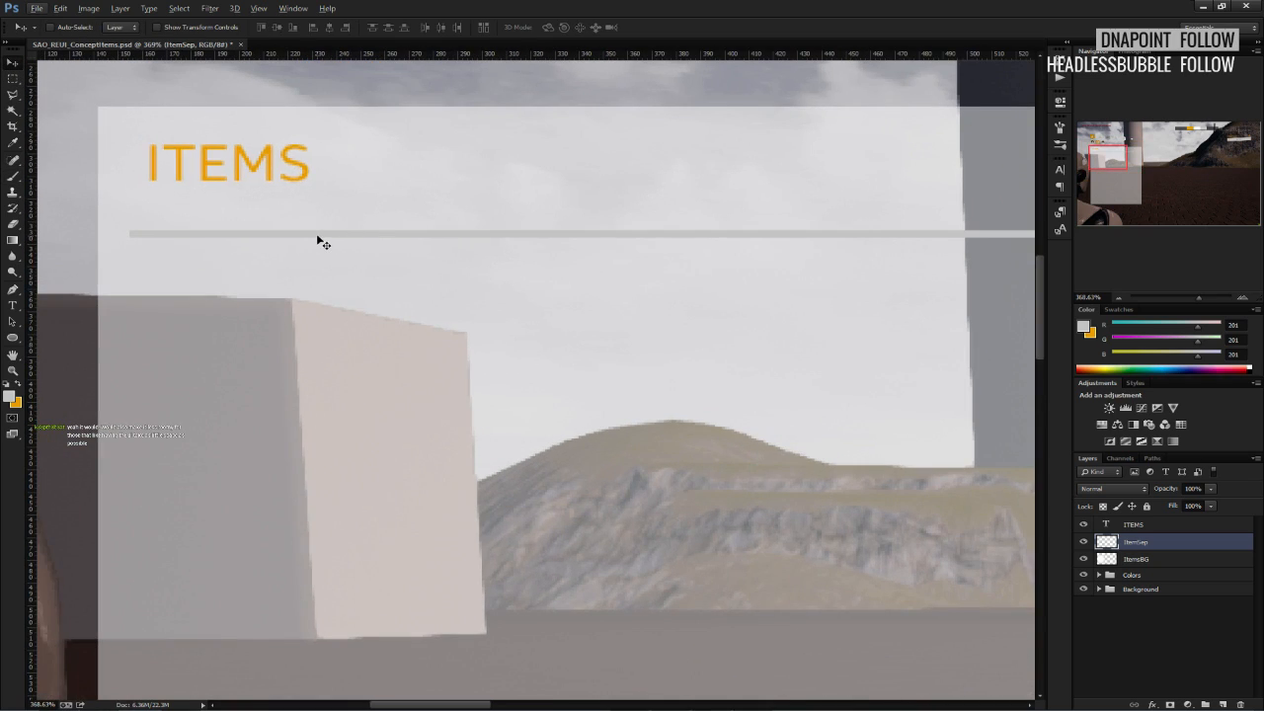
alt+scroll(318, 234, down, 4)
key(ctrl+t)
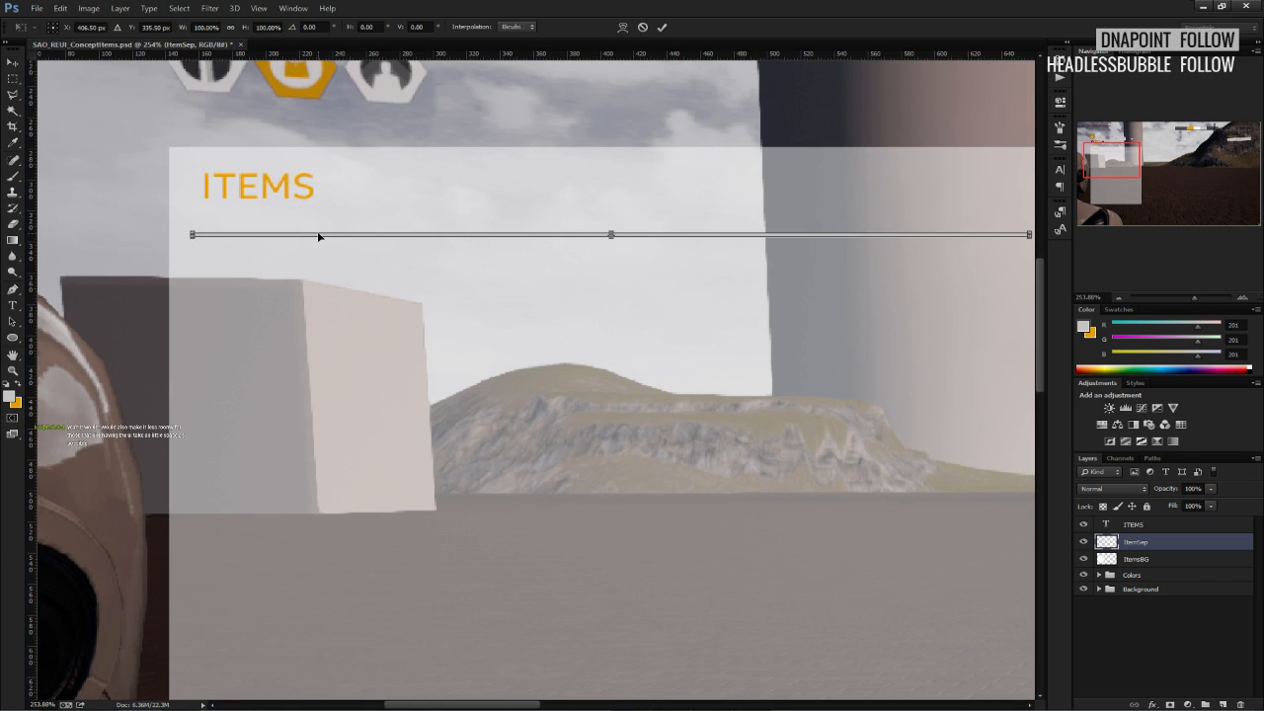
key(Escape)
alt+scroll(318, 234, down, 4)
drag(306, 234, 317, 239)
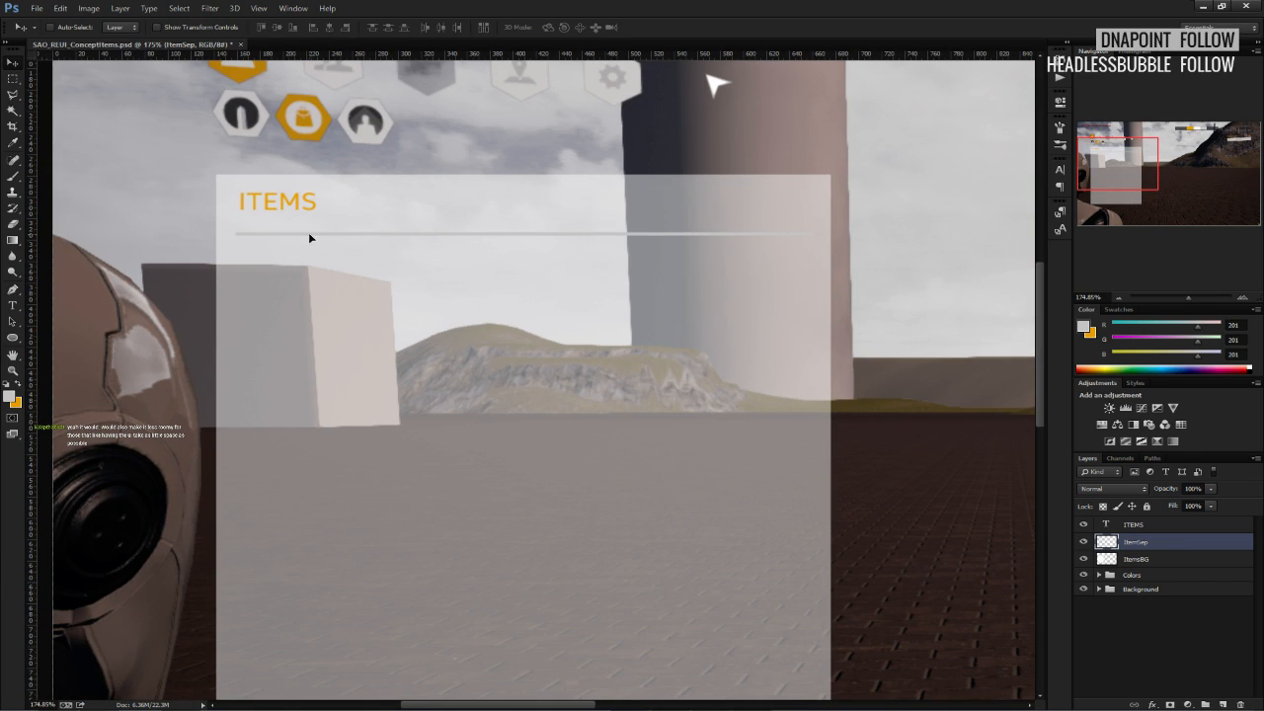
mouse_move(306, 237)
mouse_down()
mouse_move(337, 235)
mouse_move(318, 239)
mouse_up()
Place a vertical guide at the panel's horizontal centre and slightly shorten the right end of the separator line to centre it.
click(1129, 561)
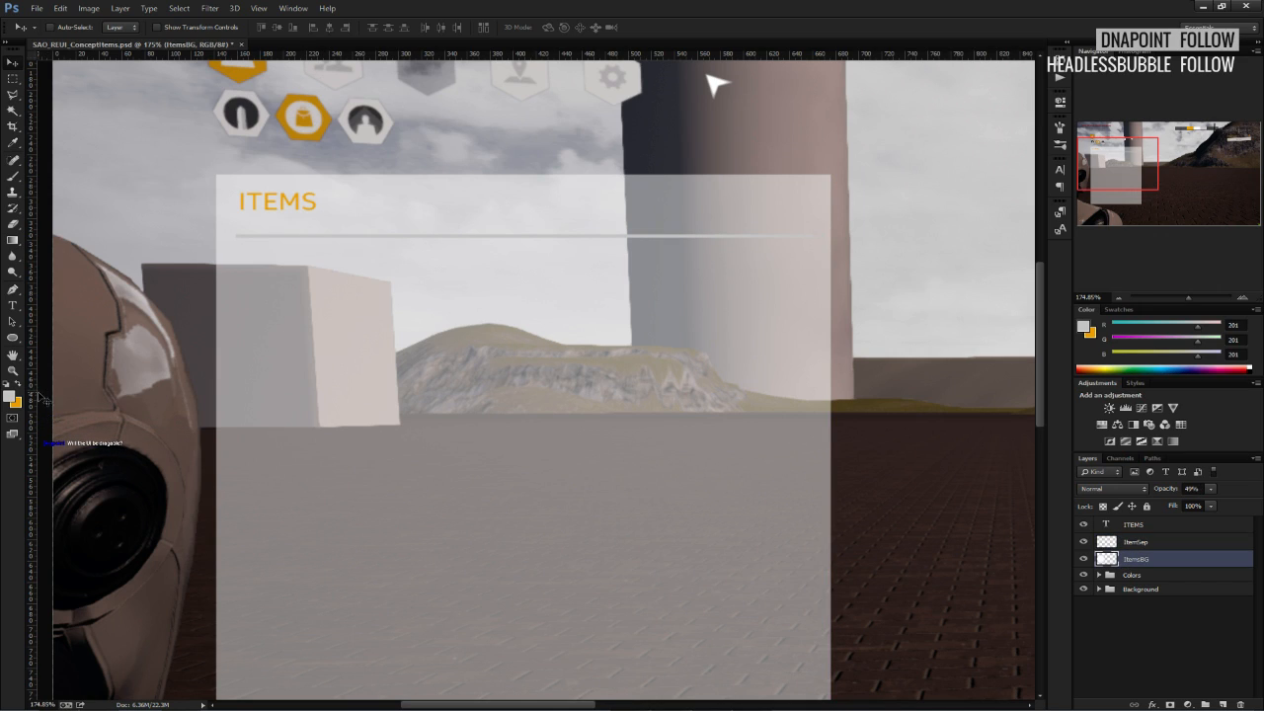
drag(46, 400, 523, 400)
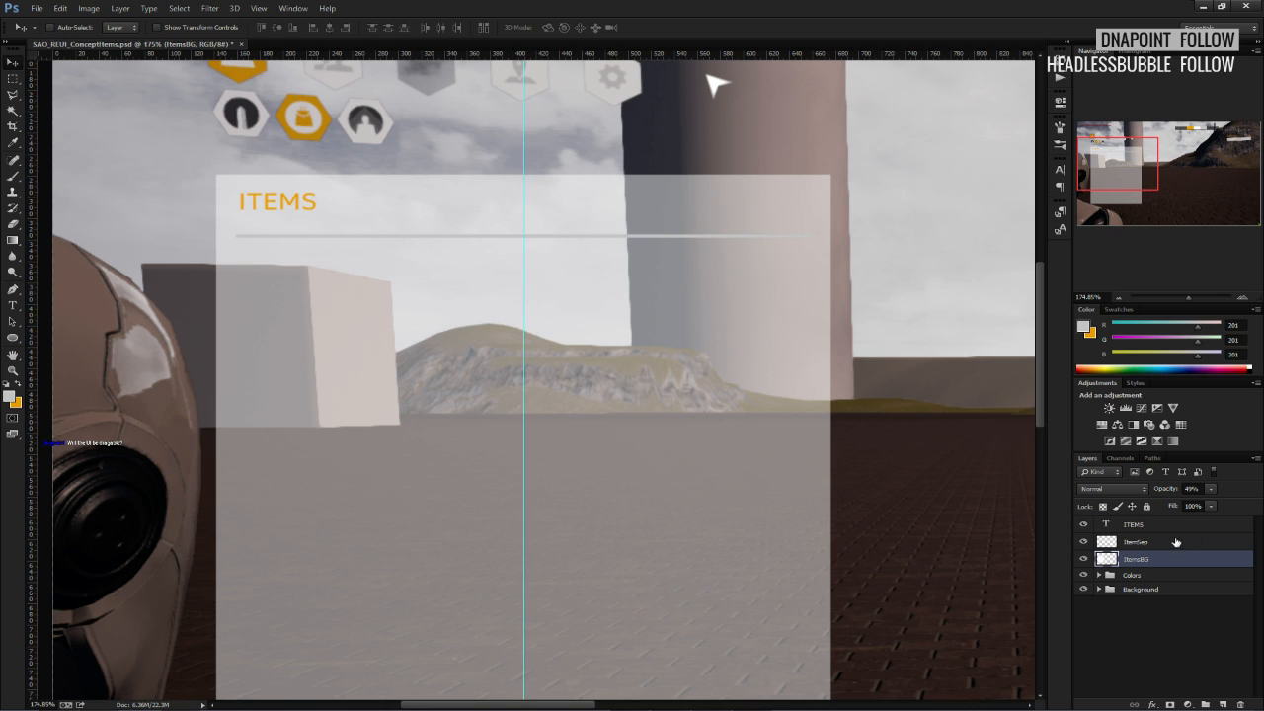
click(1175, 542)
key(ctrl+t)
alt+scroll(561, 231, up, 5)
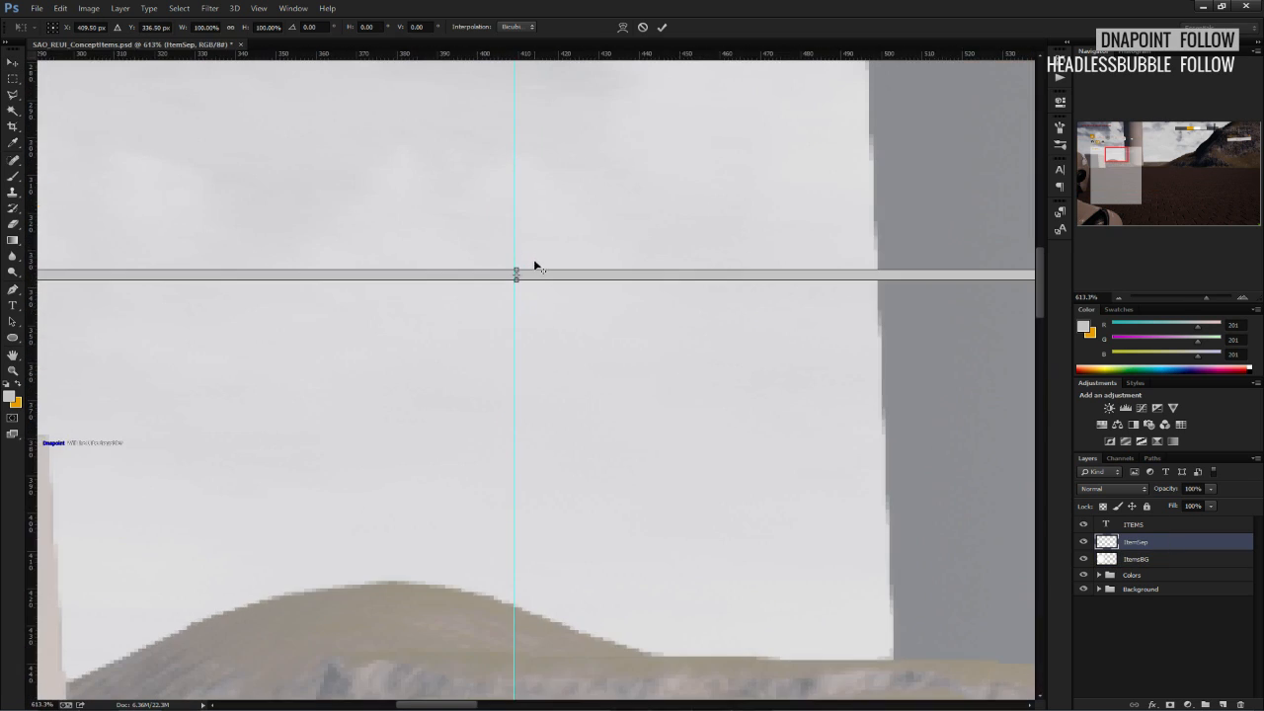
scroll(945, 299, right, 8)
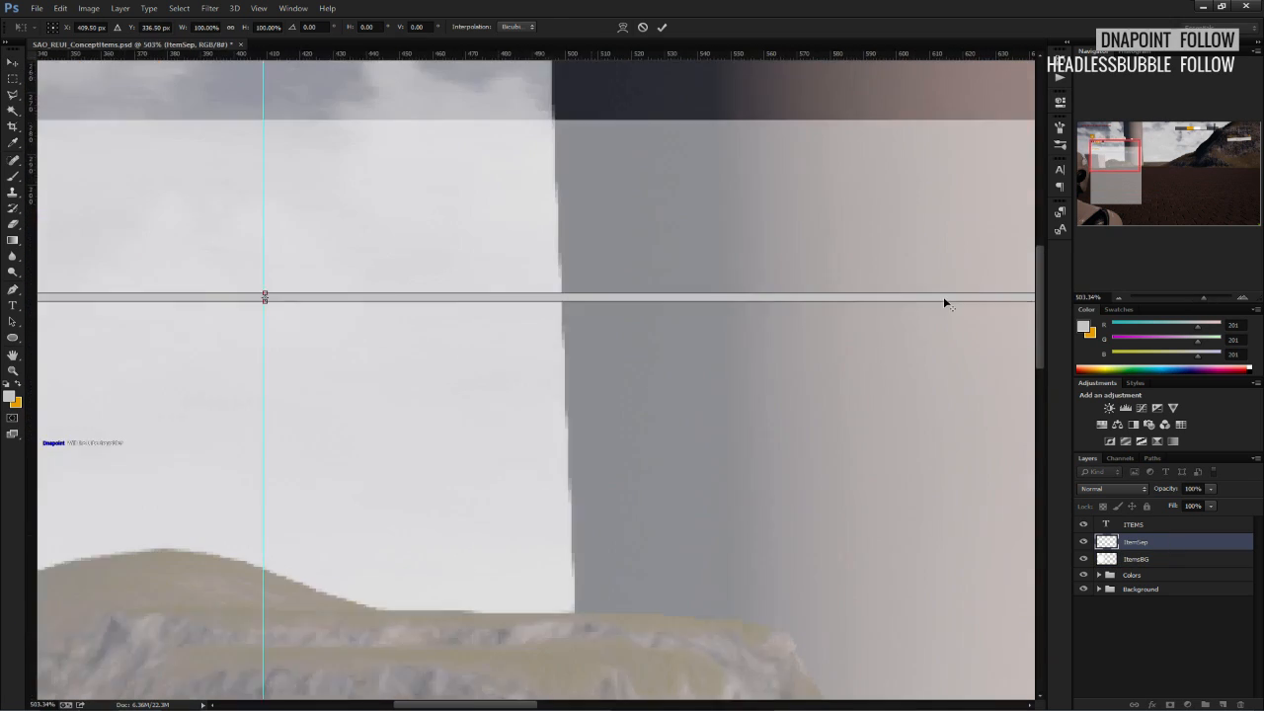
alt+scroll(689, 319, down, 1)
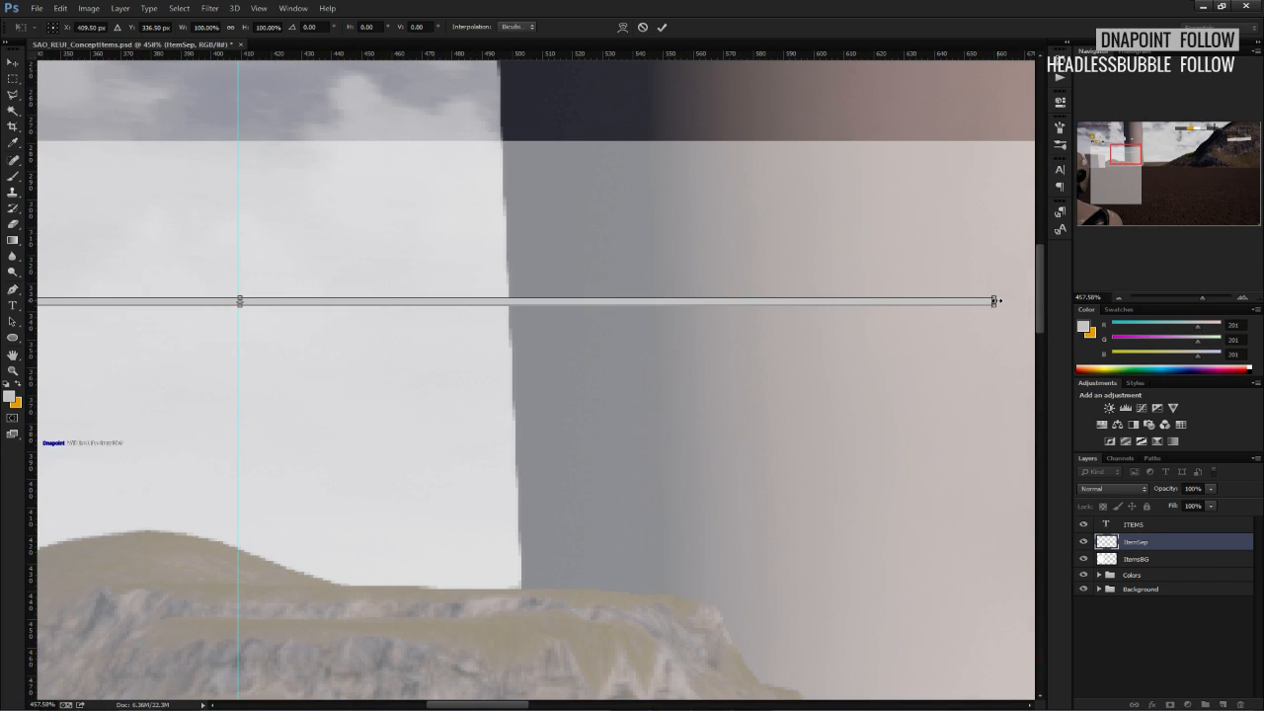
drag(997, 301, 994, 301)
click(667, 29)
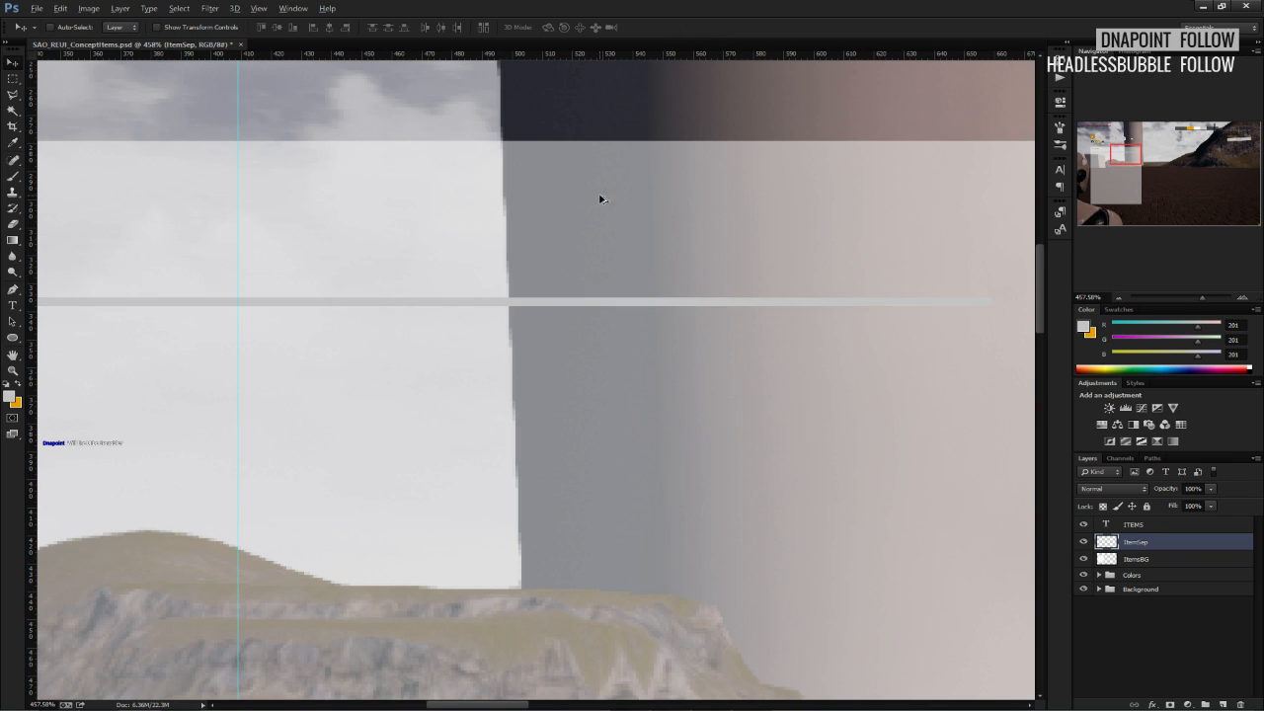
Nudge the ITEMS text three pixels down and two pixels right above the separator line, and save the file.
alt+scroll(599, 198, down, 7)
alt+scroll(368, 237, up, 5)
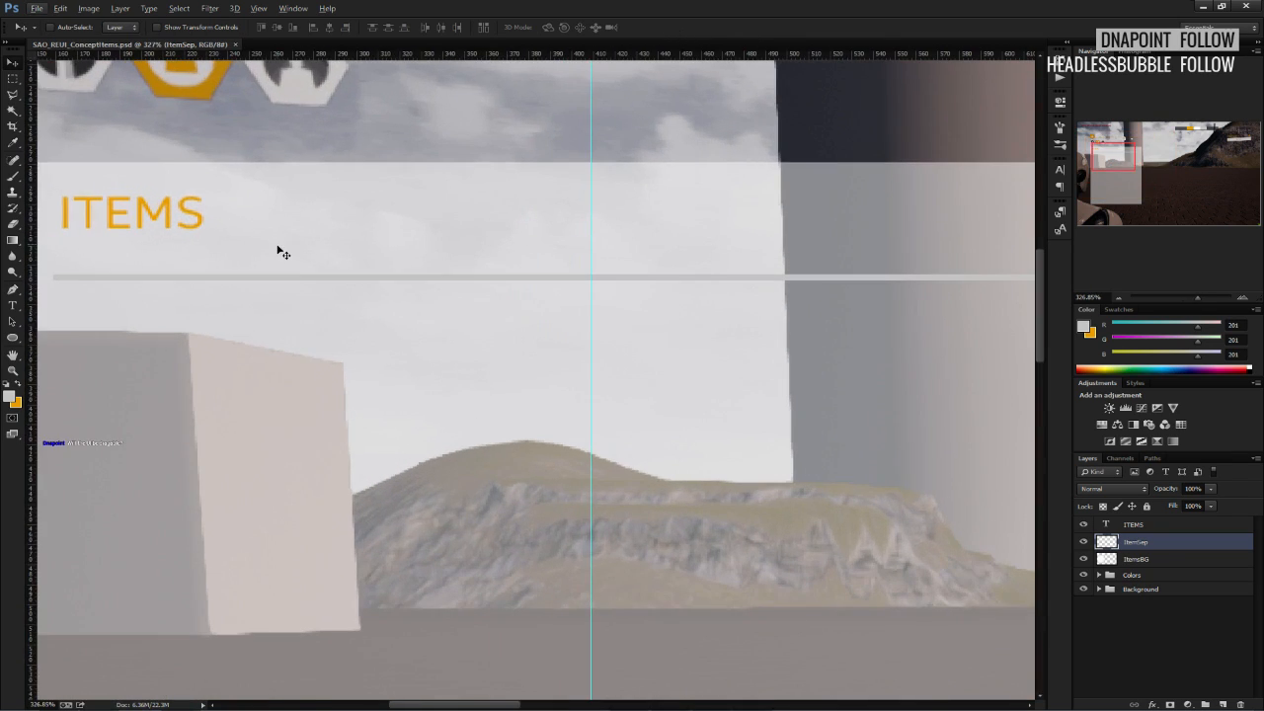
scroll(274, 254, up, 1)
click(1135, 528)
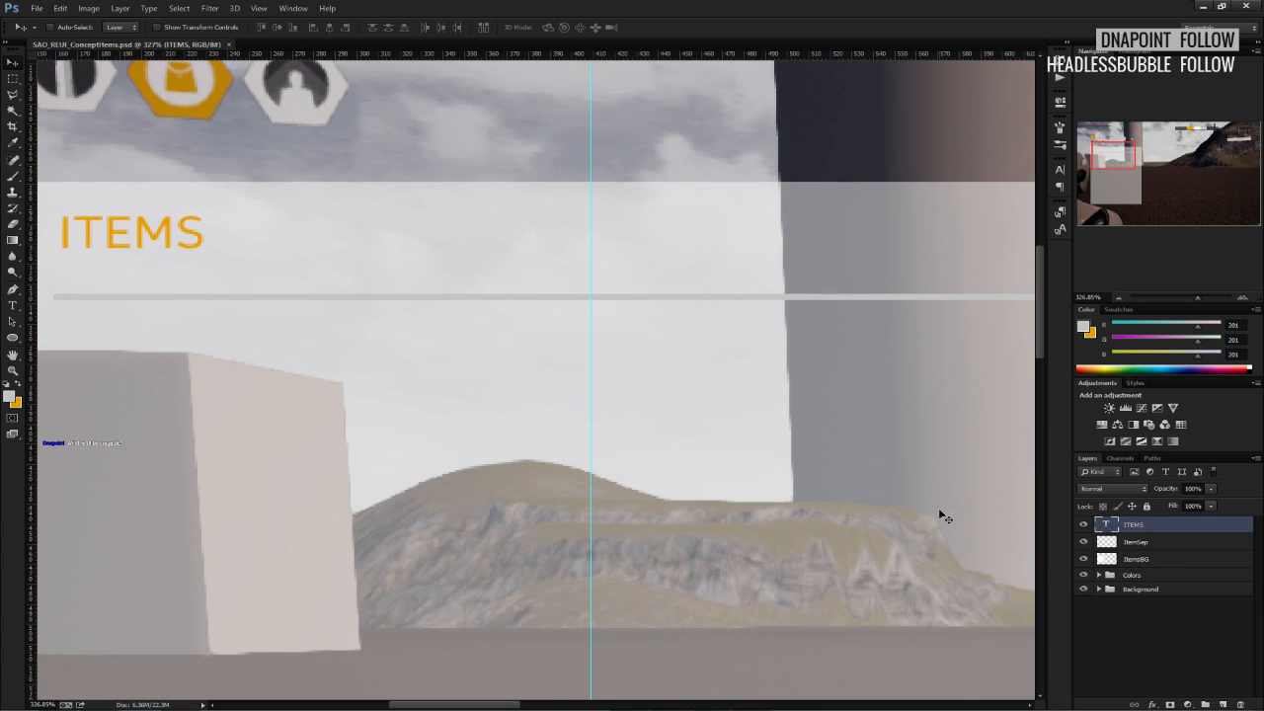
drag(281, 370, 539, 430)
key(Down)
key(Down)
key(Down)
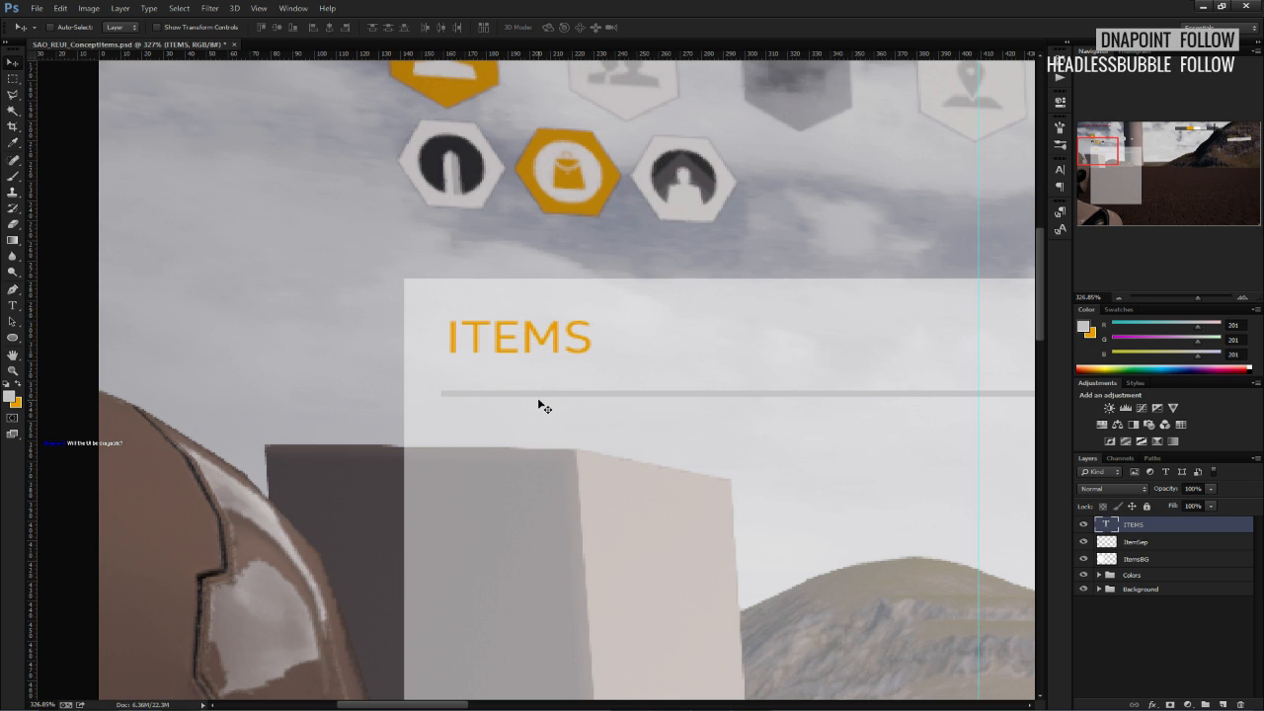
key(Right)
key(Right)
key(Up)
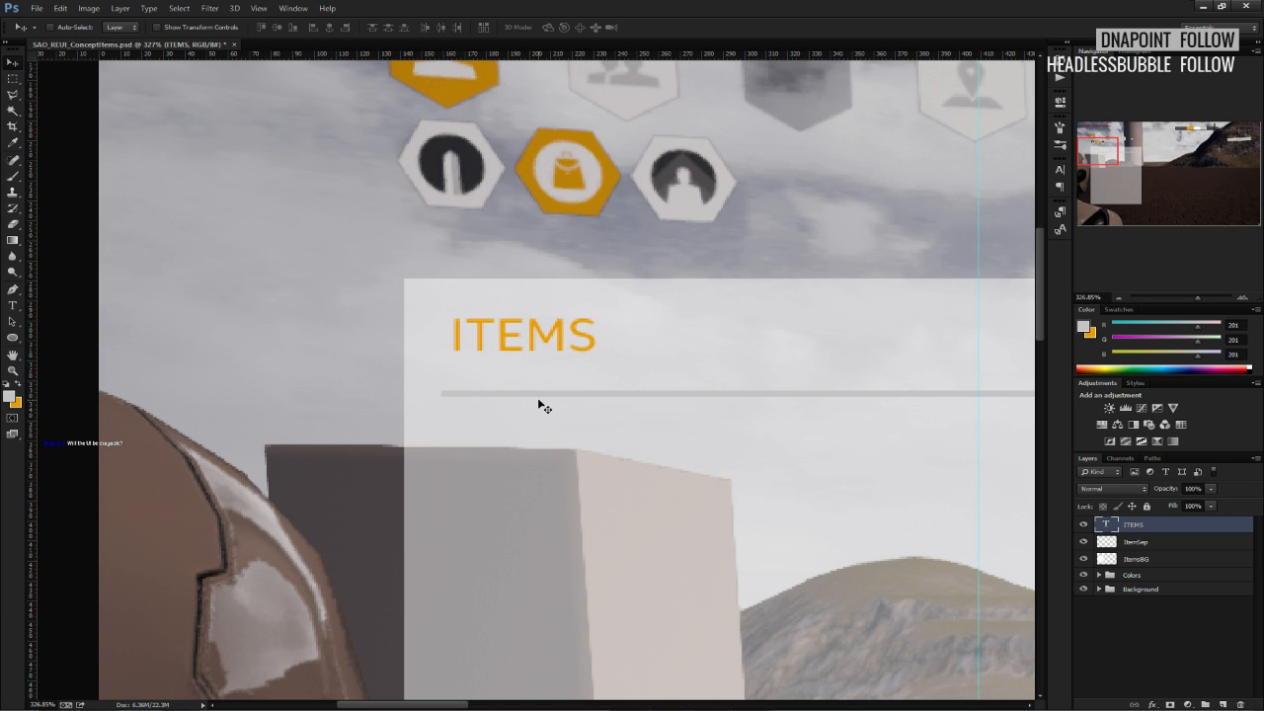
key(Down)
key(m)
key(ctrl+s)
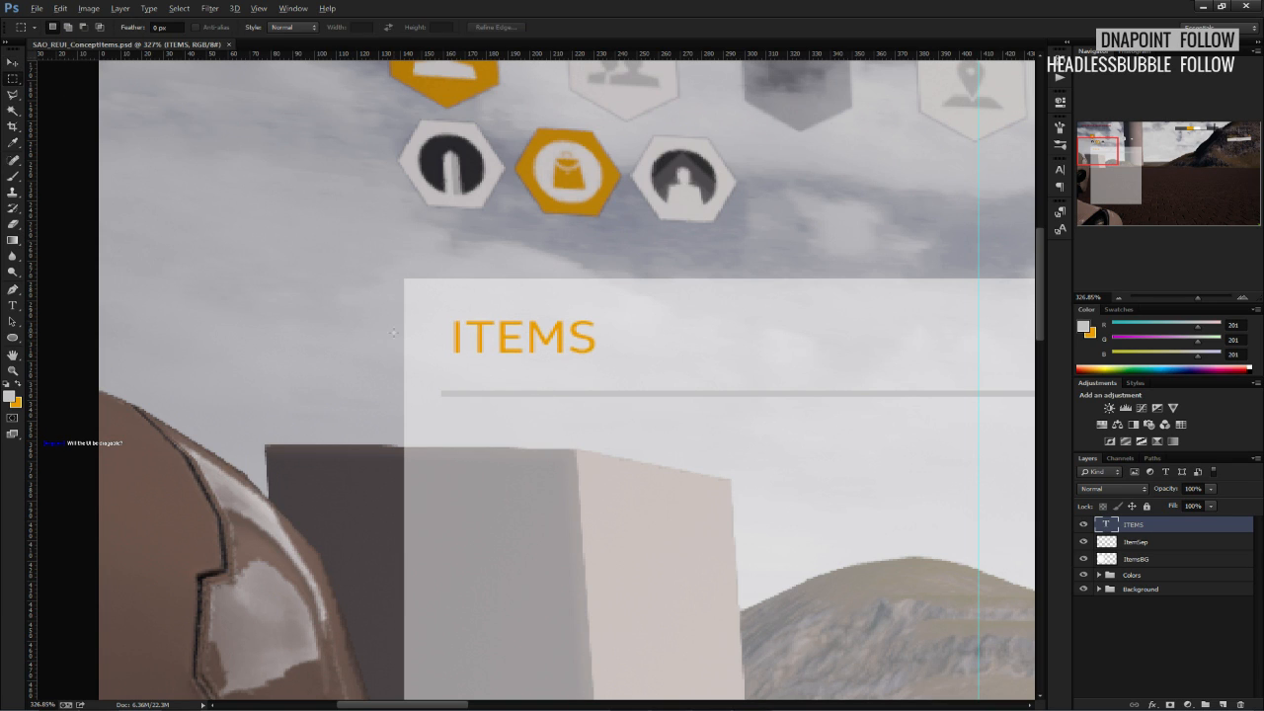
Set the ItemsBG panel layer's opacity to 57% and save the file.
key(ctrl+0)
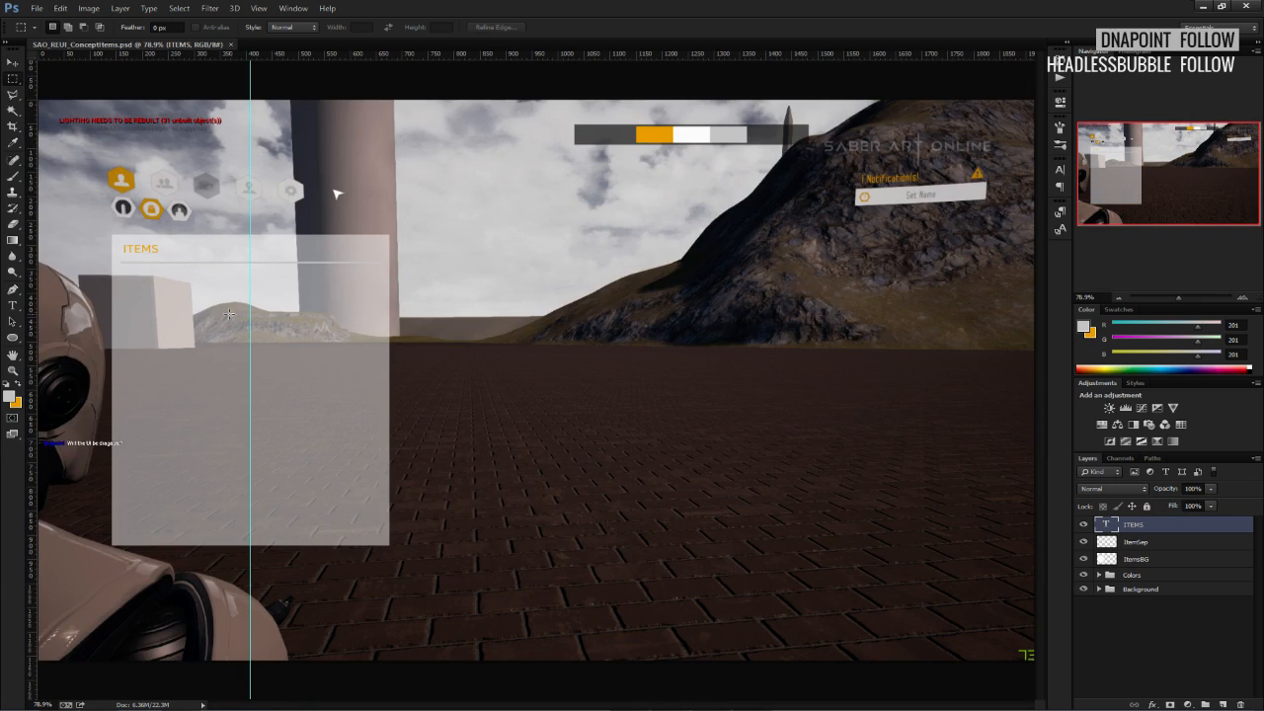
alt+scroll(125, 283, up, 2)
click(1132, 559)
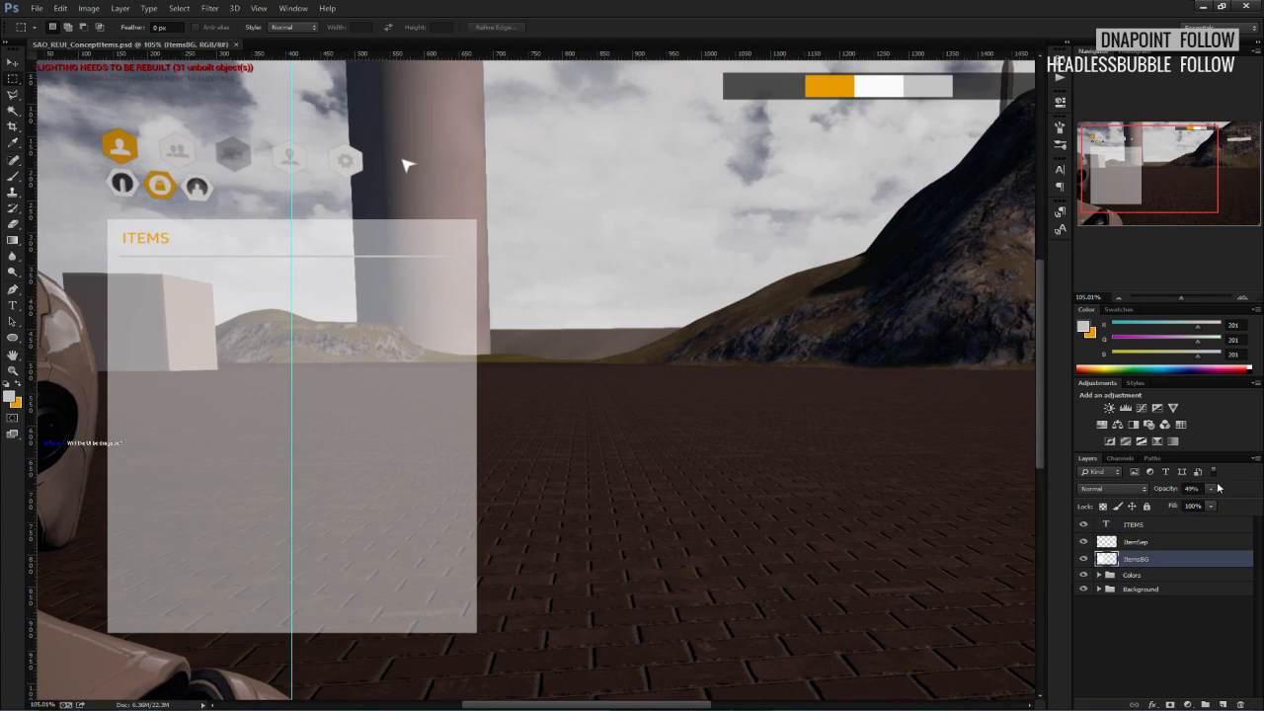
click(1211, 488)
mouse_move(1214, 506)
mouse_down()
mouse_move(1260, 512)
mouse_move(1219, 515)
mouse_up()
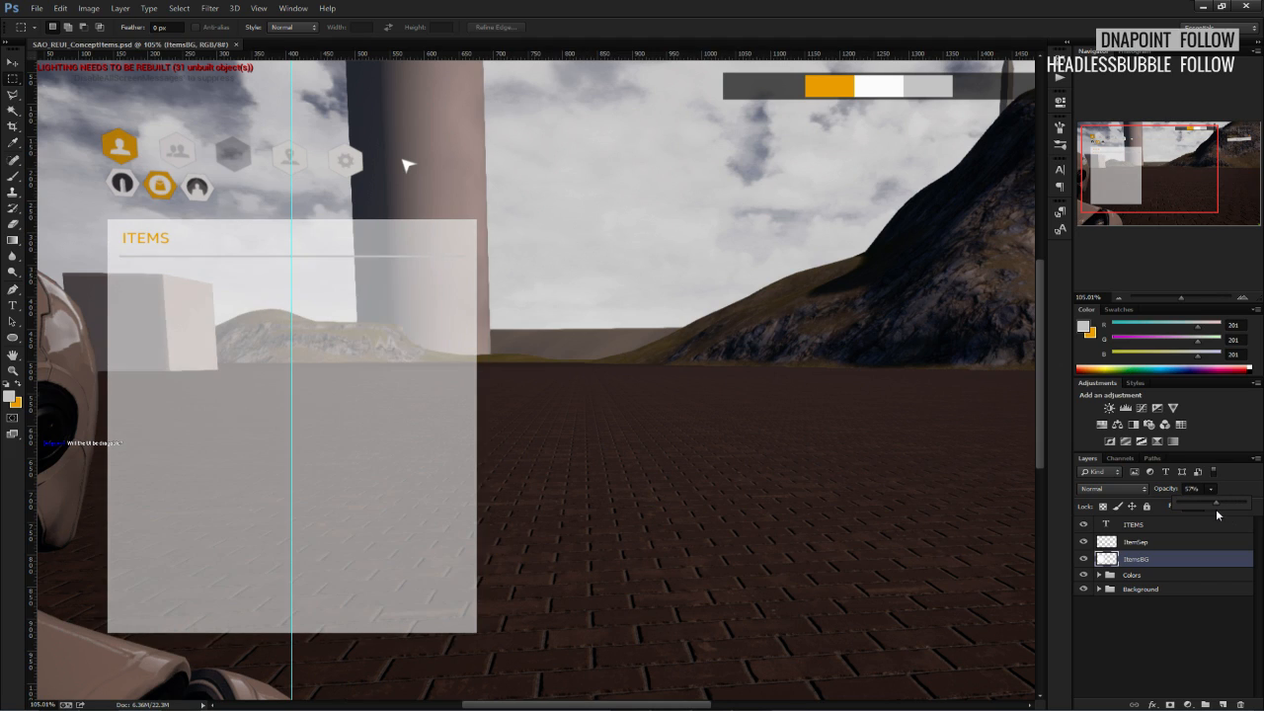
key(ctrl+s)
Make orange the foreground colour, choose the Polygonal Lasso tool, and add a layer named ItemsCursor directly above ItemsBG.
click(17, 384)
click(13, 95)
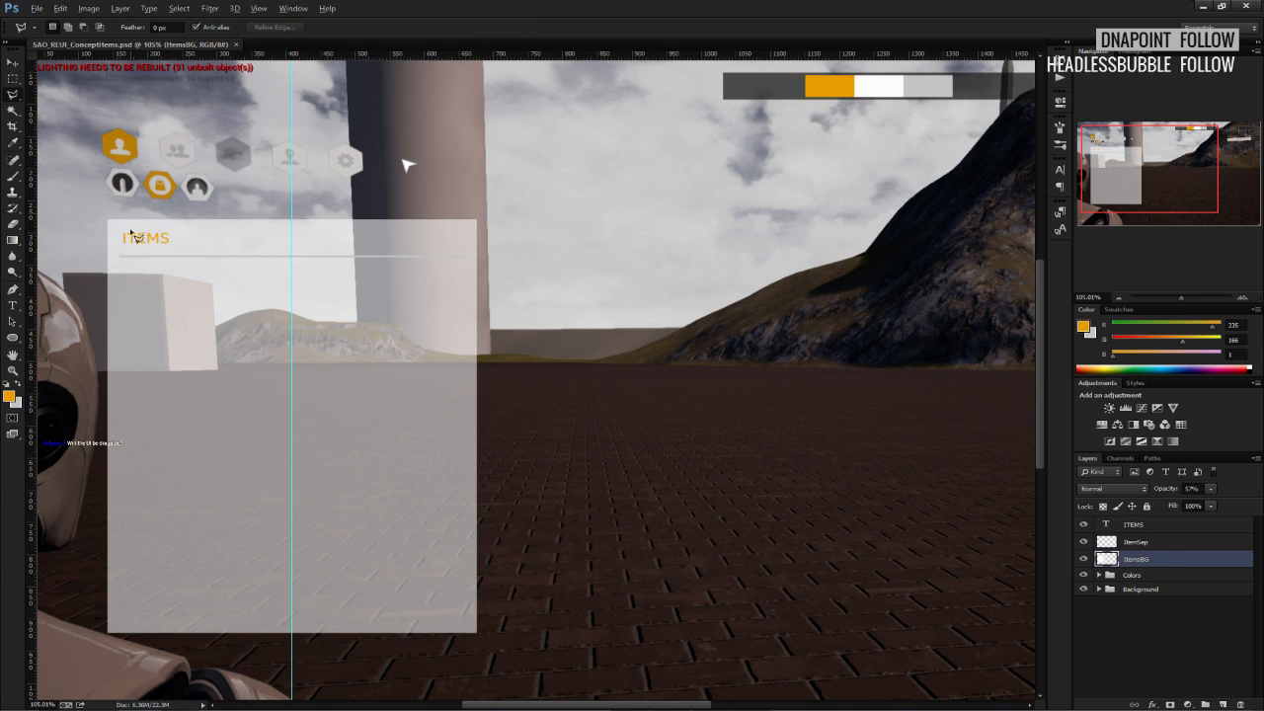
alt+scroll(117, 232, up, 11)
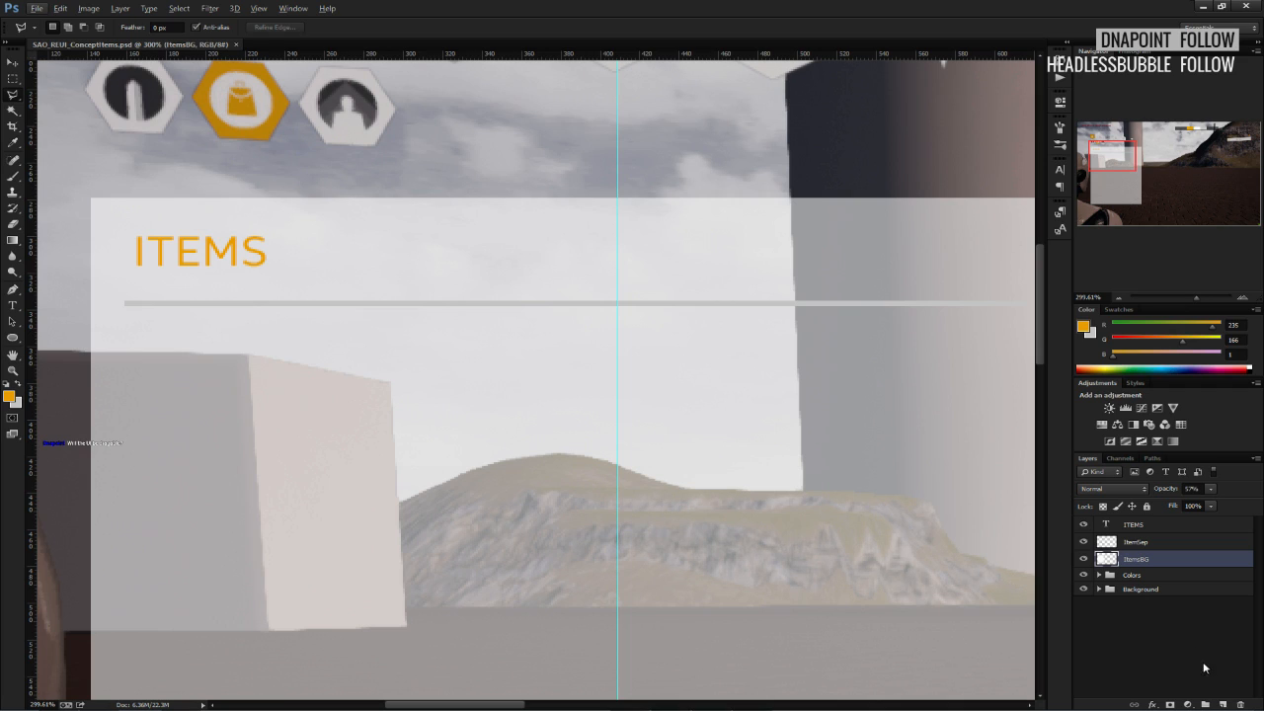
click(1223, 704)
double_click(1135, 559)
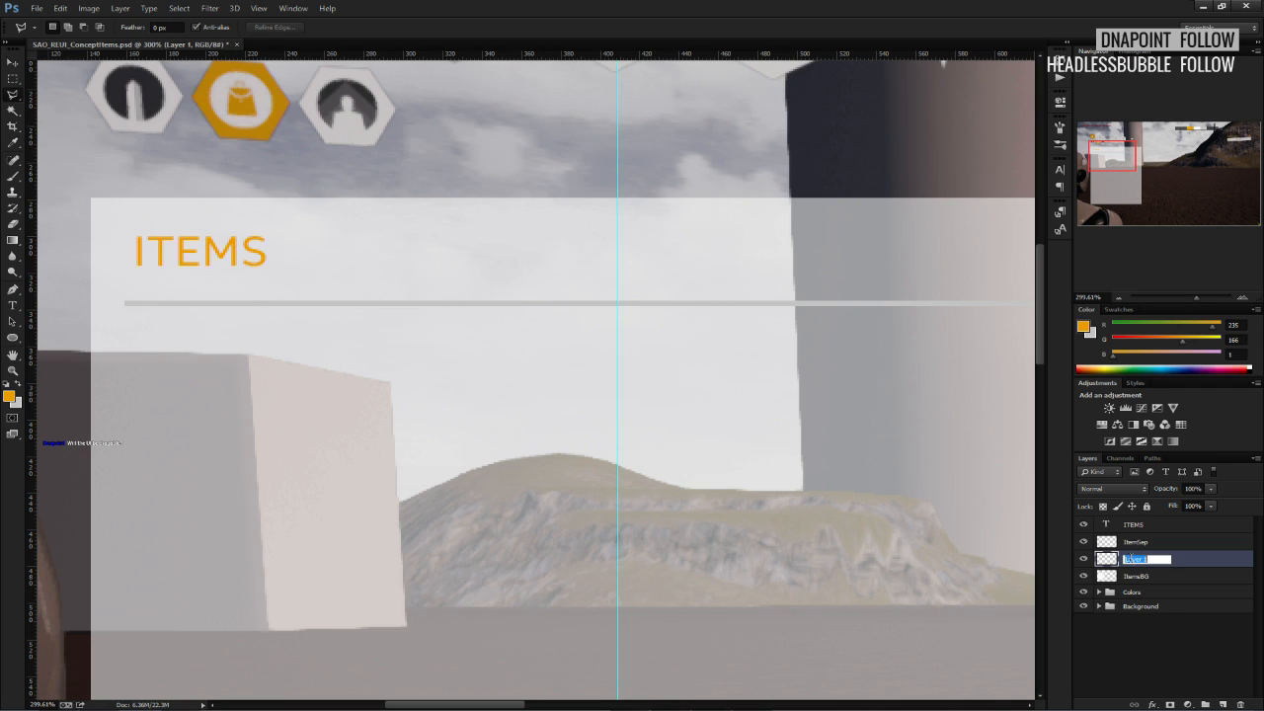
text(ItemsCurso)
key(Return)
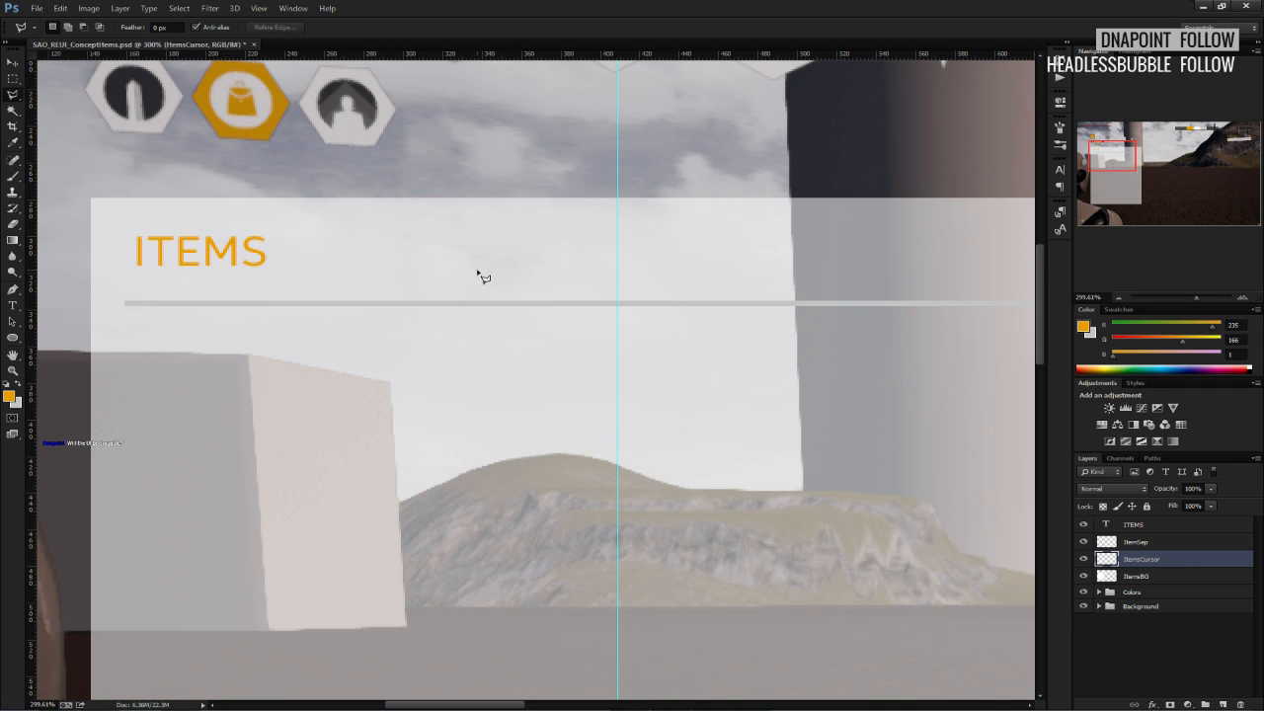
Fill a small triangle with orange in the panel's upper-left corner on the ItemsCursor layer, and clear the selection.
alt+scroll(79, 202, up, 5)
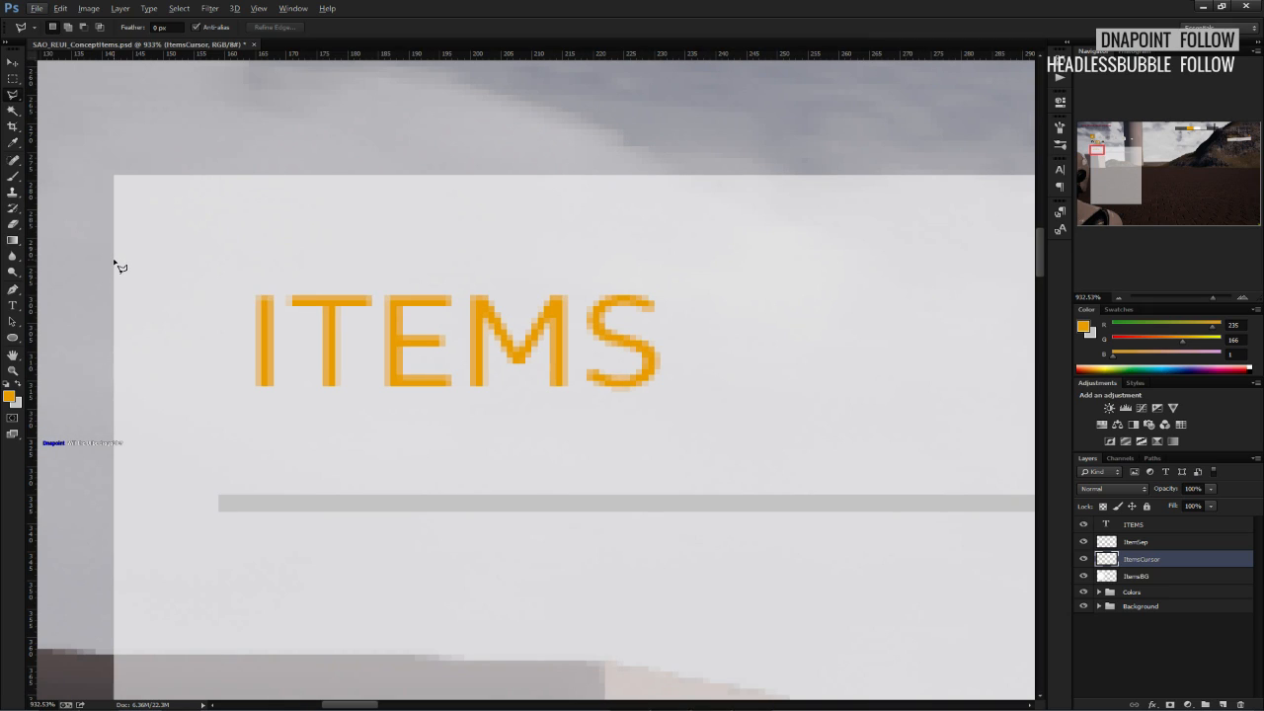
click(115, 259)
click(207, 177)
click(115, 179)
click(117, 261)
key(b)
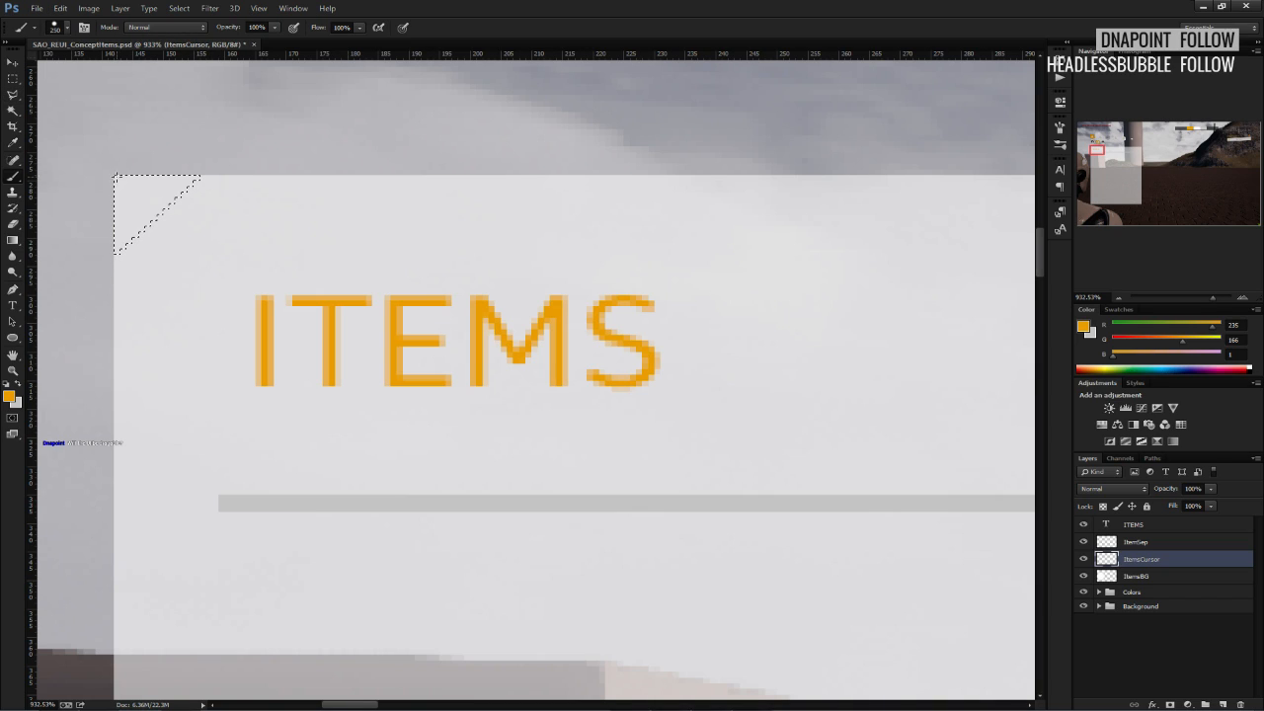
click(119, 197)
key(ctrl+d)
alt+scroll(84, 152, up, 3)
alt+scroll(92, 150, down, 10)
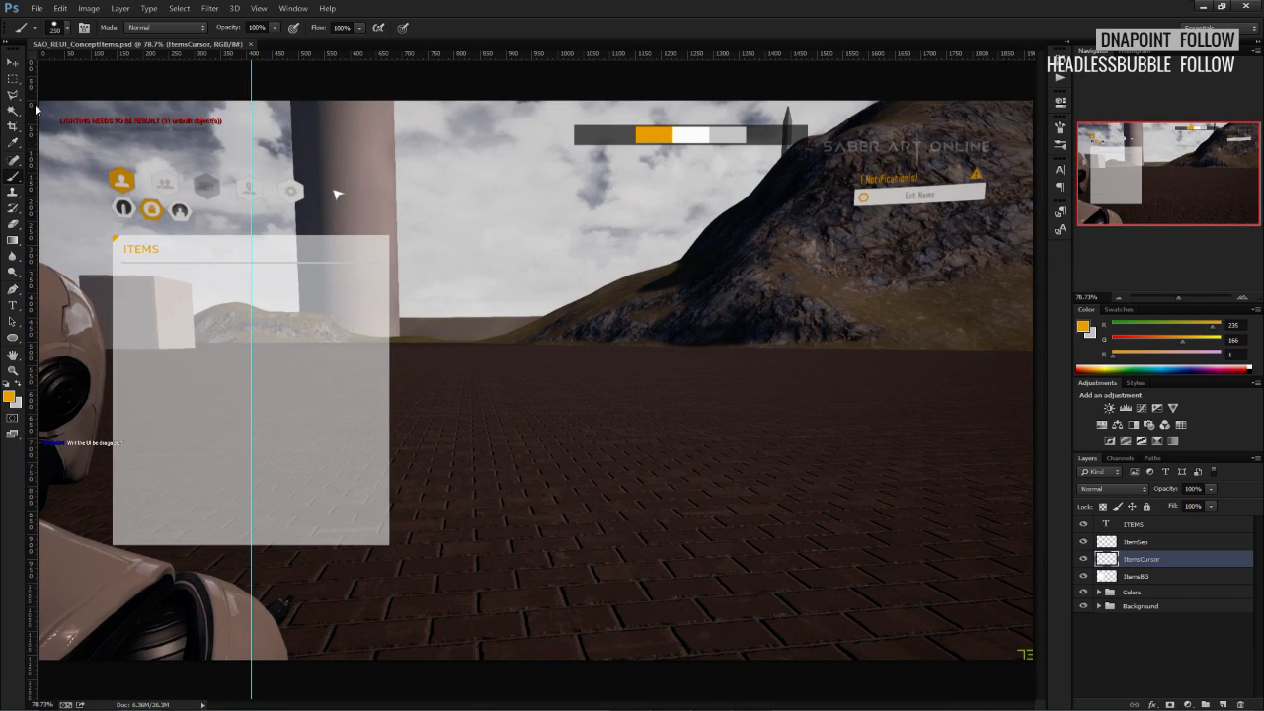
Nudge the ITEMS heading text up a few pixels inside the panel.
key(m)
alt+scroll(94, 235, up, 2)
scroll(93, 235, down, 1)
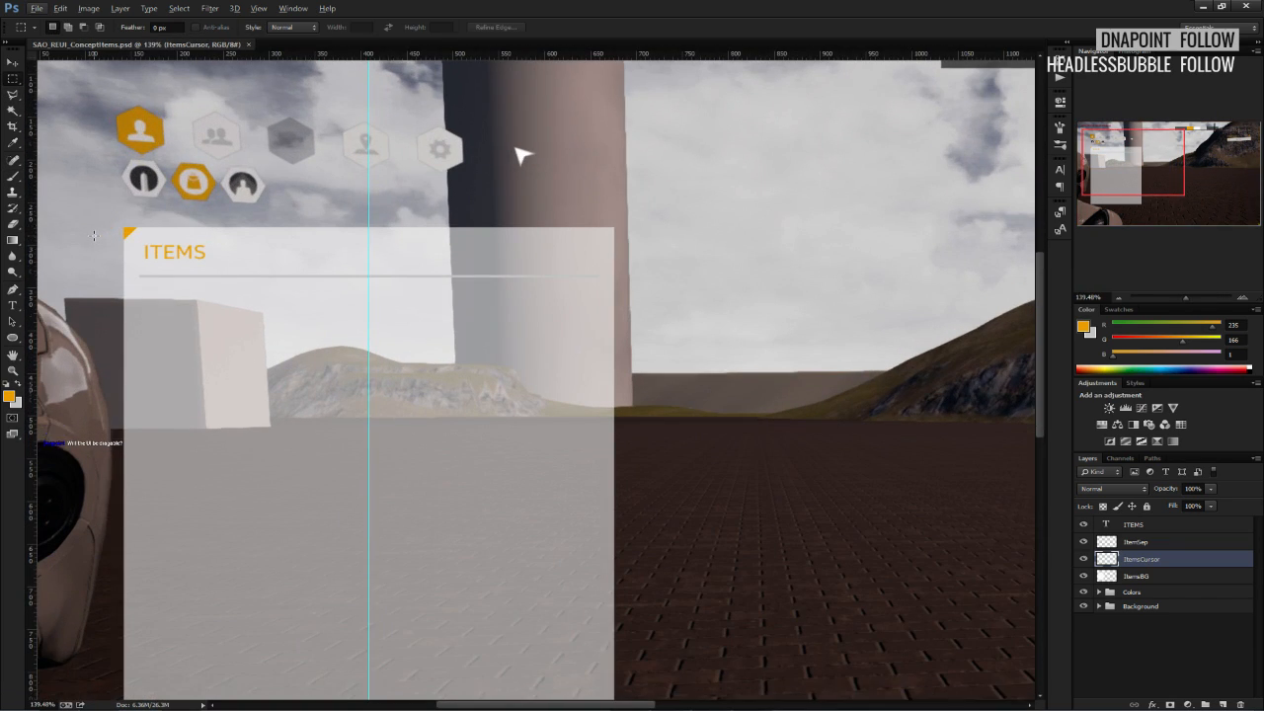
scroll(117, 246, up, 2)
alt+scroll(126, 266, up, 2)
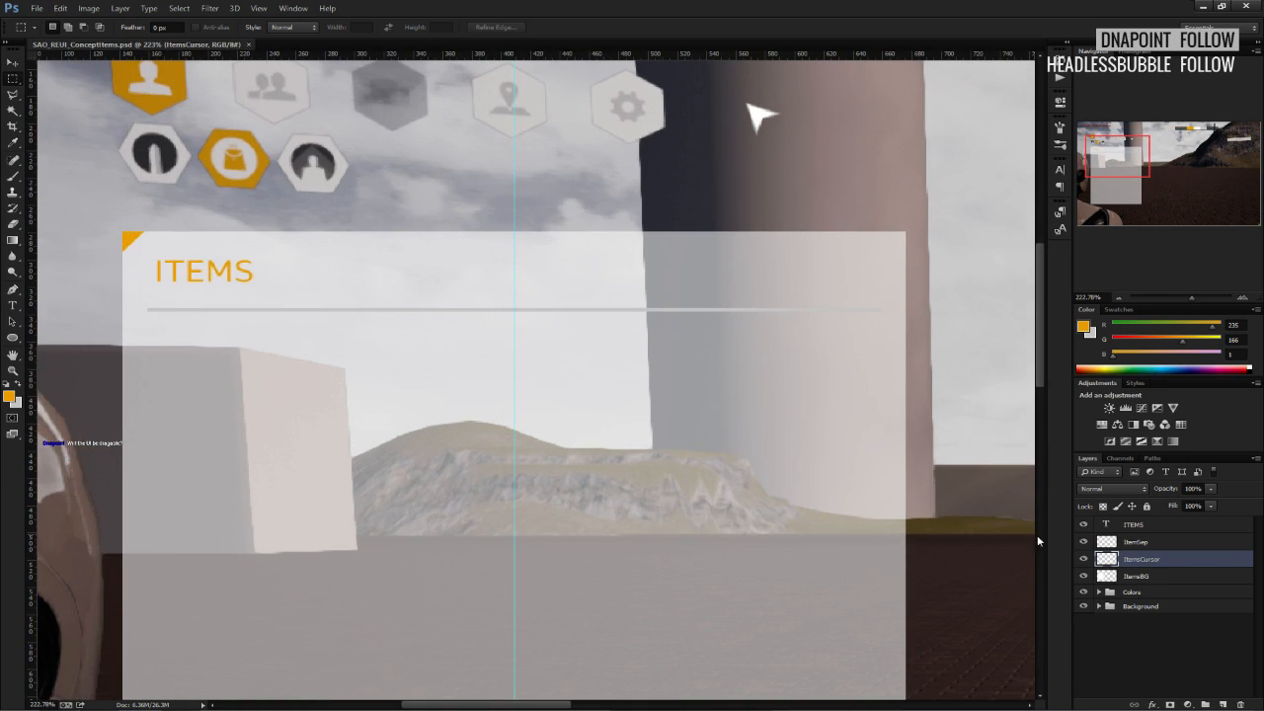
click(1131, 525)
click(13, 64)
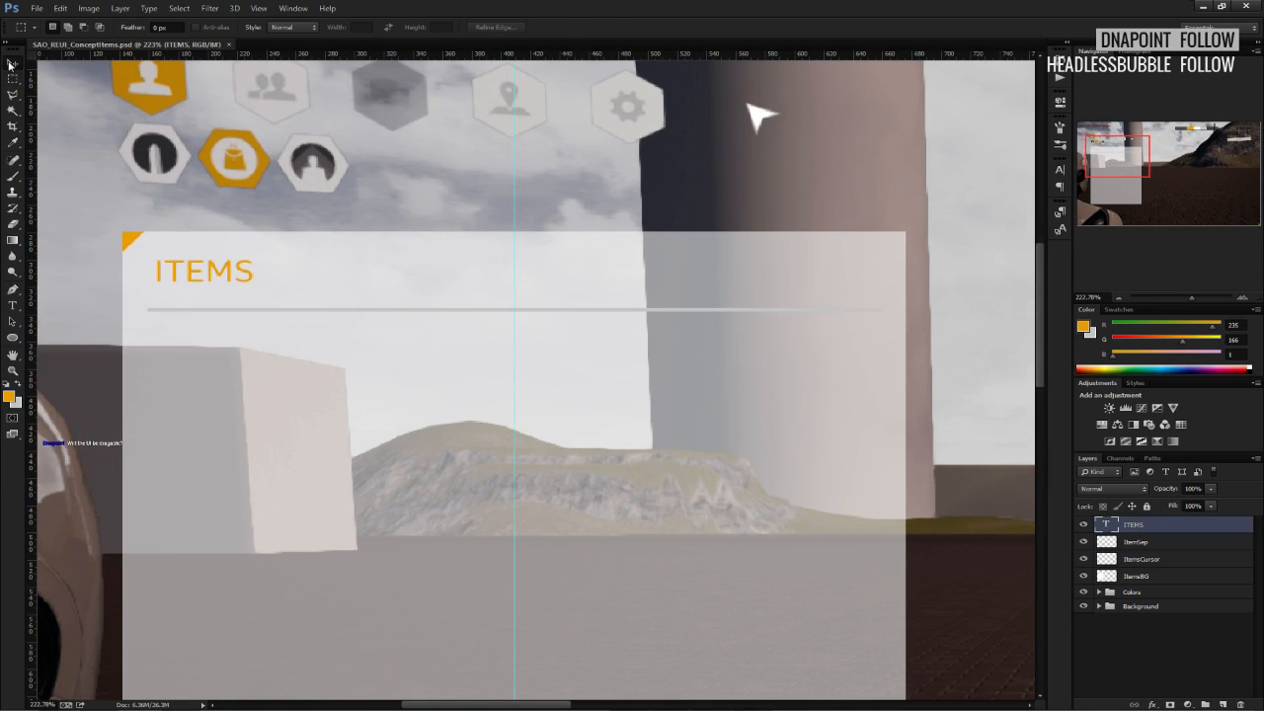
key(Up)
key(Up)
key(Up)
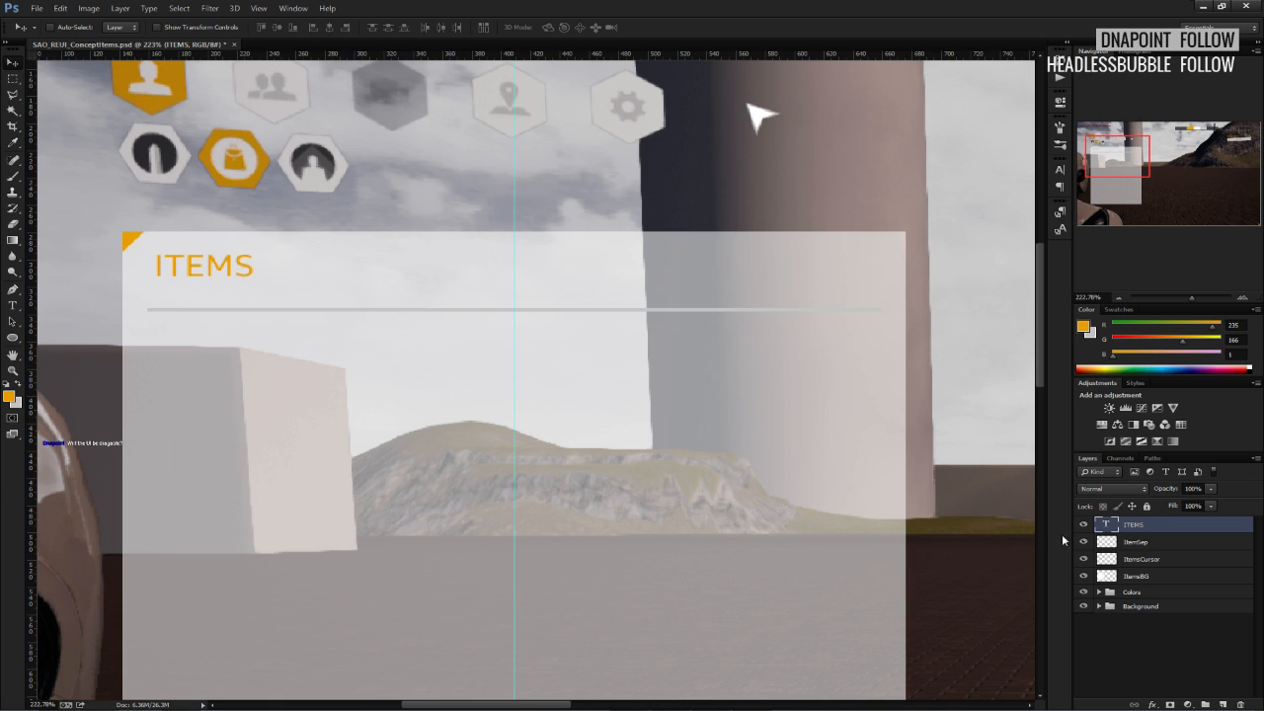
Nudge the ItemSep separator line up a few pixels, save the file, and choose the Rectangular Marquee tool.
click(1130, 542)
key(Up)
key(Up)
key(Up)
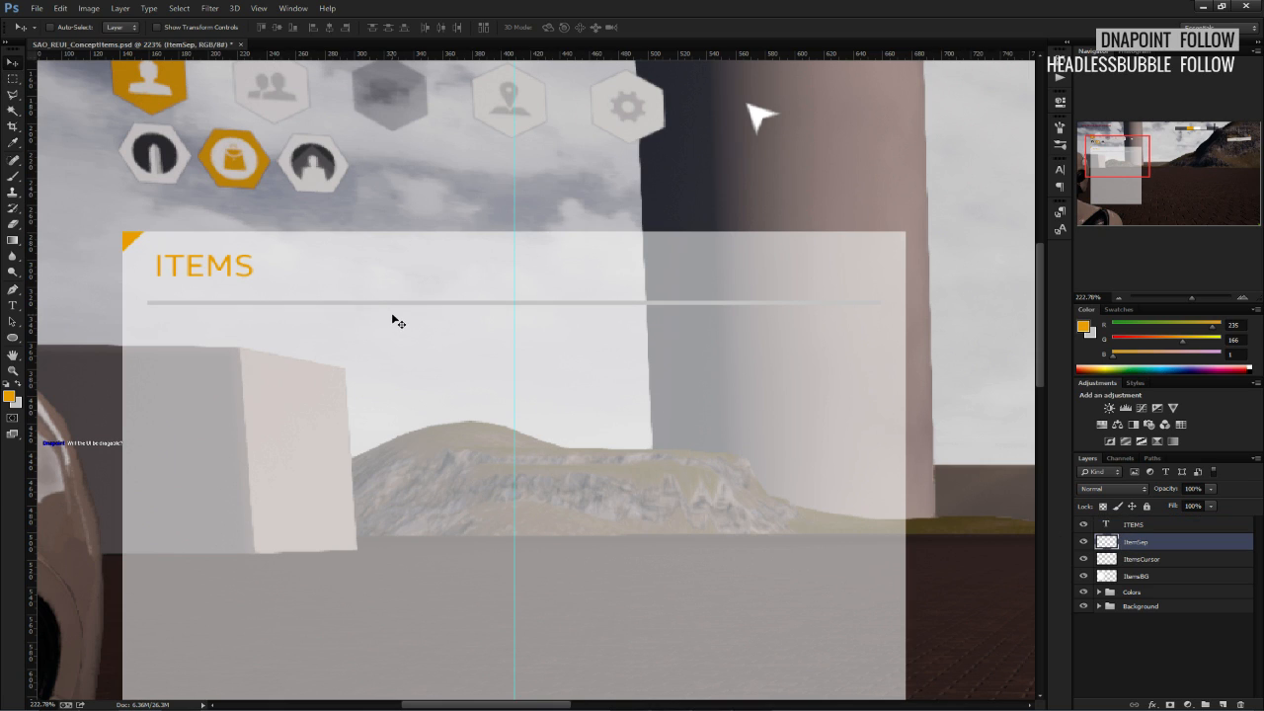
alt+scroll(391, 312, down, 3)
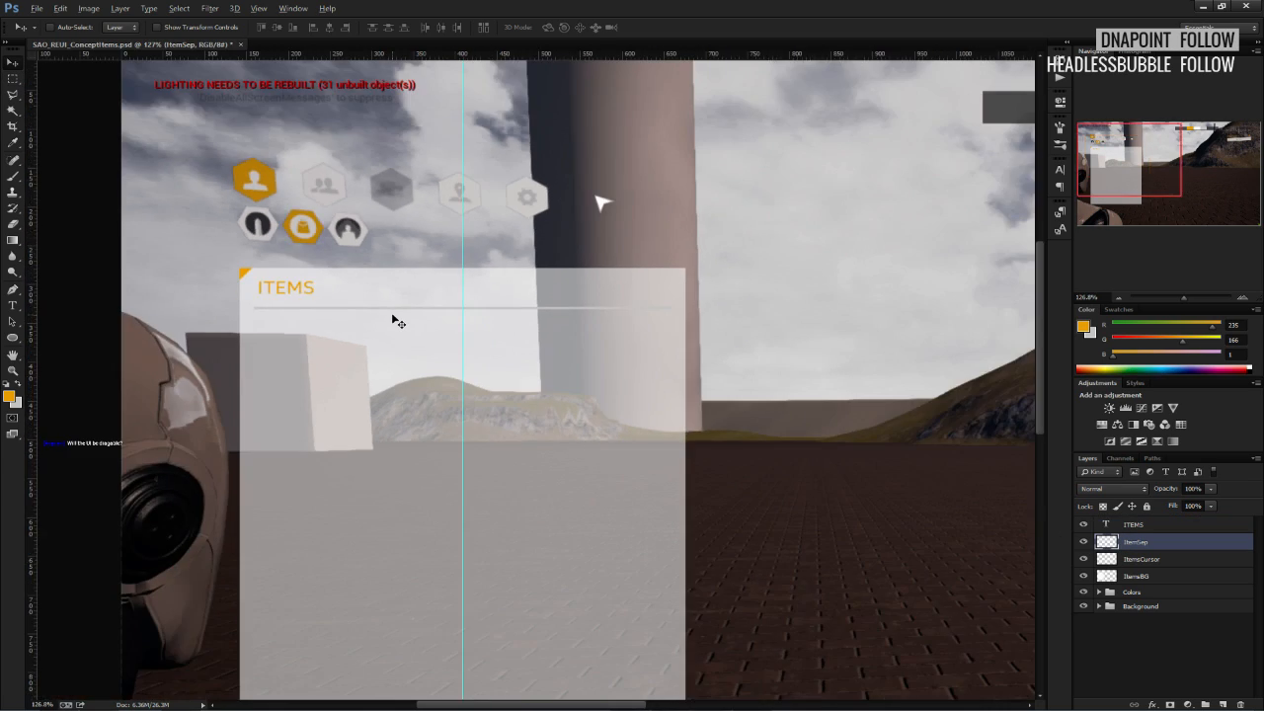
key(ctrl+s)
alt+scroll(391, 312, down, 1)
click(14, 81)
alt+scroll(531, 326, down, 1)
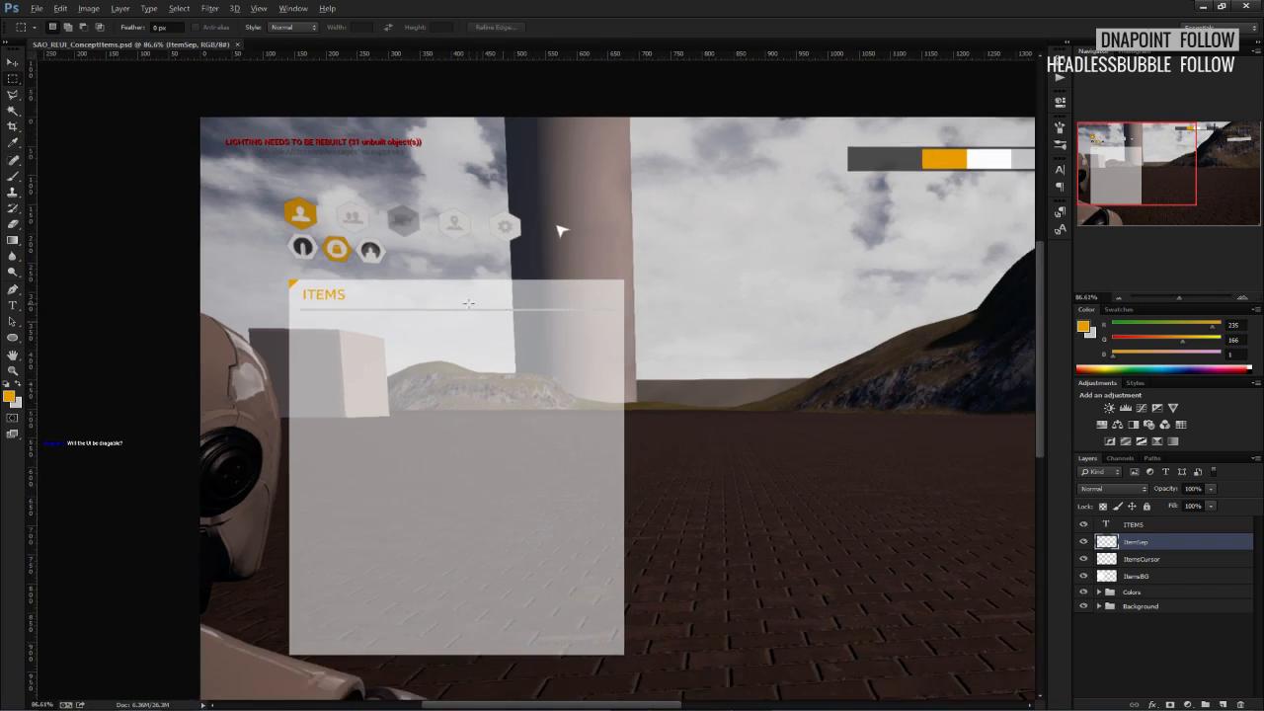
Add a Color Overlay effect in dark grey #565555 to the ItemSep layer.
alt+scroll(774, 356, up, 2)
key(space)
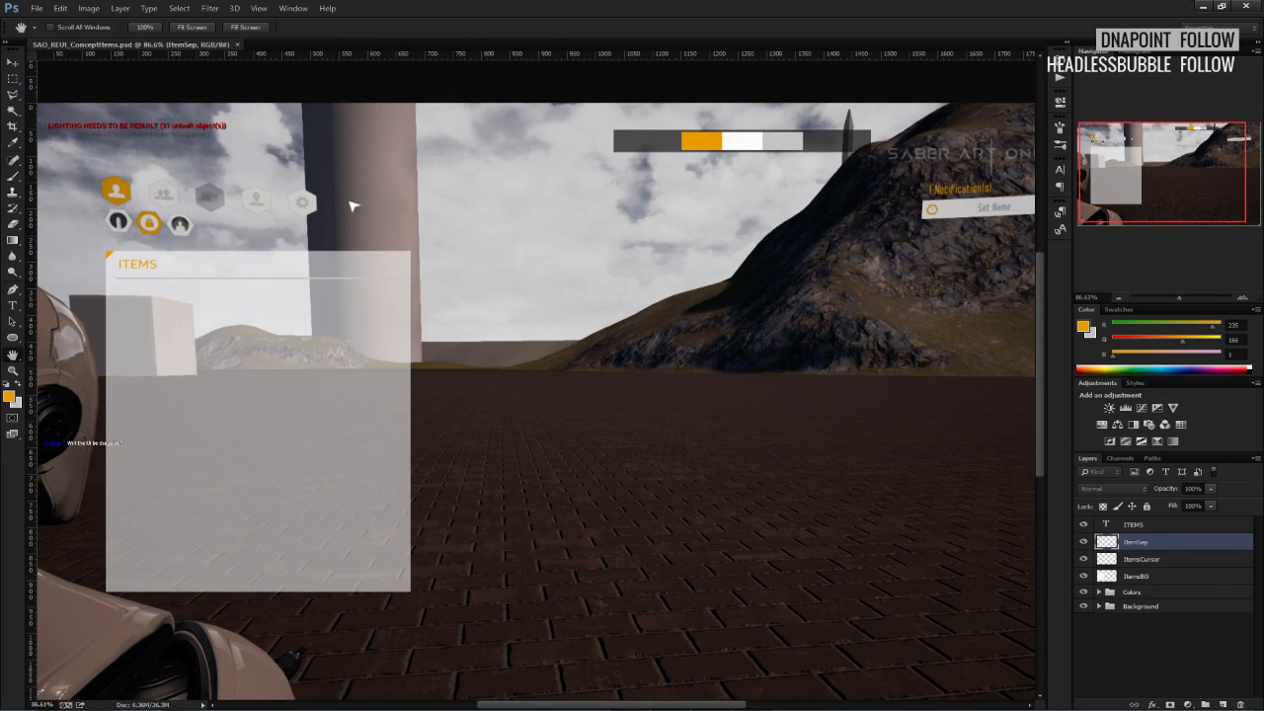
click(354, 207)
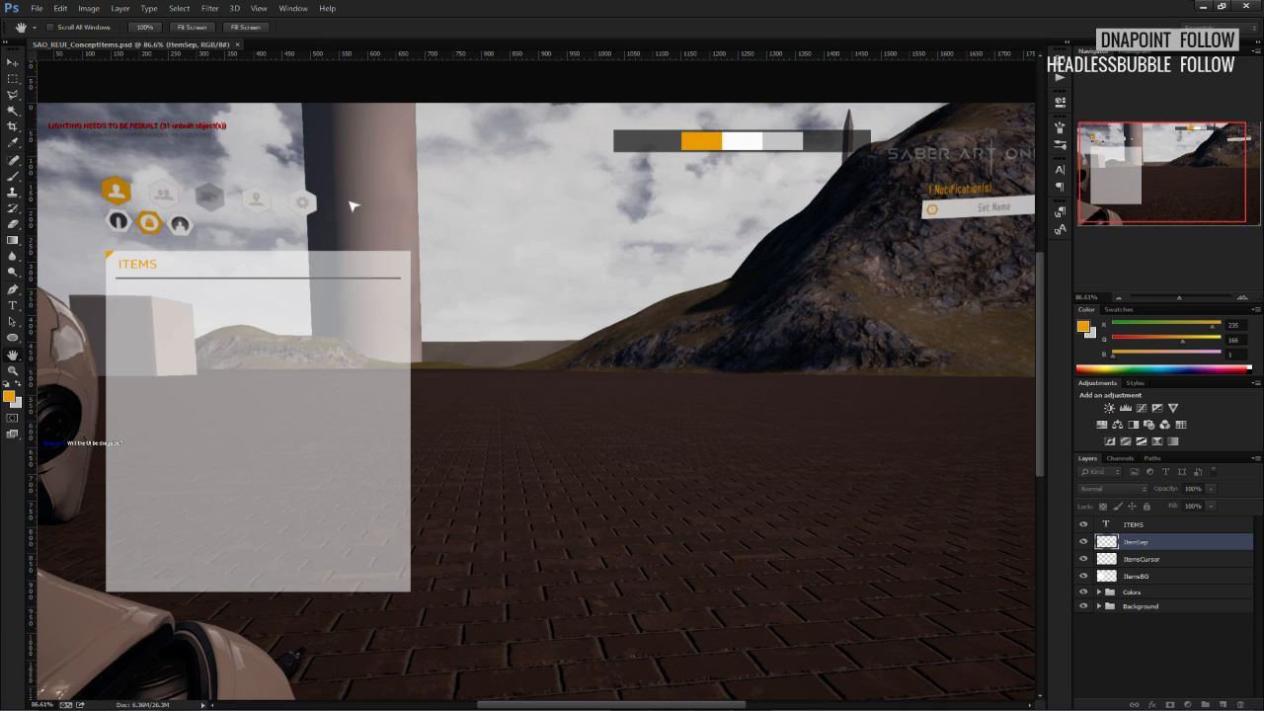
click(883, 362)
drag(701, 419, 697, 431)
click(699, 429)
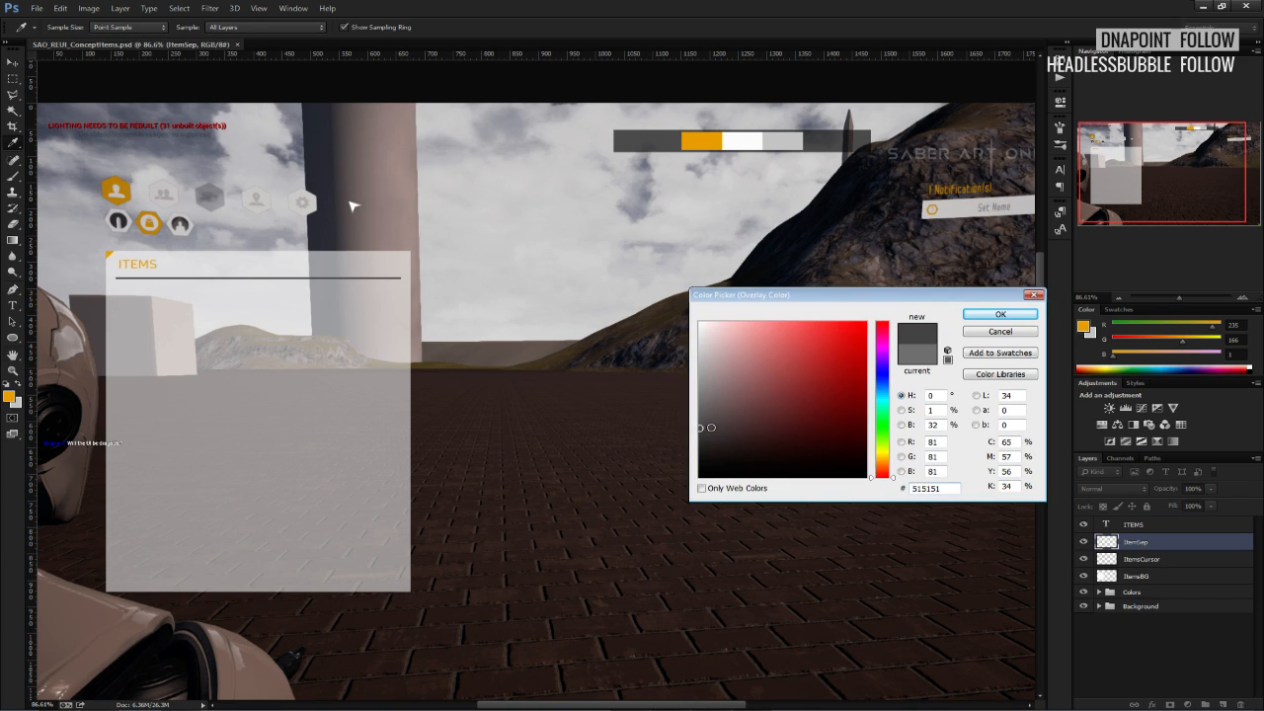
key(Return)
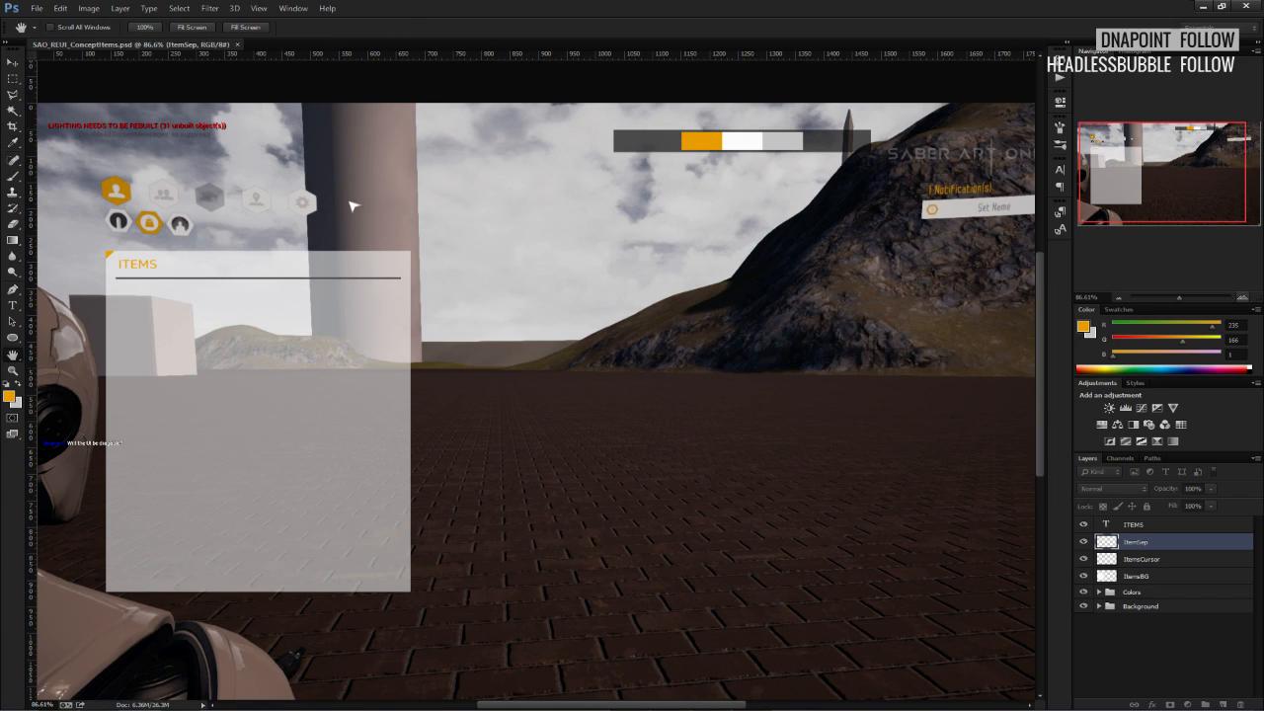
key(Return)
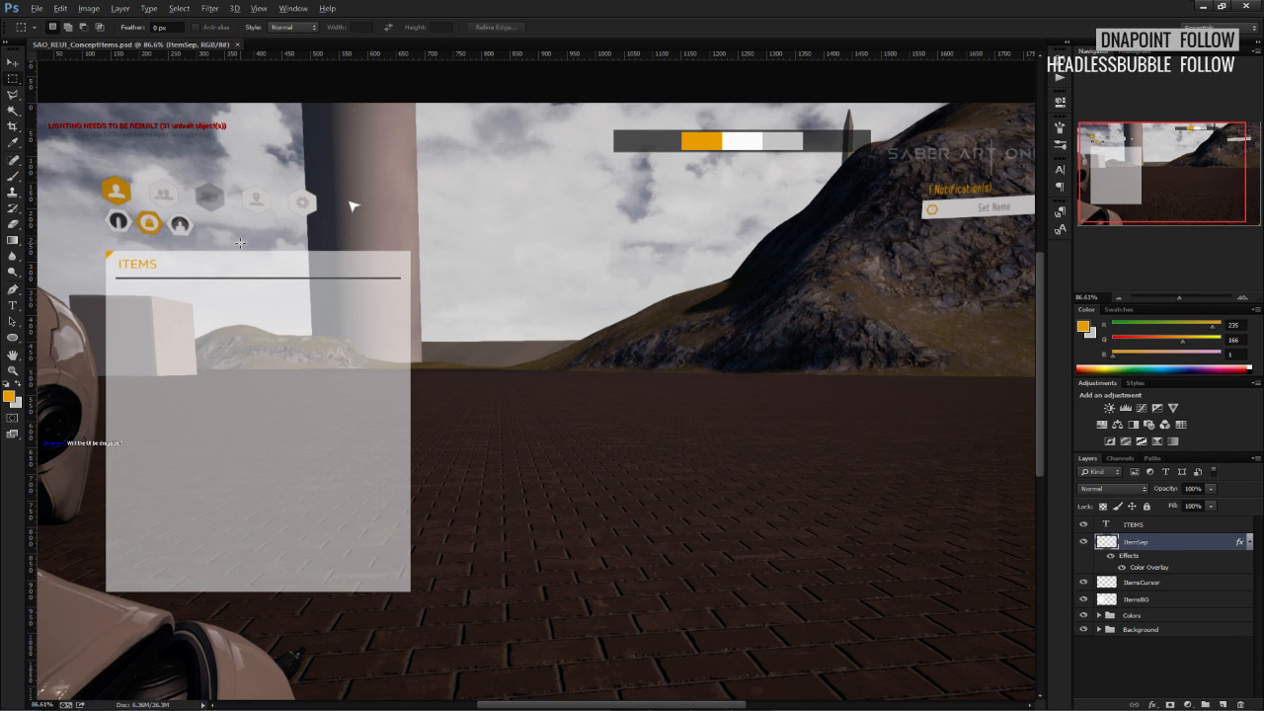
Lighten the ItemSep Color Overlay to mid grey #848484 and save the file.
alt+scroll(240, 243, up, 2)
scroll(239, 248, up, 1)
alt+scroll(240, 250, down, 3)
alt+scroll(241, 251, up, 1)
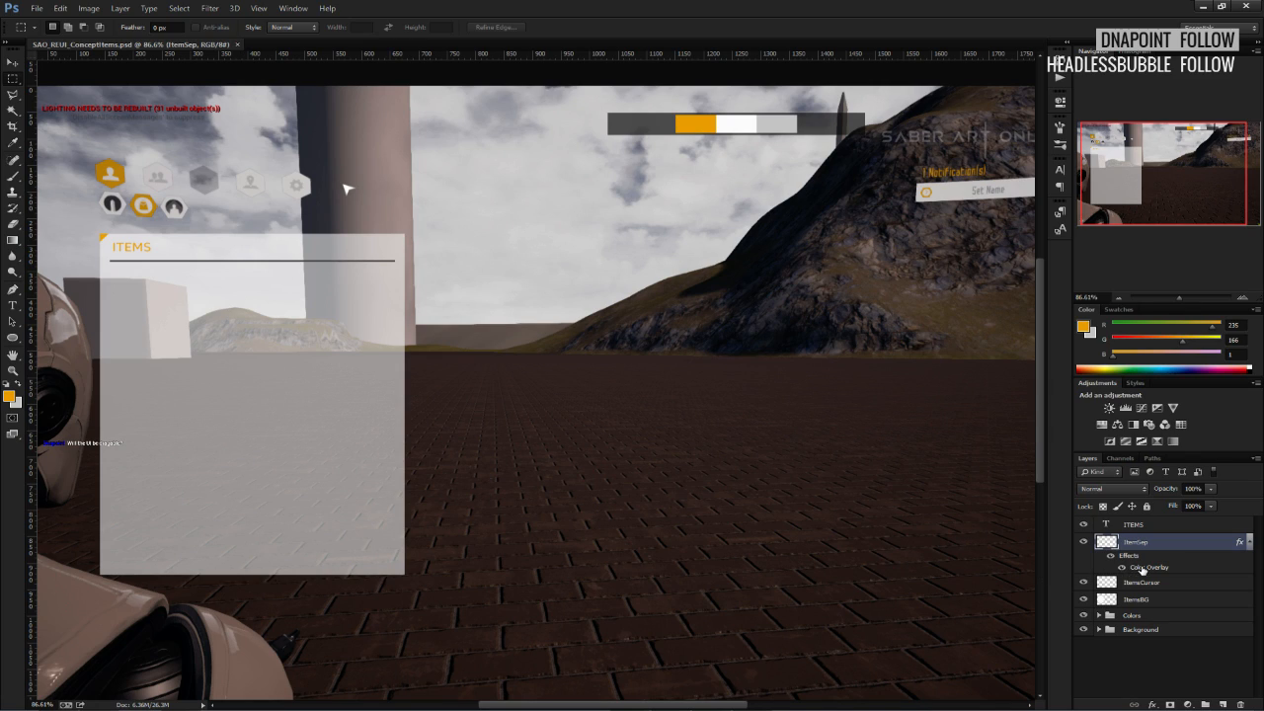
key(h)
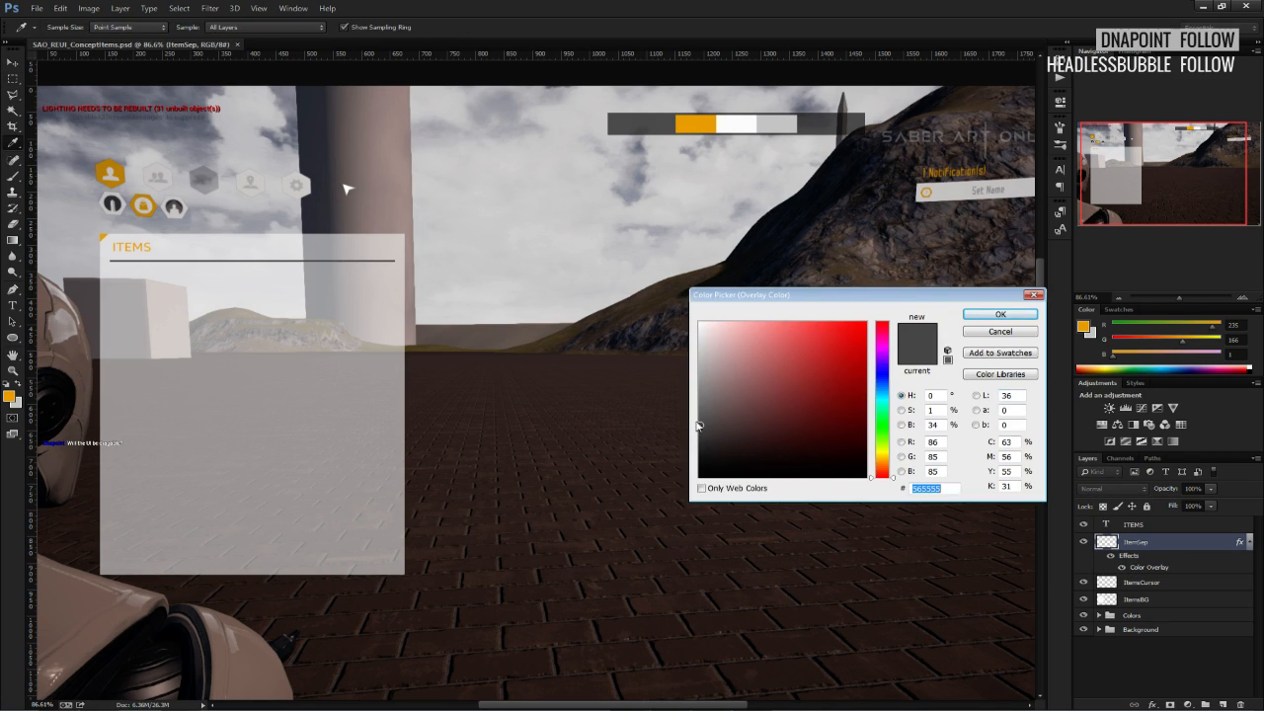
mouse_move(697, 424)
mouse_down()
mouse_move(683, 399)
mouse_move(694, 400)
mouse_up()
click(704, 400)
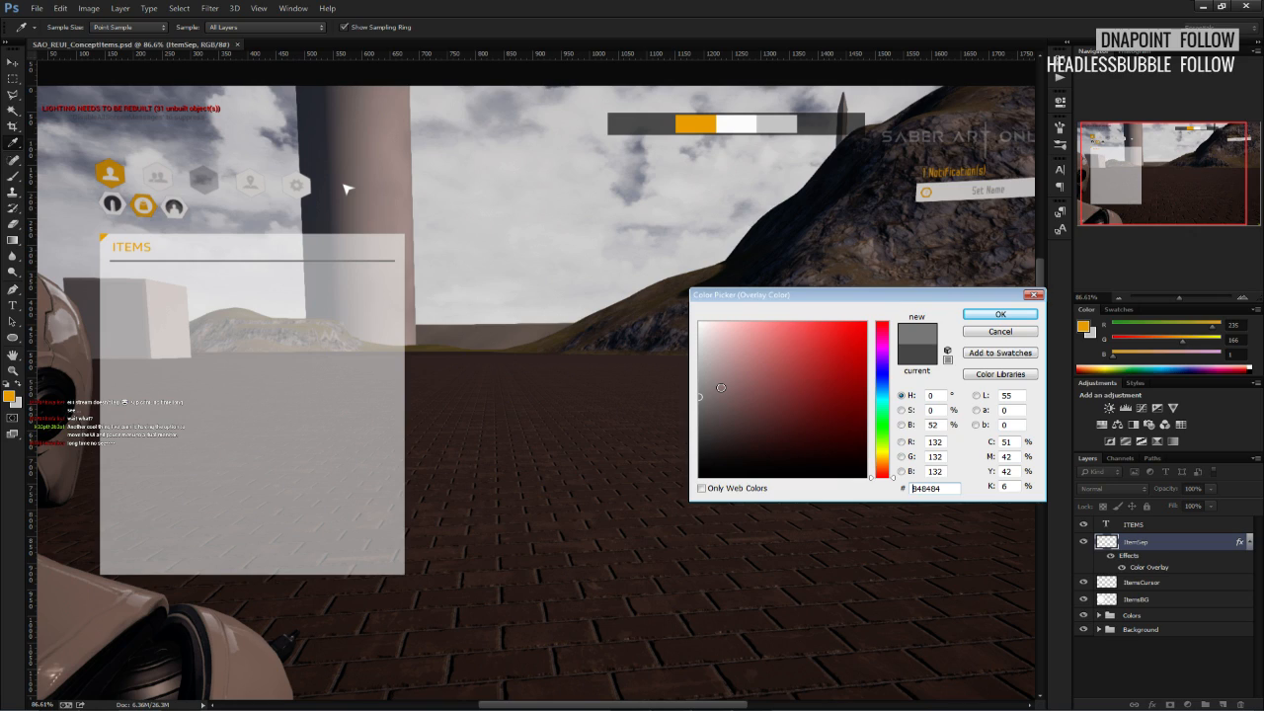
click(997, 312)
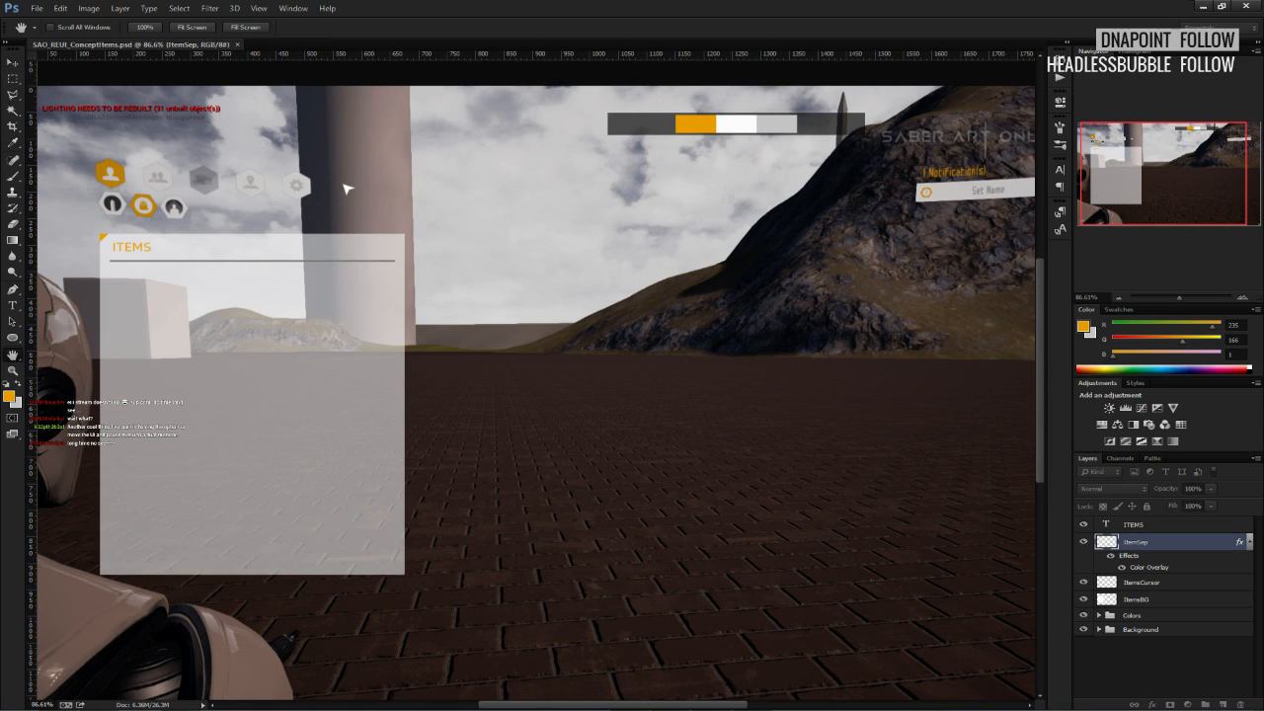
key(Return)
key(ctrl+s)
alt+scroll(161, 297, up, 5)
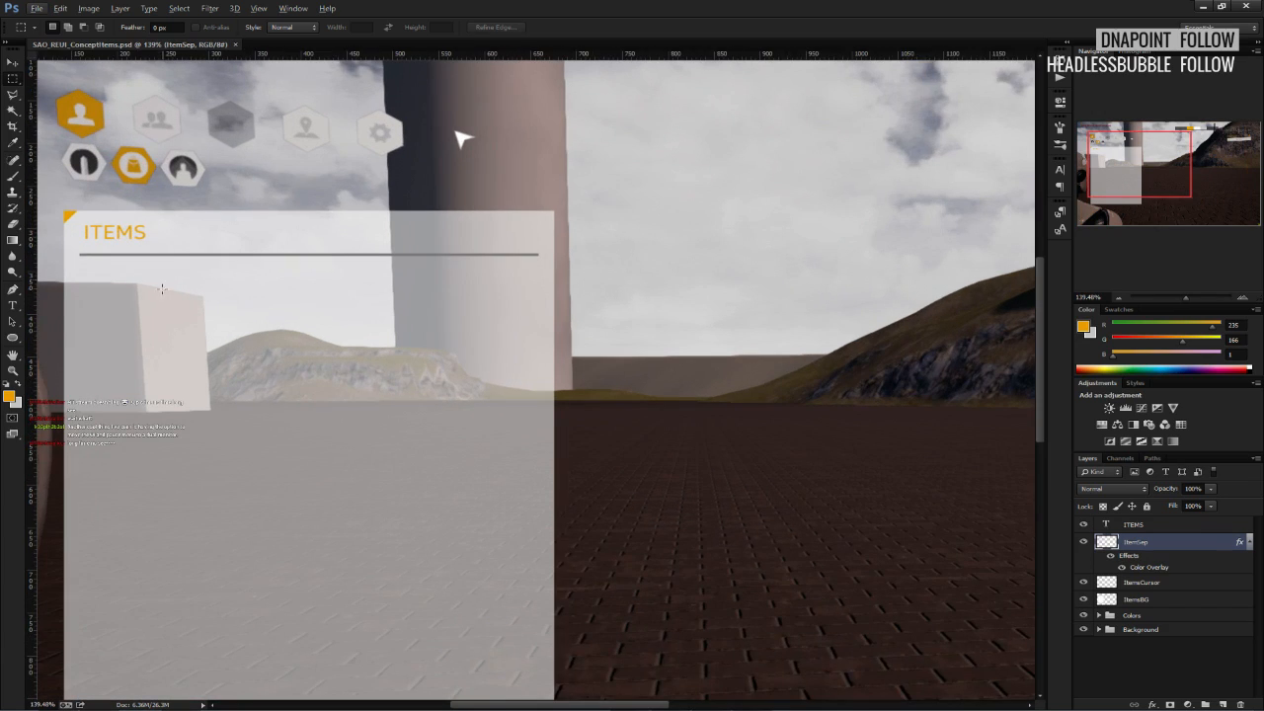
scroll(165, 305, up, 3)
drag(164, 307, 329, 311)
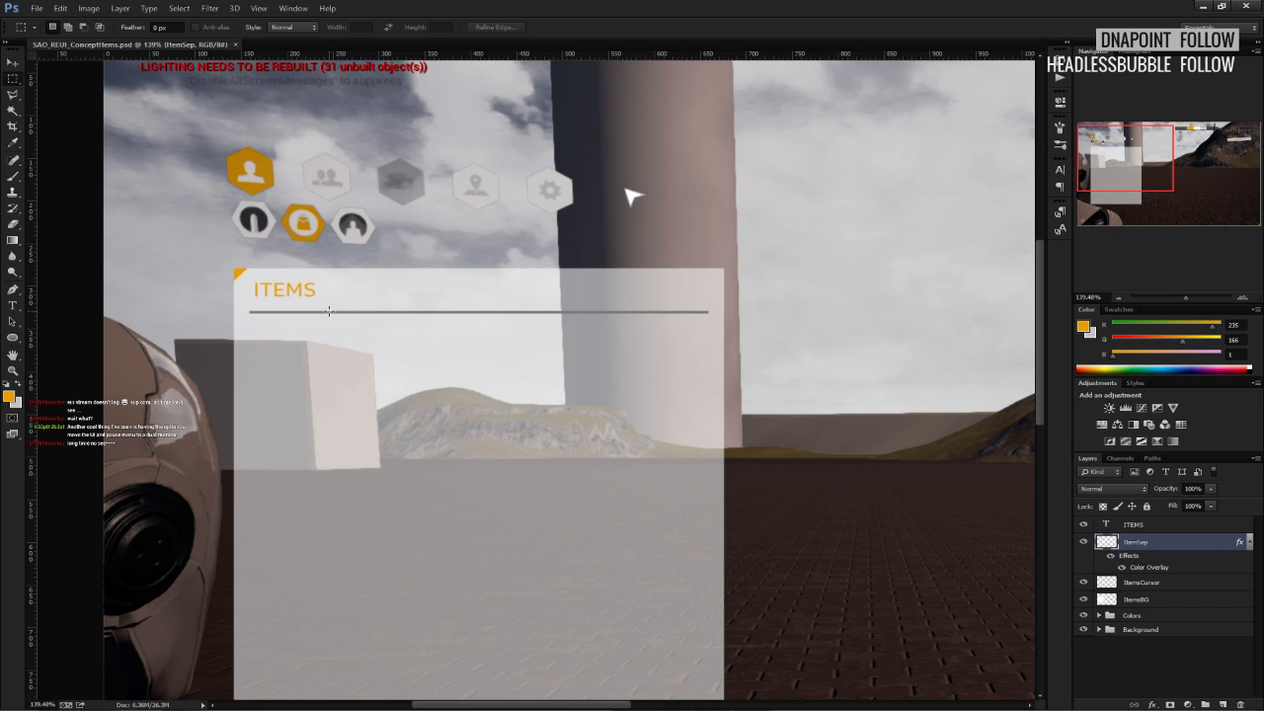
alt+scroll(329, 311, down, 7)
alt+scroll(187, 286, up, 6)
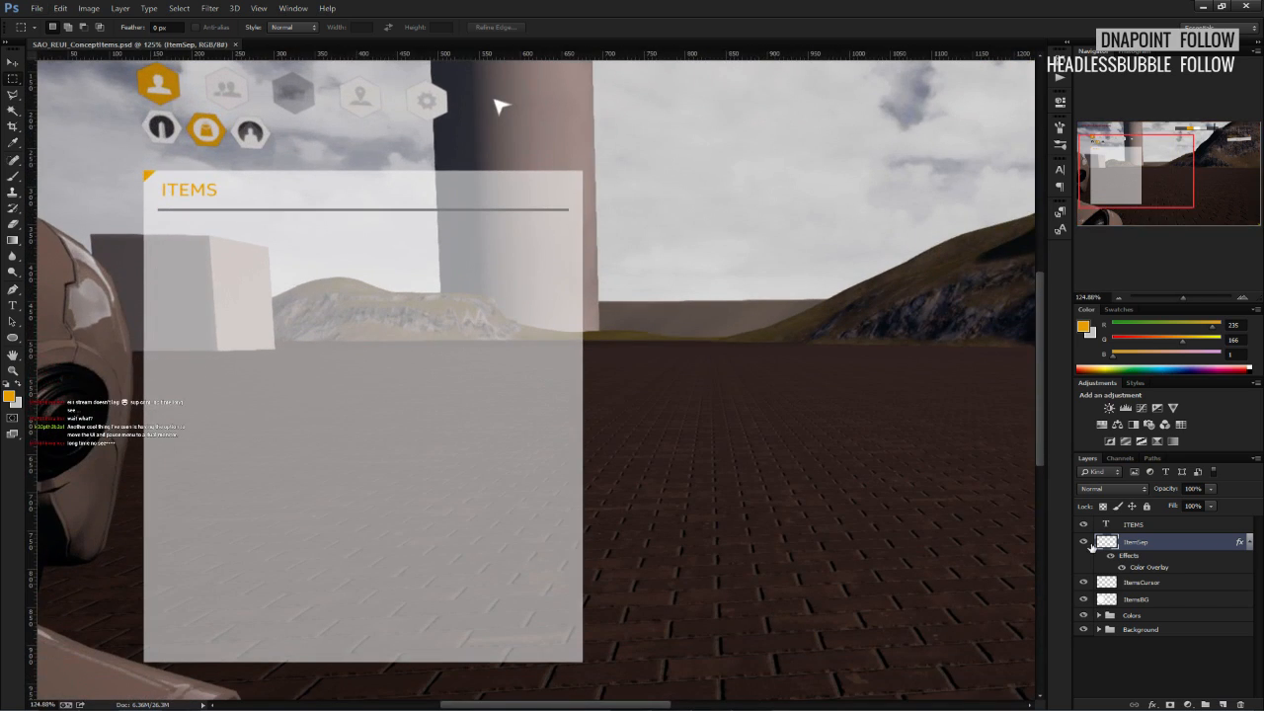
Add a neutral, very light grey Color Overlay effect to the ItemsBG panel layer.
alt+scroll(1032, 572, down, 3)
click(1110, 599)
key(space)
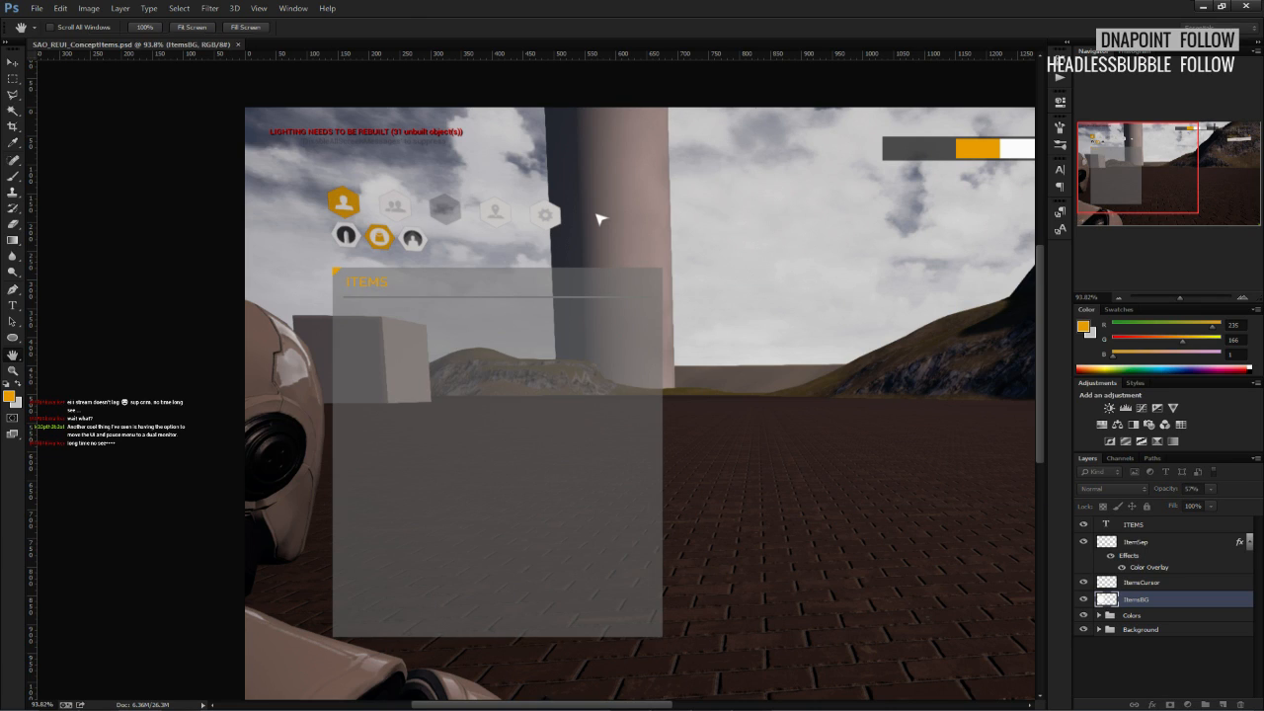
click(790, 432)
click(701, 443)
click(706, 363)
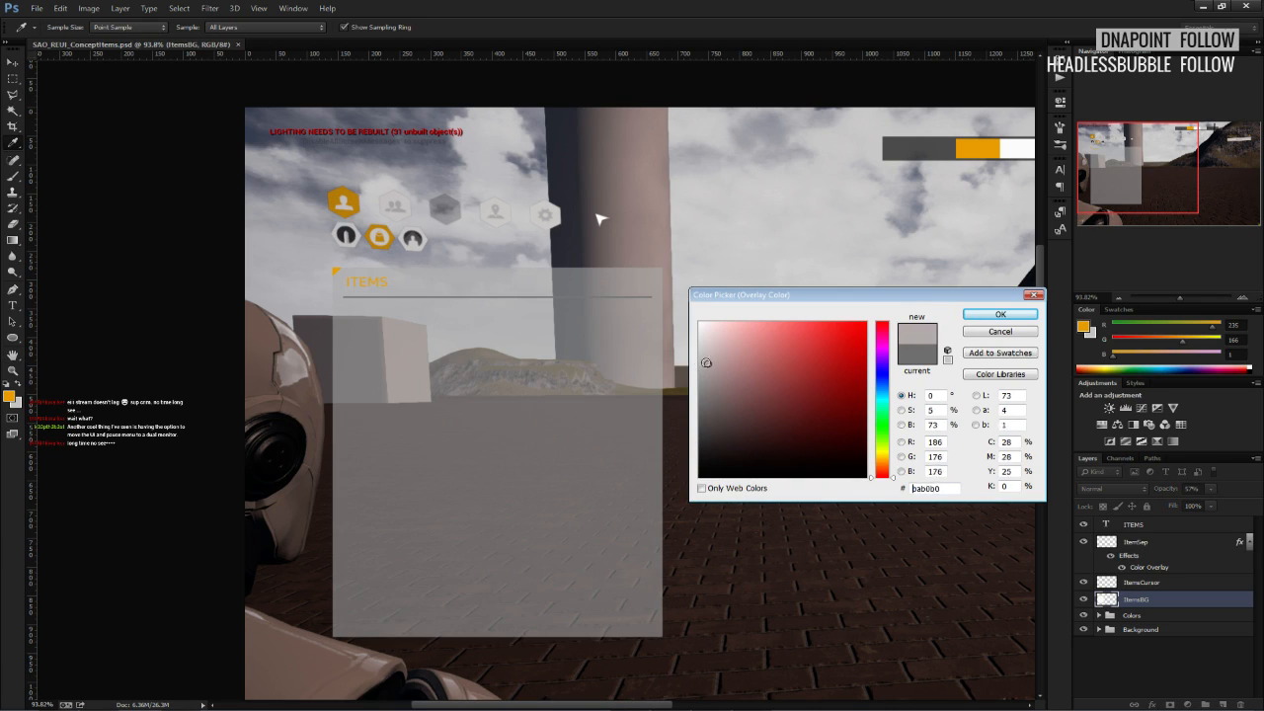
drag(706, 364, 689, 330)
click(993, 316)
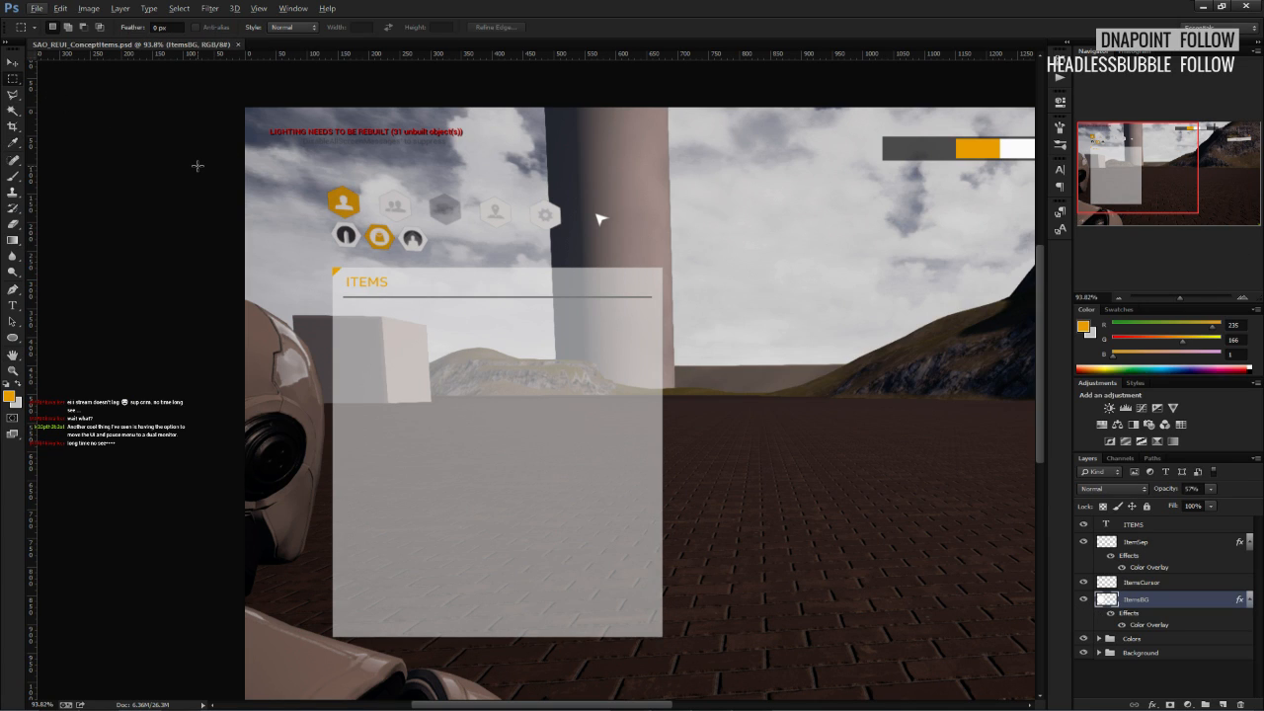
alt+scroll(197, 166, down, 2)
alt+scroll(71, 300, up, 4)
scroll(72, 301, down, 1)
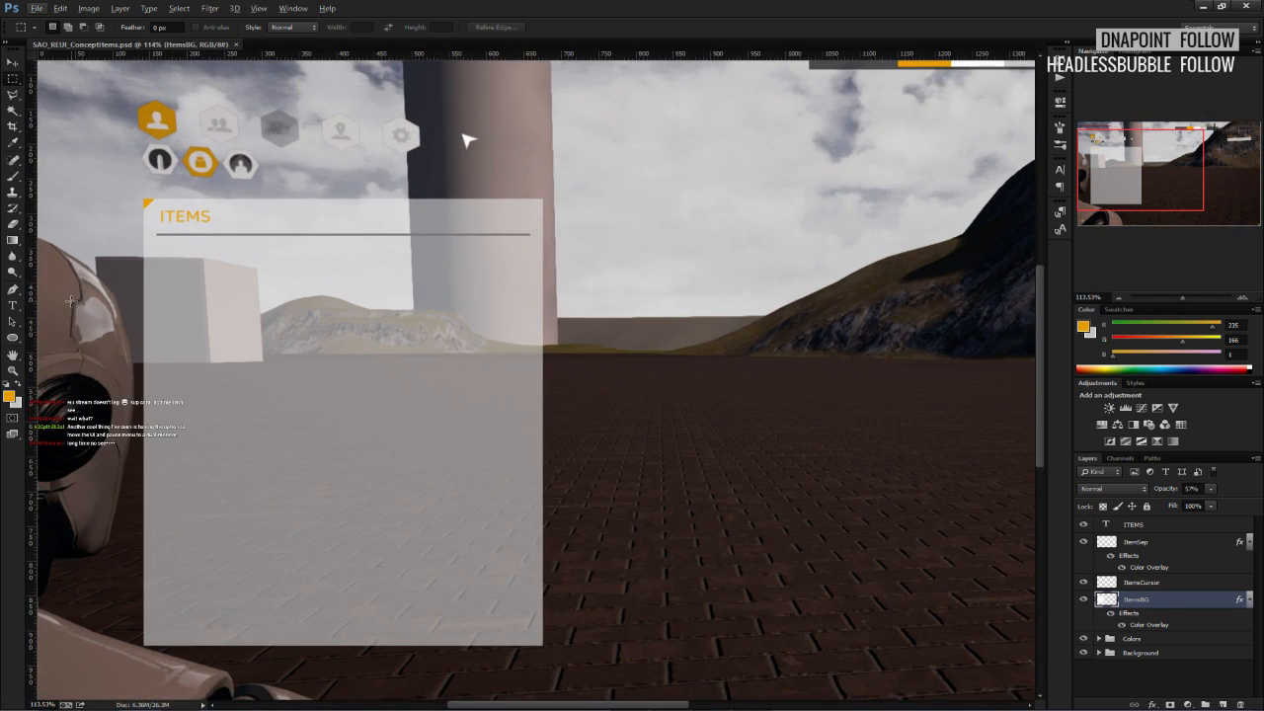
scroll(71, 301, down, 1)
alt+scroll(71, 300, down, 1)
alt+scroll(72, 300, up, 1)
alt+scroll(87, 312, down, 1)
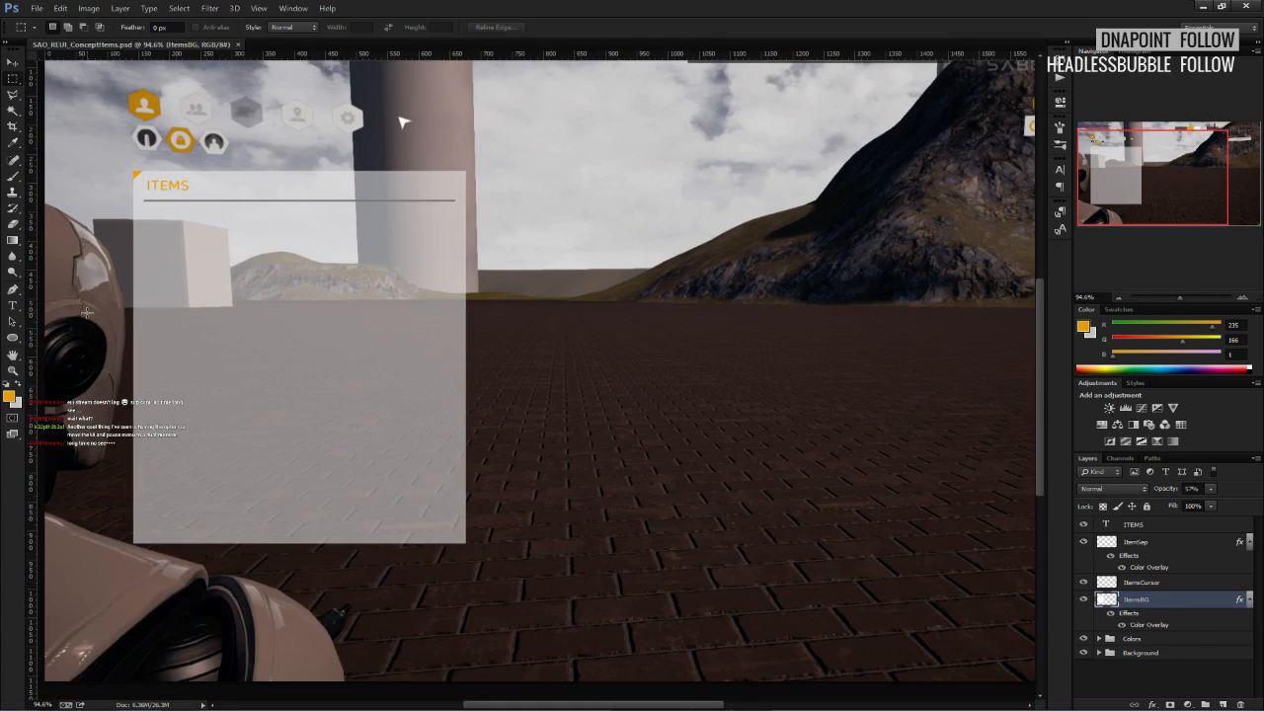
alt+scroll(87, 312, up, 2)
scroll(87, 312, up, 4)
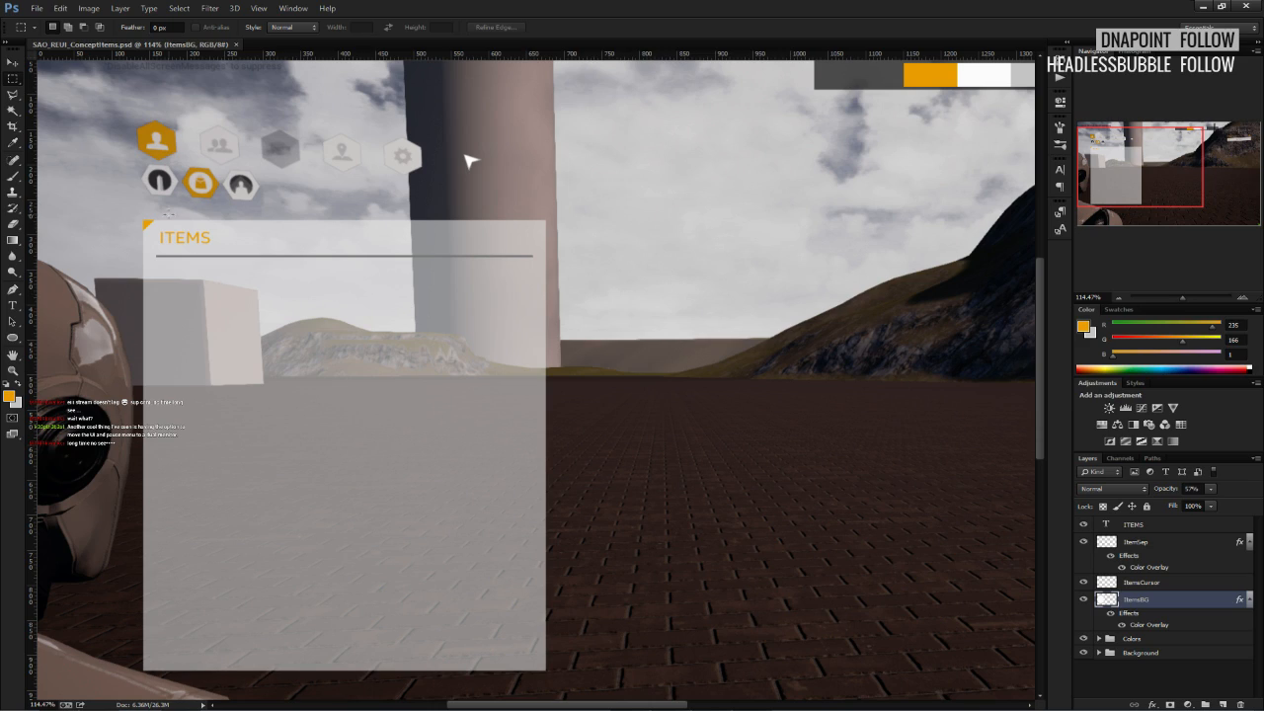
drag(144, 165, 214, 196)
key(ctrl+d)
click(213, 198)
alt+scroll(219, 235, down, 2)
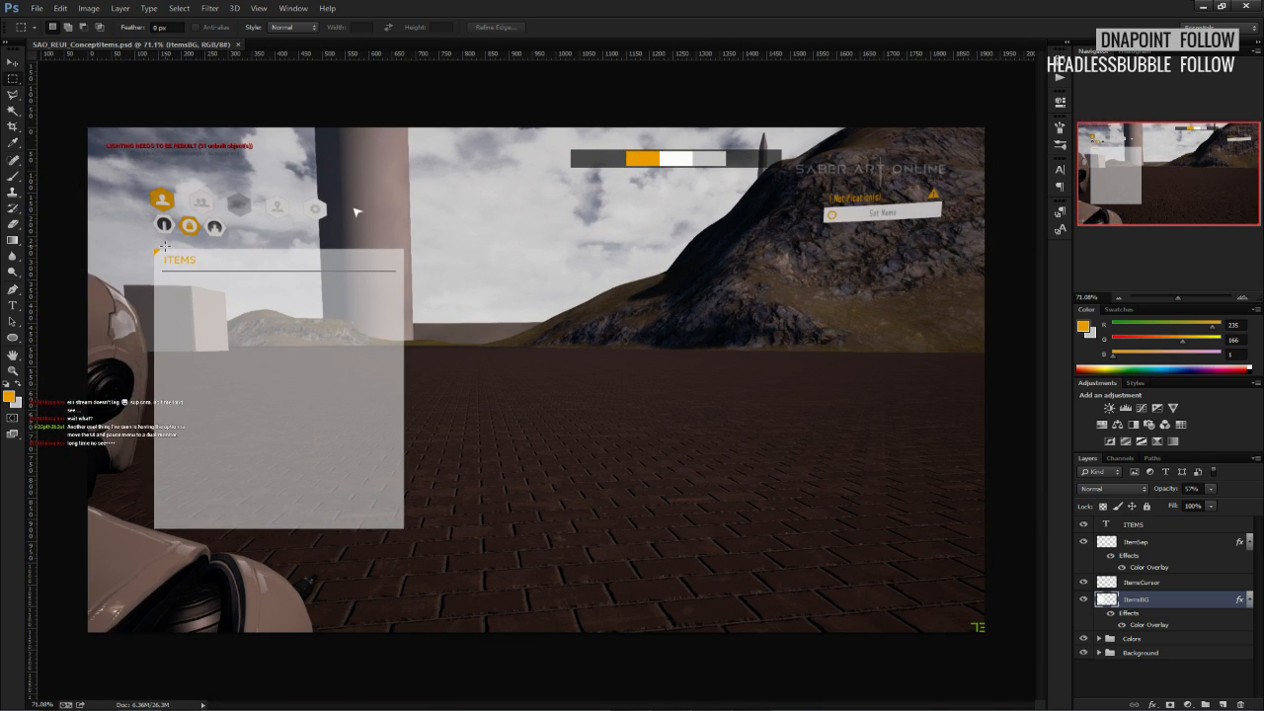
alt+scroll(143, 266, up, 2)
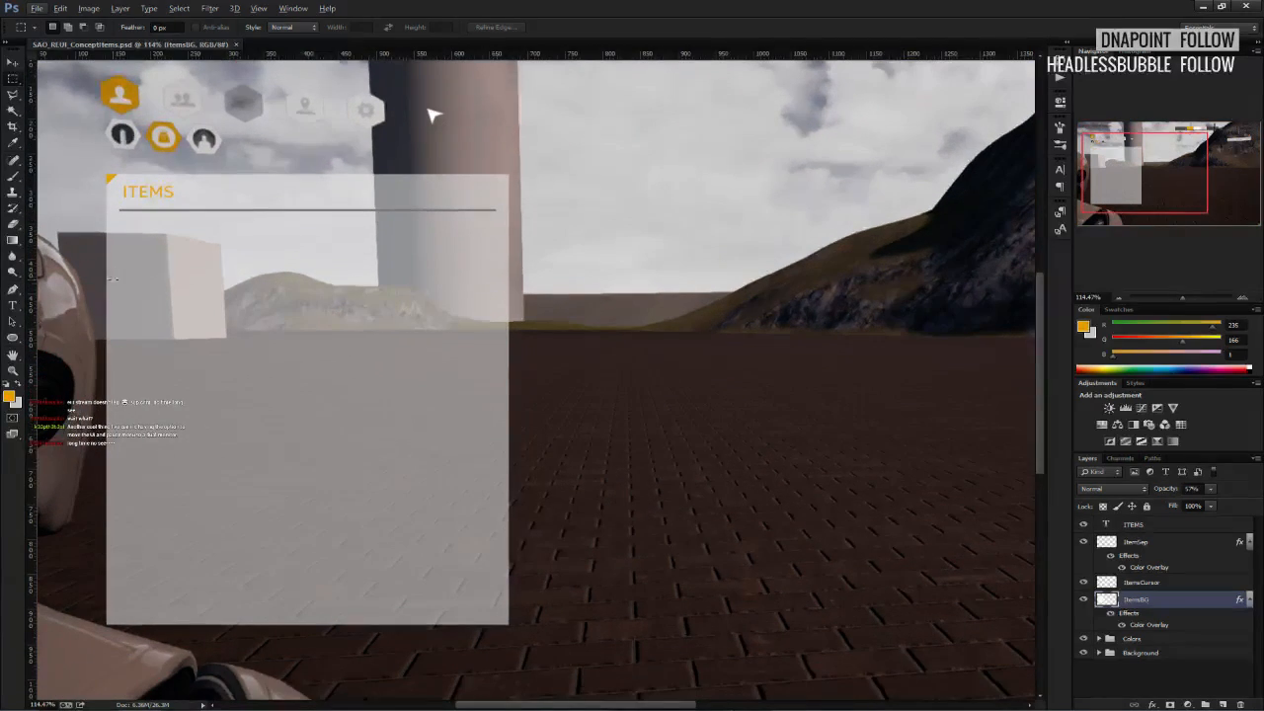
Reduce the ItemsBG panel layer's opacity to 17% and save the file.
alt+scroll(139, 365, down, 1)
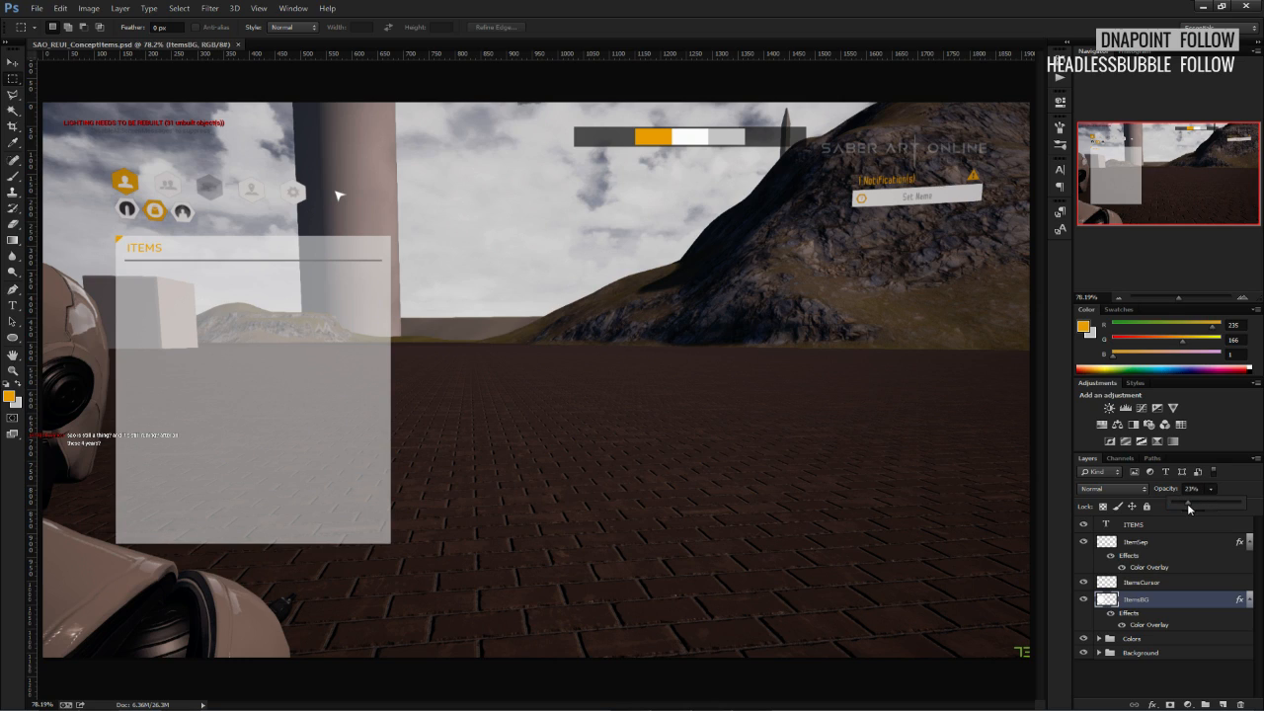
drag(1188, 506, 1181, 505)
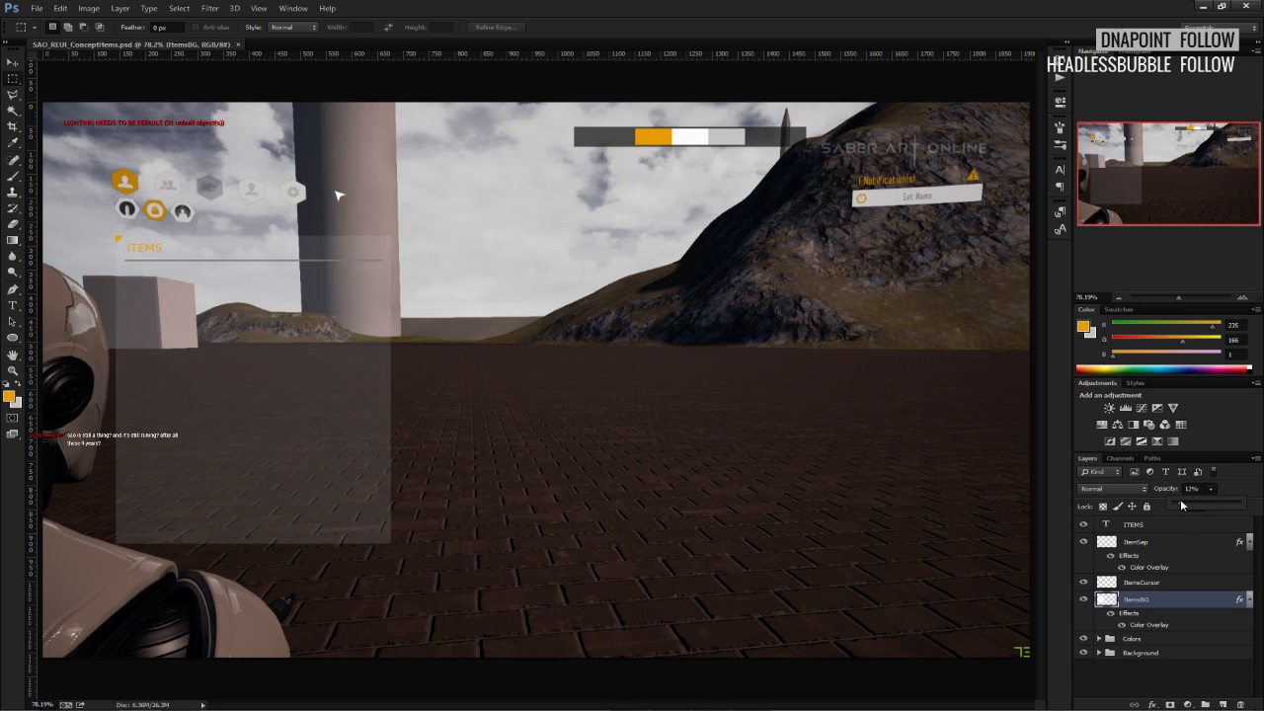
click(429, 320)
key(ctrl+s)
alt+scroll(266, 254, up, 4)
alt+scroll(341, 248, down, 4)
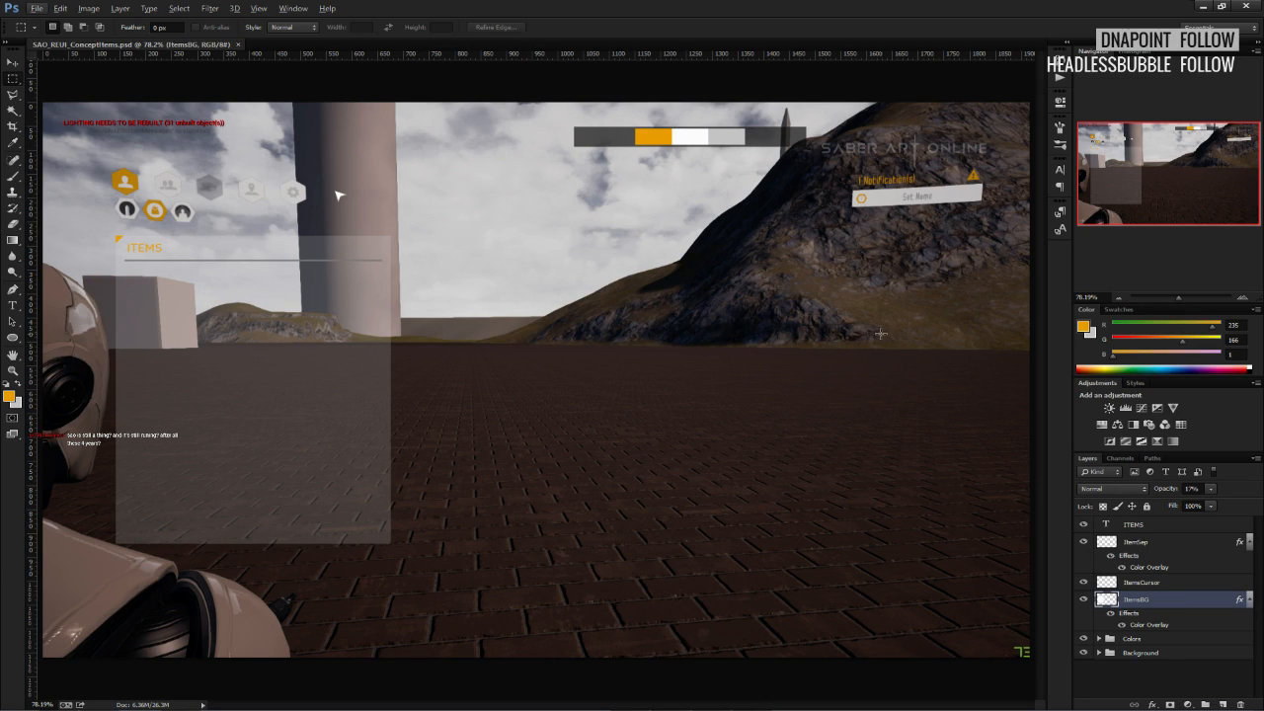
Hide the ItemsBG layer and show it again to compare the menu with and without its panel.
key(alt)
click(1084, 600)
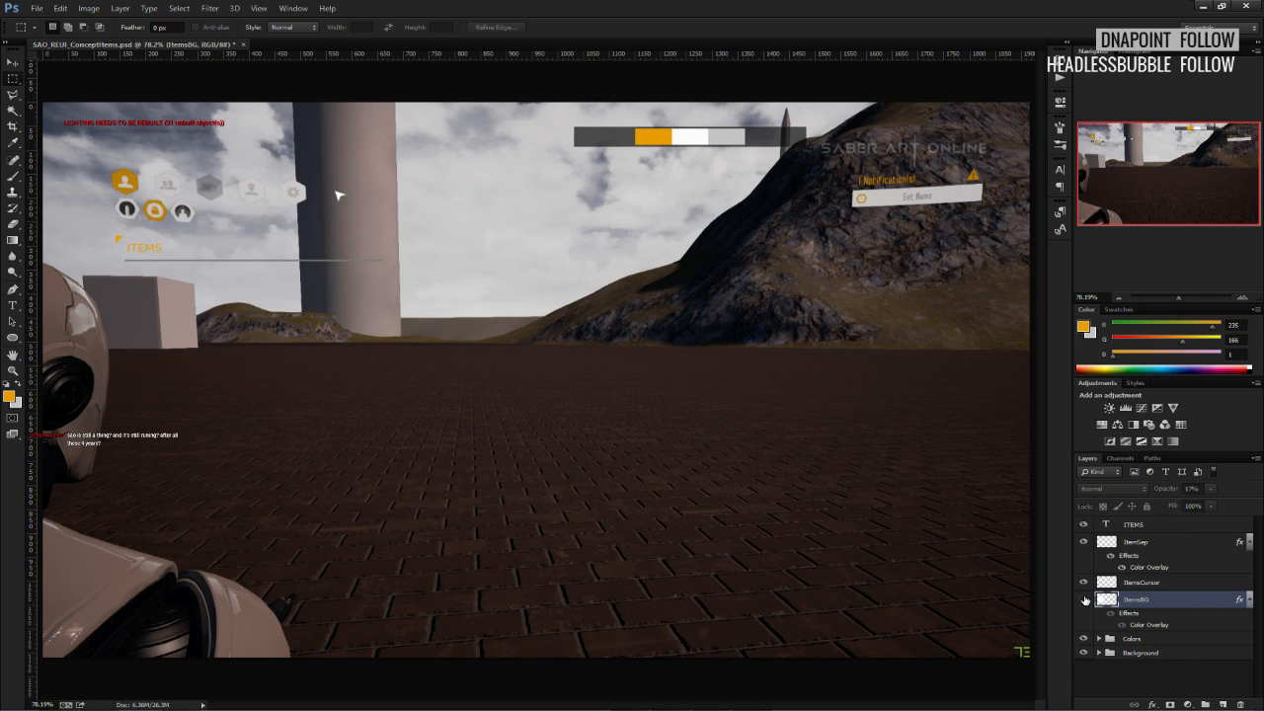
click(1084, 599)
alt+scroll(238, 442, up, 1)
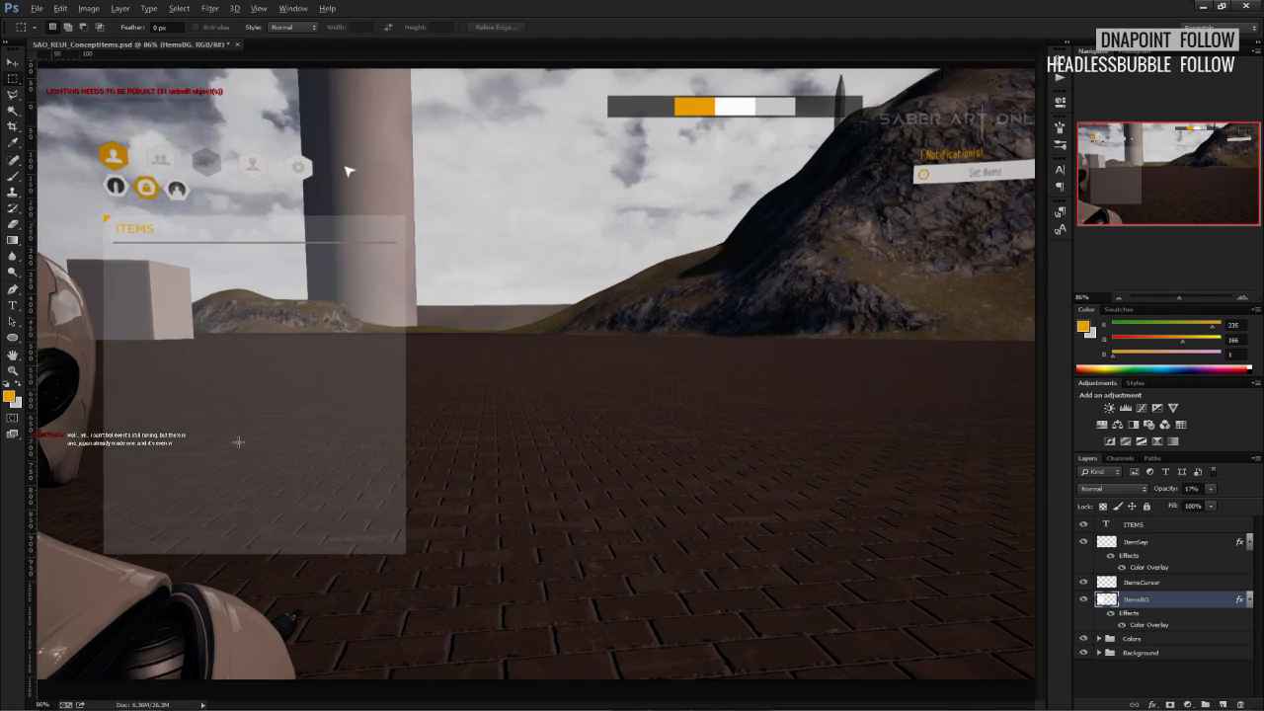
Shrink the ItemsBG panel from its lower edge to a header strip ending at the grey separator line.
alt+scroll(238, 442, up, 2)
drag(169, 445, 366, 465)
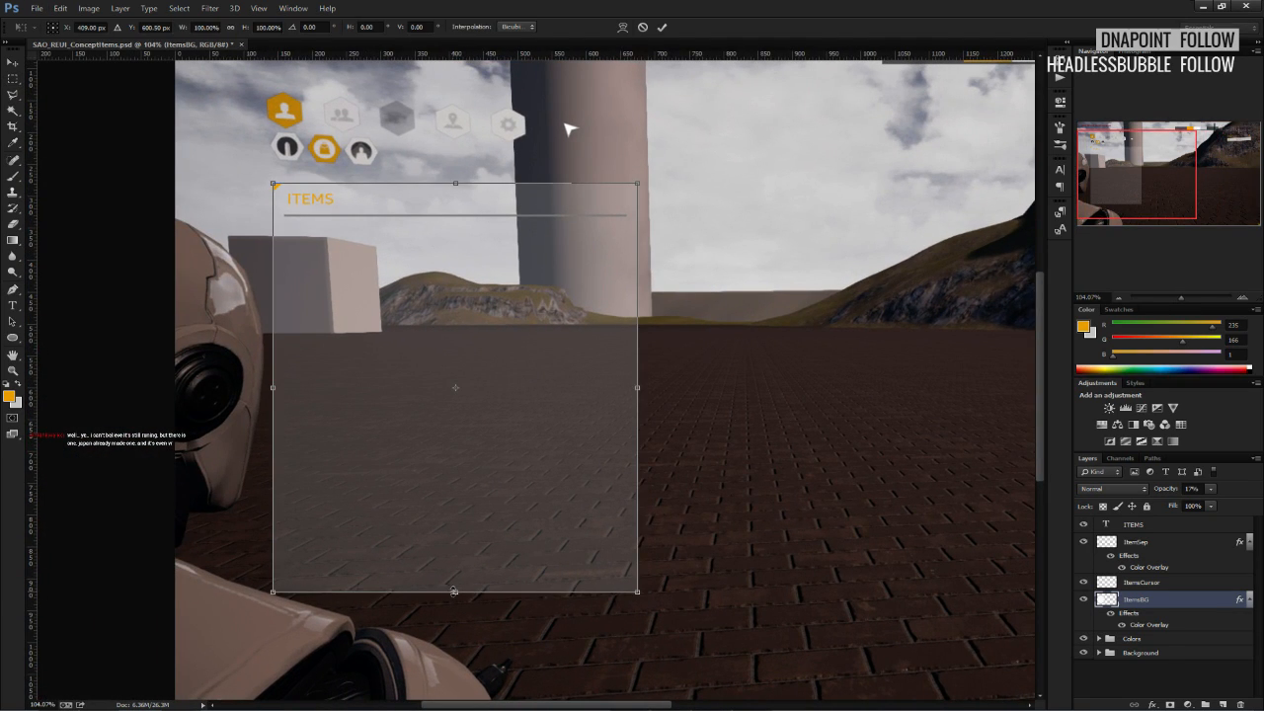
drag(455, 591, 457, 192)
alt+scroll(456, 227, up, 7)
click(658, 28)
alt+scroll(586, 189, down, 3)
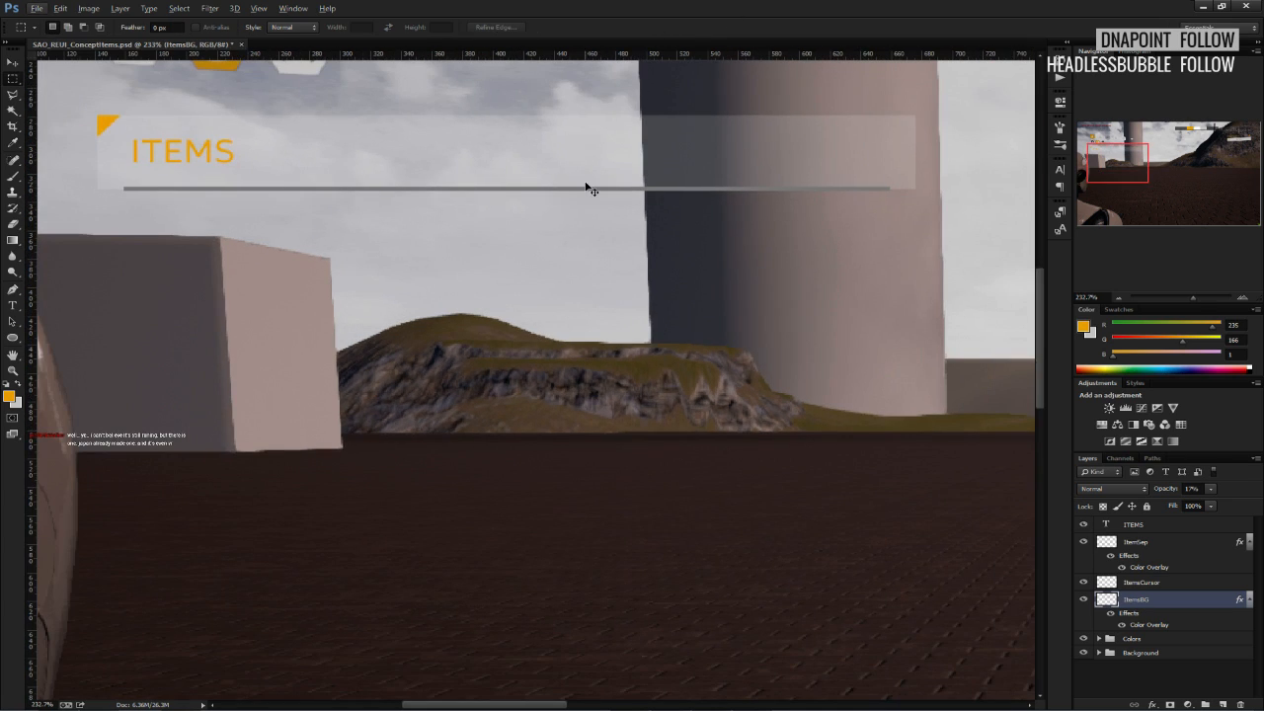
Duplicate the ItemsBG layer under its default copy name and move the copy directly below the header strip.
right_click(1141, 599)
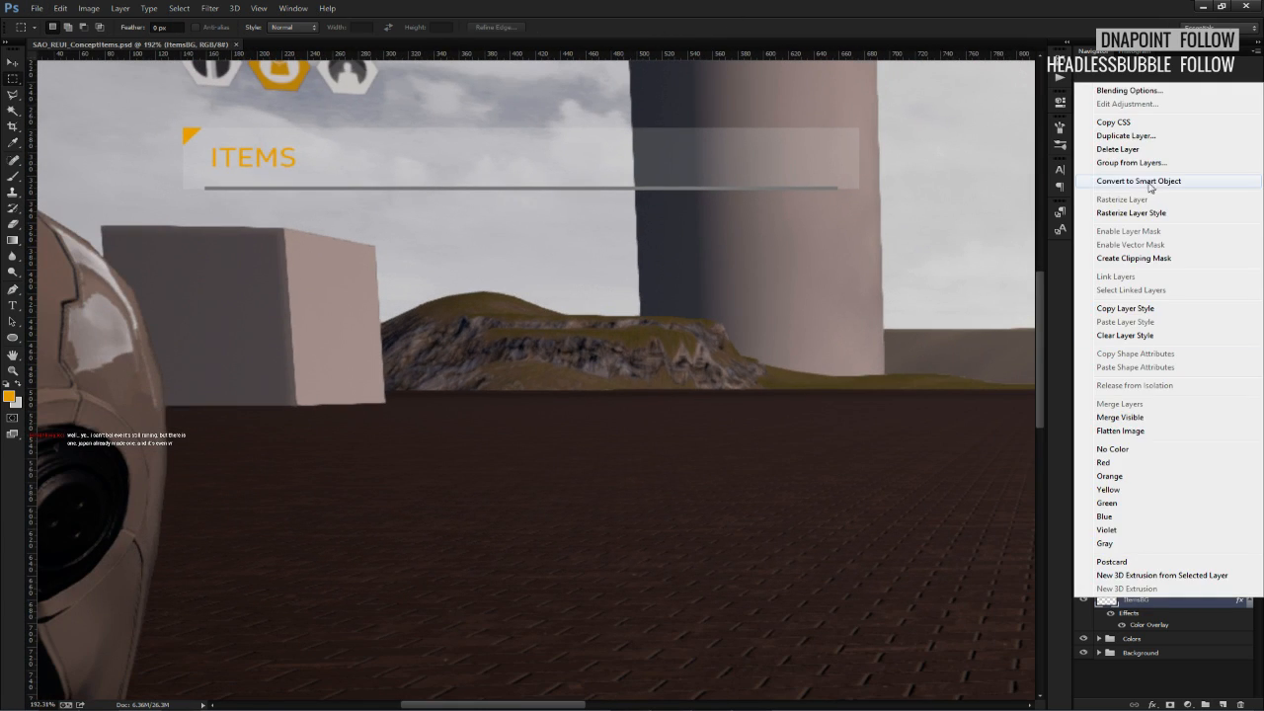
click(1126, 136)
click(747, 230)
click(12, 63)
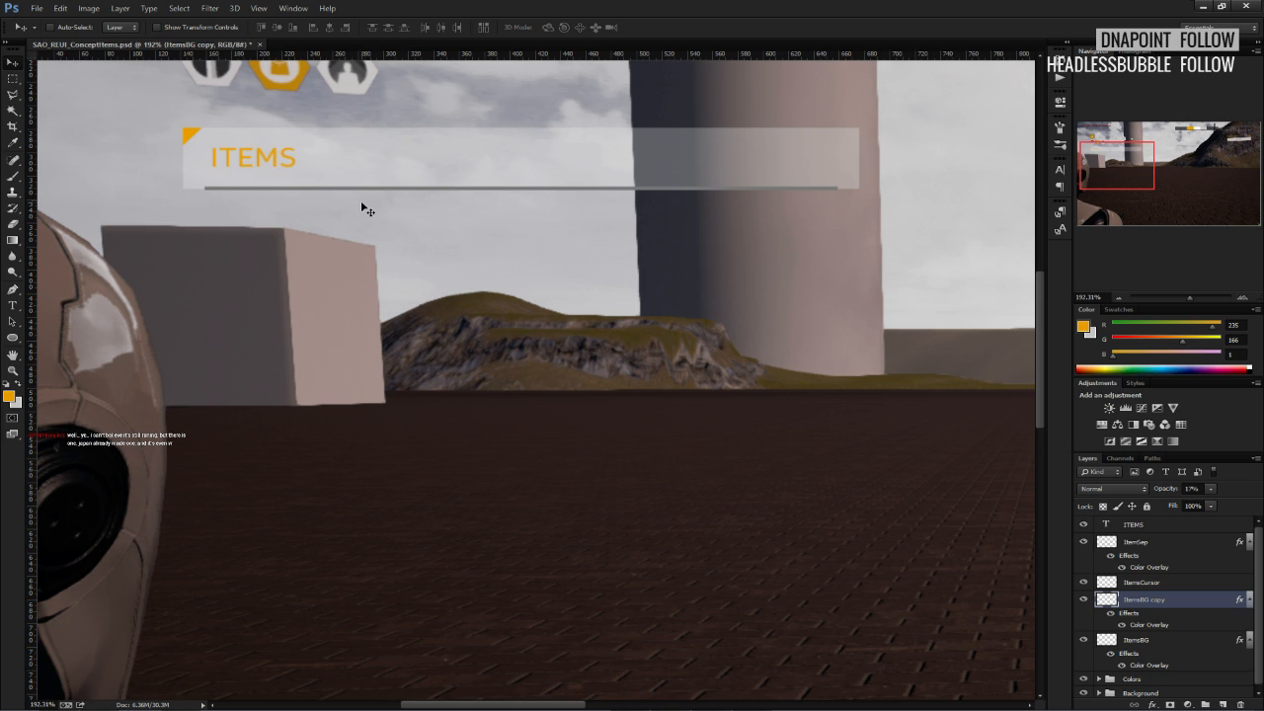
drag(357, 174, 352, 235)
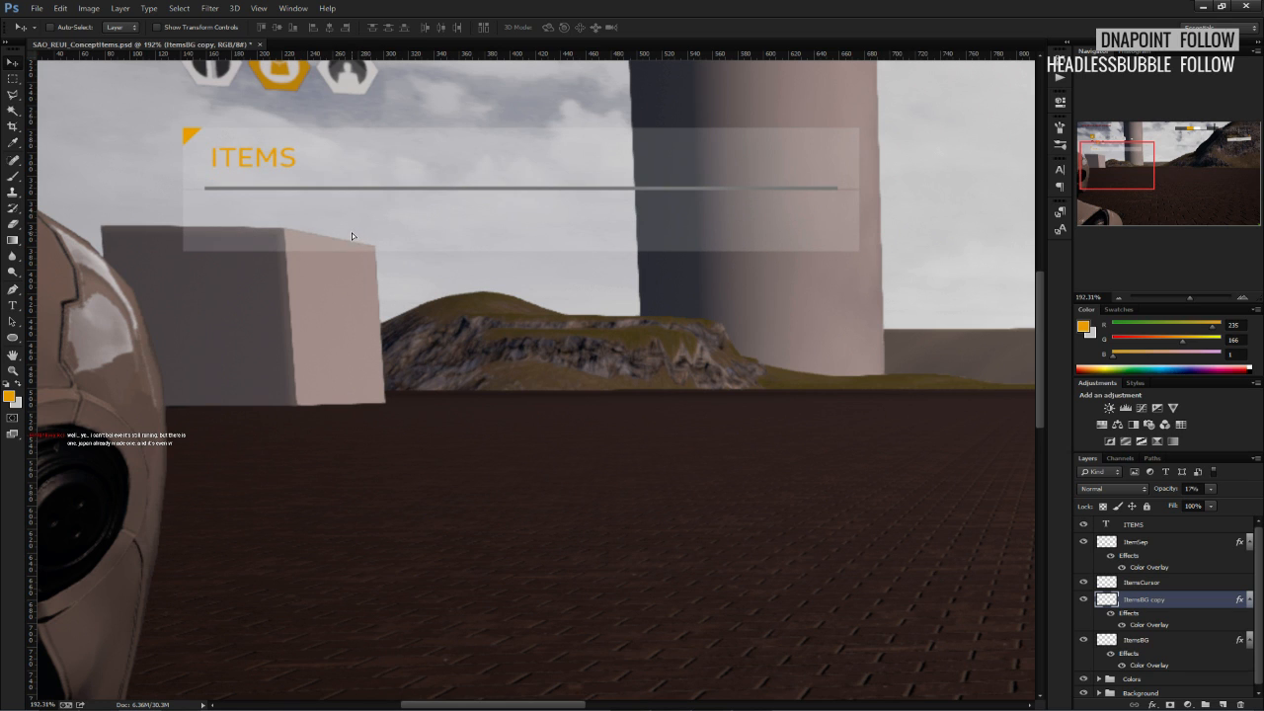
Stretch the ItemsBG copy downward to about 1123% height, forming the tall body panel beneath the ITEMS header.
alt+scroll(202, 189, up, 5)
alt+scroll(218, 240, down, 6)
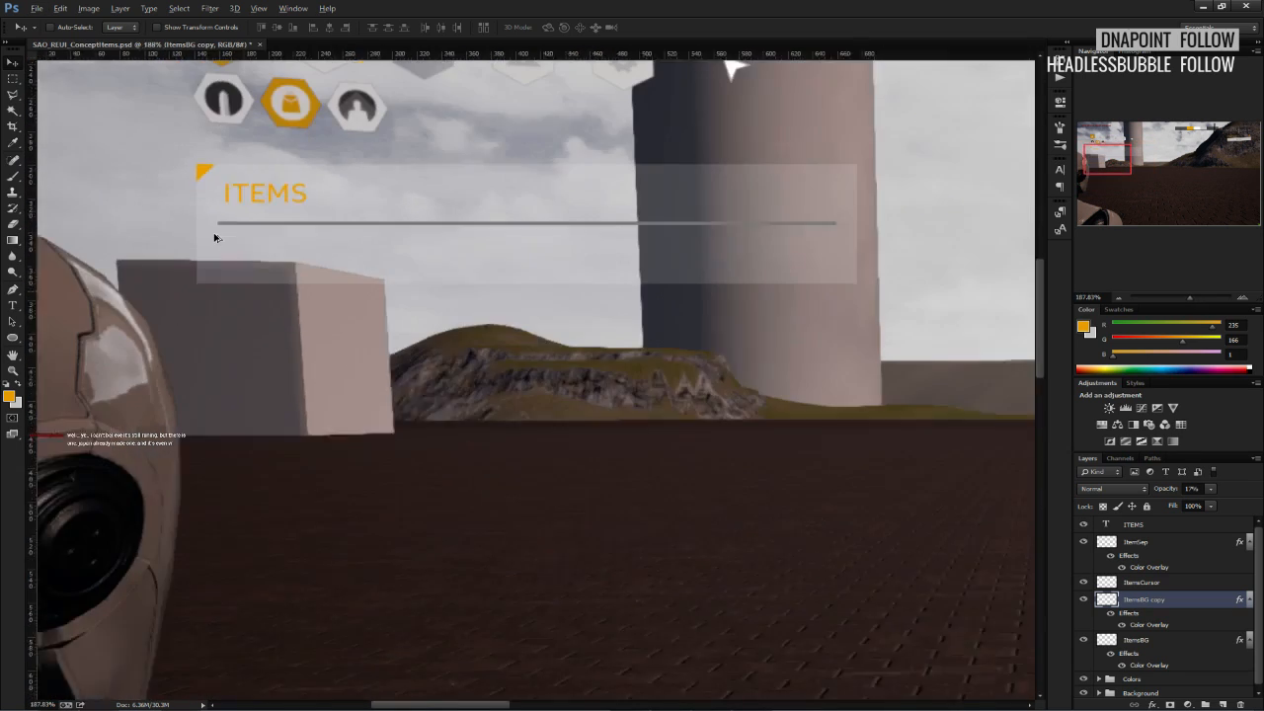
key(ctrl+t)
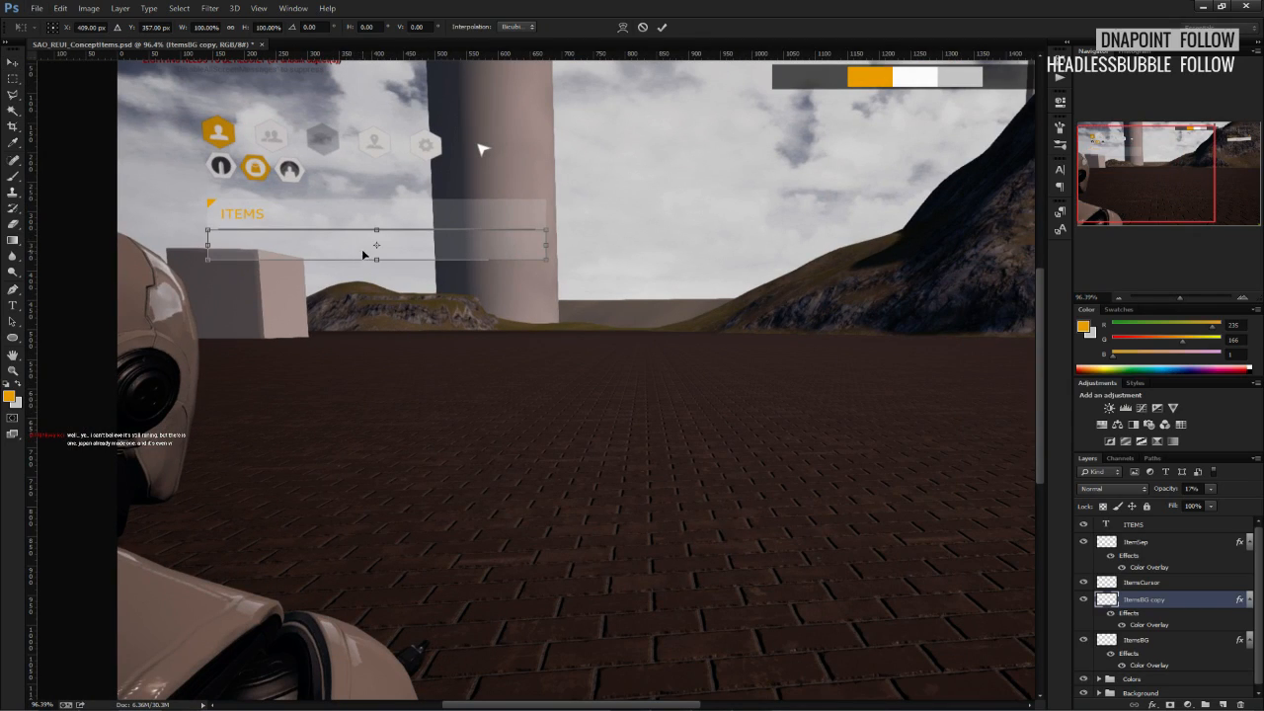
drag(362, 255, 362, 570)
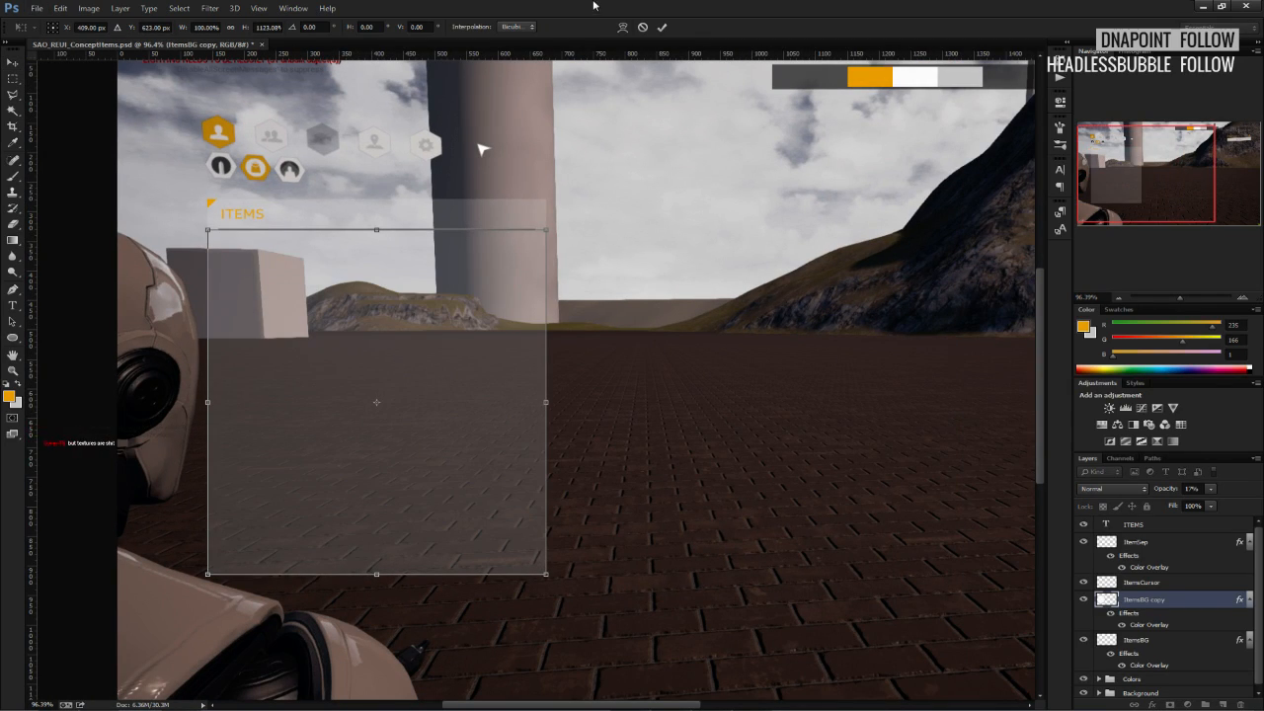
click(662, 28)
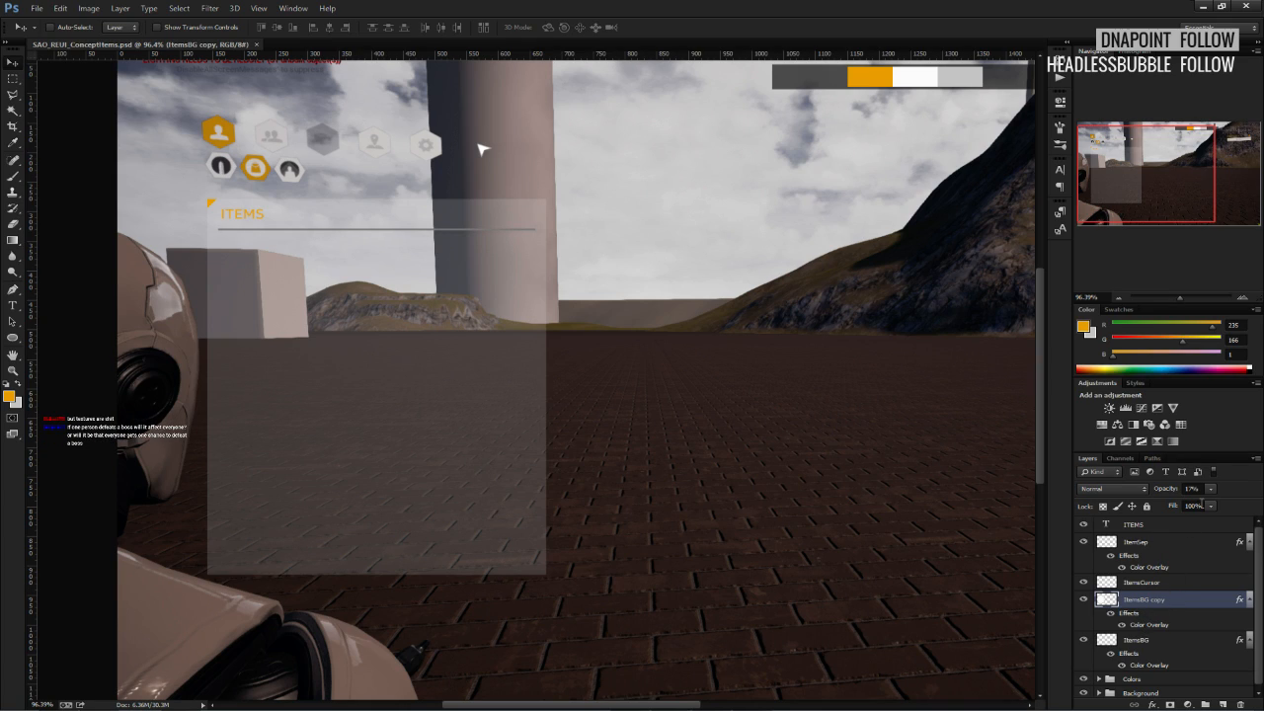
click(1212, 490)
click(1215, 501)
key(Escape)
Raise the opacity of the ItemsBG header strip layer to 47%.
click(1136, 640)
click(1212, 488)
drag(1208, 506, 1226, 505)
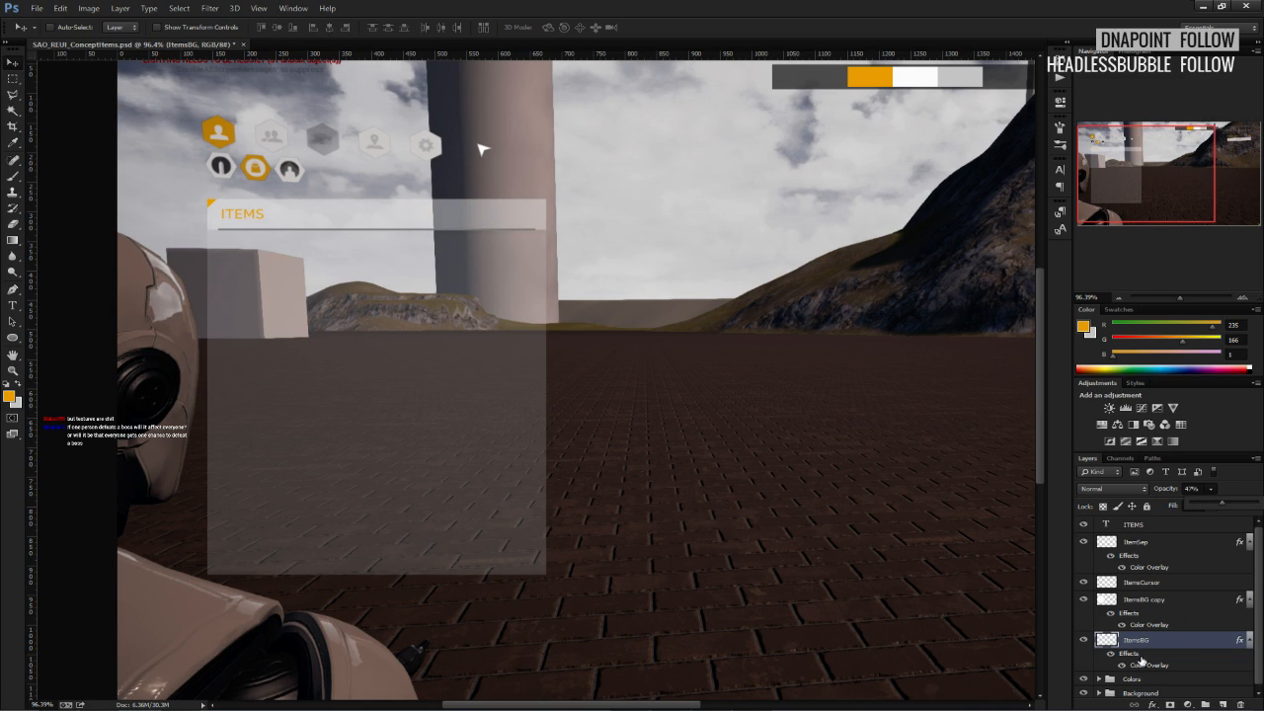
Rename the header strip layer as ItemsBGtop and the body panel copy as ItemsBG.
double_click(1138, 640)
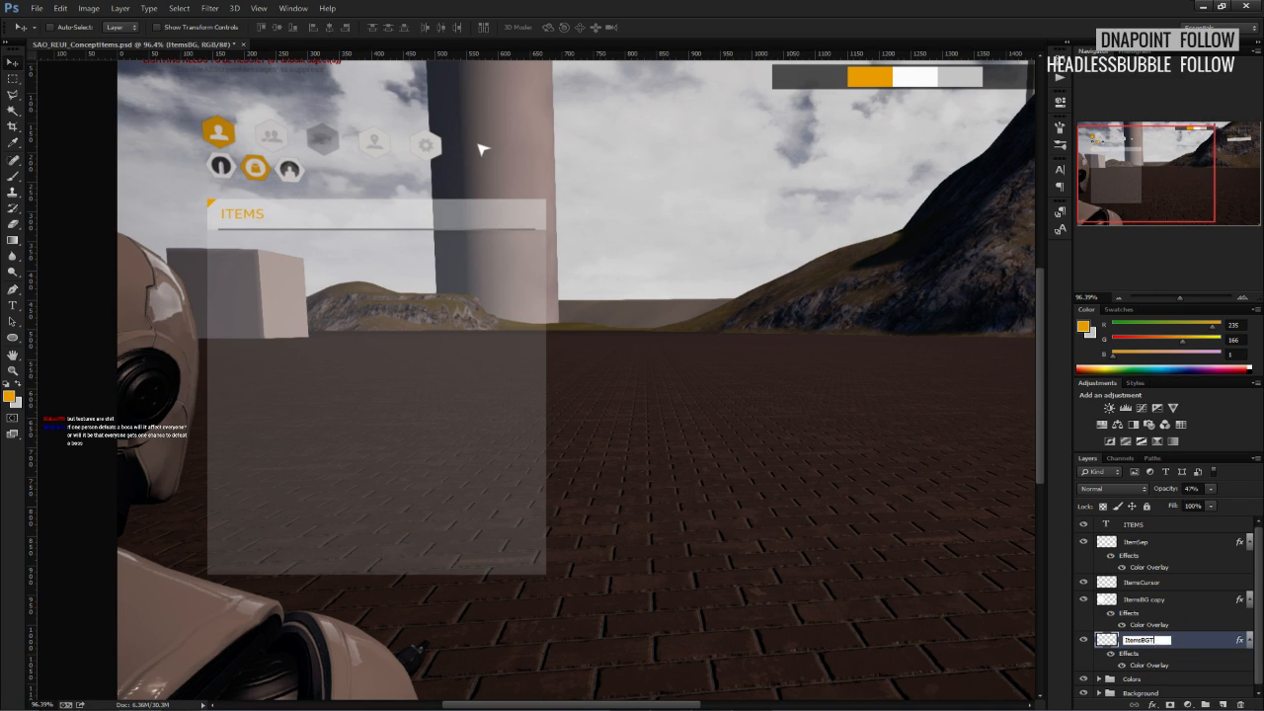
text(top)
key(Return)
double_click(1157, 601)
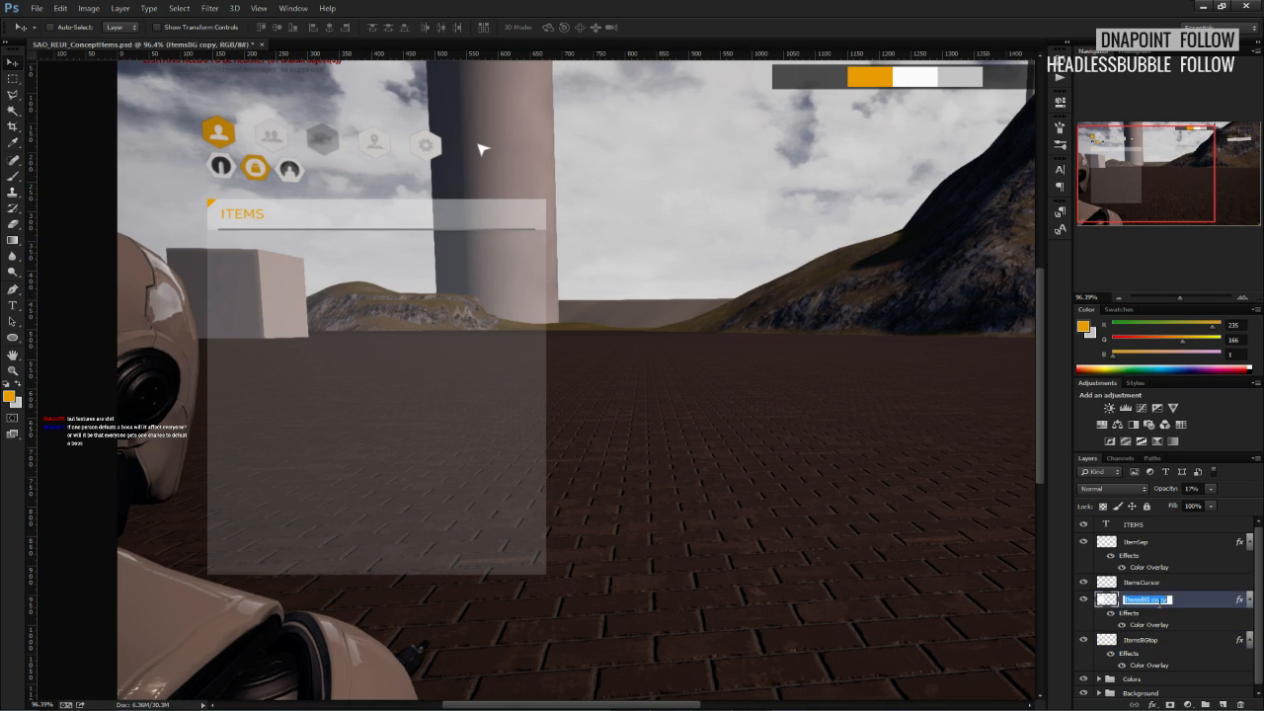
drag(1169, 601, 1156, 608)
key(BackSpace)
key(Return)
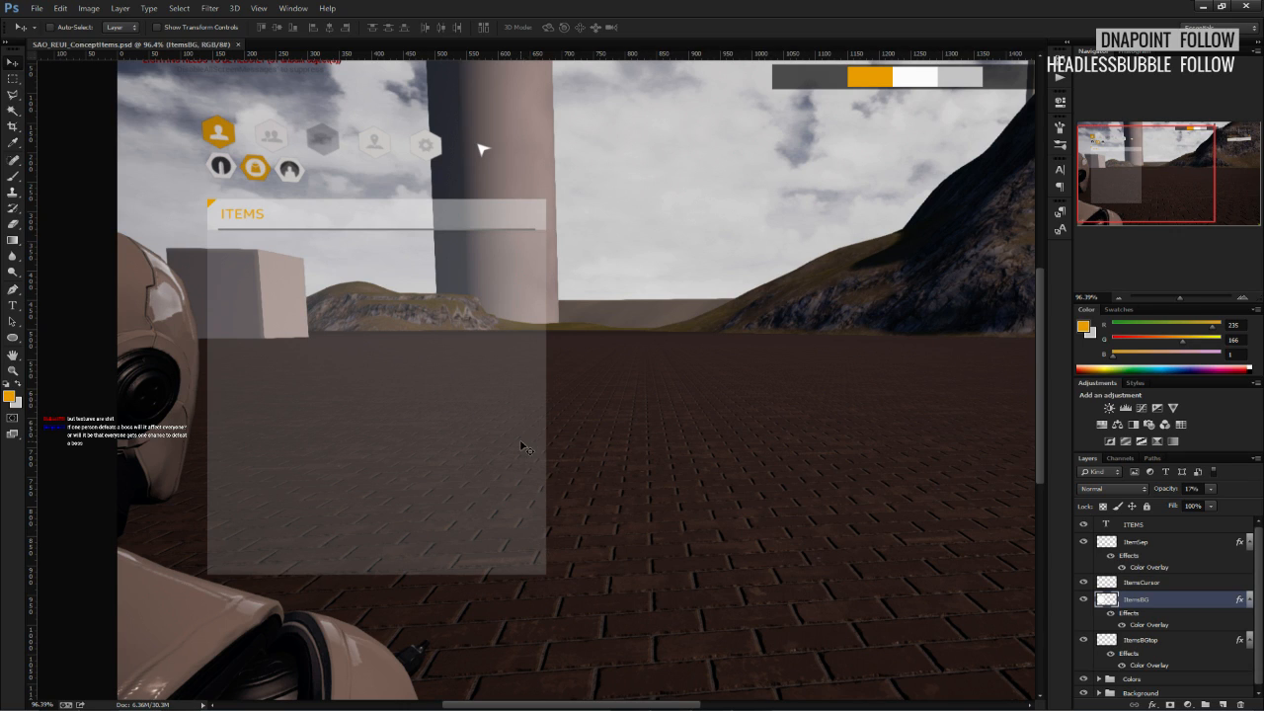
alt+scroll(517, 184, down, 1)
alt+scroll(262, 326, up, 2)
scroll(261, 326, down, 1)
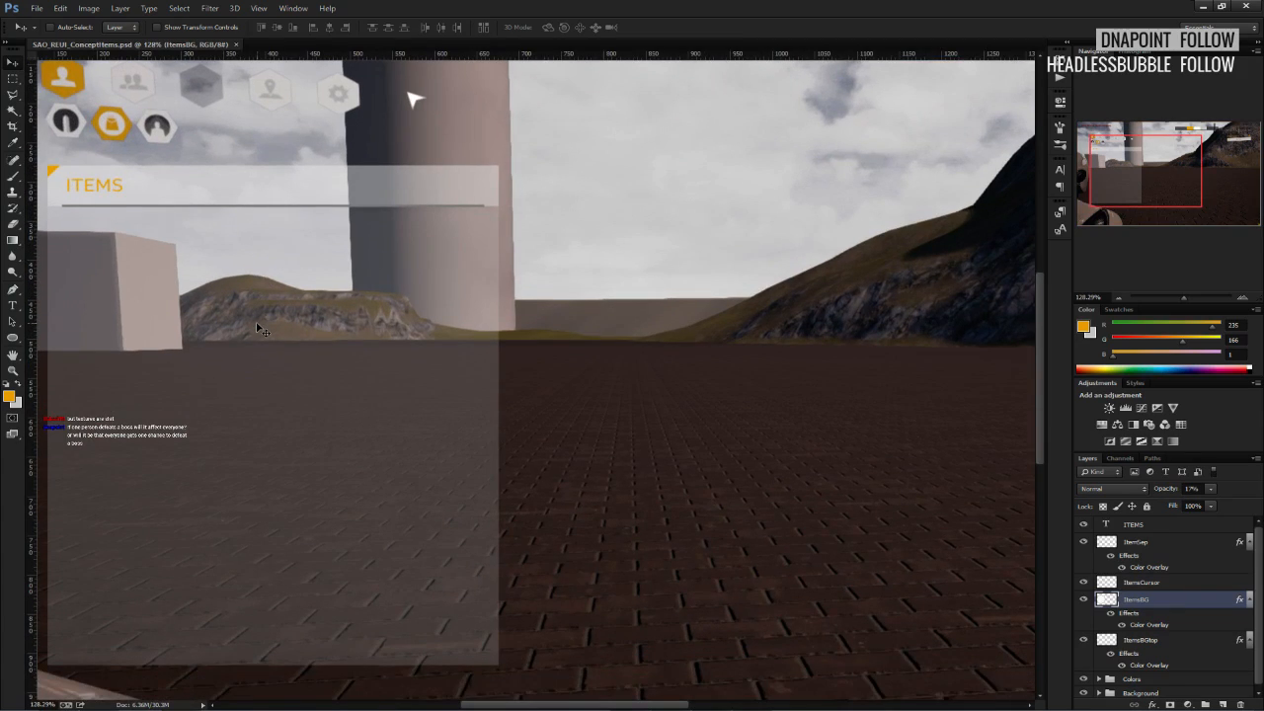
alt+scroll(178, 392, down, 2)
alt+scroll(178, 393, up, 3)
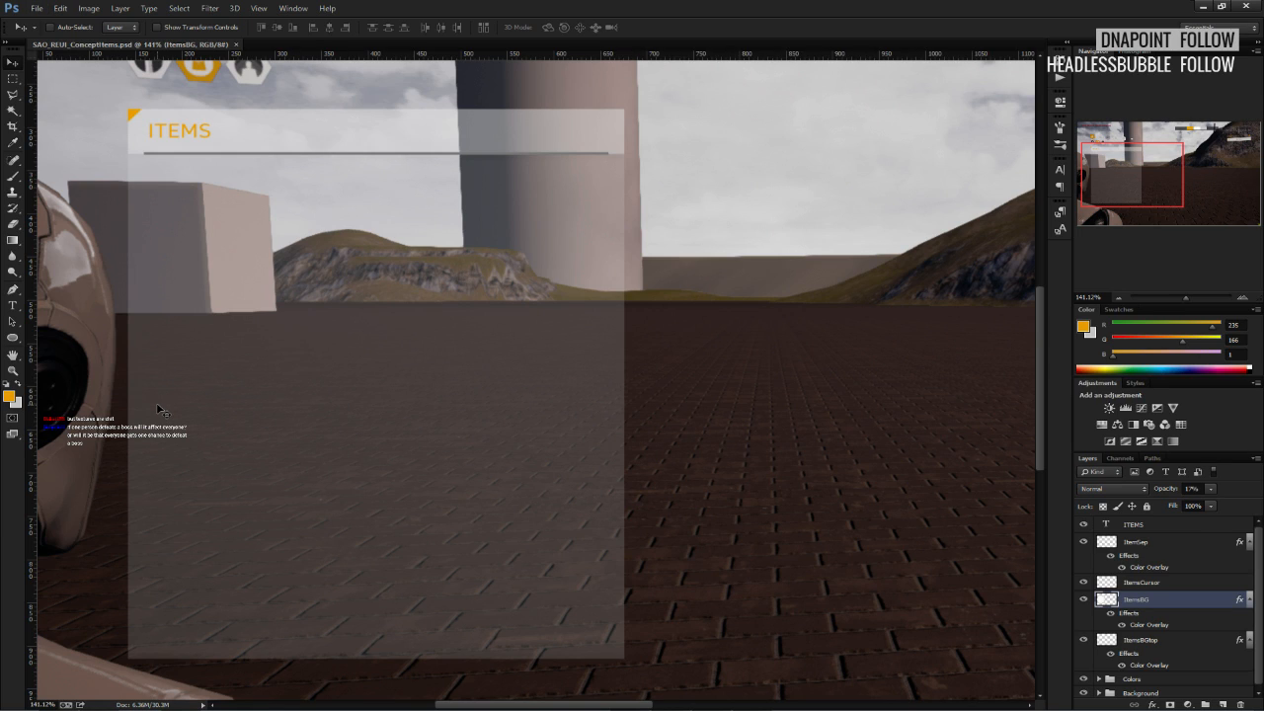
drag(150, 378, 339, 397)
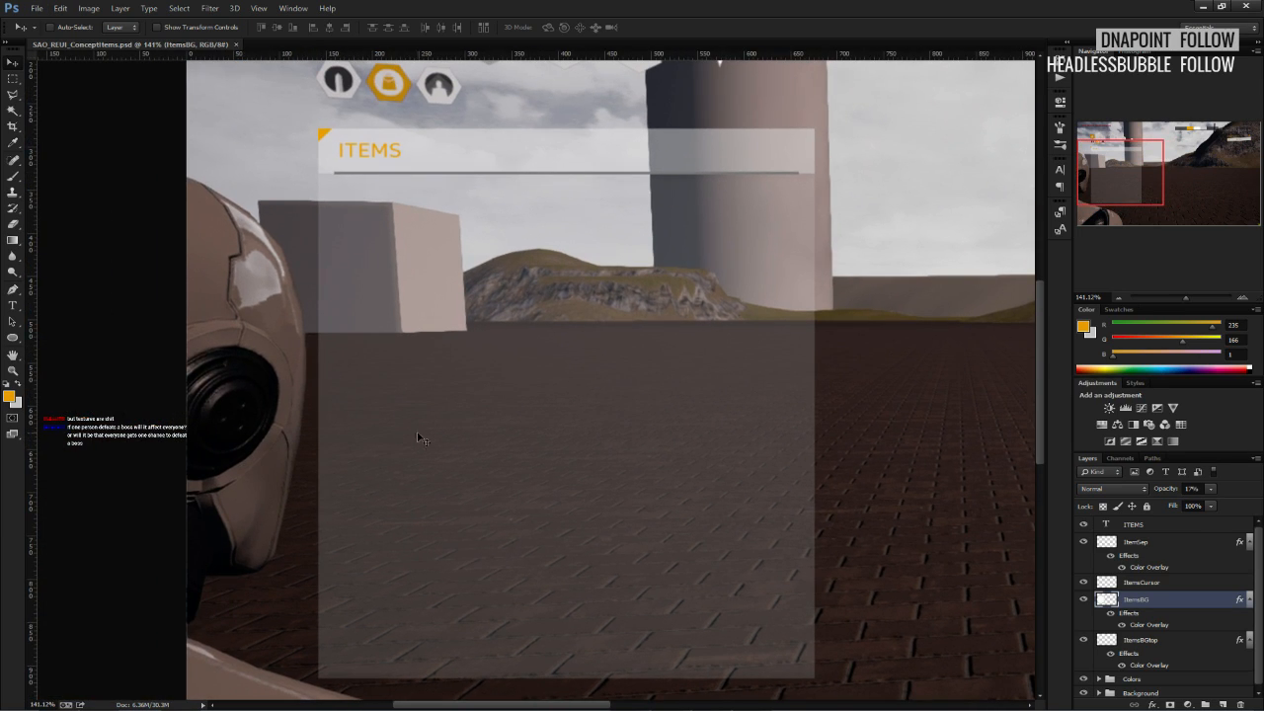
scroll(869, 563, down, 1)
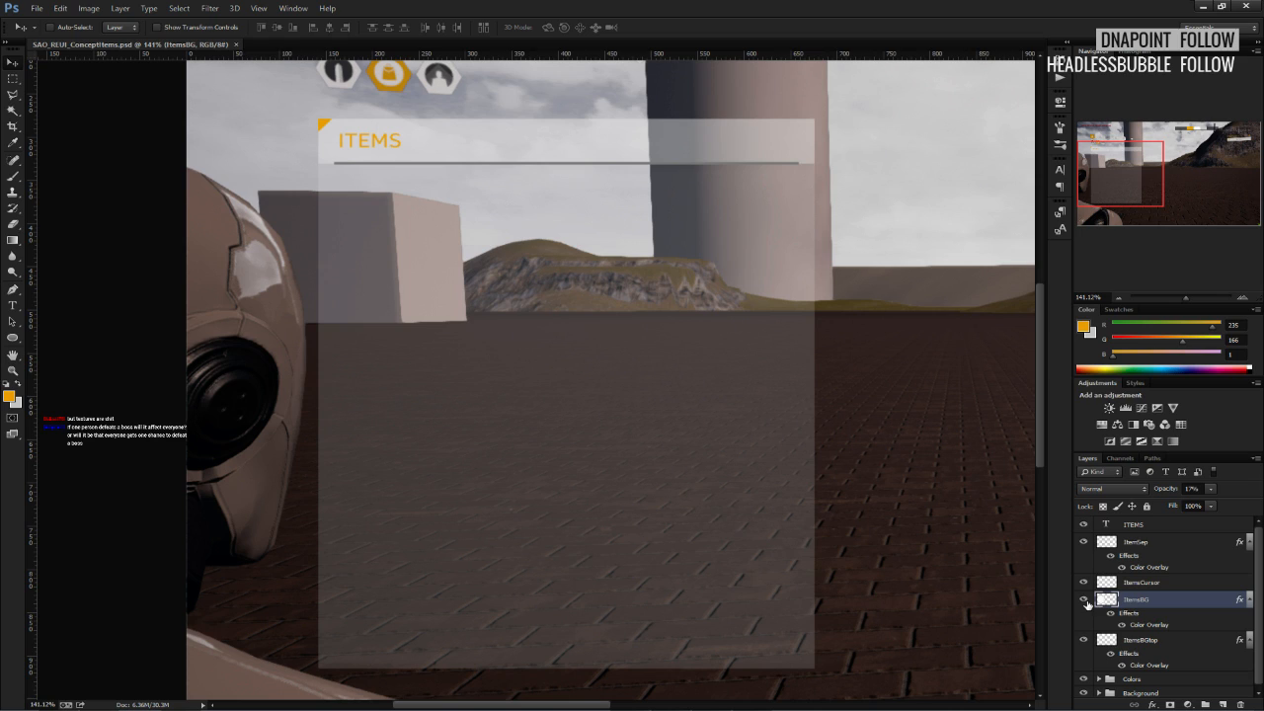
Widen the ItemSep separator symmetrically to about 106.8% so it spans the full width of the panel.
click(1104, 549)
alt+scroll(824, 274, up, 3)
key(ctrl+t)
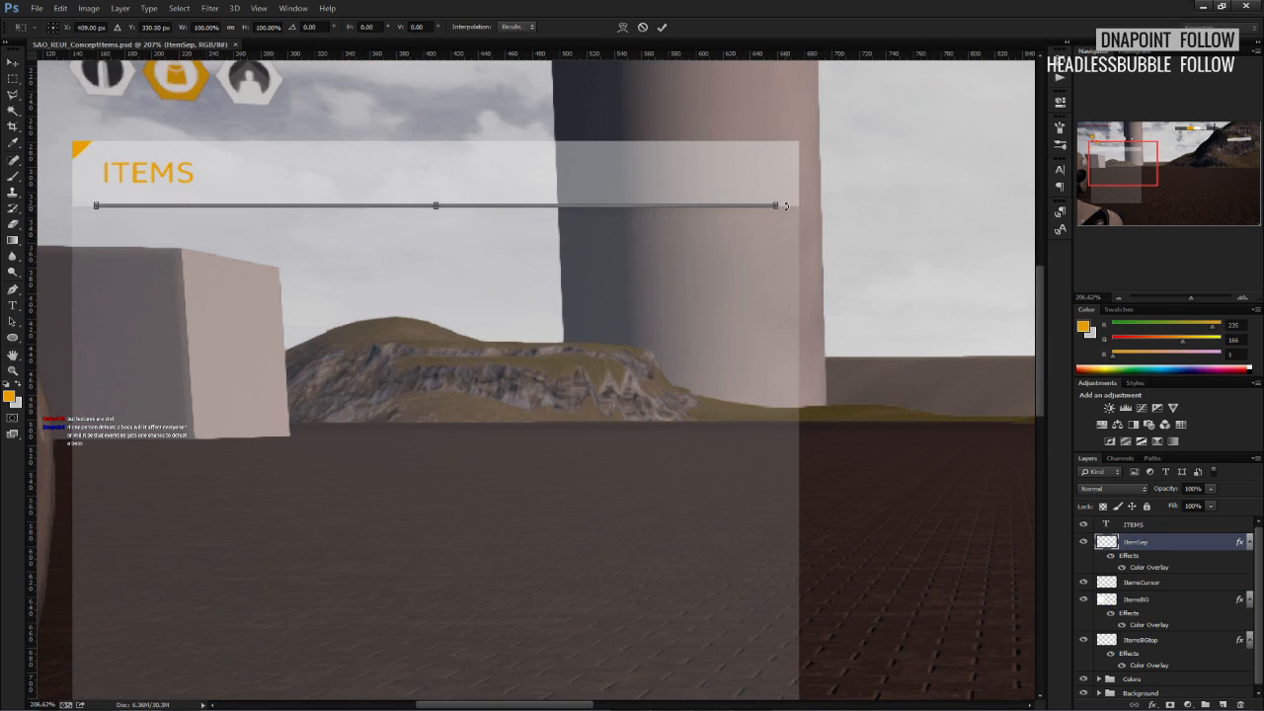
alt+drag(779, 205, 799, 209)
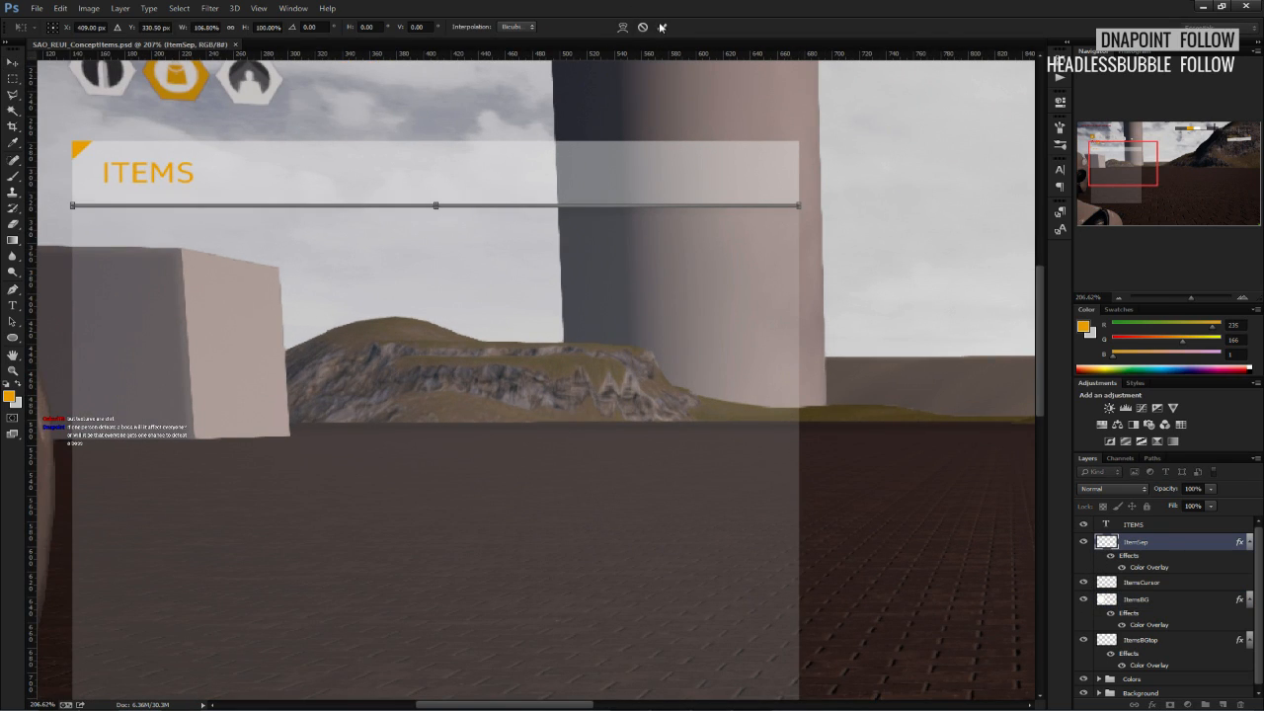
key(Return)
Examine the full-width separator and header strip, both close up and within the whole game screenshot.
alt+scroll(570, 260, down, 3)
alt+scroll(568, 263, down, 2)
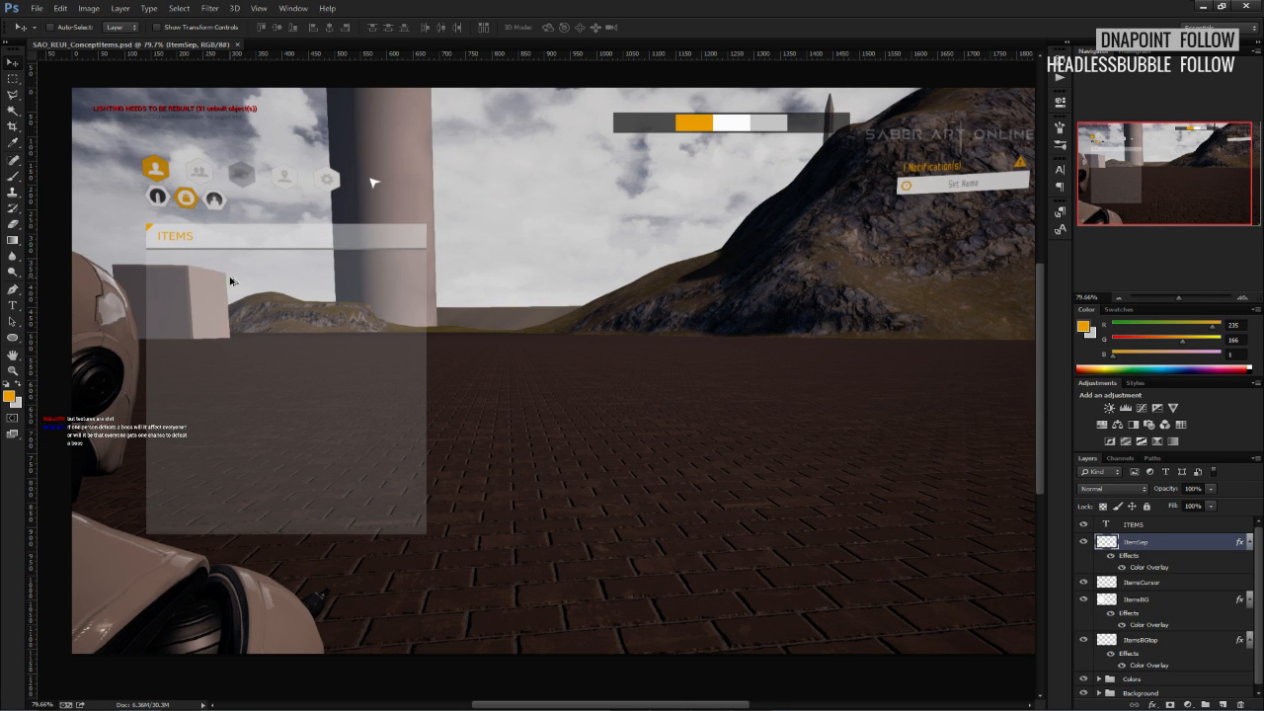
alt+scroll(284, 280, up, 1)
click(15, 81)
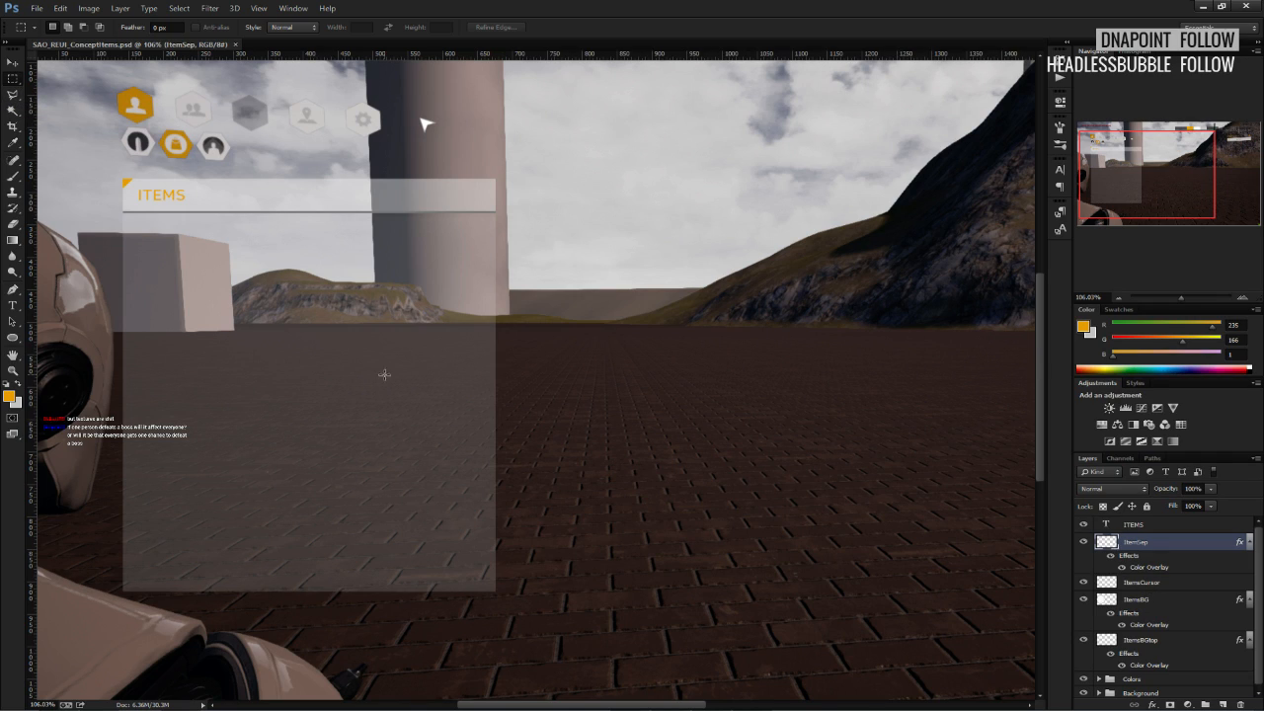
drag(183, 247, 286, 245)
alt+scroll(268, 388, up, 2)
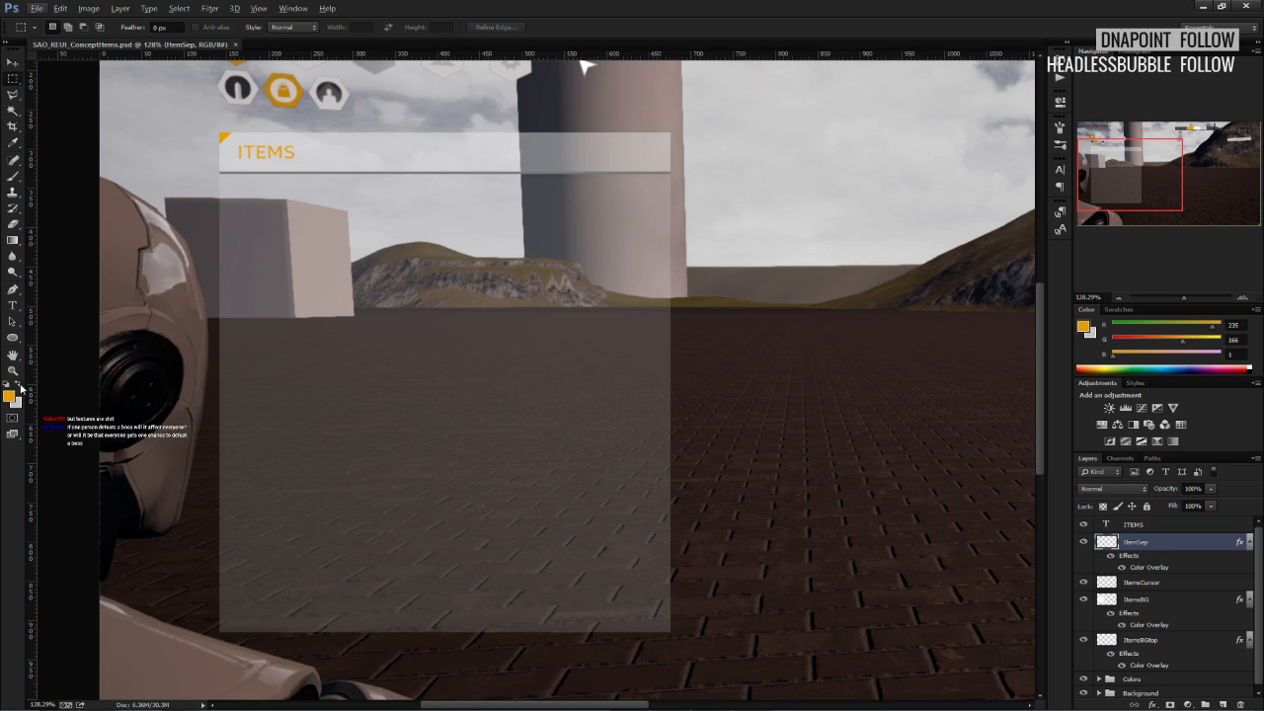
alt+scroll(256, 374, down, 2)
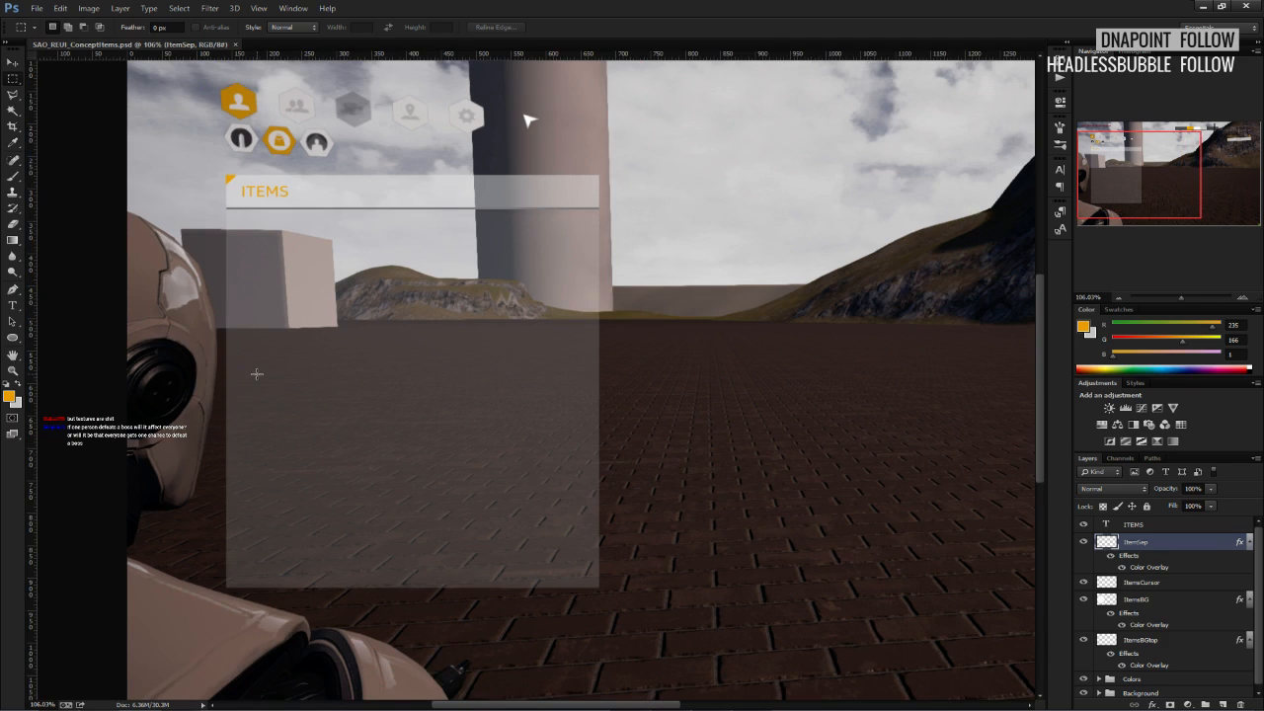
alt+scroll(256, 373, down, 2)
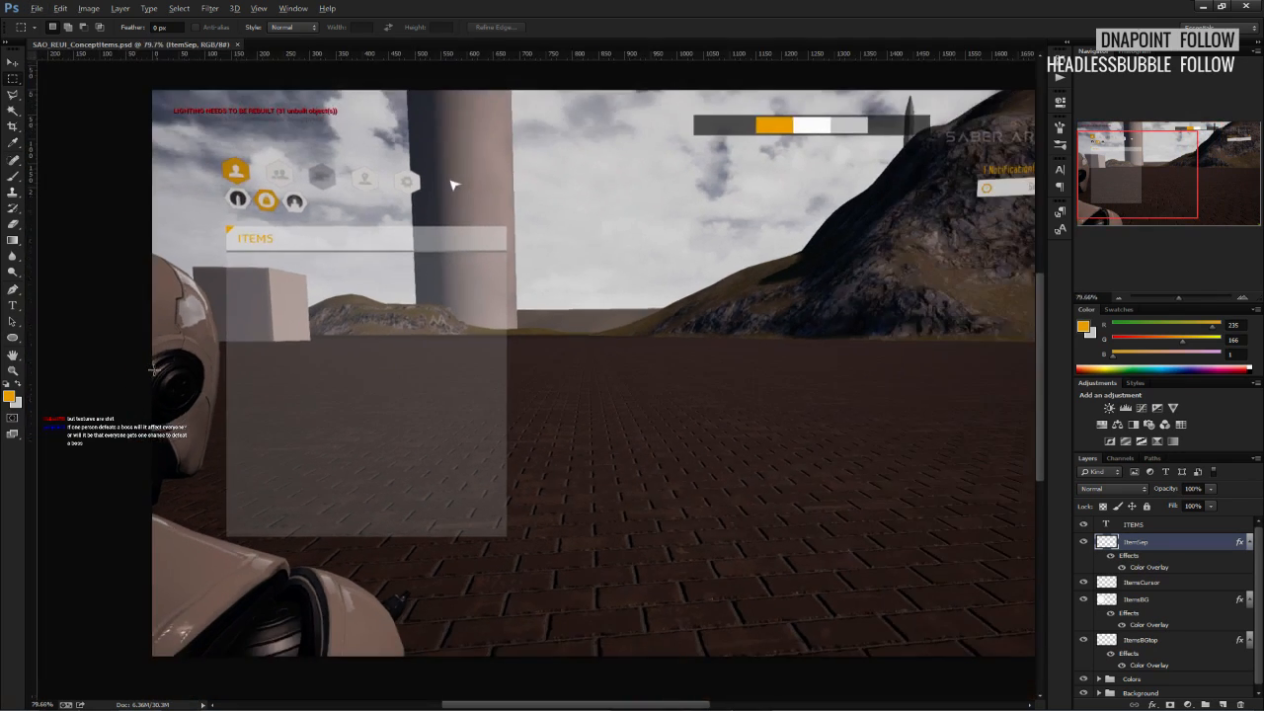
alt+scroll(139, 277, up, 4)
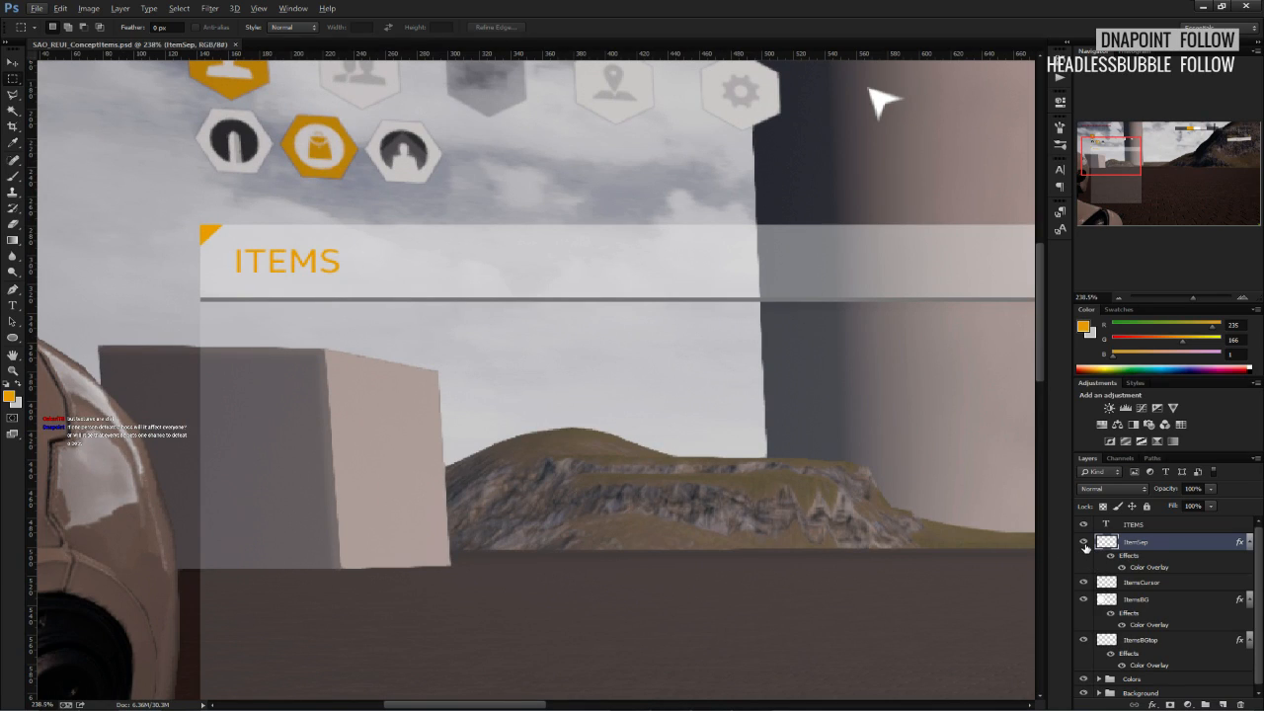
Hide and show the ItemSep and ItemsCursor layers to compare the header with and without them.
click(1083, 543)
click(1083, 543)
click(1083, 583)
click(1083, 583)
click(1083, 583)
click(1083, 583)
Examine the ITEMS header and the empty body panel at different magnifications against the game scene.
alt+scroll(849, 503, down, 5)
alt+scroll(847, 504, up, 2)
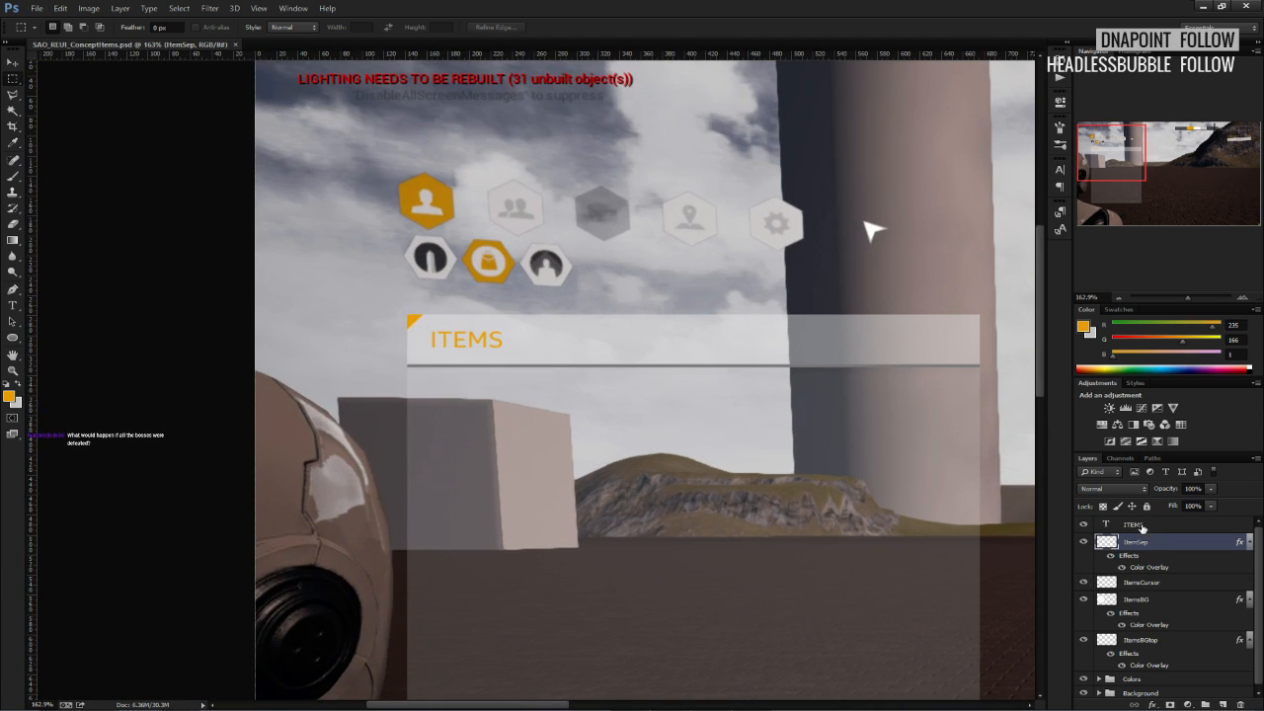
drag(819, 507, 699, 379)
scroll(700, 404, down, 1)
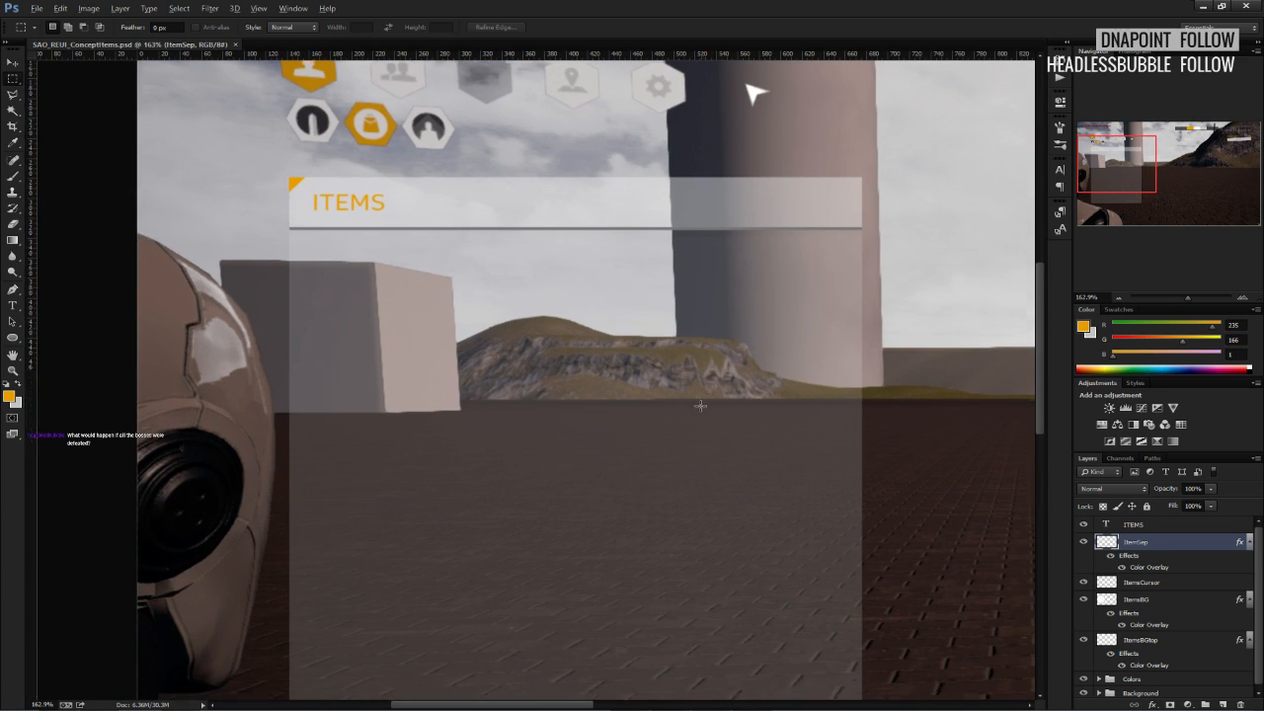
alt+scroll(699, 404, down, 9)
alt+scroll(307, 334, up, 6)
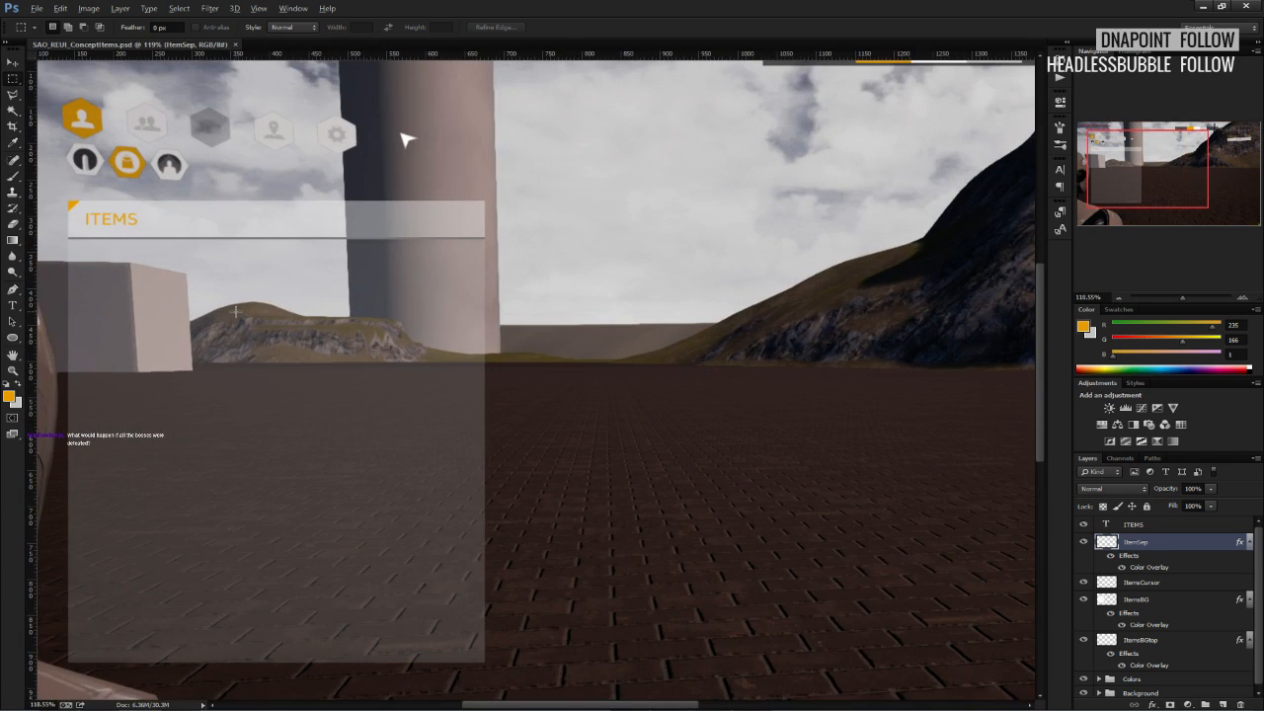
drag(182, 341, 423, 293)
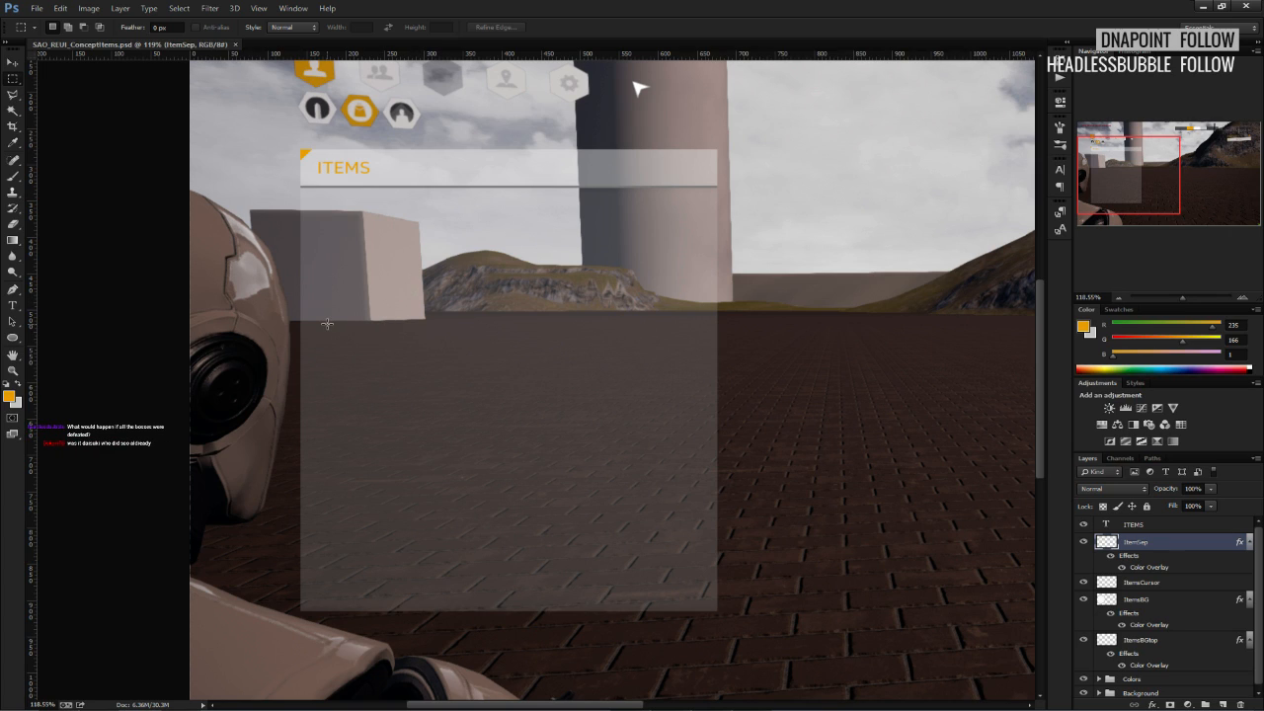
alt+scroll(327, 323, down, 3)
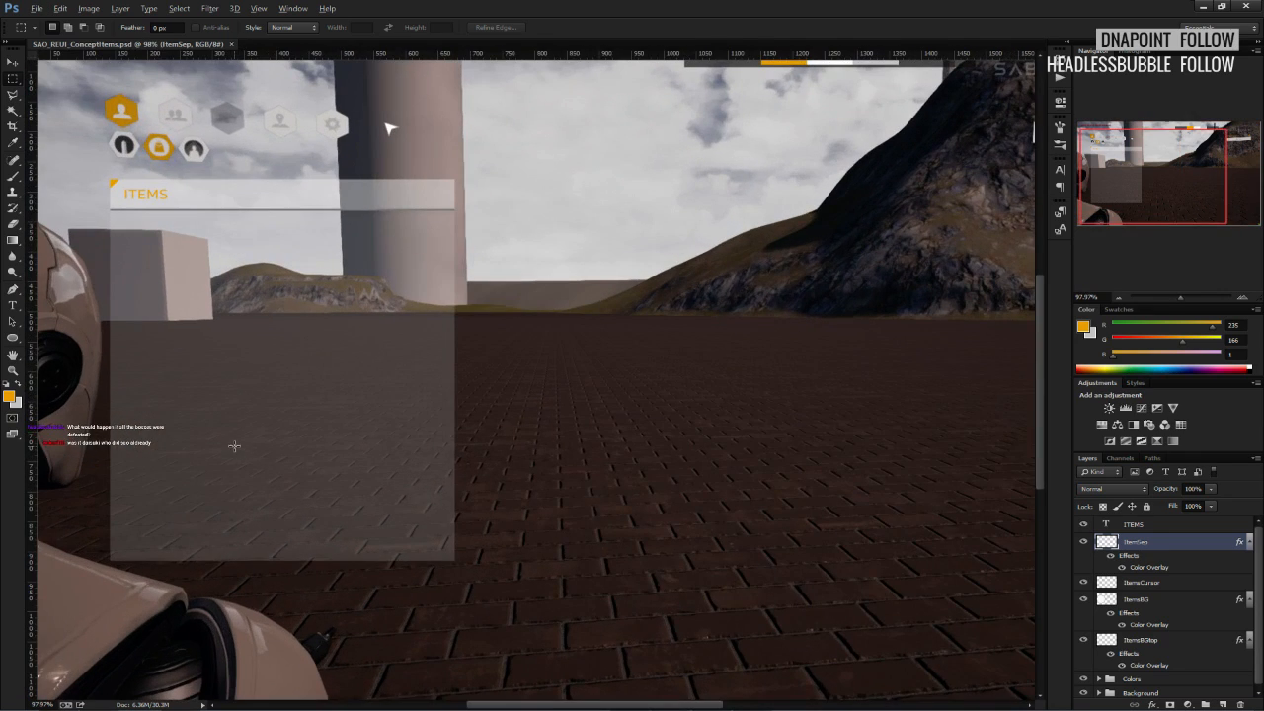
alt+scroll(426, 435, up, 2)
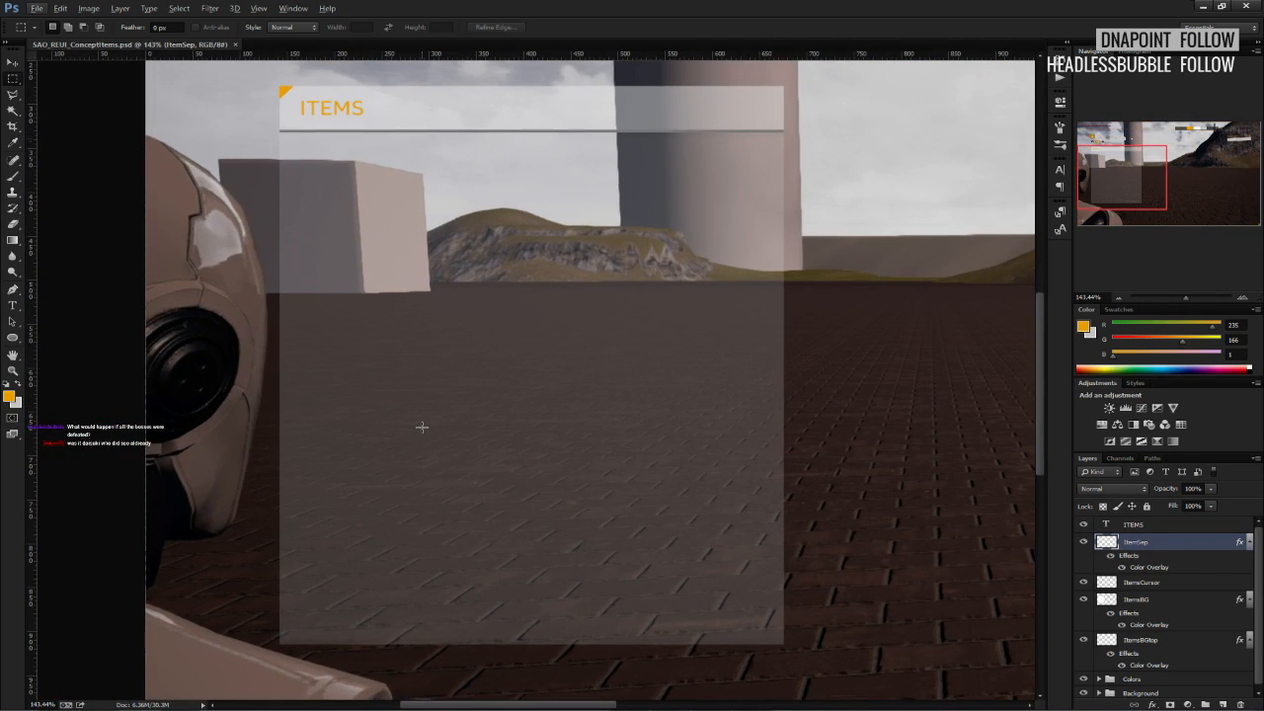
scroll(422, 426, up, 1)
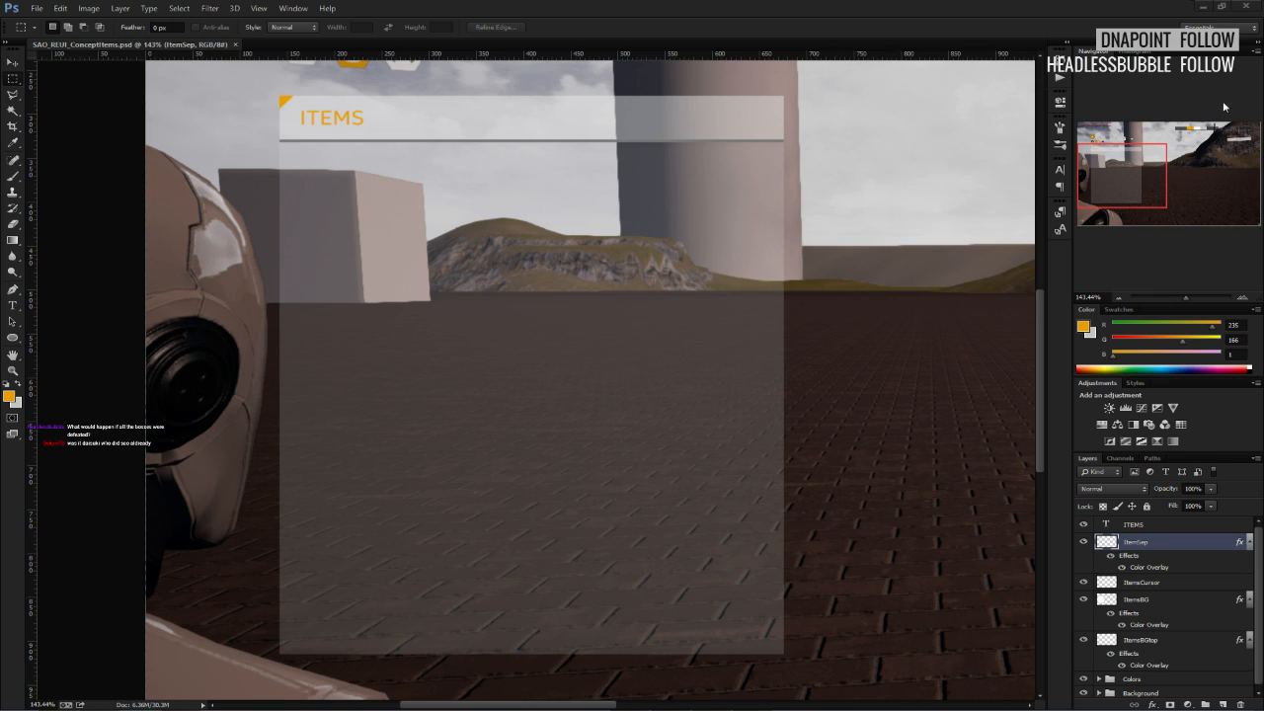
alt+scroll(542, 338, down, 2)
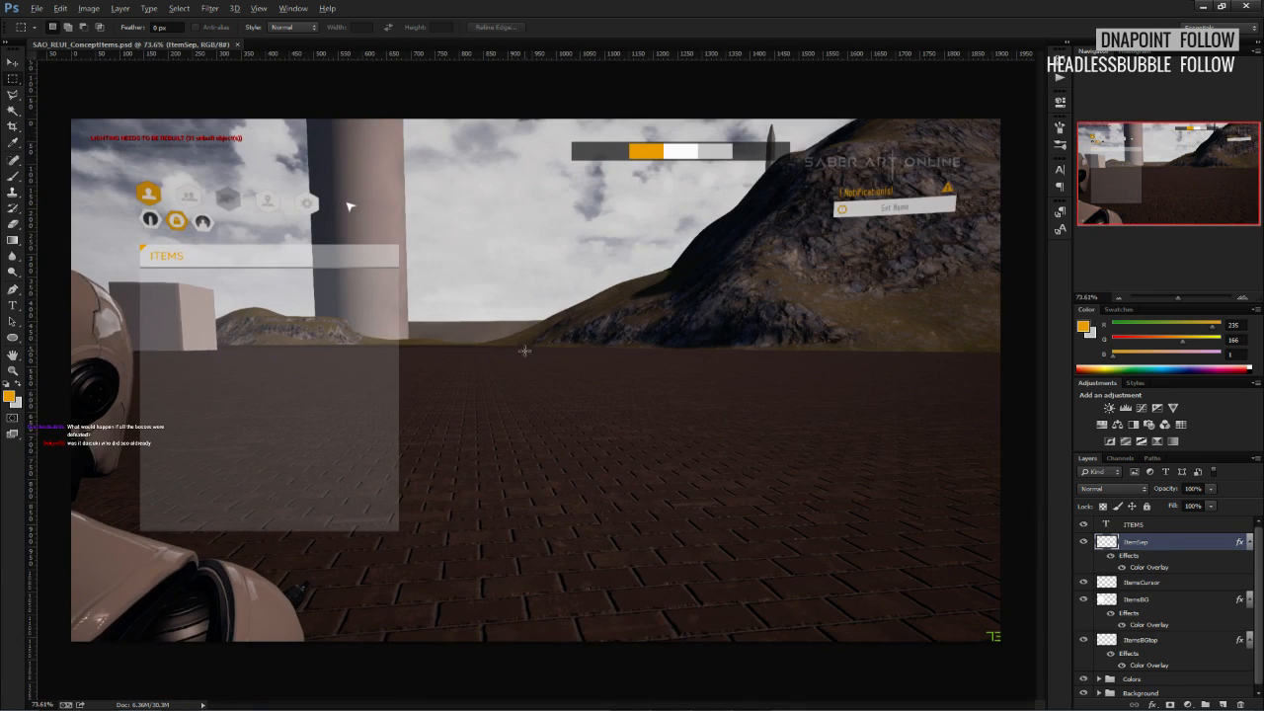
alt+scroll(275, 382, up, 1)
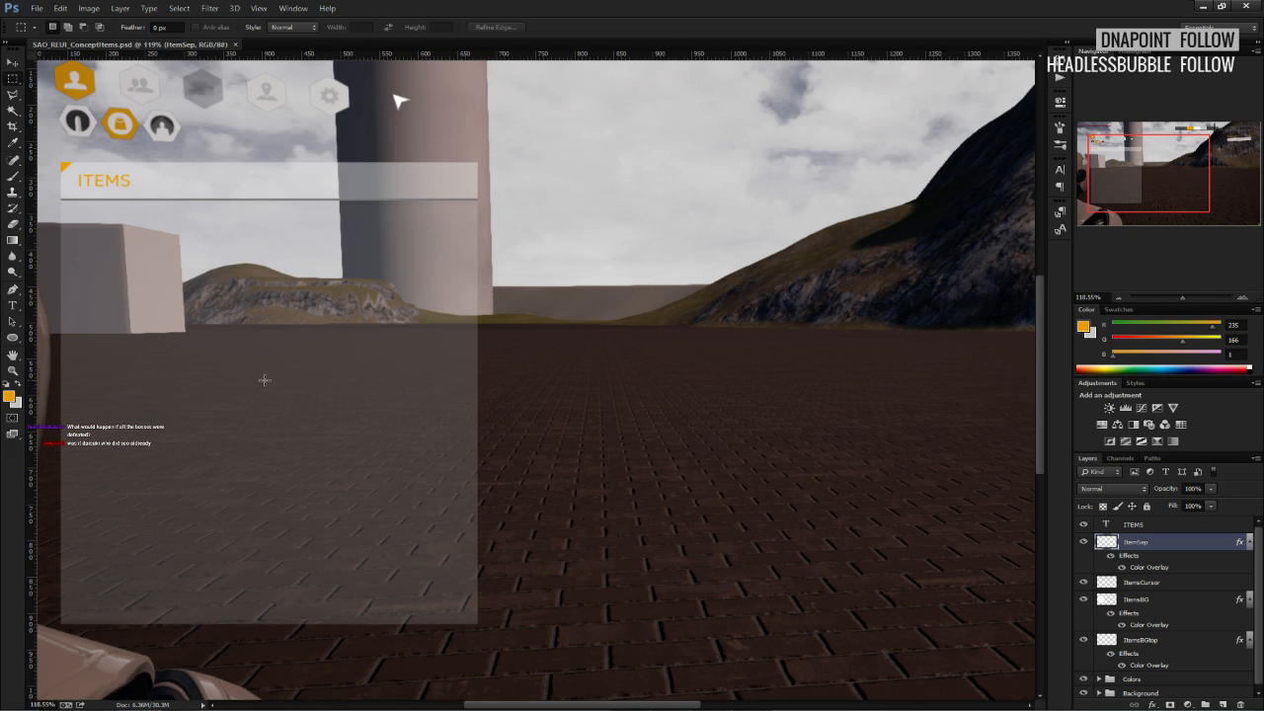
alt+scroll(264, 379, down, 2)
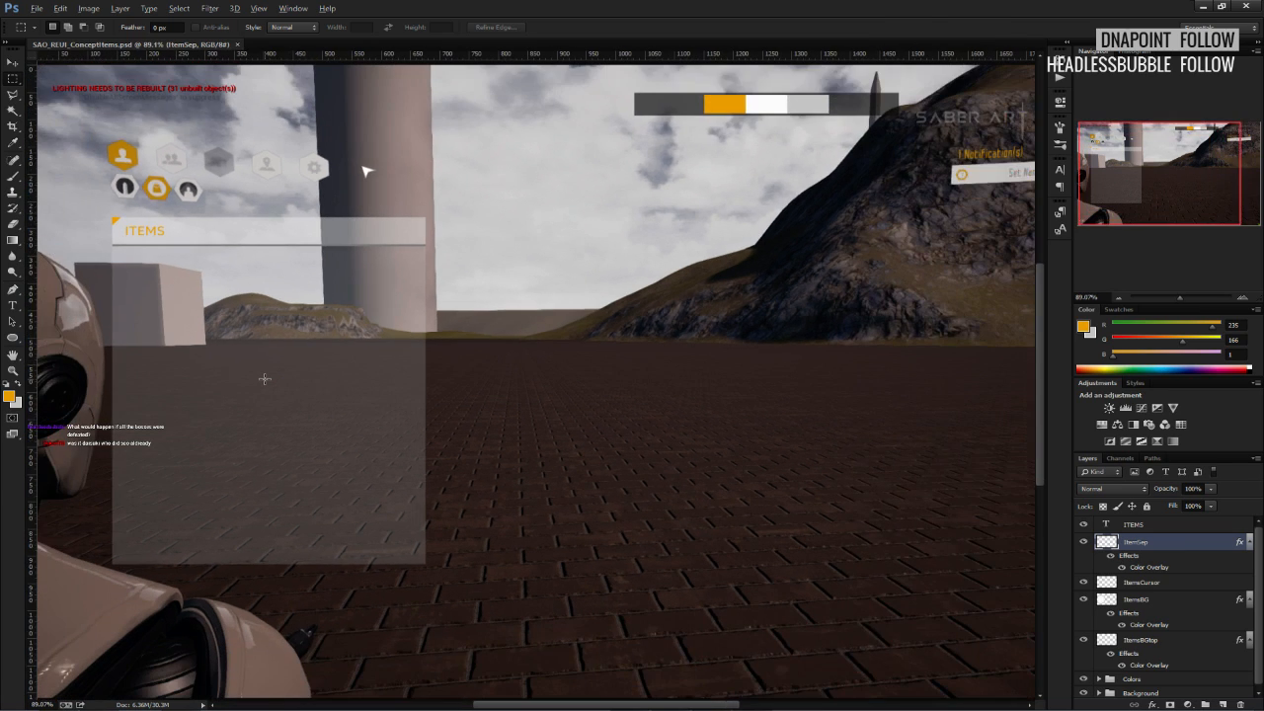
alt+scroll(170, 398, up, 3)
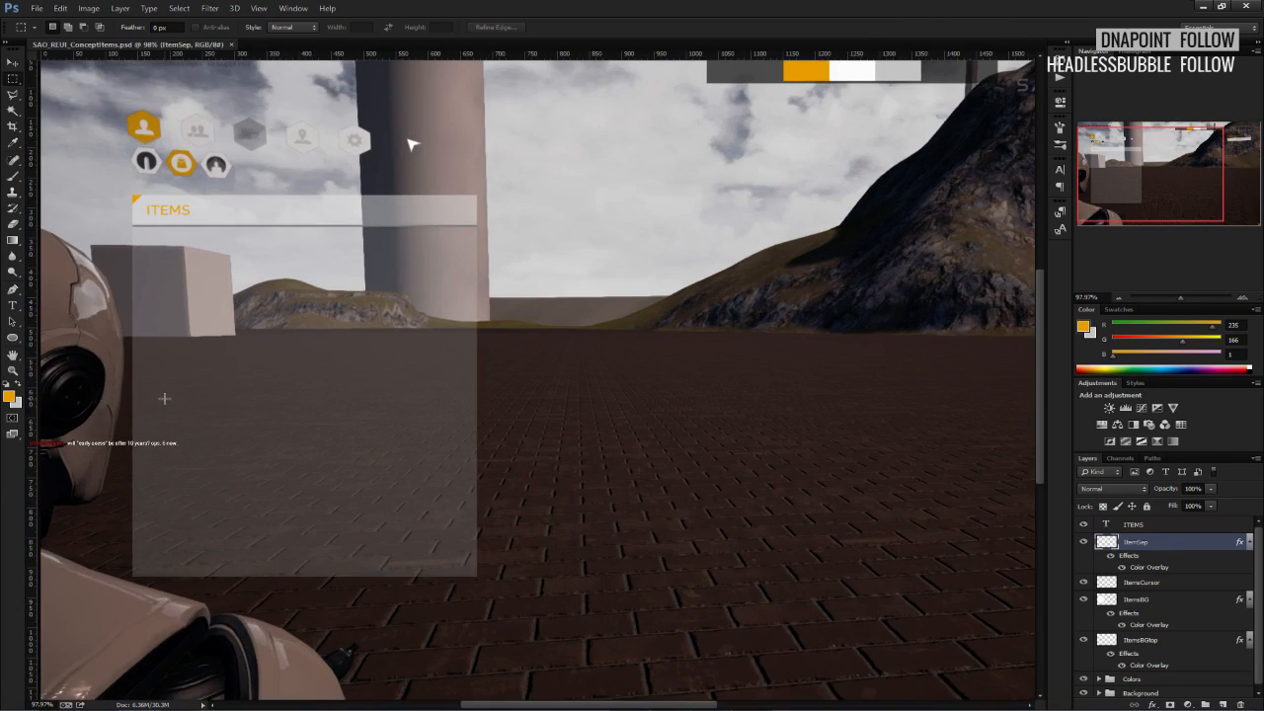
drag(170, 400, 422, 410)
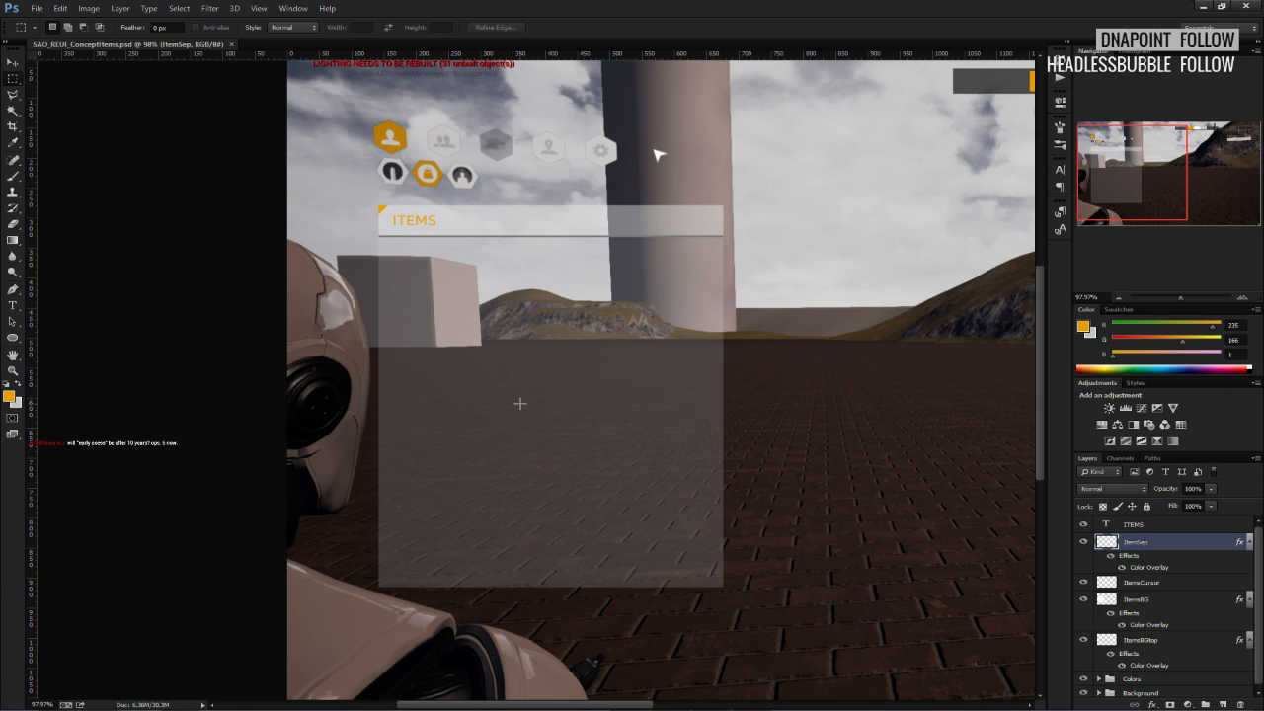
click(1133, 524)
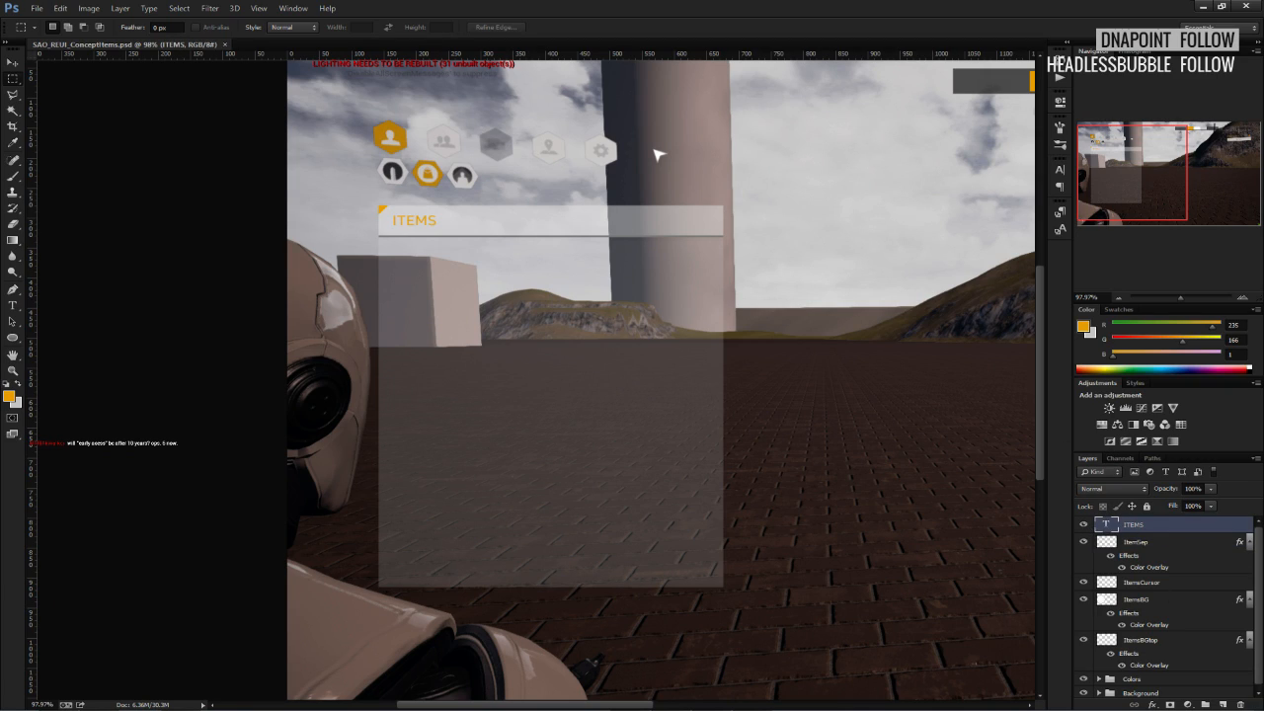
click(1219, 705)
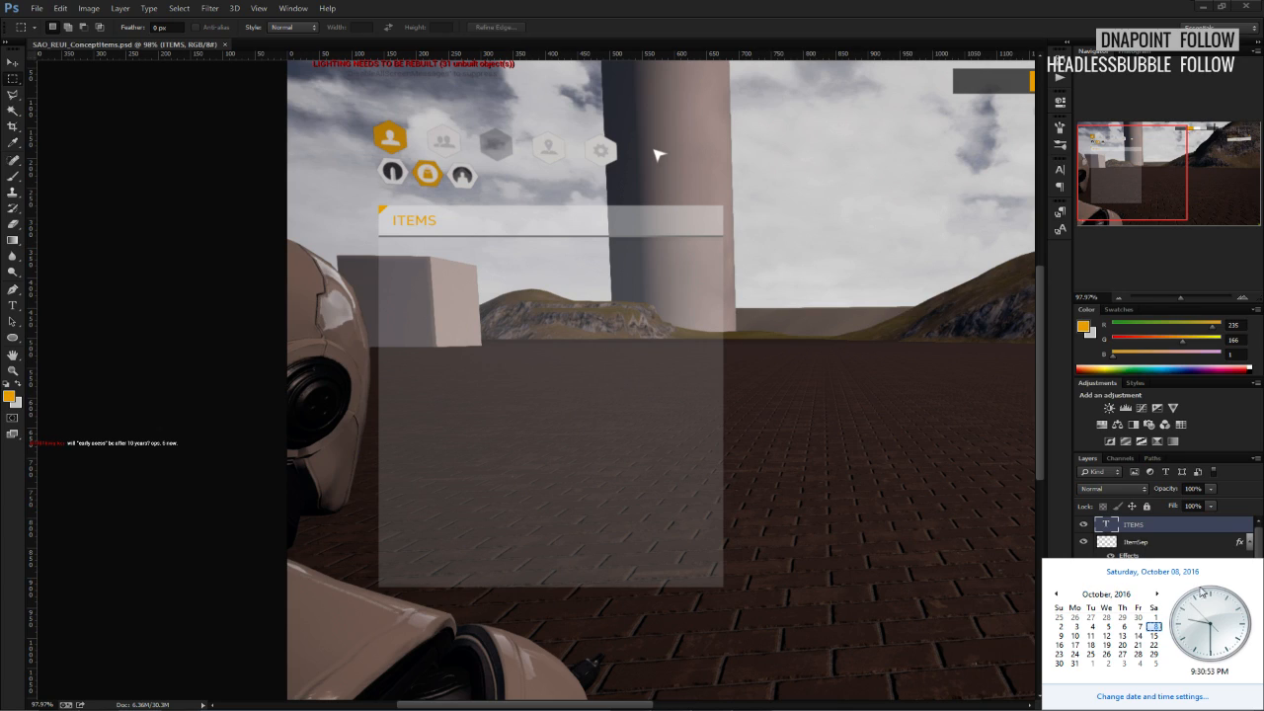
key(Escape)
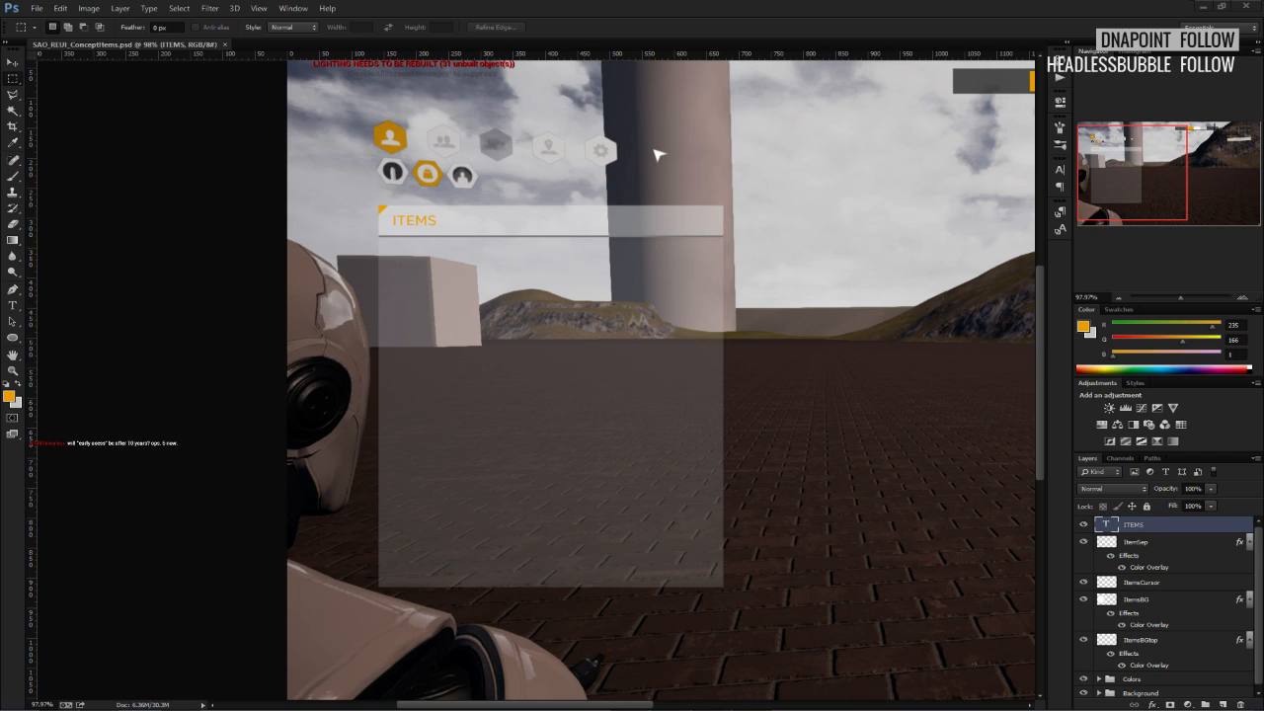
click(1106, 593)
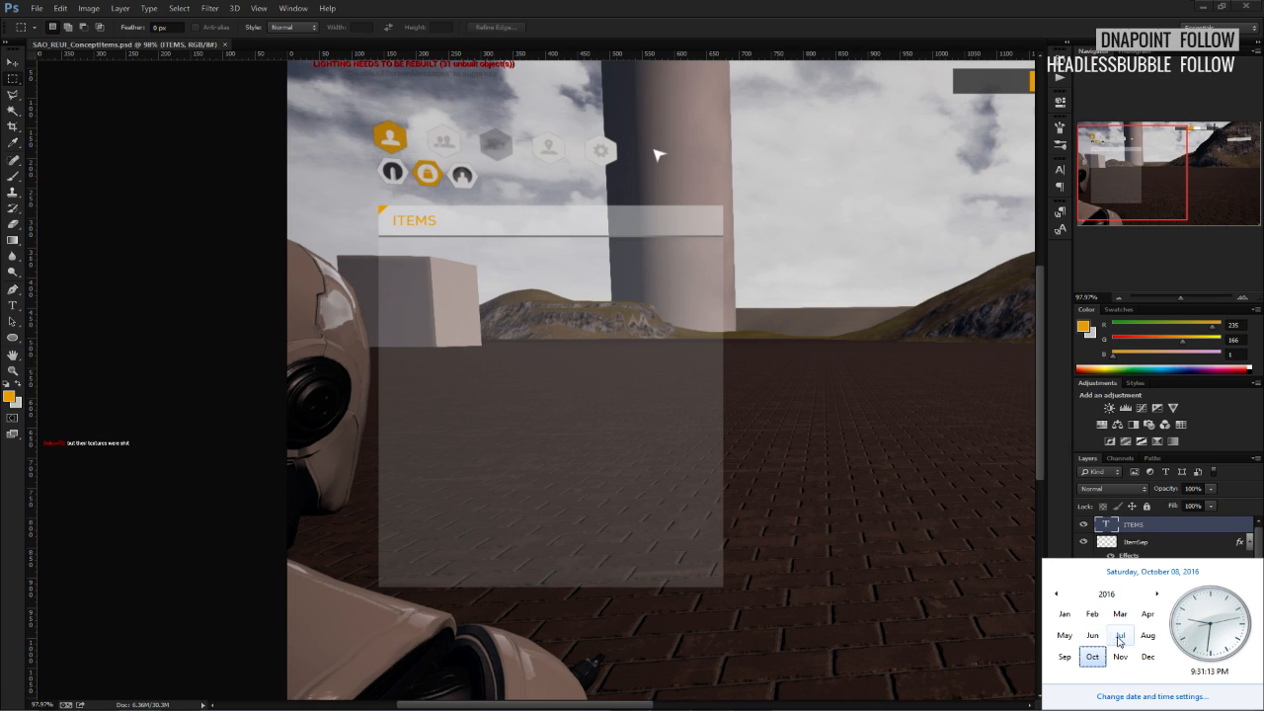
click(921, 564)
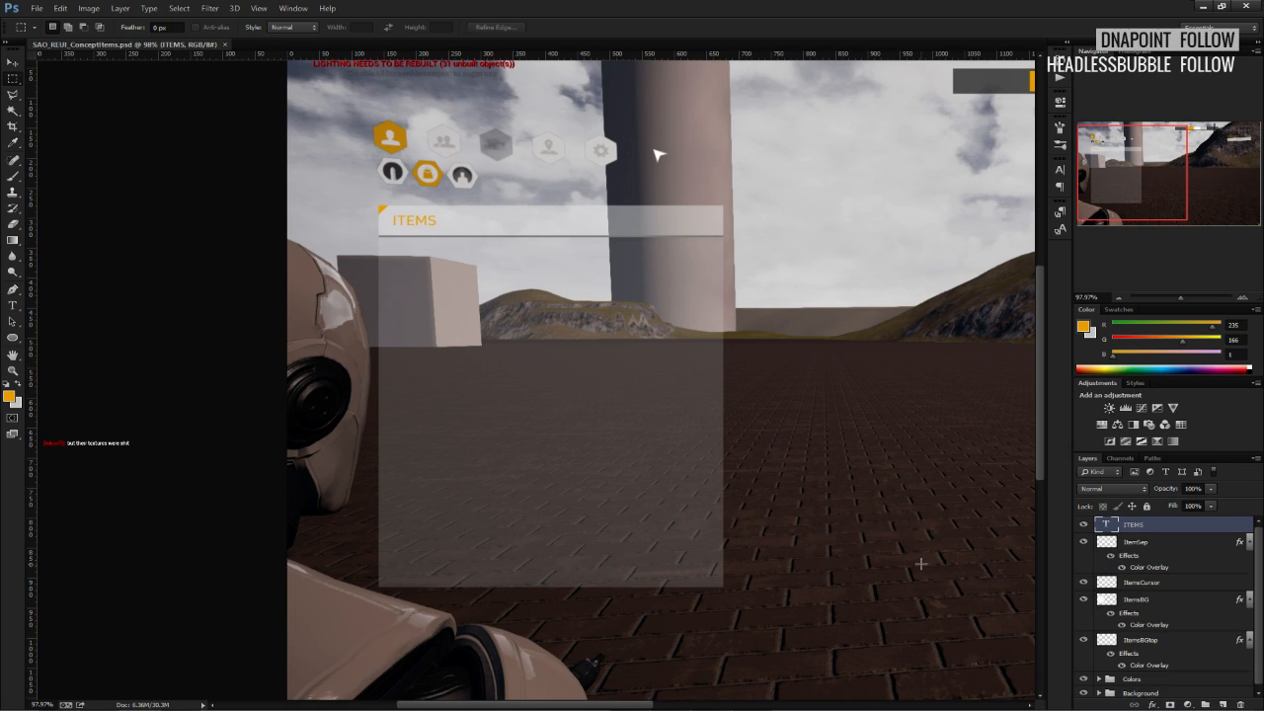
Turn off the ItemSep layer's effects and clear its layer style to remove the Color Overlay.
alt+scroll(637, 433, up, 1)
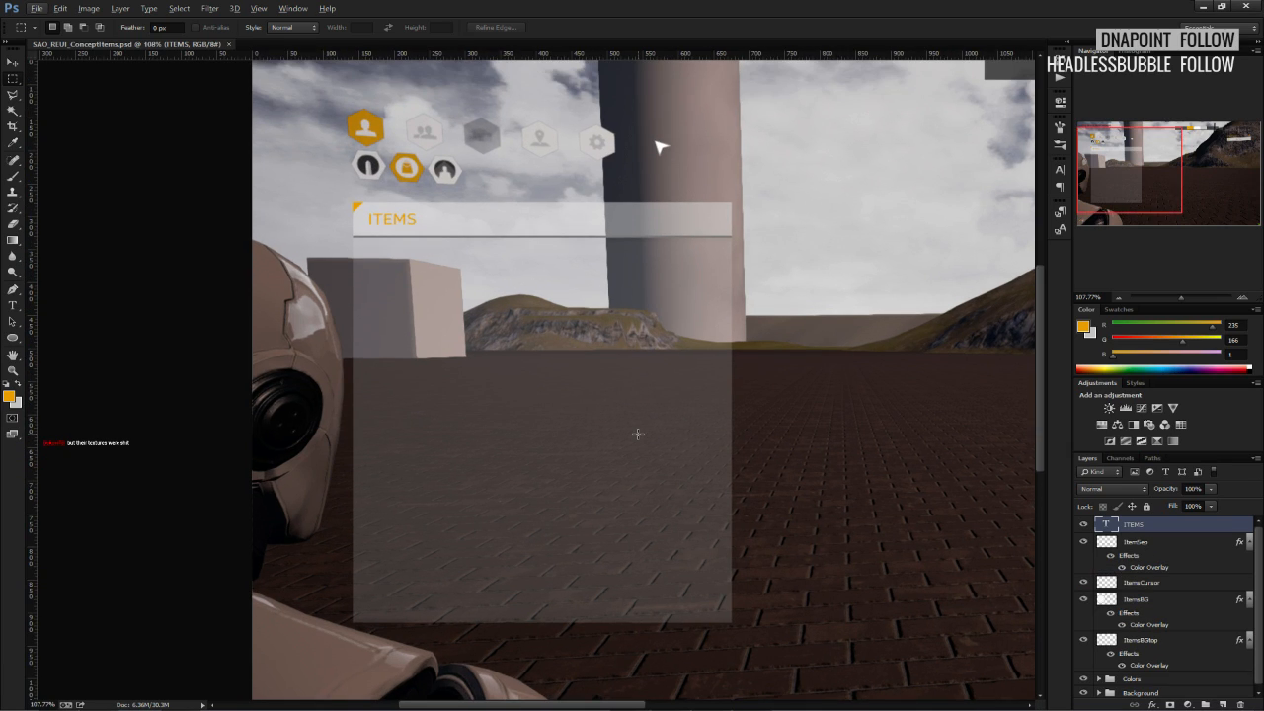
scroll(637, 433, down, 1)
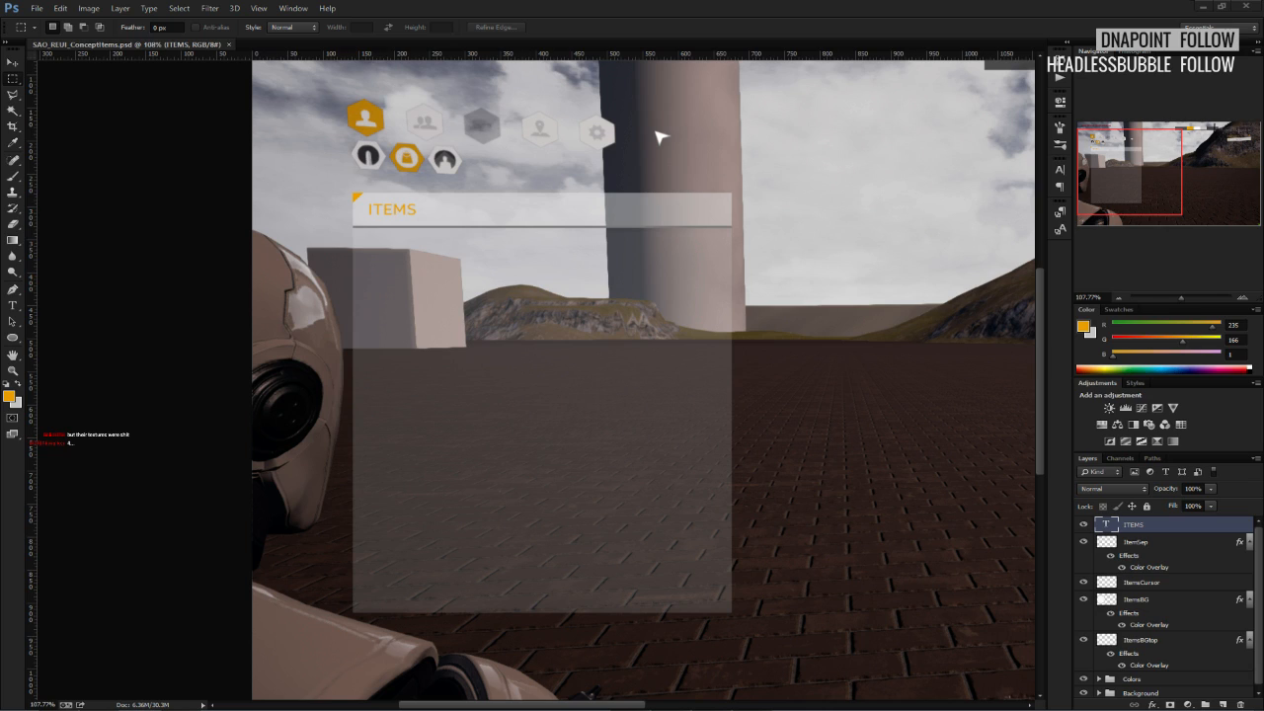
alt+scroll(466, 444, up, 2)
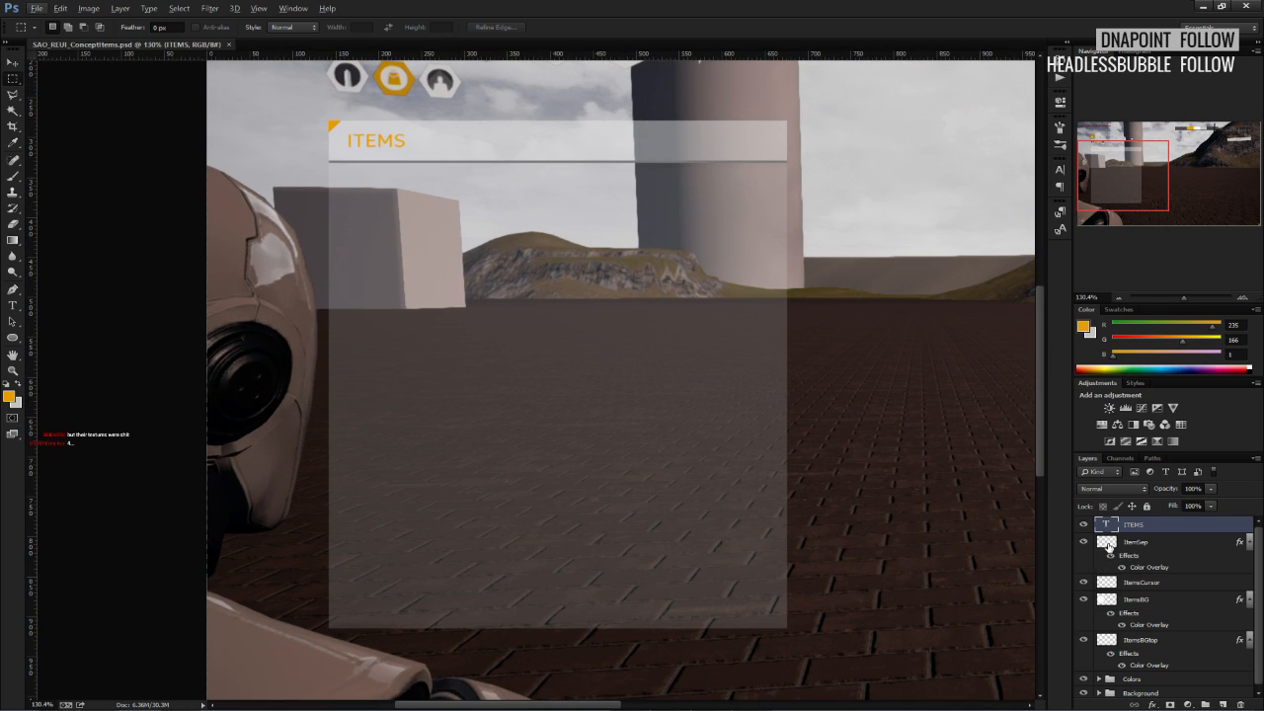
click(1108, 544)
click(1111, 556)
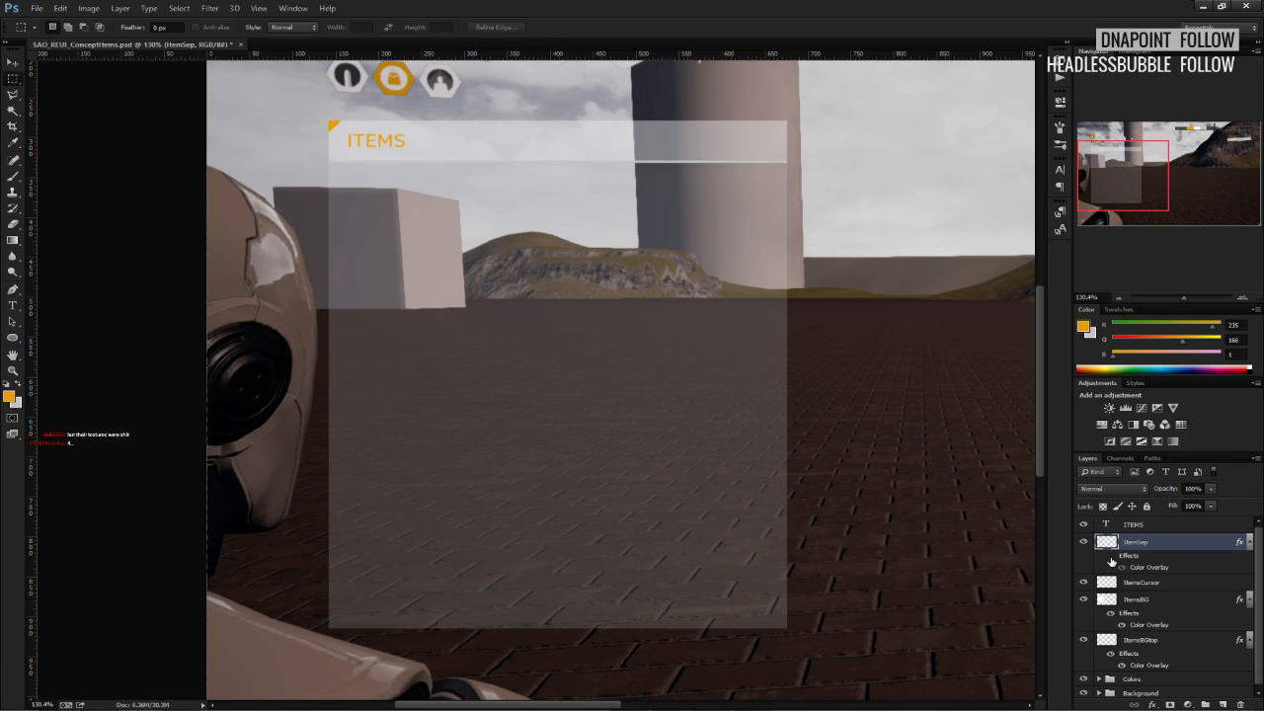
scroll(579, 352, up, 2)
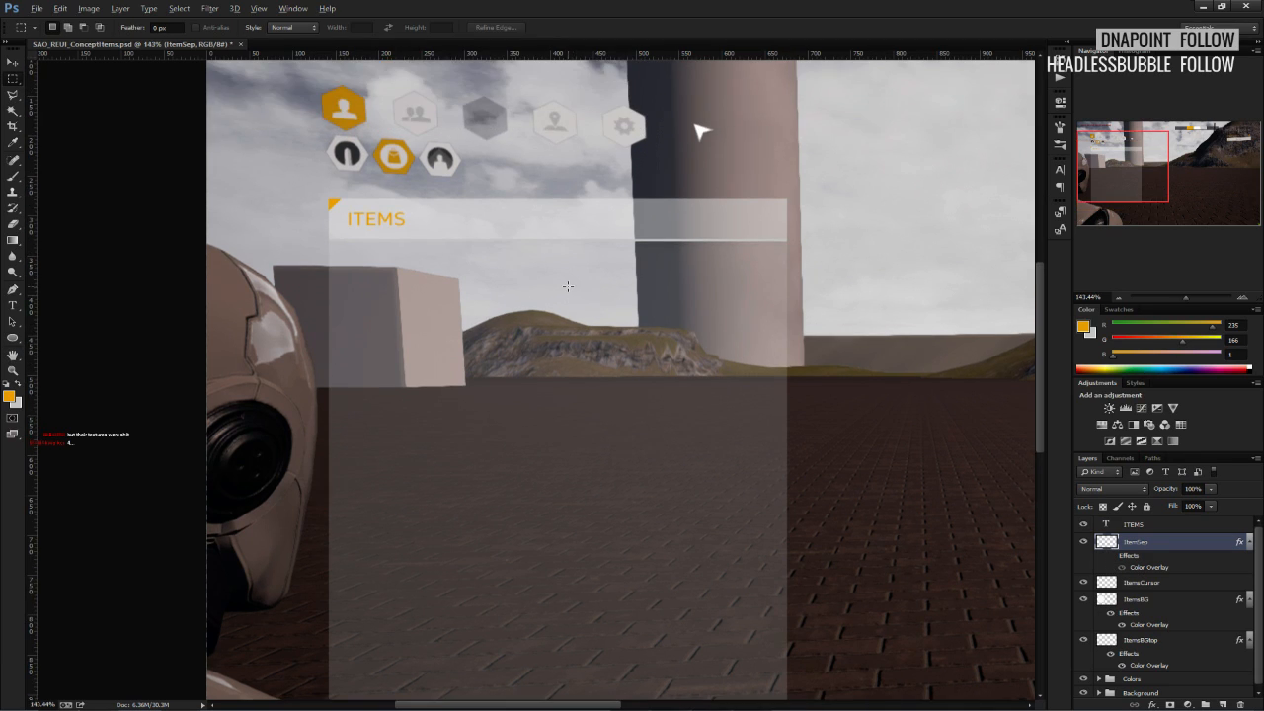
alt+scroll(568, 287, up, 4)
alt+scroll(735, 205, down, 3)
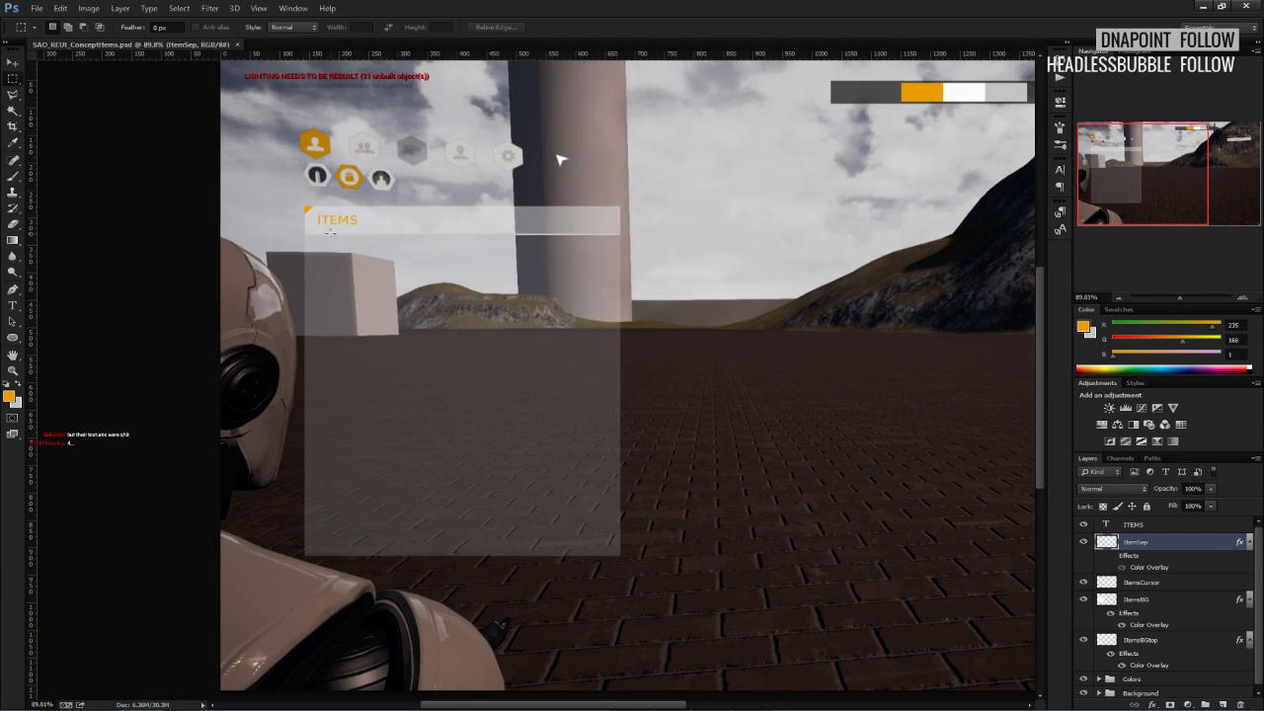
right_click(1133, 559)
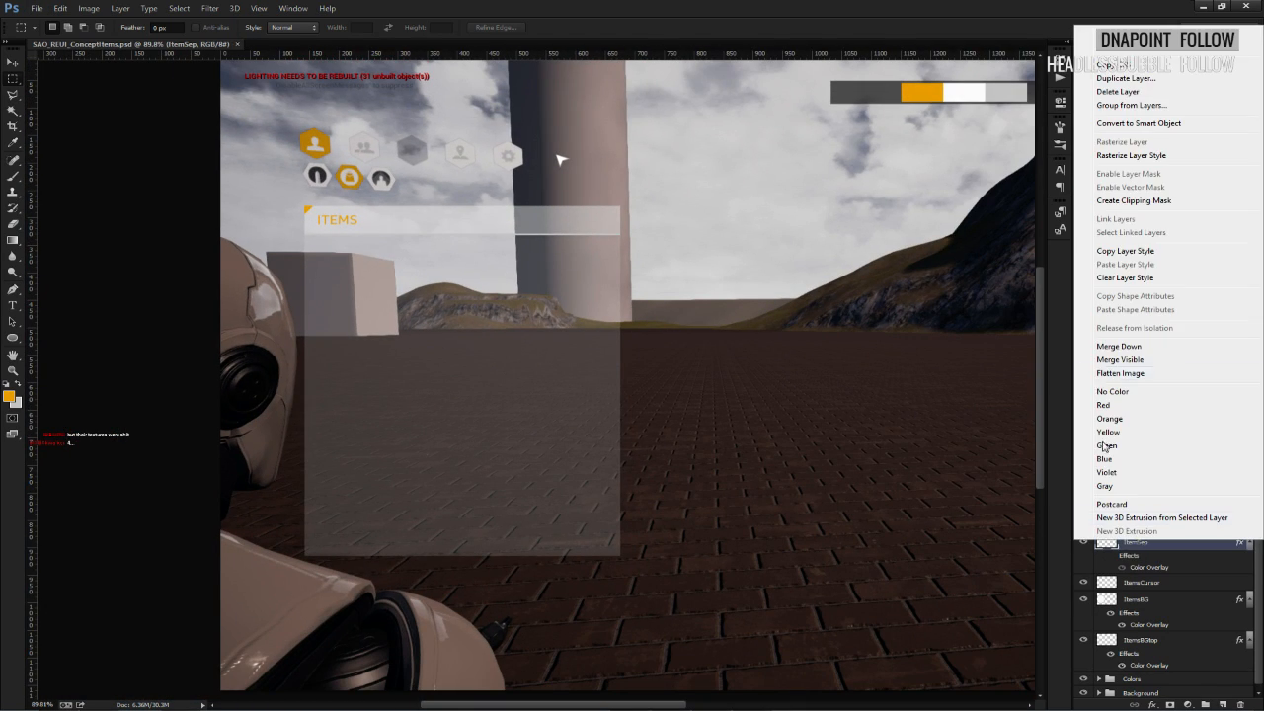
click(1116, 281)
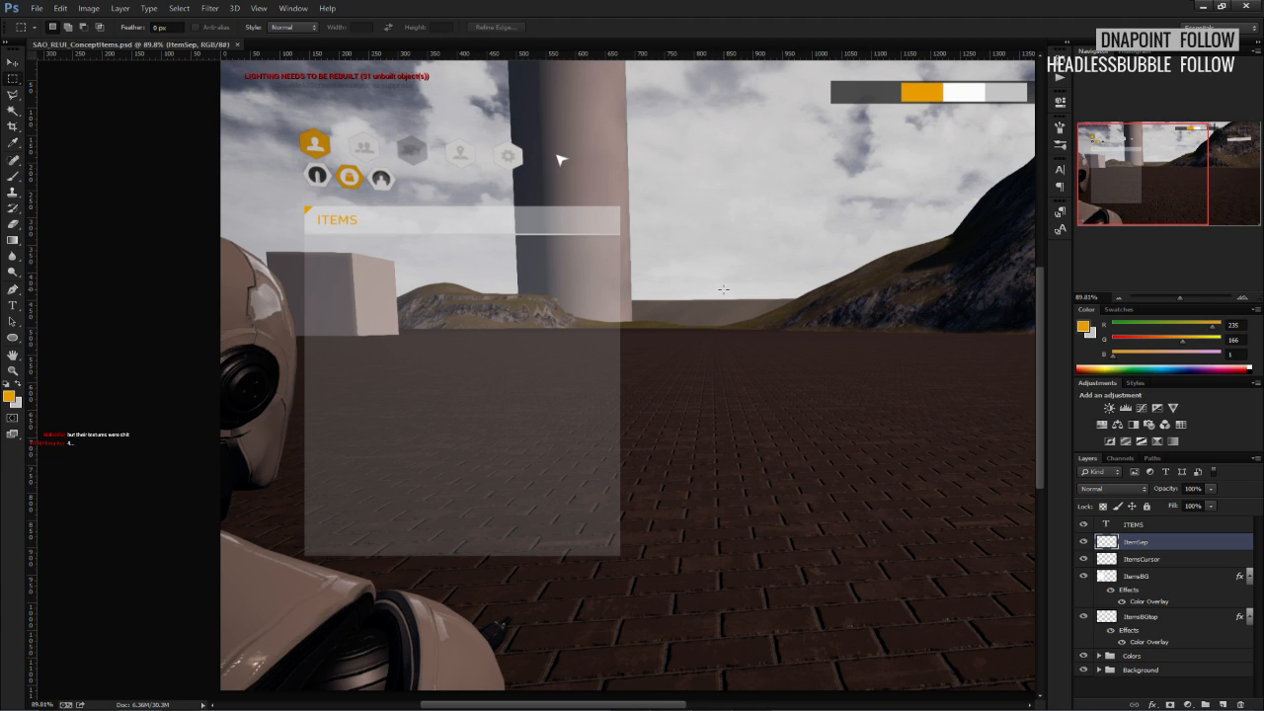
Examine the separator without its overlay, both close up and within the whole game screenshot.
alt+scroll(630, 494, down, 2)
alt+scroll(245, 483, up, 4)
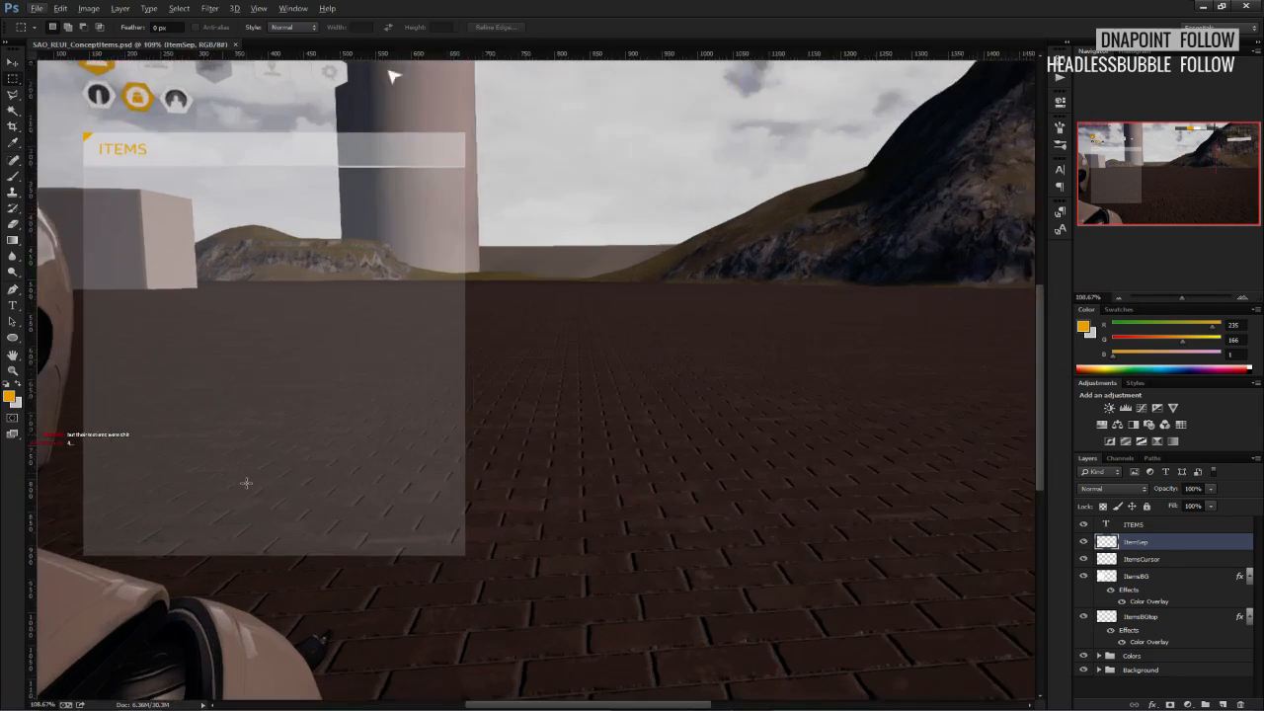
scroll(245, 483, down, 1)
drag(170, 472, 330, 558)
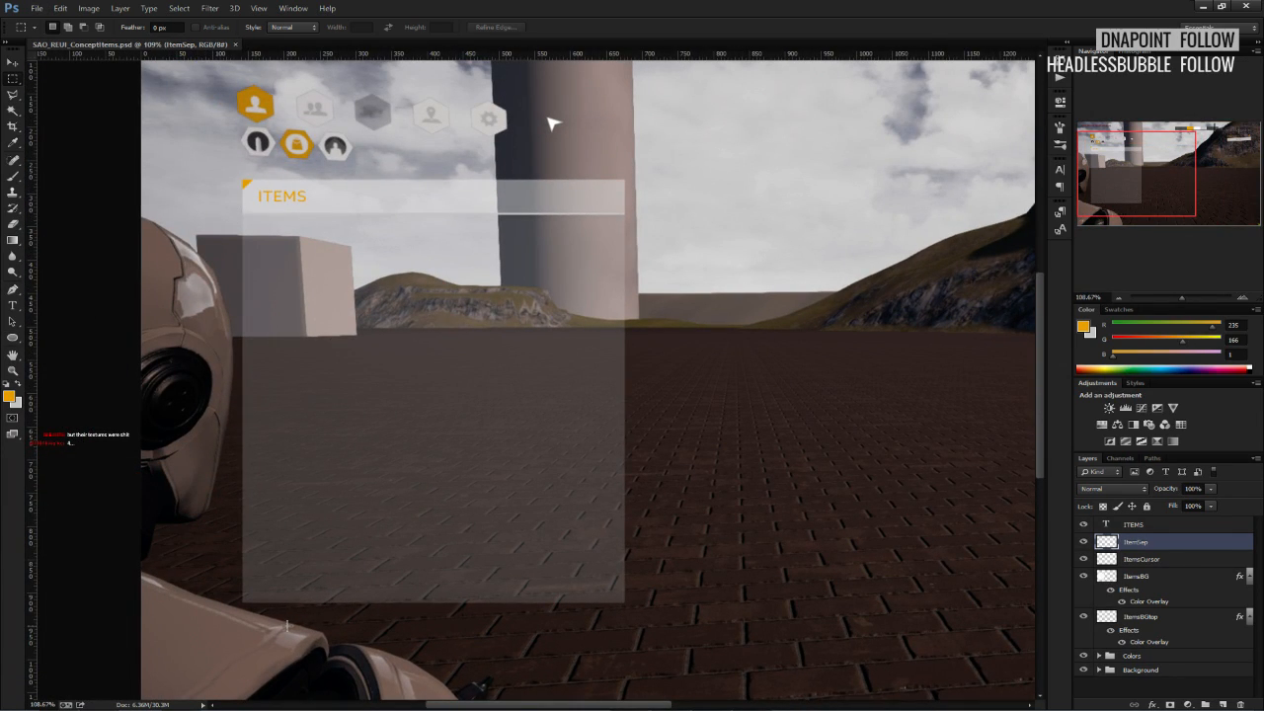
alt+scroll(315, 520, down, 2)
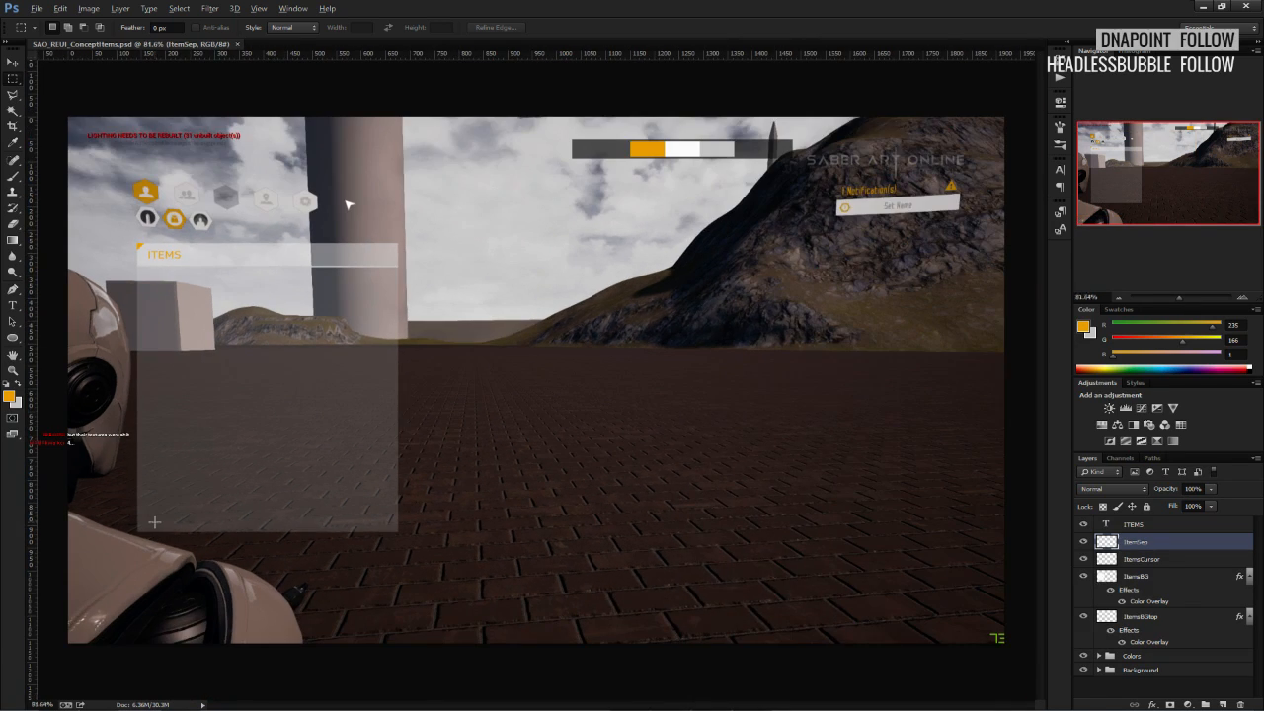
alt+scroll(135, 492, up, 2)
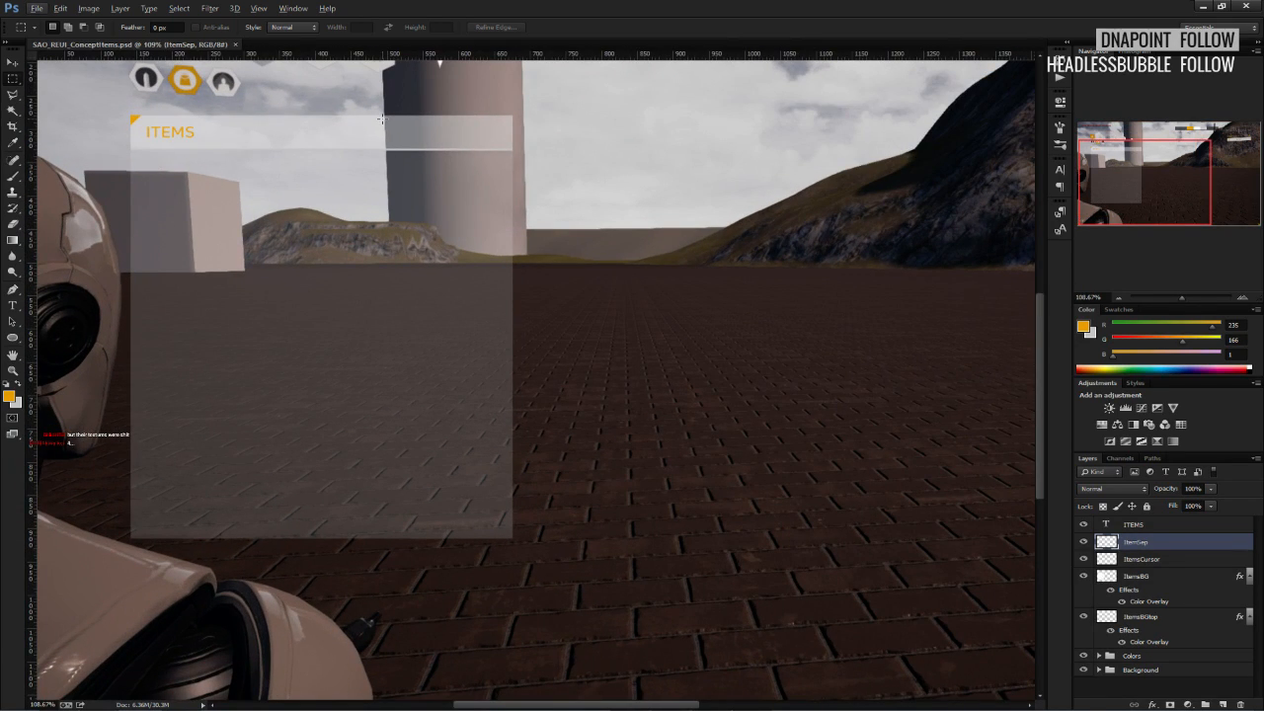
scroll(294, 343, up, 2)
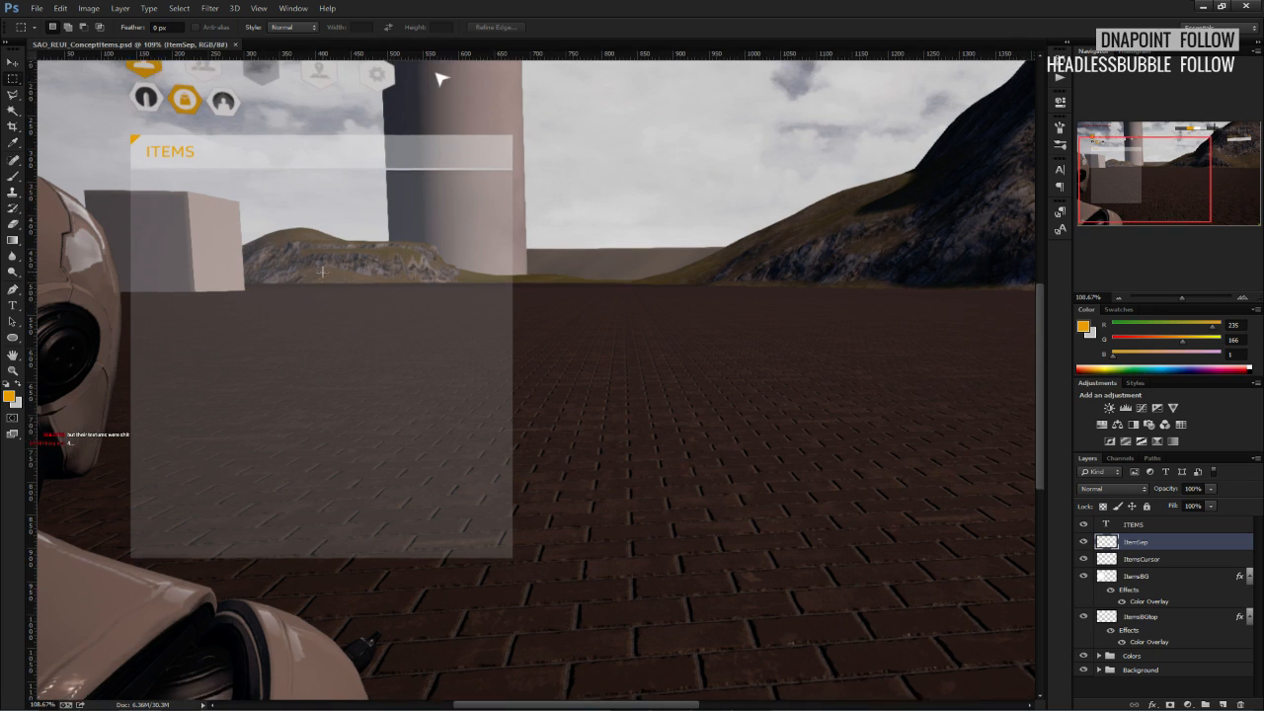
alt+scroll(280, 404, up, 2)
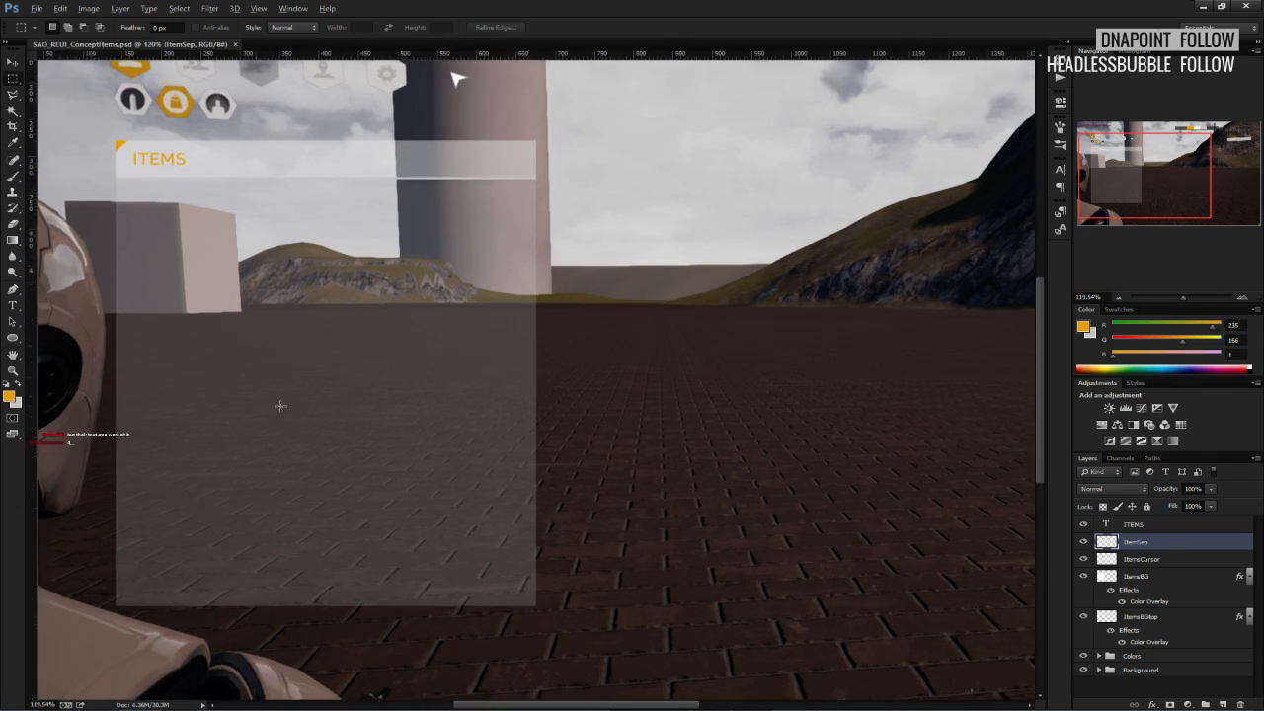
Add a new empty layer directly above ItemSep and save the document.
click(1221, 704)
scroll(779, 443, up, 1)
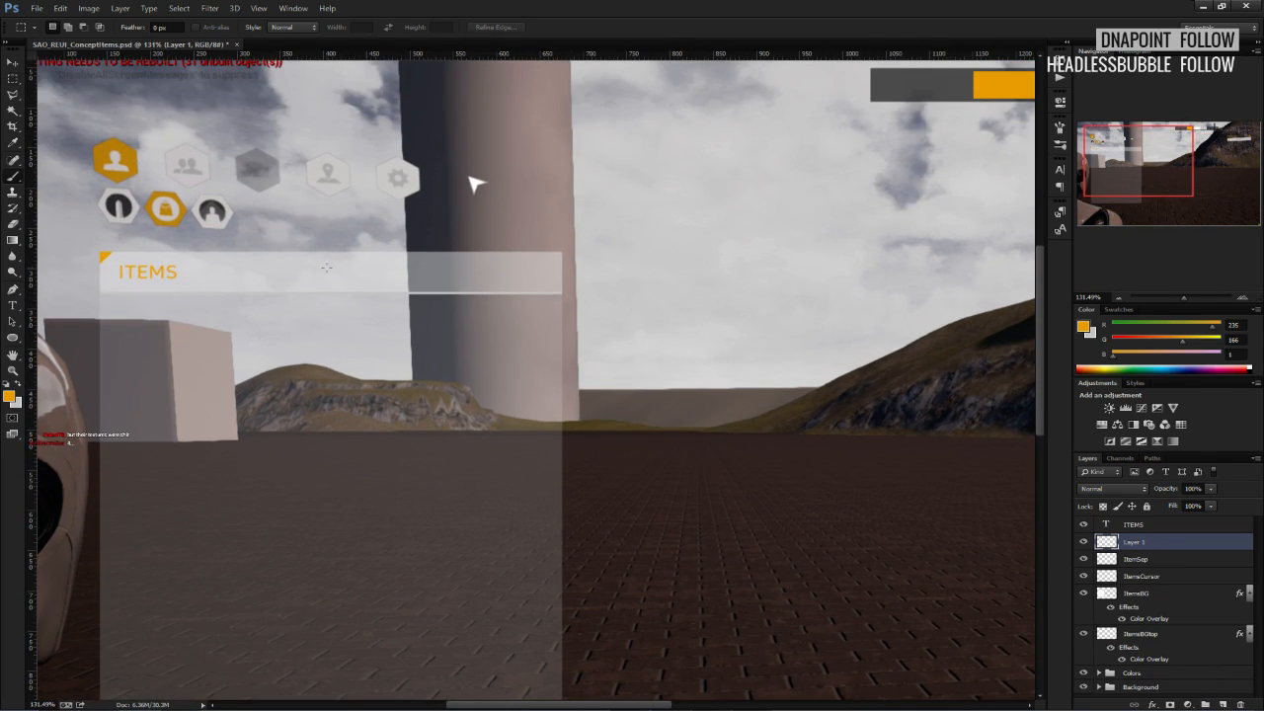
key(b)
alt+scroll(238, 258, up, 3)
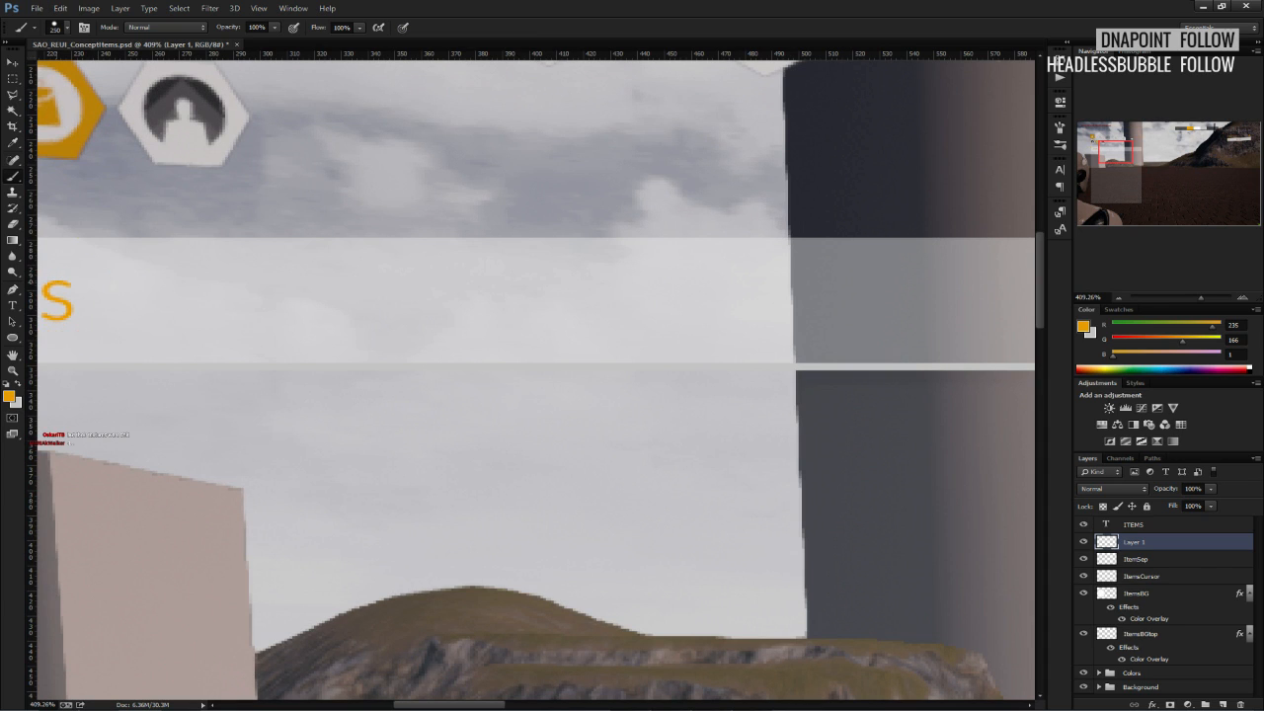
key(m)
alt+scroll(381, 326, down, 3)
key(ctrl+s)
Duplicate the ItemsBG layer and open the copy's name for editing.
alt+scroll(383, 326, down, 4)
alt+scroll(654, 355, up, 5)
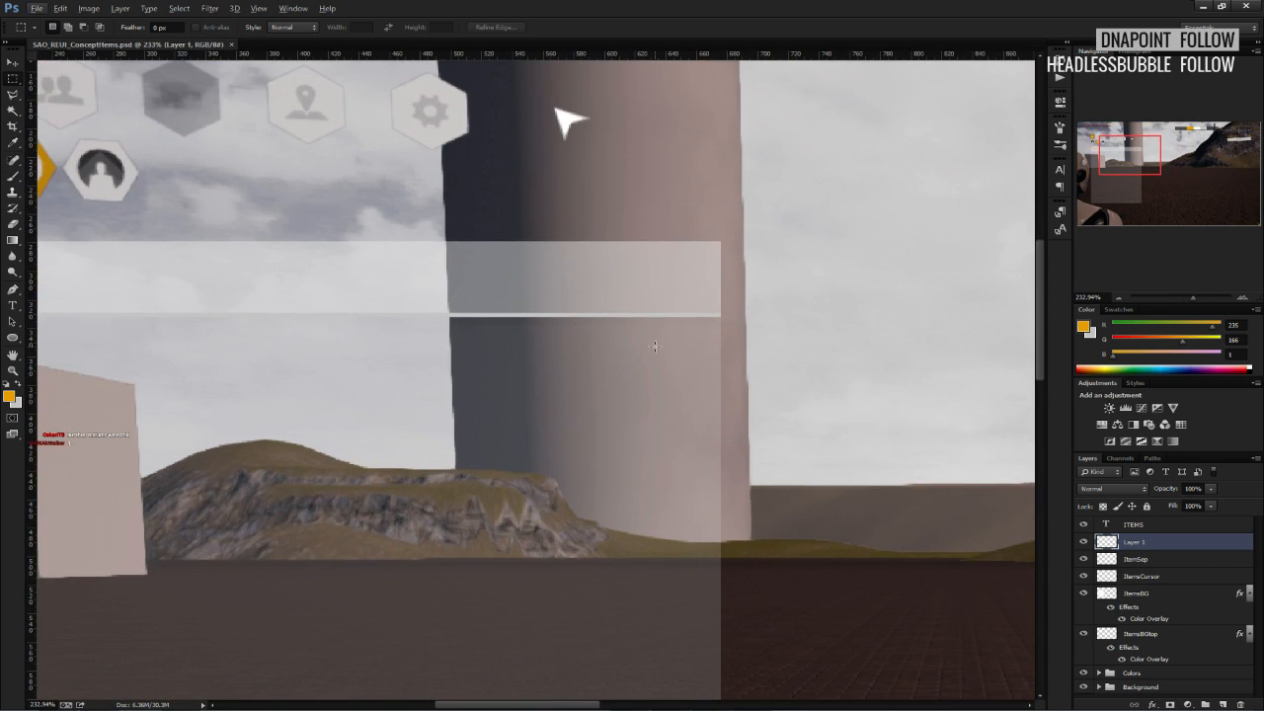
alt+scroll(642, 349, down, 8)
alt+scroll(467, 415, up, 1)
alt+scroll(466, 415, up, 3)
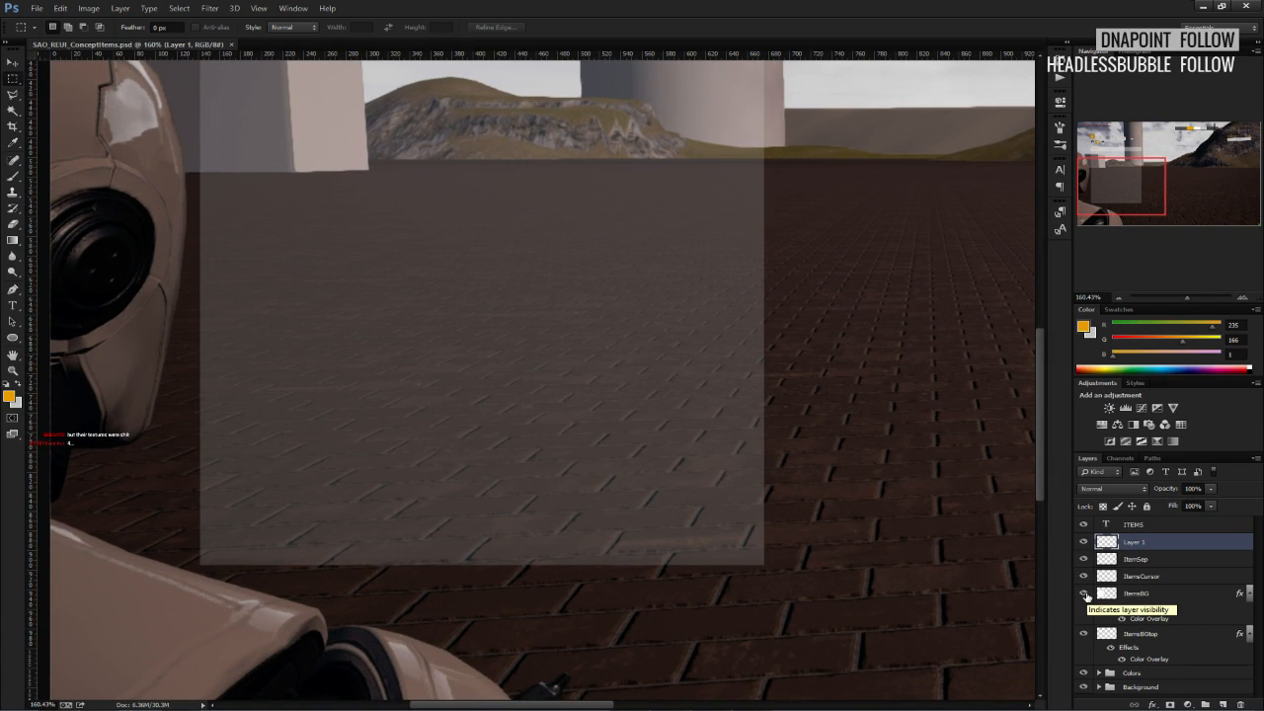
right_click(1136, 592)
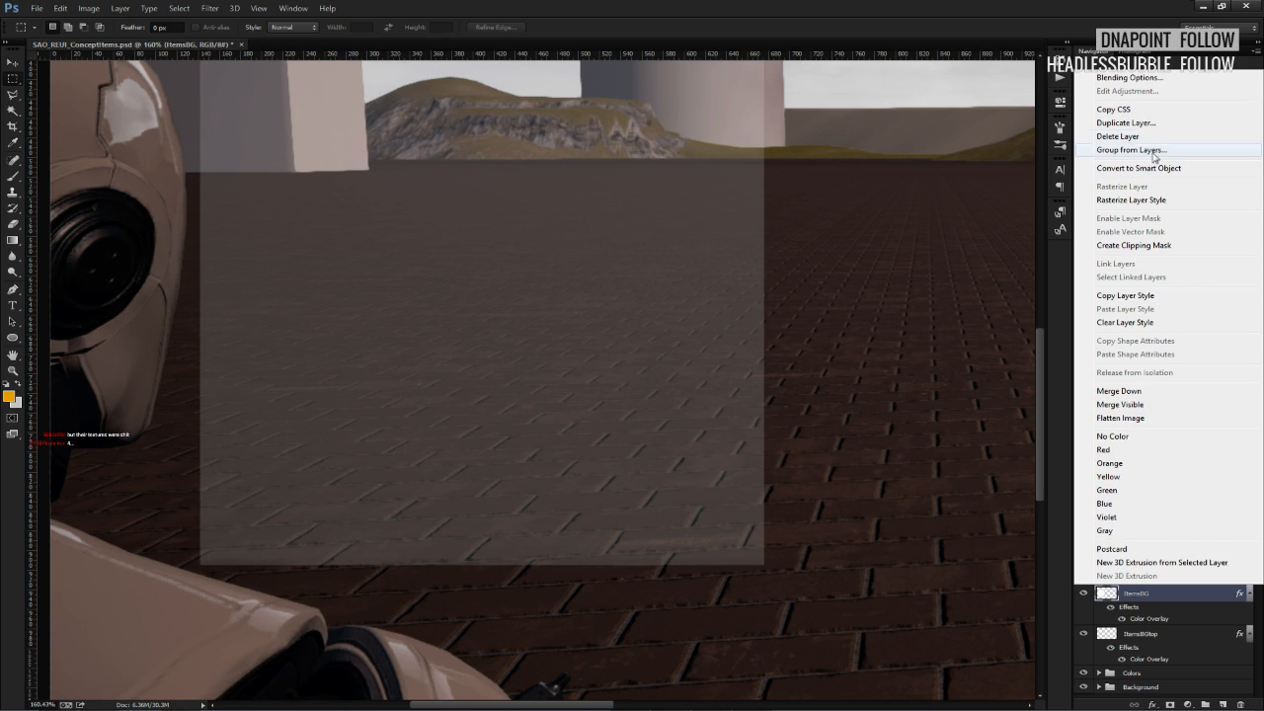
click(1126, 123)
click(743, 227)
double_click(1157, 593)
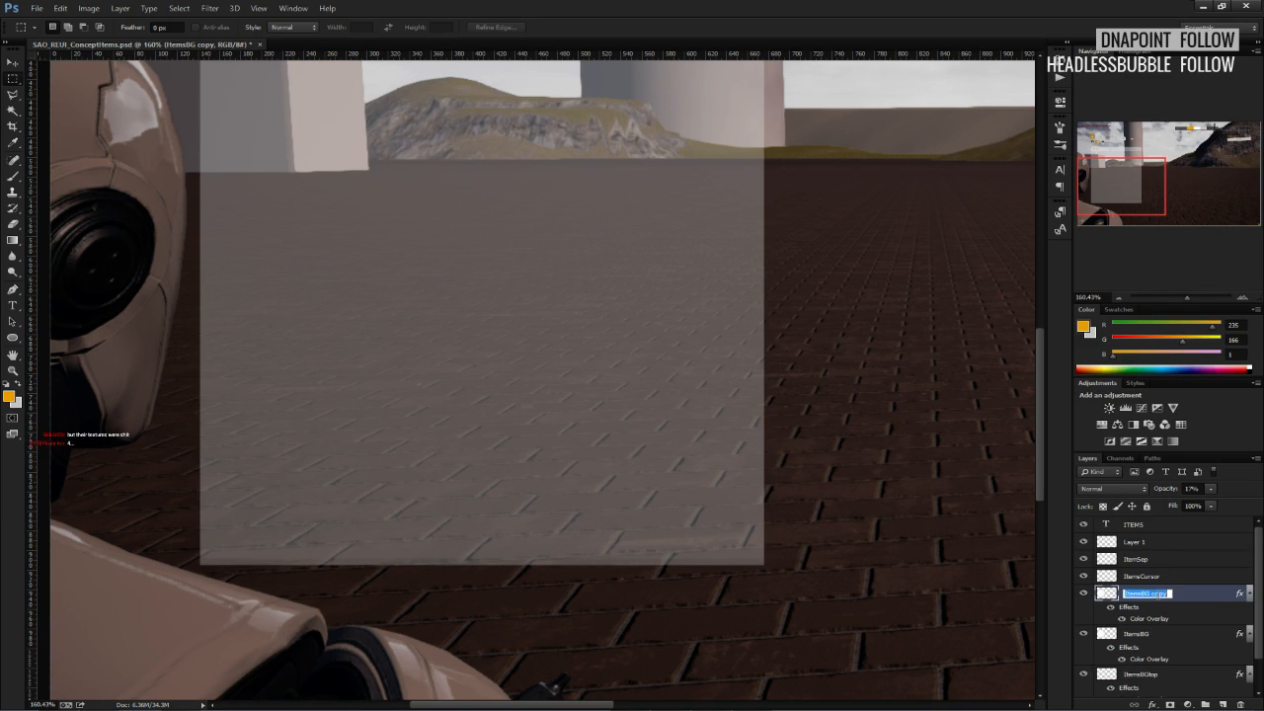
Rename the ItemsBG copy layer to ItemsBGbottom.
drag(1169, 595, 1153, 600)
text(bottom)
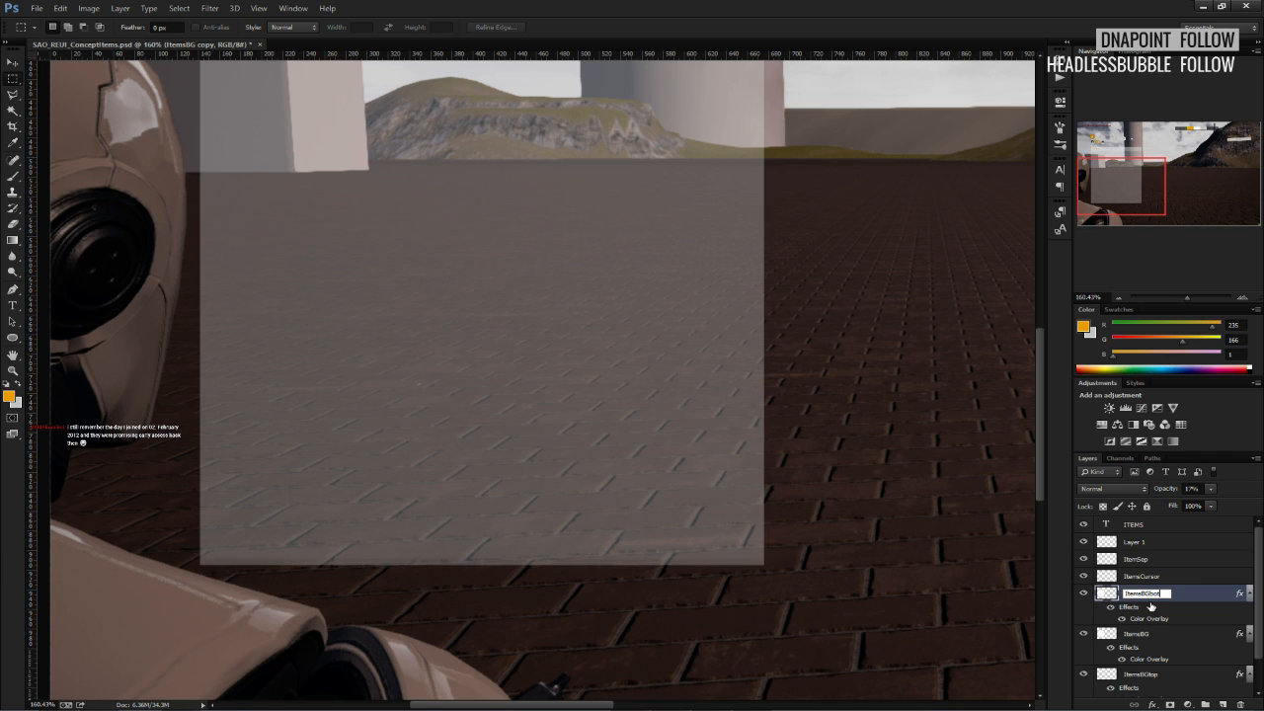
key(Return)
Squash the ItemsBGbottom rectangle to 4.28% height so it forms a thin strip along the panel's lower edge.
key(ctrl+t)
alt+scroll(533, 184, down, 3)
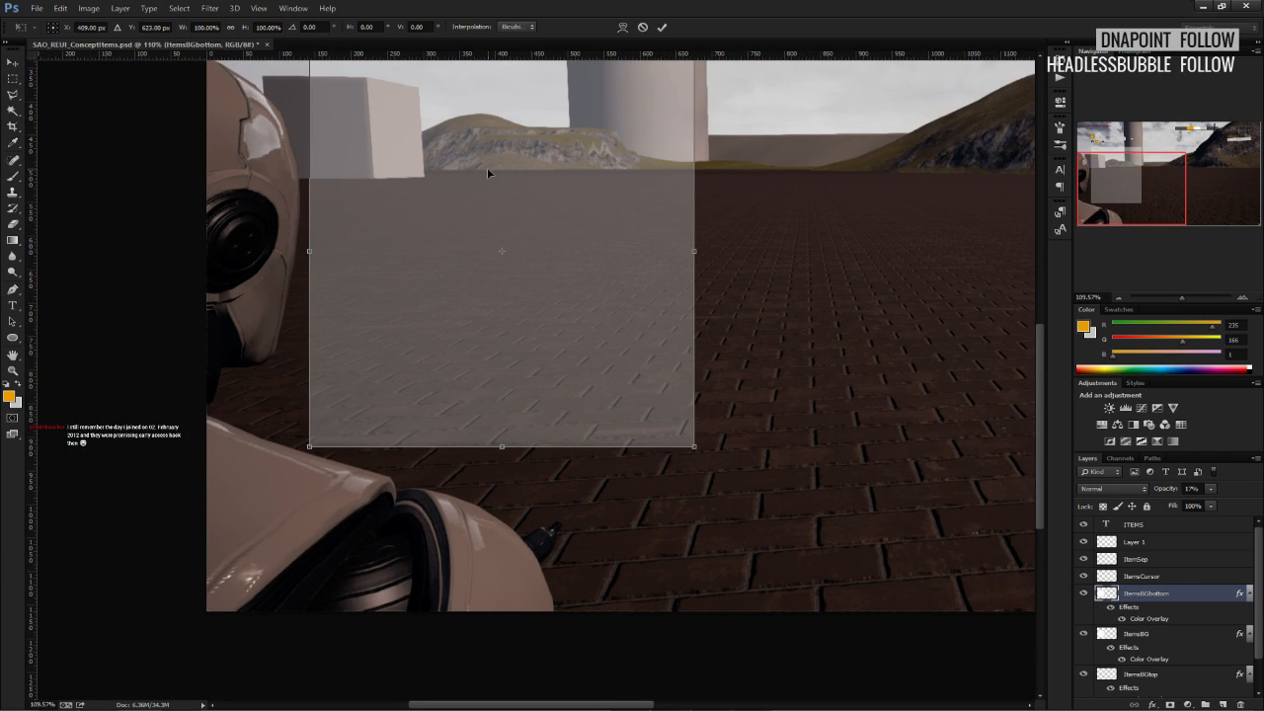
scroll(487, 167, up, 3)
drag(498, 162, 474, 537)
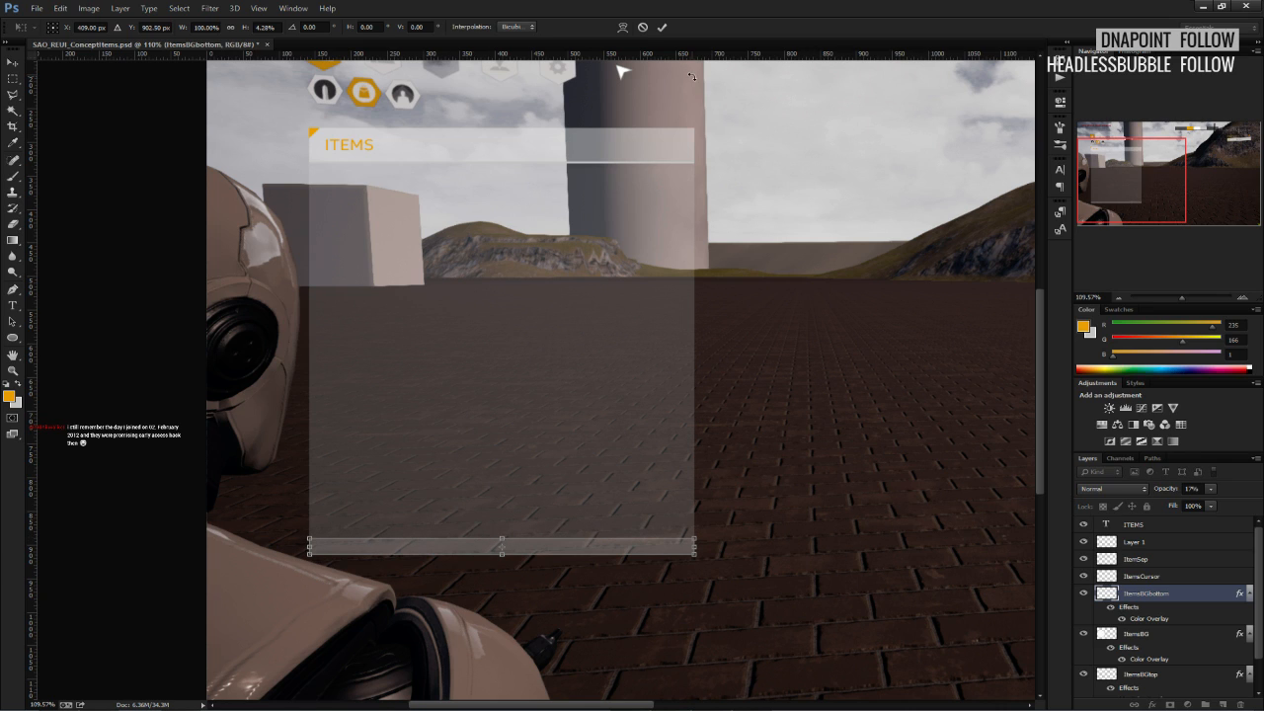
click(662, 26)
Stretch the upper edge of the ItemsBGbottom strip slightly upward to make it a little taller.
alt+scroll(341, 262, up, 3)
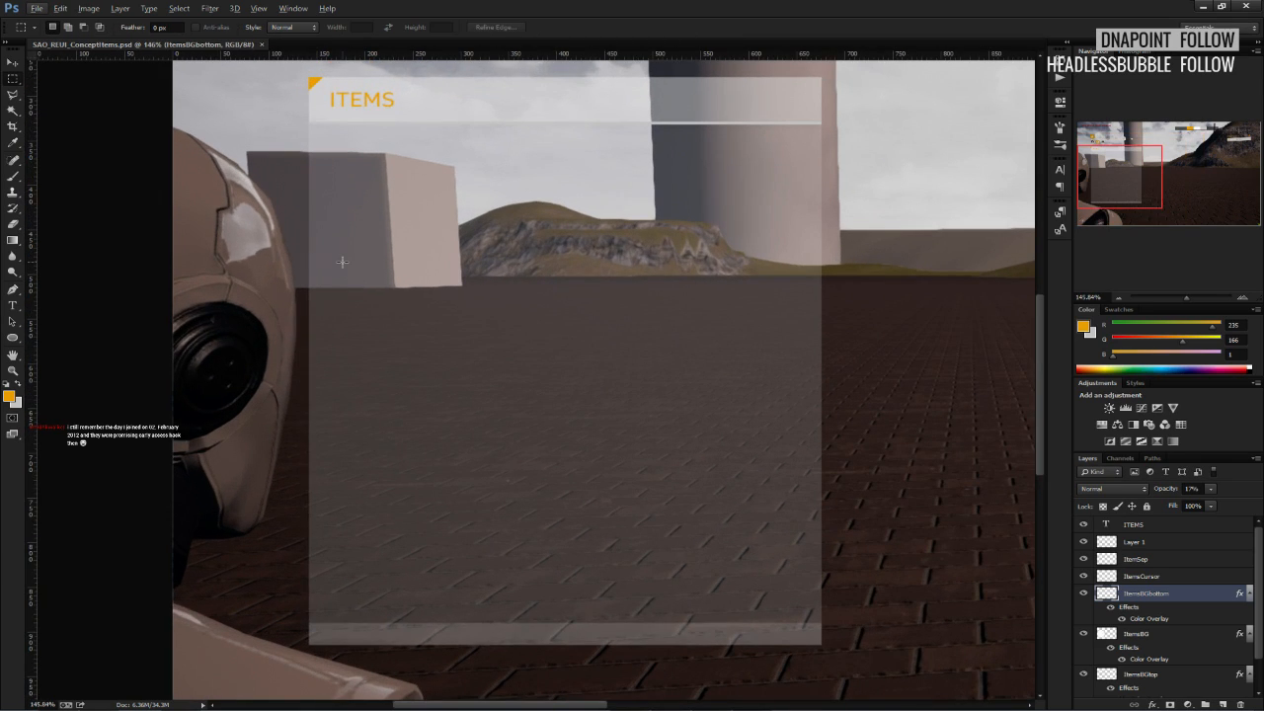
scroll(341, 262, down, 4)
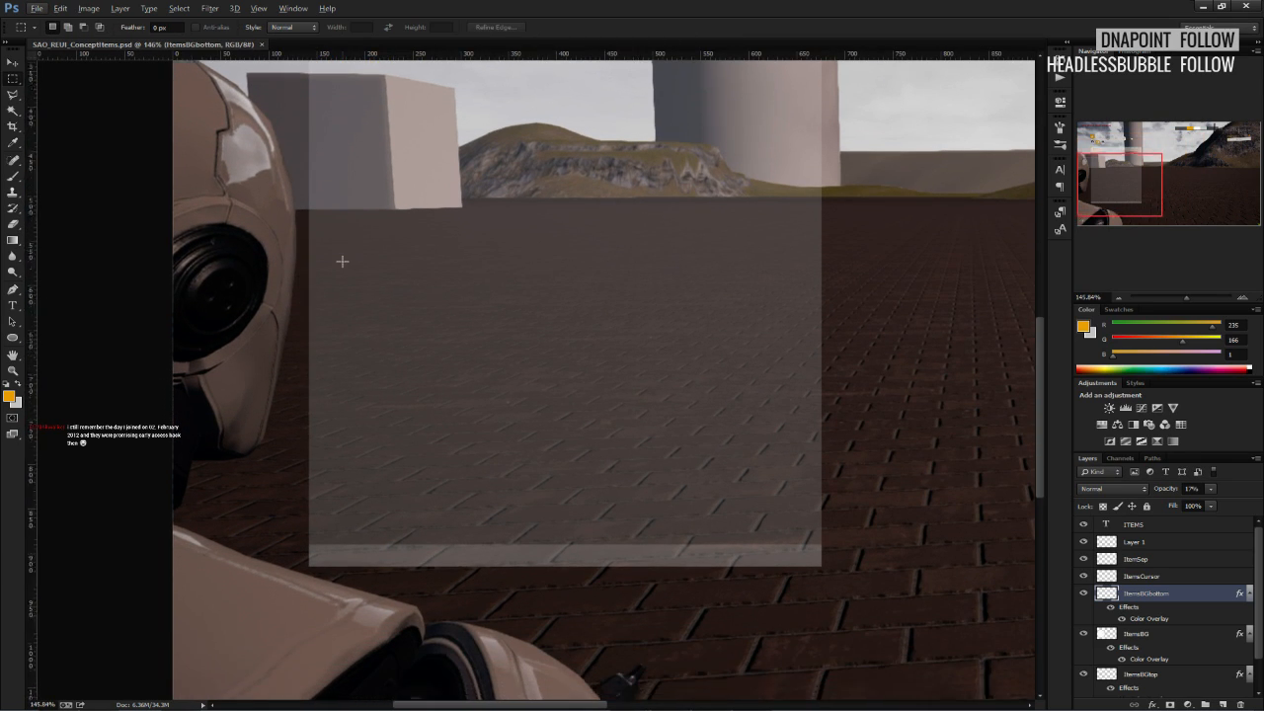
scroll(342, 261, down, 1)
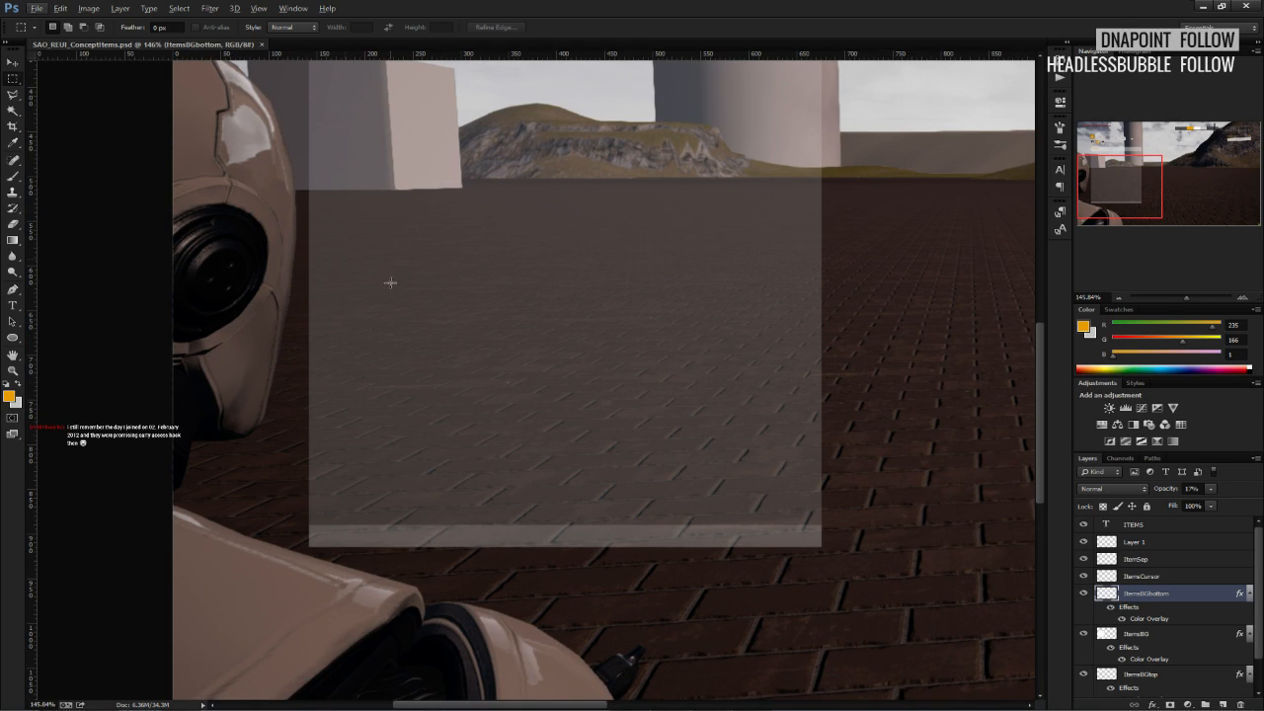
alt+scroll(567, 415, up, 5)
key(ctrl+t)
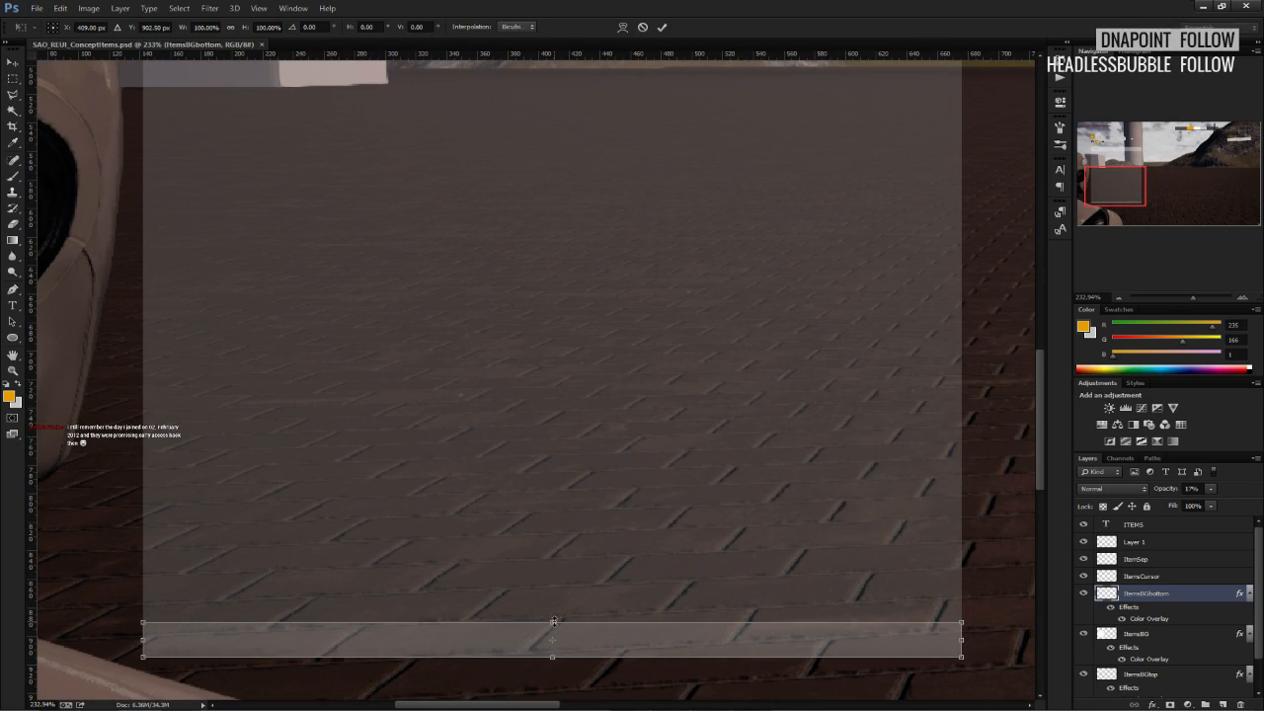
drag(553, 622, 552, 613)
click(664, 28)
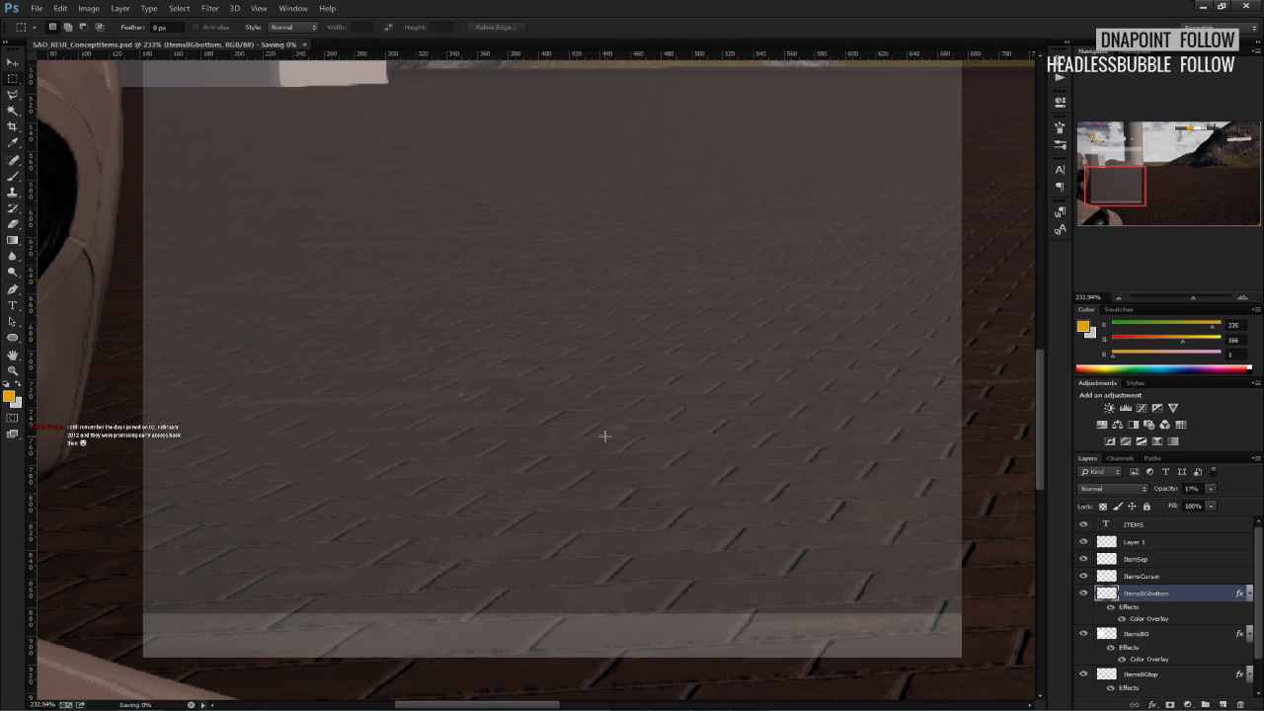
Delete the ItemsBGbottom layer.
scroll(603, 435, down, 4)
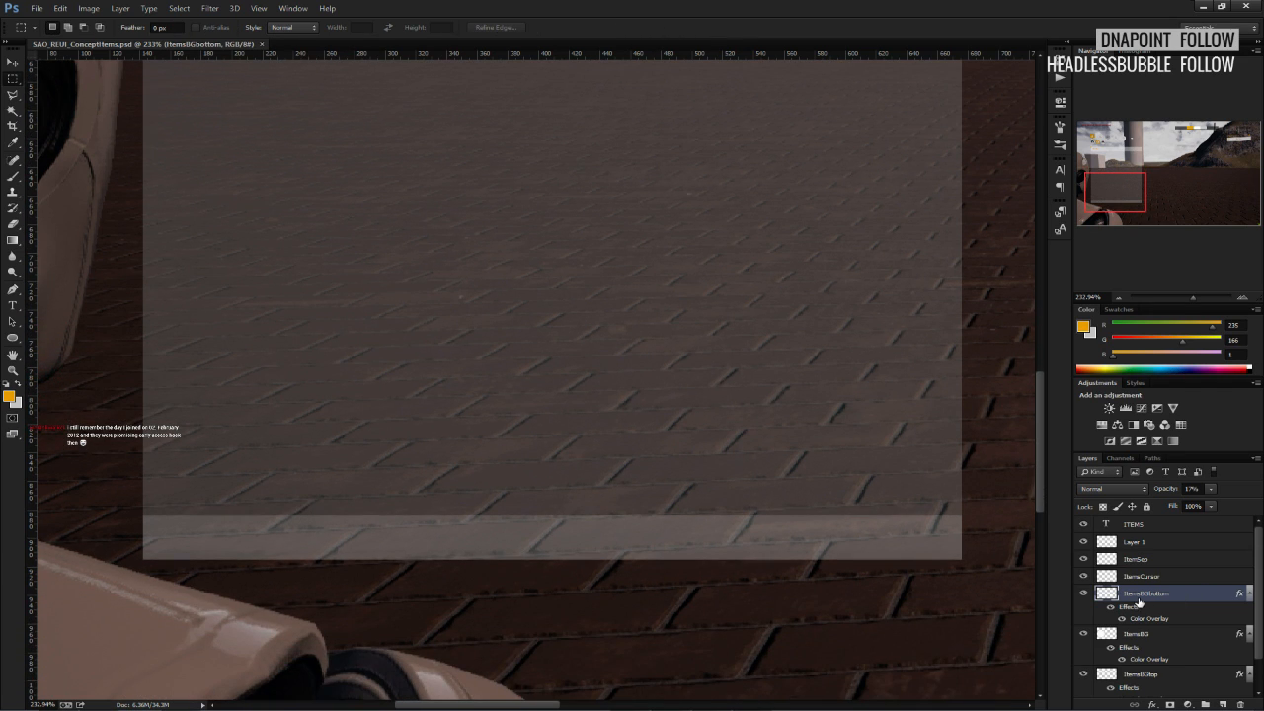
alt+scroll(838, 520, down, 6)
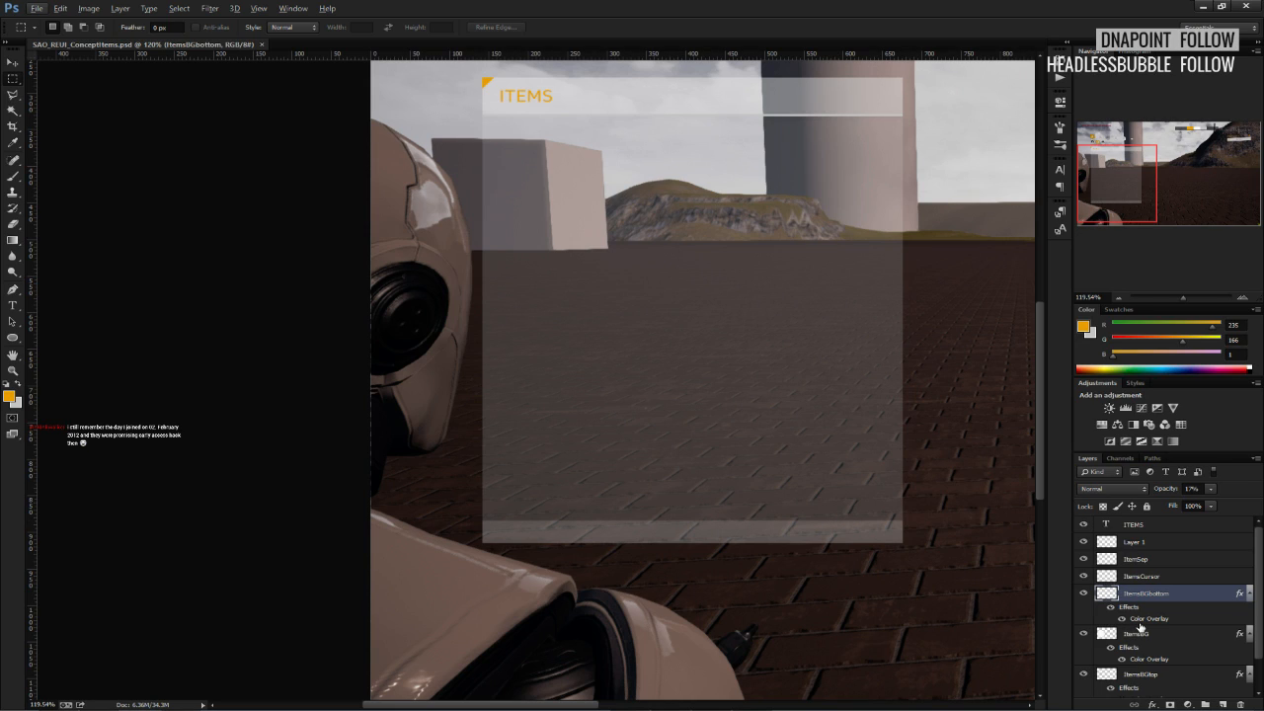
click(1242, 705)
Duplicate the ItemsBGtop layer and move the copied bar to just below the items panel.
right_click(1154, 640)
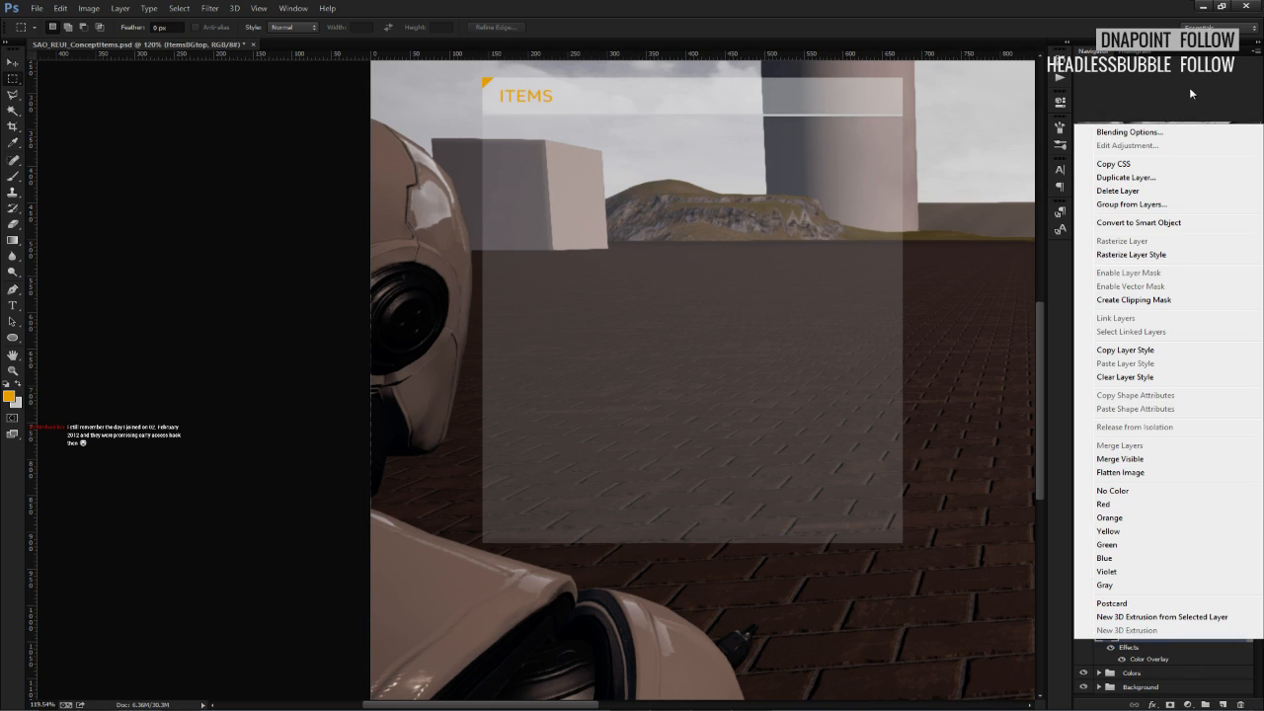
click(1124, 179)
click(747, 218)
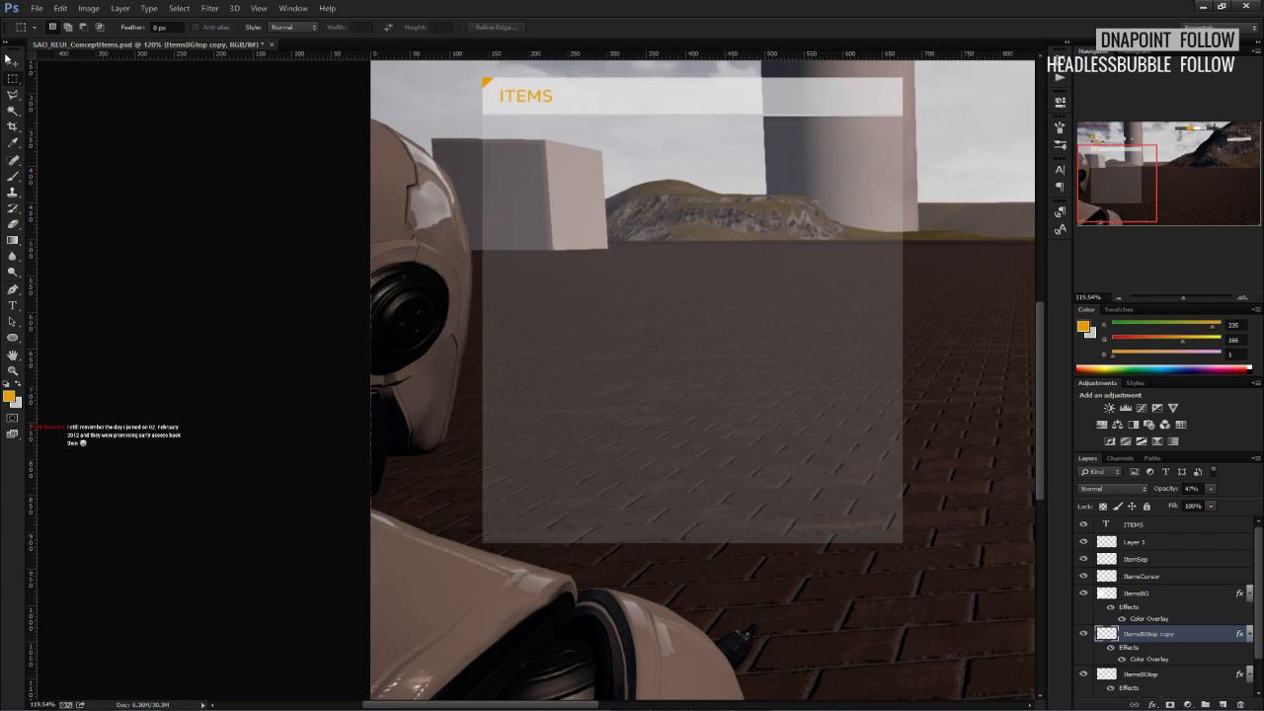
click(12, 64)
drag(638, 101, 690, 571)
Scale the copied bar to 71.15% height against the panel's lower edge, enlarge it to 105.41% height, and save the document.
key(ctrl+t)
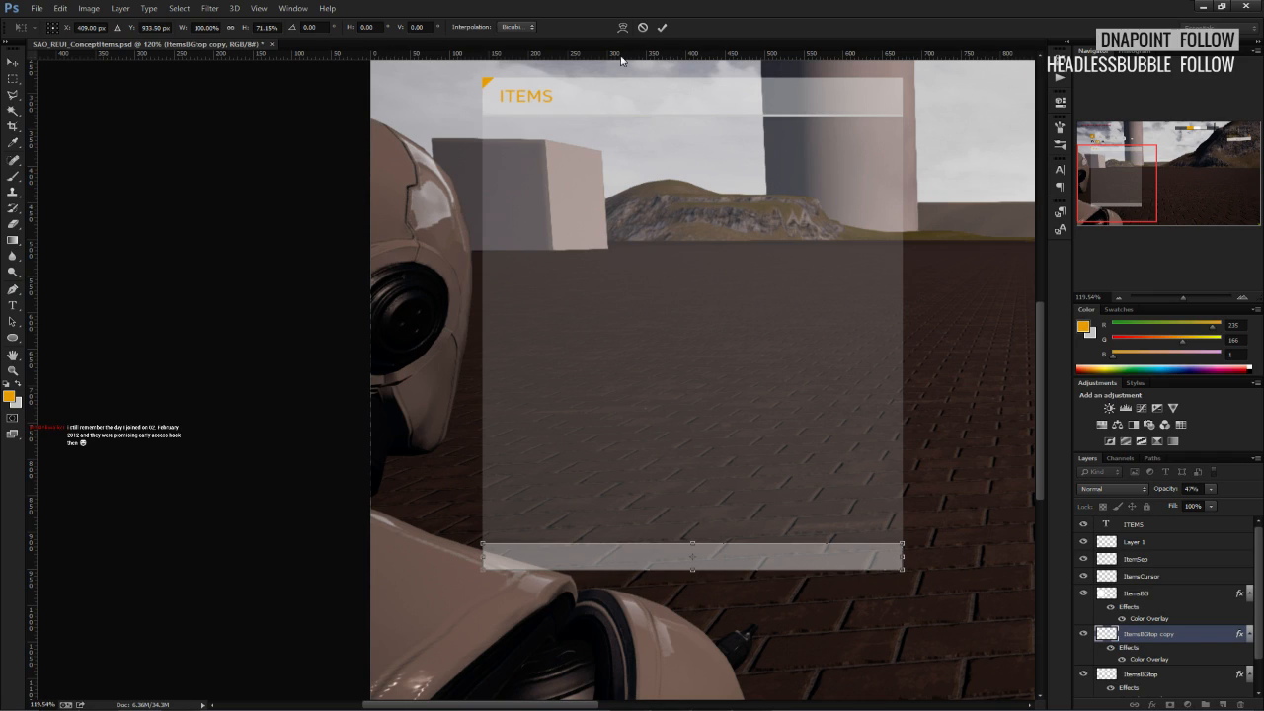
click(661, 27)
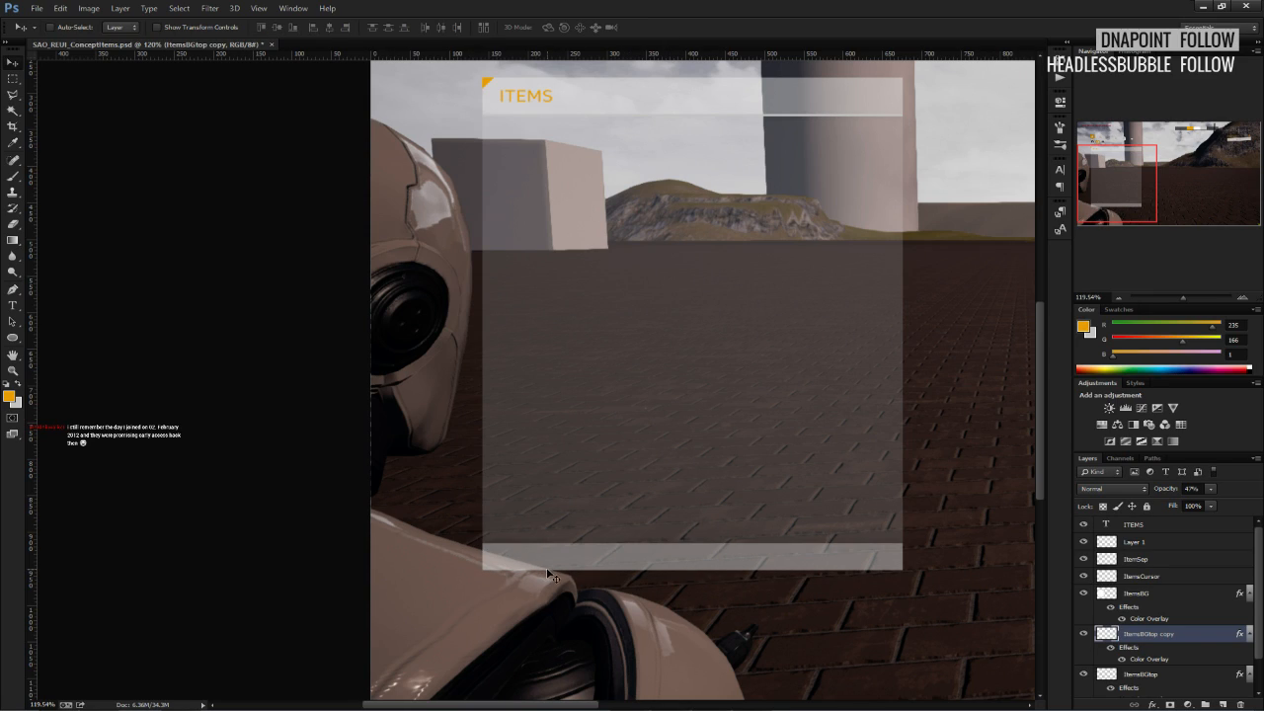
alt+scroll(896, 570, up, 3)
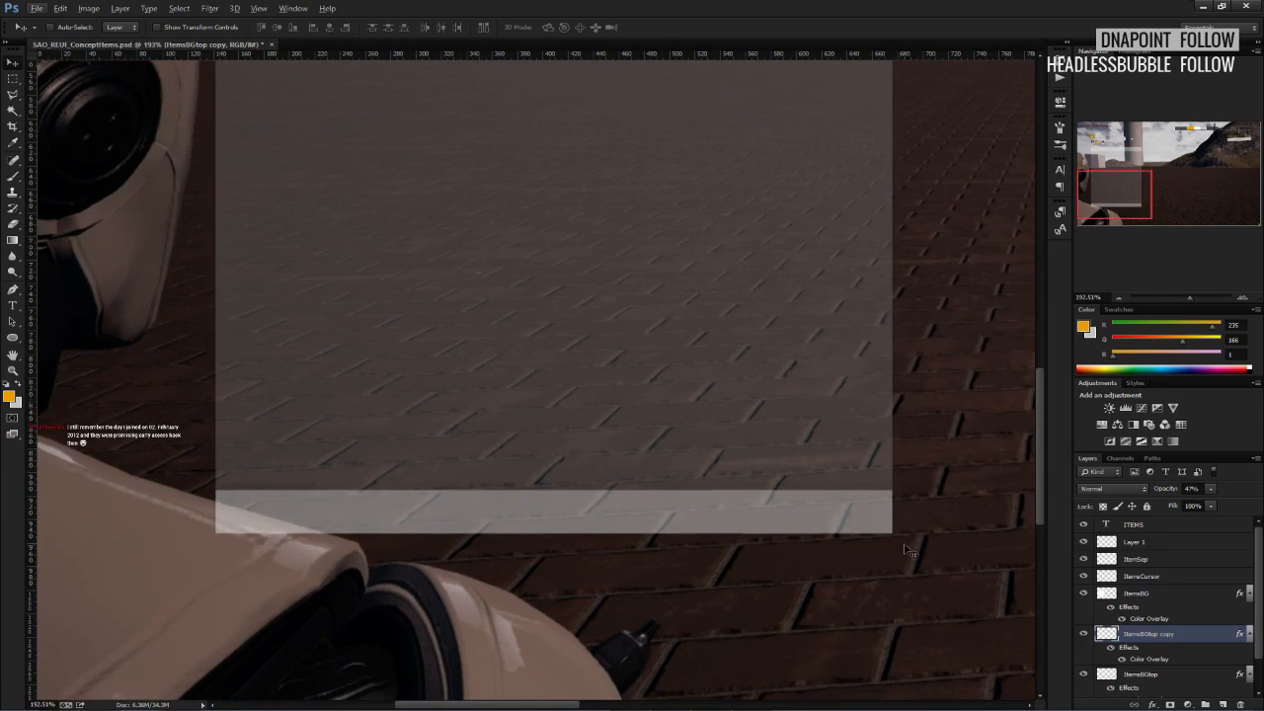
key(ctrl+t)
drag(566, 538, 566, 541)
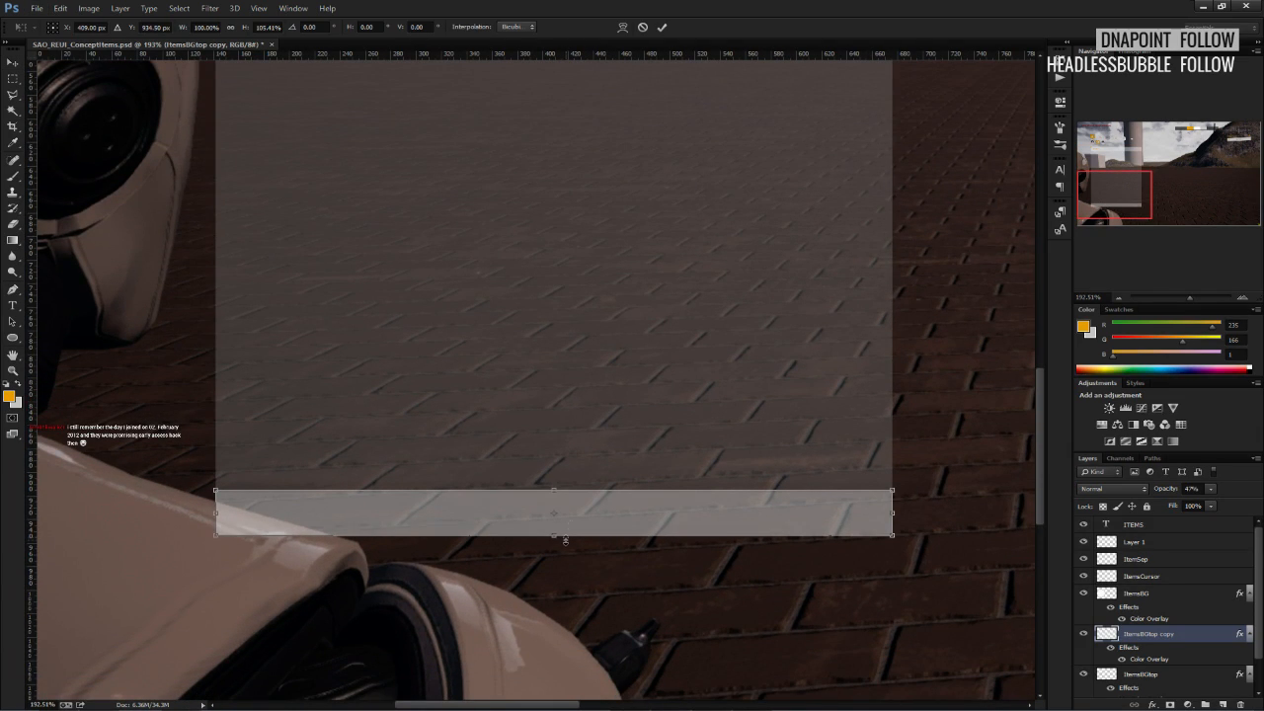
click(663, 28)
key(ctrl+s)
alt+scroll(605, 259, down, 3)
alt+scroll(825, 396, up, 3)
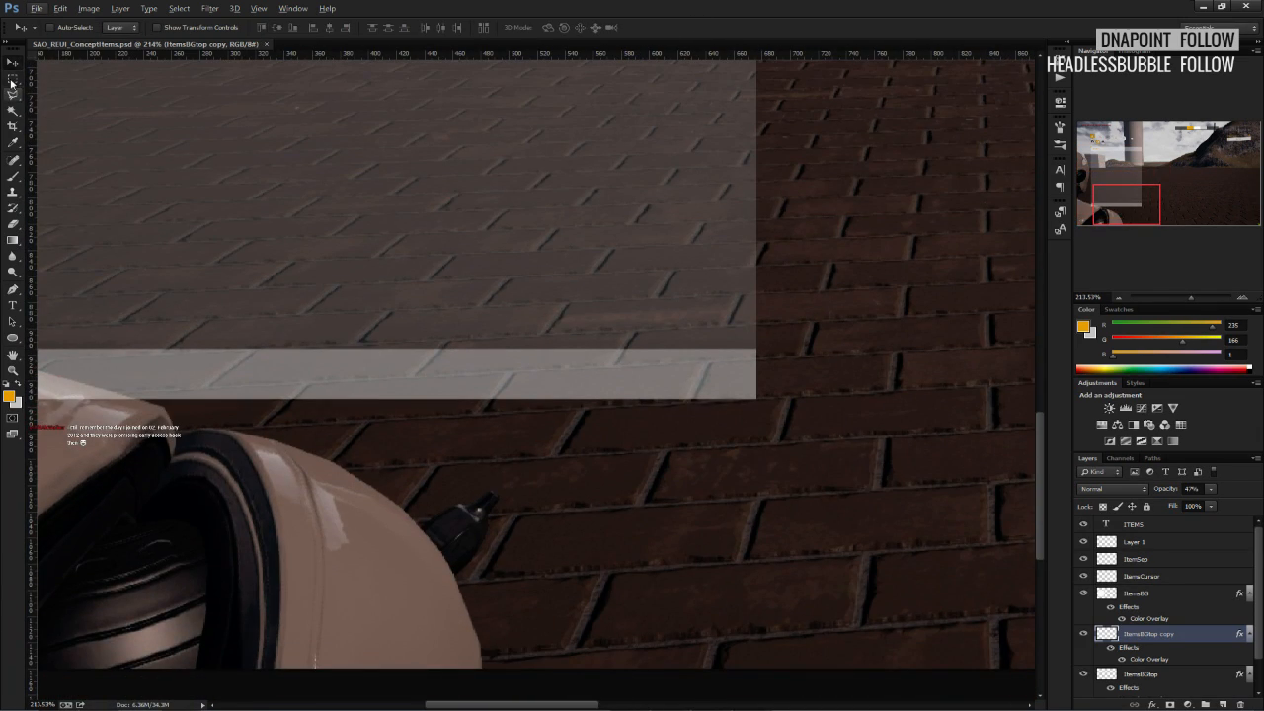
key(m)
click(1137, 547)
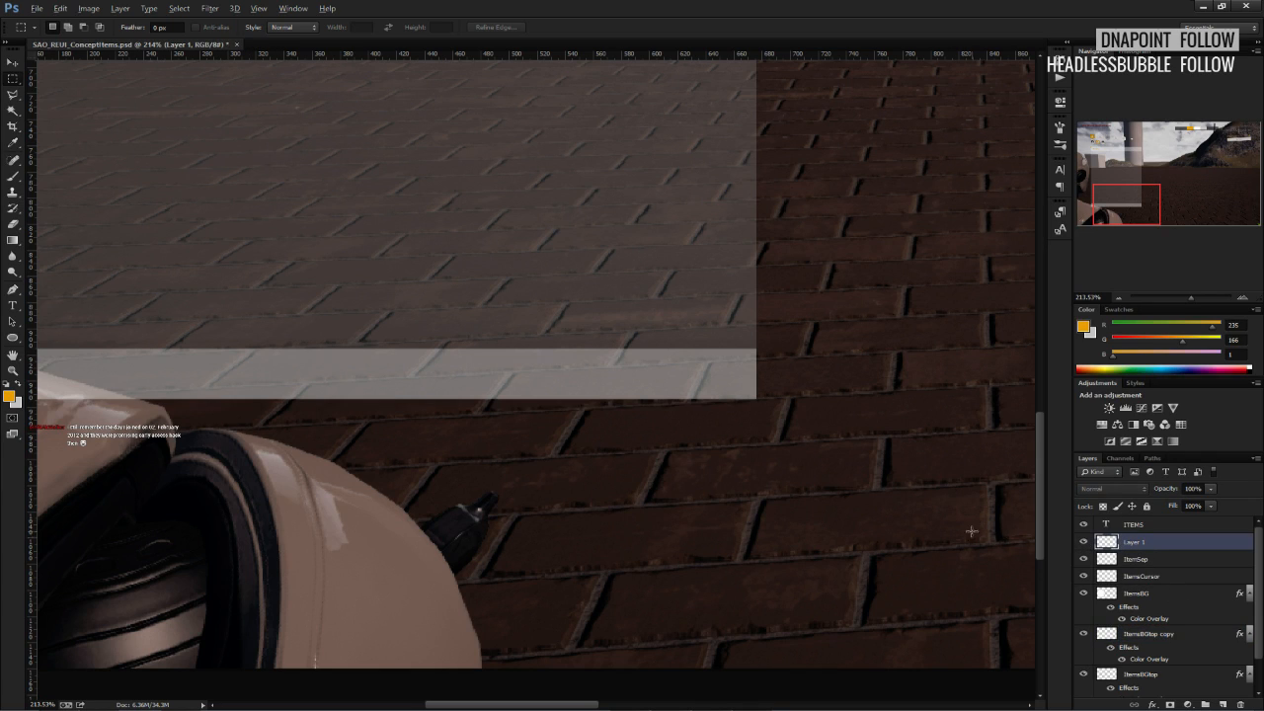
key(ctrl+0)
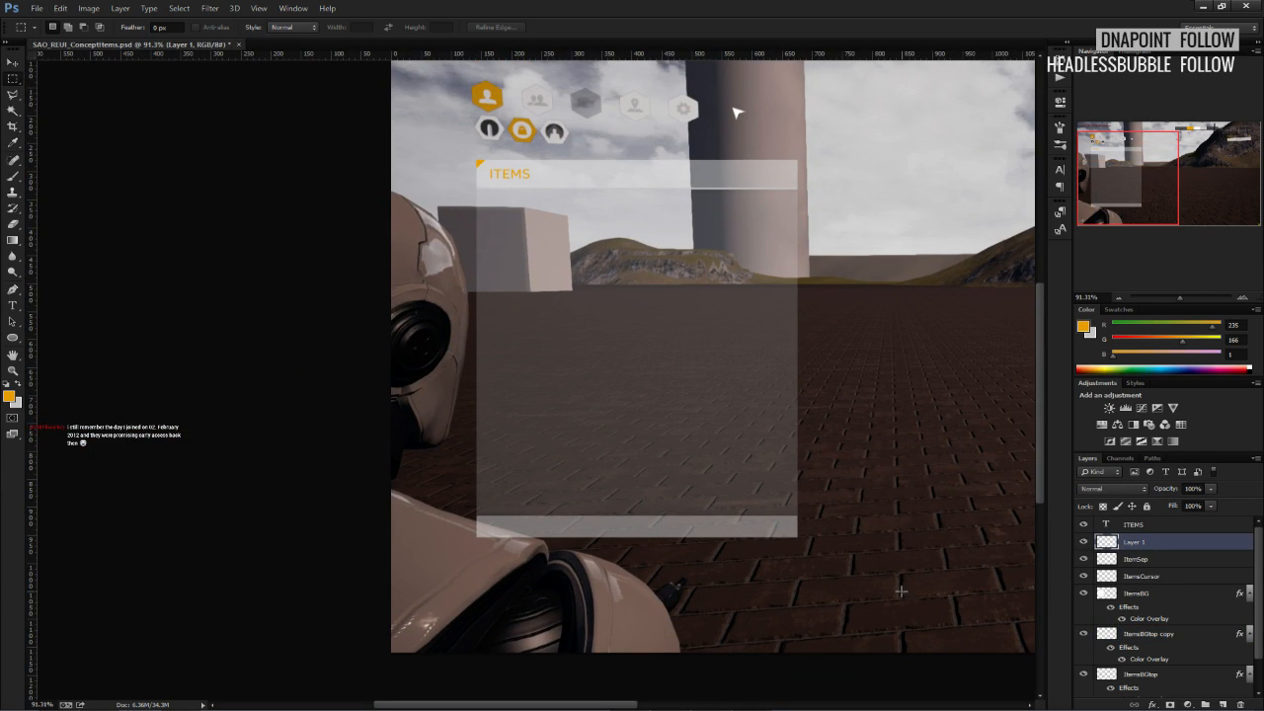
scroll(1129, 663, down, 2)
Rename the ItemsBGtop copy layer to ItemsBGbottom.
click(1132, 636)
scroll(1131, 640, down, 1)
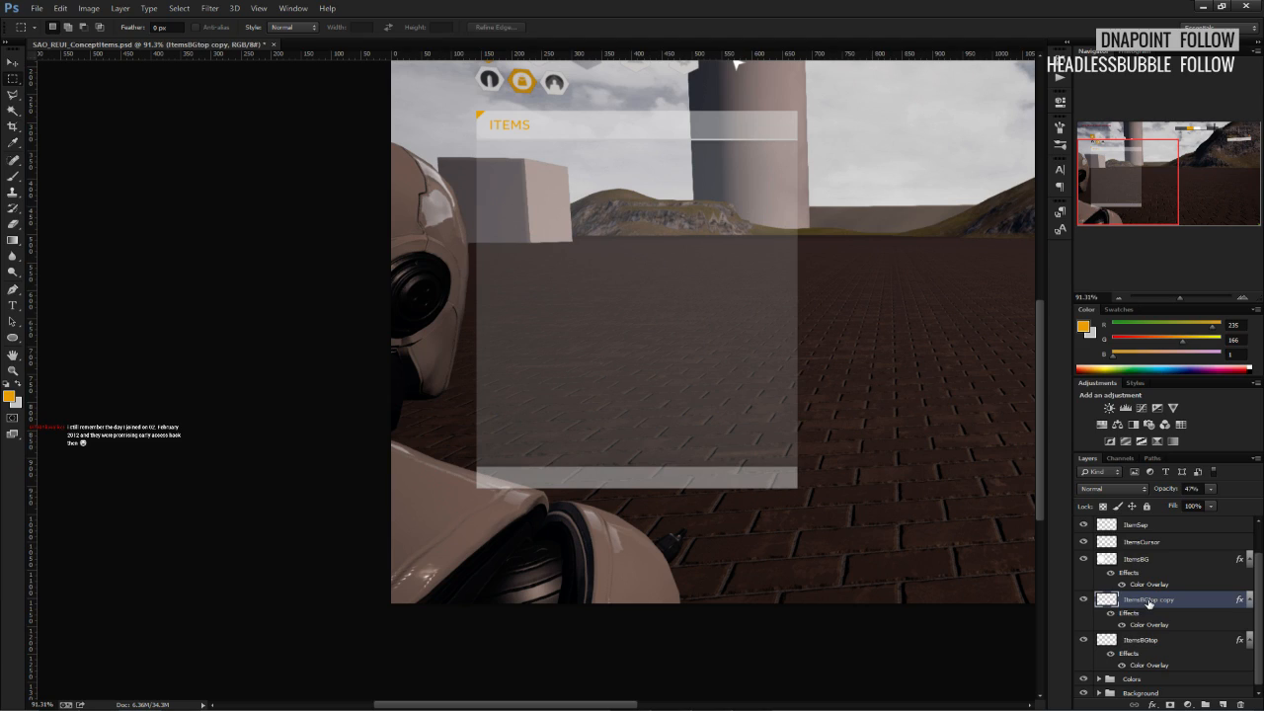
double_click(1164, 602)
drag(1177, 601, 1152, 600)
text(bottom)
key(Return)
double_click(1168, 601)
click(1152, 601)
key(BackSpace)
key(Return)
Narrow the ItemsBGbottom bar from its left side so it spans about the right third of the panel's width.
alt+scroll(707, 504, up, 5)
key(ctrl+t)
drag(328, 464, 667, 465)
click(664, 27)
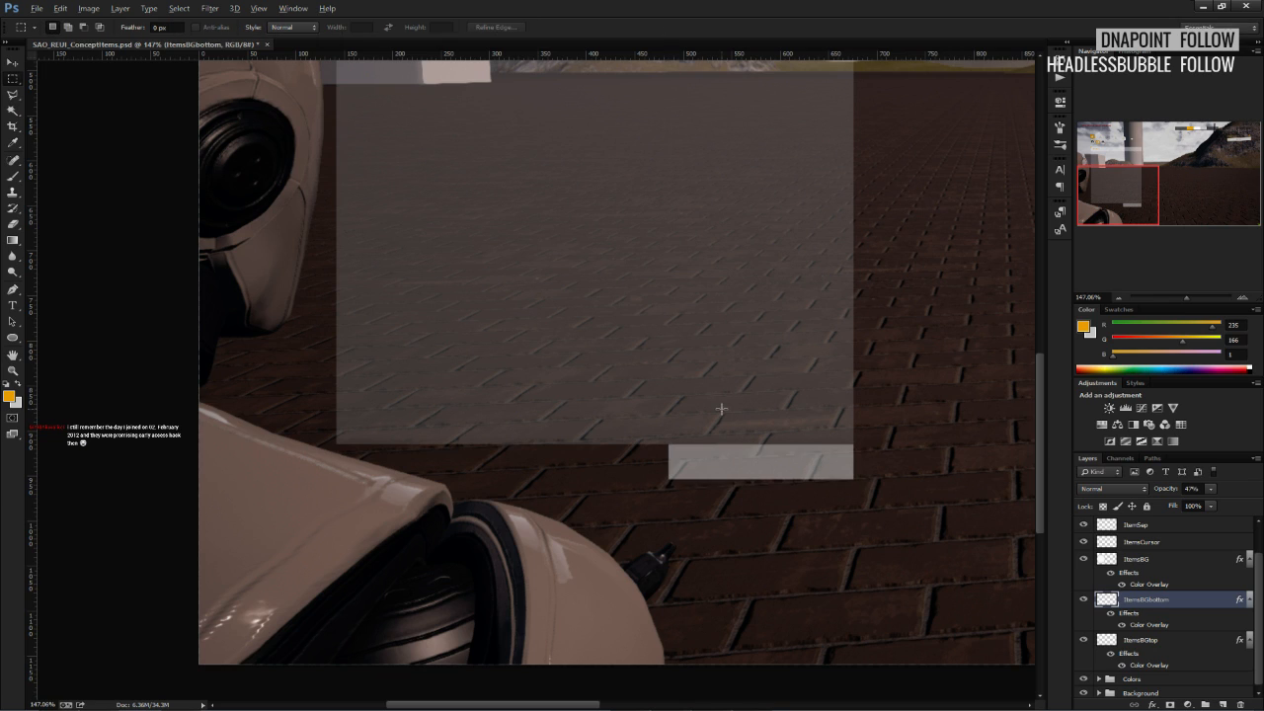
alt+scroll(721, 413, down, 4)
Increase the ItemsBGbottom block's height to 128.21%, then extend its lower edge further downward.
alt+scroll(266, 513, up, 5)
scroll(245, 507, down, 2)
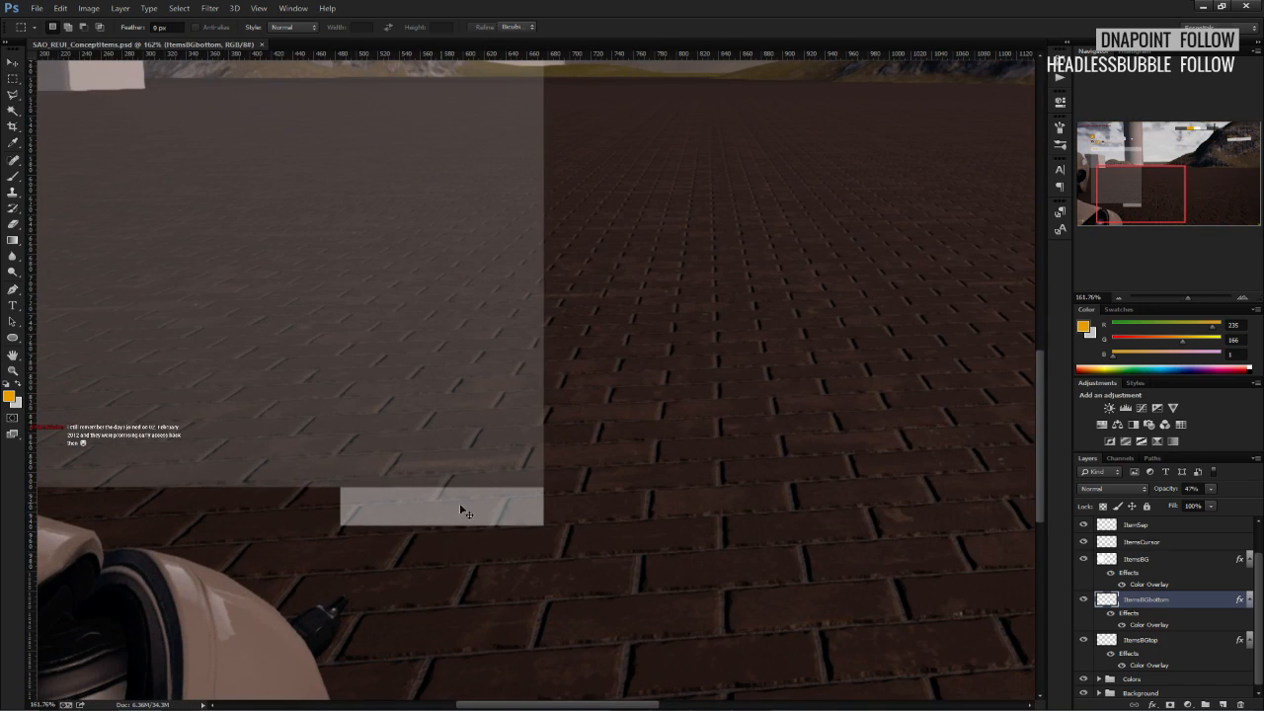
key(ctrl+t)
drag(443, 524, 444, 536)
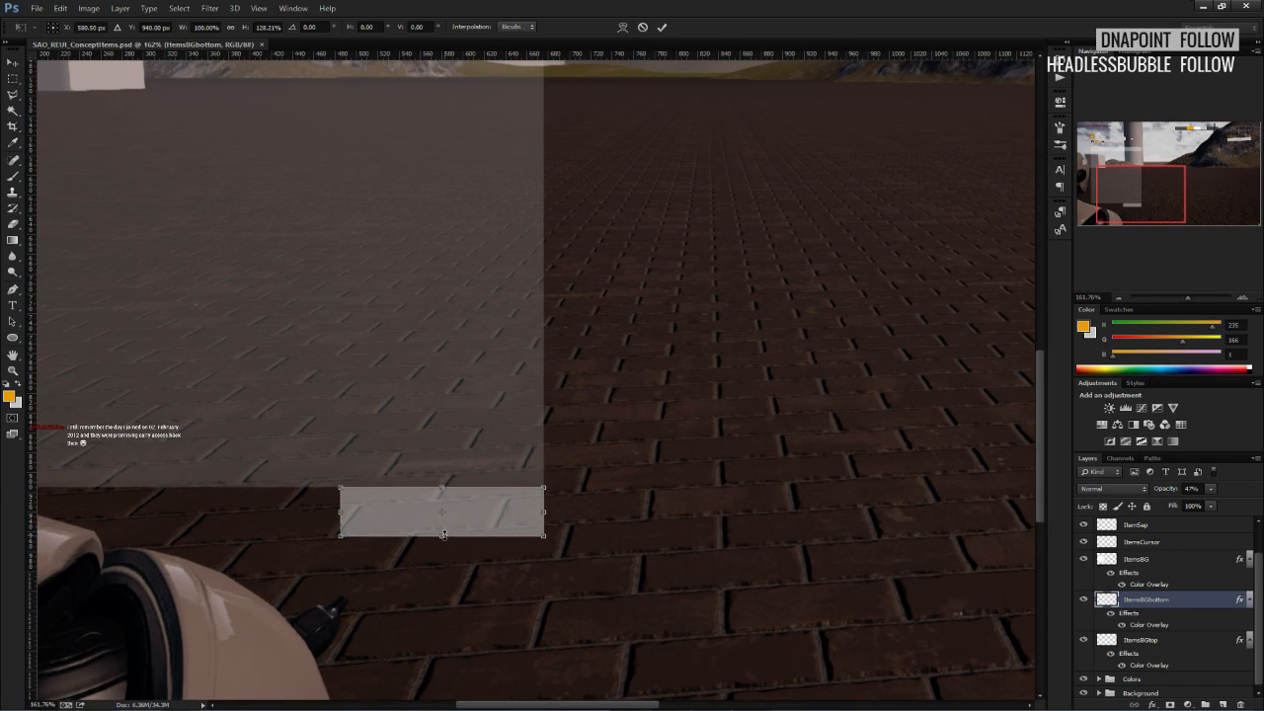
click(662, 26)
alt+scroll(413, 413, down, 2)
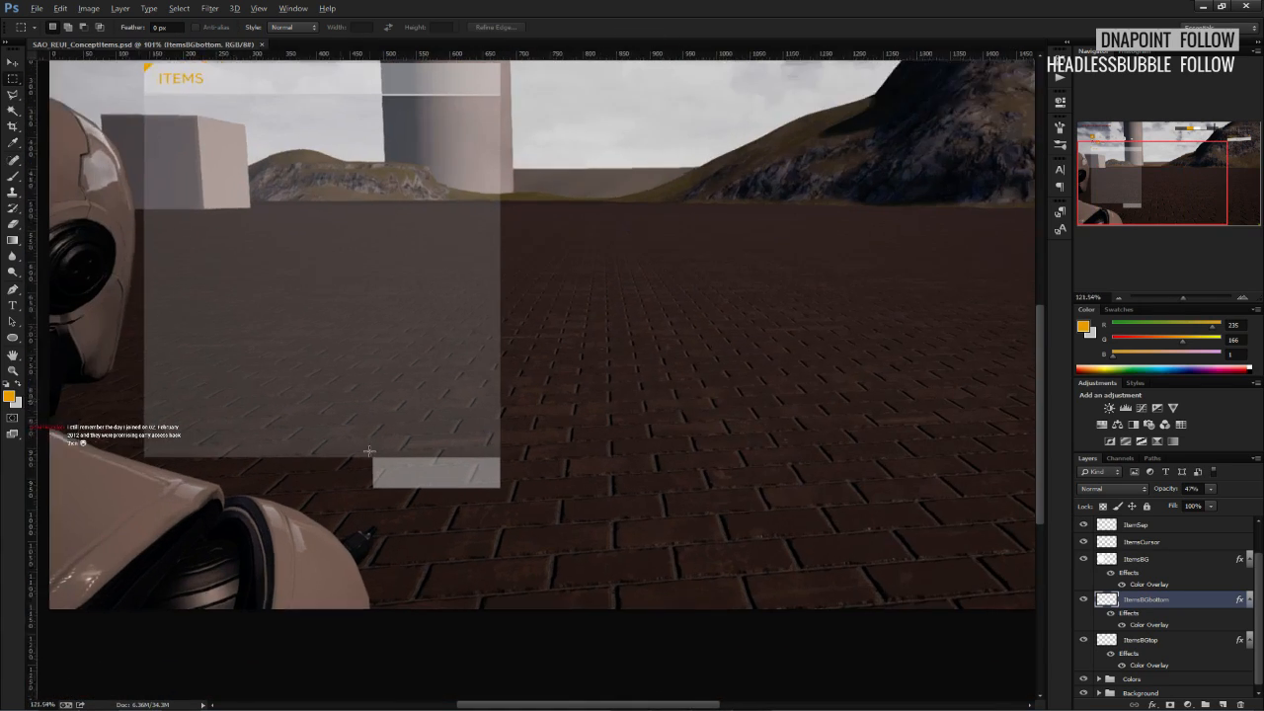
alt+scroll(350, 435, up, 2)
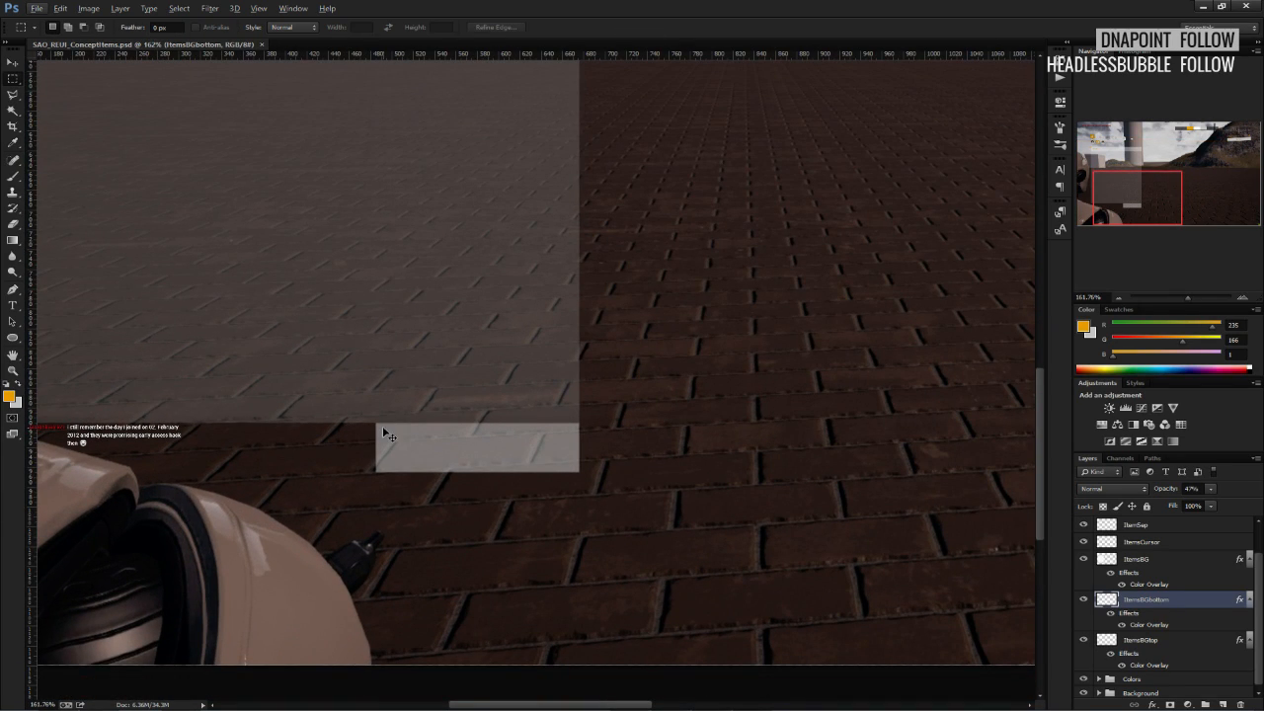
key(ctrl+t)
drag(475, 471, 474, 484)
click(662, 27)
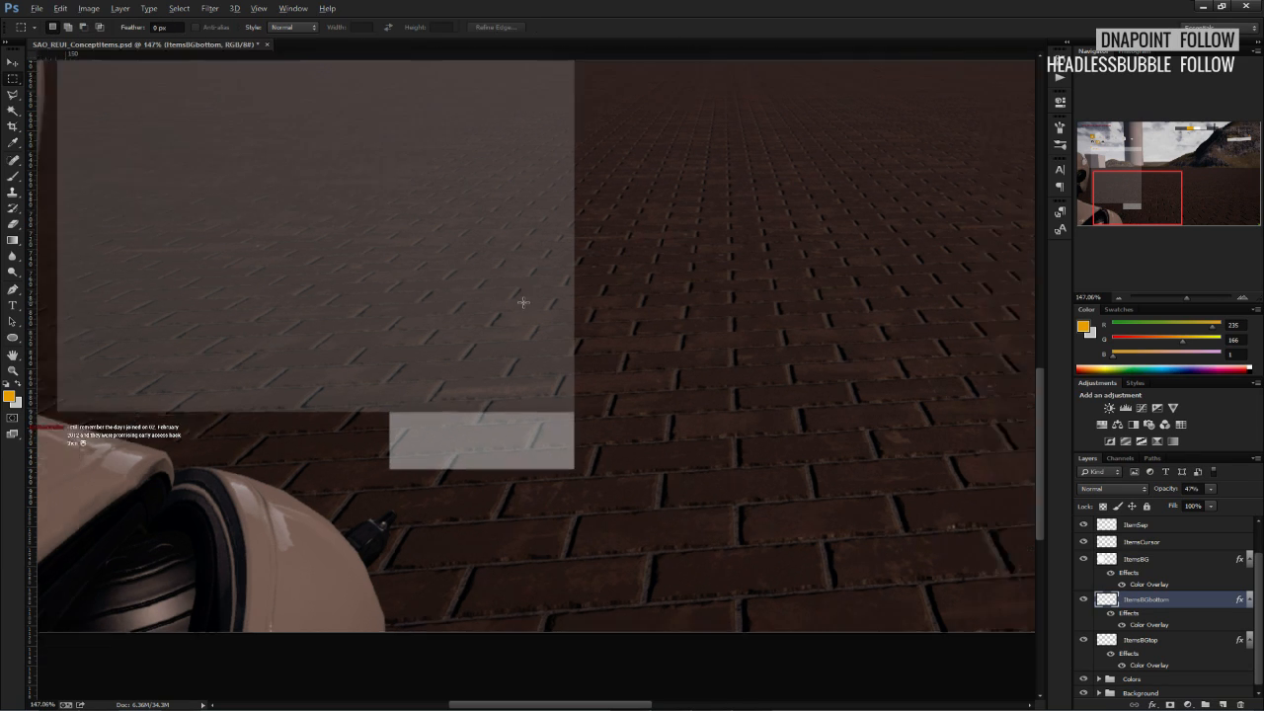
Move the ItemsBGbottom block onto the right end of the ITEMS header bar and reduce its height to about 78% to match the header.
alt+scroll(523, 303, down, 4)
alt+scroll(240, 515, up, 4)
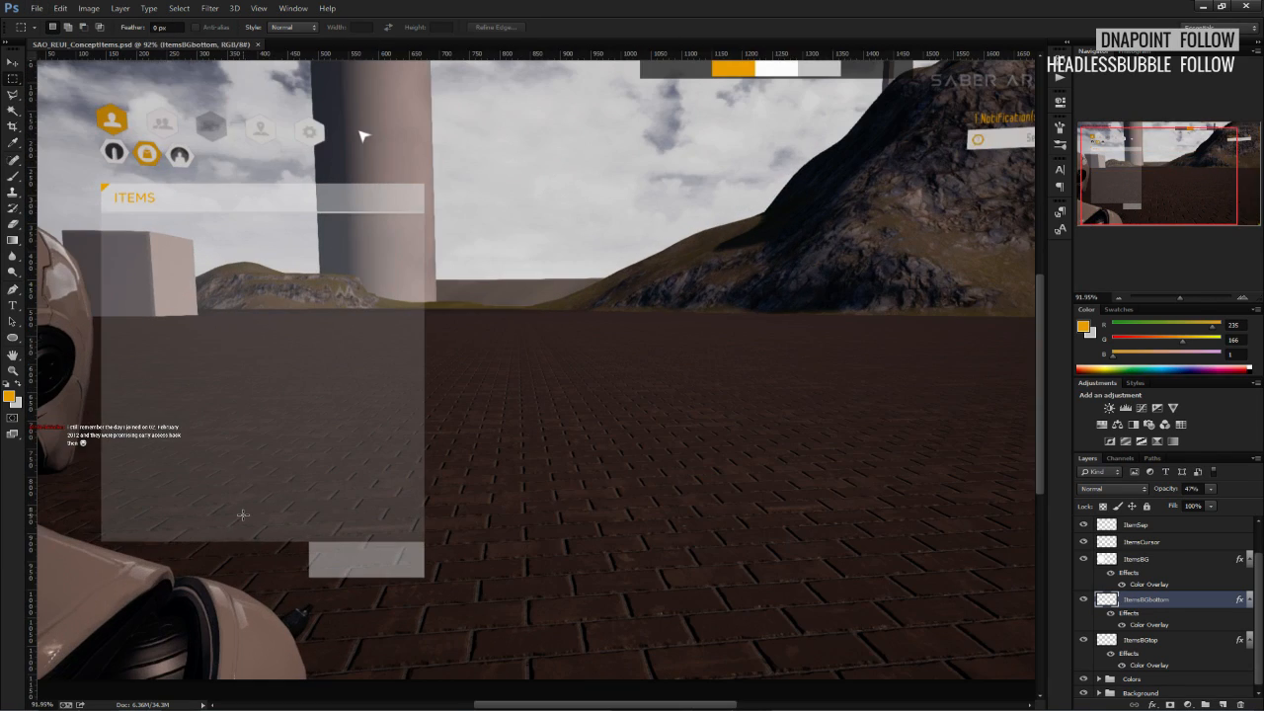
click(13, 62)
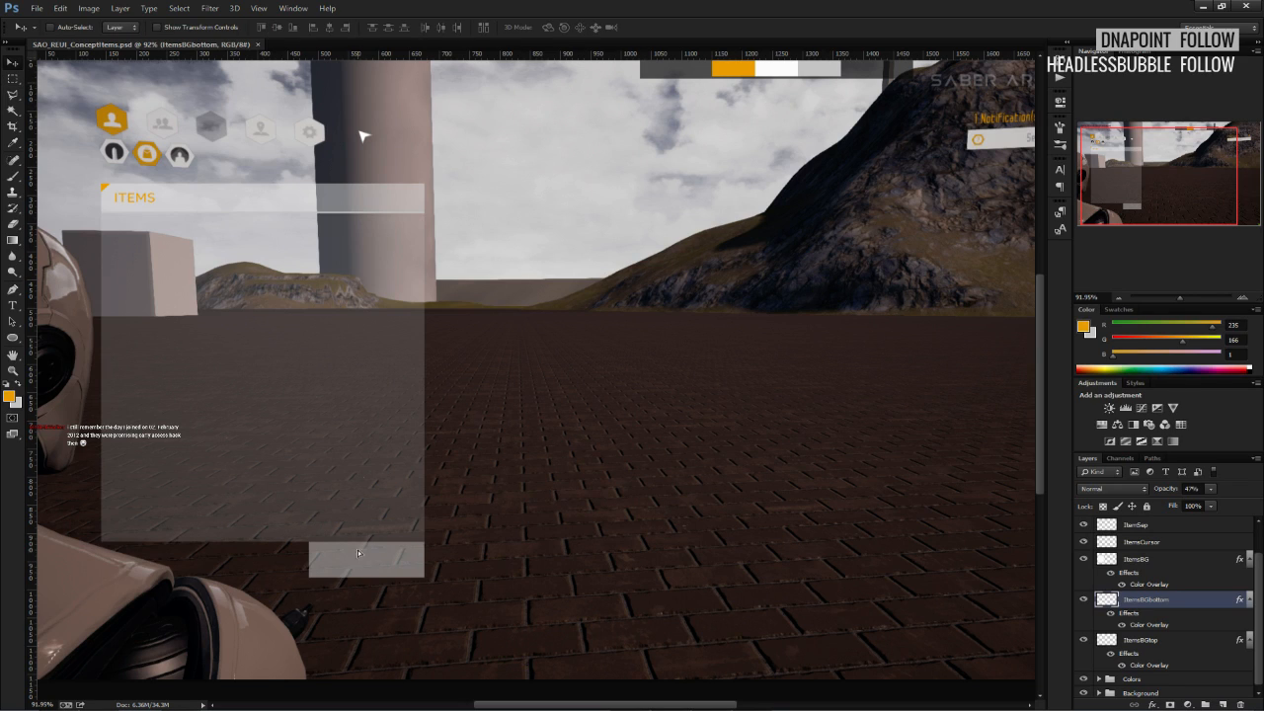
alt+scroll(387, 230, up, 5)
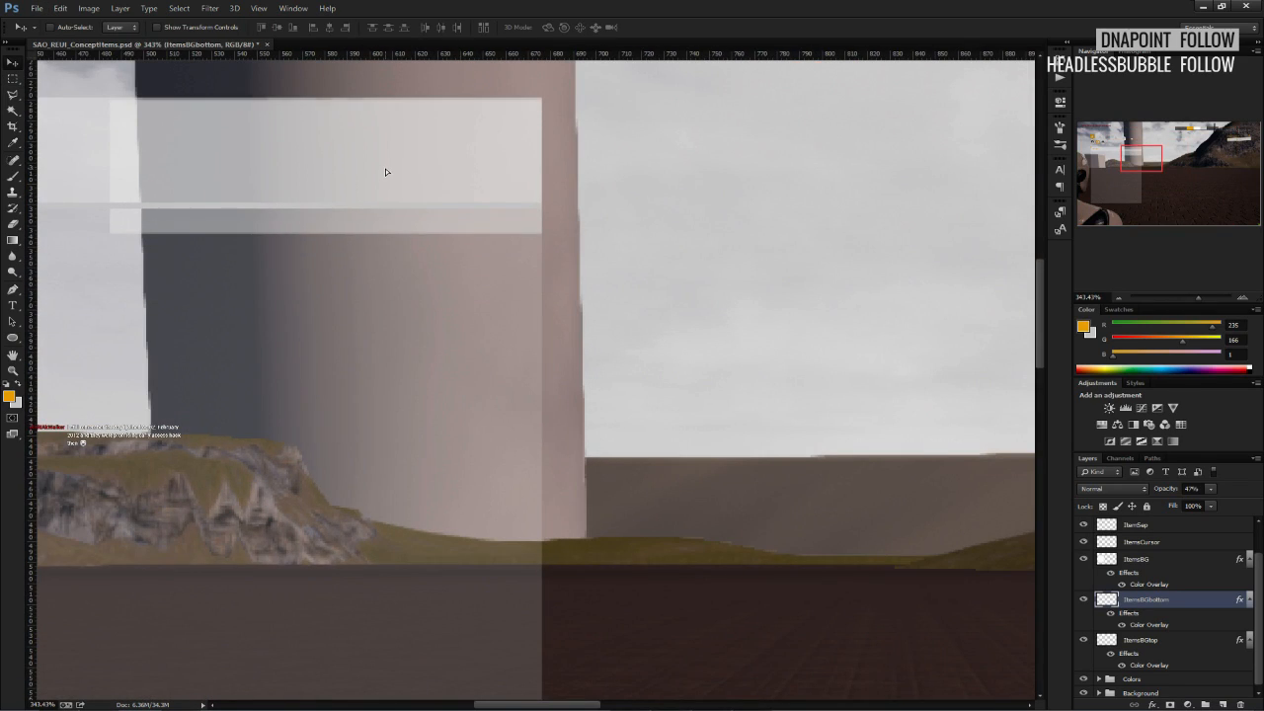
key(ctrl+t)
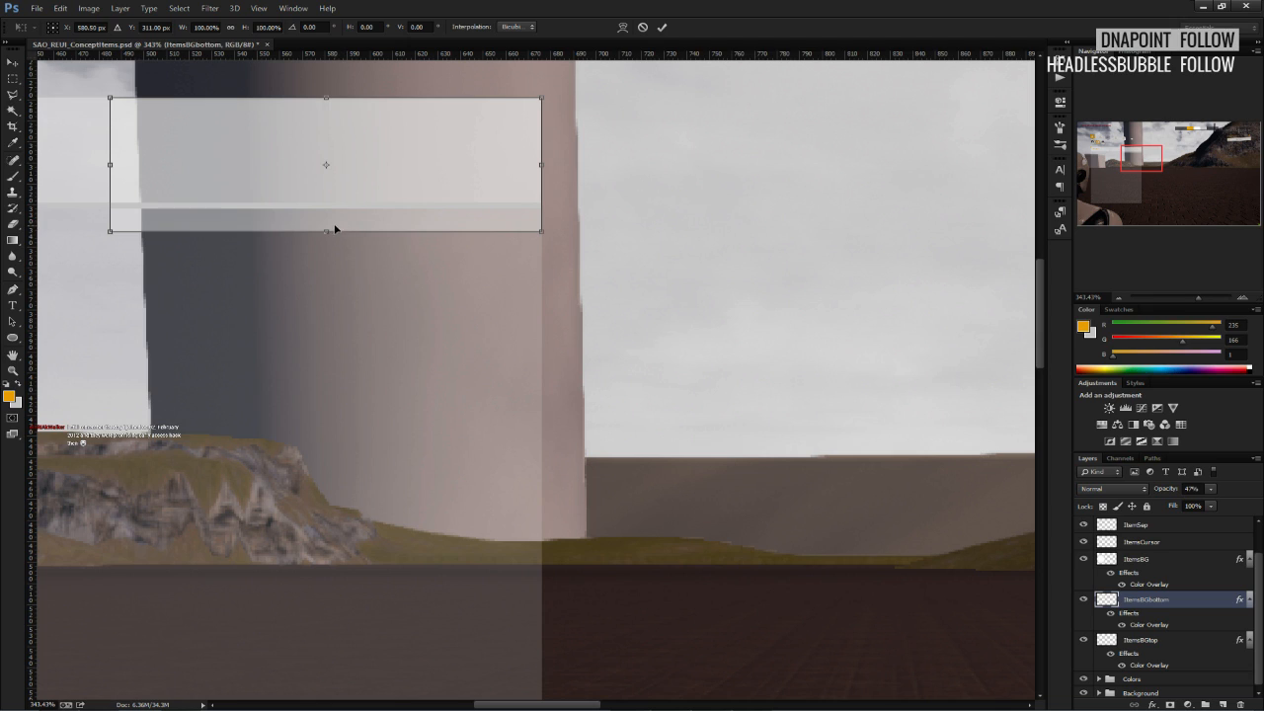
drag(327, 231, 289, 185)
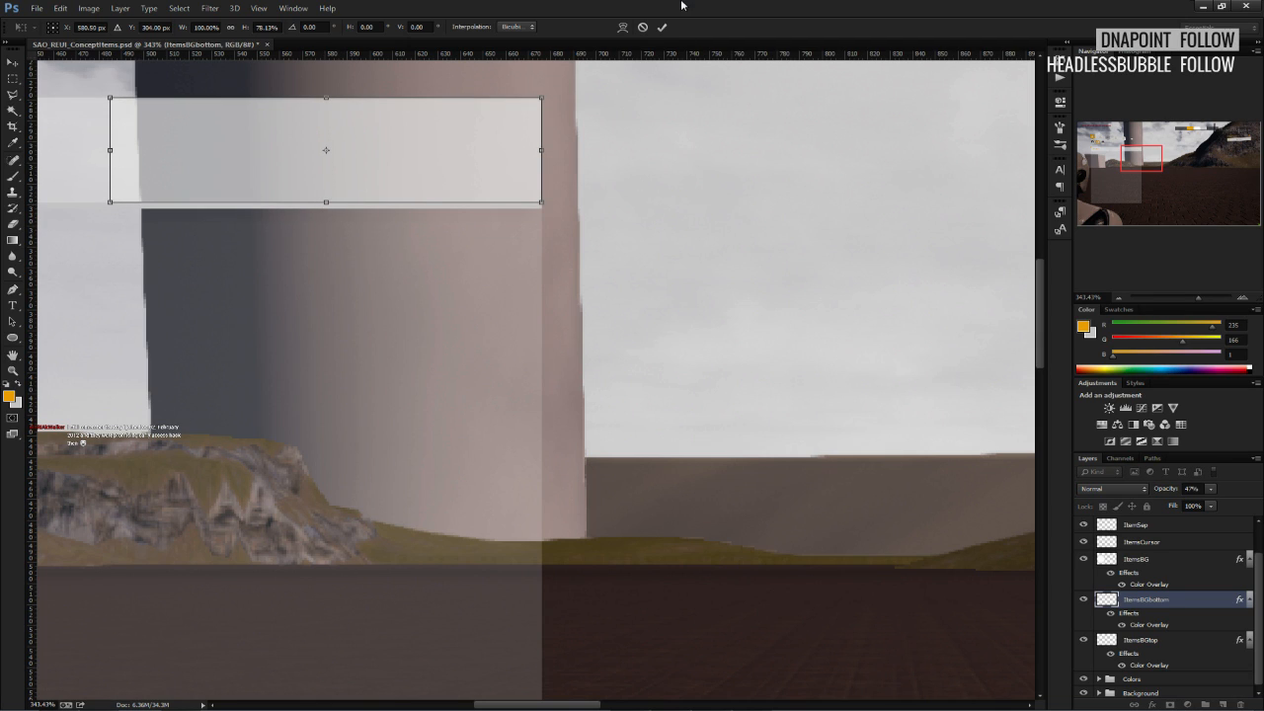
click(660, 27)
Increase the ItemsBGbottom block's height to 106% so it also covers the separator line under the ITEMS header.
alt+scroll(370, 70, down, 5)
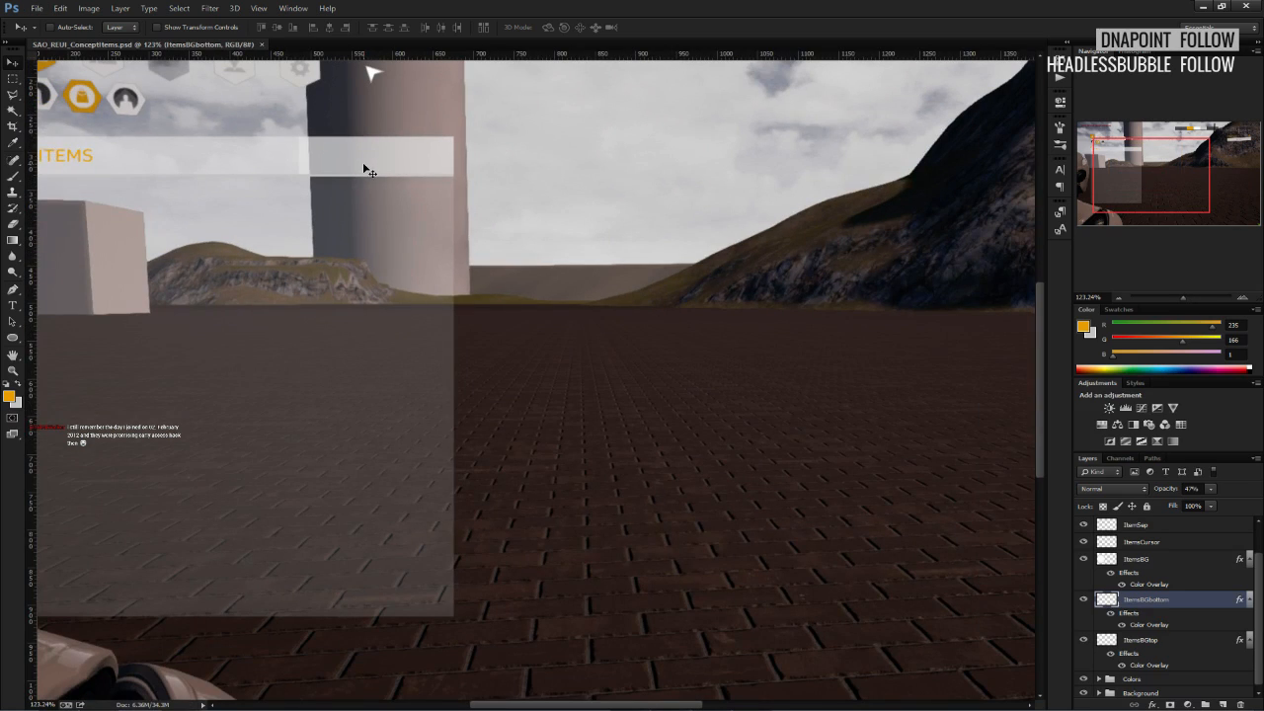
alt+scroll(380, 188, up, 5)
key(ctrl+t)
alt+scroll(386, 168, down, 4)
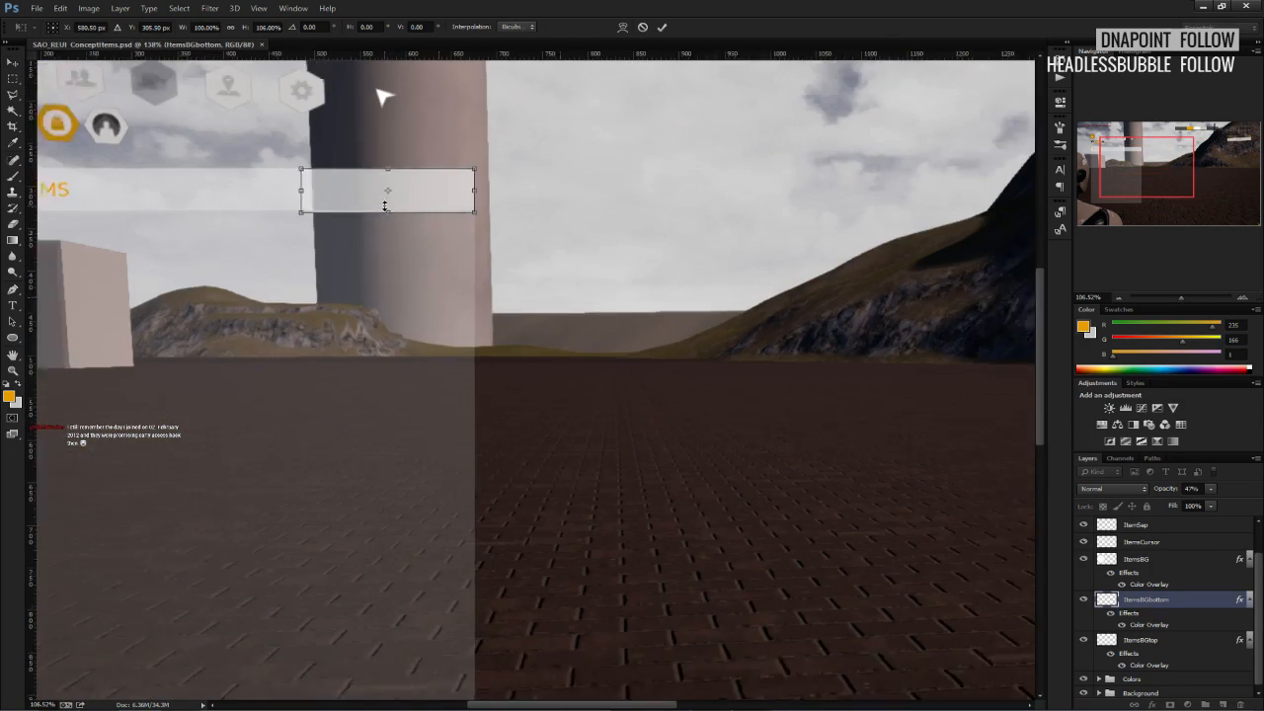
alt+scroll(385, 206, down, 2)
click(661, 26)
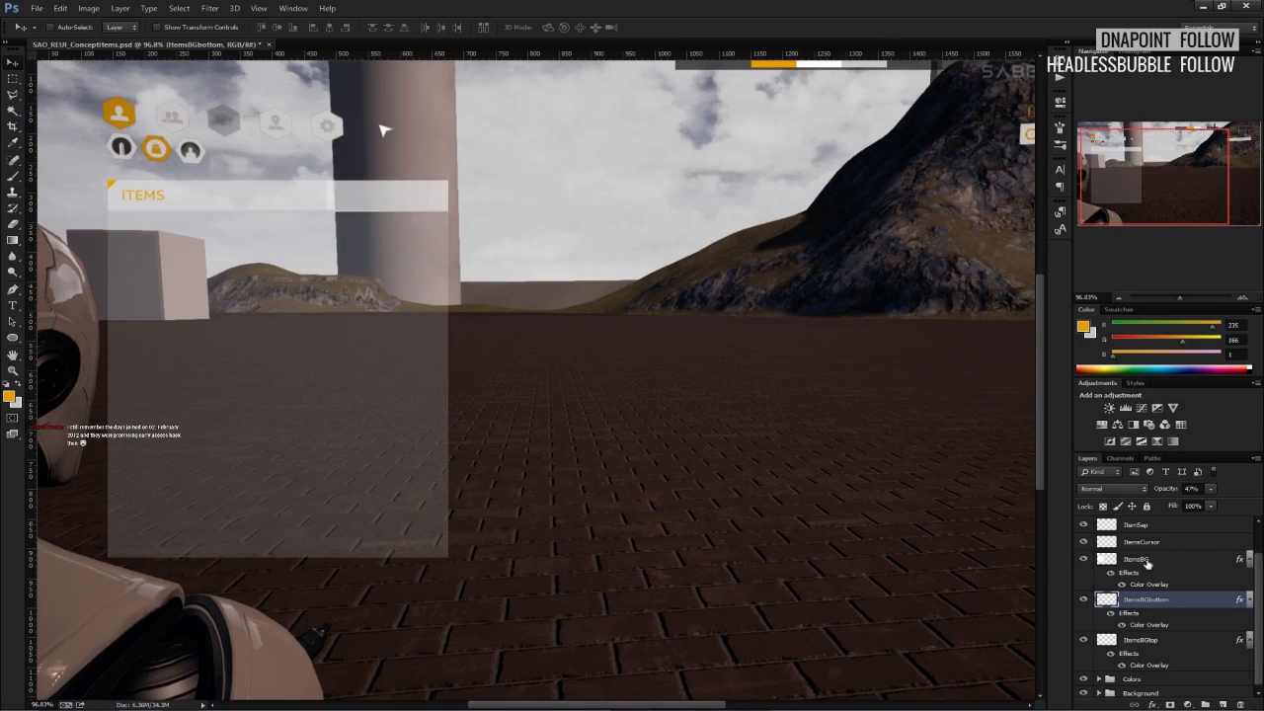
Duplicate the ItemSep layer and rename the copy ItemSepbottom.
right_click(1136, 525)
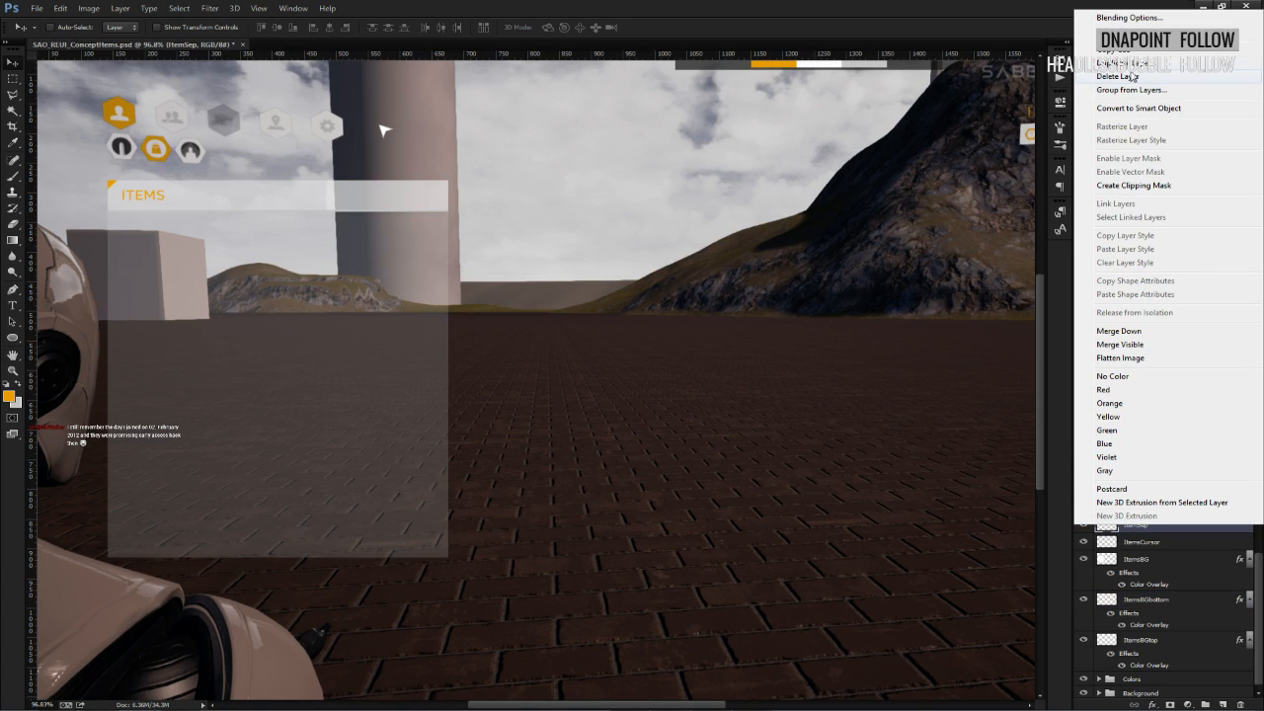
click(1146, 35)
click(747, 225)
double_click(1145, 525)
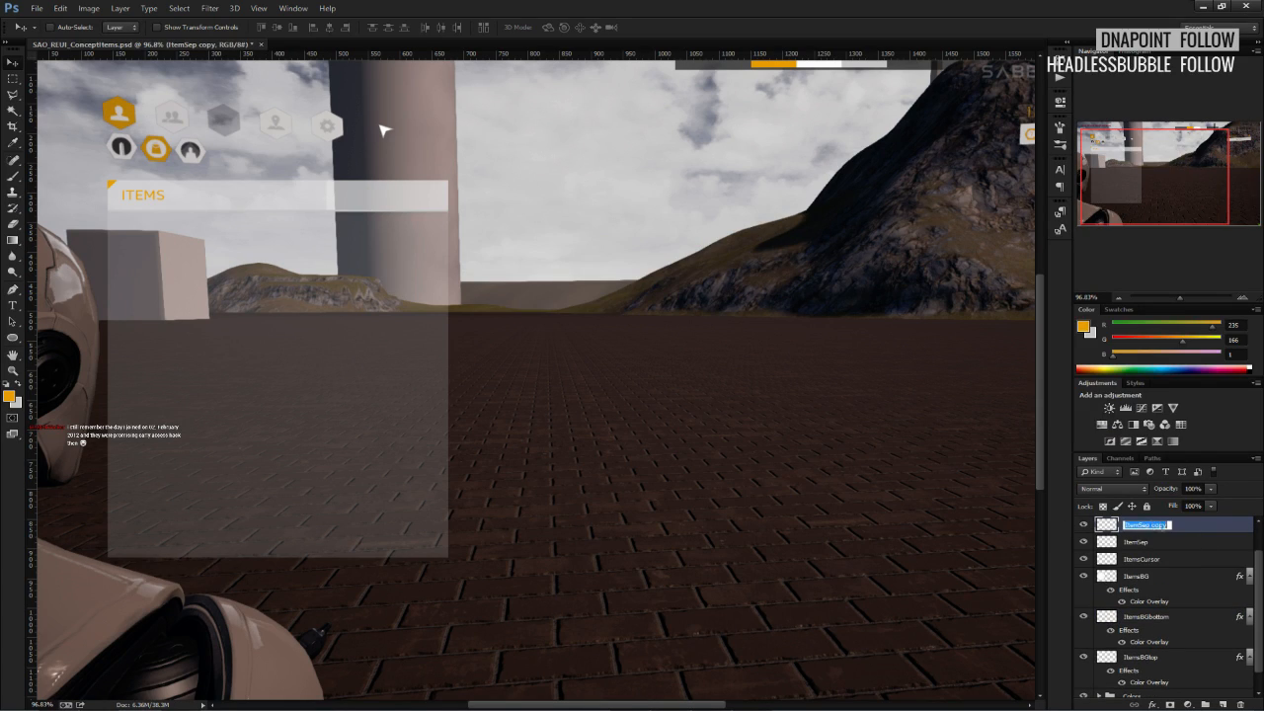
double_click(1153, 526)
text(bottom)
key(Return)
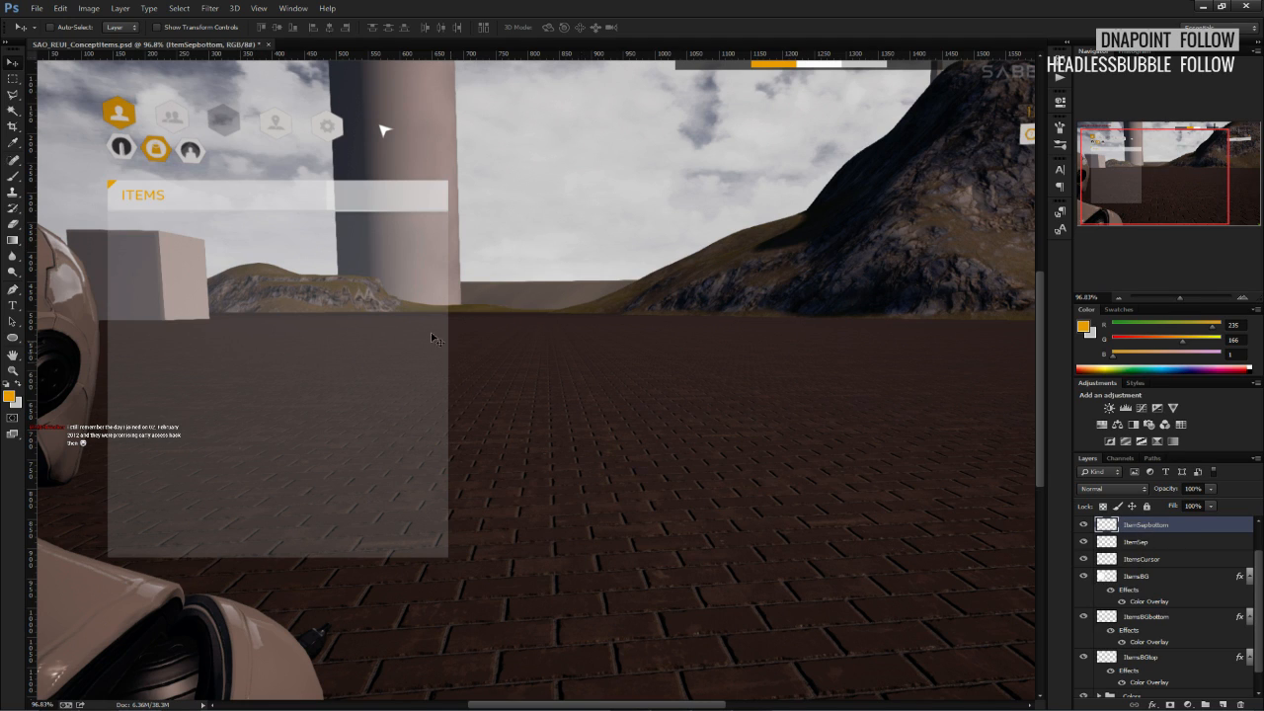
Narrow the ItemSepbottom line from its left end to 35.77% width, matching the ItemsBGbottom block.
key(ctrl+plus)
key(ctrl+t)
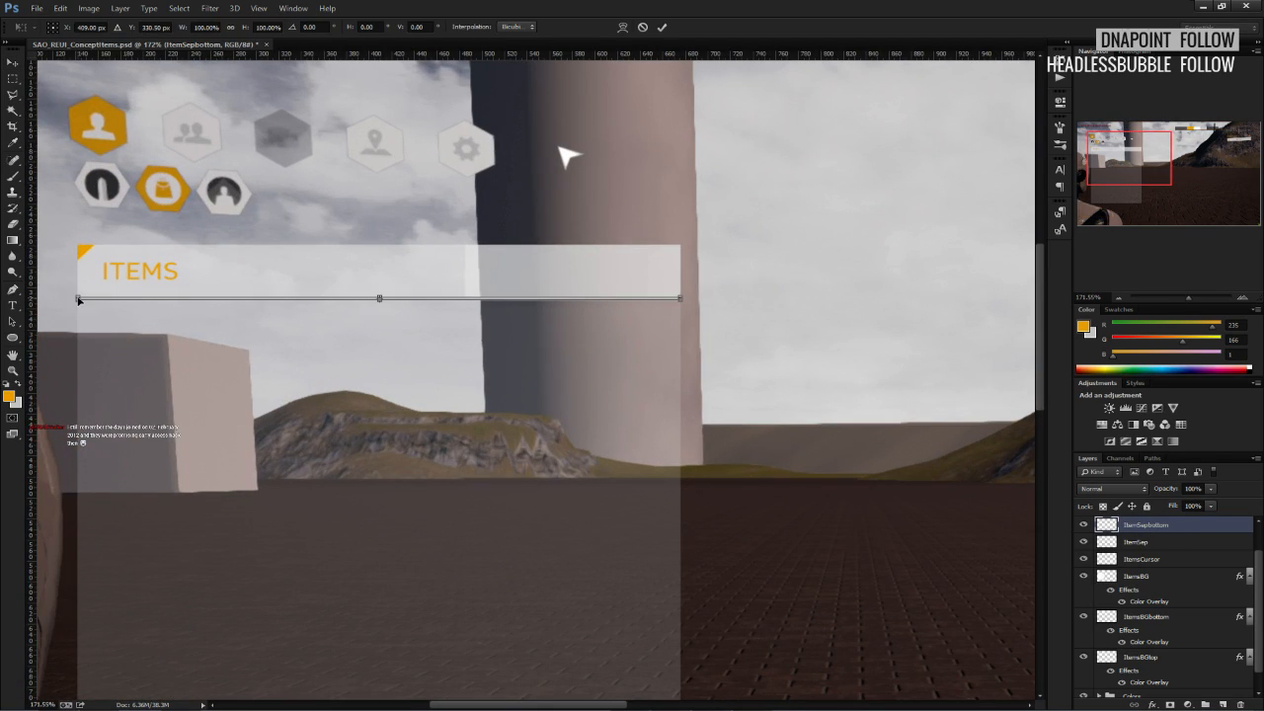
alt+scroll(73, 294, up, 6)
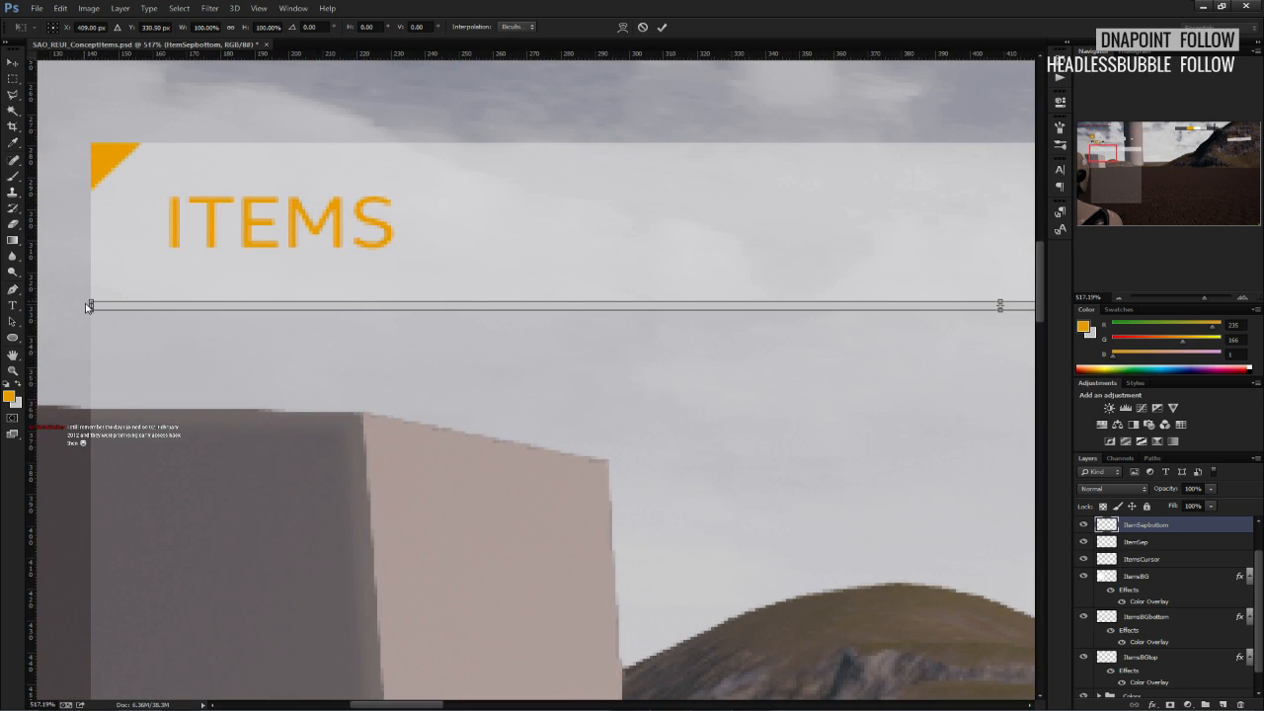
drag(90, 305, 705, 312)
alt+scroll(705, 312, down, 3)
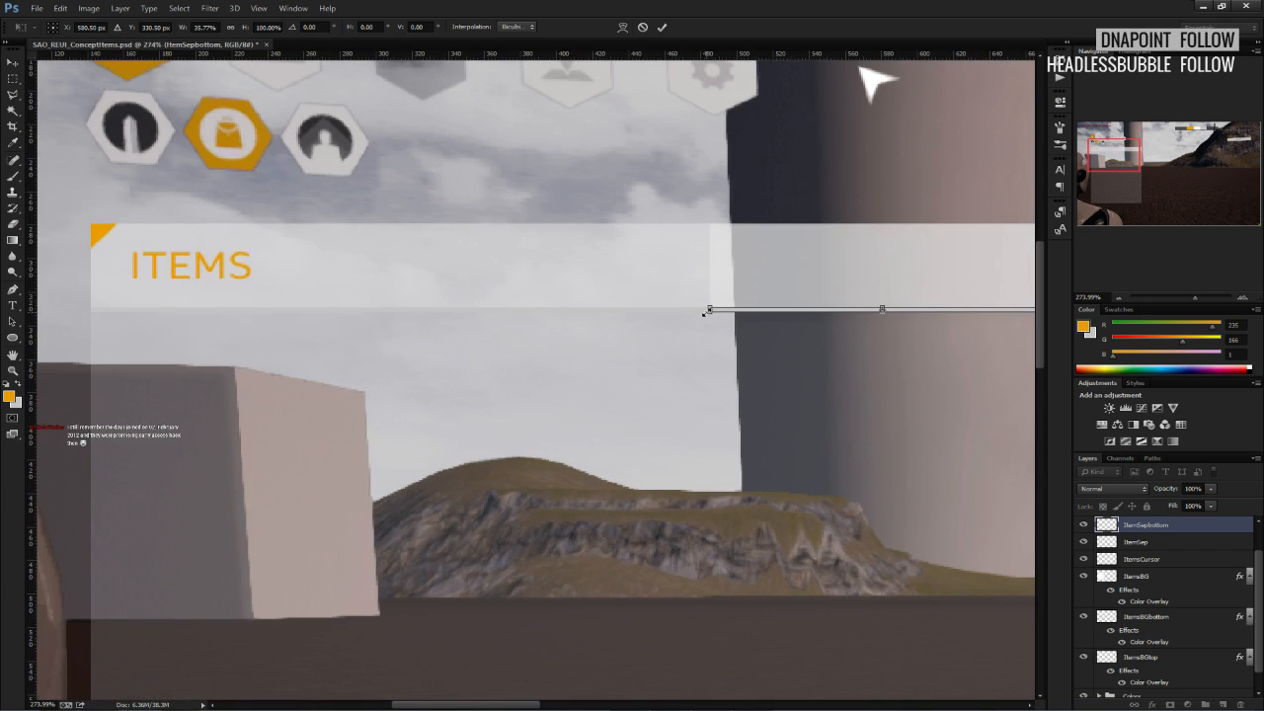
click(663, 28)
Move the ItemSepbottom line up to the upper edge of the ItemsBGbottom block.
alt+scroll(849, 267, up, 3)
key(ctrl+t)
drag(746, 351, 748, 193)
click(663, 27)
alt+scroll(796, 353, down, 5)
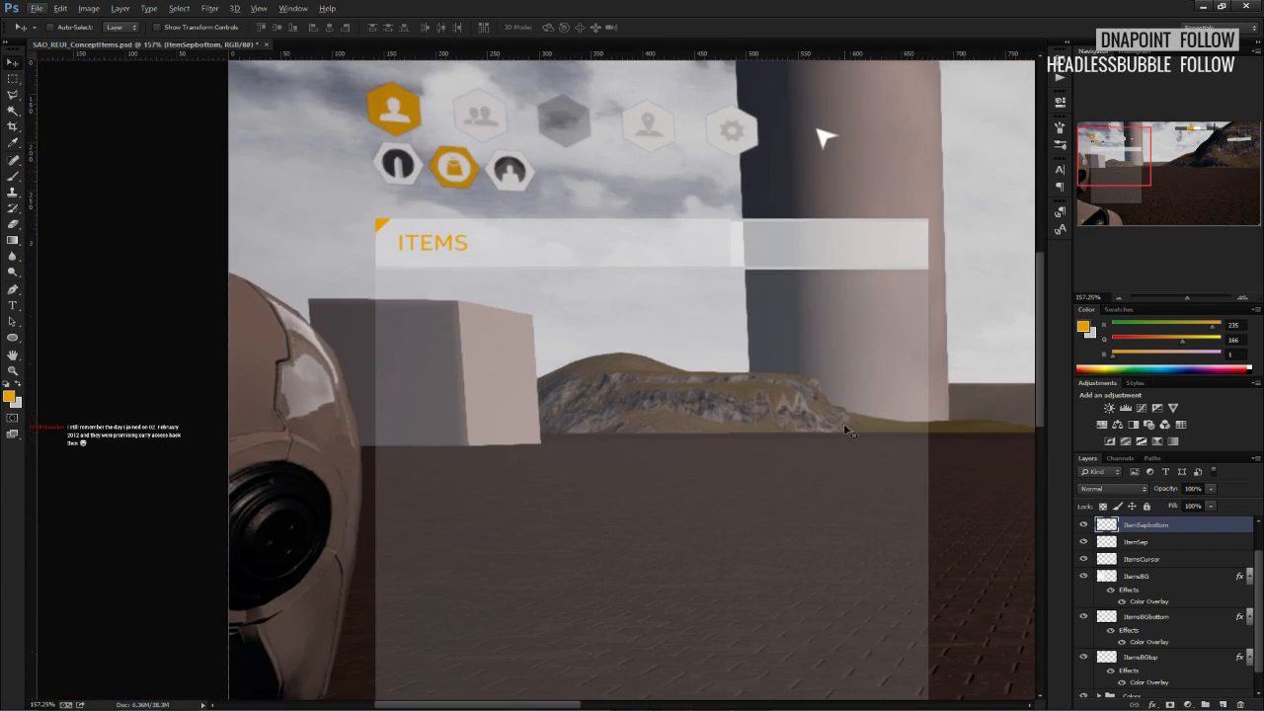
Move ItemSepbottom and ItemsBGbottom together to just below the panel's lower-right corner, and save the document.
scroll(846, 430, down, 3)
ctrl+click(1160, 618)
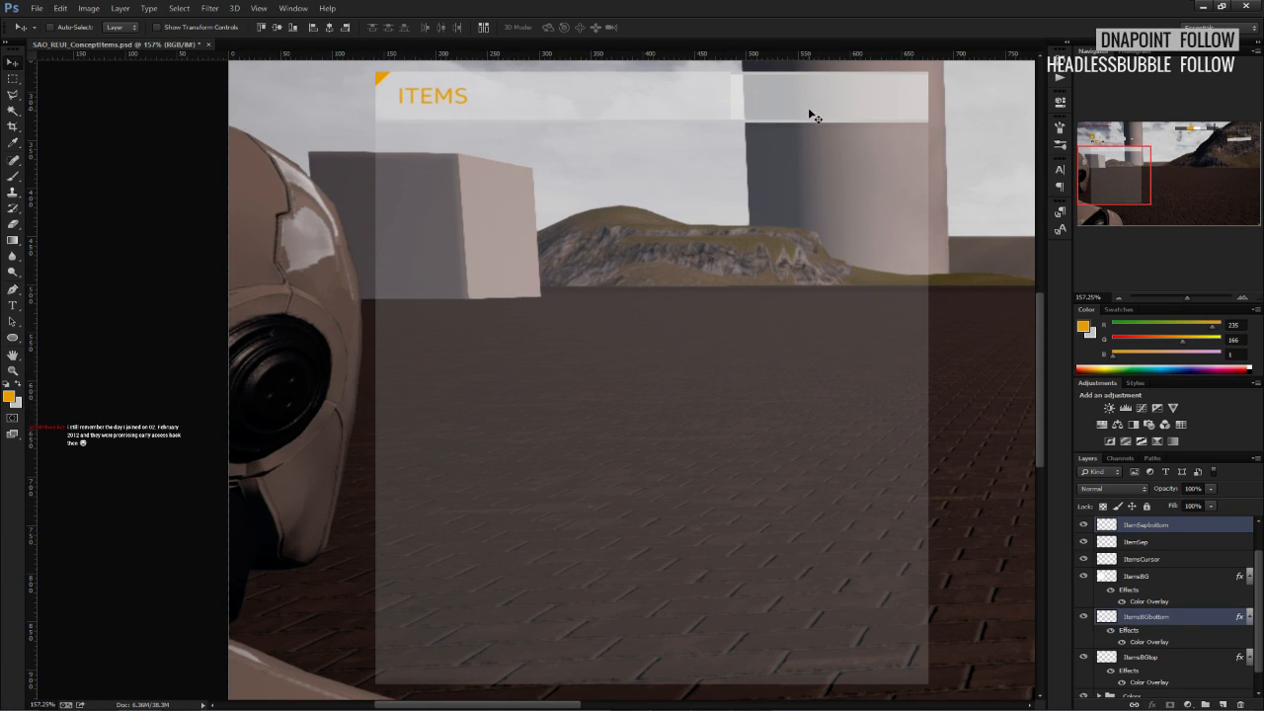
drag(808, 117, 778, 520)
scroll(802, 464, down, 4)
alt+scroll(782, 508, up, 3)
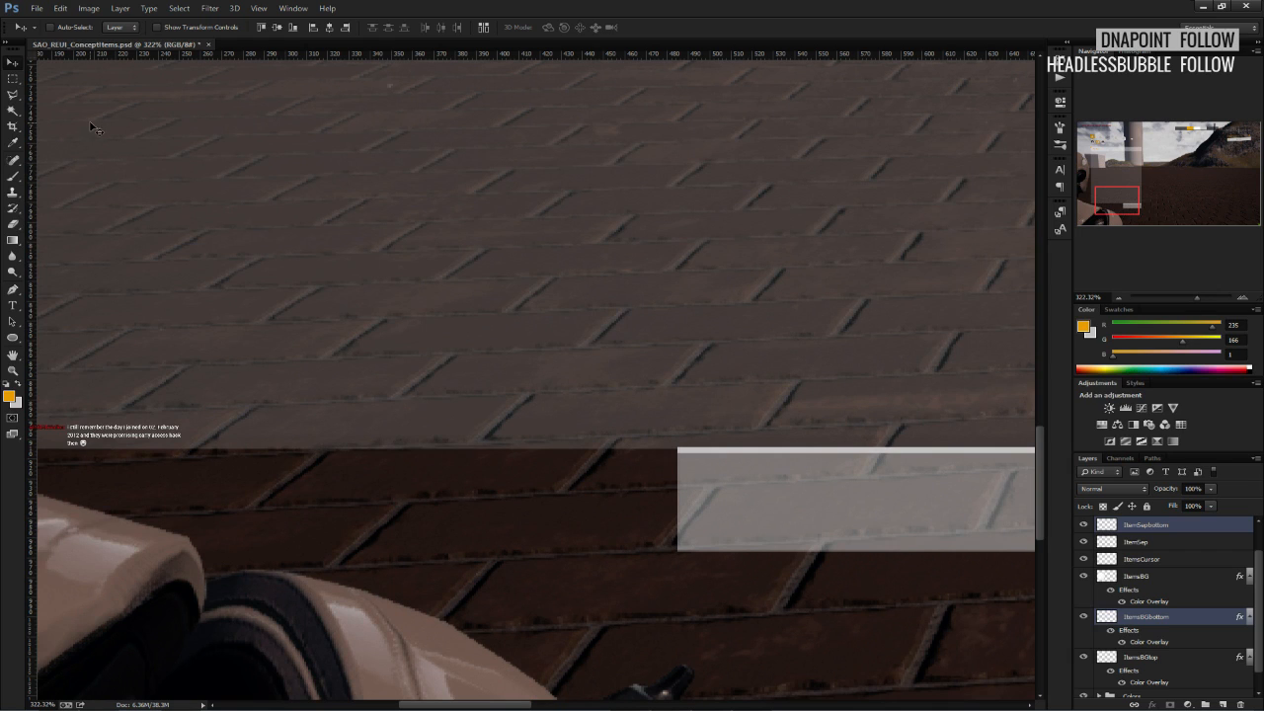
click(20, 81)
alt+scroll(796, 588, down, 4)
key(ctrl+s)
alt+scroll(808, 593, down, 1)
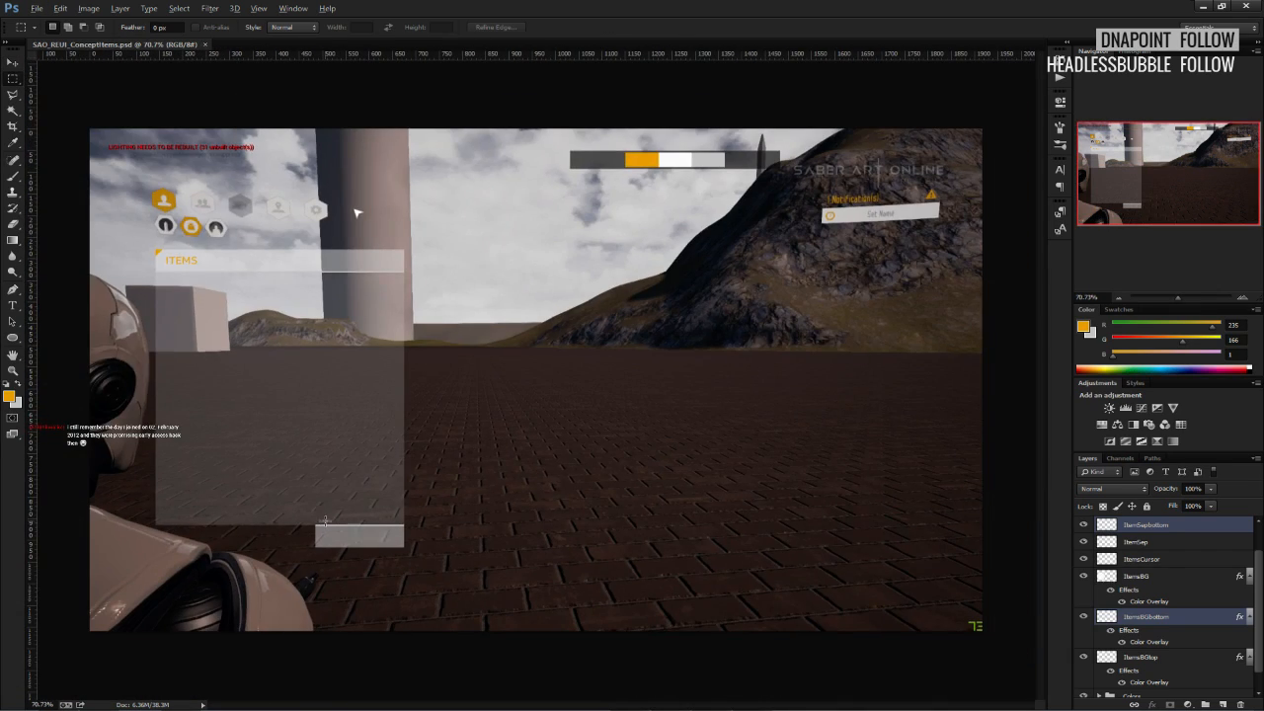
On Layer 1, paint an orange rectangle about 38 by 35 px near the left end of the ItemsBGbottom block.
alt+scroll(316, 542, up, 3)
alt+scroll(364, 531, down, 3)
alt+scroll(364, 531, up, 3)
scroll(1133, 540, up, 1)
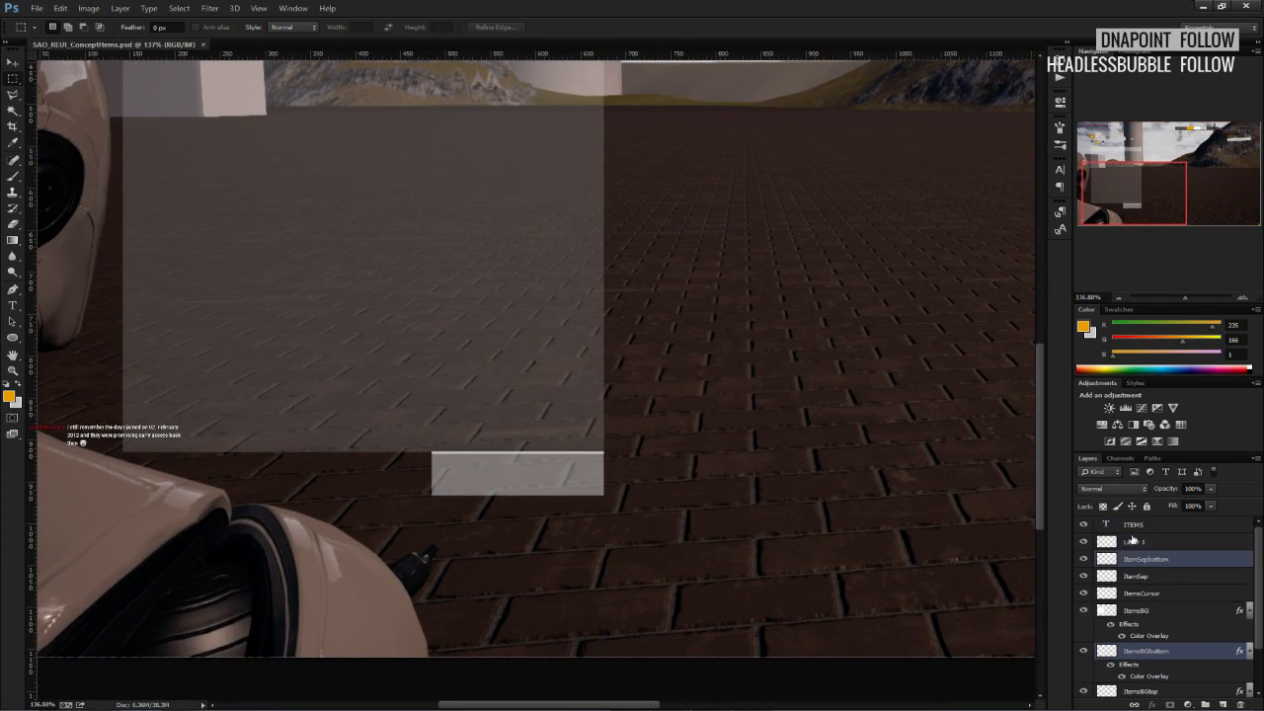
click(1136, 543)
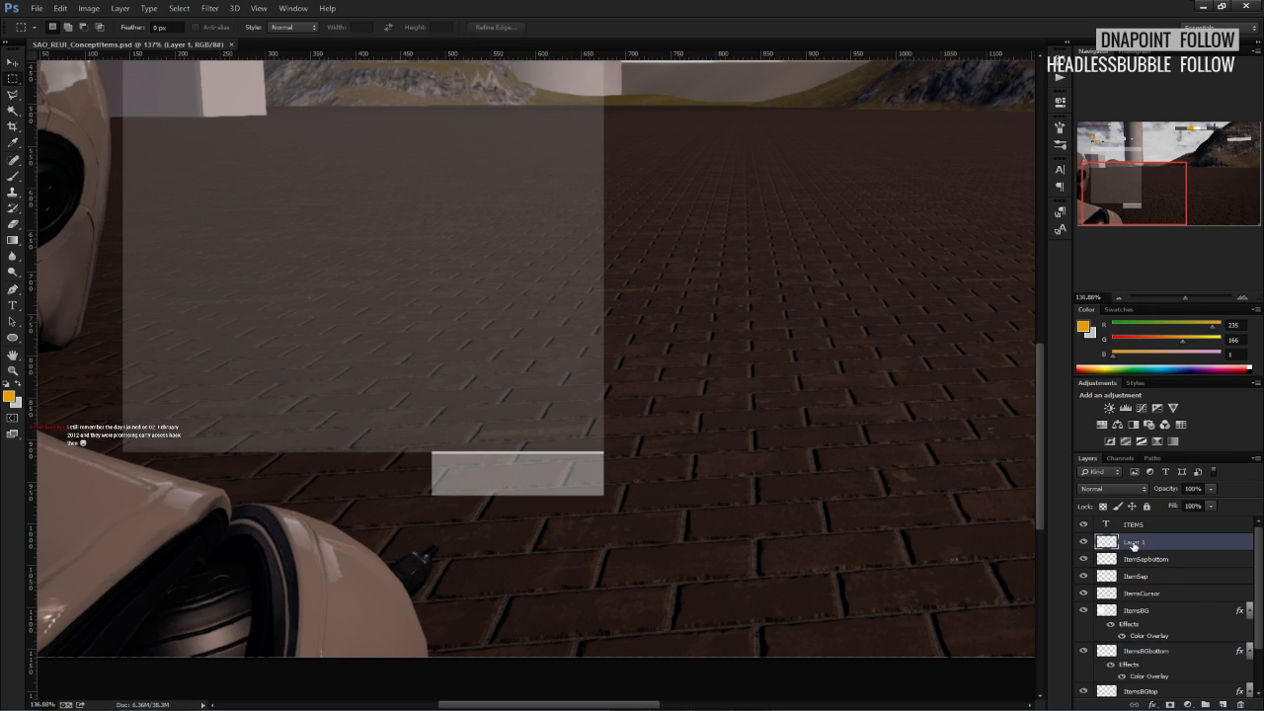
alt+scroll(418, 435, up, 4)
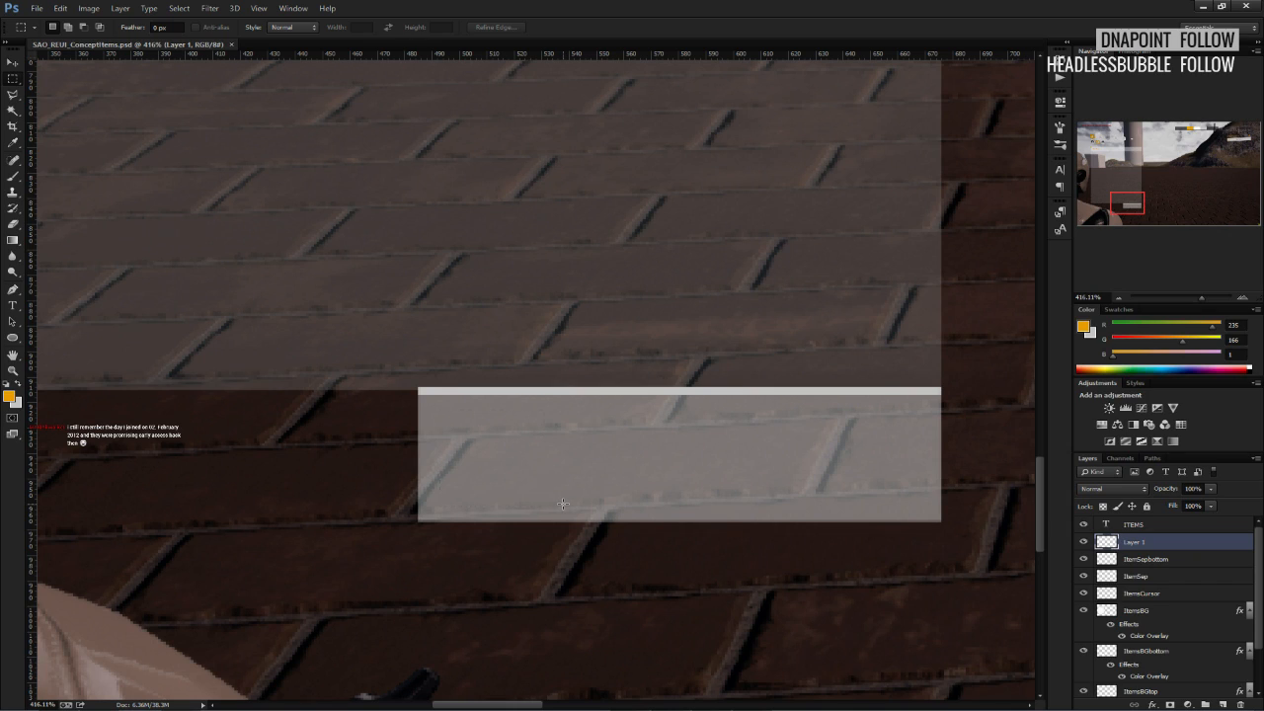
key(b)
click(485, 457)
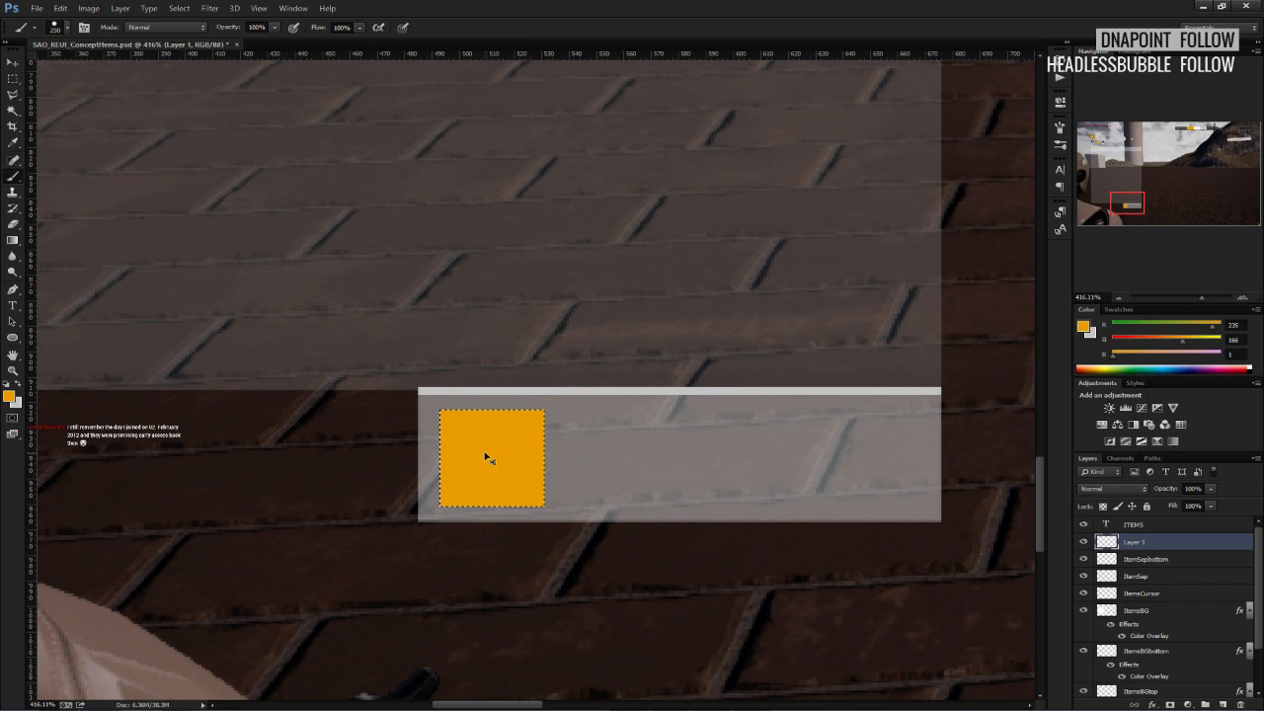
Place a vertical and a horizontal guide crossing at the centre of the orange rectangle.
click(13, 94)
alt+scroll(465, 419, up, 3)
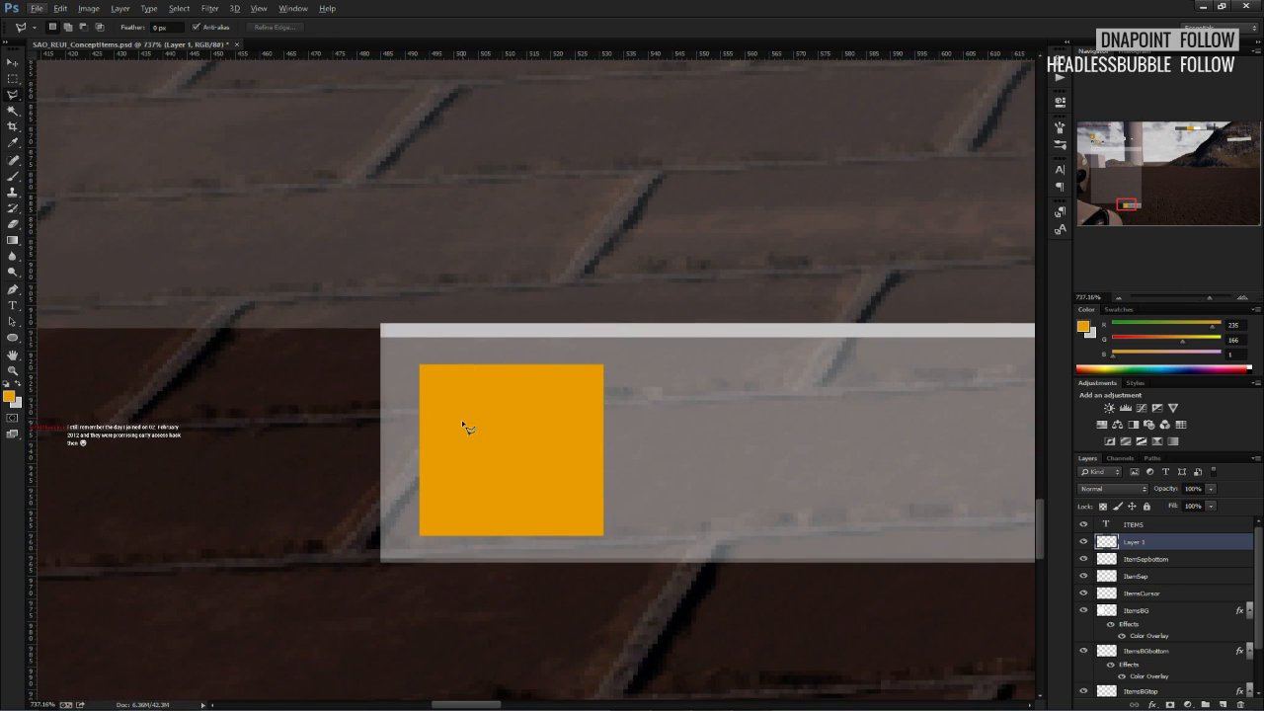
click(13, 78)
drag(34, 286, 511, 311)
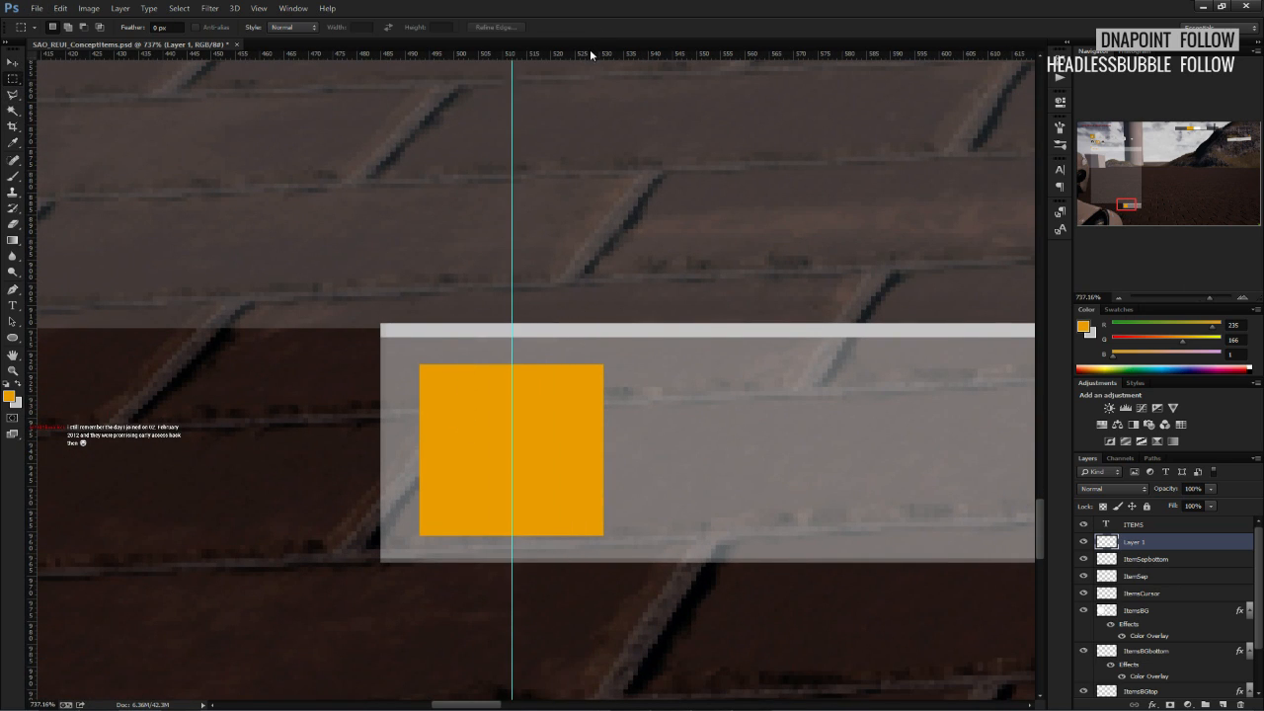
drag(591, 49, 598, 450)
Delete the lower half and the right half of the orange rectangle along the guides, leaving its upper-left quarter.
drag(391, 449, 472, 538)
click(396, 553)
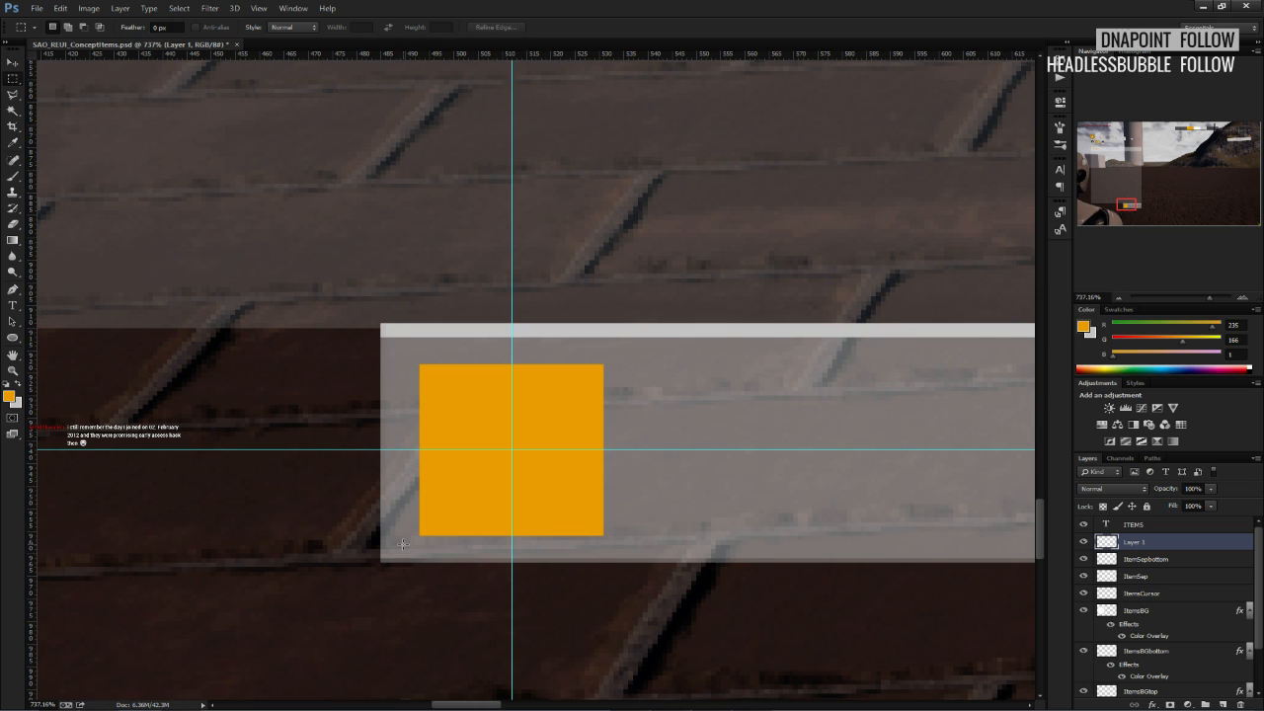
drag(528, 481, 640, 450)
key(Delete)
key(ctrl+d)
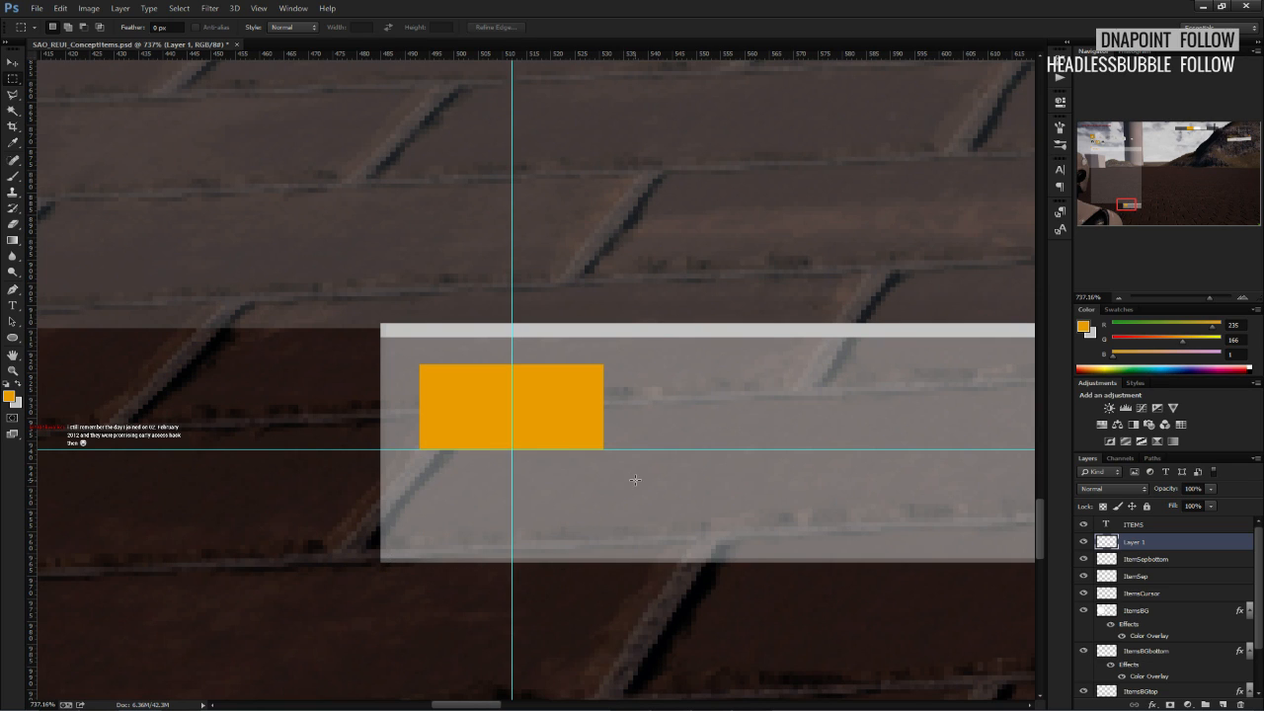
key(Delete)
key(ctrl+d)
Cut two notches into the orange shape's right edge, one at the lower corner and a taller one above it.
alt+scroll(459, 390, up, 3)
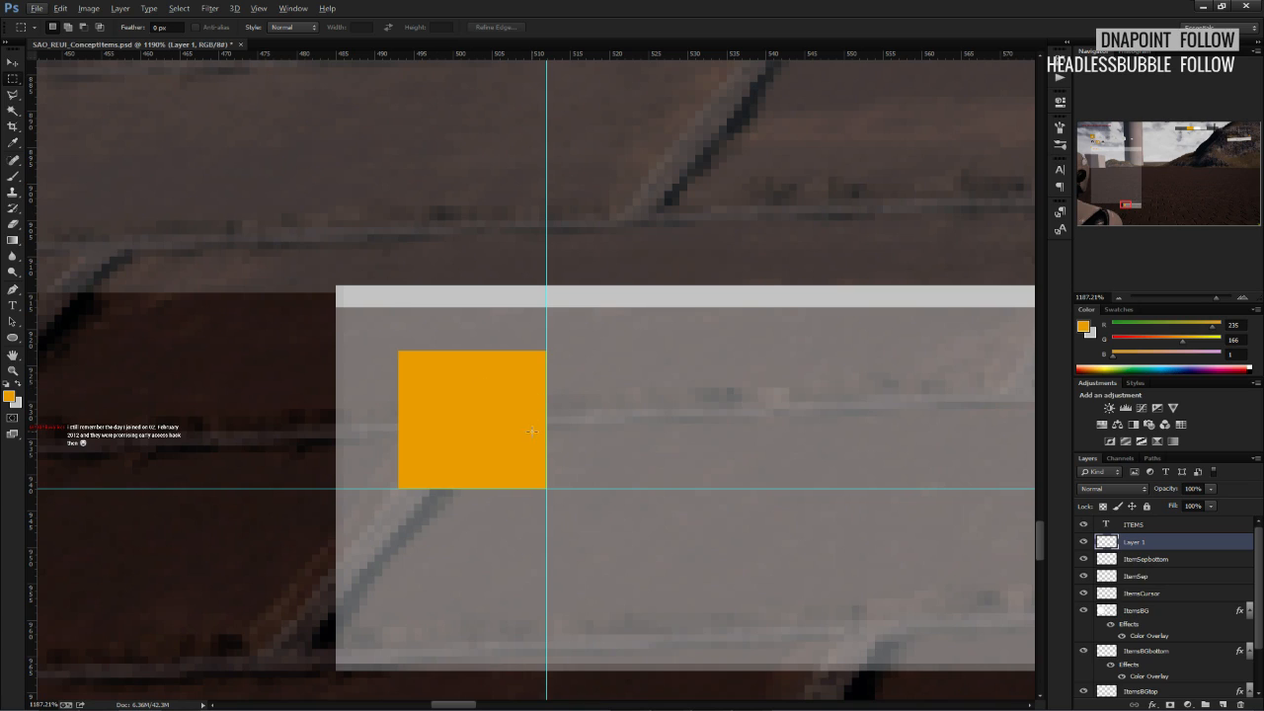
drag(508, 453, 554, 490)
key(Delete)
key(ctrl+d)
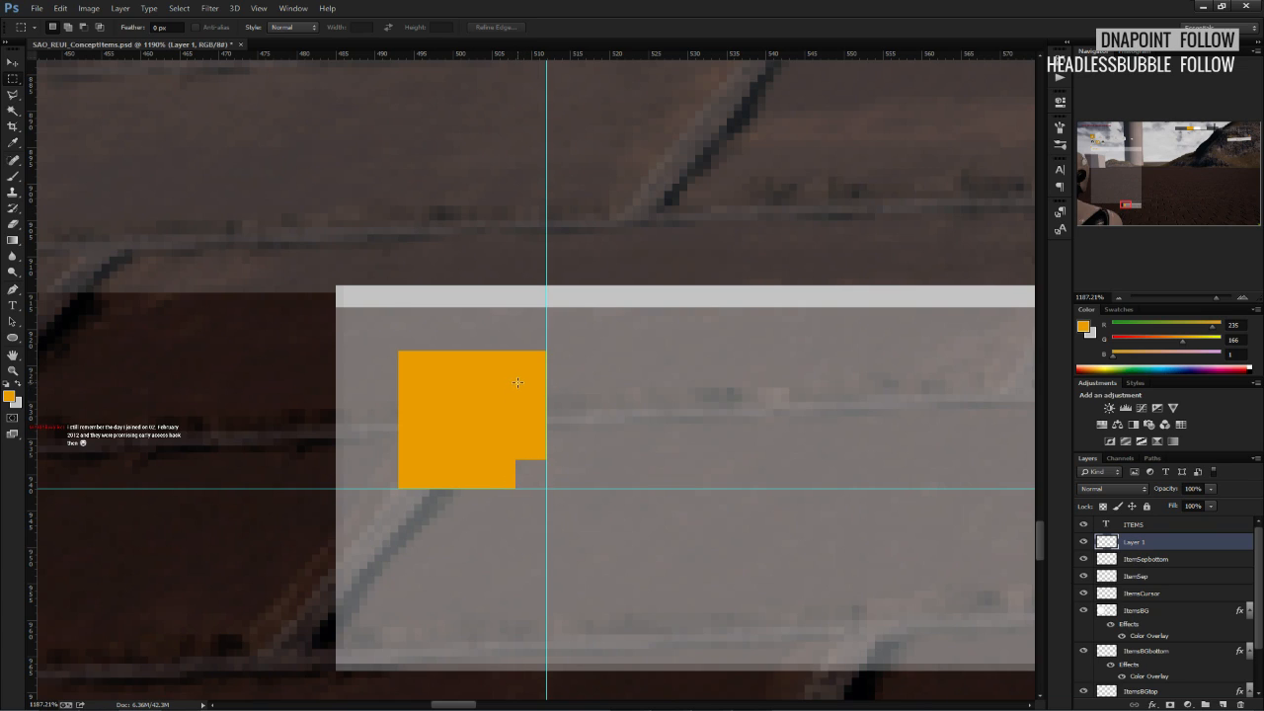
drag(553, 405, 547, 438)
key(Up)
key(ctrl+x)
Extend the orange shape by 1 px along its upper edge and 1 px along its left edge.
alt+scroll(547, 434, up, 2)
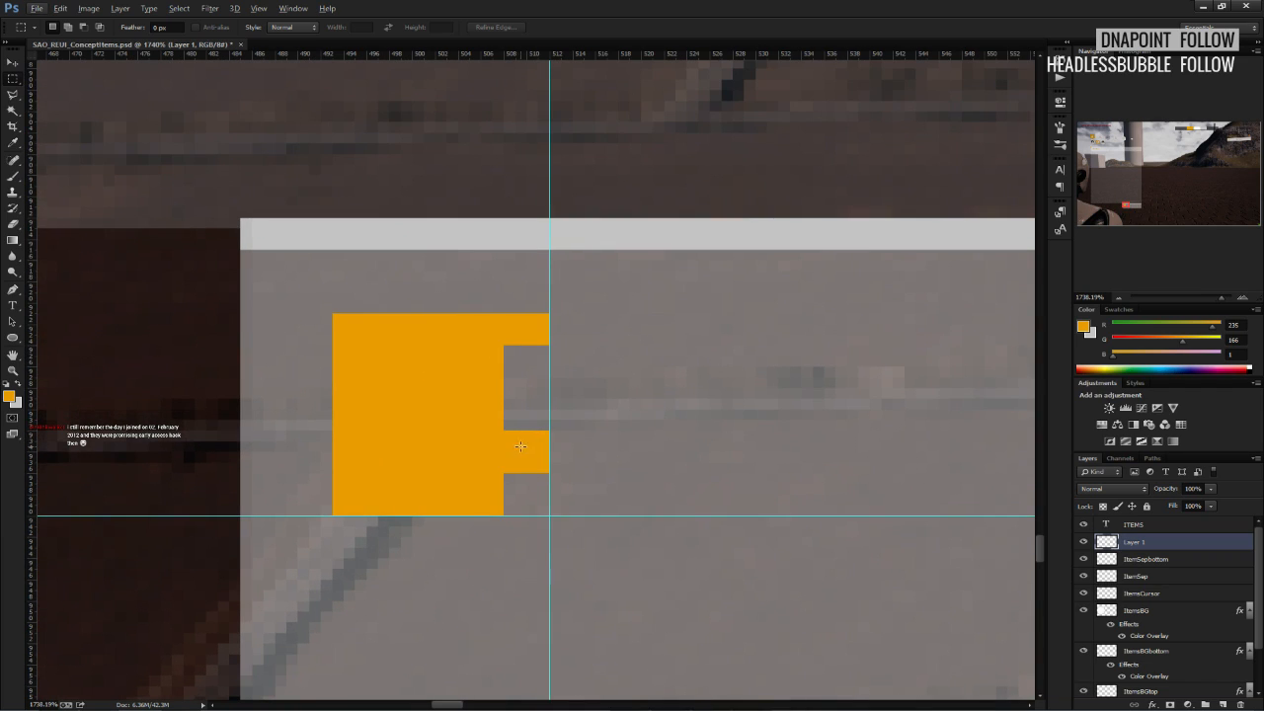
drag(333, 302, 549, 323)
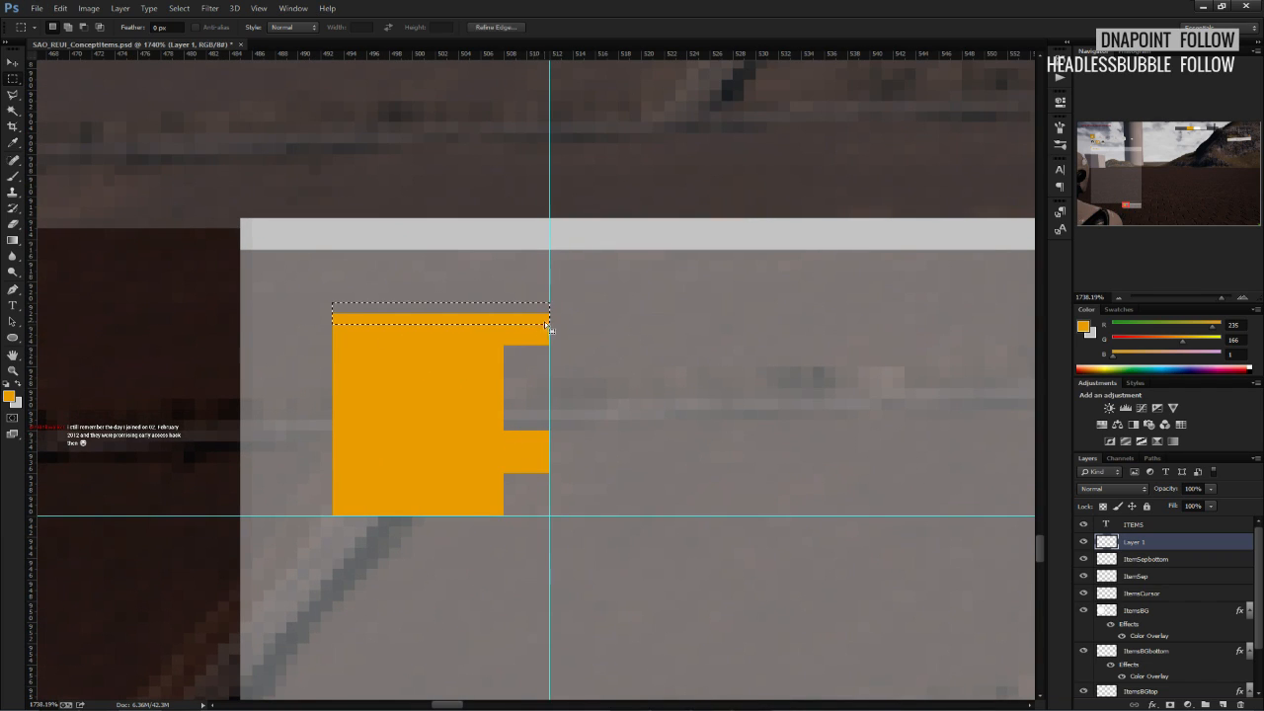
key(b)
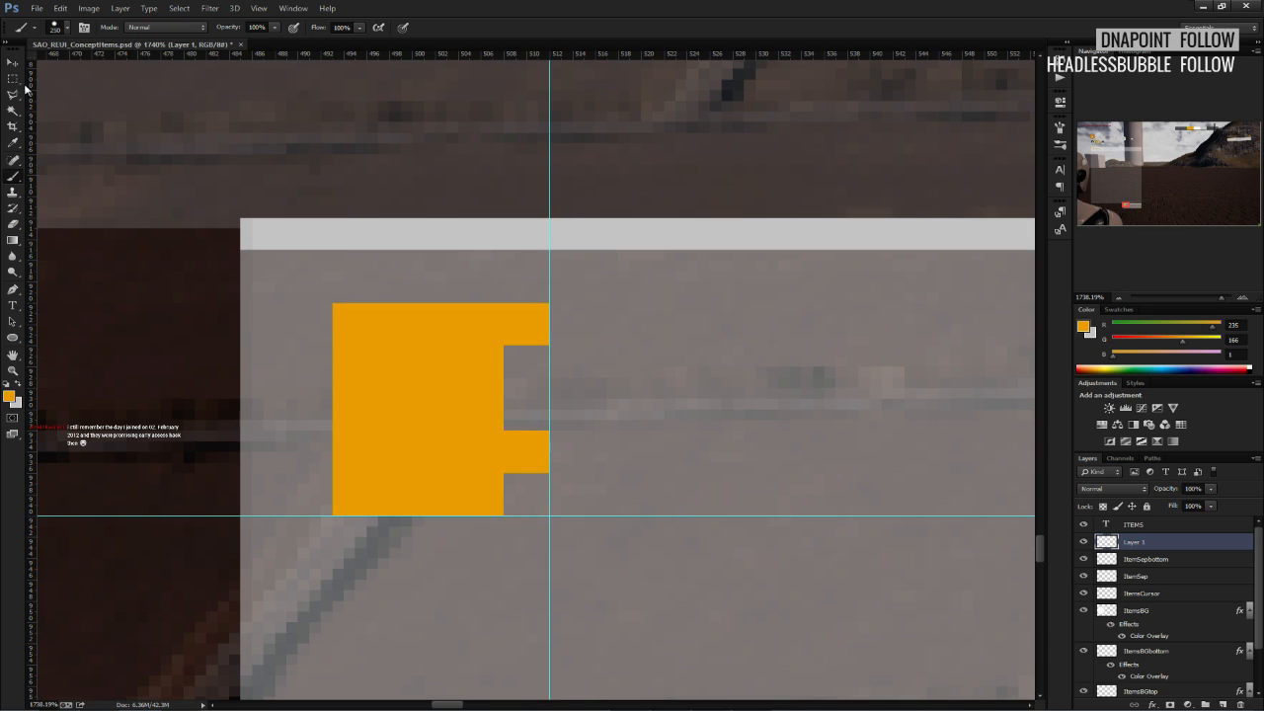
click(12, 78)
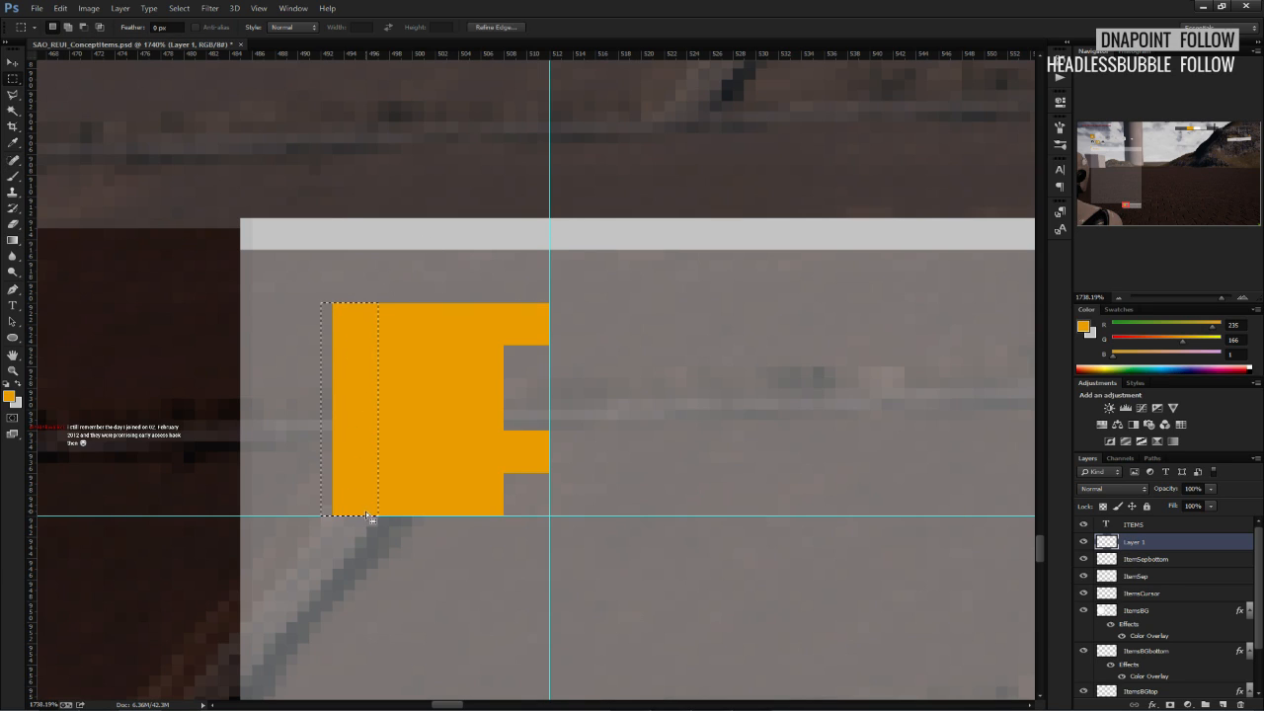
key(alt+BackSpace)
key(ctrl+d)
click(19, 92)
click(12, 78)
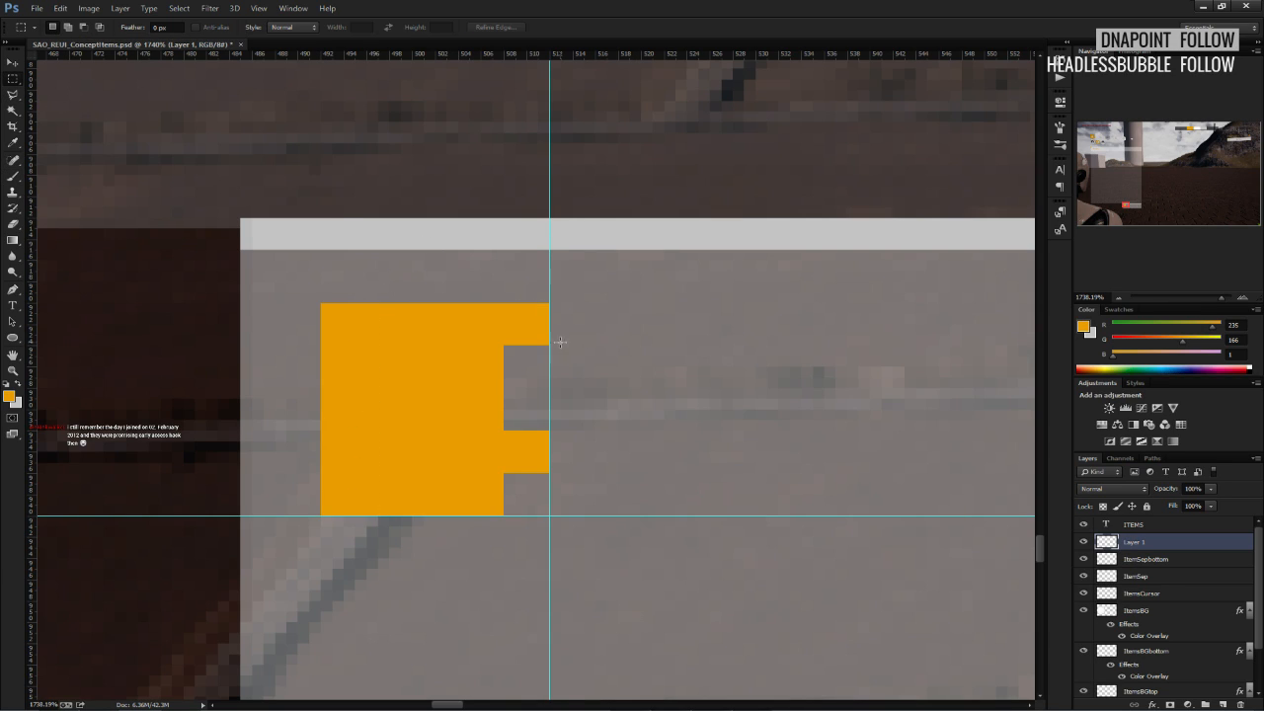
Cut a rectangular hole inside the orange shape and a notch of the same width in its lower edge.
drag(379, 345, 461, 423)
key(b)
key(Delete)
key(ctrl+d)
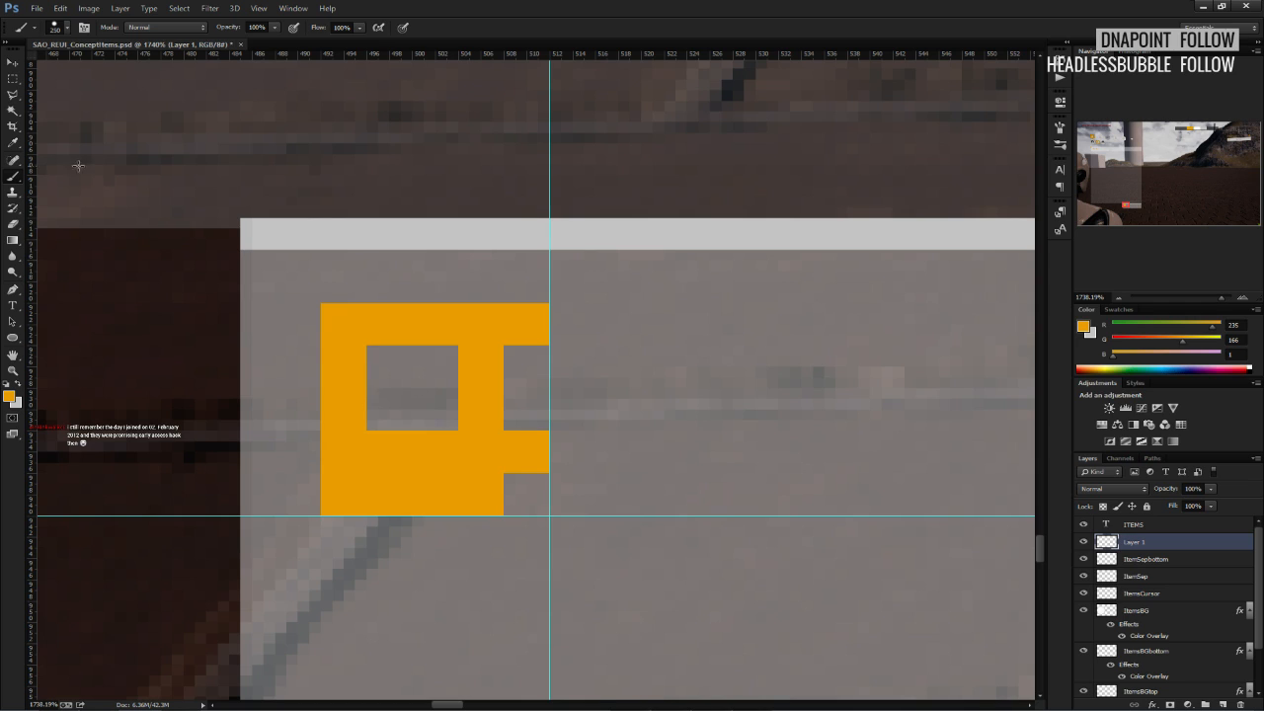
key(m)
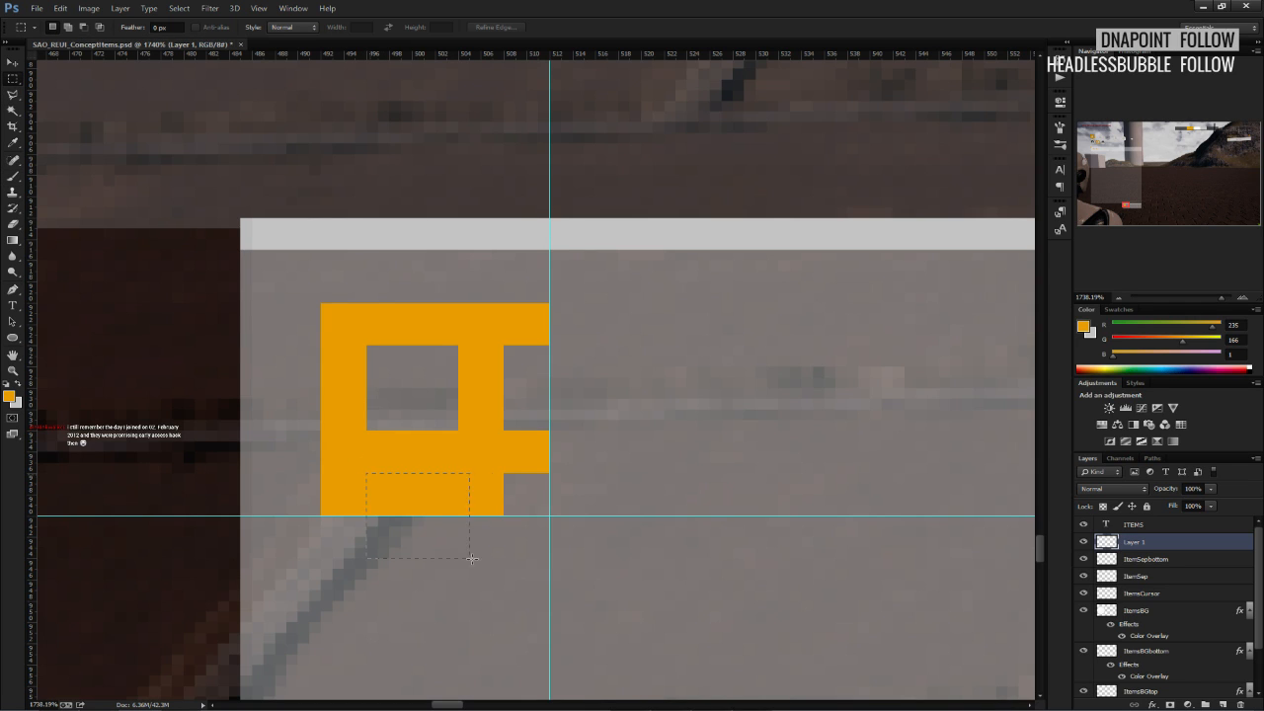
drag(472, 559, 457, 562)
key(Delete)
key(ctrl+d)
Duplicate Layer 1 with the orange half shape.
alt+scroll(460, 566, down, 10)
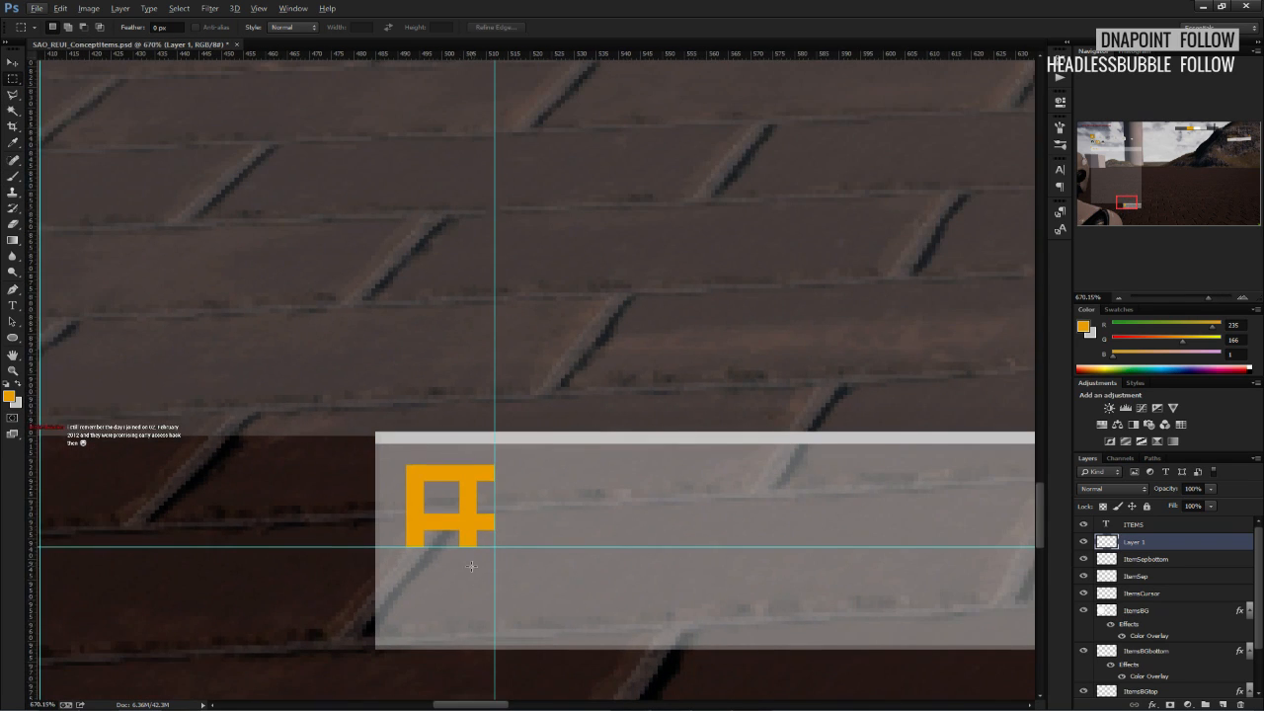
scroll(472, 565, down, 3)
right_click(1137, 543)
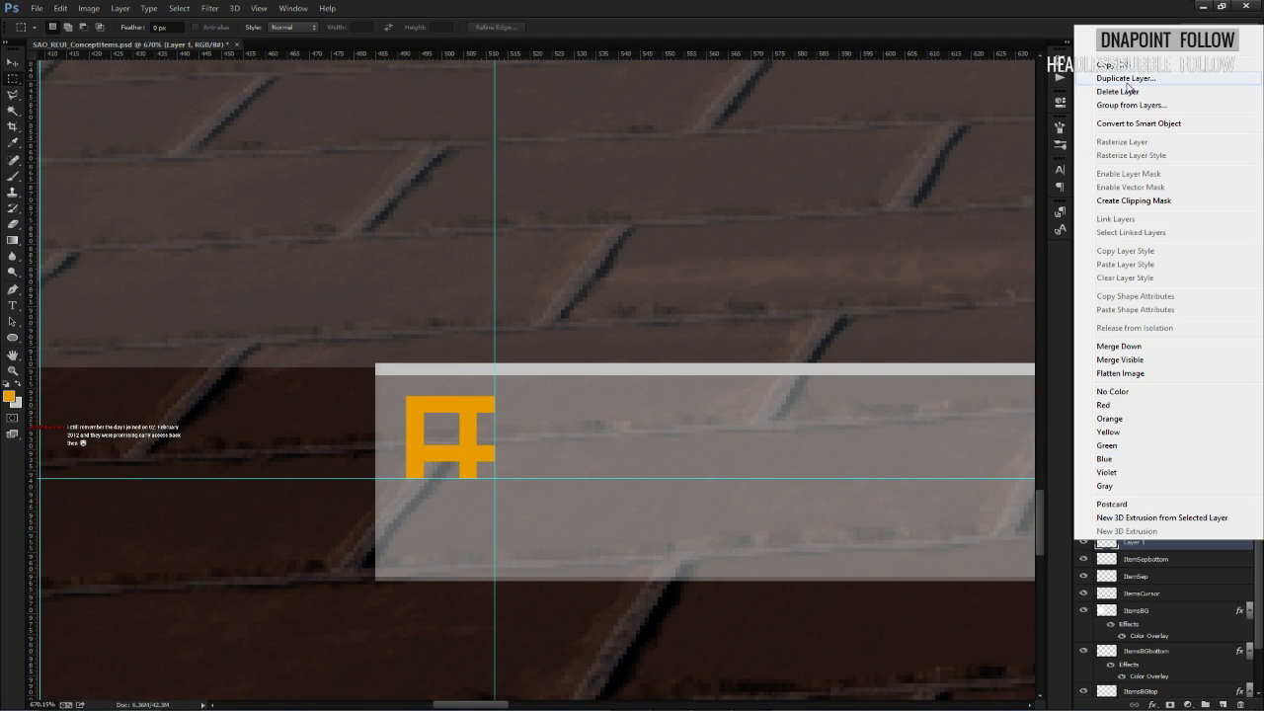
click(1118, 74)
key(Return)
Flip the Layer 1 copy horizontally and move it right to form the mirrored half beyond the vertical guide.
alt+scroll(394, 393, up, 3)
key(ctrl+t)
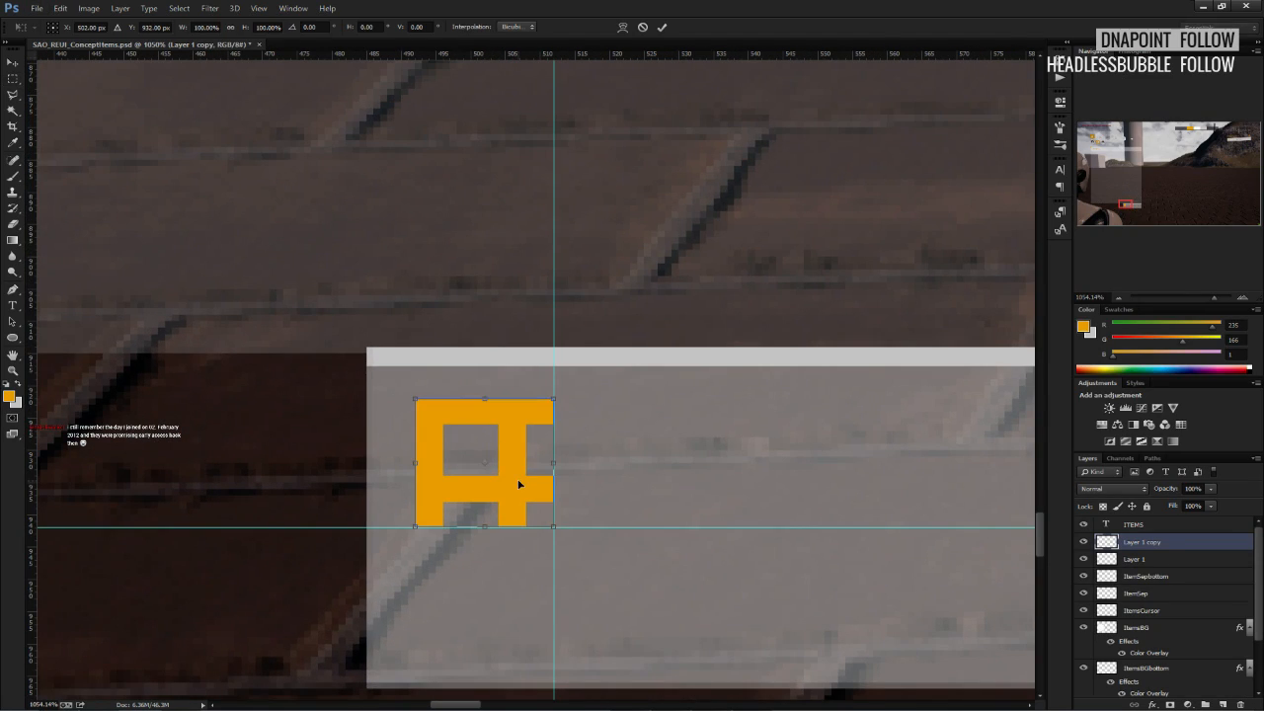
right_click(514, 482)
click(553, 668)
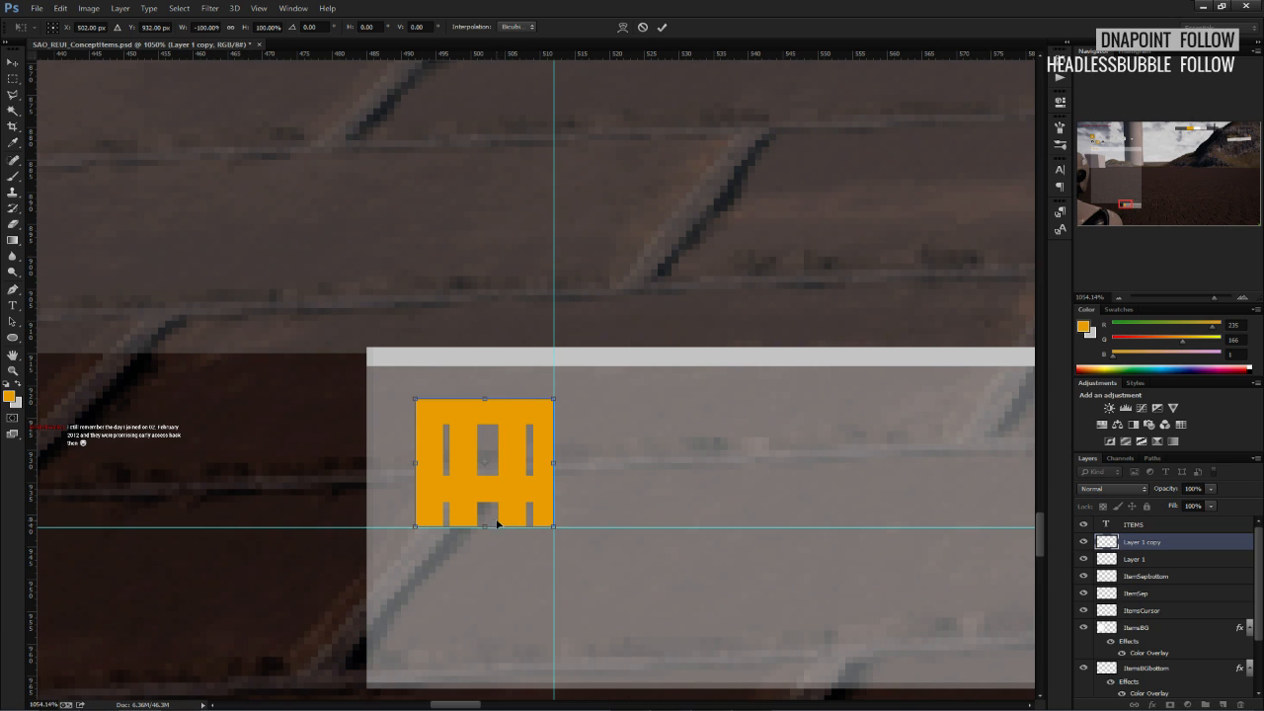
drag(497, 525, 638, 515)
click(661, 28)
alt+scroll(582, 440, down, 6)
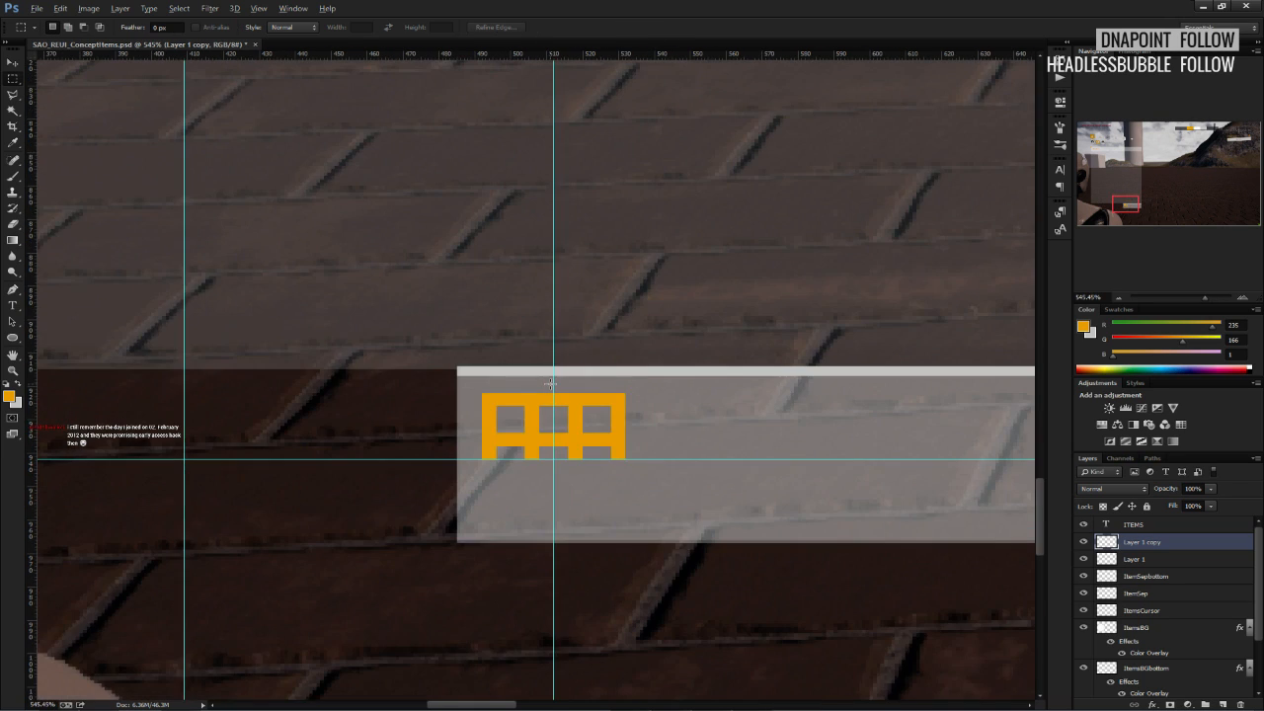
Delete the mirrored Layer 1 copy.
alt+scroll(581, 440, up, 3)
key(ctrl+h)
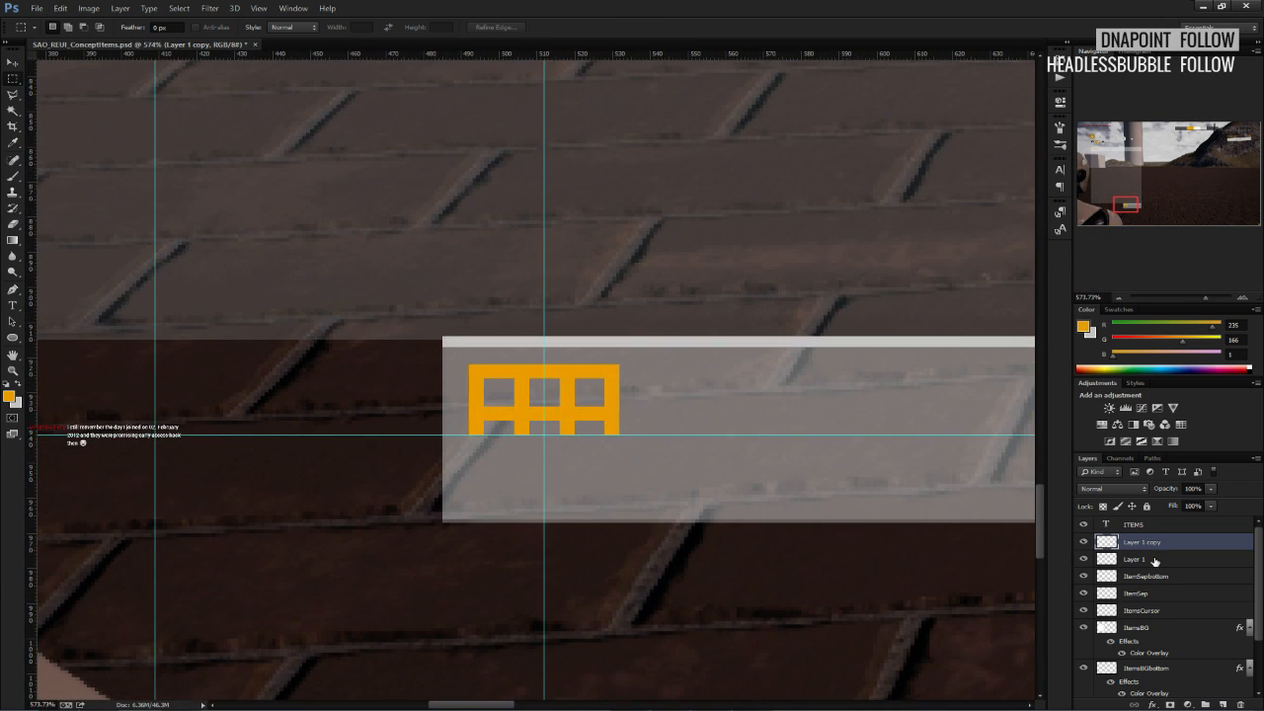
drag(1223, 694, 1242, 704)
Fill the cut-outs of the Layer 1 shape with orange to make it a solid block up to both guides.
alt+scroll(428, 350, up, 3)
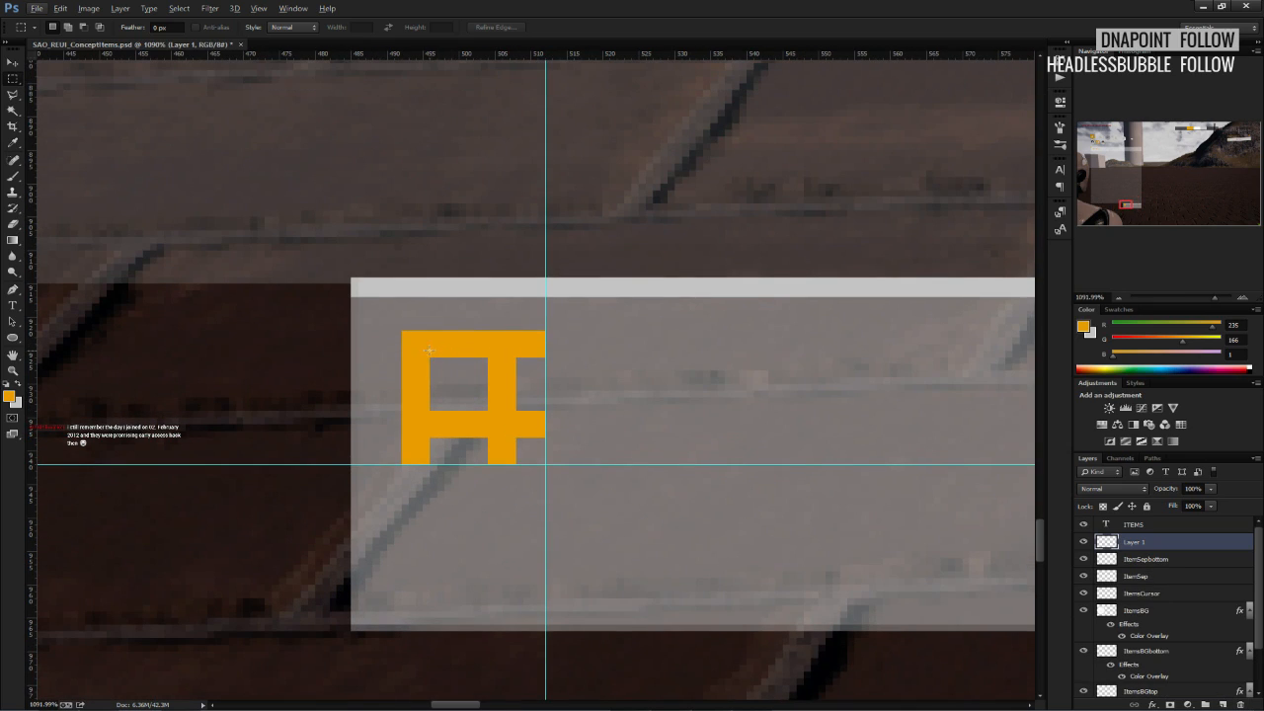
drag(531, 431, 547, 460)
key(b)
click(520, 394)
key(ctrl+d)
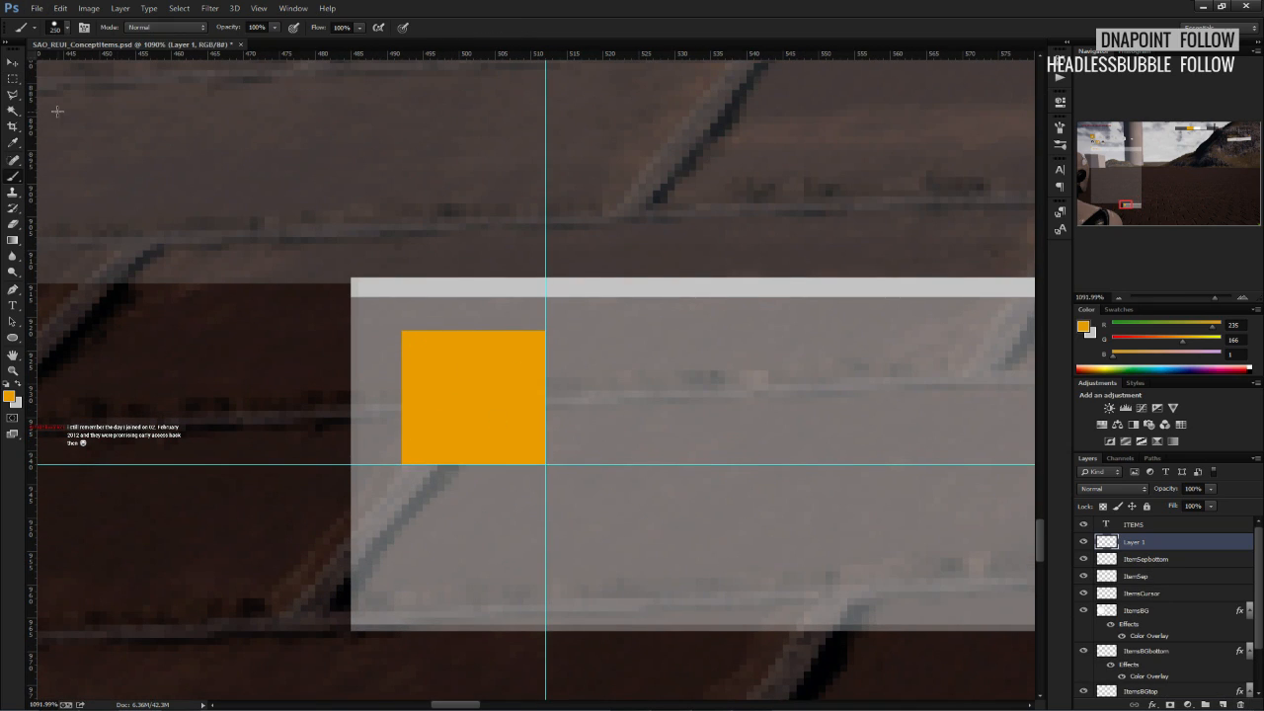
Cut a small square notch out of the orange block's lower-right corner, where the two guides cross.
click(14, 81)
alt+scroll(440, 440, up, 4)
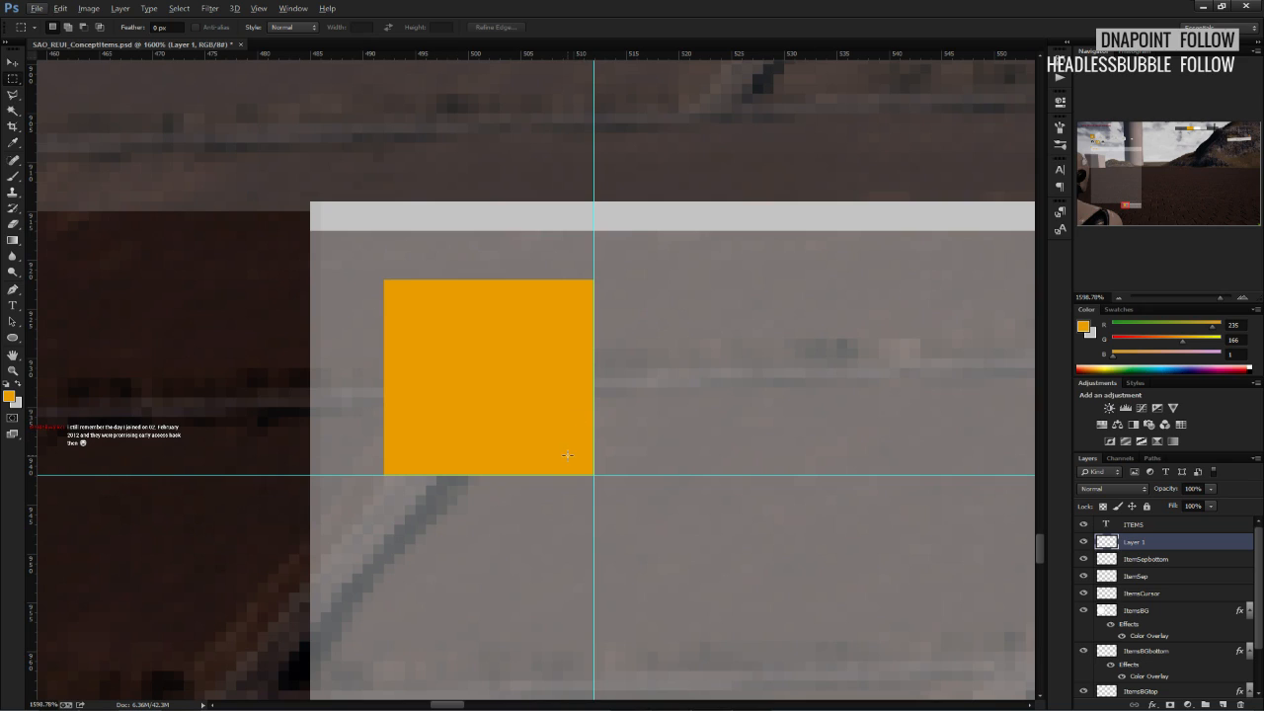
drag(573, 457, 592, 475)
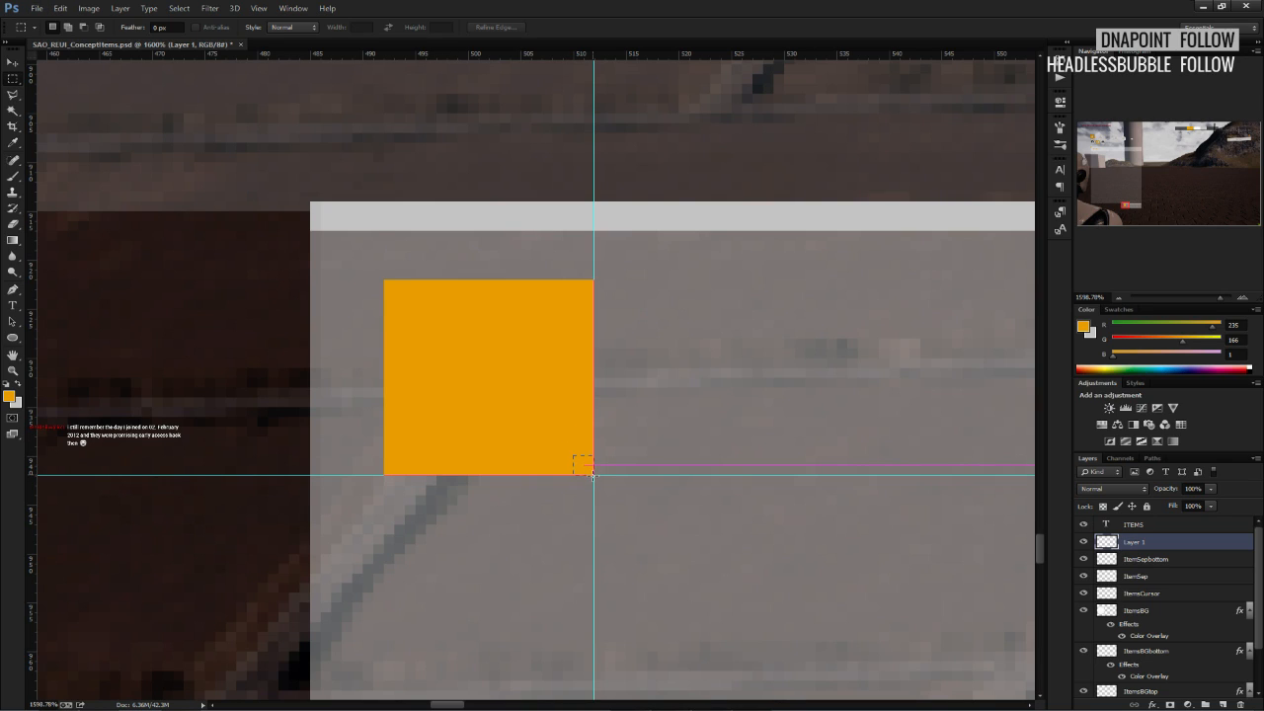
key(Delete)
key(ctrl+d)
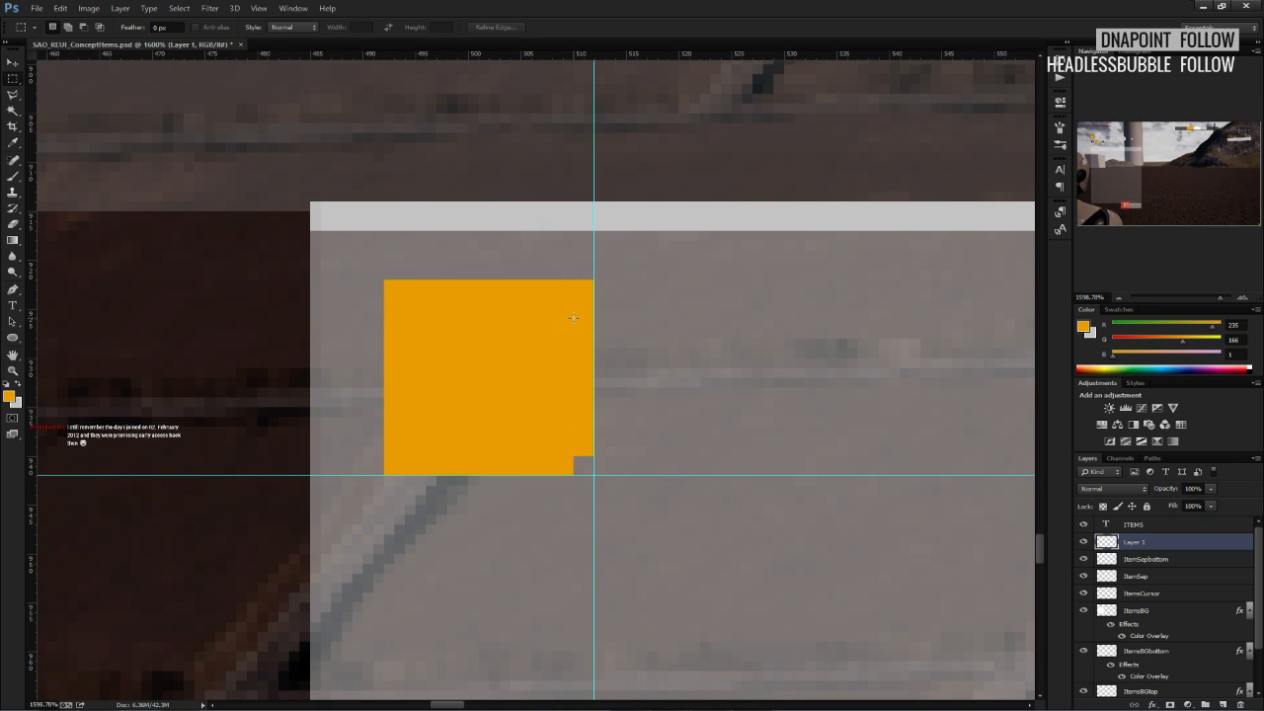
Cut a second notch into the block's right edge along the vertical guide, above the corner notch.
drag(573, 318, 594, 354)
key(Down)
key(Down)
key(Down)
key(Delete)
key(ctrl+d)
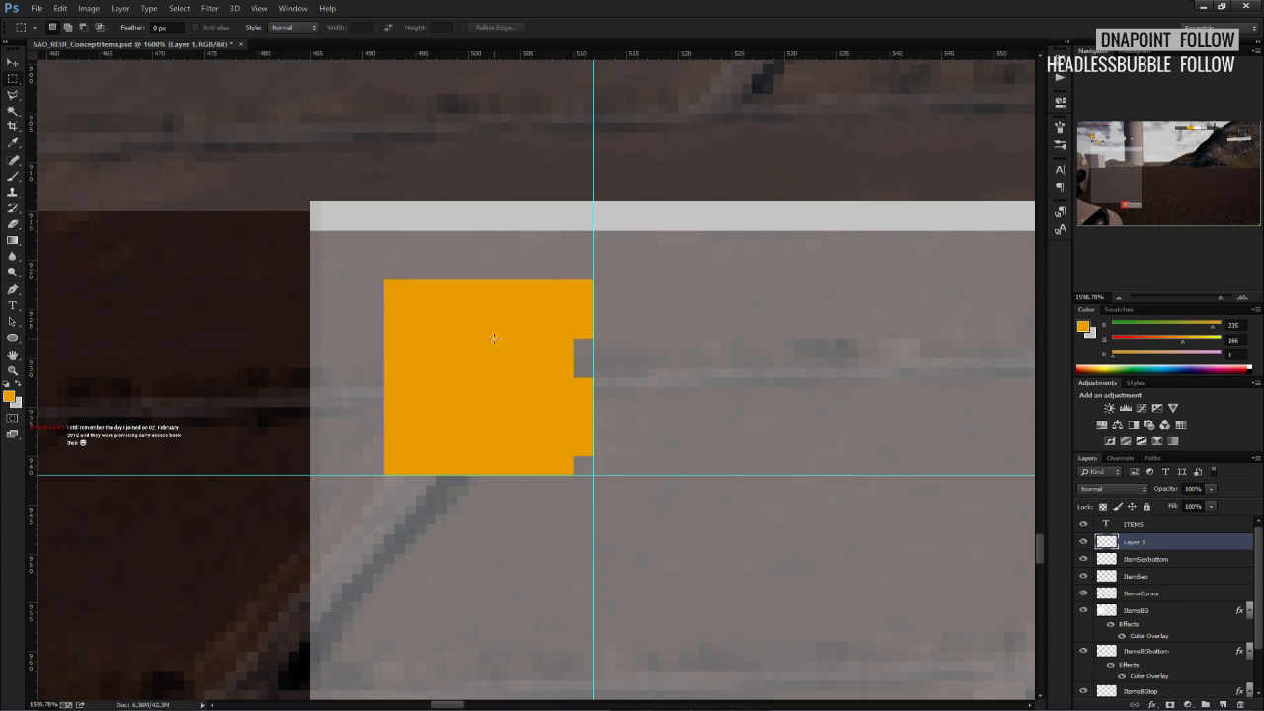
Cut a square hole inside the orange block and a matching notch directly below it at the horizontal guide.
drag(486, 362, 499, 378)
key(Delete)
key(ctrl+d)
drag(389, 281, 446, 337)
key(ctrl+d)
drag(448, 446, 484, 478)
key(ctrl+d)
key(Delete)
key(ctrl+d)
Duplicate Layer 1 with the notched orange block as Layer 1 copy.
alt+scroll(469, 516, down, 5)
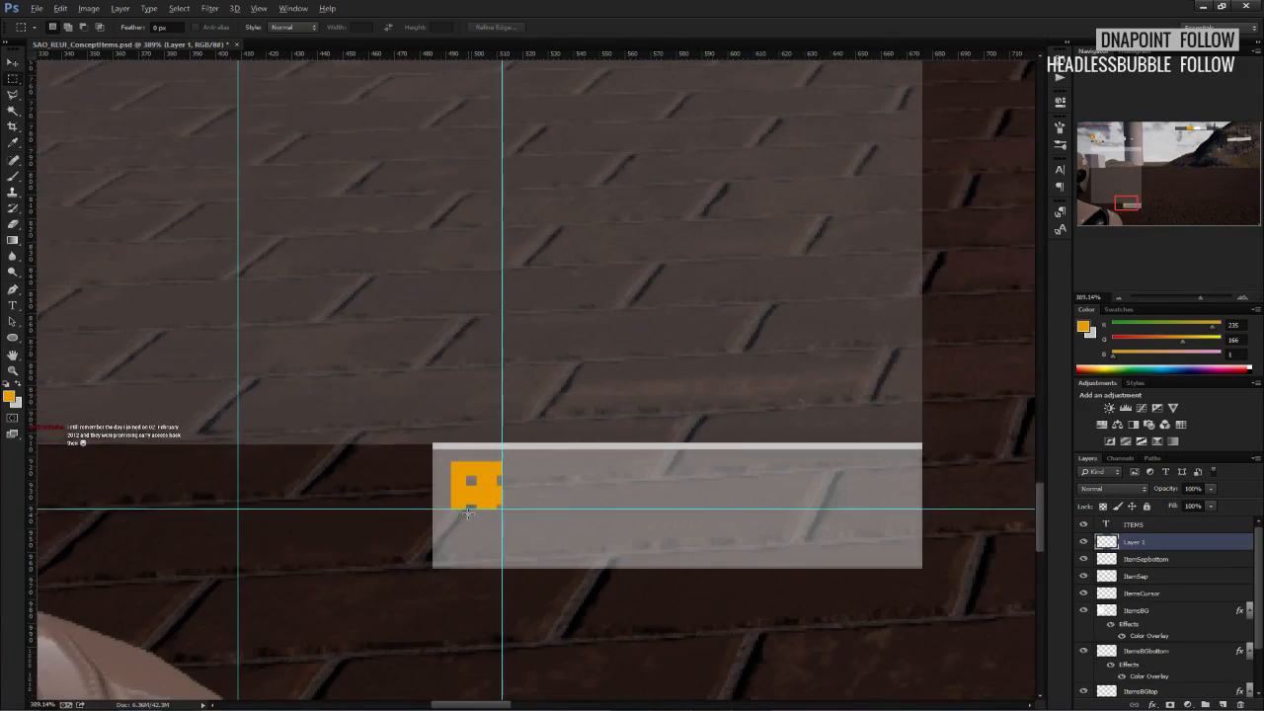
alt+scroll(467, 513, up, 3)
right_click(1133, 542)
click(1126, 89)
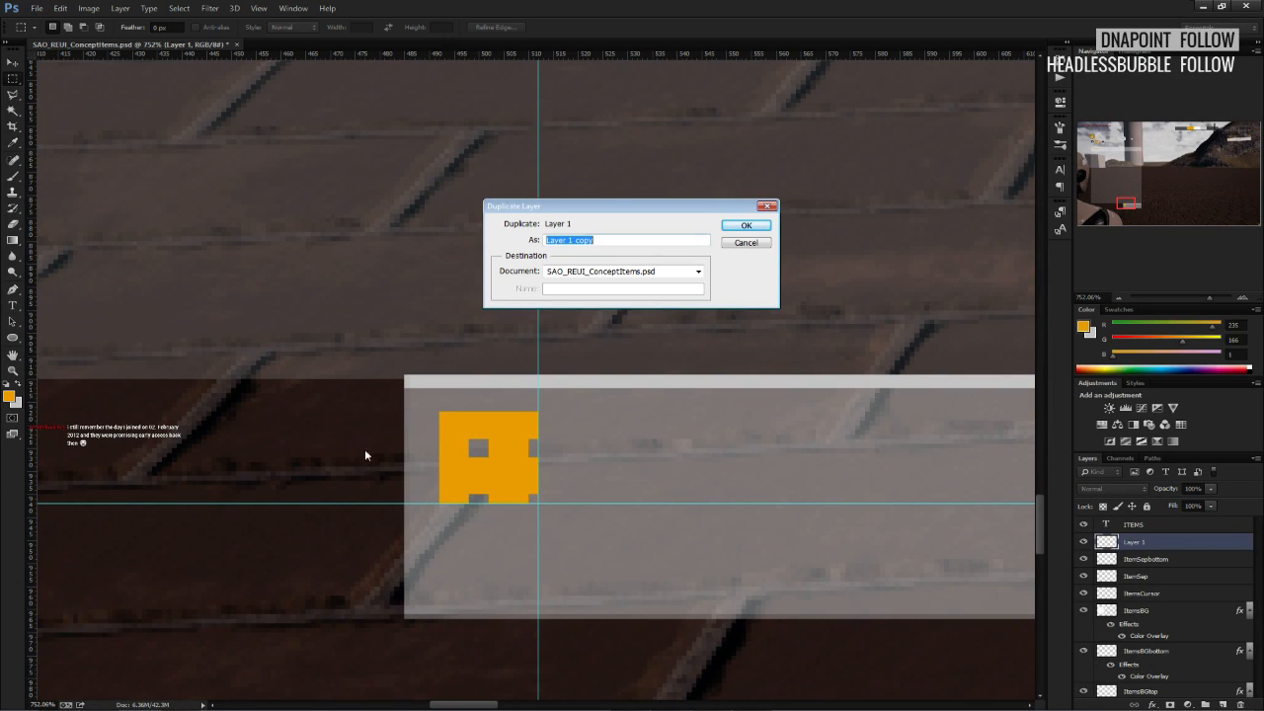
key(Return)
Flip Layer 1 copy horizontally and move it right so it adjoins the original block at the vertical guide.
alt+scroll(543, 440, up, 2)
key(ctrl+t)
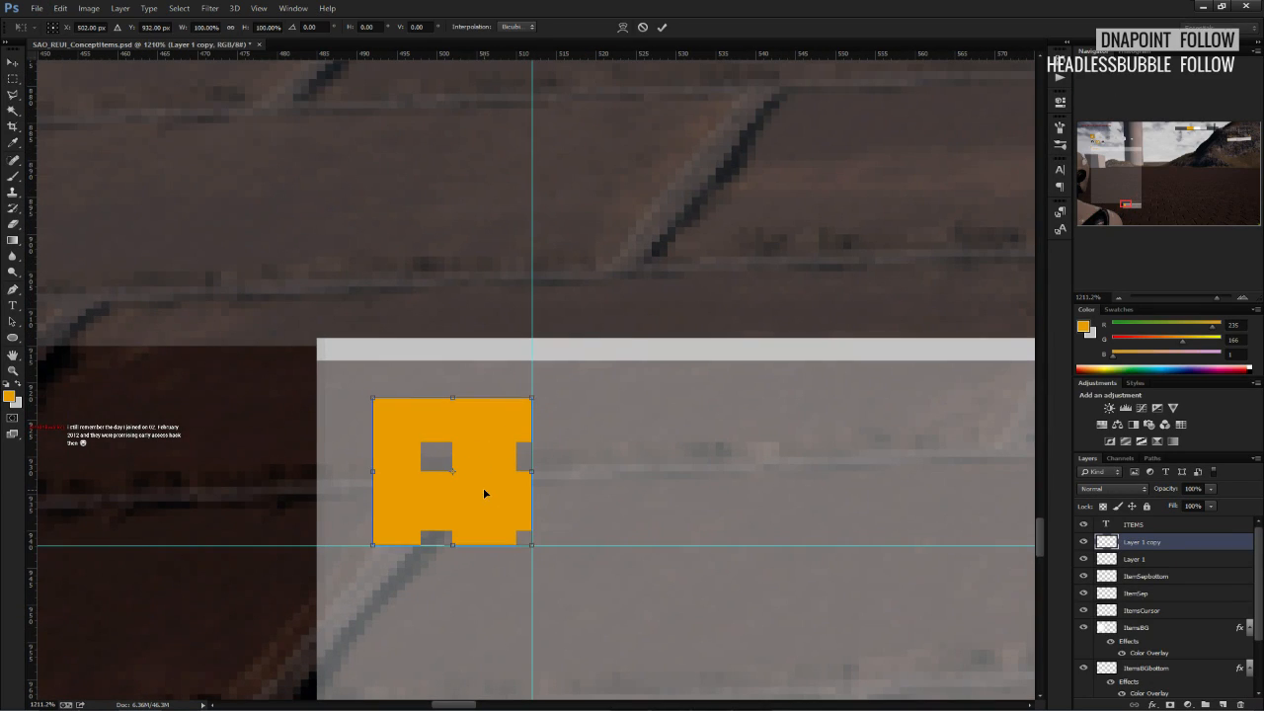
right_click(485, 493)
click(517, 675)
drag(503, 536, 665, 524)
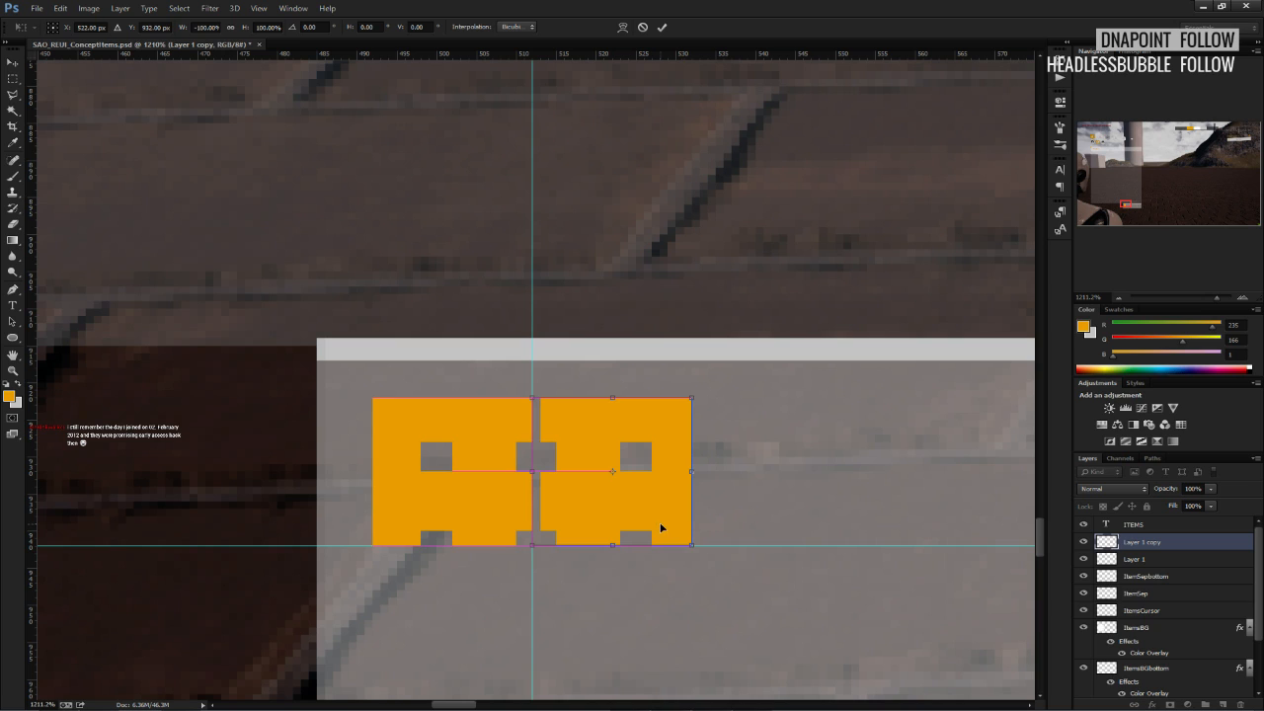
click(662, 27)
Merge Layer 1 and Layer 1 copy into a single layer.
alt+scroll(589, 466, down, 3)
alt+scroll(588, 466, up, 2)
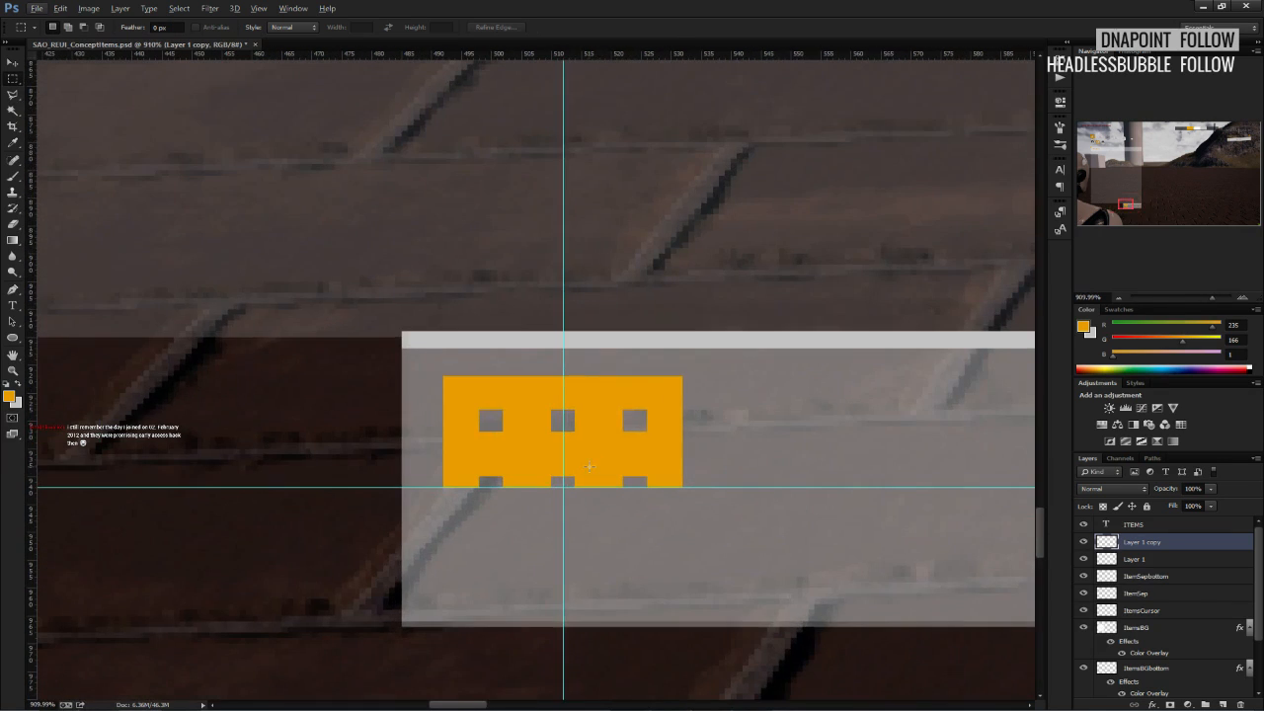
ctrl+click(1144, 559)
right_click(1144, 559)
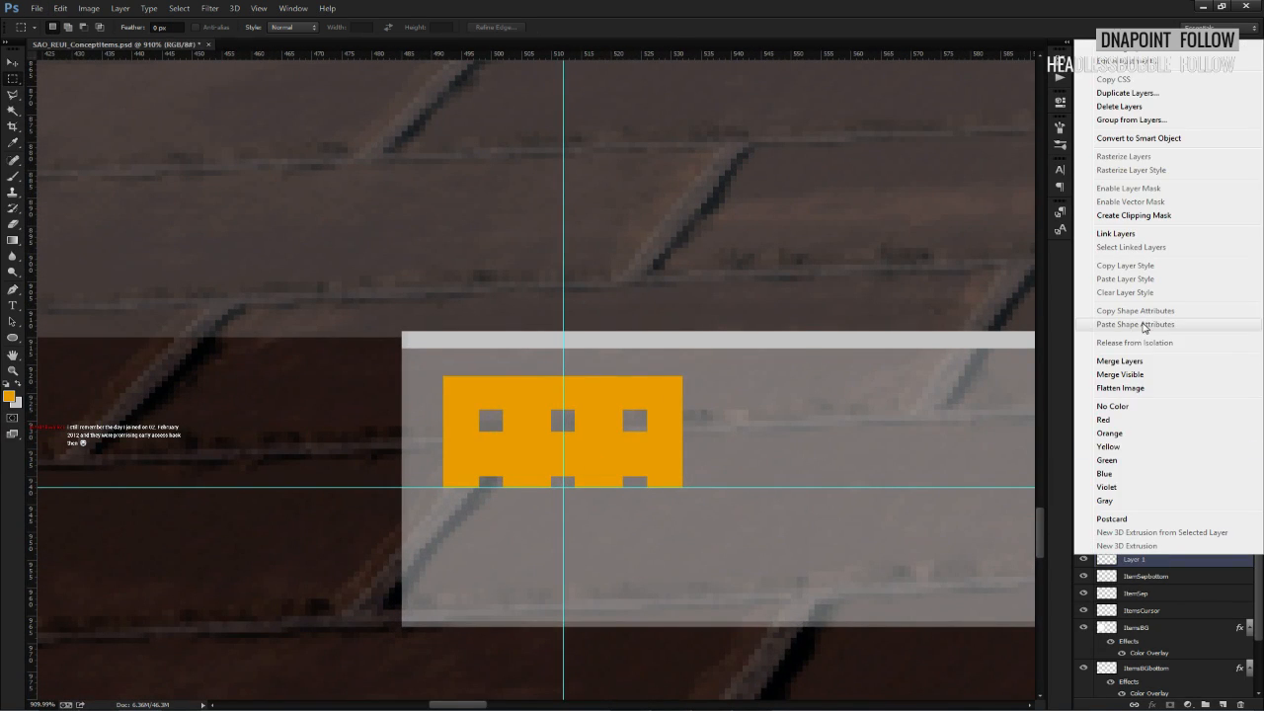
click(1106, 362)
Duplicate the merged top half of the icon as Layer 1 copy 2.
right_click(1156, 533)
click(1134, 76)
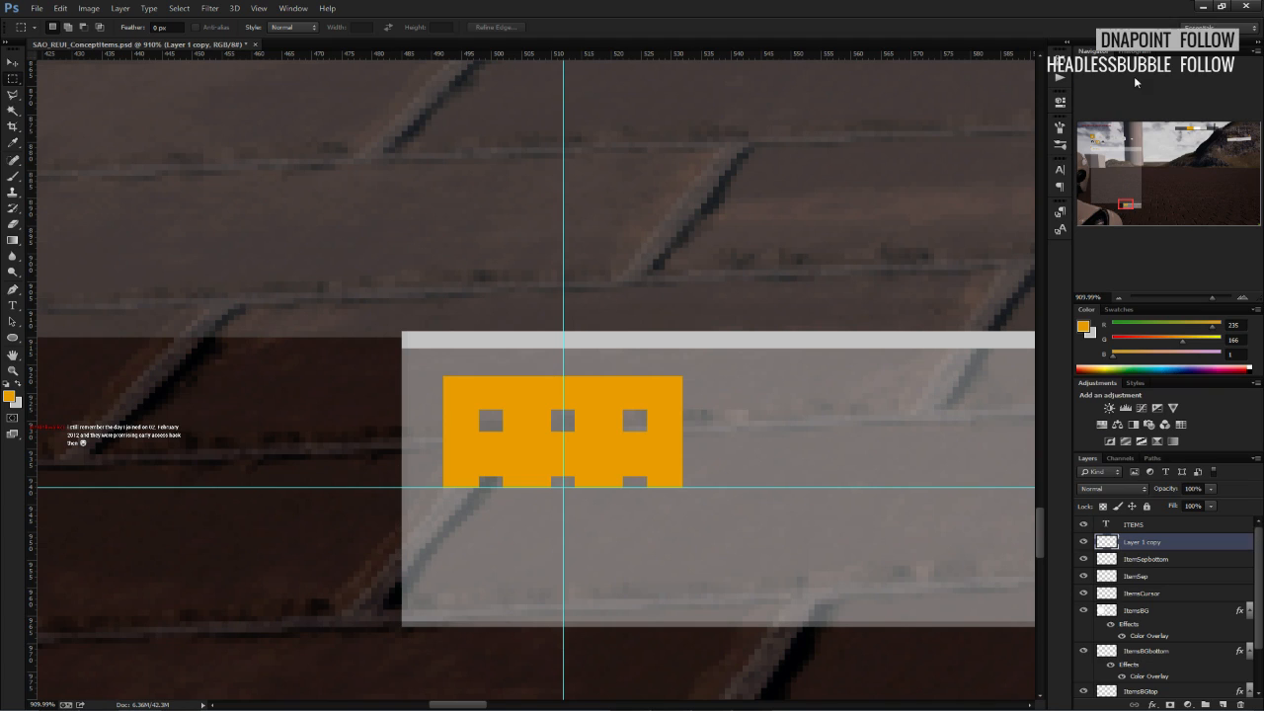
key(Return)
Flip Layer 1 copy 2 vertically and move it below the horizontal guide to complete the three-by-three hole grid.
key(ctrl+t)
right_click(609, 456)
click(638, 559)
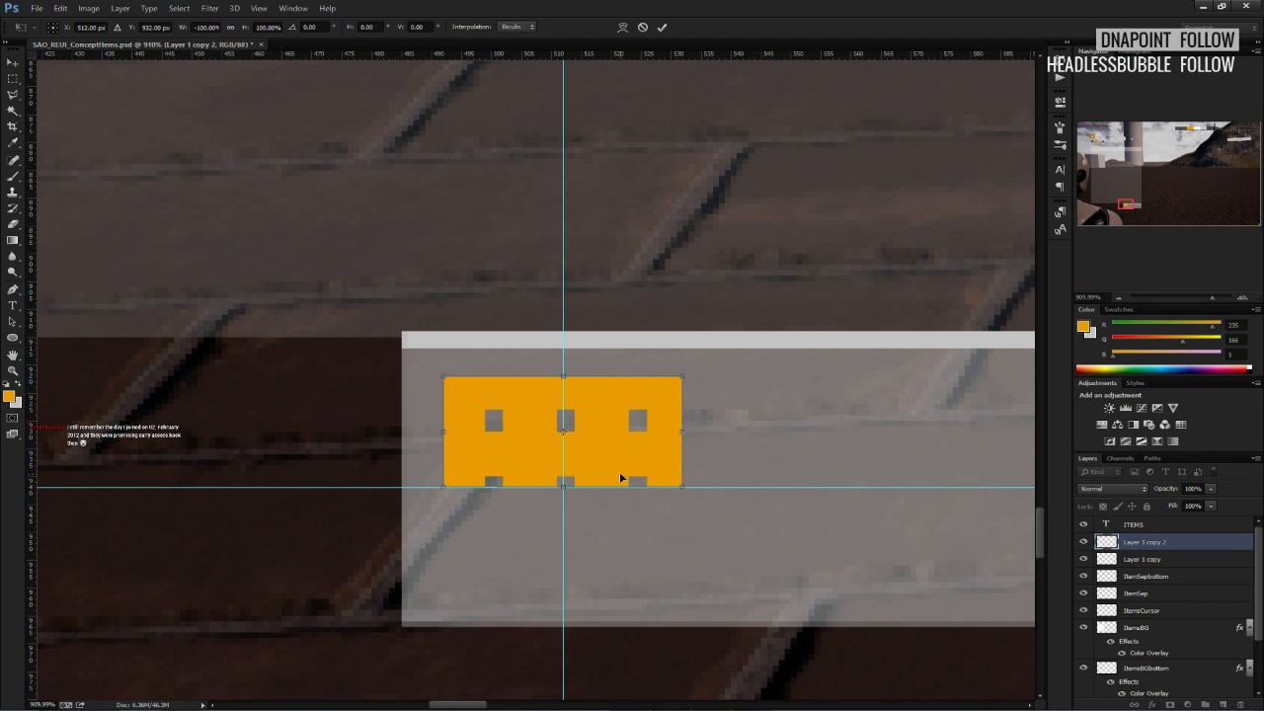
mouse_move(621, 480)
mouse_down()
mouse_move(626, 587)
mouse_move(630, 470)
mouse_up()
right_click(630, 469)
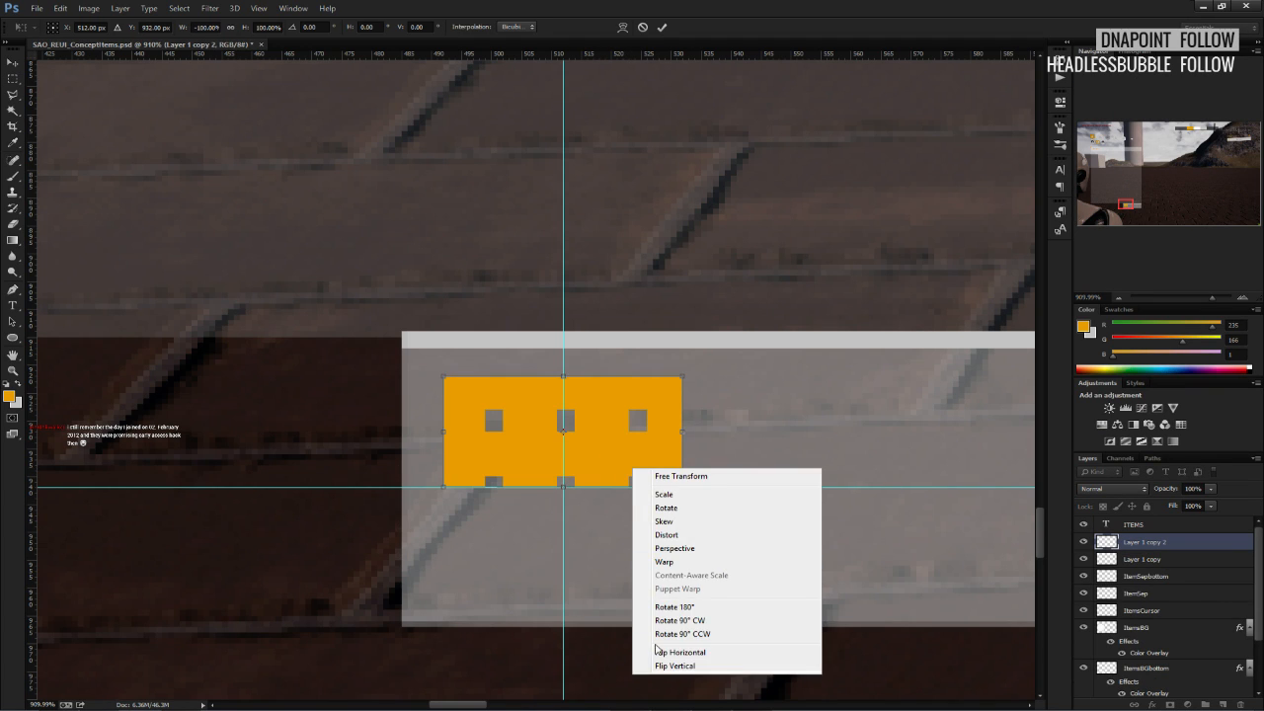
click(664, 668)
right_click(615, 460)
click(651, 650)
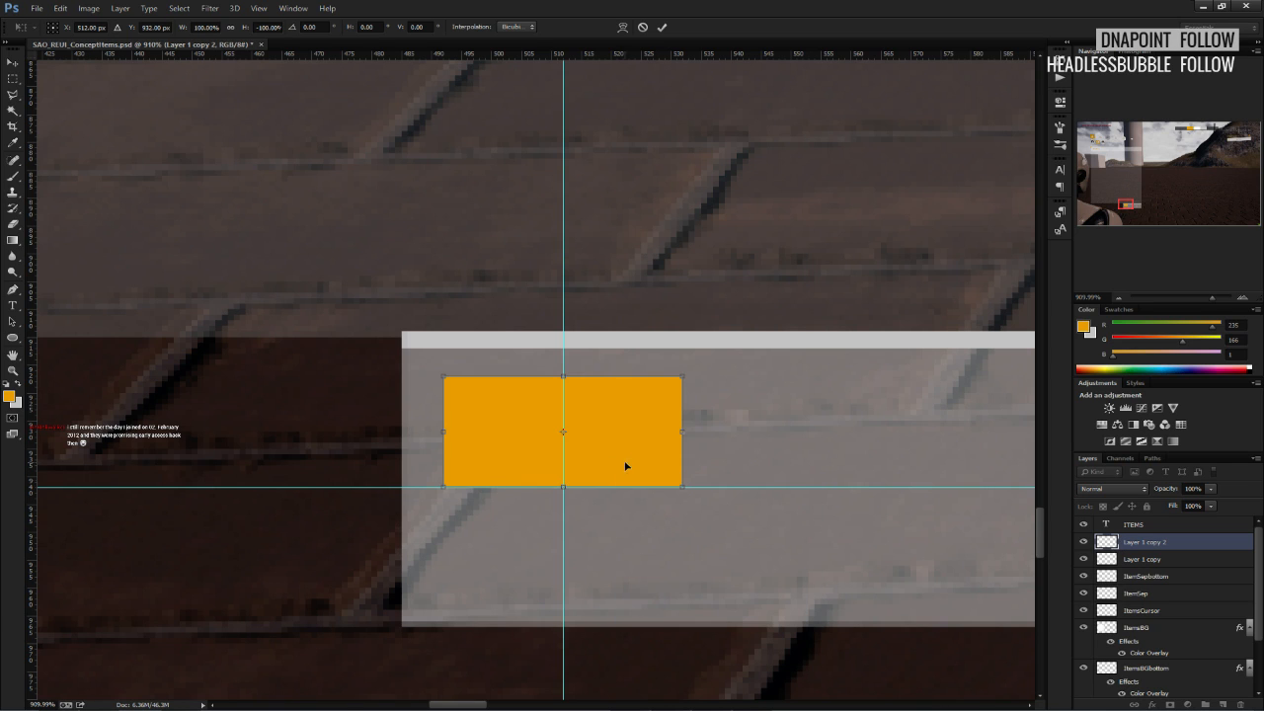
drag(627, 465, 627, 562)
click(662, 27)
Merge Layer 1 copy 2 down into Layer 1 copy.
alt+scroll(644, 434, down, 8)
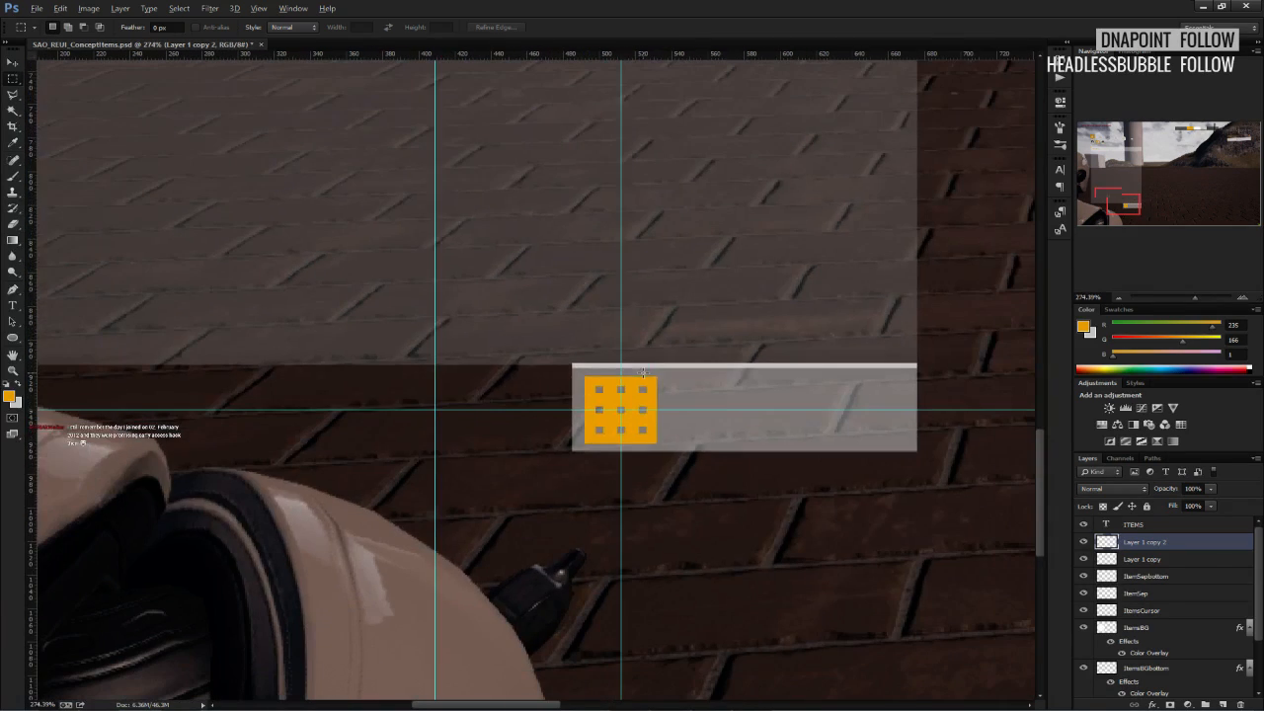
alt+scroll(643, 452, up, 6)
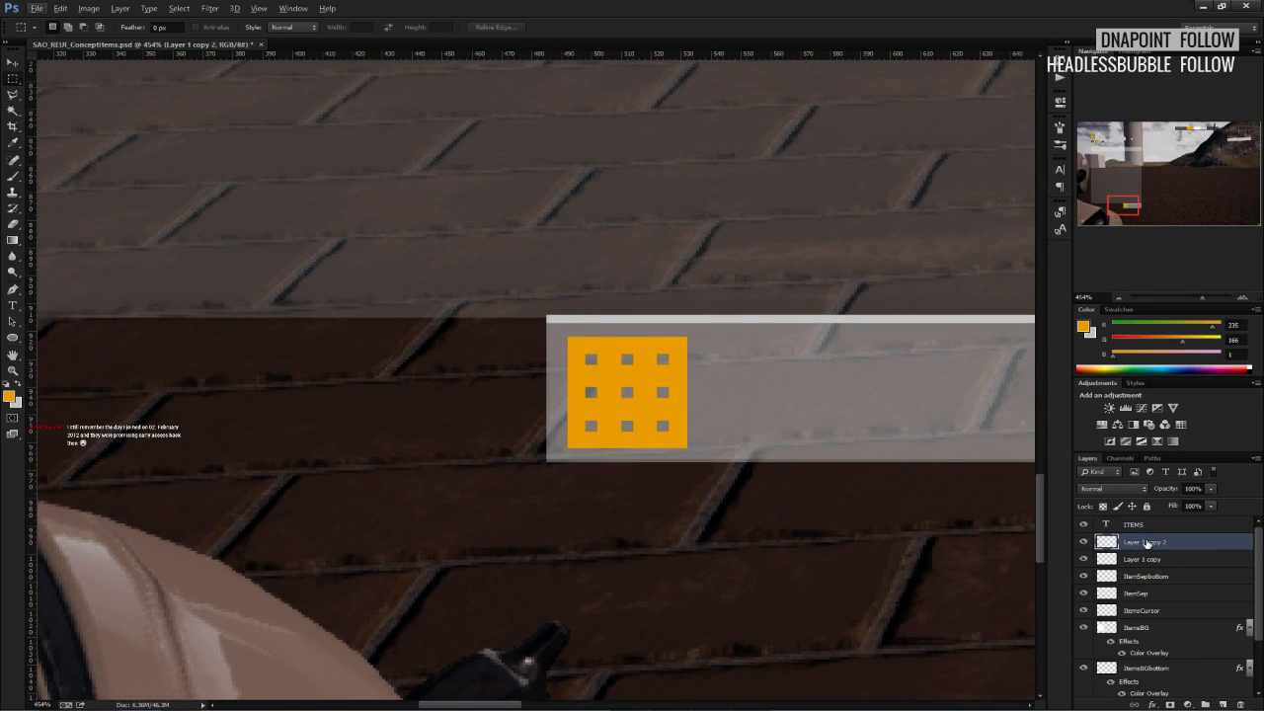
right_click(1146, 543)
click(1096, 428)
Scale the orange grid icon down proportionally about its centre.
alt+scroll(755, 399, up, 2)
key(ctrl+t)
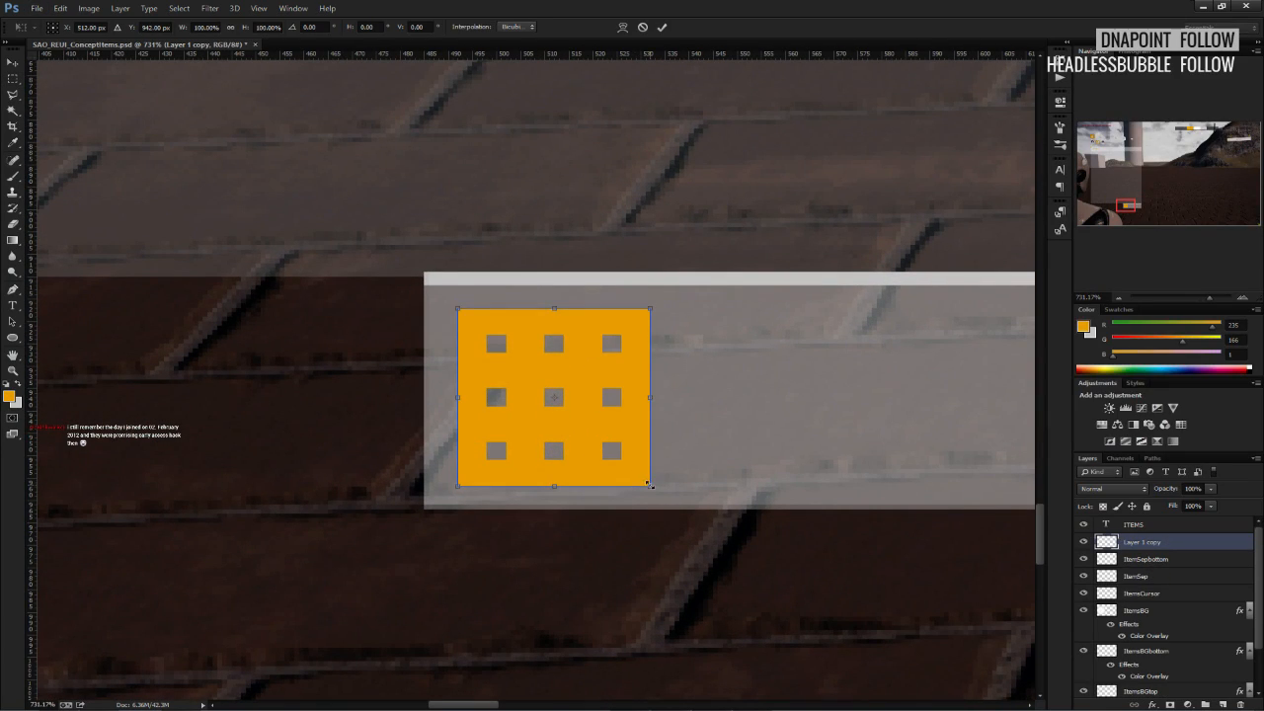
alt+shift+drag(649, 485, 626, 463)
click(662, 27)
alt+scroll(613, 400, down, 4)
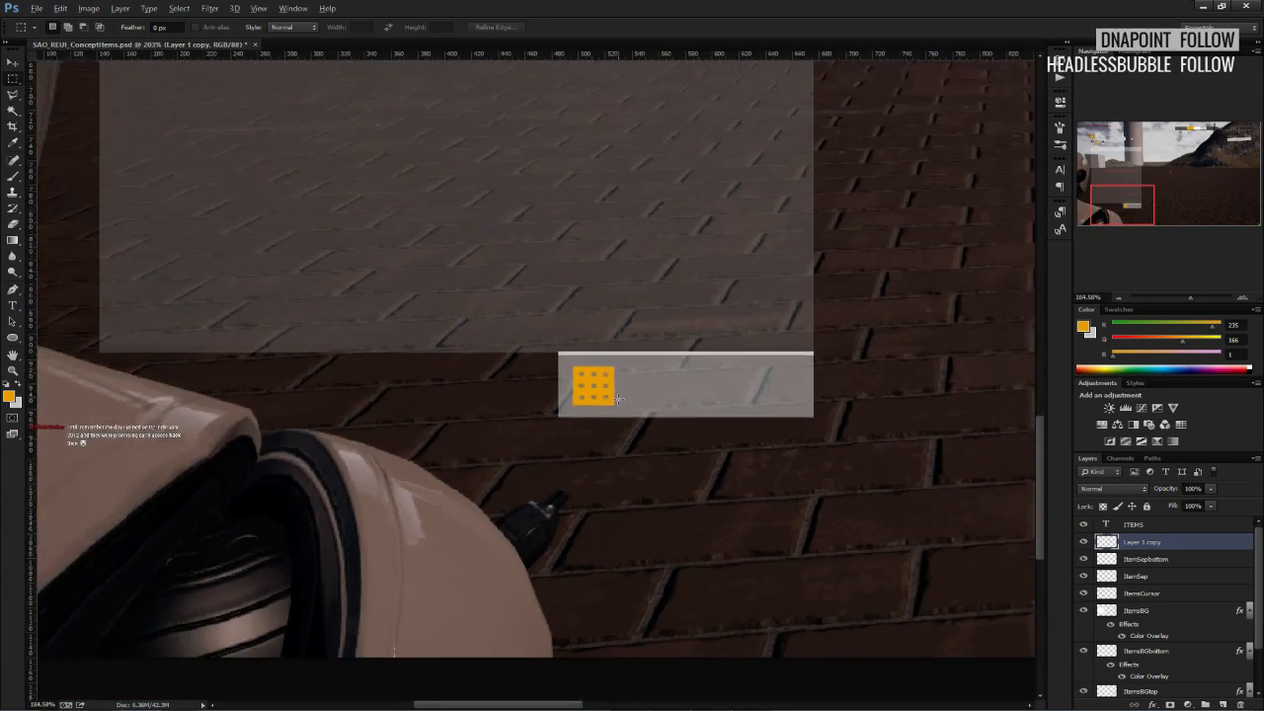
alt+scroll(613, 400, up, 3)
alt+scroll(613, 400, up, 1)
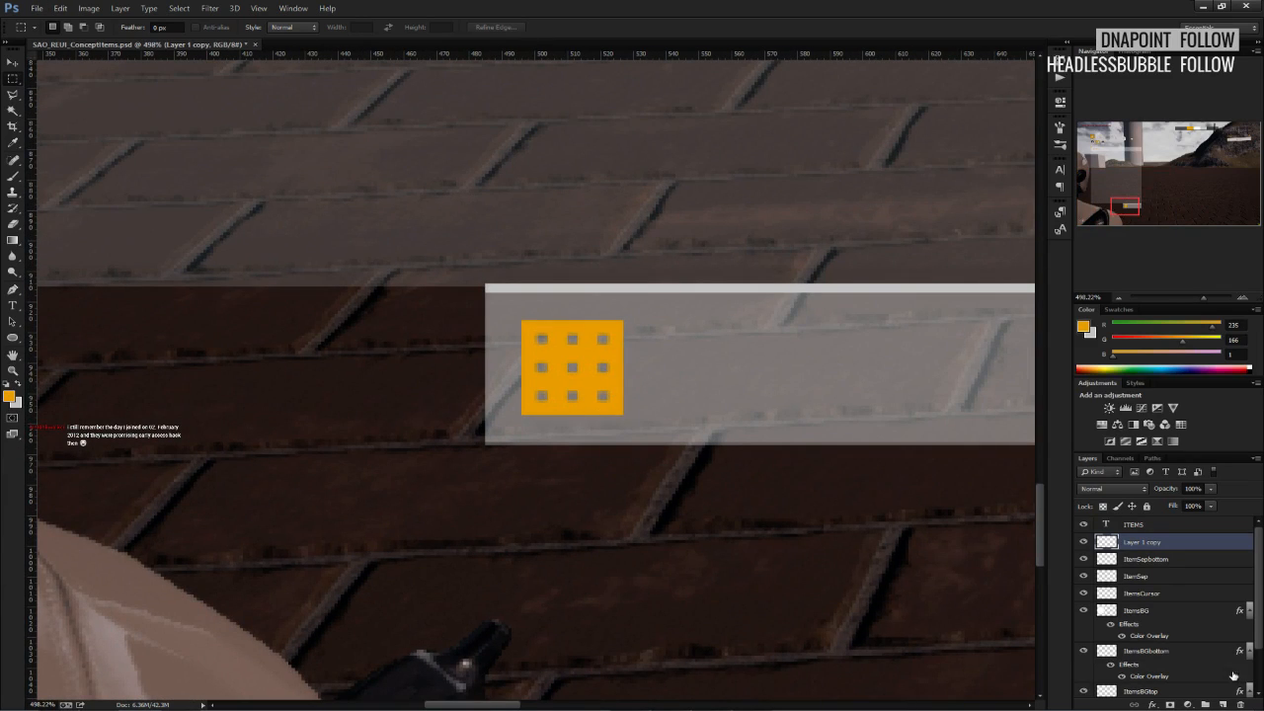
Undo the icon's scaling and delete the orange grid icon's layer.
key(ctrl+z)
click(1241, 705)
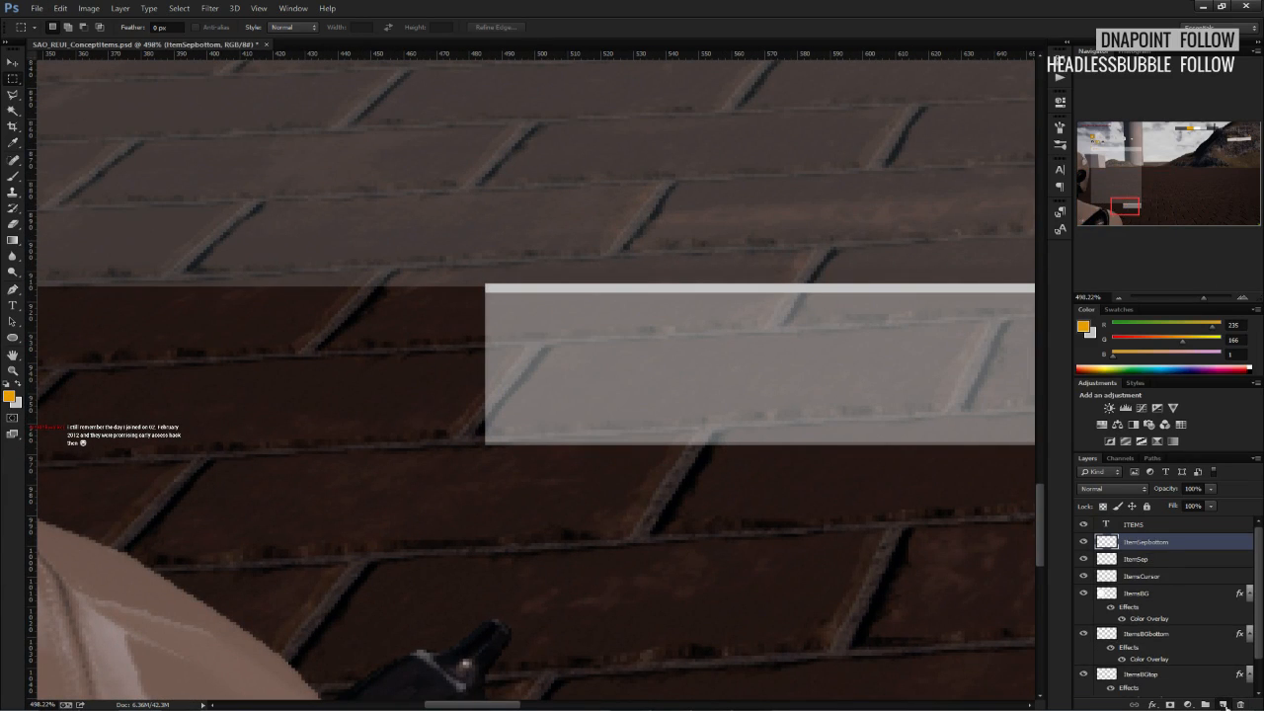
Add a new layer and draw an orange 31 by 31 px rounded rectangle at the left end of the footer block.
click(1224, 705)
click(14, 341)
click(14, 341)
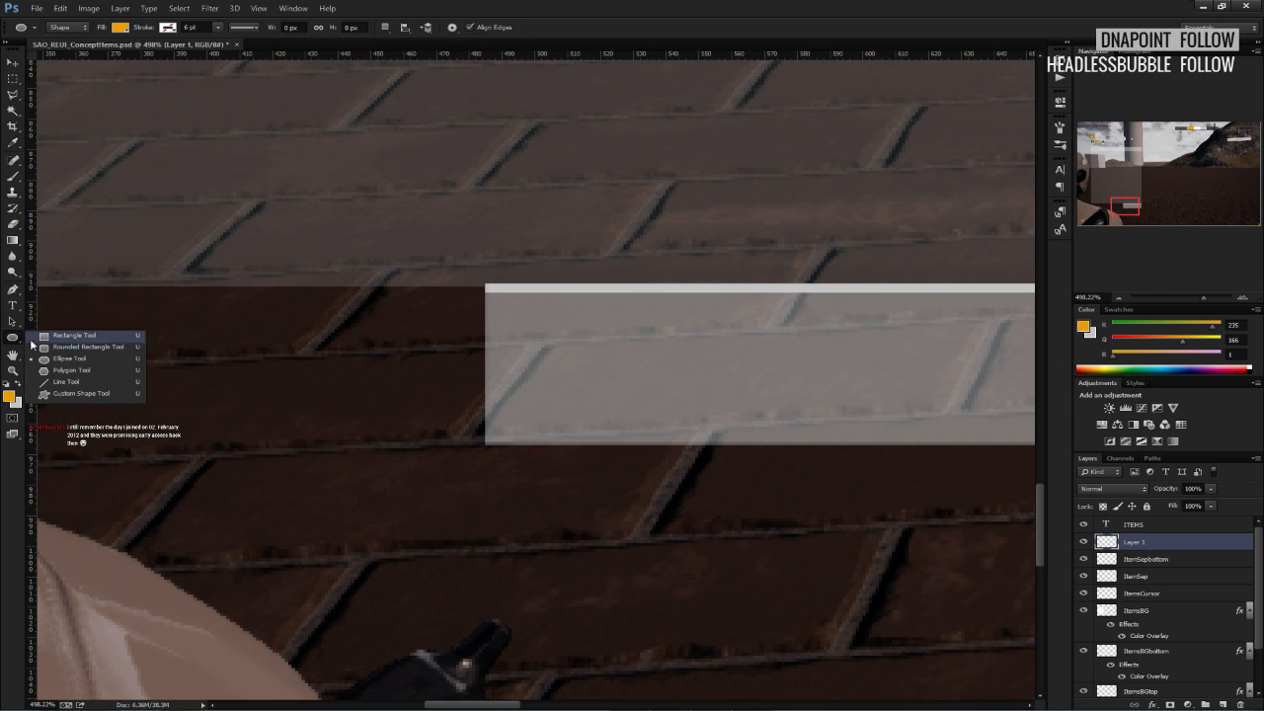
click(69, 347)
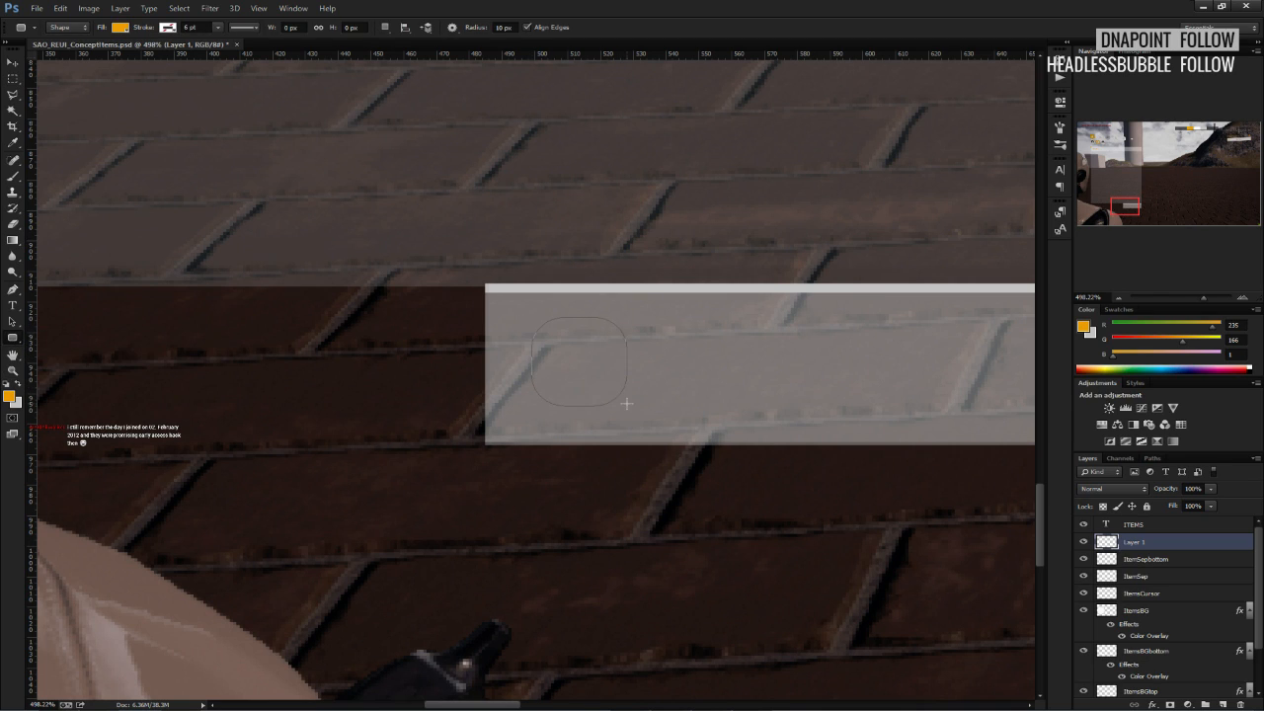
drag(626, 403, 634, 409)
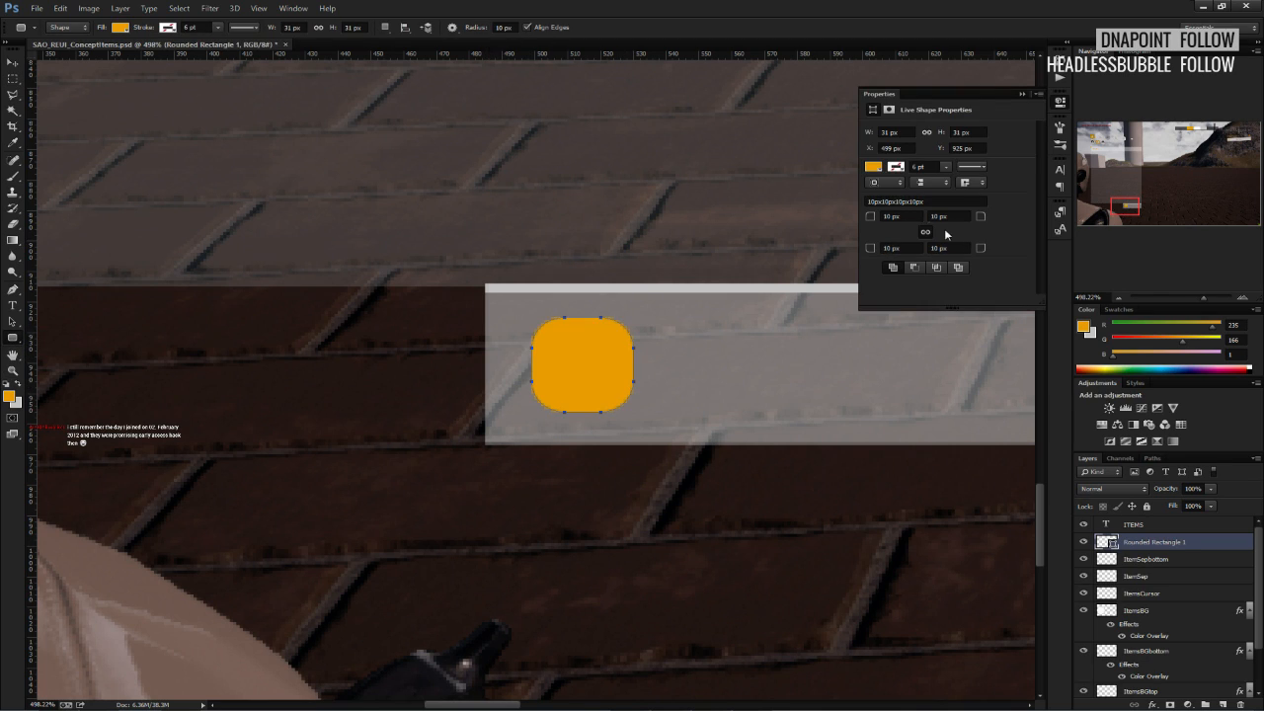
Set all four corner radii of the orange rounded rectangle to 3 px.
click(892, 216)
text(3)
key(Return)
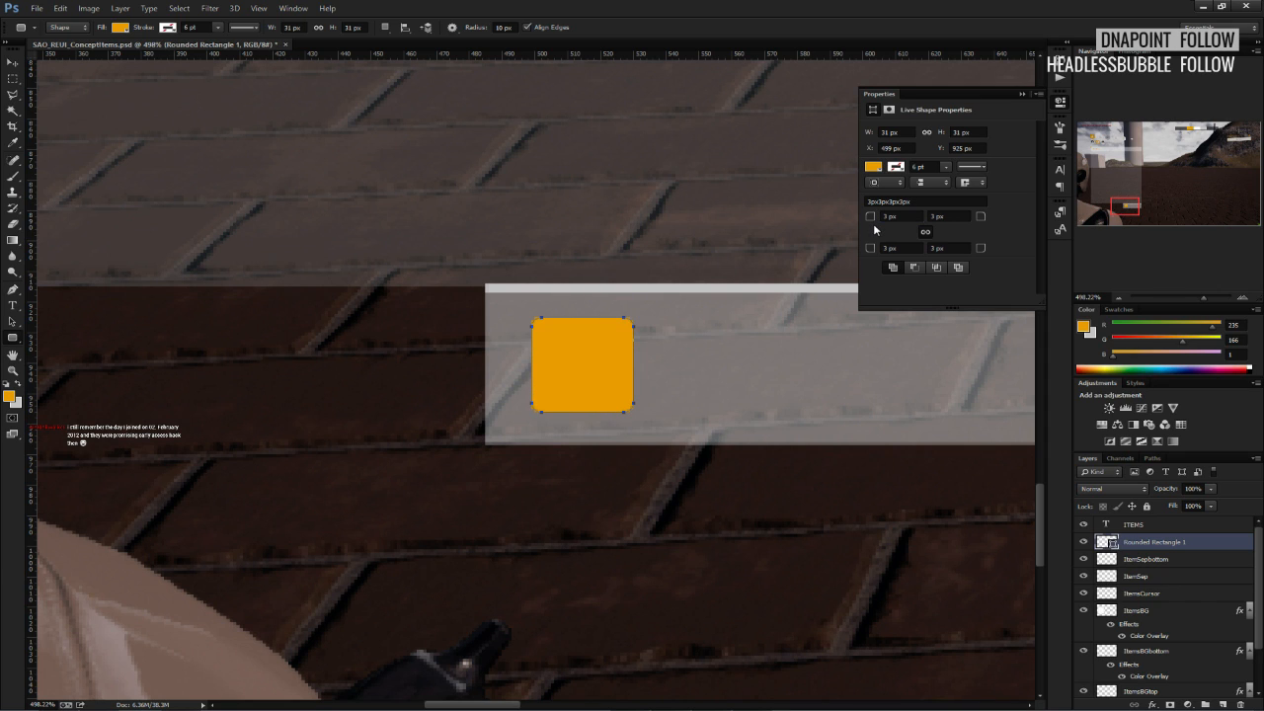
Move the orange rounded square to the right end of the footer block and nudge it slightly down and left.
click(13, 62)
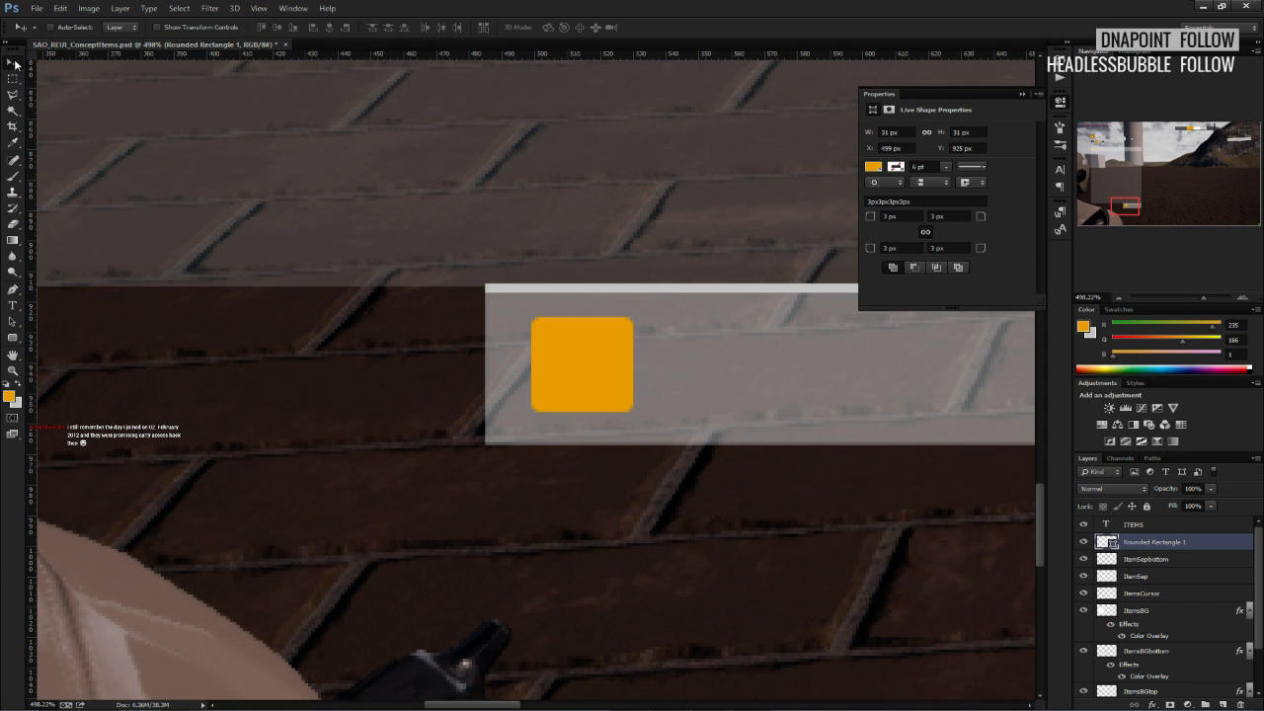
alt+scroll(582, 353, down, 8)
alt+scroll(591, 367, up, 4)
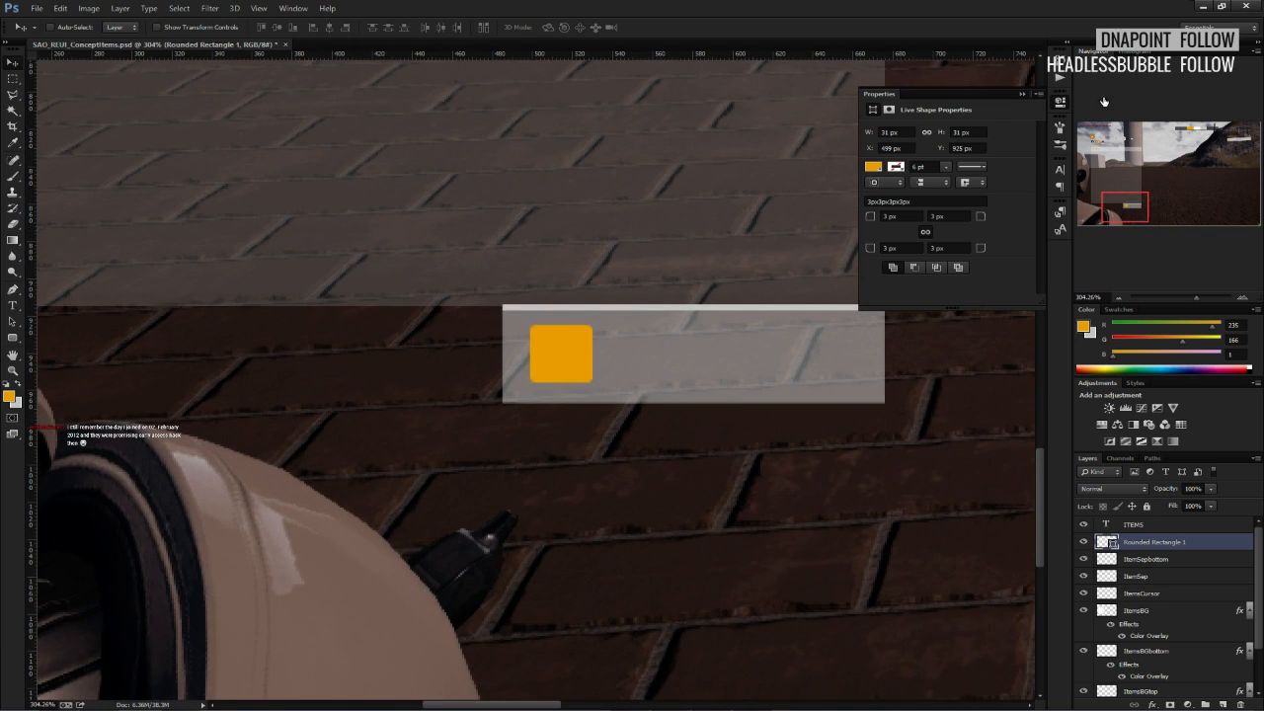
click(1022, 94)
drag(565, 355, 845, 355)
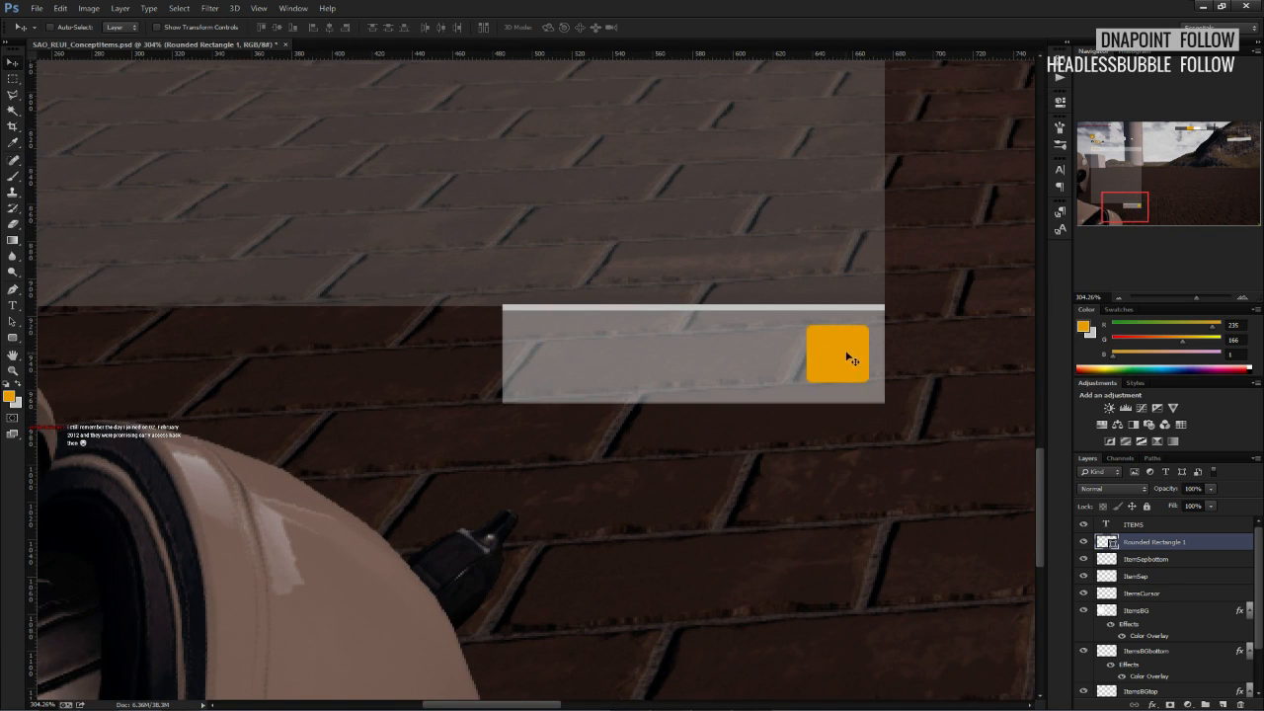
alt+scroll(847, 357, up, 4)
key(Down)
key(Down)
key(Down)
key(Down)
key(Left)
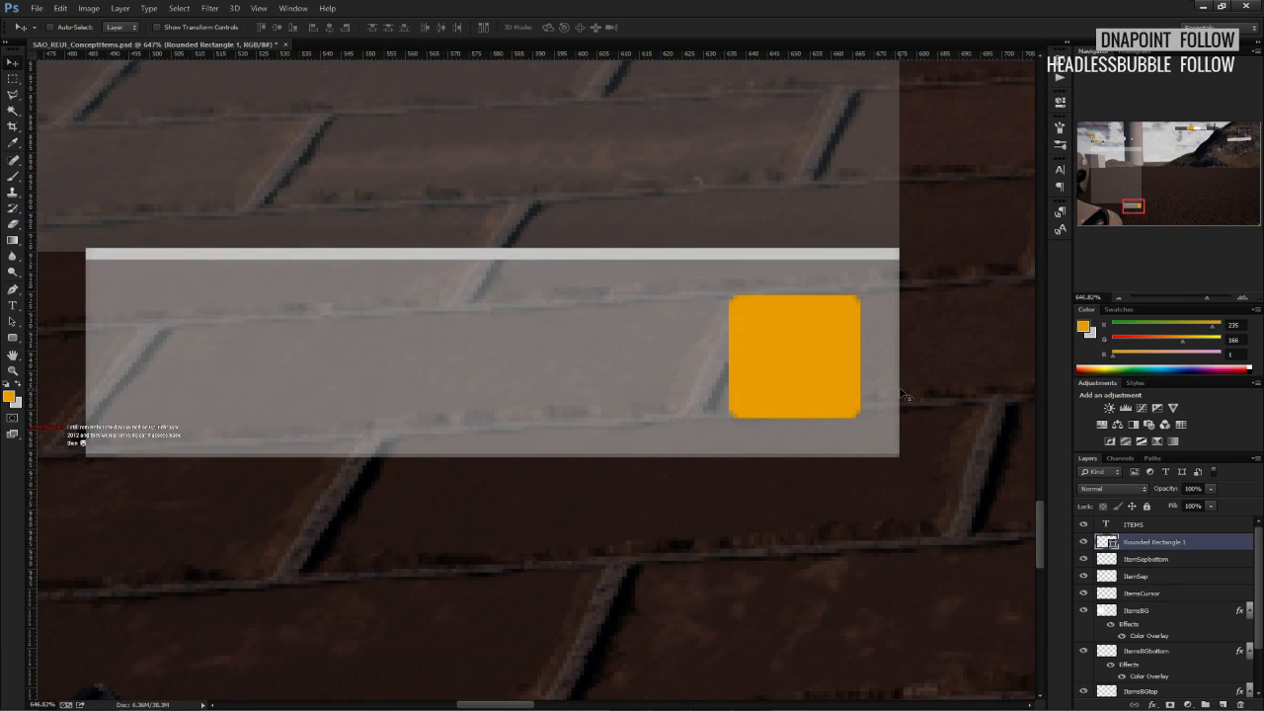
Rasterize the Rounded Rectangle 1 layer.
click(13, 77)
alt+scroll(751, 387, up, 3)
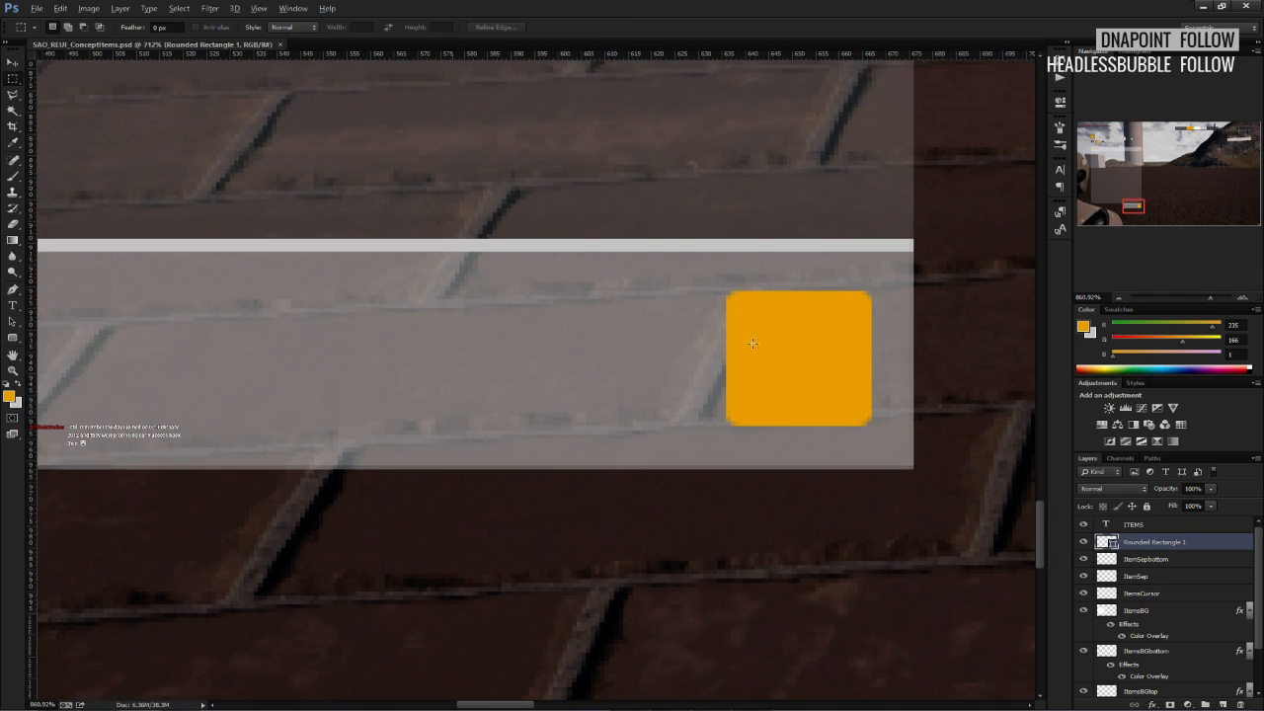
drag(804, 396, 634, 465)
right_click(1103, 543)
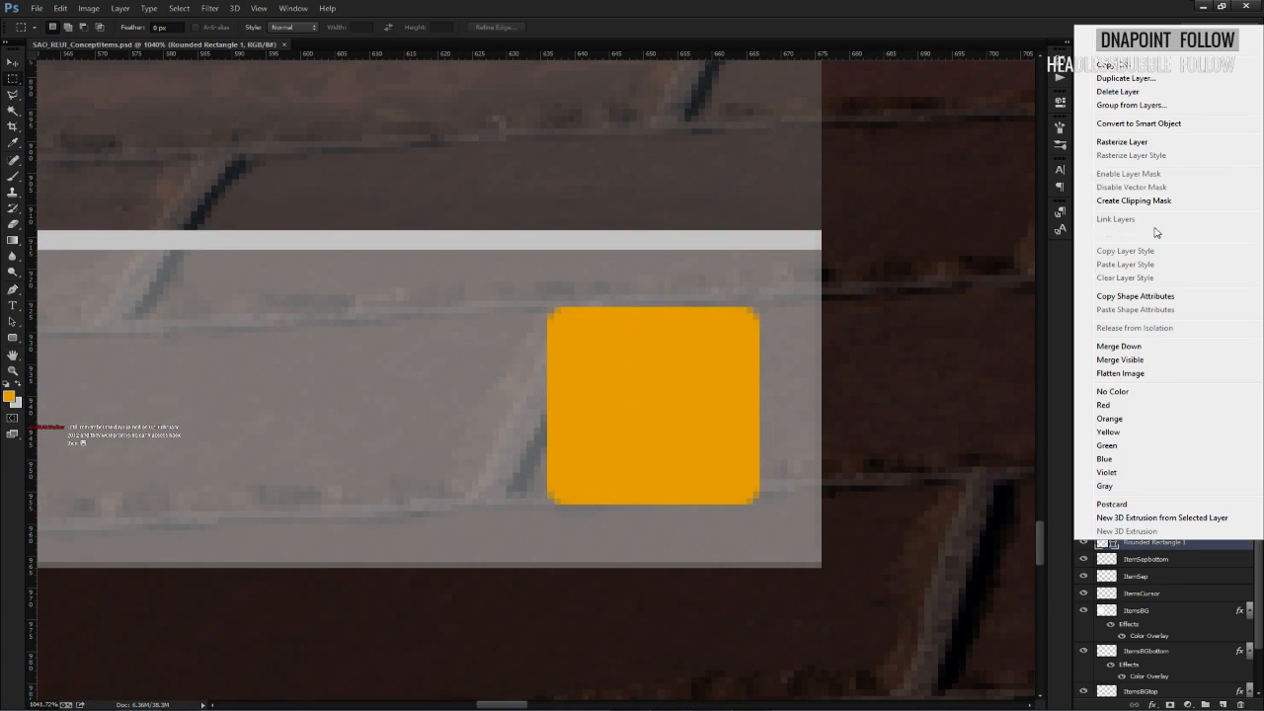
click(1136, 155)
Show the guides and move the vertical guide inside the footer to the centre of the orange rounded square.
key(l)
alt+scroll(554, 348, up, 2)
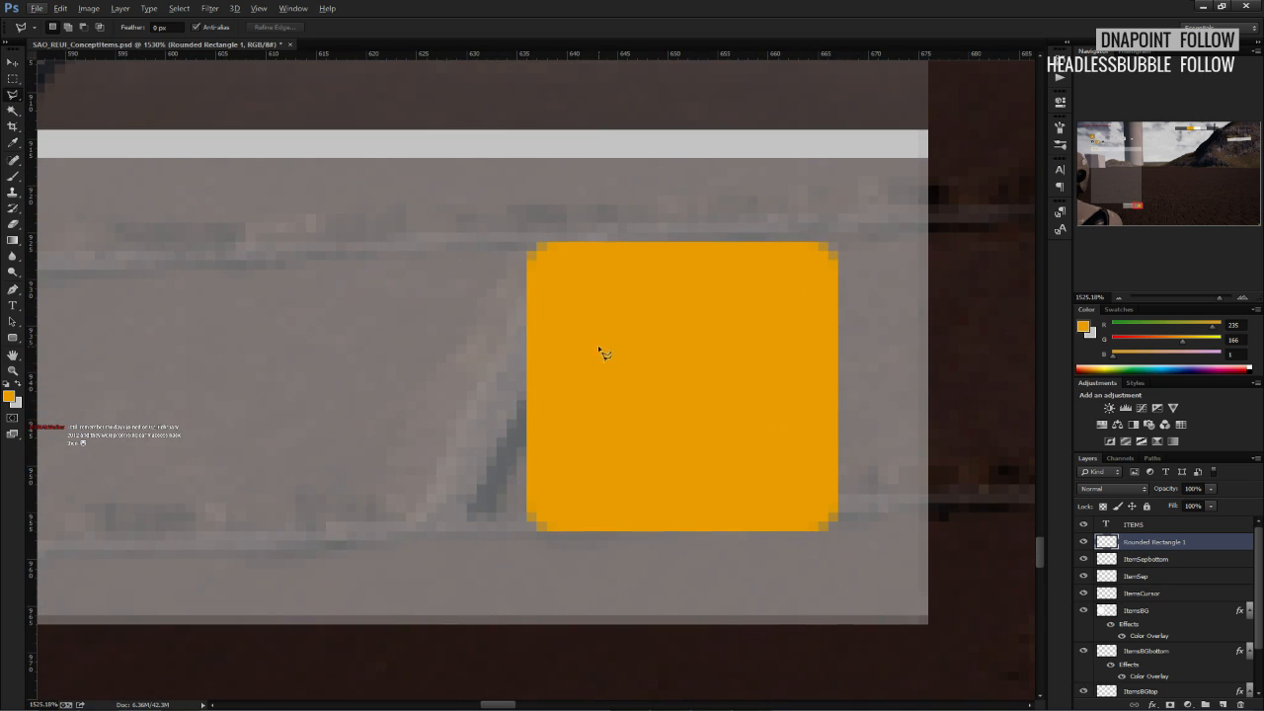
key(ctrl+h)
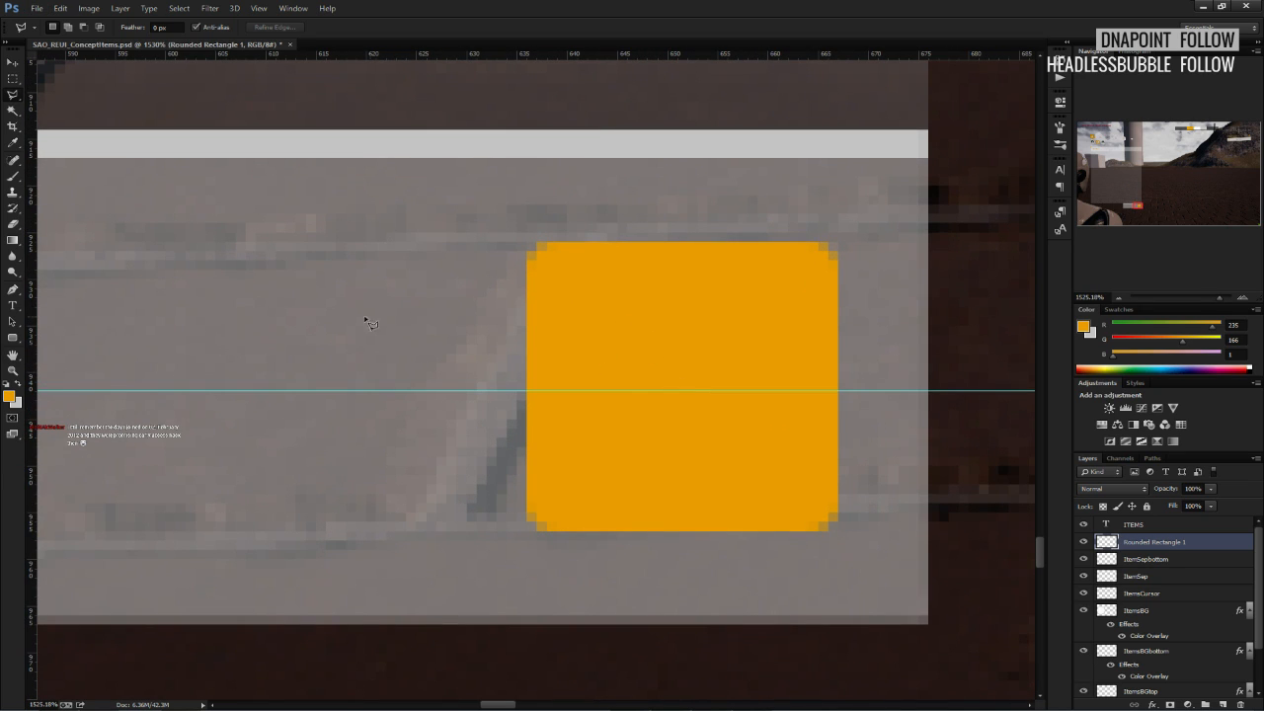
alt+scroll(175, 313, down, 6)
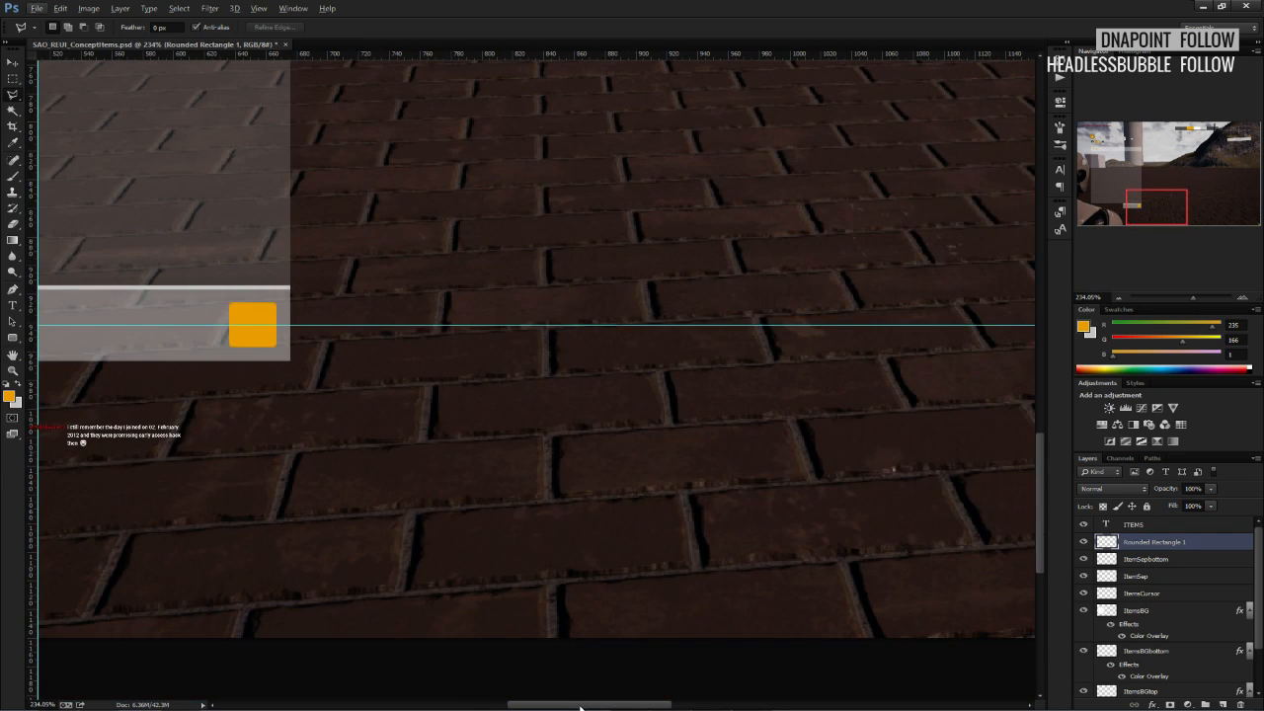
drag(580, 707, 512, 707)
click(13, 63)
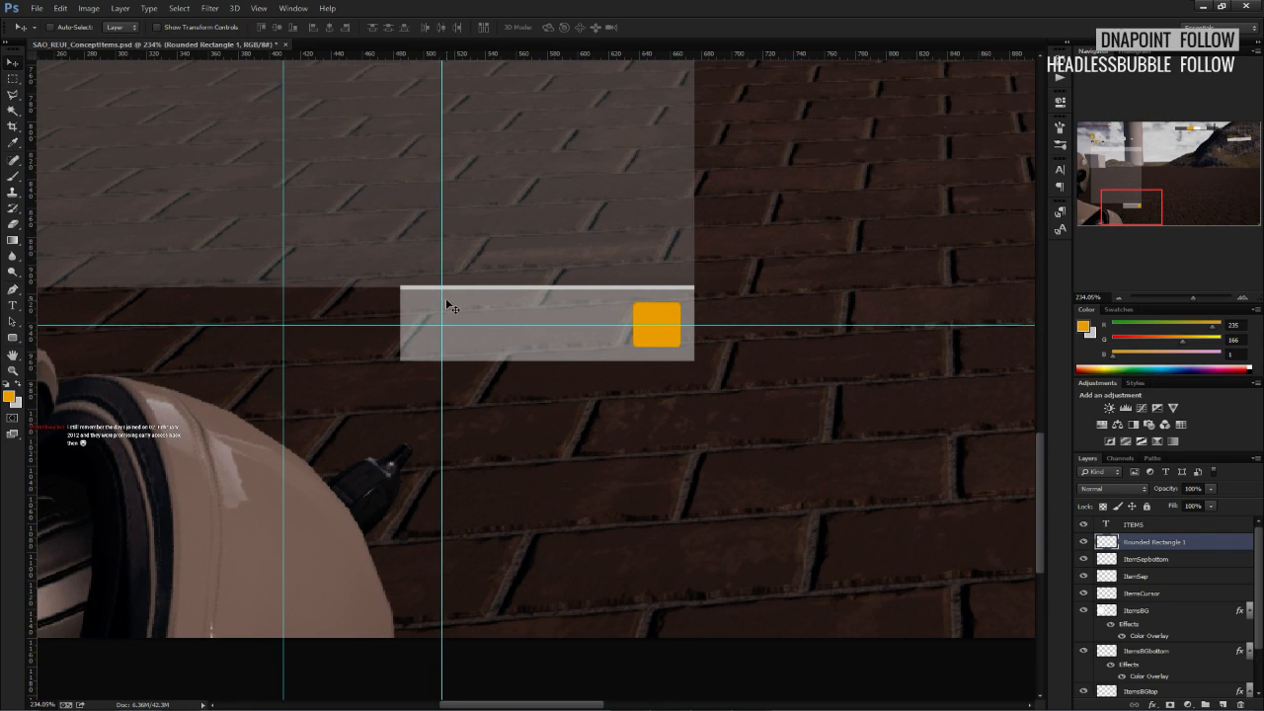
drag(446, 307, 657, 298)
alt+scroll(676, 316, up, 3)
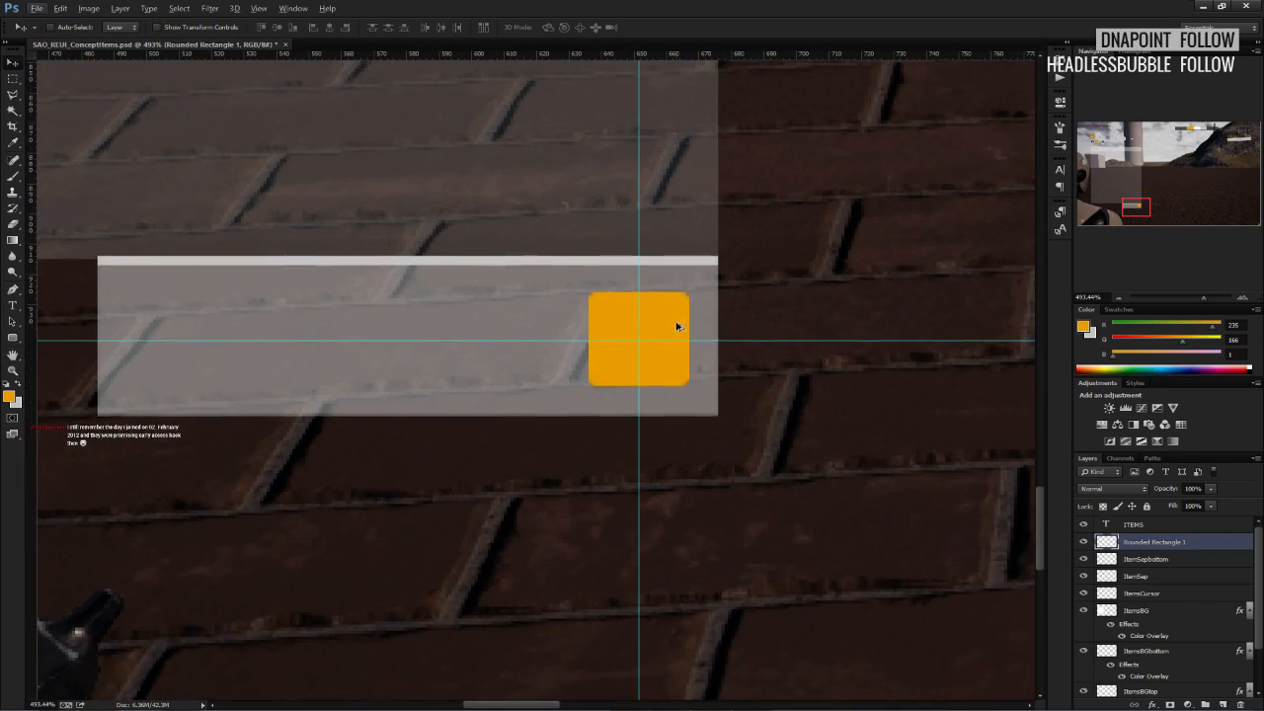
scroll(677, 325, up, 1)
key(l)
alt+scroll(612, 410, up, 3)
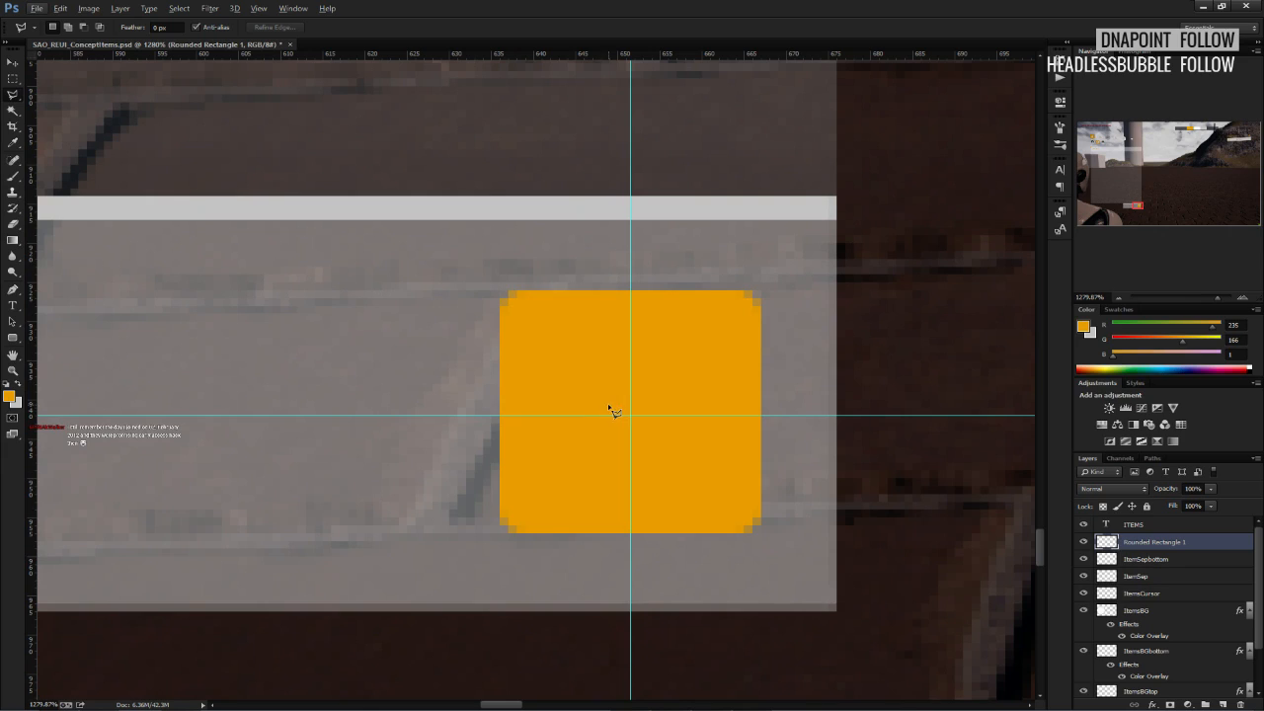
click(595, 391)
key(Escape)
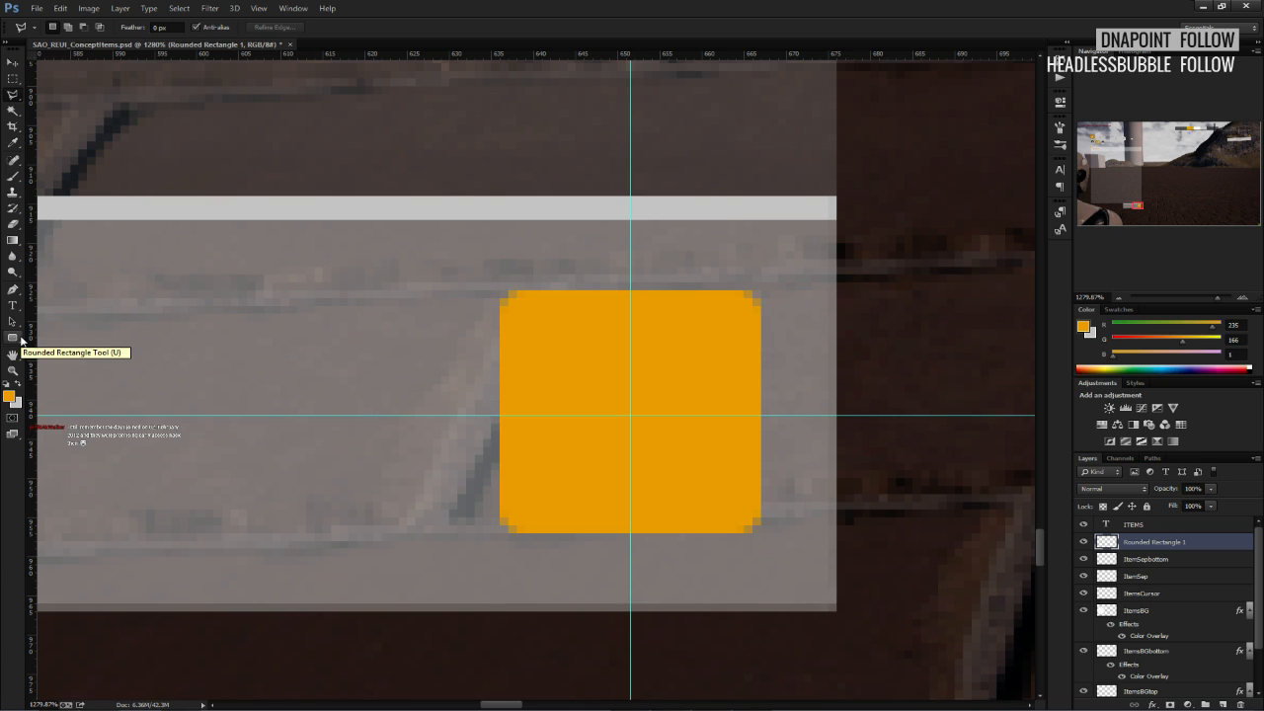
alt+scroll(598, 398, down, 10)
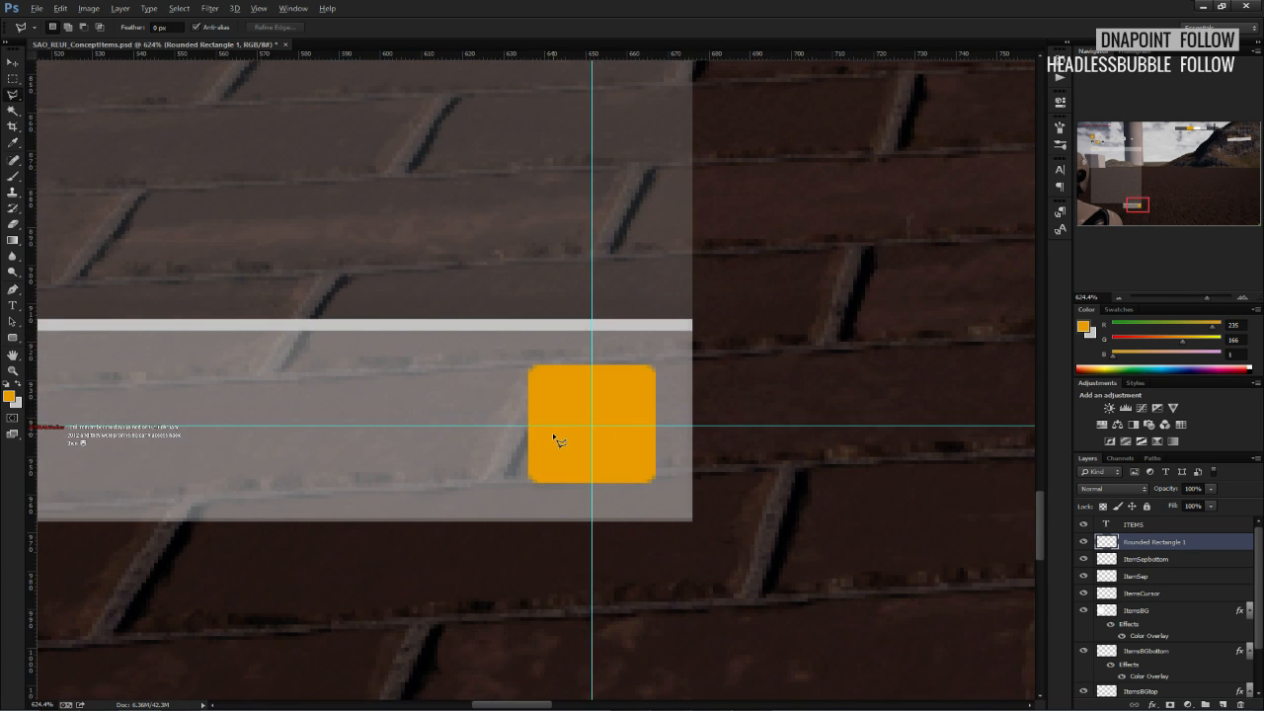
alt+scroll(565, 434, down, 3)
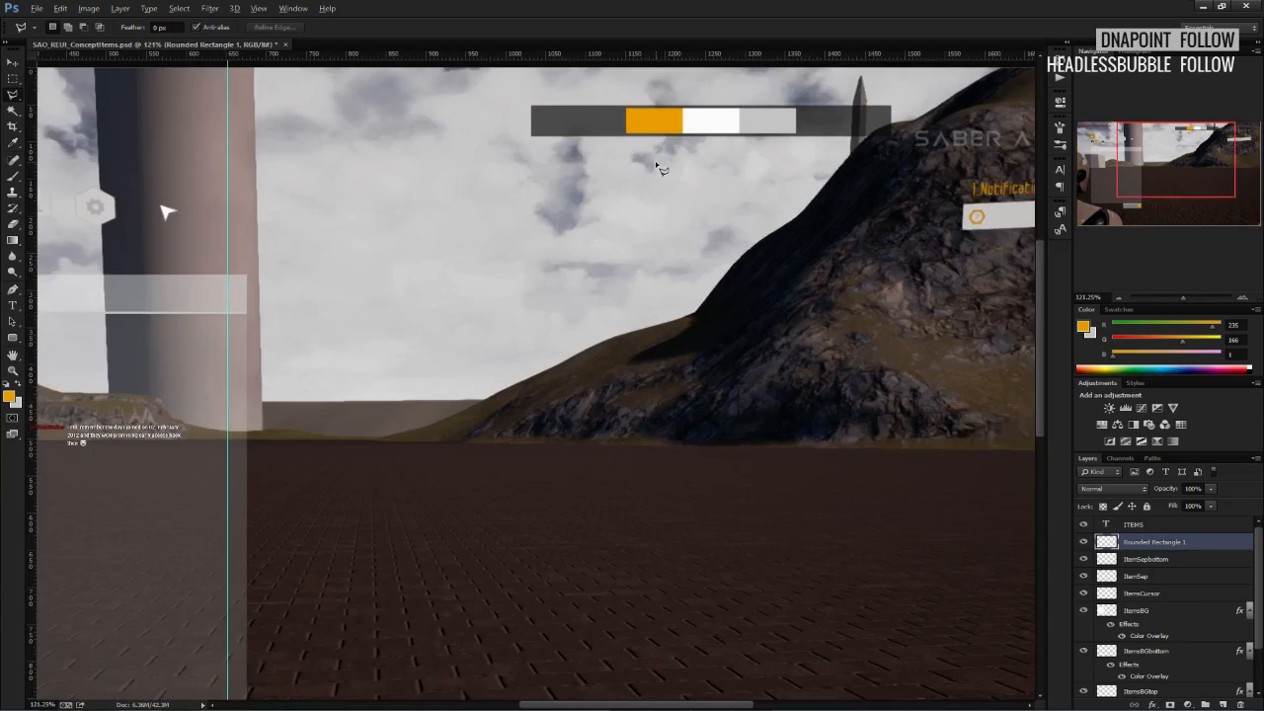
scroll(1109, 589, down, 3)
scroll(1109, 589, up, 3)
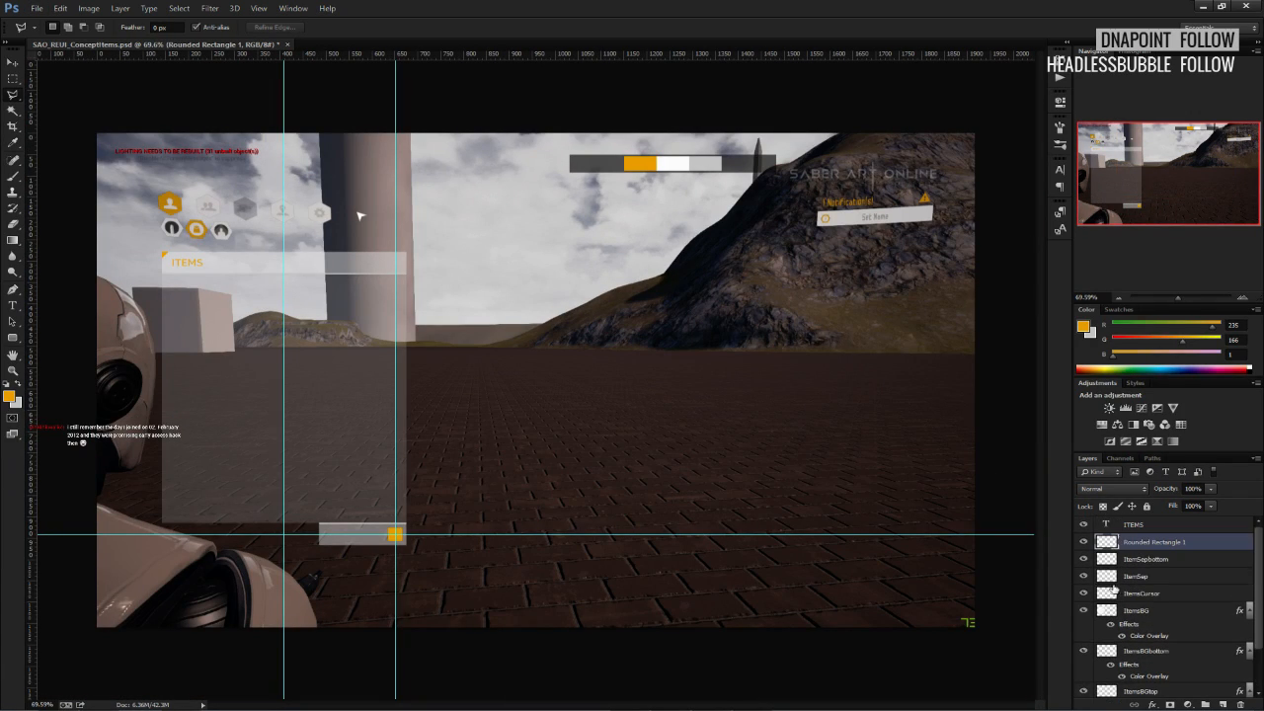
alt+scroll(170, 210, up, 8)
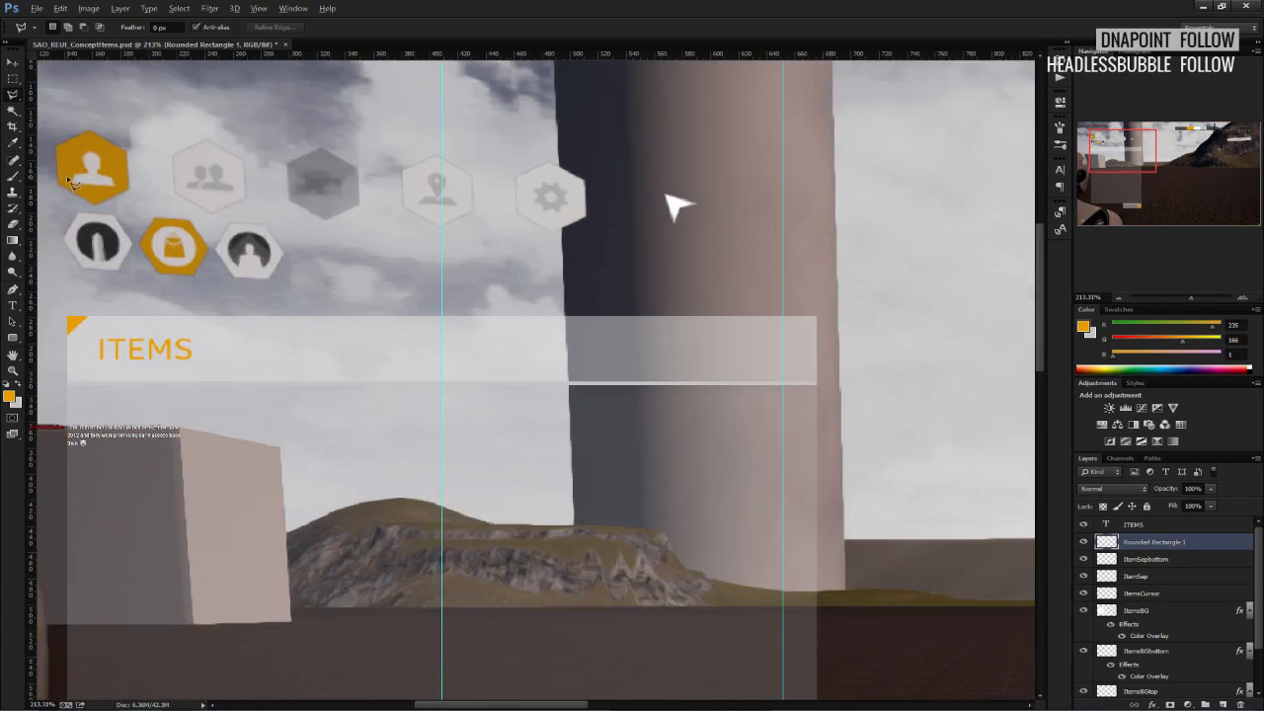
alt+scroll(118, 193, down, 6)
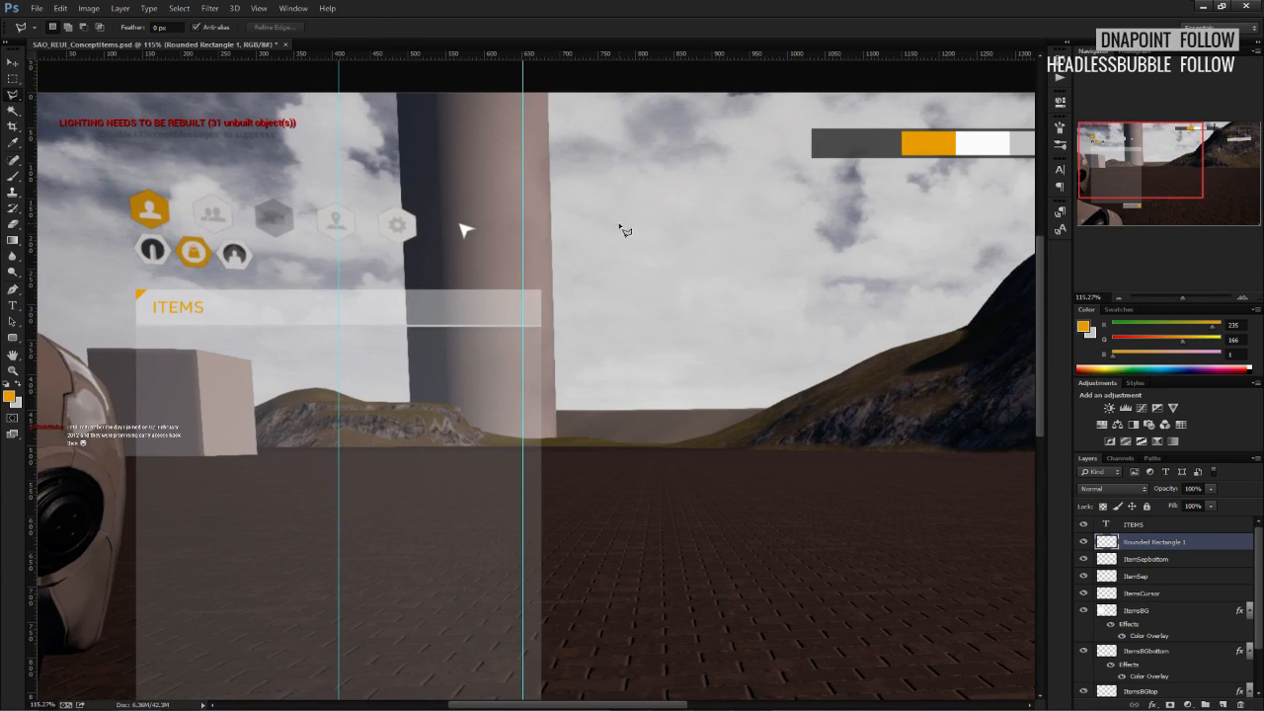
Switch the foreground colour to white and draw a rounded rectangle about 7 px square inside the orange square.
key(b)
key(x)
click(13, 94)
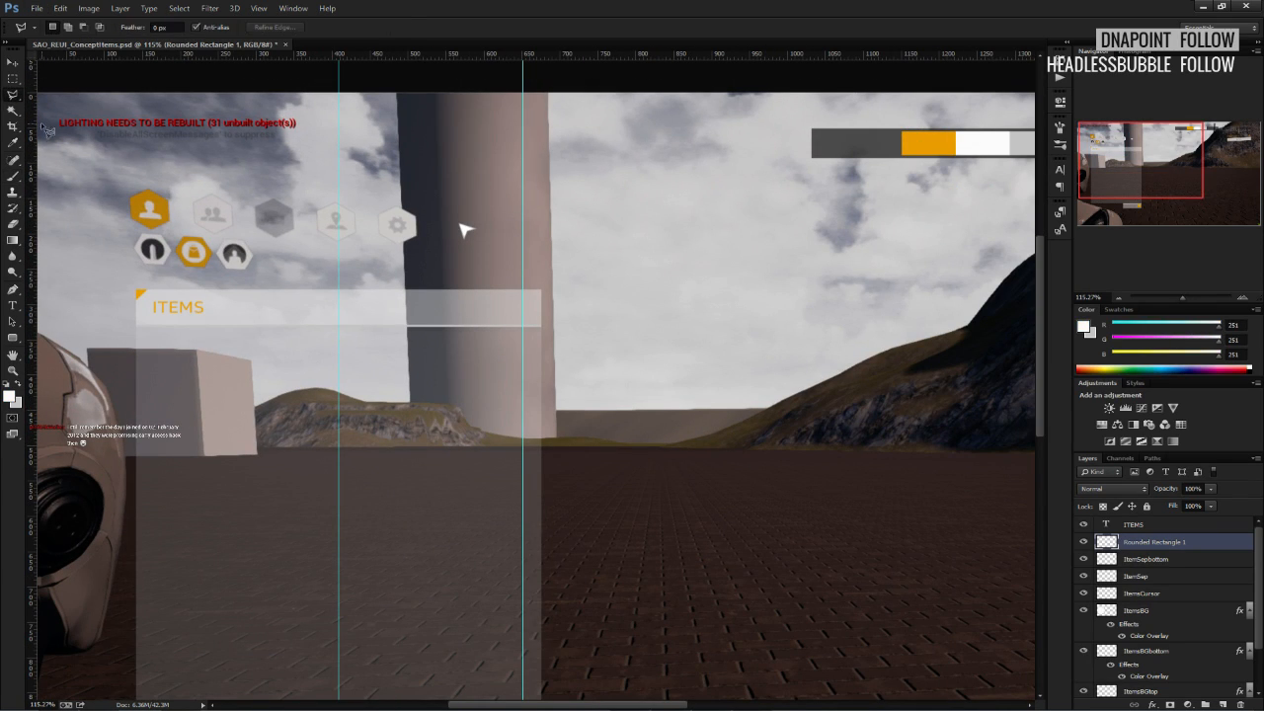
scroll(341, 387, down, 3)
alt+scroll(534, 564, up, 10)
key(u)
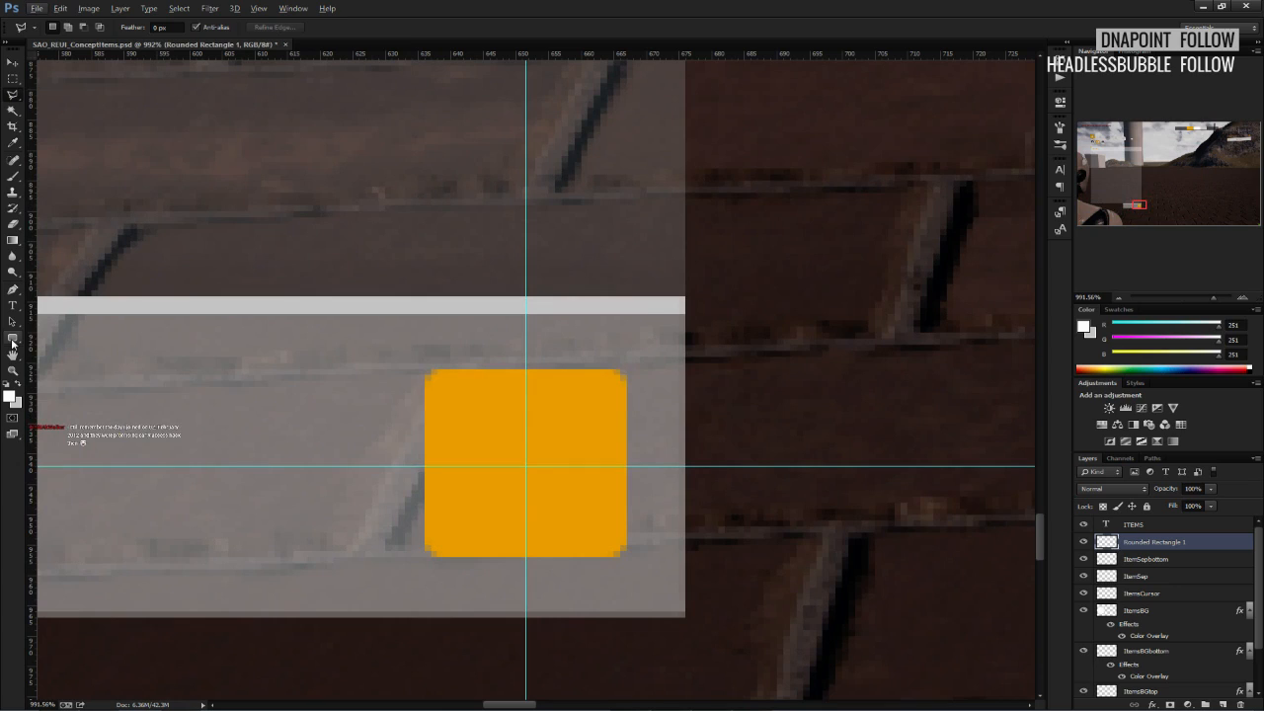
drag(474, 409, 524, 456)
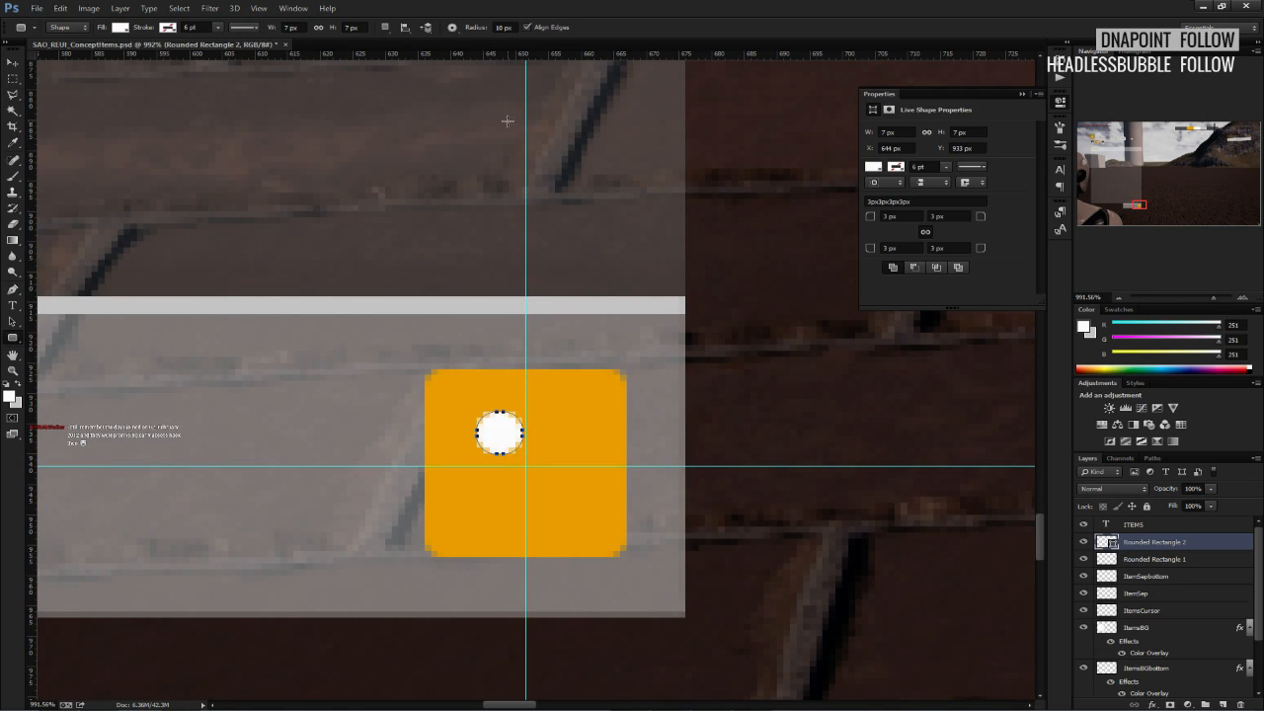
Set all four corner radii of the small white rounded rectangle to 1 px.
click(886, 216)
text(1)
key(Return)
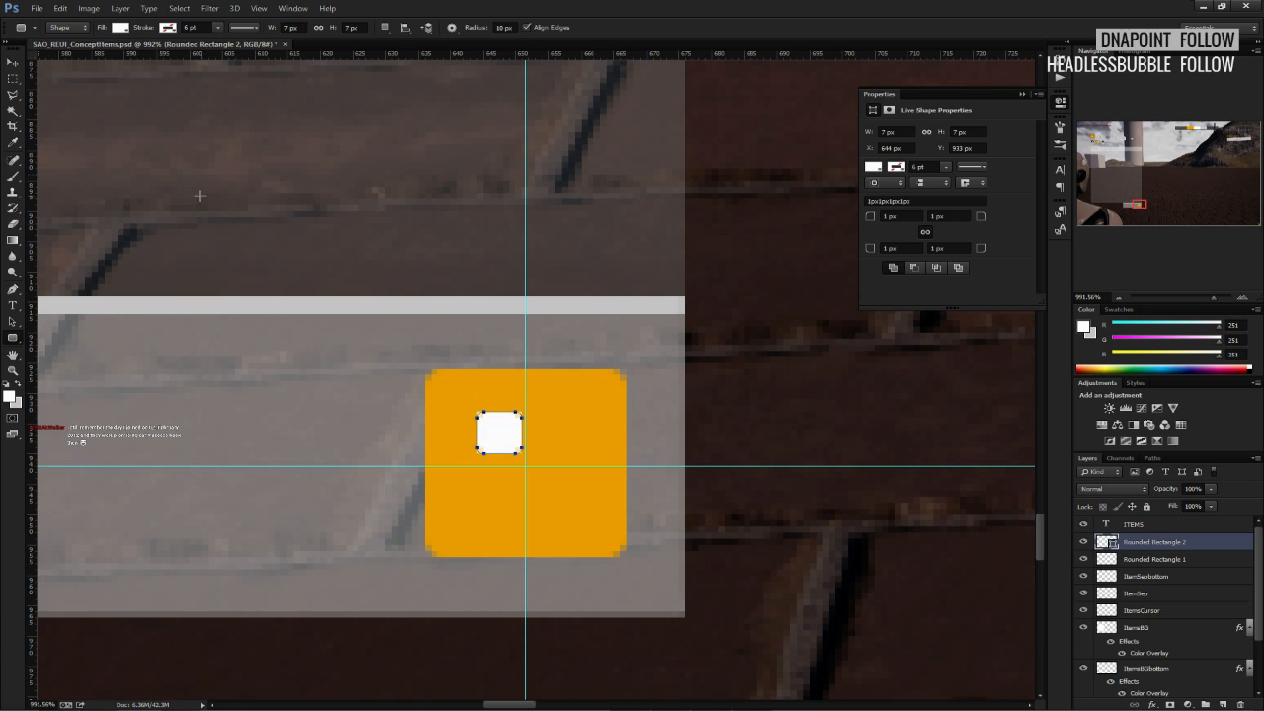
Move the small white square to the guide intersection in the orange square and scale it to 6 px.
click(12, 62)
drag(503, 421, 526, 450)
key(ctrl+t)
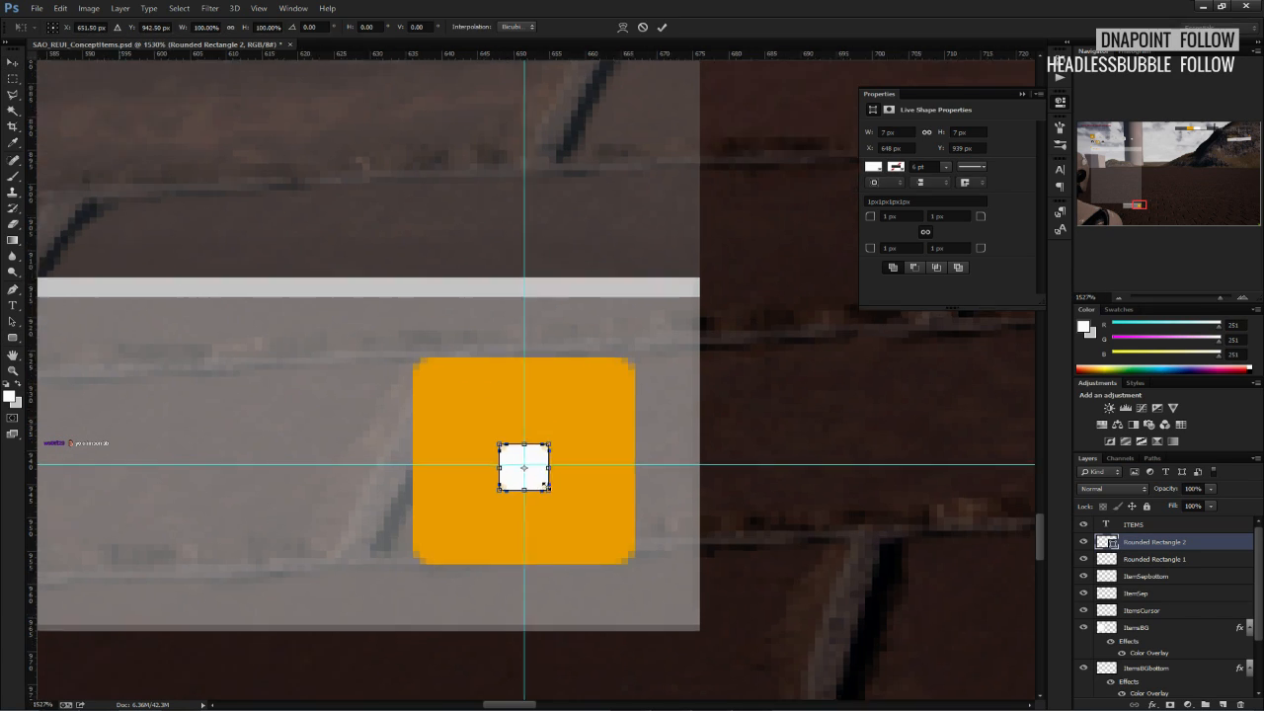
alt+scroll(548, 497, up, 2)
drag(554, 497, 540, 484)
key(v)
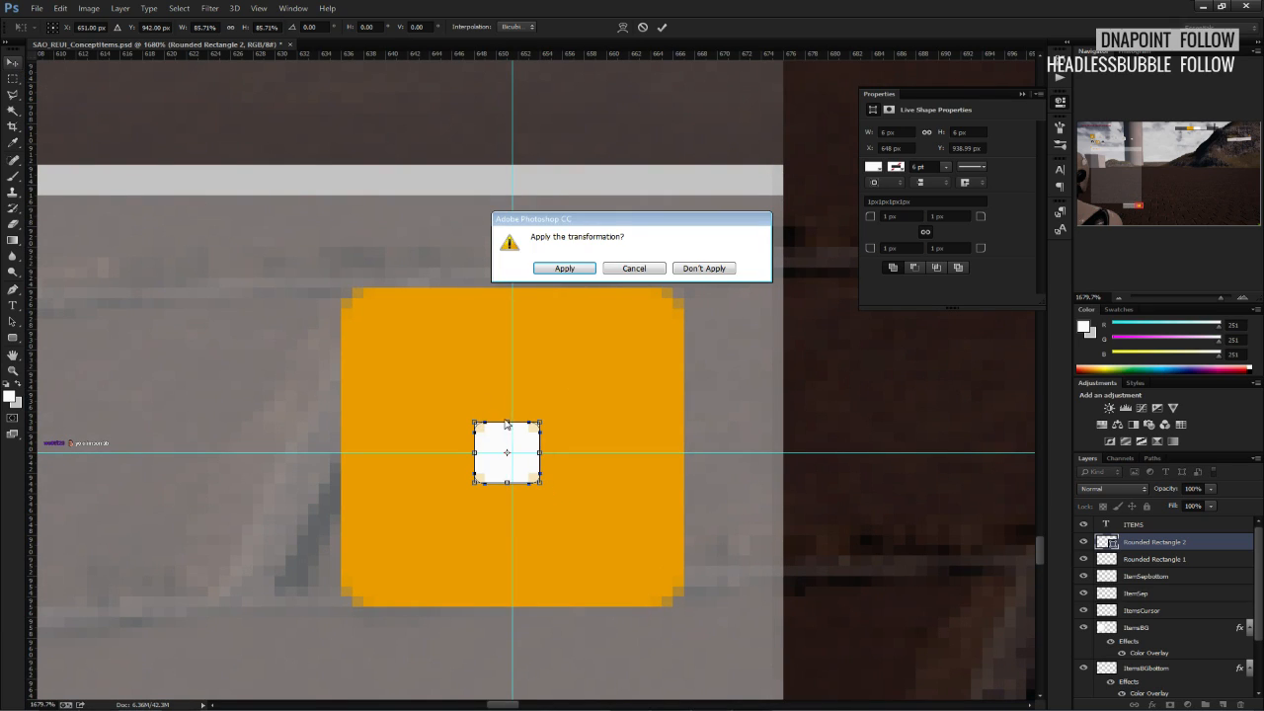
click(565, 268)
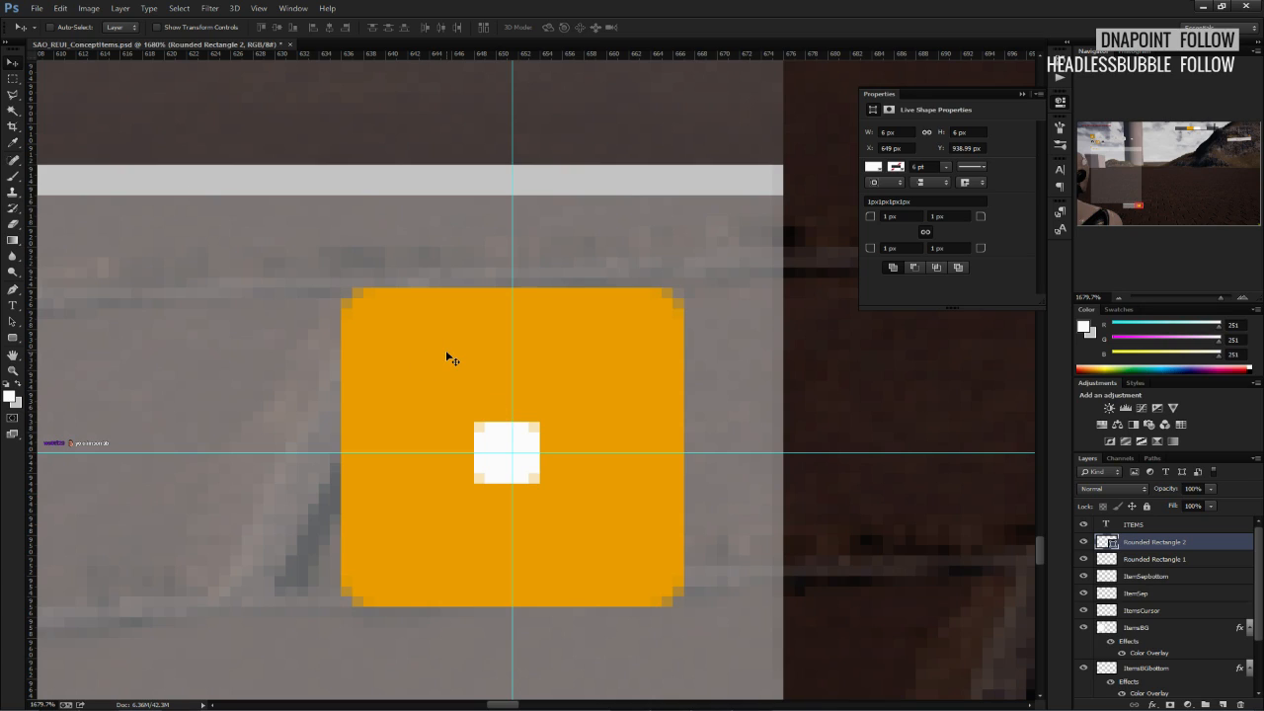
Nudge the white square right and scale it to 5 px, centred on the vertical guide, then close its shape properties.
key(Right)
key(ctrl+t)
drag(553, 457, 512, 471)
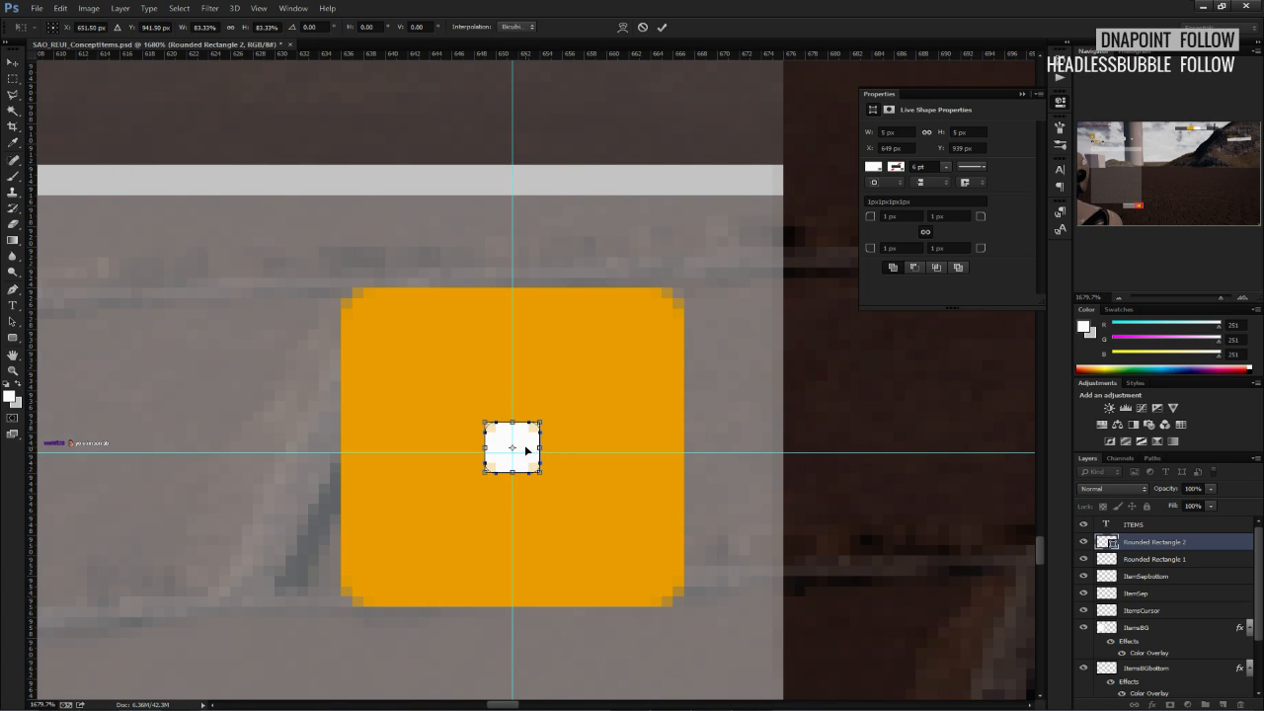
click(661, 26)
alt+scroll(553, 289, down, 5)
alt+scroll(555, 292, up, 2)
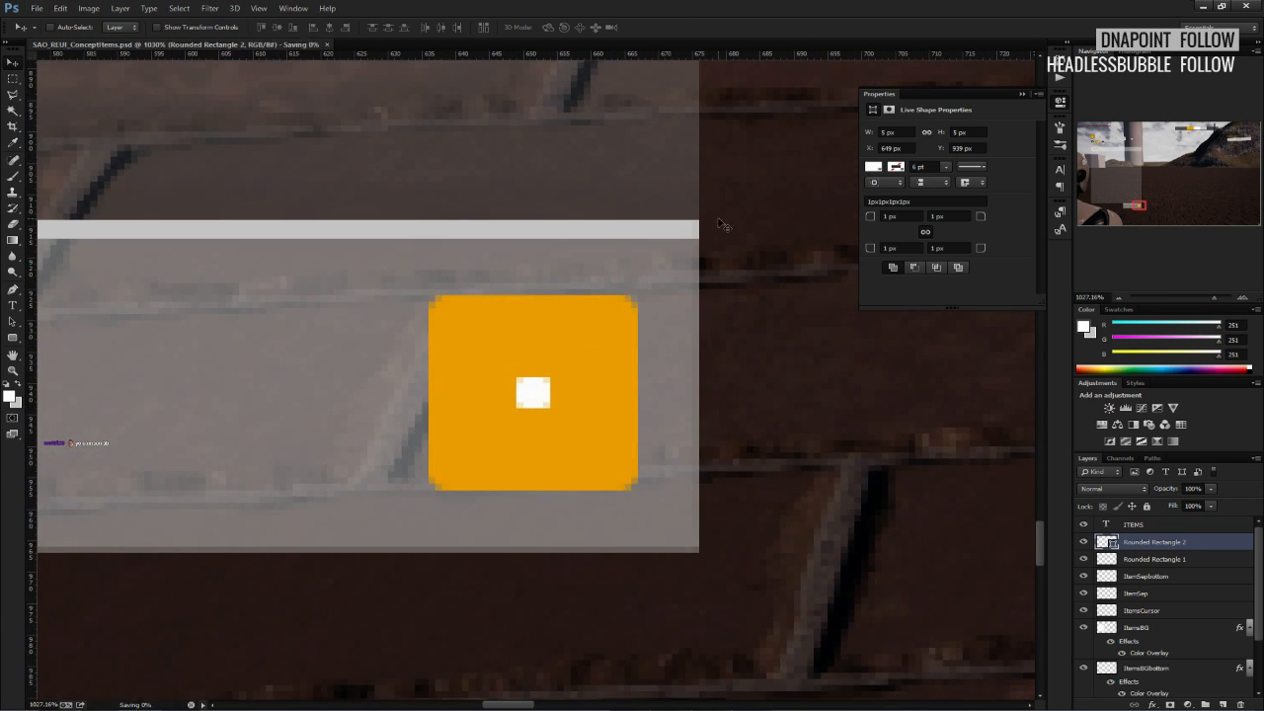
click(1022, 94)
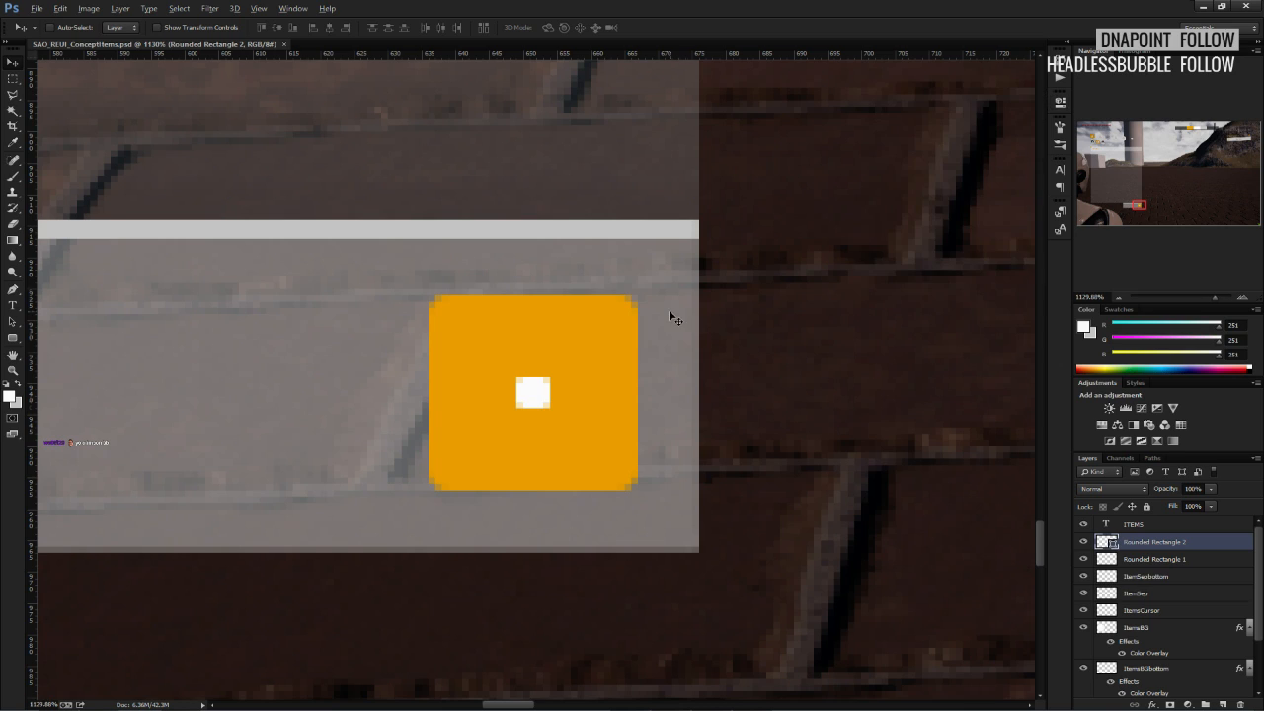
Enlarge the white square around its centre, scale it back to 88.89%, and nudge it left.
alt+scroll(668, 309, up, 2)
key(ctrl+t)
drag(481, 467, 505, 491)
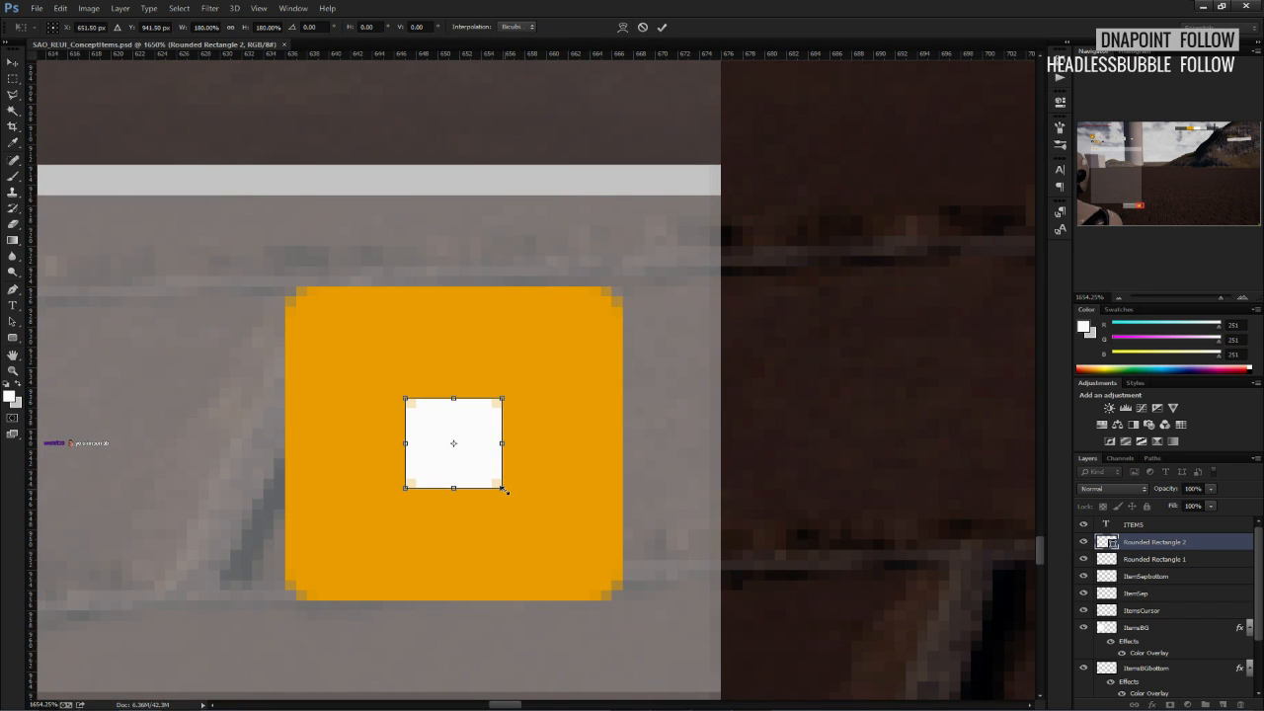
click(664, 28)
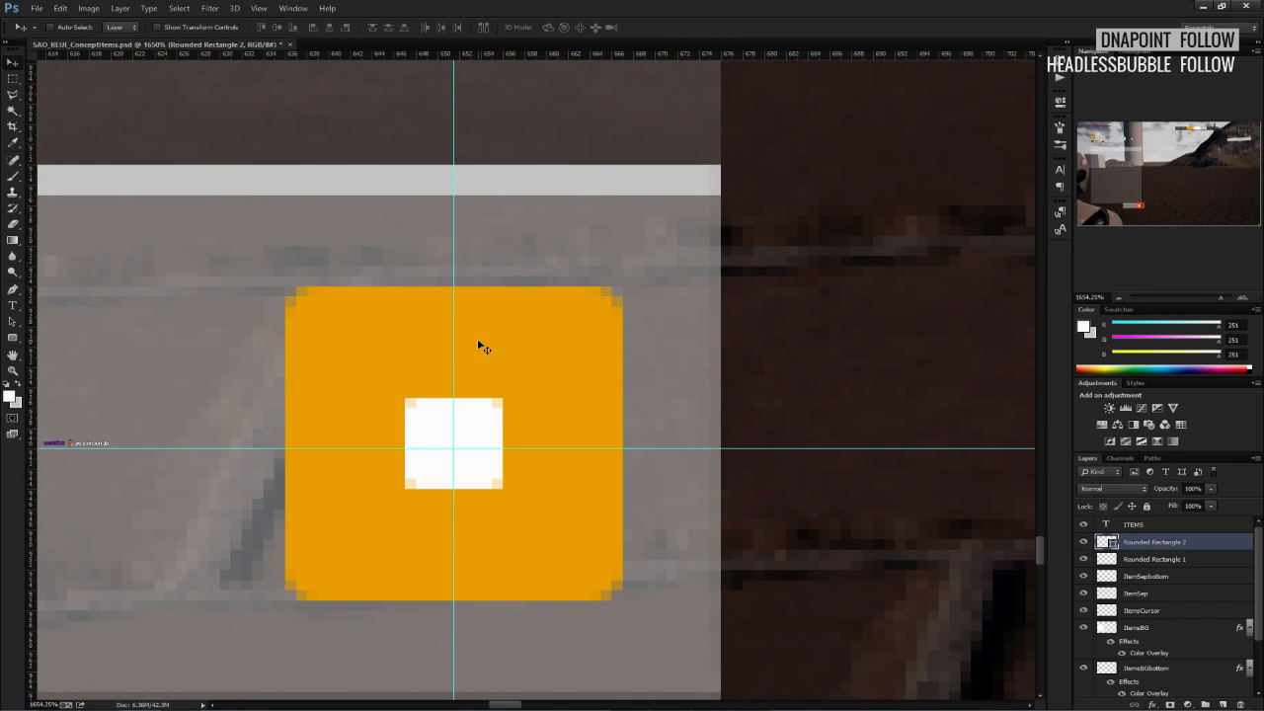
key(ctrl+t)
alt+drag(502, 487, 496, 482)
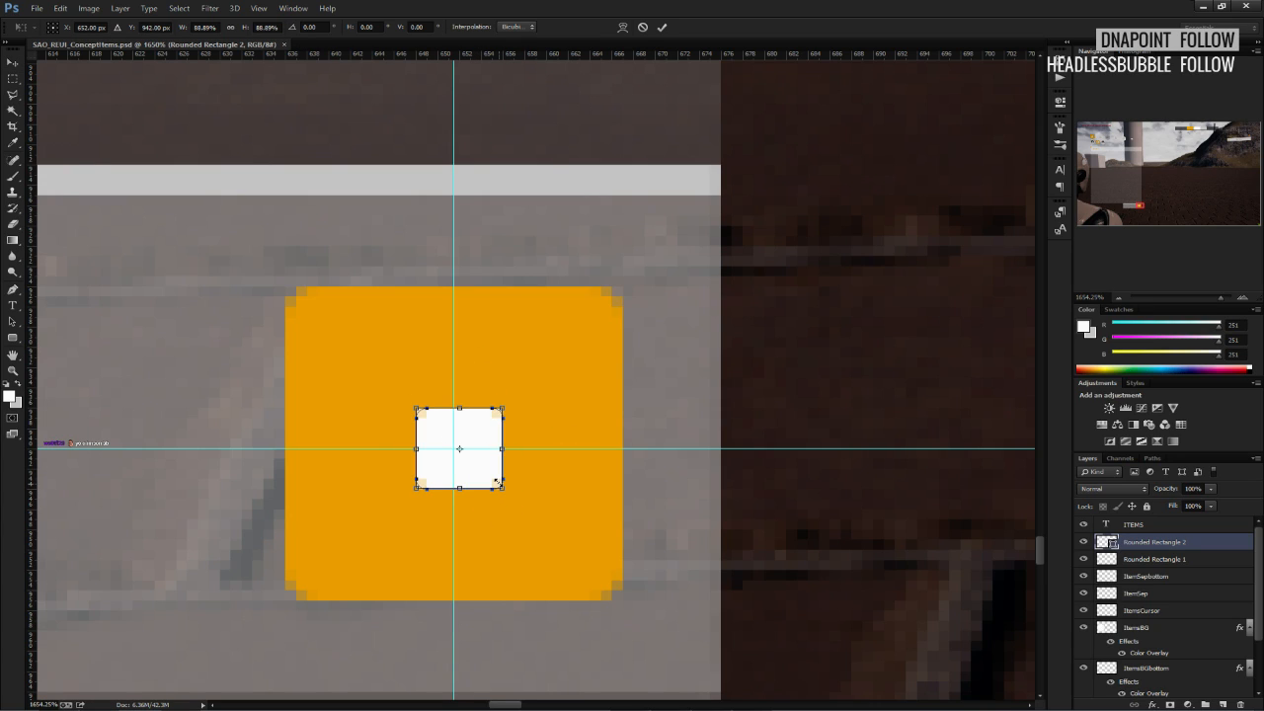
click(663, 27)
key(Left)
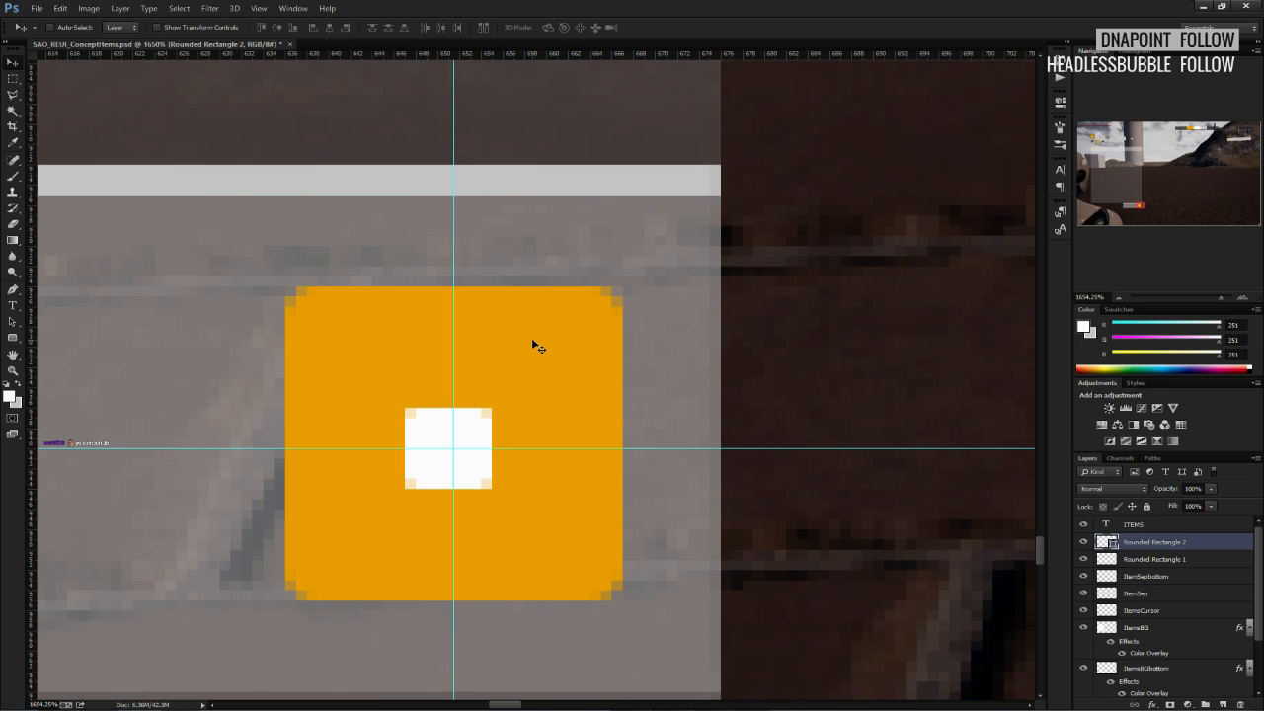
Scale the white square to 87.50% proportionally so that it is centred on the vertical guide.
key(ctrl+t)
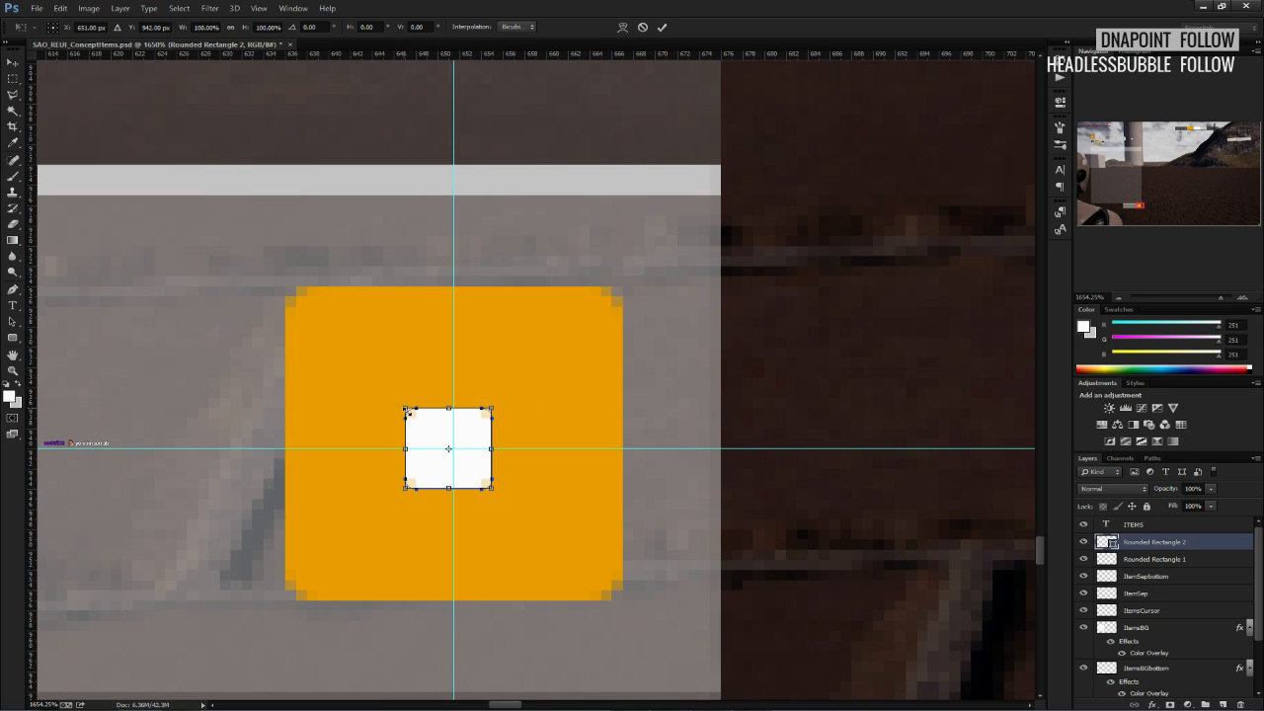
shift+drag(406, 410, 433, 440)
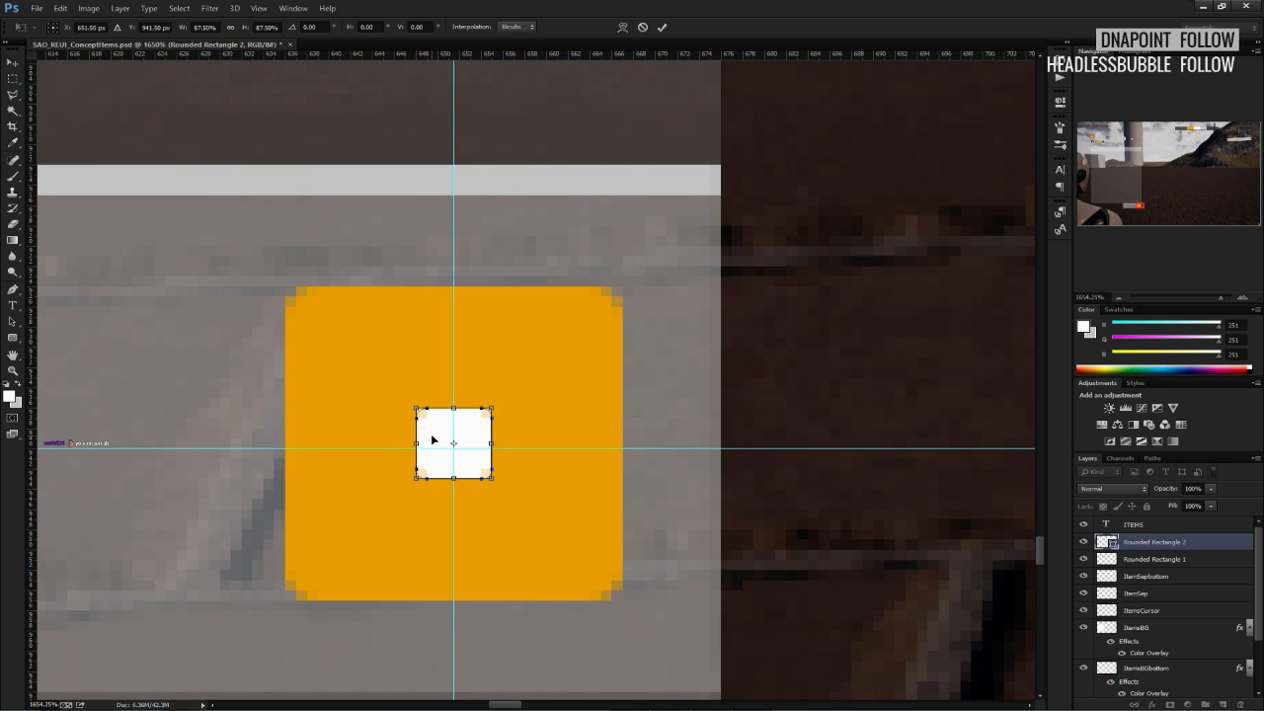
click(662, 27)
Duplicate the white square's layer and place the copy to its right with a narrow gap.
right_click(1143, 544)
click(1136, 79)
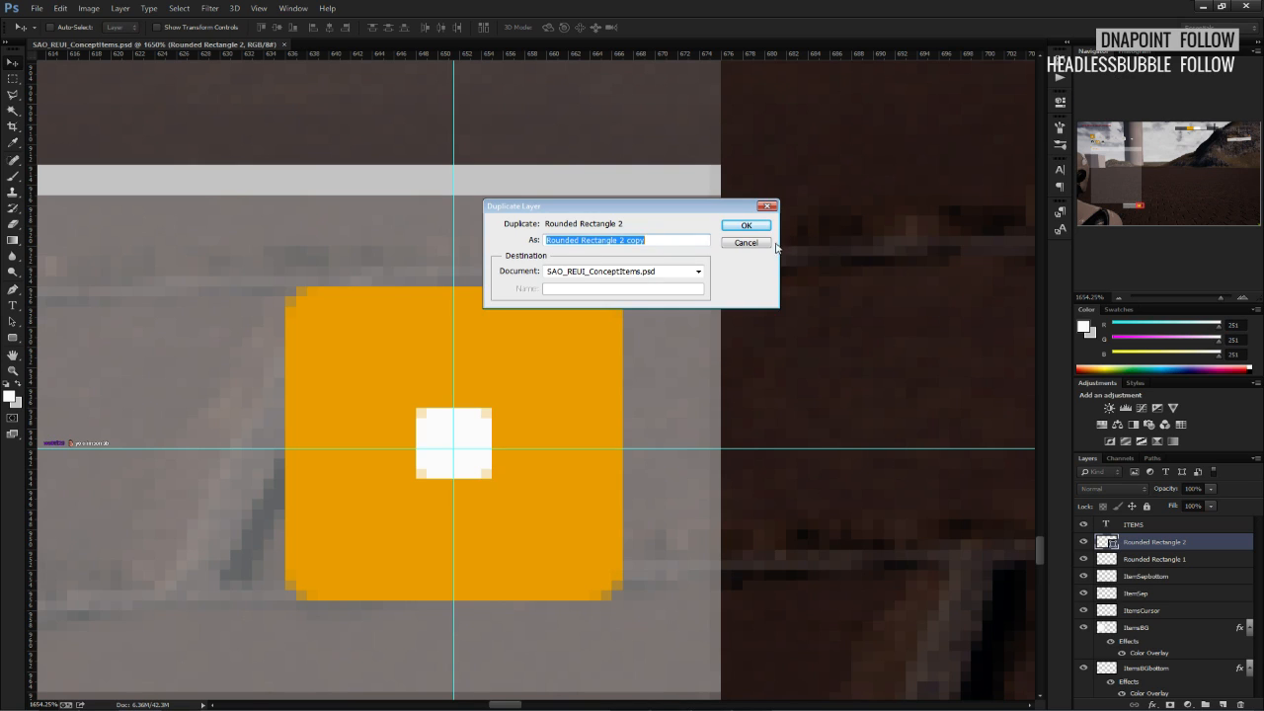
key(Return)
drag(492, 426, 568, 427)
key(Right)
key(Right)
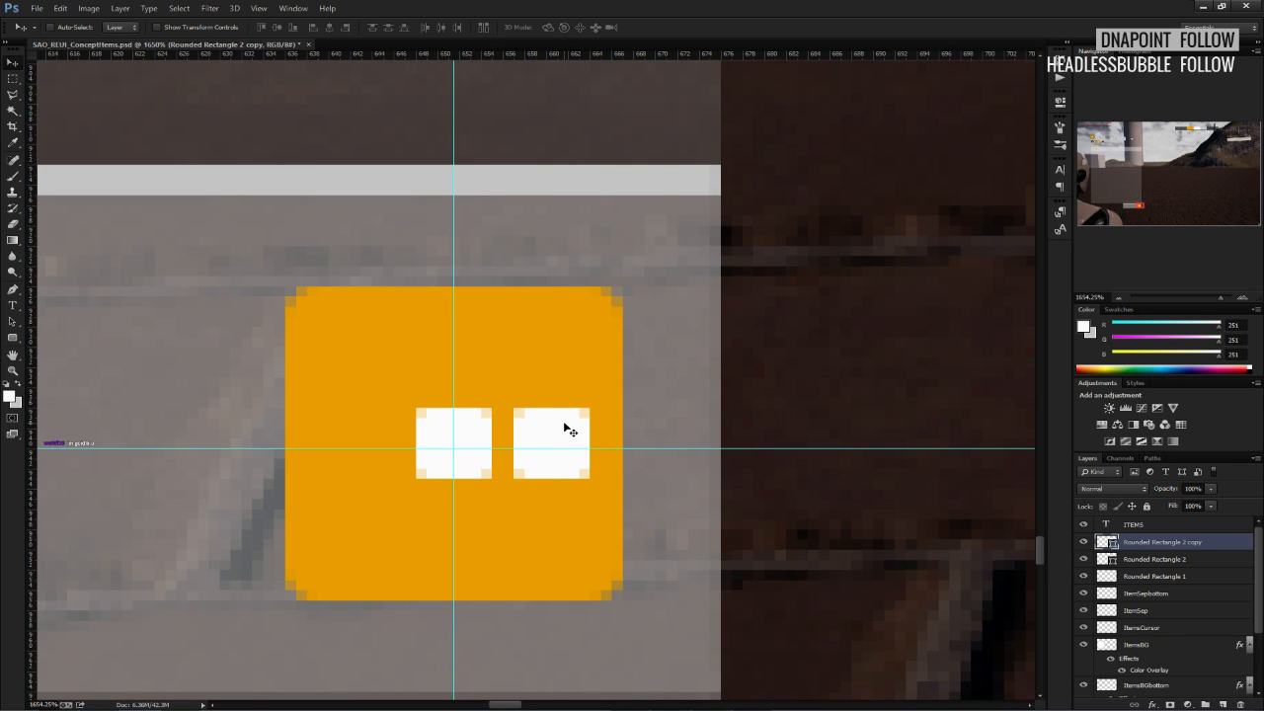
Duplicate the right white square and place the copy left of the middle one, with the same gap.
right_click(1146, 547)
click(1116, 83)
key(Return)
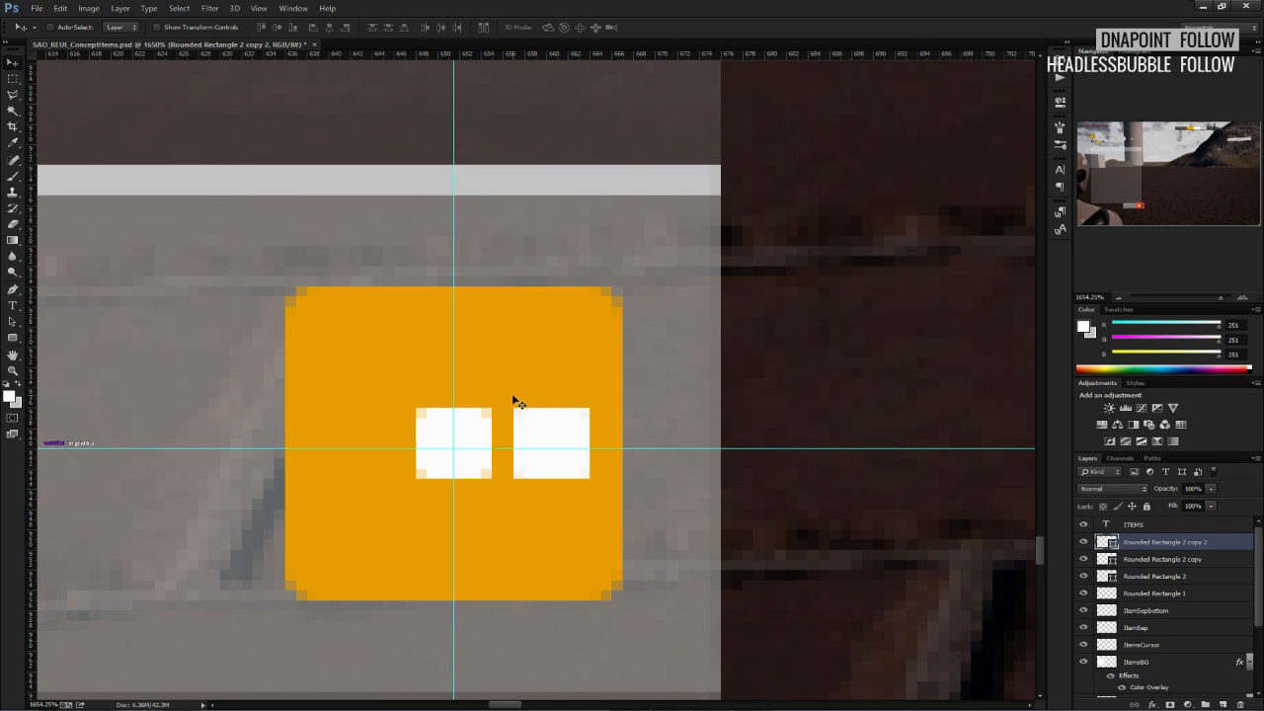
drag(512, 393, 368, 399)
drag(363, 404, 362, 404)
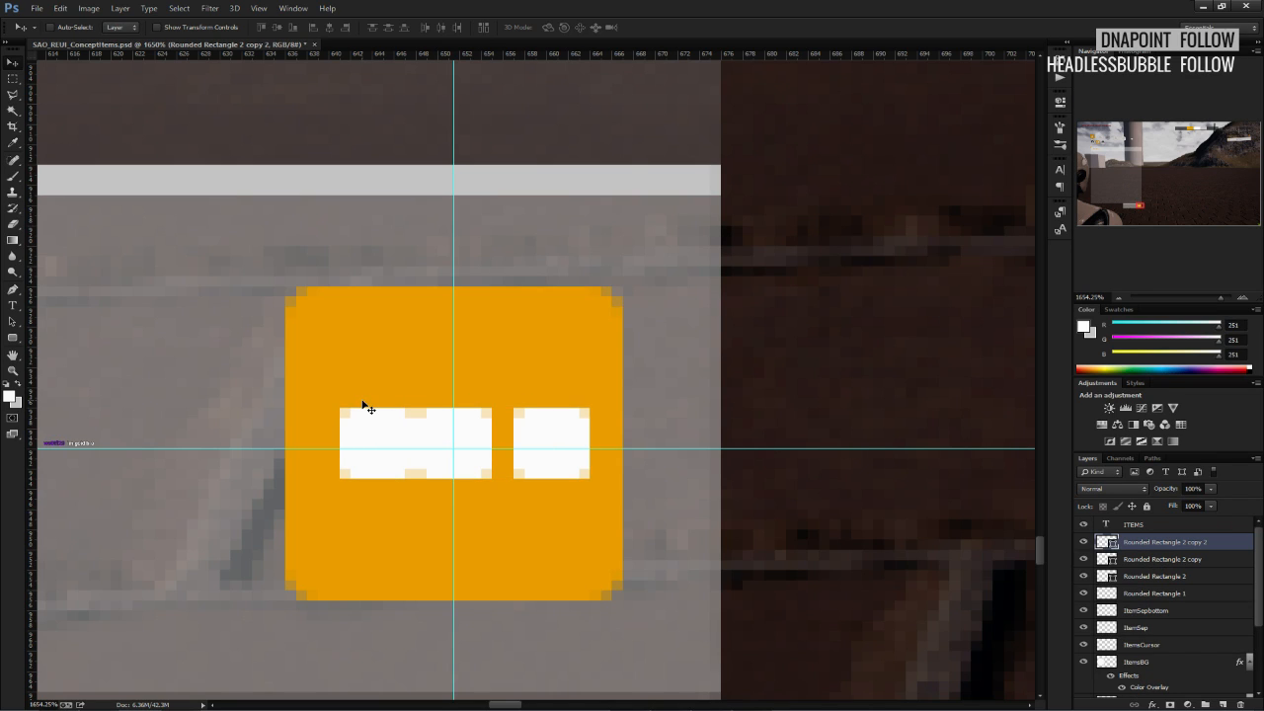
key(Left)
key(Left)
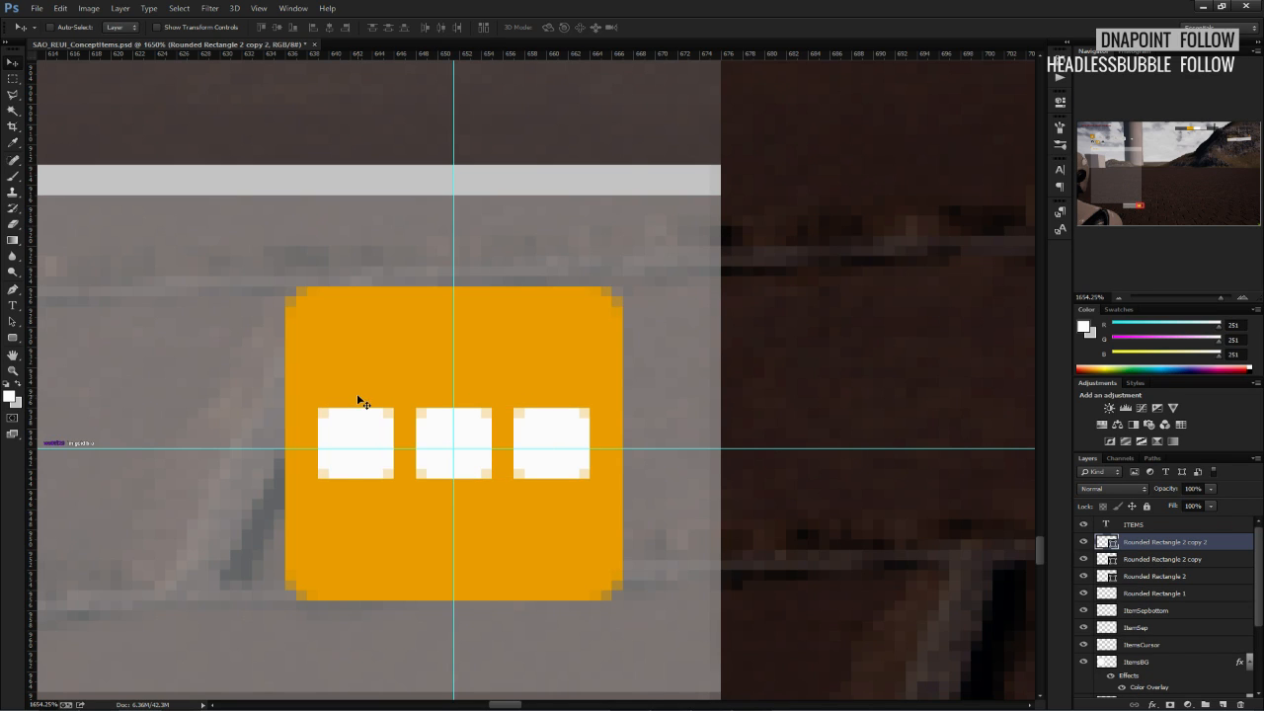
Merge the shapes of the three white square layers into a single layer.
shift+click(1155, 576)
right_click(1155, 577)
click(1136, 385)
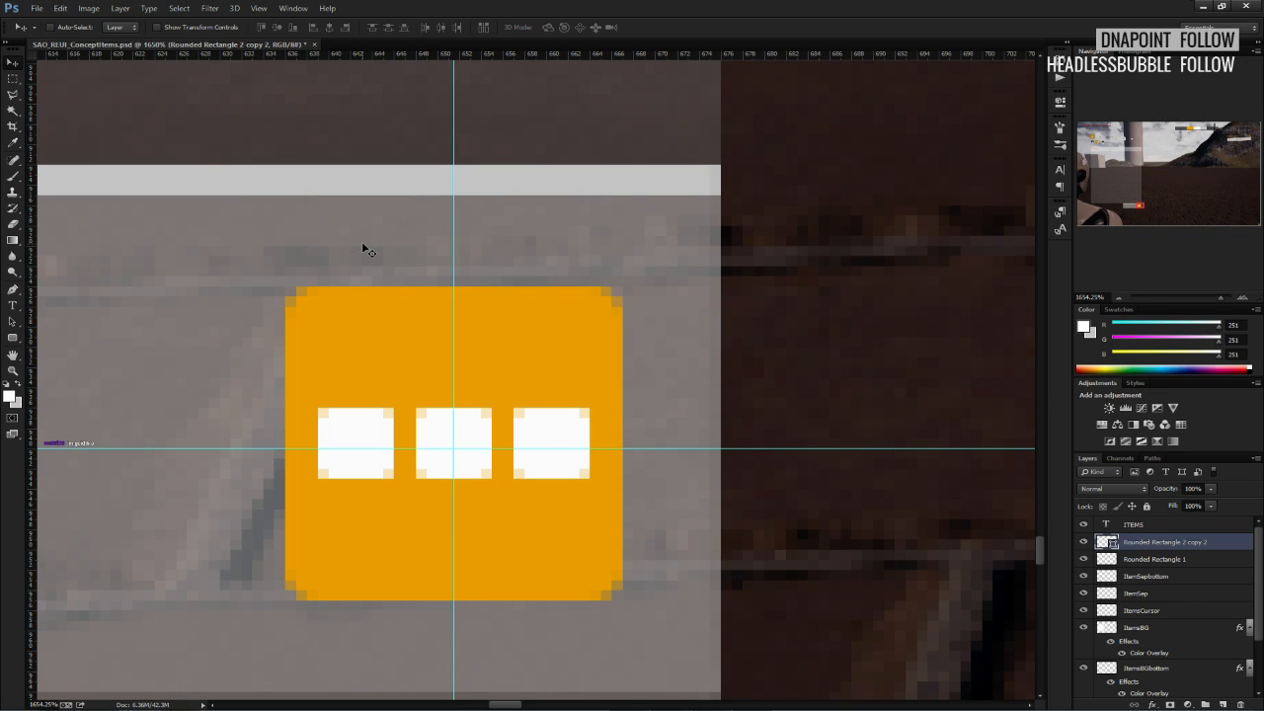
key(ctrl+z)
right_click(1170, 546)
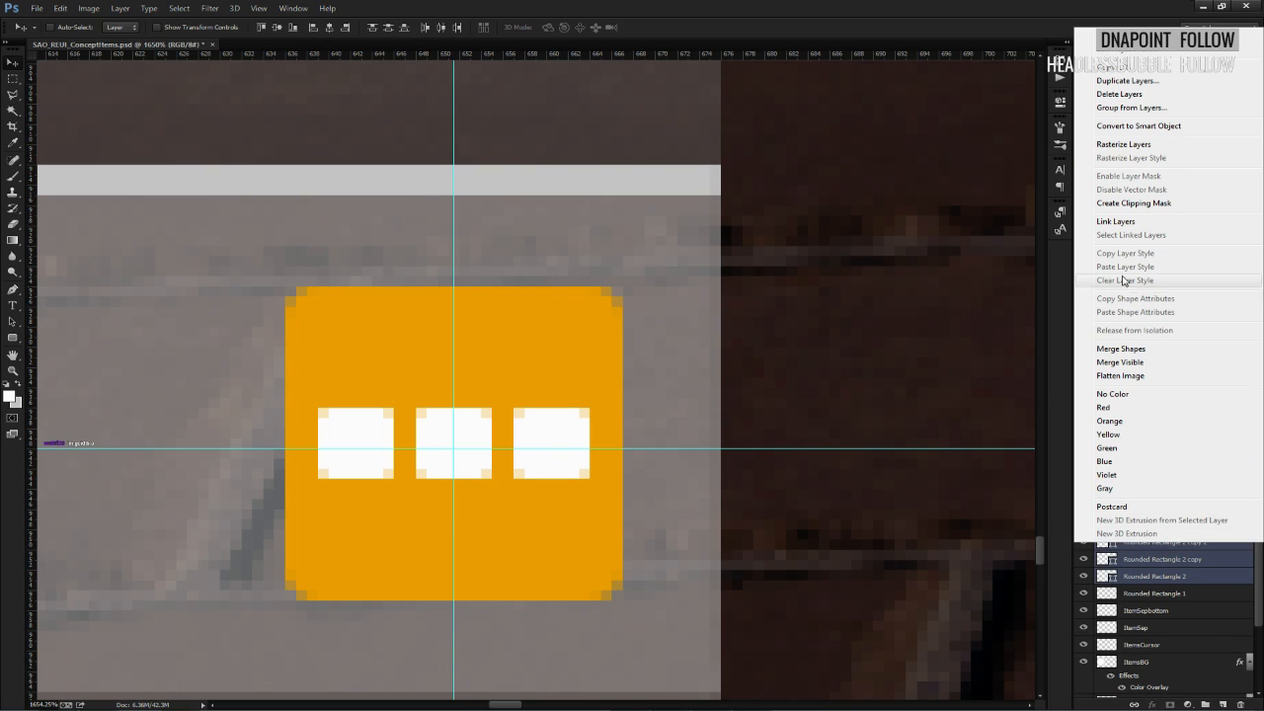
click(1121, 350)
Duplicate the merged row of white squares and move the copy up to form an upper row with an even gap.
right_click(1166, 543)
click(1121, 80)
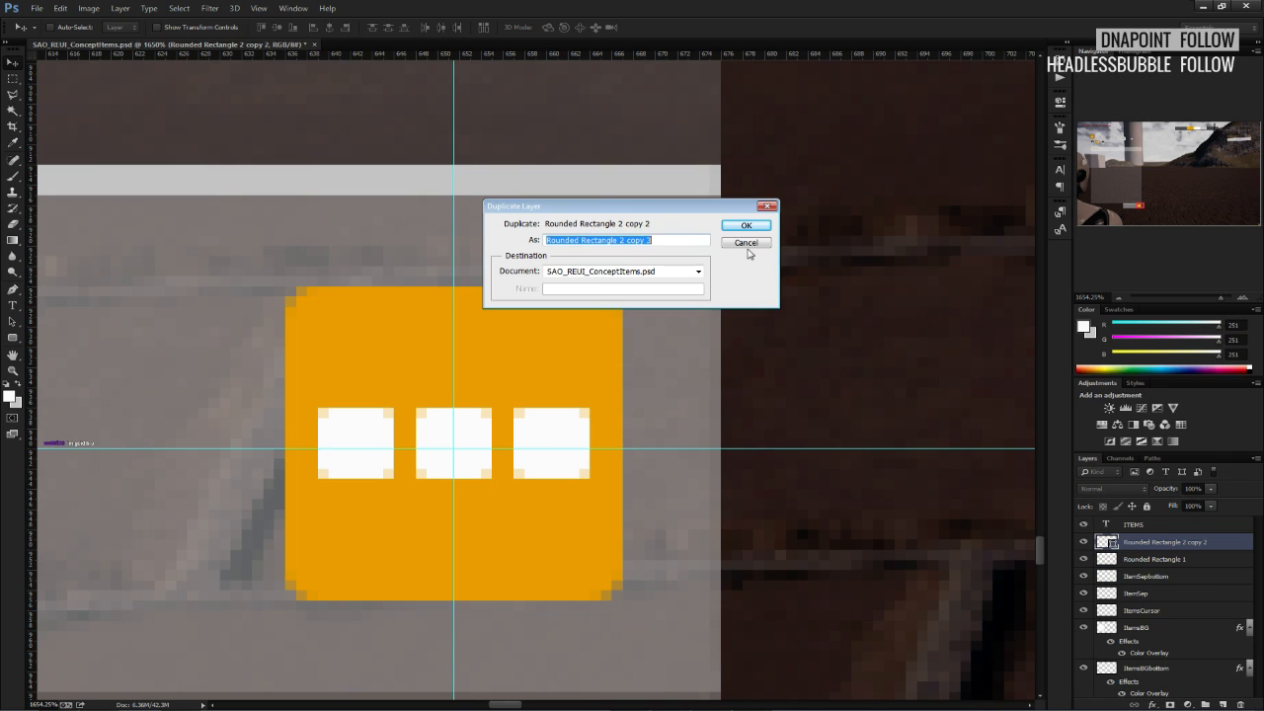
click(746, 225)
key(Up)
key(Up)
key(Up)
key(Up)
key(Up)
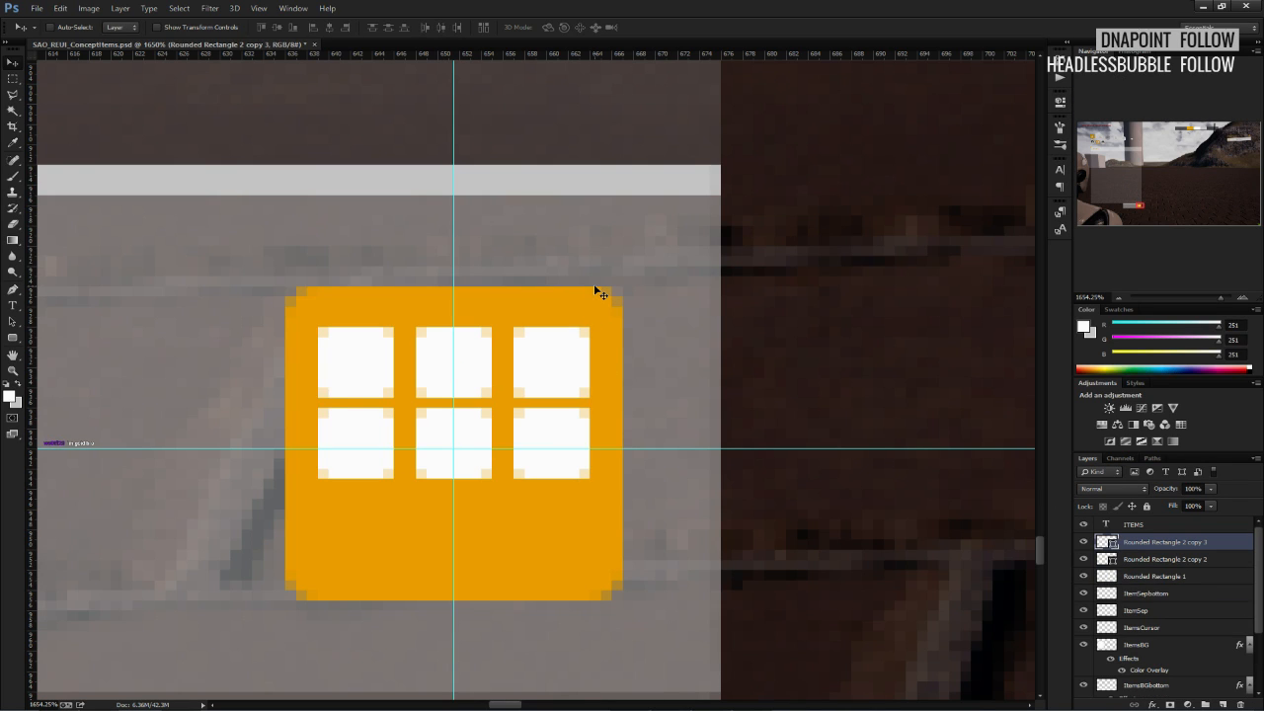
key(Up)
Duplicate the upper row of white squares and move the copy below the middle row, completing a 3-by-3 grid.
right_click(1135, 545)
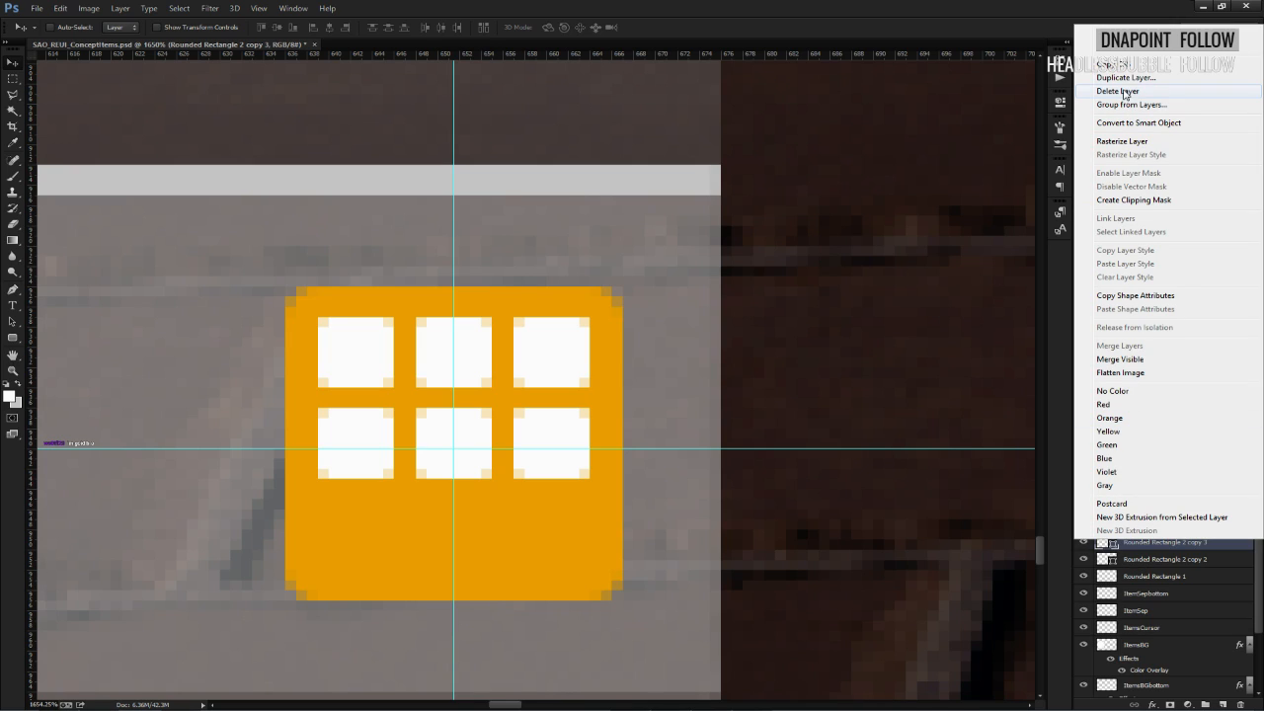
click(1123, 78)
click(747, 222)
key(Down)
key(Down)
key(Down)
key(Down)
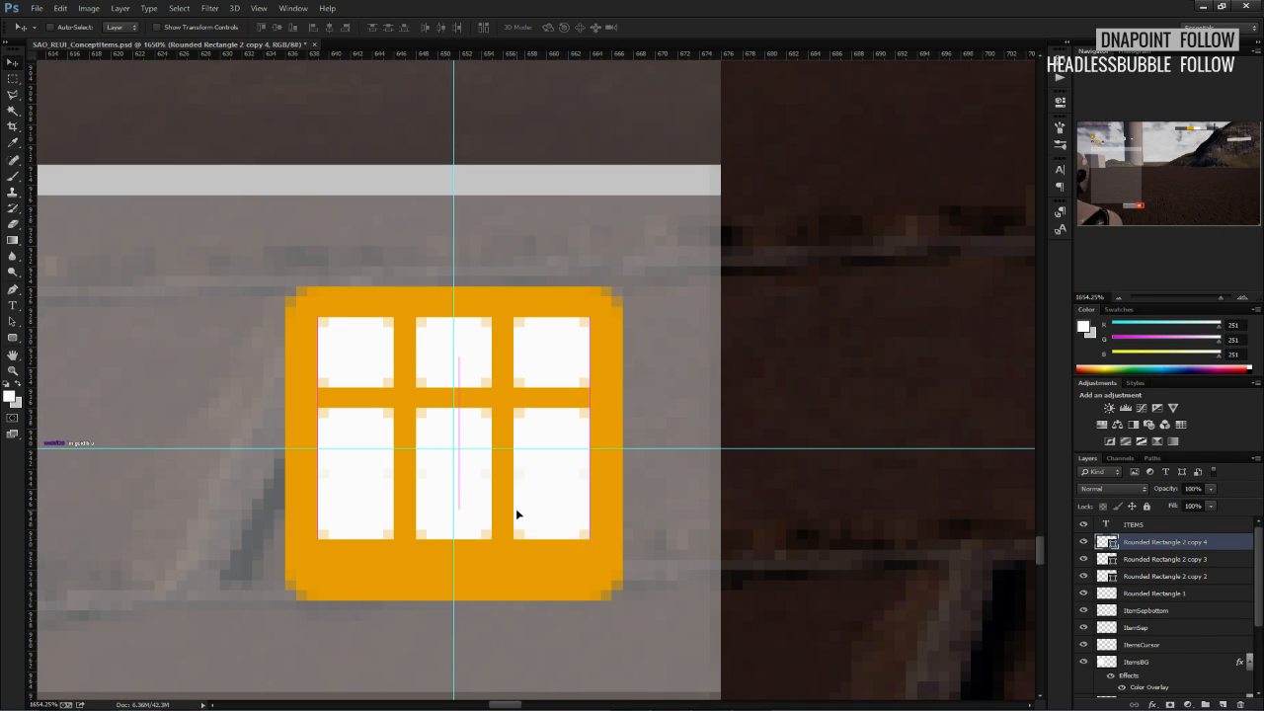
key(Down)
key(Down)
Rasterize the three layers holding the white square rows and merge them into a single layer.
shift+click(1153, 577)
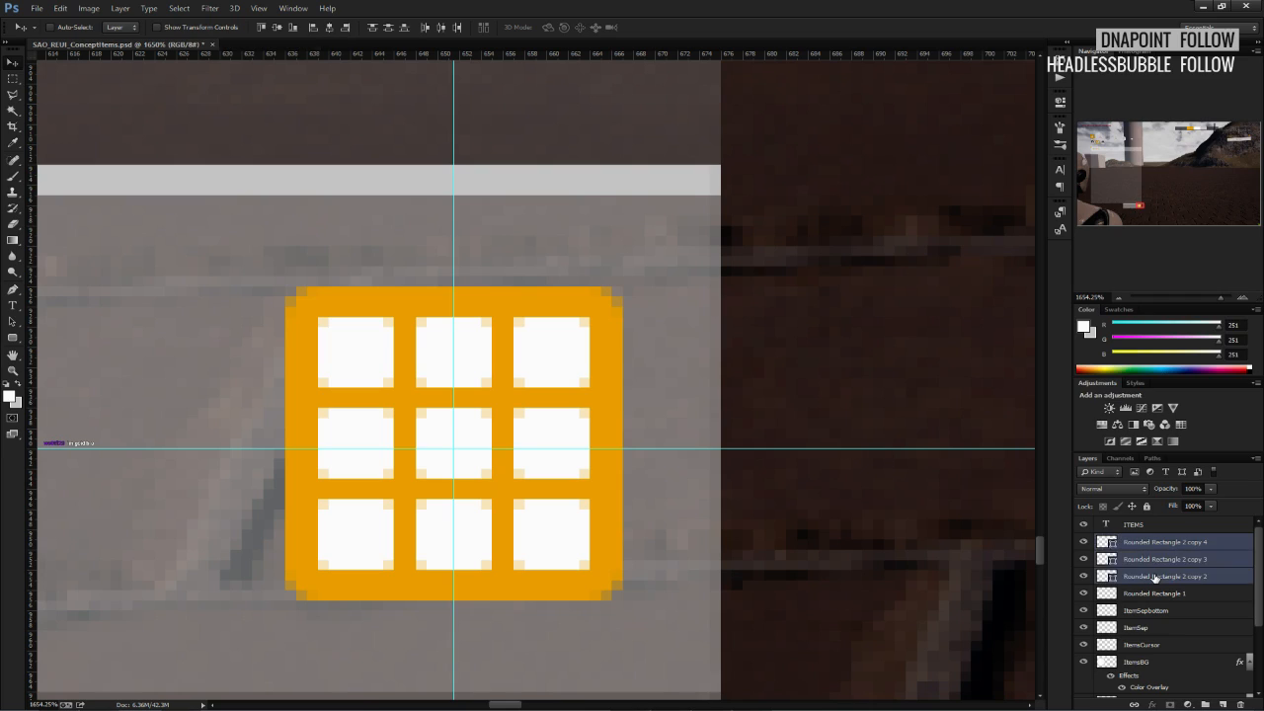
right_click(1155, 578)
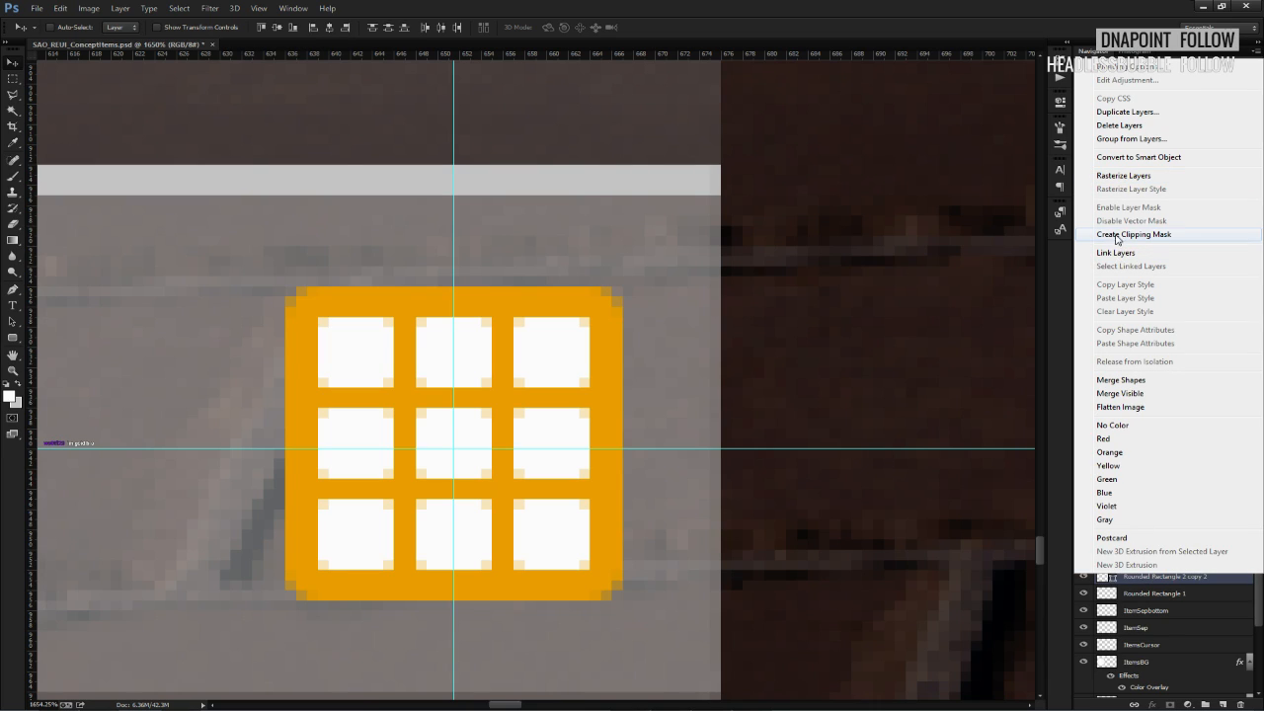
click(1113, 180)
right_click(1151, 545)
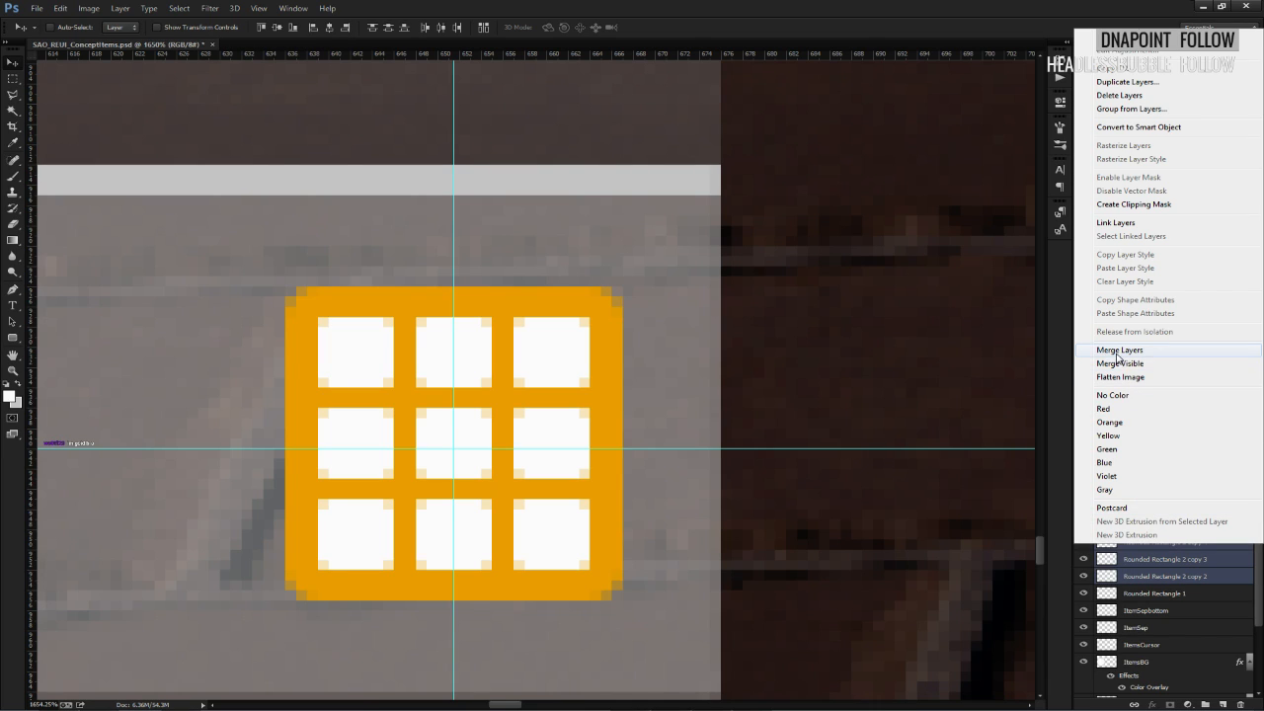
click(1118, 351)
Scale the white 3-by-3 grid down slightly about its centre, leaving a wider orange margin around it.
key(ctrl+t)
shift+drag(586, 567, 573, 549)
click(662, 26)
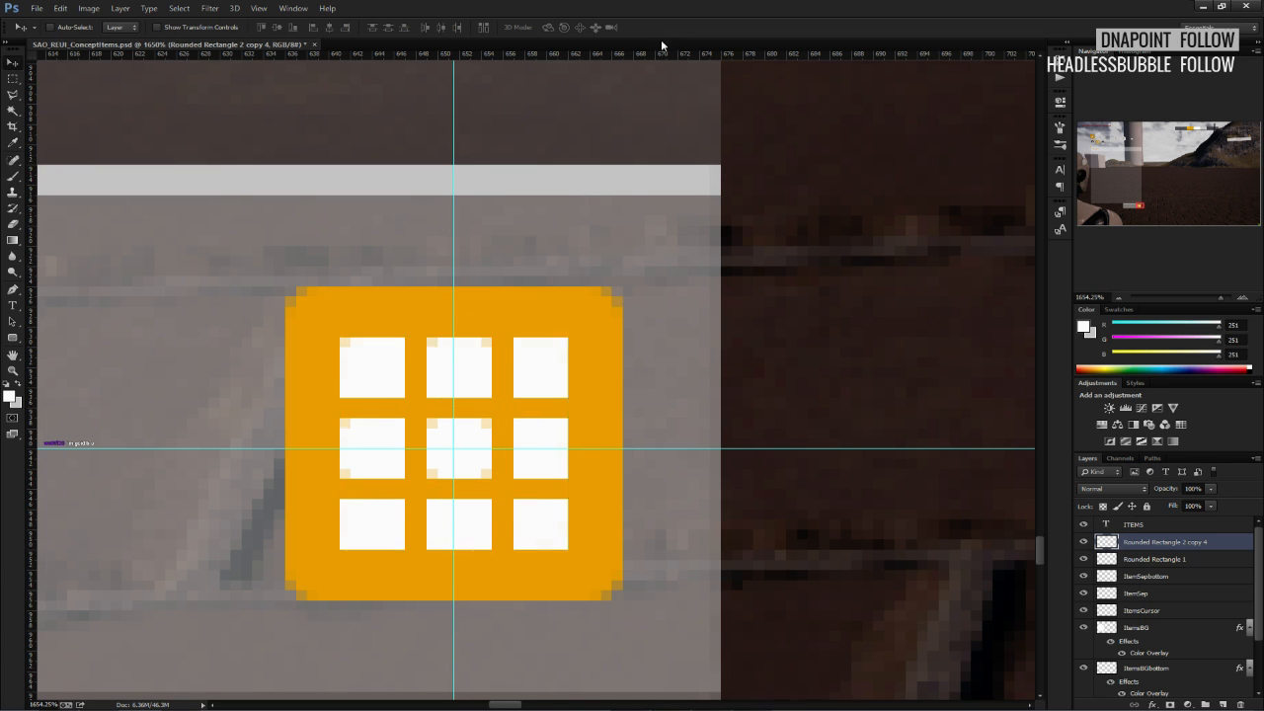
alt+scroll(646, 430, down, 10)
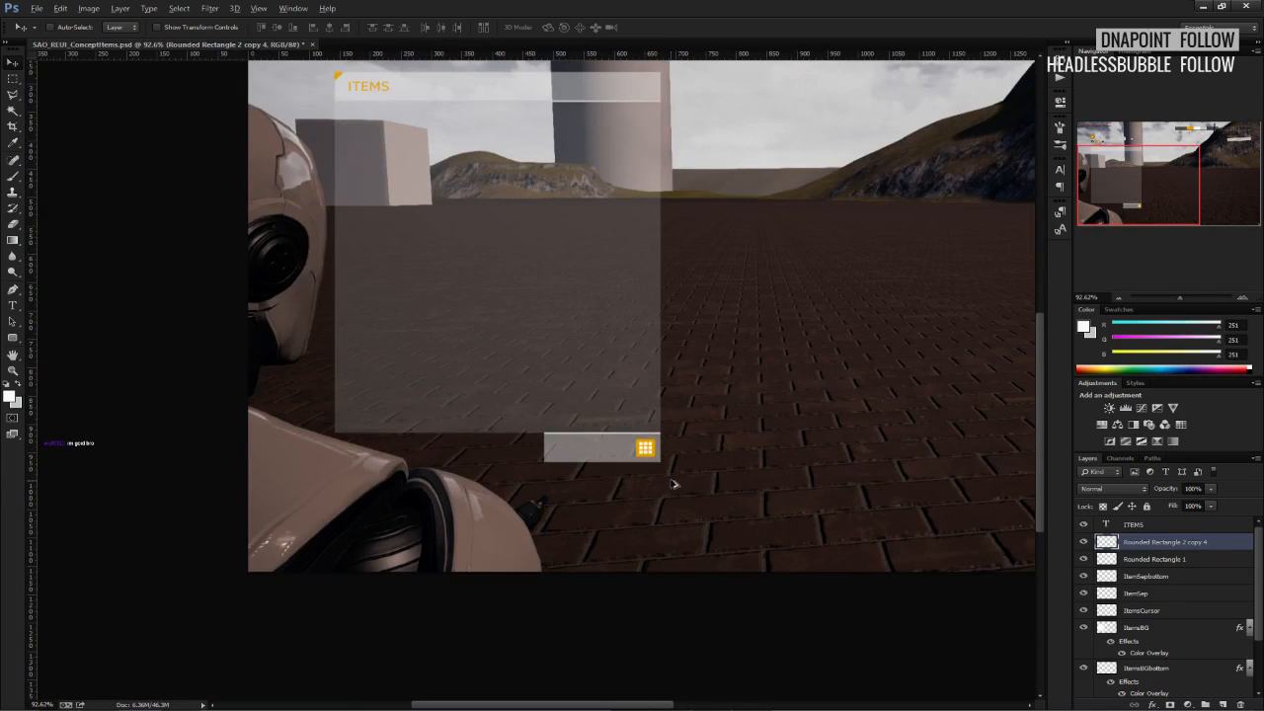
alt+scroll(674, 484, up, 8)
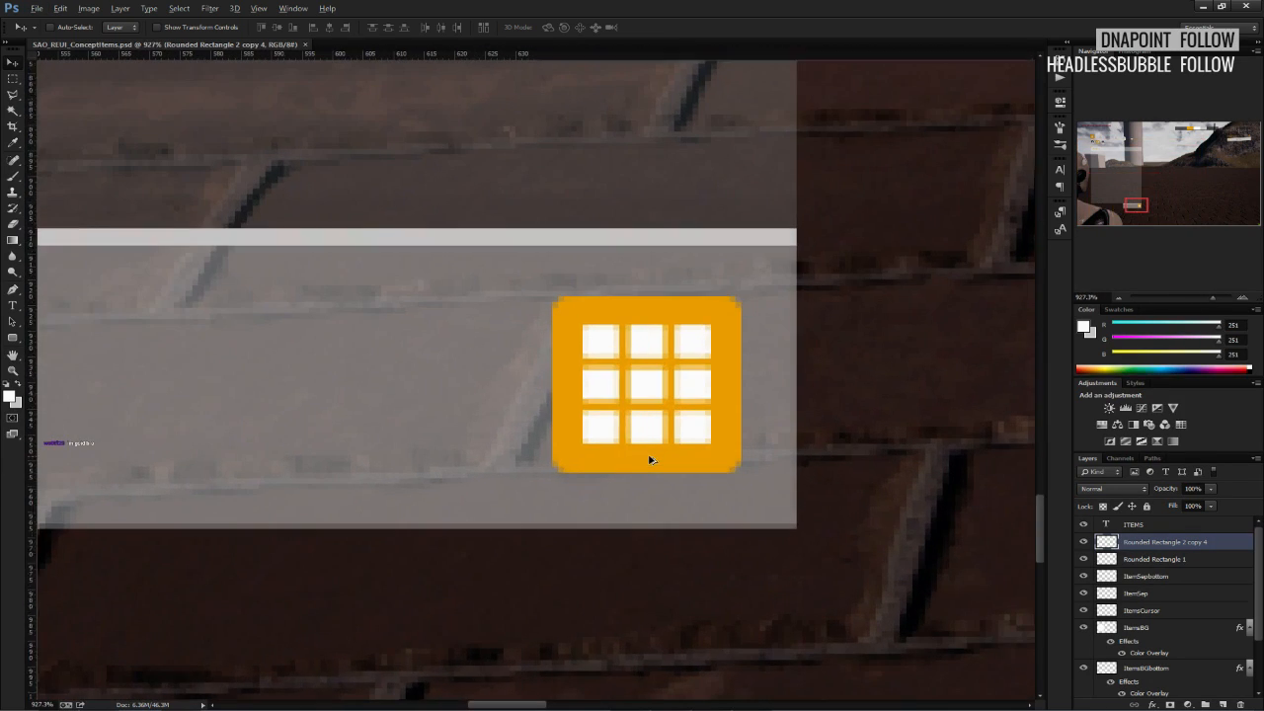
Cut away the blurry edge pixels between the upper and middle rows of white squares using a straight-edged lasso selection.
click(11, 93)
alt+scroll(608, 363, up, 3)
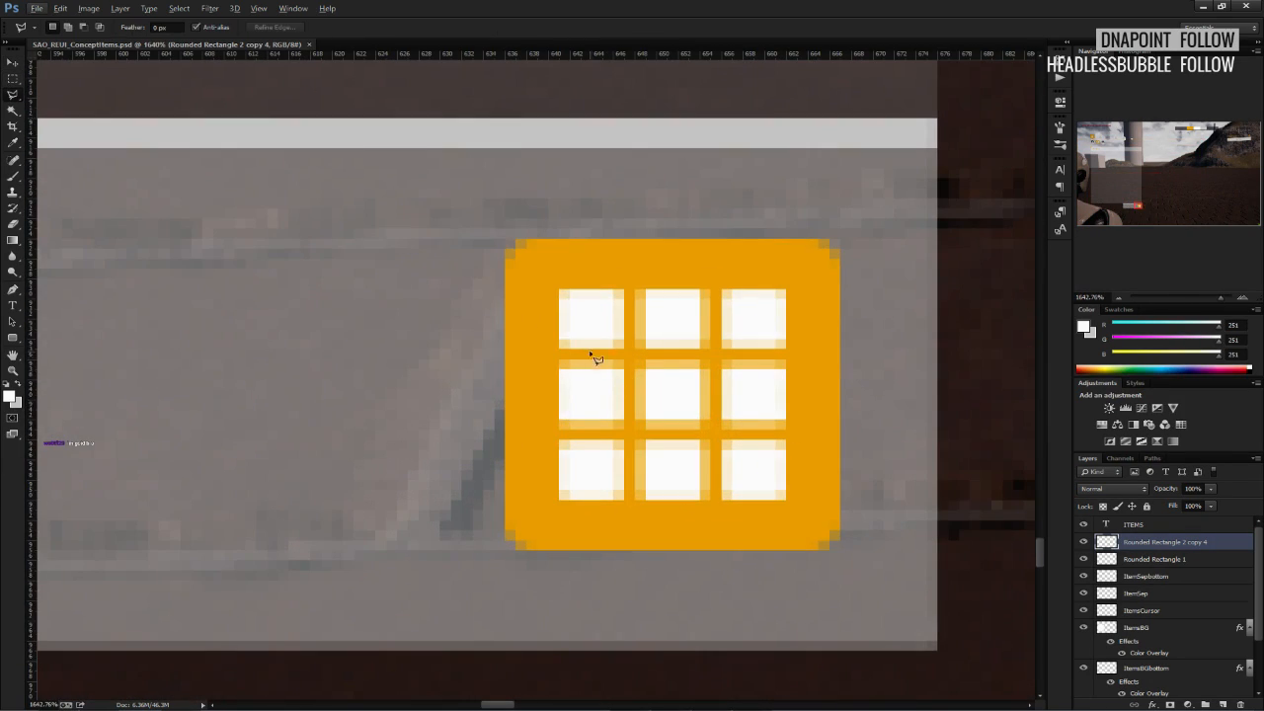
click(553, 341)
click(800, 341)
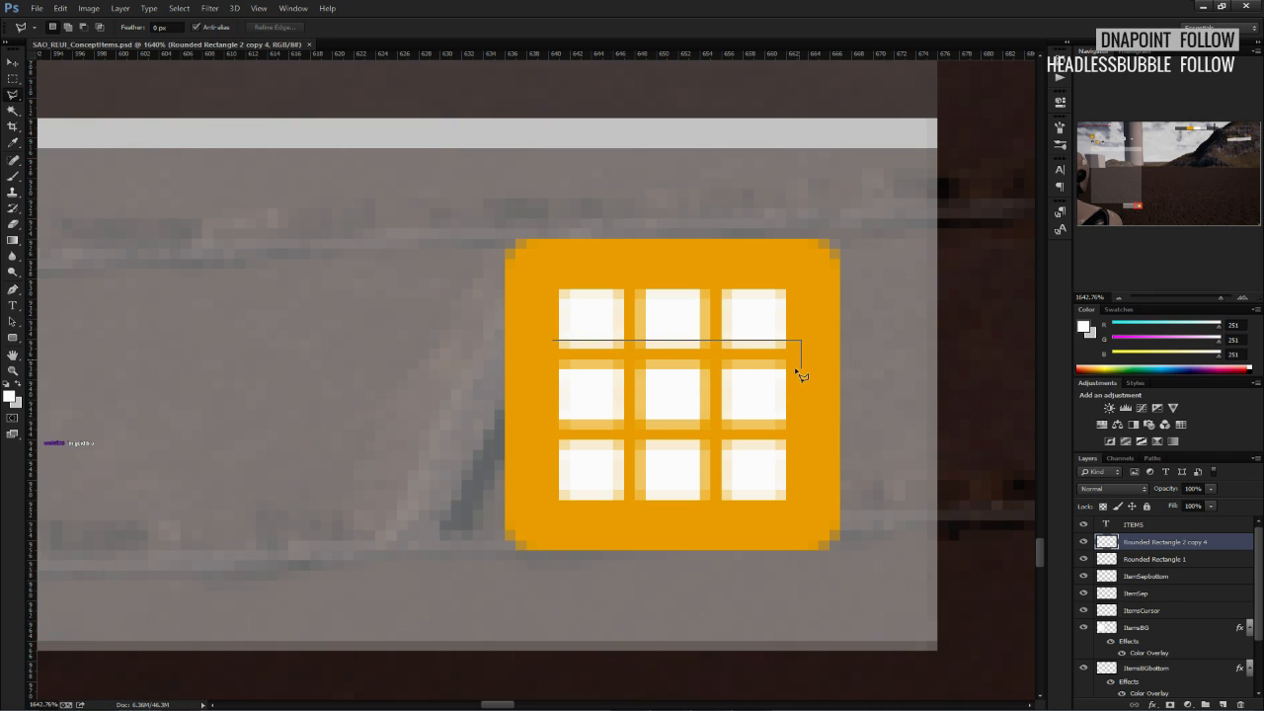
click(800, 371)
double_click(540, 371)
key(Delete)
key(ctrl+d)
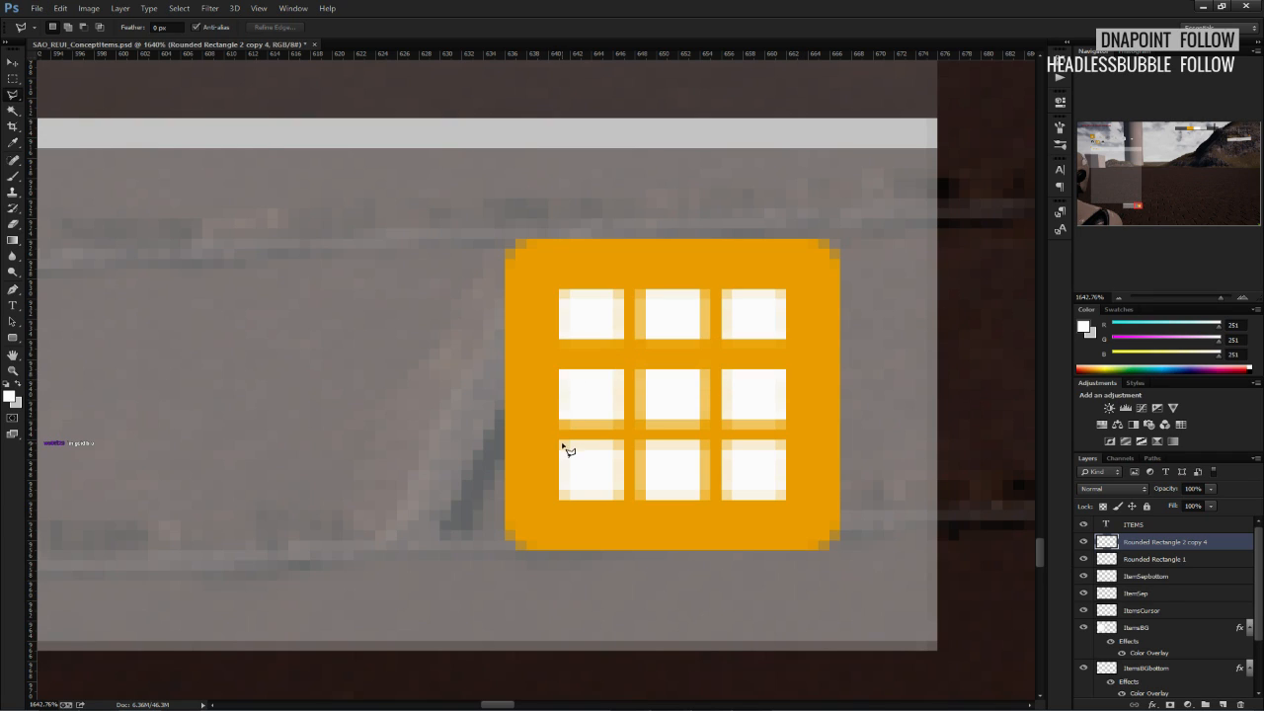
Cut away the blurry edge pixels between the middle and lower rows of white squares.
click(553, 423)
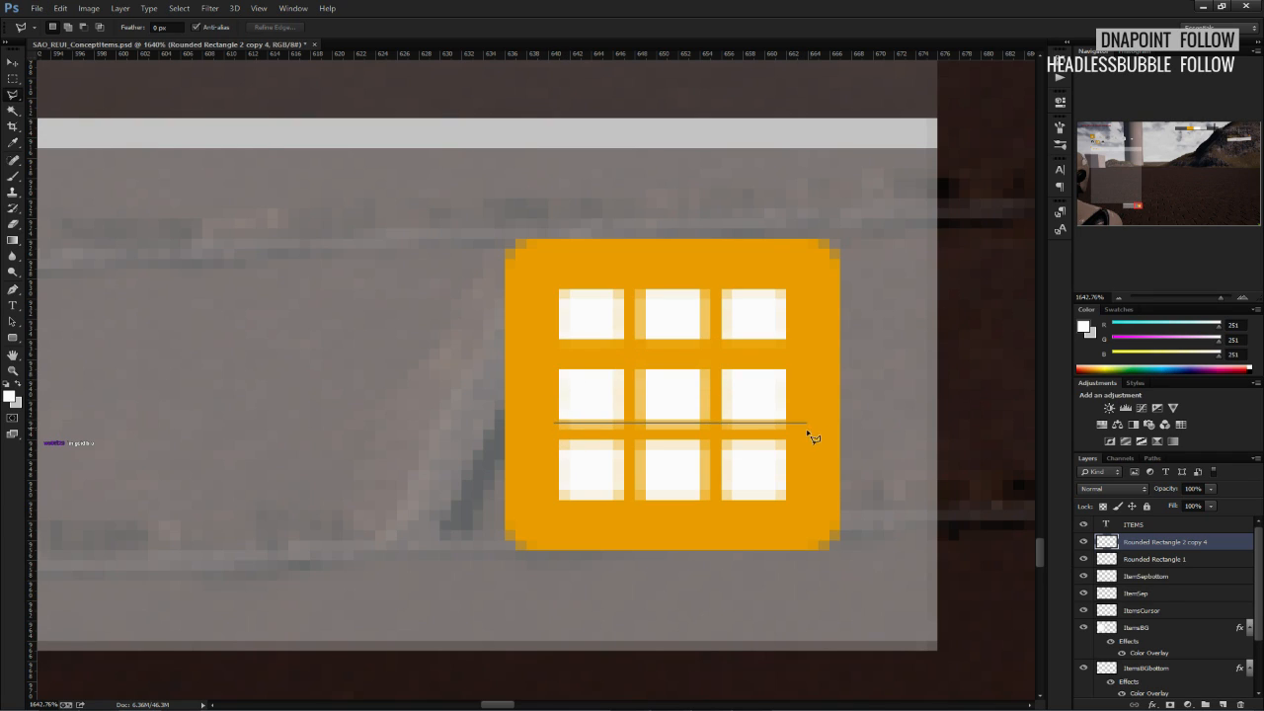
click(807, 424)
click(803, 450)
double_click(541, 450)
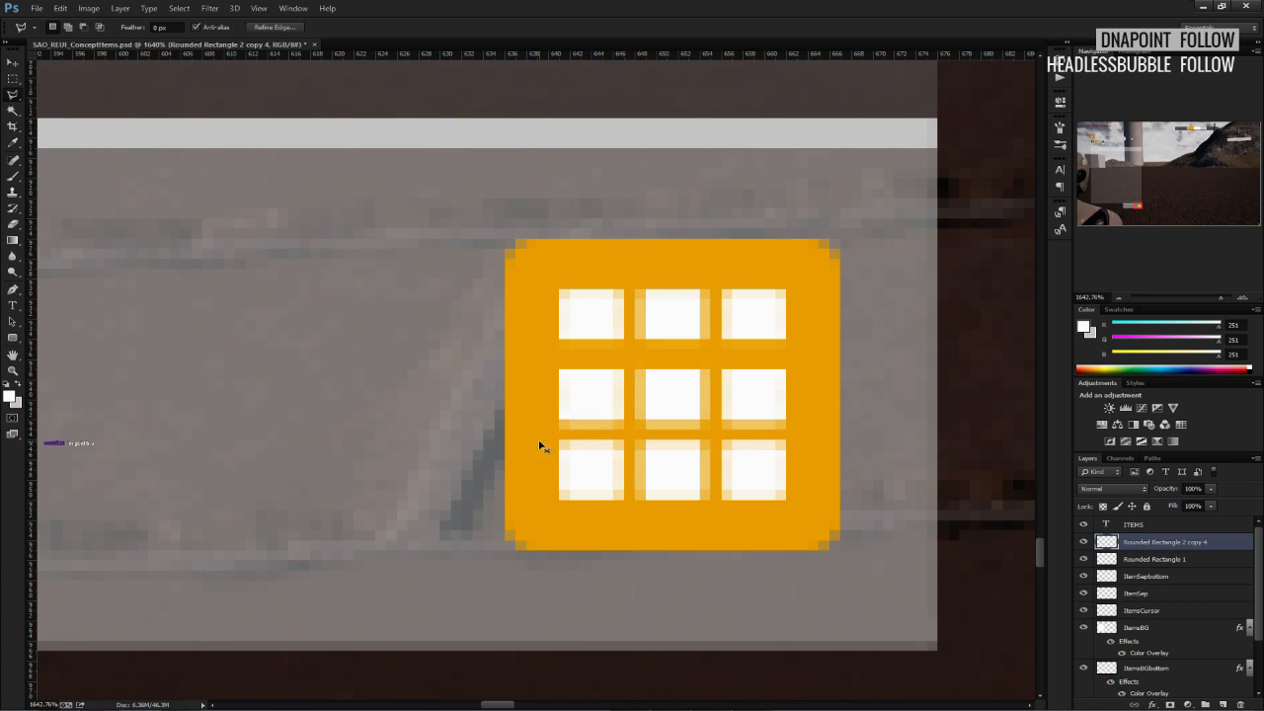
key(Delete)
key(ctrl+d)
Trim a thin vertical strip off the outer left edge of the white square grid.
click(564, 290)
click(565, 520)
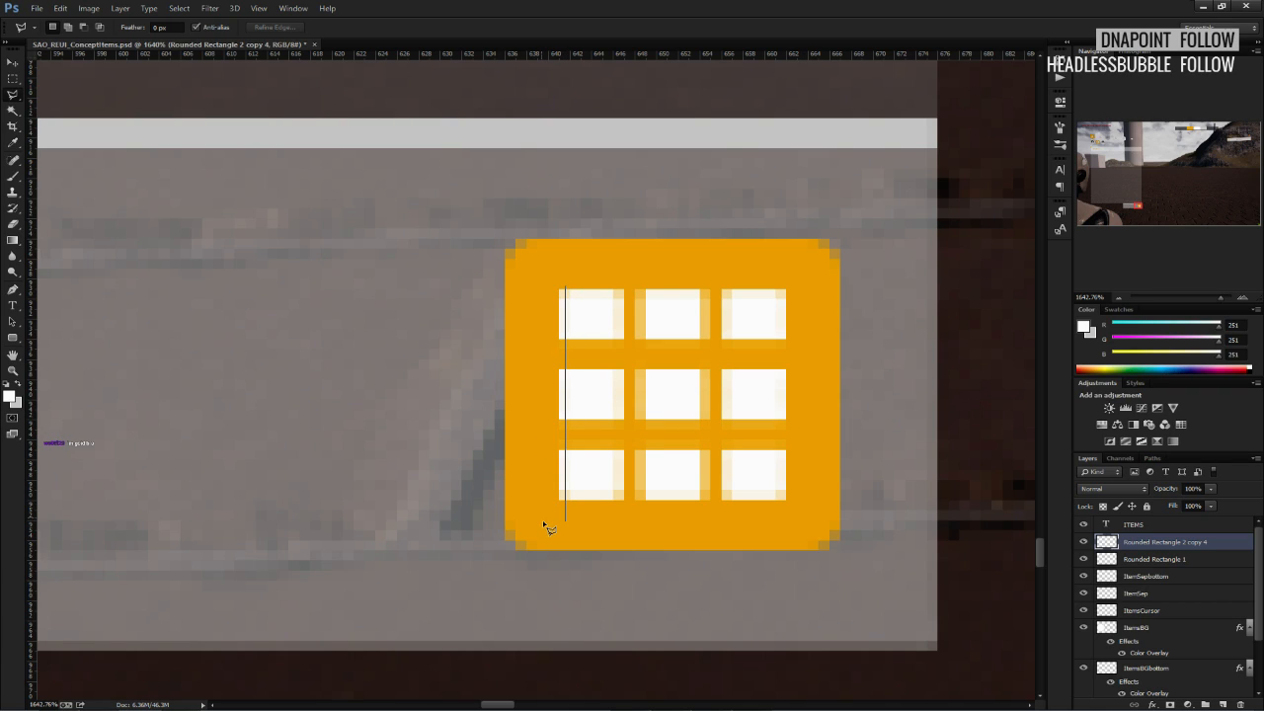
click(542, 521)
click(542, 264)
double_click(529, 269)
key(Delete)
key(ctrl+d)
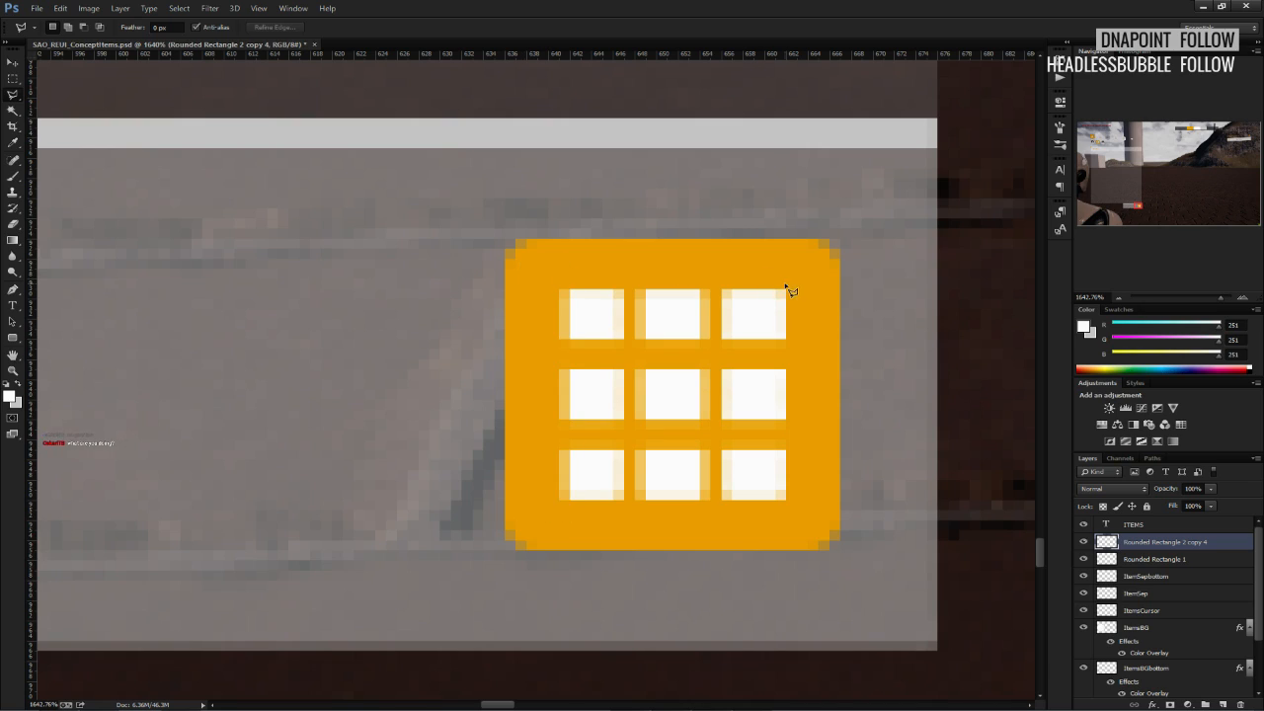
Trim a thin vertical strip off the outer right edge of the white square grid.
click(780, 285)
click(780, 530)
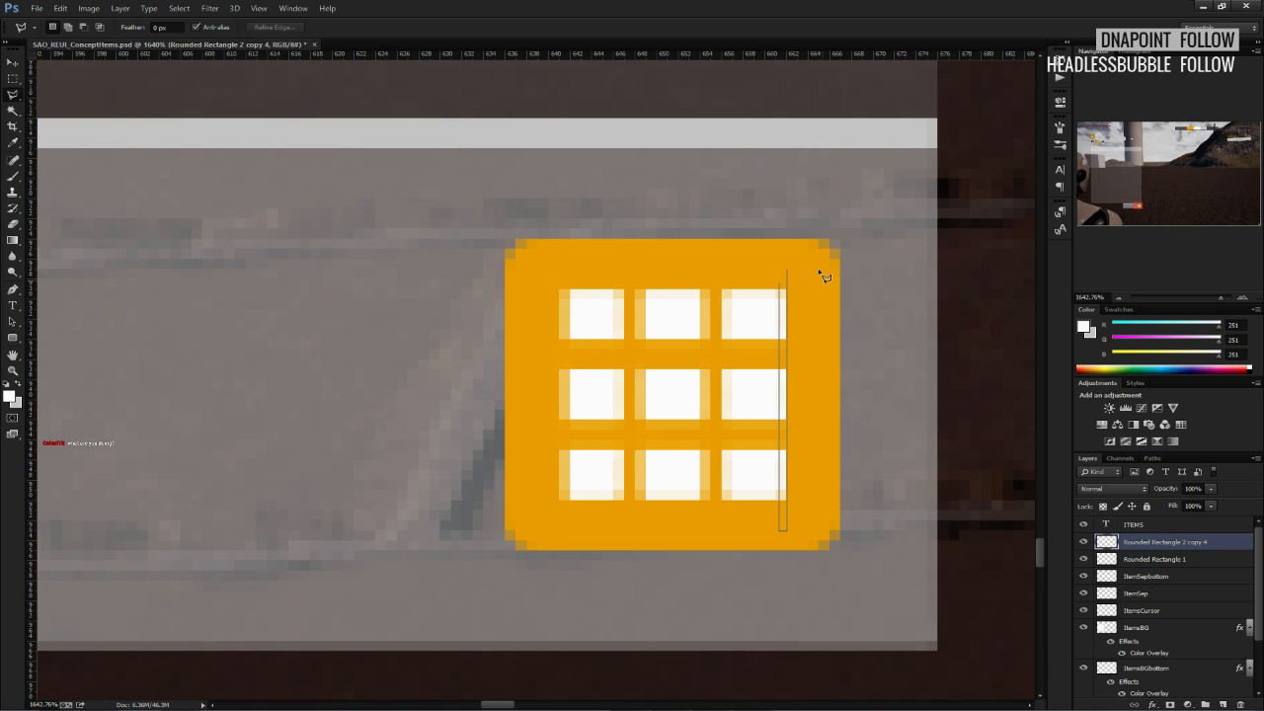
click(813, 529)
double_click(811, 265)
key(Delete)
key(ctrl+d)
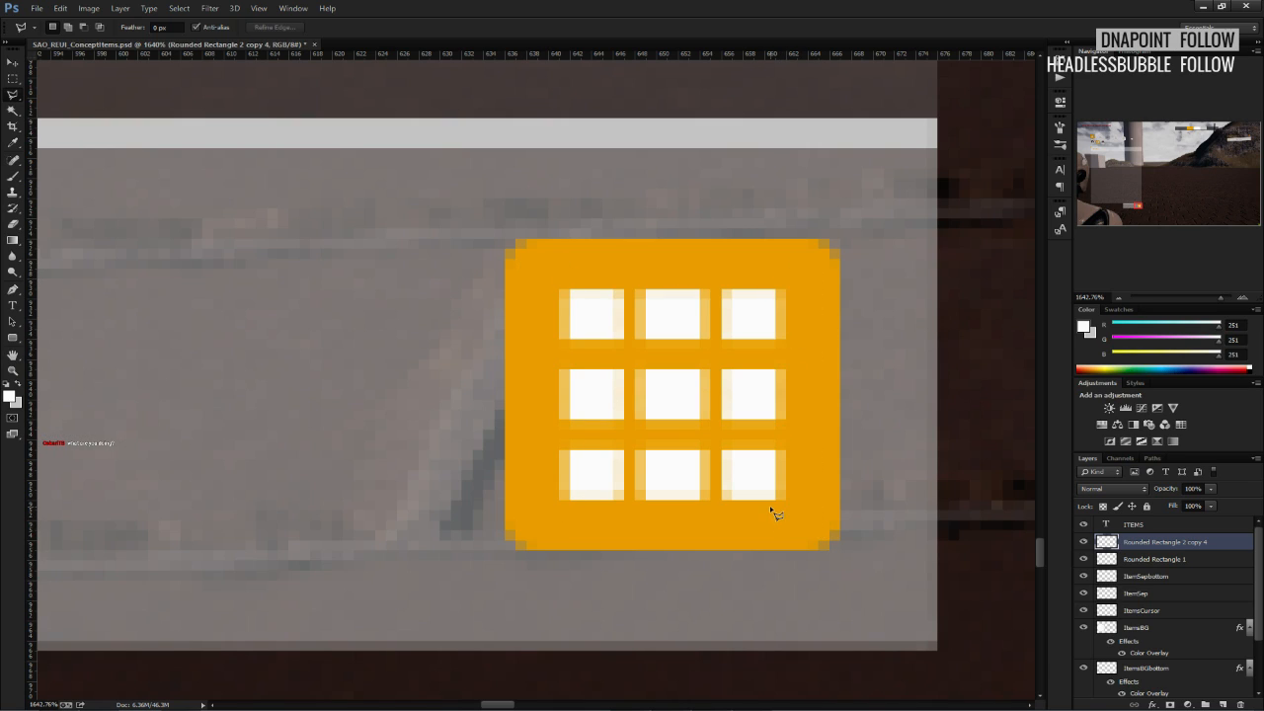
Examine the grid icon on the footer bar, both close up and against the whole ITEMS panel.
alt+scroll(773, 512, down, 12)
alt+scroll(773, 524, down, 5)
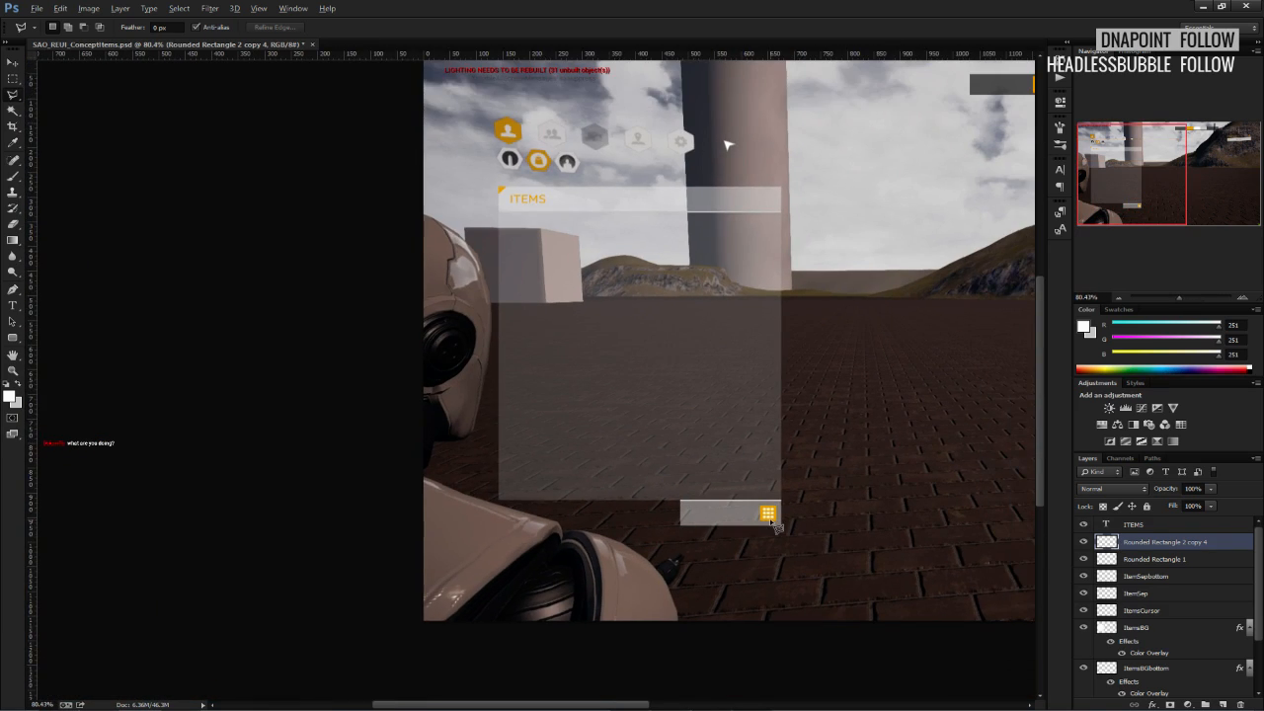
alt+scroll(775, 525, up, 5)
alt+scroll(779, 529, down, 5)
alt+scroll(780, 533, up, 4)
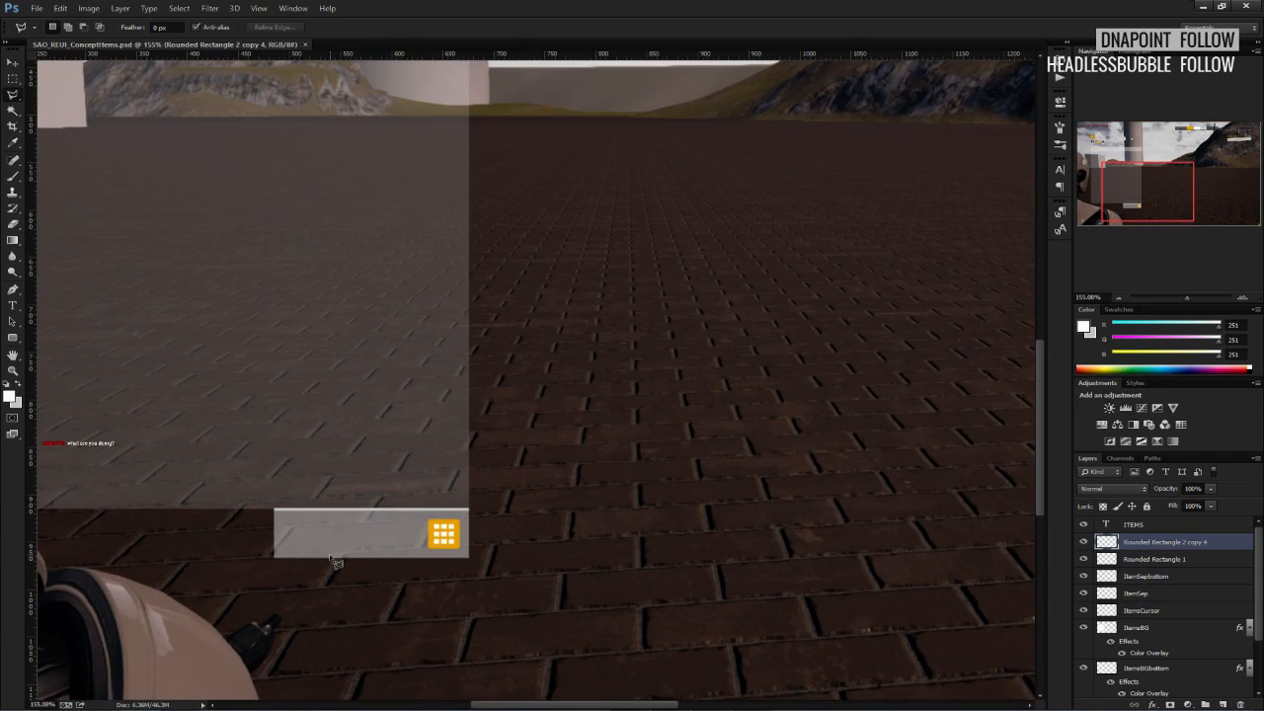
alt+scroll(335, 526, up, 1)
alt+scroll(366, 538, down, 1)
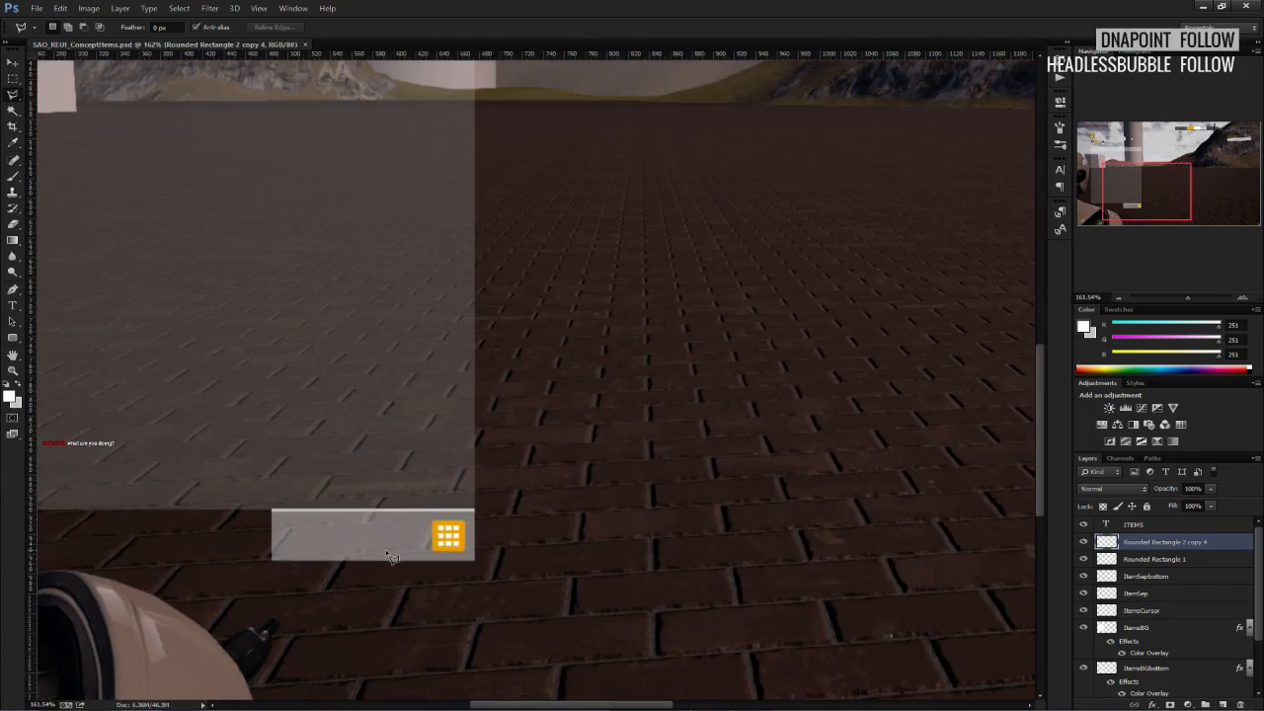
alt+scroll(370, 538, down, 3)
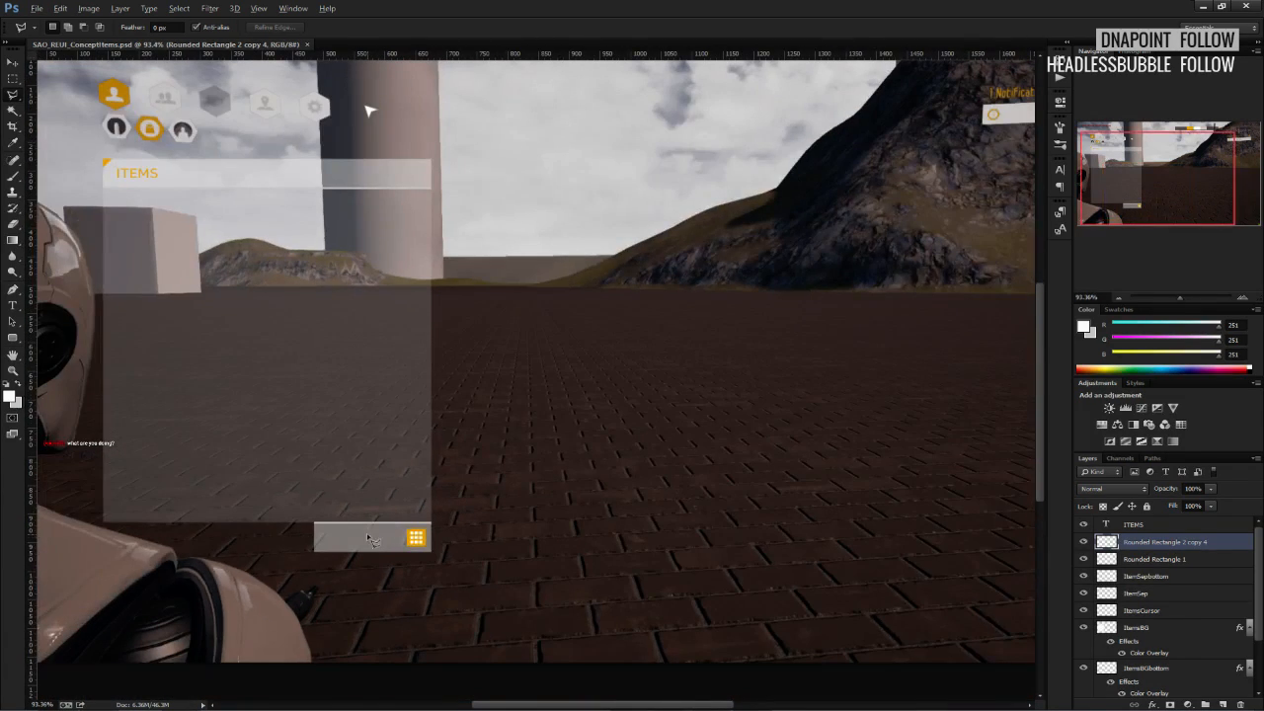
click(12, 77)
alt+scroll(369, 578, up, 2)
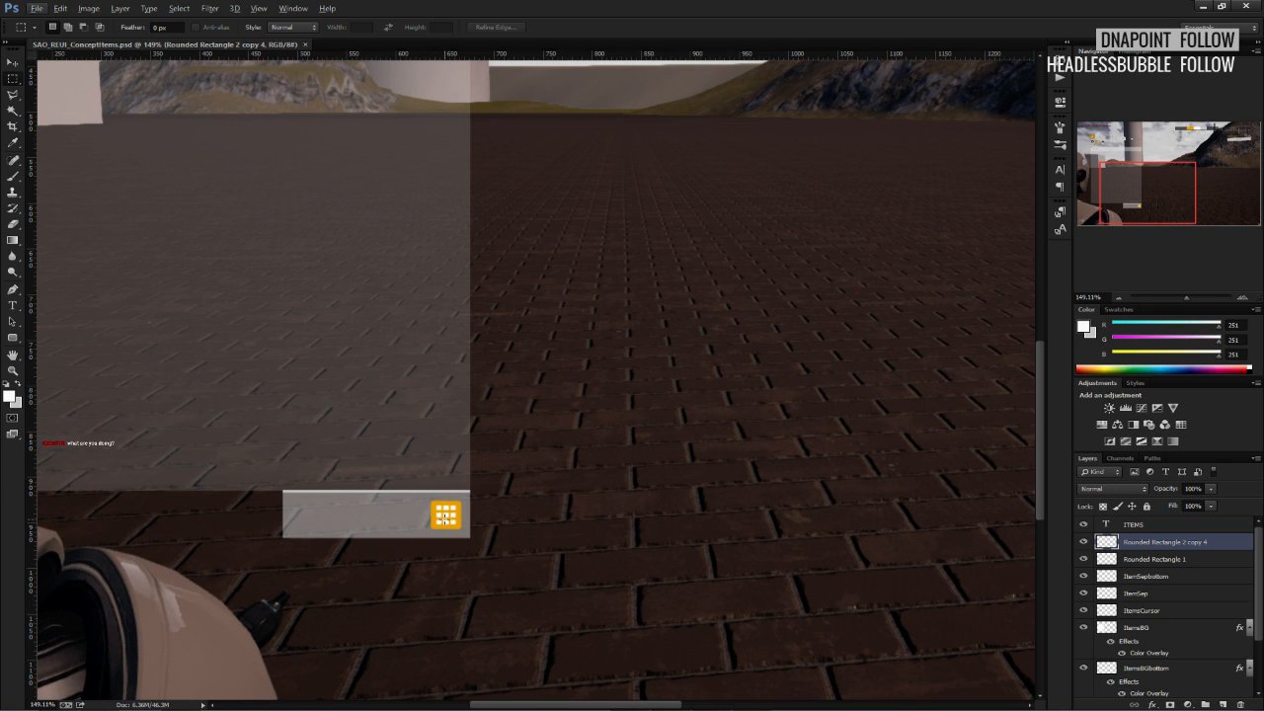
alt+scroll(447, 517, up, 2)
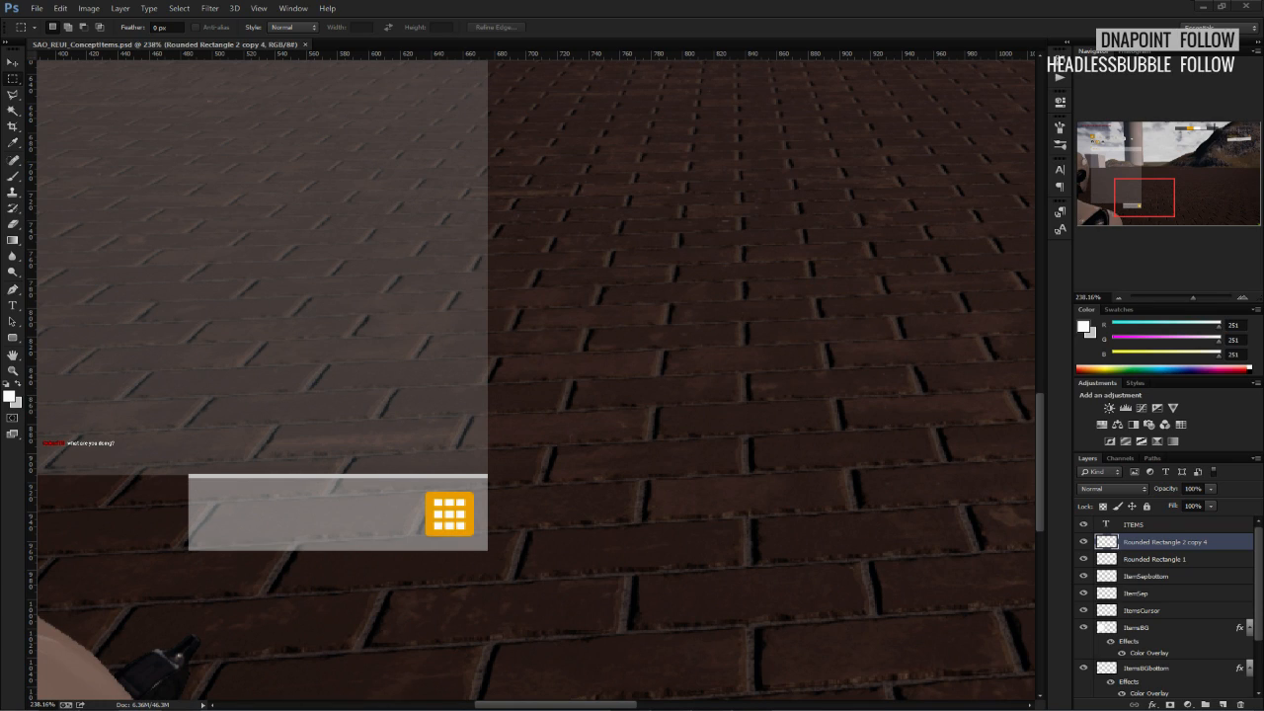
alt+scroll(284, 243, down, 1)
alt+scroll(265, 429, up, 2)
scroll(264, 429, down, 5)
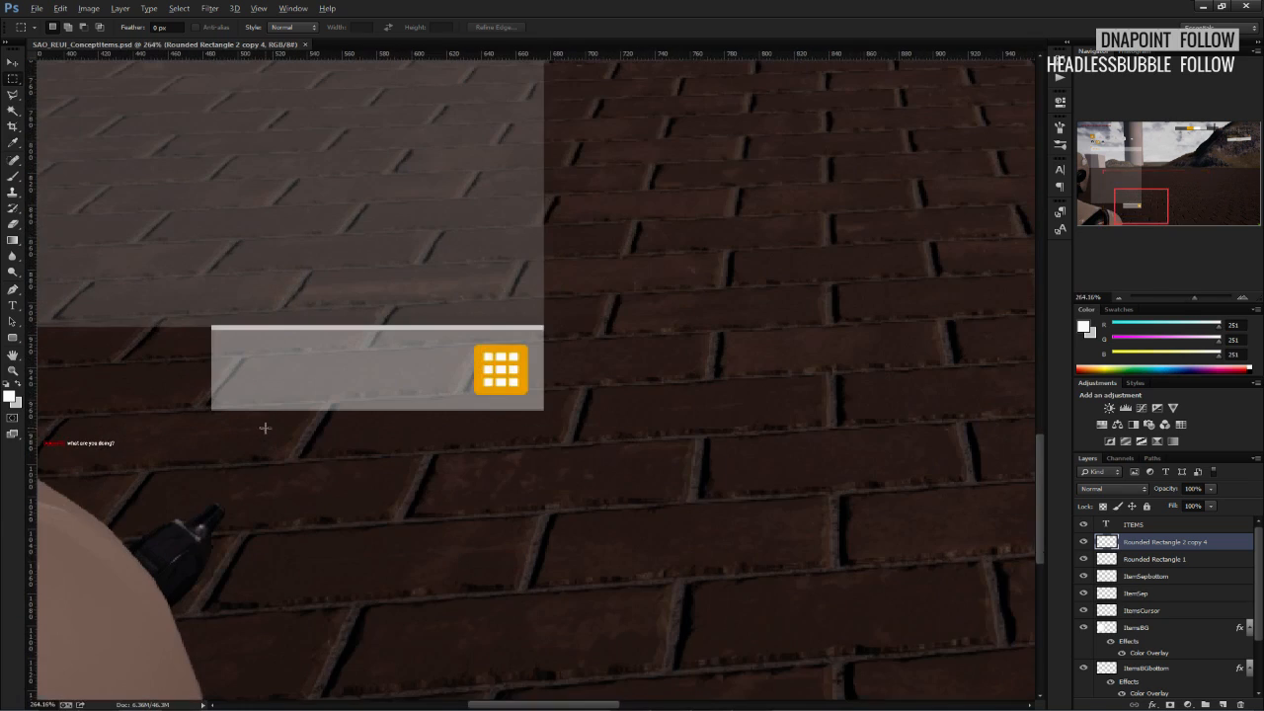
scroll(279, 421, up, 3)
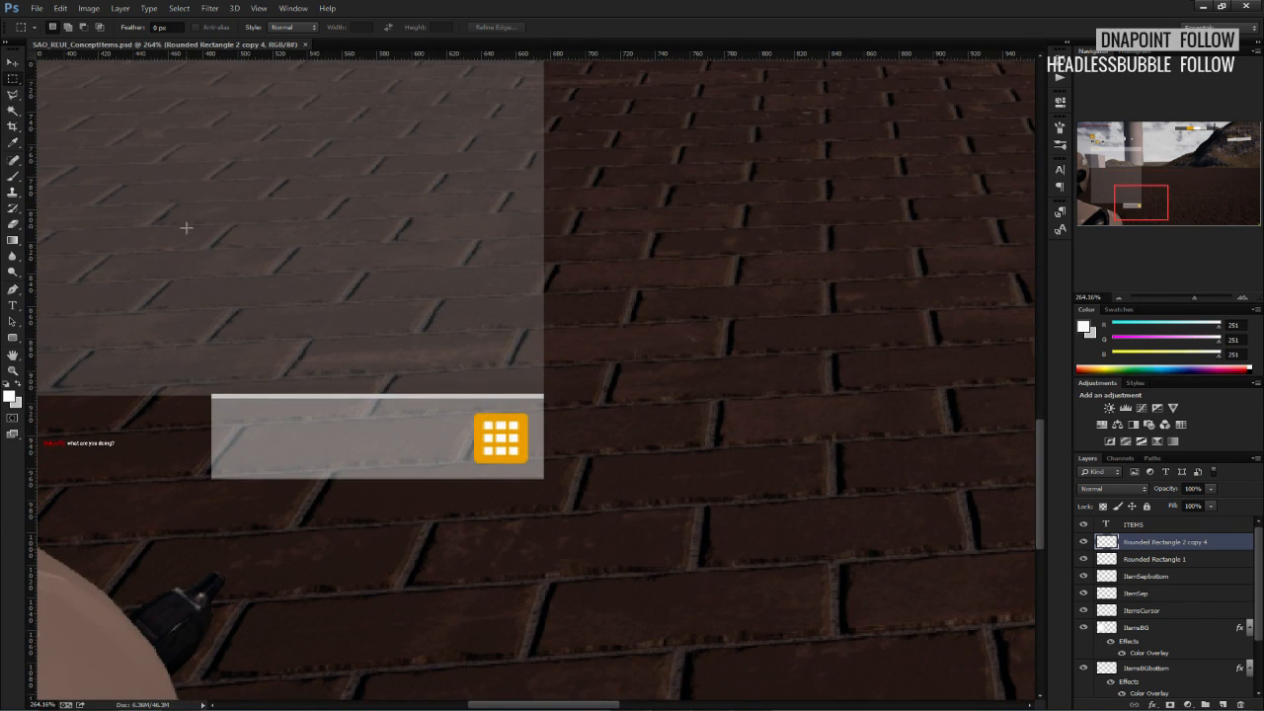
alt+scroll(453, 430, up, 3)
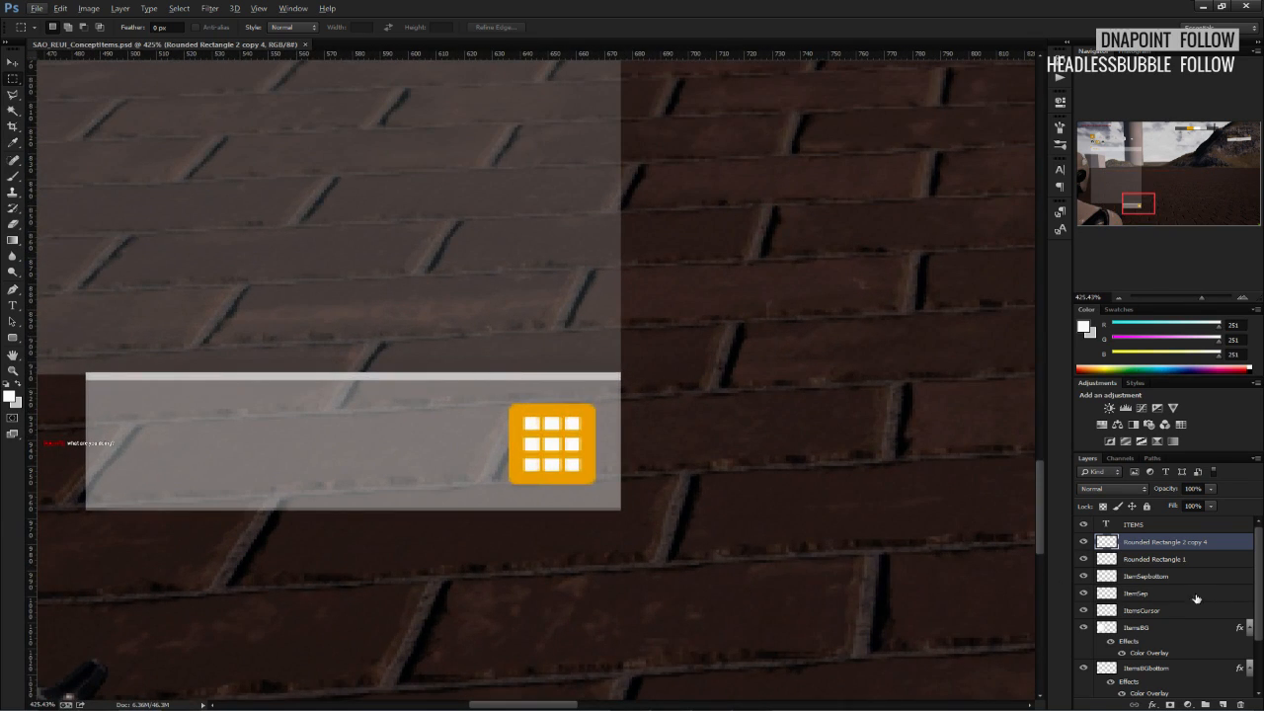
Merge the white grid layer with the orange Rounded Rectangle 1 layer into one icon layer.
click(1120, 560)
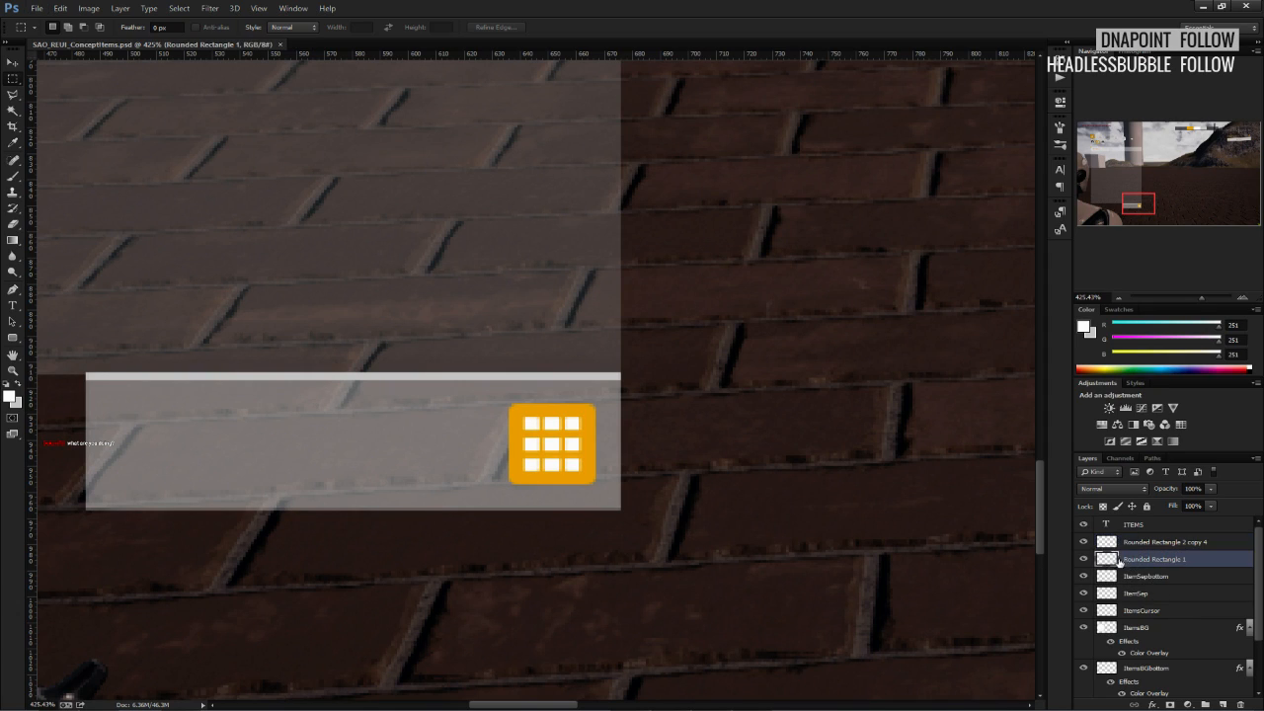
click(1138, 542)
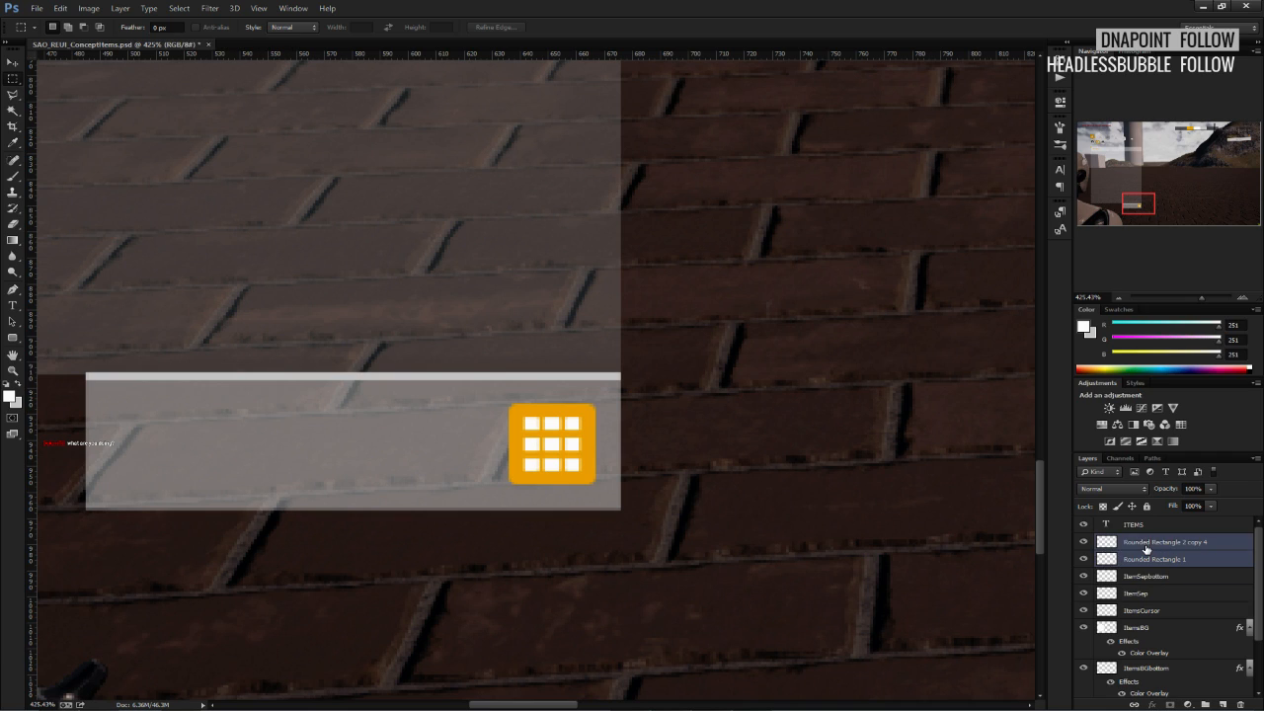
click(1139, 562)
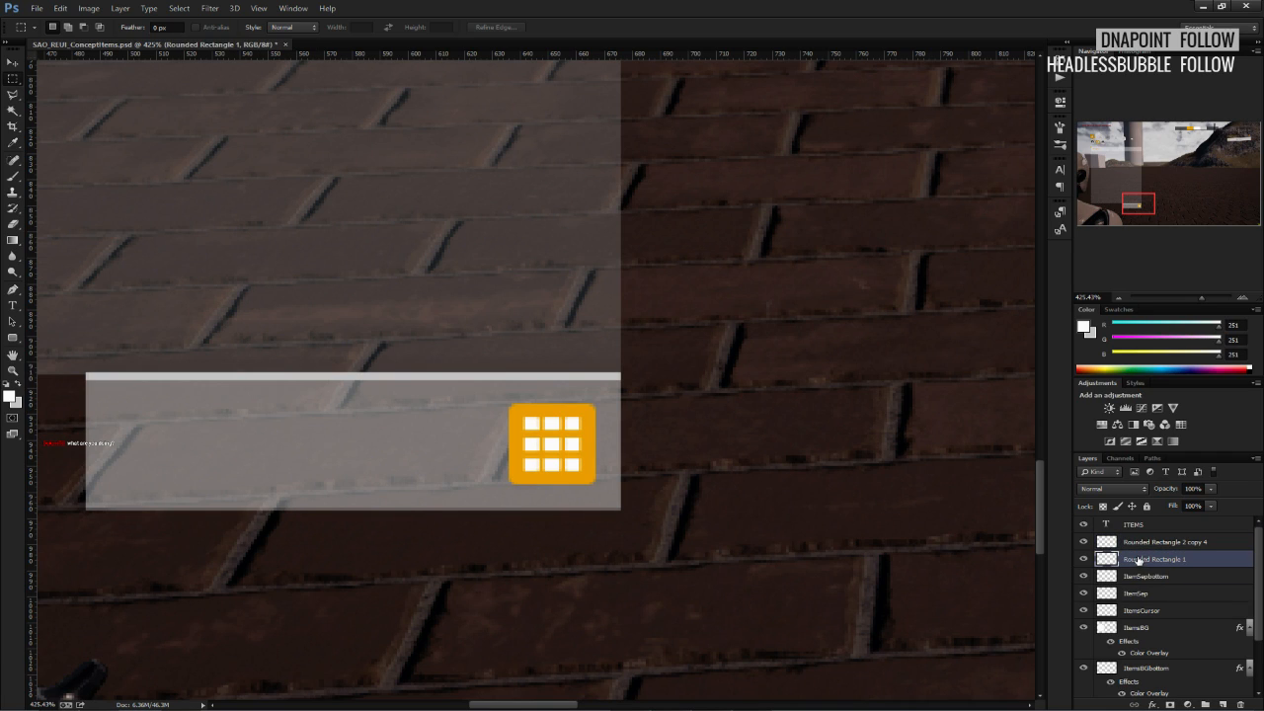
shift+click(1138, 546)
right_click(1138, 545)
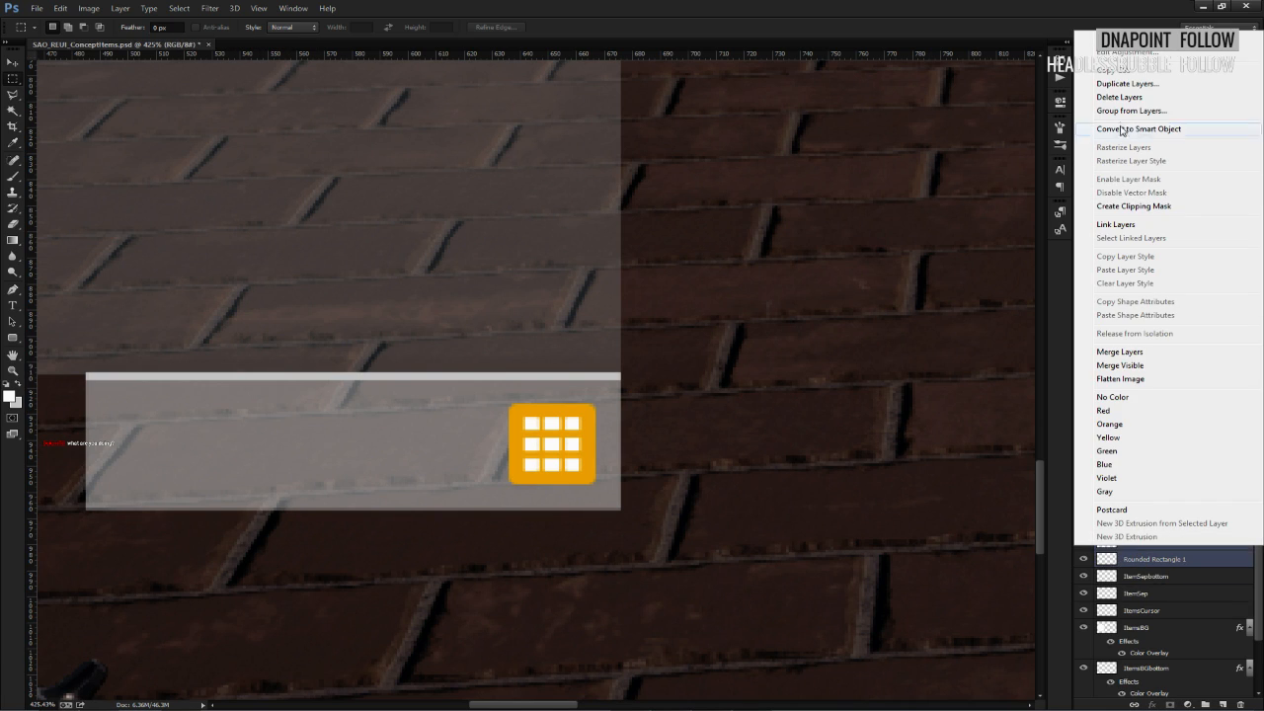
click(1114, 354)
Rename the merged icon layer to TiledTab.
double_click(1155, 542)
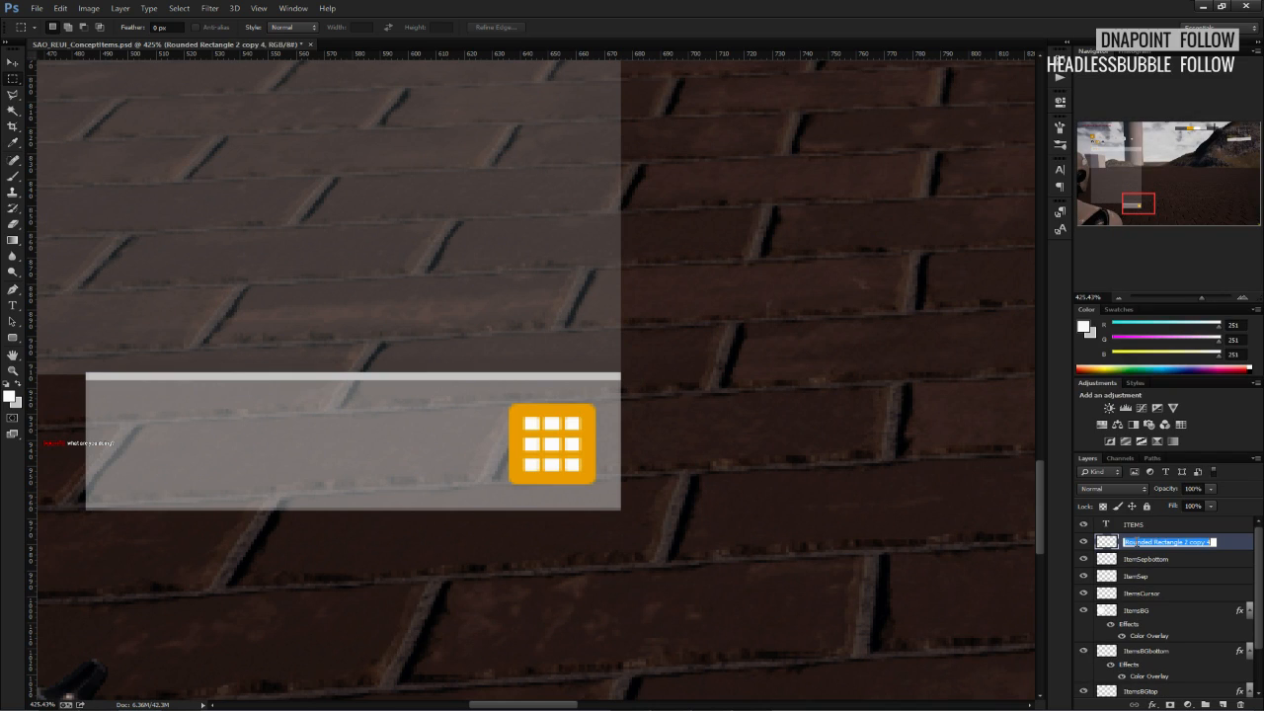
text(Ti)
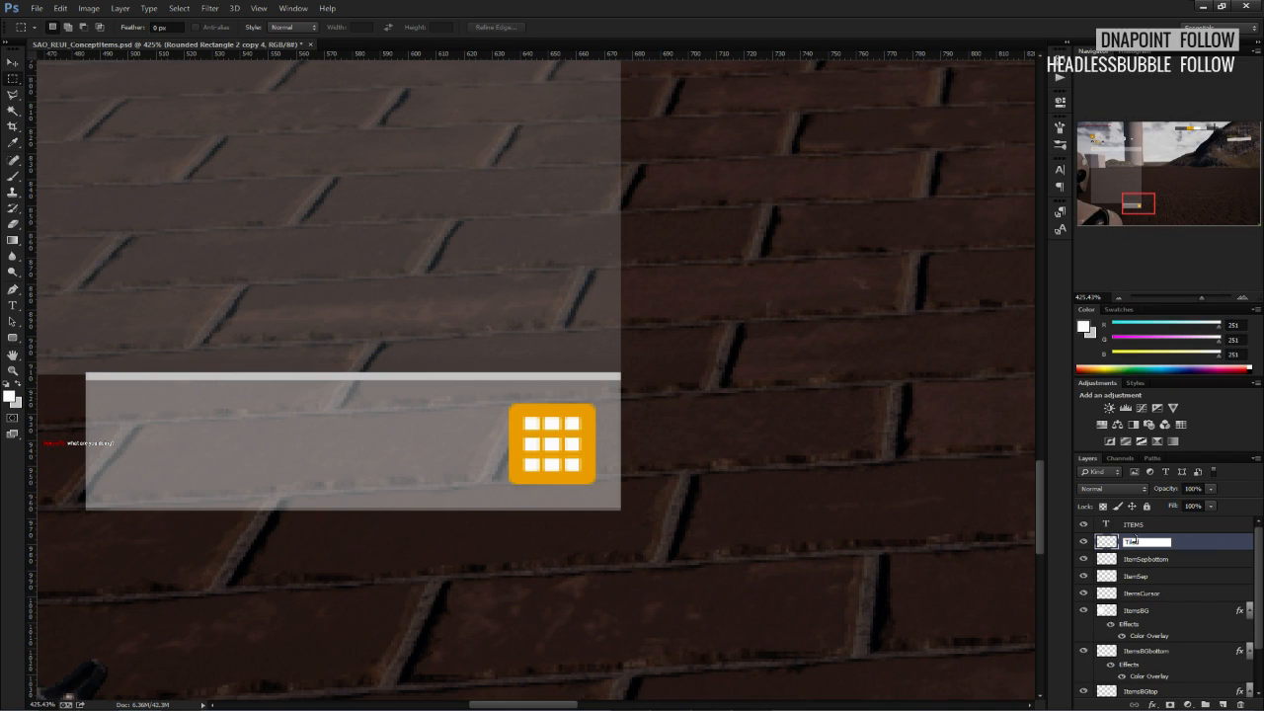
text(ledTab)
key(Return)
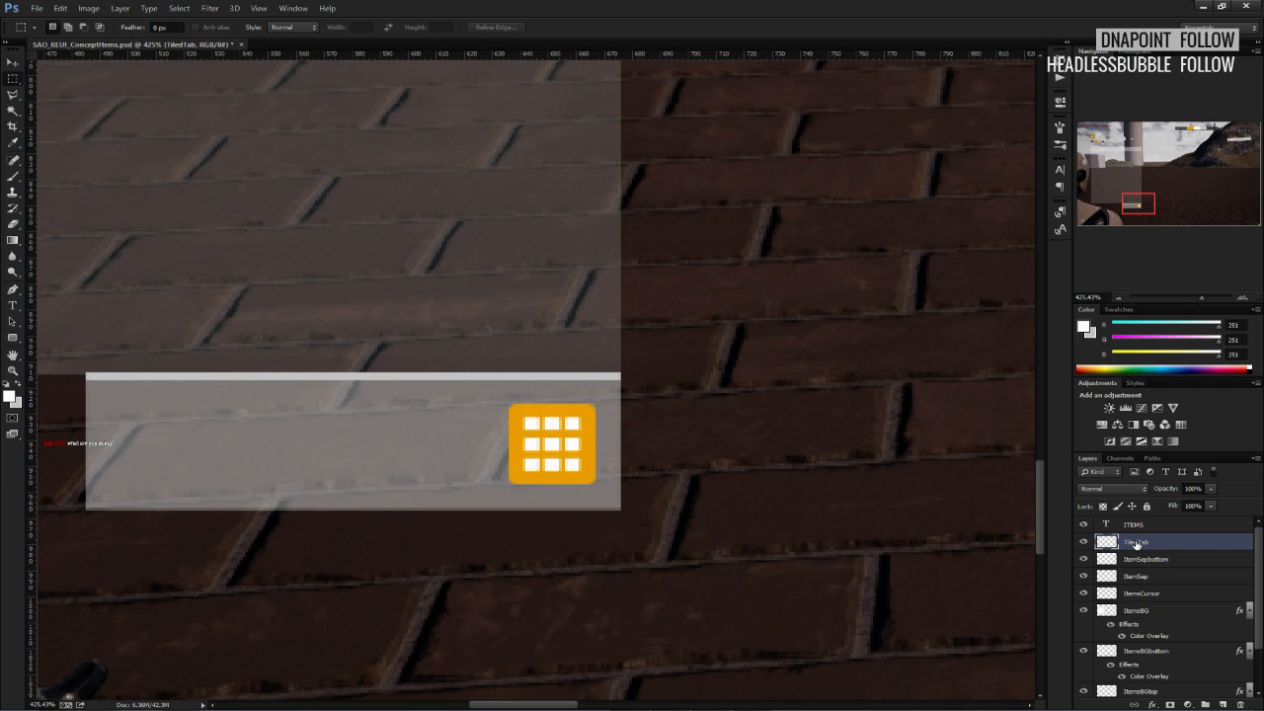
Duplicate the TiledTab layer and rename the copy to VerticalTab.
right_click(1146, 548)
click(1116, 87)
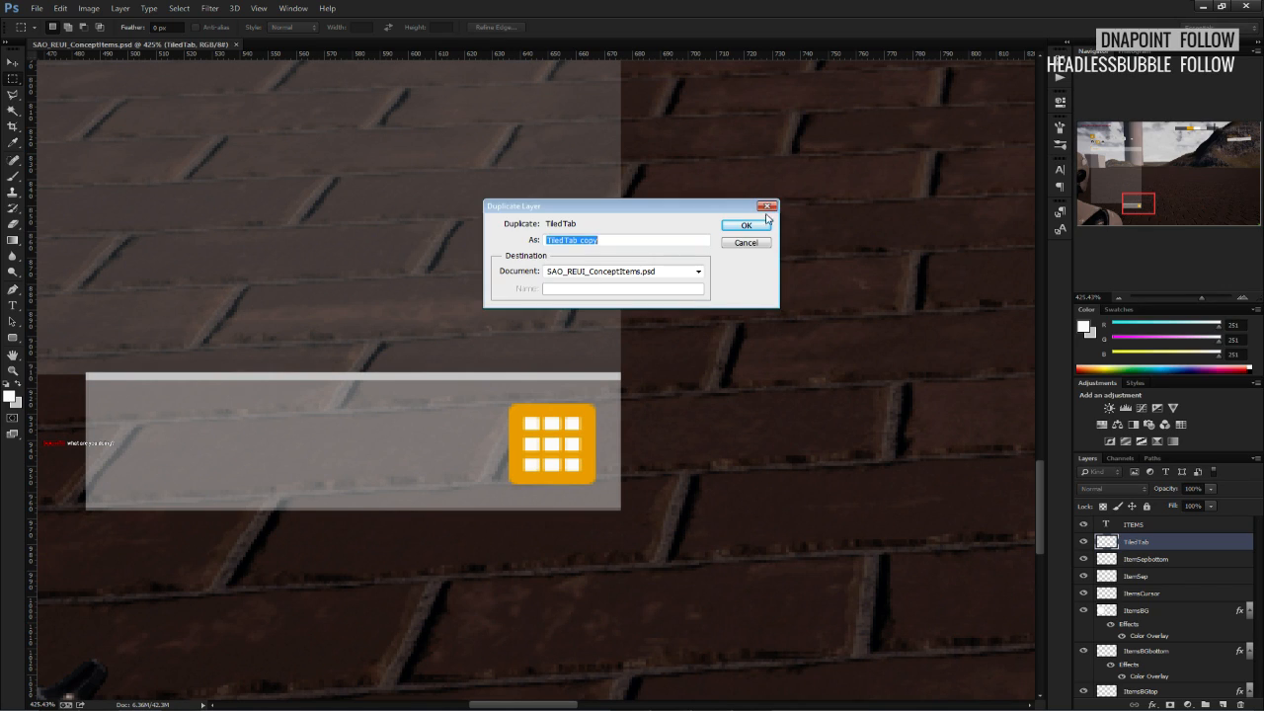
click(755, 221)
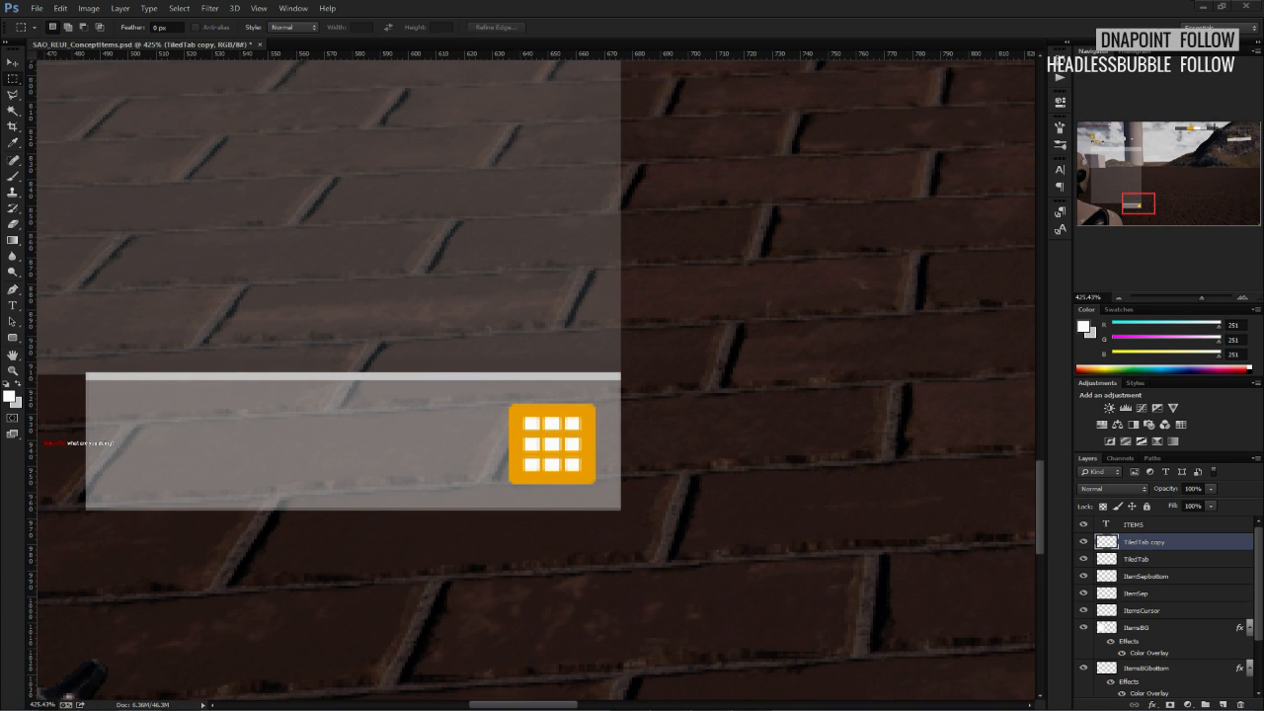
alt+scroll(705, 360, up, 1)
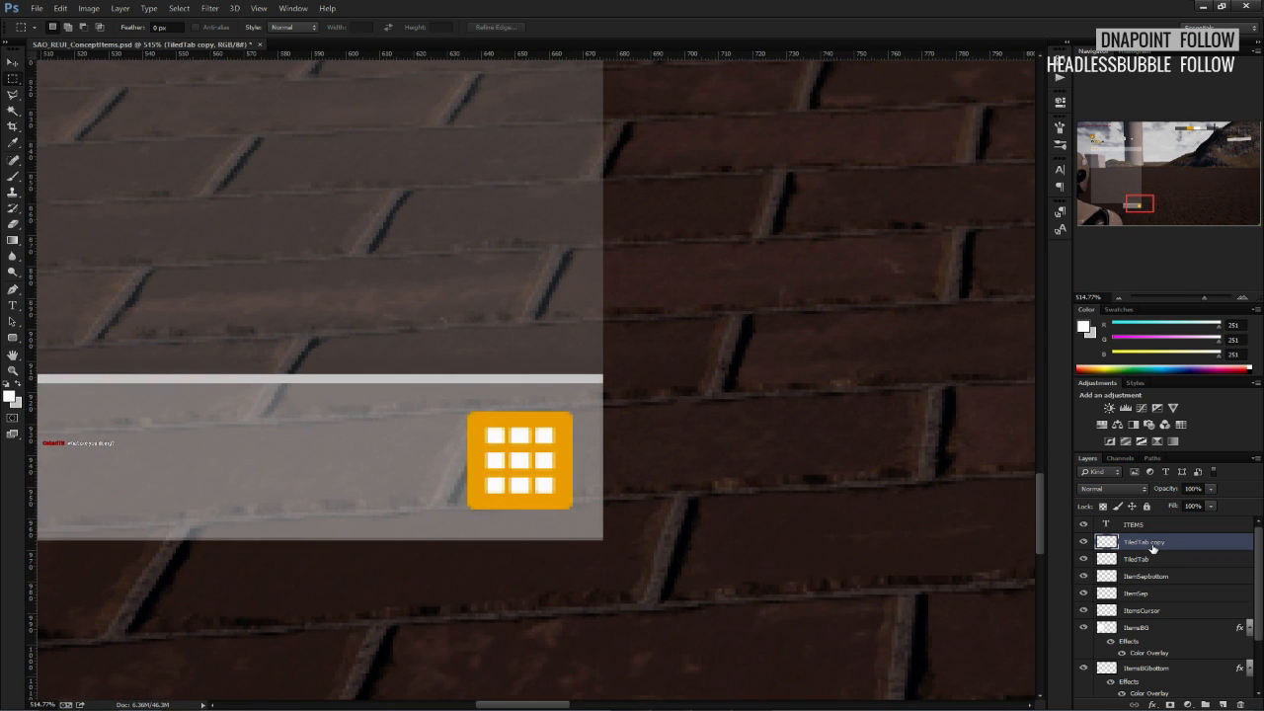
double_click(1145, 542)
text(VerticalTab)
key(Return)
Move the VerticalTab icon along the footer bar to sit just left of the TiledTab icon, at the same height.
key(ctrl+t)
drag(517, 484, 387, 479)
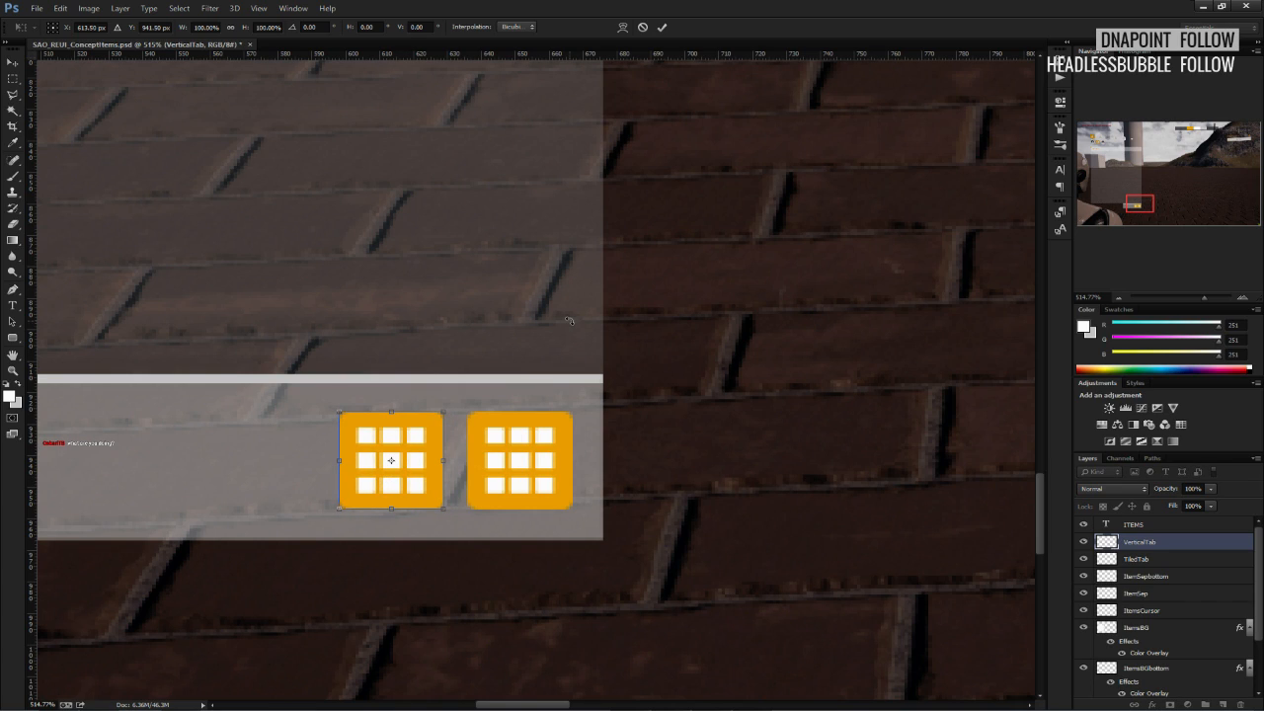
key(Left)
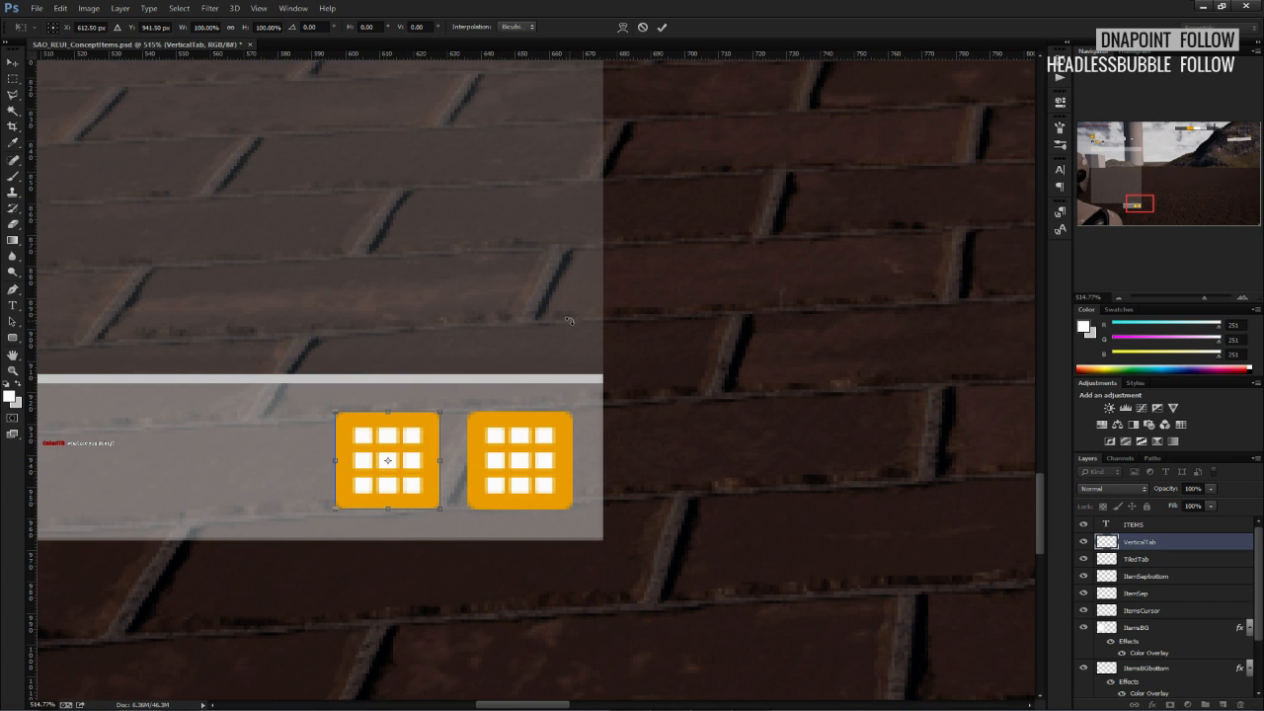
click(668, 28)
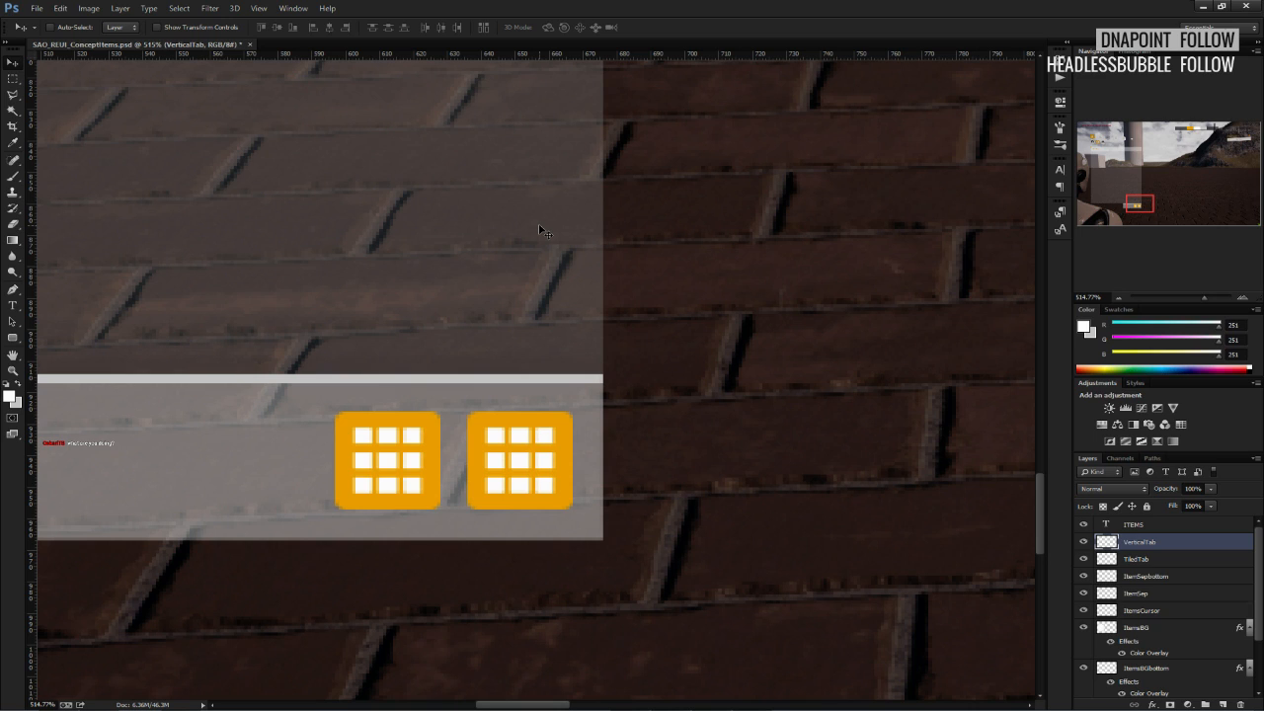
Check the gap between the two footer icons and nudge VerticalTab one pixel left to match the margin at the bar's edge.
key(Left)
key(ctrl+z)
click(14, 79)
alt+scroll(412, 434, up, 8)
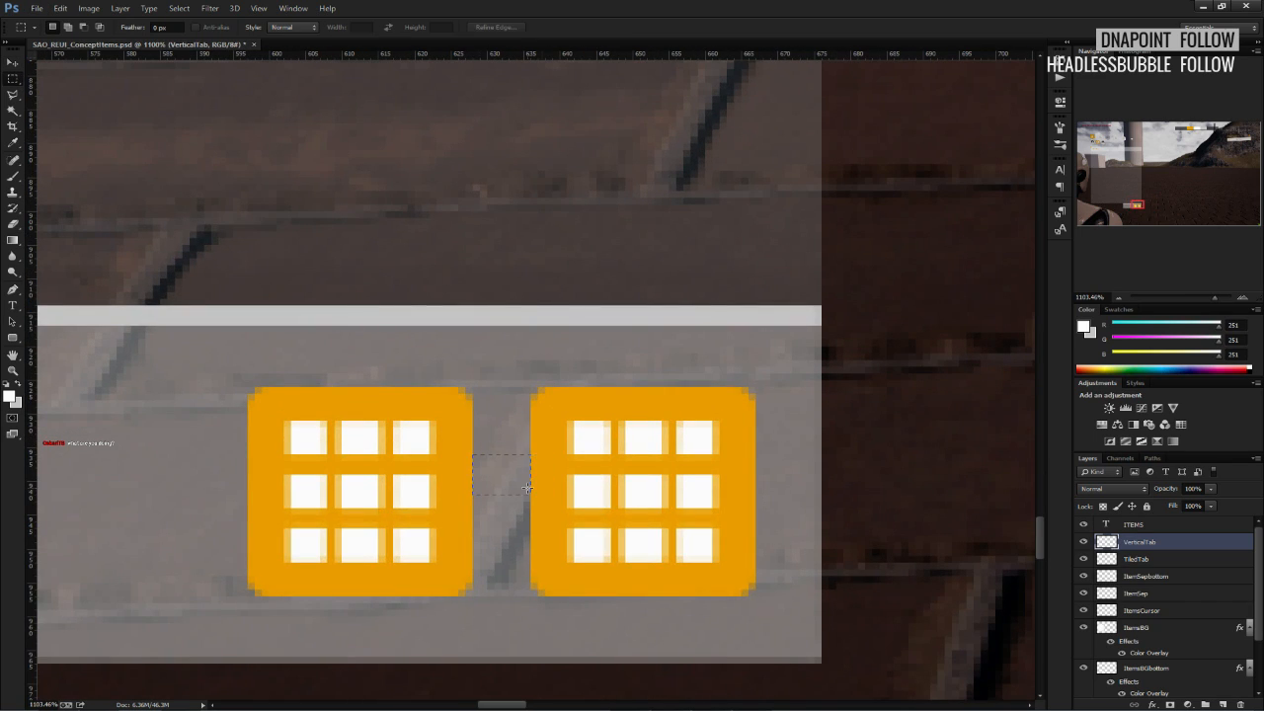
drag(528, 488, 531, 496)
click(763, 458)
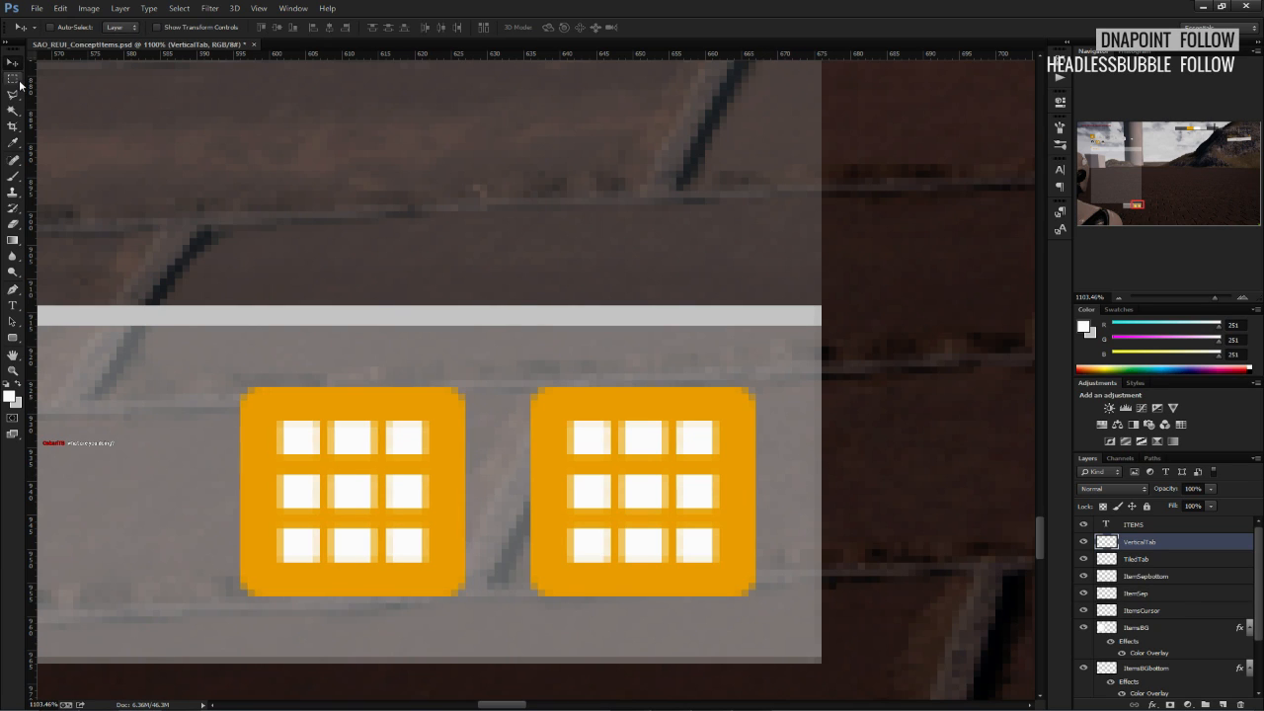
Sample the footer icon's orange and examine the hexagon menu icons above the ITEMS panel as a style reference.
alt+scroll(409, 351, down, 10)
alt+scroll(402, 369, up, 8)
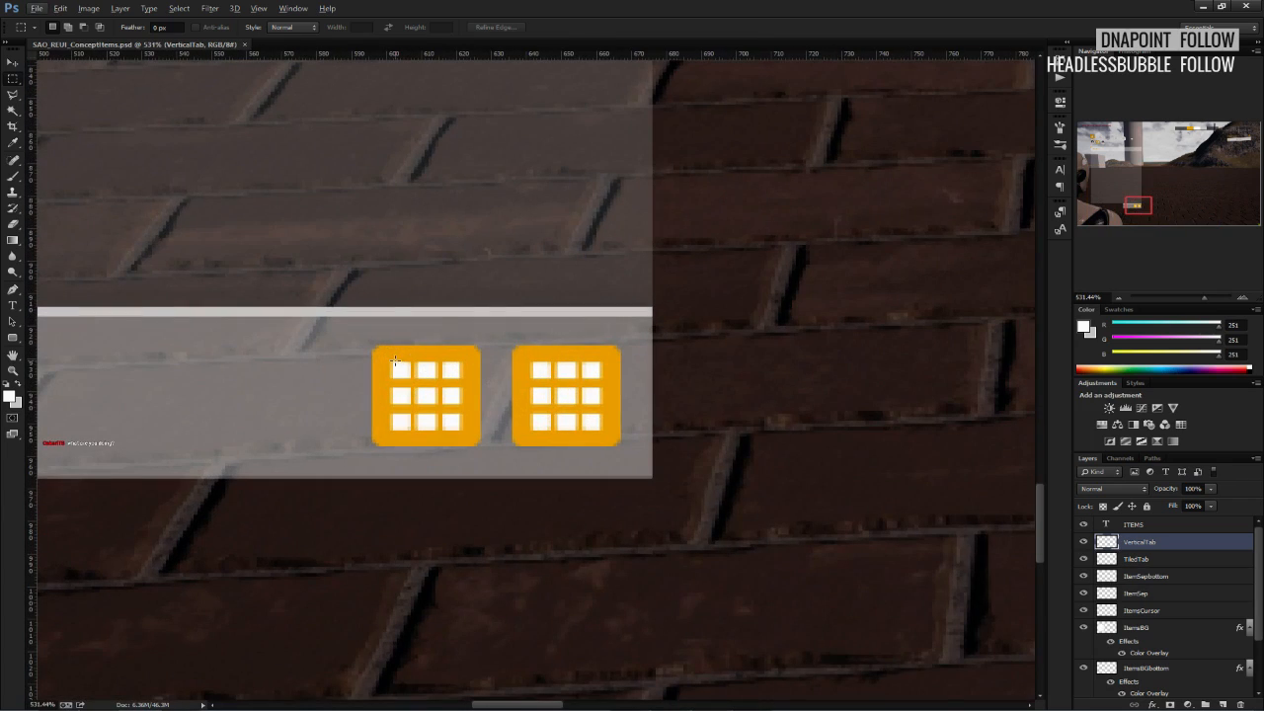
key(b)
alt+click(384, 377)
alt+scroll(385, 378, down, 6)
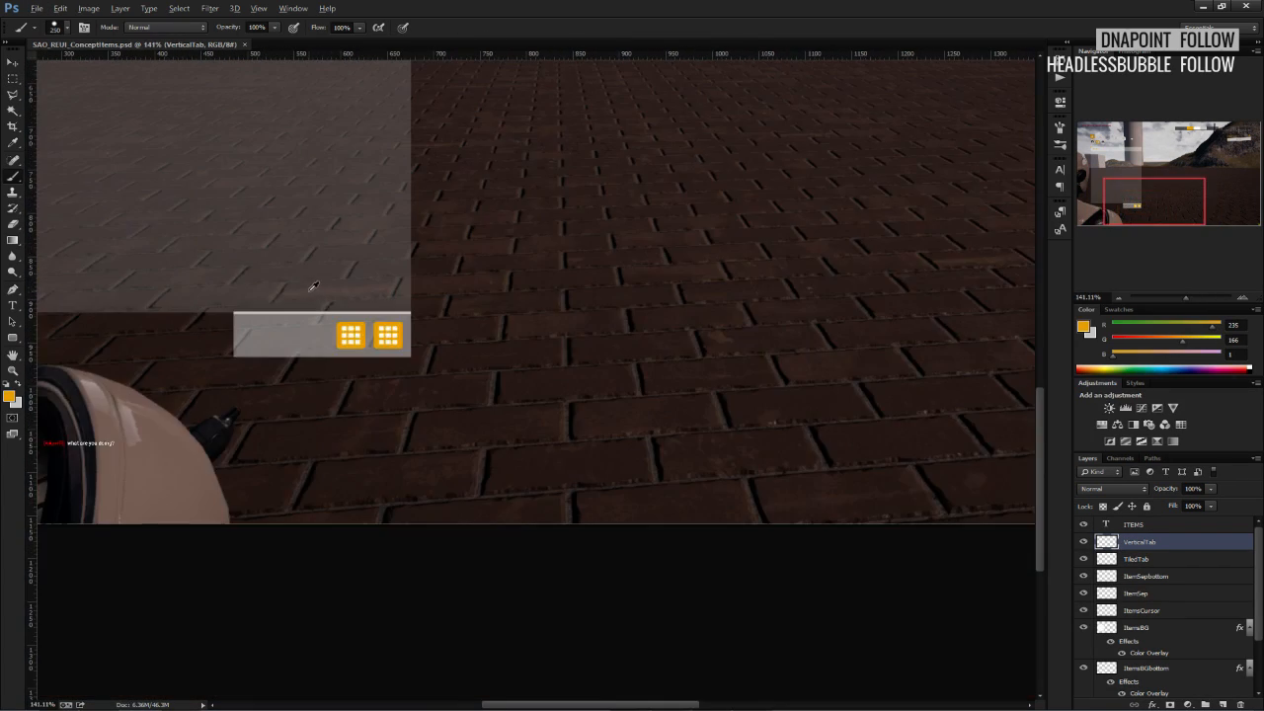
scroll(35, 87, up, 4)
click(14, 80)
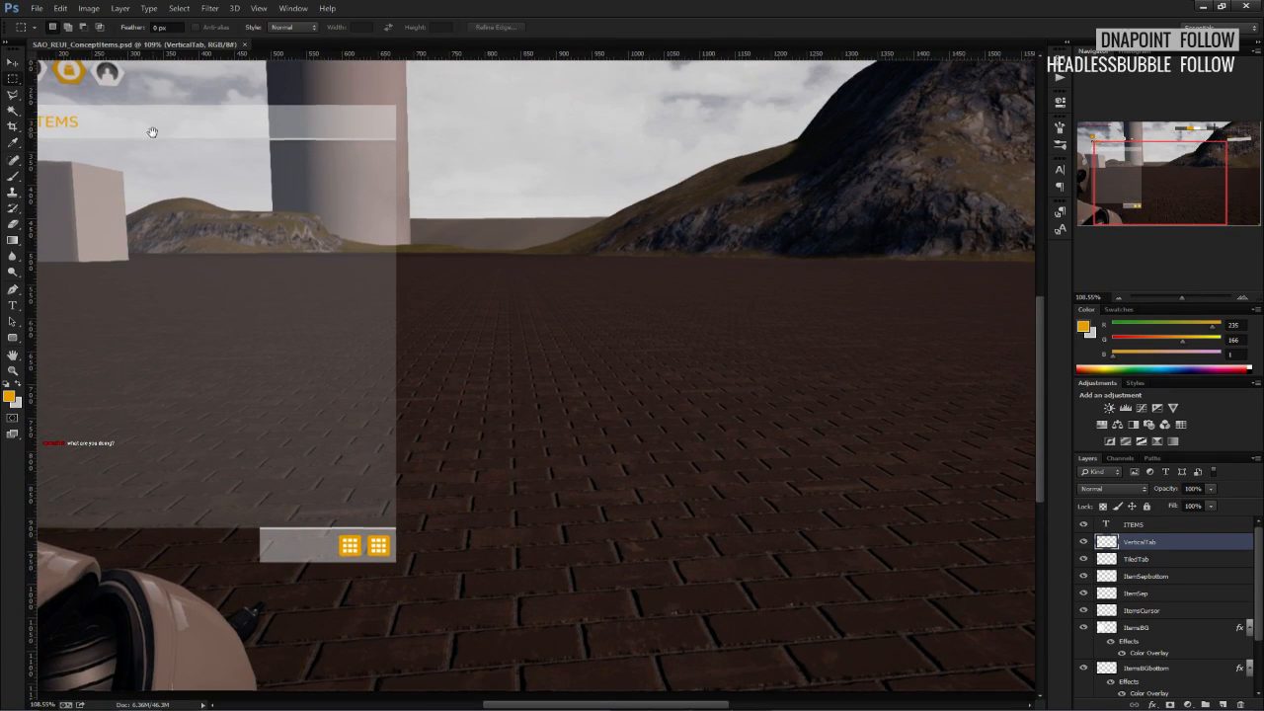
drag(152, 132, 310, 245)
alt+scroll(186, 166, up, 5)
scroll(382, 168, up, 3)
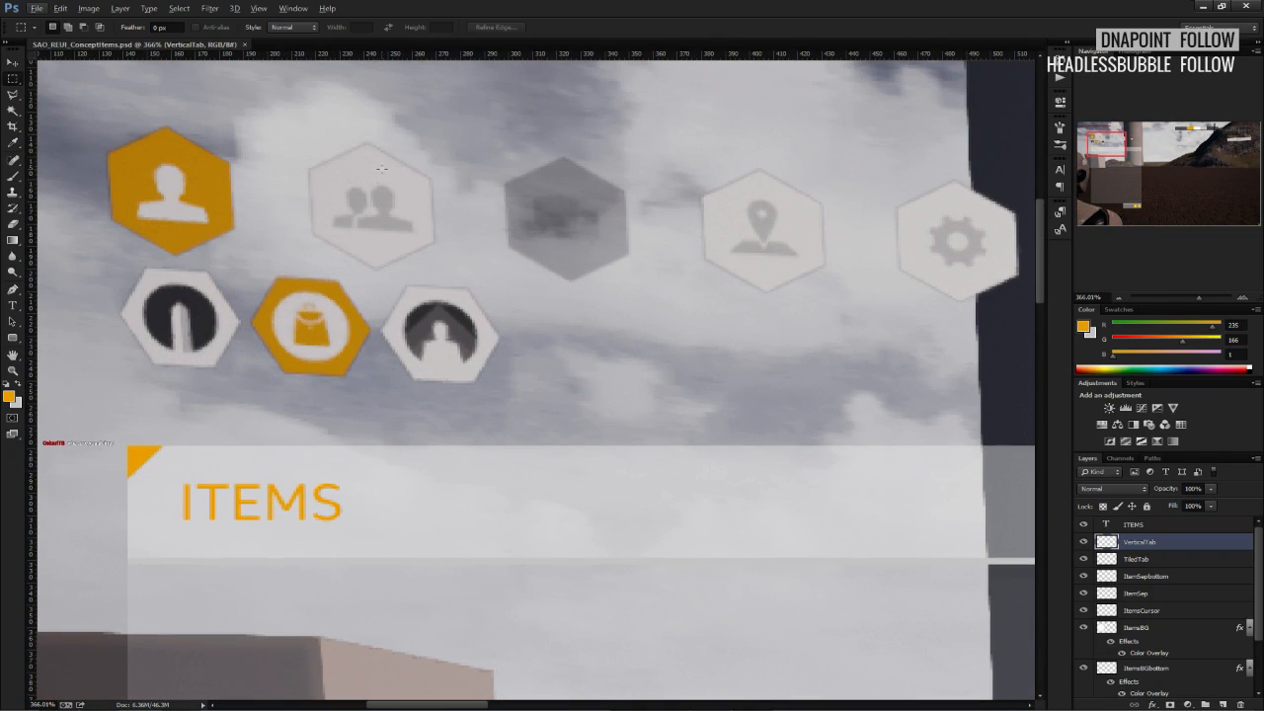
alt+scroll(828, 516, down, 6)
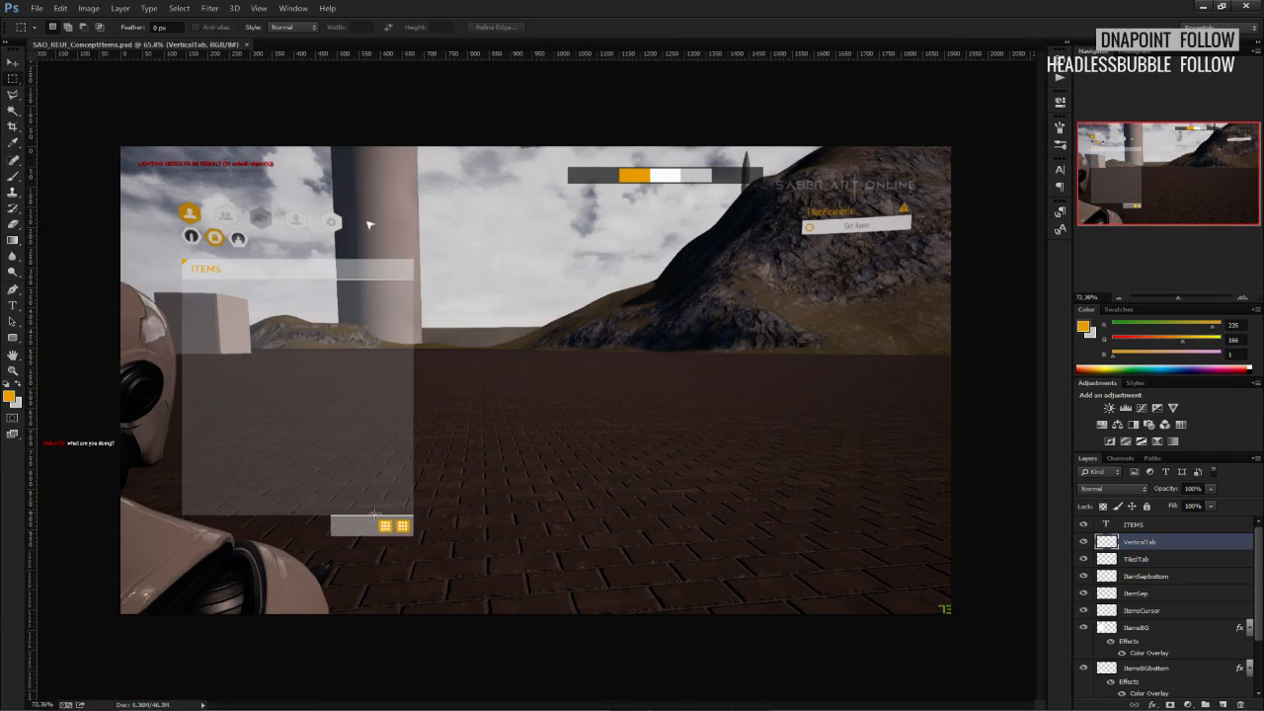
alt+scroll(377, 515, up, 4)
key(h)
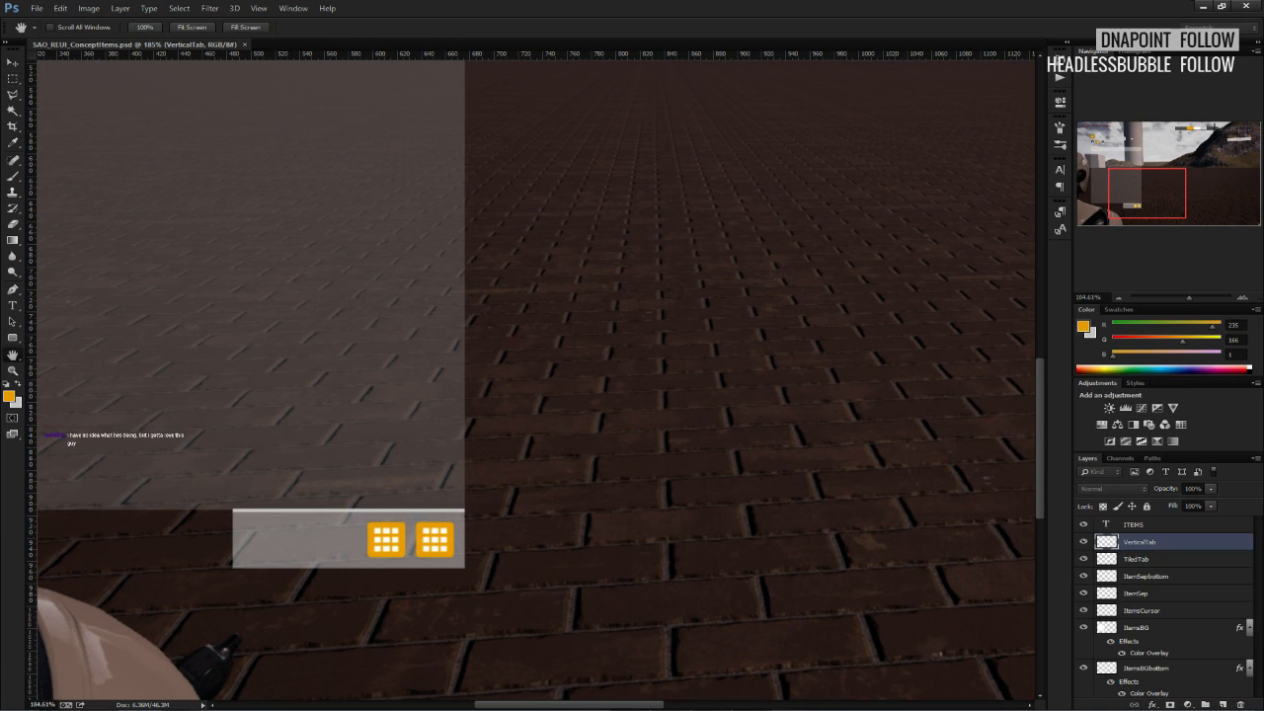
Apply a white Color Overlay to the VerticalTab layer and rasterize its layer style.
click(662, 317)
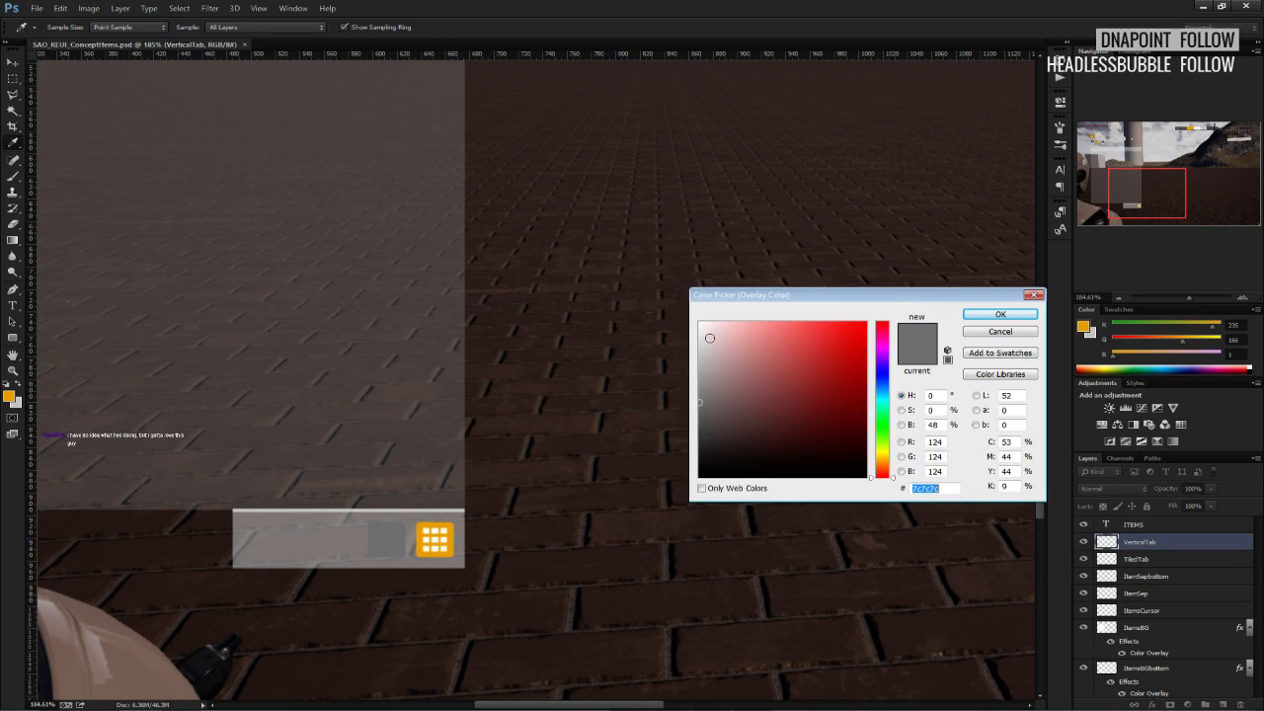
drag(711, 339, 684, 323)
click(999, 314)
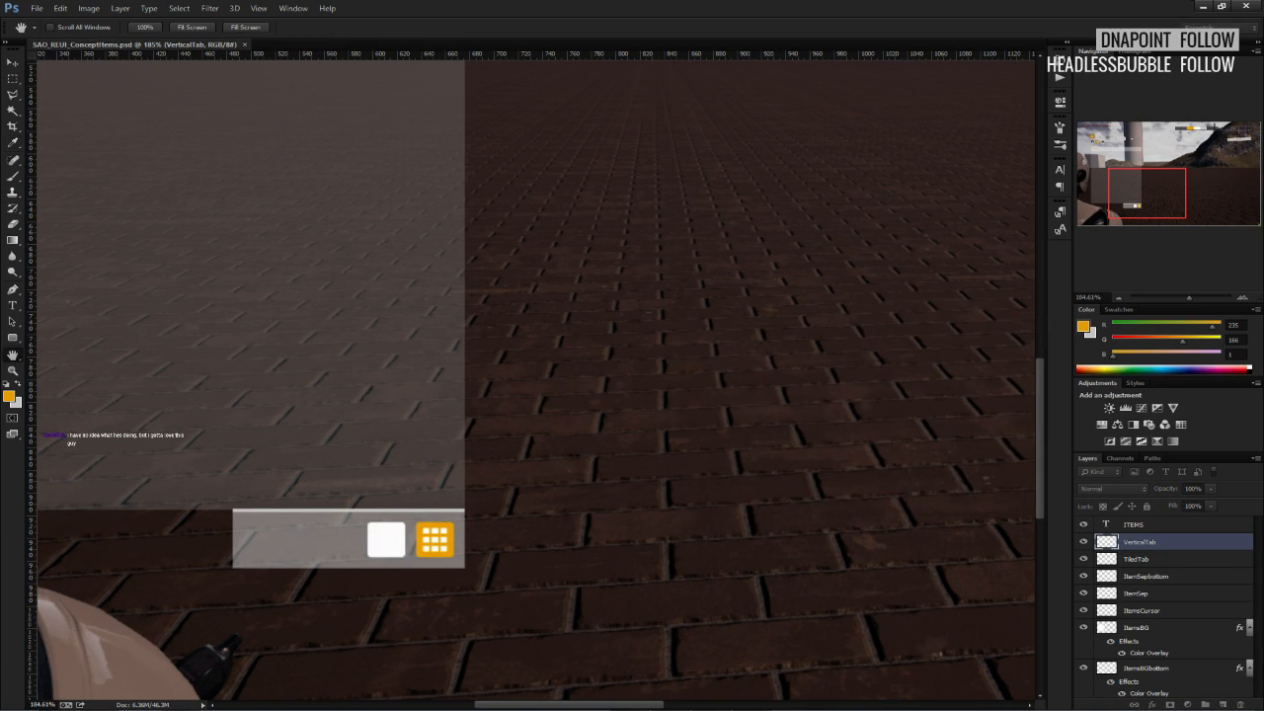
click(660, 224)
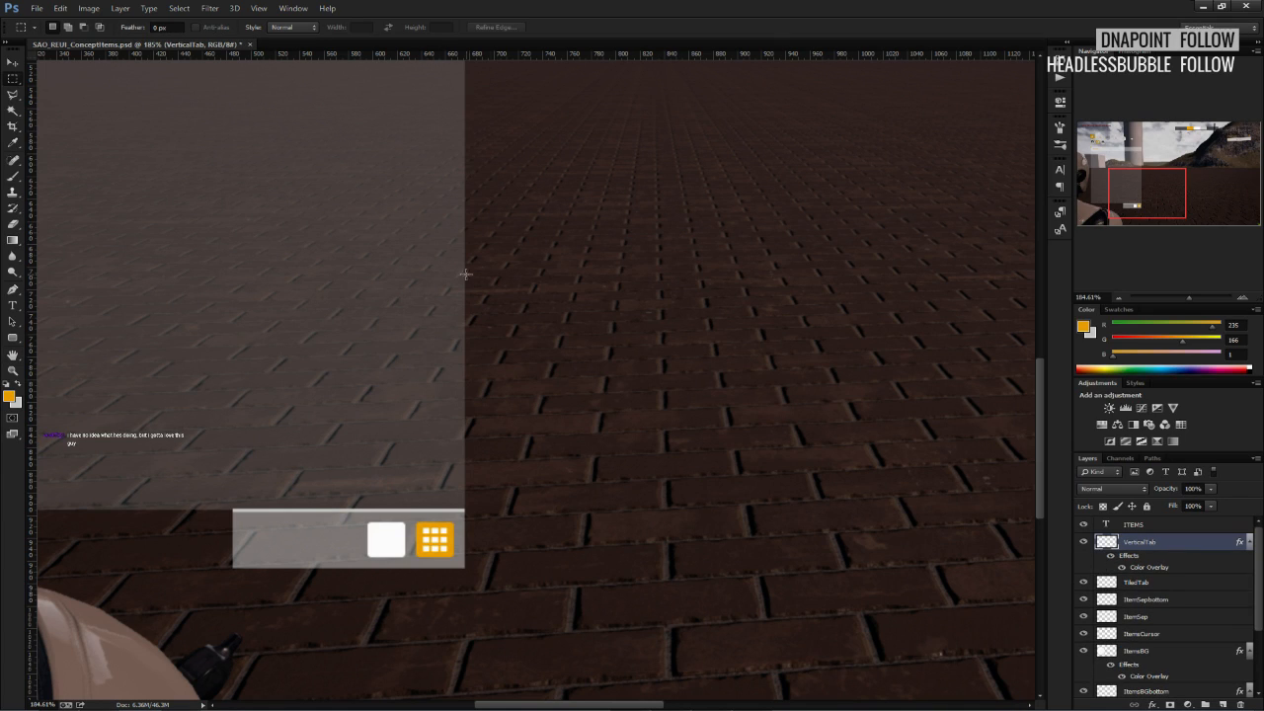
right_click(1127, 569)
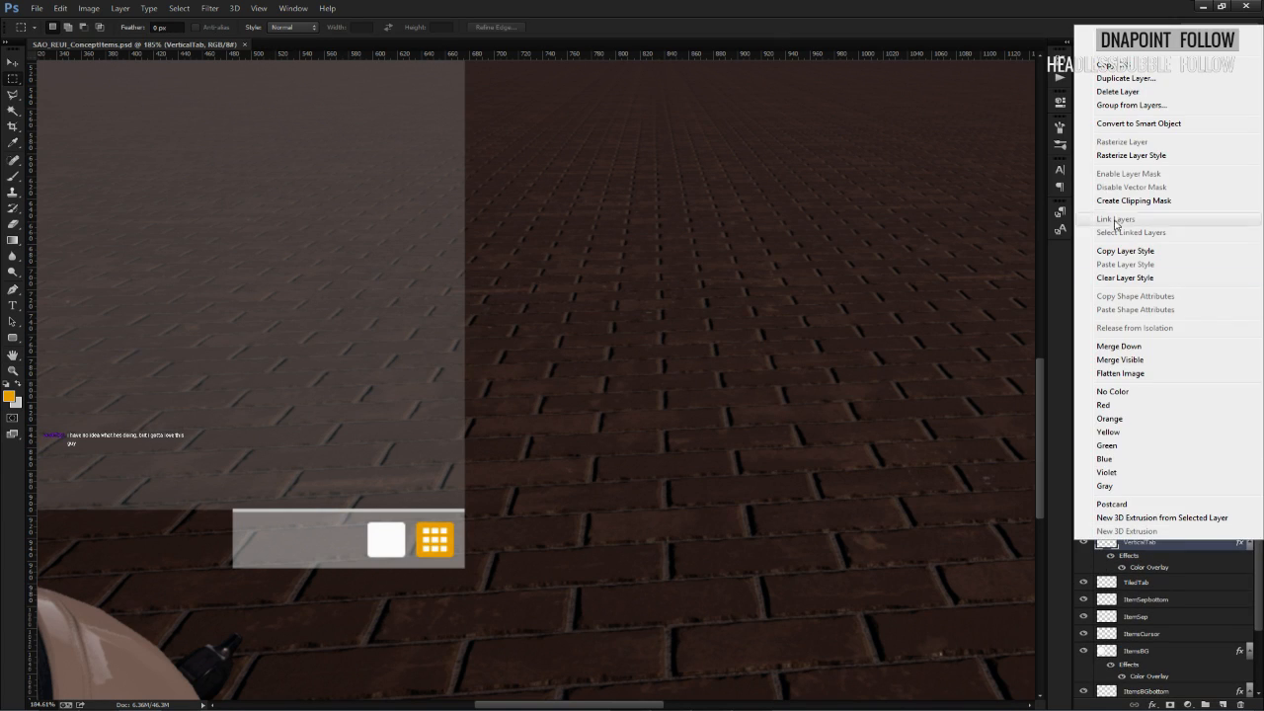
click(1126, 152)
Sample the light gray (201, 201, 201) from the colour palette strip above the mountains as the foreground colour.
alt+scroll(340, 355, down, 2)
alt+scroll(339, 356, down, 2)
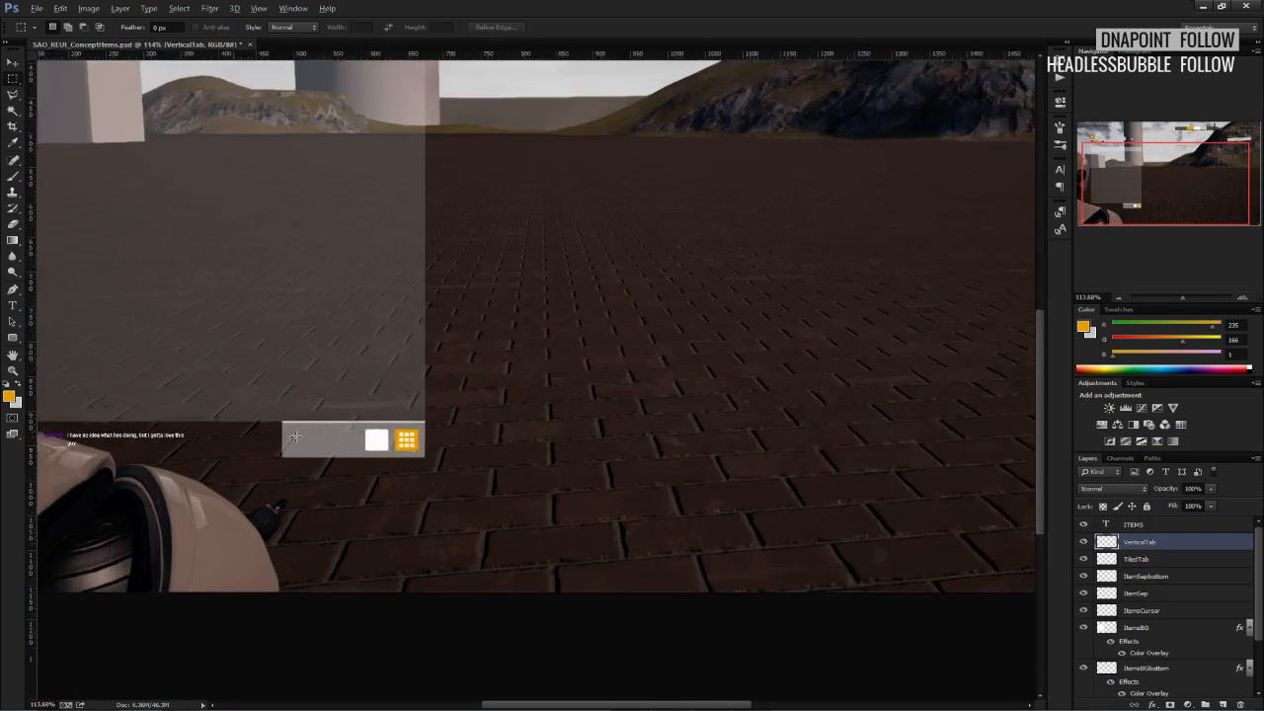
alt+scroll(293, 438, up, 3)
alt+scroll(289, 438, down, 4)
alt+scroll(215, 437, up, 5)
scroll(208, 464, down, 5)
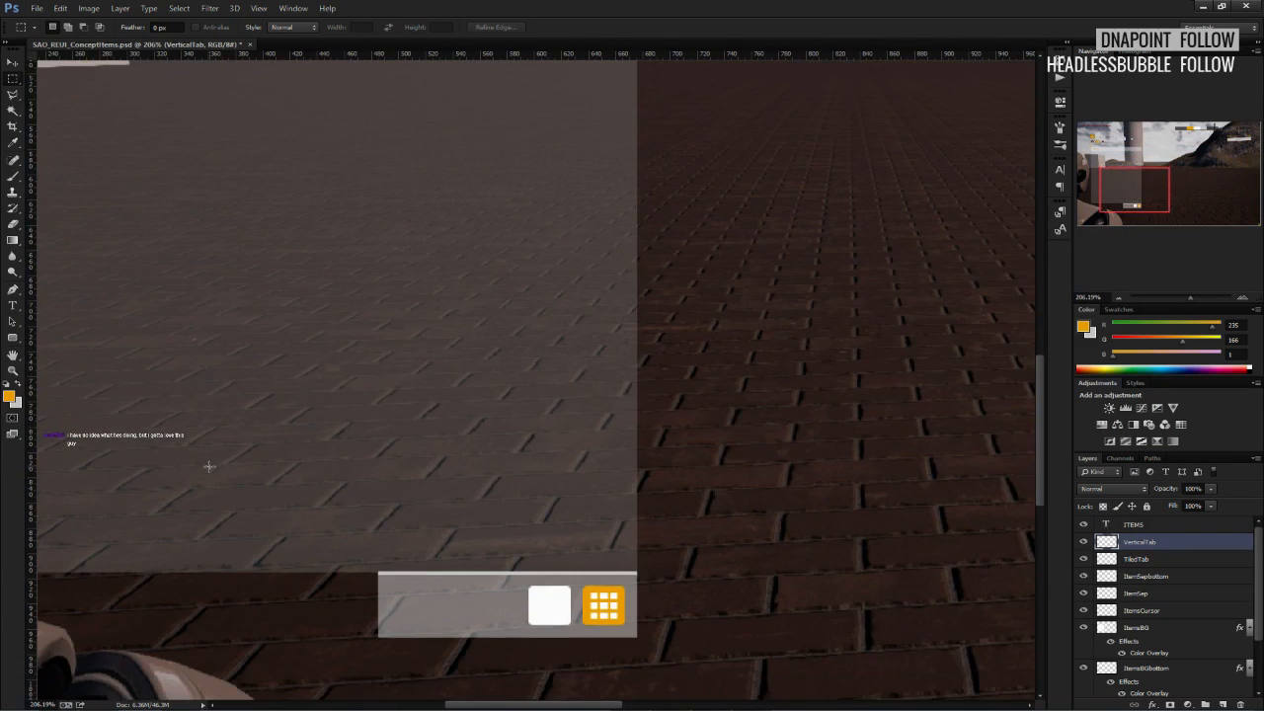
click(13, 337)
alt+scroll(597, 553, up, 3)
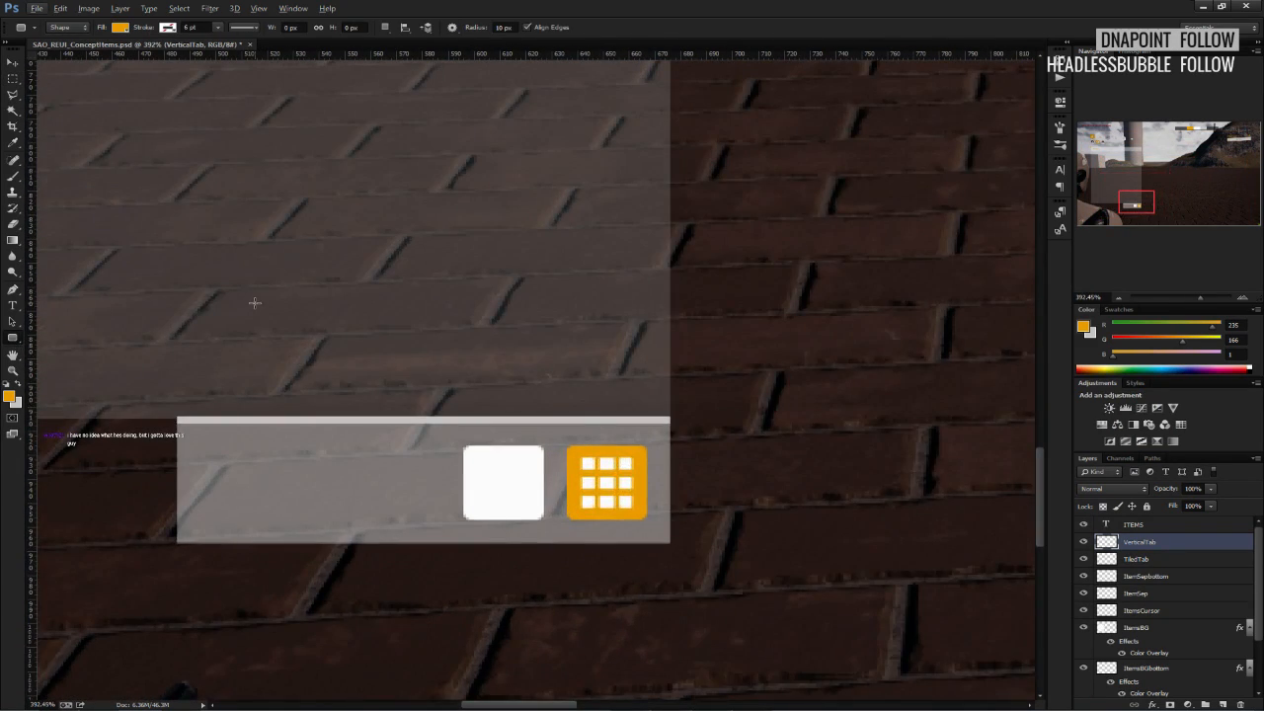
alt+scroll(267, 296, down, 6)
alt+scroll(378, 240, up, 3)
key(b)
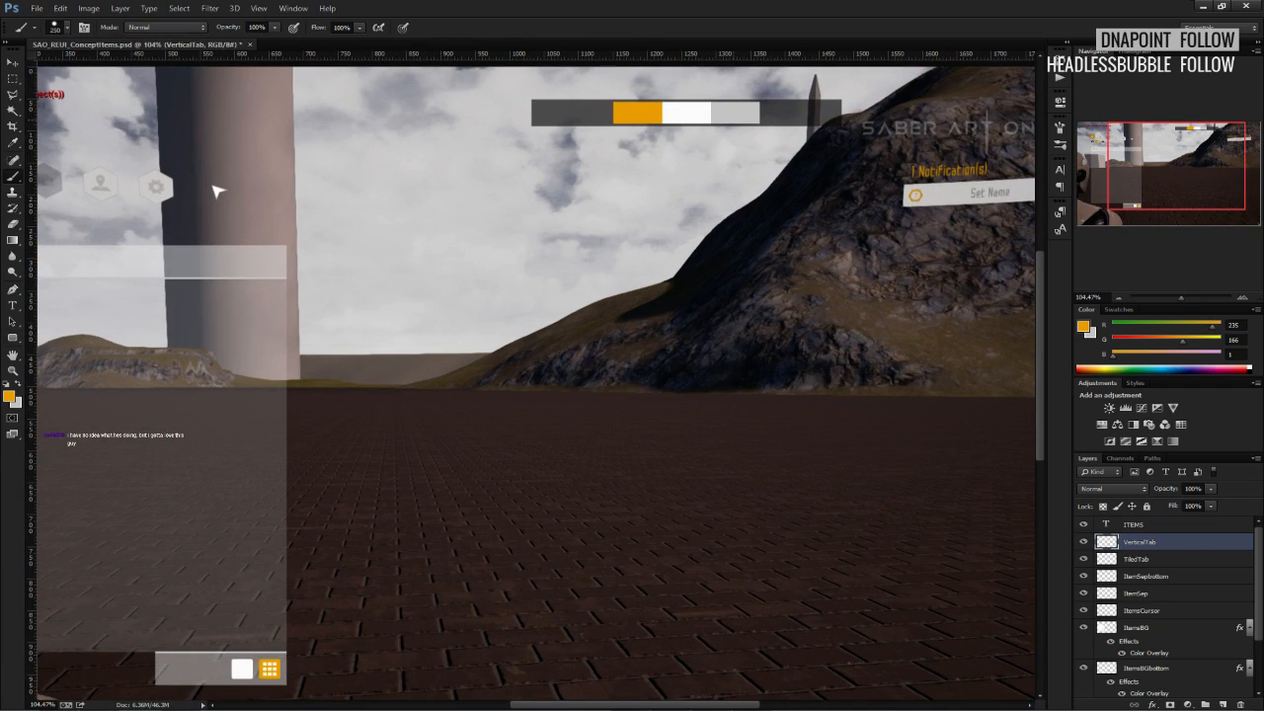
alt+click(735, 107)
scroll(434, 248, down, 2)
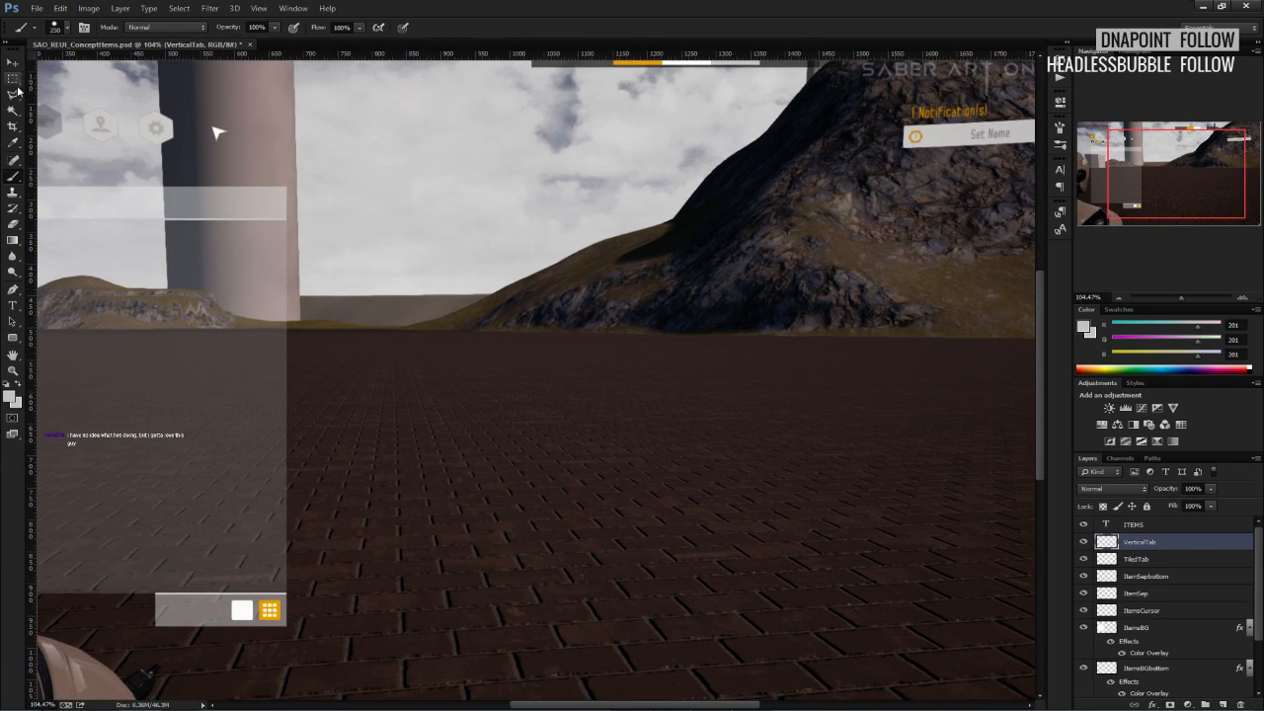
Draw a light gray rounded rectangle bar, 21 by 5 px, across the upper part of the white VerticalTab icon.
click(13, 337)
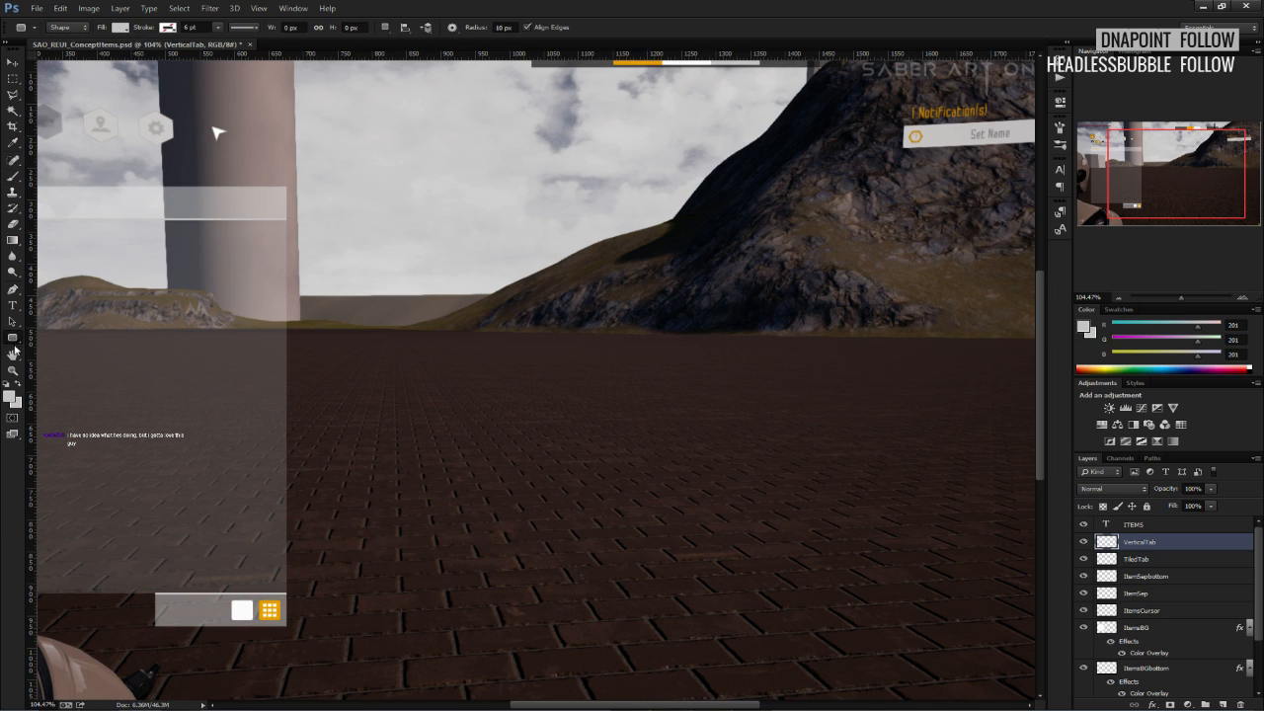
alt+scroll(218, 678, up, 4)
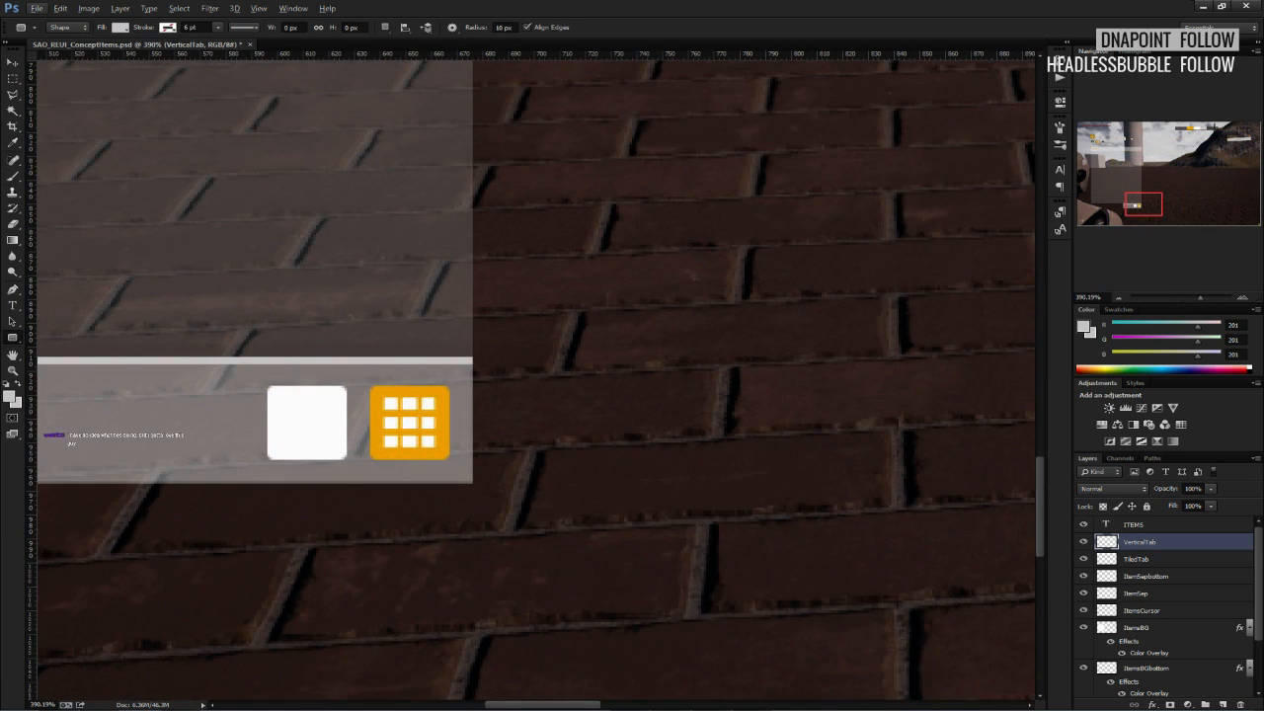
click(1223, 704)
alt+scroll(299, 385, up, 4)
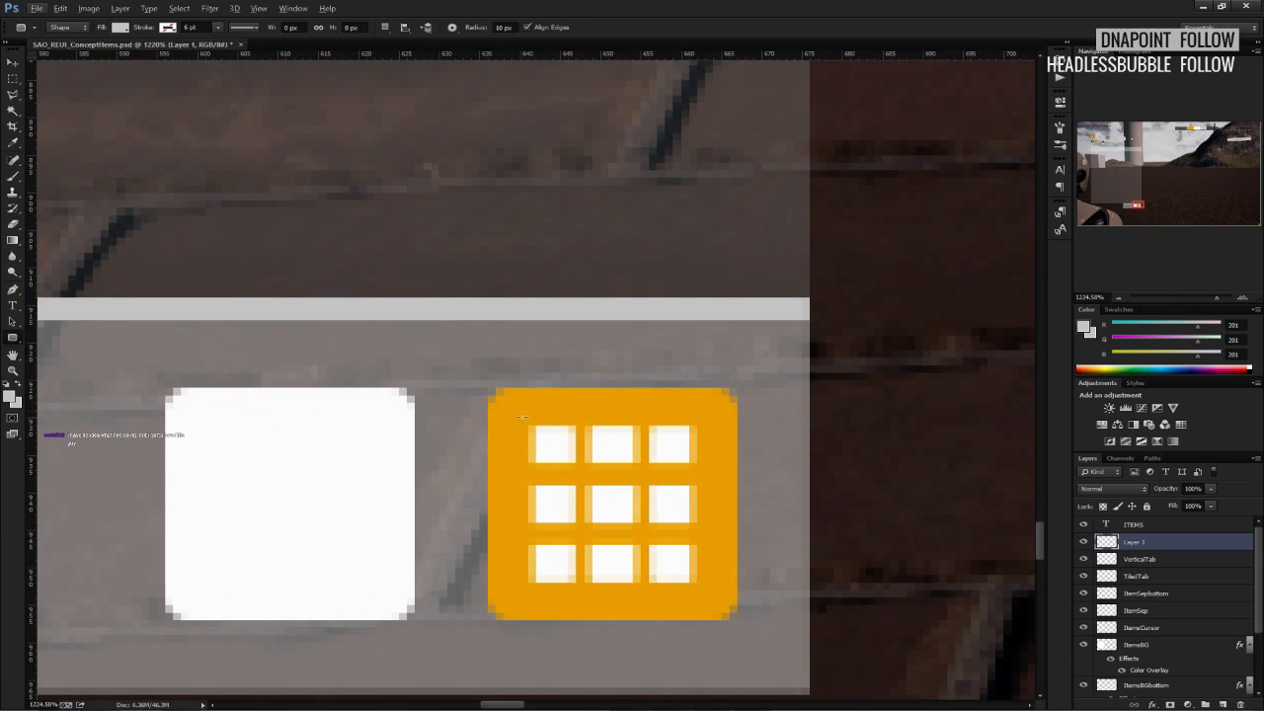
drag(533, 428, 319, 441)
Duplicate the gray bar and place the copy below it, level with the middle row of the grid icon.
key(v)
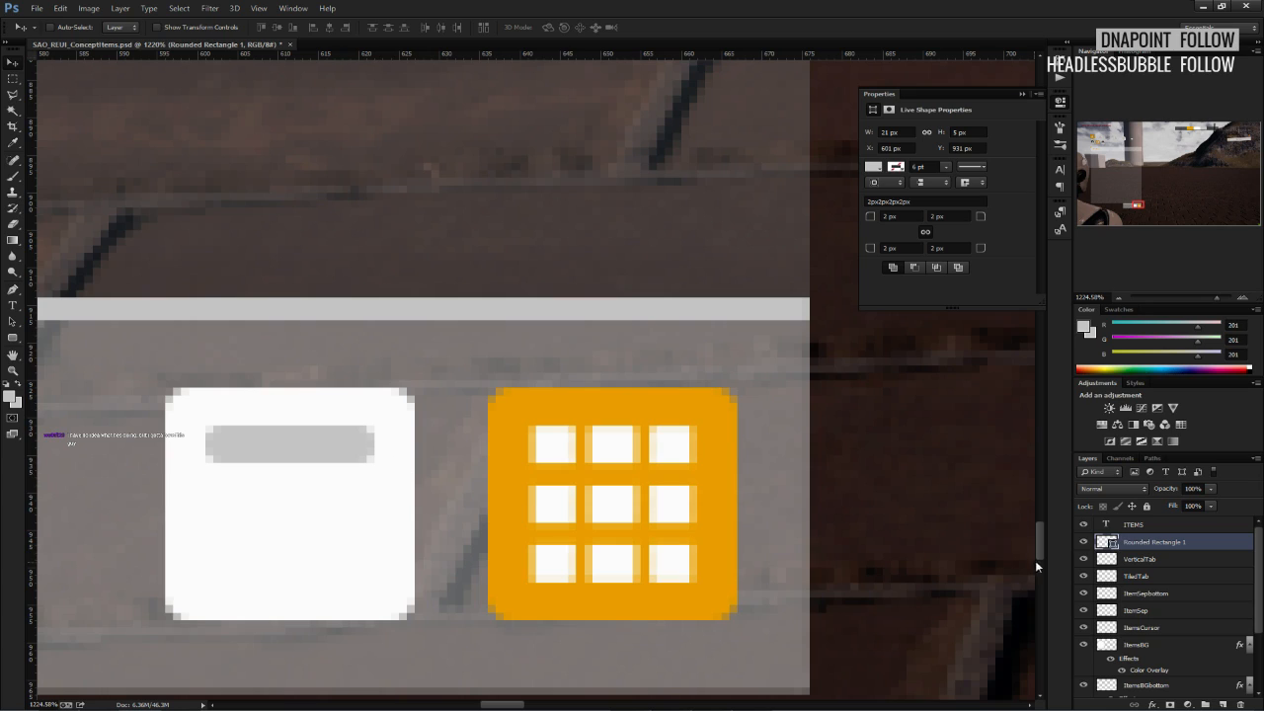
right_click(1143, 544)
click(1136, 94)
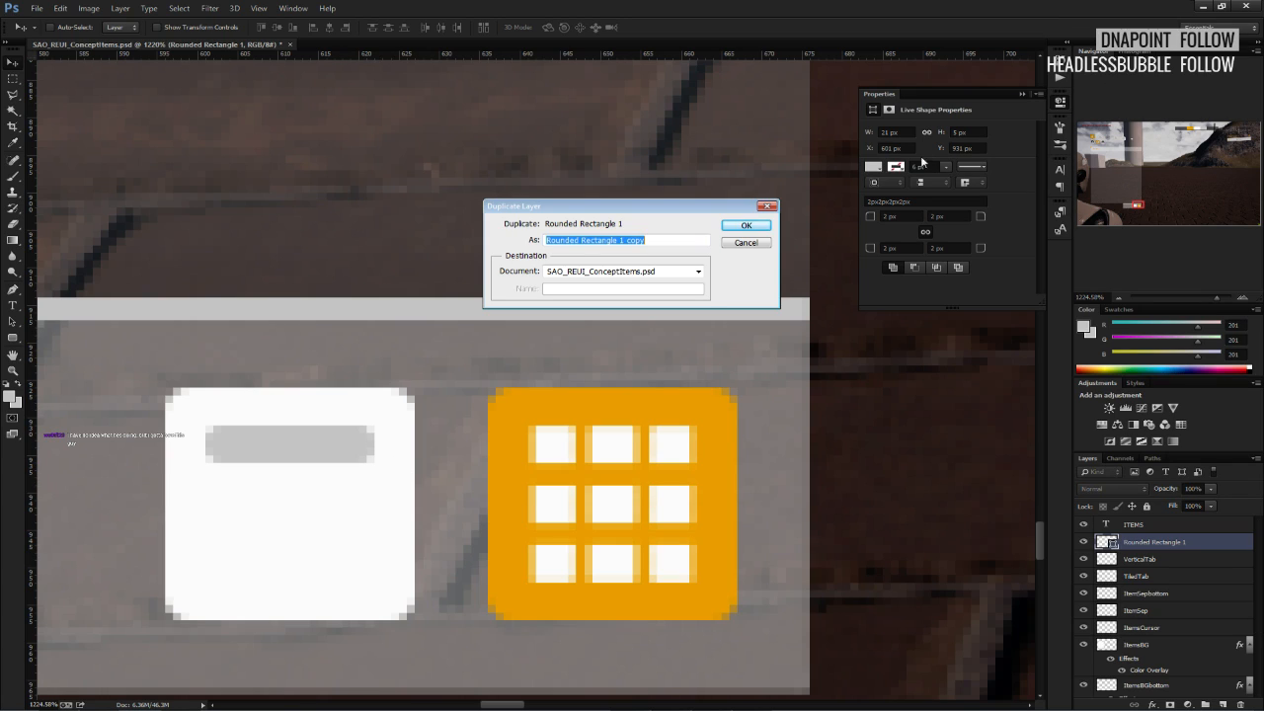
click(753, 221)
drag(382, 442, 369, 506)
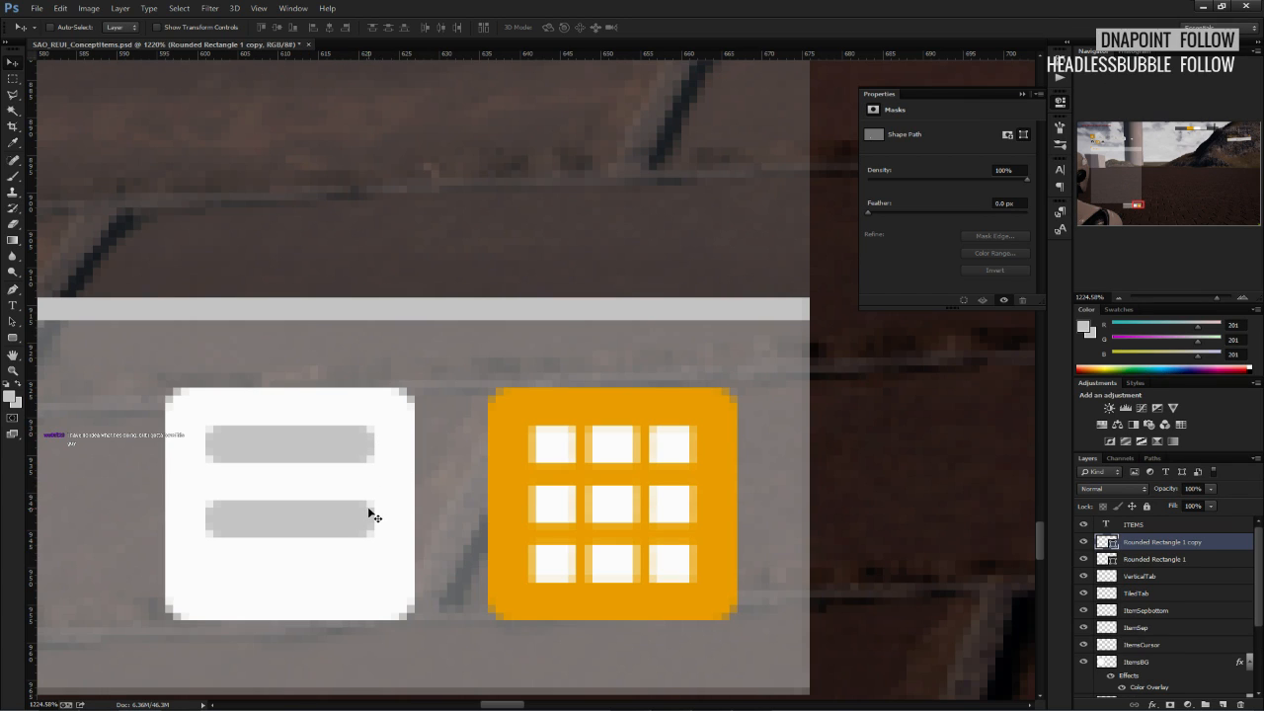
key(Up)
key(Down)
key(shift+Up)
drag(358, 452, 372, 517)
Duplicate the middle gray bar and place the copy as a third bar, level with the grid icon's bottom row.
right_click(1141, 546)
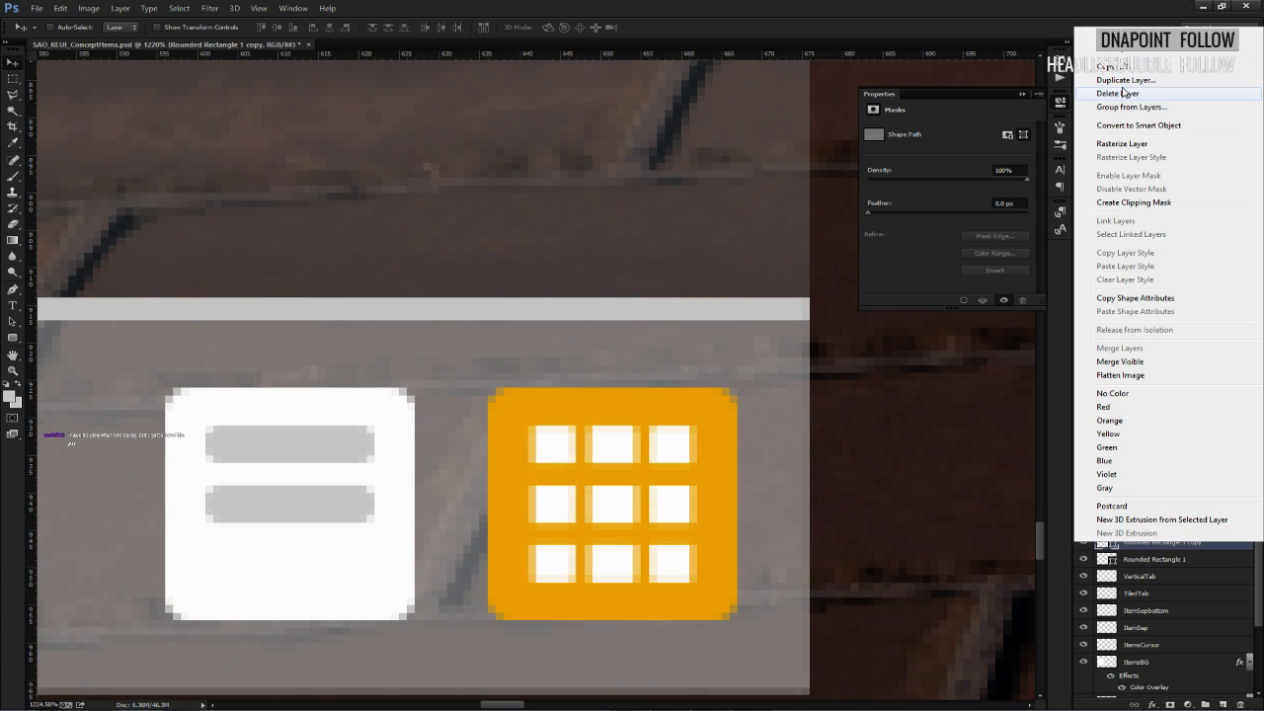
click(1111, 57)
click(737, 229)
drag(348, 522, 346, 573)
key(Down)
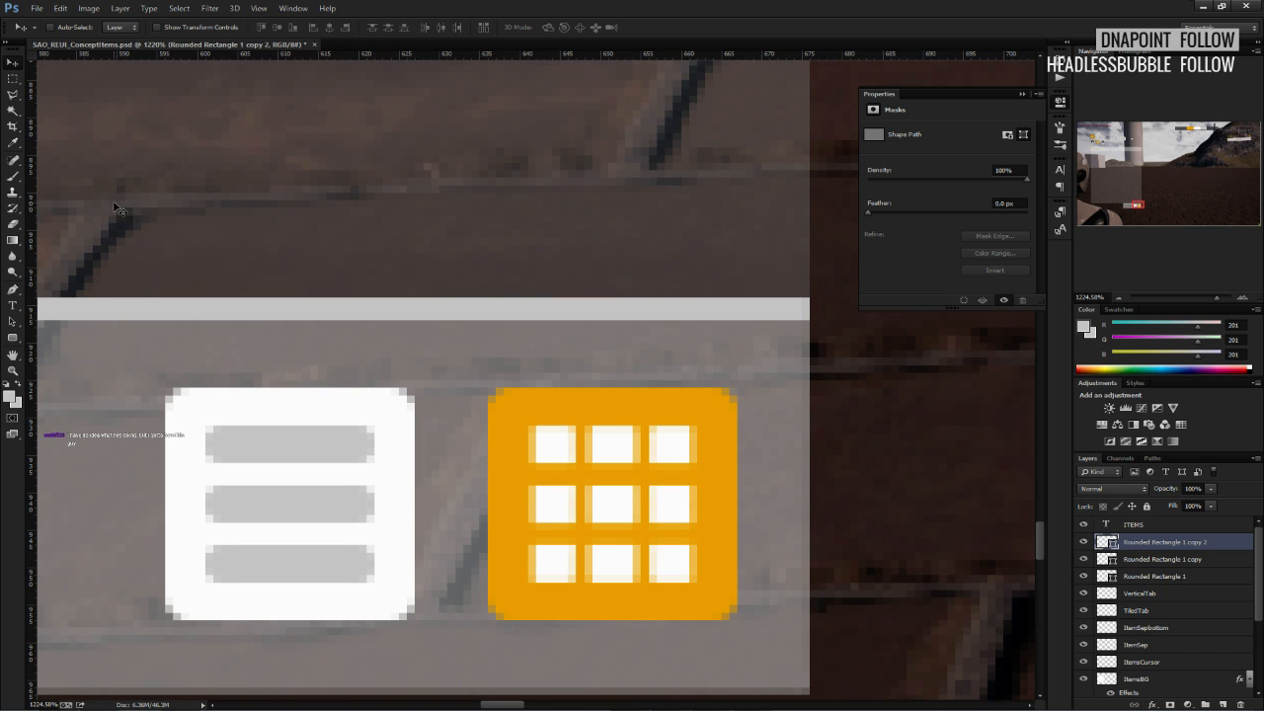
click(11, 79)
alt+scroll(270, 444, down, 10)
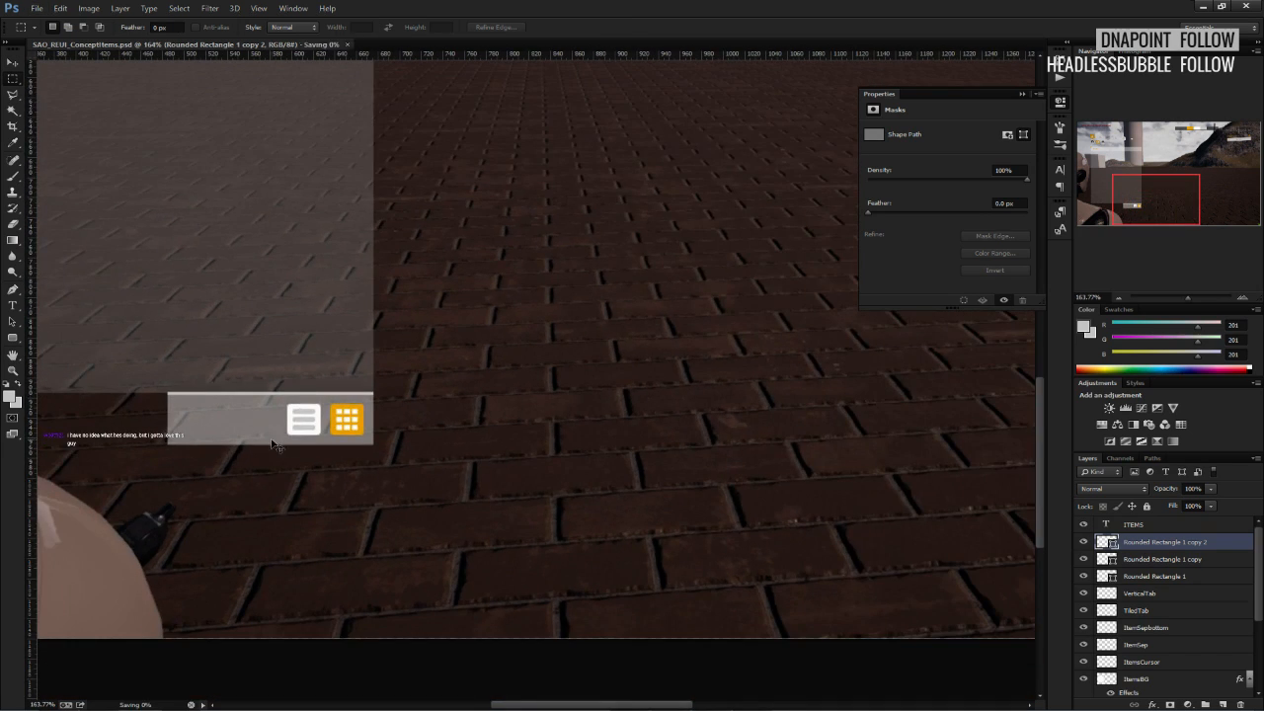
alt+scroll(270, 445, up, 5)
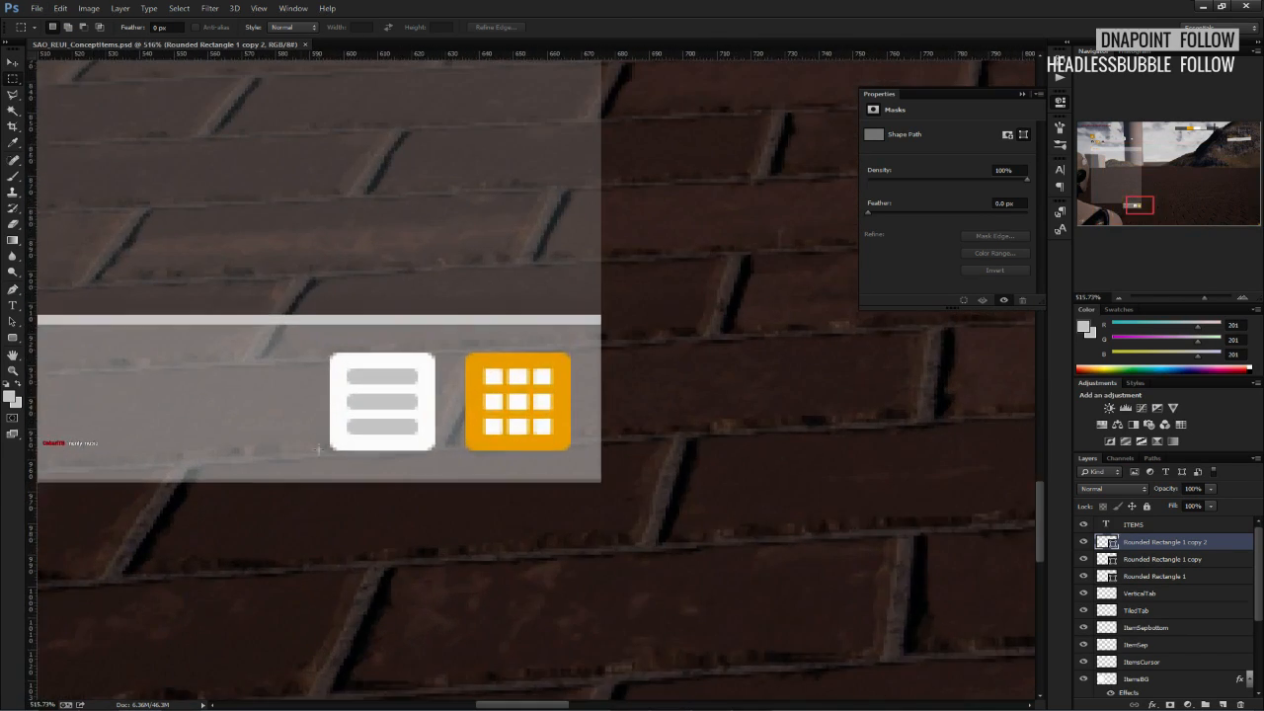
Select the three gray bar layers and try to rasterize them.
shift+click(1153, 577)
right_click(1152, 577)
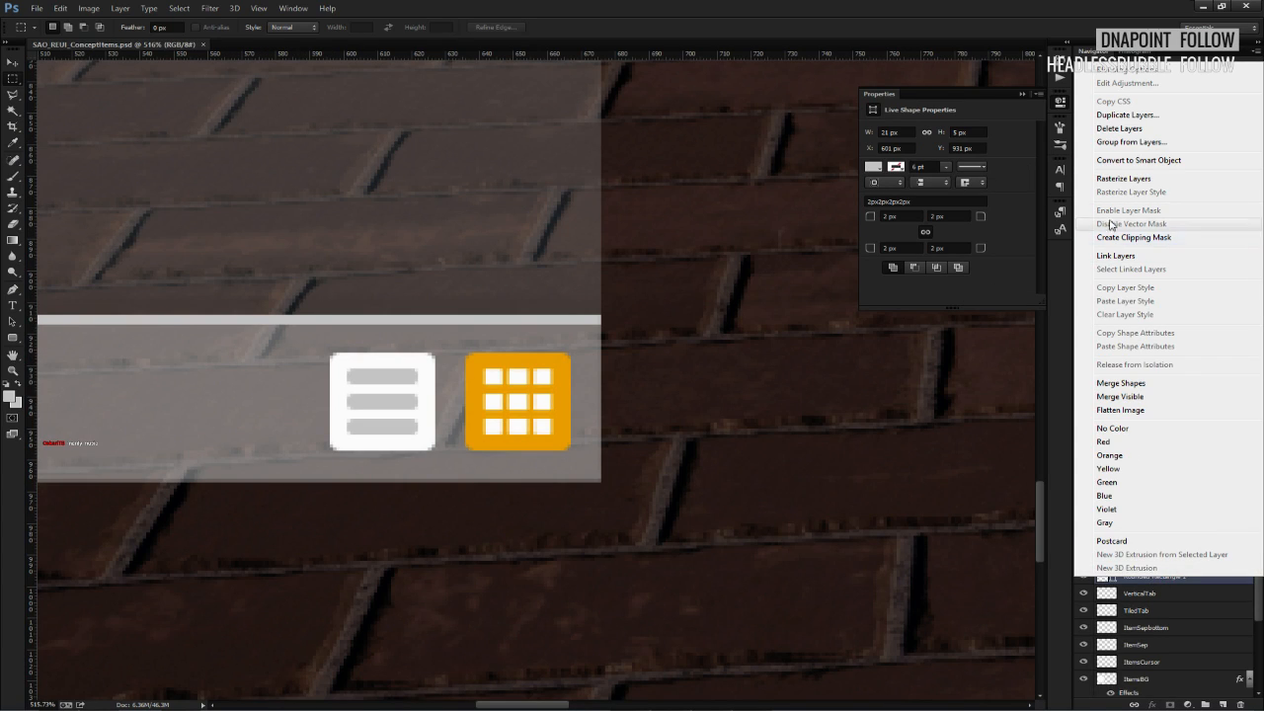
click(1112, 184)
key(ctrl+z)
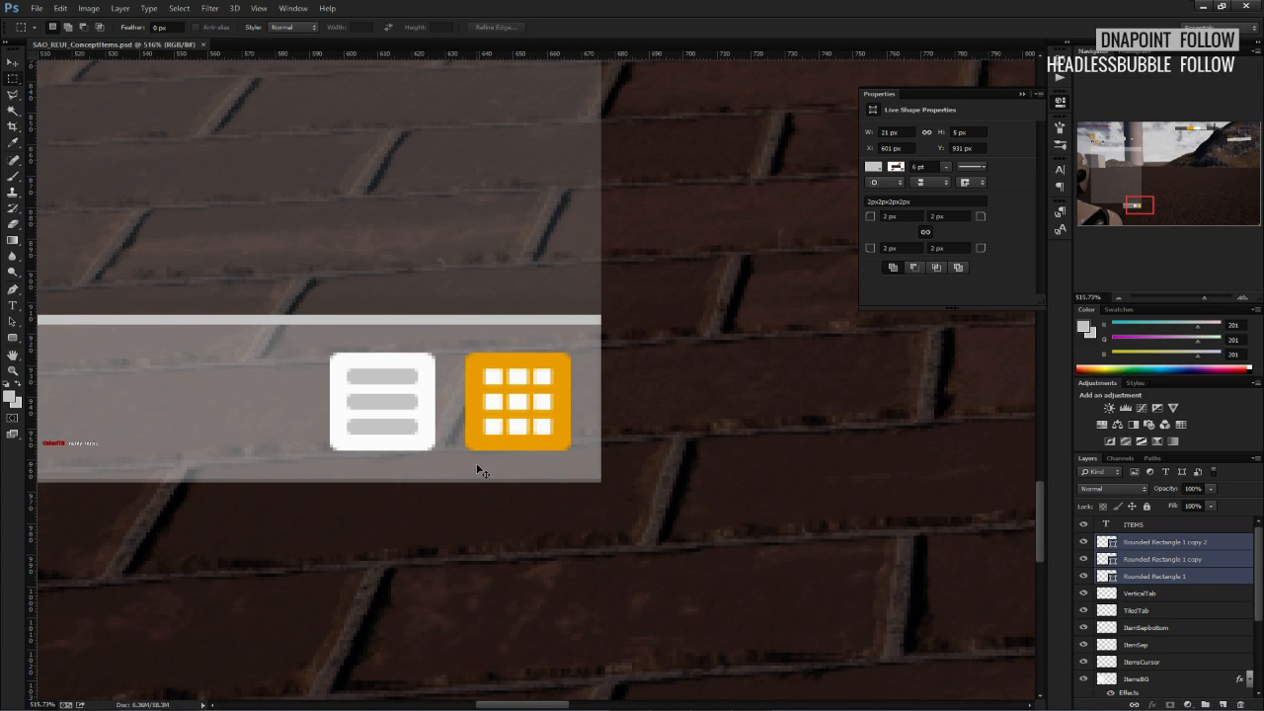
Narrow the three selected gray bars together to 16 px wide, keeping them centred in the white icon.
alt+scroll(440, 446, up, 2)
key(ctrl+t)
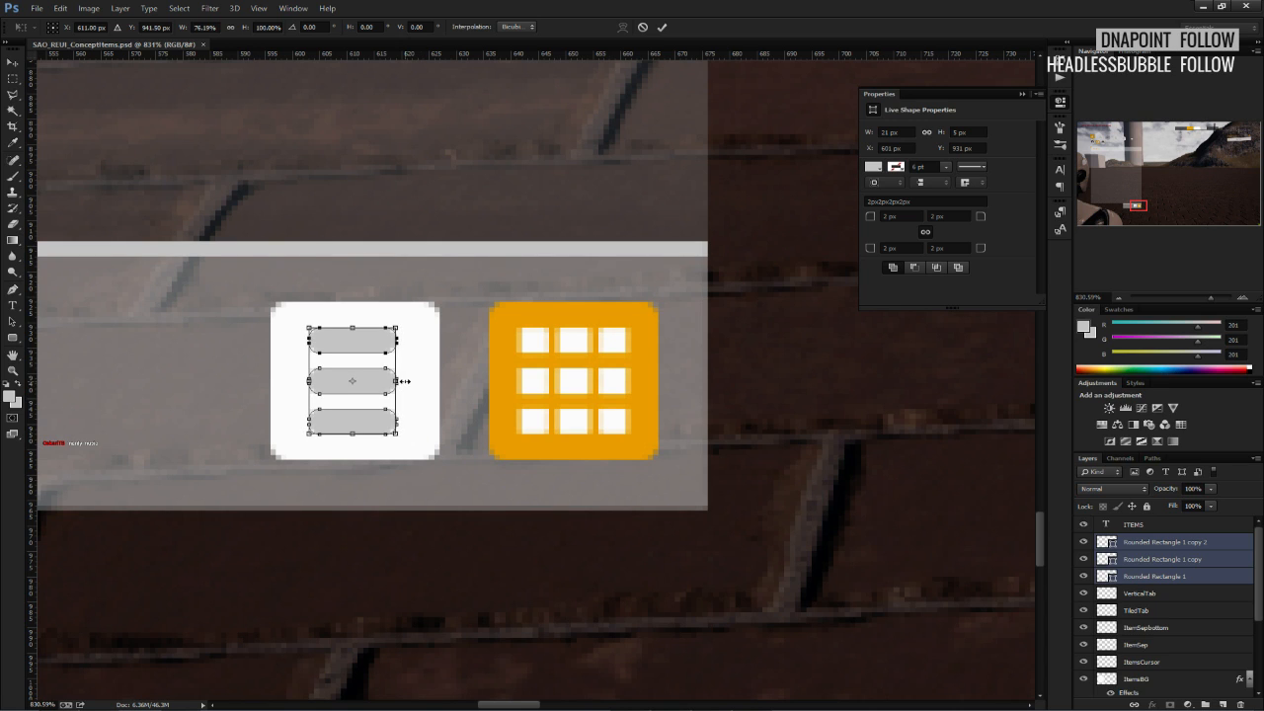
key(Return)
alt+scroll(478, 362, down, 5)
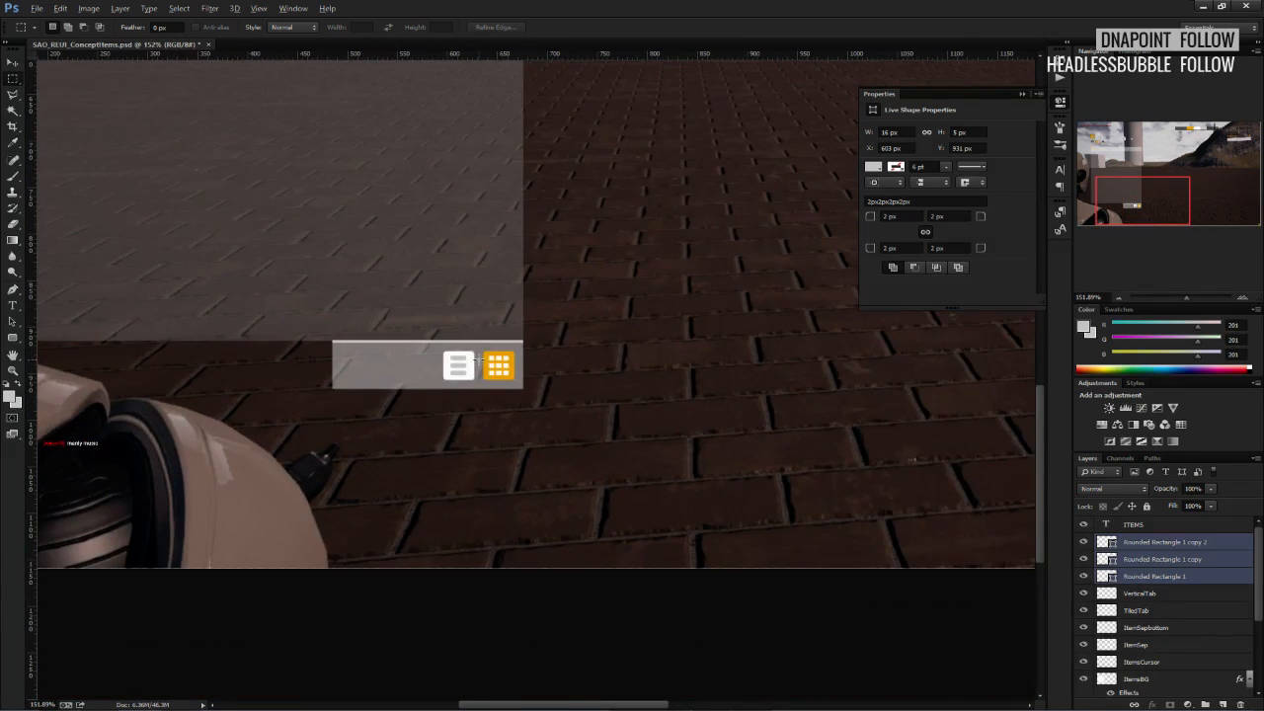
alt+scroll(478, 361, up, 5)
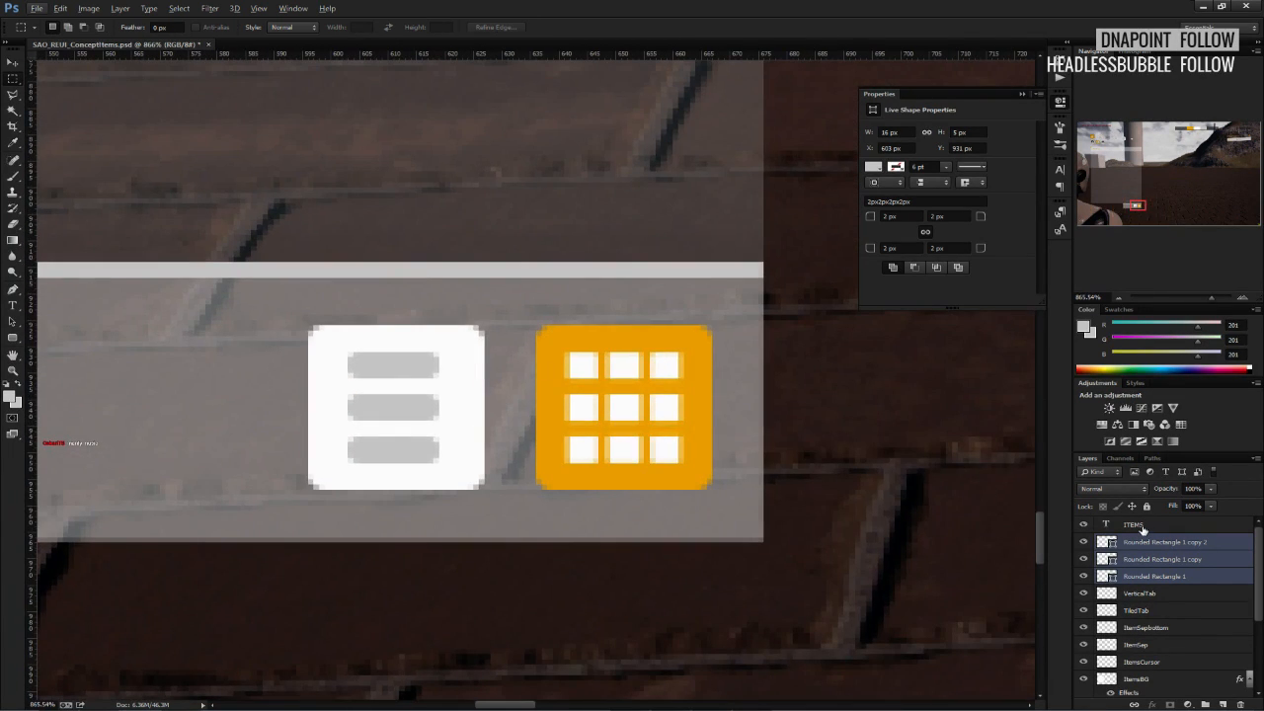
Flatten the three selected gray bars together to 3.8 px high each, keeping the group centred in the white icon.
key(ctrl+t)
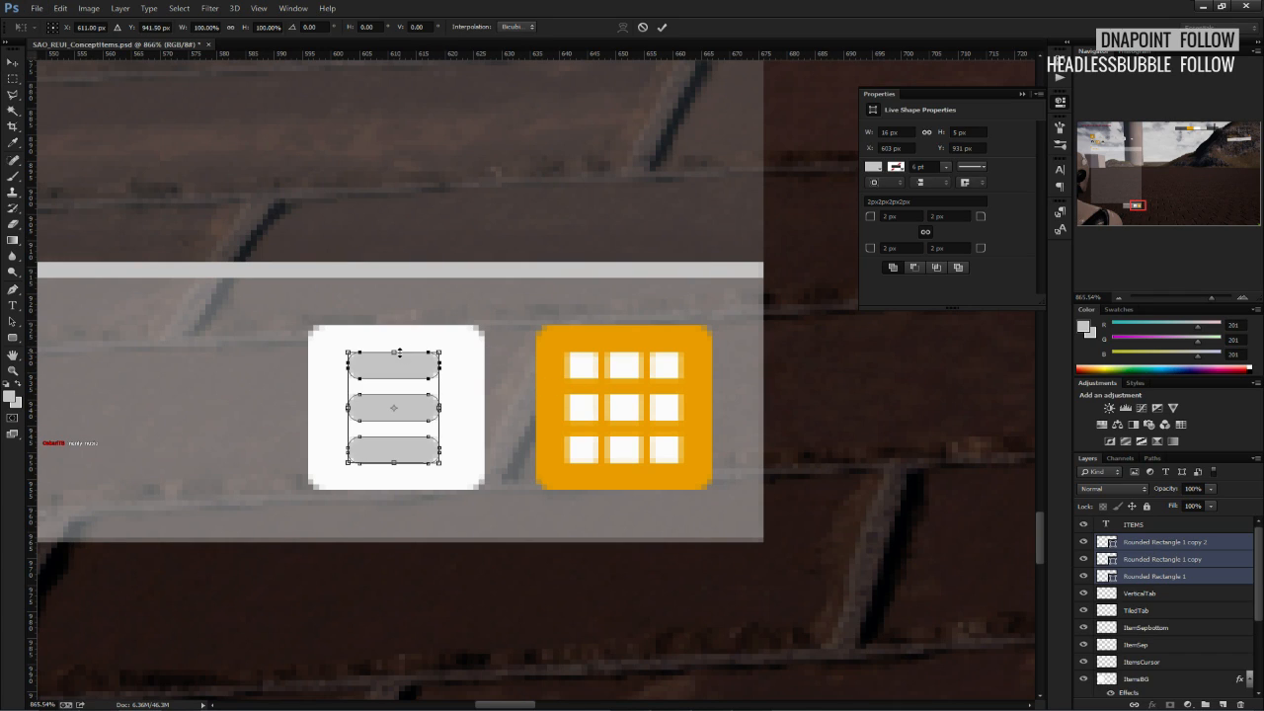
alt+drag(393, 351, 396, 366)
key(m)
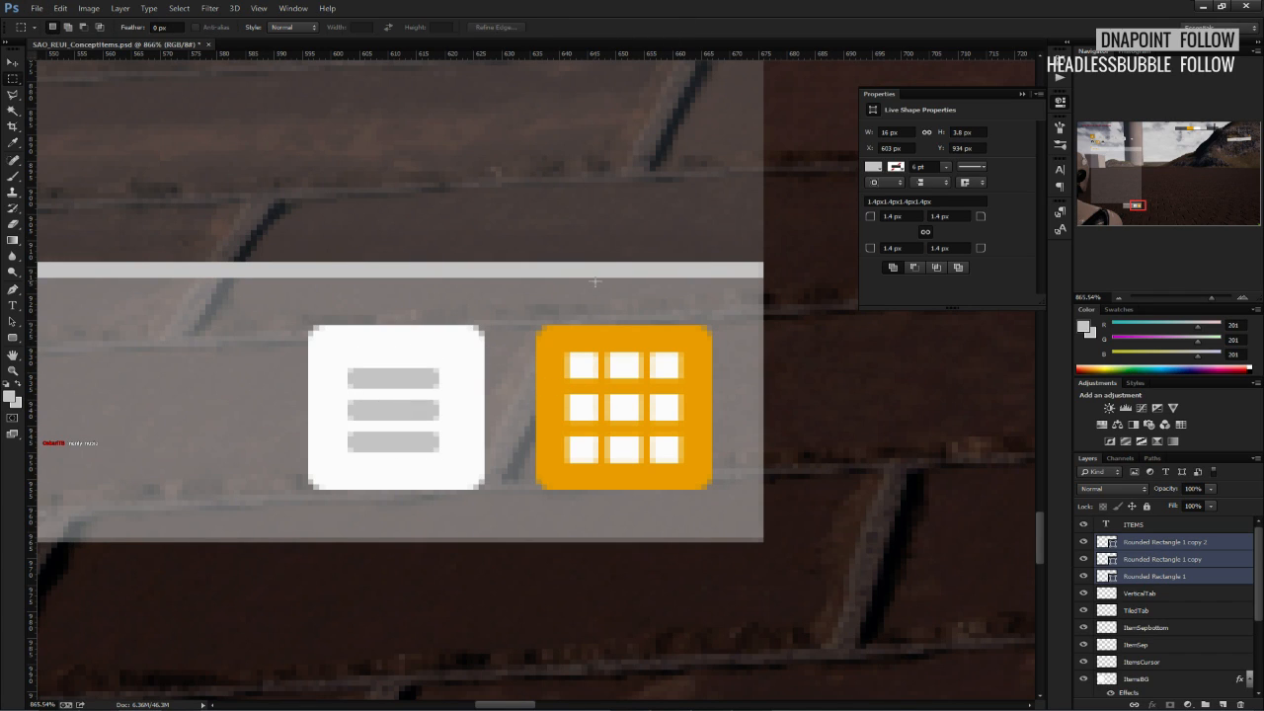
alt+scroll(439, 415, down, 12)
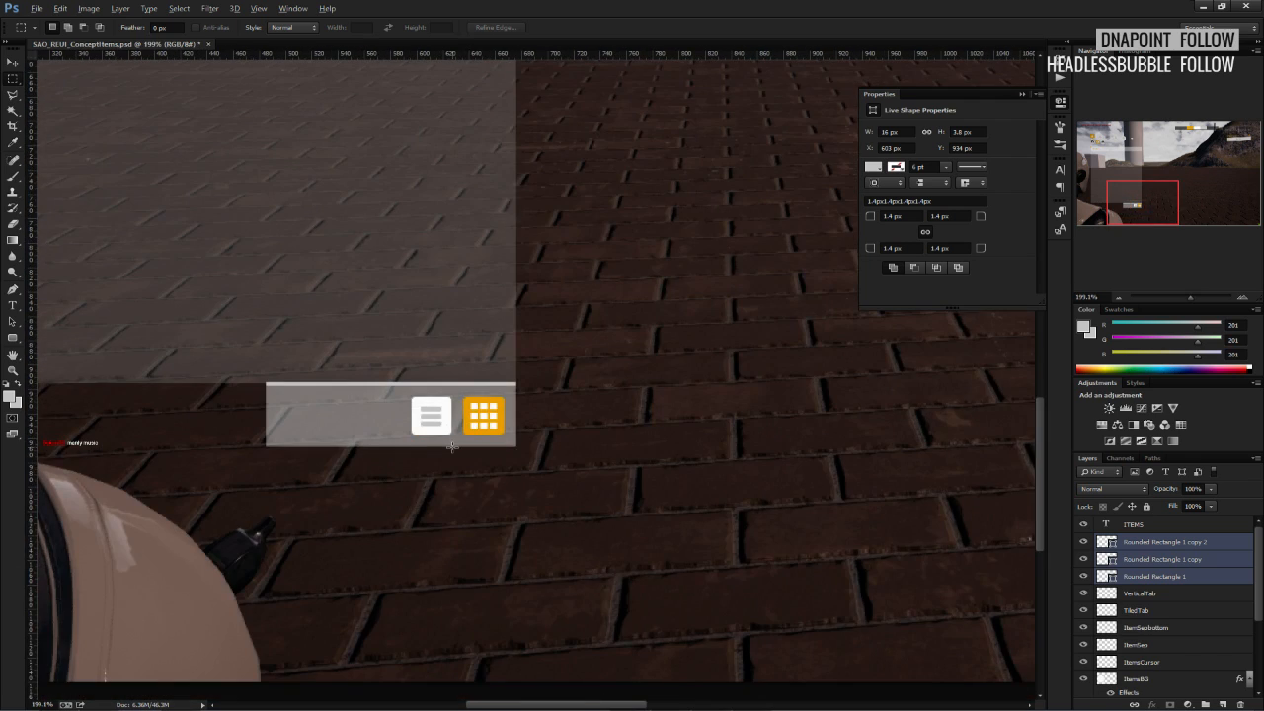
alt+scroll(453, 445, up, 9)
Nudge the upper gray bar up and the lower one down to space the three bars evenly in the white icon.
click(1151, 544)
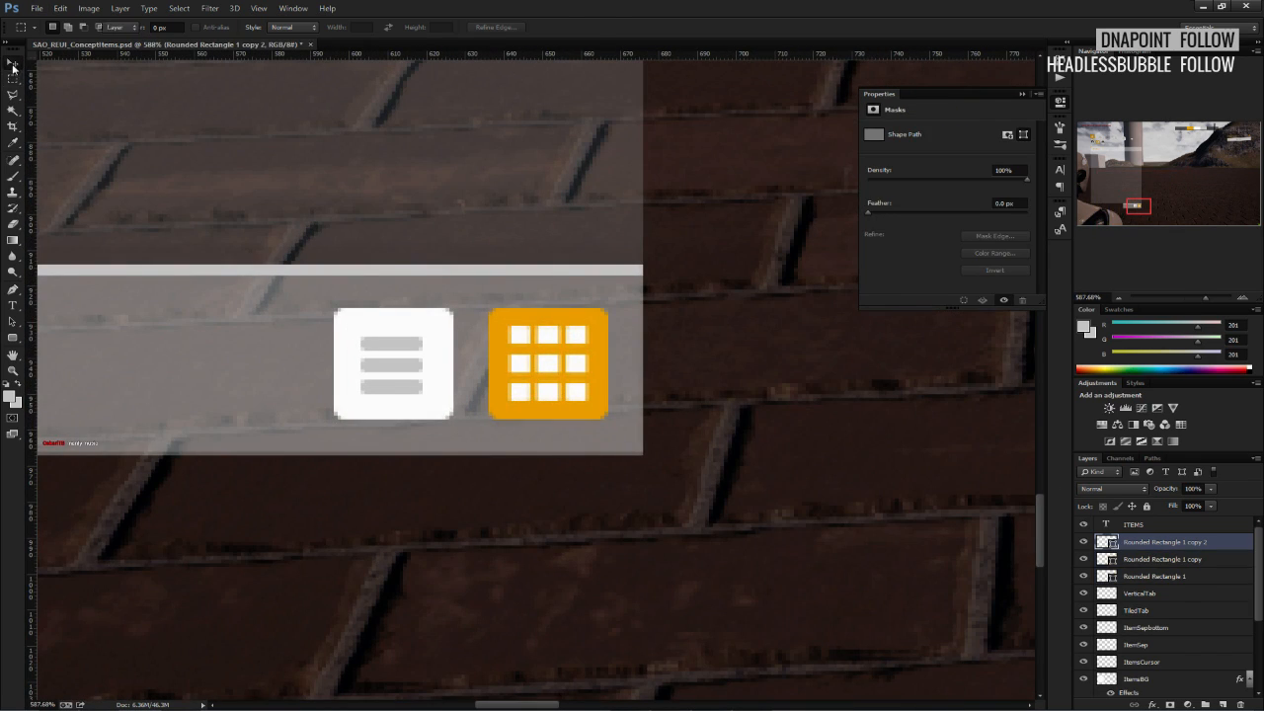
key(v)
click(1194, 579)
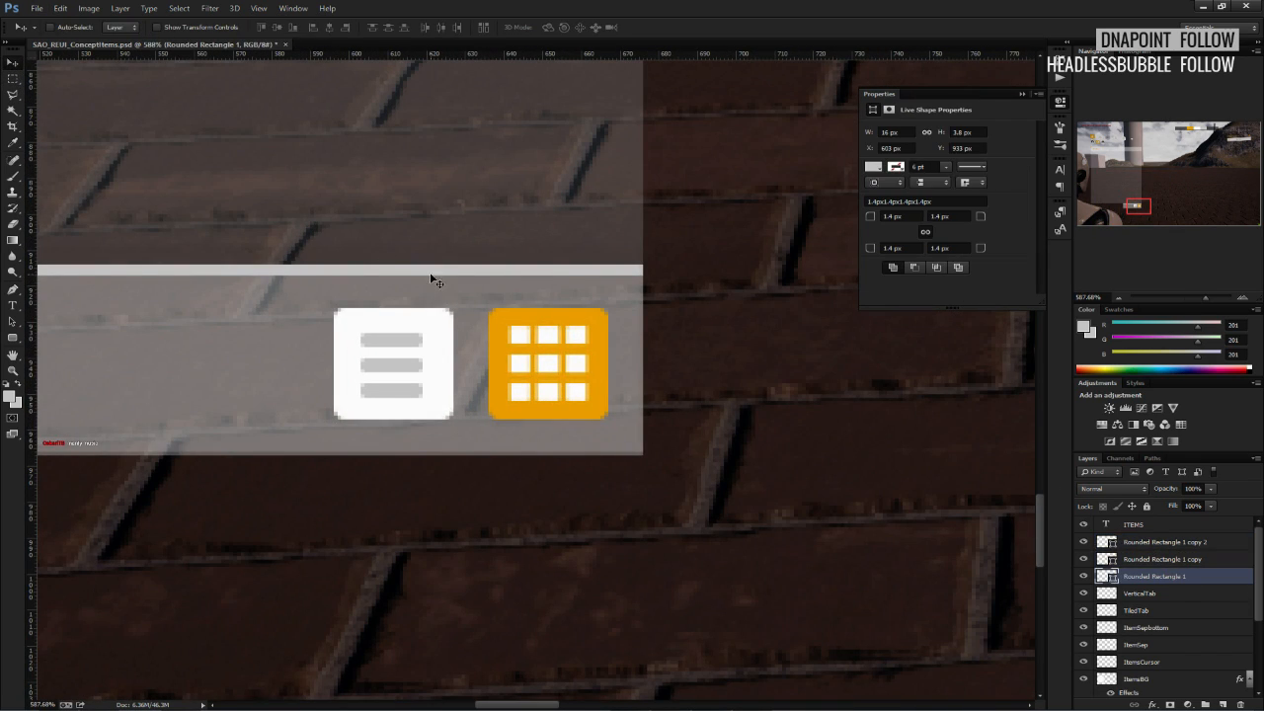
click(1137, 545)
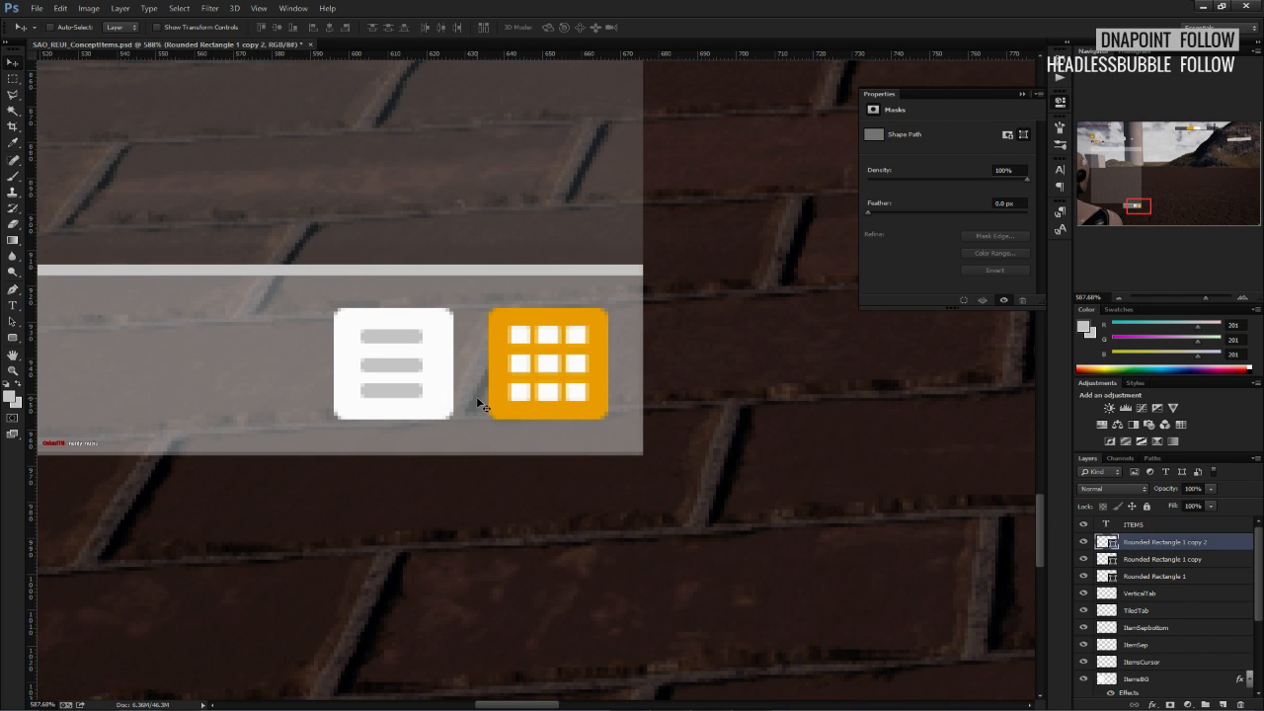
key(Down)
key(Down)
key(Up)
alt+scroll(257, 260, down, 9)
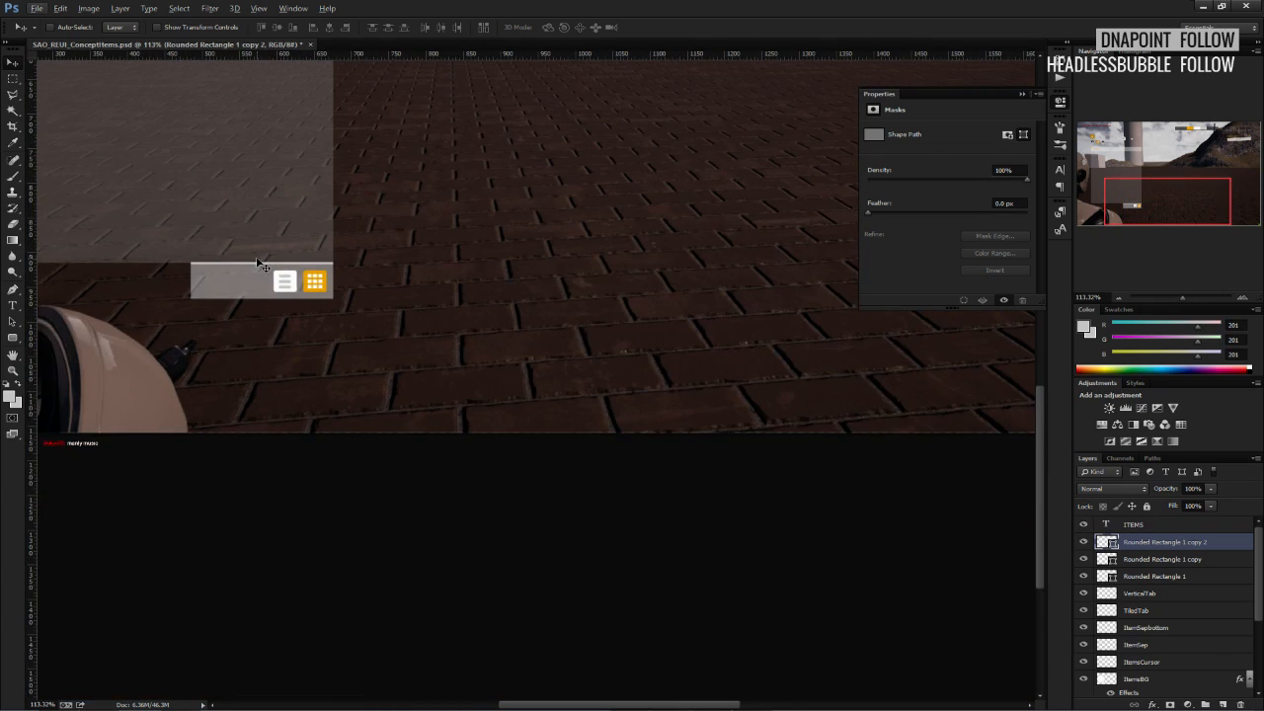
alt+scroll(257, 261, down, 3)
alt+scroll(189, 444, up, 2)
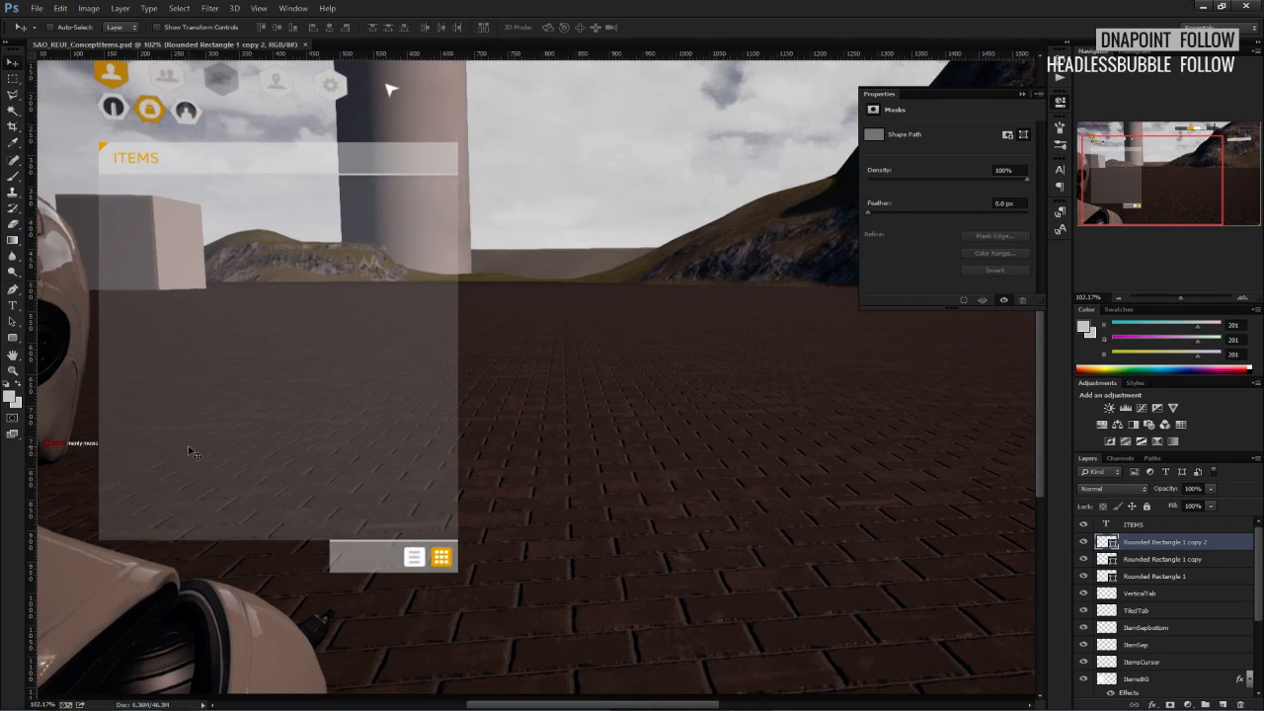
Rasterize the three gray bar layers and merge them into the VerticalTab layer.
click(1022, 95)
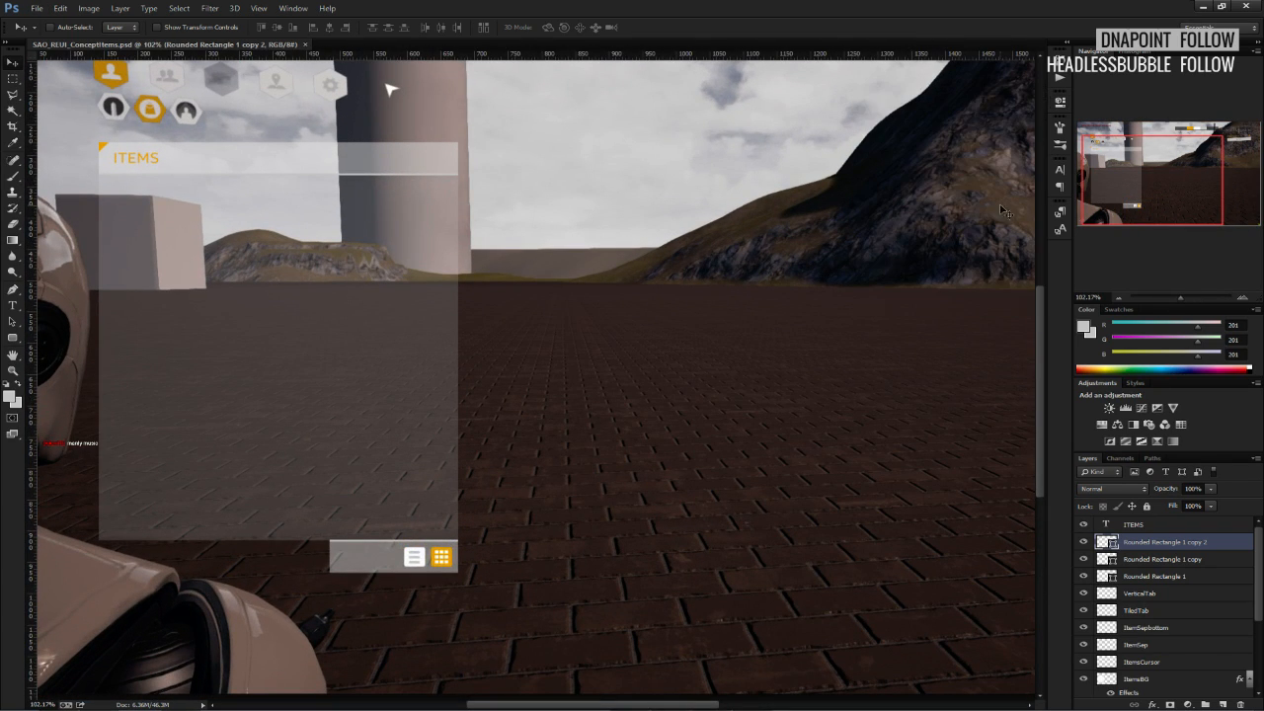
click(1146, 577)
shift+click(1146, 542)
right_click(1147, 541)
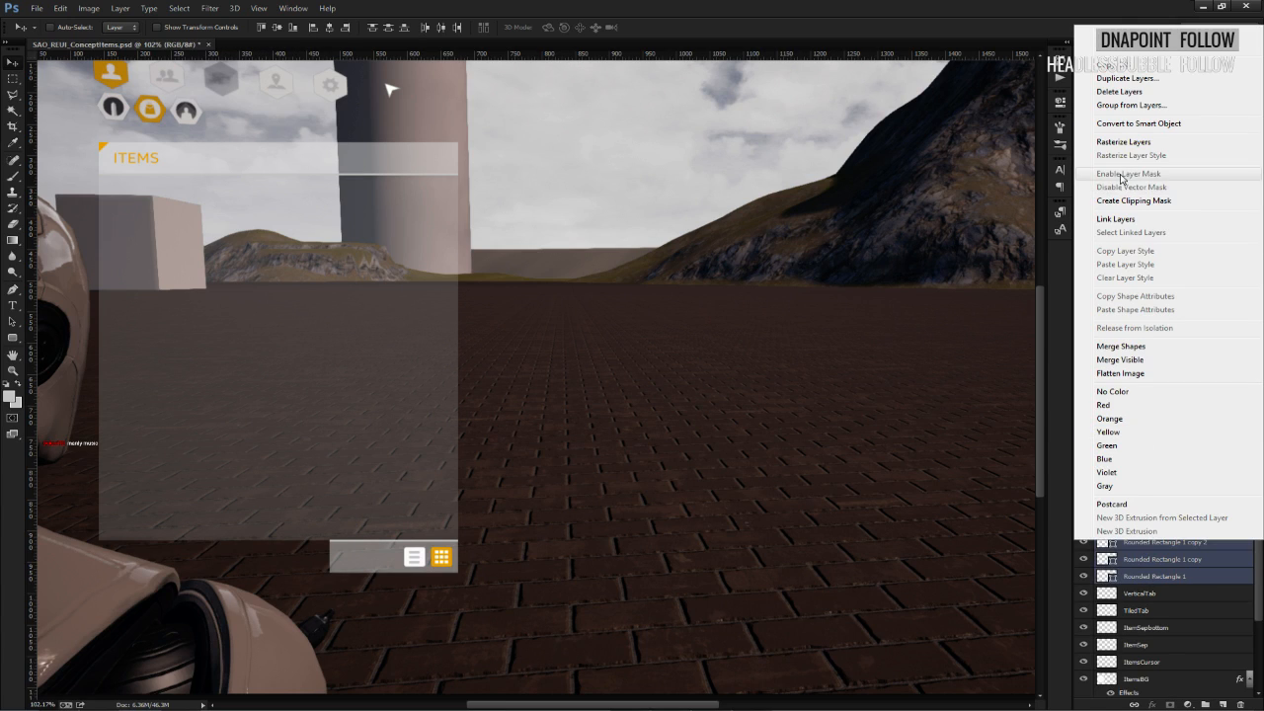
click(1122, 146)
right_click(1146, 564)
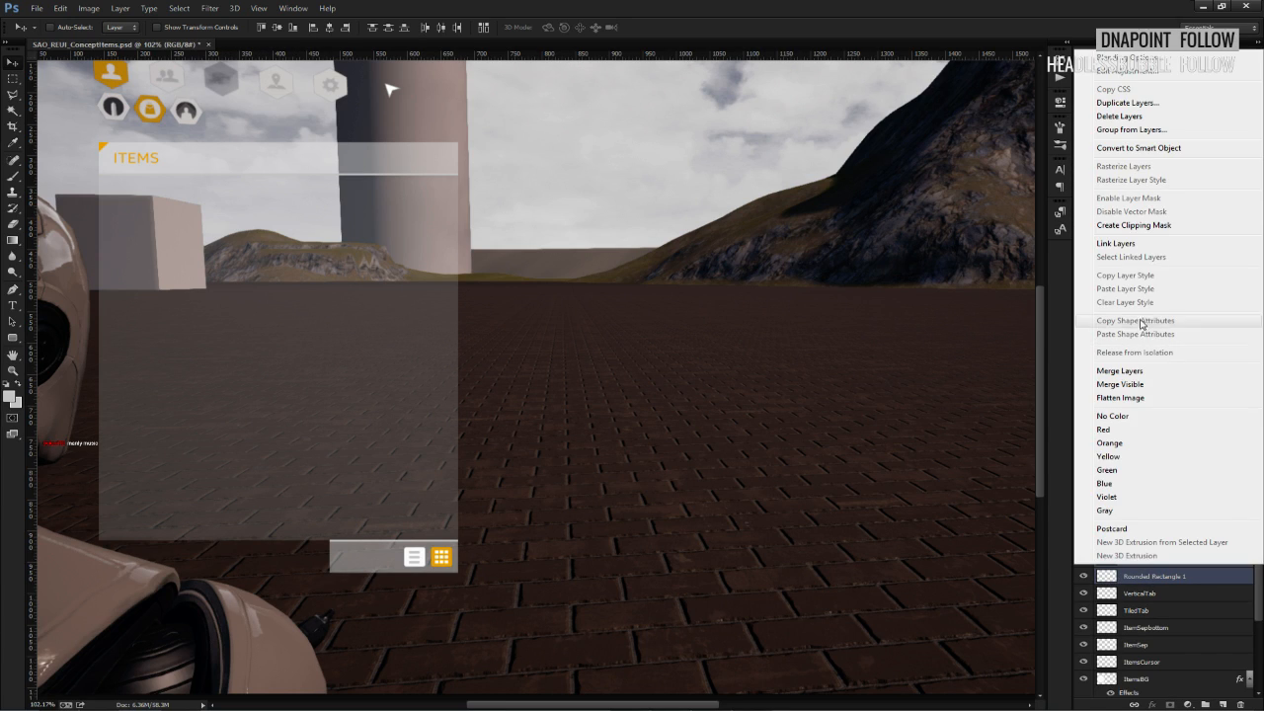
click(1134, 372)
right_click(1139, 546)
click(1119, 351)
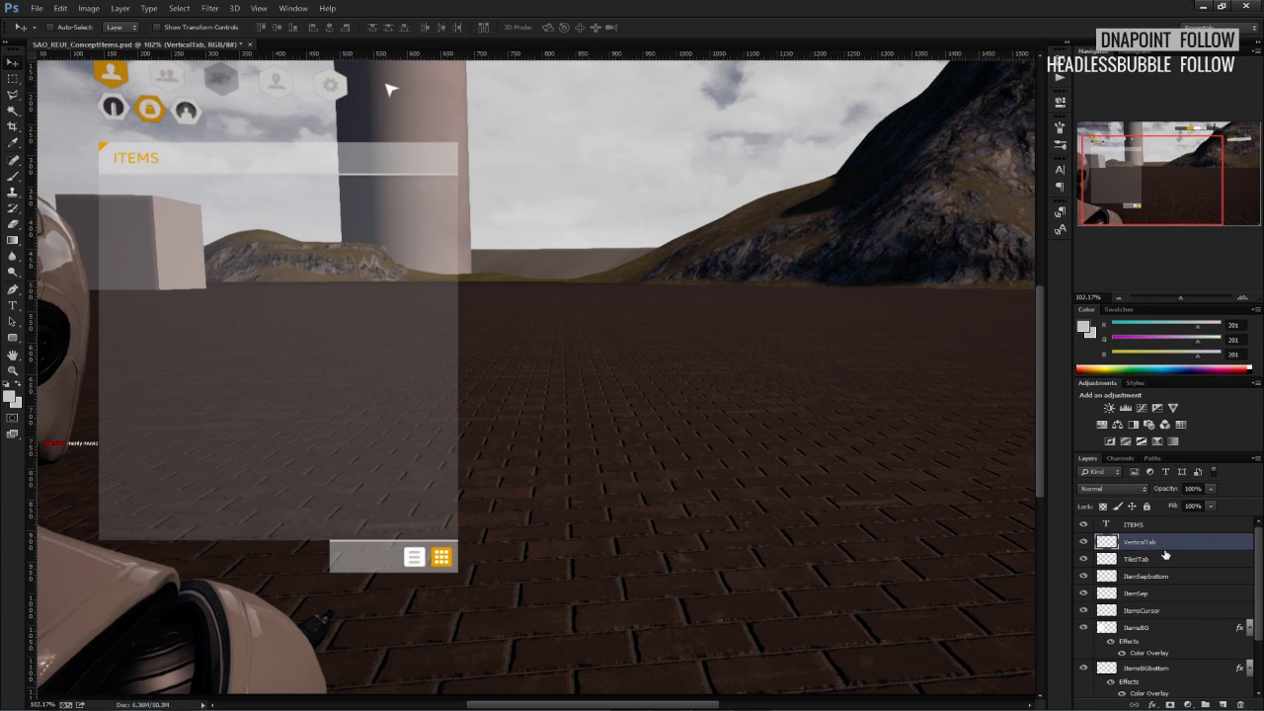
Examine the footer's list and grid icons in the full composition and up close.
key(ctrl+0)
click(1076, 544)
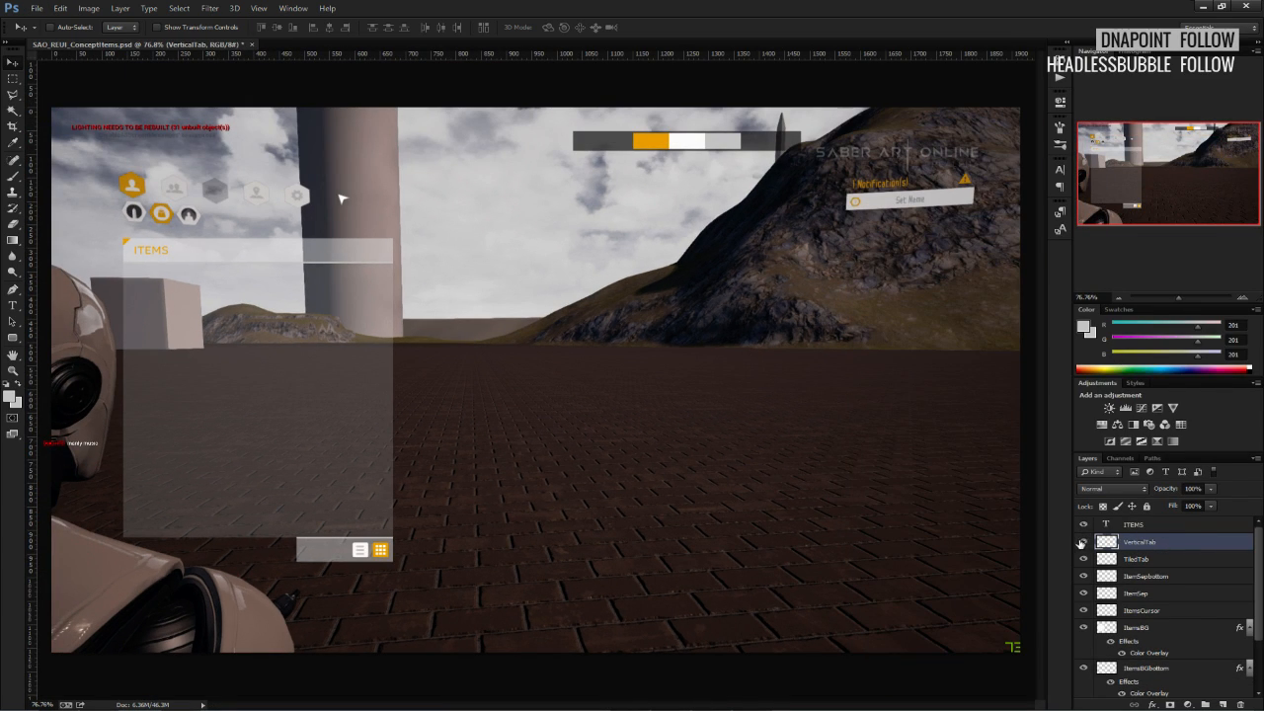
alt+scroll(324, 566, up, 7)
alt+scroll(330, 546, down, 4)
alt+scroll(296, 494, up, 4)
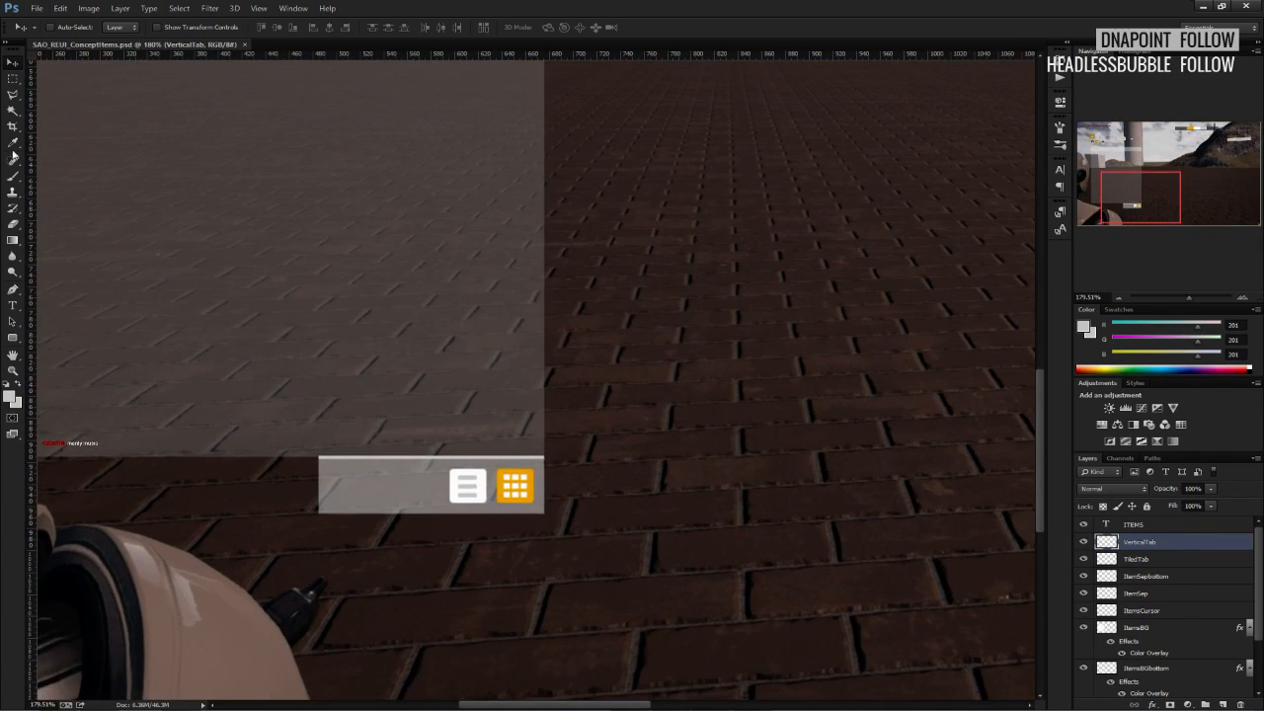
key(m)
alt+scroll(321, 456, up, 1)
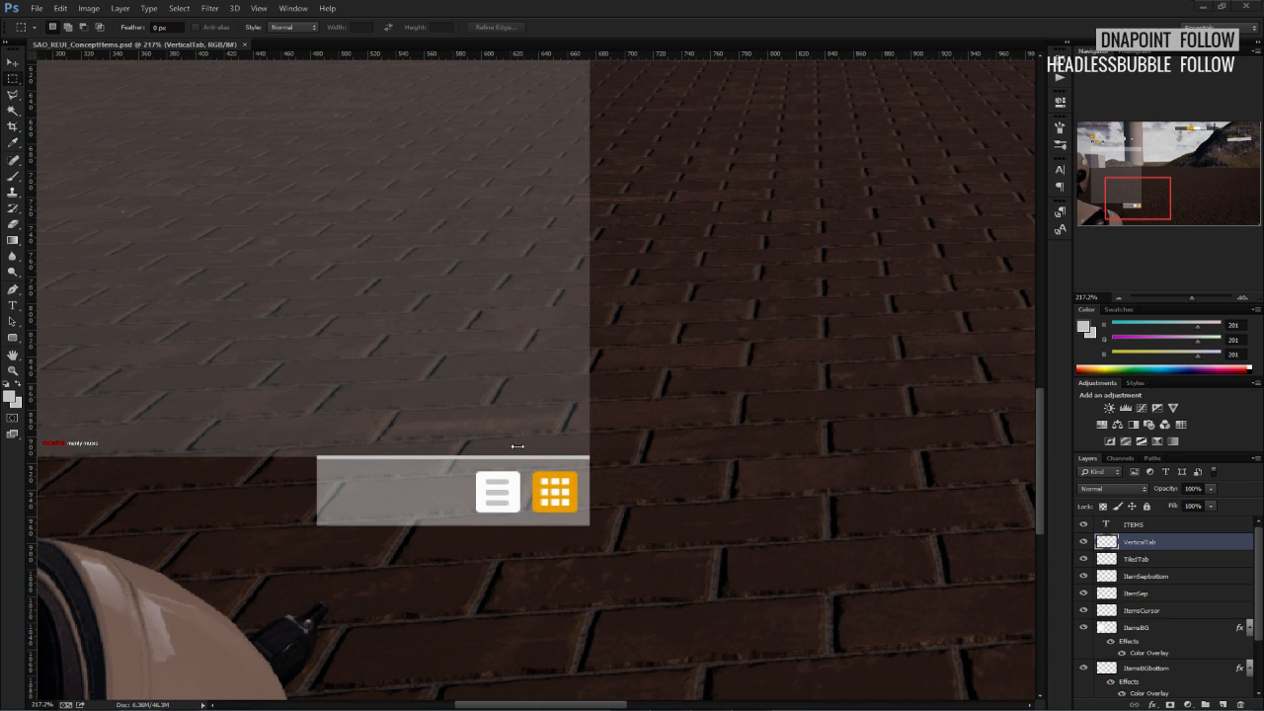
alt+scroll(366, 521, down, 4)
alt+scroll(332, 520, up, 7)
scroll(113, 284, down, 2)
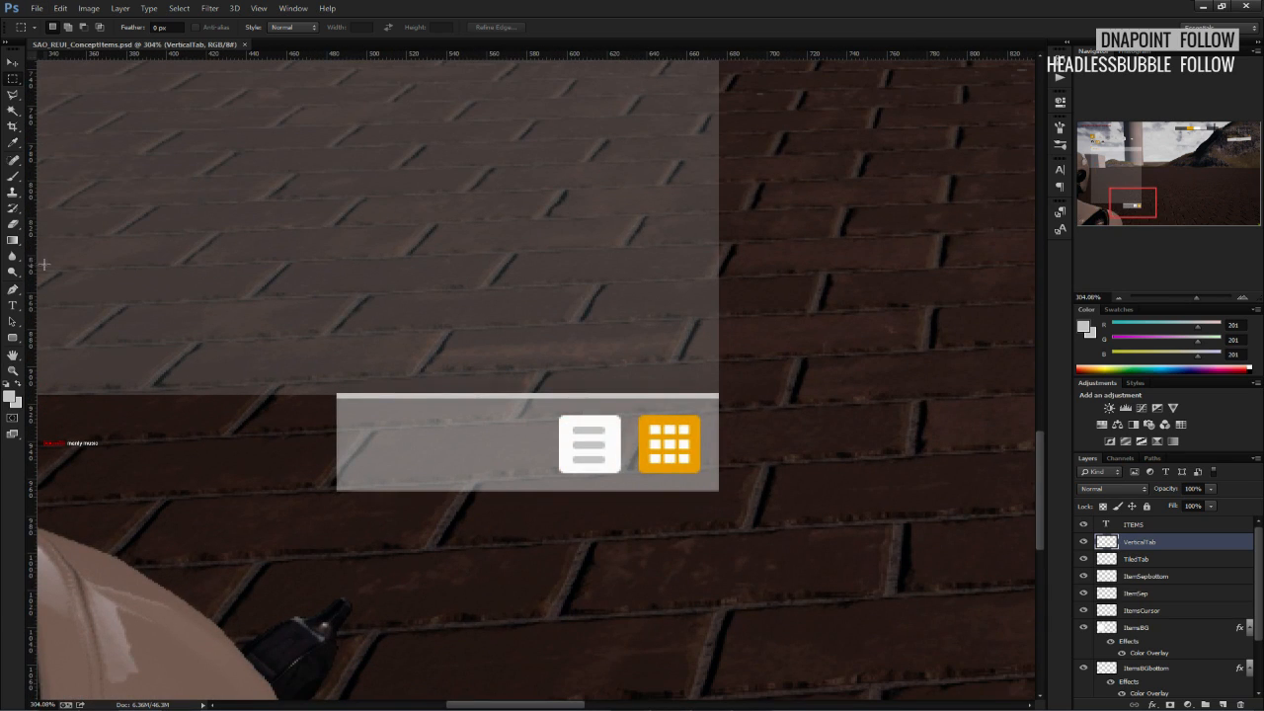
alt+scroll(464, 518, down, 5)
alt+scroll(451, 512, up, 6)
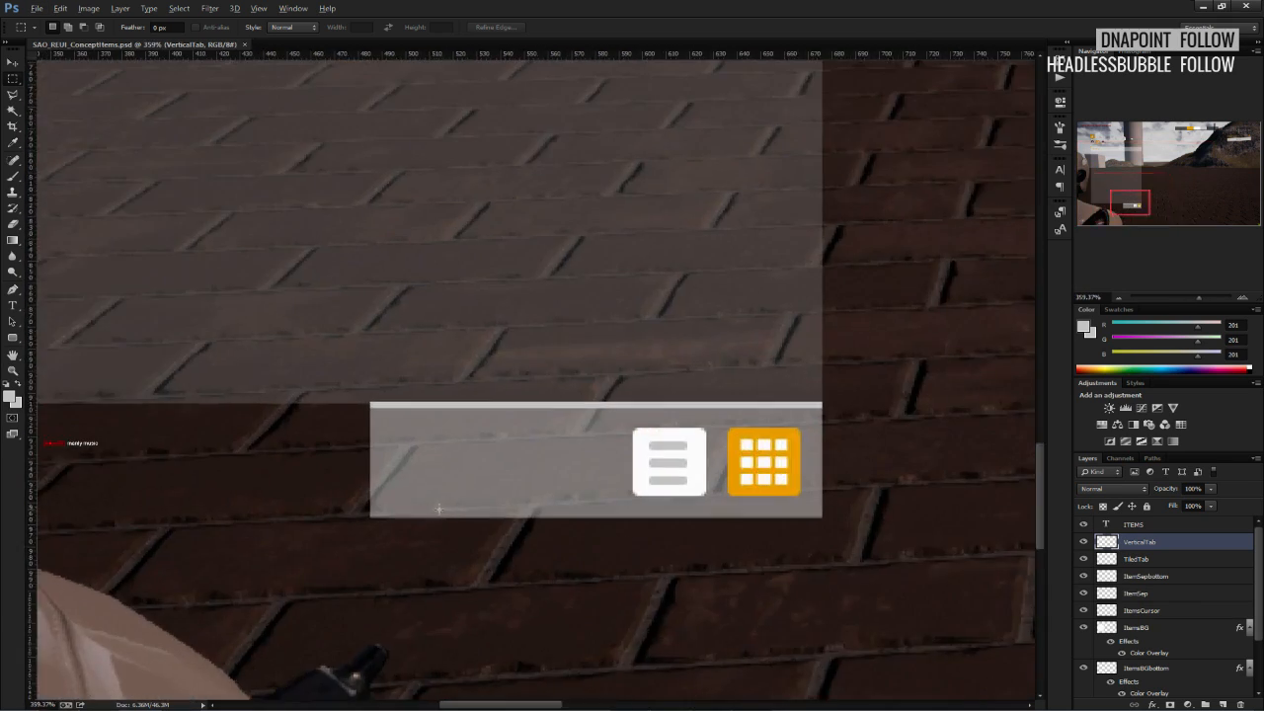
Add a new layer above VerticalTab and sample the grid icon's orange, #eba601, as the foreground colour for text.
click(12, 305)
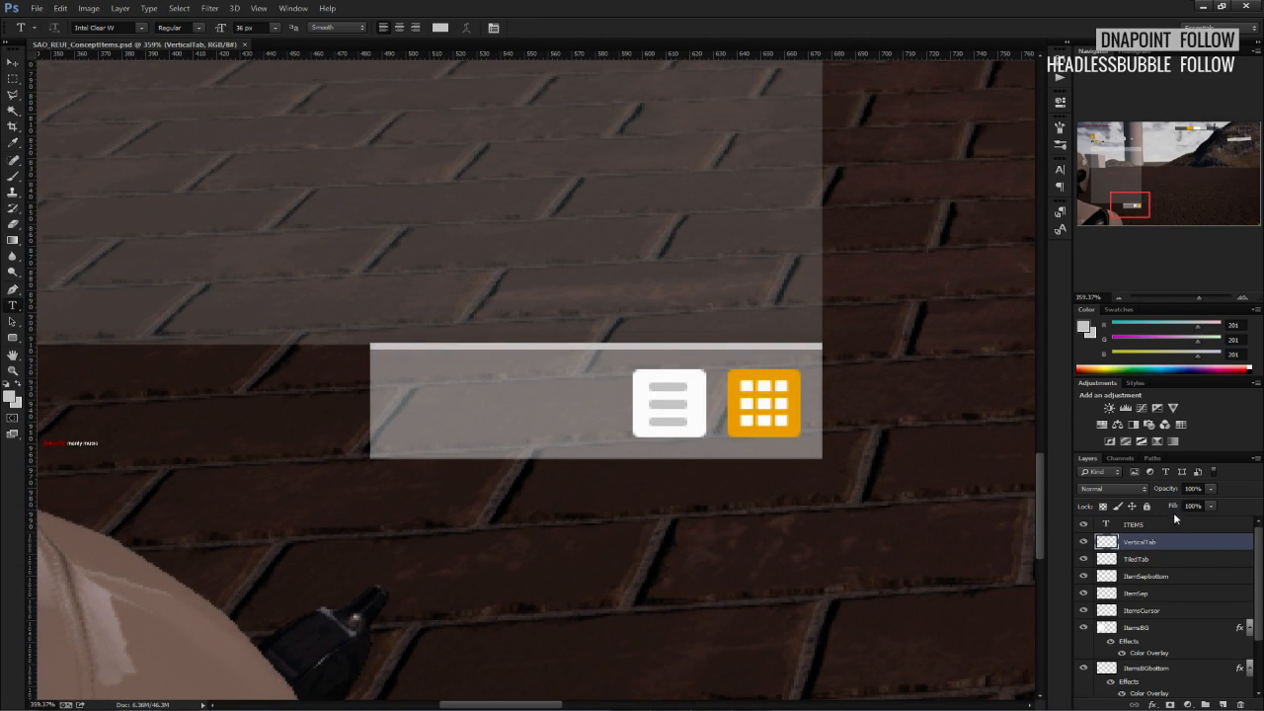
click(1223, 704)
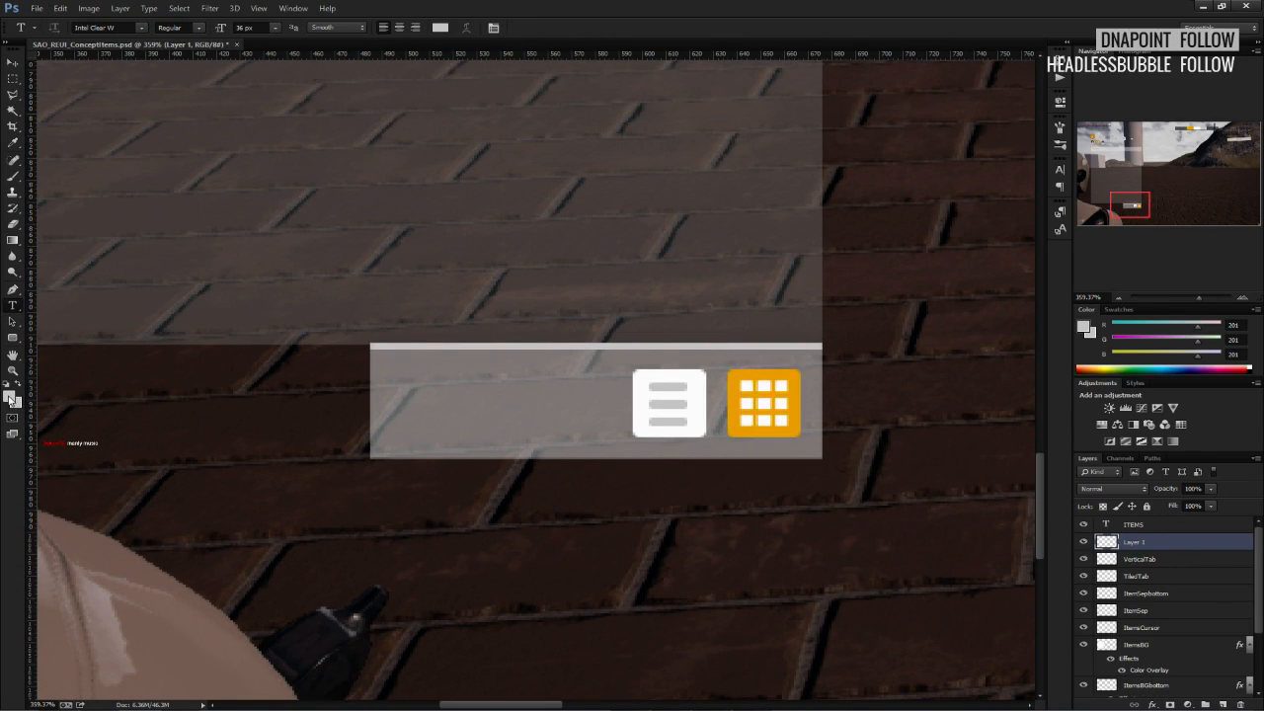
click(12, 398)
drag(791, 293, 895, 368)
click(763, 395)
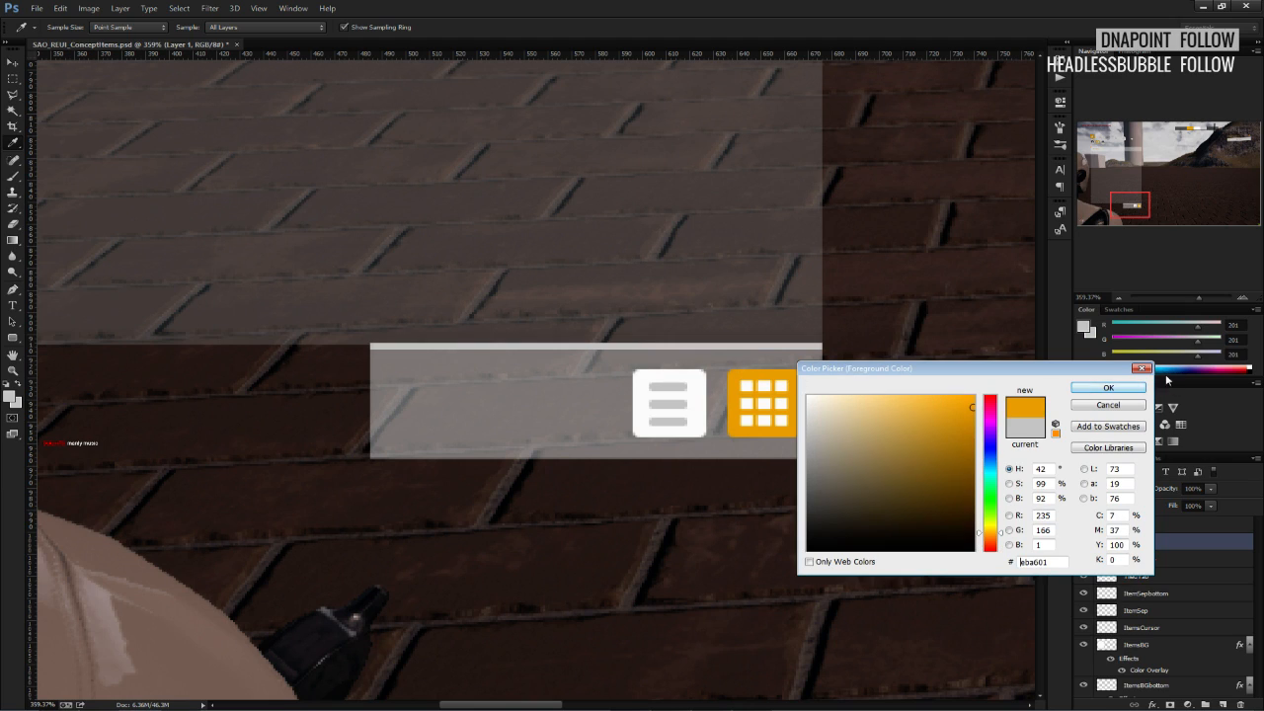
click(1108, 387)
Add the text SORT in the footer beside the list icon and set its font style to Light.
click(463, 405)
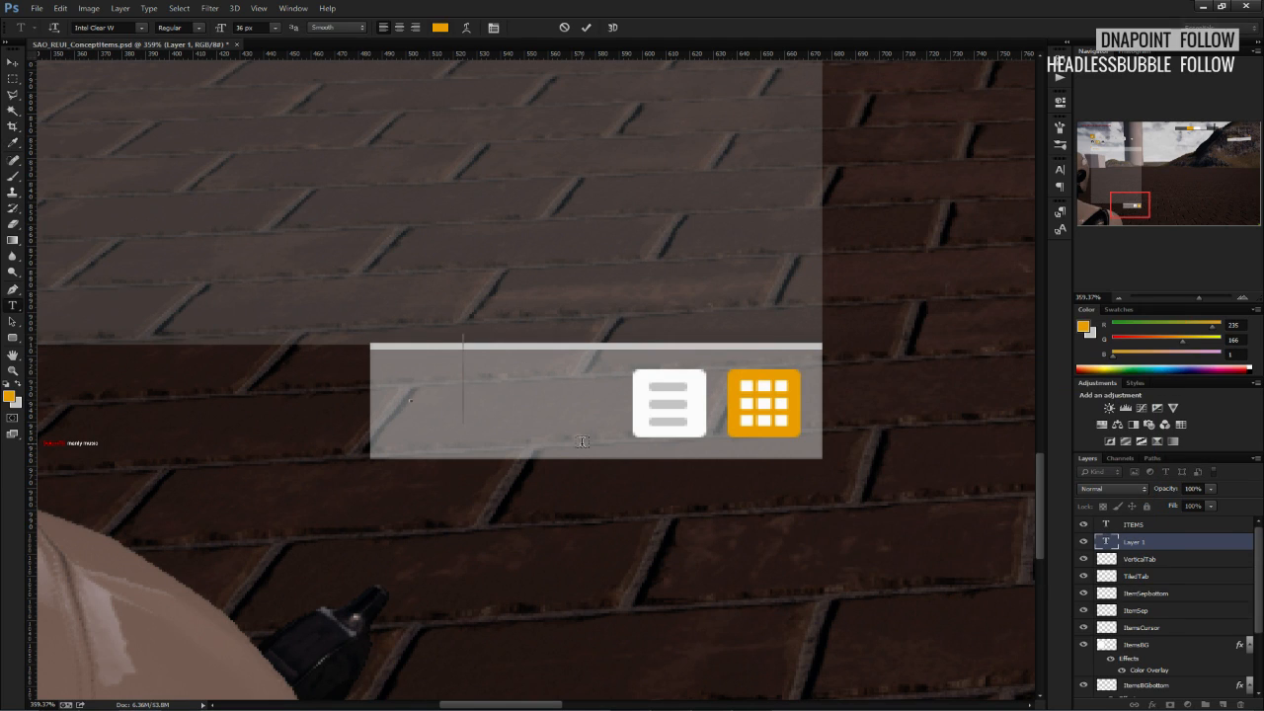
text(SLORT)
key(BackSpace)
key(BackSpace)
key(BackSpace)
key(BackSpace)
text(ORT)
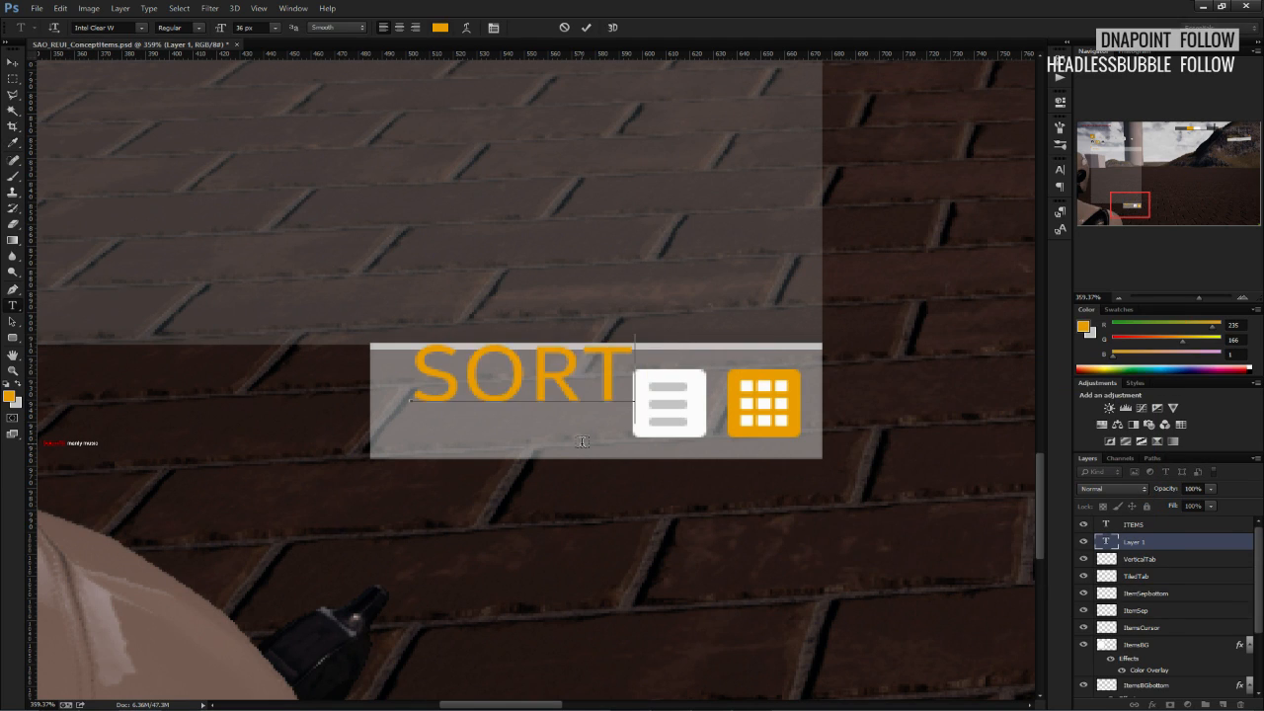
key(ctrl+a)
click(198, 27)
click(190, 44)
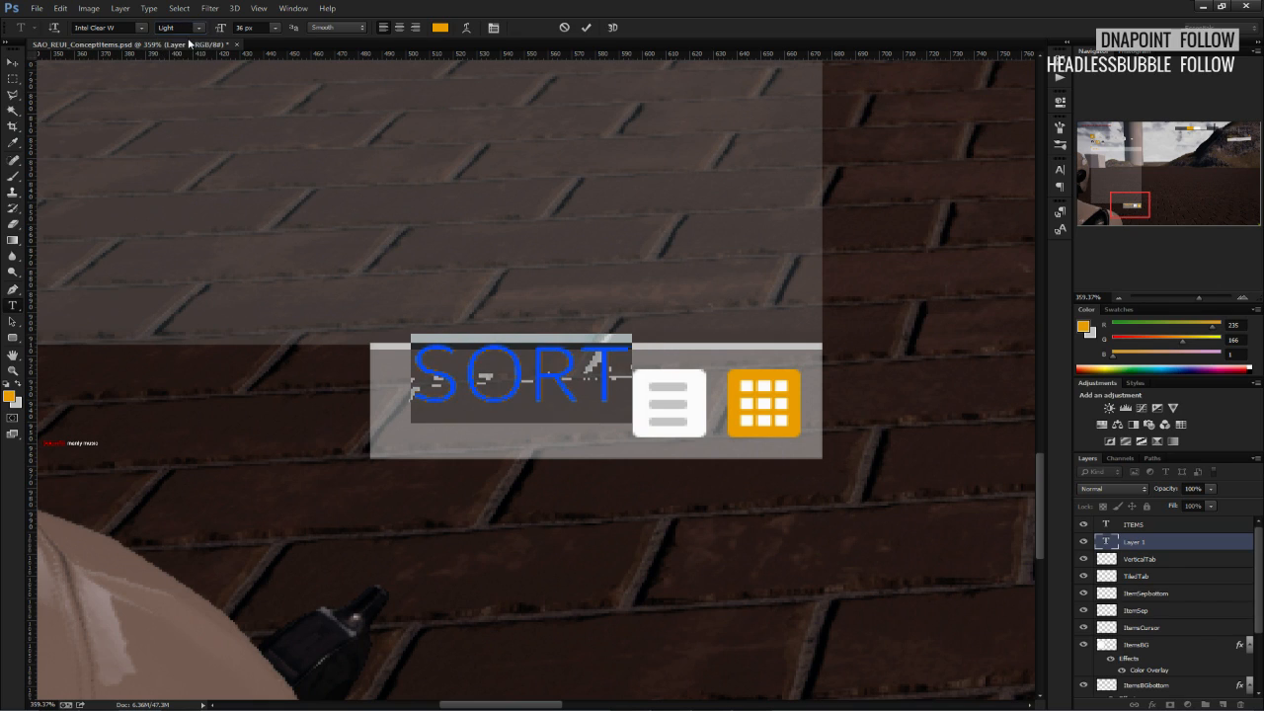
Scale the SORT text proportionally to 47.23% and set its font size to 16 px.
click(12, 64)
key(ctrl+t)
shift+drag(634, 421, 513, 377)
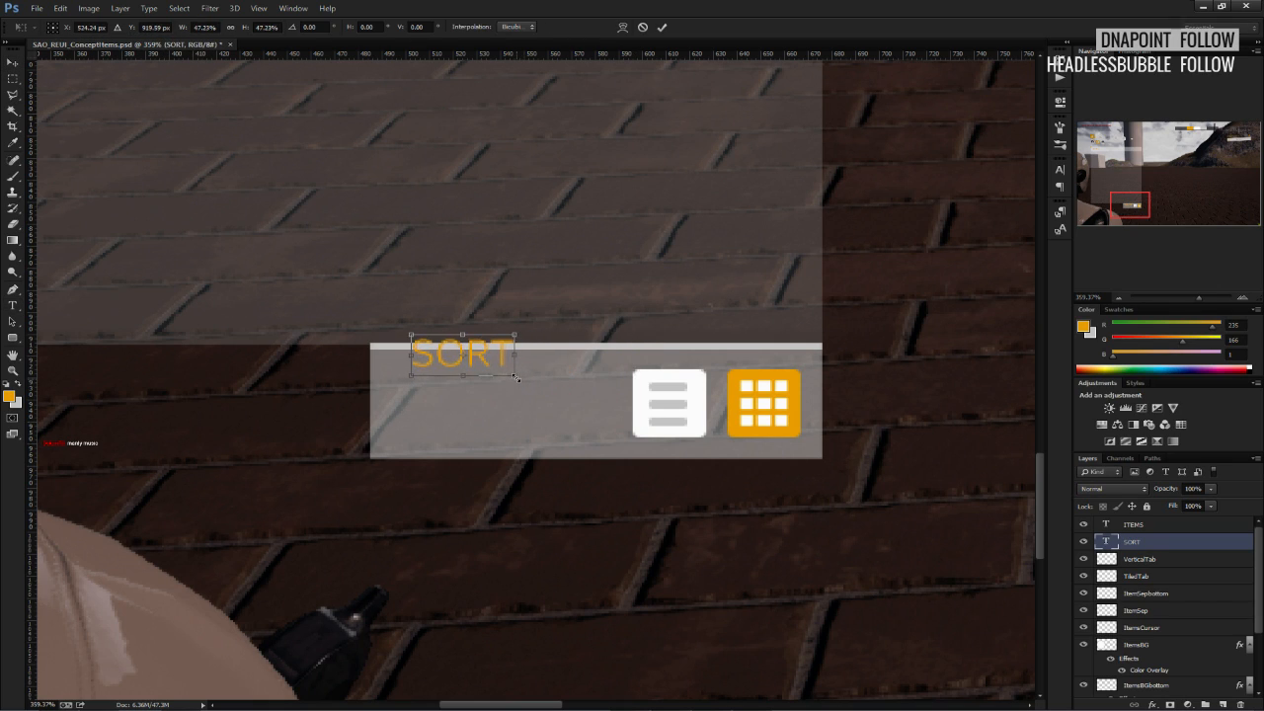
click(662, 27)
double_click(1108, 542)
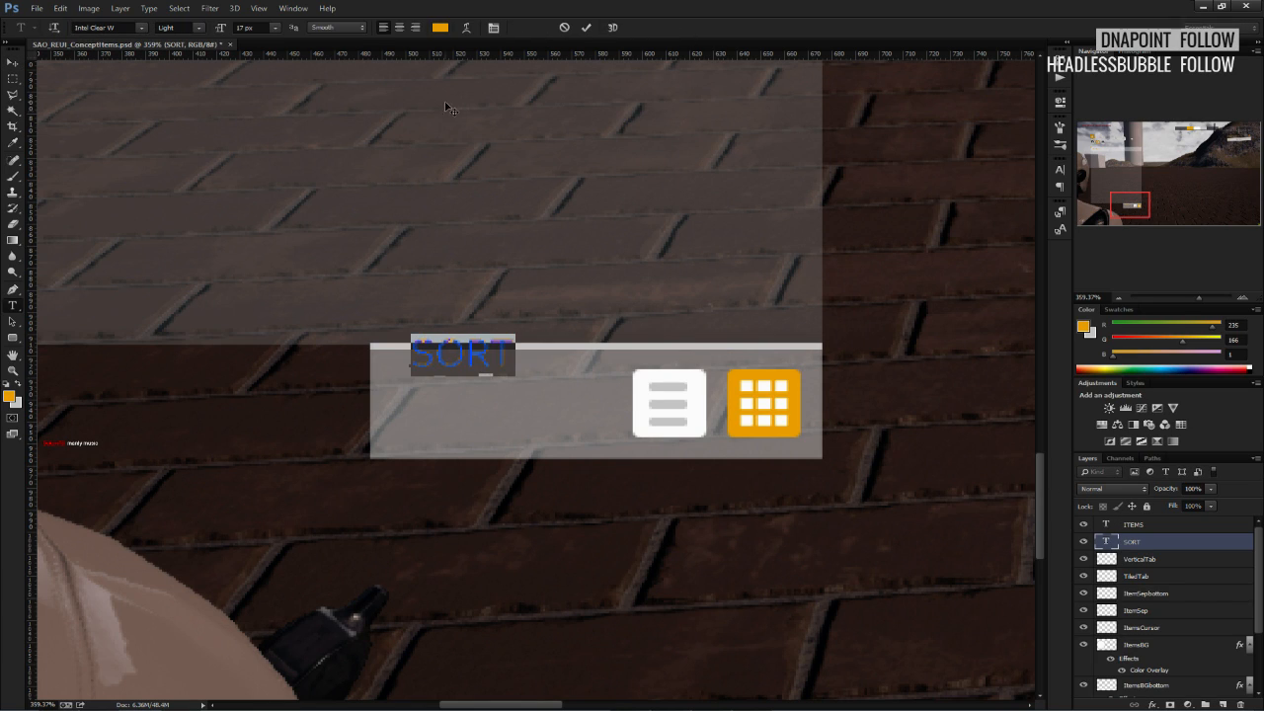
click(259, 28)
text(6)
key(Return)
click(13, 62)
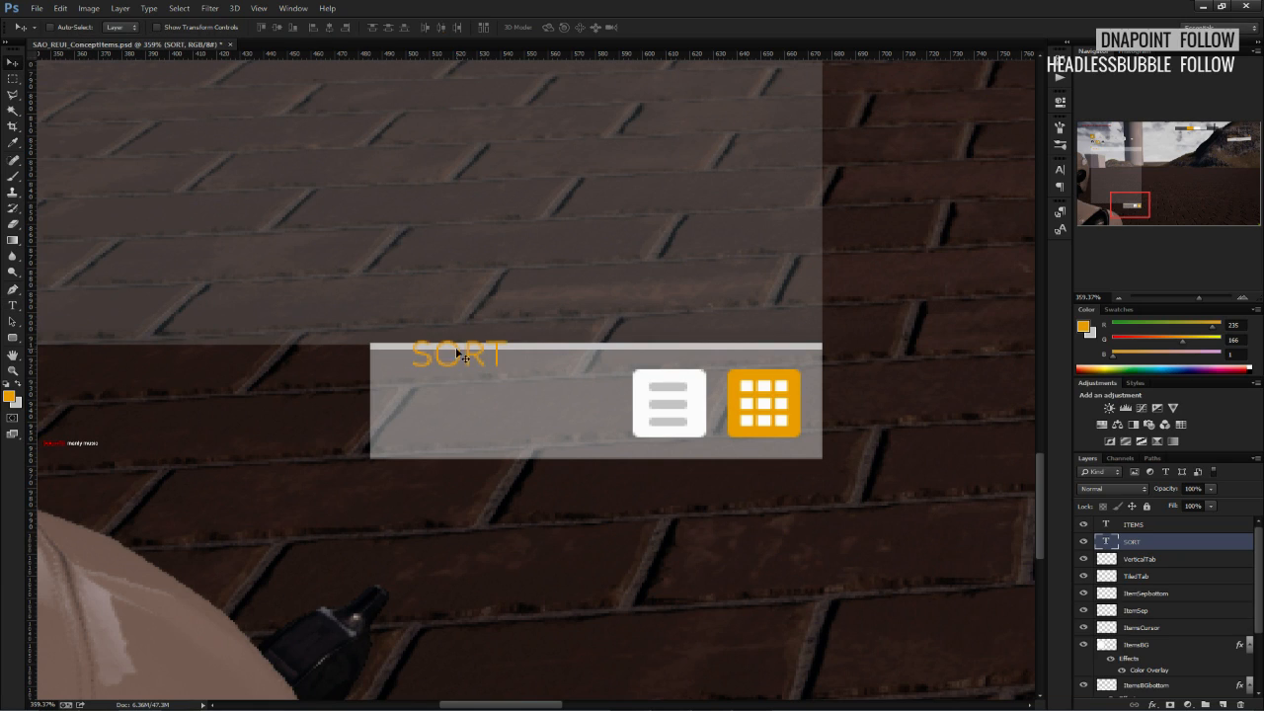
Move the SORT text into the empty footer area beside the list icon, vertically level with the icons.
drag(464, 356, 628, 385)
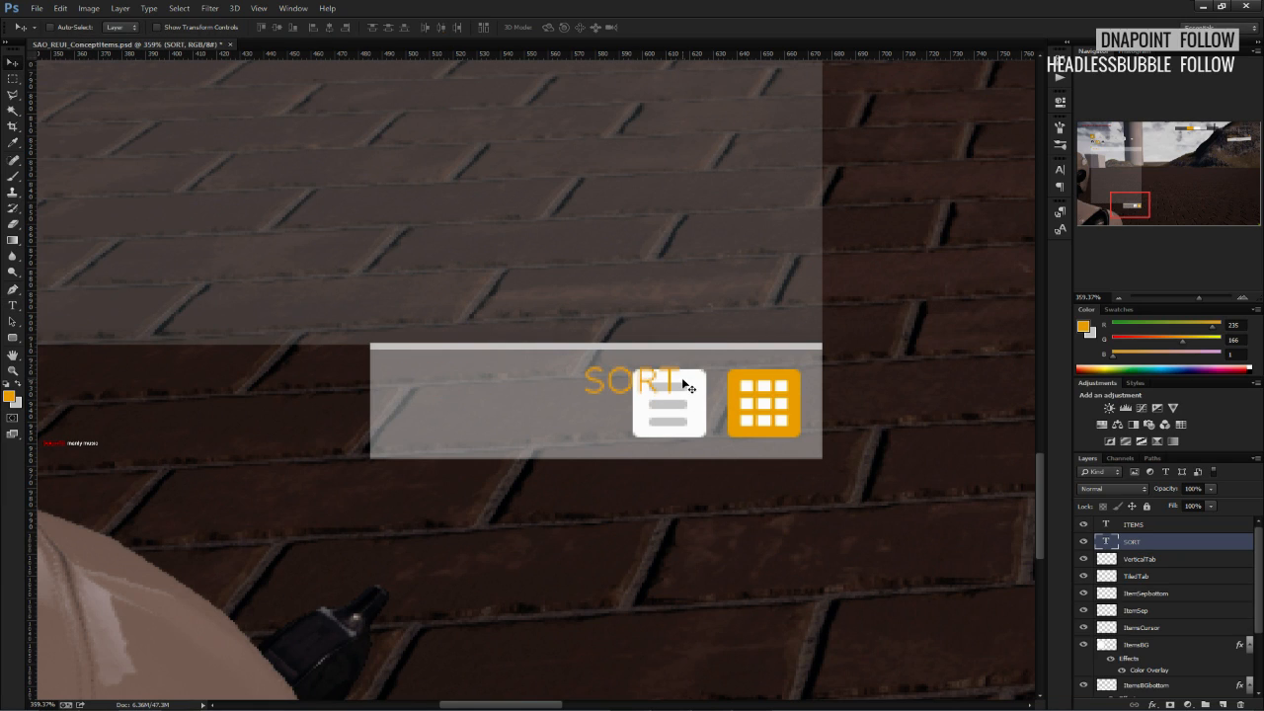
key(Down)
drag(669, 387, 552, 418)
alt+scroll(500, 418, down, 2)
alt+scroll(500, 418, down, 3)
alt+scroll(500, 417, up, 4)
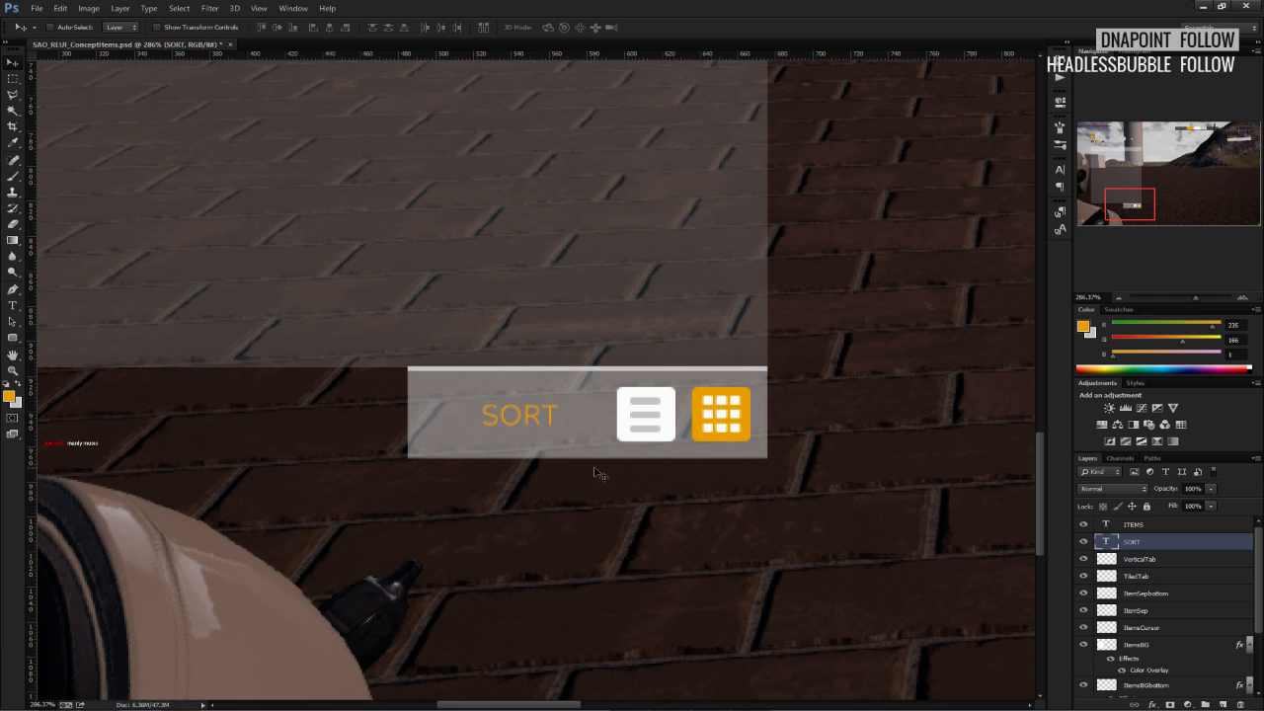
alt+scroll(596, 474, down, 5)
alt+scroll(332, 543, up, 3)
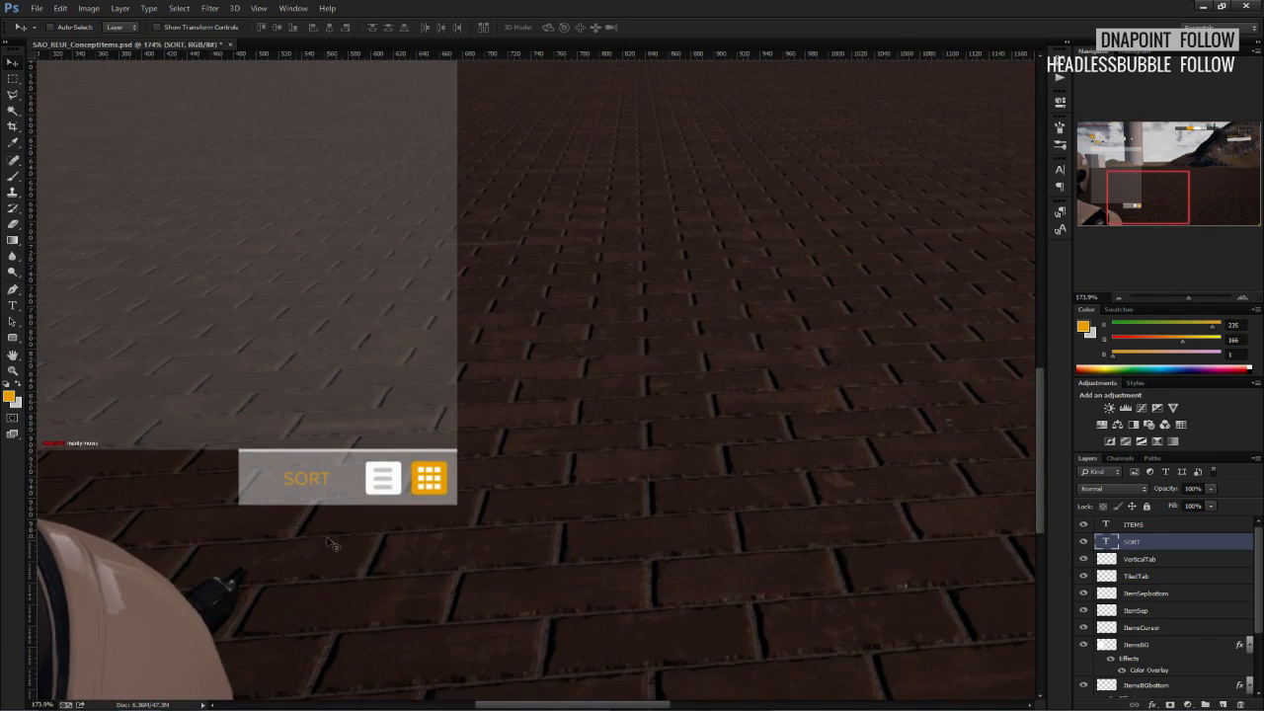
alt+scroll(296, 504, up, 3)
alt+scroll(428, 455, up, 1)
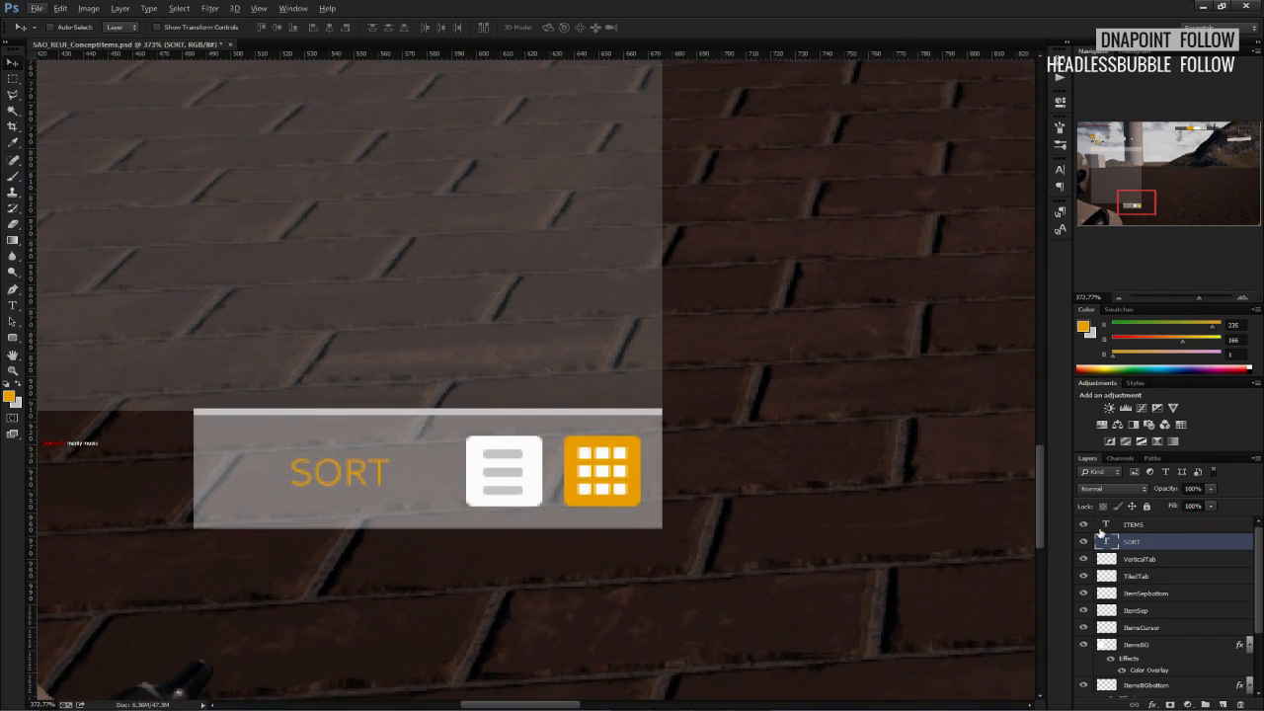
Set the SORT text to the Regular font style with Crisp anti-aliasing.
double_click(1105, 541)
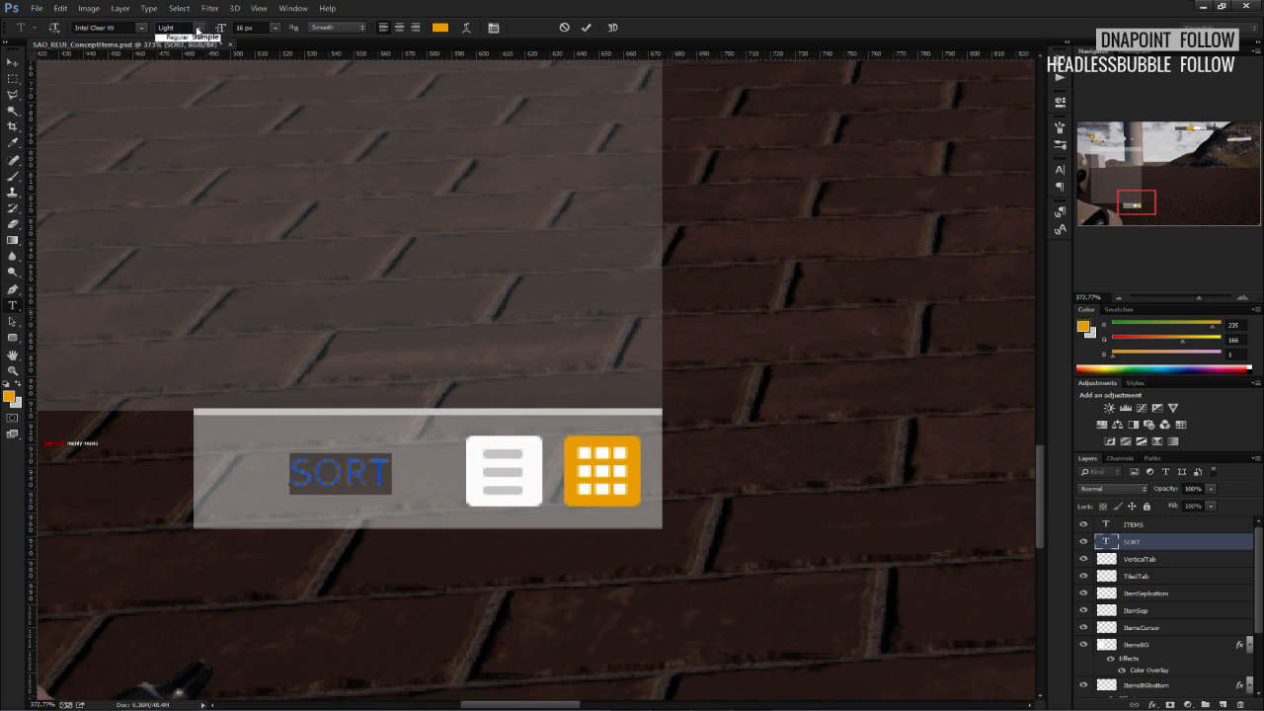
click(193, 36)
click(336, 27)
click(335, 65)
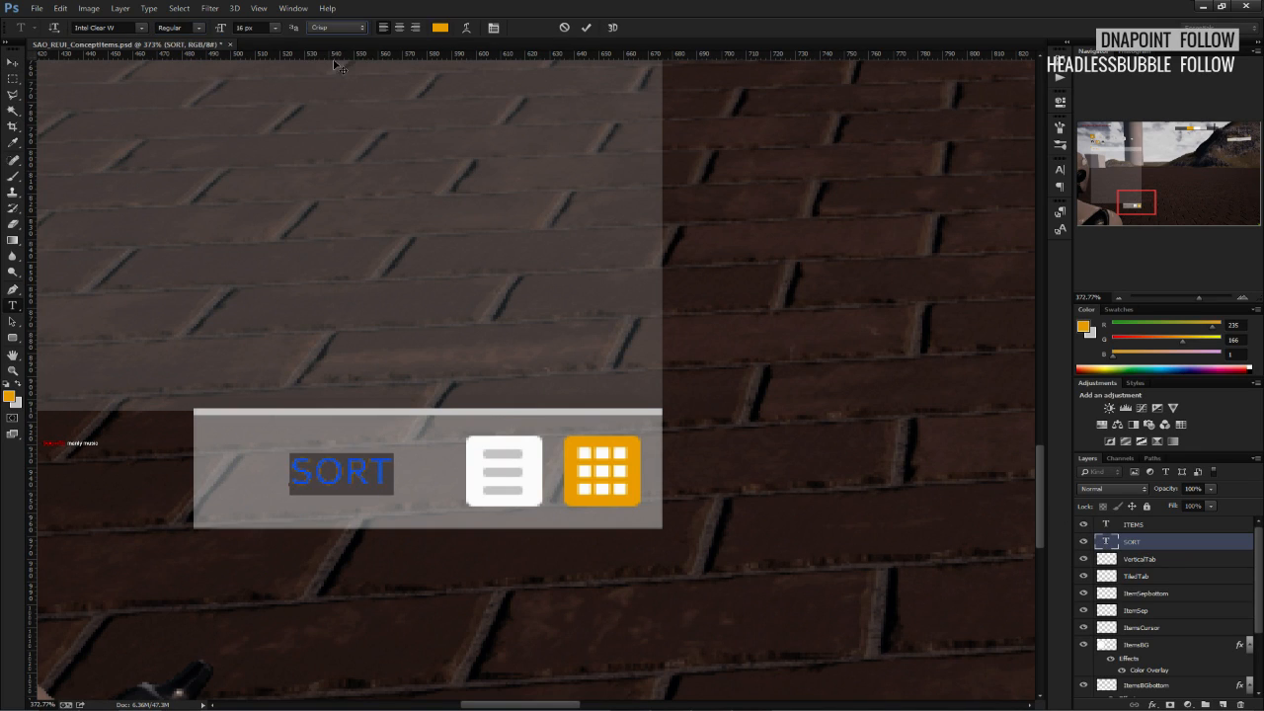
click(12, 62)
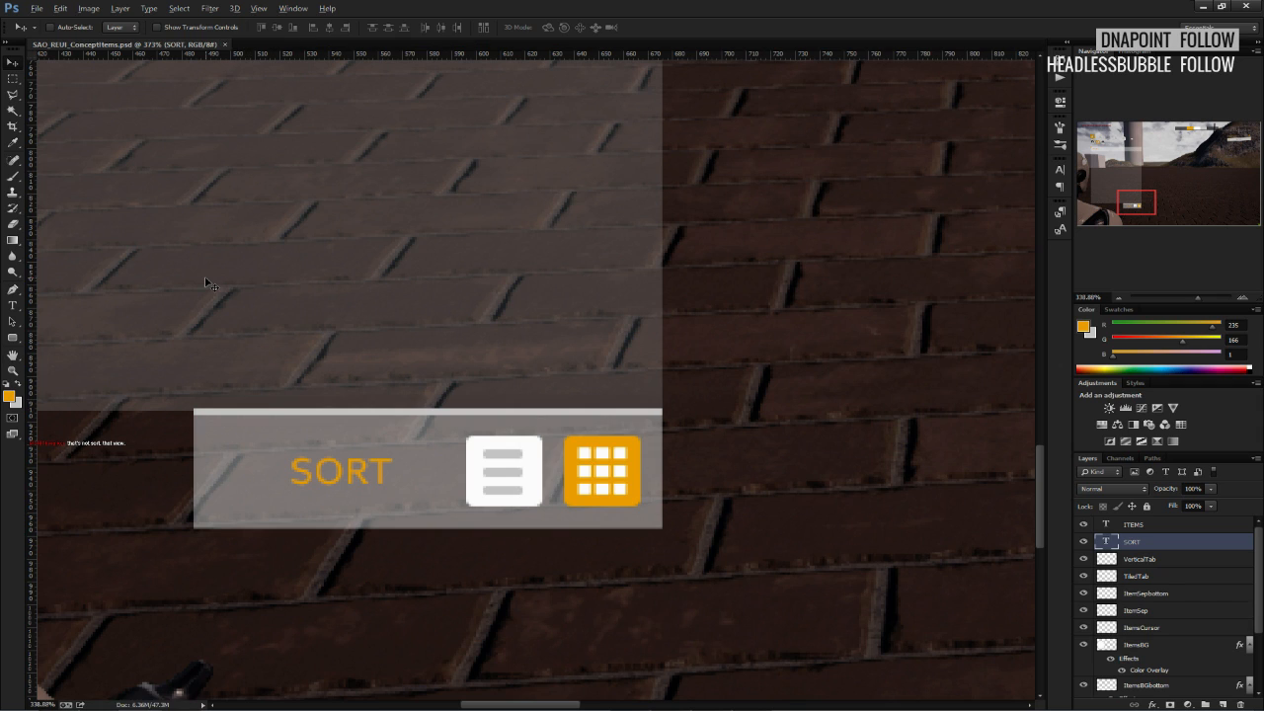
alt+scroll(205, 285, down, 4)
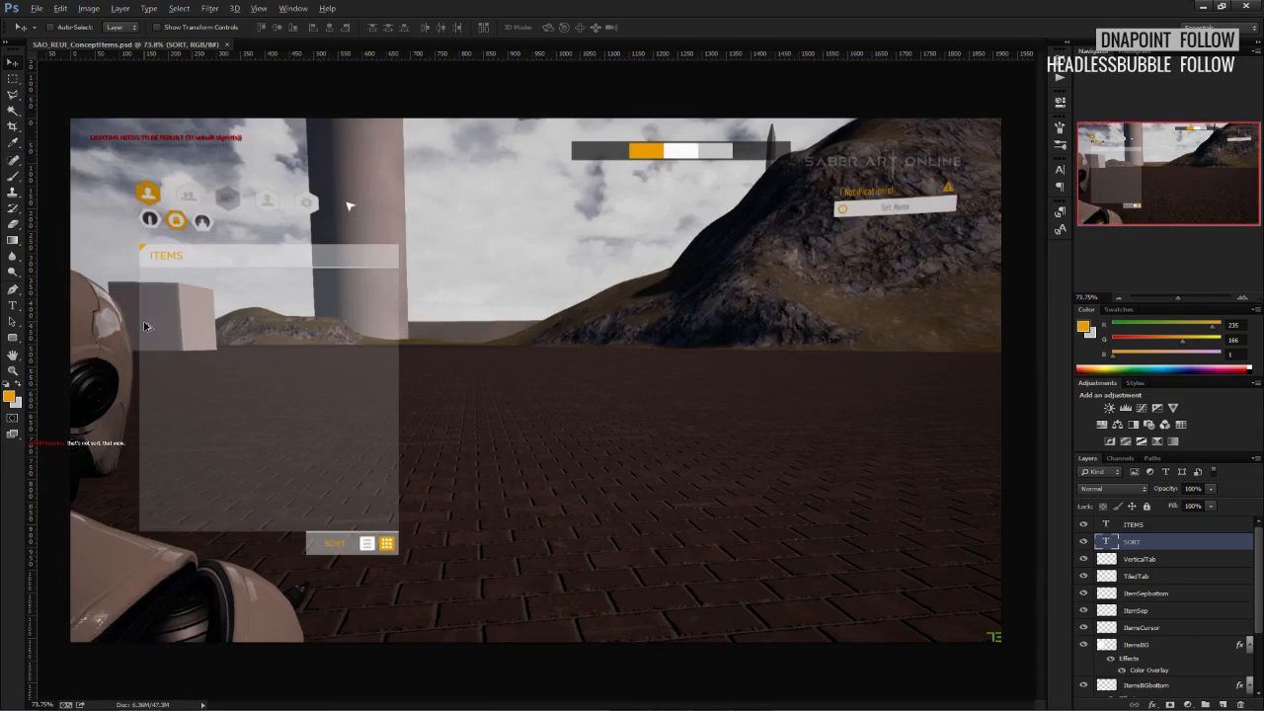
alt+scroll(163, 416, up, 1)
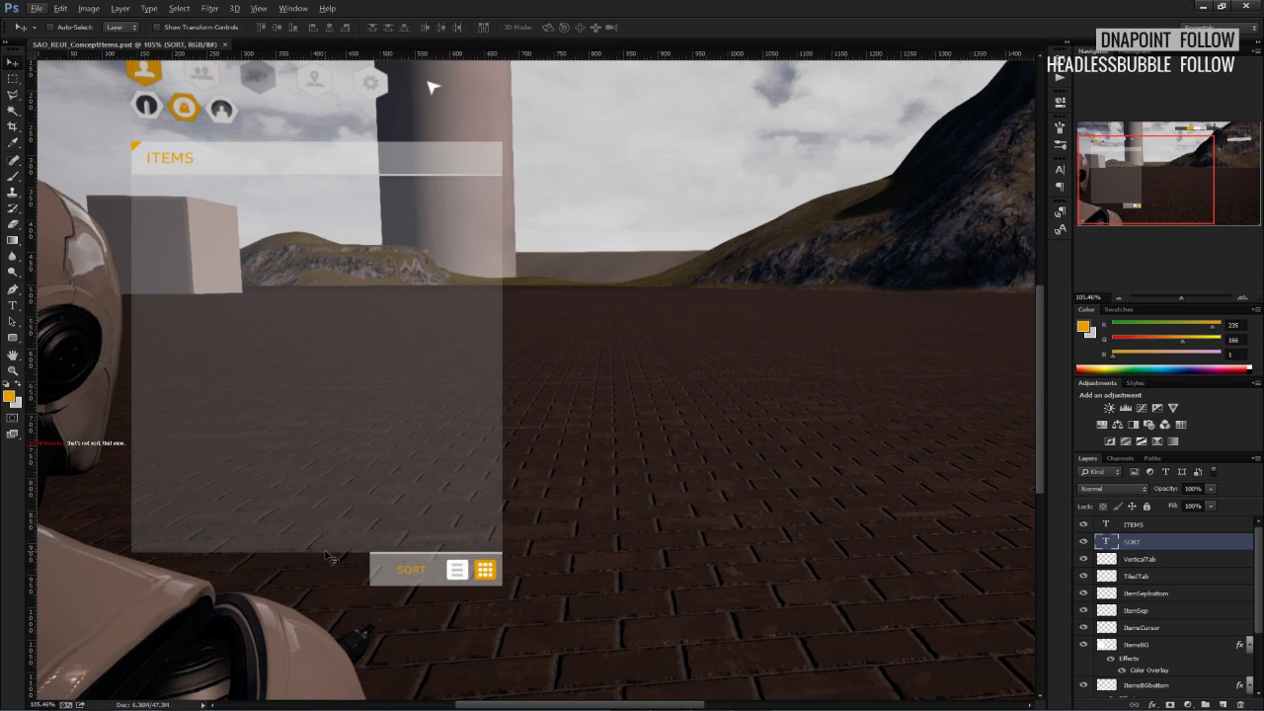
Replace the footer's SORT text with VIEW.
alt+scroll(329, 556, up, 1)
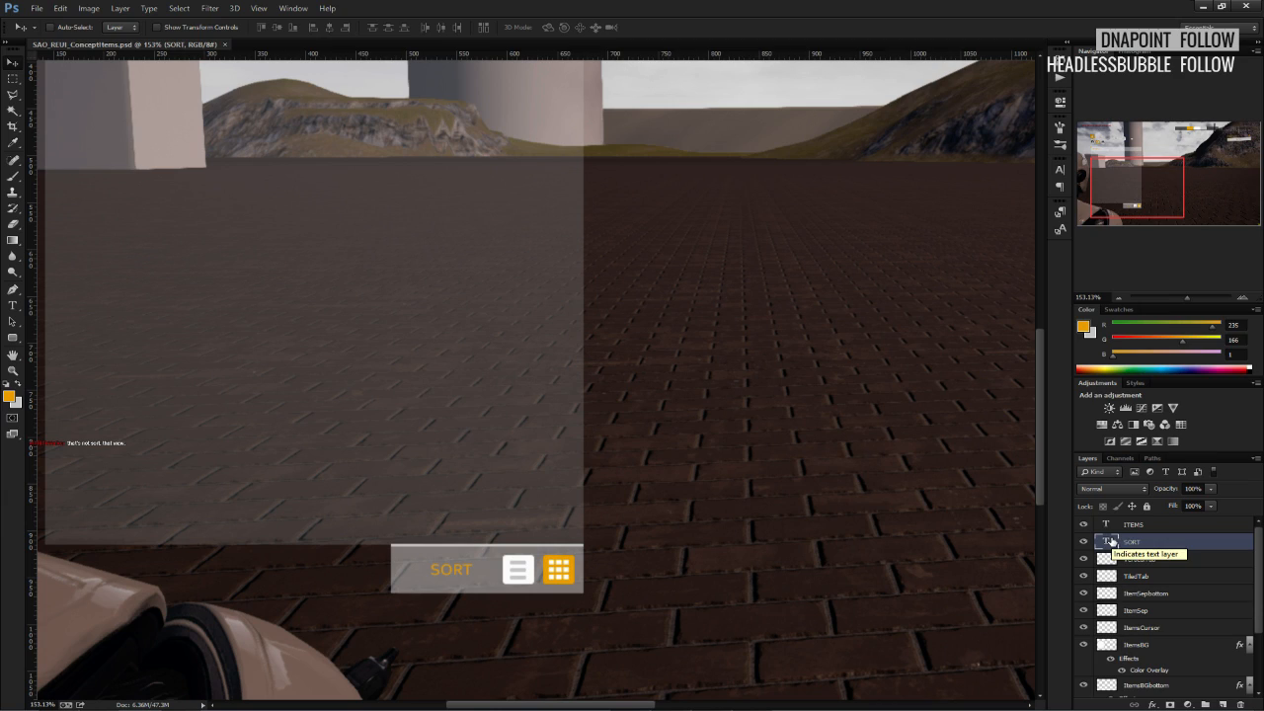
double_click(1111, 541)
text(VIEW)
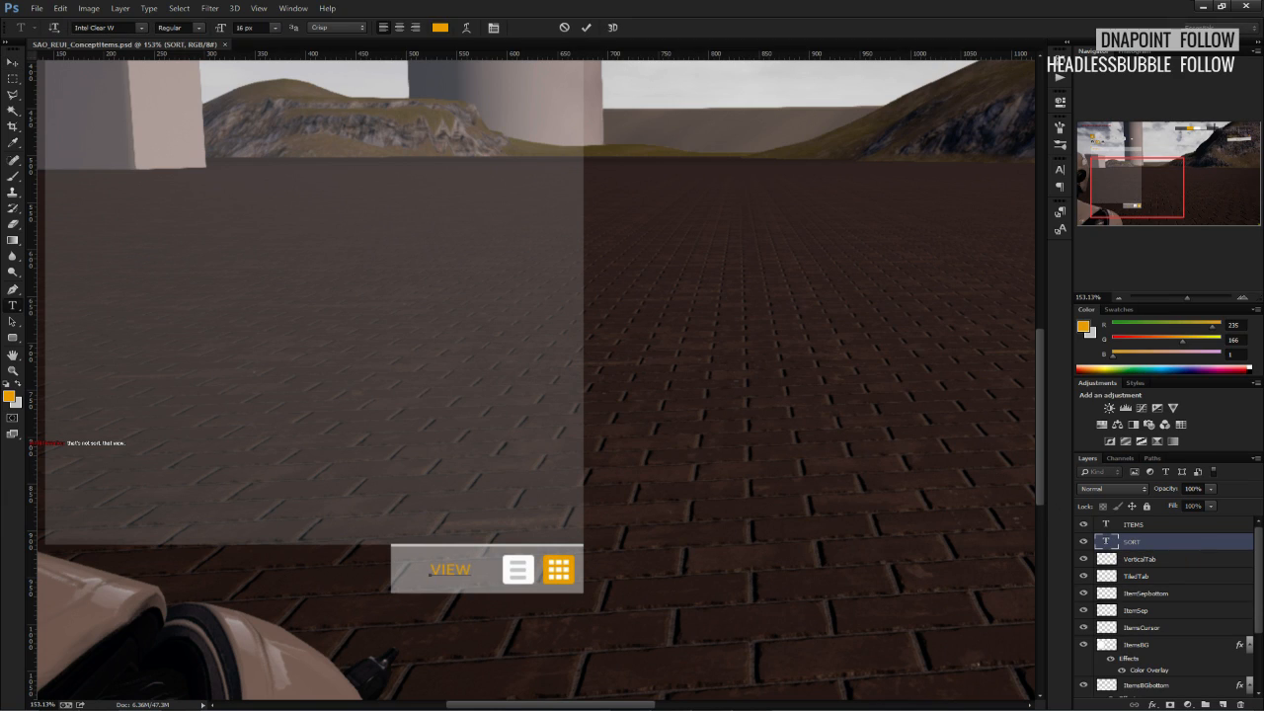
click(11, 63)
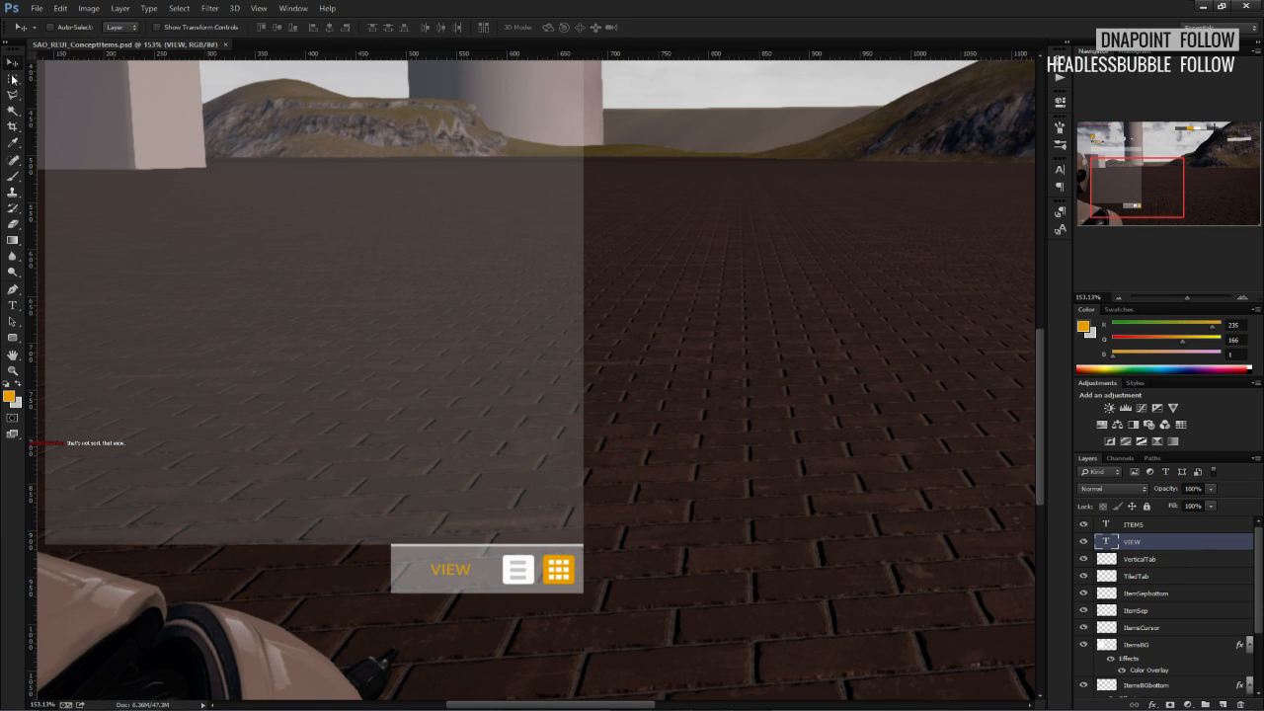
click(13, 79)
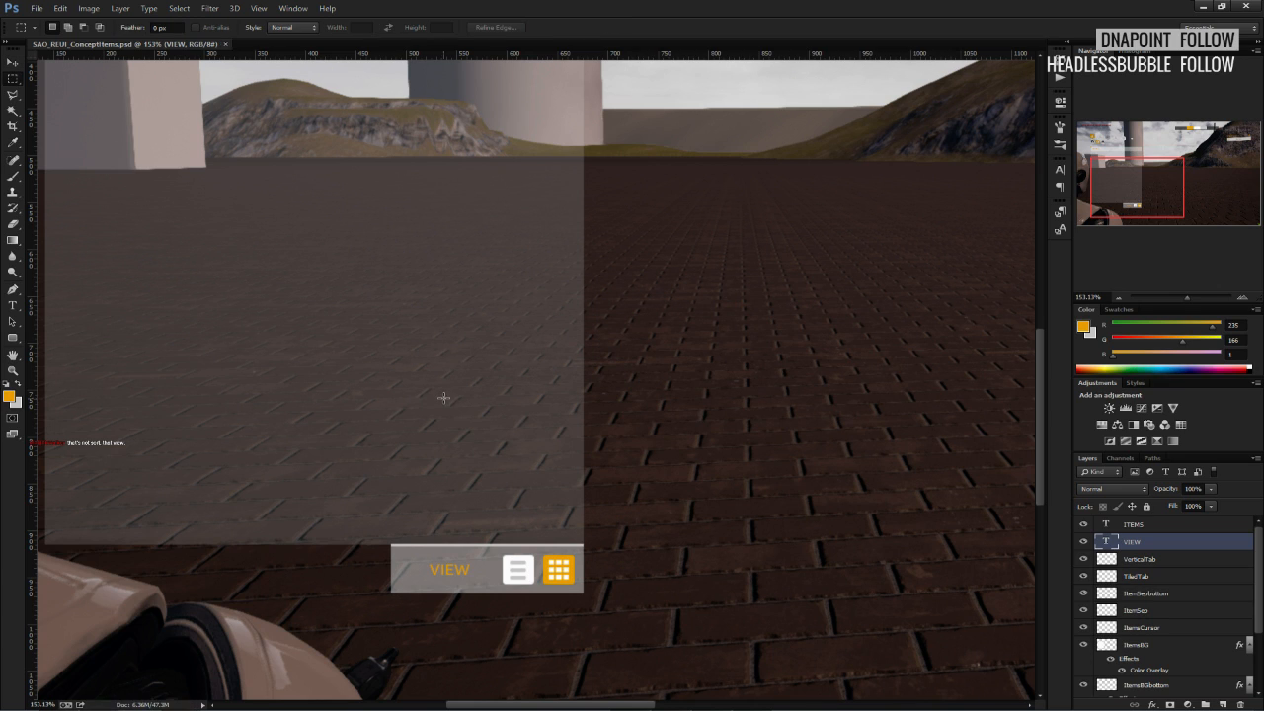
alt+scroll(444, 397, up, 3)
scroll(443, 397, down, 1)
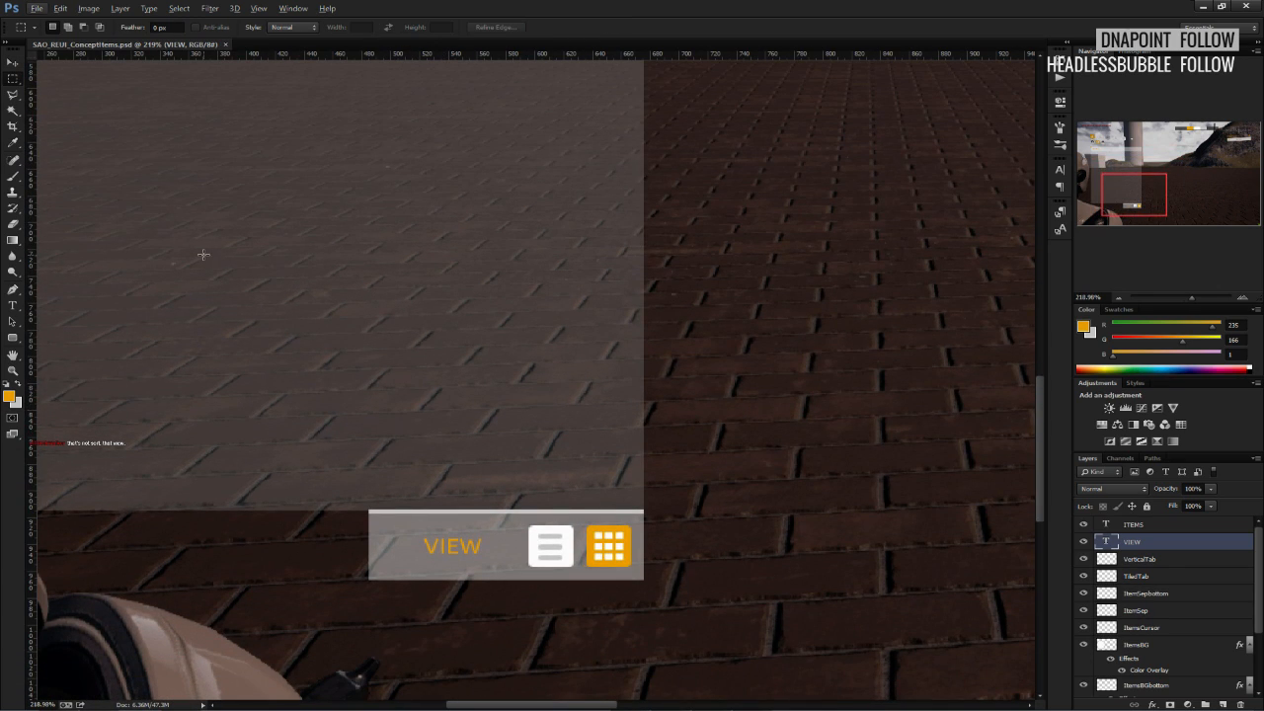
alt+scroll(204, 259, down, 10)
alt+scroll(226, 369, up, 6)
scroll(226, 369, down, 1)
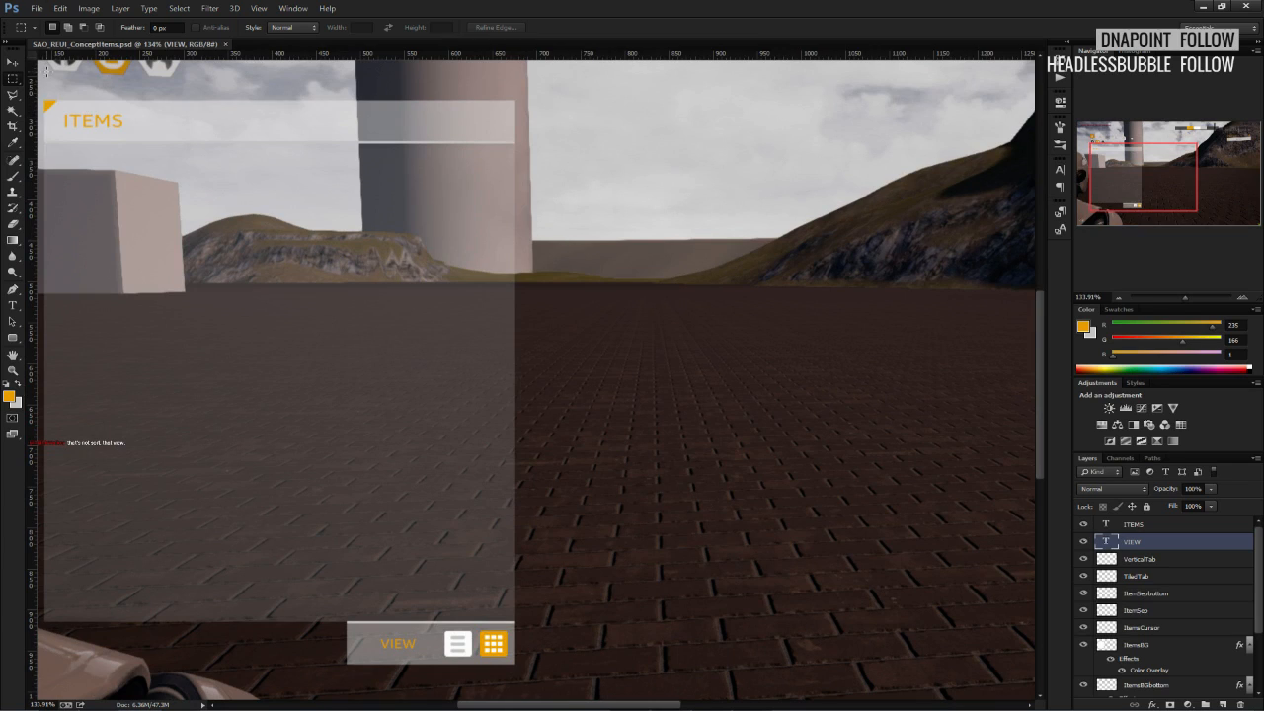
Move the VIEW text close beside the list icon, keeping it vertically level with the icons.
click(13, 63)
alt+scroll(404, 556, up, 4)
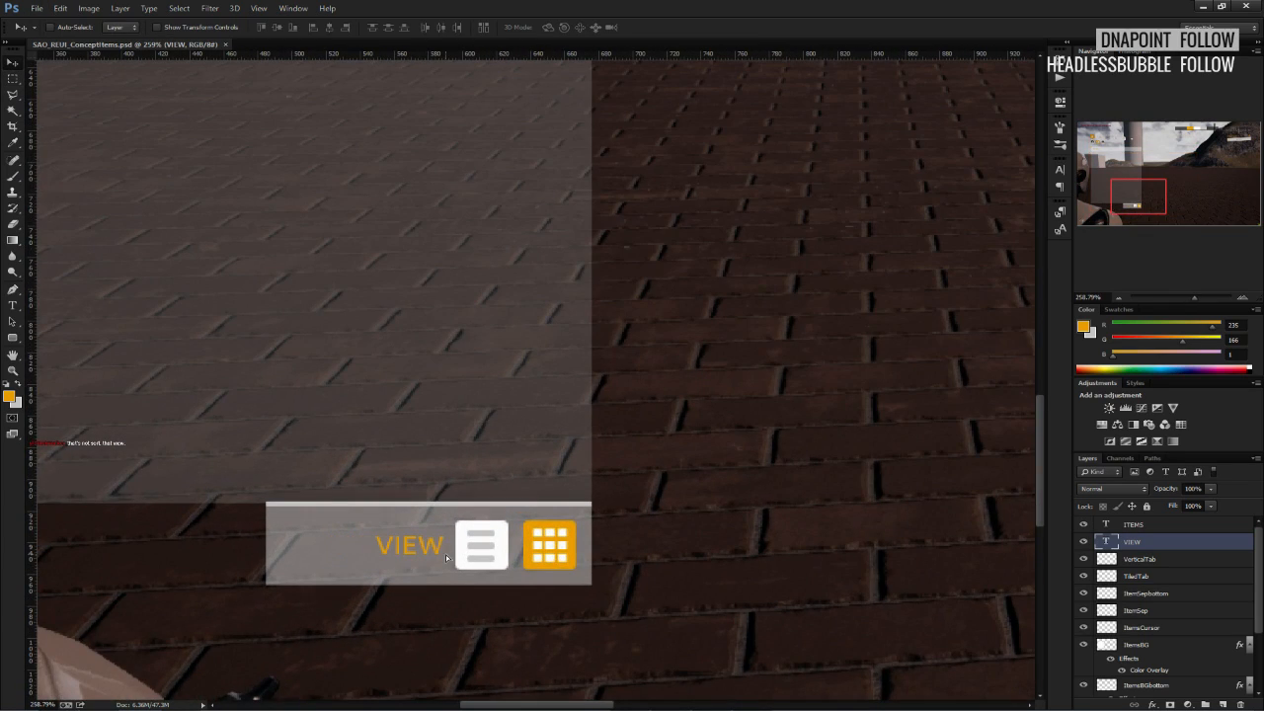
drag(446, 559, 440, 550)
Narrow the ItemSepbottom and ItemsBGbottom layers together from their outer left edge to about 79.5% width.
click(1144, 598)
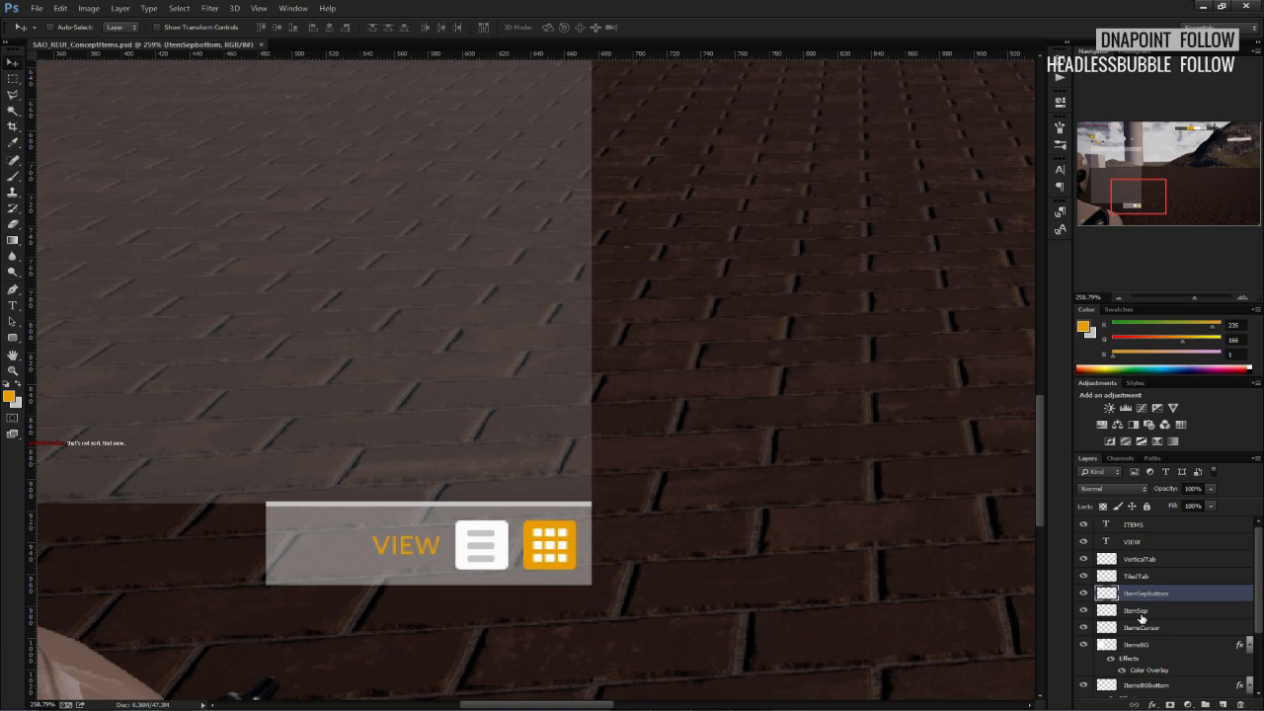
scroll(1149, 653, down, 1)
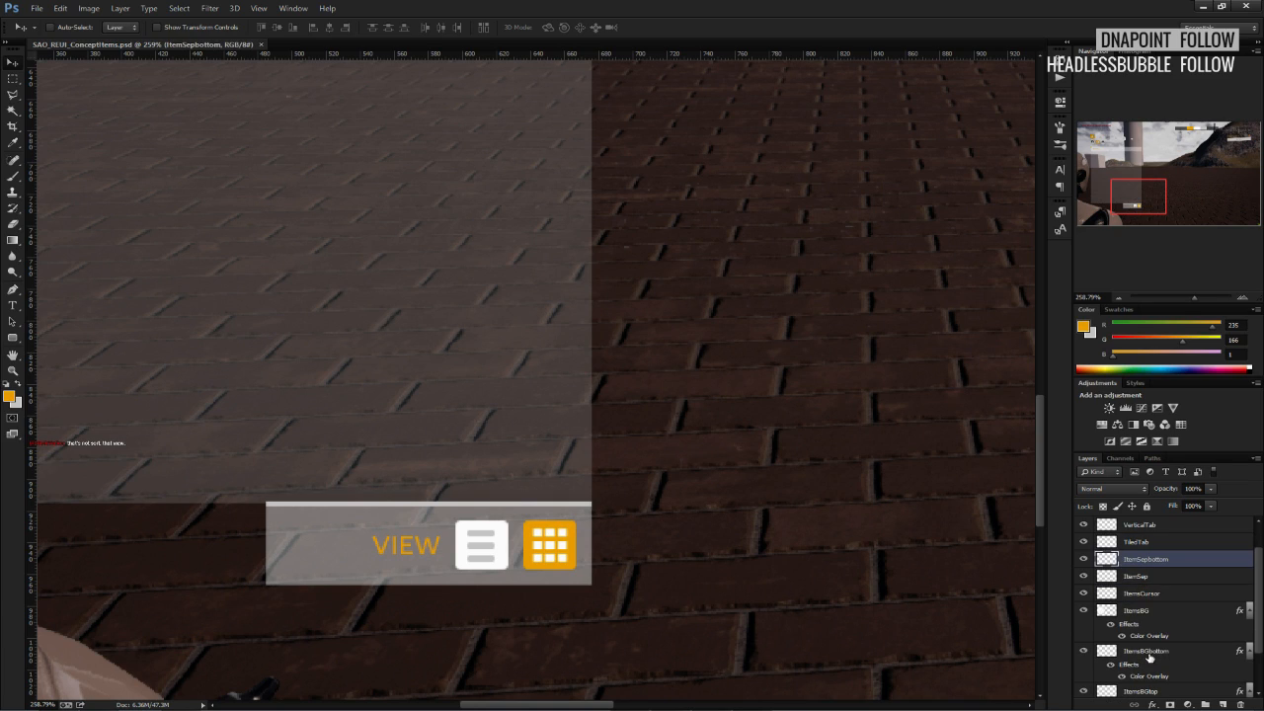
ctrl+click(1148, 652)
key(ctrl+t)
drag(266, 544, 333, 553)
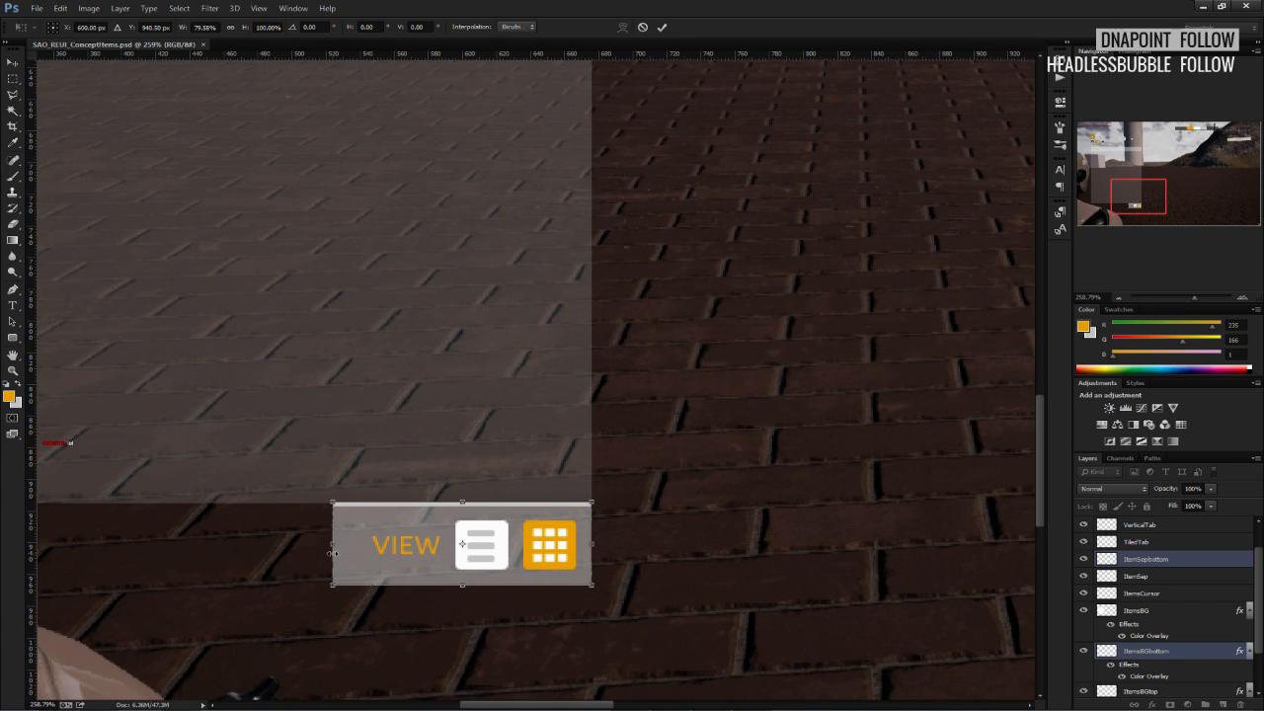
click(662, 27)
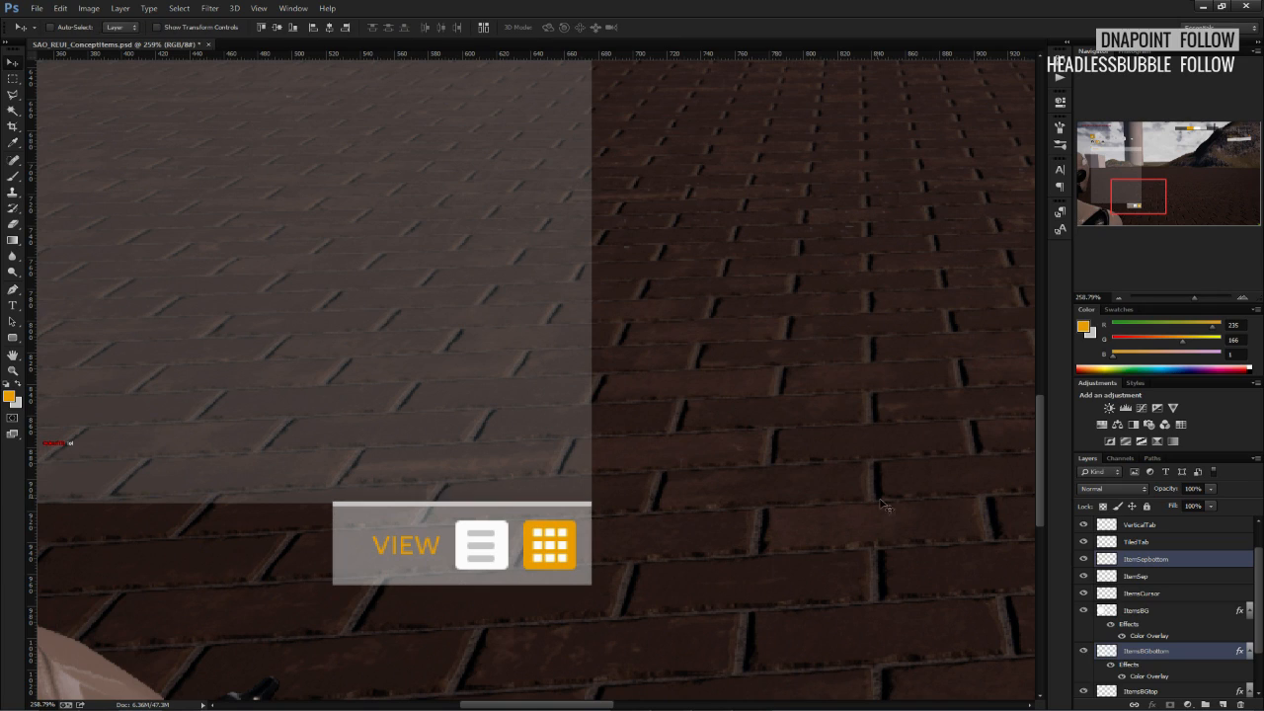
Nudge the VIEW text a few pixels left to centre it between the footer's edge and the list icon.
scroll(1132, 573, up, 2)
click(1132, 541)
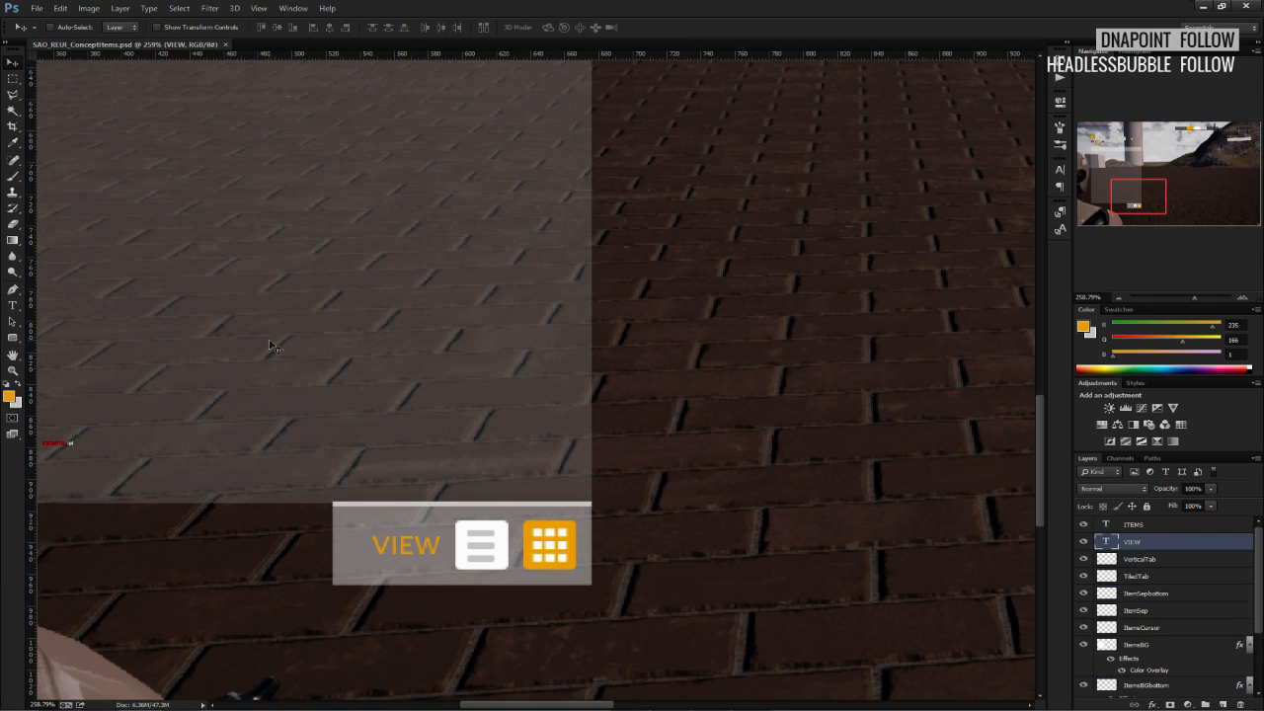
key(Left)
key(Left)
key(Left)
key(Left)
key(Left)
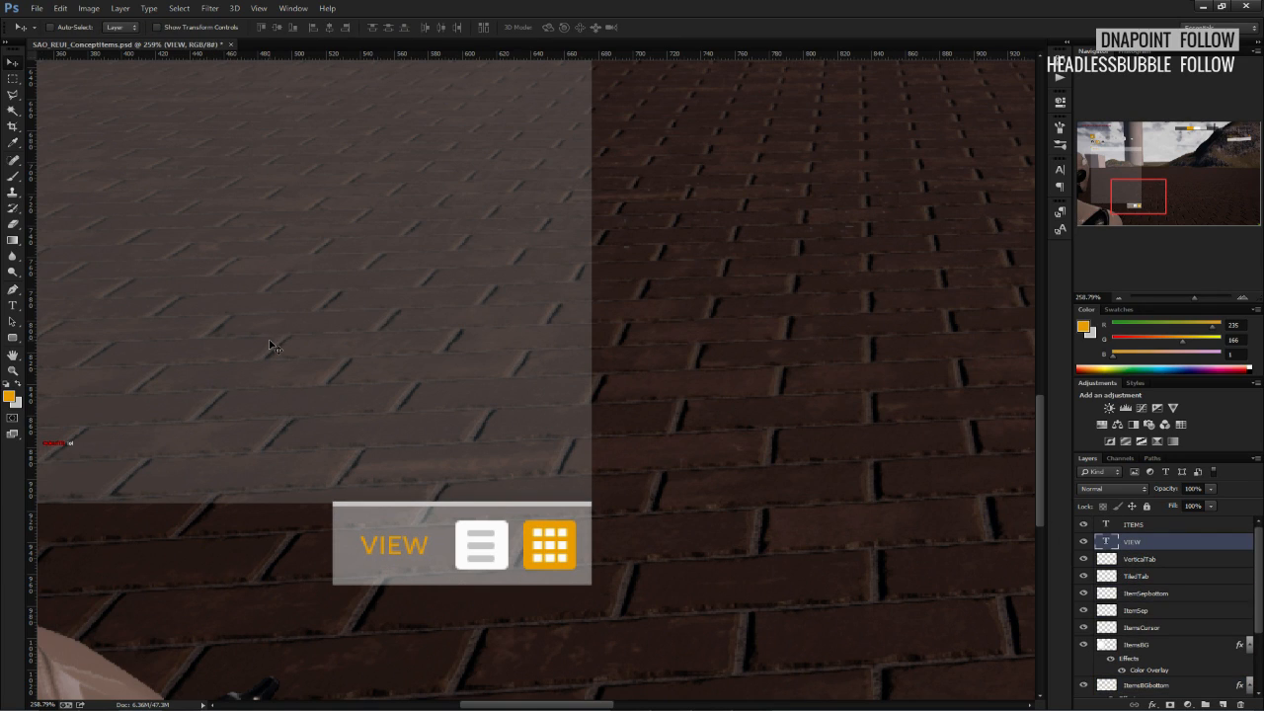
key(Right)
alt+scroll(272, 345, down, 5)
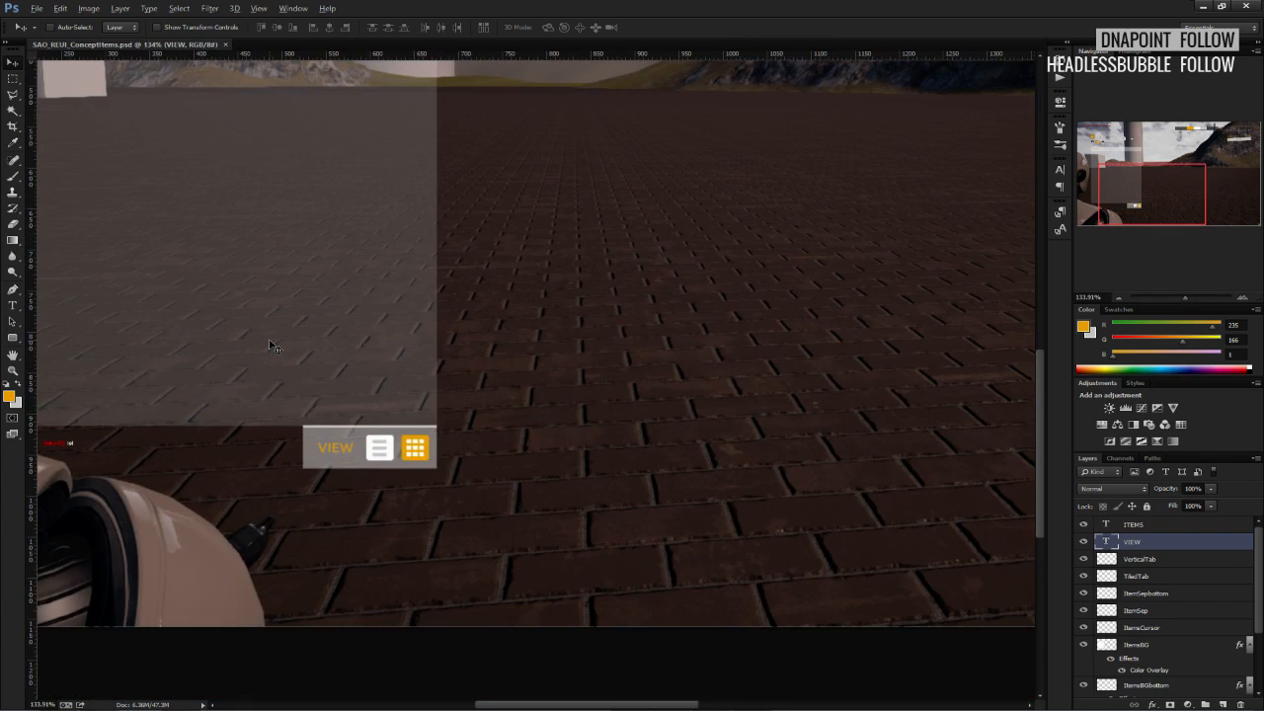
alt+scroll(271, 344, down, 2)
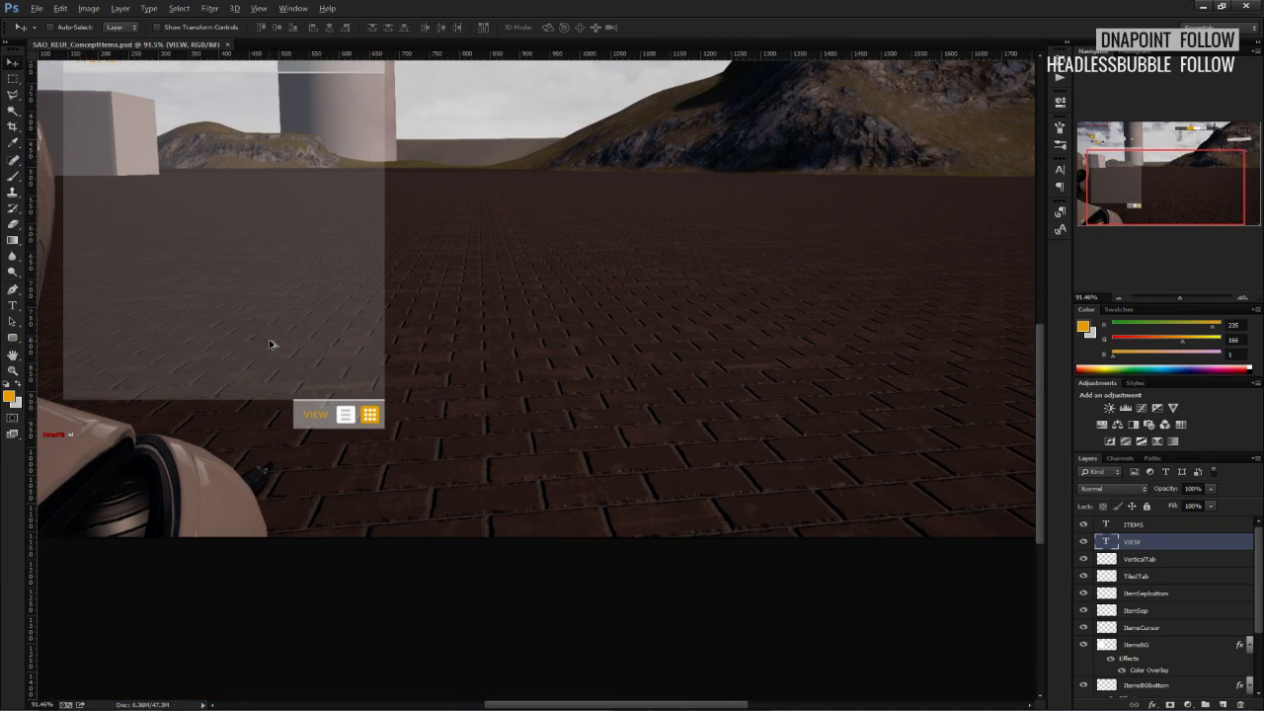
scroll(272, 345, up, 3)
alt+scroll(247, 490, up, 3)
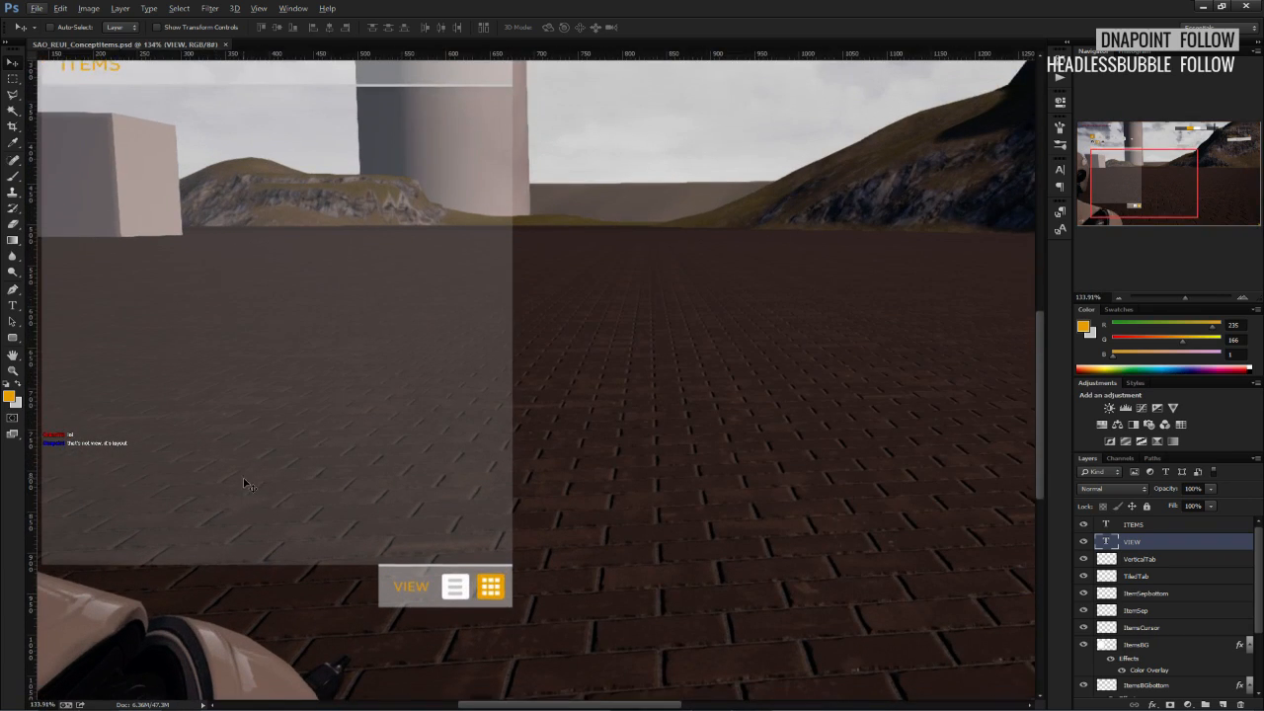
Replace the footer's VIEW text with LAYOUT.
double_click(1108, 542)
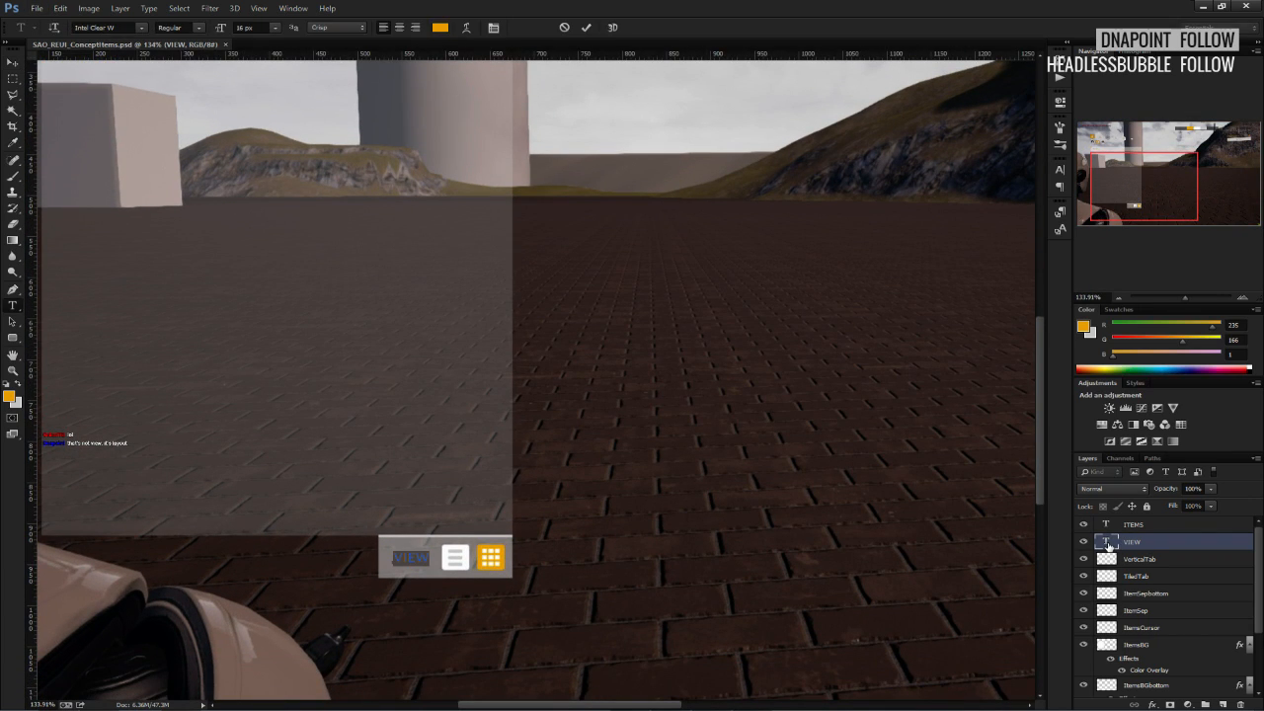
text(LAYOUT)
click(12, 64)
alt+scroll(454, 500, up, 12)
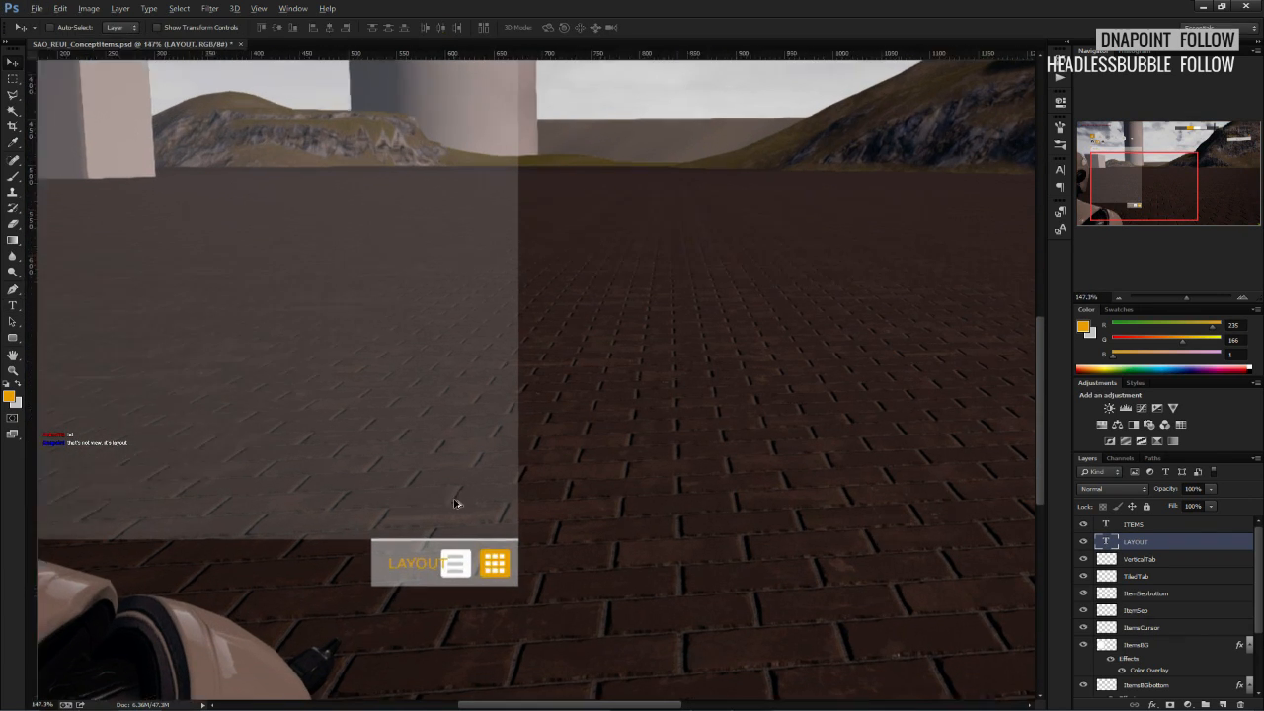
Shift the LAYOUT text left, clear of the list icon, until it starts at the footer's left edge.
scroll(434, 584, down, 2)
drag(403, 604, 374, 602)
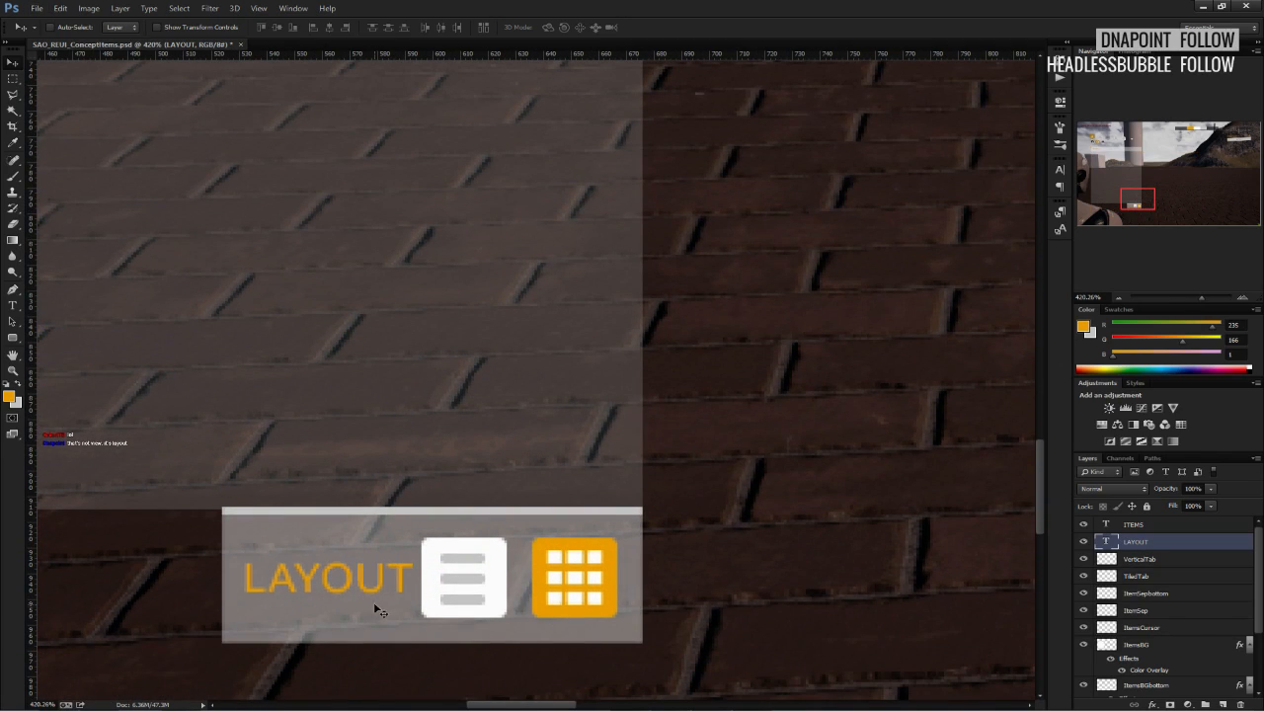
key(Down)
key(Up)
key(Left)
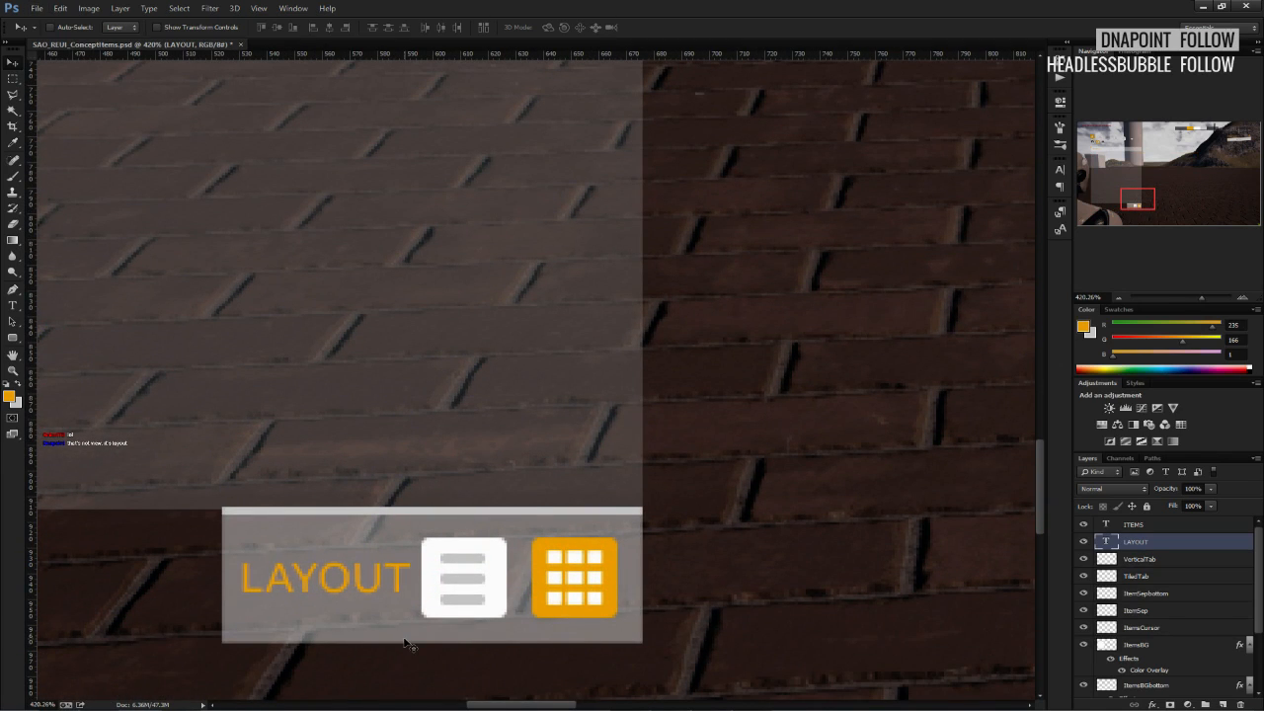
key(Left)
key(Left)
key(Left)
key(Left)
key(Left)
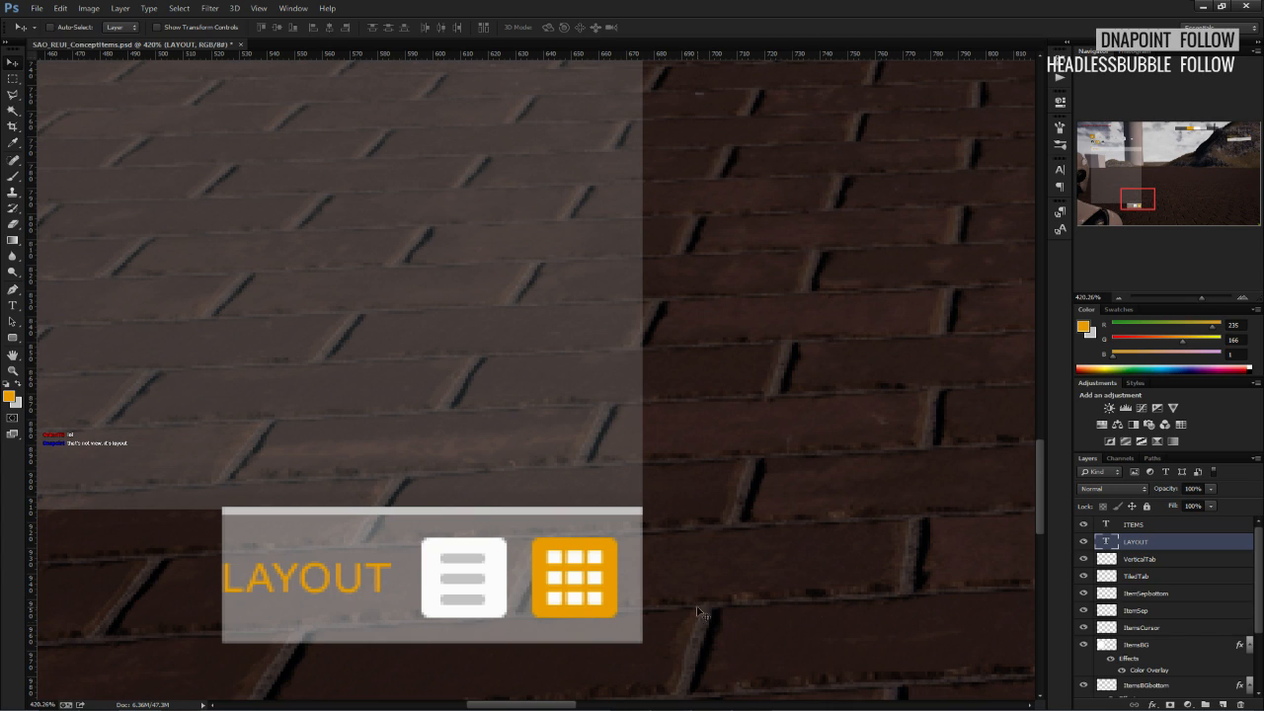
Widen the ItemSepbottom and ItemsBGbottom layers together to the left so the footer extends beyond the start of LAYOUT.
click(1141, 592)
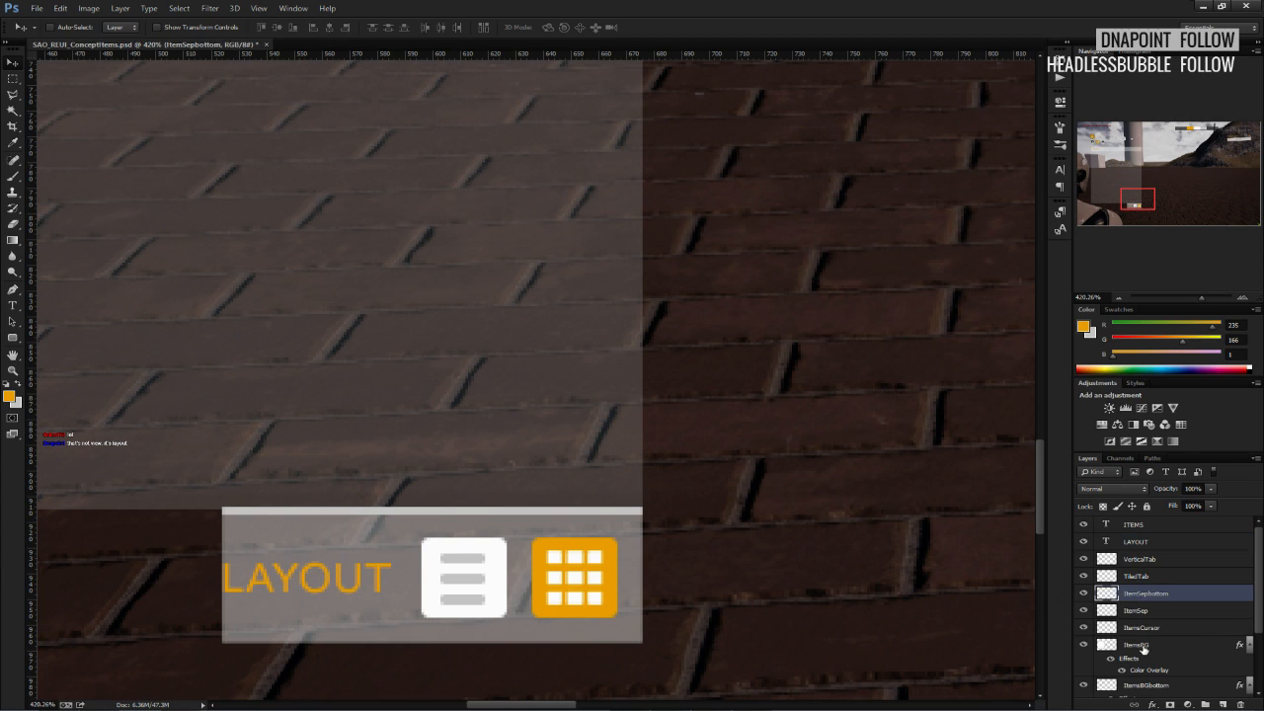
ctrl+click(1146, 684)
key(ctrl+t)
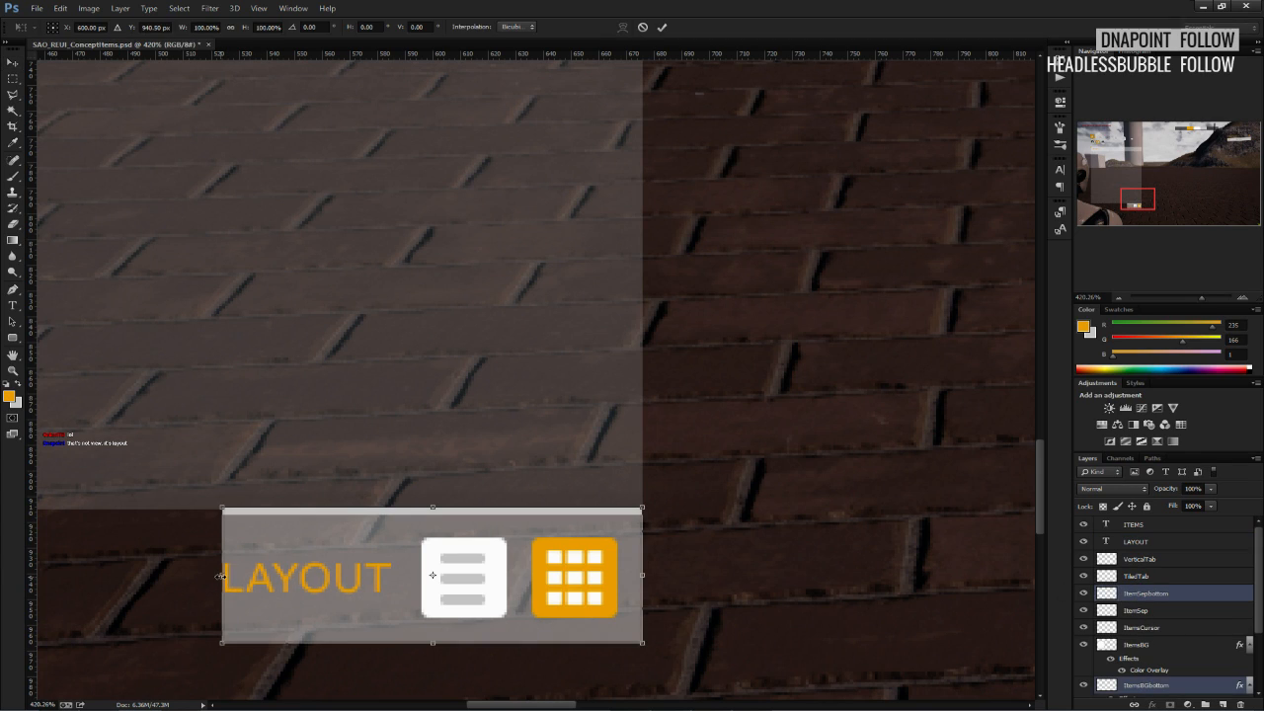
drag(223, 577, 161, 580)
click(661, 26)
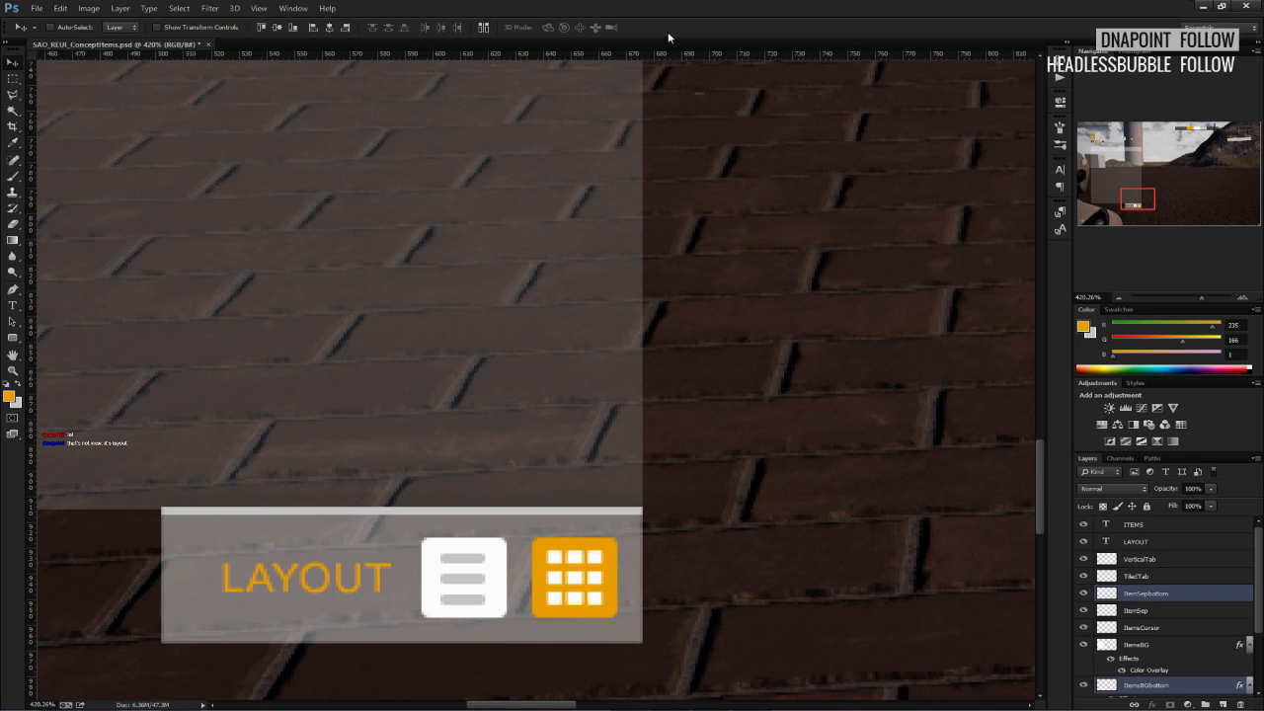
Nudge the LAYOUT text left to balance its spacing between the footer's edge and the list icon.
click(1136, 541)
key(Left)
key(Left)
key(Left)
key(Left)
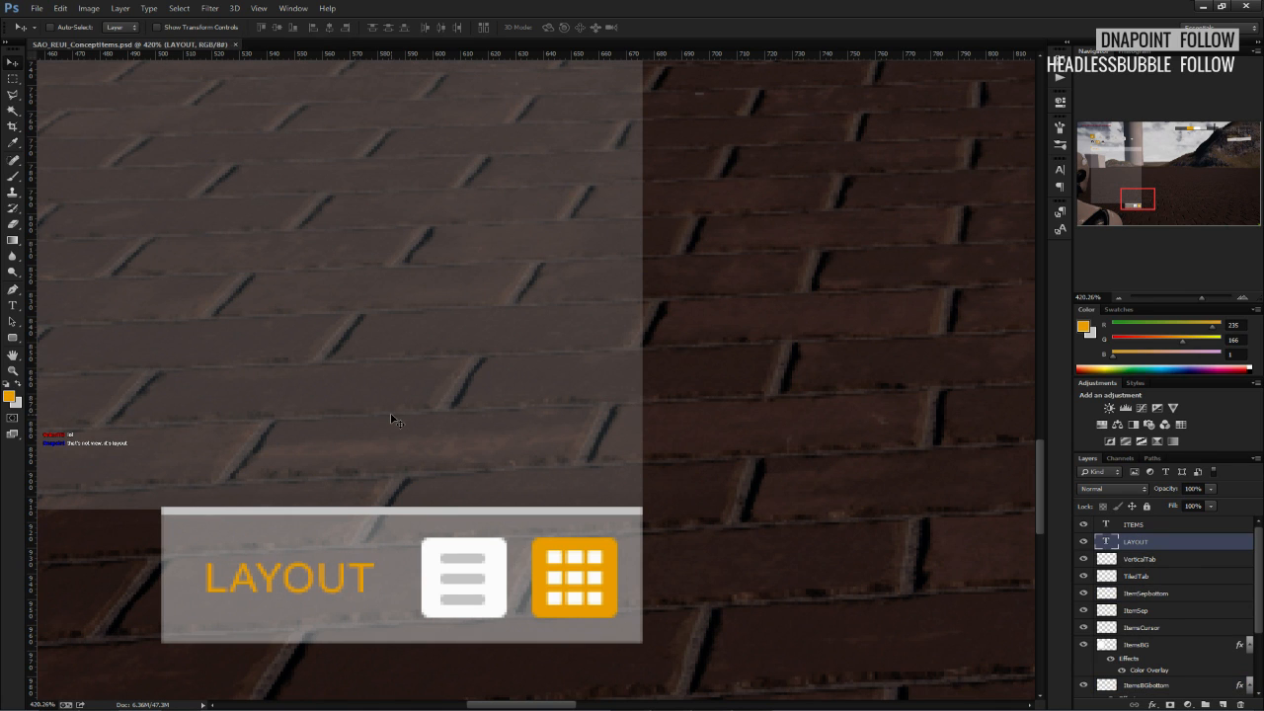
Examine the LAYOUT footer's size and legibility against the whole ITEMS panel and the surrounding interface.
key(ctrl+0)
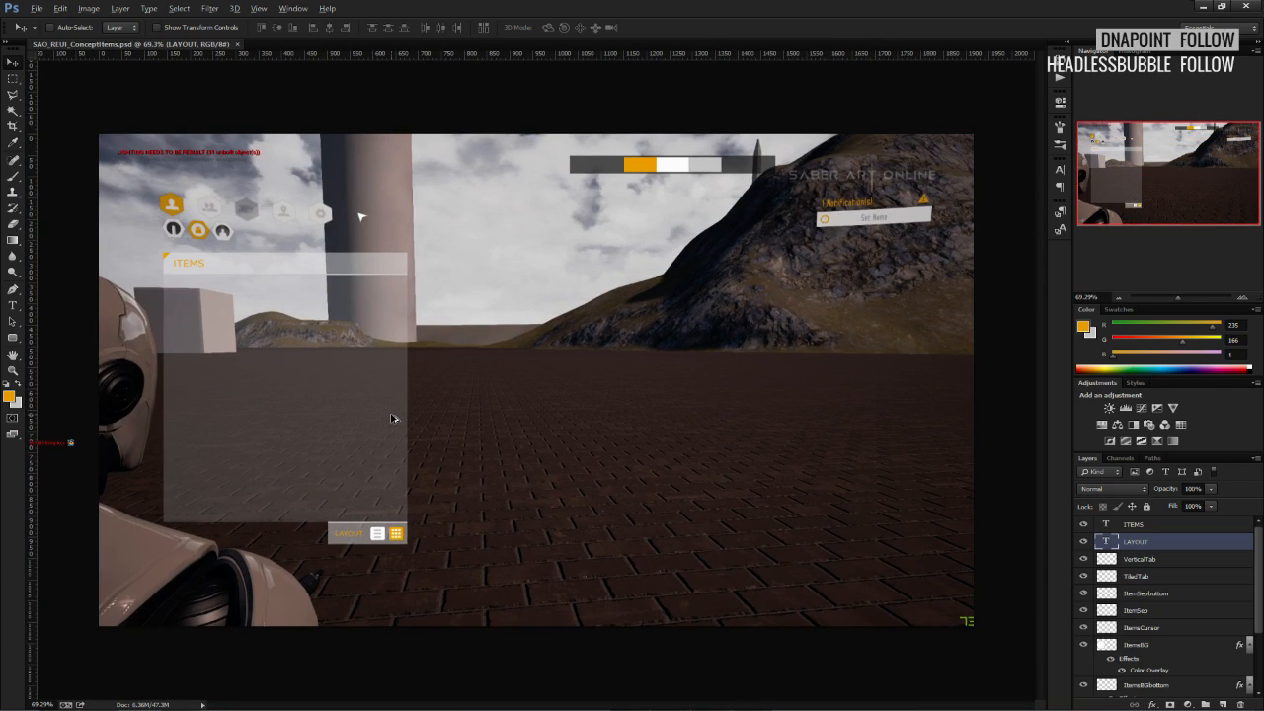
alt+scroll(231, 499, up, 4)
alt+scroll(233, 496, down, 3)
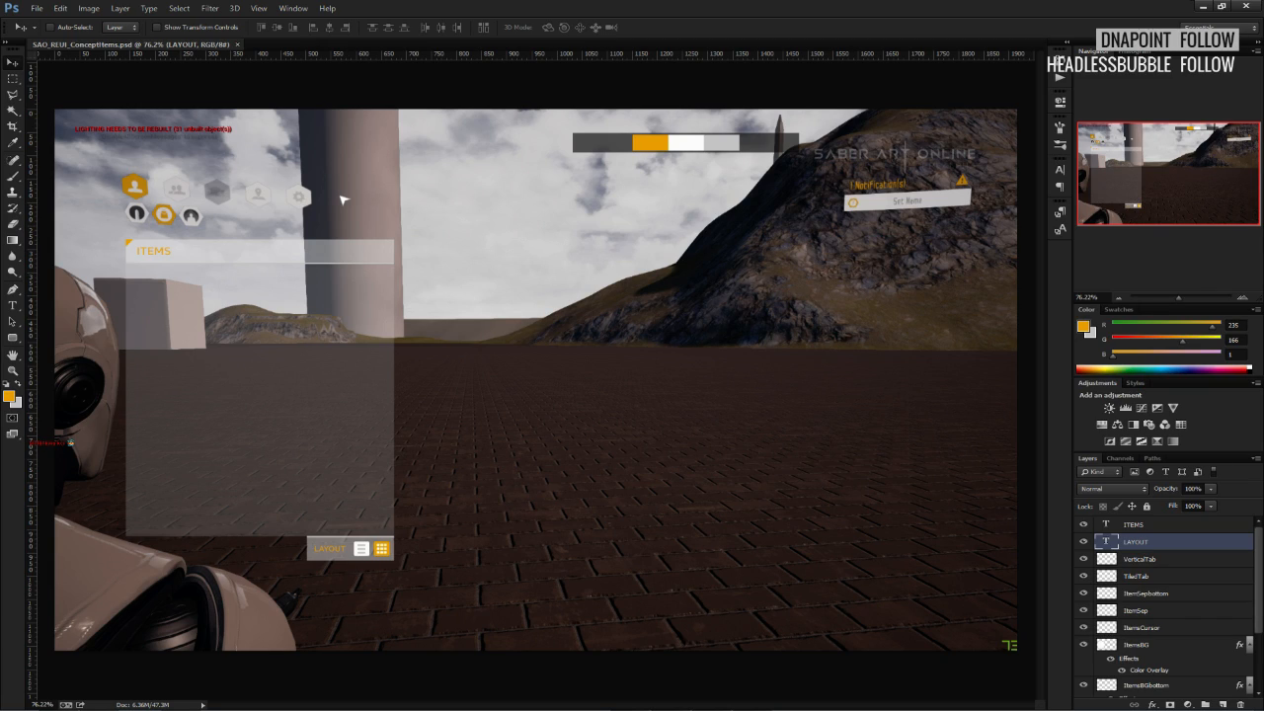
alt+scroll(270, 519, up, 8)
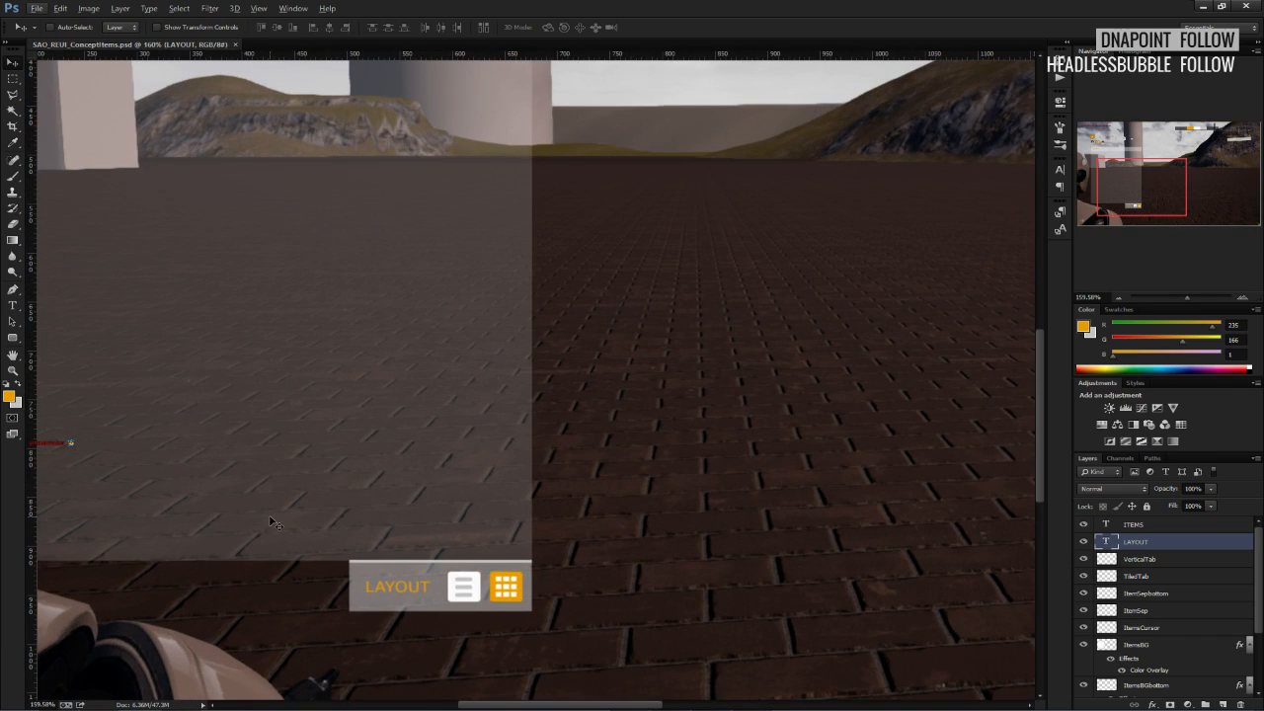
scroll(274, 522, down, 1)
scroll(274, 522, down, 1)
alt+scroll(273, 522, down, 6)
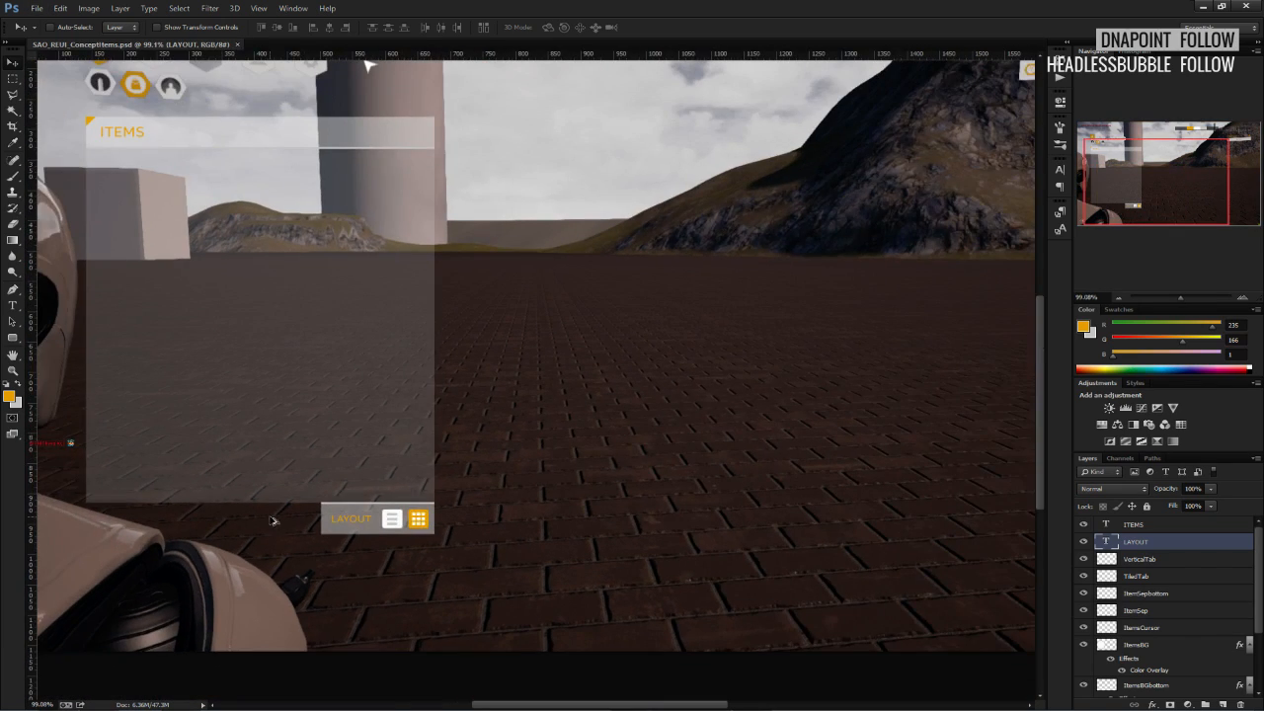
alt+scroll(226, 520, up, 4)
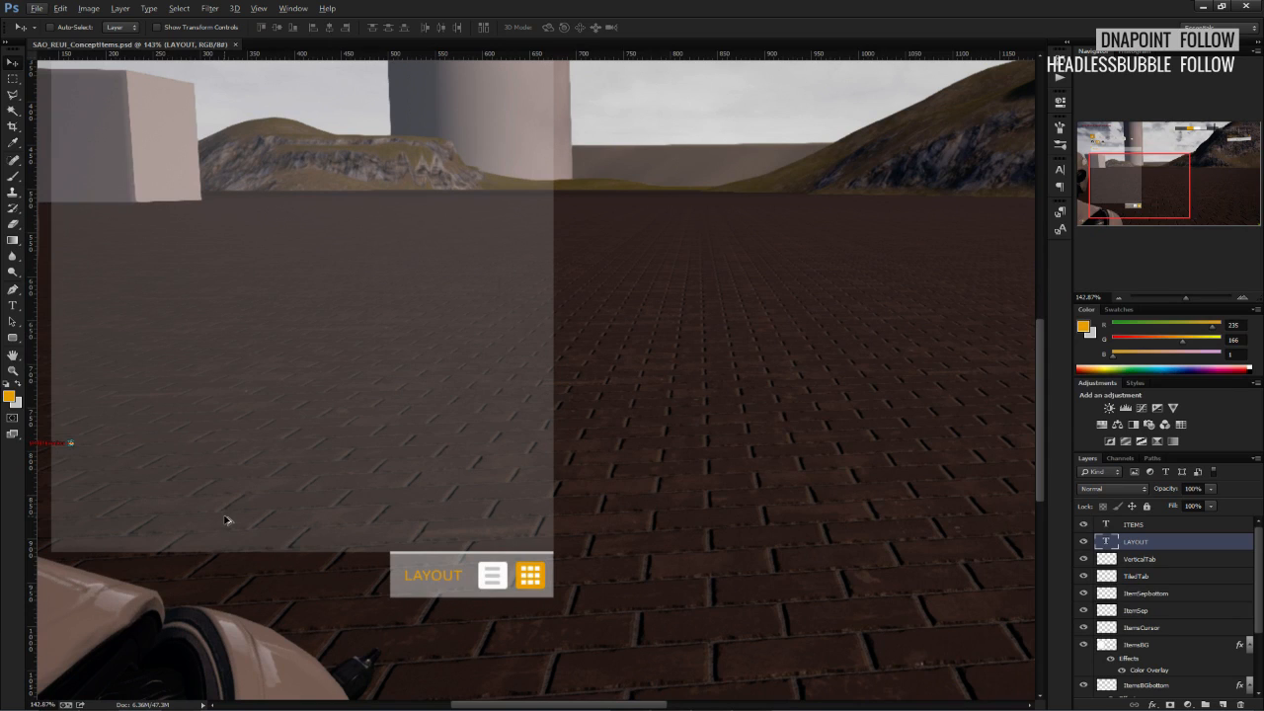
drag(226, 520, 347, 546)
alt+scroll(386, 454, down, 3)
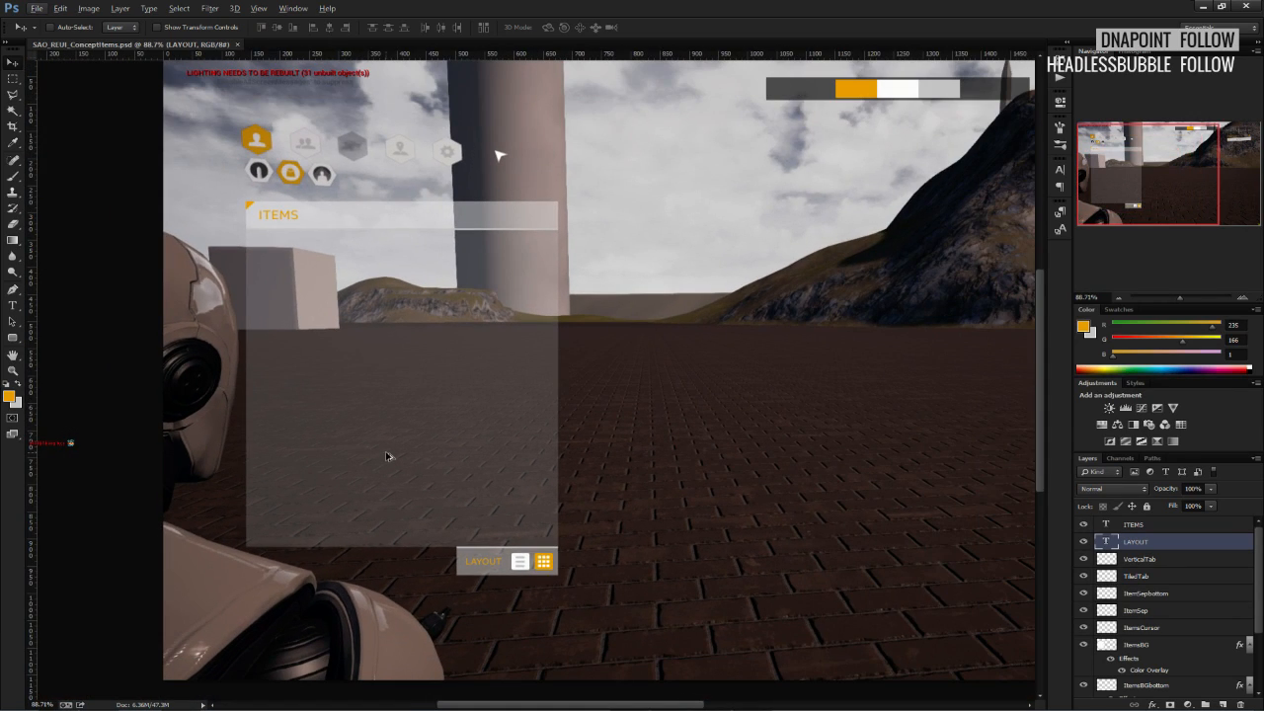
alt+scroll(387, 457, down, 1)
alt+scroll(425, 565, up, 3)
Reset the foreground and background colors to black and white and scale the LAYOUT text proportionally to 79.90%.
key(d)
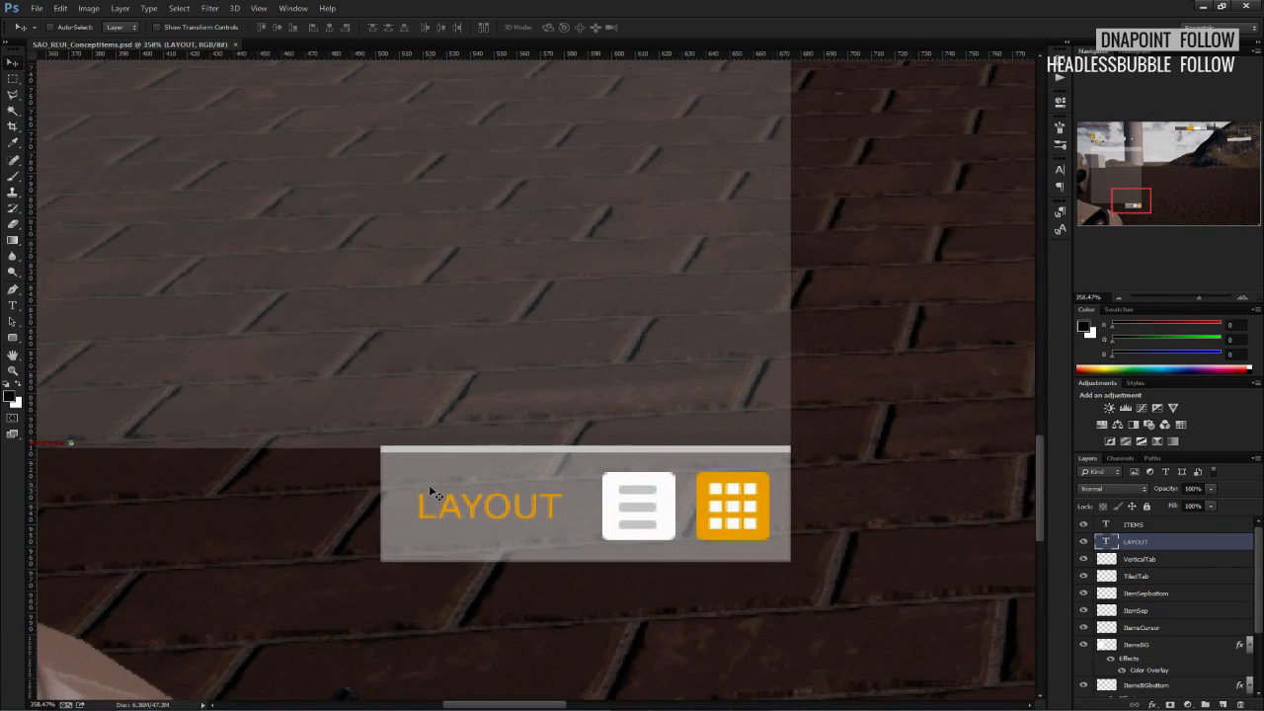
key(ctrl+t)
shift+drag(416, 490, 445, 497)
click(661, 26)
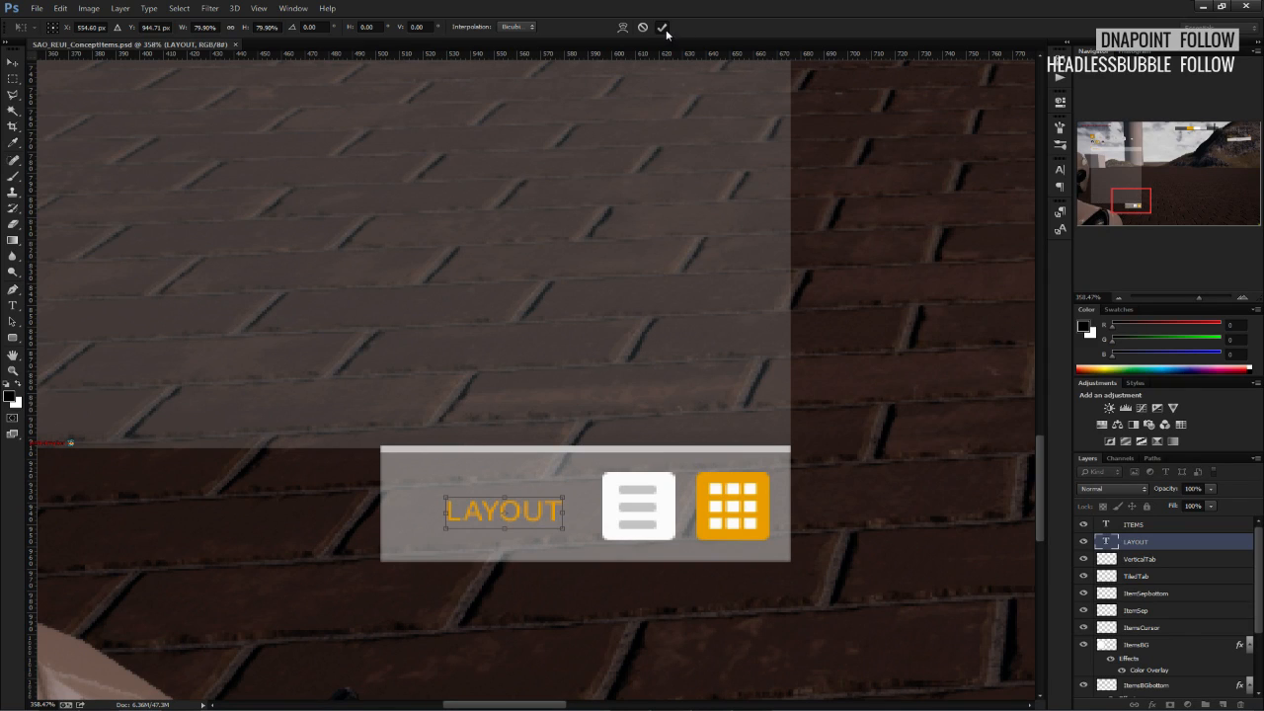
Set the LAYOUT text's font size to 12 px.
double_click(1106, 541)
click(252, 27)
text(123)
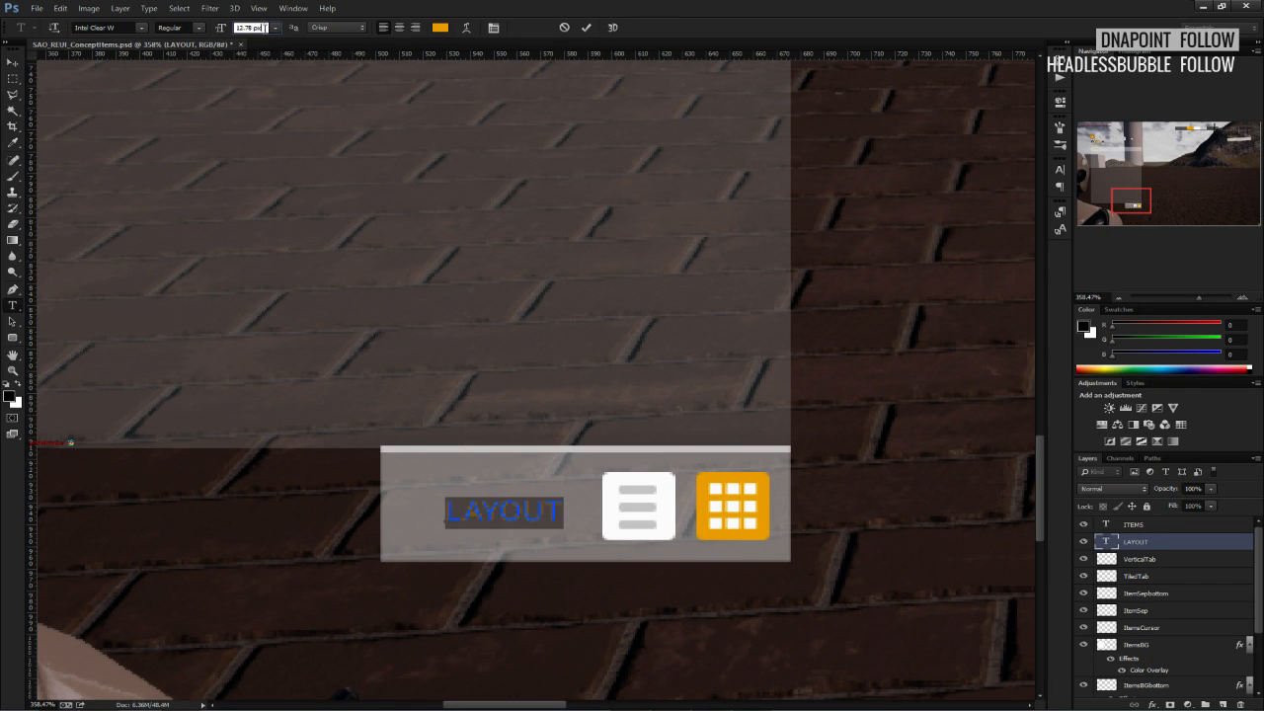
key(Return)
key(ctrl+z)
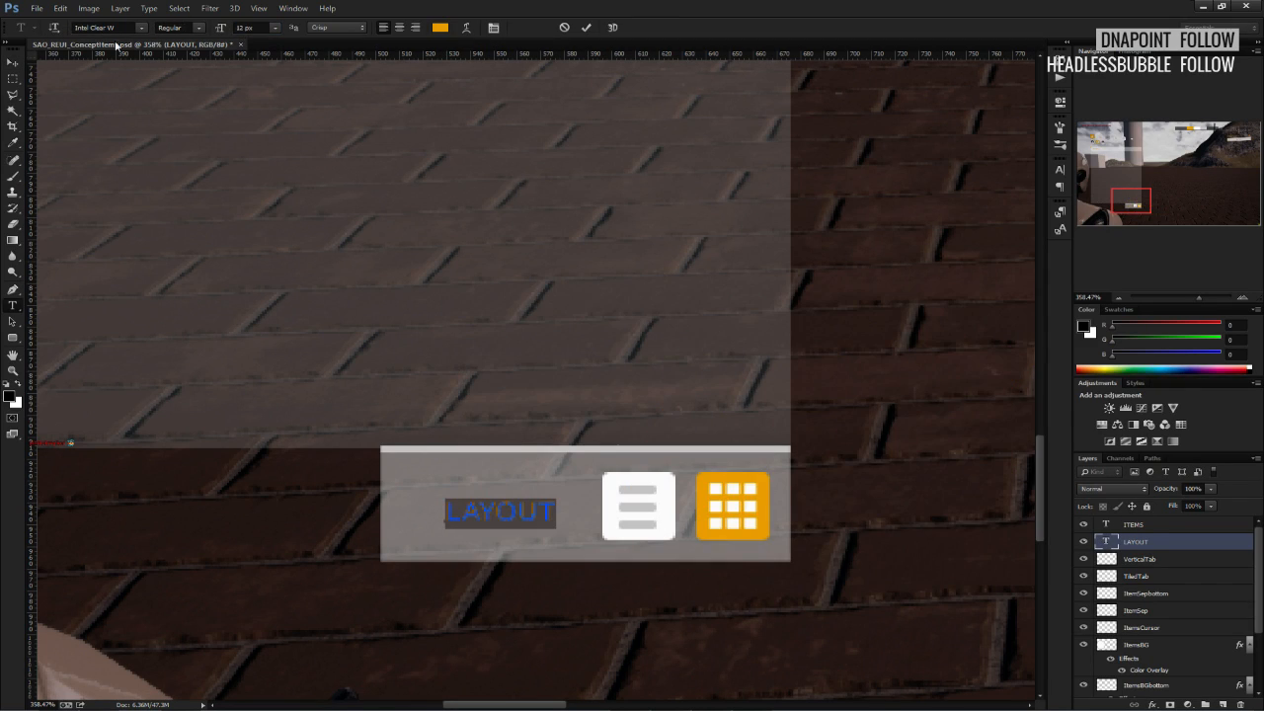
Move the LAYOUT text up within the footer, duplicate its layer and place the copy directly below the original.
click(13, 63)
drag(459, 478, 484, 490)
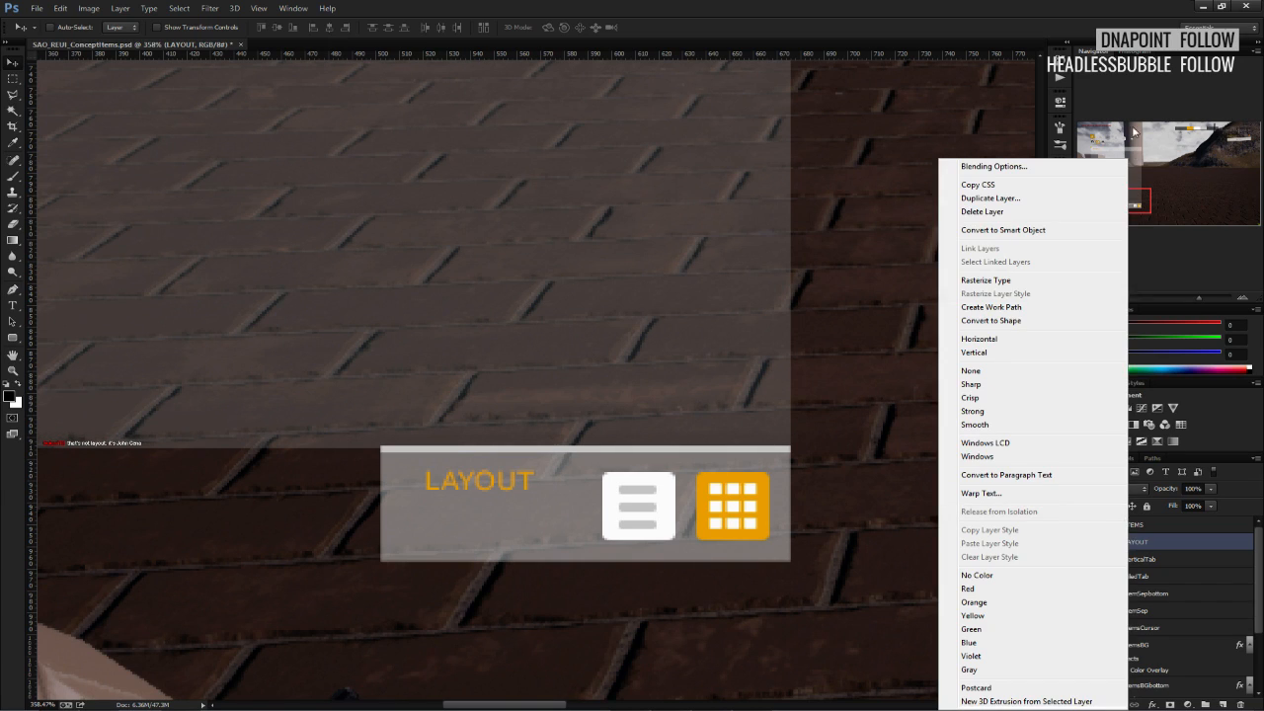
right_click(1132, 542)
click(1048, 198)
click(763, 231)
drag(553, 393, 553, 415)
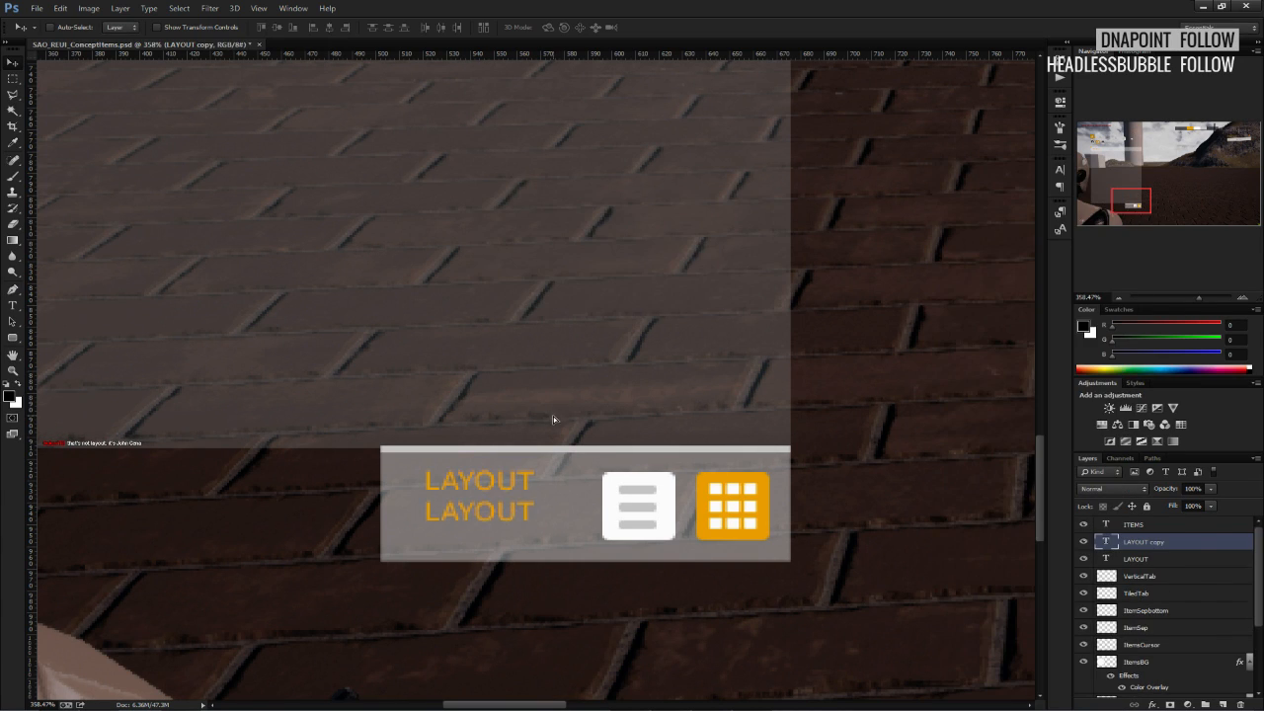
Change the duplicated label's text to "with a hint of John Cena".
double_click(1105, 542)
text(with a h)
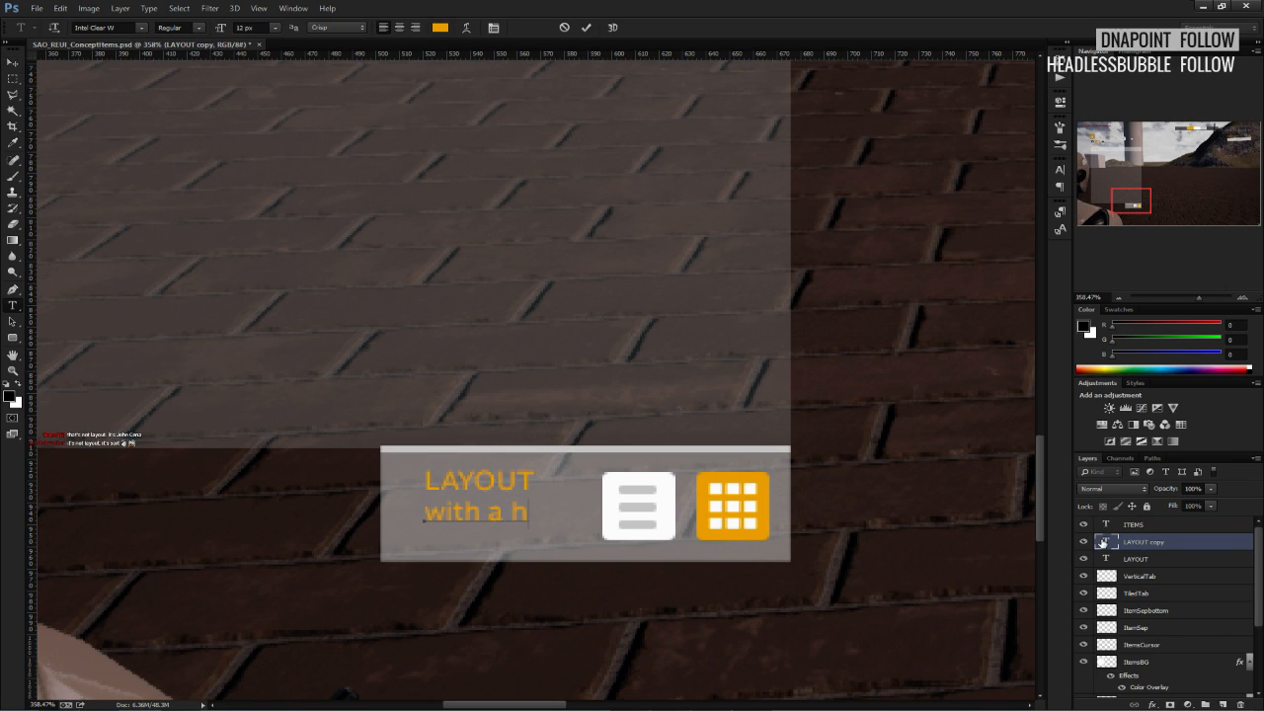
text(int of John)
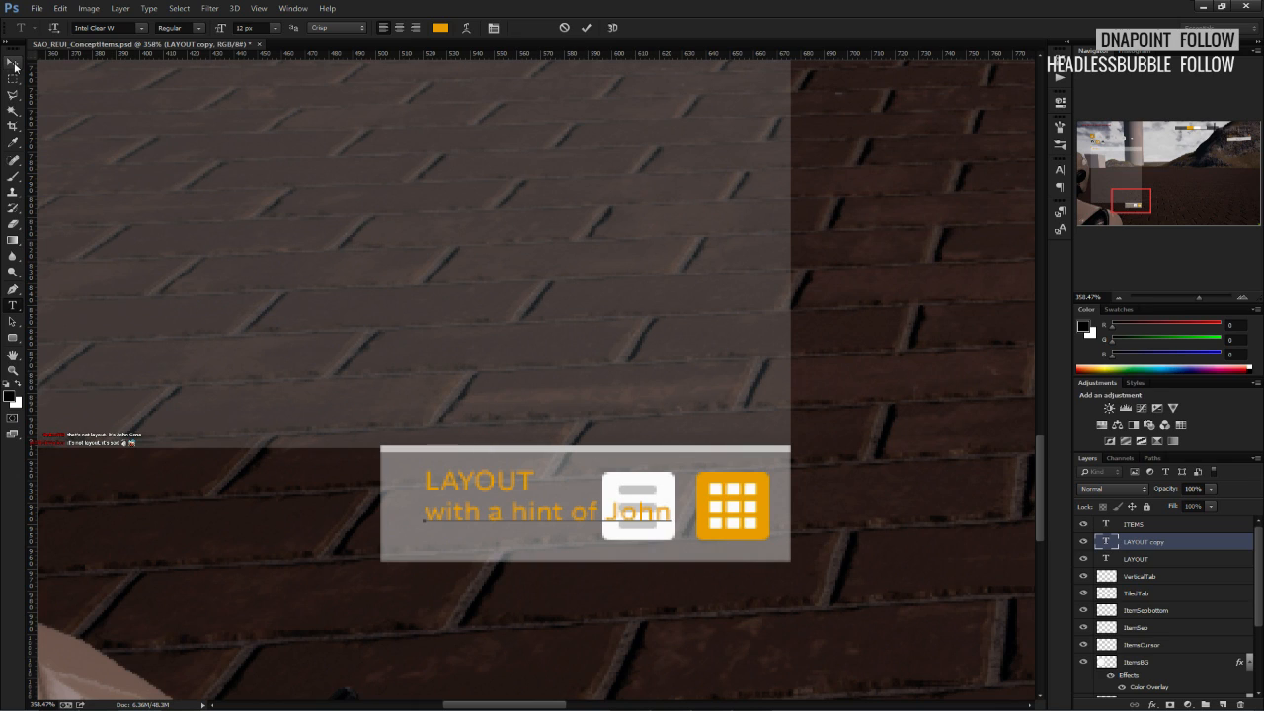
text( Cena)
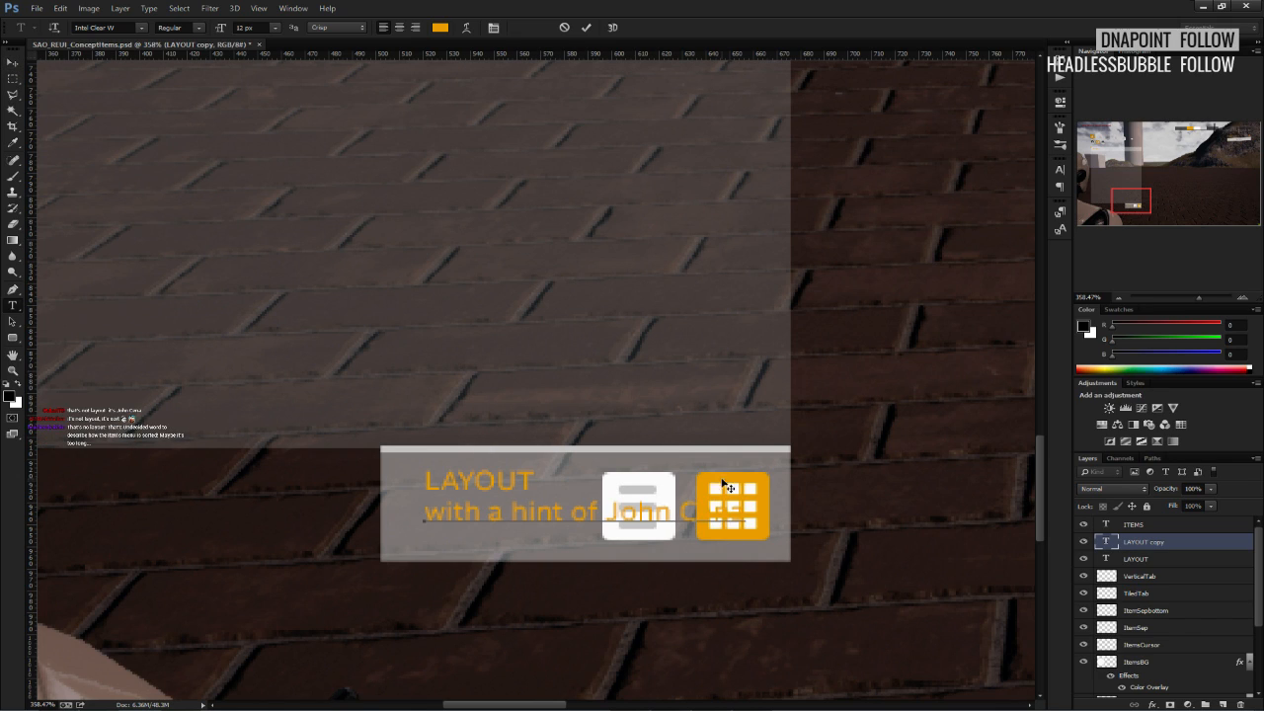
Reduce the font size of the word "Cena" and scale the whole line down to fit beside the list icon.
mouse_move(748, 512)
mouse_down()
mouse_move(694, 510)
mouse_move(764, 509)
mouse_up()
click(693, 510)
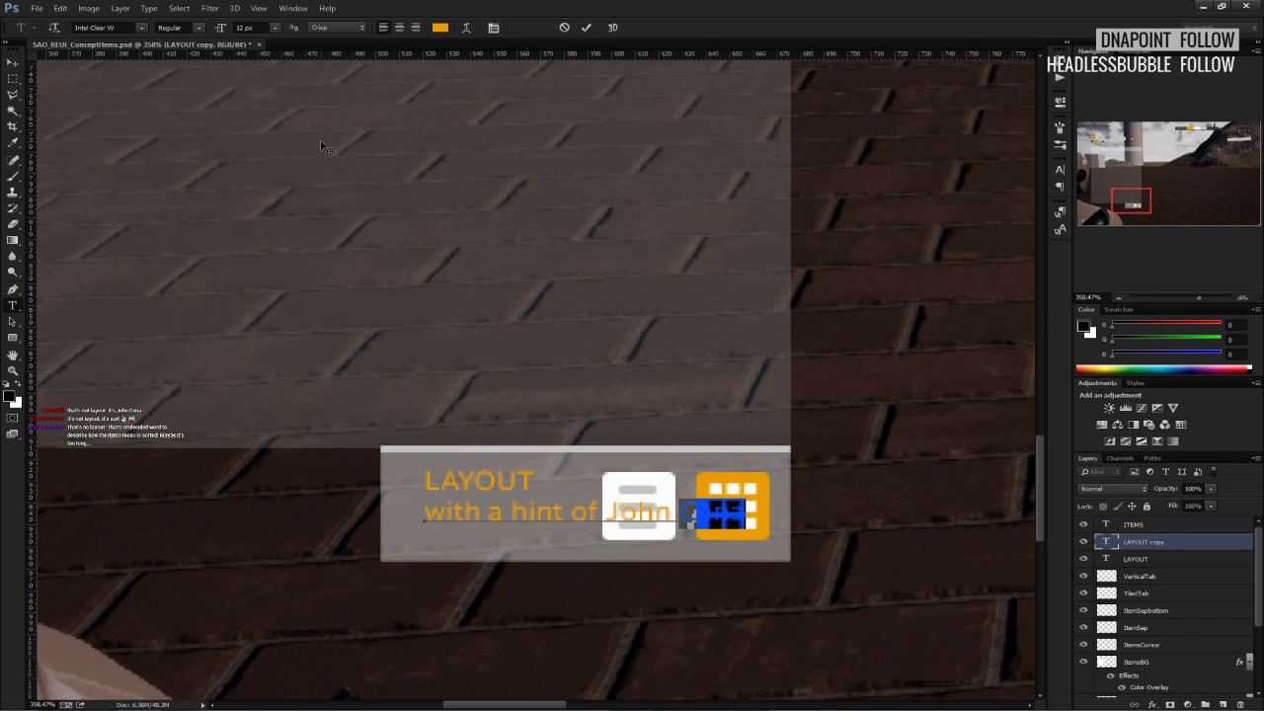
click(274, 27)
click(265, 84)
click(13, 62)
key(ctrl+t)
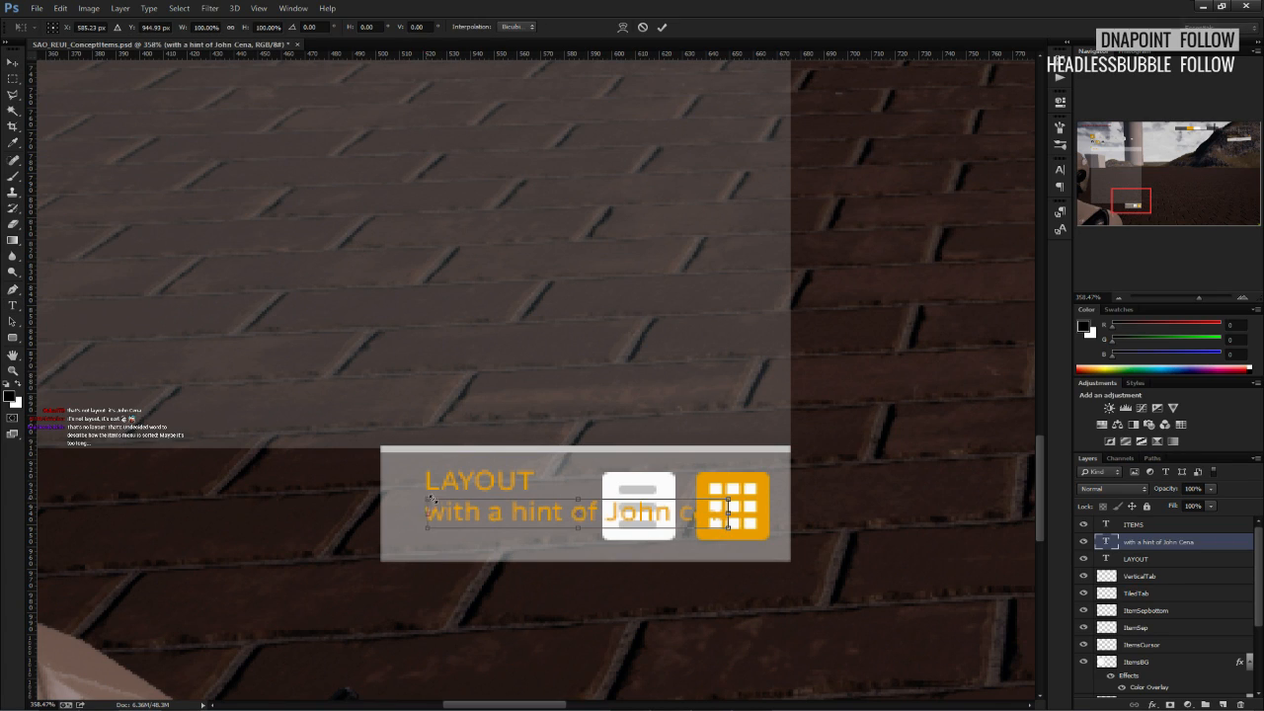
shift+drag(425, 499, 449, 490)
click(661, 27)
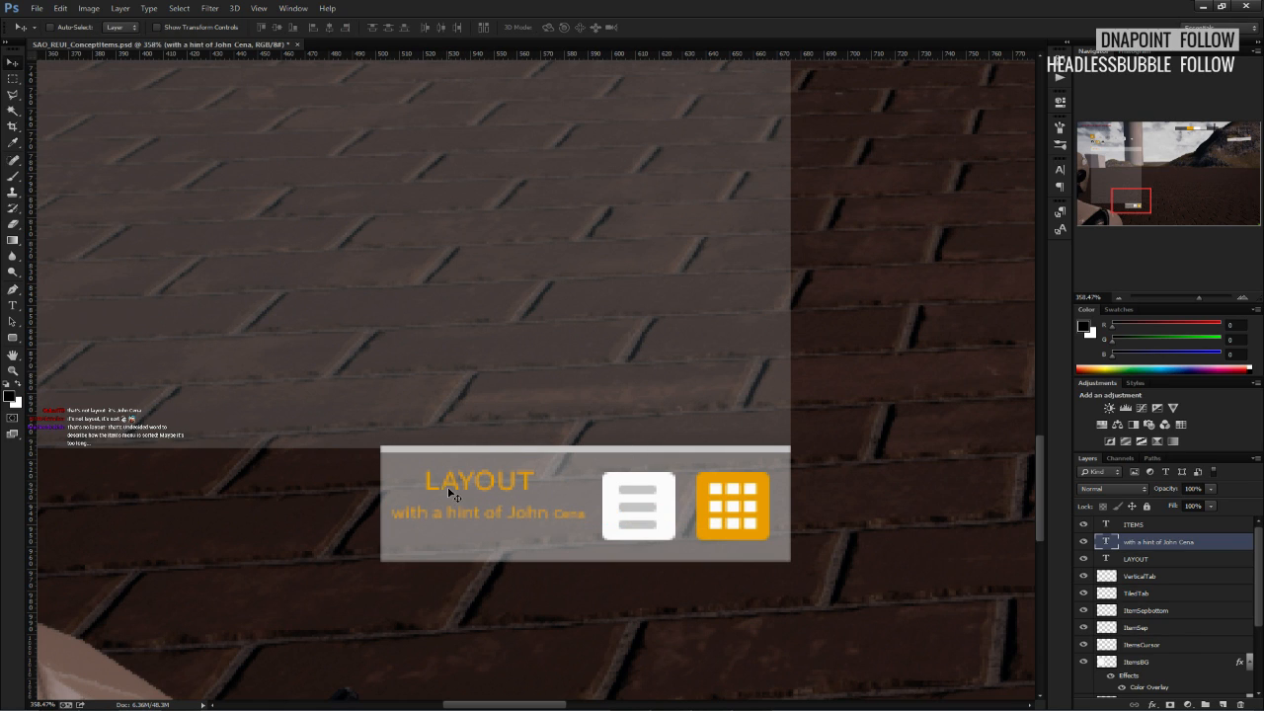
Delete the "with a hint of John Cena" text layer.
alt+scroll(452, 510, down, 5)
alt+scroll(465, 556, down, 2)
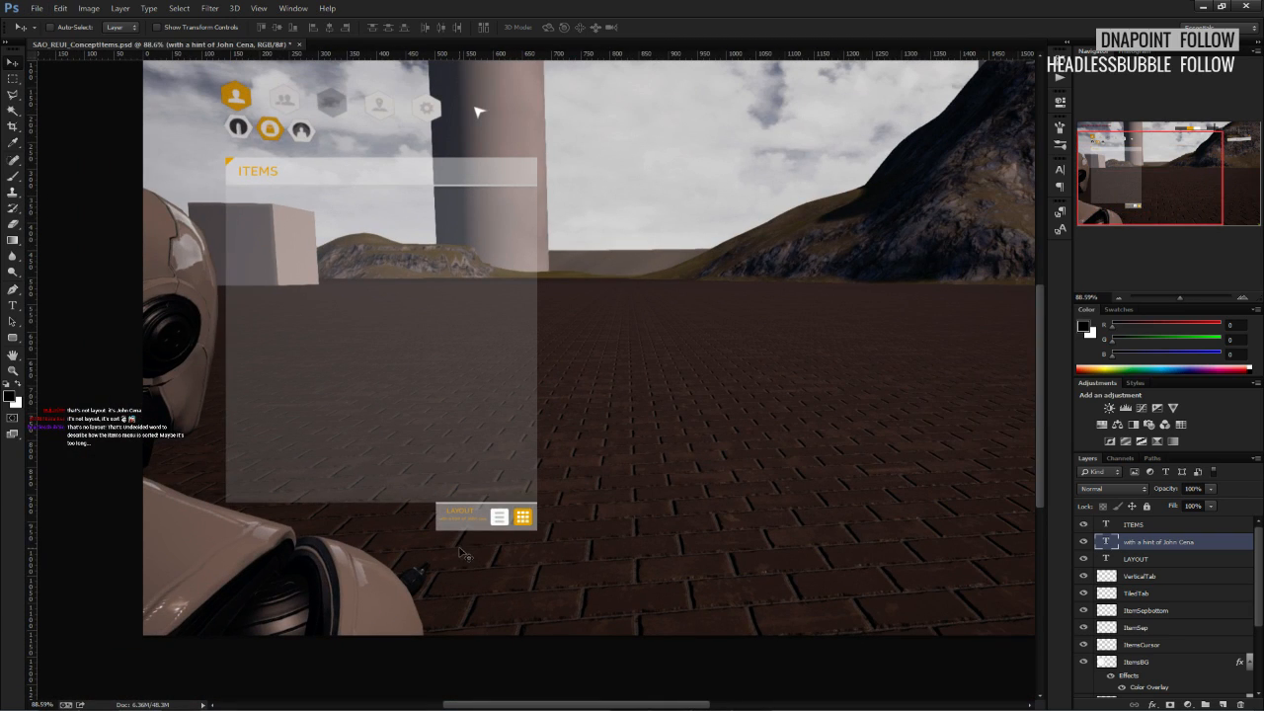
click(1241, 704)
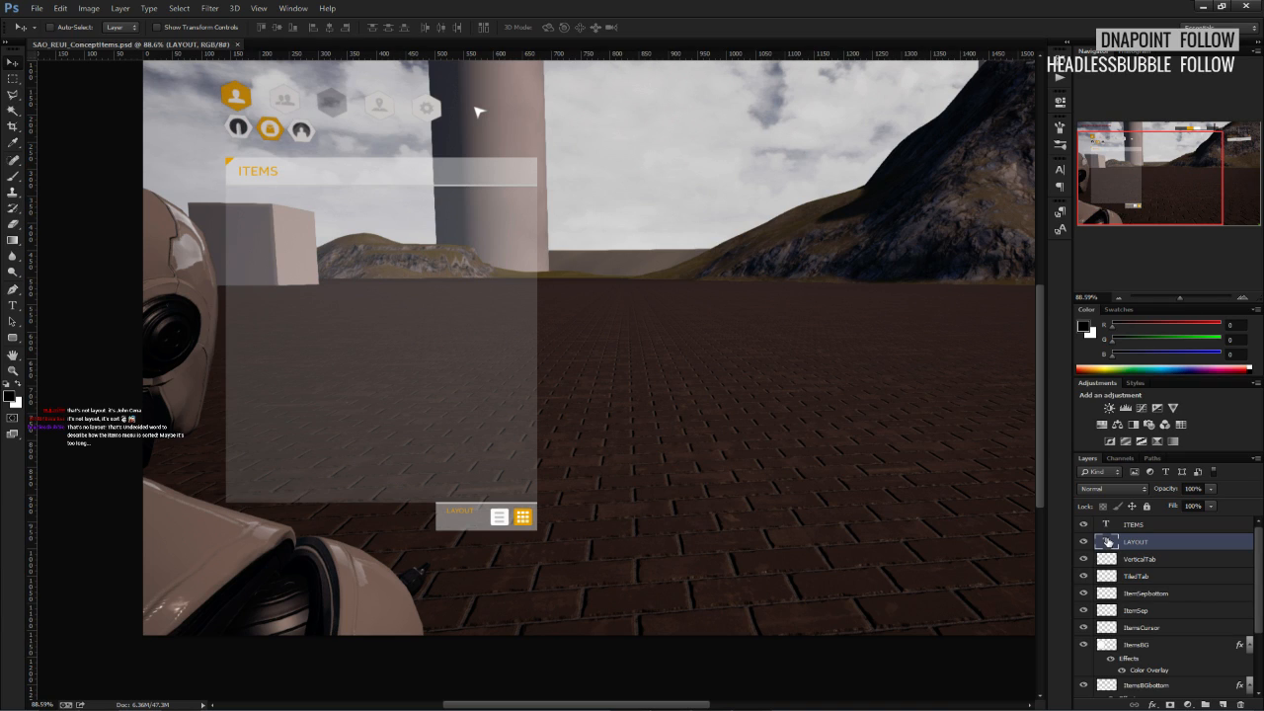
Try replacing the LAYOUT label with a long sentence on how the items menu is sorted, and undo it.
double_click(1108, 542)
click(12, 77)
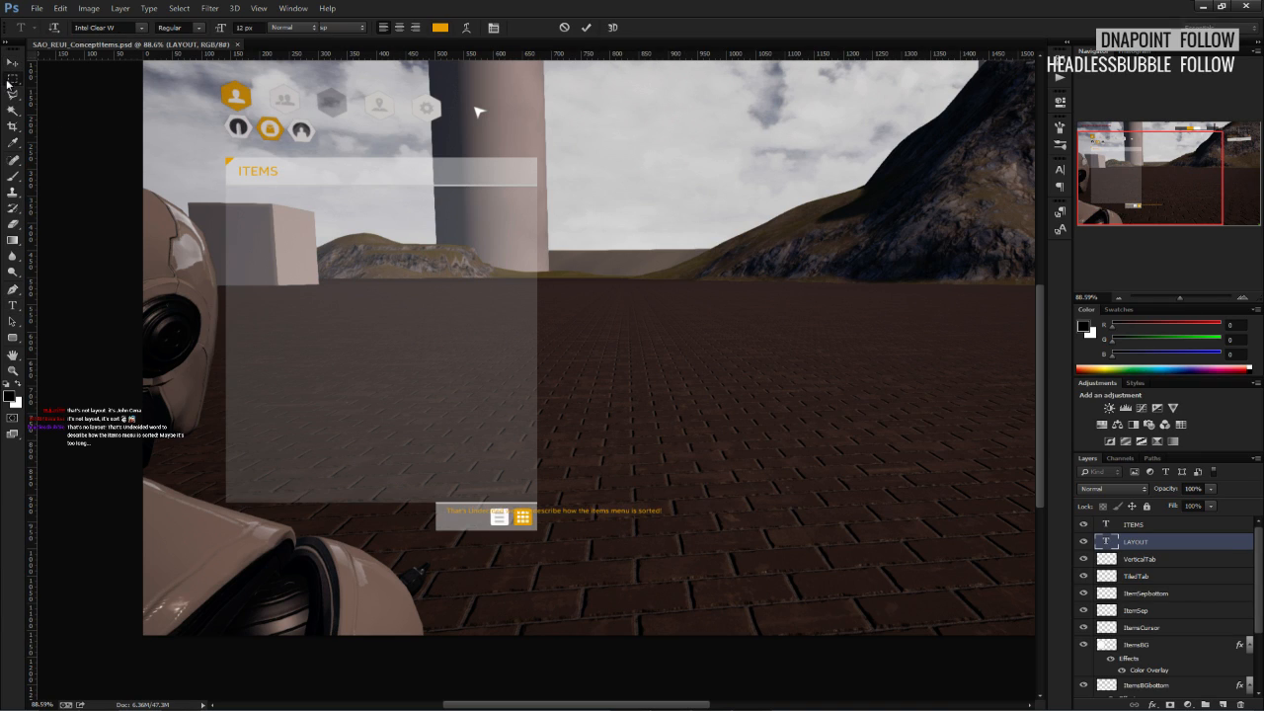
key(ctrl+z)
Delete the LAYOUT text layer from the footer.
alt+scroll(405, 337, up, 3)
alt+scroll(459, 459, up, 5)
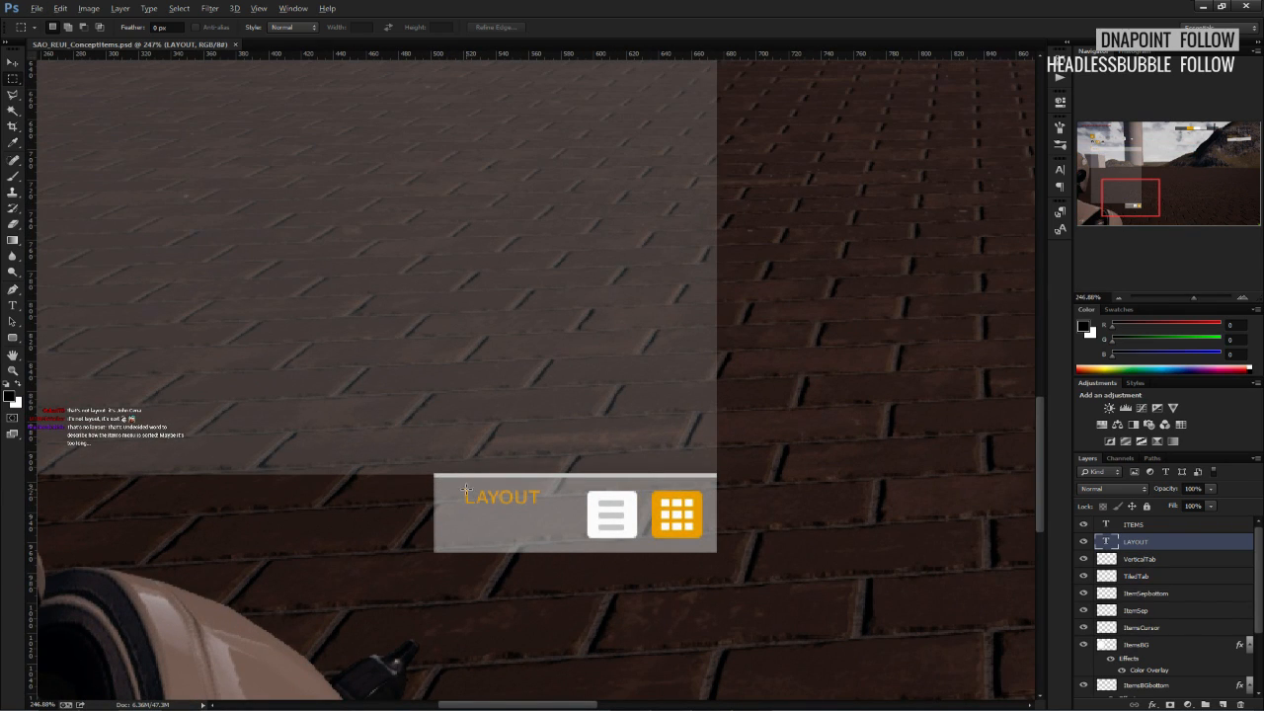
alt+scroll(466, 489, down, 8)
alt+scroll(466, 489, up, 6)
alt+scroll(472, 493, down, 9)
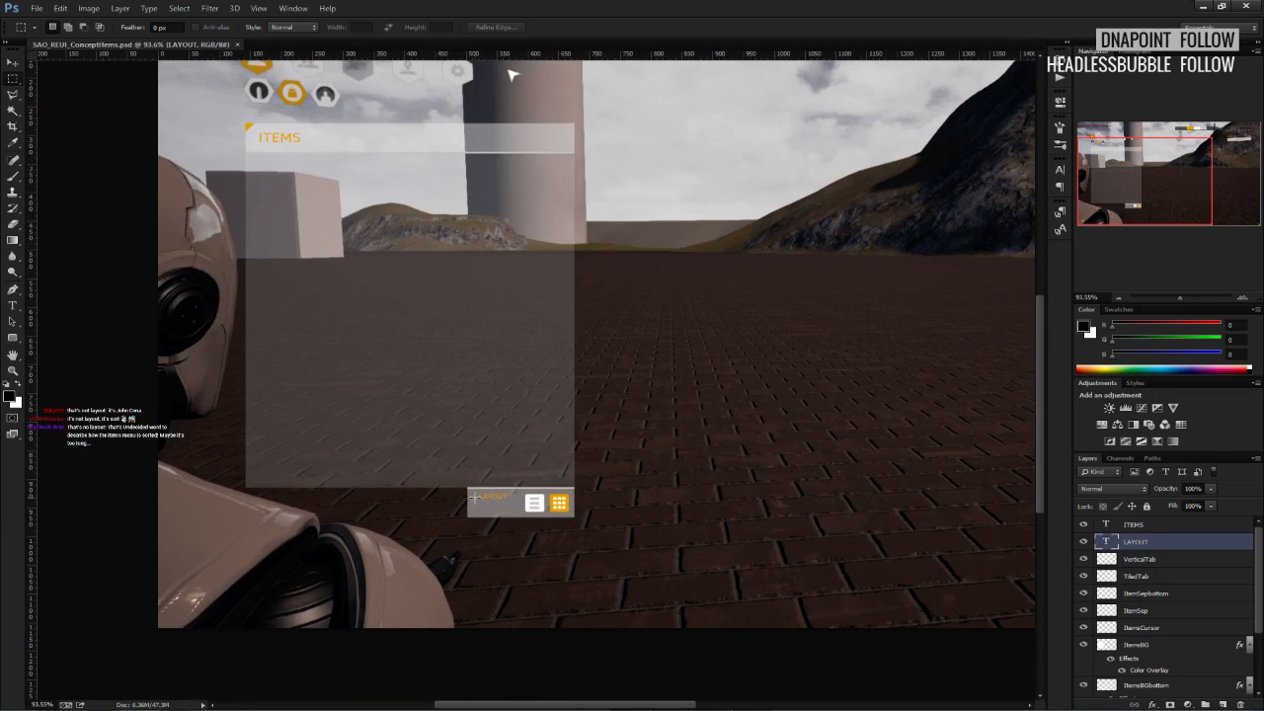
alt+scroll(474, 497, up, 8)
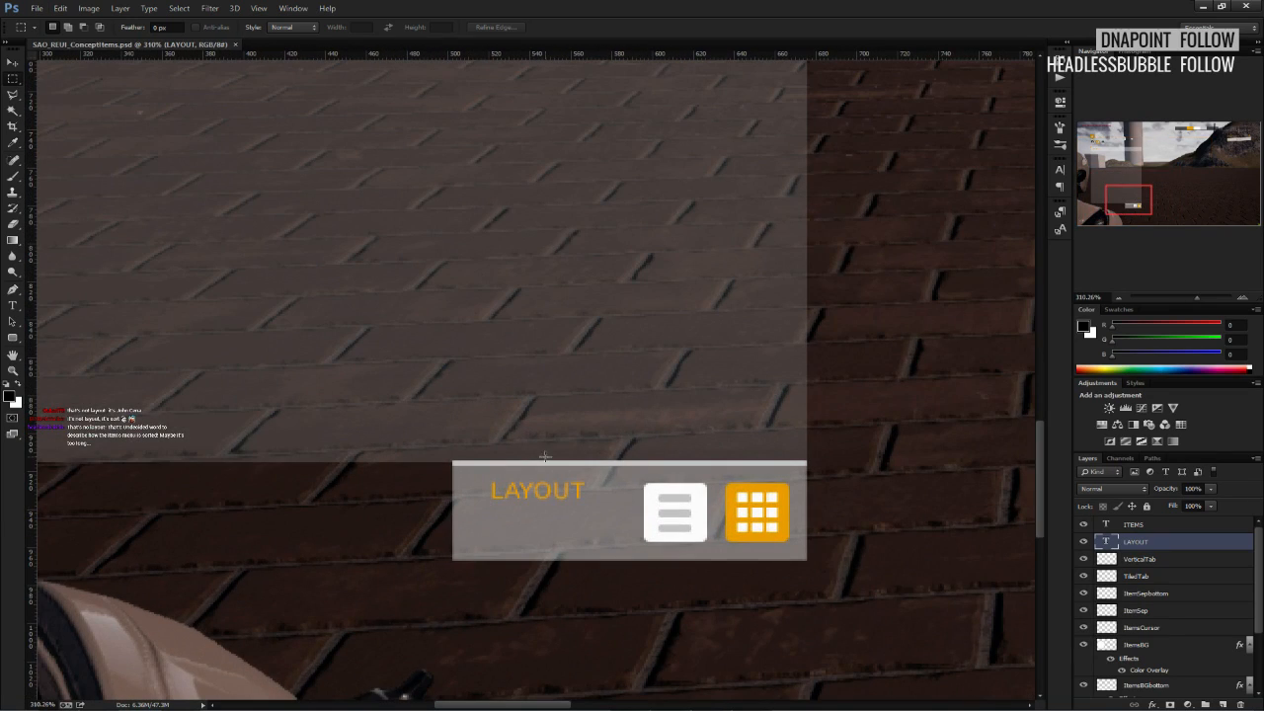
click(1242, 705)
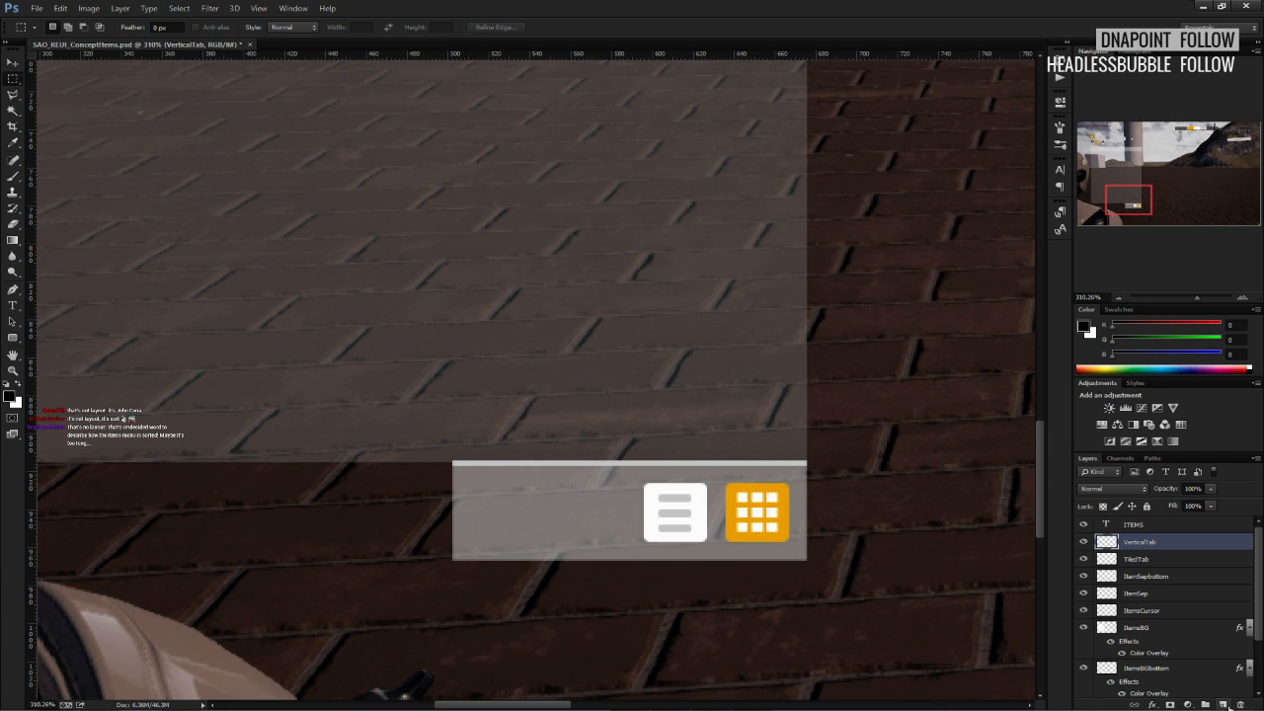
Sample the grid icon's orange and draw a 10 px circle on a new layer in the footer, beside the list icon.
click(1223, 705)
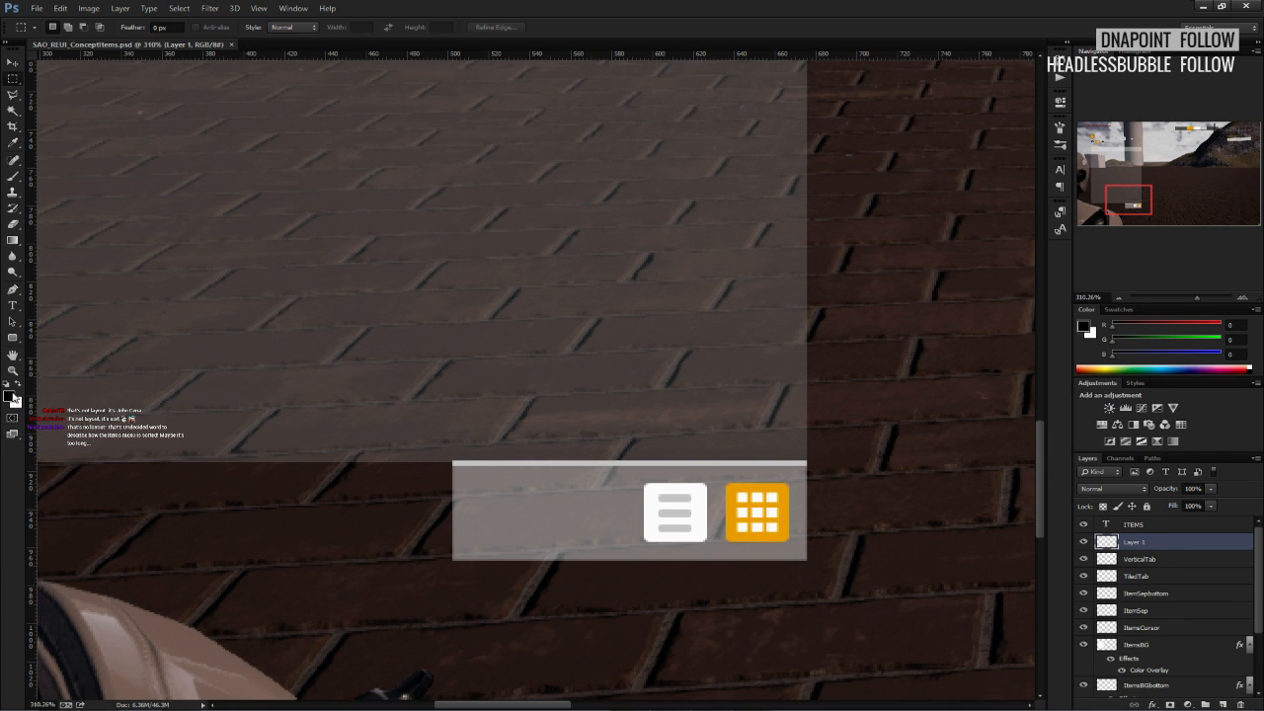
alt+scroll(640, 533, up, 3)
key(b)
alt+click(779, 481)
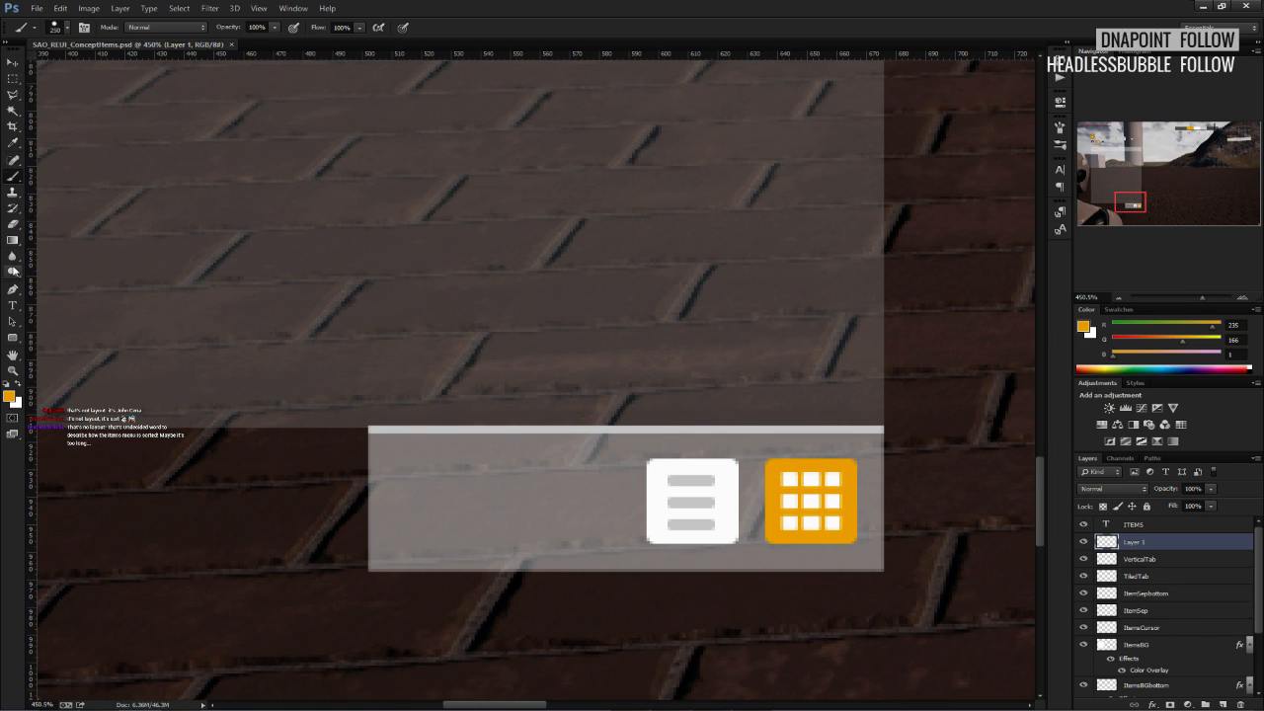
click(12, 339)
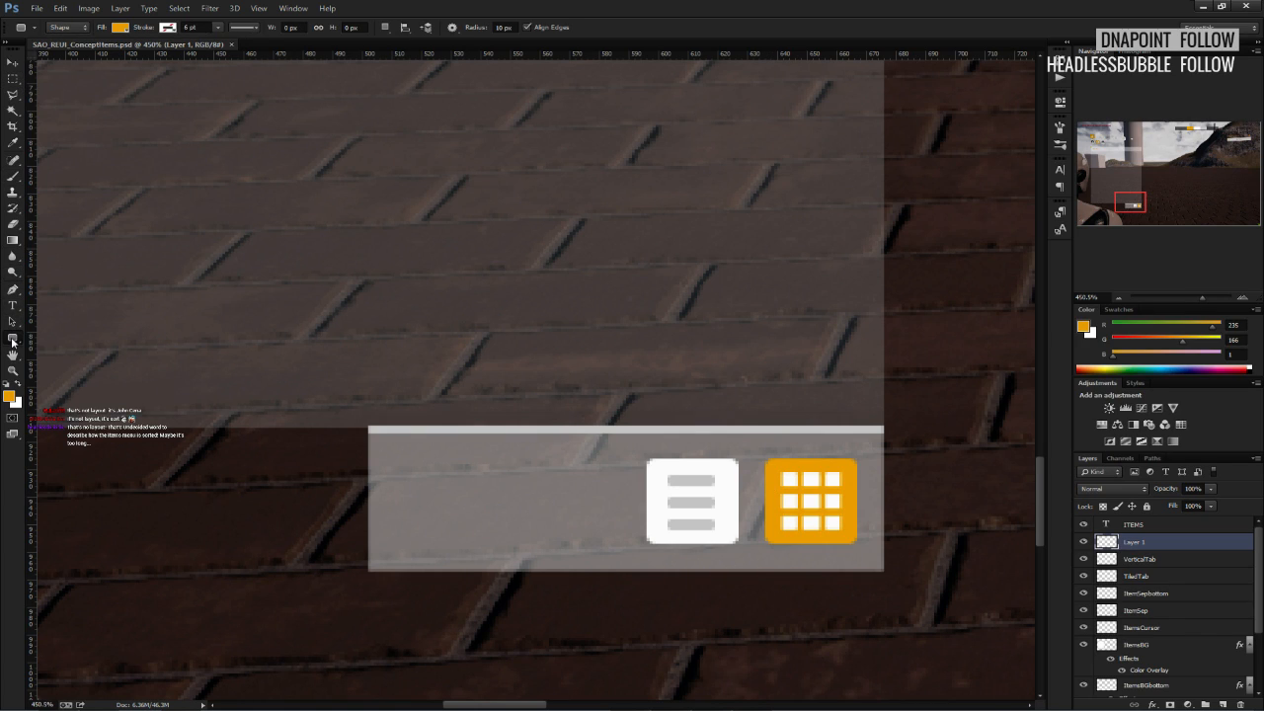
click(39, 359)
drag(485, 519, 475, 521)
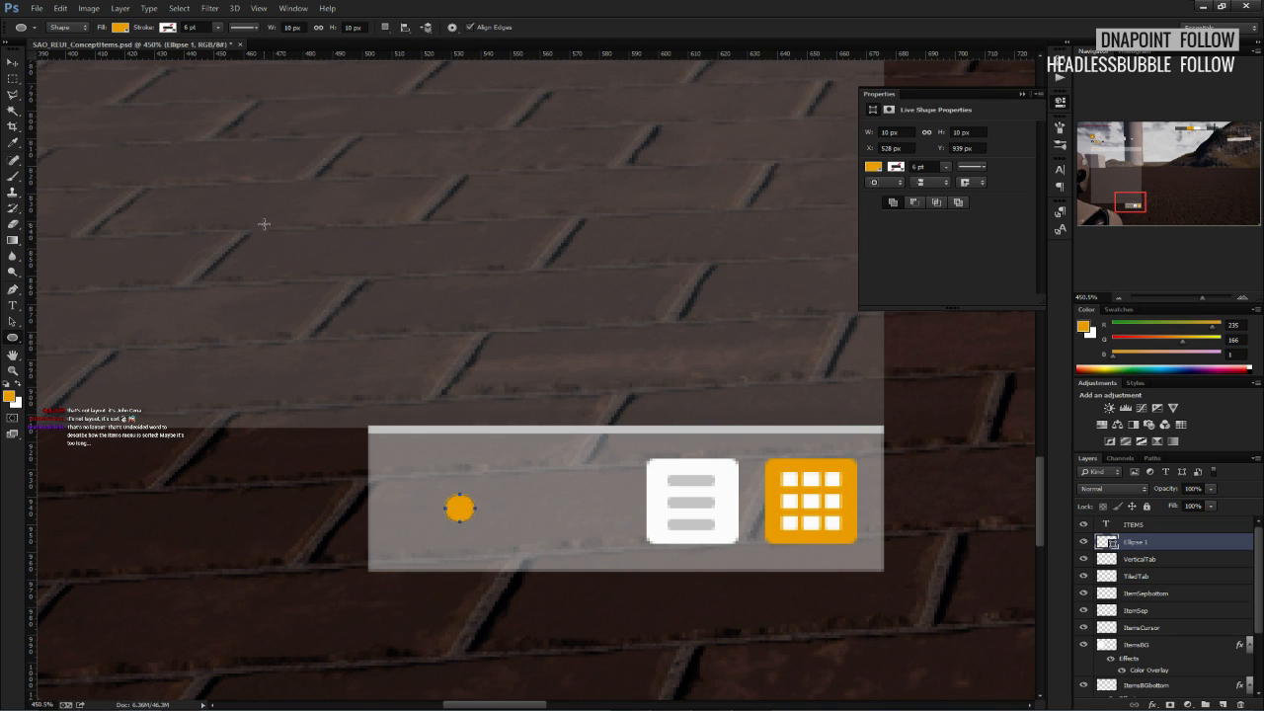
Fill the circle with the orange-to-transparent linear gradient and save the document.
click(874, 167)
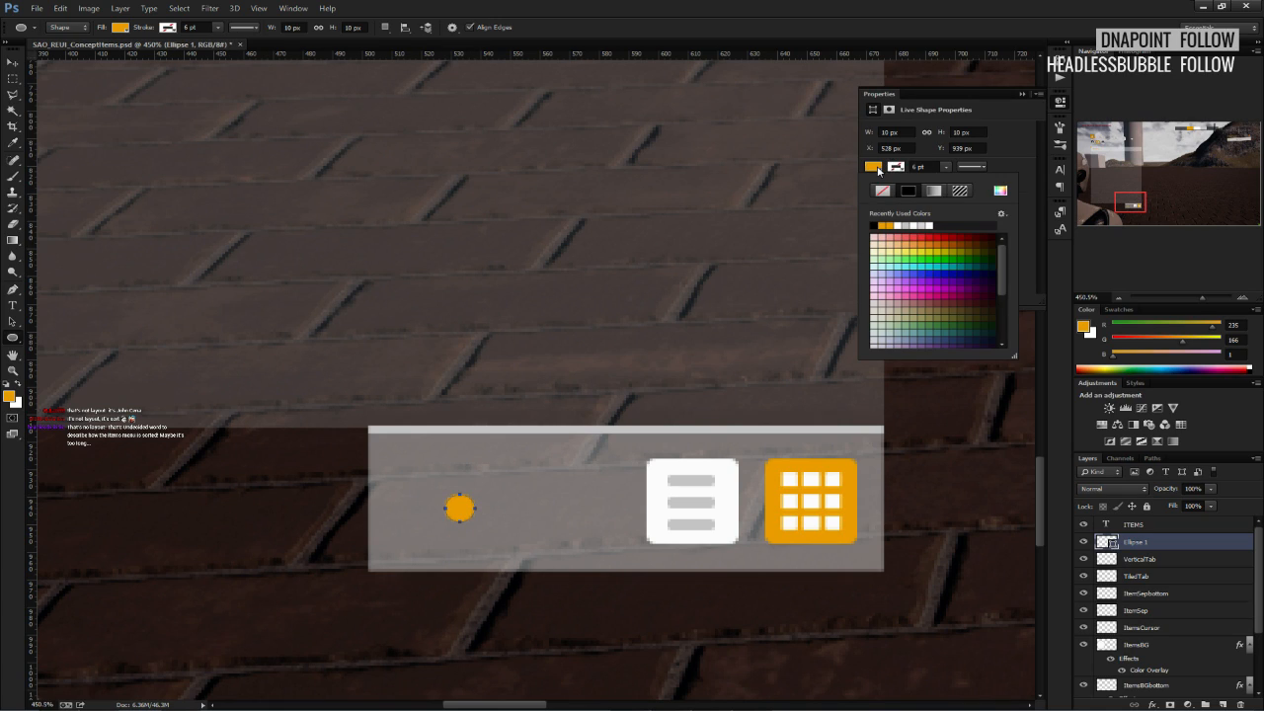
click(933, 191)
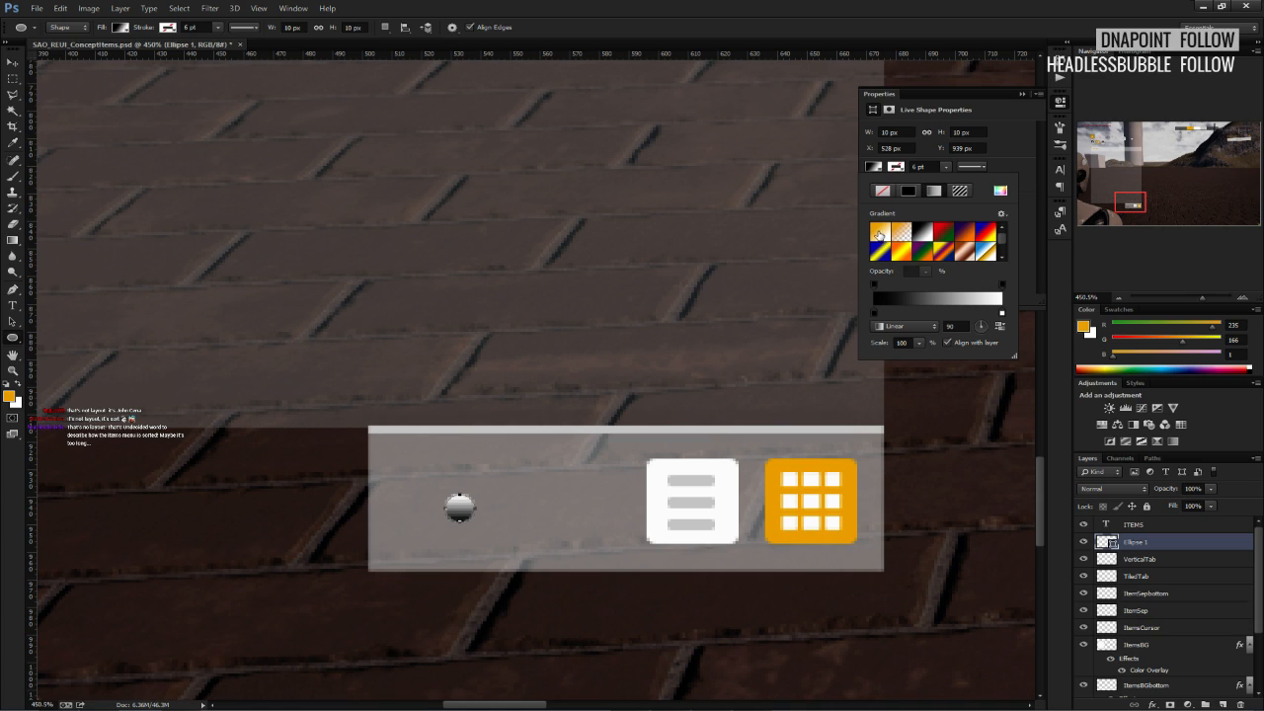
click(903, 234)
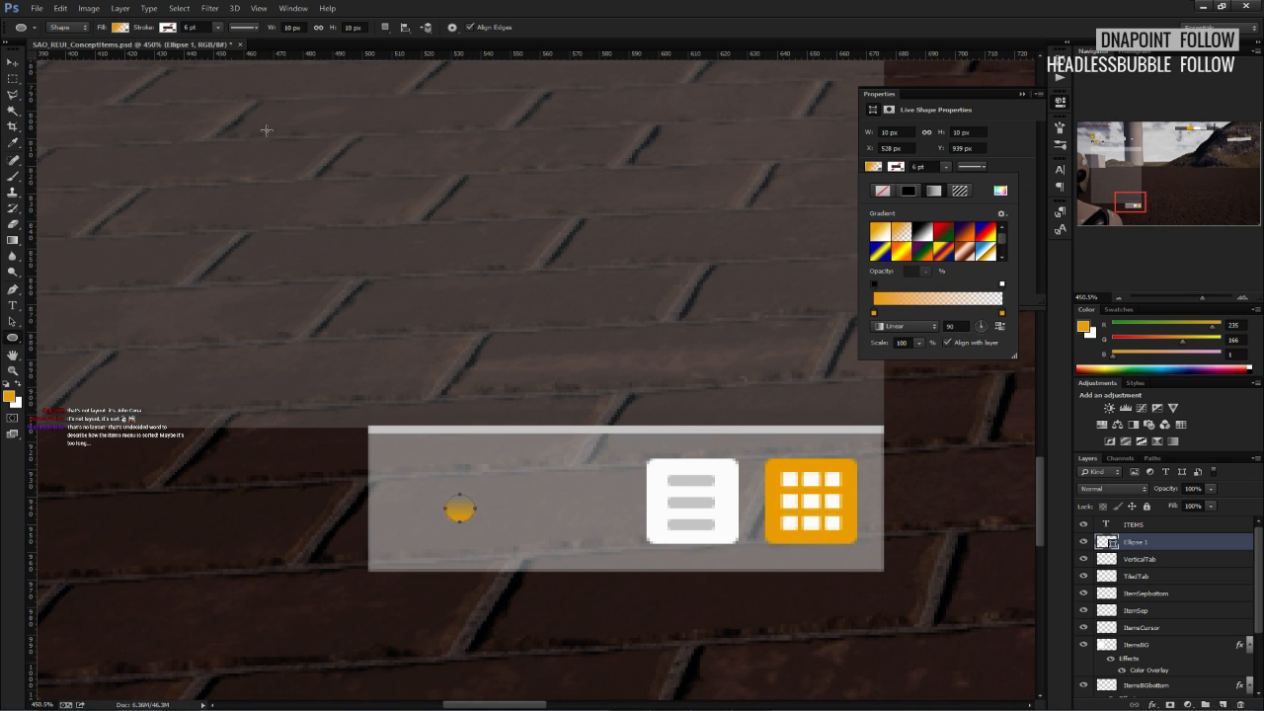
click(17, 65)
key(ctrl+s)
alt+scroll(435, 488, up, 2)
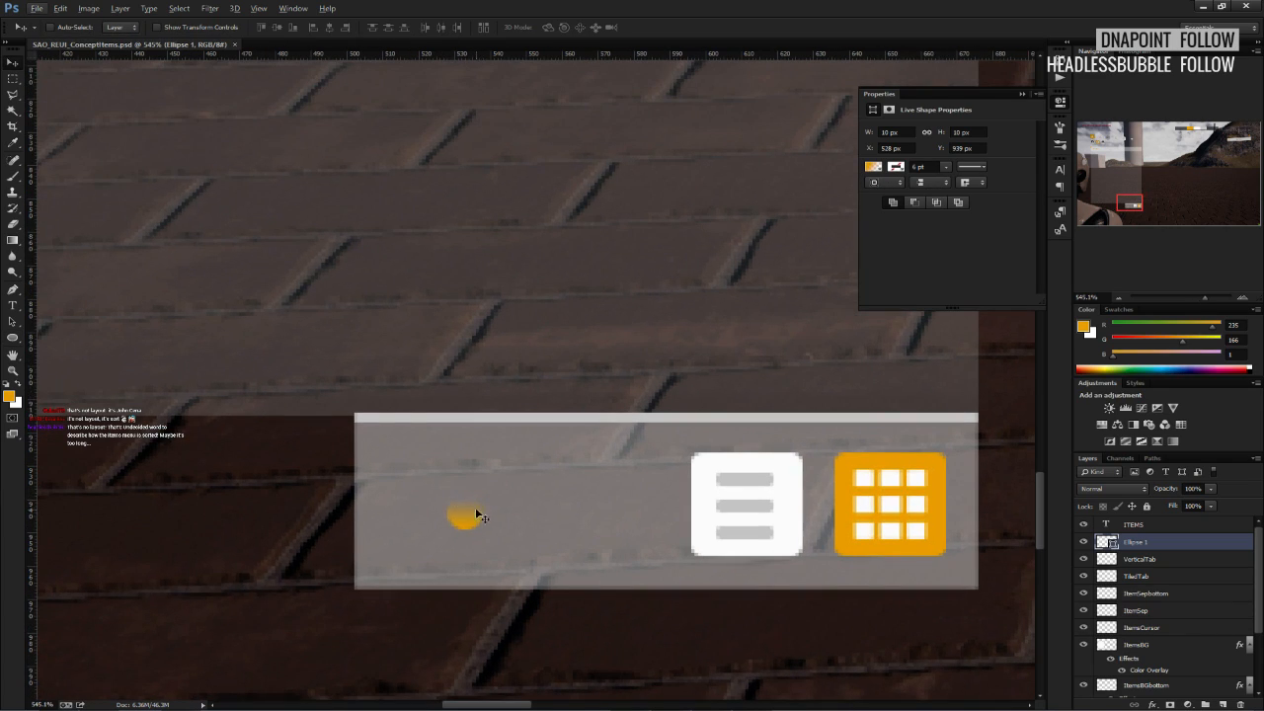
Duplicate the circle twice and arrange the three circles as a triangle with one above the other two.
right_click(1145, 543)
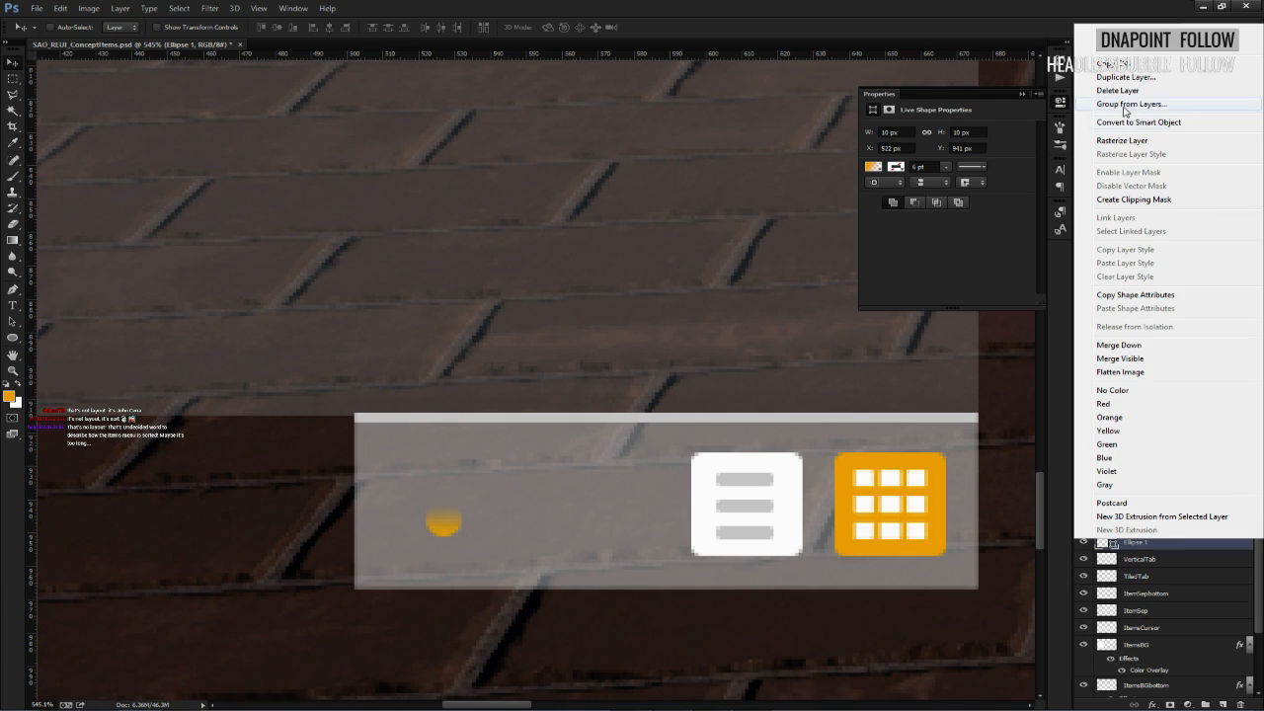
click(1127, 78)
click(756, 226)
drag(474, 509, 516, 471)
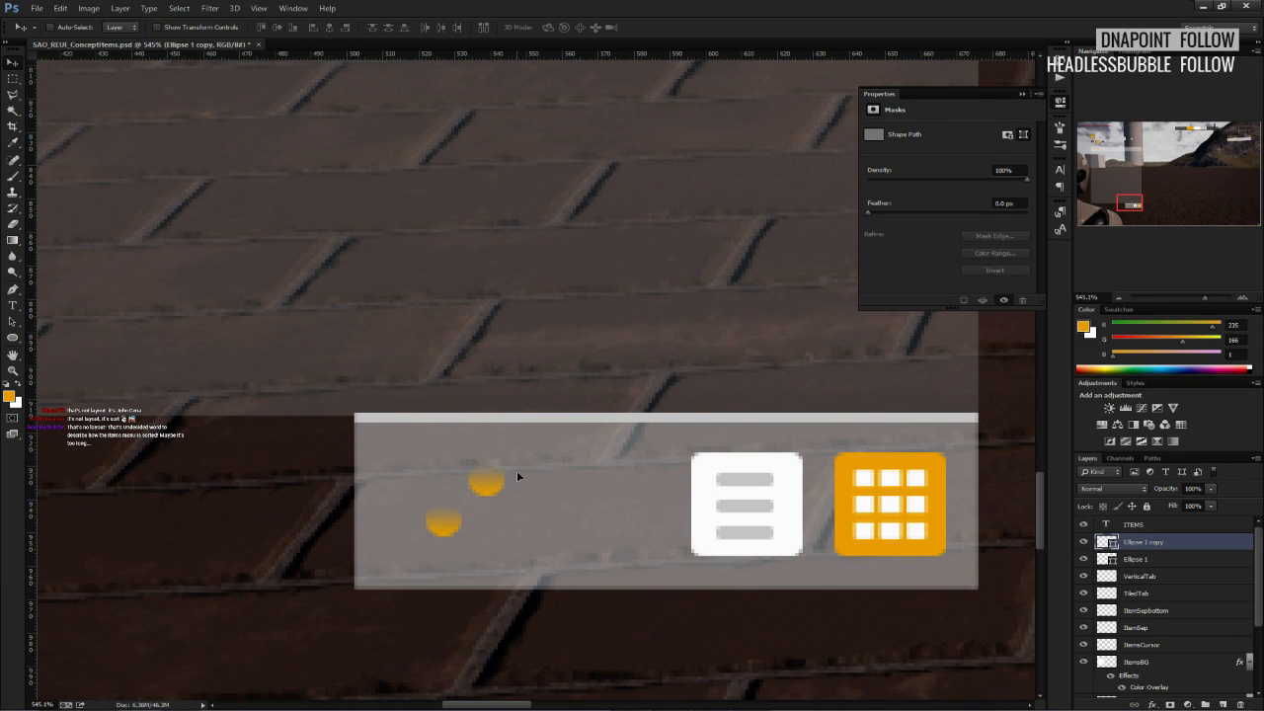
right_click(1146, 543)
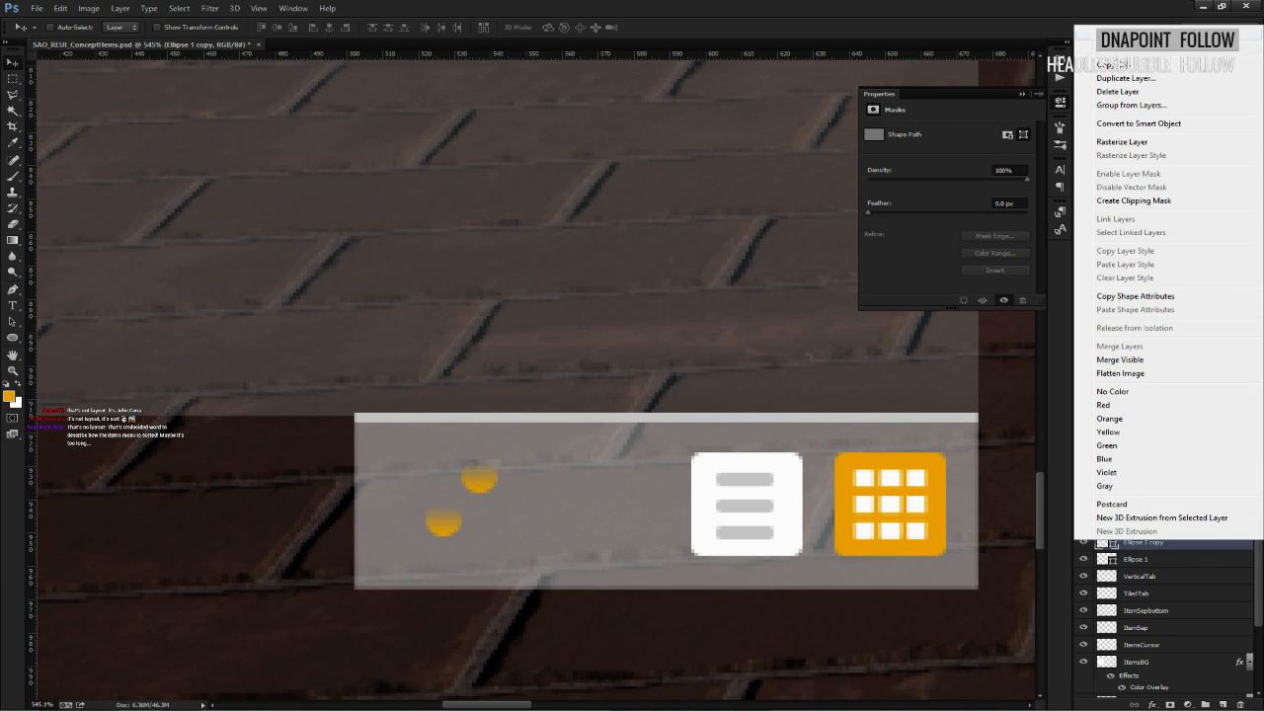
click(1127, 78)
click(745, 226)
drag(505, 455, 539, 500)
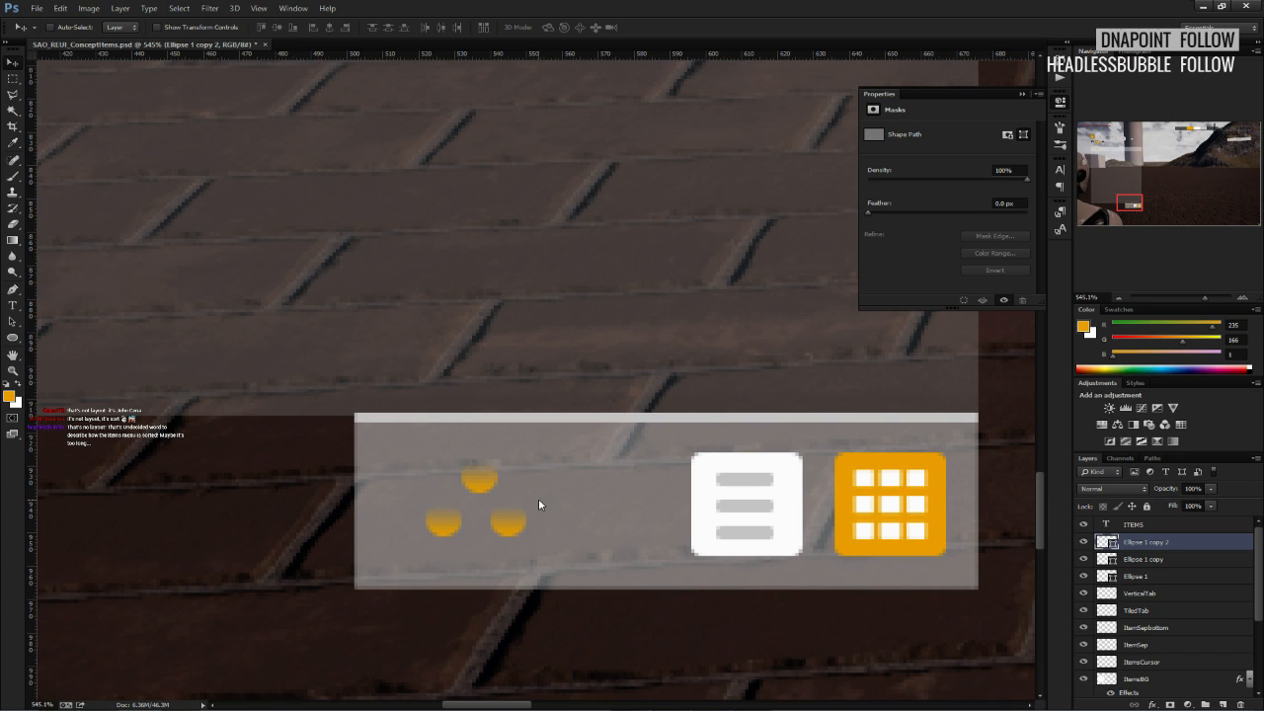
key(Right)
Try nudging the upper circle down together with each lower circle in turn, and return them to their positions.
ctrl+click(1158, 559)
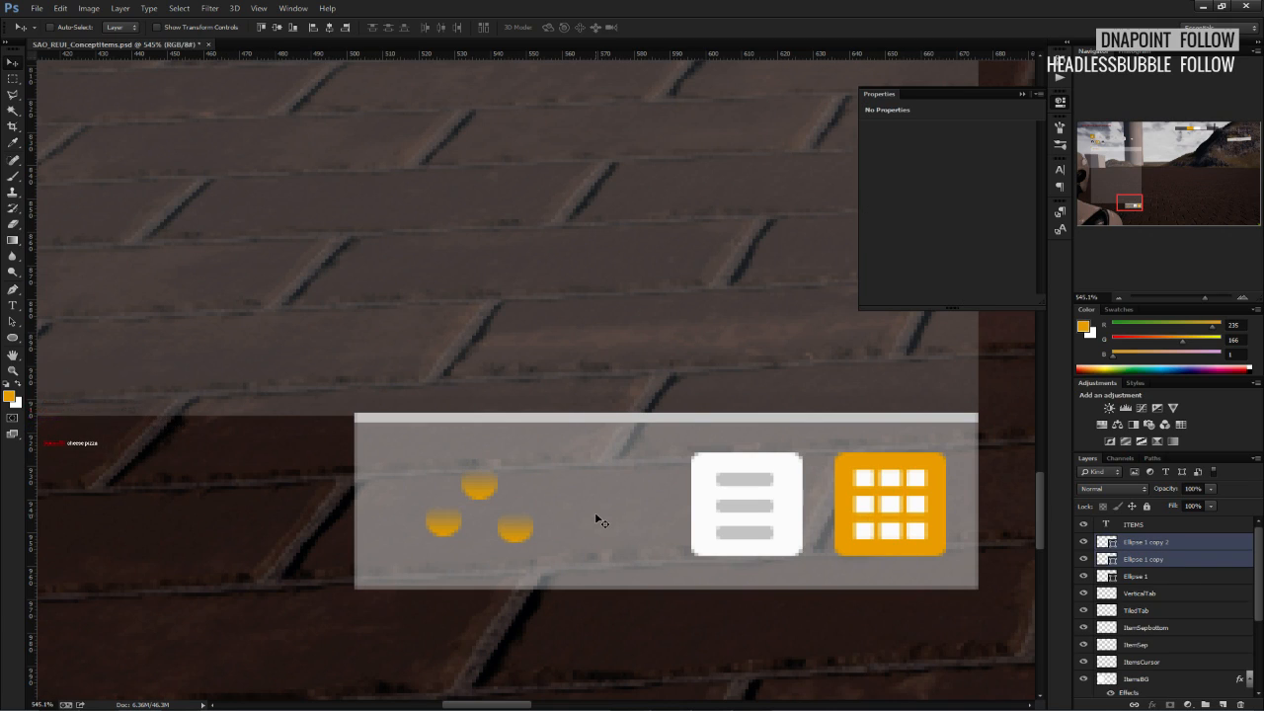
key(Down)
key(Up)
key(Up)
click(1149, 577)
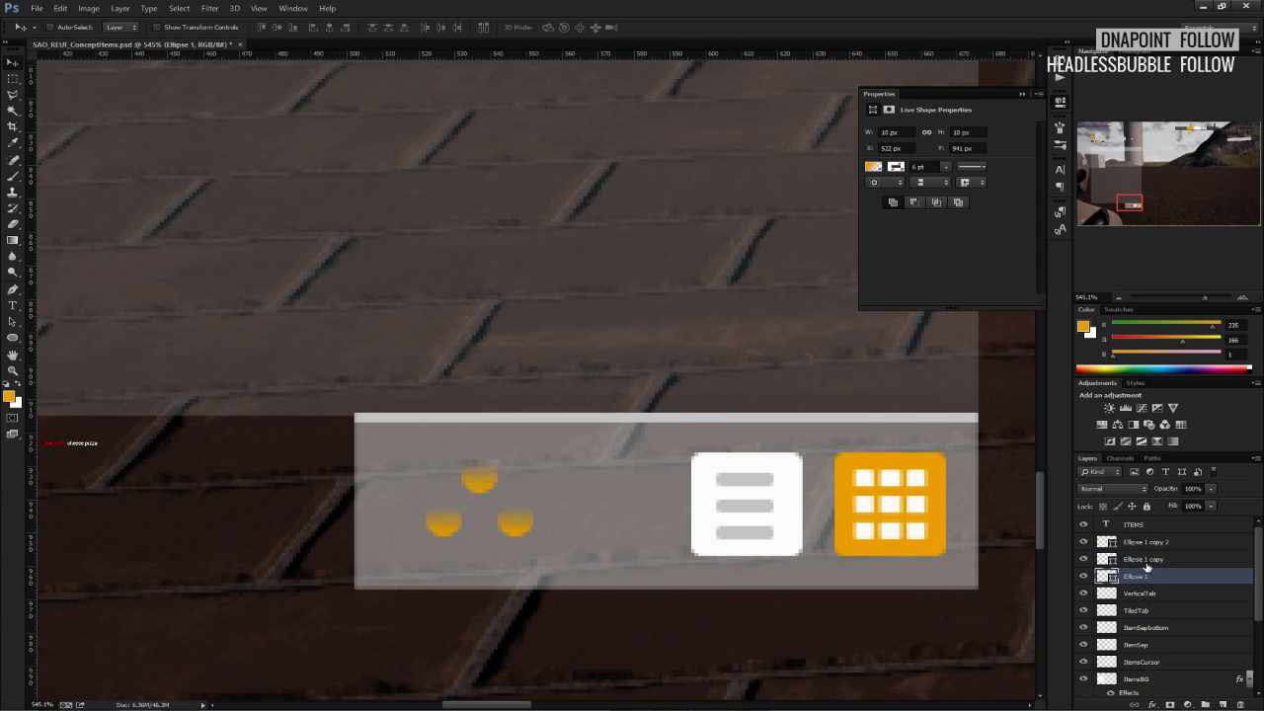
ctrl+click(1145, 562)
key(Down)
key(Down)
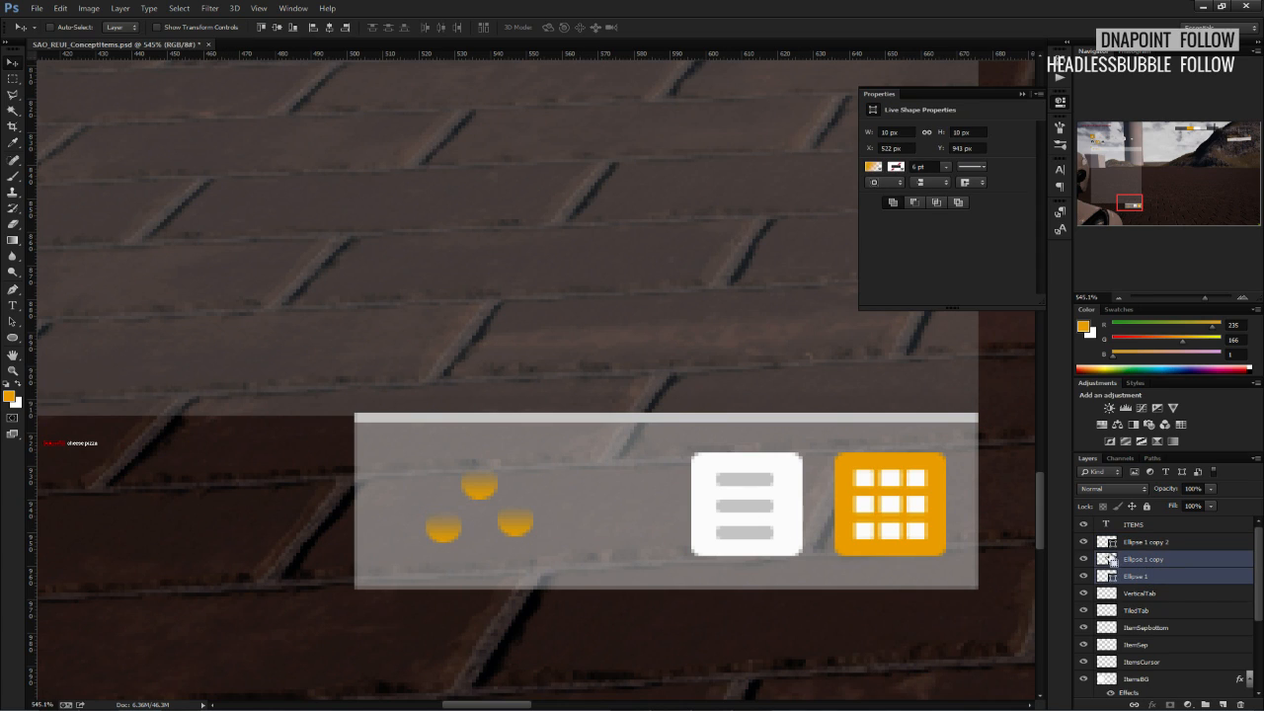
key(Up)
Nudge the two lower circles down to a Y position of 944 px and save the document.
click(1114, 560)
click(1155, 576)
ctrl+click(1146, 542)
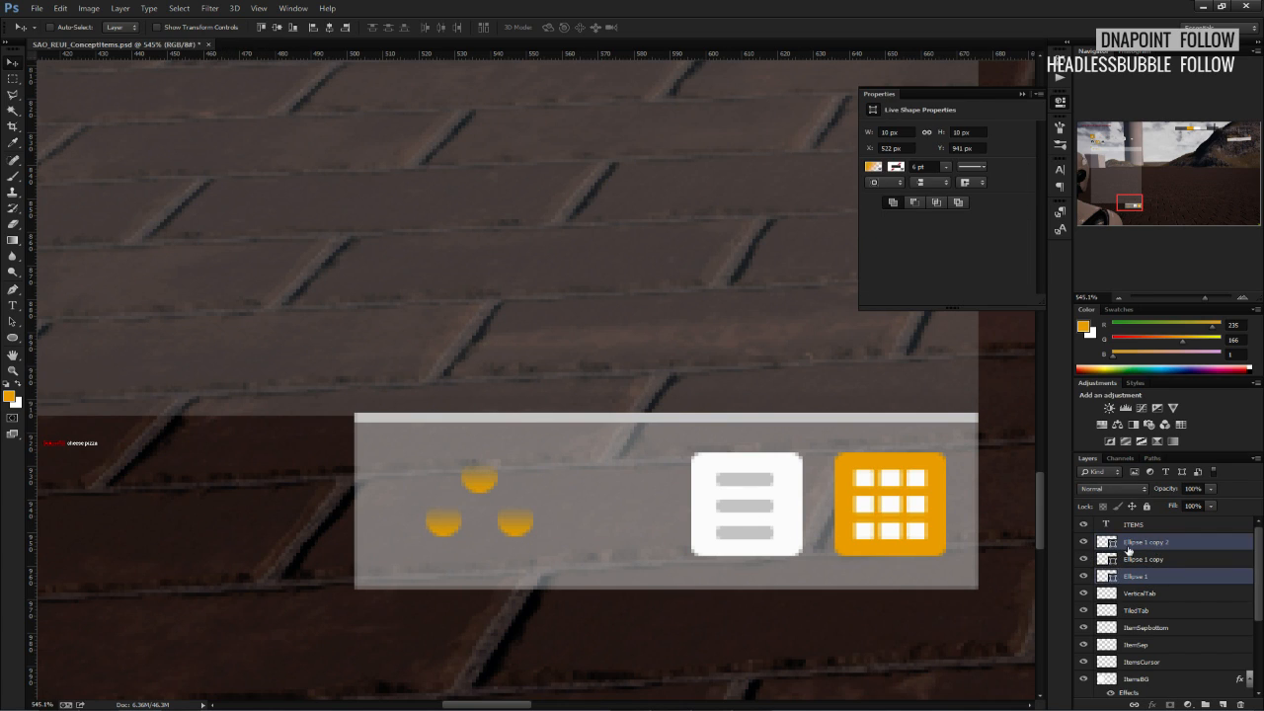
key(Down)
key(Down)
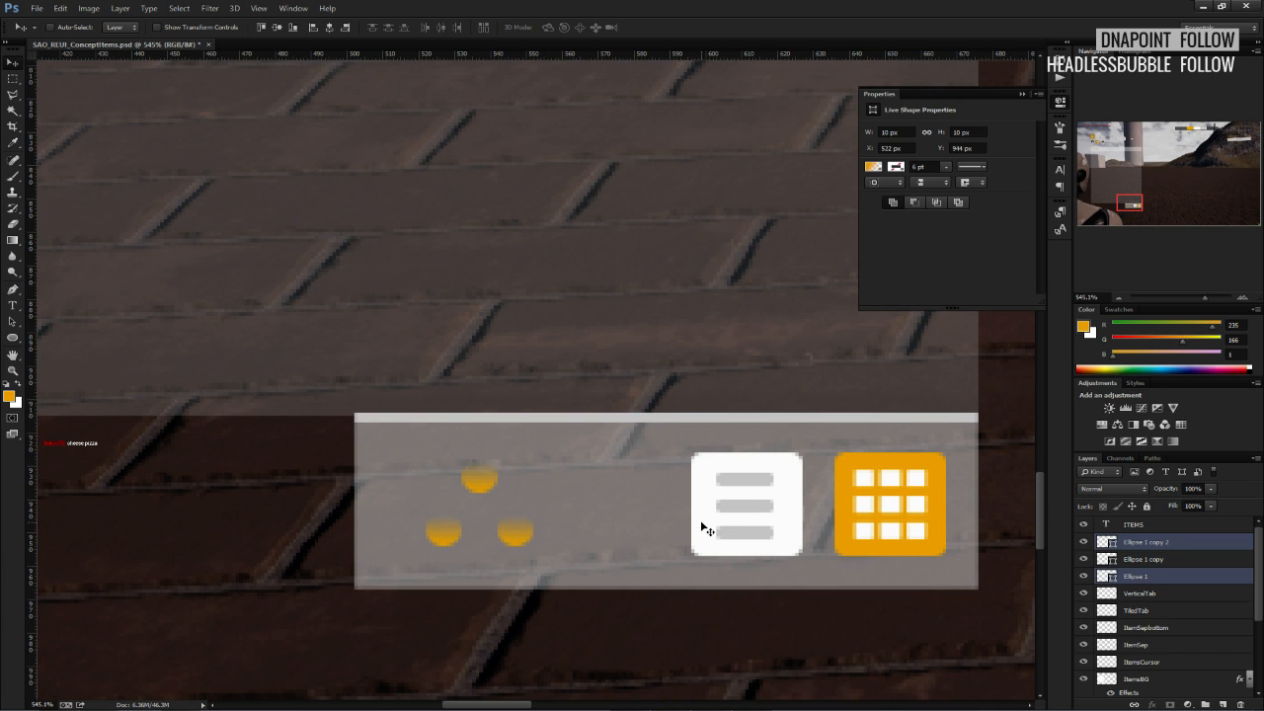
alt+scroll(706, 530, down, 10)
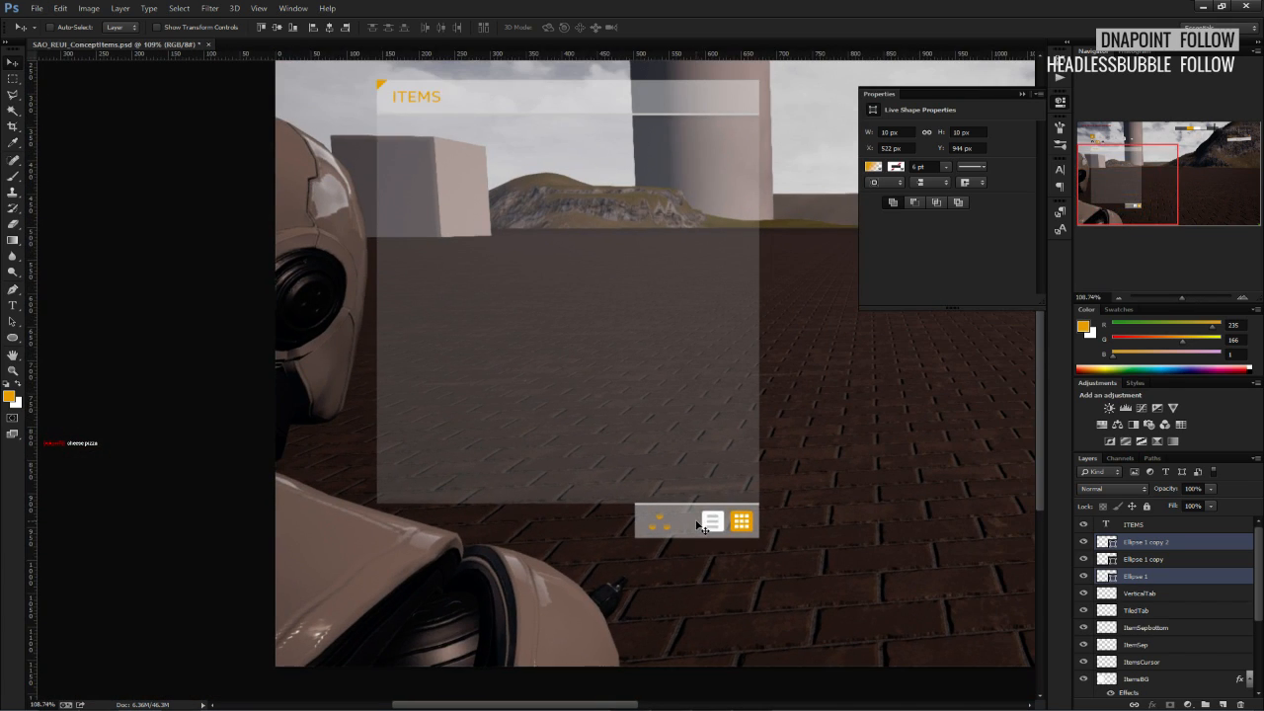
key(ctrl+s)
Fill all three circles in the footer with solid dark grey #373737.
alt+scroll(967, 575, up, 6)
click(1141, 543)
shift+click(1140, 572)
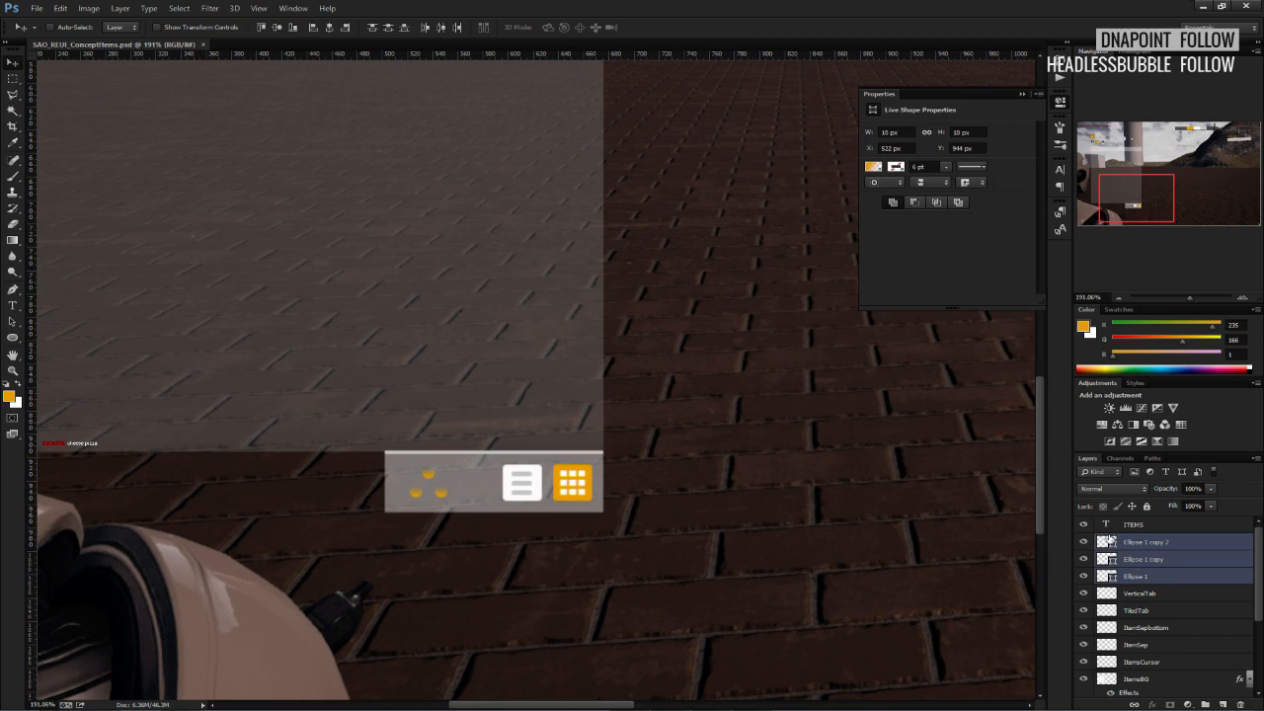
click(874, 166)
click(909, 191)
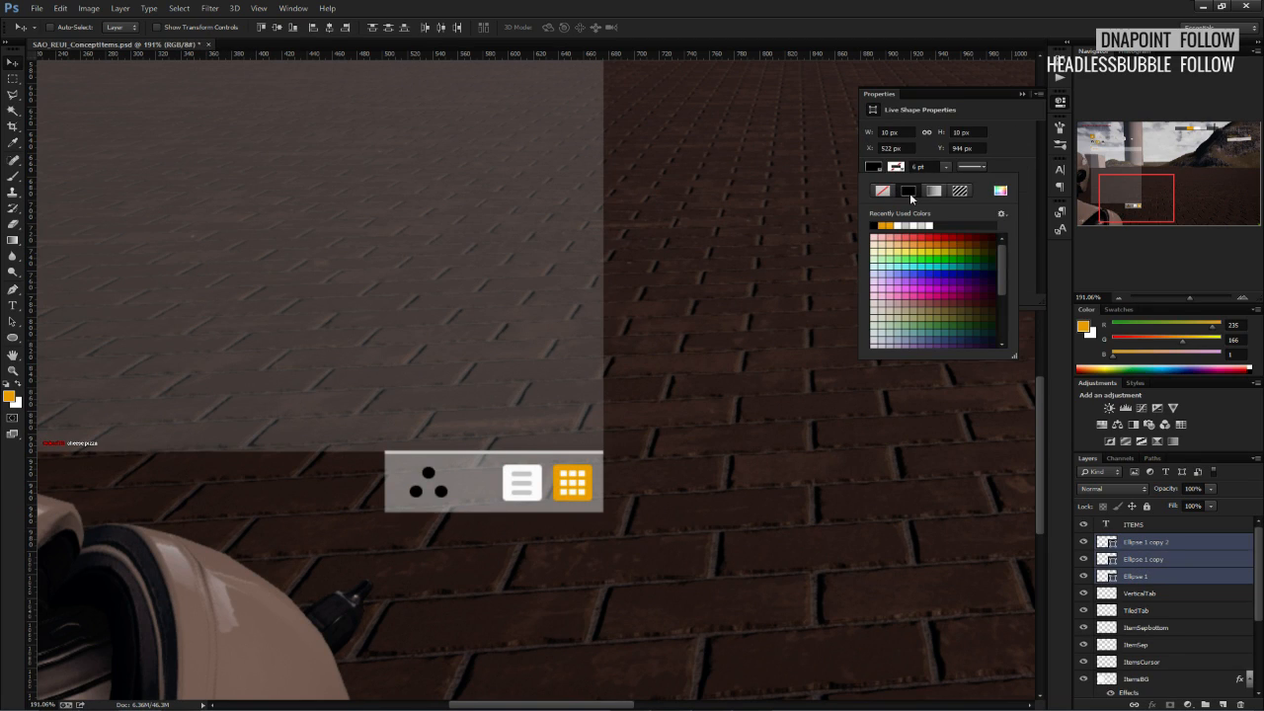
click(1000, 190)
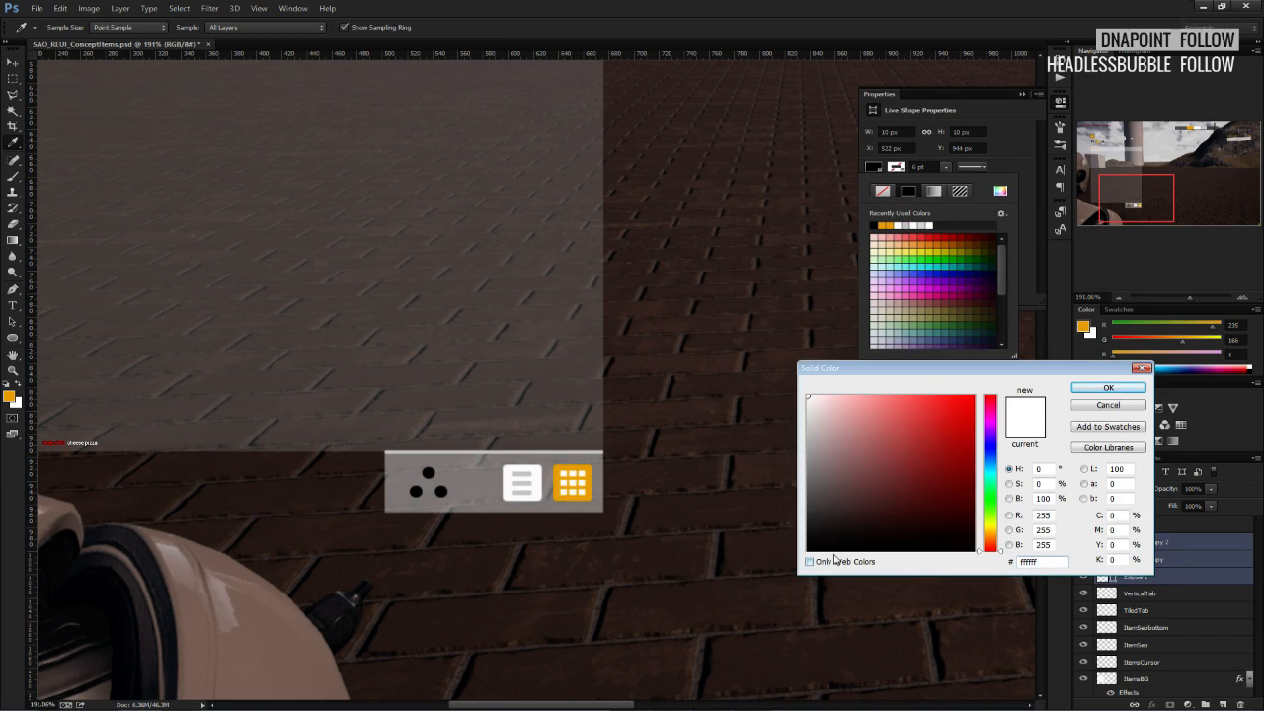
drag(803, 544, 807, 516)
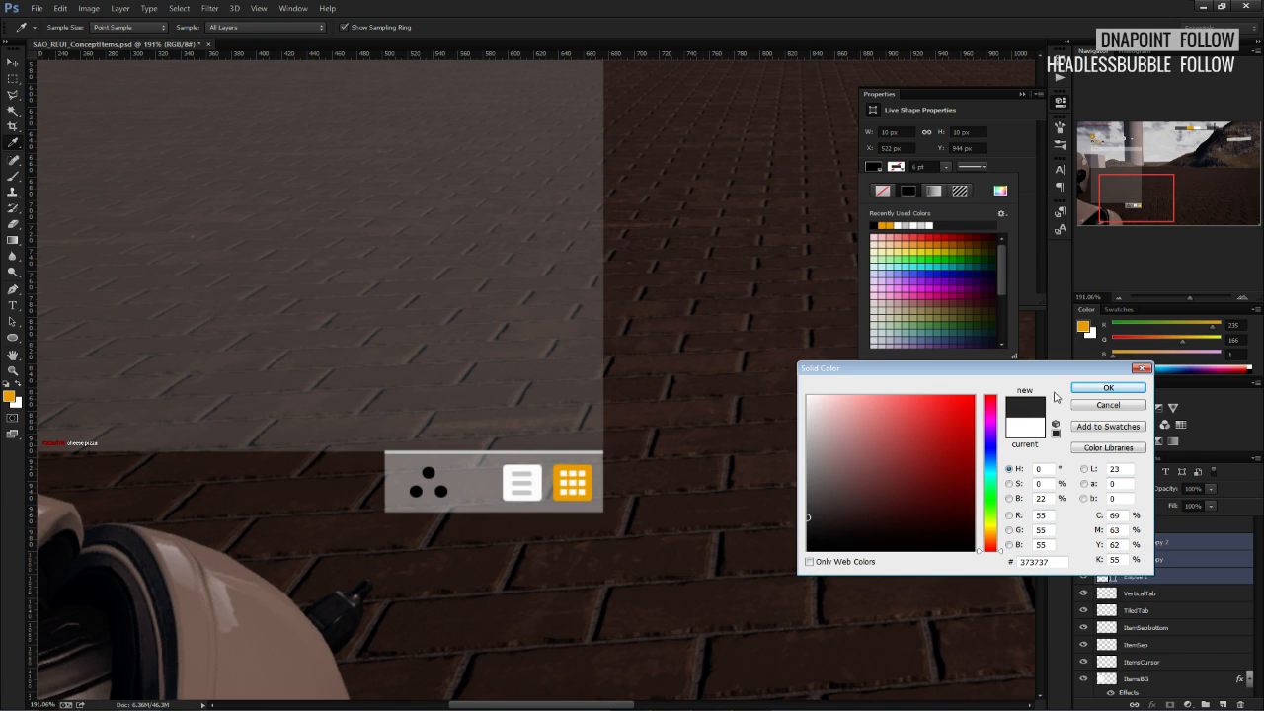
click(1074, 388)
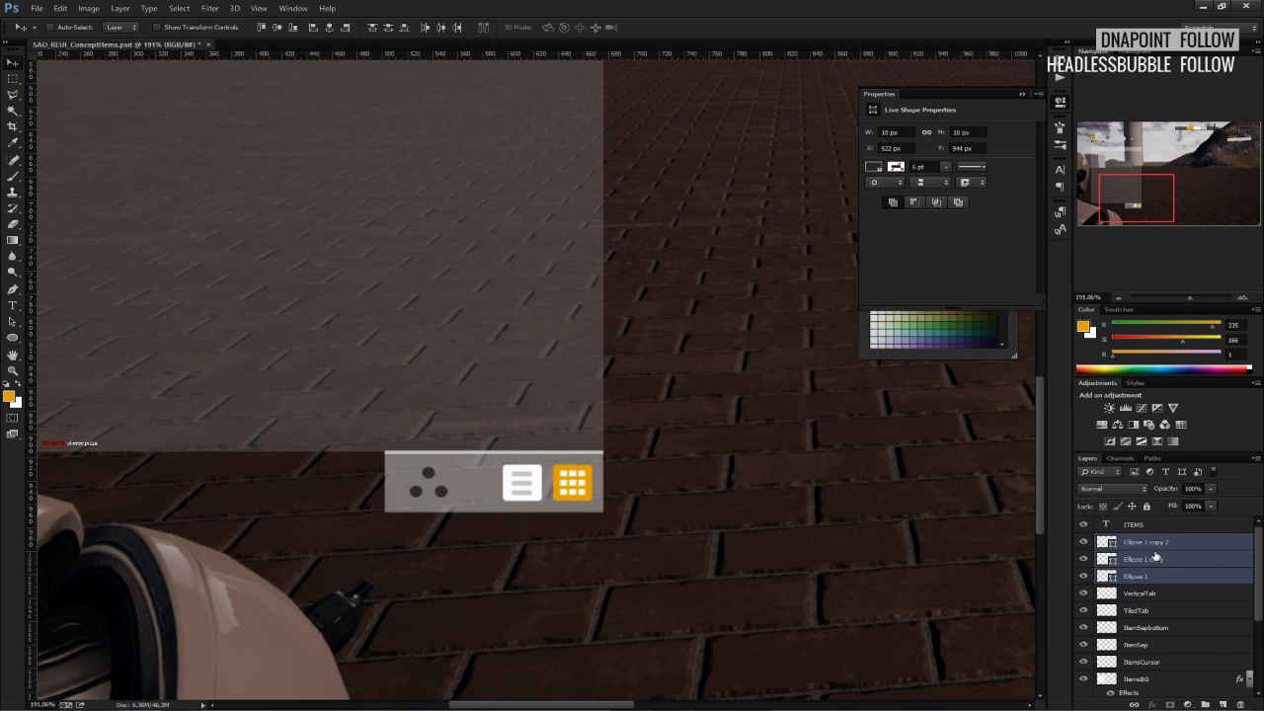
Merge the three circle shape layers into a single shape layer.
right_click(1186, 553)
click(1116, 435)
alt+scroll(491, 486, up, 3)
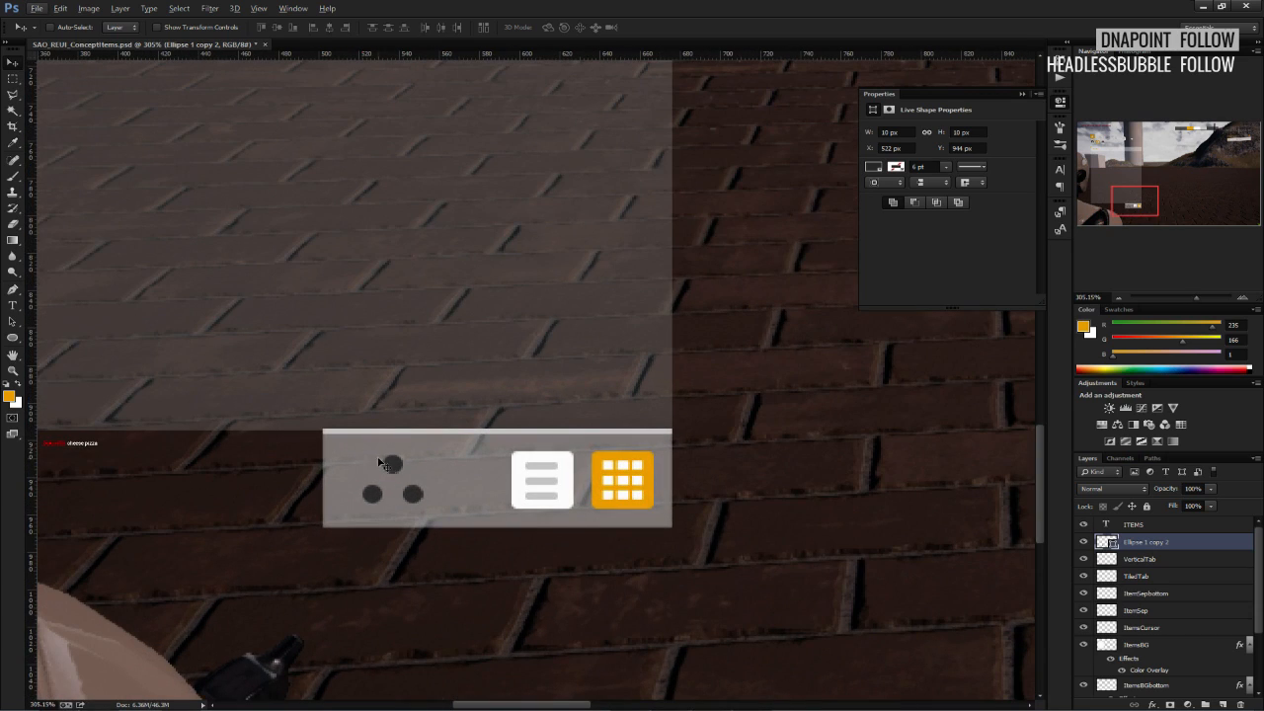
Try to scale the merged three-circle shape down with Free Transform.
key(ctrl+t)
alt+shift+drag(425, 505, 419, 500)
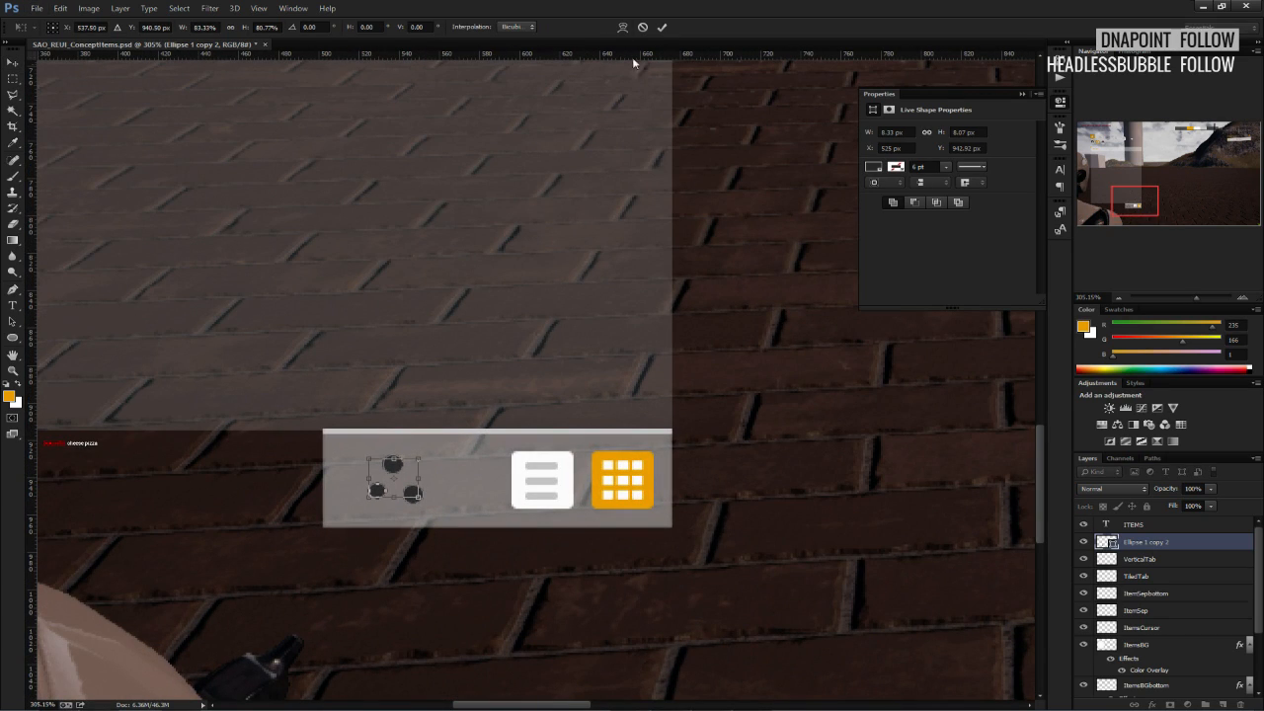
click(661, 26)
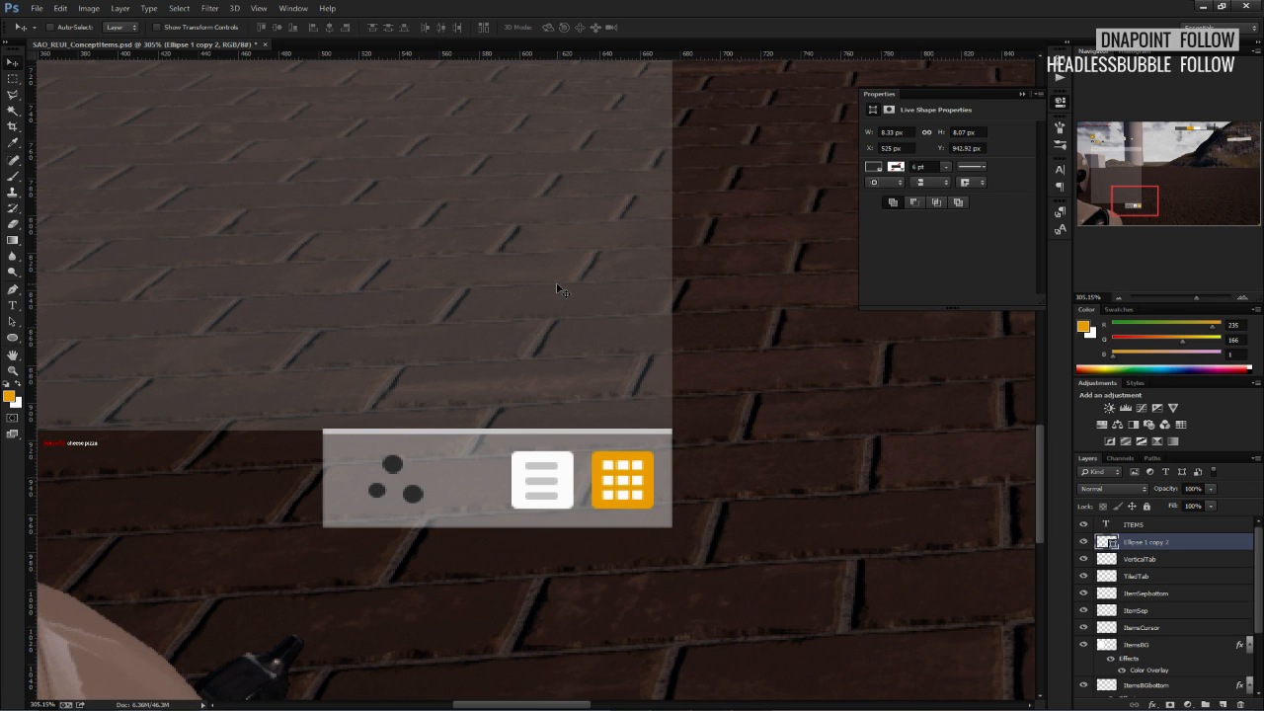
alt+scroll(558, 289, up, 2)
key(ctrl+t)
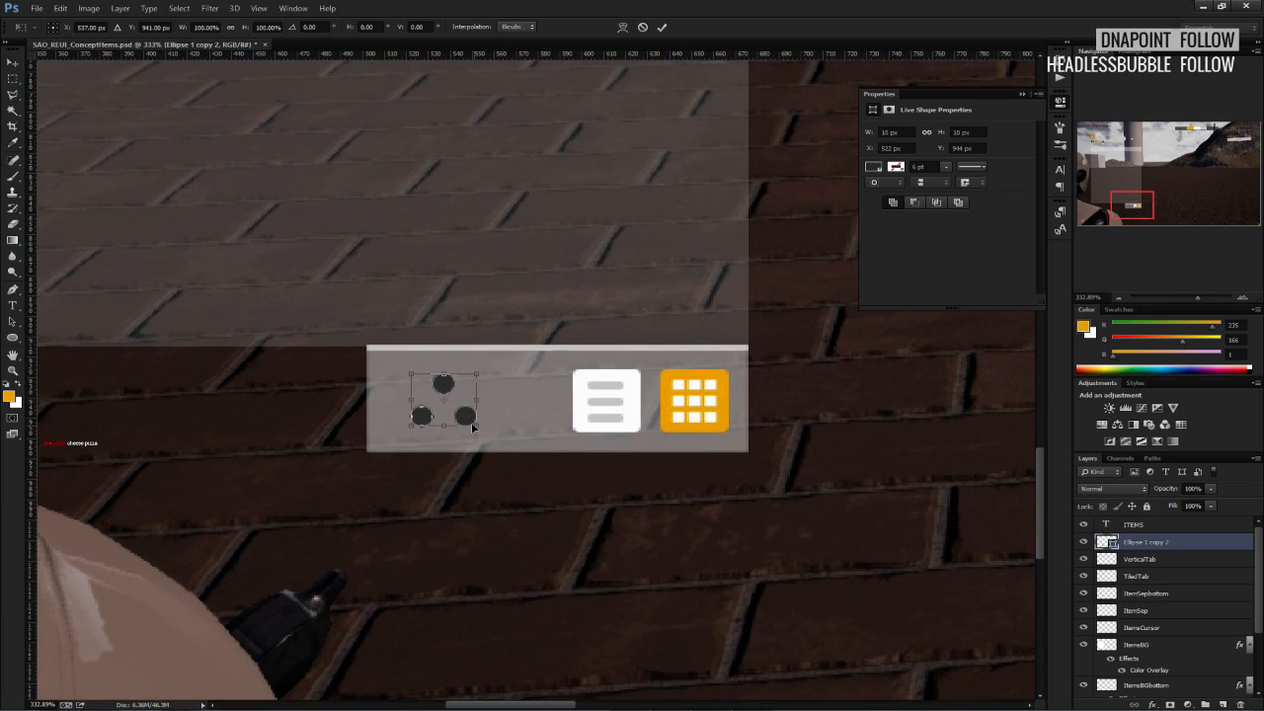
drag(478, 425, 438, 386)
click(642, 26)
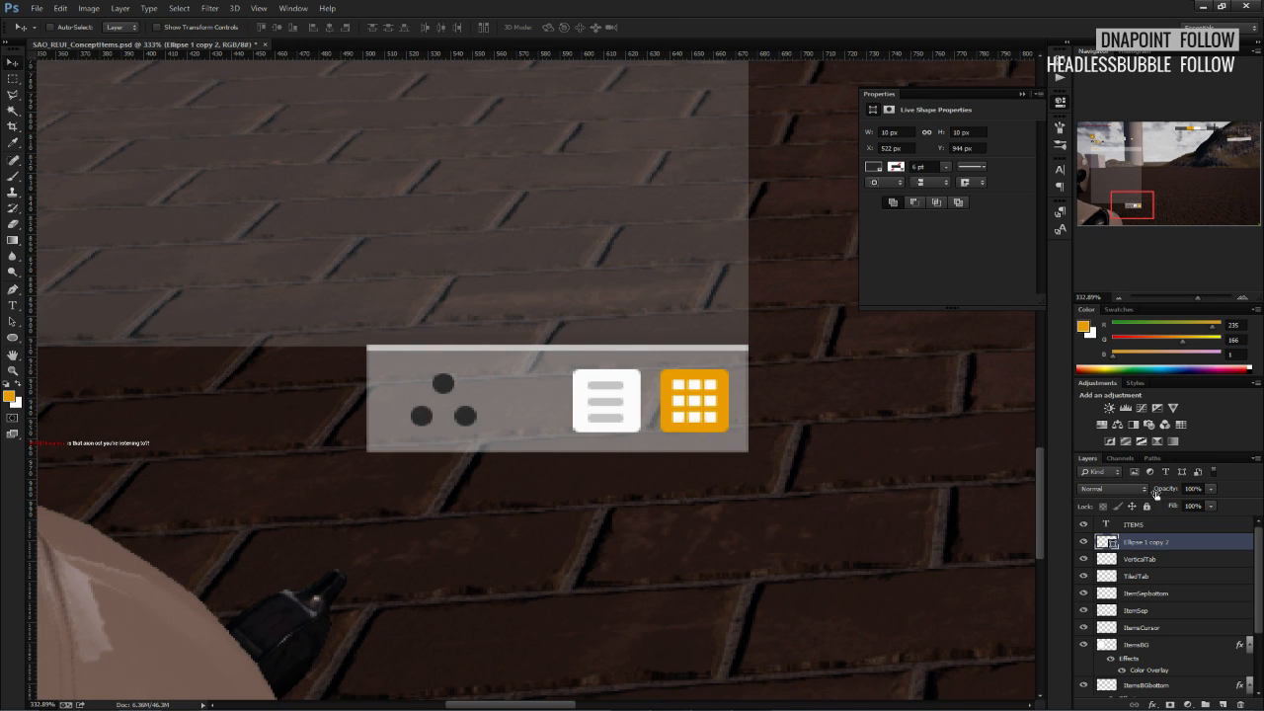
Rasterize the merged circle layer and scale the three-circle symbol down proportionally to about 73% around its centre.
right_click(1156, 544)
click(1133, 141)
key(ctrl+t)
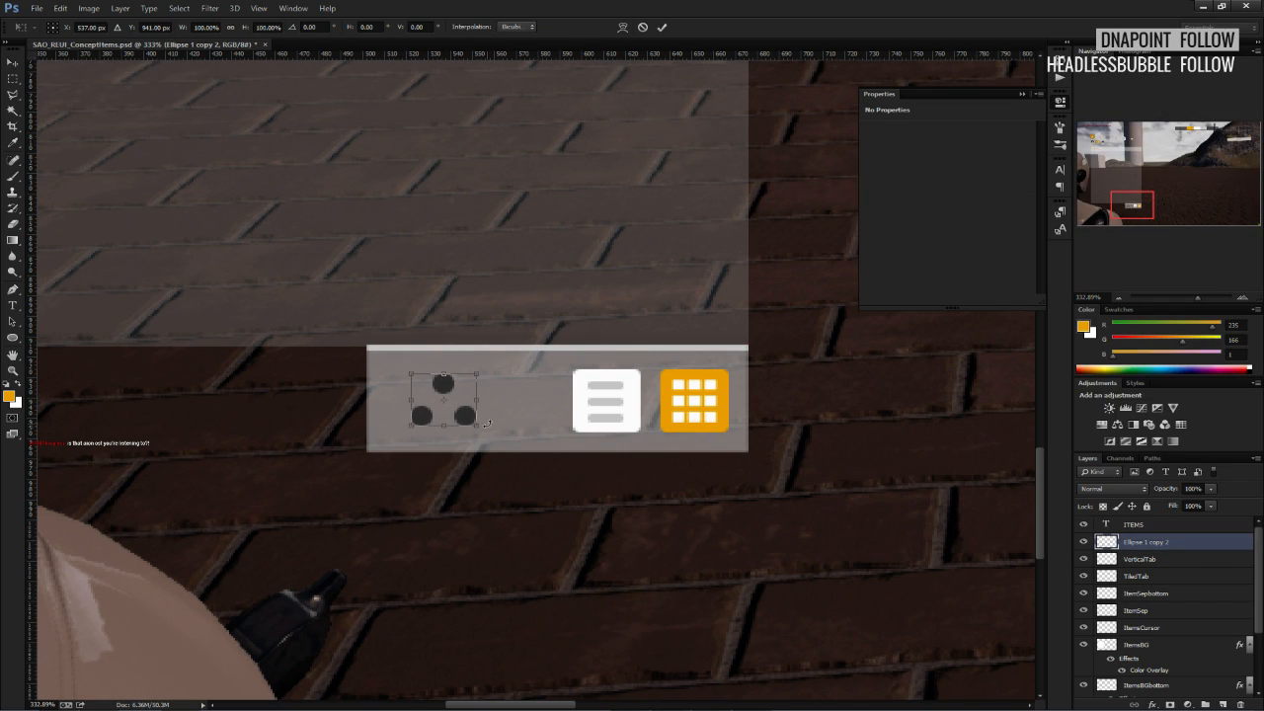
alt+shift+drag(481, 428, 473, 422)
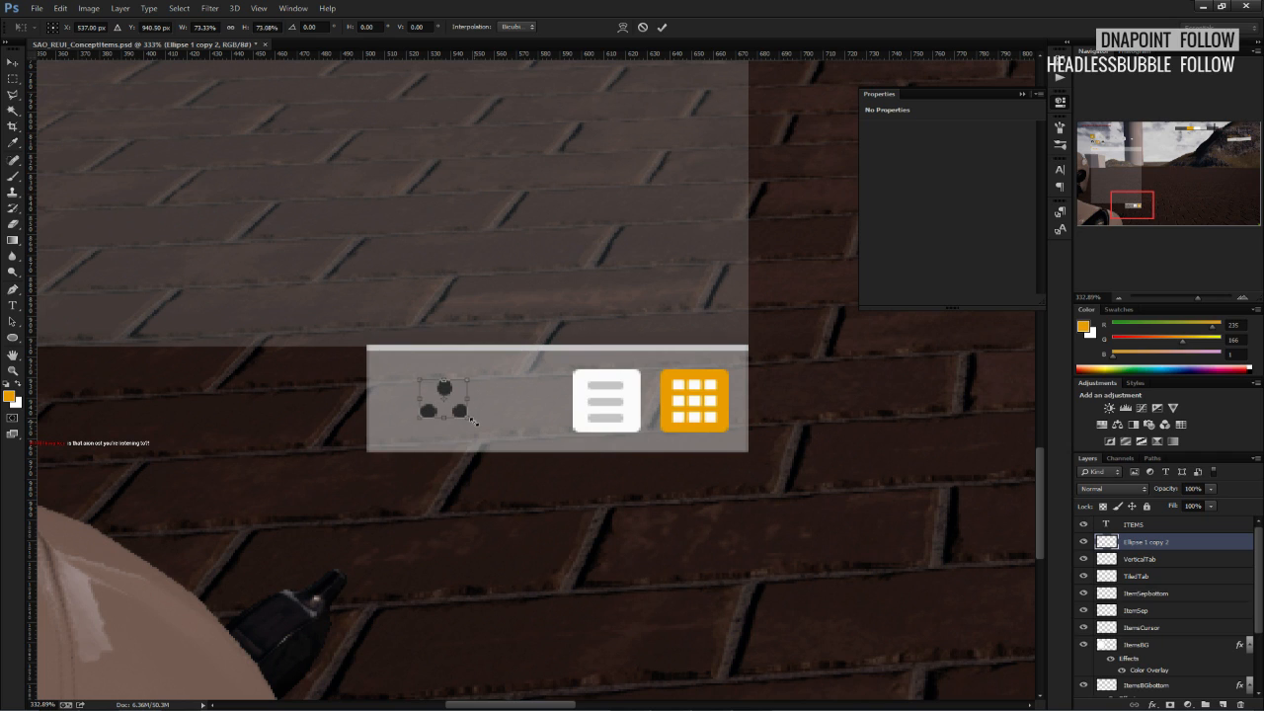
click(662, 27)
Move the three-circle symbol sideways so it sits closer to the white list icon.
alt+scroll(523, 386, down, 2)
alt+scroll(502, 397, up, 2)
drag(491, 397, 537, 392)
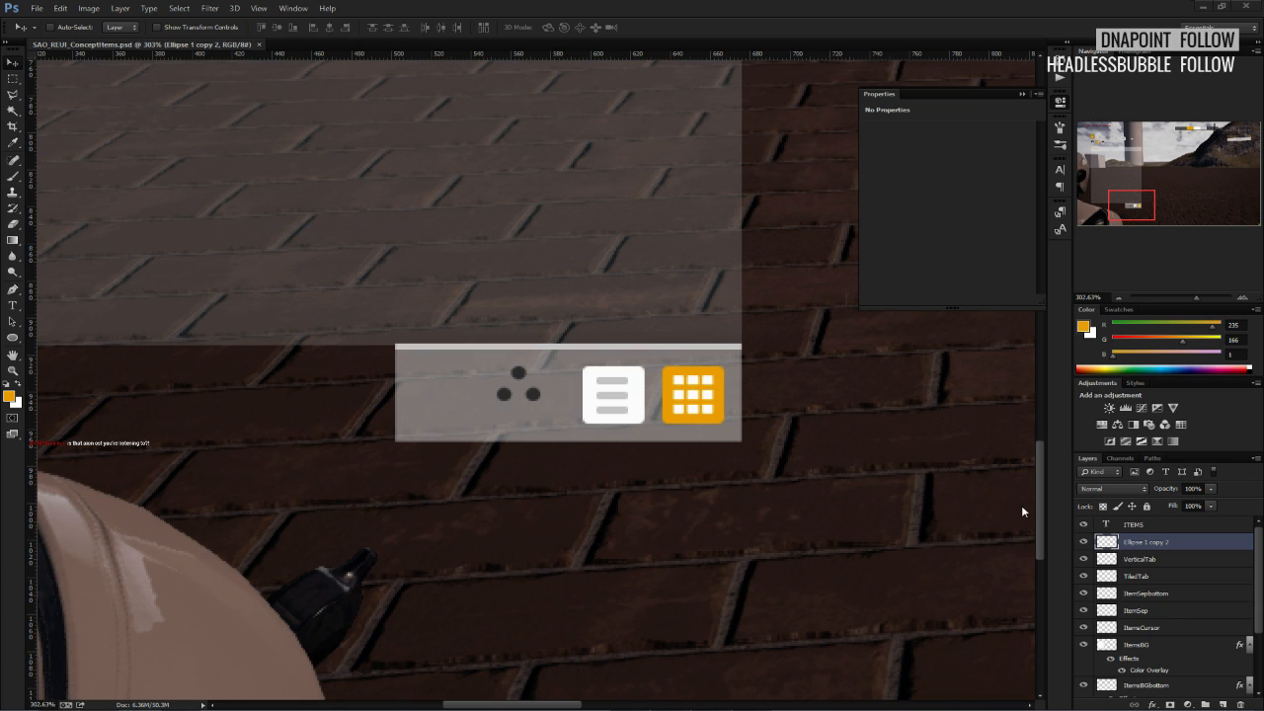
Narrow the ItemSepbottom and ItemsBGbottom layers together from their left edge to about 78.7% width, keeping the right edge in place.
click(1146, 592)
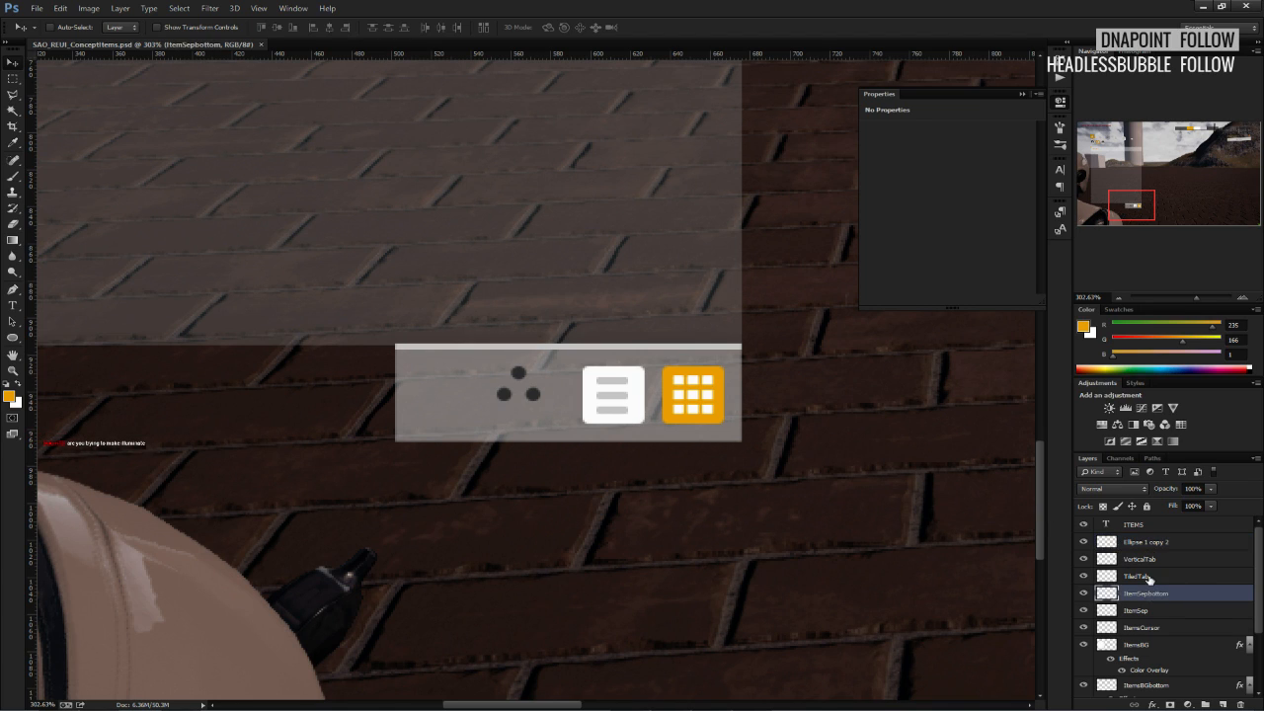
scroll(1162, 625, down, 2)
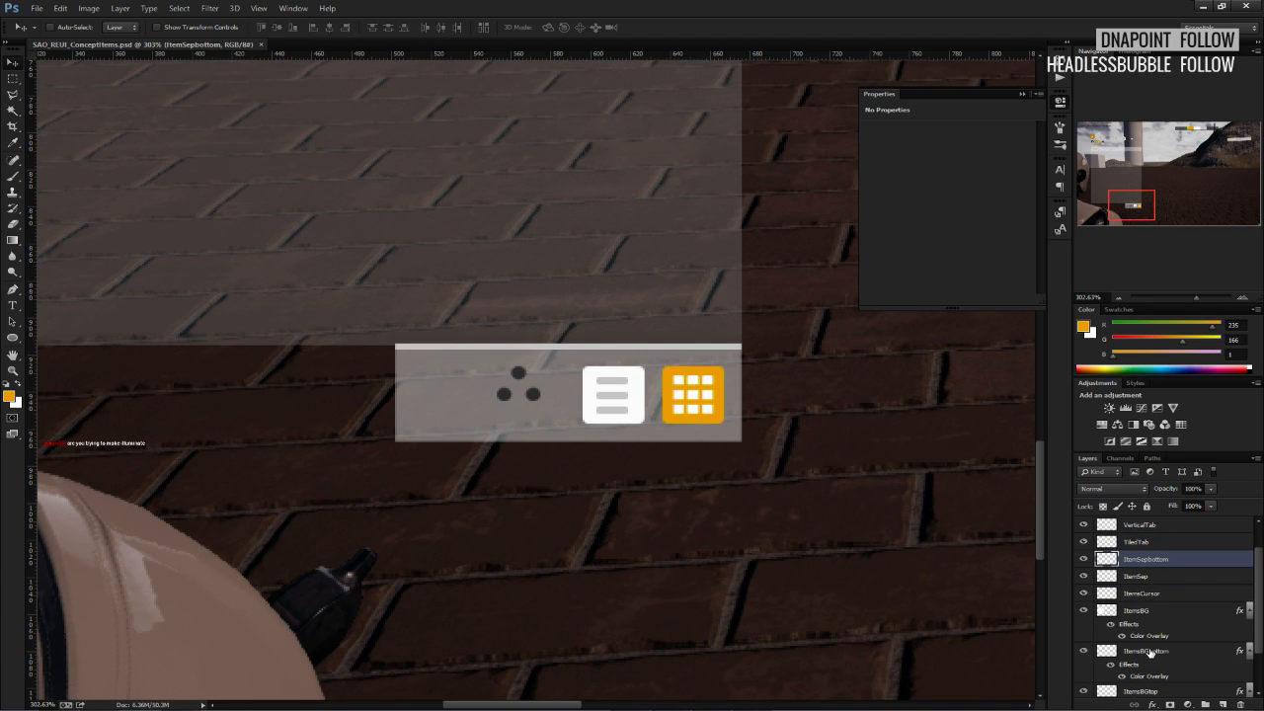
ctrl+click(1146, 651)
alt+scroll(691, 502, up, 4)
key(ctrl+t)
drag(257, 343, 358, 383)
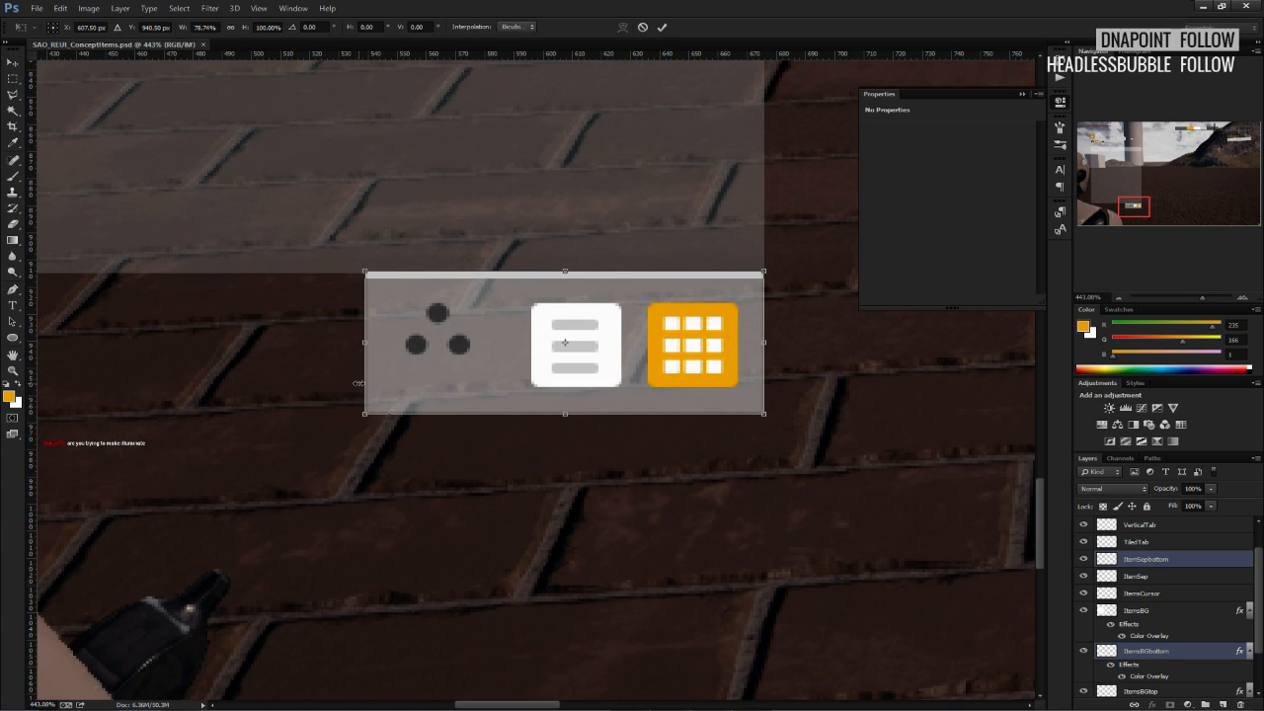
click(662, 27)
alt+scroll(573, 204, down, 5)
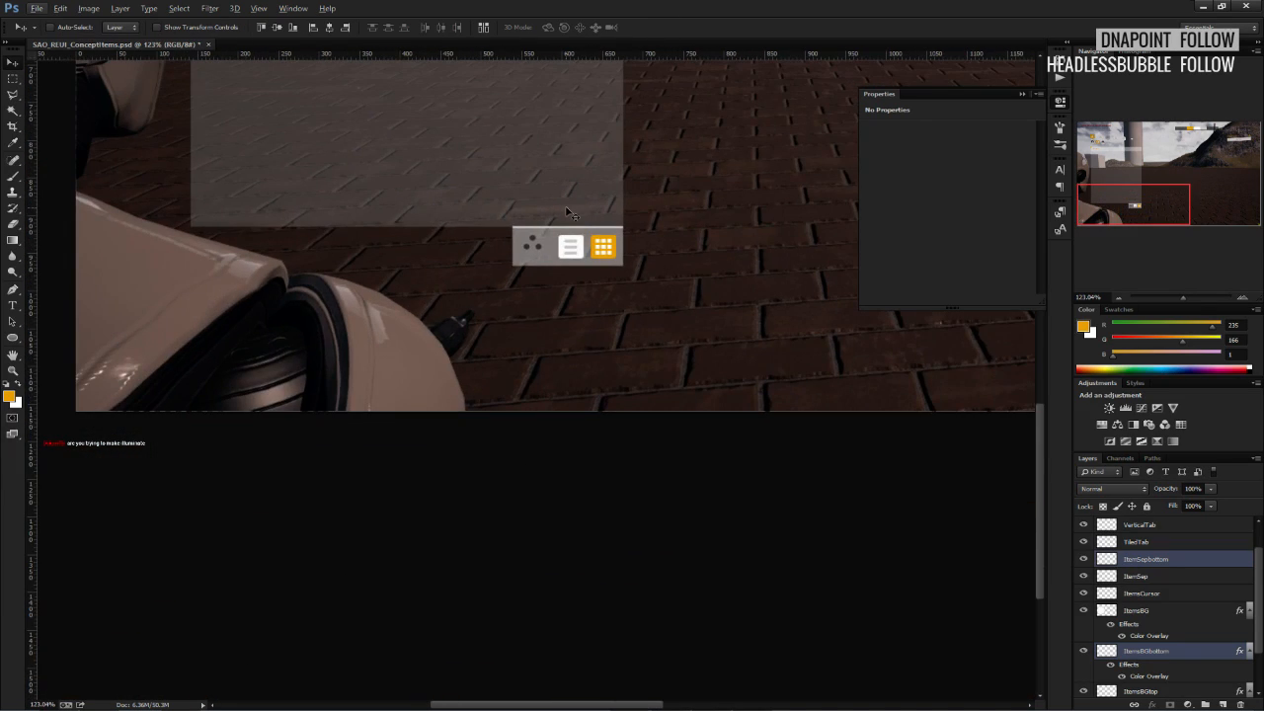
alt+scroll(568, 212, down, 1)
alt+scroll(564, 210, up, 3)
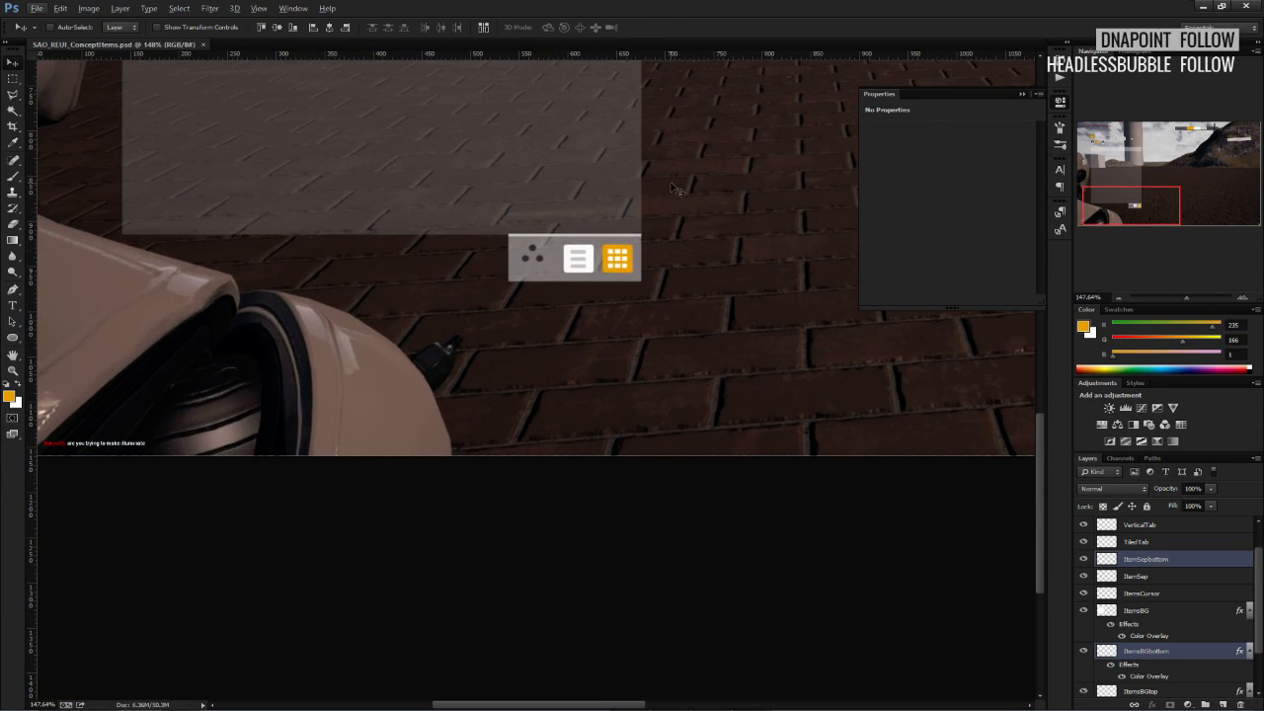
Collapse the Properties panel and move the three-circle symbol slightly down to centre it vertically in the footer.
click(1021, 96)
scroll(1021, 103, up, 1)
scroll(1171, 563, up, 1)
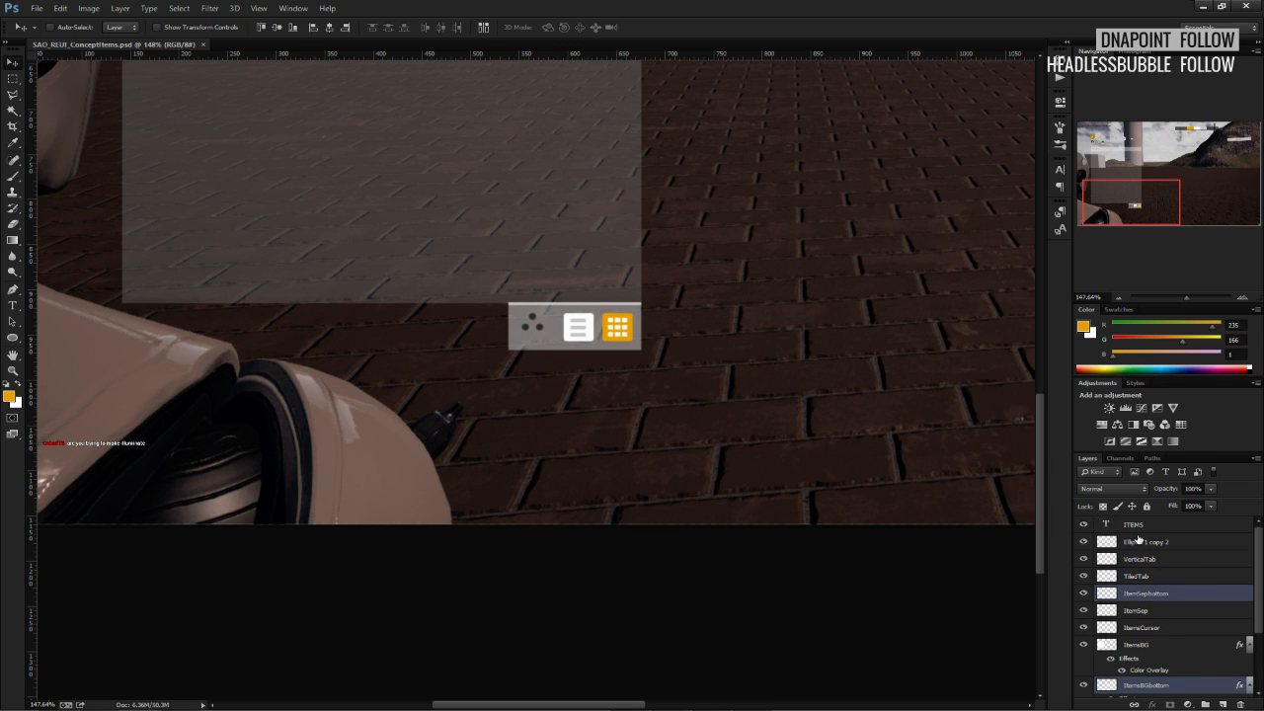
click(1141, 541)
alt+scroll(541, 309, up, 4)
scroll(541, 309, up, 1)
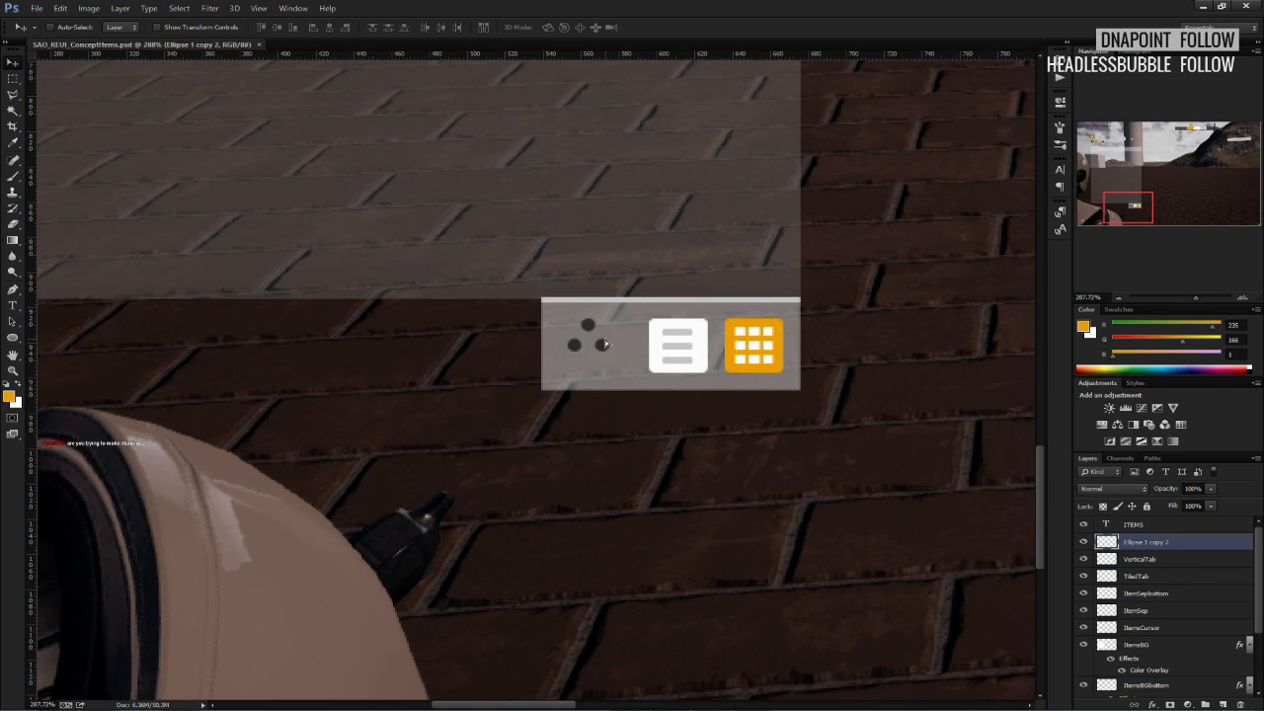
drag(608, 350, 605, 362)
alt+scroll(627, 354, up, 5)
key(ctrl+h)
key(ctrl+h)
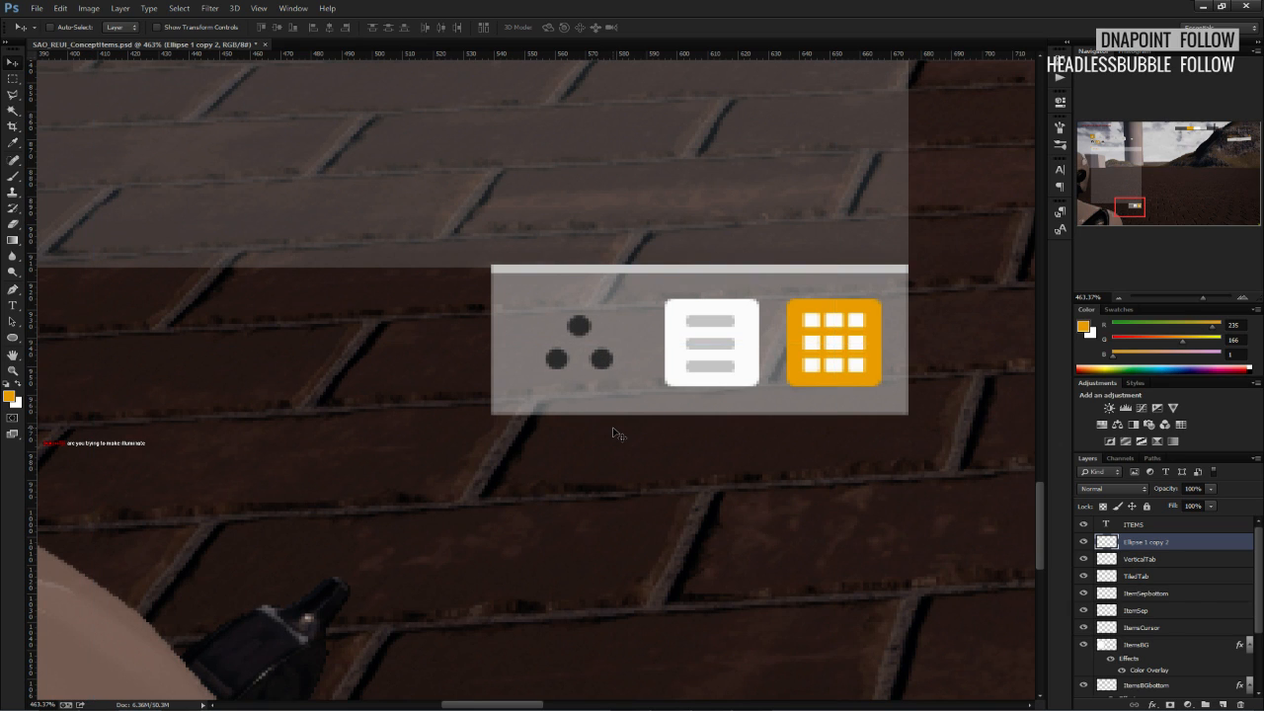
Nudge the three-dot icon slightly to the left and save the document.
key(Left)
alt+scroll(613, 426, down, 6)
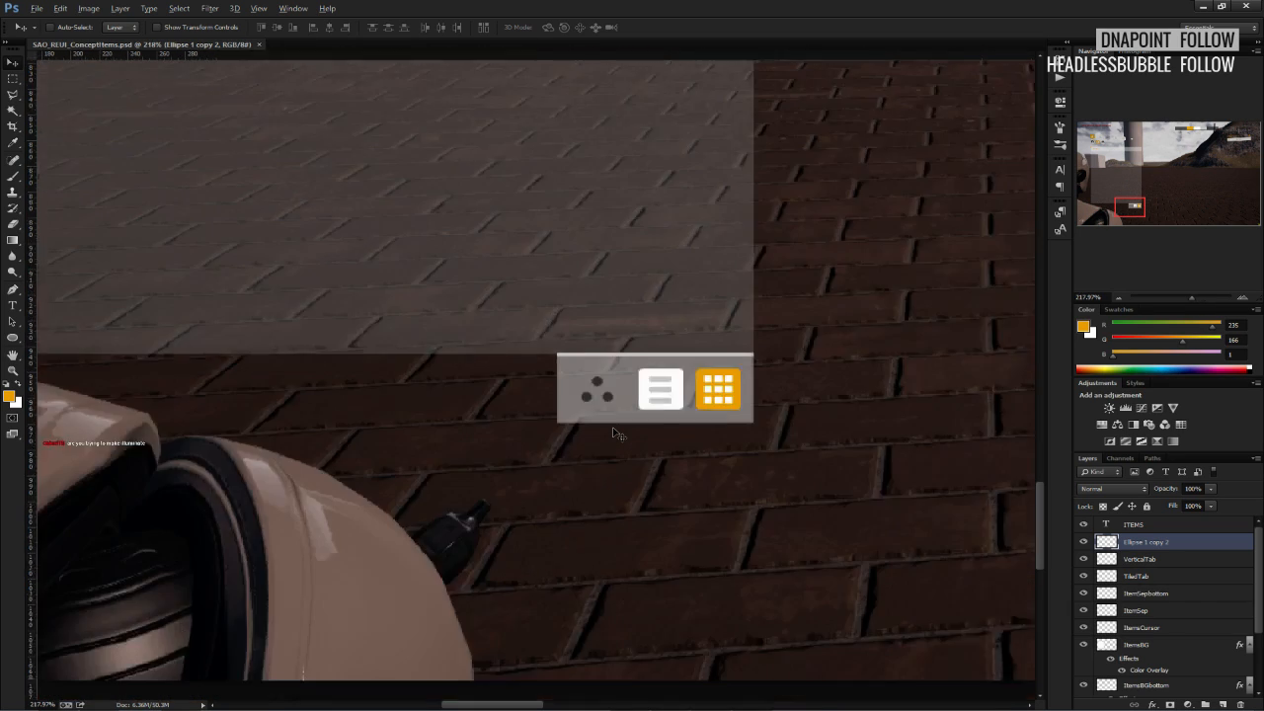
alt+scroll(614, 431, down, 2)
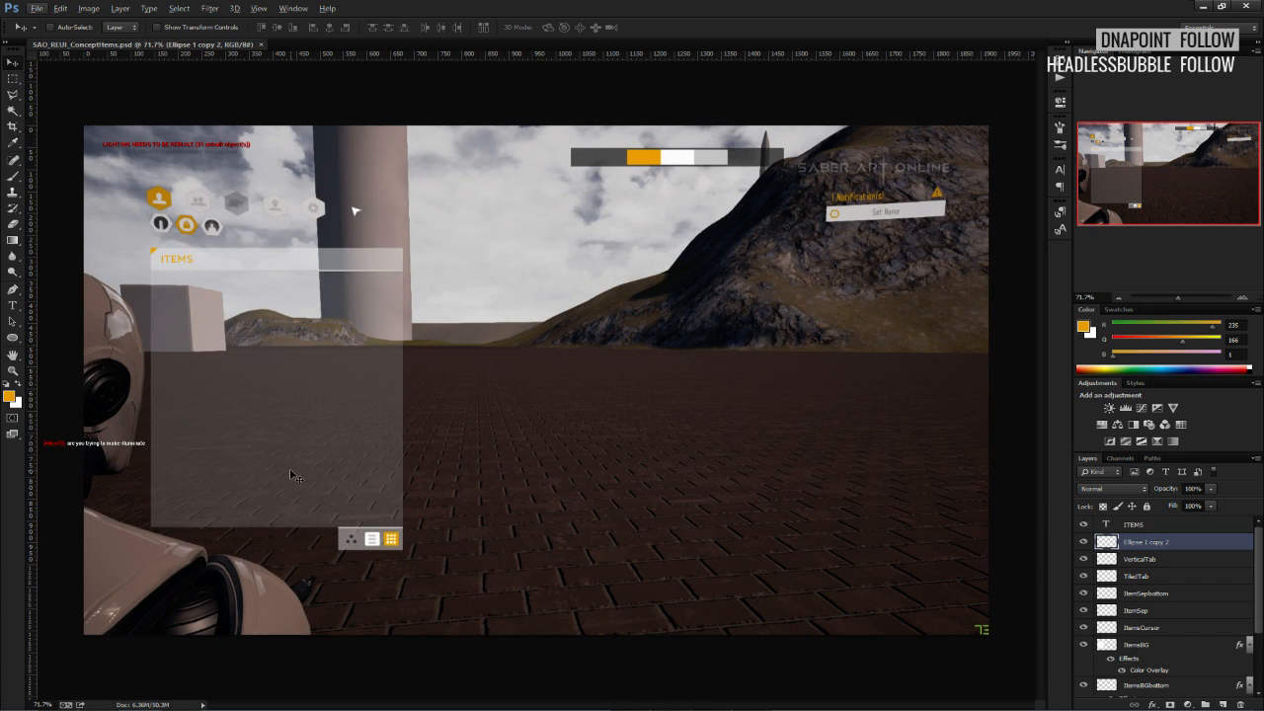
Switch to the Elliptical Marquee tool and add a new empty layer above the Ellipse 1 copy 2 layer.
alt+scroll(290, 470, up, 3)
scroll(280, 474, down, 1)
click(13, 79)
alt+scroll(236, 489, up, 3)
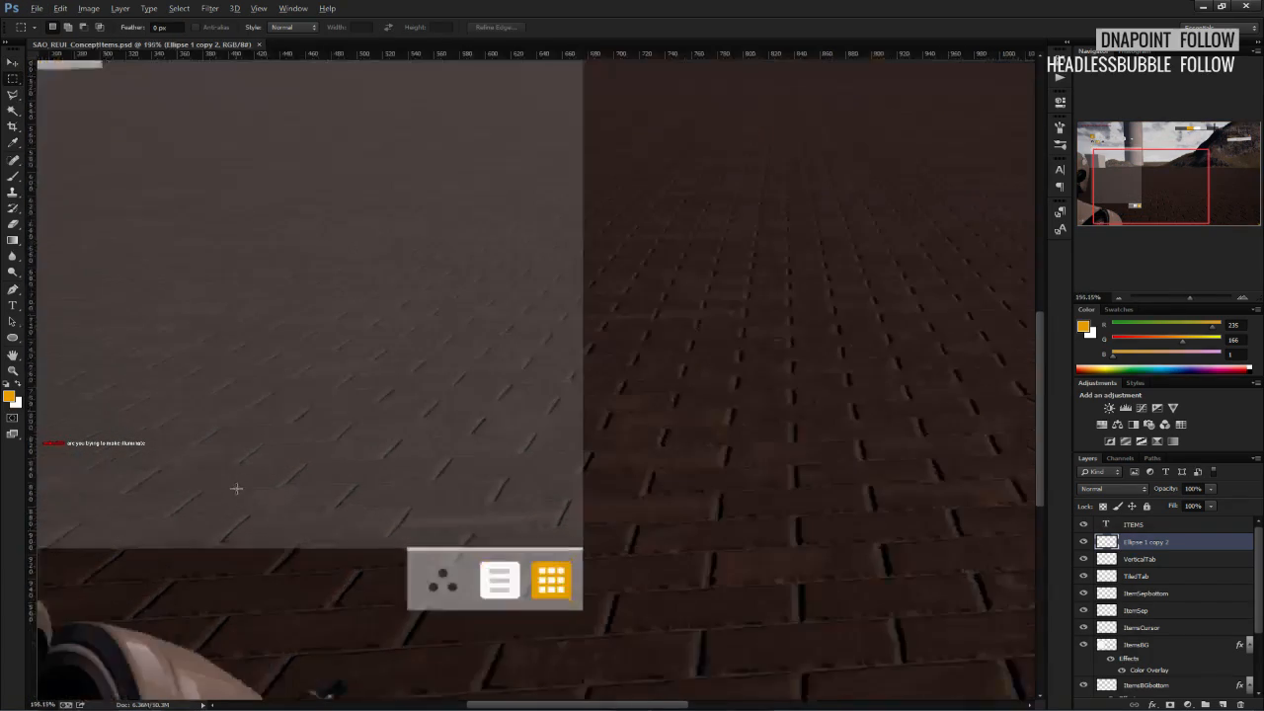
alt+scroll(236, 489, up, 1)
scroll(236, 489, down, 1)
right_click(16, 79)
click(60, 91)
alt+scroll(517, 464, up, 3)
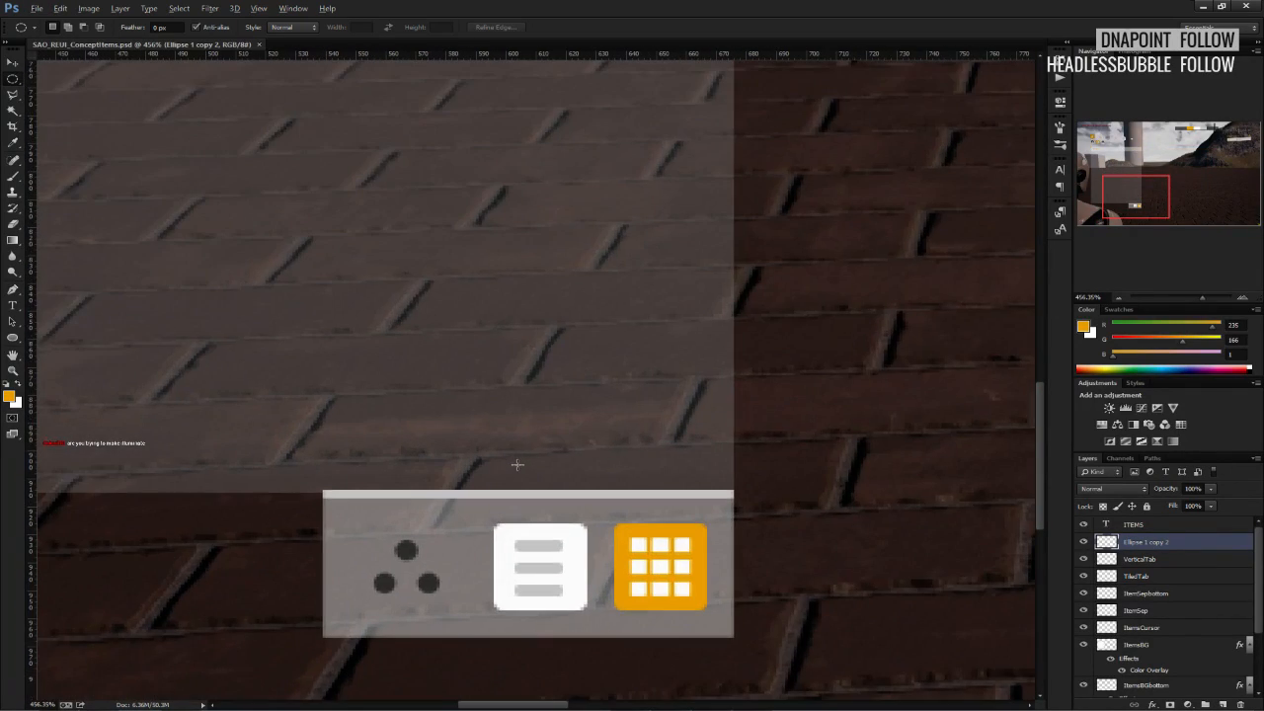
scroll(517, 464, down, 2)
click(1223, 704)
alt+scroll(426, 511, up, 1)
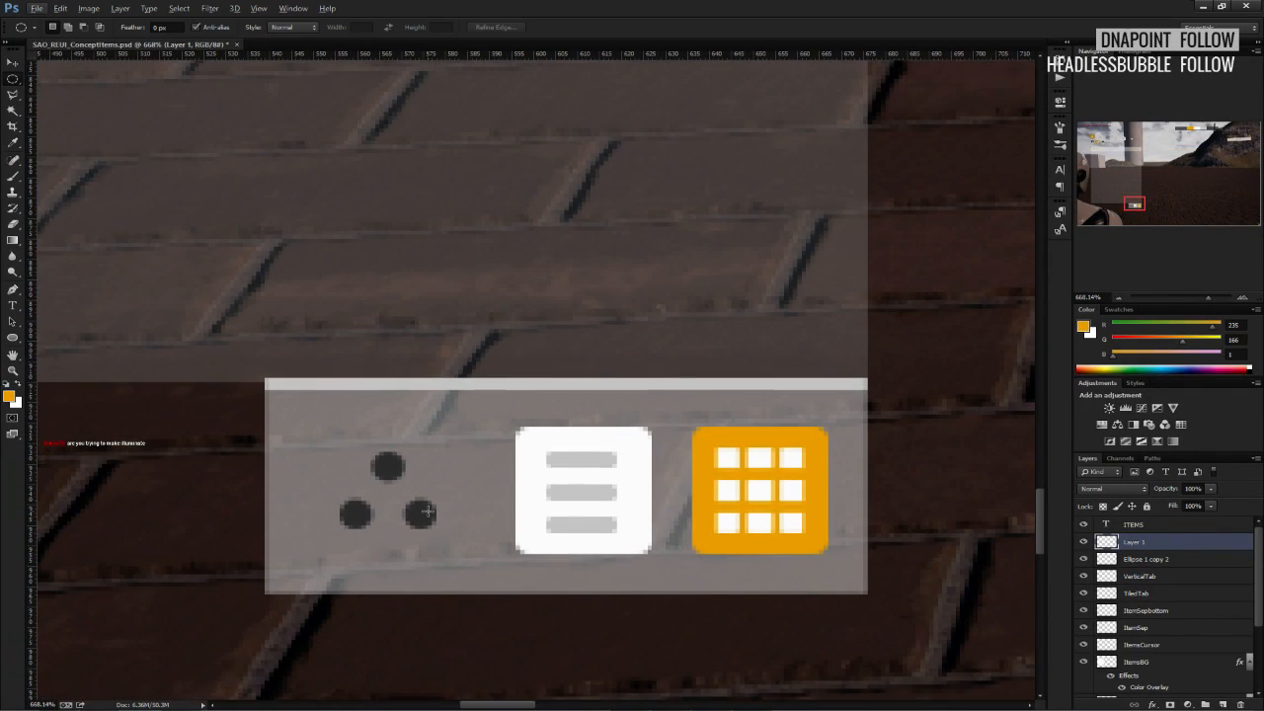
Select a circle around the lower-left dot of the three-dot icon, fill it with the orange foreground colour, and deselect.
drag(328, 492, 383, 543)
key(b)
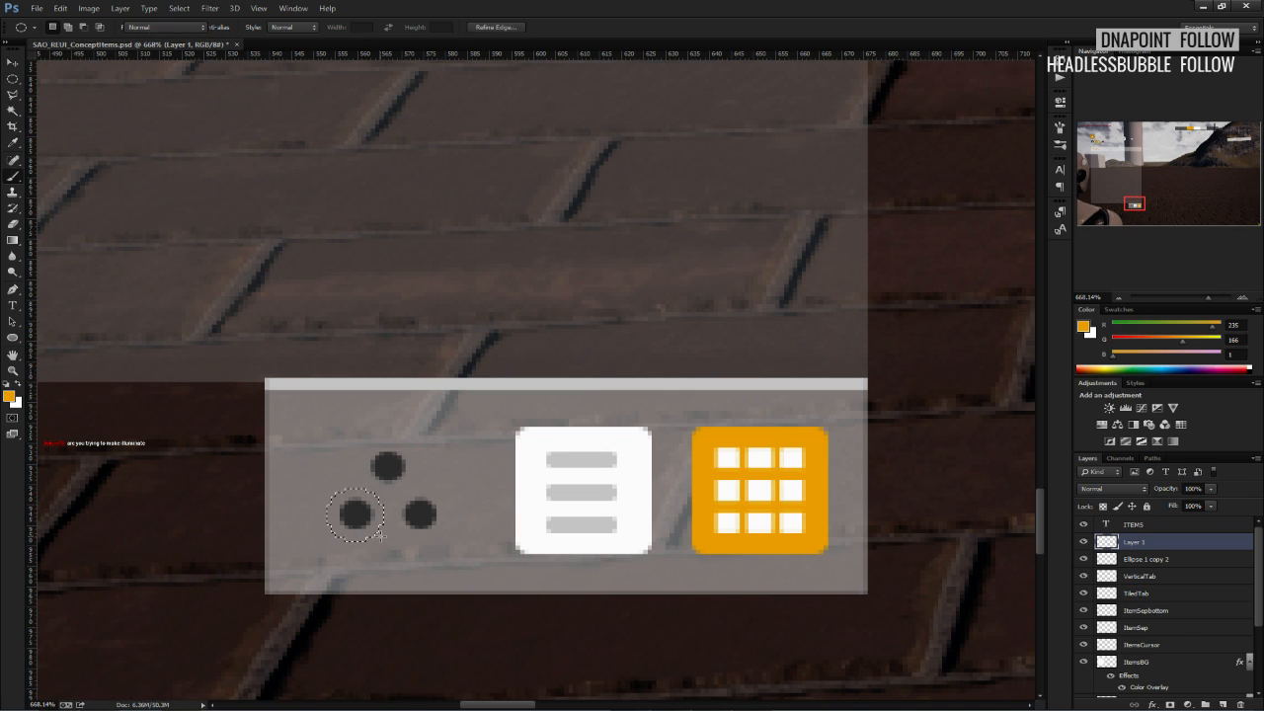
key(alt+BackSpace)
key(ctrl+d)
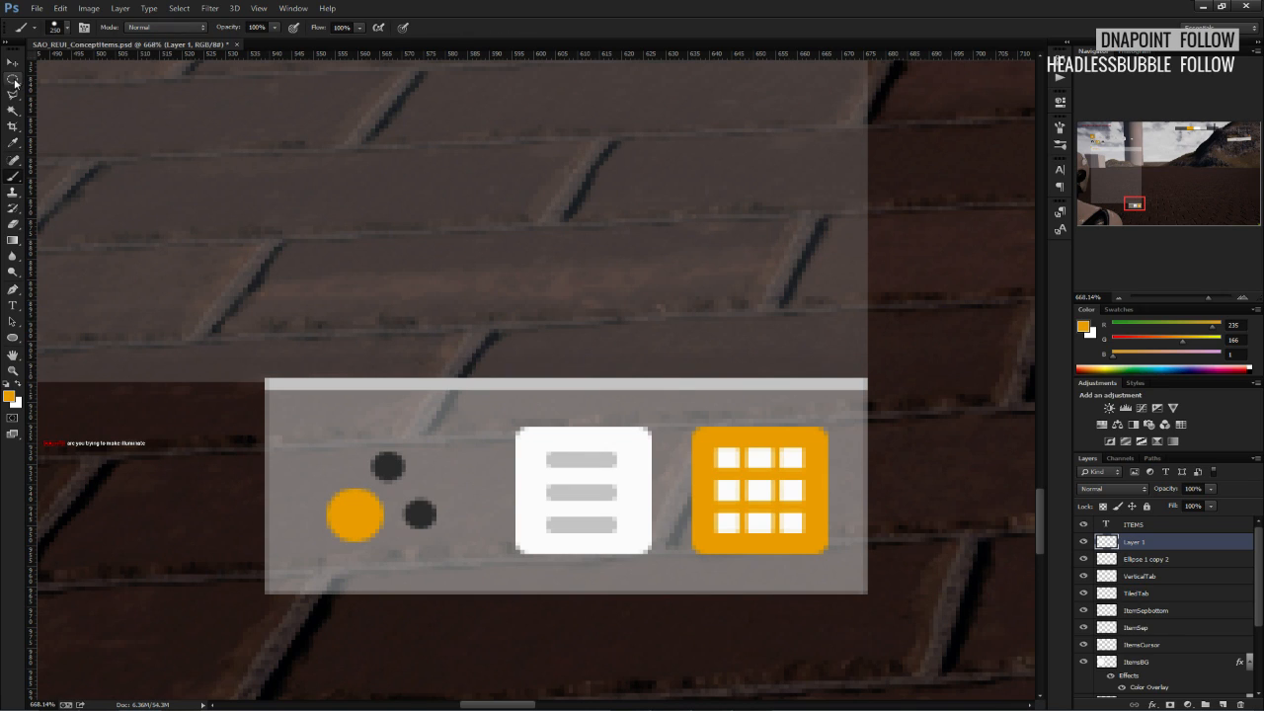
On another new layer, paint a white spot over the icon's lower-right dot with an enlarged brush.
click(19, 386)
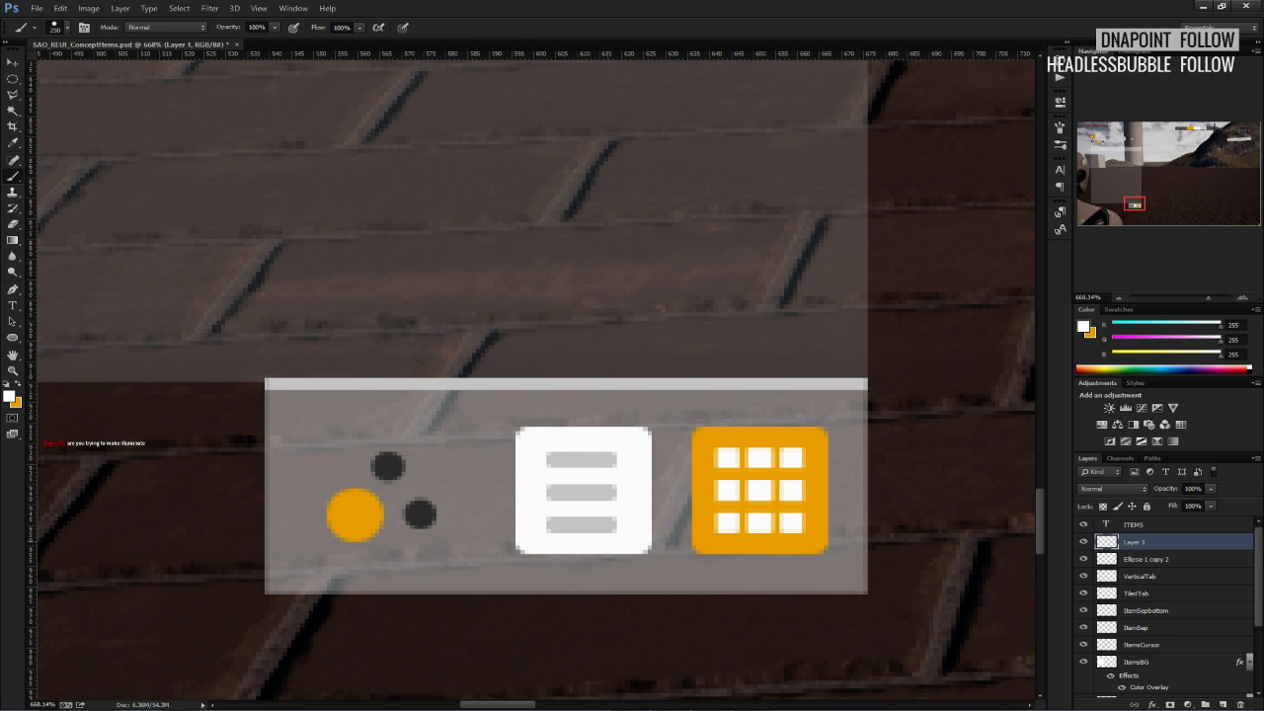
click(1224, 704)
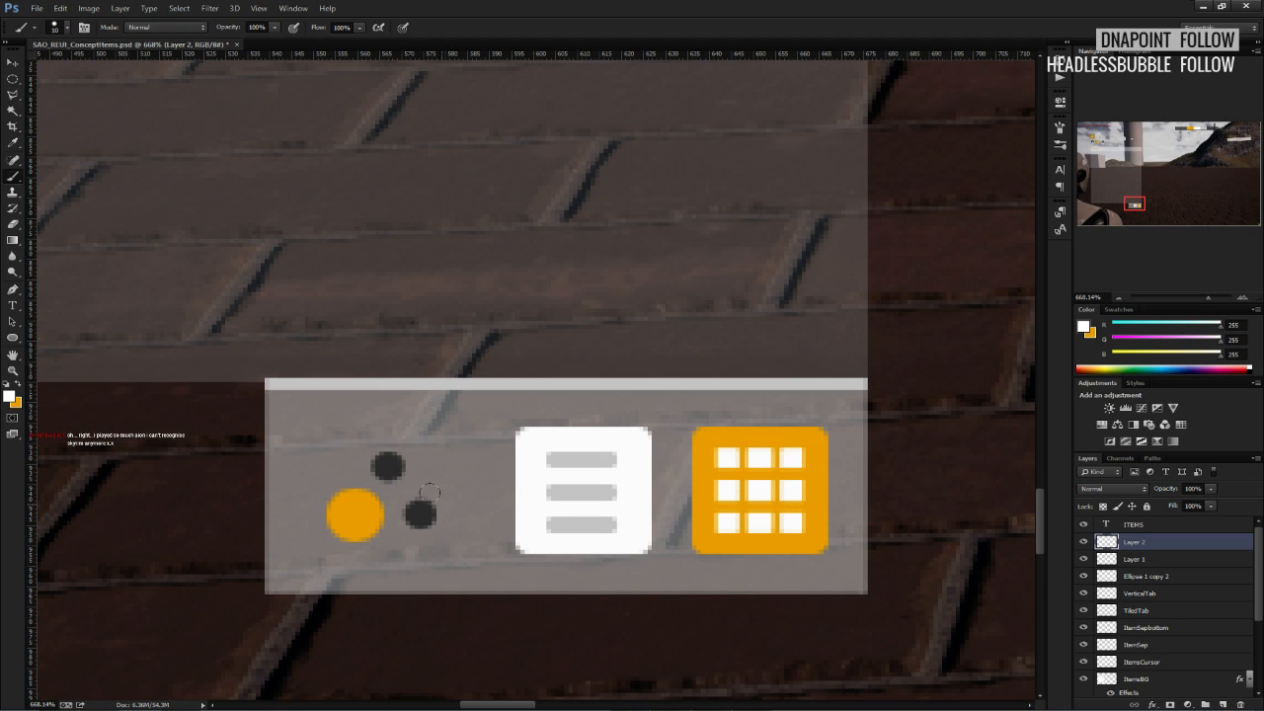
key(bracketright)
key(bracketright)
key(bracketright)
key(bracketright)
key(bracketright)
key(bracketright)
click(424, 515)
click(419, 513)
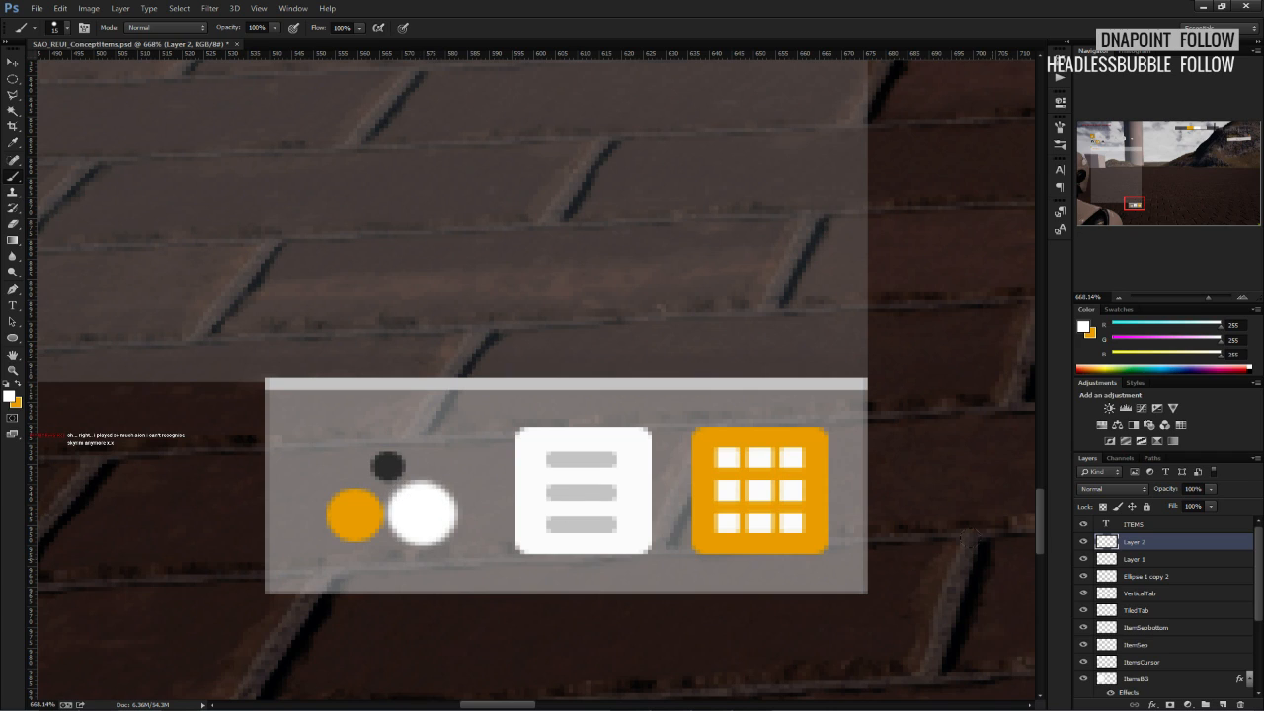
Lower the white spot layer's opacity to 19%.
click(1211, 489)
drag(1168, 501, 1155, 501)
key(m)
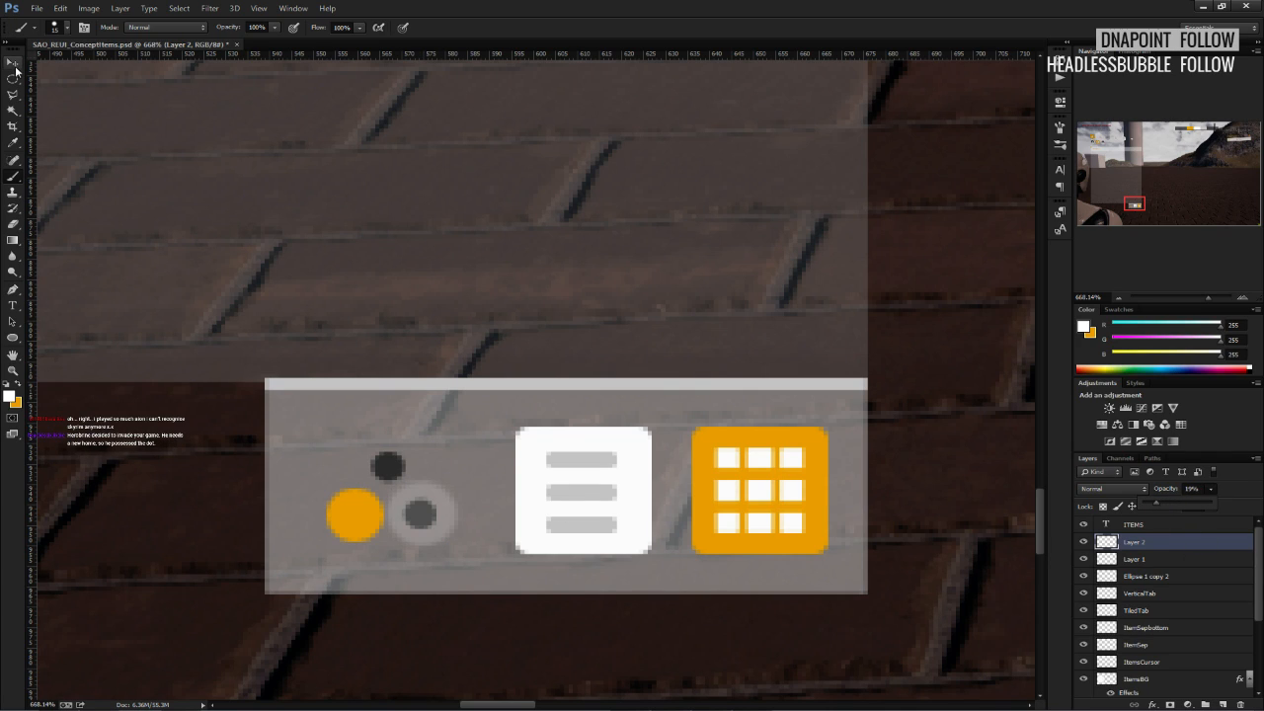
Clip Layer 1 and Layer 2 to the three-dot shape layer with clipping masks.
shift+click(1134, 559)
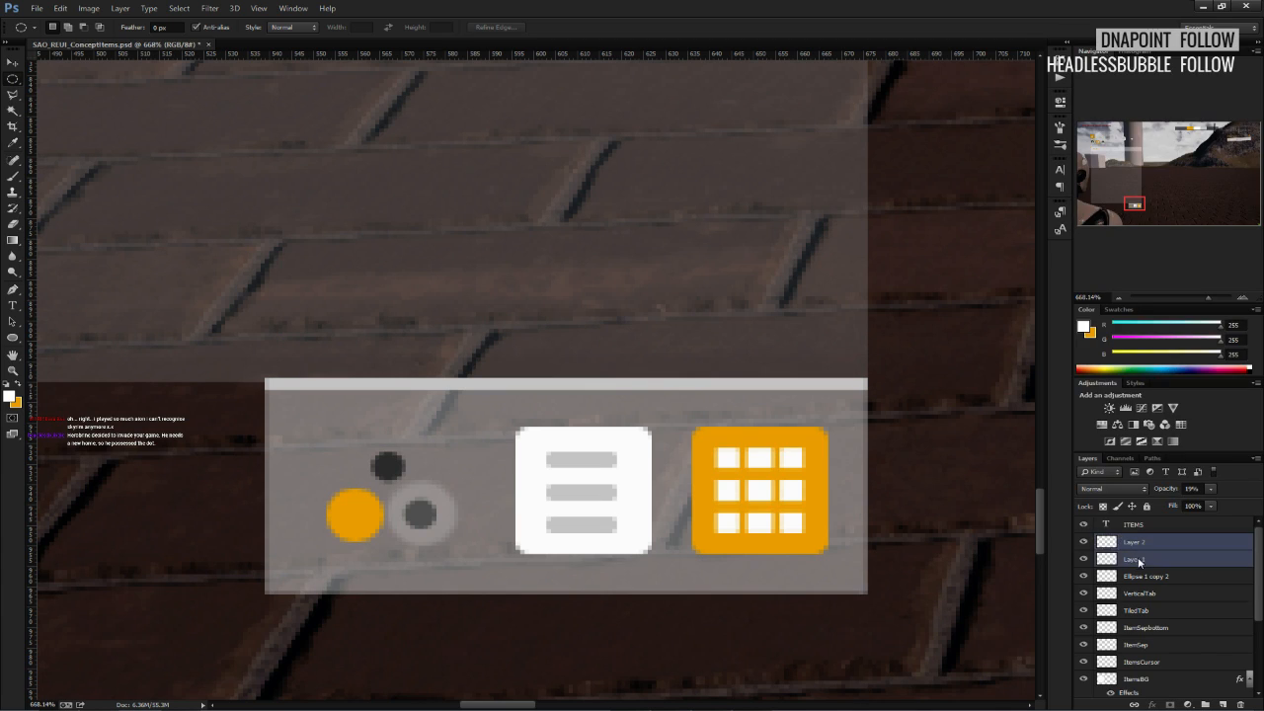
right_click(1134, 559)
click(1117, 262)
click(1144, 559)
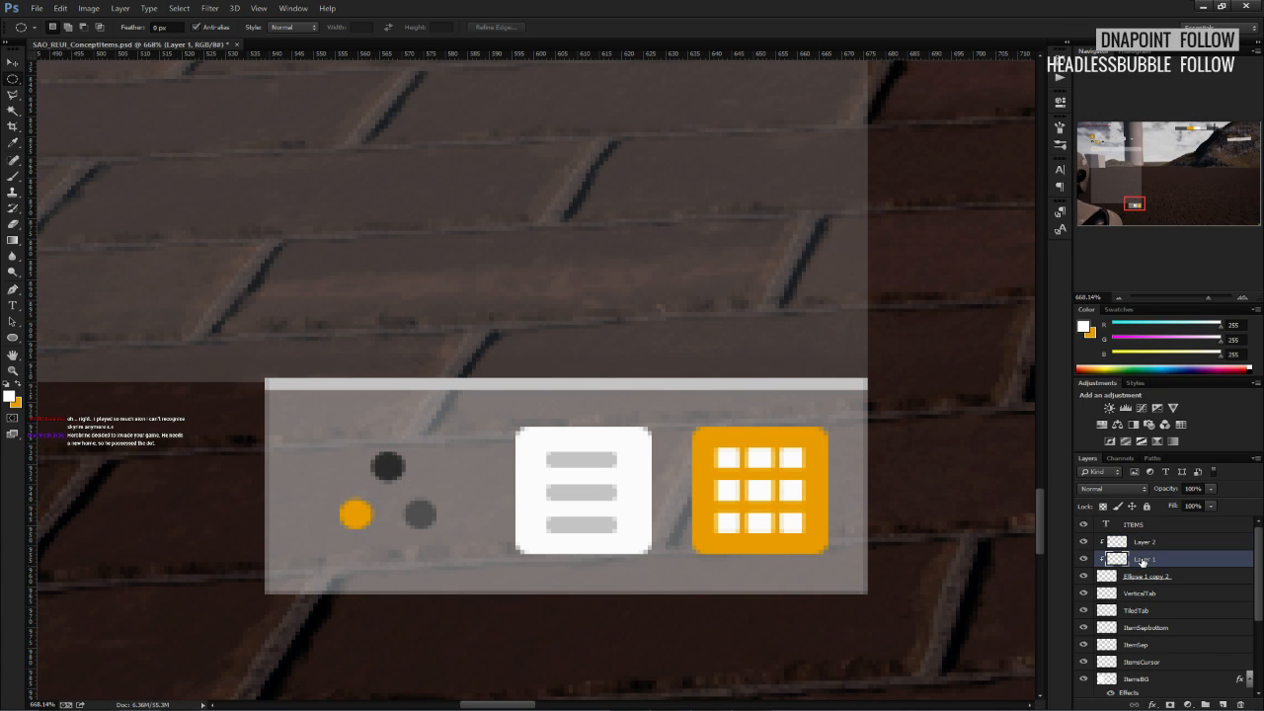
Set Layer 2's opacity to 25%, keep Layer 1 at 100%, and toggle Layer 2's visibility to compare the dot.
click(1143, 542)
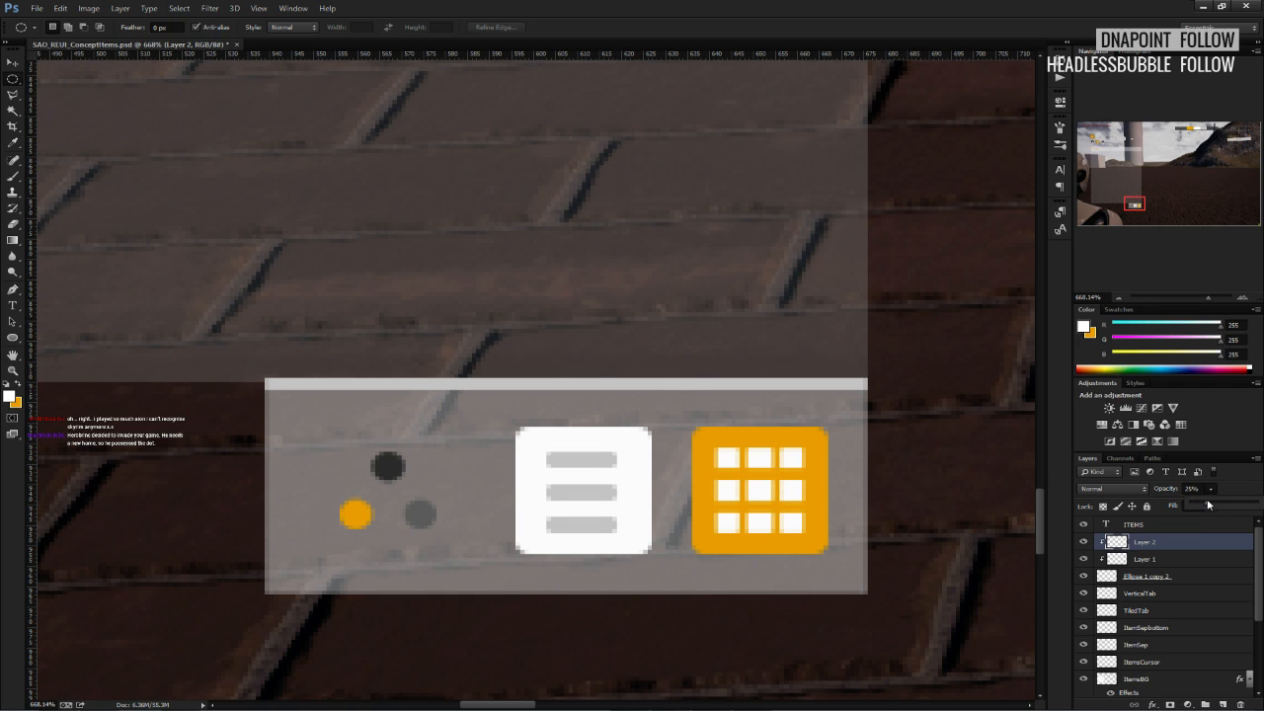
click(1164, 561)
click(1215, 490)
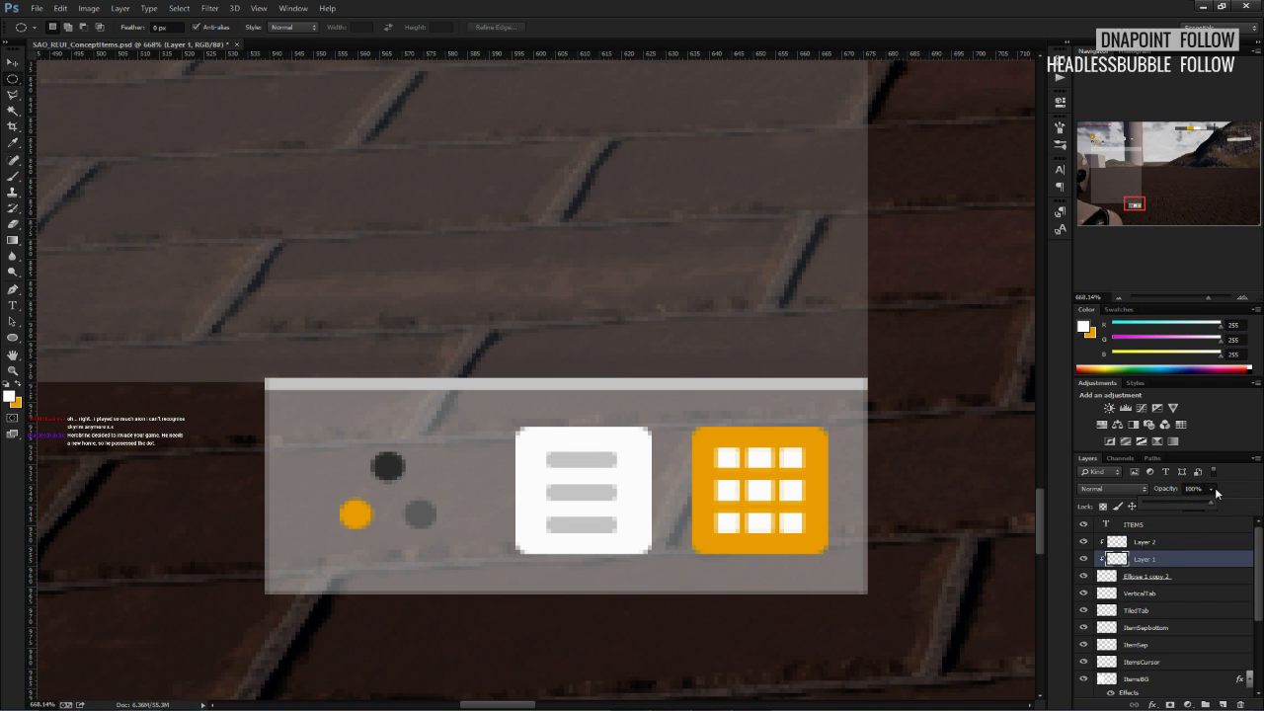
drag(1170, 504, 1235, 507)
click(1152, 549)
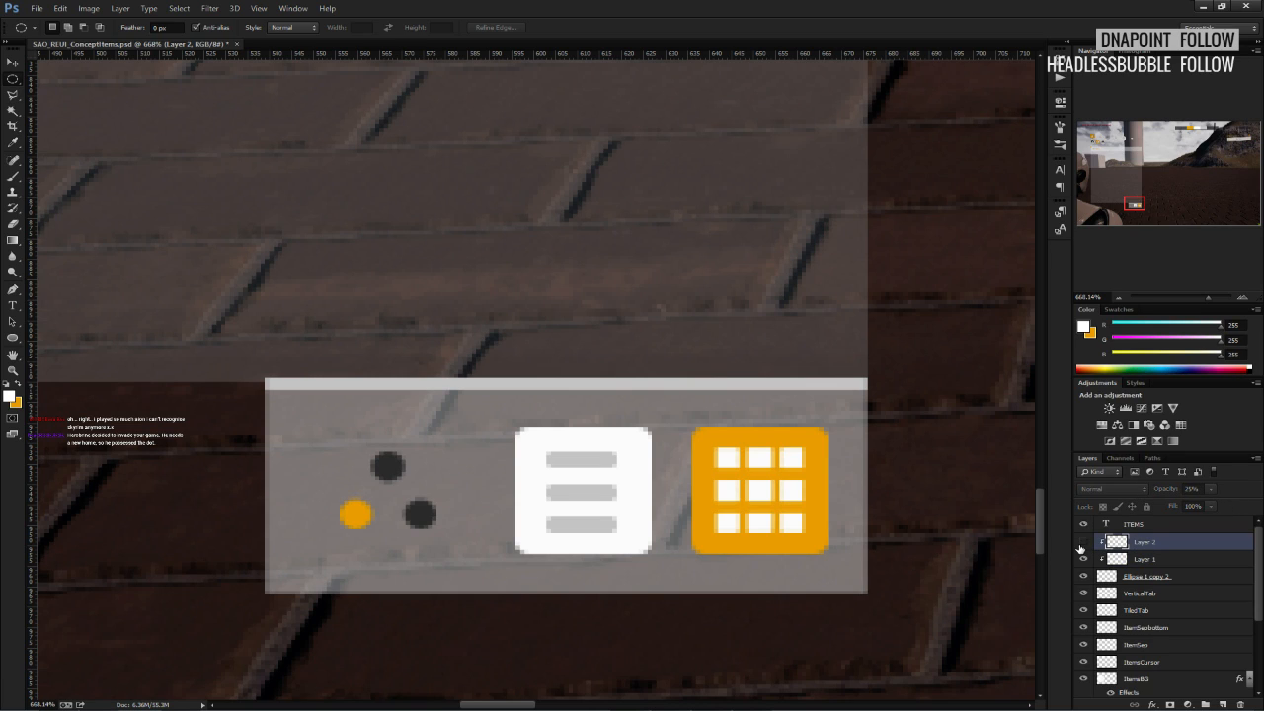
click(1082, 545)
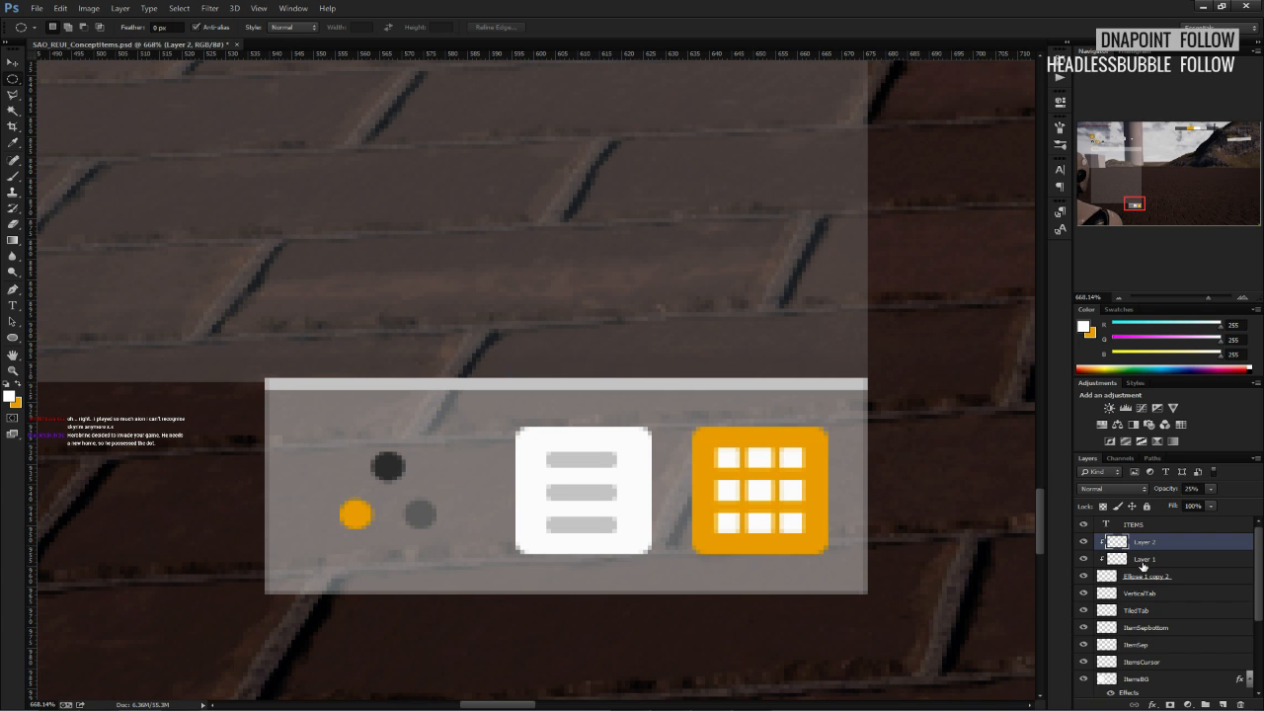
Merge Layer 2, Layer 1 and Ellipse 1 copy 2 into a single layer and save the document.
shift+click(1167, 577)
right_click(1167, 577)
click(1111, 378)
alt+scroll(571, 433, down, 8)
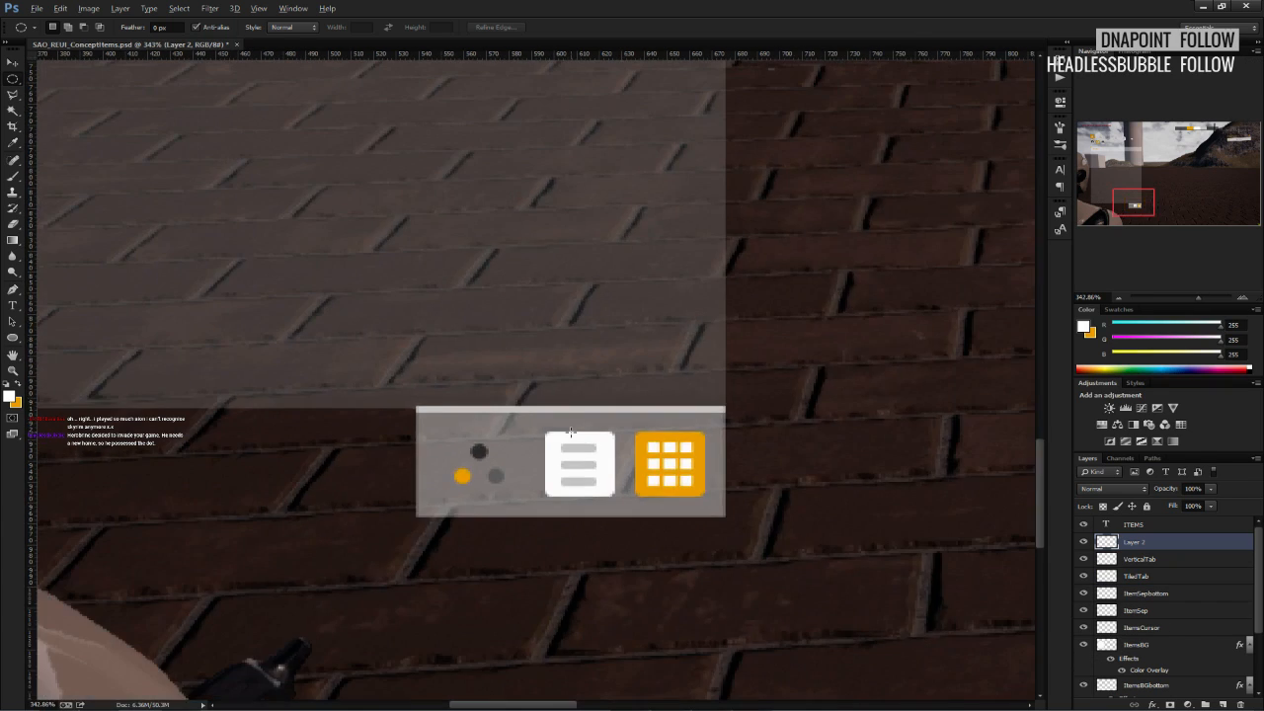
alt+scroll(571, 435, down, 3)
alt+scroll(578, 442, down, 2)
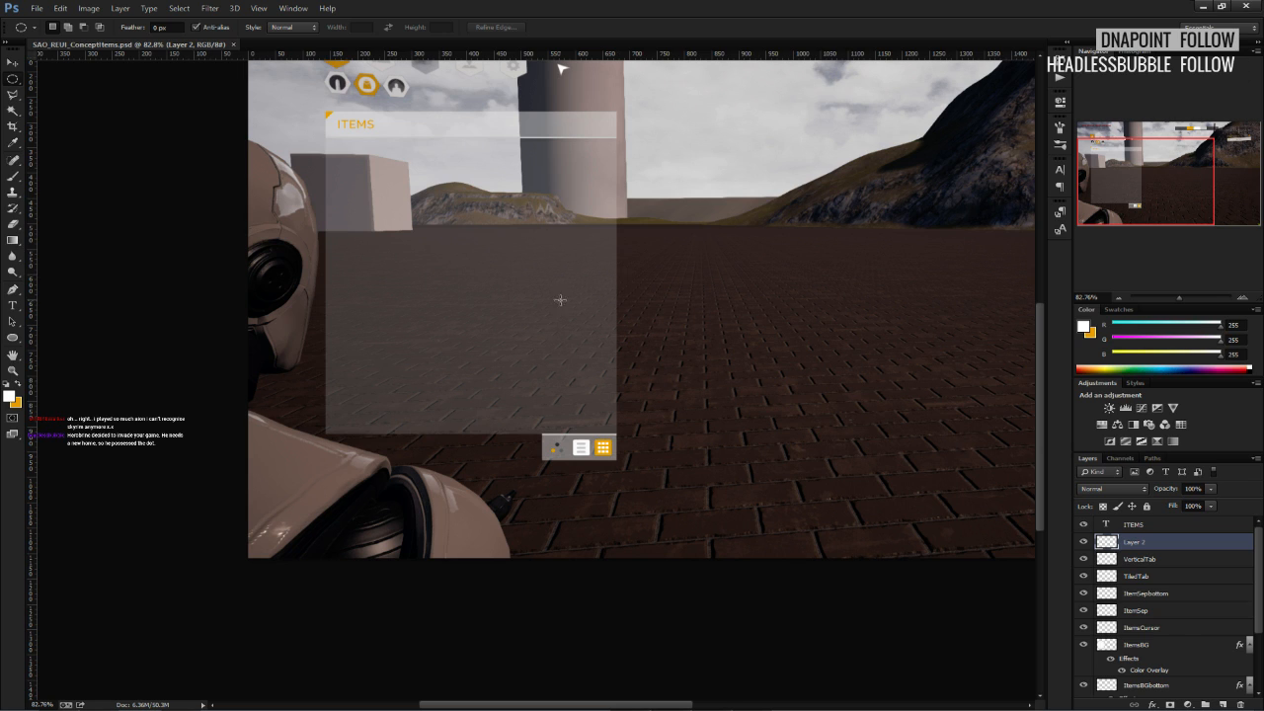
Examine the ITEMS panel, its view icons and the hexagon menu against the whole mockup.
alt+scroll(444, 340, up, 6)
scroll(444, 340, up, 1)
alt+scroll(445, 341, down, 5)
alt+scroll(444, 341, down, 1)
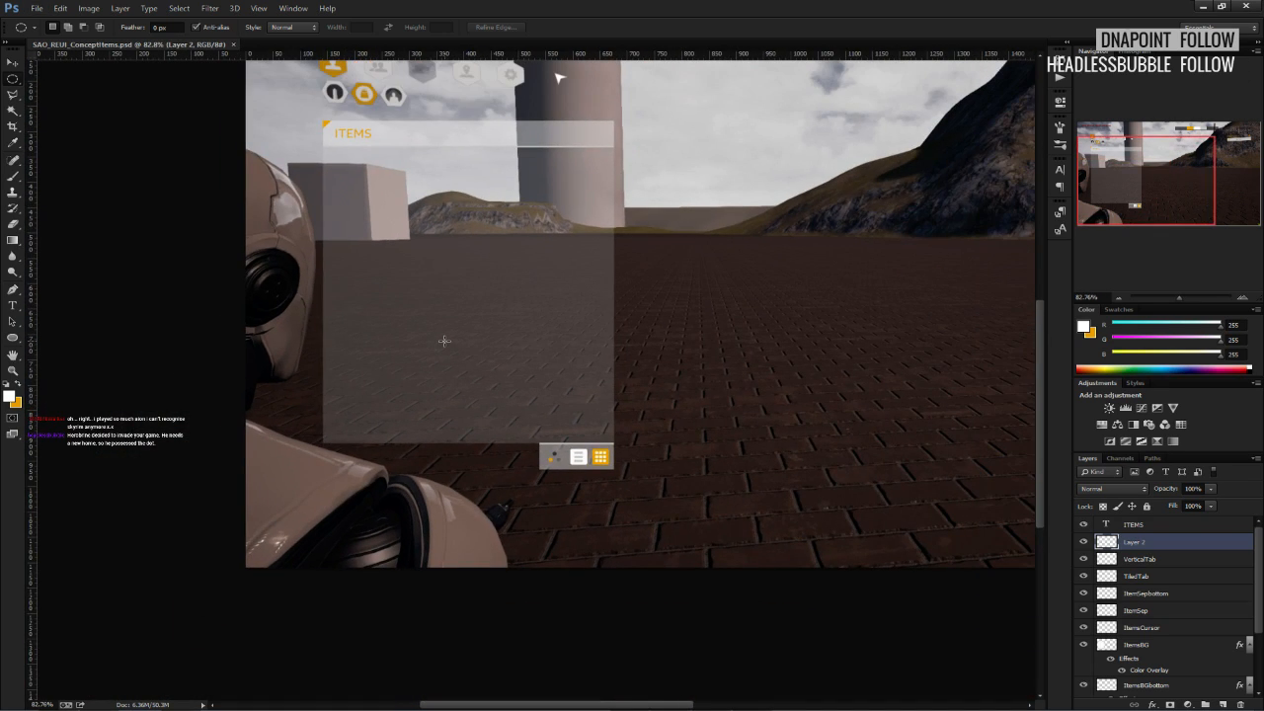
scroll(418, 340, up, 3)
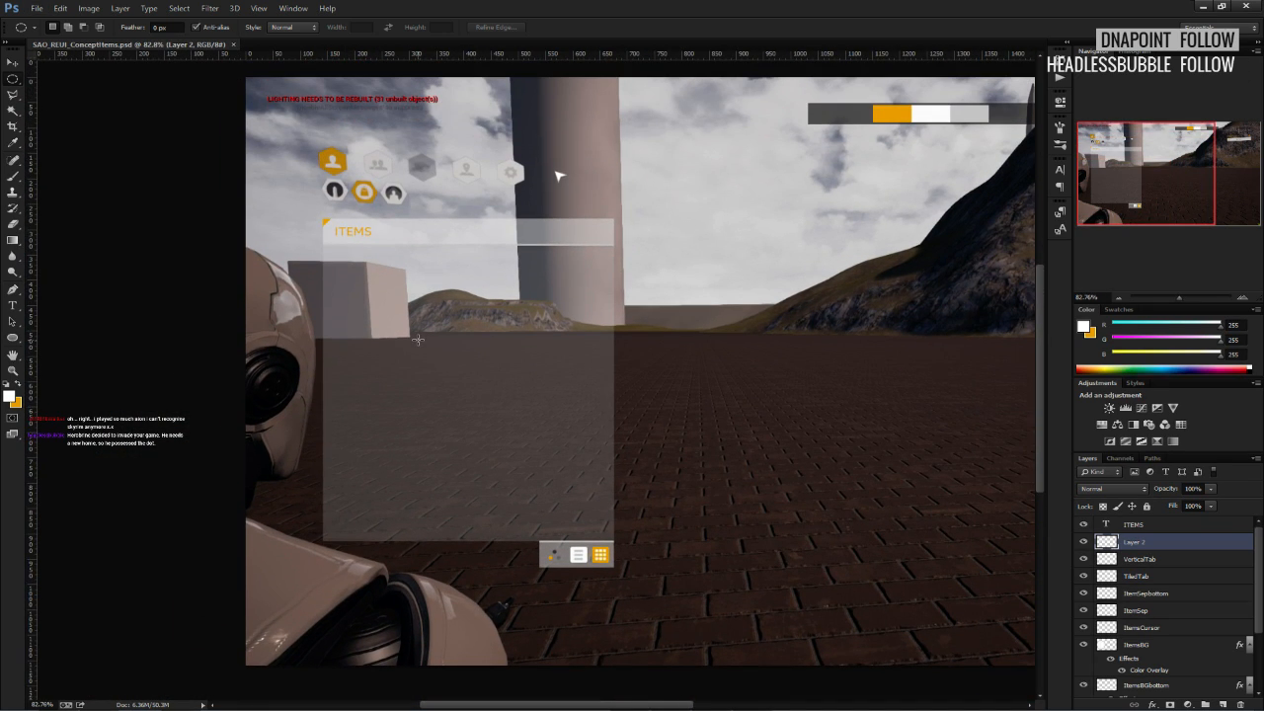
alt+scroll(417, 340, up, 4)
scroll(418, 341, down, 1)
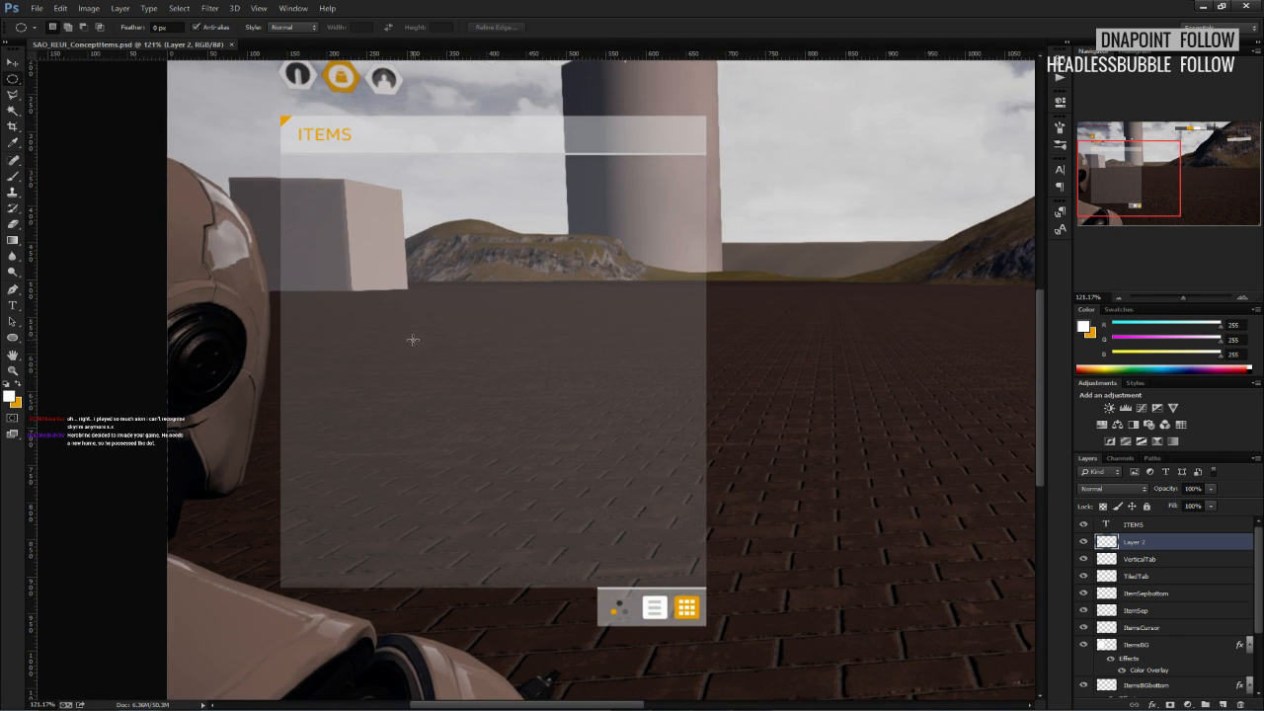
scroll(416, 337, up, 1)
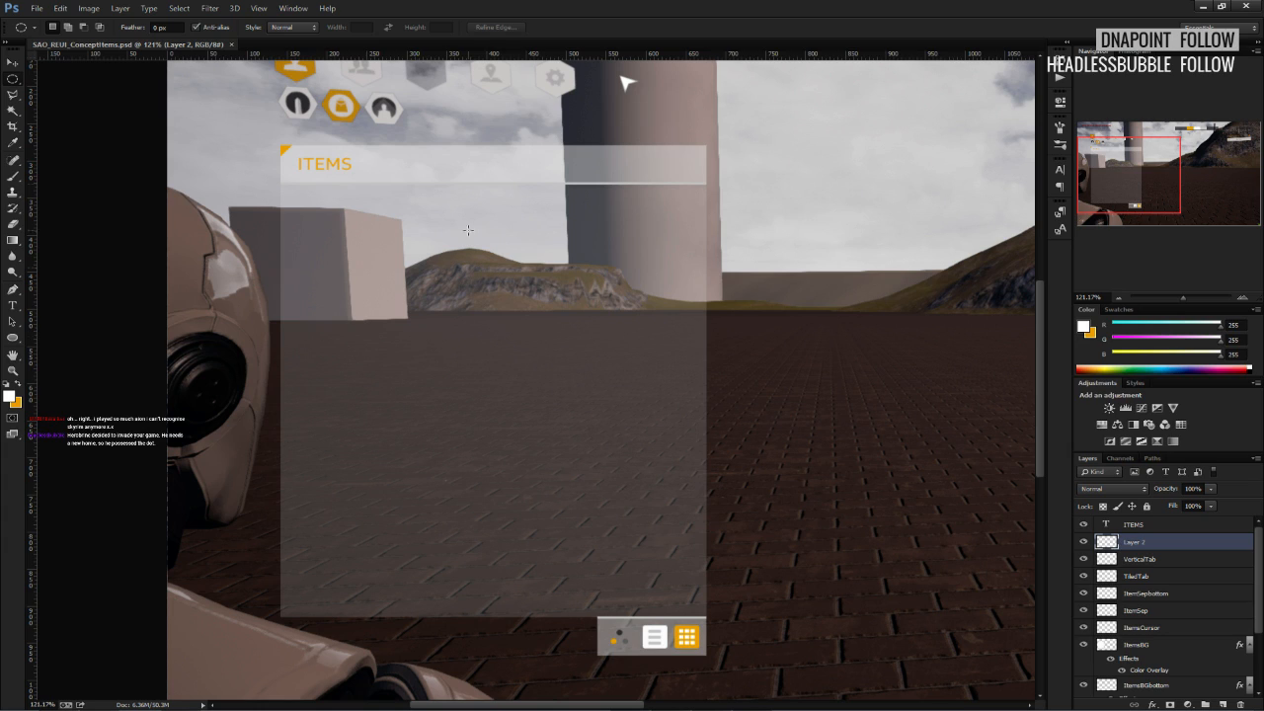
scroll(499, 175, up, 2)
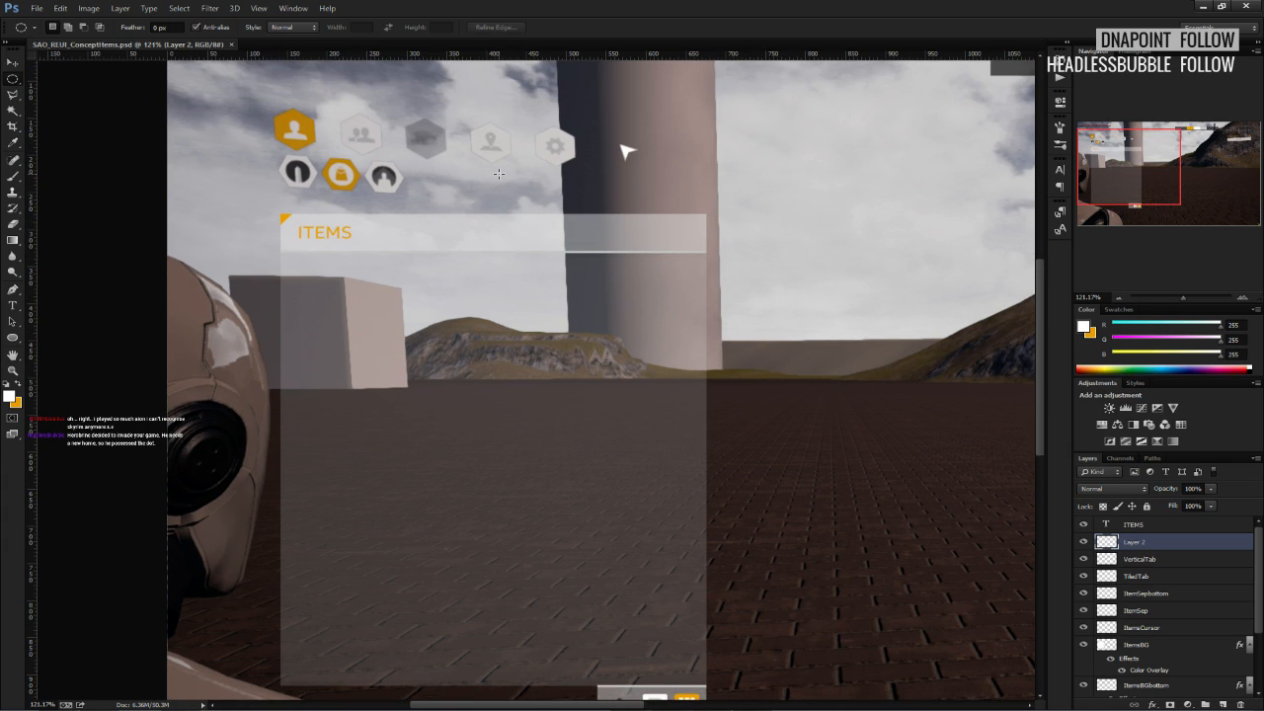
scroll(499, 174, down, 3)
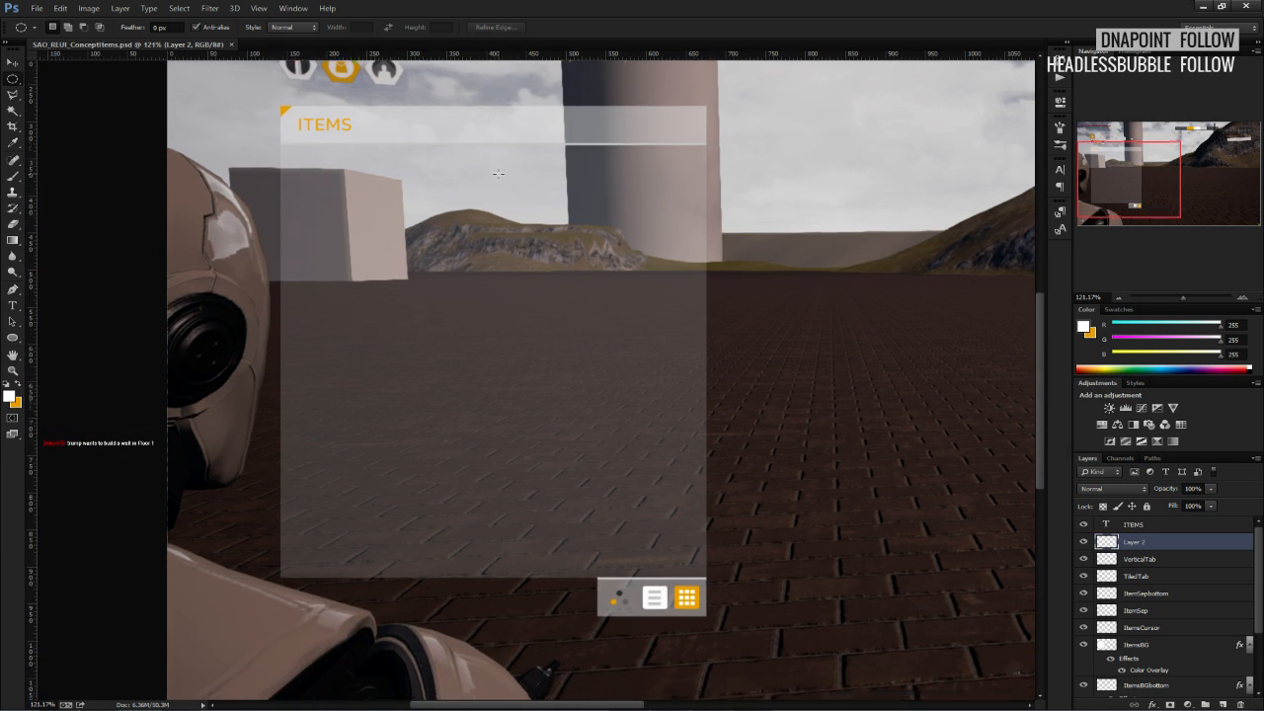
scroll(499, 174, down, 1)
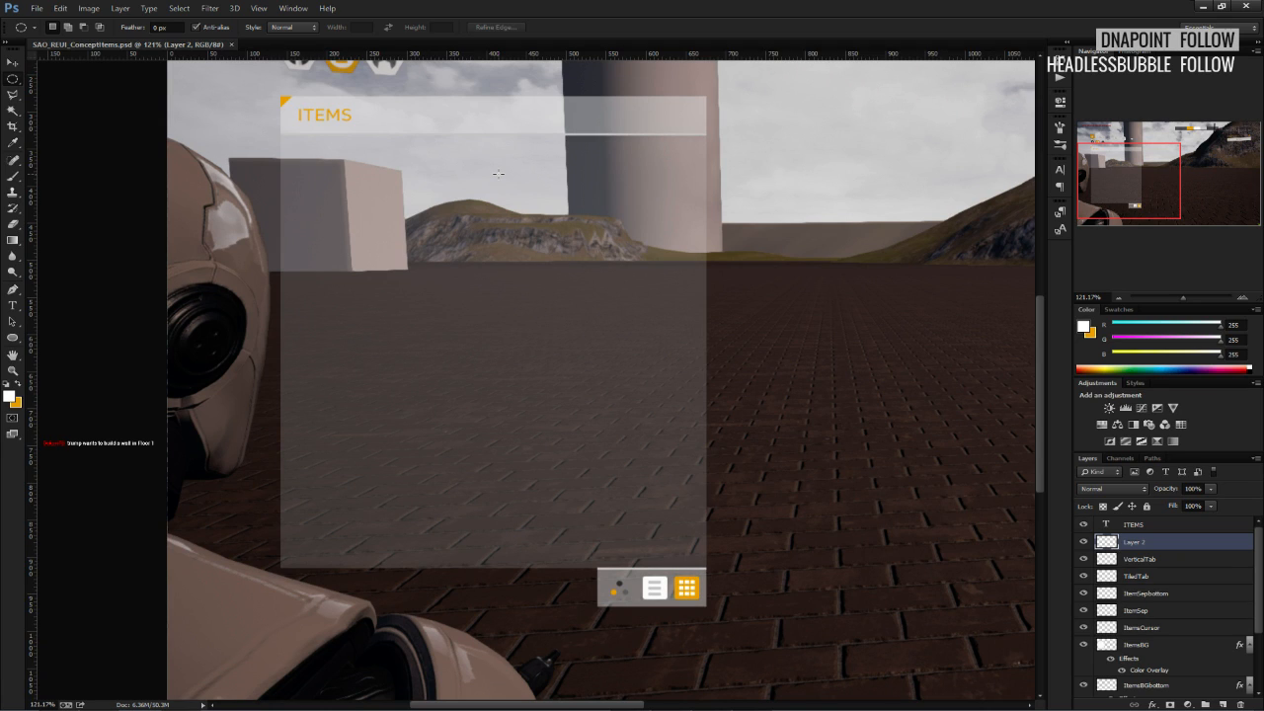
alt+scroll(494, 175, down, 2)
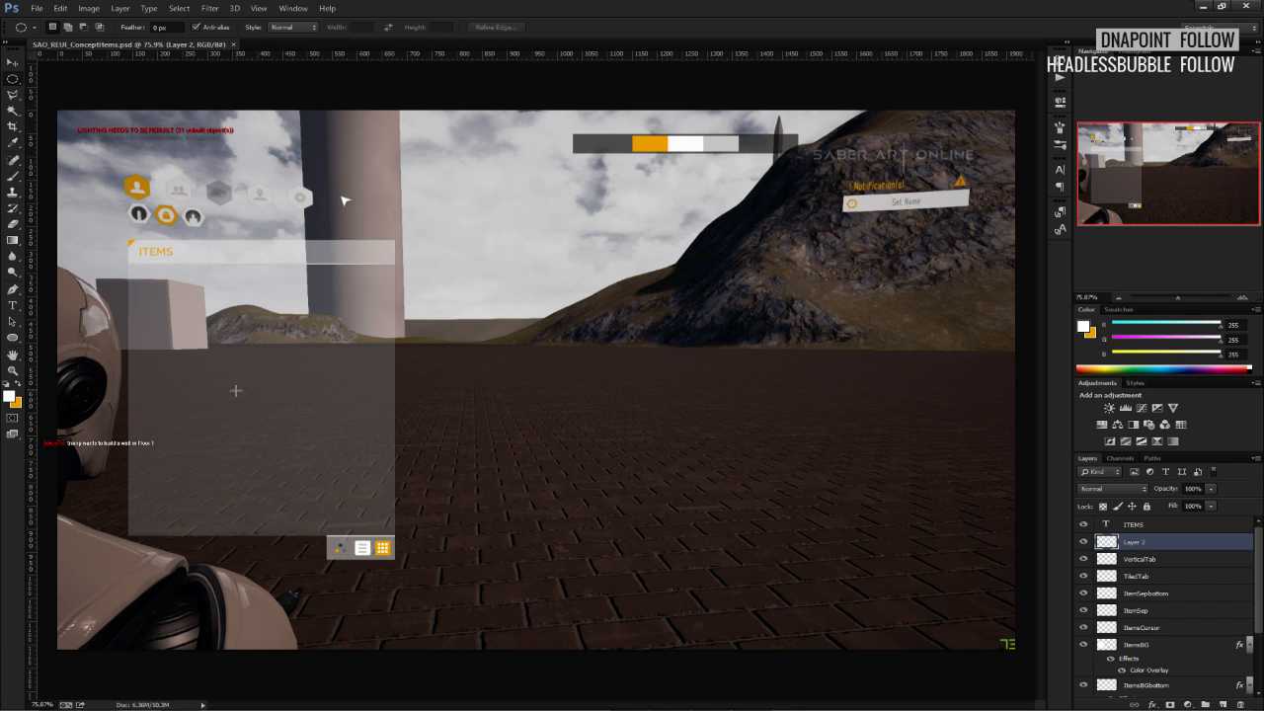
alt+scroll(155, 433, up, 3)
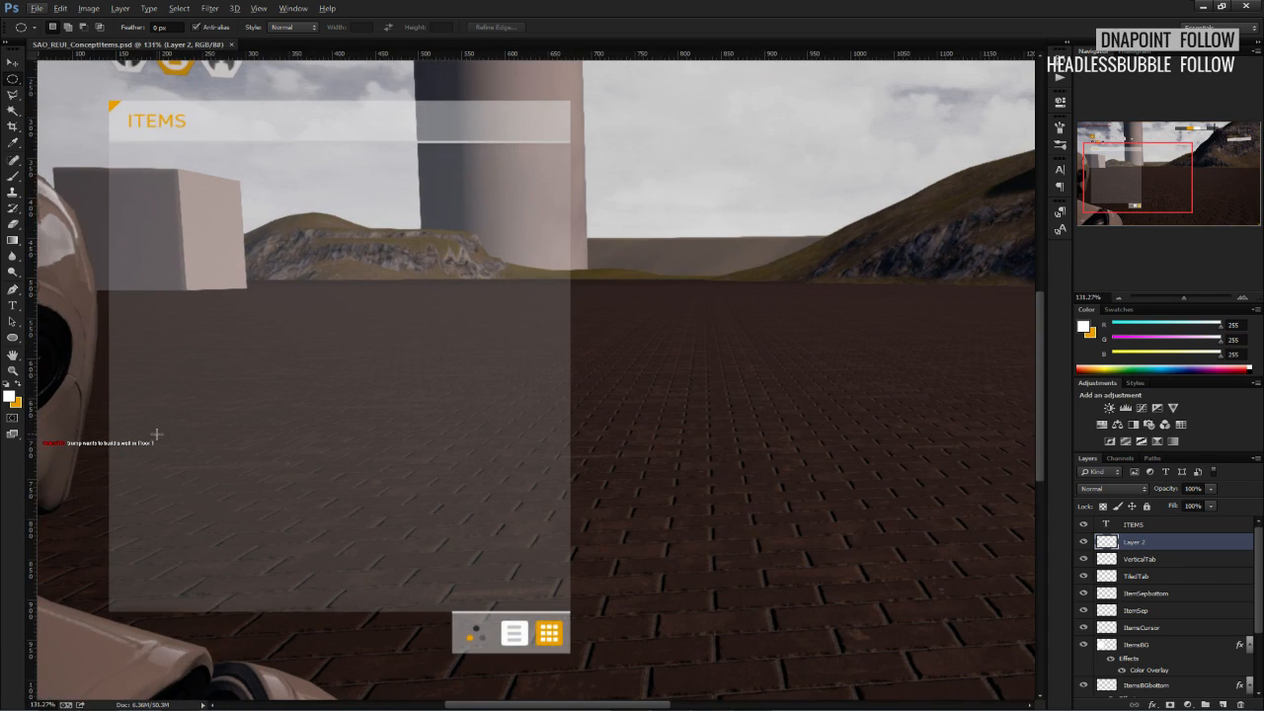
drag(235, 412, 257, 441)
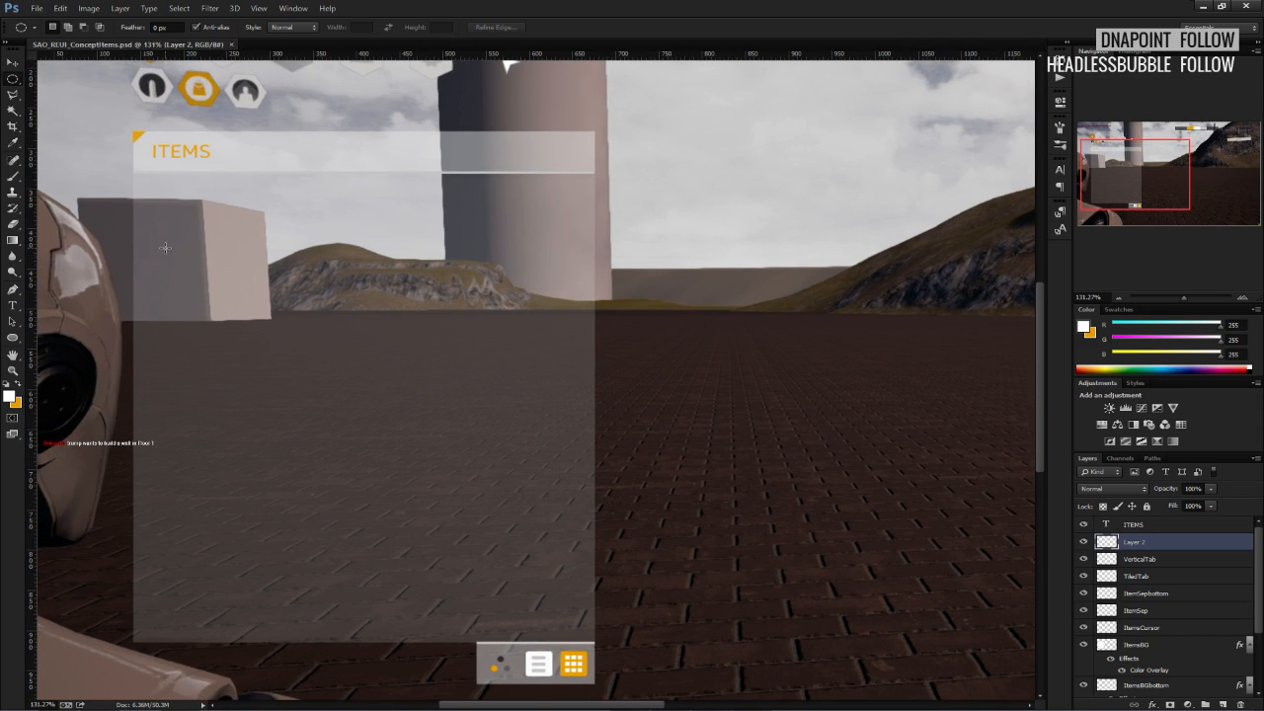
drag(174, 350, 232, 351)
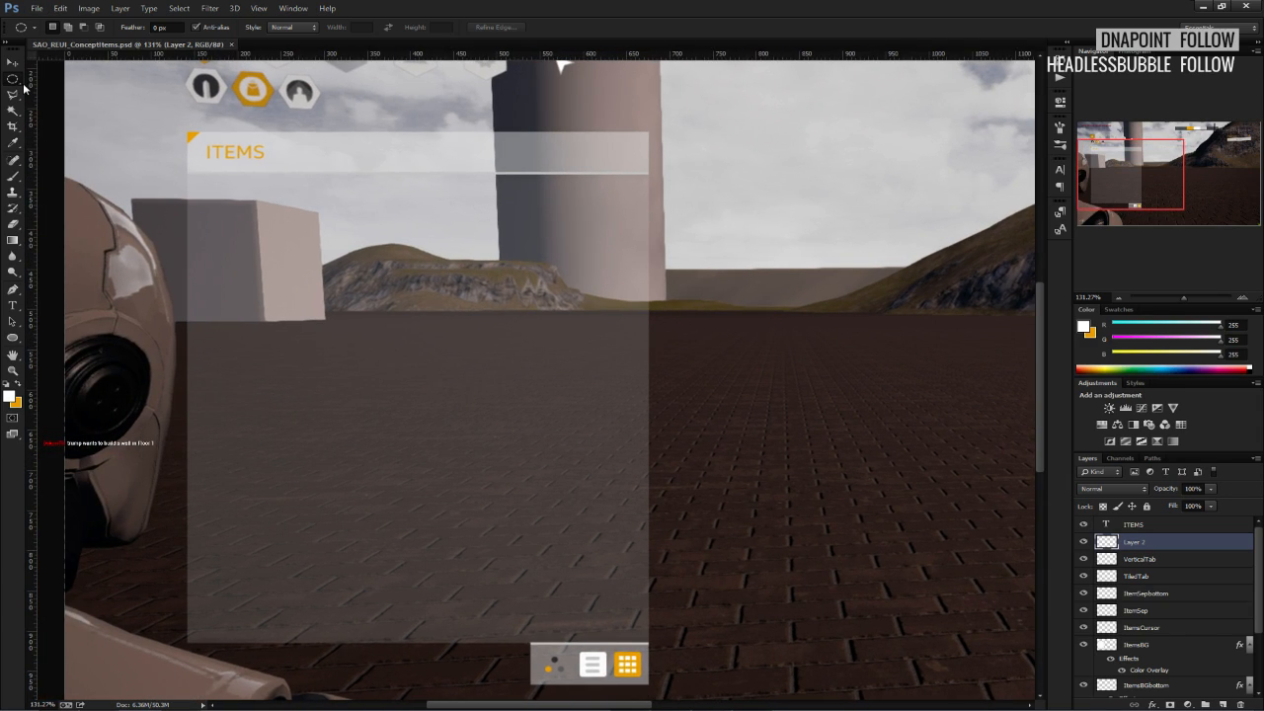
Switch to the Rectangular Marquee tool for work on the ITEMS panel.
drag(13, 79, 53, 80)
scroll(516, 654, down, 2)
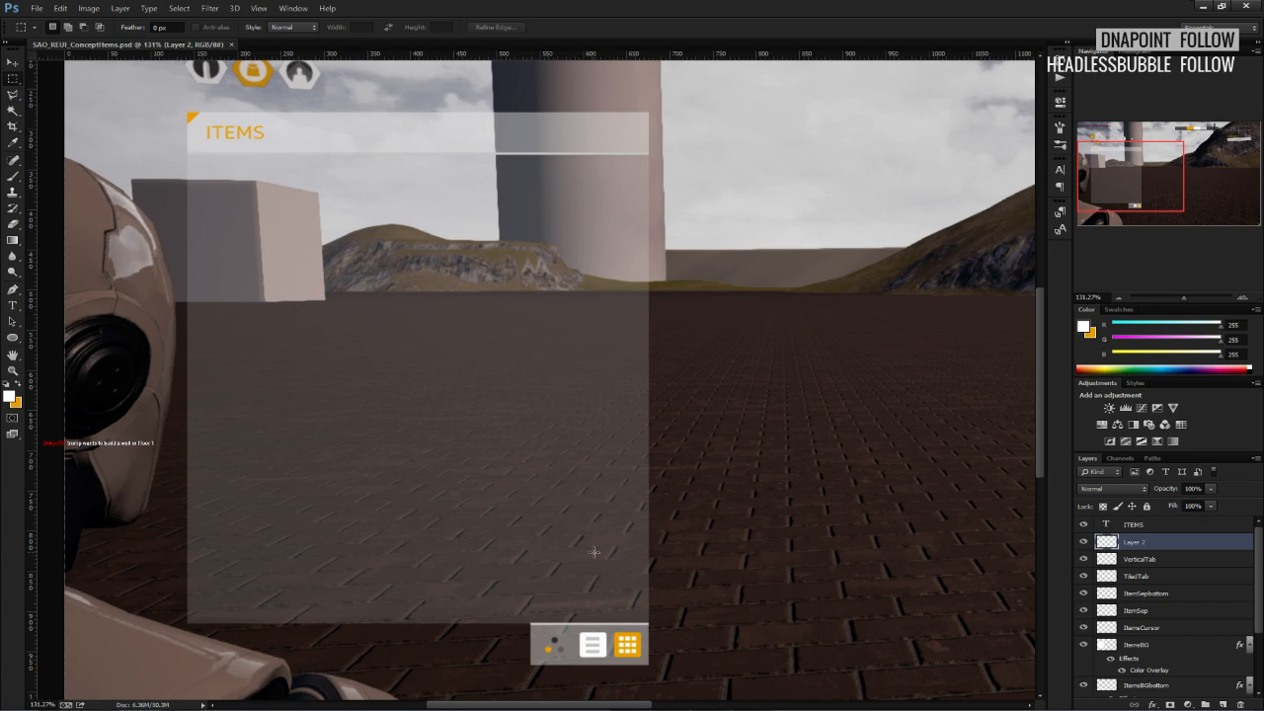
click(22, 384)
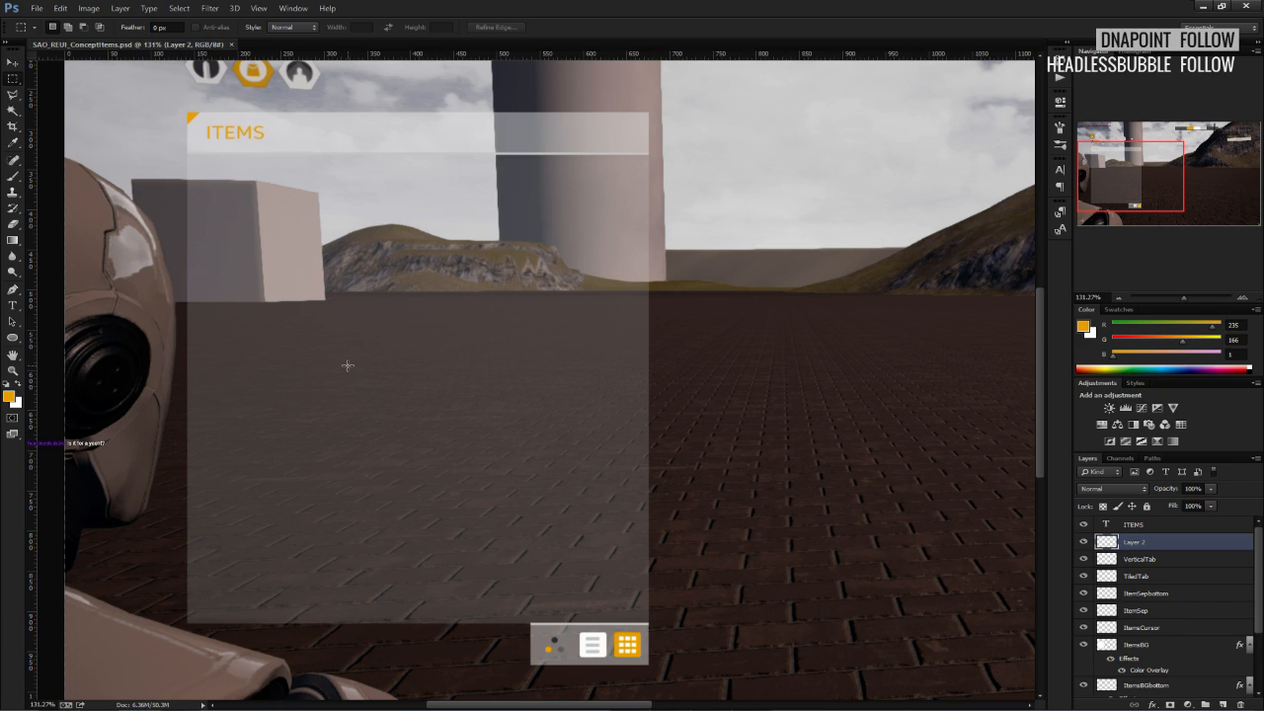
click(17, 385)
click(10, 396)
click(1123, 410)
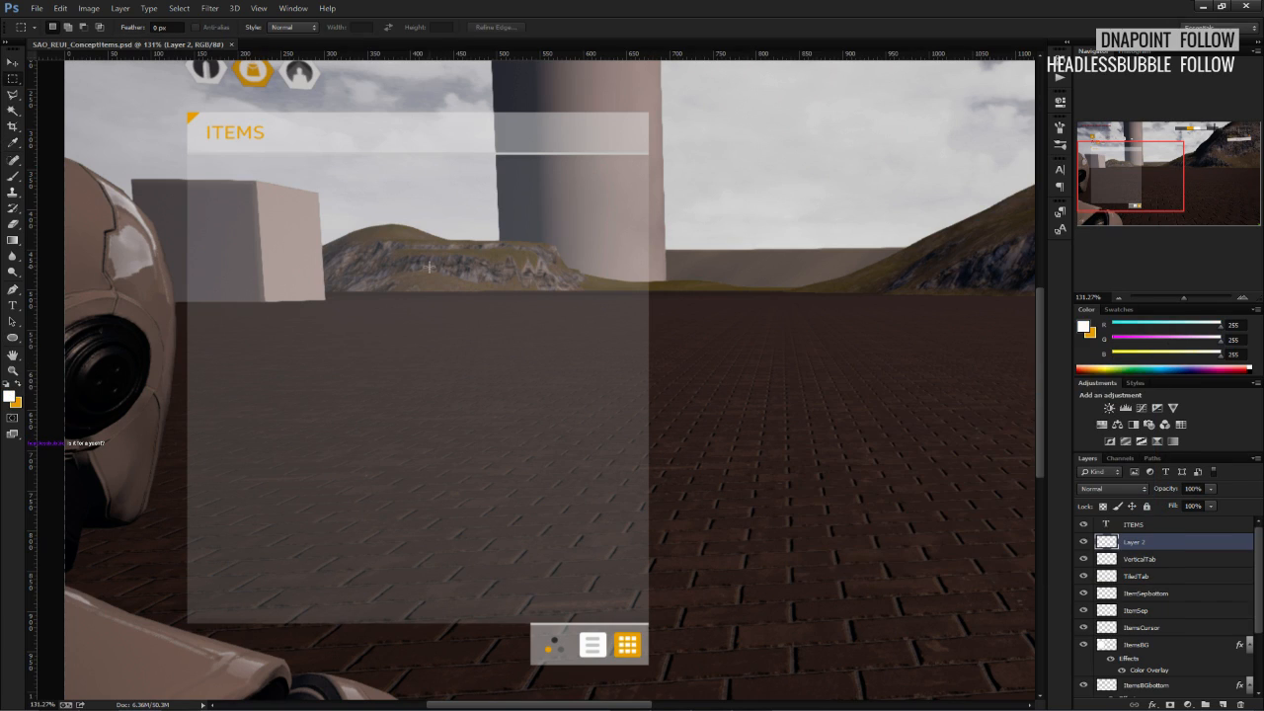
Duplicate the ItemsBG layer under the name ItemsBG copy.
click(1175, 642)
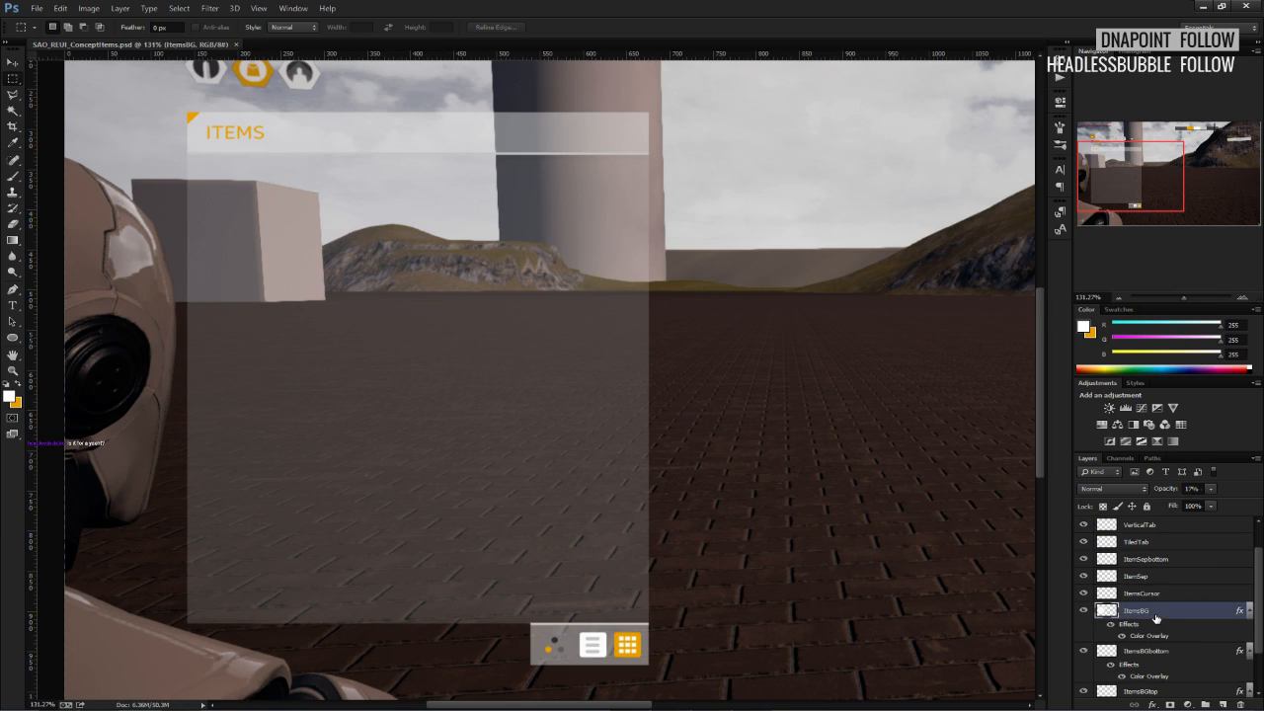
right_click(1157, 617)
click(1126, 152)
click(739, 220)
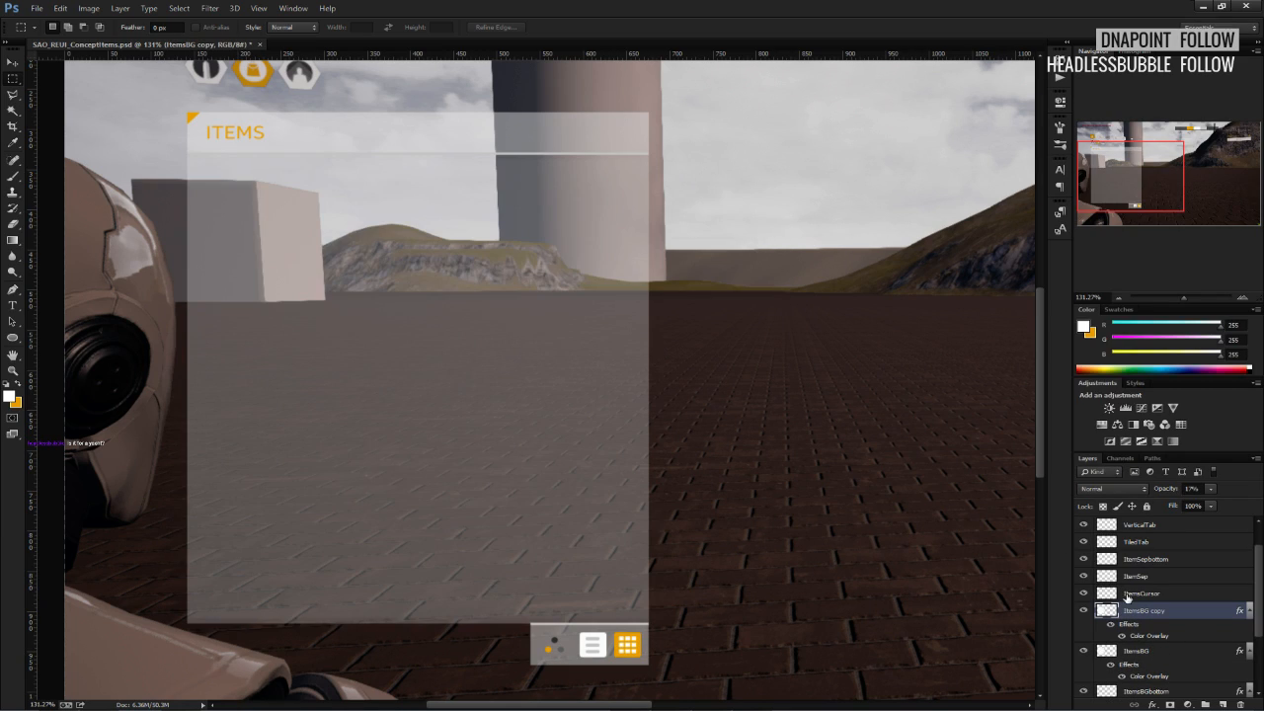
Rename the ItemsBG copy layer as ItemsBGScrollBG.
double_click(1146, 611)
drag(1172, 612, 1143, 622)
text(BGScrollBG)
key(Return)
Transform the ItemsBGScrollBG layer to 3.37% width as a narrow strip just outside the ITEMS panel's right edge, trimming its height slightly.
key(ctrl+t)
drag(194, 389, 662, 377)
key(Right)
key(Right)
key(Right)
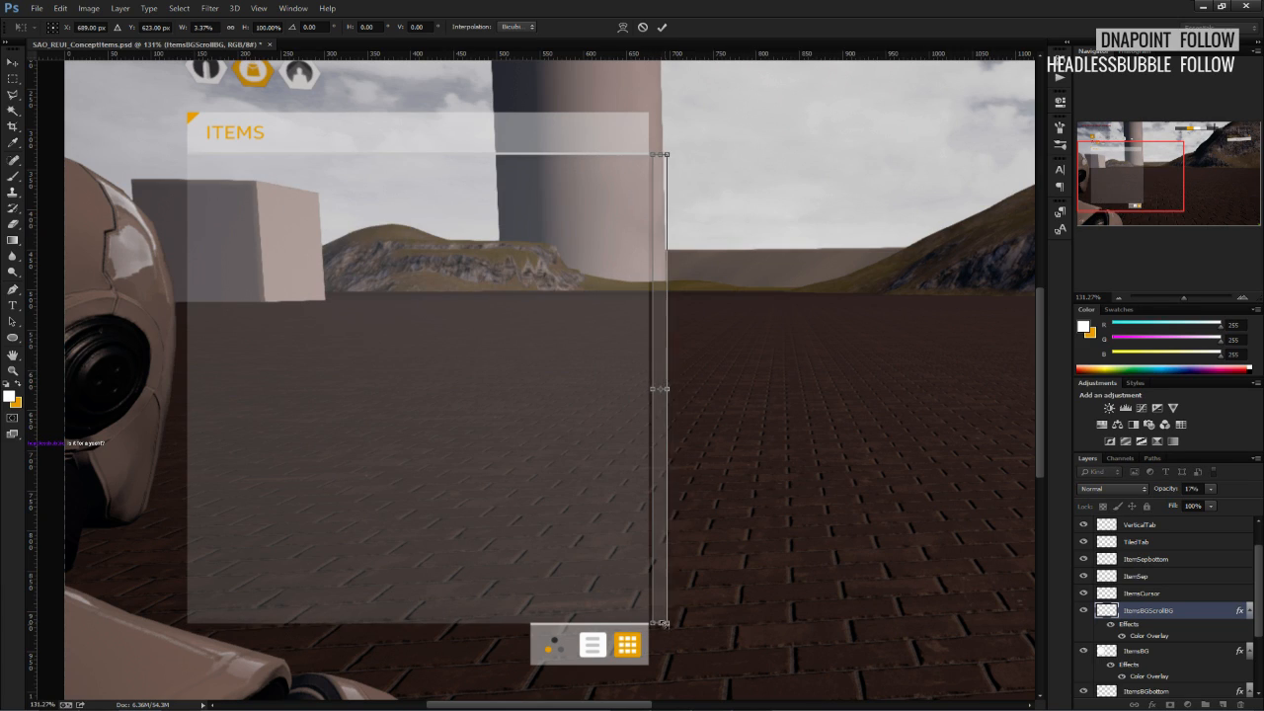
alt+drag(662, 624, 663, 623)
click(662, 27)
alt+scroll(642, 290, up, 2)
scroll(650, 393, down, 1)
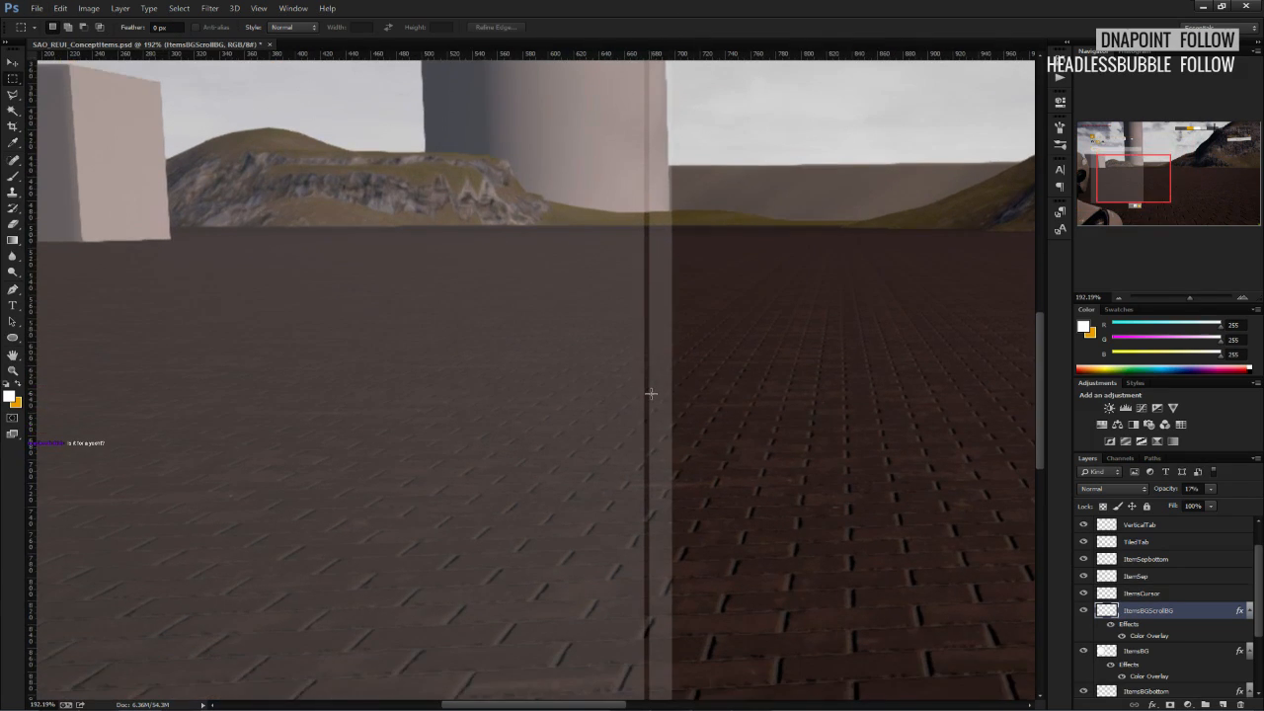
alt+scroll(651, 393, down, 2)
alt+scroll(651, 395, up, 2)
alt+scroll(649, 392, down, 3)
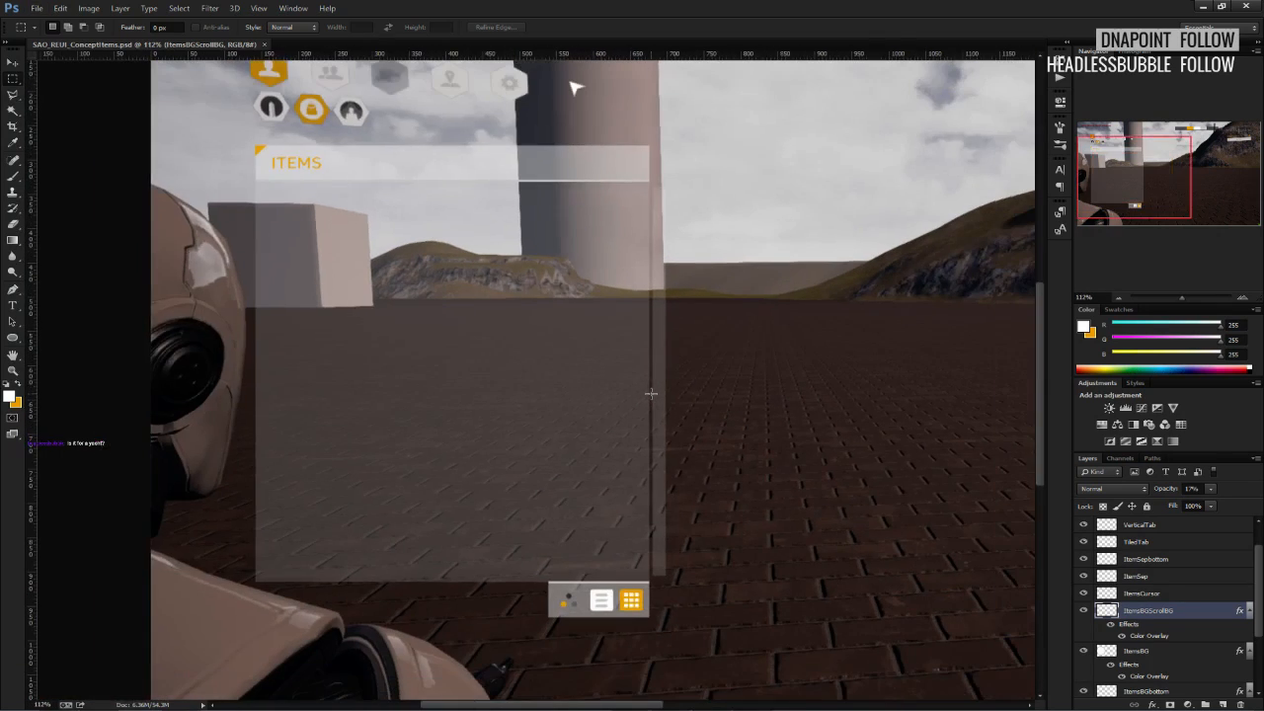
Paint an orange rectangle about 14 by 21 px on a new layer, near the upper end of the scroll strip.
click(1224, 704)
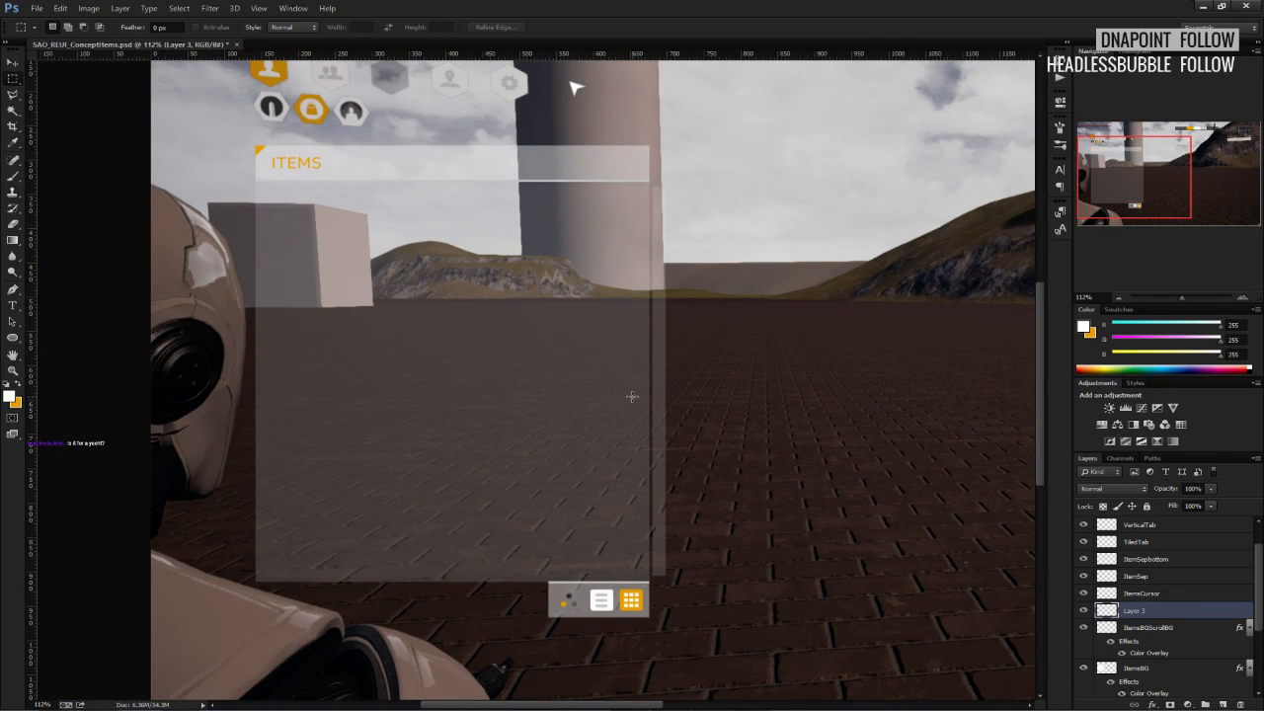
key(x)
alt+scroll(558, 81, up, 6)
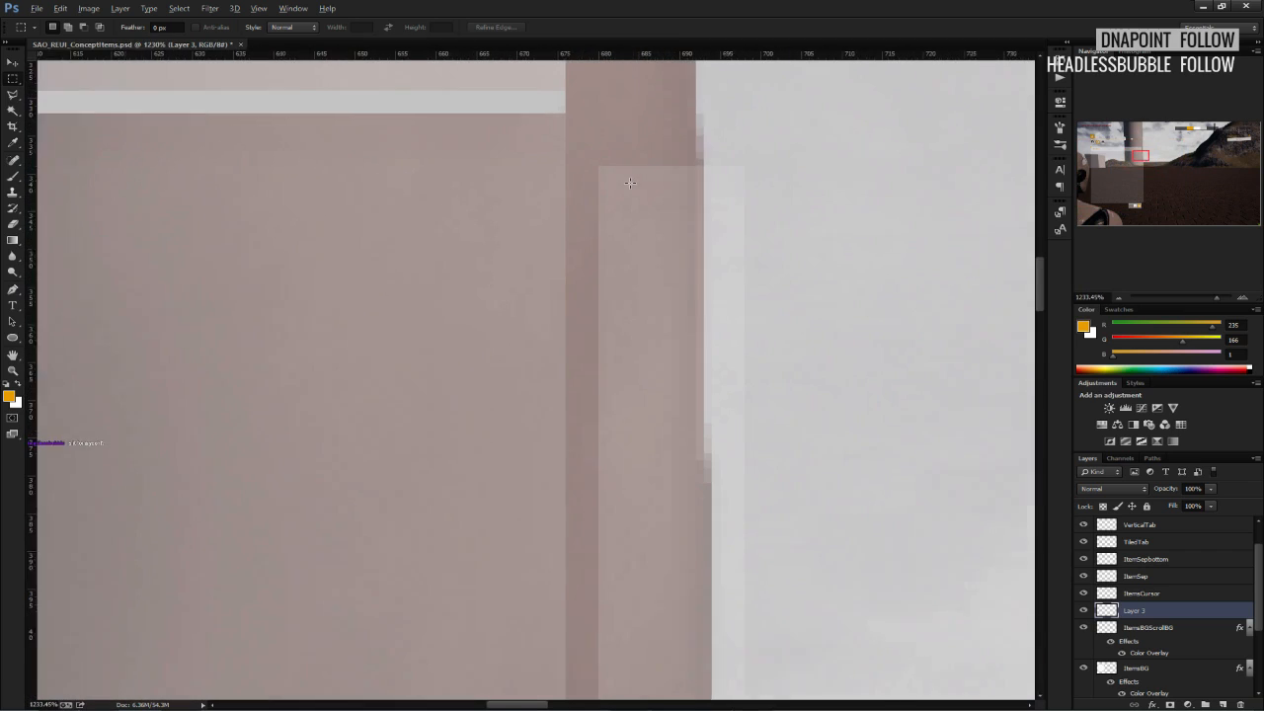
alt+scroll(630, 182, up, 1)
mouse_move(604, 181)
mouse_down()
mouse_move(740, 368)
mouse_move(728, 368)
mouse_up()
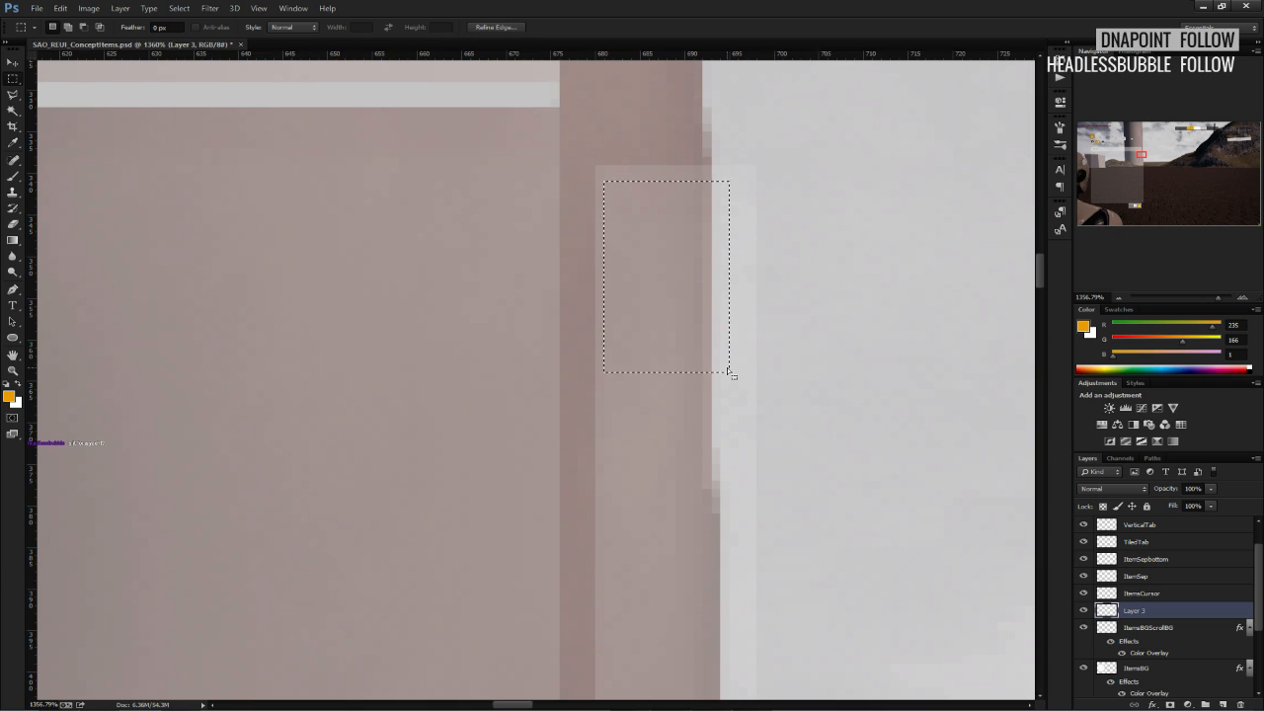
key(Right)
key(b)
mouse_move(632, 331)
mouse_down()
mouse_move(580, 342)
mouse_move(723, 318)
mouse_move(726, 362)
mouse_up()
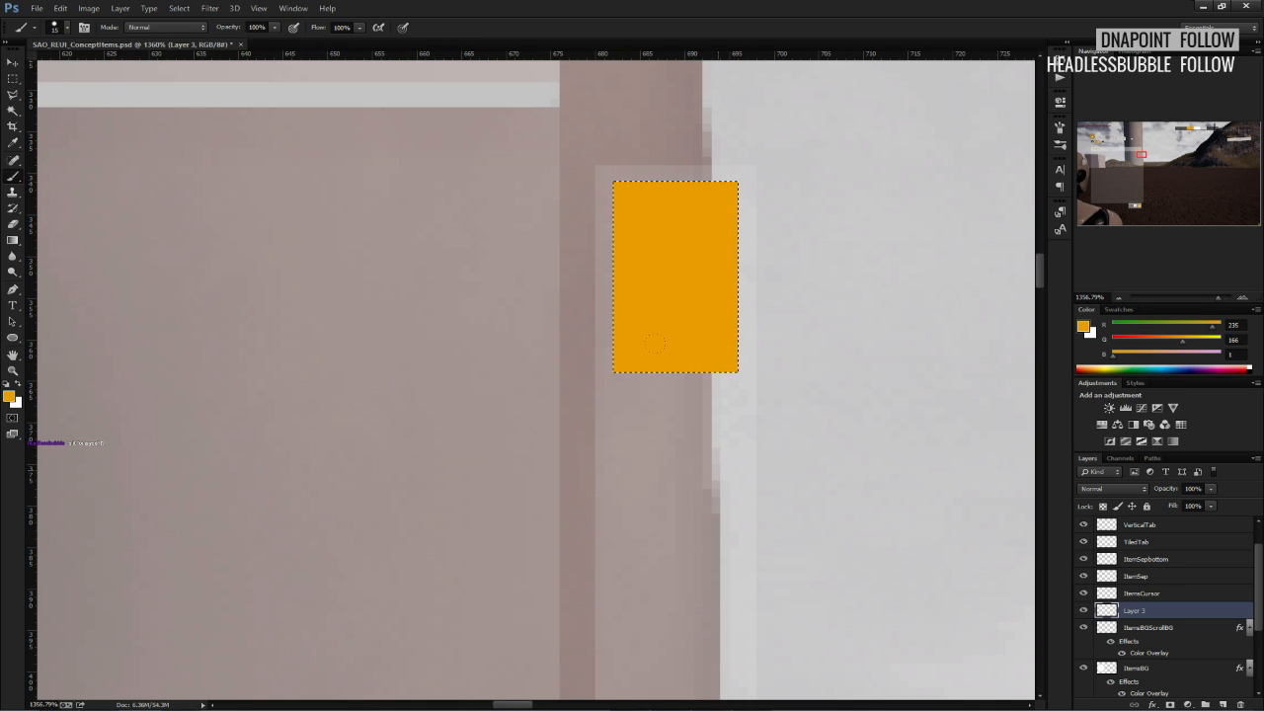
key(ctrl+d)
Narrow the orange scroll handle to 85.71% width and shorten it slightly about its centre.
alt+scroll(711, 367, down, 20)
alt+scroll(708, 389, up, 8)
key(ctrl+t)
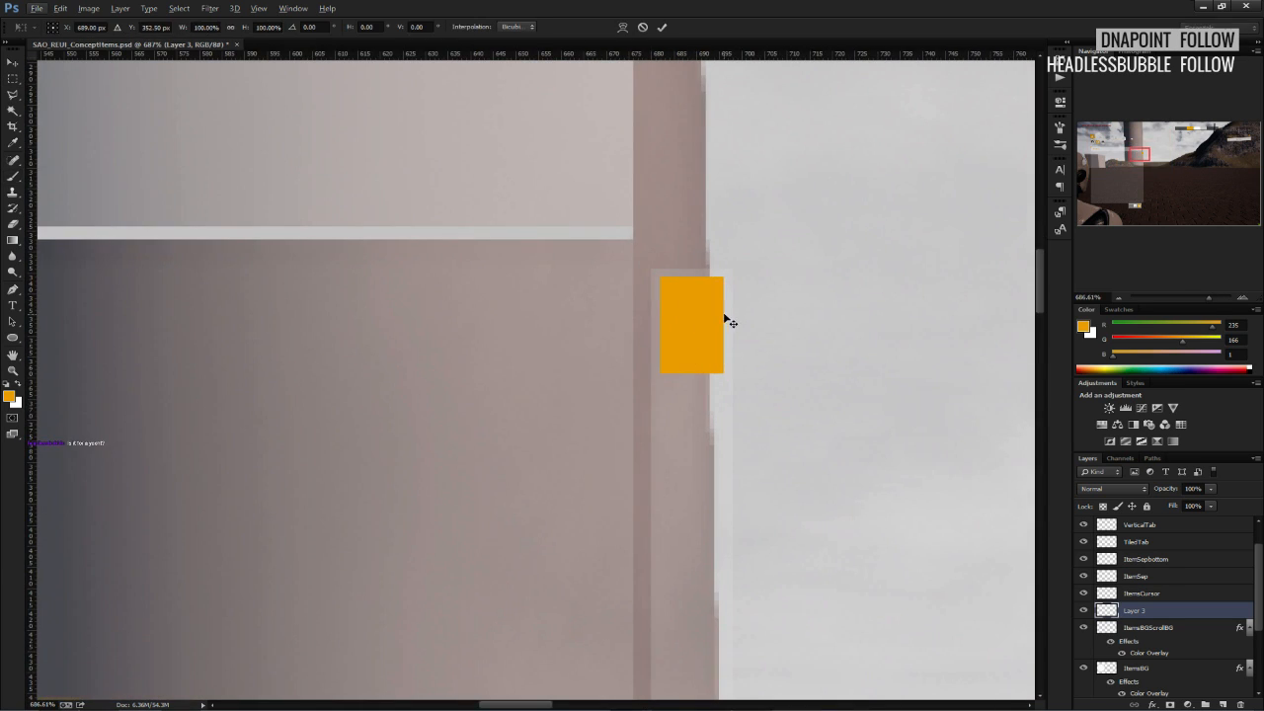
drag(721, 325, 718, 325)
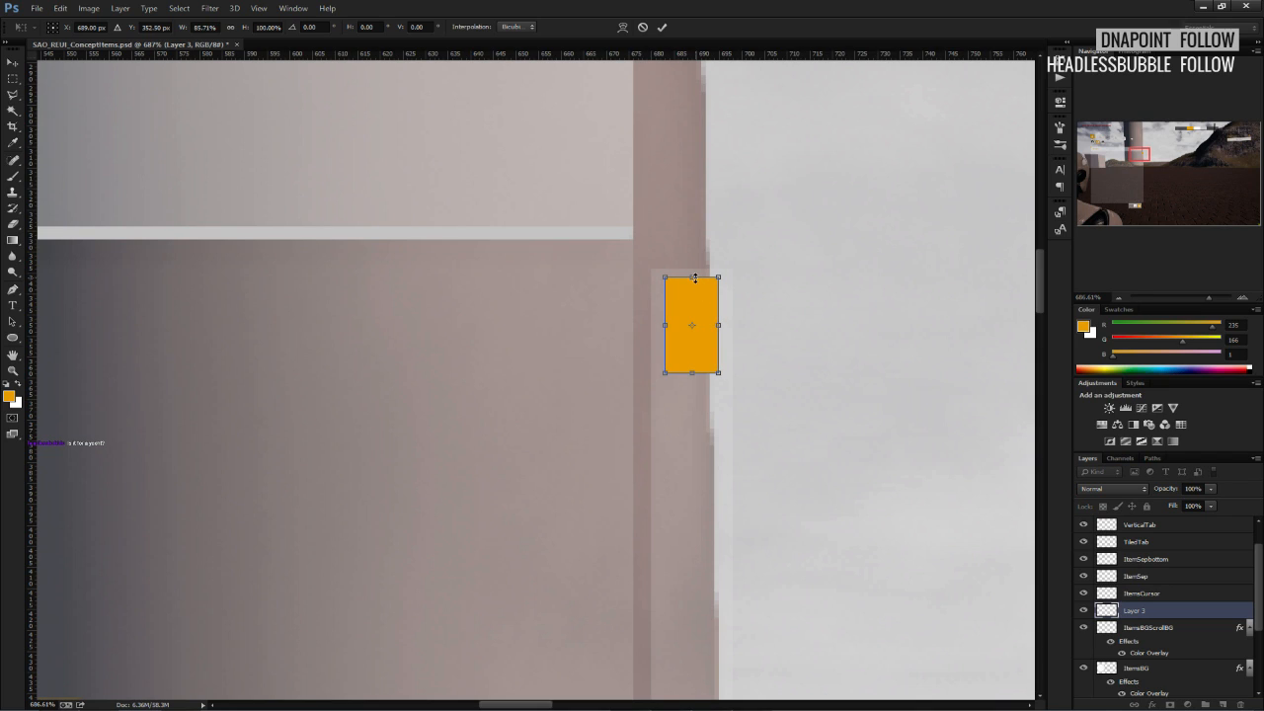
alt+drag(694, 276, 693, 281)
click(662, 26)
Stretch the orange scroll handle a little downward and save the document.
key(ctrl+t)
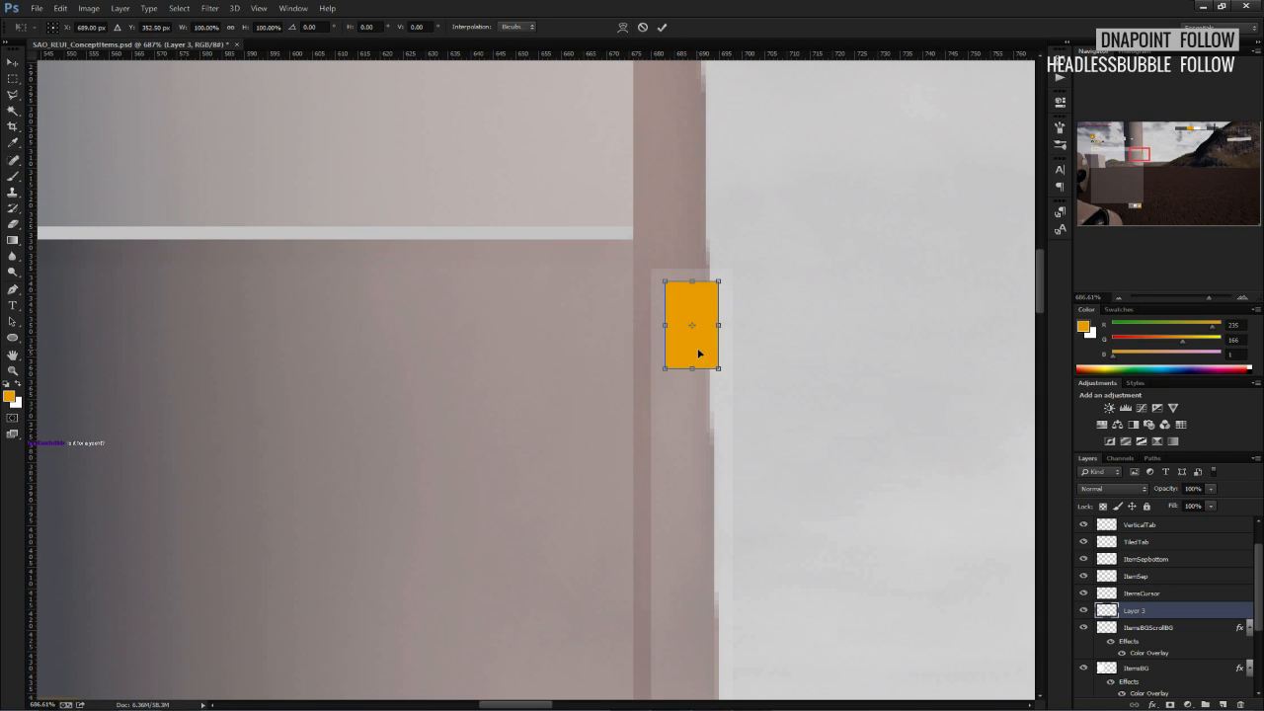
drag(692, 367, 692, 406)
key(ctrl+z)
click(663, 29)
alt+scroll(582, 310, down, 10)
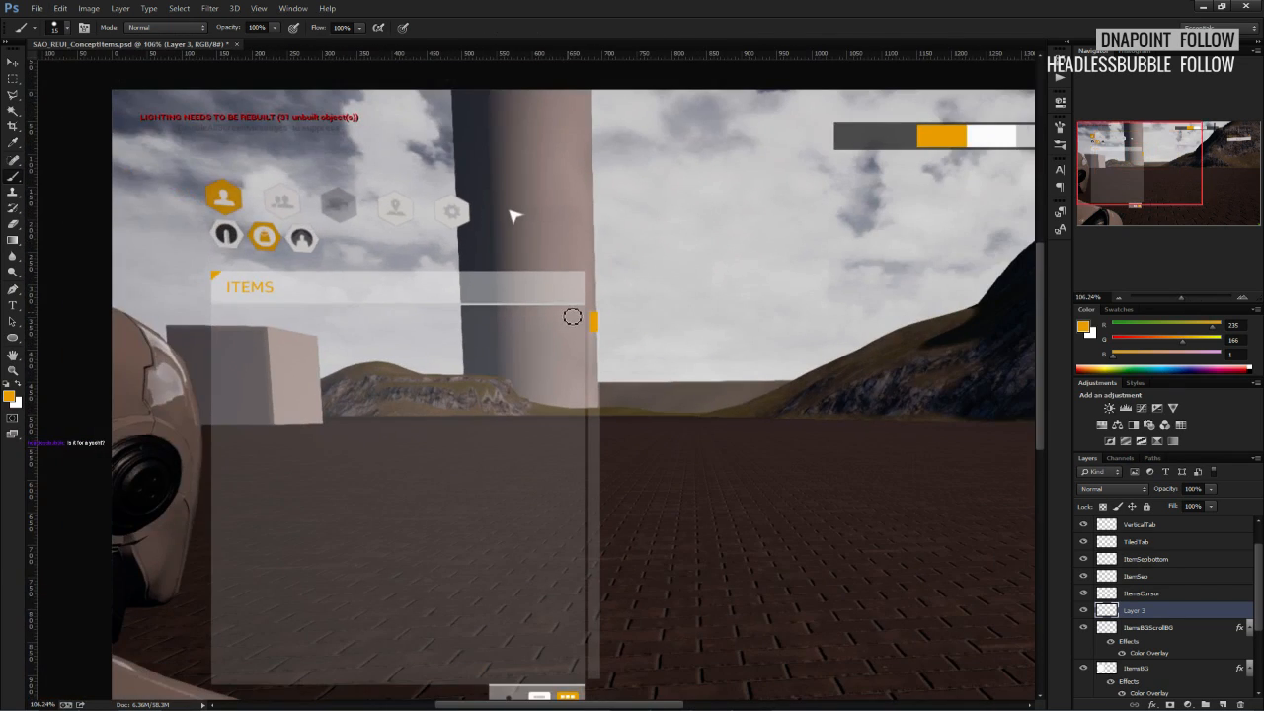
key(ctrl+s)
Lengthen the orange scroll handle downward to 123.37% of its height.
click(12, 78)
alt+scroll(443, 425, down, 3)
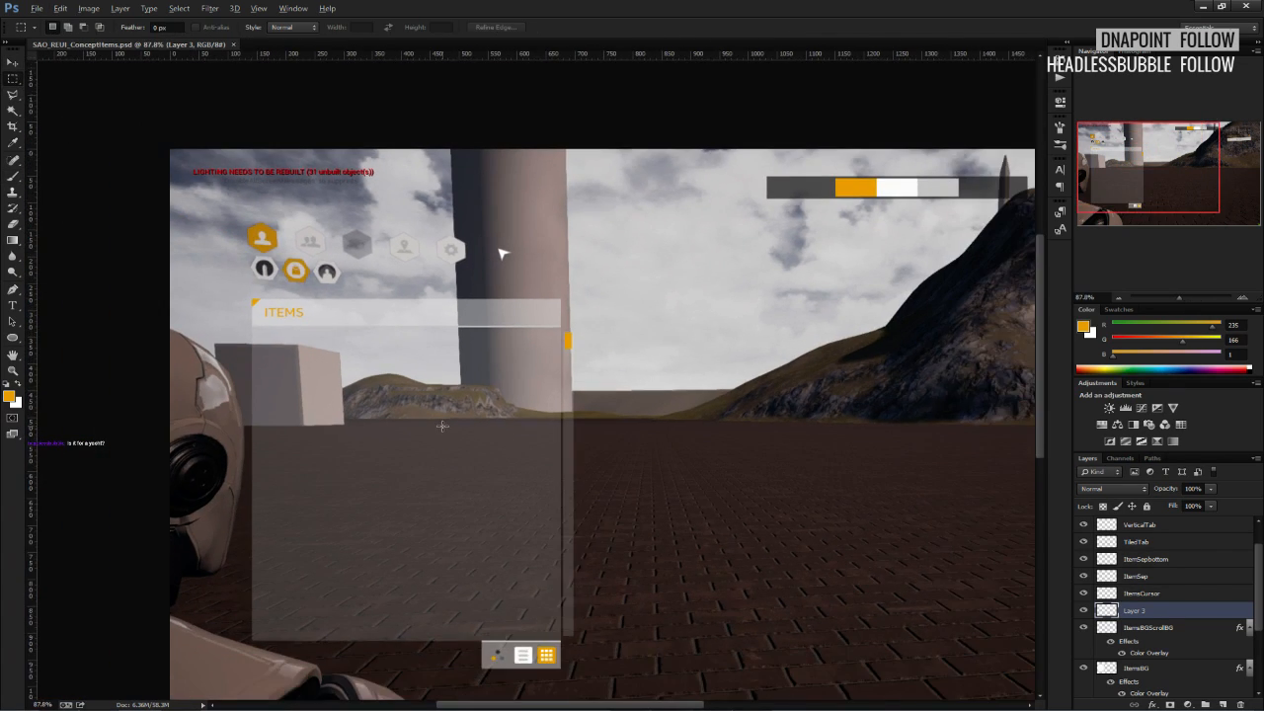
alt+scroll(312, 428, up, 3)
drag(243, 423, 342, 437)
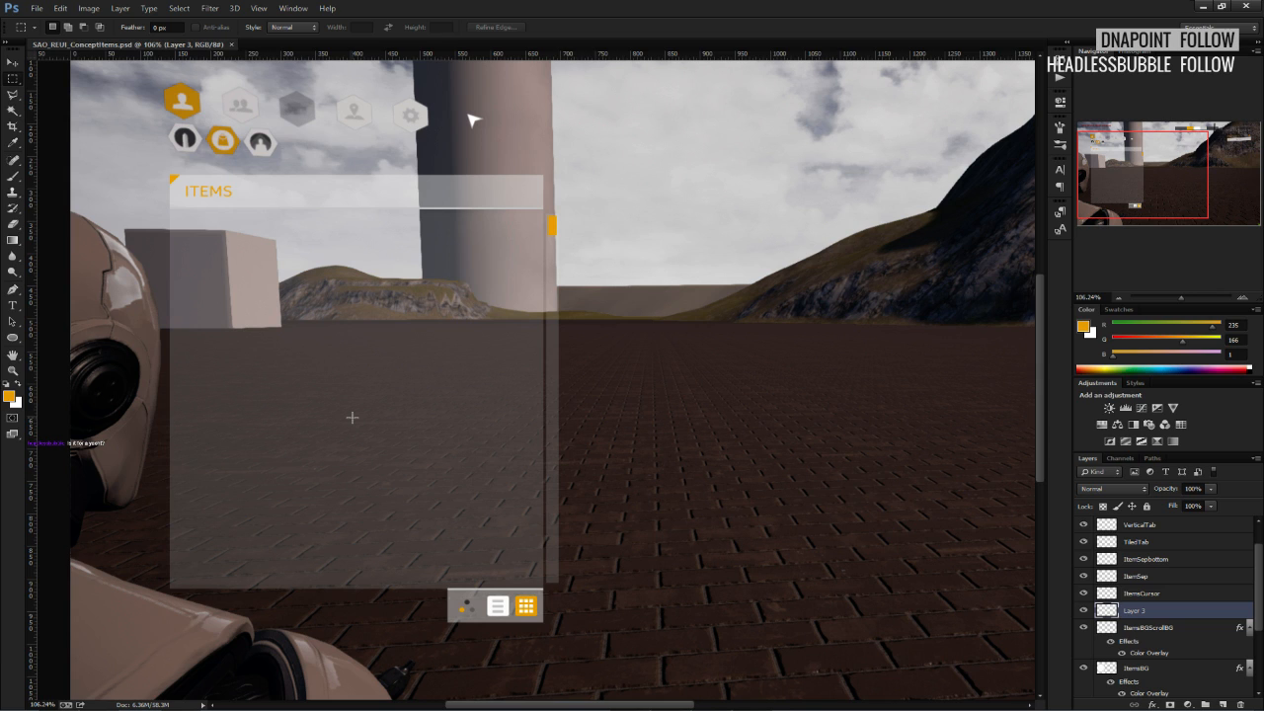
alt+scroll(522, 170, up, 3)
key(ctrl+t)
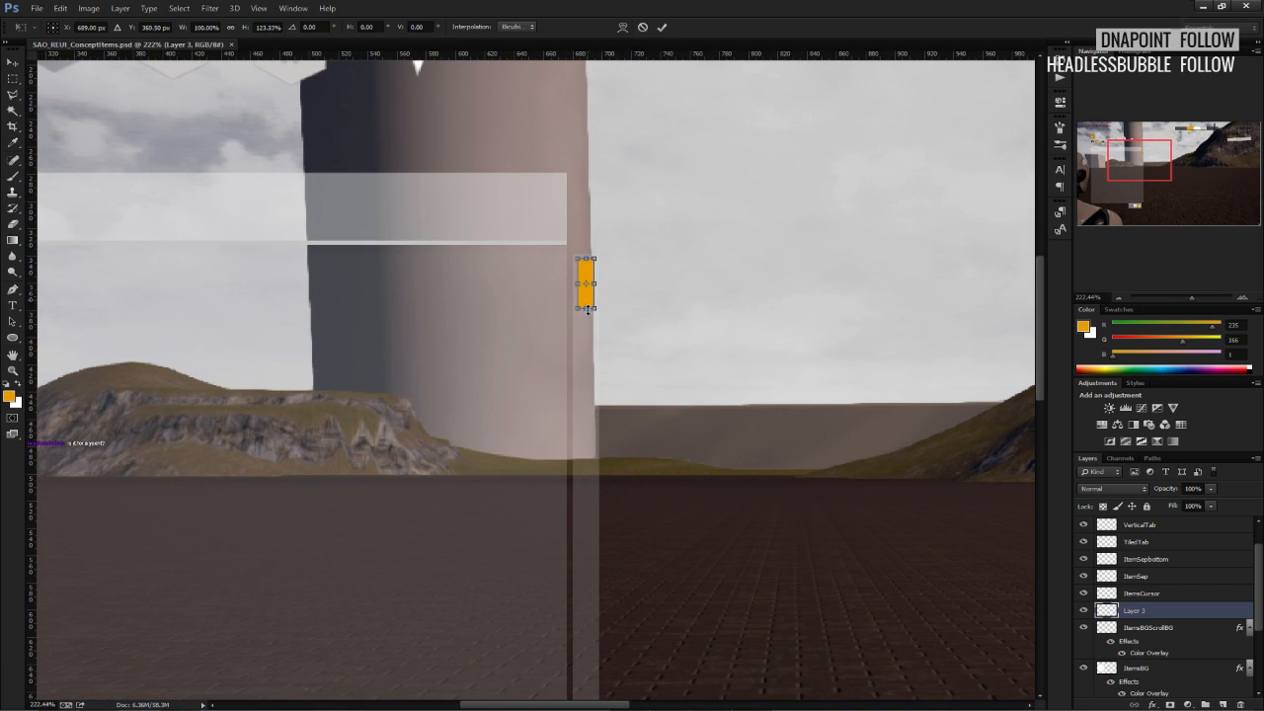
click(661, 27)
alt+scroll(524, 235, down, 3)
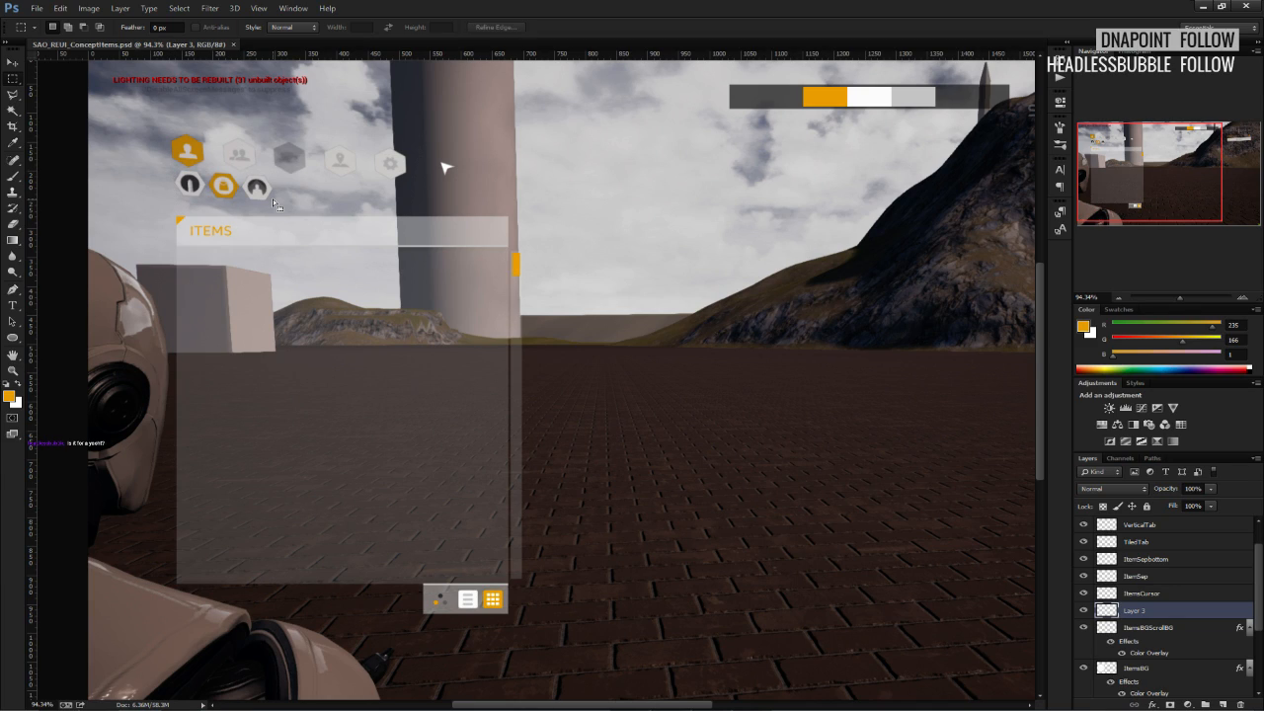
Try Bevel & Emboss and Gradient Overlay effects on the scroll handle's layer.
alt+scroll(206, 267, up, 2)
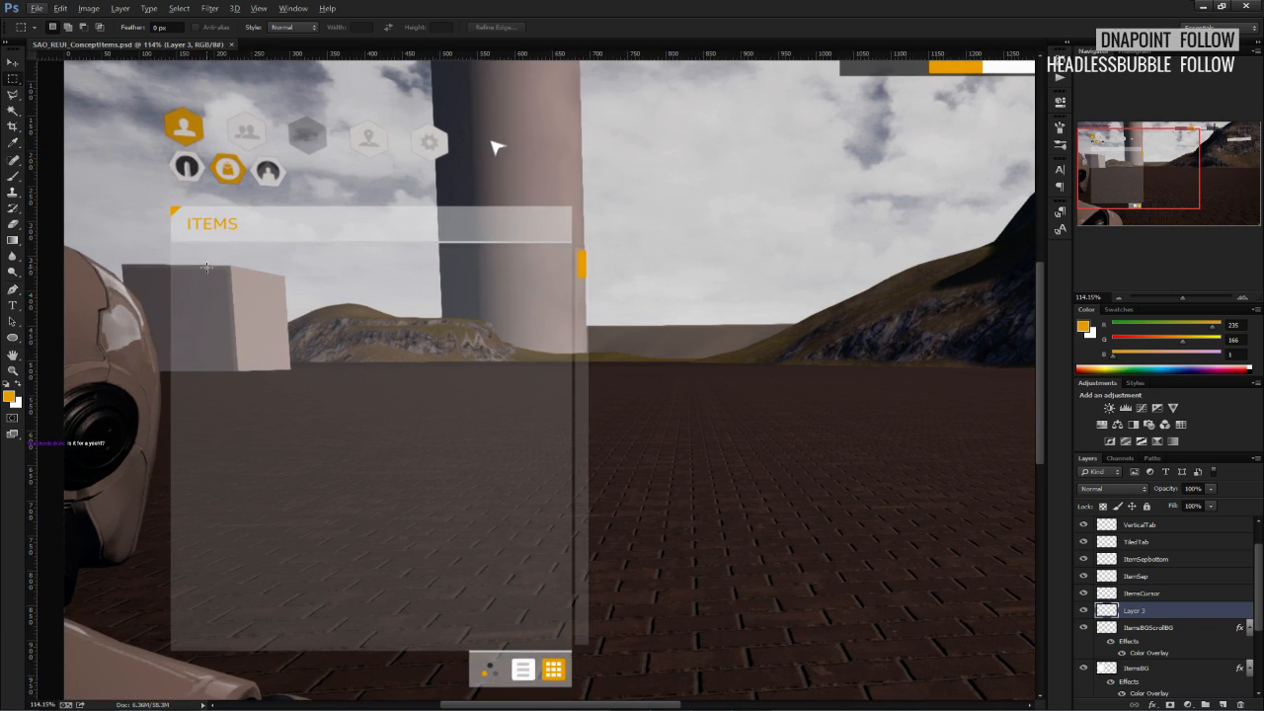
scroll(207, 267, down, 1)
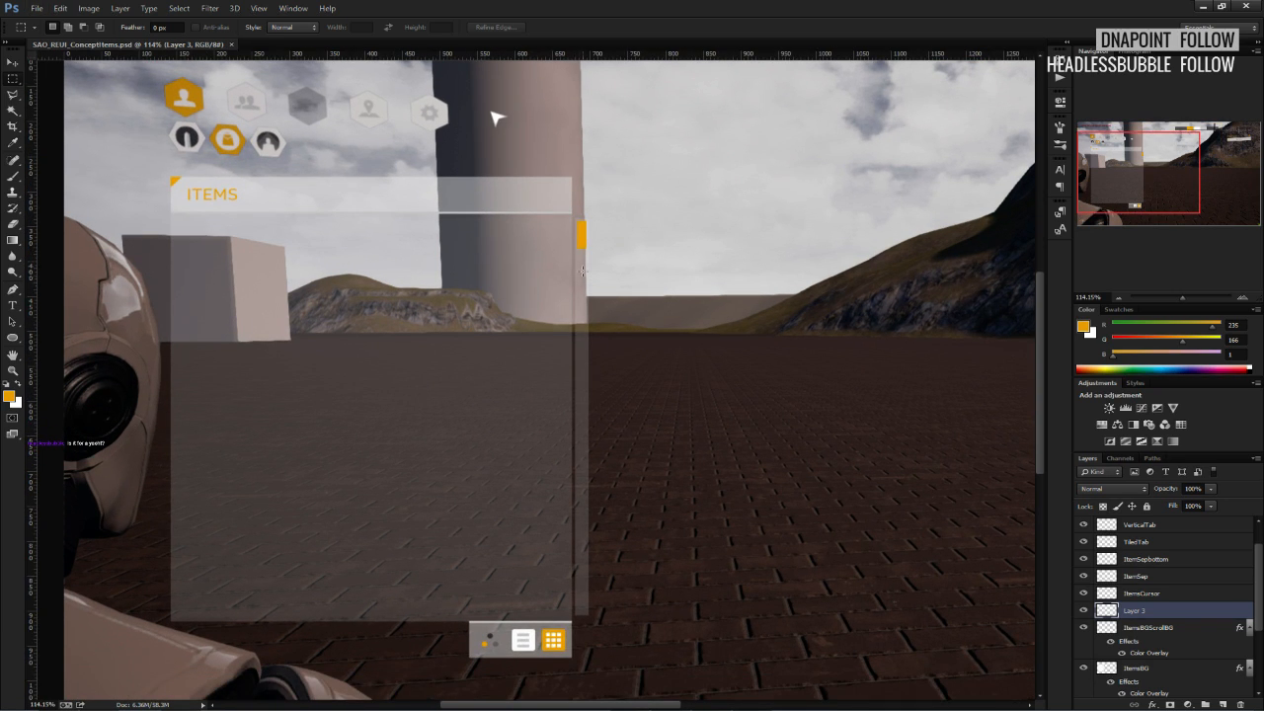
alt+scroll(580, 285, up, 4)
key(h)
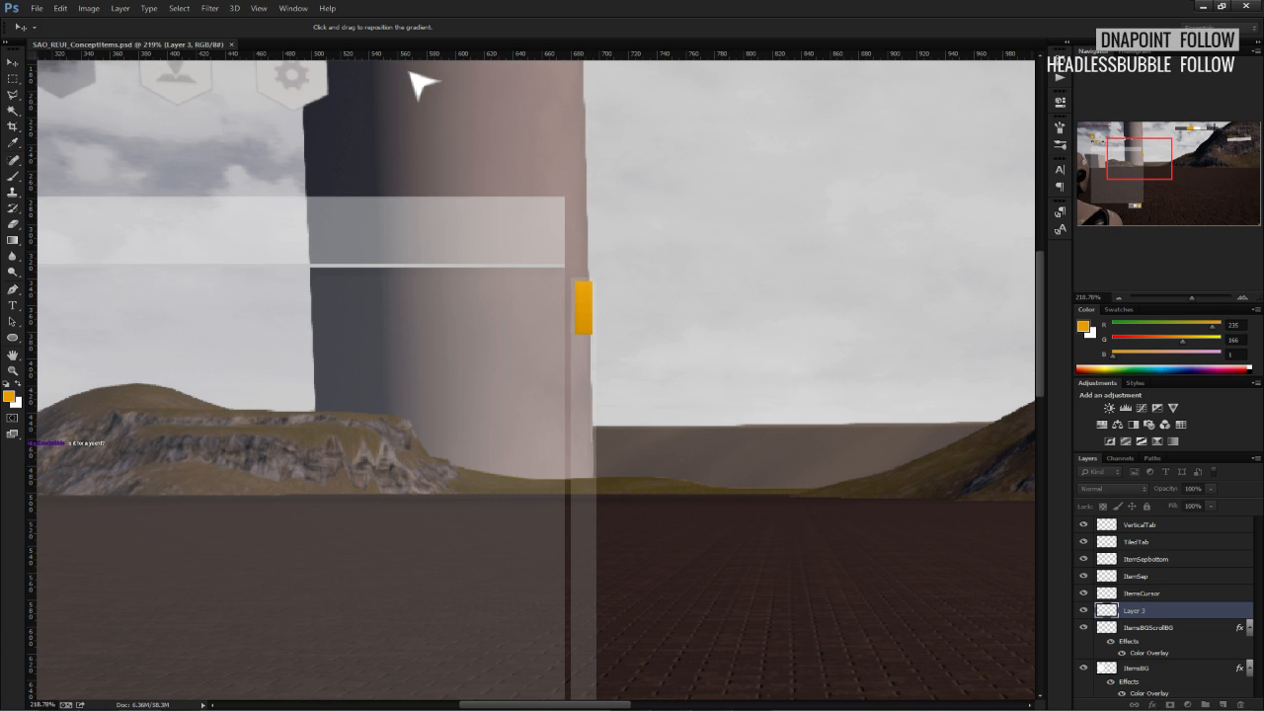
click(761, 288)
alt+scroll(762, 288, down, 8)
alt+scroll(730, 305, up, 5)
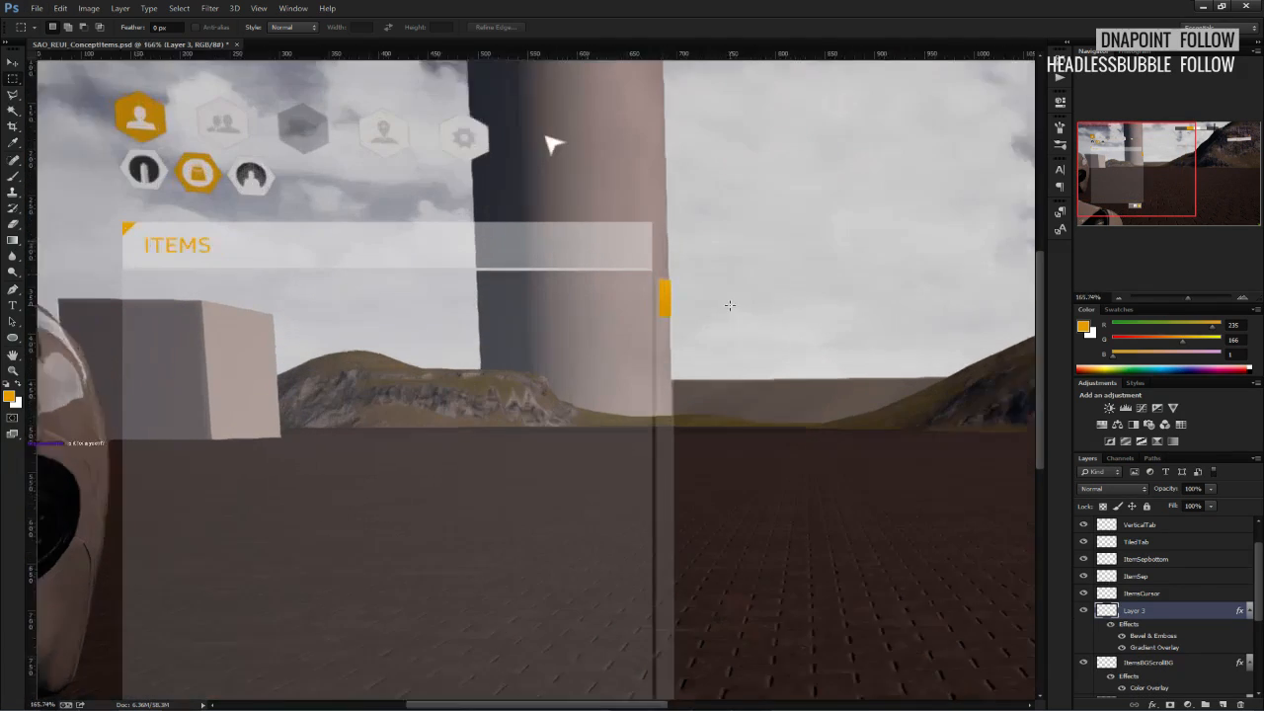
Delete all layer effects from the scroll handle's layer and save the document.
drag(1129, 625, 1240, 705)
alt+scroll(713, 437, down, 6)
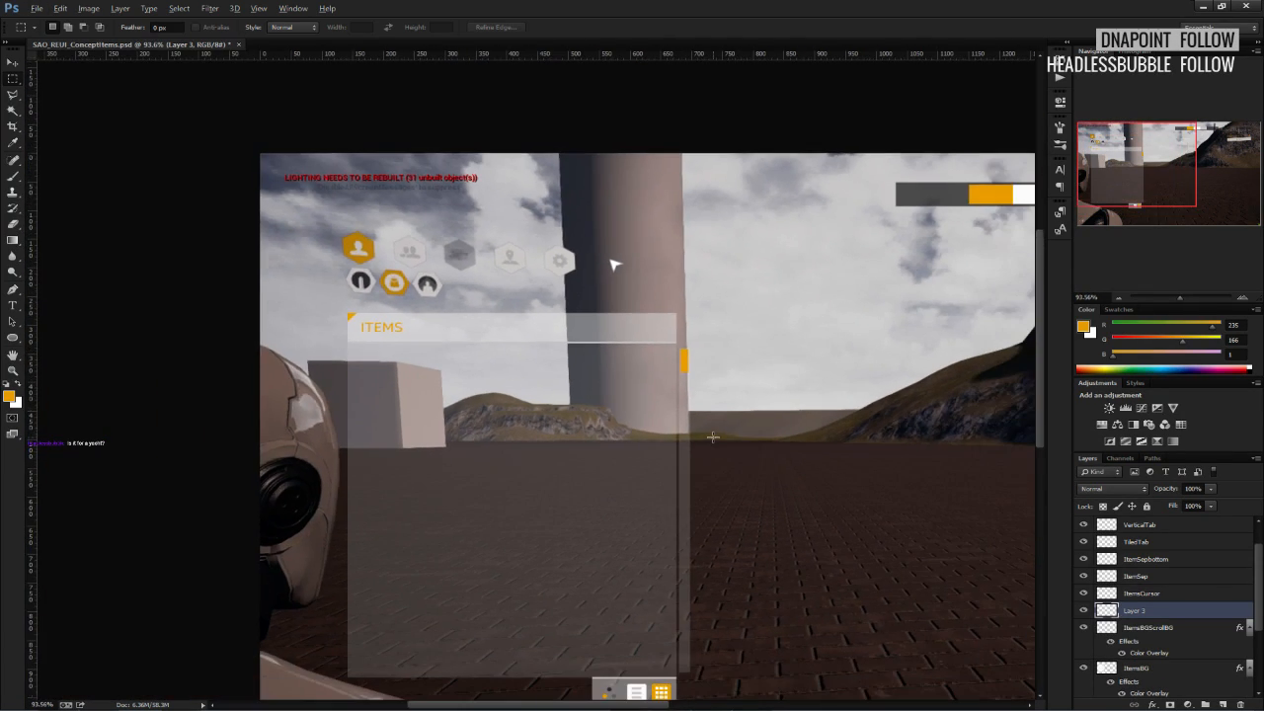
alt+scroll(713, 437, down, 4)
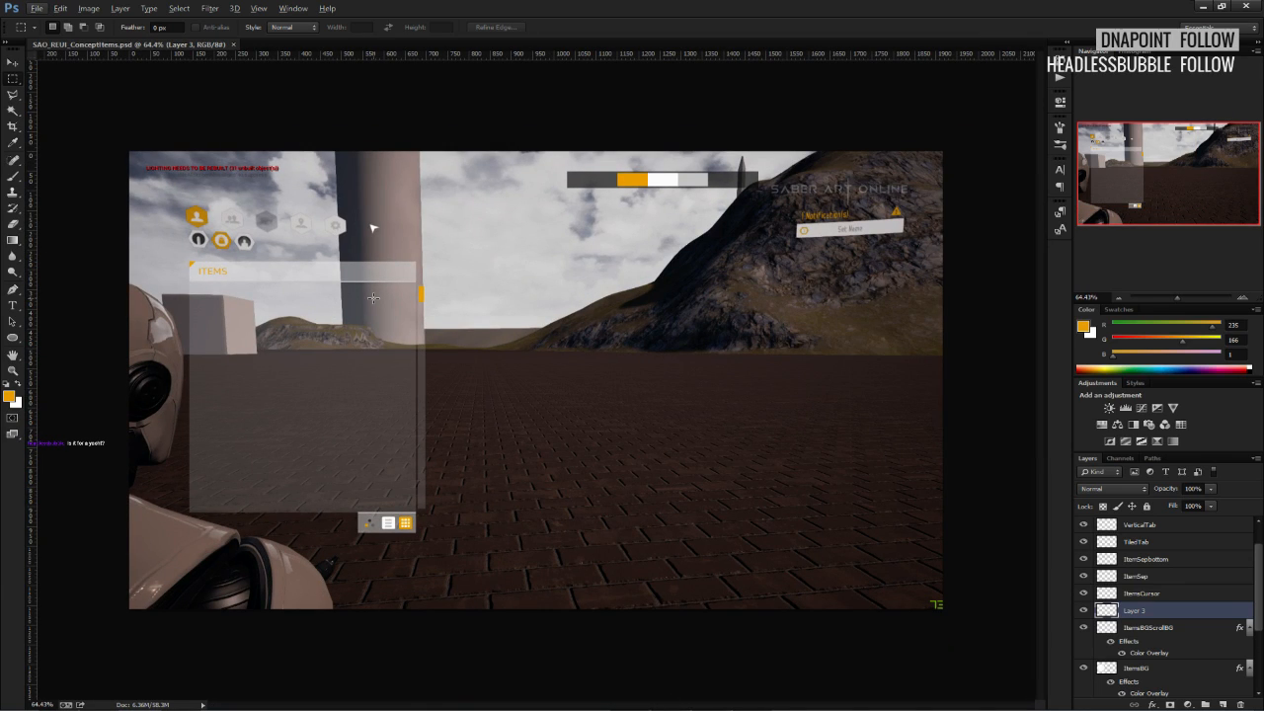
Try stretching the scroll handle downward to about 348% of its height.
alt+scroll(267, 286, up, 6)
alt+scroll(539, 279, up, 6)
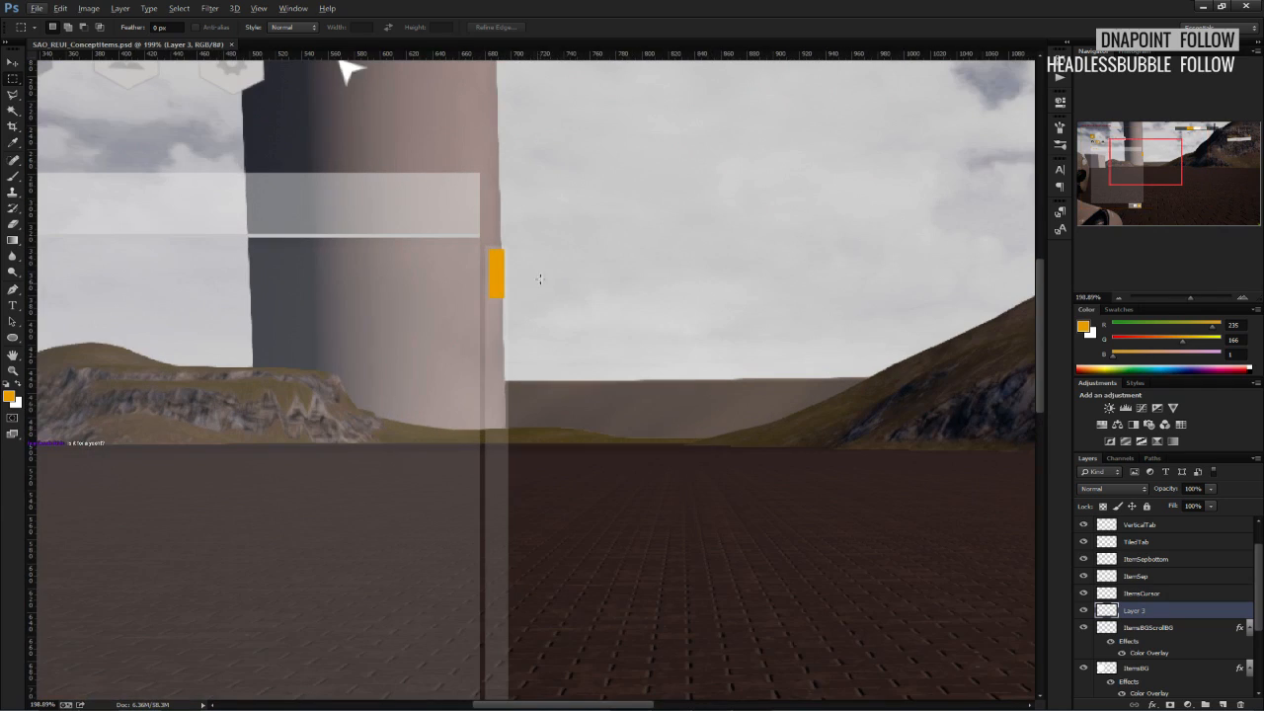
key(ctrl+t)
drag(495, 297, 496, 416)
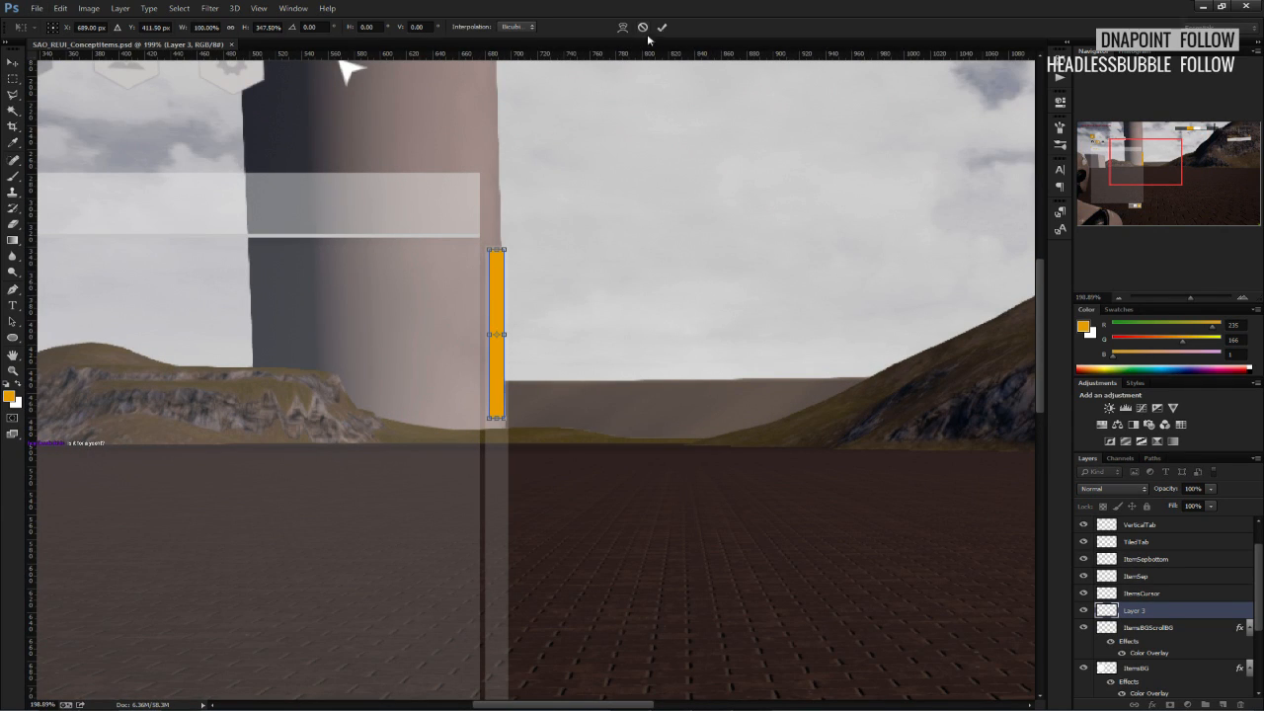
click(661, 27)
alt+scroll(326, 276, down, 10)
alt+scroll(143, 284, up, 5)
drag(208, 312, 316, 284)
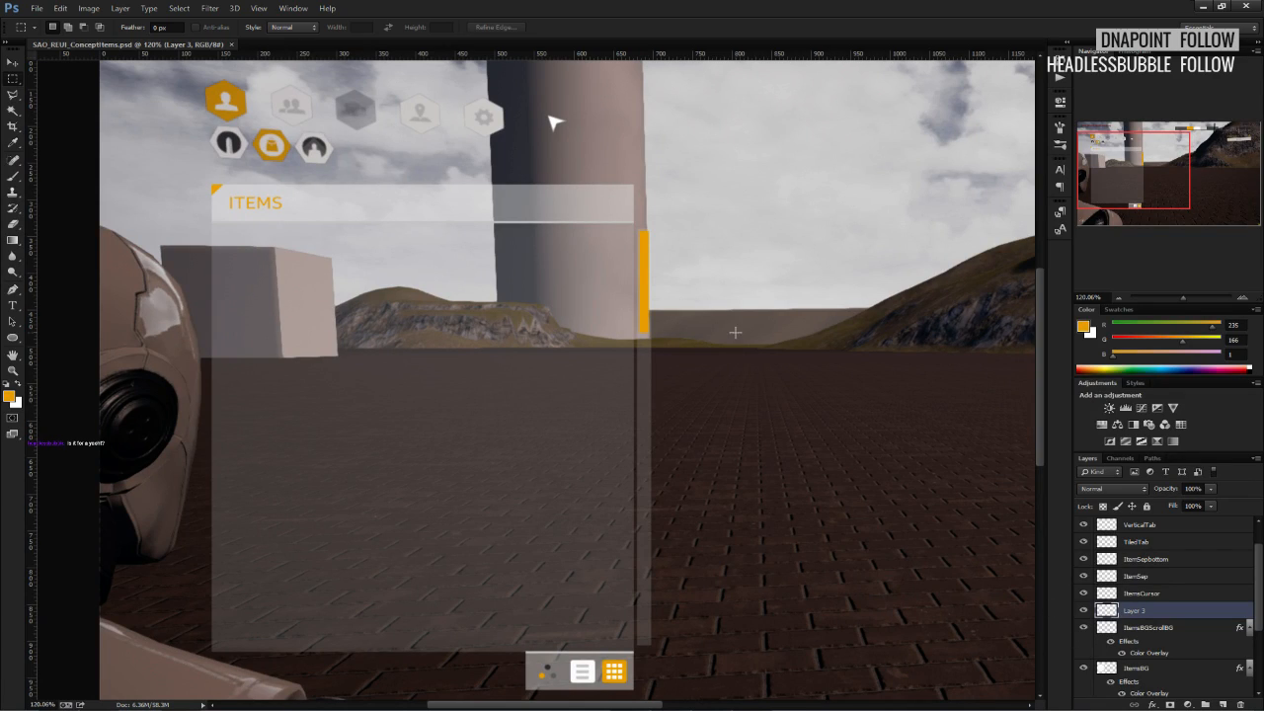
Undo the last stretch of the scroll handle.
key(ctrl+z)
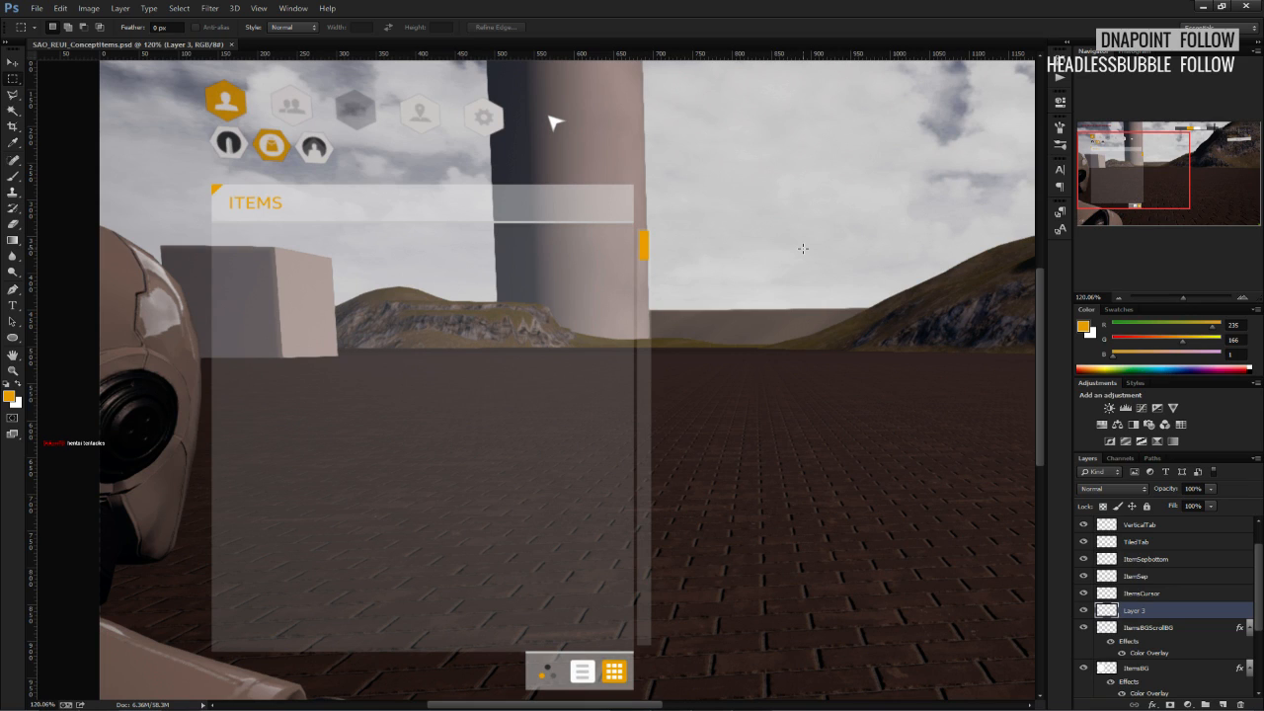
alt+scroll(746, 287, down, 1)
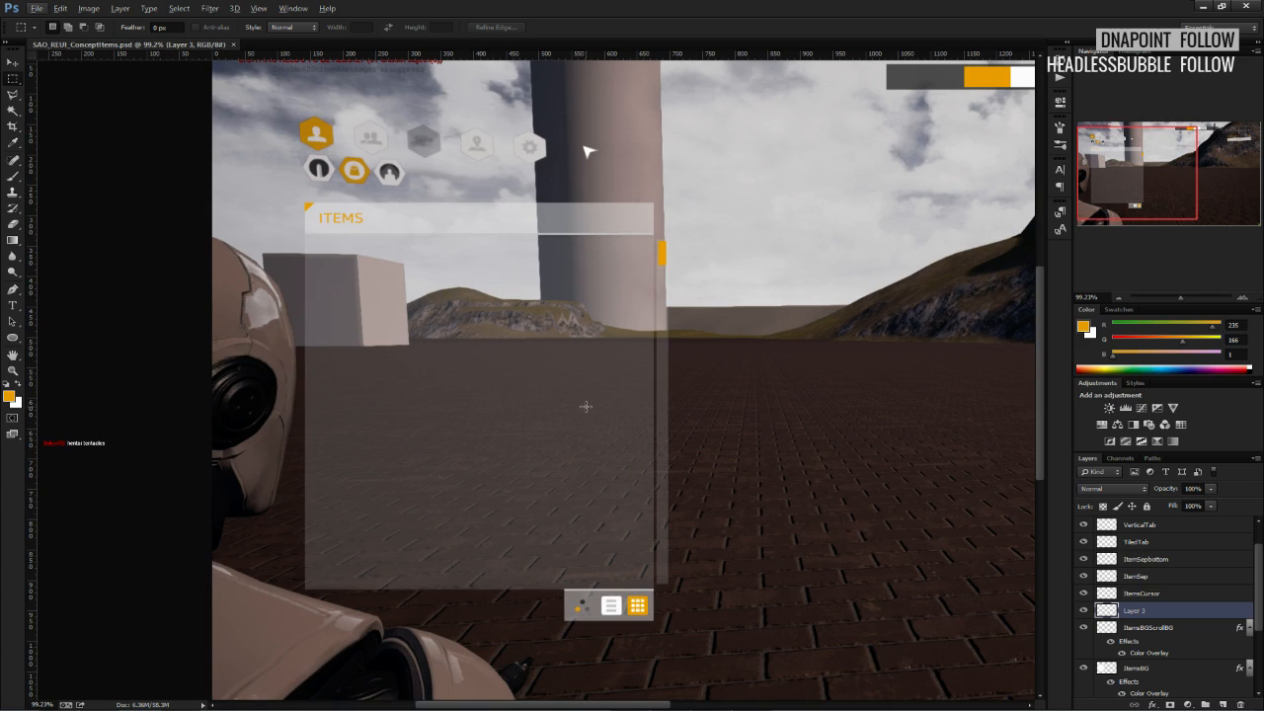
alt+scroll(602, 409, down, 1)
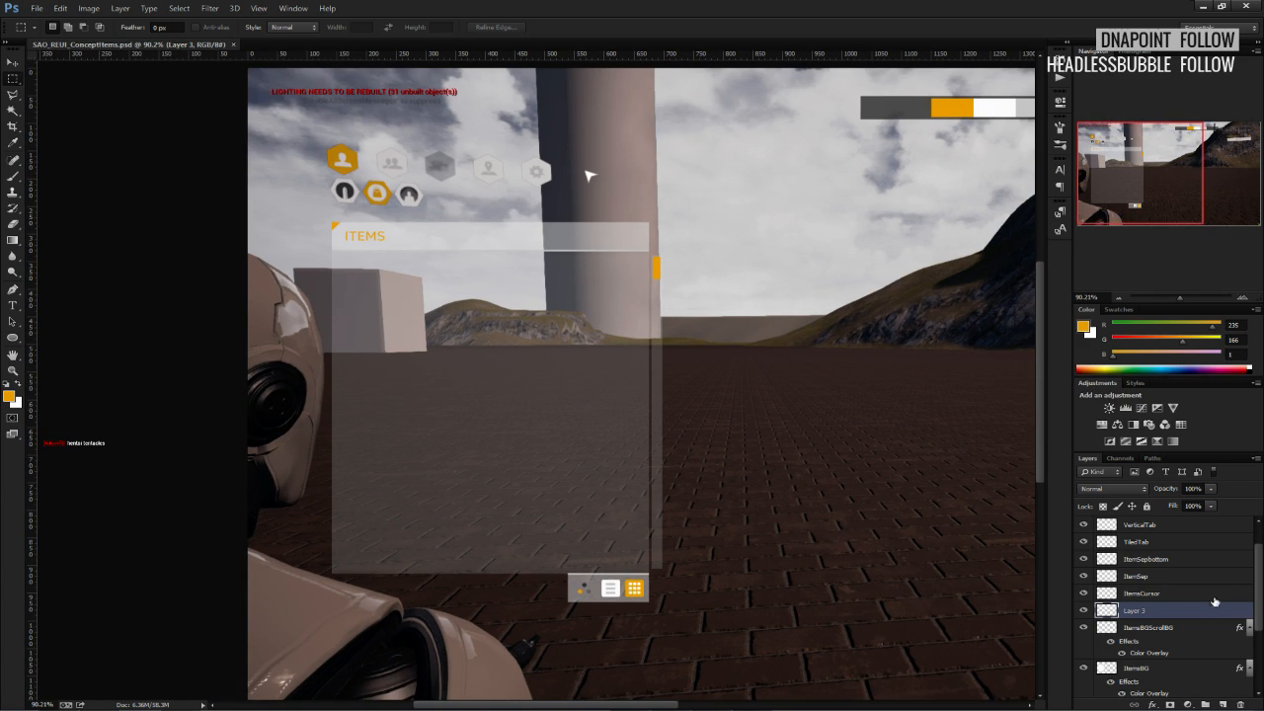
alt+scroll(556, 471, up, 1)
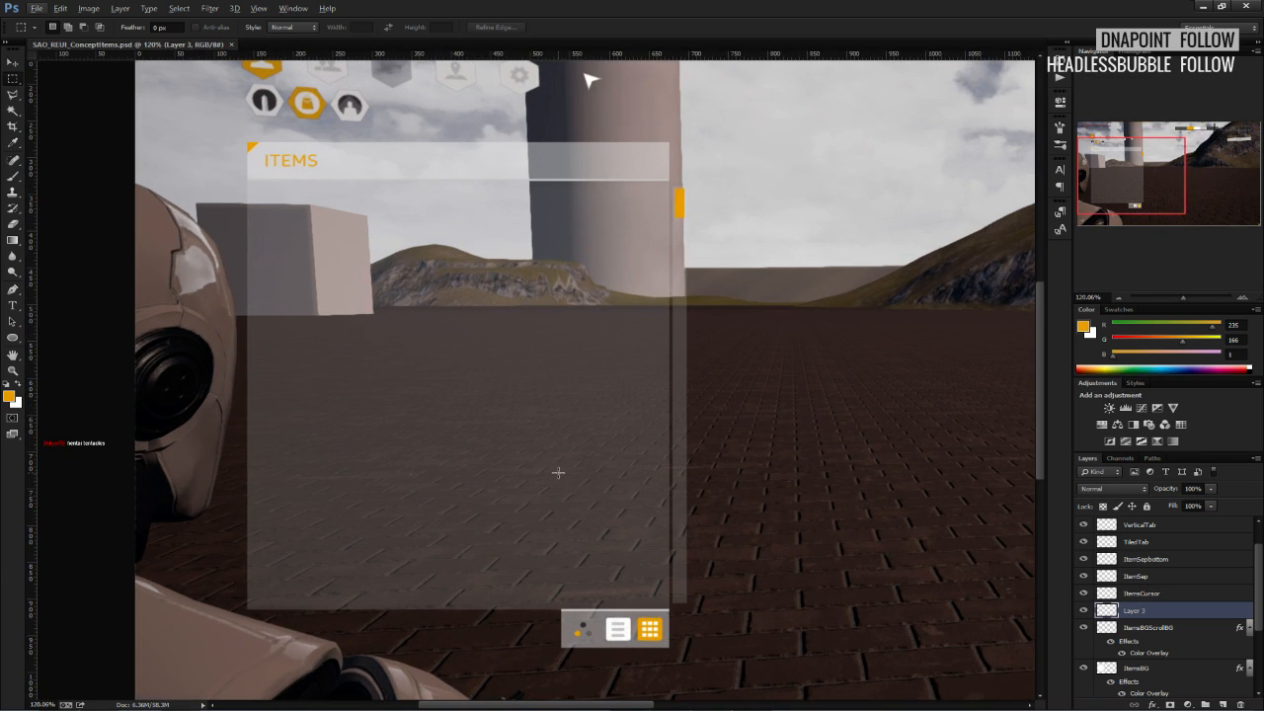
alt+scroll(620, 471, up, 2)
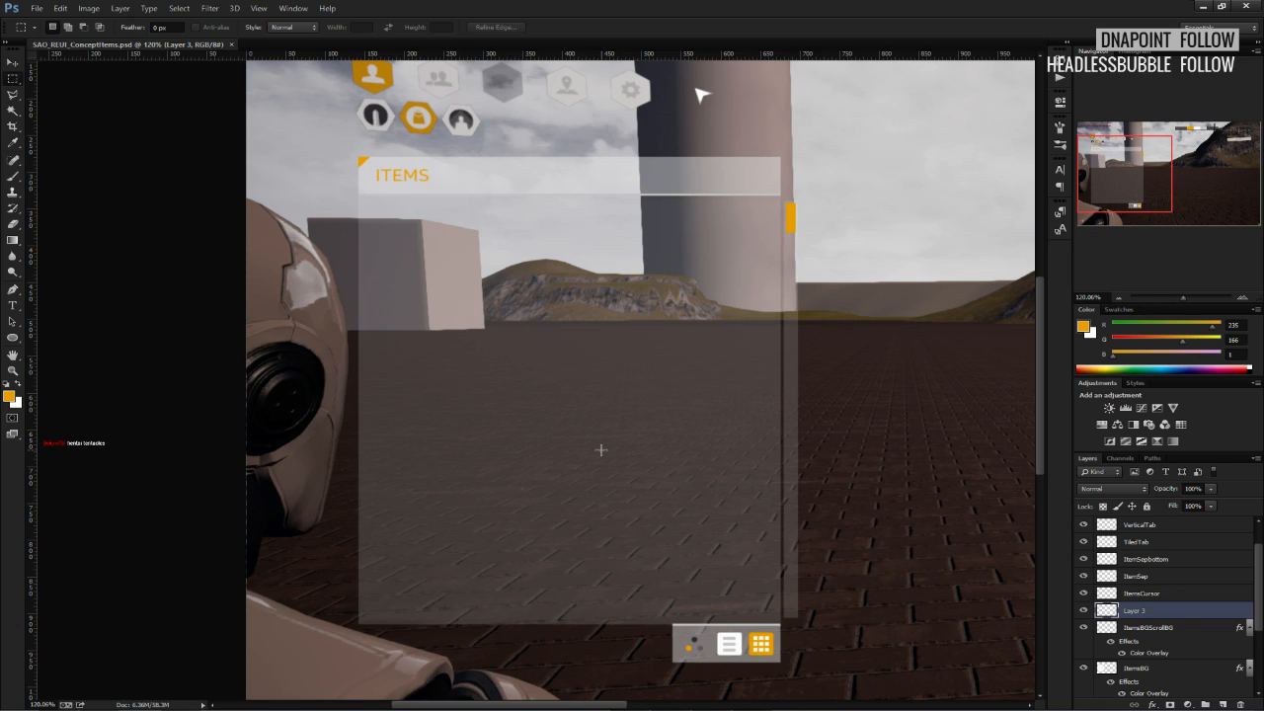
Try shrinking the orange corner triangle of the ITEMS header on the ItemsCursor layer.
click(1142, 594)
alt+scroll(397, 139, up, 5)
key(ctrl+t)
drag(346, 199, 353, 185)
alt+scroll(331, 198, up, 5)
click(661, 26)
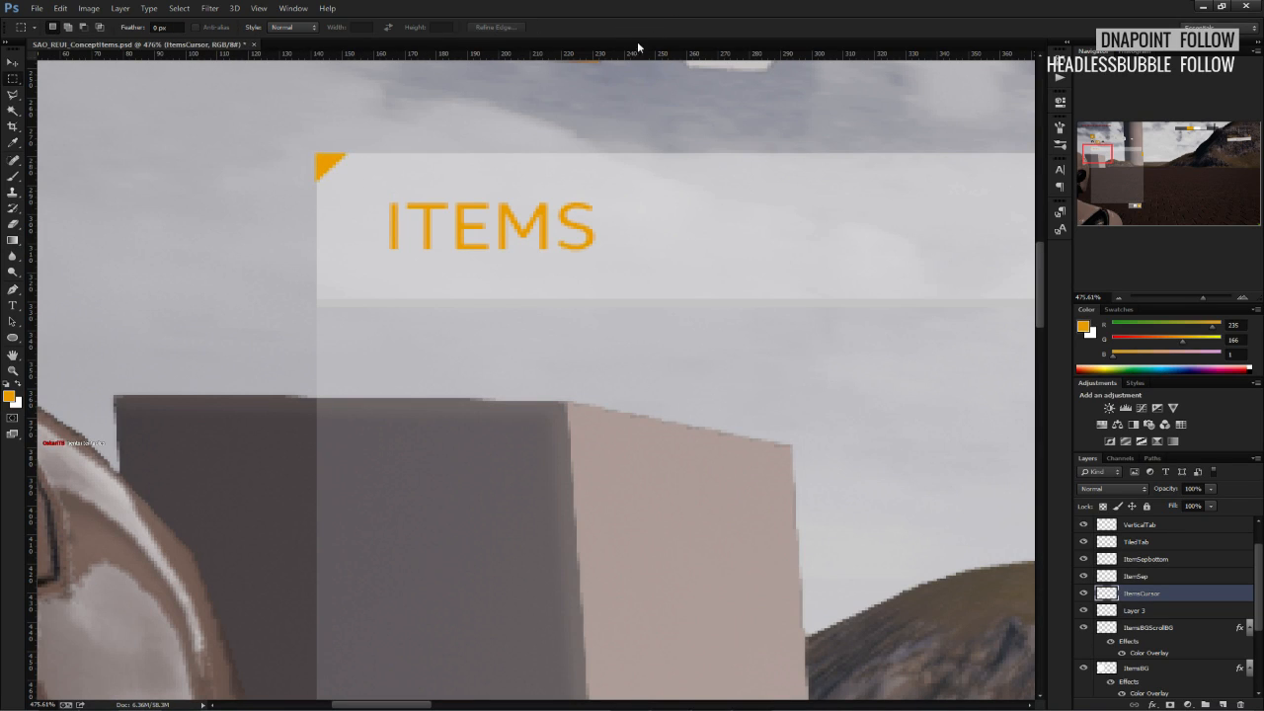
alt+scroll(400, 175, down, 9)
alt+scroll(400, 176, down, 2)
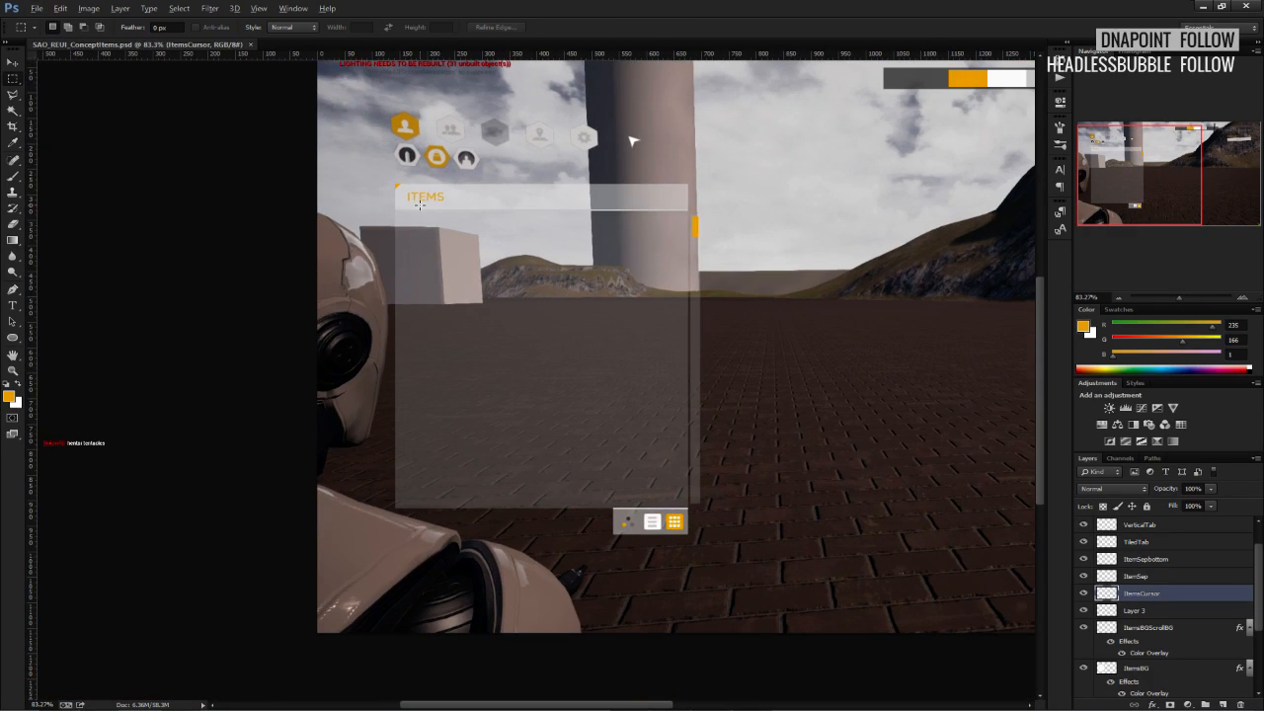
ctrl+click(432, 227)
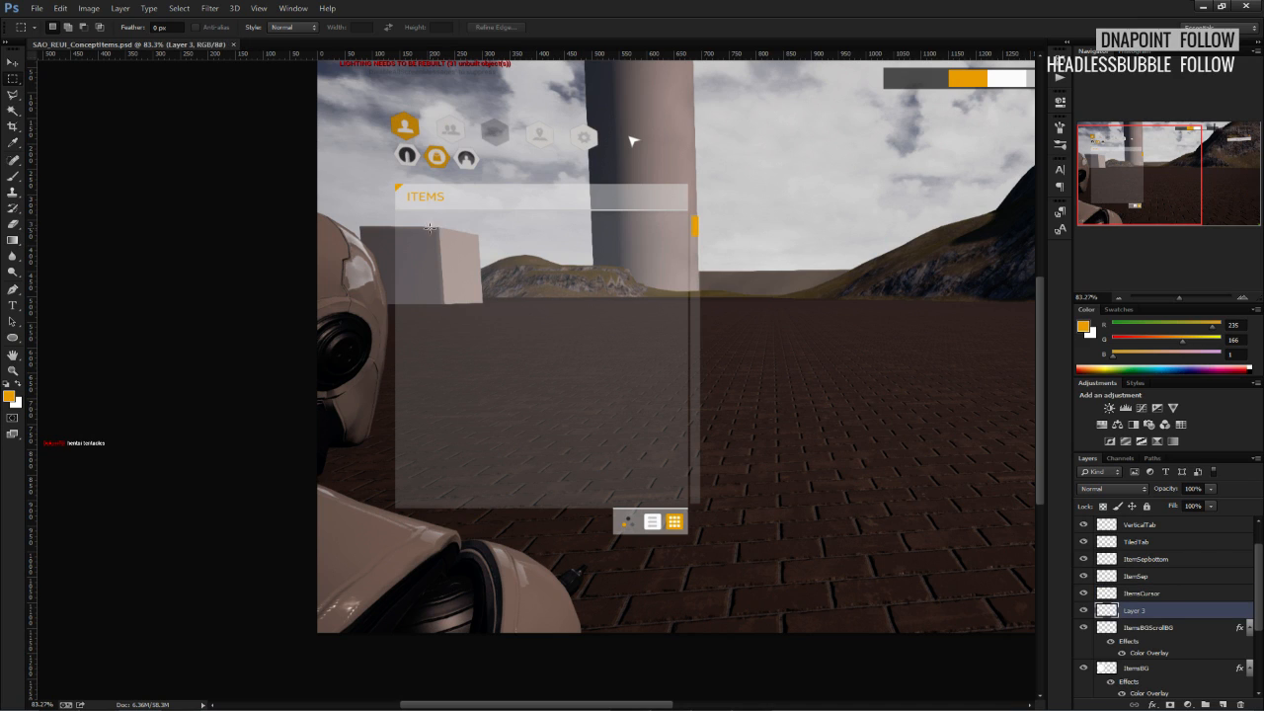
Rename Layer 3, which holds the orange scroll handle, as ScrollBar.
alt+scroll(465, 263, down, 2)
alt+scroll(176, 328, up, 2)
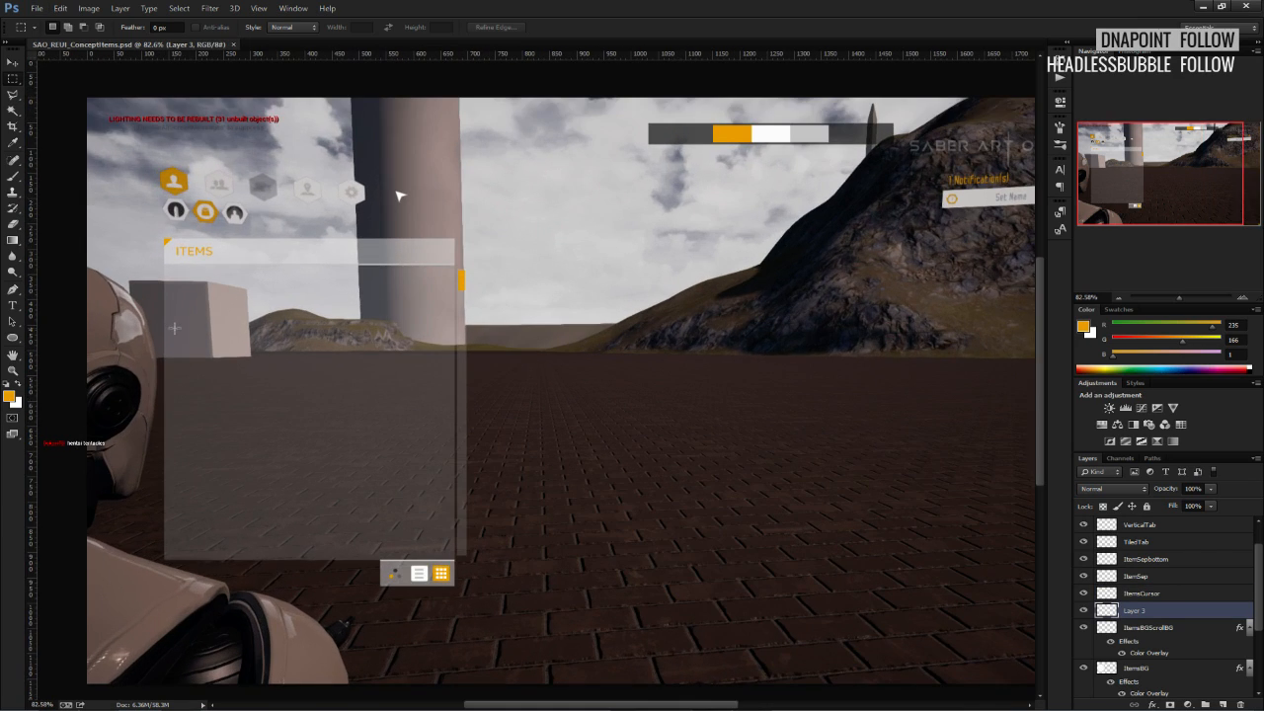
double_click(1138, 612)
text(ScrollBar)
key(Return)
scroll(1153, 637, down, 3)
scroll(1153, 640, up, 3)
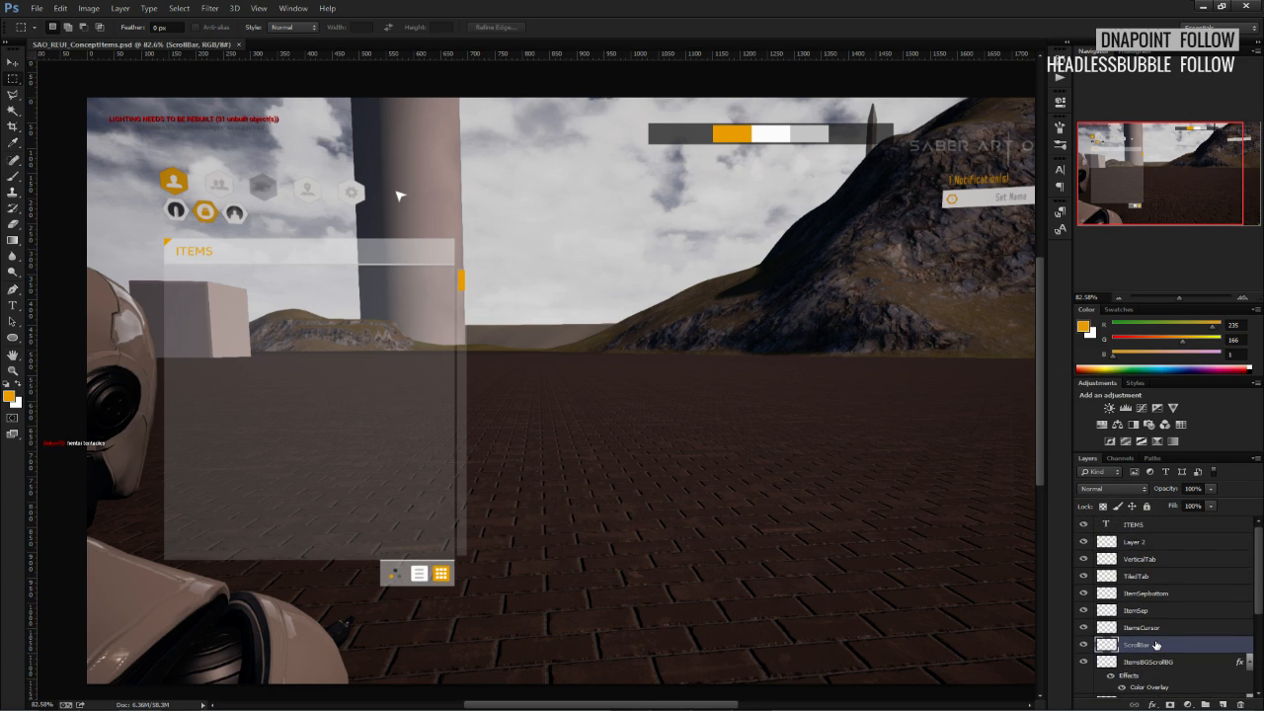
scroll(1153, 640, down, 2)
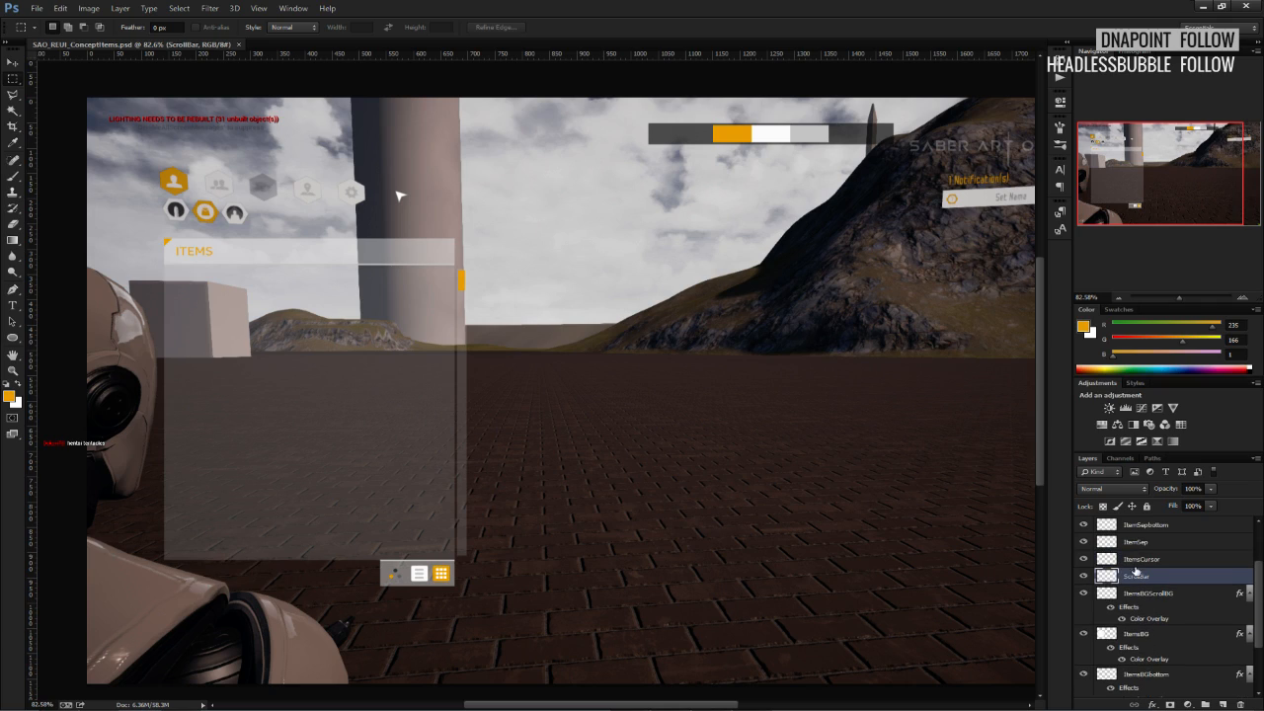
Rename Layer 2 as SortIcon.
scroll(1118, 561, up, 2)
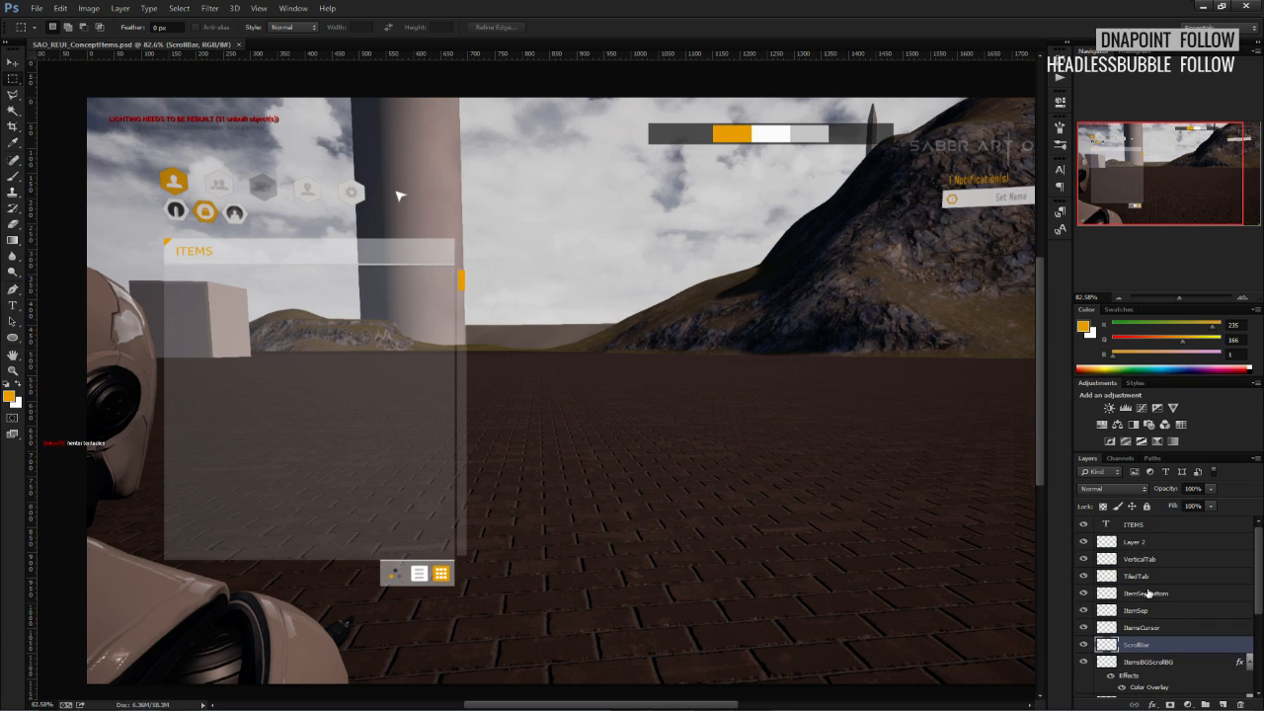
click(1122, 543)
double_click(1134, 542)
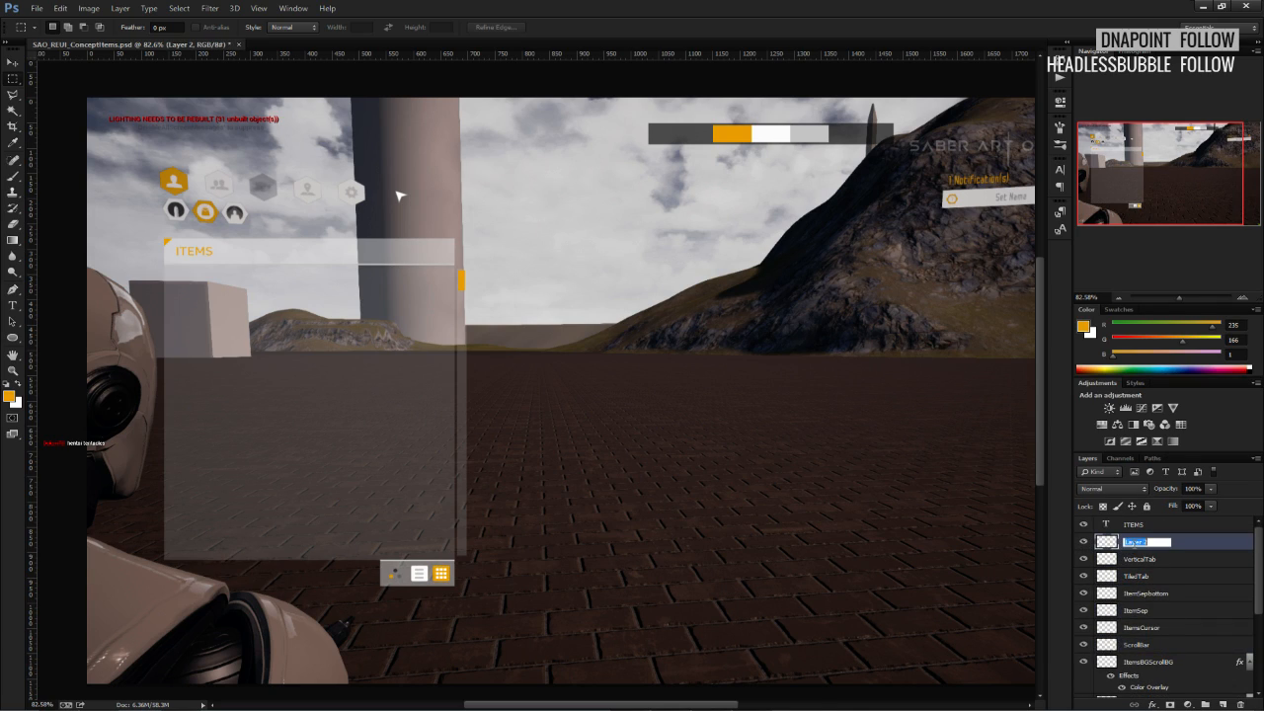
text(SertIcon)
key(Return)
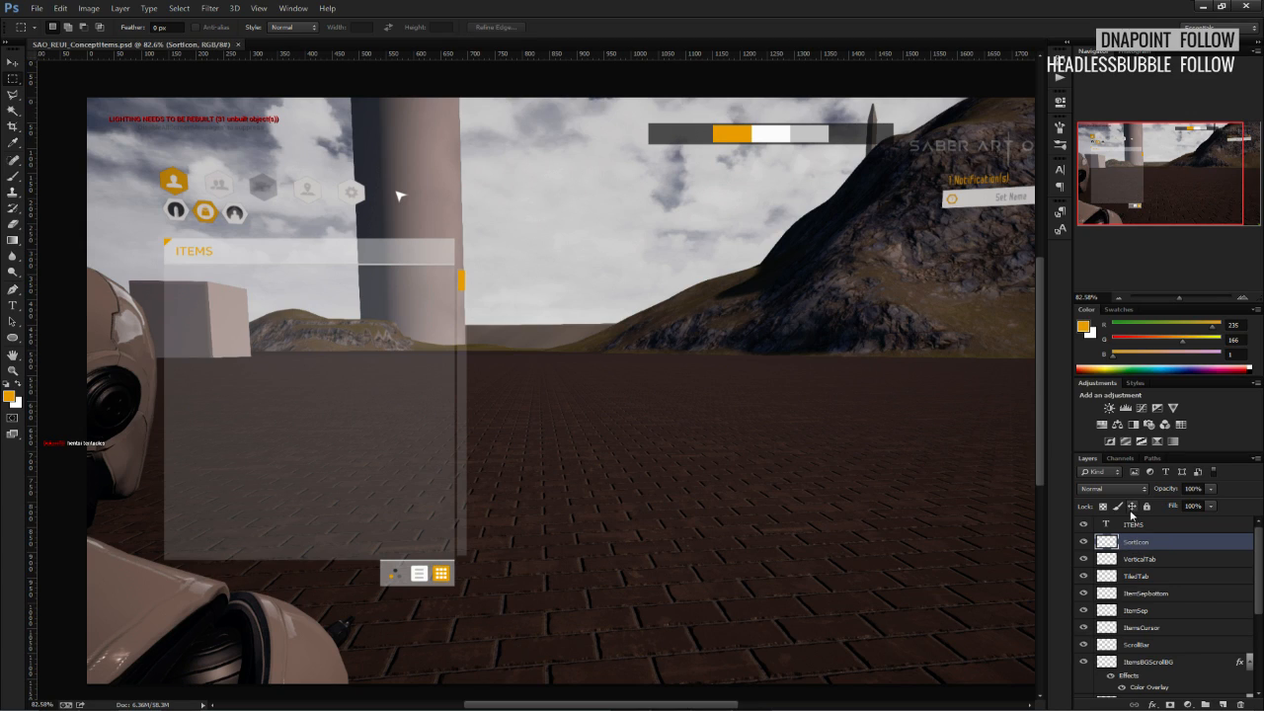
Group the ITEMS text layer and all the panel layers below it, leaving out VerticalTab and TiledTab.
click(1135, 526)
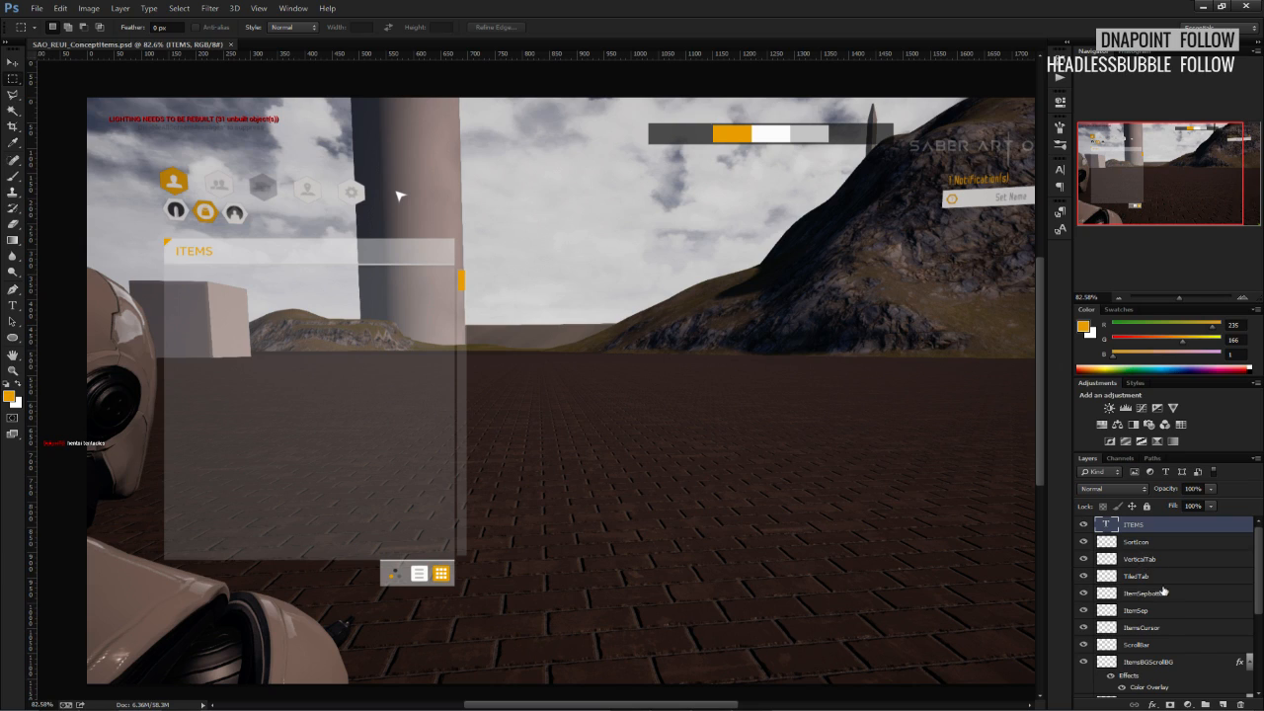
scroll(1154, 593, down, 3)
scroll(1162, 626, down, 1)
shift+click(1146, 639)
scroll(1136, 614, up, 4)
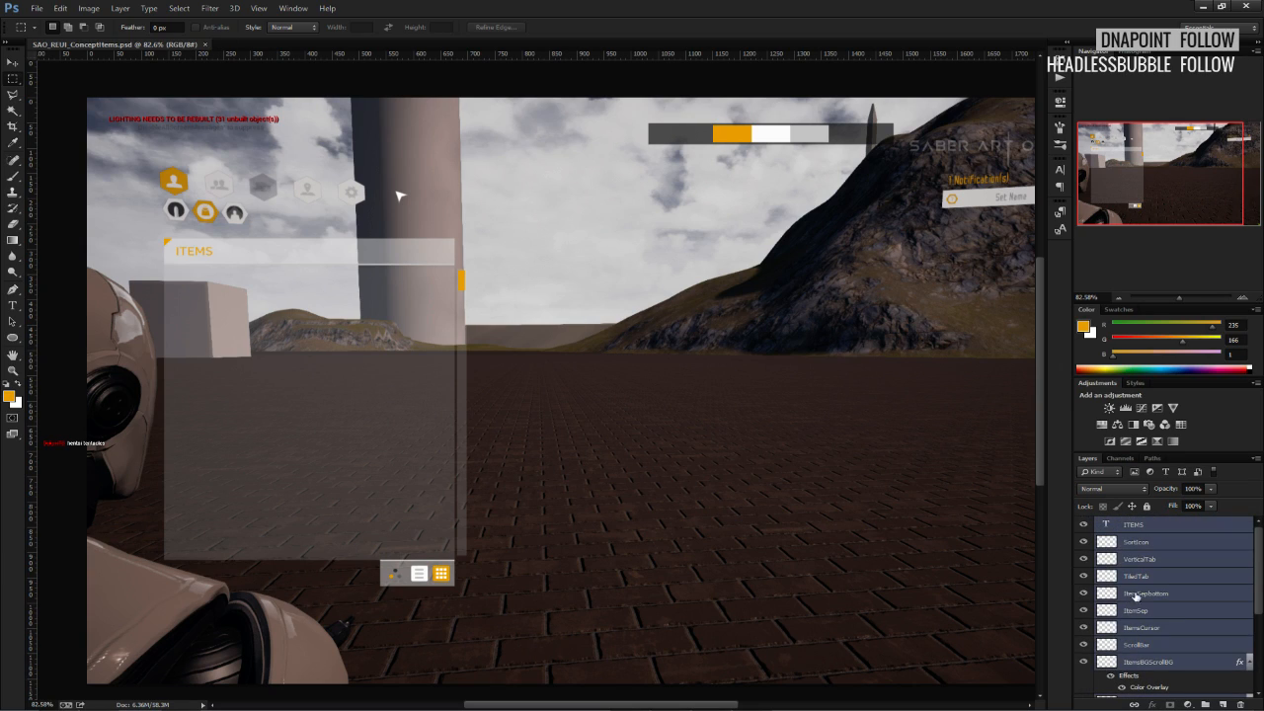
ctrl+click(1146, 577)
ctrl+click(1145, 560)
key(ctrl+g)
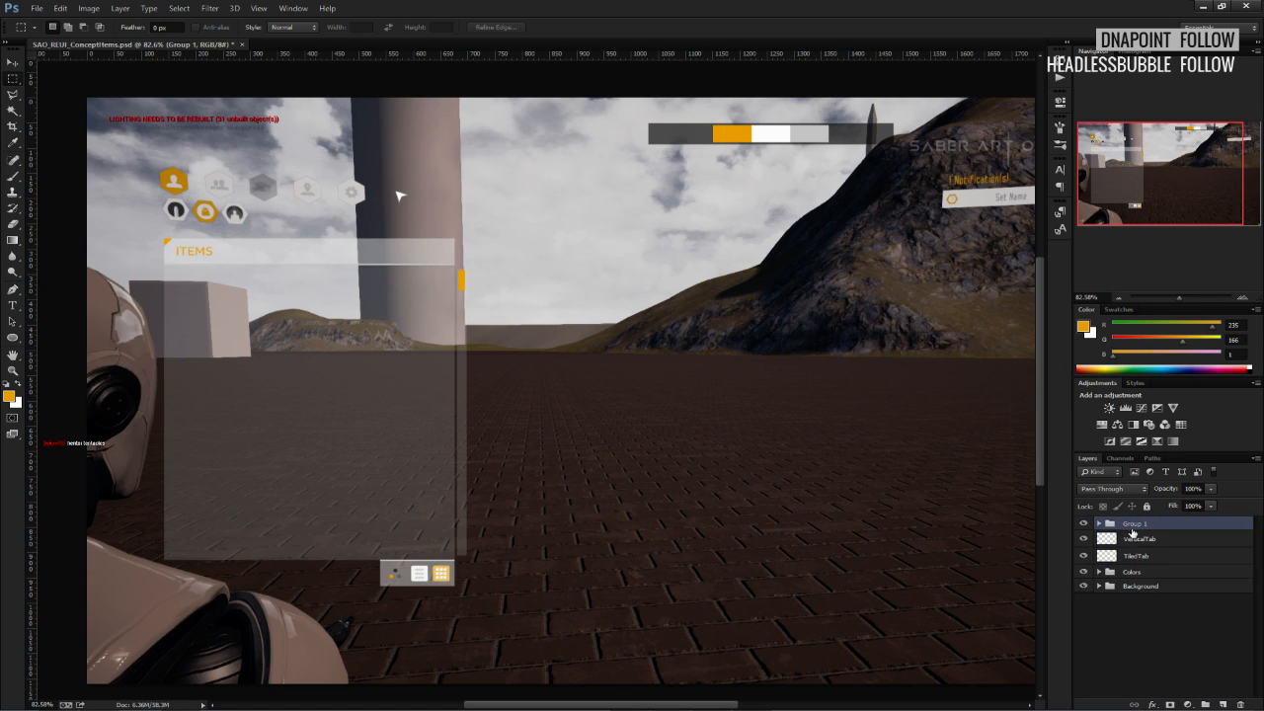
Place the new group below the TiledTab layer and rename it ItemsBG.
drag(1134, 528, 1138, 565)
double_click(1134, 558)
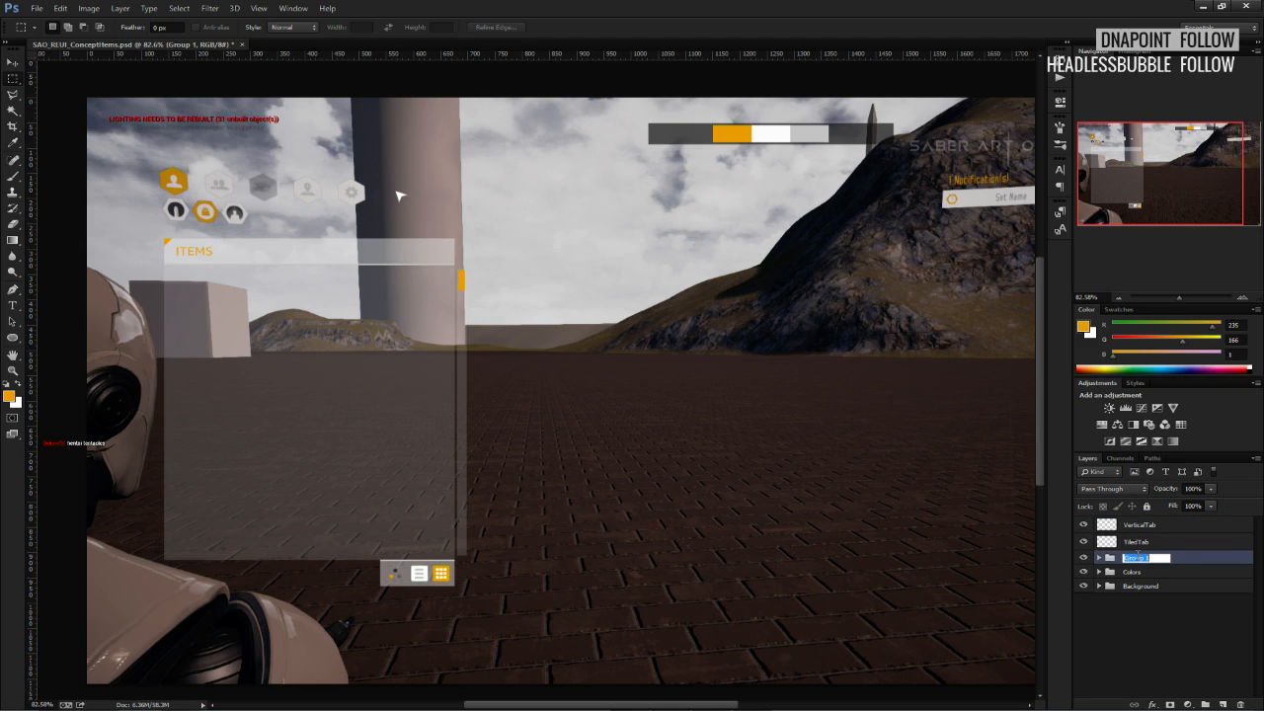
text(ItemsBG)
key(Return)
Toggle the visibility of the ItemsBG group to check its contents and examine the ITEMS panel at several magnifications.
click(1083, 560)
double_click(1083, 560)
click(1083, 560)
click(1084, 560)
alt+scroll(252, 551, up, 7)
scroll(260, 550, up, 4)
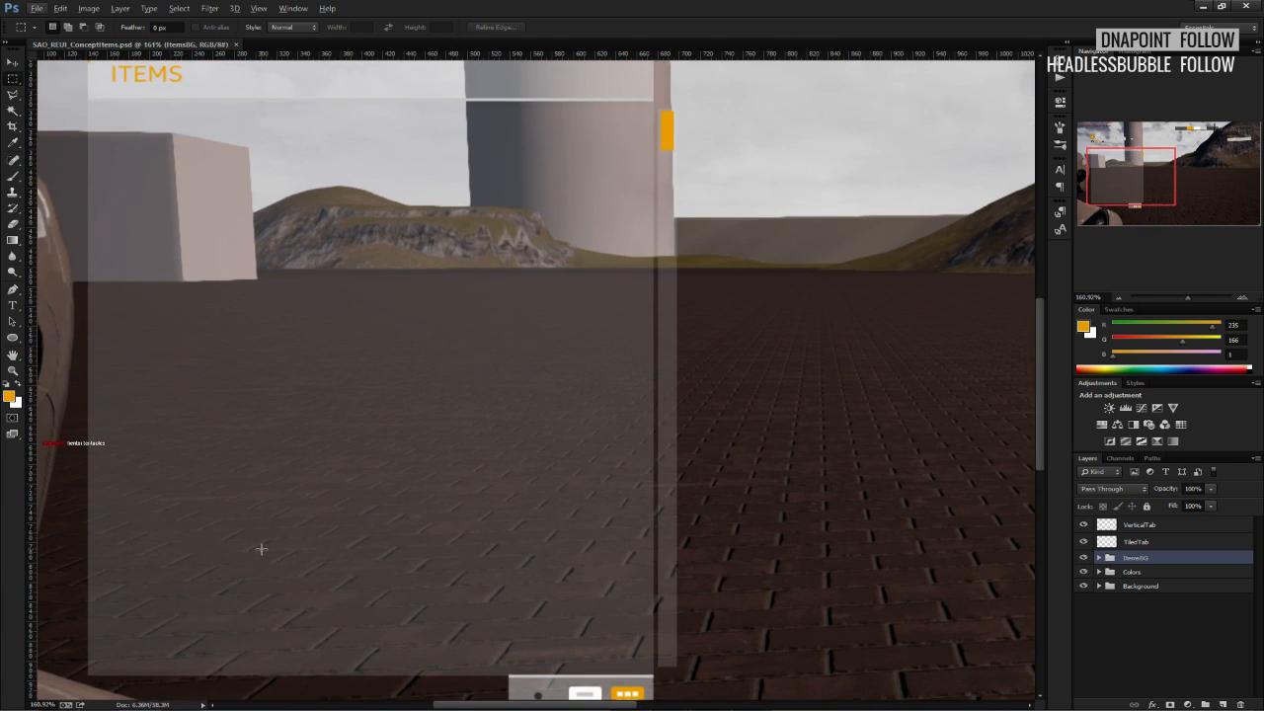
alt+scroll(261, 549, down, 4)
scroll(261, 549, up, 2)
alt+scroll(259, 545, up, 2)
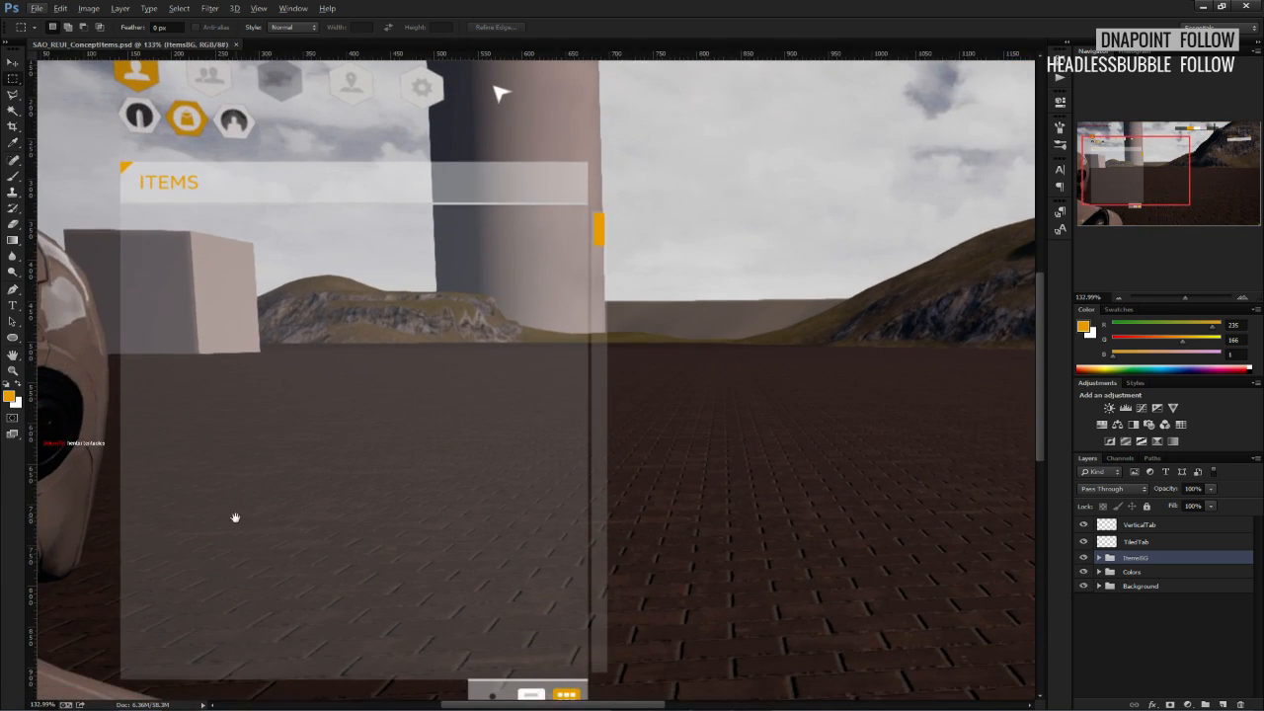
drag(234, 517, 330, 498)
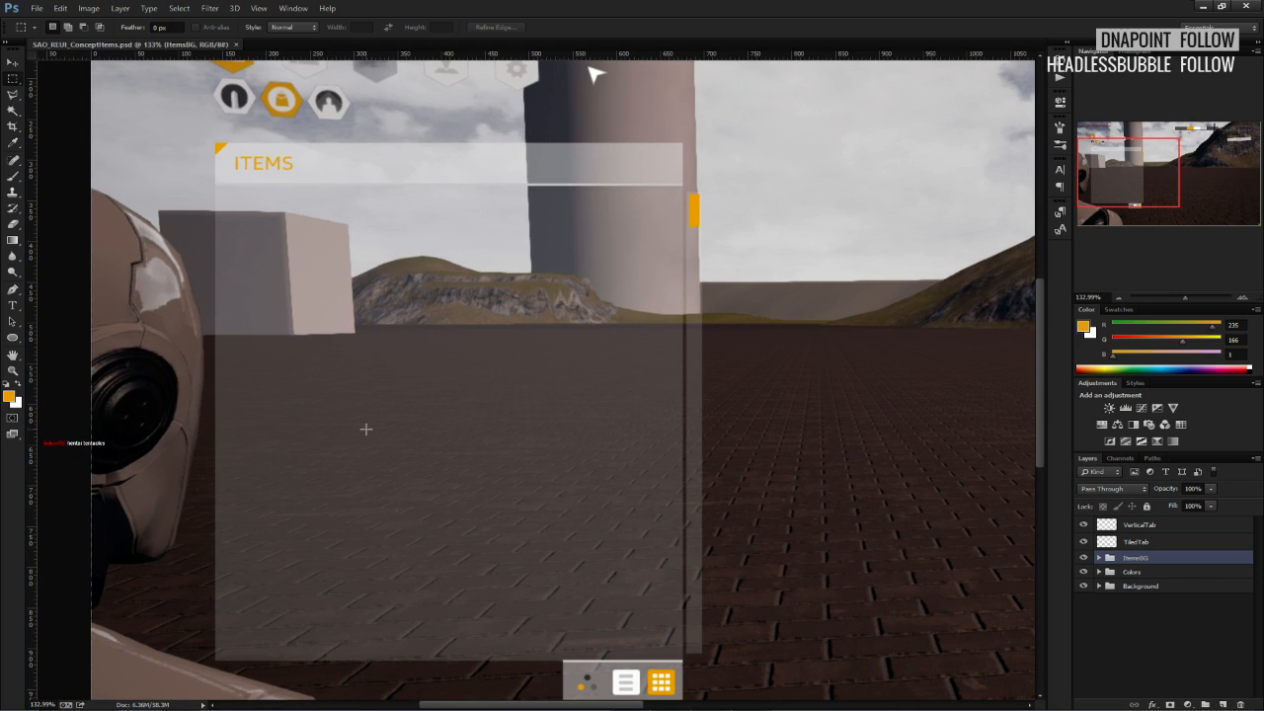
alt+scroll(366, 429, down, 2)
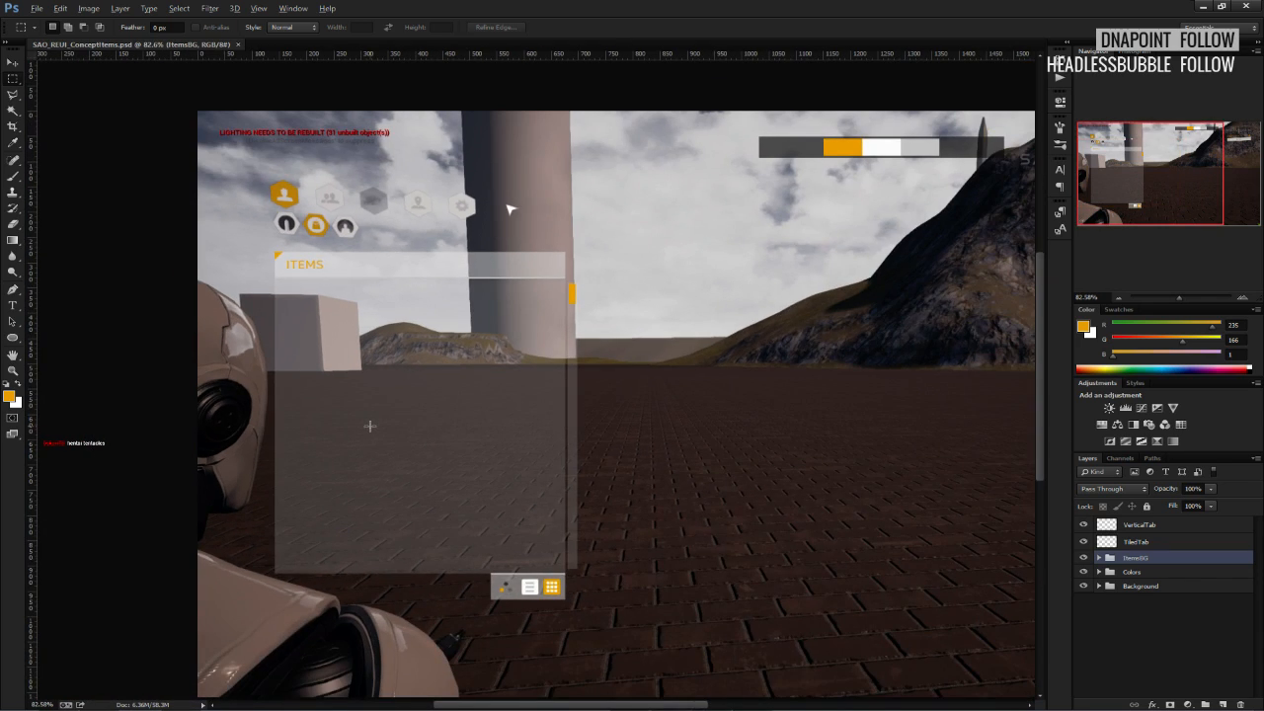
alt+scroll(368, 427, down, 1)
alt+scroll(248, 425, up, 1)
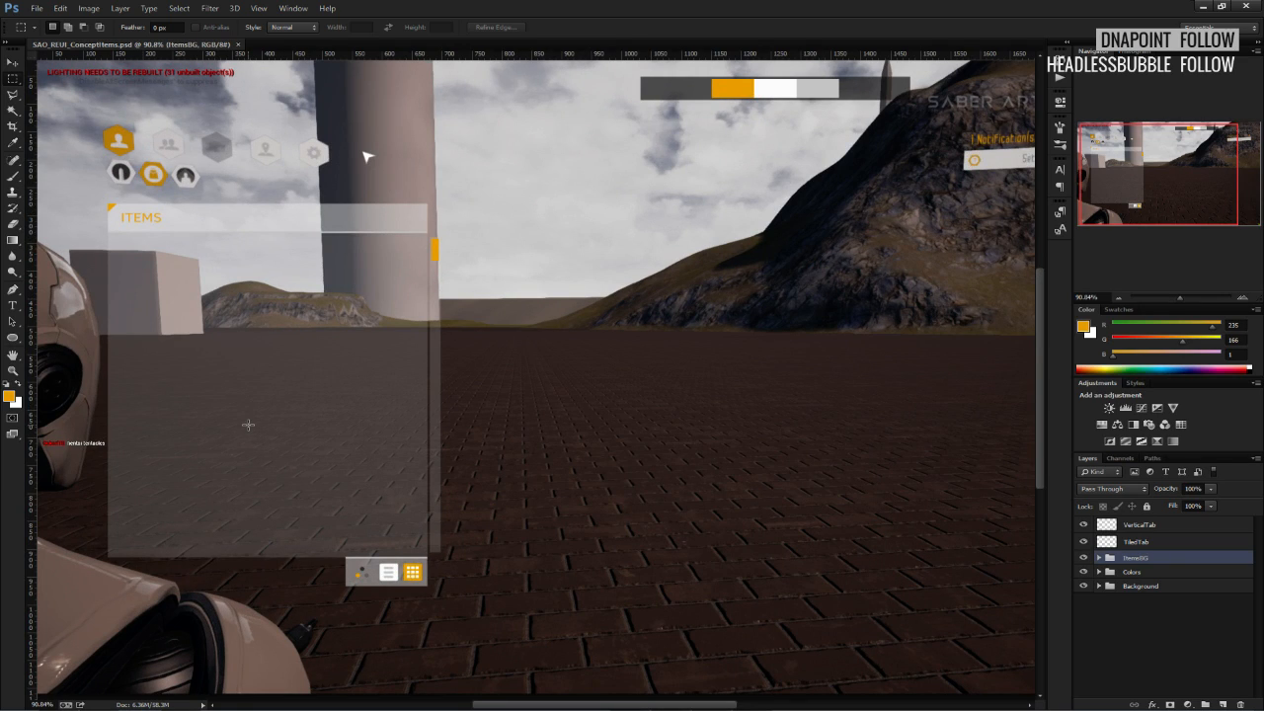
alt+scroll(248, 425, up, 1)
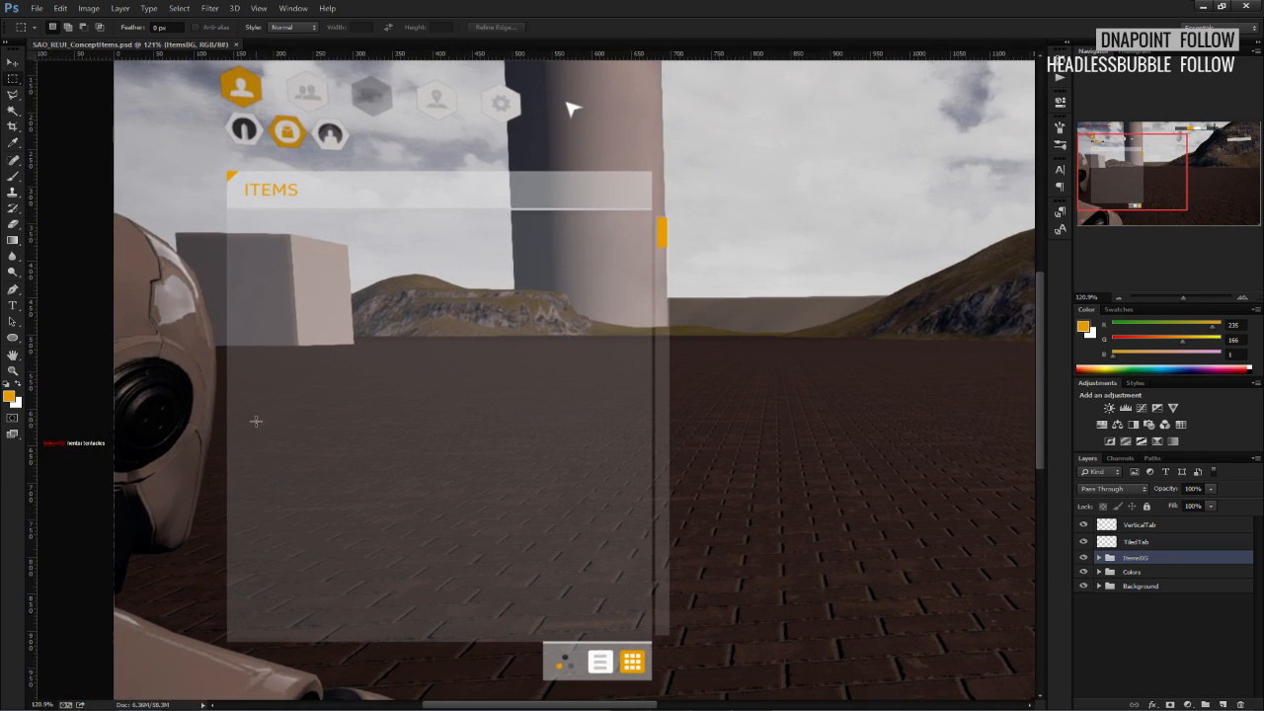
scroll(256, 420, down, 1)
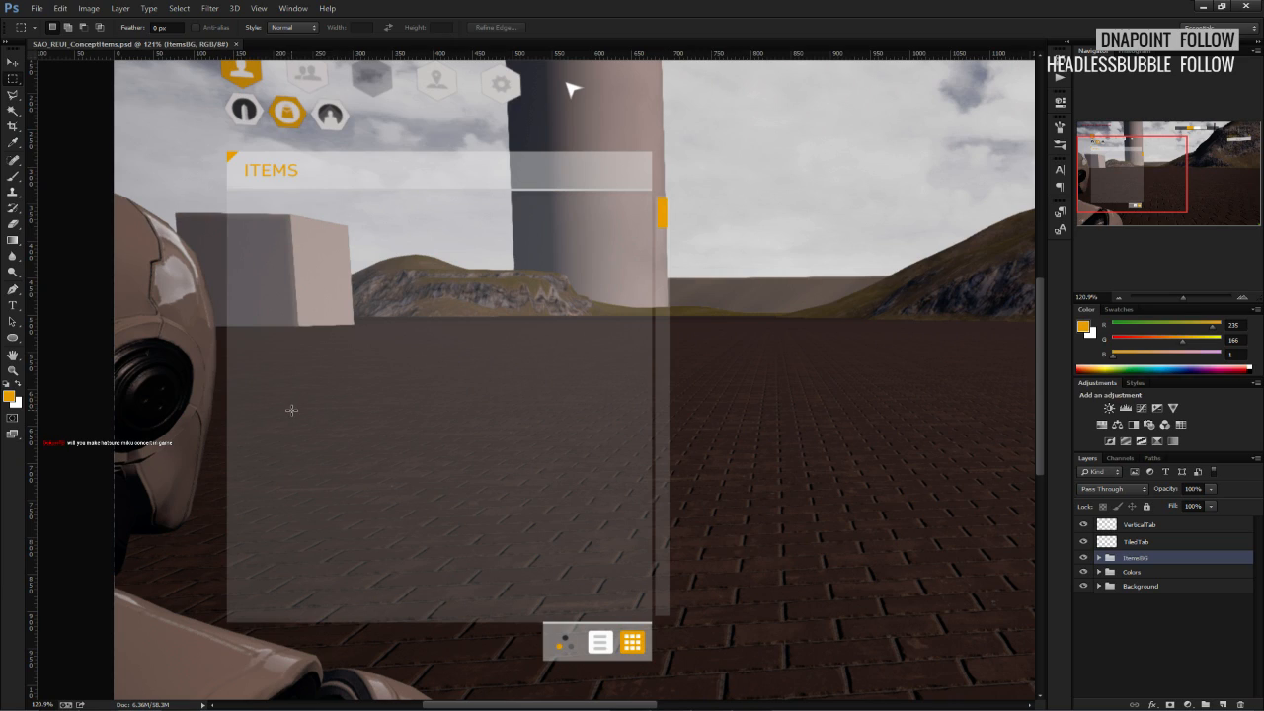
Swap the colours so that white is the foreground colour and orange the background colour.
click(18, 386)
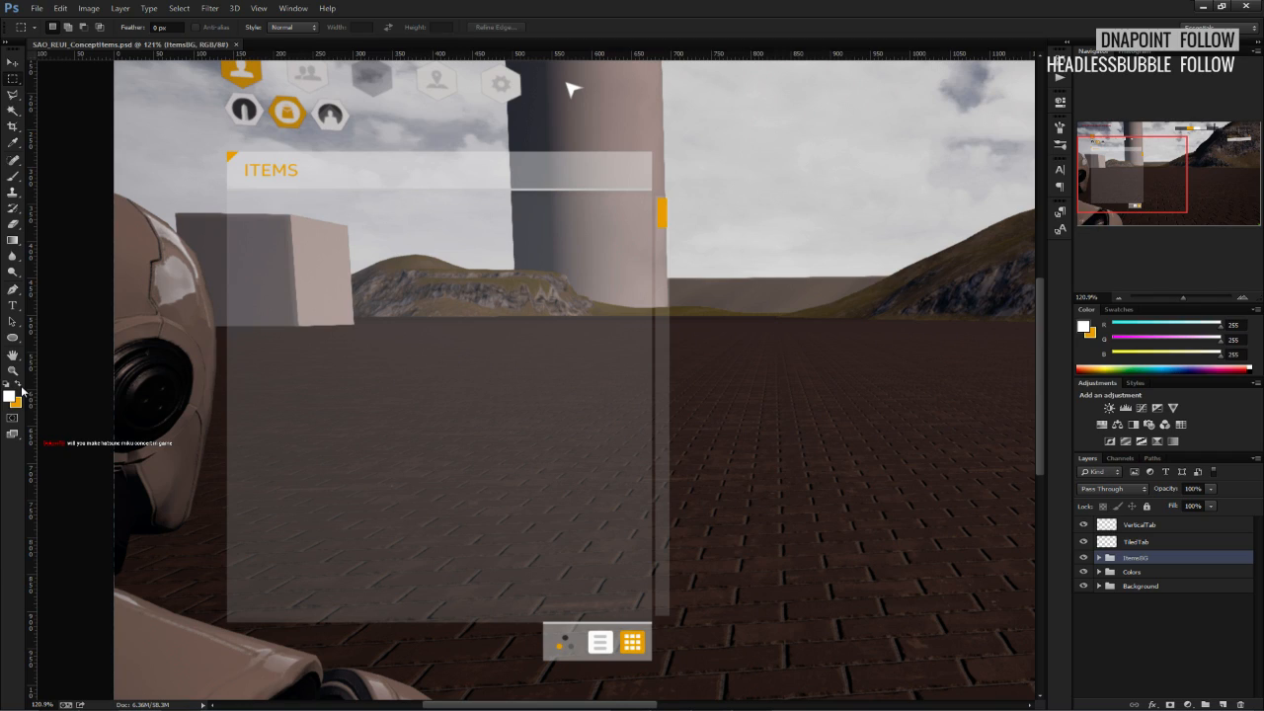
click(22, 391)
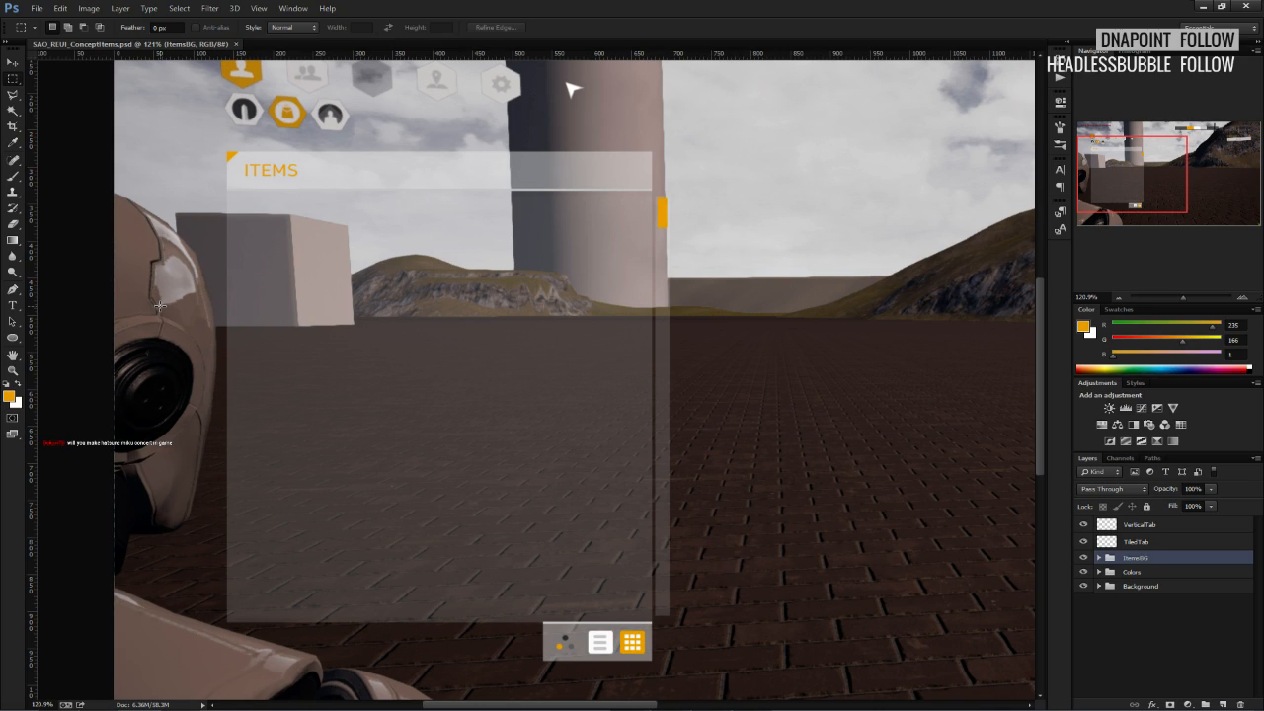
click(22, 388)
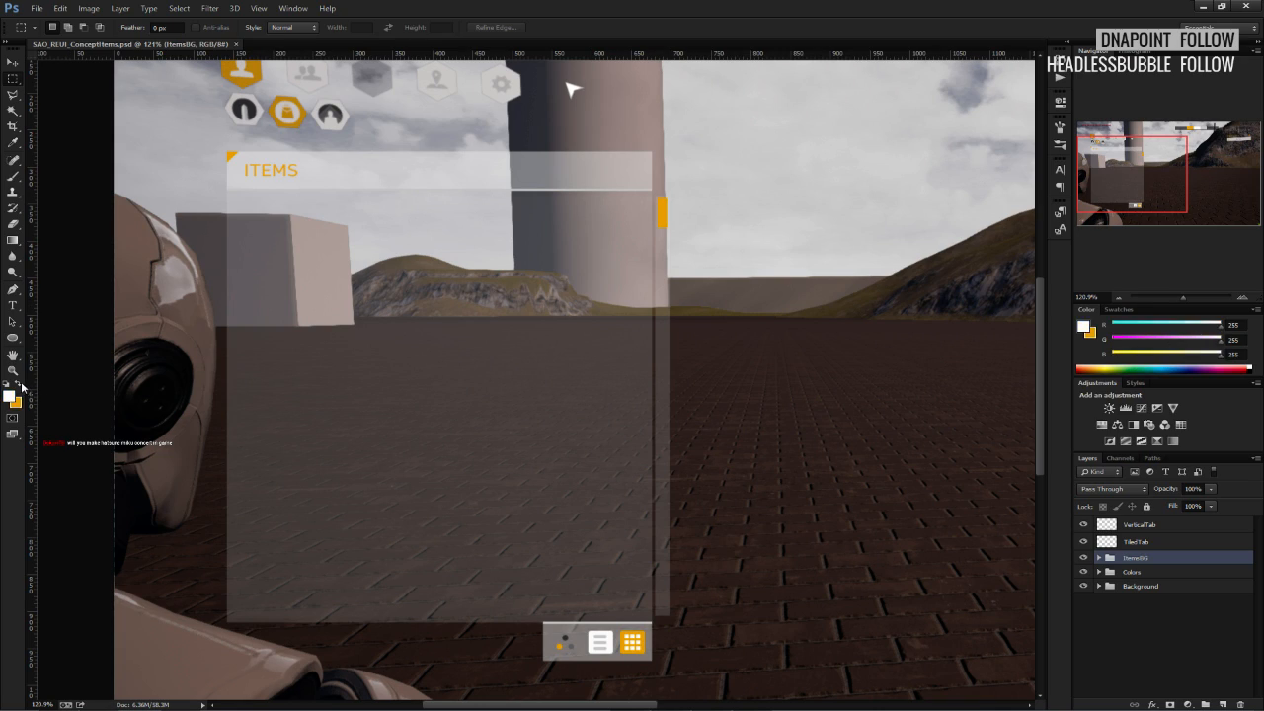
click(13, 396)
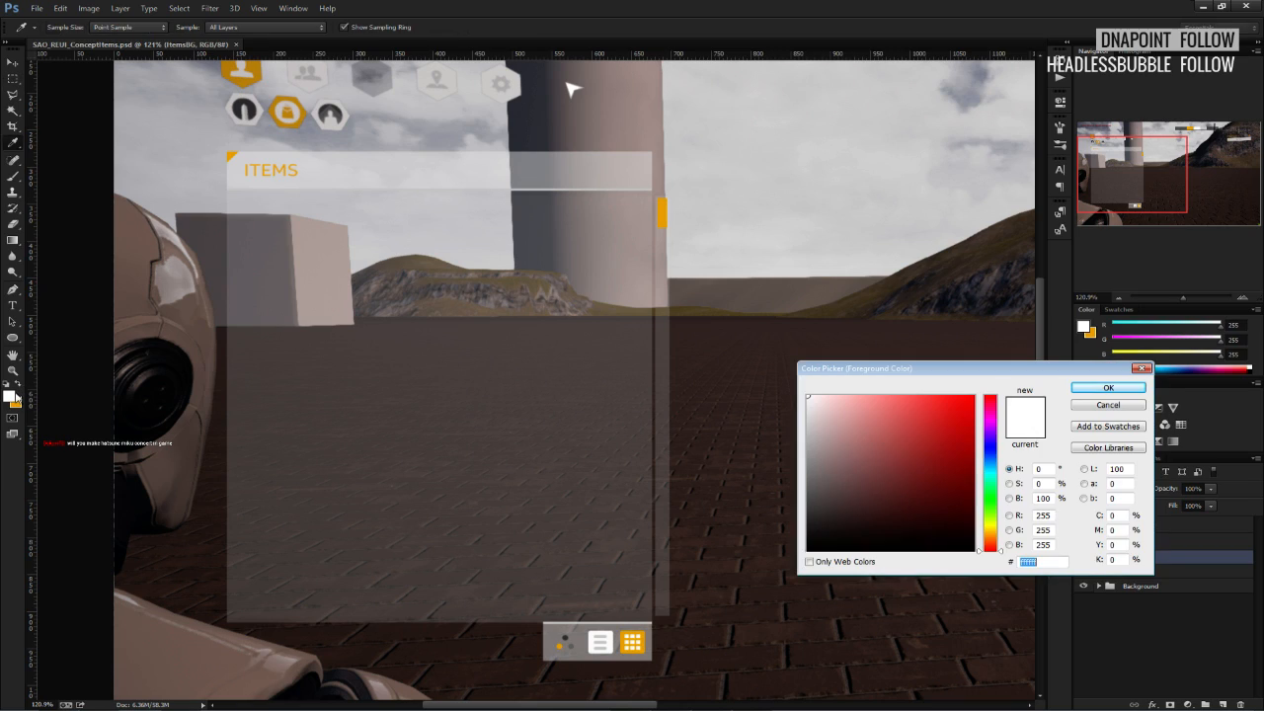
click(1107, 405)
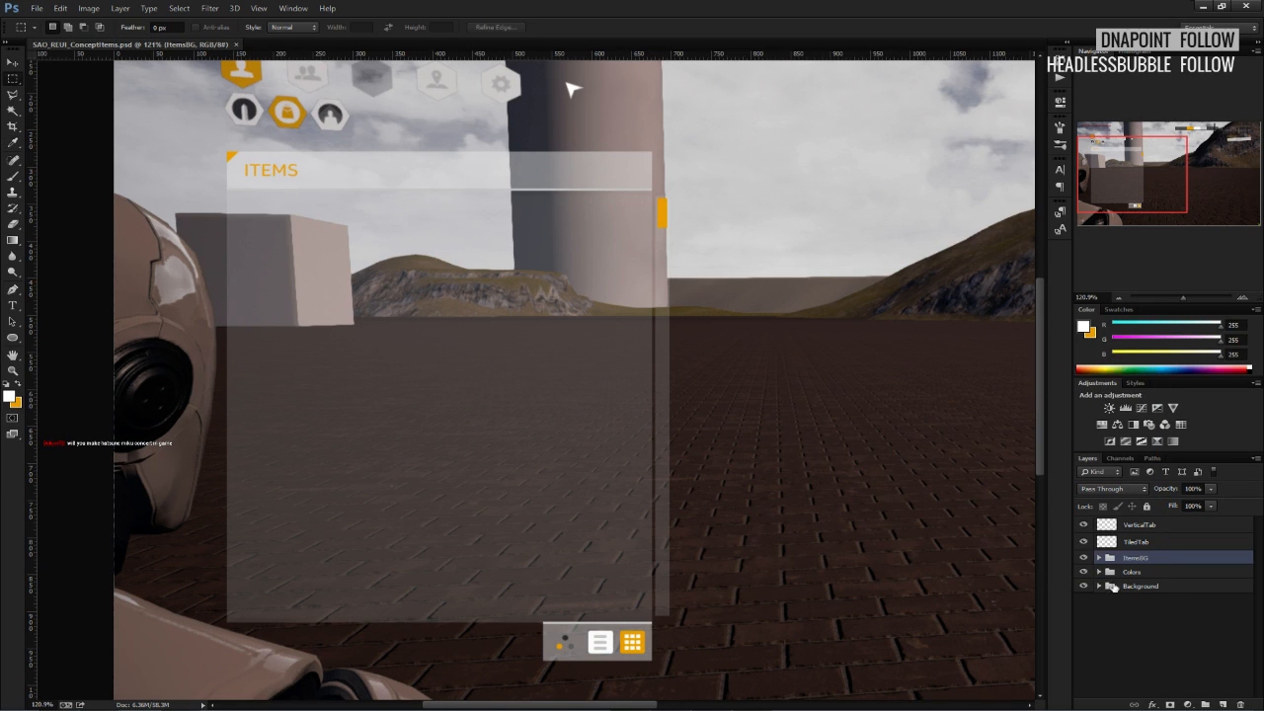
Add a layer above VerticalTab and draw a 66 × 66 px square with the Rectangle Tool inside the ITEMS panel.
click(1140, 534)
click(1223, 704)
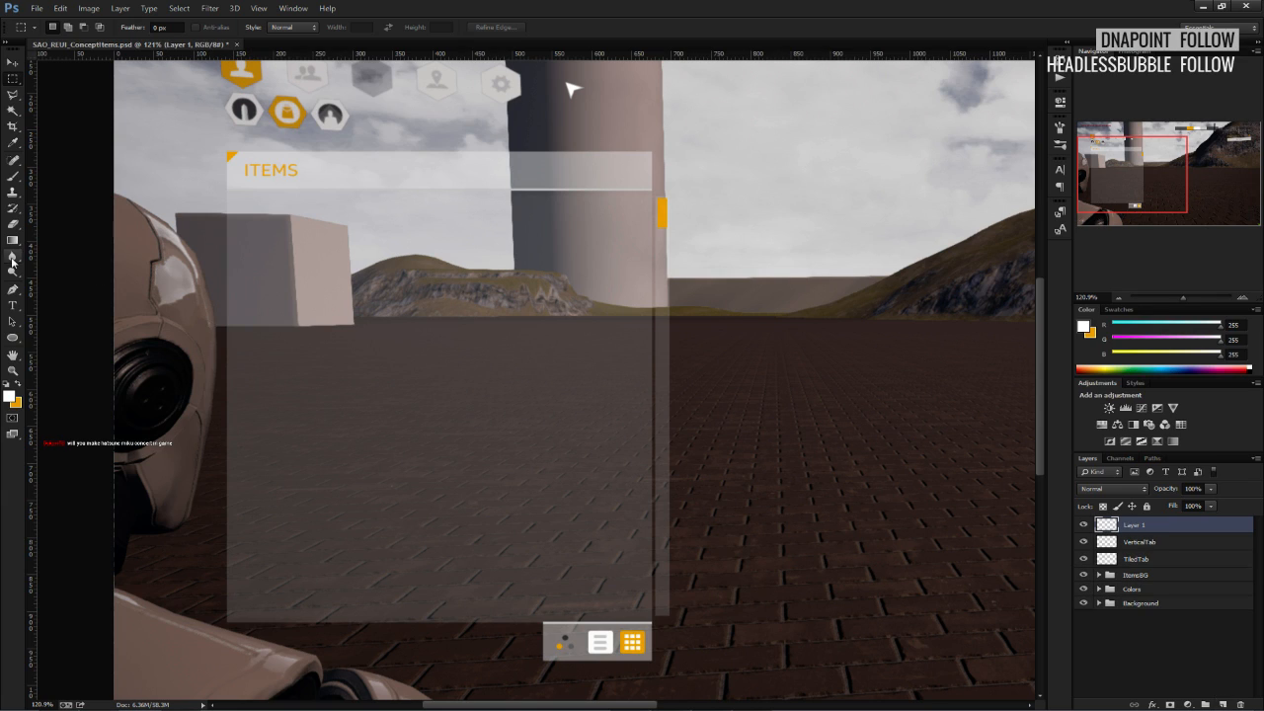
click(12, 337)
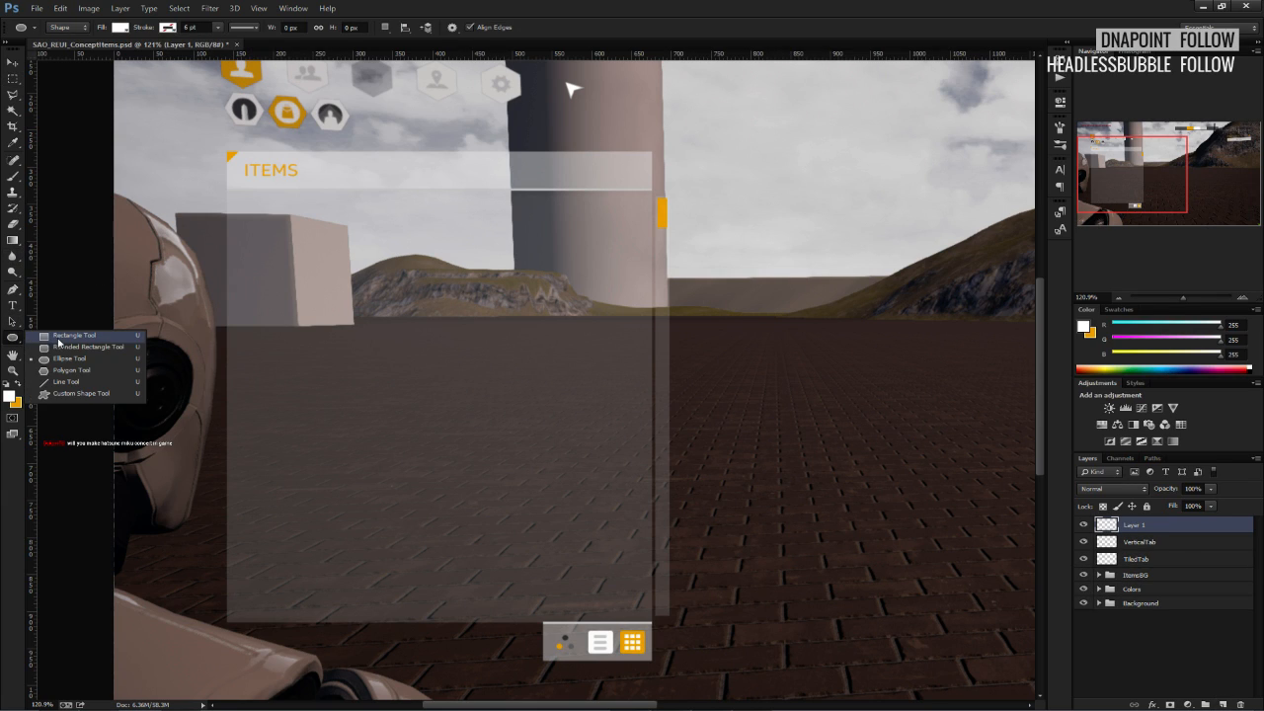
click(56, 332)
alt+scroll(374, 290, up, 2)
drag(265, 235, 342, 307)
Remove the square's fill and give it a white stroke.
click(120, 27)
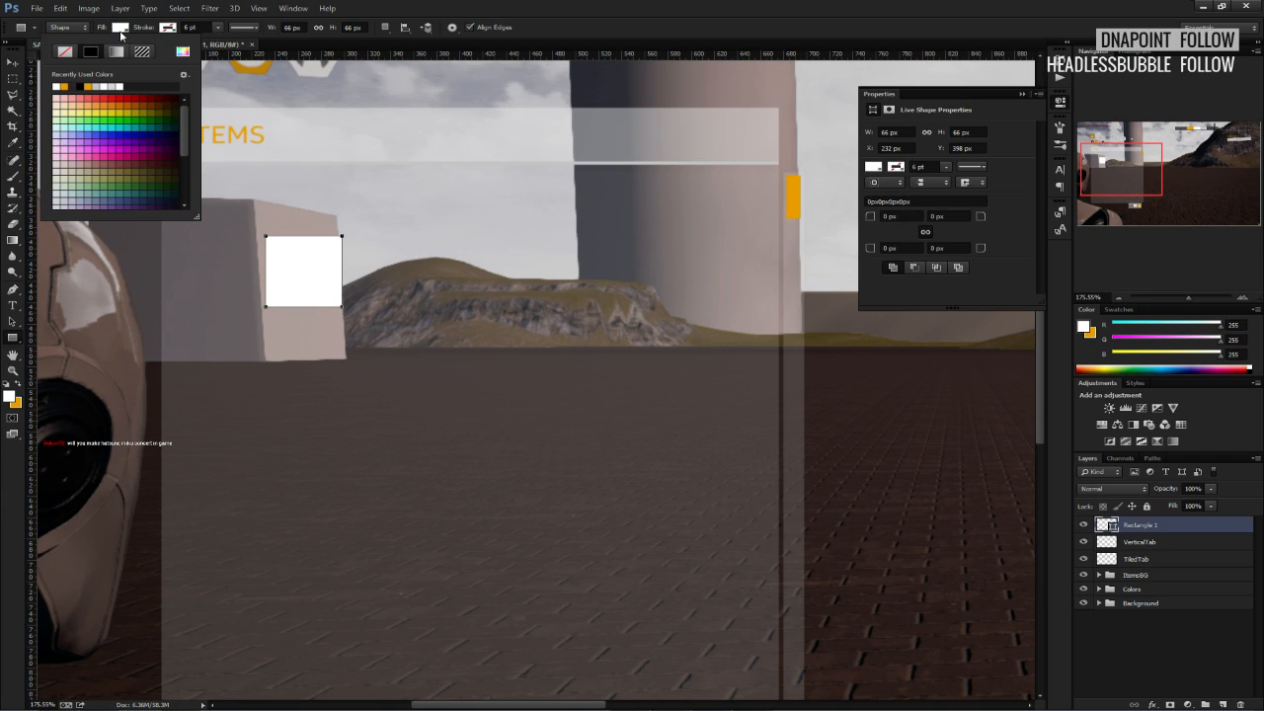
click(66, 57)
click(168, 27)
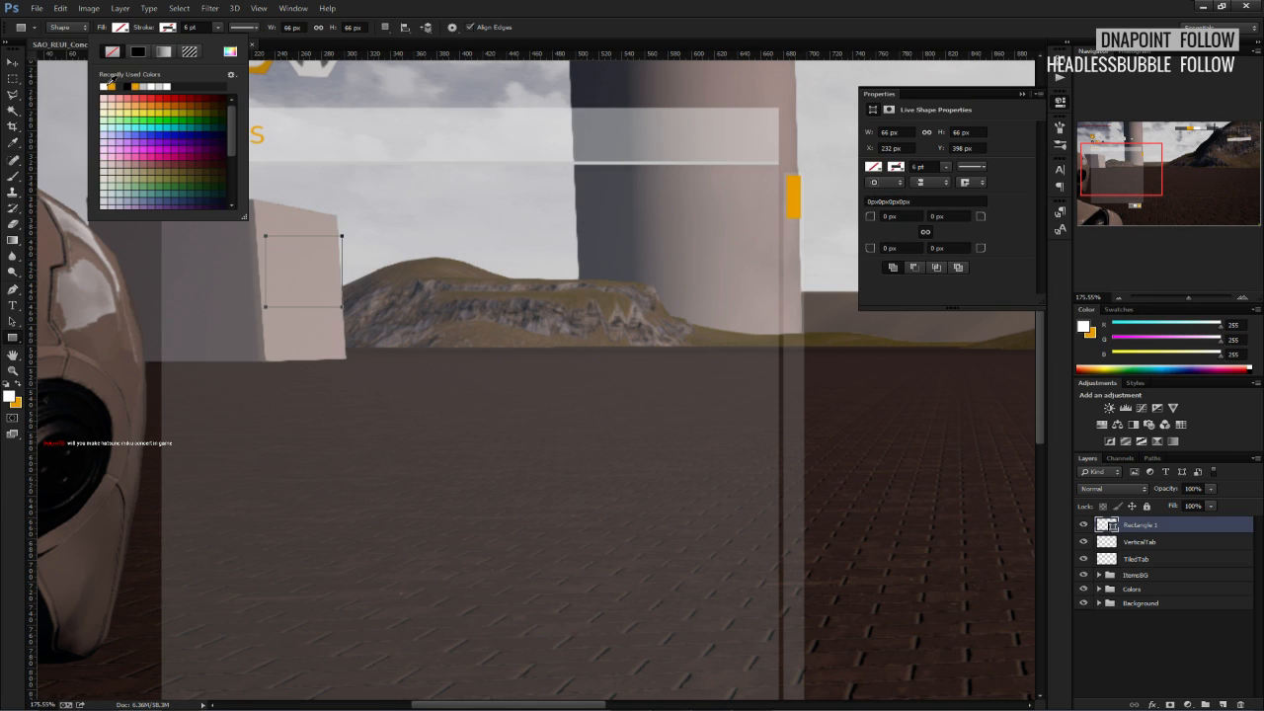
click(112, 85)
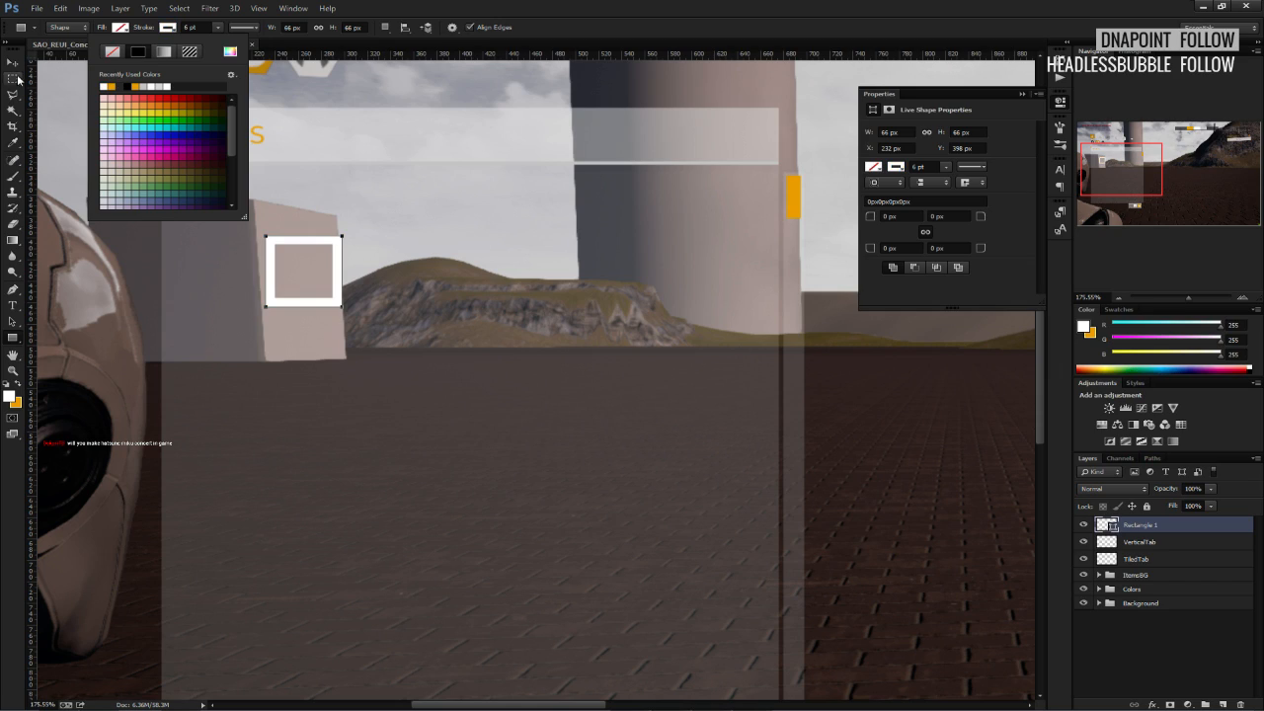
click(20, 63)
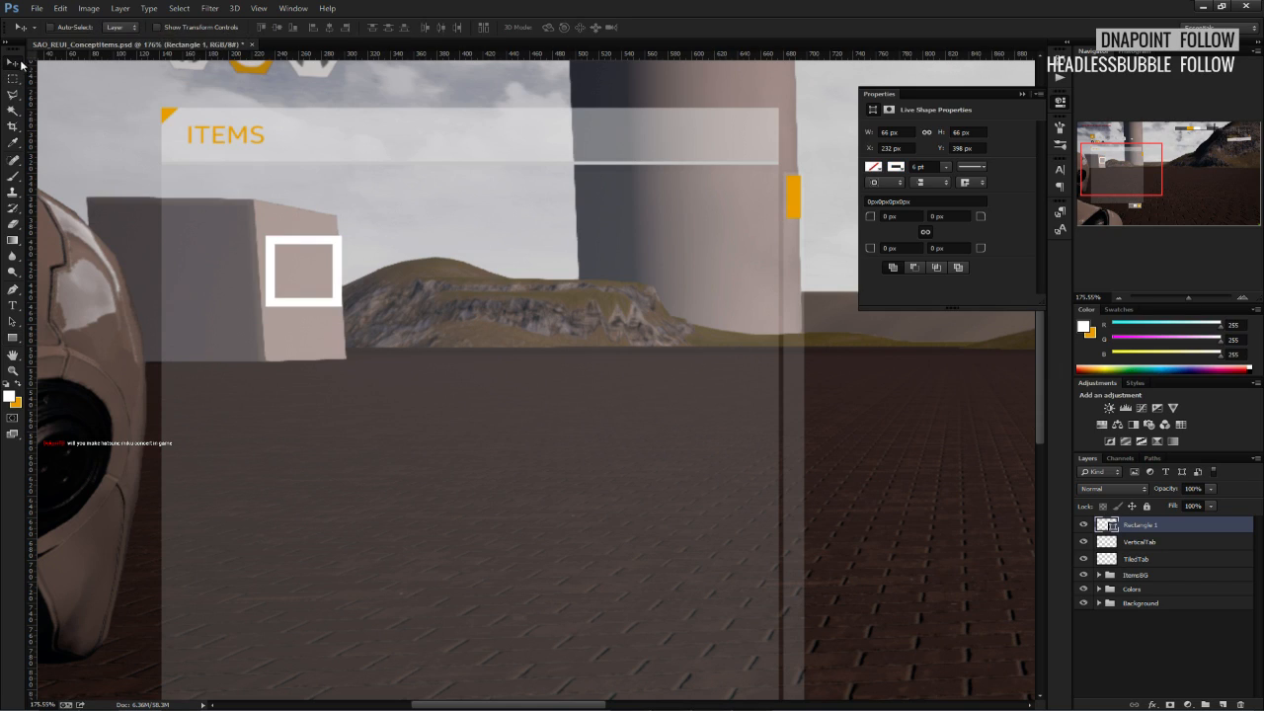
Set the square's outline to a 2 pt stroke with the solid line style.
click(918, 166)
text(2)
key(Return)
click(971, 166)
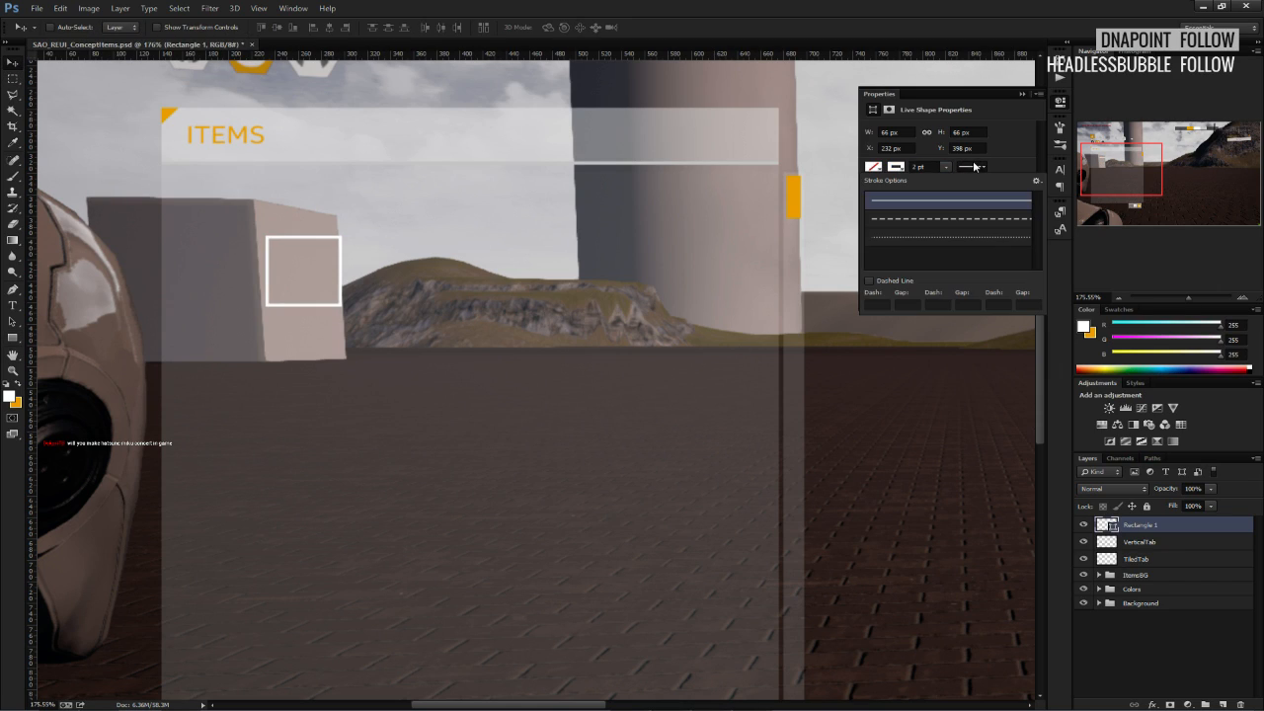
click(945, 235)
click(940, 203)
alt+scroll(320, 212, down, 3)
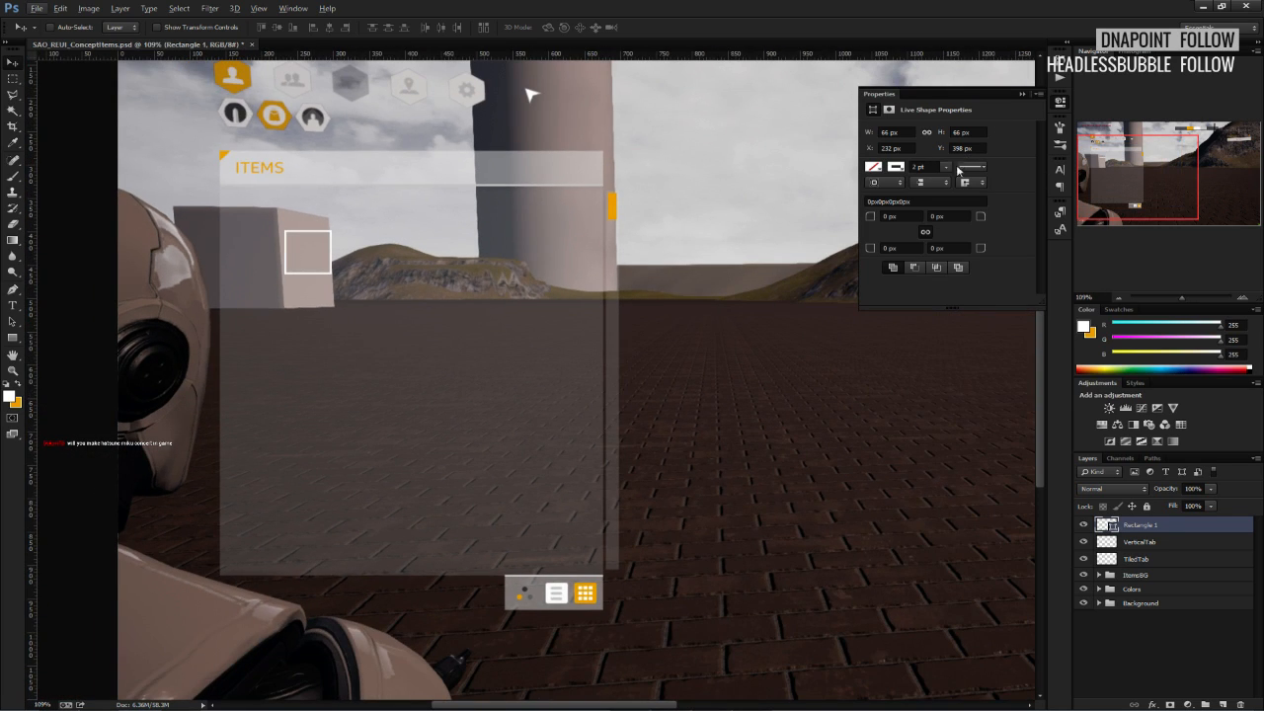
Try stroke widths of 1.5 pt and 3 pt on the square's outline.
click(917, 166)
text(1.5)
key(Return)
click(915, 170)
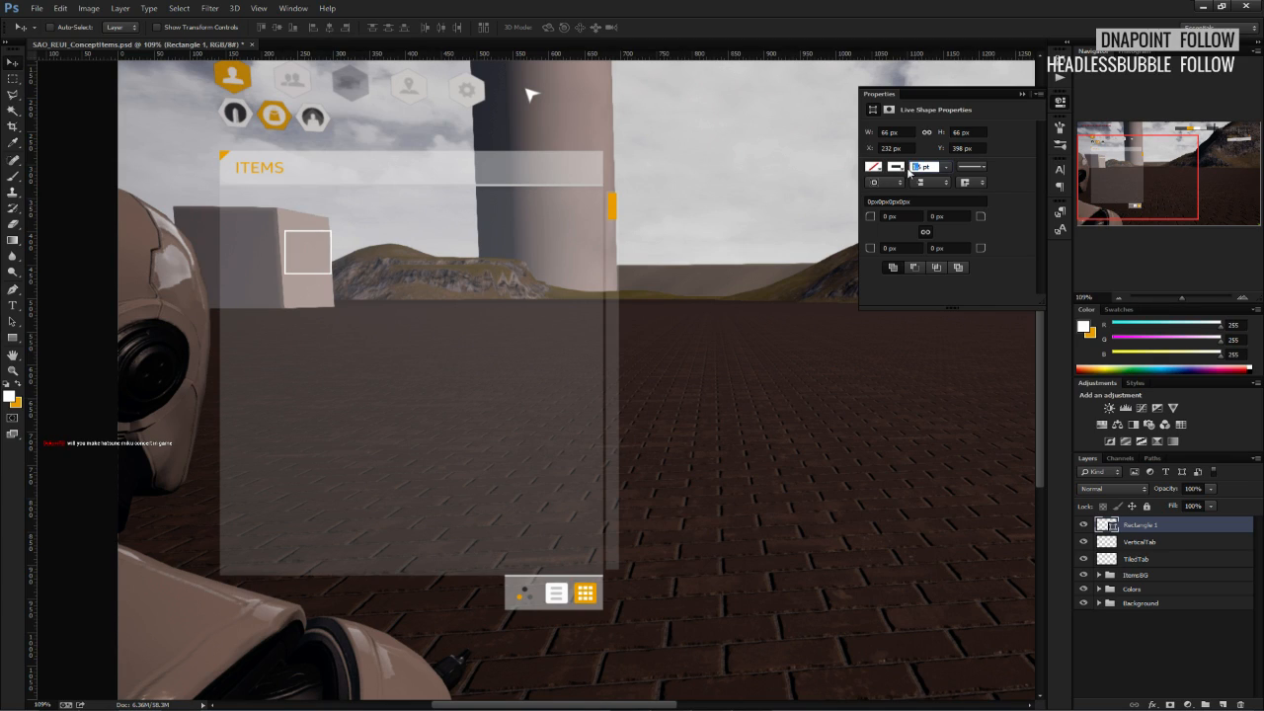
text(4)
key(Return)
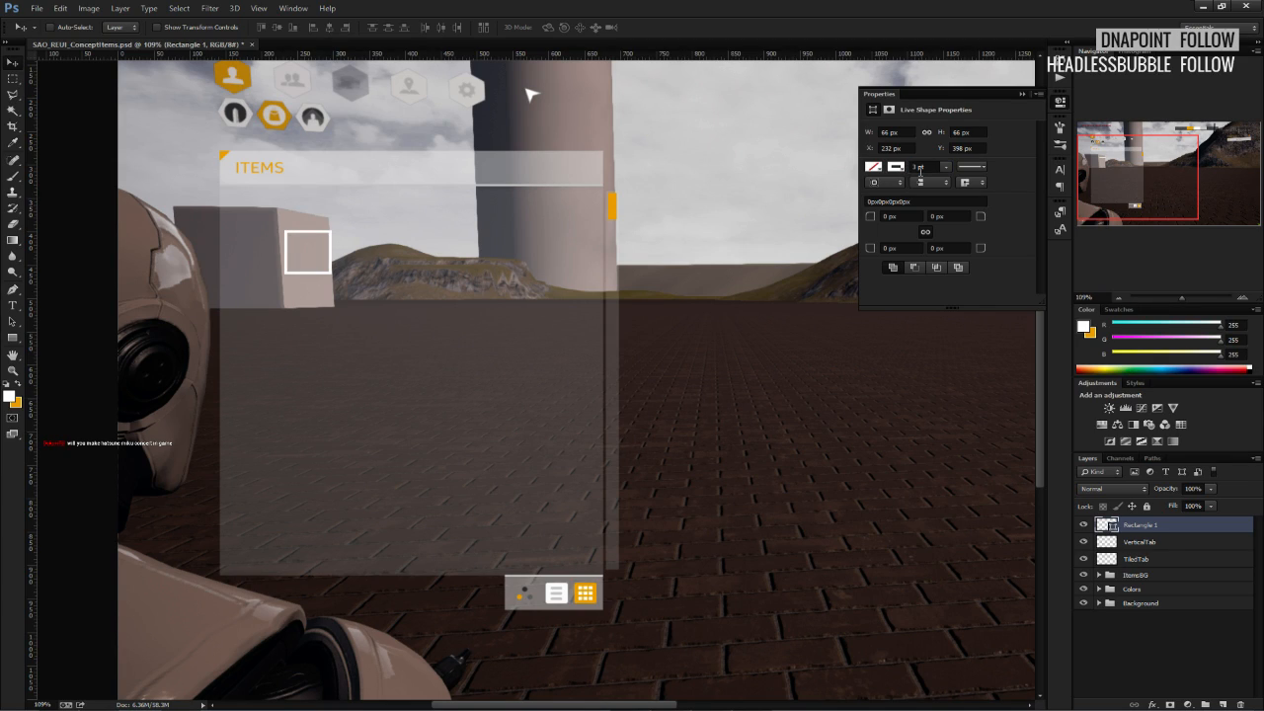
Move the square outline to X 157 px, Y 342 px, just under the start of the ITEMS header, and save the document.
alt+scroll(298, 251, up, 3)
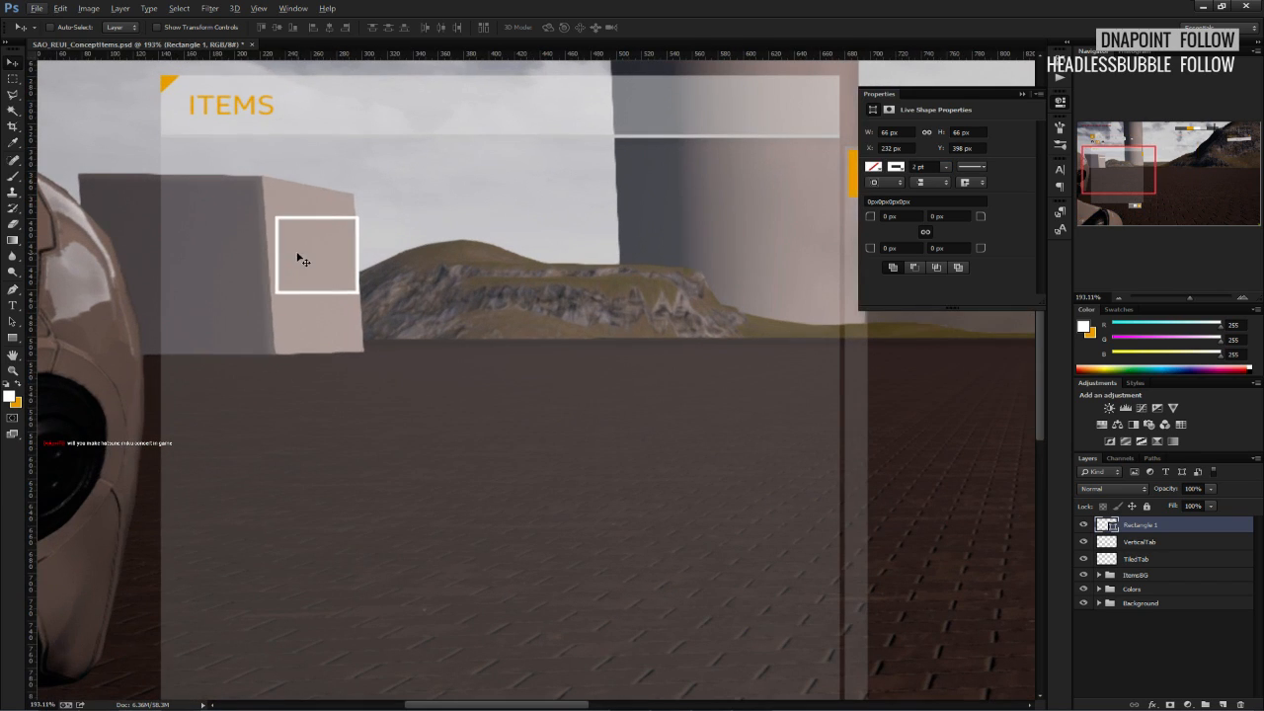
drag(299, 260, 200, 184)
alt+scroll(198, 187, down, 3)
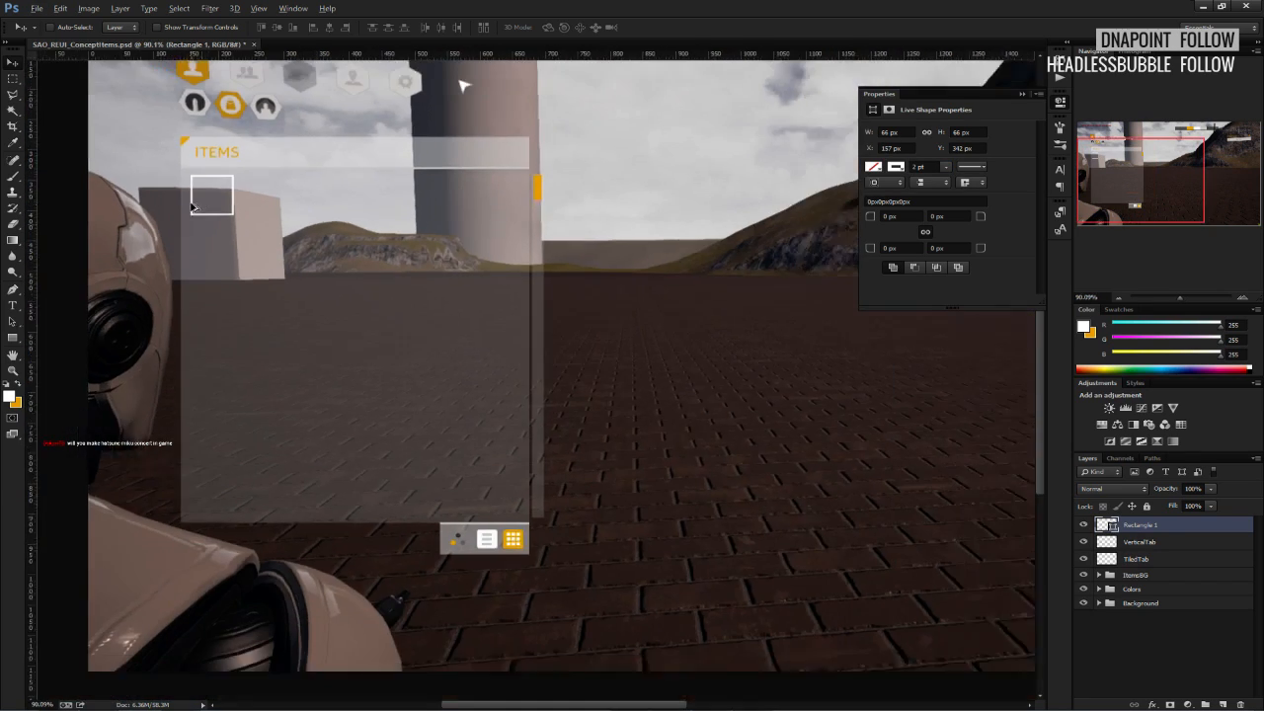
alt+scroll(153, 211, up, 2)
scroll(227, 242, up, 1)
key(ctrl+s)
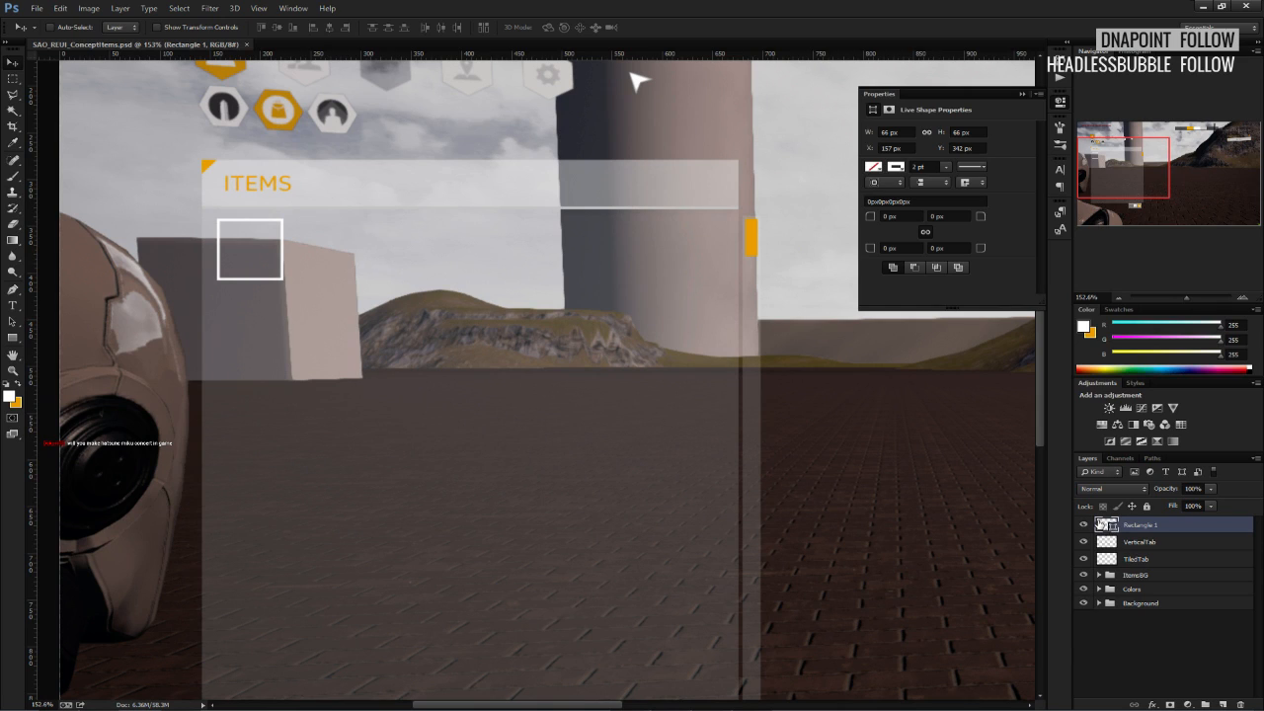
Add a Gradient Overlay to the Rectangle 1 layer and open its gradient for editing.
alt+scroll(219, 303, up, 2)
scroll(224, 303, up, 1)
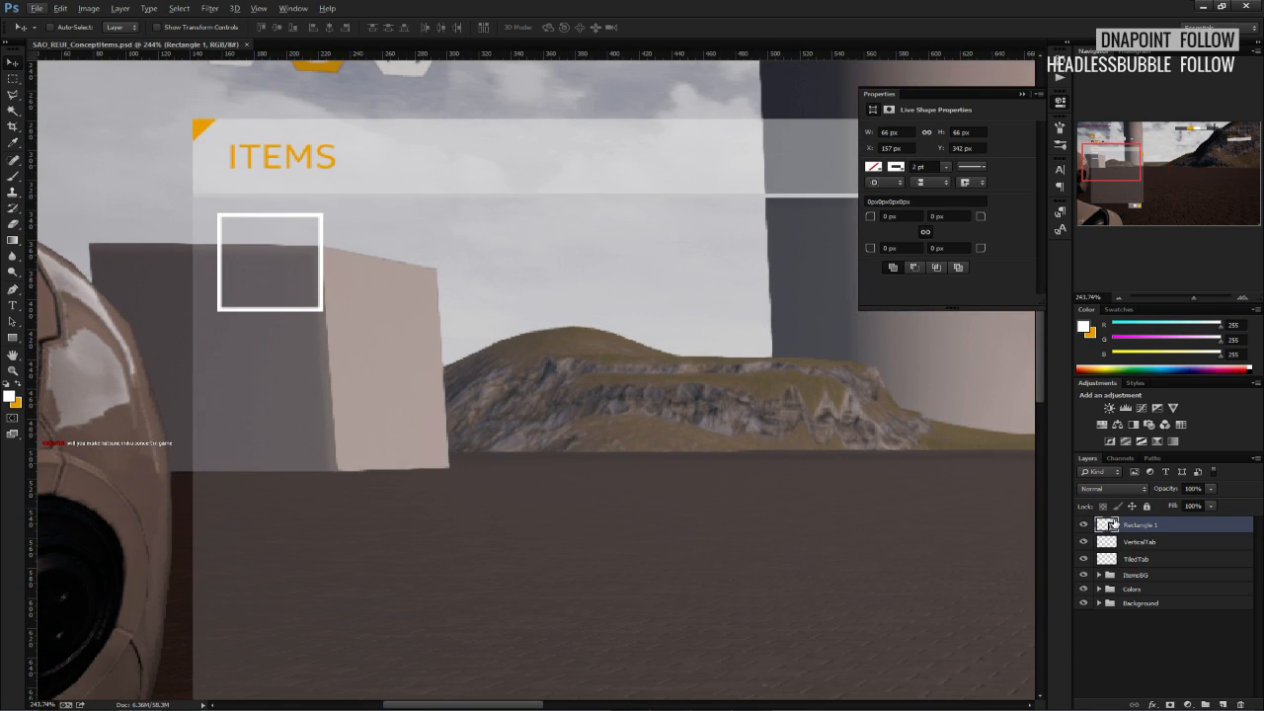
right_click(1145, 525)
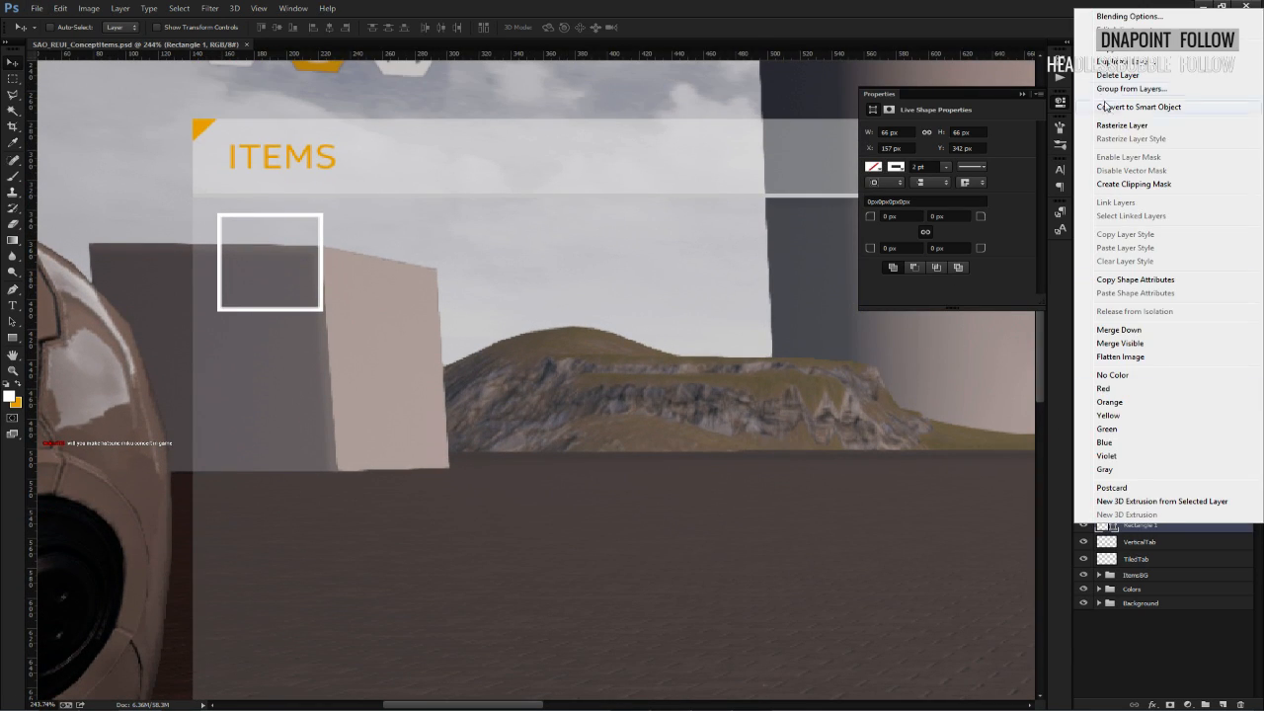
click(1106, 19)
click(583, 390)
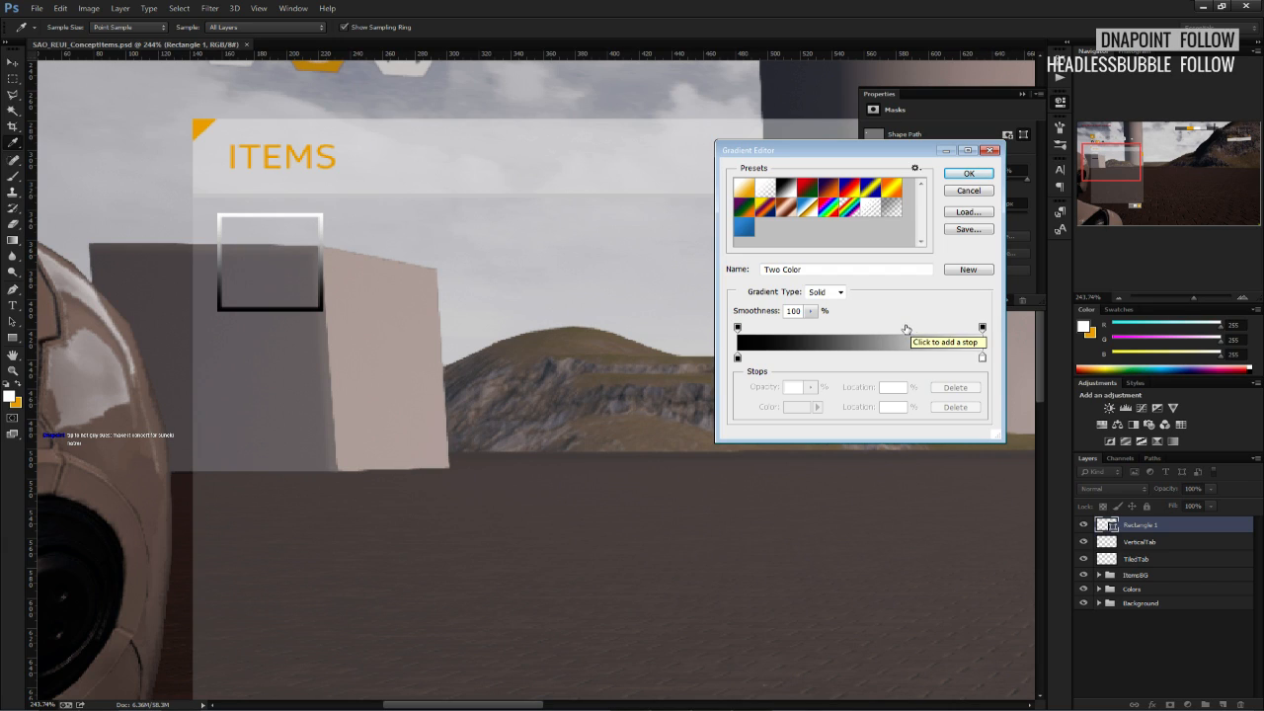
Compare the Violet, Green, Orange and Foreground to Transparent presets, then choose the black-to-white gradient preset.
click(767, 210)
click(748, 209)
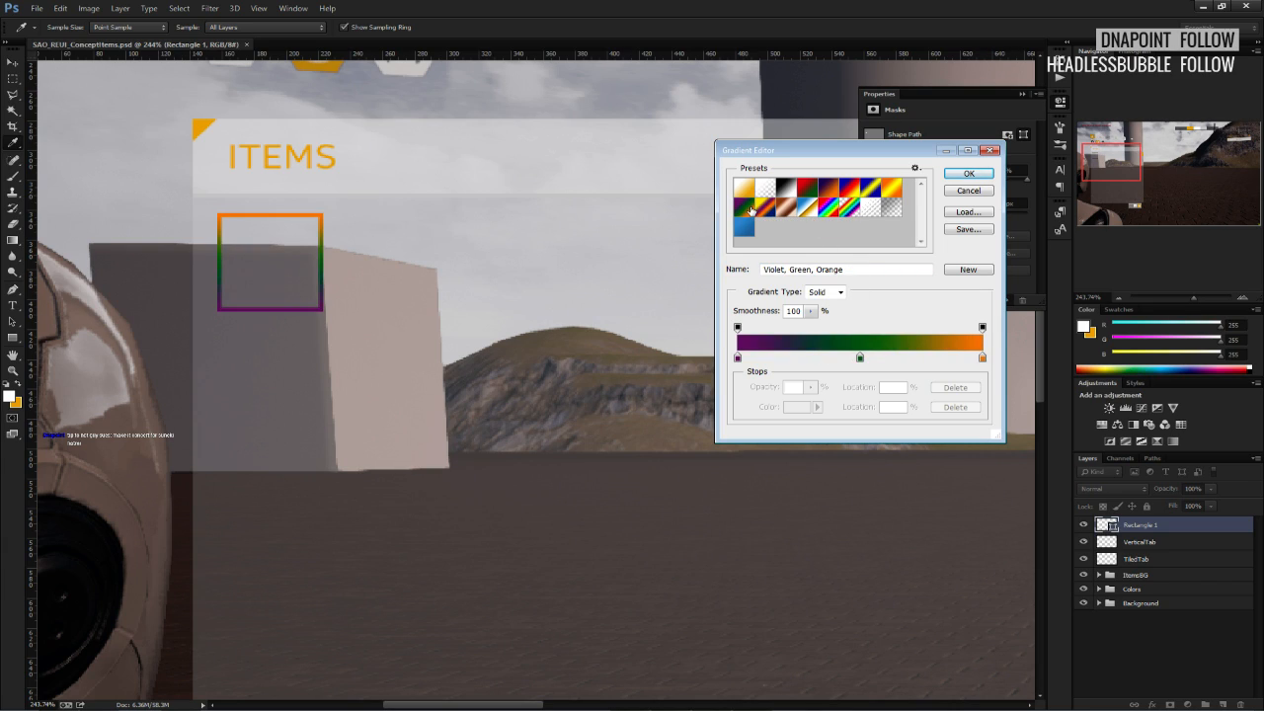
click(786, 192)
click(767, 190)
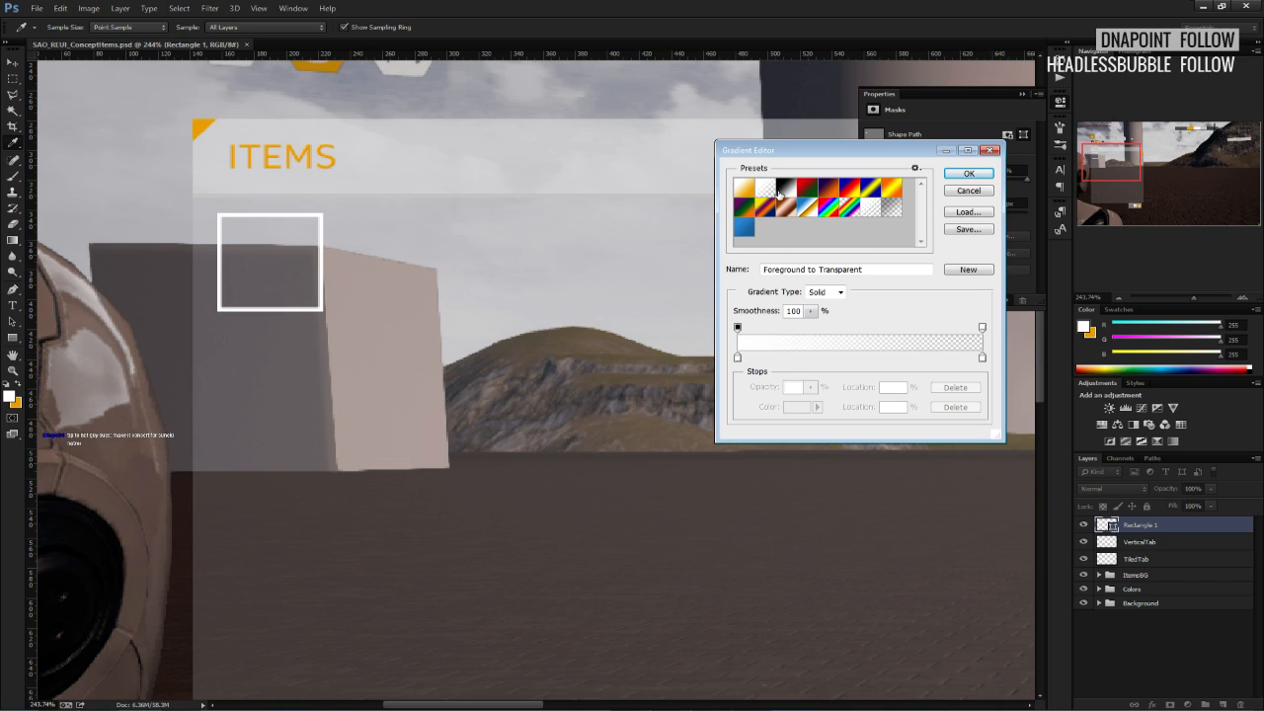
click(786, 191)
Add a white colour stop in the middle of the gradient at location 49%.
click(858, 355)
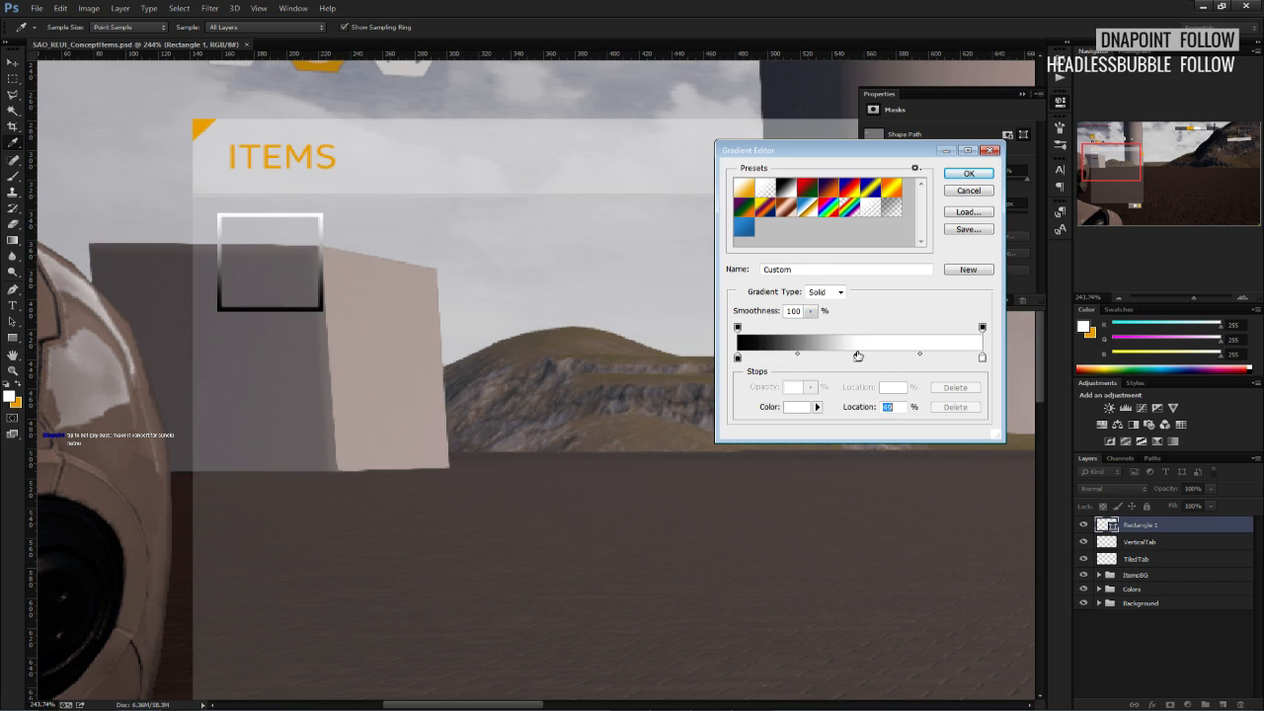
double_click(857, 355)
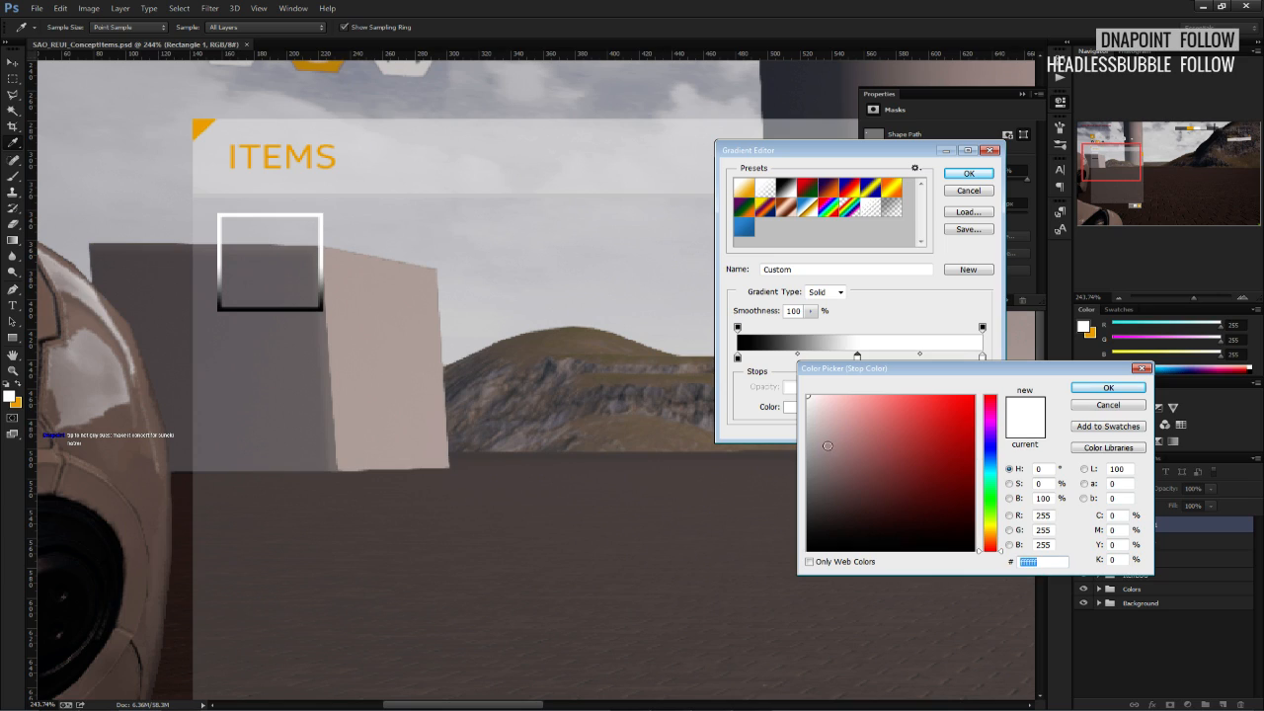
click(813, 482)
drag(812, 482, 802, 398)
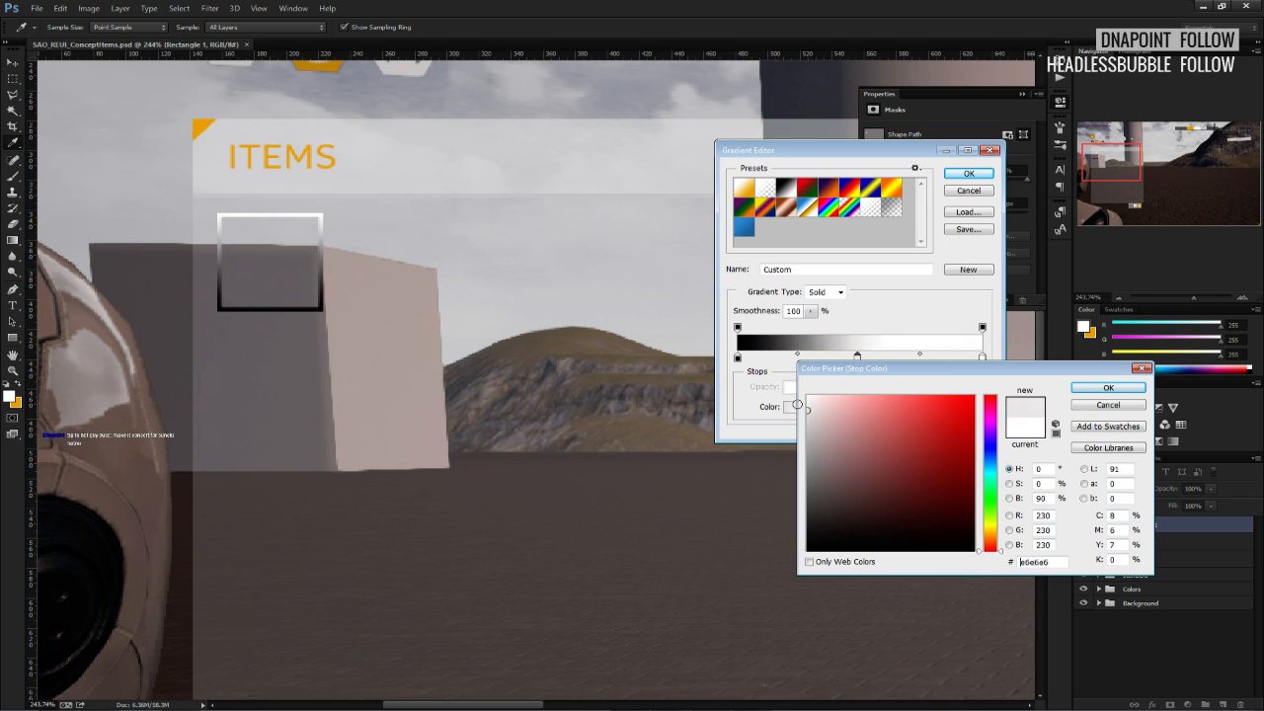
click(1087, 388)
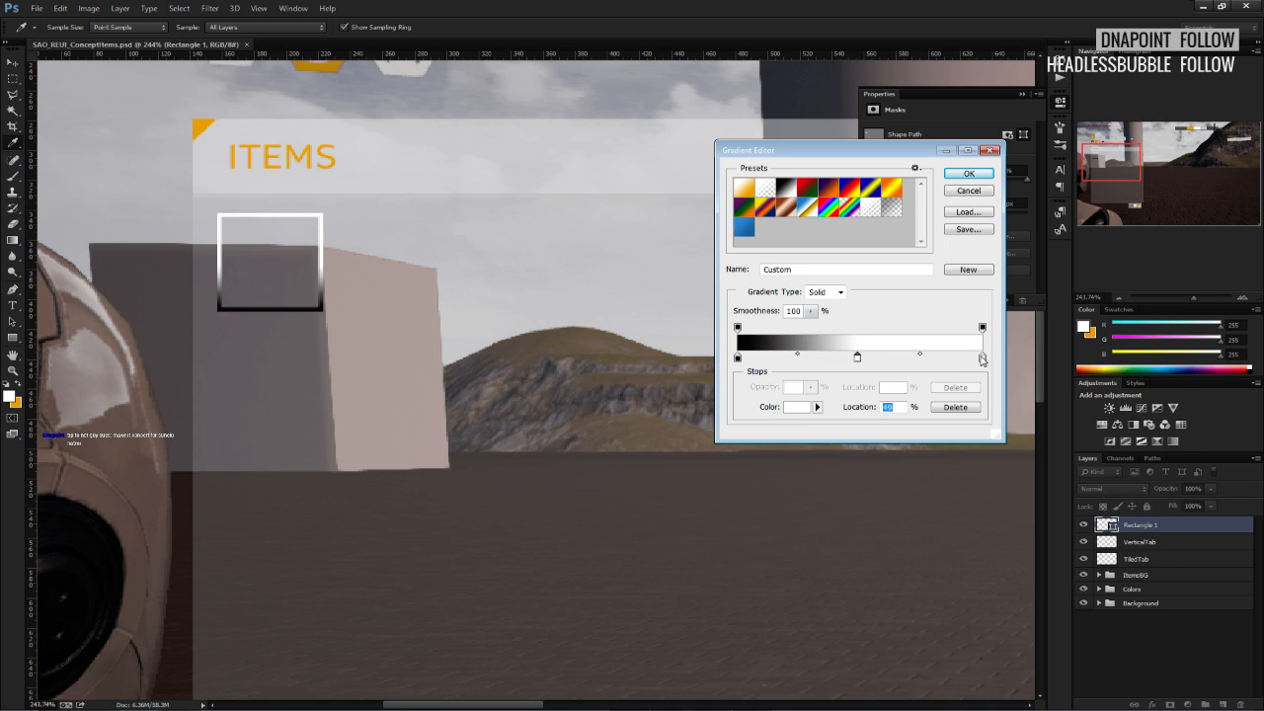
Set the gradient's white end stop to black (000000) and accept the gradient.
double_click(982, 358)
drag(815, 543, 795, 566)
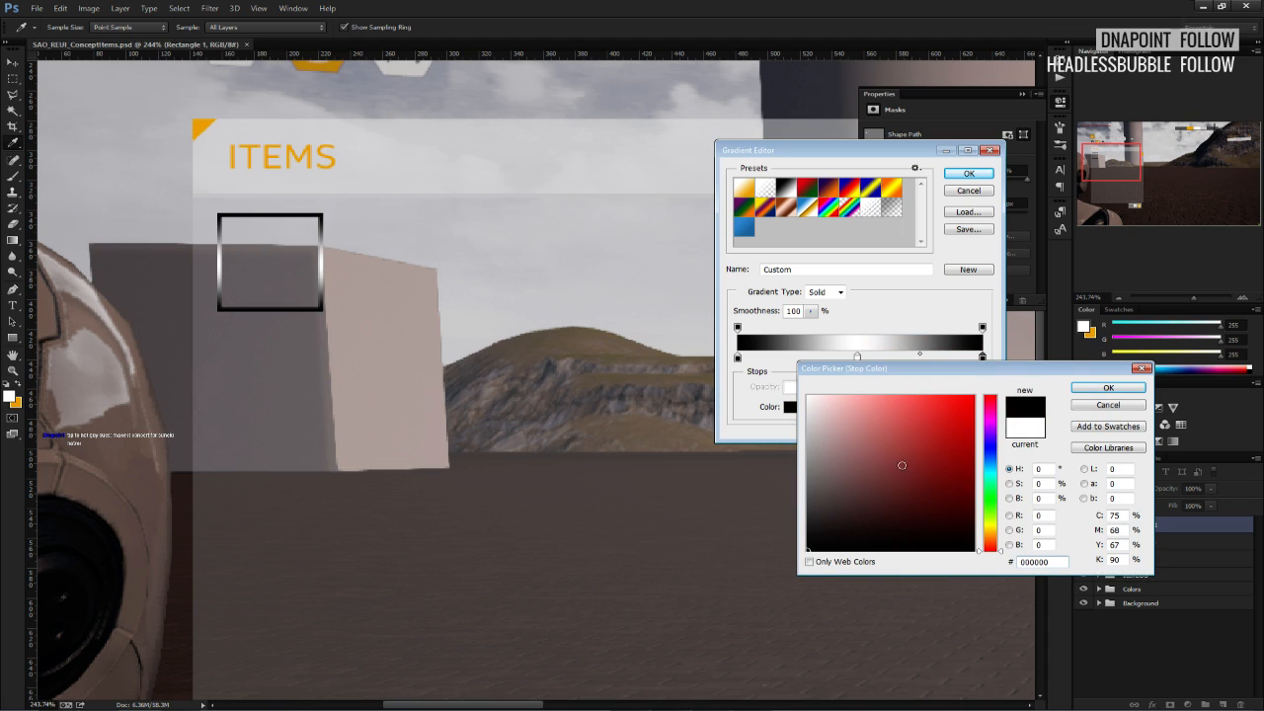
click(1090, 389)
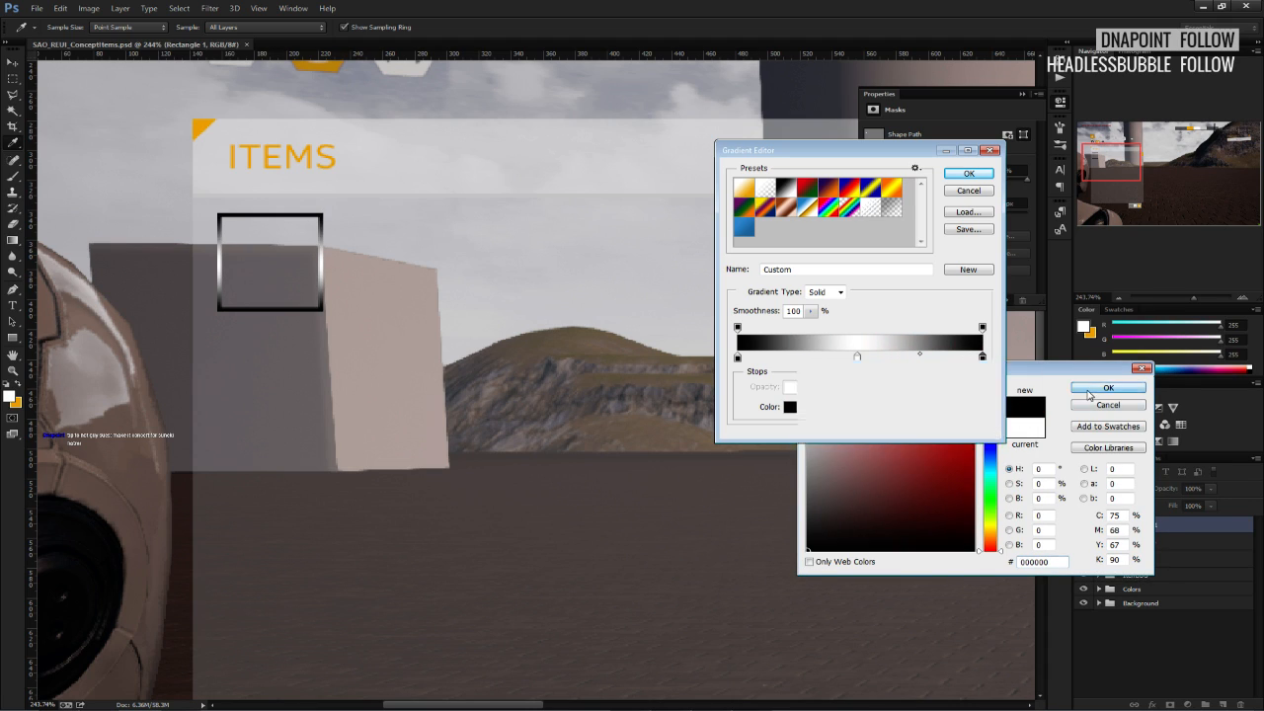
click(969, 173)
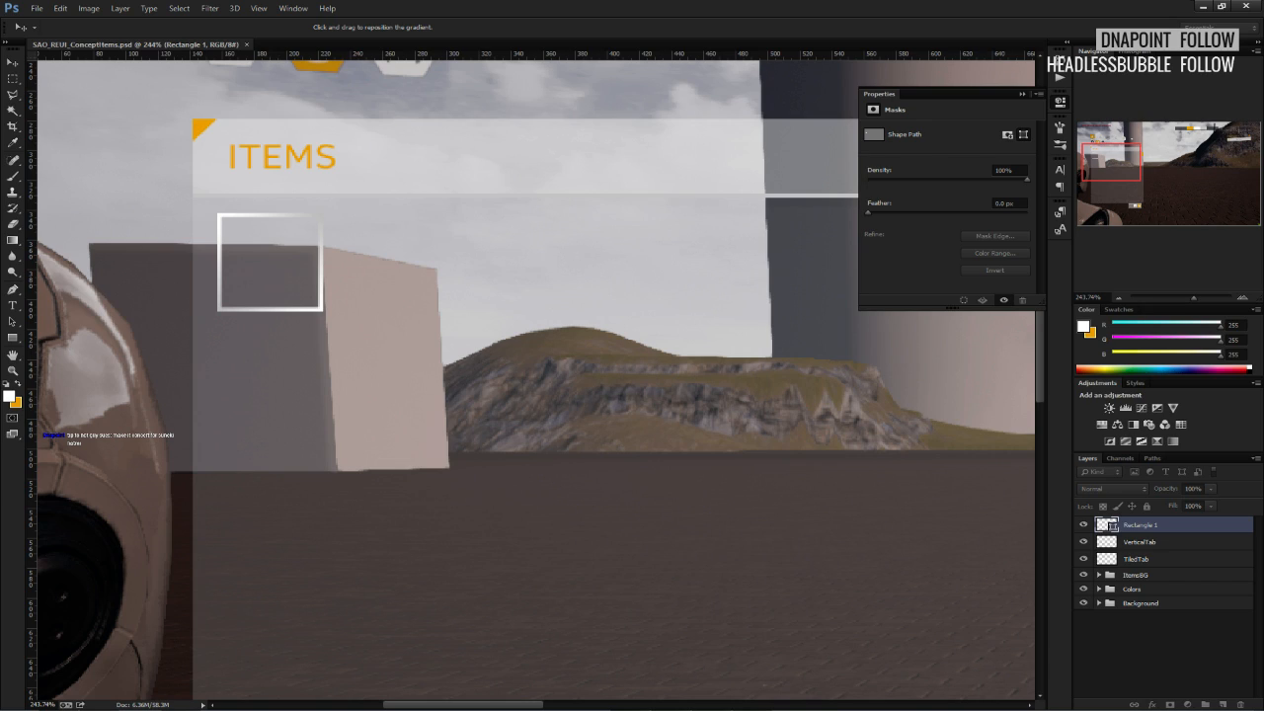
Move the gradient's middle white stop to location 50% and apply the Gradient Overlay to the square outline.
click(858, 359)
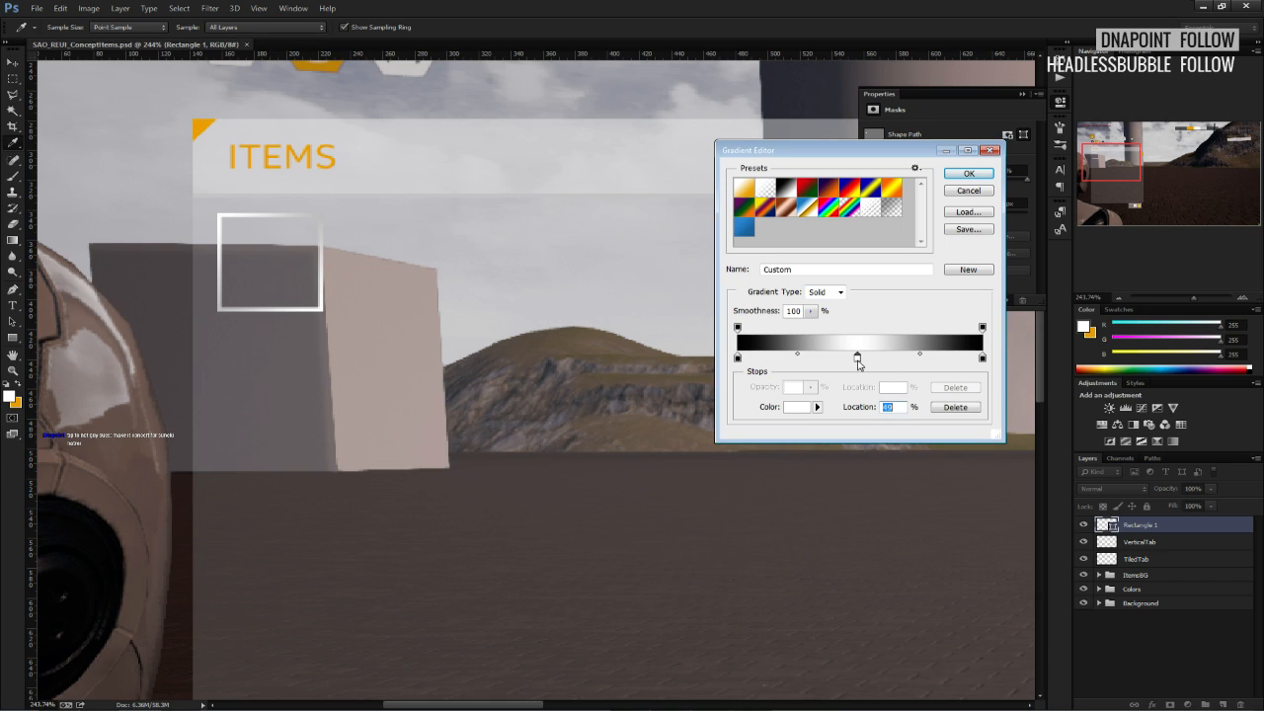
mouse_move(858, 361)
mouse_down()
mouse_move(856, 387)
mouse_move(860, 358)
mouse_up()
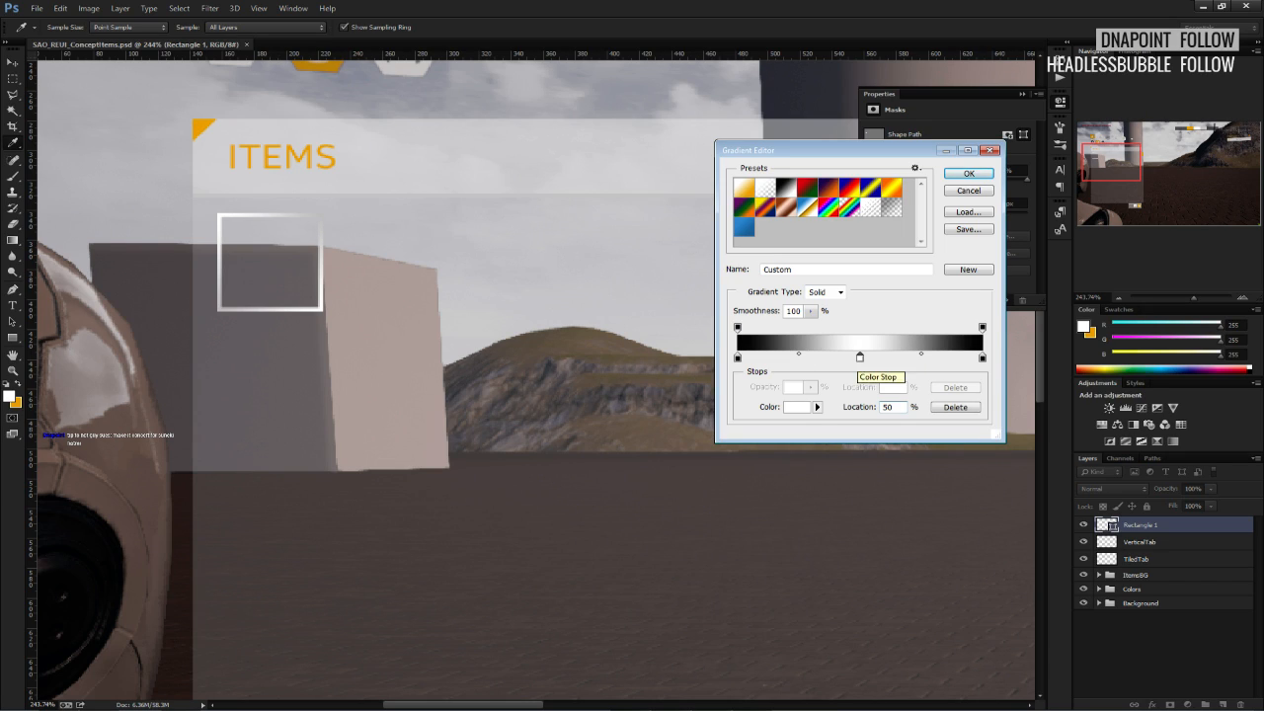
click(953, 176)
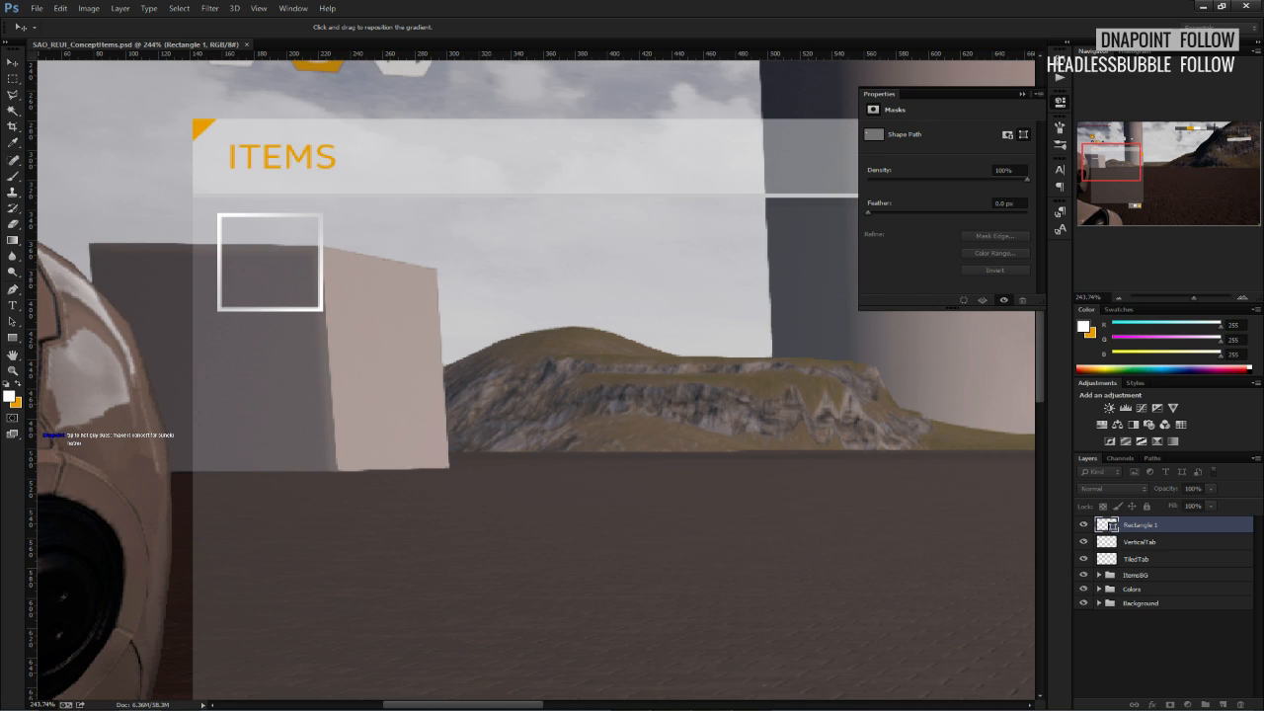
key(Return)
Rasterize the square outline's Rectangle 1 shape layer.
click(13, 79)
alt+scroll(203, 282, down, 4)
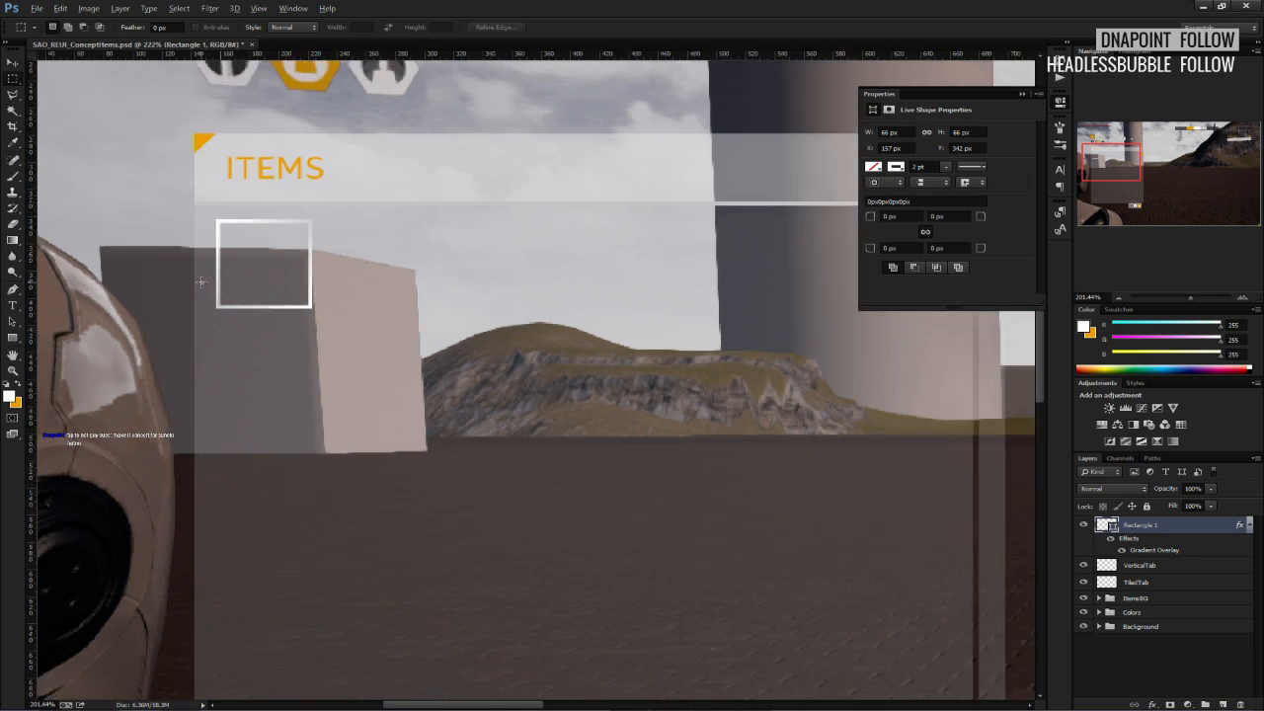
alt+scroll(171, 283, up, 5)
scroll(171, 283, up, 2)
click(14, 95)
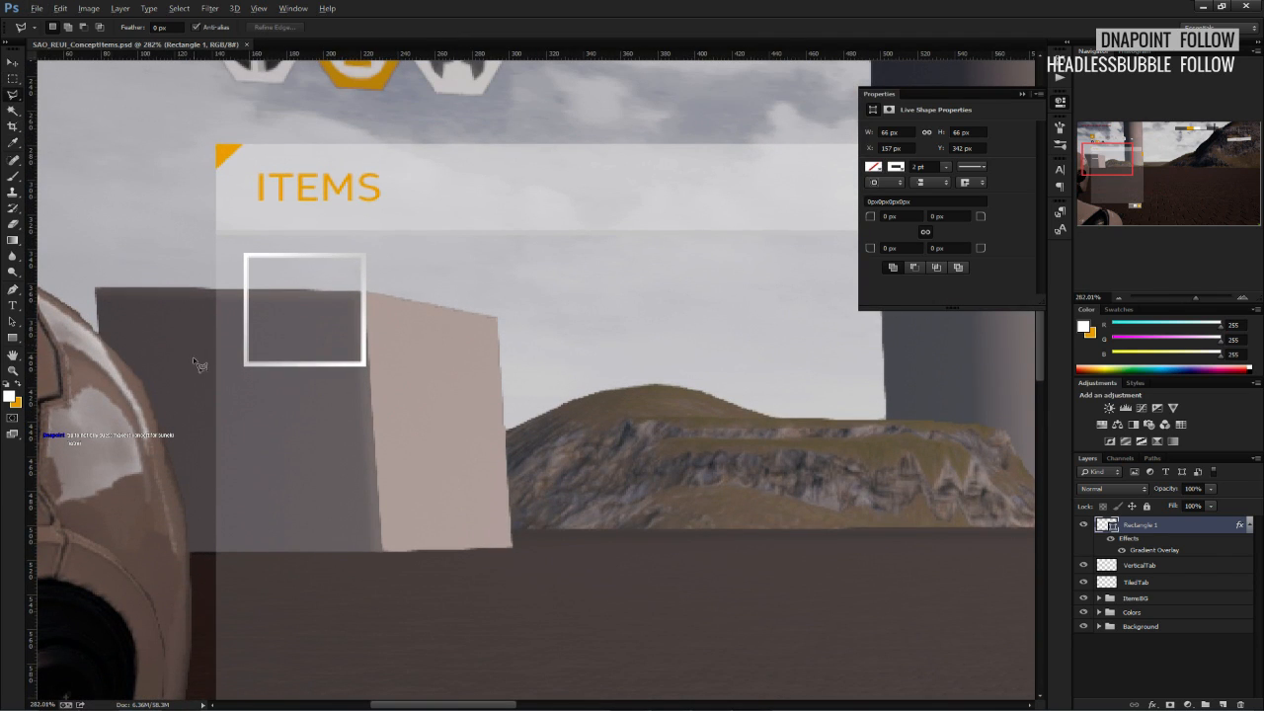
alt+scroll(194, 358, up, 4)
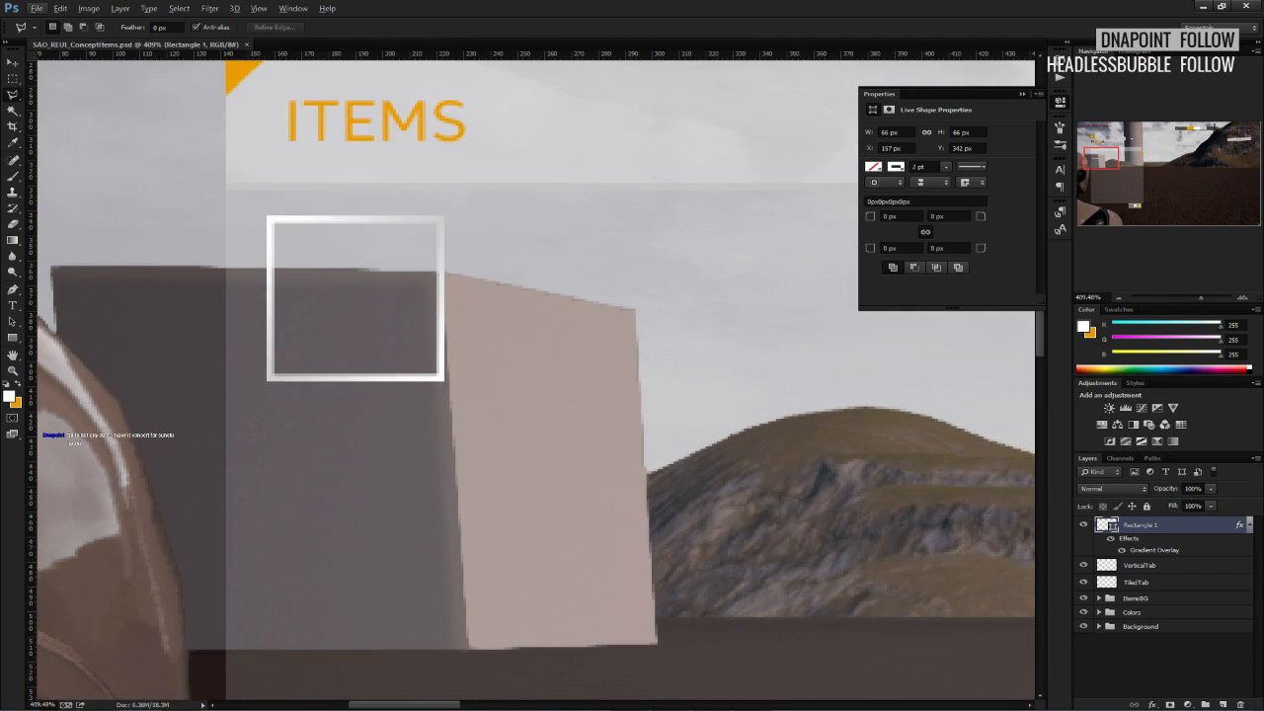
alt+scroll(563, 456, up, 4)
alt+scroll(561, 454, up, 2)
right_click(1124, 525)
click(1123, 125)
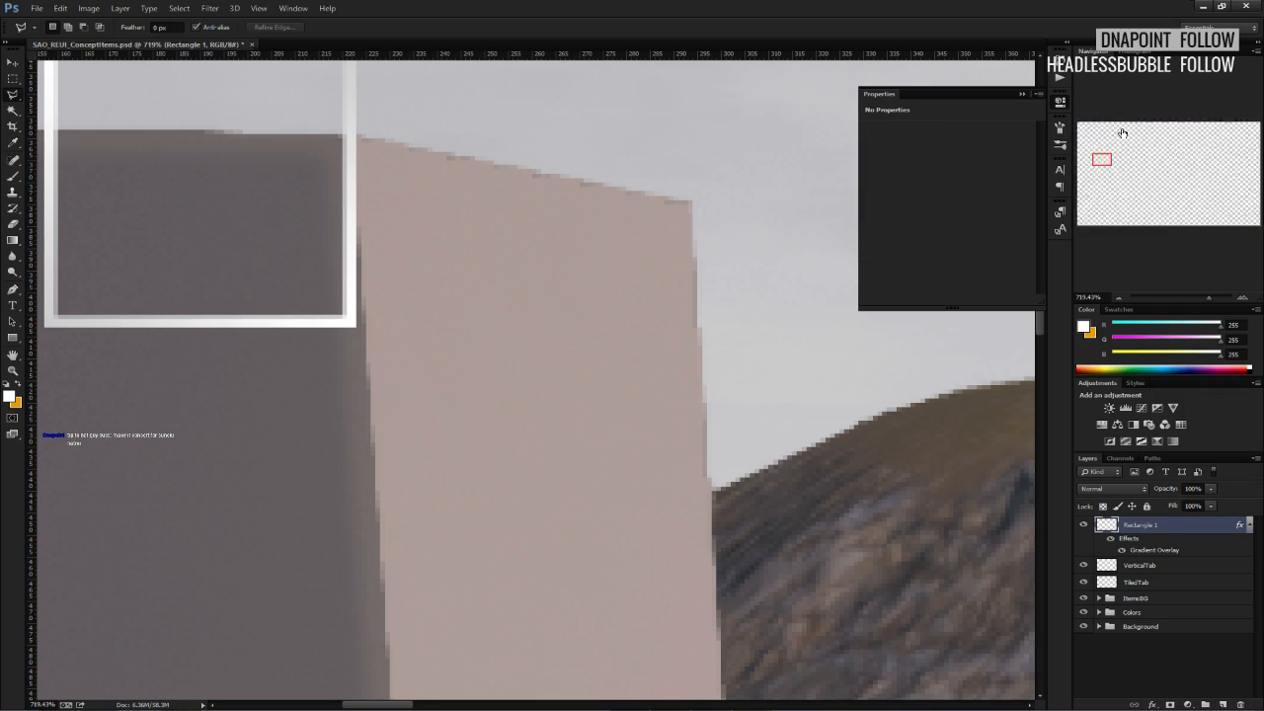
Select a small triangle inside the square outline's lower-right corner with the Polygonal Lasso and fill it with white.
scroll(253, 359, up, 1)
alt+scroll(255, 362, up, 3)
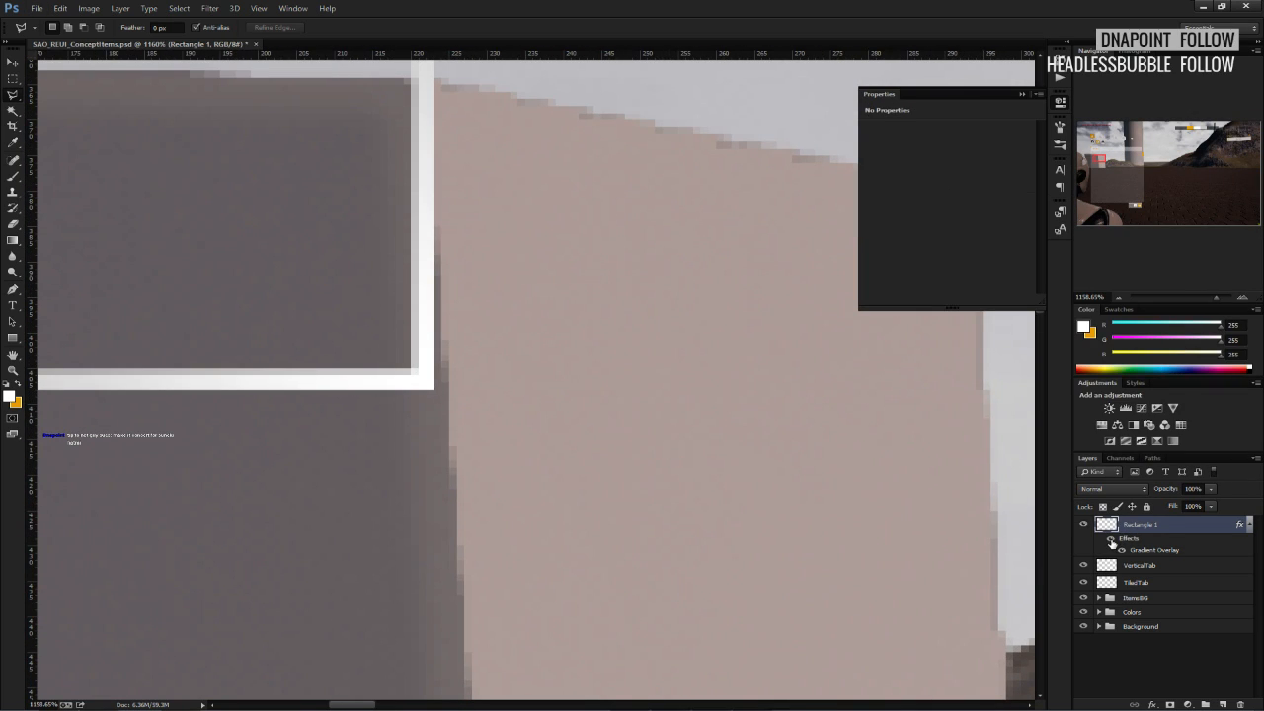
click(324, 380)
click(420, 292)
click(425, 381)
click(326, 380)
key(b)
key(alt+BackSpace)
alt+scroll(393, 366, down, 8)
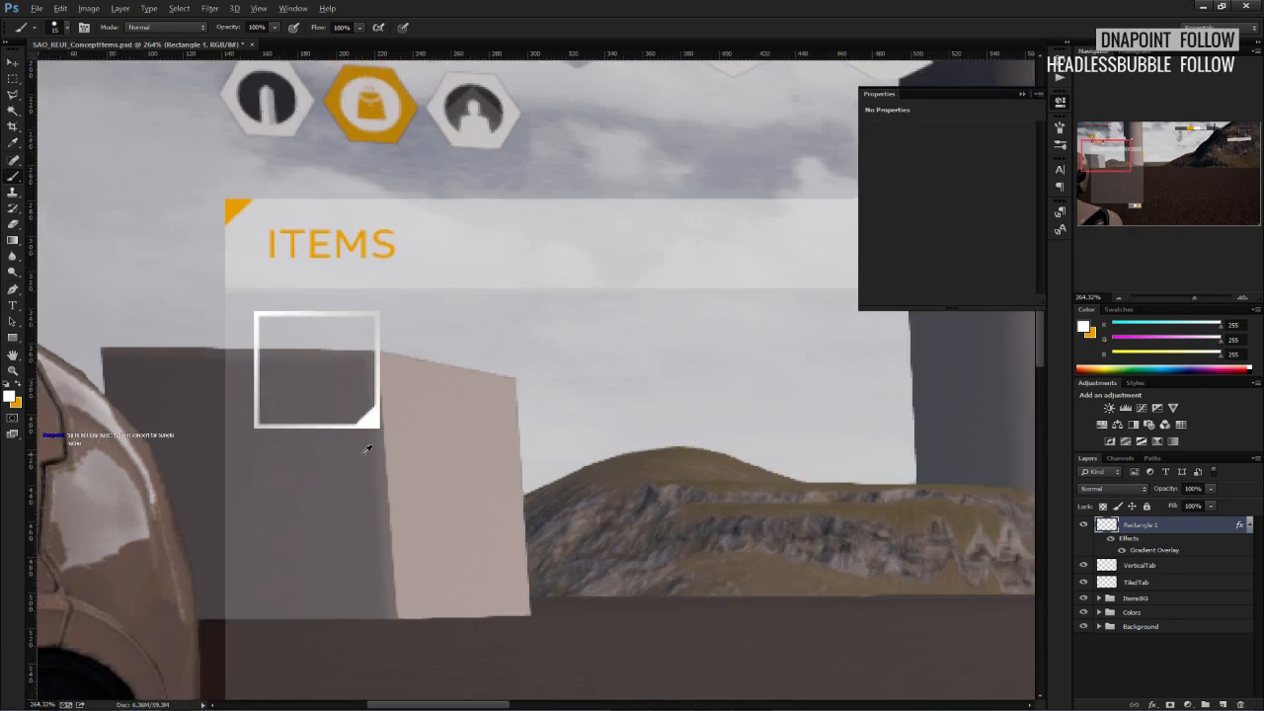
alt+scroll(367, 450, down, 2)
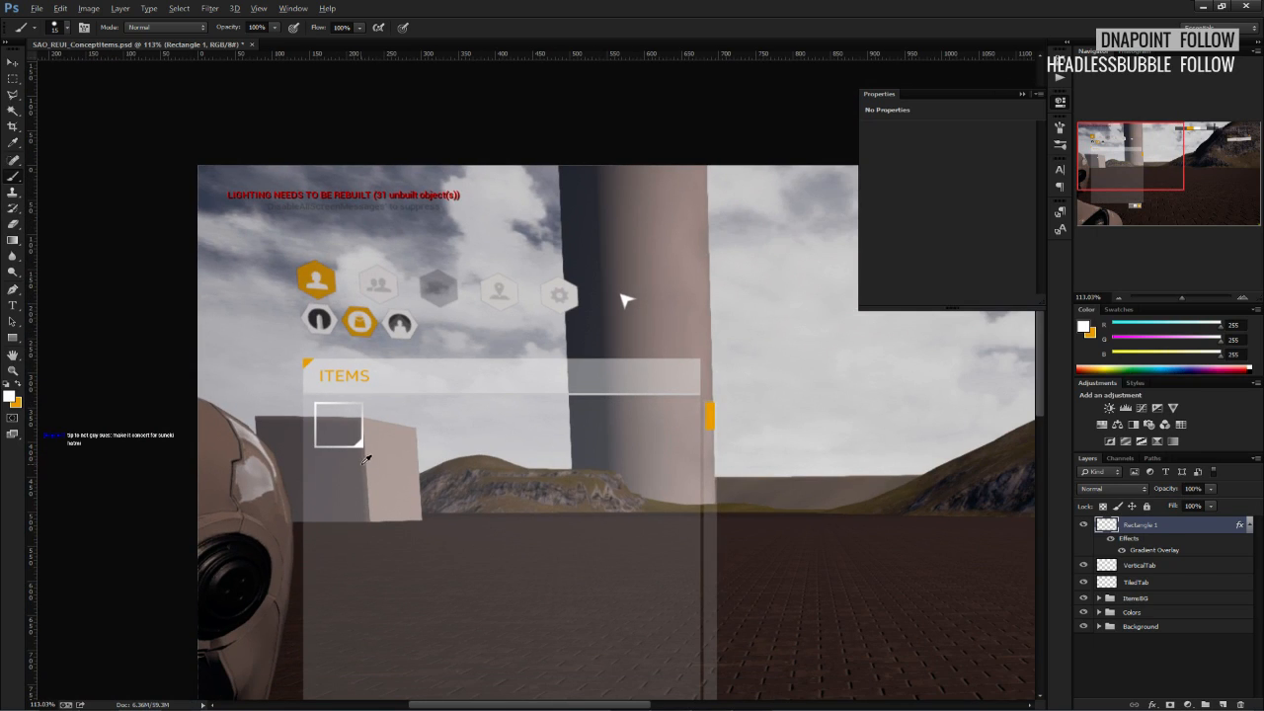
alt+scroll(316, 472, up, 7)
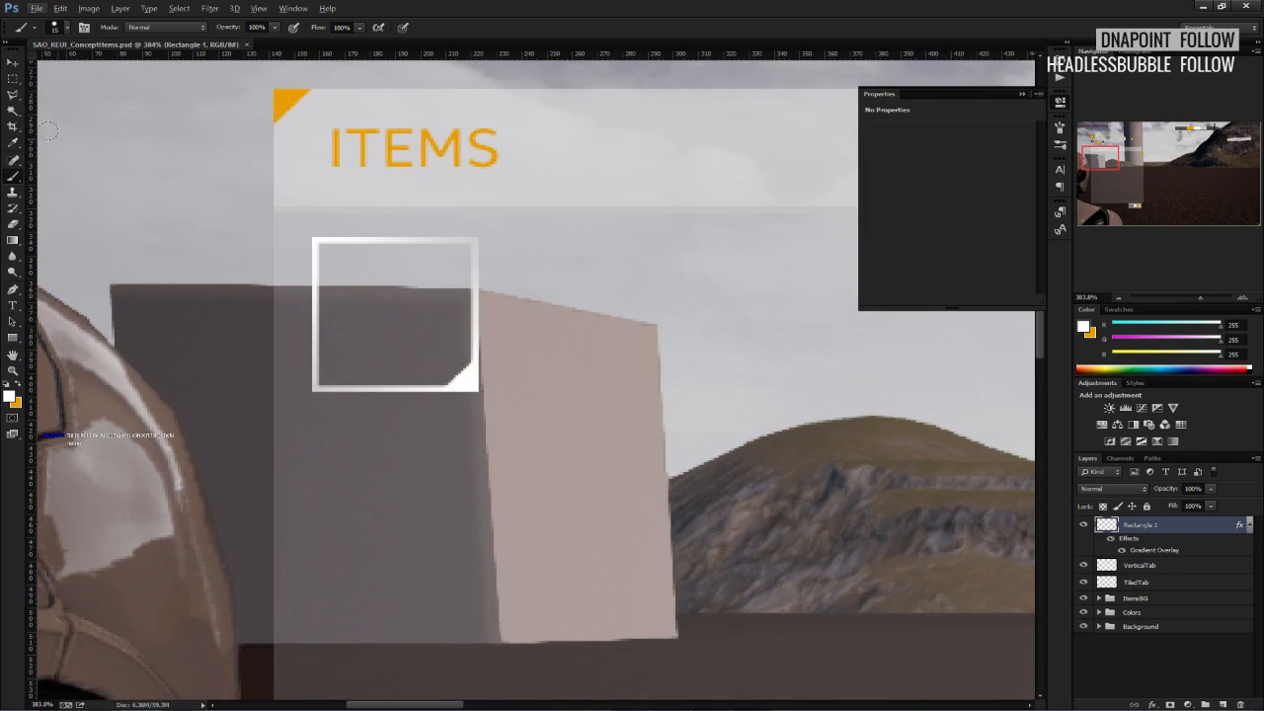
Swap the foreground and background colours and close the Properties panel.
key(l)
click(22, 390)
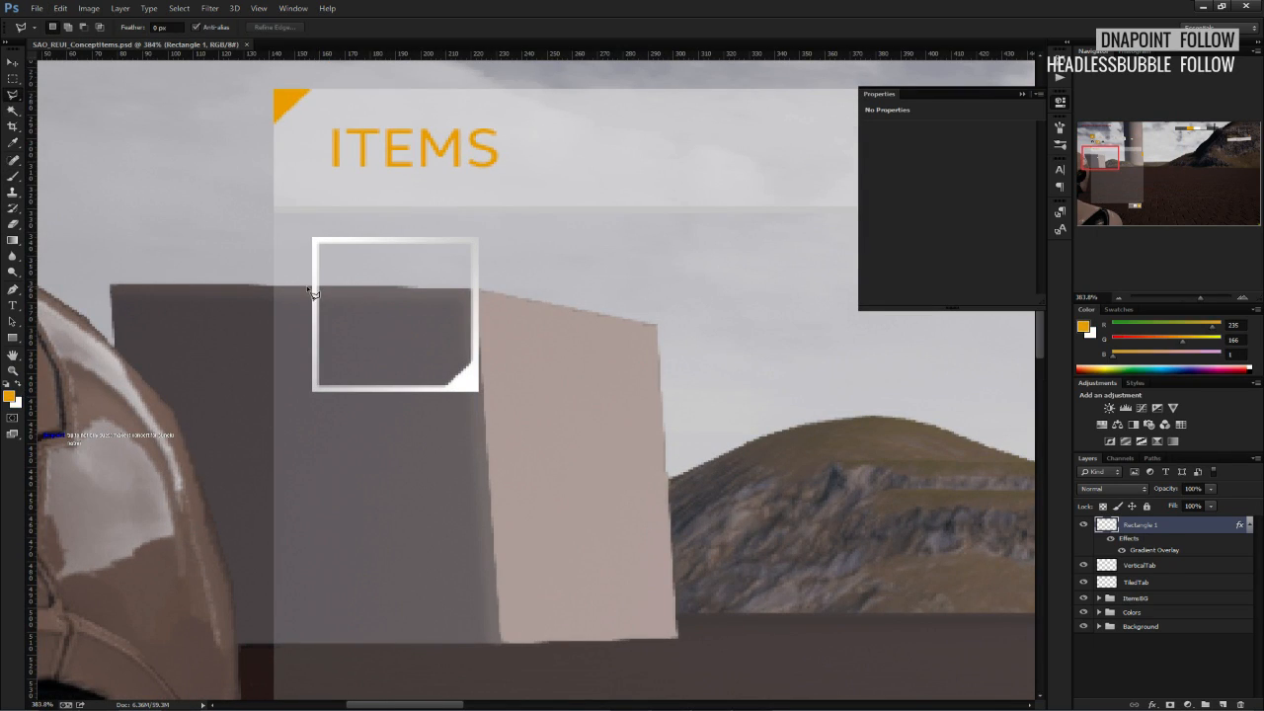
click(1024, 94)
alt+scroll(733, 490, down, 4)
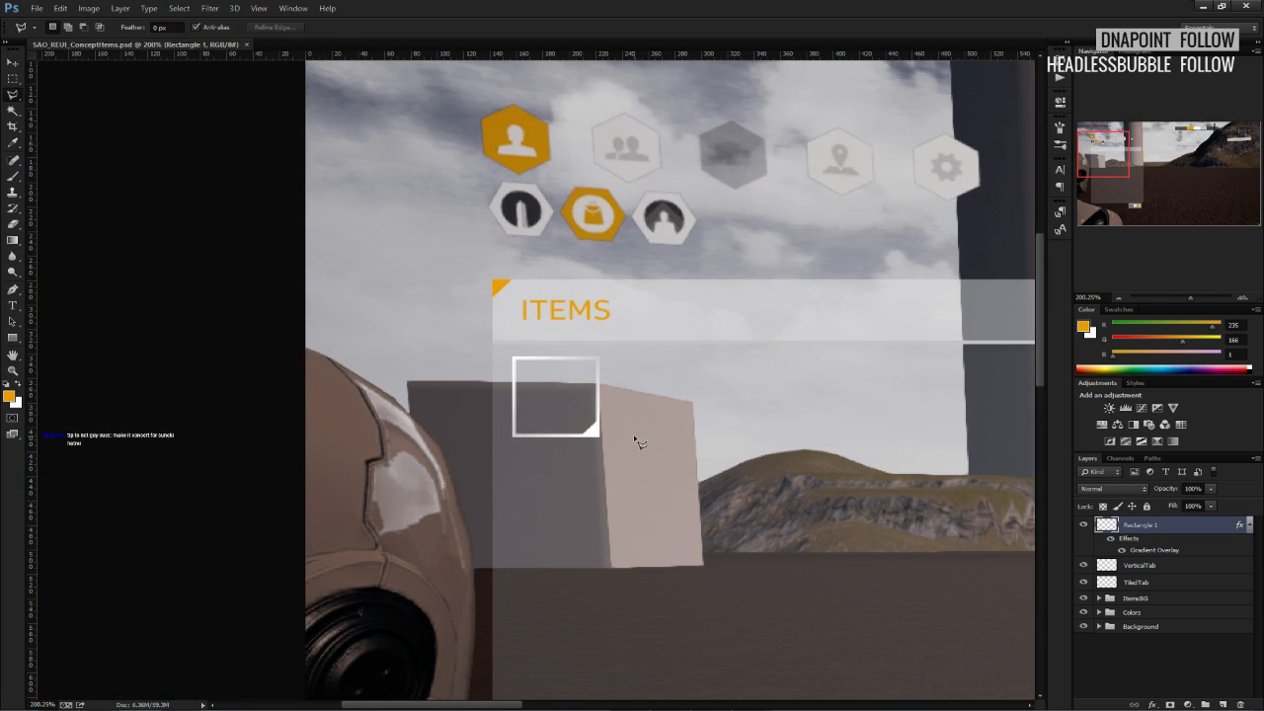
alt+scroll(633, 435, up, 3)
Nudge the square outline 3 px down, away from the ITEMS header.
key(v)
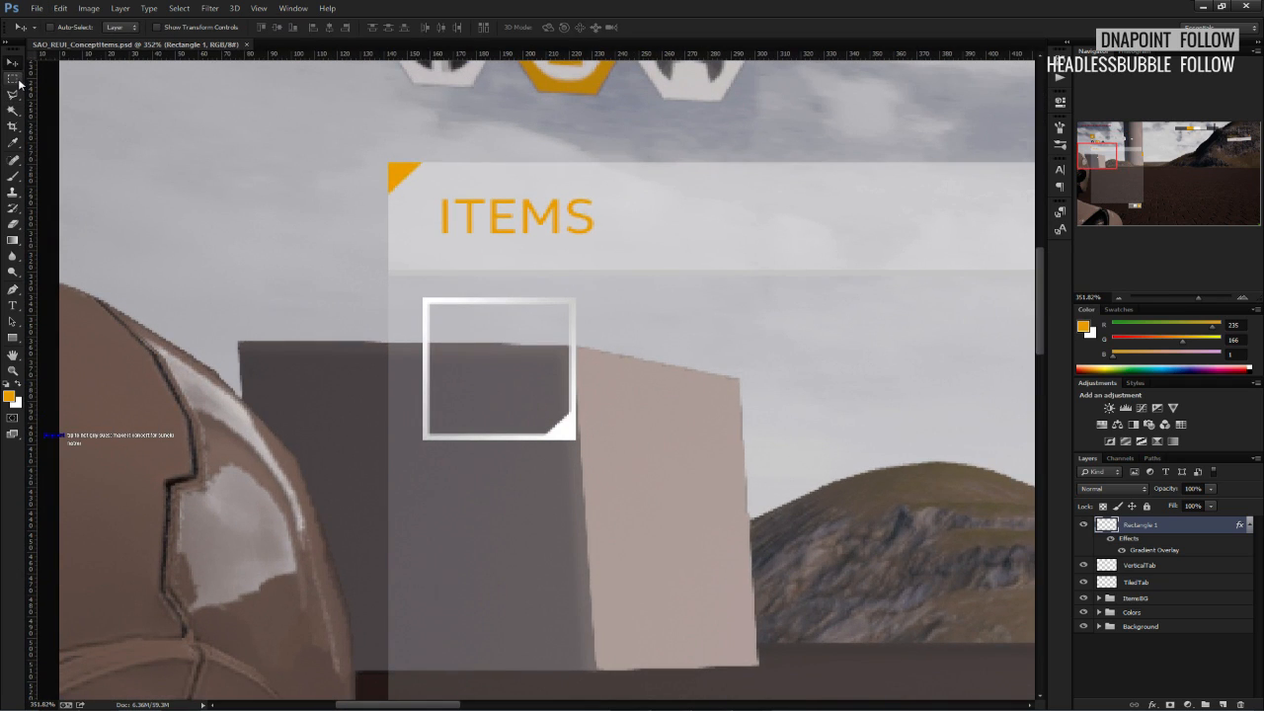
key(Down)
key(Up)
key(Down)
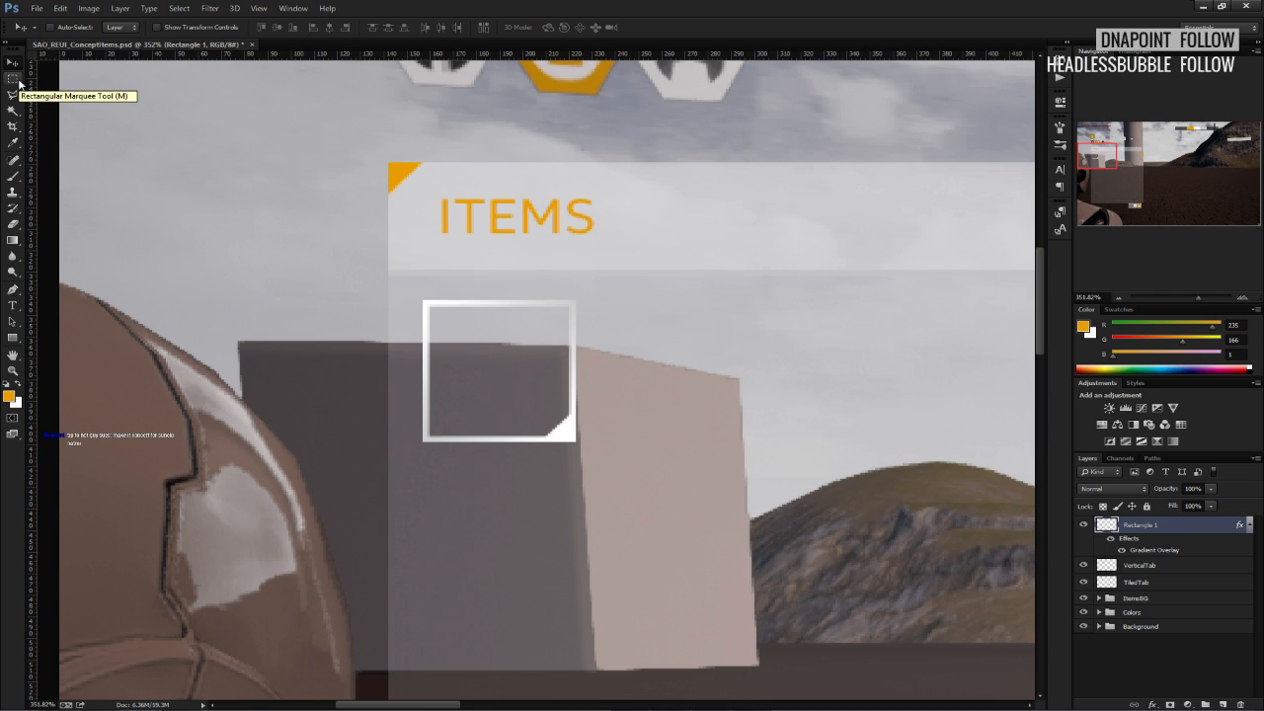
key(Down)
key(Down)
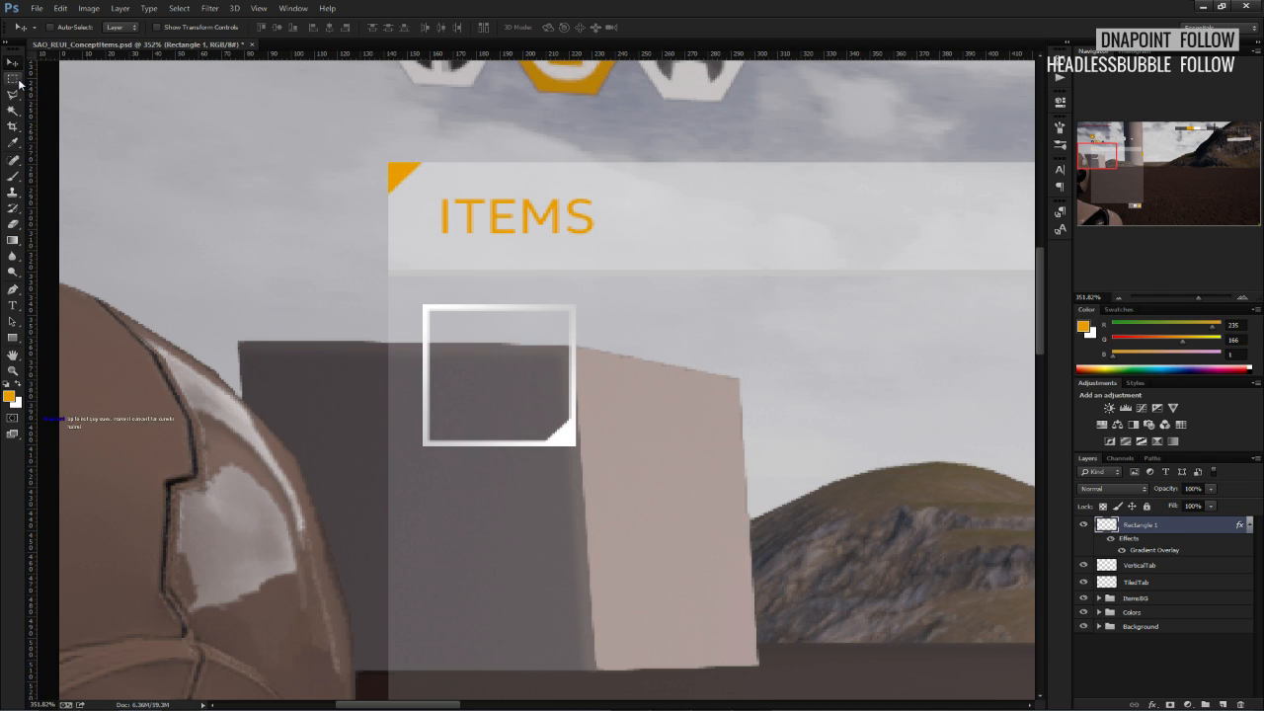
Create a new layer and place it directly beneath the Rectangle 1 layer.
click(14, 79)
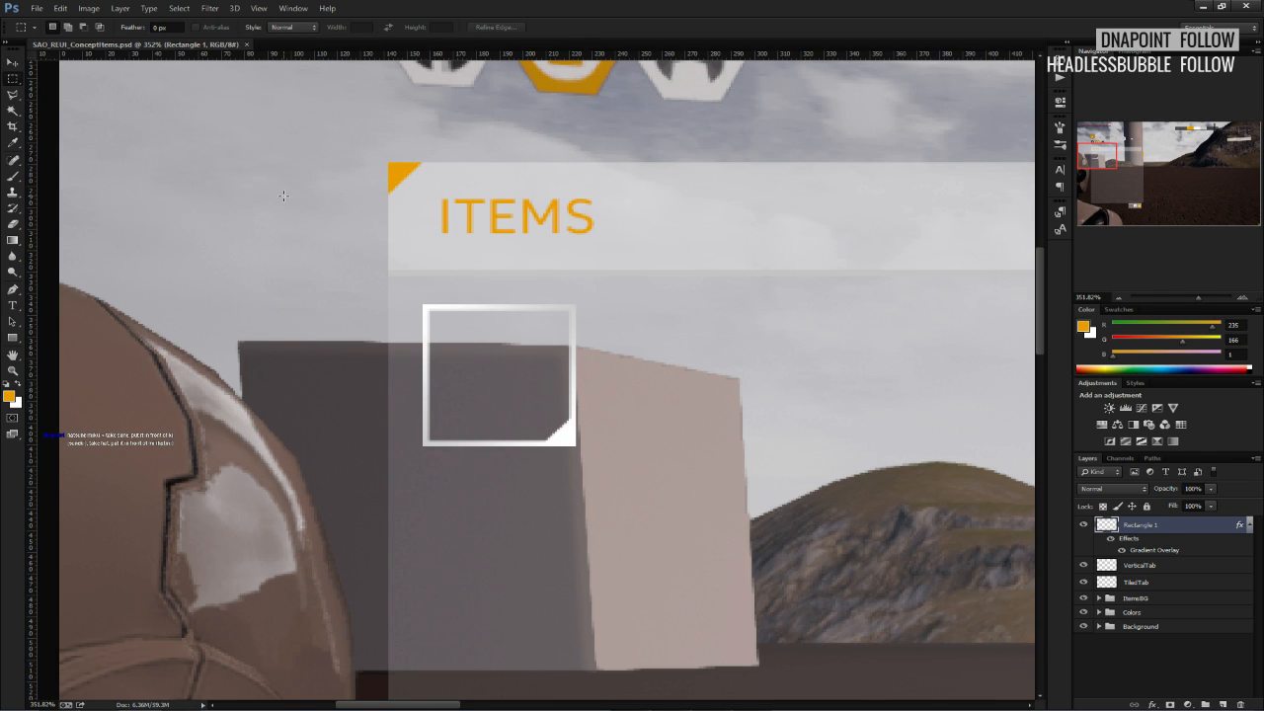
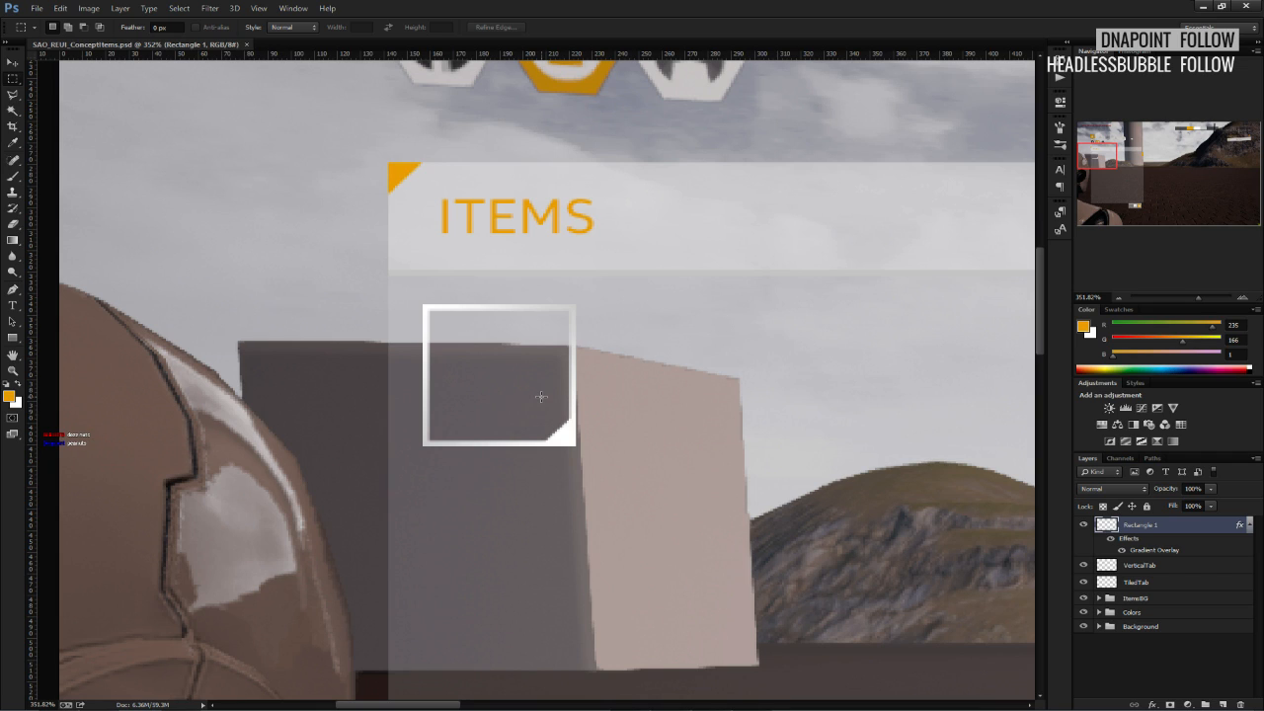
alt+scroll(540, 396, up, 3)
scroll(539, 395, up, 1)
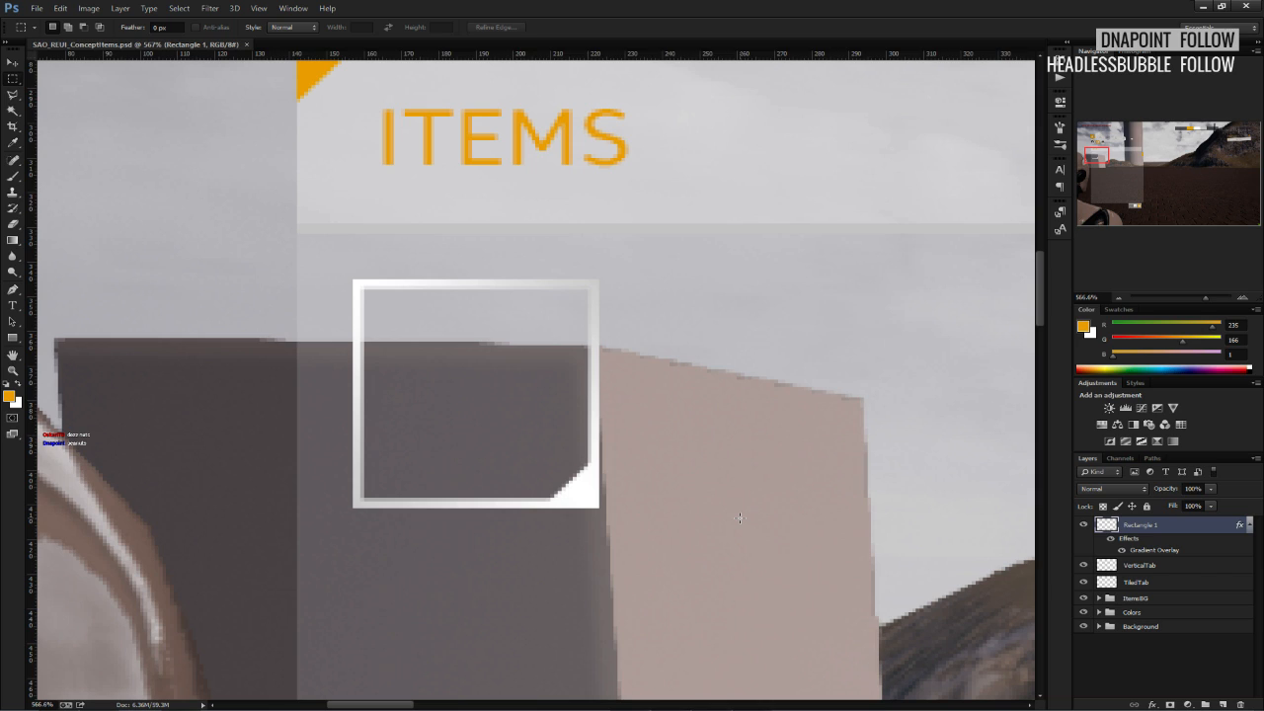
click(1224, 704)
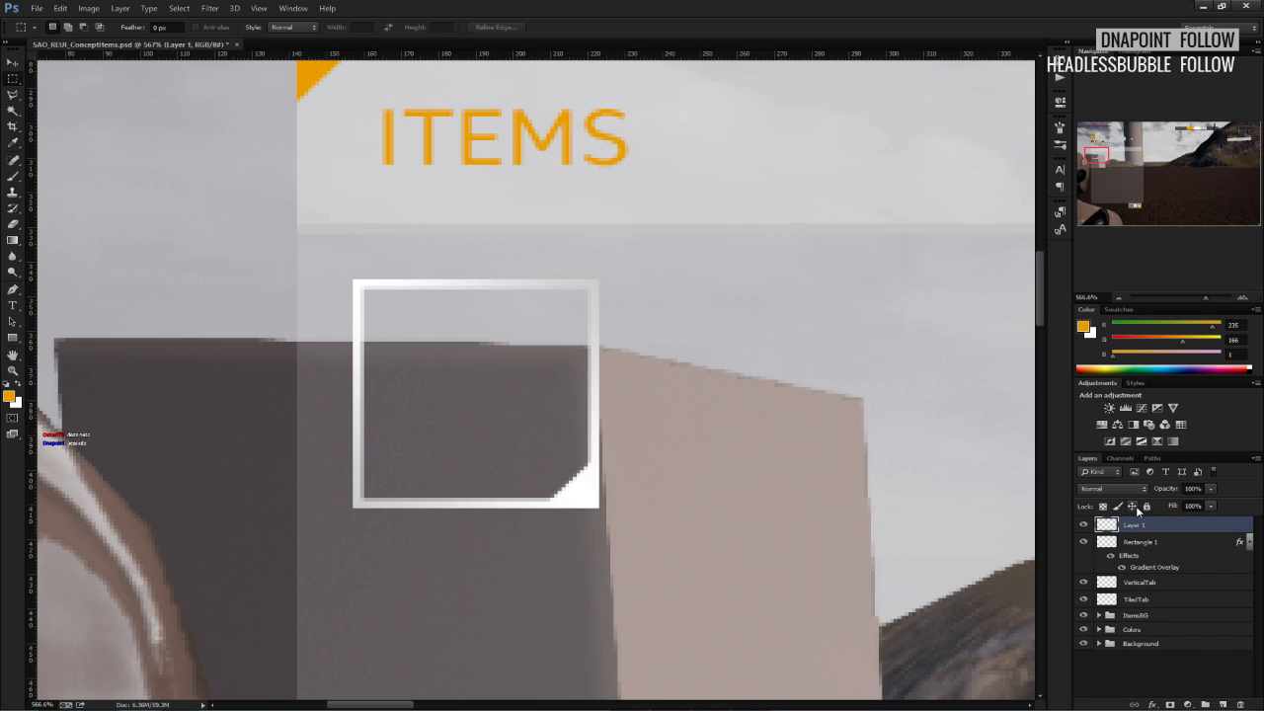
drag(1138, 528, 1138, 573)
Make a rectangular marquee selection covering the inside of the square outline.
alt+scroll(485, 463, up, 4)
scroll(306, 217, up, 1)
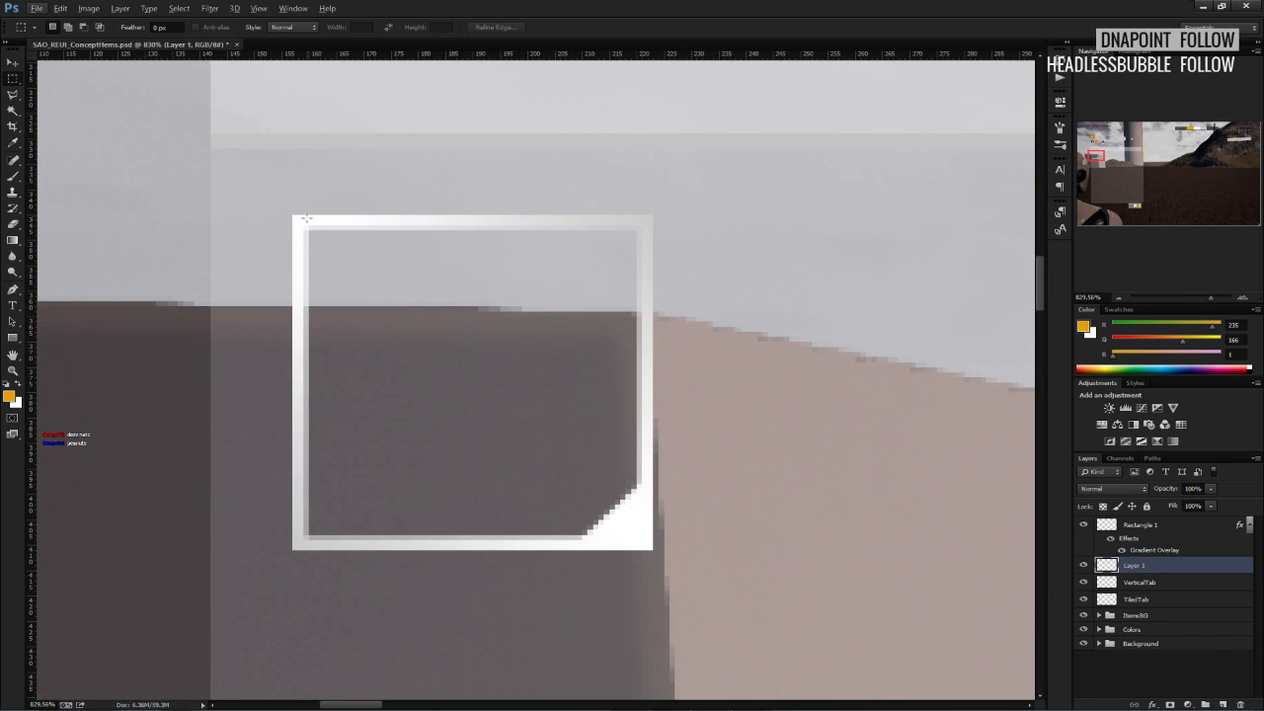
drag(304, 229, 641, 539)
Paint the selected interior of the square on Layer 1 with the Brush in colour #1a1a1a and clear the selection.
key(b)
click(18, 384)
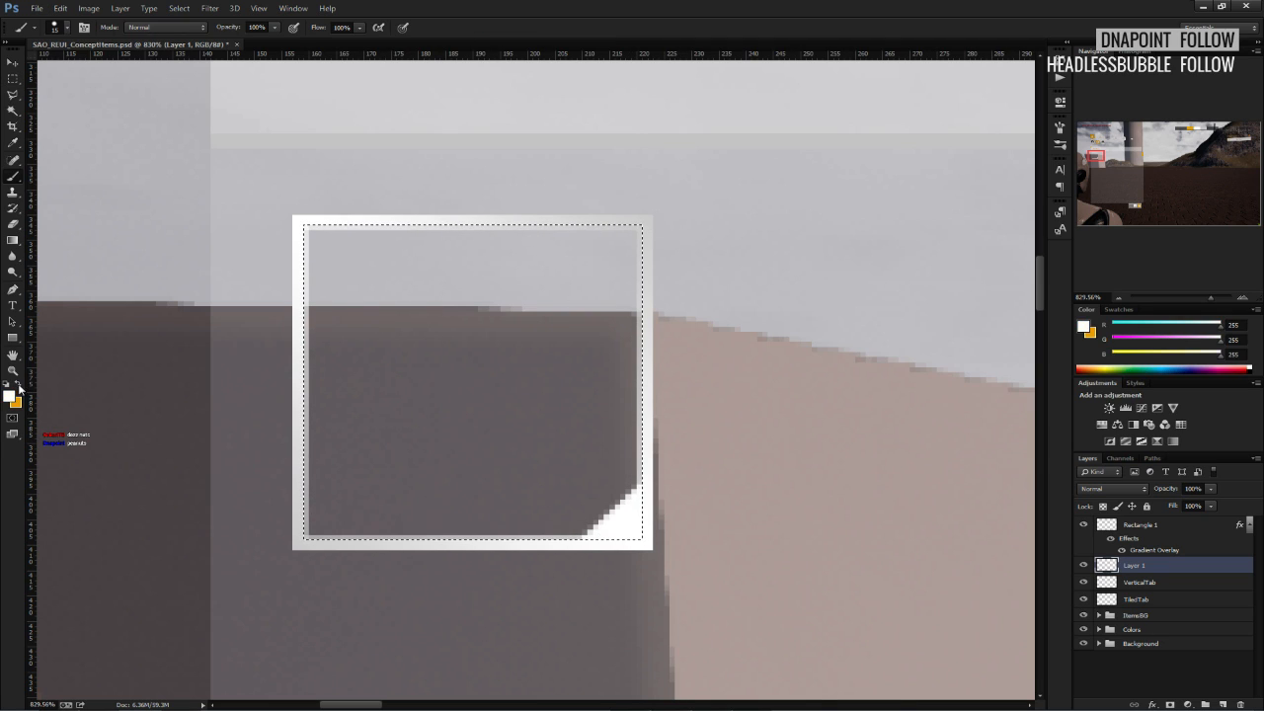
click(9, 396)
text(1a1a1a)
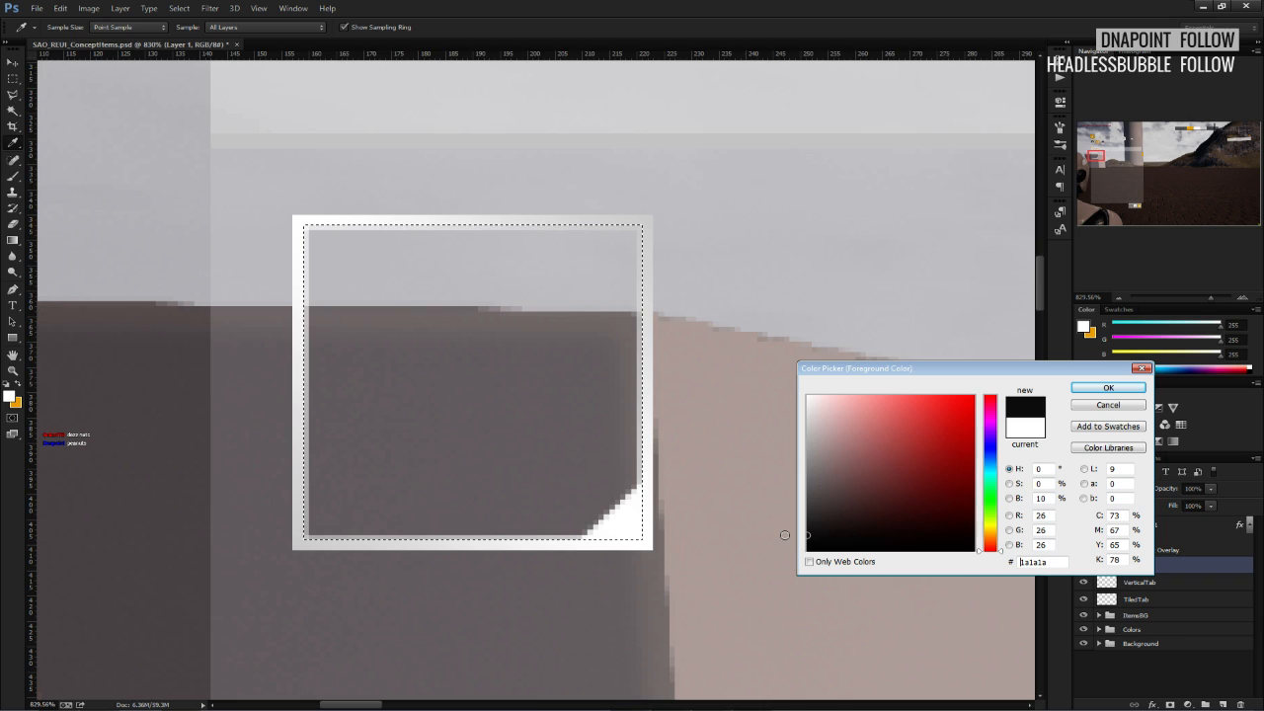
key(Return)
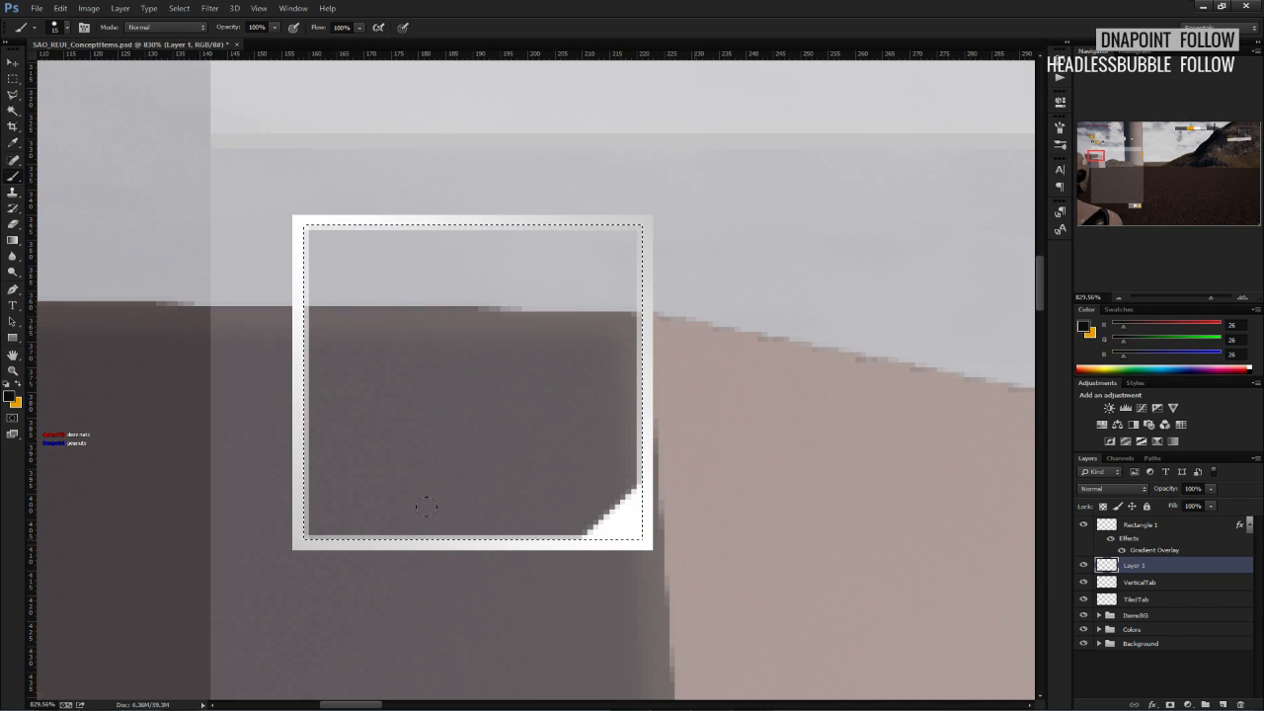
mouse_move(424, 508)
mouse_down()
mouse_move(232, 449)
mouse_move(720, 402)
mouse_move(691, 348)
mouse_move(218, 262)
mouse_move(171, 168)
mouse_up()
key(ctrl+d)
Lower the opacity of Layer 1 to 19% and save the document.
click(1209, 490)
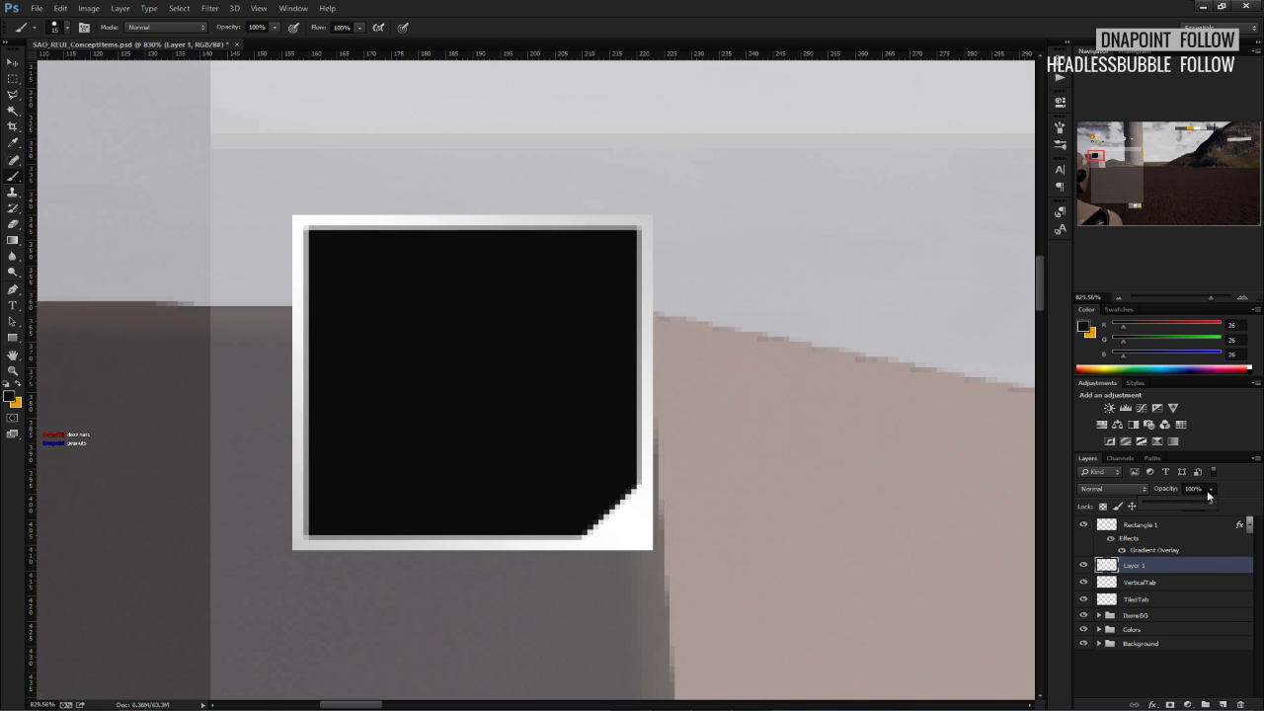
drag(1148, 501, 1155, 501)
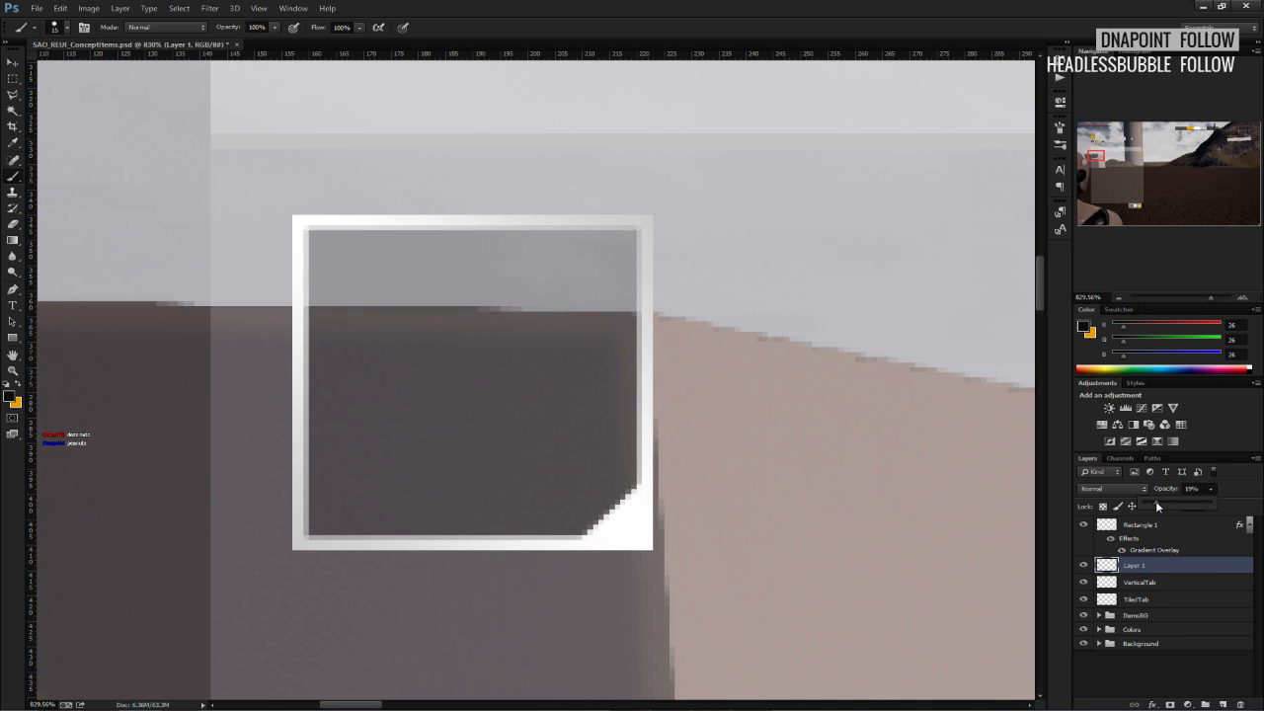
click(13, 78)
key(ctrl+s)
alt+scroll(225, 265, down, 12)
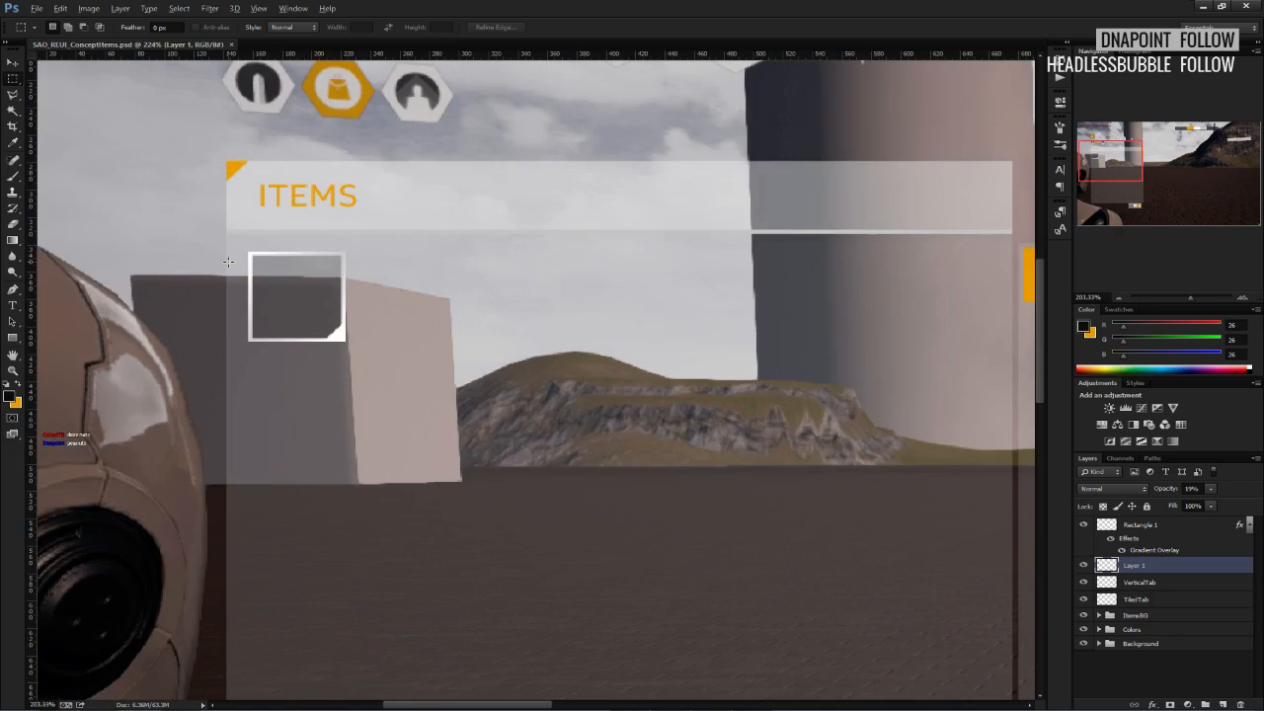
key(alt)
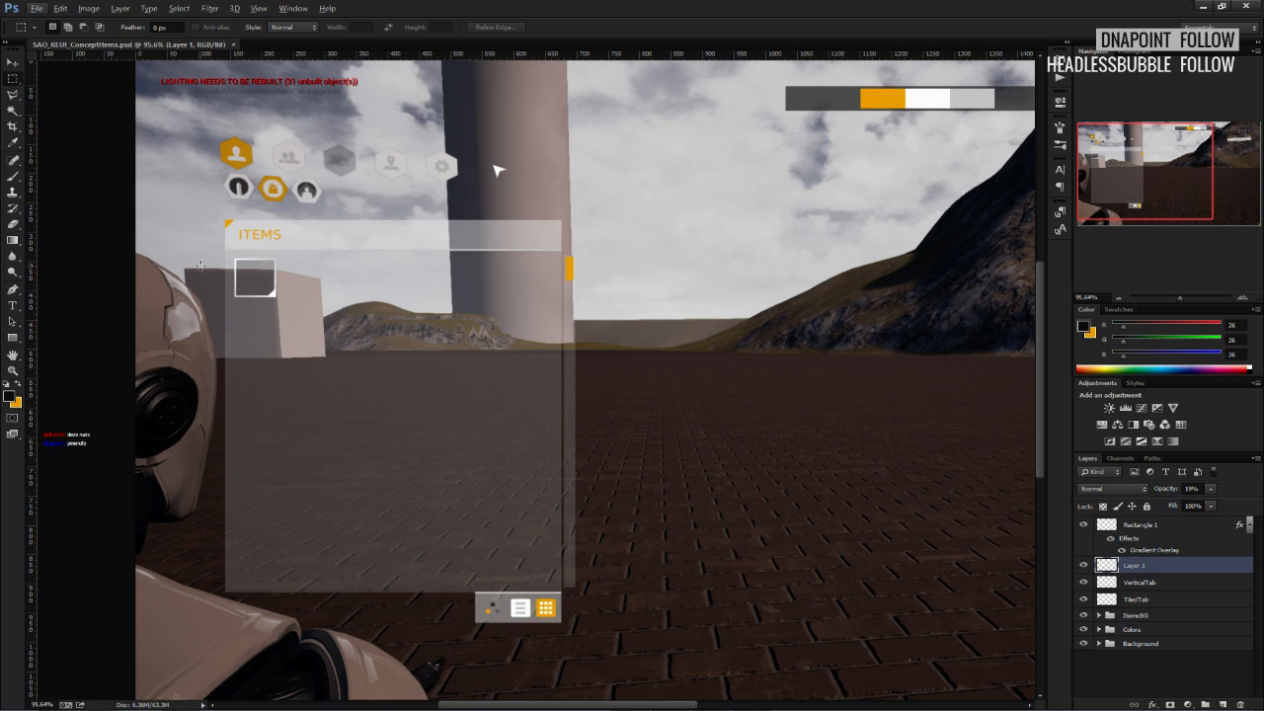
alt+scroll(206, 258, up, 6)
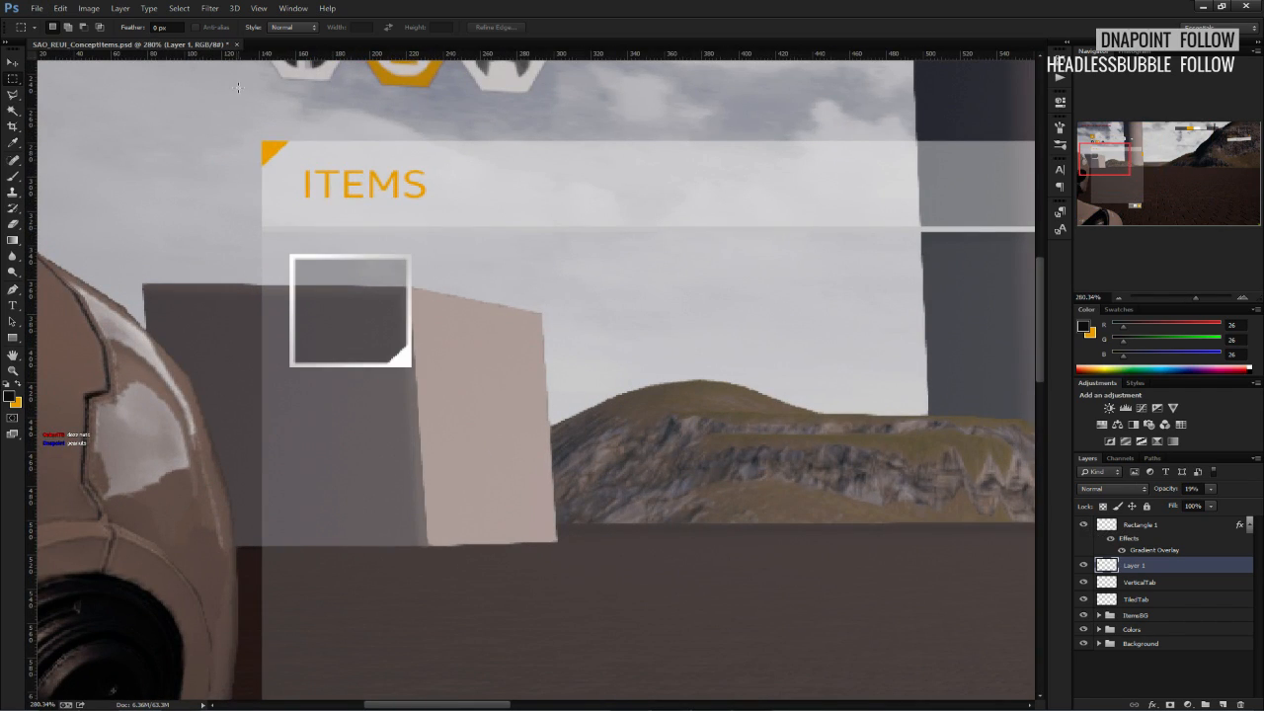
Try to cut the upper-left corner off the dark fill on Layer 1 using a Polygonal Lasso selection.
click(14, 96)
alt+scroll(278, 260, up, 7)
click(294, 354)
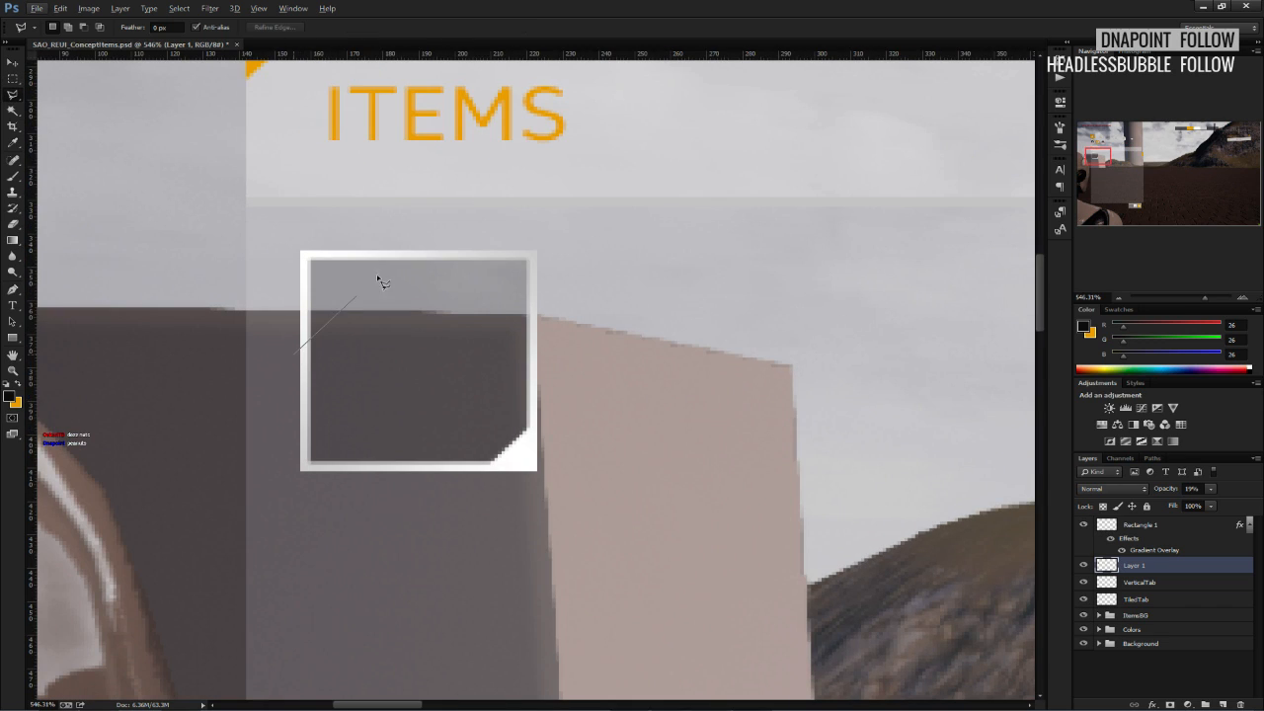
click(412, 244)
click(273, 244)
double_click(258, 345)
key(ctrl+x)
alt+scroll(258, 346, down, 7)
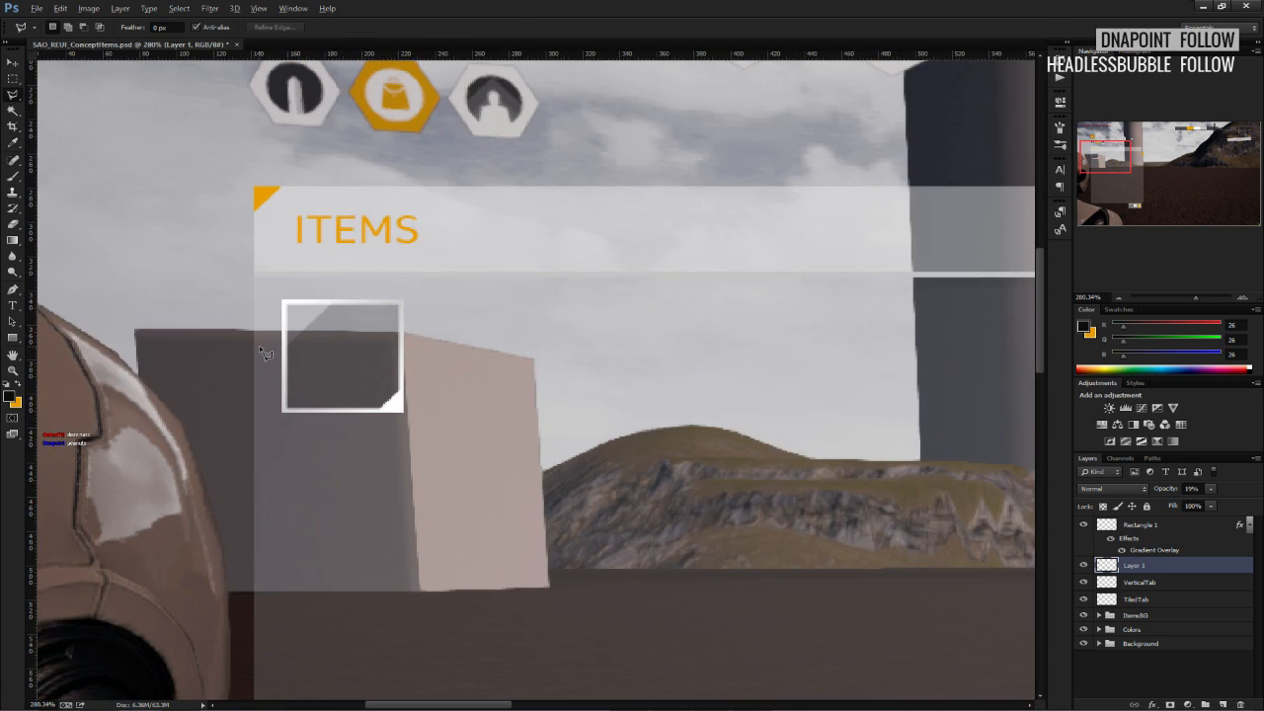
alt+scroll(259, 345, up, 5)
key(ctrl+shift+d)
Try to cut the same upper-left corner out of the outline on the Rectangle 1 layer.
click(1146, 583)
click(1142, 527)
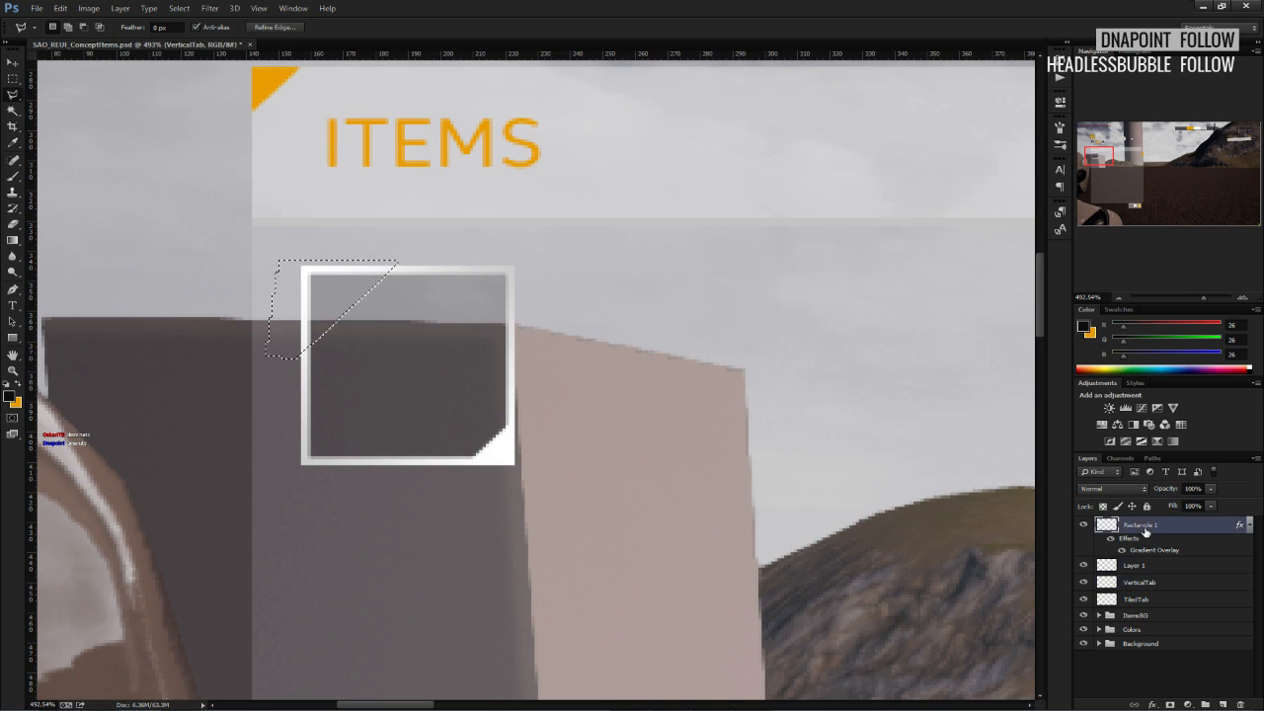
key(ctrl+x)
alt+scroll(740, 497, down, 9)
alt+scroll(642, 479, up, 6)
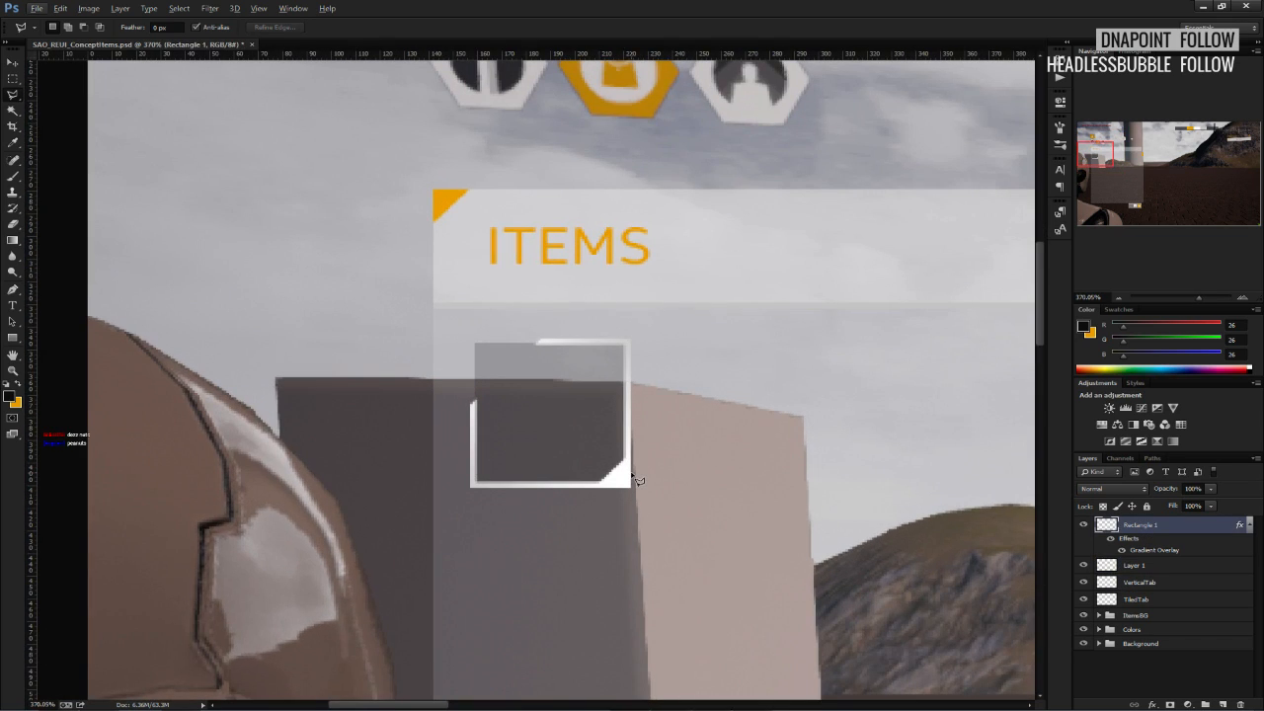
key(ctrl+z)
alt+scroll(564, 443, up, 5)
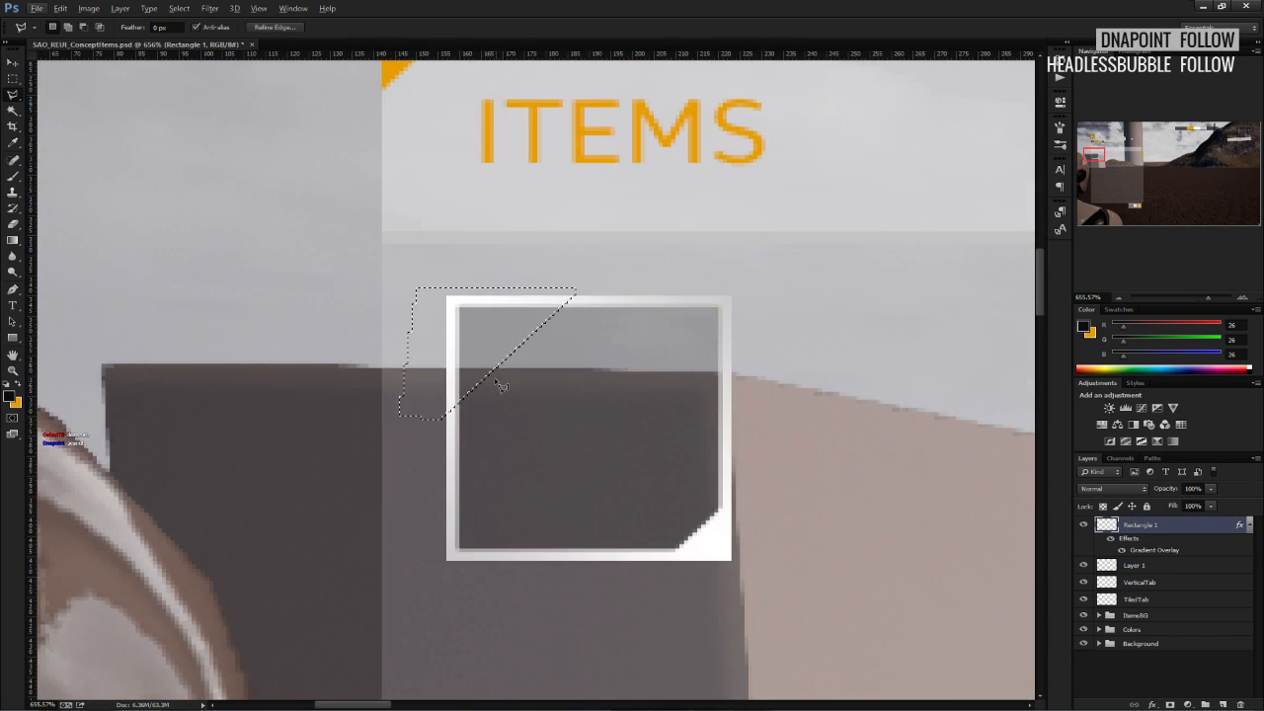
Try to cut a section out of the outline's left edge with the Polygonal Lasso, and undo it.
click(434, 329)
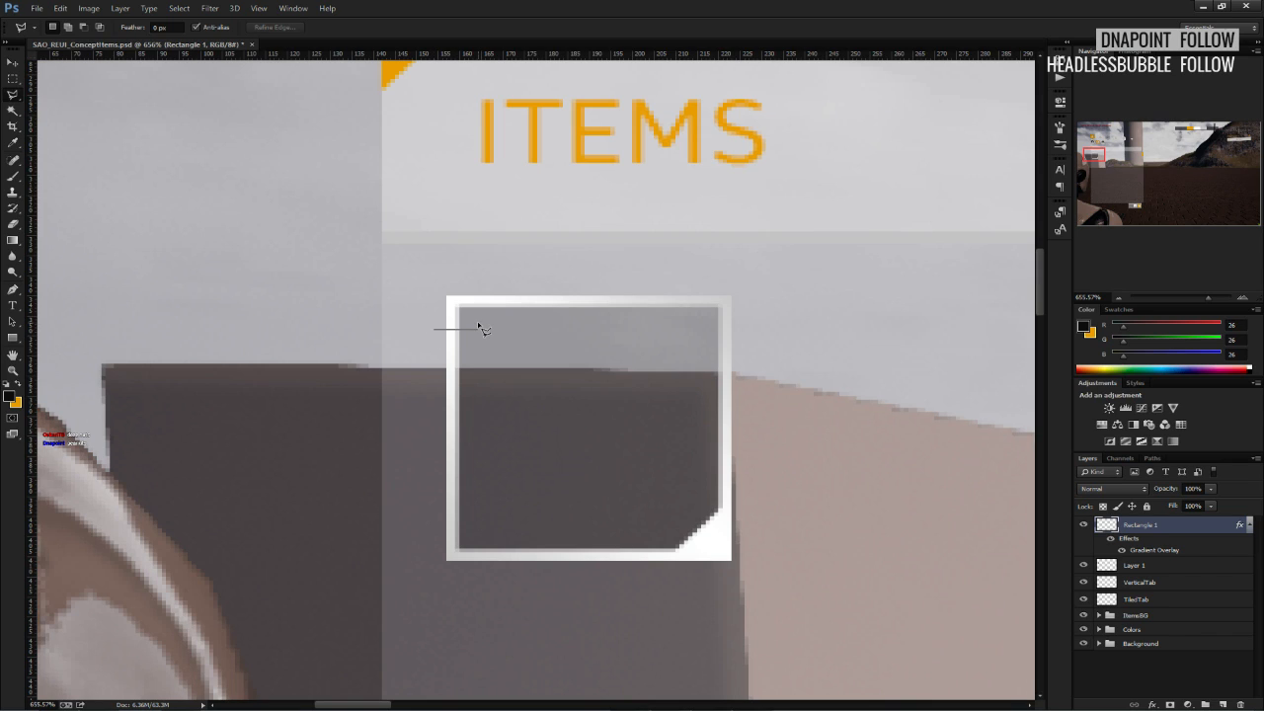
key(Escape)
click(440, 347)
alt+scroll(434, 475, down, 5)
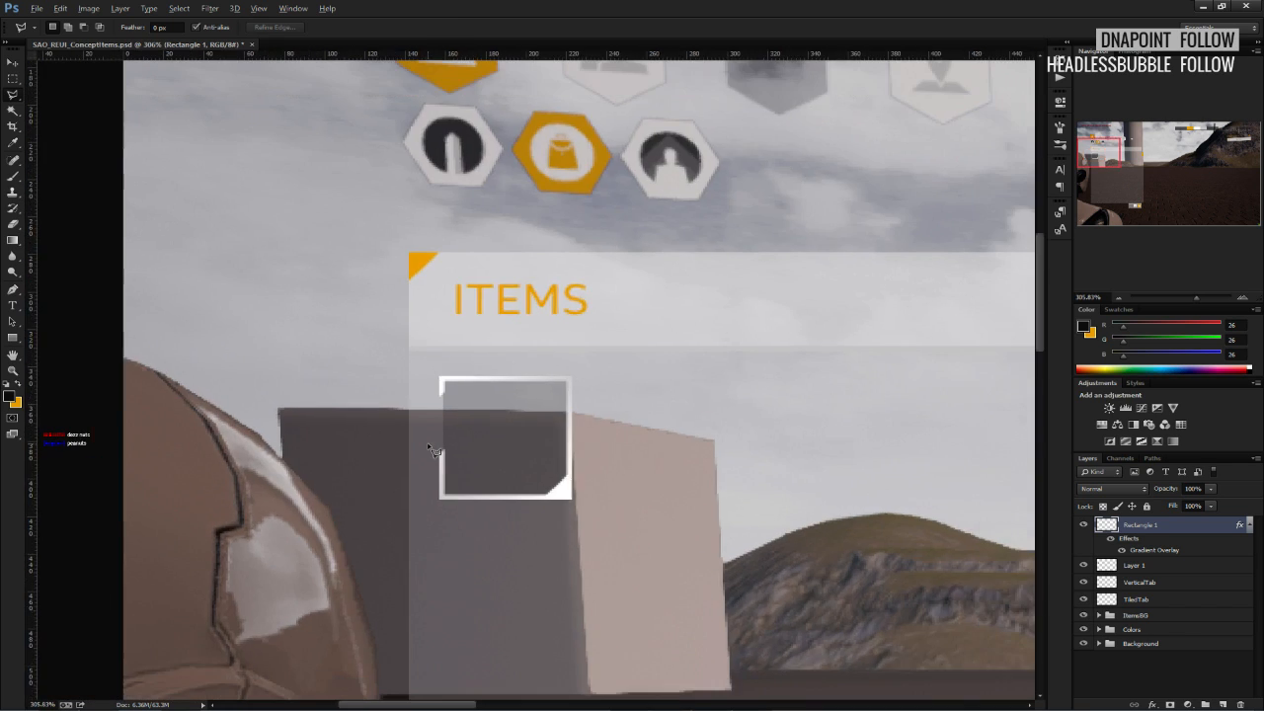
alt+scroll(400, 466, up, 3)
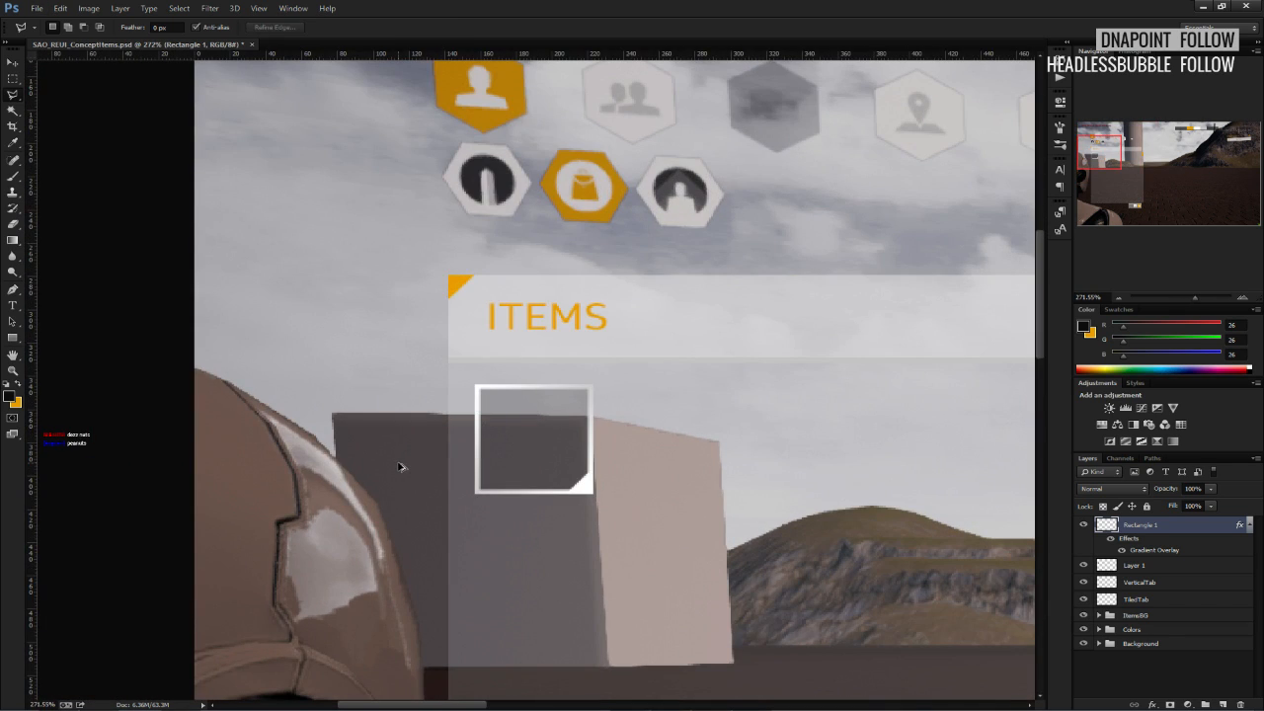
alt+scroll(484, 485, up, 5)
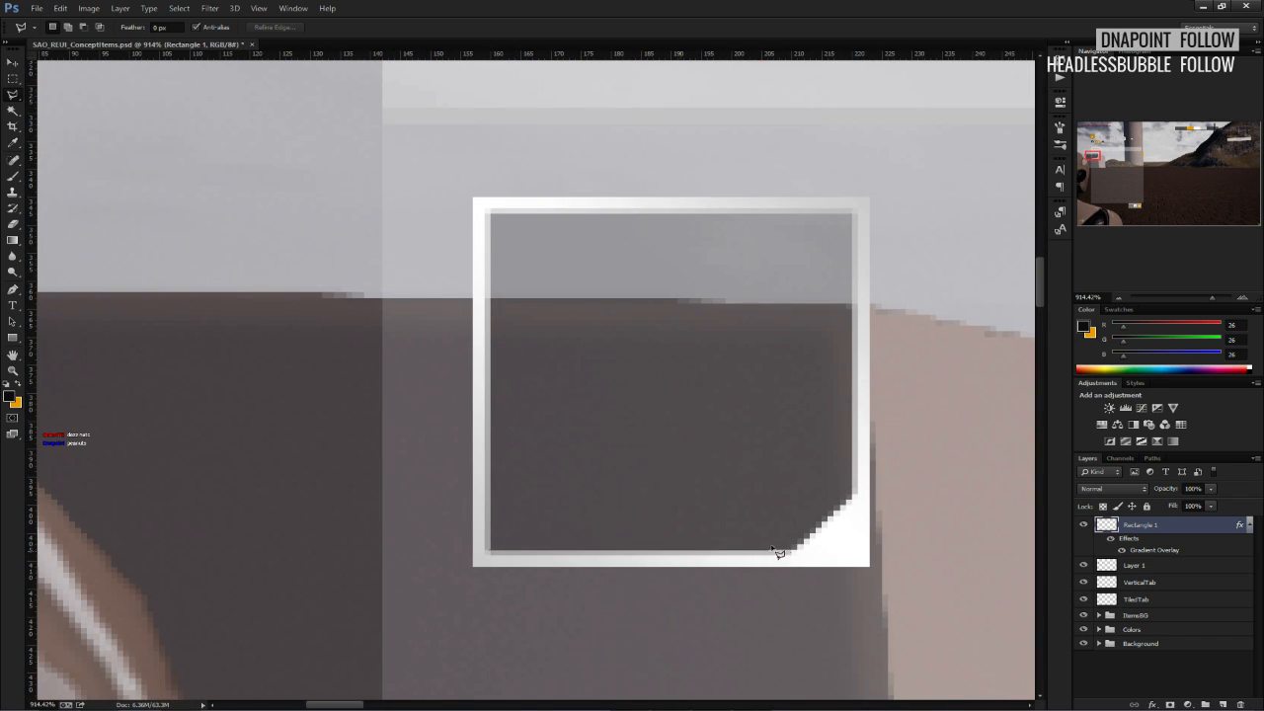
Remove the white triangular accent from the lower-right corner of Rectangle 1 using a Polygonal Lasso selection.
key(Escape)
click(485, 551)
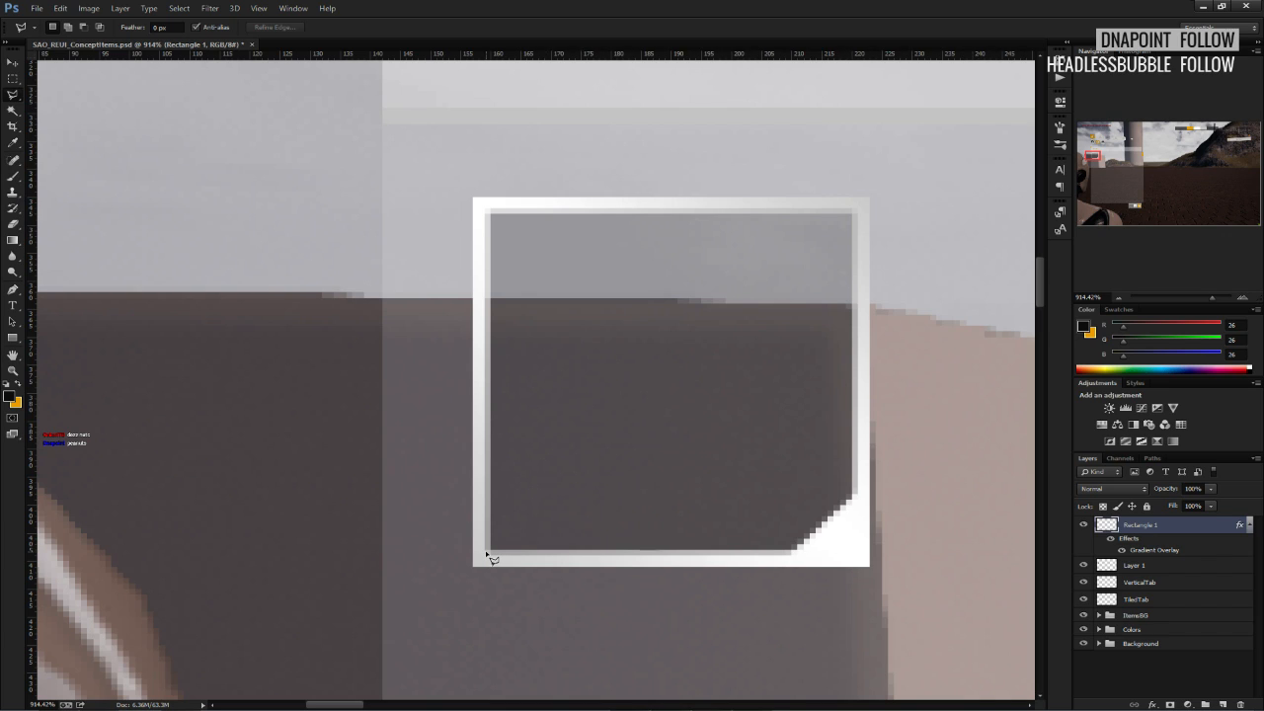
click(854, 551)
click(854, 474)
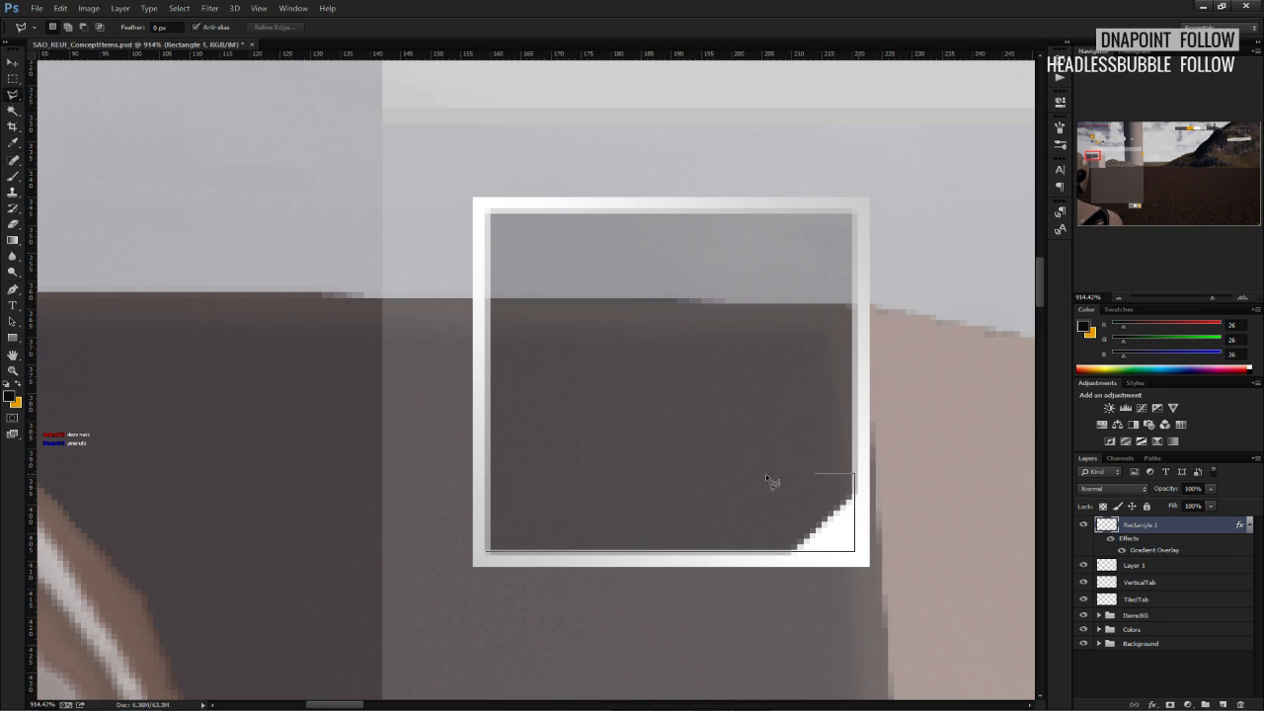
key(Escape)
Delete the uneven remains of the inner border around the lower part of the square with a rectangular marquee selection.
click(14, 79)
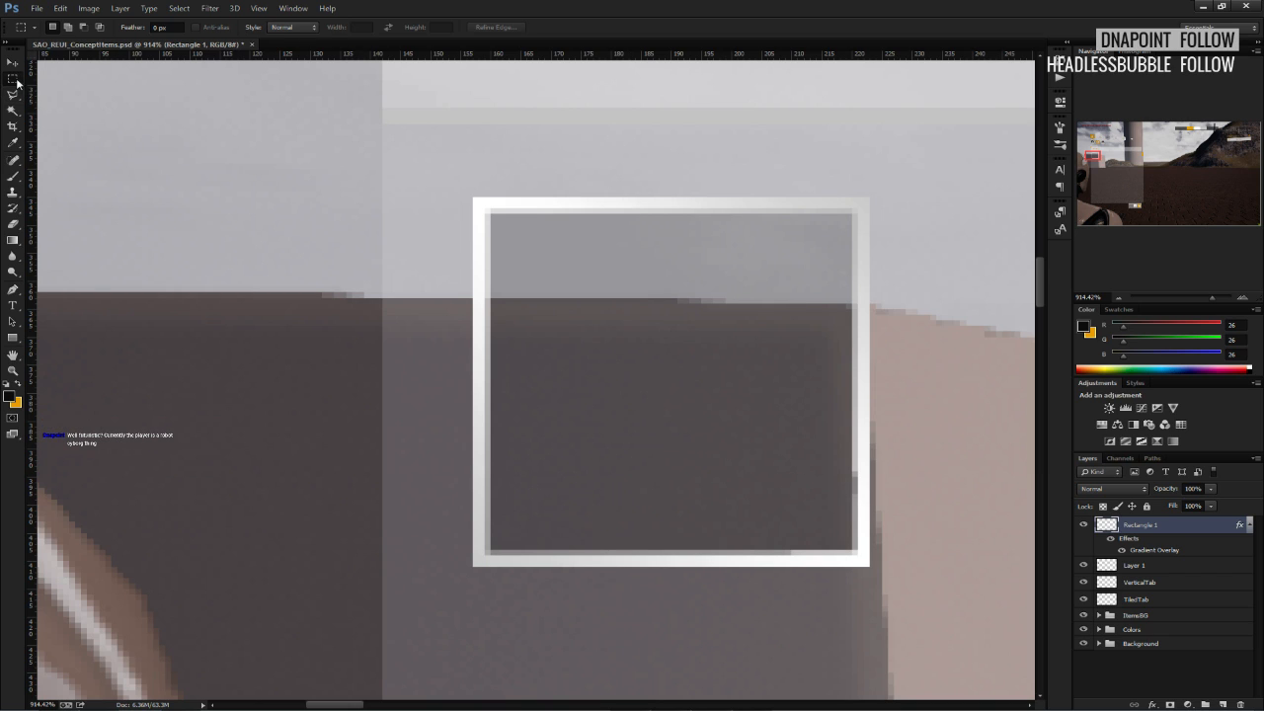
alt+scroll(713, 421, up, 5)
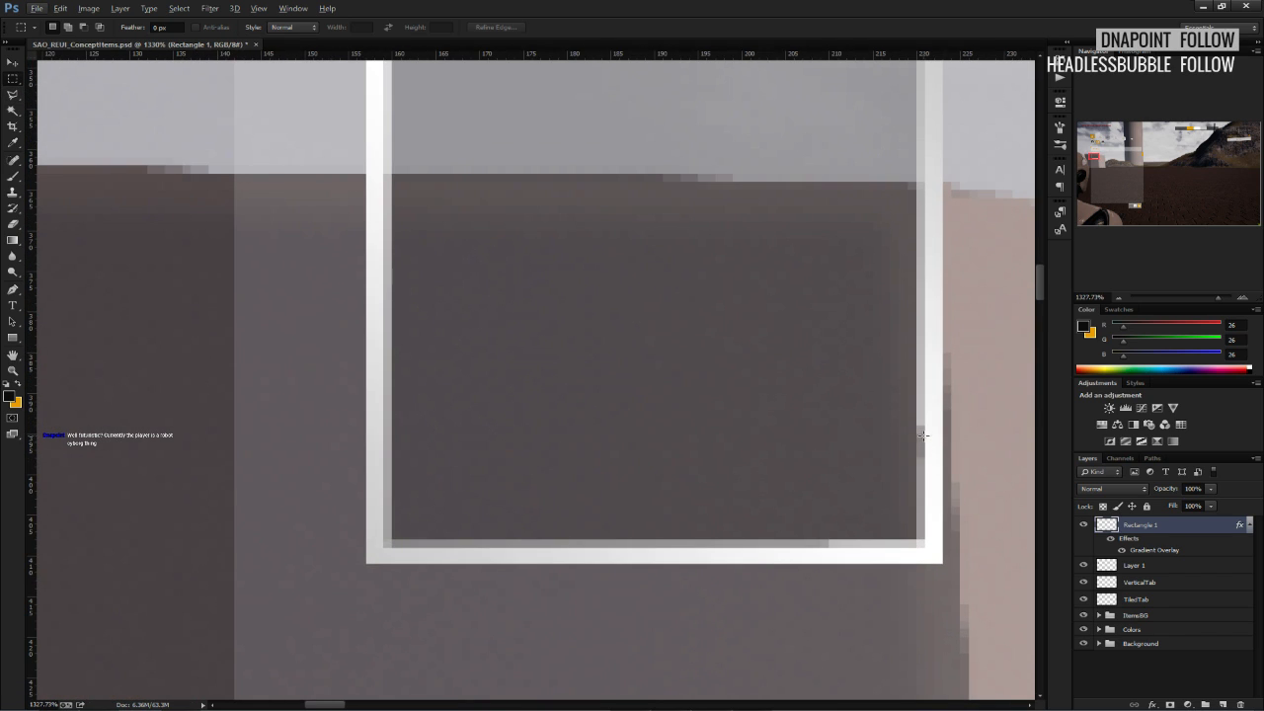
drag(924, 428, 386, 544)
key(Delete)
key(ctrl+d)
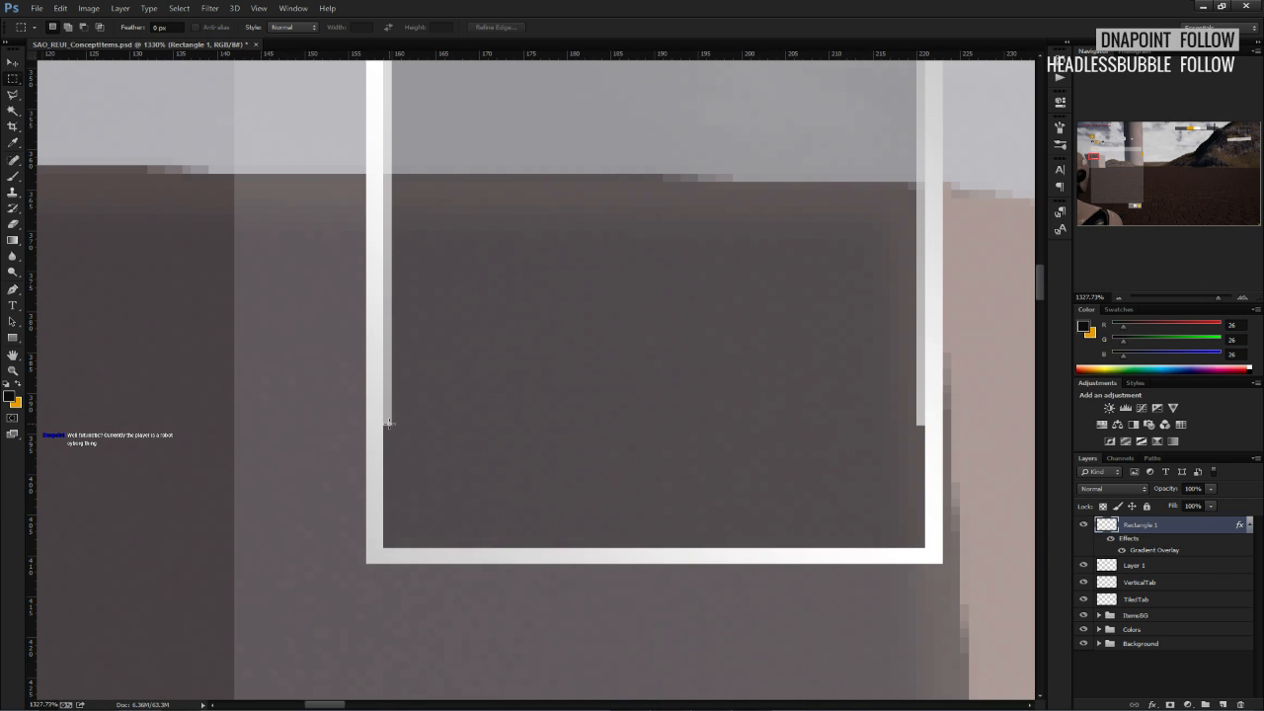
Stretch a slice of the square's left inner border down to the lower corner at 1600% height with Free Transform.
drag(387, 420, 387, 544)
key(ctrl+t)
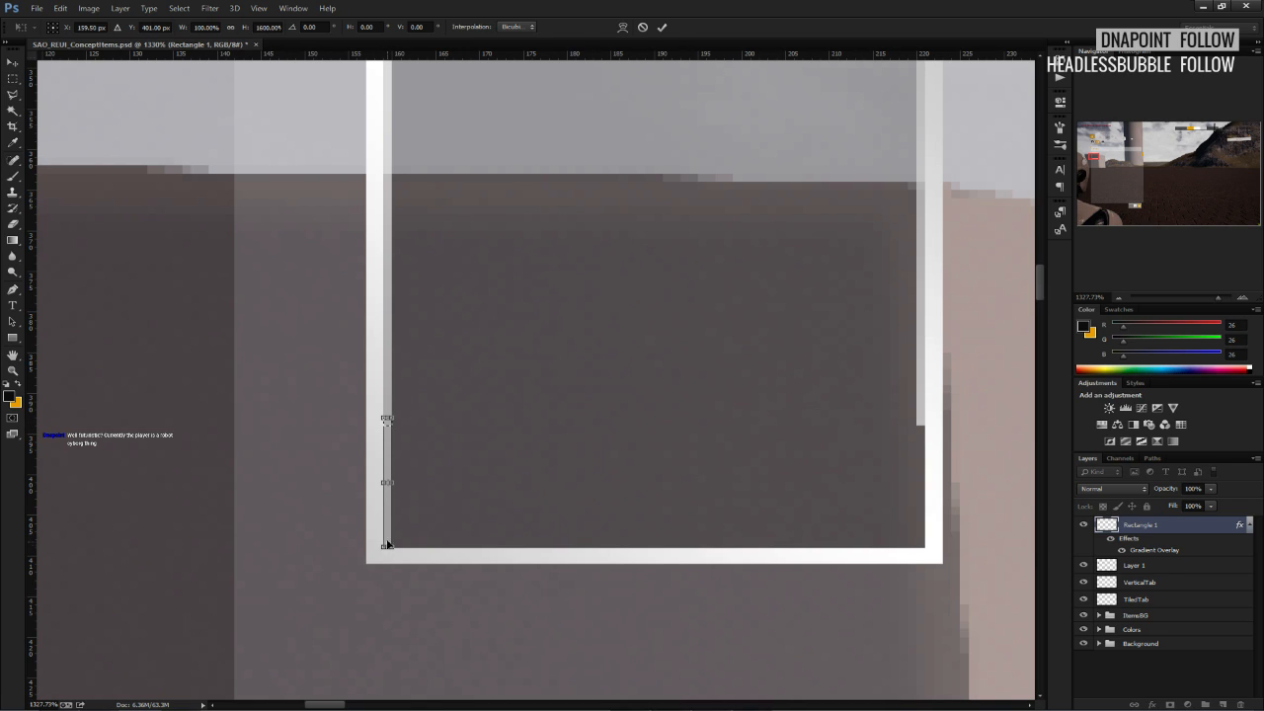
click(661, 26)
Extend the square's right inner border downward and stretch a slice along the lower edge to 6100% width.
key(ctrl+t)
drag(917, 417, 393, 541)
click(662, 27)
key(ctrl+d)
key(ctrl+t)
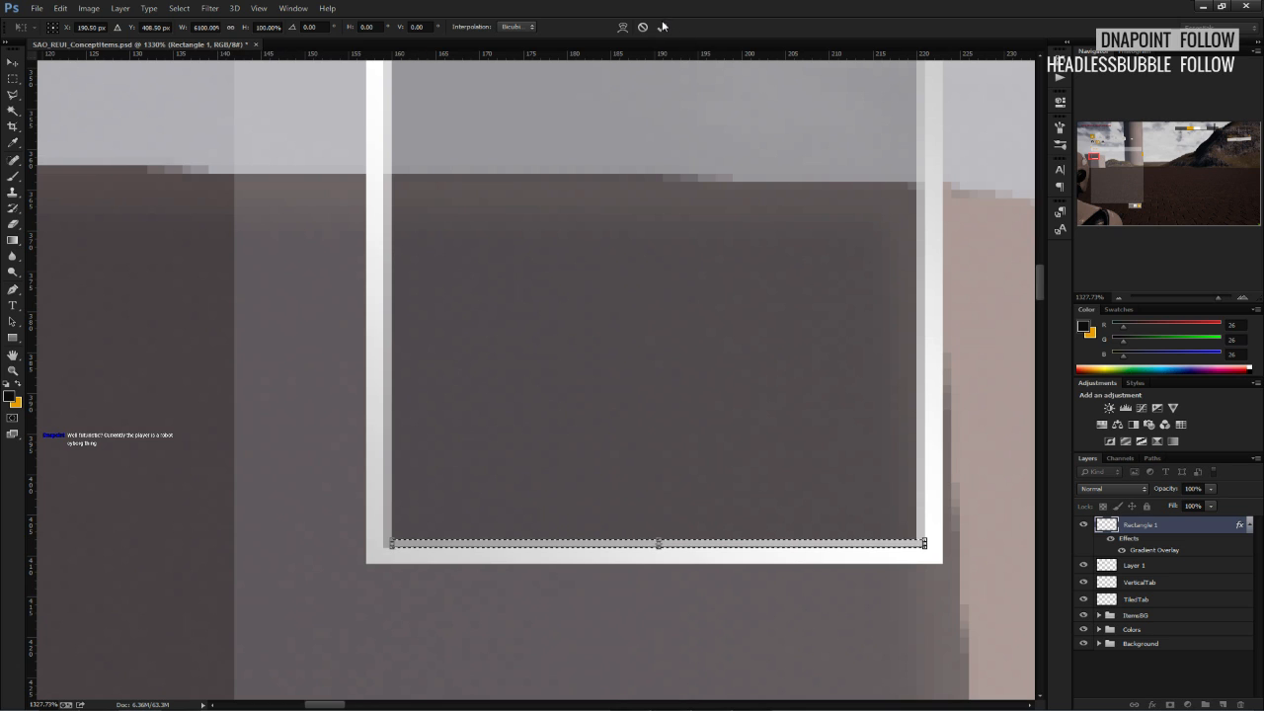
click(662, 26)
Compare the square outline with and without its layer effects and examine the slot within the ITEMS panel.
alt+scroll(639, 248, down, 3)
alt+scroll(640, 248, down, 5)
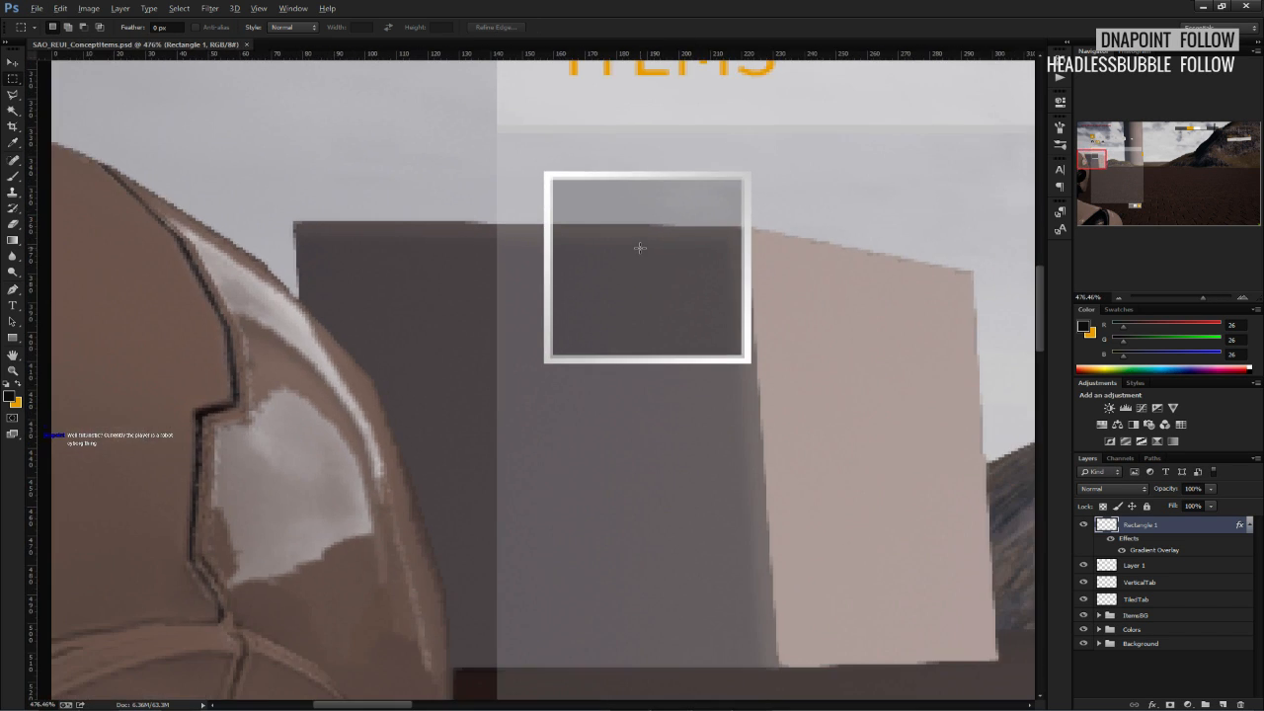
alt+scroll(640, 248, down, 2)
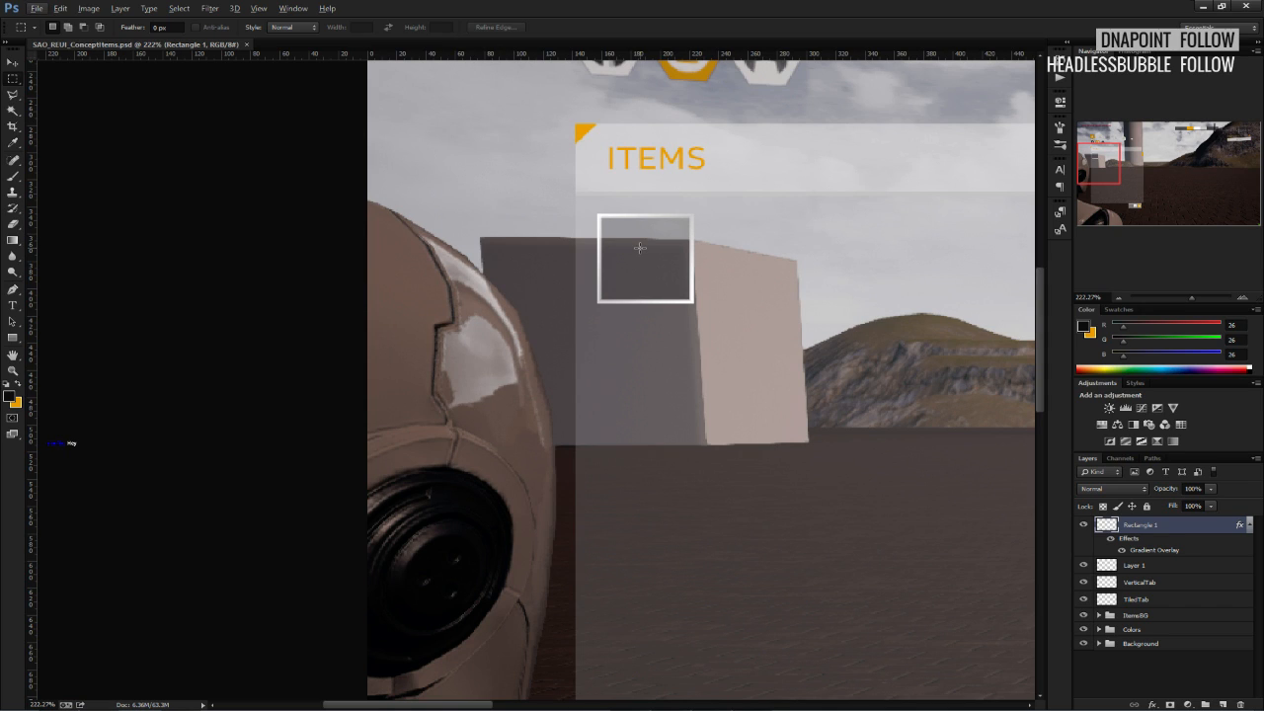
alt+scroll(640, 247, up, 4)
click(1111, 540)
click(1111, 540)
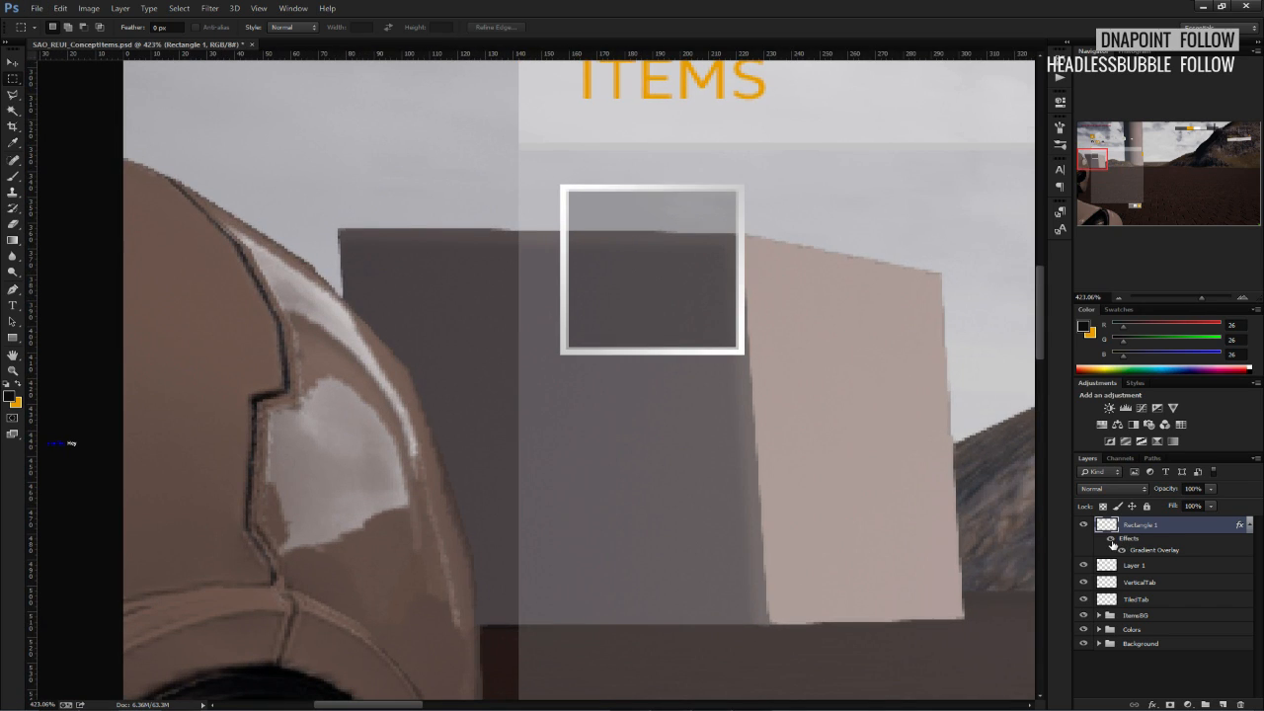
click(1111, 540)
click(1111, 540)
alt+scroll(663, 394, down, 5)
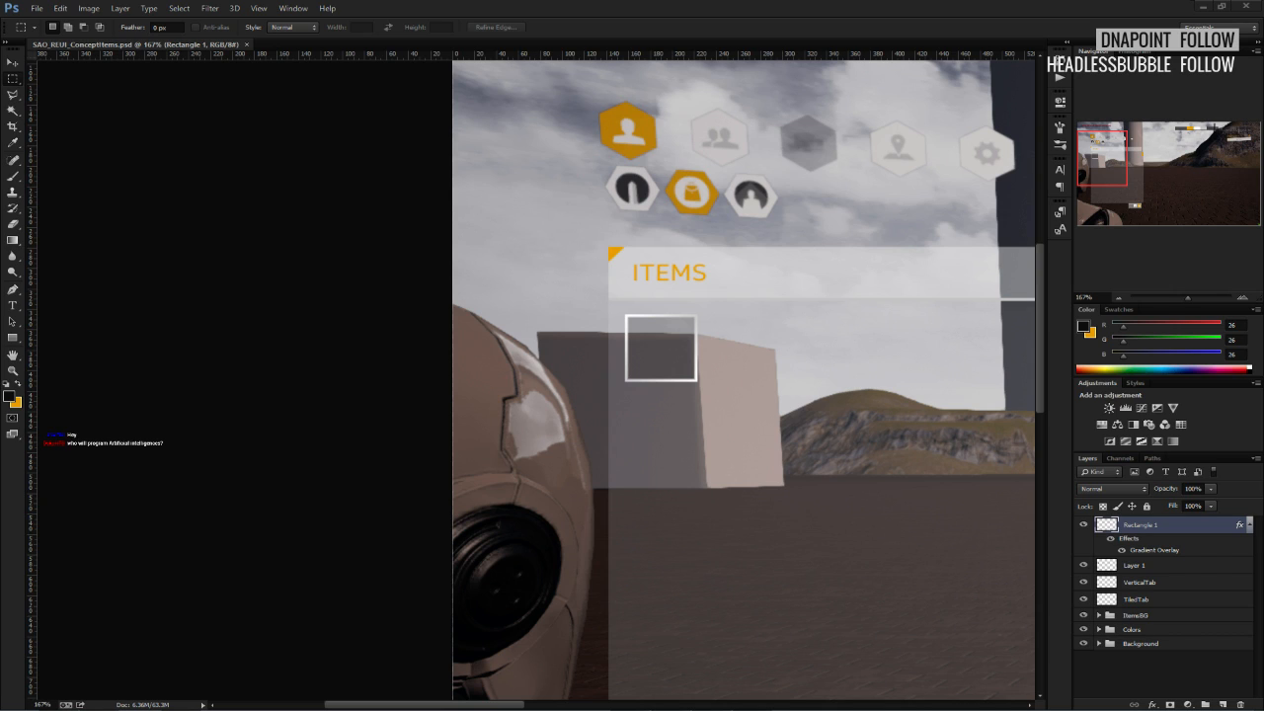
alt+scroll(750, 370, up, 5)
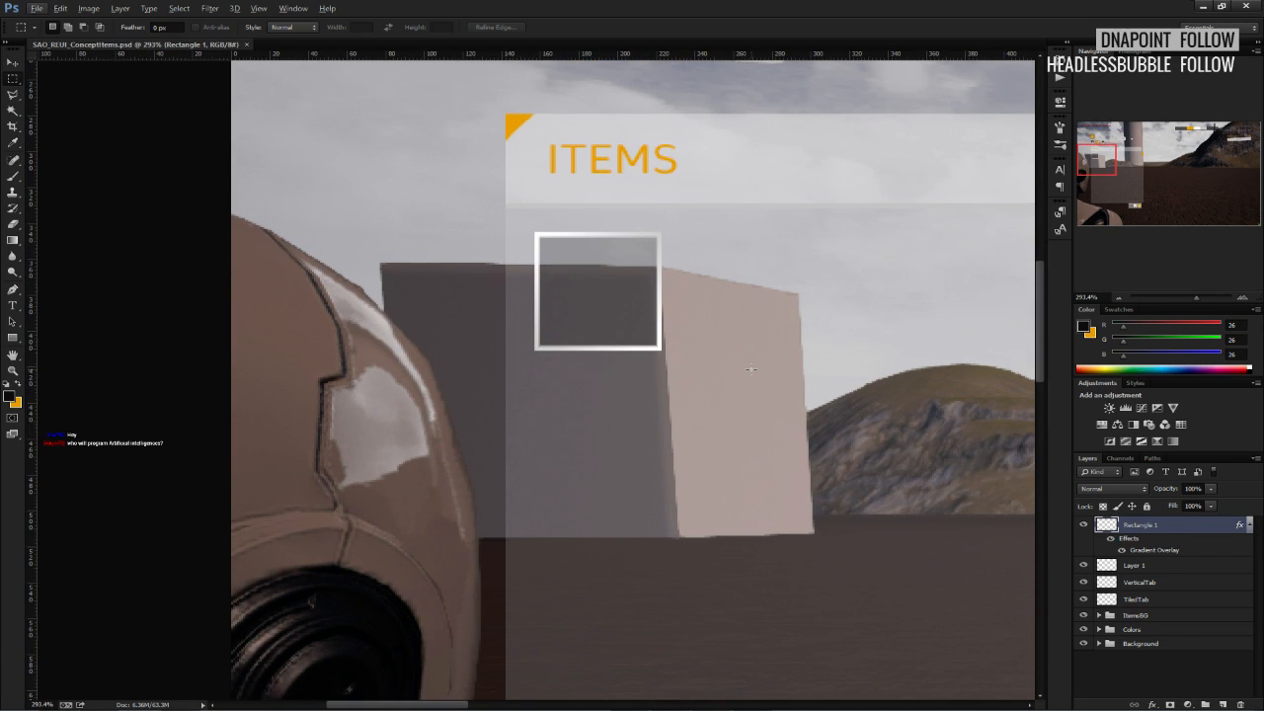
alt+scroll(659, 388, up, 3)
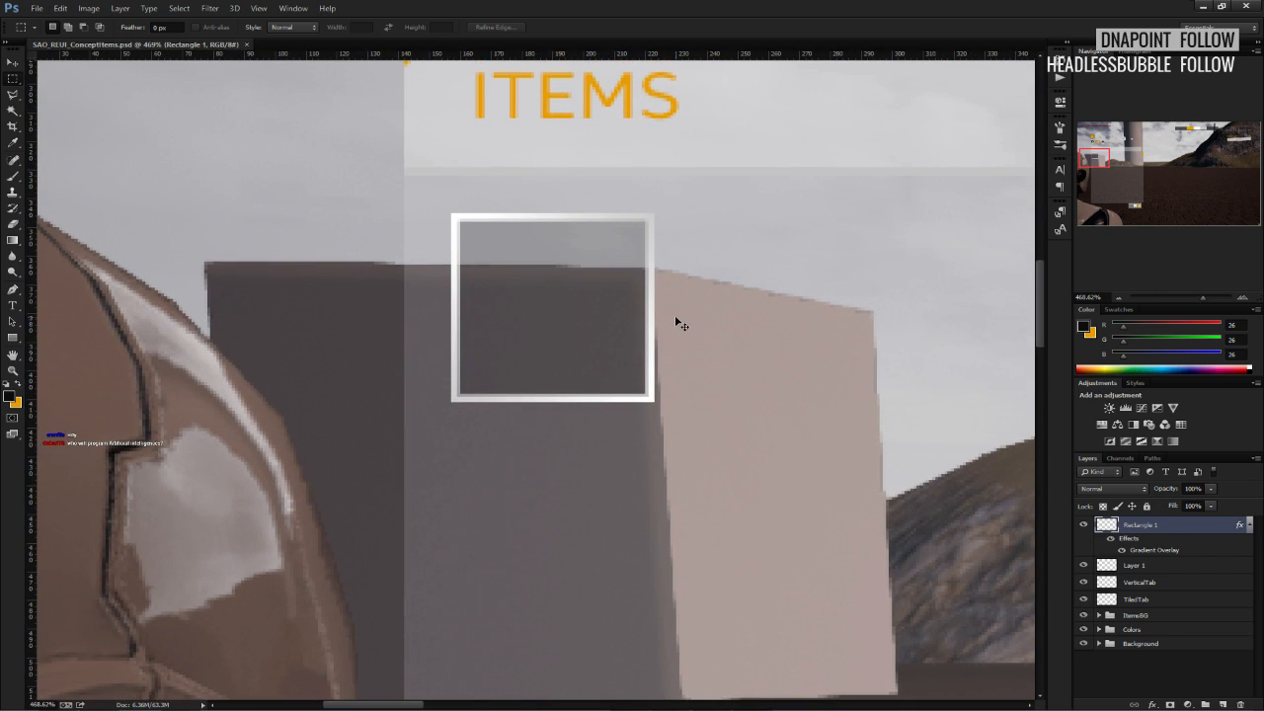
Create a new layer above the Rectangle 1 layer.
right_click(1146, 535)
click(1167, 237)
click(1223, 705)
Draw a white-filled rounded rectangle of 66 by 66 px over the slot's square outline.
click(13, 338)
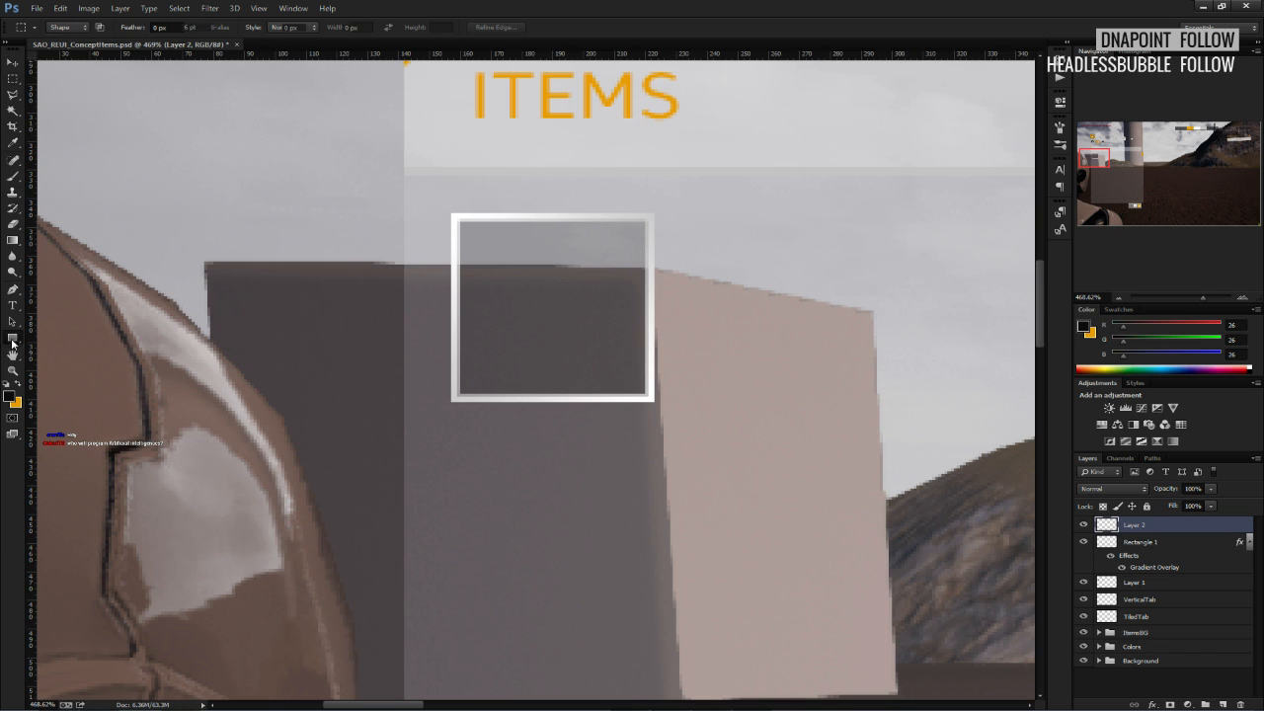
click(61, 348)
alt+scroll(516, 254, up, 3)
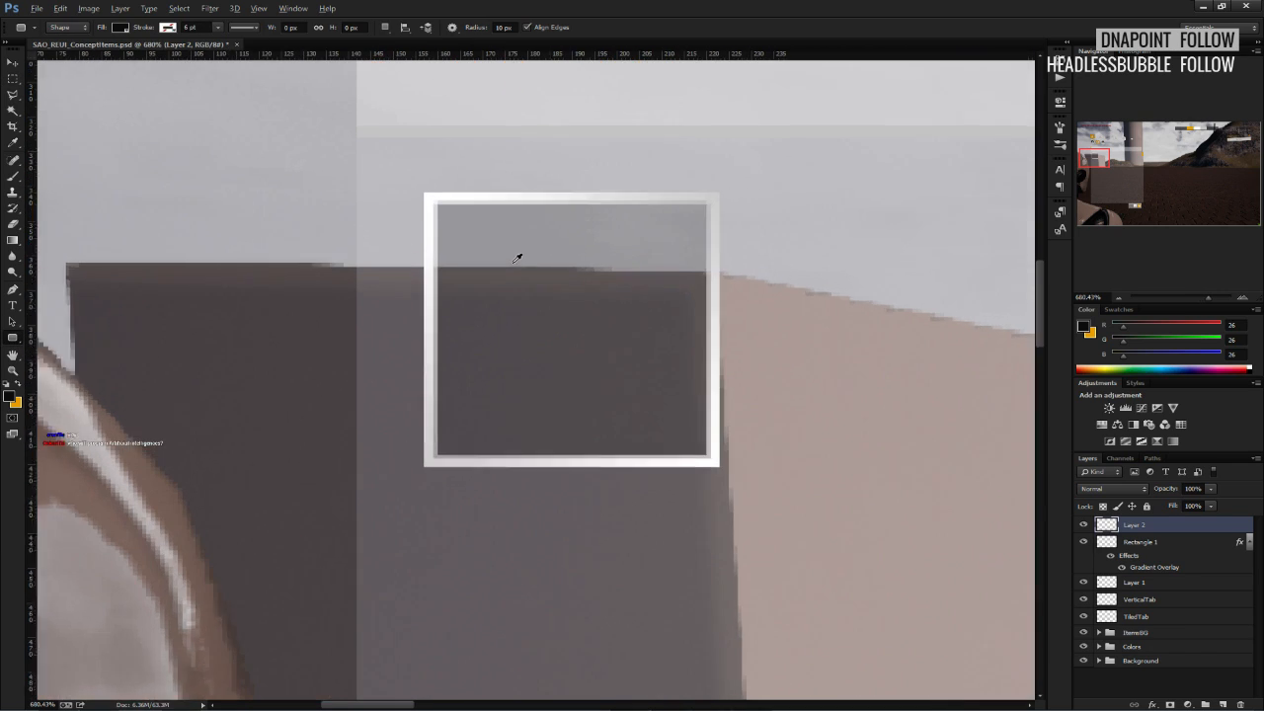
click(119, 29)
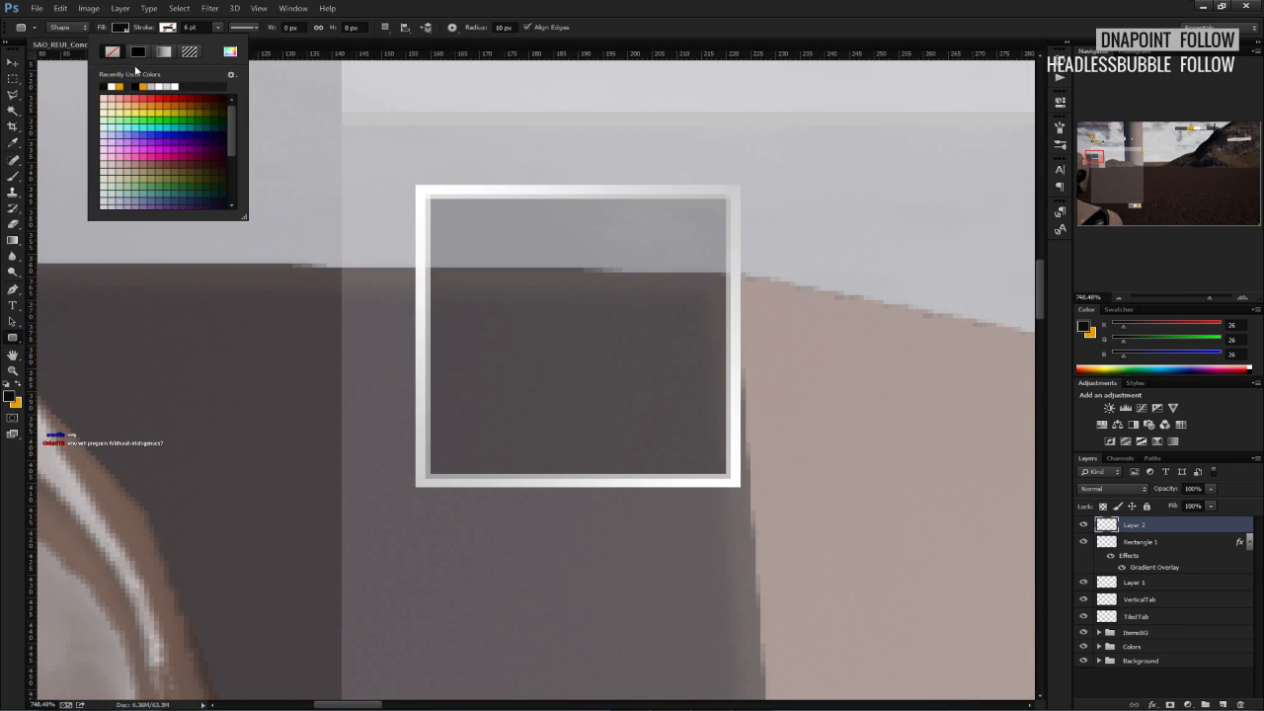
click(127, 30)
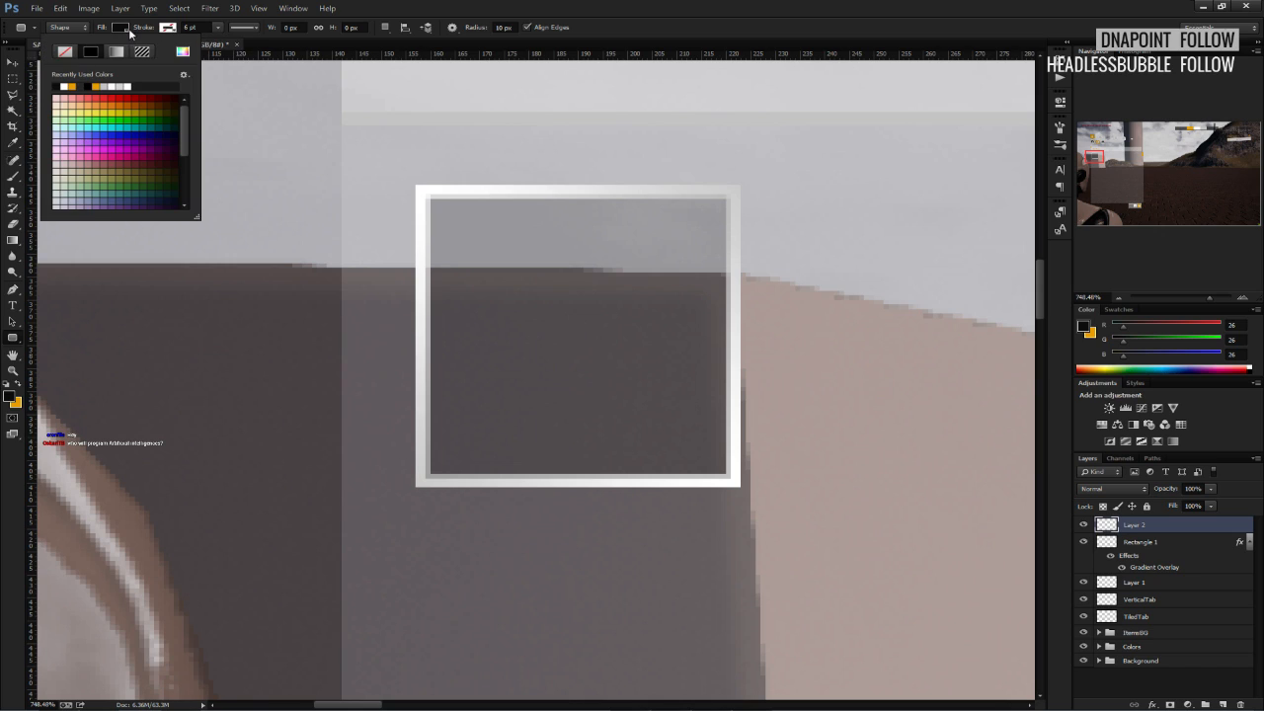
click(63, 86)
click(420, 188)
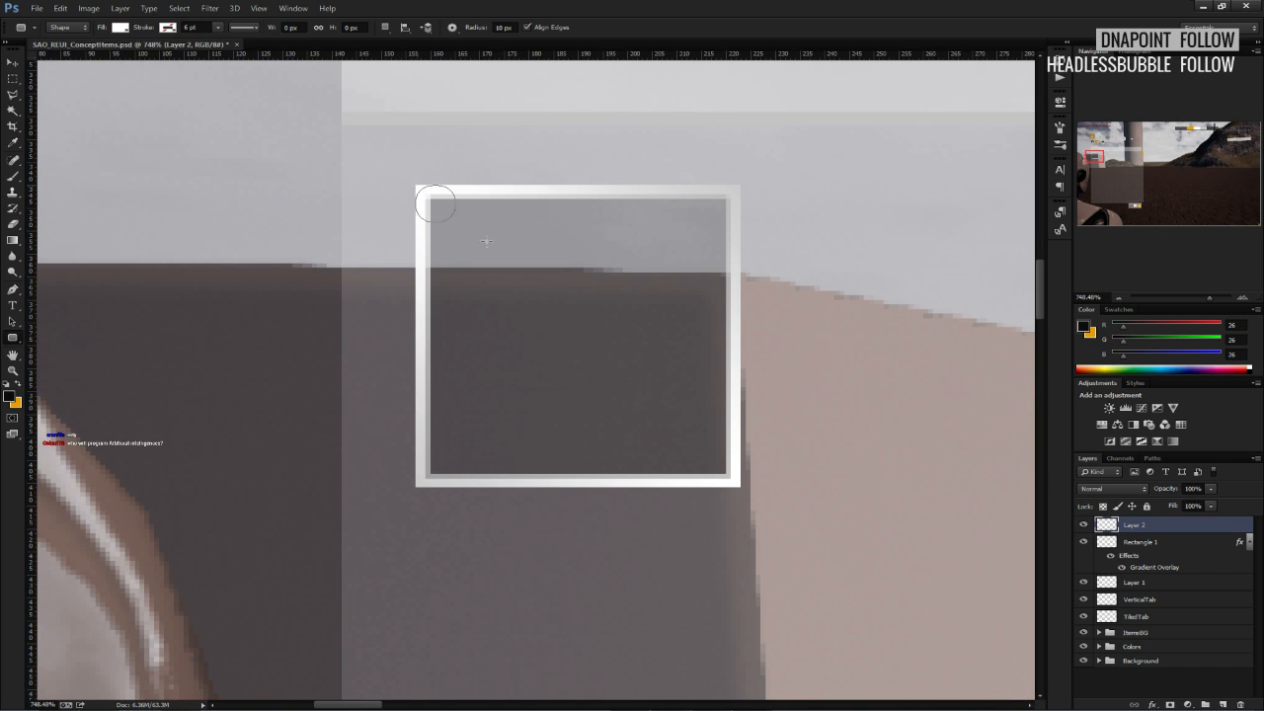
drag(422, 192, 741, 486)
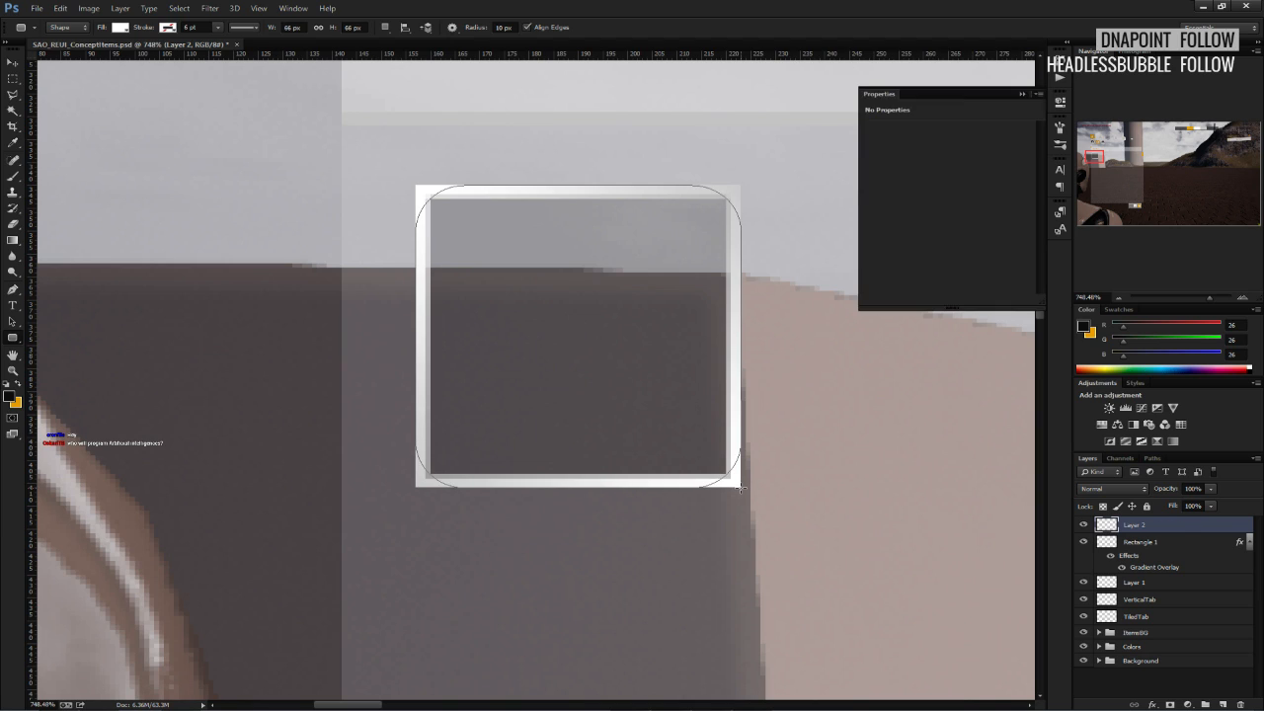
Set all four corner radii of the rounded rectangle to 5 px.
drag(897, 216, 867, 226)
text(5)
key(Return)
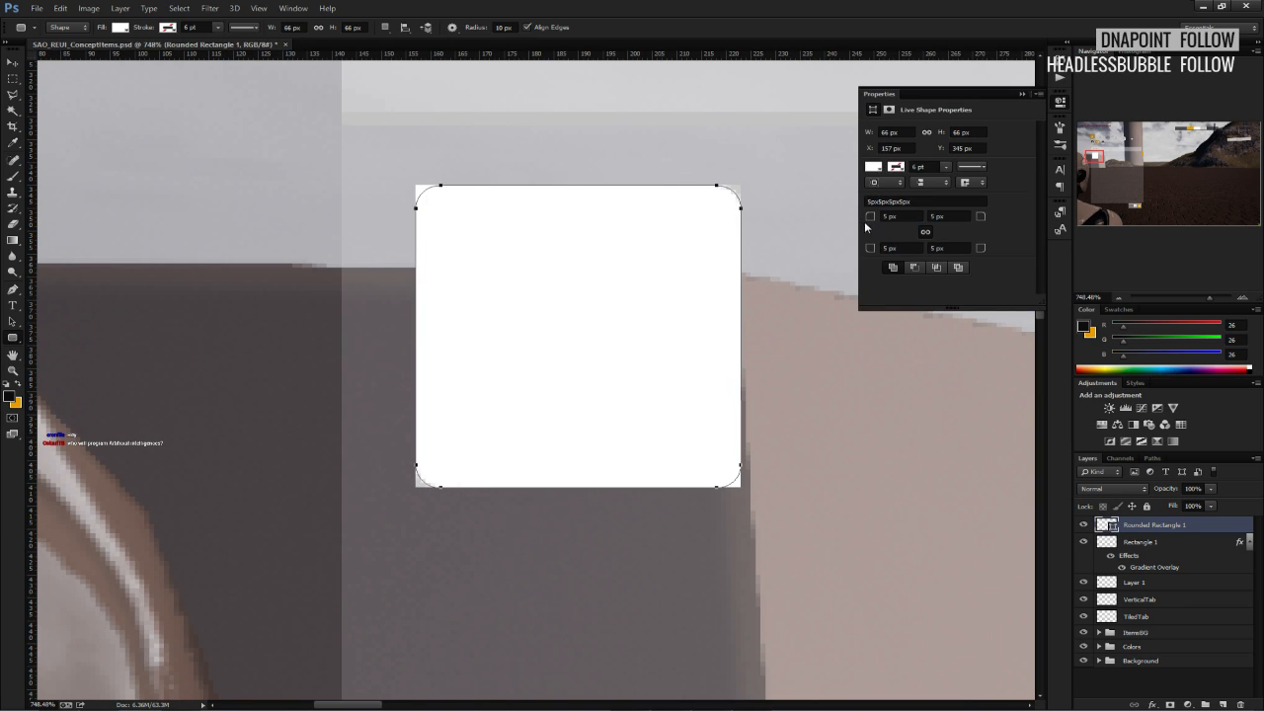
Give the rounded rectangle a white 2 pt stroke and remove its fill.
click(898, 169)
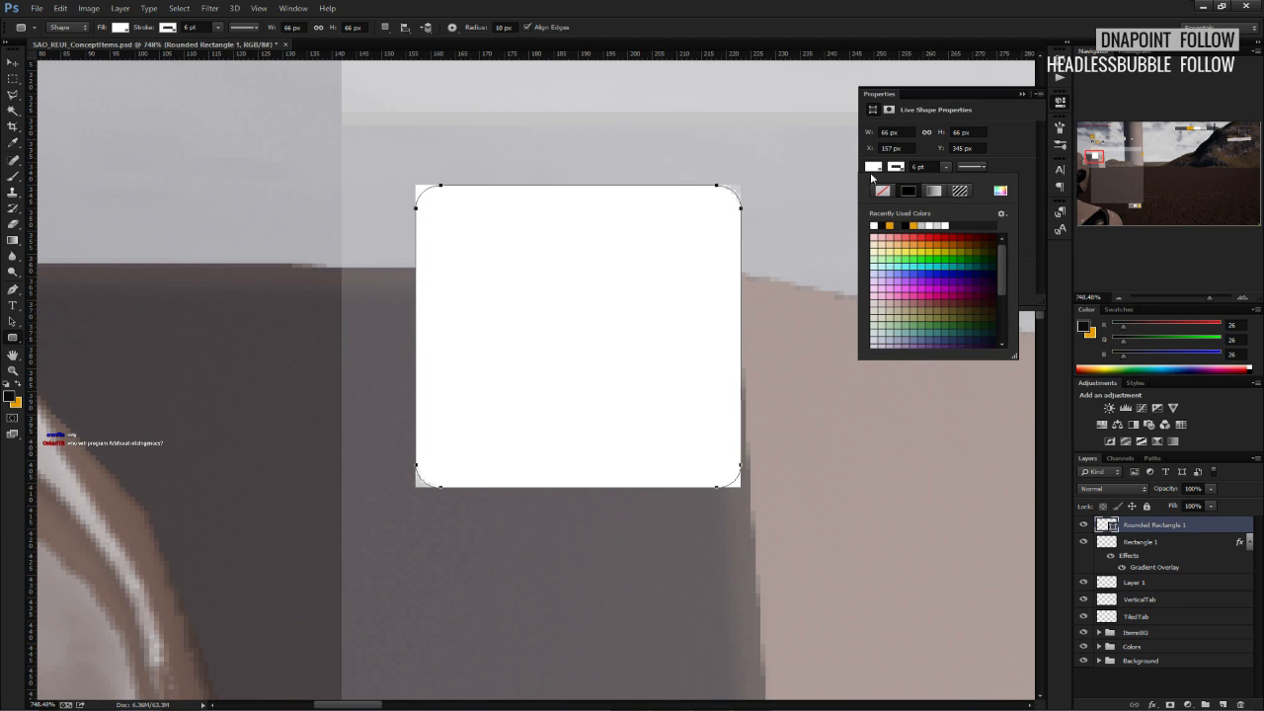
click(873, 170)
click(873, 170)
click(882, 191)
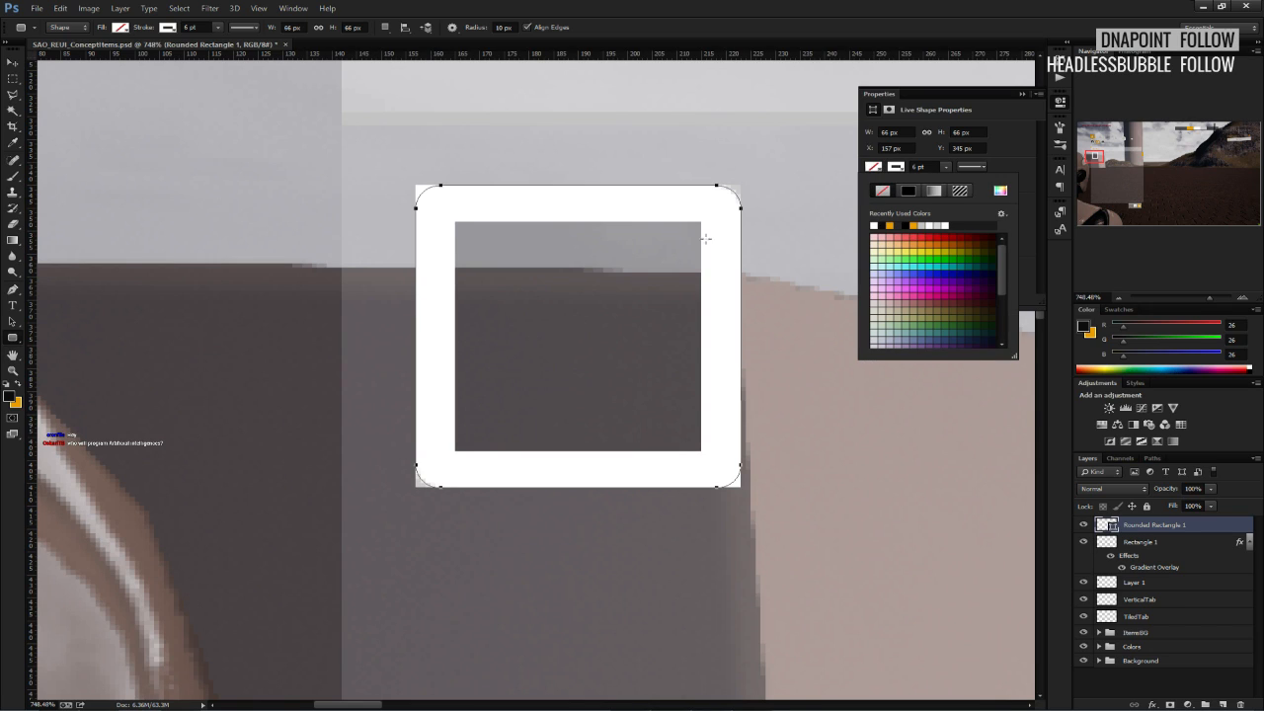
click(915, 166)
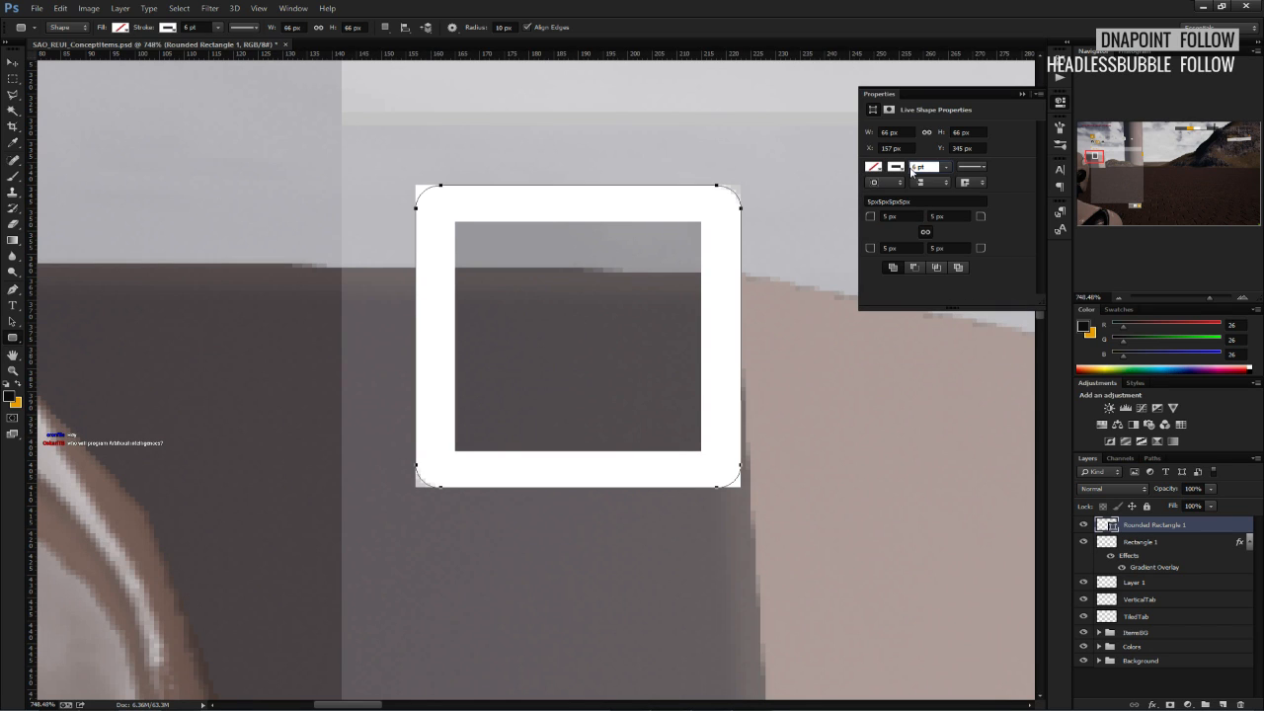
text(2)
key(Return)
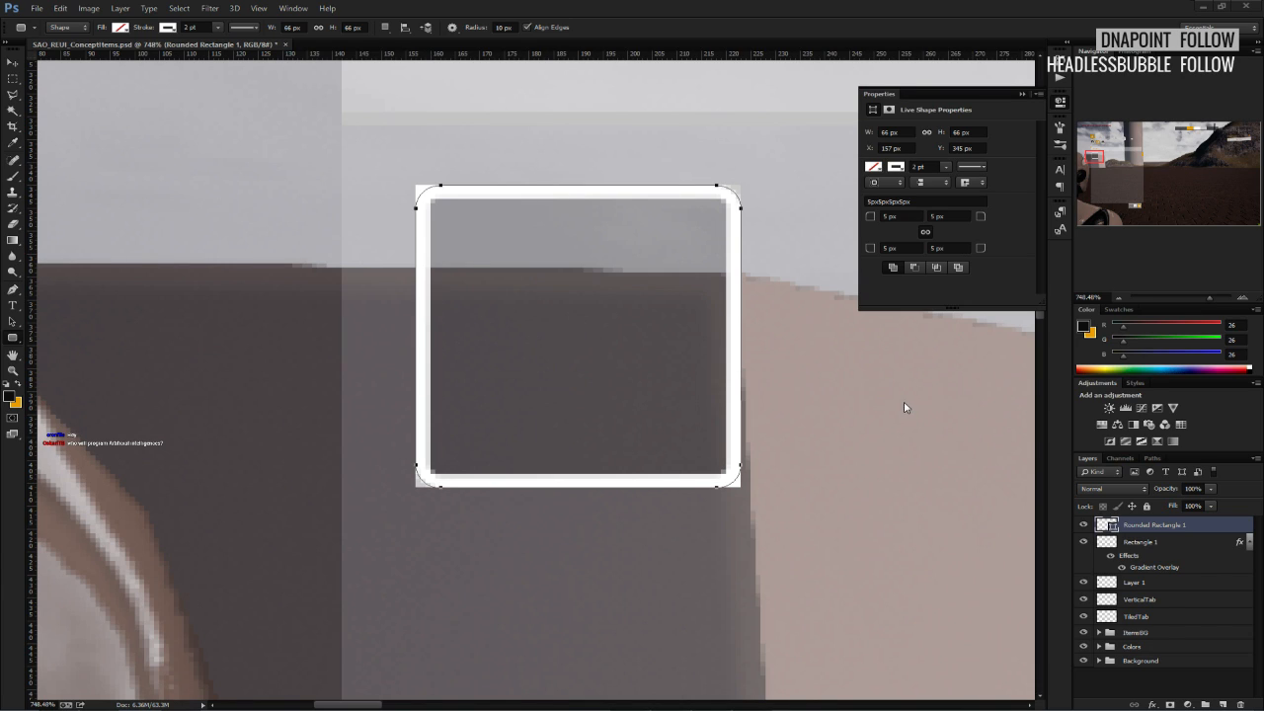
click(1022, 95)
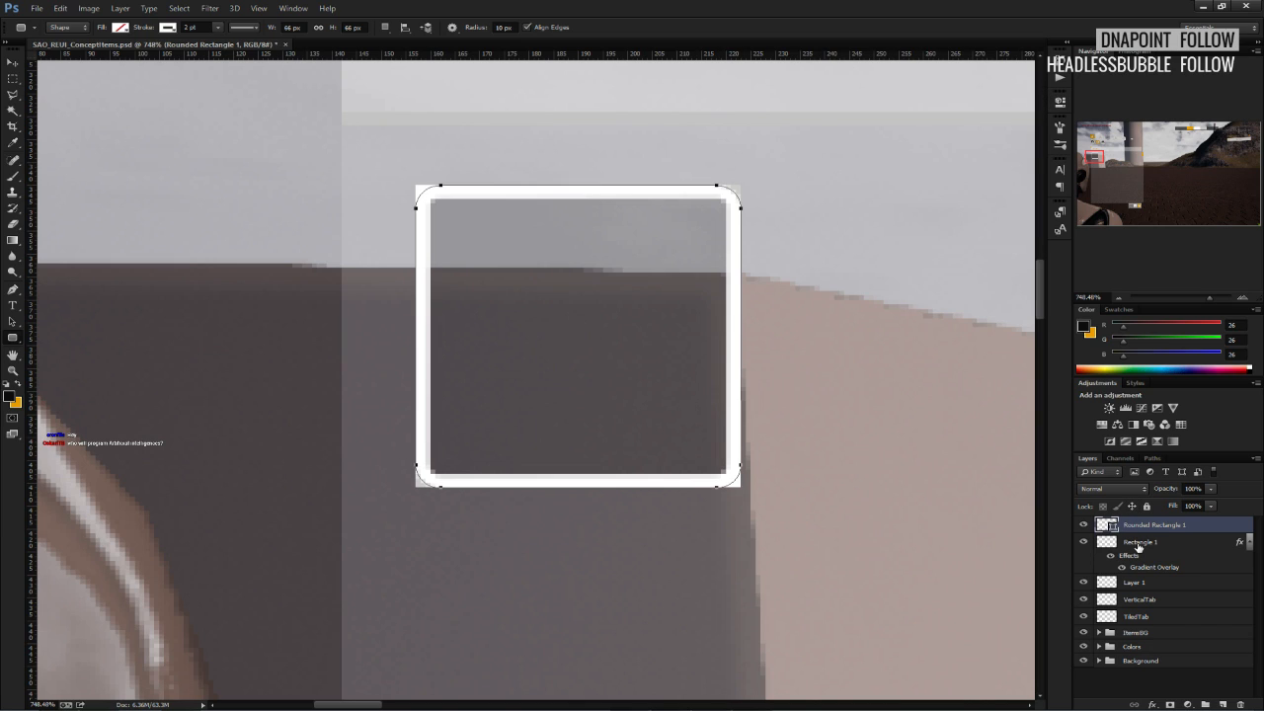
Copy the layer style of Rectangle 1 onto Rounded Rectangle 1 and delete the Rectangle 1 layer.
click(1138, 545)
click(1139, 529)
right_click(1138, 528)
click(1120, 252)
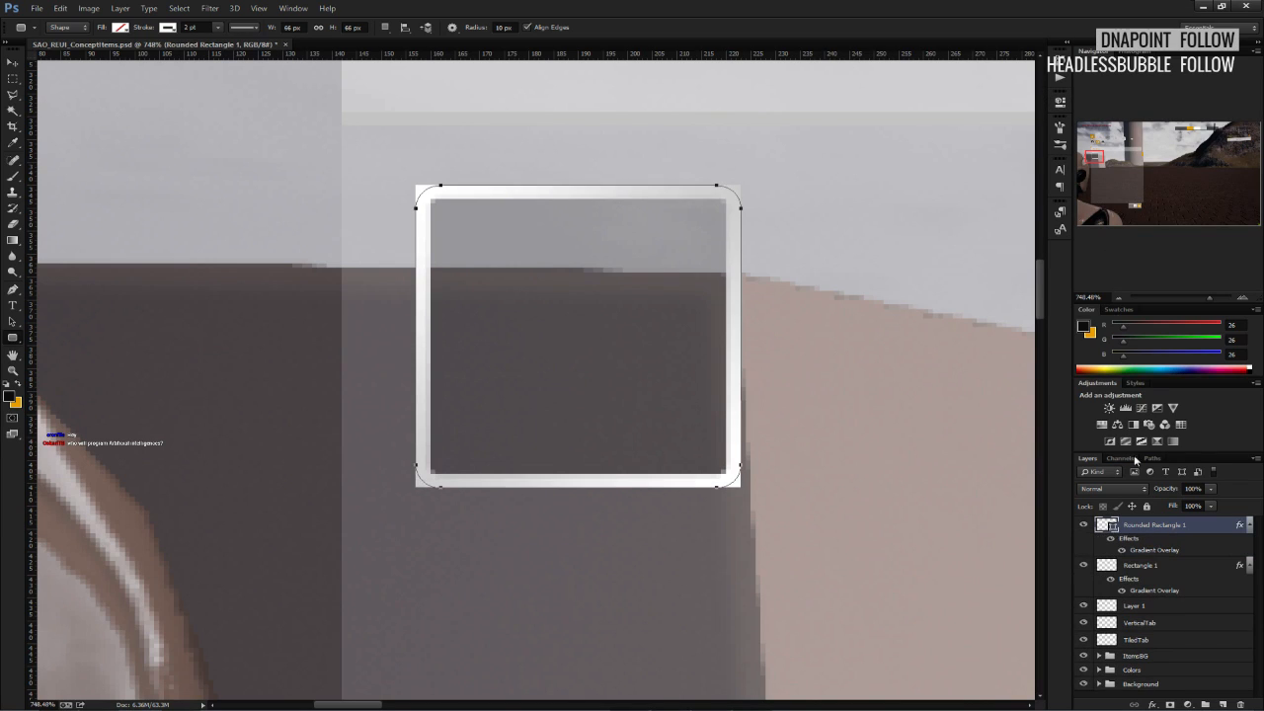
click(1142, 565)
click(1241, 703)
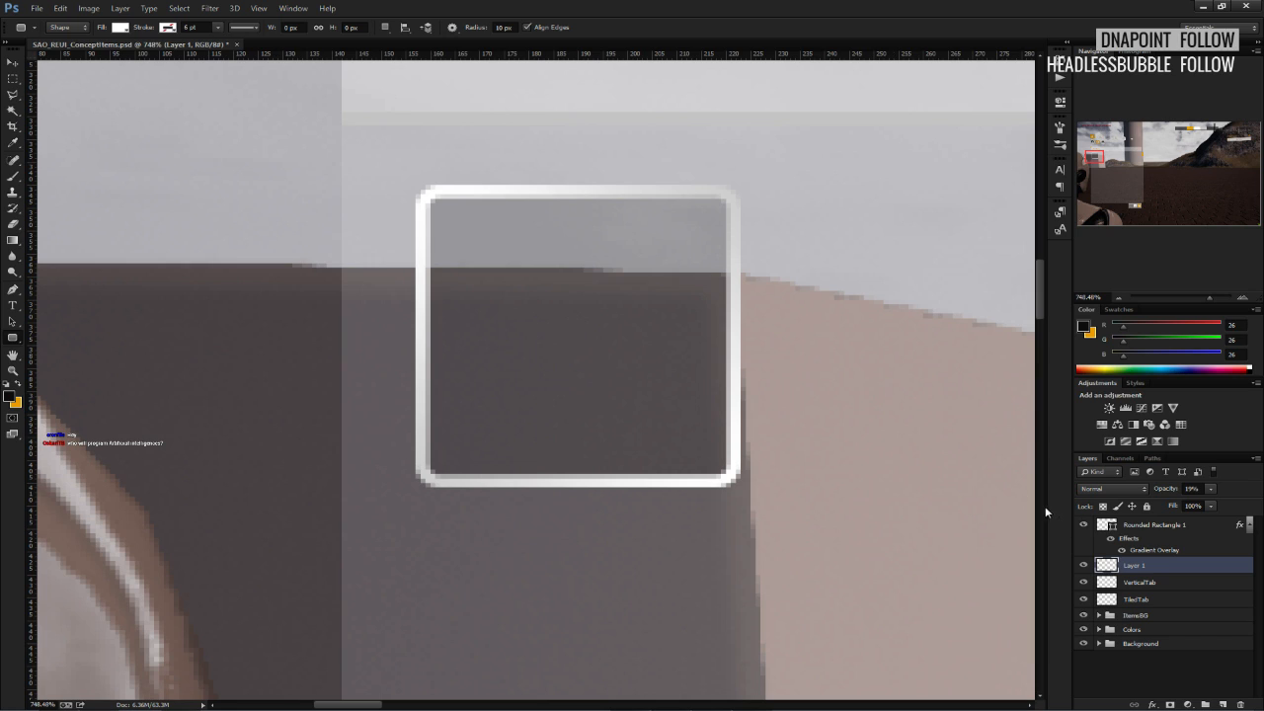
Trim the upper-right corner of Layer 1's dark background outside the rounded outline using a Polygonal Lasso selection.
click(1082, 565)
click(1081, 566)
click(13, 95)
alt+scroll(707, 197, up, 4)
click(702, 169)
click(745, 192)
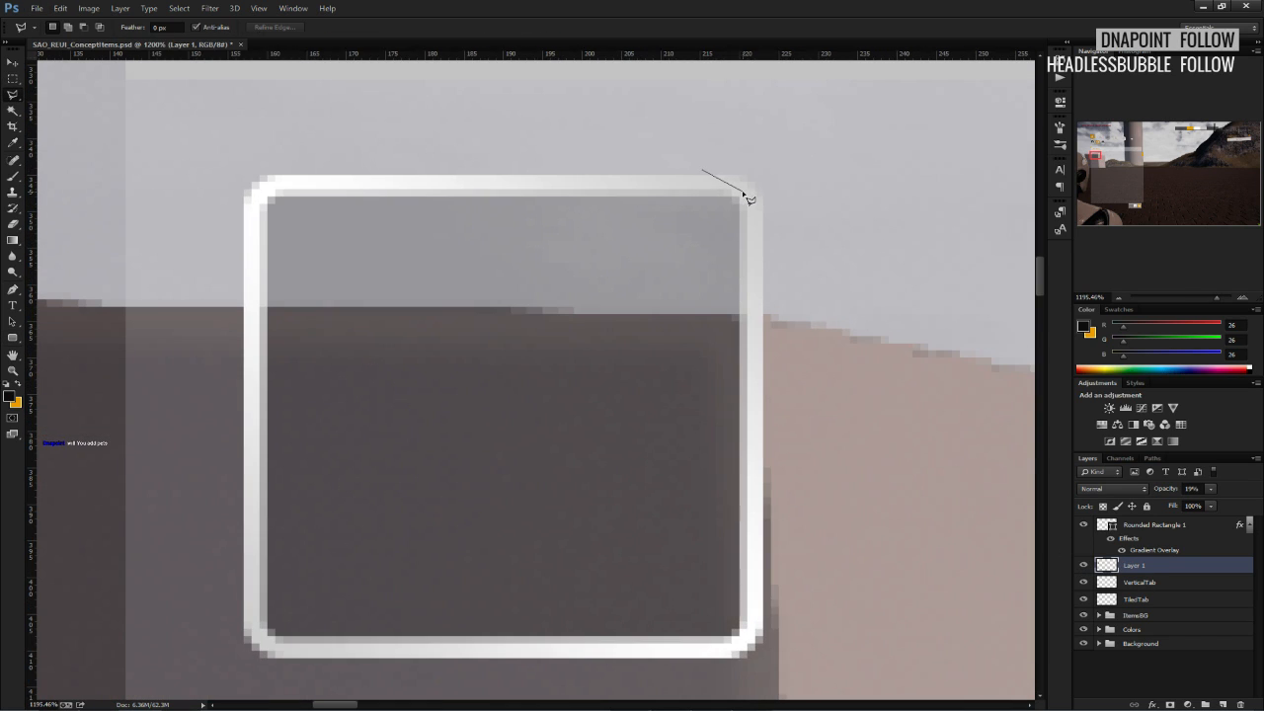
click(764, 235)
click(838, 222)
double_click(701, 120)
key(ctrl+d)
drag(296, 213, 451, 182)
click(378, 213)
click(418, 165)
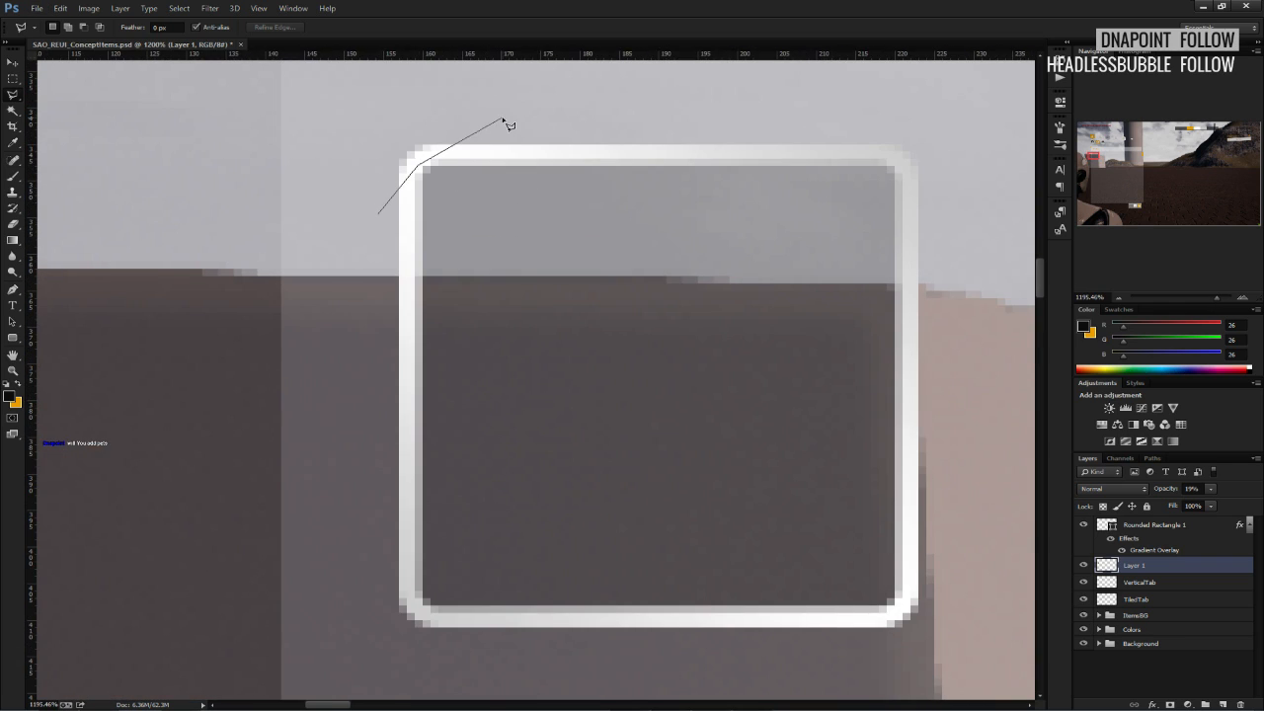
click(393, 103)
key(Escape)
Delete the upper-left corner of Layer 1's dark background outside the rounded outline using a Polygonal Lasso selection.
click(392, 197)
click(417, 160)
click(471, 113)
click(364, 113)
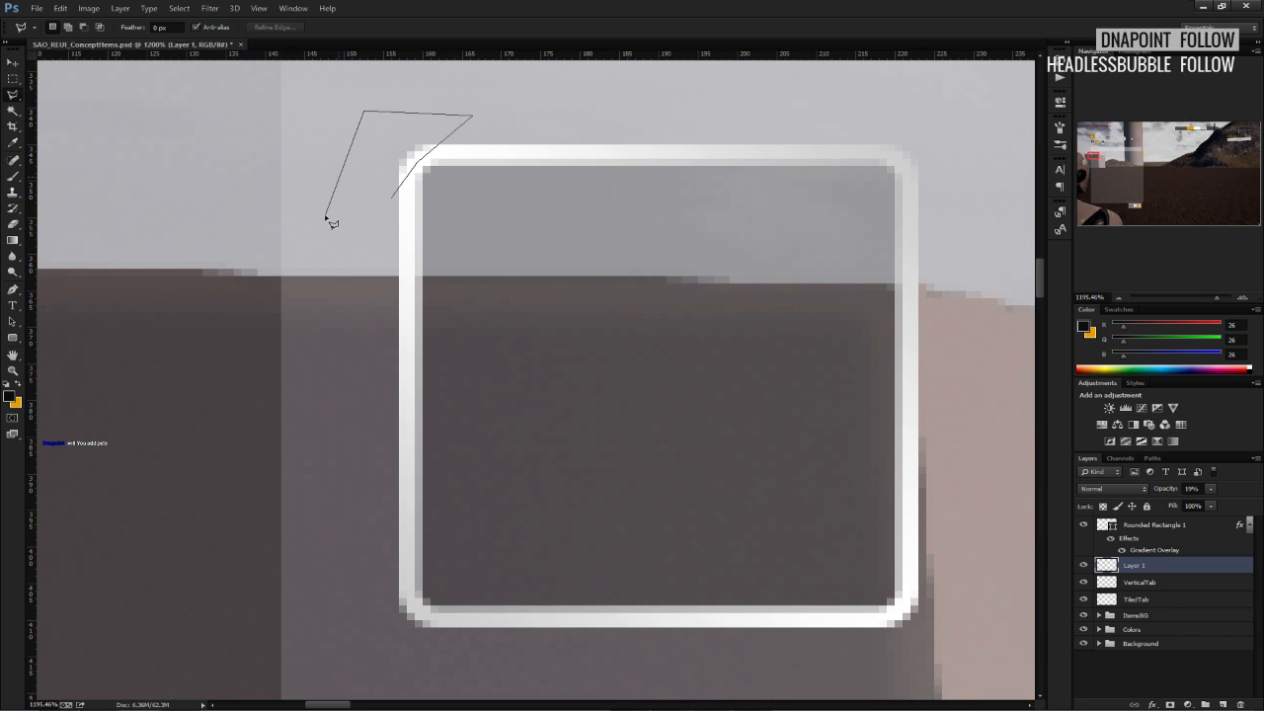
double_click(327, 219)
key(Delete)
key(ctrl+d)
Examine the rounded item slot within the whole ITEMS panel.
scroll(367, 269, down, 3)
alt+scroll(374, 278, down, 3)
alt+scroll(375, 278, down, 6)
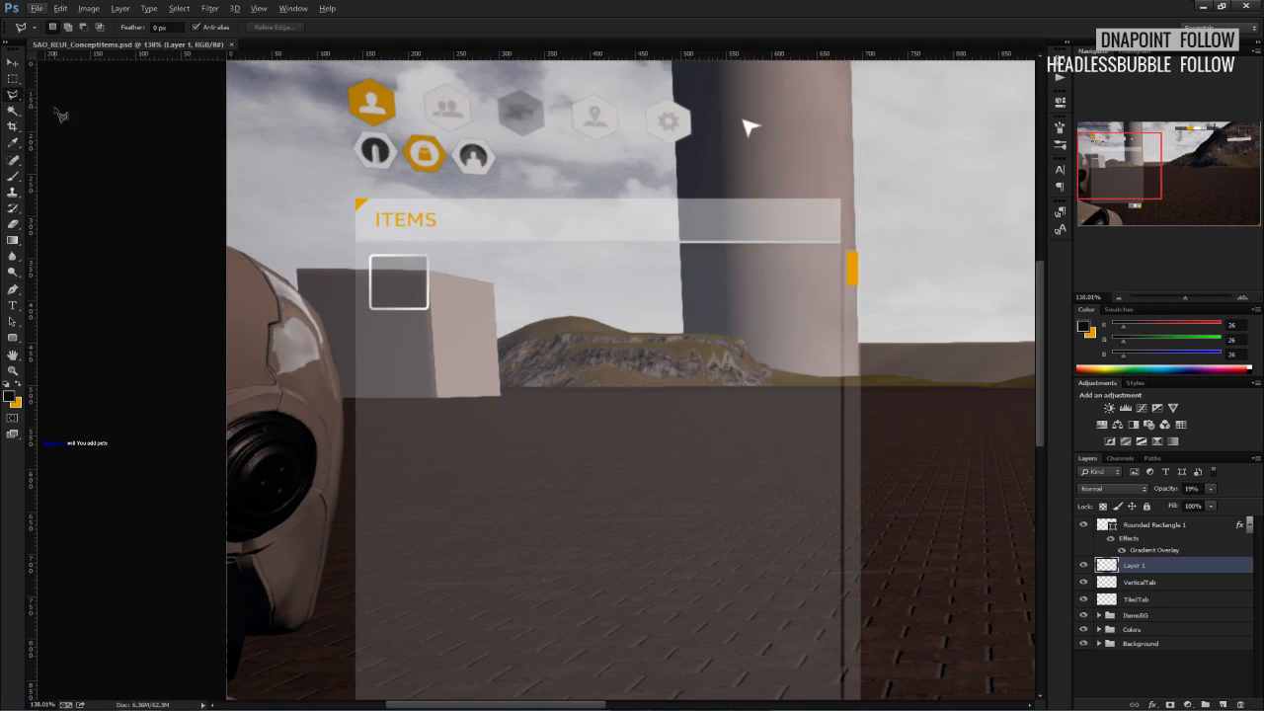
click(12, 78)
alt+scroll(374, 281, up, 5)
alt+scroll(295, 296, down, 3)
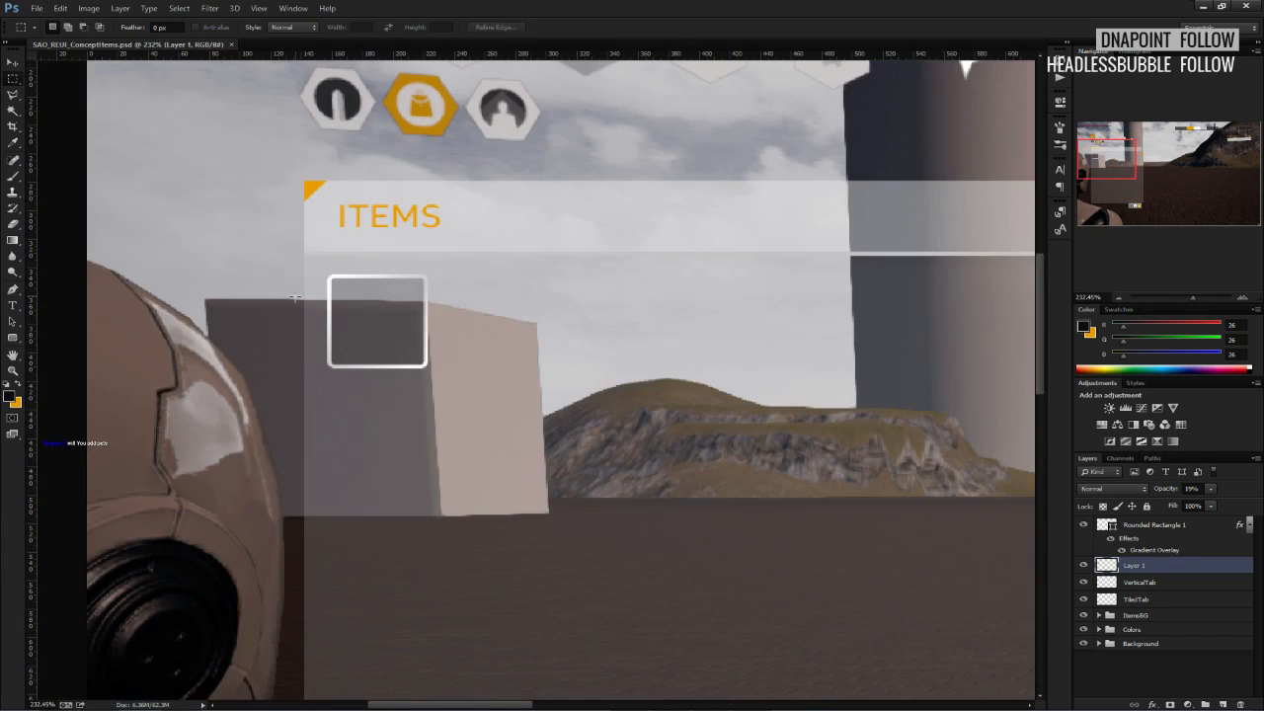
key(h)
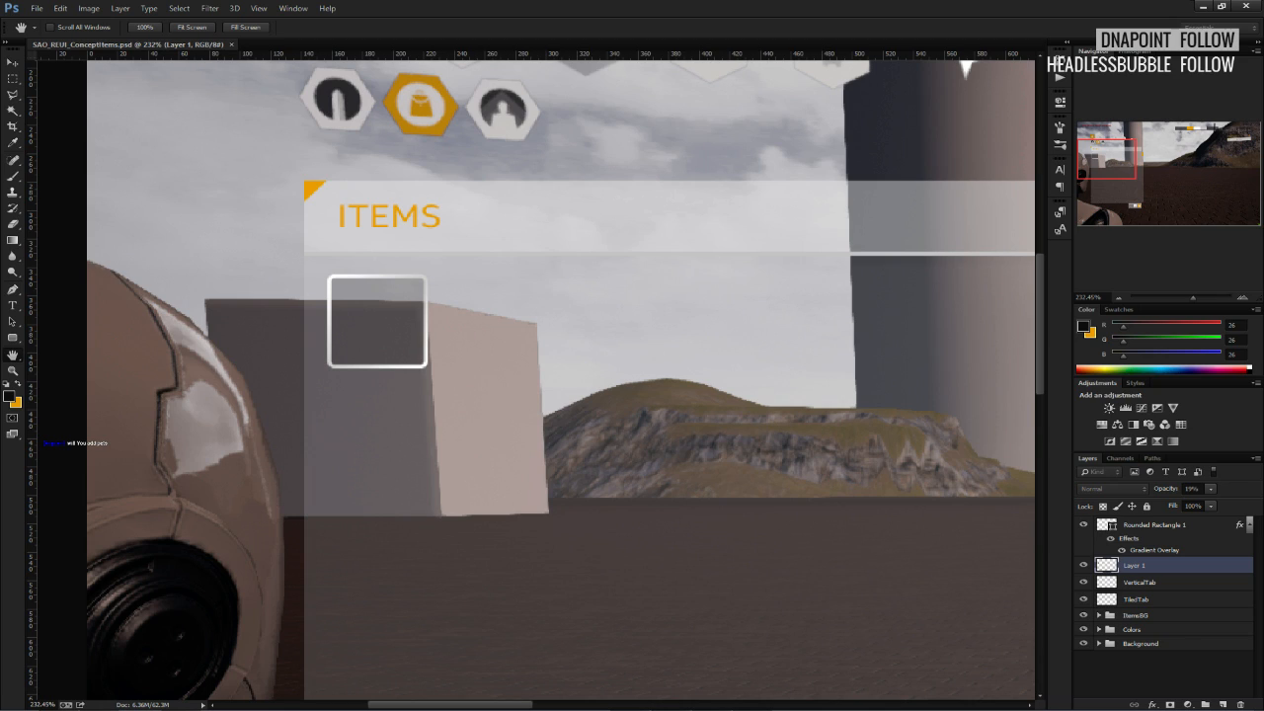
key(m)
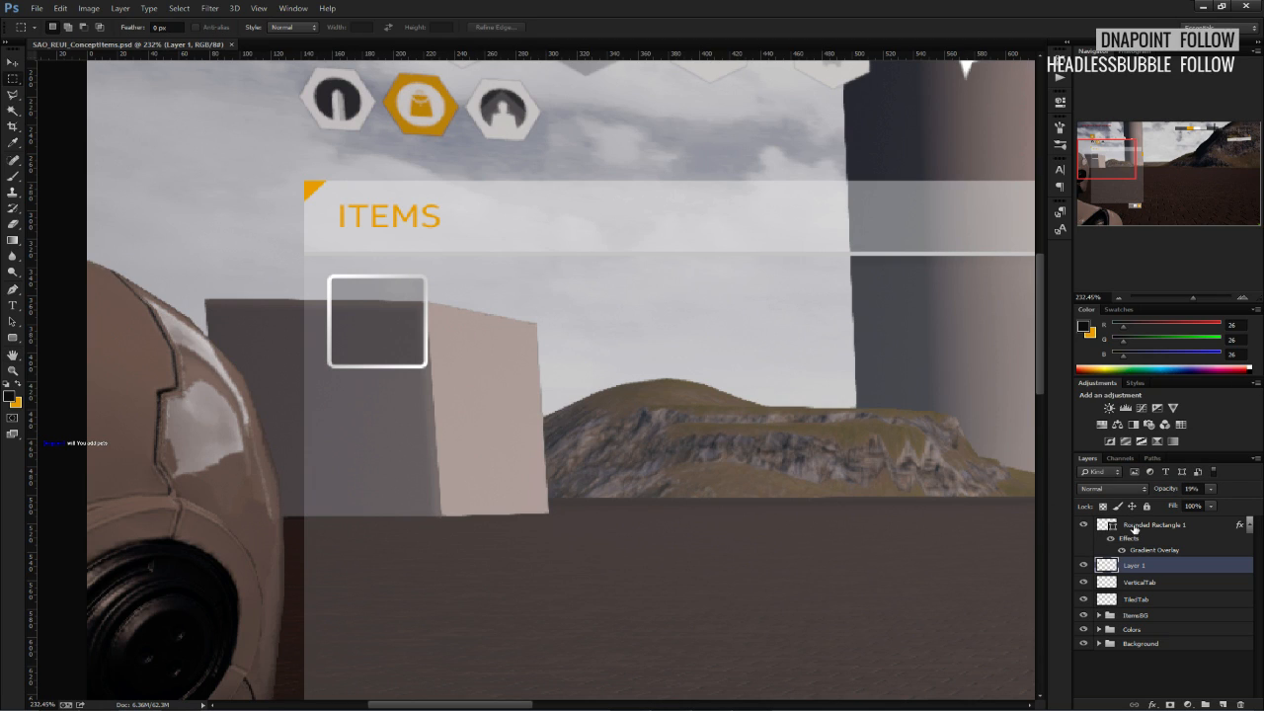
Try rasterizing the layer style of Rounded Rectangle 1 and undo it.
right_click(1136, 525)
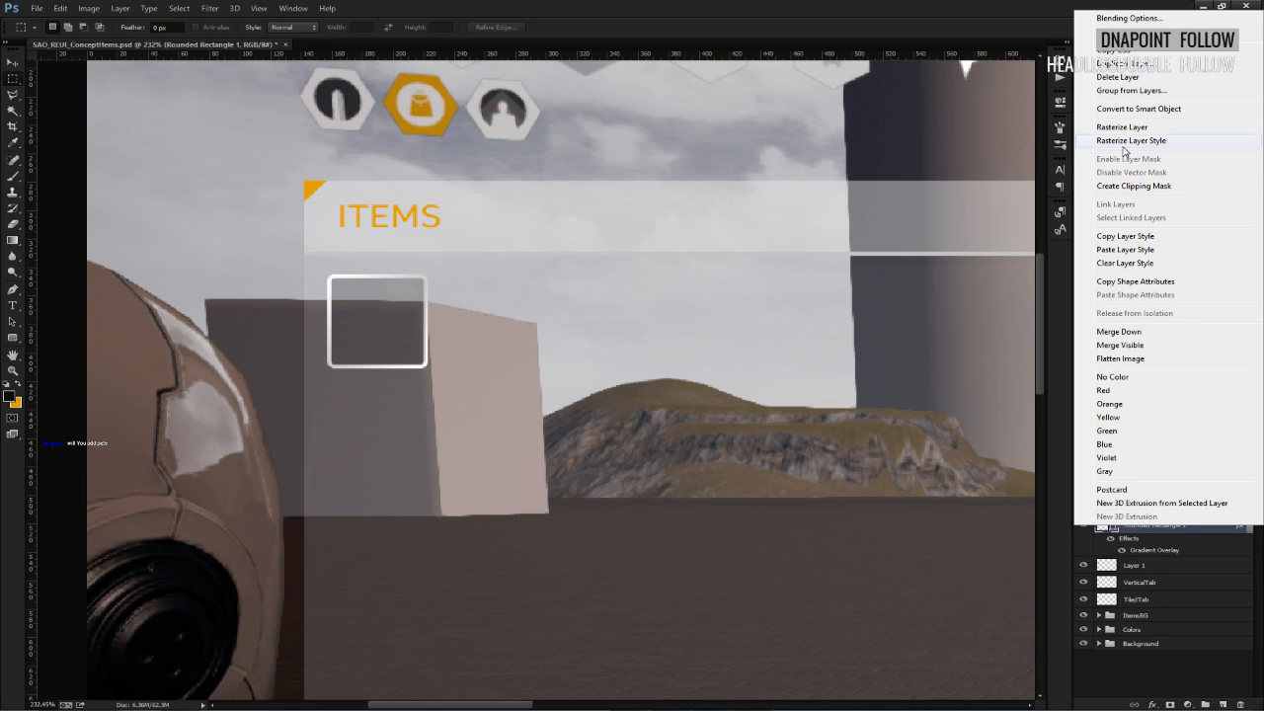
click(1111, 136)
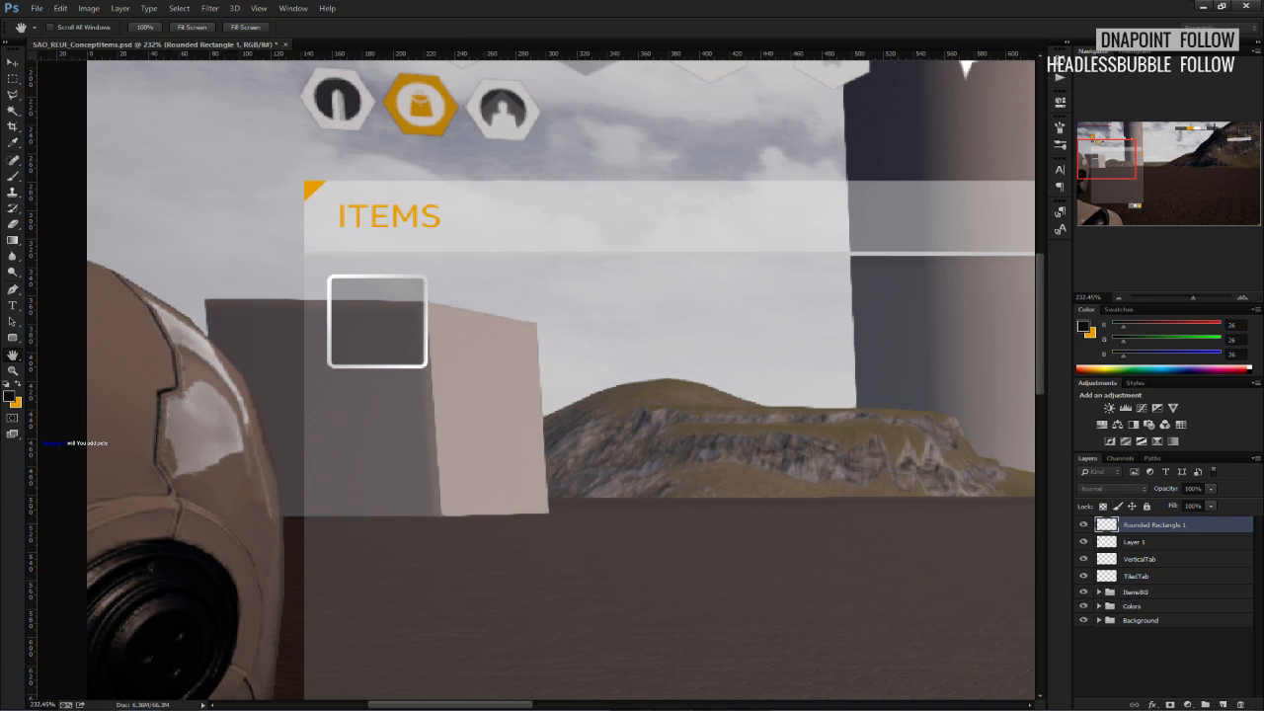
key(ctrl+z)
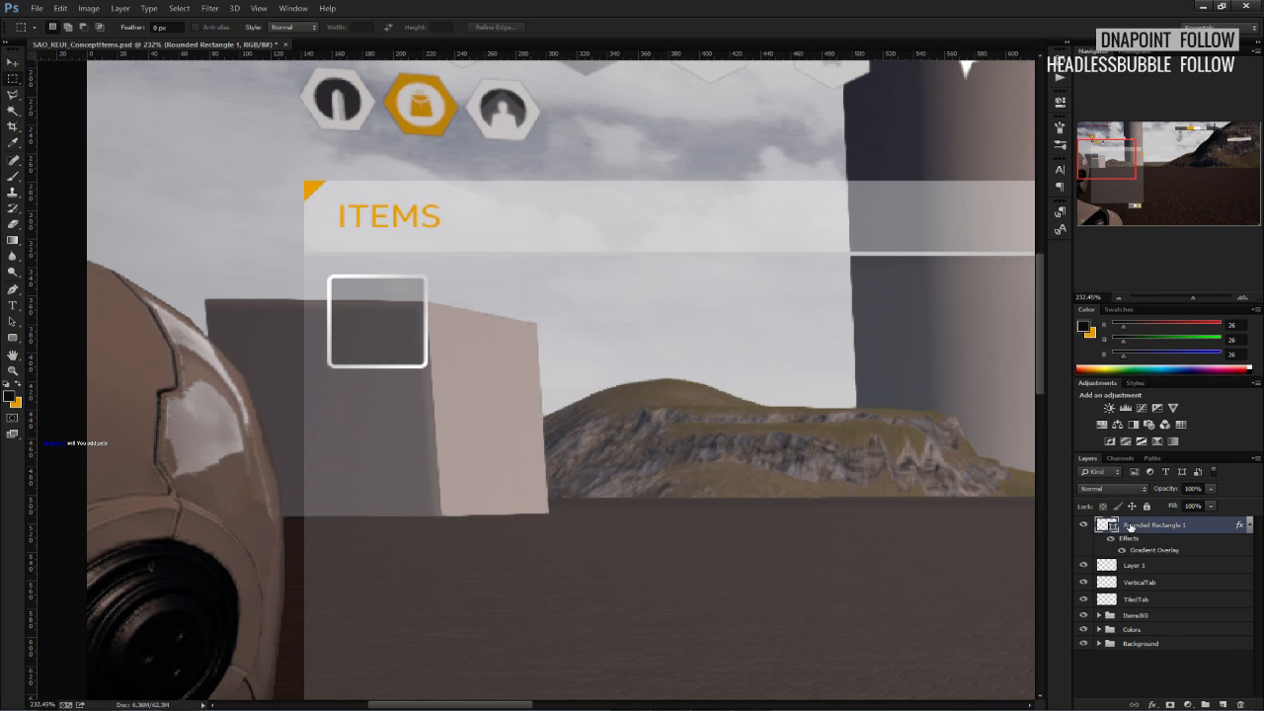
Rasterize the layer style of the Rounded Rectangle 1 layer.
right_click(1131, 526)
click(1126, 141)
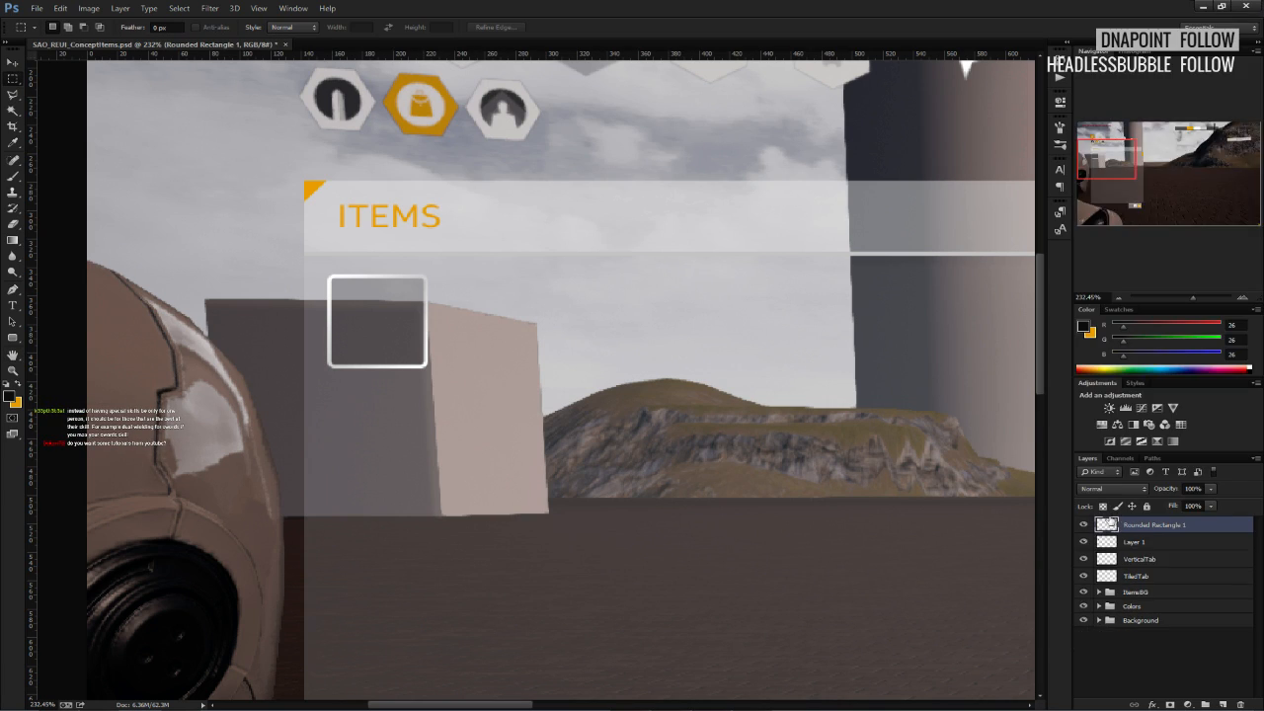
key(h)
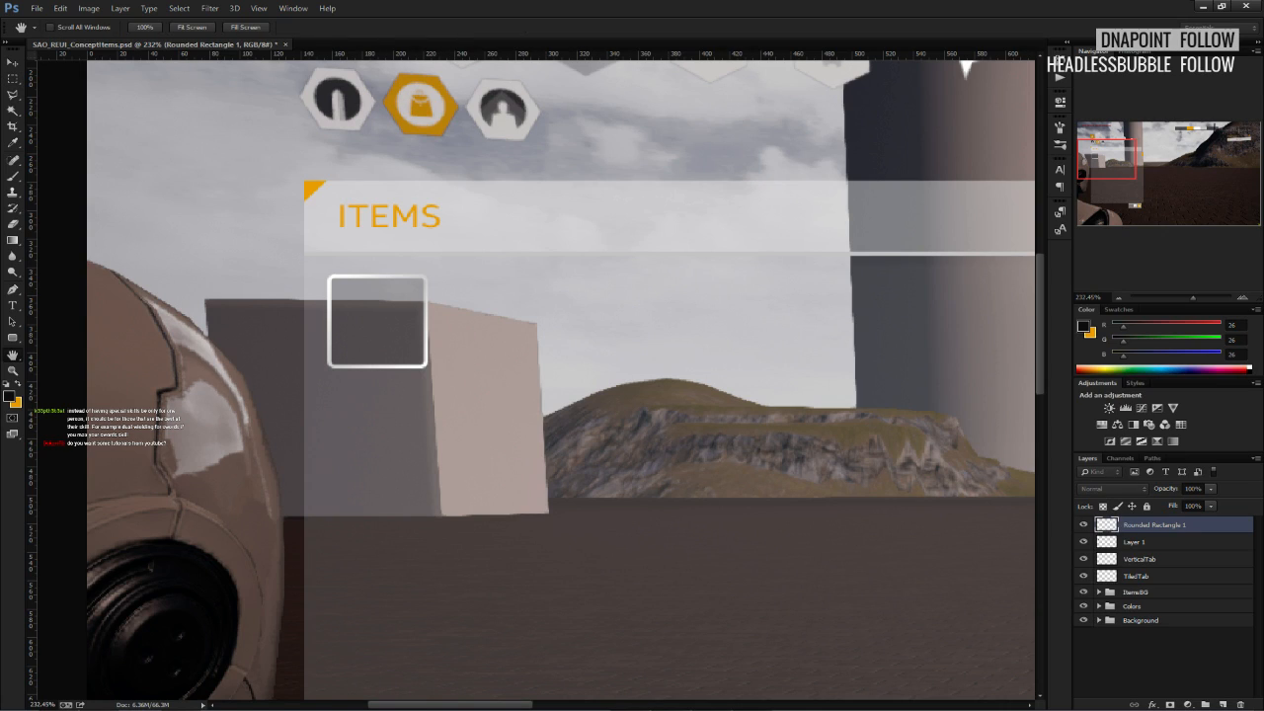
key(m)
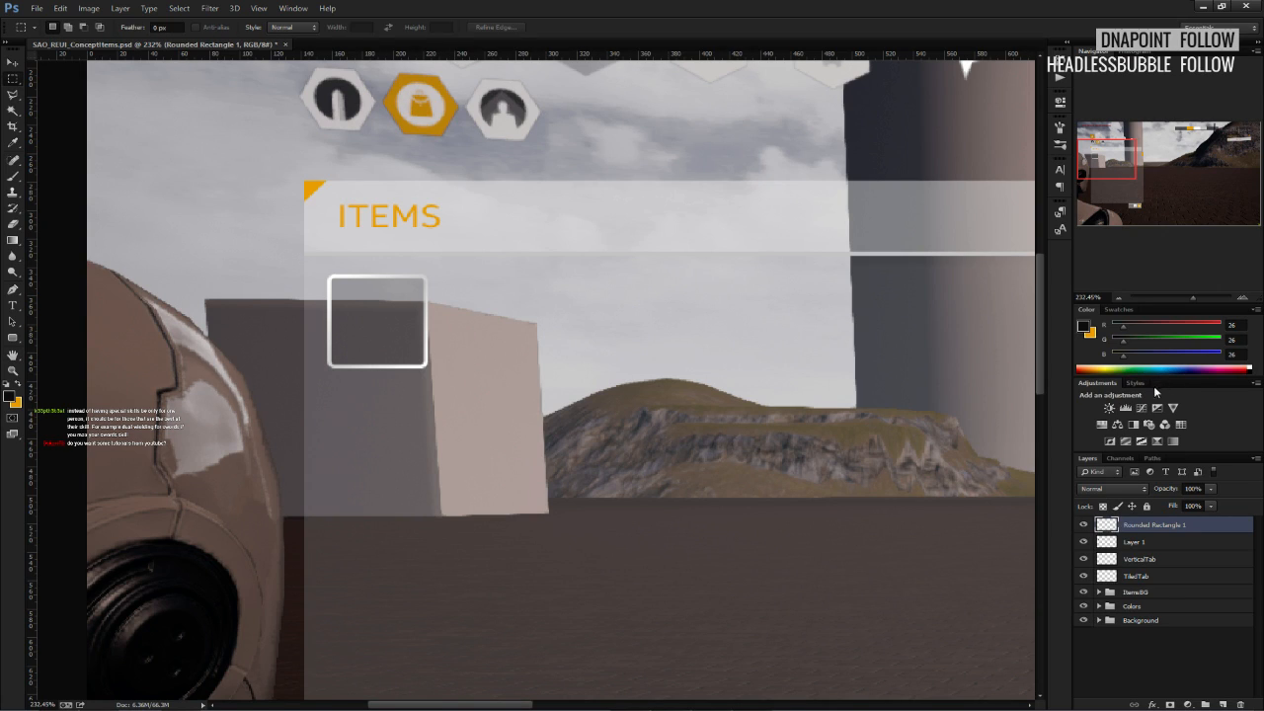
Try a colorized Hue/Saturation adjustment clipped to the rounded outline with saturation 0 and lightness -20, and delete it.
click(1103, 424)
click(926, 243)
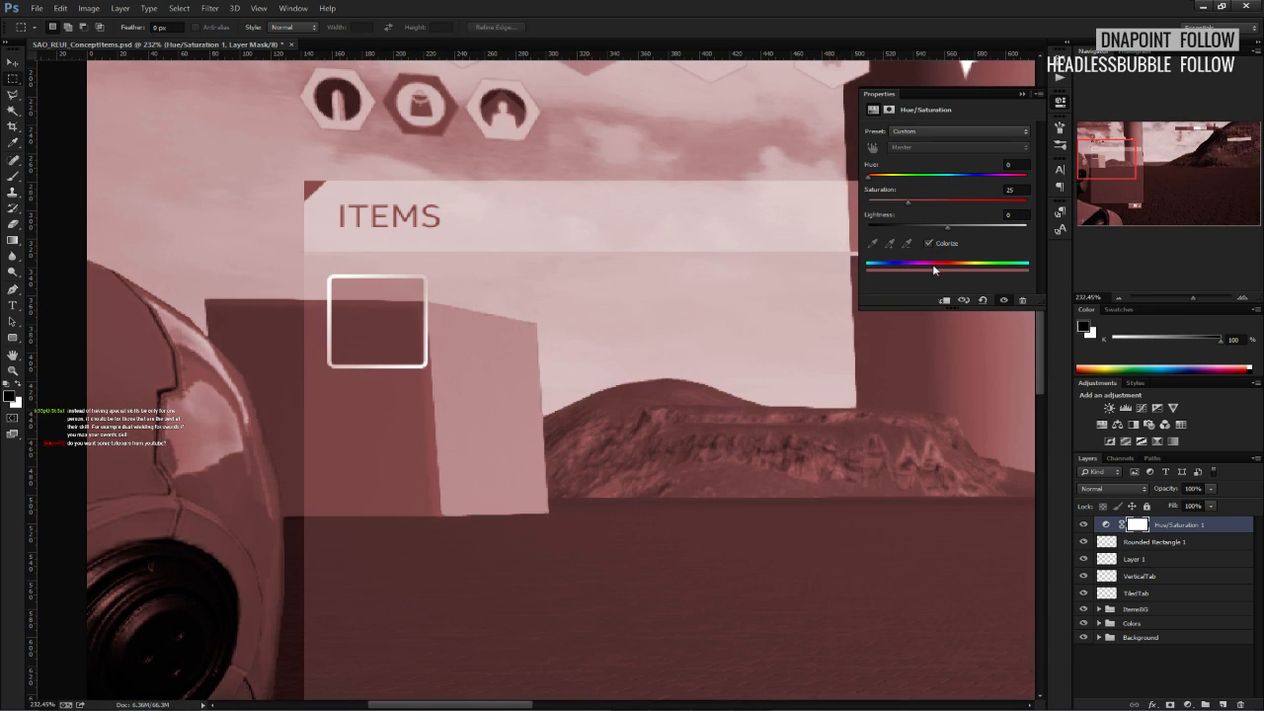
click(945, 301)
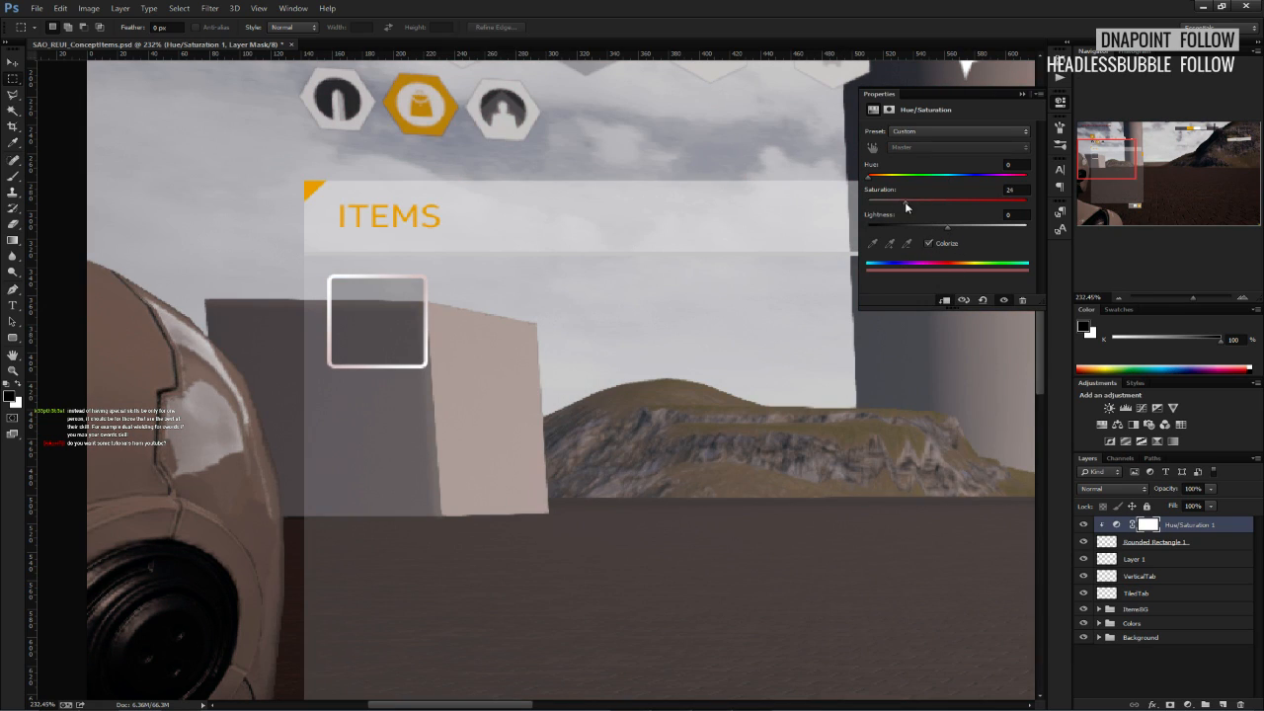
drag(906, 202, 867, 202)
mouse_move(945, 229)
mouse_down()
mouse_move(916, 233)
mouse_move(929, 229)
mouse_up()
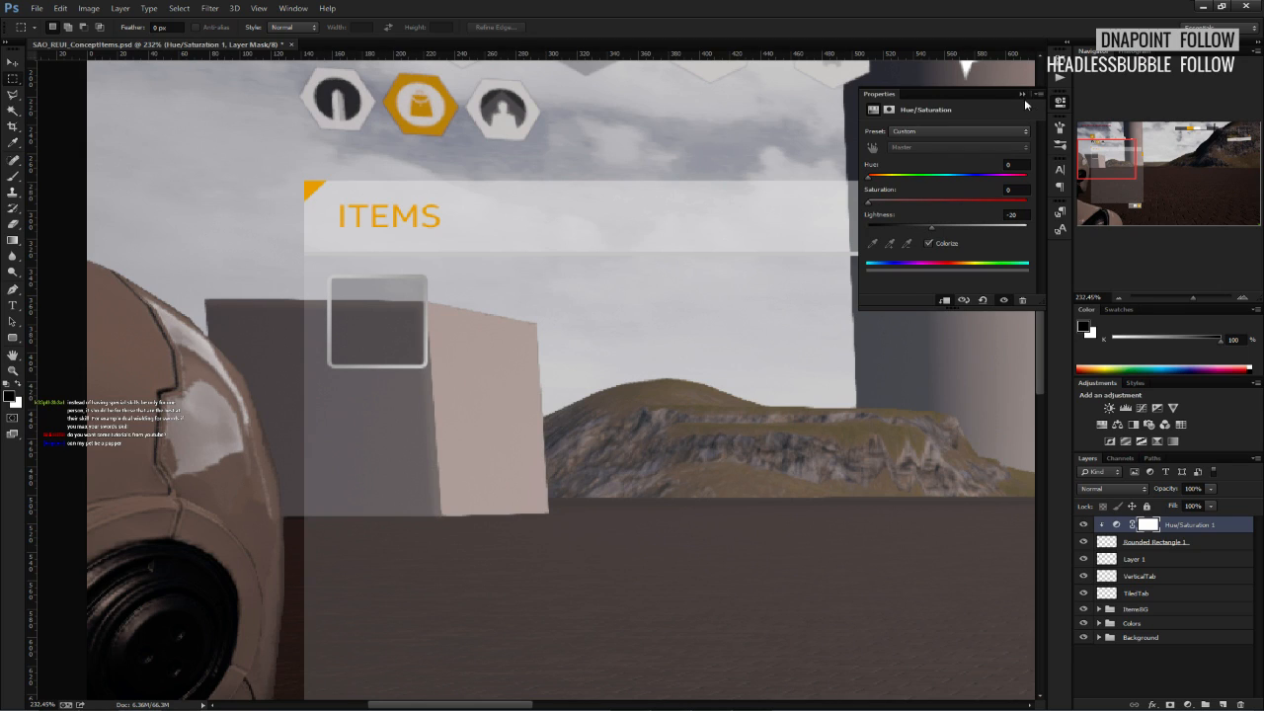
click(1022, 300)
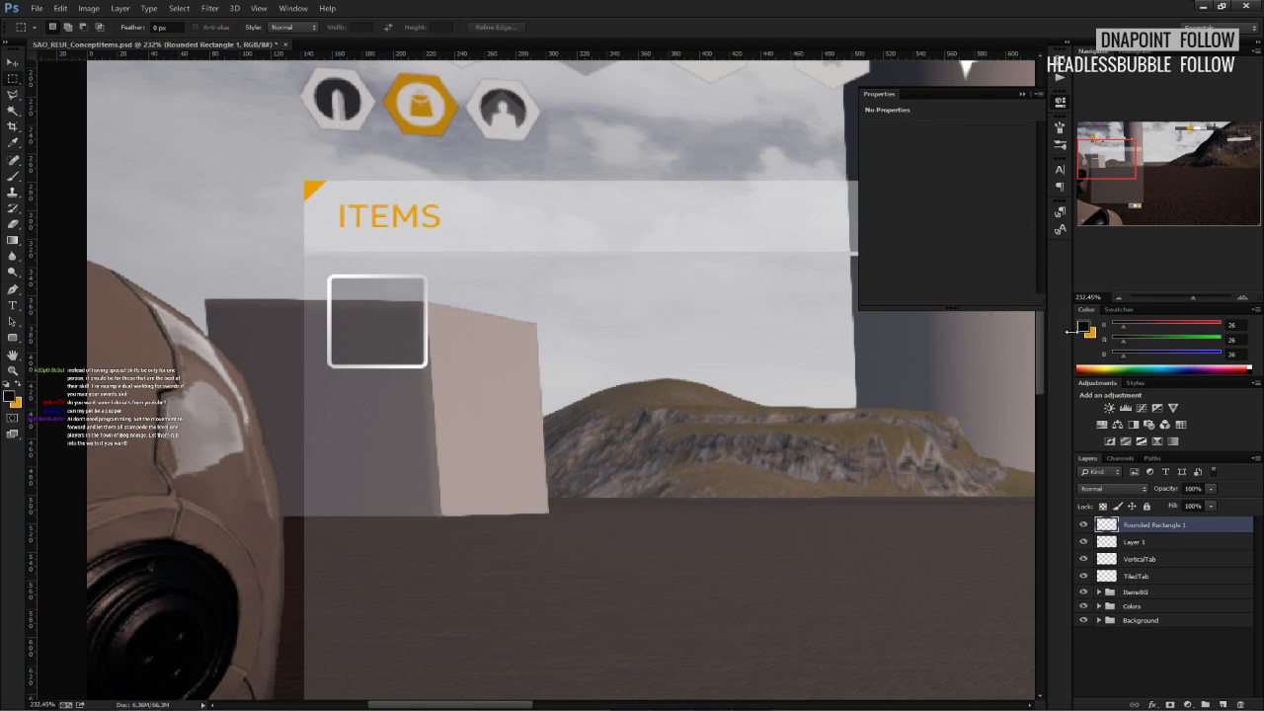
Add a Curves adjustment clipped to Rounded Rectangle 1, pulling the midtones down steeply and lowering the white point.
click(1141, 408)
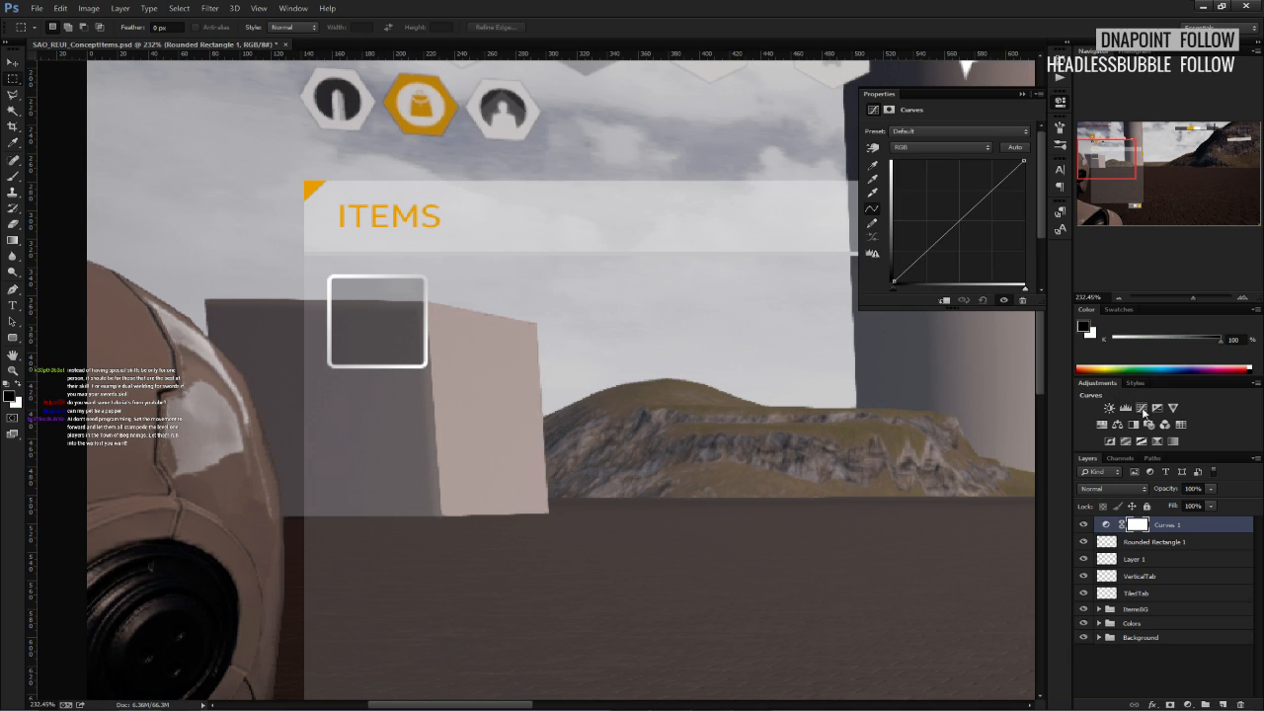
mouse_move(937, 252)
mouse_down()
mouse_move(935, 235)
mouse_move(934, 255)
mouse_up()
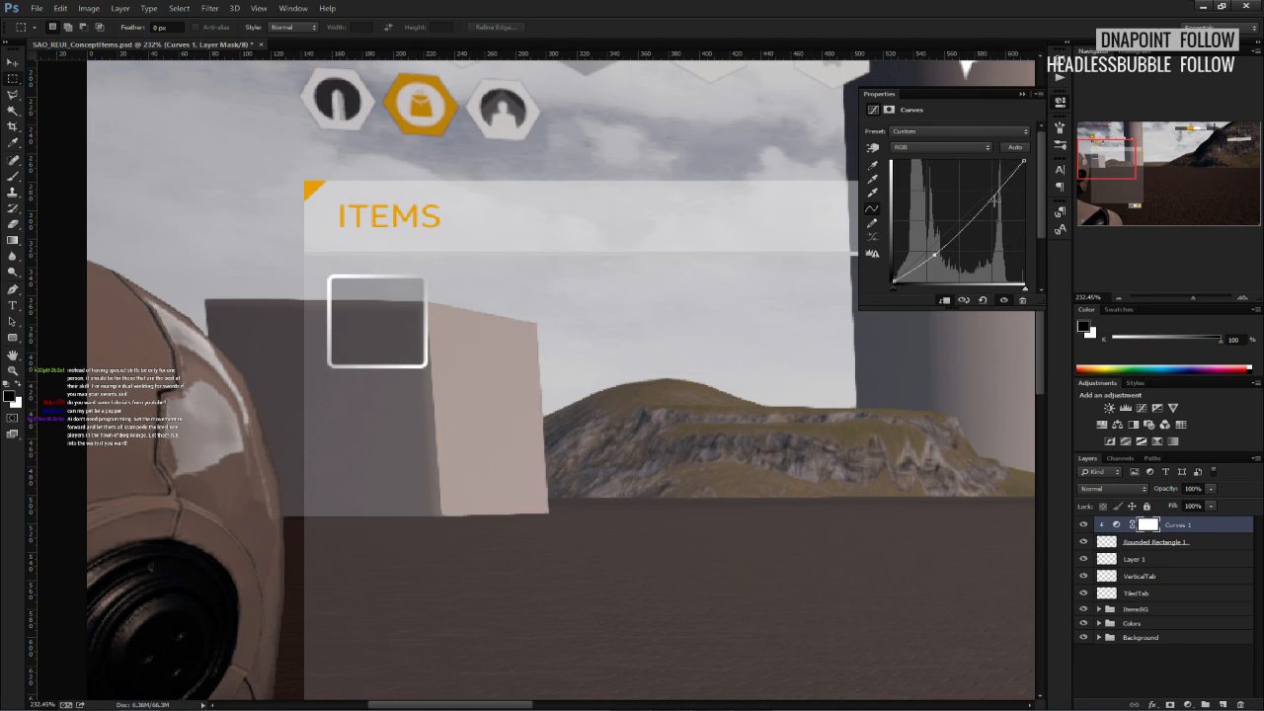
drag(994, 198, 987, 243)
mouse_move(915, 265)
mouse_down()
mouse_move(946, 286)
mouse_move(929, 271)
mouse_move(950, 274)
mouse_move(925, 271)
mouse_up()
drag(936, 270, 961, 270)
mouse_move(1025, 160)
mouse_down()
mouse_move(991, 160)
mouse_move(1037, 166)
mouse_move(1025, 165)
mouse_move(1025, 206)
mouse_move(1005, 232)
mouse_move(997, 211)
mouse_move(1023, 203)
mouse_move(1022, 184)
mouse_up()
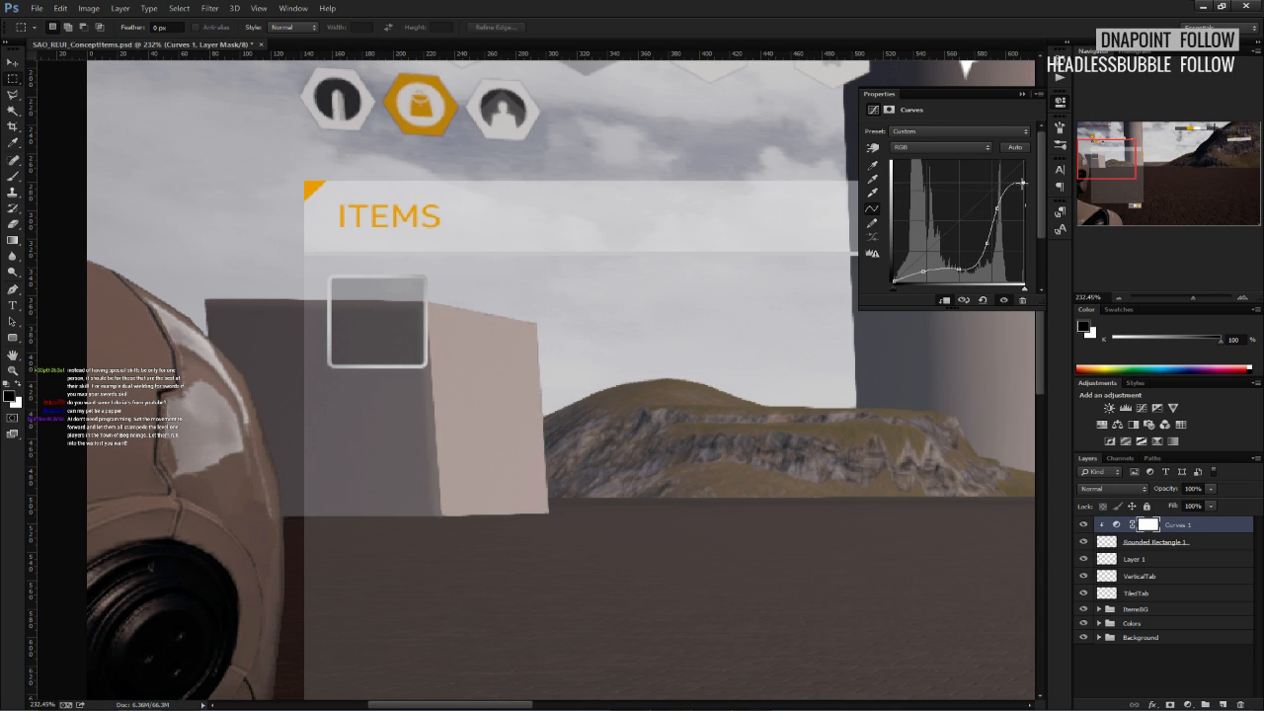
key(ctrl+0)
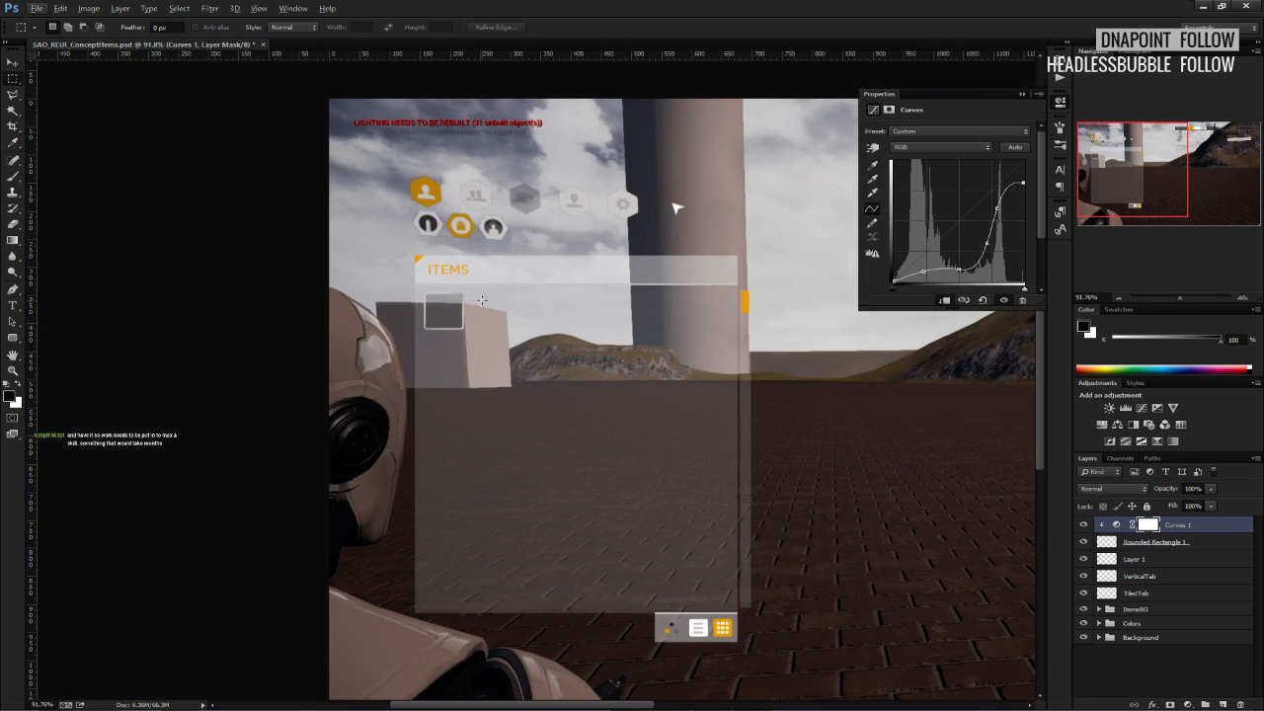
Merge the clipped Curves adjustment down into the Rounded Rectangle 1 layer.
alt+scroll(131, 308, up, 3)
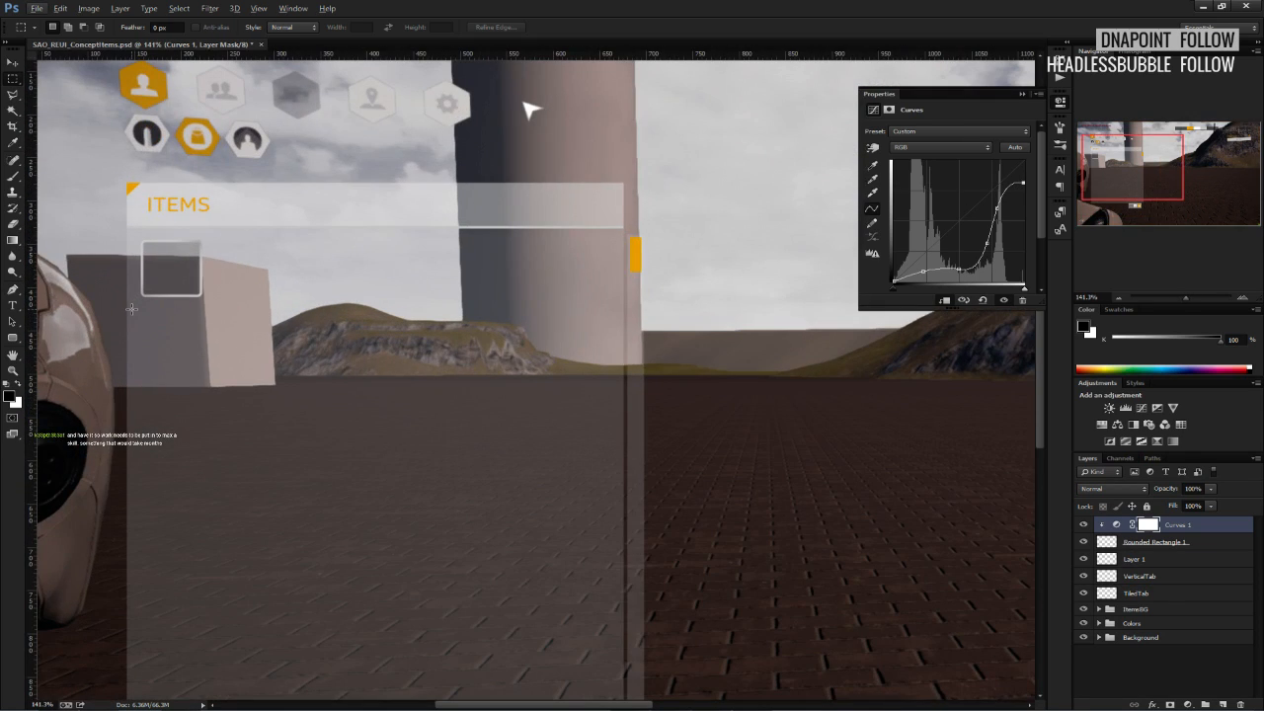
drag(137, 306, 270, 373)
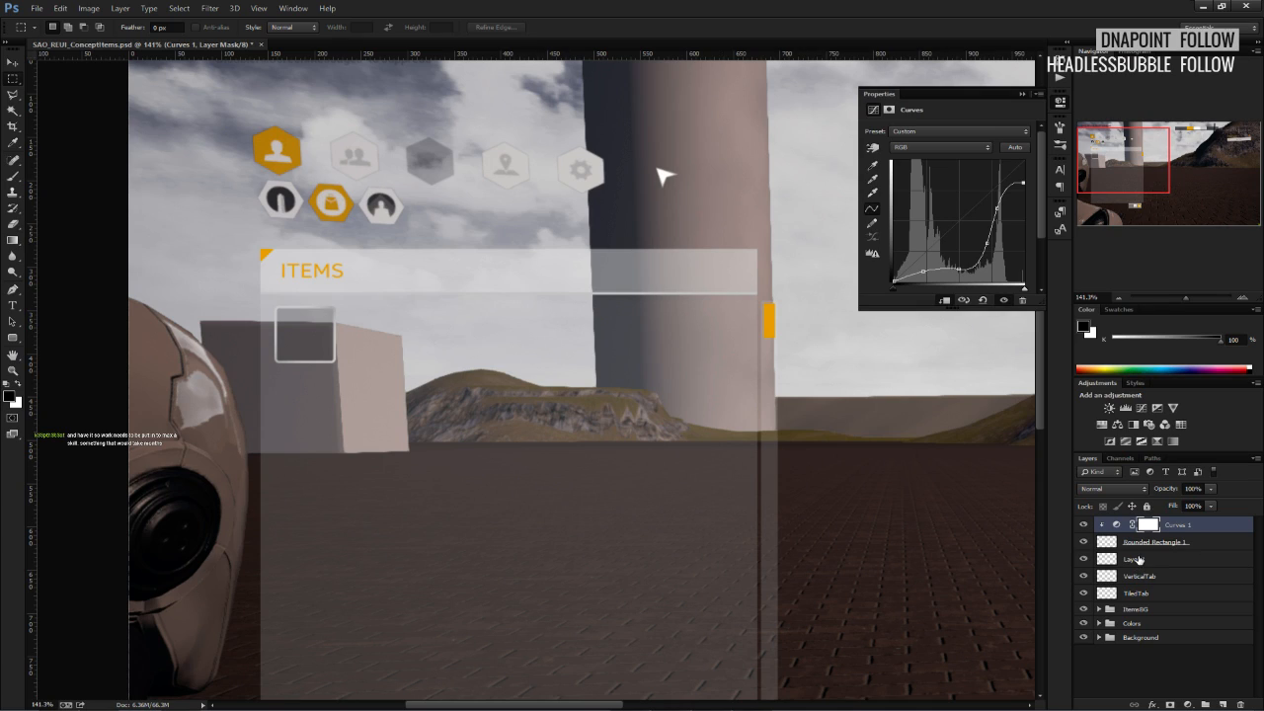
right_click(1198, 531)
click(1141, 341)
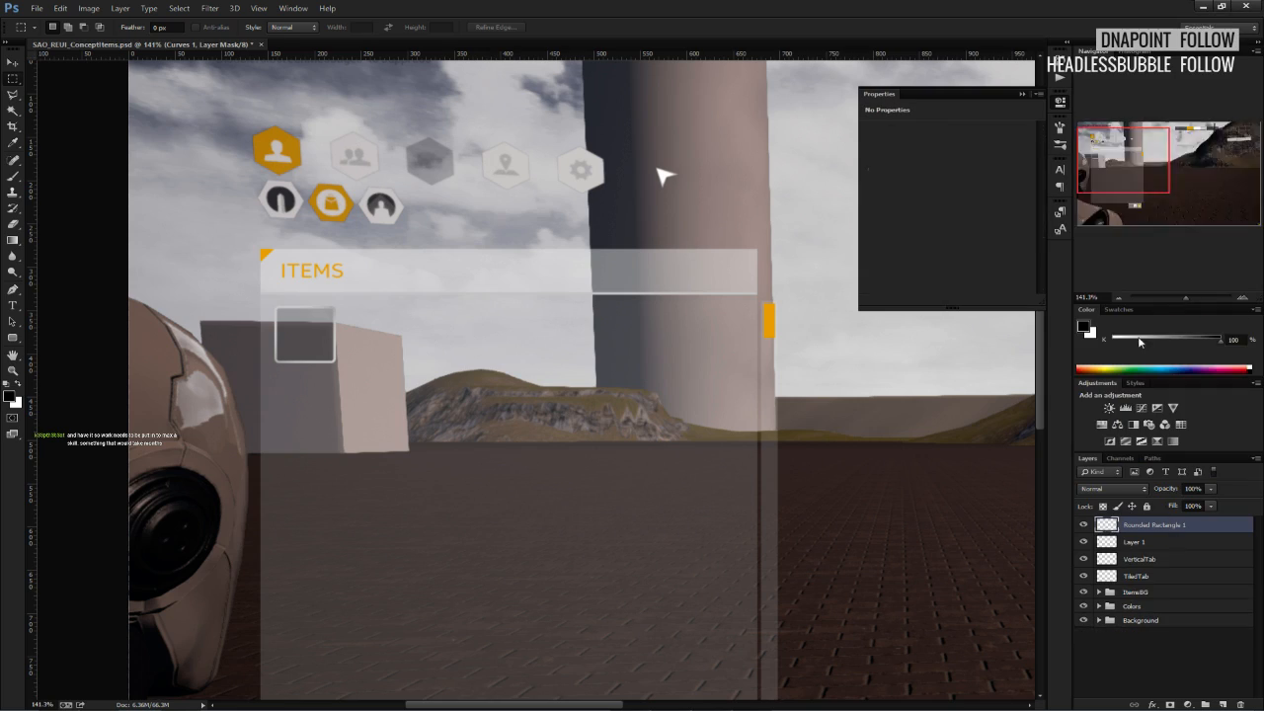
Rename Layer 1, the slot's translucent background, to ItemSlotBG and save the document.
double_click(1134, 542)
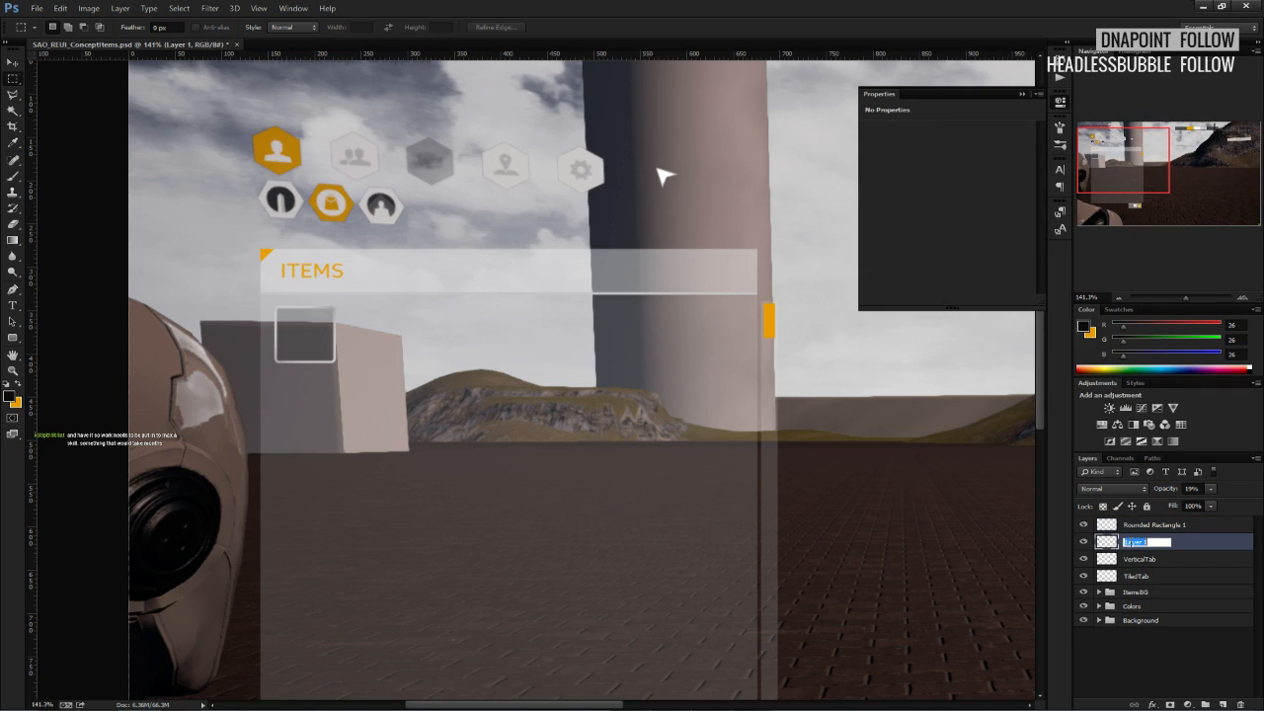
text(ItemBG)
key(Return)
double_click(1136, 542)
text(ItemSlotBG)
key(Return)
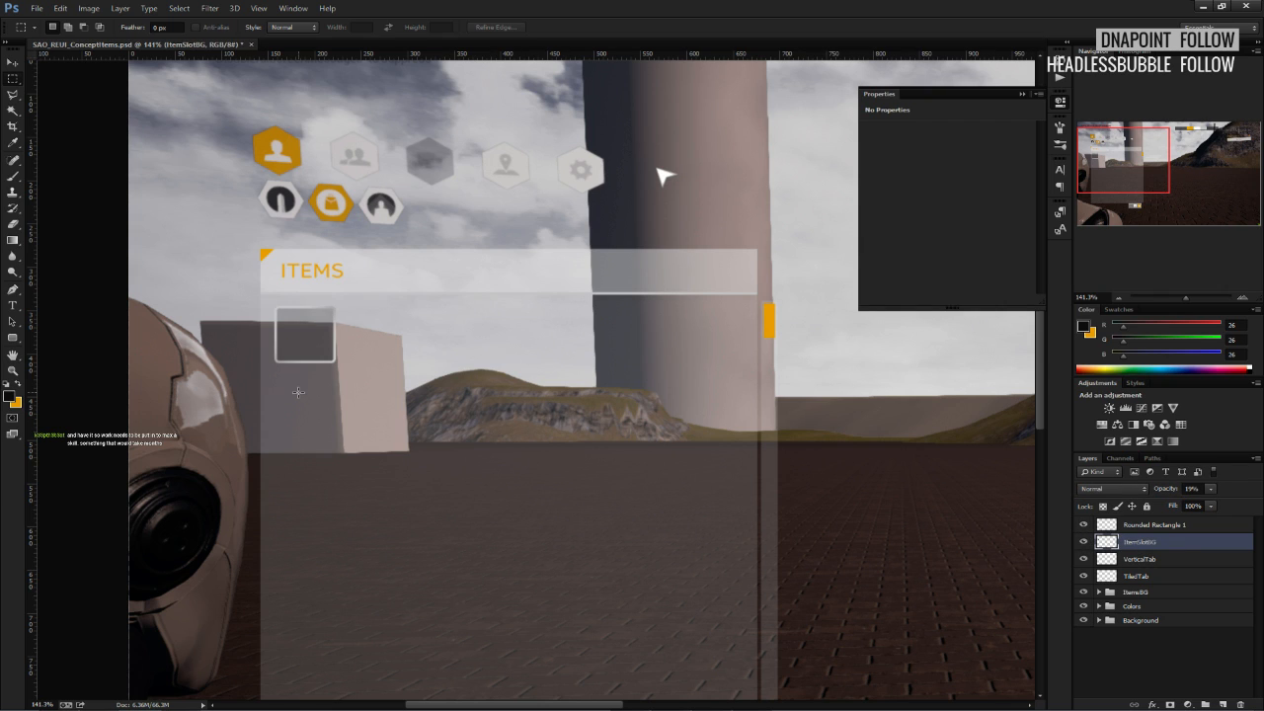
alt+scroll(298, 393, down, 8)
alt+scroll(197, 341, up, 8)
key(ctrl+s)
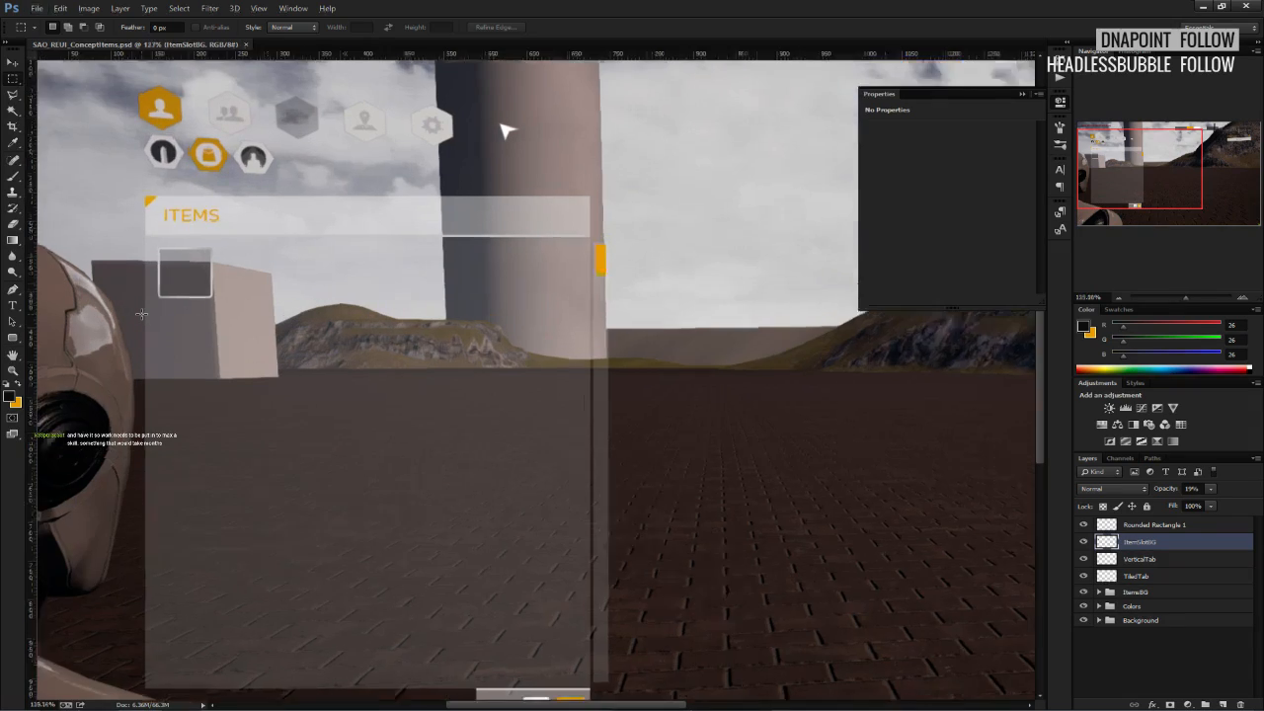
Collapse the Properties panel to uncover the whole ITEMS panel on the canvas.
alt+scroll(141, 314, up, 5)
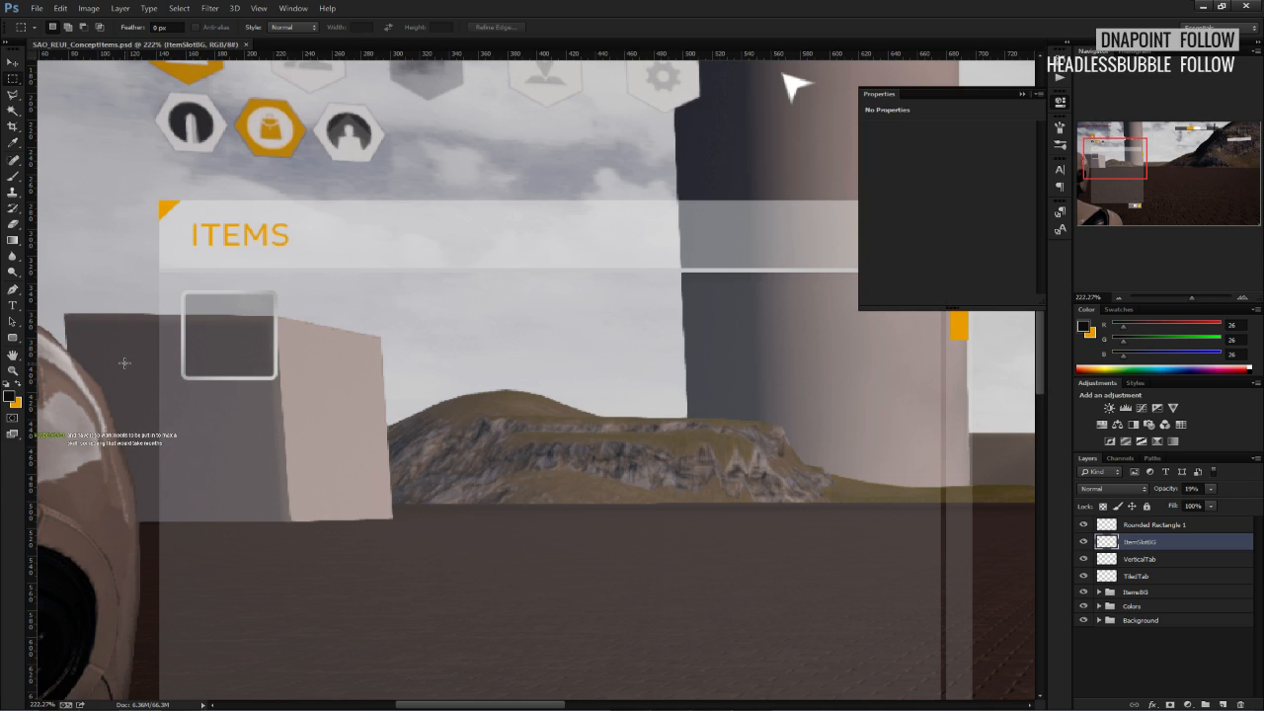
click(1023, 93)
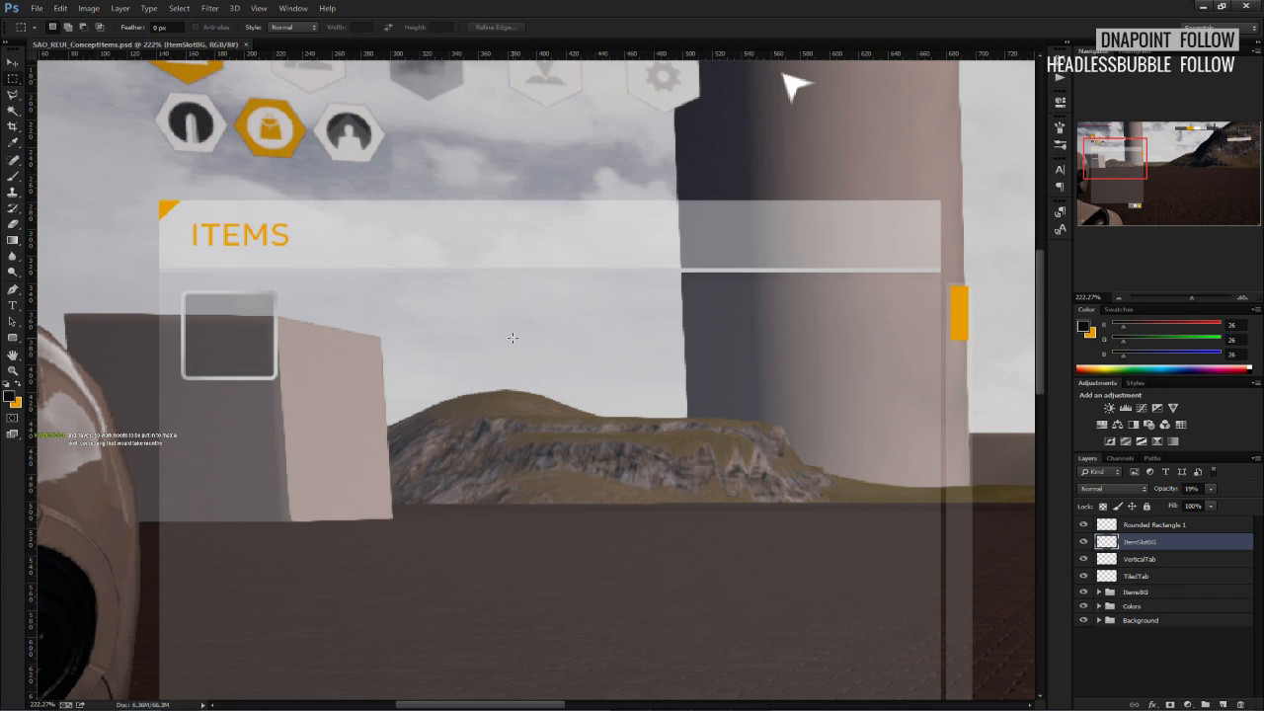
alt+scroll(512, 338, down, 5)
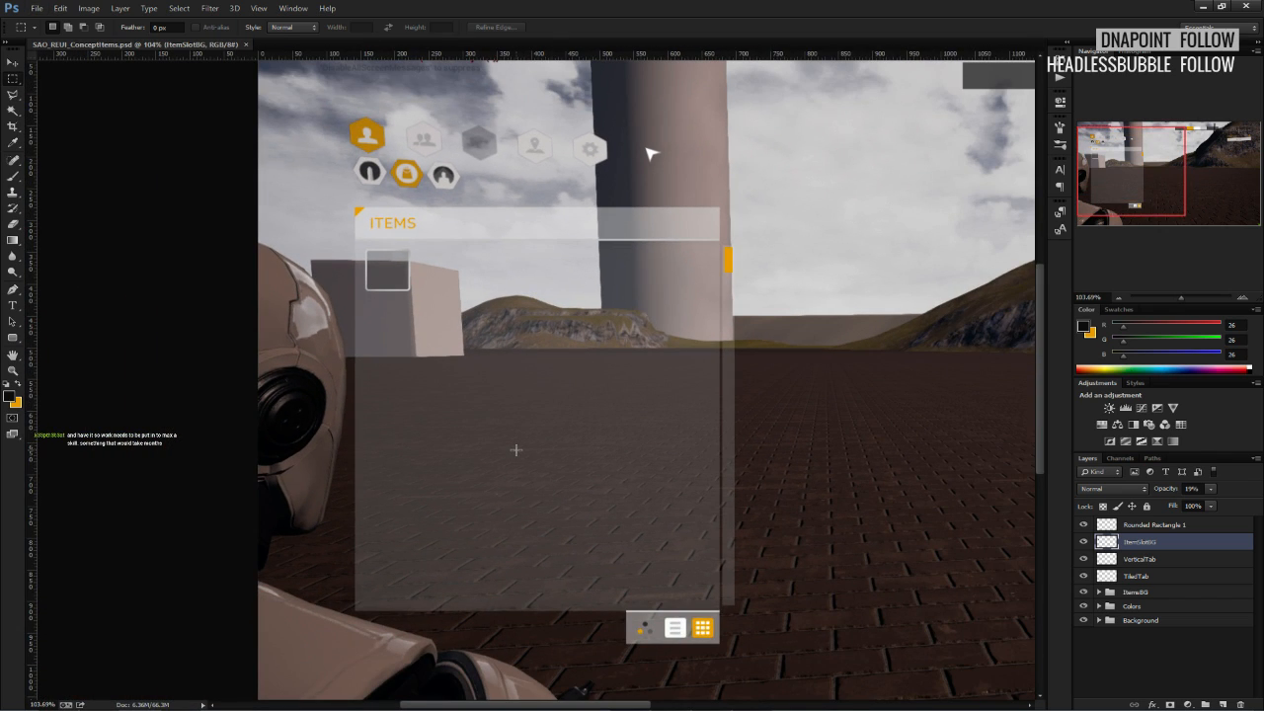
Examine how the first item slot's outline and background look within the ITEMS panel, both close up and from a distance.
alt+scroll(553, 437, up, 3)
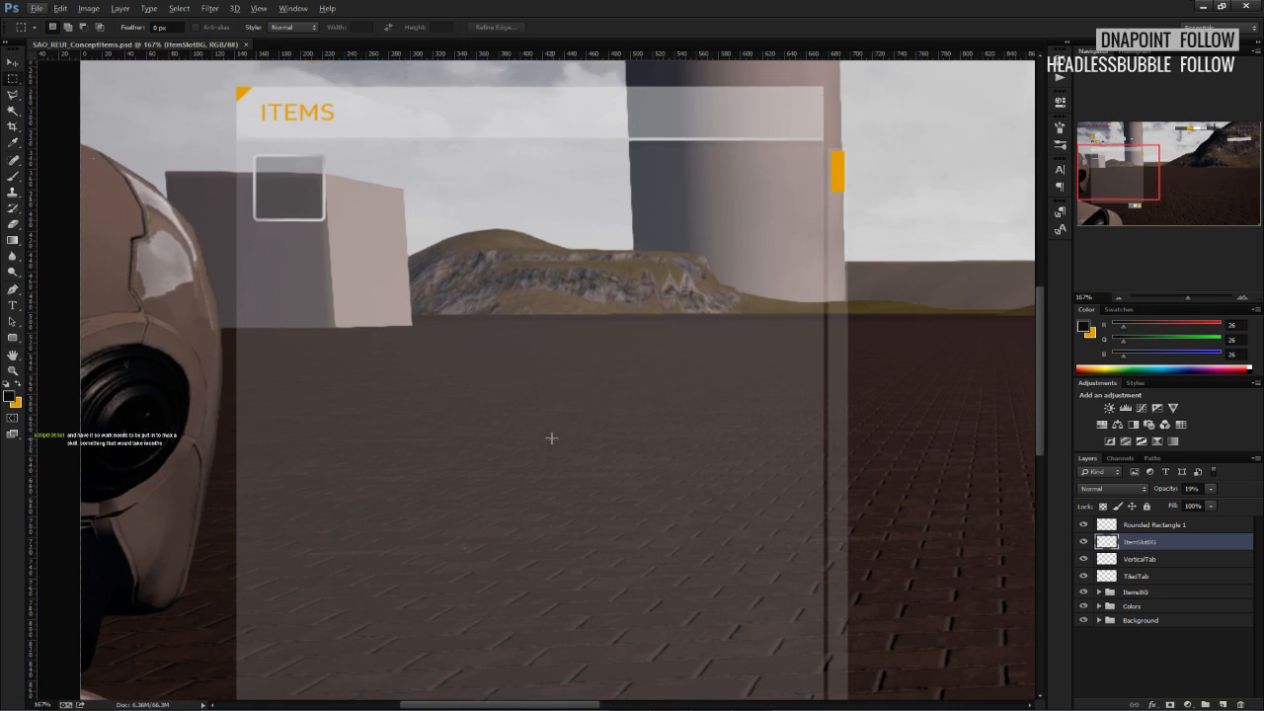
scroll(551, 435, up, 1)
scroll(551, 435, up, 1)
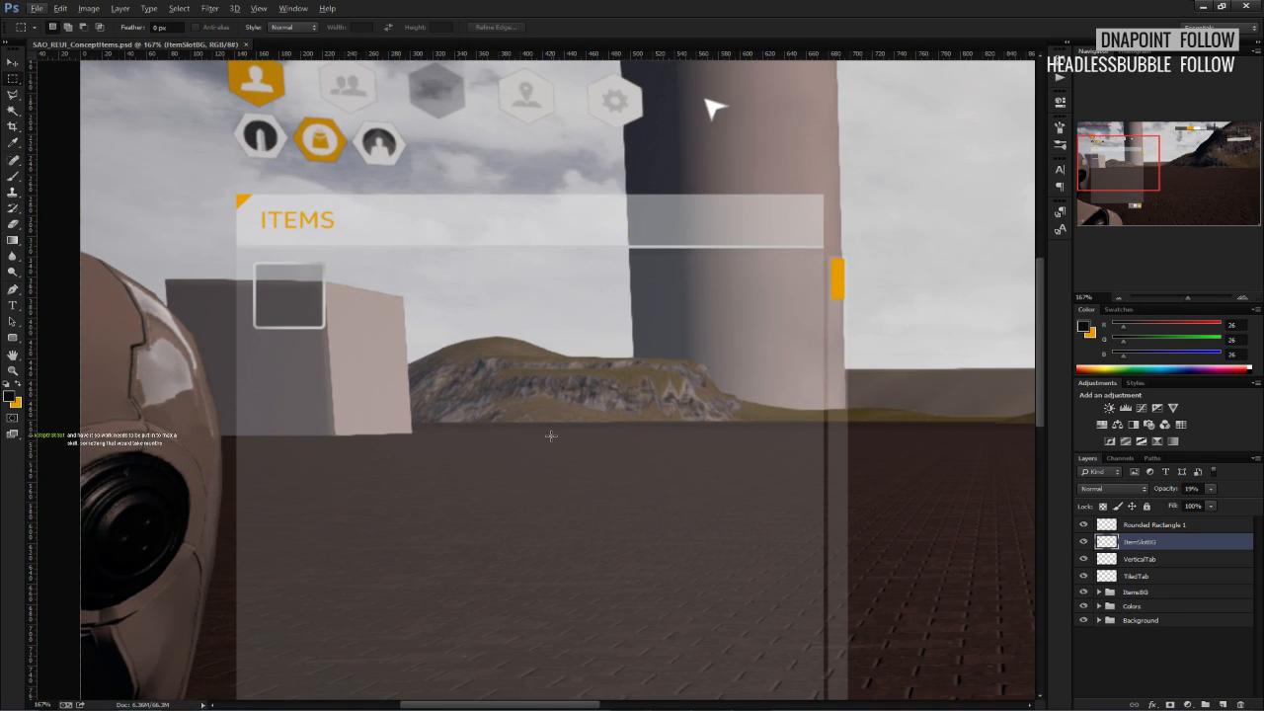
key(alt)
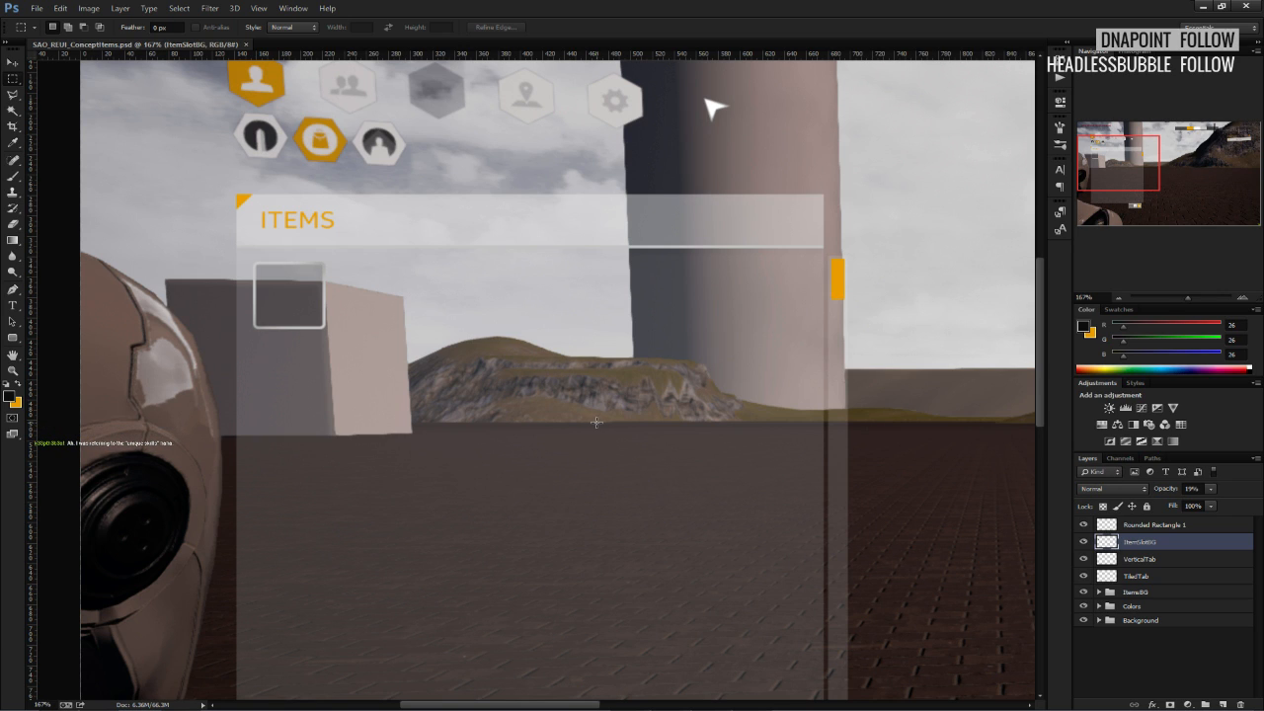
alt+scroll(406, 333, up, 2)
alt+scroll(406, 333, down, 3)
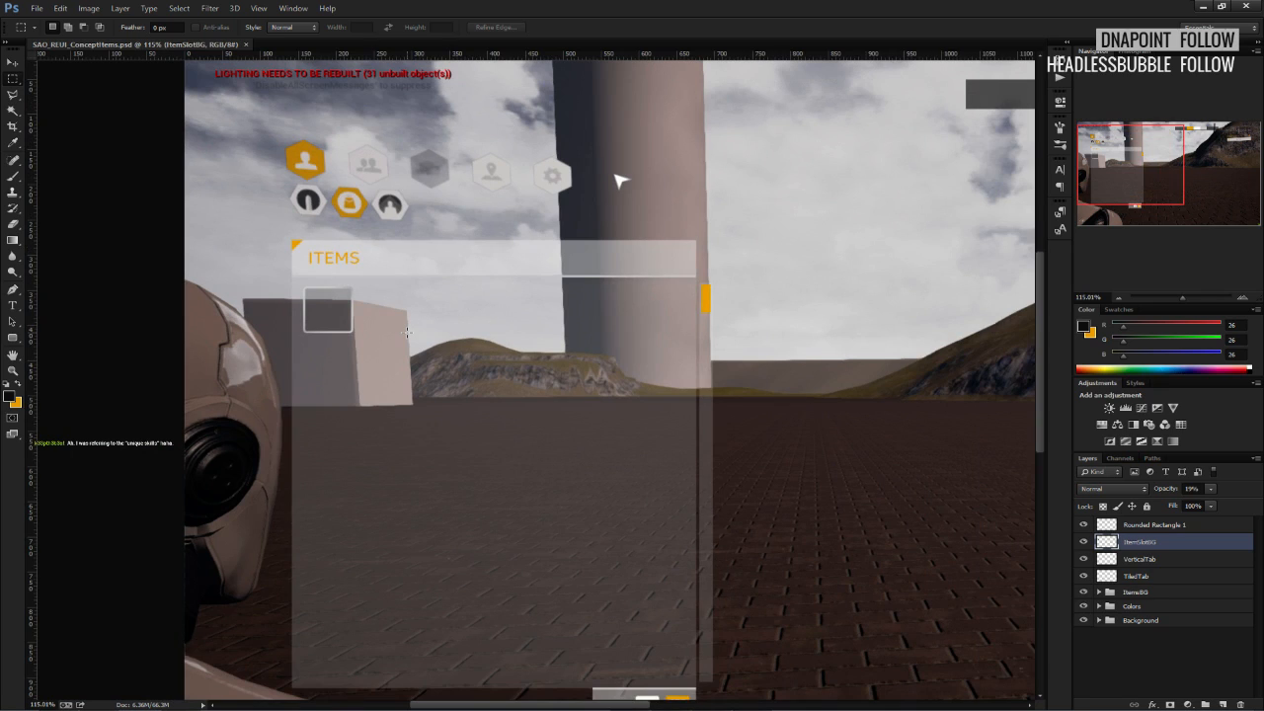
alt+scroll(406, 333, up, 3)
alt+scroll(406, 333, down, 3)
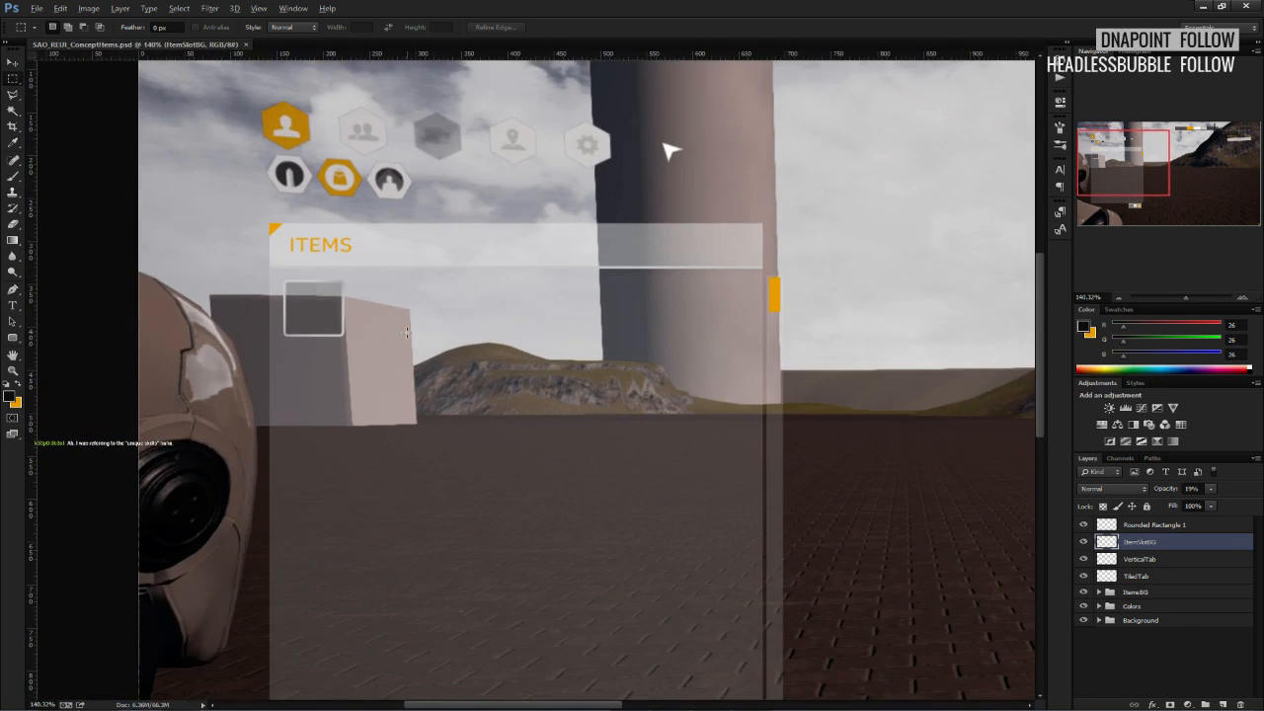
scroll(406, 333, down, 3)
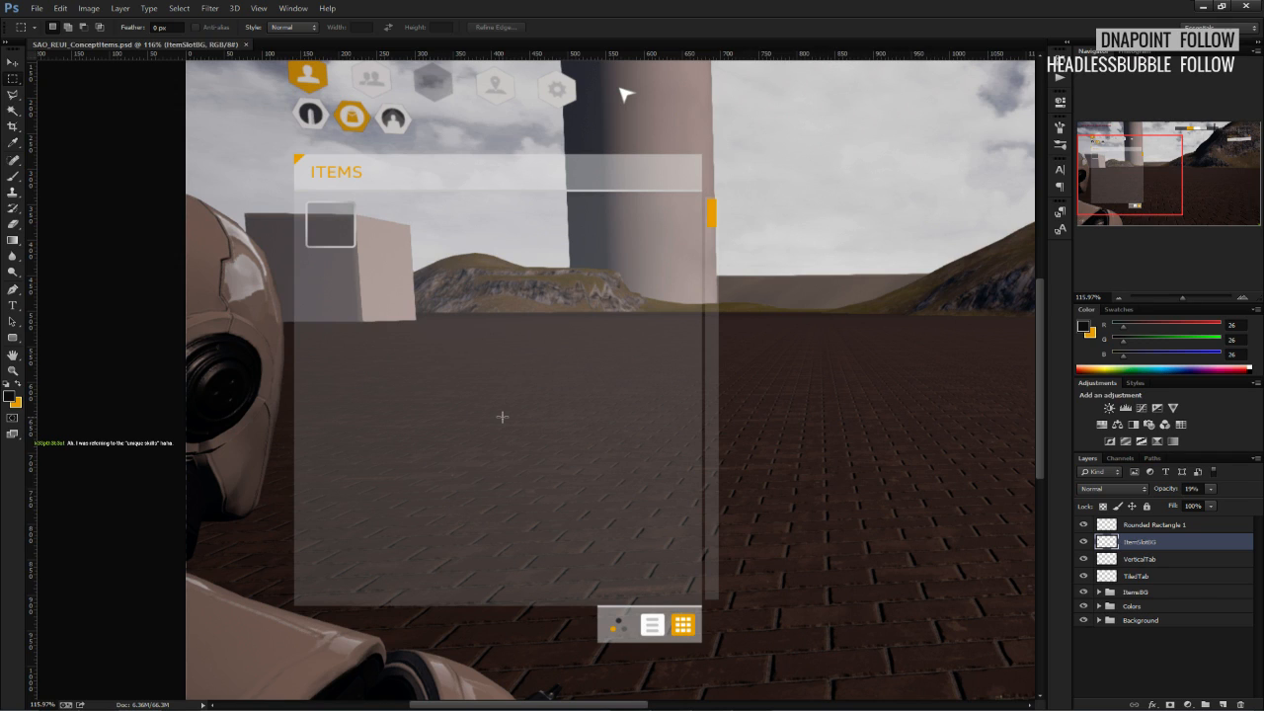
alt+scroll(502, 417, up, 2)
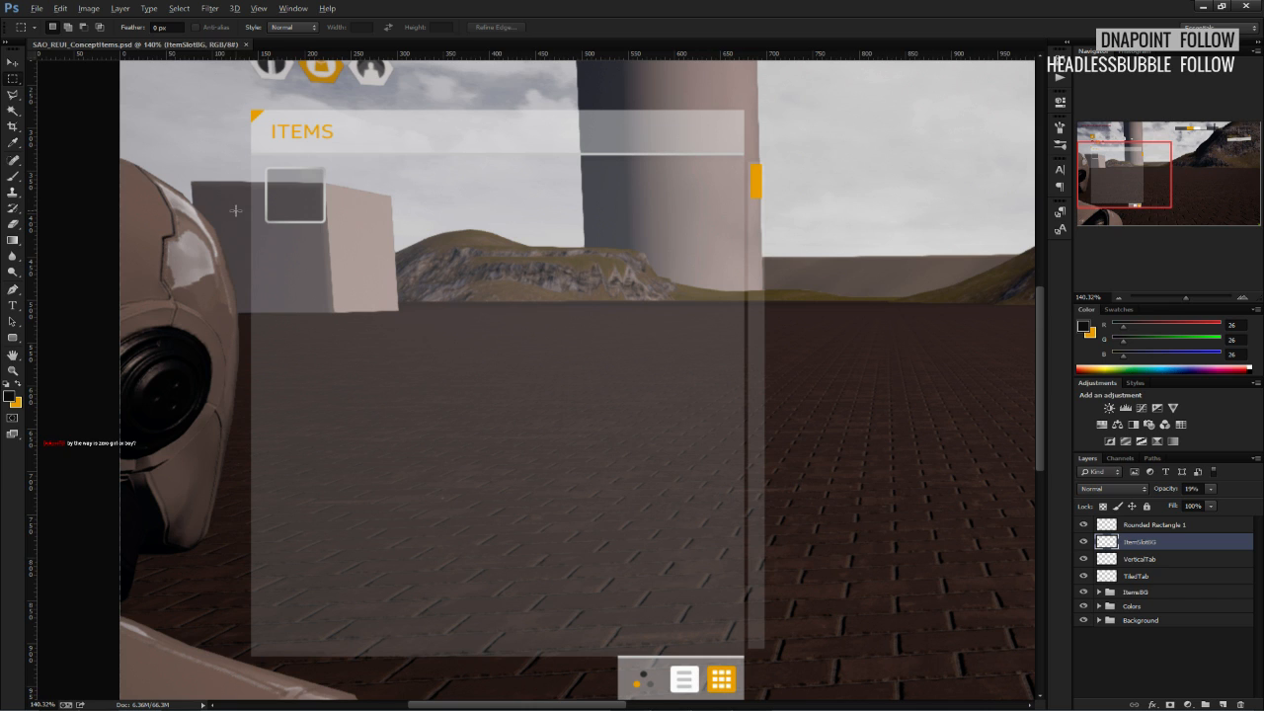
alt+scroll(236, 214, up, 2)
scroll(237, 218, up, 1)
alt+scroll(234, 219, down, 3)
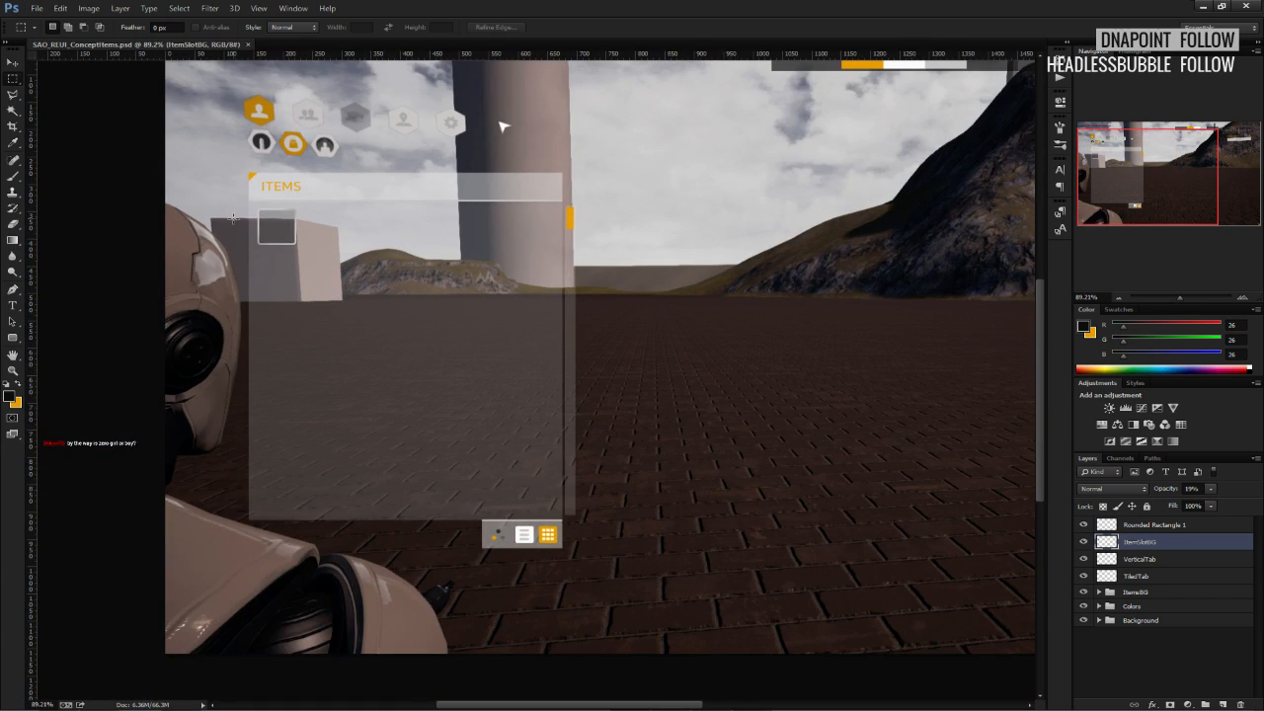
alt+scroll(234, 219, up, 2)
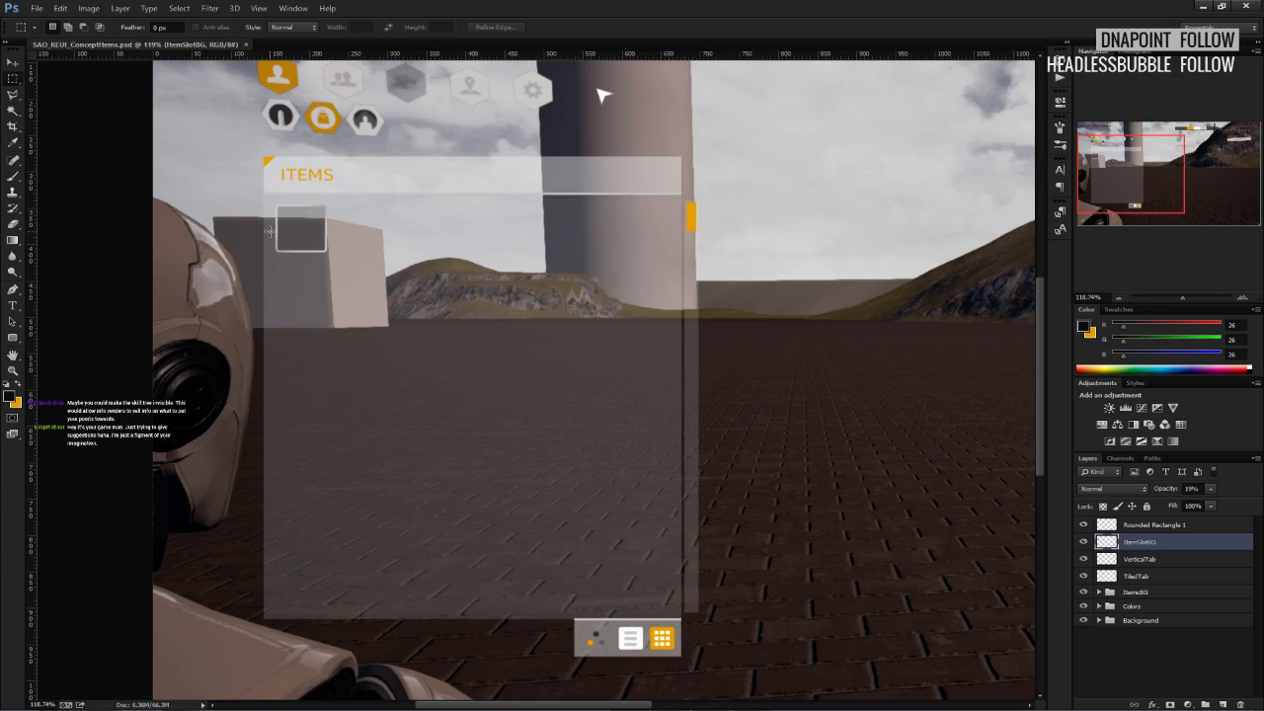
alt+scroll(239, 282, up, 5)
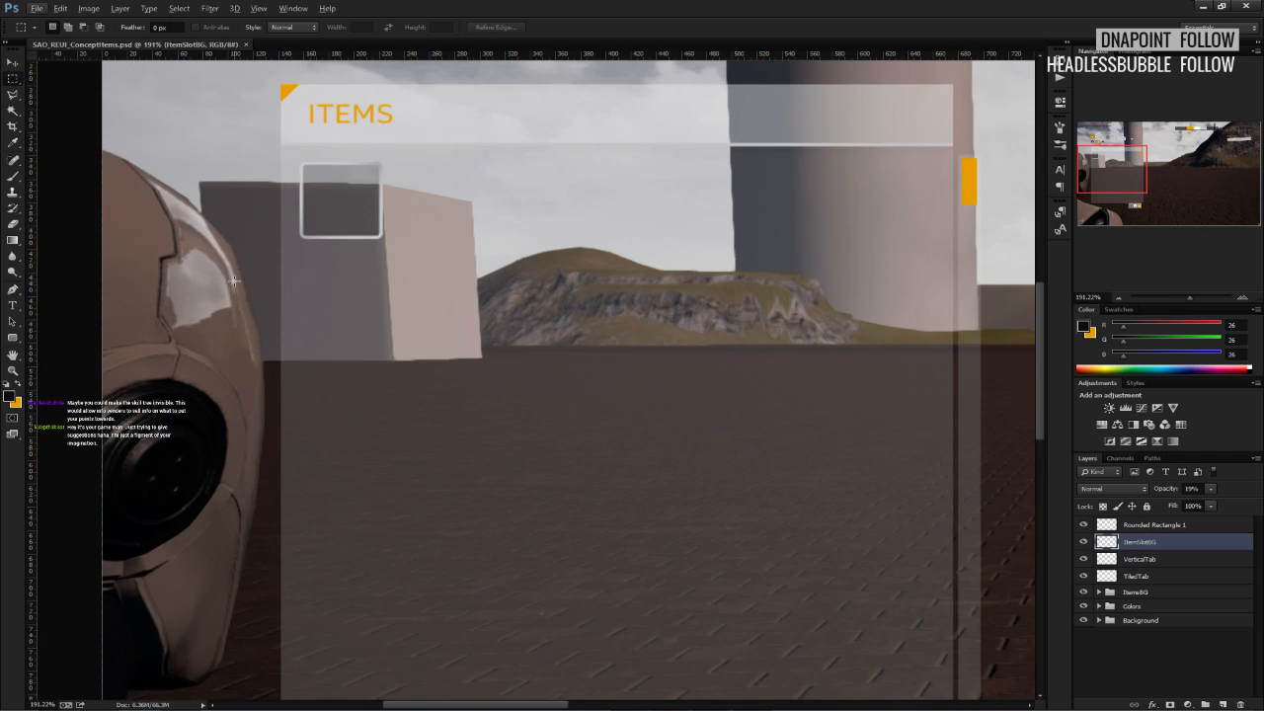
scroll(291, 417, up, 3)
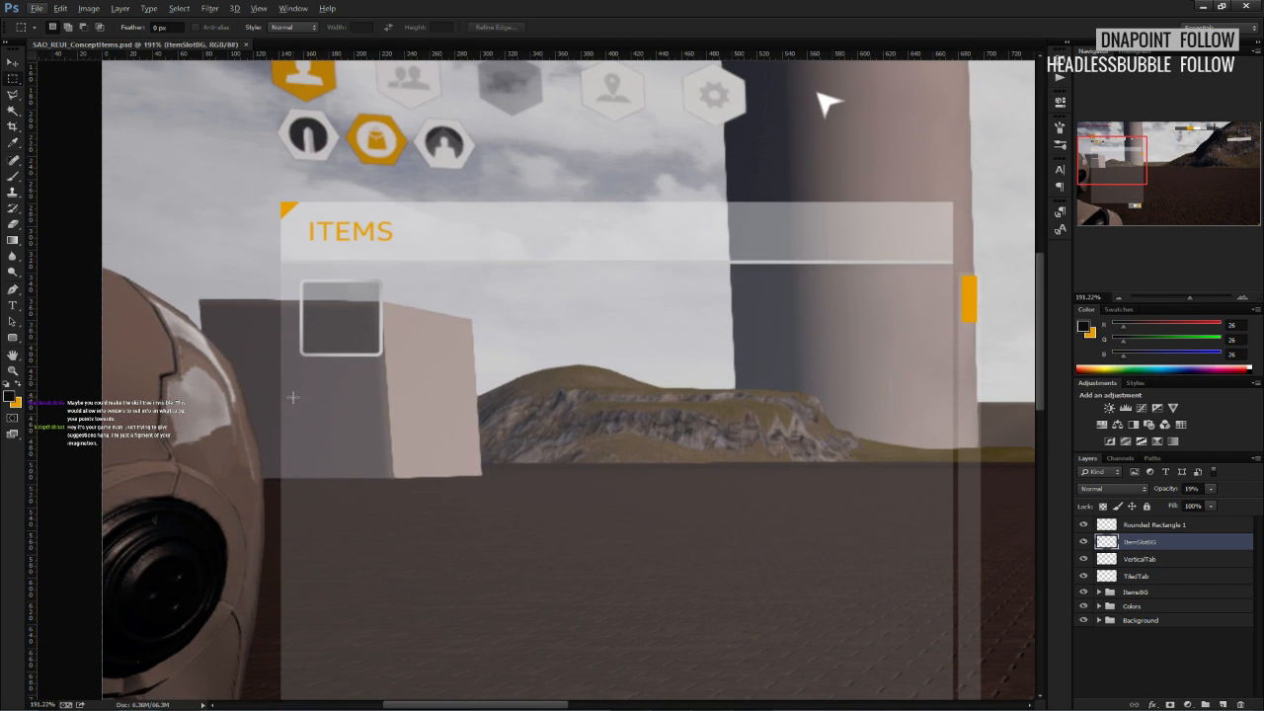
alt+scroll(294, 398, up, 5)
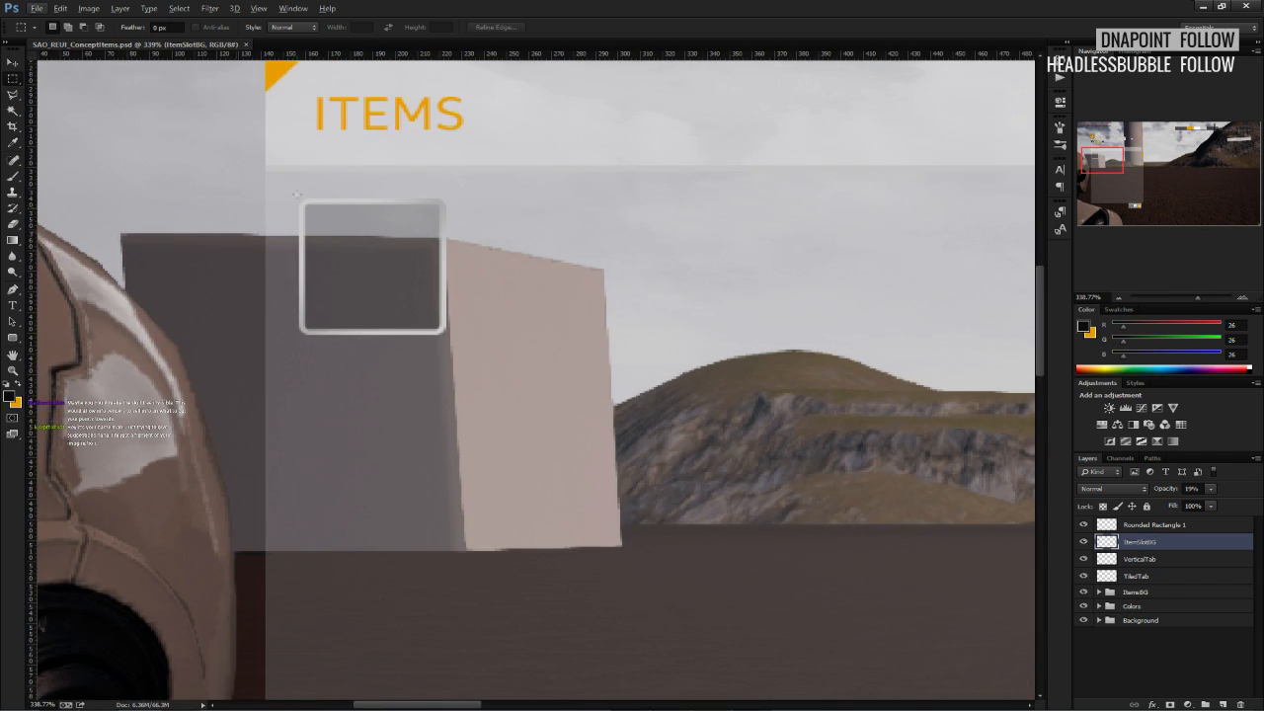
scroll(210, 255, up, 2)
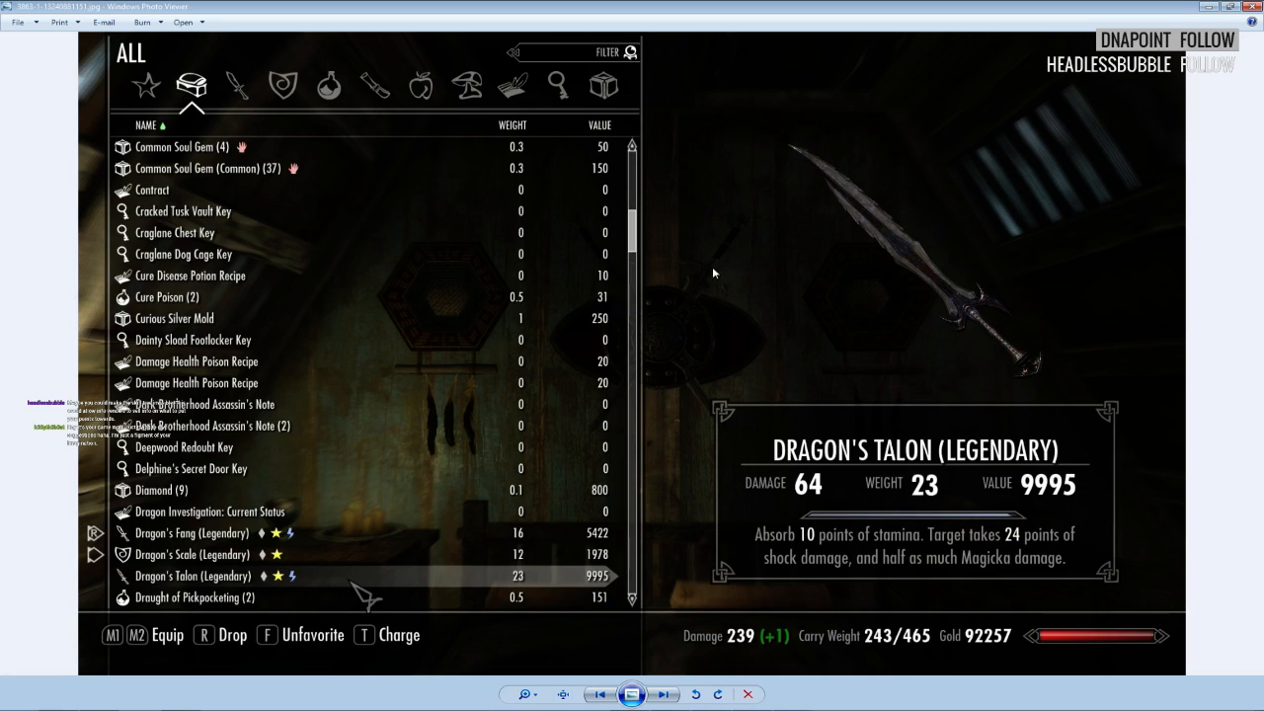
Browse the game inventory and menu reference images in Windows Photo Viewer, and close the viewer.
click(663, 694)
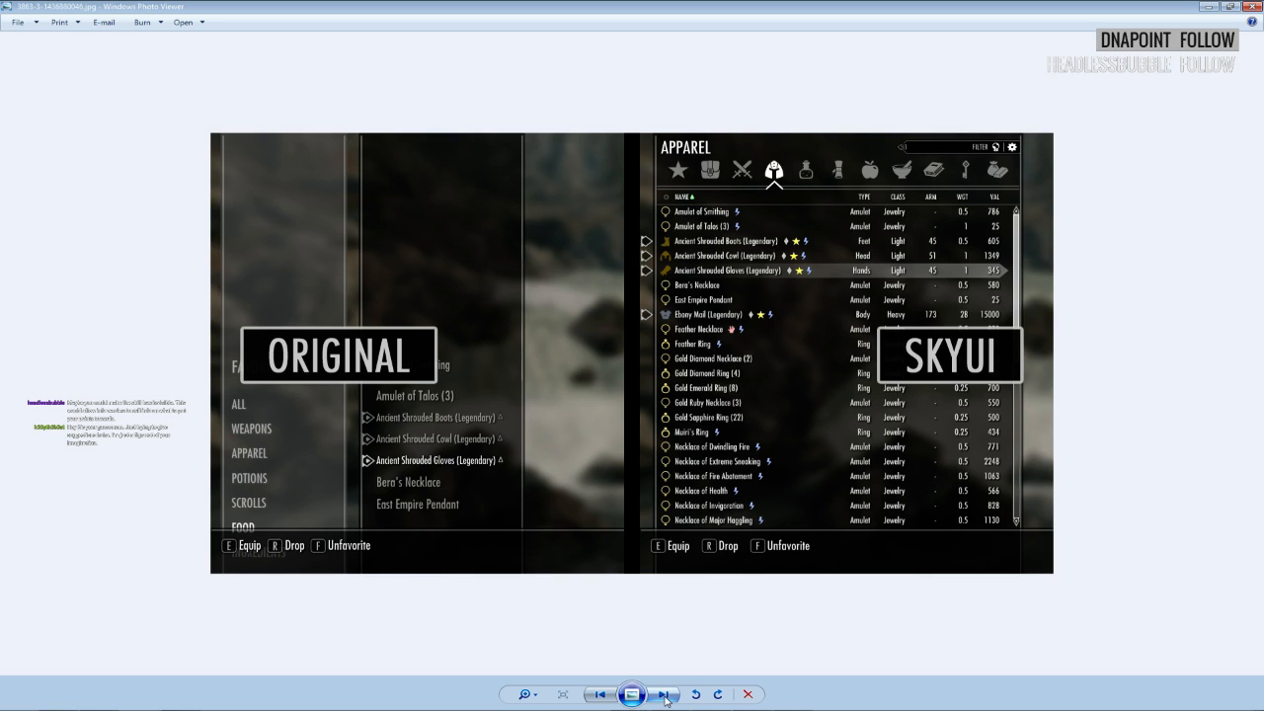
click(664, 695)
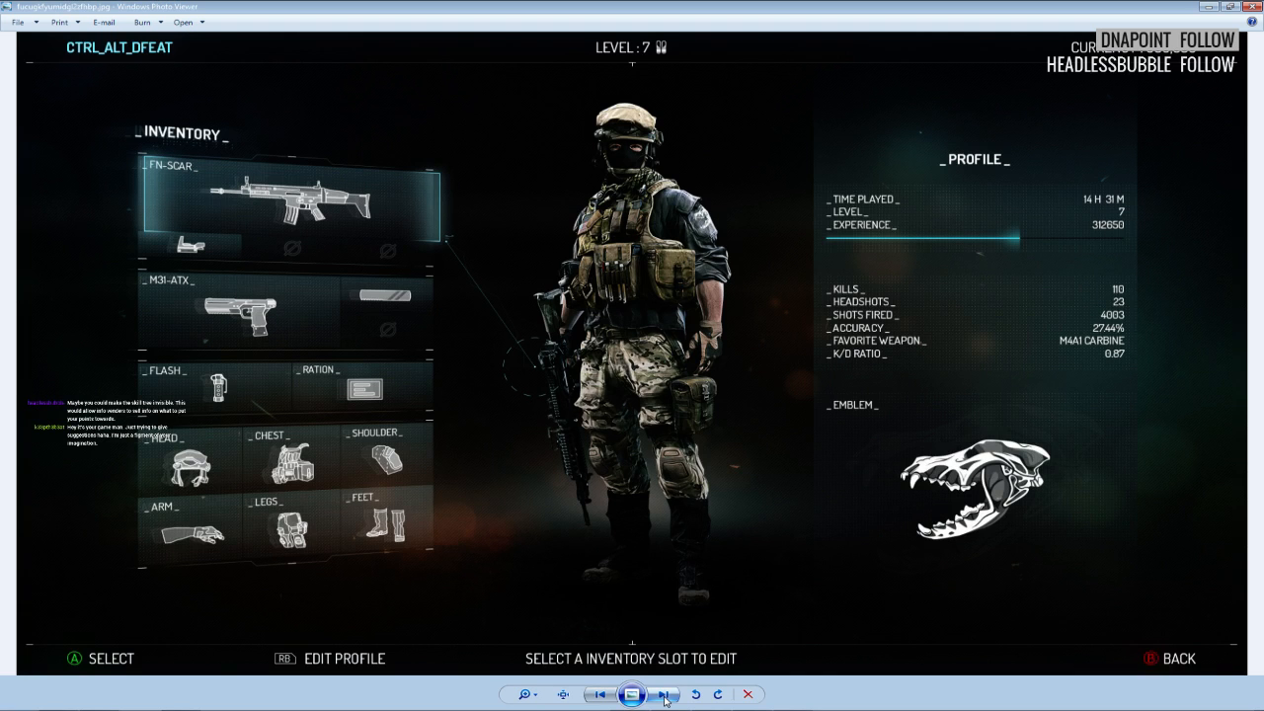
click(665, 694)
click(665, 695)
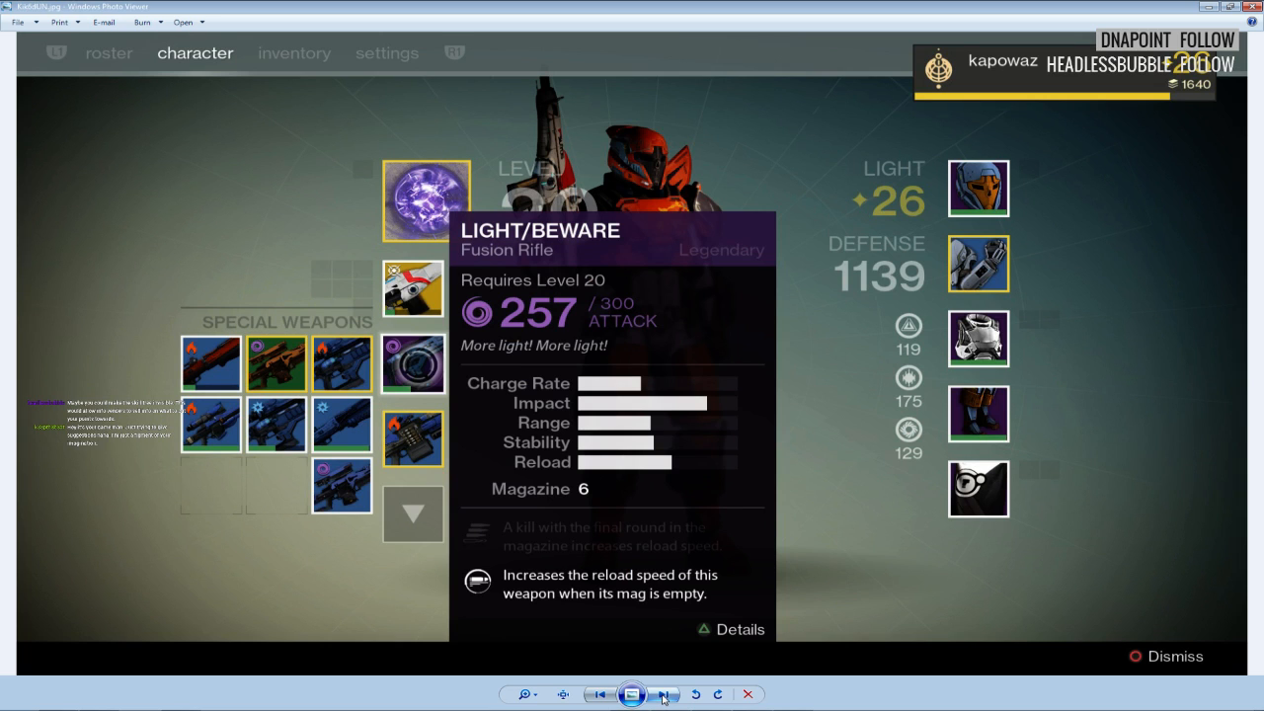
click(664, 695)
click(665, 695)
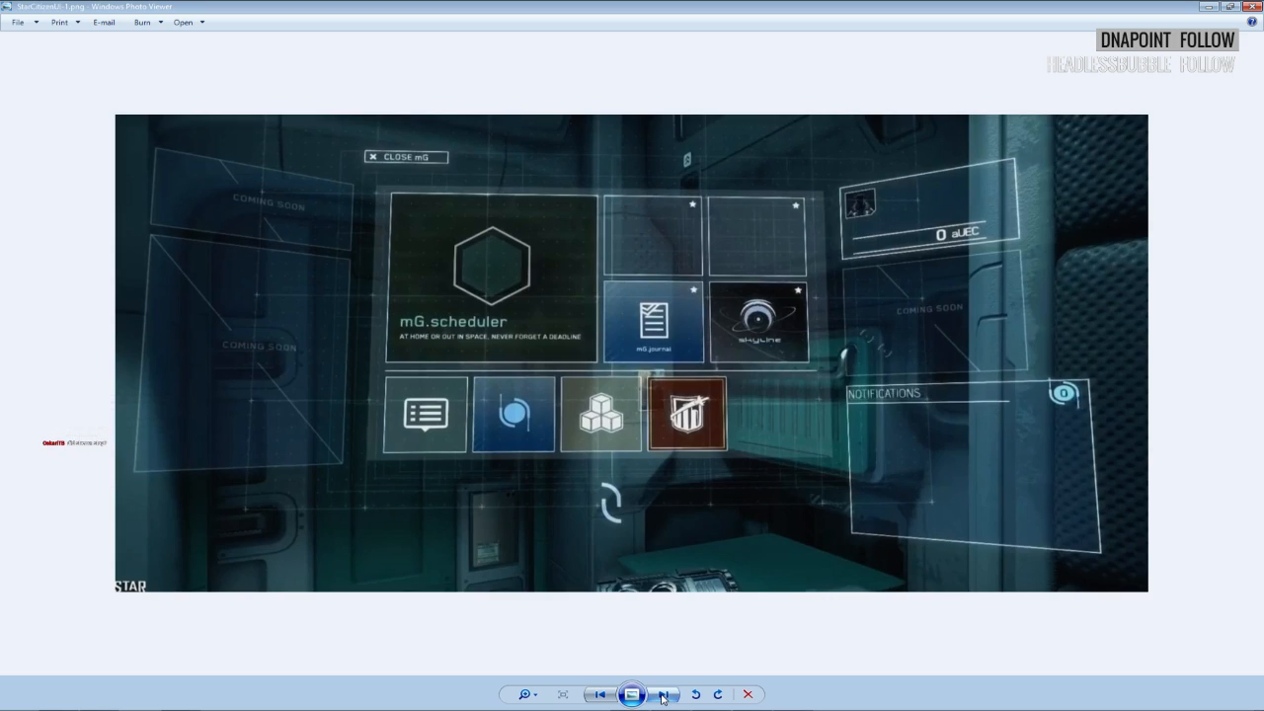
click(664, 695)
click(663, 695)
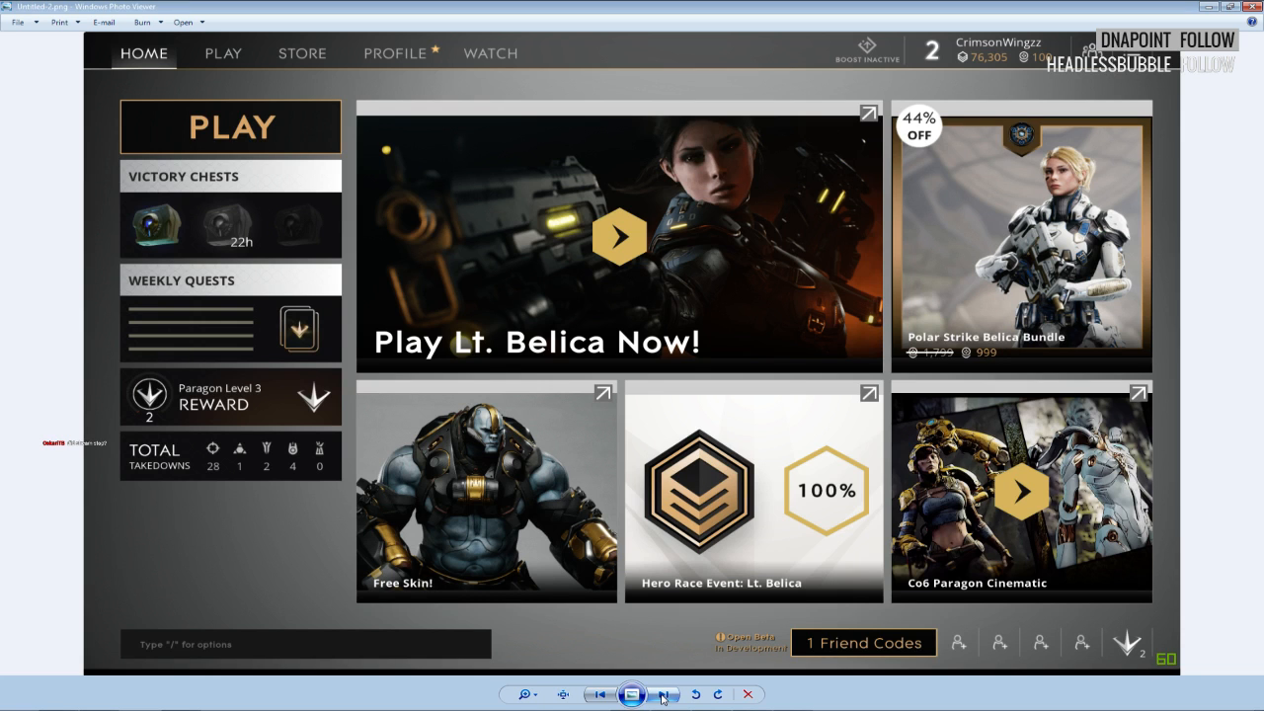
click(664, 696)
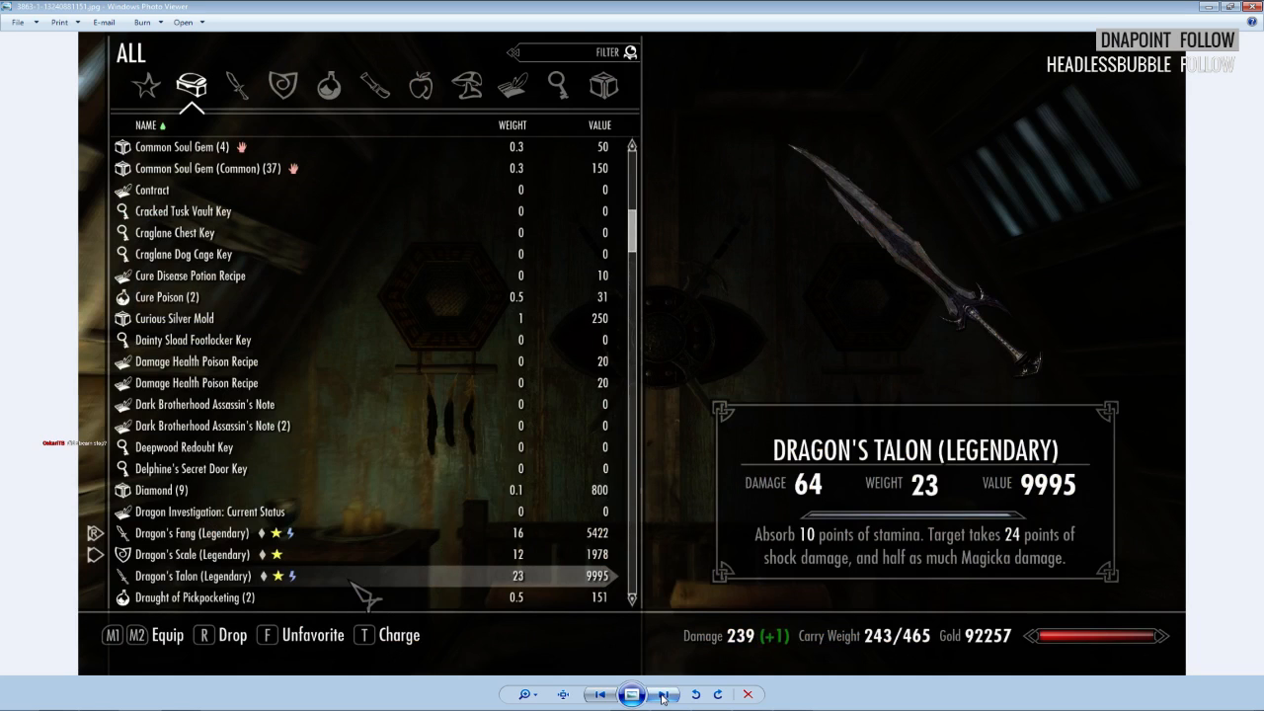
click(664, 695)
click(664, 695)
click(663, 695)
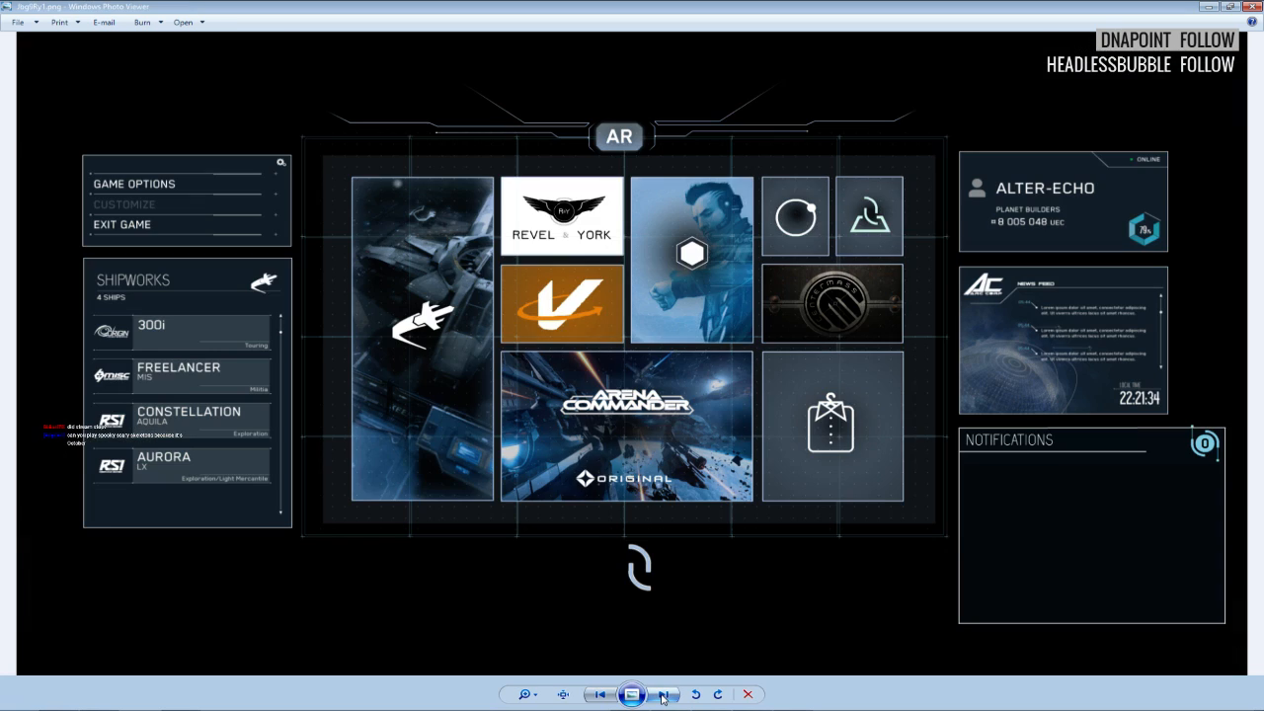
click(664, 695)
click(664, 695)
click(663, 695)
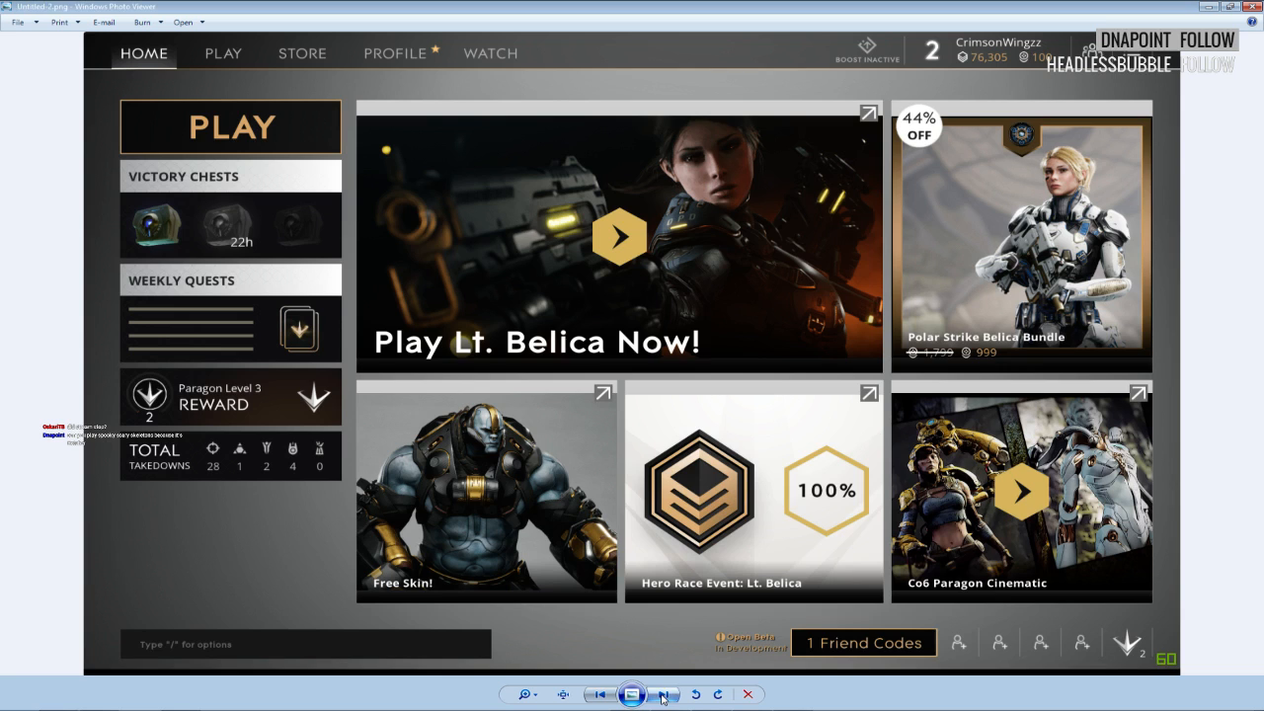
click(664, 696)
click(1253, 6)
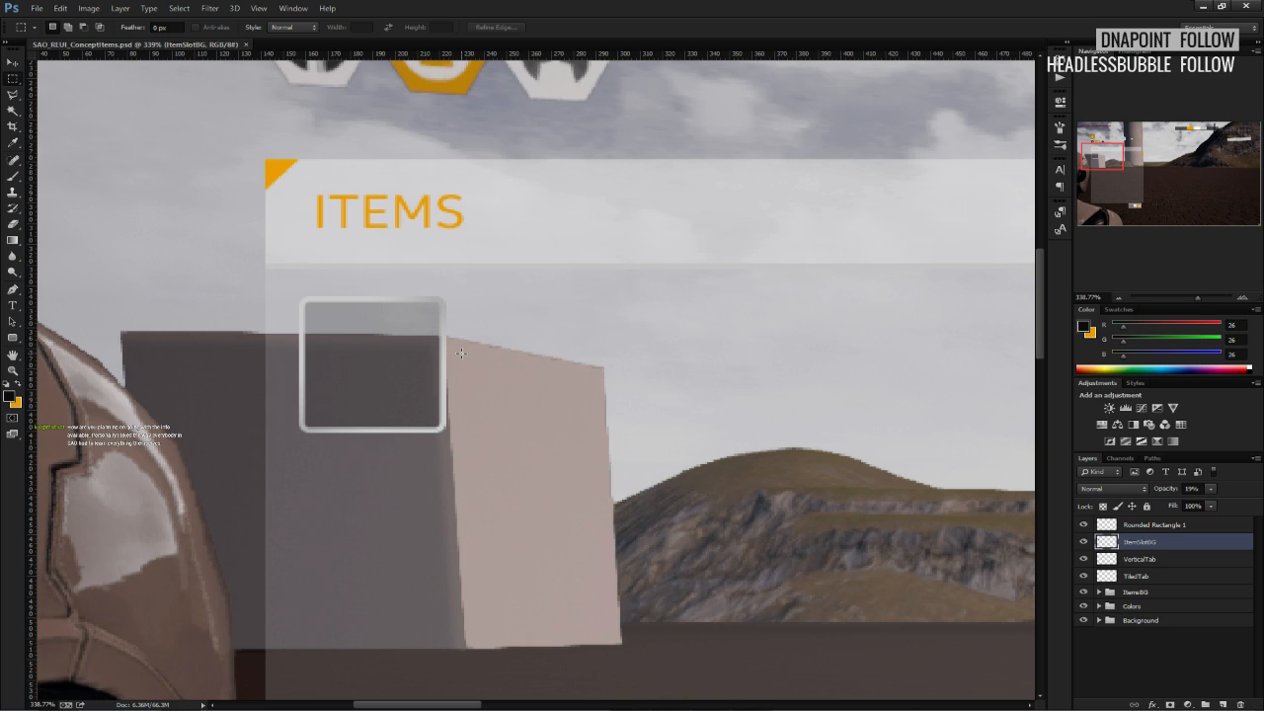
Examine the first item slot up close, checking its outline and its background layer separately by toggling their visibility.
alt+scroll(296, 288, up, 3)
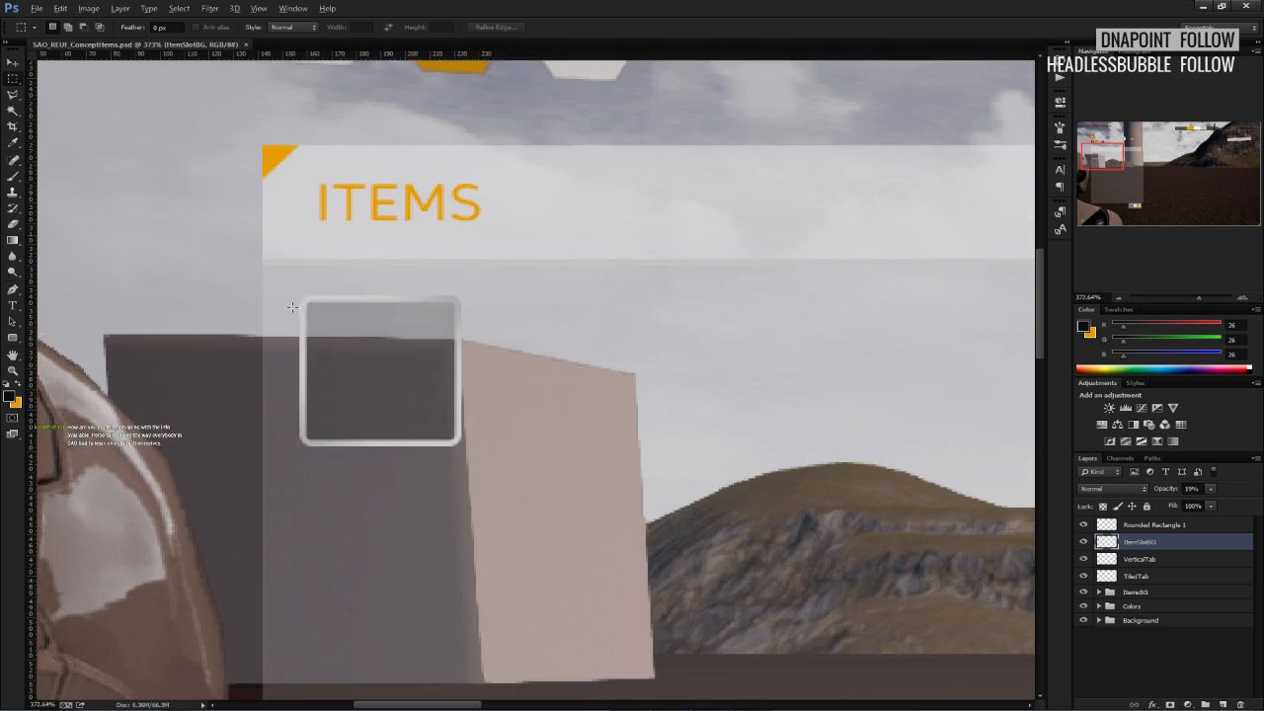
drag(541, 533, 556, 541)
click(597, 552)
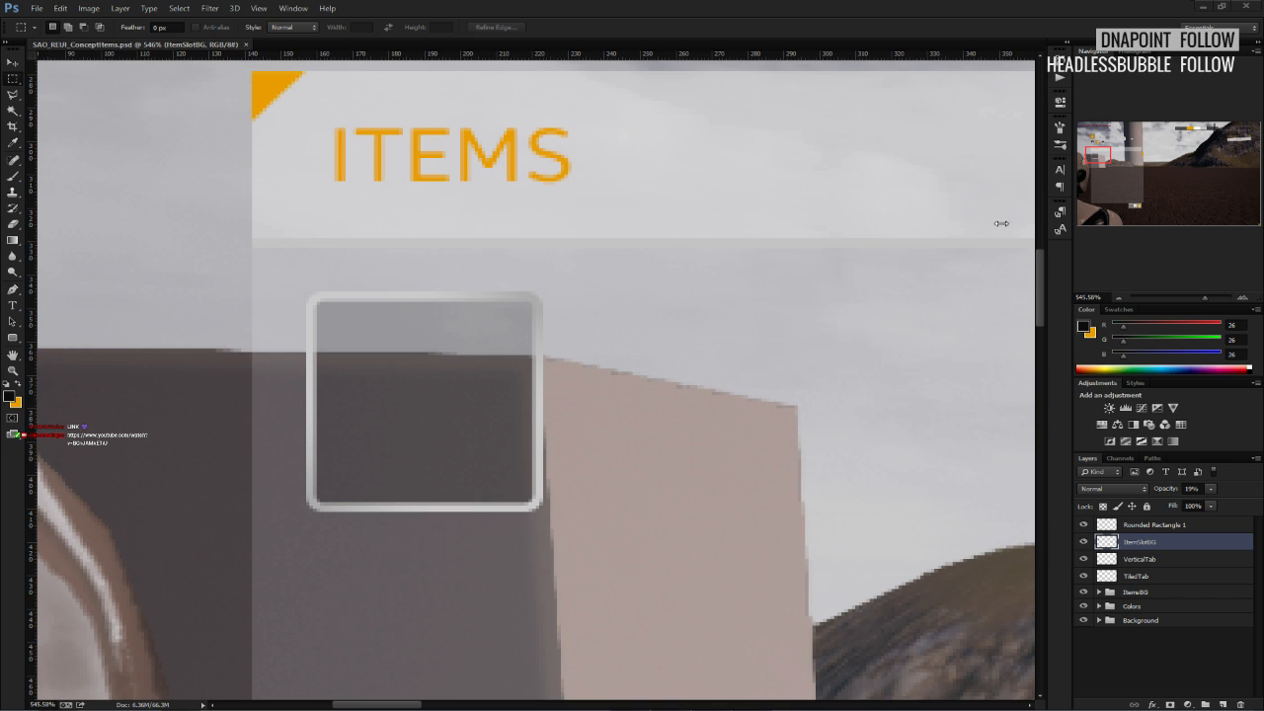
alt+scroll(608, 356, down, 12)
alt+scroll(546, 383, up, 14)
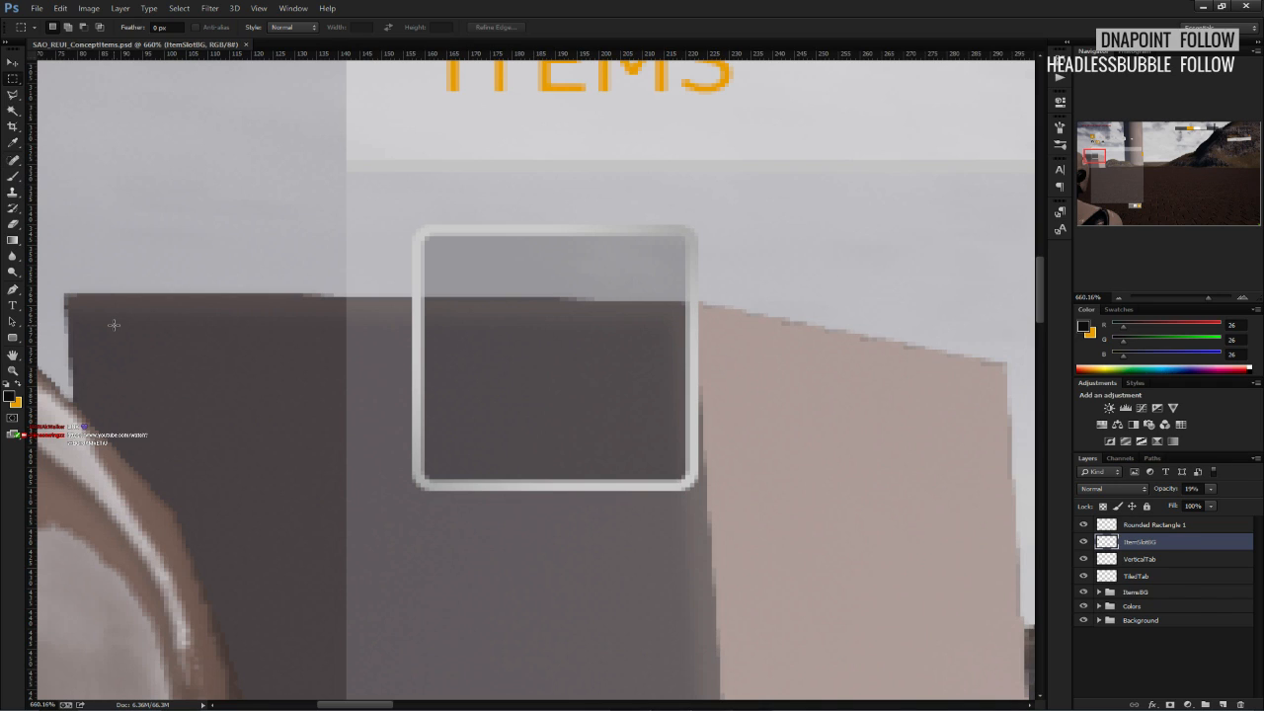
click(1151, 525)
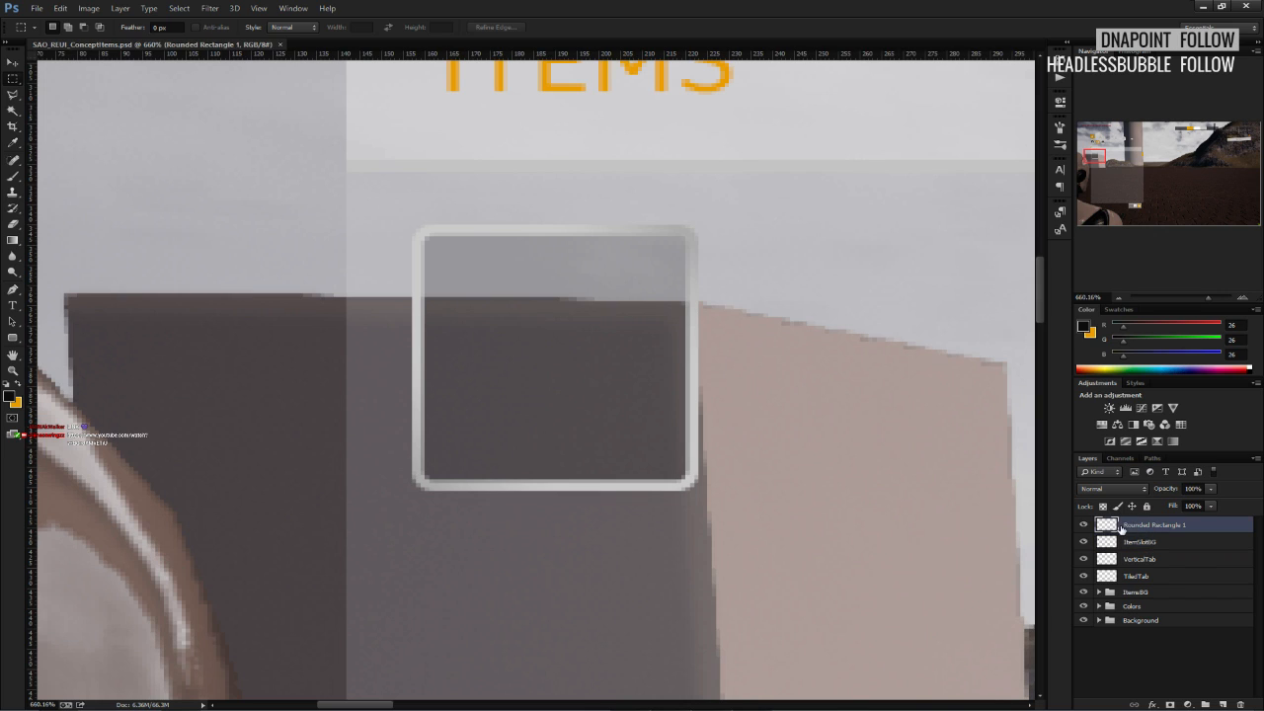
click(1083, 524)
click(1084, 525)
click(1083, 541)
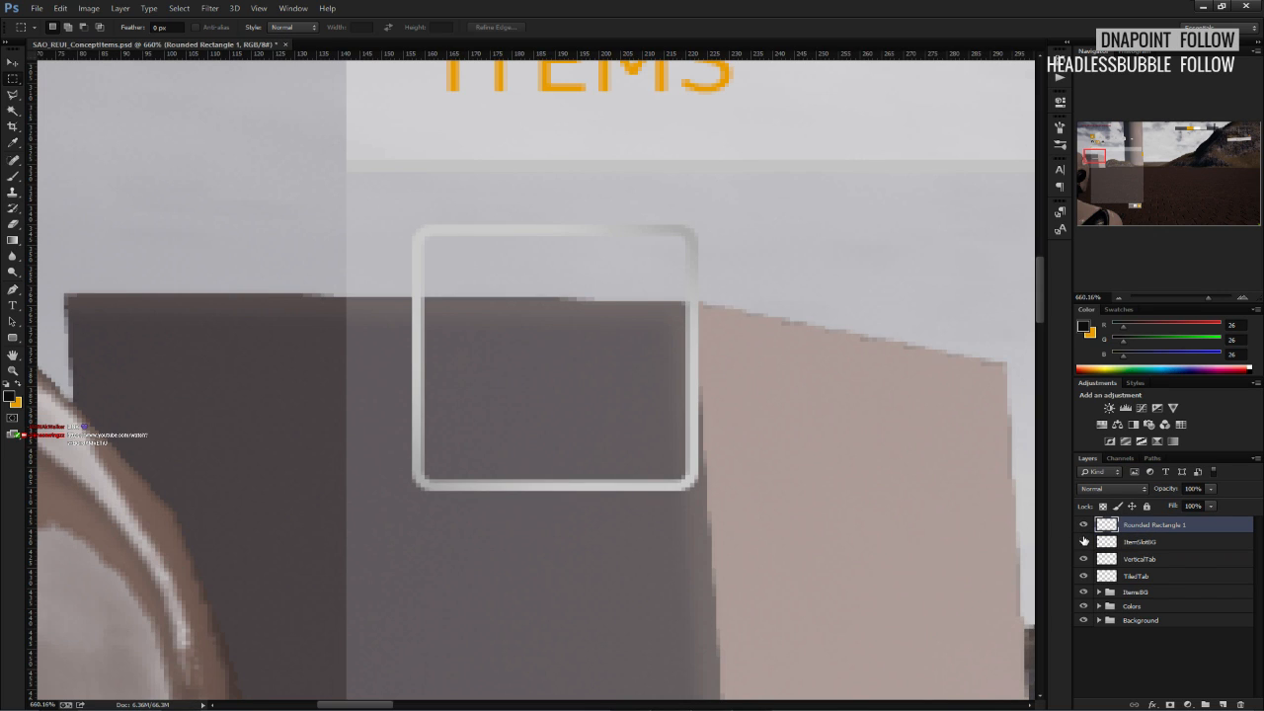
click(1084, 541)
shift+click(1142, 541)
right_click(1144, 542)
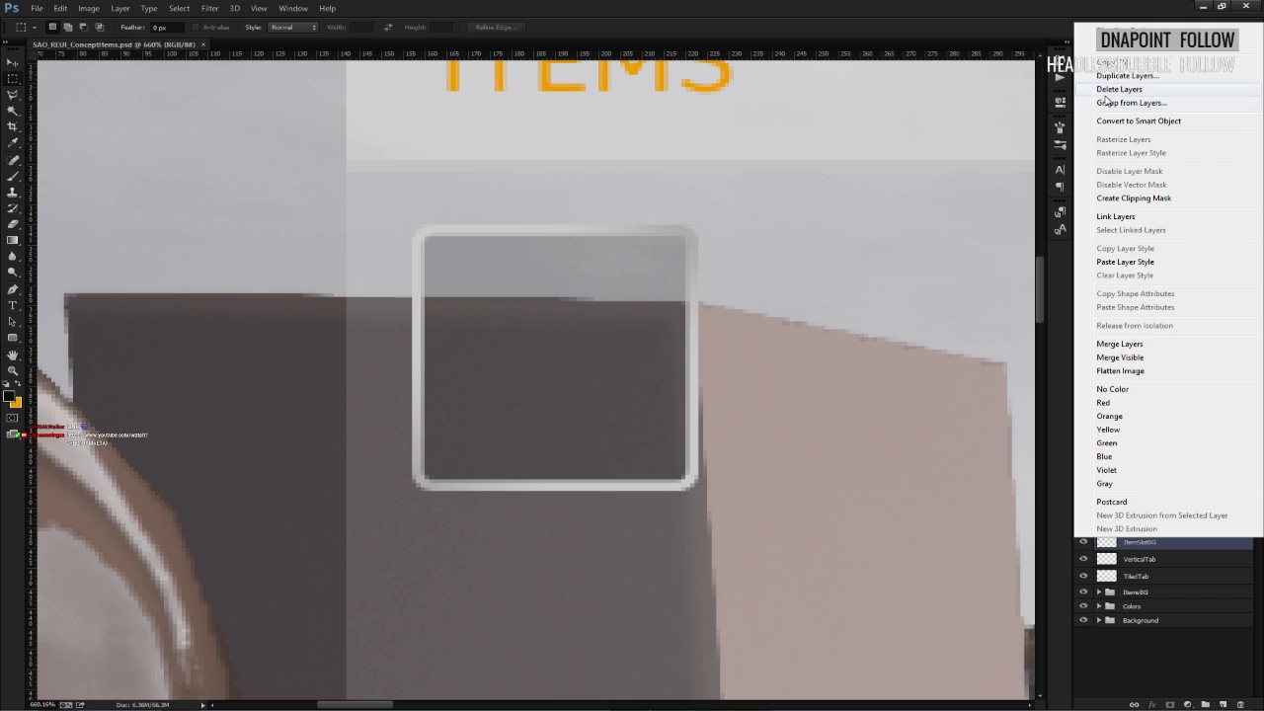
click(879, 242)
alt+scroll(693, 264, down, 6)
alt+scroll(680, 268, down, 2)
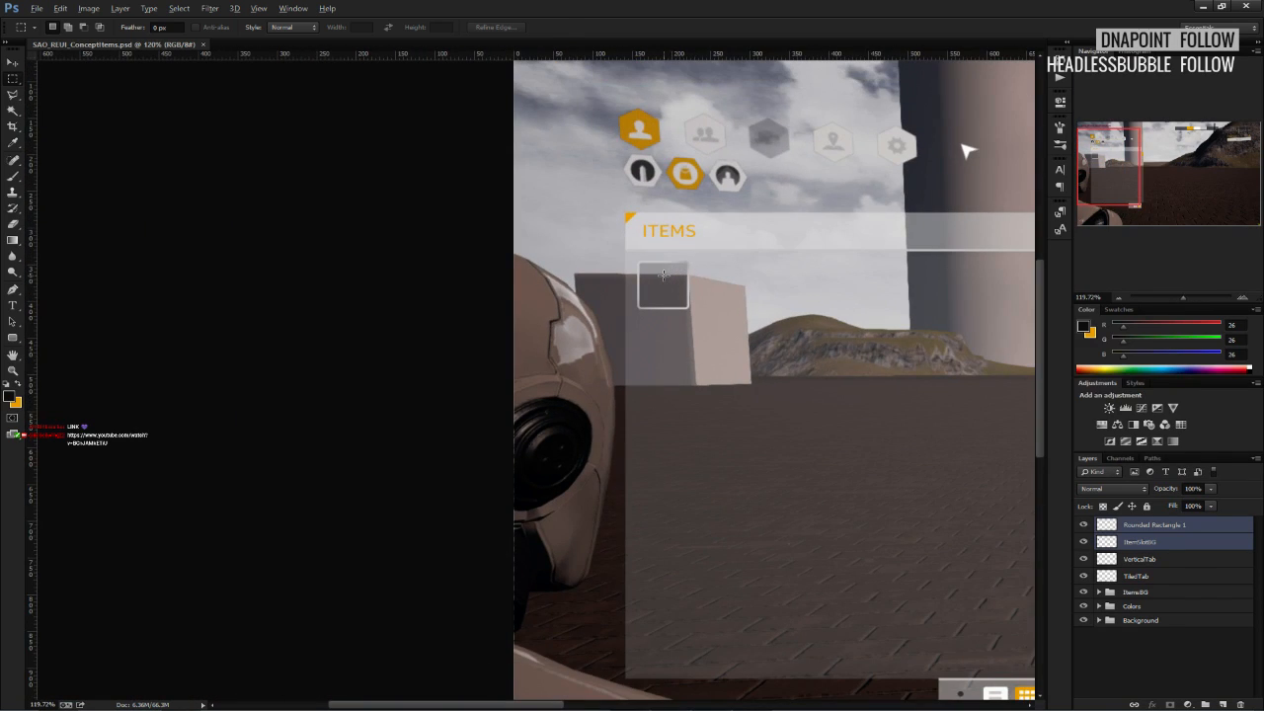
alt+scroll(694, 302, up, 5)
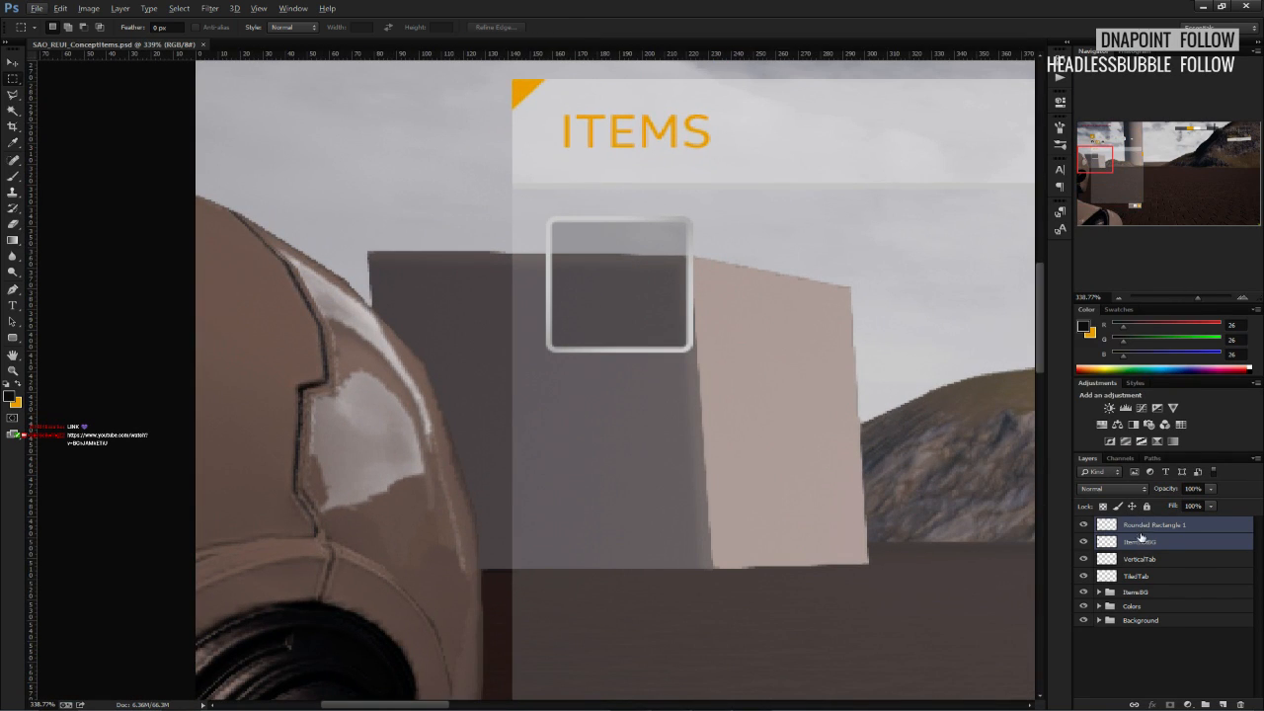
Try to merge Rounded Rectangle 1 down into ItemSlotBG, and undo the merge.
click(1144, 529)
right_click(1145, 528)
click(1114, 333)
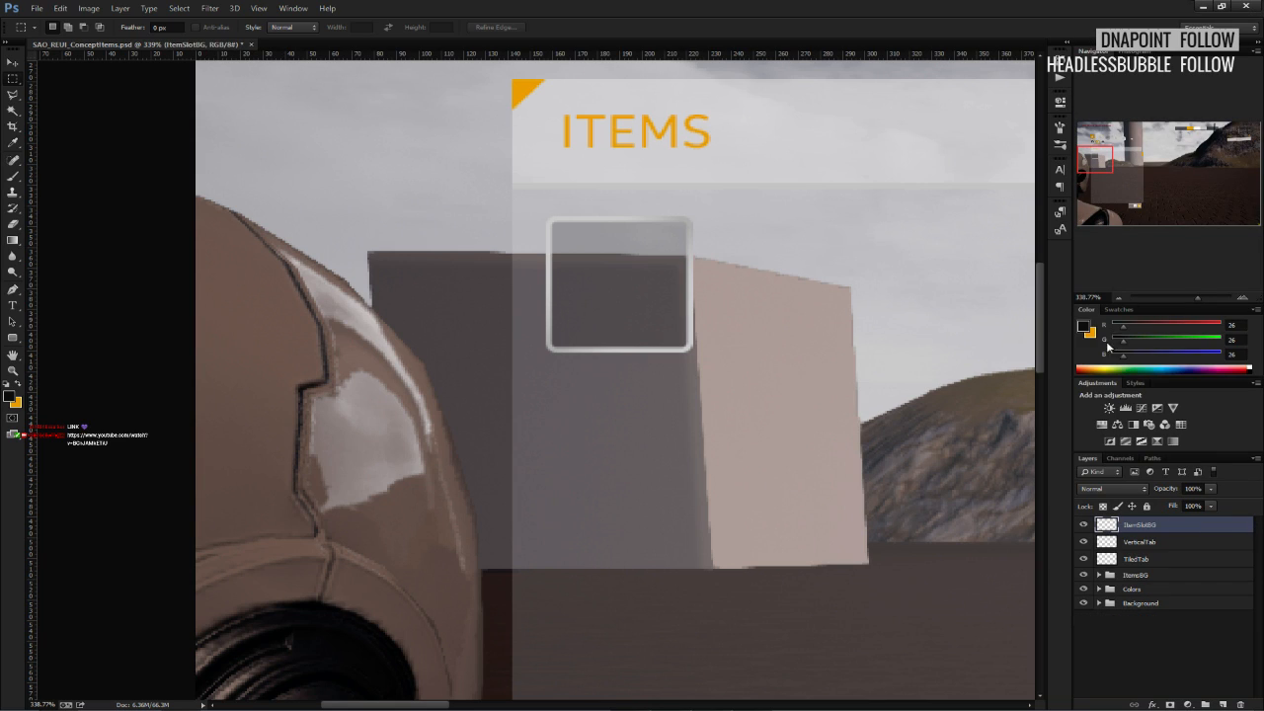
key(ctrl+z)
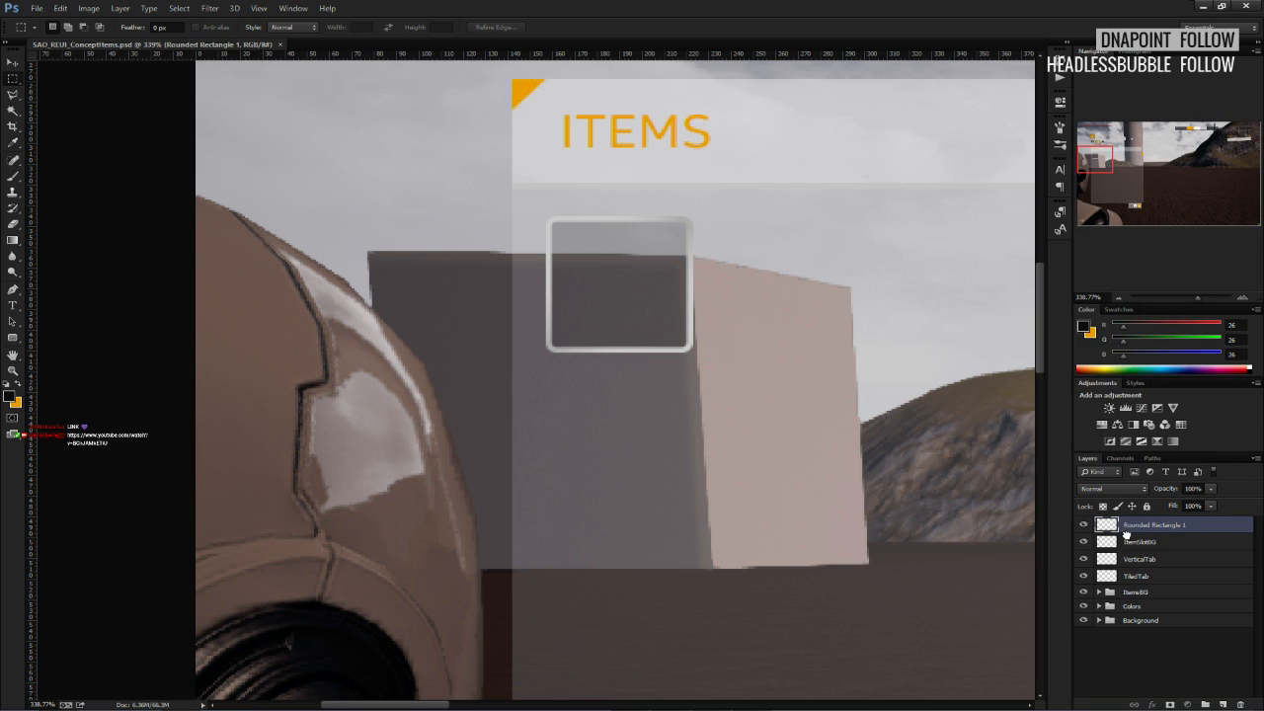
Merge the Rounded Rectangle 1 and ItemSlotBG layers into a single layer and save the document.
click(1084, 525)
click(1083, 525)
shift+click(1136, 541)
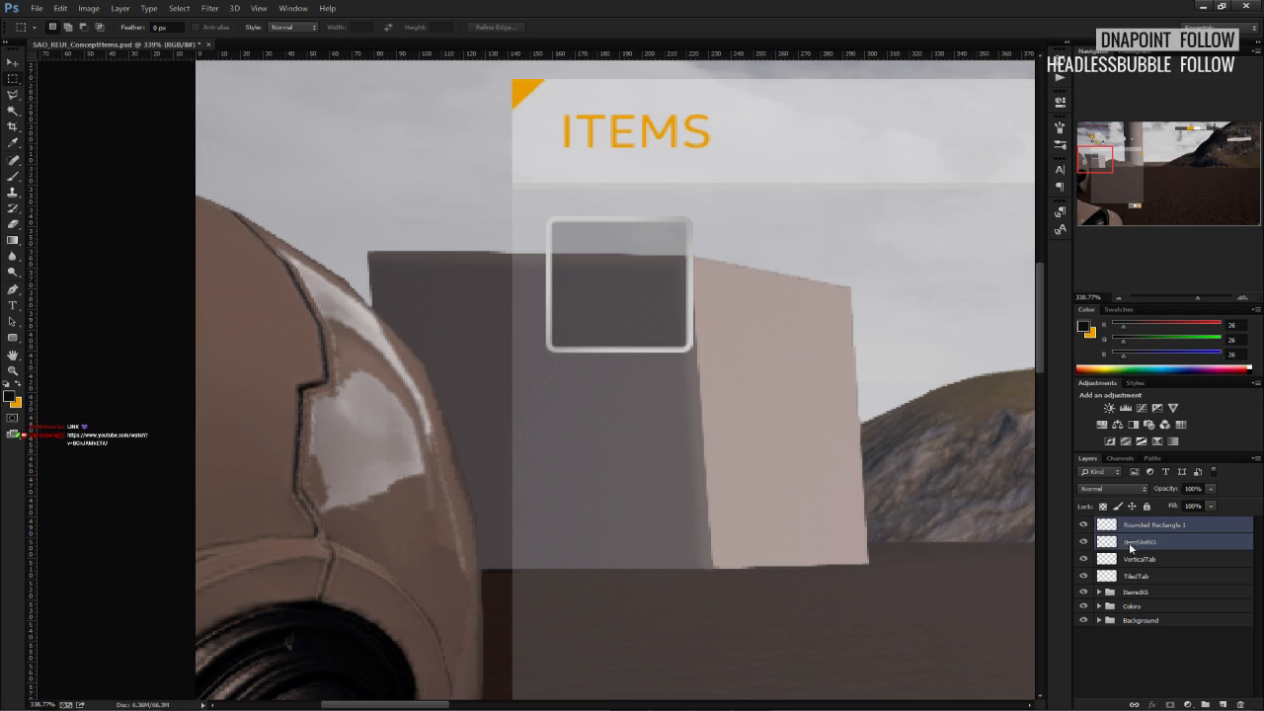
right_click(1135, 541)
click(1129, 348)
alt+scroll(919, 356, down, 6)
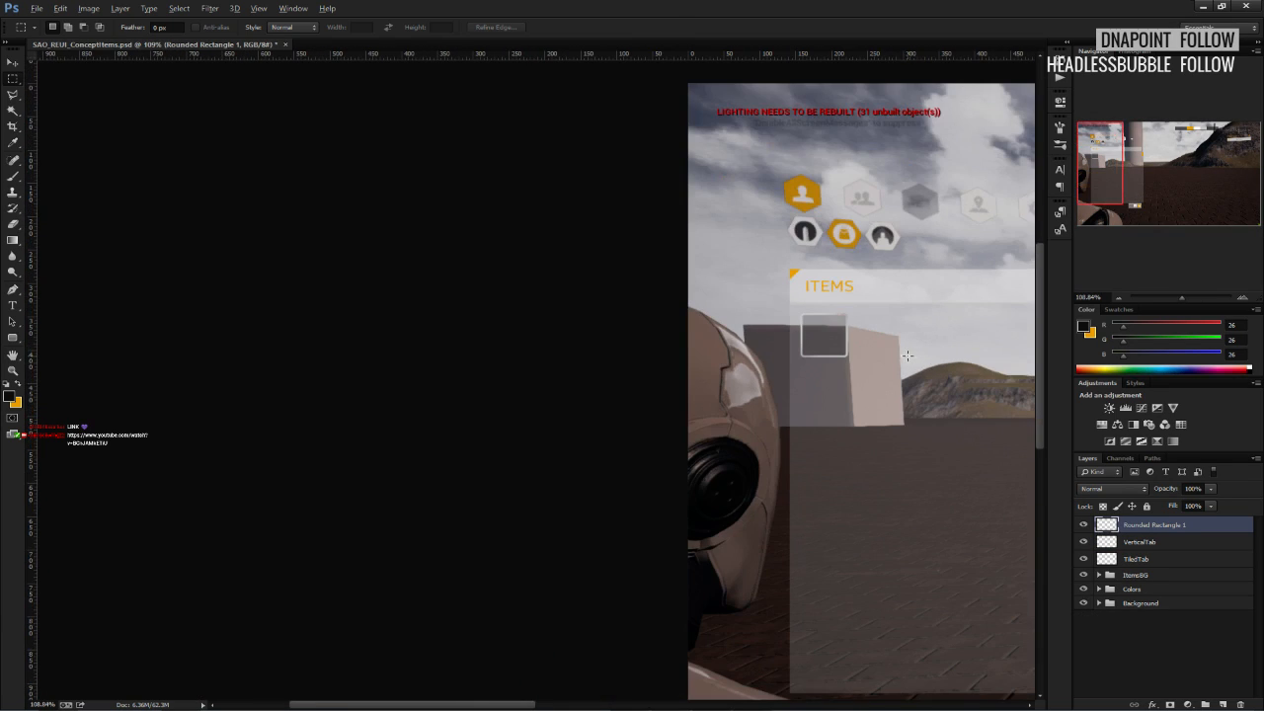
key(ctrl+s)
Rename the merged slot layer, Rounded Rectangle 1, to ItemSlotBasic.
alt+scroll(918, 357, down, 3)
alt+scroll(322, 315, up, 3)
scroll(322, 315, up, 2)
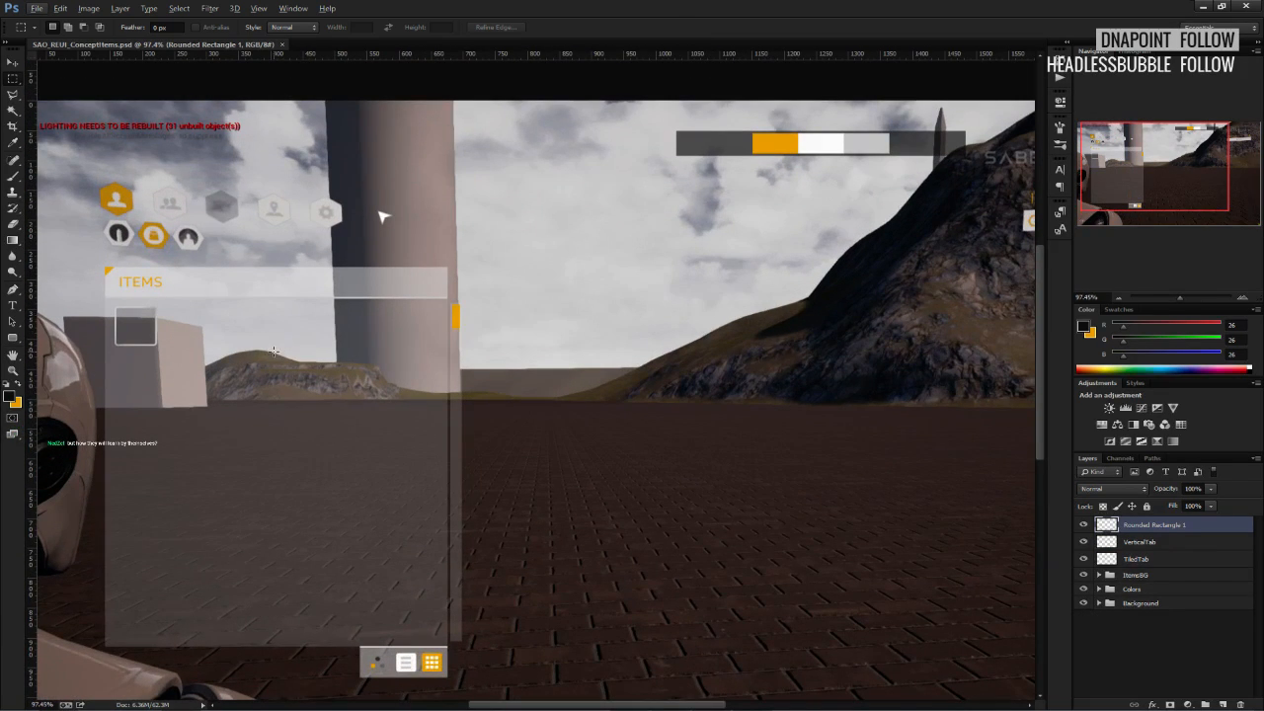
drag(258, 363, 425, 368)
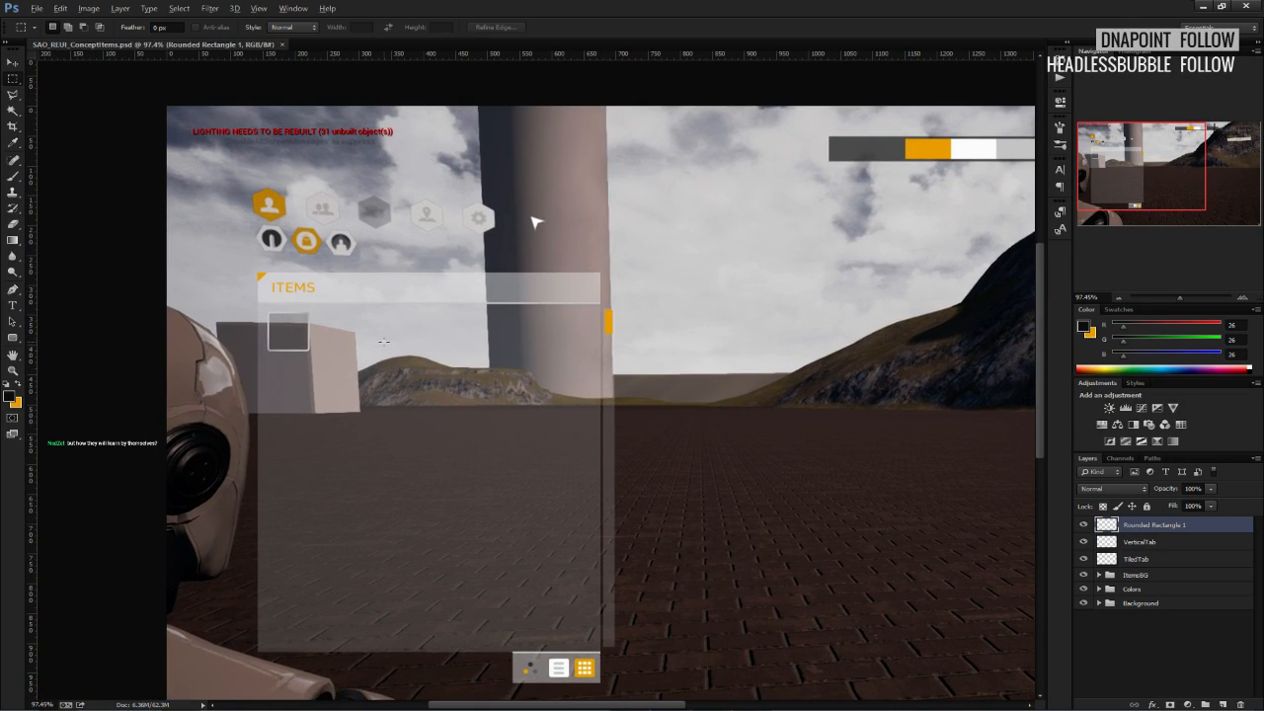
alt+scroll(367, 343, up, 4)
drag(211, 357, 326, 374)
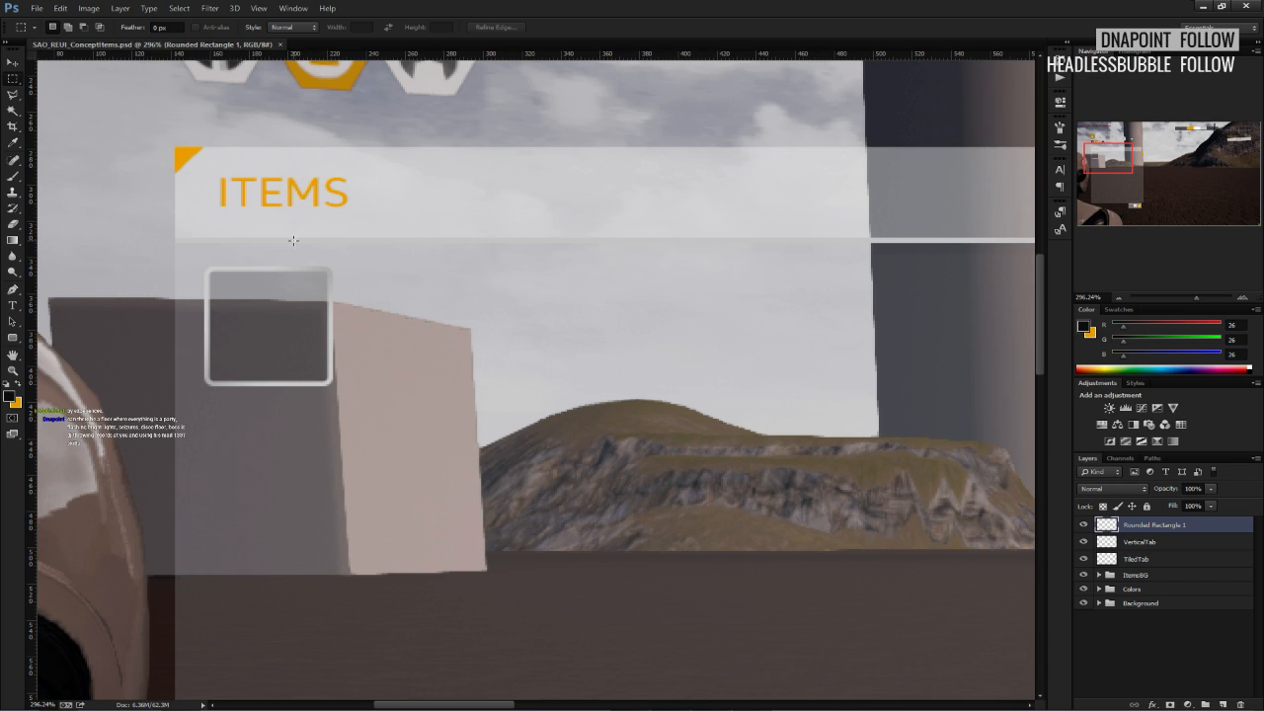
double_click(1142, 525)
text(ItemSlotS)
key(BackSpace)
text(Smip)
key(BackSpace)
key(BackSpace)
key(BackSpace)
text(im)
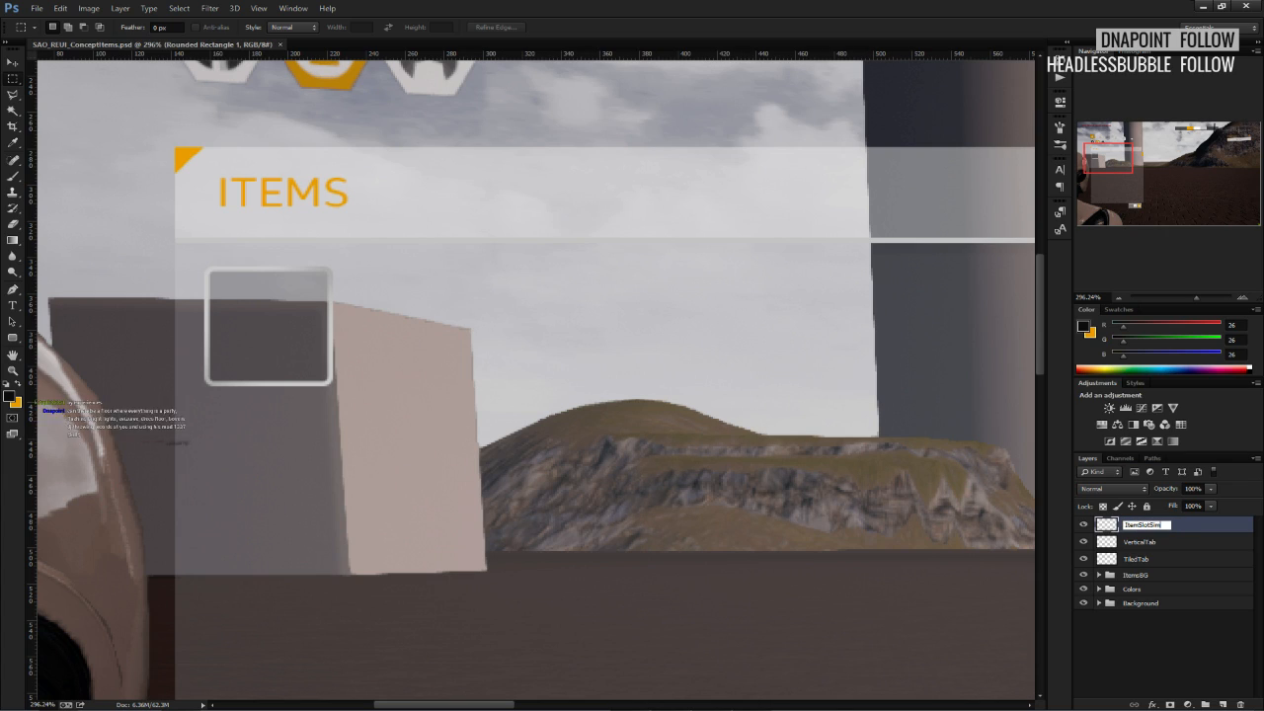
text(ple)
text(B)
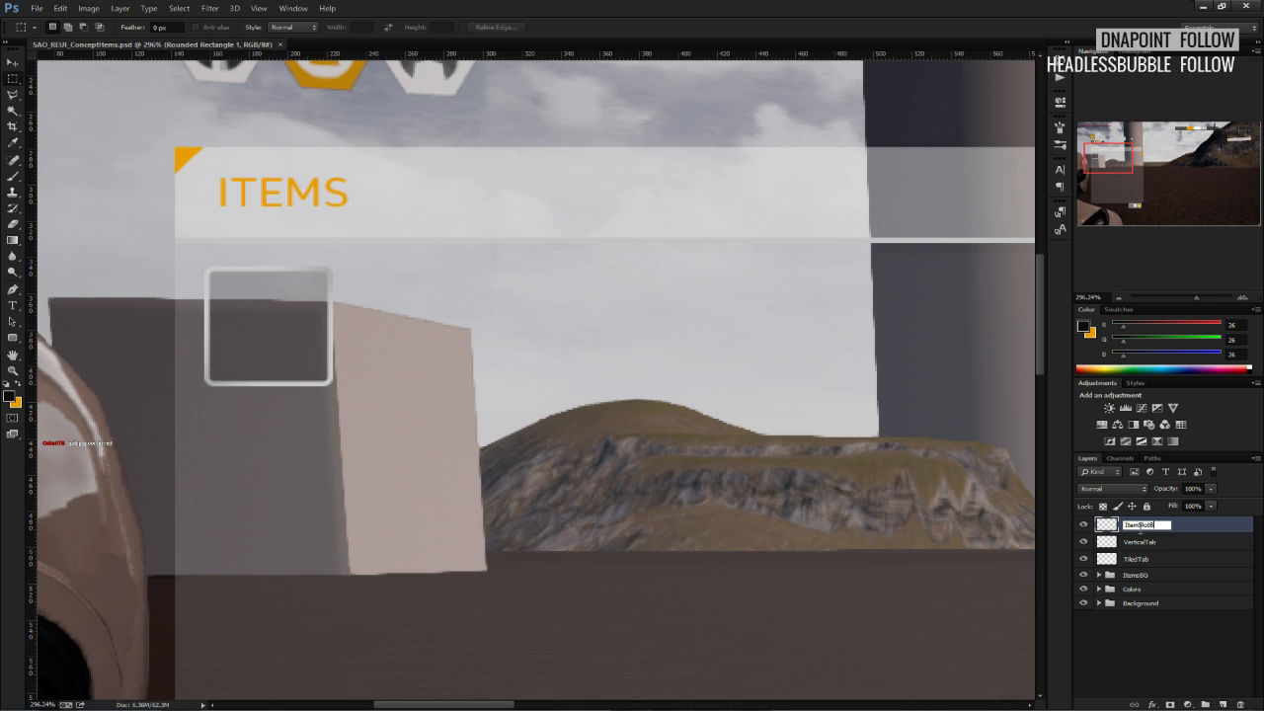
text(asic)
key(Return)
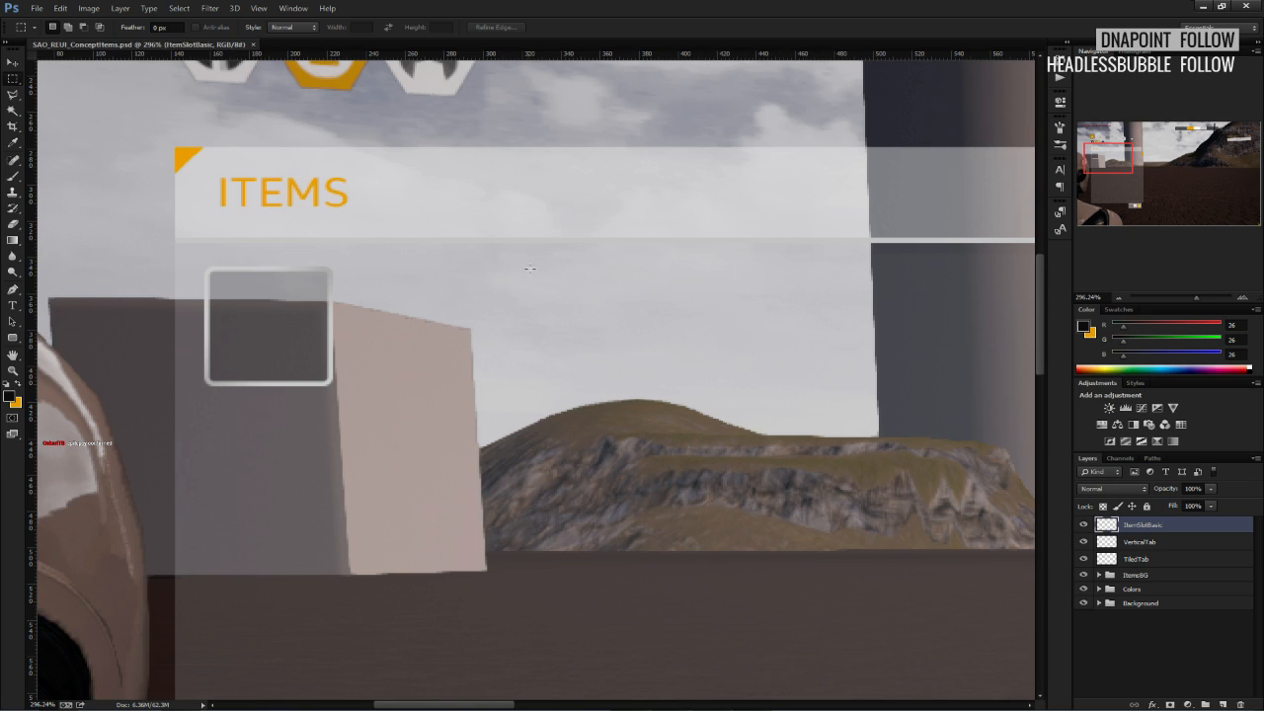
Duplicate the ItemSlotBasic layer and place the copy to the right of the first slot, level with it and with a small gap.
right_click(1126, 524)
click(1116, 68)
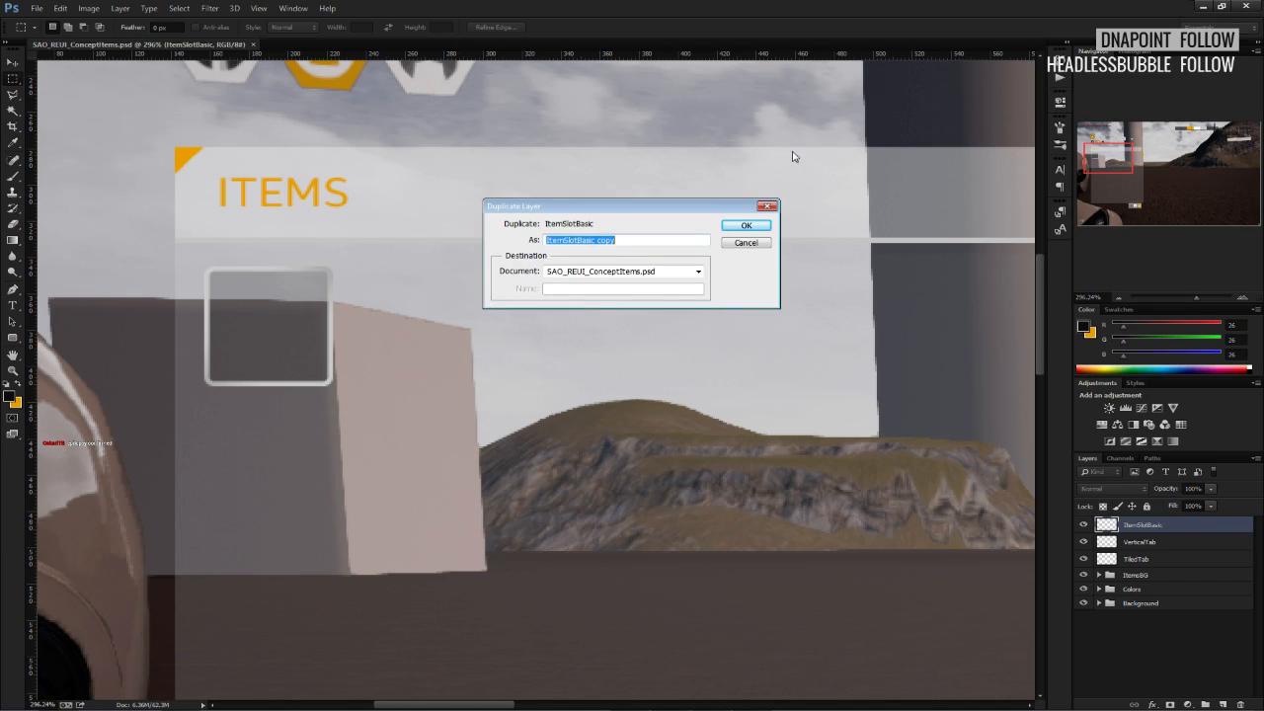
click(748, 226)
key(v)
drag(229, 294, 392, 310)
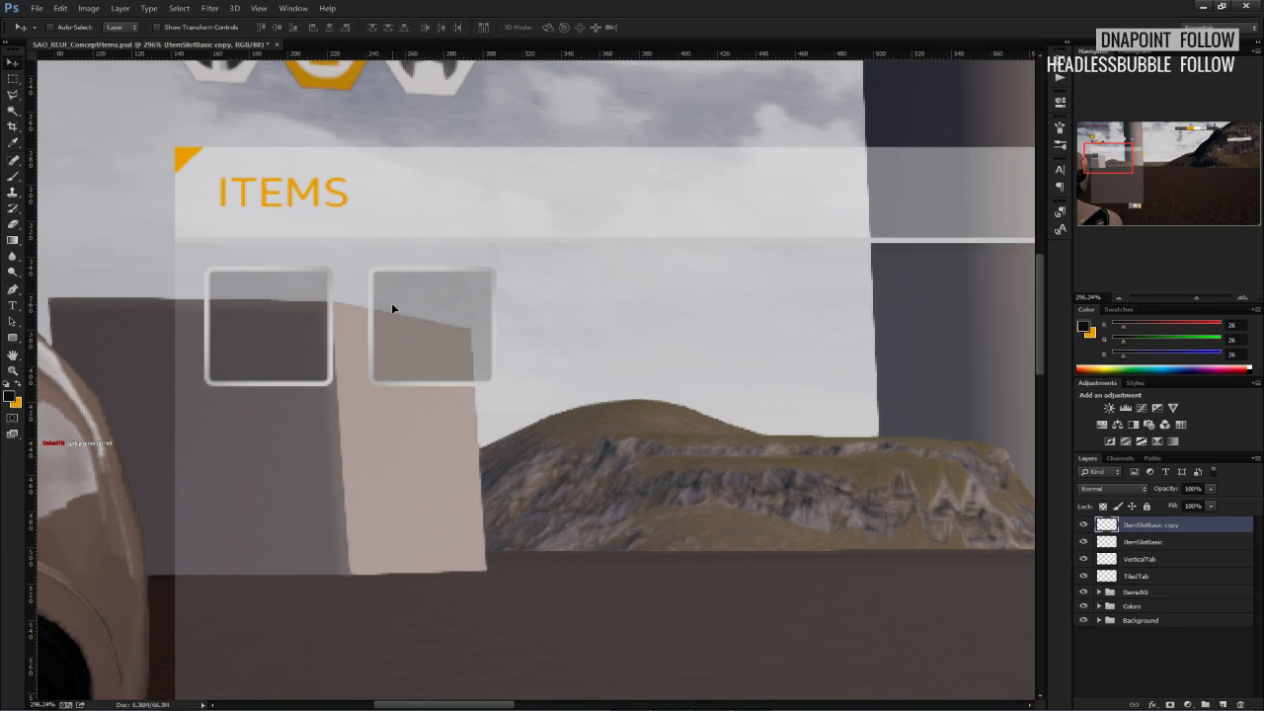
key(Left)
key(Left)
key(Left)
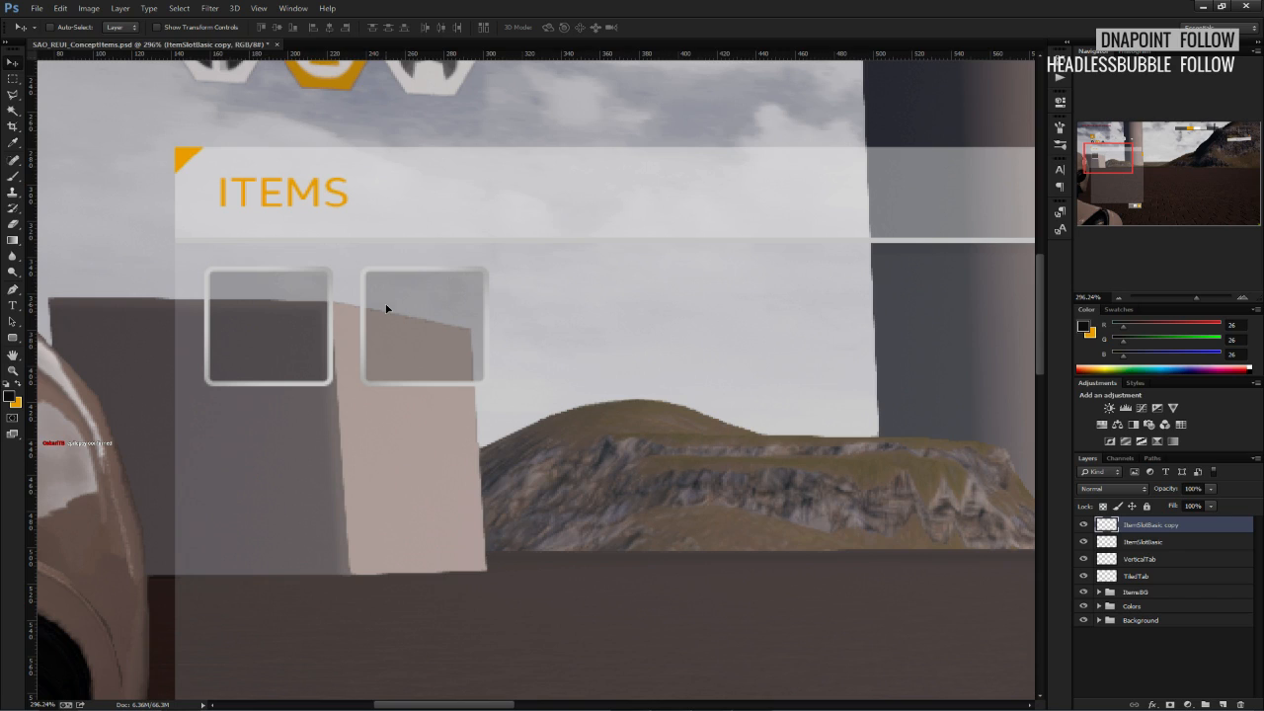
key(Right)
key(Right)
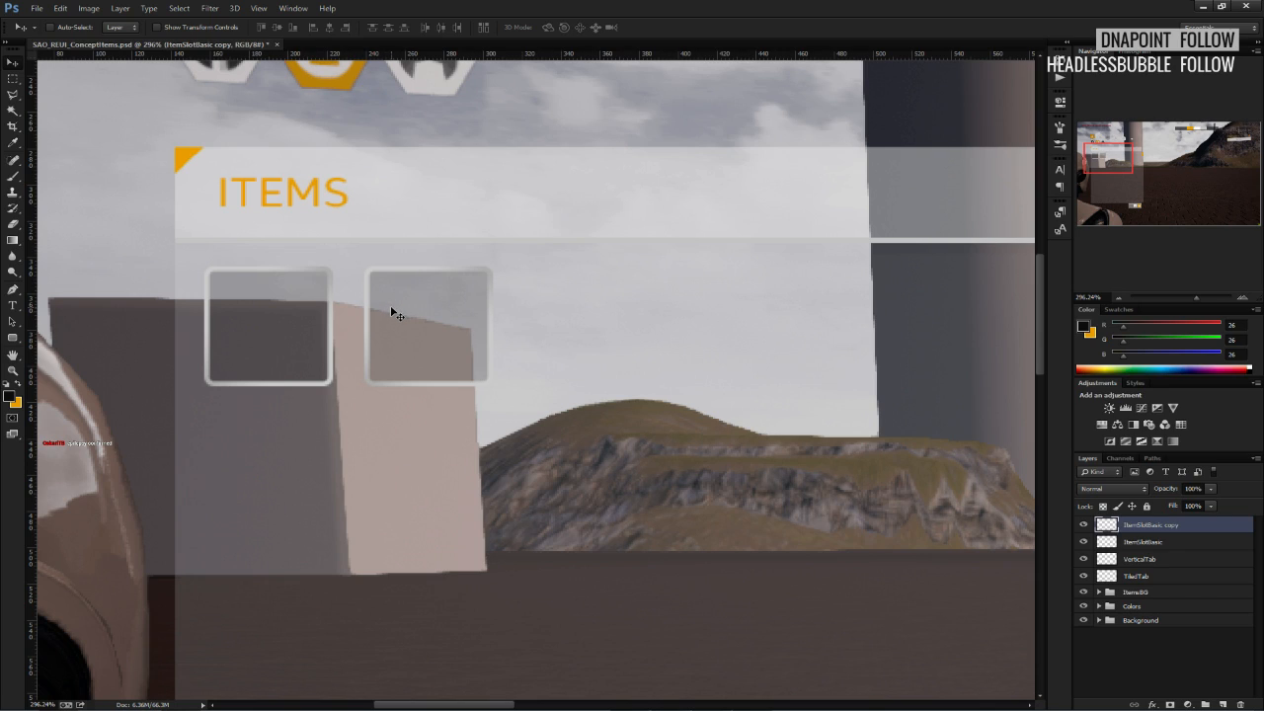
Select both slot layers and nudge them together one pixel down and one pixel to the right.
key(shift+alt+bracketleft)
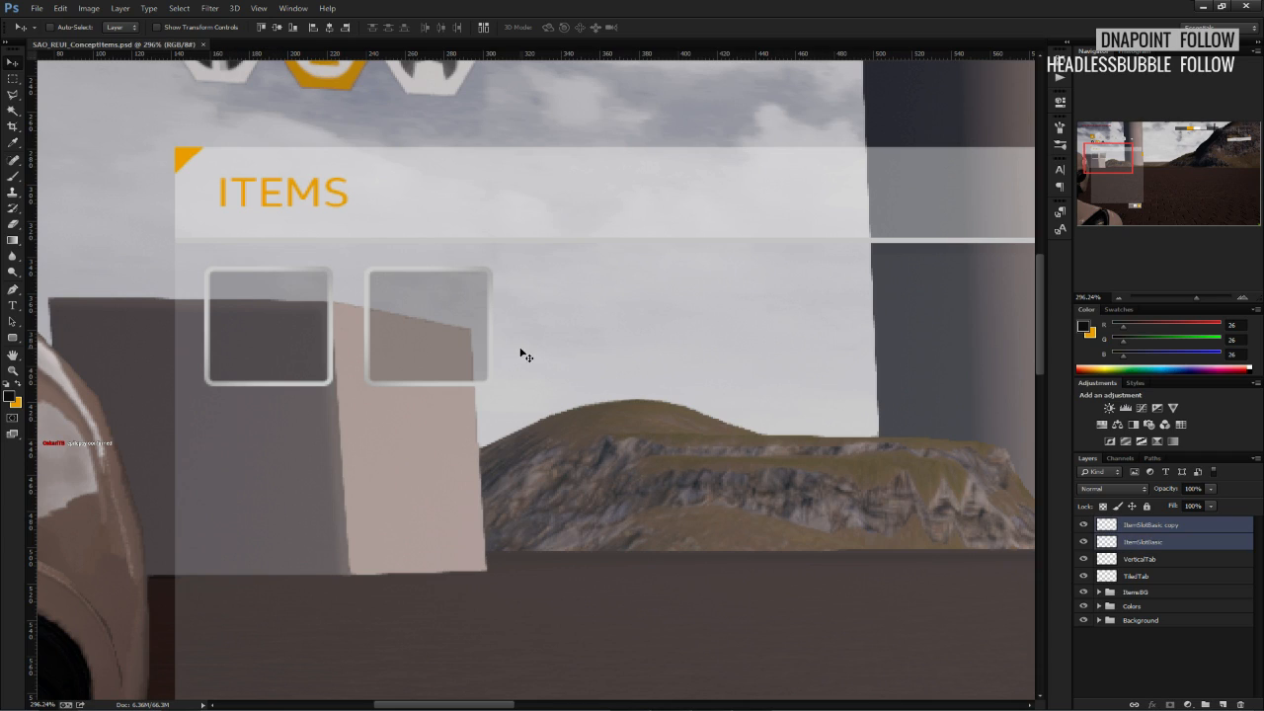
key(Down)
key(Right)
key(Right)
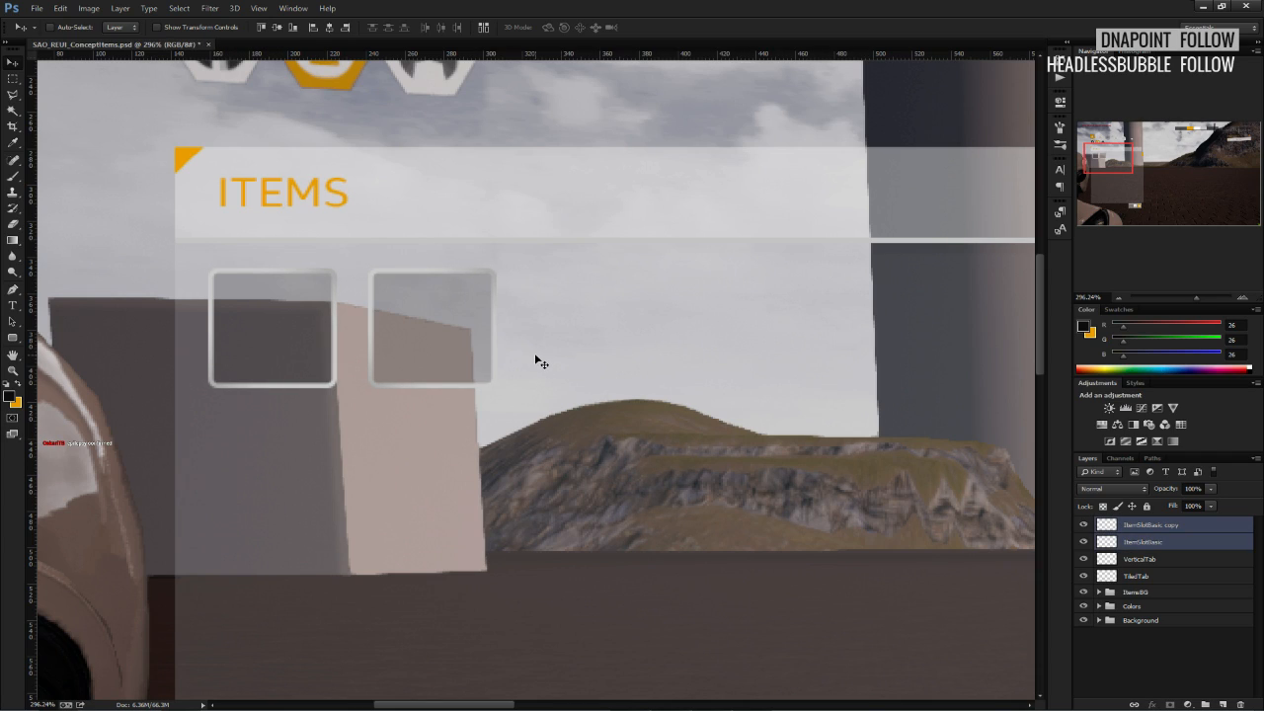
key(Left)
key(Up)
key(Down)
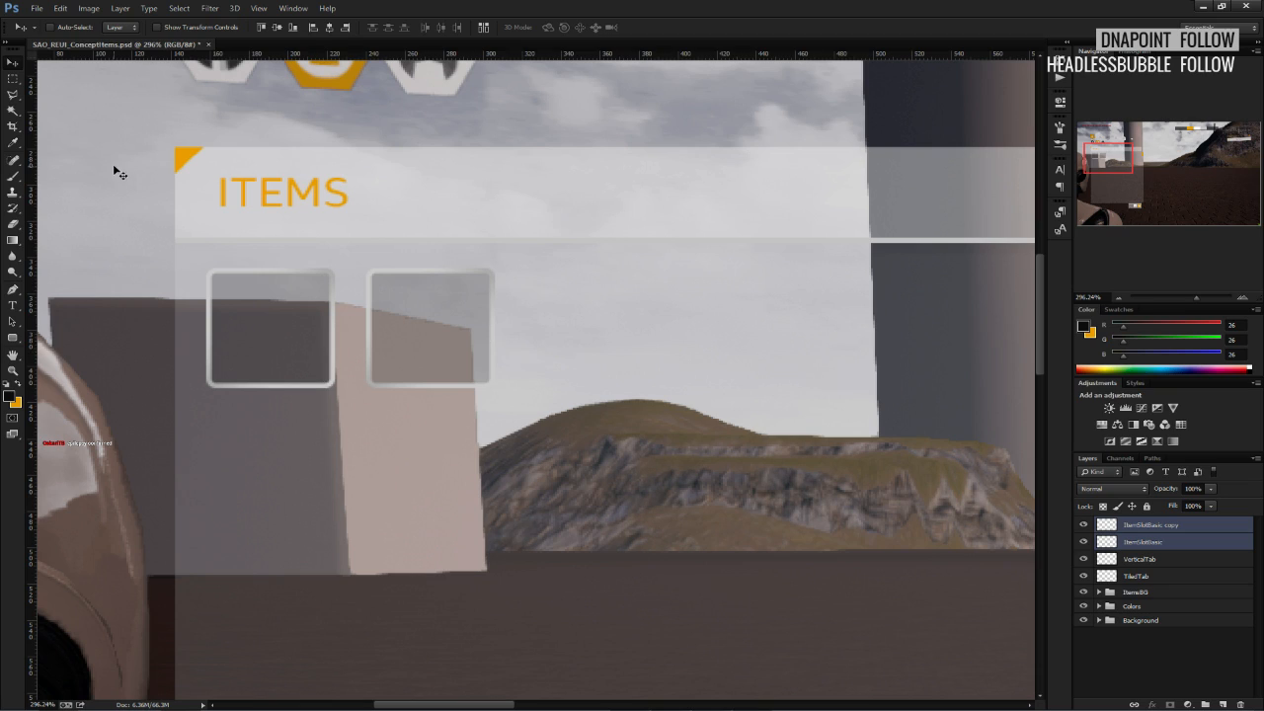
Show the guides and place a horizontal guide under the ITEMS header and a vertical guide on the panel's left edge.
click(13, 79)
key(ctrl+semicolon)
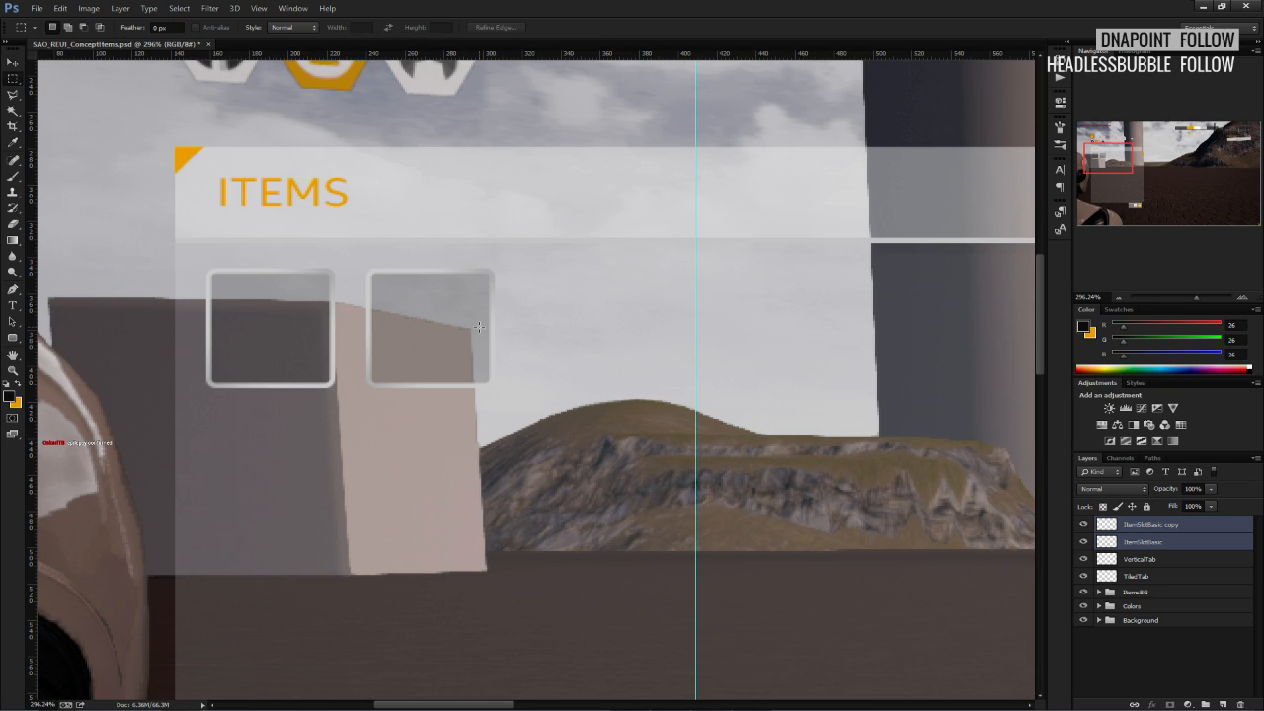
click(1136, 592)
drag(606, 54, 618, 244)
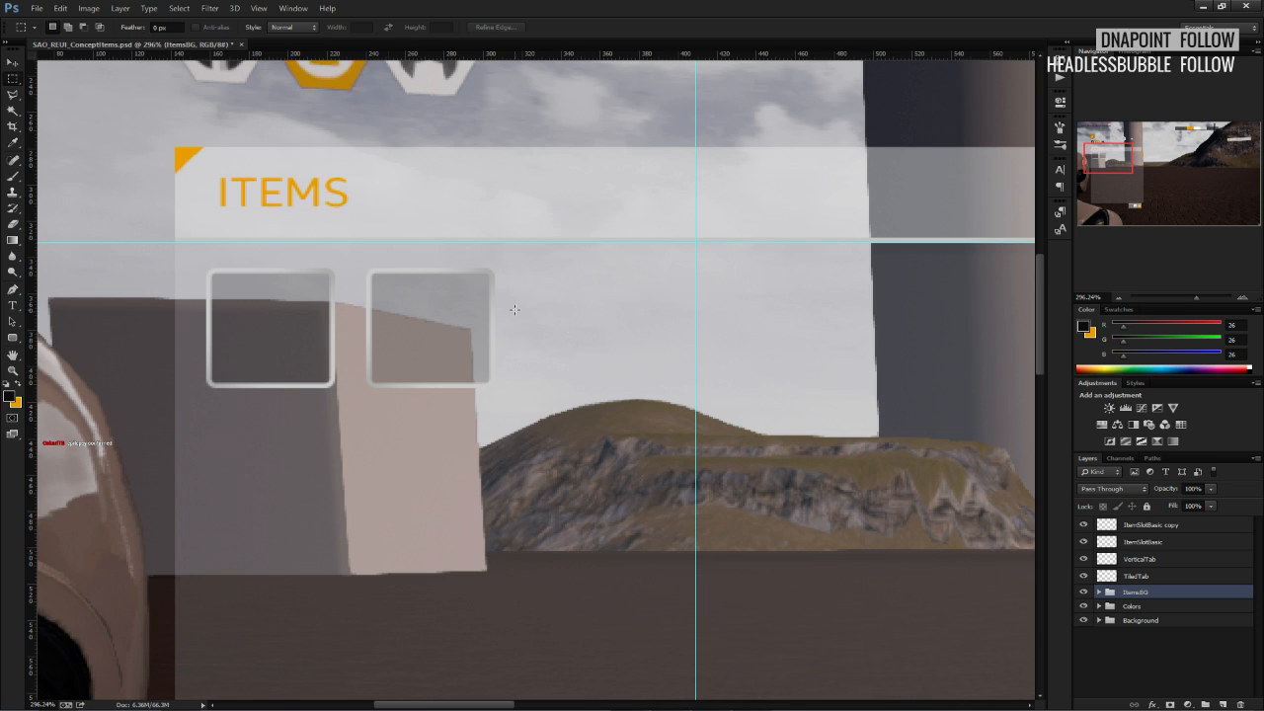
drag(33, 246, 238, 280)
alt+scroll(203, 286, up, 3)
key(ctrl+d)
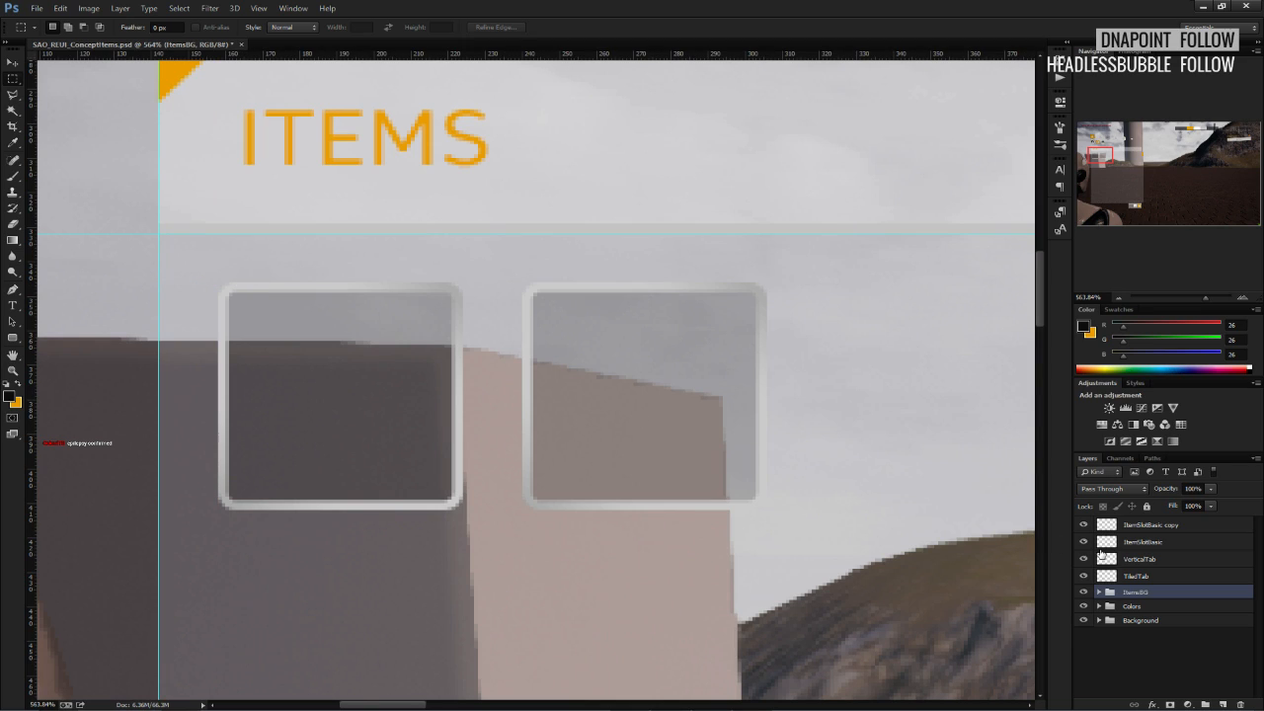
Select both slot layers again and nudge them two pixels down, away from the header guide.
click(1143, 542)
shift+click(1141, 528)
click(13, 64)
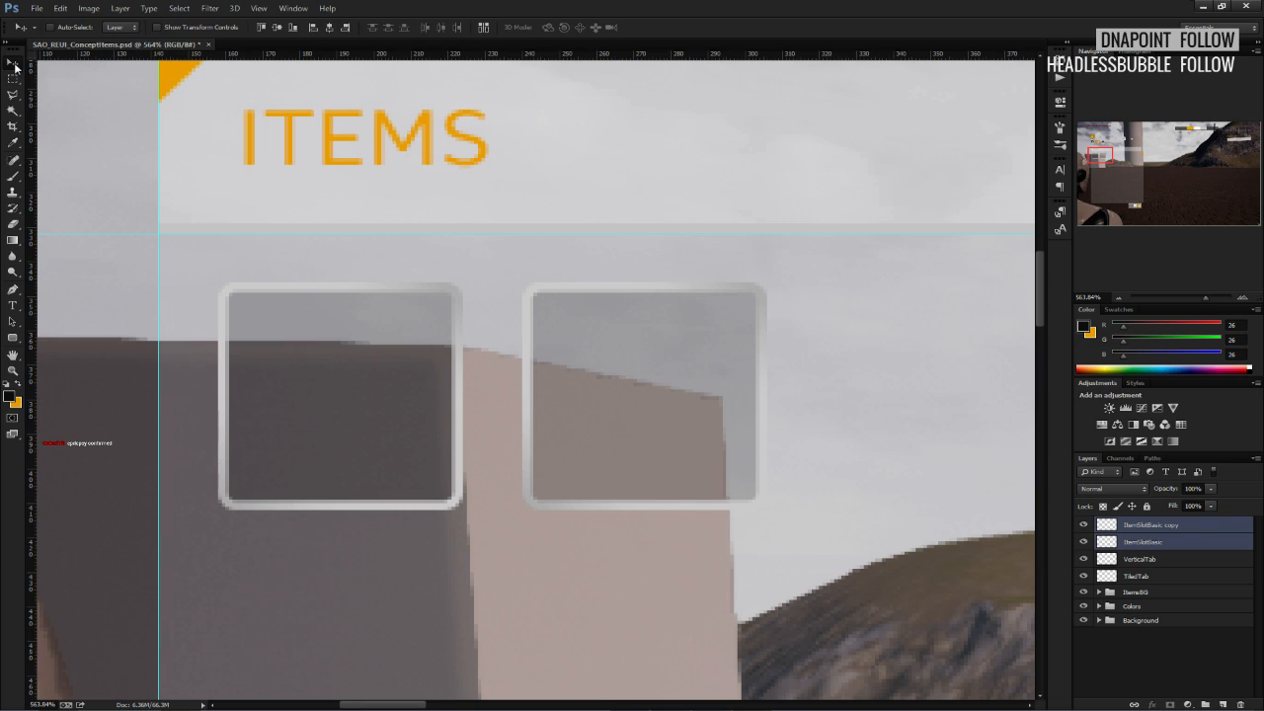
key(Down)
key(Down)
Check the first slot's spacing from the guide corner with a temporary rectangular selection, clear it, and save the document.
click(13, 79)
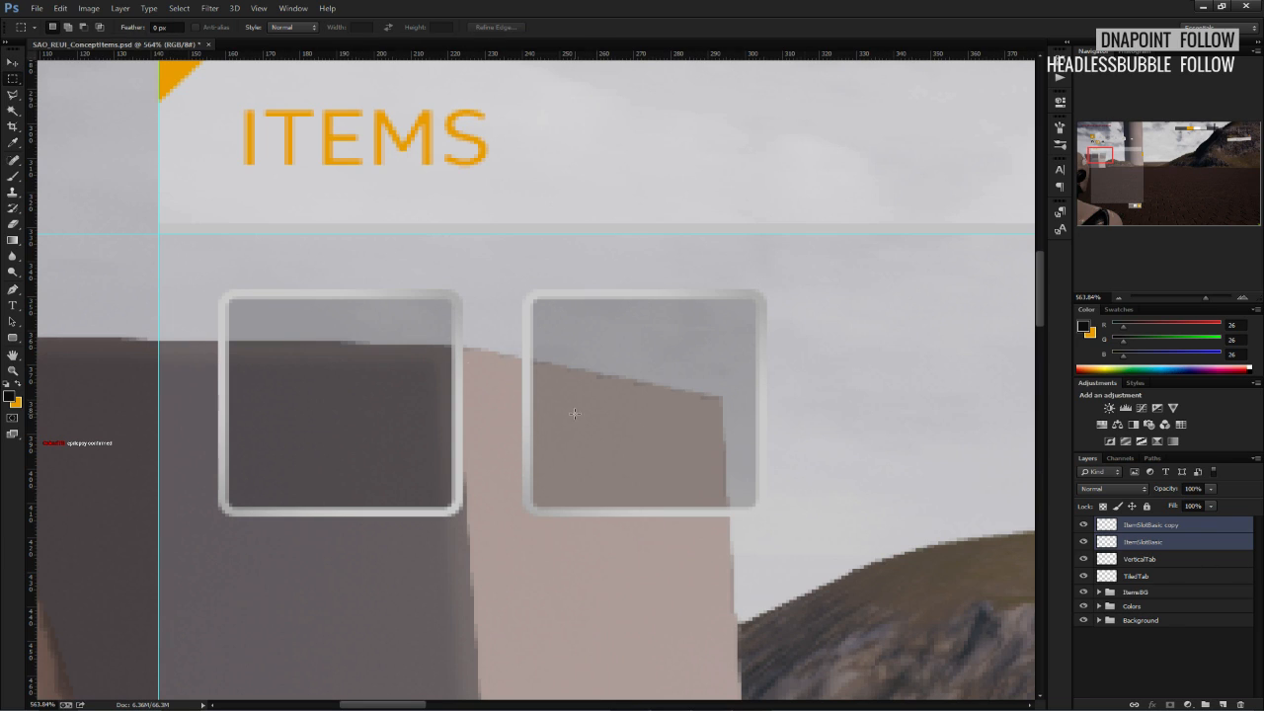
drag(159, 234, 233, 291)
key(ctrl+d)
alt+scroll(249, 307, down, 6)
key(ctrl+s)
alt+scroll(248, 305, down, 3)
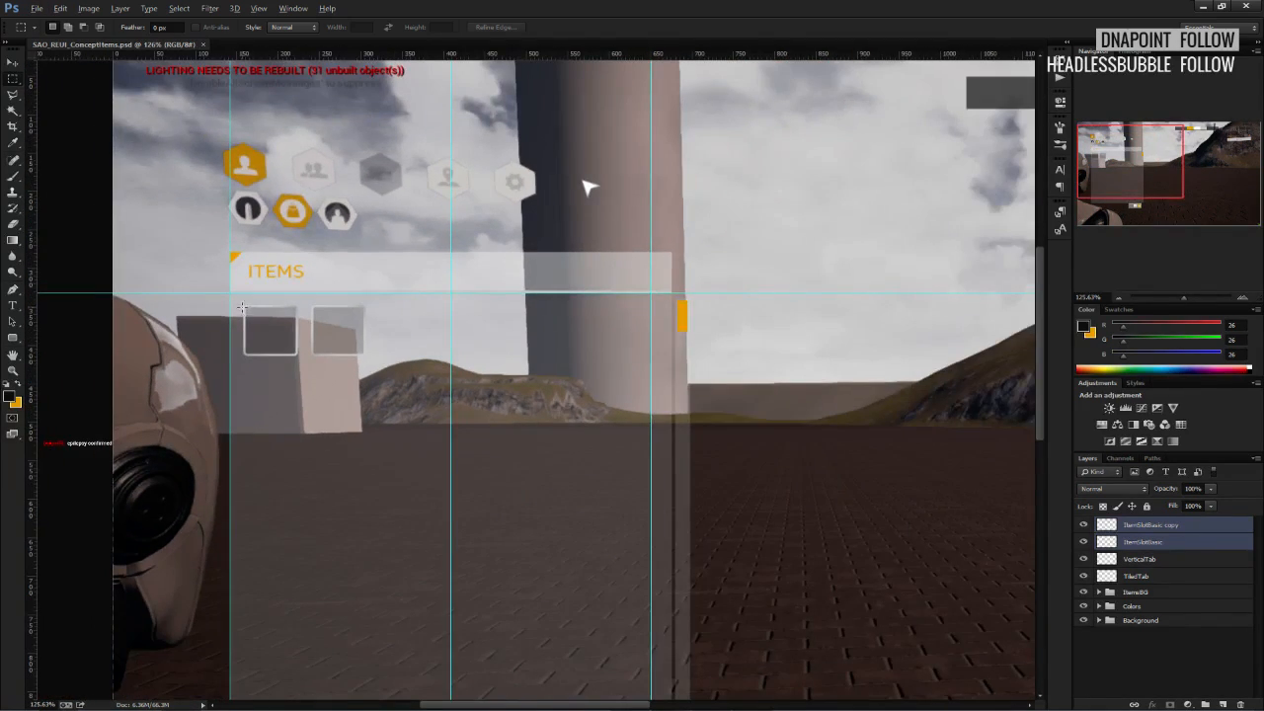
Duplicate both slot layers and shift the copies right by one slot spacing so a third slot extends the row.
alt+scroll(245, 302, up, 5)
right_click(1169, 541)
click(1126, 75)
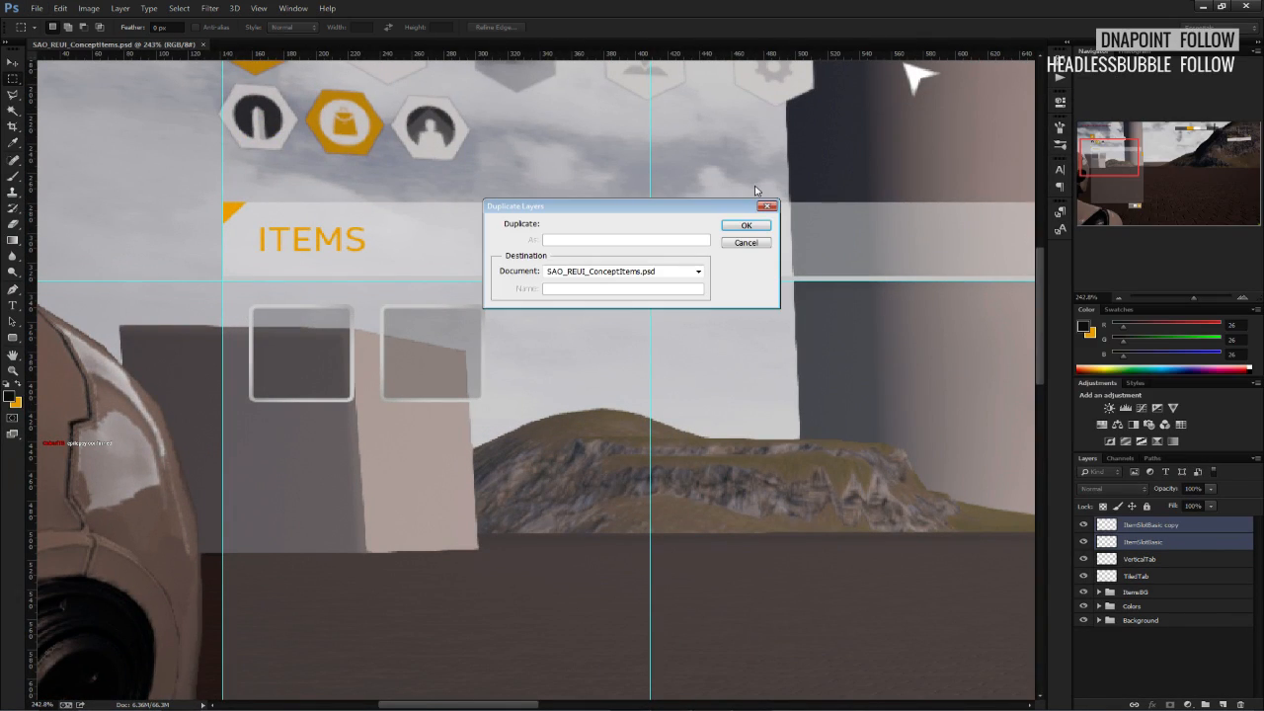
click(752, 214)
drag(358, 335, 485, 339)
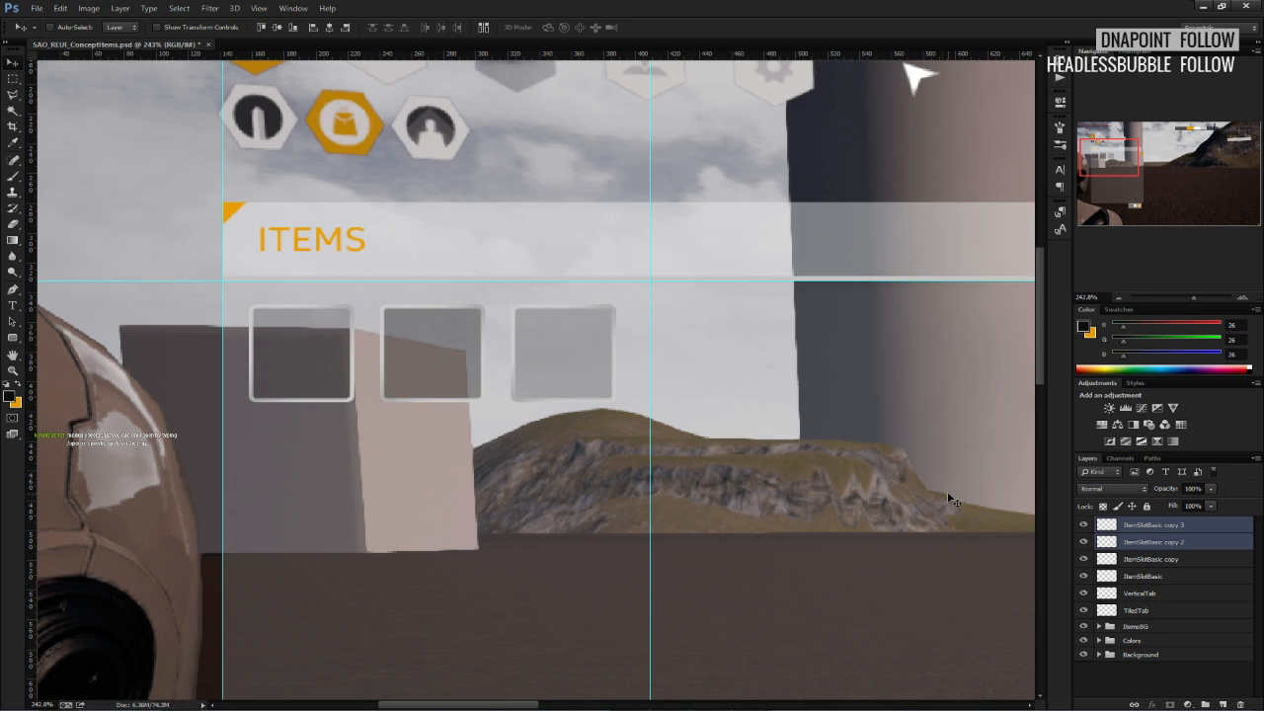
Delete the ItemSlotBasic copy 2 layer, the duplicate that overlaps the second slot.
click(1084, 542)
click(1084, 542)
click(1158, 543)
click(1240, 704)
Duplicate the three remaining slot layers and shift the copies right by two slot spacings to extend the row to five slots.
click(1154, 530)
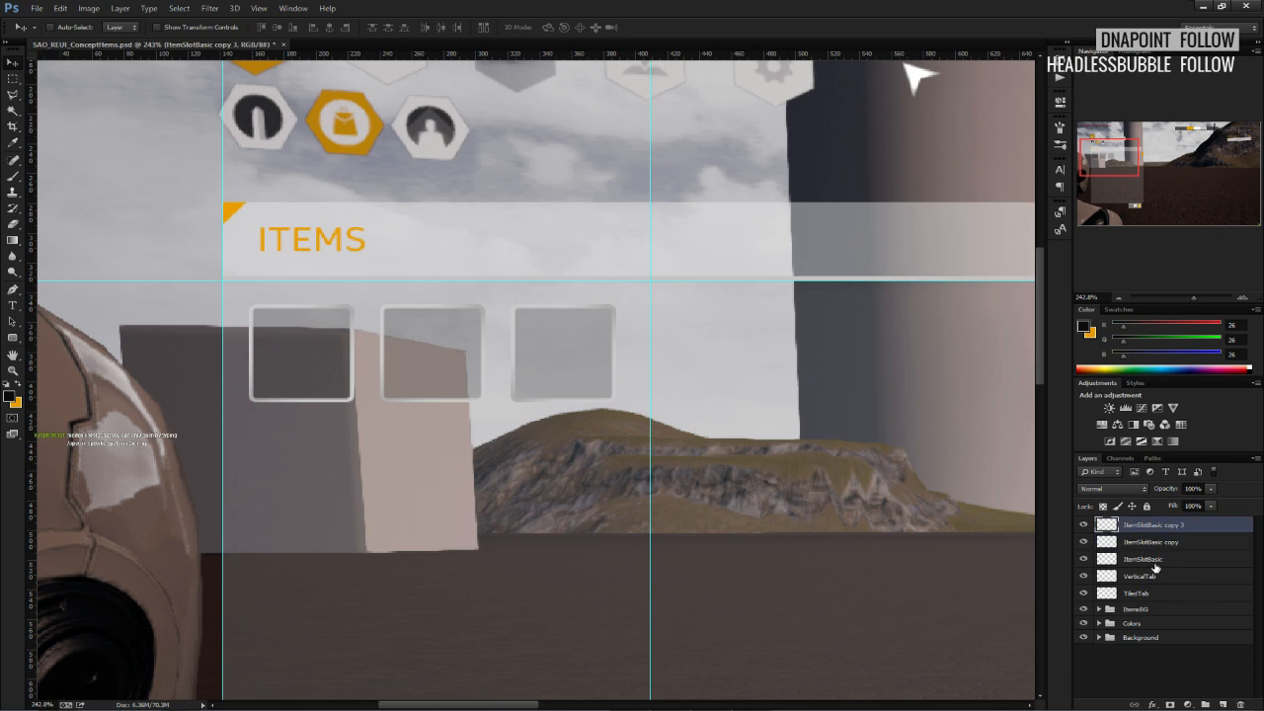
shift+click(1153, 563)
right_click(1154, 563)
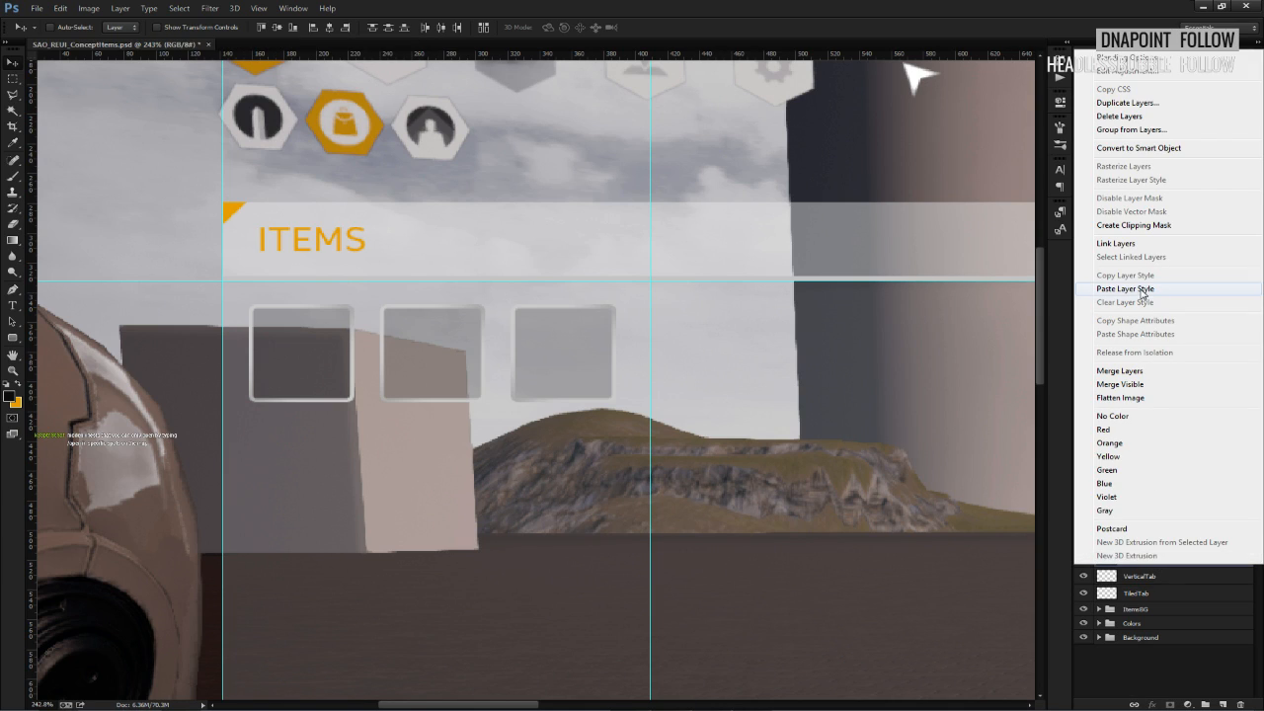
click(1116, 103)
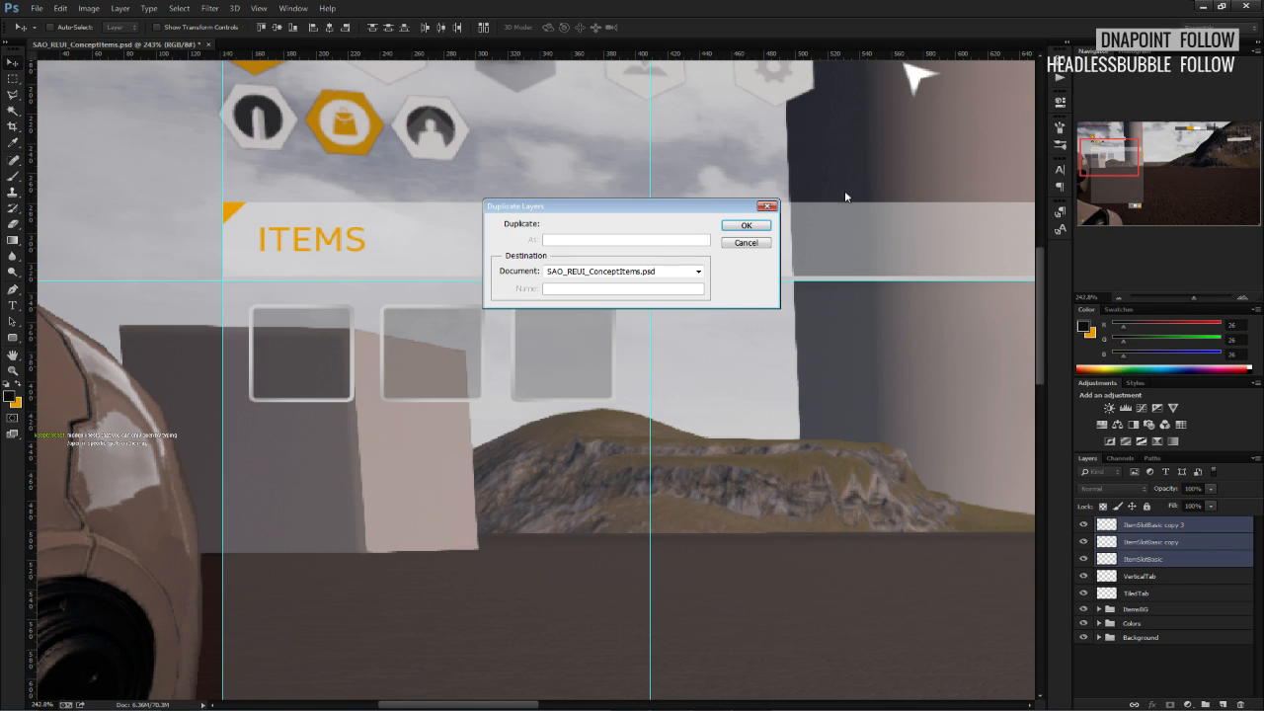
click(747, 220)
drag(543, 327, 756, 350)
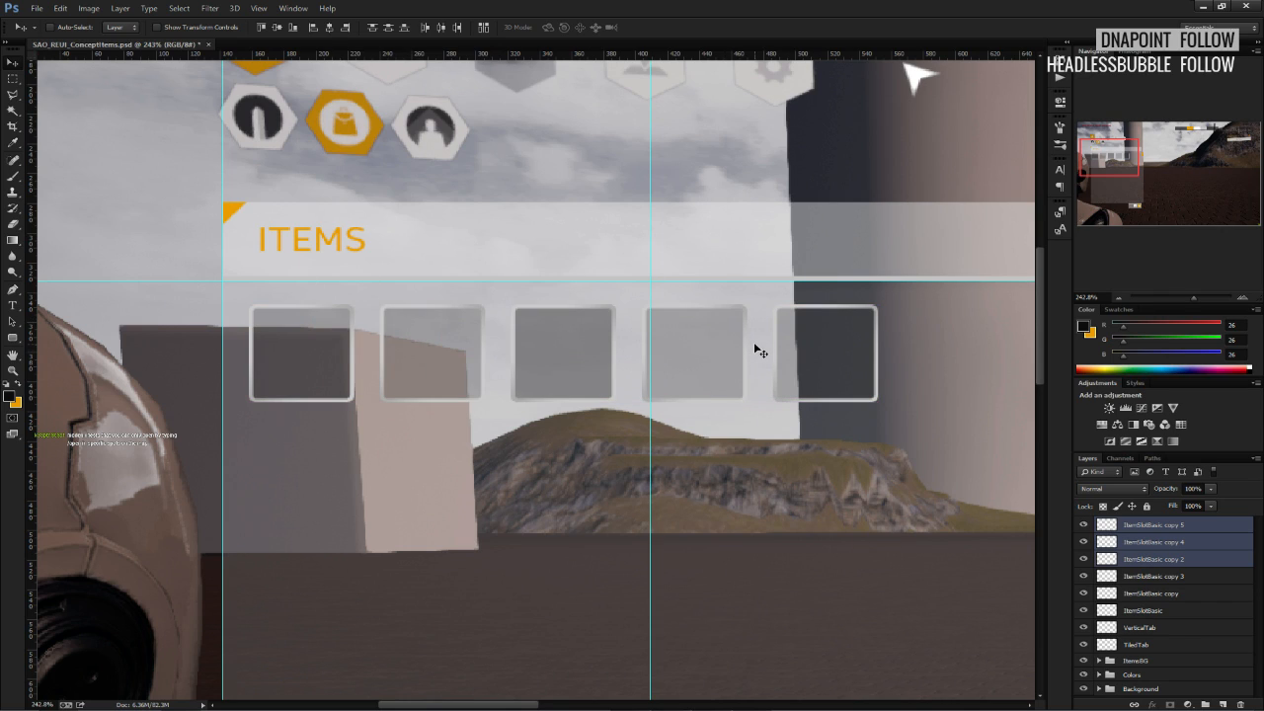
Identify and delete the ItemSlotBasic copy 2 layer, the duplicate overlapping the third slot, and save the document.
click(1086, 561)
click(1086, 561)
click(1134, 563)
drag(1134, 562, 1241, 704)
key(ctrl+s)
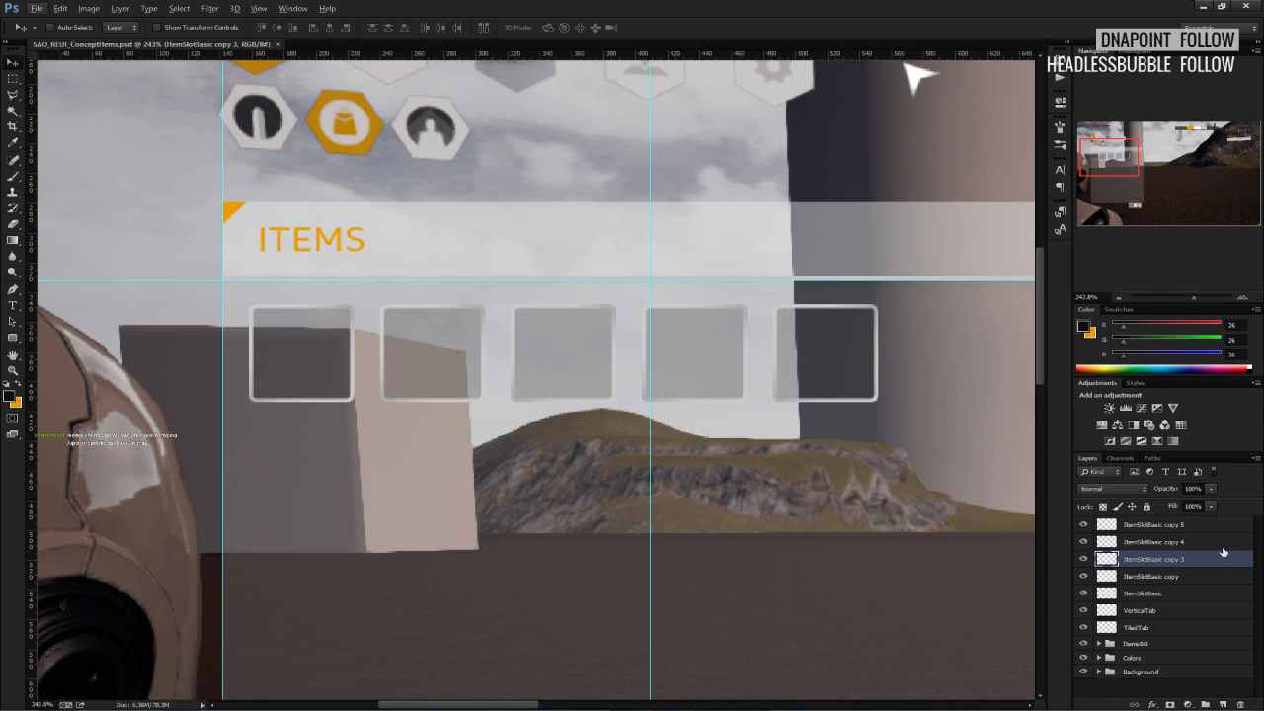
Extend the row to seven slots by duplicating its last three slots two spacings right and deleting the overlapping ItemSlotBasic copy 6 layer.
alt+scroll(794, 496, down, 3)
alt+scroll(949, 474, up, 3)
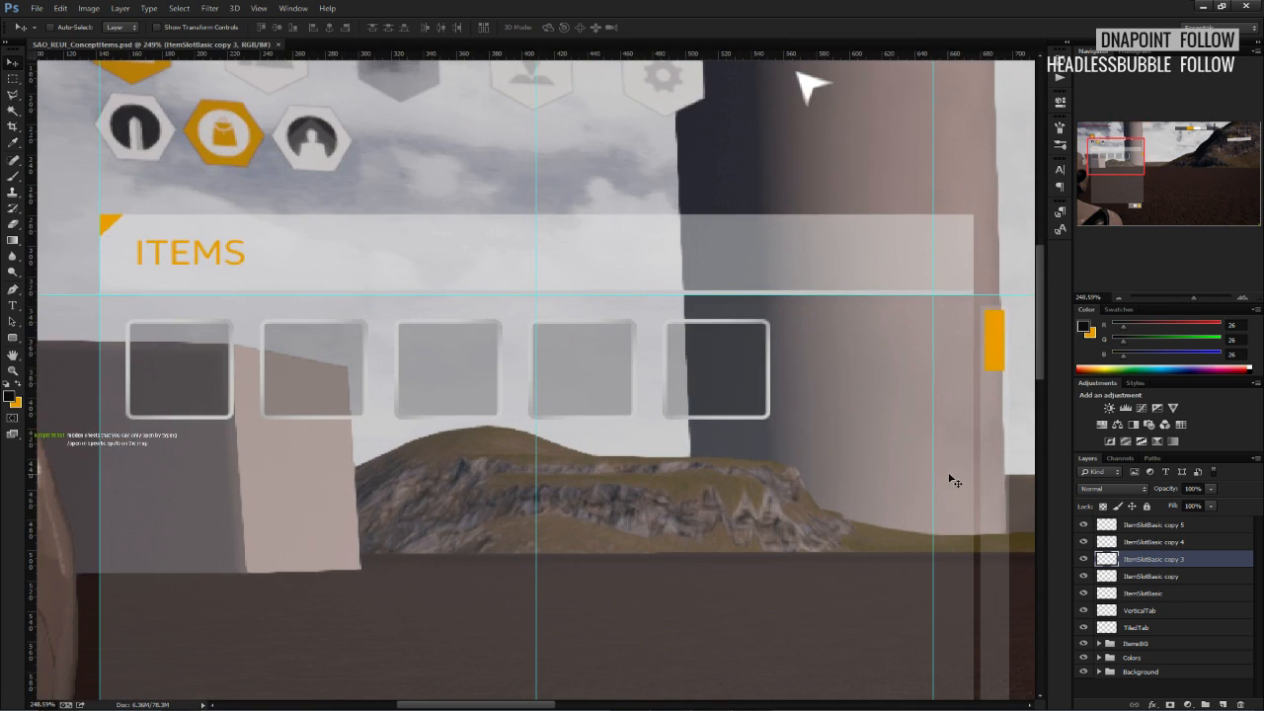
shift+click(1126, 528)
right_click(1126, 528)
click(1129, 76)
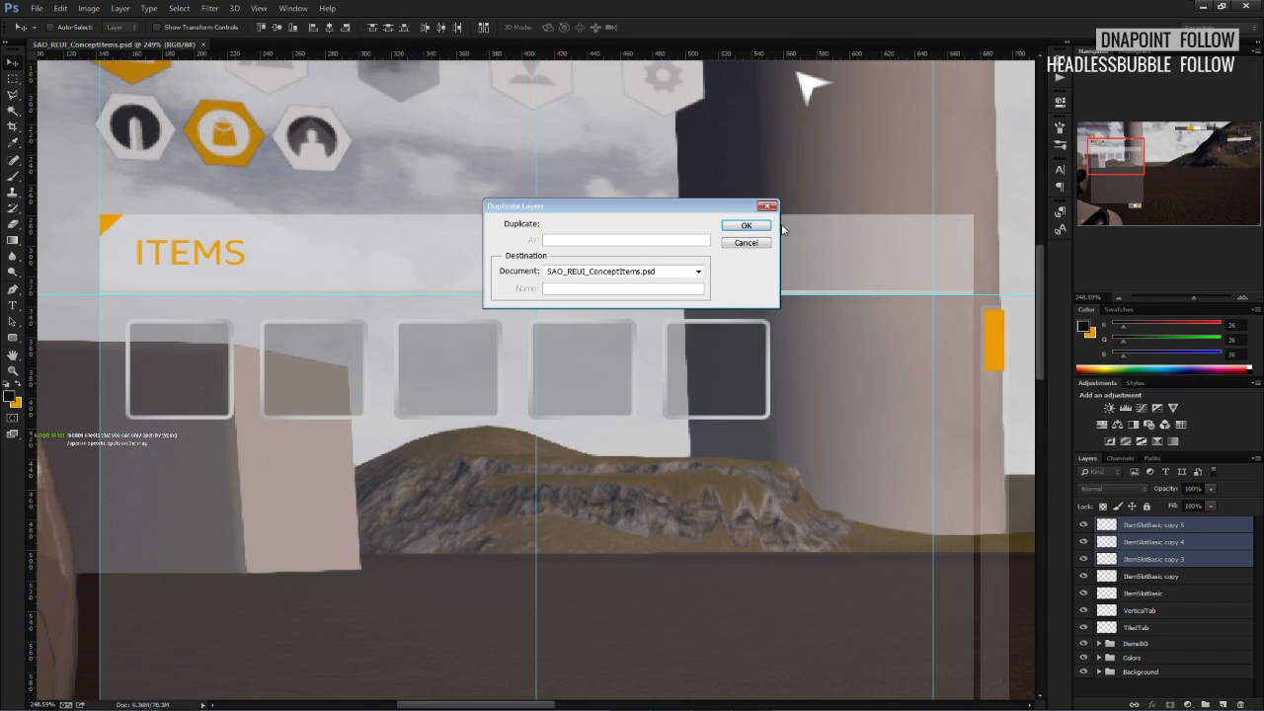
key(Return)
drag(672, 352, 920, 413)
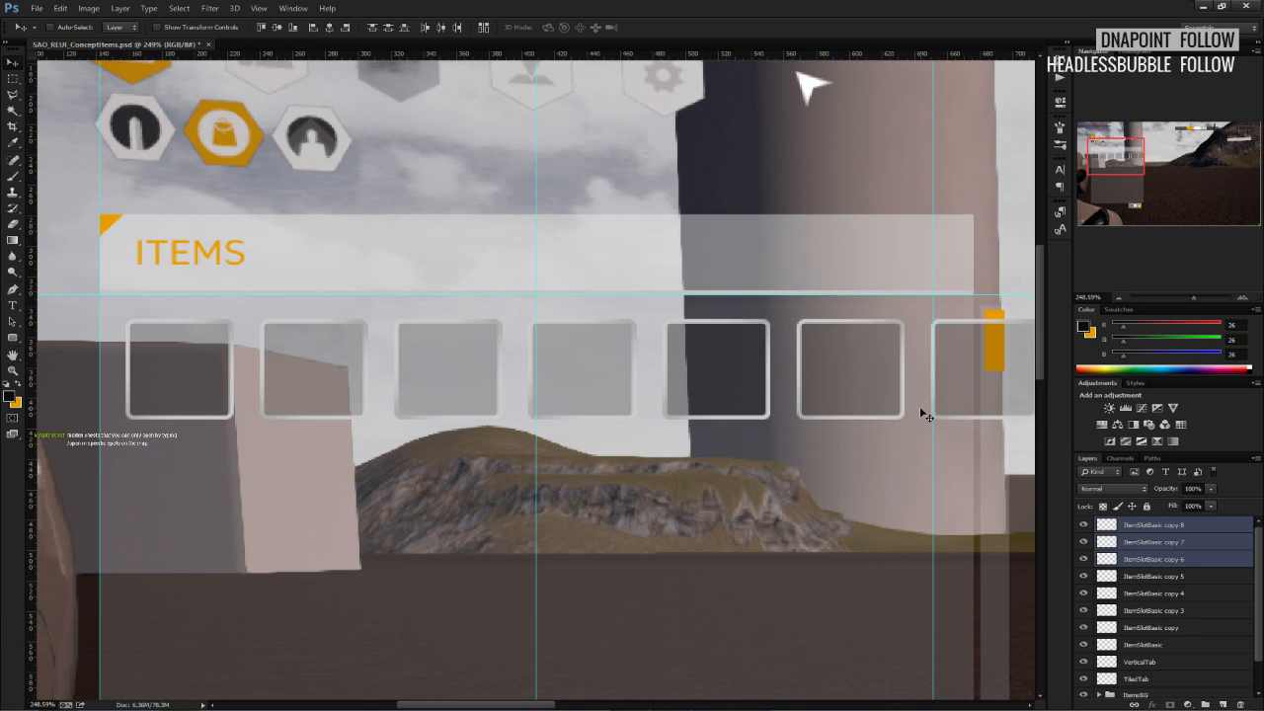
click(1151, 563)
click(1240, 704)
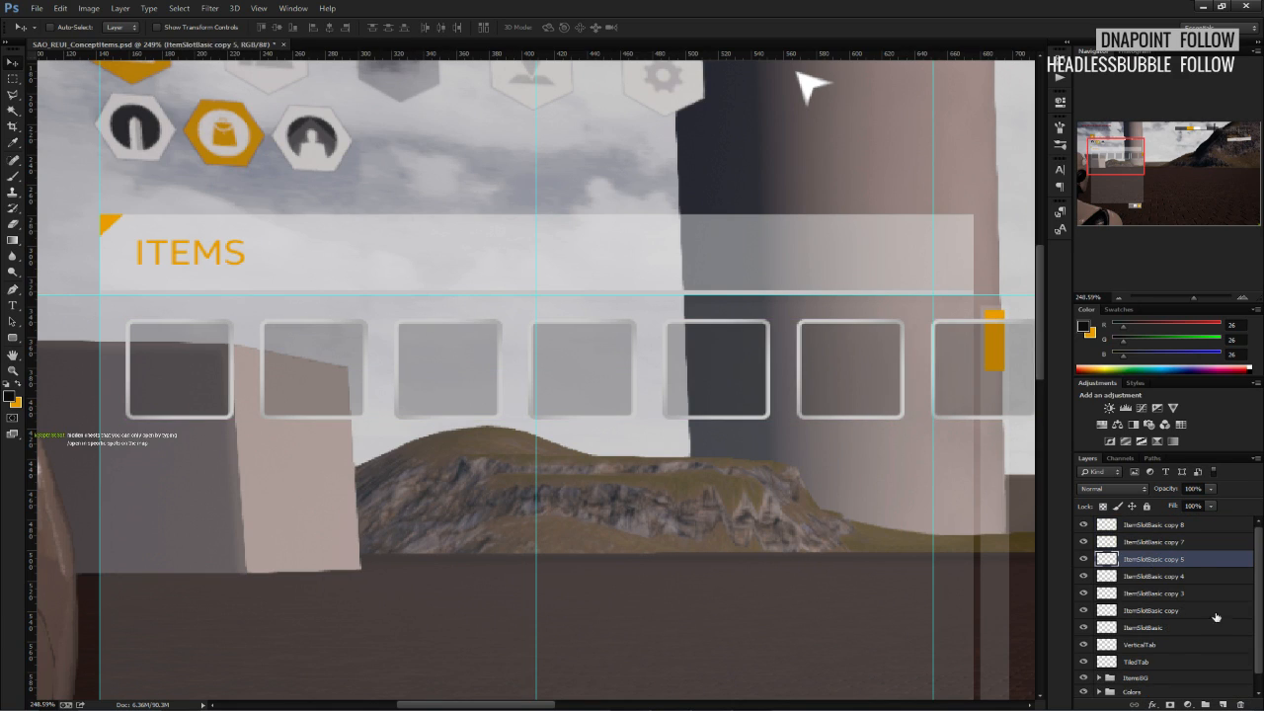
Scale all seven slot layers together to 90.14% width and 90.91% height so the row fits inside the panel.
click(1160, 532)
shift+click(1157, 613)
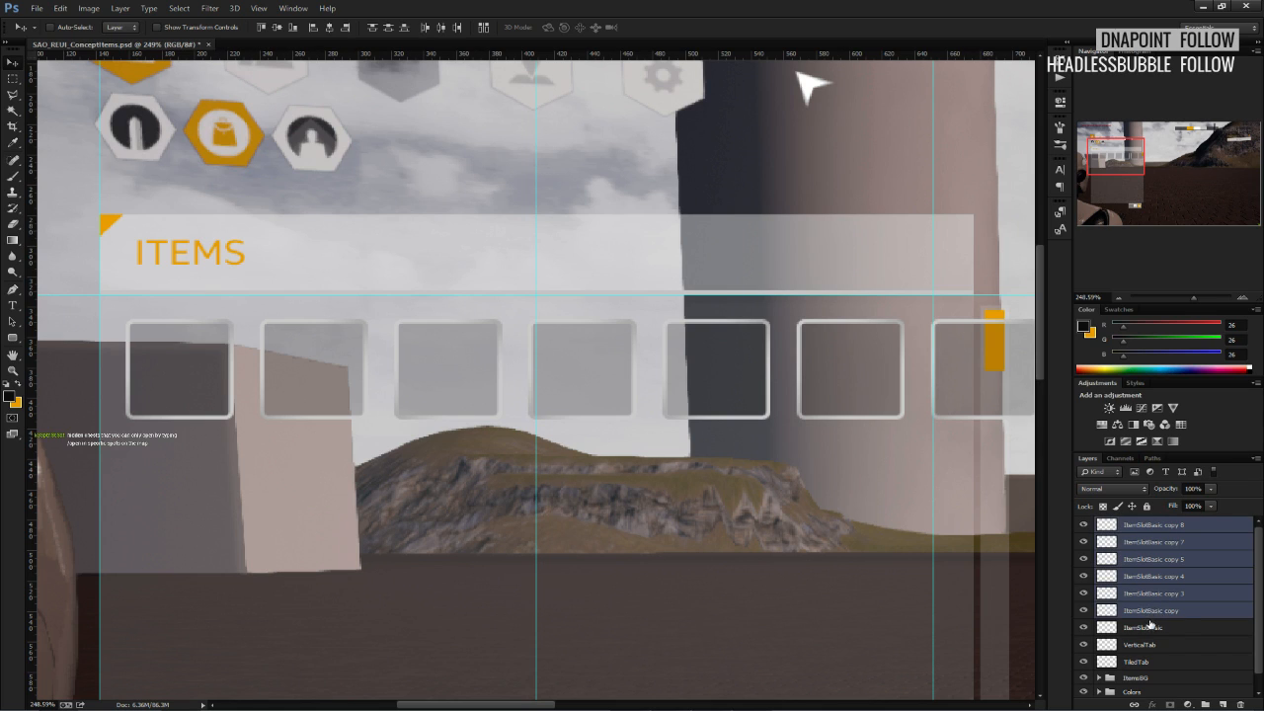
click(1150, 626)
shift+click(1155, 526)
alt+scroll(884, 503, down, 2)
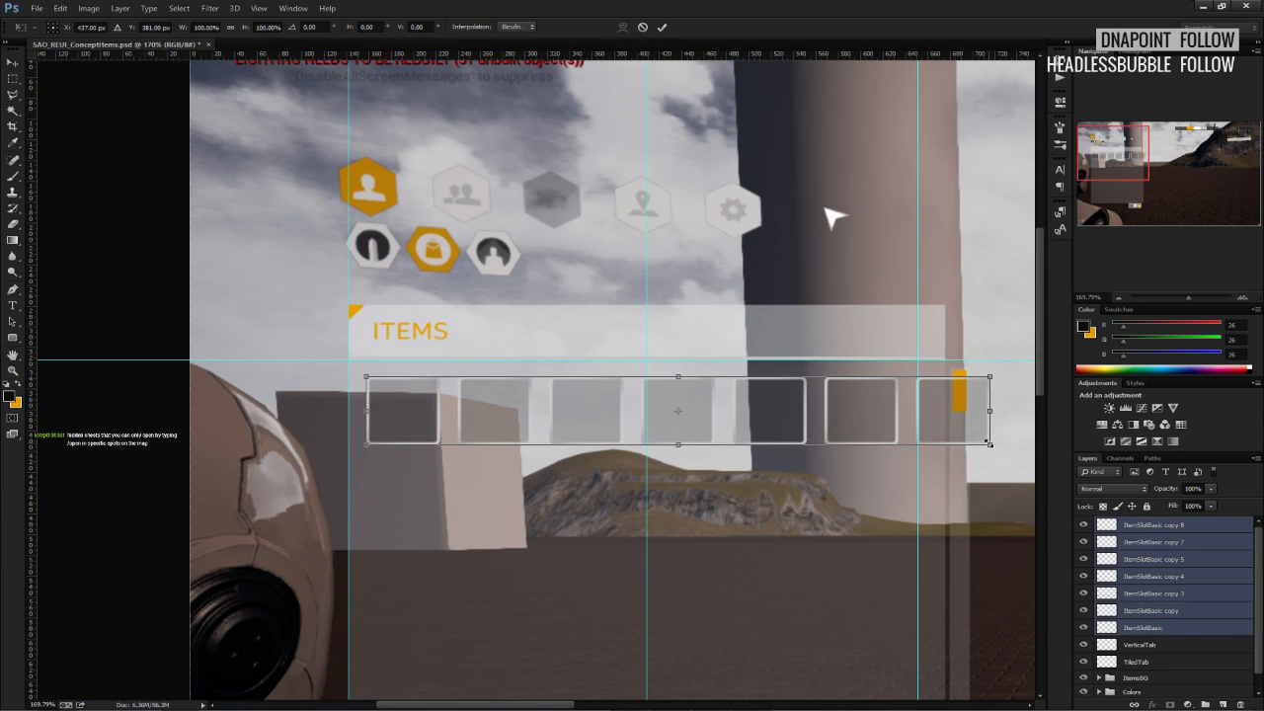
key(ctrl+t)
shift+drag(960, 441, 928, 438)
alt+scroll(928, 438, up, 5)
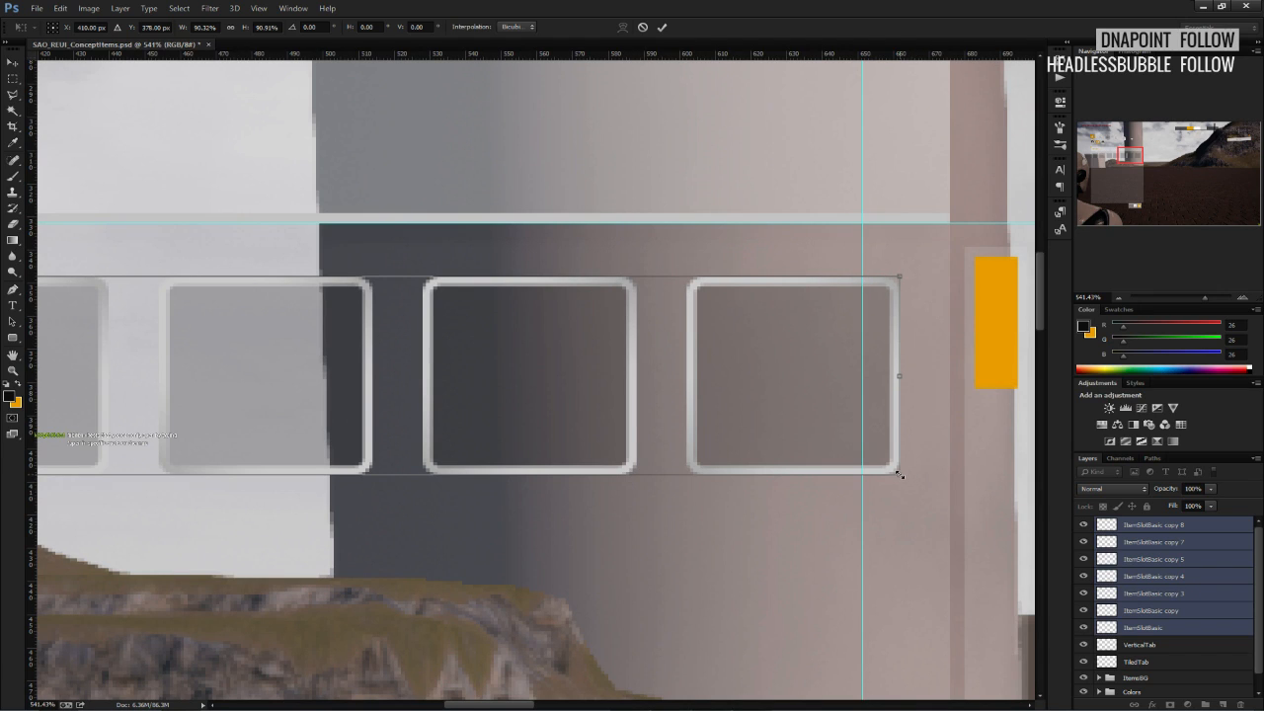
shift+drag(897, 472, 893, 470)
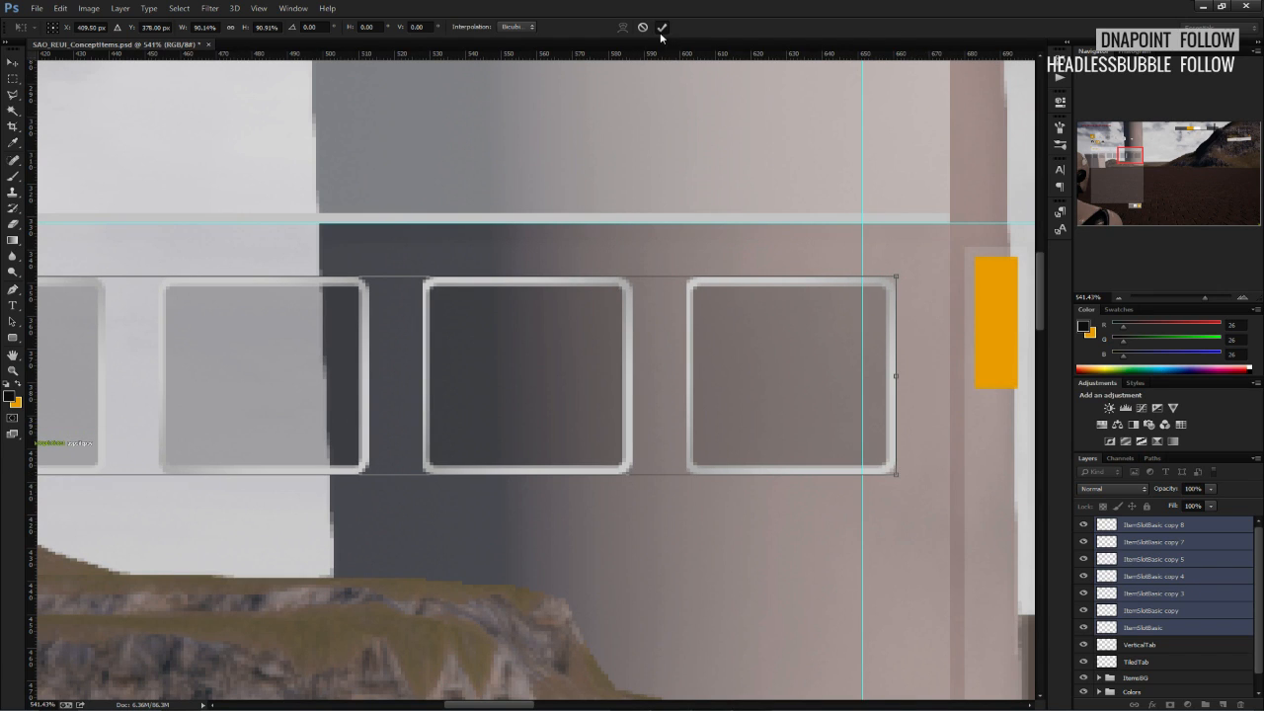
click(662, 27)
Check the last slot's outer edge with a temporary rectangular selection and clear it.
click(13, 78)
alt+scroll(728, 316, up, 1)
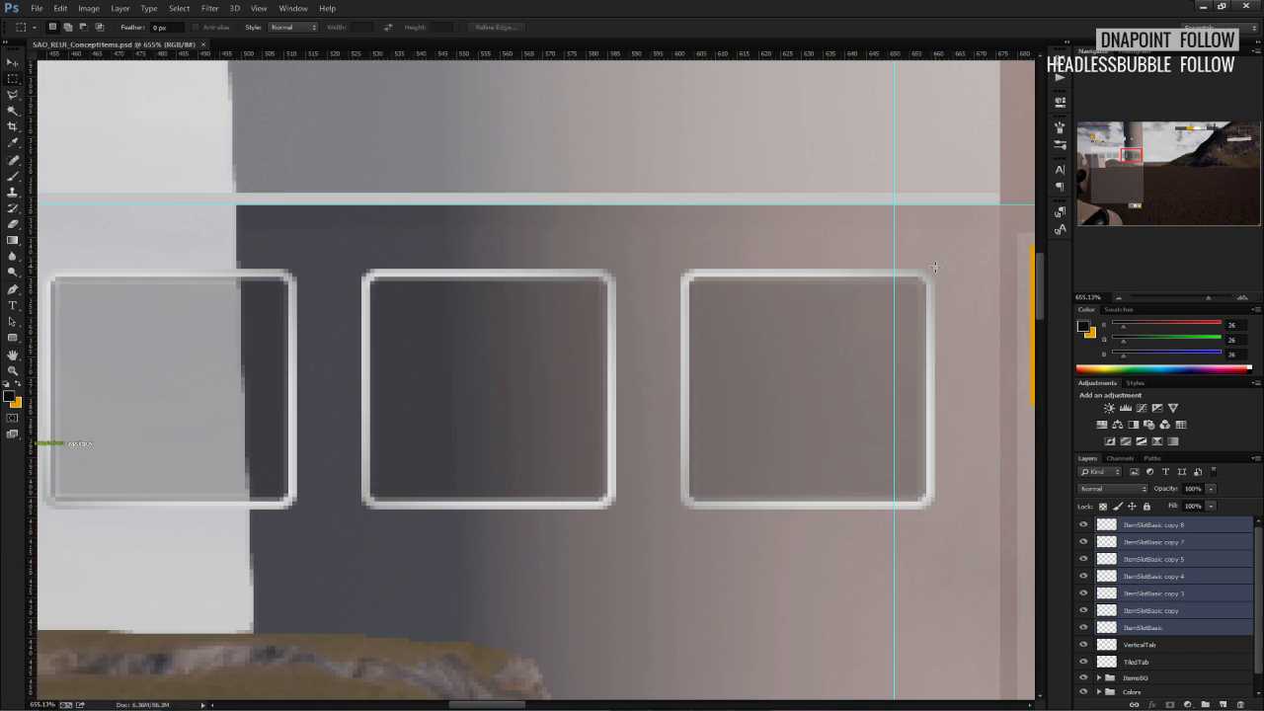
mouse_move(935, 269)
mouse_down()
mouse_move(1001, 205)
mouse_move(933, 294)
mouse_up()
key(ctrl+d)
Narrow the seven-slot row to 99.80% width and check the last slot's margin from the header's right corner with a rectangular selection.
key(ctrl+t)
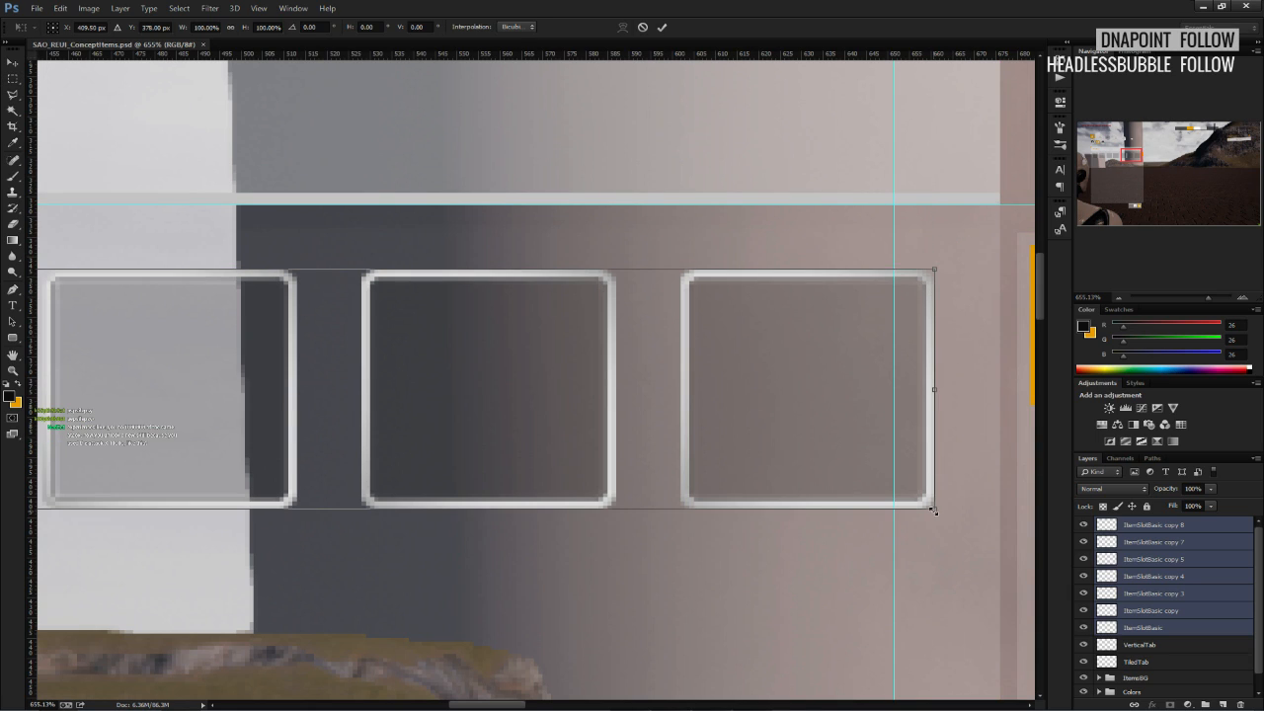
key(Left)
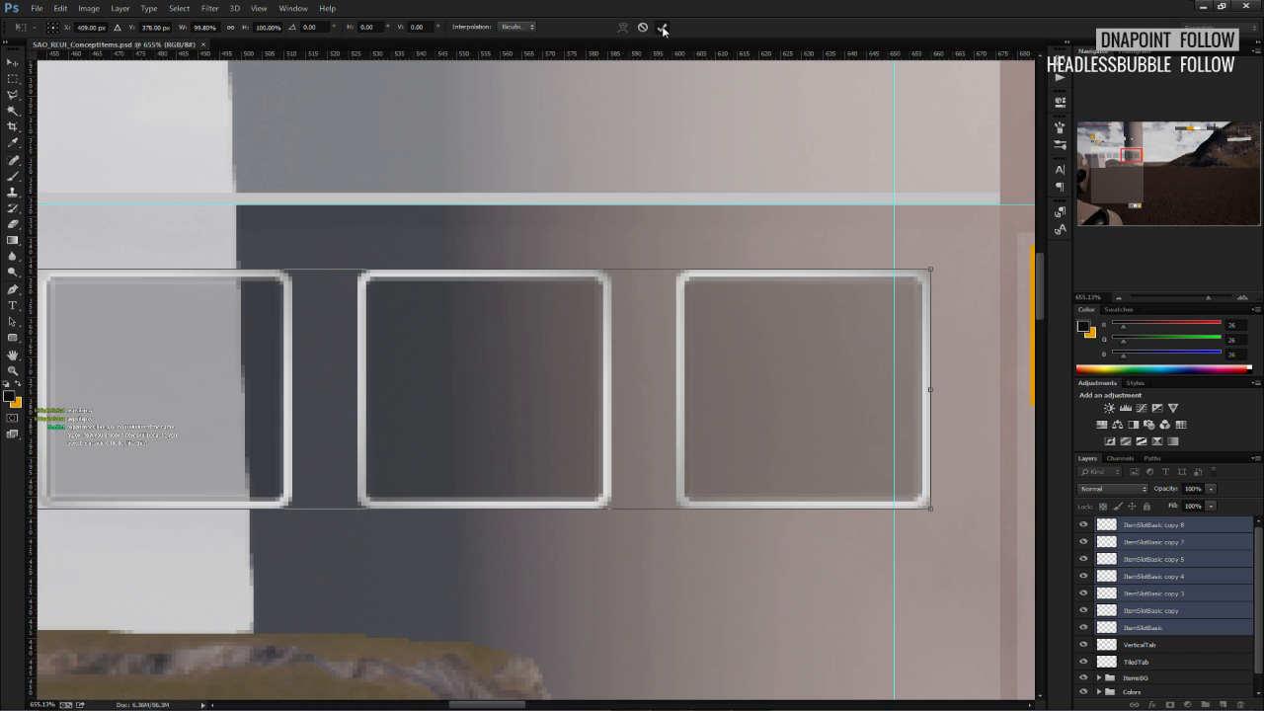
click(662, 27)
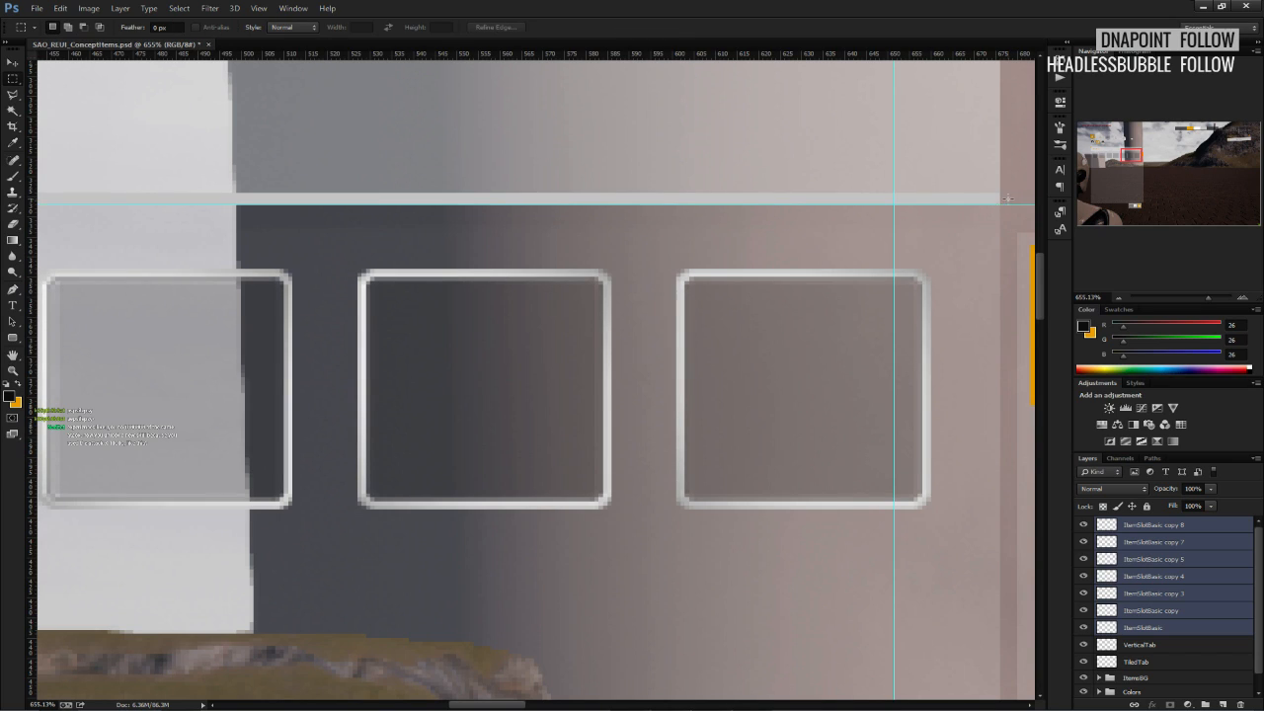
drag(997, 206, 970, 237)
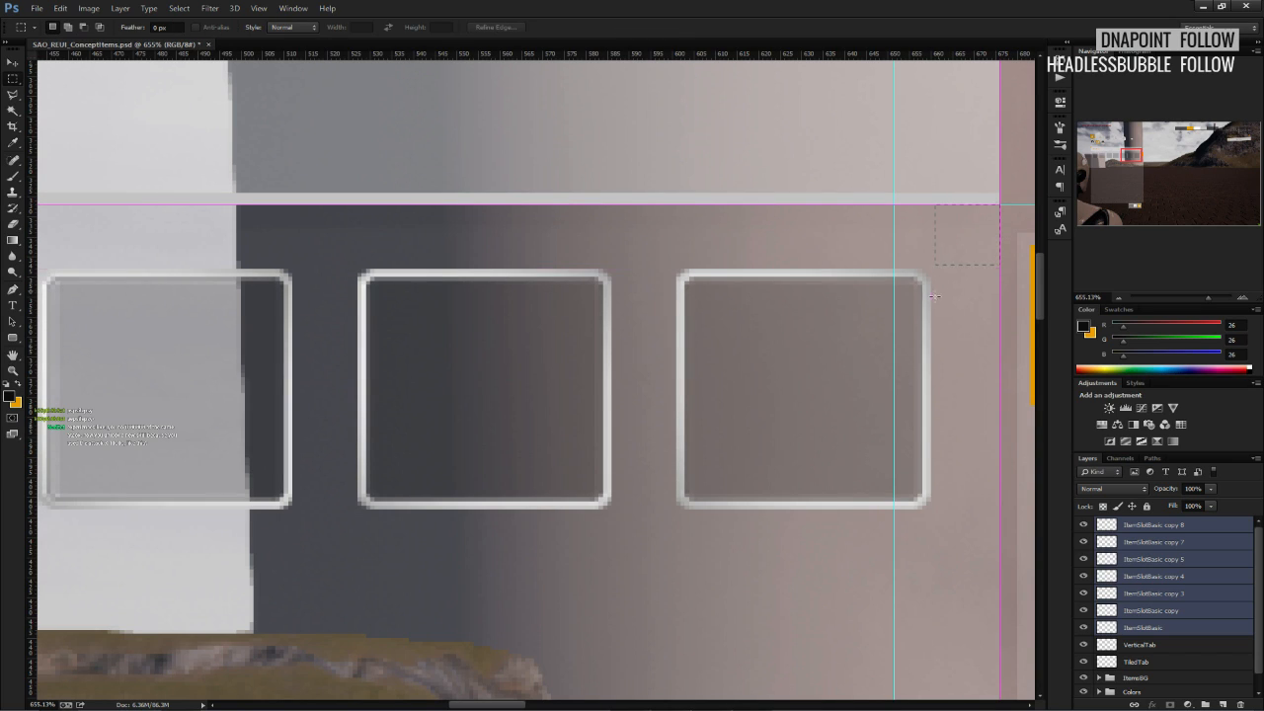
Hide the guides and examine how the seven-slot row sits within the ITEMS panel.
alt+scroll(948, 276, down, 5)
alt+scroll(954, 328, down, 4)
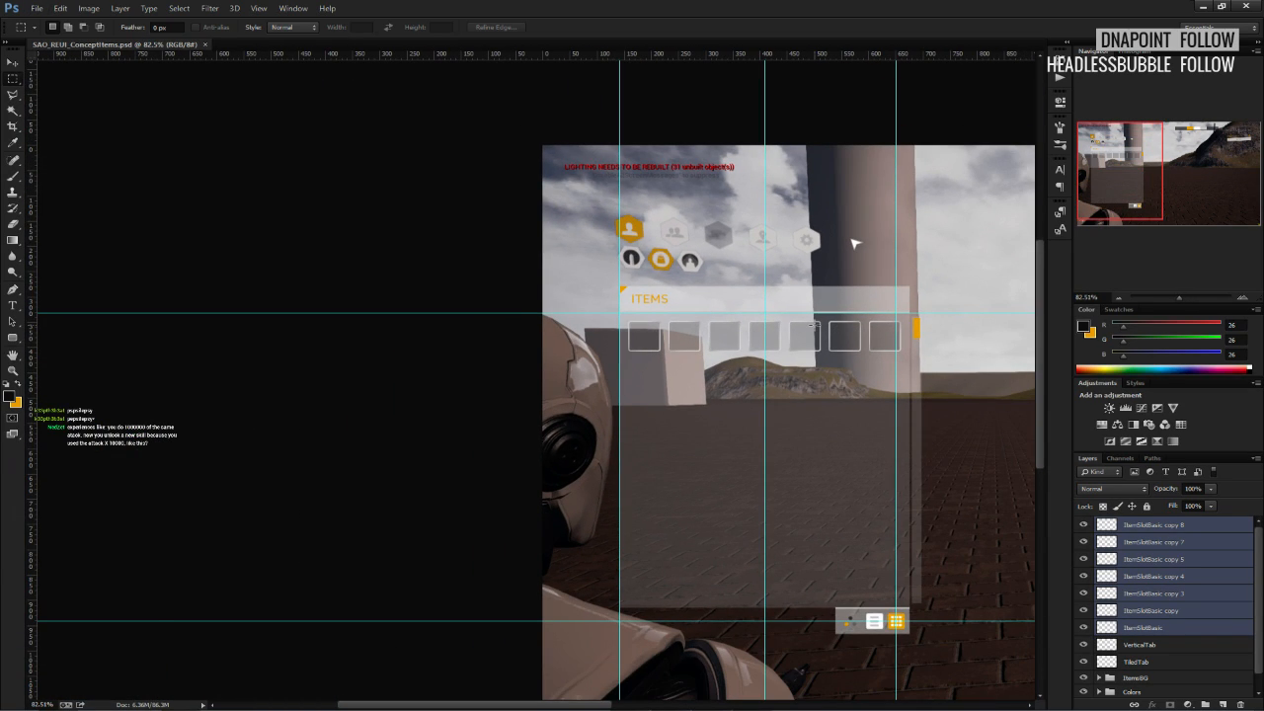
alt+scroll(813, 326, down, 3)
alt+scroll(305, 328, up, 9)
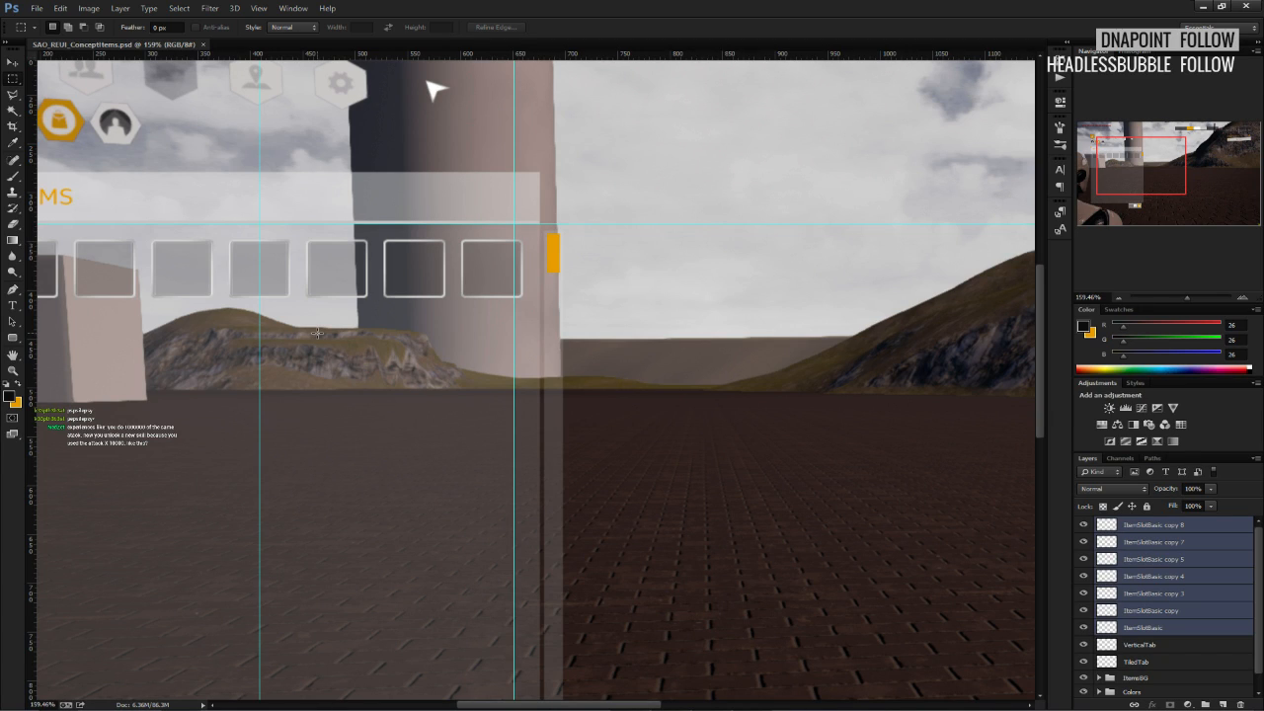
alt+scroll(140, 324, down, 3)
alt+scroll(135, 323, up, 3)
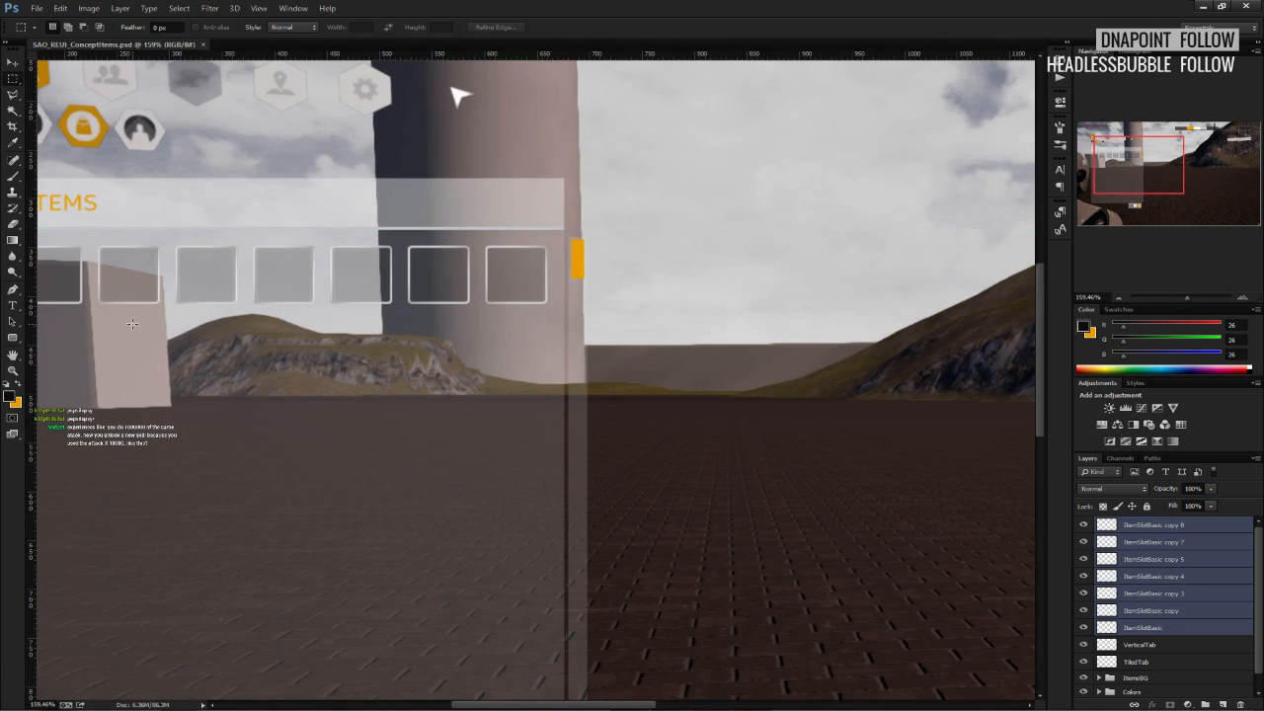
alt+scroll(131, 324, down, 3)
alt+scroll(128, 324, down, 3)
alt+scroll(184, 313, up, 4)
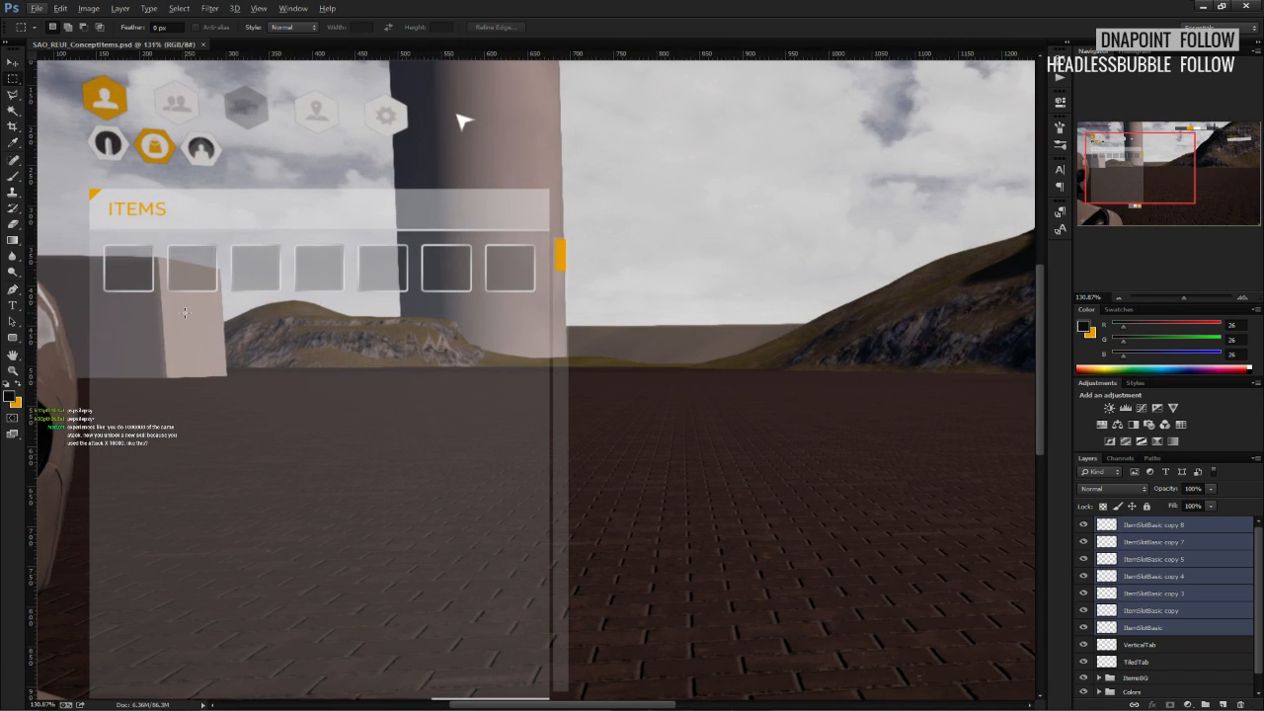
alt+scroll(184, 313, up, 2)
alt+scroll(168, 319, down, 3)
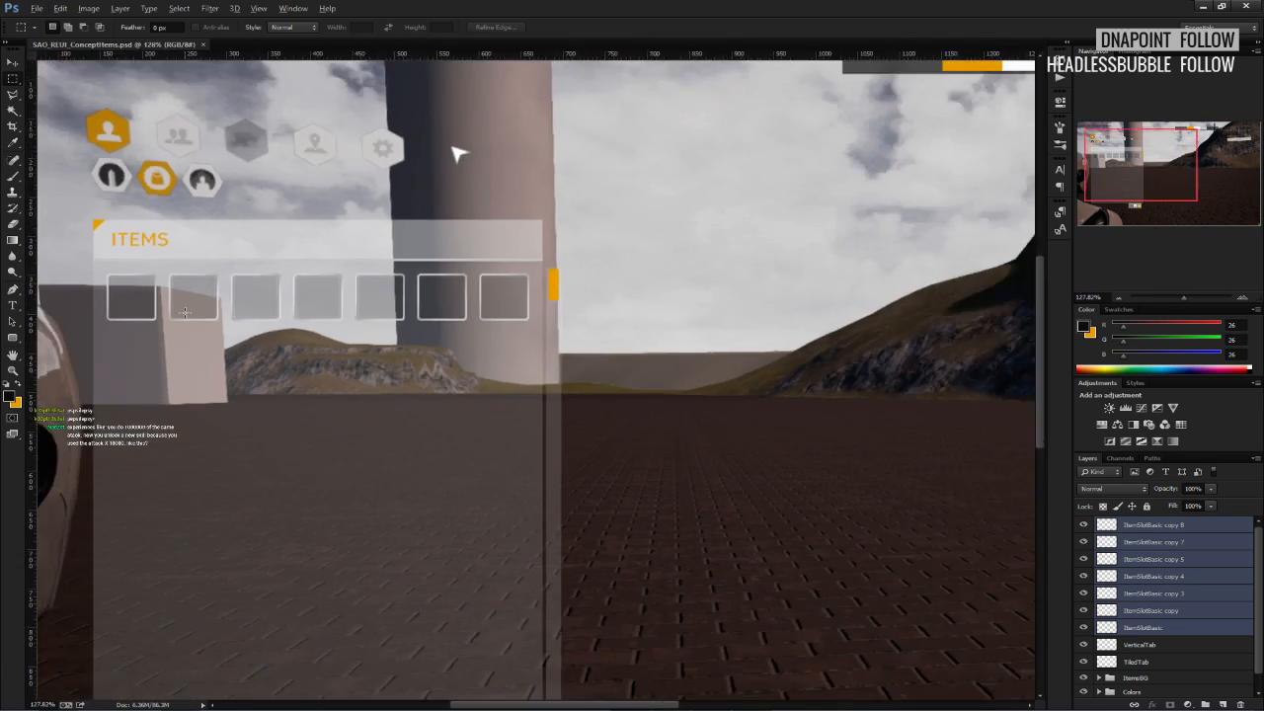
alt+scroll(163, 323, up, 2)
drag(137, 350, 302, 339)
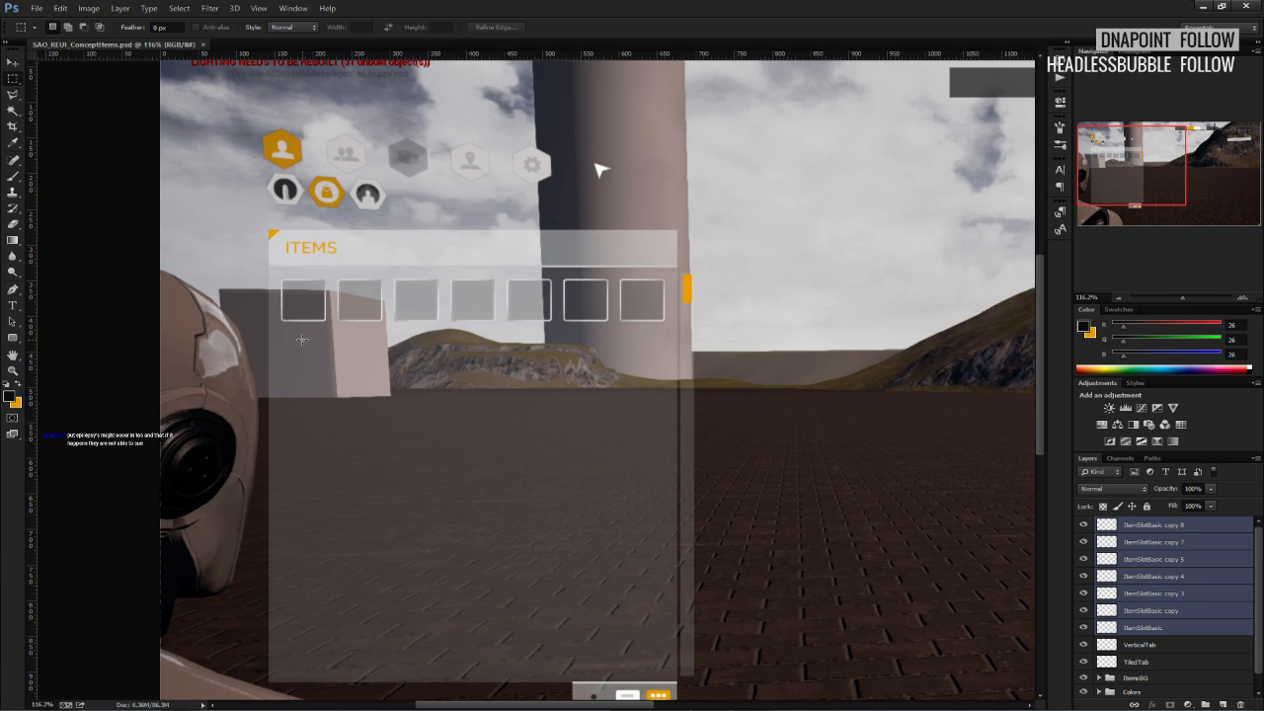
alt+scroll(301, 340, up, 2)
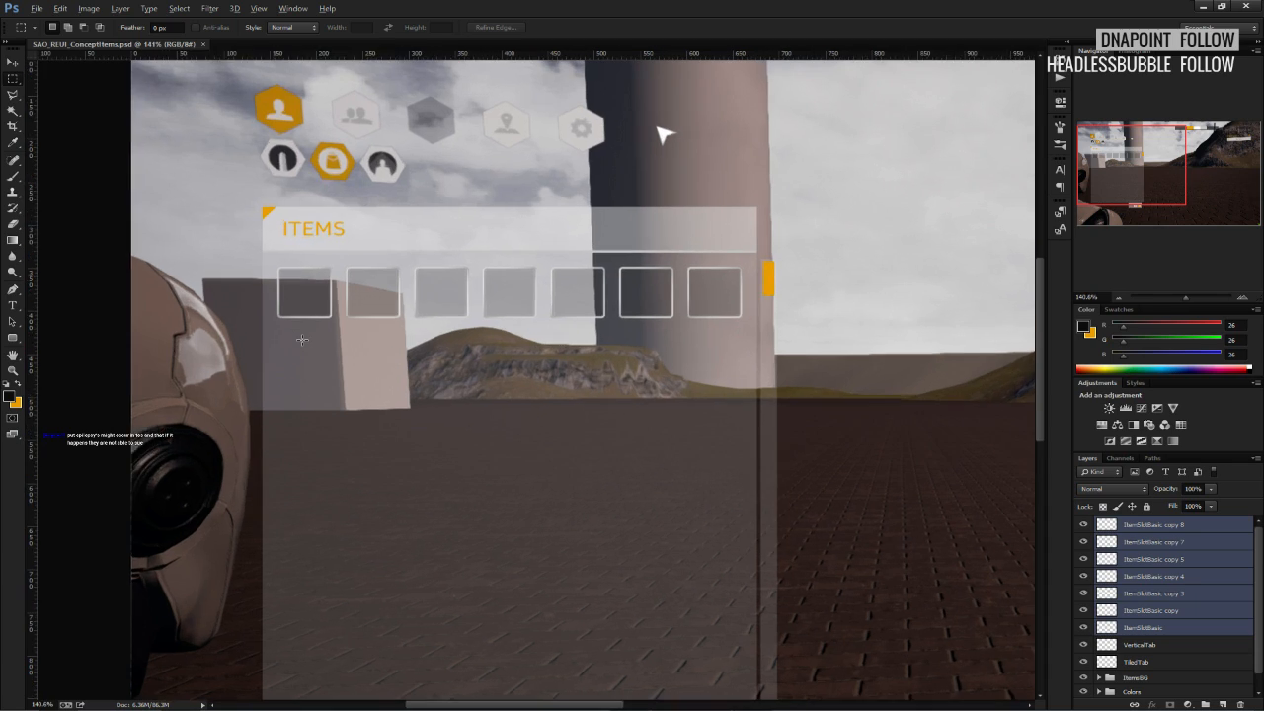
Duplicate all seven slot layers and place the copies directly beneath the first row as a second row.
click(1136, 632)
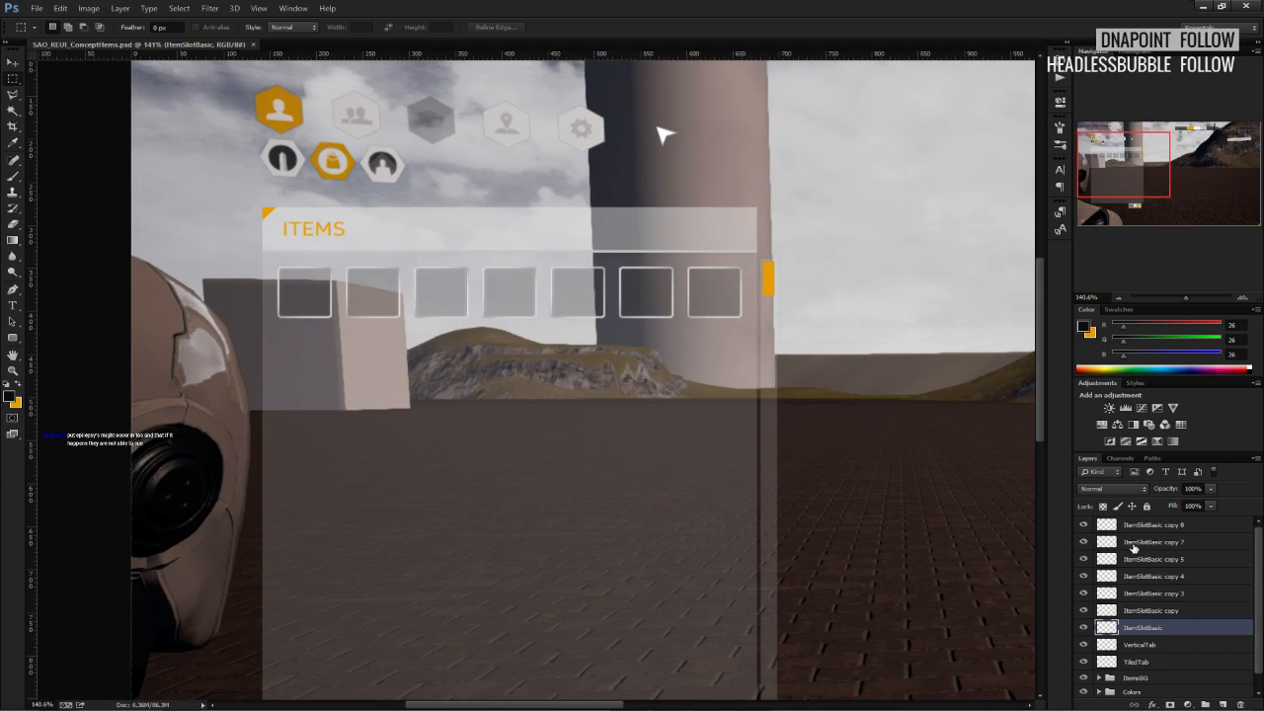
shift+click(1132, 527)
right_click(1133, 527)
click(1121, 60)
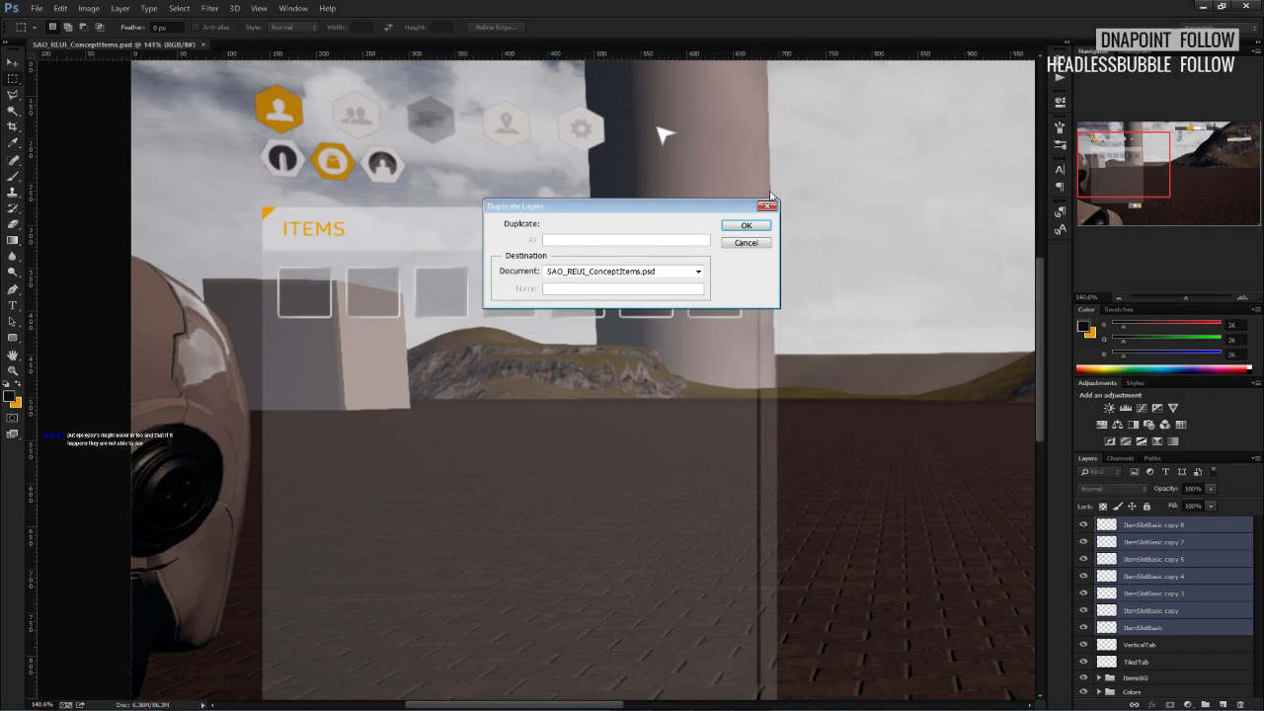
key(Return)
click(16, 66)
drag(468, 290, 464, 348)
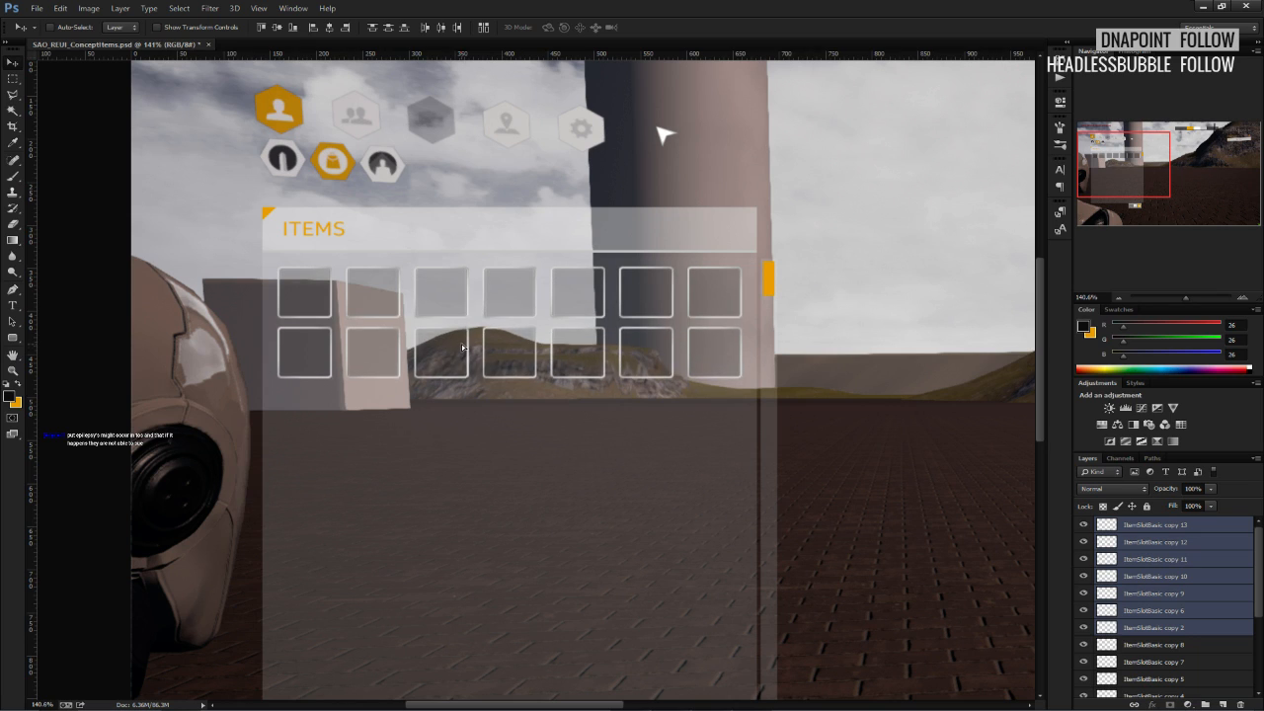
Nudge the second row of slots three pixels down to widen the gap between the rows.
alt+scroll(464, 350, up, 6)
key(Down)
key(Down)
key(Down)
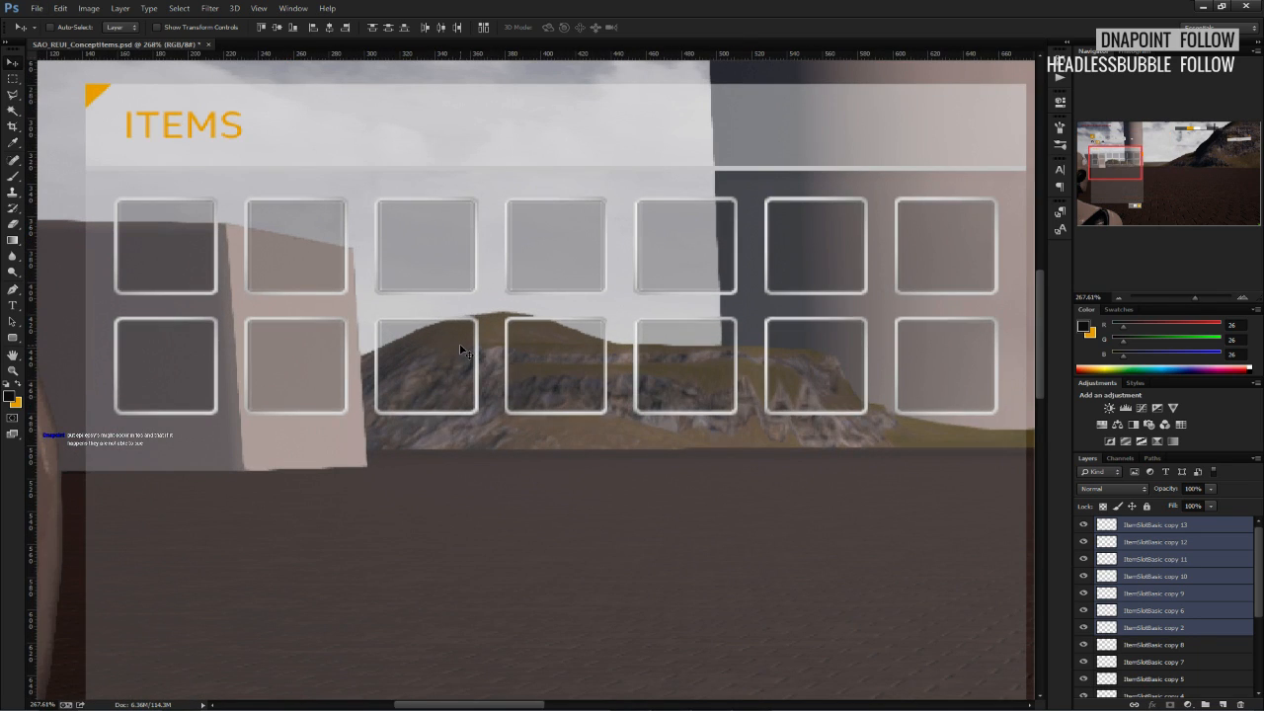
Compare the vertical gap between the rows with the horizontal gap between slots using temporary rectangular selections.
click(13, 78)
alt+scroll(211, 302, up, 10)
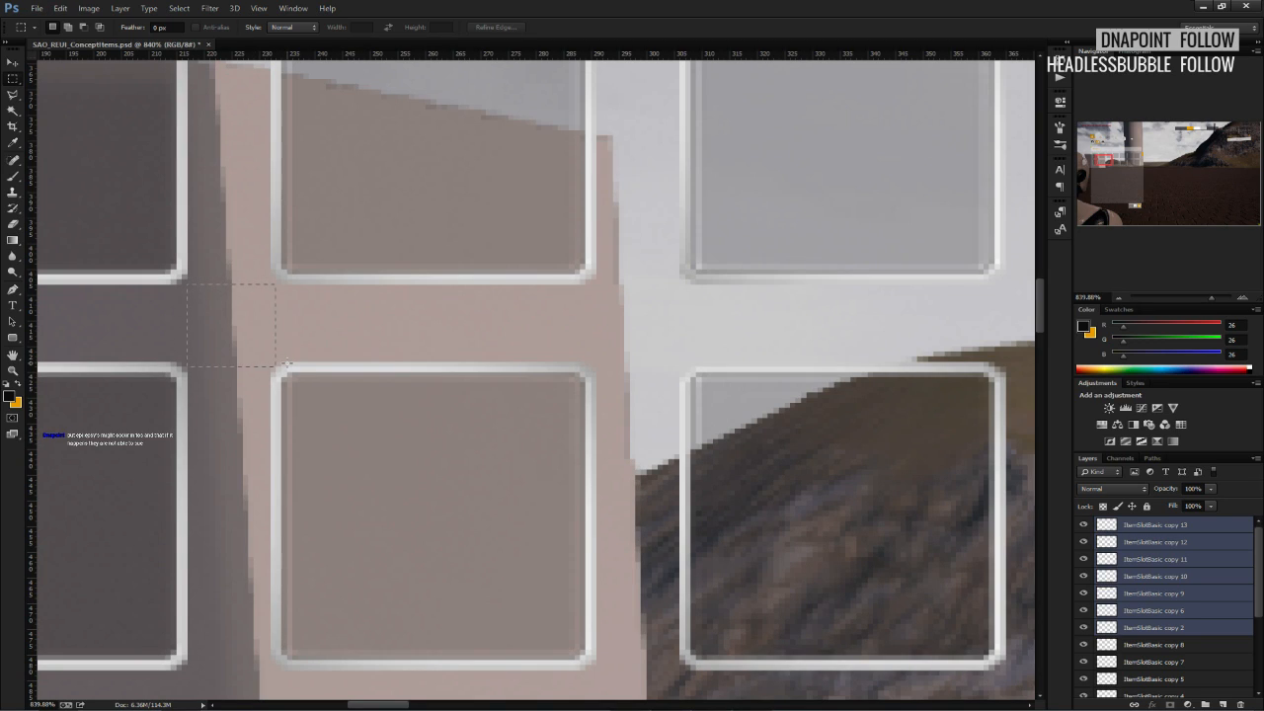
click(176, 286)
drag(187, 249, 269, 300)
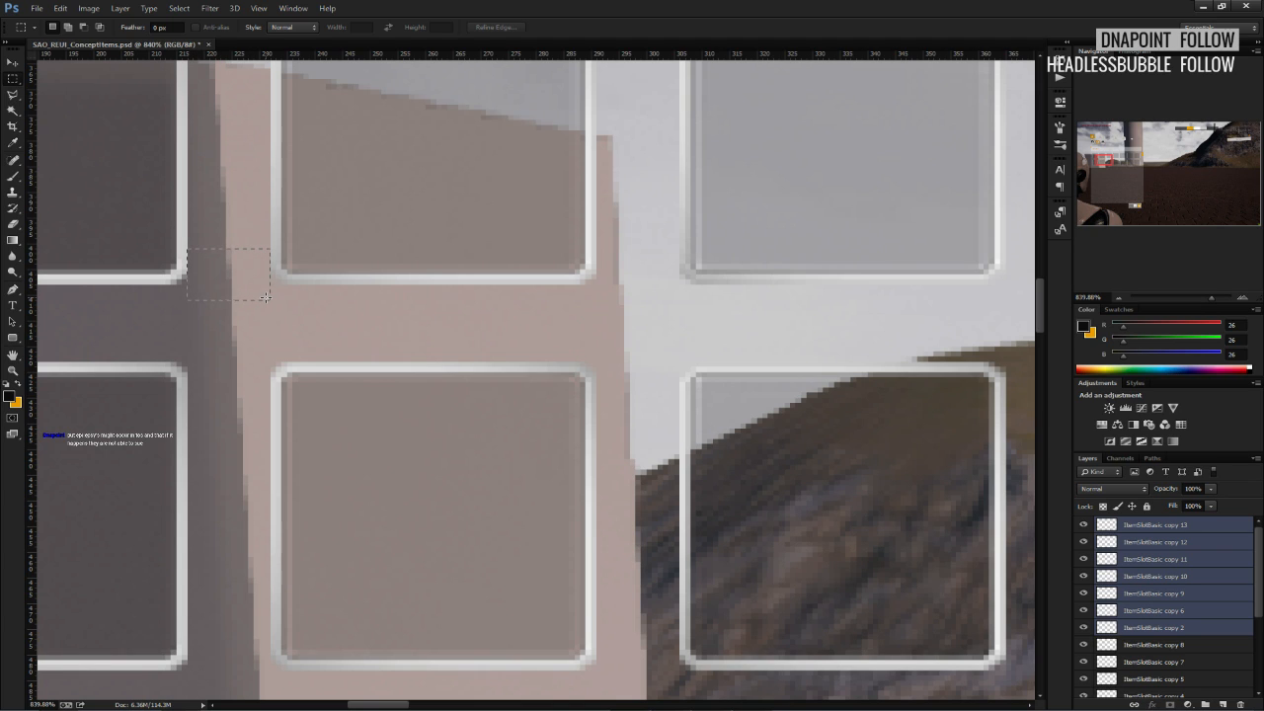
click(156, 290)
alt+scroll(236, 323, down, 6)
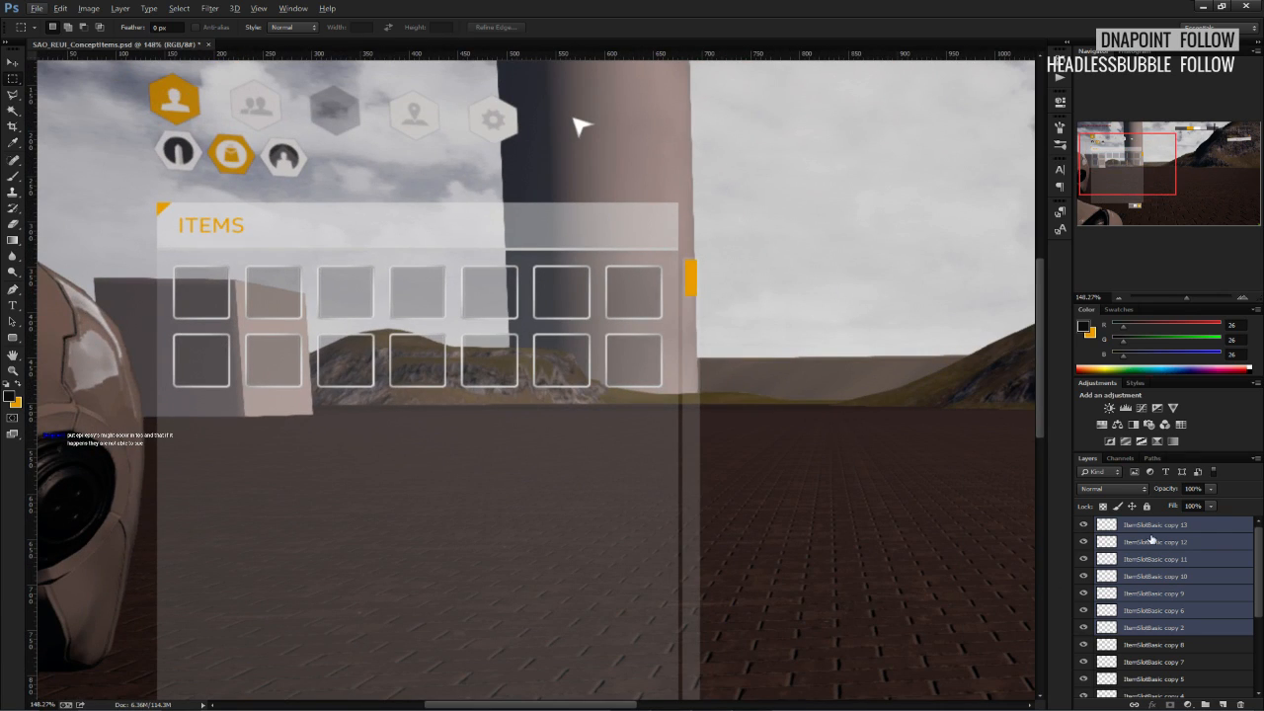
Merge all the slot layers of both rows into one layer and rename it ItemSlotBasic.
click(1144, 527)
scroll(1147, 552, down, 3)
shift+click(1149, 646)
right_click(1147, 640)
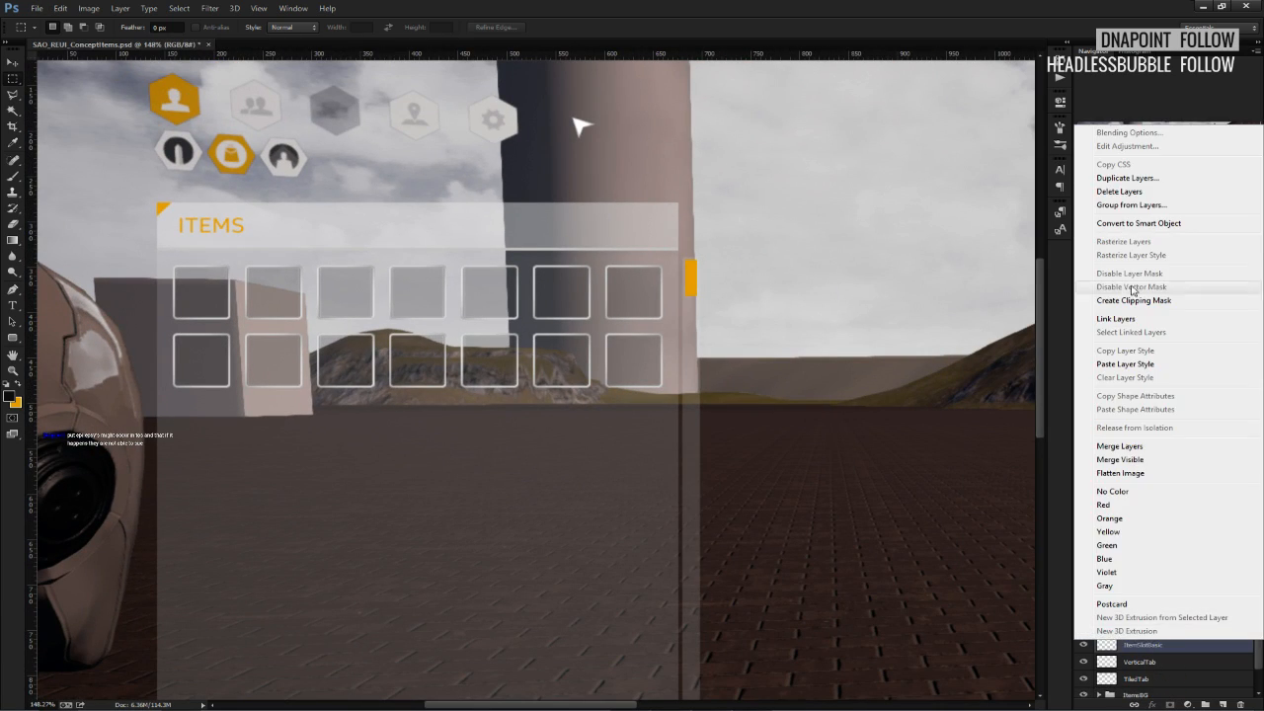
click(1118, 445)
double_click(1141, 525)
drag(1195, 526, 1165, 537)
key(BackSpace)
key(Return)
Duplicate the merged ItemSlotBasic layer and move the copy down by one row spacing to add a third row of slots.
right_click(1152, 530)
click(1118, 66)
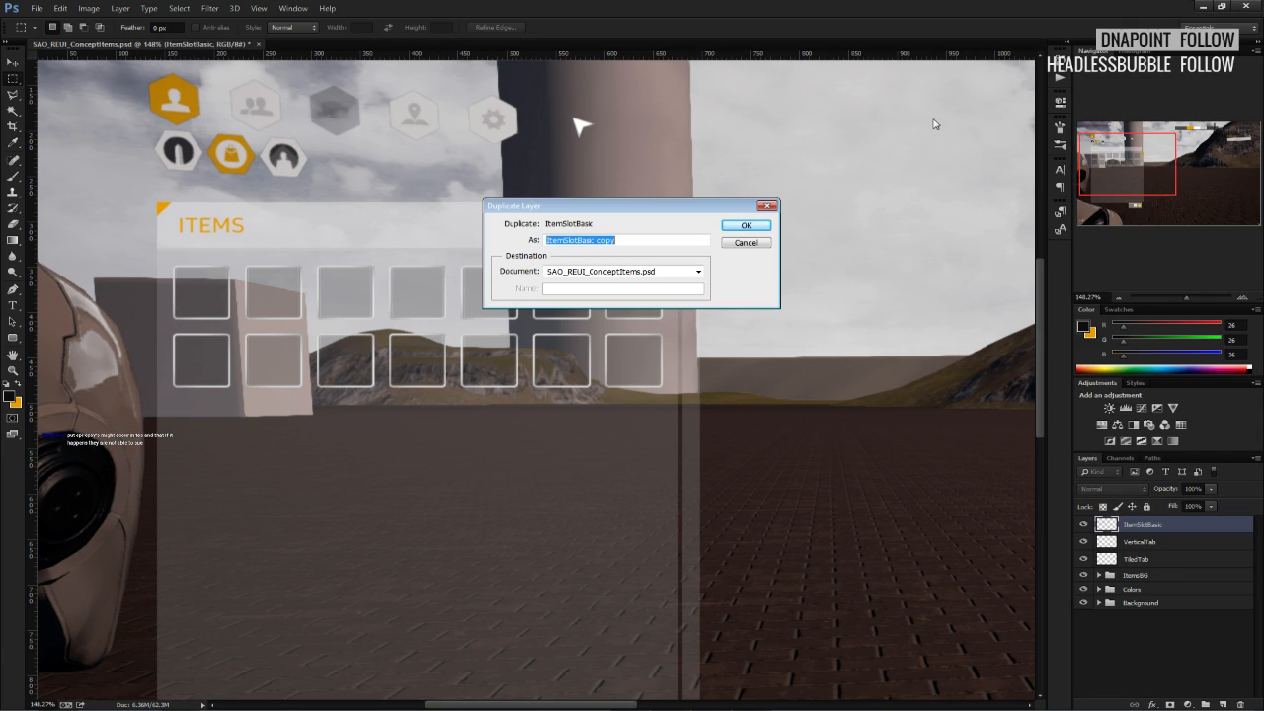
key(Return)
key(v)
drag(288, 371, 287, 412)
alt+scroll(285, 400, up, 3)
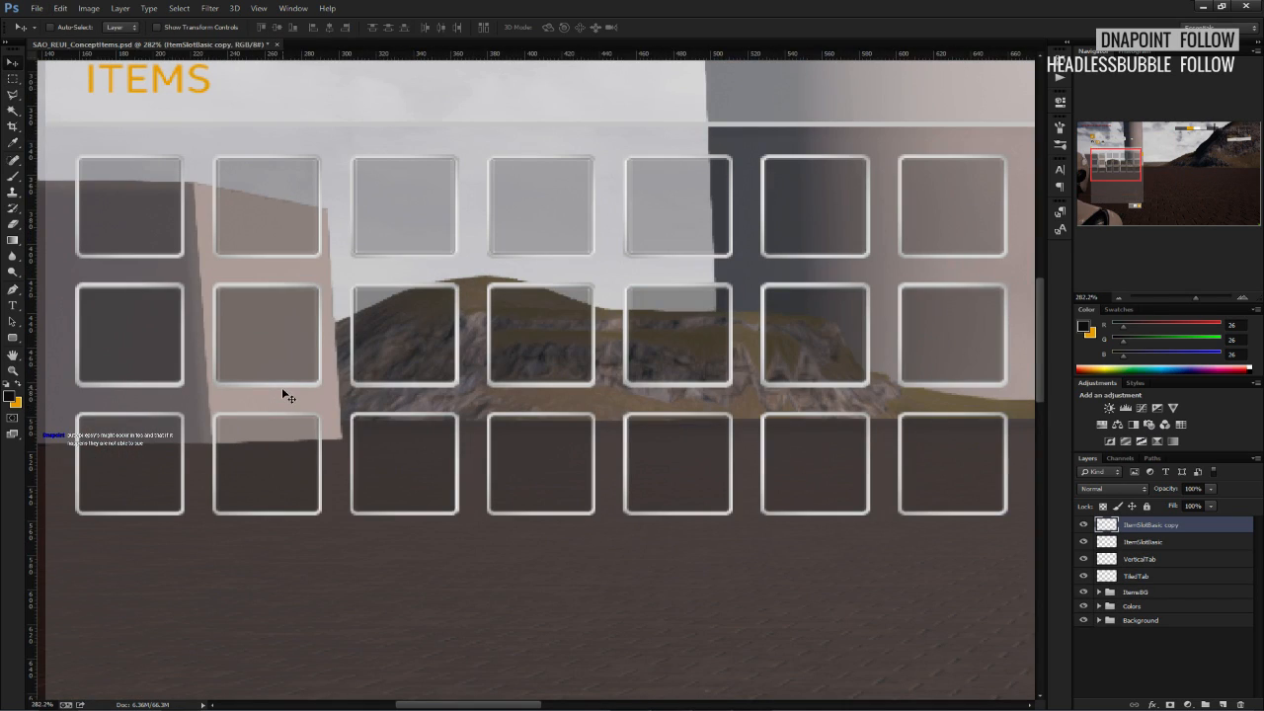
Fine-tune the copied slot layer's vertical position over the second row, toggling the copy's visibility to check the overlap.
key(Down)
key(Down)
key(Down)
key(Up)
key(Up)
key(Up)
click(1083, 525)
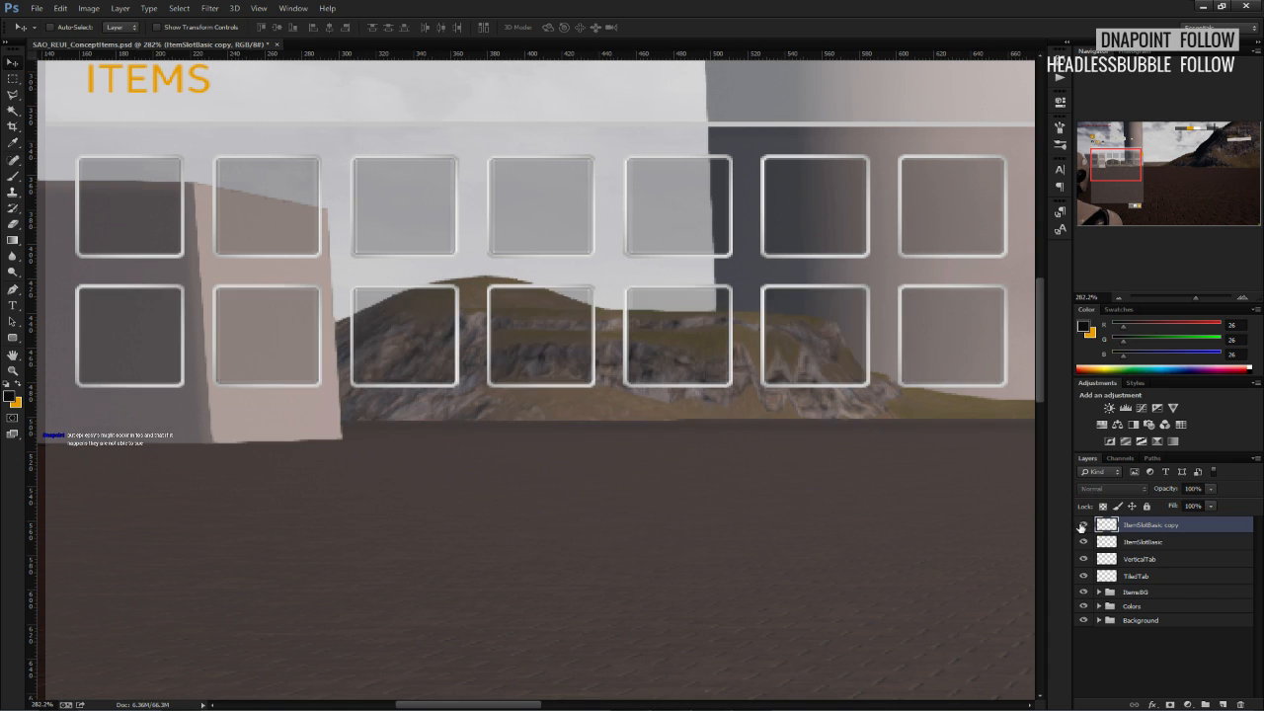
click(1082, 526)
Delete the slots on the ItemSlotBasic copy layer that overlap the second row, keeping only its third row.
alt+scroll(361, 210, down, 3)
click(21, 82)
drag(97, 229, 886, 357)
key(Delete)
key(ctrl+d)
click(1085, 526)
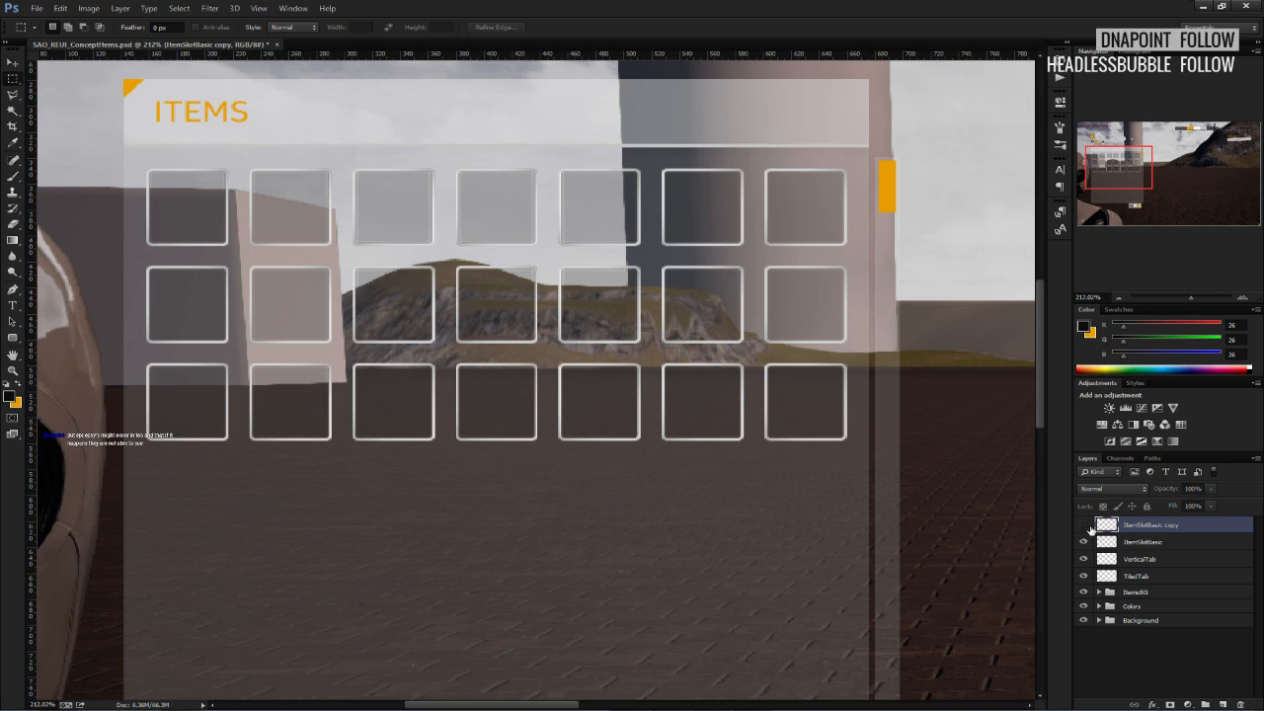
Duplicate both slot layers together and move the copies down by two row spacings to add a fourth and fifth row.
right_click(1144, 546)
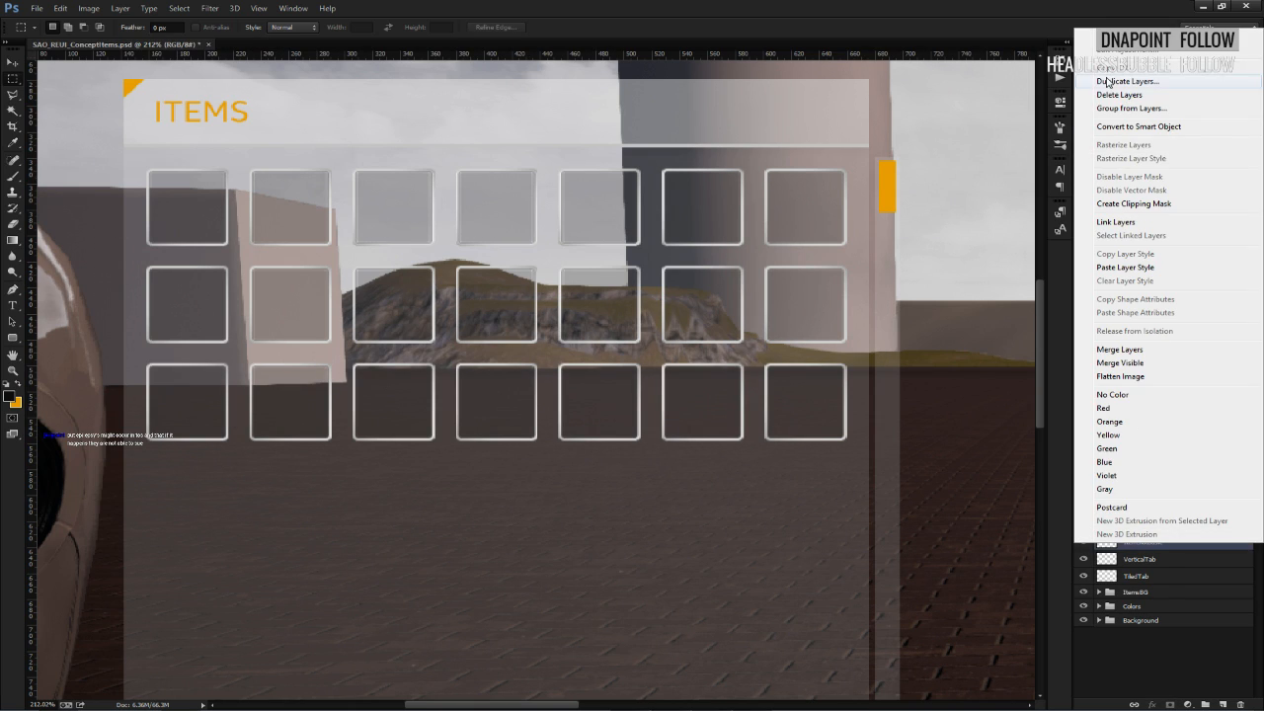
click(1108, 82)
click(746, 227)
click(12, 63)
drag(249, 255, 271, 409)
click(12, 78)
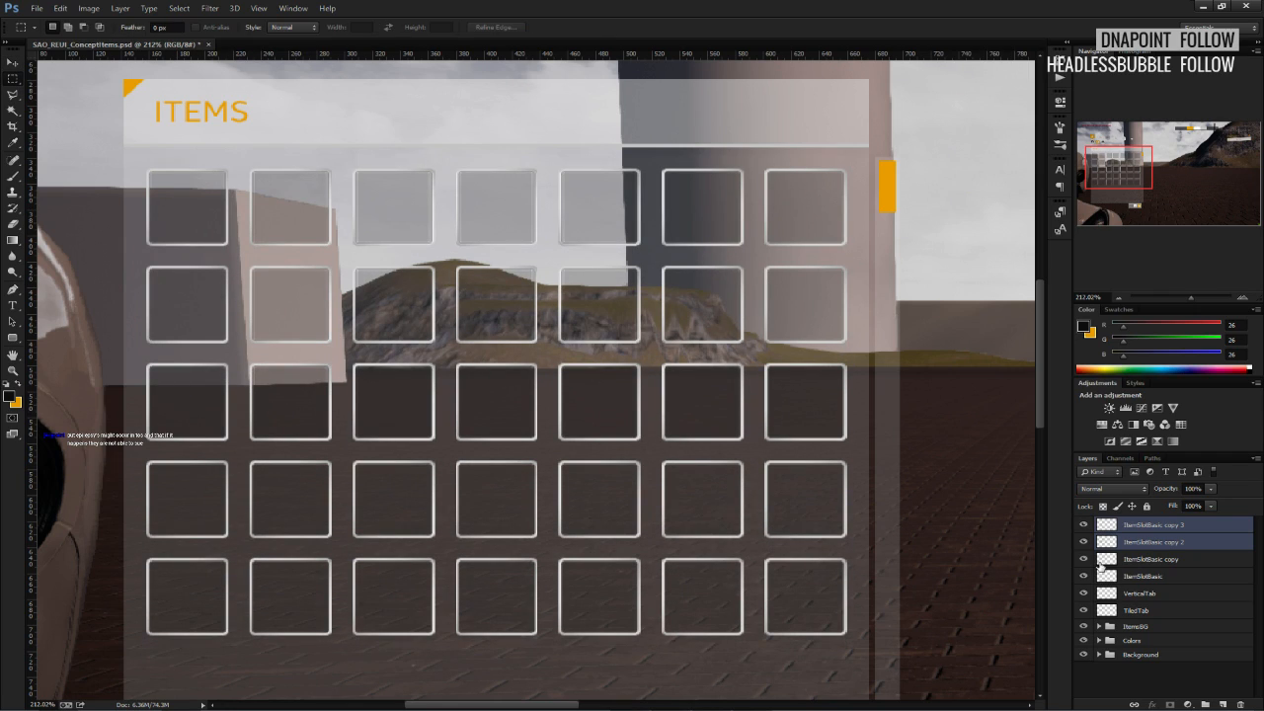
Clear the overlapping third-row slots from the ItemSlotBasic copy 2 layer using a rectangular selection around that row.
click(1145, 543)
click(1083, 542)
click(1084, 542)
drag(499, 411, 106, 329)
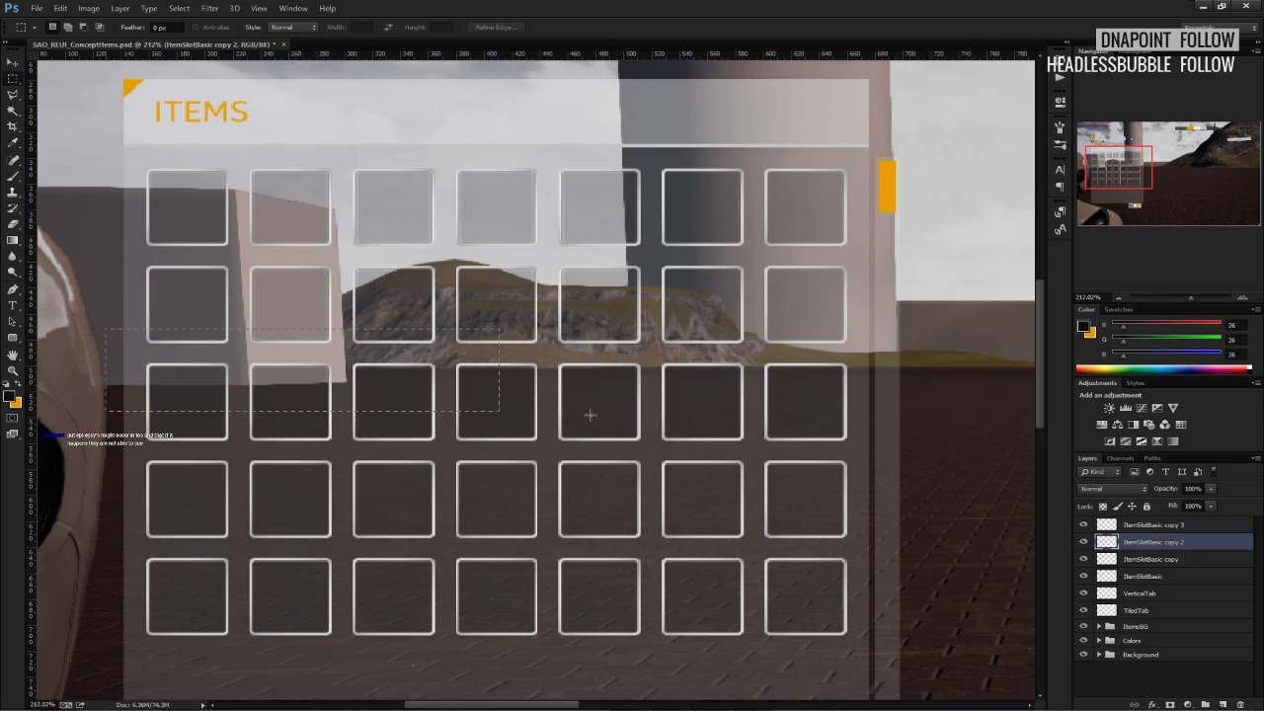
drag(590, 414, 894, 454)
Merge all four slot layers into a single layer and rename it ItemSlotBasic.
click(1142, 576)
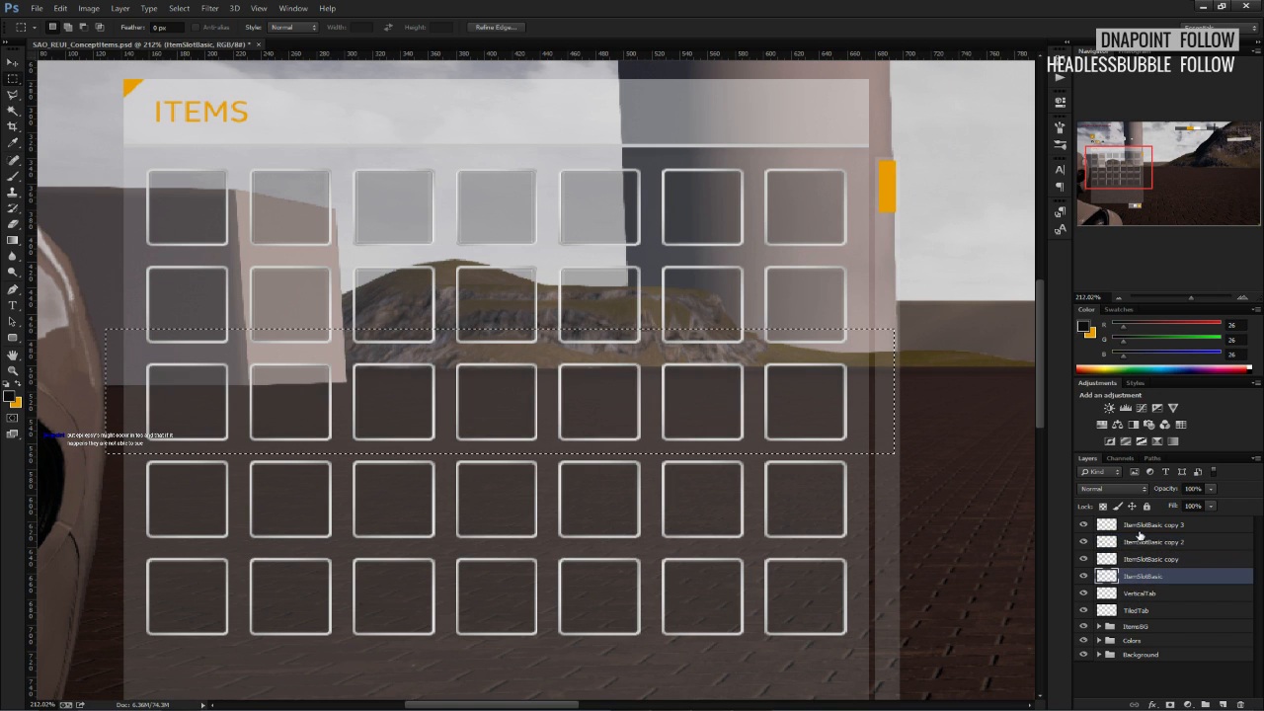
shift+click(1145, 524)
key(ctrl+d)
right_click(1140, 535)
click(1185, 339)
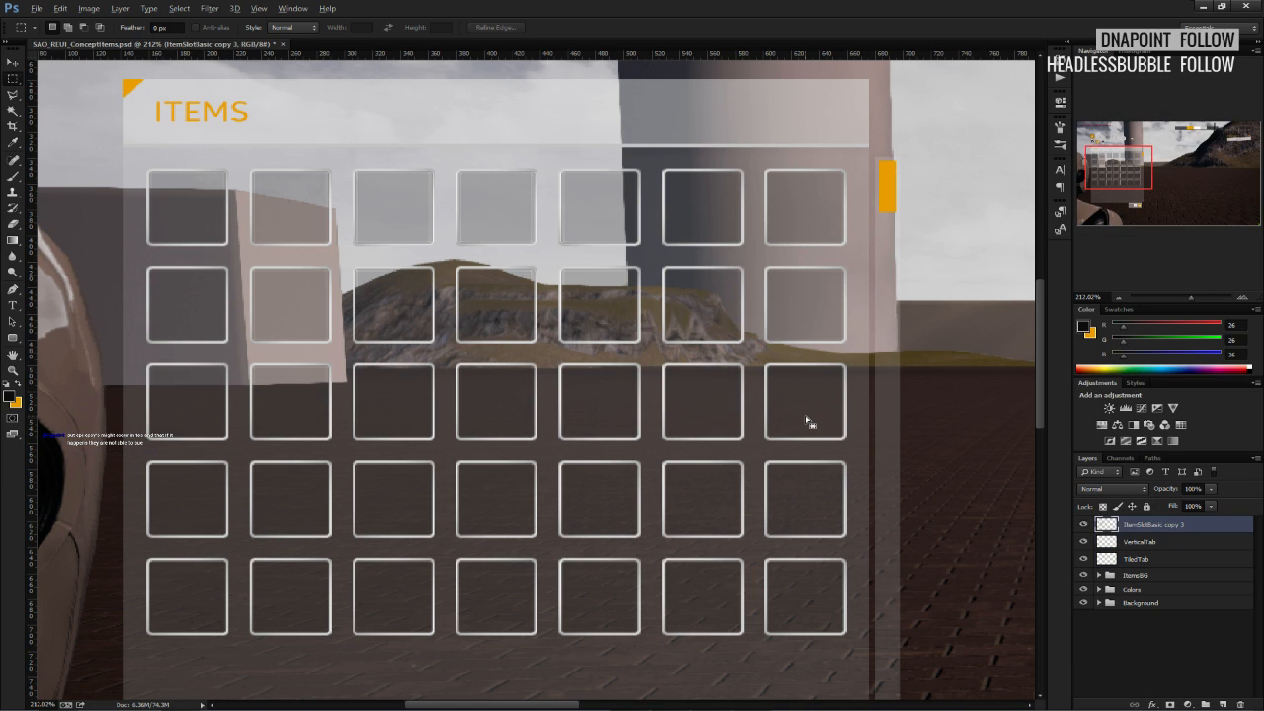
alt+scroll(806, 419, down, 3)
alt+scroll(302, 411, up, 1)
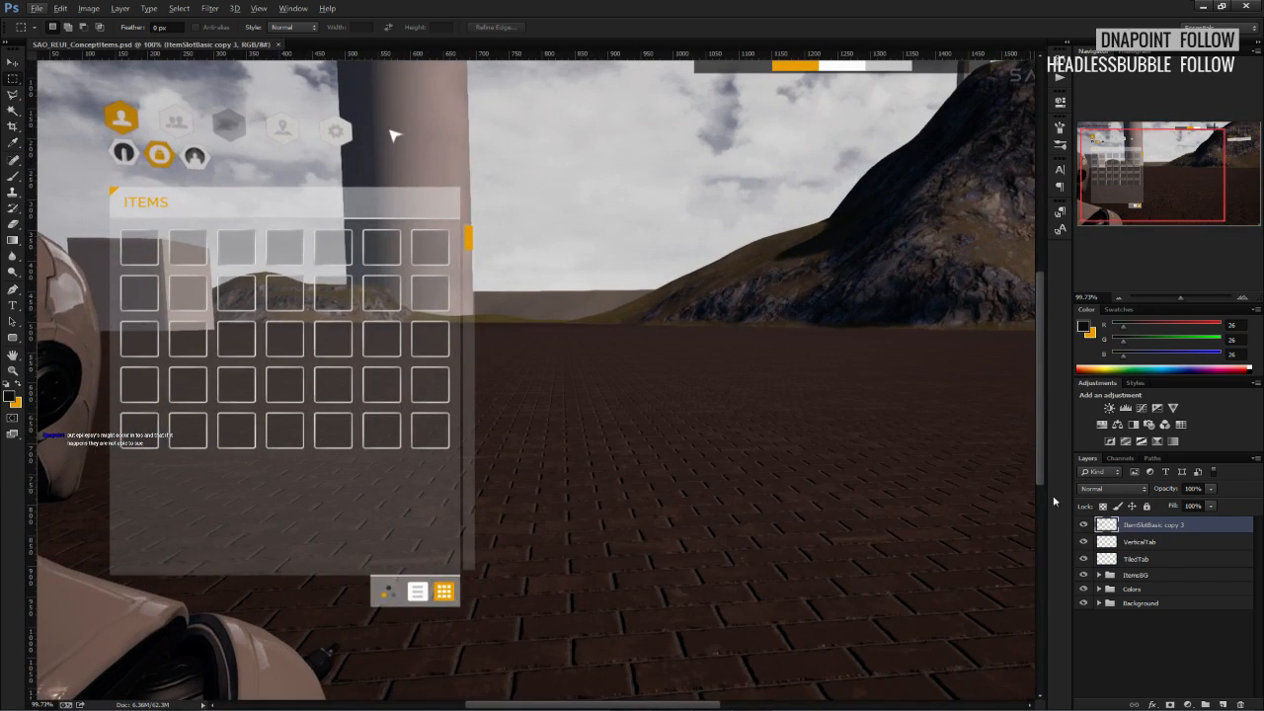
double_click(1173, 525)
drag(1189, 527, 1168, 533)
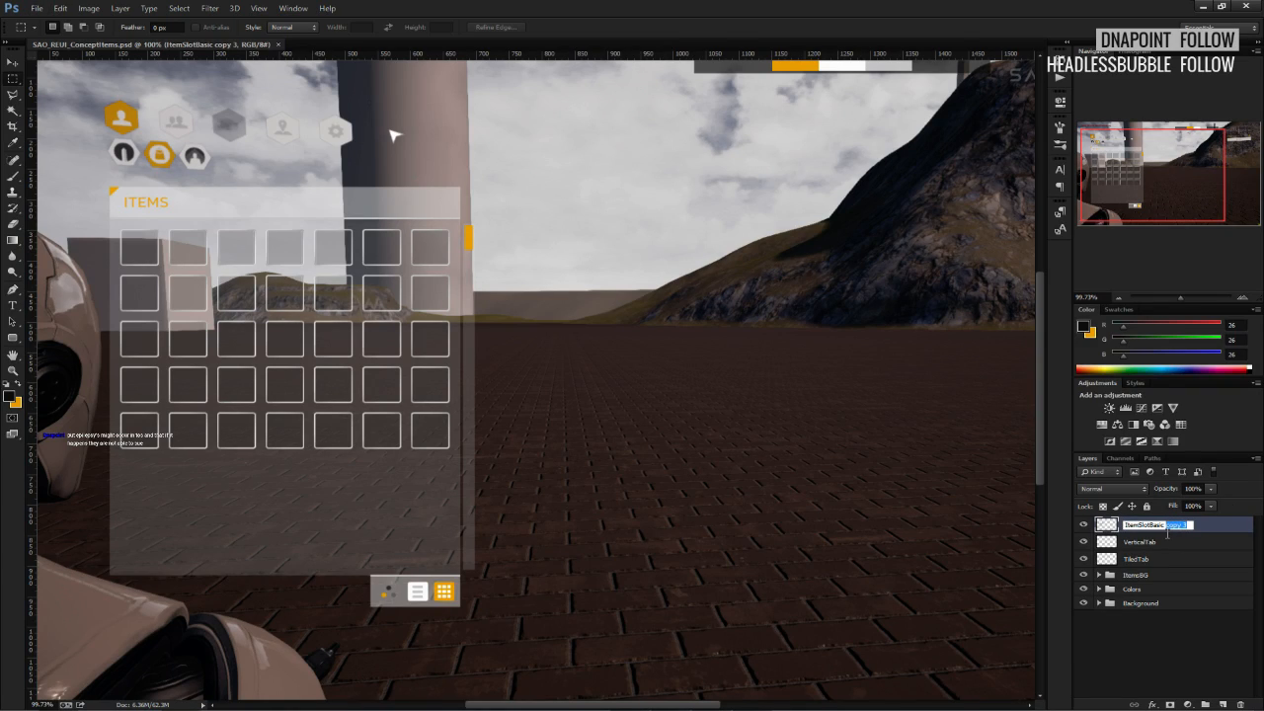
key(BackSpace)
key(Return)
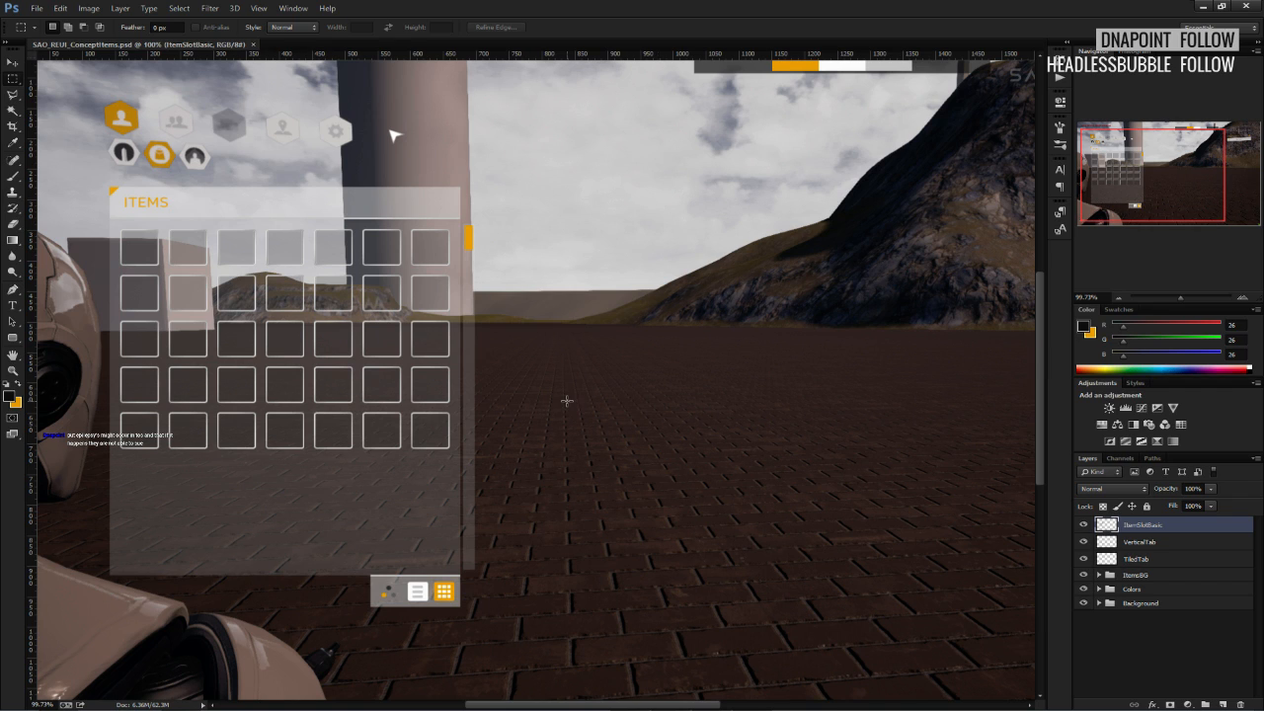
Set the ItemSlotBasic layer's opacity to 90% and save the document.
alt+scroll(565, 402, down, 1)
alt+scroll(346, 417, down, 1)
alt+scroll(347, 418, up, 2)
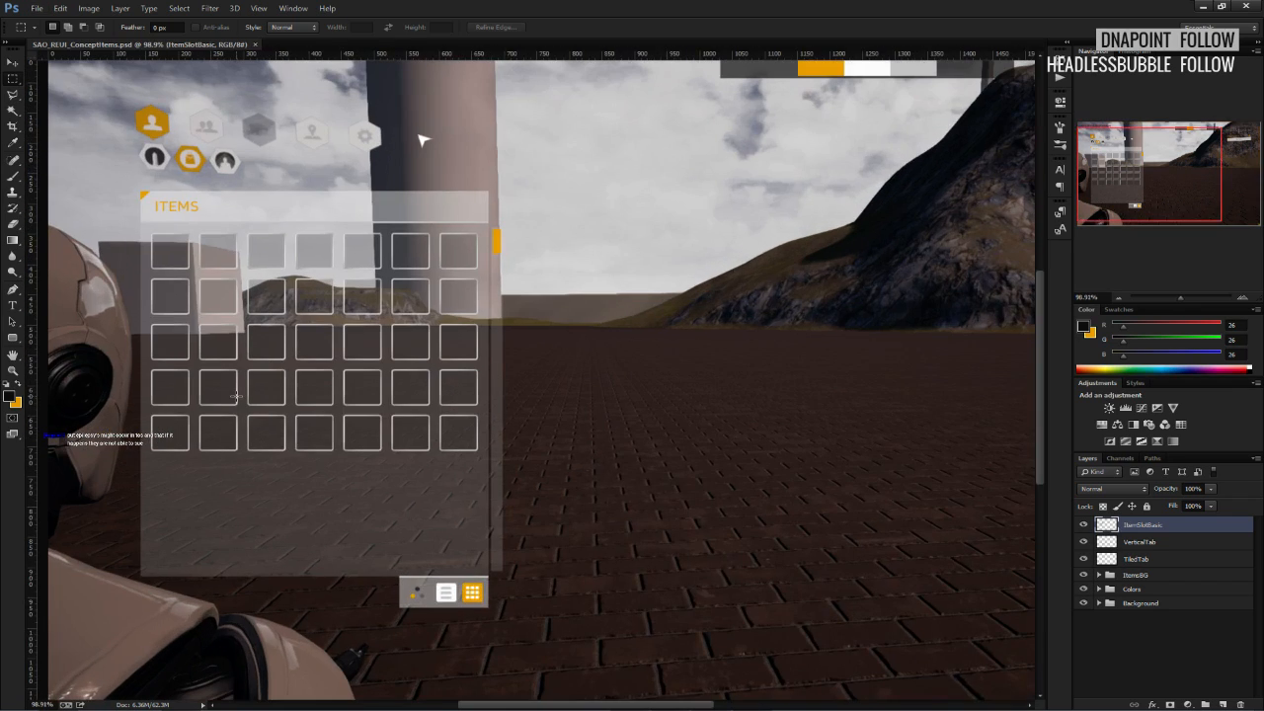
drag(1211, 487, 1176, 501)
text(50)
key(Return)
key(ctrl+s)
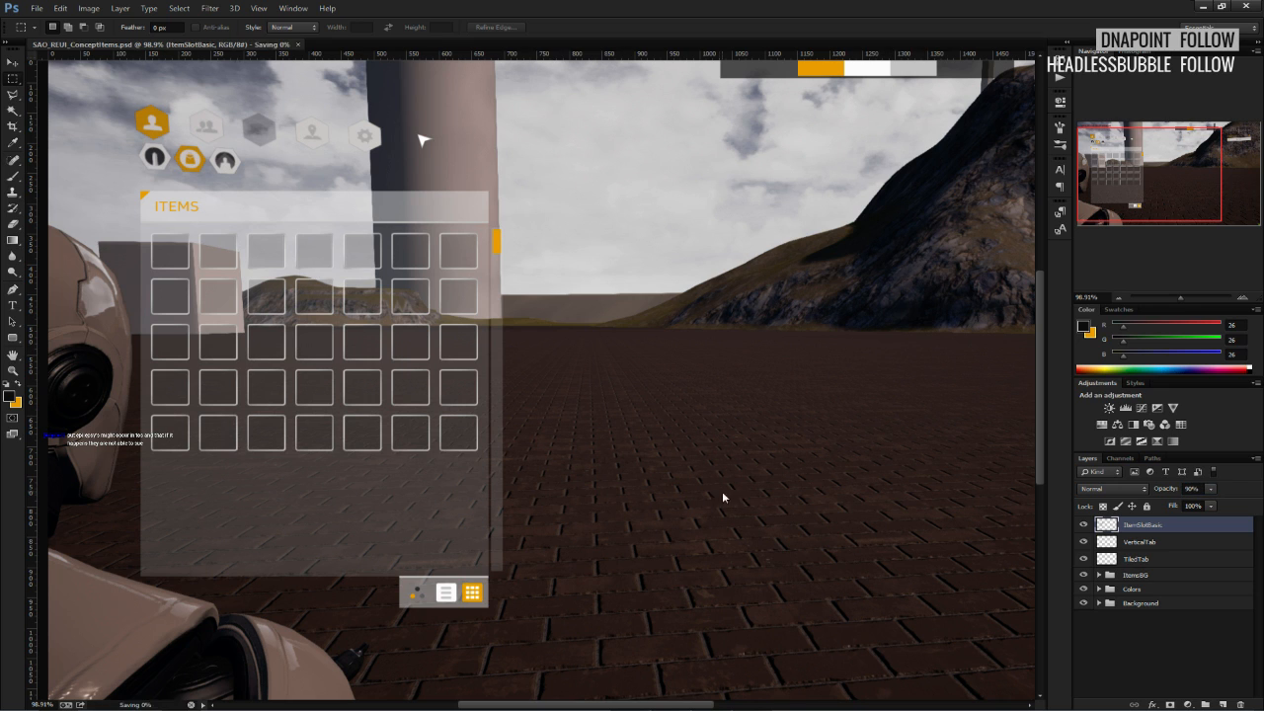
Make orange the foreground color for the Rounded Rectangle tool and add a new layer above ItemSlotBasic.
alt+scroll(350, 375, up, 6)
alt+scroll(350, 376, down, 10)
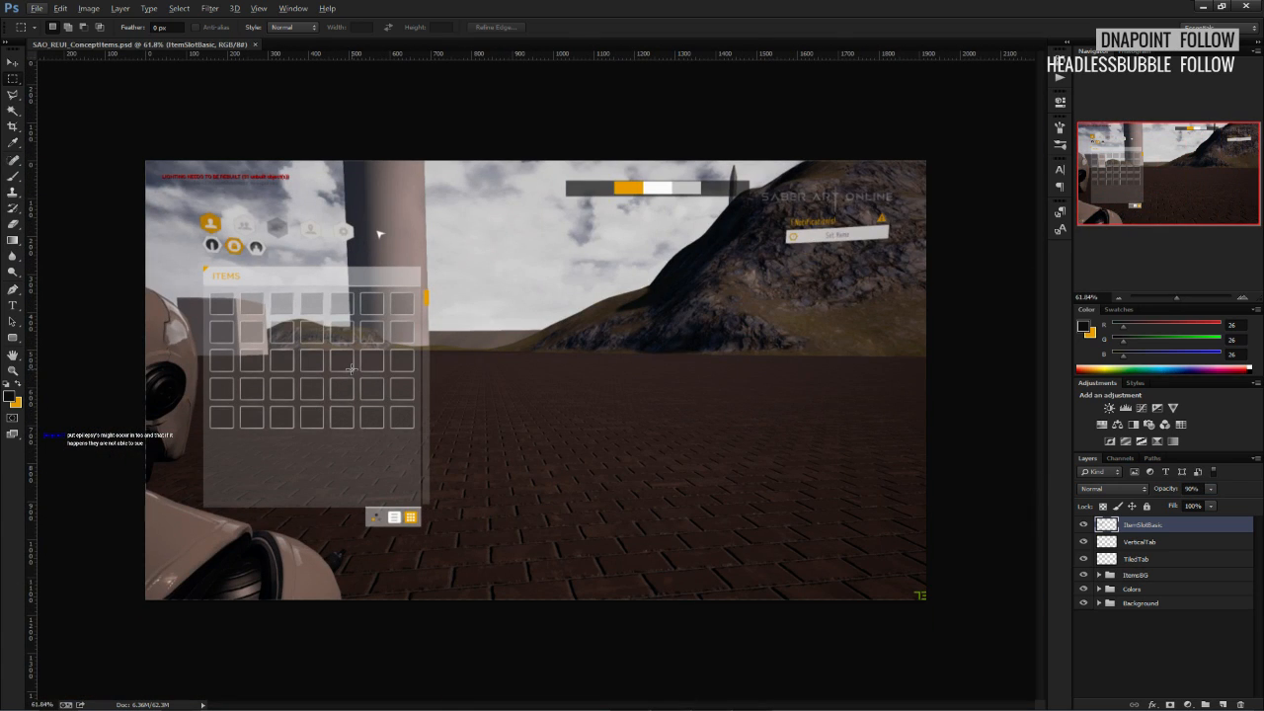
alt+scroll(234, 385, up, 6)
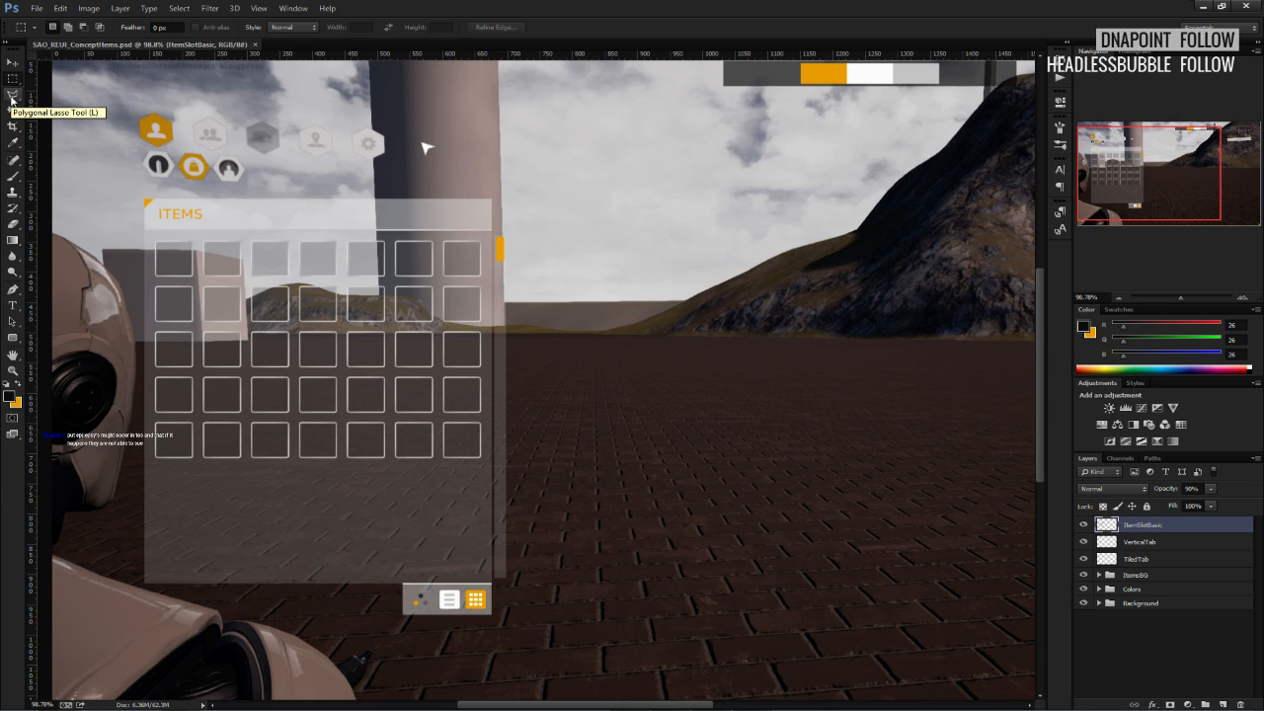
alt+scroll(149, 234, up, 3)
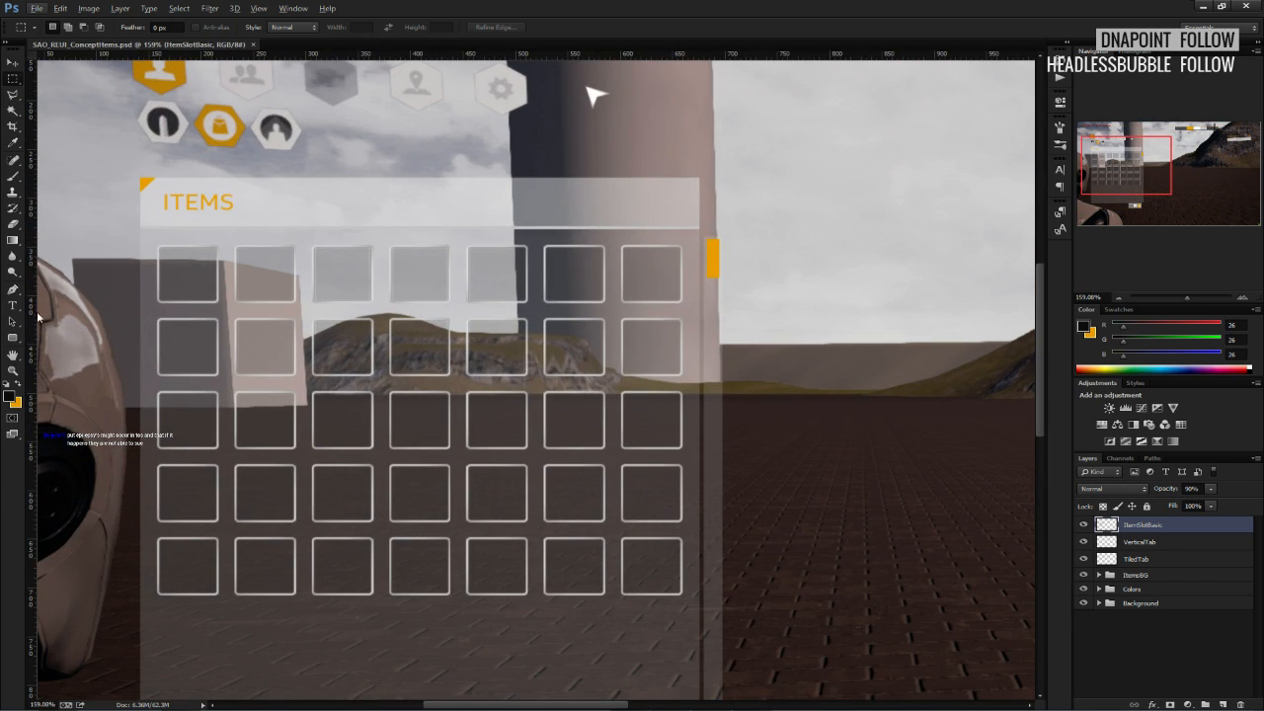
click(12, 336)
click(20, 387)
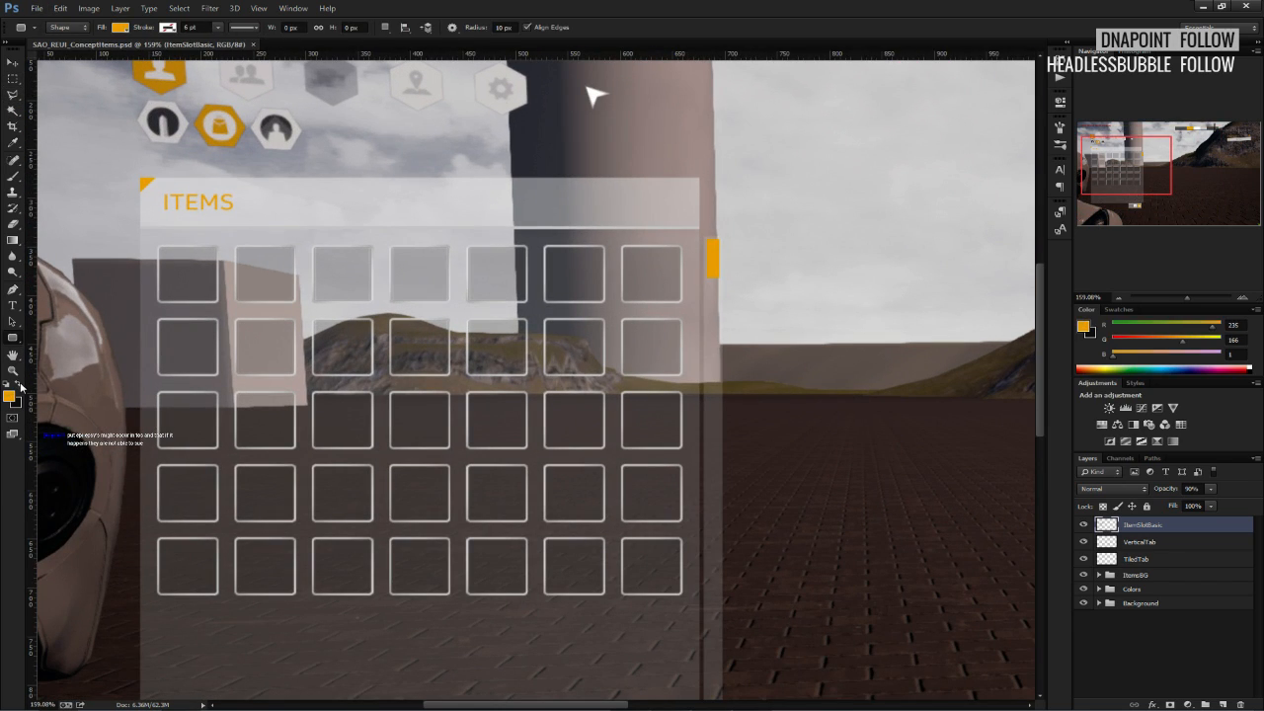
click(1223, 704)
scroll(494, 227, down, 1)
alt+scroll(493, 221, up, 6)
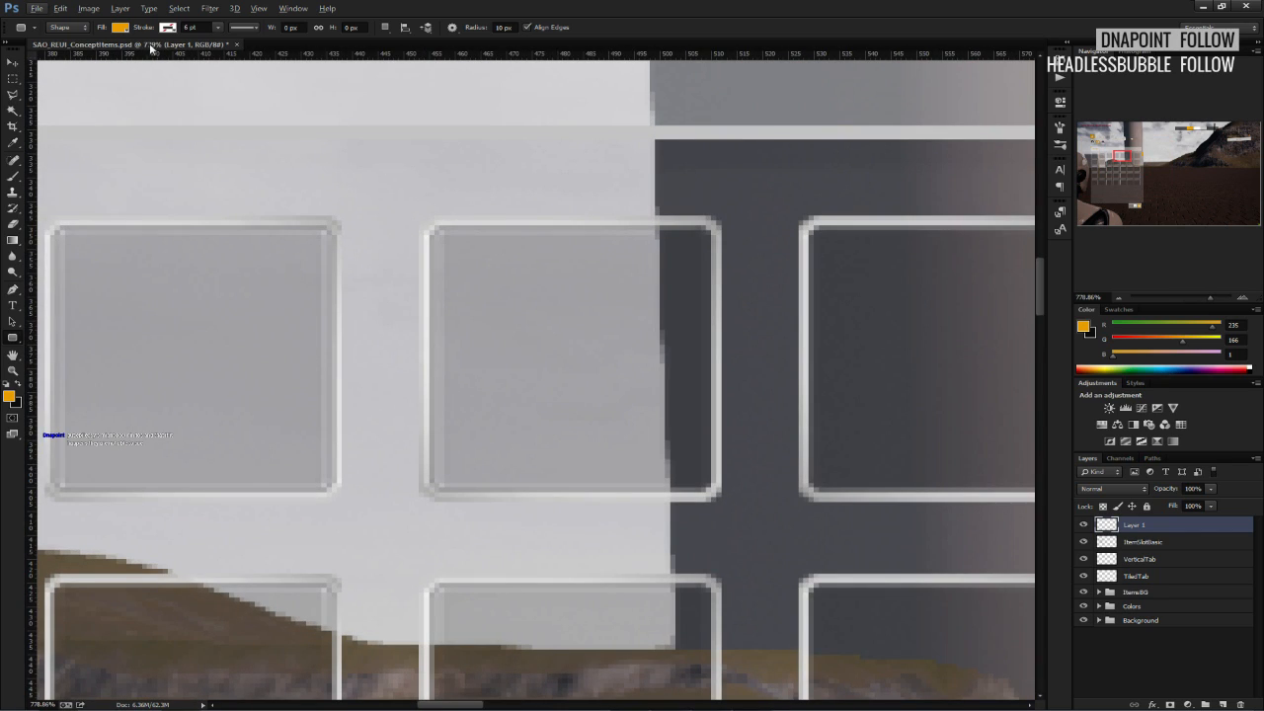
Draw a rounded rectangle about 66 px square around the first row's fifth slot, with no fill and a 3 pt orange stroke.
click(120, 28)
click(64, 52)
click(167, 28)
click(104, 86)
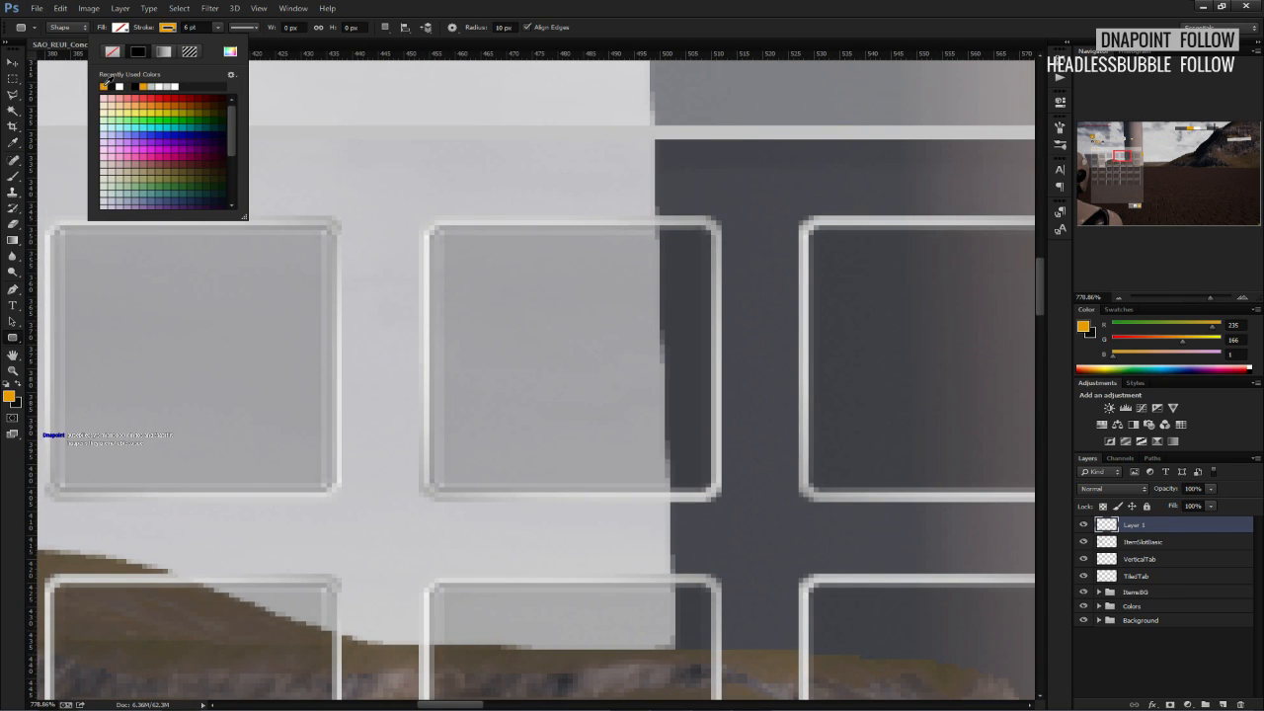
drag(189, 26, 175, 30)
text(3)
key(Return)
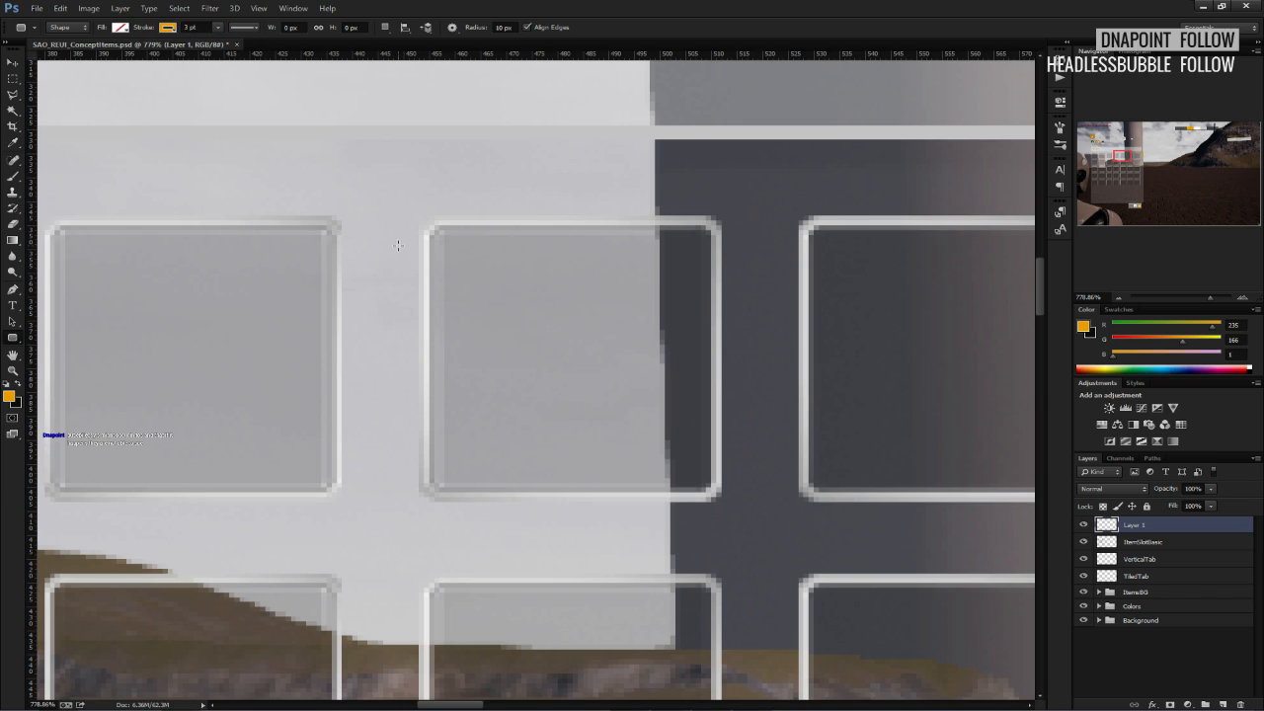
drag(413, 211, 788, 522)
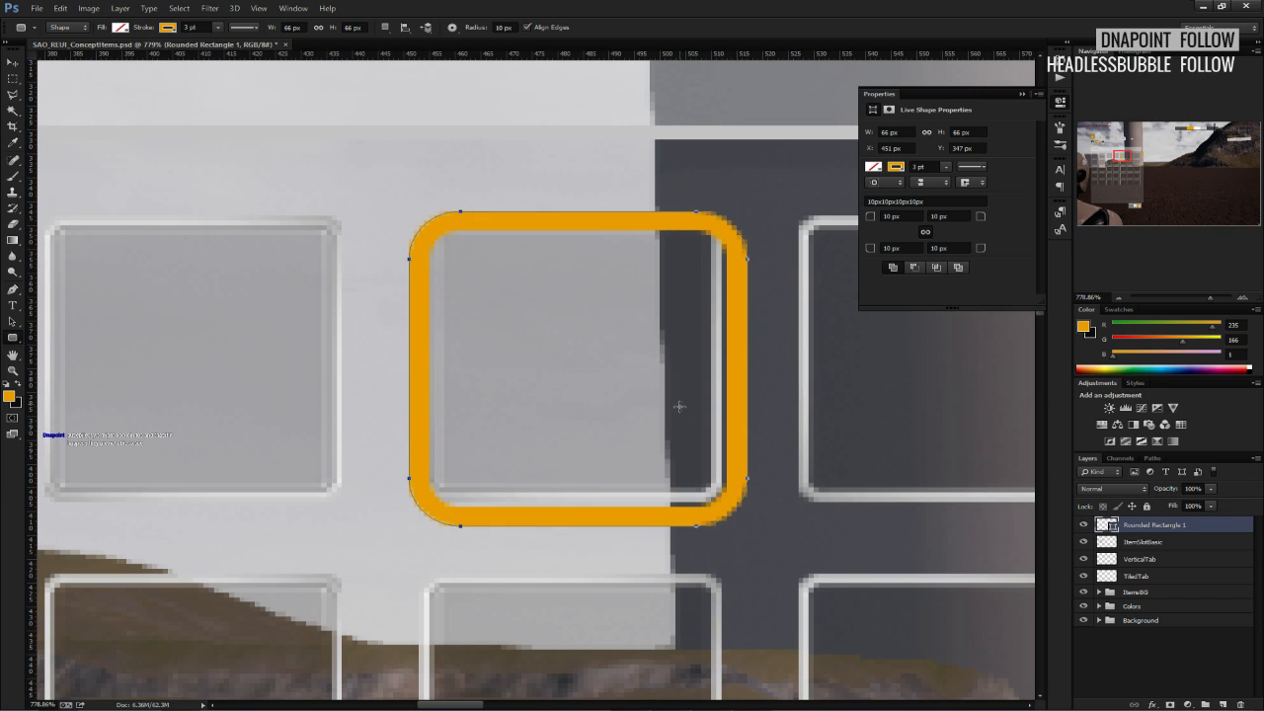
Set the orange outline's stroke to 2 pt and its corner radii to 5 px, and shift it into place around the slot.
click(183, 27)
text(2pt)
key(Return)
click(12, 63)
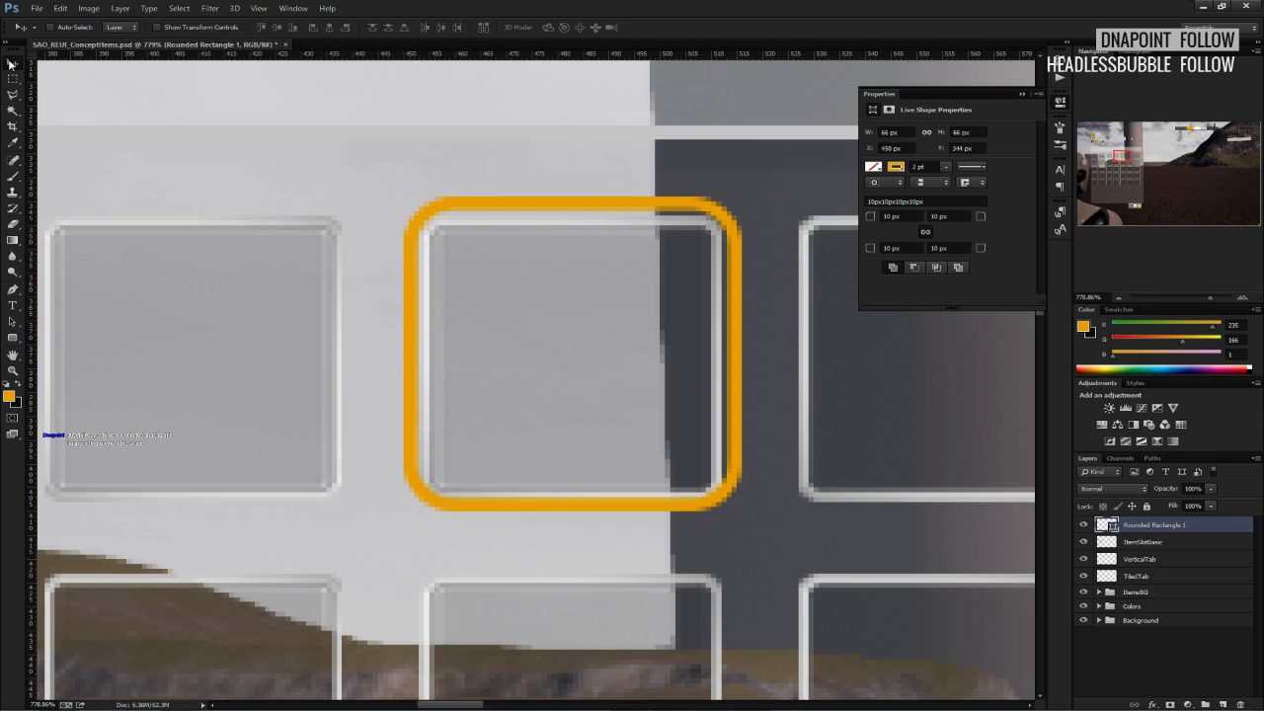
drag(905, 215, 869, 218)
text(5)
key(Return)
key(Down)
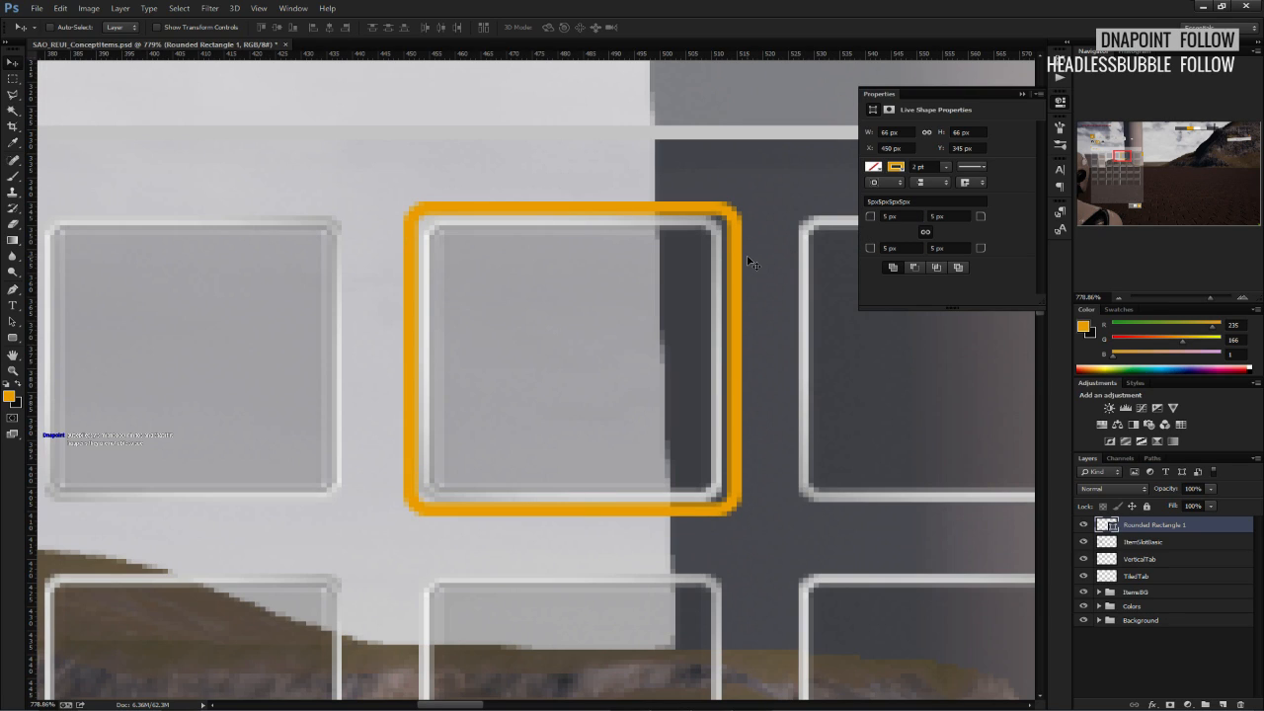
Enlarge the orange outline to about 69 px square and nudge it one pixel left.
key(ctrl+t)
drag(740, 514, 751, 519)
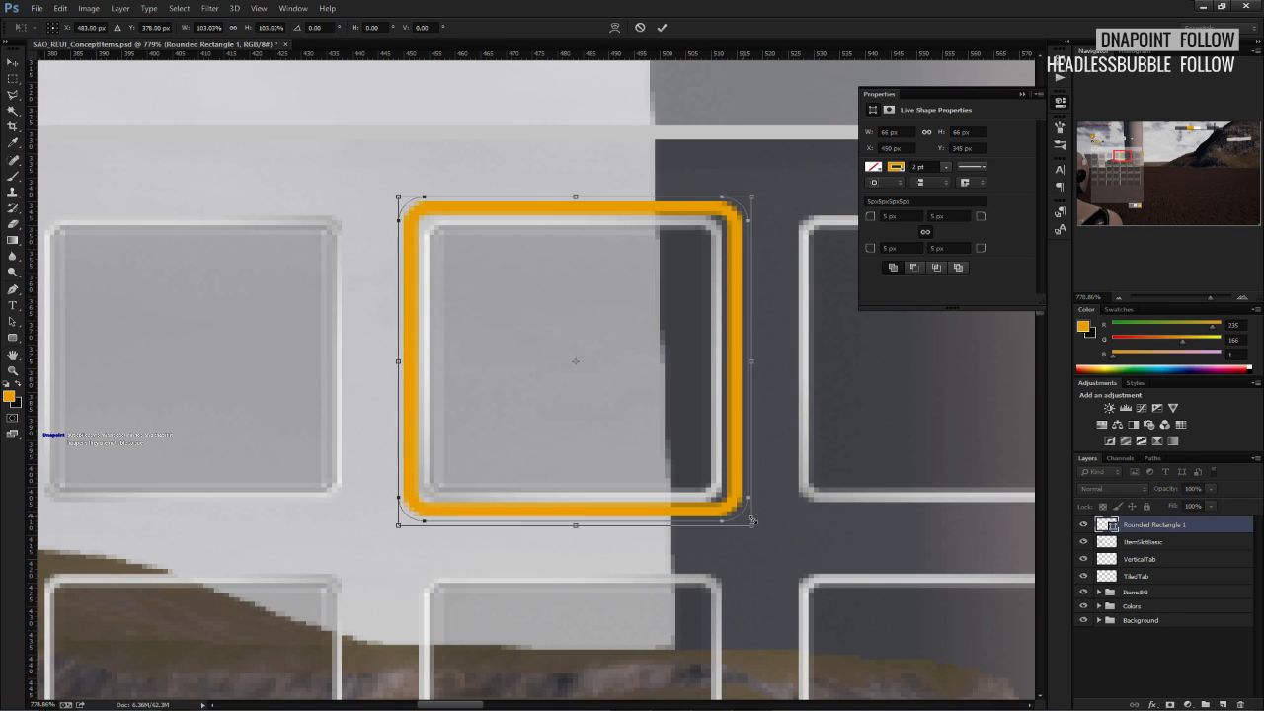
click(662, 27)
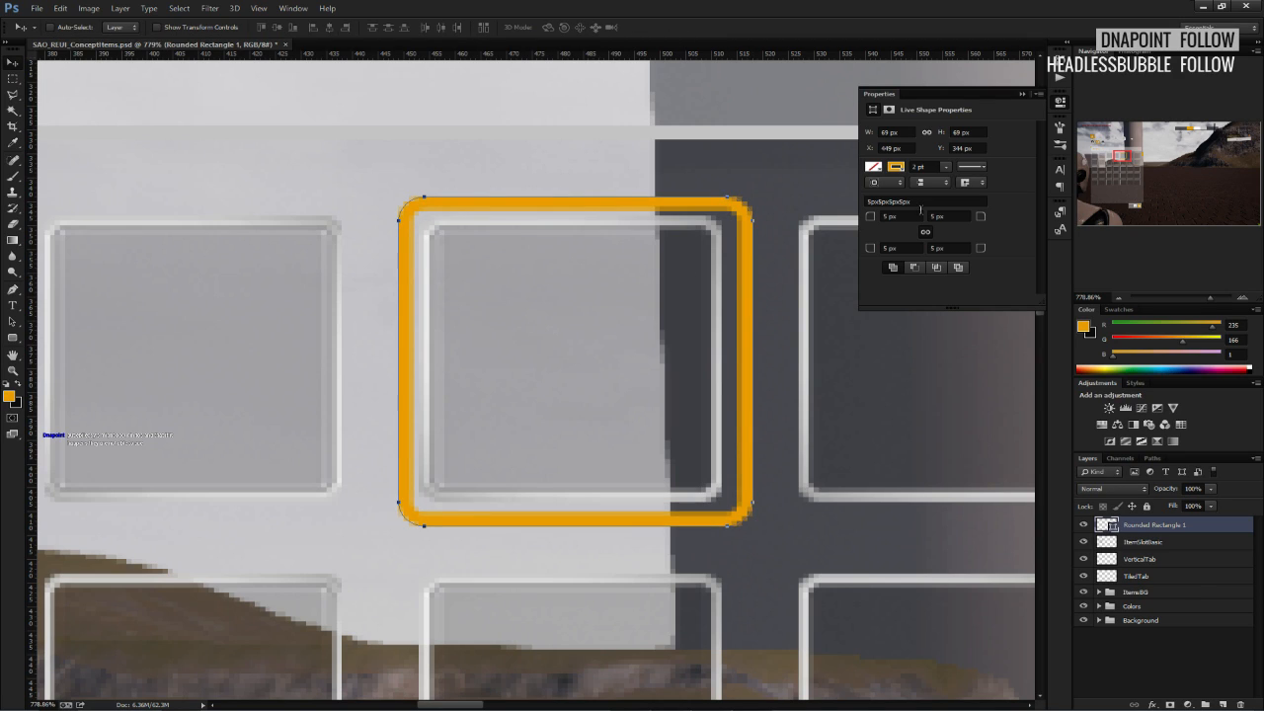
key(Left)
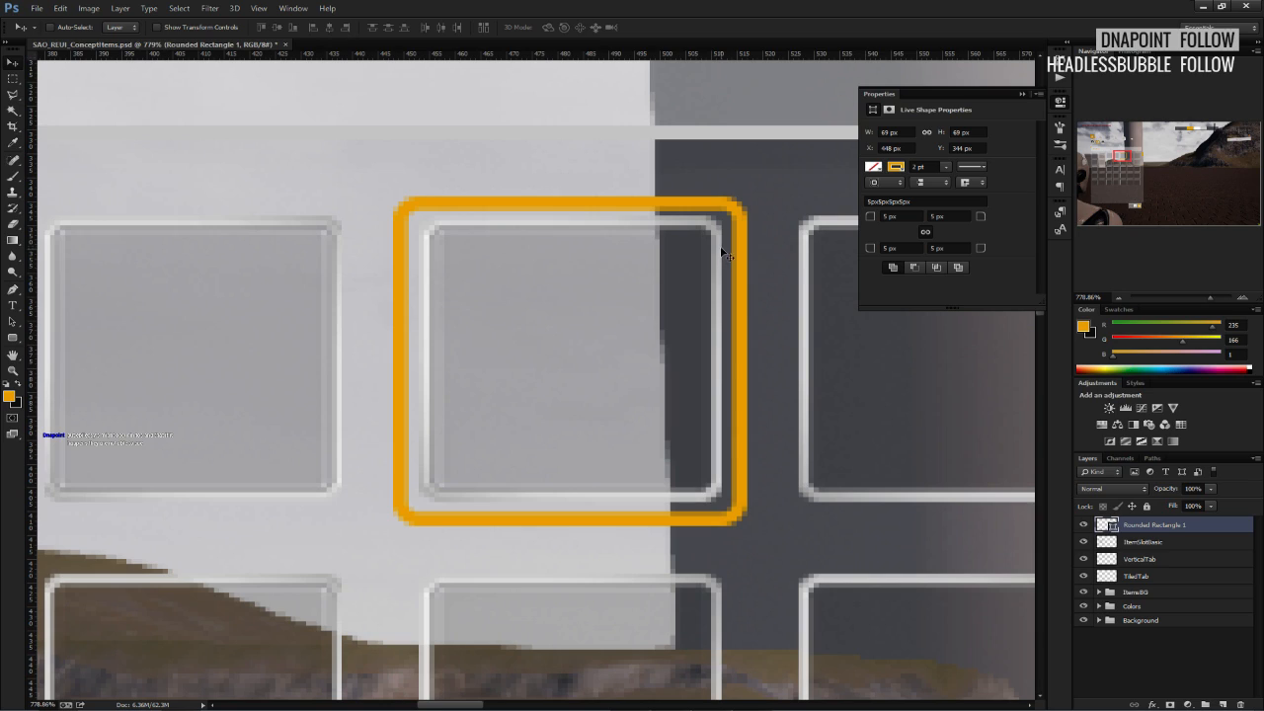
Thin the orange outline's stroke to 1 pt and scale it down around its centre to about 67 px square.
click(908, 166)
text(1)
key(Return)
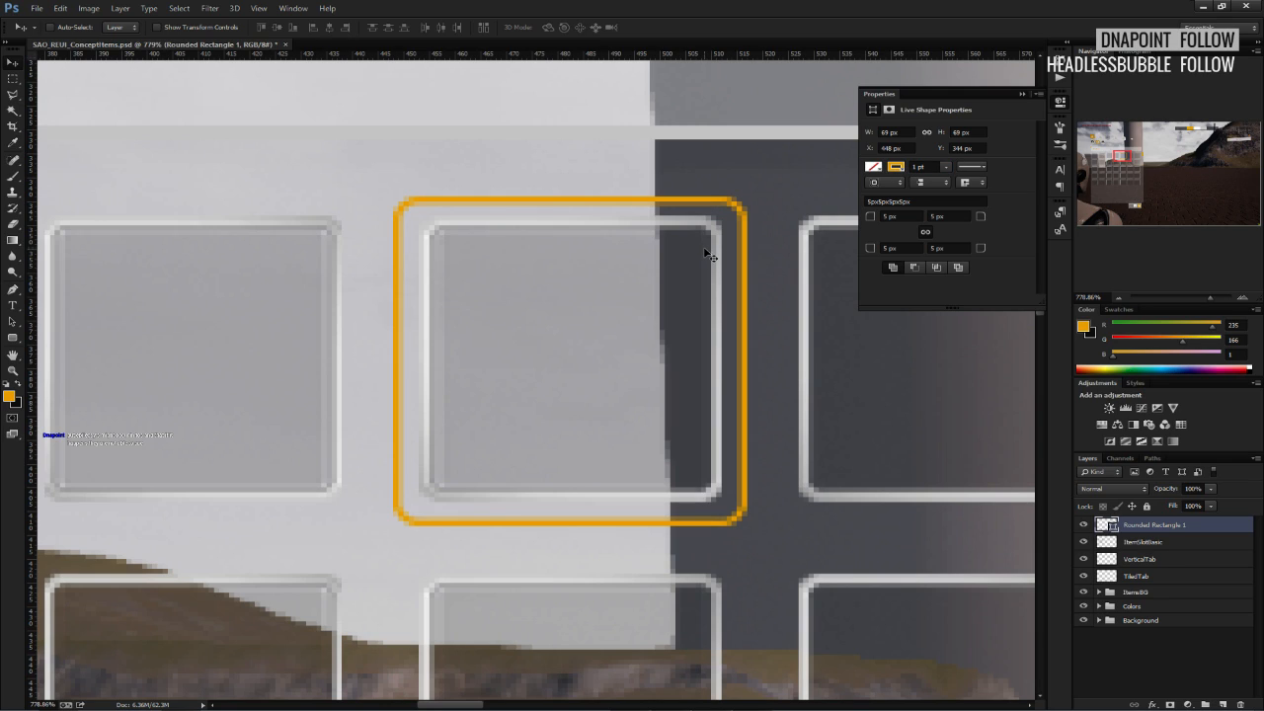
key(ctrl+t)
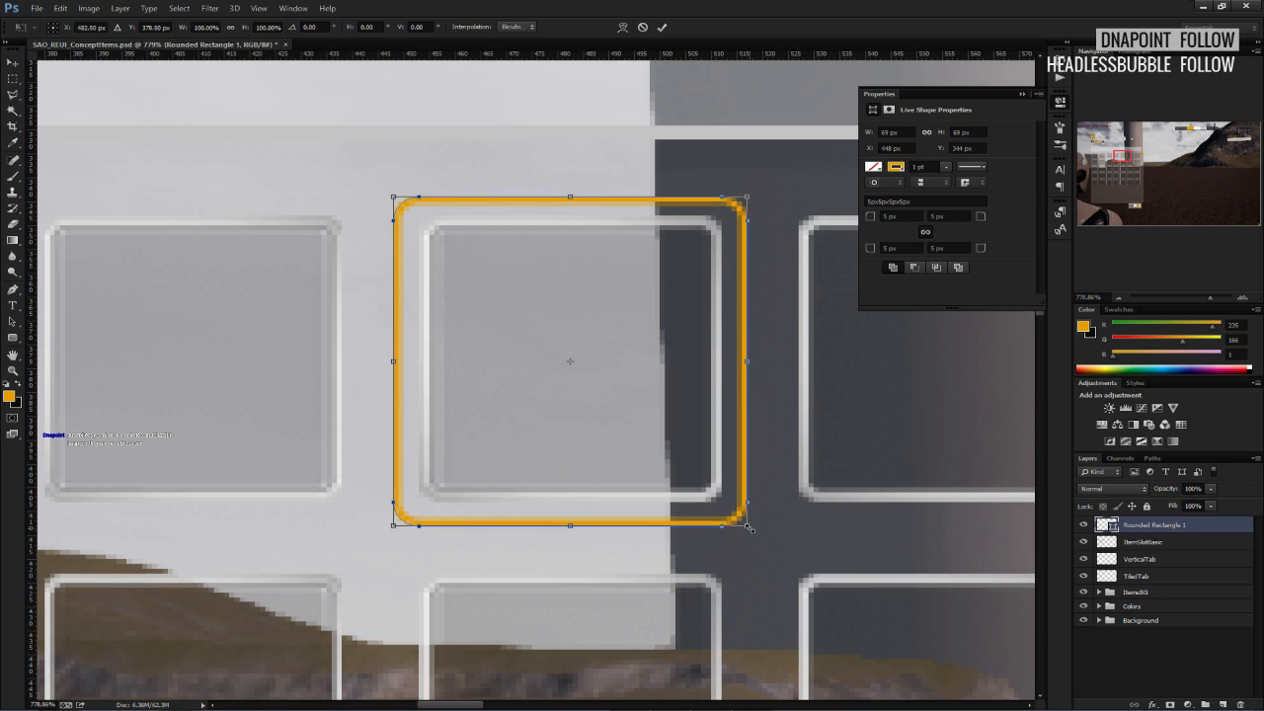
alt+shift+drag(751, 529, 746, 520)
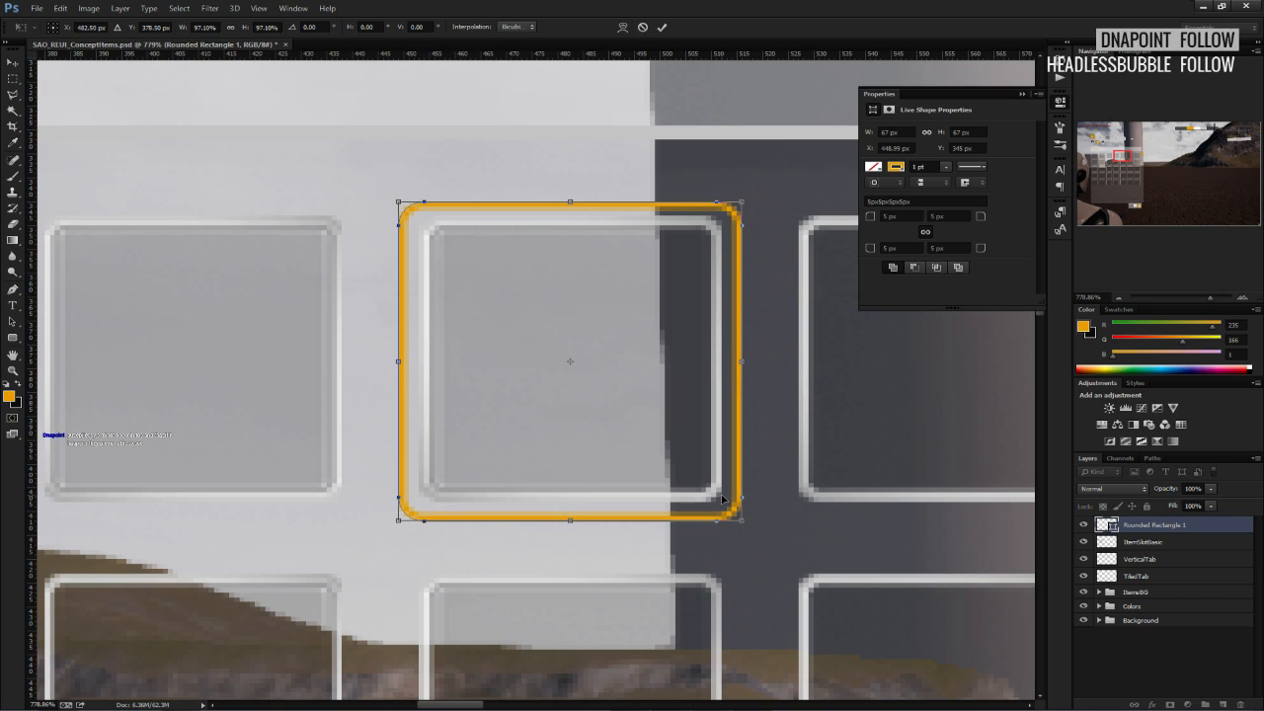
click(662, 26)
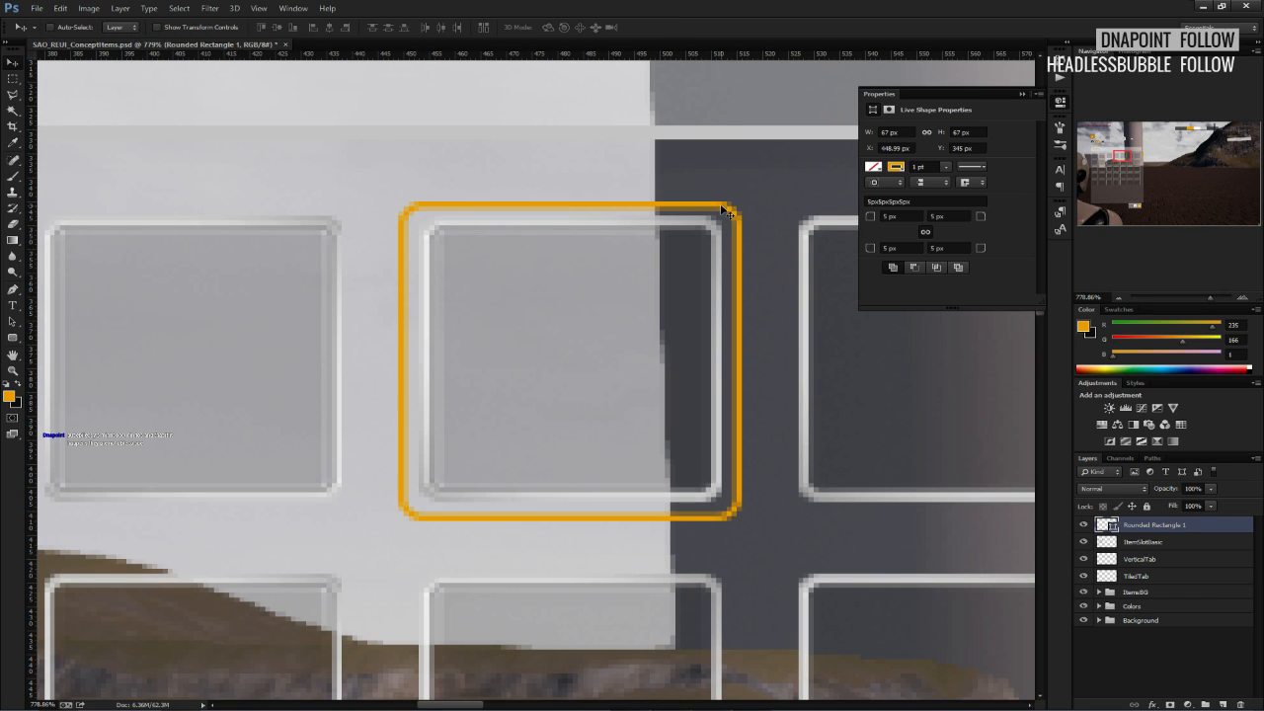
Stretch the orange outline's upper edge upward to make the shape 68 px high.
key(ctrl+t)
drag(571, 201, 573, 195)
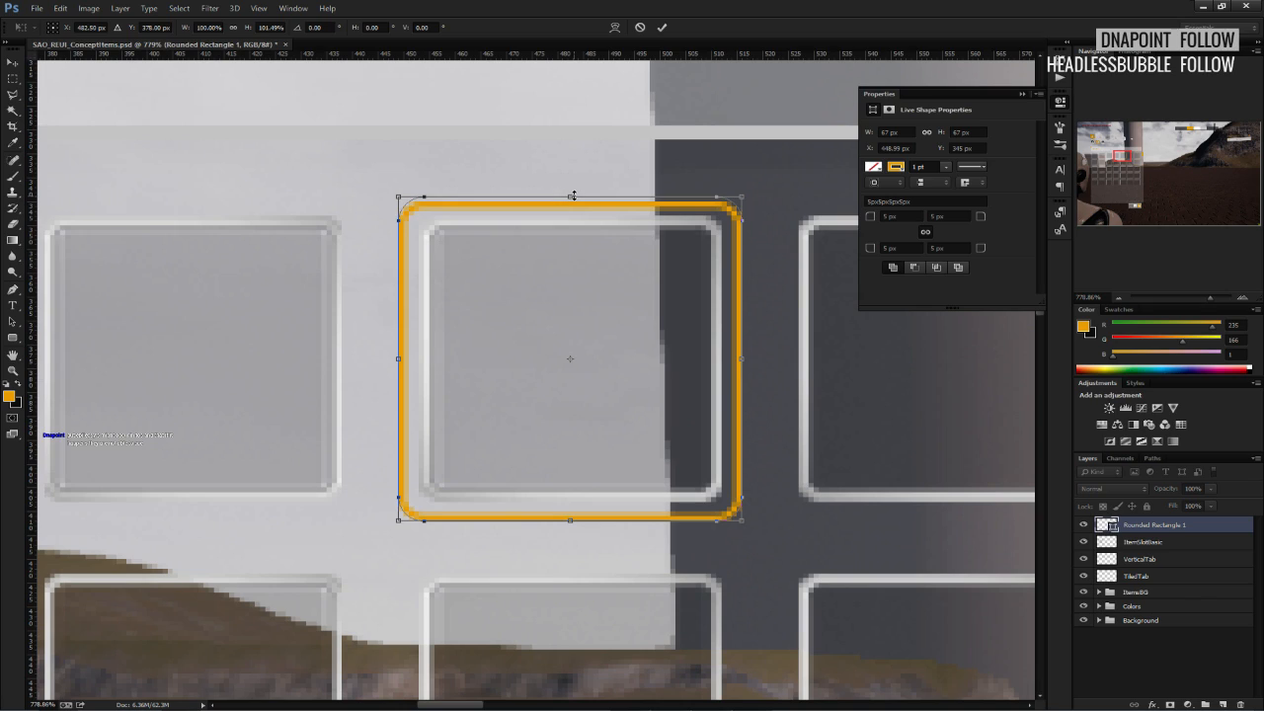
click(662, 28)
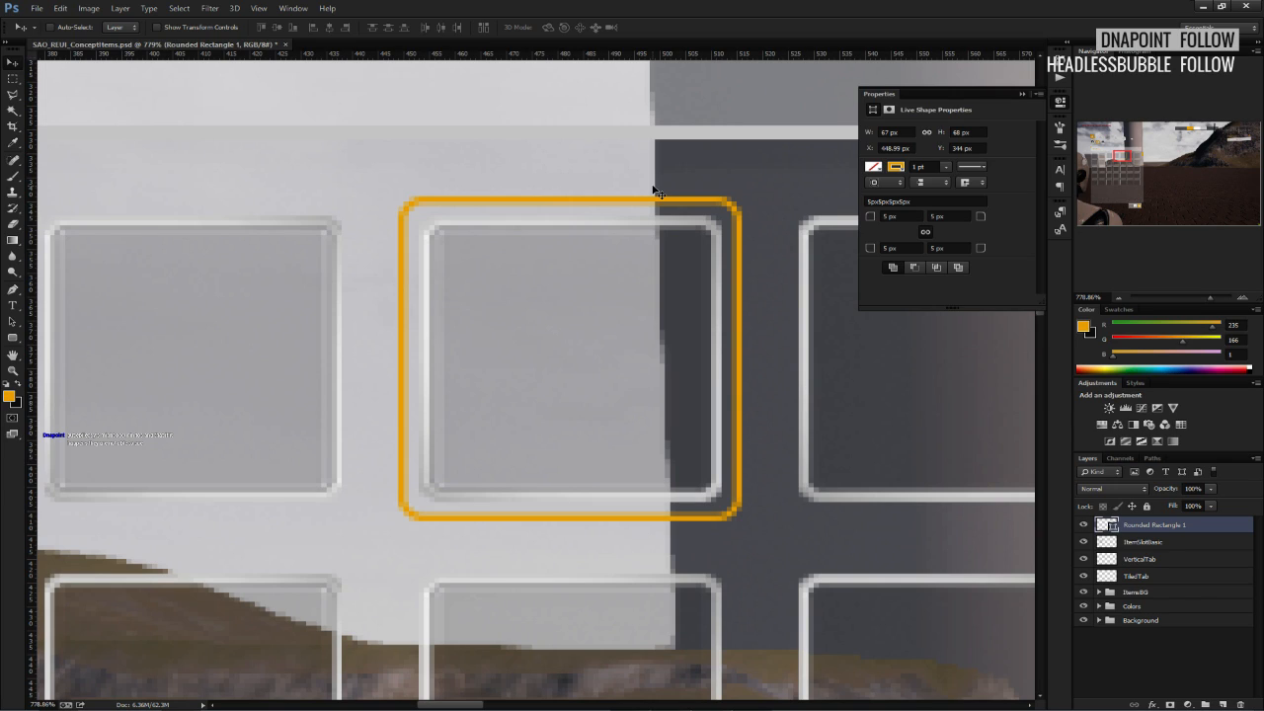
Set all four corner radii of the orange rounded rectangle to 8 px.
drag(893, 217, 876, 218)
text(8)
key(Return)
alt+scroll(737, 226, down, 5)
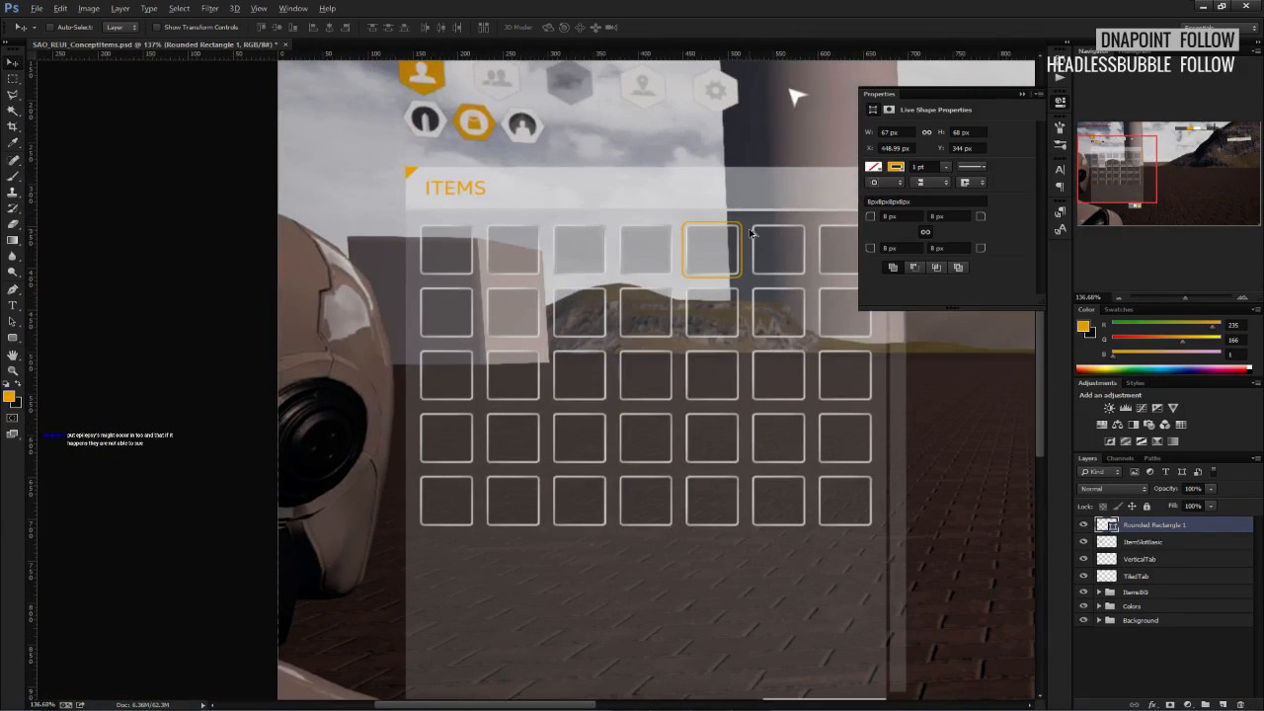
alt+scroll(751, 233, up, 3)
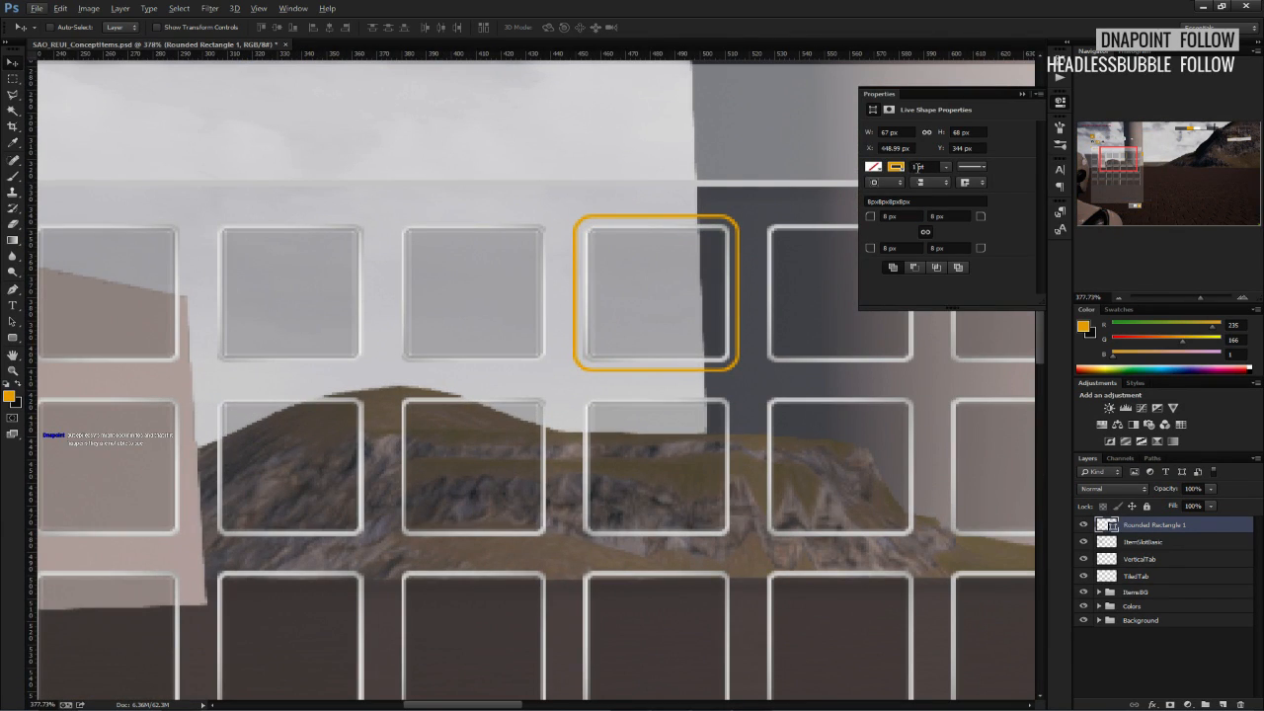
Set the orange rounded rectangle's stroke width to 2 pt.
drag(917, 168, 904, 169)
text(2)
key(Return)
Try the dotted line style on the orange rounded rectangle's stroke.
click(982, 169)
click(964, 218)
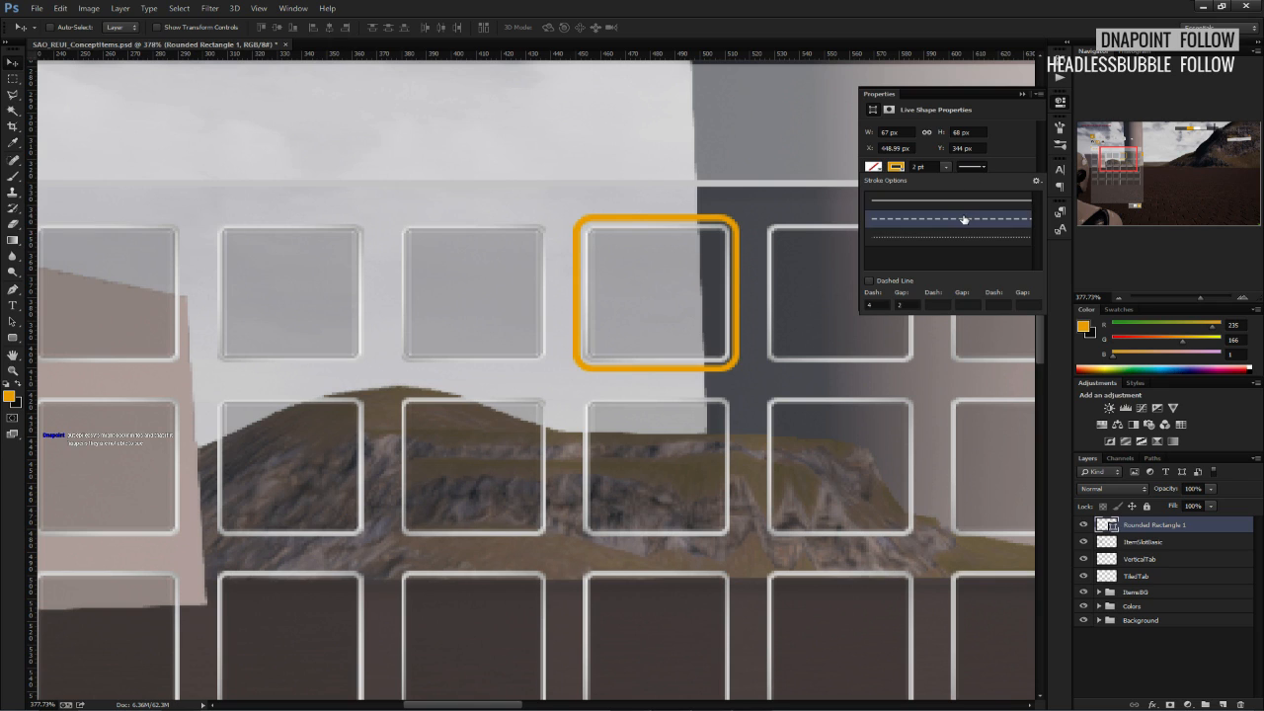
click(959, 237)
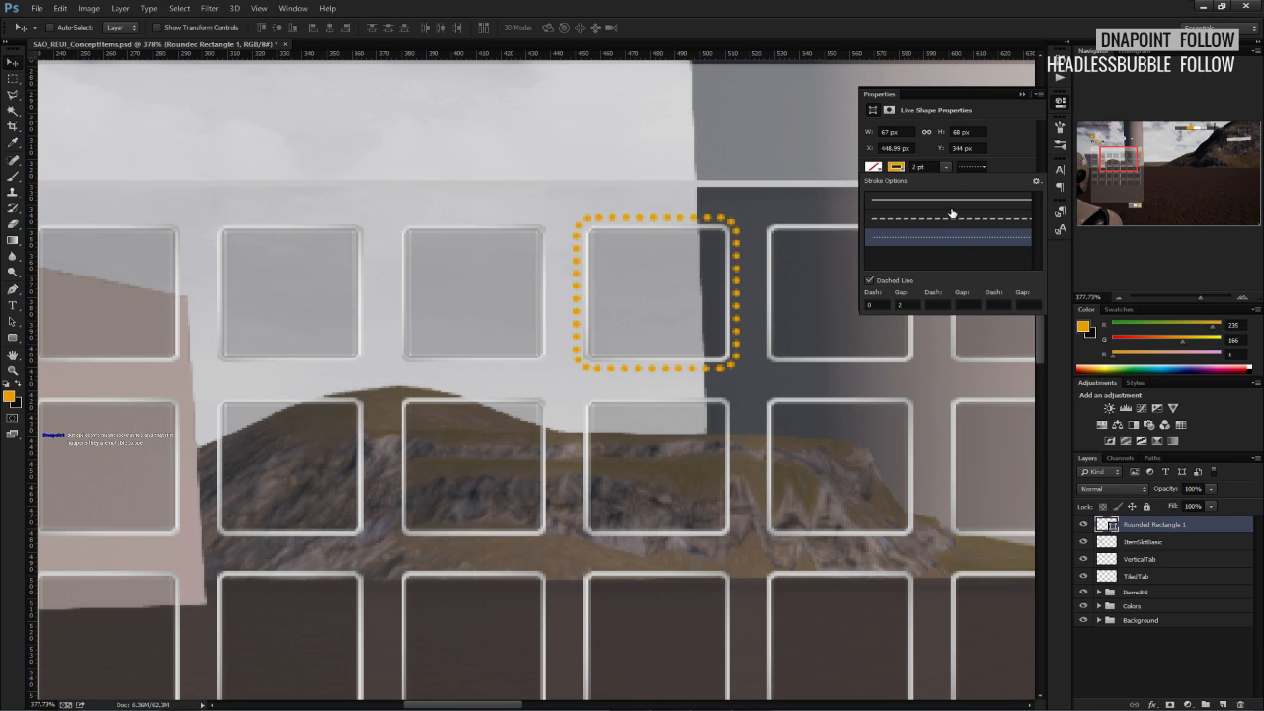
Scale the orange rectangle down about its center to about 59 × 60 px, matching the item slot's outline.
alt+scroll(732, 242, up, 2)
key(ctrl+t)
alt+drag(741, 464, 727, 449)
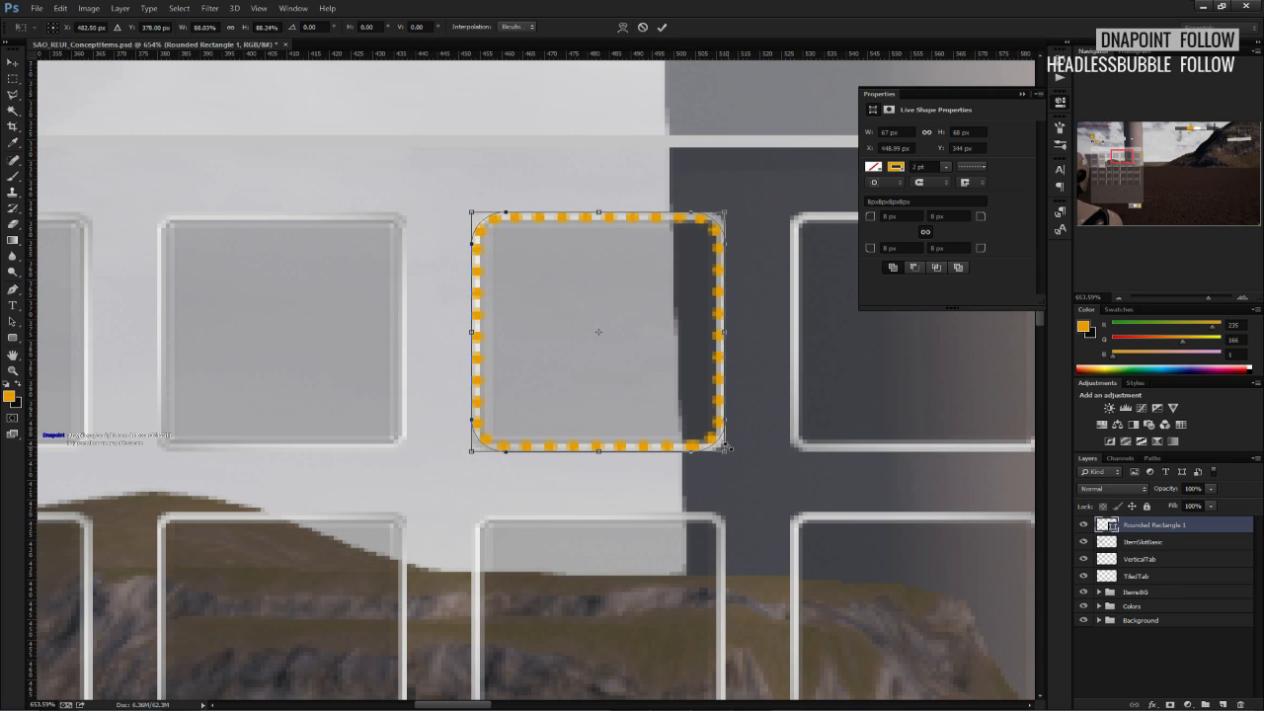
click(662, 26)
key(ctrl+t)
click(662, 28)
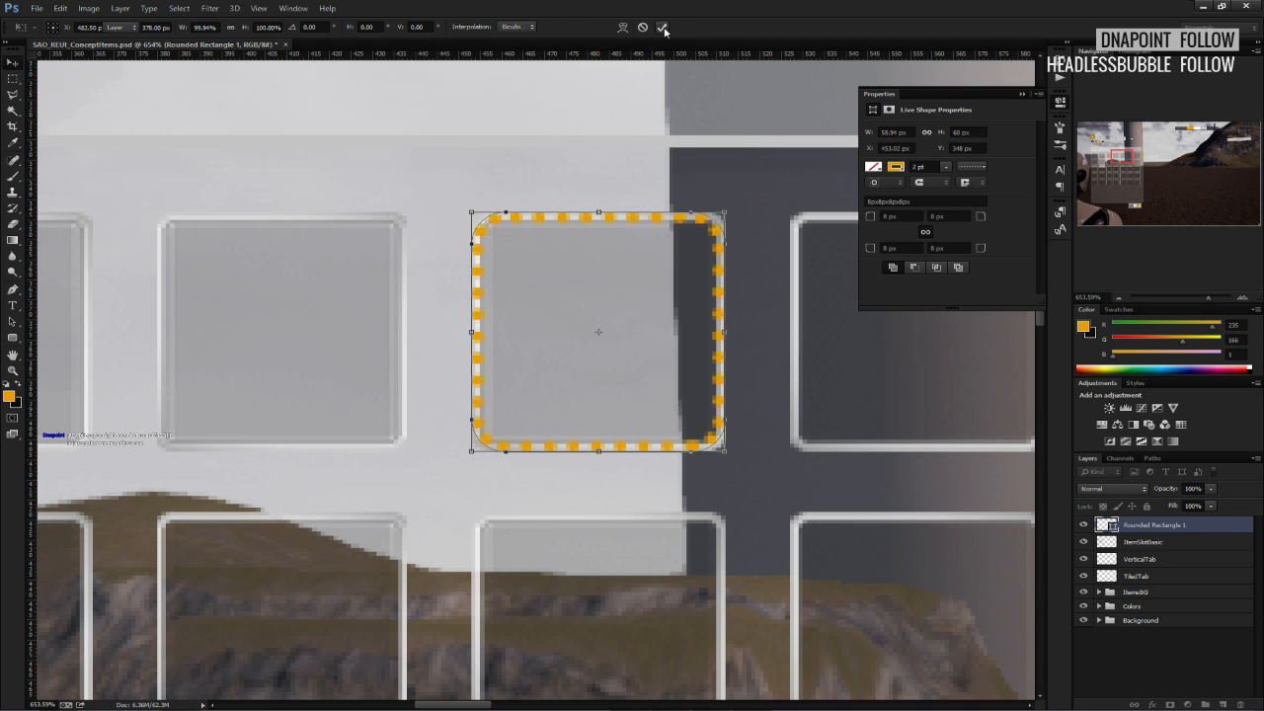
Switch the orange rectangle's stroke back to a solid line.
alt+scroll(699, 254, down, 6)
alt+scroll(717, 254, up, 6)
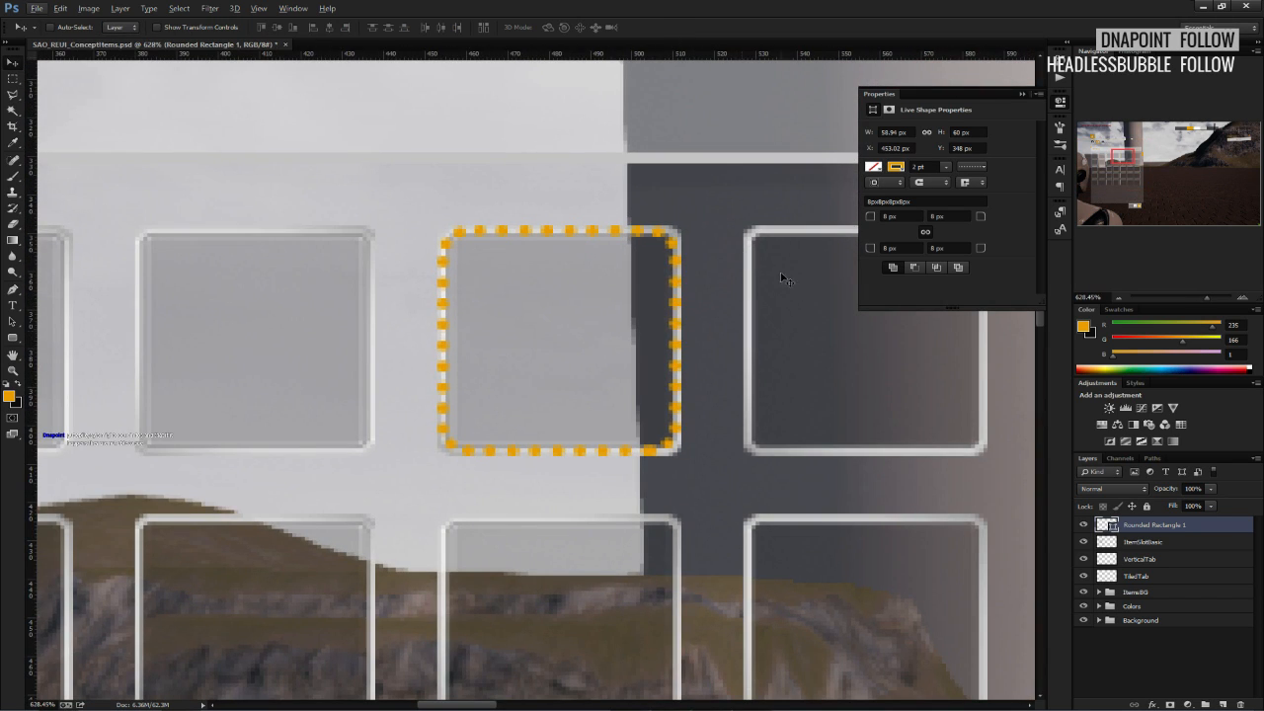
click(972, 166)
click(929, 201)
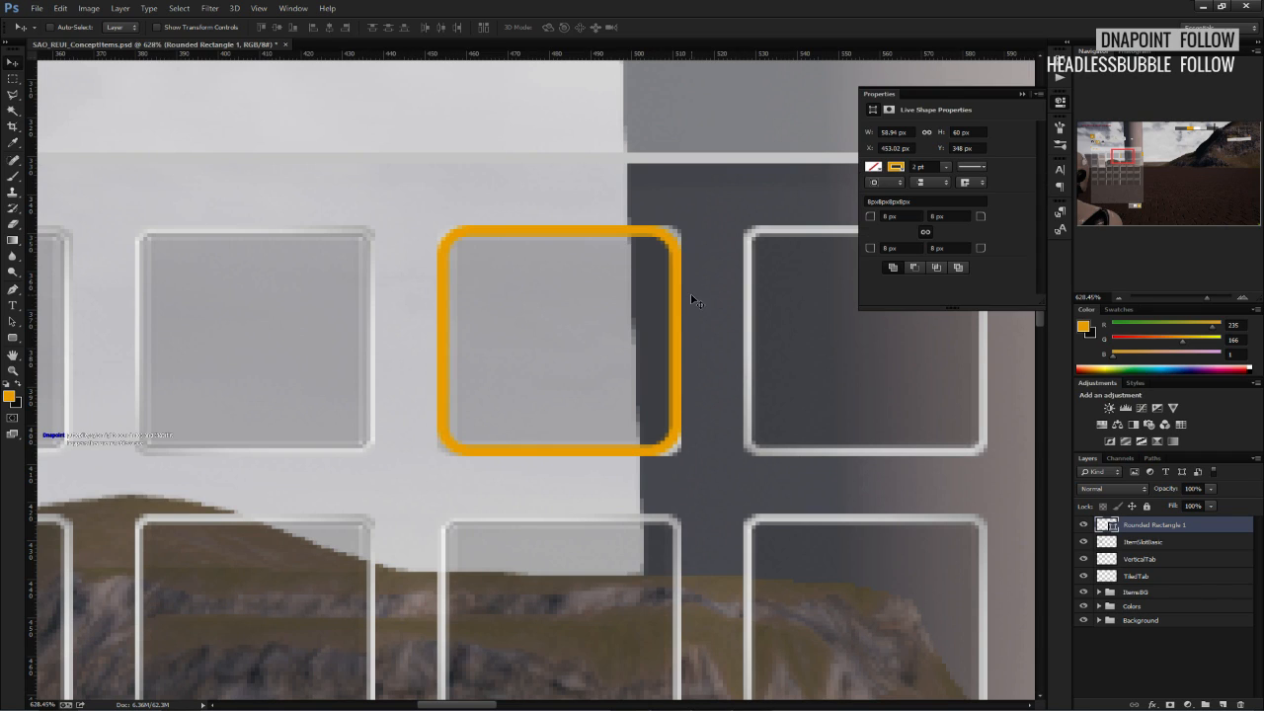
Try corner radii of 5 px, 4 px and 3 px on all corners of the orange rectangle.
key(ctrl+t)
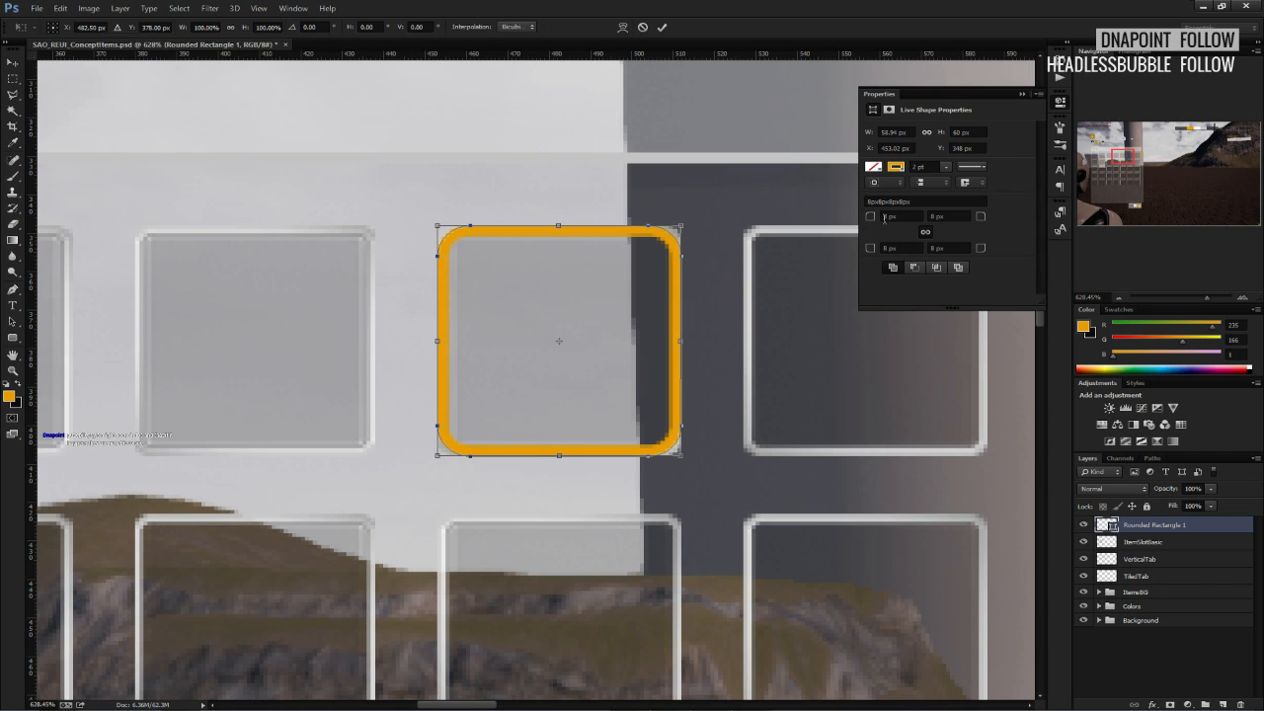
click(884, 216)
text(5)
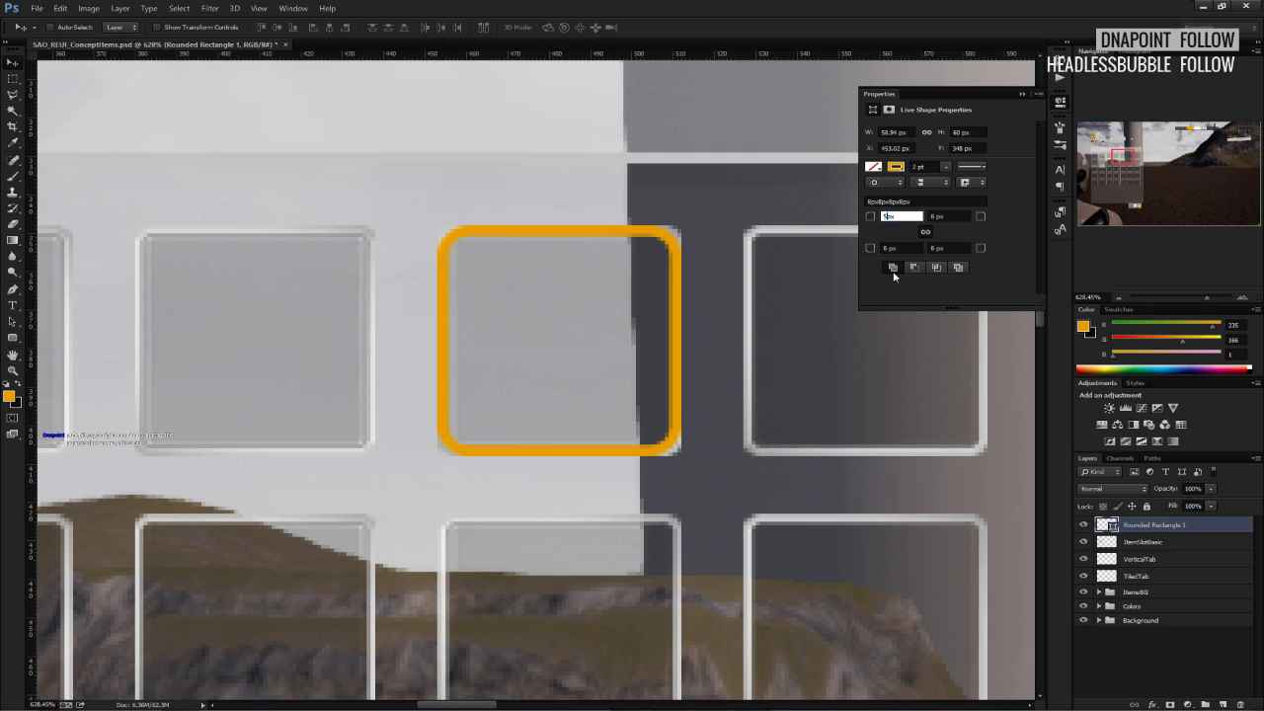
key(Return)
text(4)
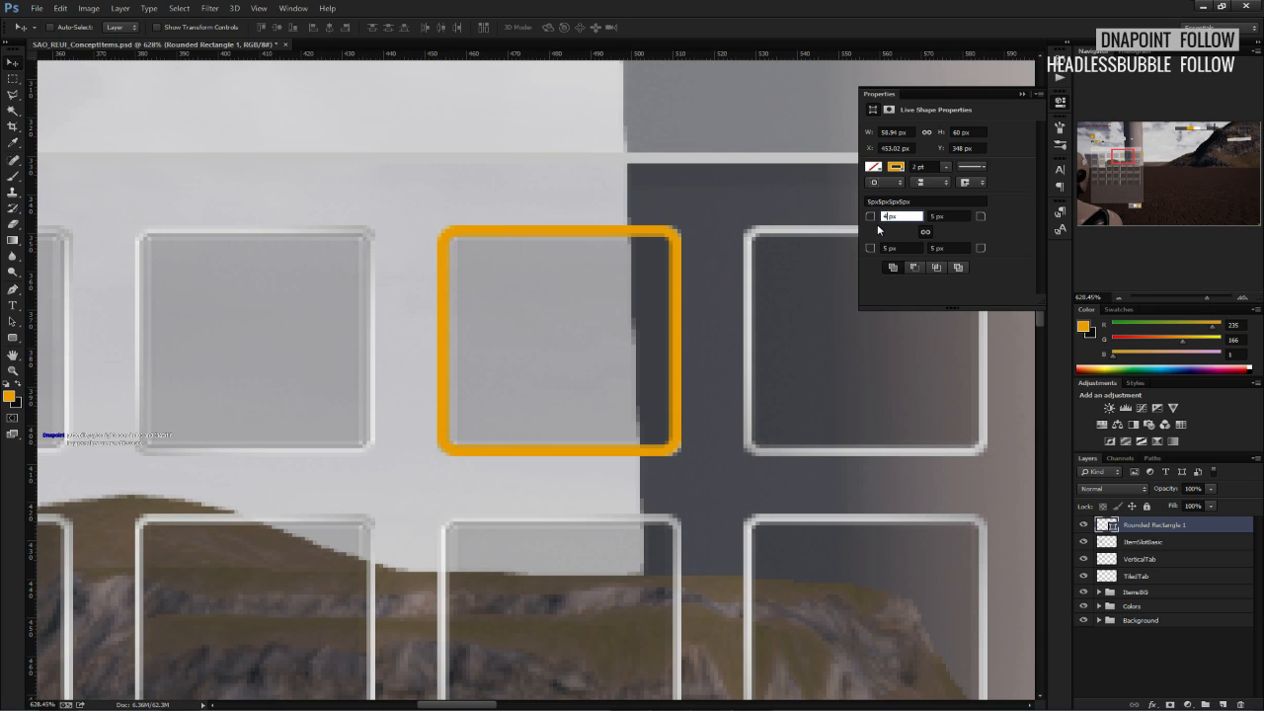
key(Return)
click(886, 216)
text(3)
key(Return)
Enlarge the orange rectangle about its center to about 67 × 68 px so it surrounds the item slot.
key(ctrl+t)
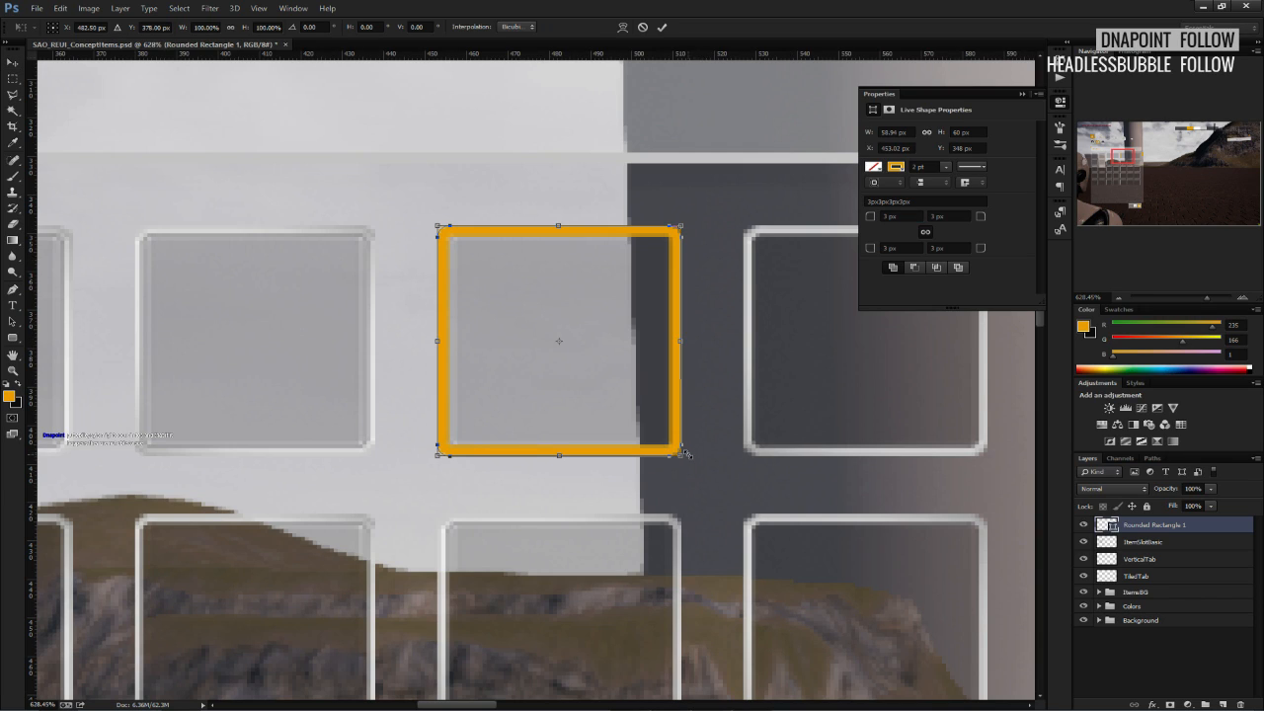
alt+drag(681, 454, 705, 467)
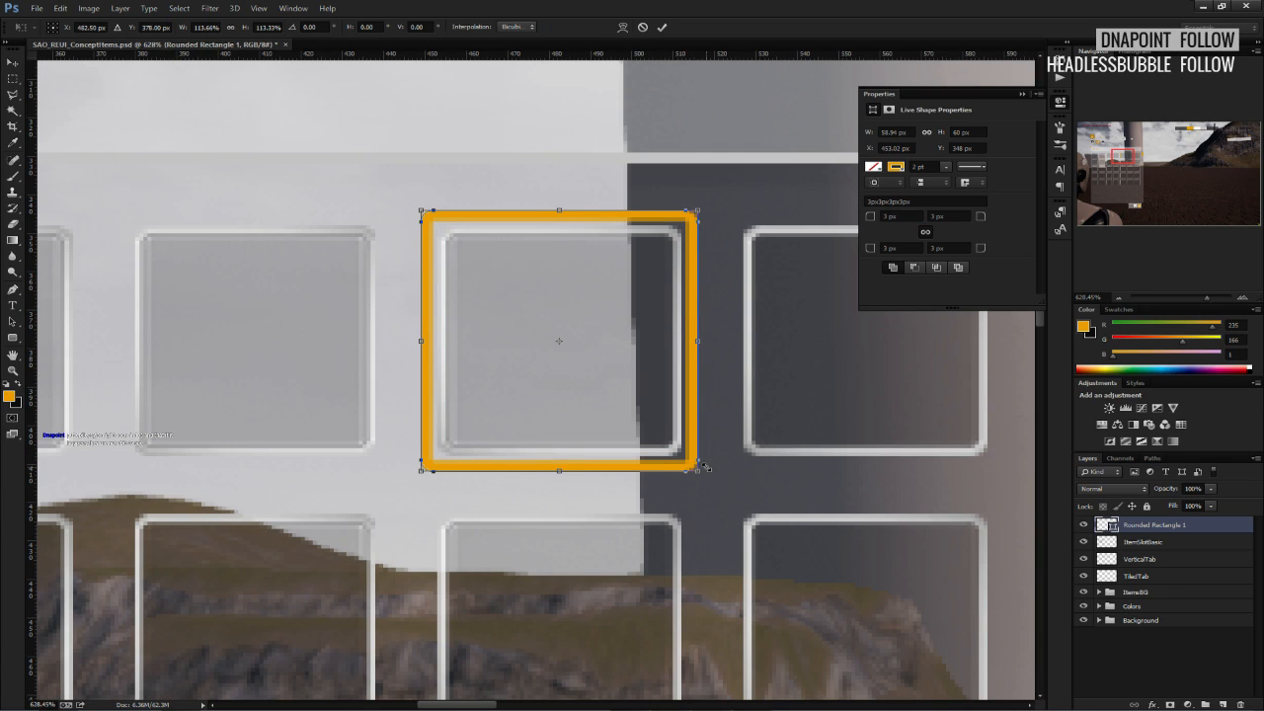
click(663, 27)
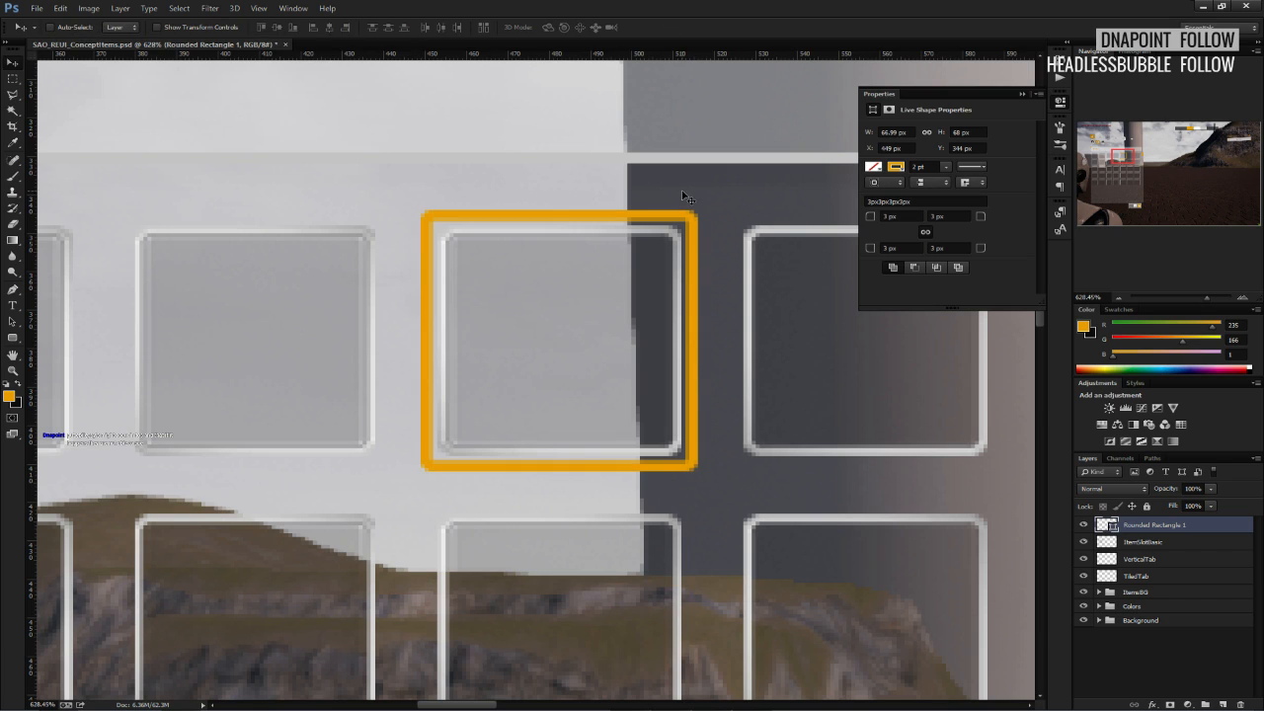
Set all corner radii of the enlarged orange rectangle to 4 px and check it against the slot grid.
click(889, 216)
text(4)
key(Return)
alt+scroll(685, 253, down, 6)
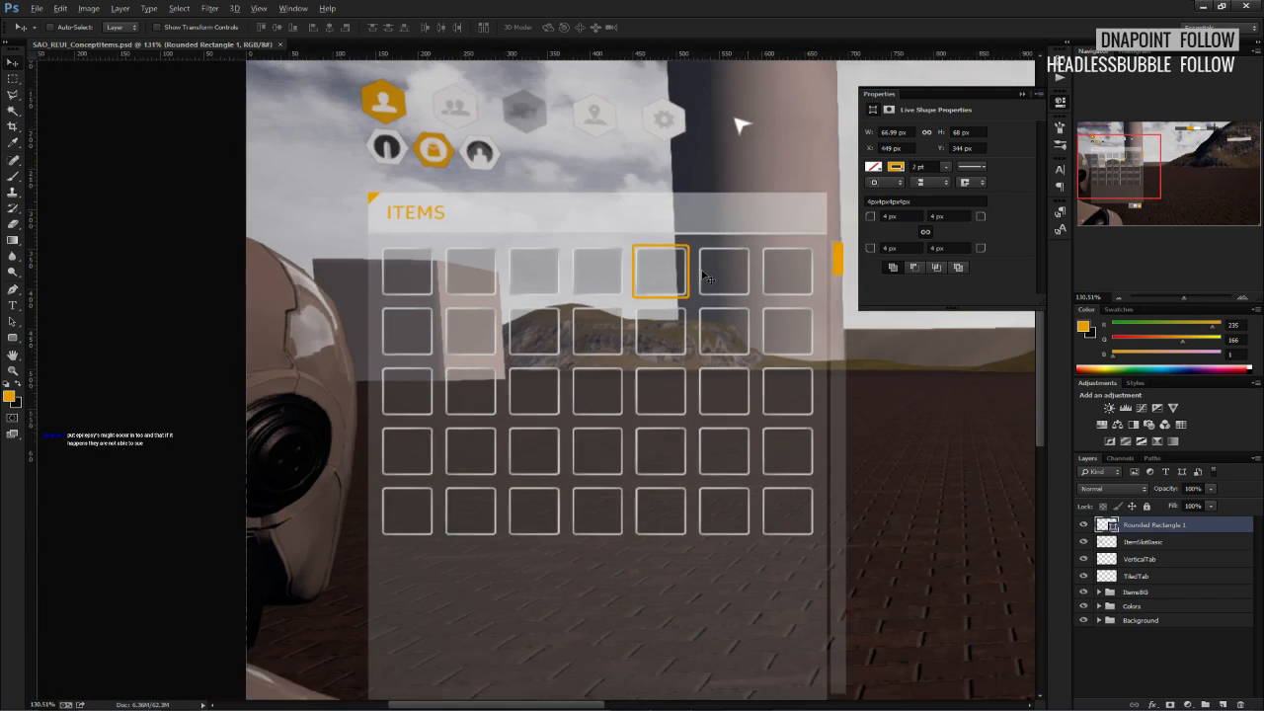
alt+scroll(703, 273, up, 4)
alt+scroll(703, 274, down, 5)
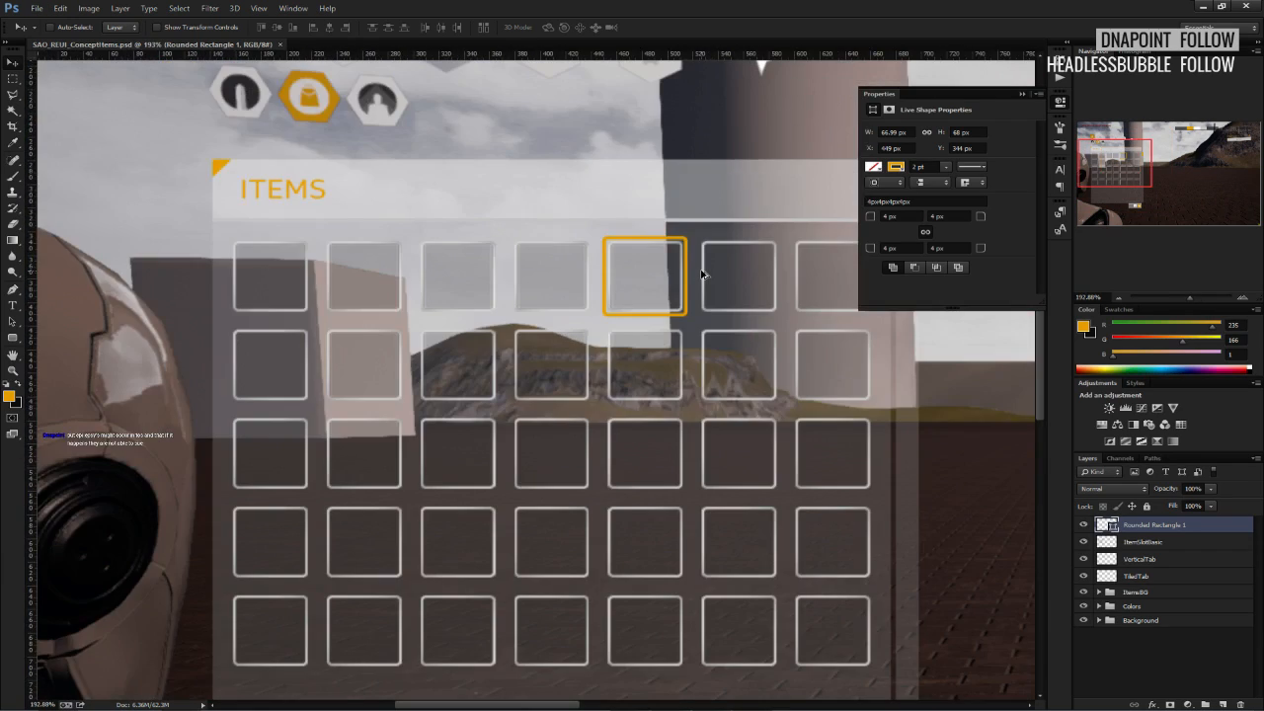
alt+scroll(703, 273, up, 7)
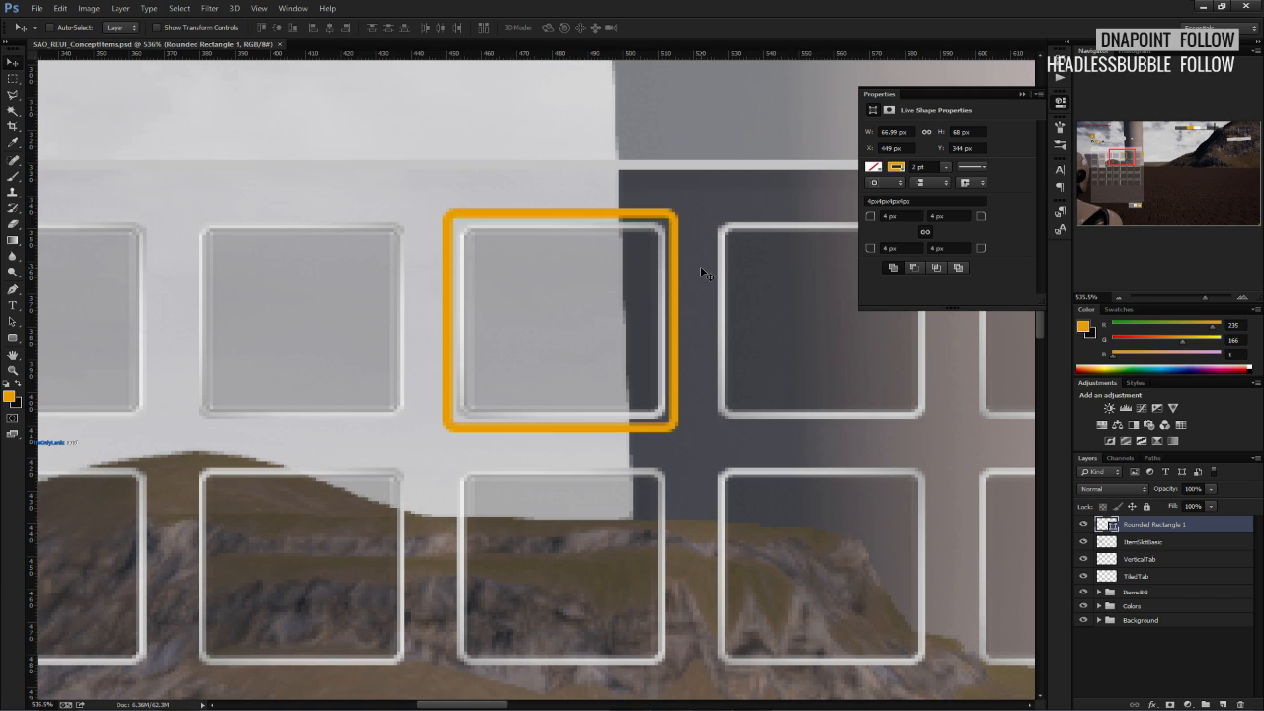
Rasterize the Rounded Rectangle 1 layer and add a new empty layer above it.
right_click(1153, 529)
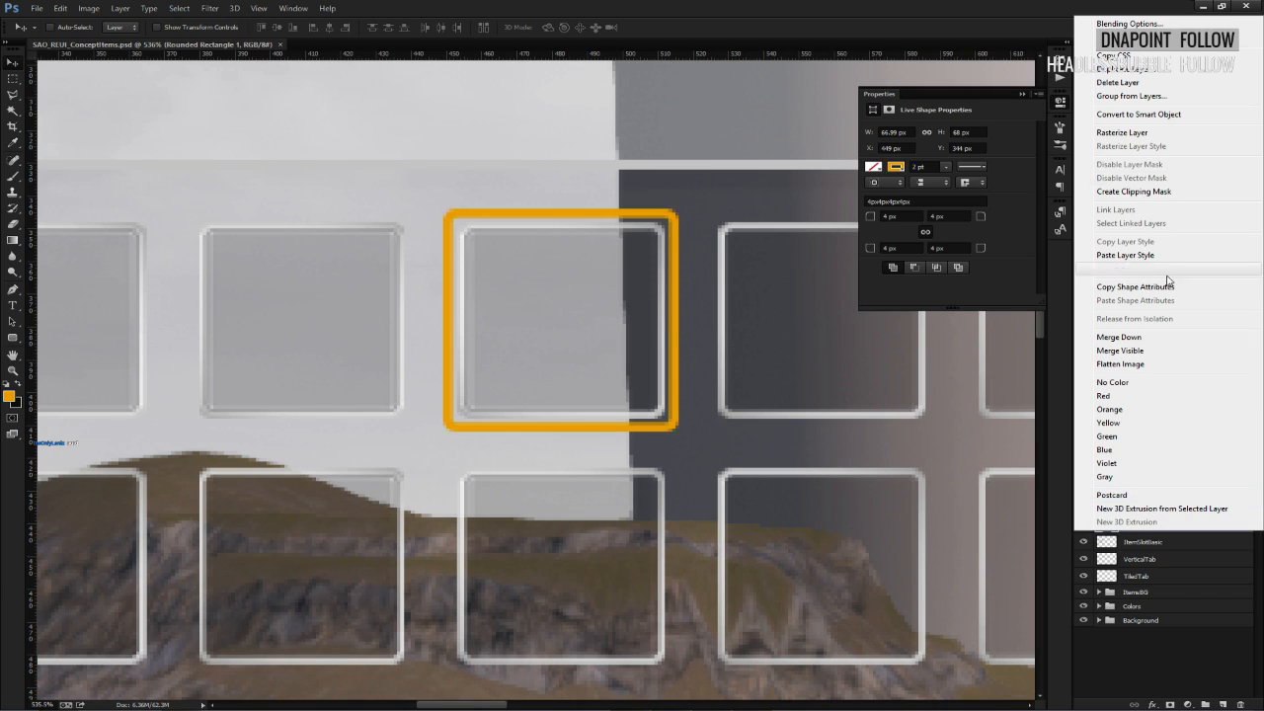
click(1133, 149)
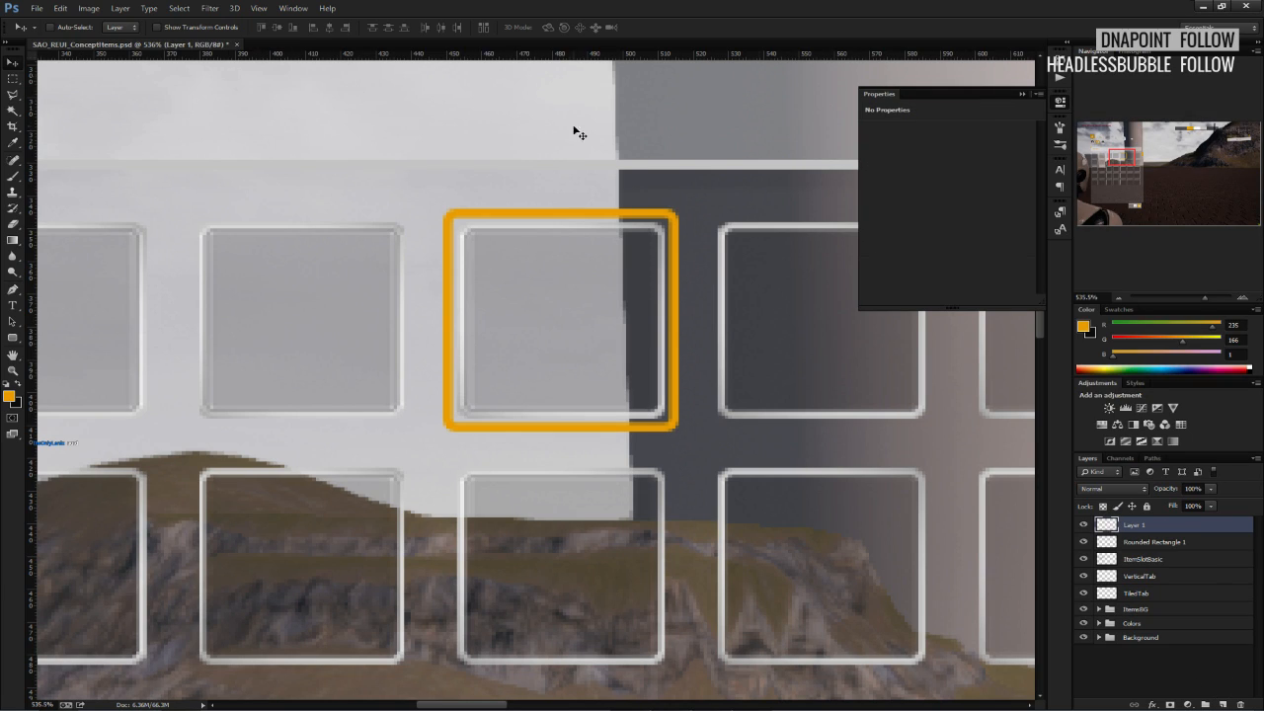
Place a horizontal guide through the vertical center of the orange rectangle.
click(1154, 542)
drag(689, 52, 671, 318)
alt+scroll(671, 319, up, 3)
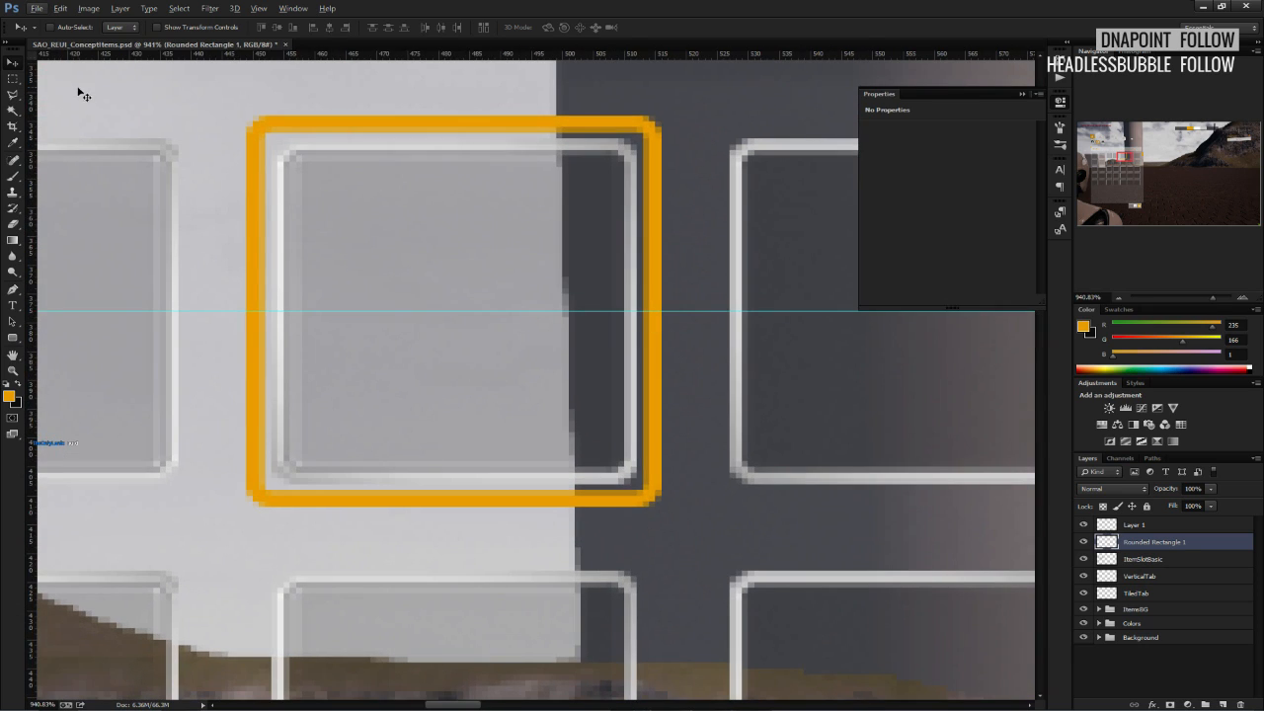
On Layer 1, select a small triangle above the guide at the rectangle's right edge, paint it orange and deselect.
click(13, 96)
click(1134, 525)
scroll(742, 296, up, 1)
alt+scroll(655, 325, up, 2)
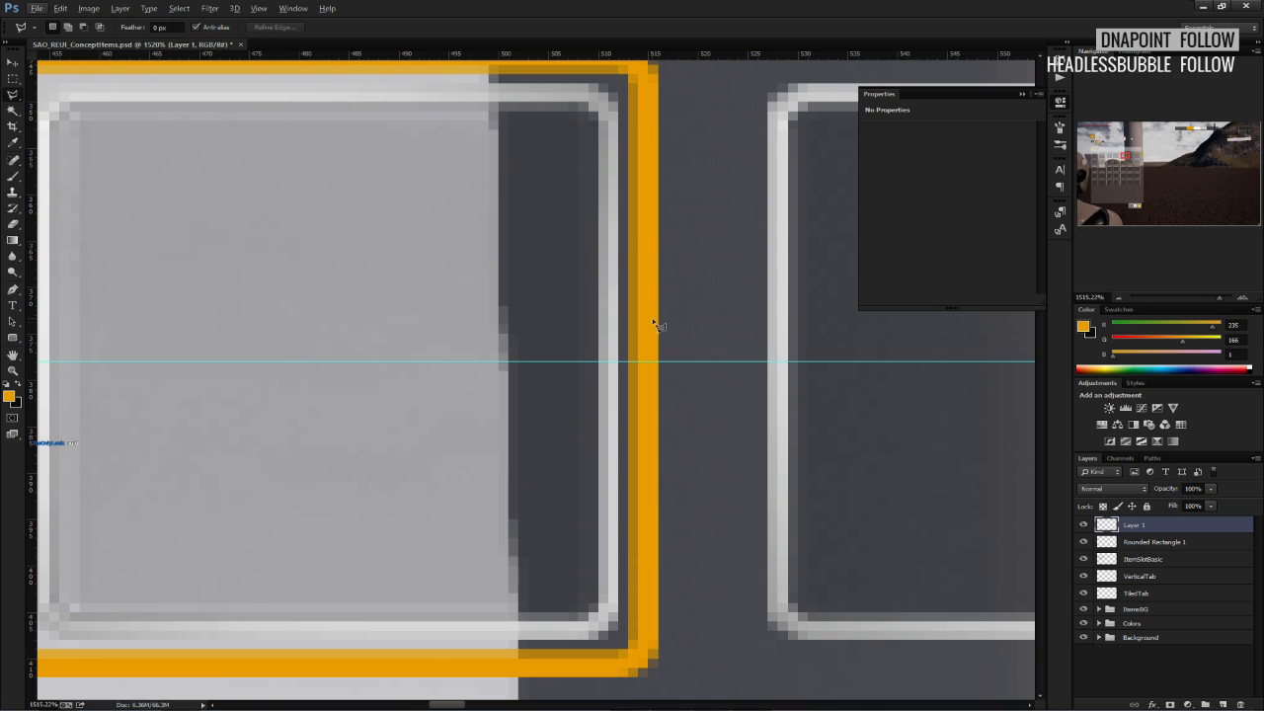
click(652, 318)
click(702, 363)
double_click(654, 364)
key(b)
click(662, 357)
key(ctrl+d)
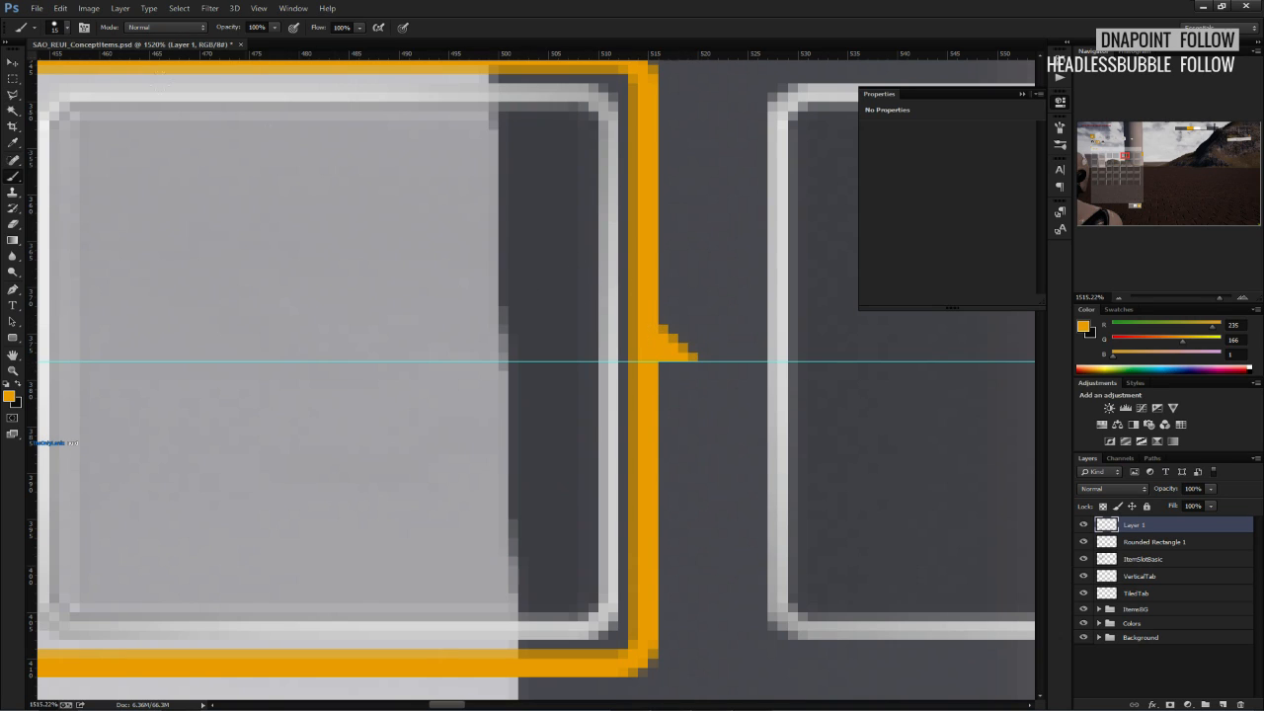
Copy the orange triangle to a new layer and flip the copy vertically to complete the arrow tip.
key(m)
mouse_move(578, 305)
mouse_down()
mouse_move(745, 374)
mouse_move(689, 399)
mouse_up()
key(ctrl+j)
key(ctrl+t)
right_click(686, 353)
click(721, 551)
click(662, 27)
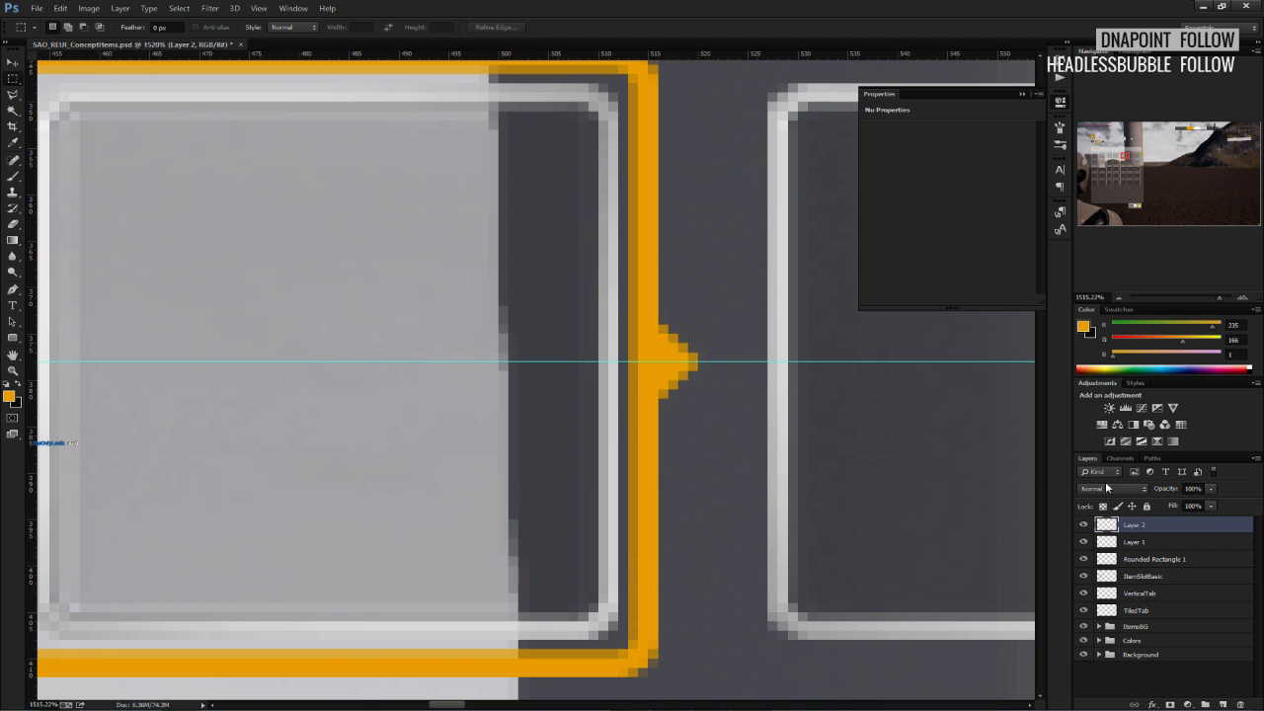
Merge the flipped triangle copy down into Layer 1 and hide the guides.
right_click(1134, 525)
click(1126, 334)
alt+scroll(771, 400, down, 5)
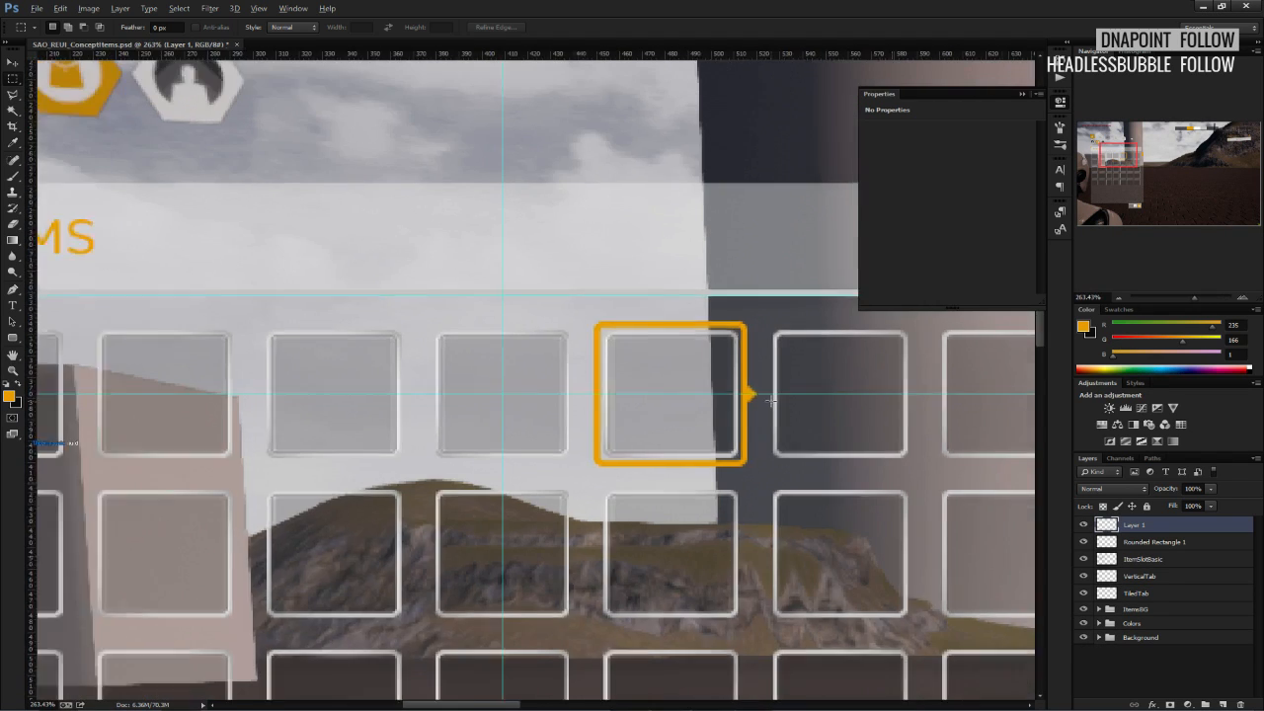
alt+scroll(771, 400, down, 3)
alt+scroll(771, 403, up, 6)
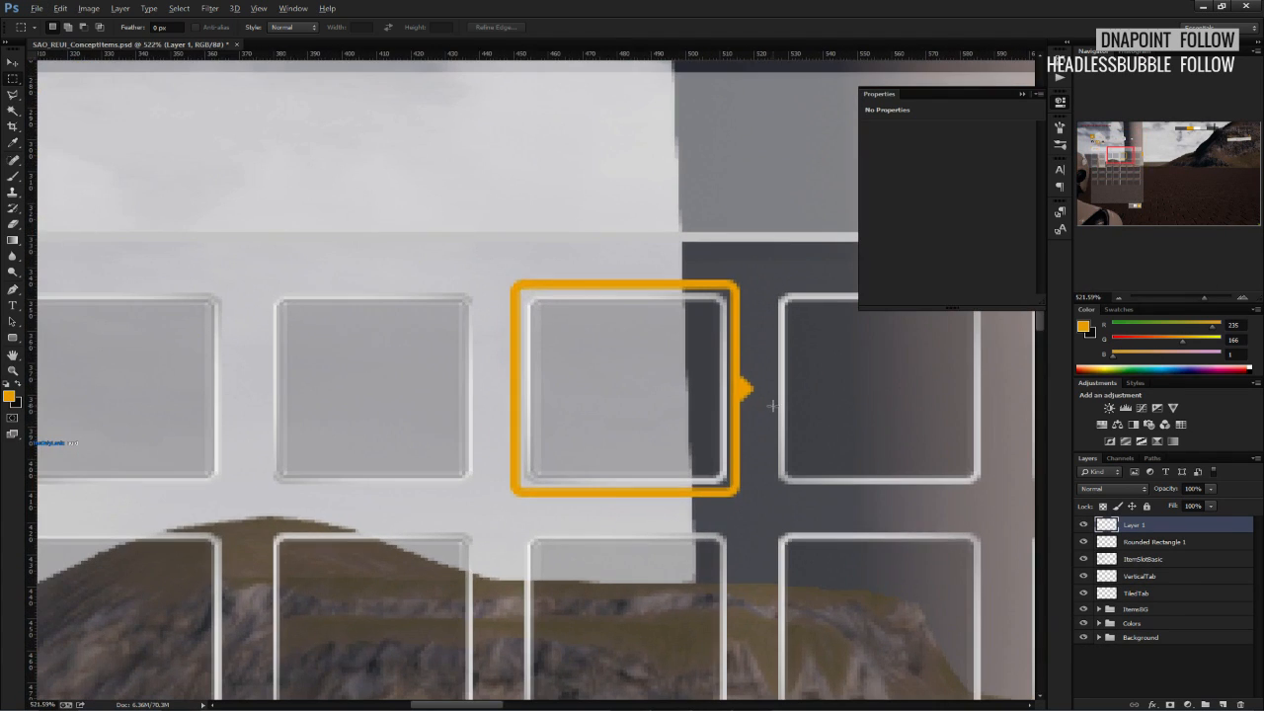
Collapse the properties panel and nudge the arrow tip up by one pixel beside the rectangle's right edge.
key(v)
alt+scroll(751, 415, up, 5)
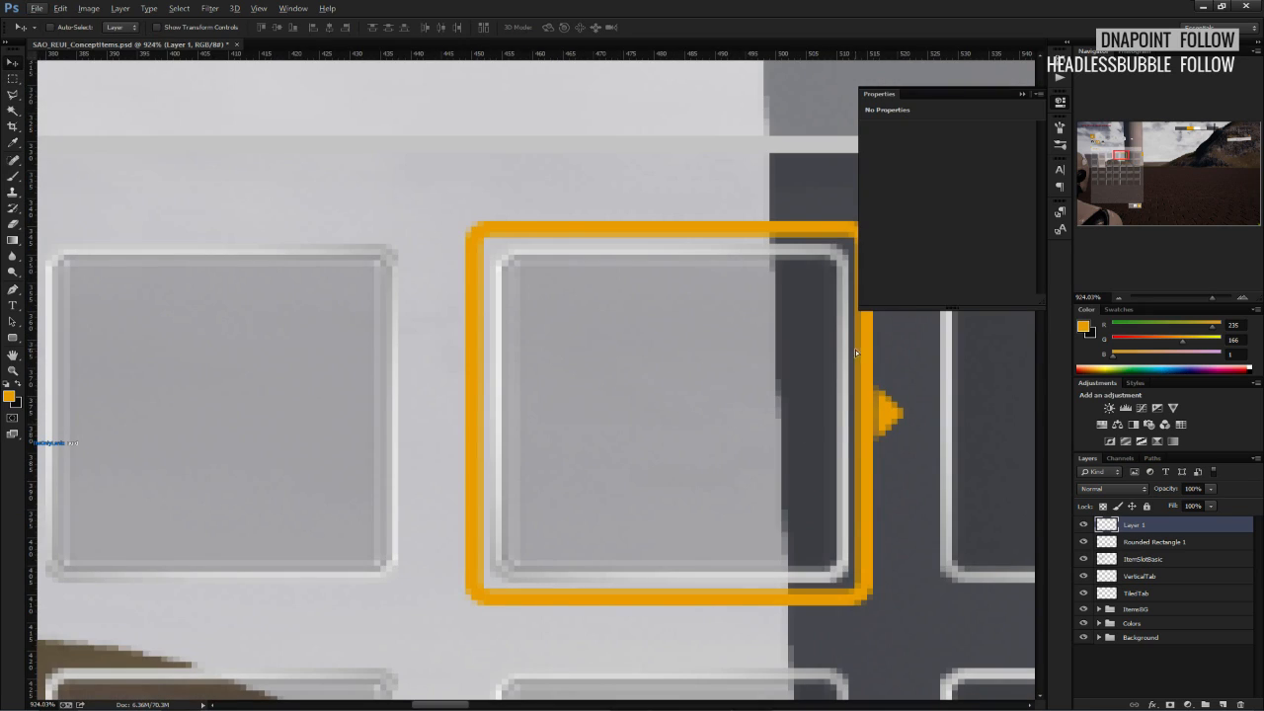
key(Left)
click(1022, 94)
key(Right)
key(Up)
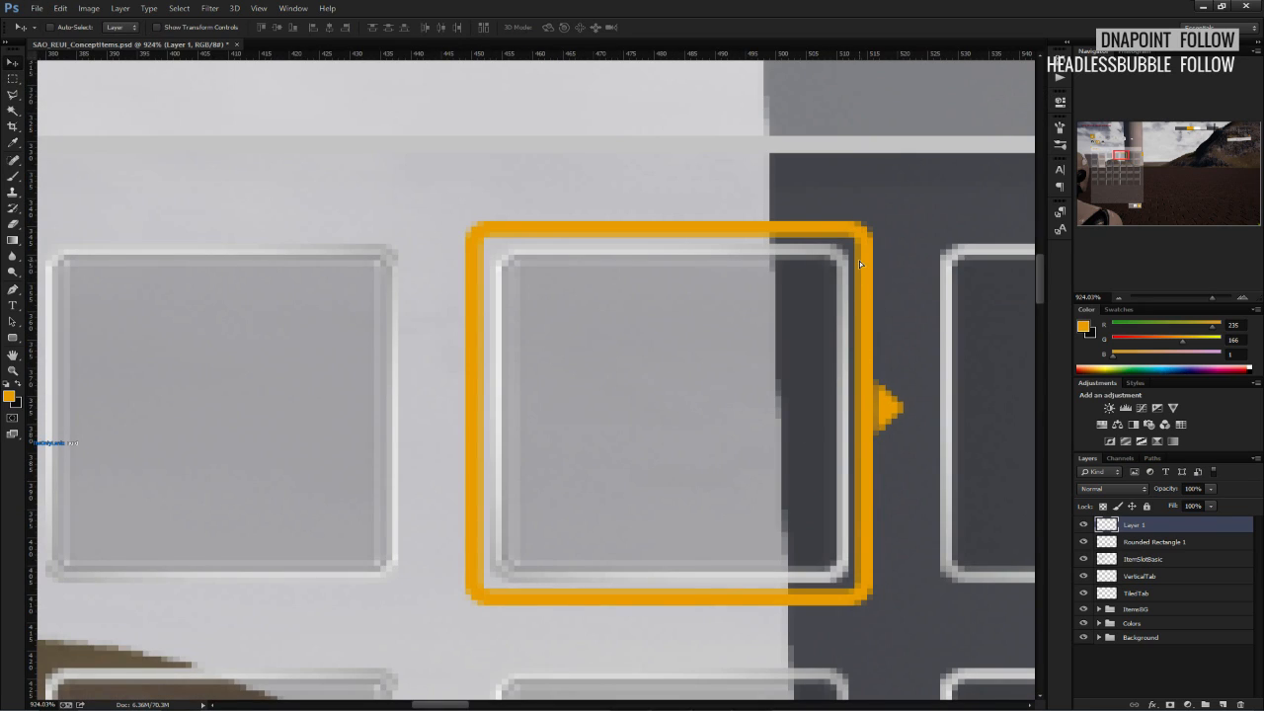
Try the arrow tip higher on the rectangle's right edge, near the upper corner.
drag(873, 398, 873, 284)
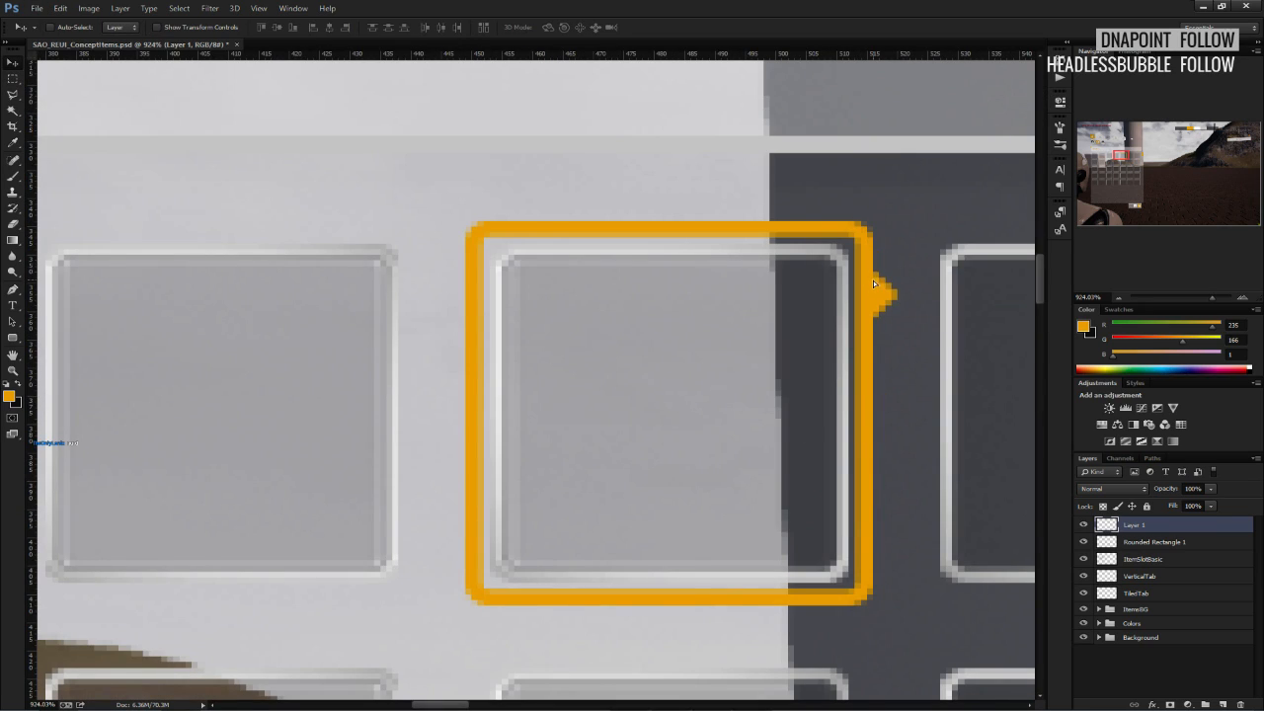
alt+scroll(873, 284, down, 10)
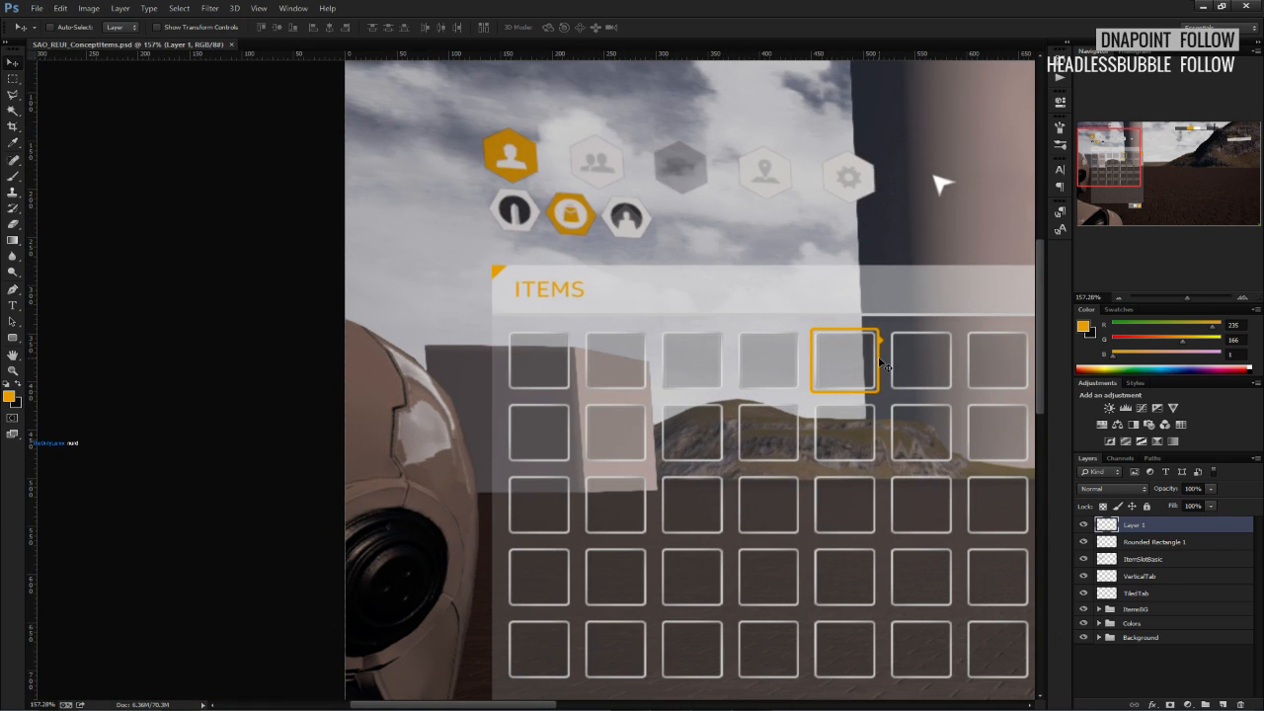
alt+scroll(885, 365, up, 6)
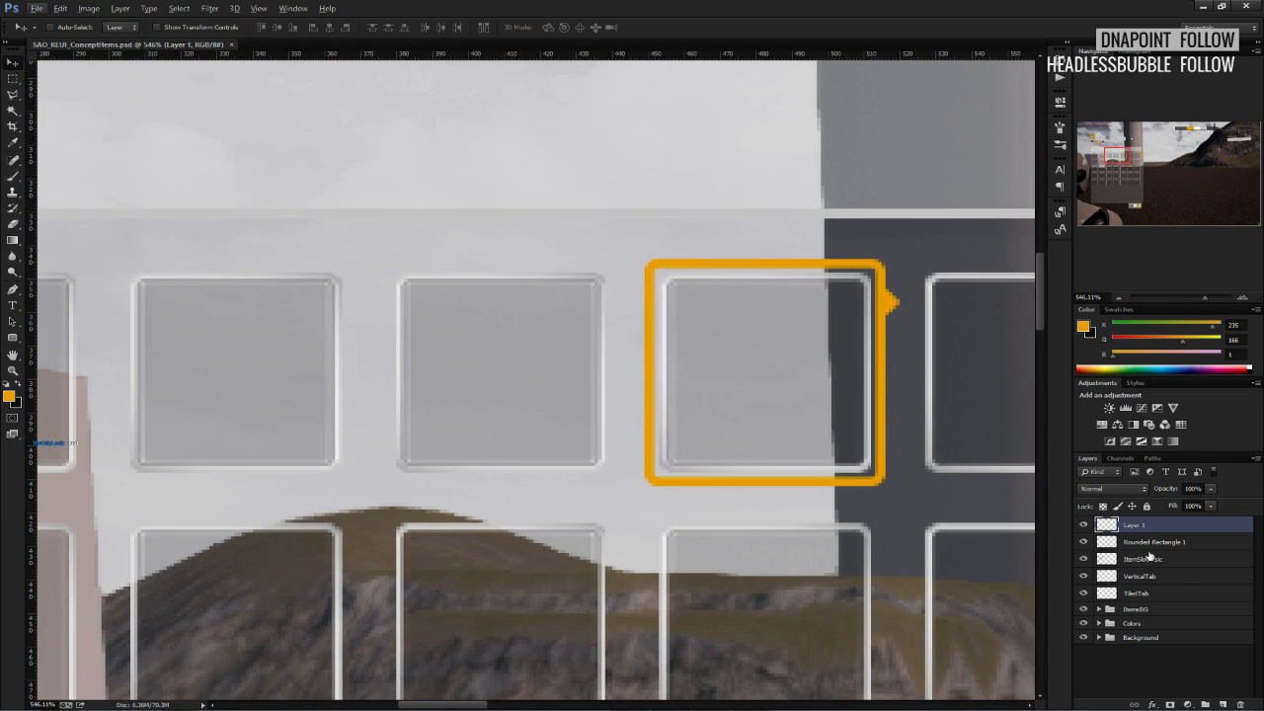
Return the arrow tip on Layer 1 to the middle of the orange rectangle's right edge.
click(1150, 542)
alt+scroll(861, 355, up, 2)
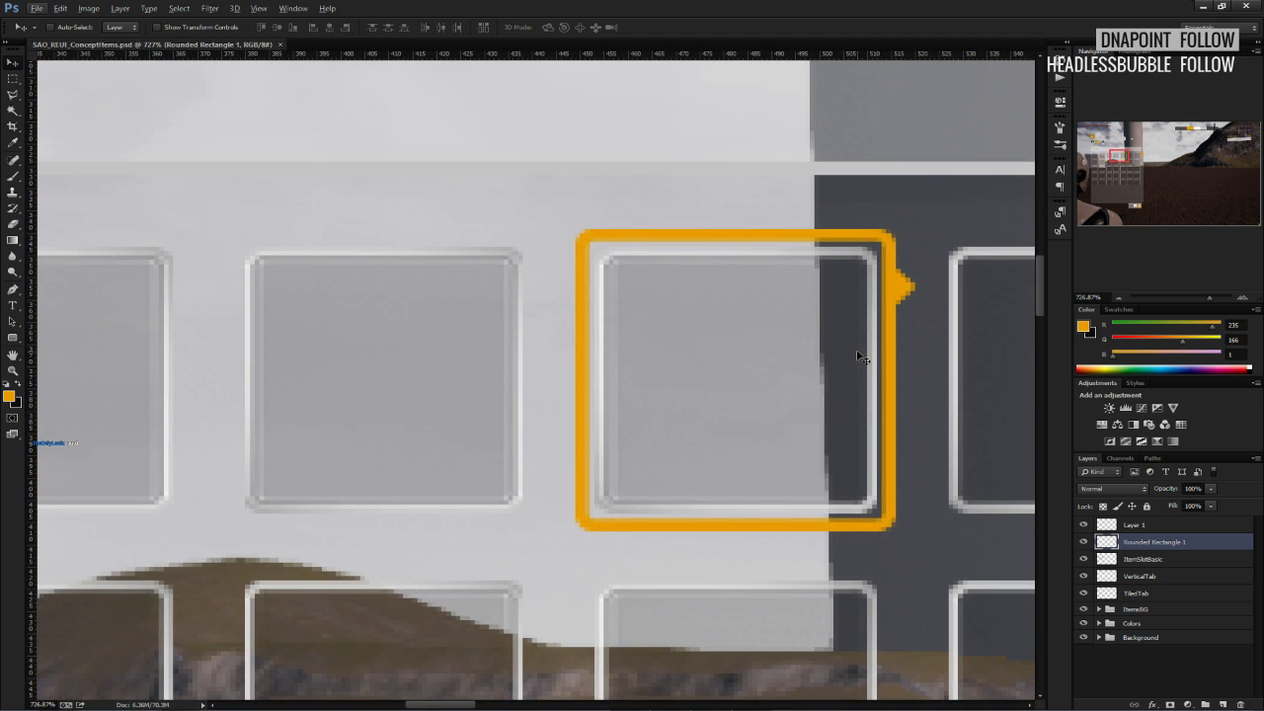
key(alt+bracketright)
alt+scroll(863, 361, down, 13)
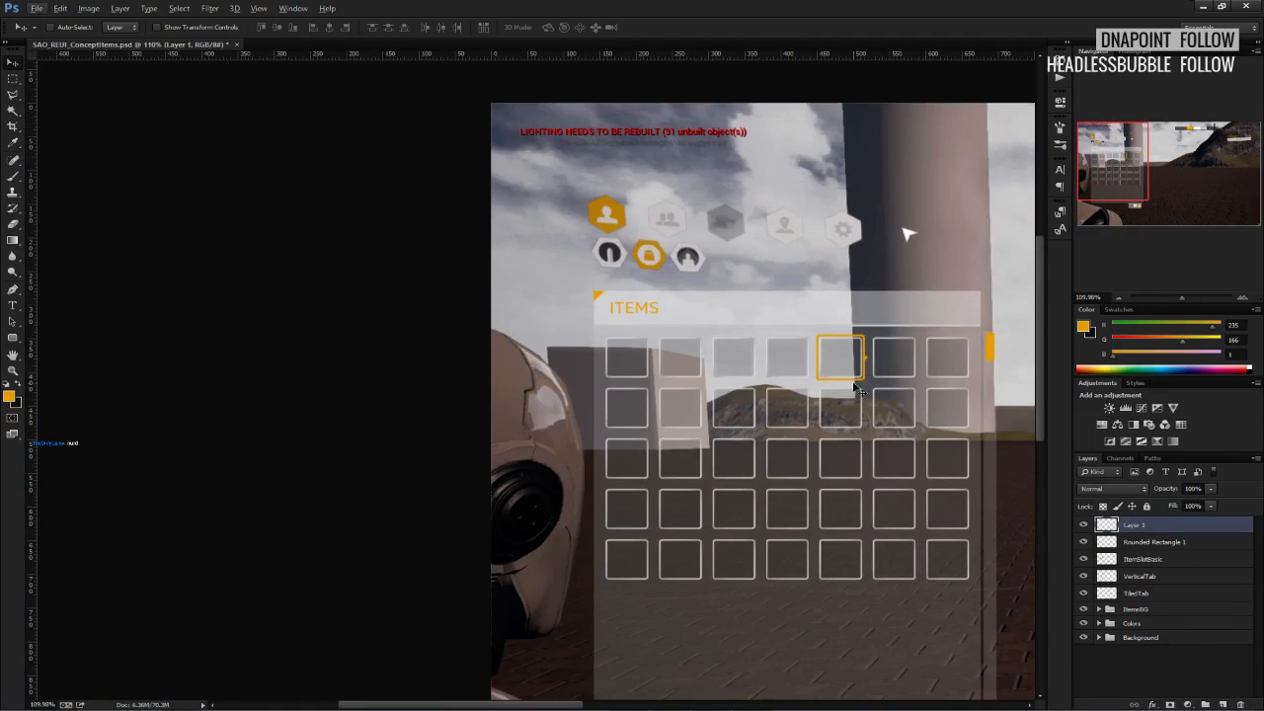
alt+scroll(329, 309, up, 3)
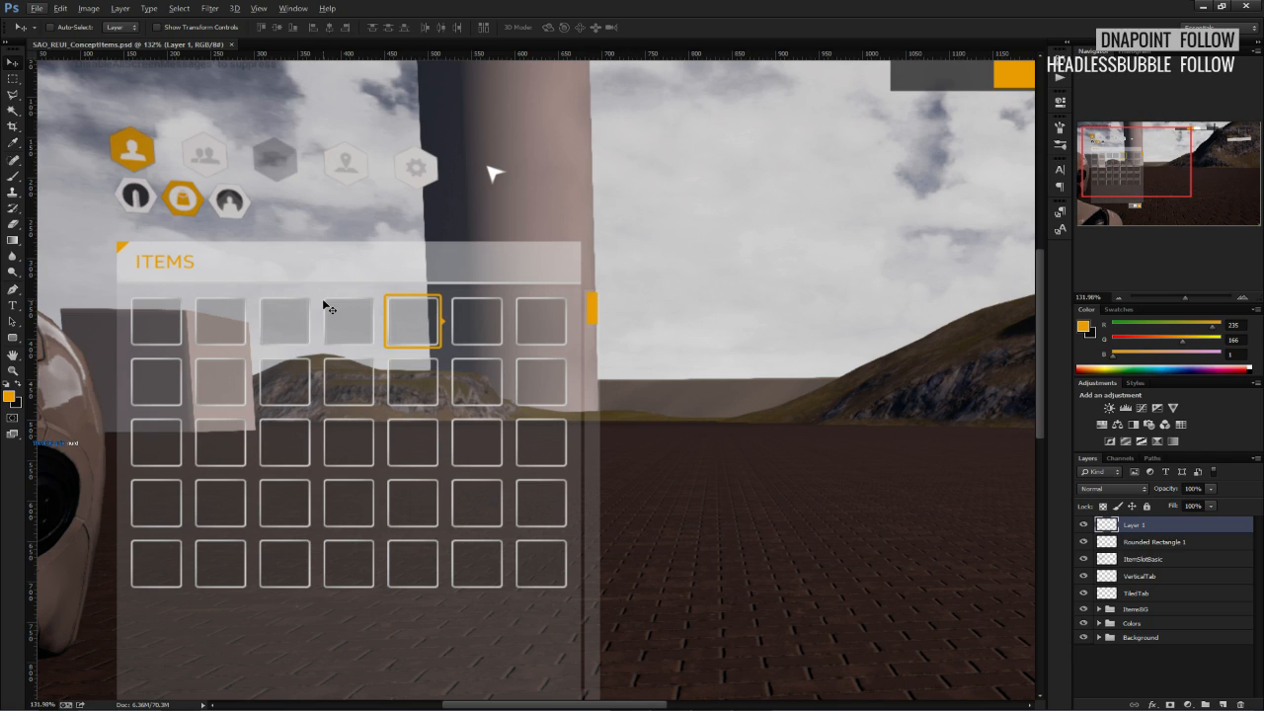
Rename Layer 1 to "SelectedItem".
double_click(1134, 524)
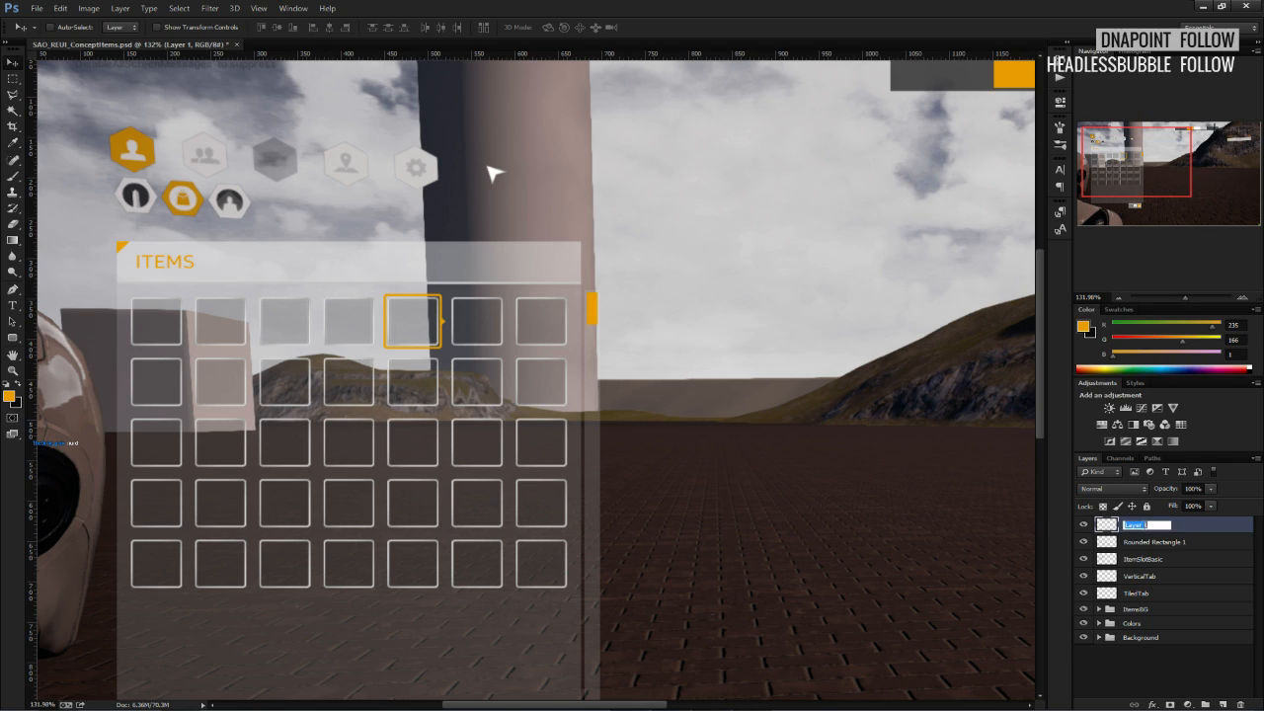
text(E)
text(elected)
text(Item)
key(Return)
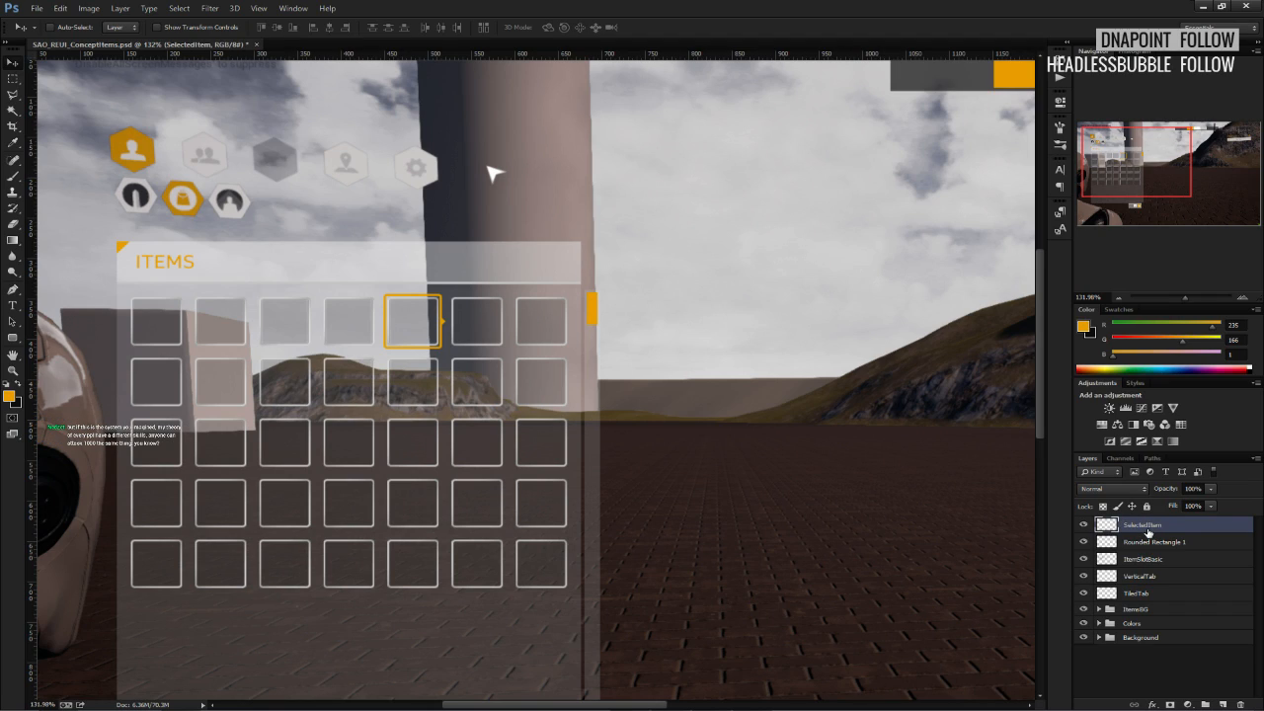
Move the Rounded Rectangle 1 layer above SelectedItem and merge it down into that layer.
click(1147, 543)
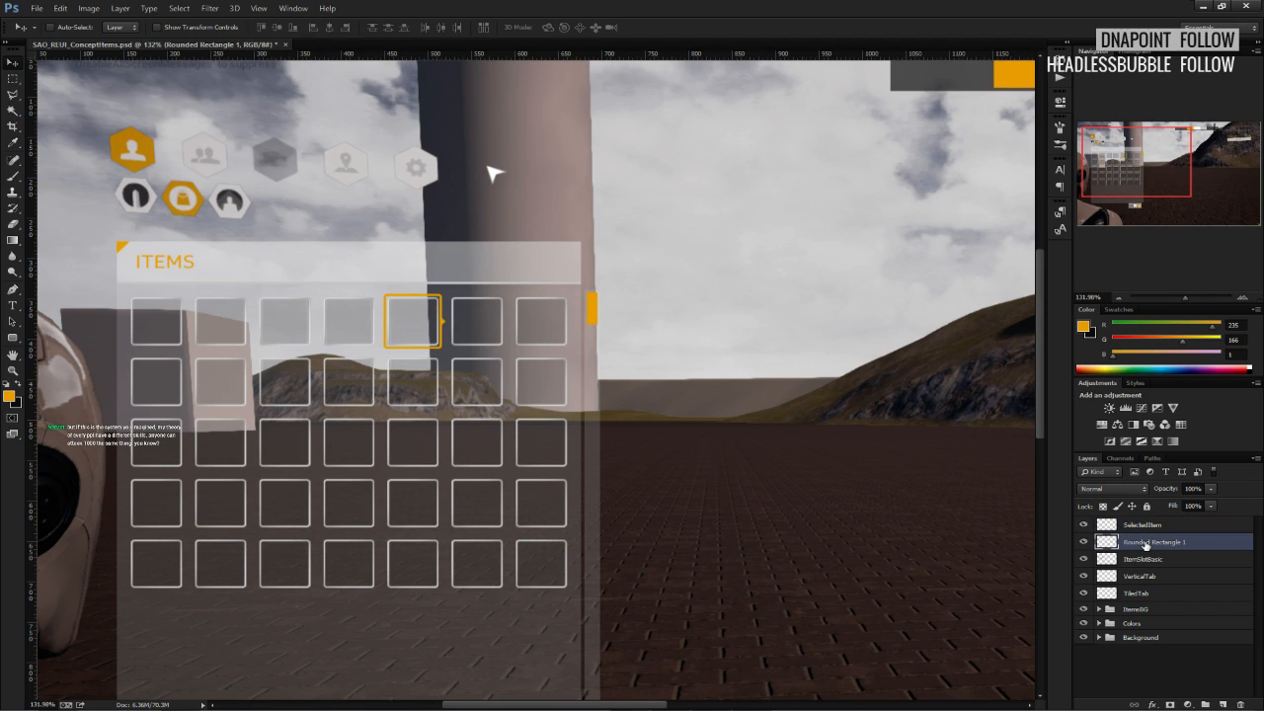
mouse_move(1145, 544)
mouse_down()
mouse_move(1146, 556)
mouse_move(1143, 520)
mouse_up()
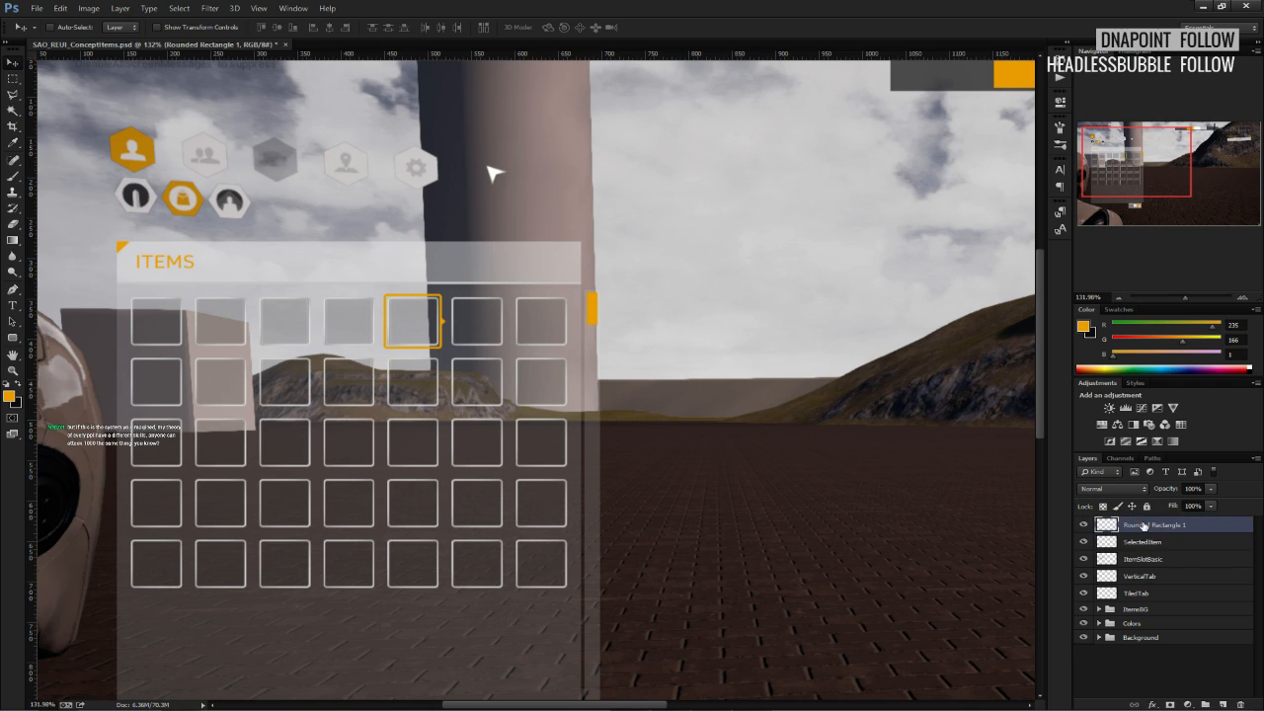
right_click(1146, 524)
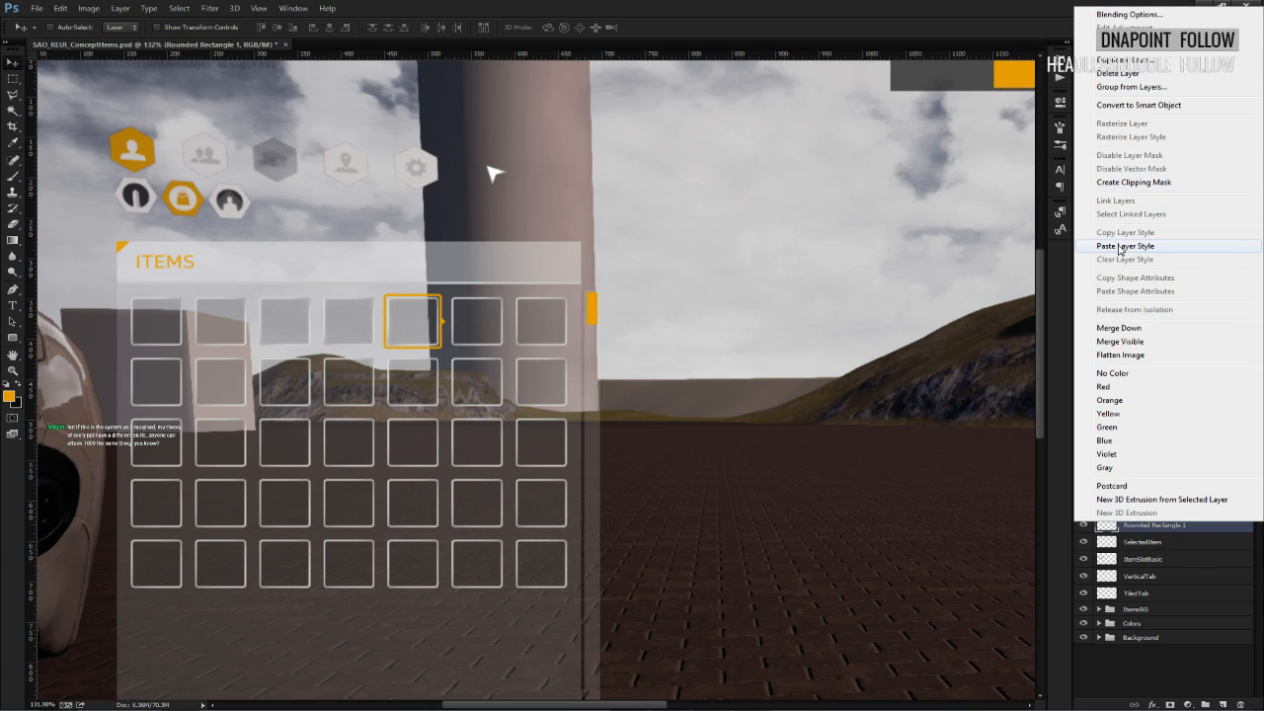
click(1125, 334)
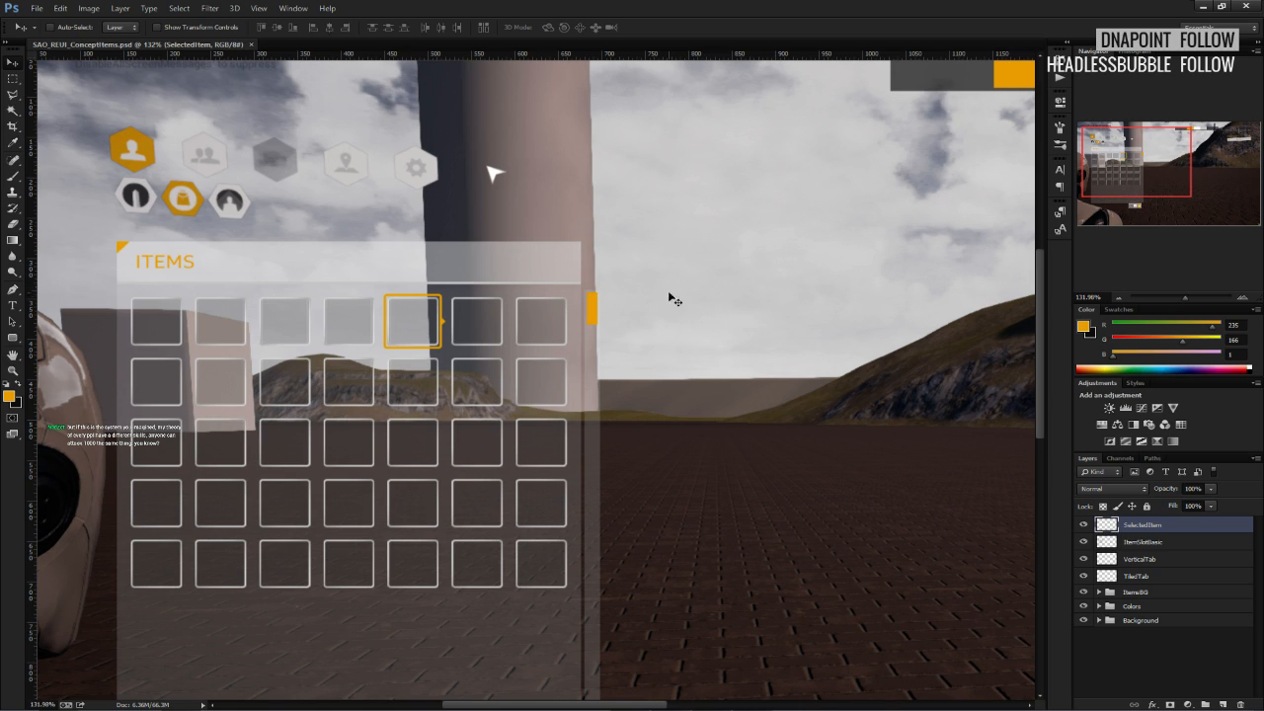
Examine the orange selected-slot highlight, the item grid and the bottom icon bar both close up and from afar.
scroll(508, 302, up, 3)
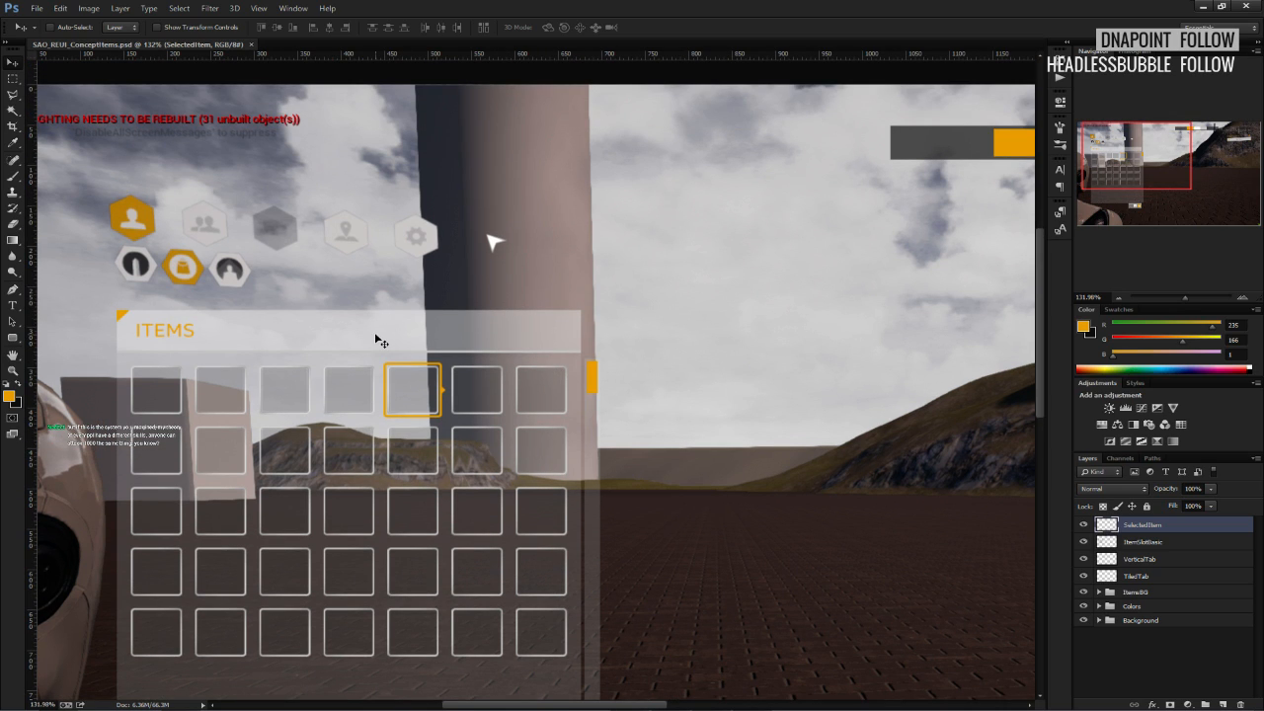
alt+scroll(320, 377, up, 5)
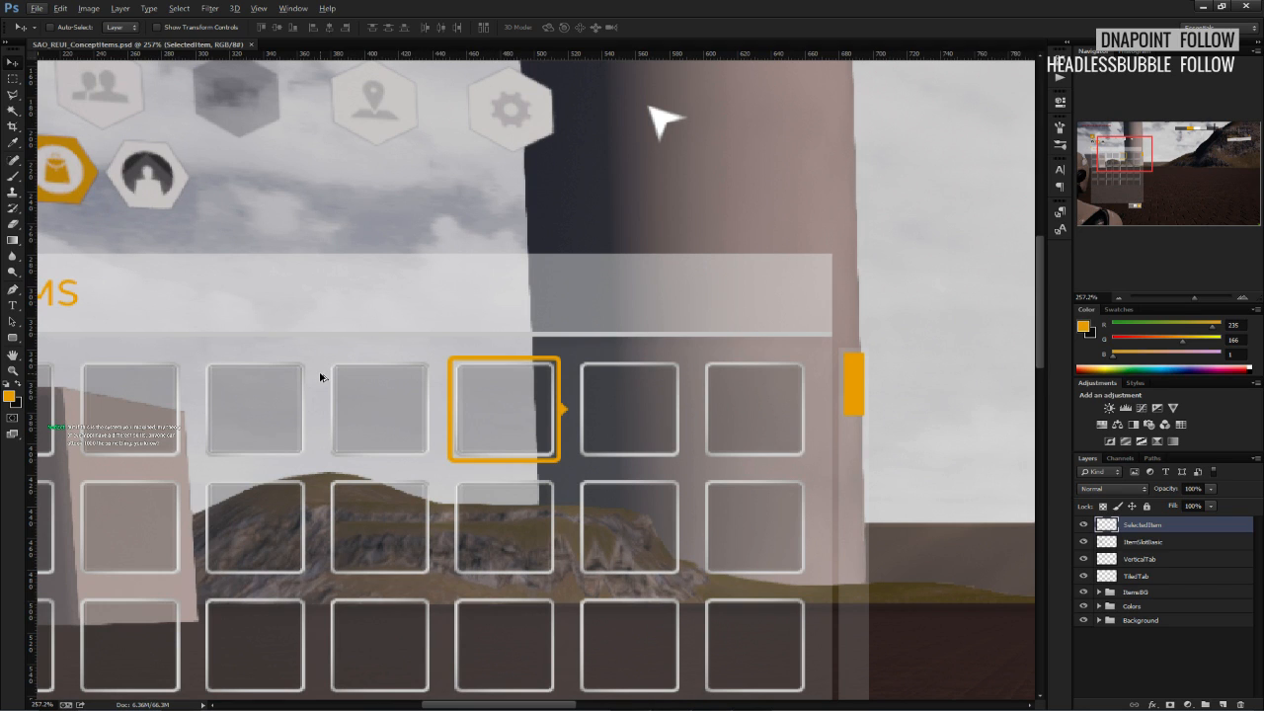
alt+scroll(320, 377, down, 4)
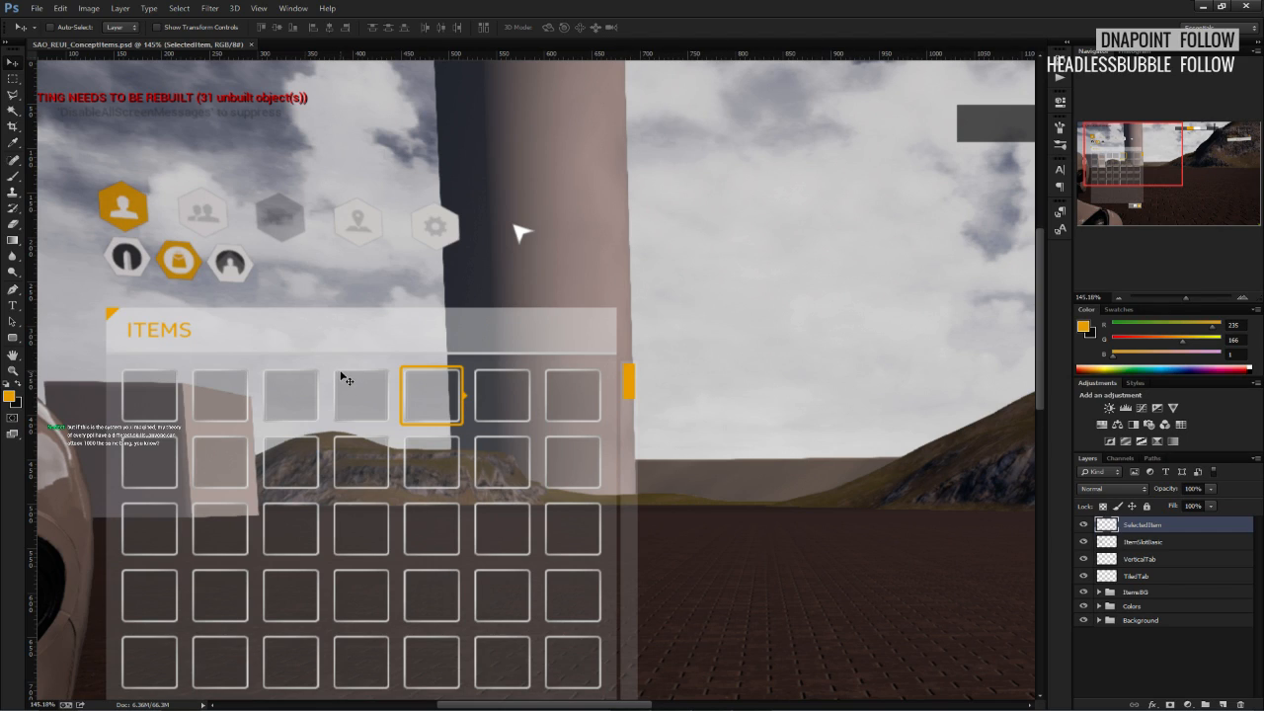
alt+scroll(346, 381, up, 2)
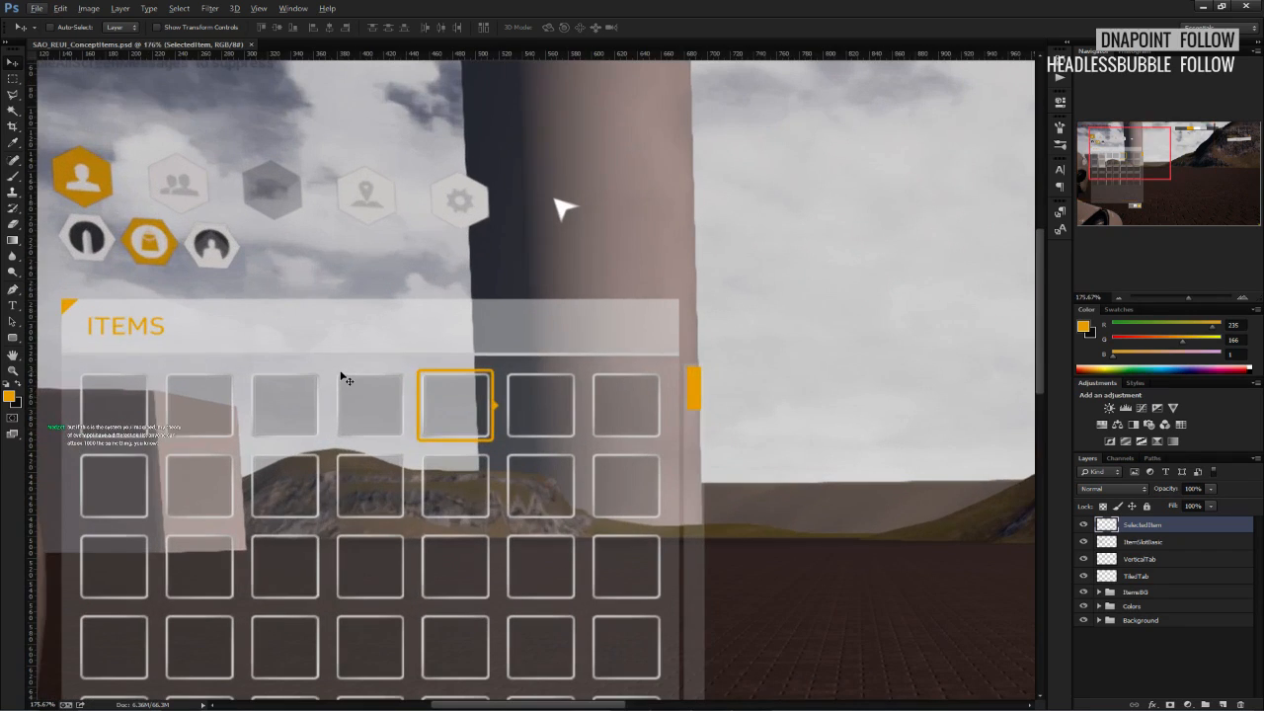
alt+scroll(421, 393, up, 10)
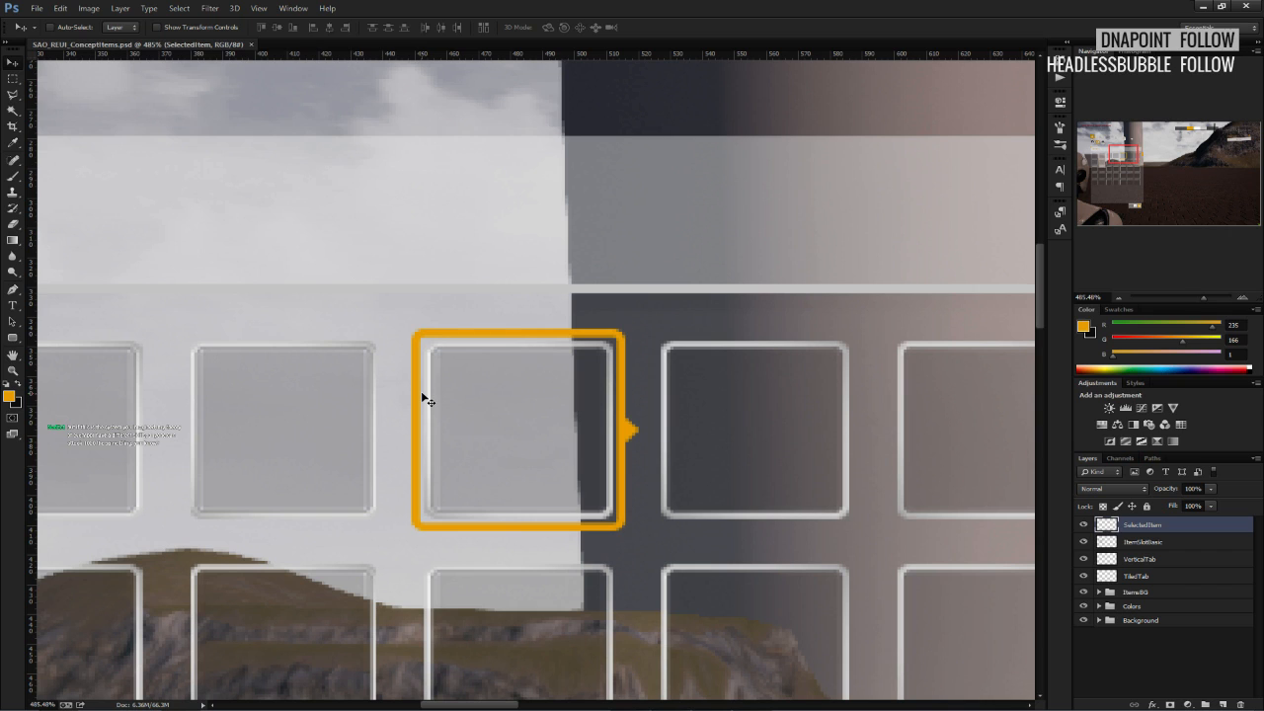
alt+scroll(421, 390, down, 8)
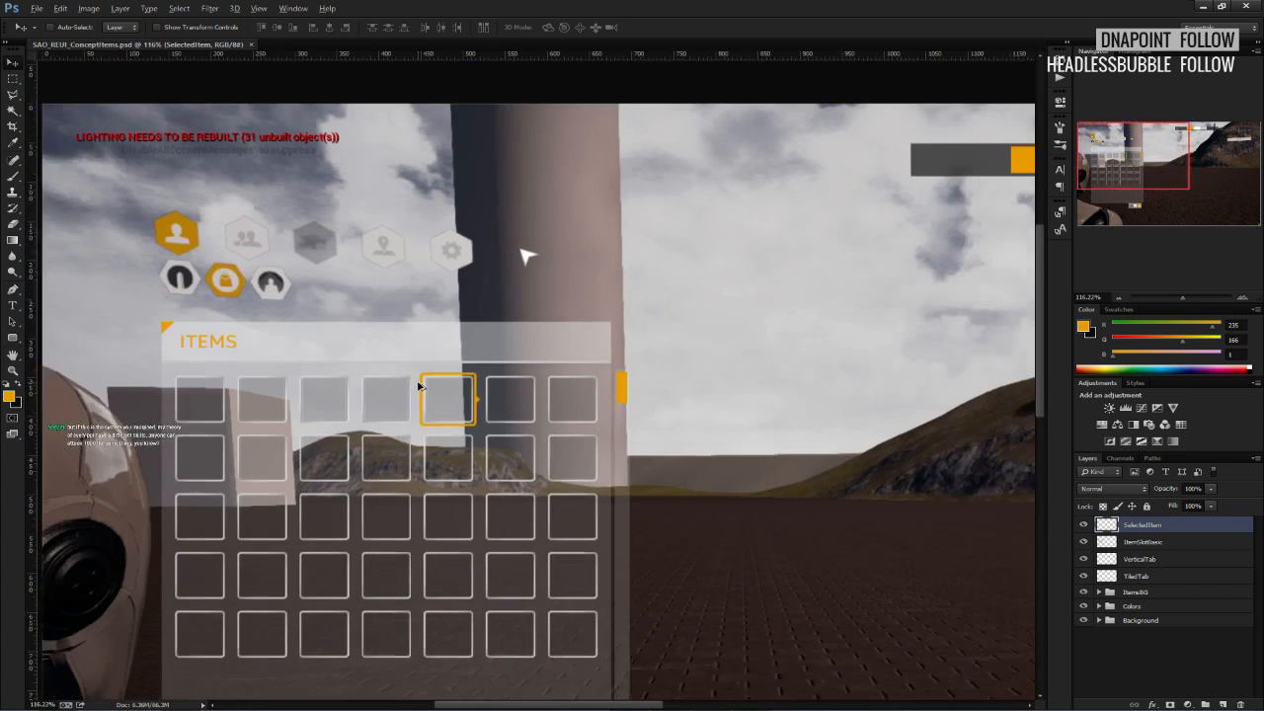
alt+scroll(419, 385, down, 2)
alt+scroll(322, 429, up, 4)
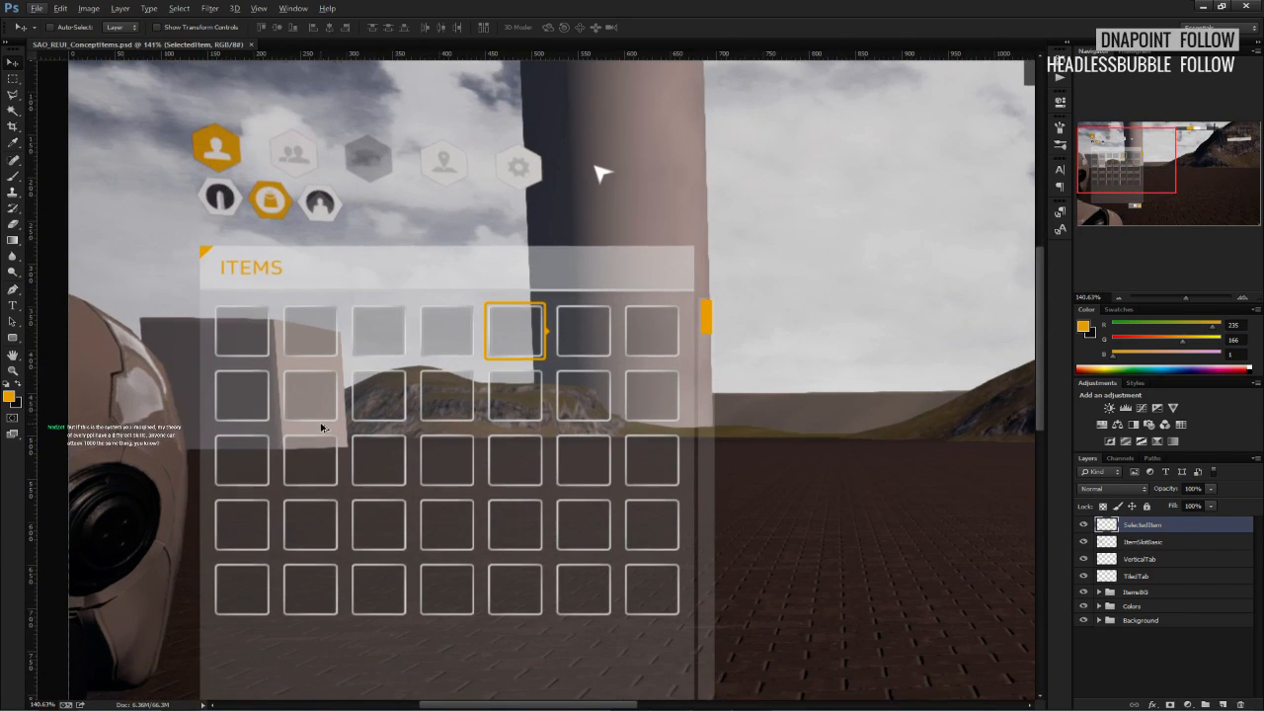
alt+scroll(322, 428, down, 5)
alt+scroll(229, 442, up, 3)
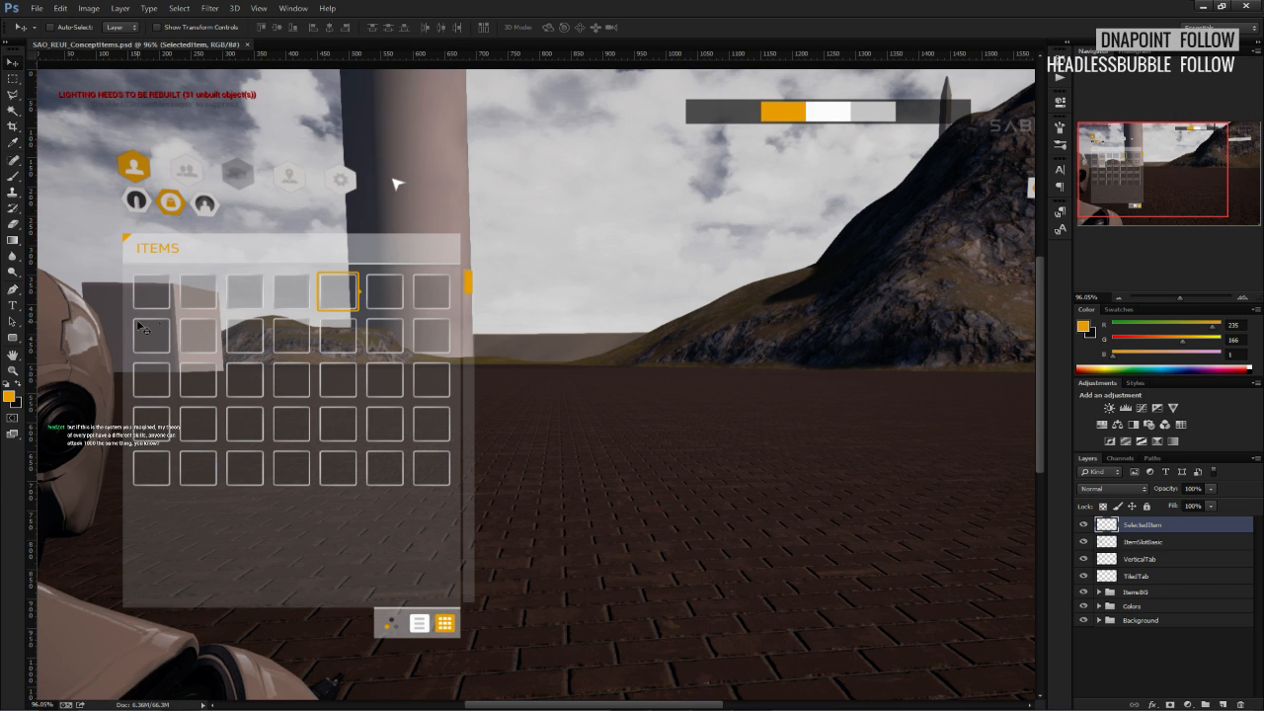
alt+scroll(119, 461, up, 3)
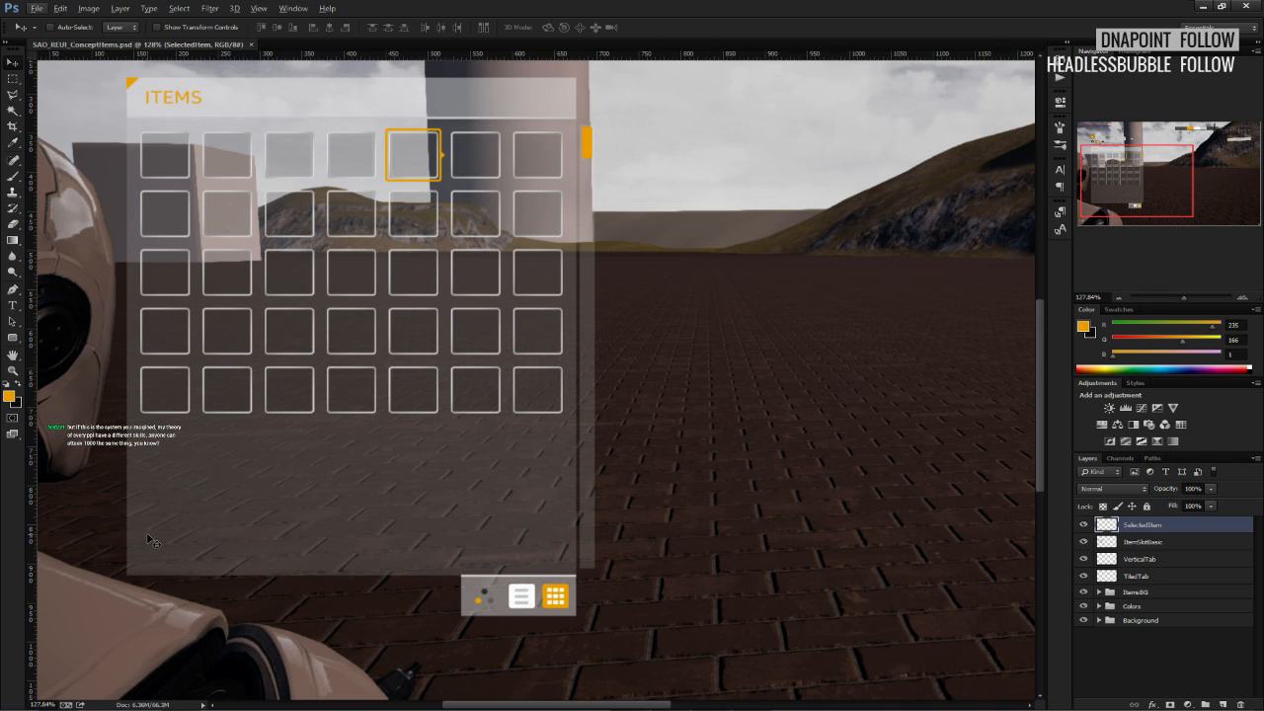
scroll(147, 540, up, 2)
scroll(147, 539, down, 3)
alt+scroll(296, 622, up, 3)
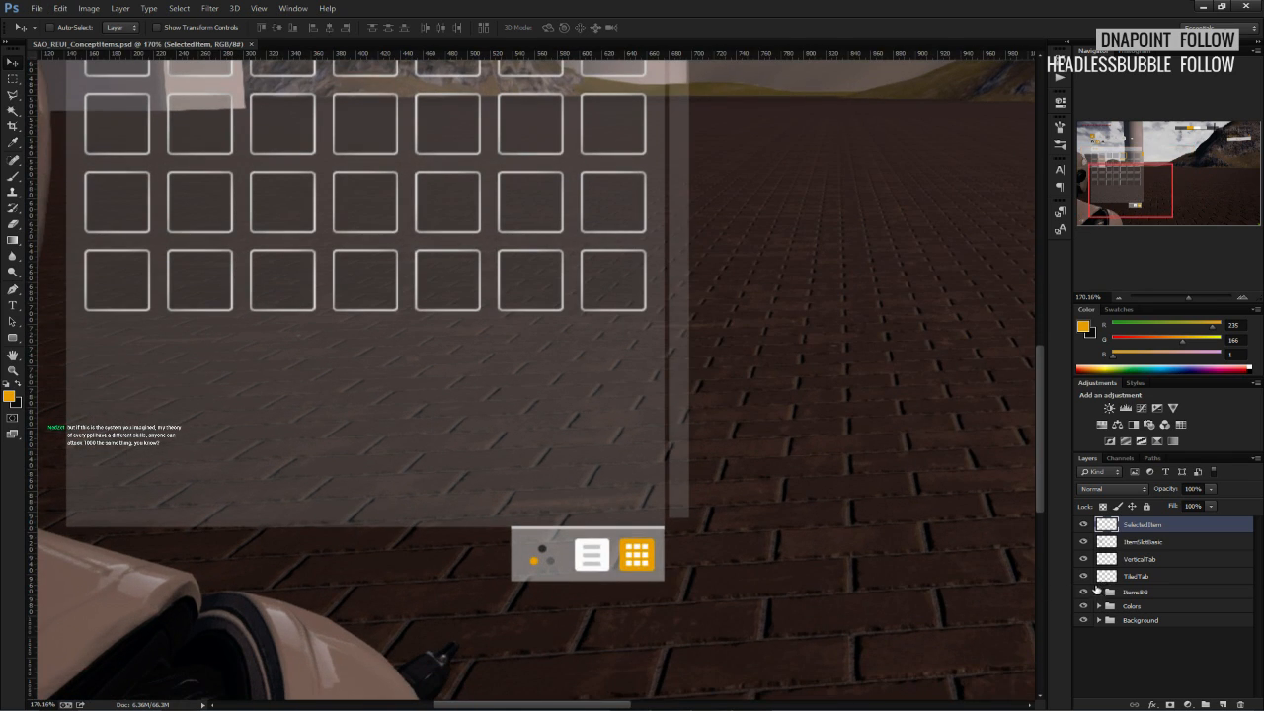
Expand the ItemsBG group, move the ItemSepbottom layer directly above the ItemsBG layer, and save the document.
click(1099, 592)
scroll(1114, 593, down, 1)
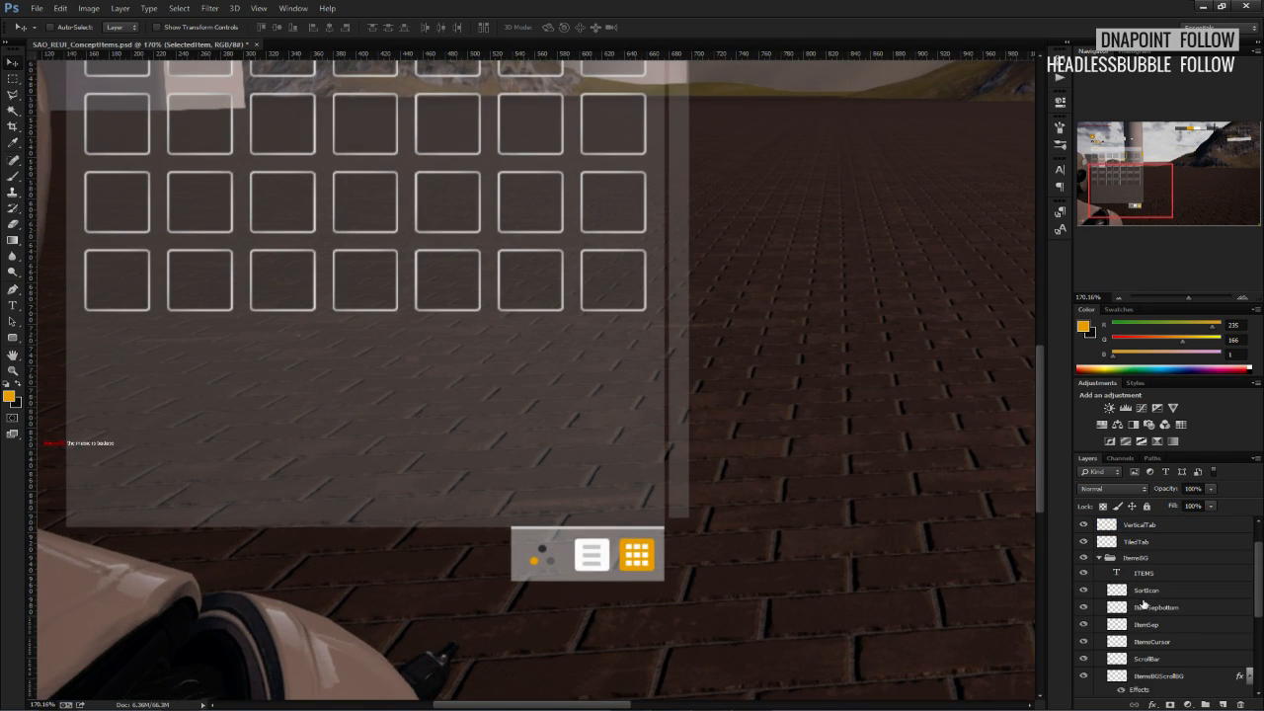
click(1144, 606)
scroll(1146, 607, down, 2)
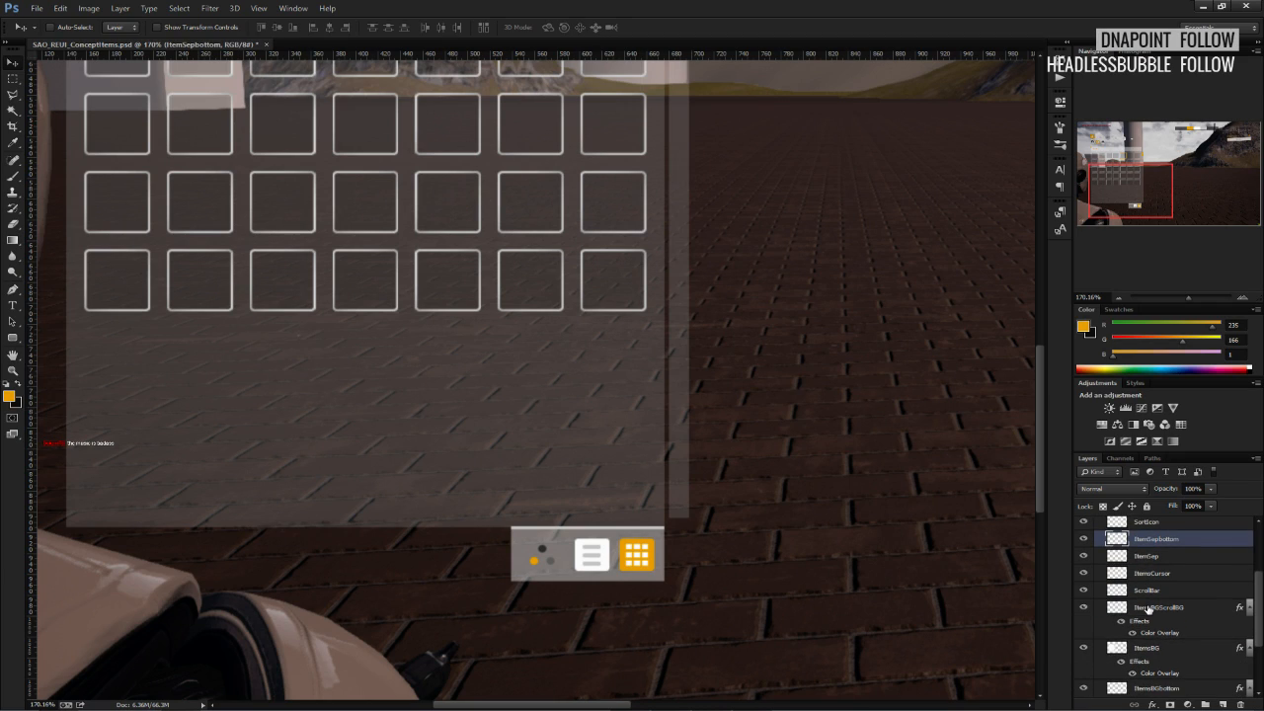
ctrl+click(1151, 648)
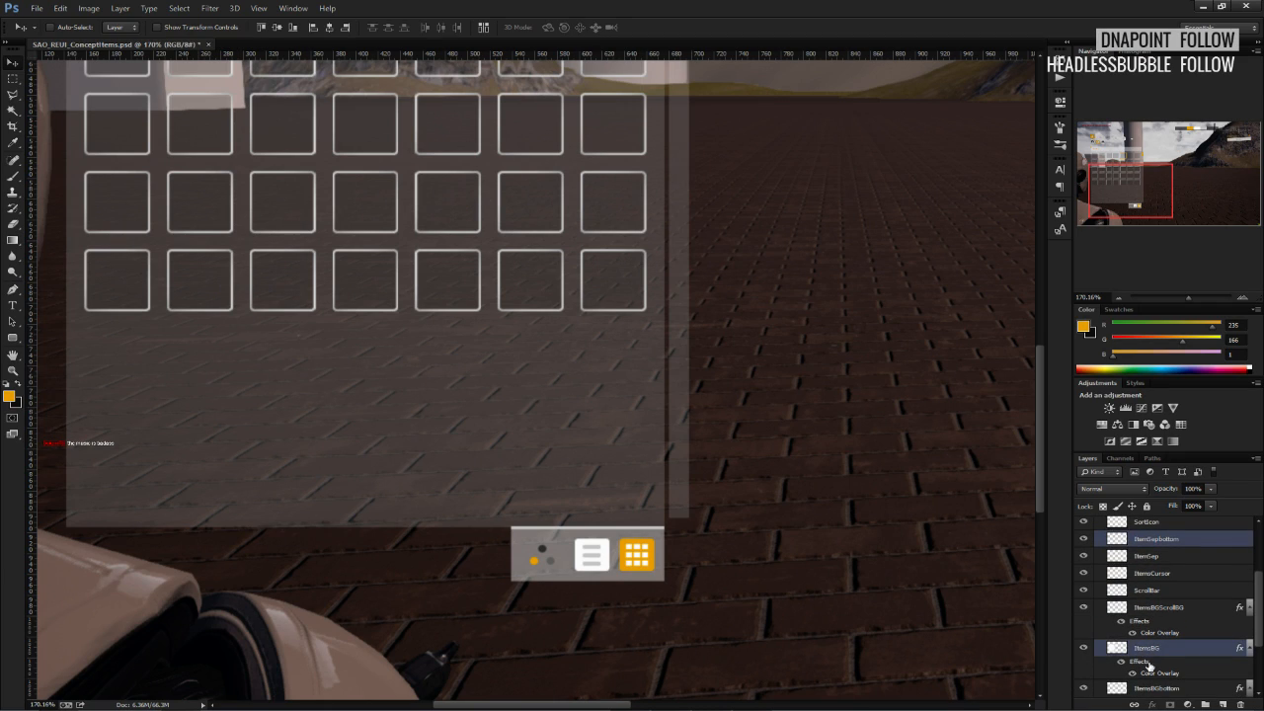
scroll(1149, 667, down, 1)
scroll(1144, 545, up, 1)
double_click(1153, 534)
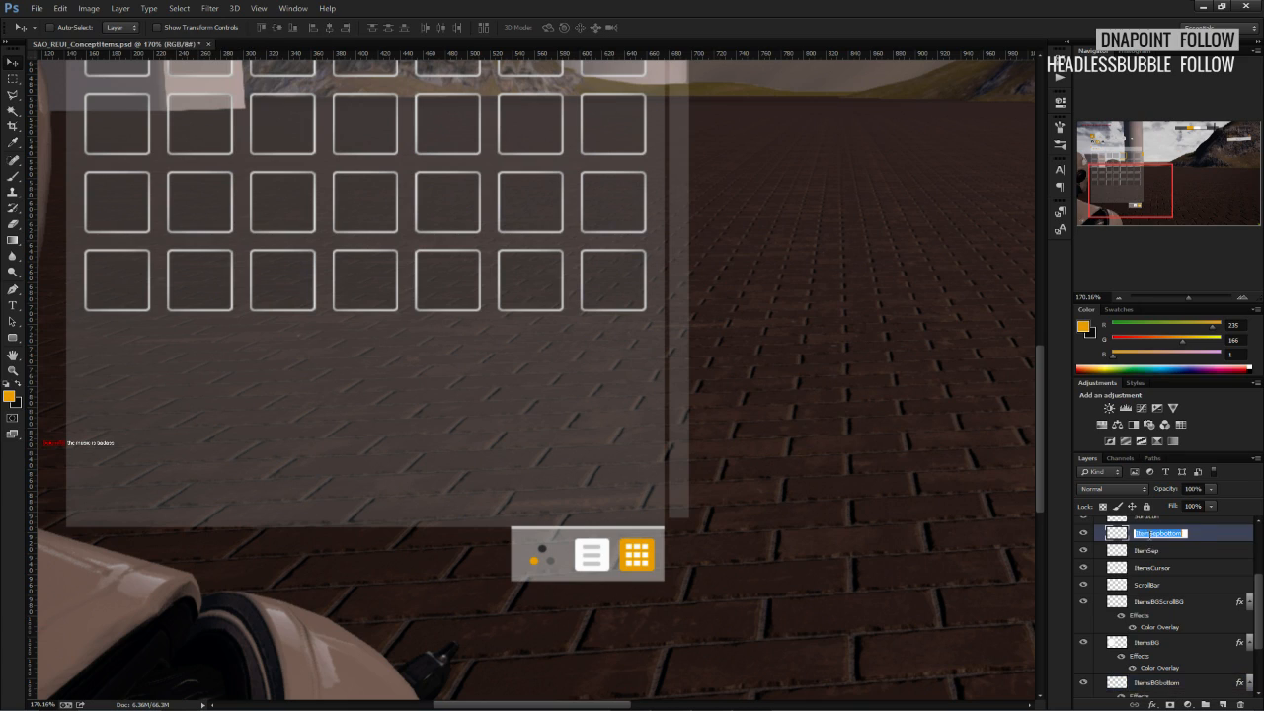
key(Return)
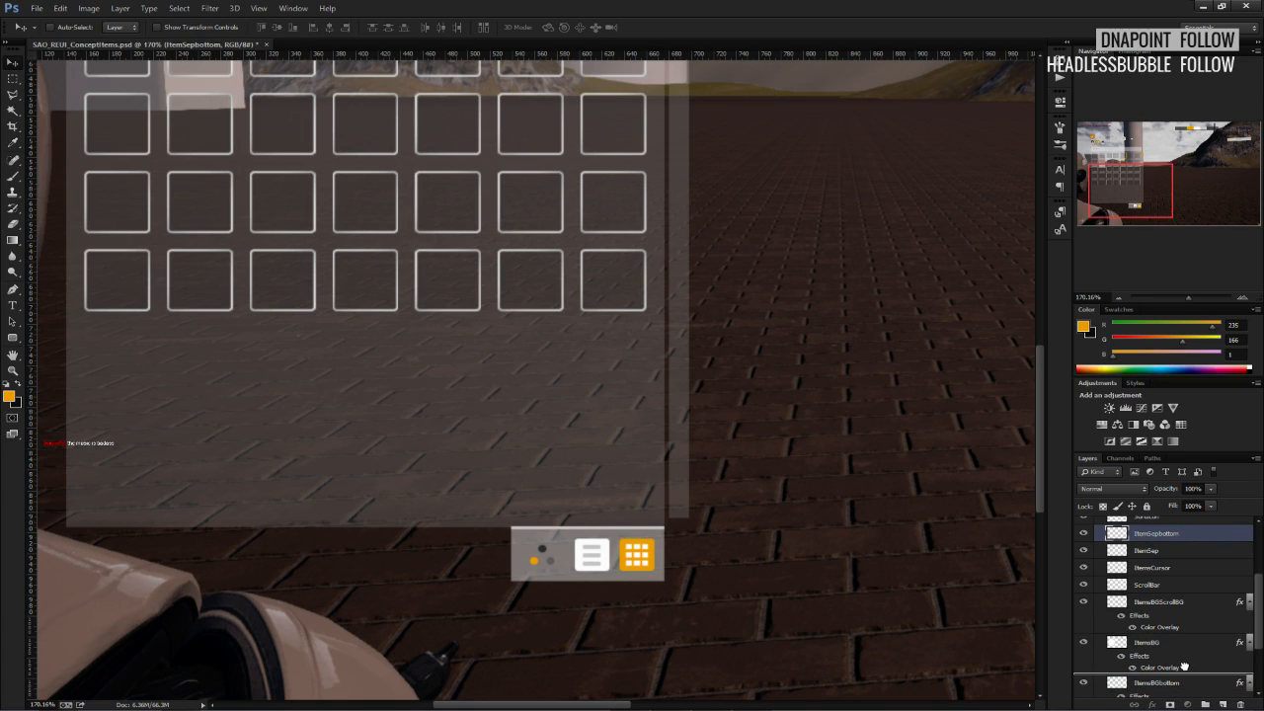
drag(1184, 667, 1172, 626)
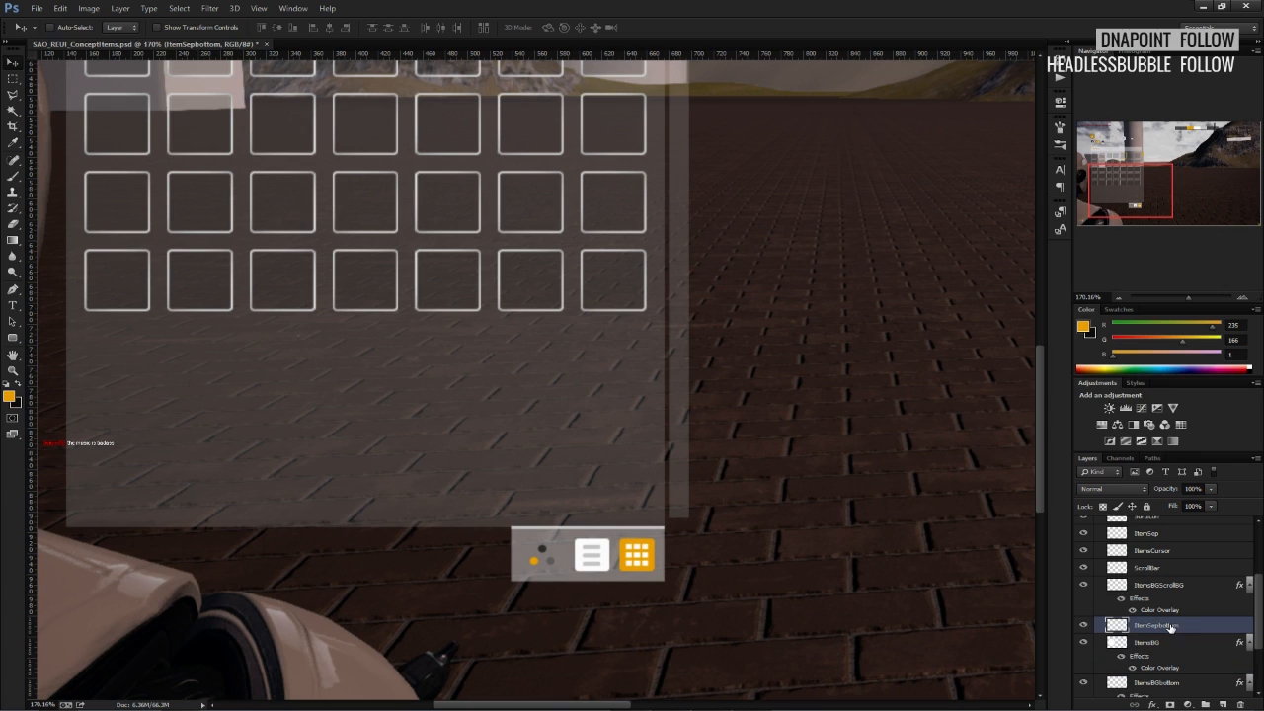
key(ctrl+s)
Stretch the ItemSepbottom and ItemsBGbottom layers leftward together to about 159% width, keeping their right edge fixed.
scroll(1167, 673, down, 1)
ctrl+click(1166, 668)
key(ctrl+t)
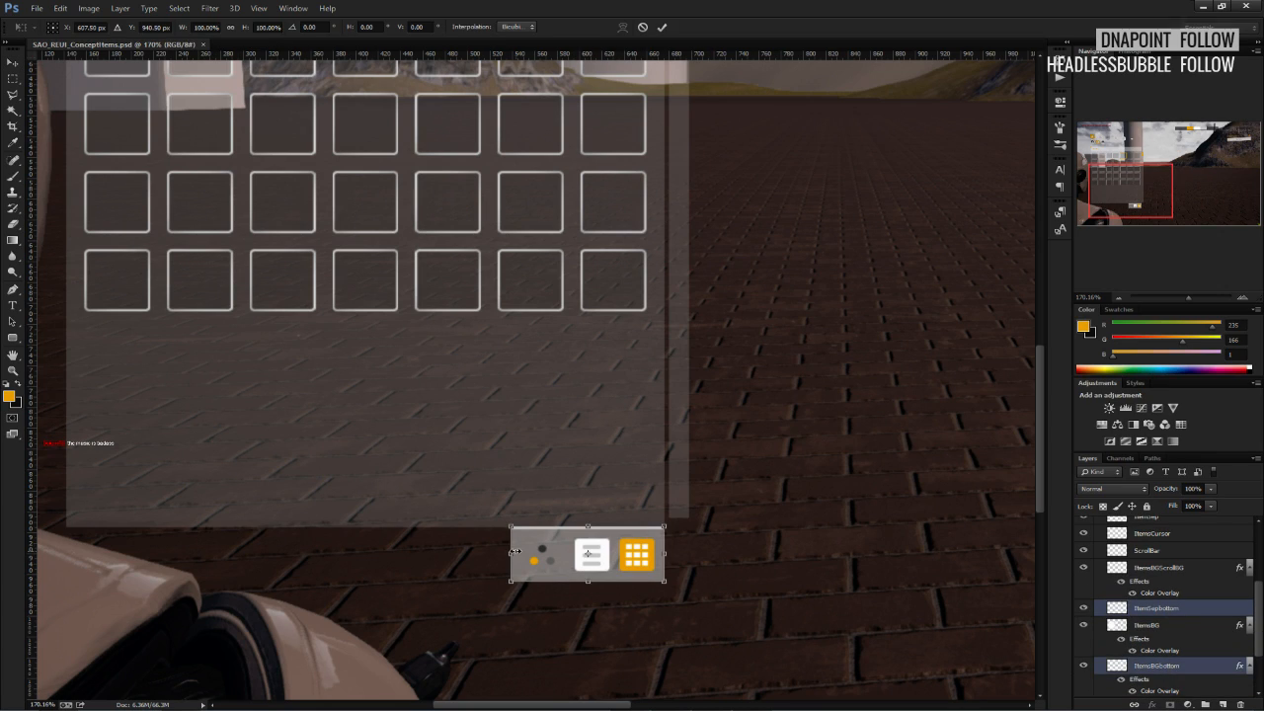
drag(512, 554, 419, 556)
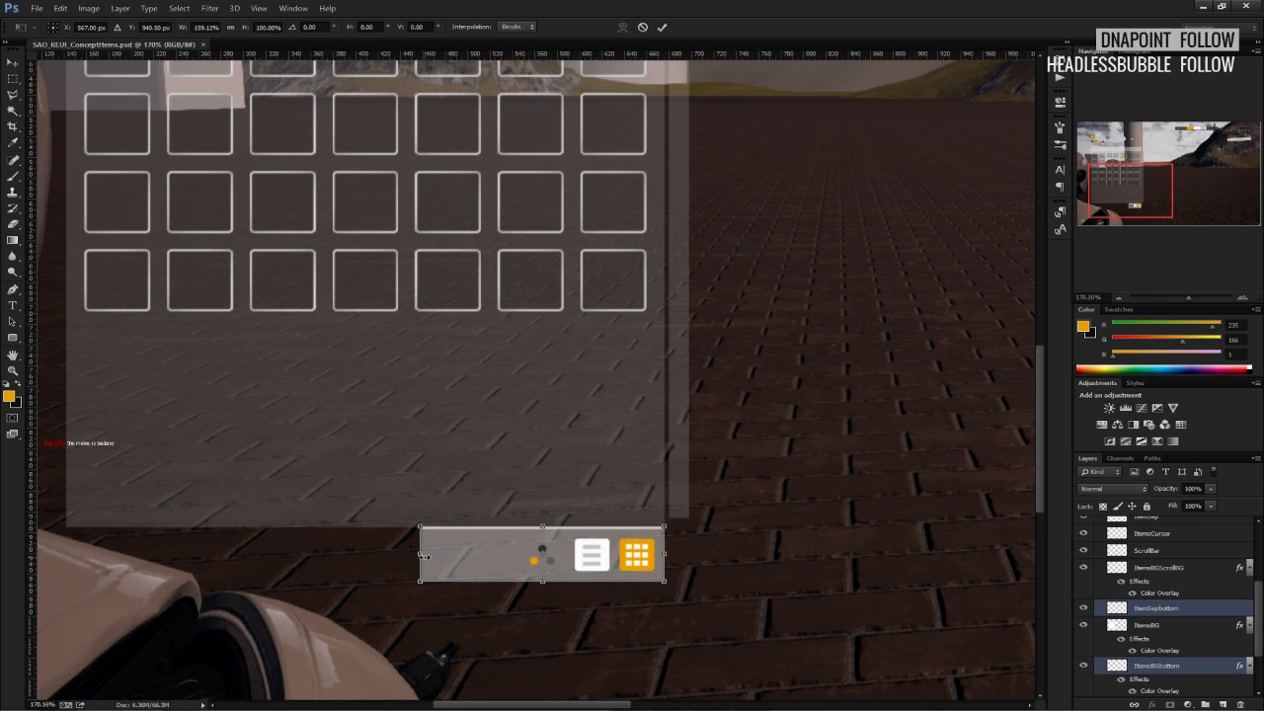
key(Return)
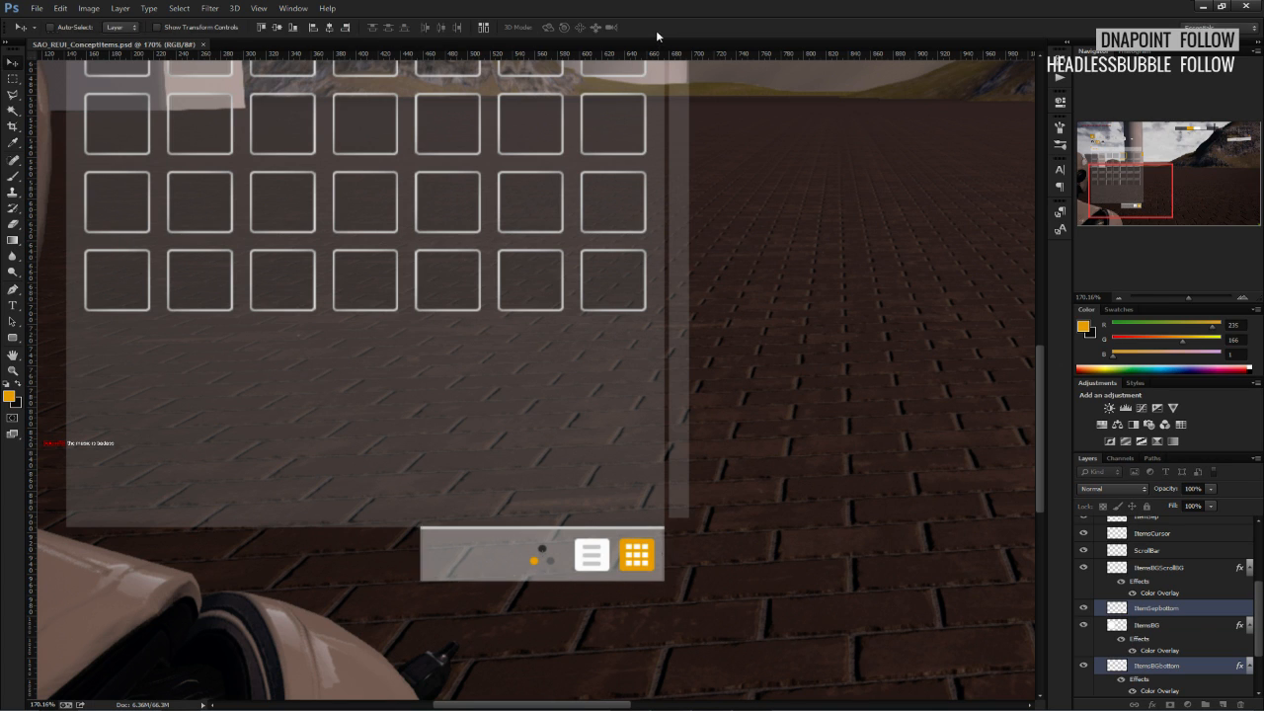
Examine the widened bottom bar and its icons against the whole ITEMS panel.
alt+scroll(664, 559, up, 5)
alt+scroll(664, 559, down, 6)
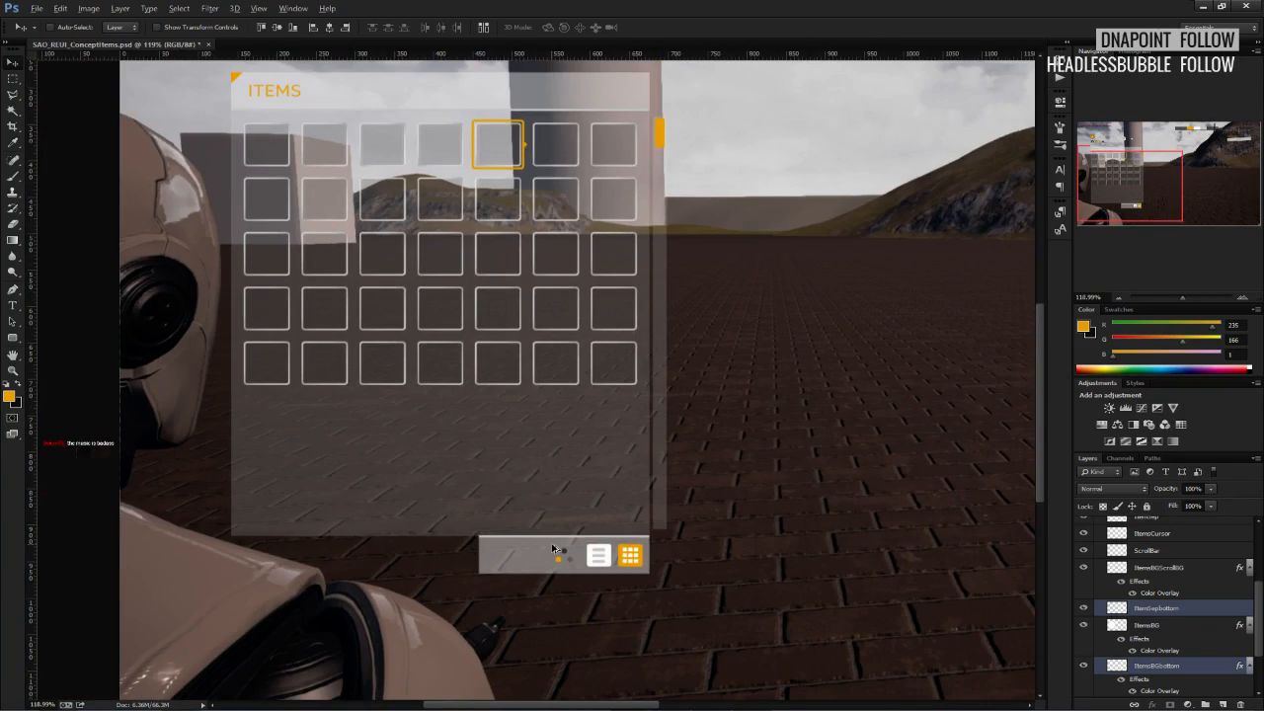
alt+scroll(545, 554, up, 5)
alt+scroll(545, 554, down, 5)
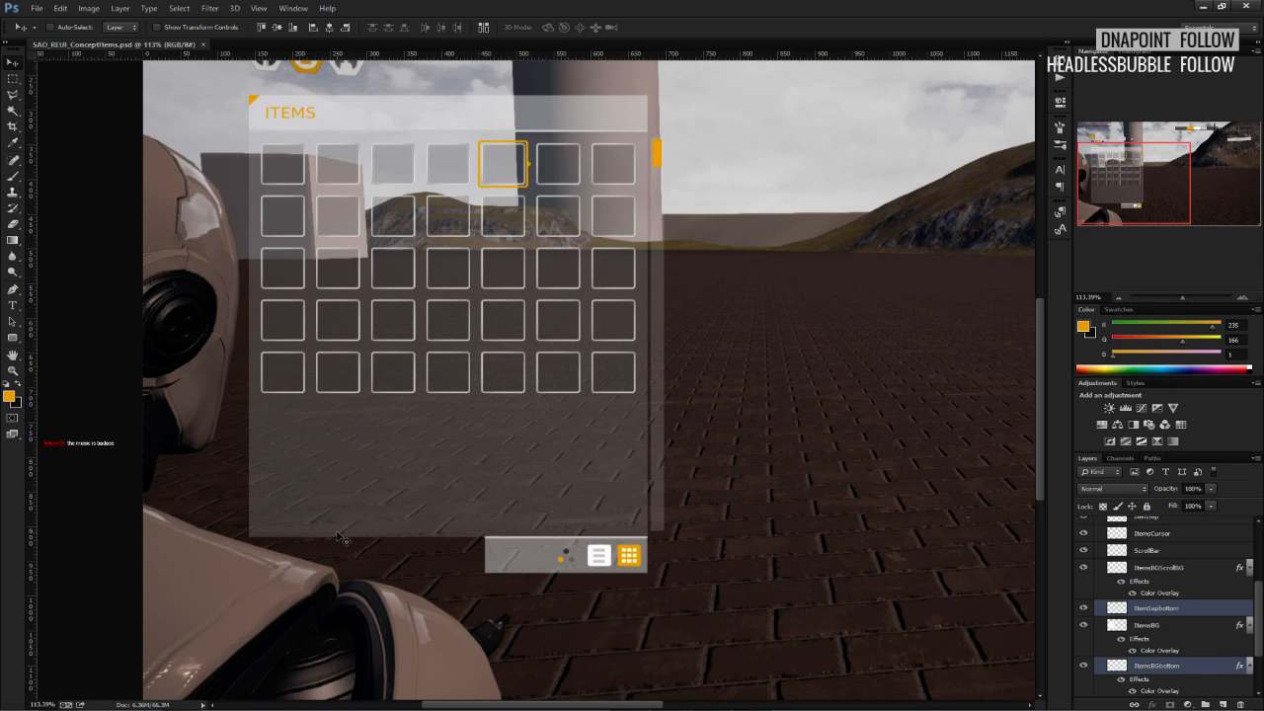
alt+scroll(643, 151, up, 5)
scroll(633, 183, up, 6)
alt+scroll(405, 214, down, 2)
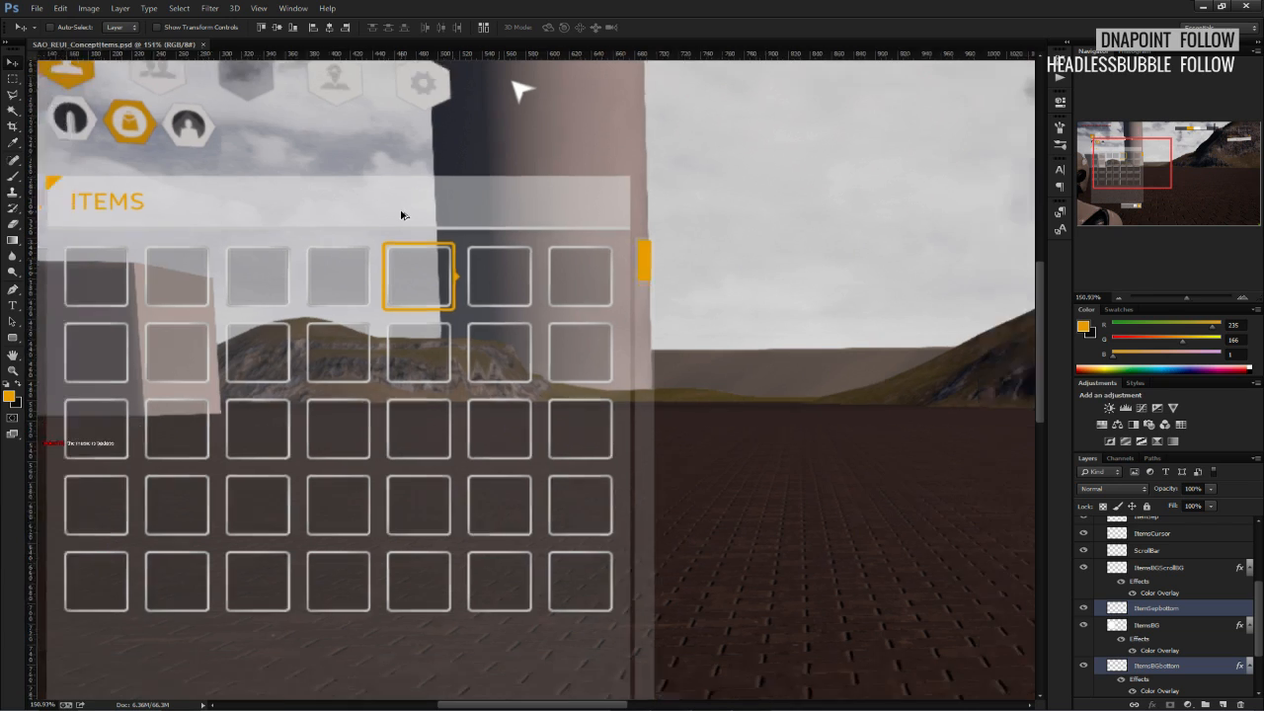
alt+scroll(402, 214, down, 4)
alt+scroll(246, 423, up, 3)
scroll(247, 418, down, 1)
drag(226, 480, 313, 451)
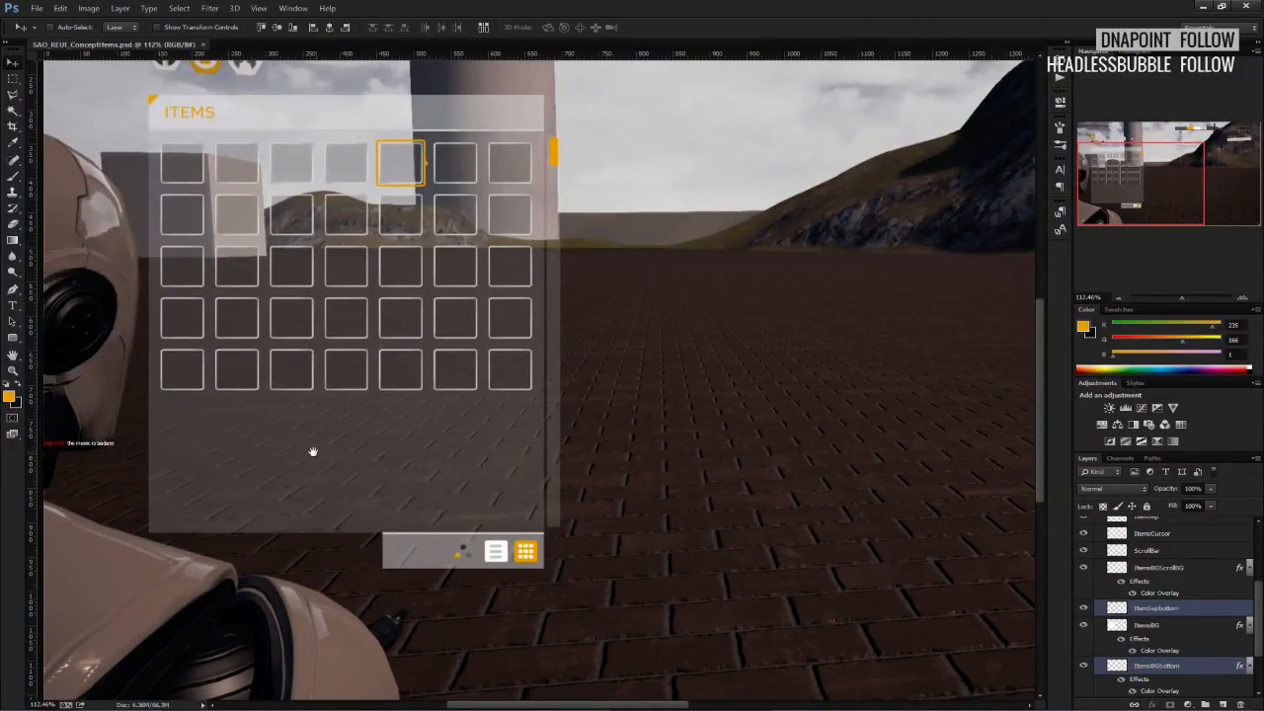
alt+scroll(252, 496, up, 3)
drag(251, 494, 311, 450)
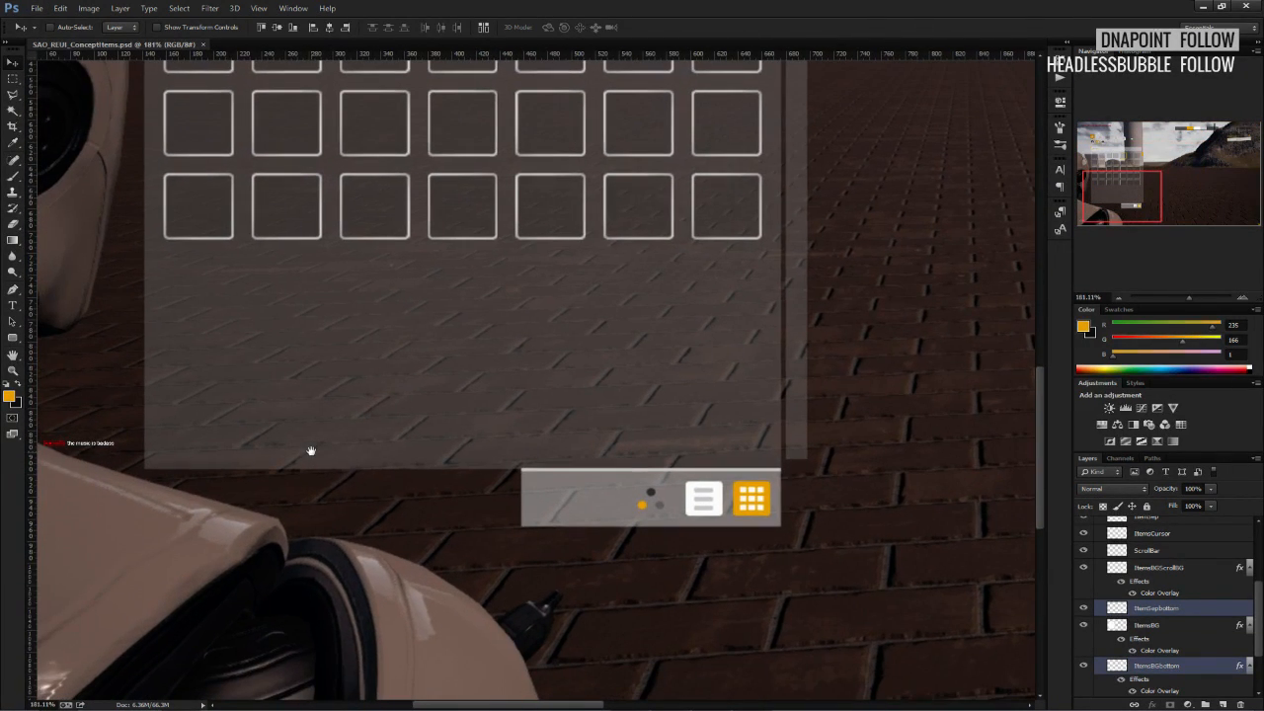
alt+scroll(515, 503, up, 2)
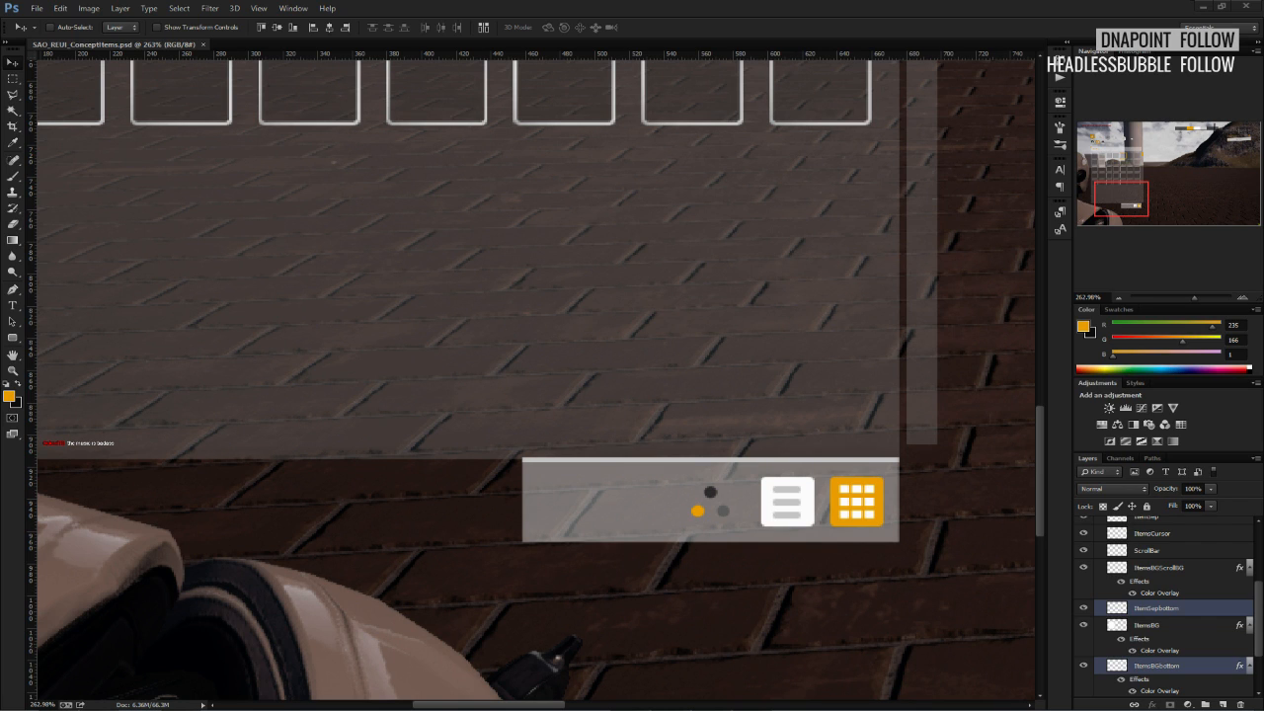
Switch to the material-design-icons-master folder in File Explorer and look through the content category's 2x_web icons for the bottom bar.
drag(1263, 63, 500, 75)
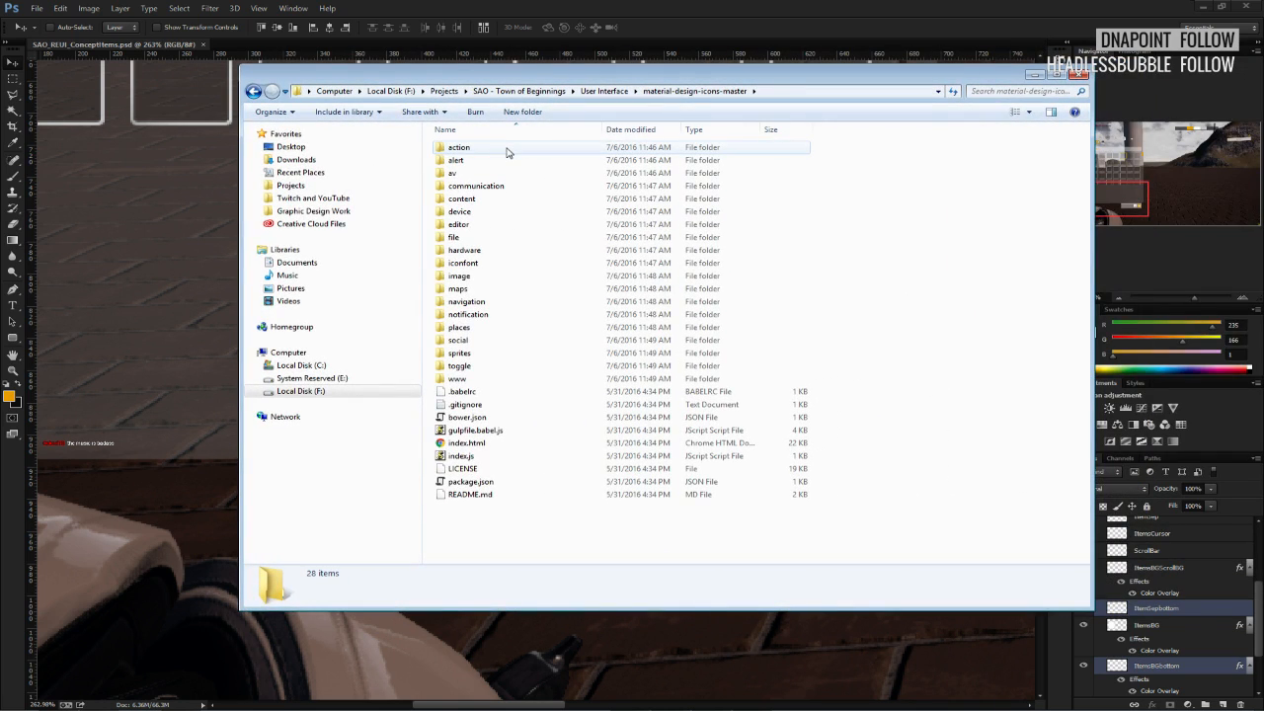
double_click(506, 150)
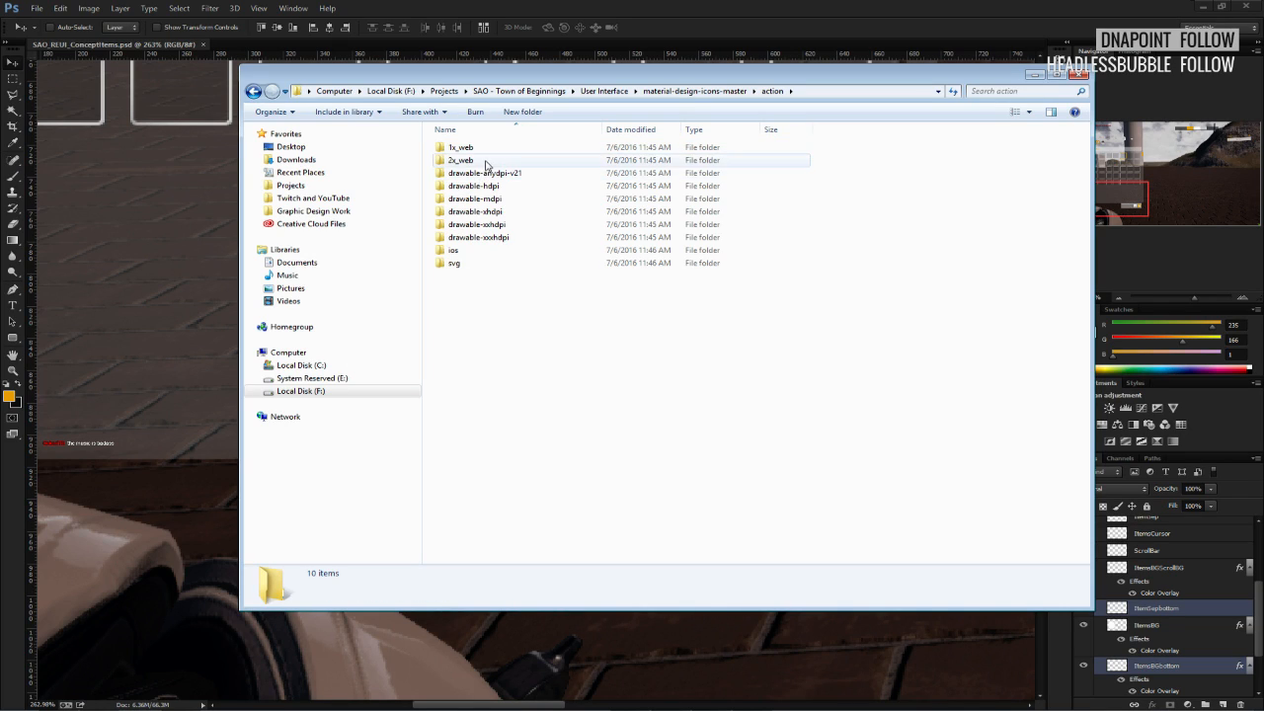
key(BackSpace)
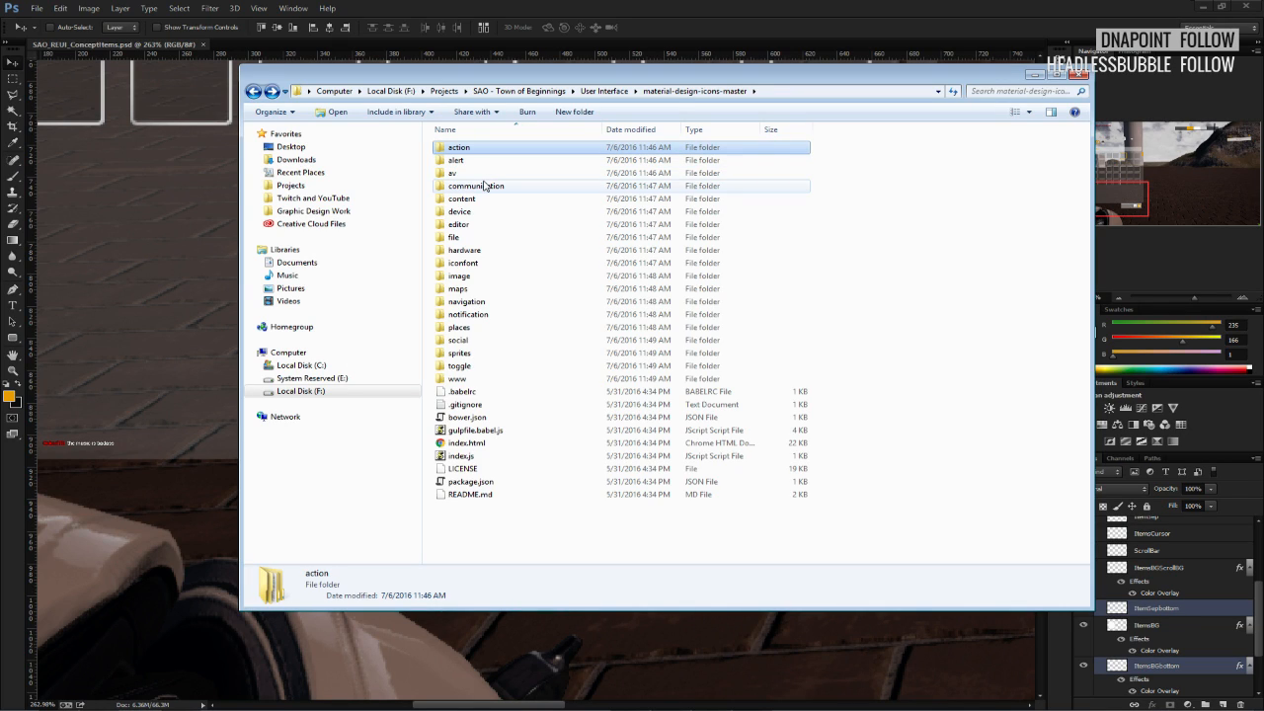
double_click(476, 198)
double_click(466, 160)
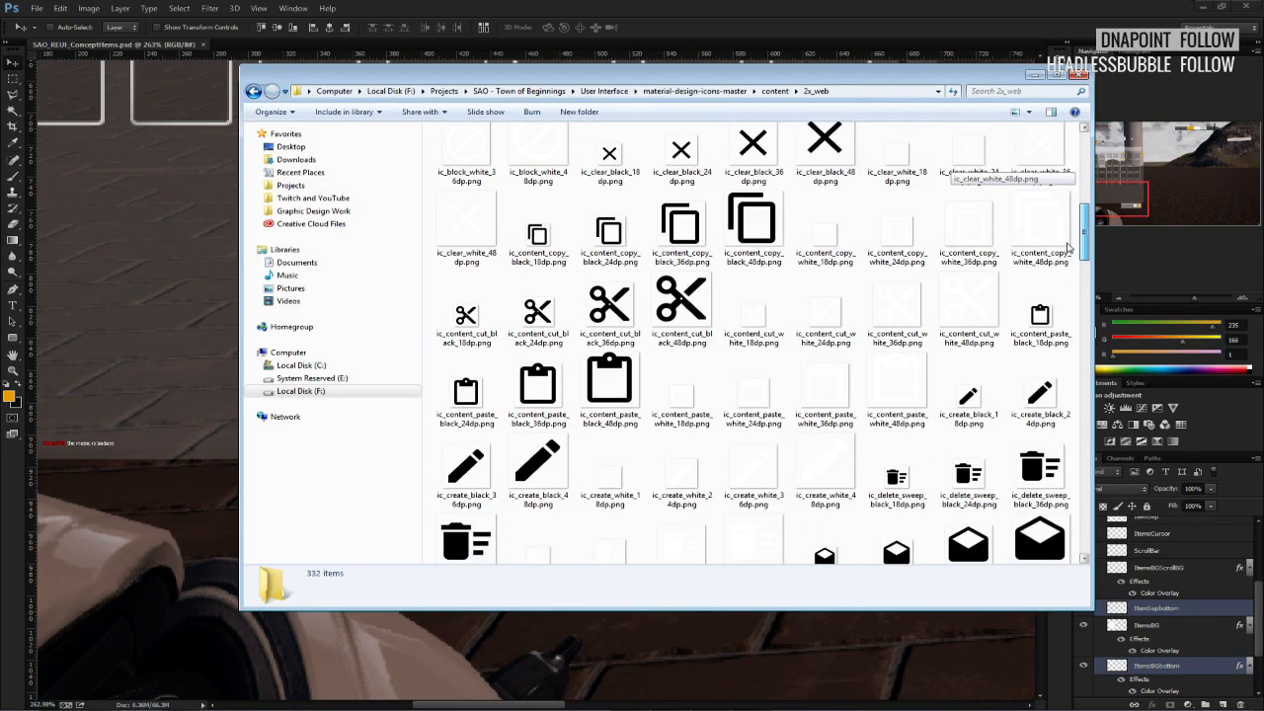
drag(1067, 247, 1062, 164)
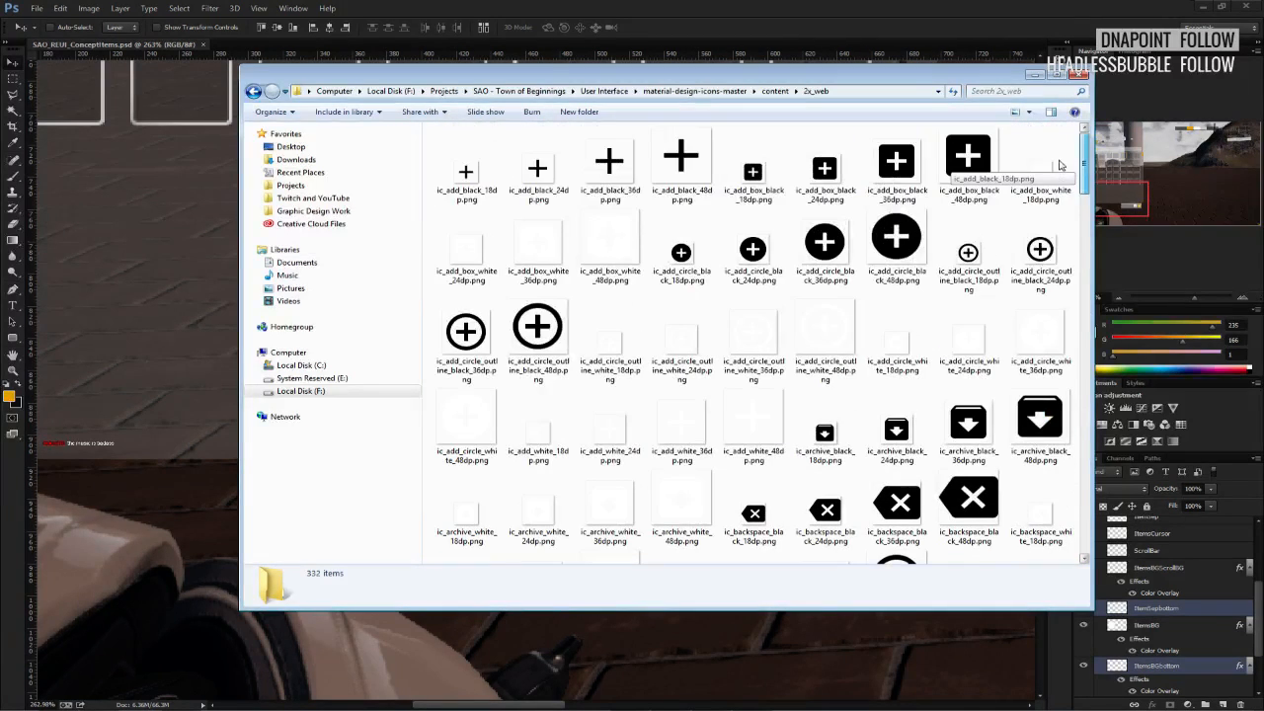
Look through the device category's 2x_web folder for a suitable bottom-bar icon, from the first icons to the last.
click(732, 92)
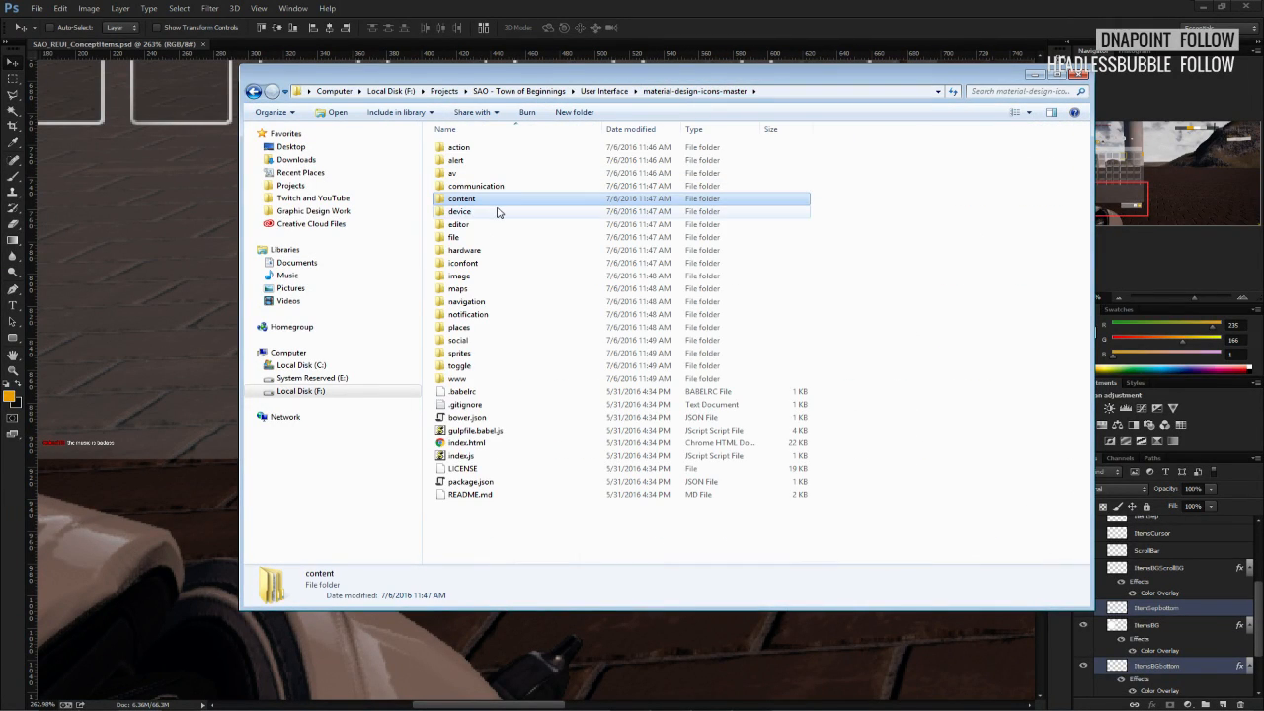
double_click(469, 212)
double_click(494, 161)
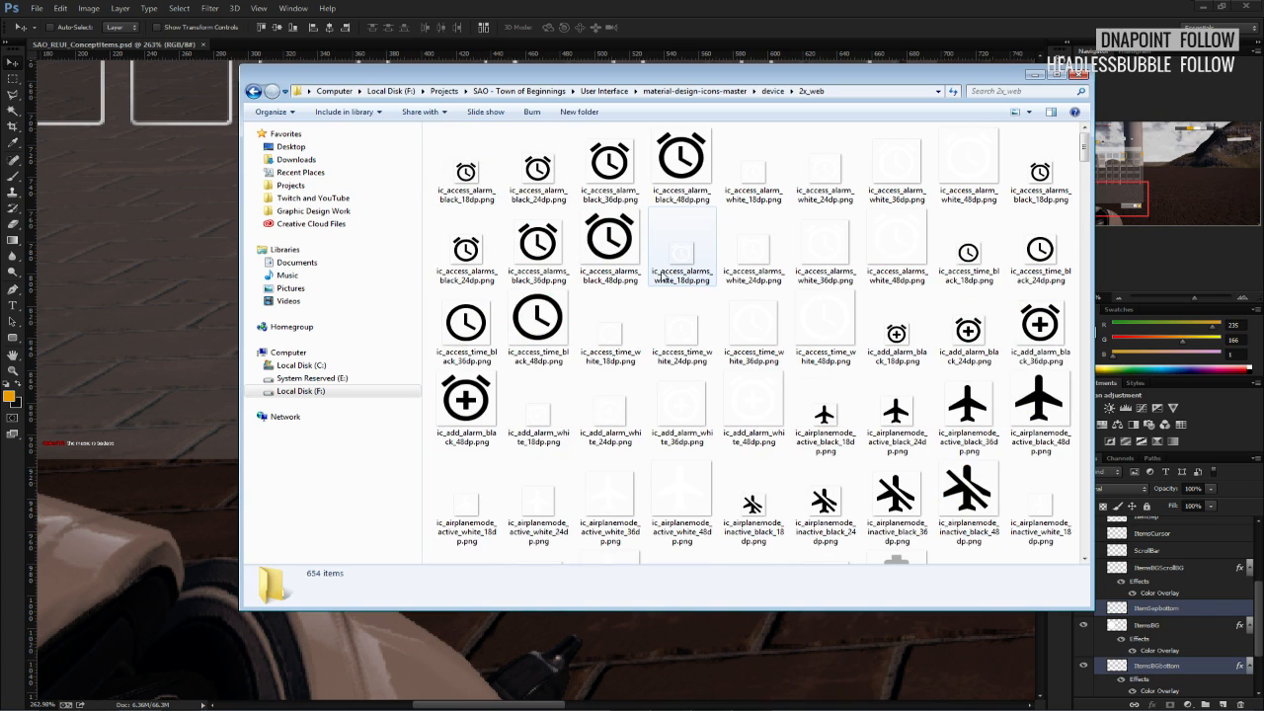
scroll(672, 277, down, 5)
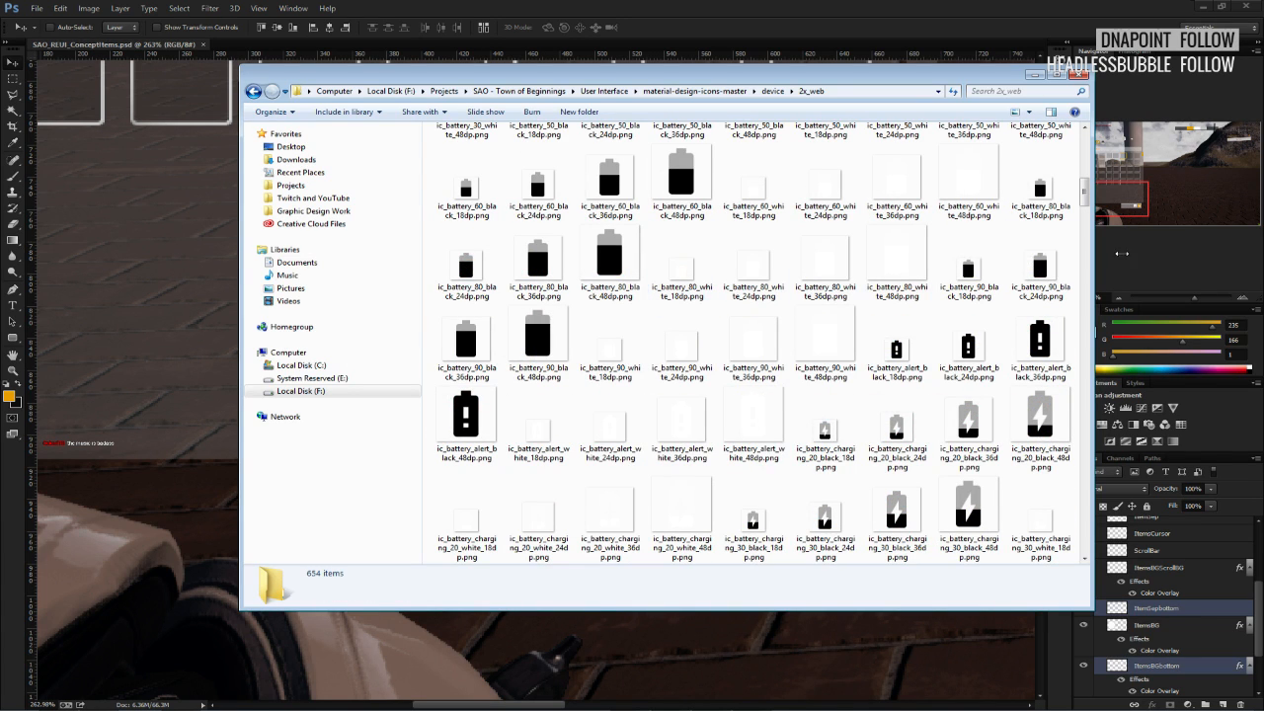
drag(1085, 194, 1104, 541)
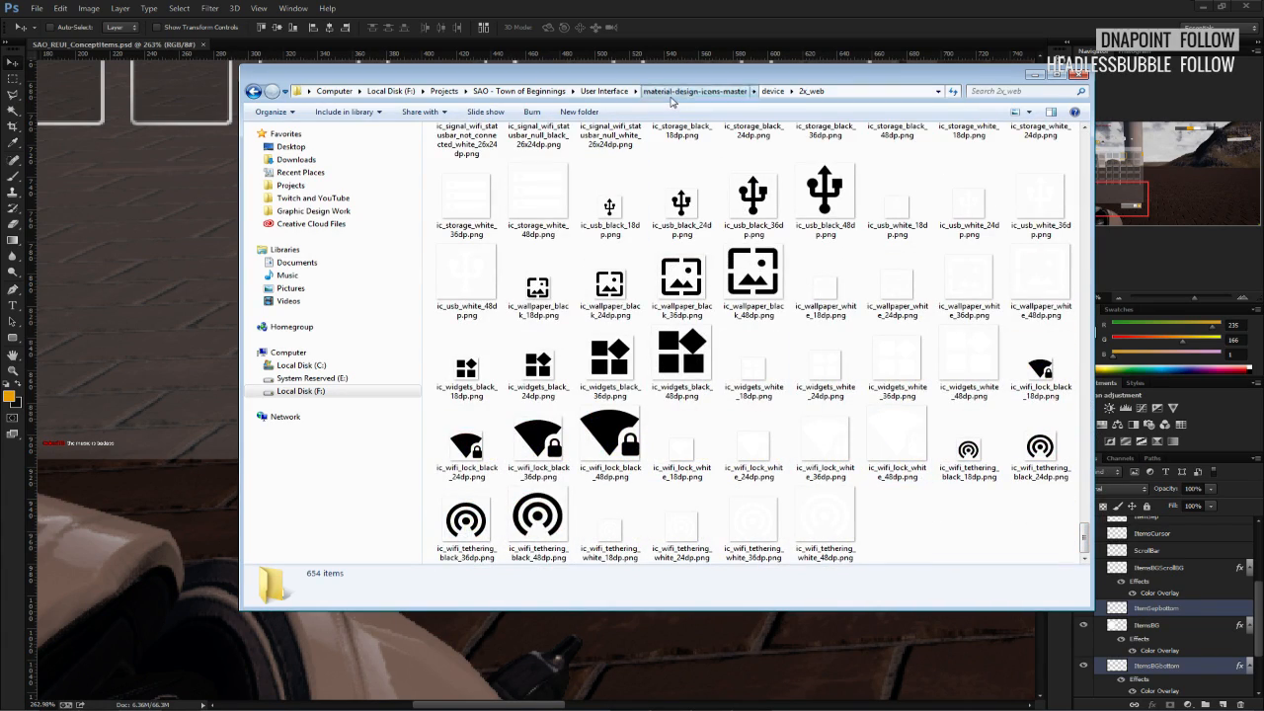
Check the navigation category's 2x_web folder for a suitable bottom-bar icon.
click(694, 91)
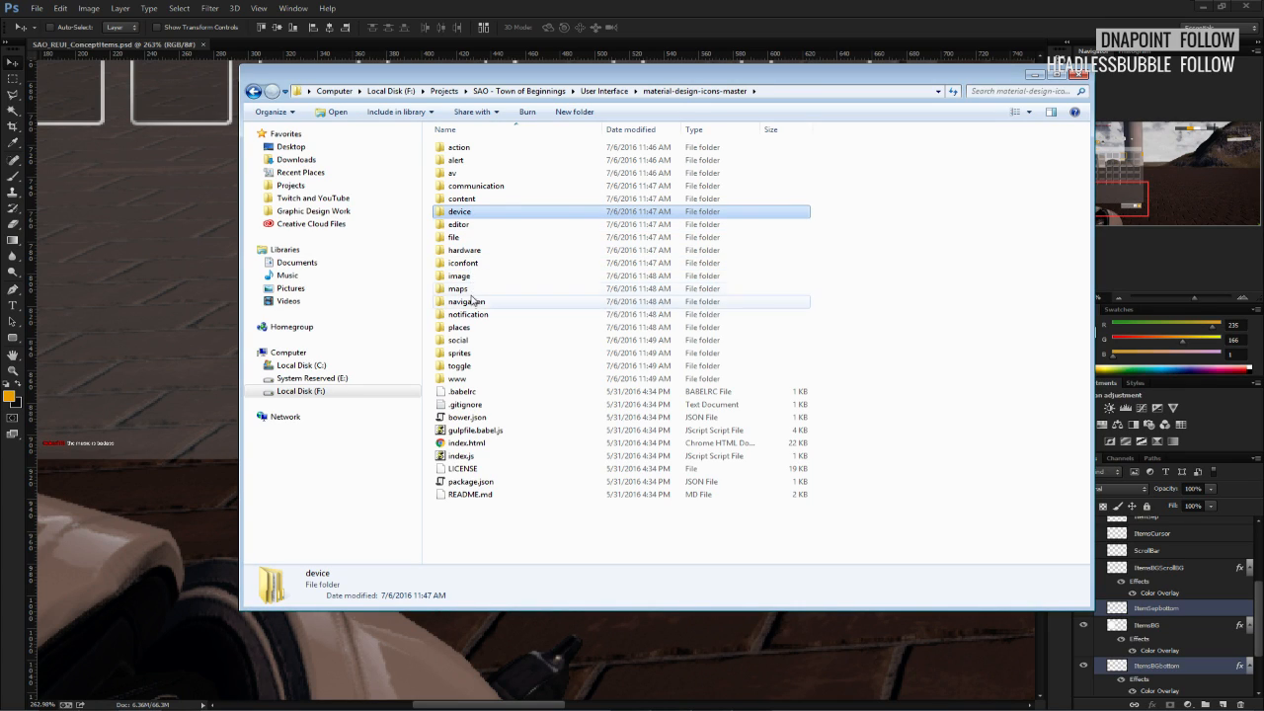
double_click(466, 301)
double_click(456, 160)
scroll(521, 301, down, 15)
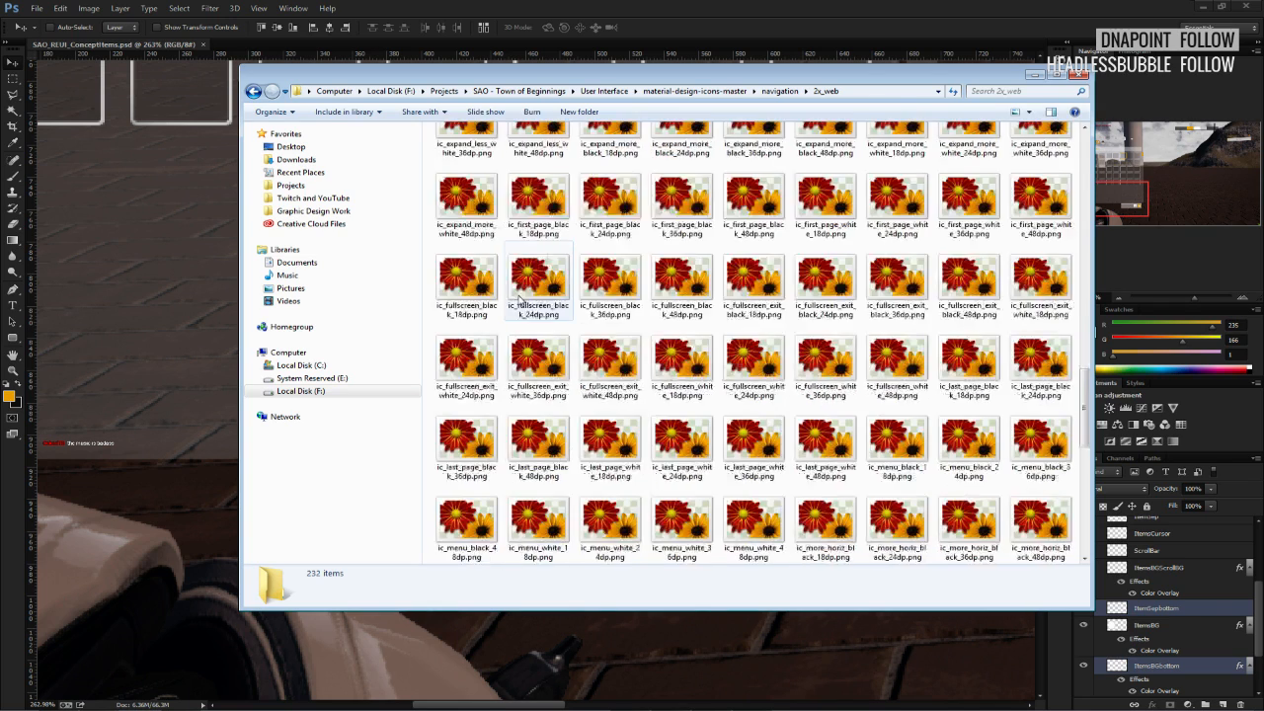
scroll(521, 301, up, 10)
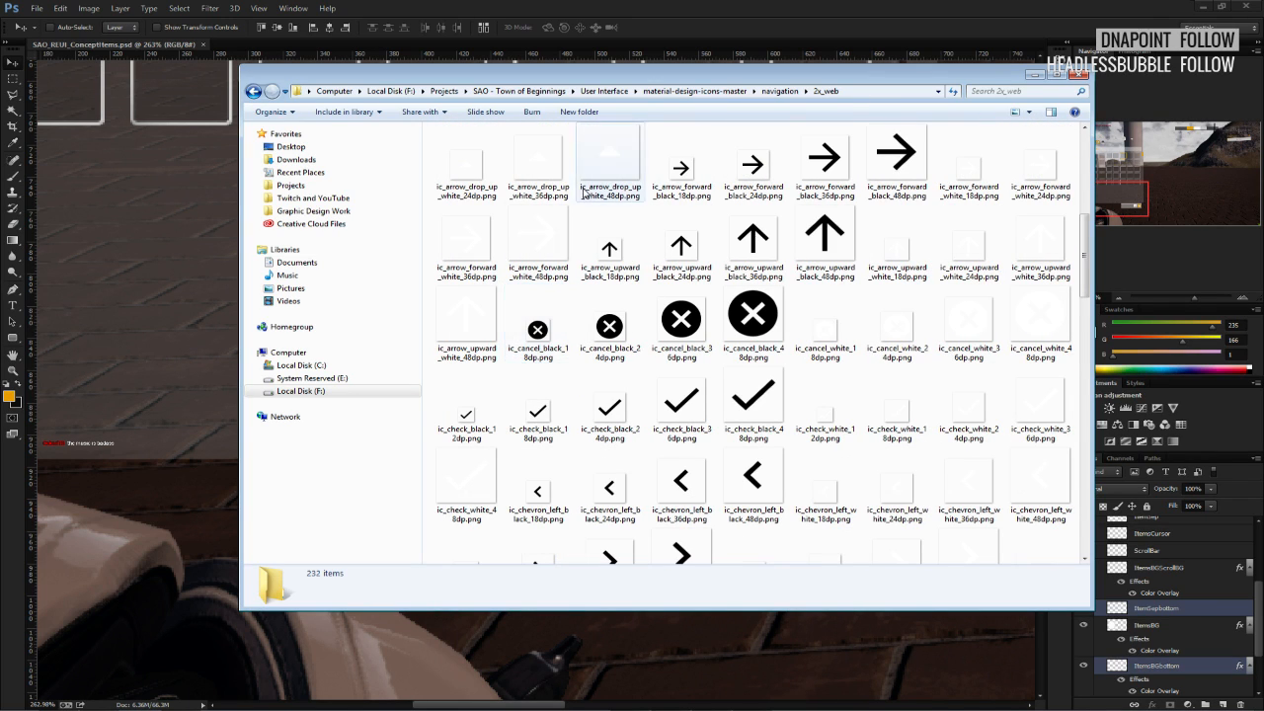
Check the image category's 2x_web folder for a suitable bottom-bar icon.
click(694, 91)
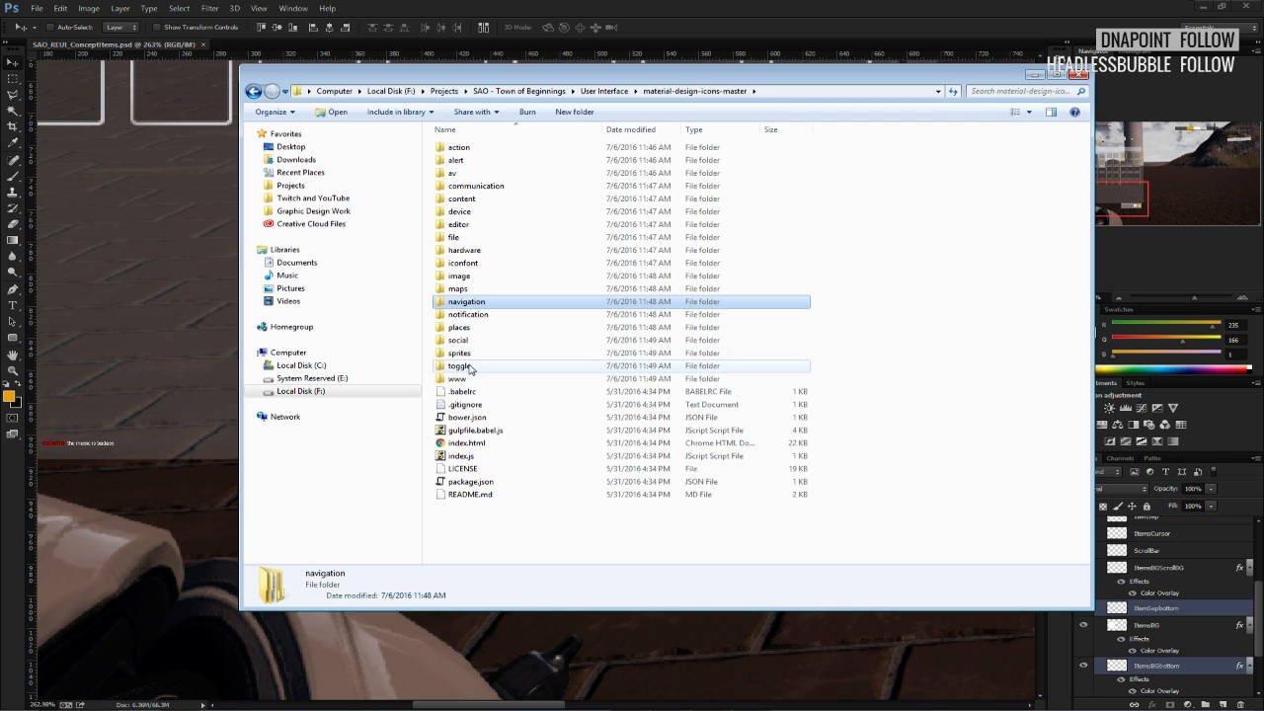
double_click(459, 275)
double_click(464, 160)
scroll(504, 289, down, 20)
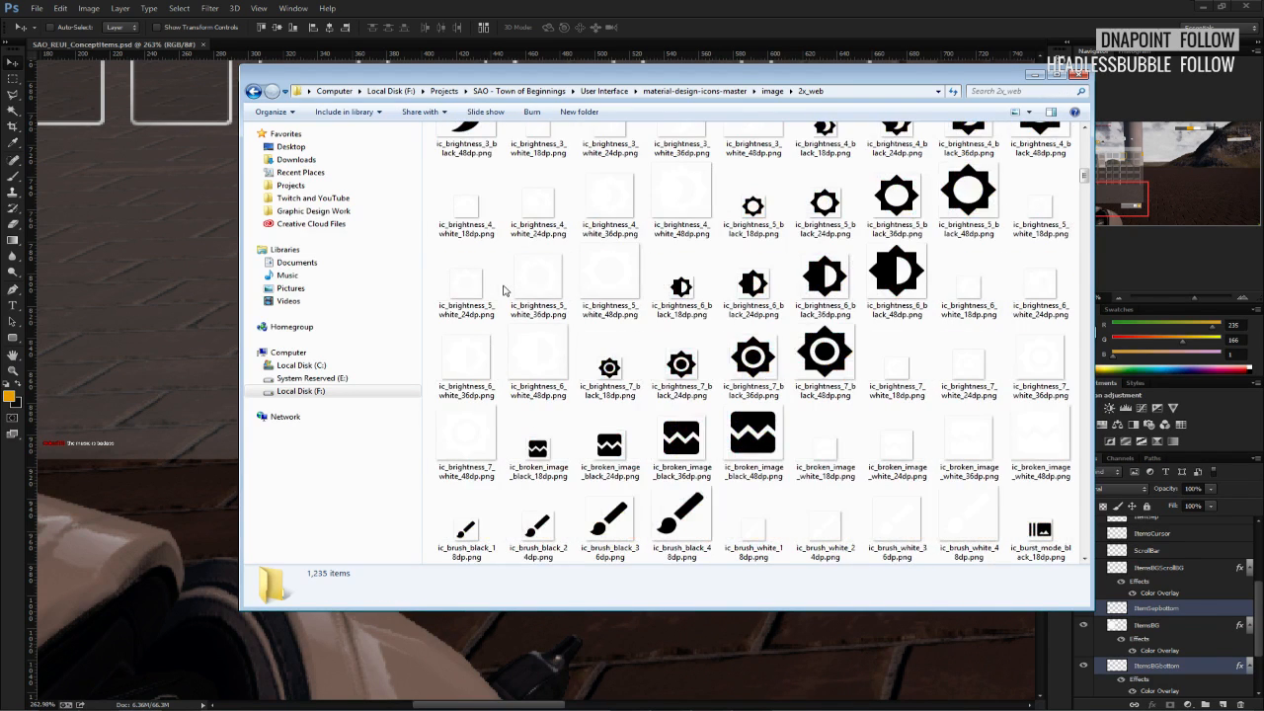
scroll(504, 289, down, 15)
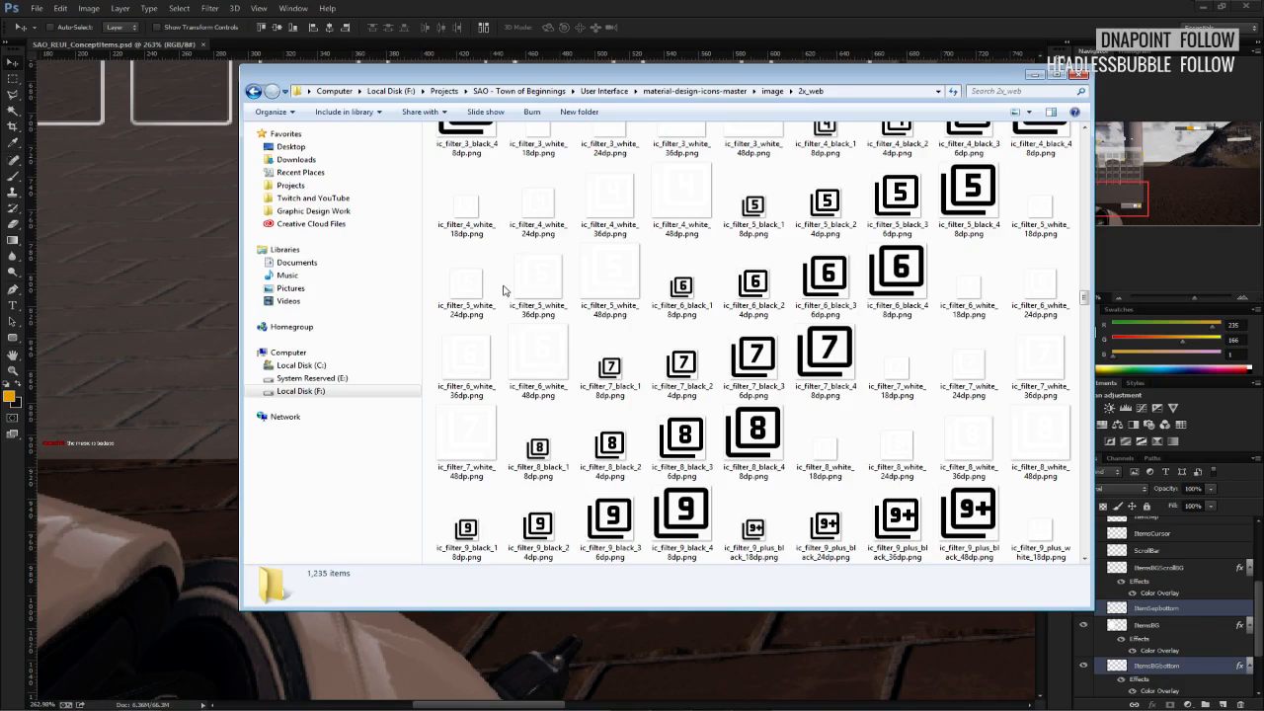
Look through the entire av category's 2x_web folder for a suitable bottom-bar icon.
click(673, 91)
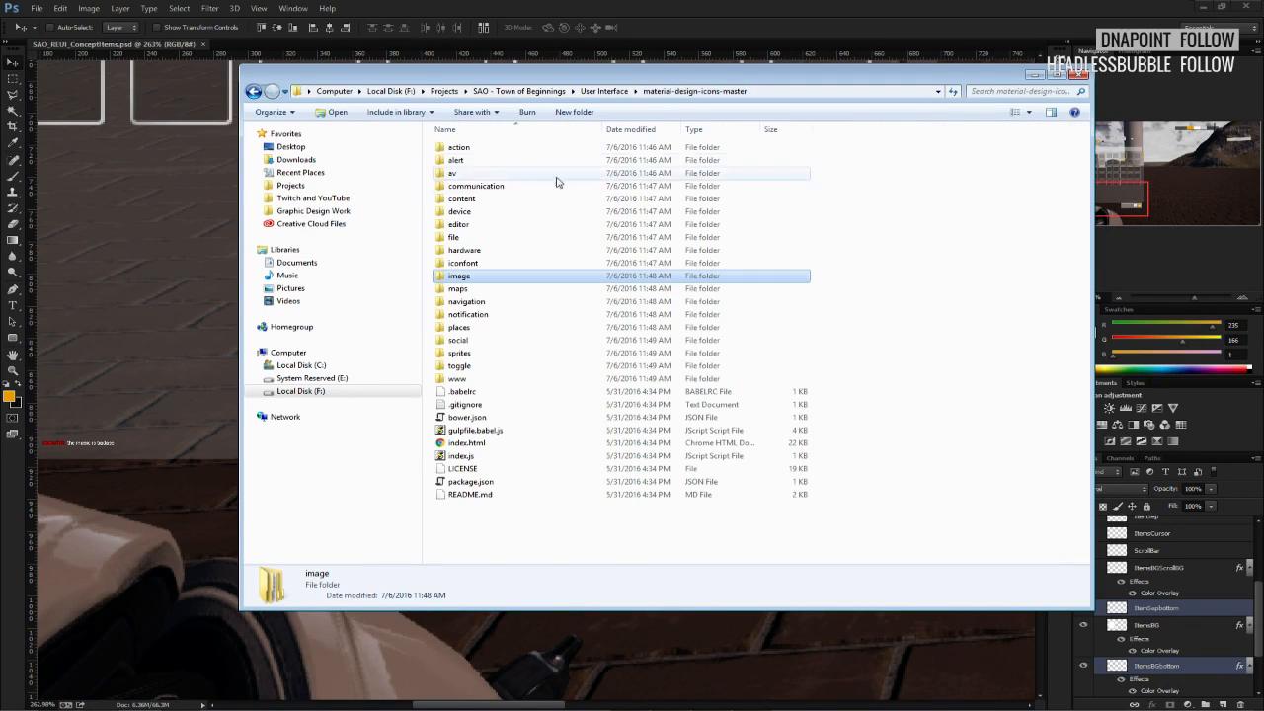
double_click(472, 172)
double_click(473, 166)
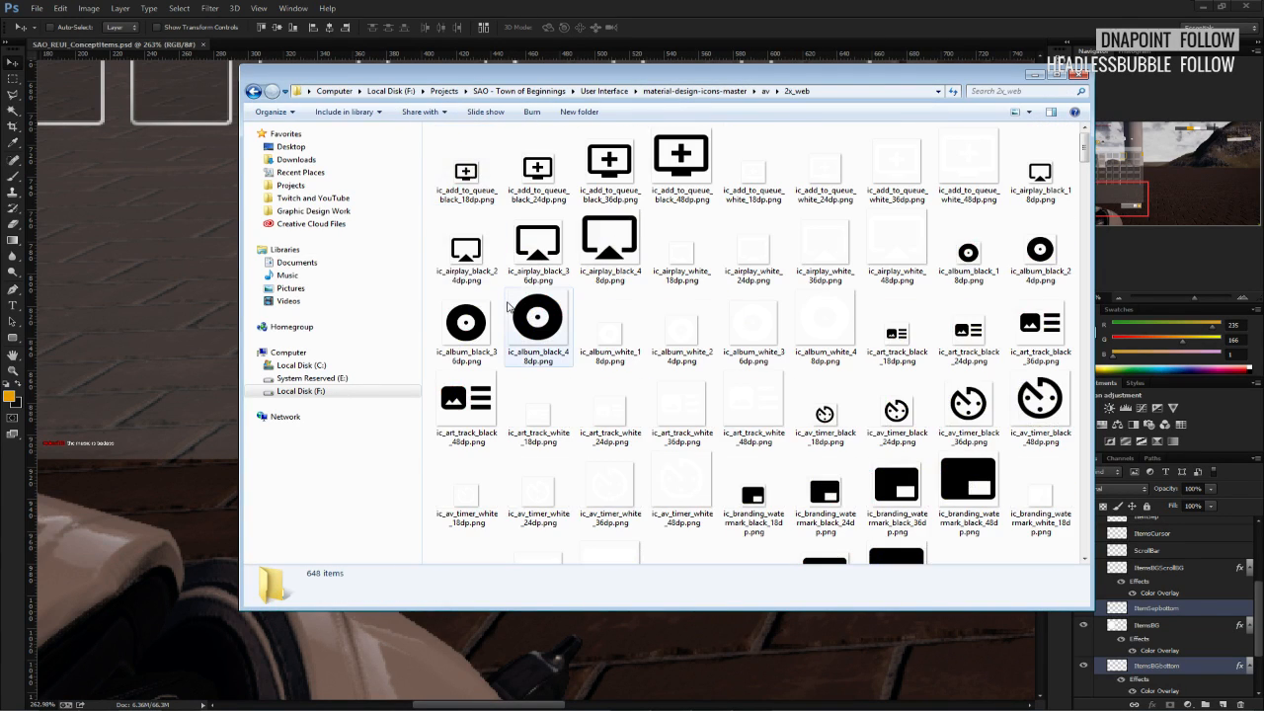
scroll(508, 308, down, 3)
scroll(508, 308, down, 4)
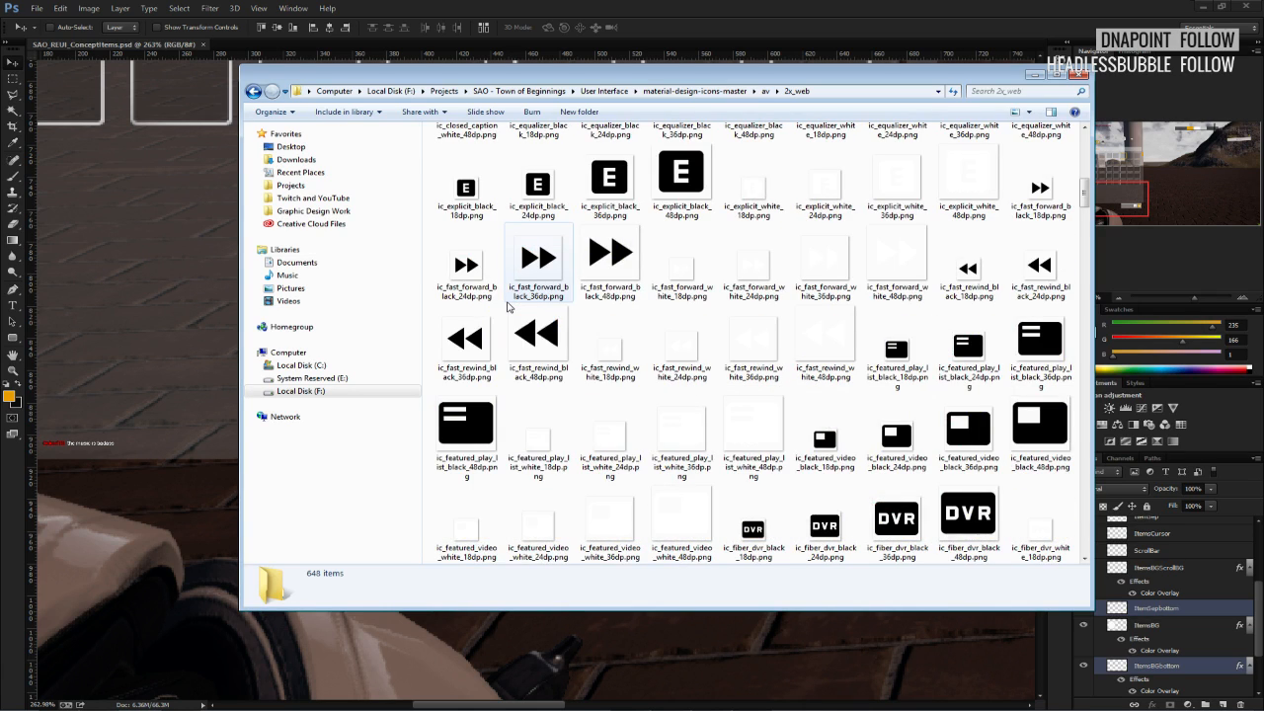
scroll(508, 308, down, 4)
scroll(508, 308, down, 4)
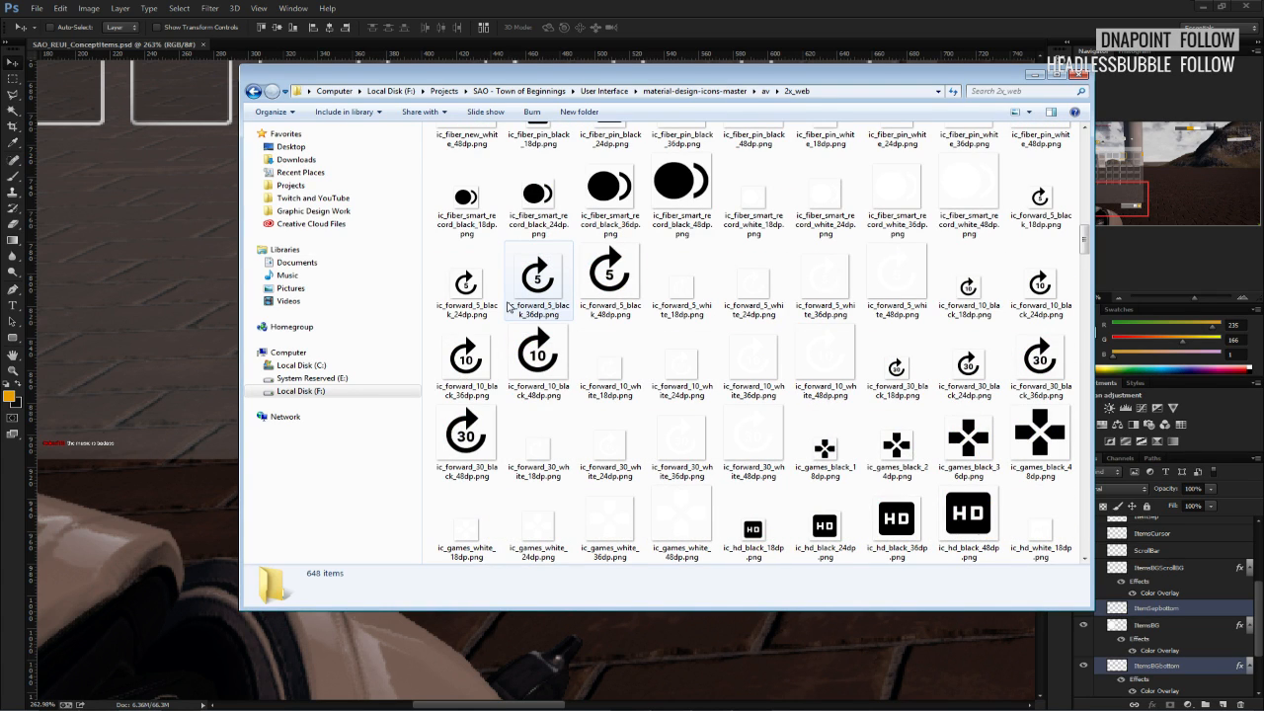
scroll(509, 308, down, 4)
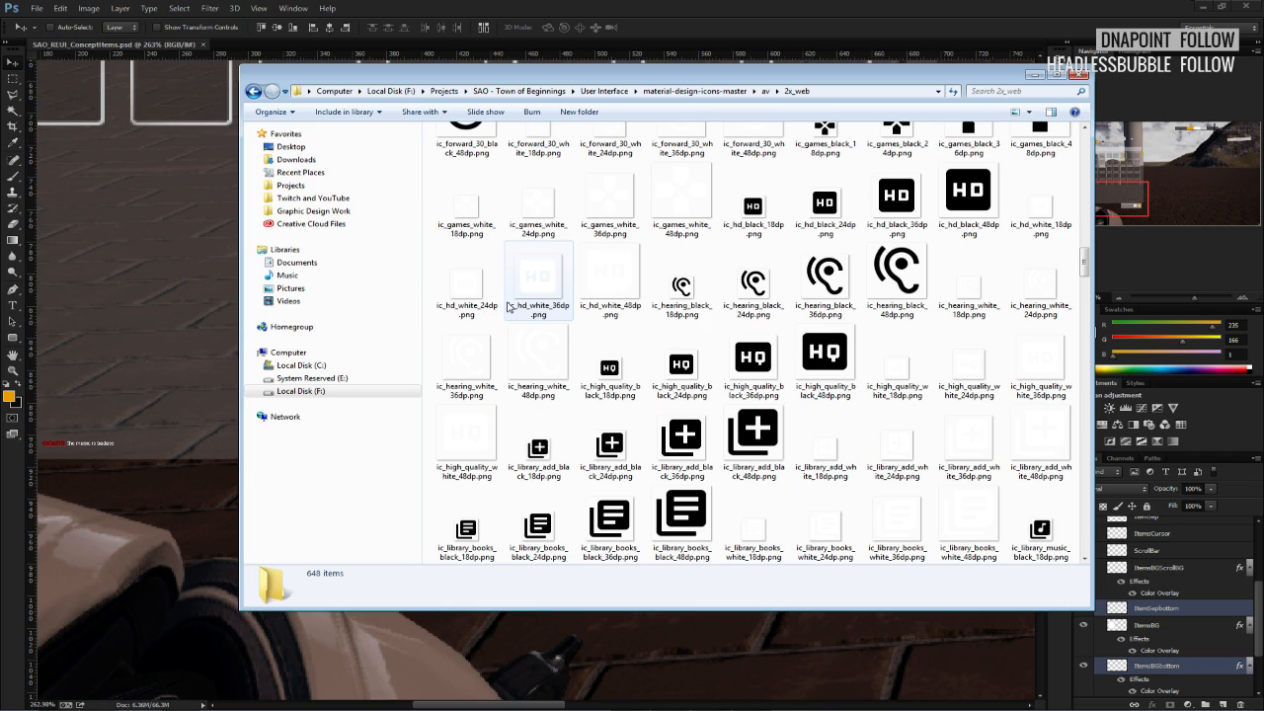
scroll(509, 308, down, 4)
scroll(509, 308, down, 4)
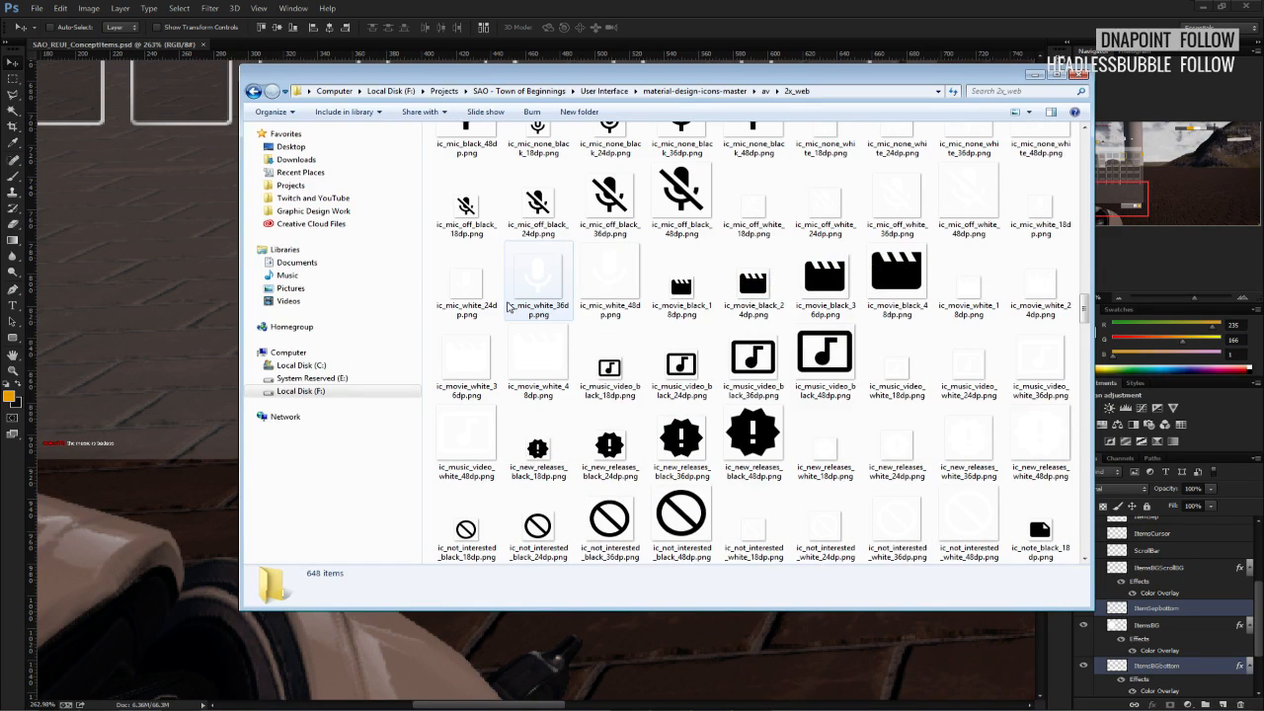
scroll(508, 308, down, 4)
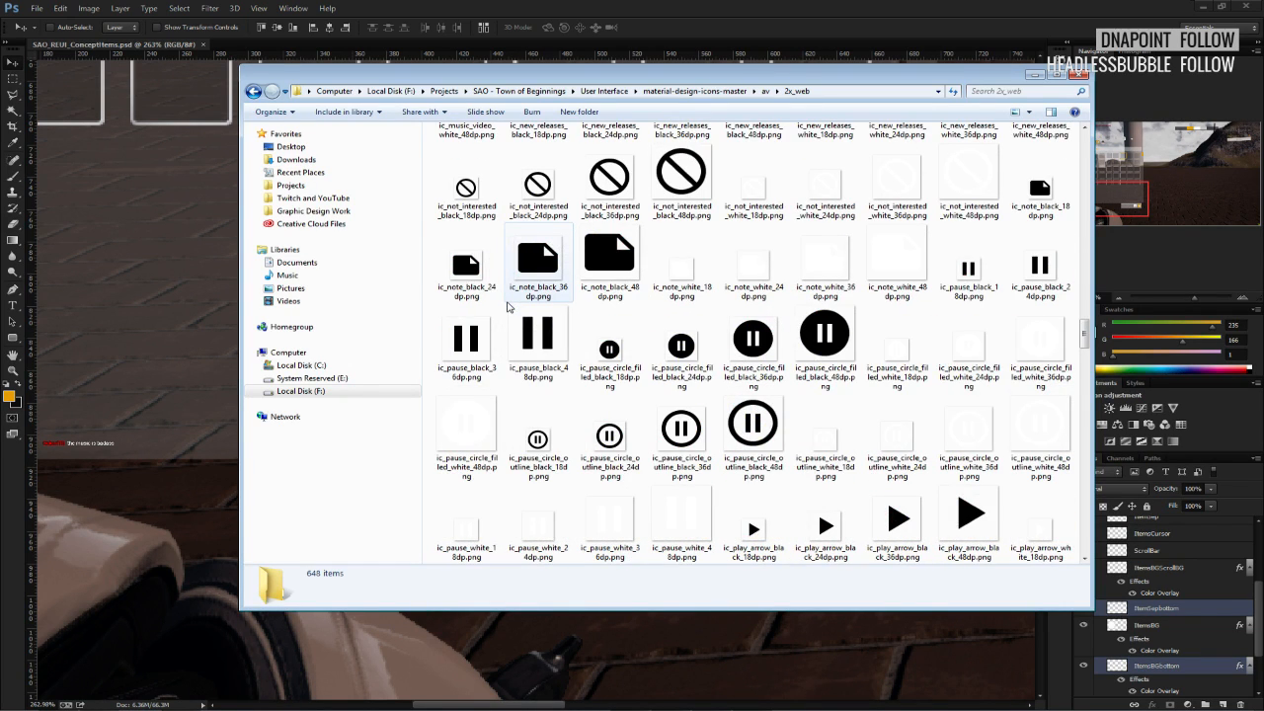
scroll(509, 308, down, 8)
scroll(509, 309, down, 4)
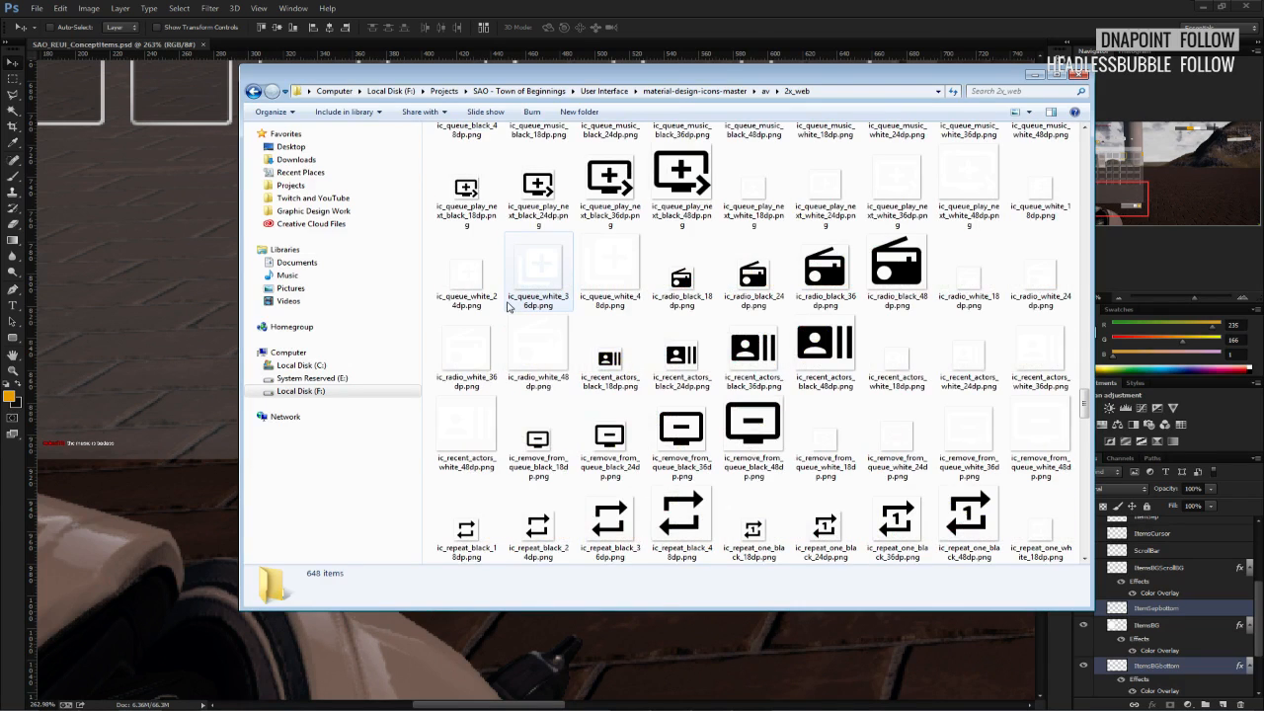
scroll(509, 309, down, 4)
scroll(508, 308, down, 15)
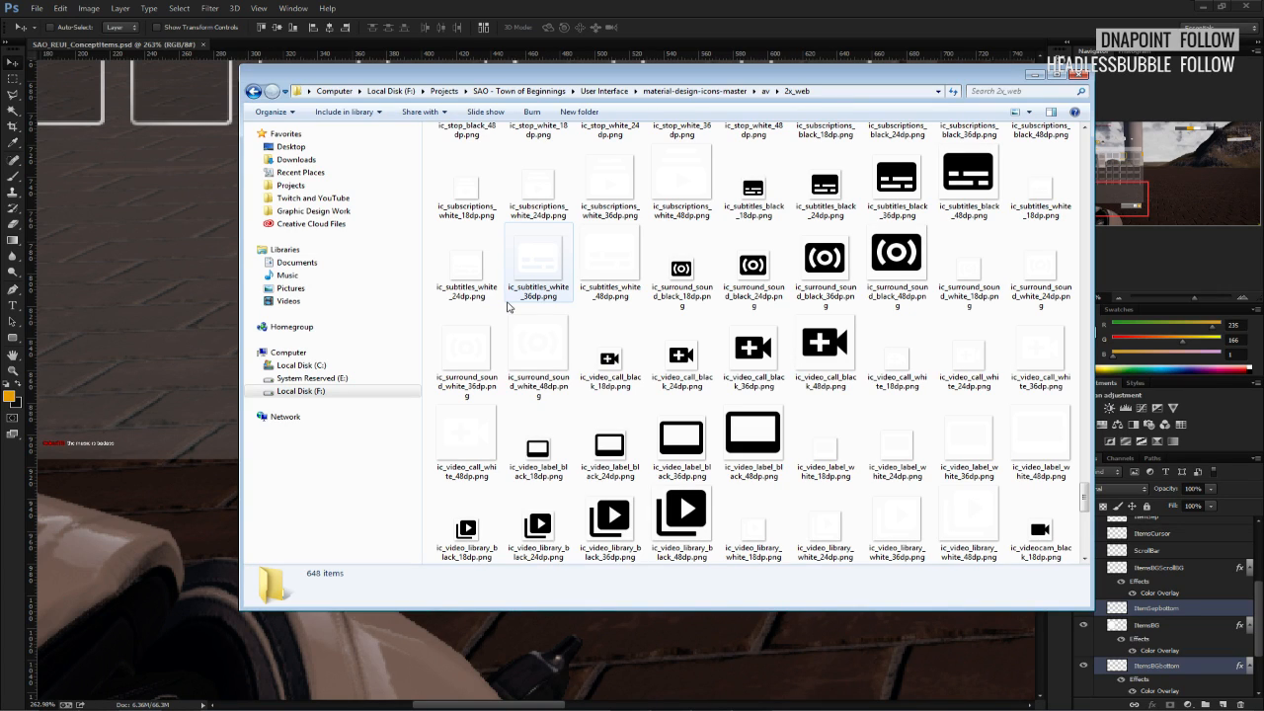
scroll(508, 308, down, 4)
scroll(508, 308, down, 3)
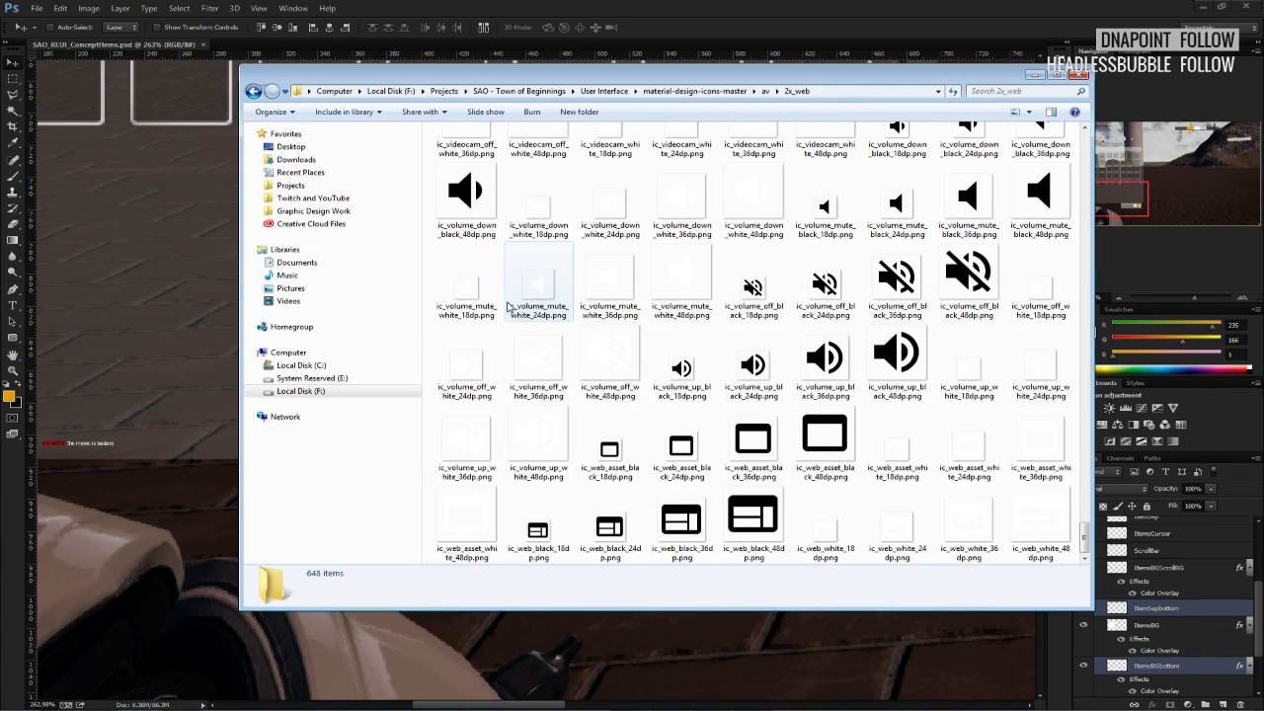
Look through the action category's 2x_web folder for a suitable bottom-bar icon, from the first icons to the card icons.
click(692, 91)
double_click(493, 149)
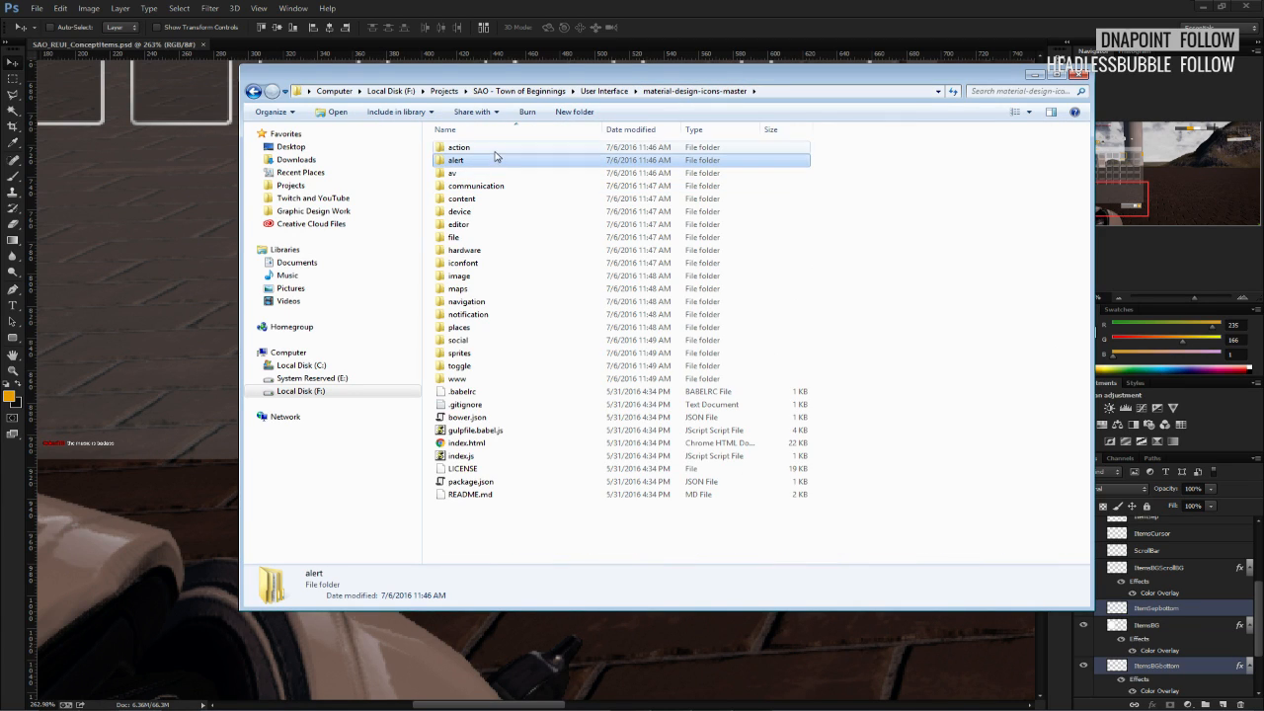
double_click(492, 173)
key(BackSpace)
double_click(488, 160)
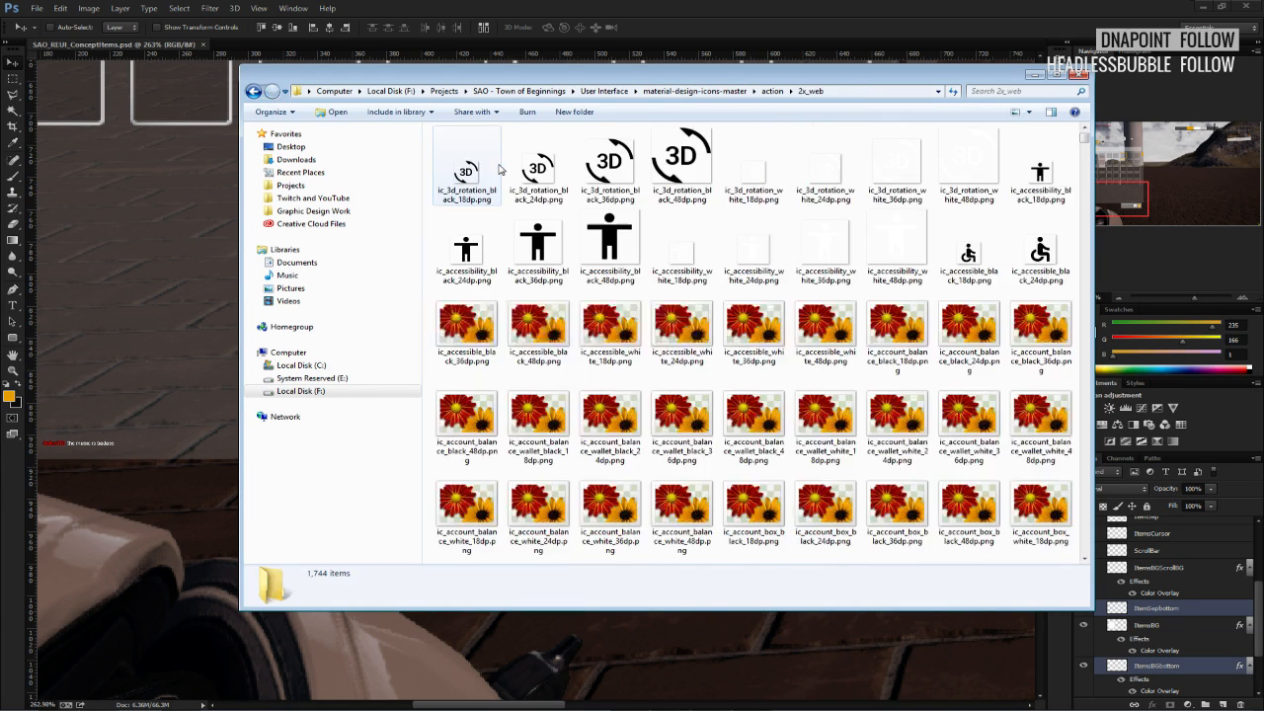
scroll(499, 247, down, 3)
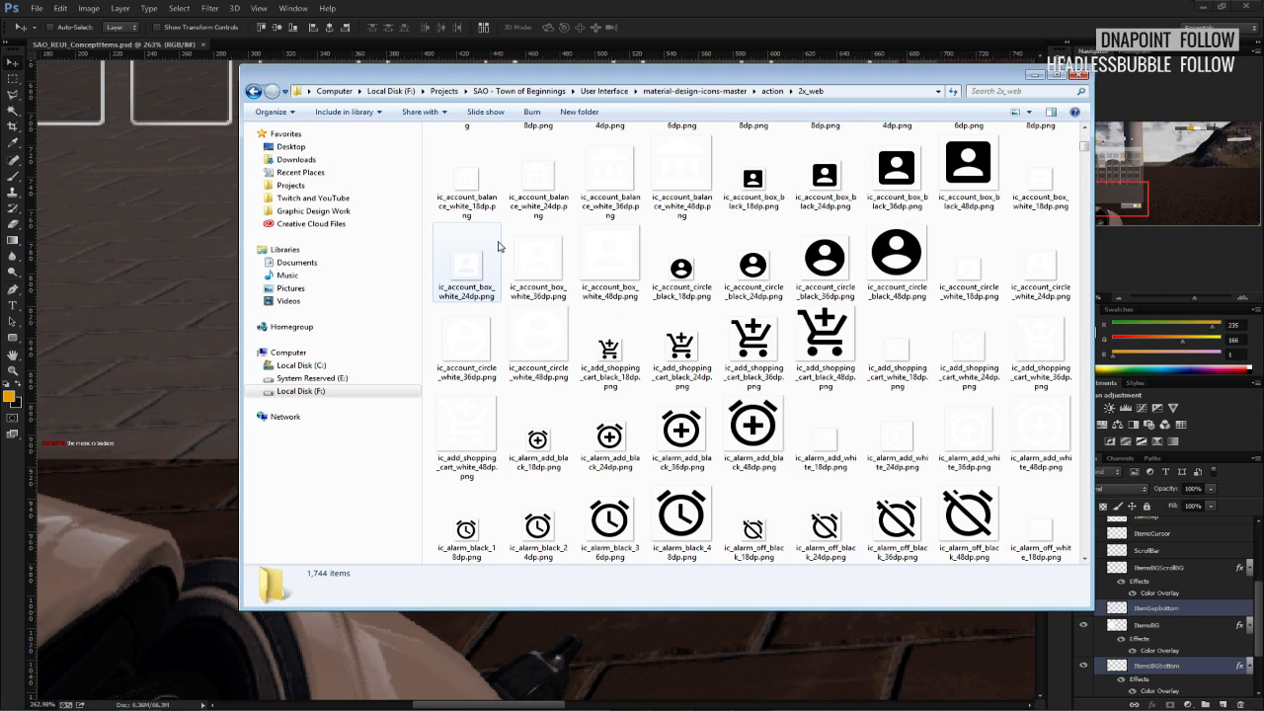
scroll(498, 247, down, 3)
scroll(498, 247, down, 3)
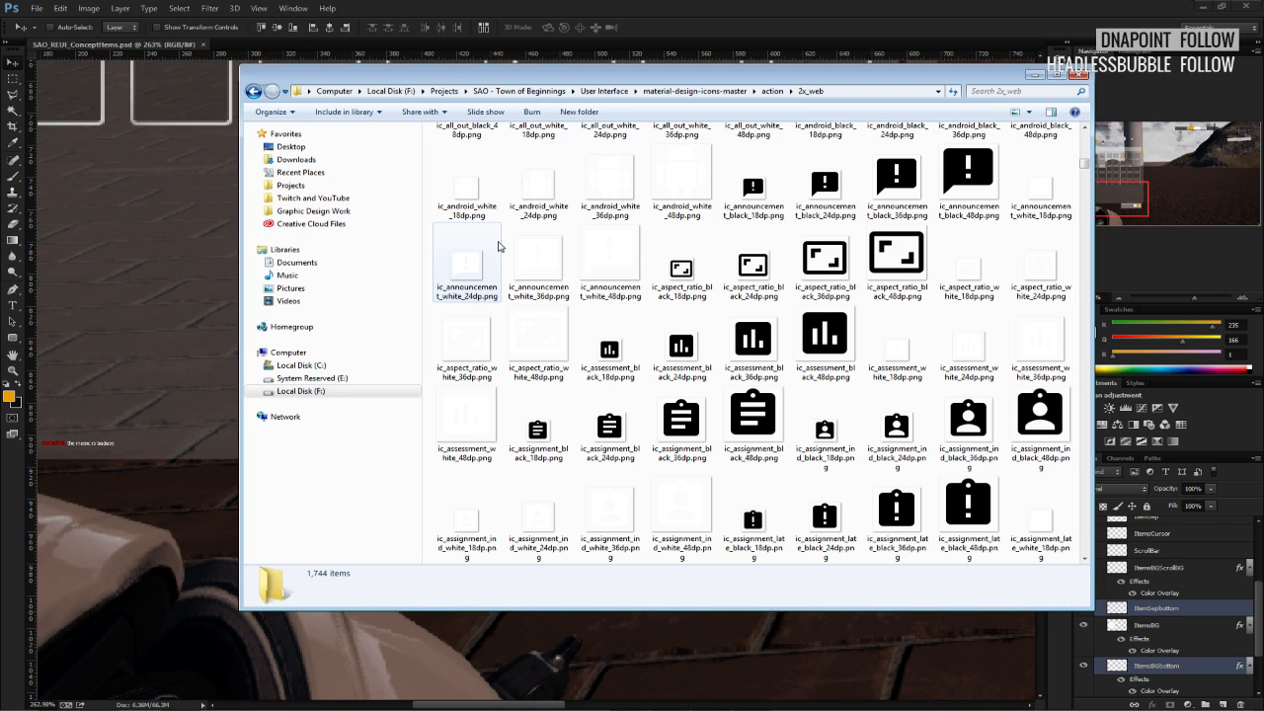
scroll(499, 247, down, 3)
scroll(499, 247, down, 3)
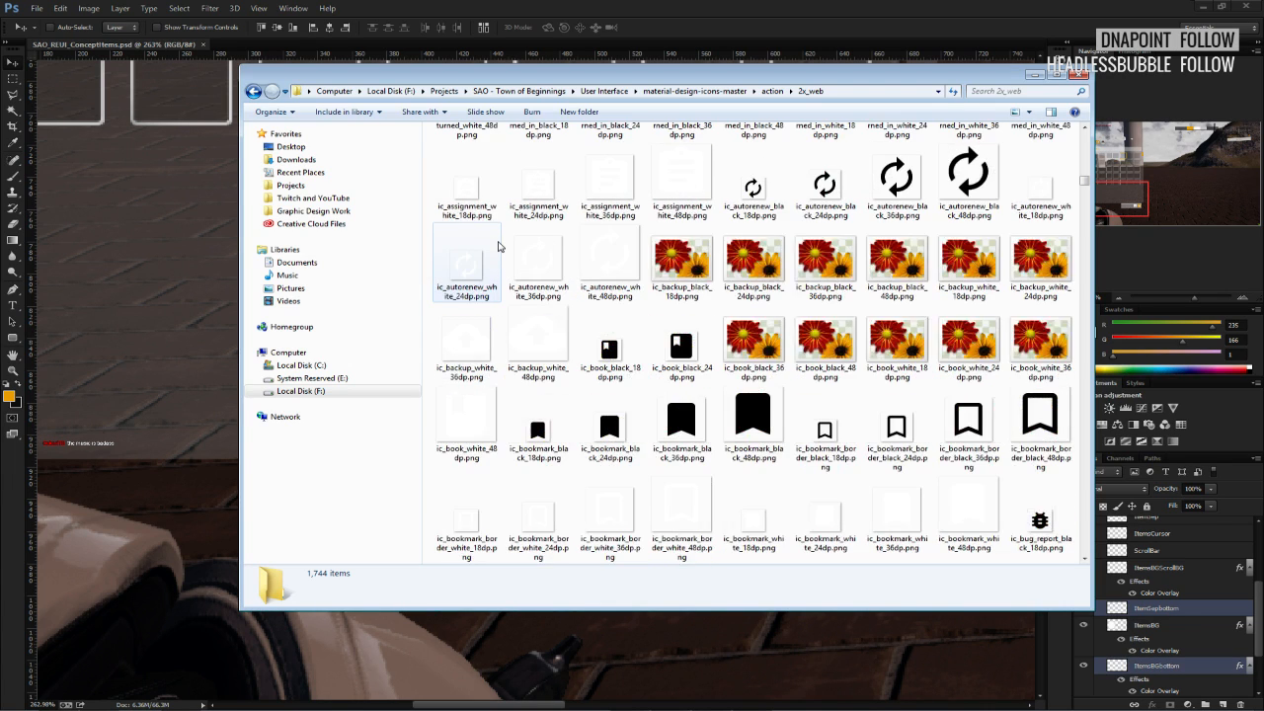
scroll(498, 246, up, 10)
scroll(999, 445, down, 3)
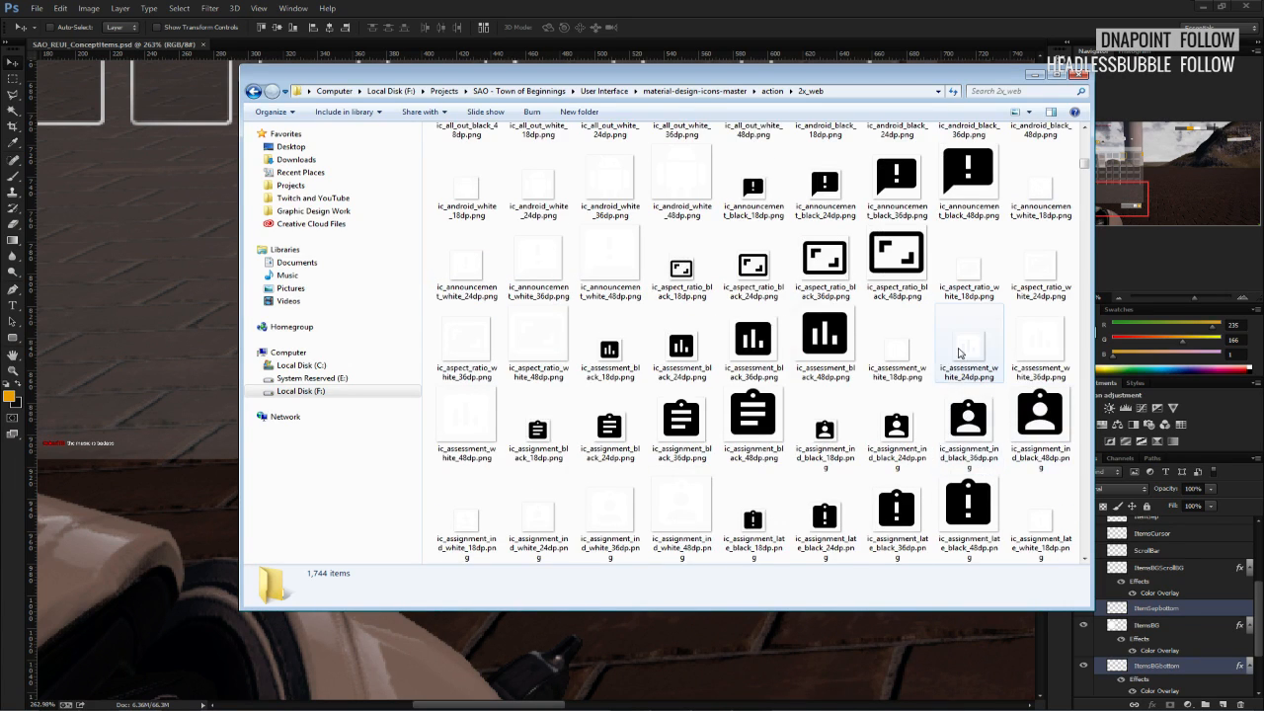
scroll(988, 469, up, 3)
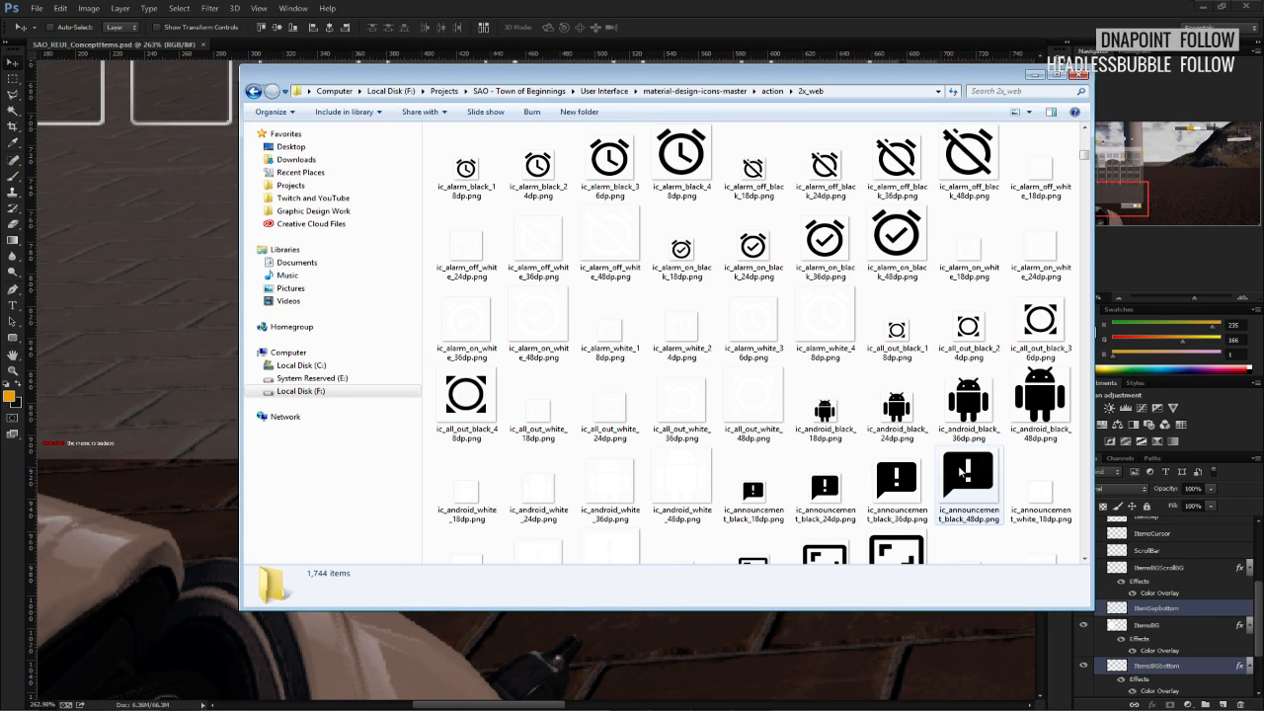
scroll(765, 423, down, 10)
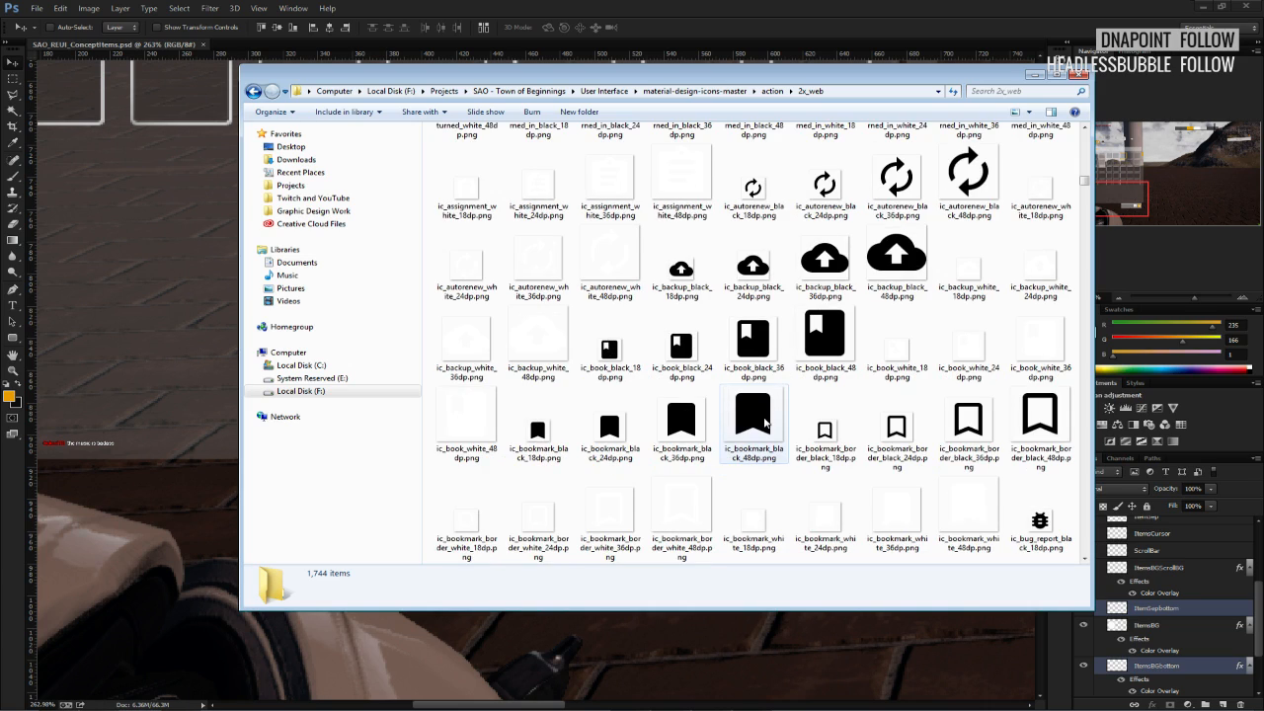
scroll(766, 423, down, 3)
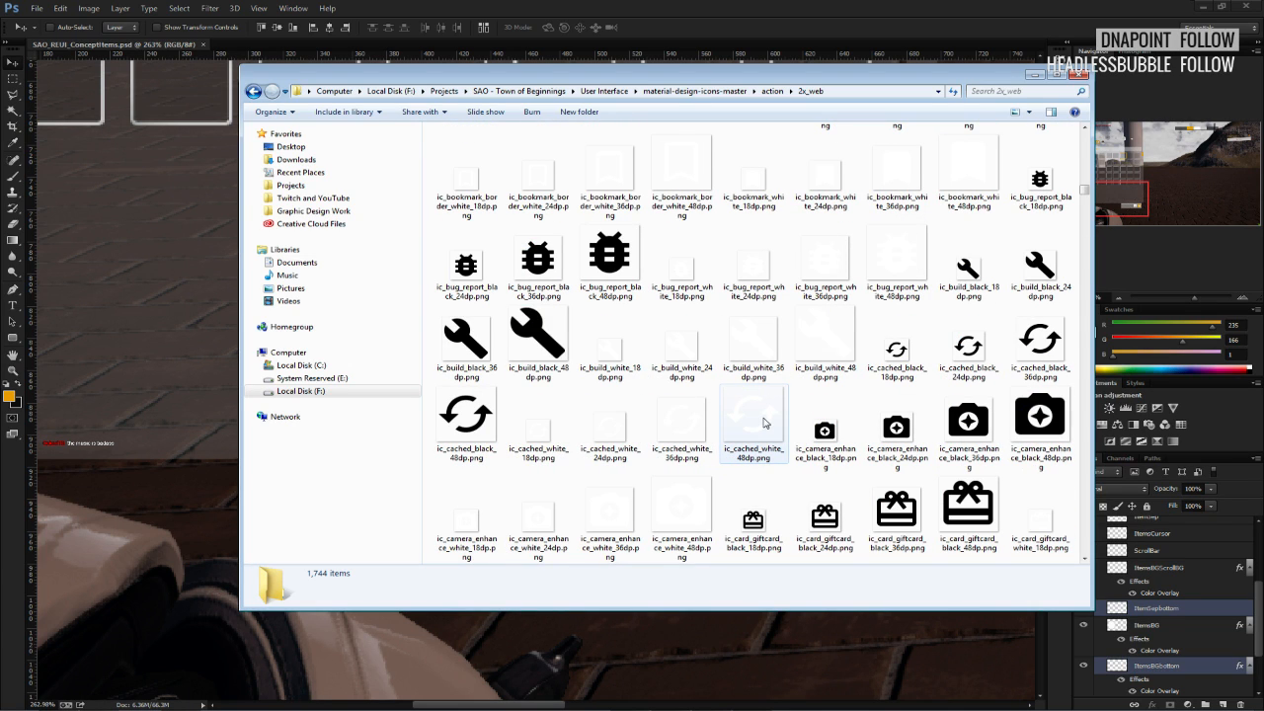
scroll(764, 423, down, 6)
scroll(763, 423, up, 3)
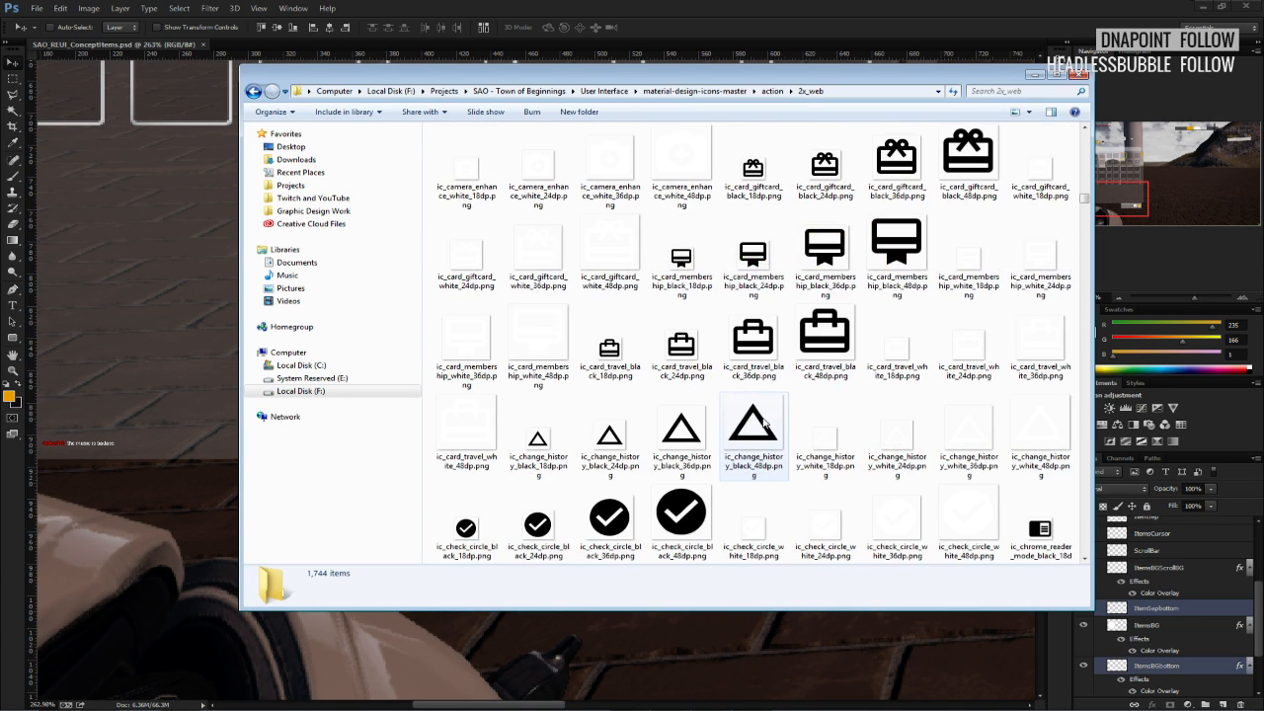
Look further through the action category's icons, from the card icons to the label and lightbulb icons, for a suitable bottom-bar icon.
scroll(764, 423, down, 6)
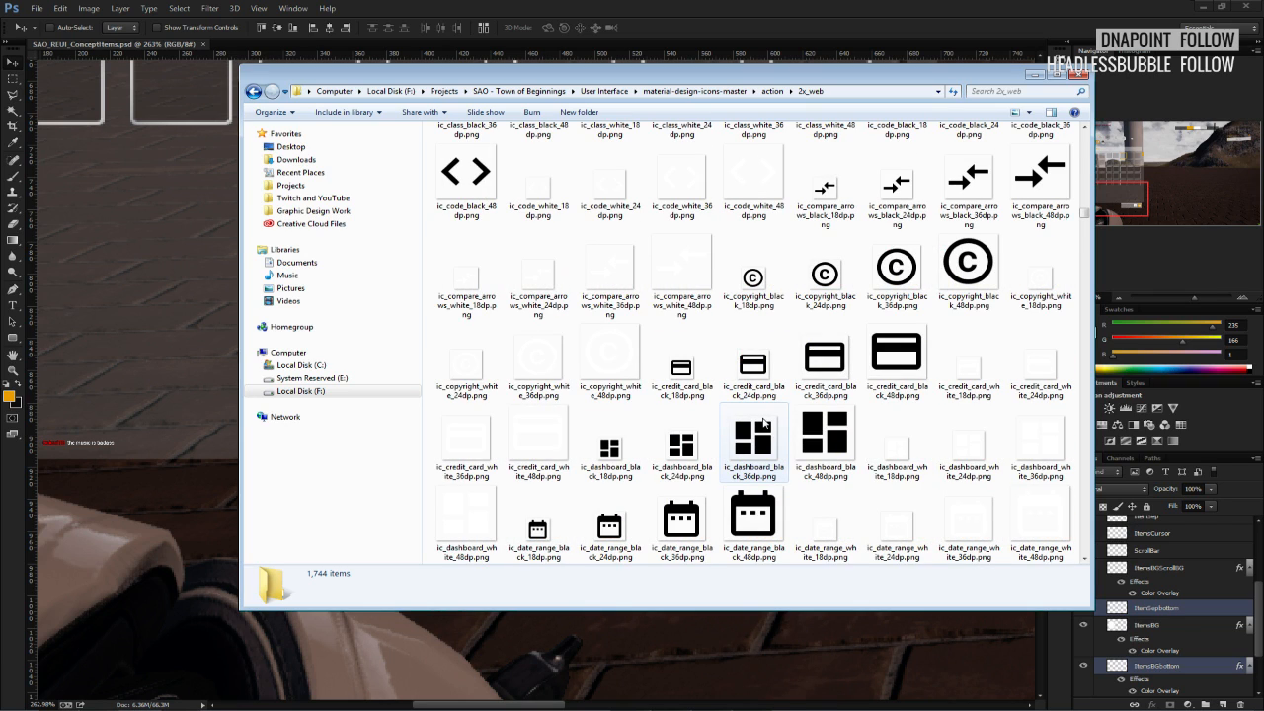
scroll(763, 423, down, 7)
scroll(764, 423, up, 4)
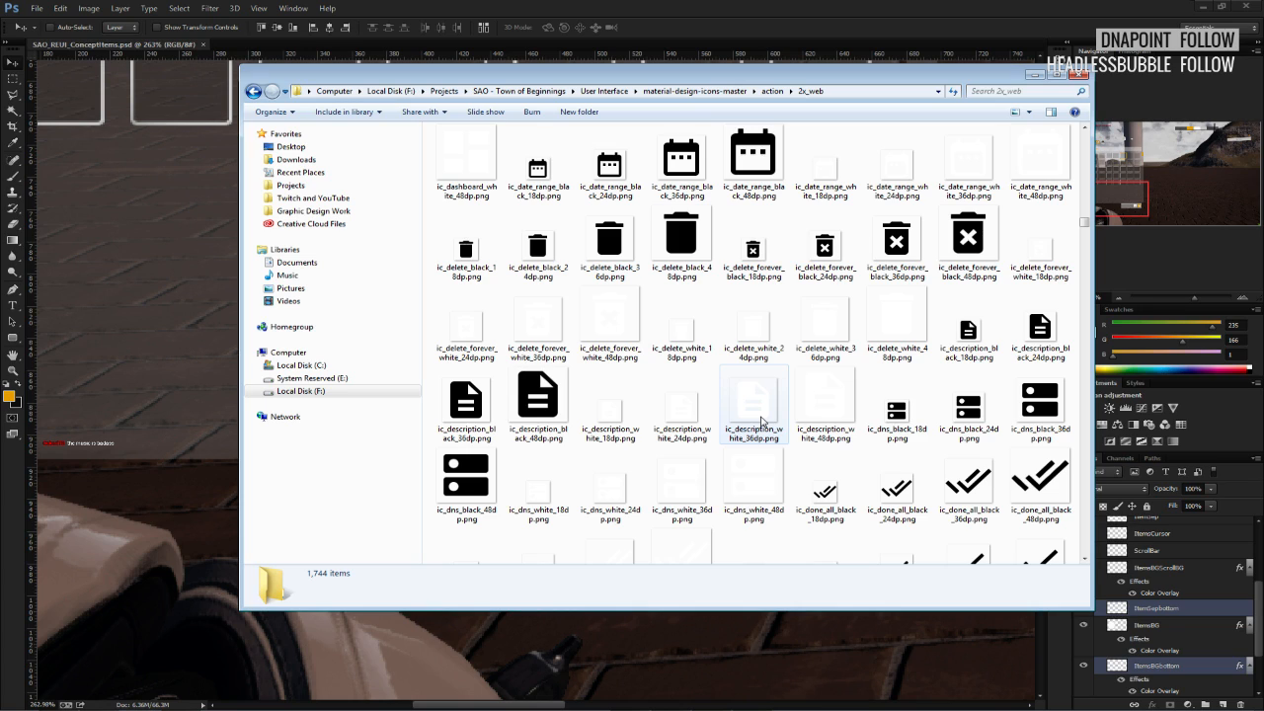
scroll(760, 422, down, 8)
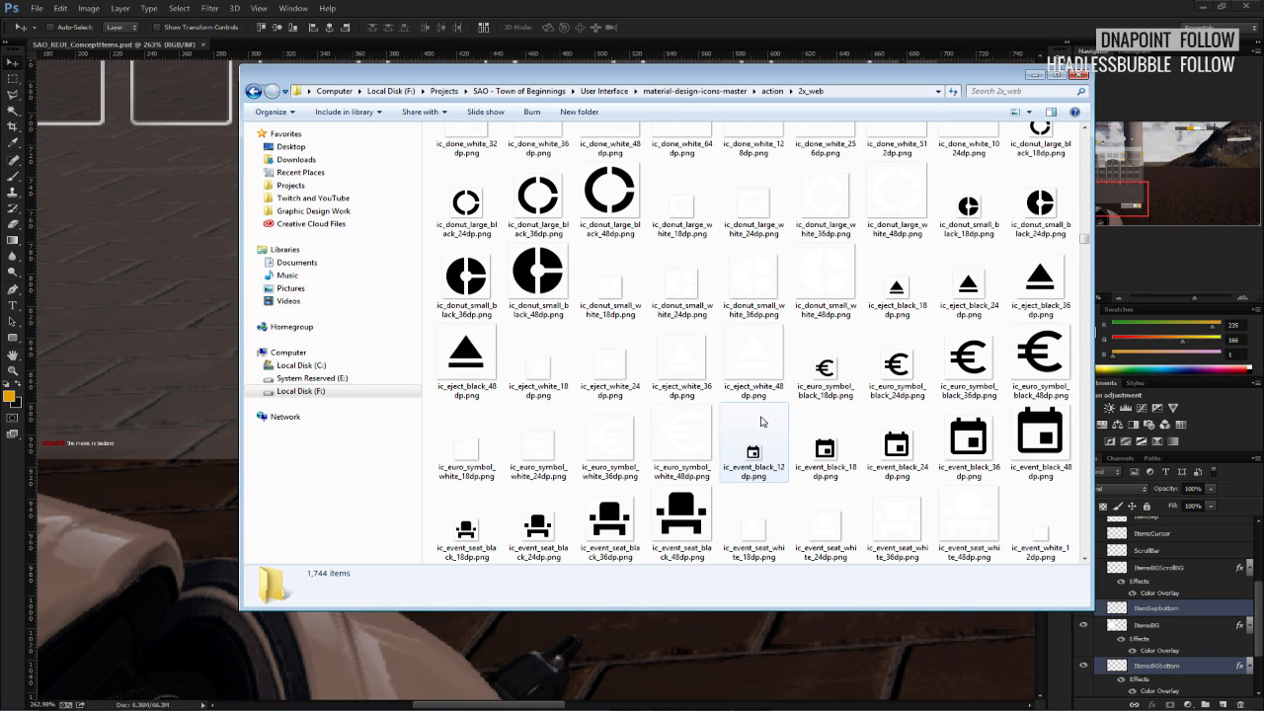
scroll(761, 423, down, 4)
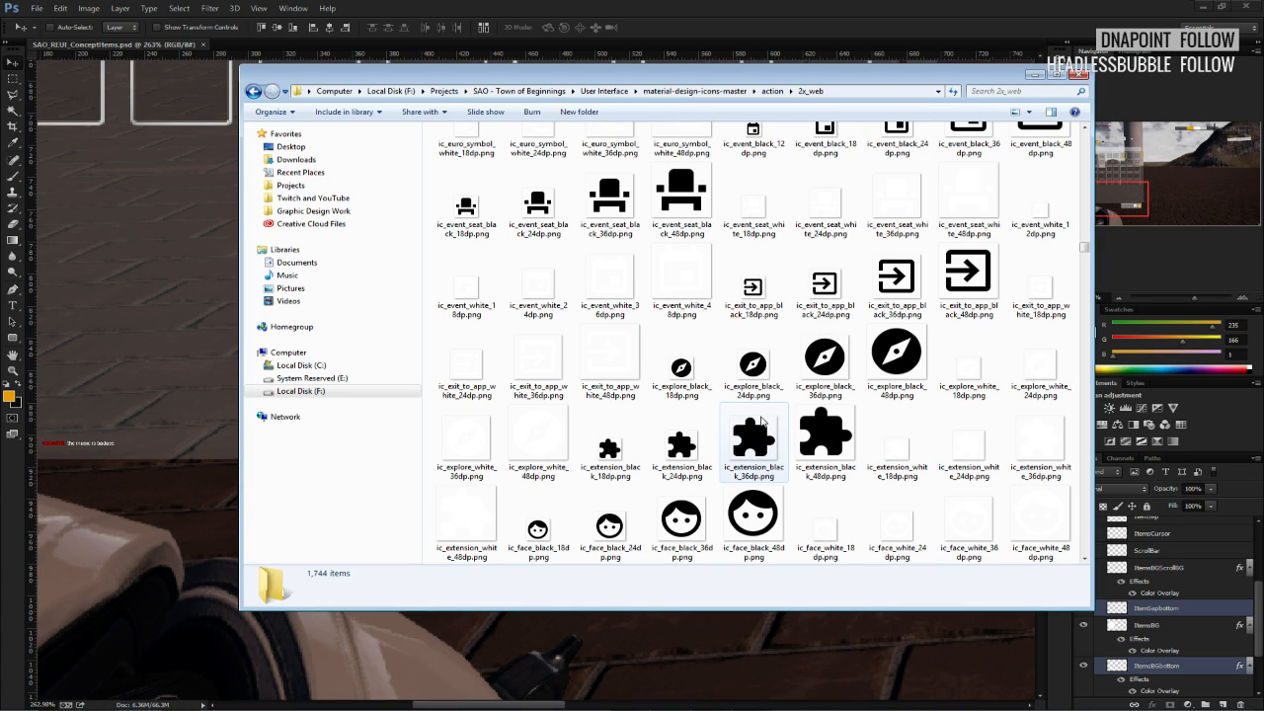
scroll(760, 423, down, 4)
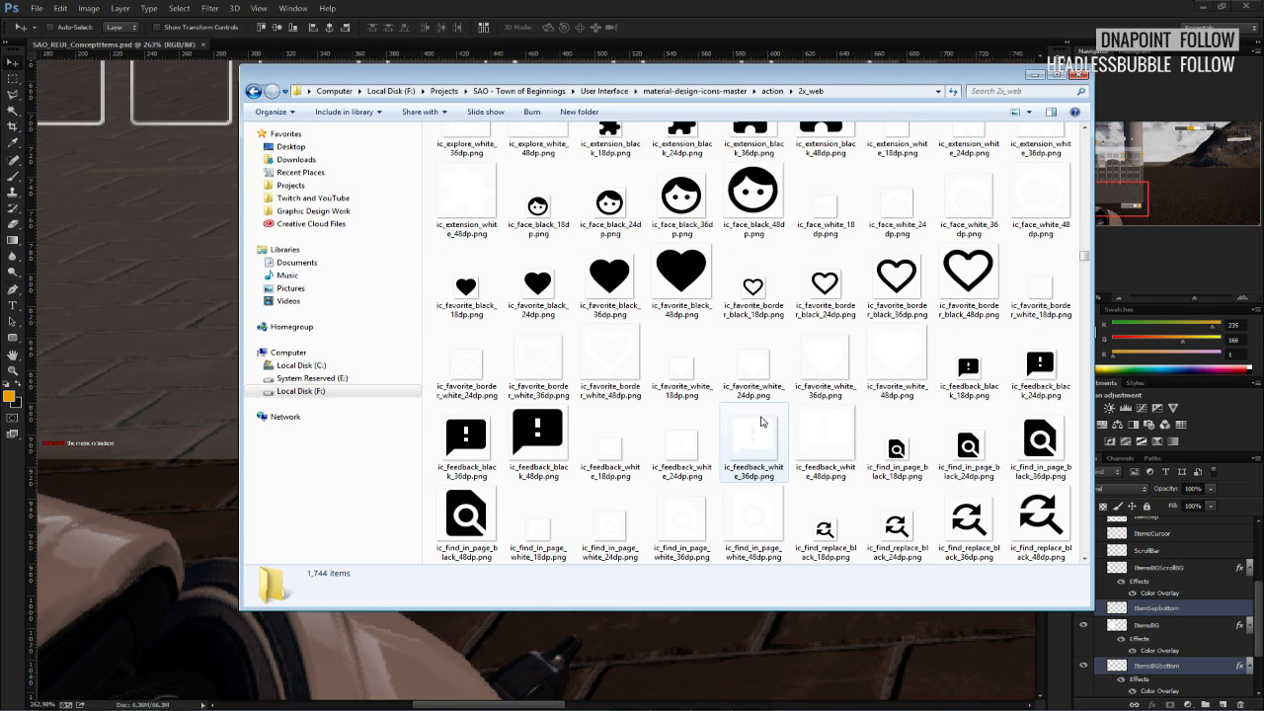
scroll(761, 422, down, 4)
scroll(760, 423, down, 4)
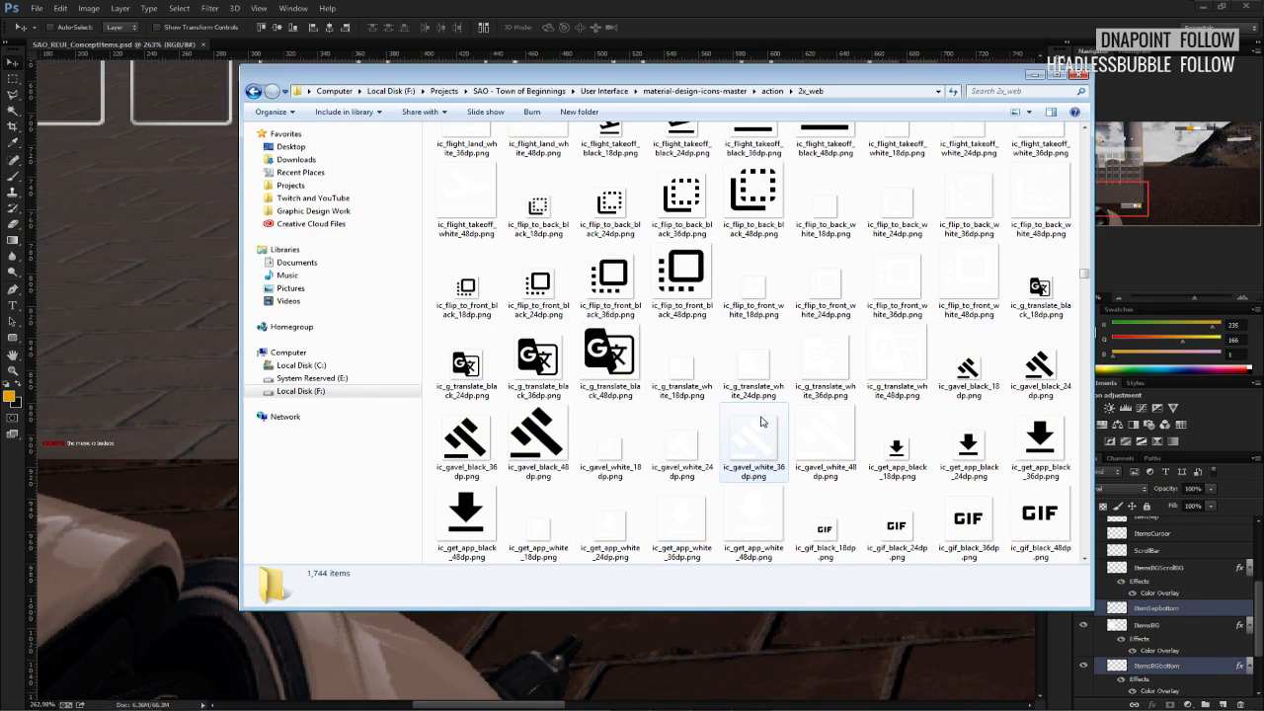
scroll(760, 423, down, 4)
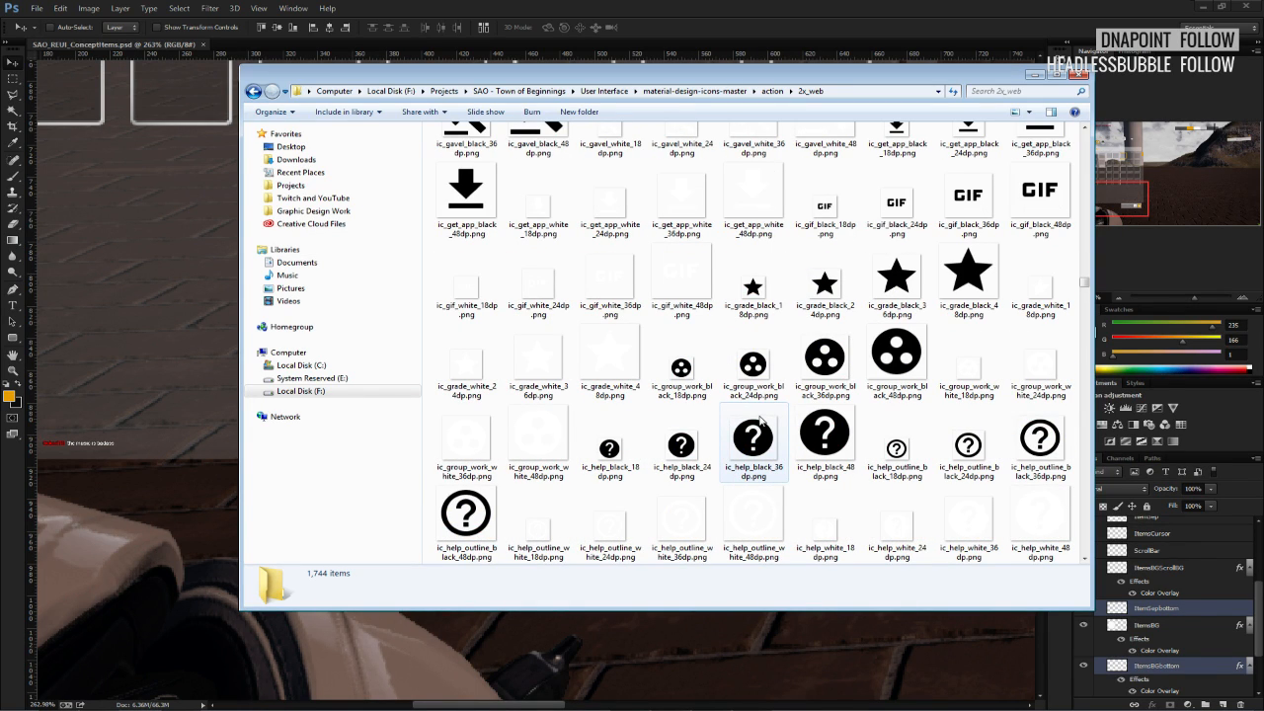
scroll(760, 422, down, 9)
scroll(760, 423, up, 4)
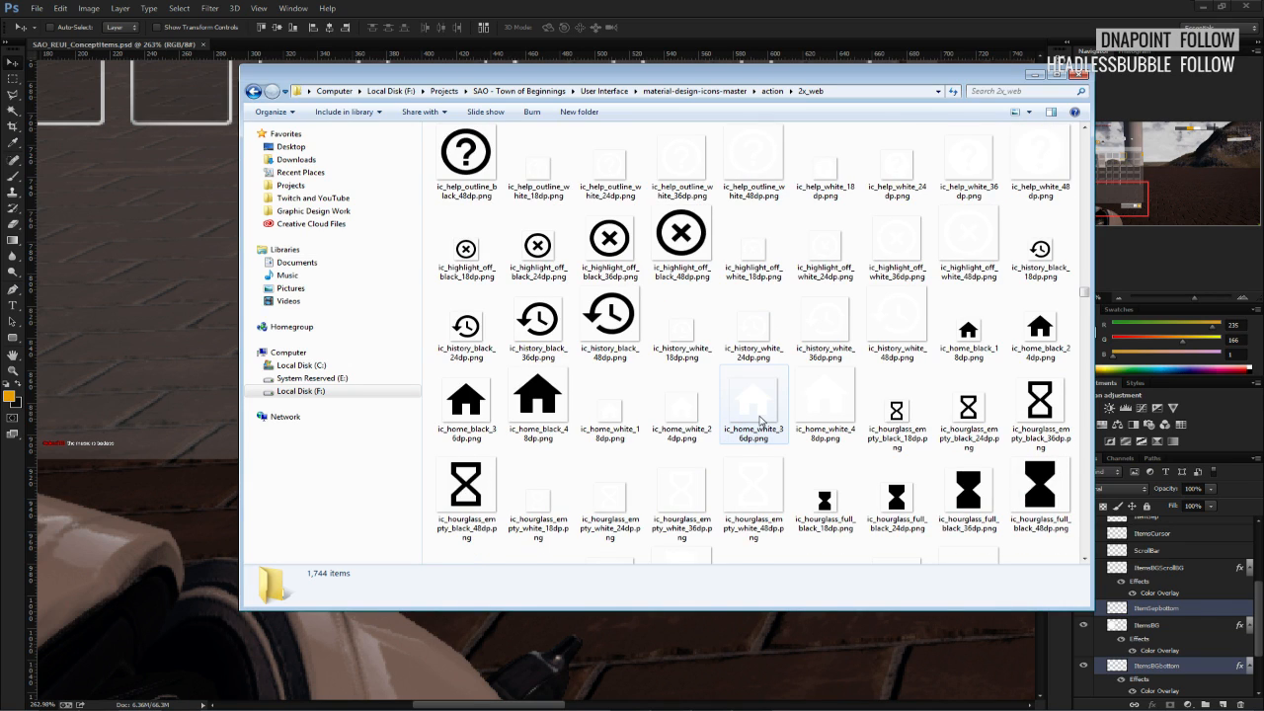
scroll(760, 423, down, 8)
scroll(760, 423, down, 4)
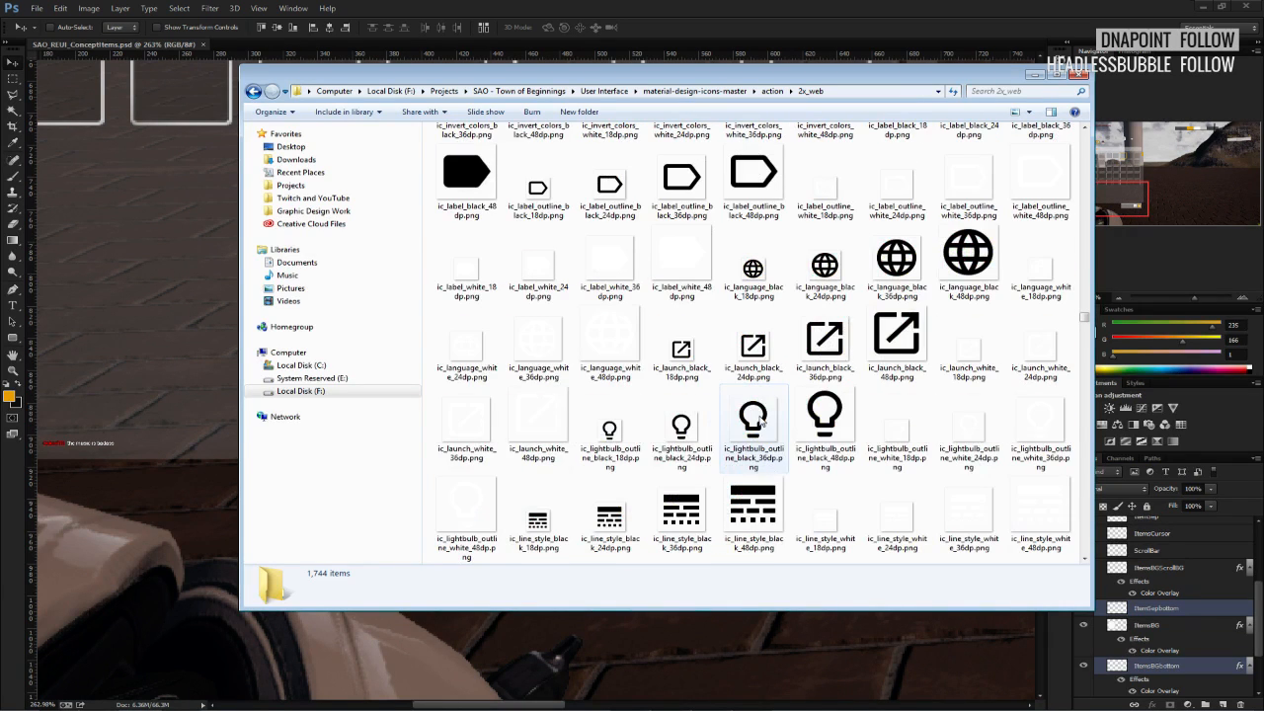
scroll(760, 423, up, 4)
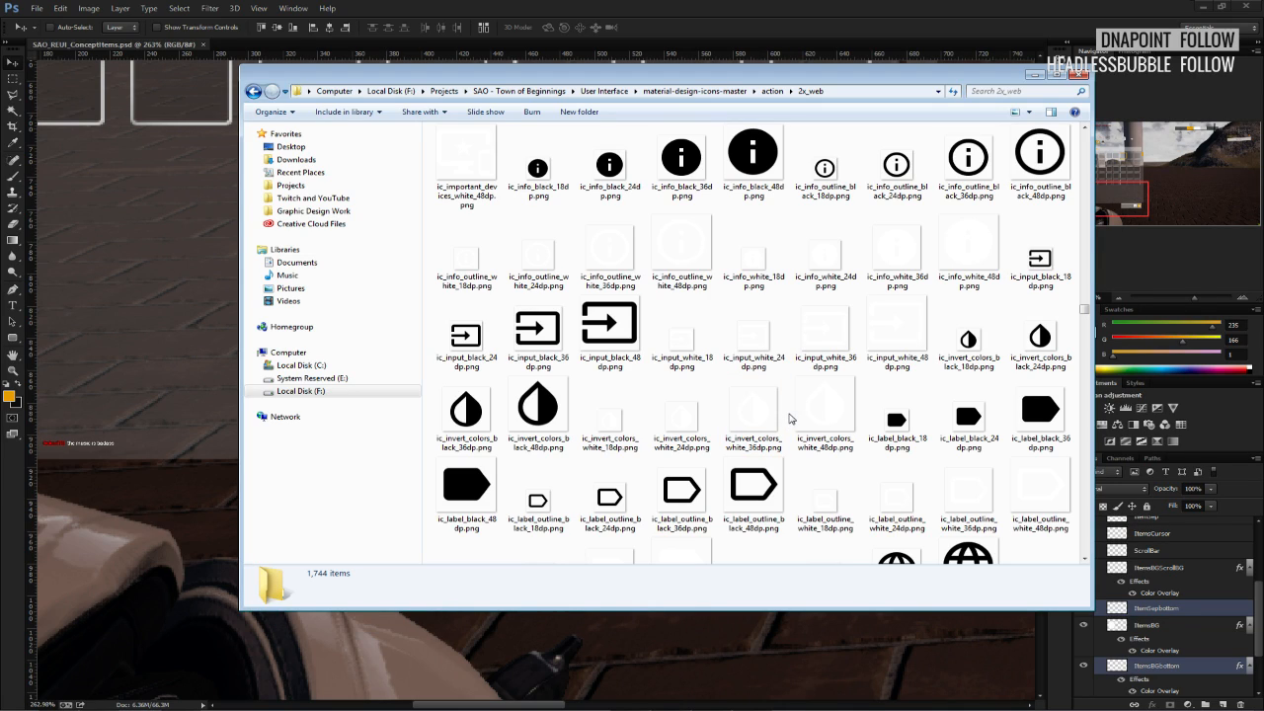
Place ic_label_black_48dp in the document and scale it down to about 15% over the bottom bar's upper-left corner.
drag(1042, 434, 196, 520)
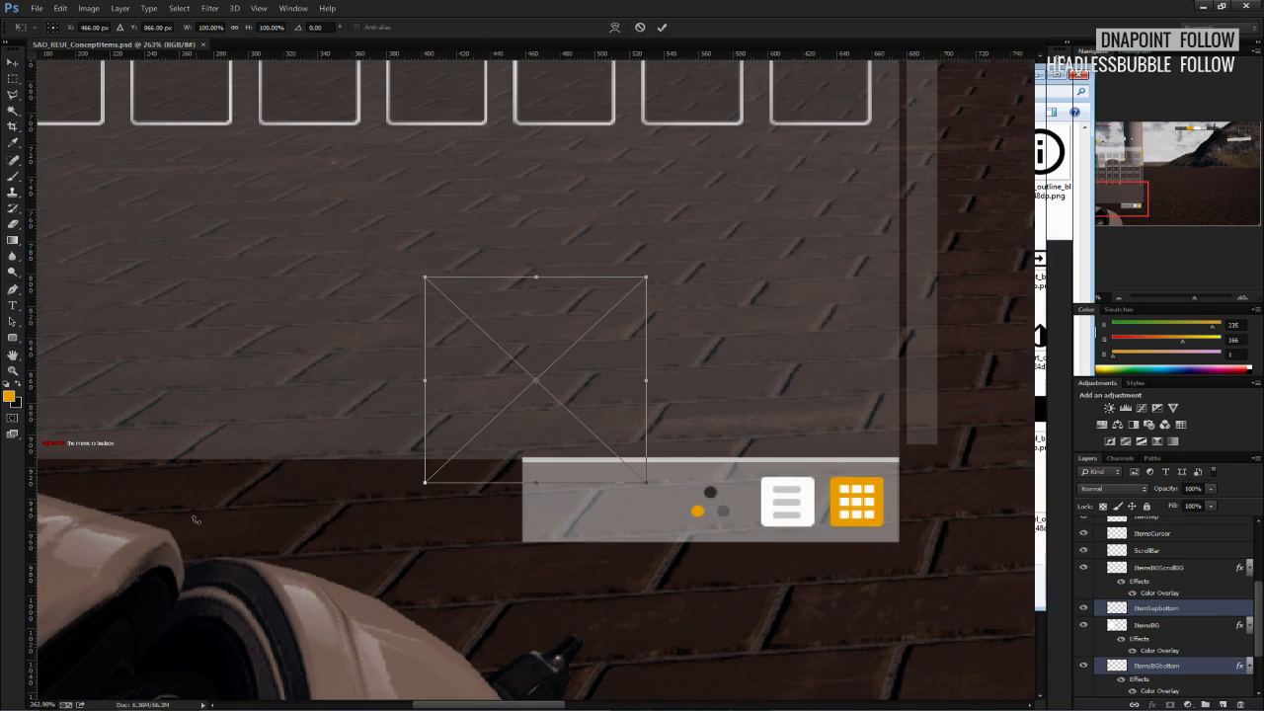
alt+shift+drag(646, 480, 579, 498)
click(662, 27)
scroll(521, 315, down, 1)
alt+scroll(521, 312, up, 2)
key(ctrl+t)
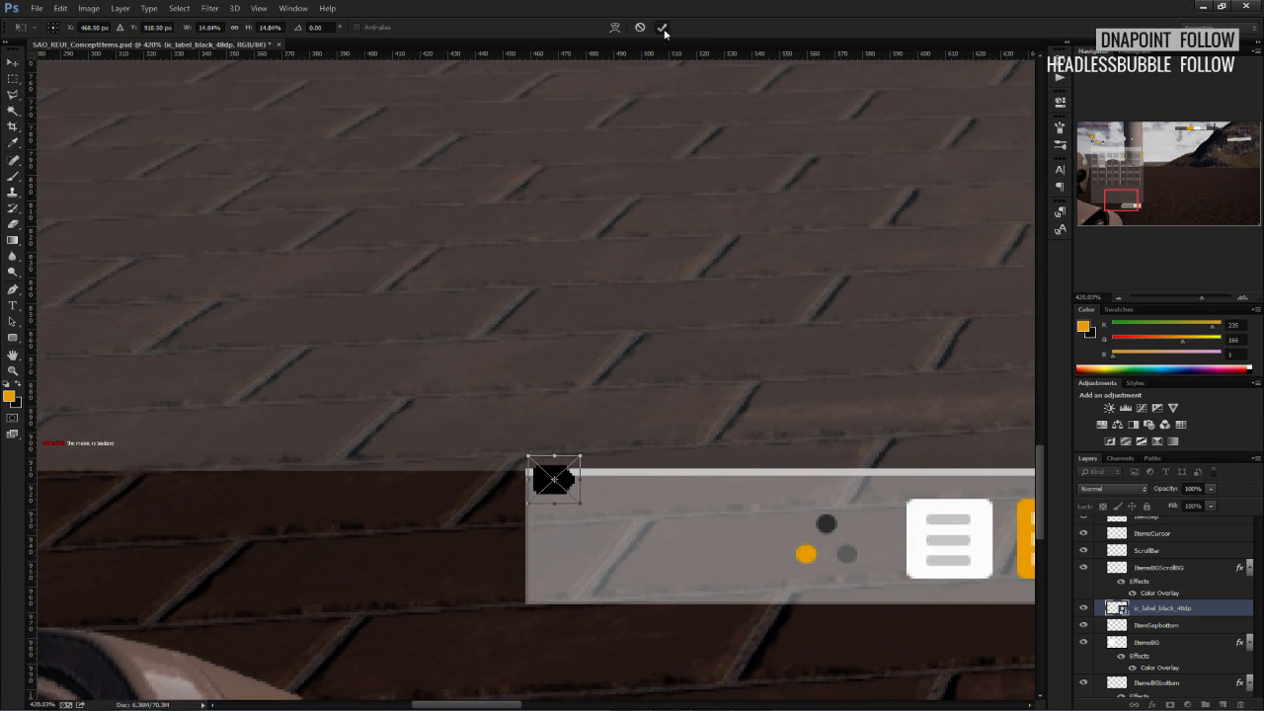
click(662, 27)
Align the label icon vertically with the horizontal guide and position it near the bottom bar's left end.
scroll(666, 435, down, 1)
alt+scroll(668, 456, down, 1)
drag(607, 441, 929, 490)
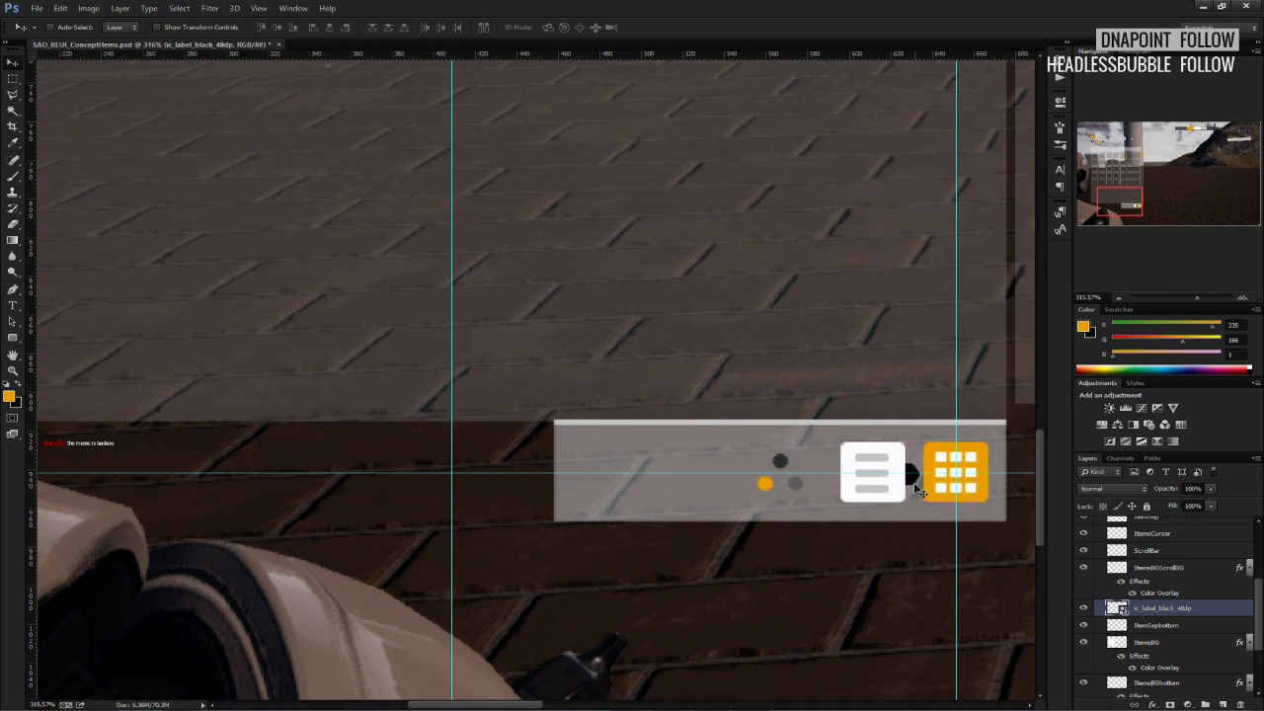
alt+scroll(917, 482, up, 2)
key(ctrl+t)
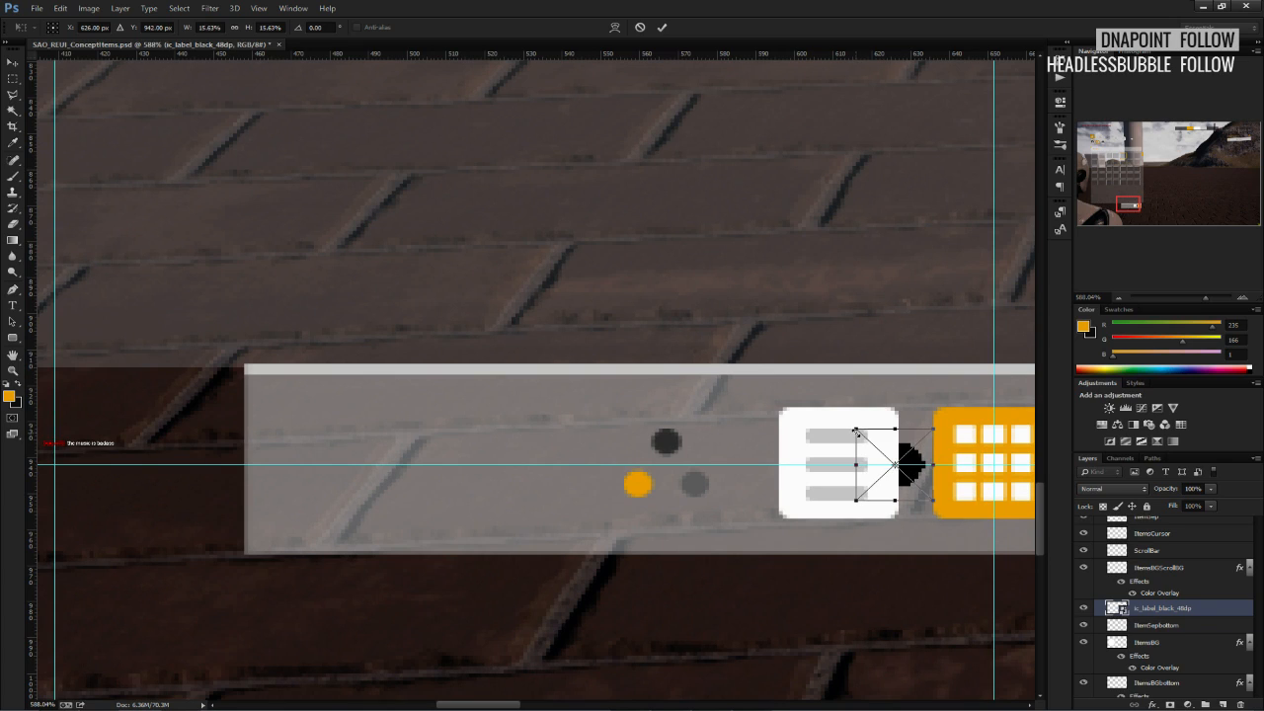
click(663, 28)
drag(910, 436, 333, 436)
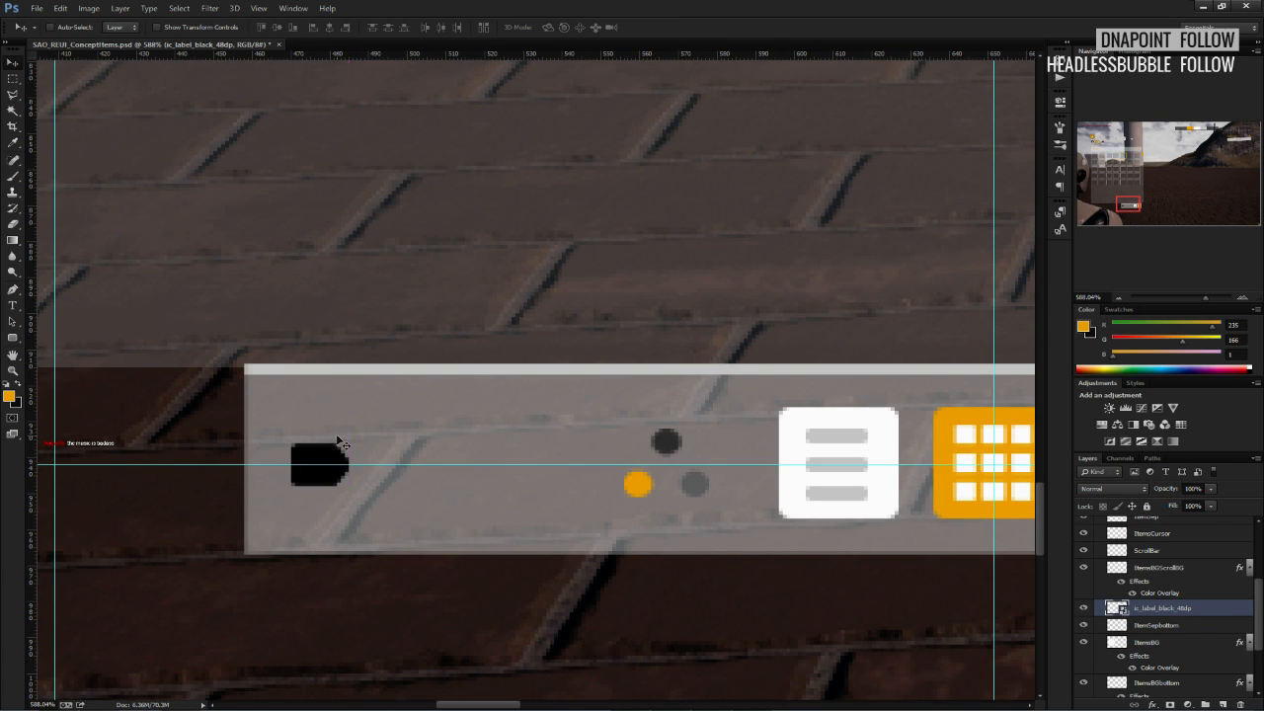
Add a Color Overlay to the label icon, sampling the orange dot's colour, #eba601.
right_click(1142, 610)
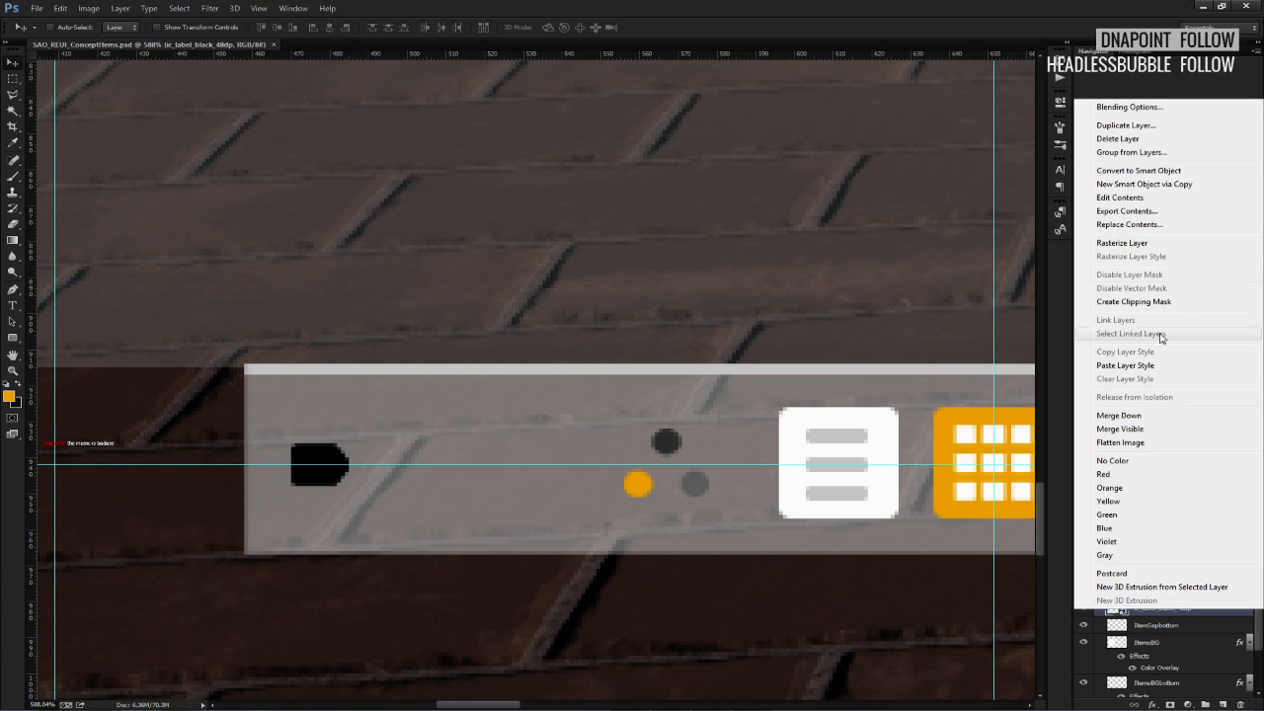
click(1150, 111)
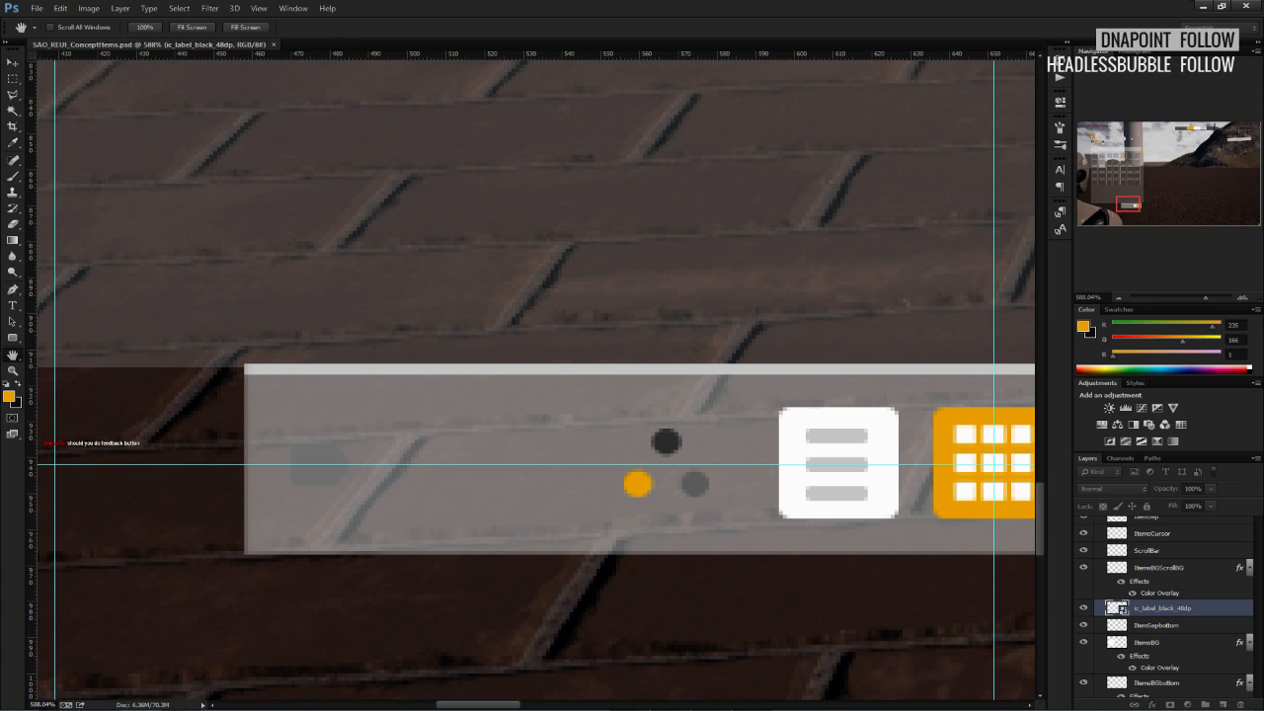
click(841, 440)
click(634, 484)
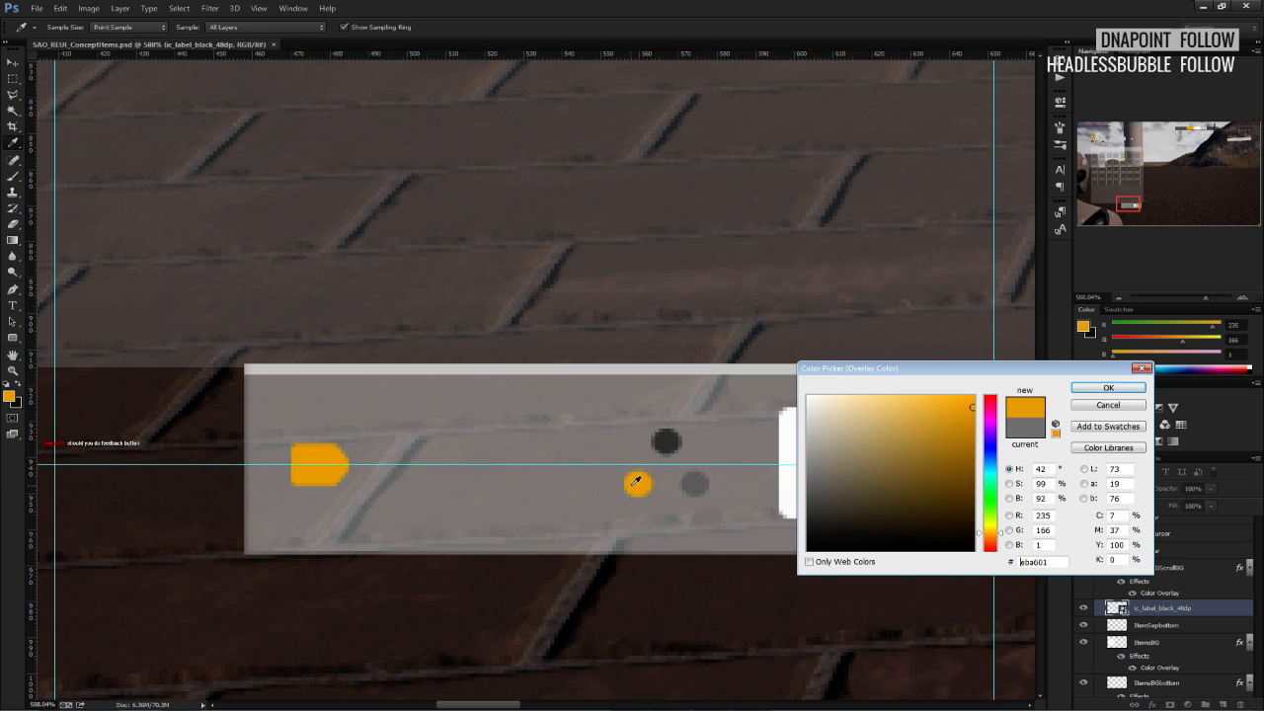
click(1084, 389)
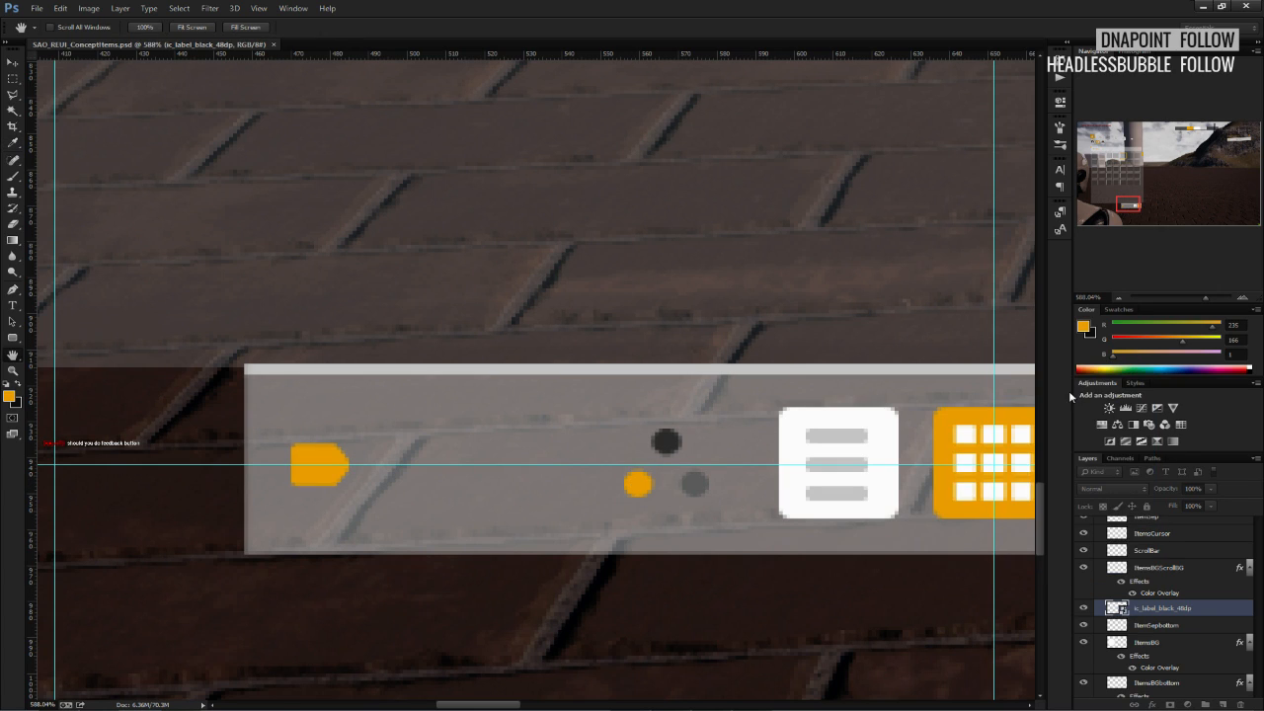
Nudge the label icon 3 px to the right within the bottom bar.
click(12, 78)
alt+scroll(368, 357, down, 3)
alt+scroll(367, 357, down, 2)
alt+scroll(356, 376, up, 4)
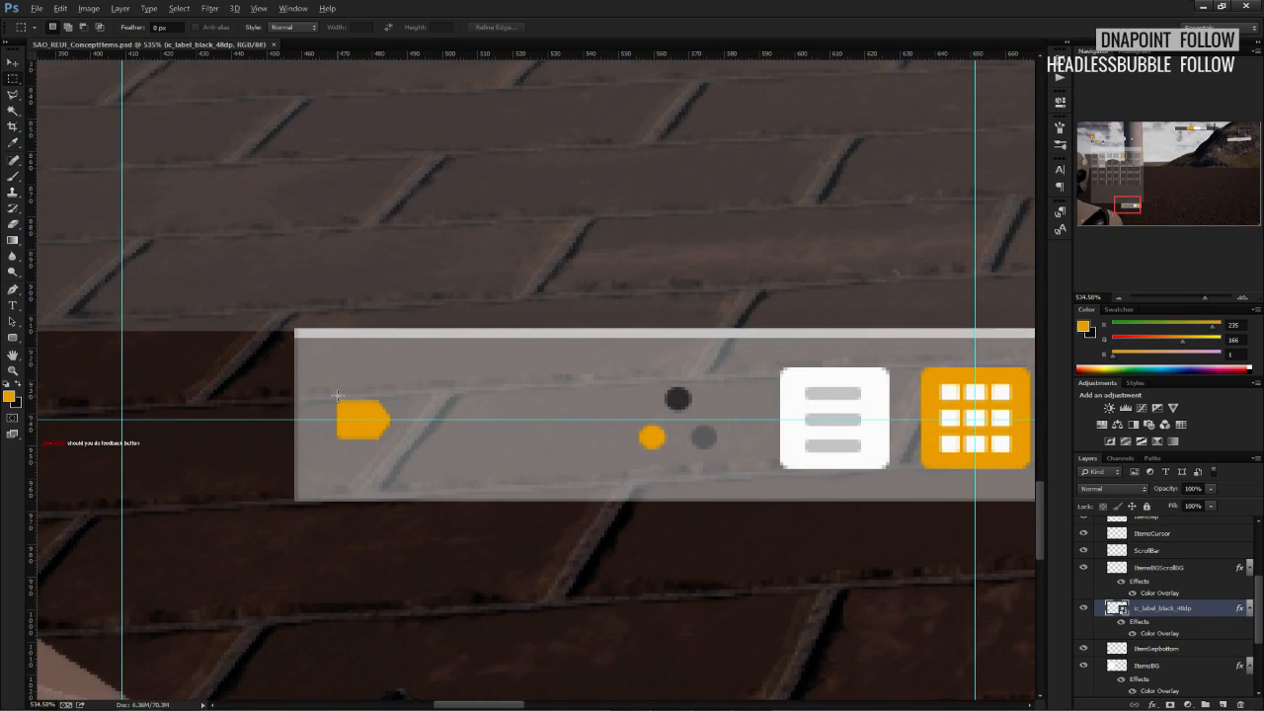
alt+scroll(341, 390, down, 4)
alt+scroll(358, 442, down, 2)
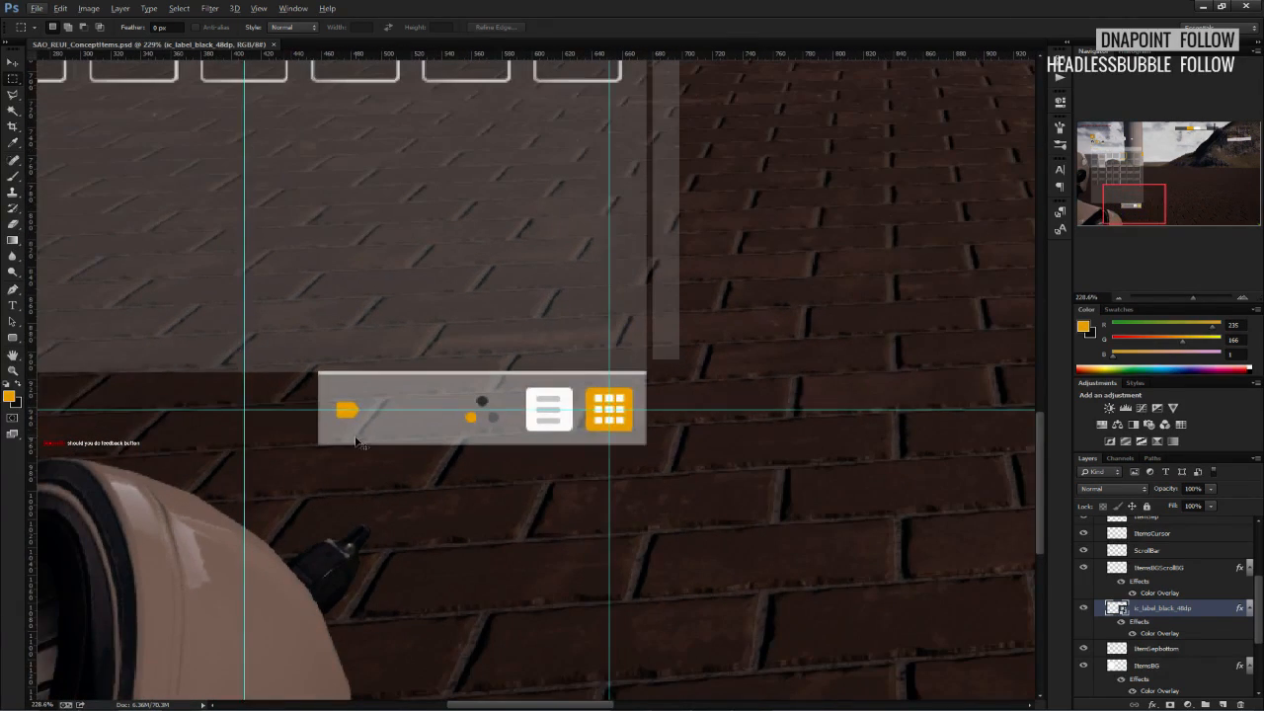
alt+scroll(356, 443, up, 4)
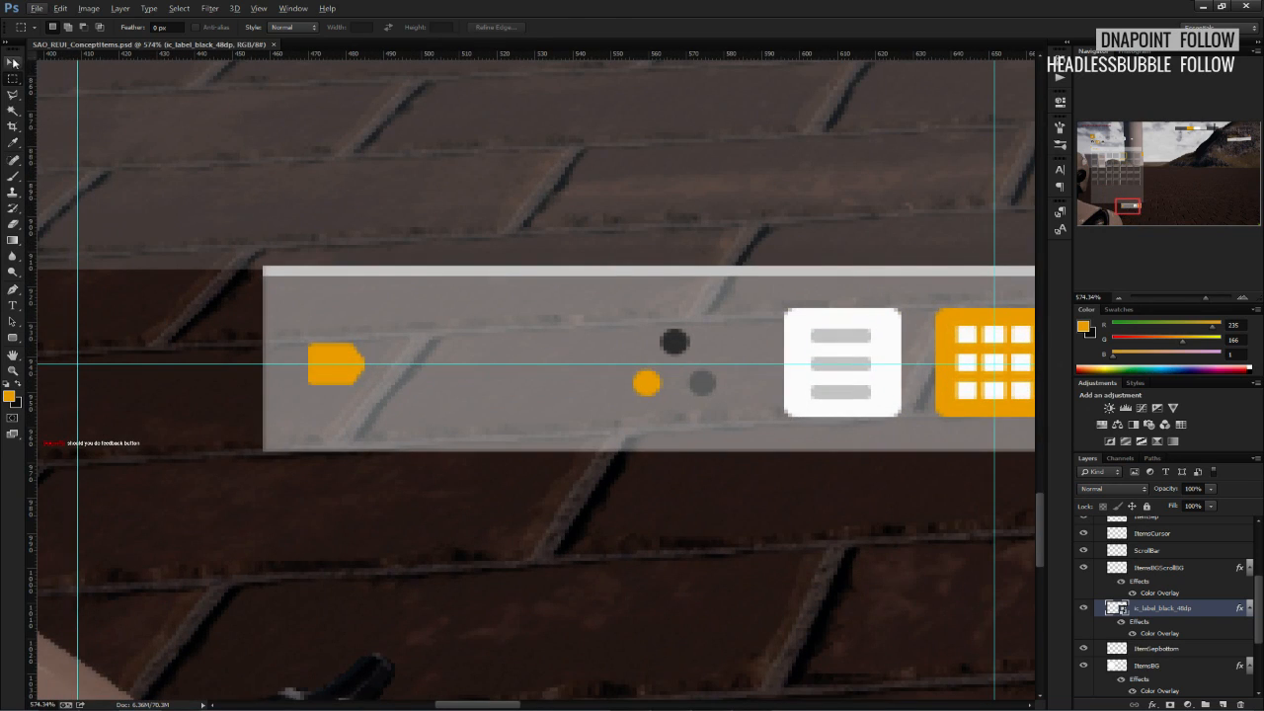
click(13, 62)
key(Right)
key(Right)
key(Right)
Set the foreground colour to white (RGB 251, 251, 251) sampled from the list button, and add a new layer above the label icon.
click(13, 78)
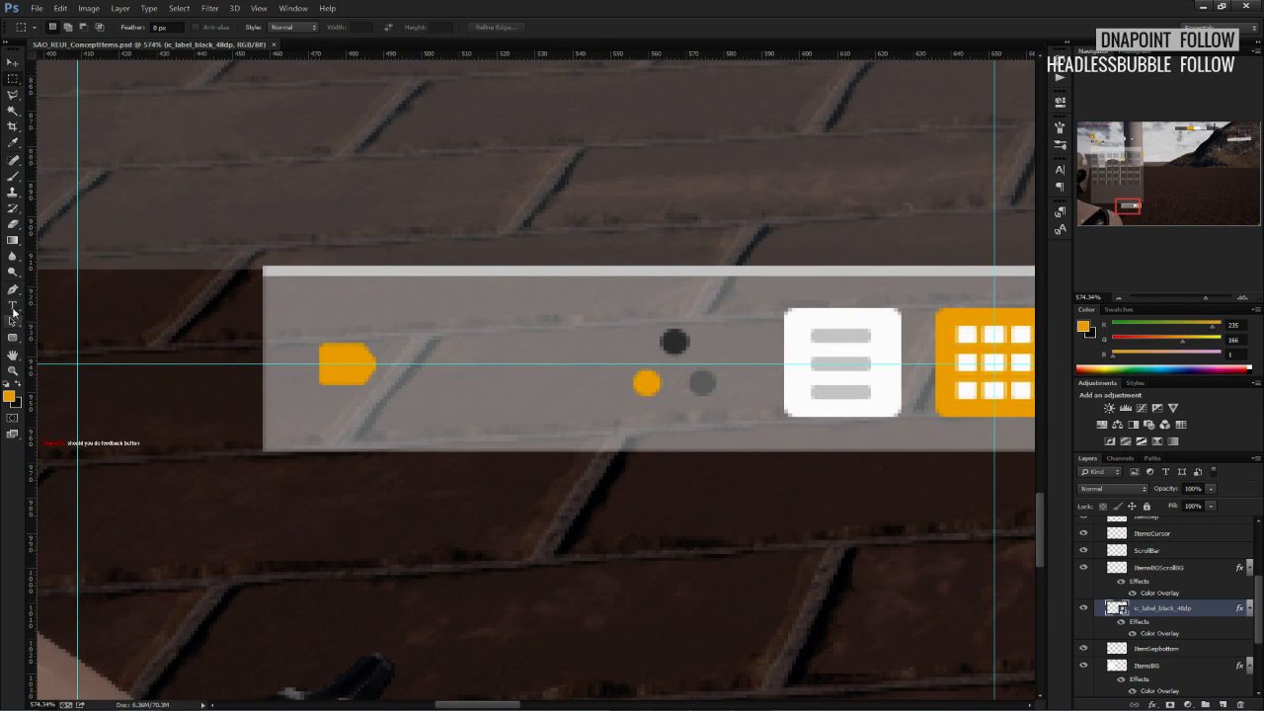
click(9, 396)
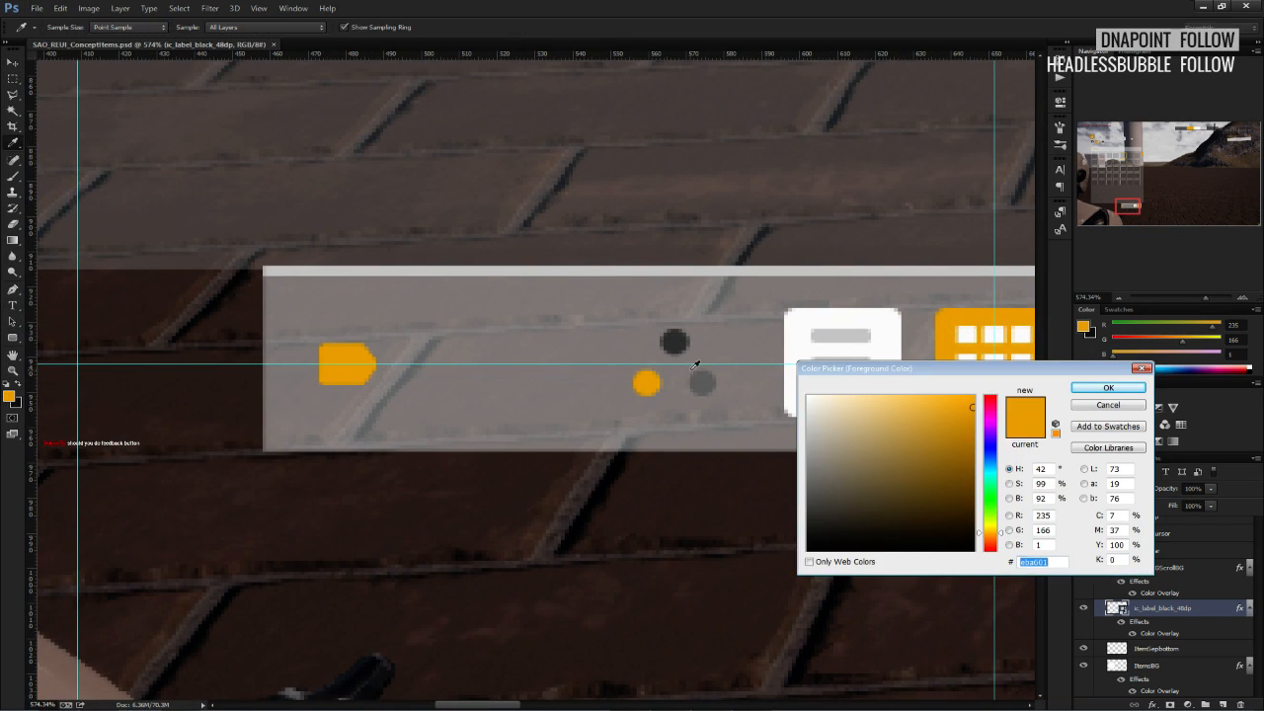
click(800, 330)
click(1097, 387)
click(1223, 704)
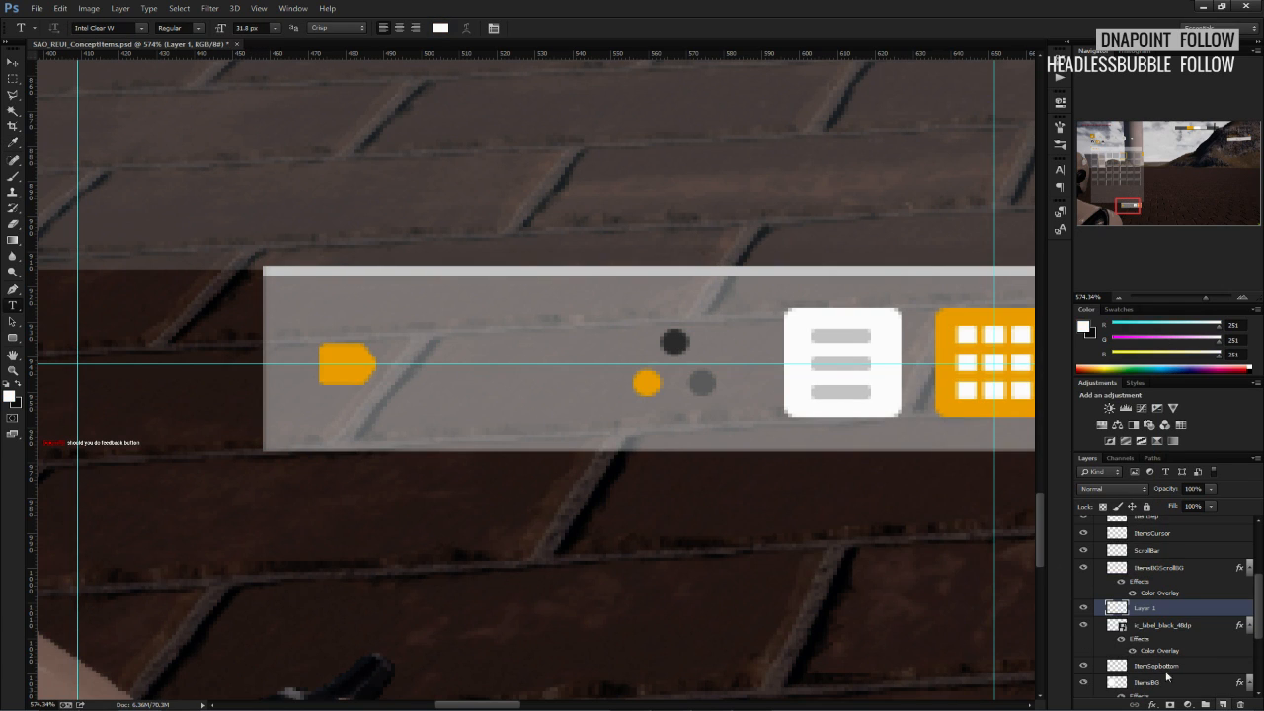
Add a white text "0" beside the label icon in the bottom bar, sized 24 px with Smooth anti-aliasing.
alt+scroll(494, 346, up, 4)
click(540, 435)
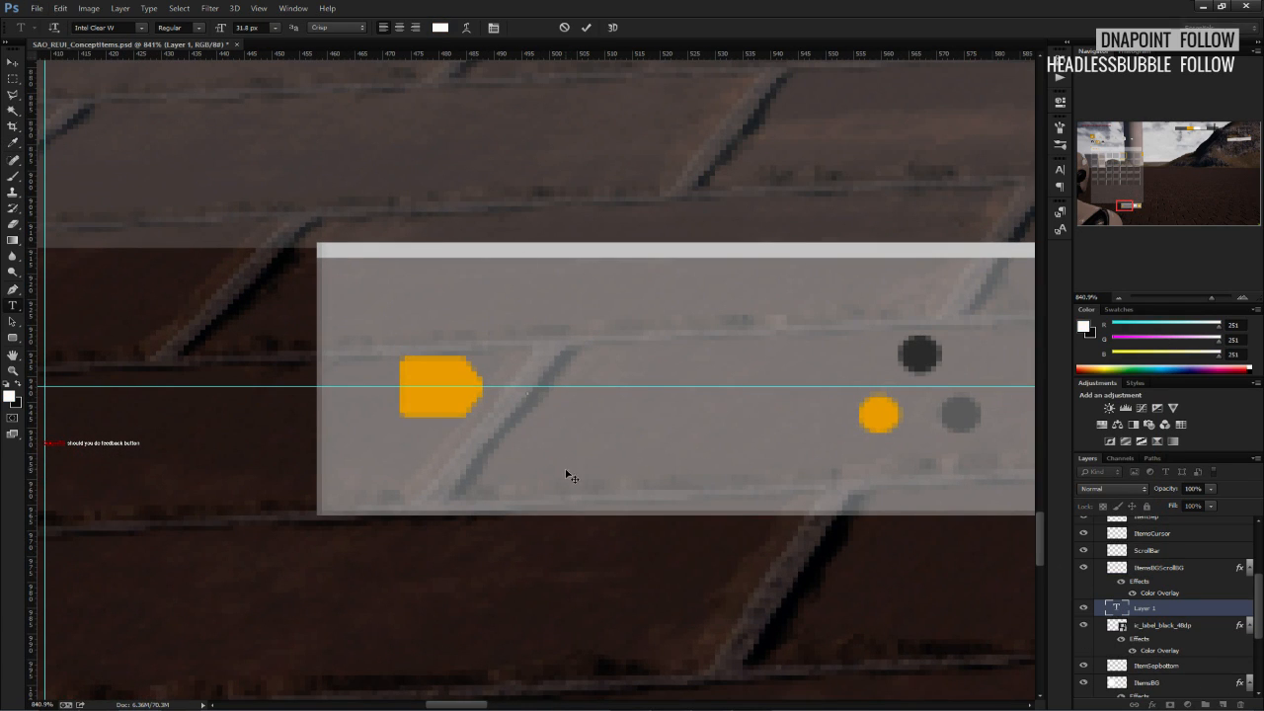
click(348, 30)
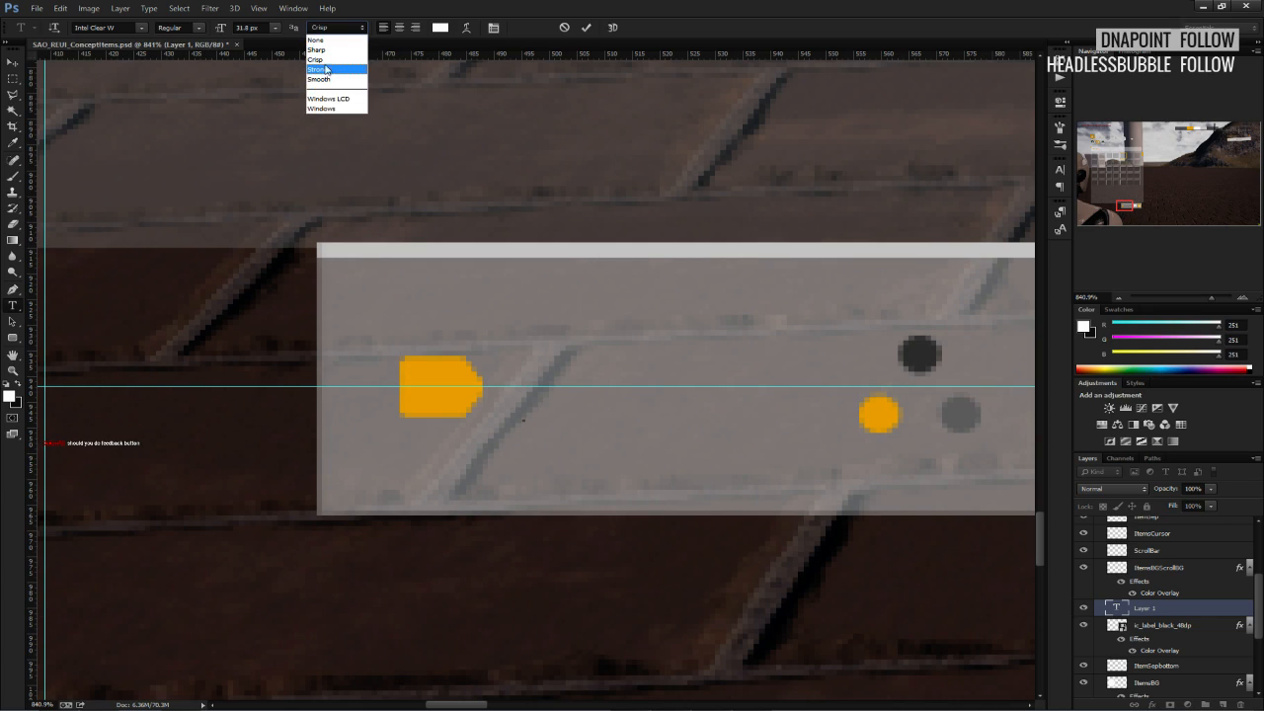
click(321, 79)
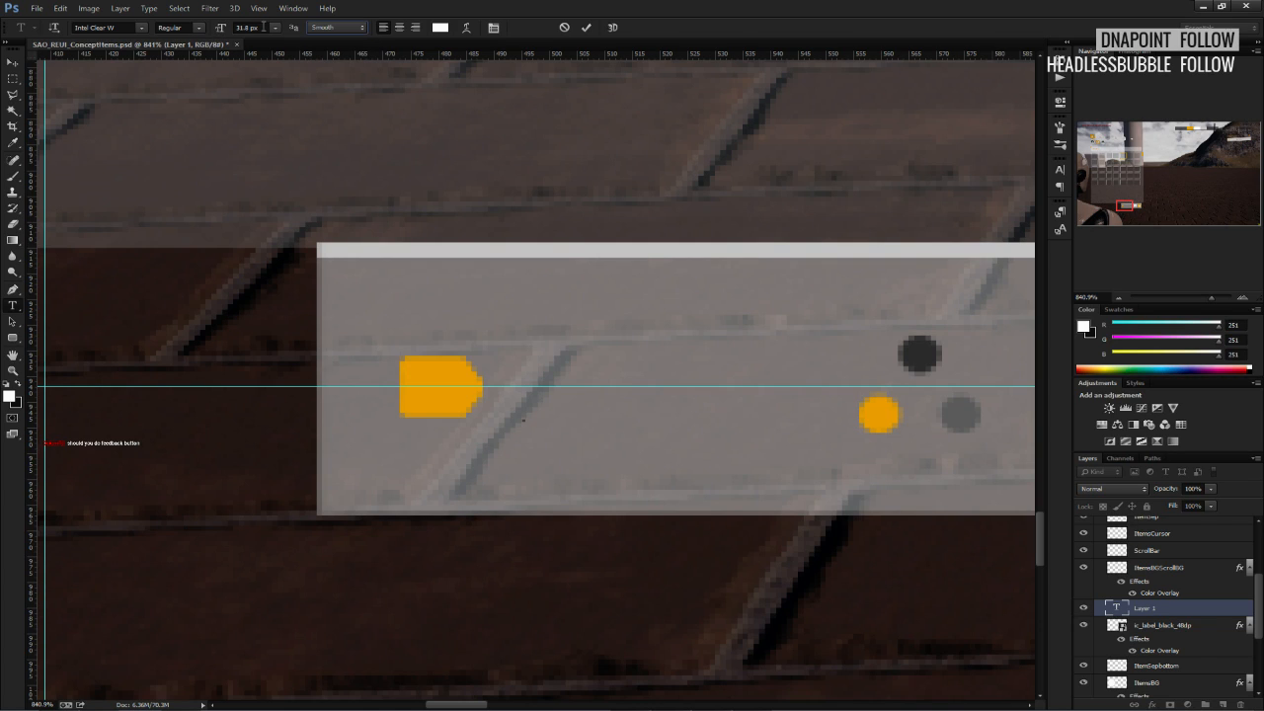
click(275, 28)
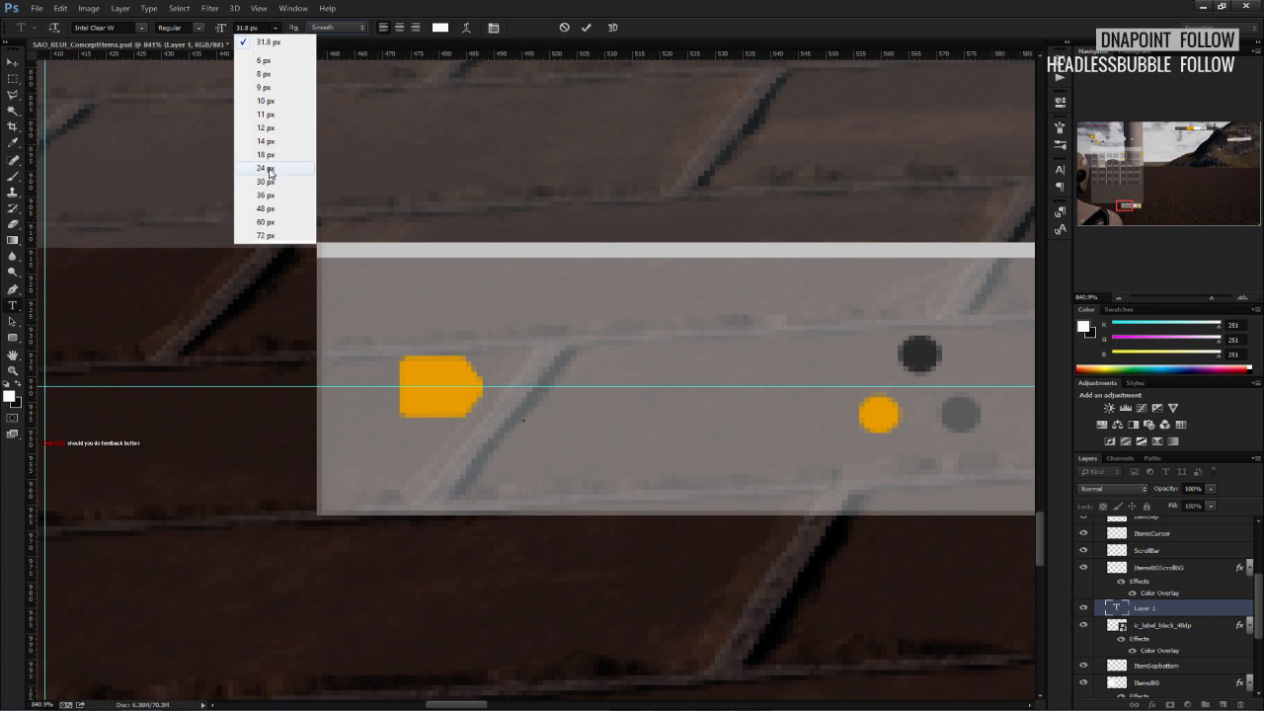
click(276, 178)
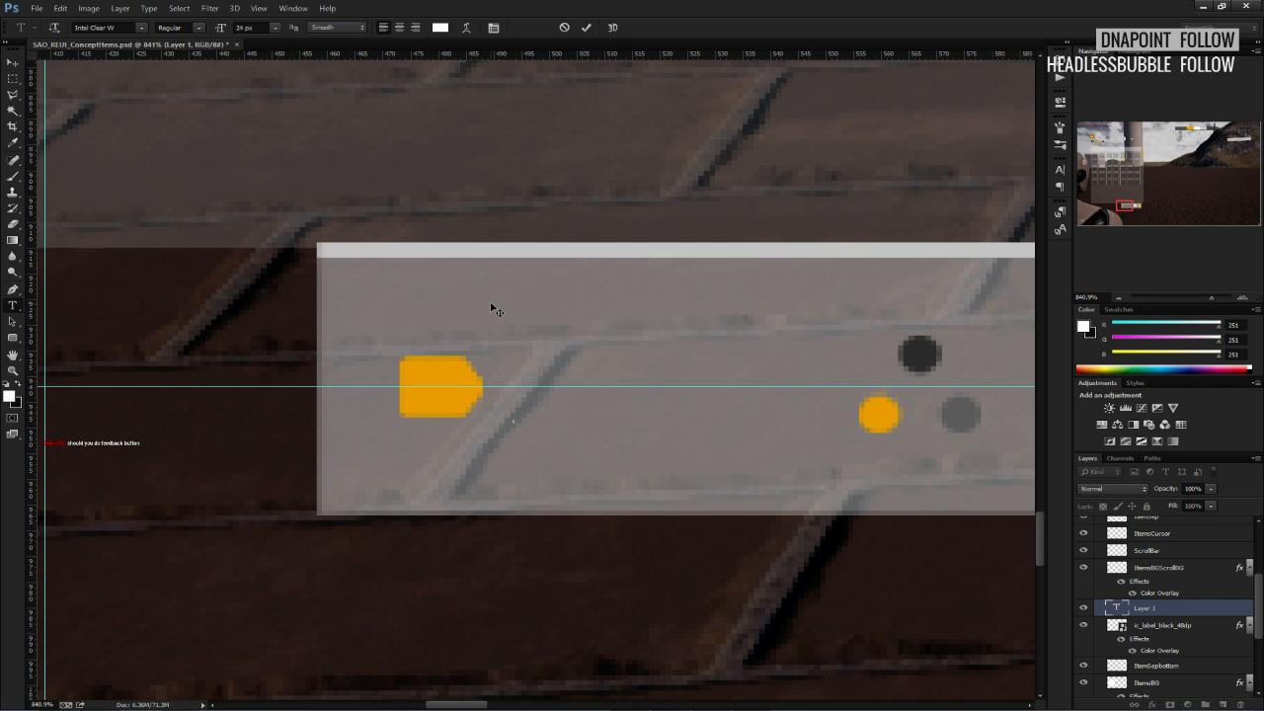
text(0)
click(13, 62)
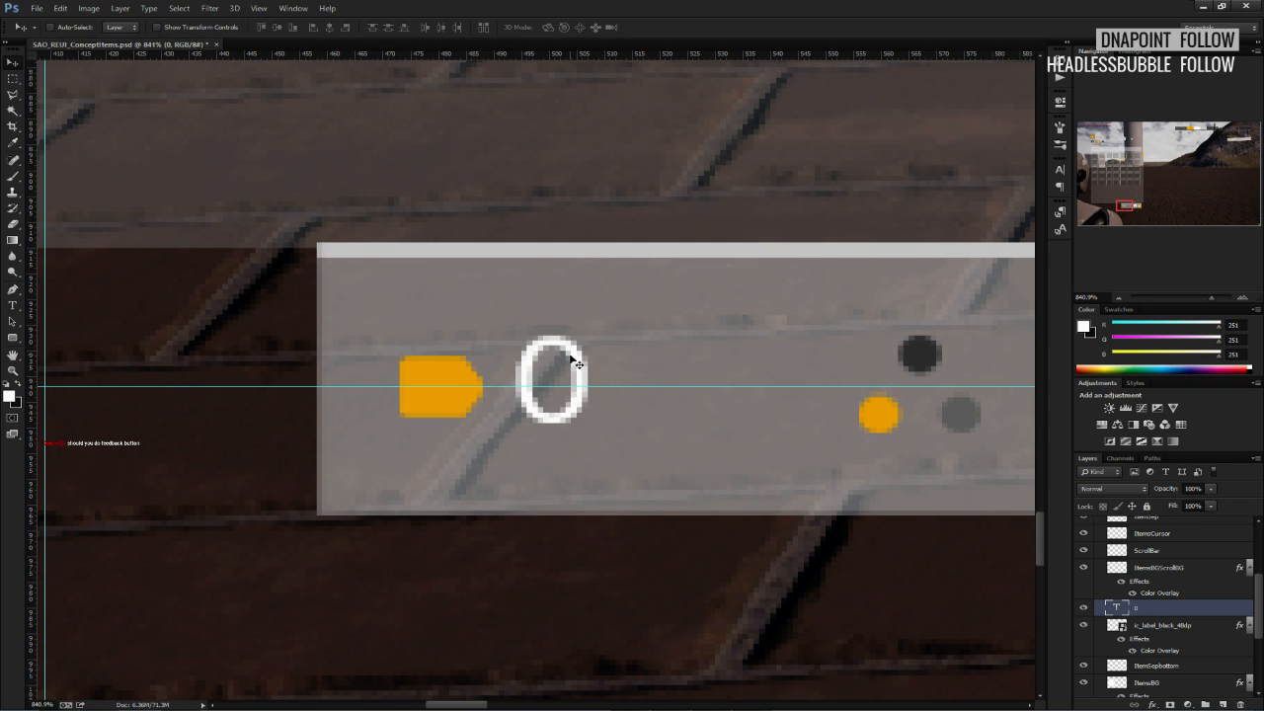
drag(578, 364, 572, 368)
Change the font of the "0" text to SAO UI.
double_click(1117, 609)
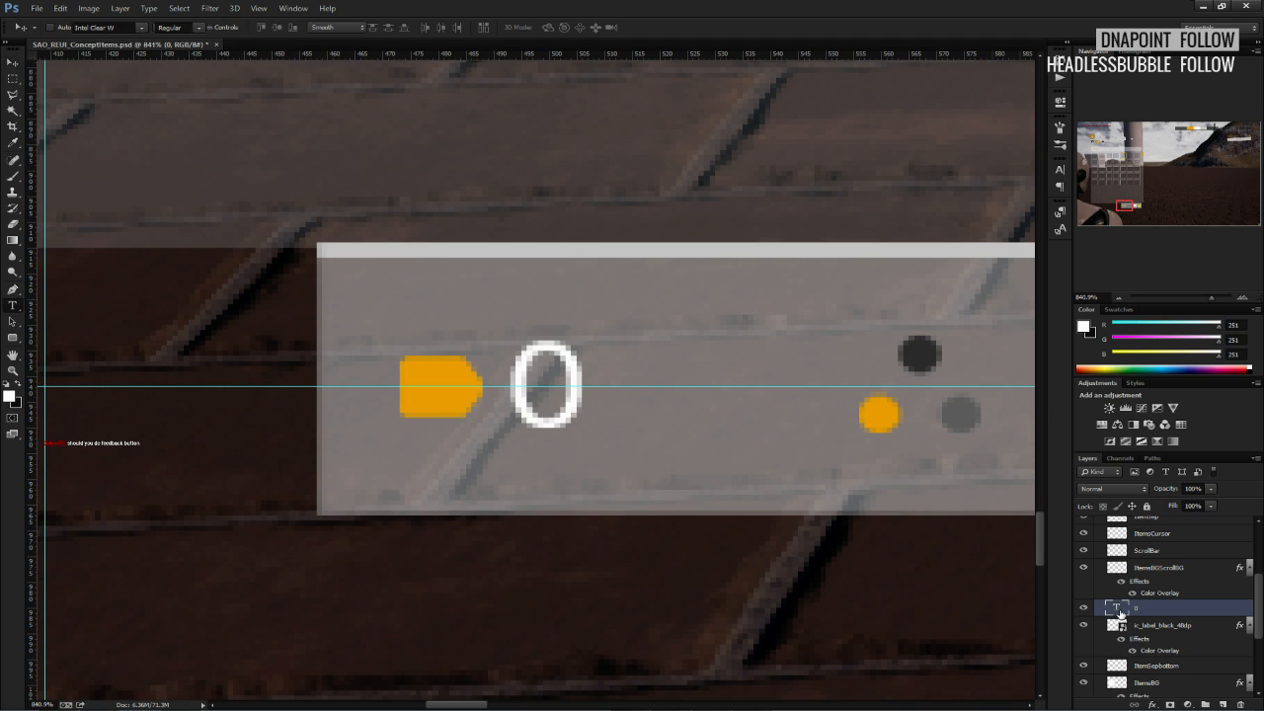
click(143, 27)
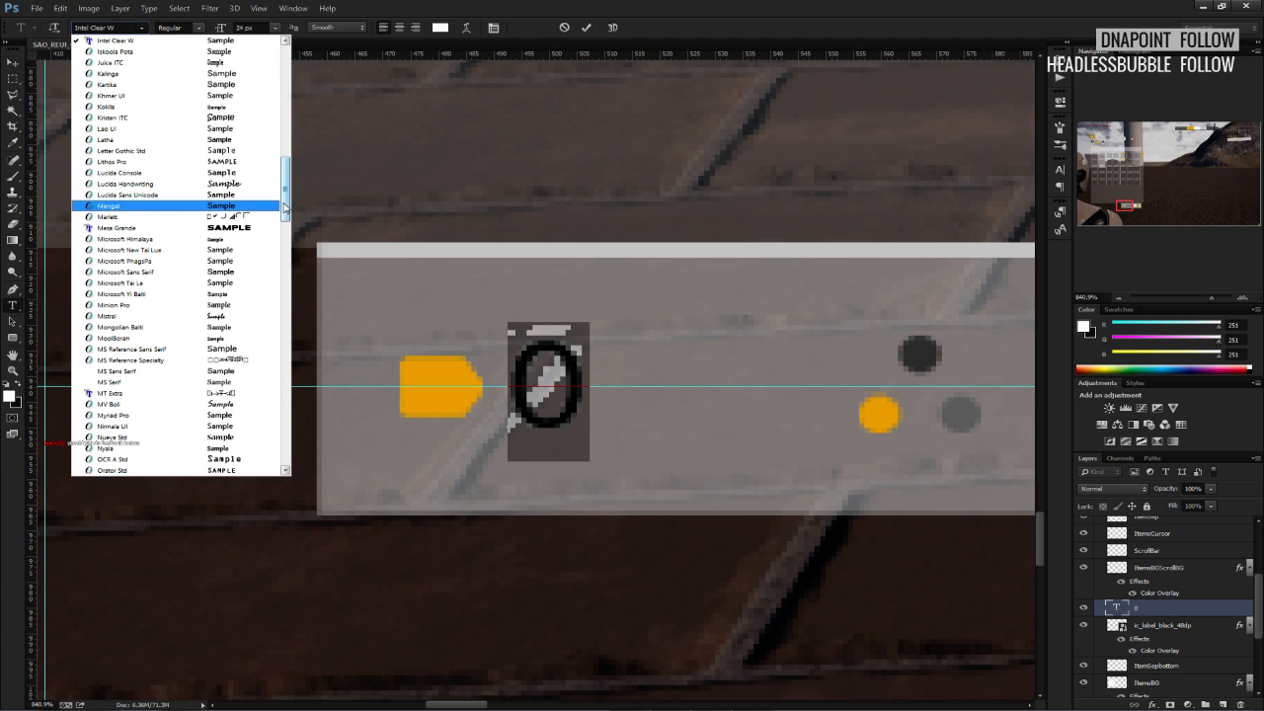
drag(285, 206, 280, 126)
scroll(280, 114, up, 6)
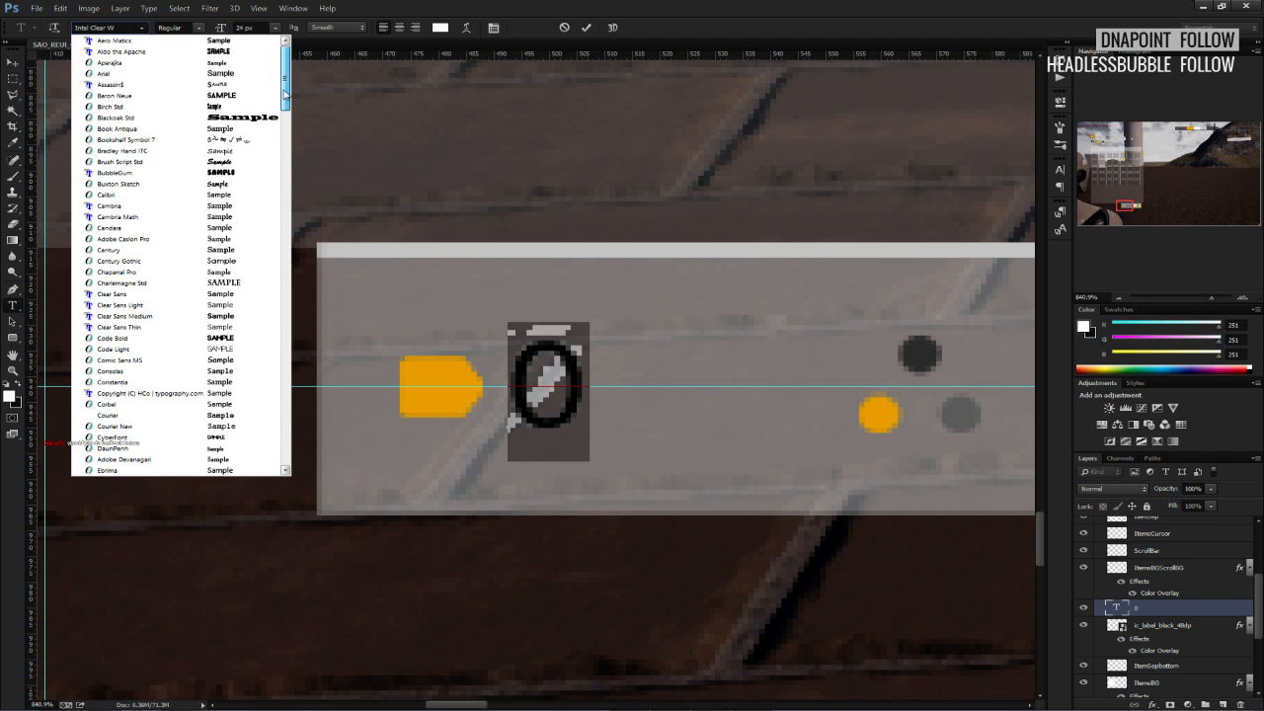
drag(286, 91, 294, 257)
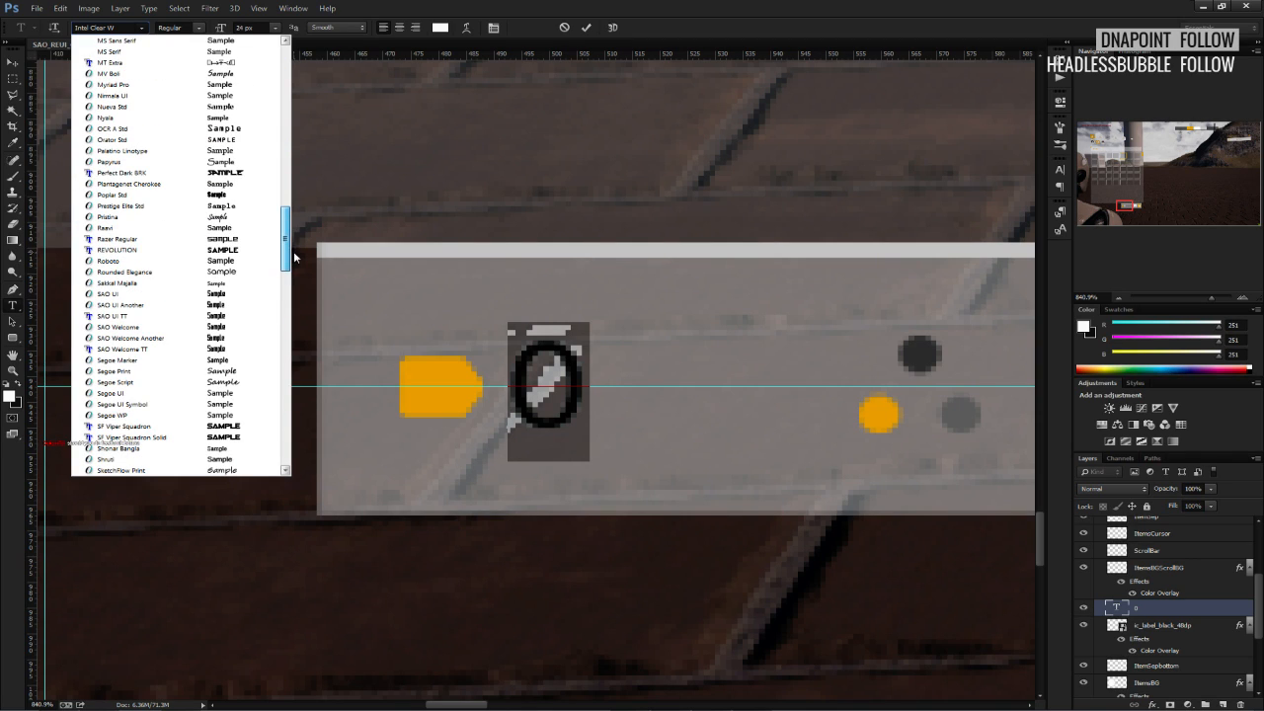
click(158, 293)
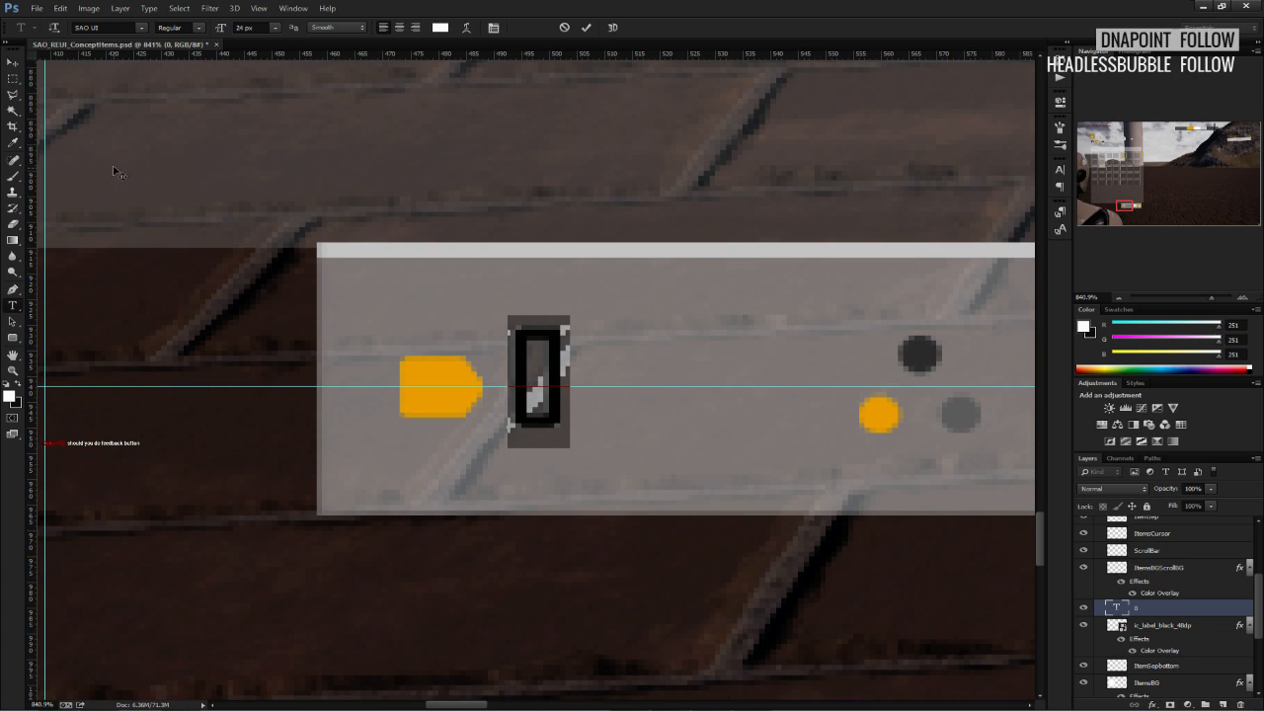
click(22, 66)
Scale the "0" down proportionally to about 19.3 px, centre it on the horizontal guide, and save the document.
key(ctrl+t)
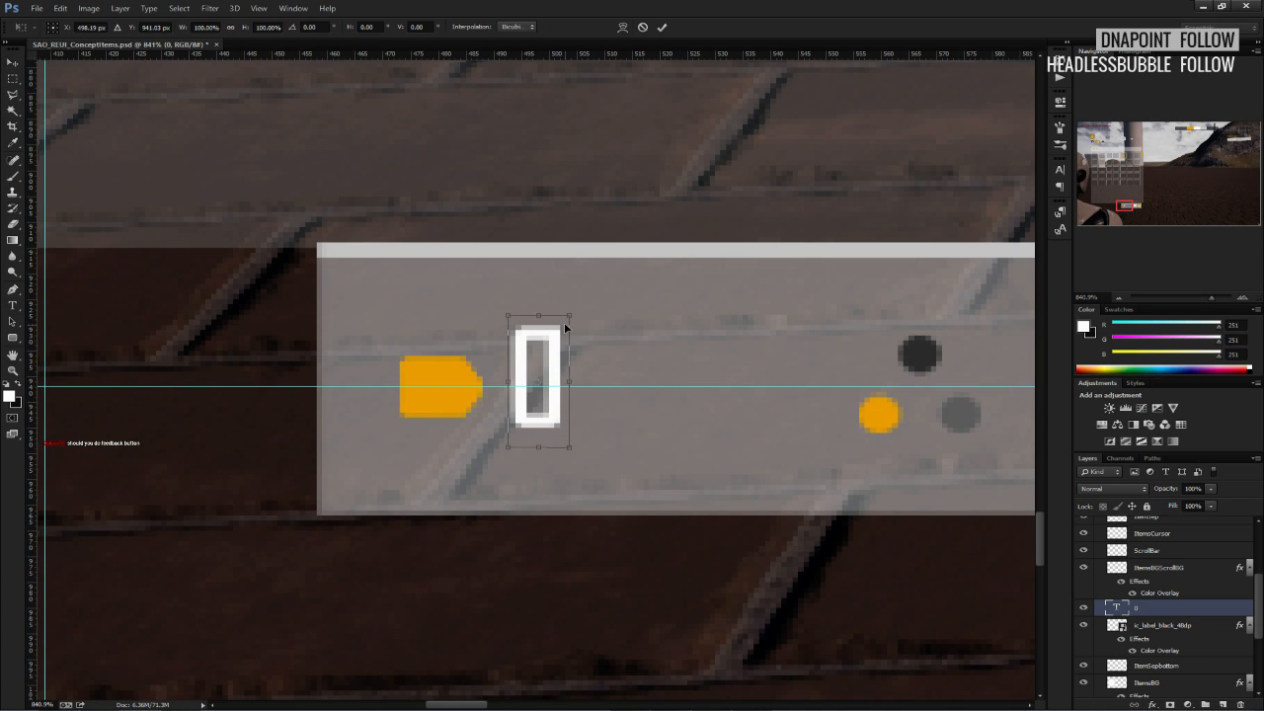
shift+drag(569, 317, 542, 359)
click(662, 28)
key(ctrl+t)
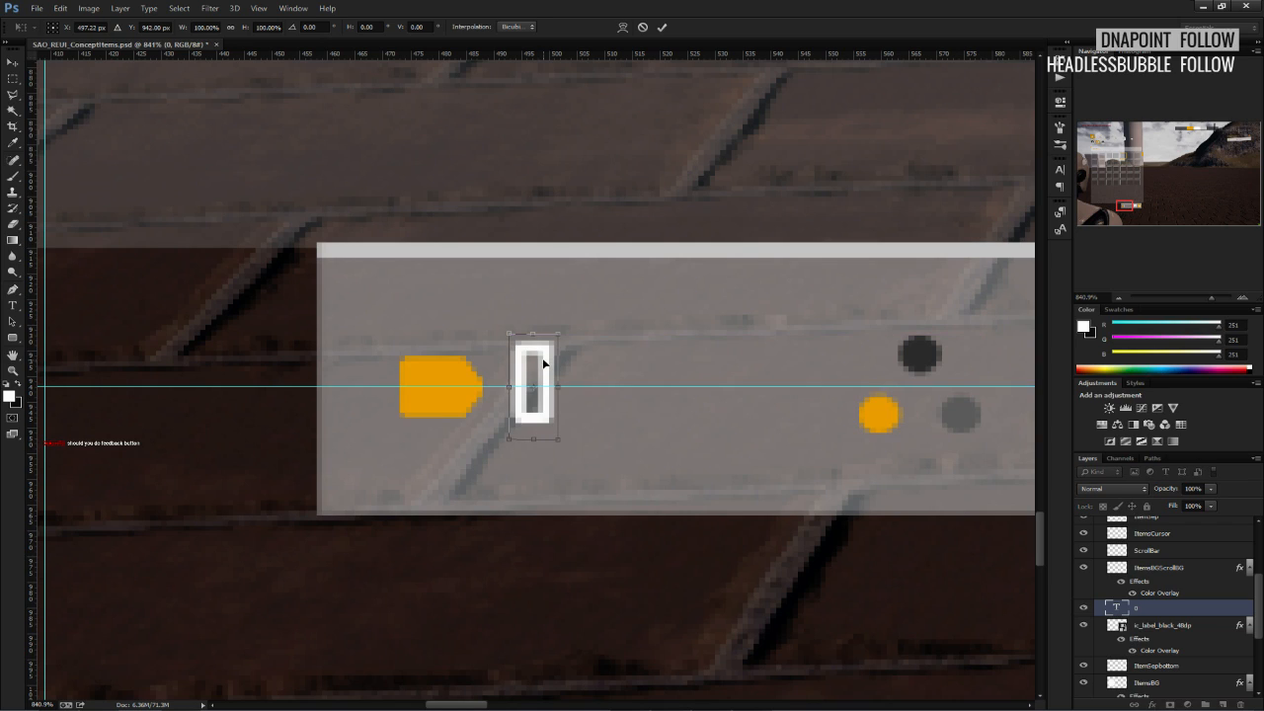
click(662, 28)
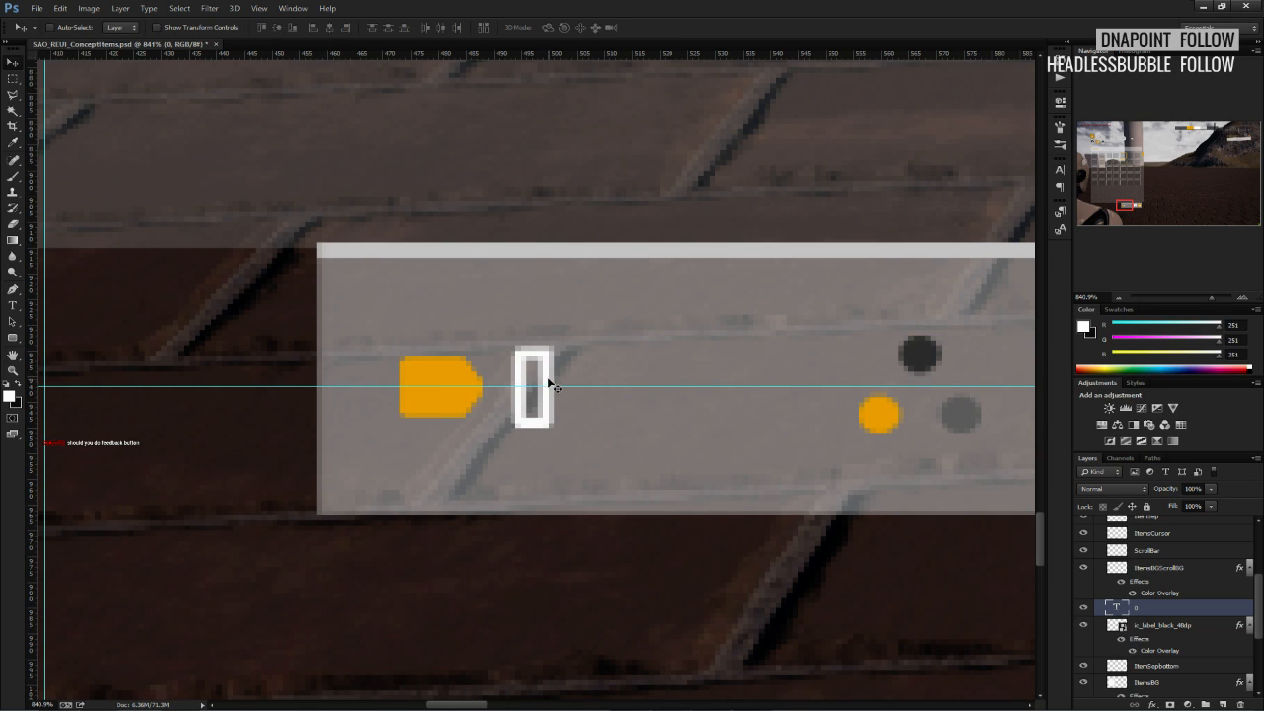
alt+scroll(552, 386, down, 4)
alt+scroll(551, 387, down, 2)
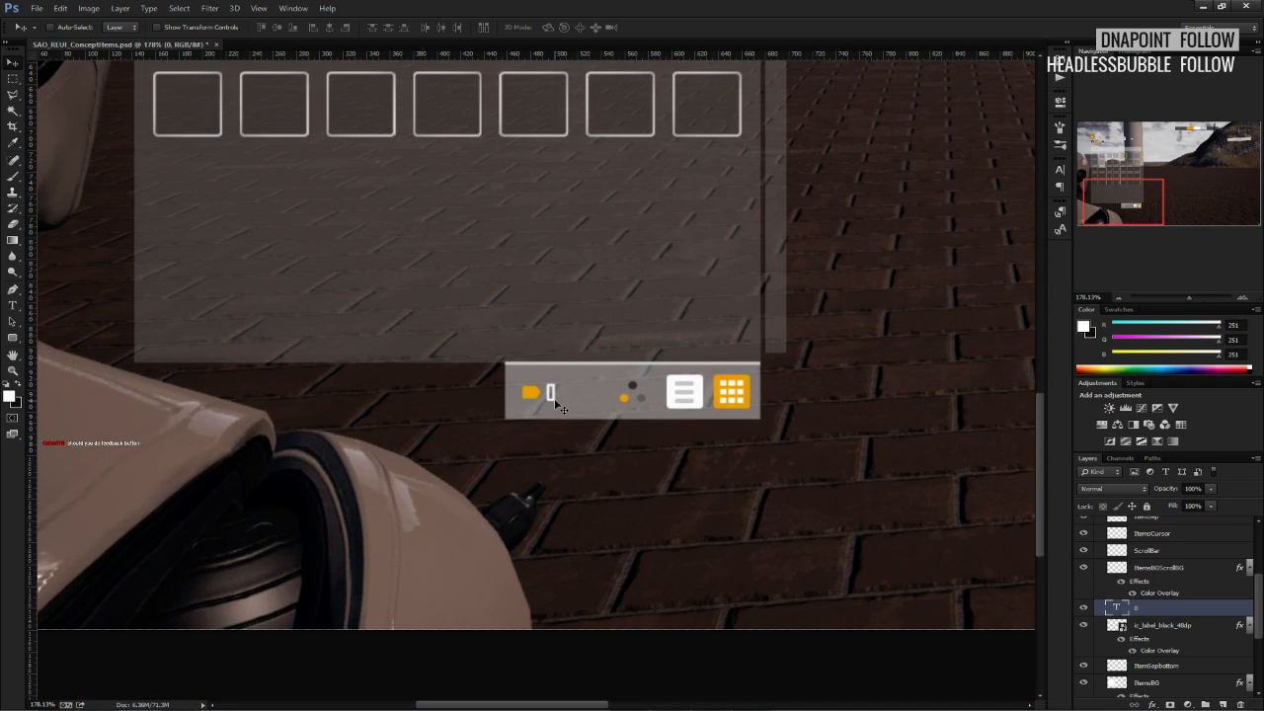
alt+scroll(565, 444, down, 2)
alt+scroll(559, 439, down, 1)
key(ctrl+s)
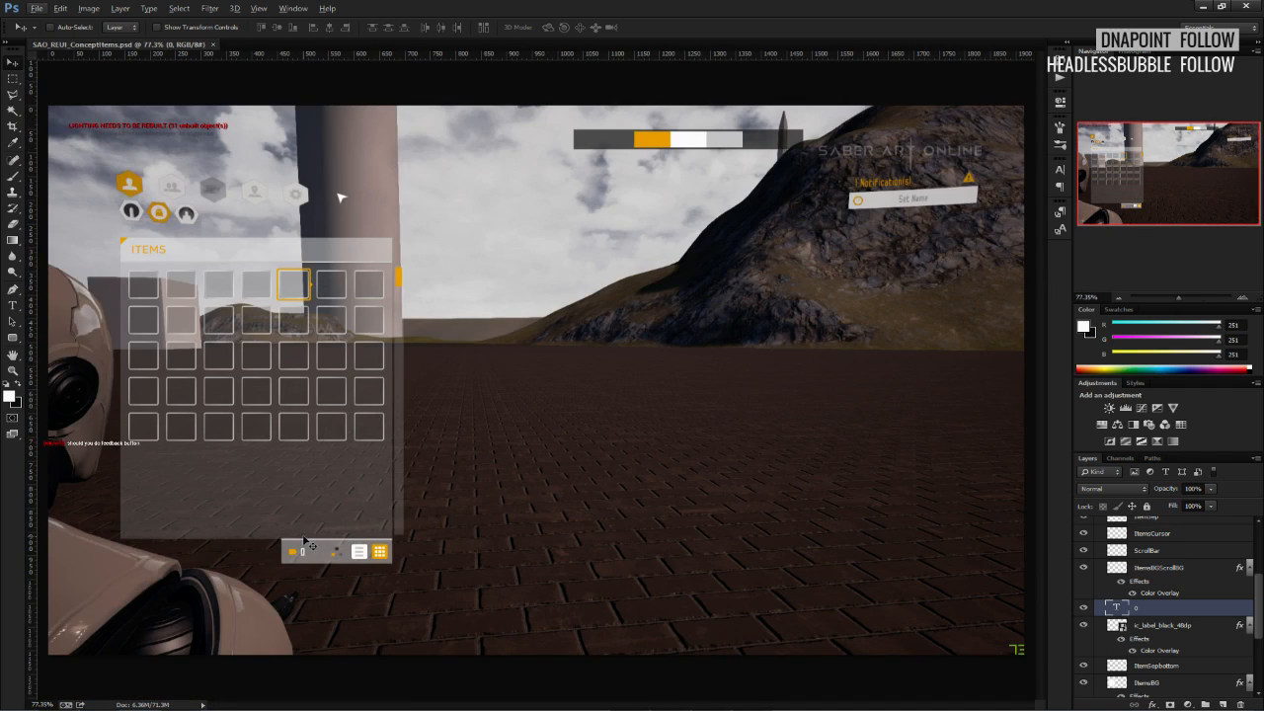
Duplicate the "0" text layer and move the copy about 10 px to the right along the bottom bar.
alt+scroll(302, 536, up, 1)
alt+scroll(175, 537, up, 1)
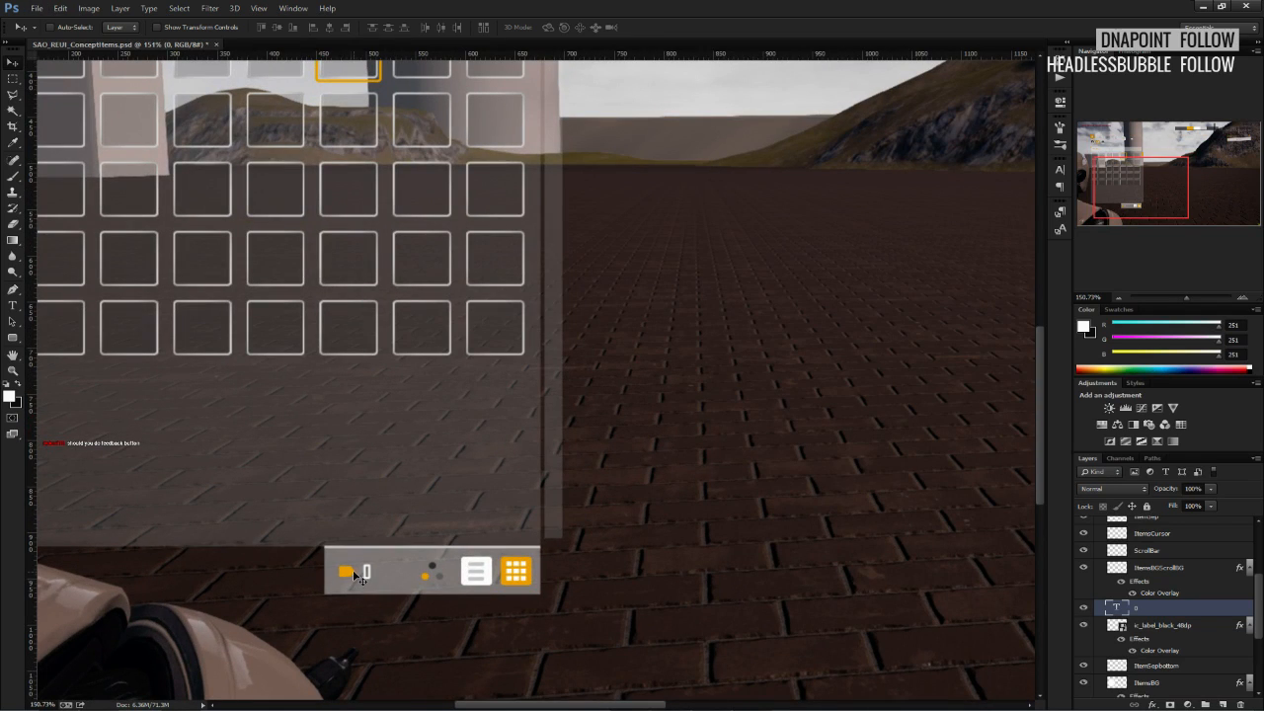
alt+scroll(302, 585, down, 1)
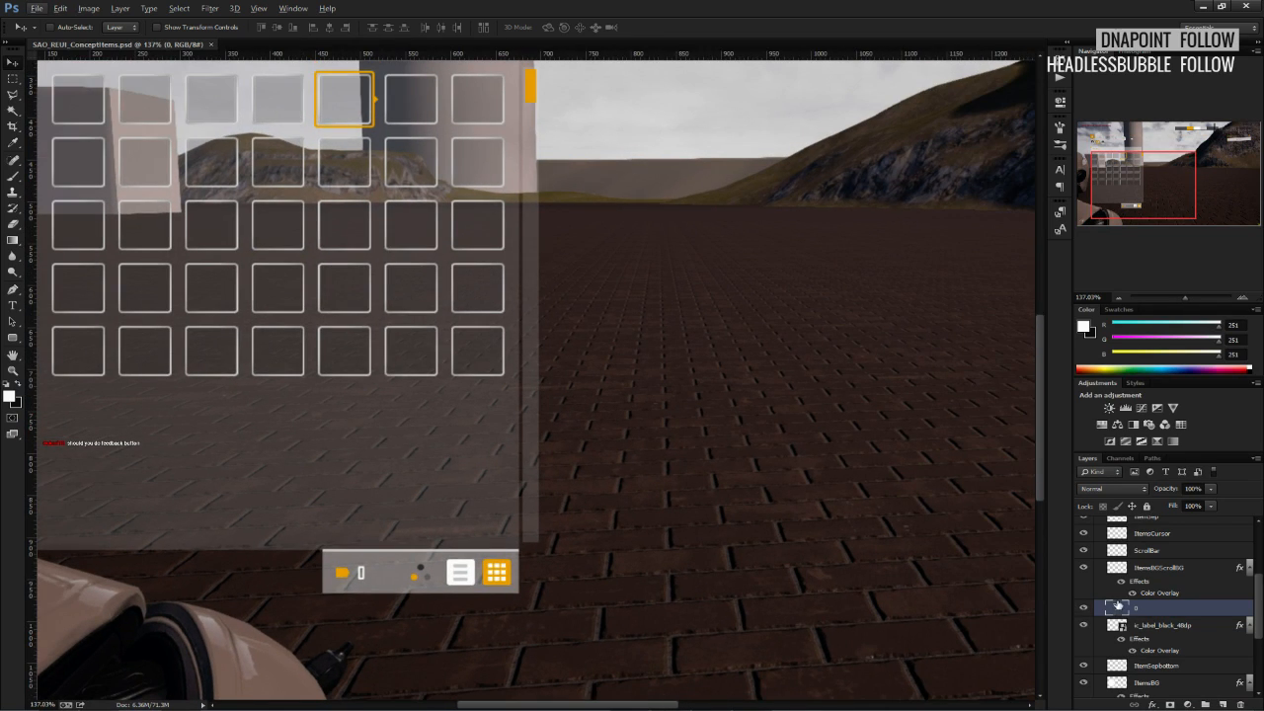
alt+scroll(153, 231, up, 1)
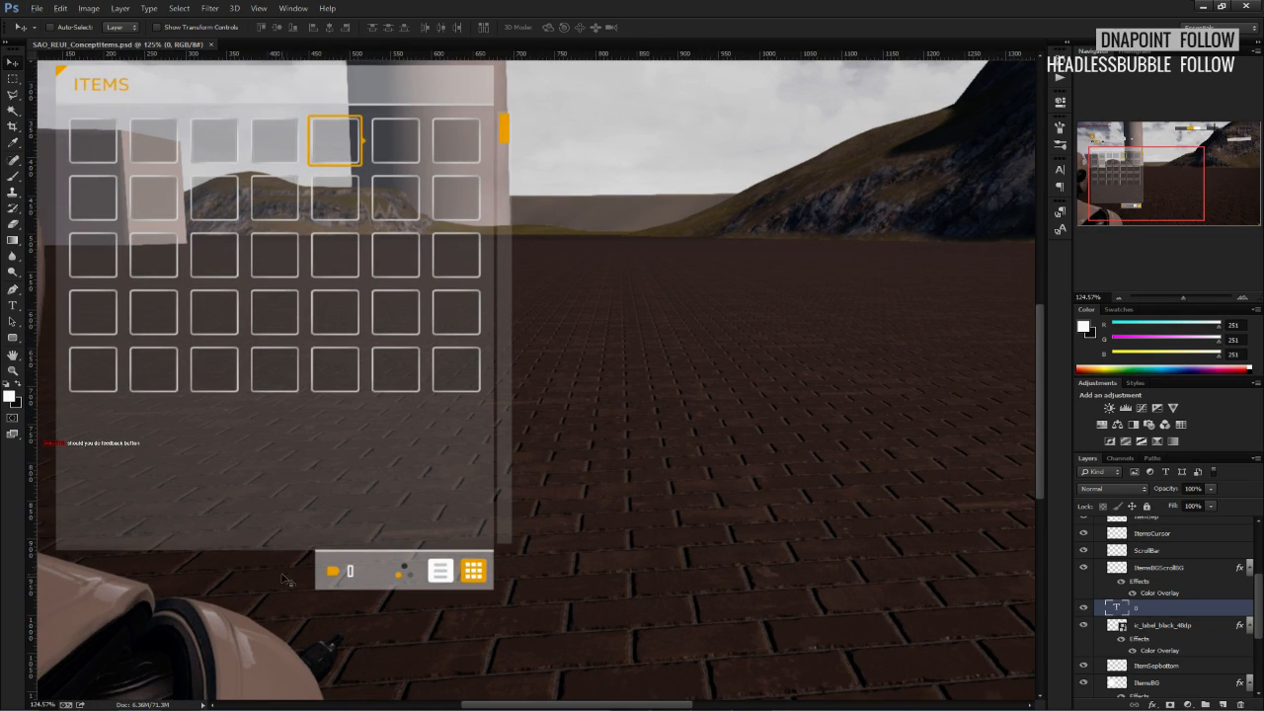
alt+scroll(297, 581, up, 3)
right_click(1146, 610)
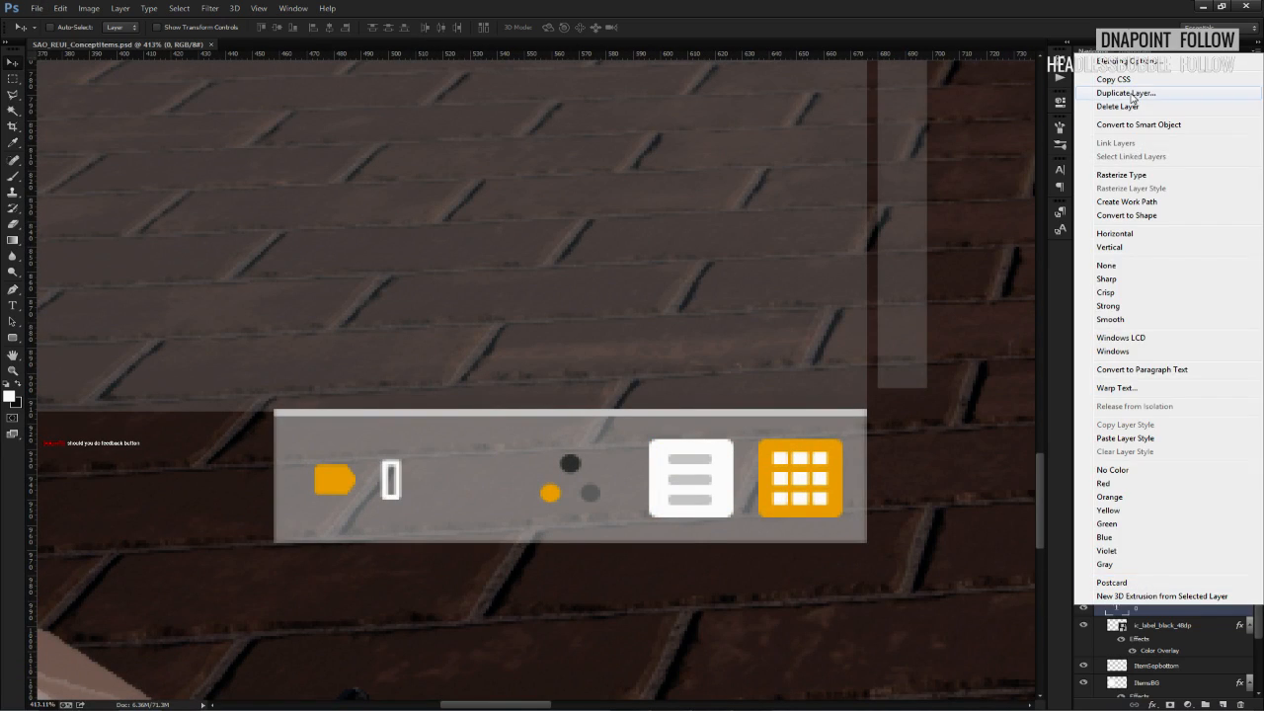
click(1125, 89)
click(747, 228)
alt+scroll(451, 415, up, 1)
drag(393, 505, 472, 504)
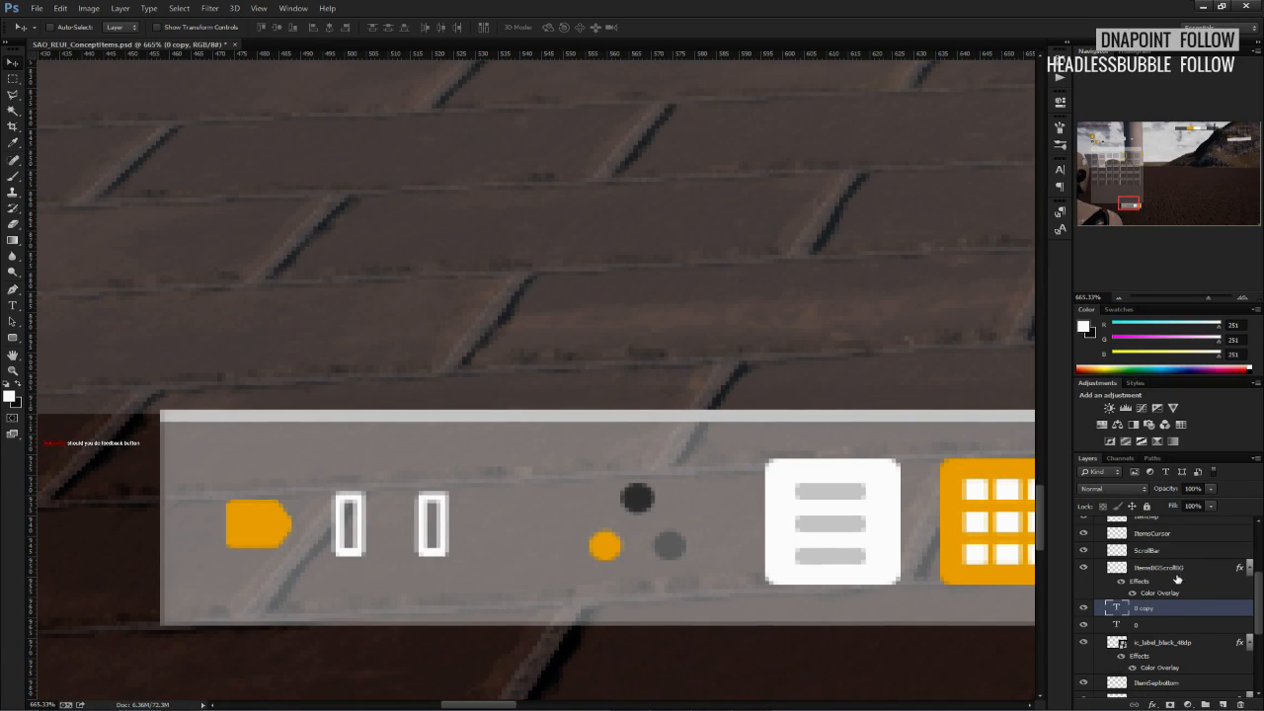
Replace the duplicated text with "35".
double_click(1114, 609)
text(35)
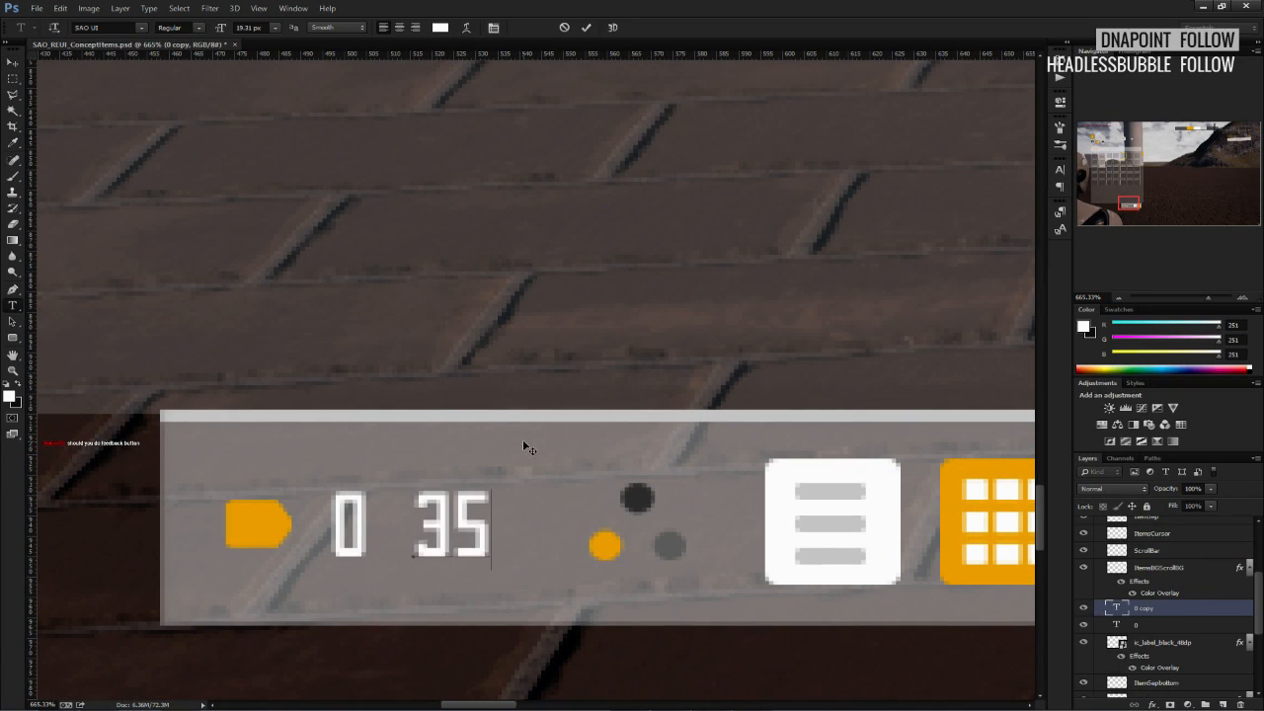
click(11, 62)
Set the text colour of the "35" to light grey #c9c9c9.
double_click(1116, 609)
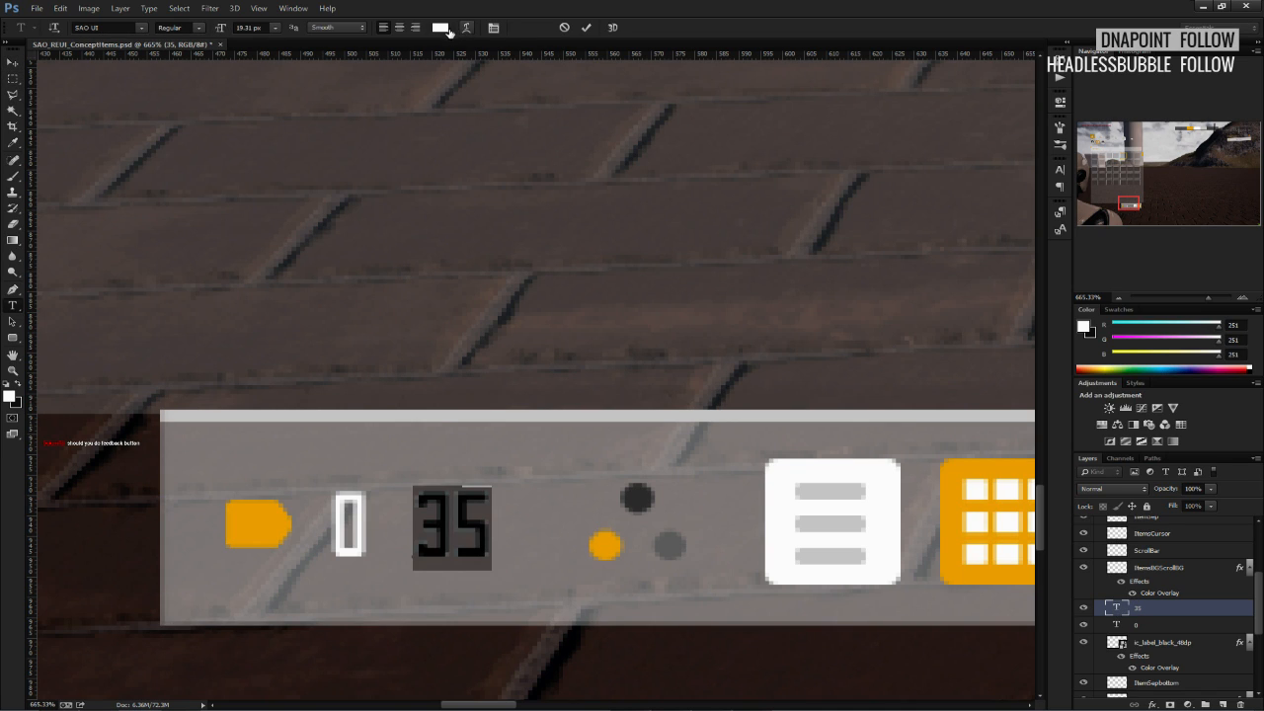
click(441, 28)
drag(867, 372, 952, 388)
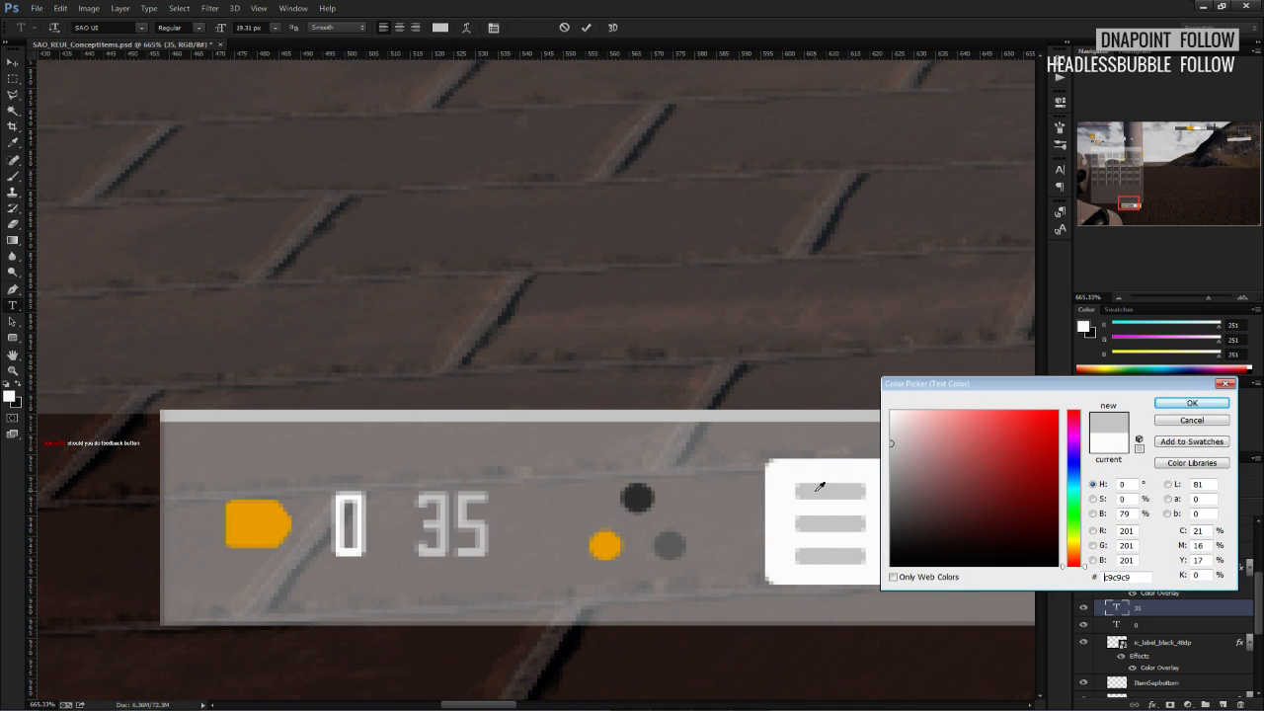
click(1171, 404)
click(11, 61)
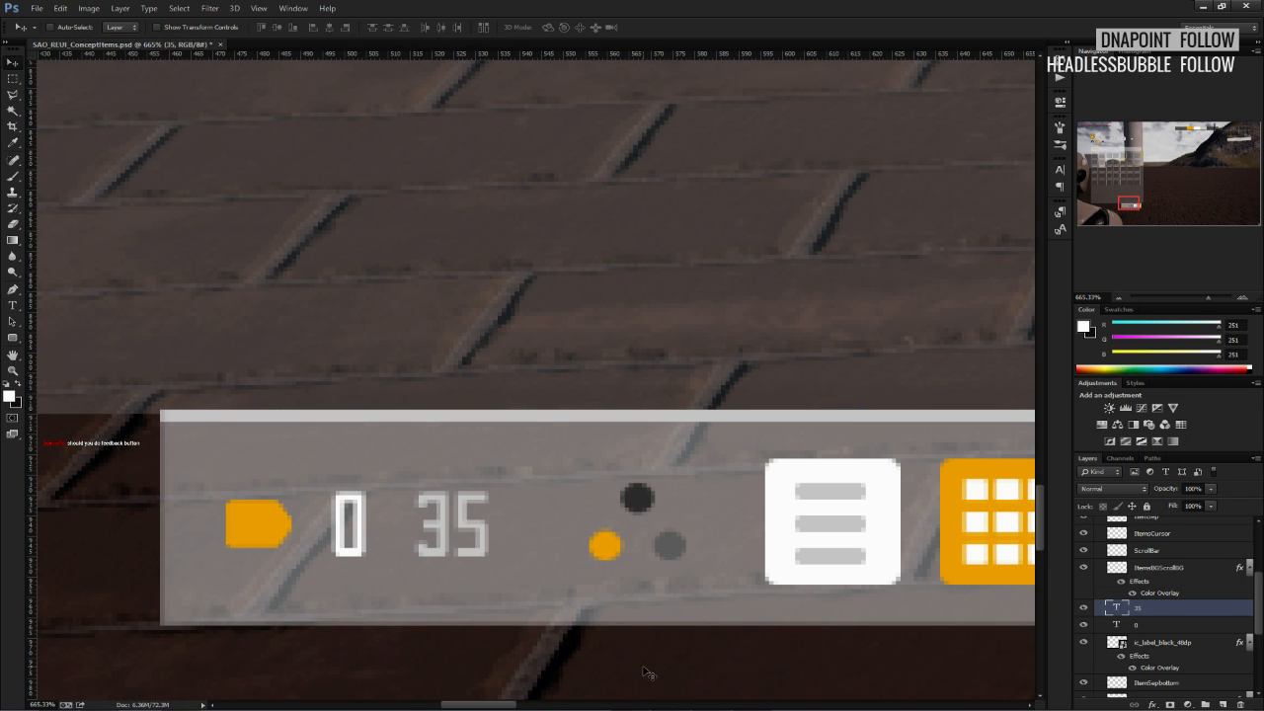
Nudge the "35" text 2 px to the left and save the document.
alt+scroll(484, 607, down, 8)
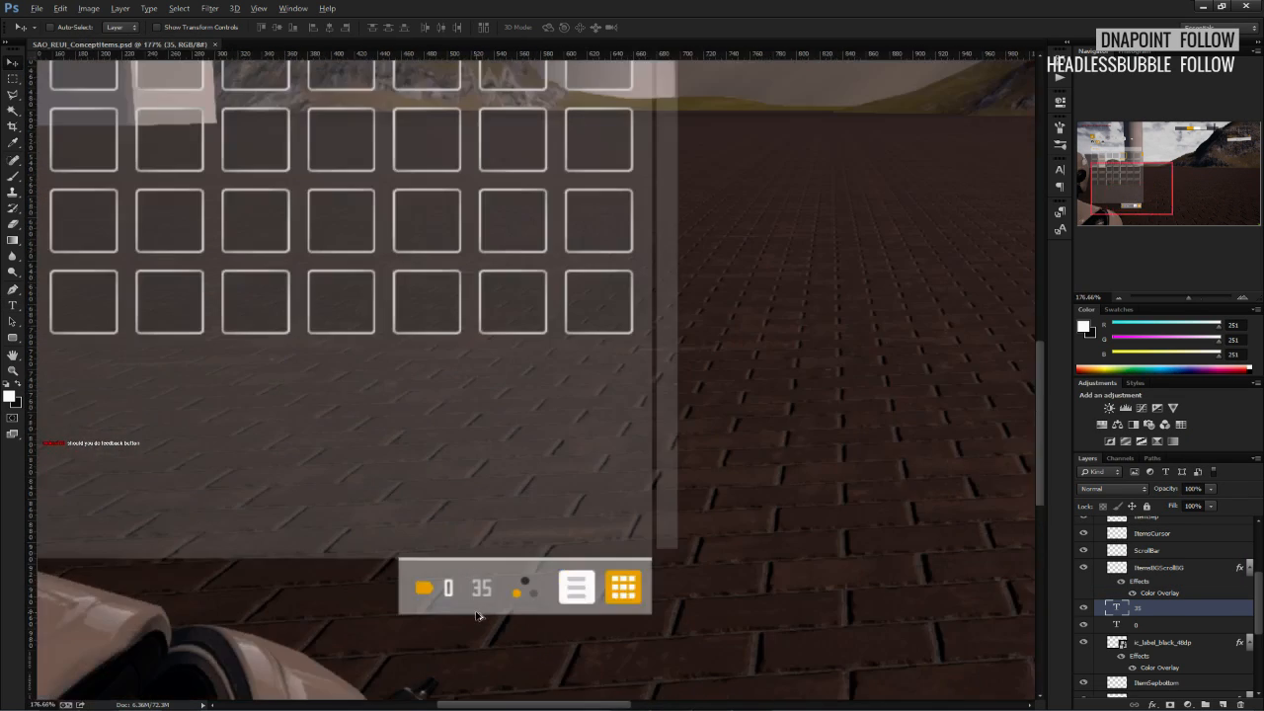
alt+scroll(478, 612, up, 7)
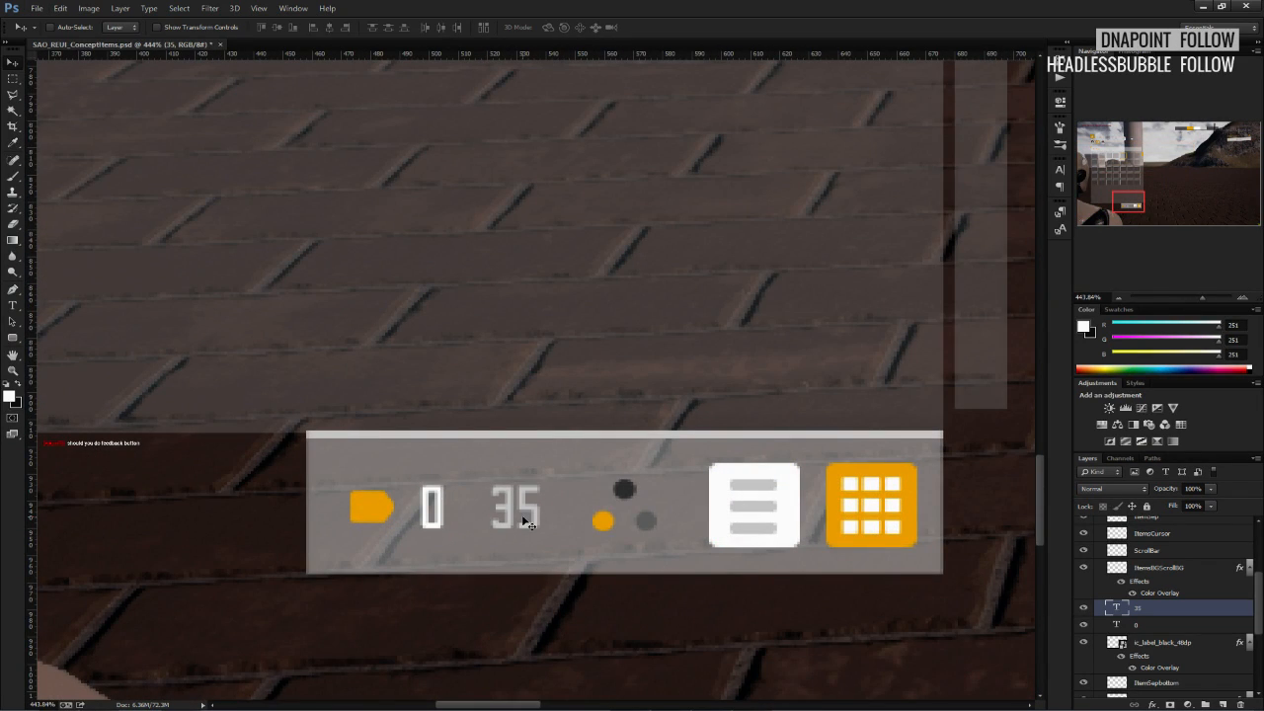
key(Left)
key(Left)
key(ctrl+s)
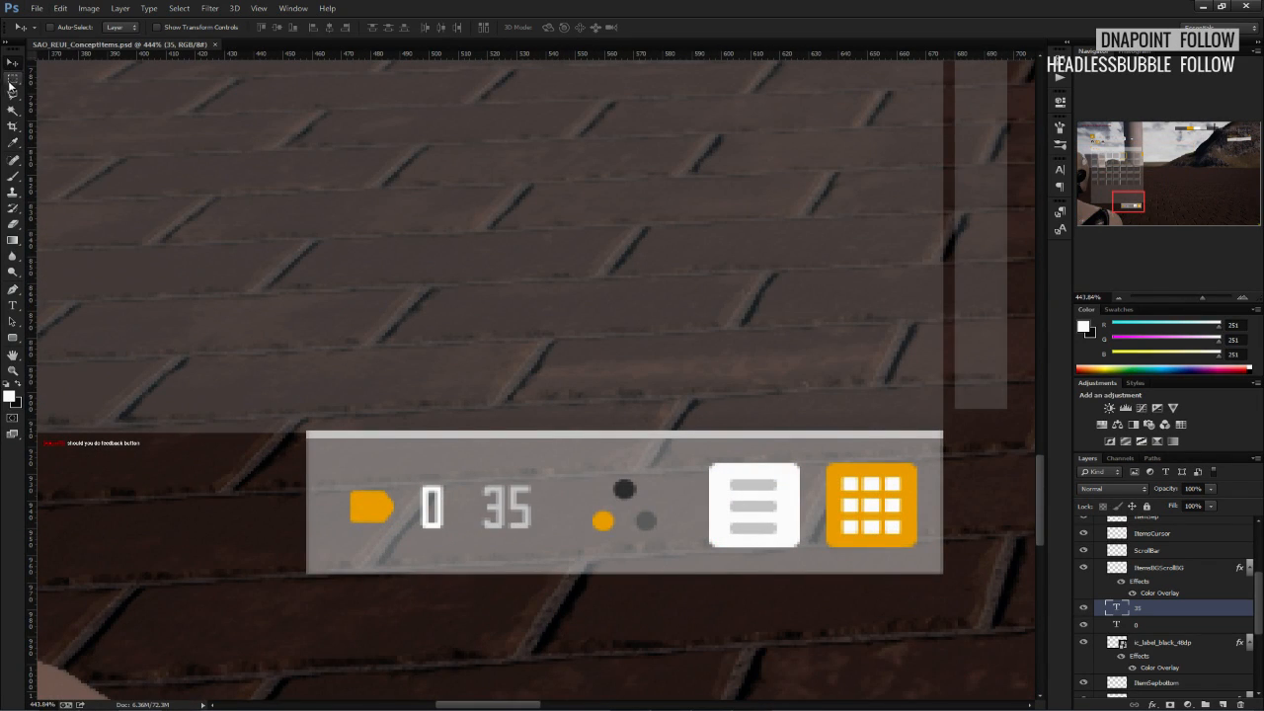
Set the foreground colour to dark grey (RGB 55, 55, 55) sampled from the dark dot, and add a new layer above the "35" text.
click(12, 95)
alt+scroll(253, 440, up, 5)
scroll(253, 440, down, 1)
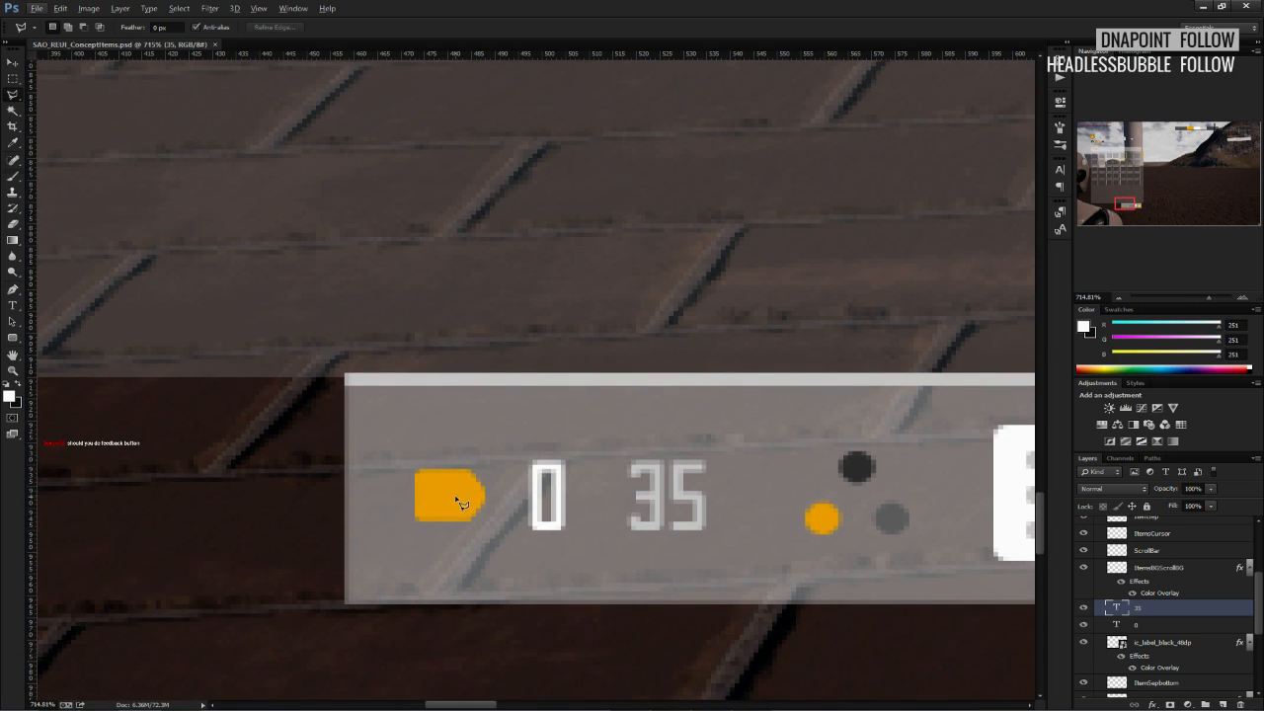
key(b)
alt+click(457, 495)
alt+click(857, 466)
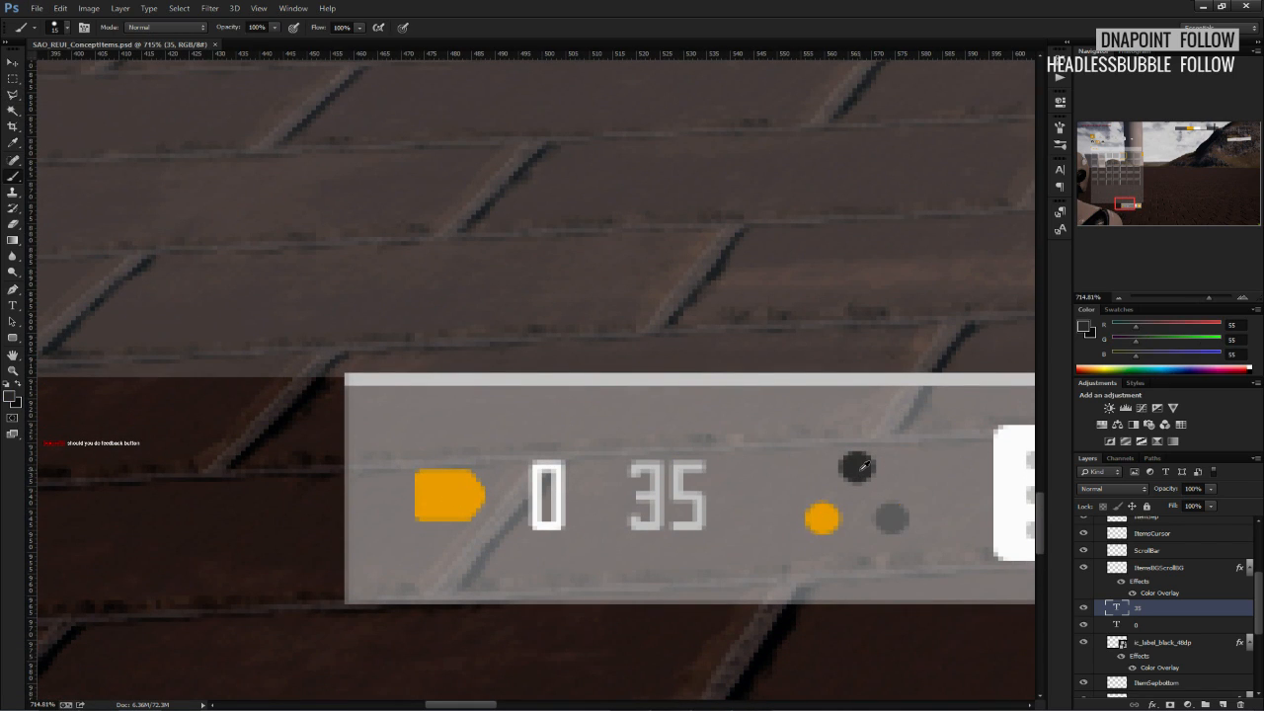
click(13, 94)
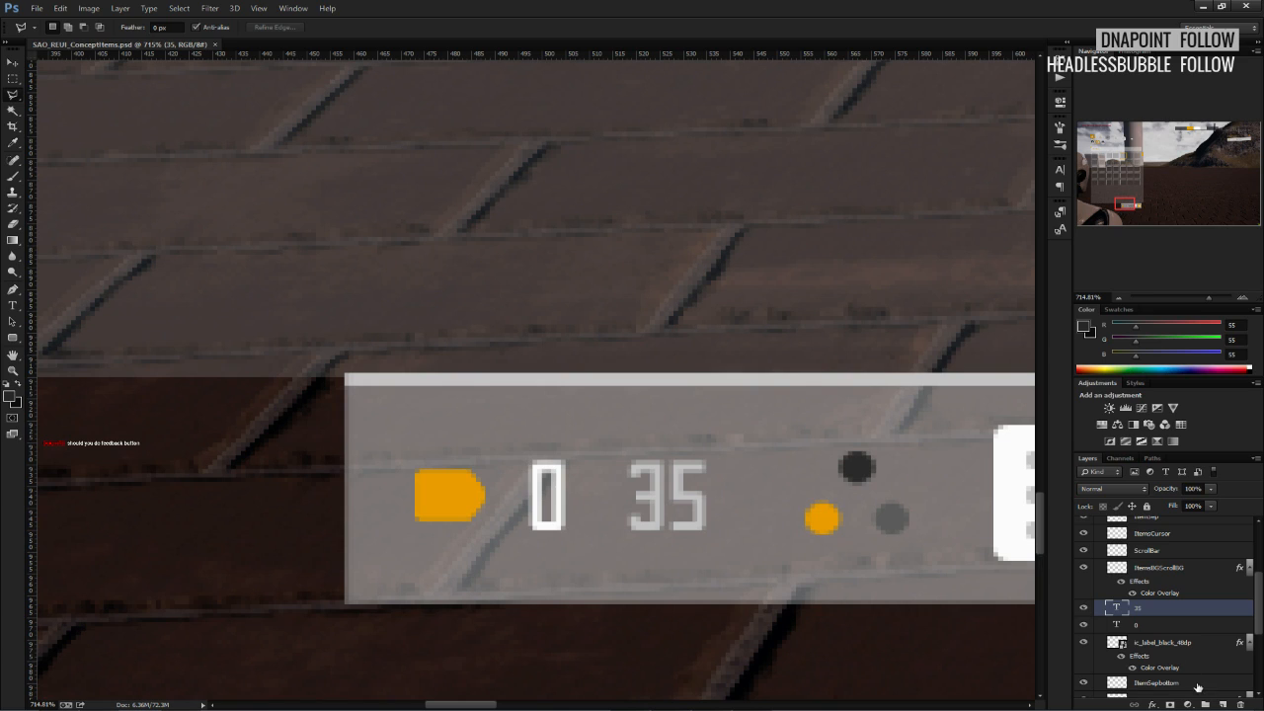
click(1223, 704)
Outline a thin slanted slash between the "0" and "35" with the Polygonal Lasso, paint it dark grey, and deselect it.
alt+scroll(527, 536, up, 3)
scroll(599, 504, down, 1)
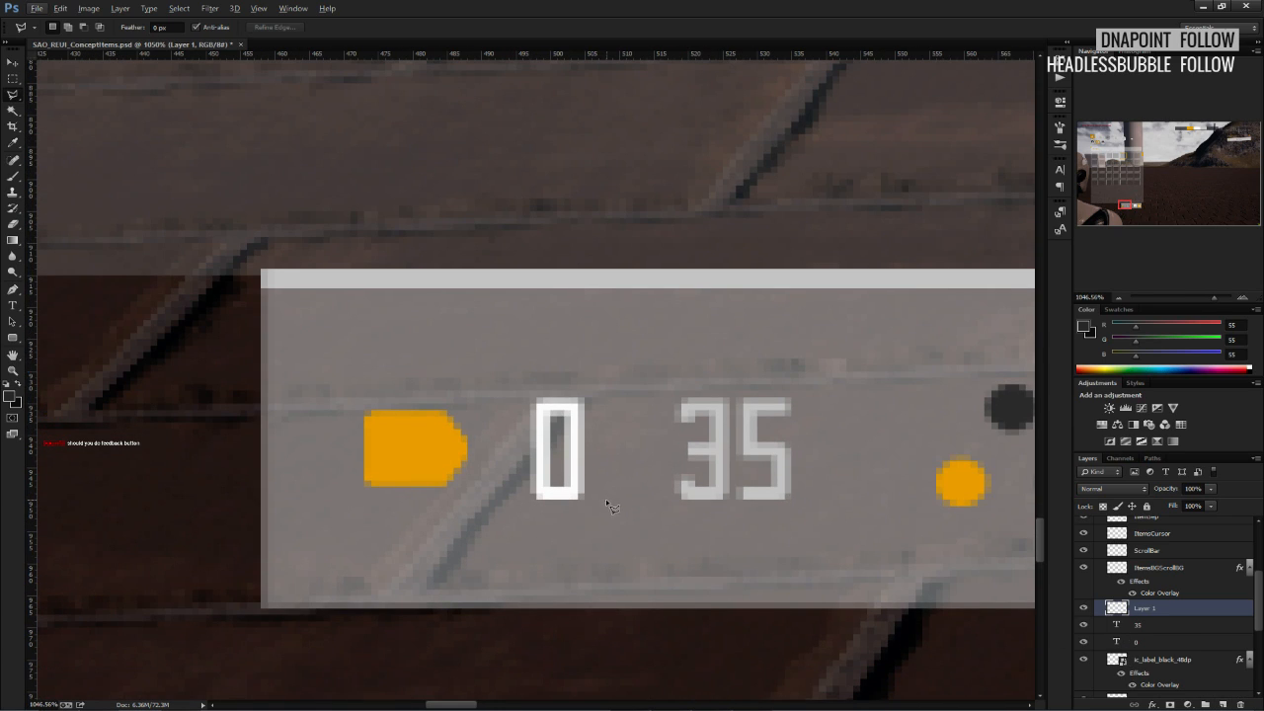
click(607, 499)
click(627, 398)
click(639, 398)
click(609, 499)
key(b)
drag(612, 502, 634, 403)
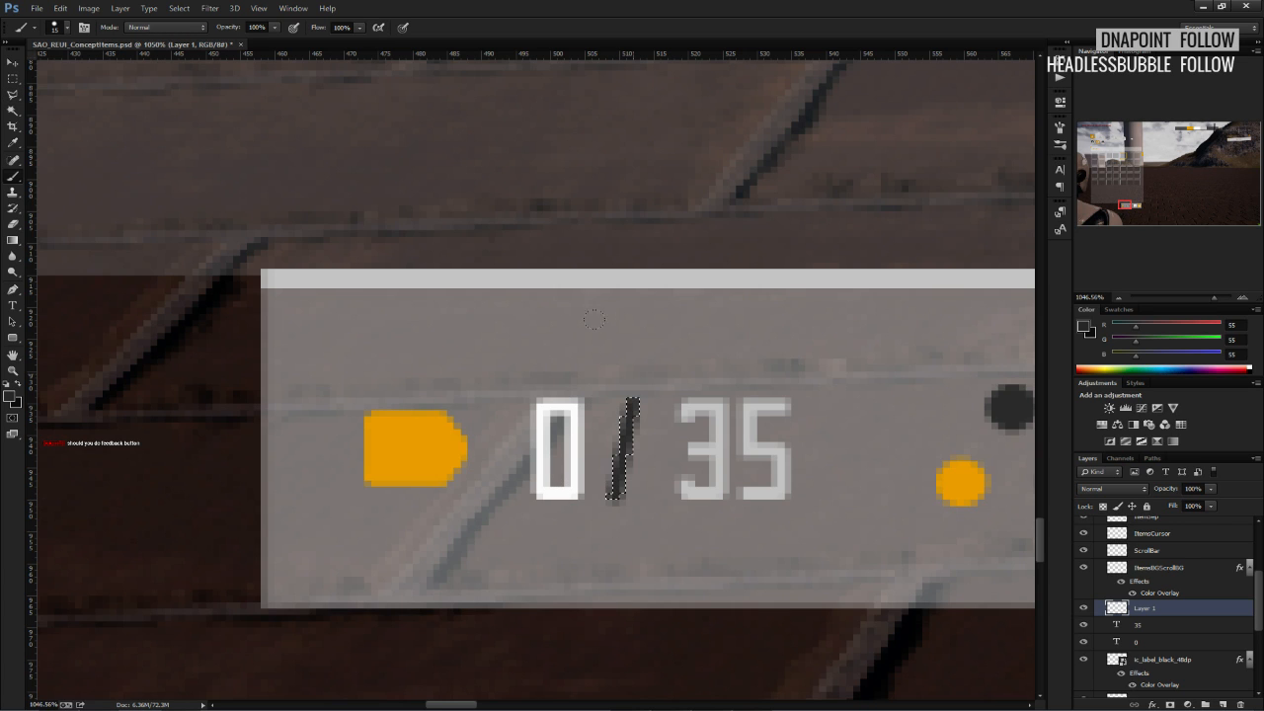
key(ctrl+d)
alt+scroll(630, 397, down, 8)
alt+scroll(624, 406, up, 6)
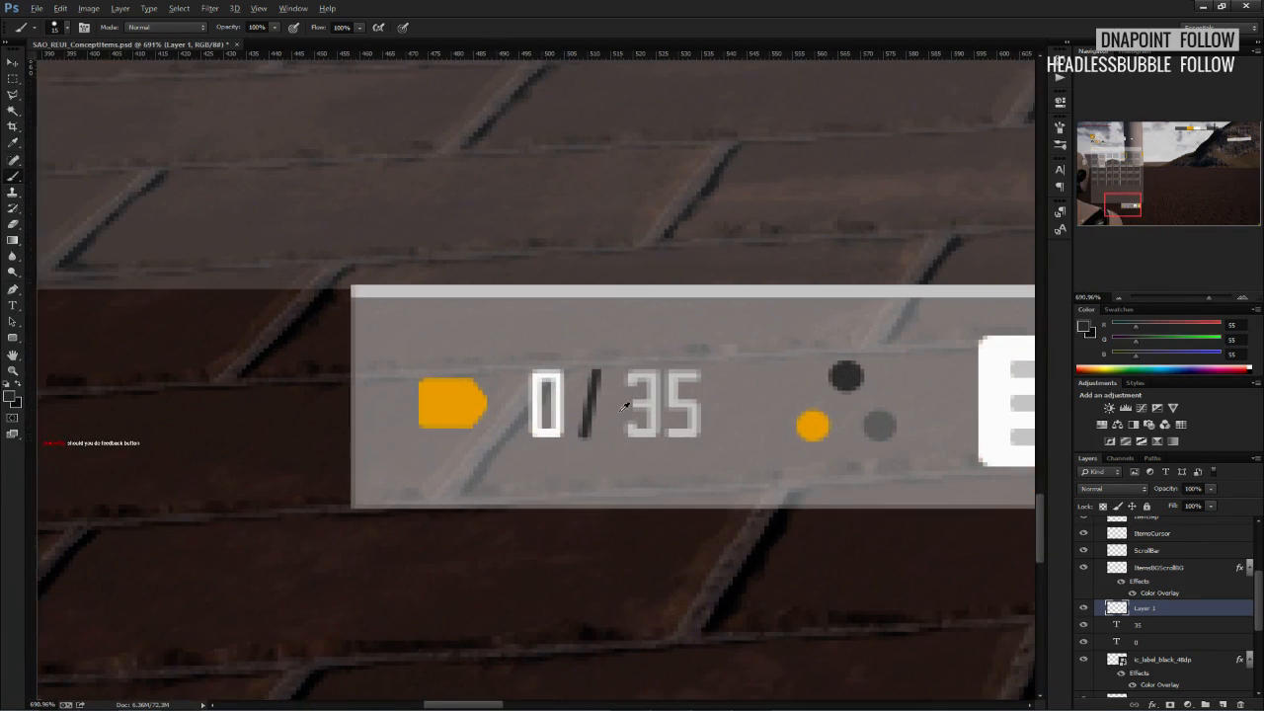
Nudge the dark slash slightly to the right between the "0" and the "35".
click(13, 62)
key(Right)
key(Right)
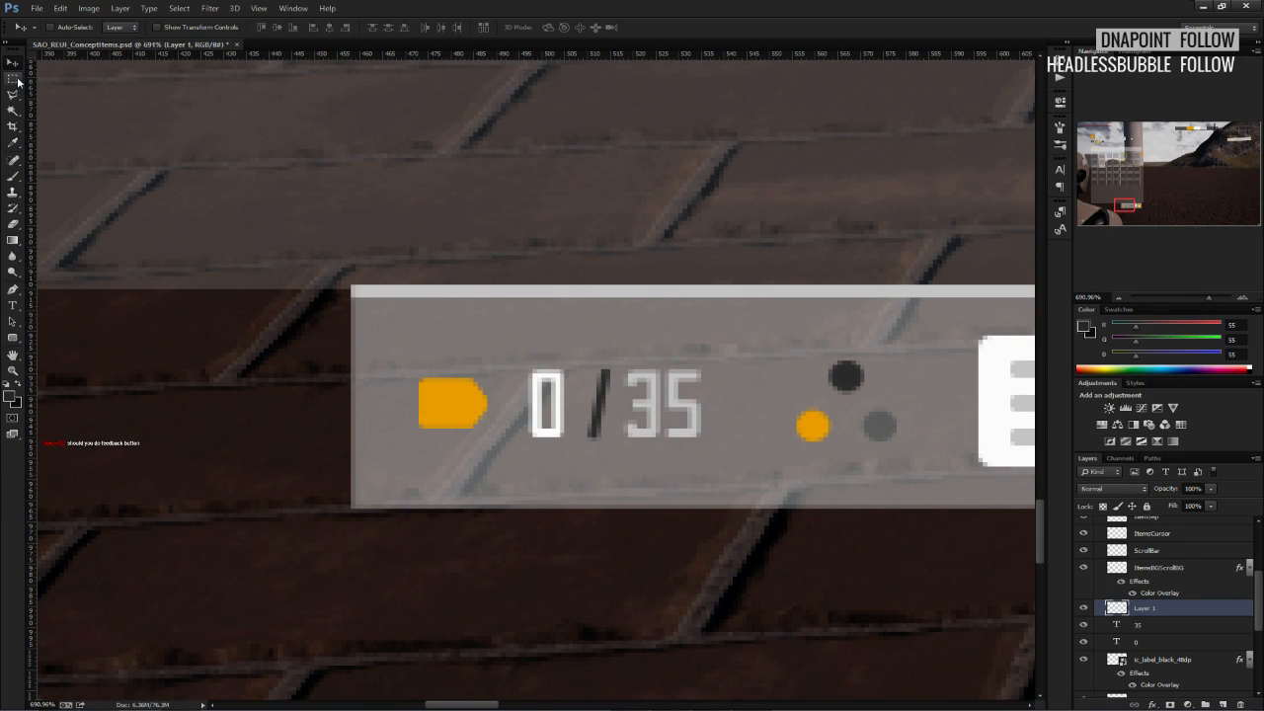
Nudge the "35" text 2 px to the right and shift the slash slightly right to even the counter's spacing.
click(1141, 626)
key(Right)
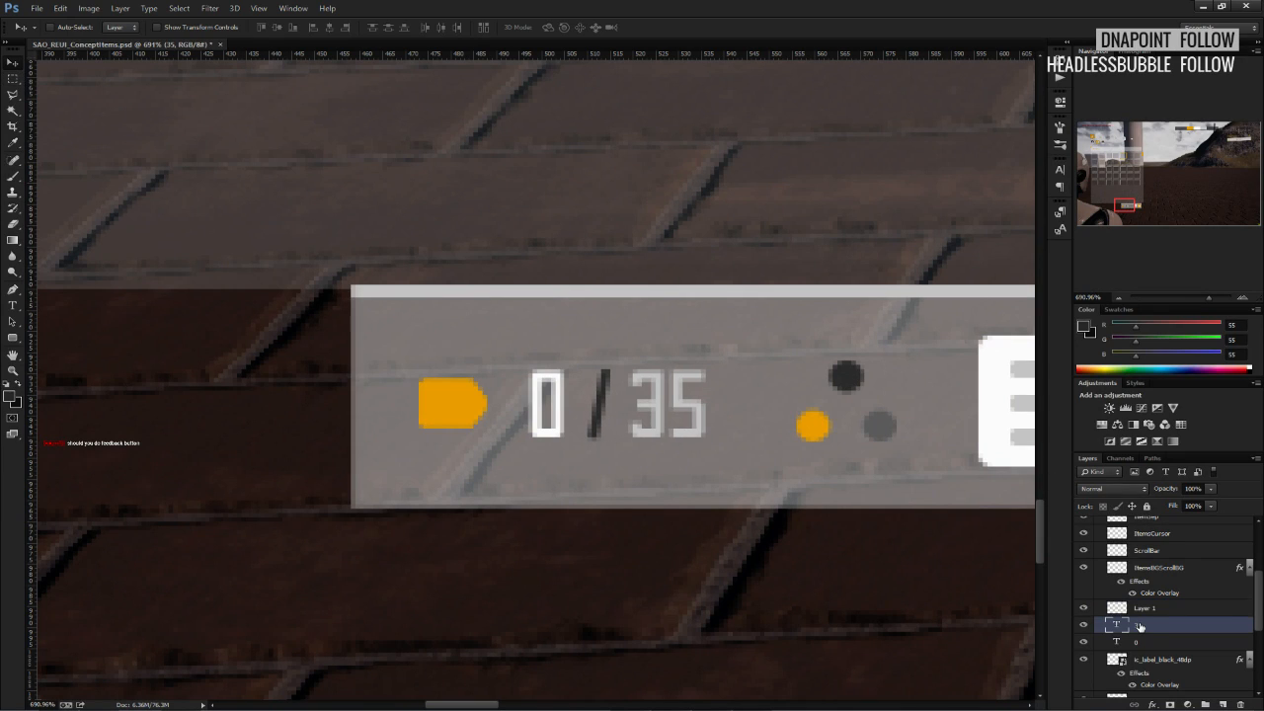
key(Right)
click(1141, 610)
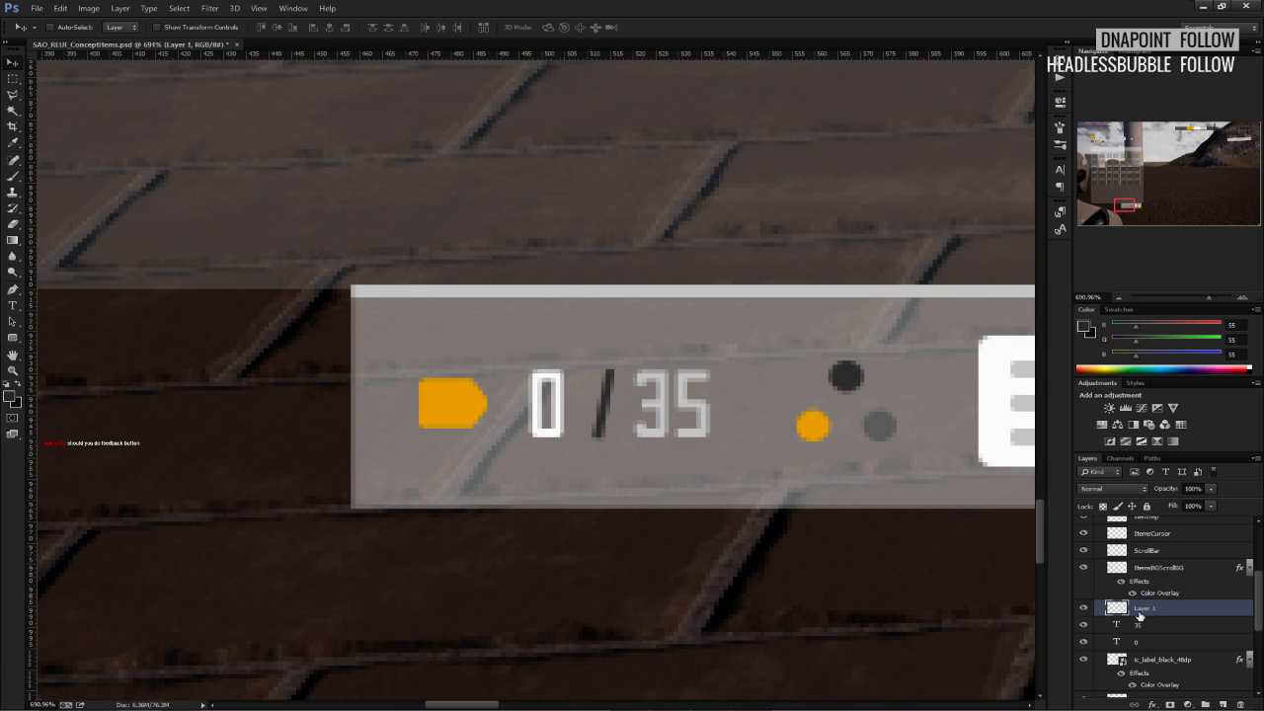
click(1141, 625)
alt+scroll(729, 413, down, 5)
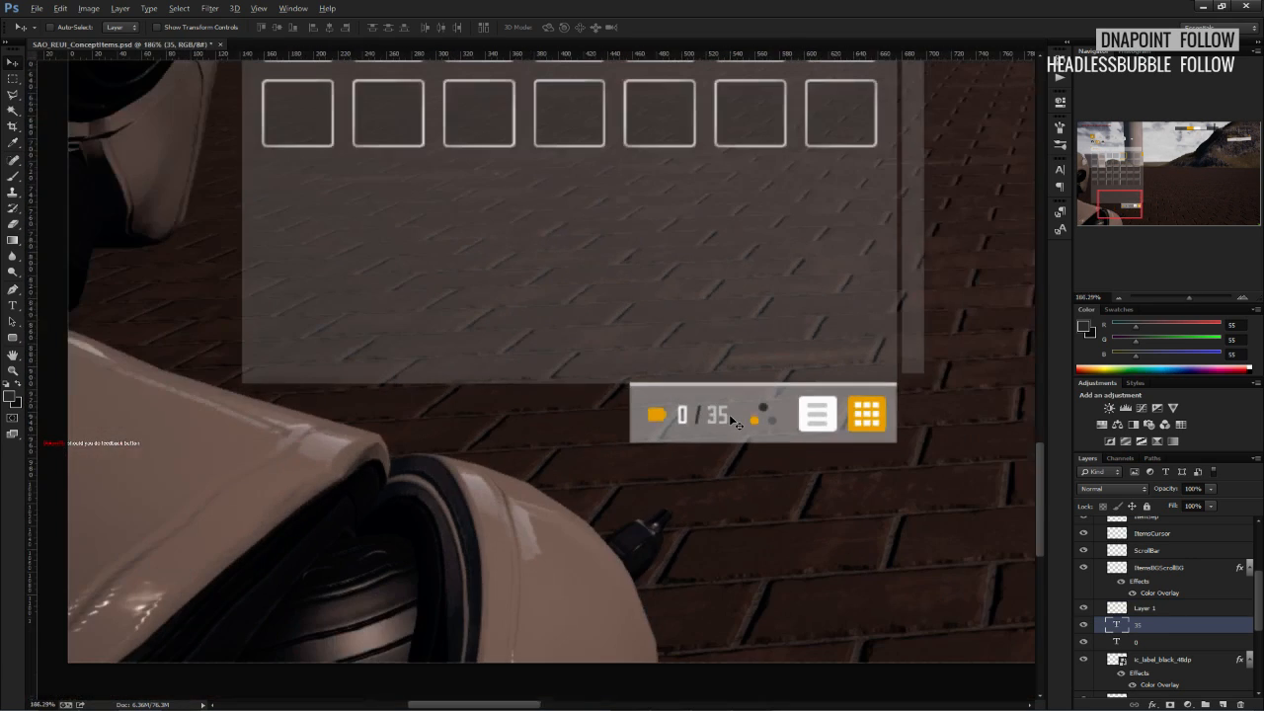
alt+scroll(734, 422, up, 3)
Give the slash layer a Color Overlay in the near-white sampled from the "0", and save the document.
click(1141, 608)
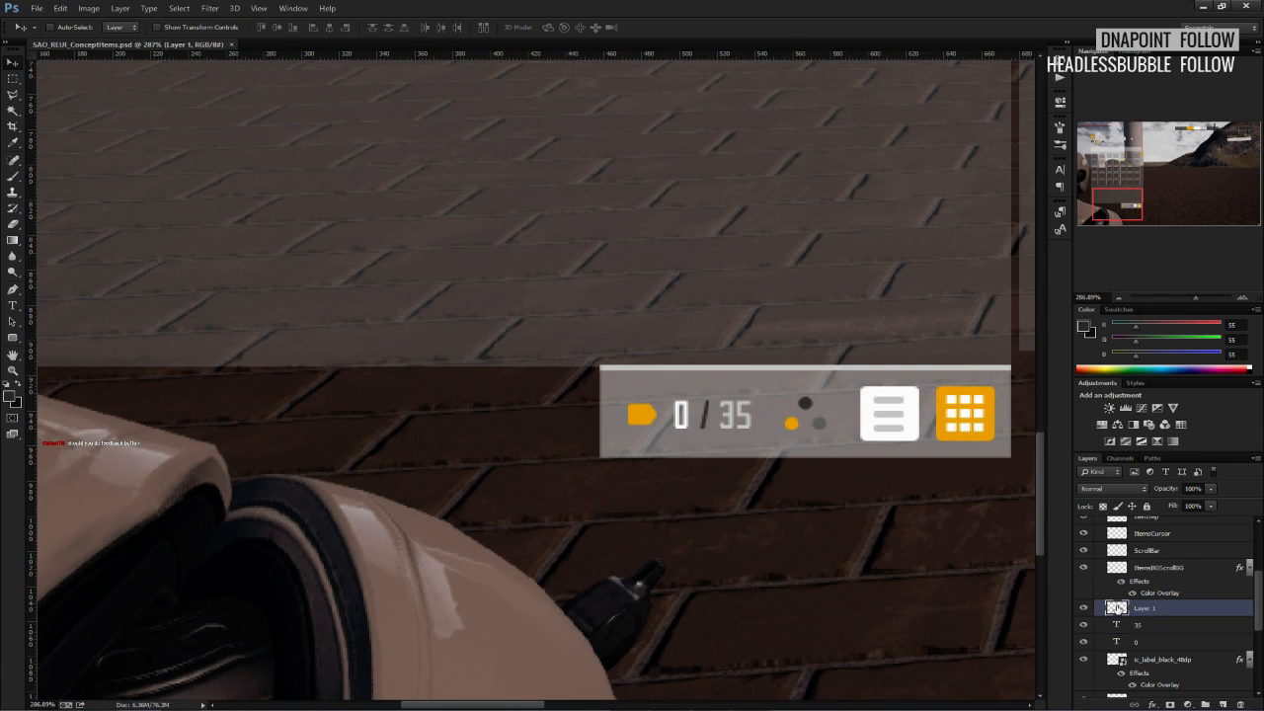
key(h)
key(1)
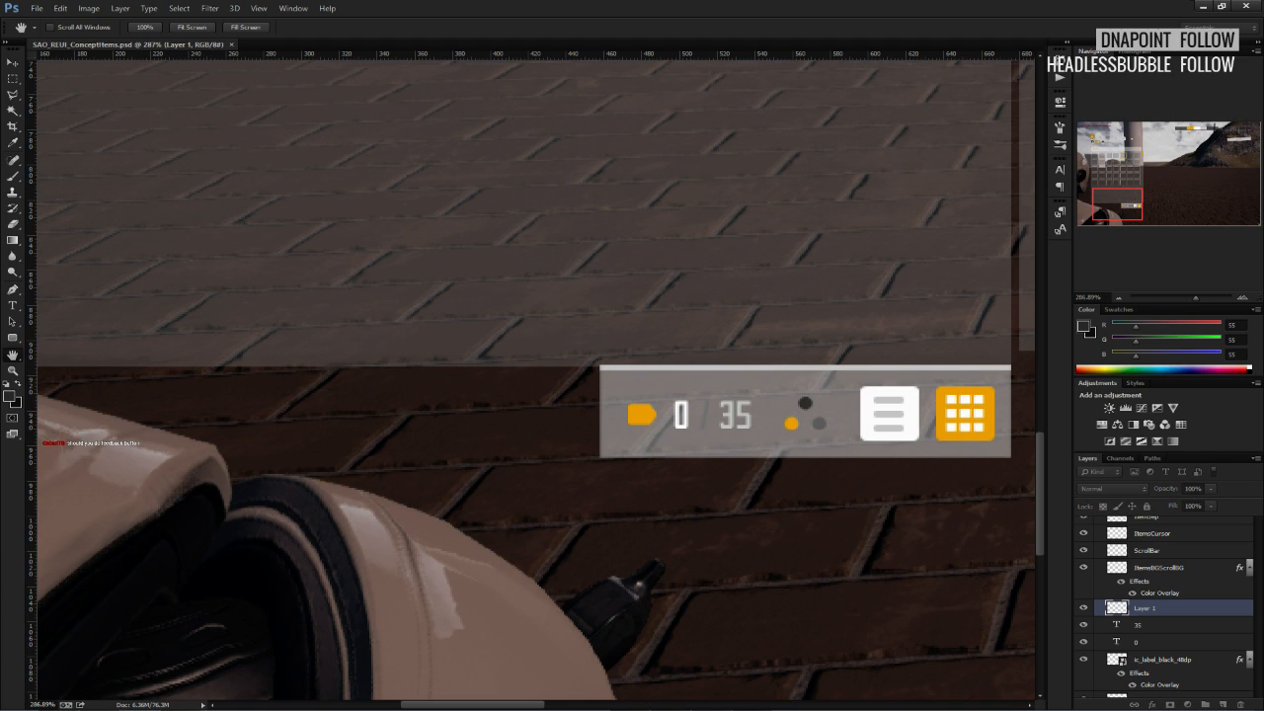
click(740, 415)
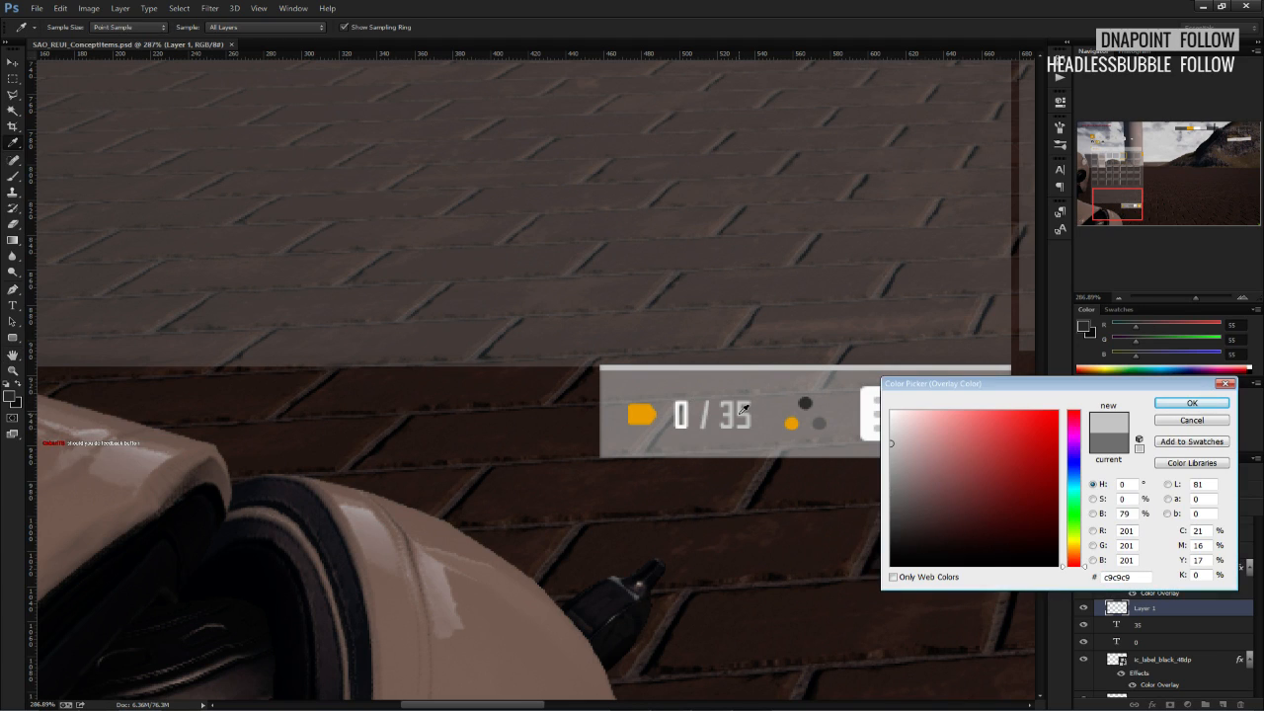
click(651, 409)
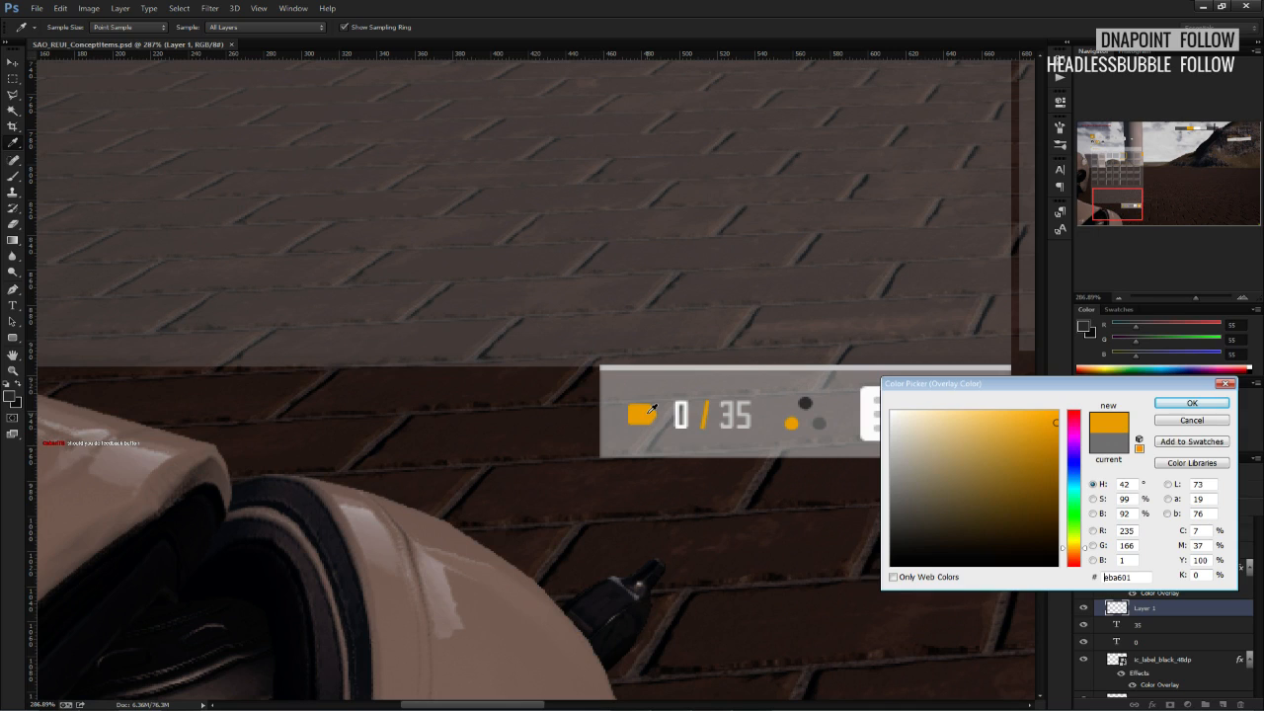
click(686, 398)
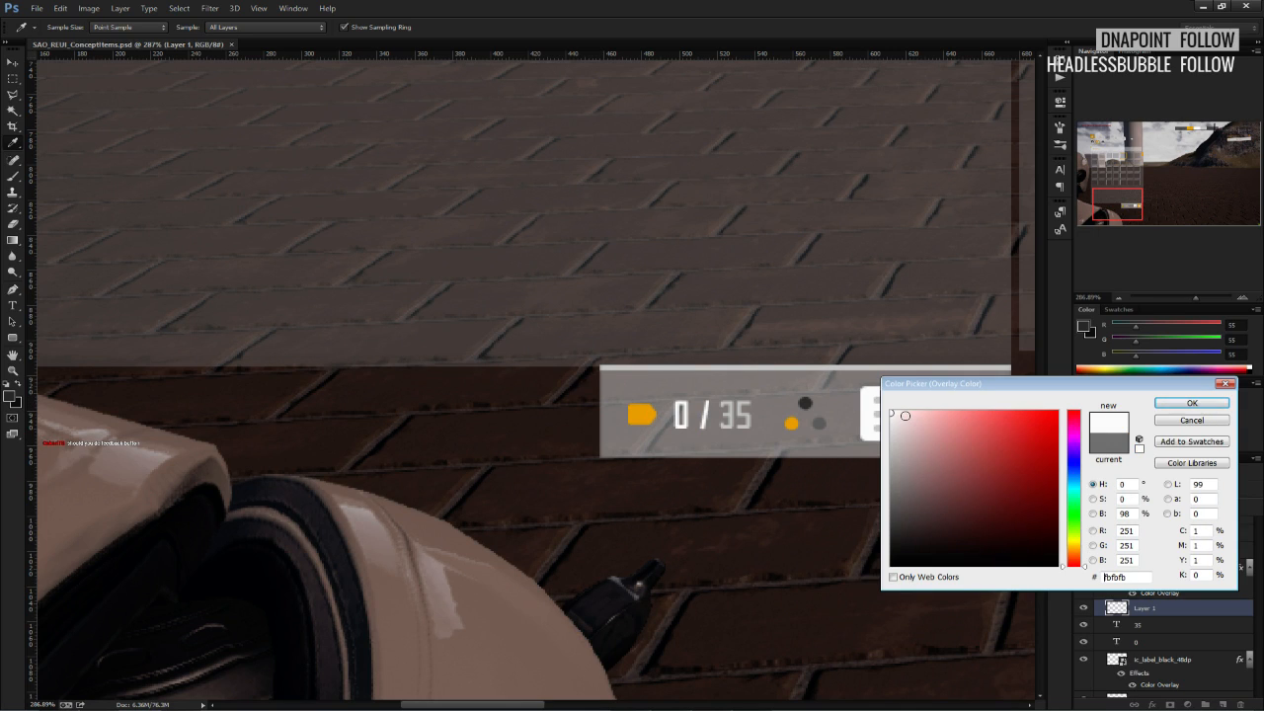
click(735, 396)
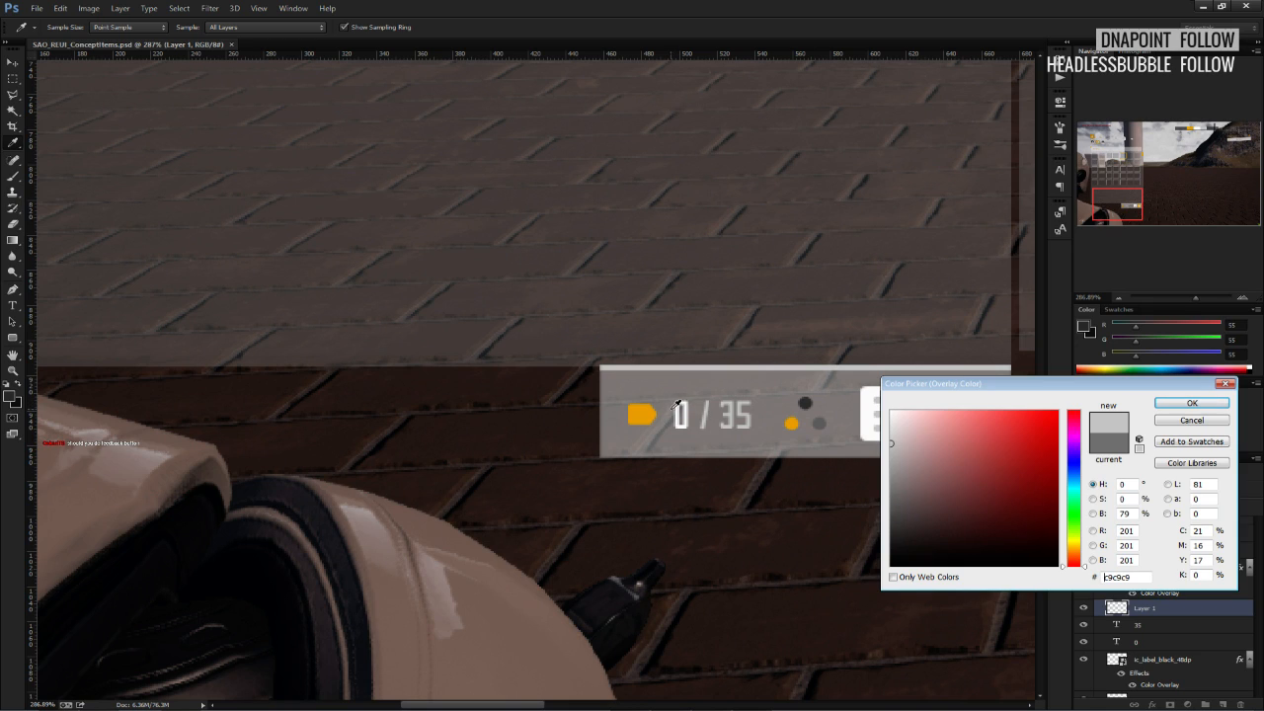
click(681, 402)
click(1175, 404)
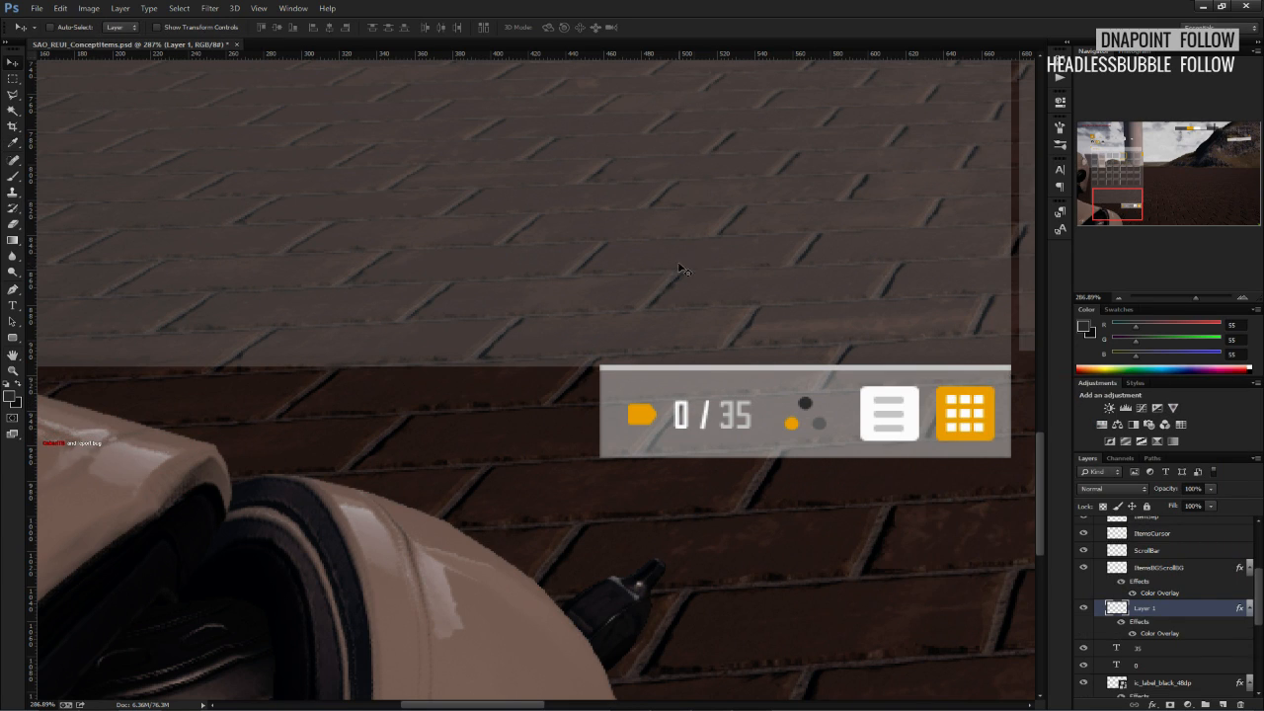
click(11, 78)
key(ctrl+s)
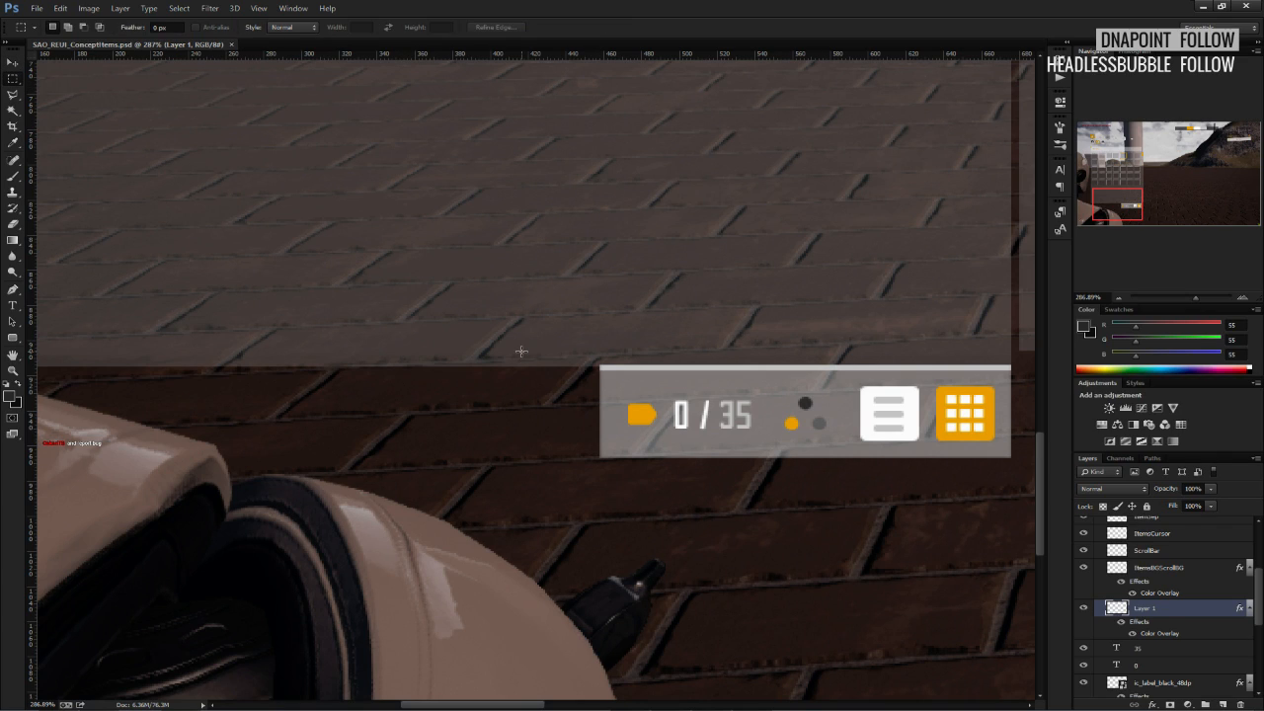
Move the slash, "35", "0" and label icon layers out of the ItemsBG group to the top of the layer stack.
alt+scroll(521, 383, down, 6)
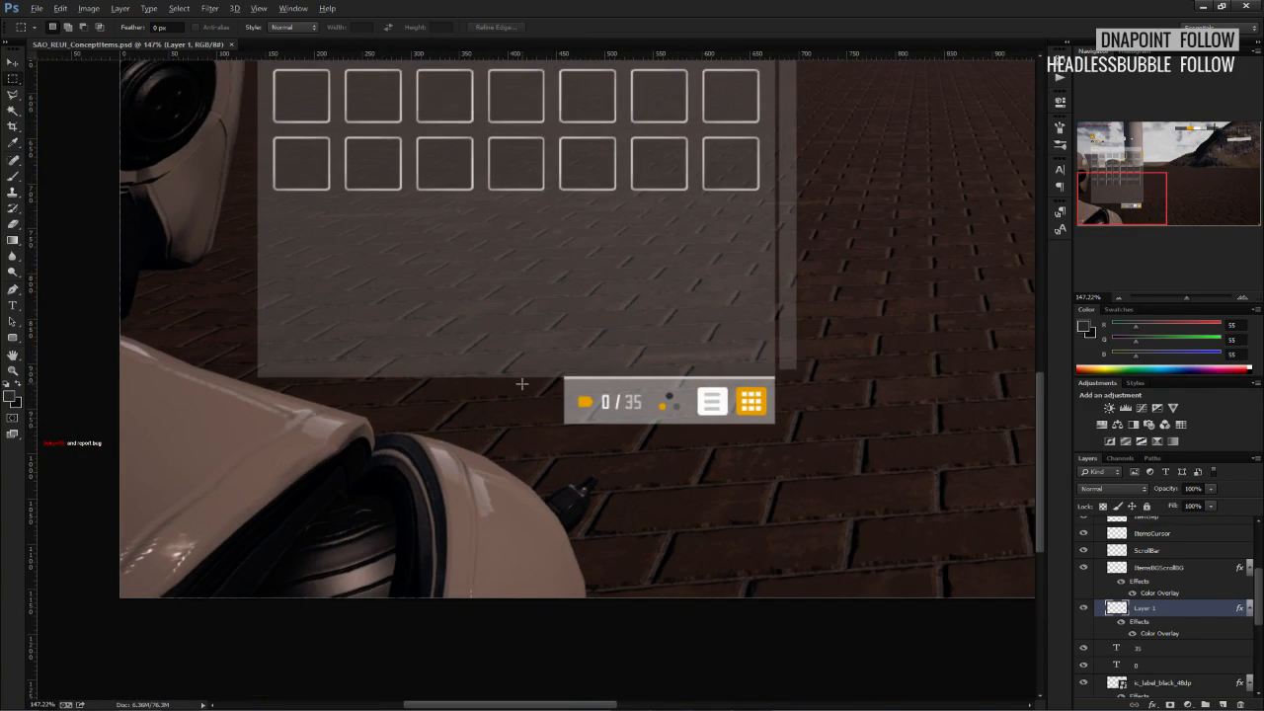
alt+scroll(521, 383, down, 2)
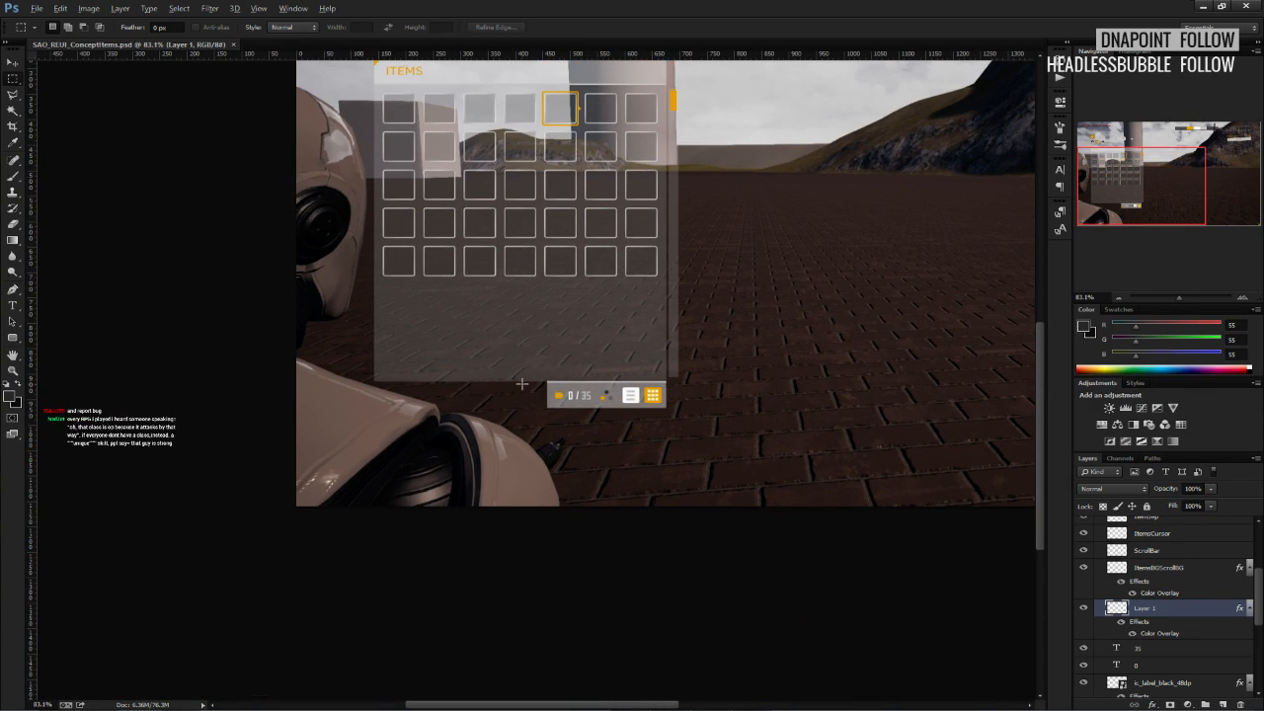
key(alt)
alt+scroll(557, 405, up, 5)
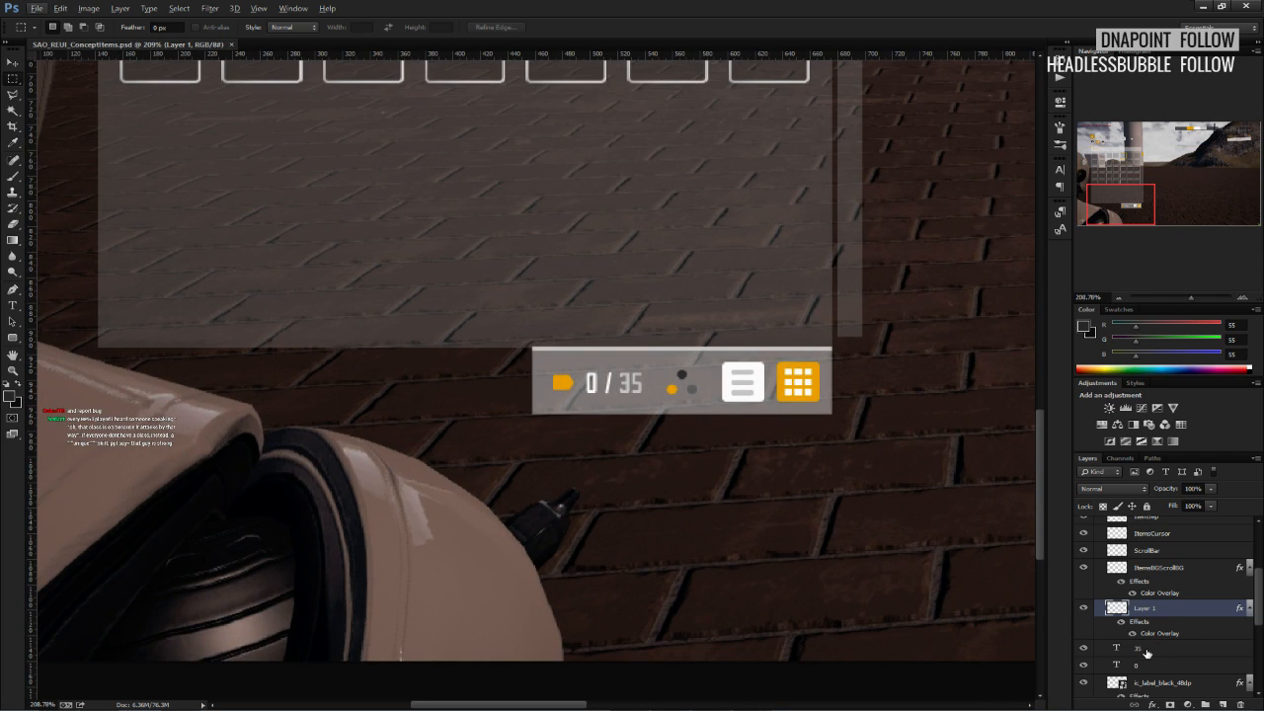
scroll(1146, 652, down, 2)
scroll(1145, 647, up, 3)
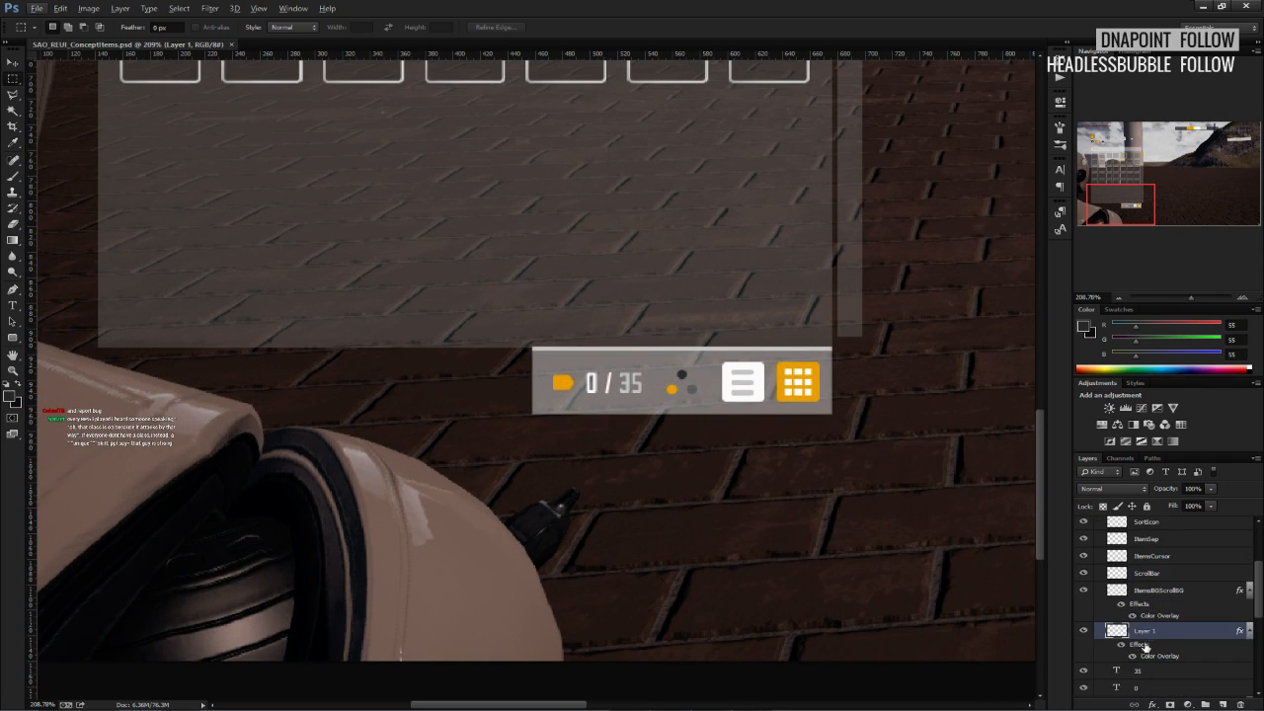
scroll(1147, 647, down, 1)
scroll(1151, 647, up, 1)
scroll(1156, 647, down, 1)
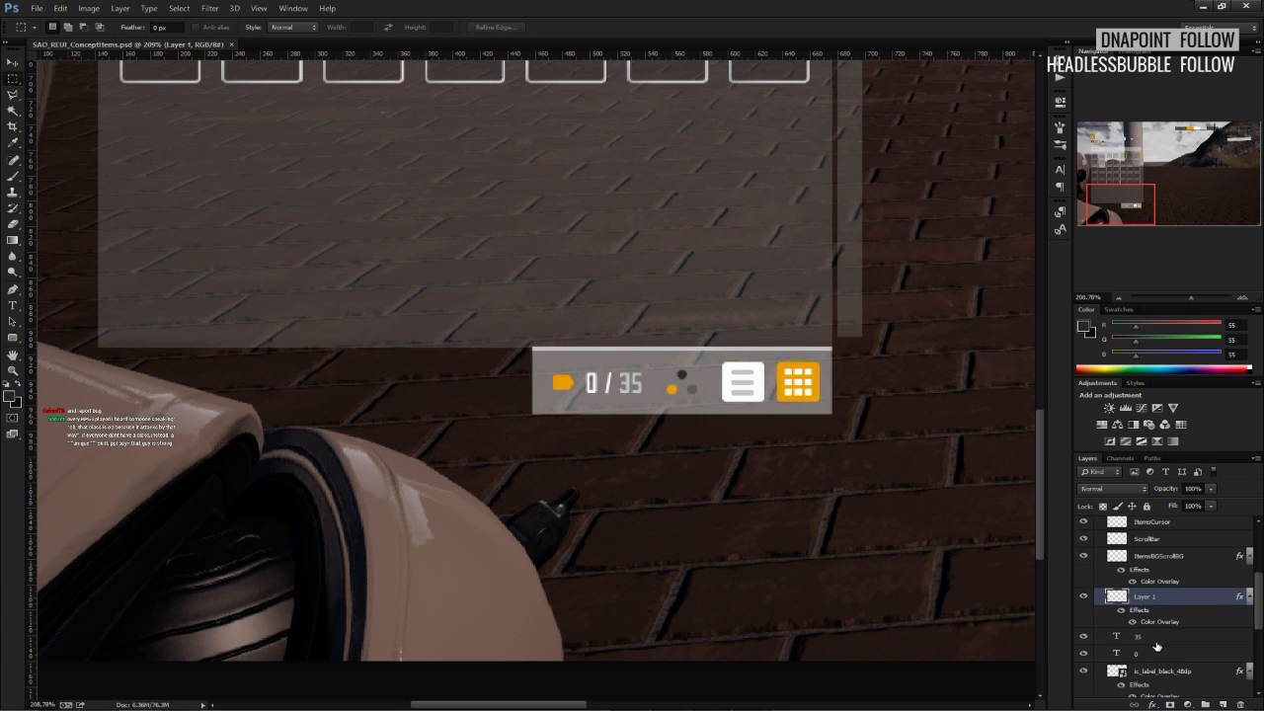
scroll(1156, 645, down, 3)
shift+click(1150, 592)
scroll(1148, 595, up, 4)
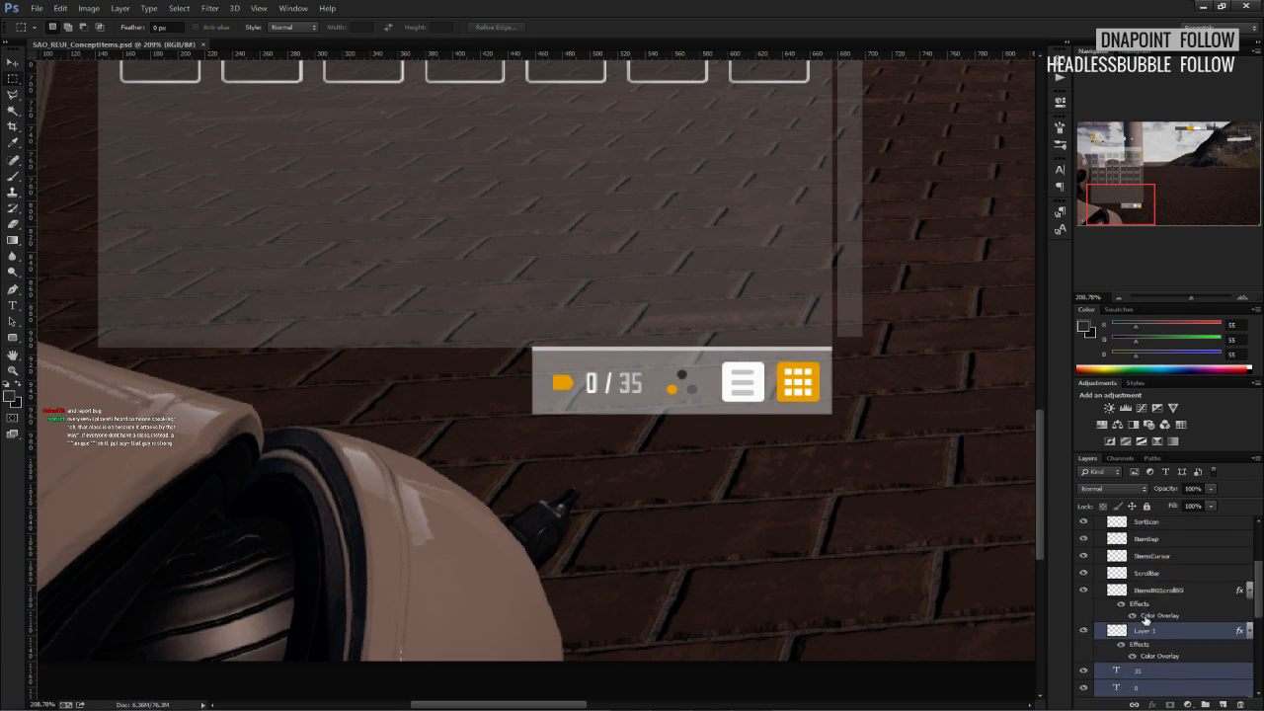
scroll(1146, 620, up, 2)
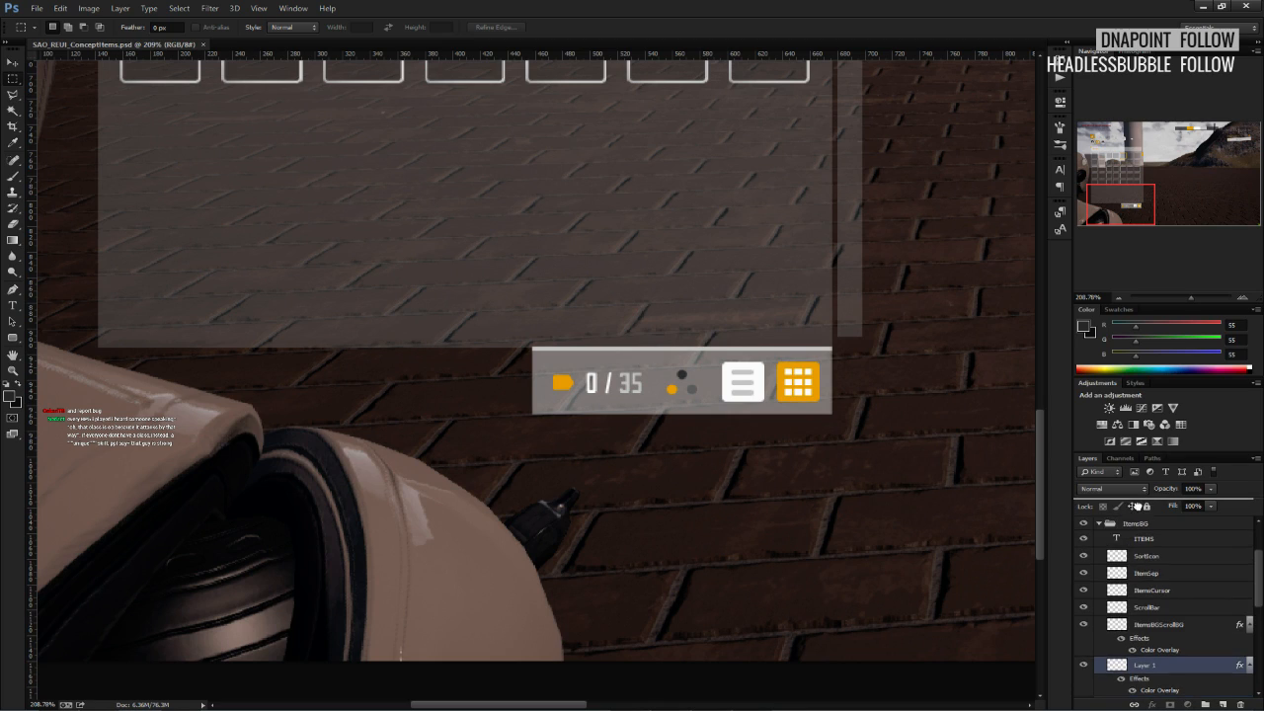
scroll(1136, 524, down, 5)
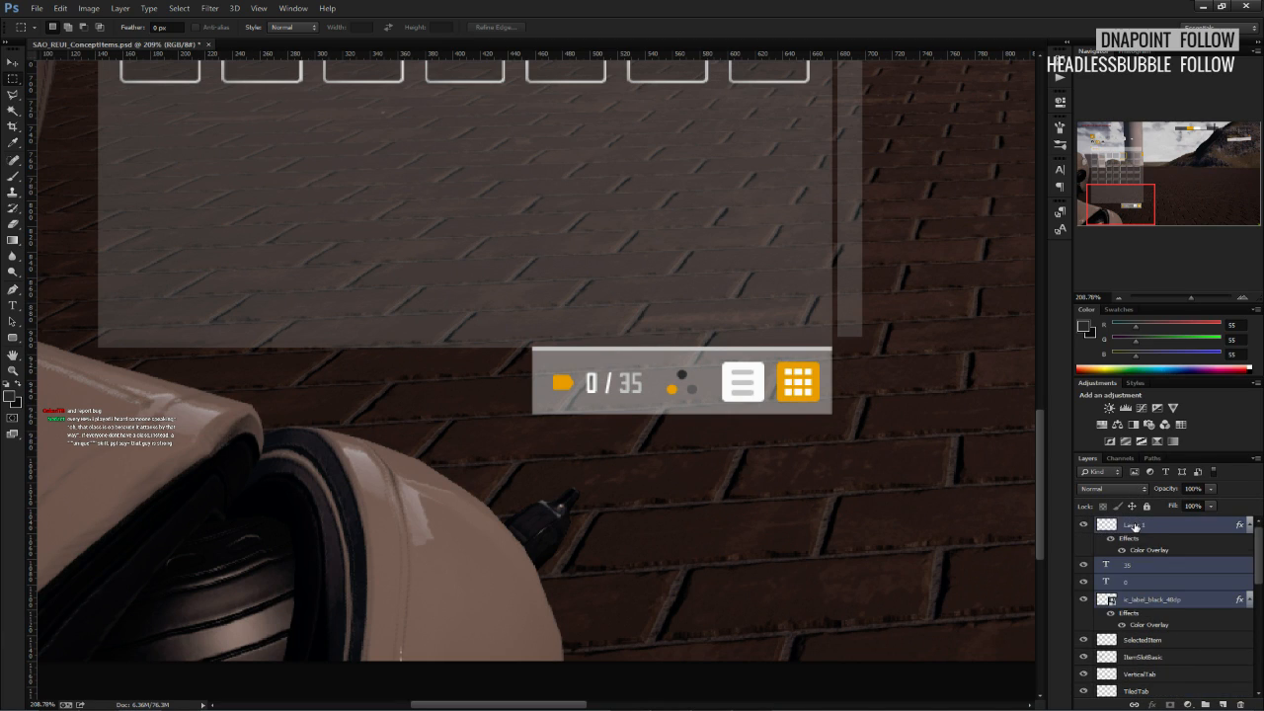
Group the four selected counter layers and rename the group "Item Slot Amount".
key(ctrl+g)
click(1084, 524)
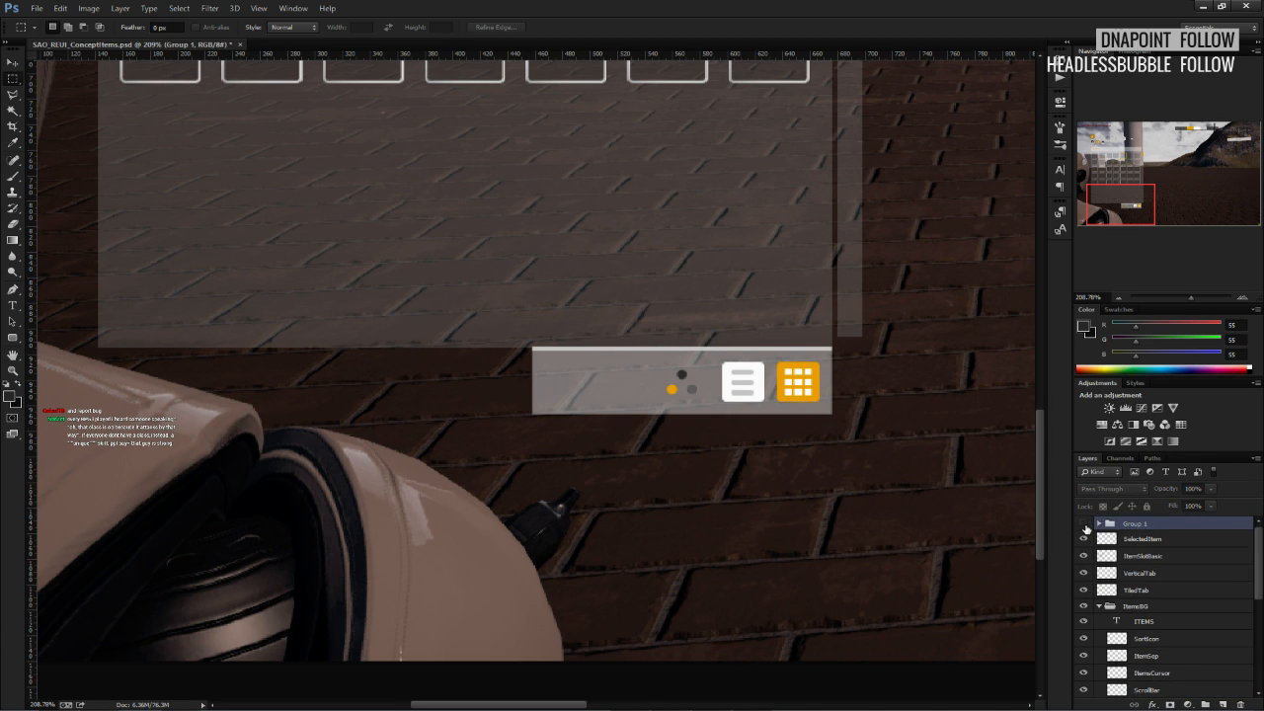
click(1086, 526)
double_click(1135, 524)
text(Item)
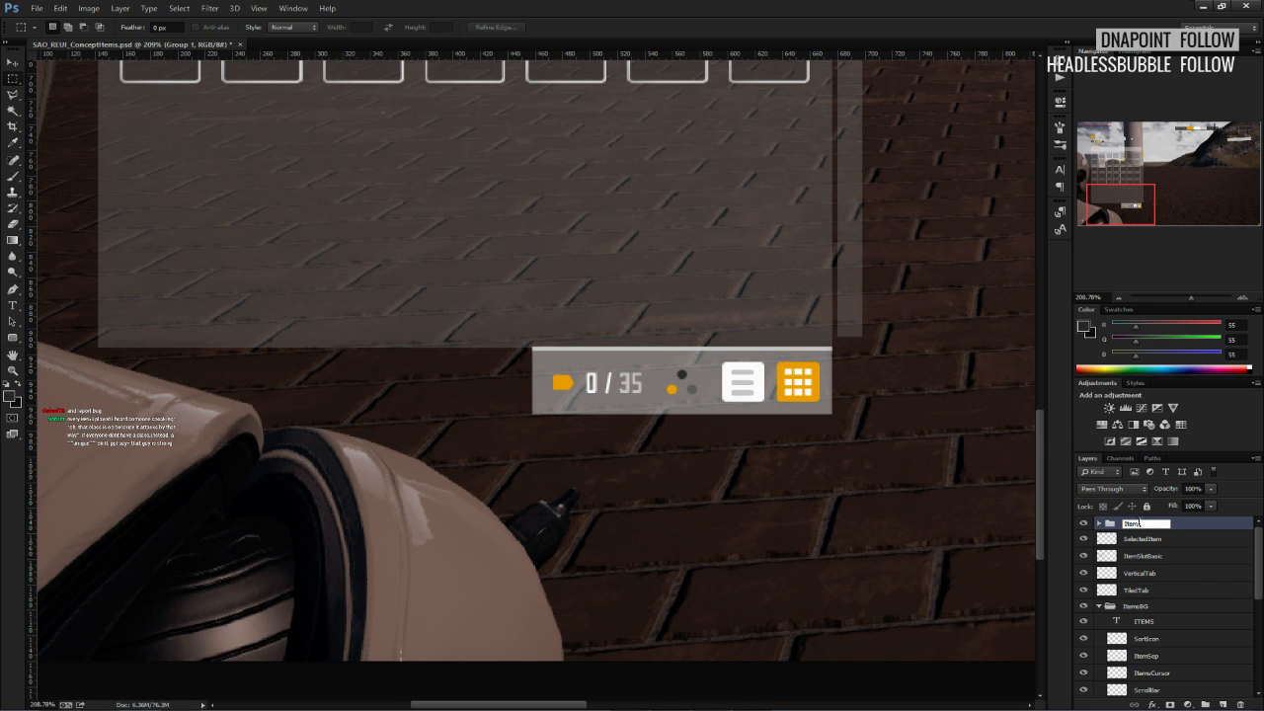
text( Slot Amount)
key(Return)
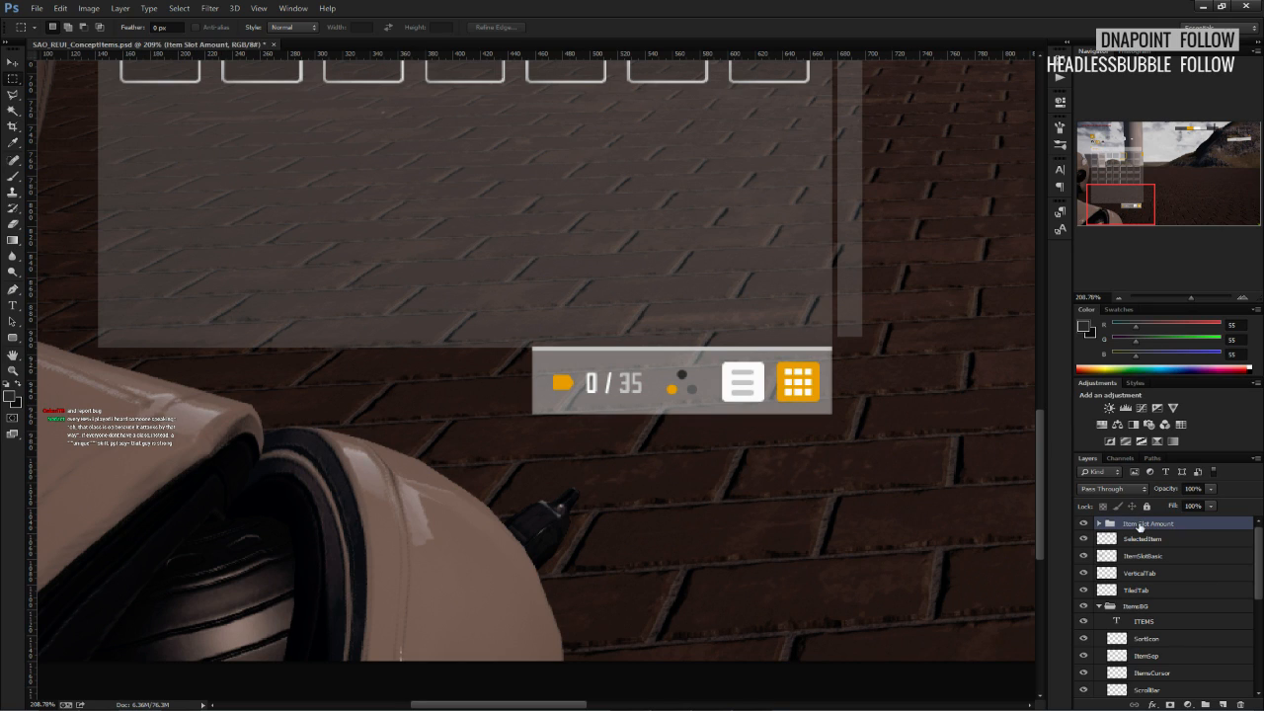
Check the counter against the whole inventory panel by hiding and showing the Item Slot Amount group.
alt+scroll(886, 472, down, 3)
scroll(879, 469, up, 2)
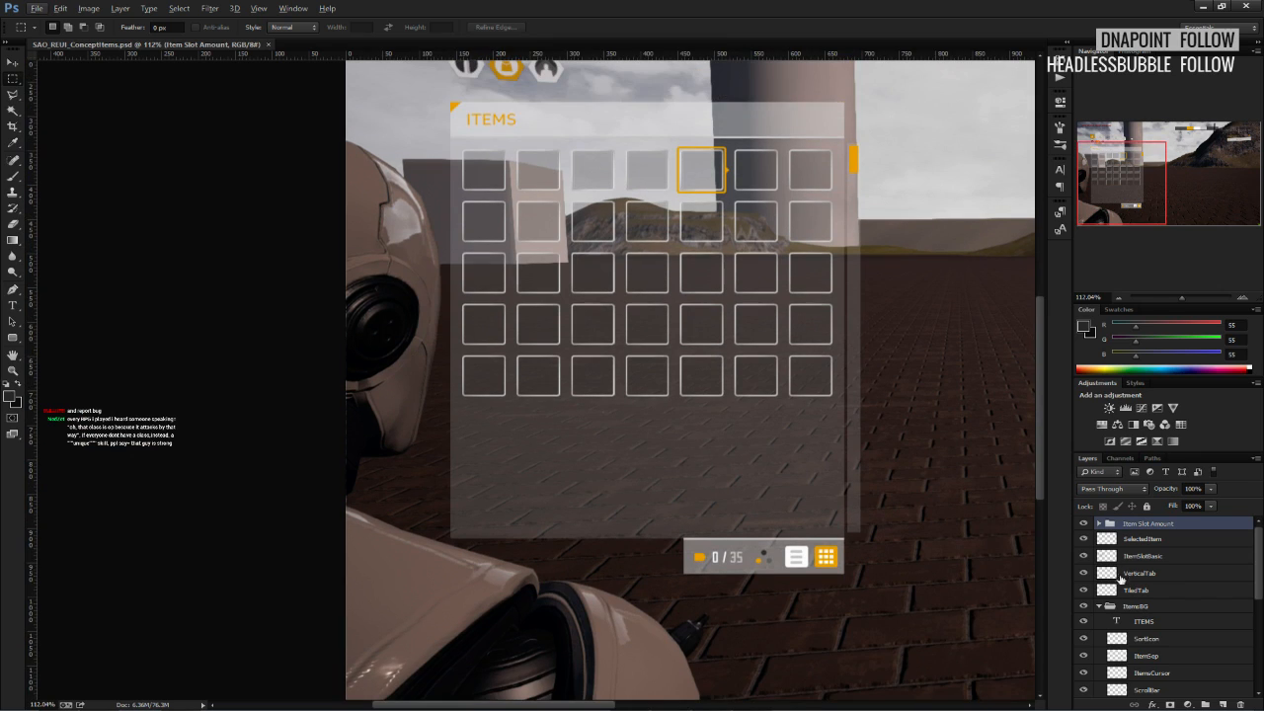
click(1087, 524)
click(1087, 526)
alt+scroll(859, 549, up, 2)
alt+scroll(543, 450, down, 3)
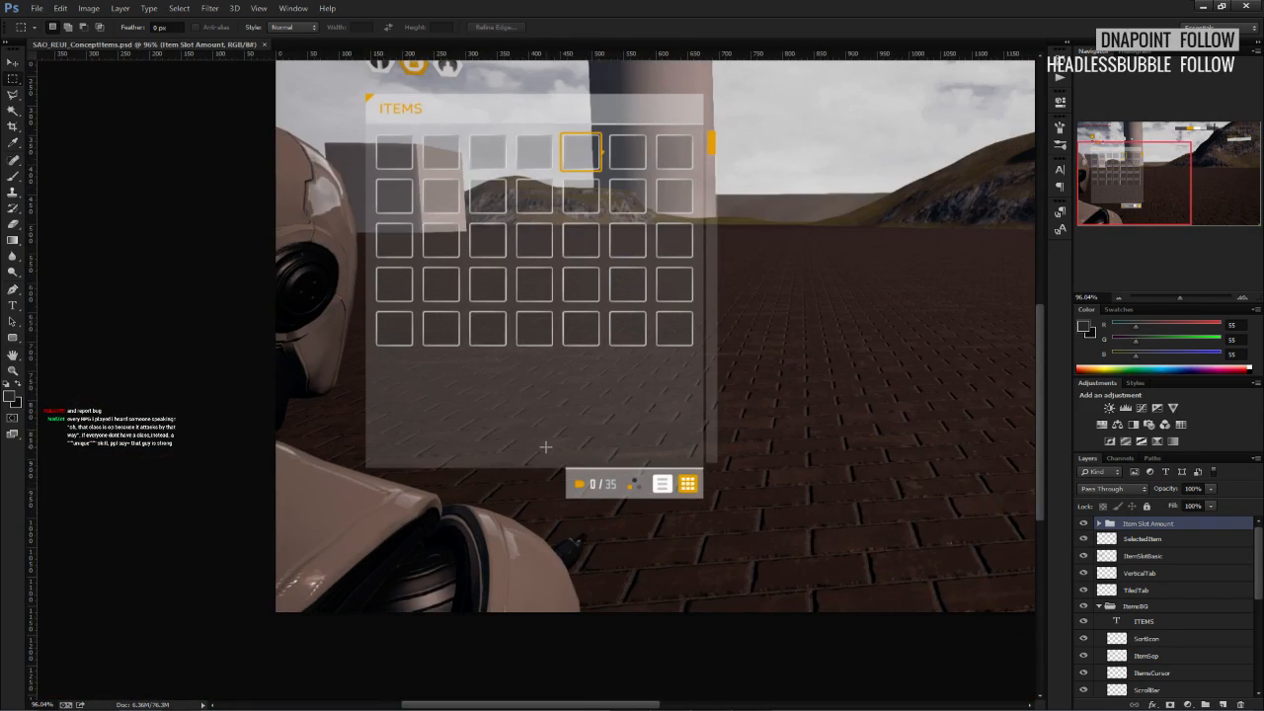
alt+scroll(546, 446, up, 2)
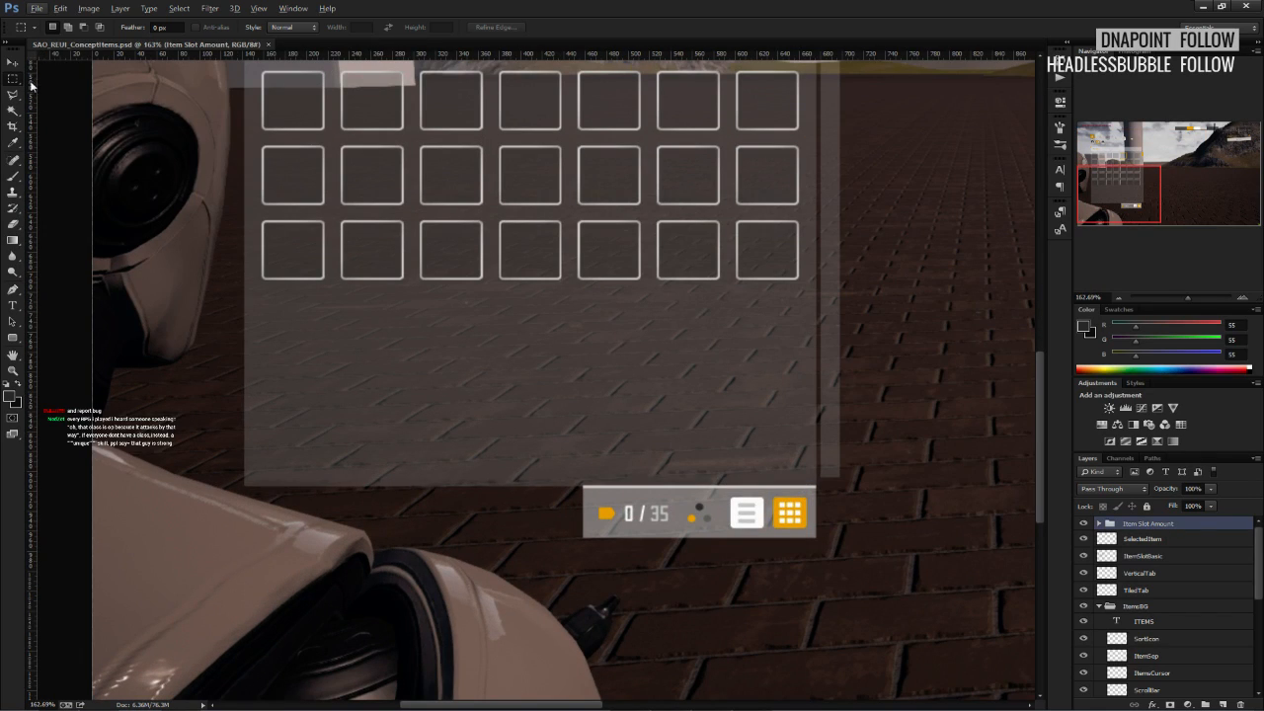
Shift the Item Slot Amount group about 10 px to the left, away from the three sort dots.
key(v)
alt+scroll(666, 521, up, 1)
drag(667, 520, 635, 519)
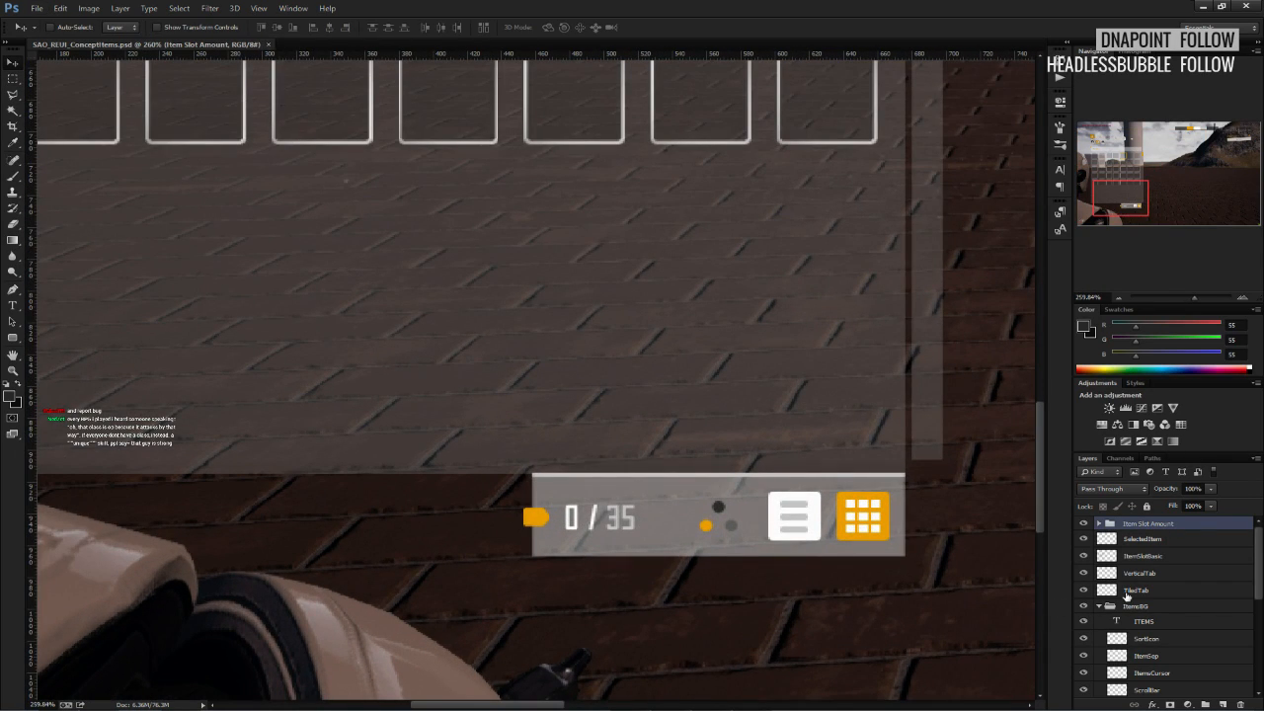
Widen the bottom bar's background and separator layers together to about 107.8% by extending their left edge past the label icon.
scroll(1125, 598, down, 3)
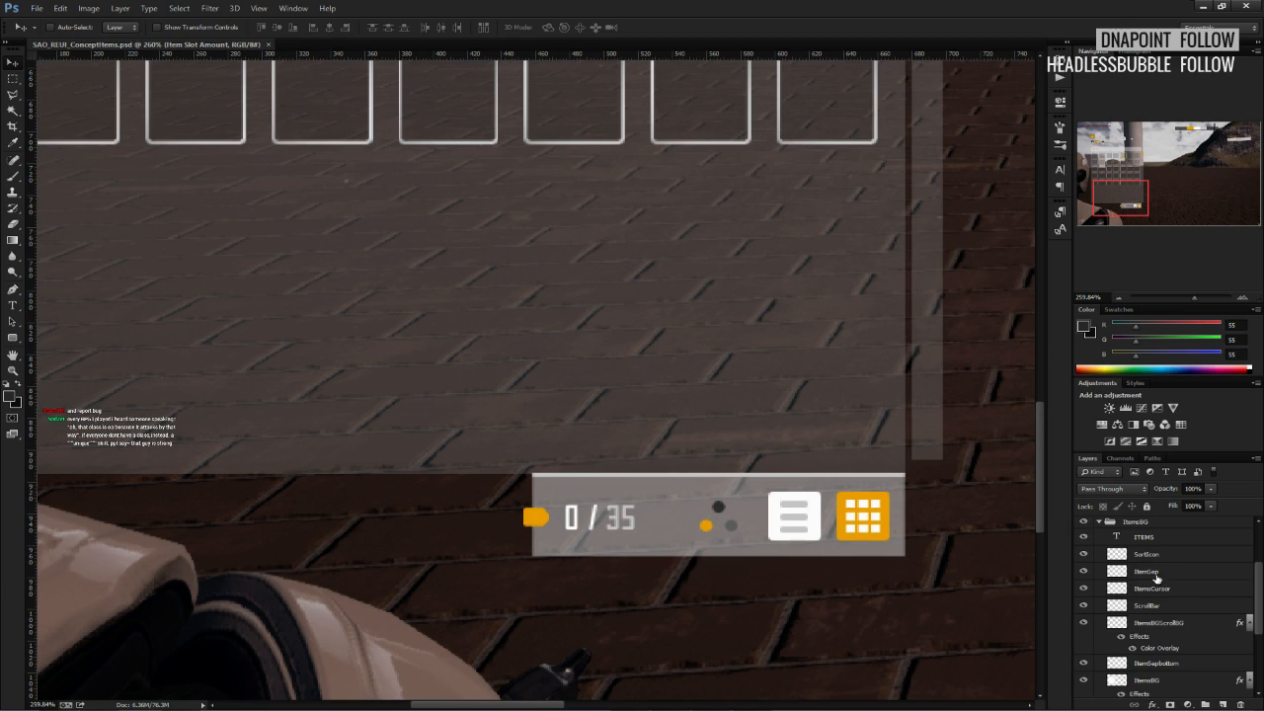
click(1157, 637)
scroll(1161, 652, down, 1)
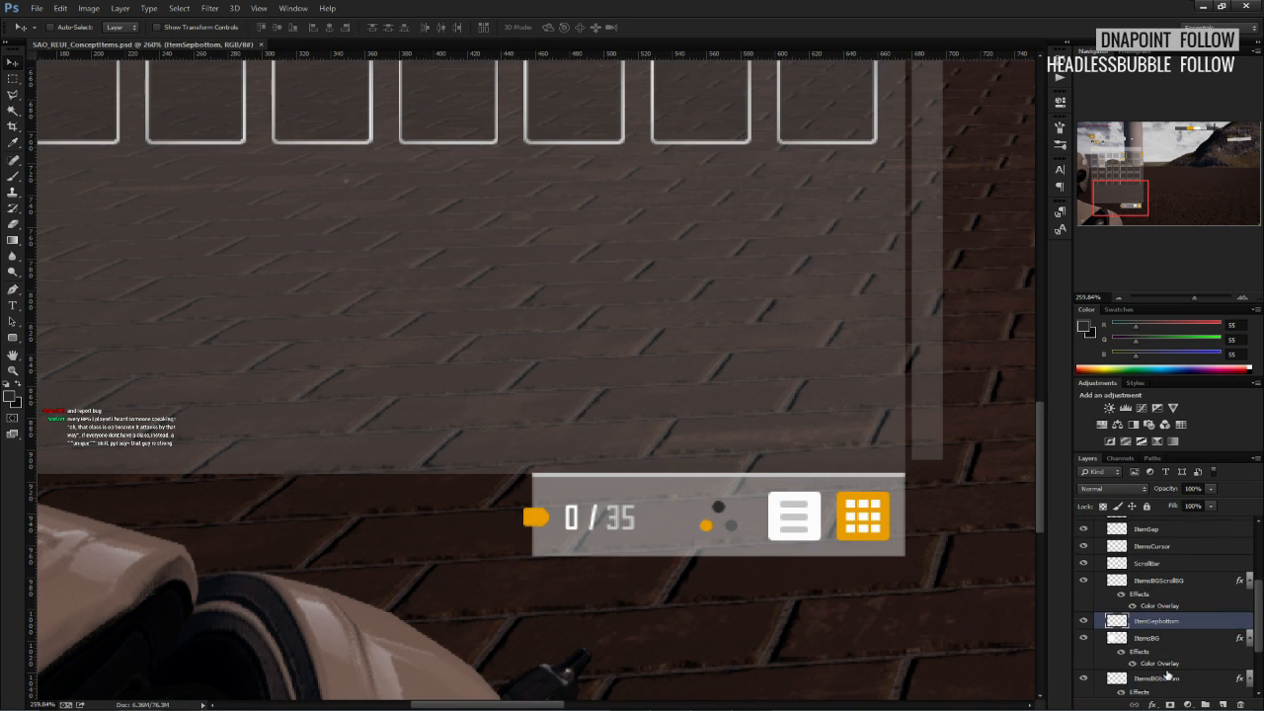
ctrl+click(1165, 678)
key(ctrl+t)
drag(532, 556, 504, 578)
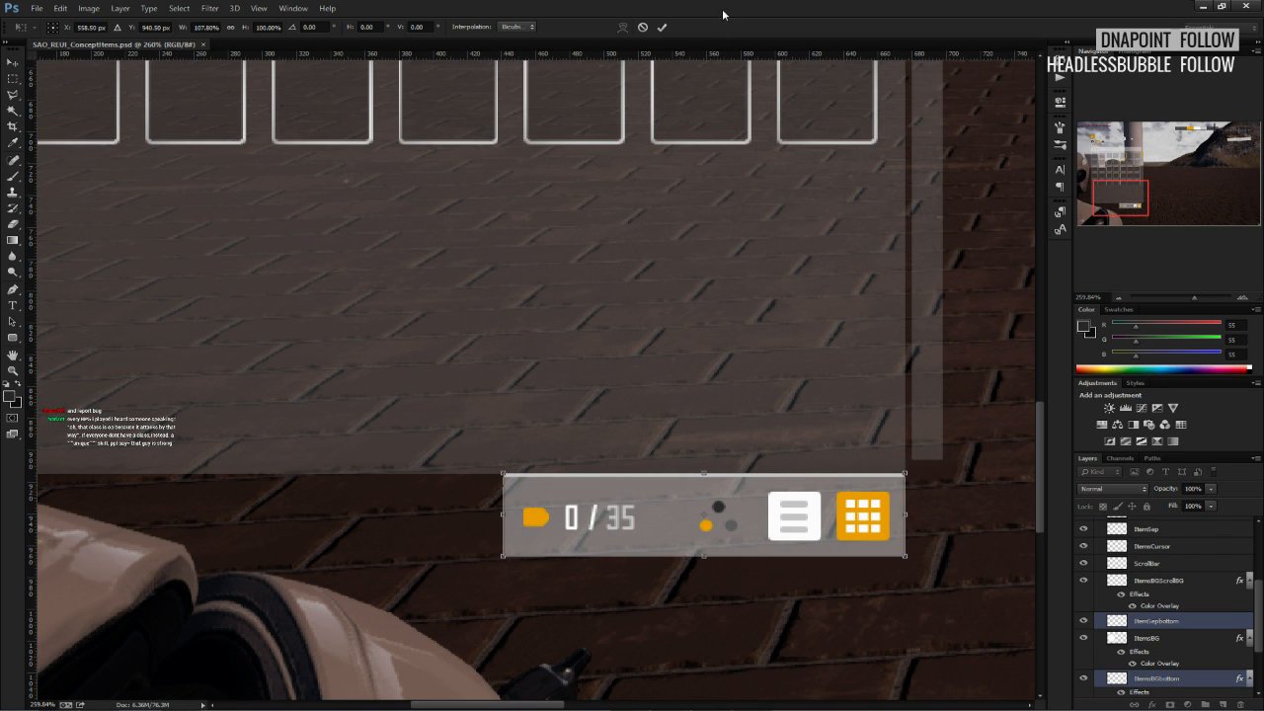
click(662, 27)
Collapse the ItemsBG group, place the Item Slot Amount group directly above it in the layer stack, and save the document.
alt+scroll(559, 366, down, 5)
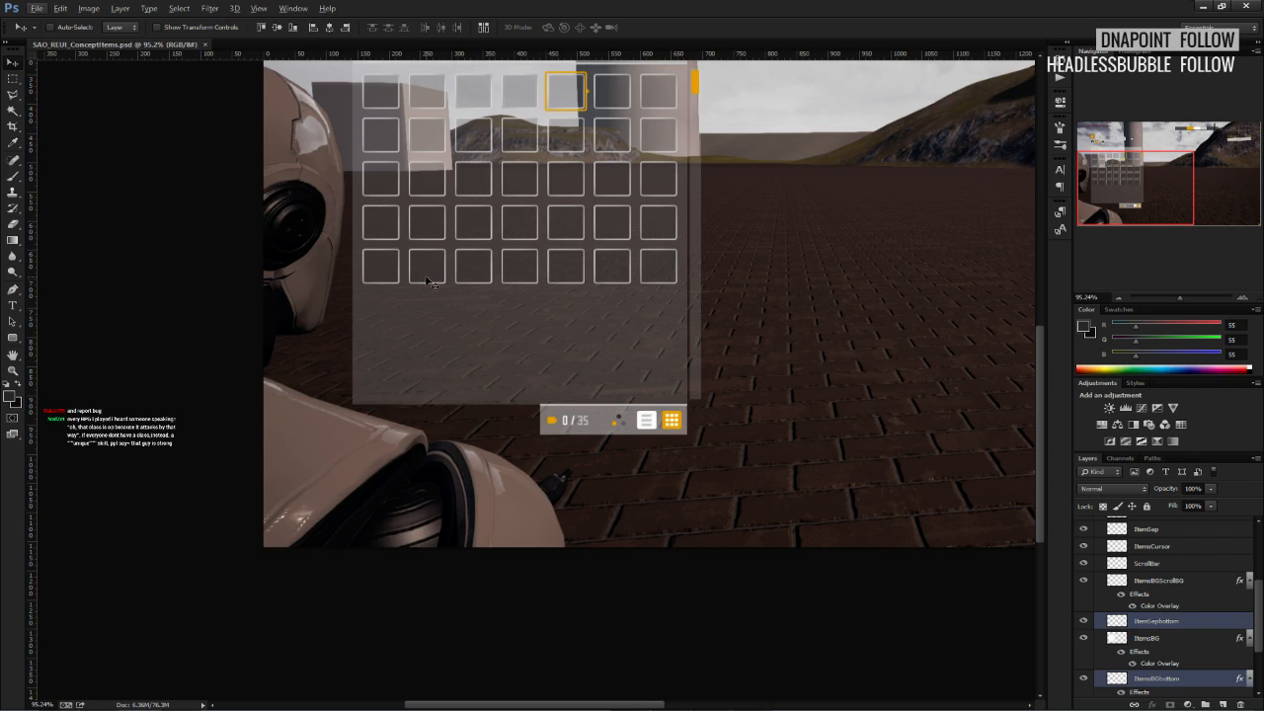
alt+scroll(414, 293, down, 3)
alt+scroll(326, 383, up, 3)
drag(264, 373, 396, 345)
click(12, 77)
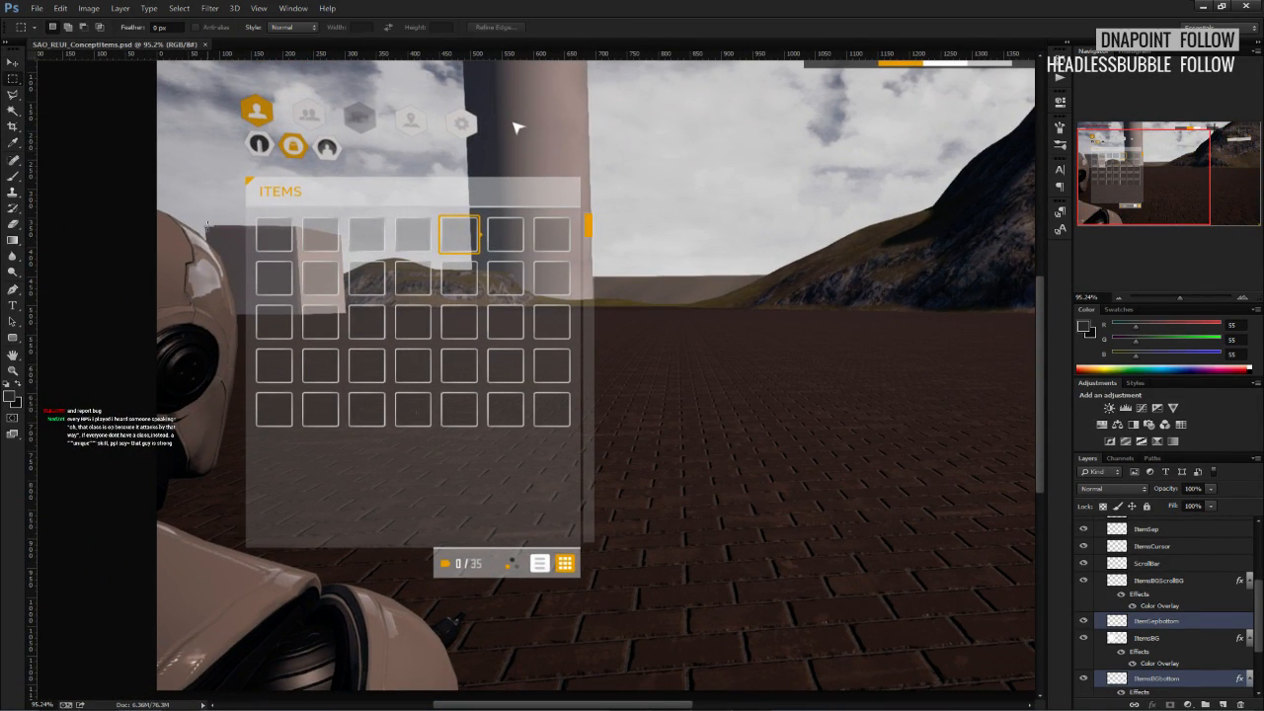
scroll(1146, 549, up, 3)
click(1100, 606)
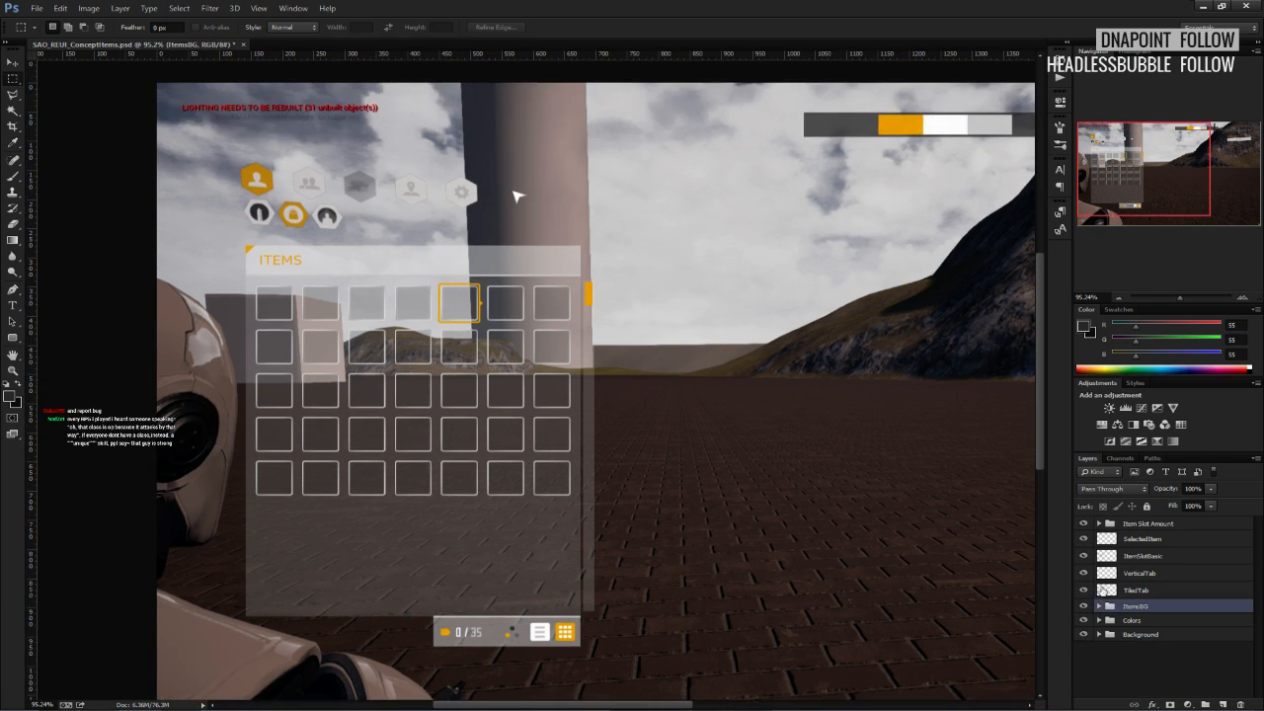
drag(1135, 527, 1133, 598)
scroll(586, 594, down, 1)
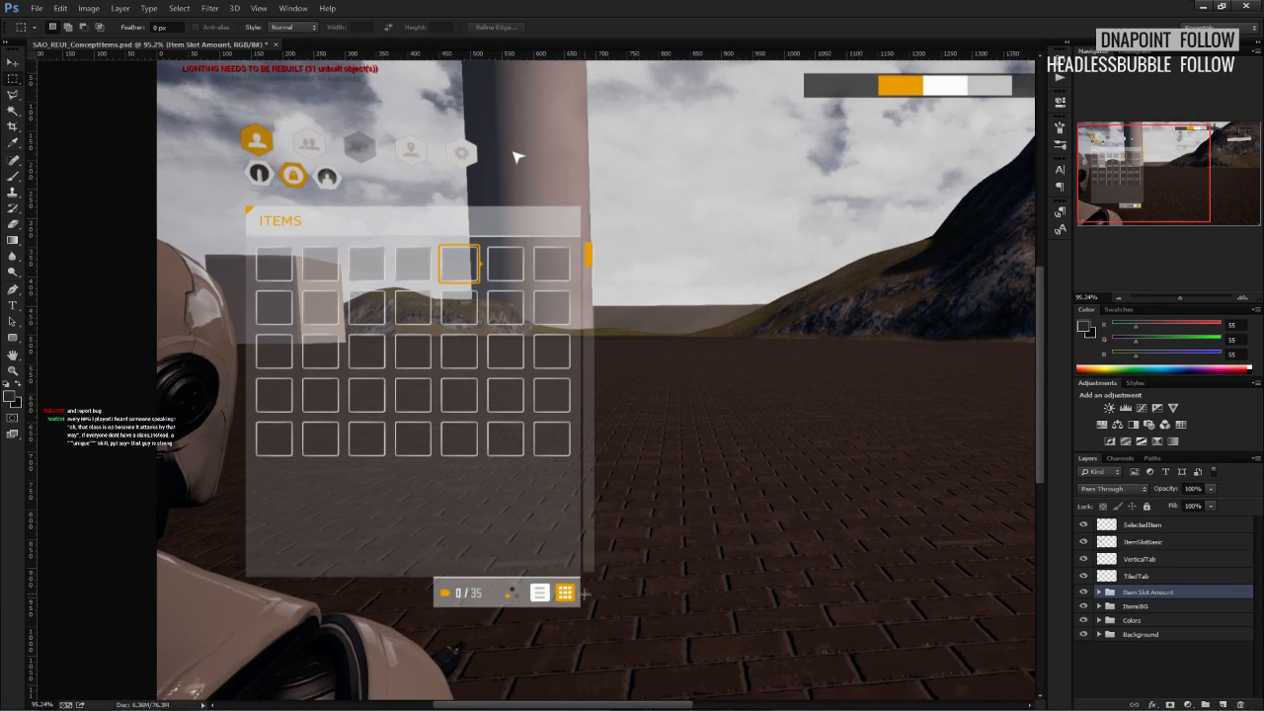
key(ctrl+s)
alt+scroll(464, 560, up, 3)
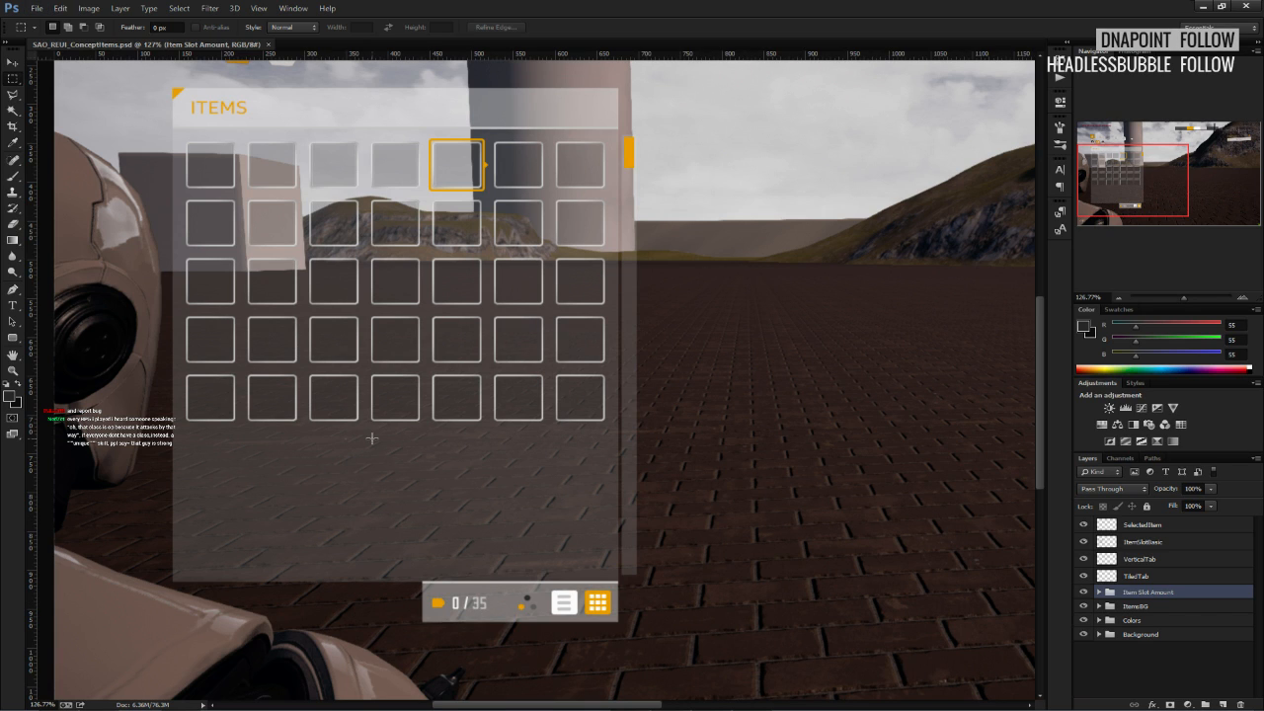
alt+scroll(322, 427, down, 3)
alt+scroll(261, 418, up, 3)
alt+scroll(198, 409, up, 1)
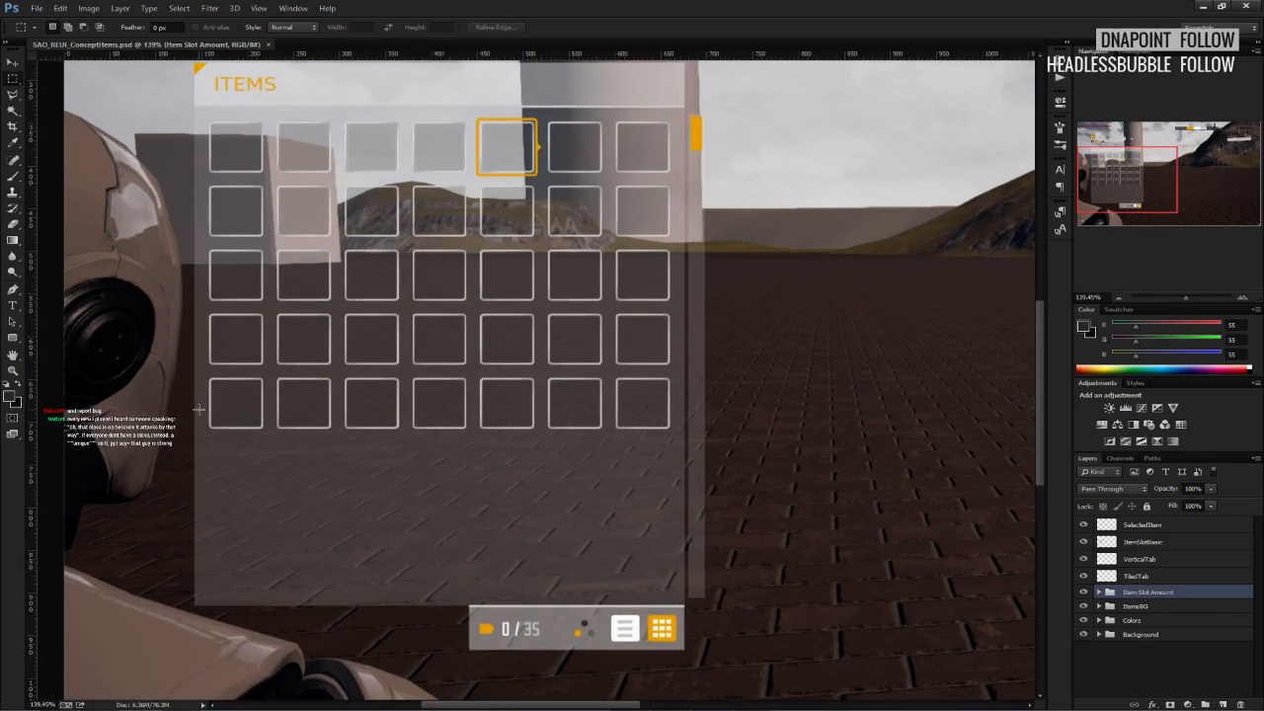
Examine the ITEMS panel and its bottom bar close up and within the whole screen concept.
drag(198, 409, 260, 429)
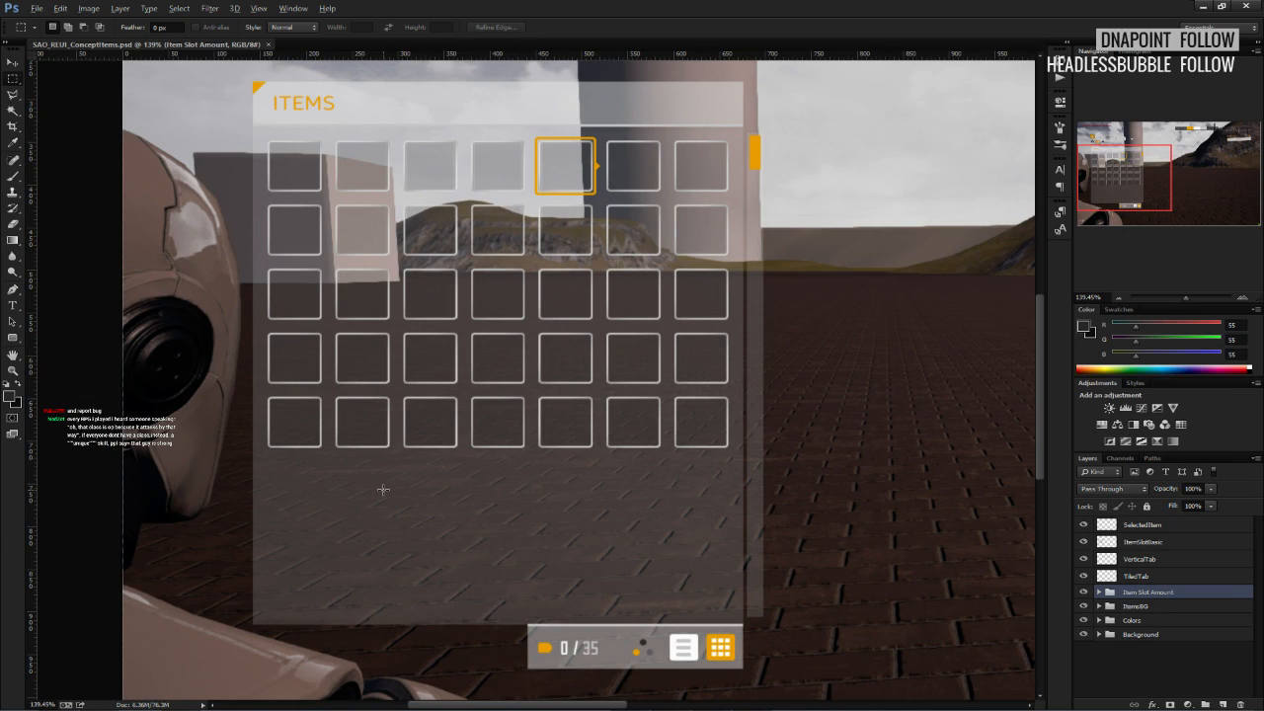
alt+scroll(383, 490, down, 1)
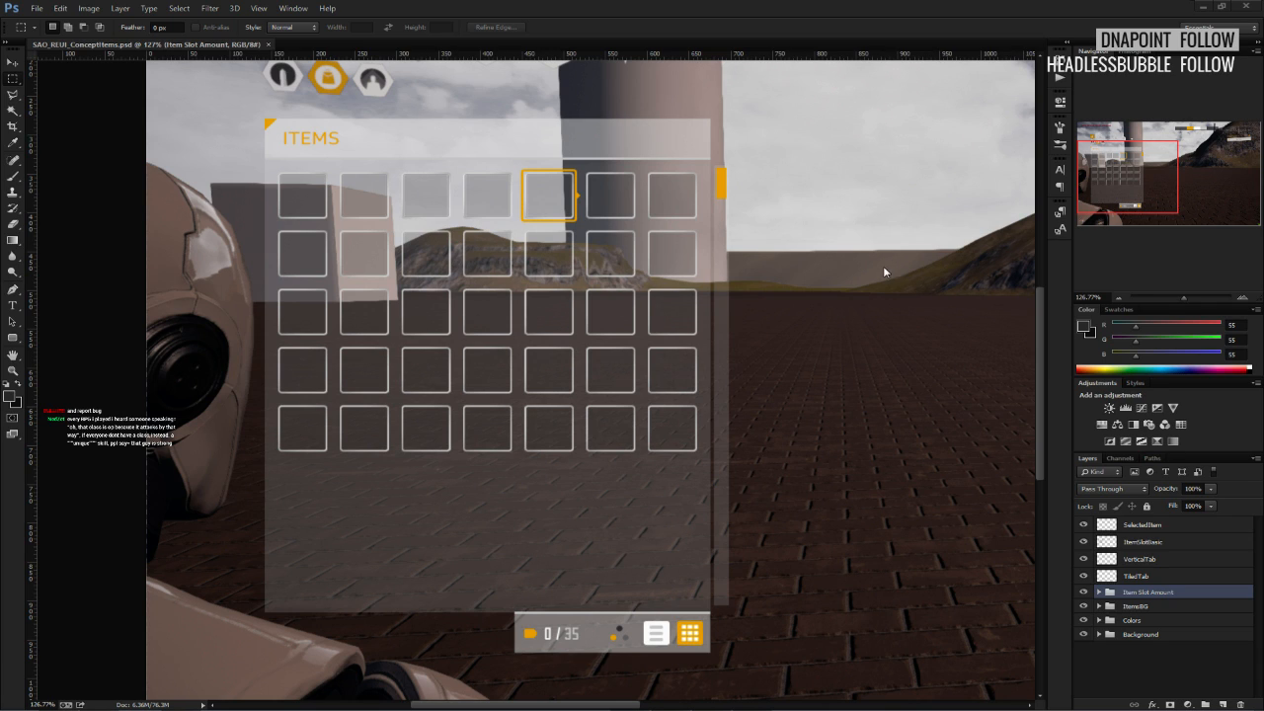
alt+scroll(568, 332, down, 4)
alt+scroll(188, 377, up, 2)
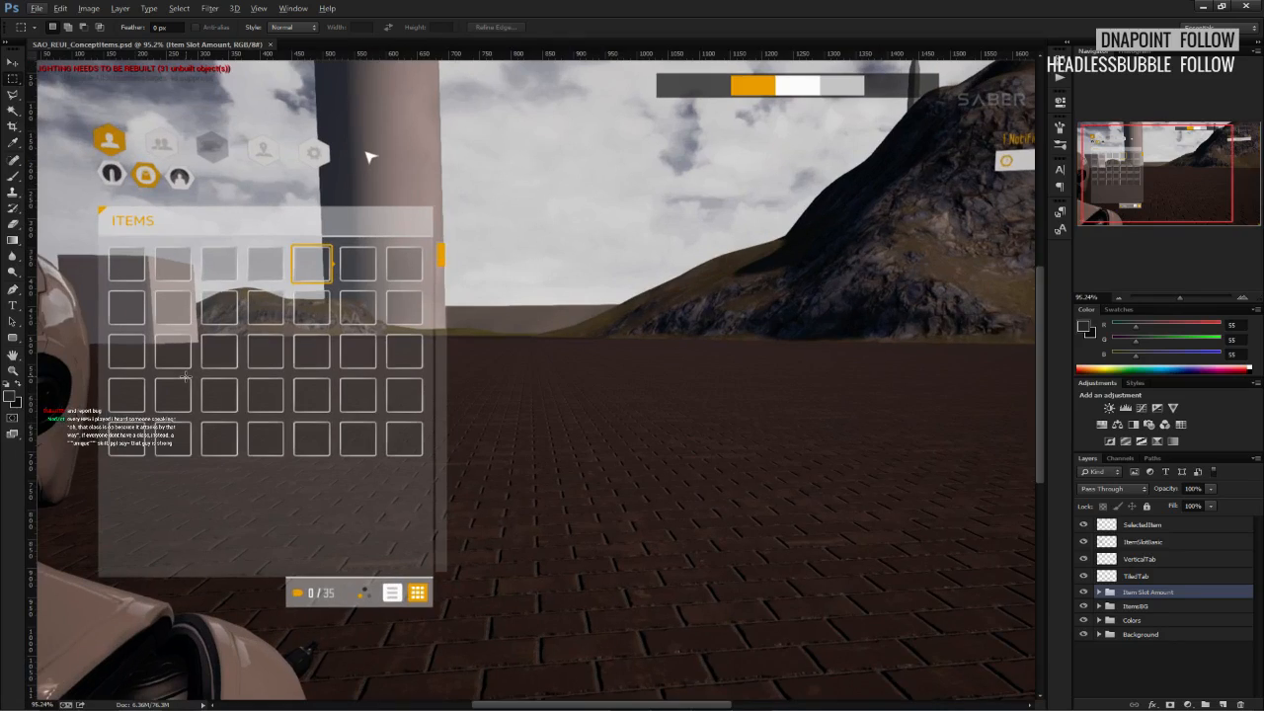
alt+scroll(188, 376, down, 2)
alt+scroll(202, 382, up, 3)
drag(202, 381, 270, 381)
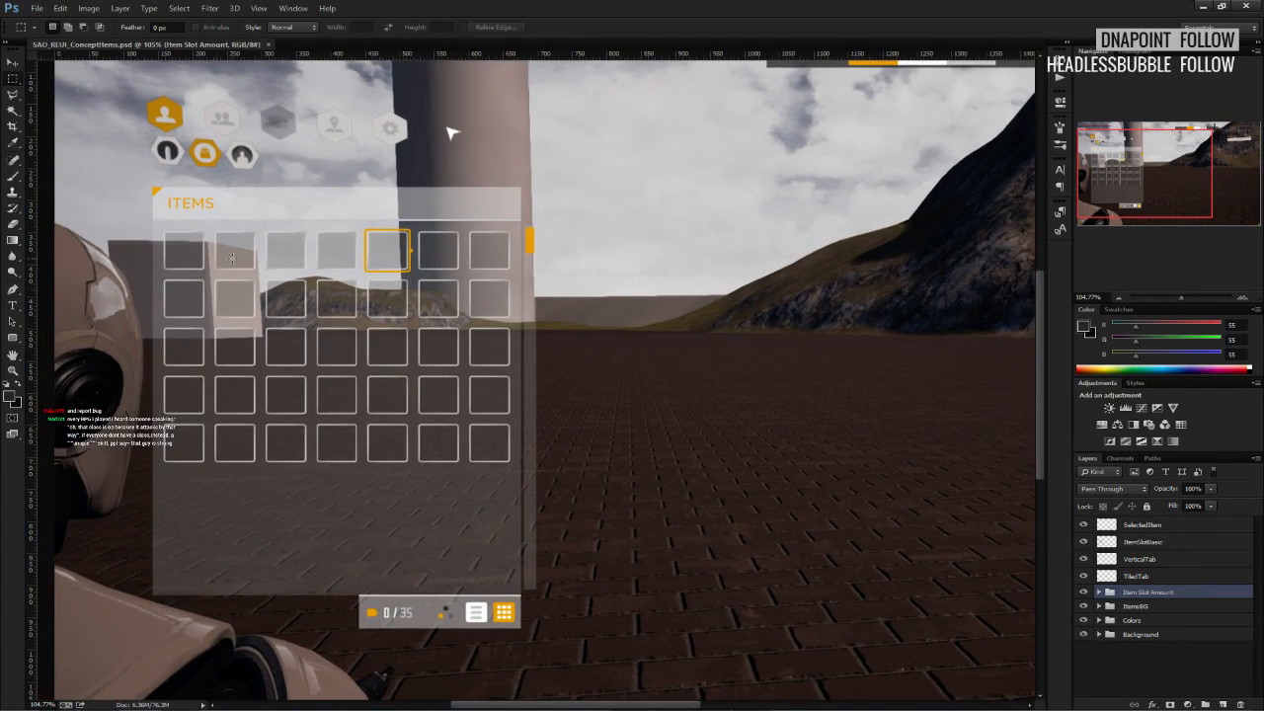
alt+scroll(205, 195, up, 3)
alt+scroll(187, 227, down, 4)
alt+scroll(153, 259, down, 2)
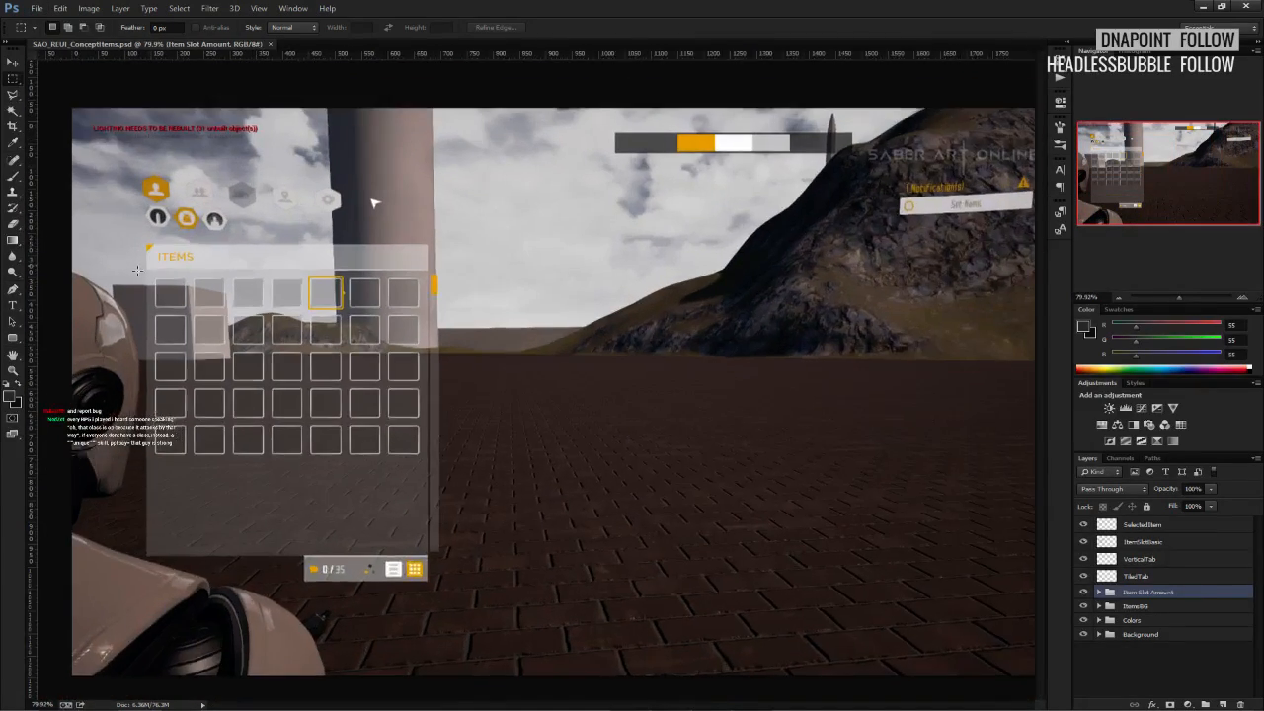
alt+scroll(153, 259, up, 5)
scroll(136, 272, down, 3)
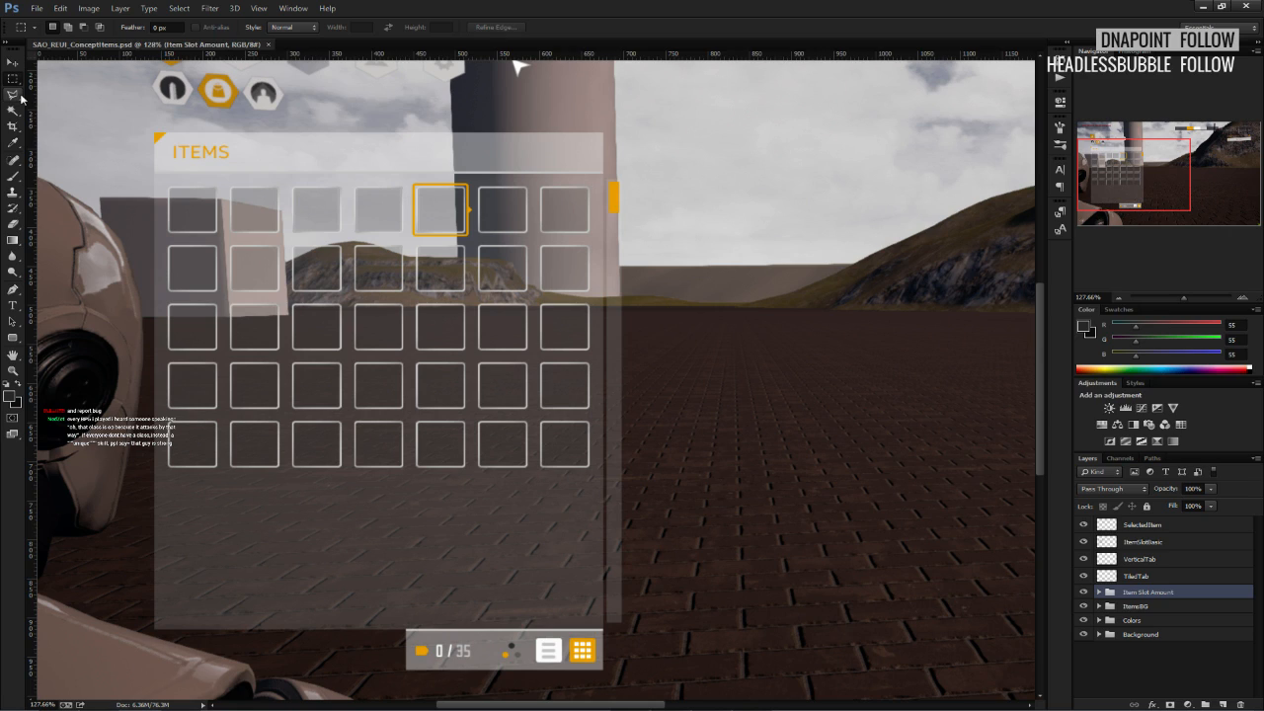
drag(280, 326, 302, 333)
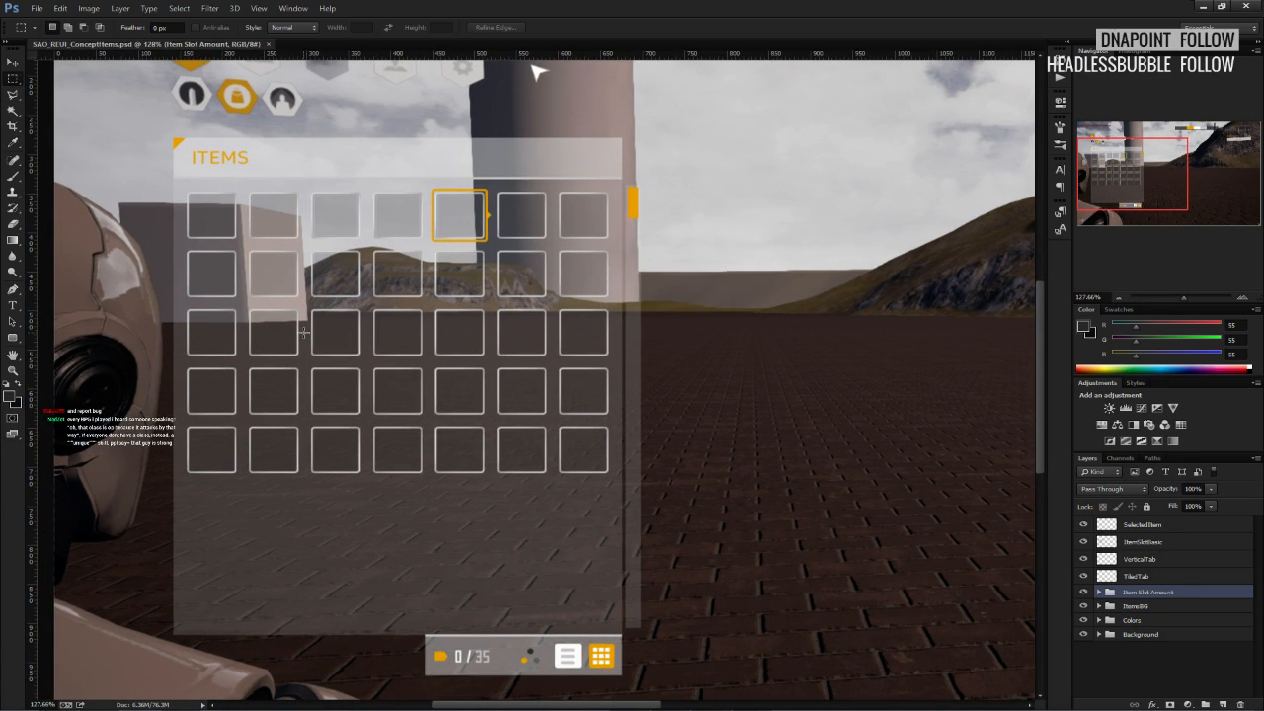
key(alt)
alt+scroll(304, 332, down, 2)
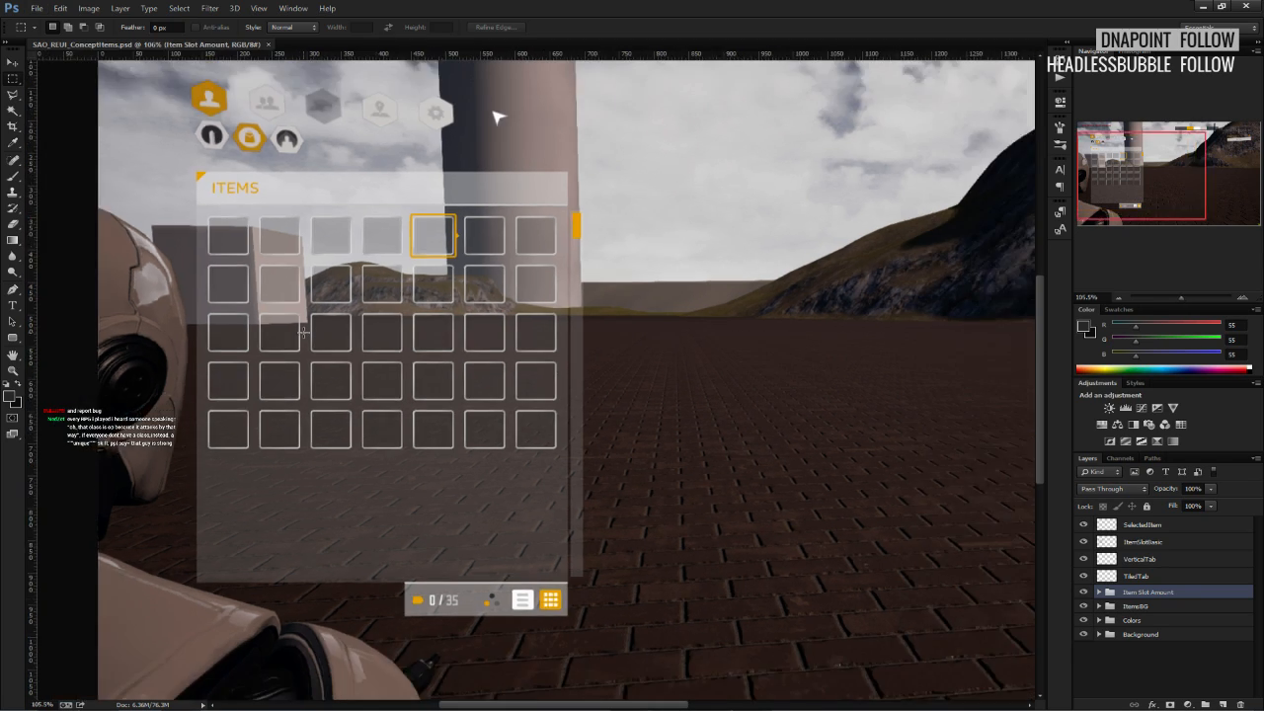
alt+scroll(303, 333, down, 1)
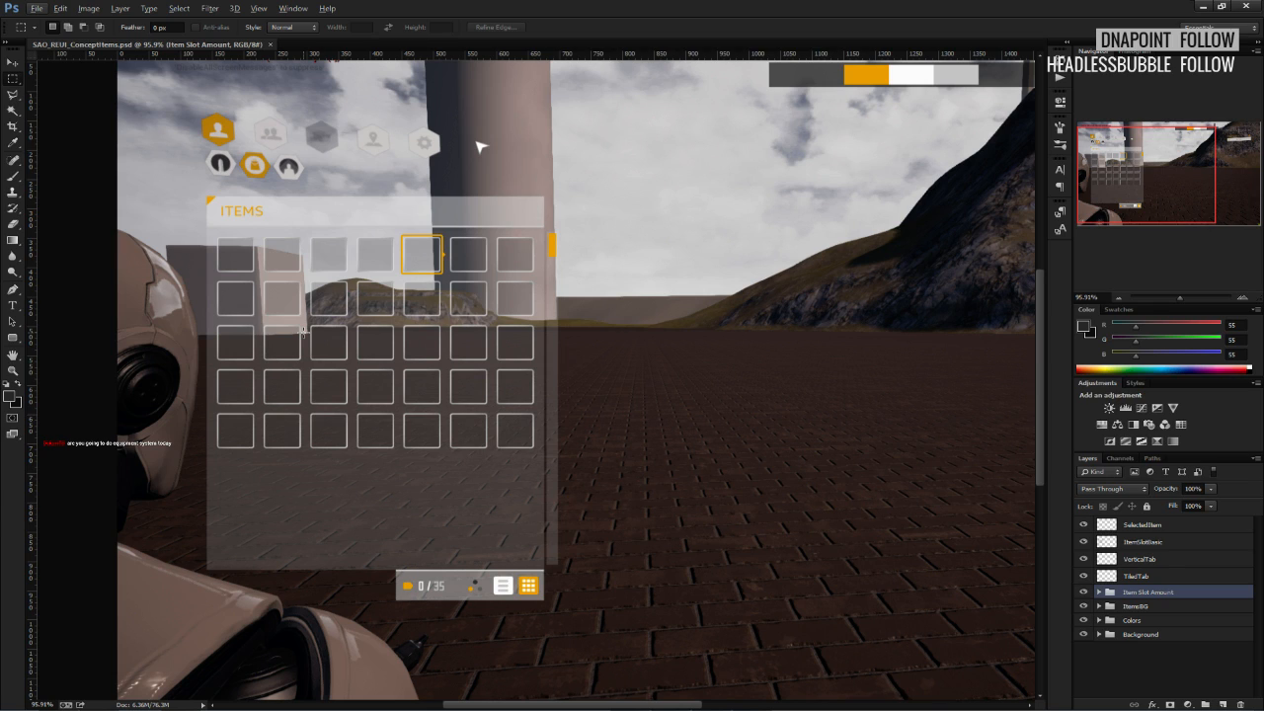
alt+scroll(303, 333, down, 3)
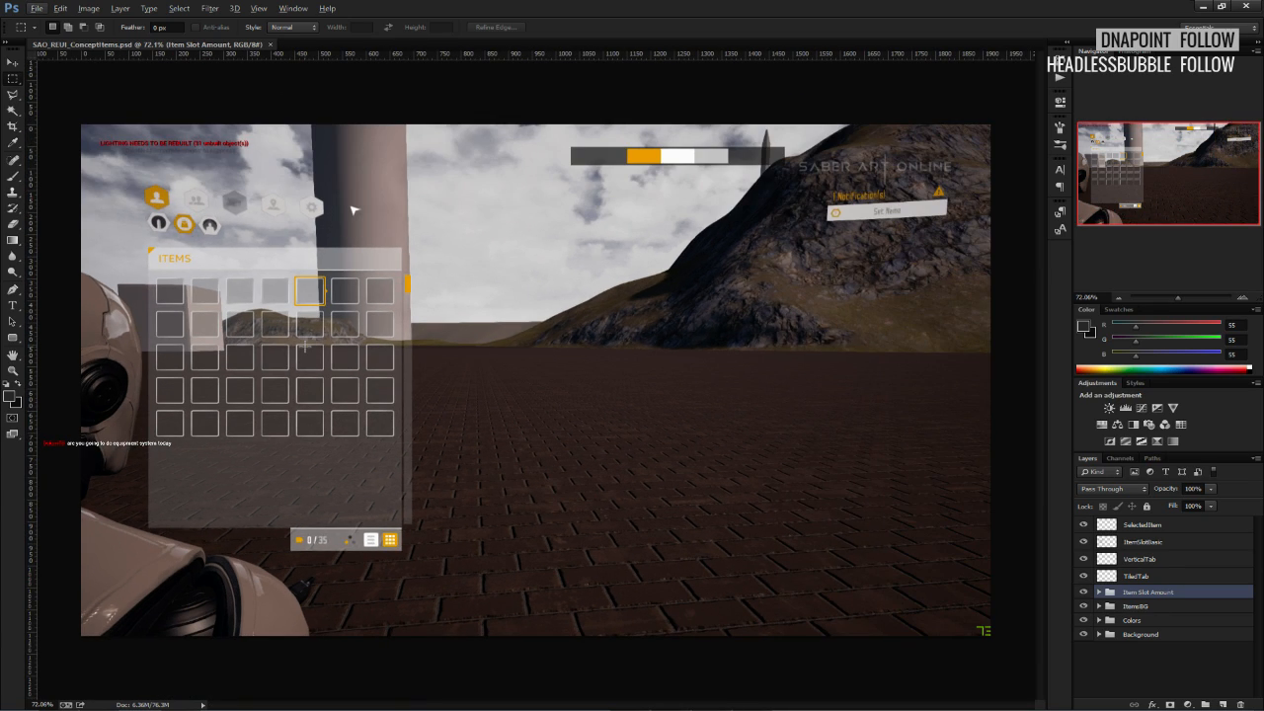
key(alt)
alt+scroll(275, 409, up, 3)
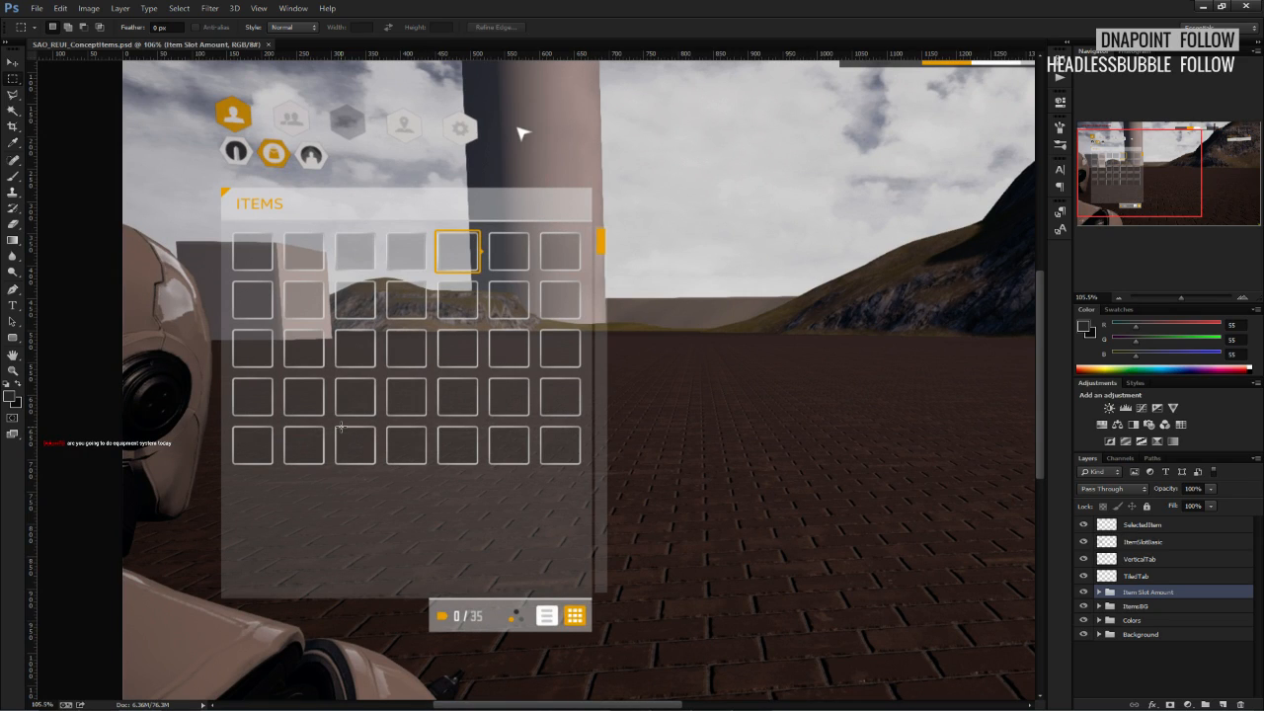
alt+scroll(341, 426, down, 3)
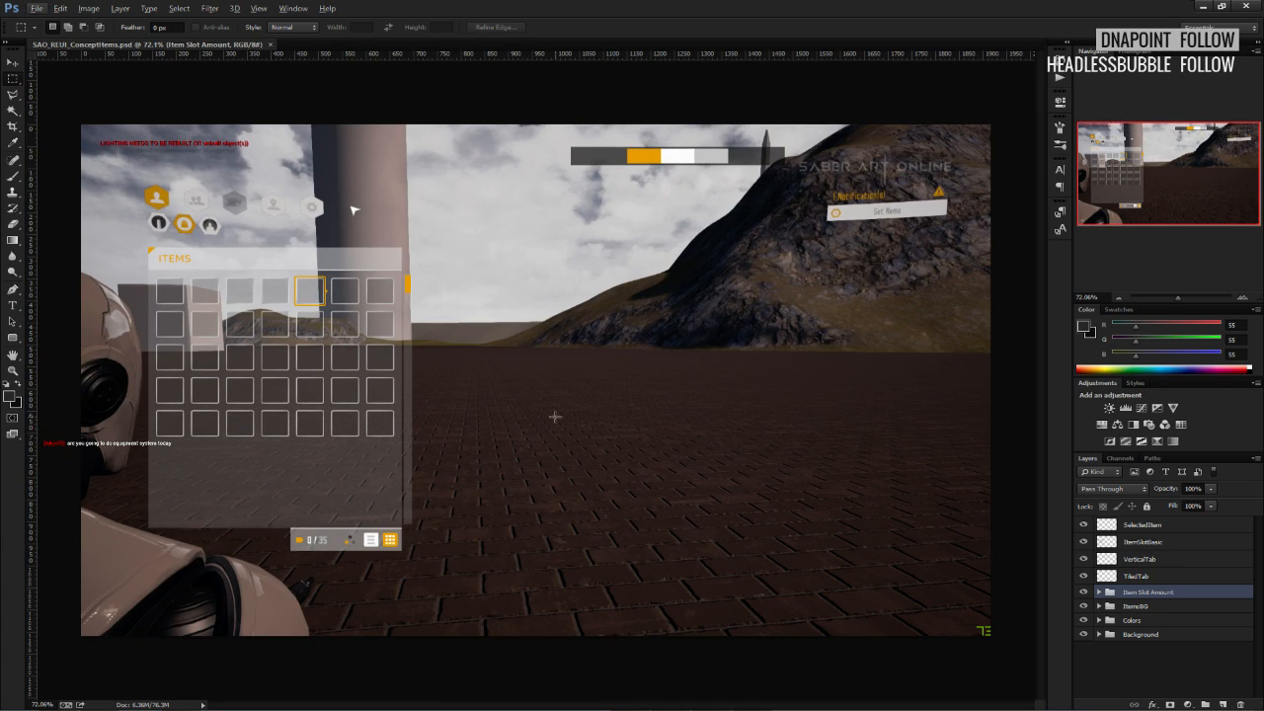
With the Background group selected, place a vertical guide at the canvas's horizontal centre, about 960 px, and hide the guides.
click(1140, 634)
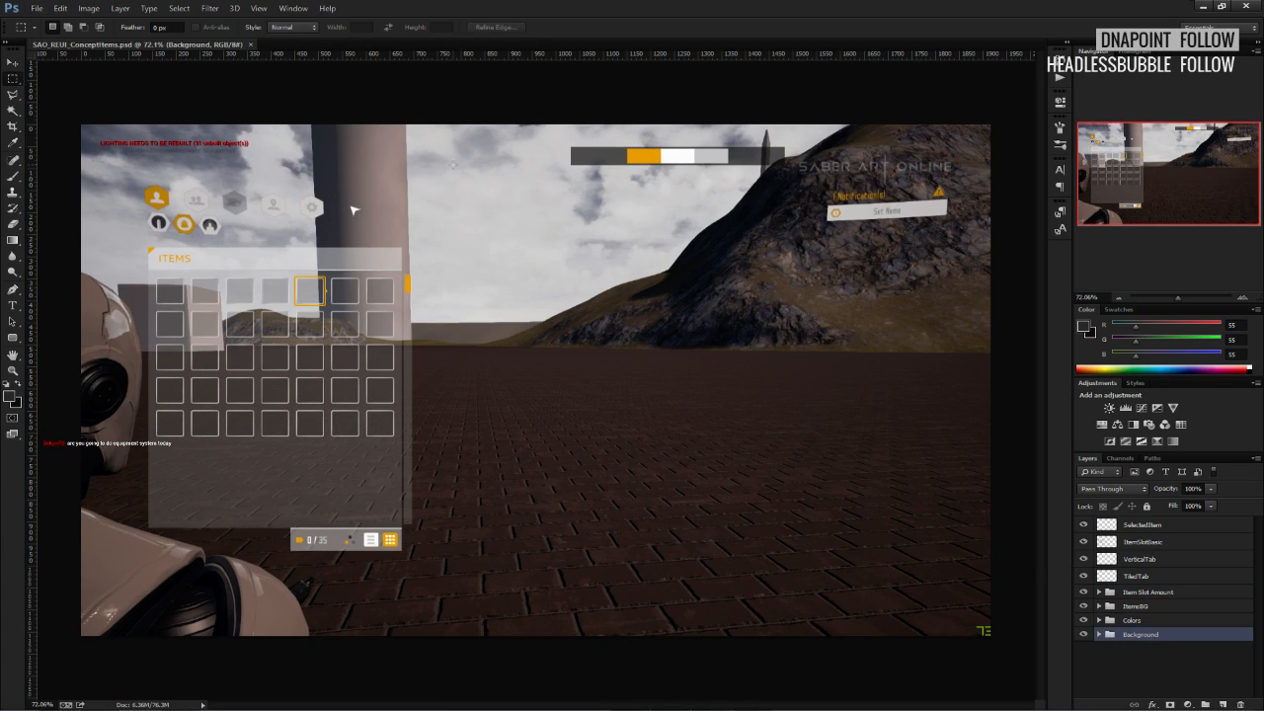
drag(31, 265, 535, 282)
click(1099, 635)
click(1099, 635)
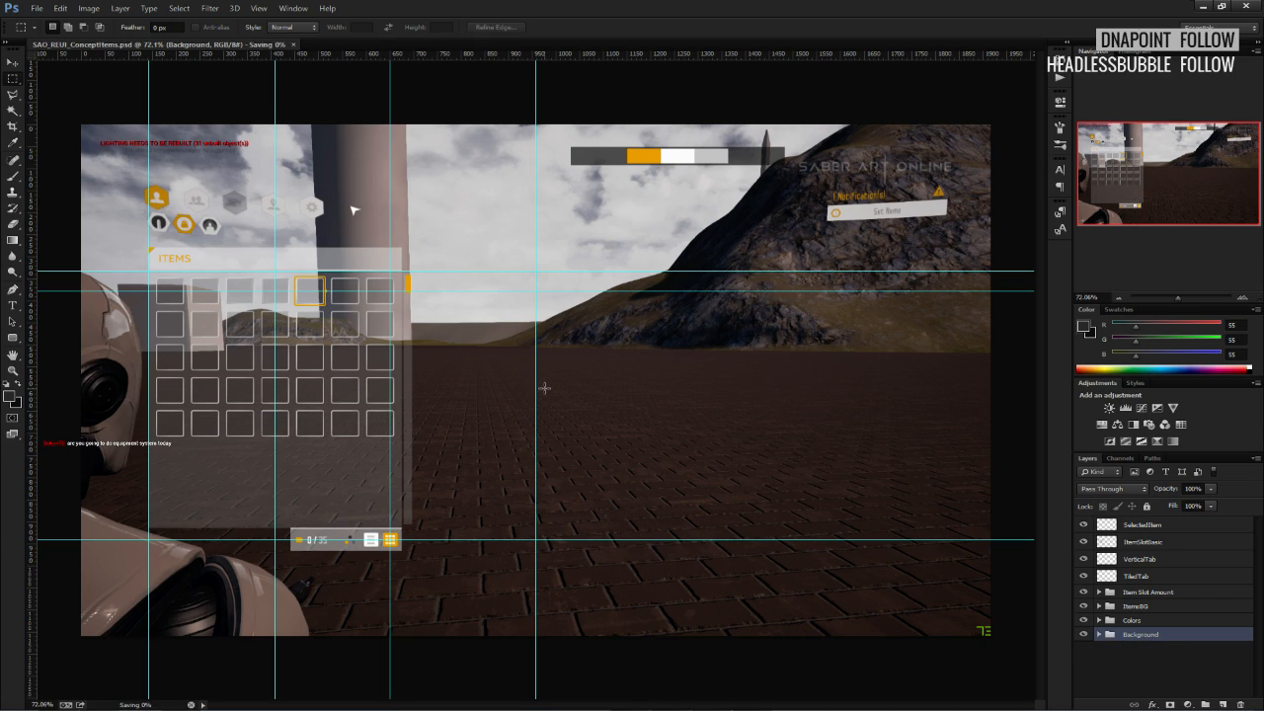
key(ctrl+semicolon)
key(ctrl+semicolon)
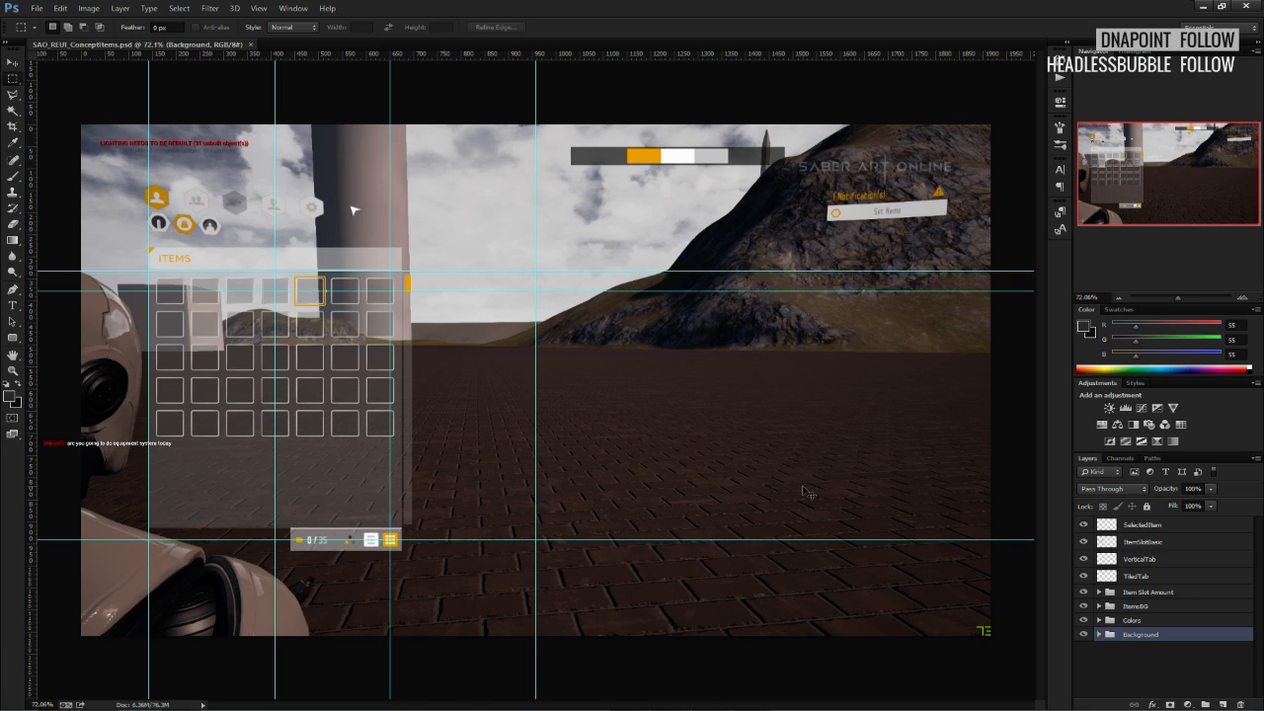
key(ctrl+semicolon)
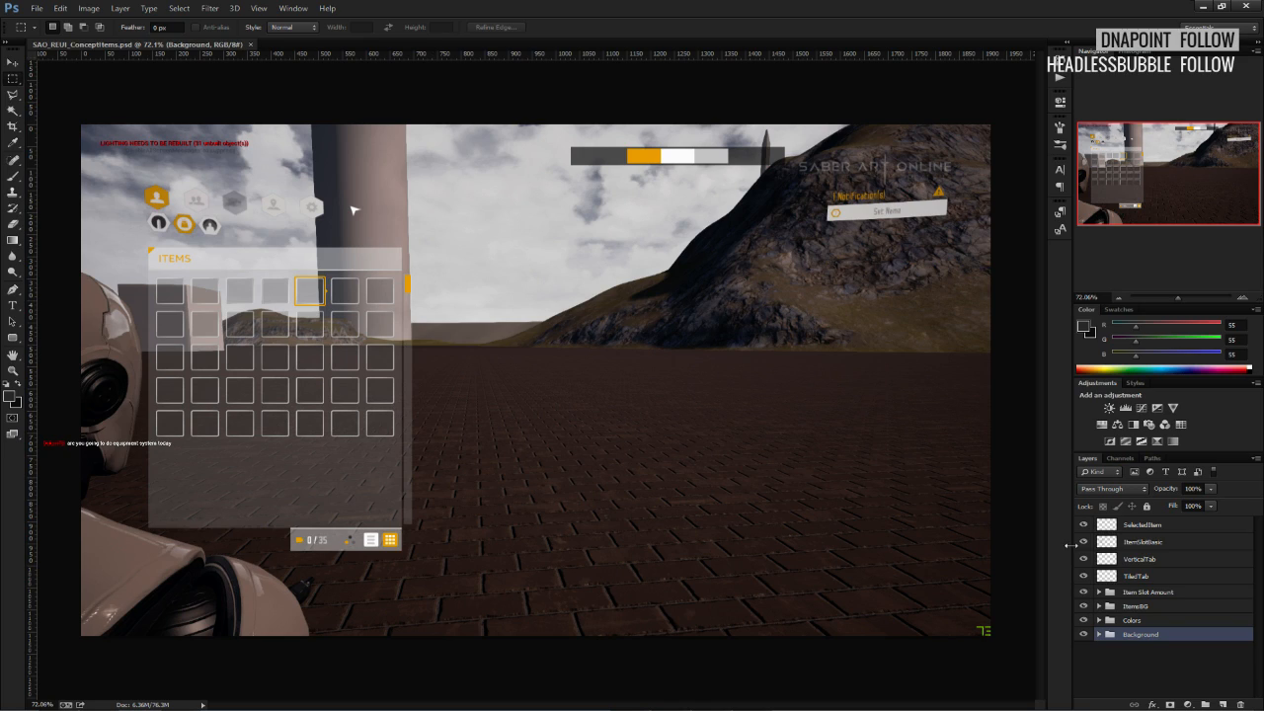
Hide and show the Colors and ItemsBG groups repeatedly to check which parts of the interface they contain.
click(1084, 621)
click(1084, 620)
click(1130, 607)
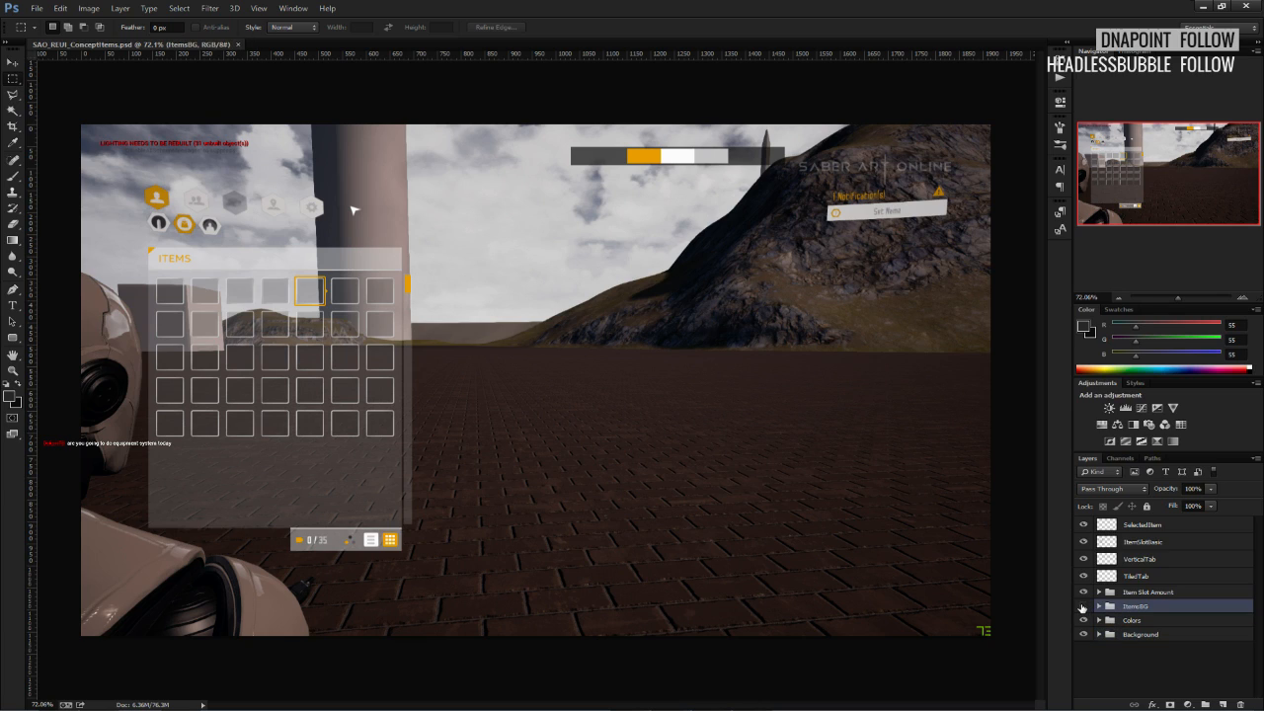
click(1084, 606)
click(1084, 605)
click(1085, 606)
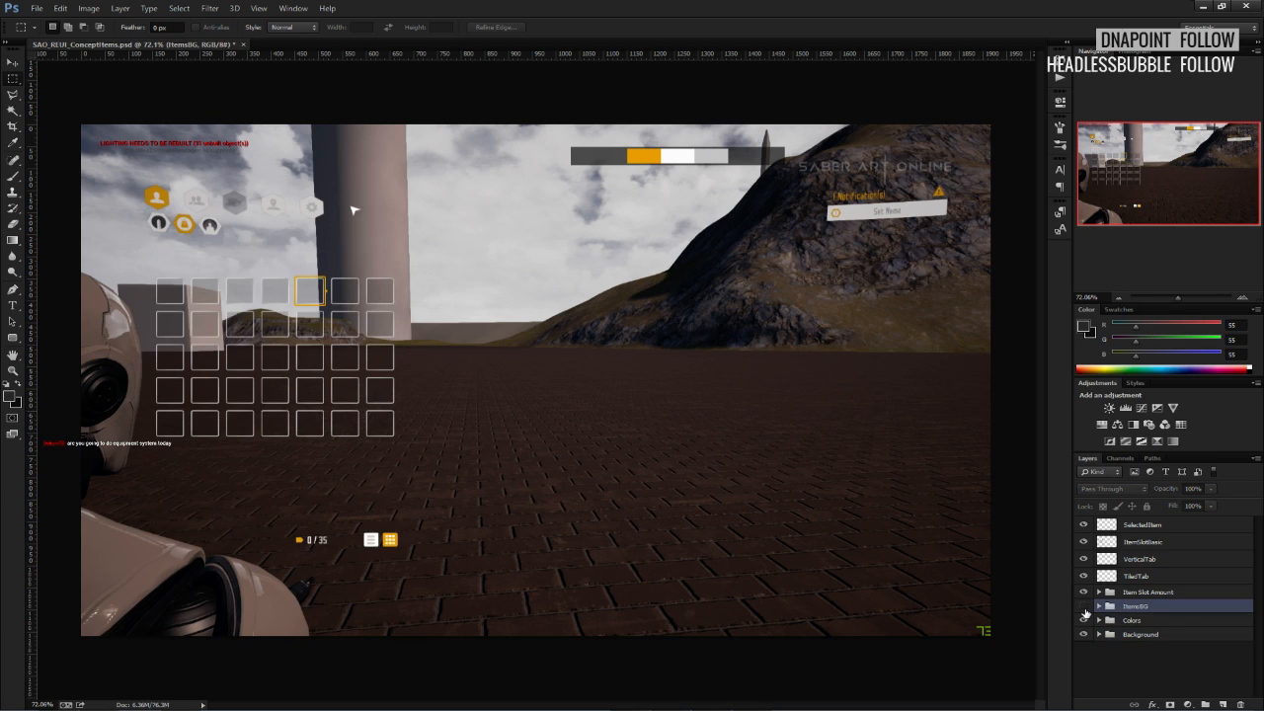
click(1084, 606)
click(1085, 606)
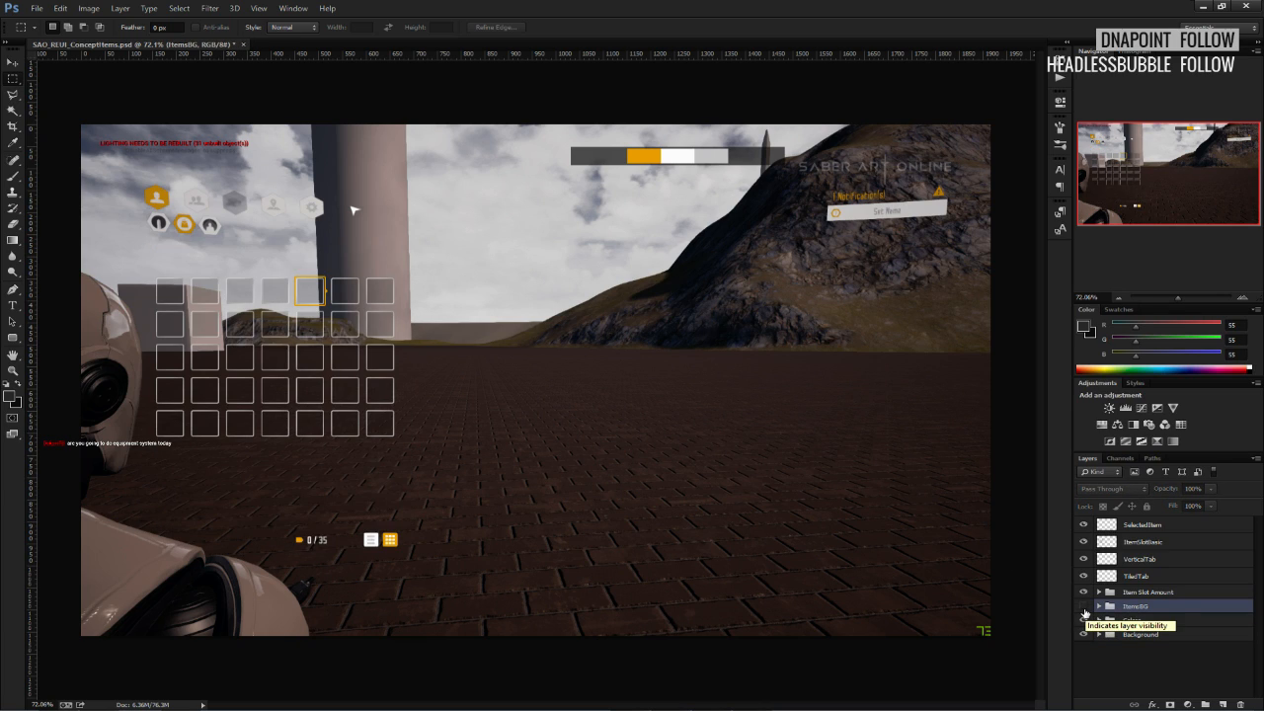
click(1083, 605)
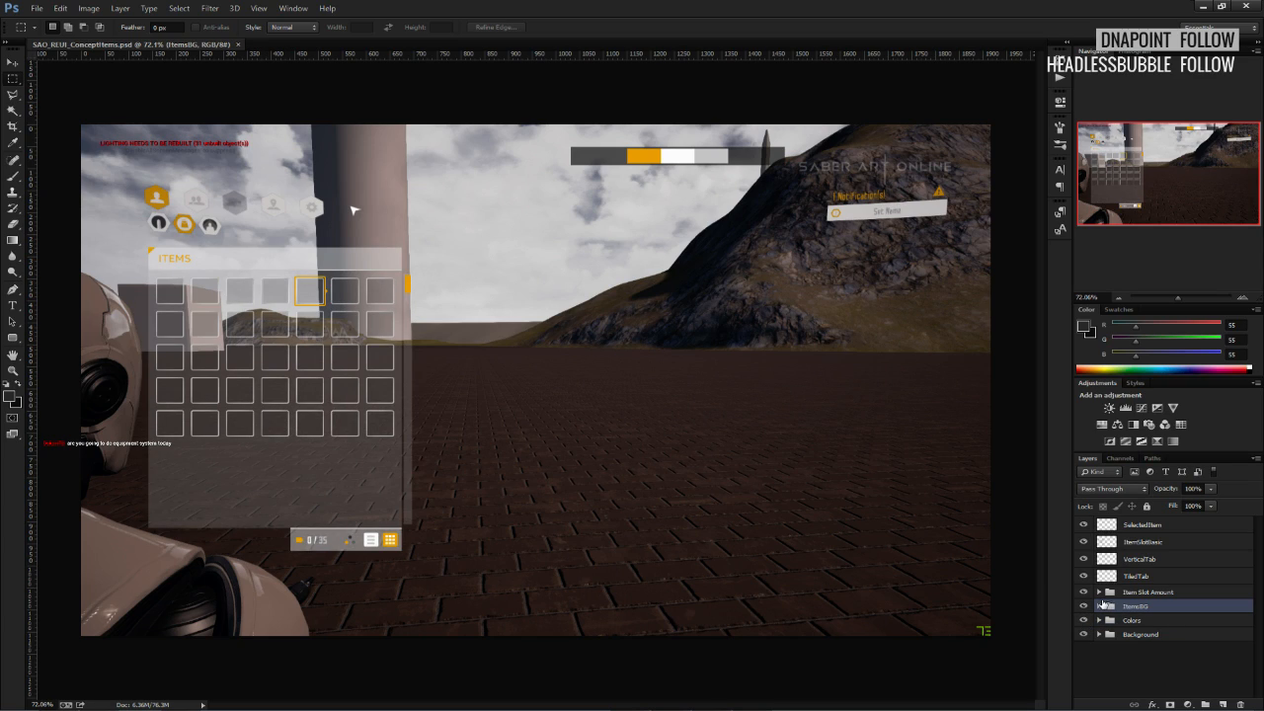
click(1084, 606)
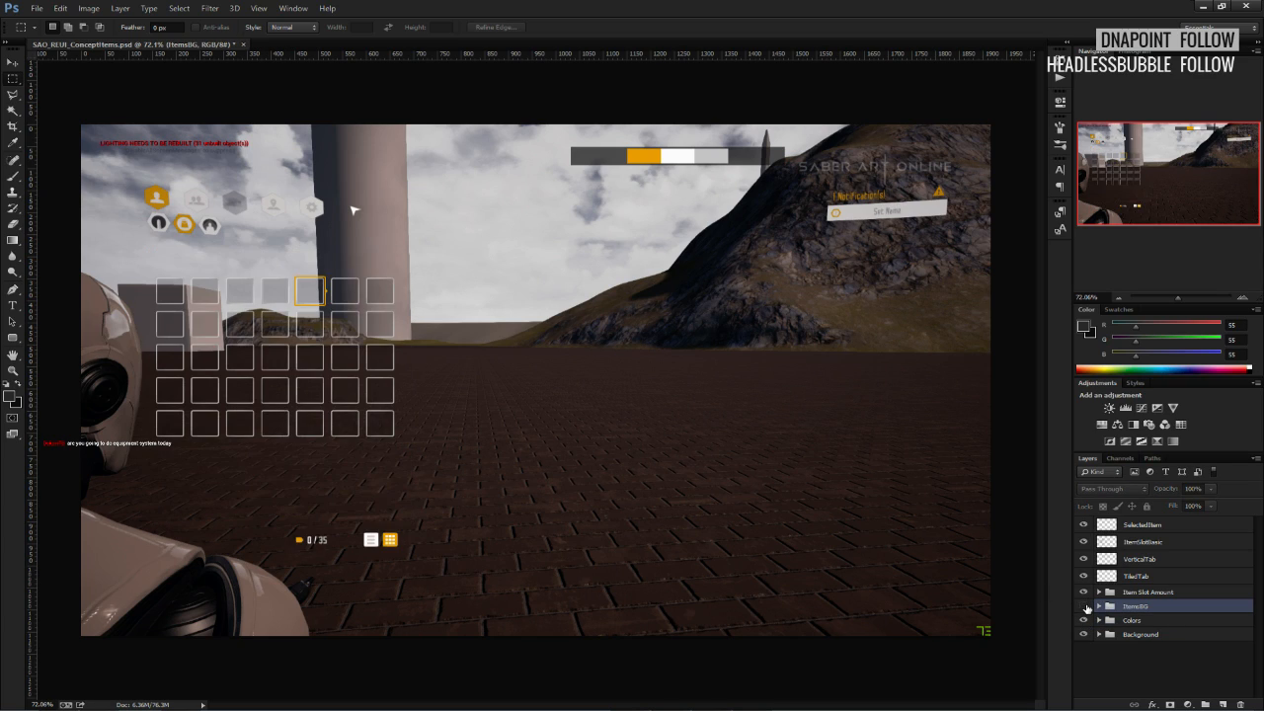
click(1085, 606)
click(1084, 606)
click(1084, 605)
click(1084, 606)
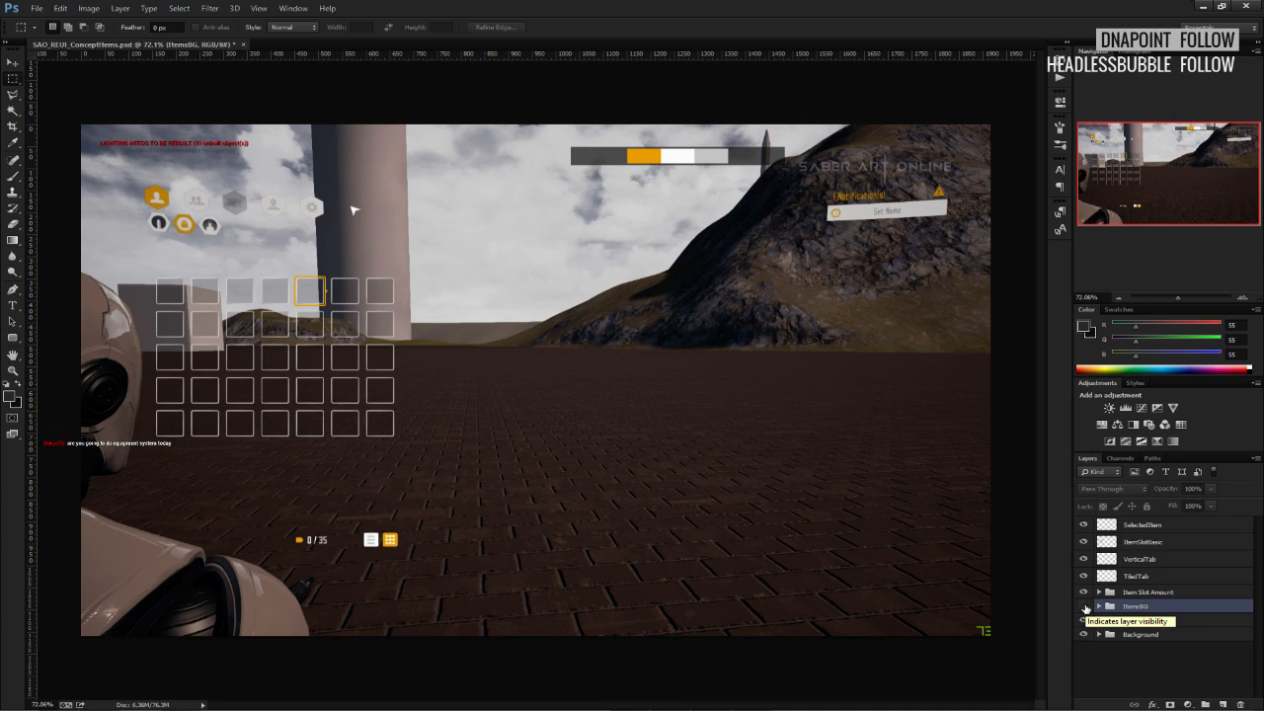
click(1084, 605)
Check the ItemsBG and ItemsBGbottom layers inside the ItemsBG group by hiding and showing each of them.
click(1100, 606)
scroll(1102, 627, down, 2)
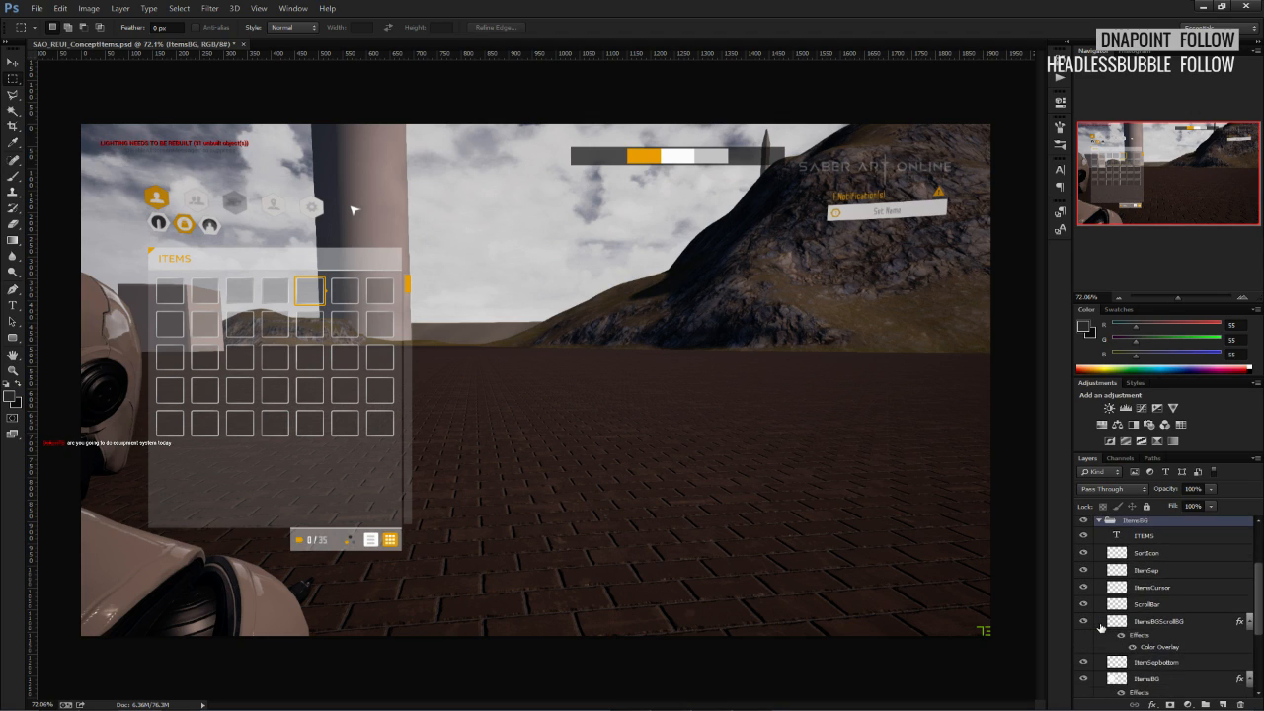
scroll(1101, 620, down, 2)
click(1089, 647)
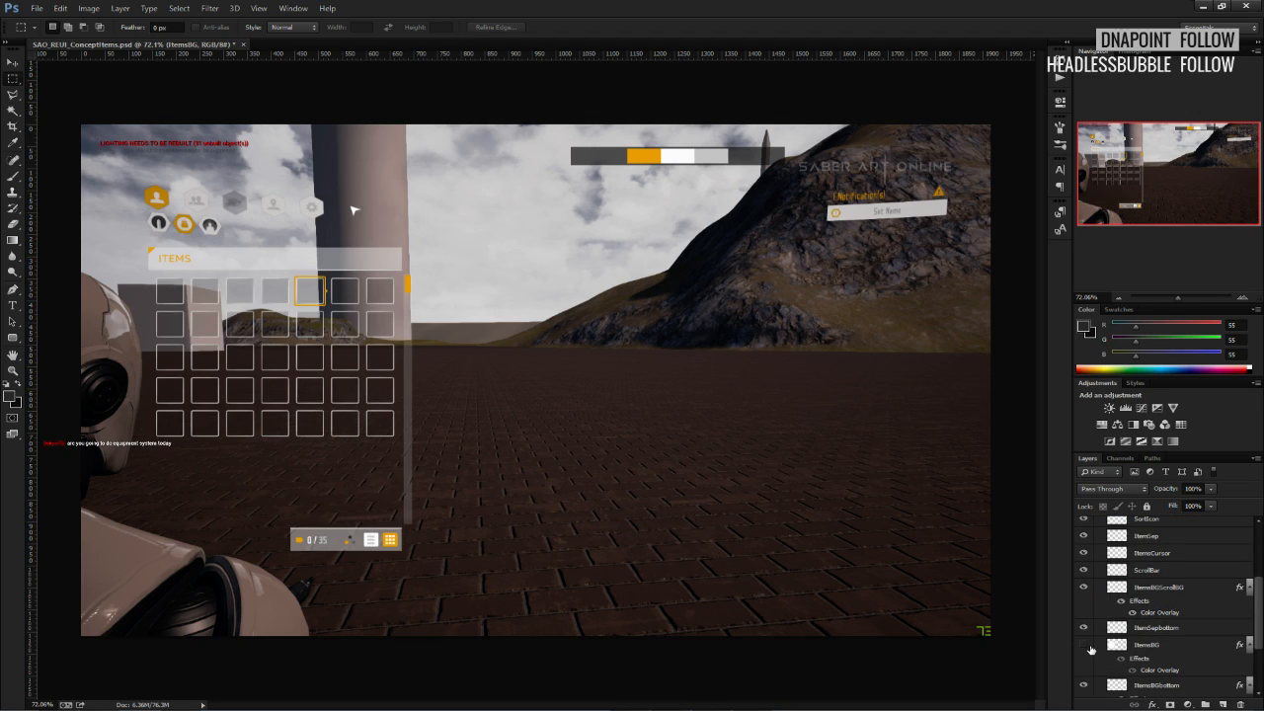
scroll(1090, 649, down, 2)
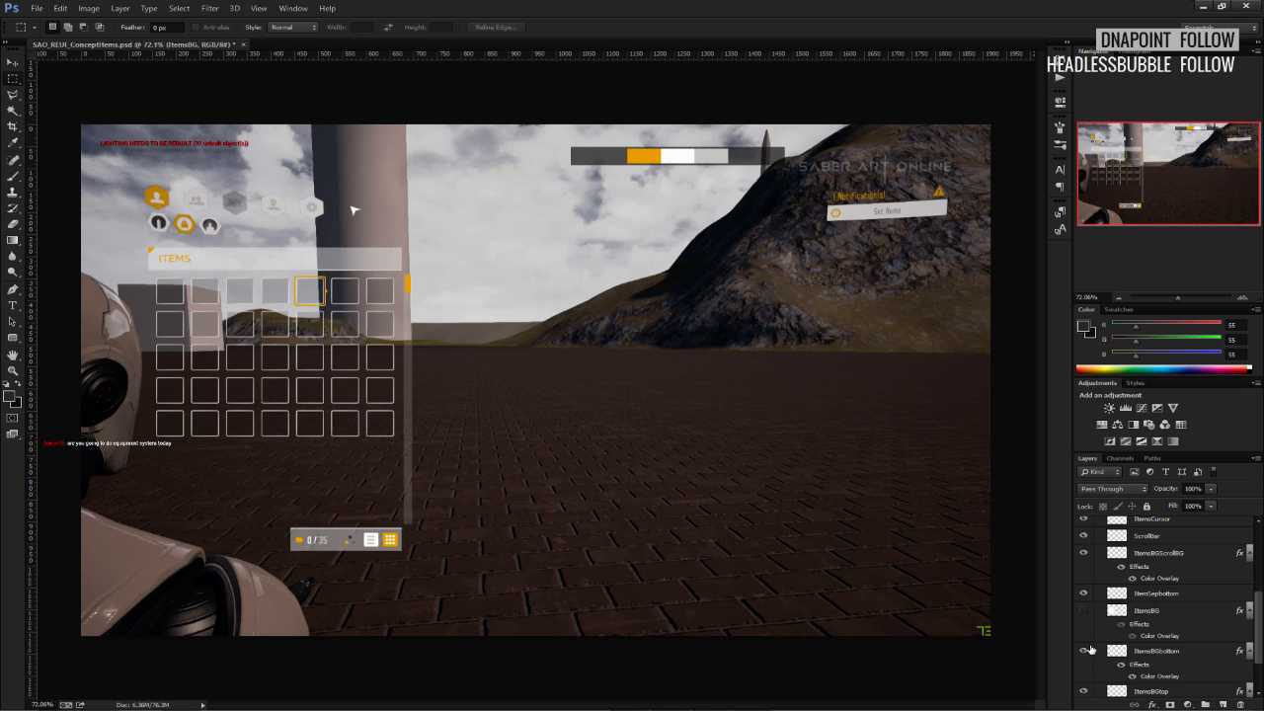
click(1085, 652)
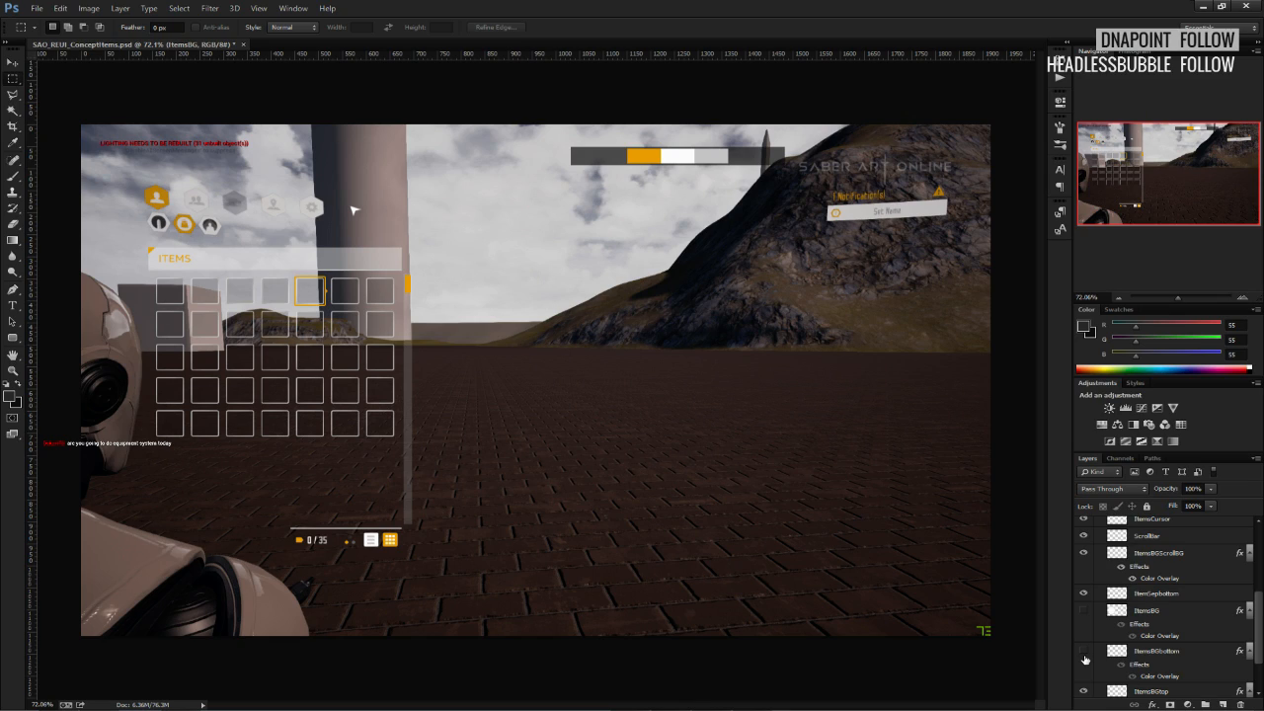
click(1083, 651)
click(1084, 610)
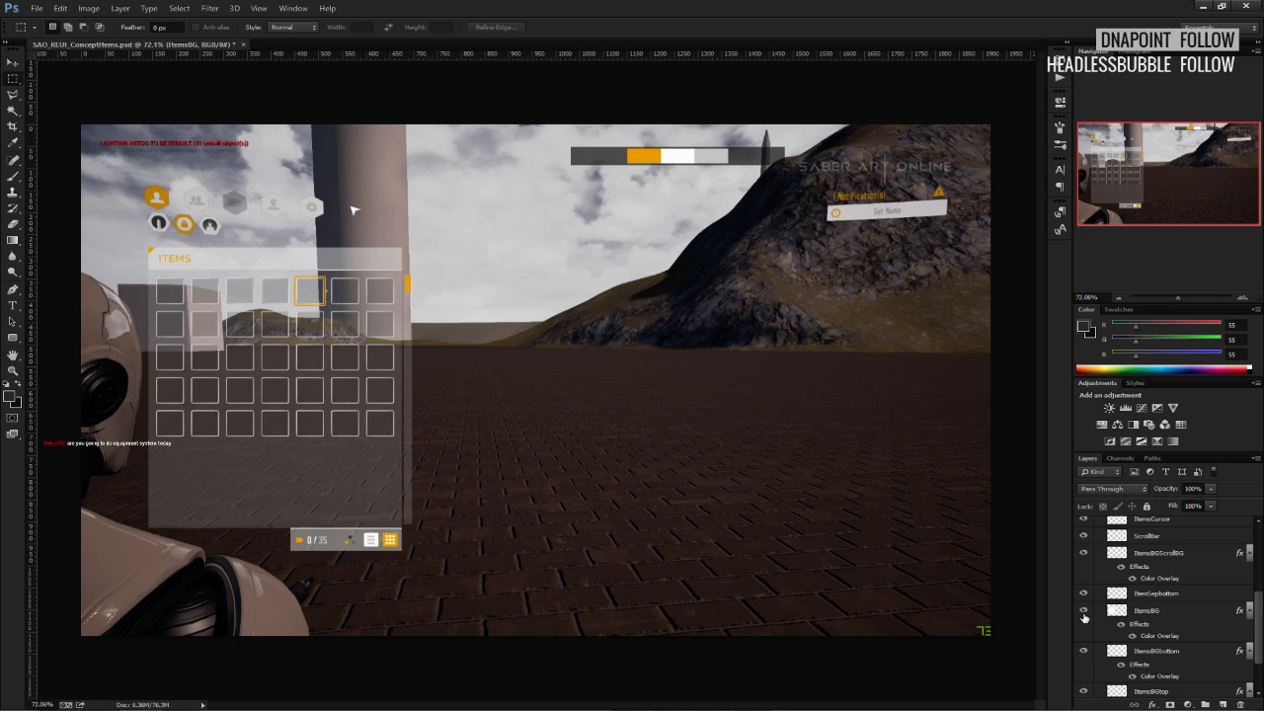
scroll(1086, 611, up, 8)
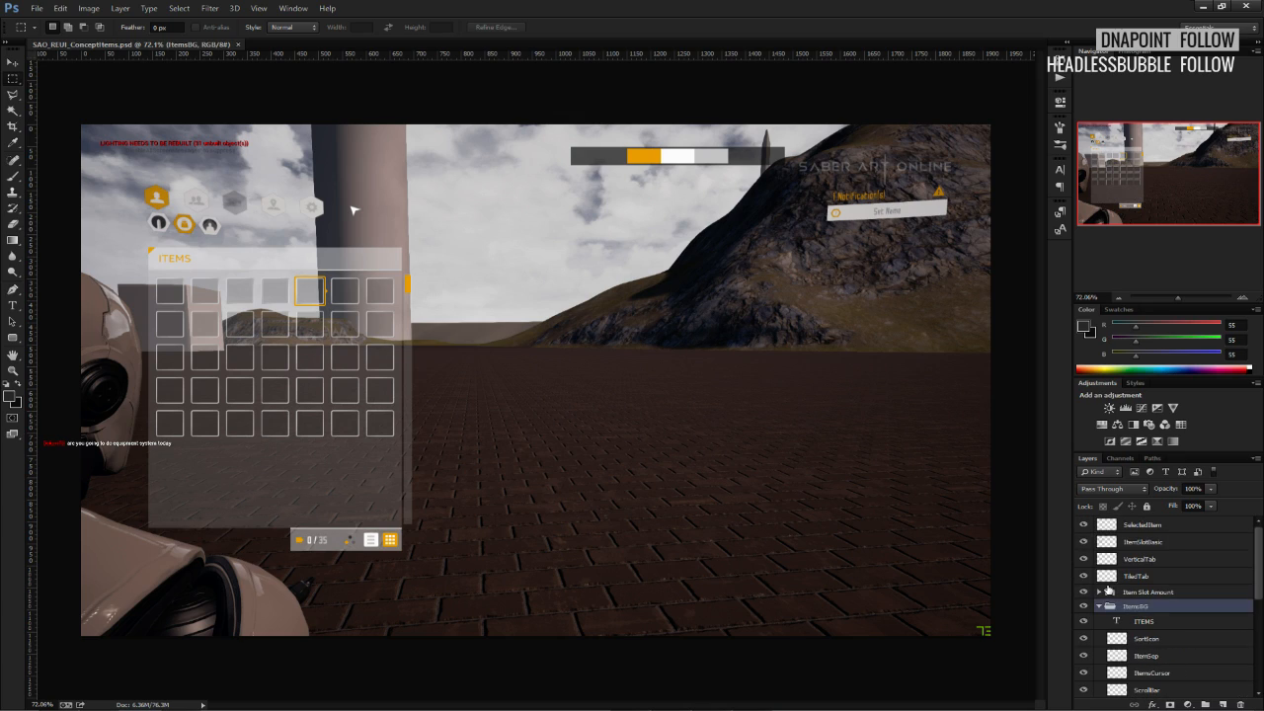
click(1100, 607)
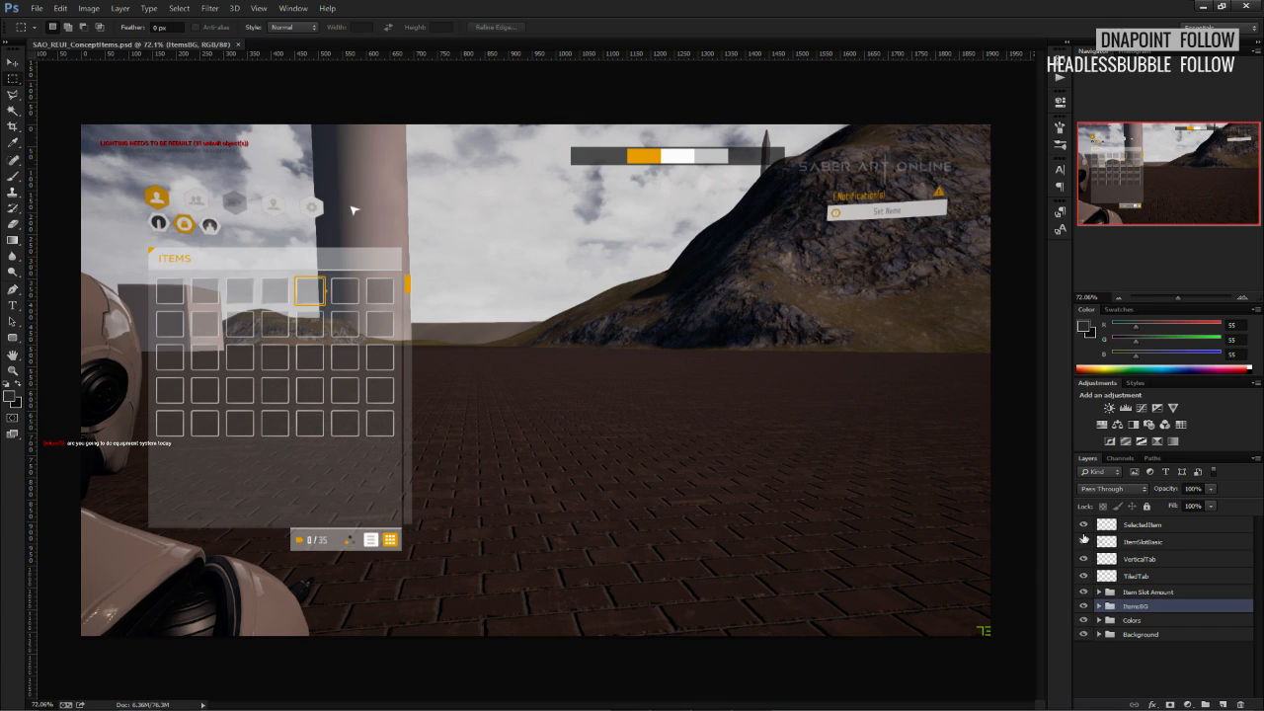
Hide and show the collapsed ItemsBG group once more and save the document with it visible.
click(1084, 606)
click(1083, 606)
key(ctrl+s)
click(1084, 606)
click(1083, 606)
key(ctrl+s)
Duplicate the ItemsBG group within the same document, keeping the suggested copy name.
right_click(1145, 607)
click(1159, 611)
right_click(1151, 609)
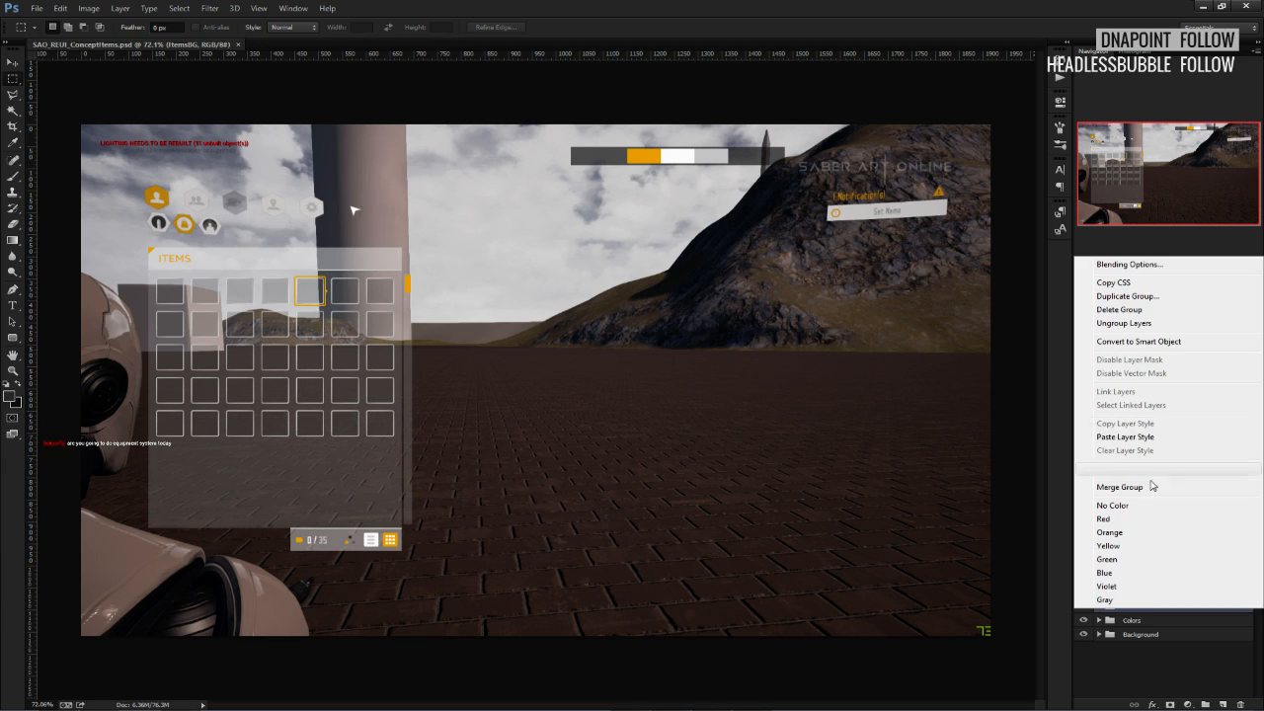
click(1126, 295)
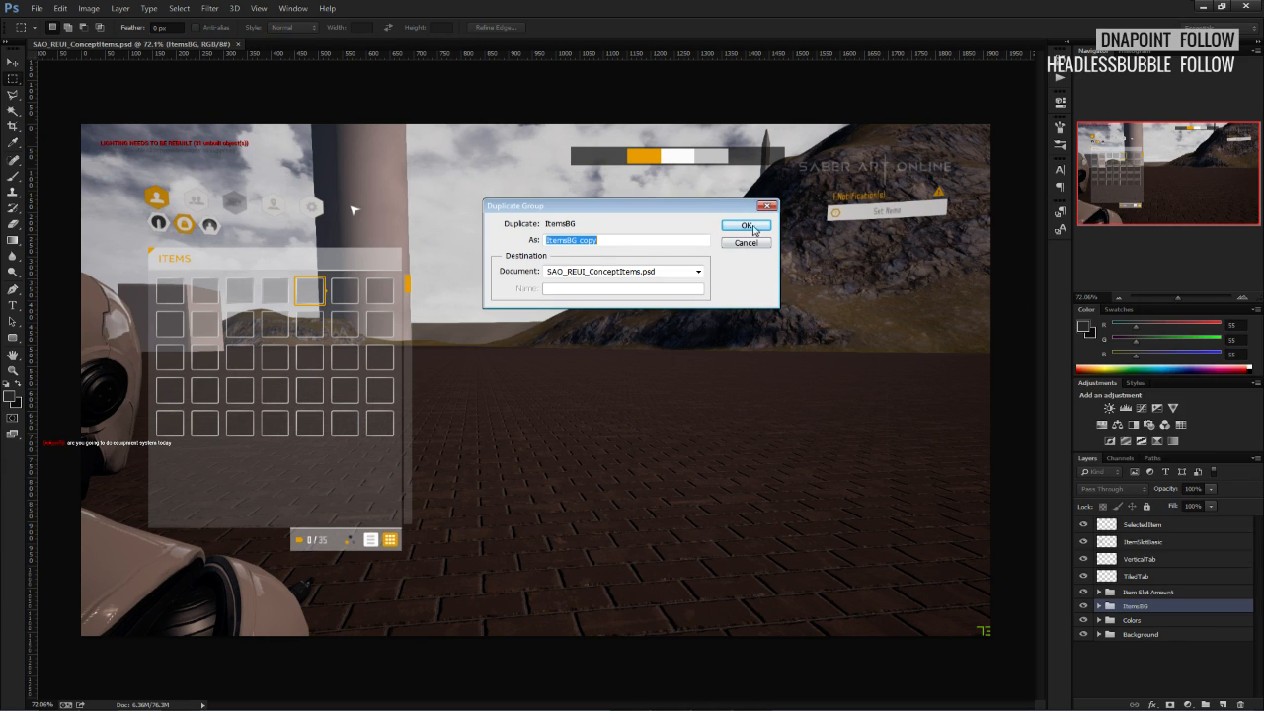
click(744, 223)
Try renaming the duplicated ItemsBG group with the word Description and without the copy suffix.
double_click(1143, 607)
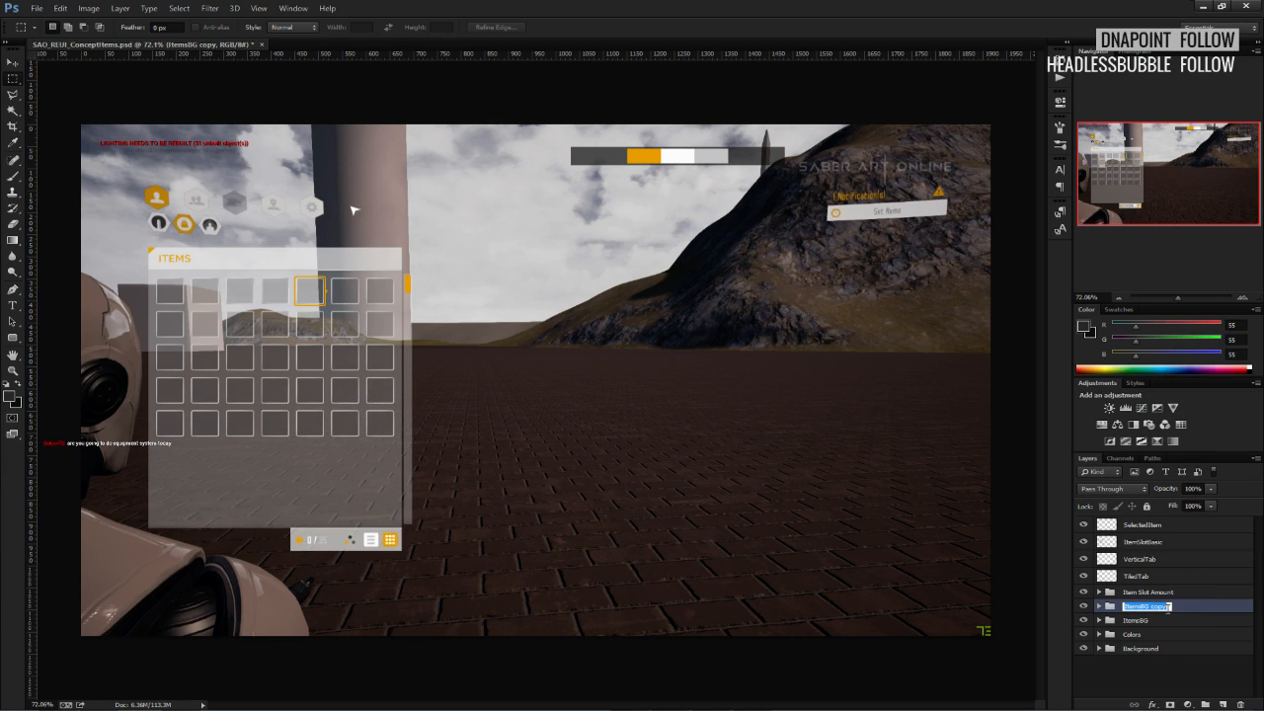
double_click(1158, 606)
click(1143, 606)
key(BackSpace)
key(BackSpace)
key(BackSpace)
key(BackSpace)
key(BackSpace)
text(Description)
key(BackSpace)
key(BackSpace)
key(BackSpace)
key(BackSpace)
key(BackSpace)
key(Return)
Rename the duplicated group to DetailsBG.
double_click(1147, 607)
drag(1156, 607, 1027, 600)
text(Details)
key(Return)
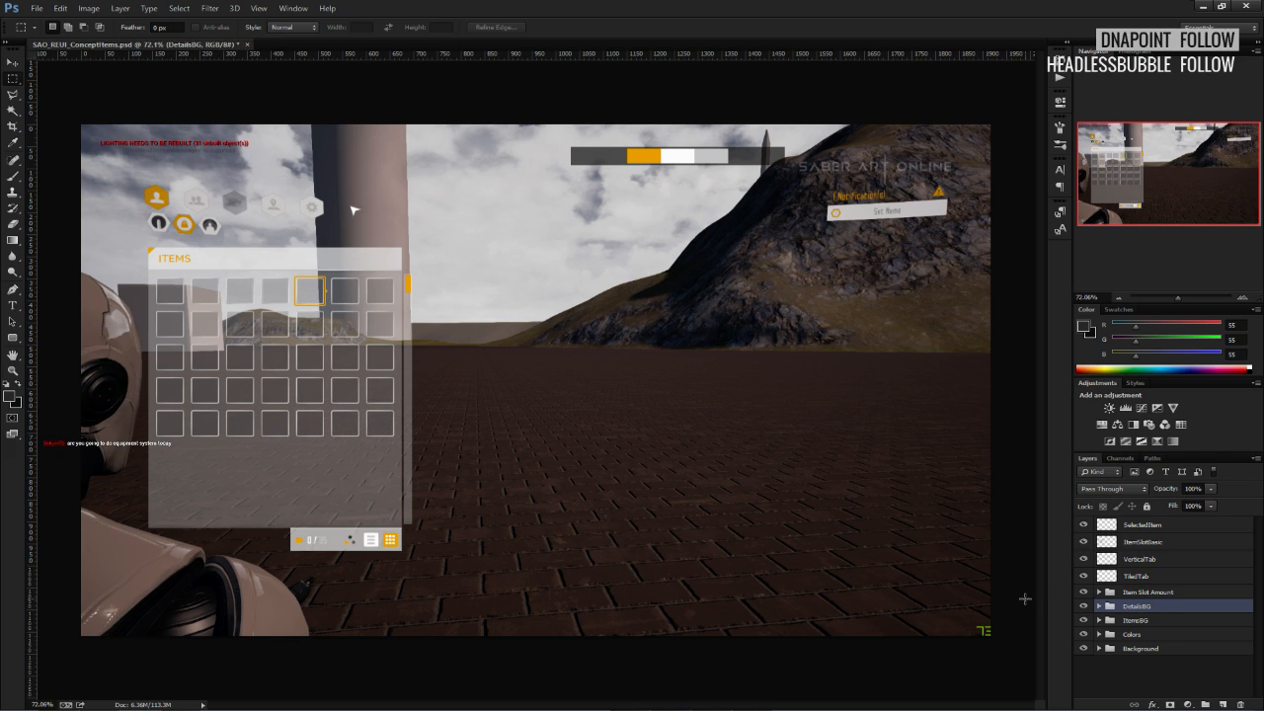
Move the DetailsBG panel about 1080 px to the right, level with the ITEMS panel, using the guides and hiding them again.
click(13, 61)
drag(412, 362, 758, 367)
key(ctrl+h)
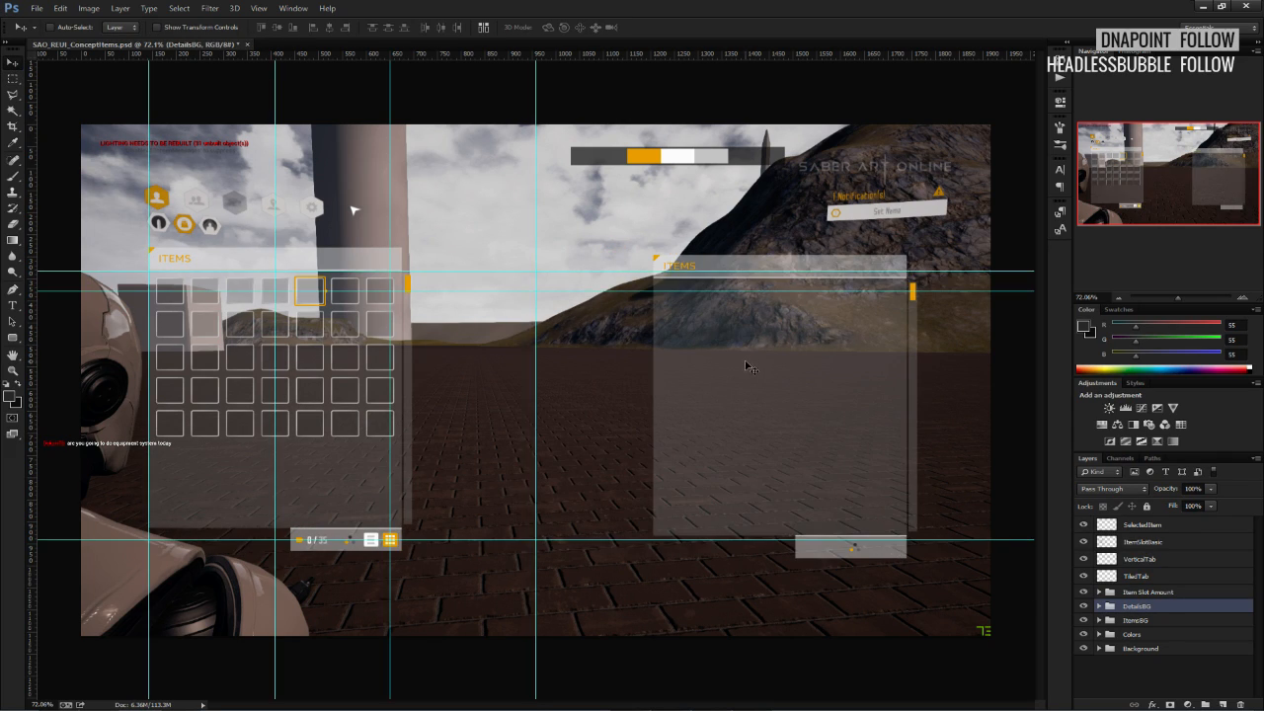
key(ctrl+z)
drag(368, 366, 863, 371)
key(ctrl+semicolon)
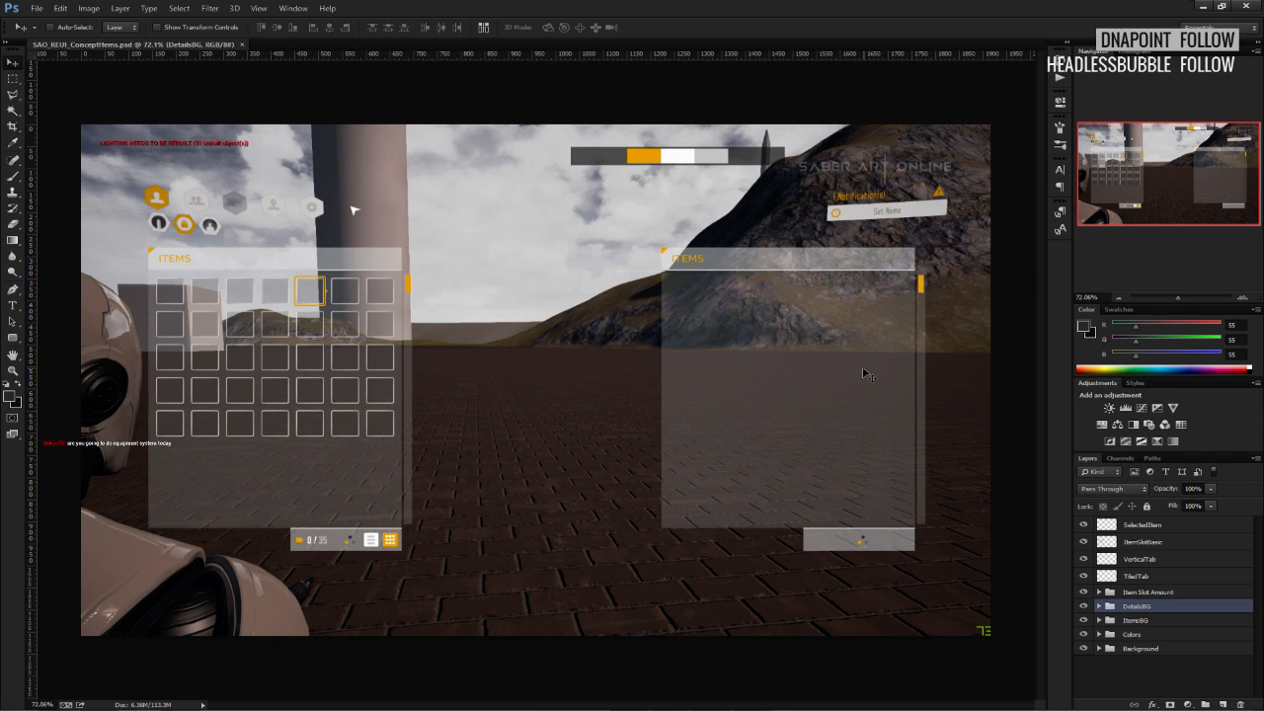
Show the guides and change the duplicated panel's ITEMS heading text to DETAILS.
key(ctrl+semicolon)
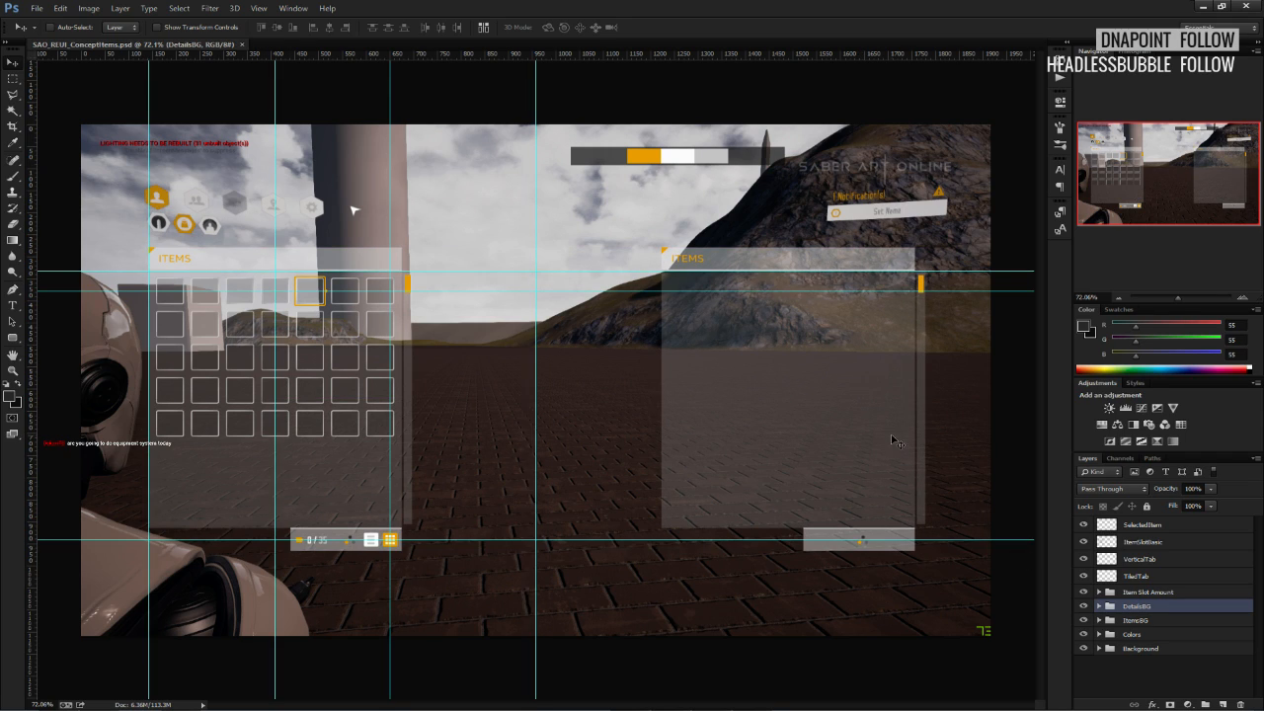
alt+scroll(892, 438, up, 2)
click(1100, 606)
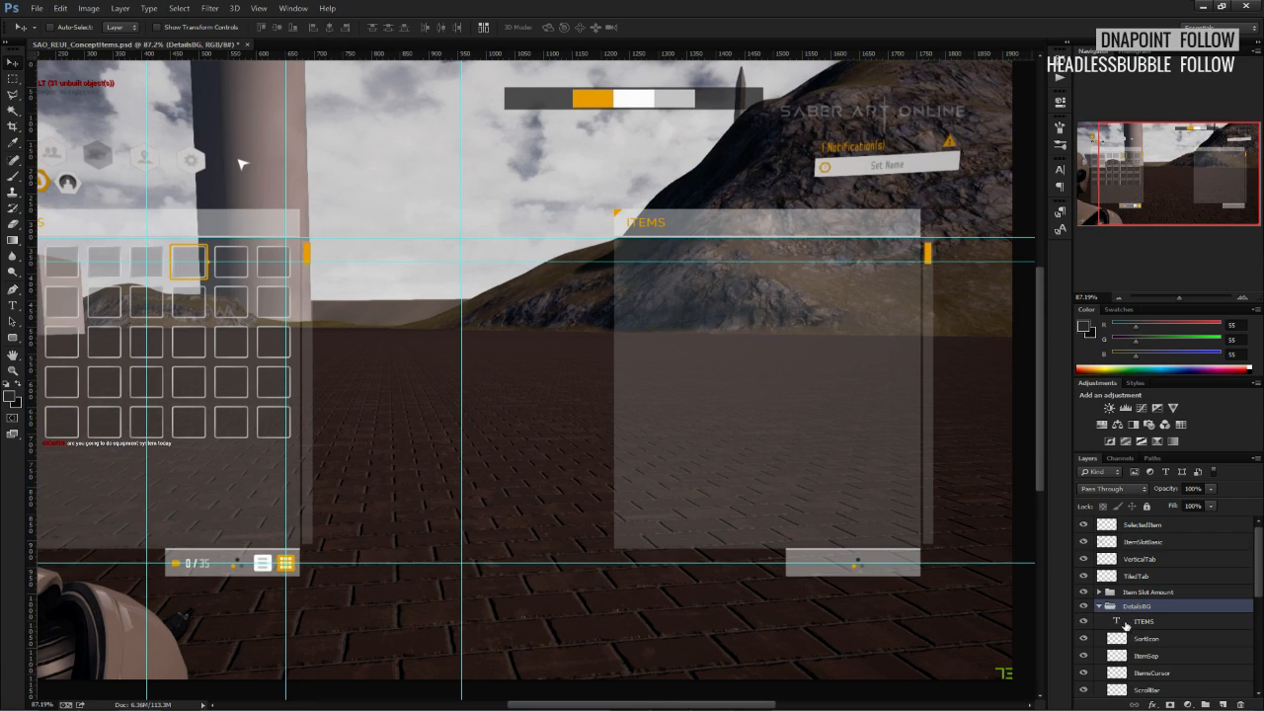
double_click(1117, 620)
text(DETAILS)
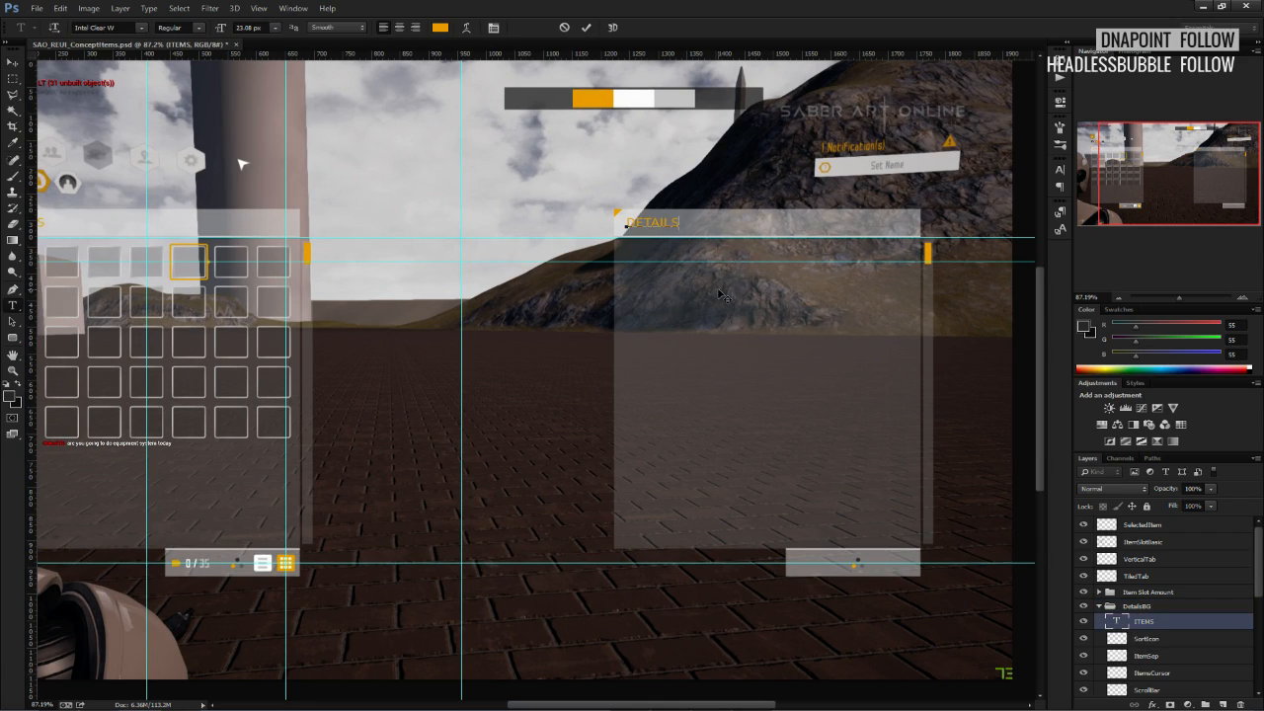
click(12, 62)
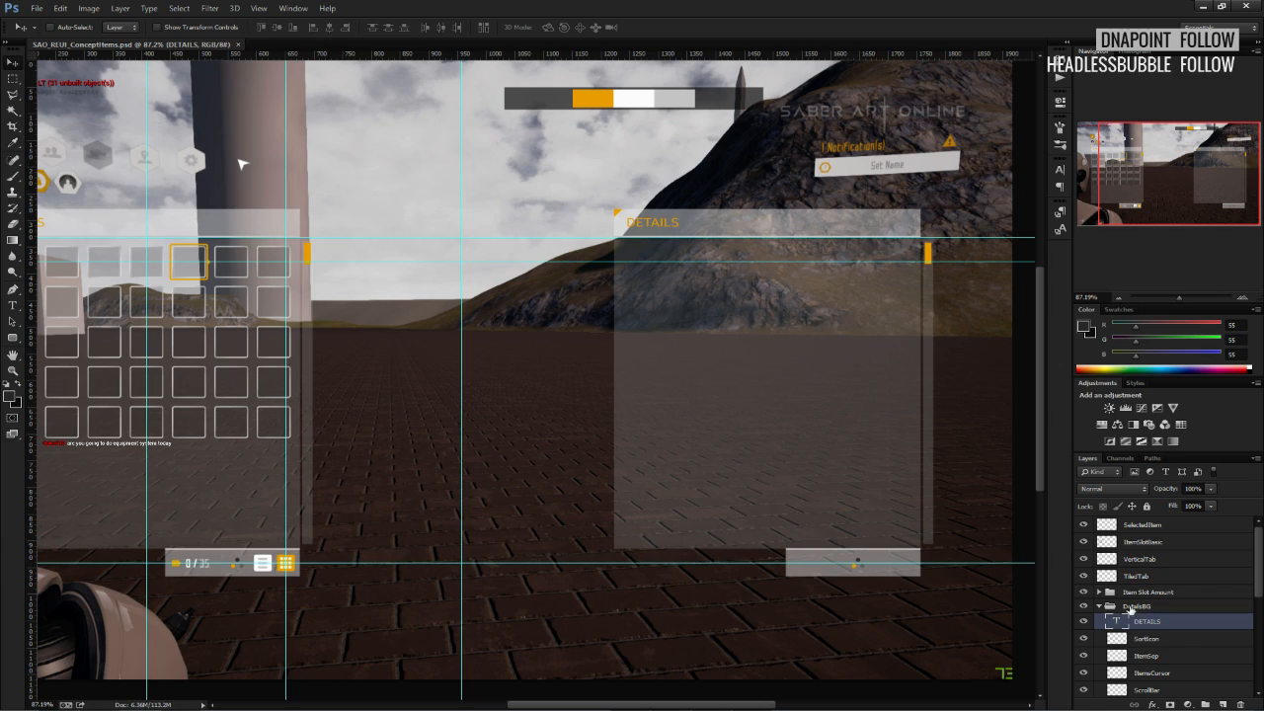
Delete the ItemsCursor layer from the DetailsBG group.
scroll(1148, 652, down, 1)
click(1148, 640)
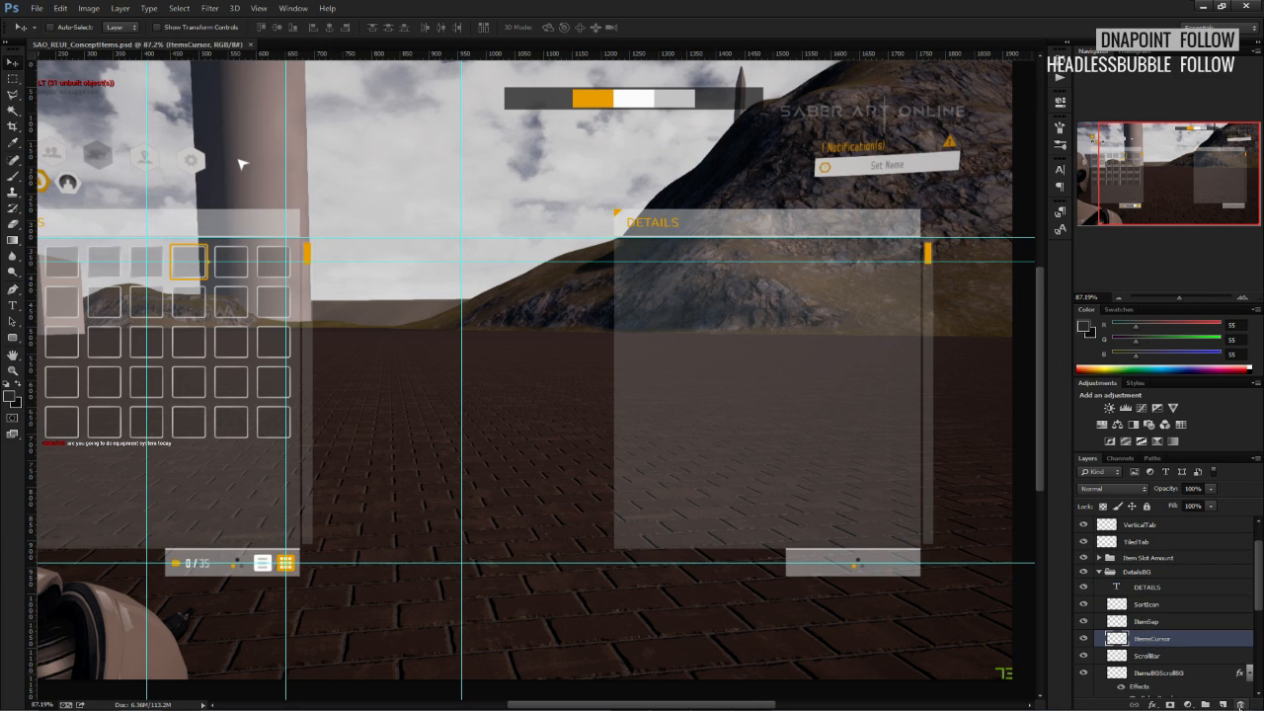
Move the DETAILS heading to the right end of its header bar and nudge it a few pixels further right.
click(669, 237)
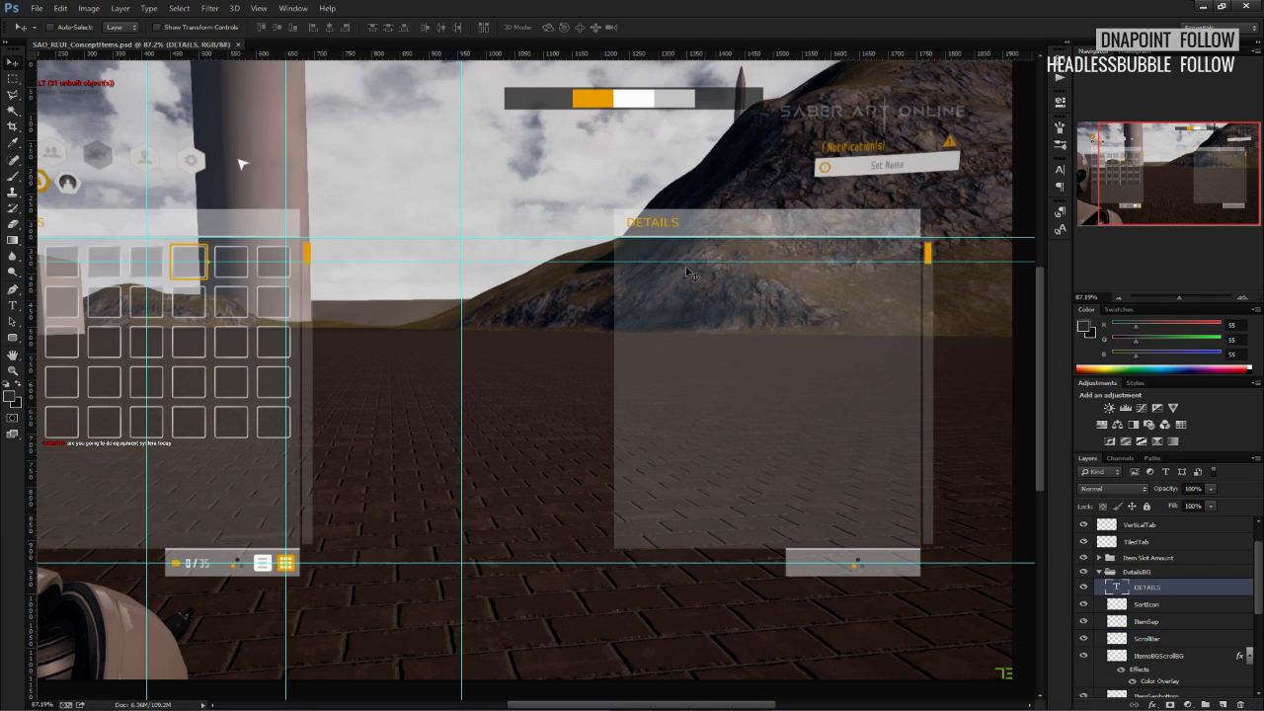
drag(670, 229, 889, 240)
alt+scroll(920, 219, up, 5)
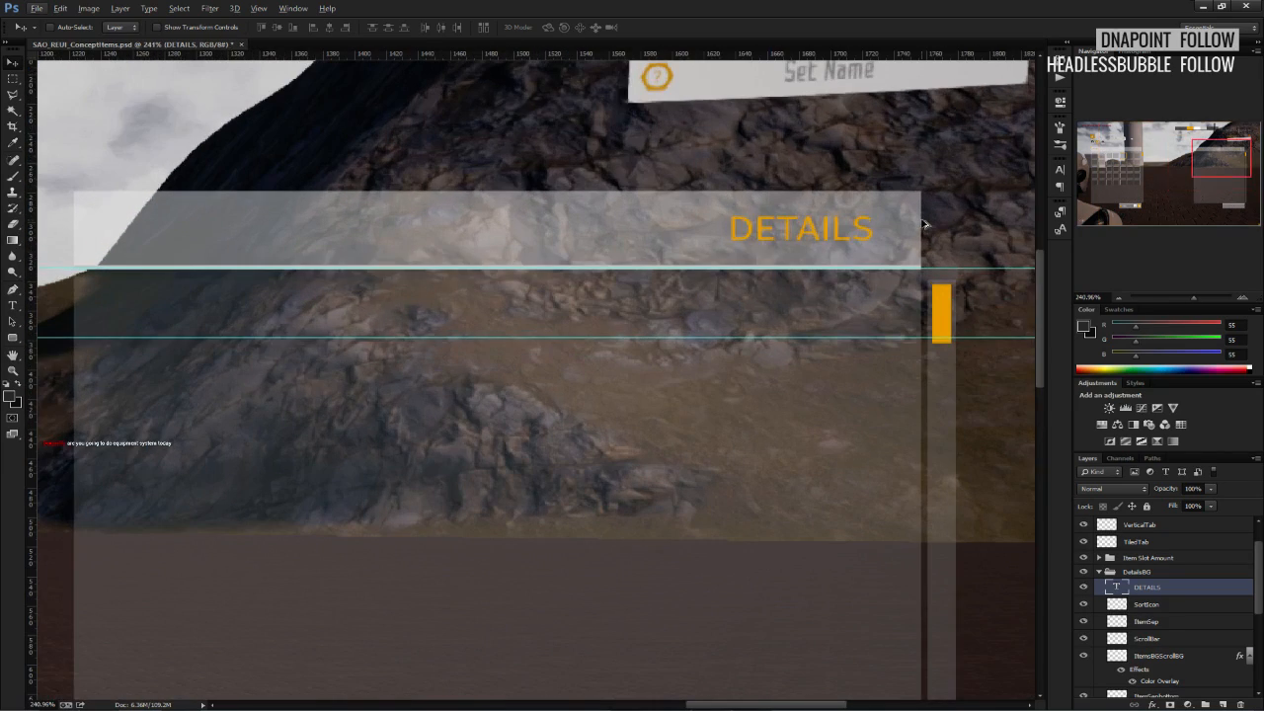
key(Right)
key(Right)
key(Right)
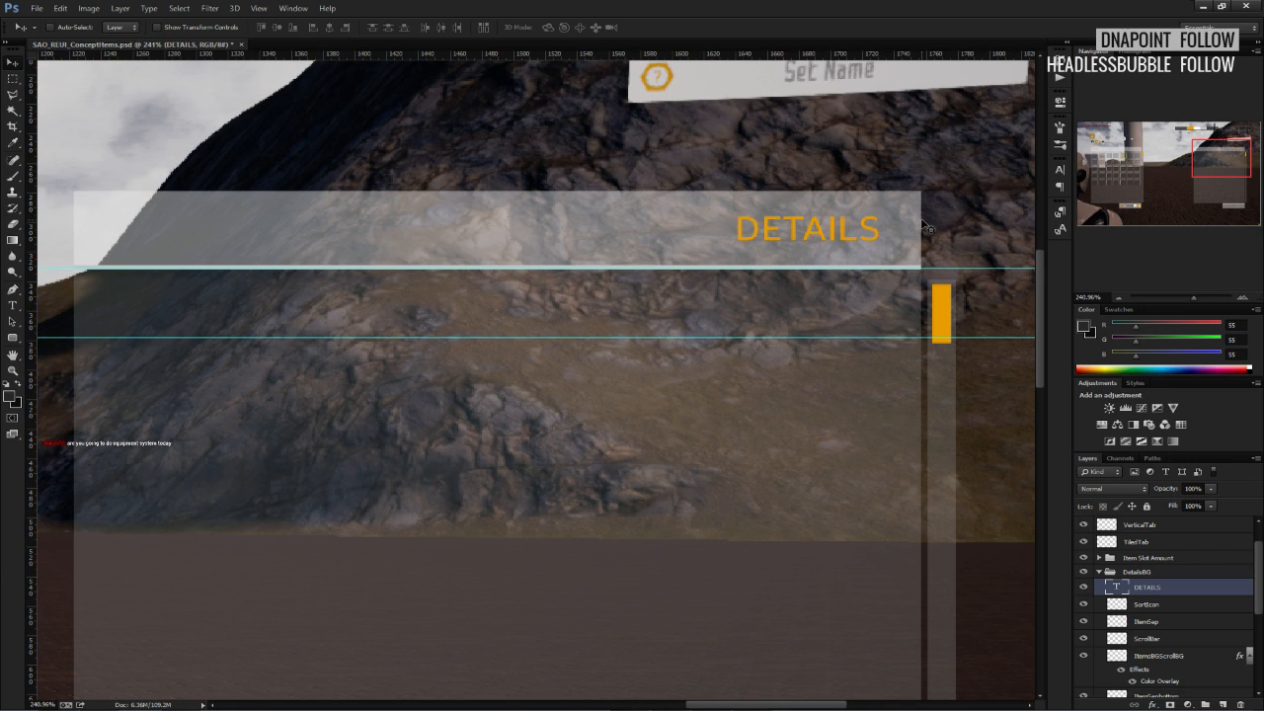
key(Right)
key(Right)
key(ctrl+0)
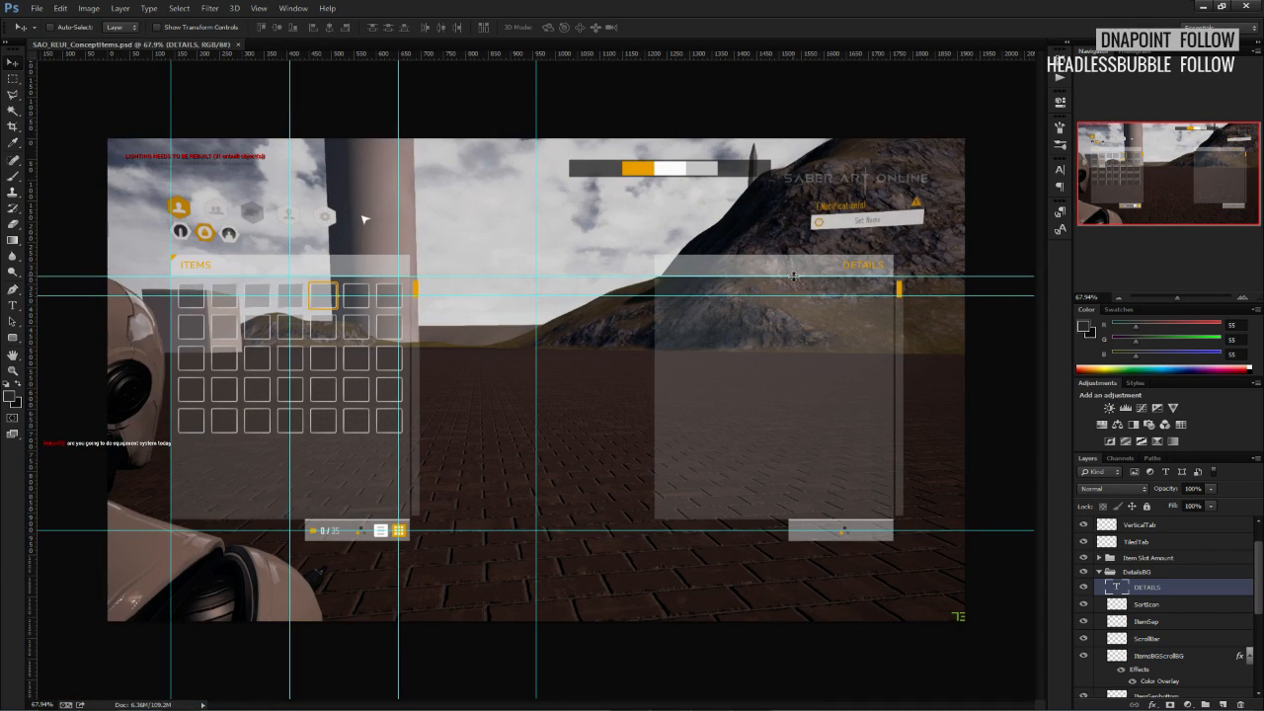
Delete the SortIcon and ScrollBar layers from the DetailsBG group.
alt+scroll(907, 532, up, 2)
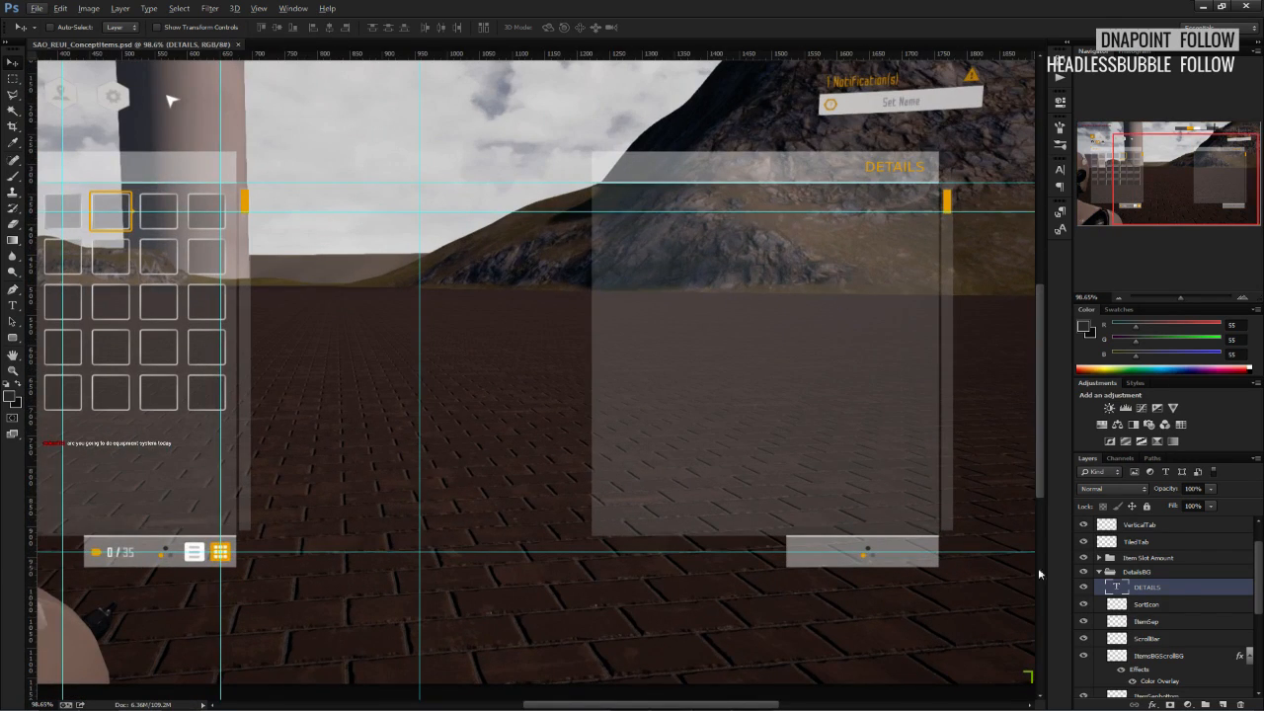
click(1133, 604)
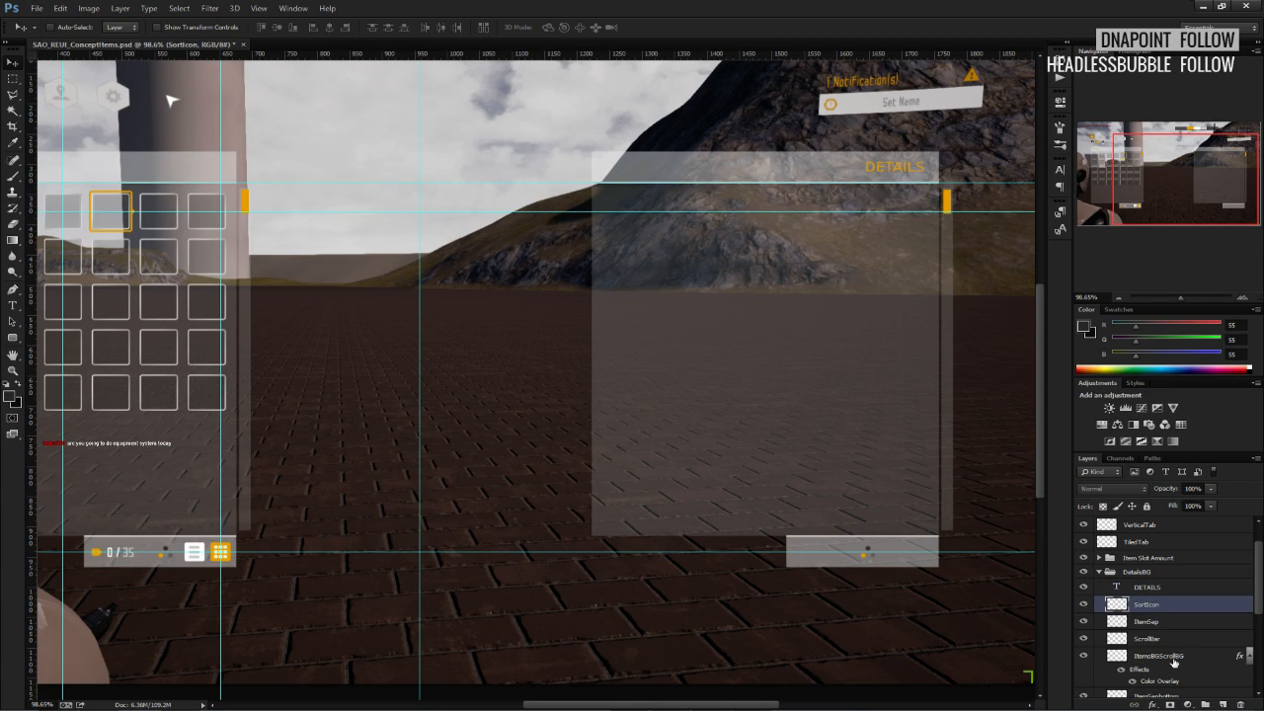
key(Delete)
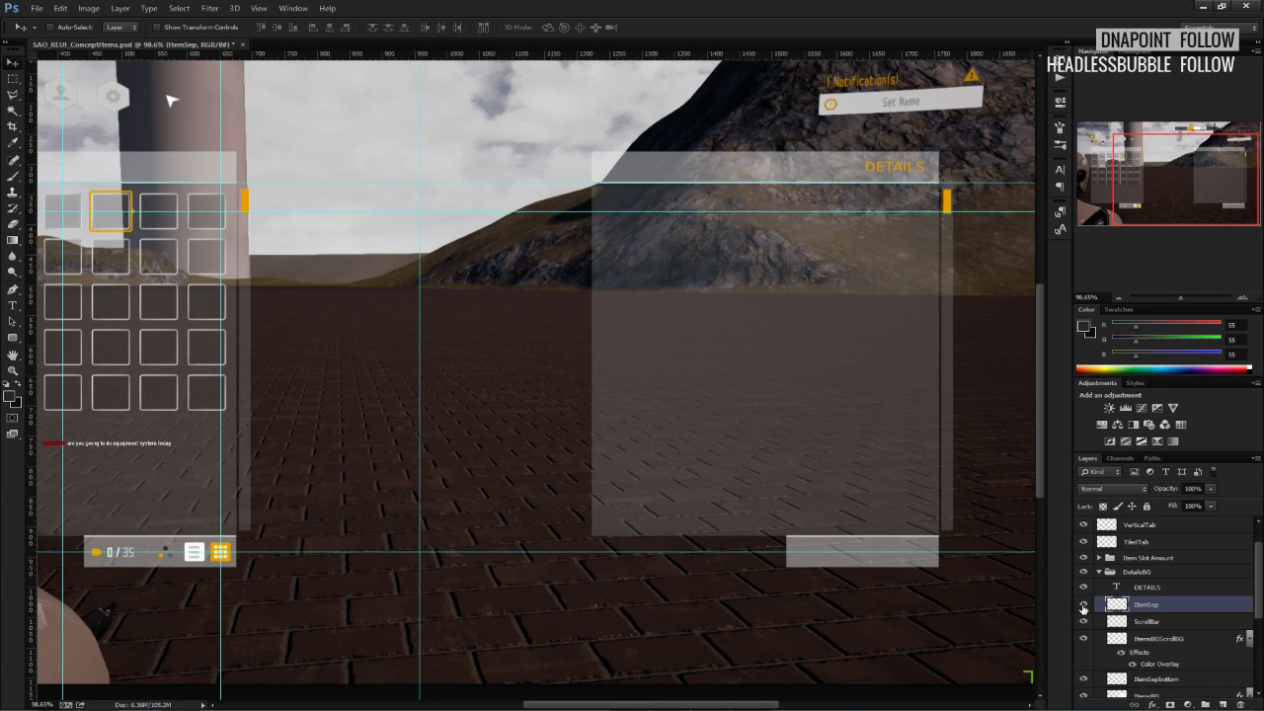
key(ctrl+s)
key(alt+bracketleft)
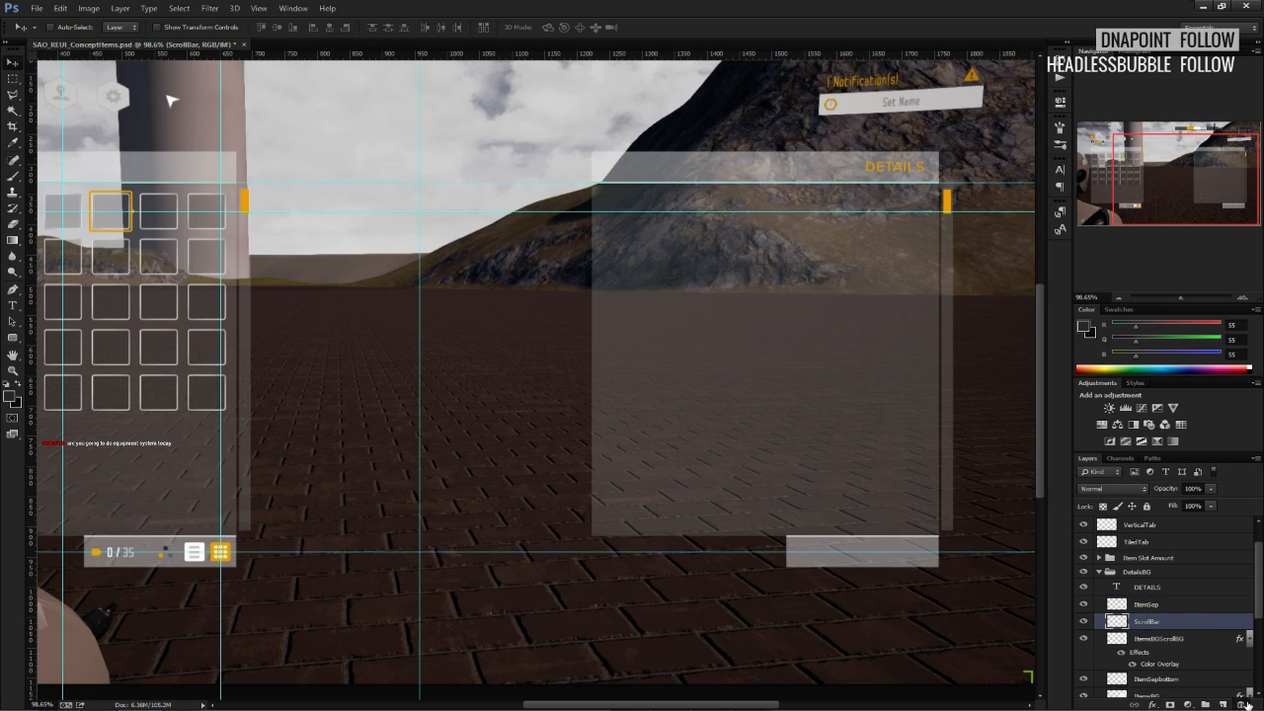
click(1246, 703)
key(alt+bracketright)
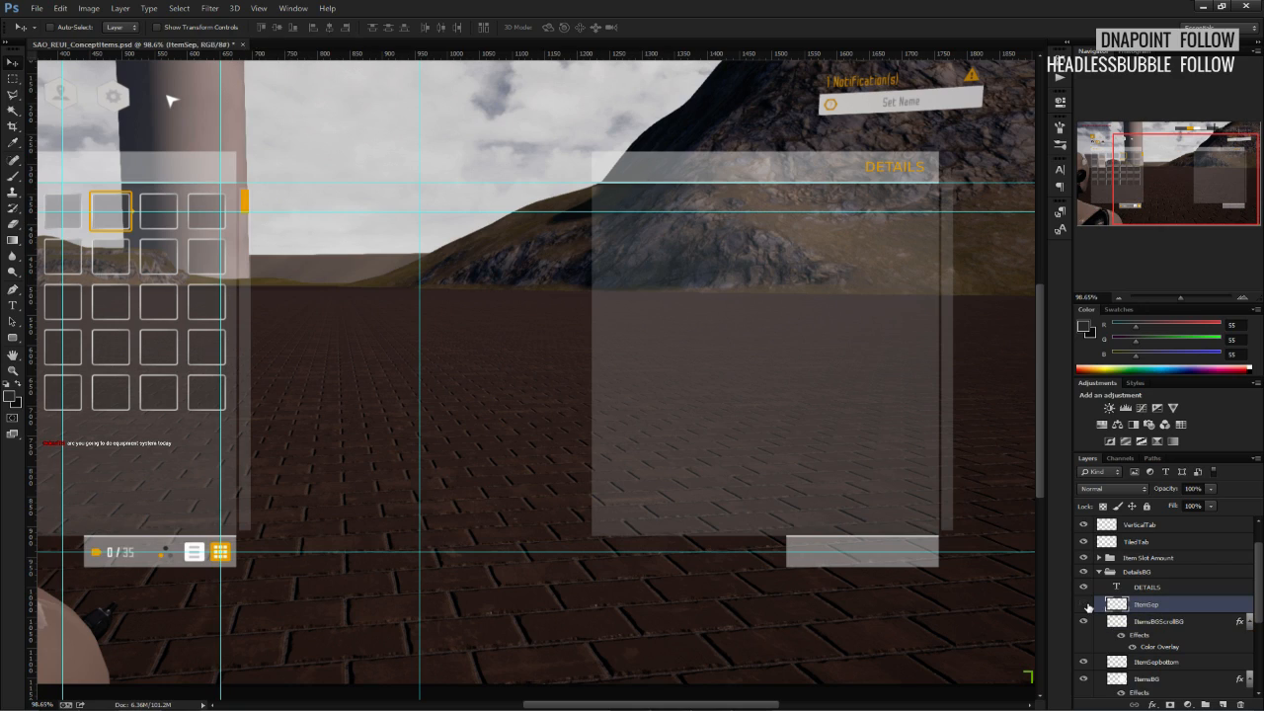
Remove the ItemsBGScrollBG, ItemSepbottom and ItemsBGbottom layers from the DetailsBG group.
click(1151, 622)
click(1083, 622)
click(1084, 622)
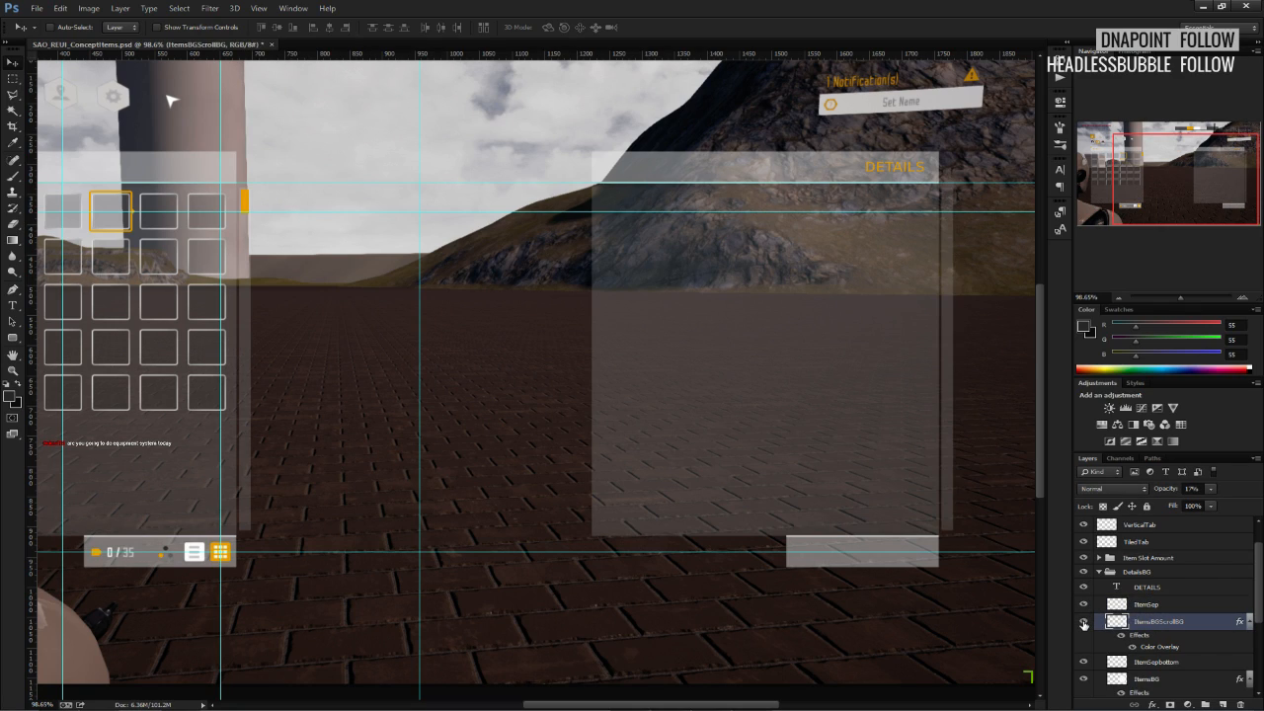
key(Delete)
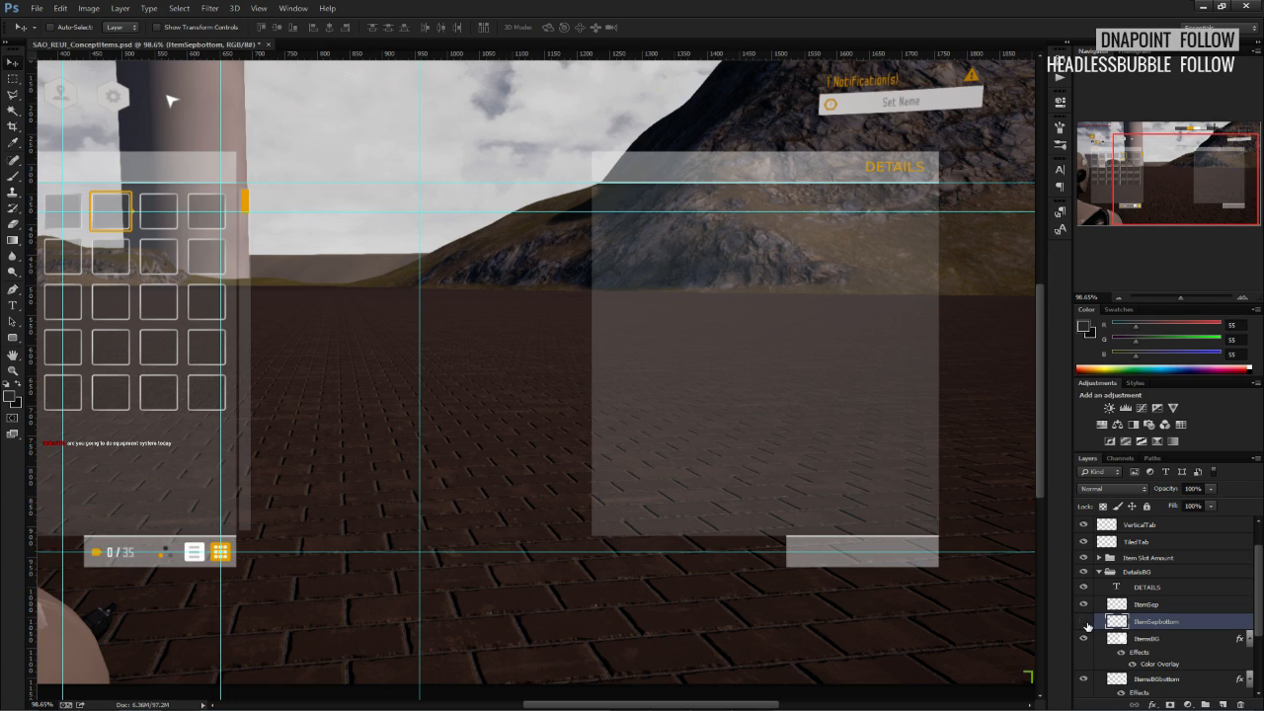
click(1241, 705)
click(1157, 661)
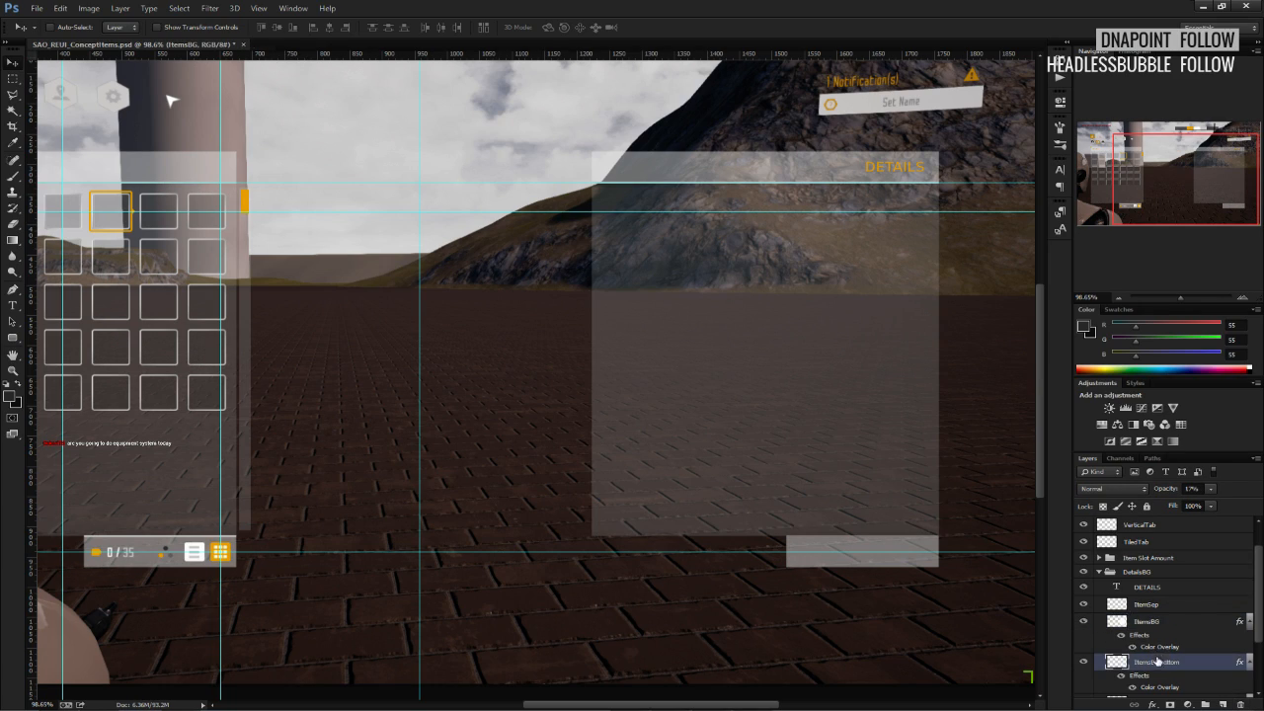
click(1242, 705)
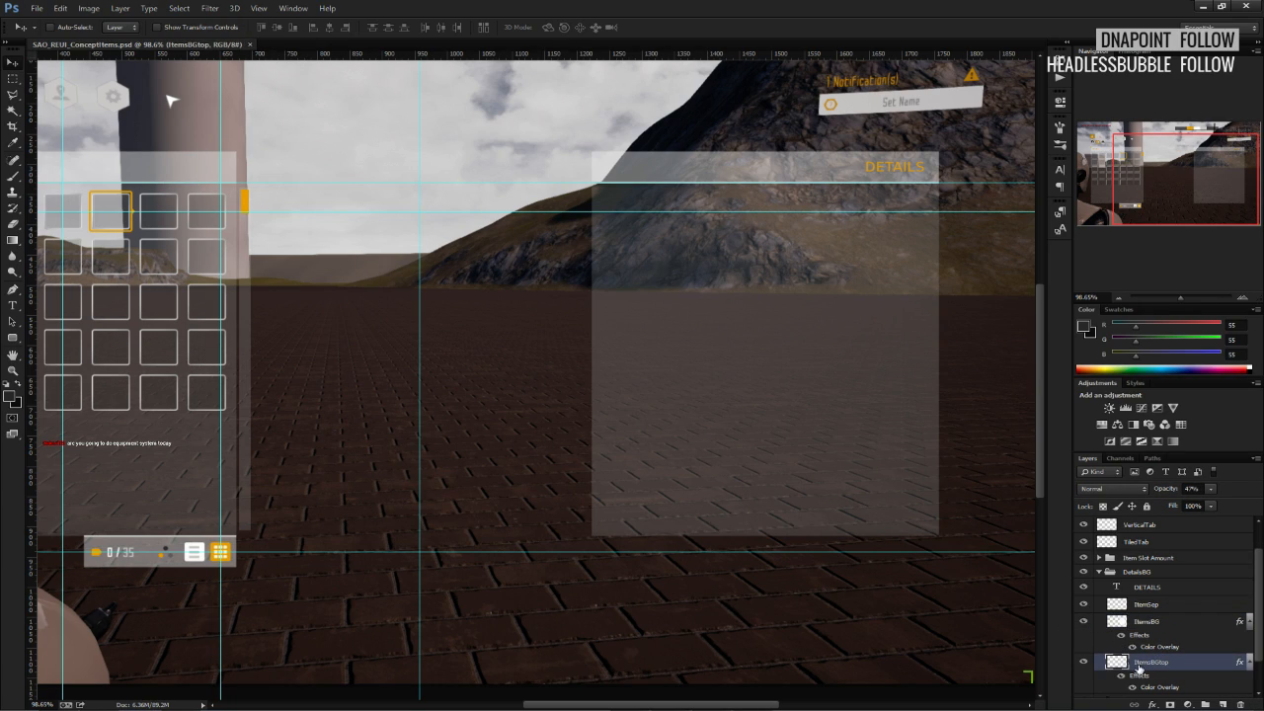
Narrow the ItemSep, ItemsBG and ItemsBGtop layers of DetailsBG together to about 76% width, keeping their right edge fixed, and hide the guides.
click(1084, 621)
click(1084, 621)
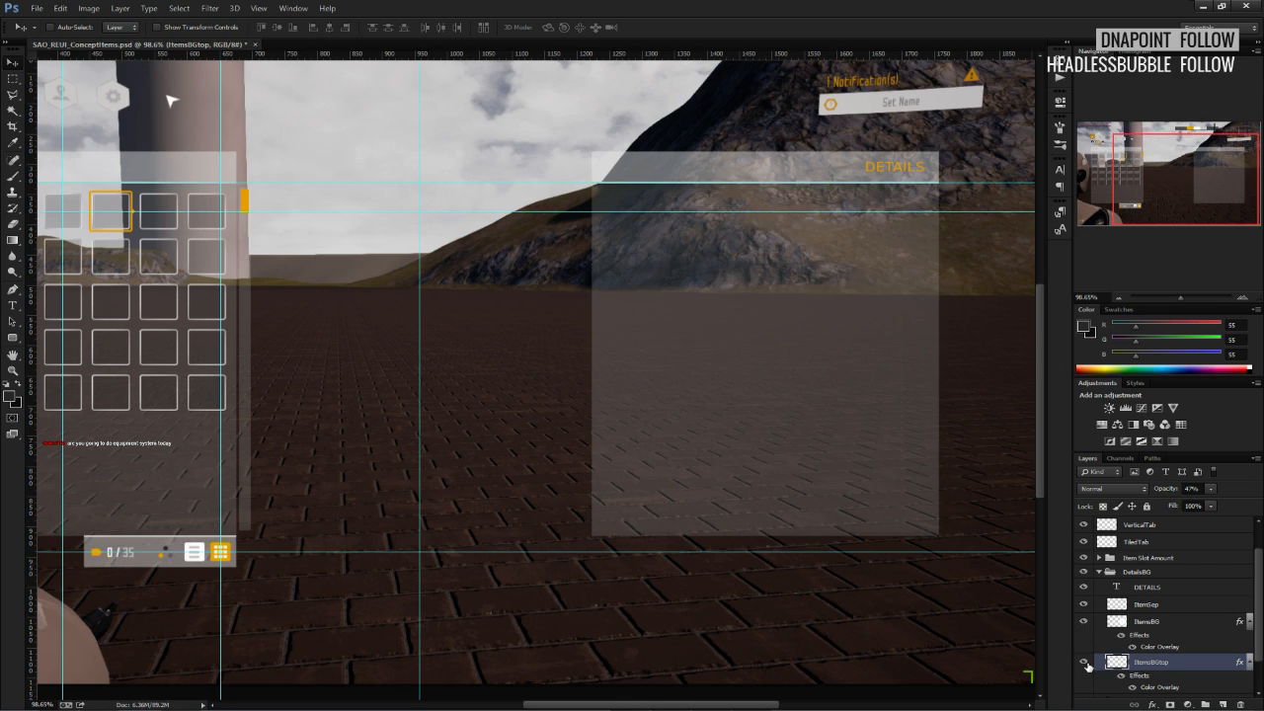
click(1084, 605)
click(1084, 606)
ctrl+click(1148, 607)
ctrl+click(1149, 623)
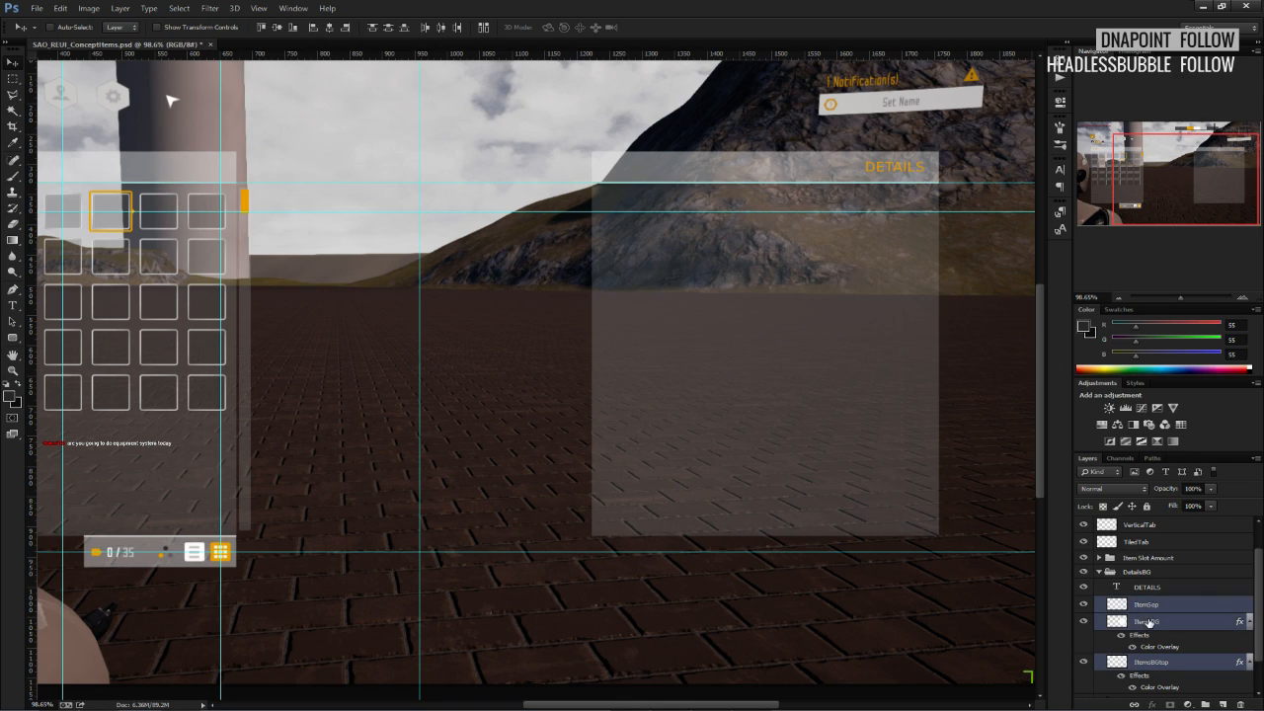
key(ctrl+t)
drag(593, 343, 674, 345)
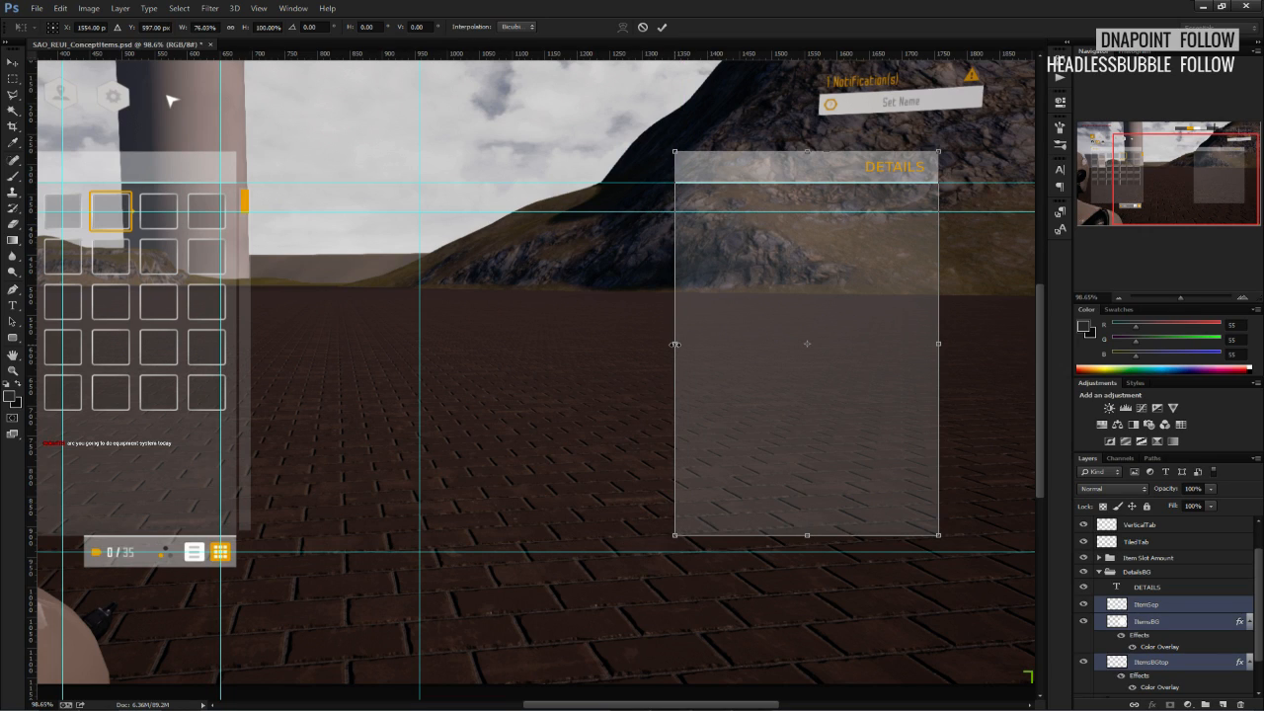
click(662, 28)
alt+scroll(635, 293, down, 3)
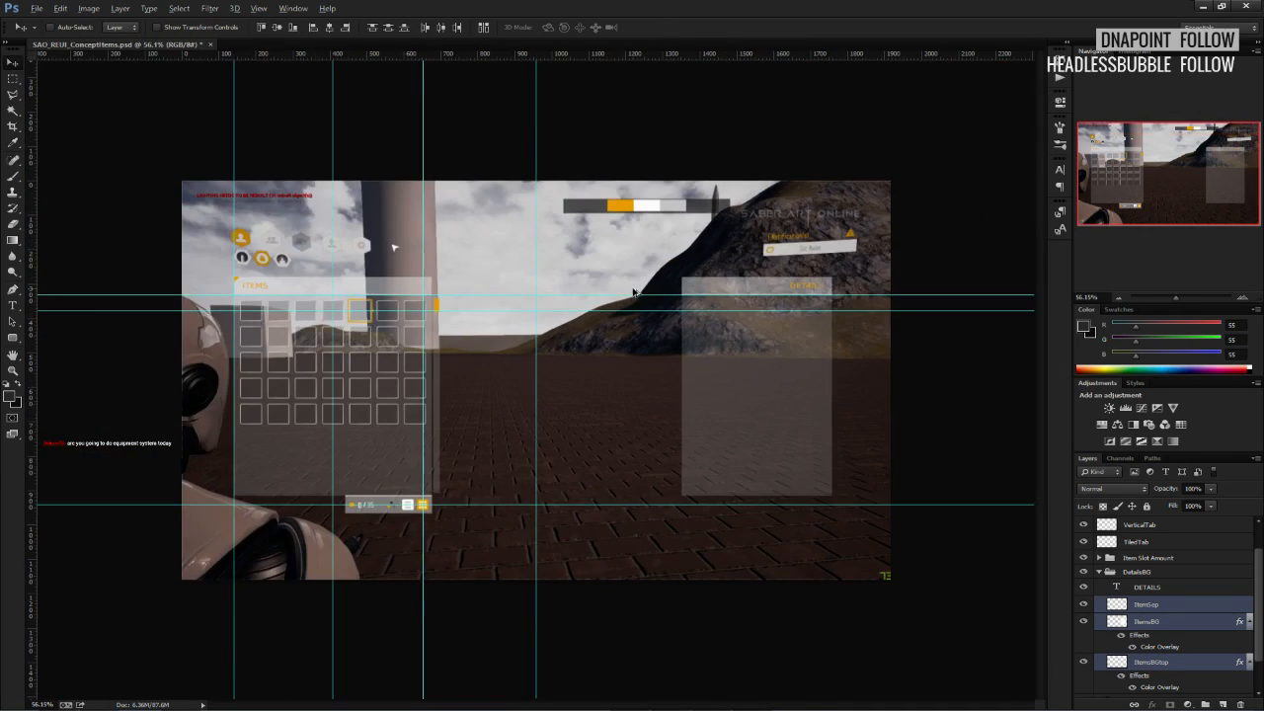
key(ctrl+semicolon)
alt+scroll(635, 296, up, 1)
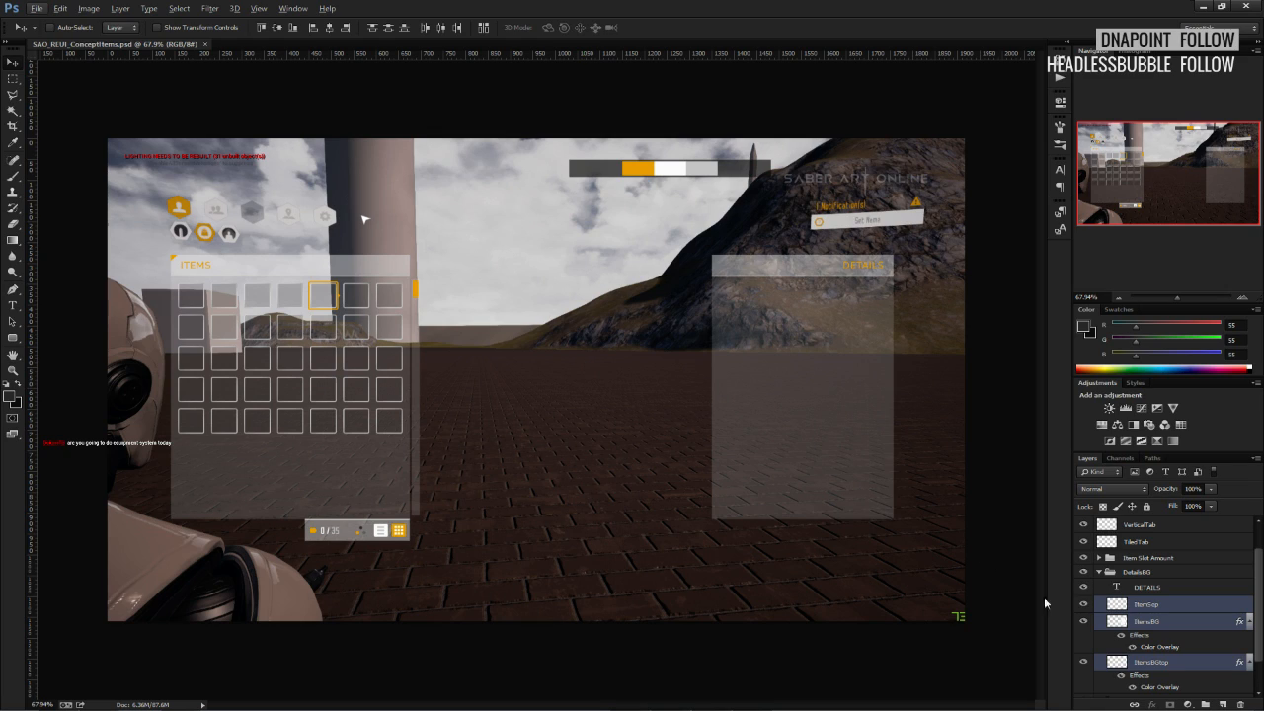
Shorten the DETAILS panel's ItemsBG body to about 57.5% of its height, keeping its top edge fixed.
click(1145, 622)
key(ctrl+t)
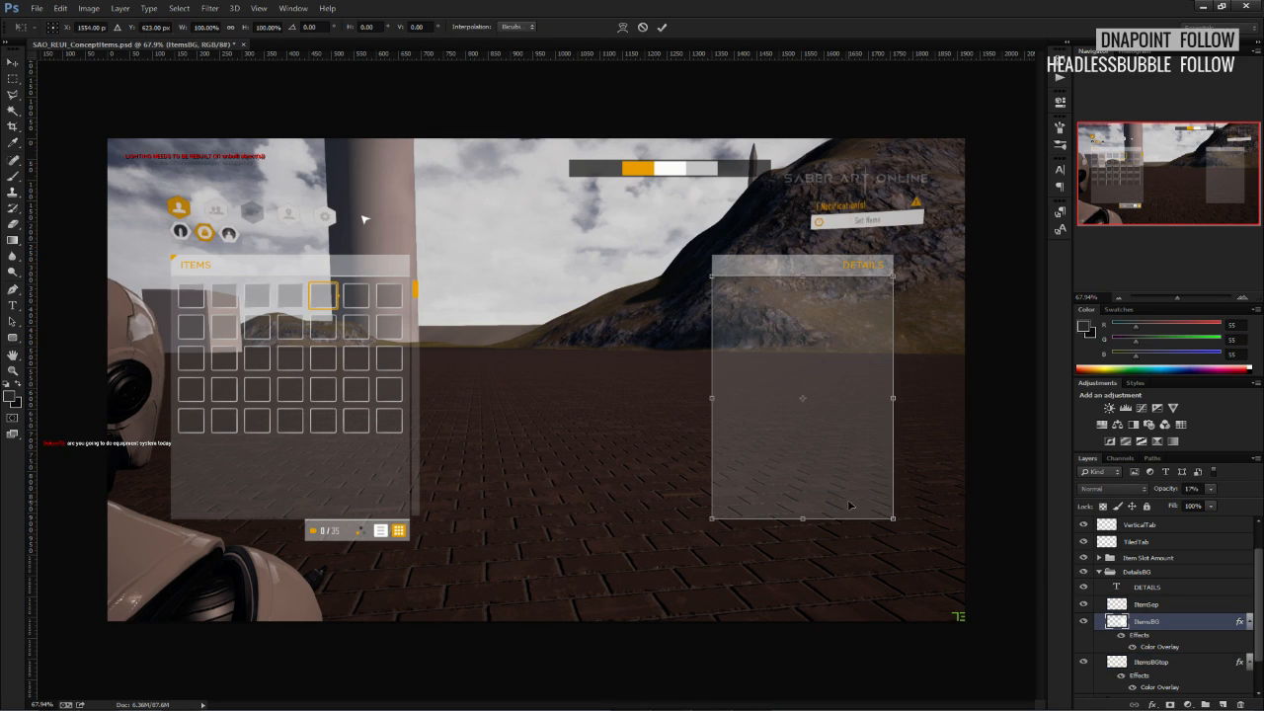
drag(802, 520, 802, 415)
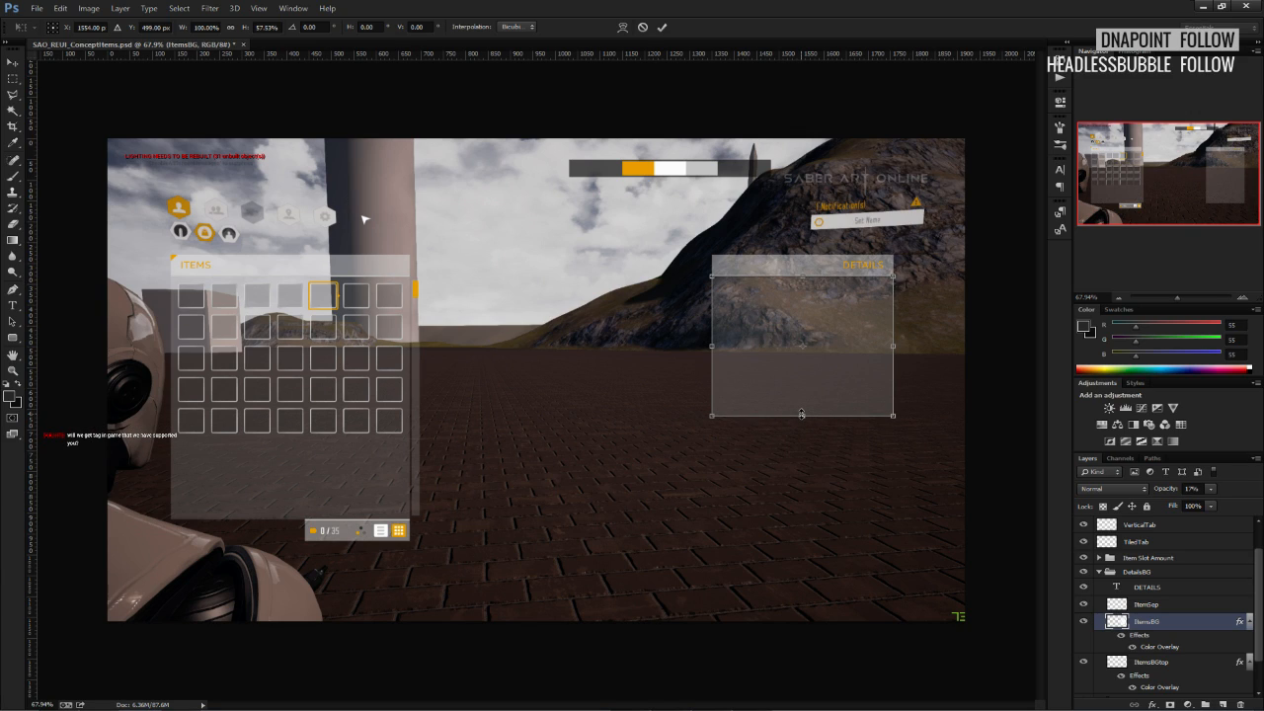
click(662, 26)
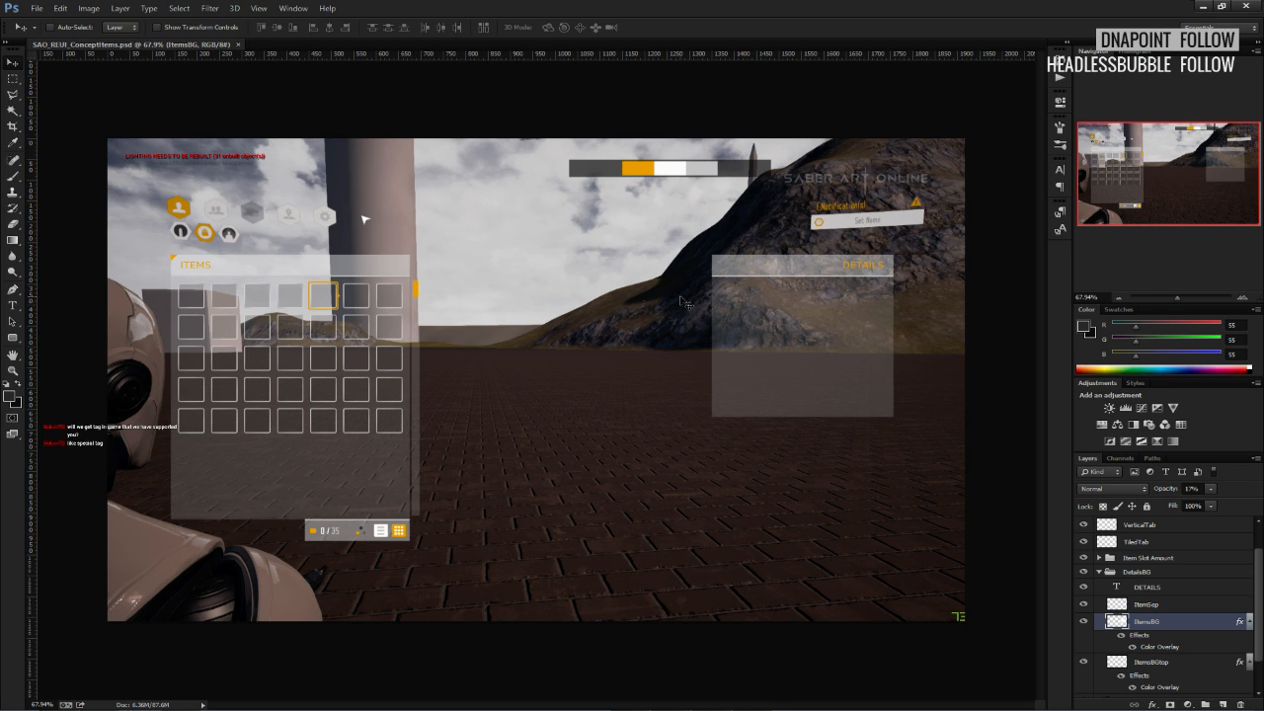
Examine the resized DETAILS panel up close and compare its proportions with the ITEMS panel.
alt+scroll(901, 301, up, 5)
alt+scroll(903, 301, down, 2)
alt+scroll(907, 308, up, 2)
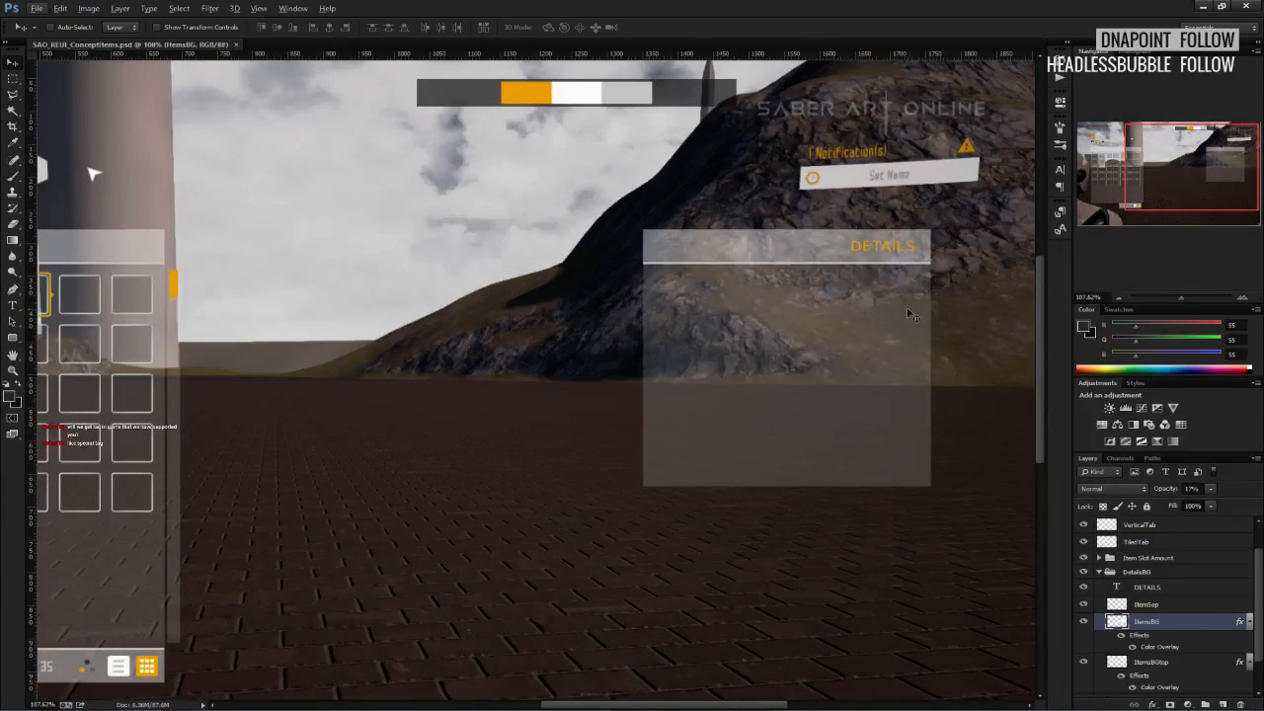
alt+scroll(910, 318, down, 2)
alt+scroll(910, 318, down, 1)
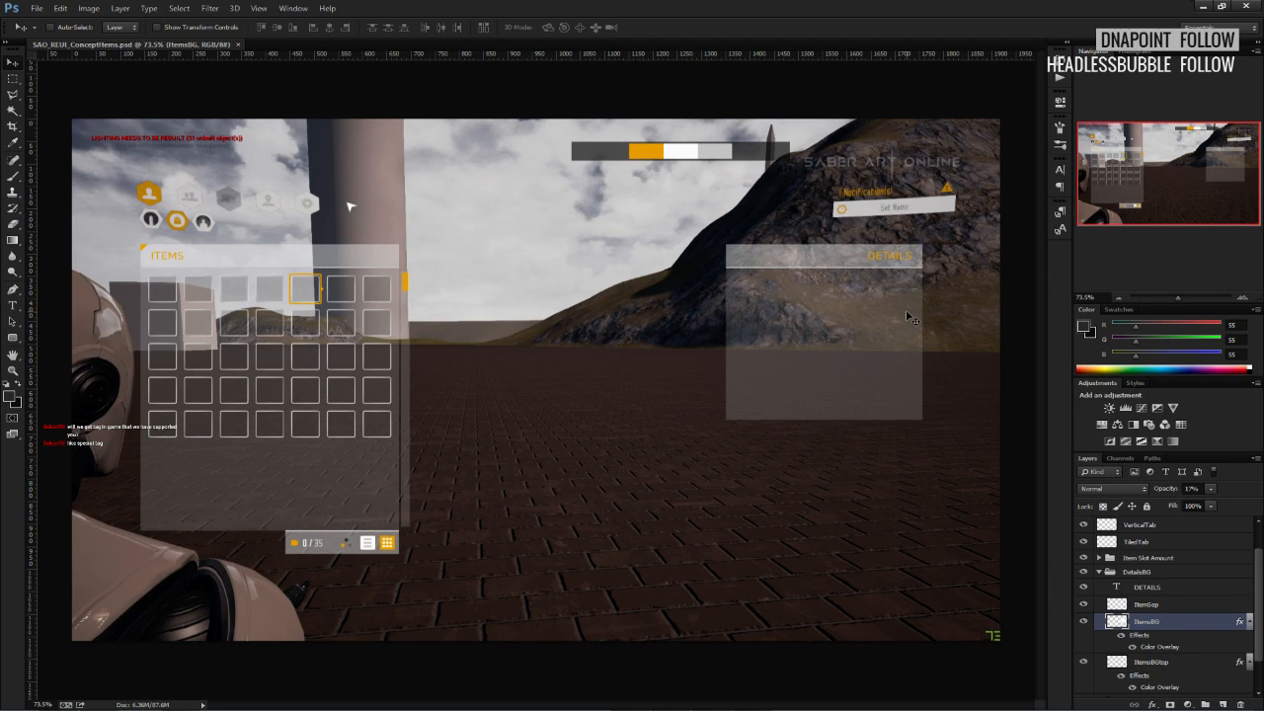
alt+scroll(906, 315, up, 1)
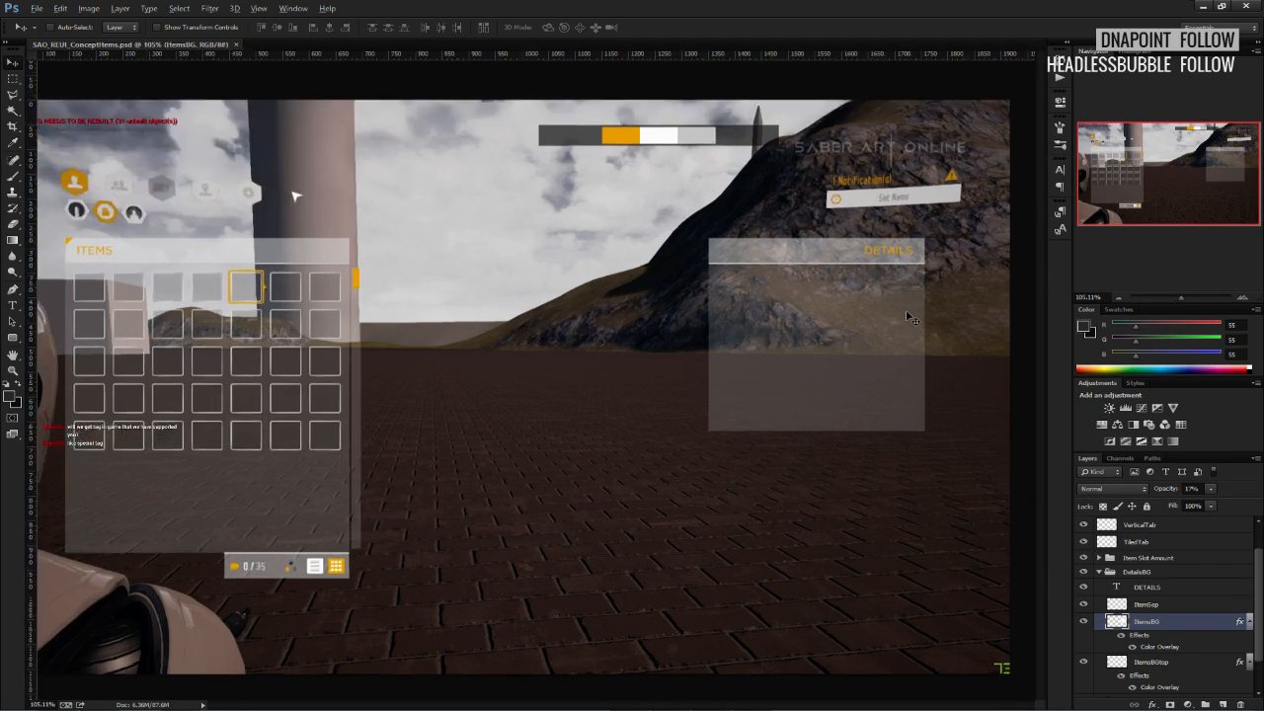
alt+scroll(907, 315, up, 4)
alt+scroll(907, 315, down, 1)
alt+scroll(954, 304, up, 2)
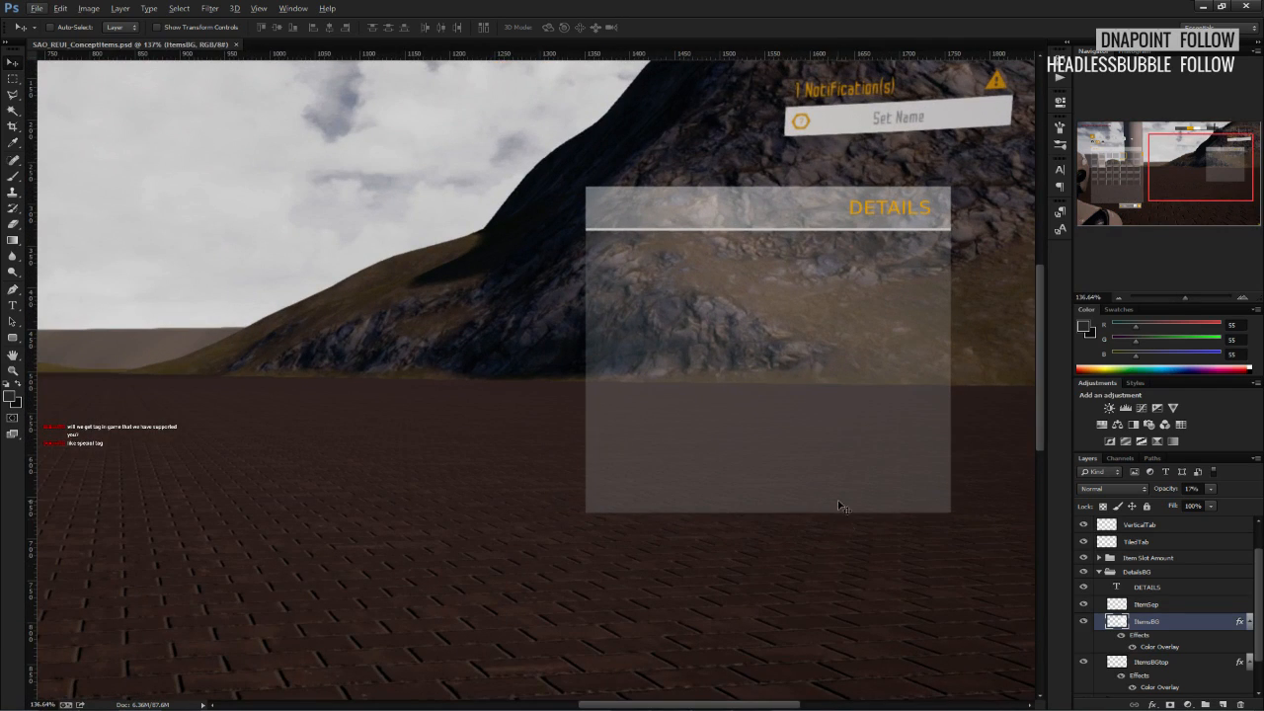
Try shifting the DETAILS panel's body slightly left and down from its header, then restore its position and save.
drag(818, 651, 717, 691)
drag(796, 568, 739, 606)
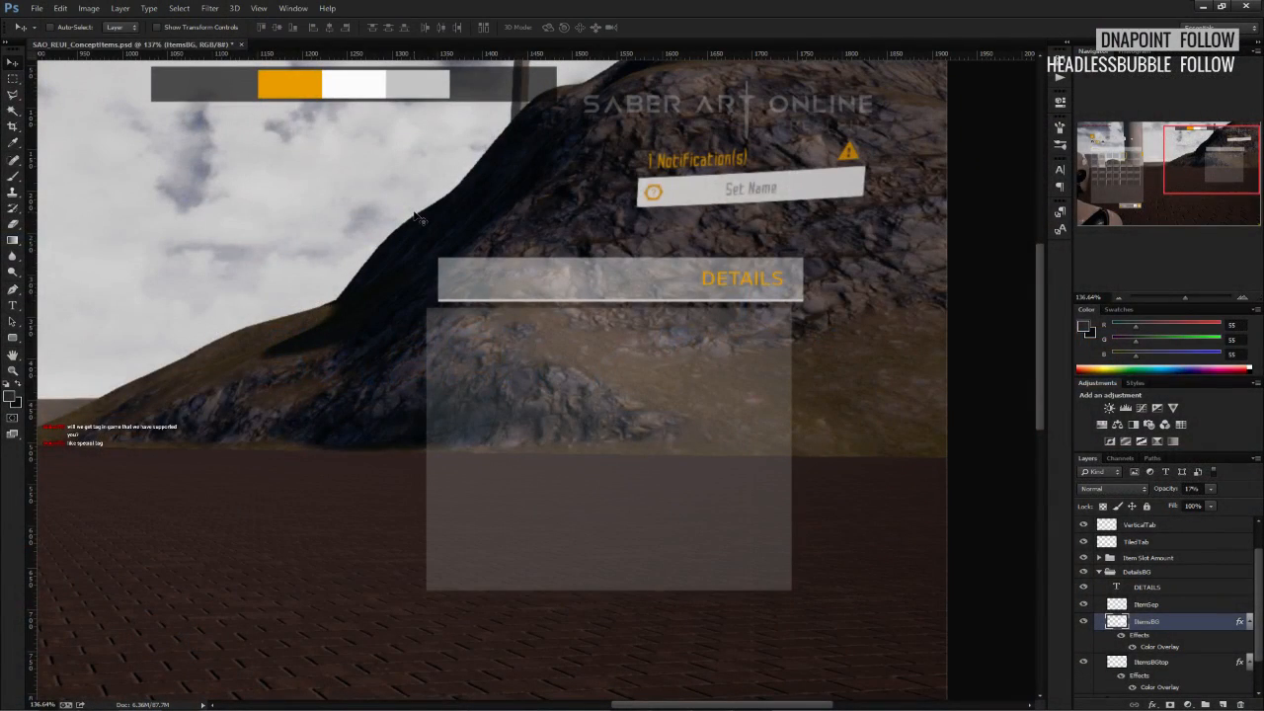
alt+scroll(415, 217, down, 3)
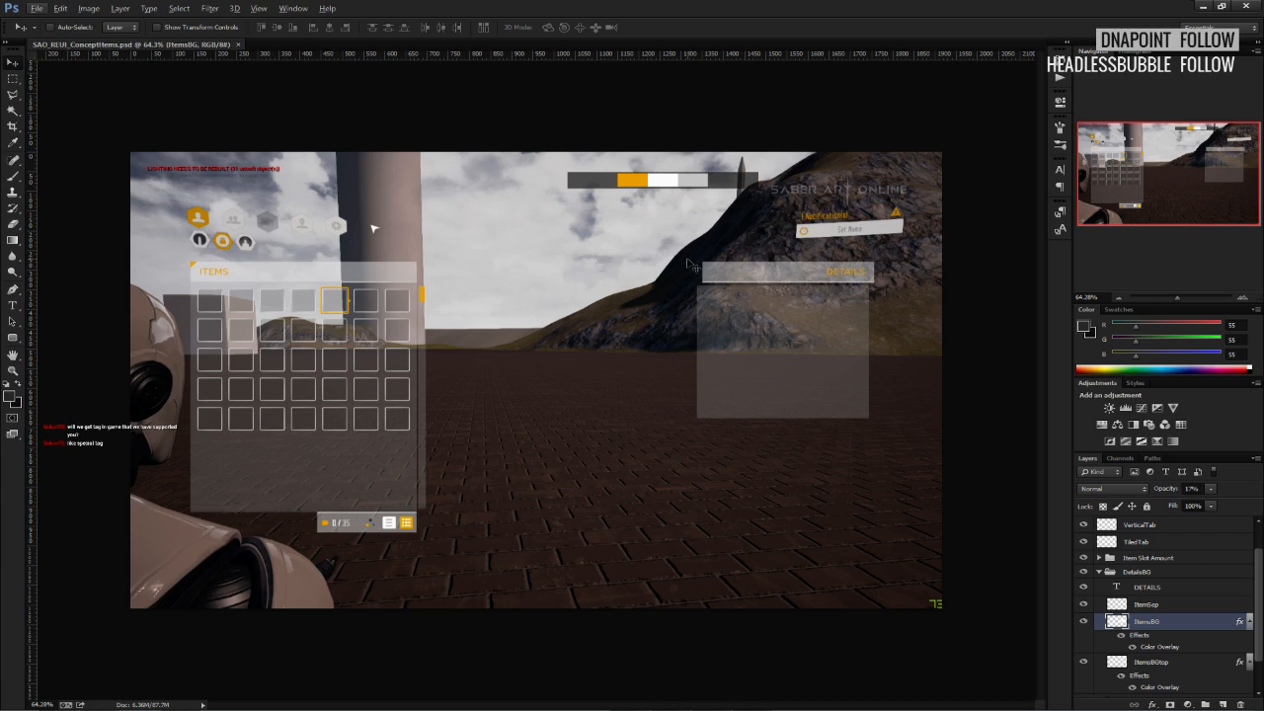
drag(772, 306, 773, 306)
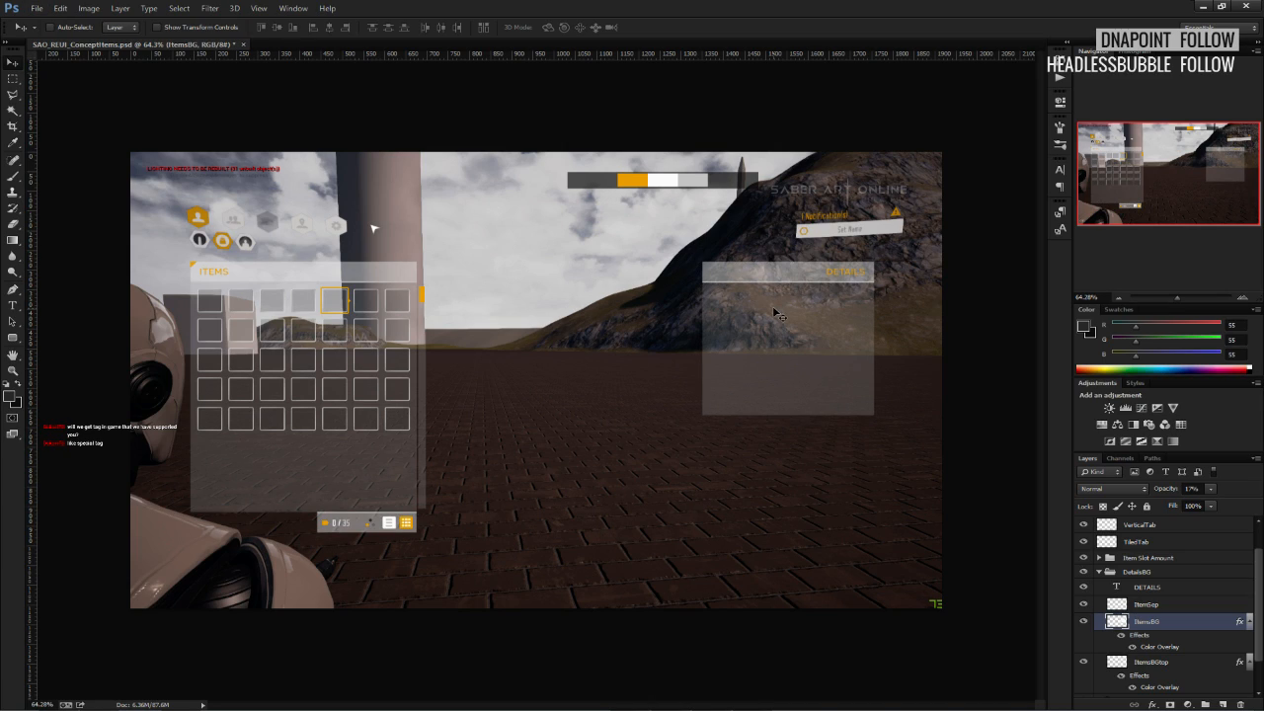
key(ctrl+s)
Try nudging the DETAILS panel's body a few pixels down from the header, then undo the nudge.
key(Down)
key(Down)
key(Down)
key(Down)
key(Down)
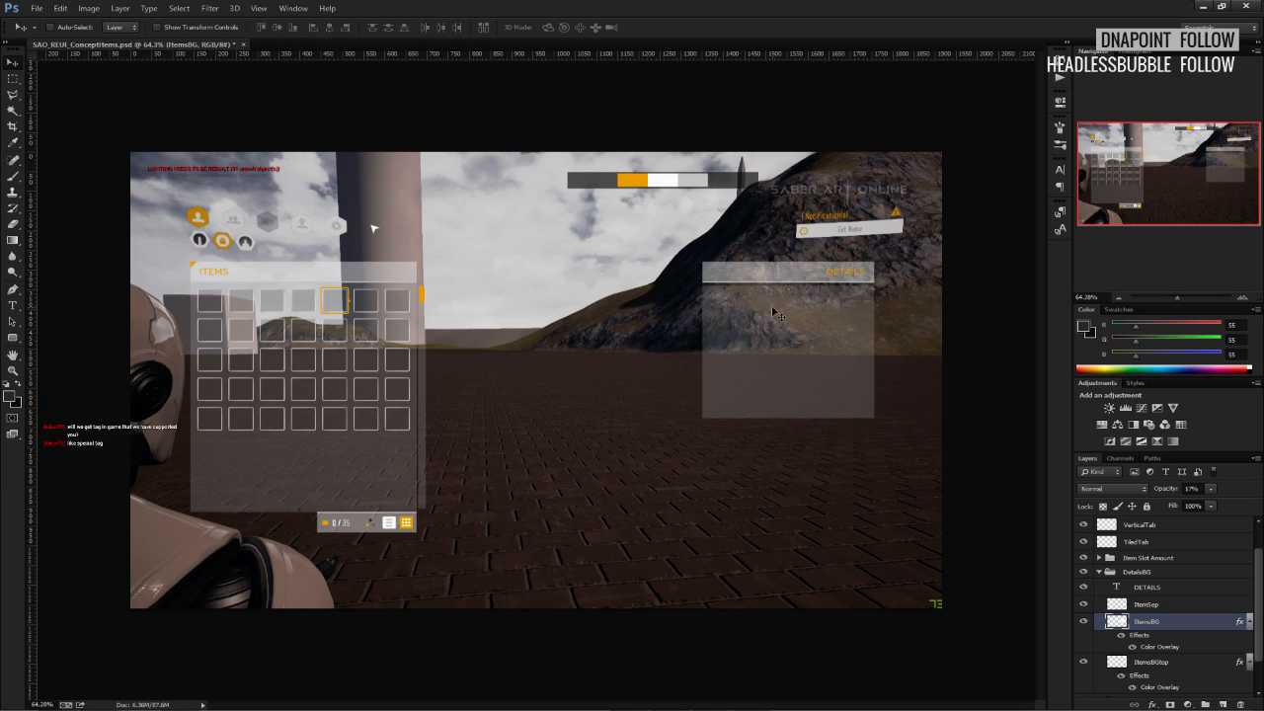
key(ctrl+z)
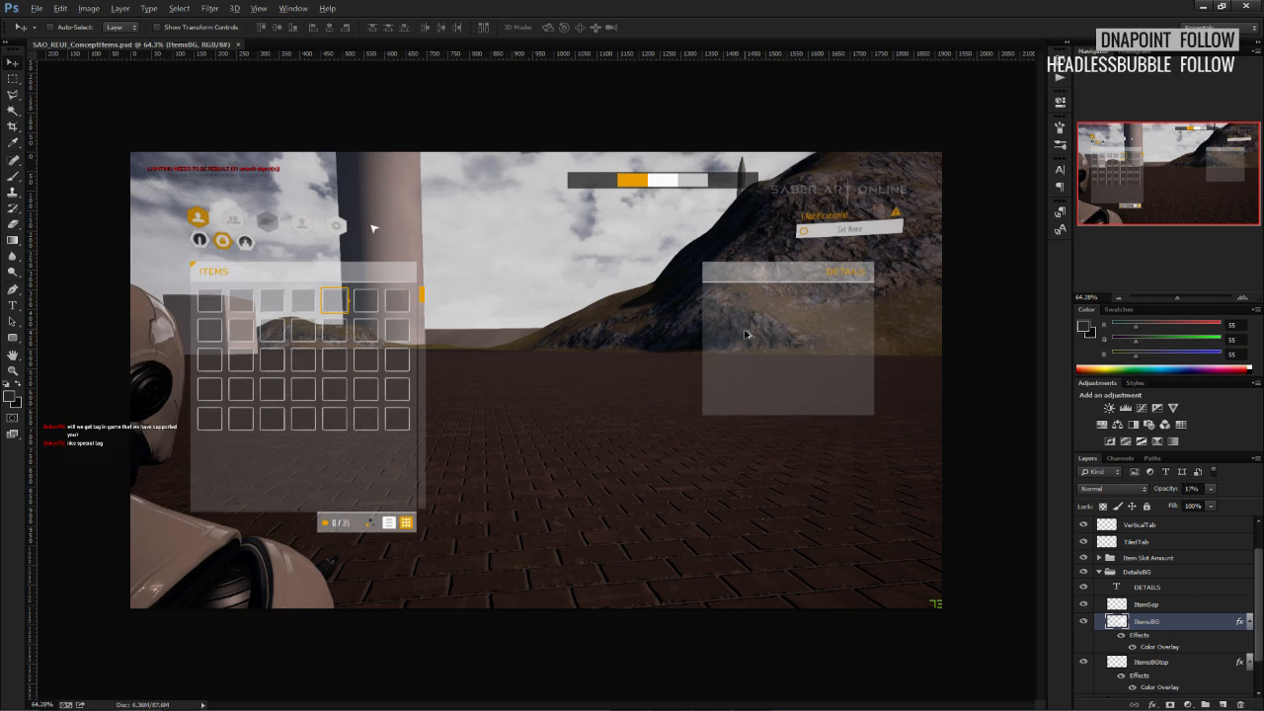
Stretch the DETAILS panel's ItemsBG body downward to about 125.4% of its height, keeping its top edge fixed.
alt+scroll(748, 333, up, 4)
key(ctrl+t)
drag(836, 447, 835, 496)
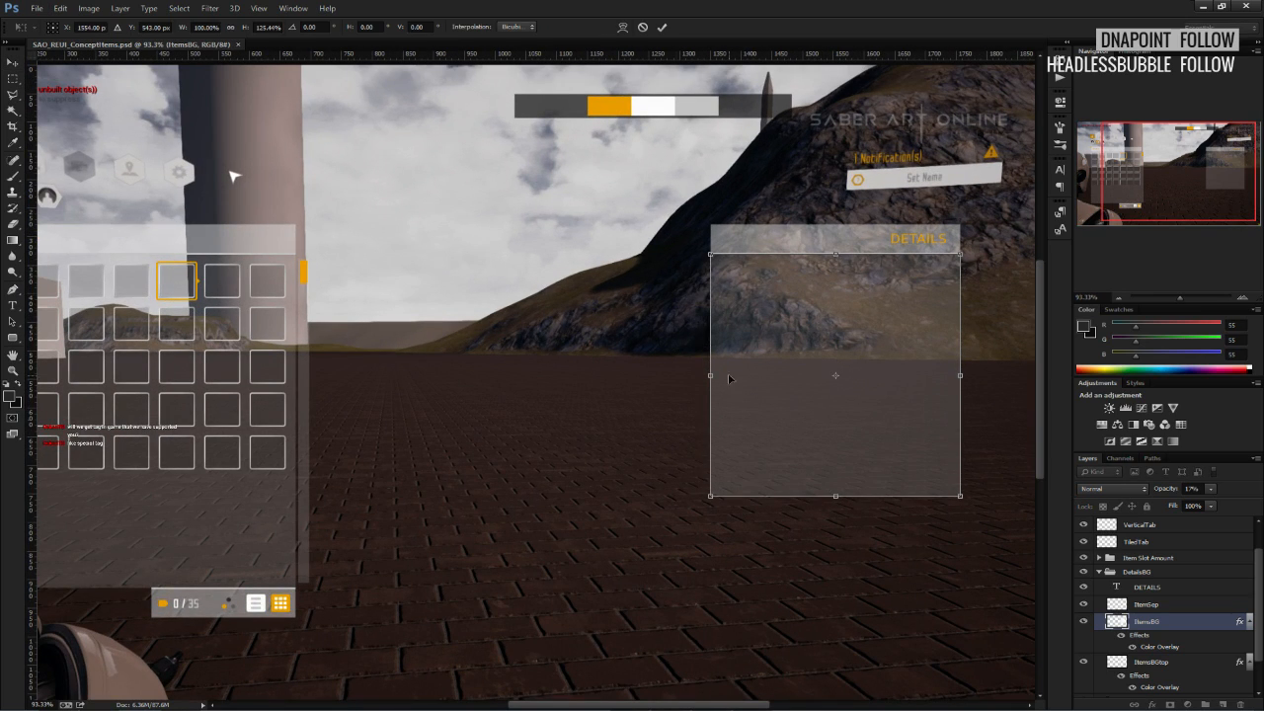
click(662, 27)
alt+scroll(622, 179, down, 4)
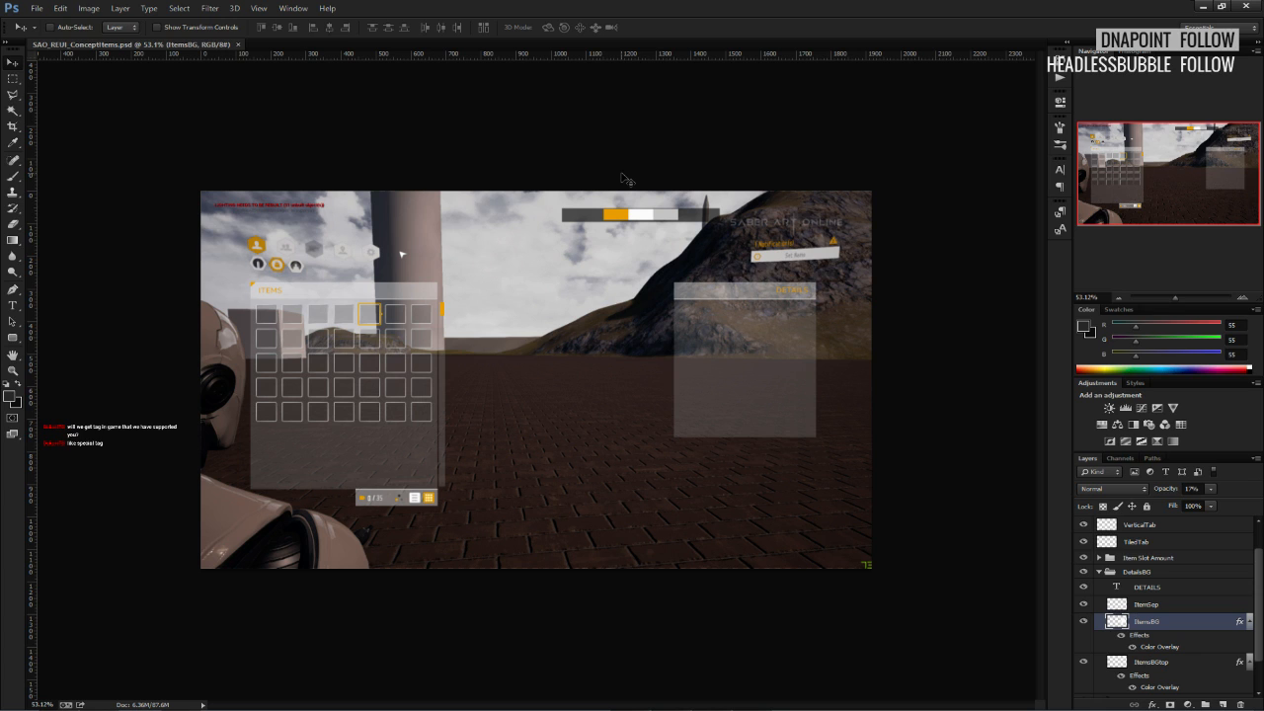
alt+scroll(859, 352, up, 4)
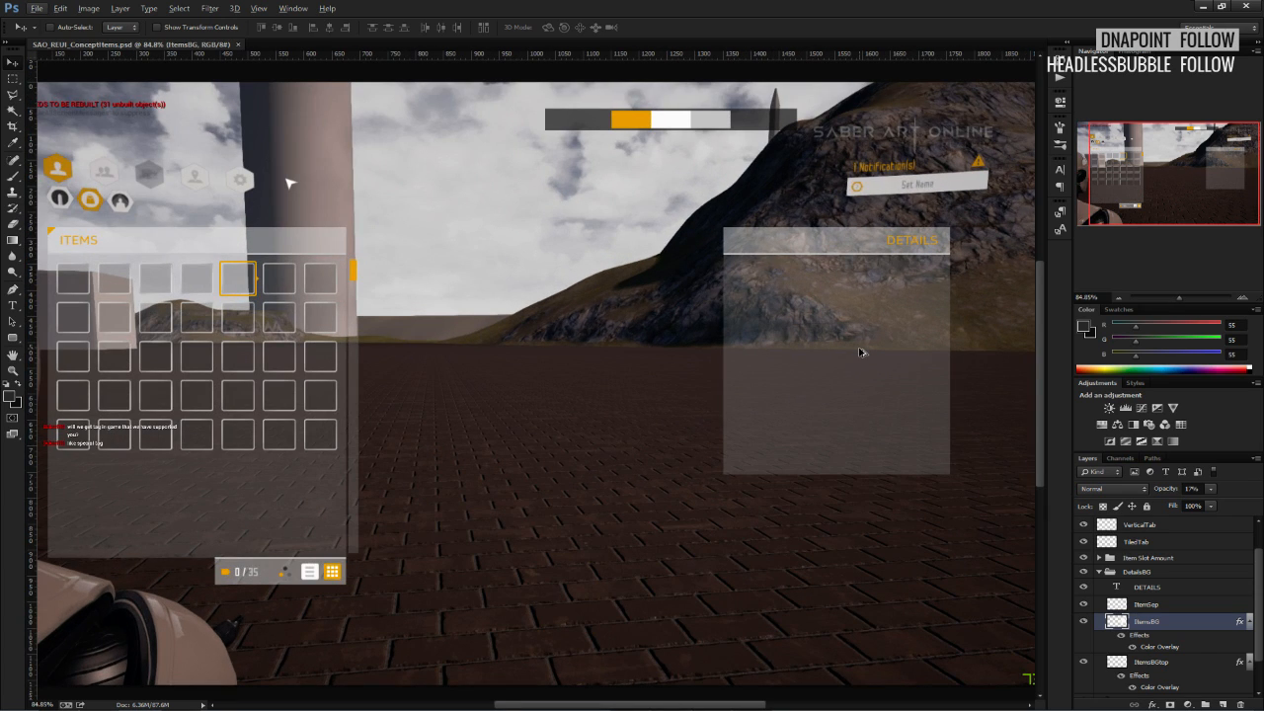
alt+scroll(861, 345, up, 2)
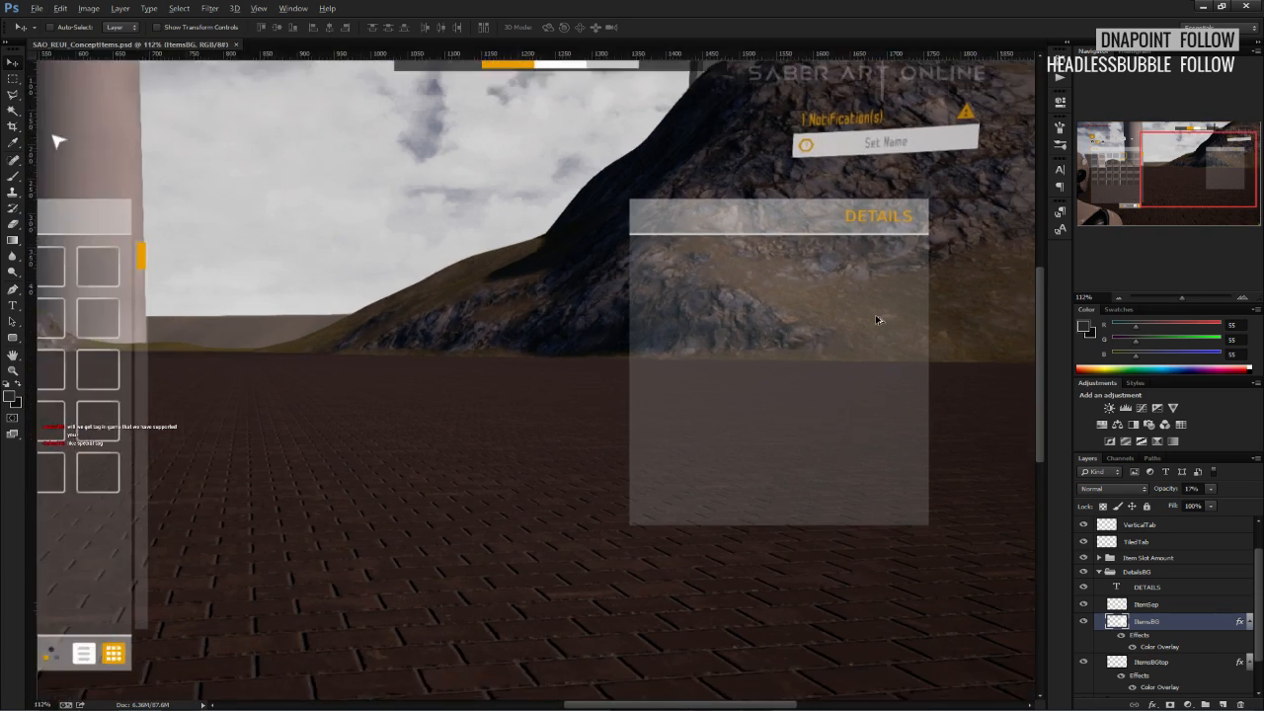
alt+scroll(873, 326, down, 3)
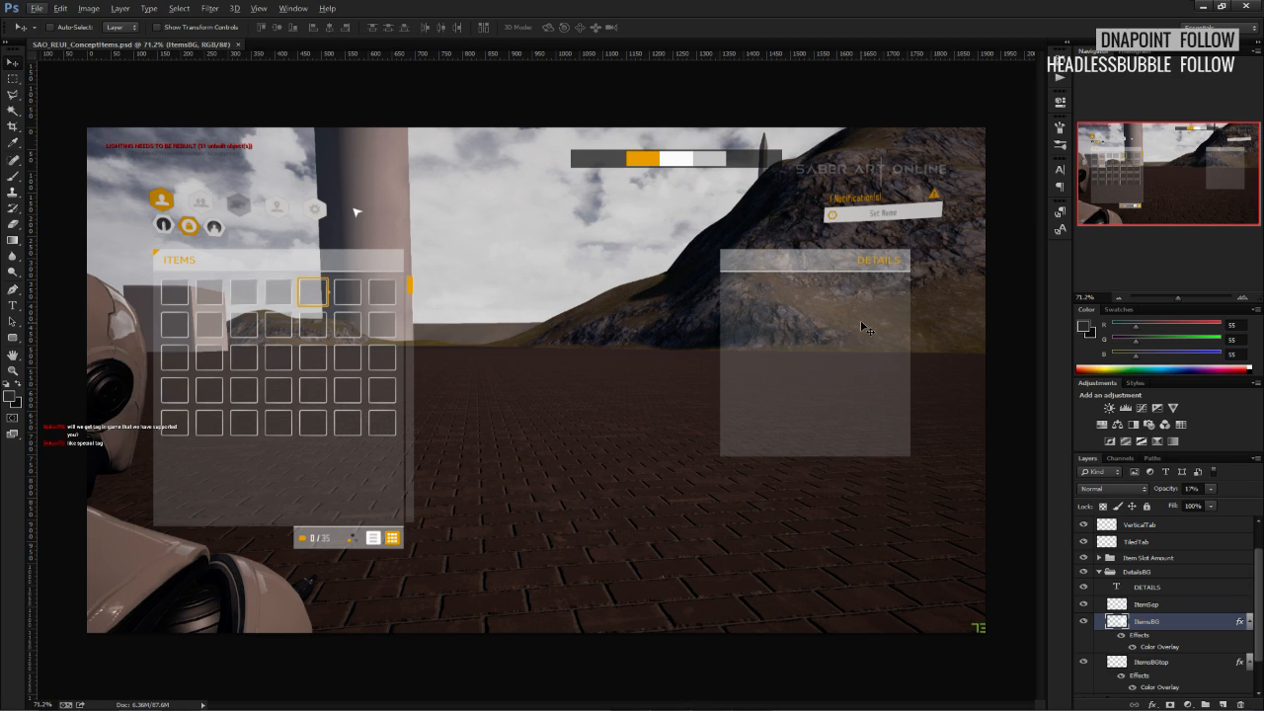
Move the whole DetailsBG group right until its right edge sits just short of the Set Name banner's right edge.
click(1131, 573)
drag(844, 396, 870, 396)
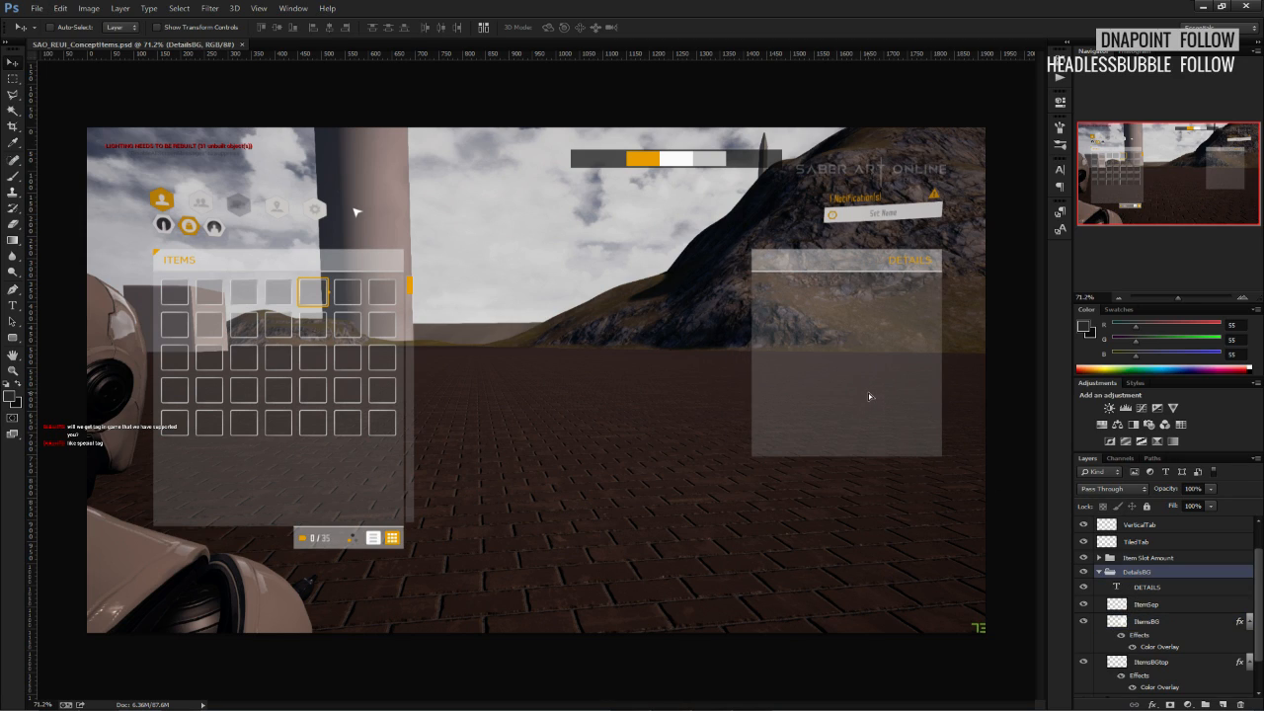
drag(869, 396, 867, 396)
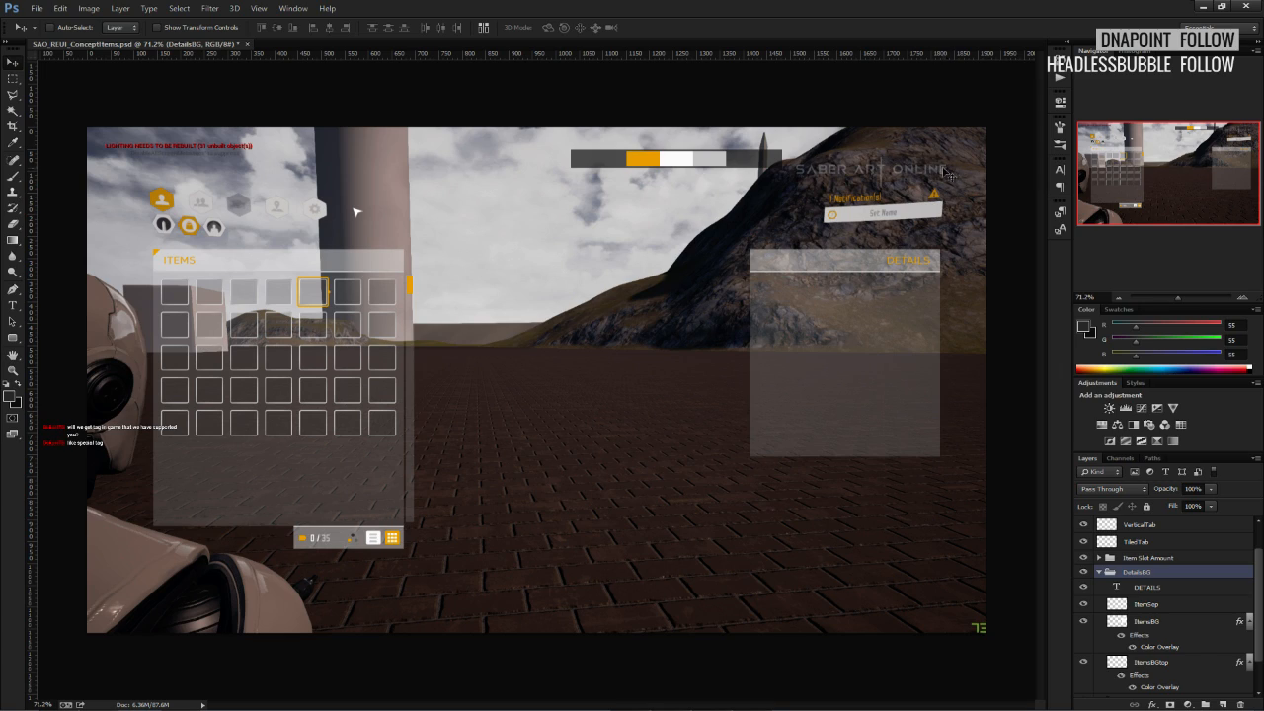
drag(926, 362, 925, 358)
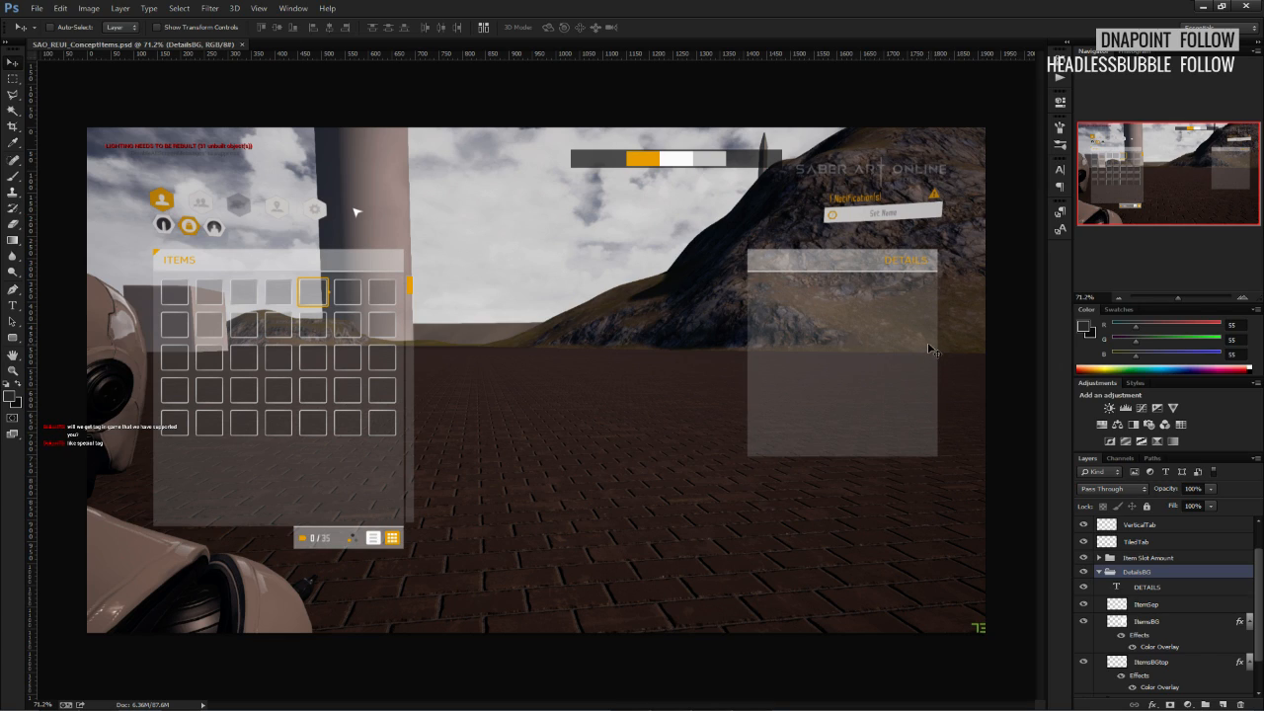
alt+scroll(943, 367, up, 1)
alt+scroll(948, 367, up, 4)
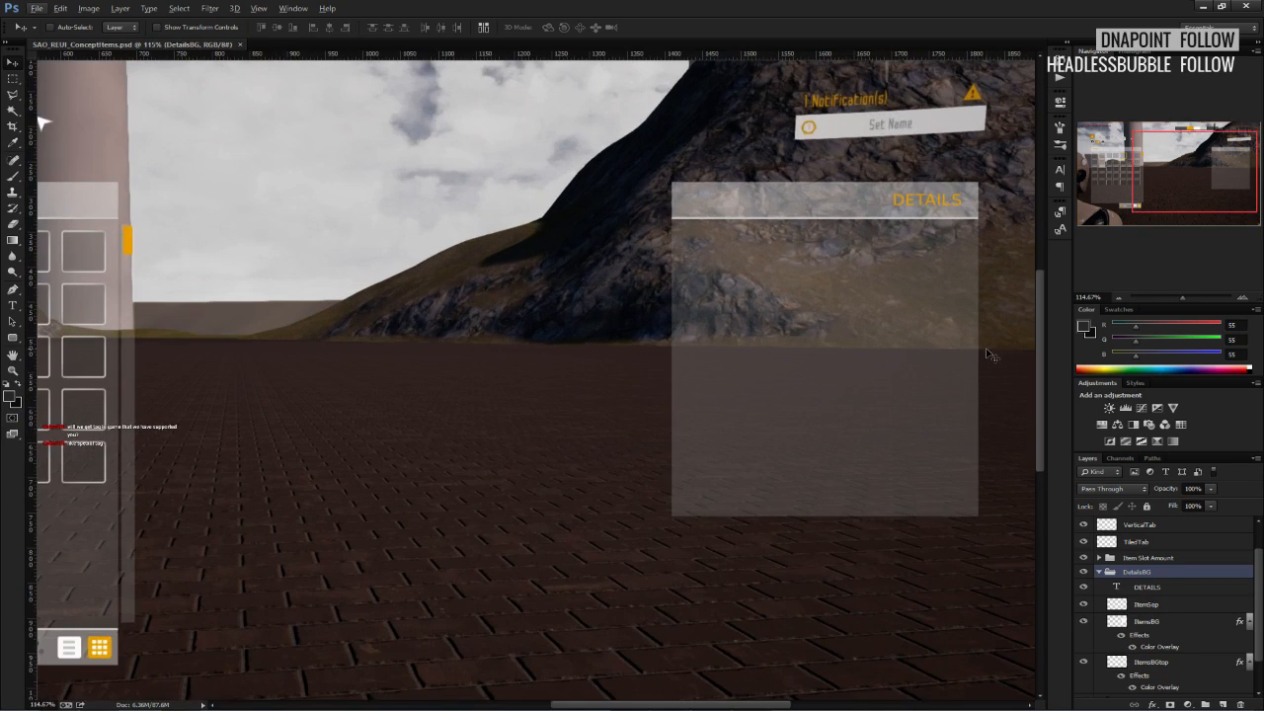
scroll(840, 512, up, 2)
drag(717, 704, 748, 704)
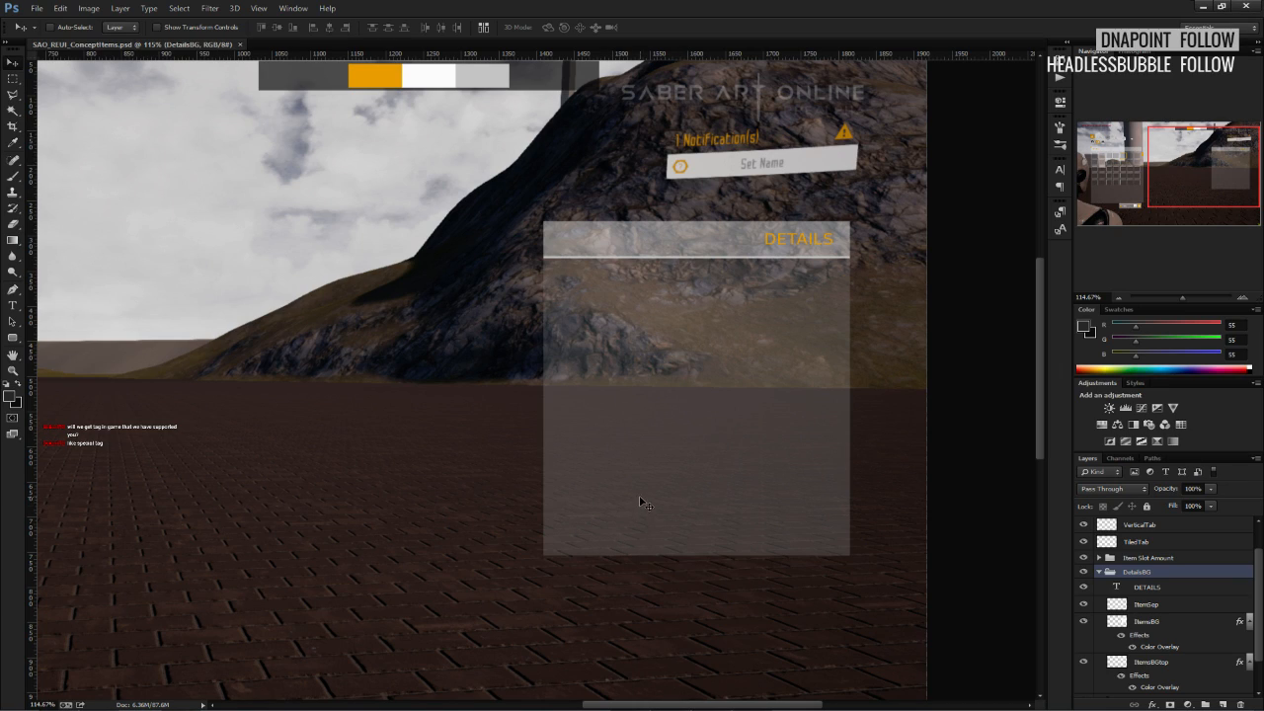
Select the DETAILS title text layer inside the DetailsBG group.
click(1146, 587)
alt+scroll(718, 513, down, 5)
alt+scroll(413, 383, up, 3)
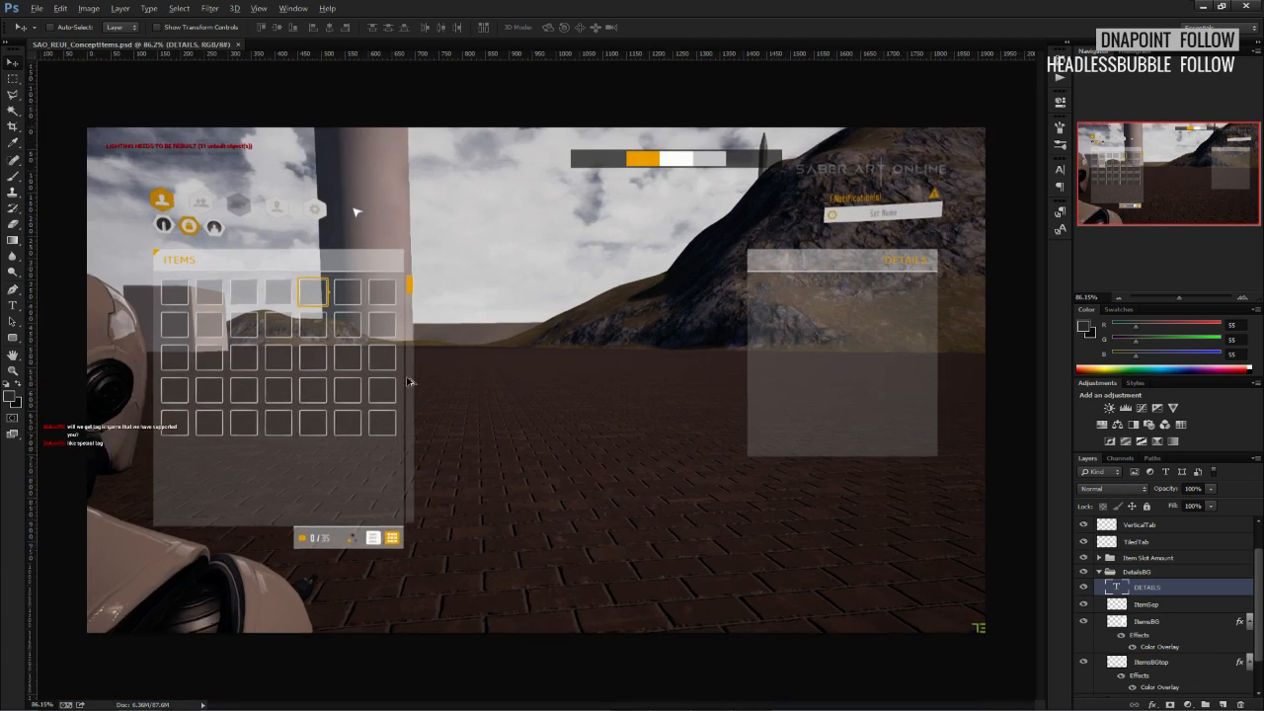
drag(249, 407, 261, 457)
Switch to the file explorer and look through the Concept Art, All Icons and Equipment Icons folders for usable icons.
key(alt+Tab)
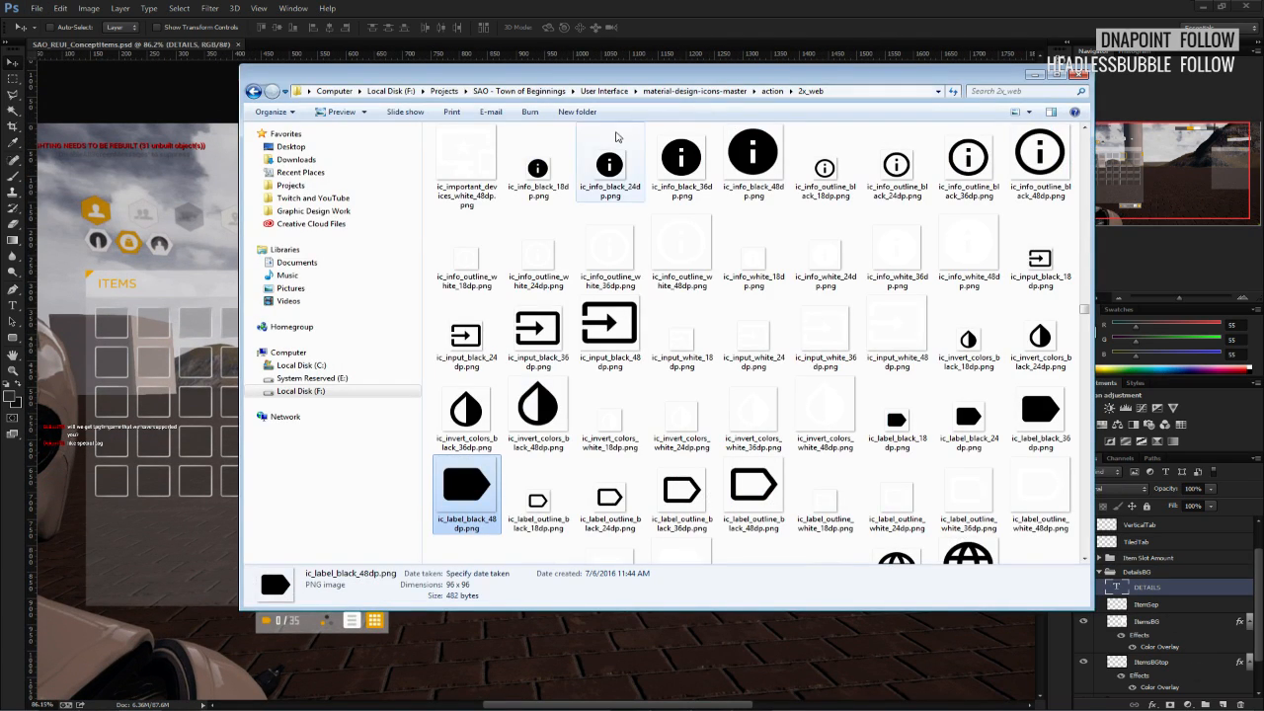
click(604, 91)
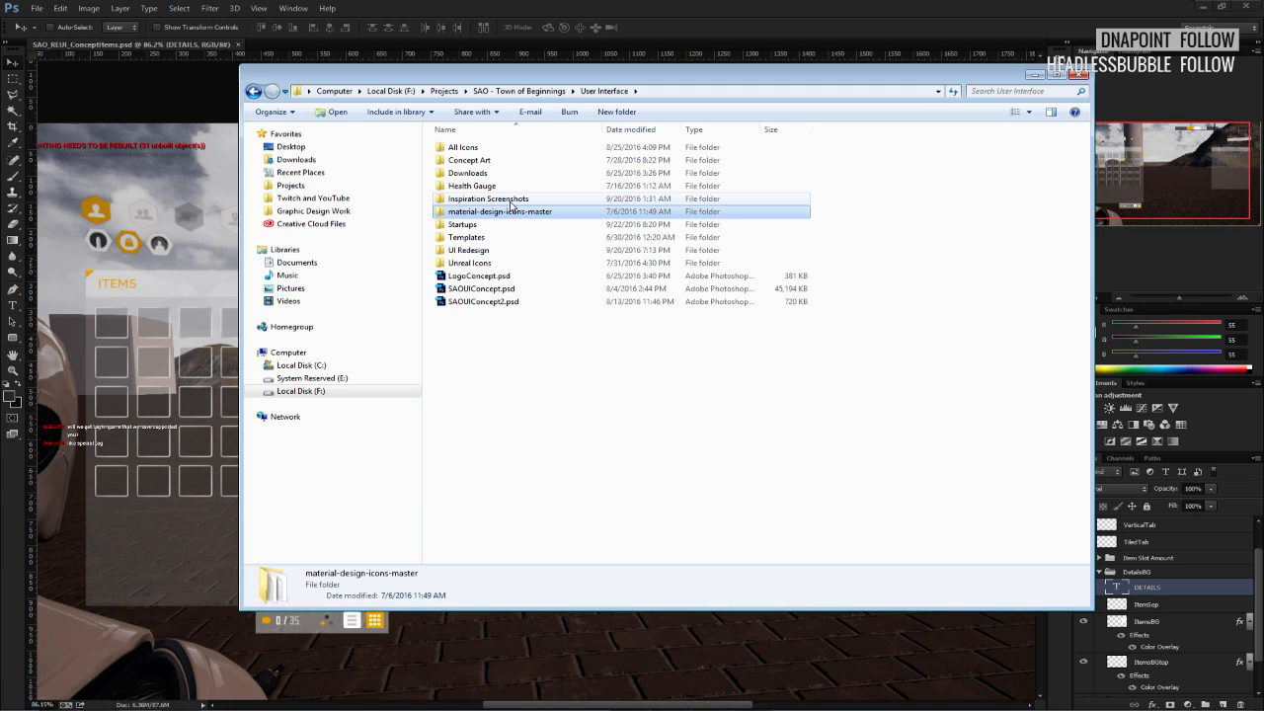
double_click(469, 160)
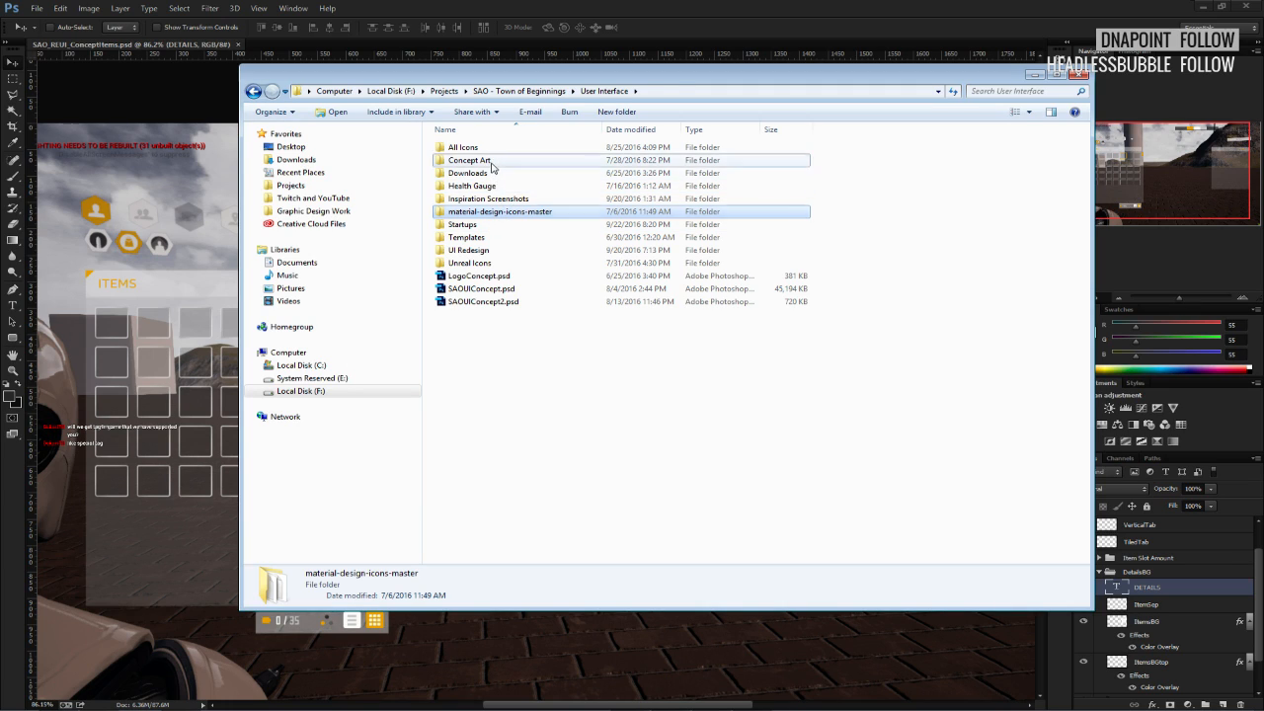
click(604, 91)
click(462, 147)
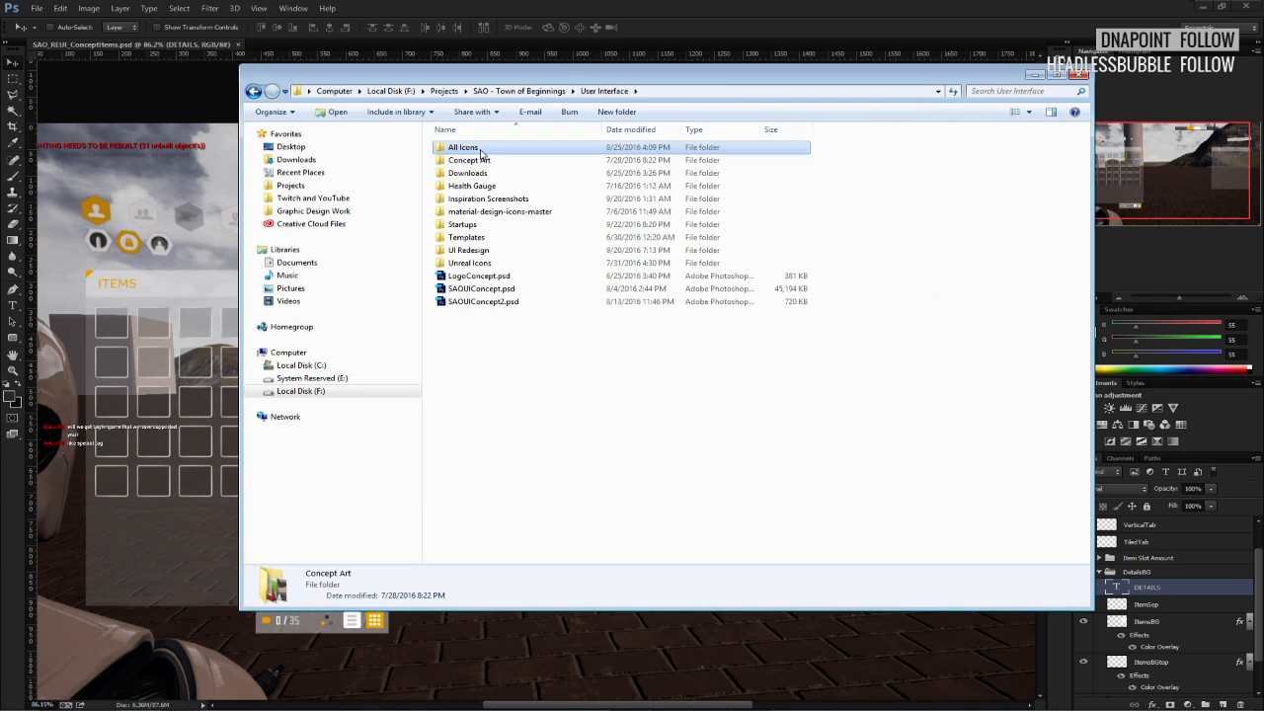
double_click(466, 148)
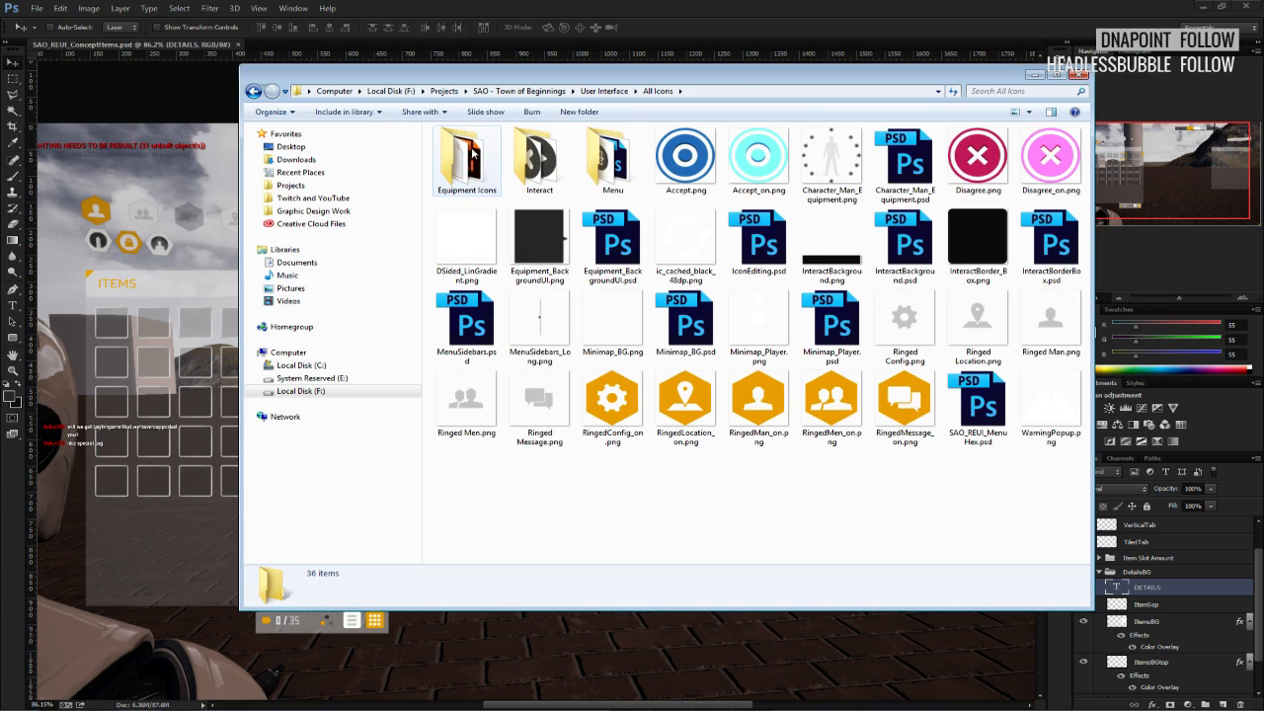
double_click(472, 153)
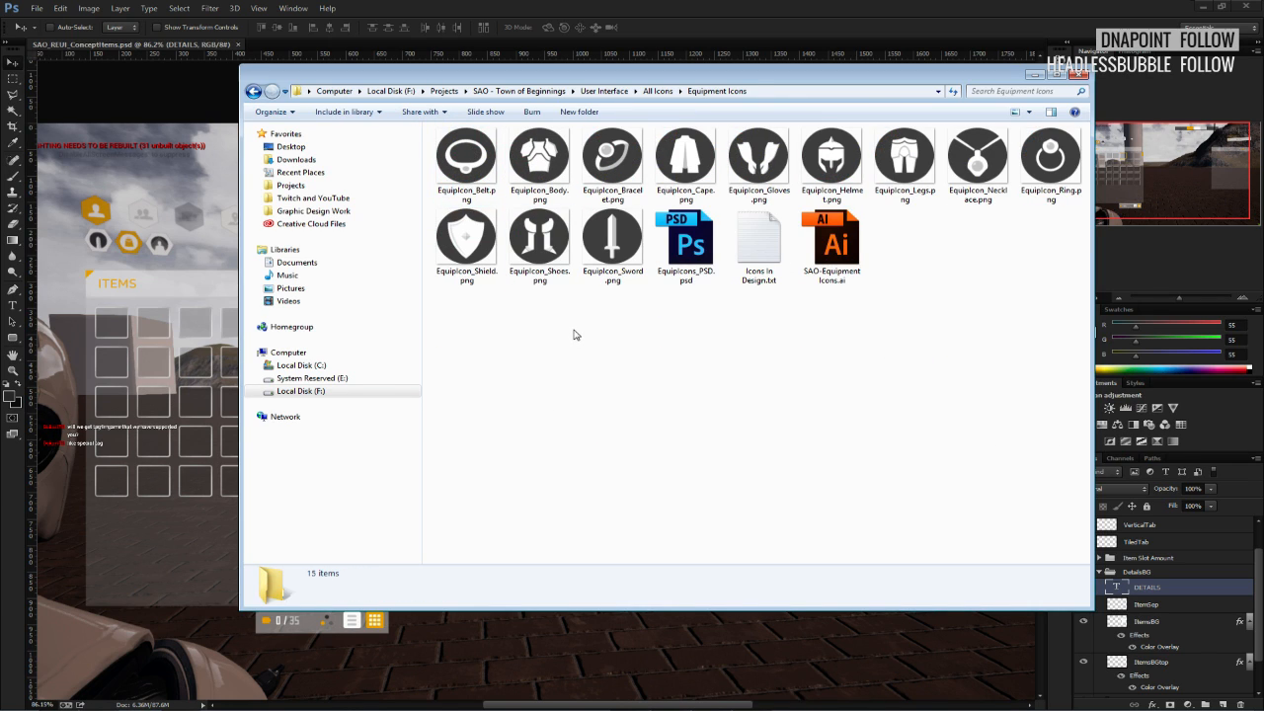
click(601, 281)
click(658, 91)
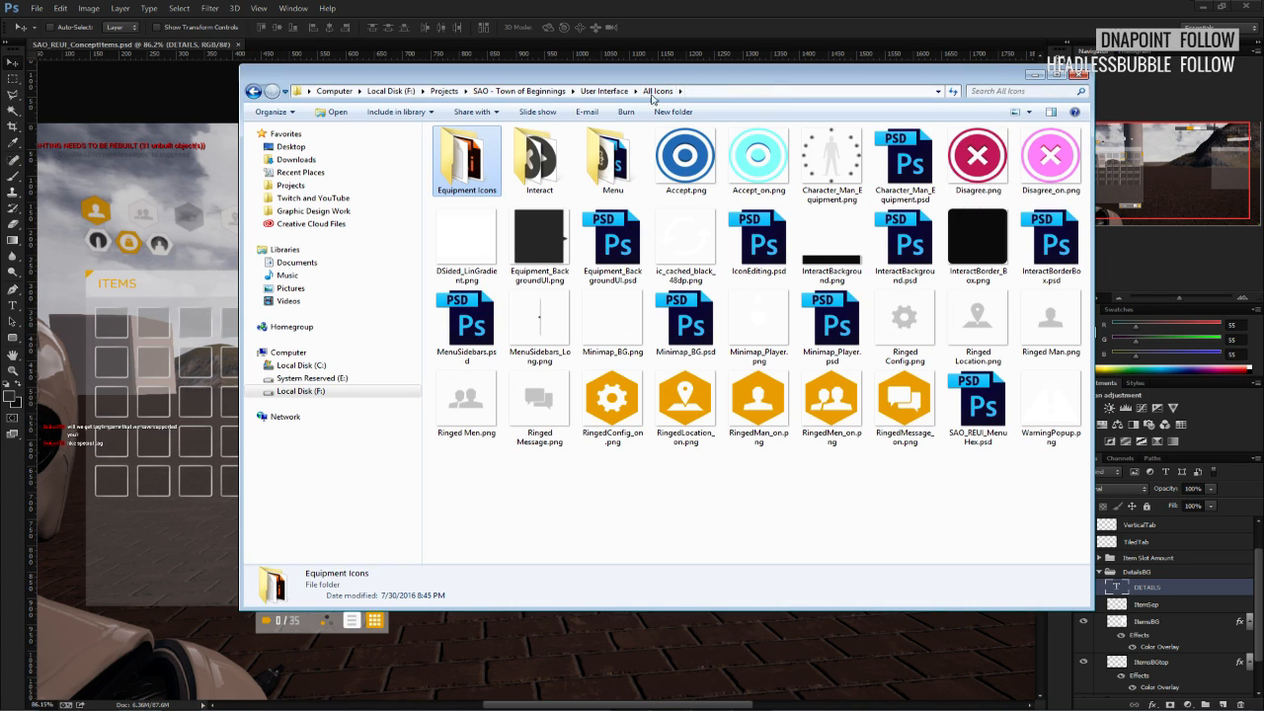
click(1080, 74)
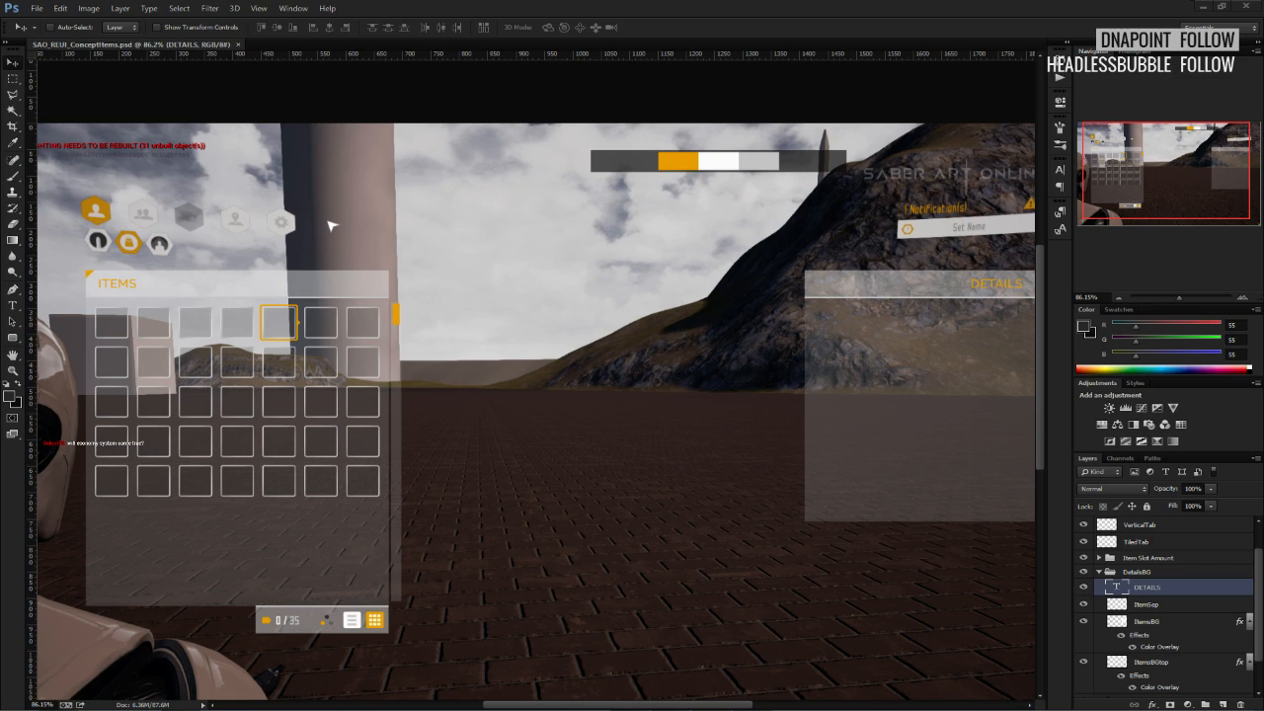
Paste the copied drumstick image into the concept as a new layer above the DETAILS text.
key(ctrl+v)
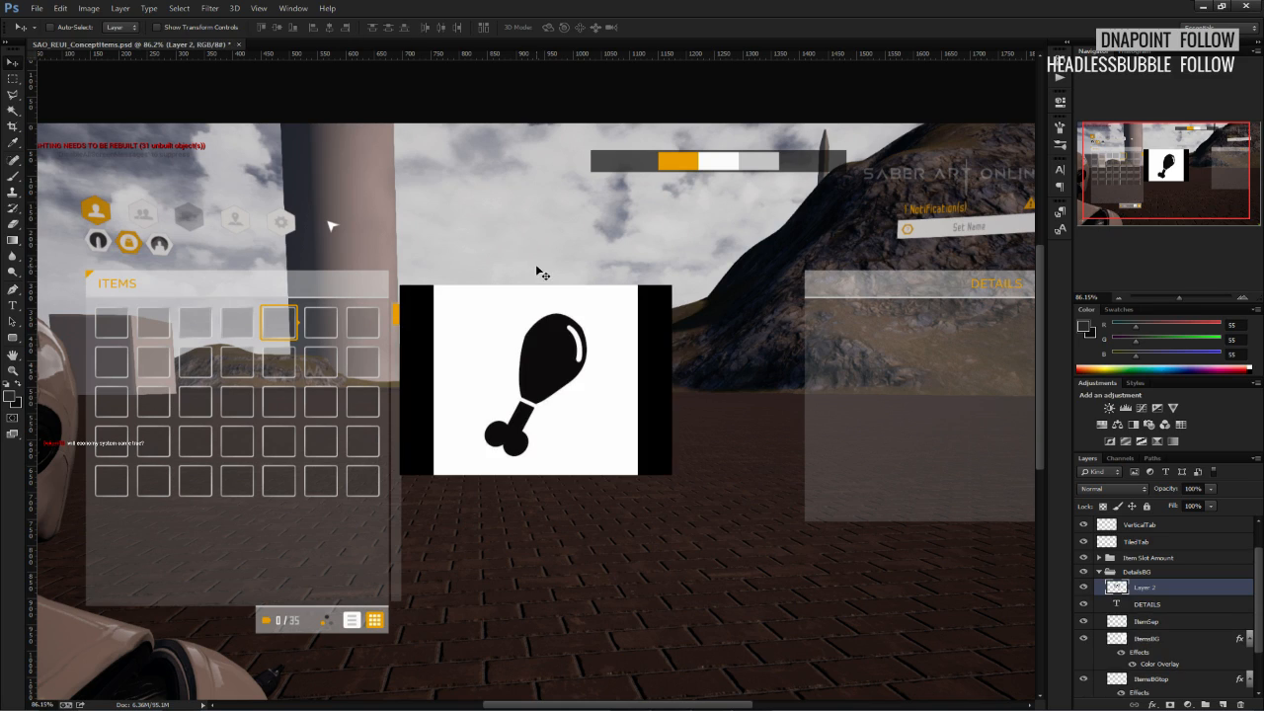
alt+scroll(536, 278, up, 3)
scroll(538, 286, down, 2)
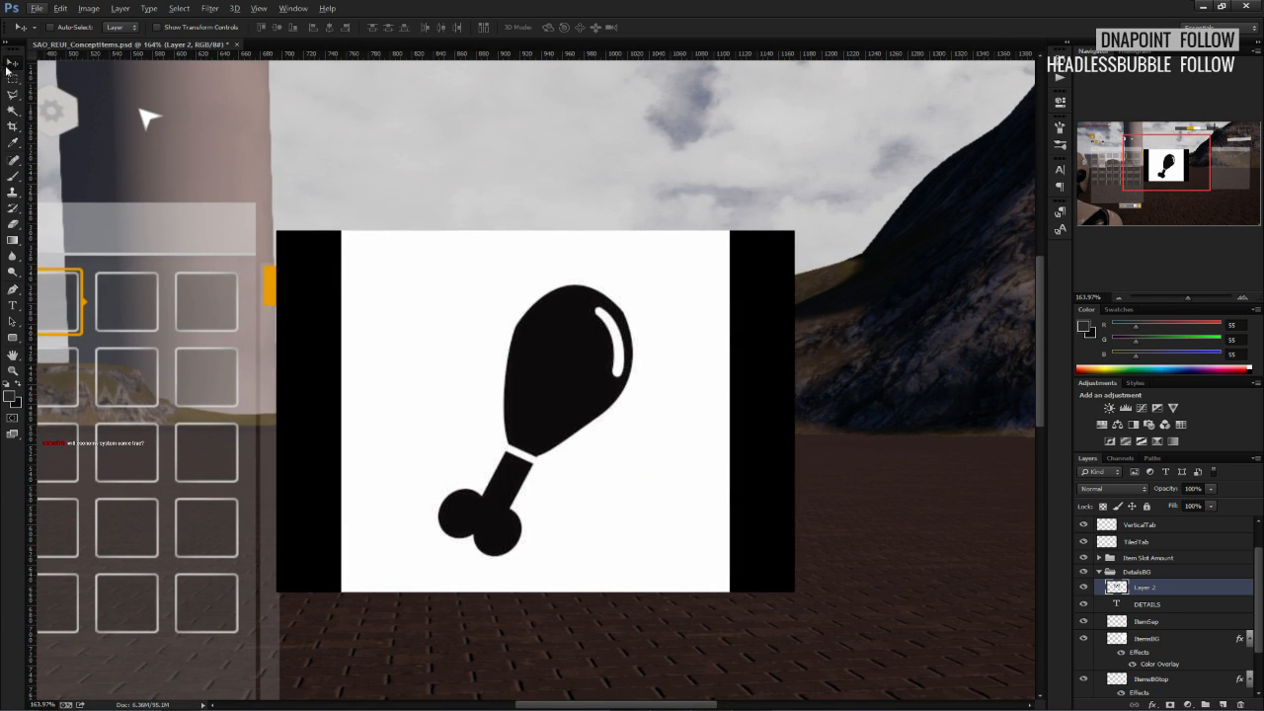
Trace the meat part of the drumstick with the Polygonal Lasso to make a closed selection.
key(l)
alt+scroll(465, 383, up, 3)
scroll(474, 385, down, 2)
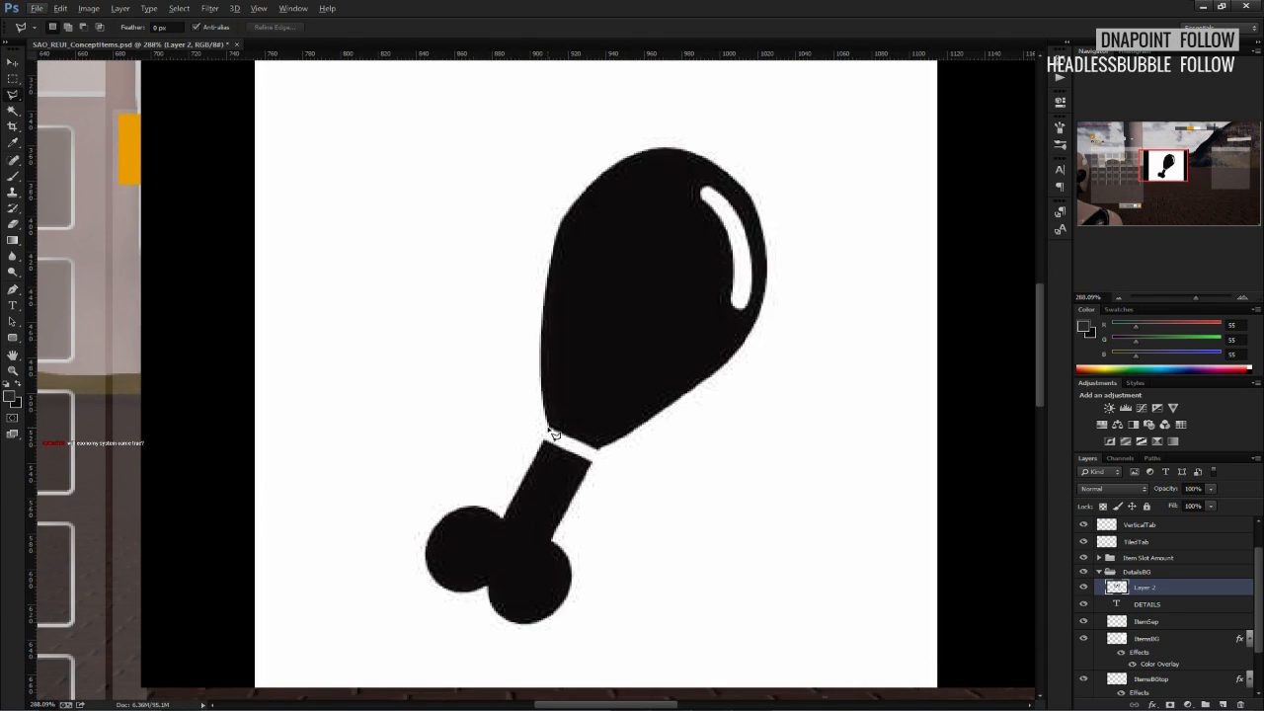
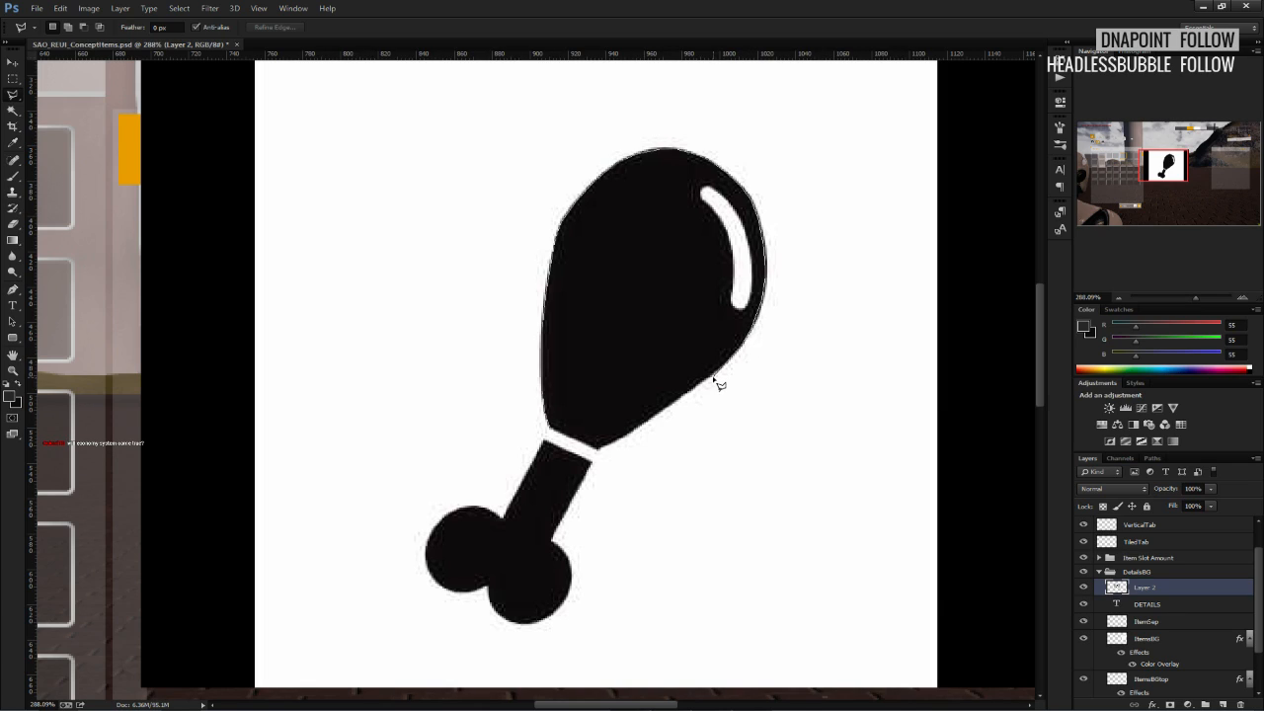
mouse_move(672, 410)
mouse_down()
mouse_move(603, 450)
mouse_move(555, 433)
mouse_up()
alt+scroll(555, 433, down, 3)
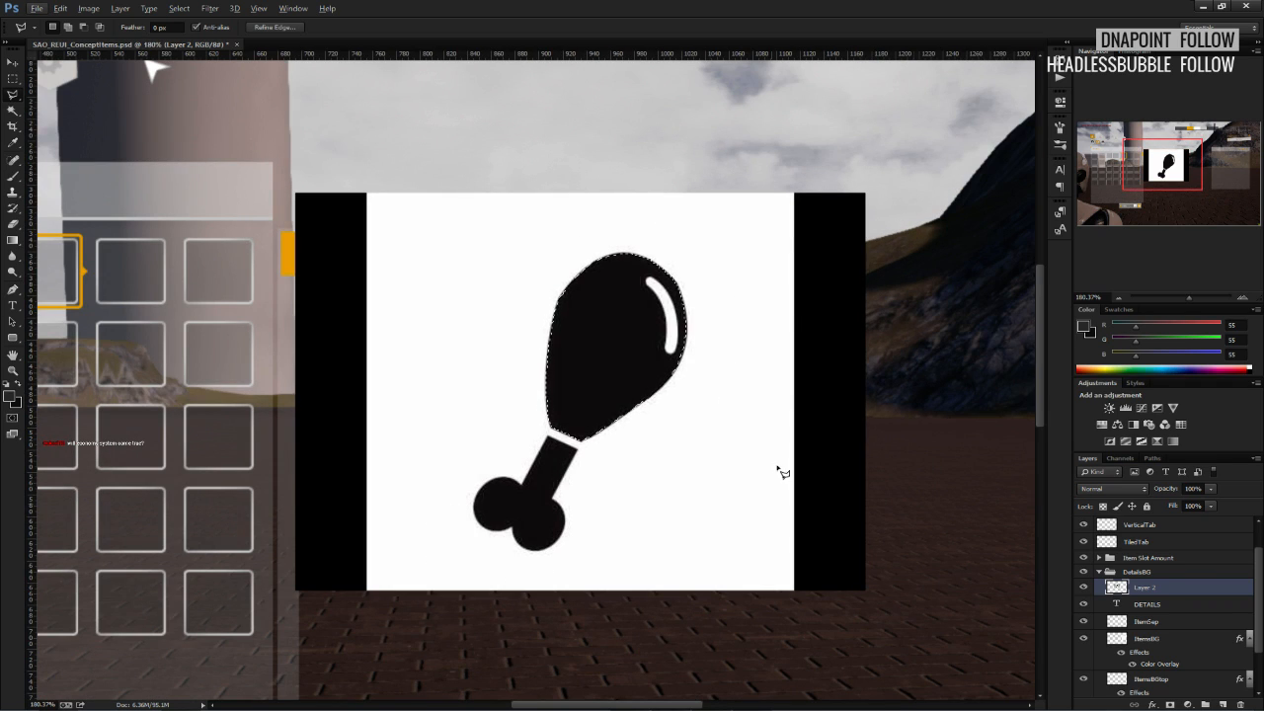
Paint the selected meat shape on a new layer in orange #eba601 sampled from the ITEMS scrollbar, then deselect it.
key(b)
click(1225, 703)
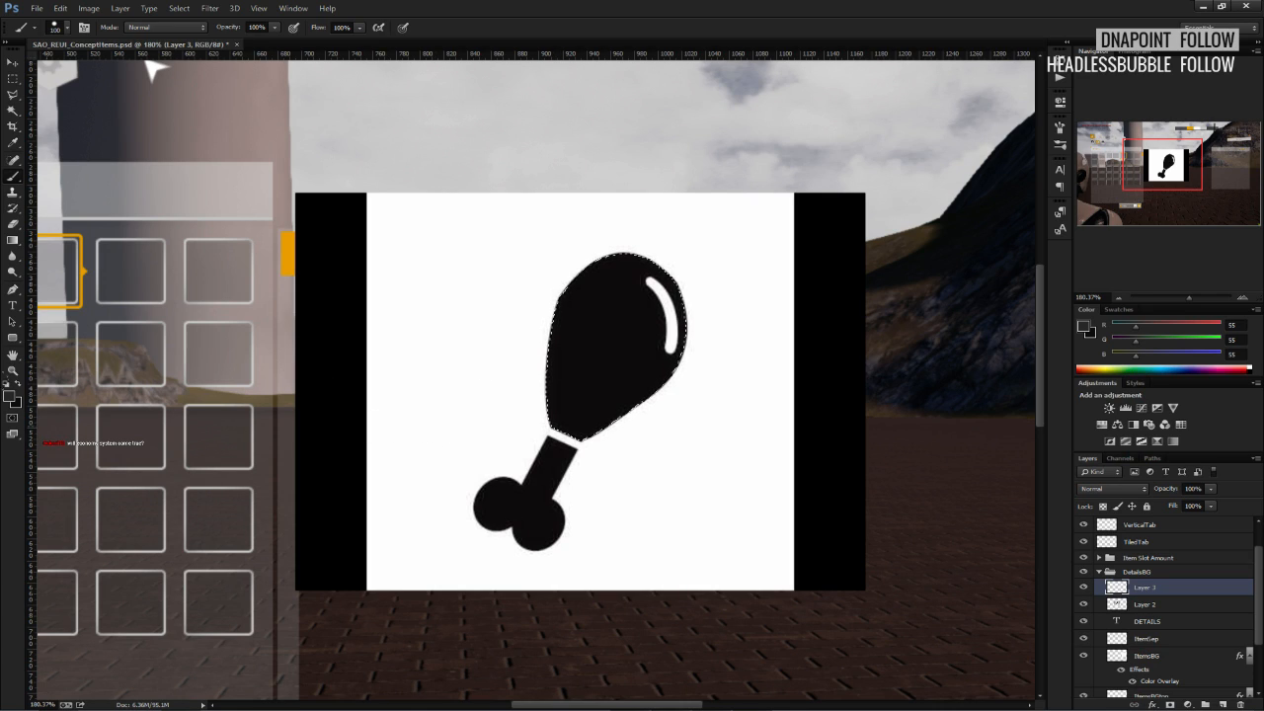
click(11, 397)
click(284, 251)
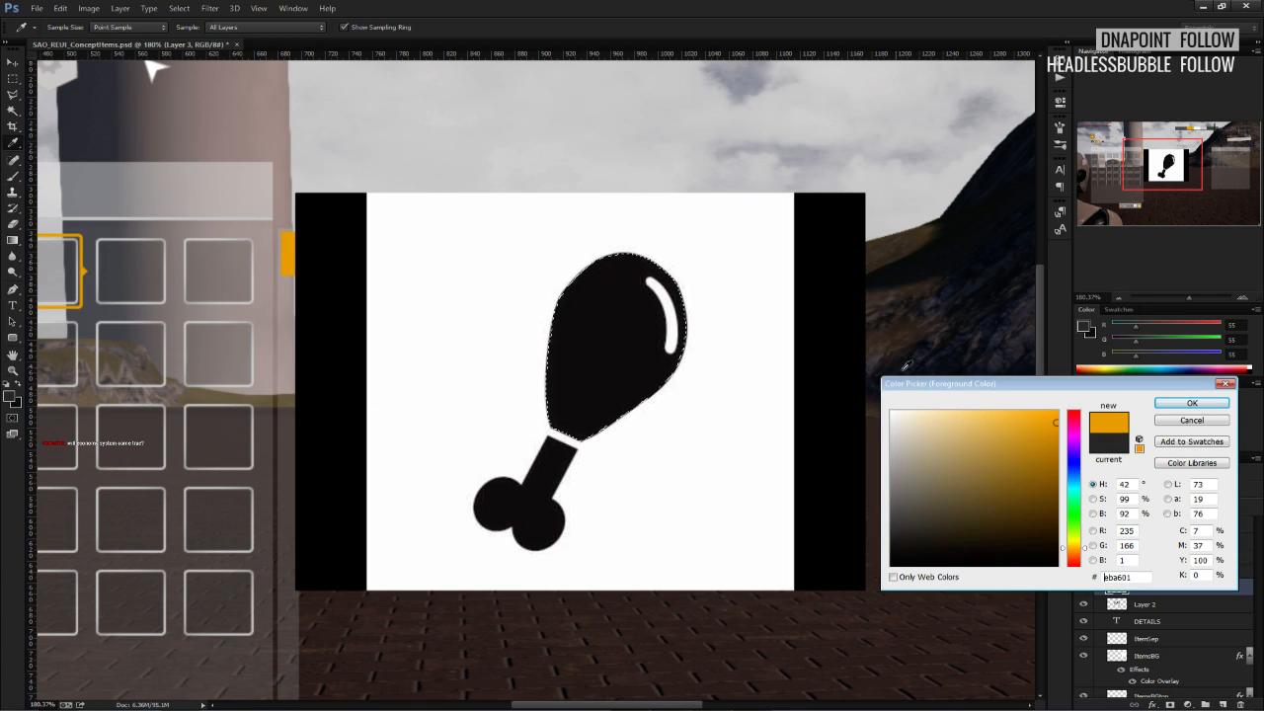
click(1175, 407)
mouse_move(632, 425)
mouse_down()
mouse_move(618, 416)
mouse_move(587, 277)
mouse_up()
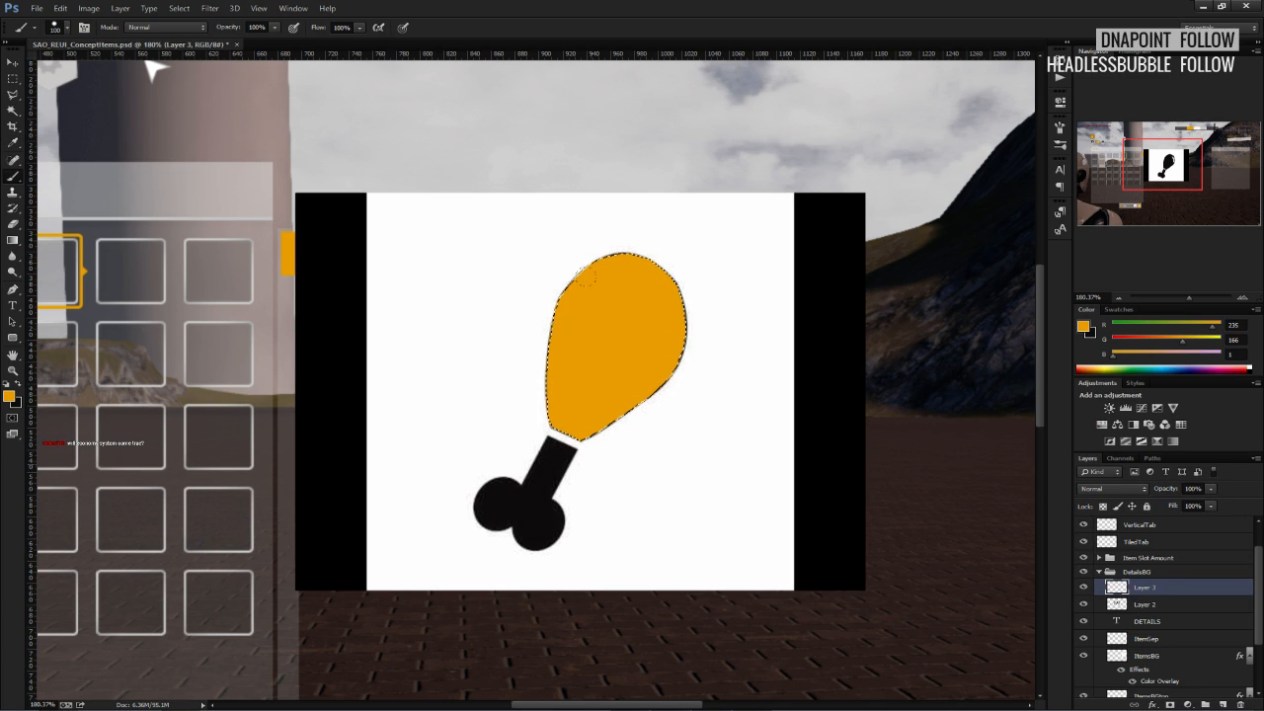
key(ctrl+d)
Trace the drumstick's bone with the Polygonal Lasso and fill it with the same orange on the new layer.
click(11, 96)
alt+scroll(552, 456, up, 5)
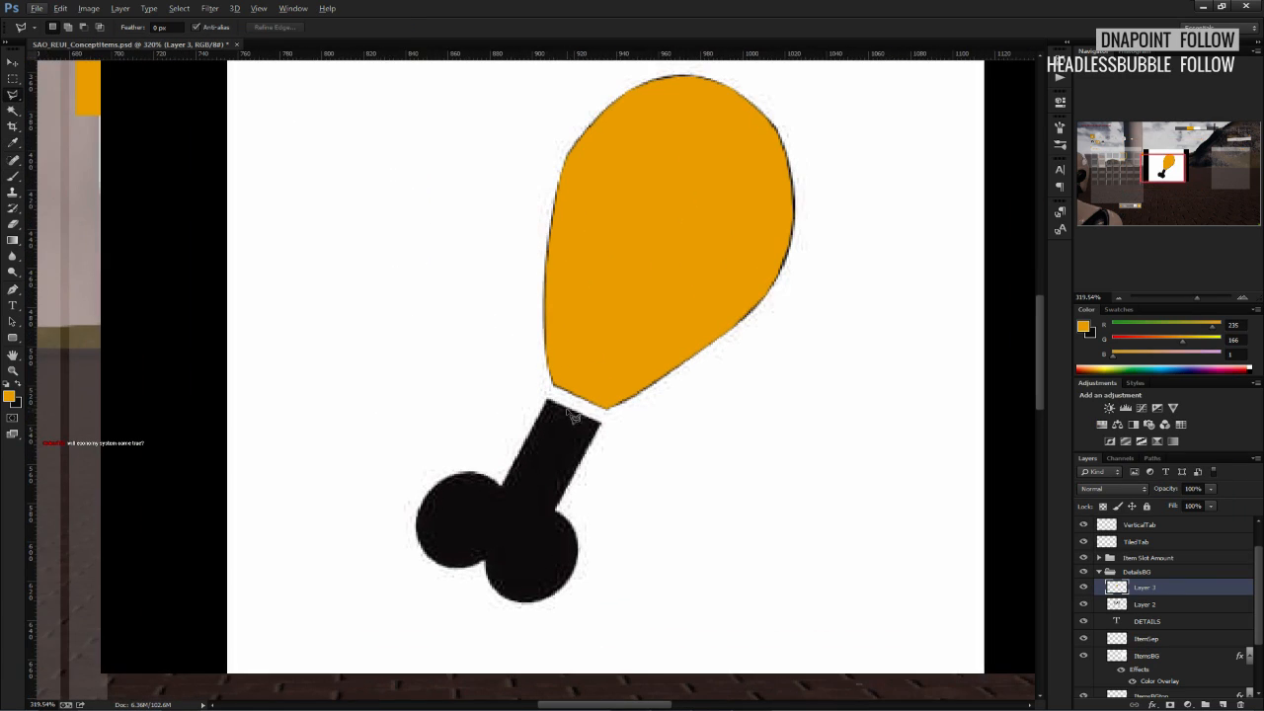
click(547, 400)
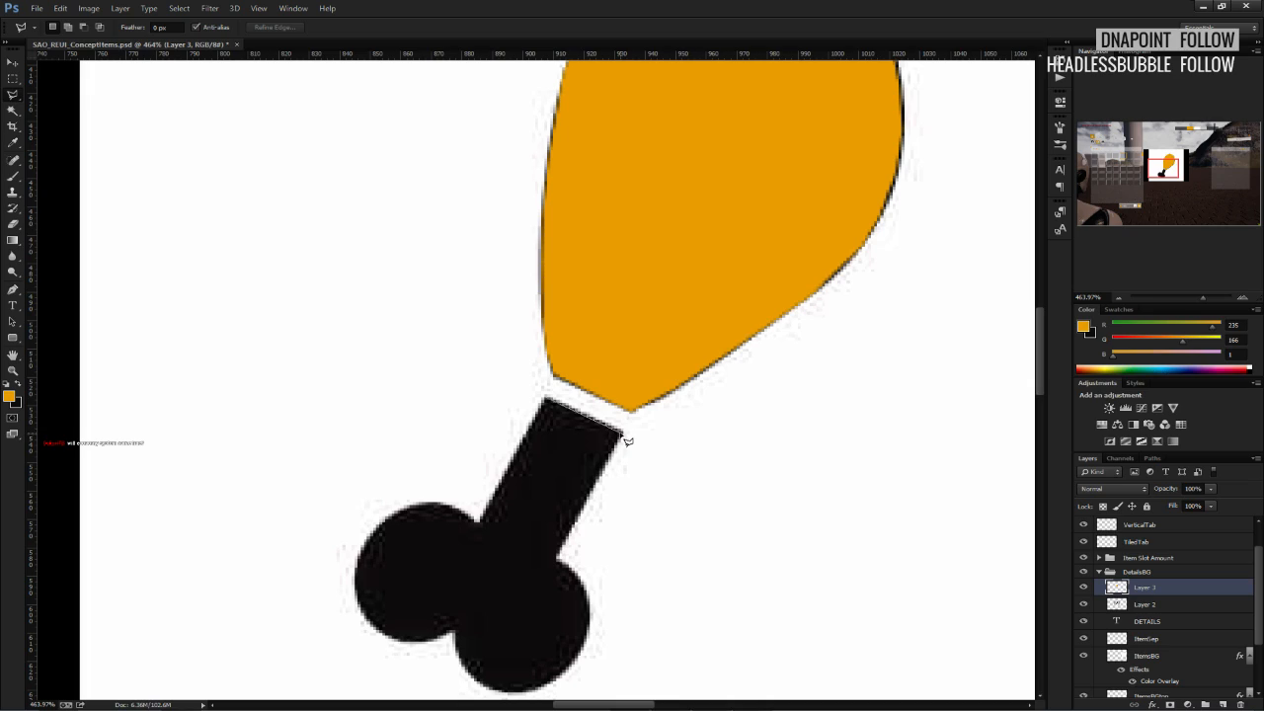
click(624, 434)
click(558, 559)
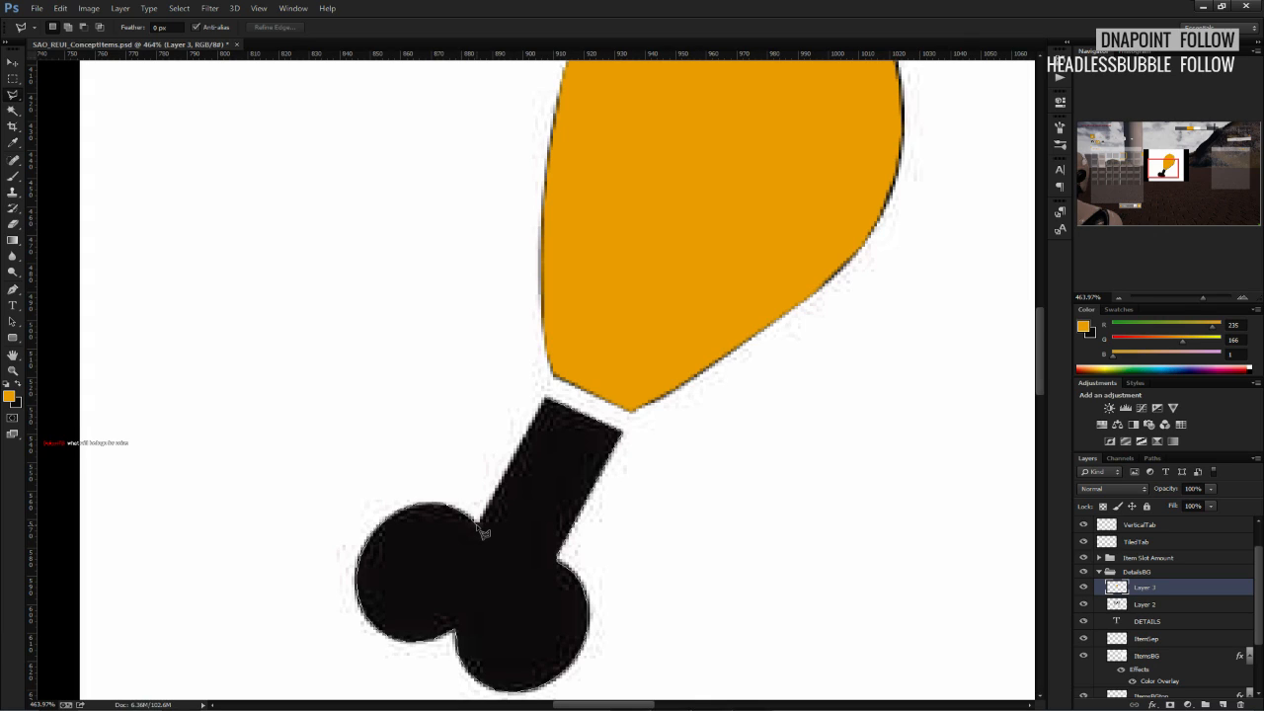
click(547, 399)
alt+scroll(547, 416, down, 3)
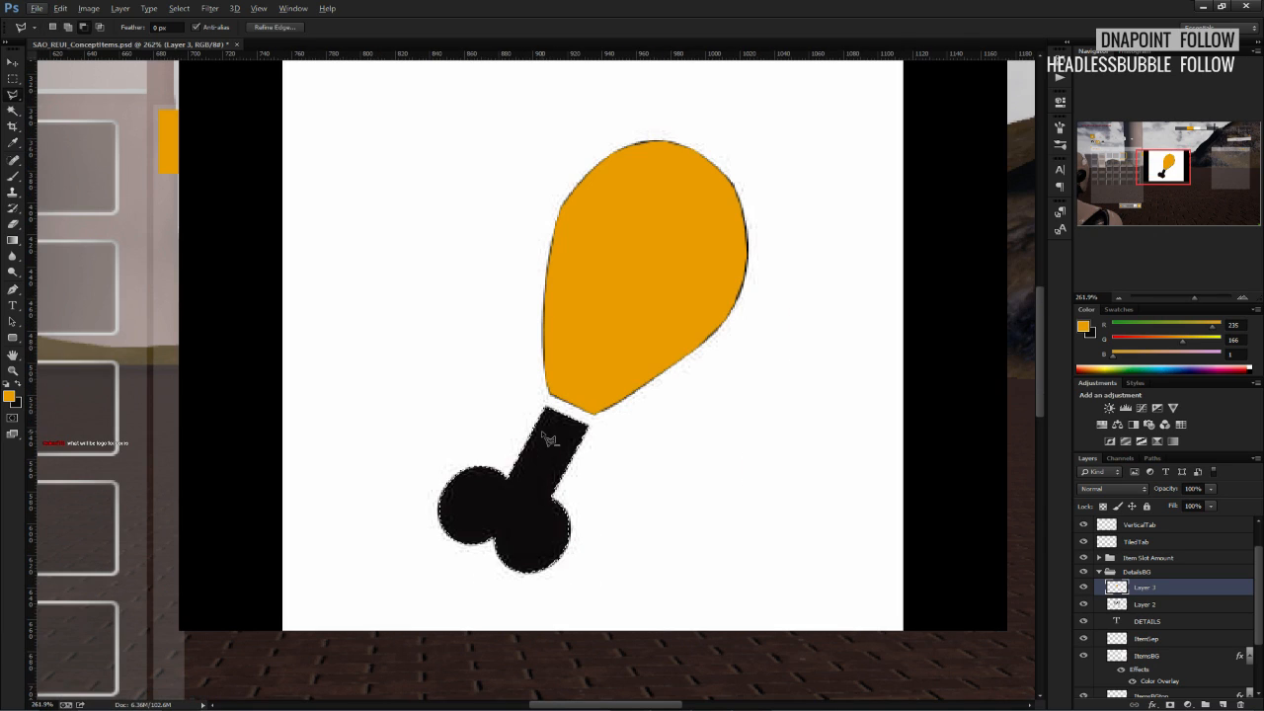
key(b)
key(alt+BackSpace)
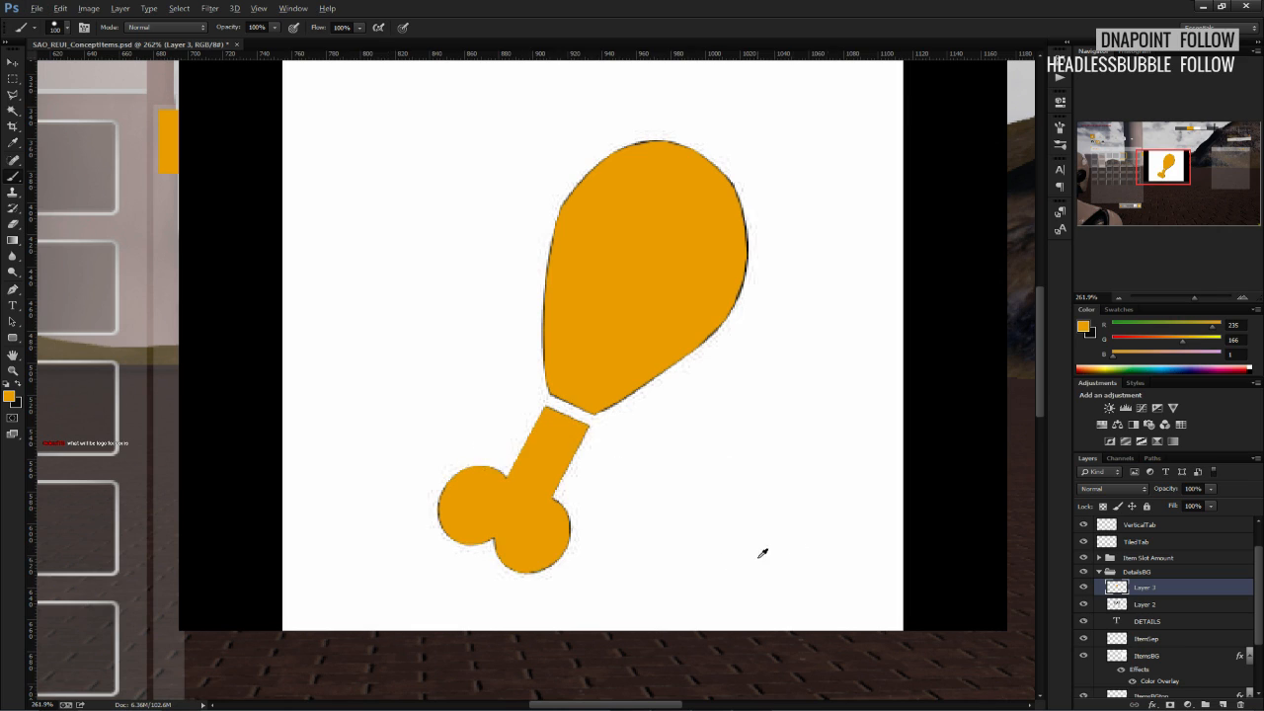
Hide and delete the pasted reference image on Layer 2, leaving only the orange drumstick shape.
alt+scroll(681, 568, down, 2)
click(1085, 604)
click(1133, 606)
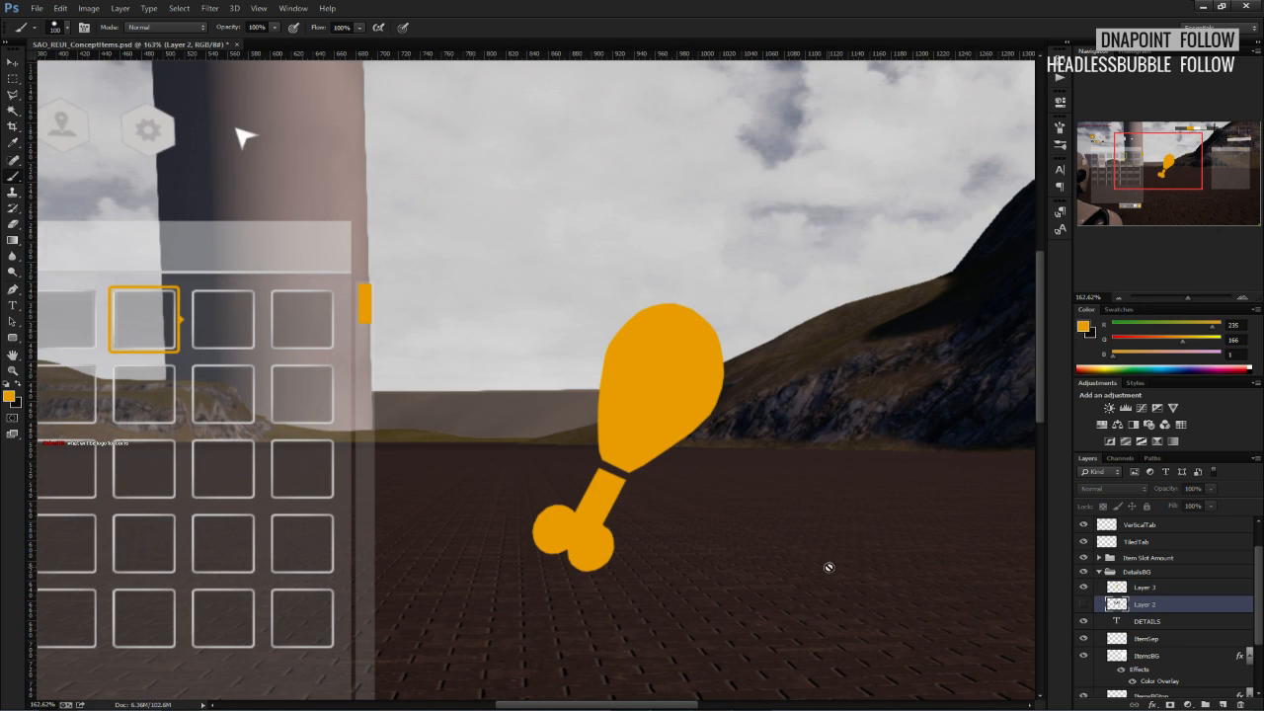
click(1239, 705)
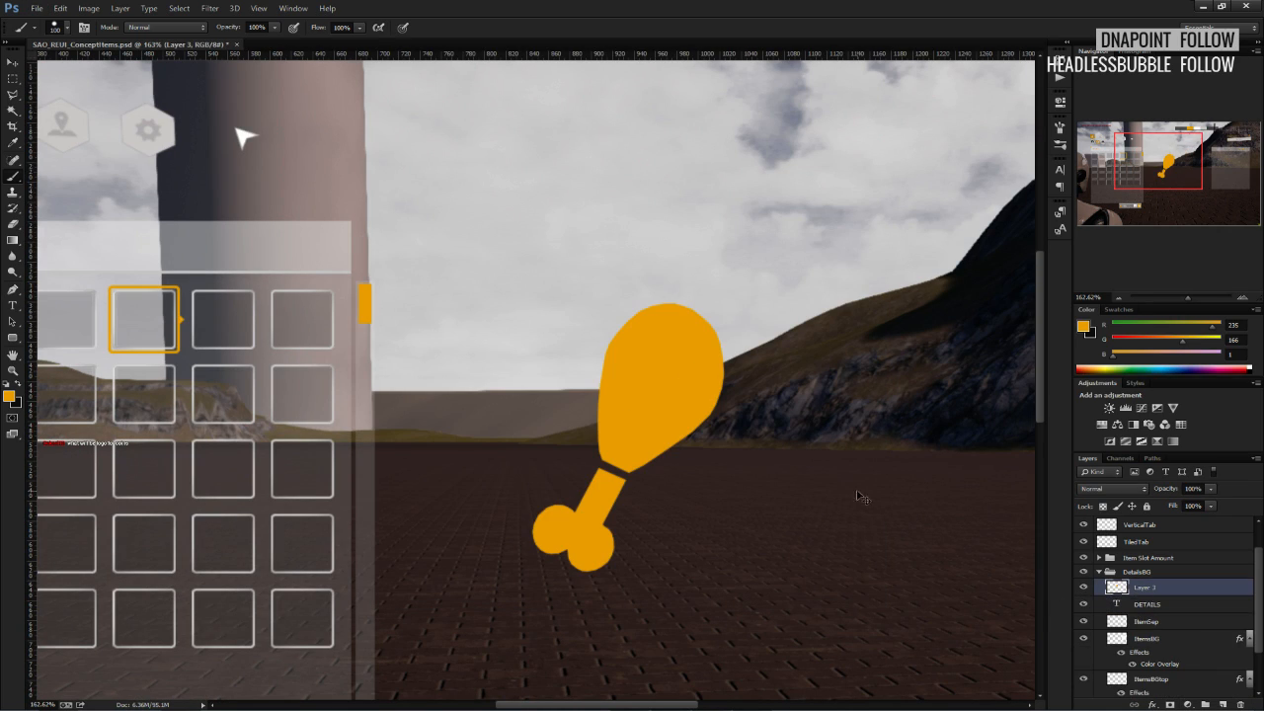
Scale the orange drumstick down to about 13% and centre it inside the highlighted item slot in the ITEMS grid.
key(ctrl+t)
drag(538, 311, 680, 510)
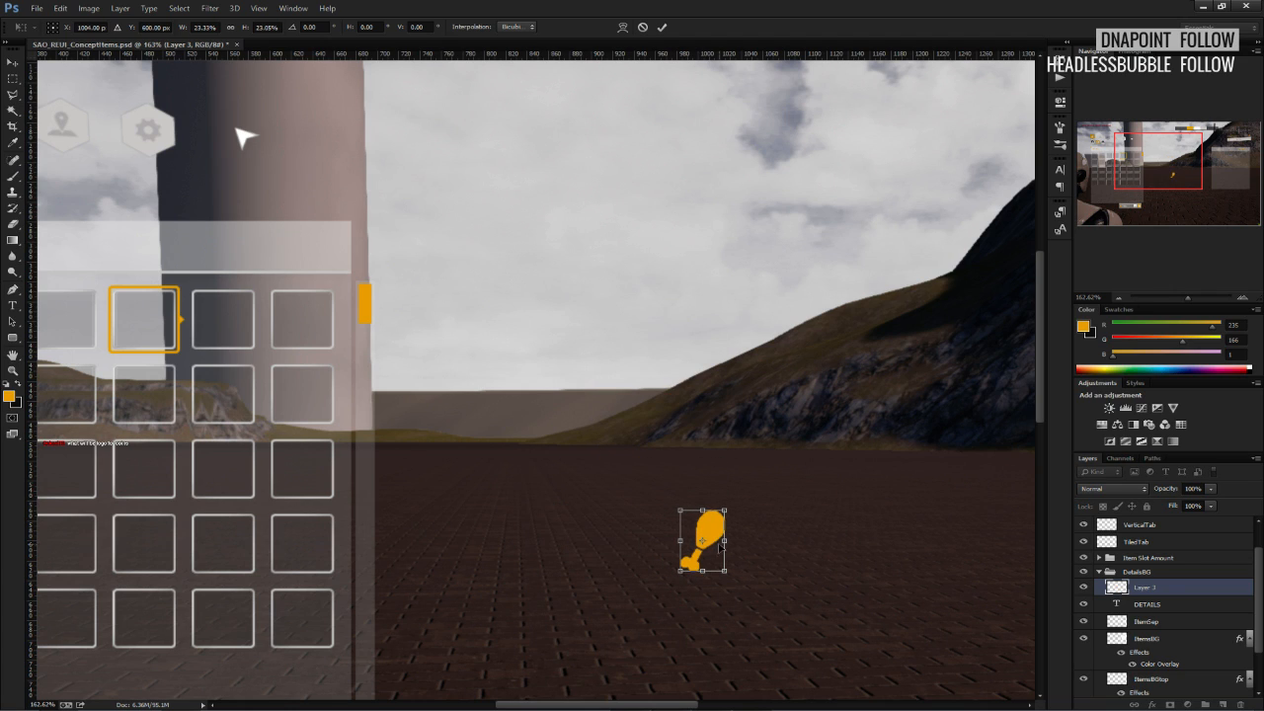
drag(717, 561, 158, 330)
alt+scroll(84, 306, up, 5)
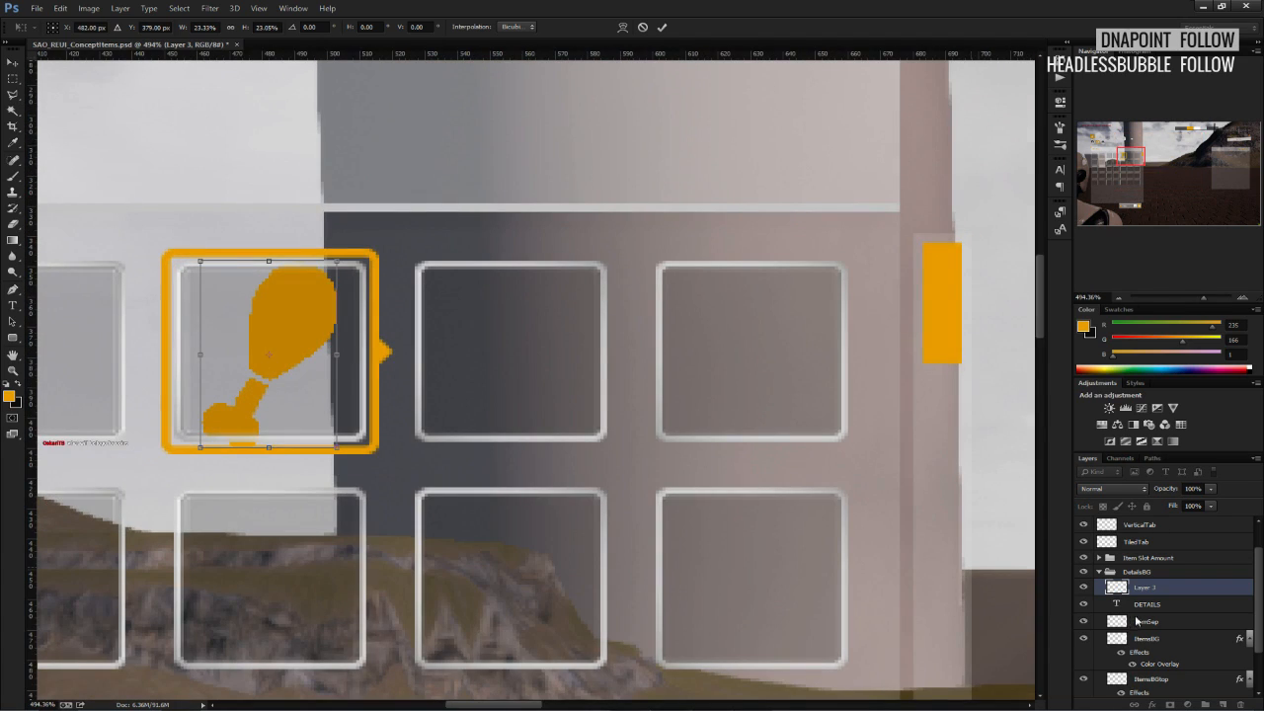
shift+drag(201, 262, 235, 309)
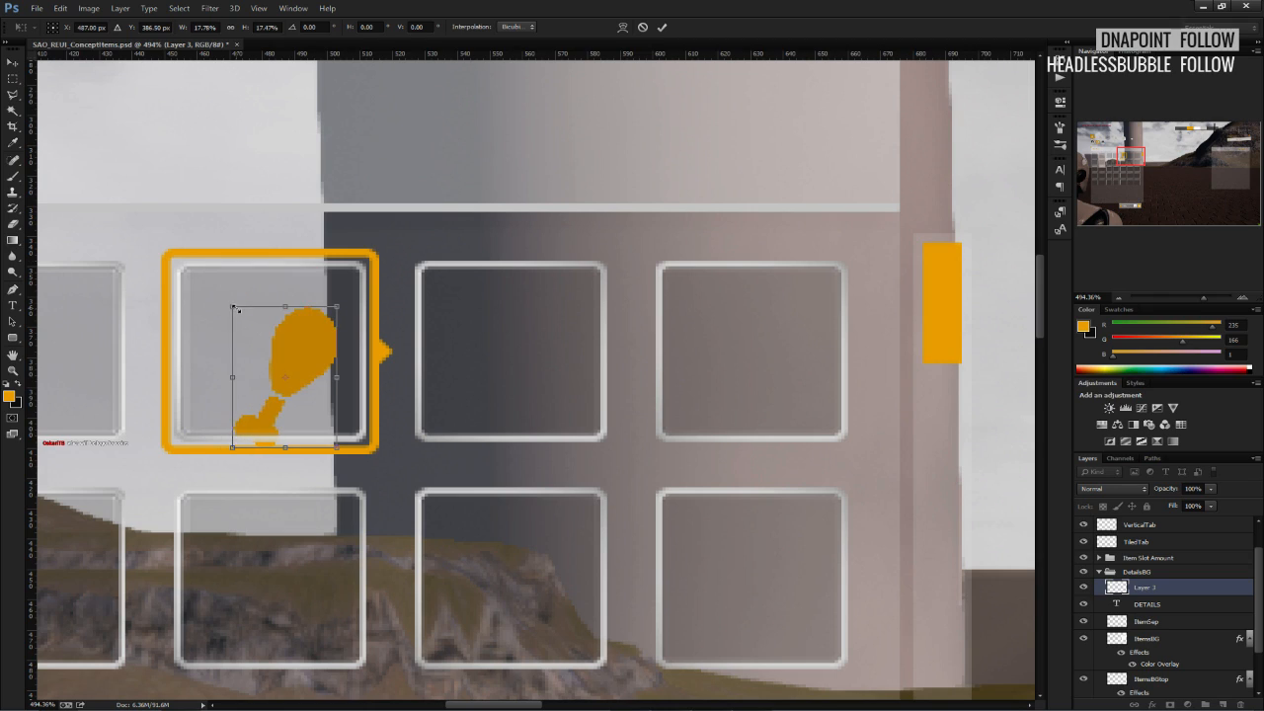
drag(274, 357, 261, 333)
alt+shift+drag(224, 285, 232, 299)
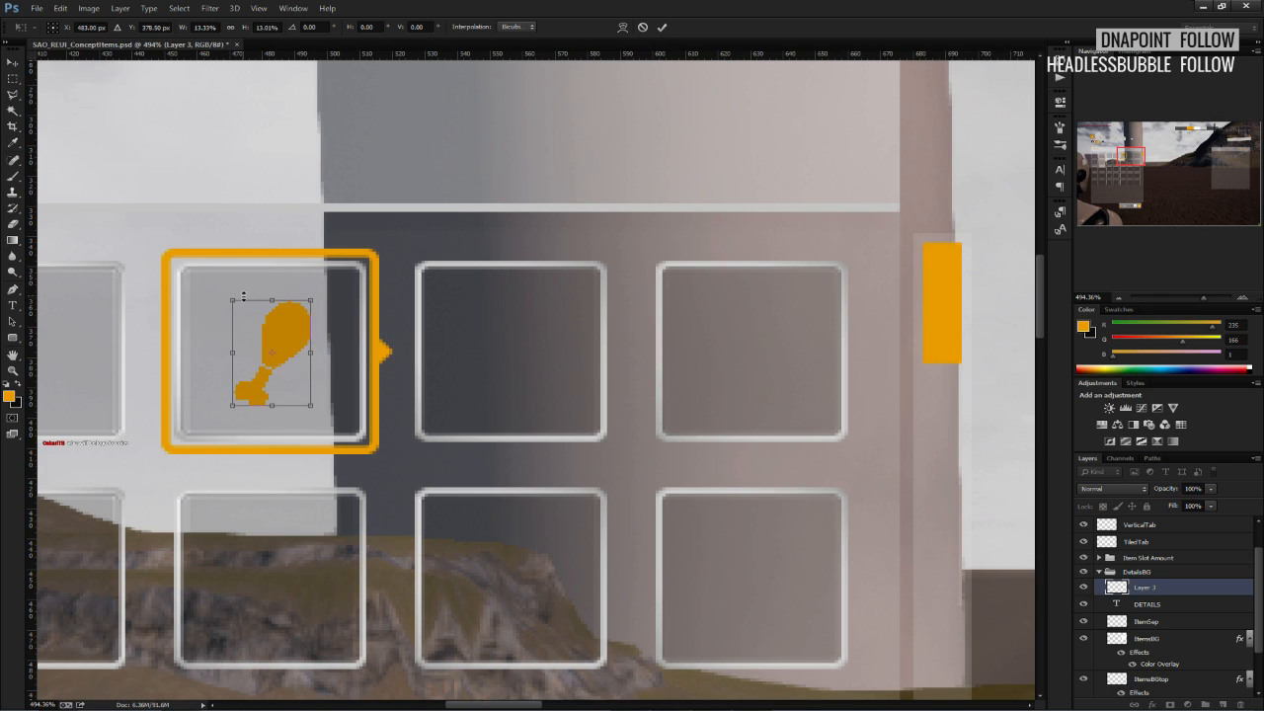
click(660, 28)
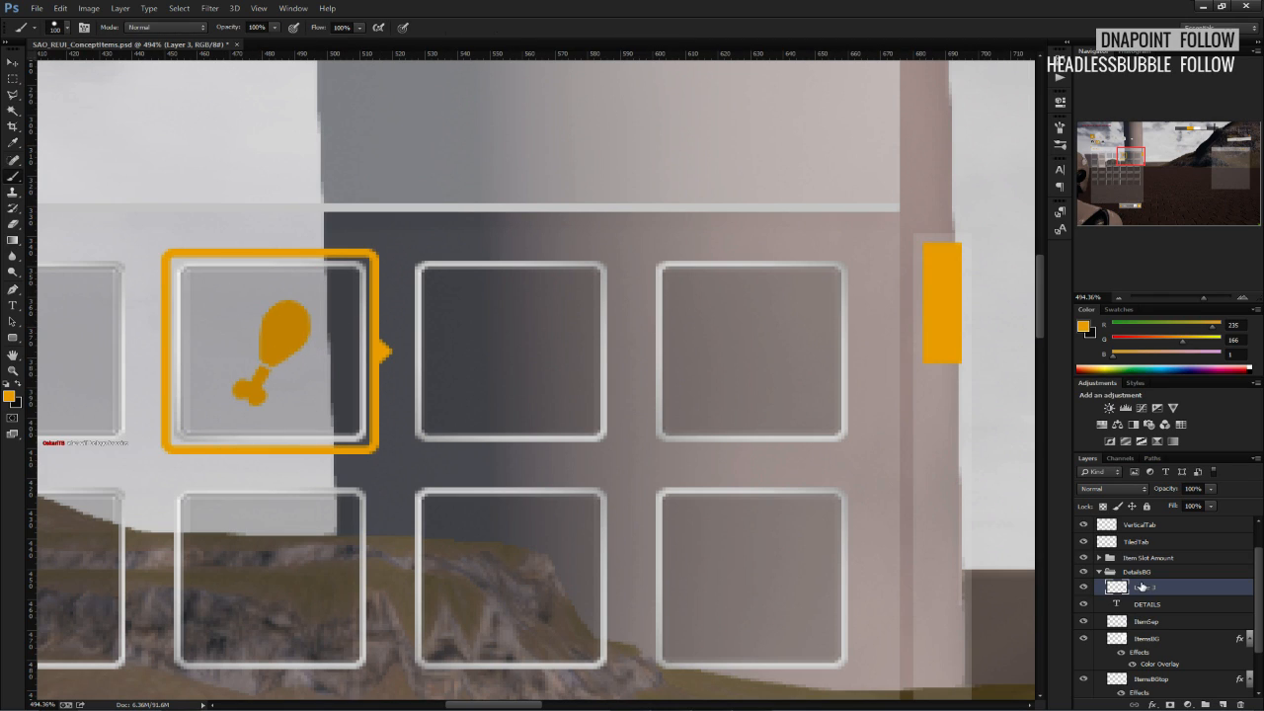
Move the drumstick layer out of the DetailsBG group to the top of the layer stack and rename it PlaceholderChickenWing.
scroll(1144, 588, up, 2)
drag(1132, 514, 1136, 521)
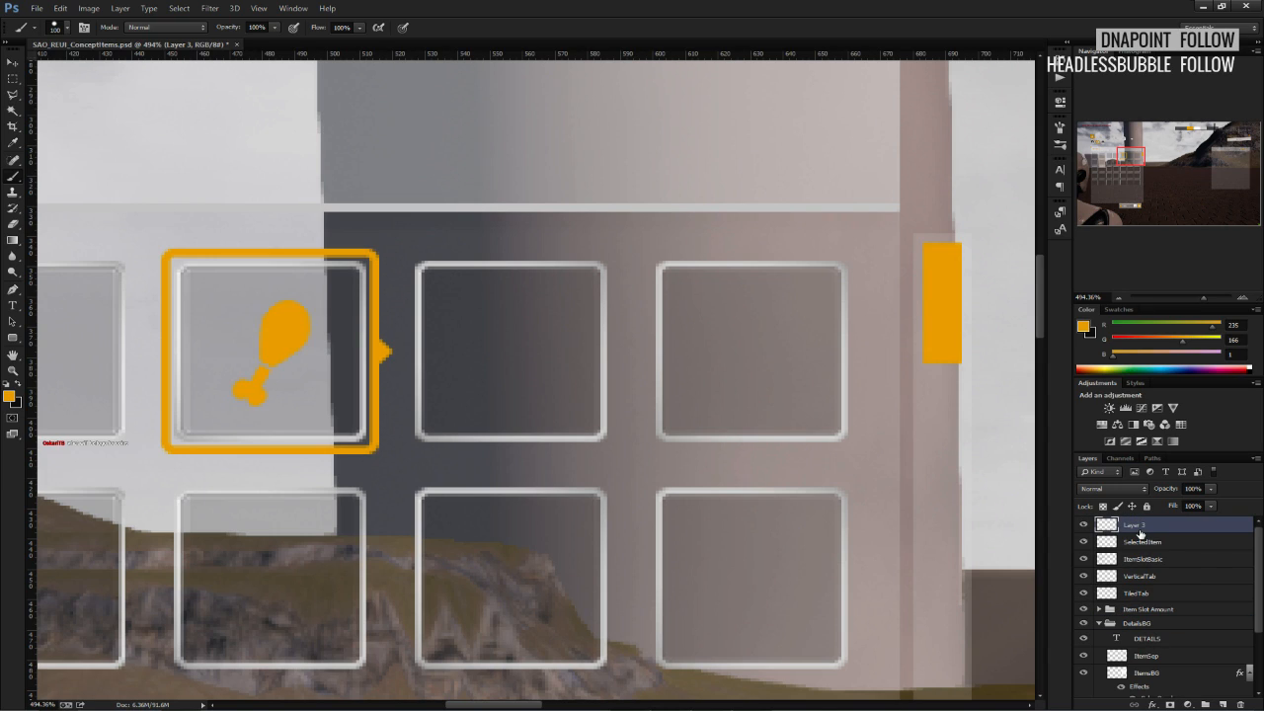
double_click(1141, 525)
text(OPaceholderChickenWing)
key(Return)
click(12, 63)
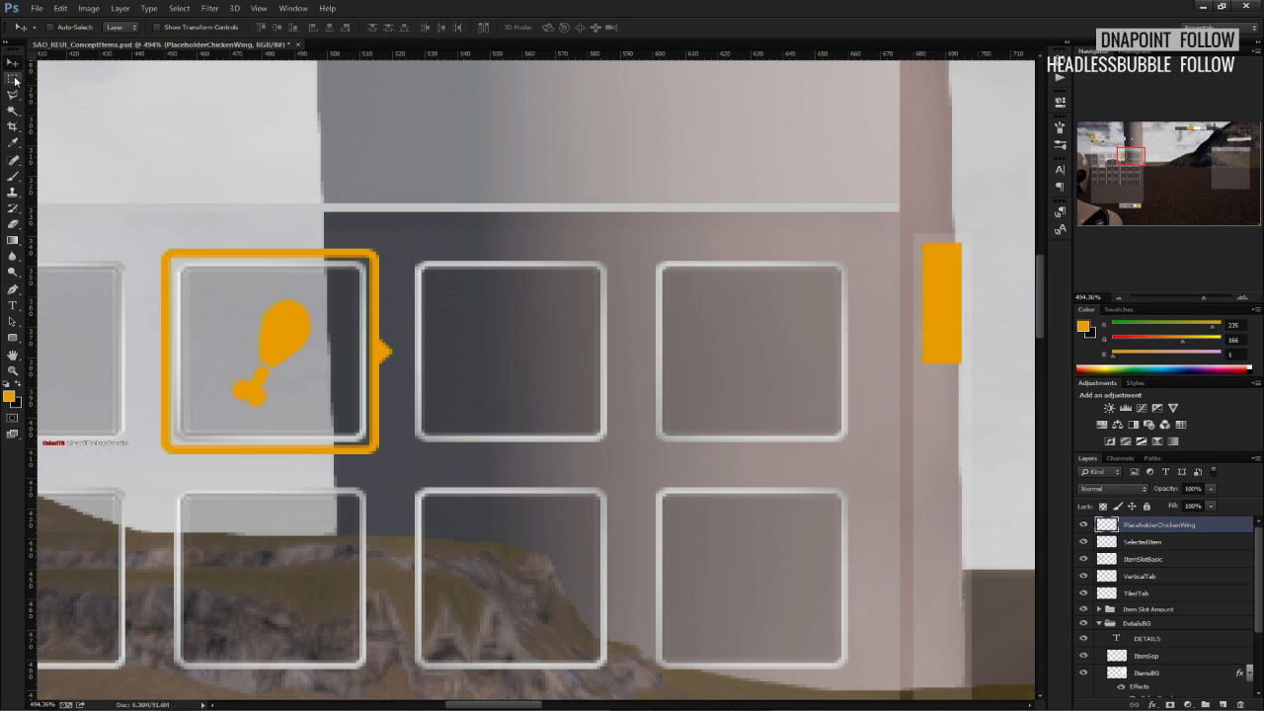
click(14, 79)
Add an Outer Glow to the PlaceholderChickenWing layer, coloured with the orange sampled from the drumstick.
alt+scroll(217, 200, down, 6)
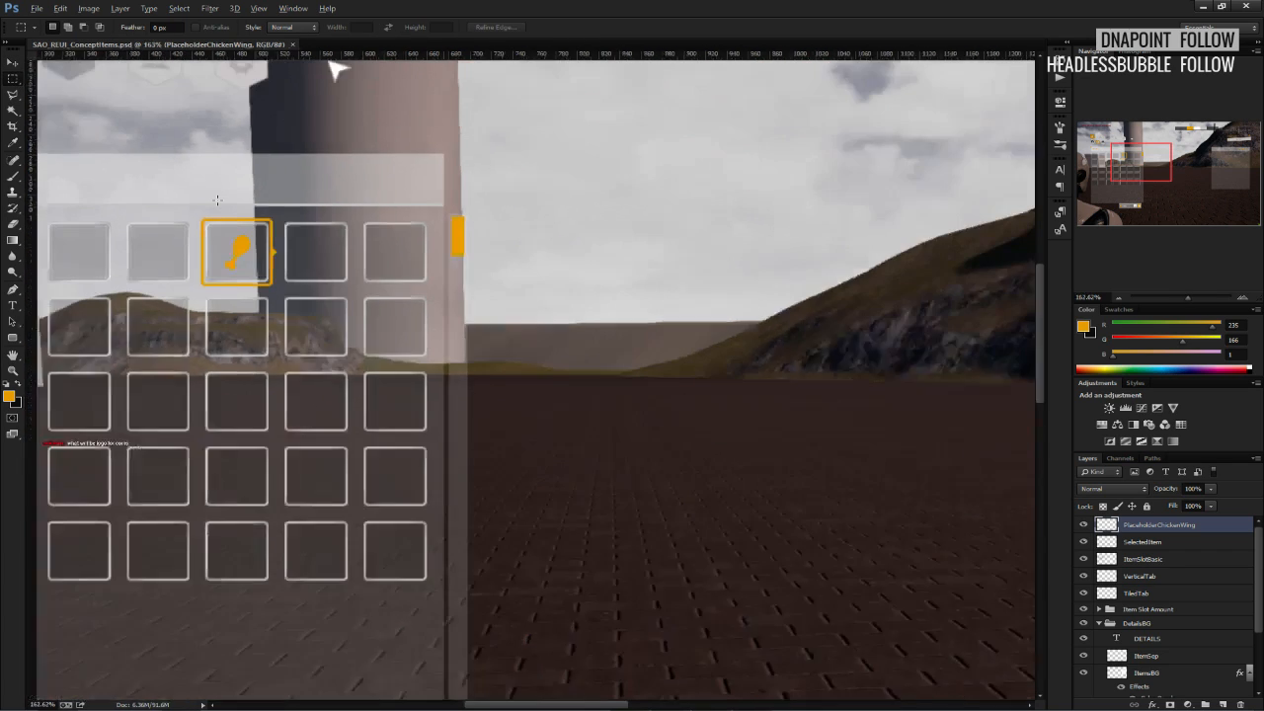
alt+scroll(217, 201, down, 4)
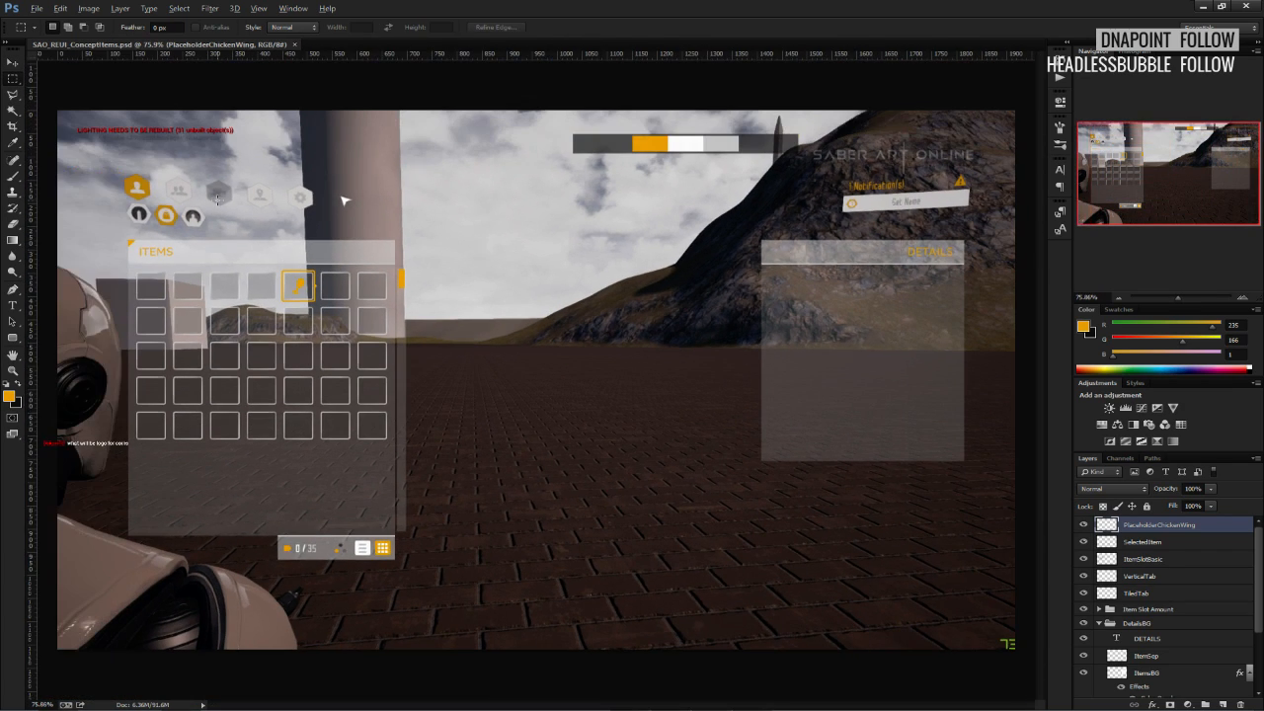
alt+scroll(233, 316, up, 2)
alt+scroll(233, 316, up, 4)
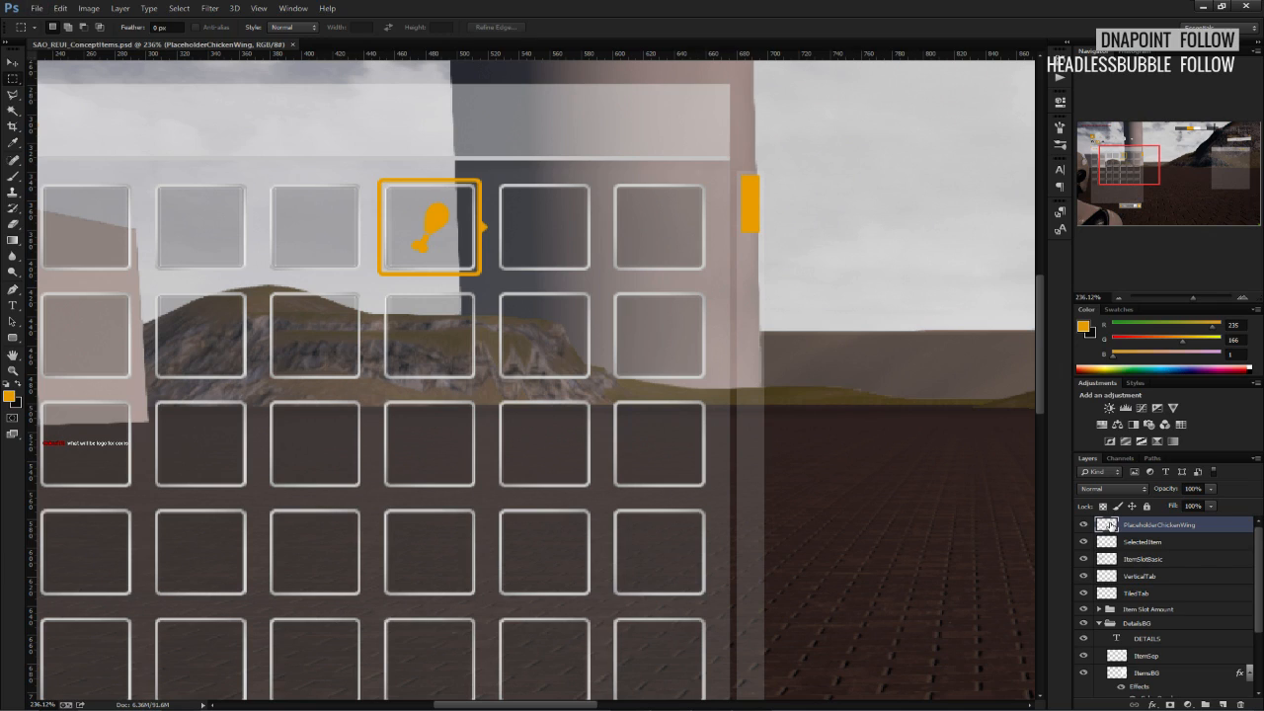
key(h)
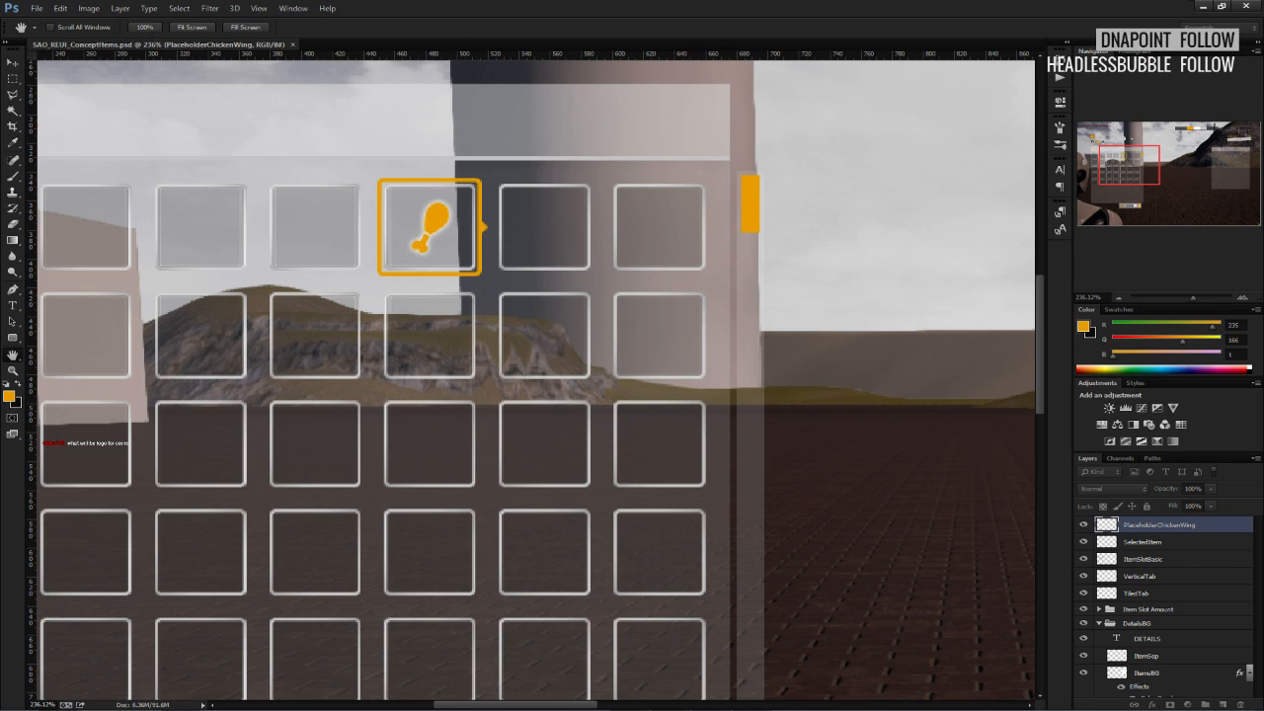
click(437, 219)
click(1189, 404)
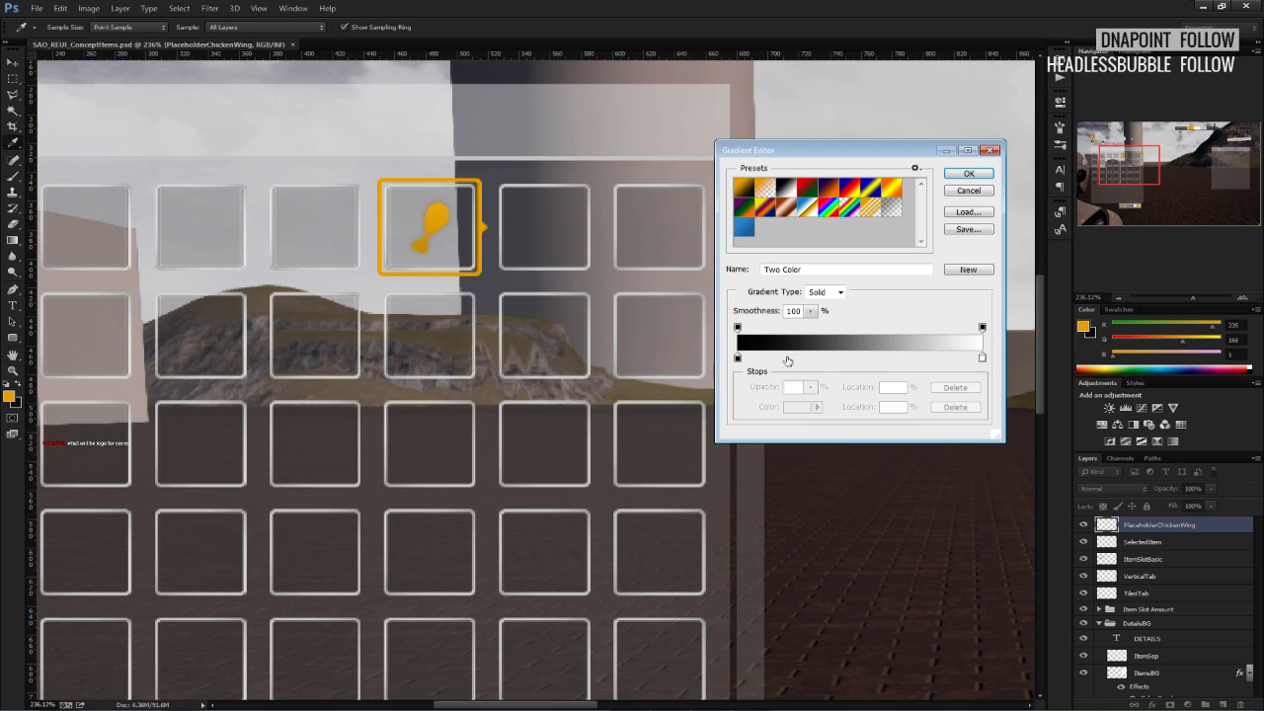
Give the drumstick layer a Gradient Overlay running from dark grey #575757 to white, and apply the layer style.
click(740, 358)
key(ctrl+z)
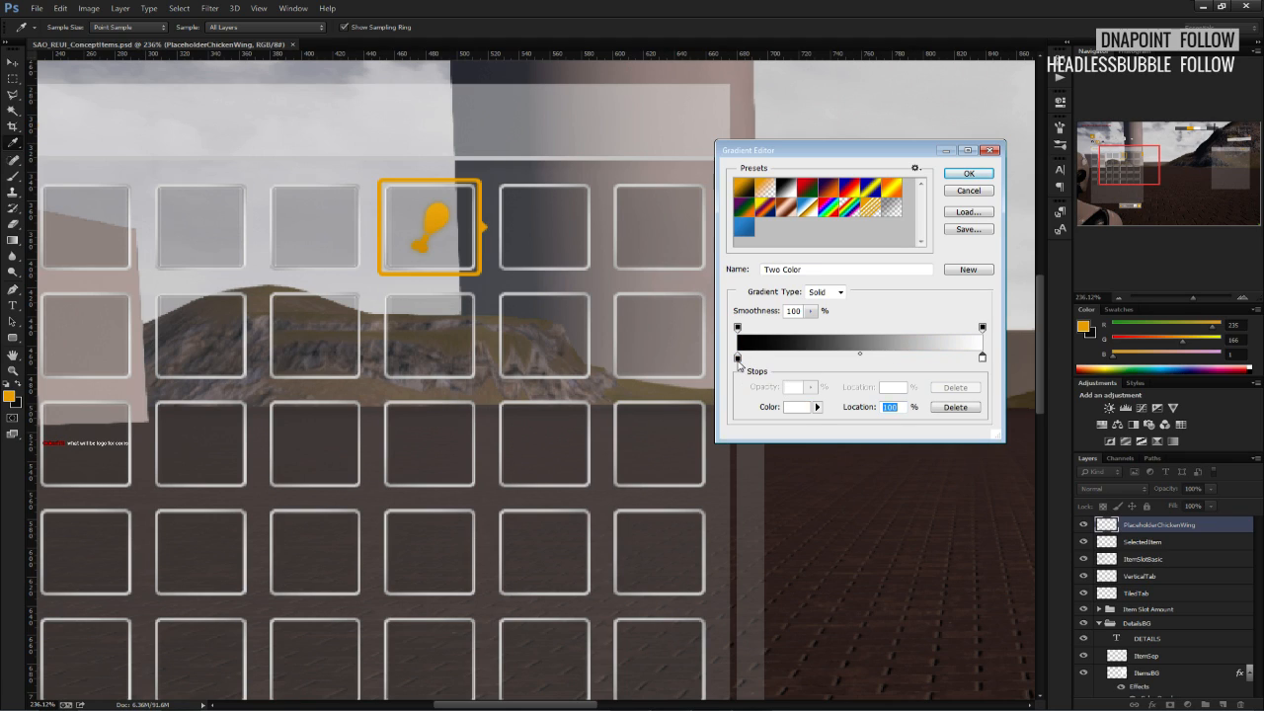
click(738, 358)
click(797, 407)
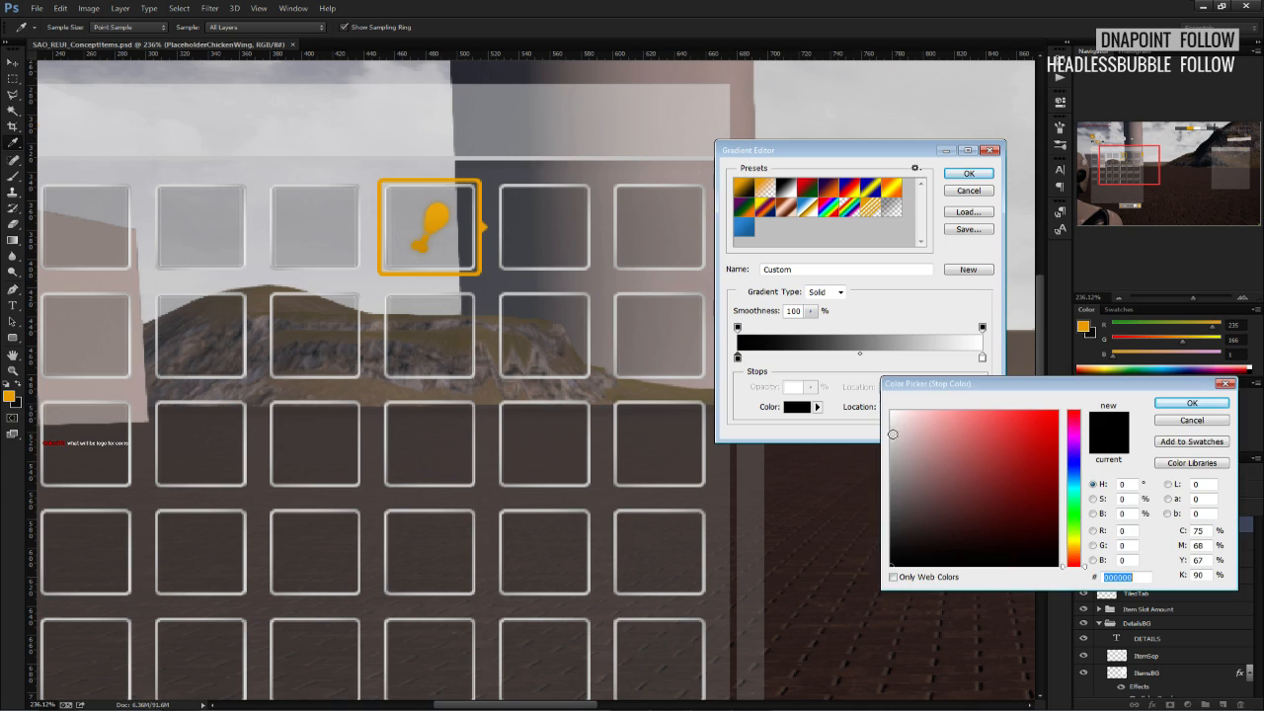
click(892, 513)
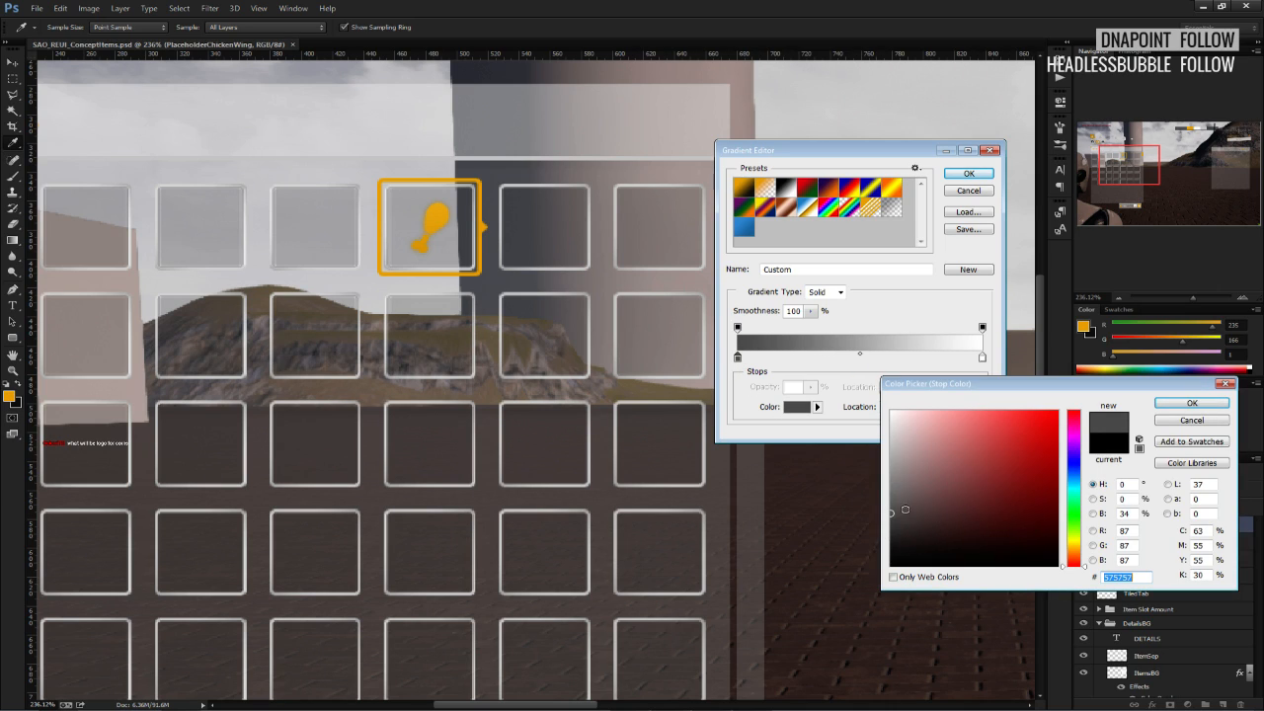
click(1192, 403)
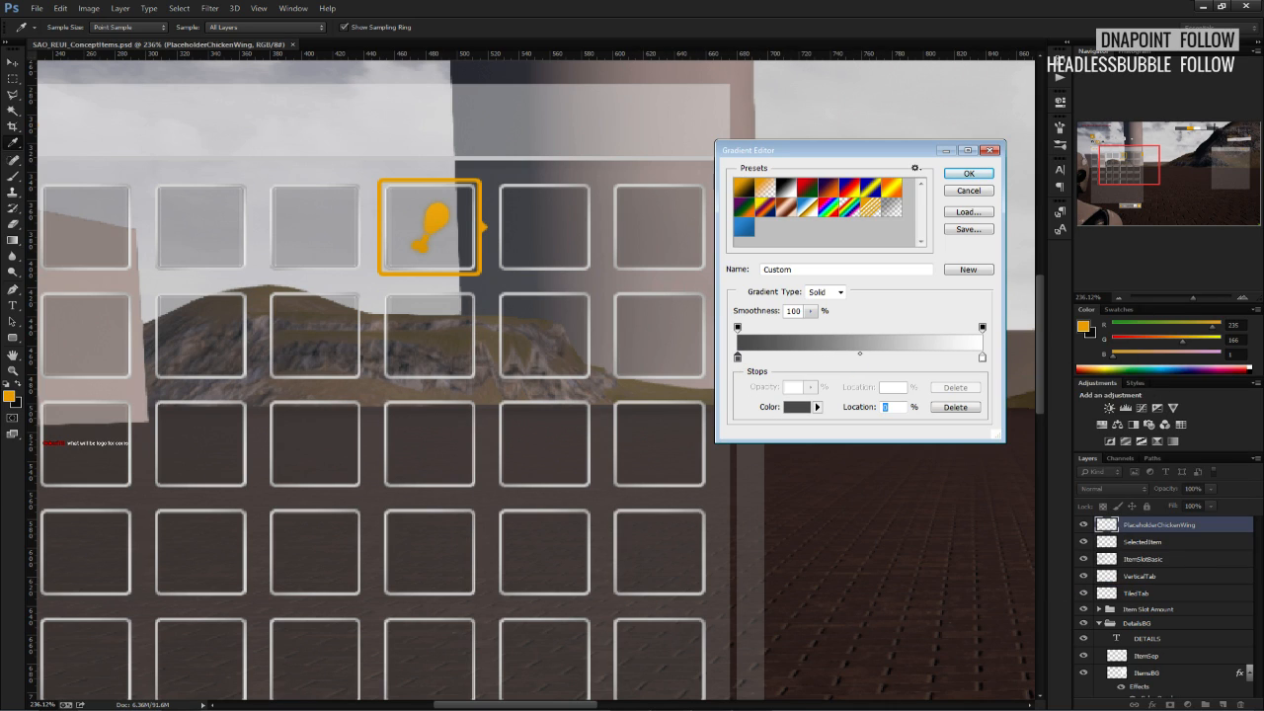
click(968, 173)
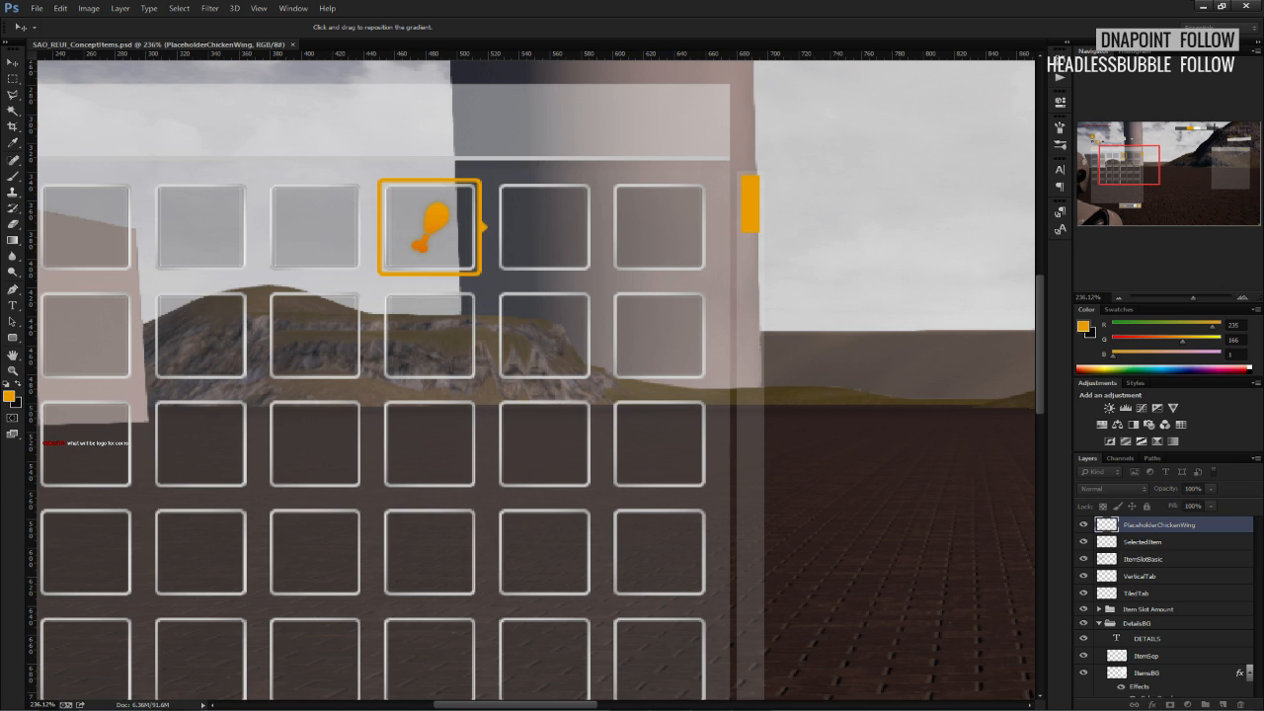
click(322, 186)
Add Bevel & Emboss to the PlaceholderChickenWing layer's style and save the document.
alt+scroll(386, 239, down, 2)
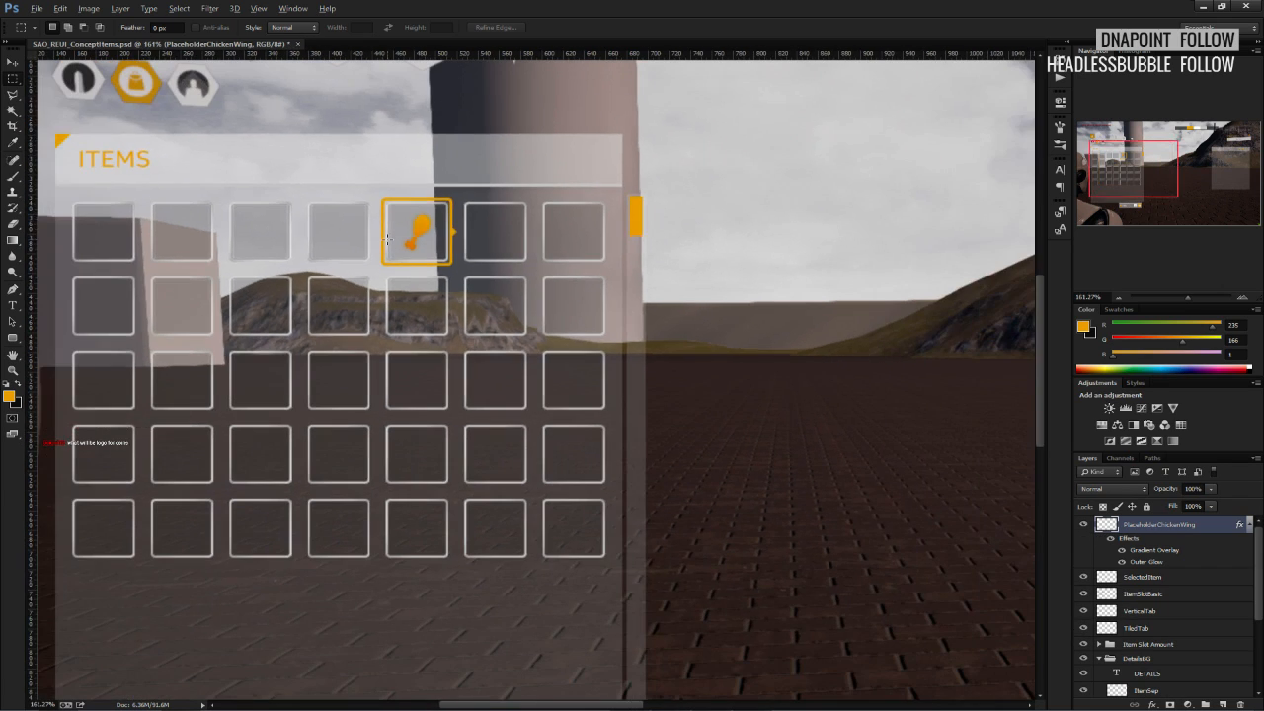
alt+scroll(436, 239, up, 2)
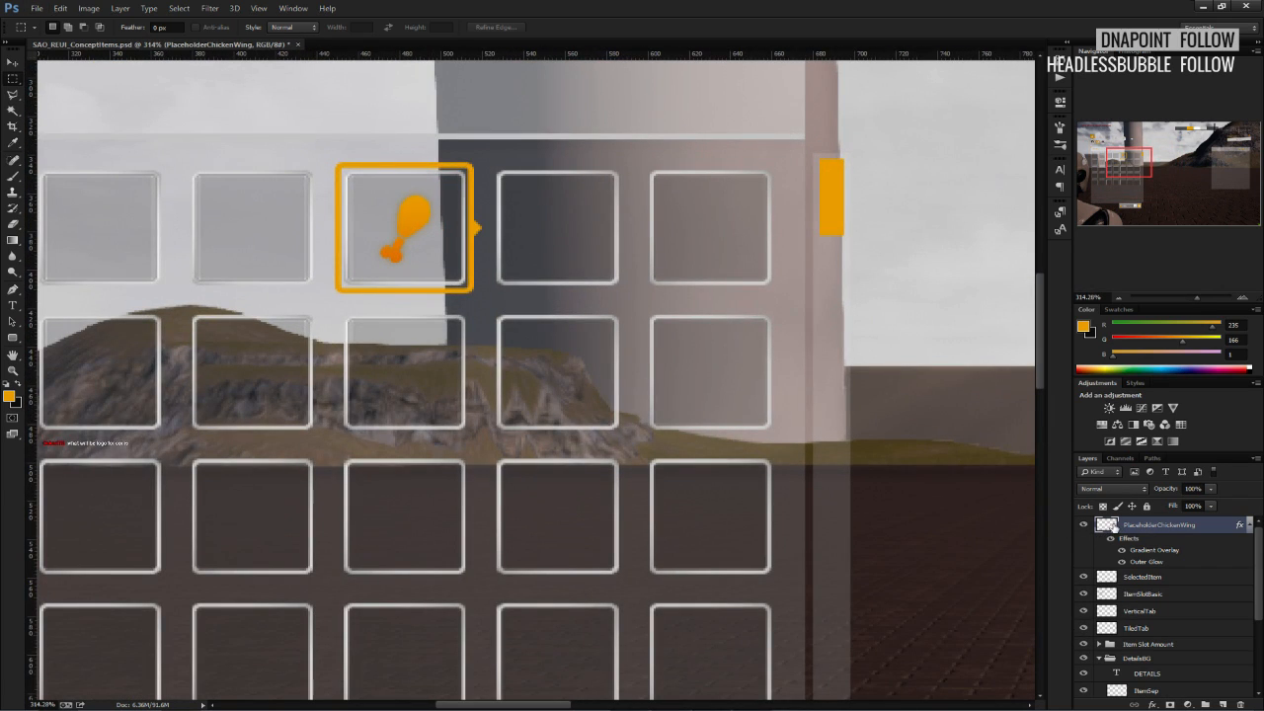
key(space)
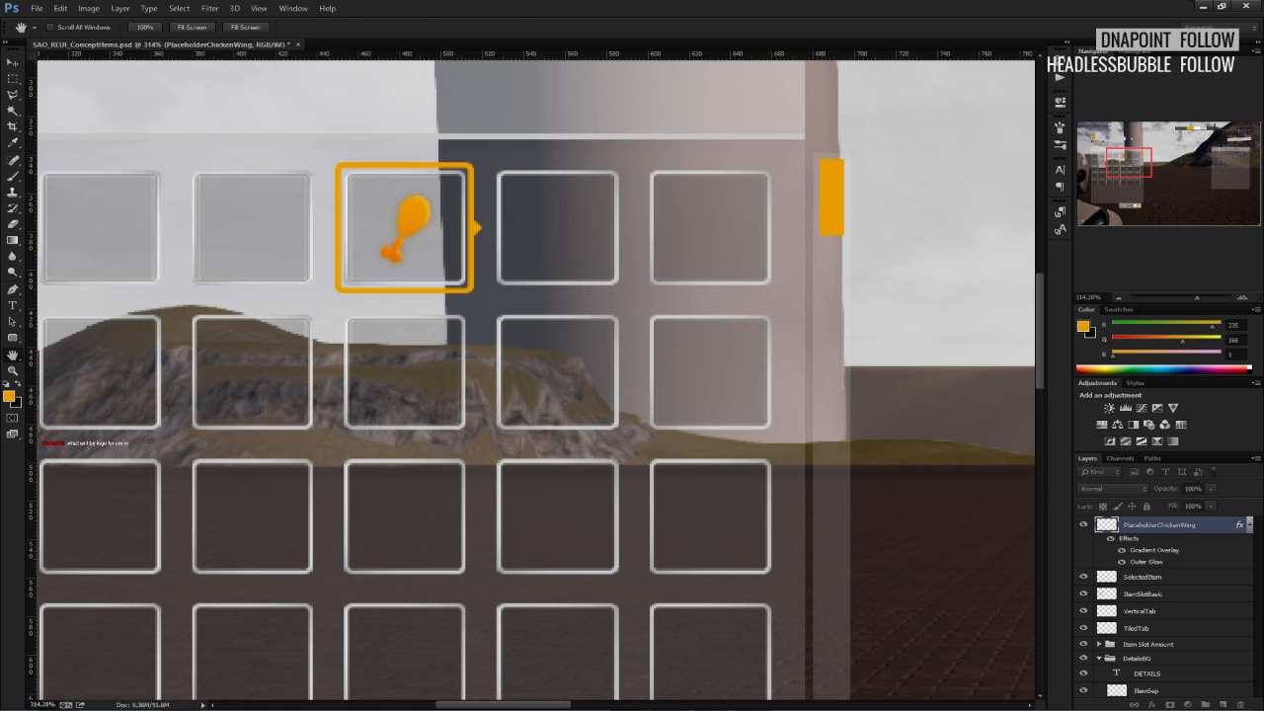
key(Return)
alt+scroll(630, 248, down, 7)
key(ctrl+s)
alt+scroll(638, 255, down, 3)
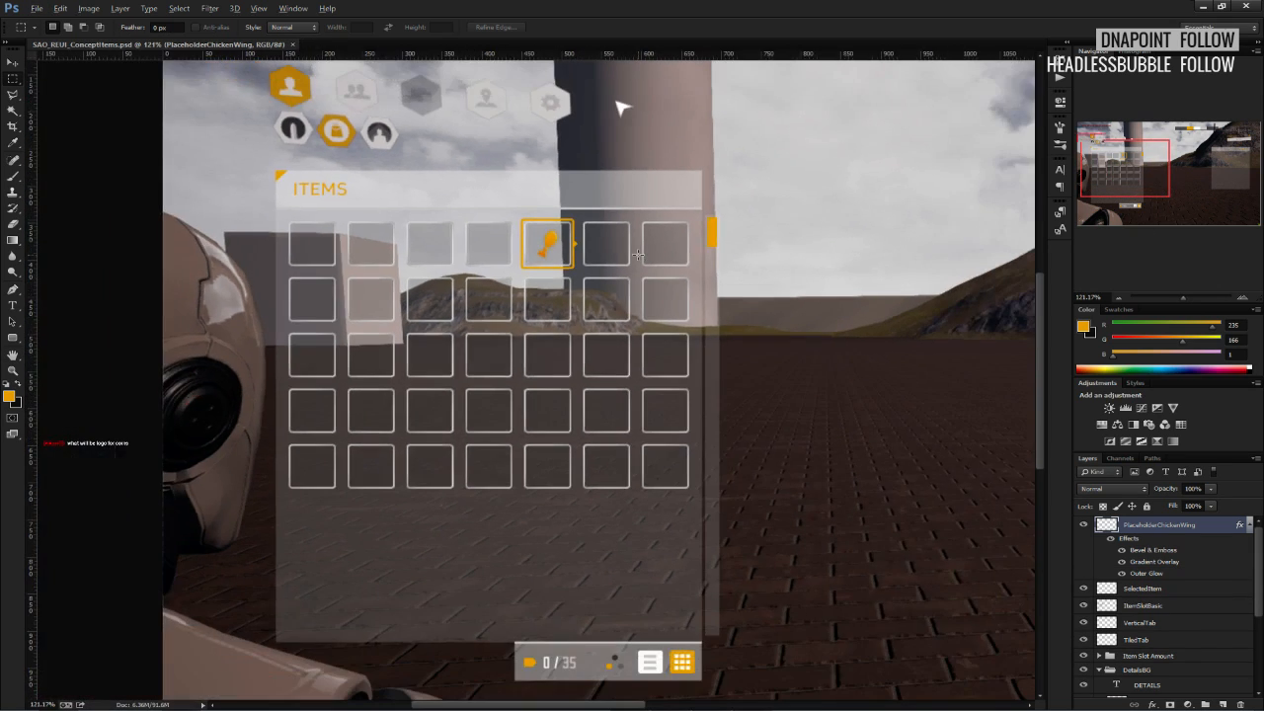
Rasterize the layer style of the PlaceholderChickenWing layer and check the drumstick in its slot.
alt+scroll(638, 255, down, 4)
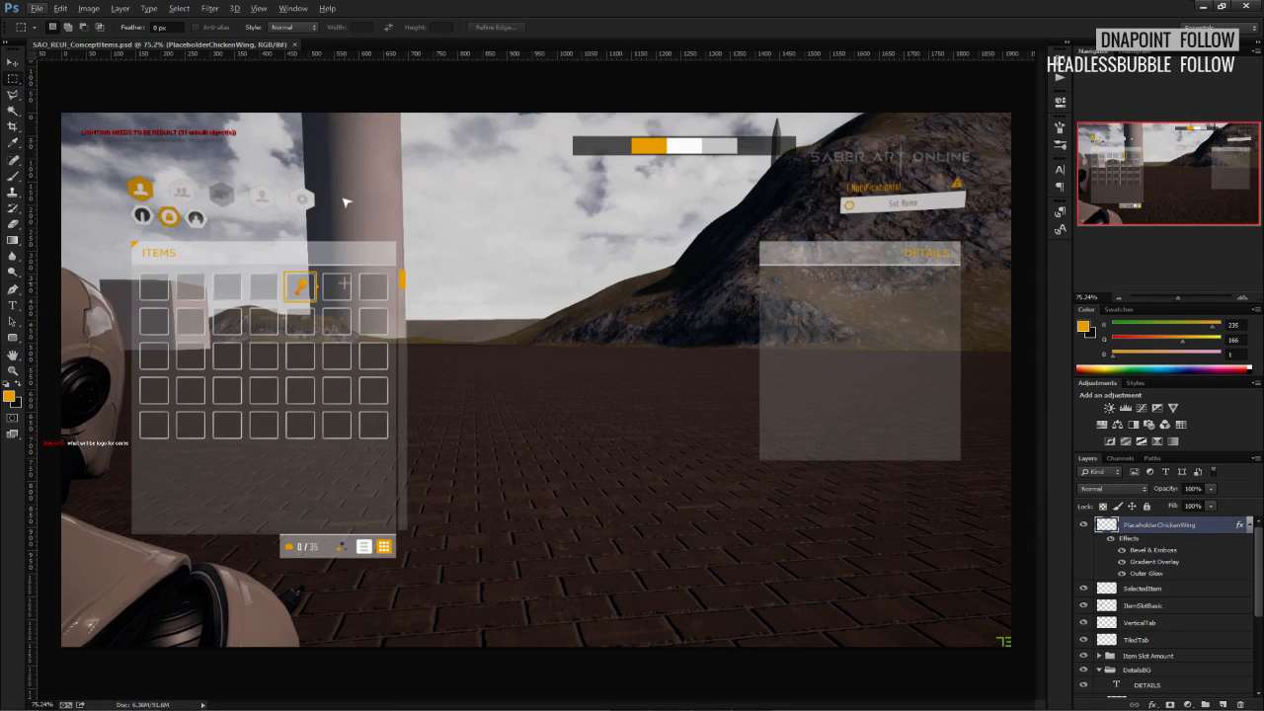
alt+scroll(889, 264, up, 5)
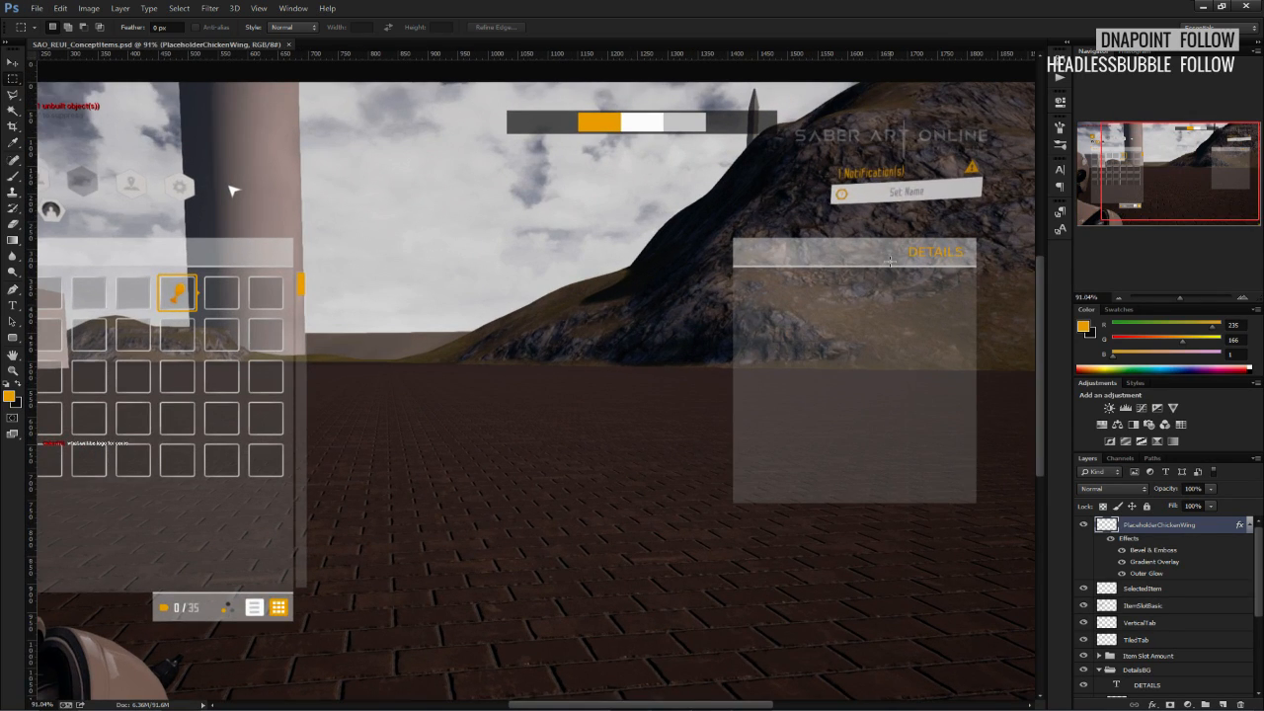
alt+scroll(916, 280, up, 1)
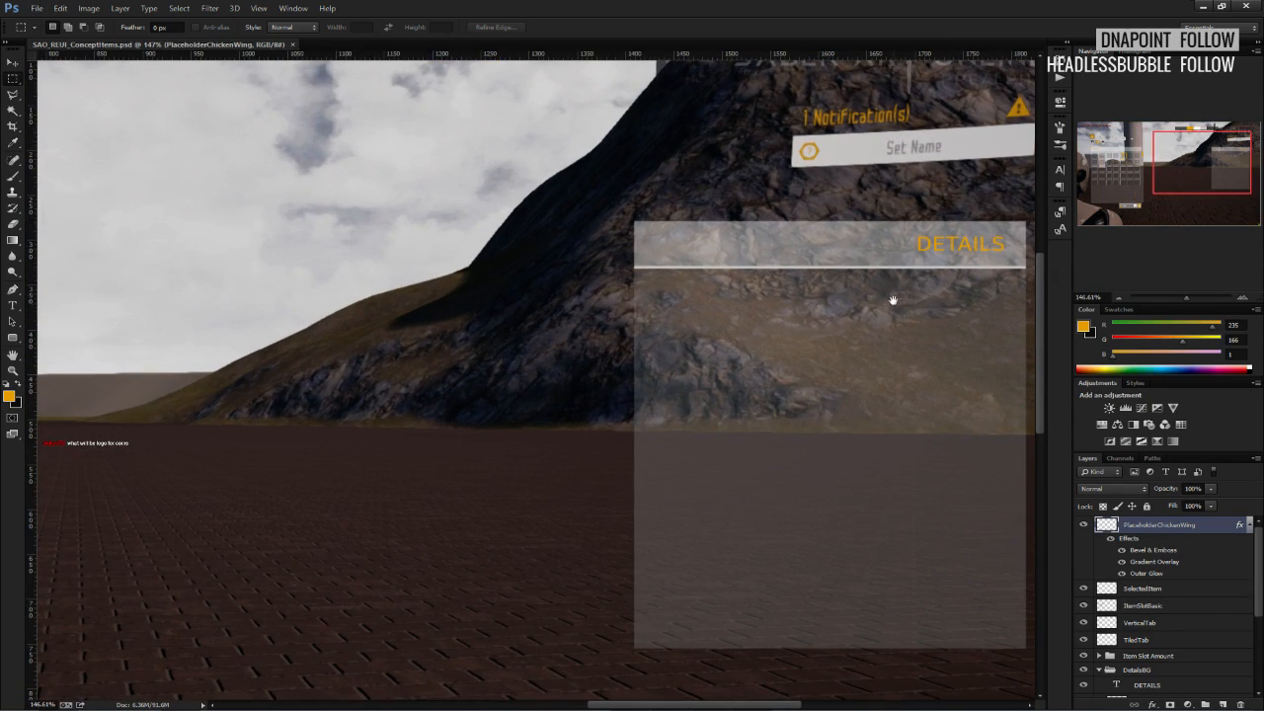
drag(893, 299, 726, 294)
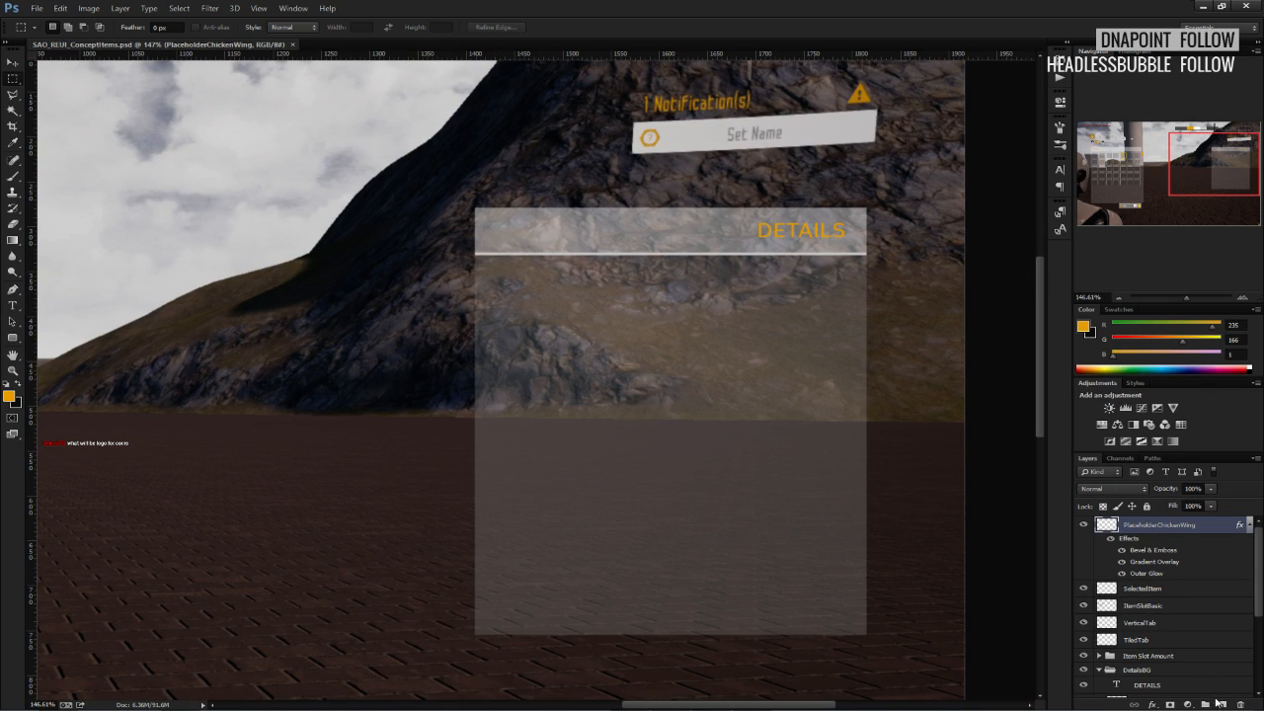
right_click(1146, 530)
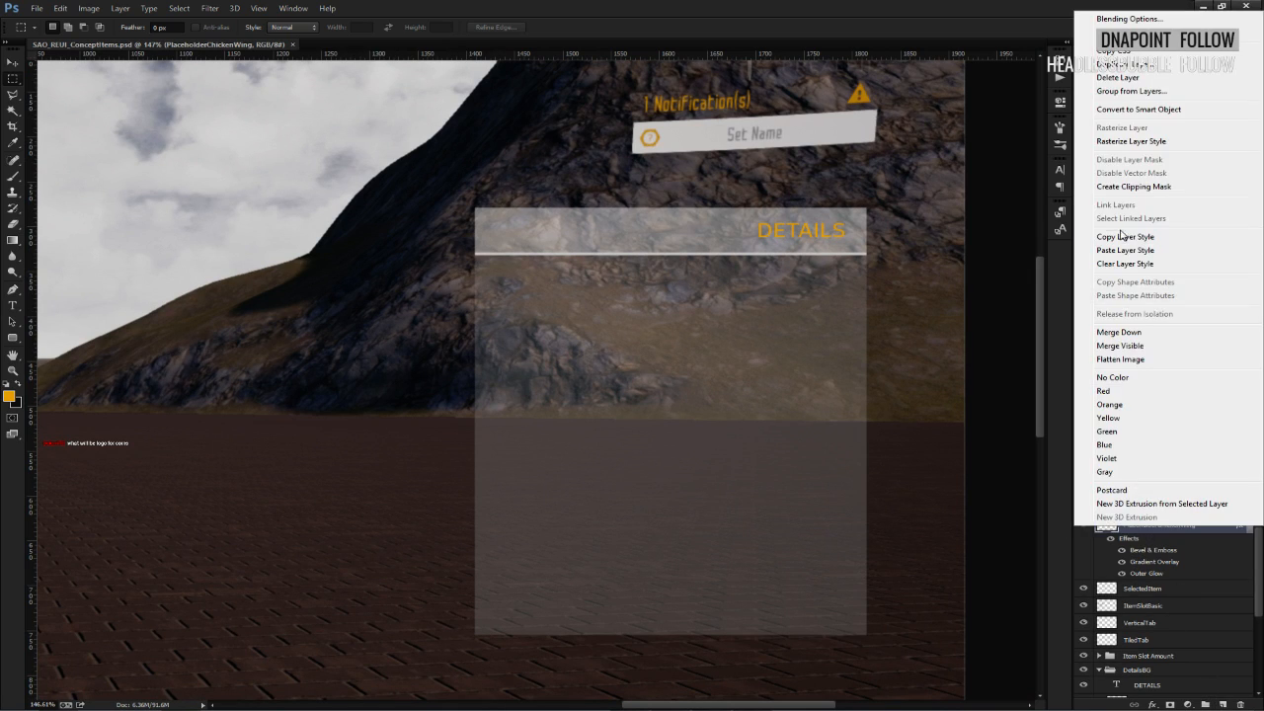
click(1111, 259)
alt+scroll(469, 449, down, 6)
alt+scroll(365, 316, up, 12)
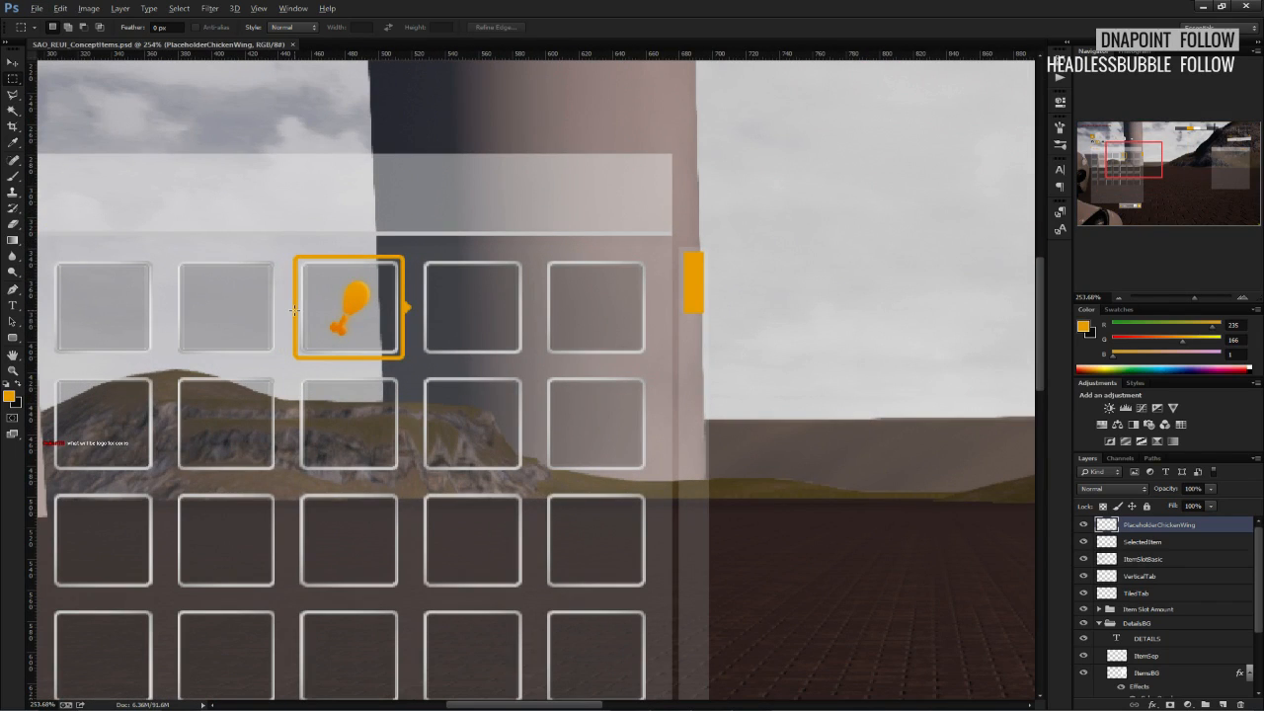
alt+scroll(293, 311, down, 9)
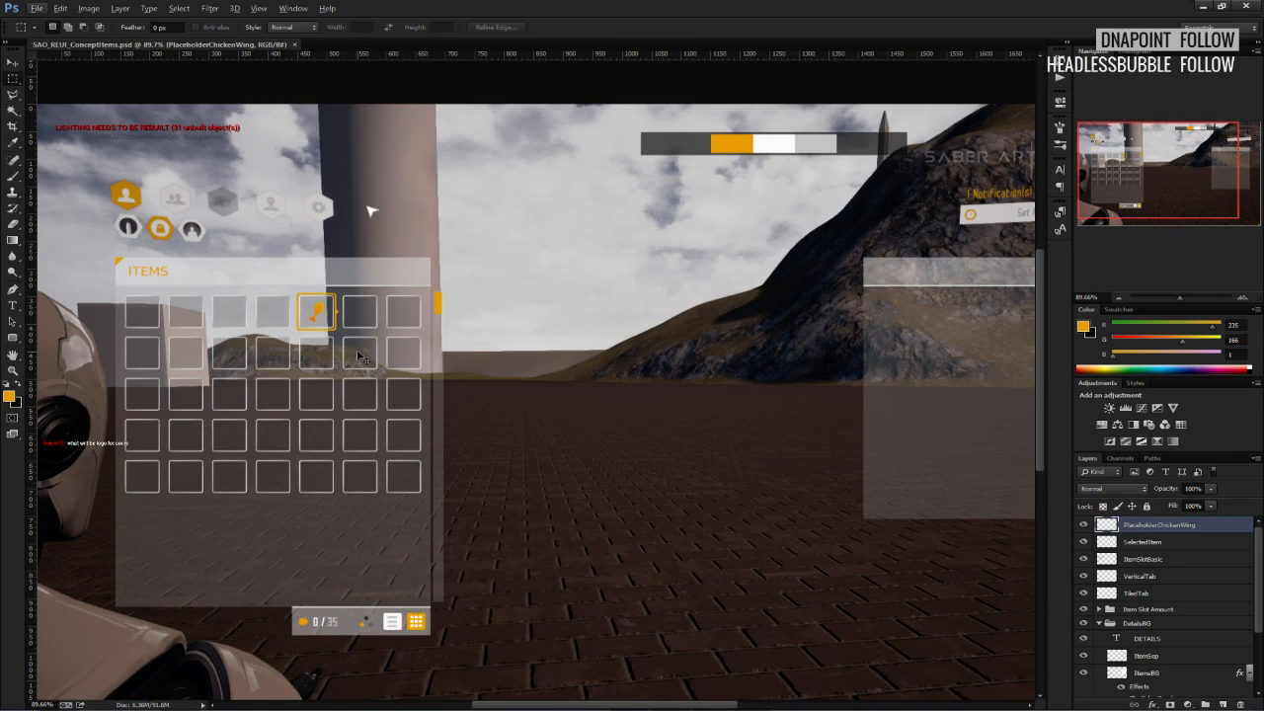
Set the foreground colour to white #ffffff and select the DetailsBG group for work on the DETAILS panel.
alt+scroll(452, 381, down, 1)
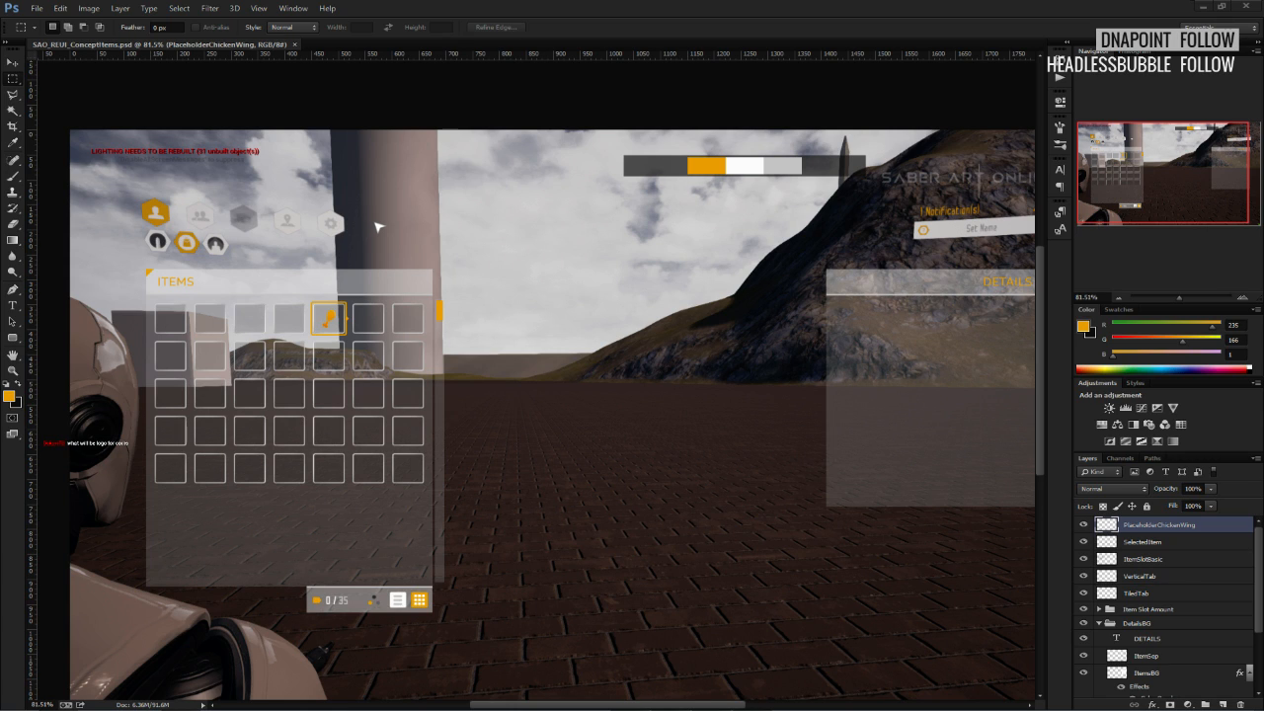
alt+scroll(674, 384, down, 3)
alt+scroll(866, 326, up, 3)
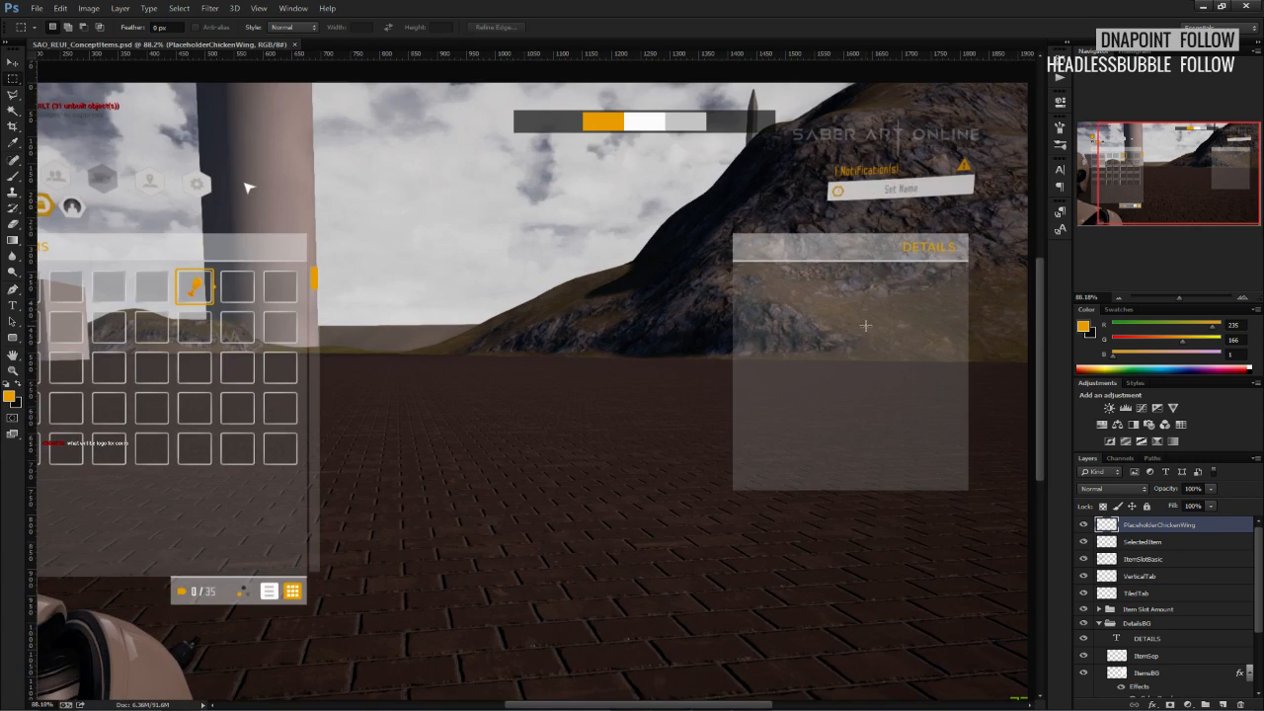
drag(865, 326, 705, 333)
alt+scroll(817, 333, up, 3)
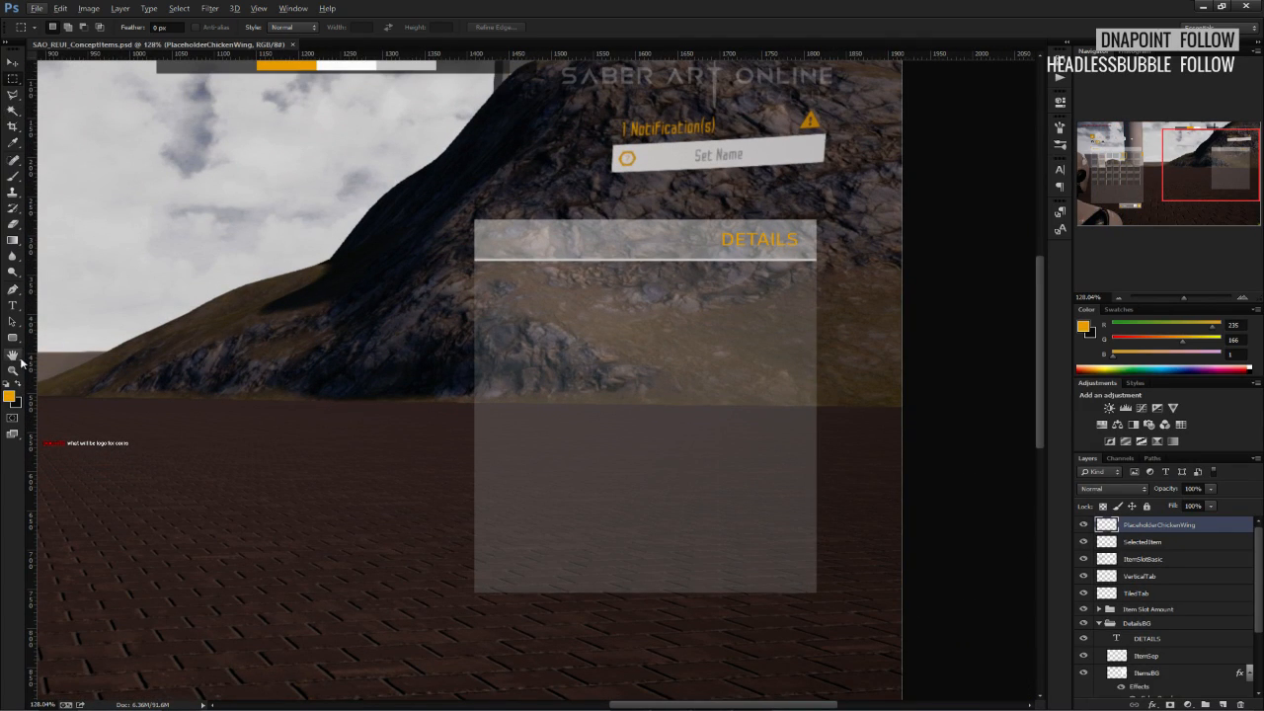
click(9, 397)
drag(901, 446, 888, 407)
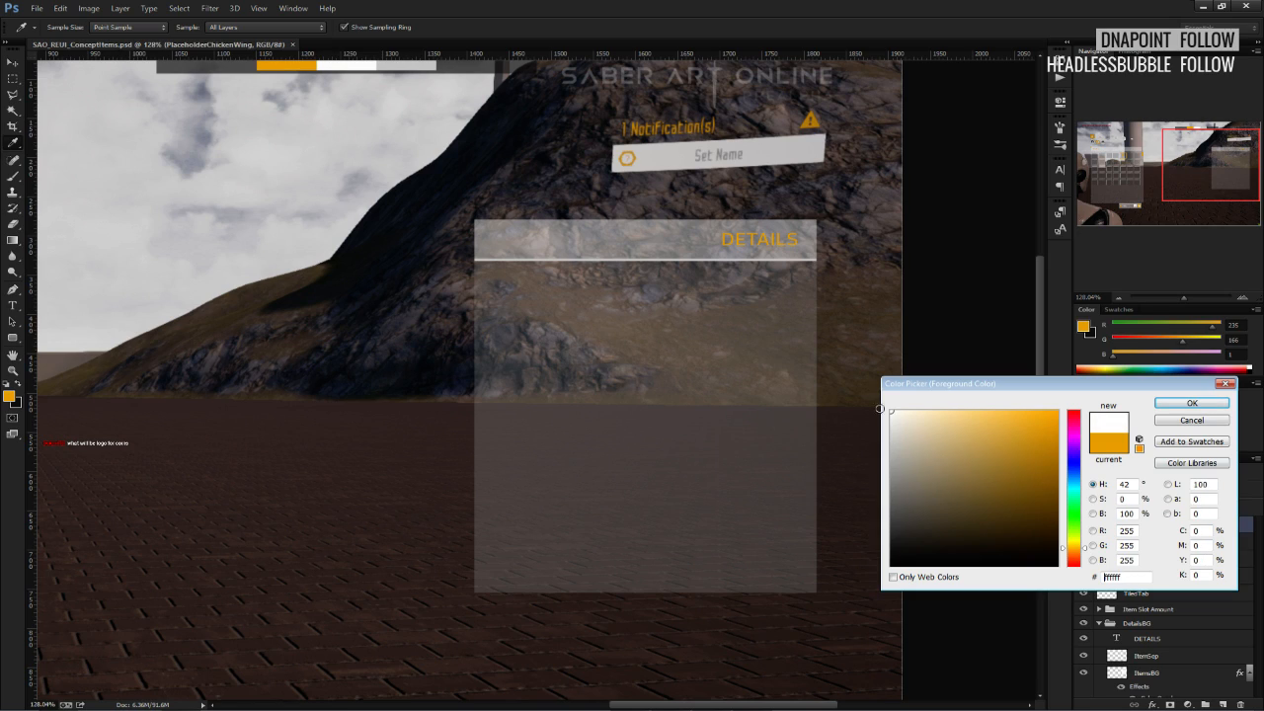
click(1167, 404)
click(1141, 624)
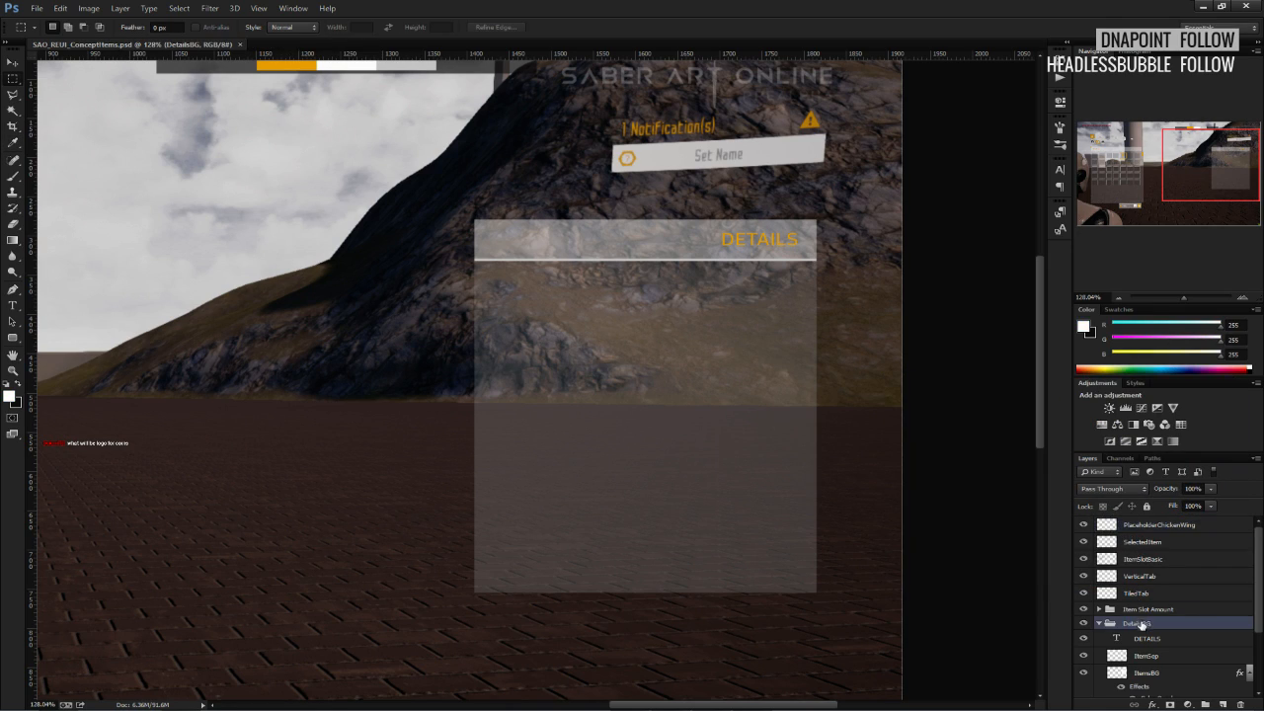
Collapse the DetailsBG group, add a layer above it and create the text "Chicken Wing" below the DETAILS heading.
click(1158, 640)
click(1129, 627)
click(1100, 624)
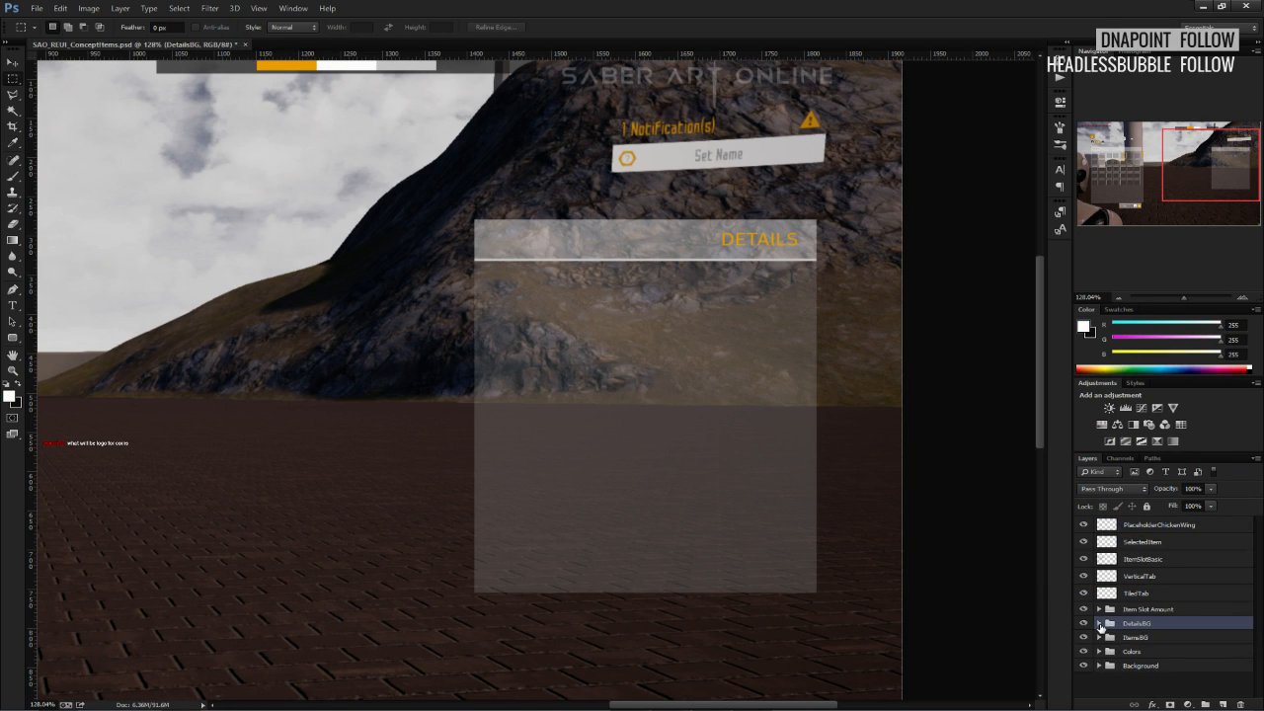
click(1222, 704)
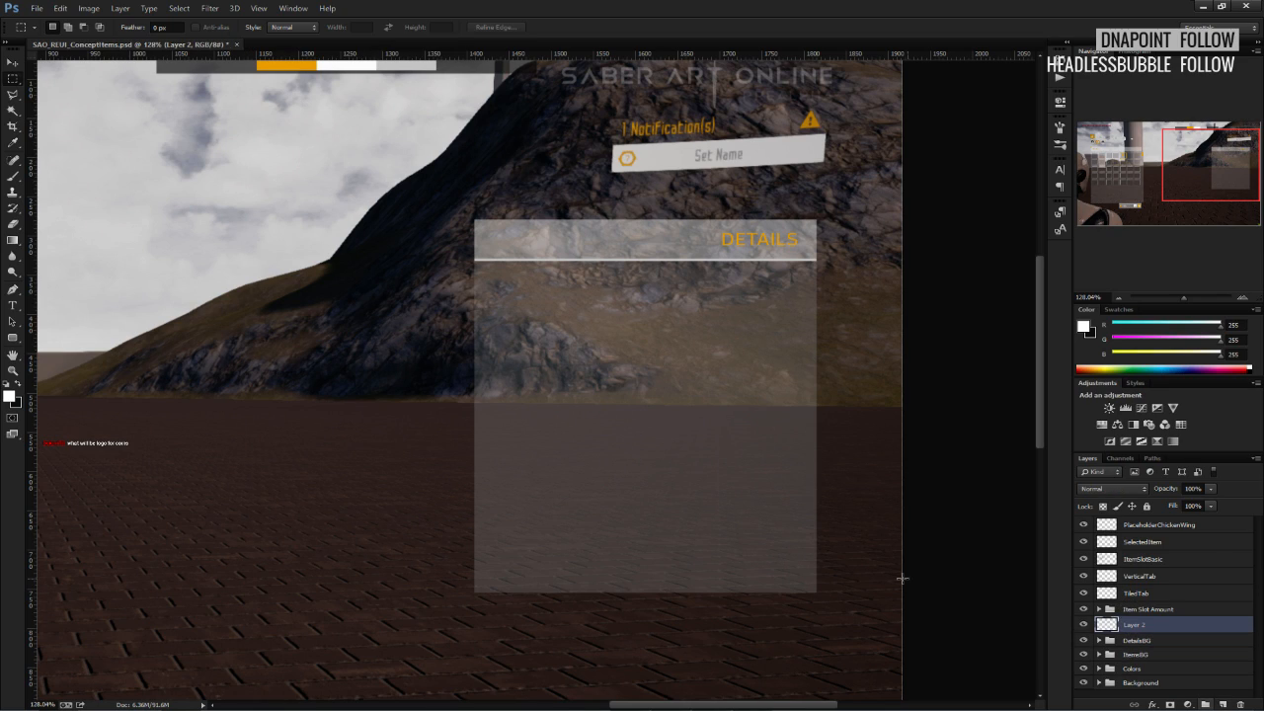
click(13, 309)
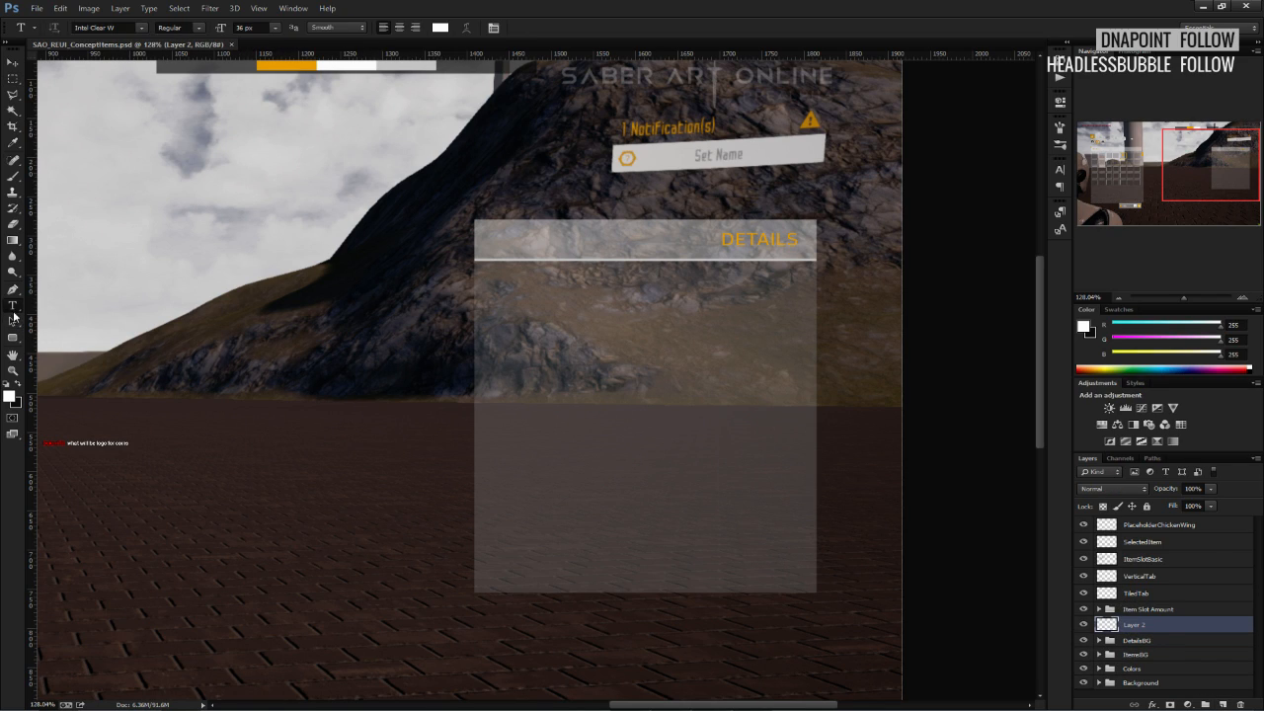
click(556, 293)
text(Chicken Wing)
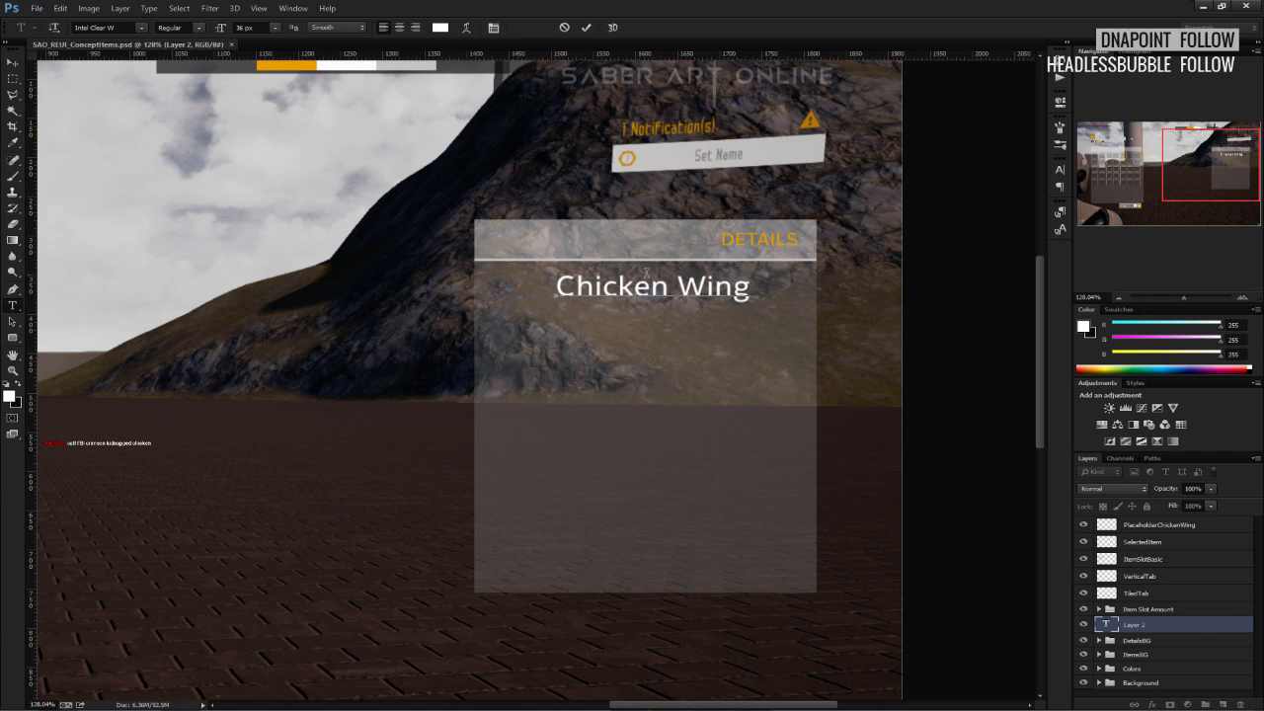
Scale down the Chicken Wing text proportionally and place it at the panel's right side, under the DETAILS heading.
click(18, 65)
key(ctrl+t)
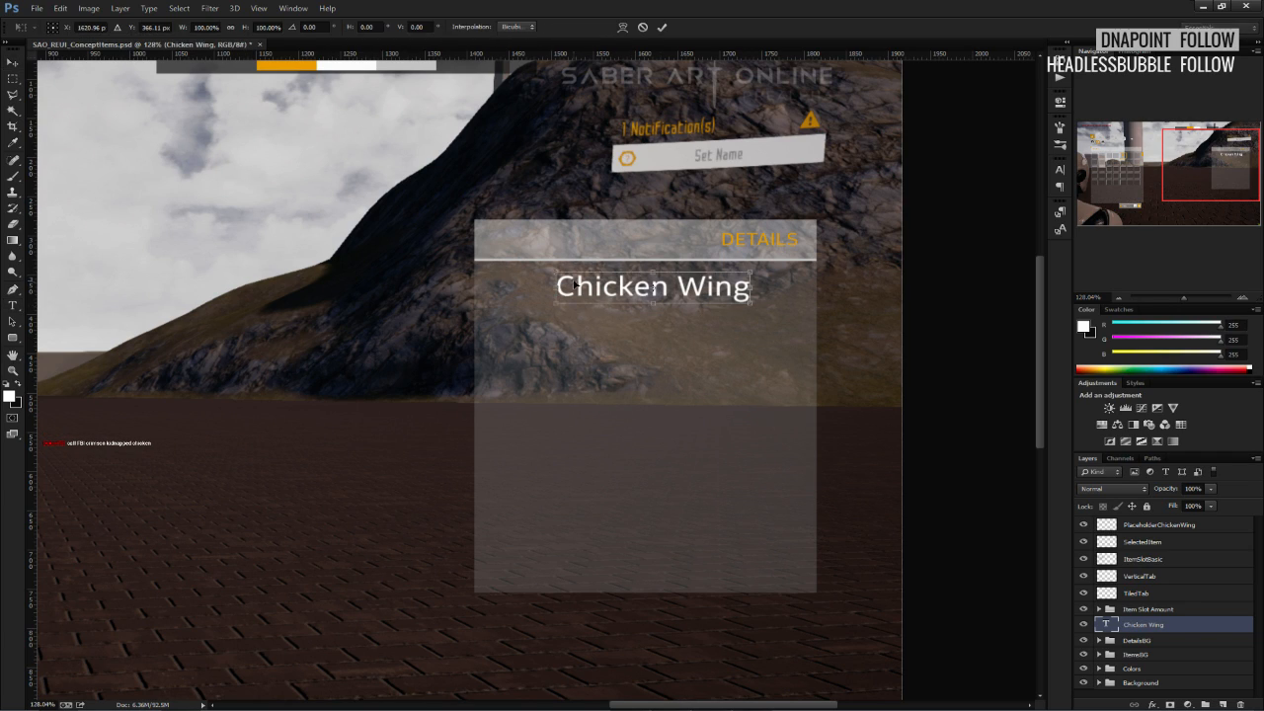
shift+drag(556, 271, 740, 285)
click(661, 30)
Move the Chicken Wing text slightly lower, align its right edge with the DETAILS heading, and save the document.
alt+scroll(757, 268, up, 4)
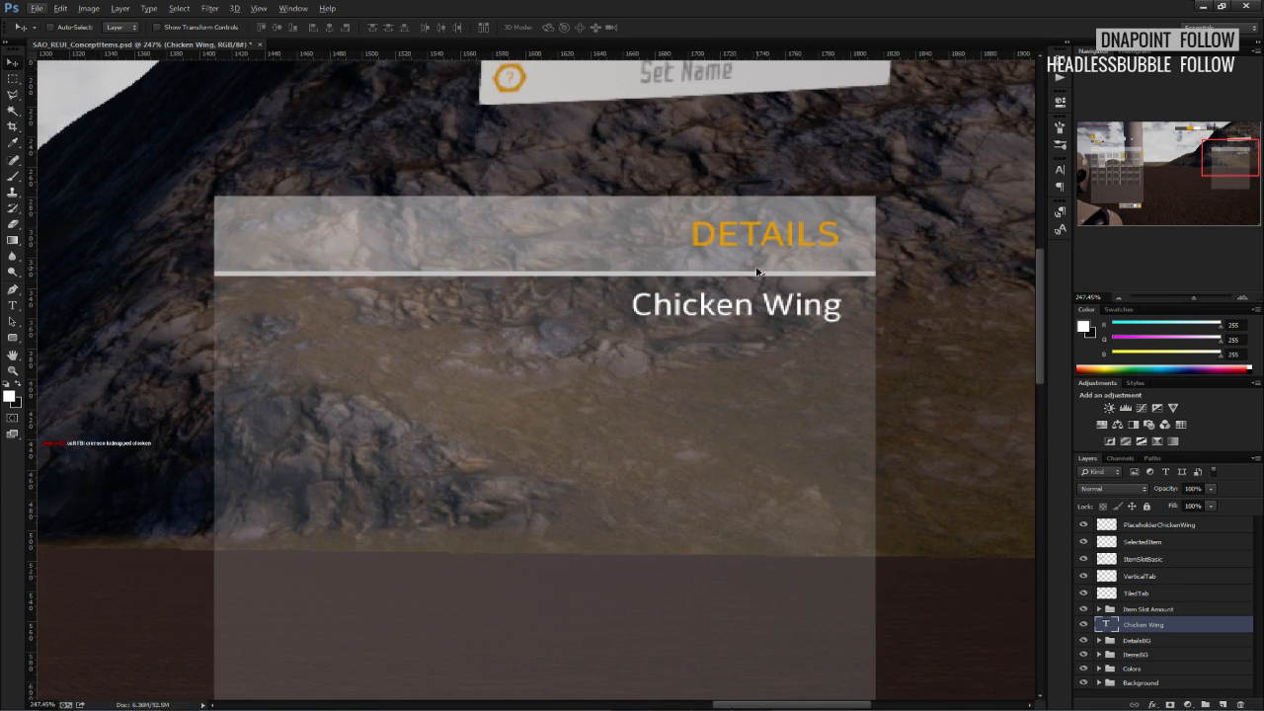
alt+scroll(768, 307, up, 2)
click(1114, 638)
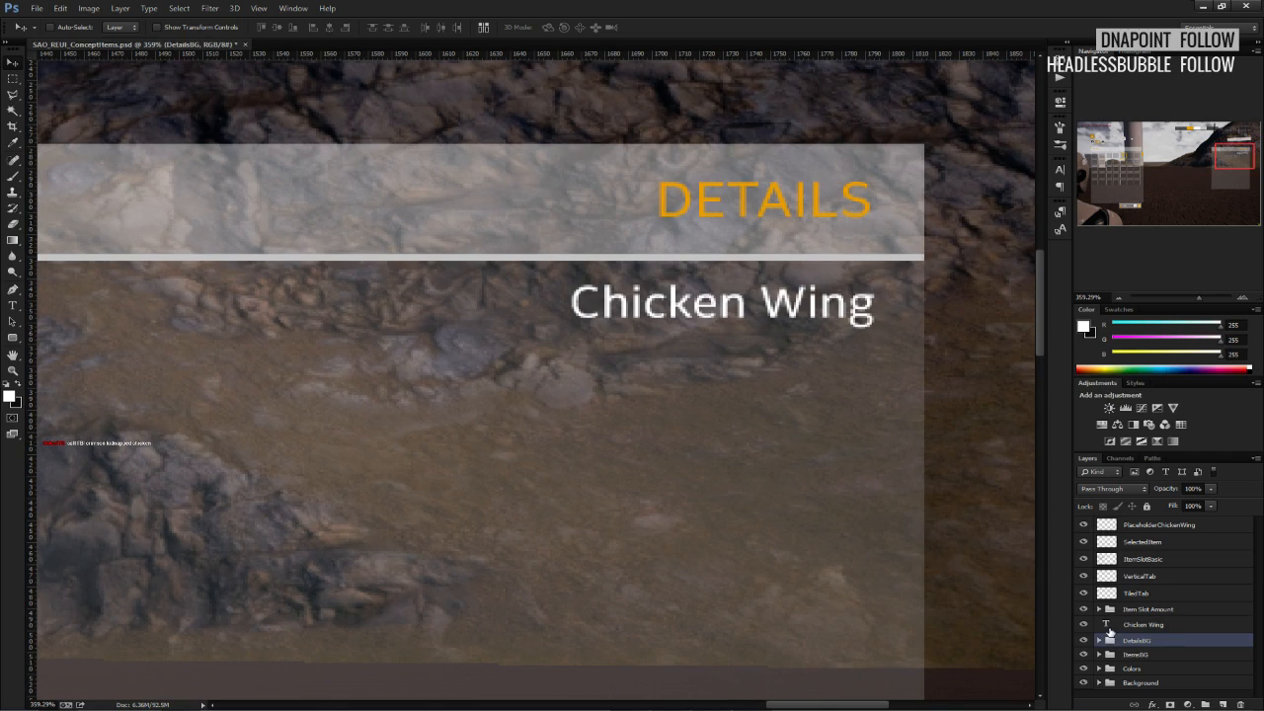
click(1111, 630)
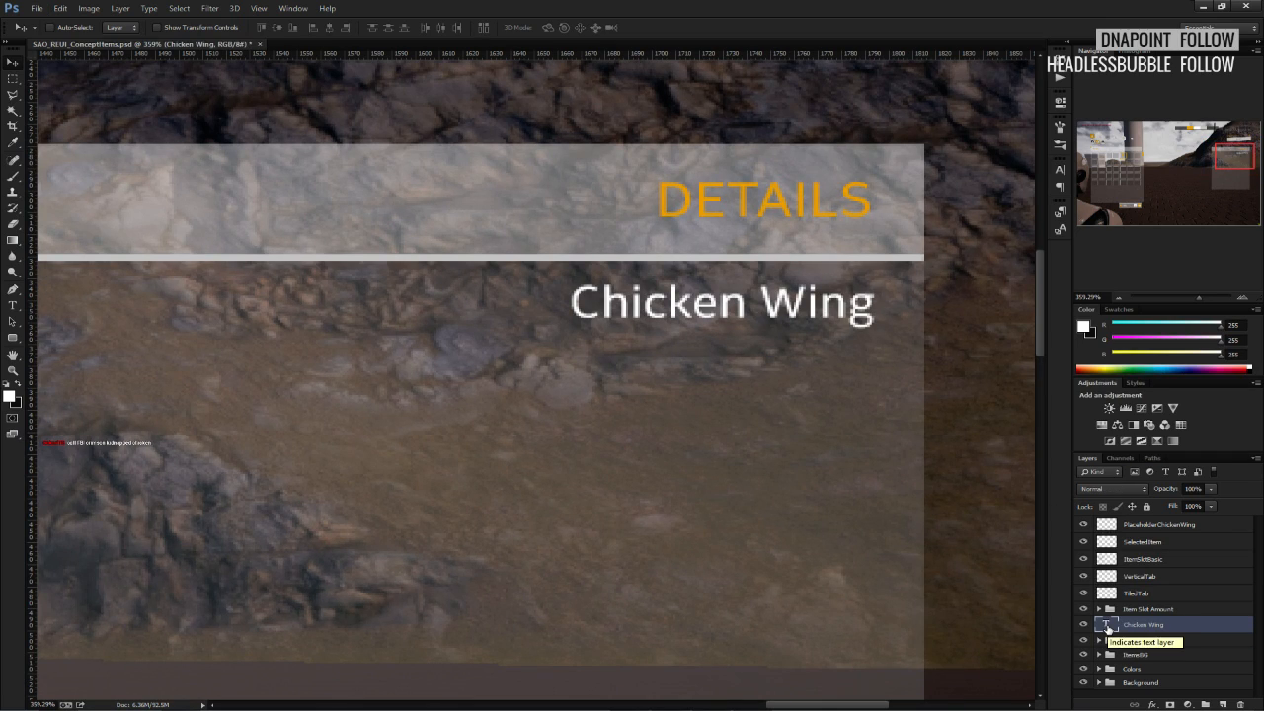
drag(817, 311, 808, 326)
key(ctrl+s)
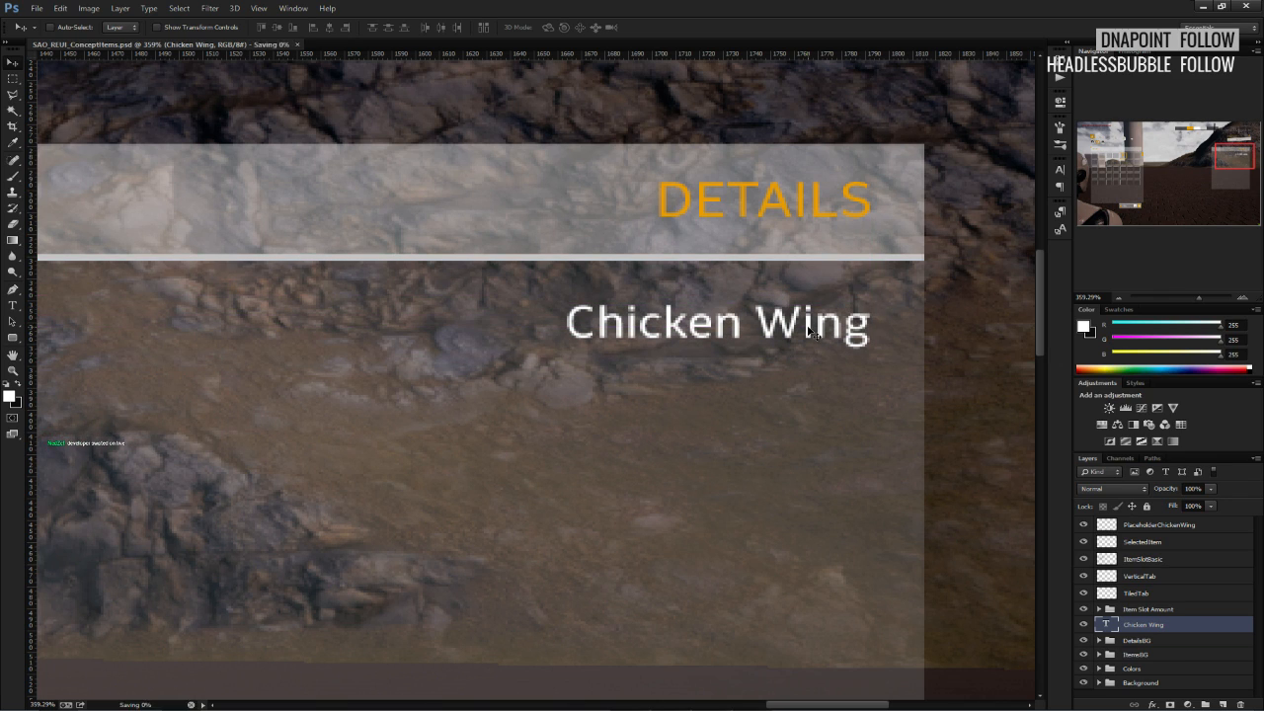
Nudge the Chicken Wing text slightly upward toward the separator line and save the document.
alt+scroll(809, 332, down, 5)
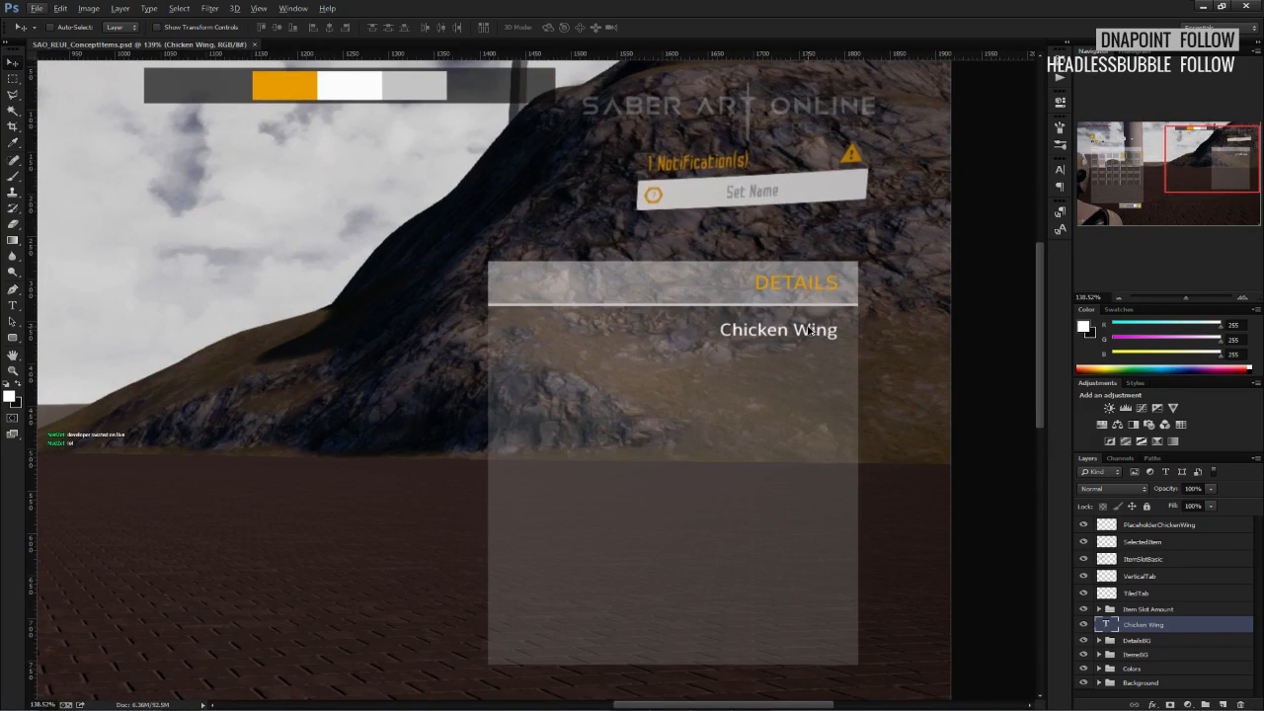
key(Up)
key(Up)
key(Up)
key(ctrl+s)
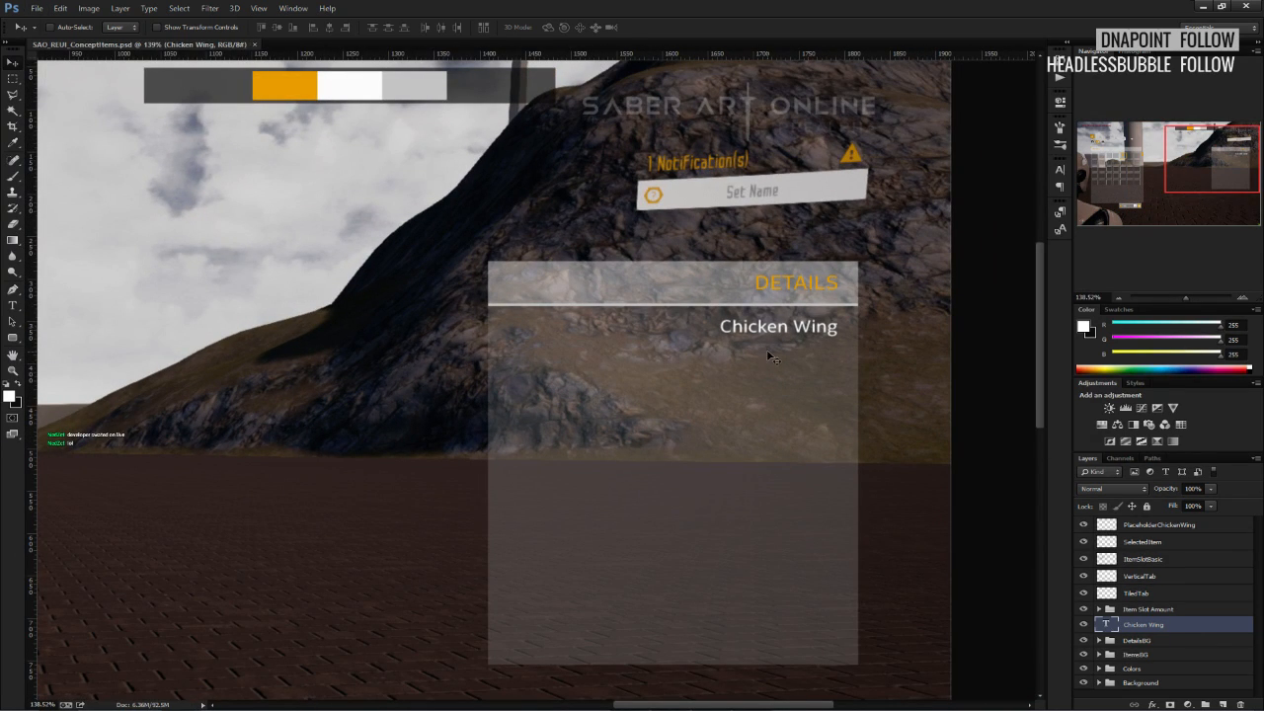
Duplicate the Chicken Wing text layer, scale the copy to about 75%, and move it to the left side of the details panel.
scroll(768, 354, down, 1)
right_click(1141, 625)
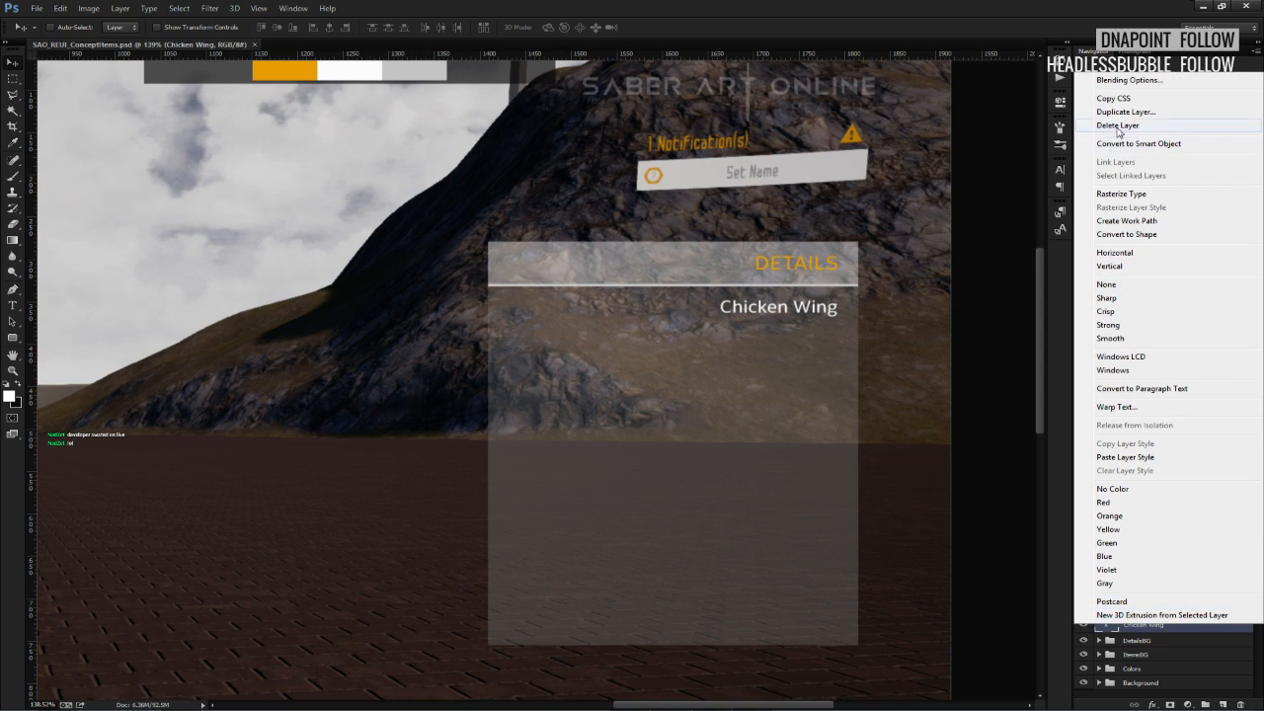
click(1115, 108)
click(747, 225)
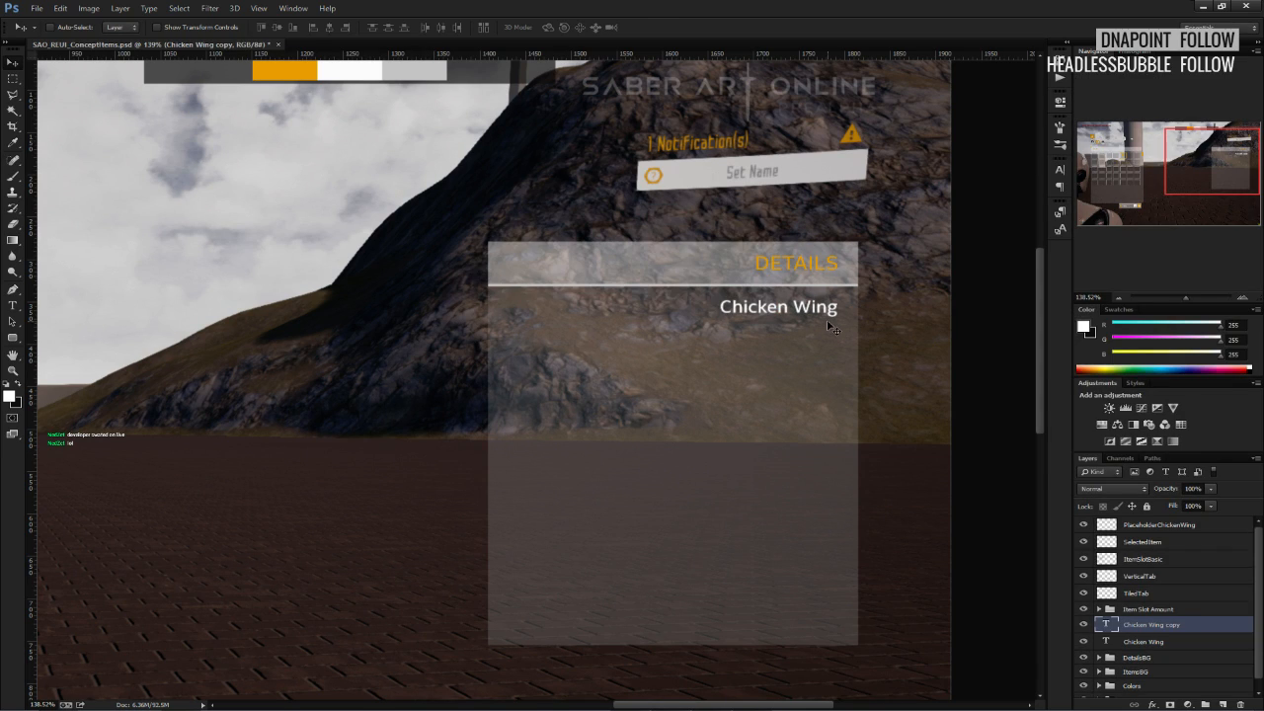
key(ctrl+t)
shift+drag(837, 317, 805, 307)
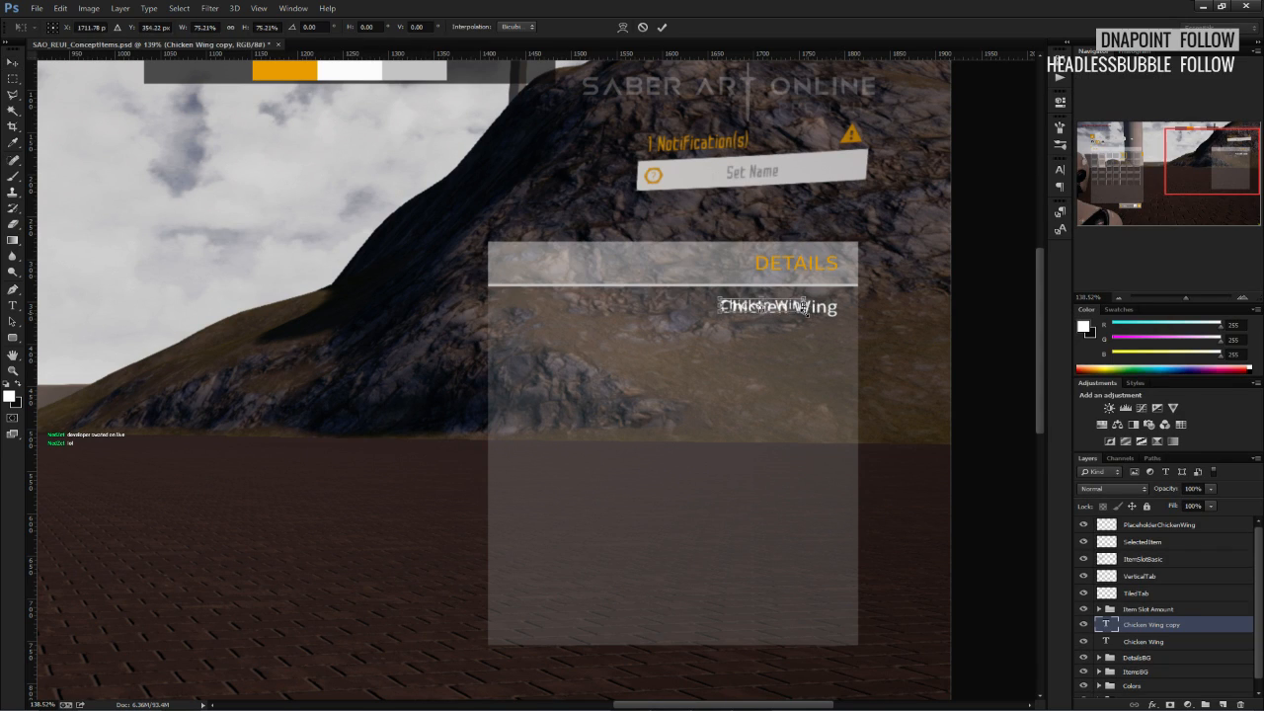
click(662, 27)
drag(746, 277, 563, 285)
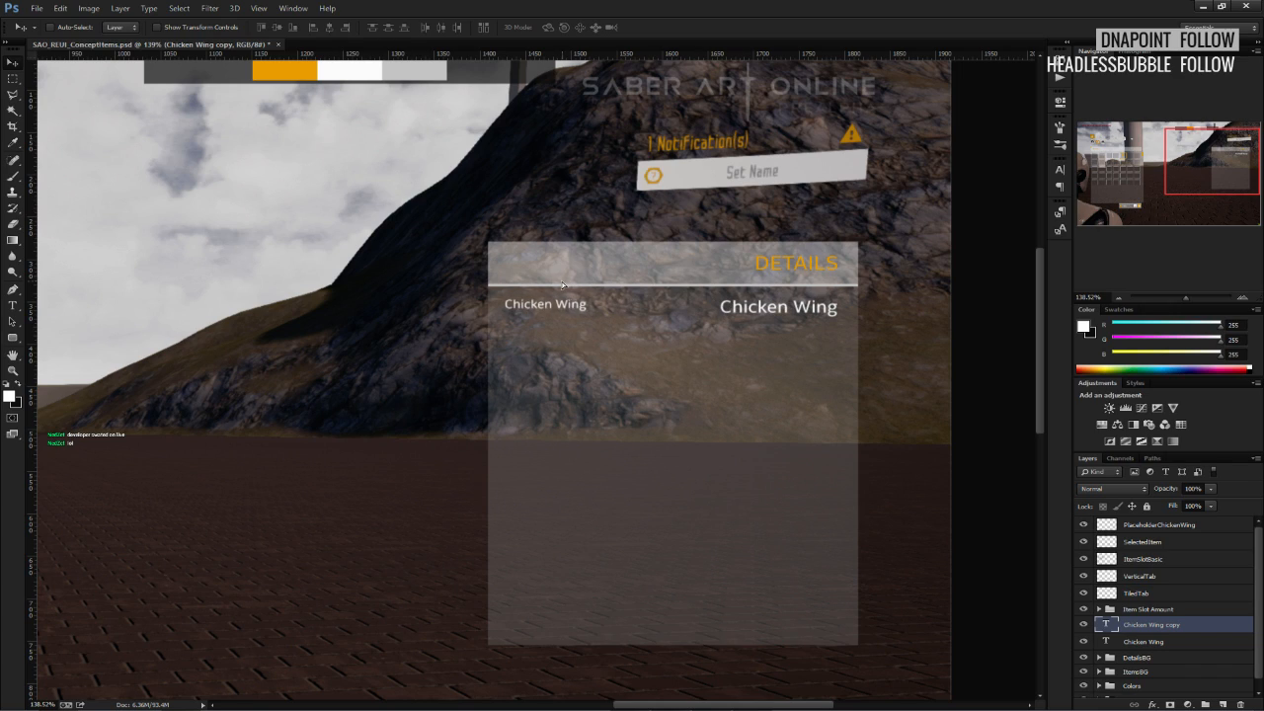
Replace the text of the smaller Chicken Wing copy with "FOOD".
double_click(1107, 625)
text(FOOD)
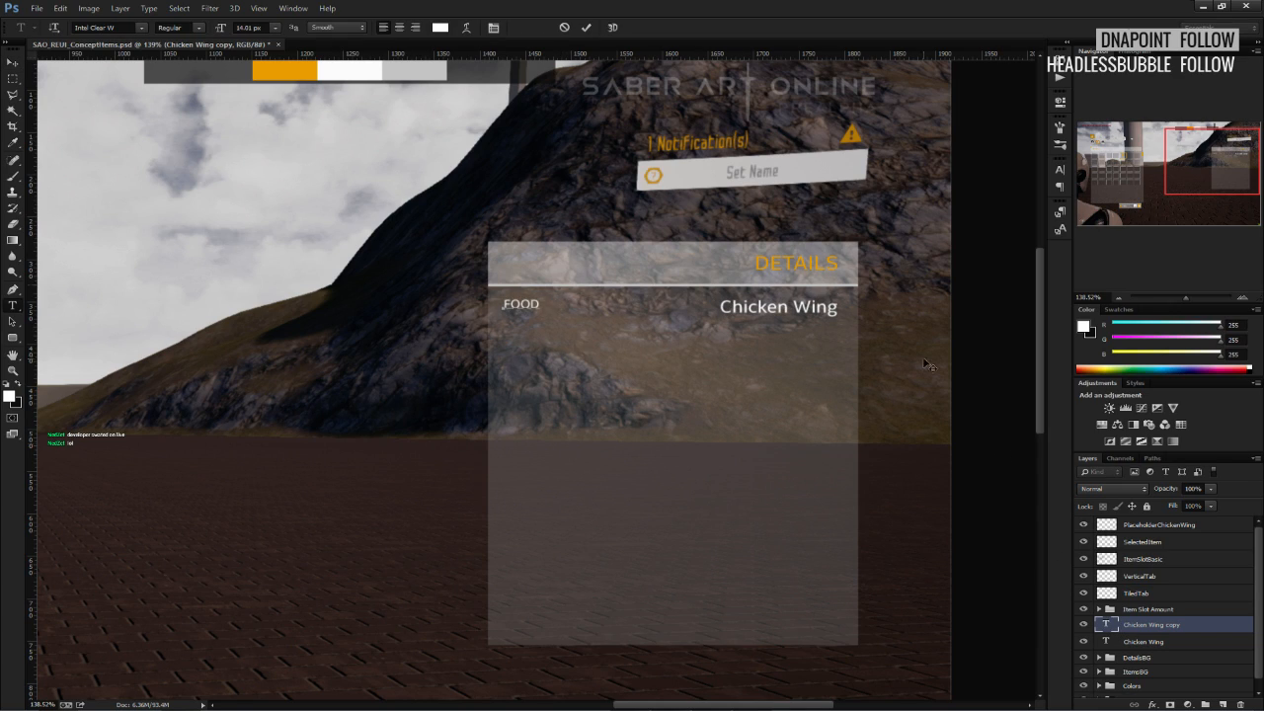
click(13, 79)
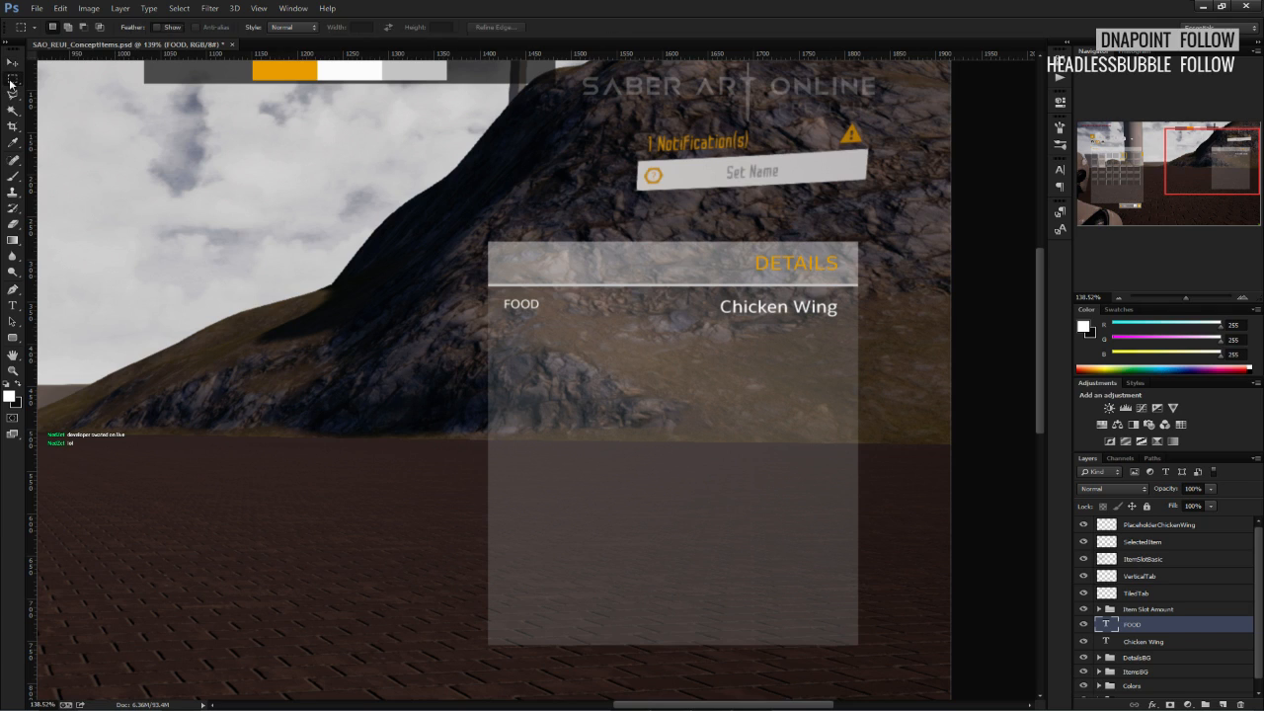
Try gray shades for the FOOD text, and apply the orange eba601 sampled from the DETAILS heading.
alt+scroll(418, 261, up, 2)
double_click(1107, 626)
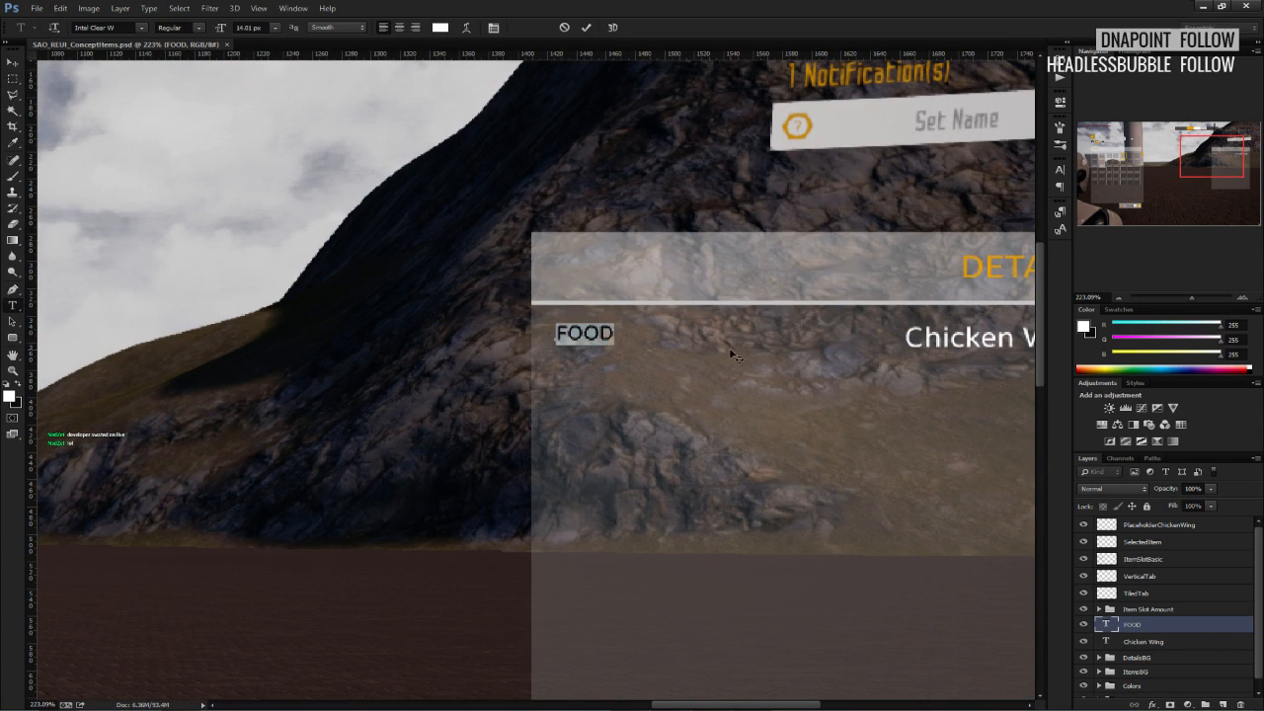
click(440, 27)
click(659, 287)
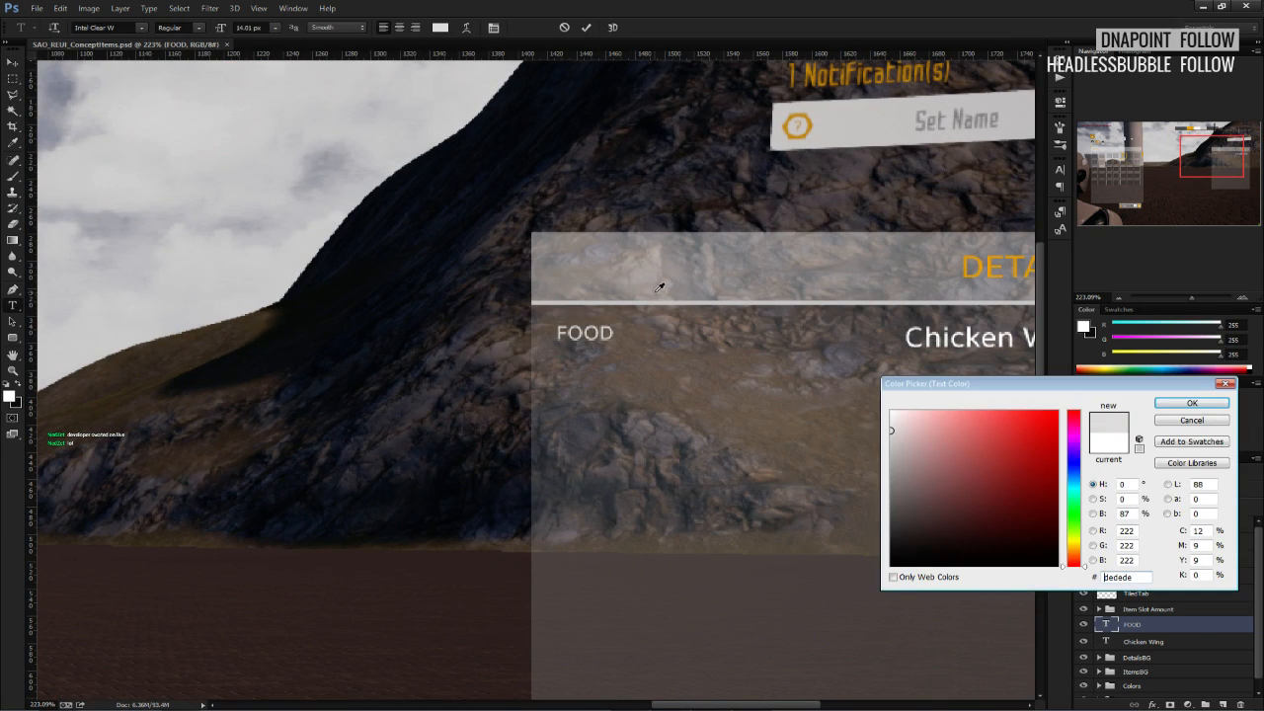
click(655, 297)
drag(892, 442, 892, 480)
click(762, 303)
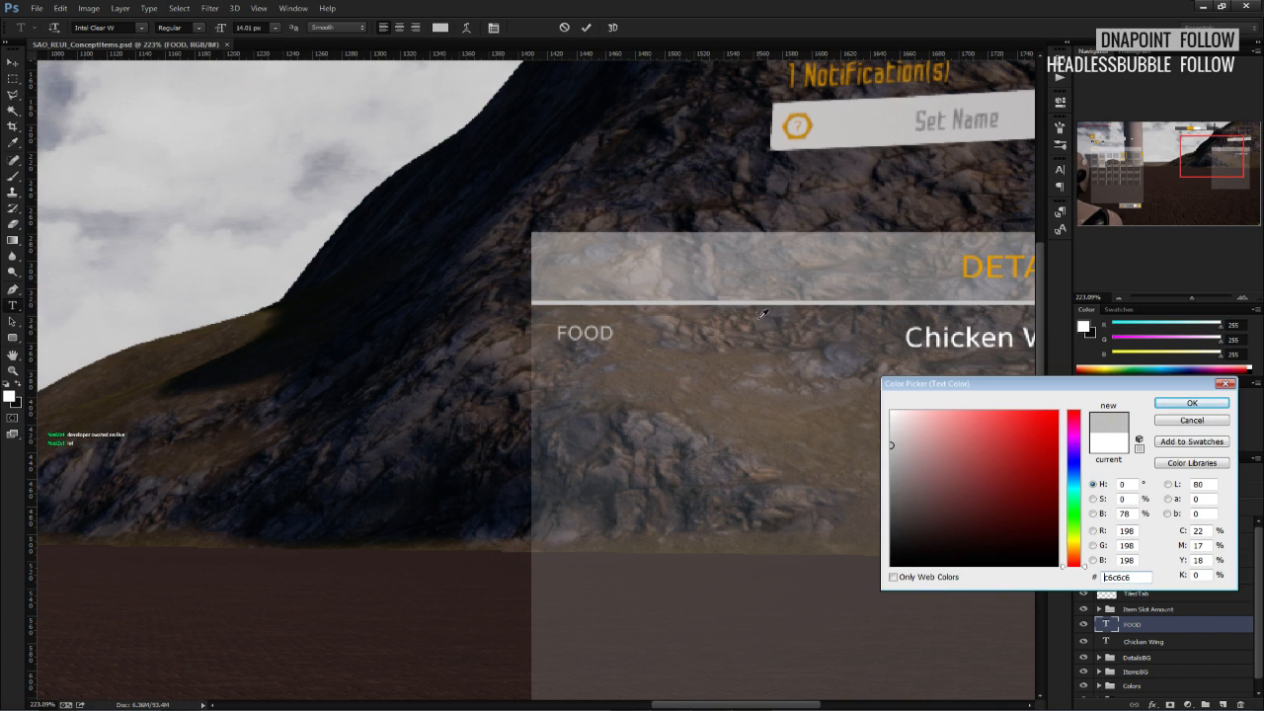
click(971, 258)
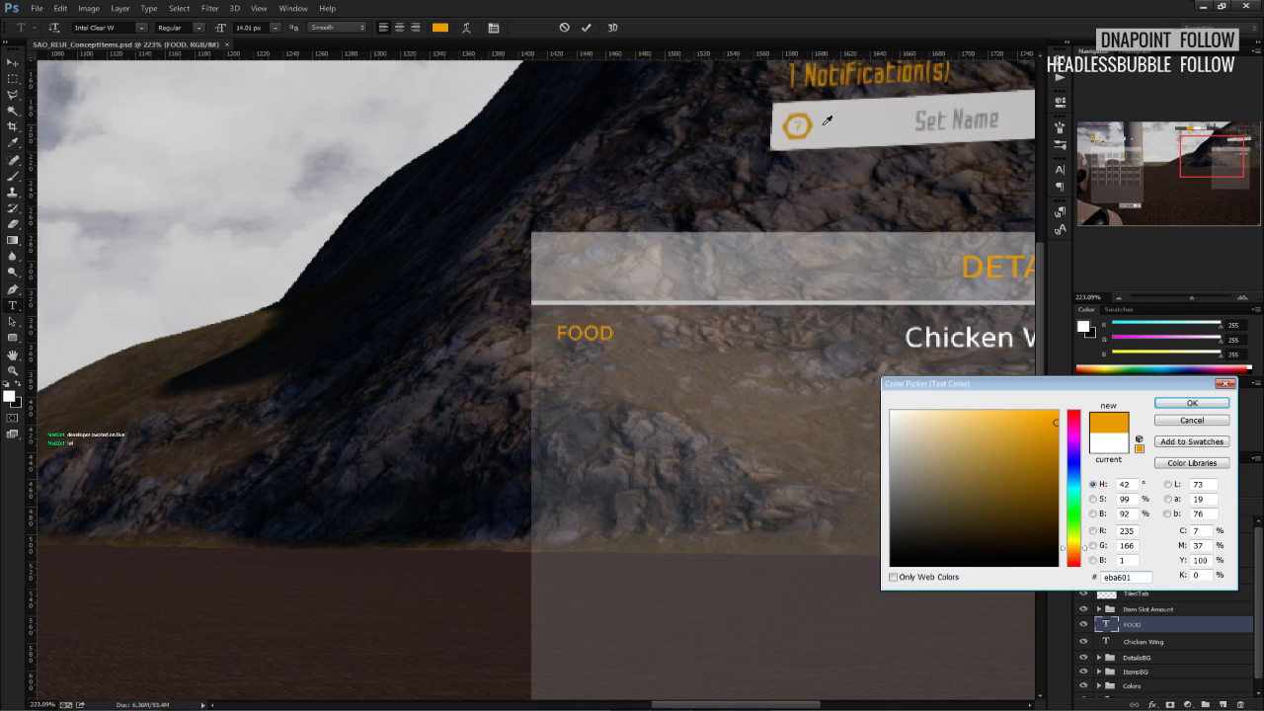
click(1162, 405)
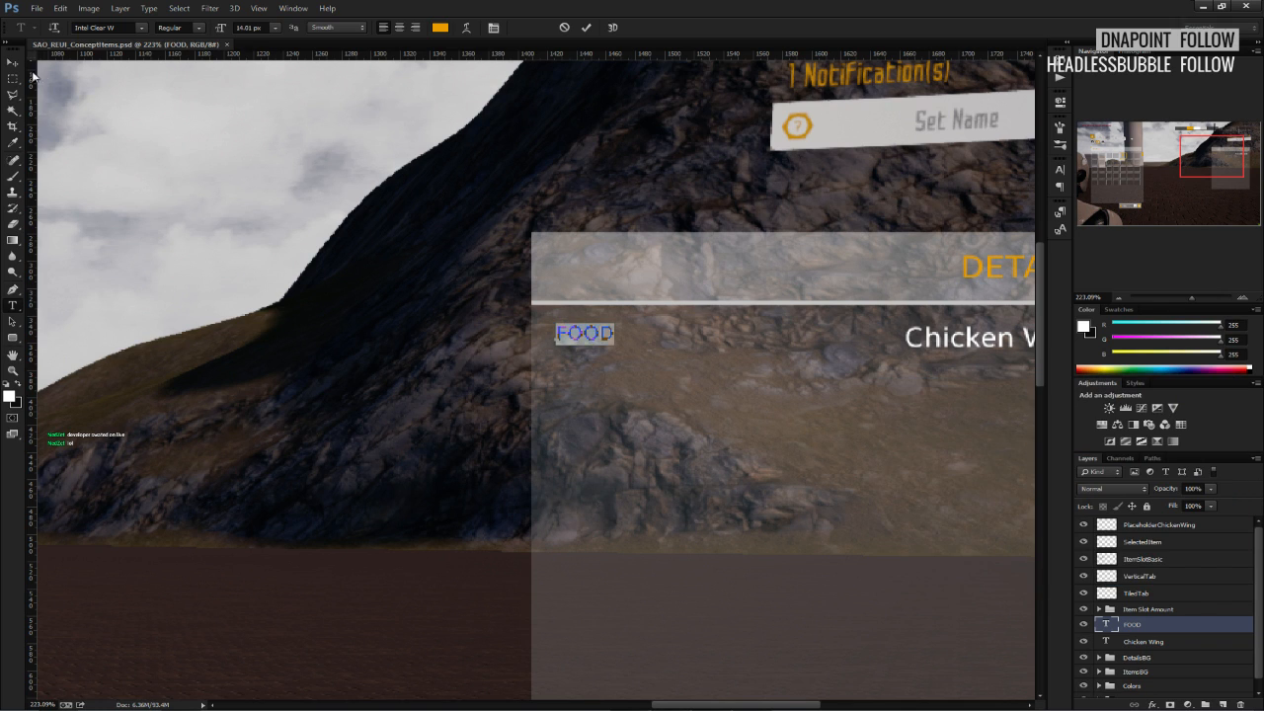
click(12, 77)
Recolor the FOOD text light gray.
key(ctrl+0)
alt+scroll(475, 321, up, 3)
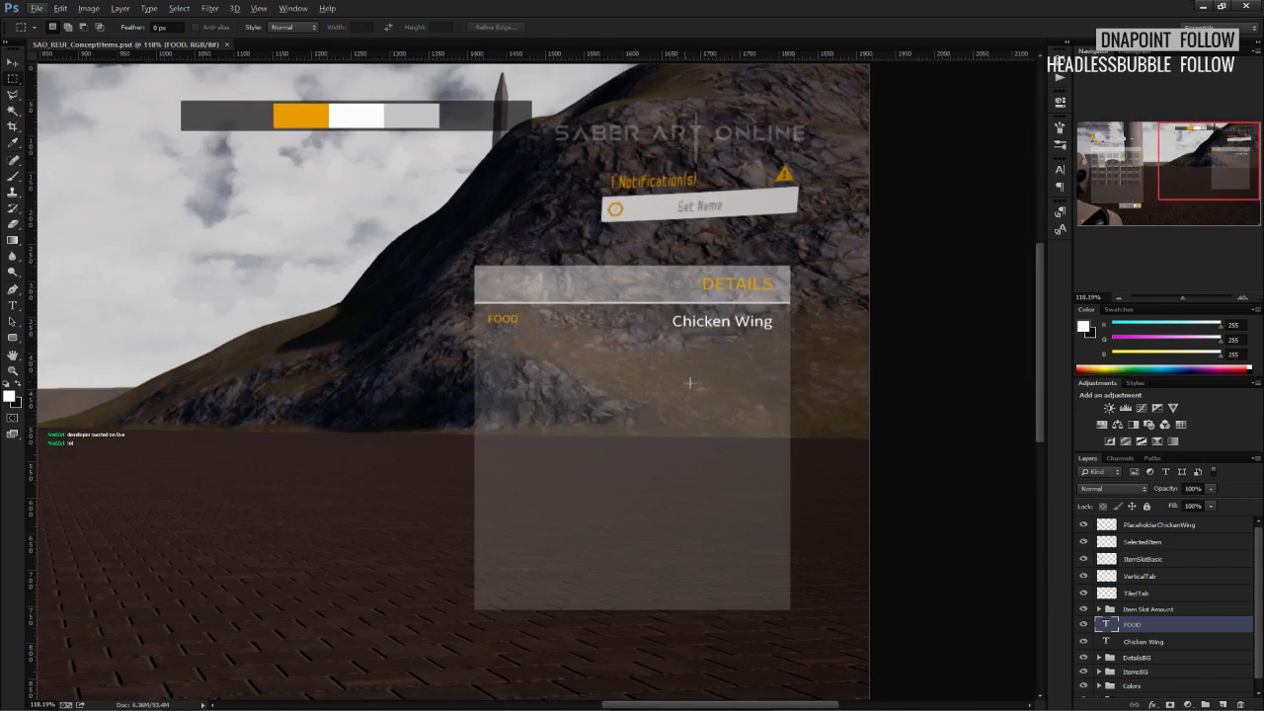
double_click(1108, 626)
click(440, 27)
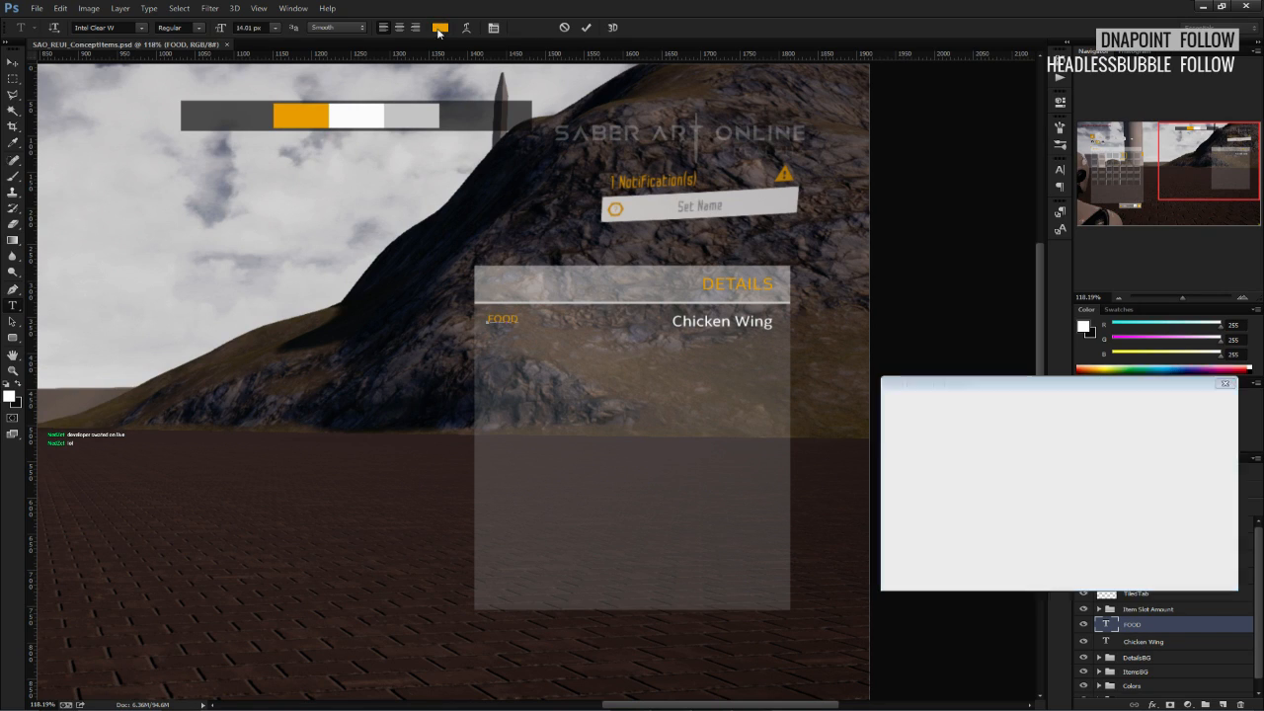
click(1192, 403)
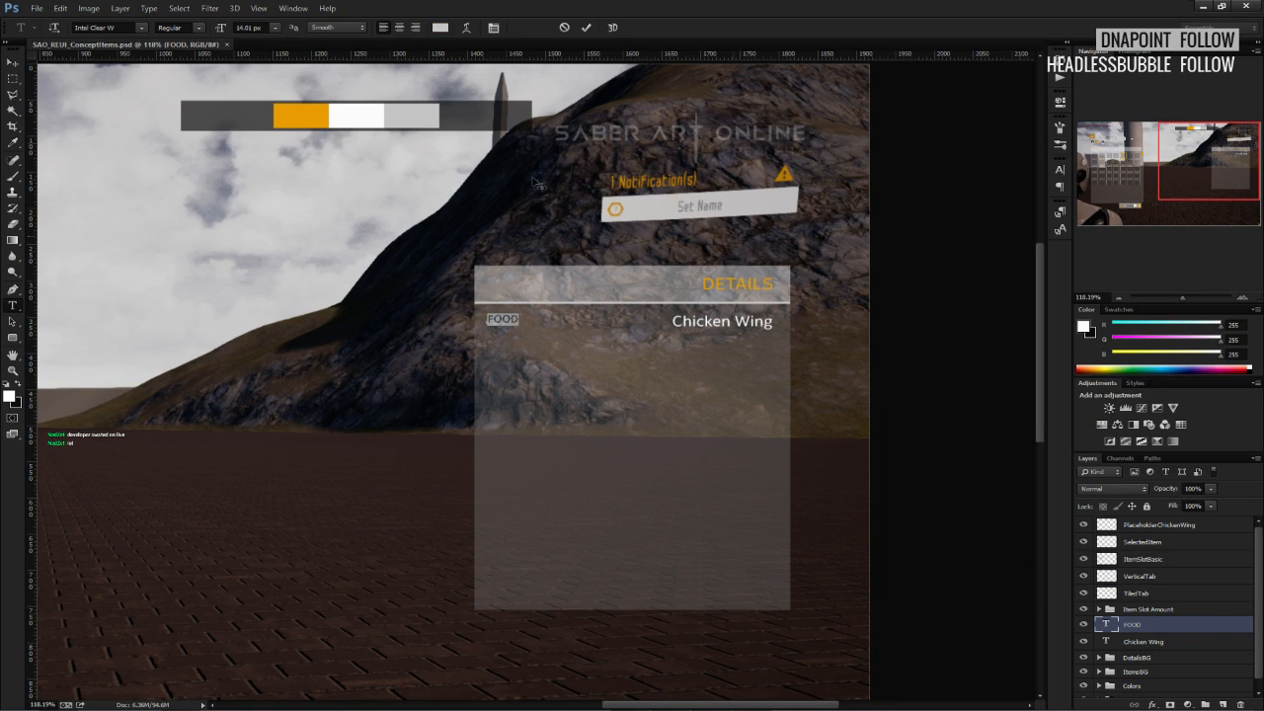
click(12, 78)
Try Crisp anti-aliasing on the FOOD text and set it to Strong.
alt+scroll(392, 311, down, 2)
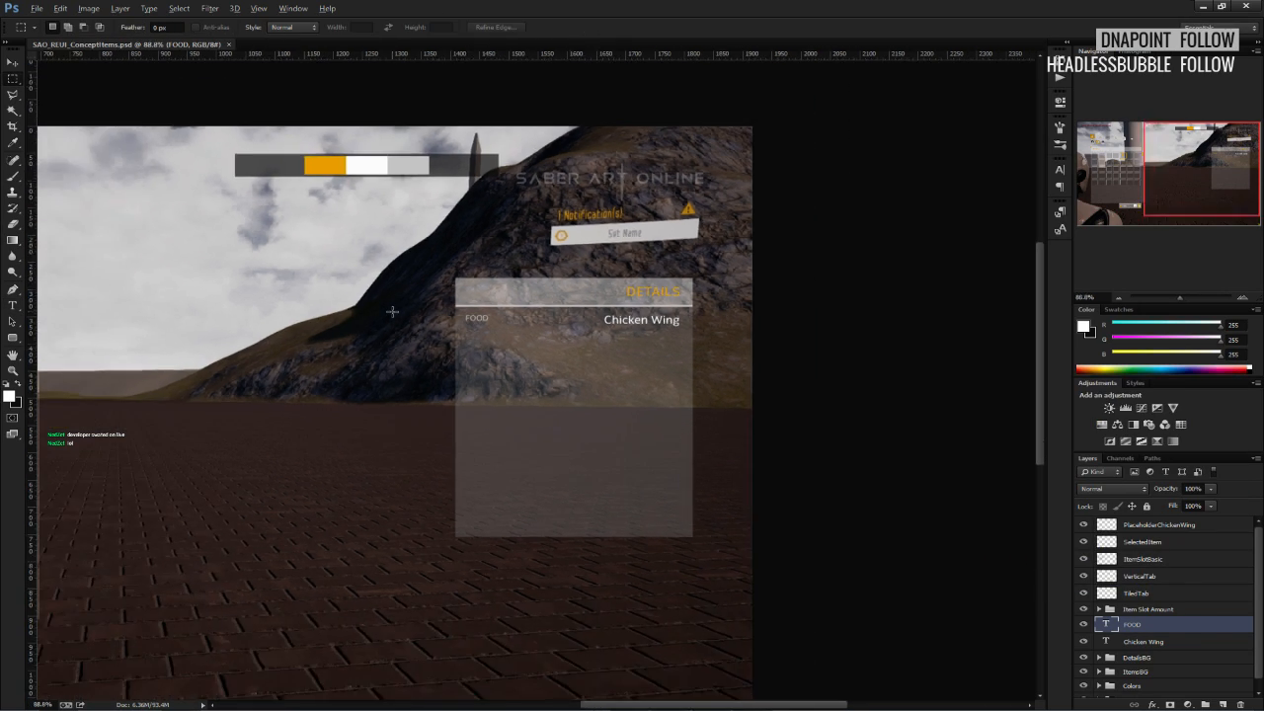
alt+scroll(944, 343, up, 2)
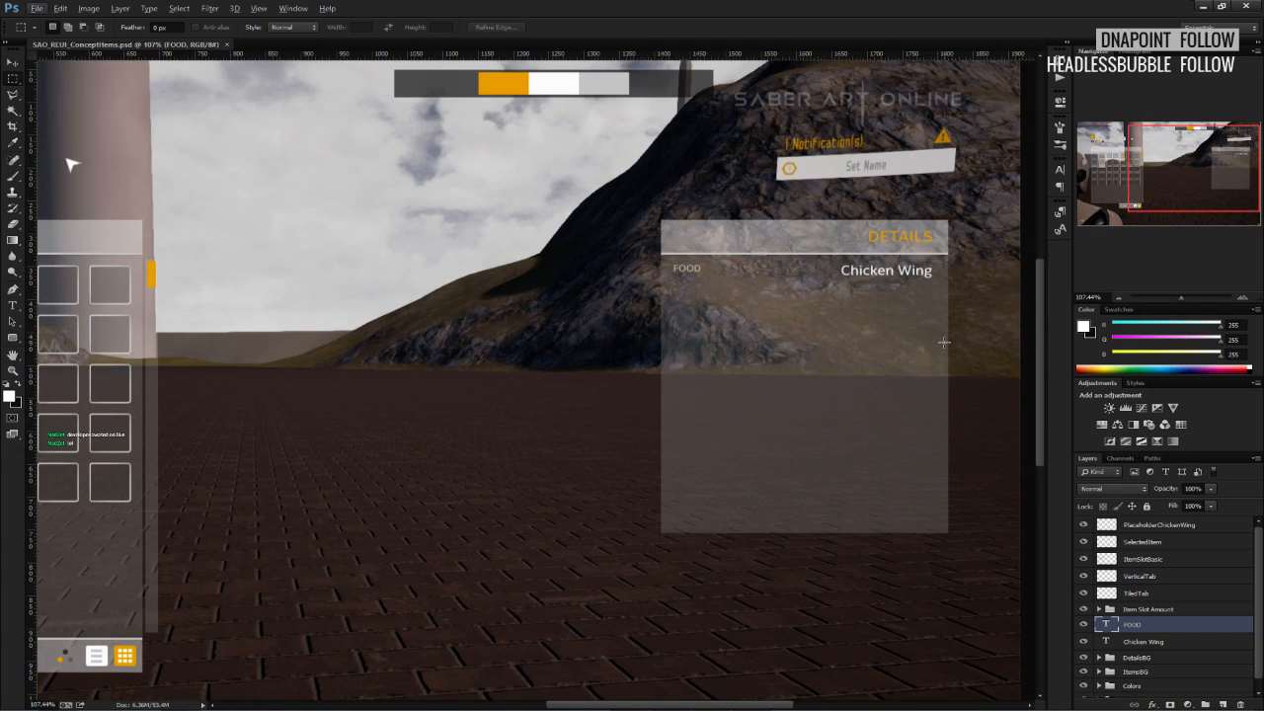
alt+scroll(943, 343, up, 2)
key(t)
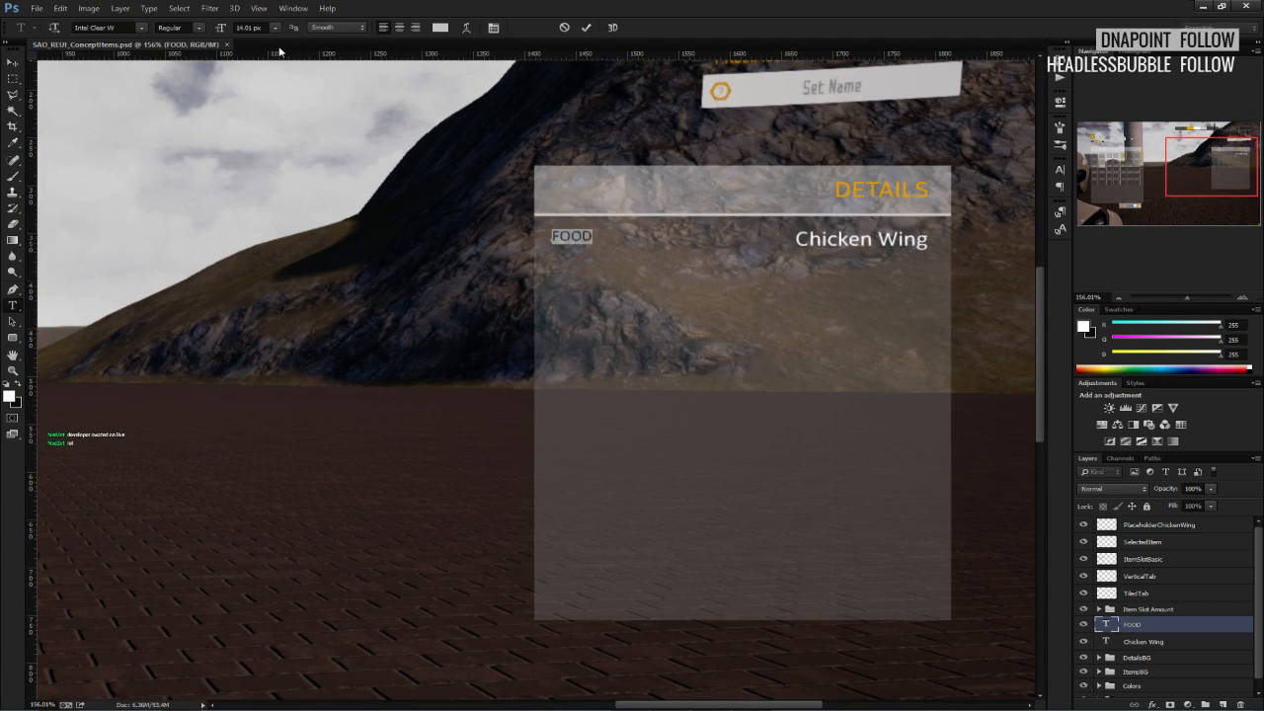
click(324, 27)
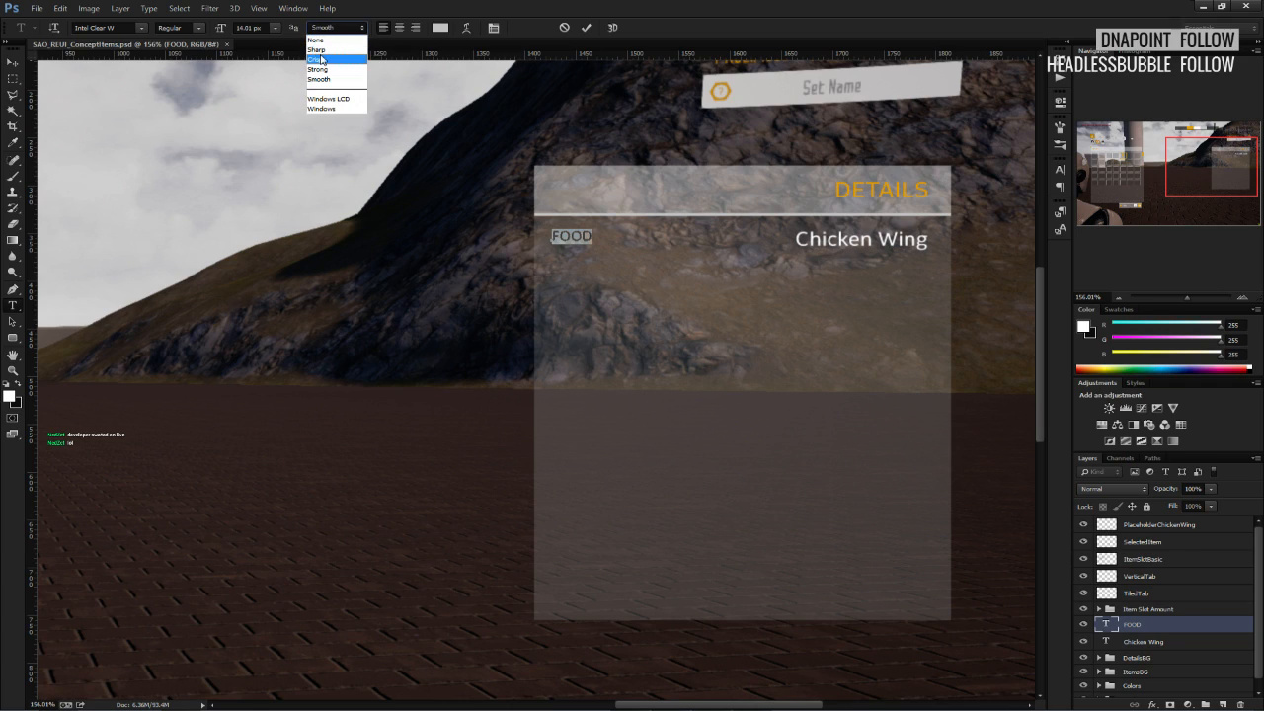
click(322, 62)
click(326, 29)
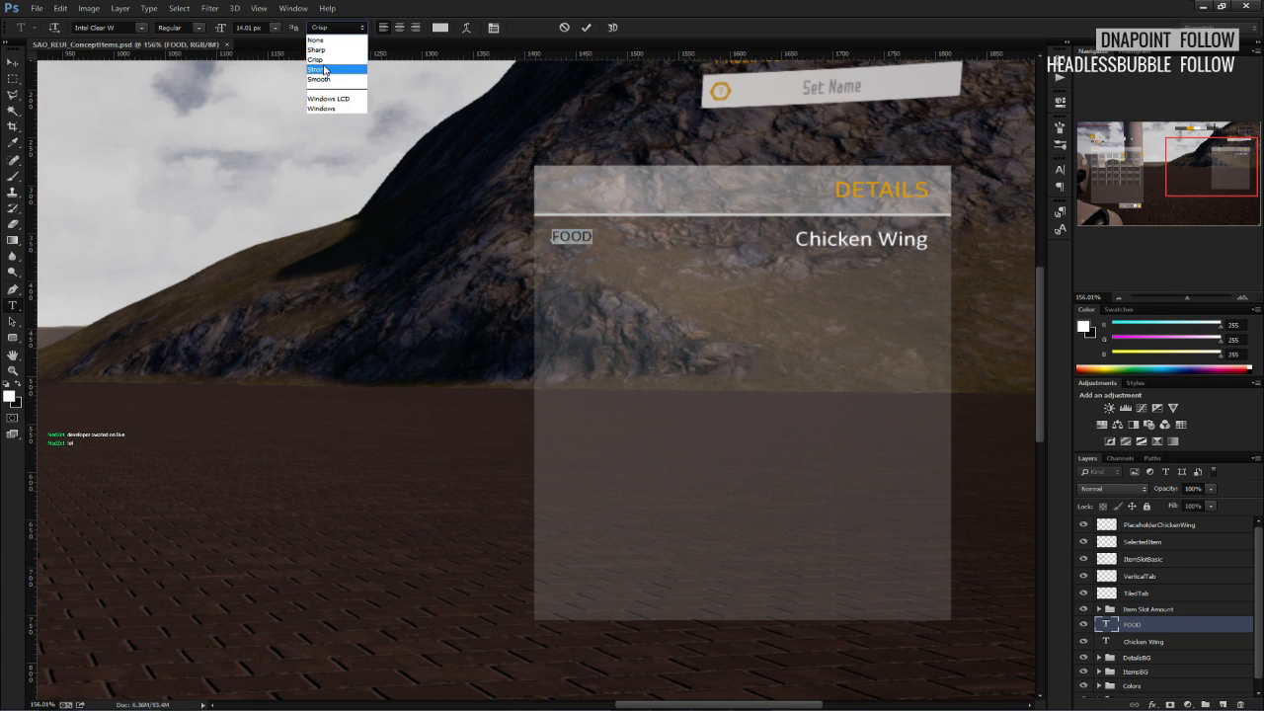
click(324, 69)
key(m)
alt+scroll(345, 222, down, 3)
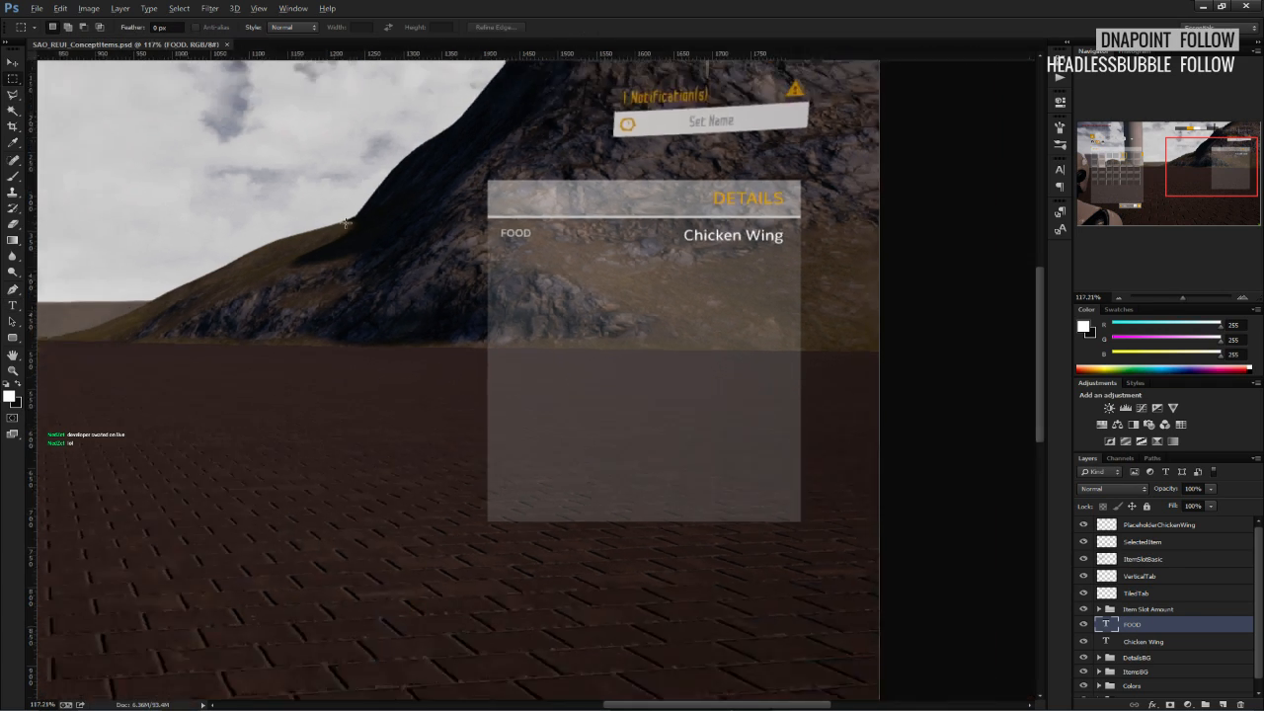
alt+scroll(346, 223, down, 1)
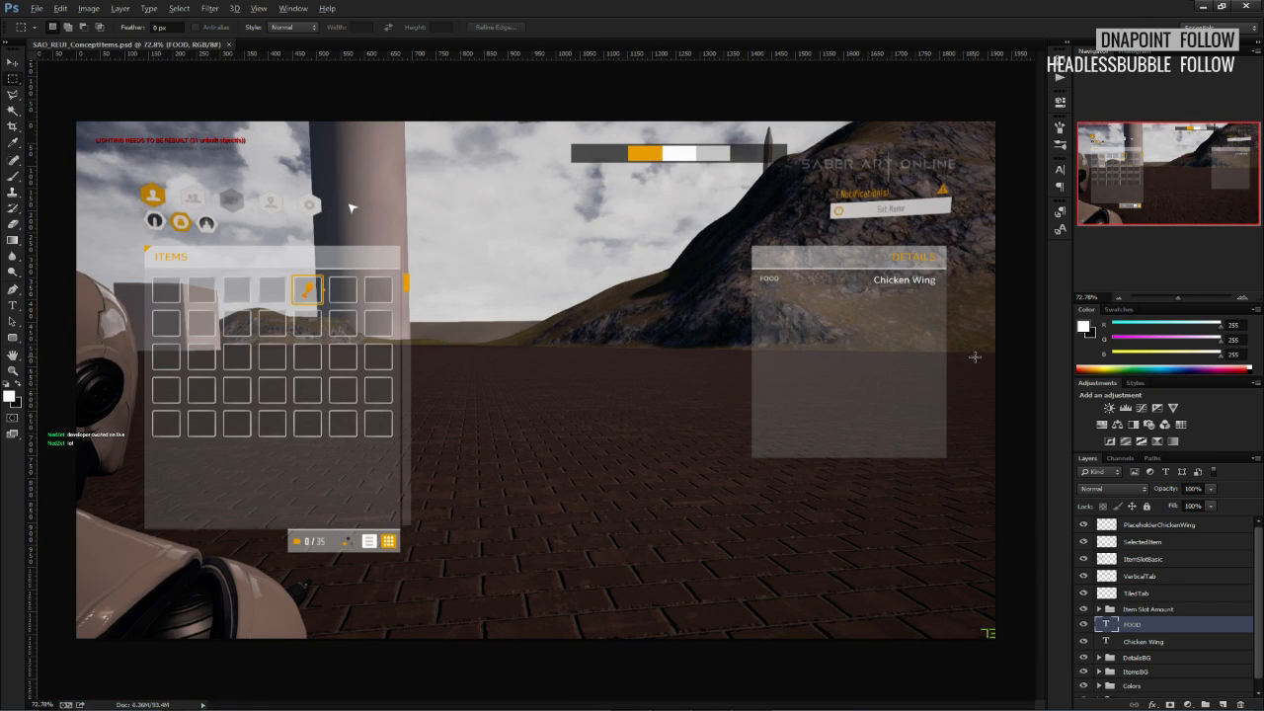
Duplicate the Chicken Wing text layer and place the copy directly below the original in the details panel.
key(alt)
alt+scroll(968, 312, up, 4)
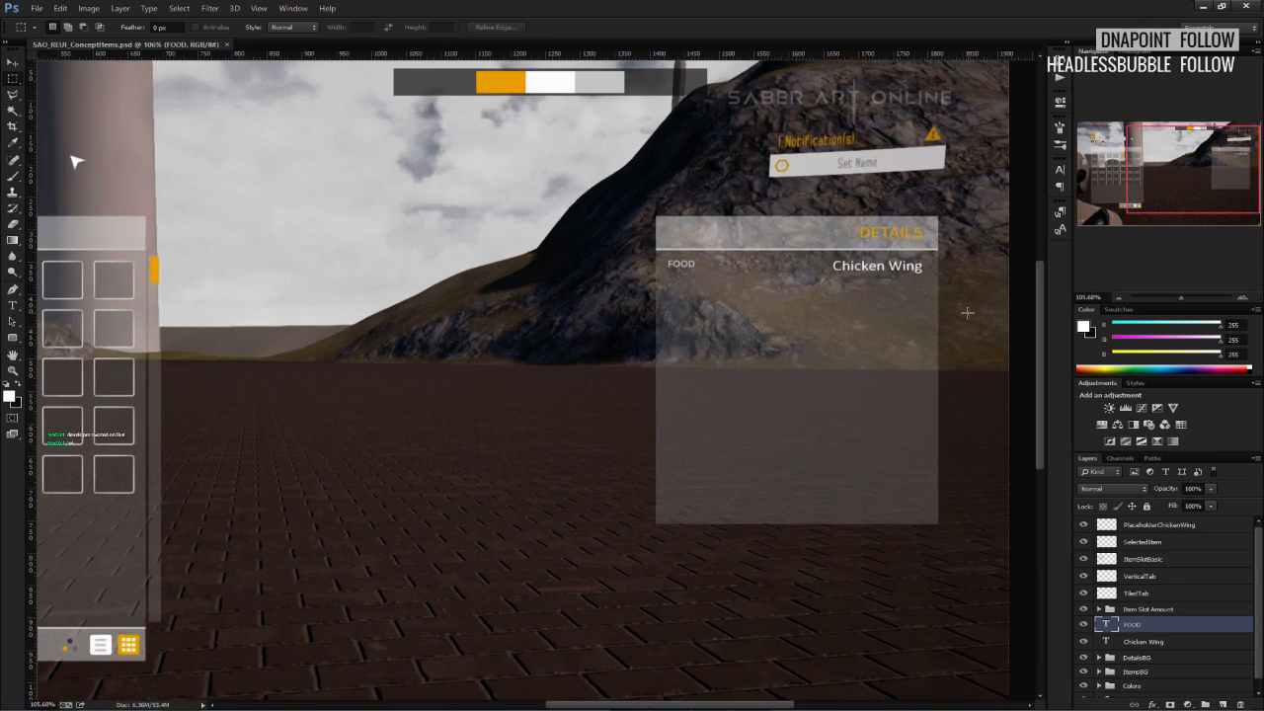
alt+scroll(971, 312, up, 3)
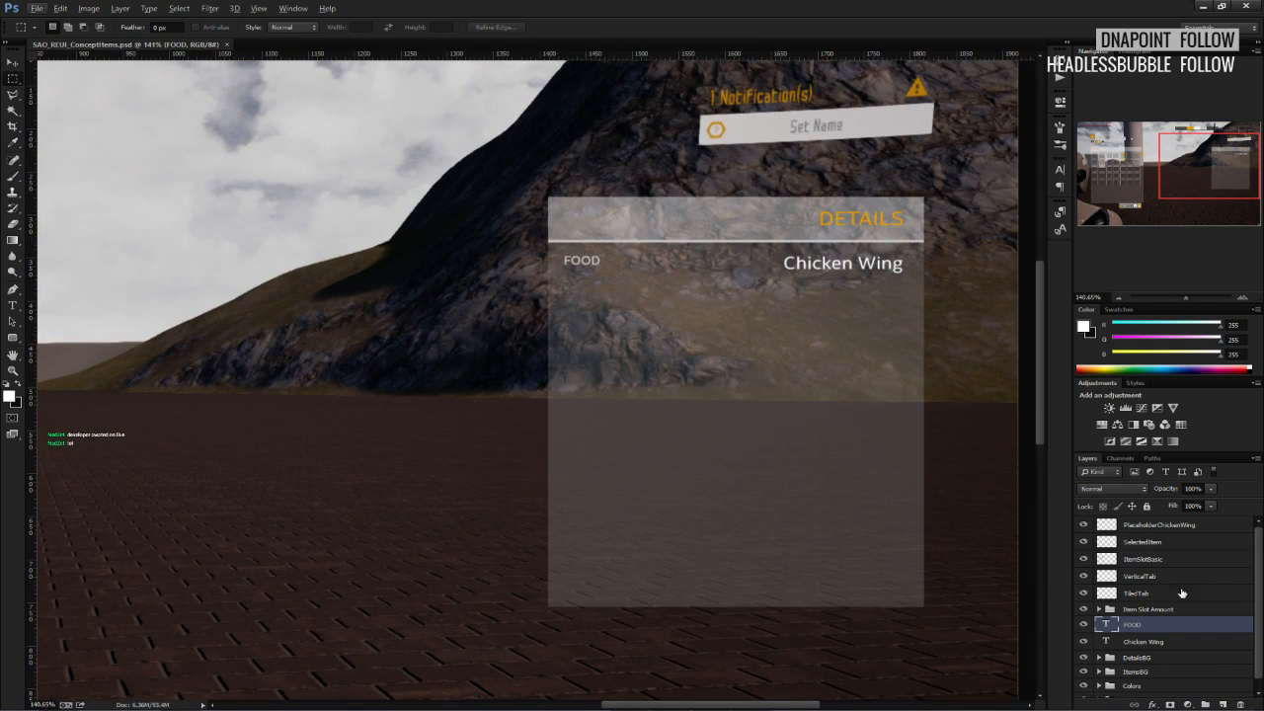
right_click(1144, 642)
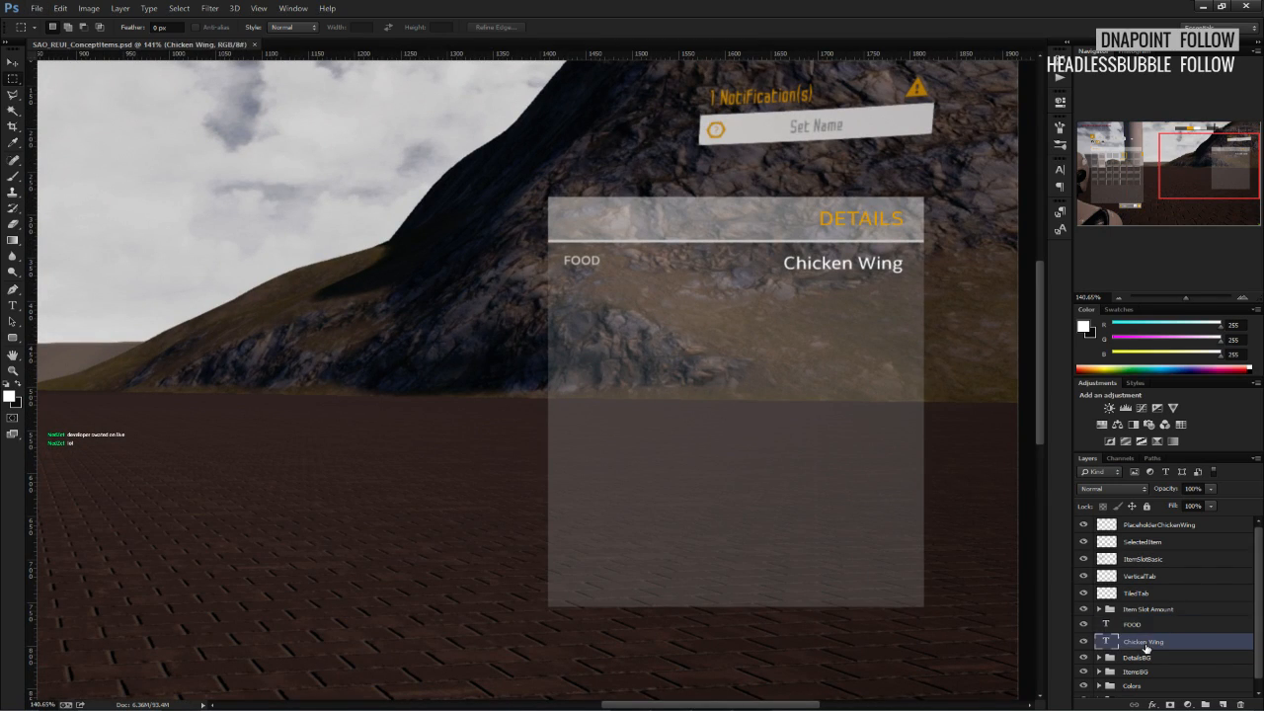
click(1130, 127)
click(748, 226)
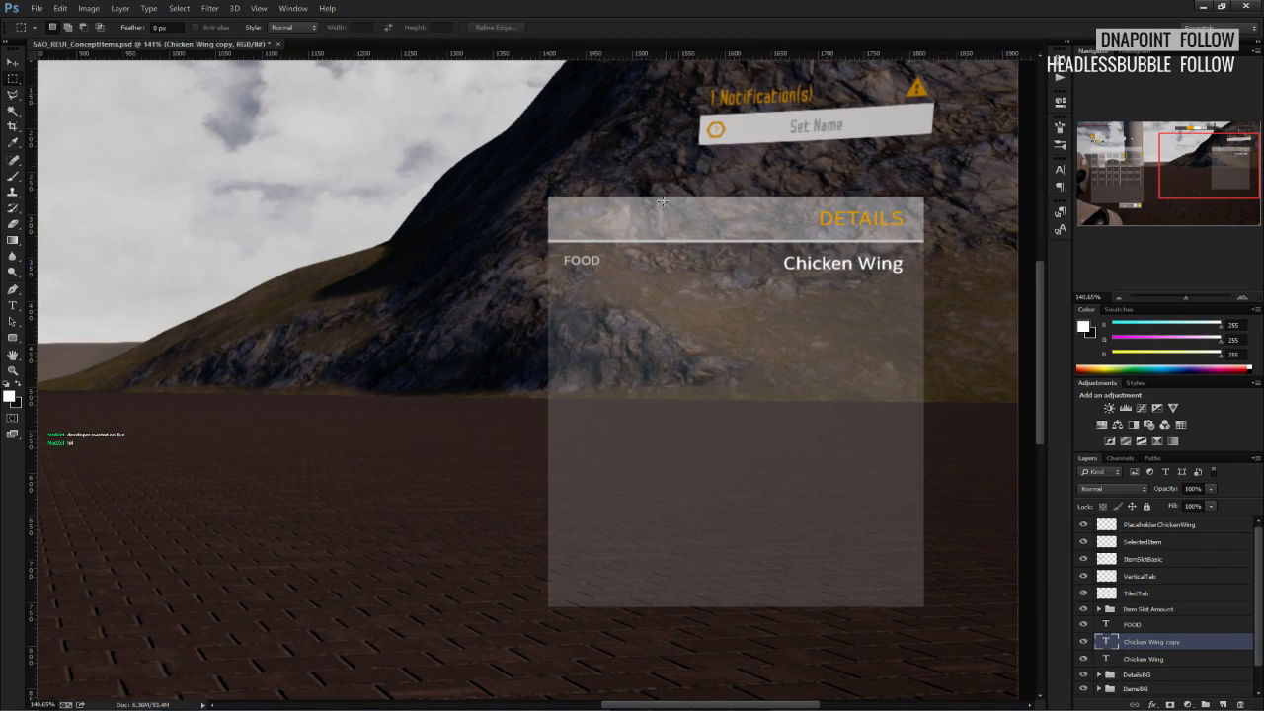
click(12, 62)
drag(772, 270, 772, 308)
double_click(1109, 642)
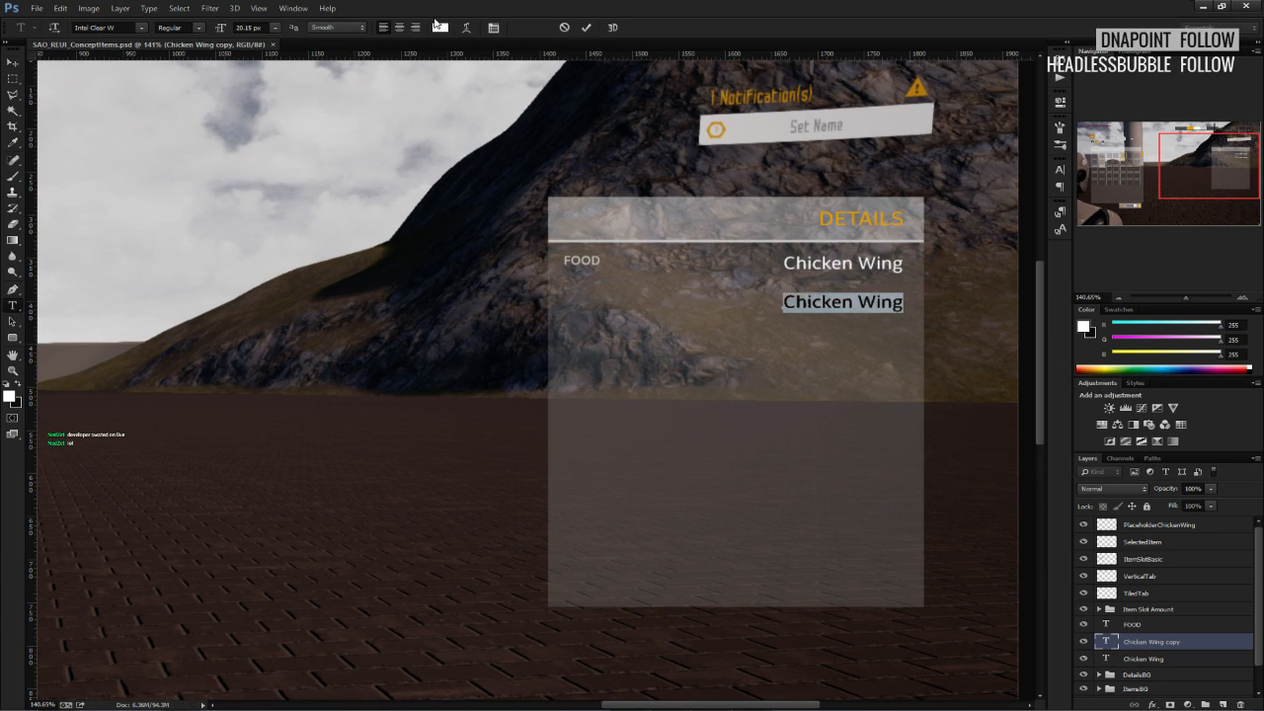
click(440, 28)
click(824, 219)
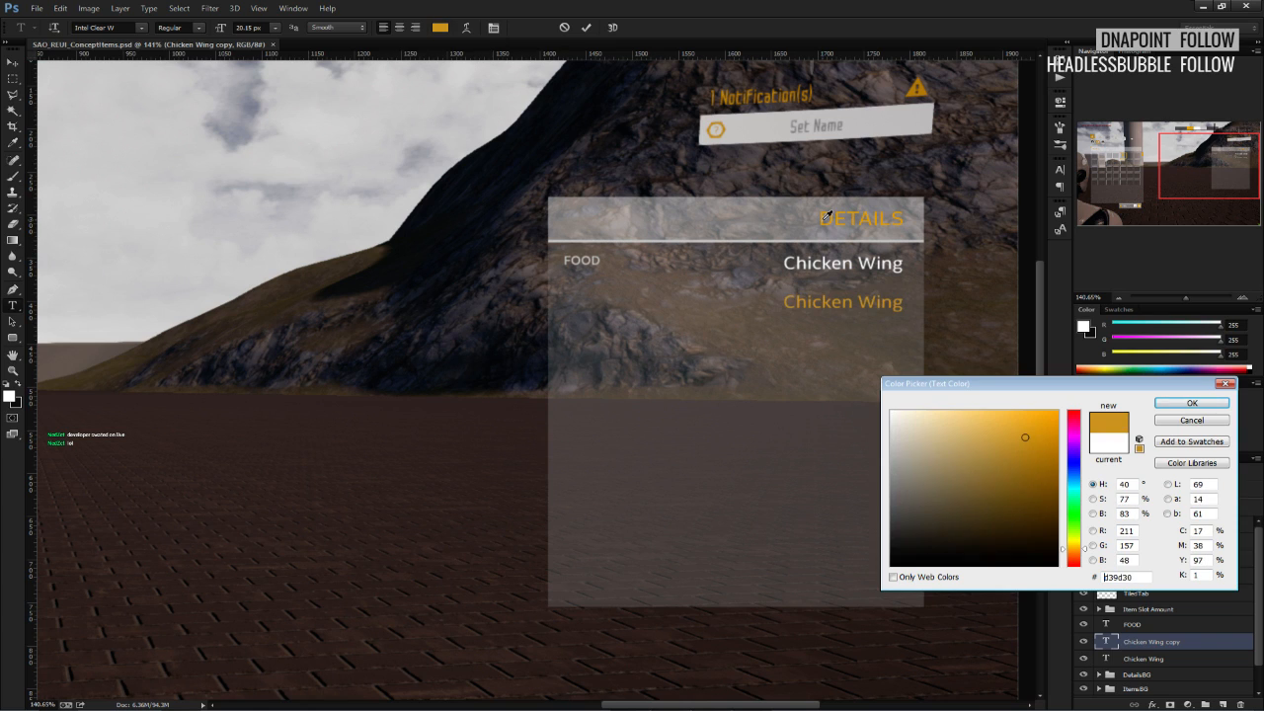
key(Escape)
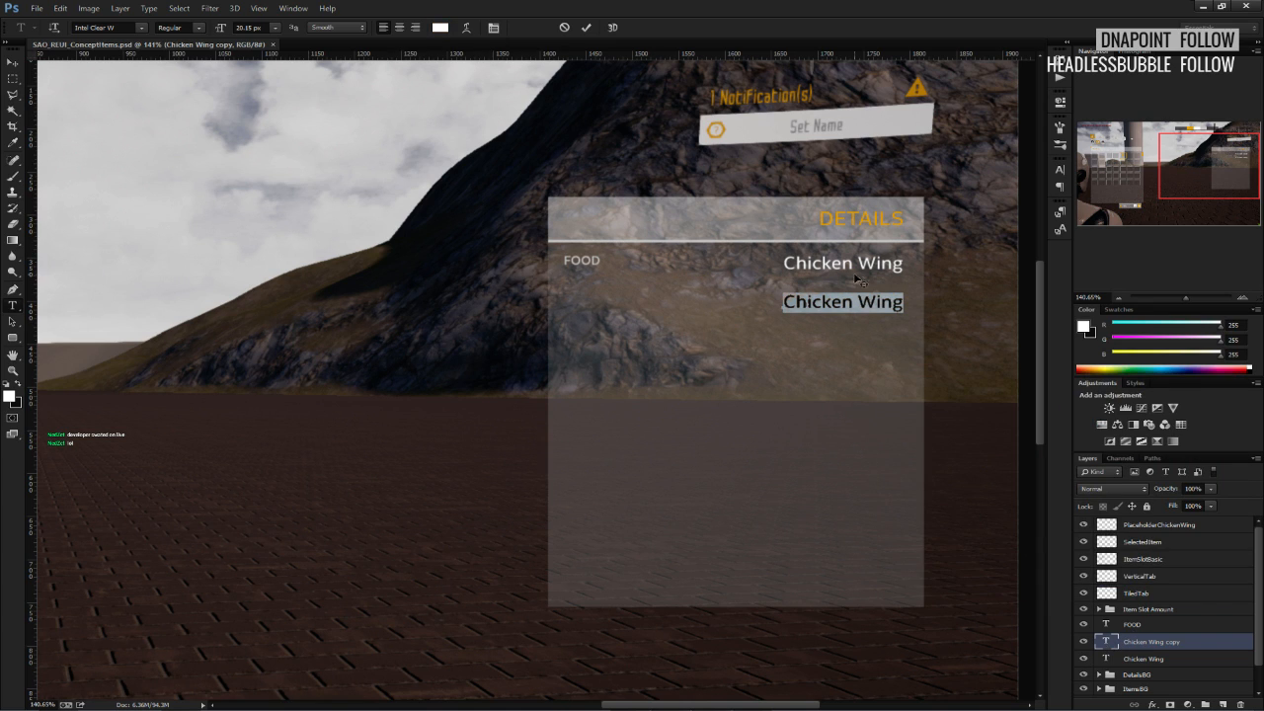
Recolor the lower Chicken Wing copy with the orange palette swatch and replace its text with "DESCRIPTION".
alt+scroll(858, 279, up, 3)
alt+scroll(687, 383, down, 3)
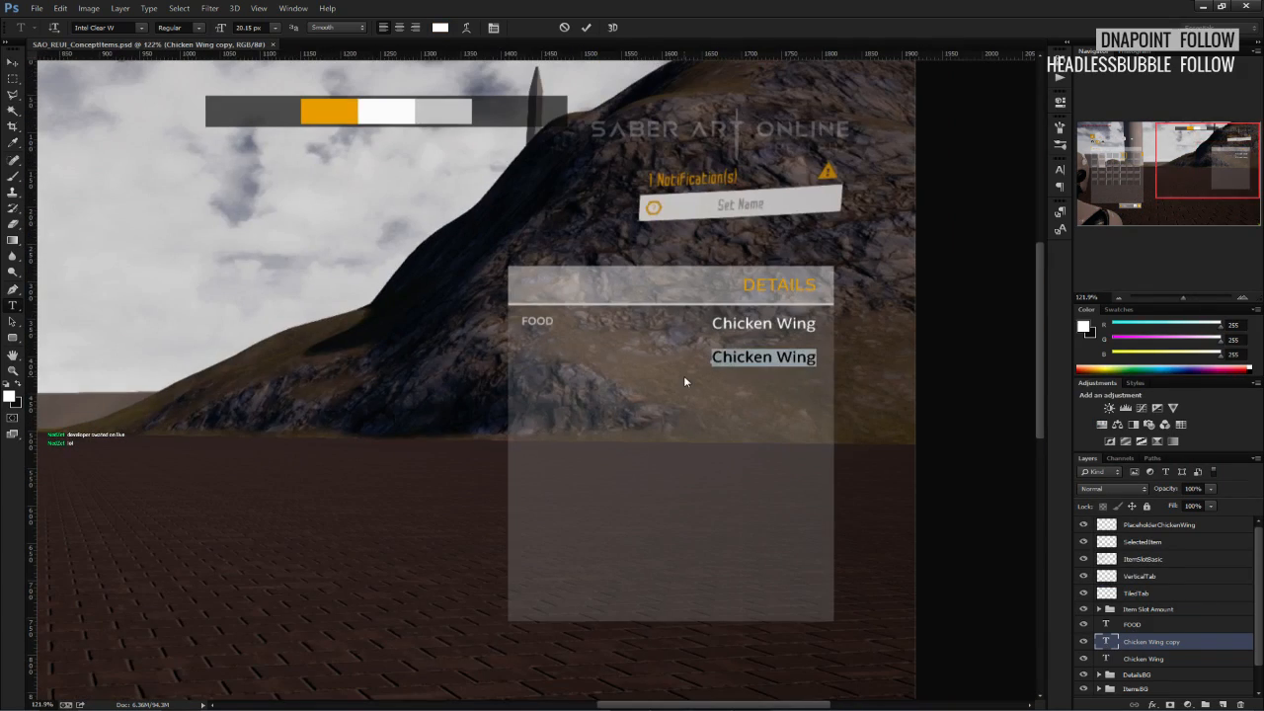
double_click(1105, 644)
click(441, 27)
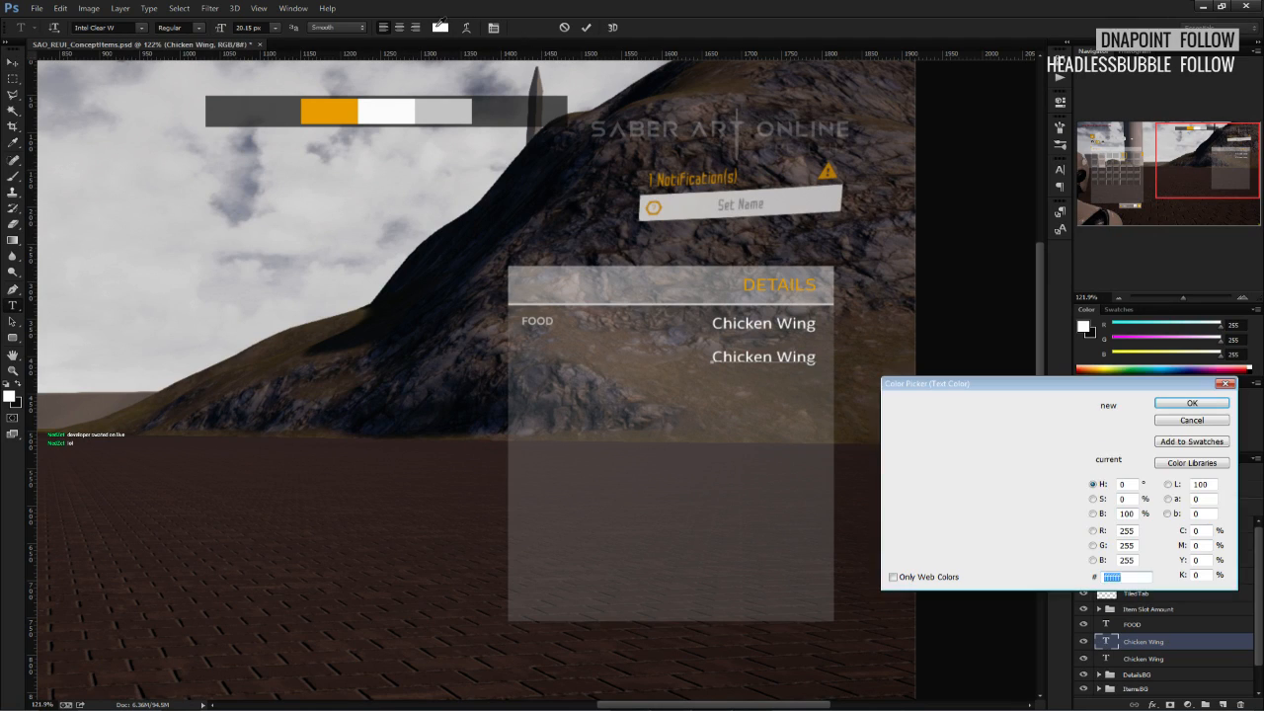
click(351, 107)
click(1185, 402)
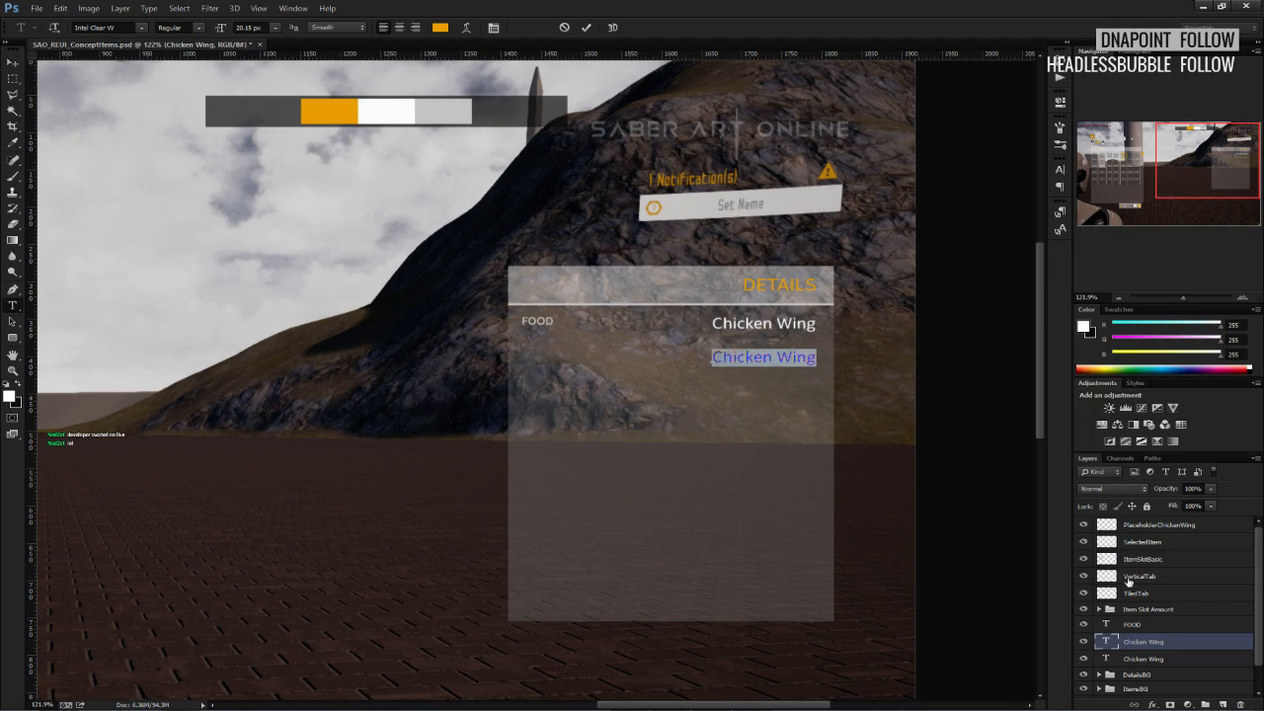
click(712, 336)
key(ctrl+a)
text(DESCRIPTION)
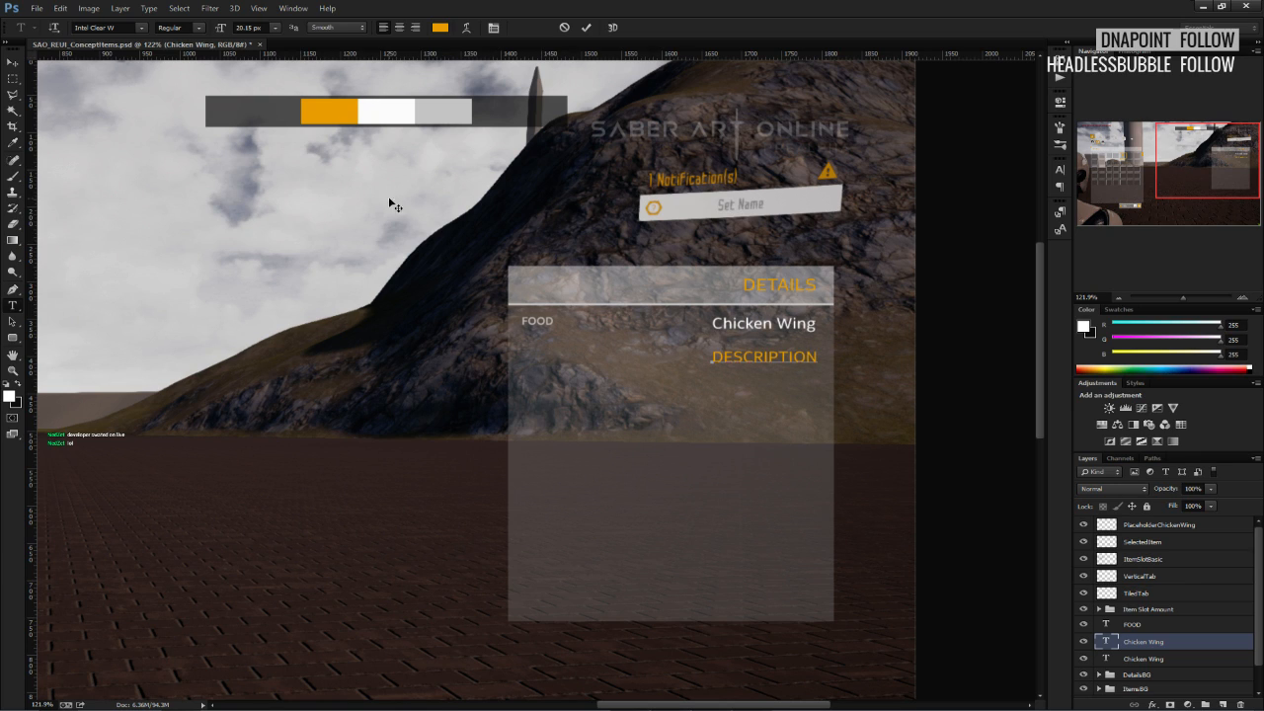
click(13, 64)
Scale the DESCRIPTION text proportionally down to about 48%, keeping its right edge in place.
alt+scroll(727, 312, up, 4)
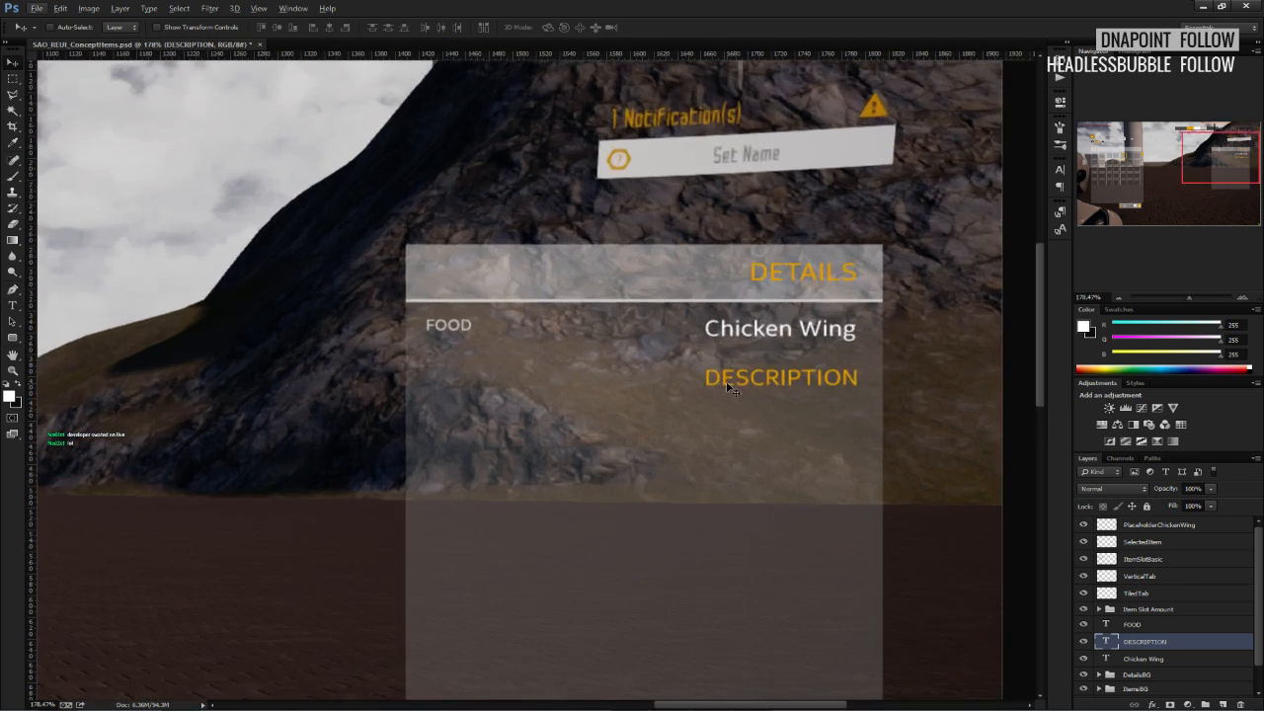
key(ctrl+t)
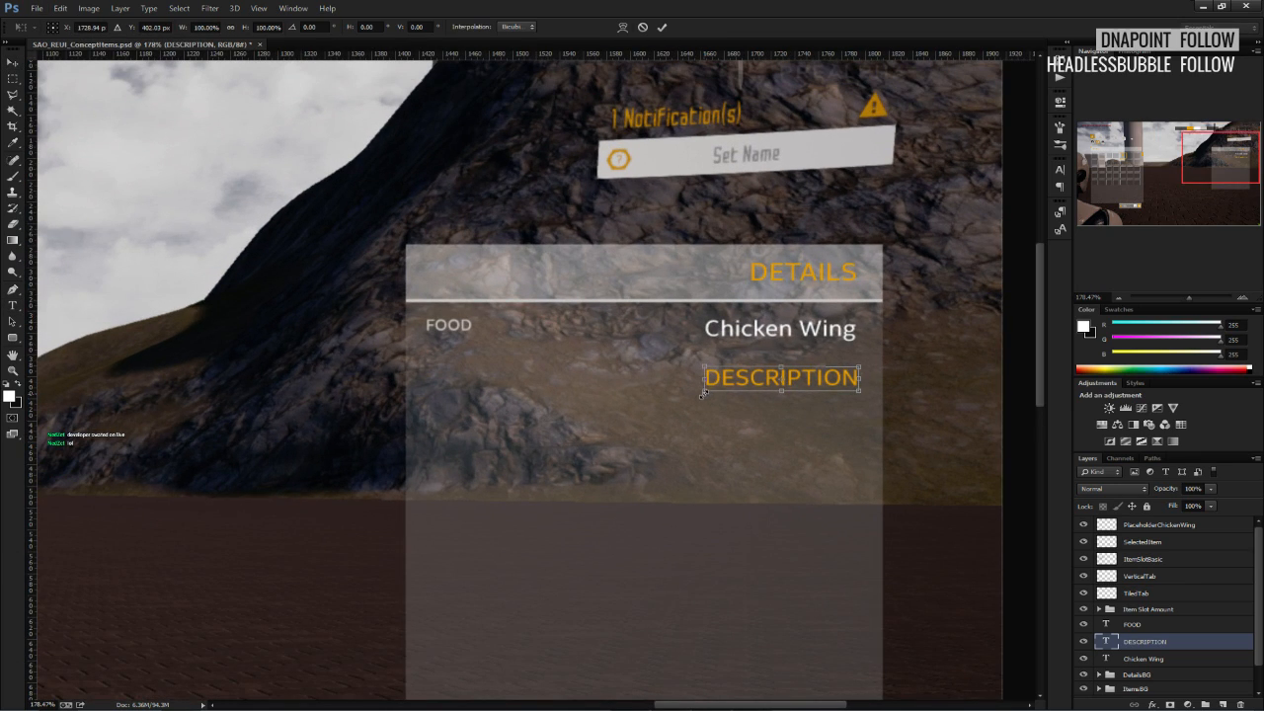
shift+drag(702, 392, 785, 379)
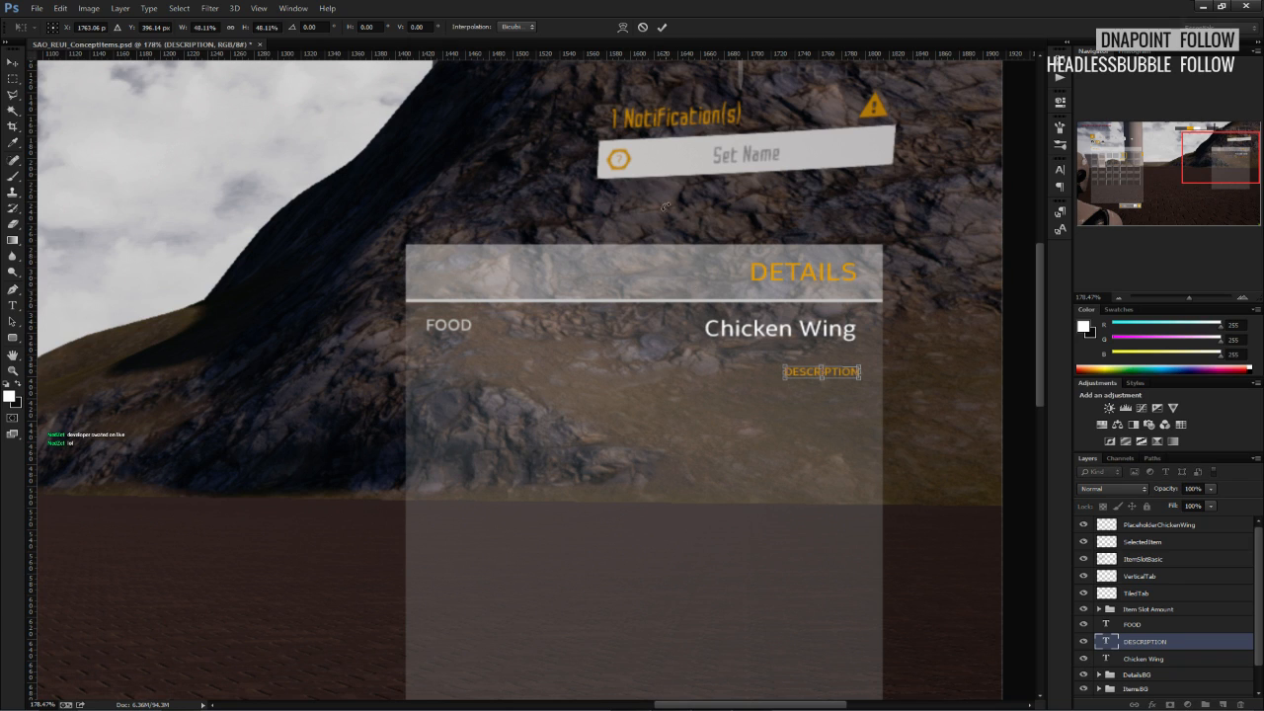
click(661, 27)
alt+scroll(691, 339, down, 3)
scroll(775, 338, down, 1)
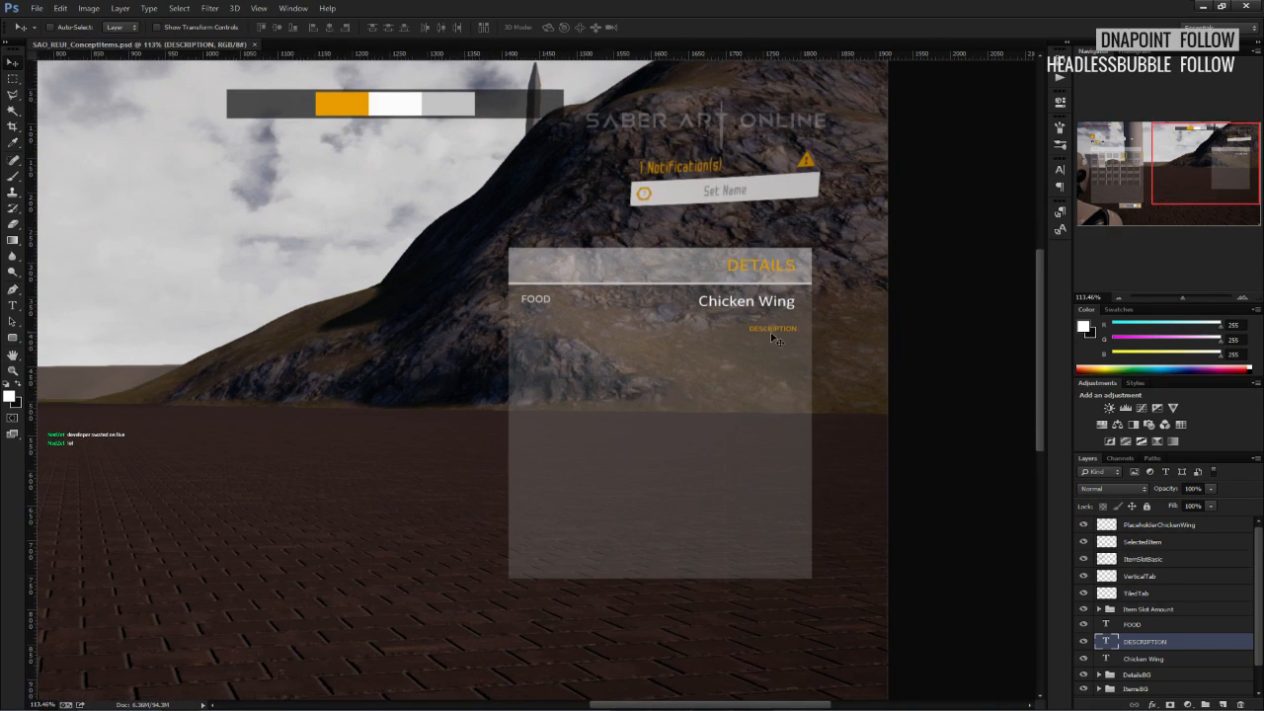
mouse_move(775, 338)
mouse_down()
mouse_move(771, 393)
mouse_move(772, 325)
mouse_up()
Duplicate the DESCRIPTION layer and place the copy between Chicken Wing and the original label.
alt+scroll(805, 341, up, 3)
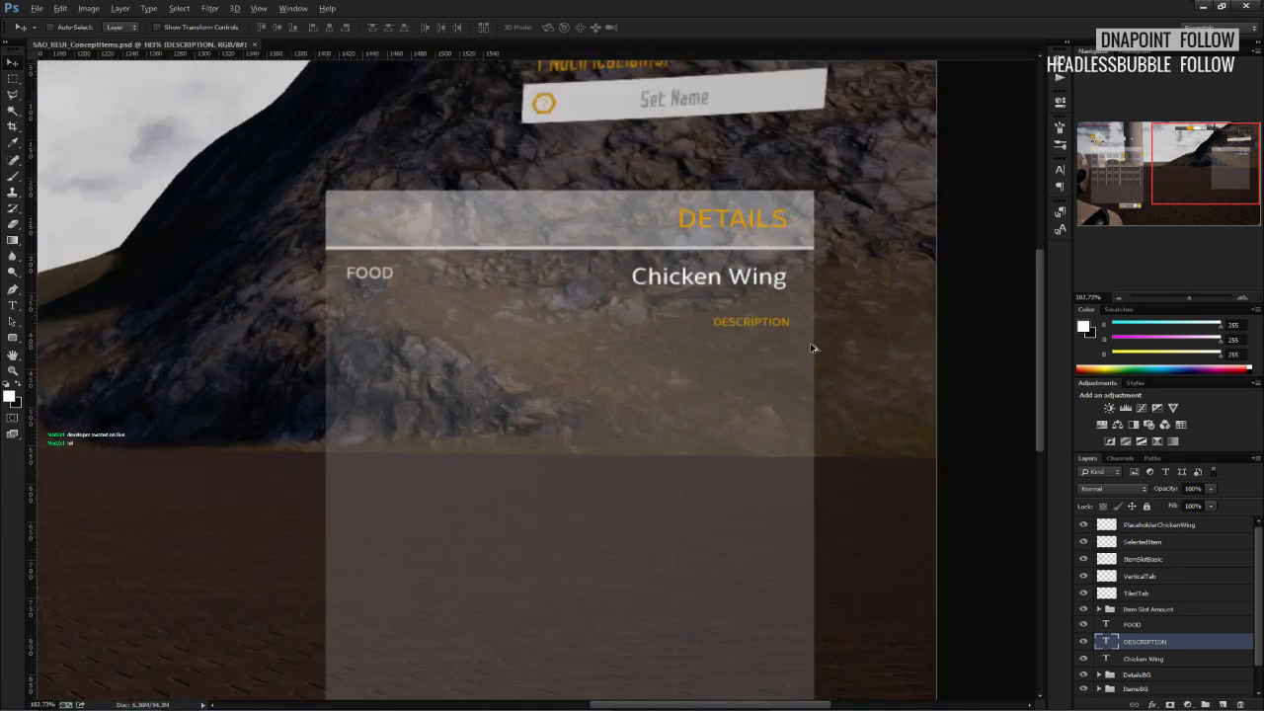
right_click(1149, 643)
click(1126, 125)
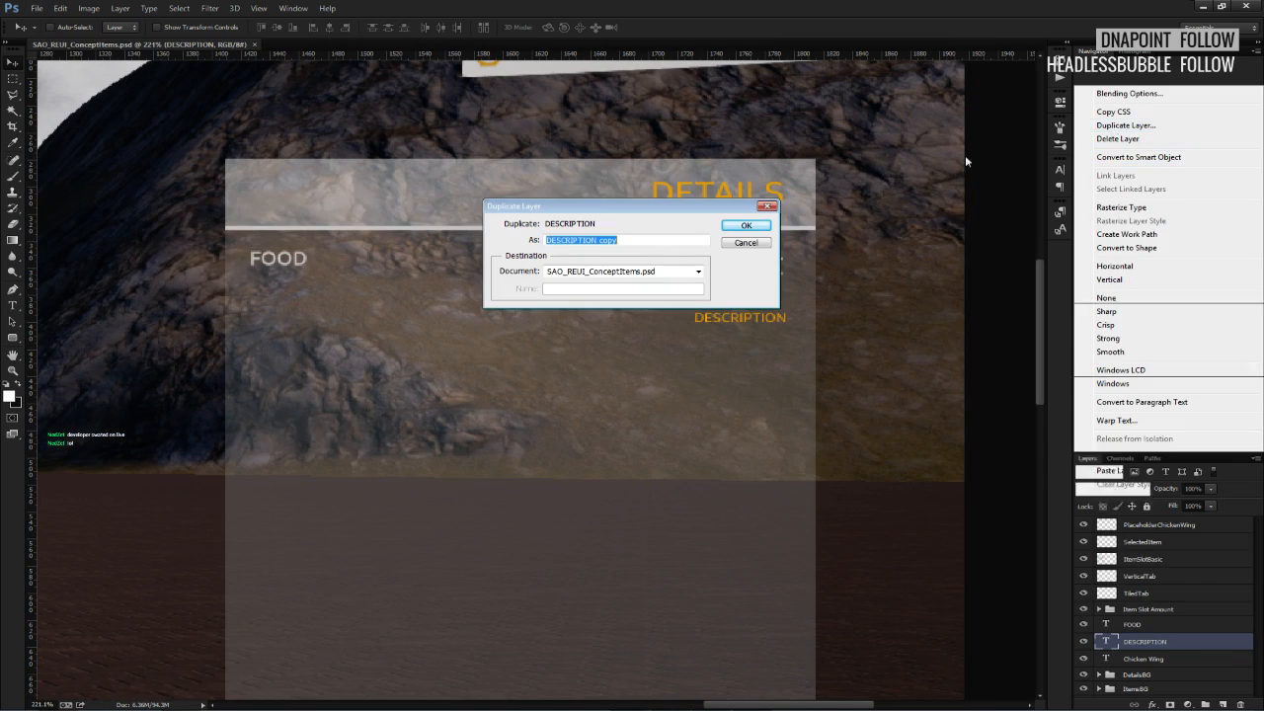
click(748, 220)
drag(767, 322, 760, 296)
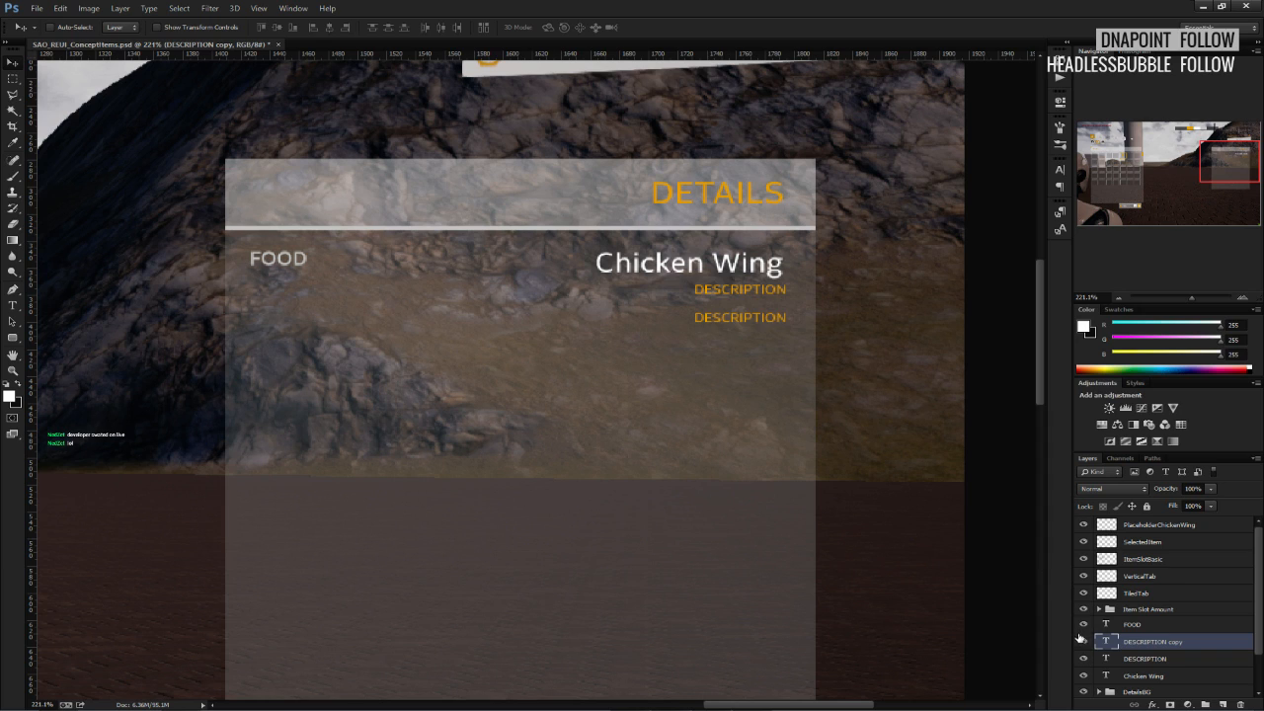
Replace the text of the upper DESCRIPTION copy with "NAME".
double_click(760, 296)
text(NAME)
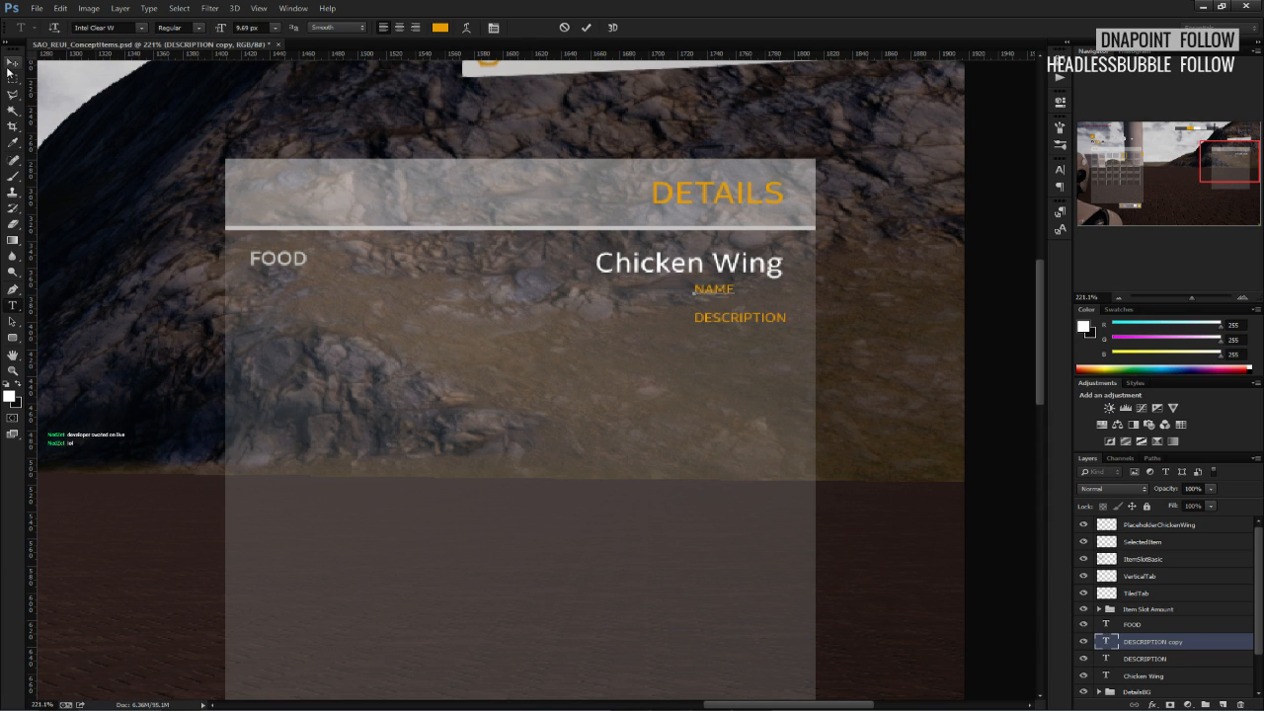
click(12, 61)
Align the right edges of the NAME and DESCRIPTION labels with the right edge of the Chicken Wing text.
alt+scroll(677, 255, up, 2)
drag(785, 316, 859, 332)
click(1144, 659)
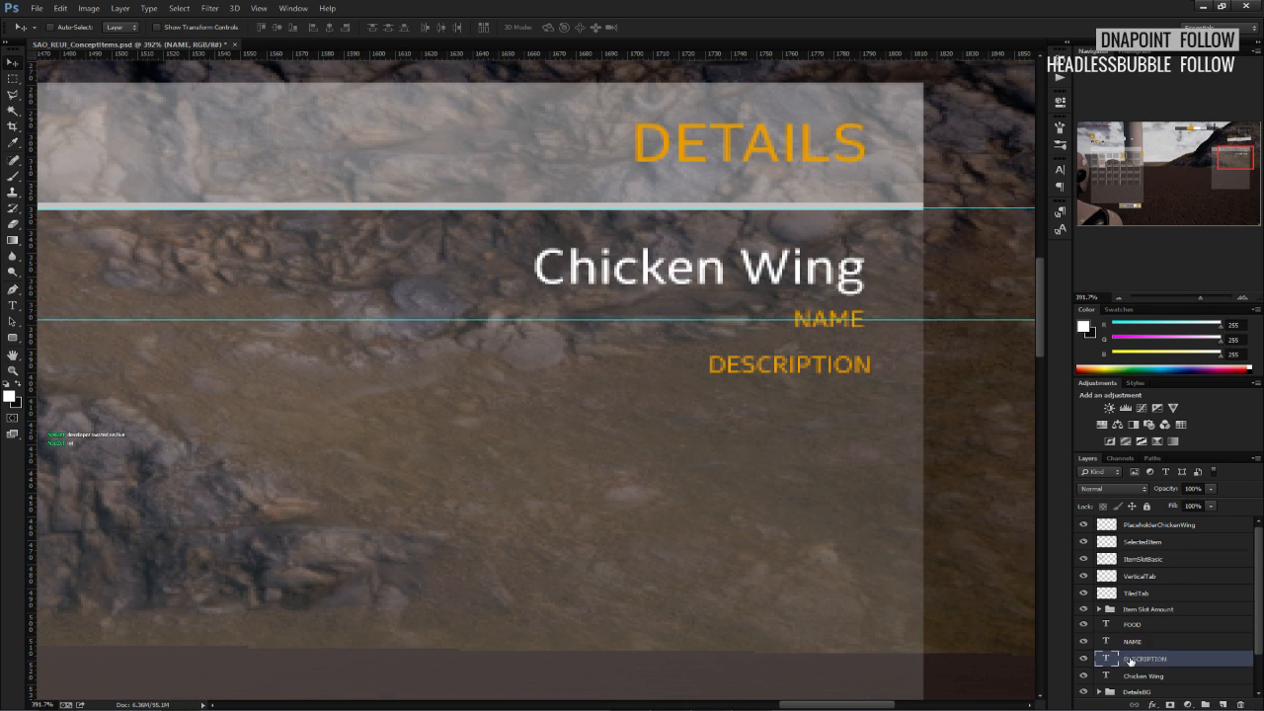
drag(860, 387, 858, 386)
alt+scroll(858, 386, down, 2)
alt+scroll(857, 389, down, 2)
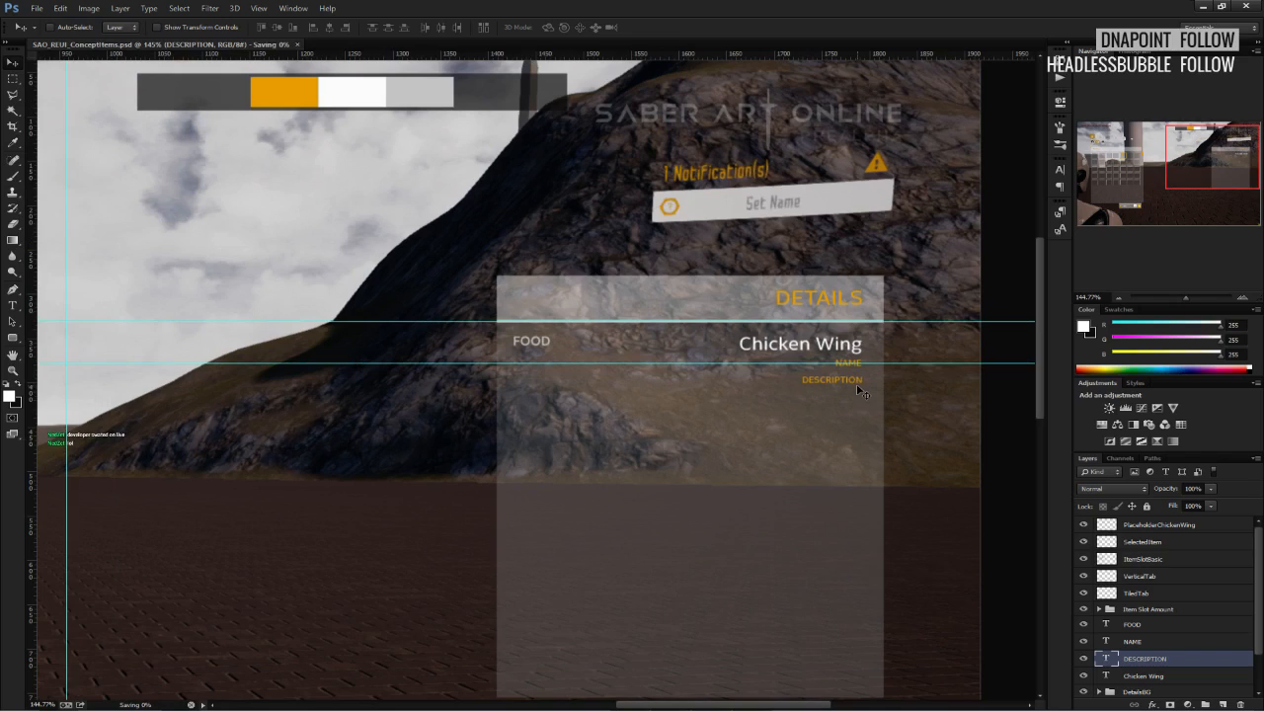
alt+scroll(858, 395, down, 2)
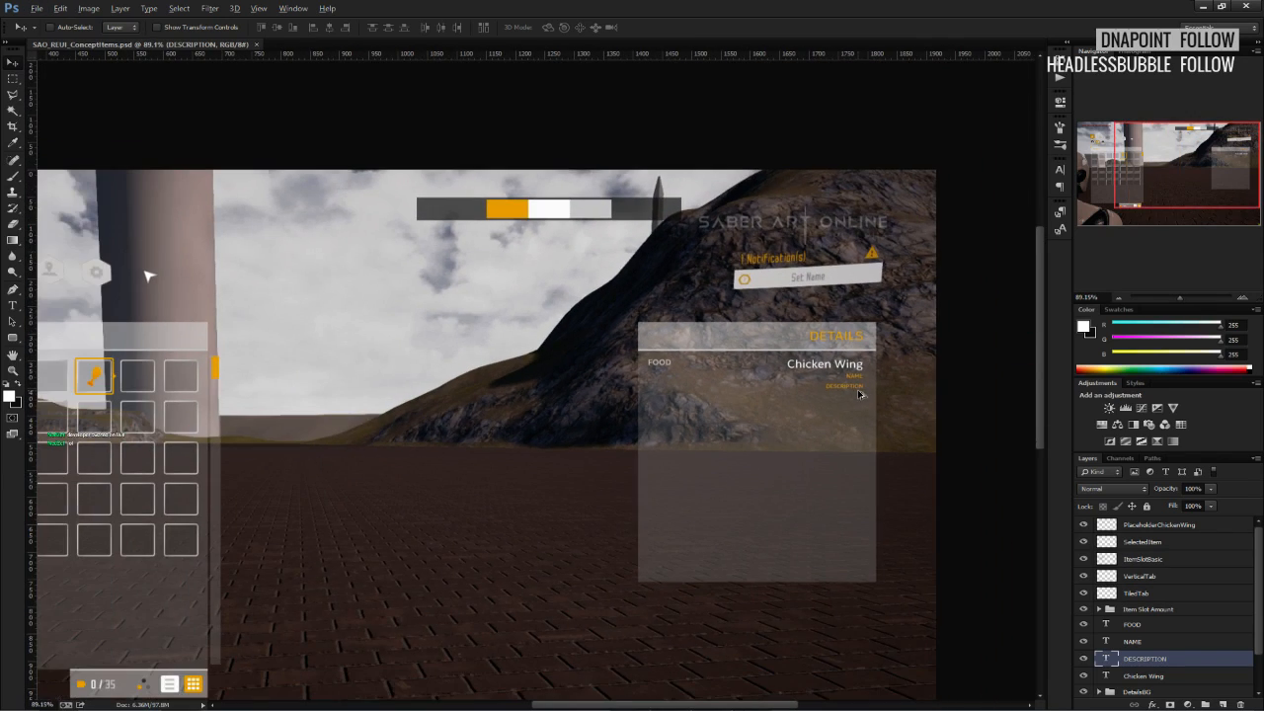
Delete the NAME text layer.
alt+scroll(858, 394, up, 3)
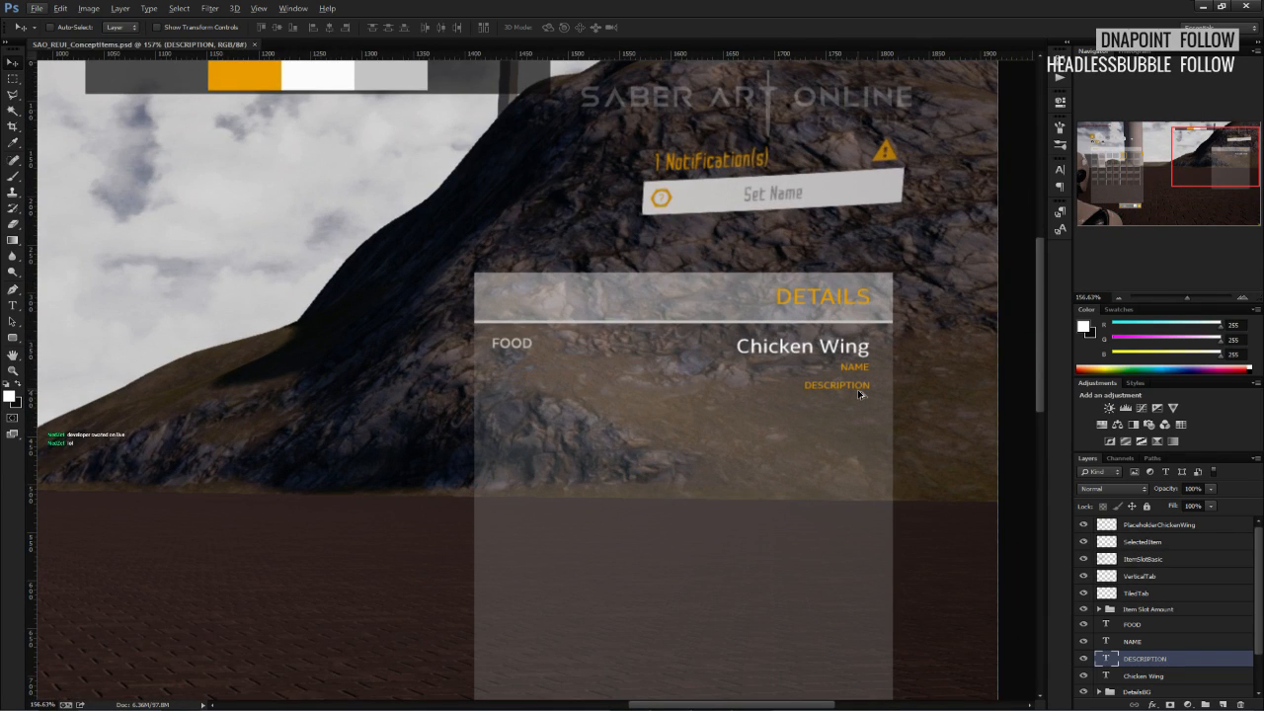
click(1142, 645)
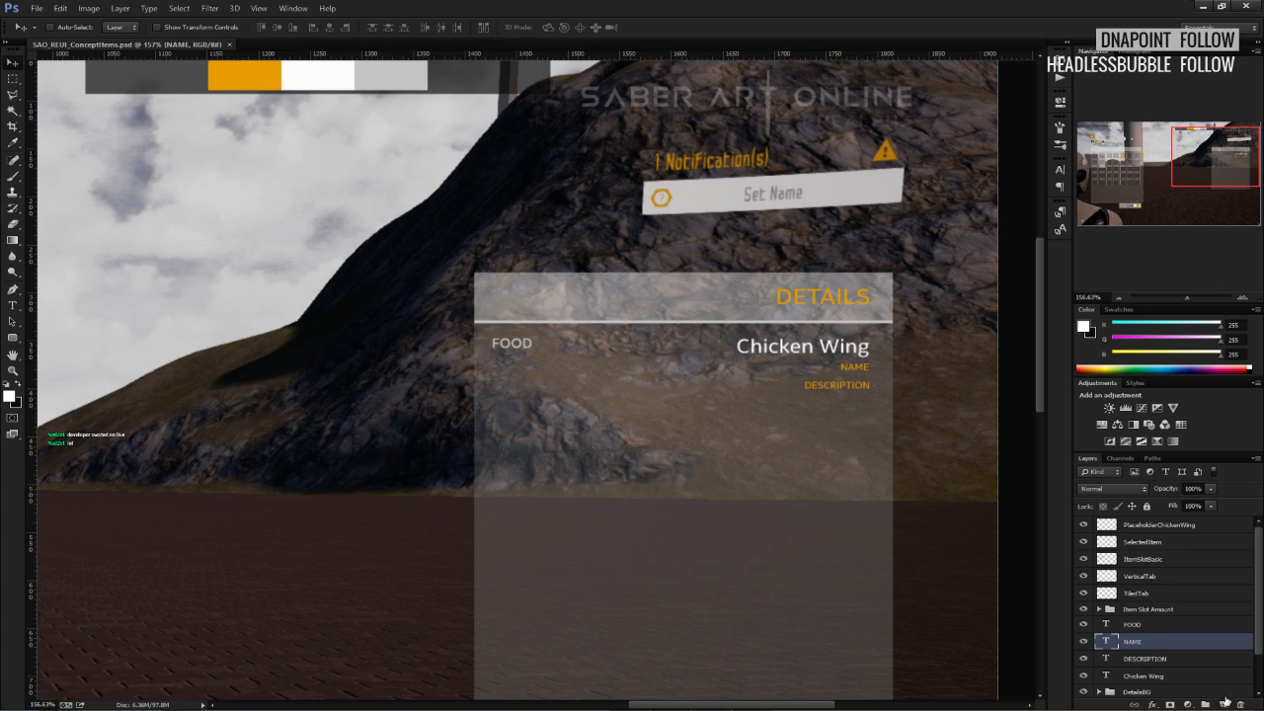
click(1240, 703)
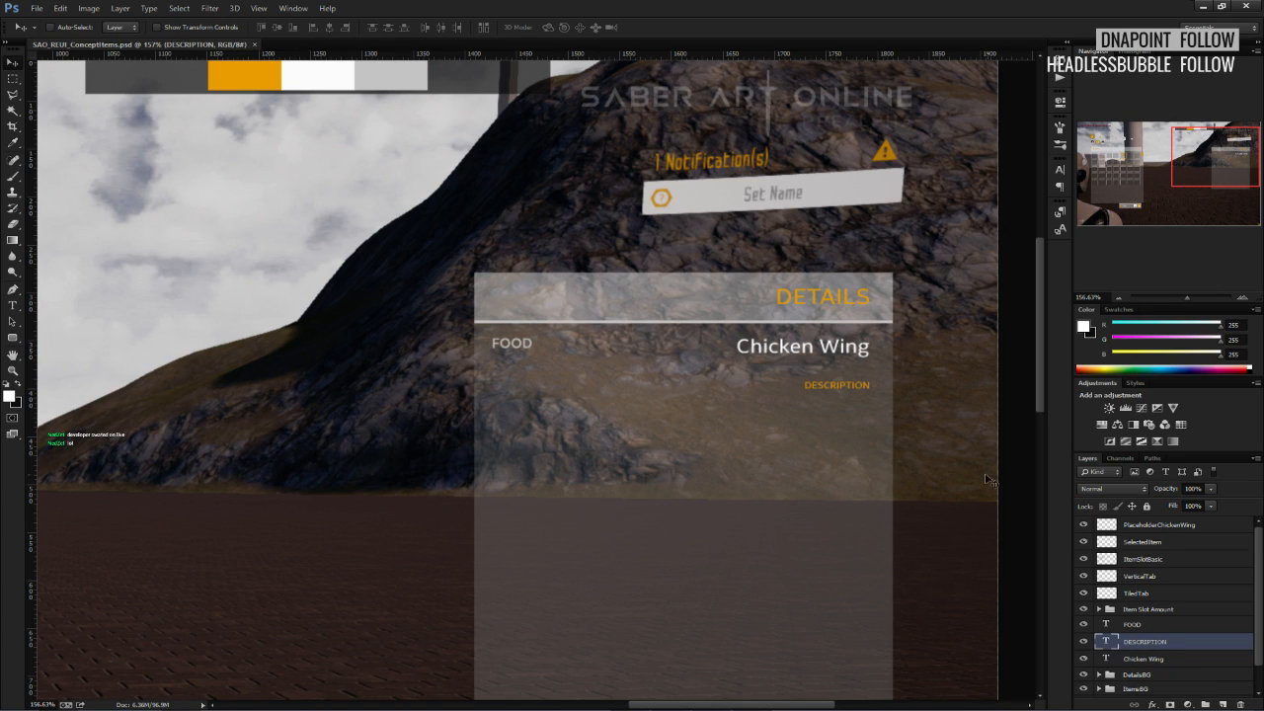
Move the DESCRIPTION label straight down into the lower half of the details panel.
drag(894, 398, 896, 536)
alt+scroll(893, 532, down, 2)
alt+scroll(891, 524, up, 2)
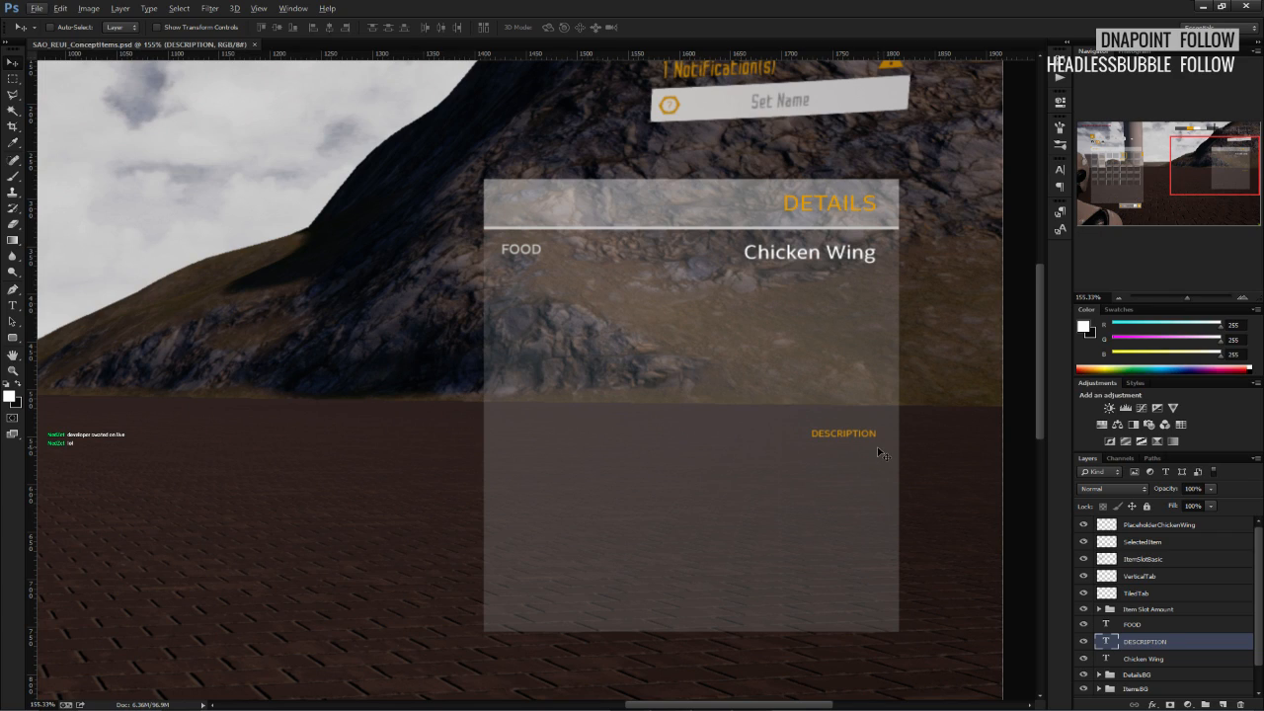
drag(877, 446, 880, 491)
alt+scroll(880, 490, down, 2)
alt+scroll(883, 494, up, 1)
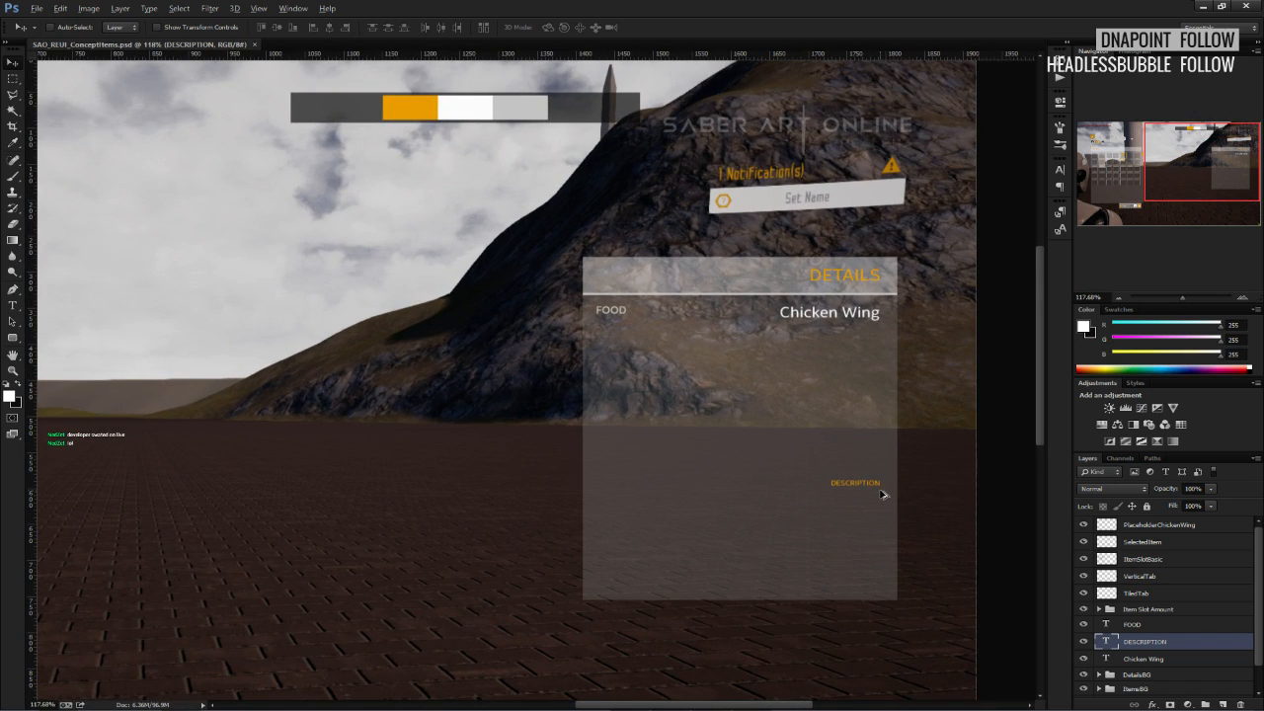
alt+scroll(883, 495, up, 1)
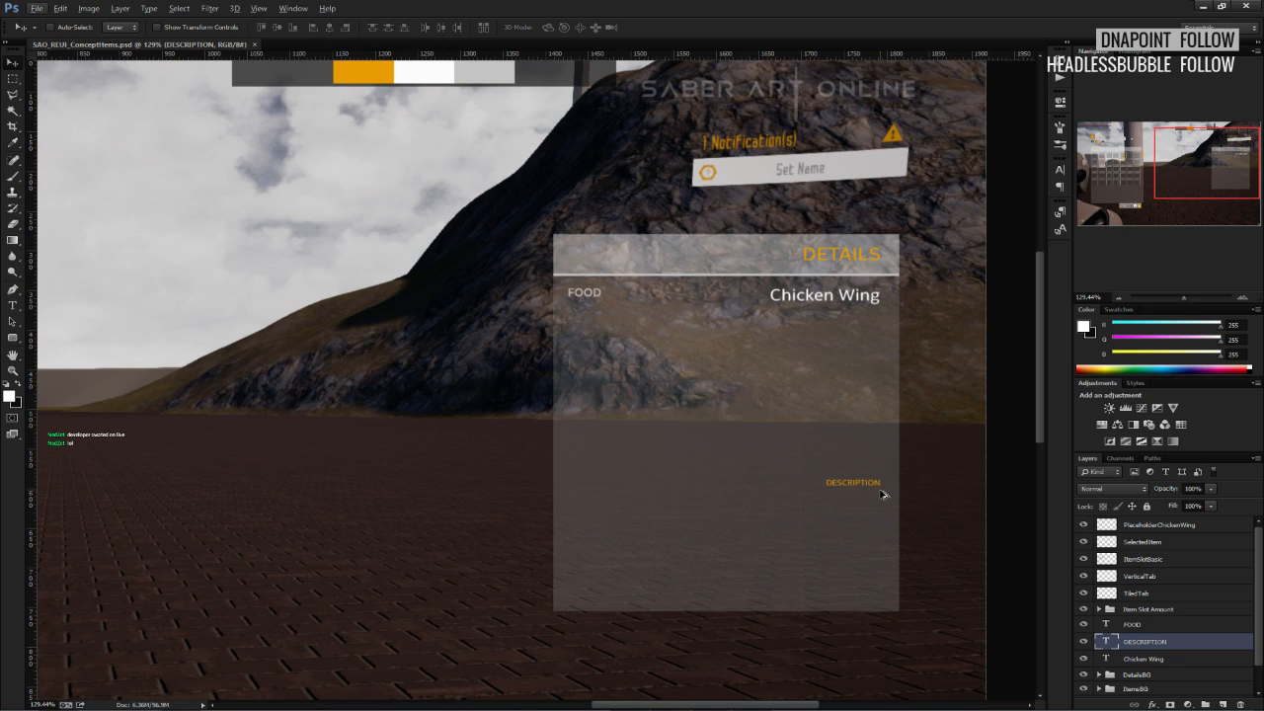
Move the DESCRIPTION label back up to sit directly beneath Chicken Wing and save the document.
drag(883, 495, 882, 331)
alt+scroll(891, 306, up, 3)
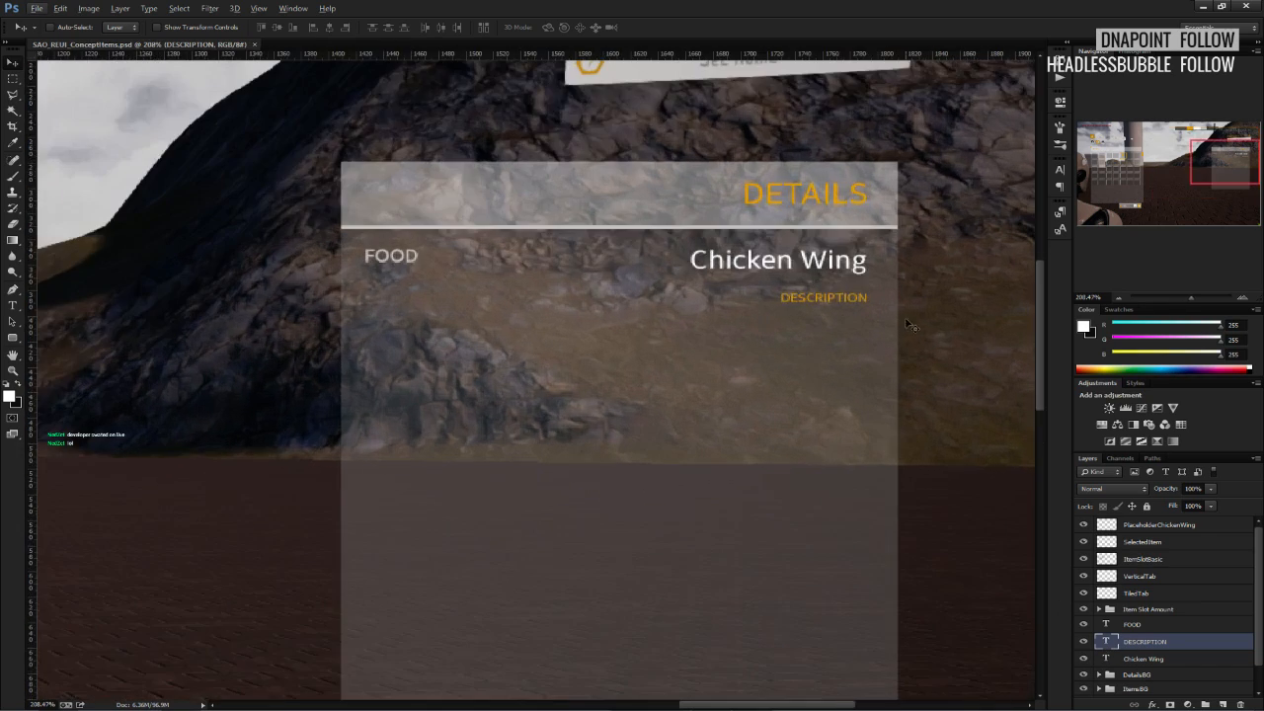
drag(891, 298, 891, 302)
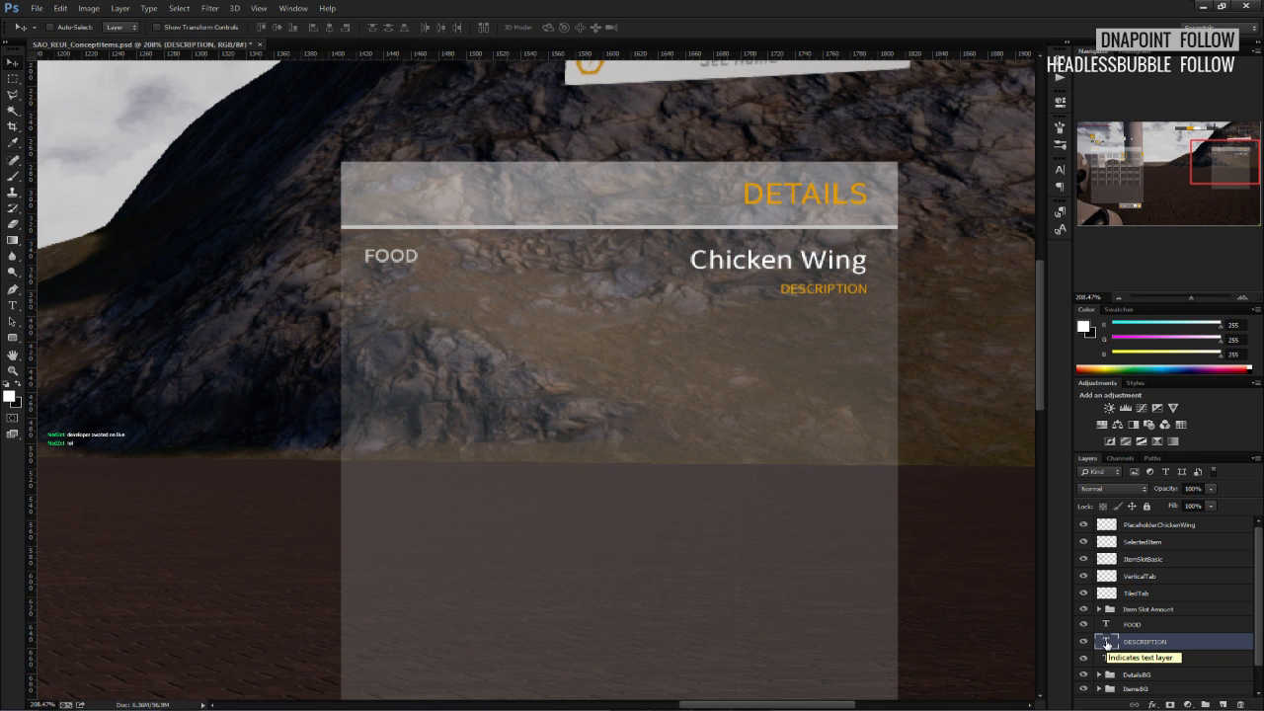
alt+scroll(884, 336, down, 7)
key(ctrl+s)
Move the DESCRIPTION label onto the Chicken Wing line, placing it immediately before the item name.
alt+scroll(884, 335, up, 8)
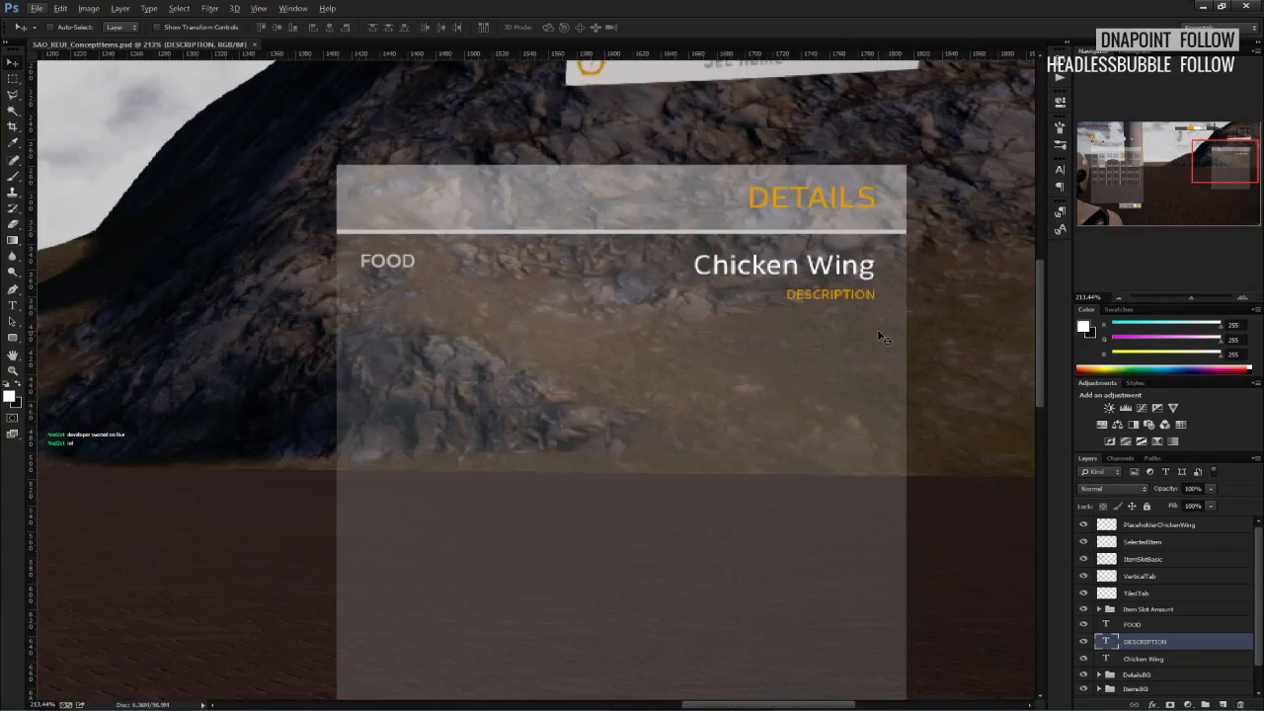
alt+scroll(879, 332, down, 4)
alt+scroll(879, 335, up, 3)
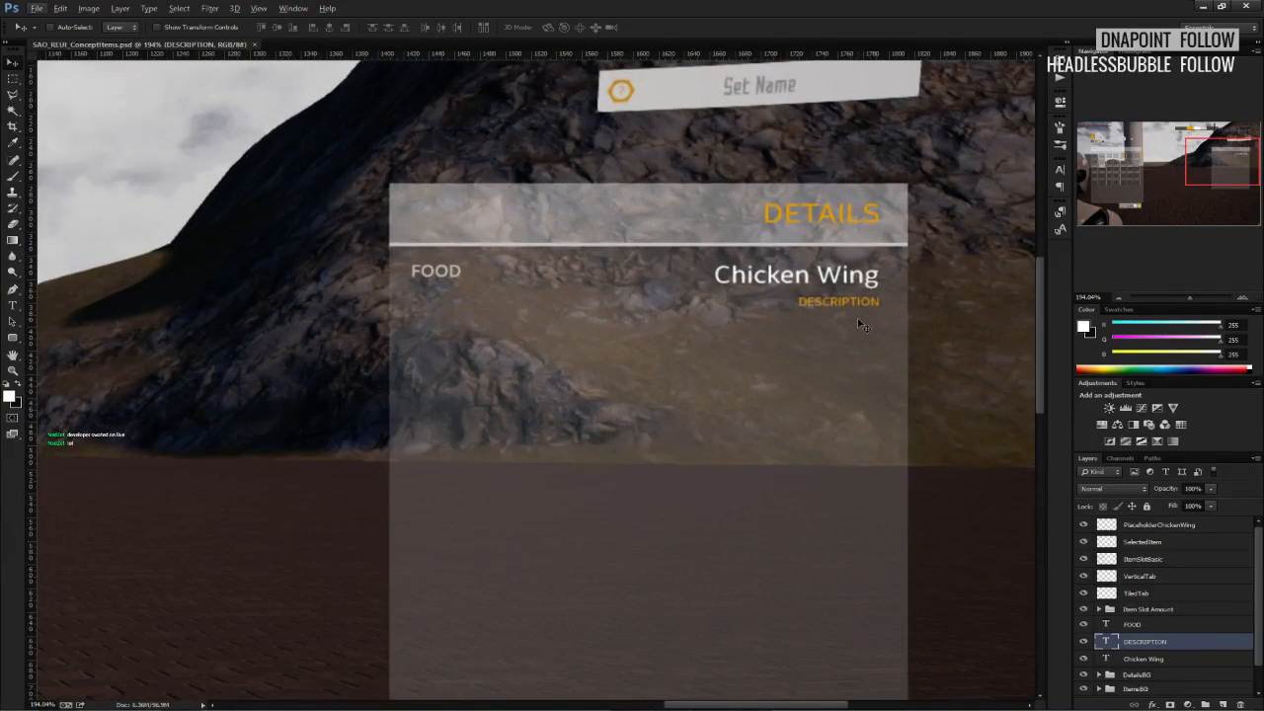
drag(879, 335, 690, 293)
alt+scroll(689, 293, up, 6)
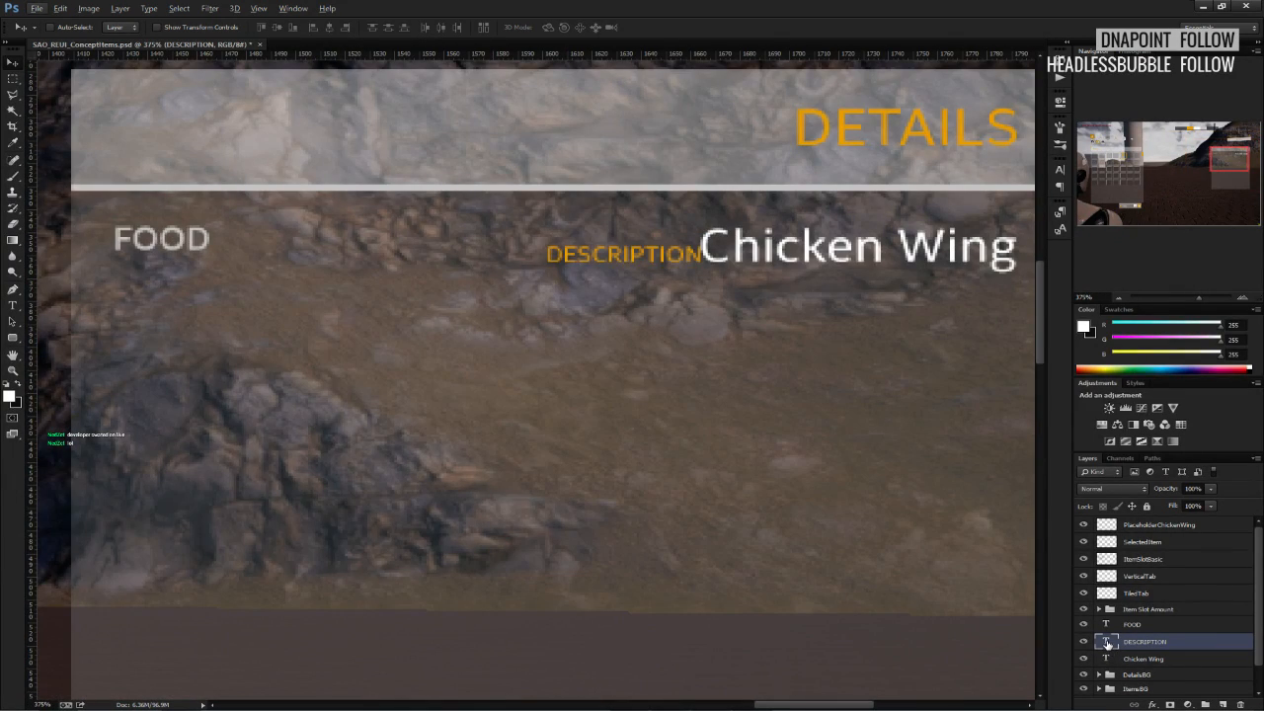
Replace the DESCRIPTION text with "NAME" and move it closer to Chicken Wing, leaving a small gap.
double_click(1106, 642)
text(NAME)
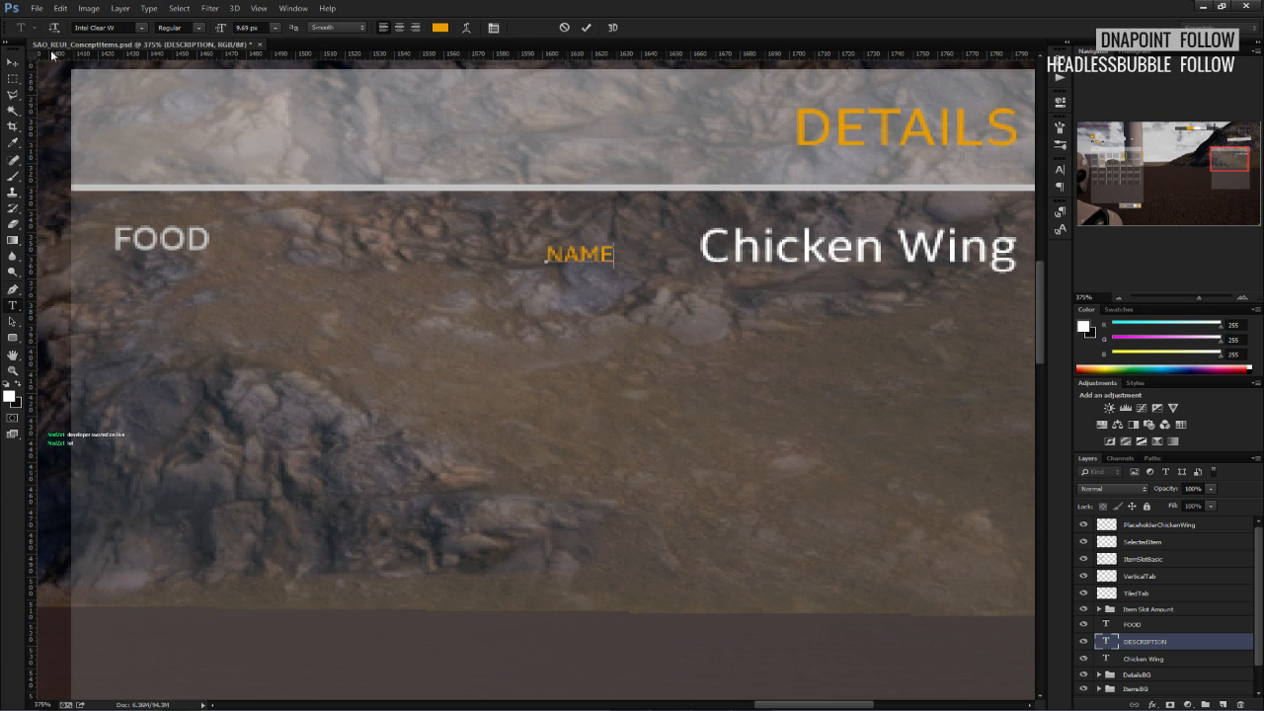
click(13, 62)
scroll(539, 247, up, 1)
drag(563, 279, 684, 297)
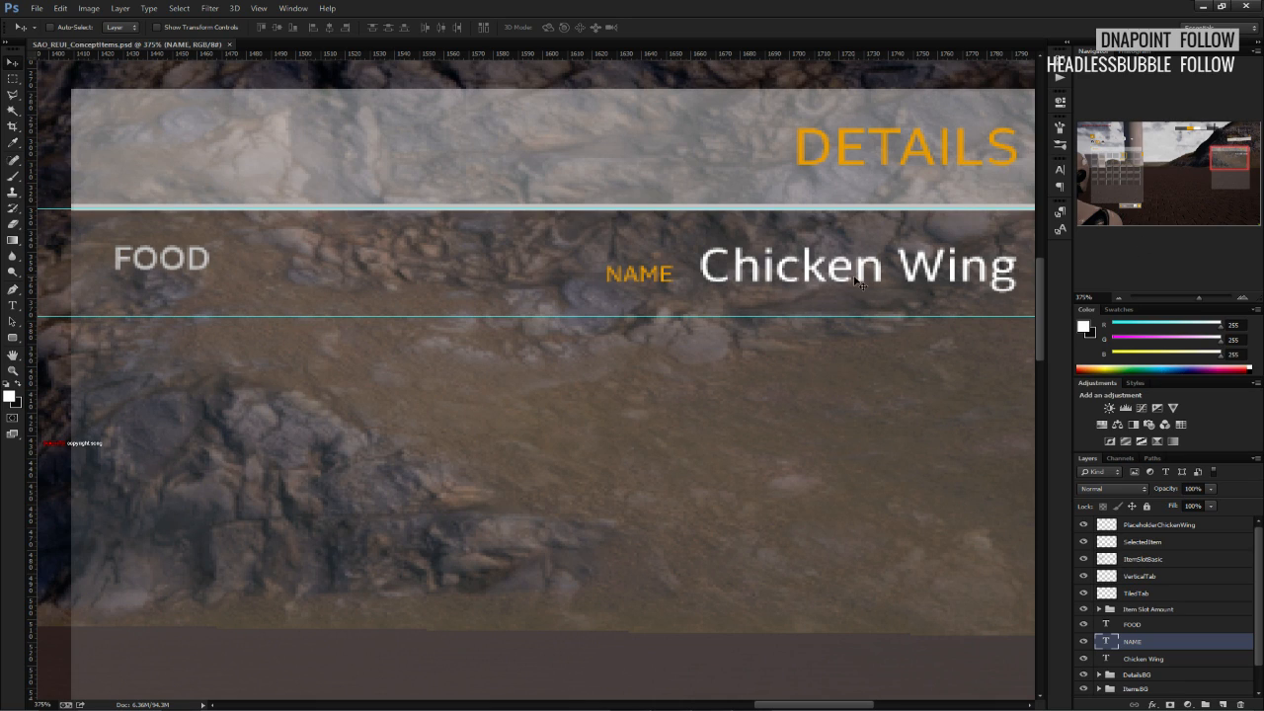
Duplicate the NAME label, place the copy just after FOOD and change its text to "TYPE".
right_click(1152, 640)
click(1113, 133)
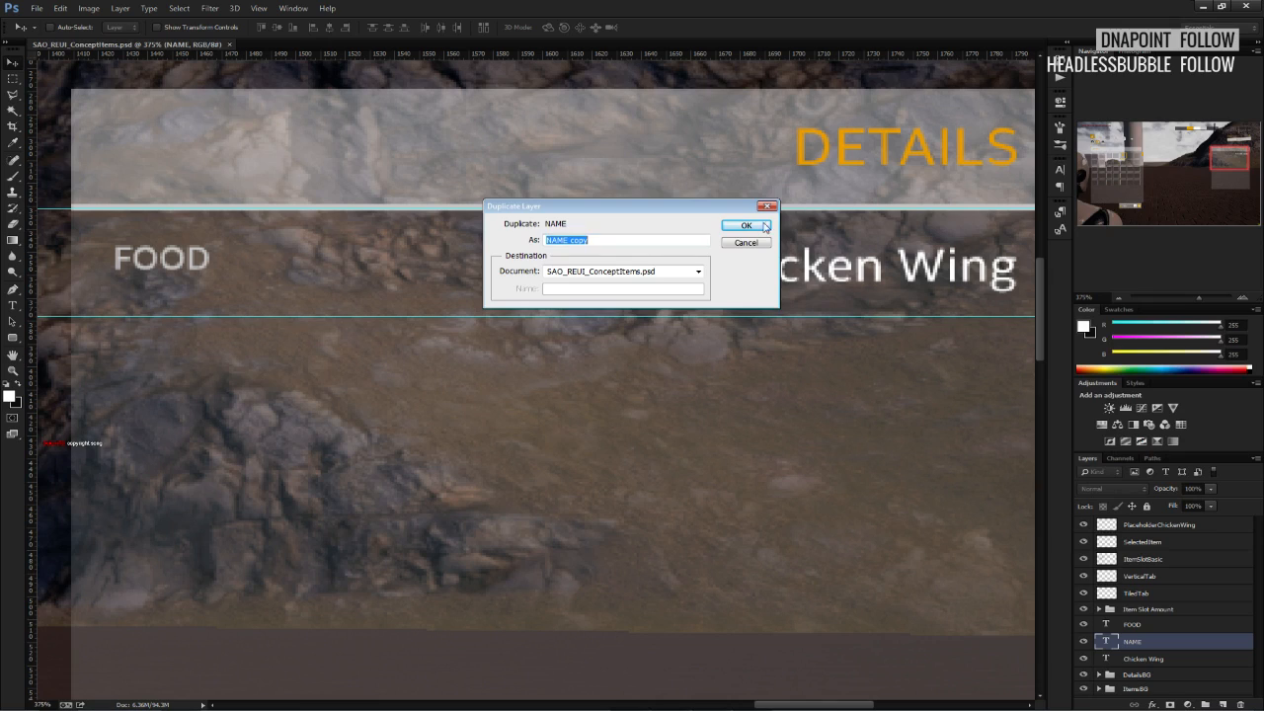
key(Return)
drag(700, 259, 294, 275)
double_click(1107, 642)
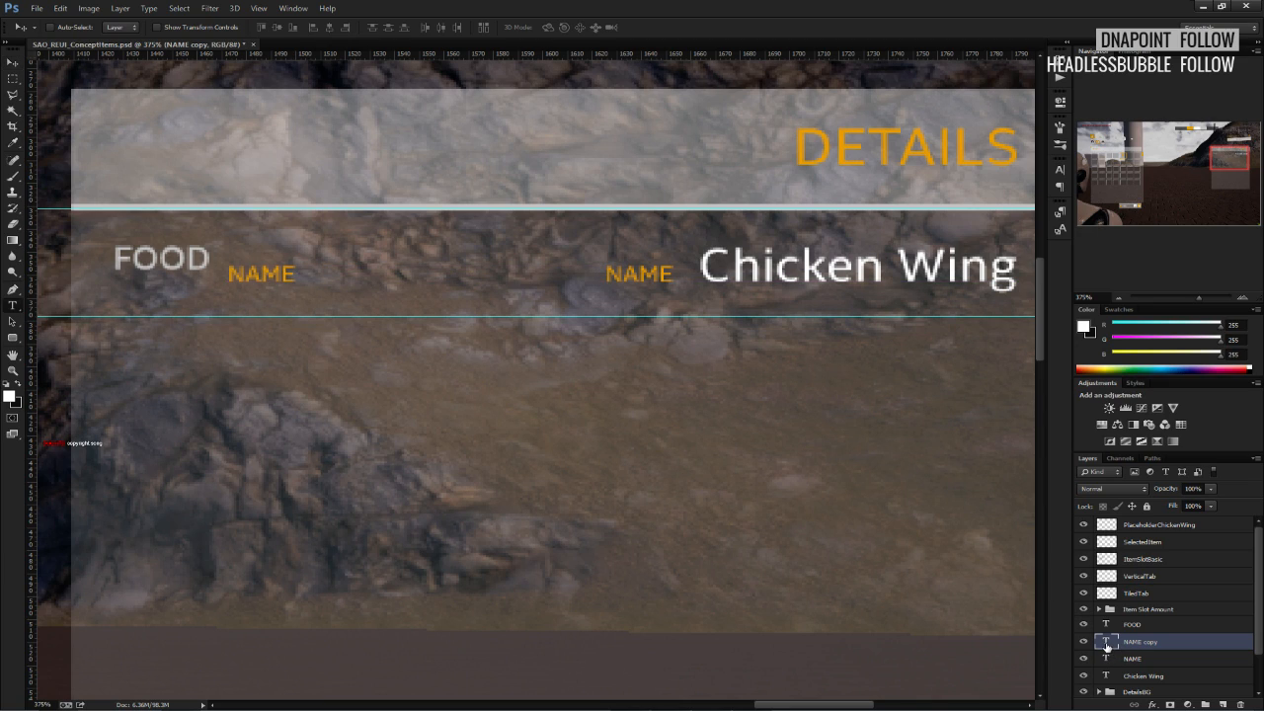
text(TYPE)
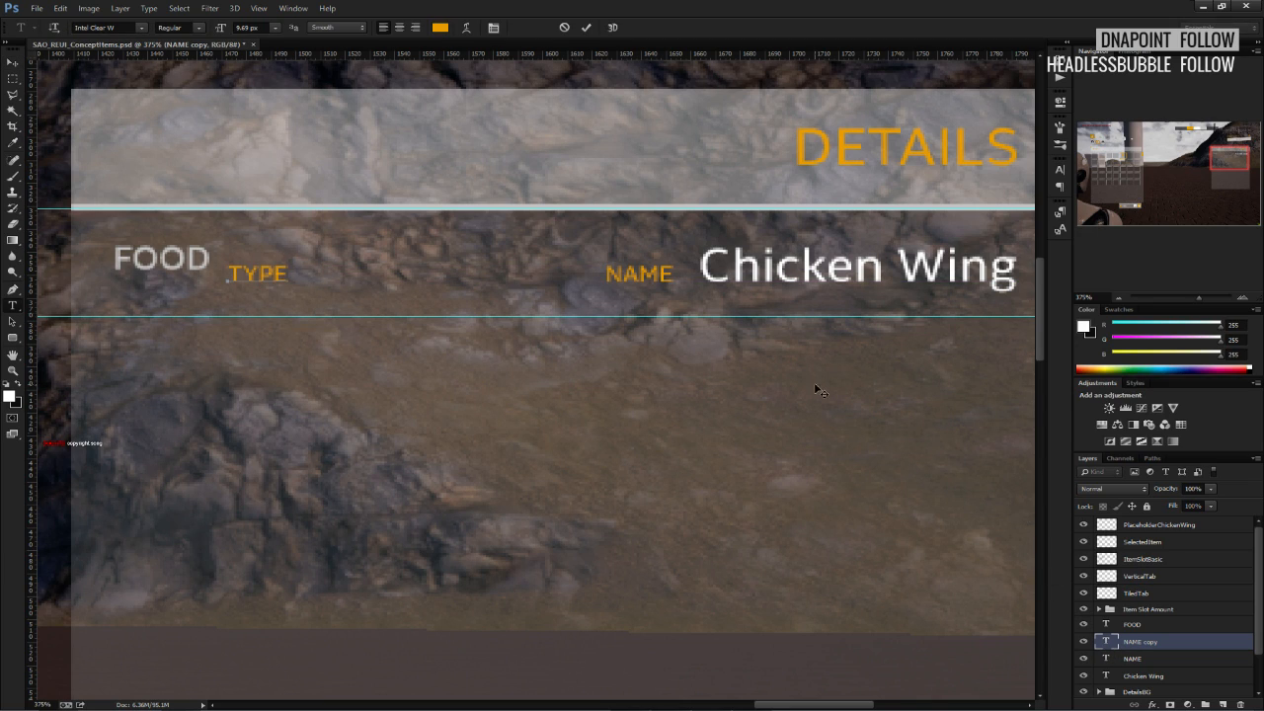
click(11, 61)
drag(278, 261, 242, 280)
Shift FOOD slightly inward from the panel edge and move TYPE farther along the same line.
key(alt+bracketright)
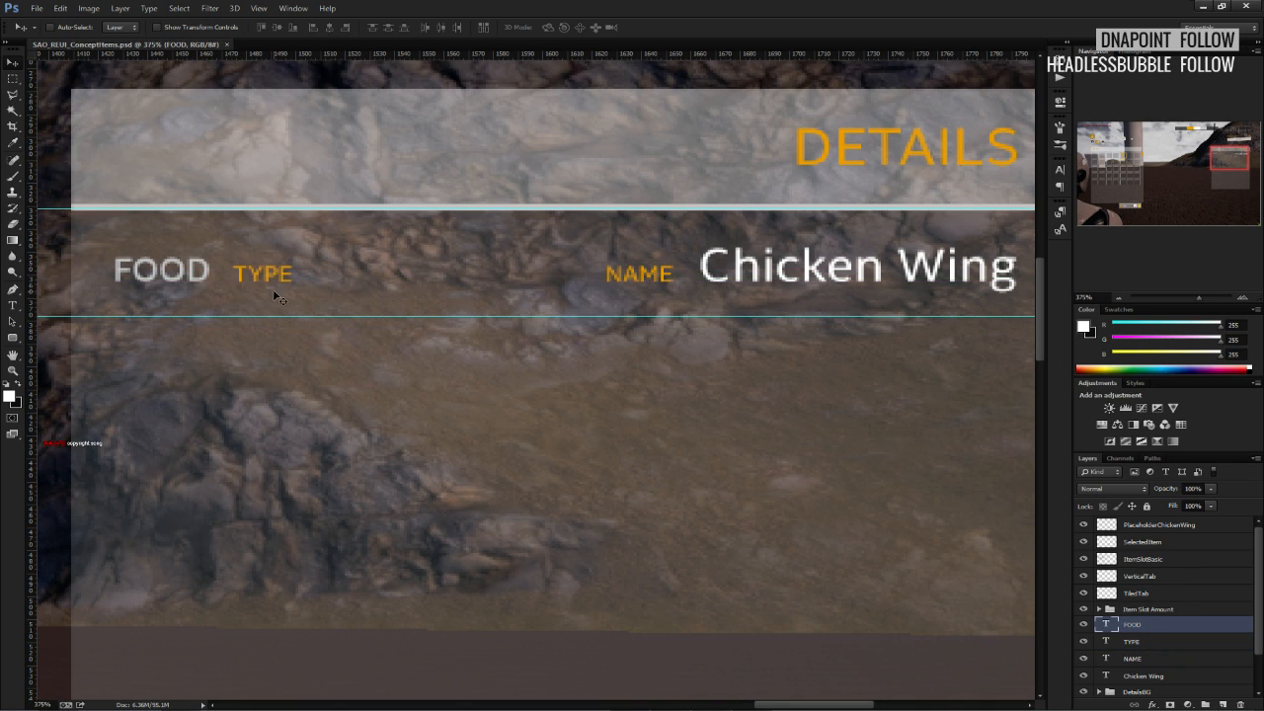
drag(273, 290, 392, 276)
click(1141, 642)
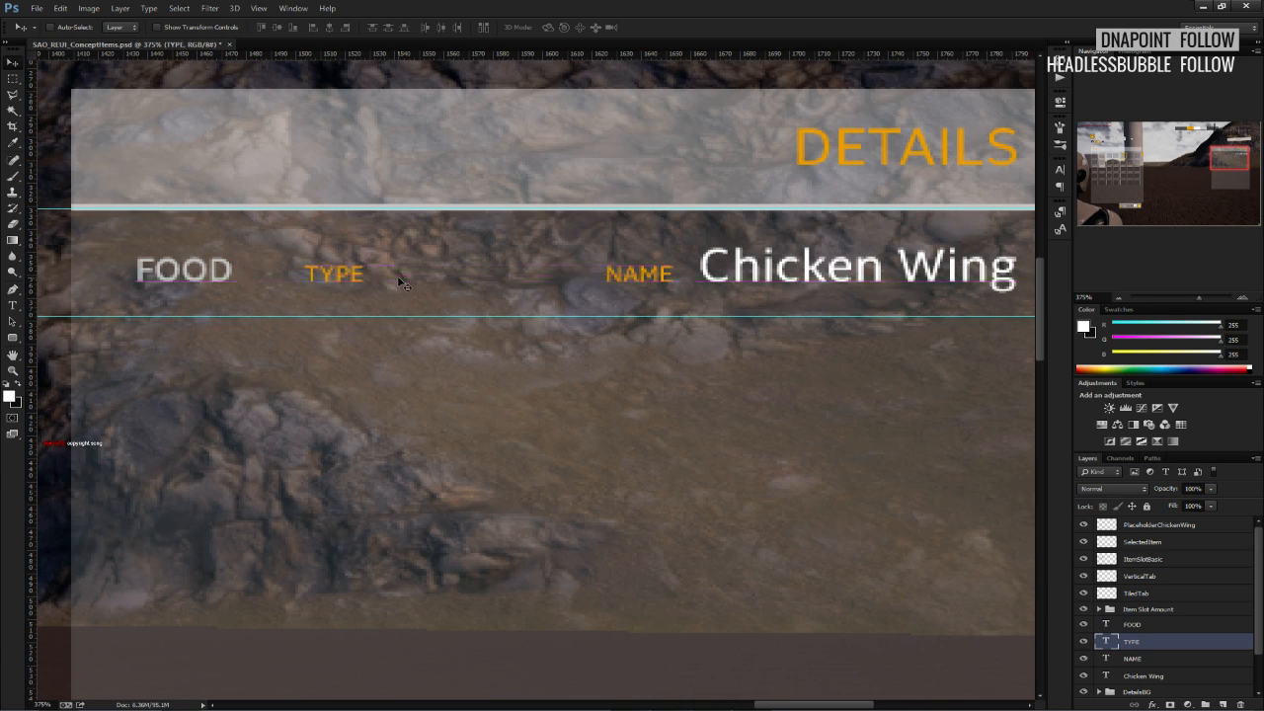
Adjust the NAME label horizontally so only a narrow gap separates it from Chicken Wing.
click(1131, 658)
drag(662, 312, 624, 314)
alt+scroll(626, 375, down, 5)
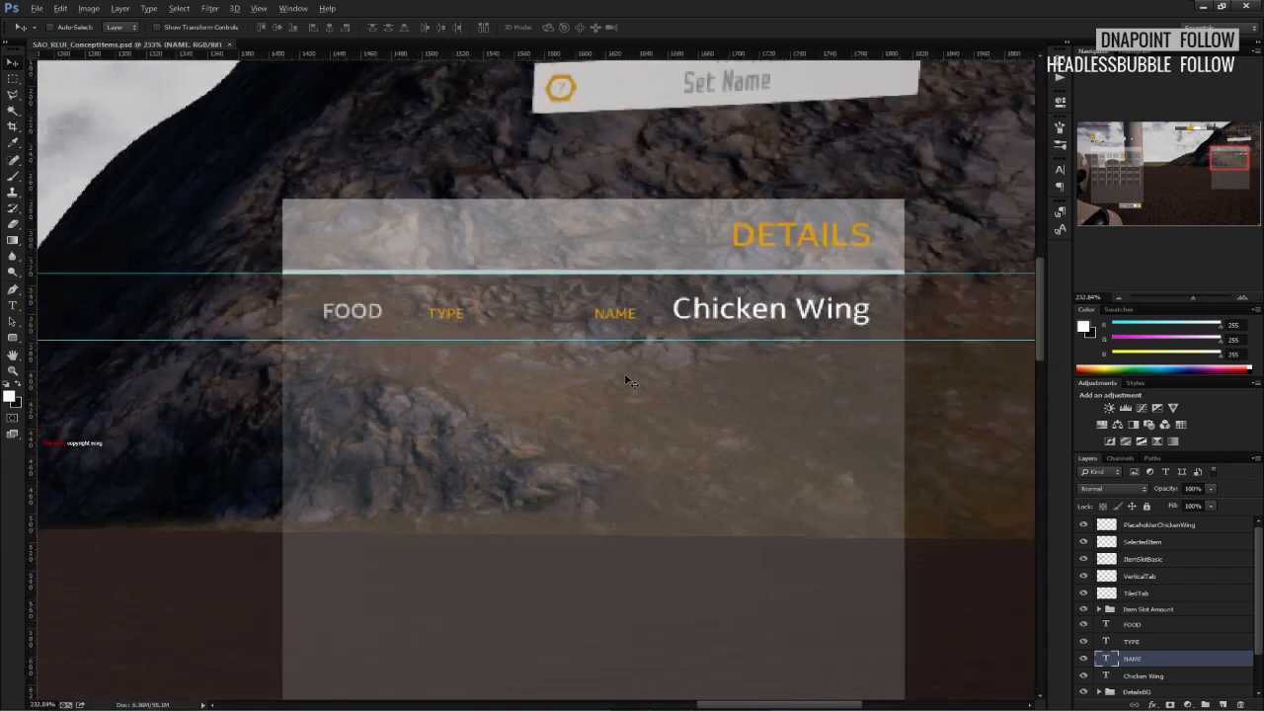
alt+scroll(626, 377, up, 5)
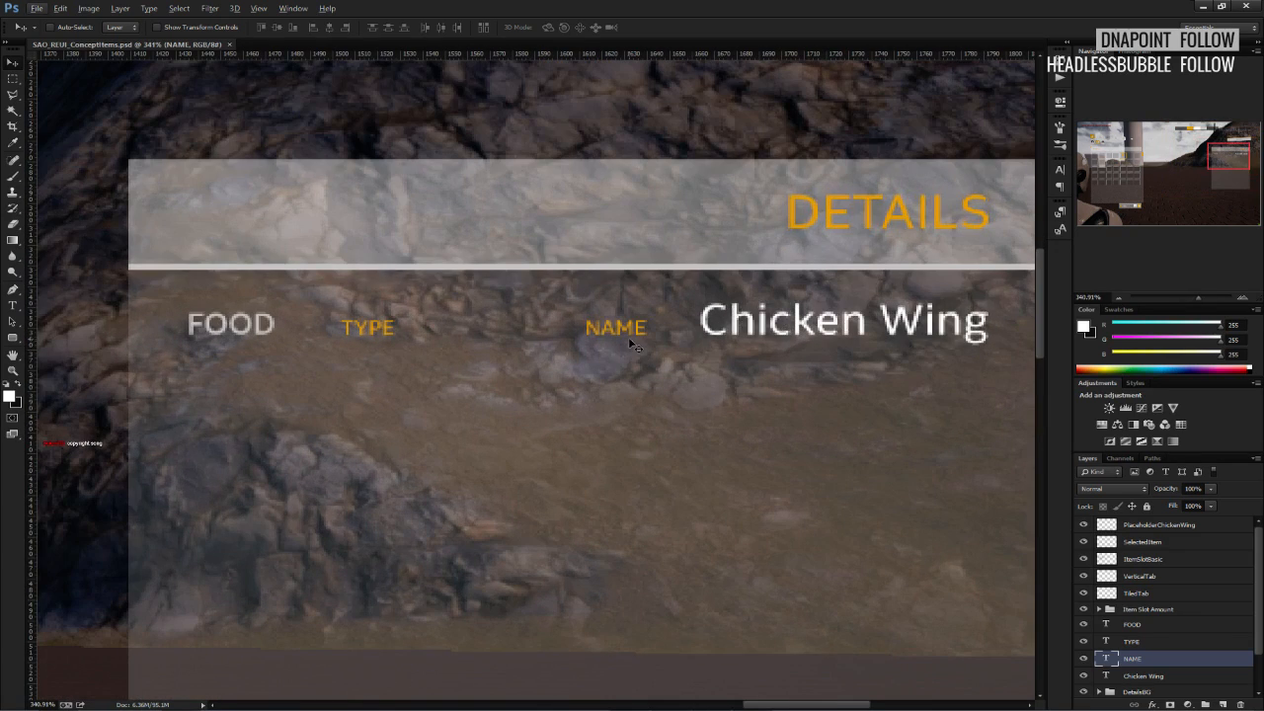
Move the TYPE label close to FOOD, leaving a small gap and fine-tuning it along the shared baseline.
click(1131, 642)
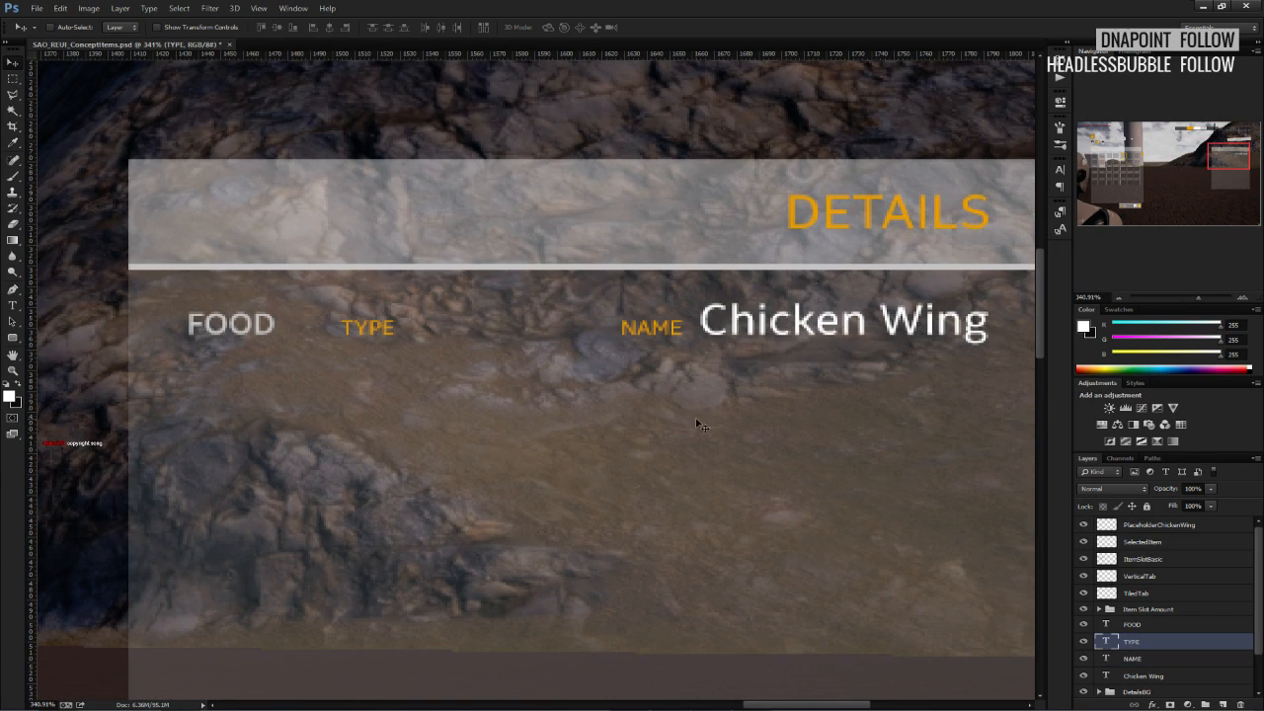
drag(508, 318, 455, 315)
alt+scroll(334, 361, up, 4)
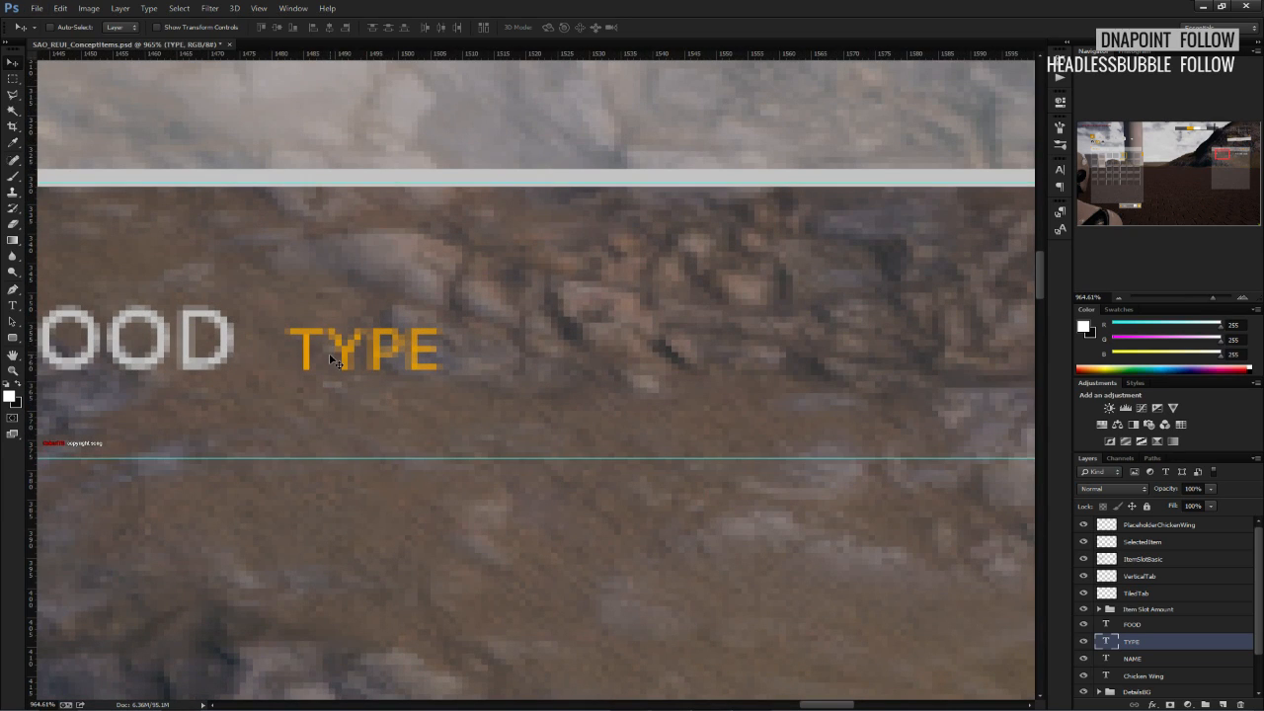
drag(329, 355, 329, 357)
alt+scroll(329, 356, down, 5)
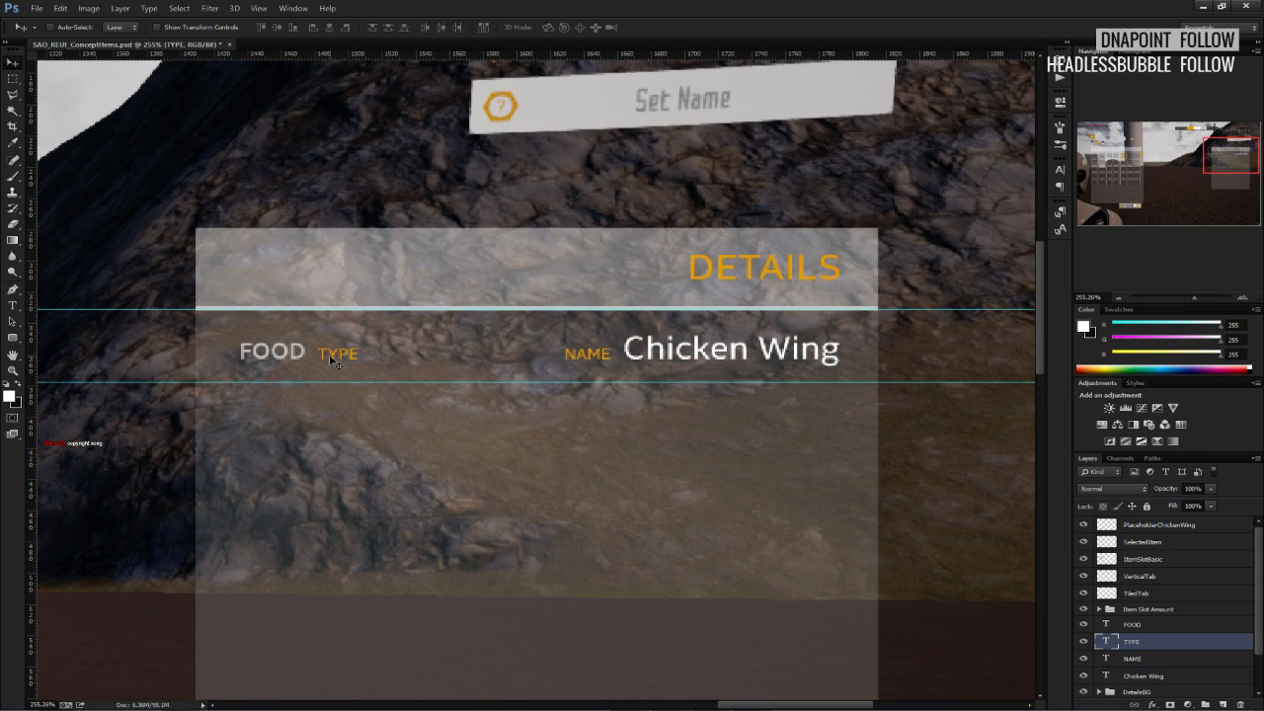
Hide the guides and examine the details panel both close up and within the full interface layout.
alt+scroll(334, 363, down, 3)
key(ctrl+semicolon)
alt+scroll(361, 403, up, 3)
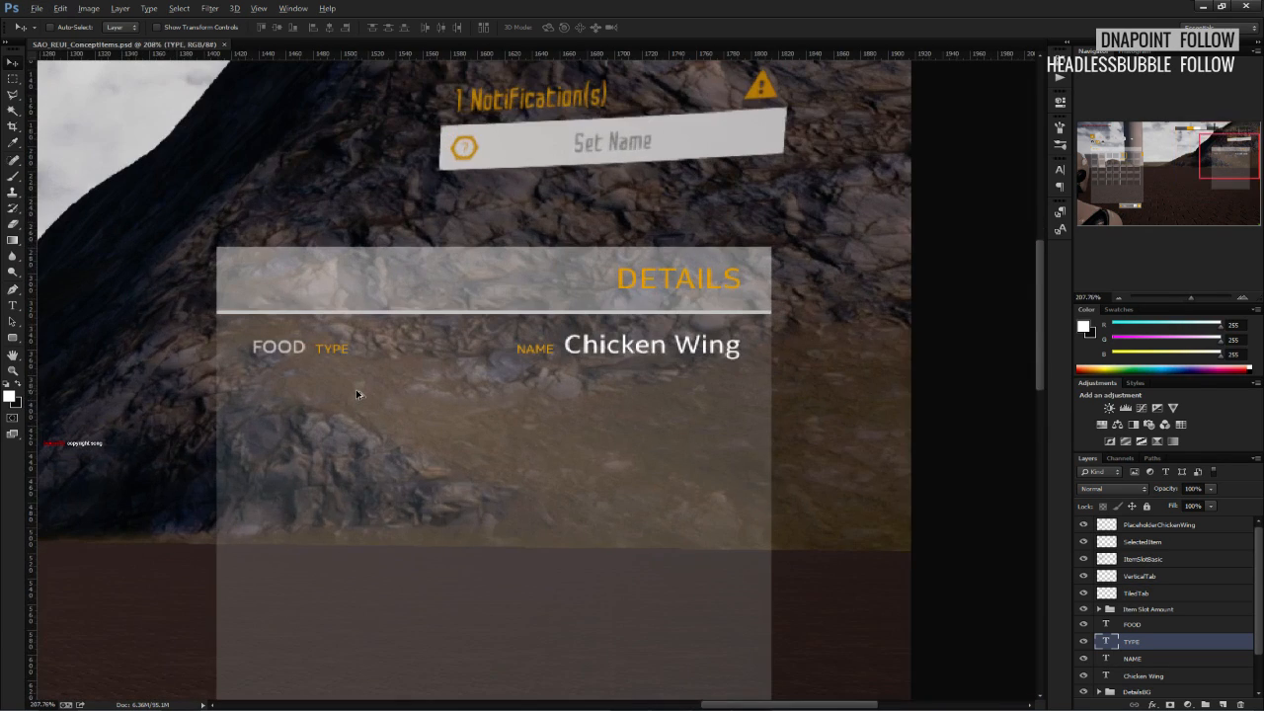
alt+scroll(357, 396, down, 1)
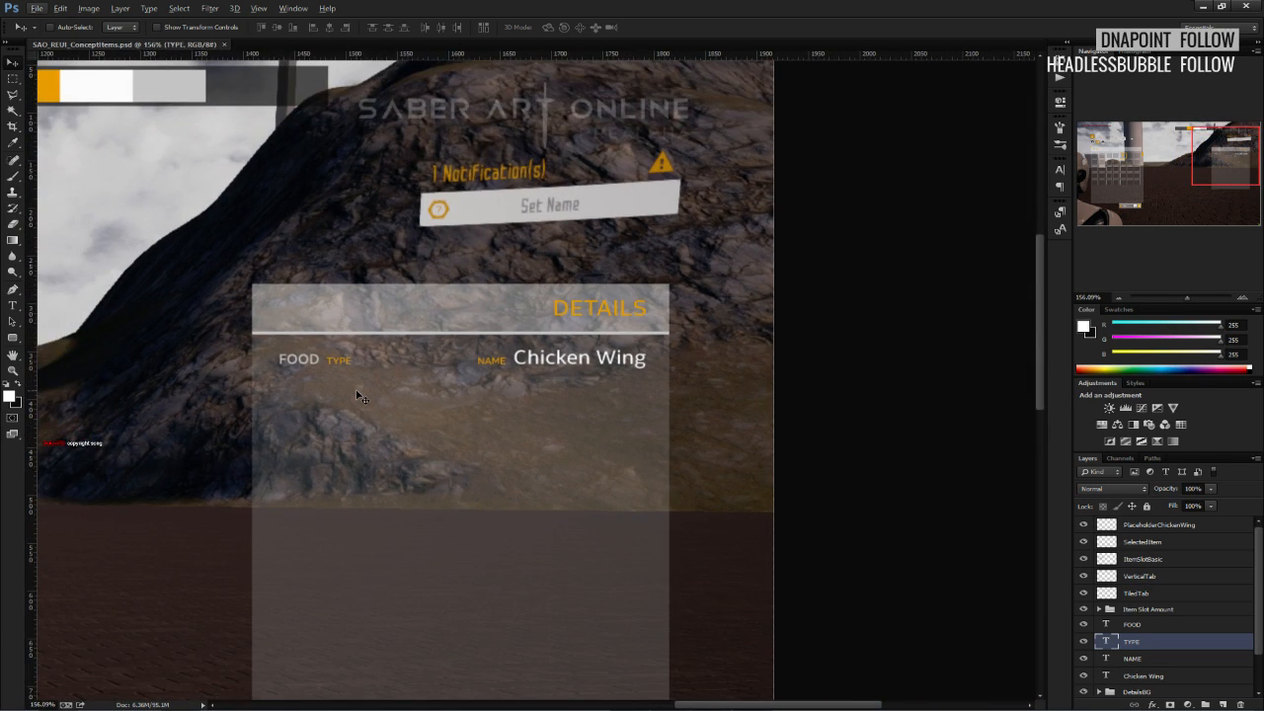
alt+scroll(357, 396, down, 2)
alt+scroll(355, 390, down, 2)
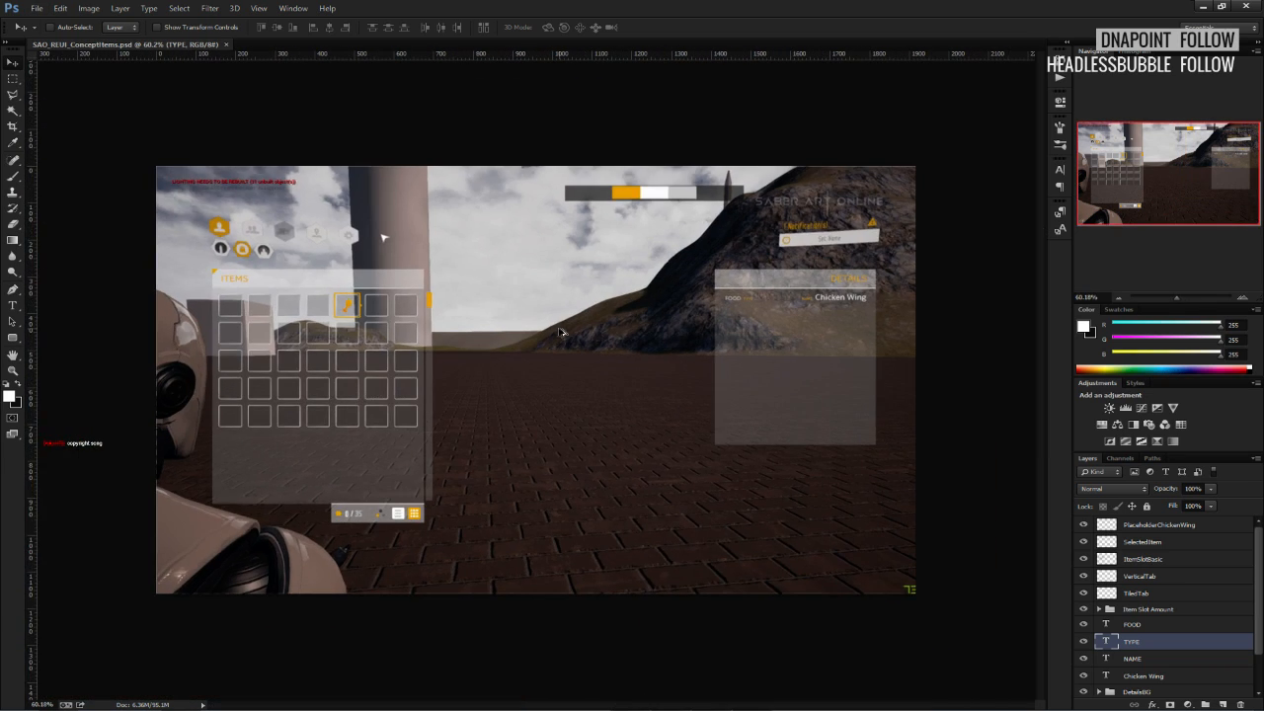
alt+scroll(911, 307, up, 3)
alt+scroll(910, 307, up, 2)
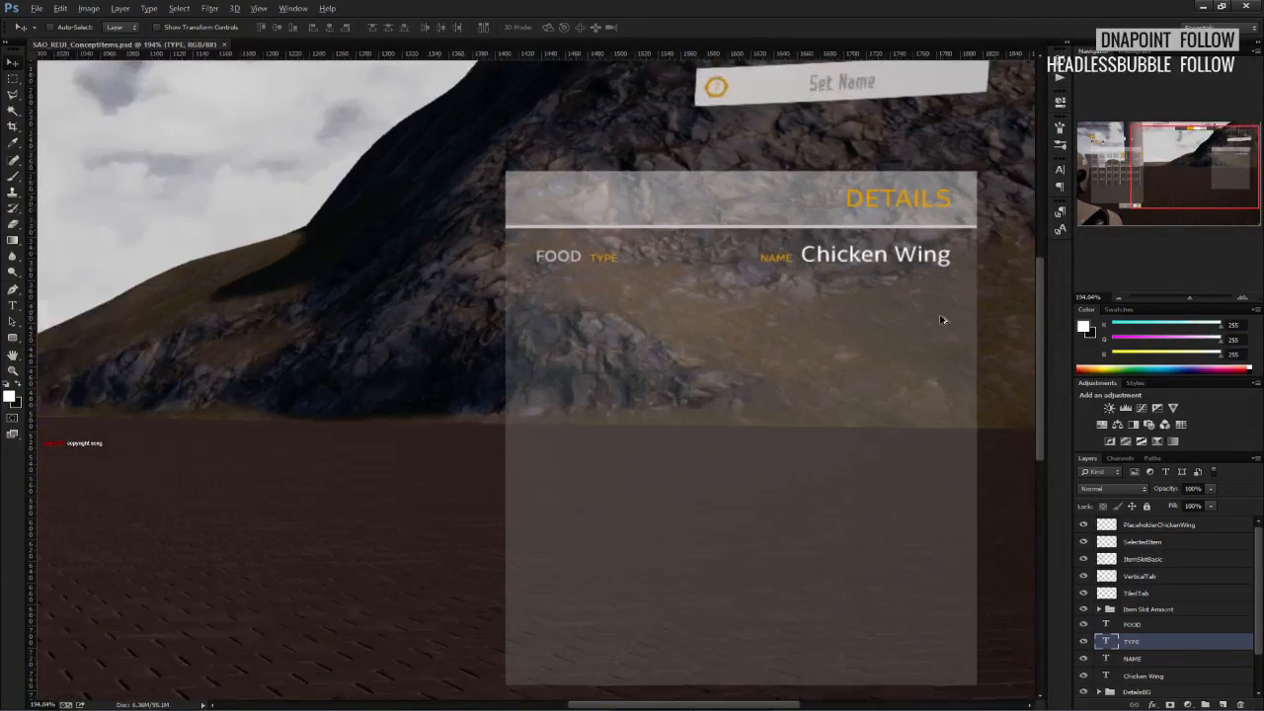
Duplicate the TYPE label and move the copy straight down to a new line below it.
right_click(1136, 642)
click(1117, 135)
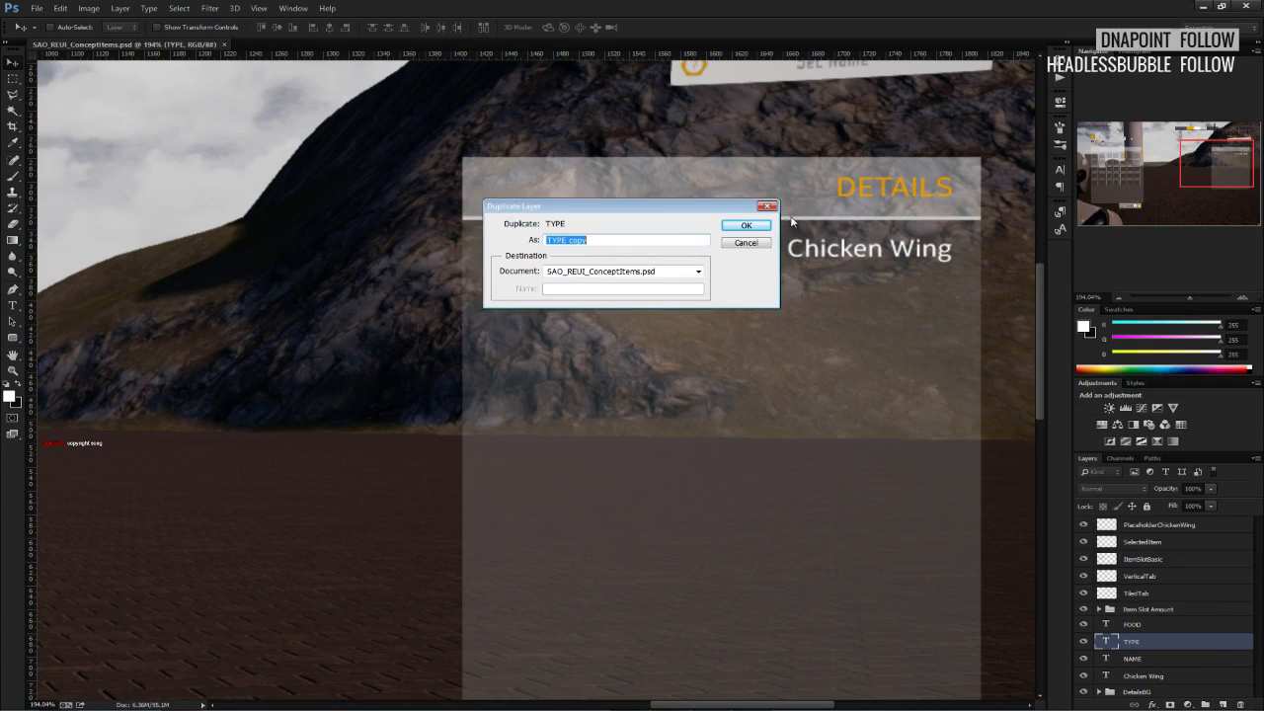
click(748, 218)
drag(694, 277, 695, 318)
double_click(1145, 642)
key(Return)
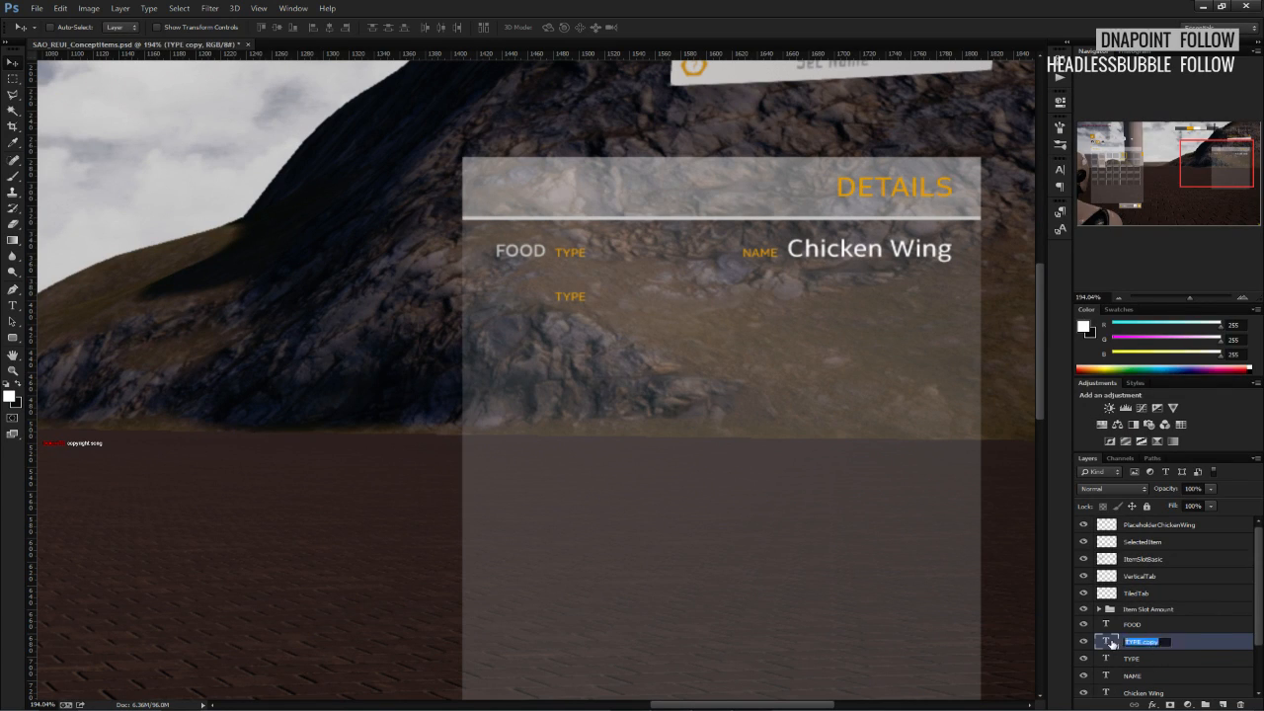
Change the lower TYPE copy's text to "DESCRIPTION" and align its start beneath FOOD.
double_click(1106, 642)
text(DESCRIPTION)
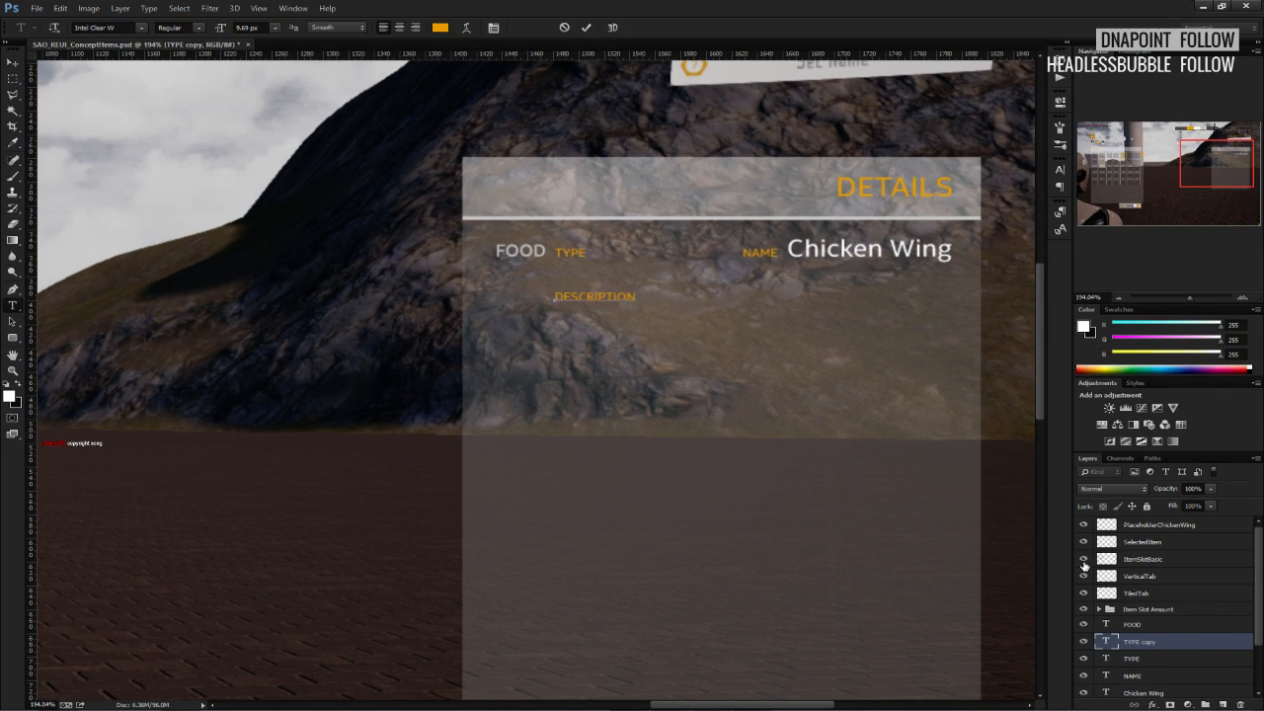
click(585, 27)
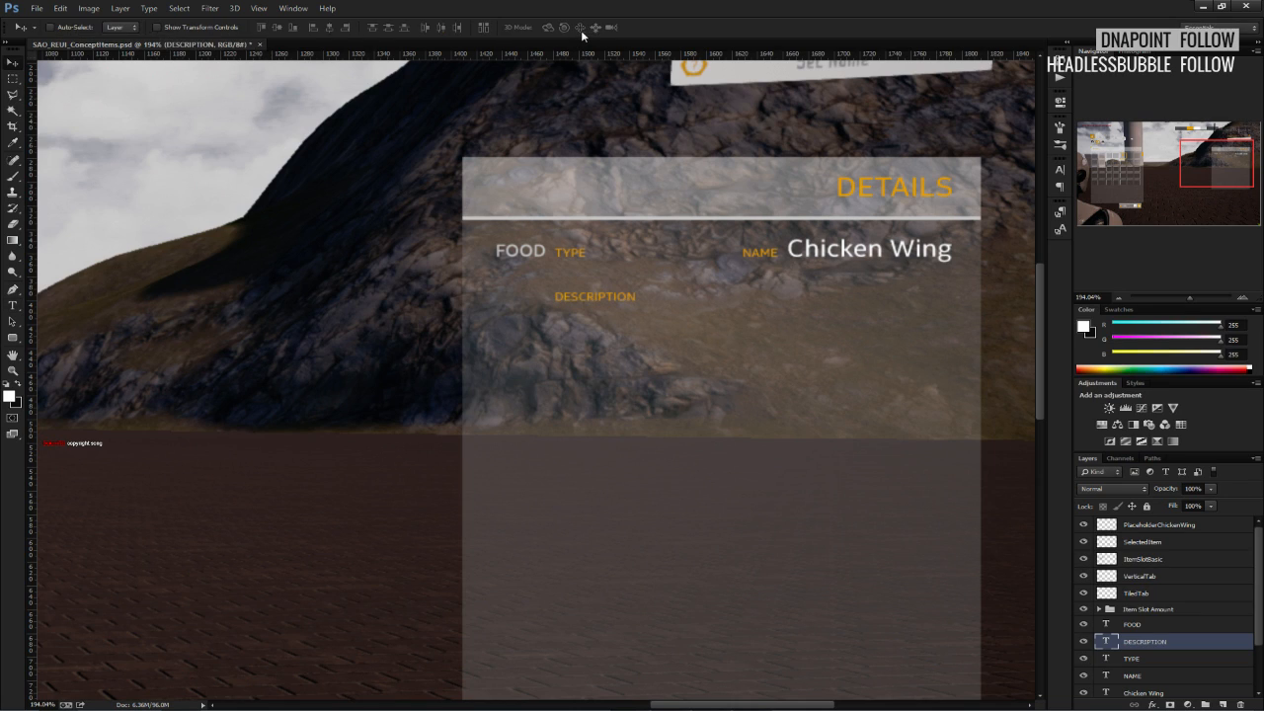
drag(573, 290, 529, 293)
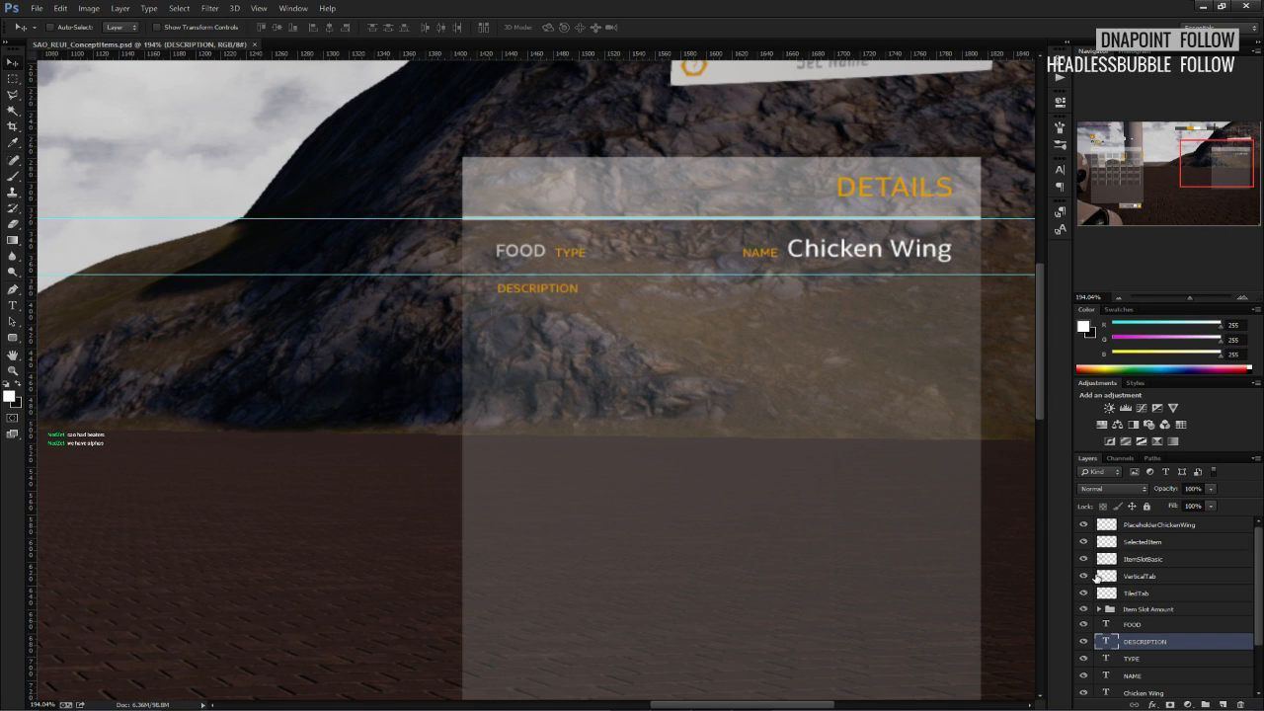
Duplicate the FOOD text layer and place the copy between the TYPE and NAME labels.
scroll(1151, 667, down, 1)
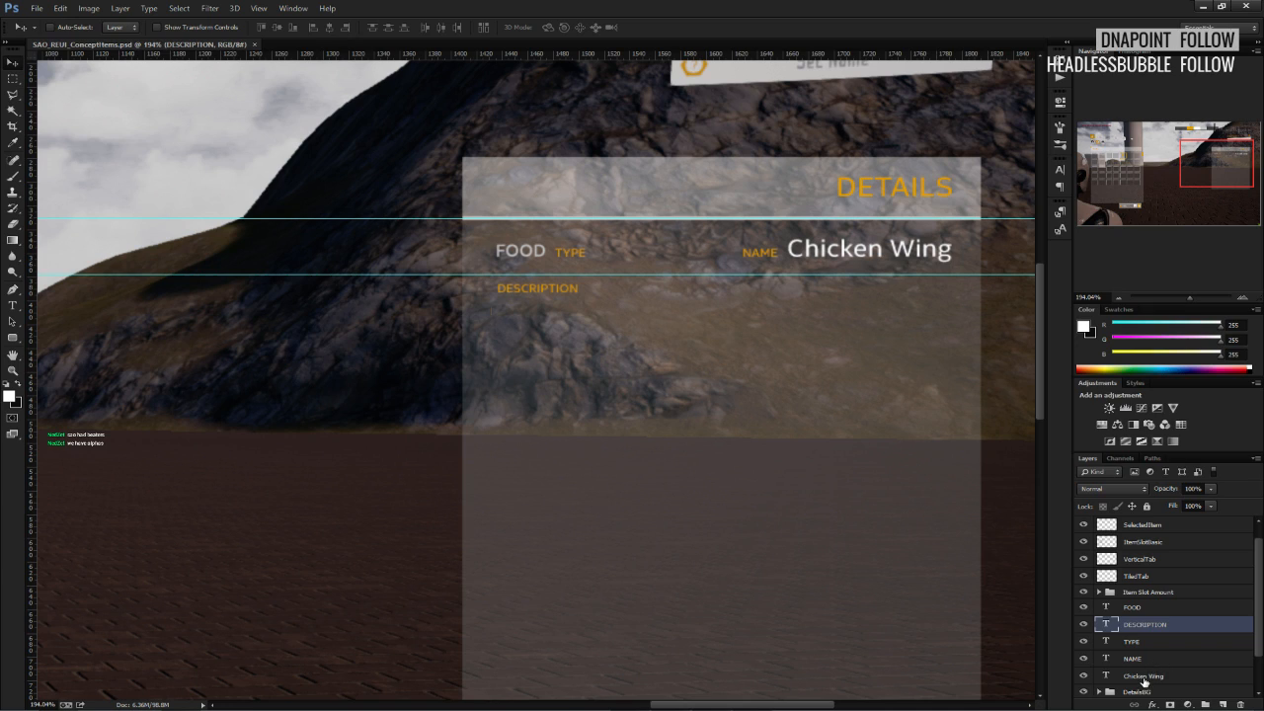
click(1145, 683)
right_click(1145, 683)
click(1145, 683)
click(1131, 657)
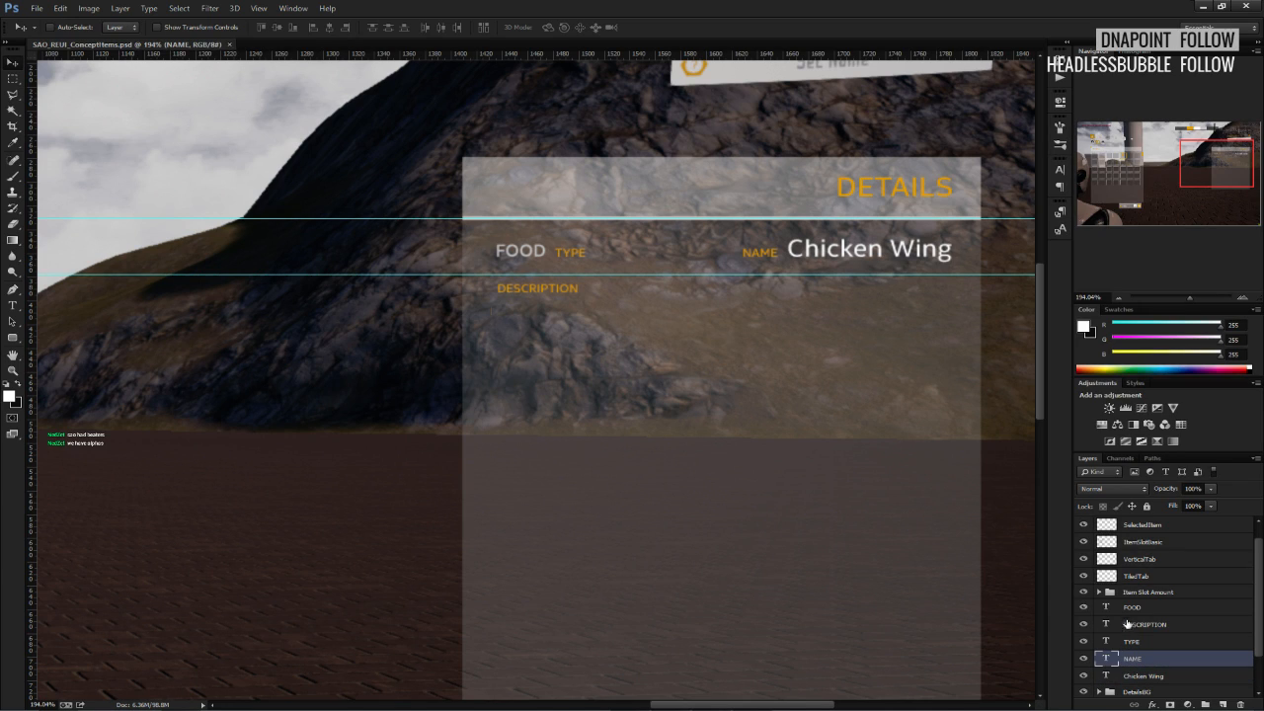
click(1131, 607)
right_click(1131, 608)
click(1136, 90)
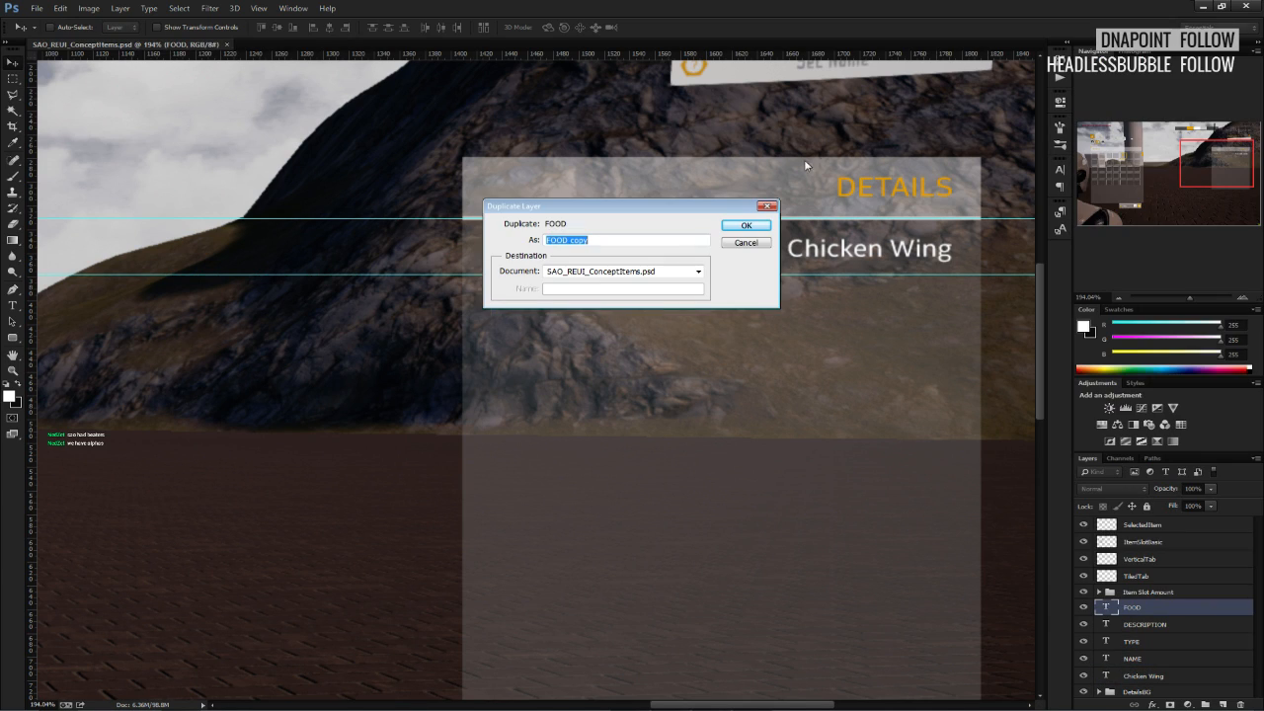
click(744, 224)
drag(655, 283, 771, 286)
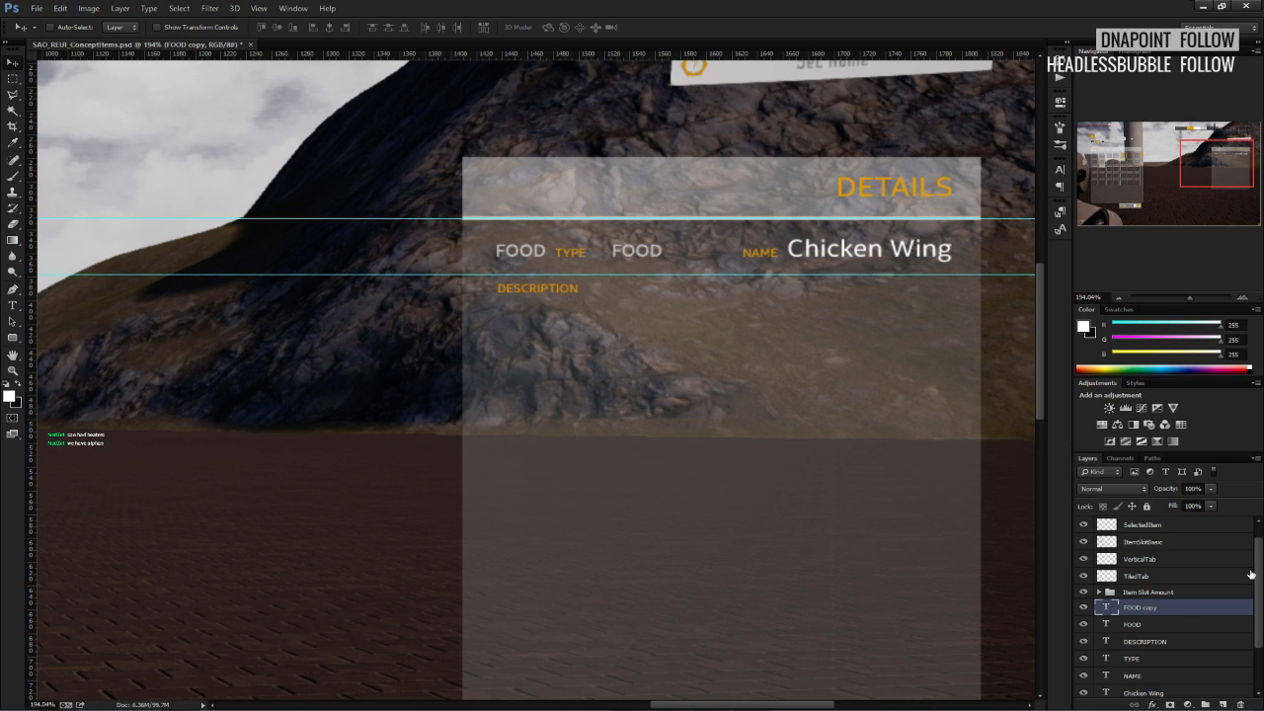
Set the FOOD copy's anti-aliasing to Smooth and move it down beside the DESCRIPTION label.
double_click(1107, 607)
click(336, 26)
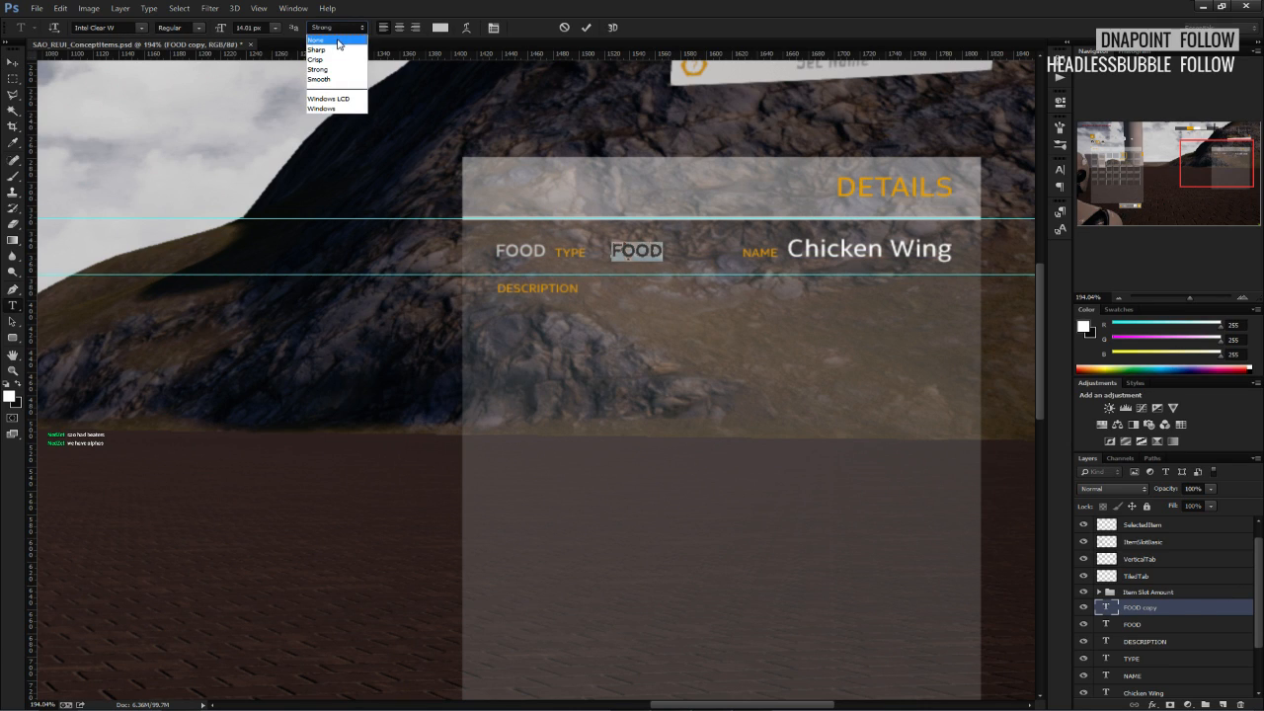
click(320, 79)
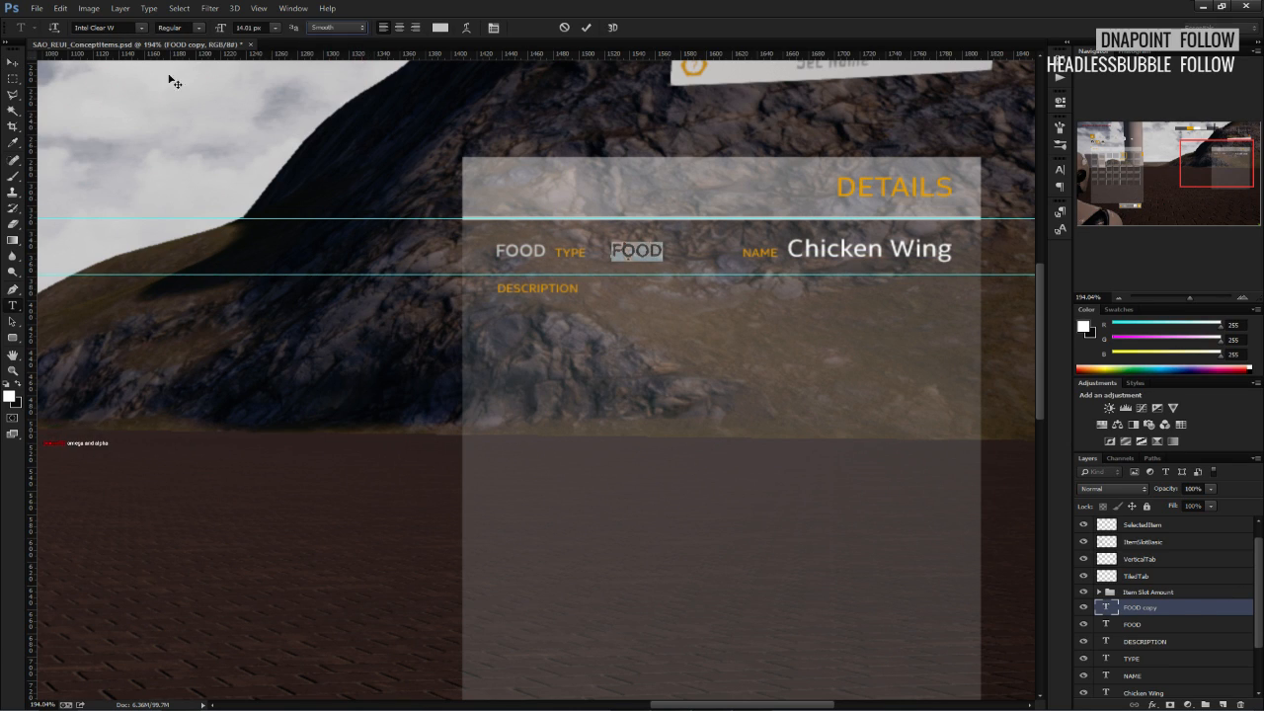
click(13, 62)
drag(642, 253, 631, 300)
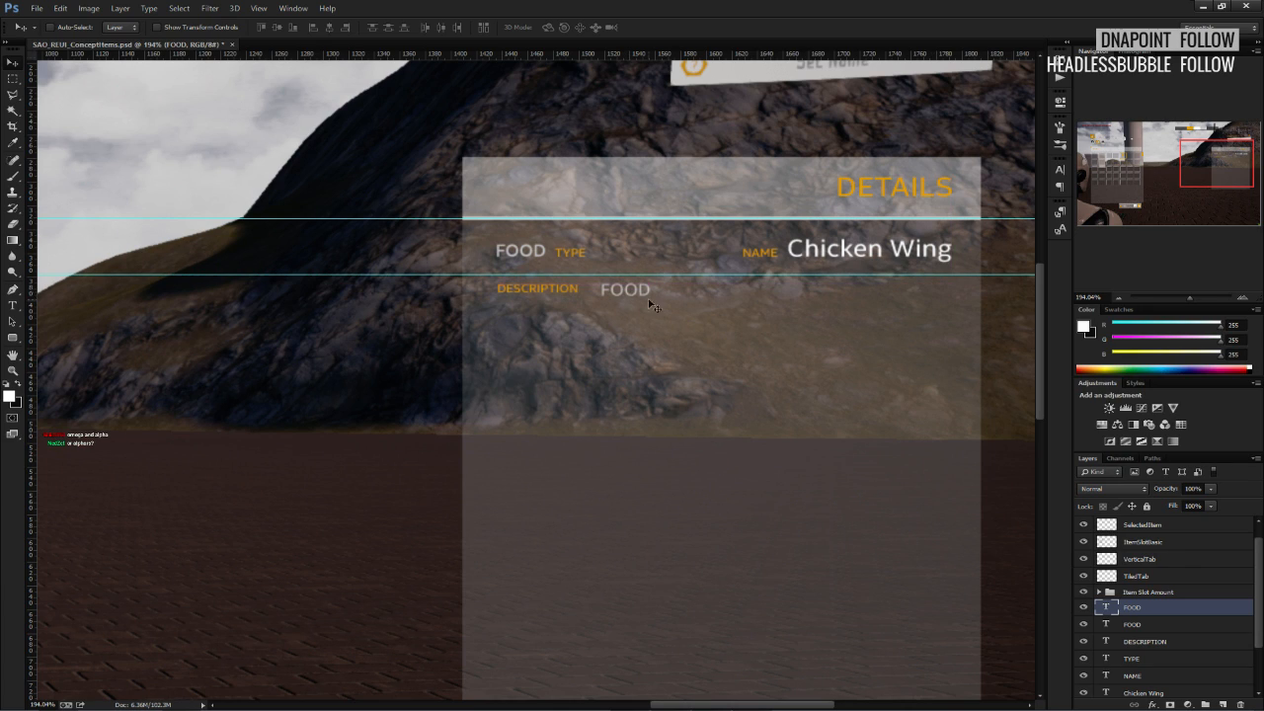
Recolour the FOOD copy beside DESCRIPTION to a lighter, near-white grey.
double_click(637, 294)
click(442, 27)
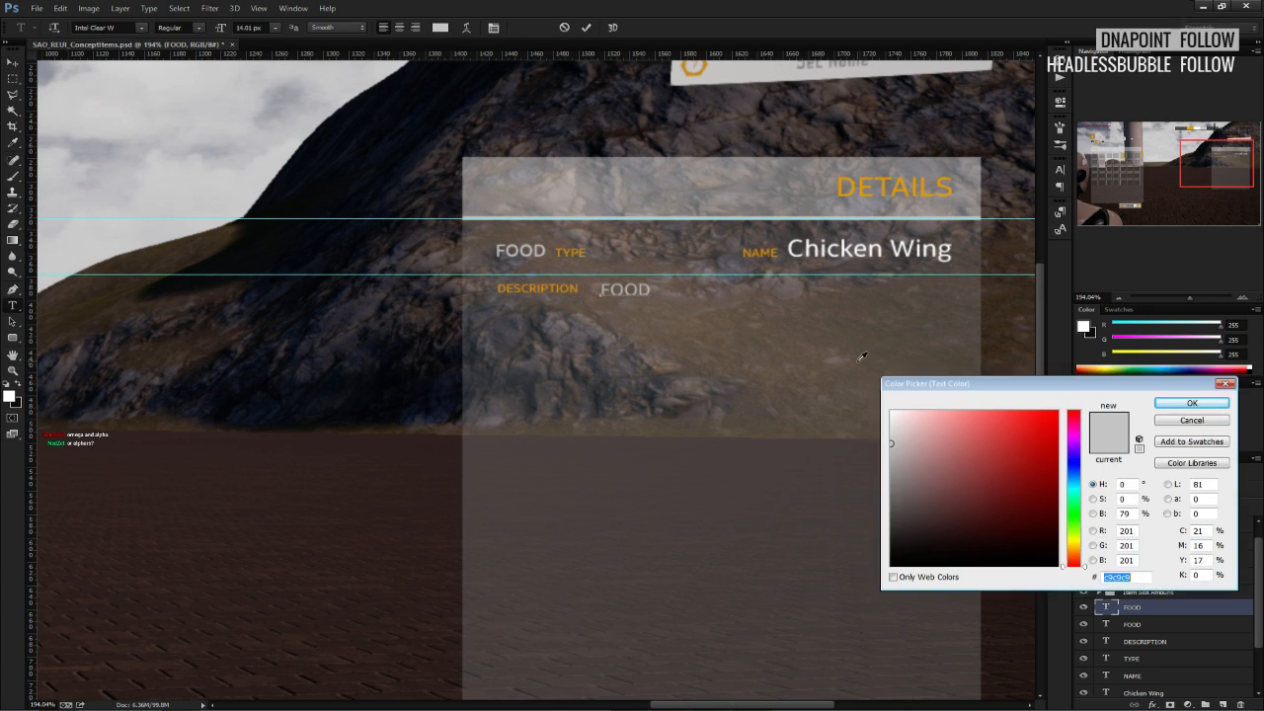
click(894, 425)
click(1168, 406)
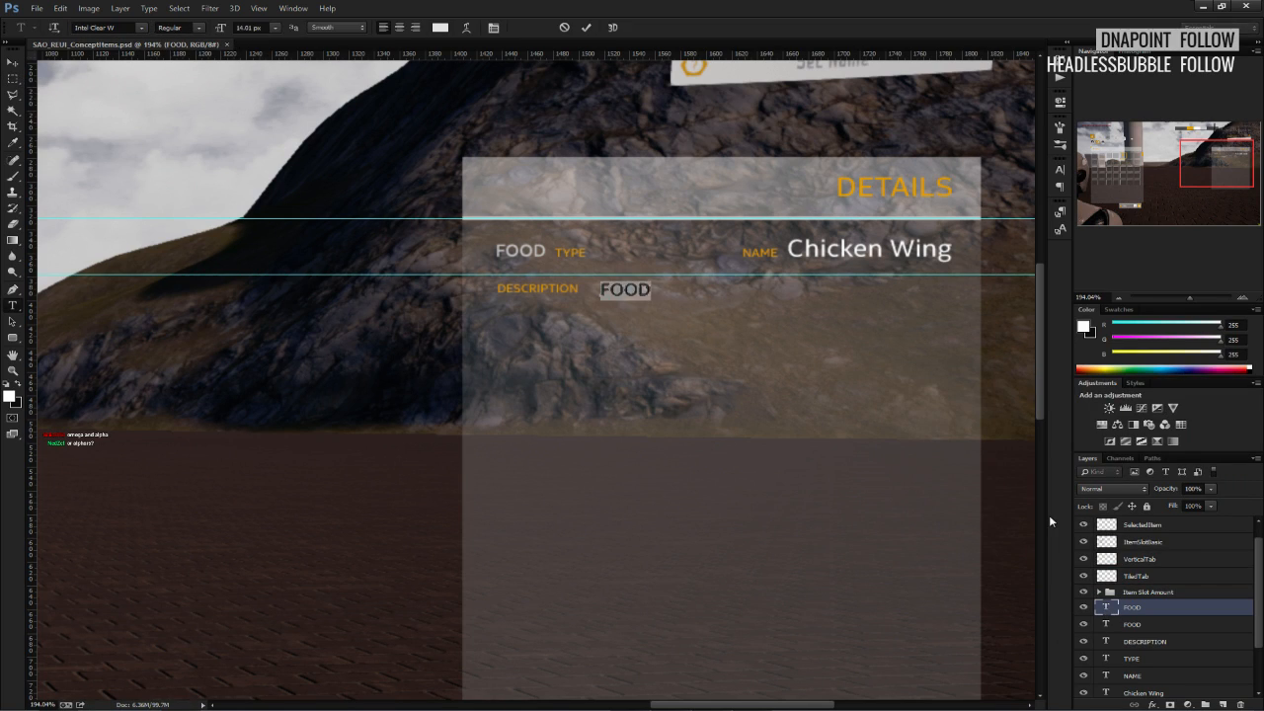
Replace the FOOD copy's text with "The chicken wing is a very sophisticated food group", wrapping before "food".
text(The chicken wing)
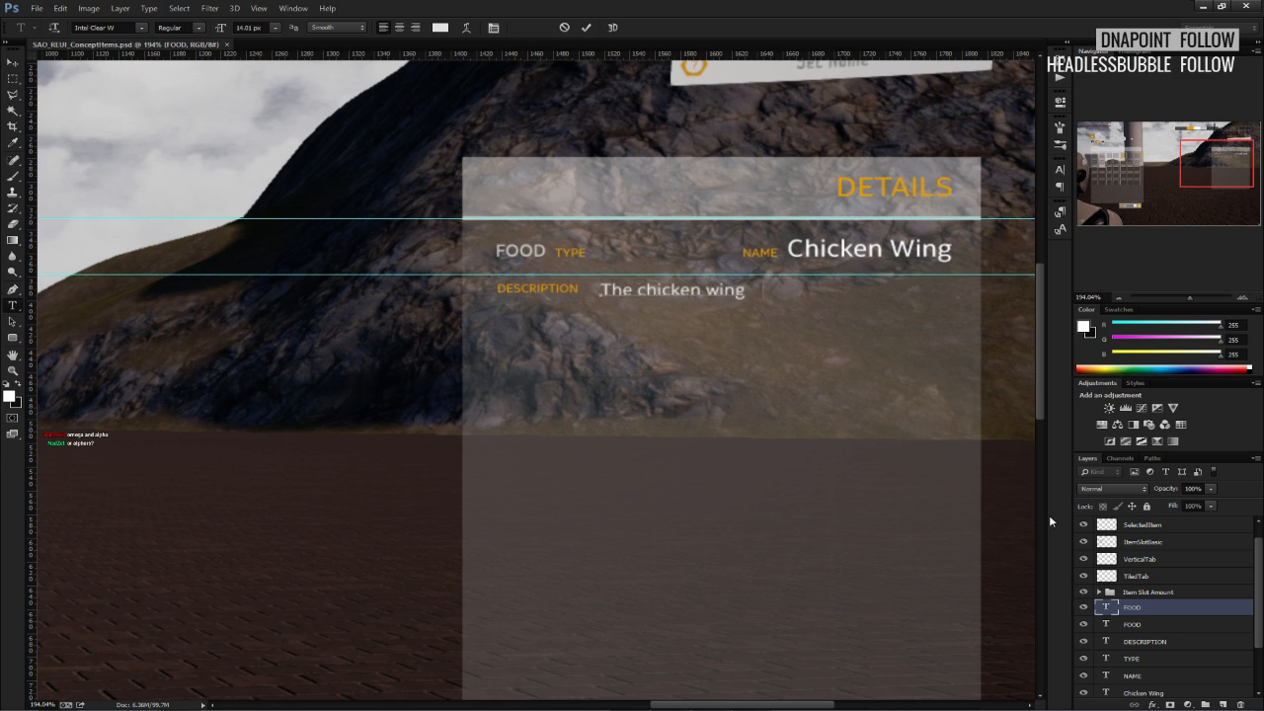
text( is a very sophistace)
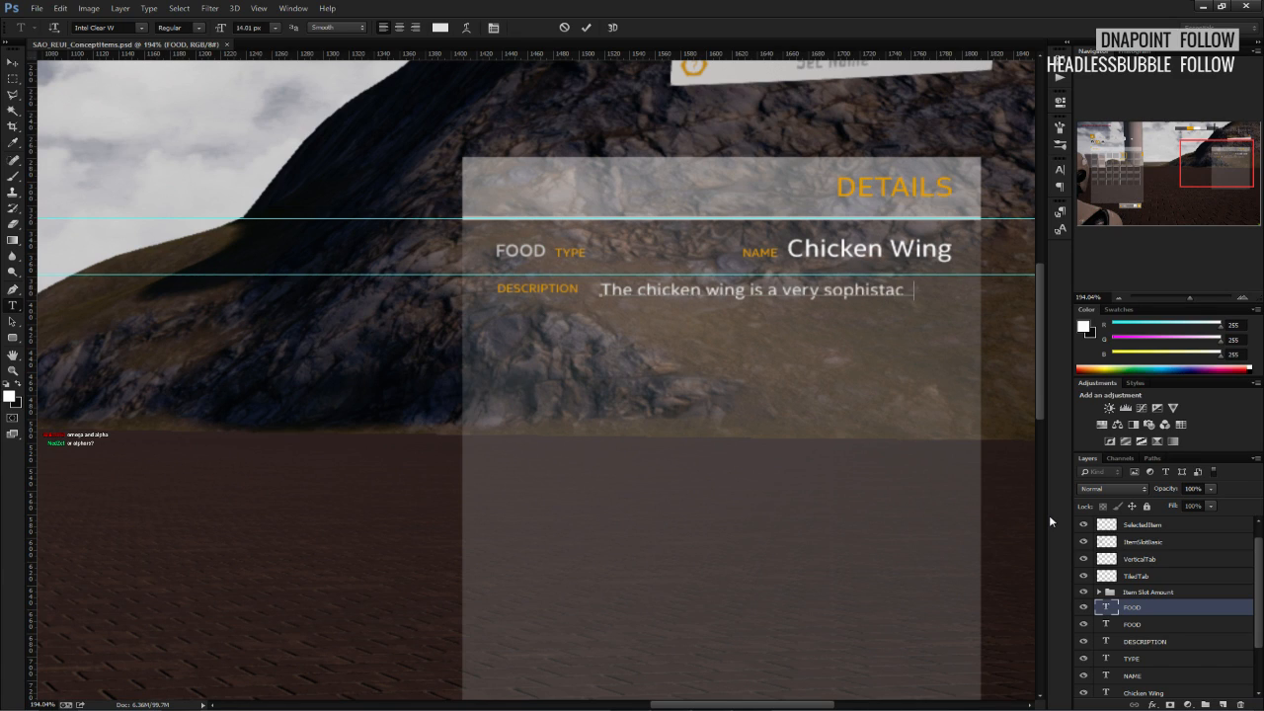
key(BackSpace)
key(BackSpace)
text(ted)
key(BackSpace)
key(BackSpace)
text(icated food group)
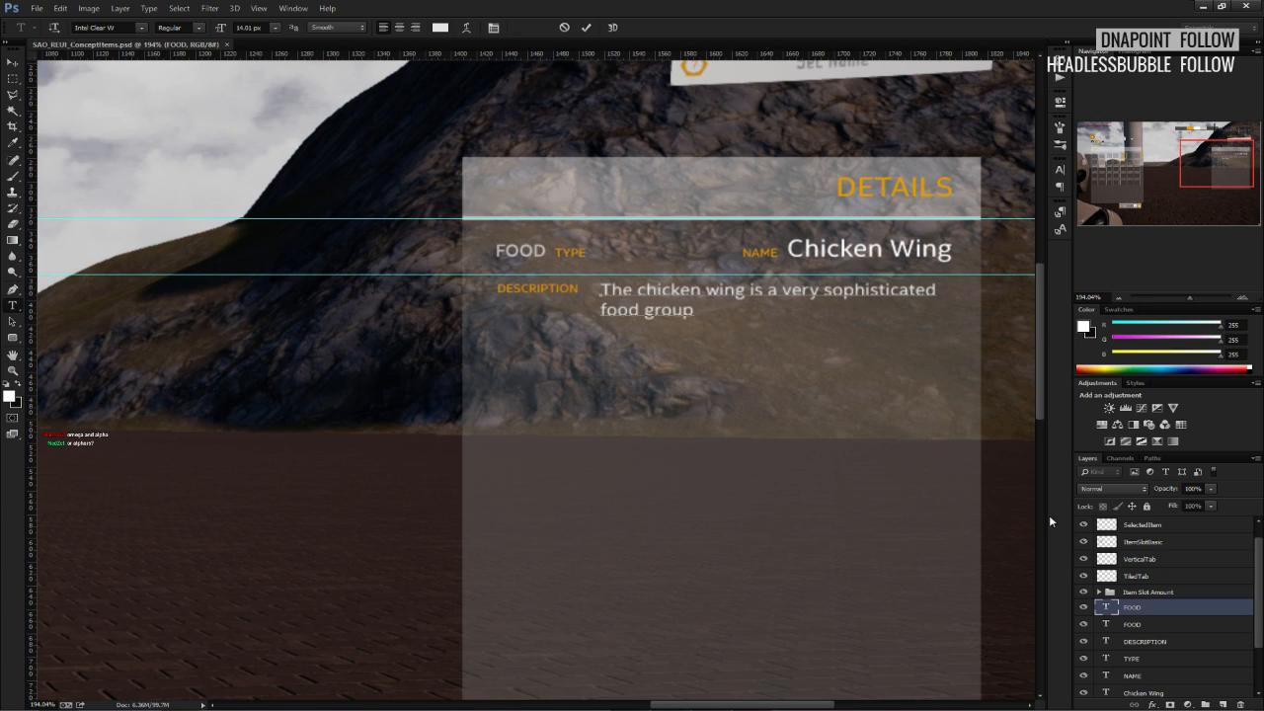
Replace "food group" in the description with "platter, it includes: Chicken.".
key(BackSpace)
key(BackSpace)
key(BackSpace)
key(BackSpace)
key(BackSpace)
key(BackSpace)
key(BackSpace)
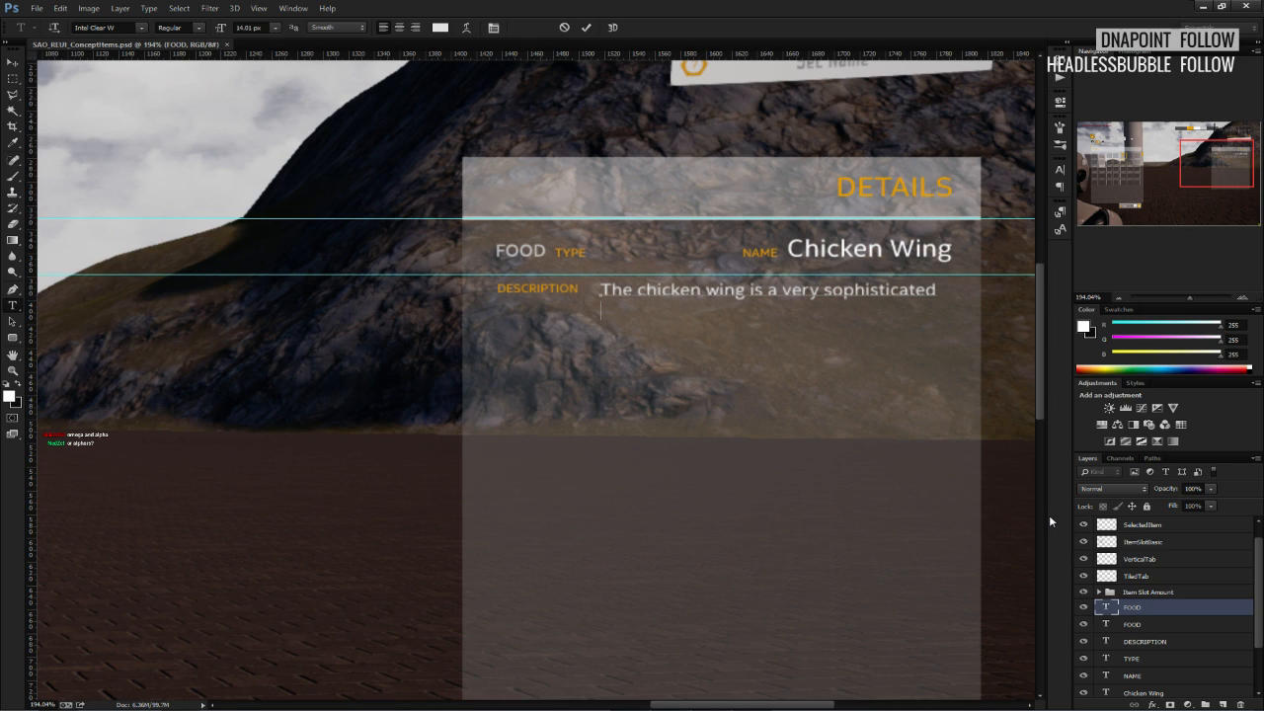
text(platter, it includ)
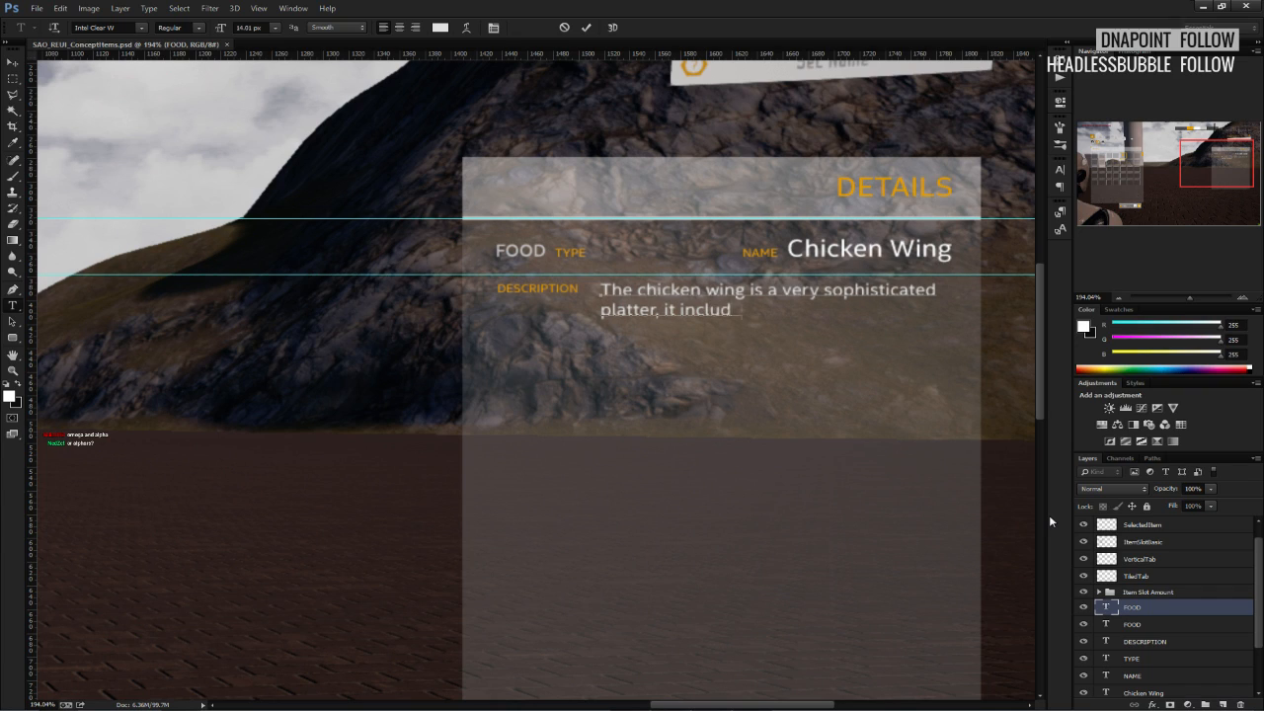
text(es: Chicken.)
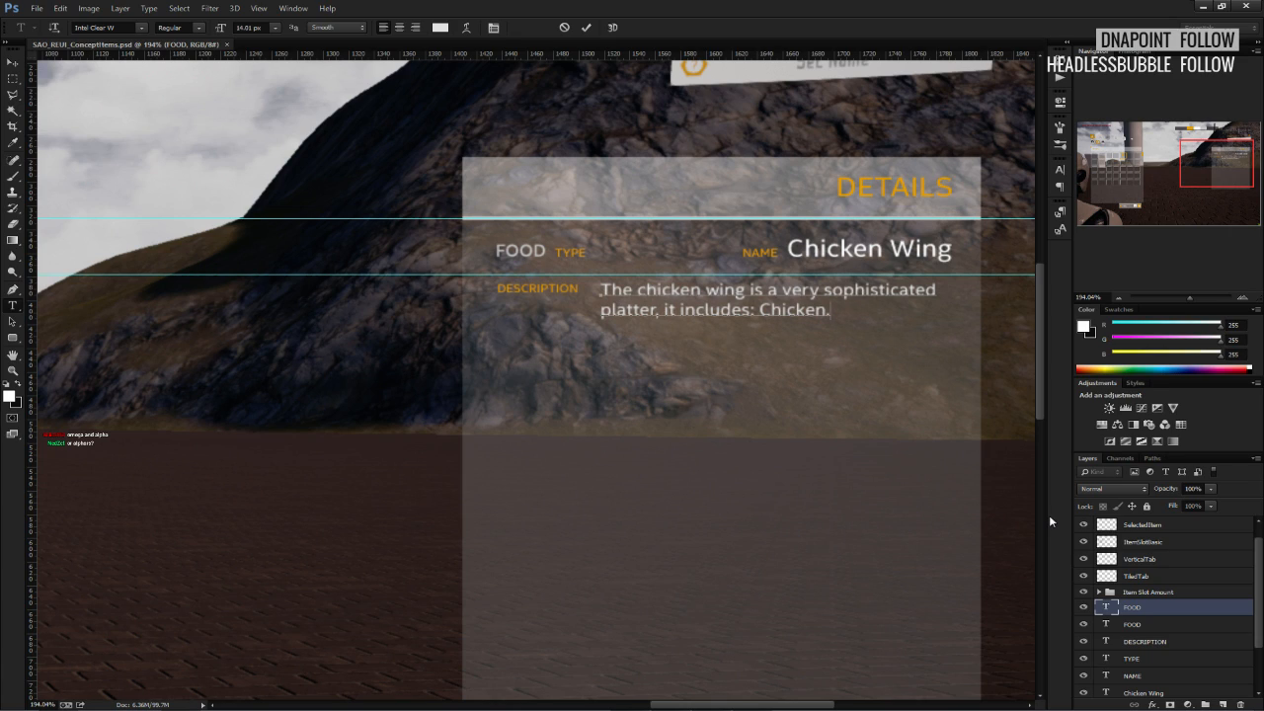
Extend the description's ending to "Chicken and wing." and commit the text.
text(wing.)
key(BackSpace)
key(BackSpace)
key(BackSpace)
key(BackSpace)
key(BackSpace)
key(BackSpace)
key(BackSpace)
key(BackSpace)
key(BackSpace)
key(BackSpace)
text(and wing.)
click(13, 62)
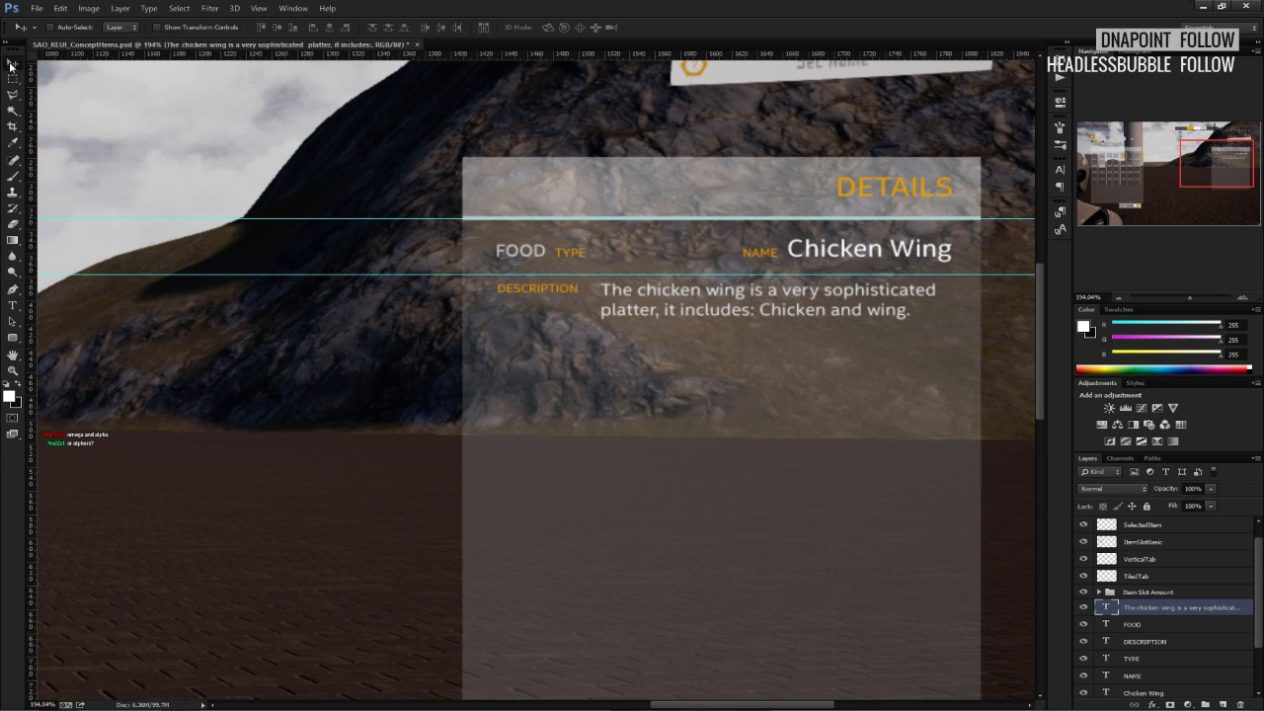
Hide the guides and proportionally scale down the two-line description text, keeping its upper-left corner in place.
key(ctrl+semicolon)
key(ctrl+t)
shift+drag(940, 319, 870, 311)
key(ctrl+z)
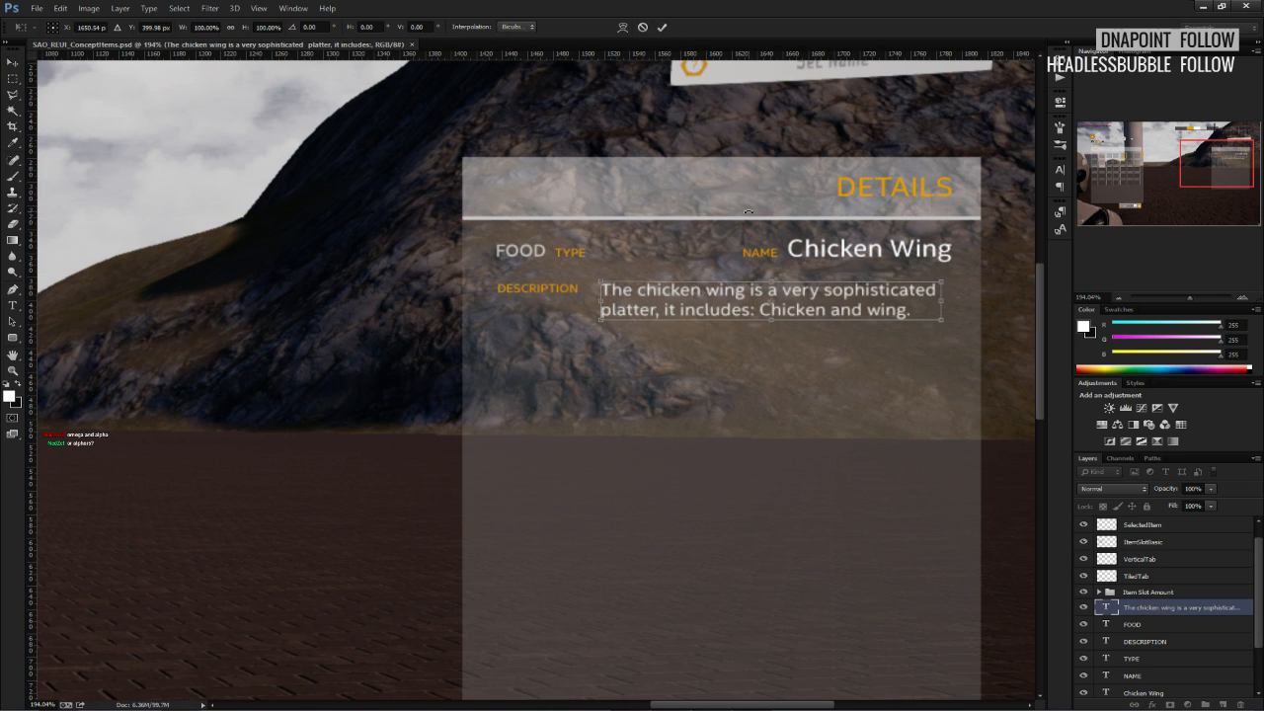
shift+drag(938, 319, 866, 306)
click(662, 27)
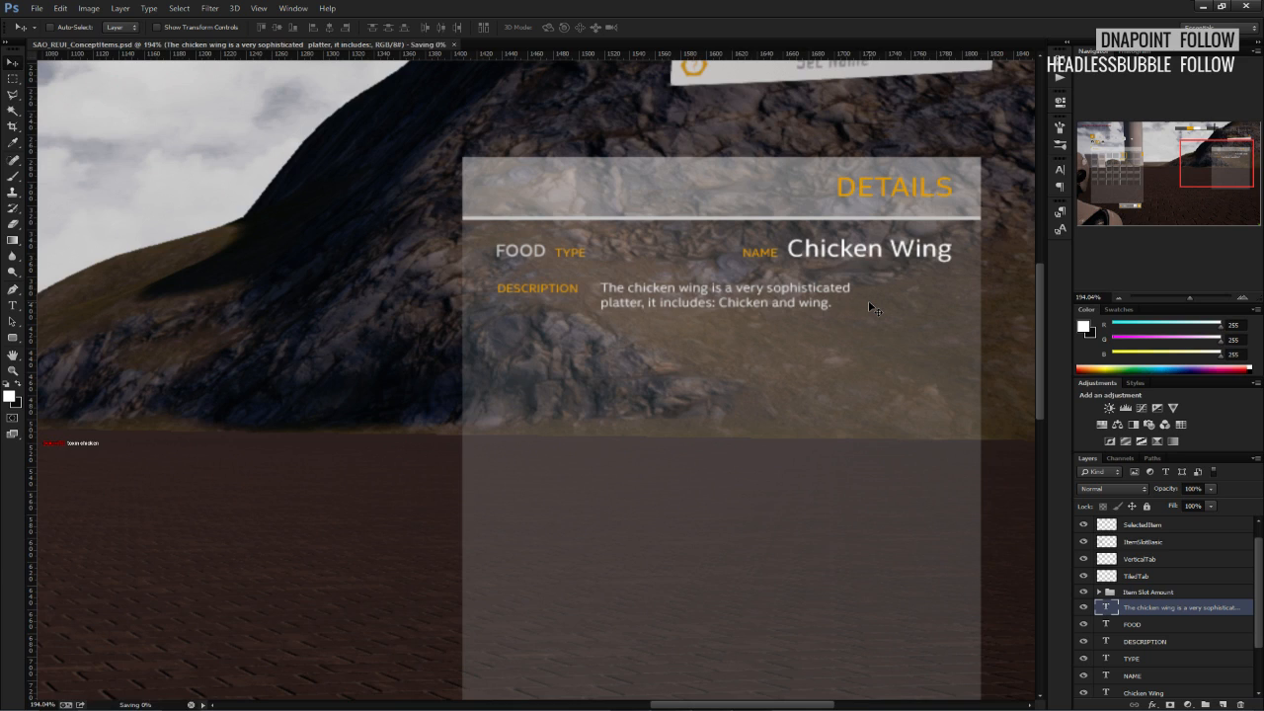
Move the description text directly below the DESCRIPTION label, aligning their left edges.
alt+scroll(868, 302, down, 5)
alt+scroll(870, 304, up, 3)
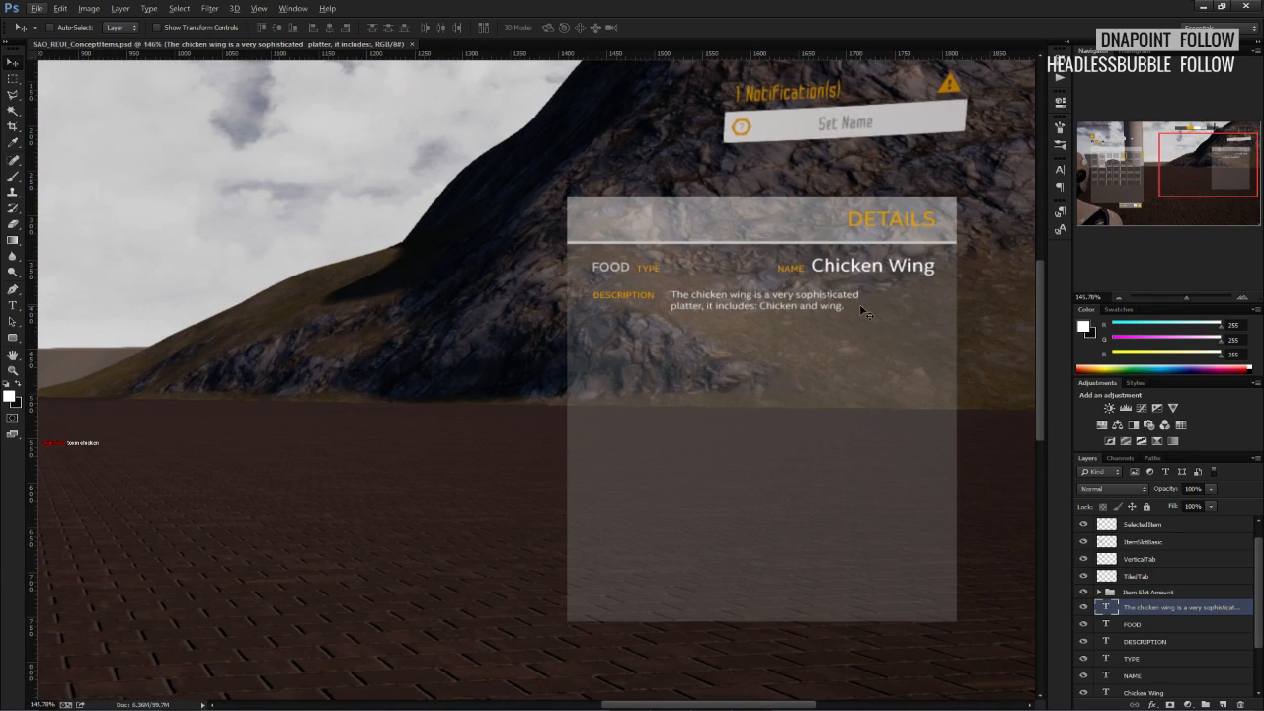
drag(796, 360, 718, 376)
alt+scroll(675, 326, up, 10)
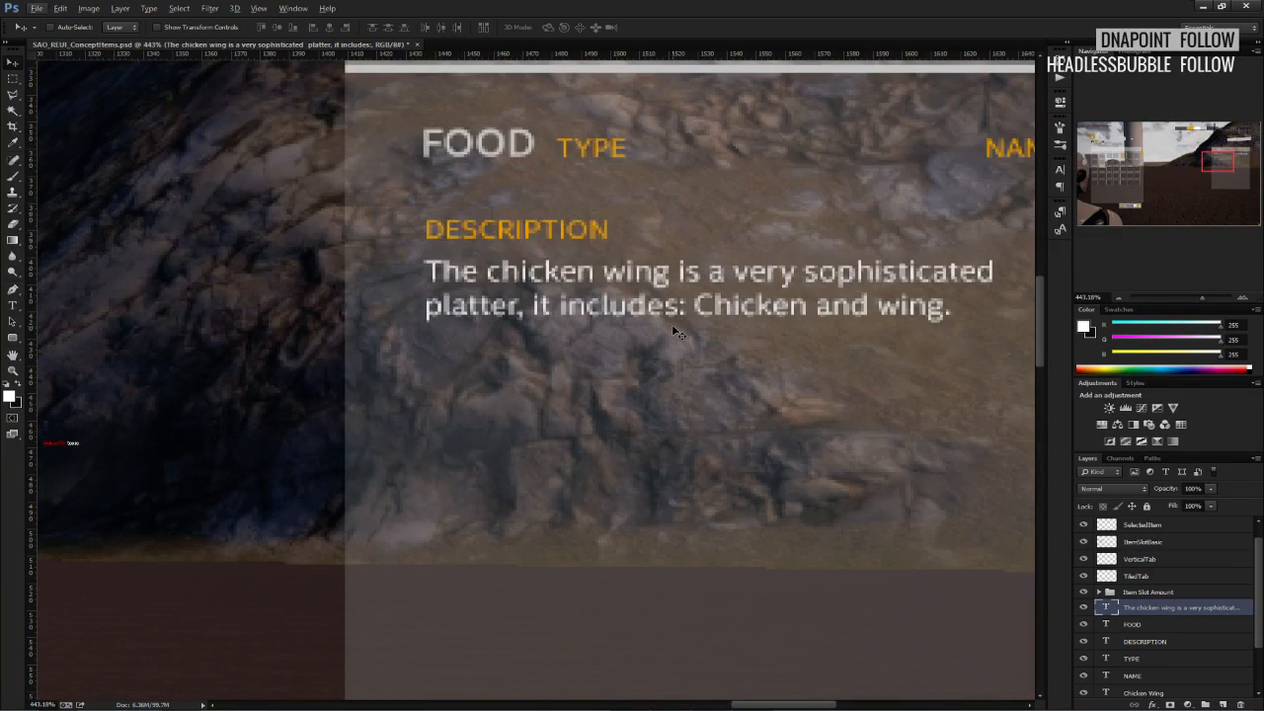
alt+scroll(675, 326, down, 5)
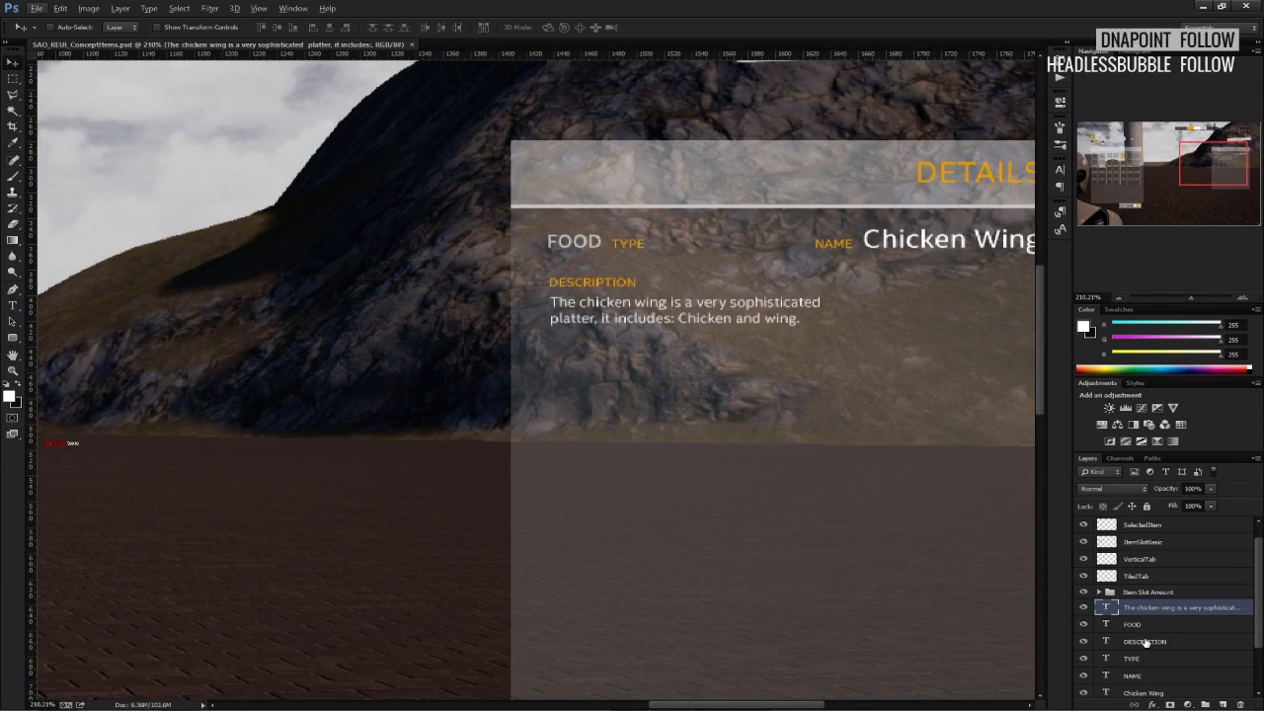
Move the DESCRIPTION label and its text together to the bottom of the details panel and save the document.
ctrl+click(1146, 642)
drag(606, 306, 609, 520)
alt+scroll(604, 307, down, 5)
key(Up)
key(Up)
key(Up)
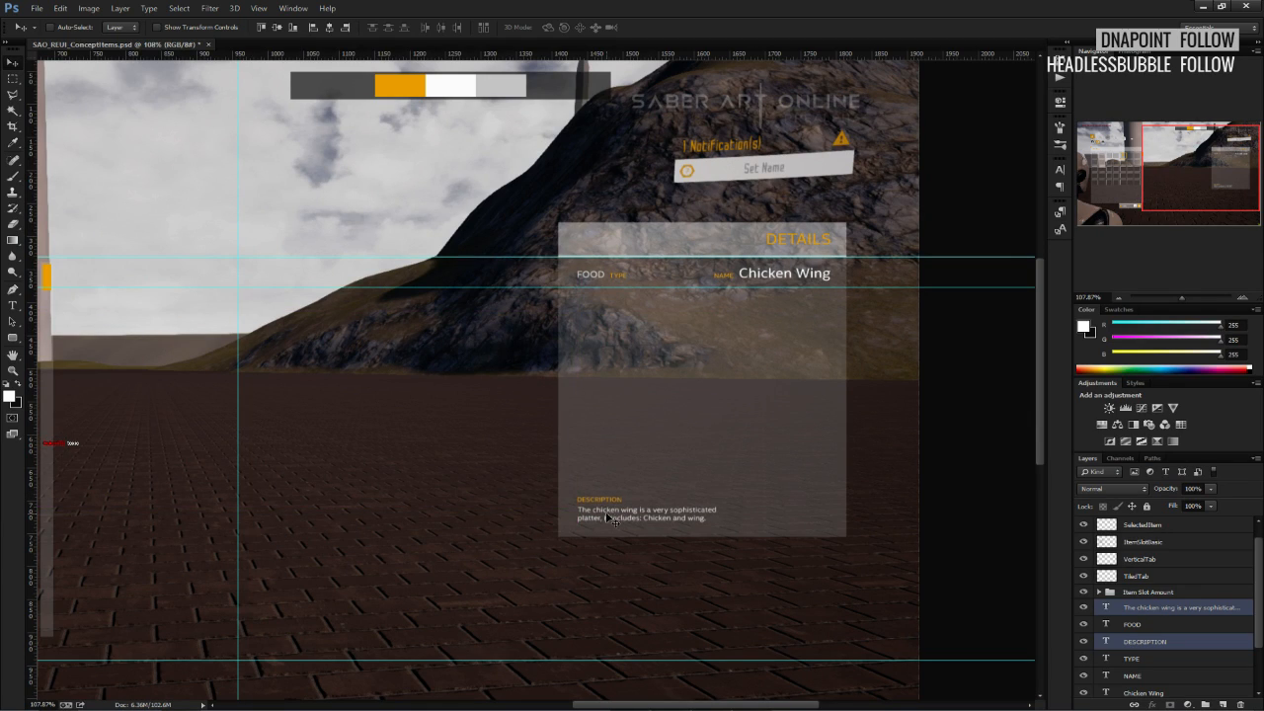
key(ctrl+s)
Duplicate the PlaceholderChickenWing layer within the same document.
alt+scroll(837, 551, up, 2)
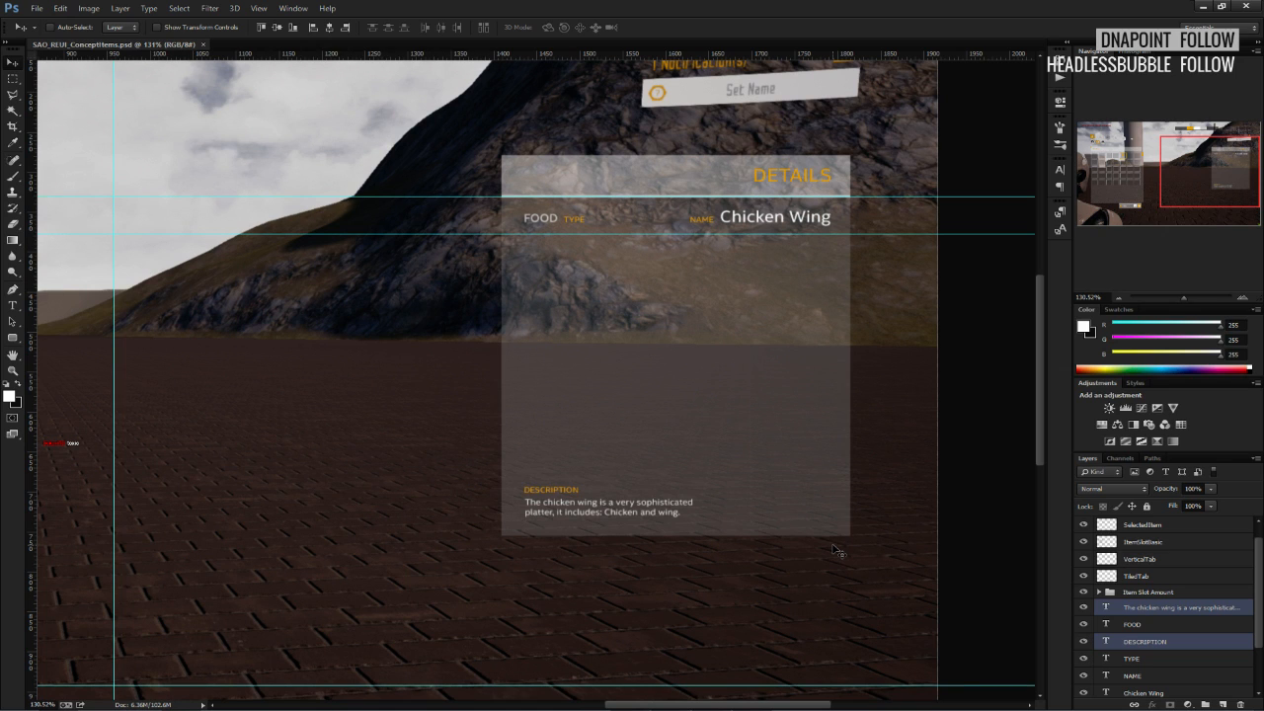
alt+scroll(833, 545, down, 6)
alt+scroll(833, 545, up, 5)
scroll(830, 541, up, 2)
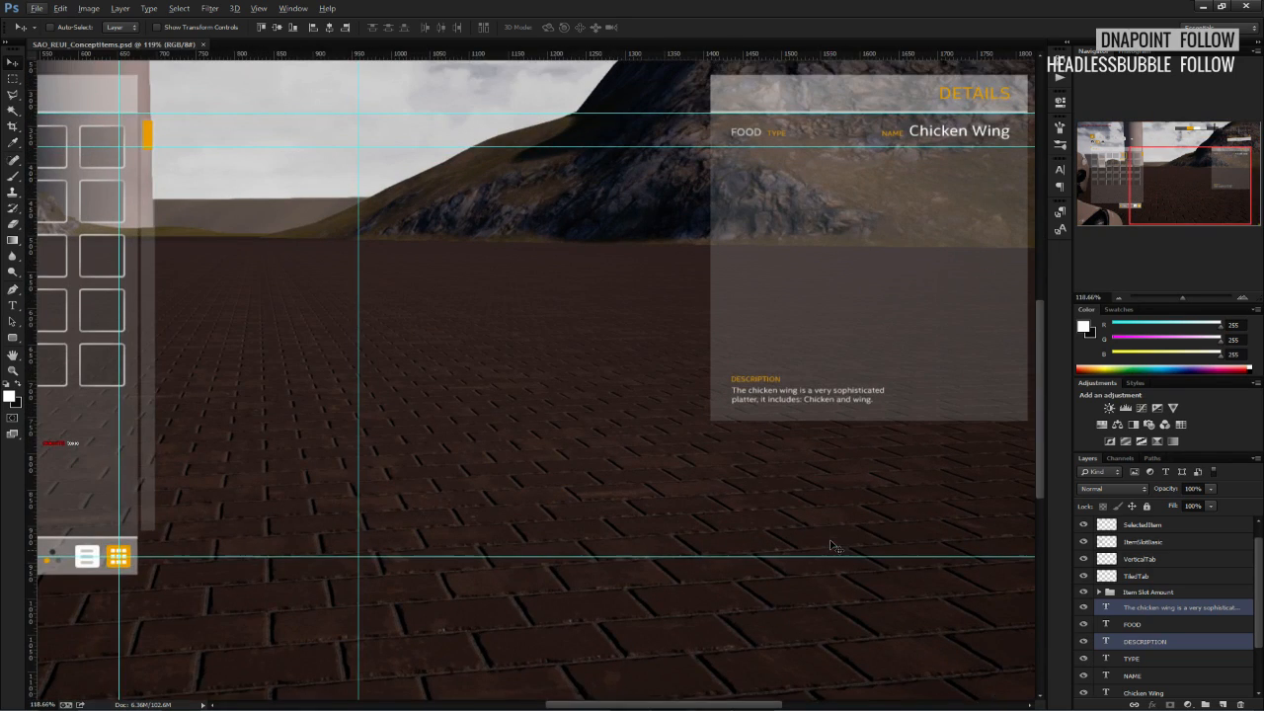
alt+scroll(830, 541, down, 2)
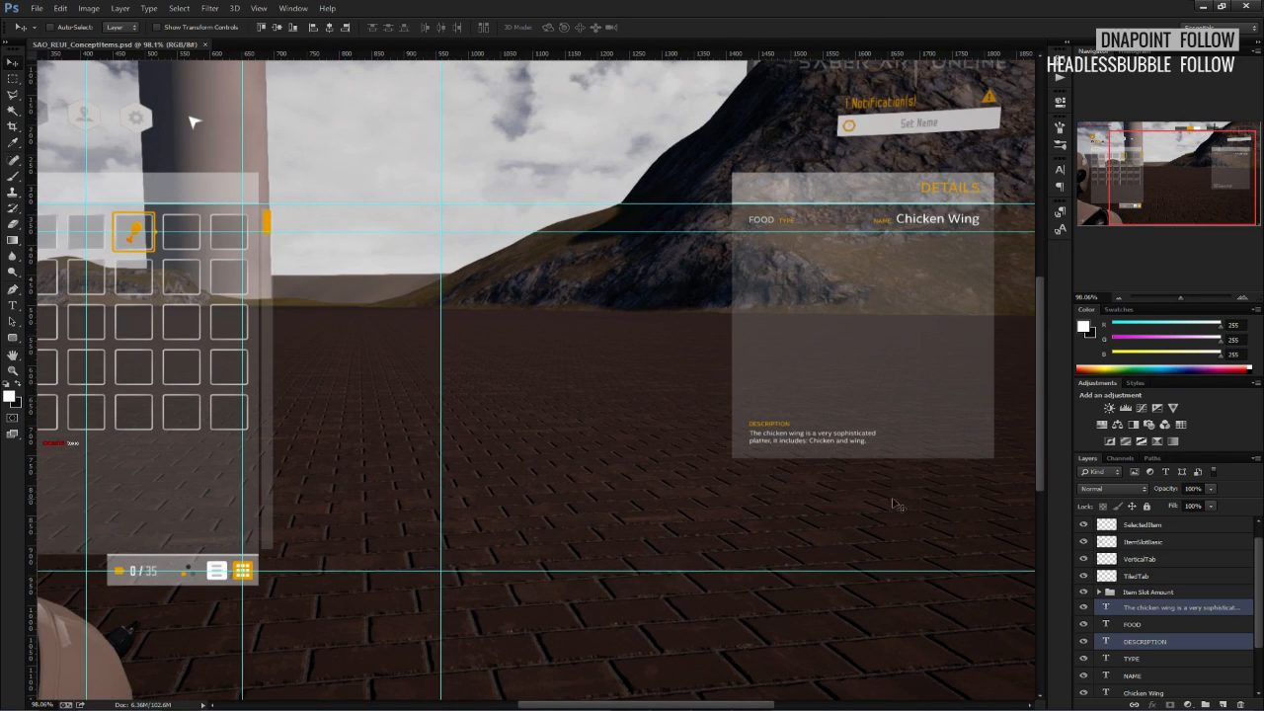
alt+scroll(935, 456, up, 3)
alt+scroll(935, 456, down, 4)
scroll(1155, 604, up, 1)
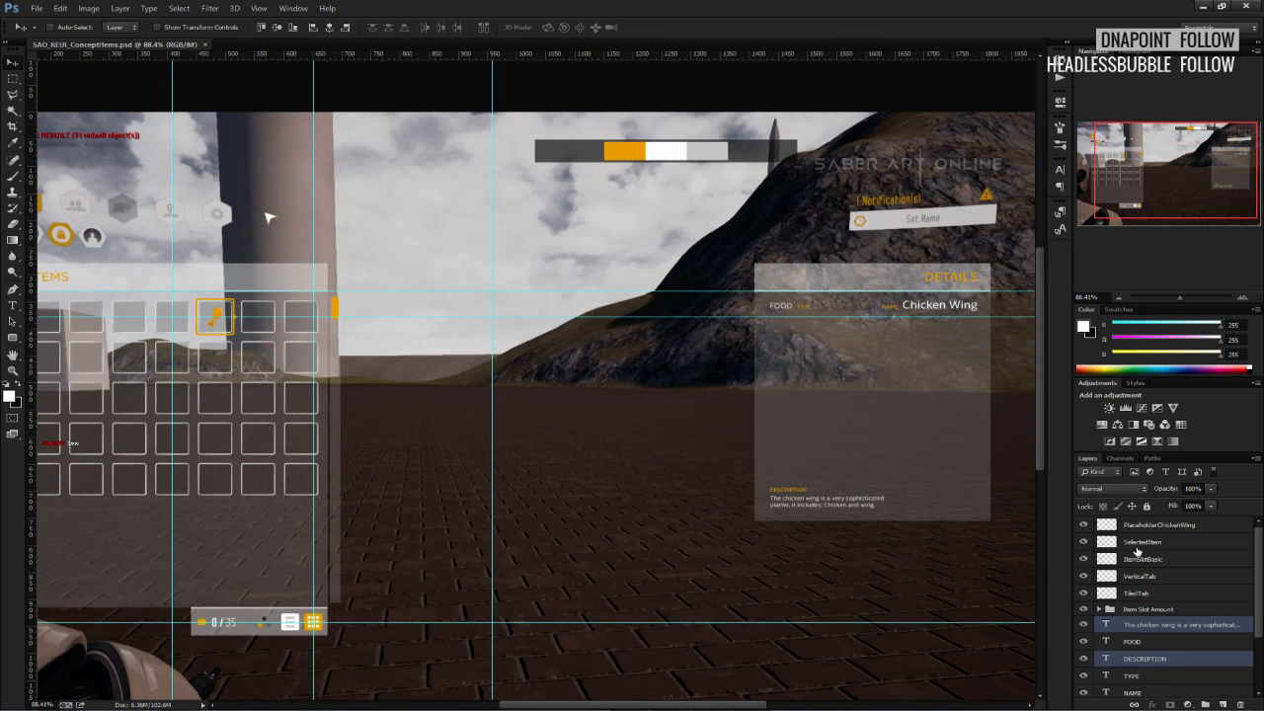
click(1135, 527)
right_click(1136, 527)
click(1110, 60)
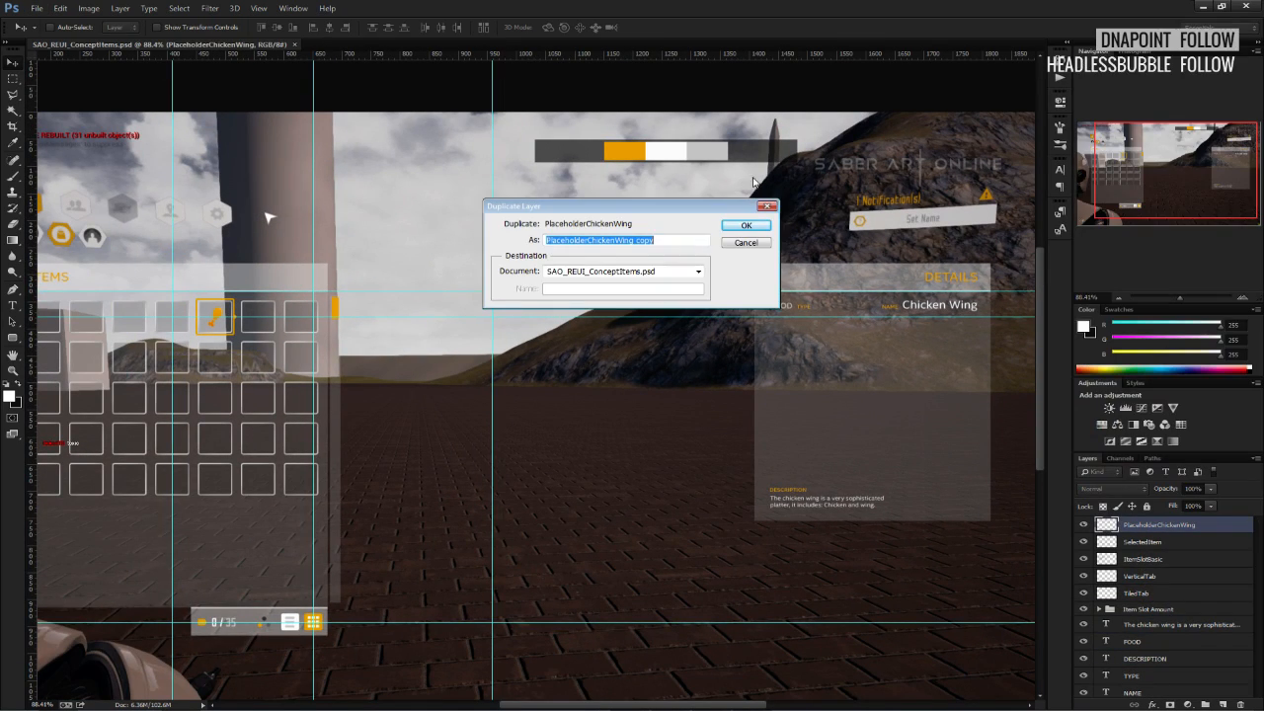
click(742, 216)
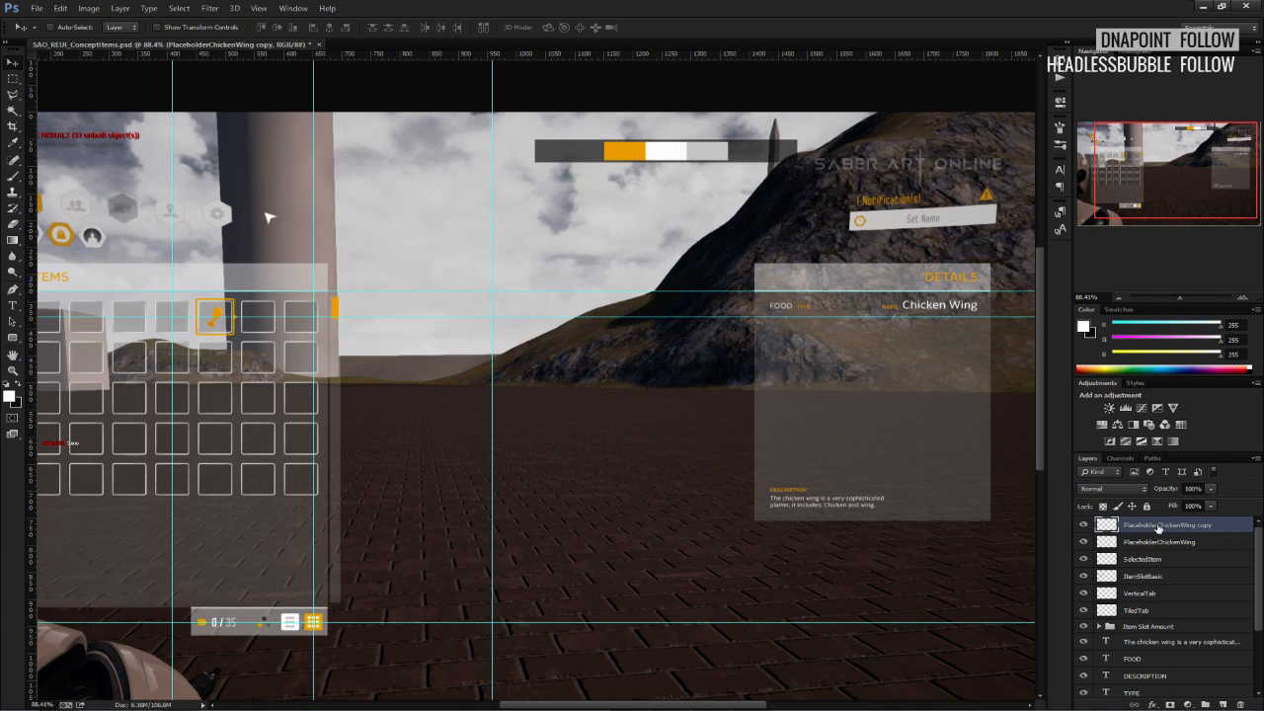
drag(1159, 529, 1160, 632)
drag(366, 387, 1022, 540)
key(ctrl+z)
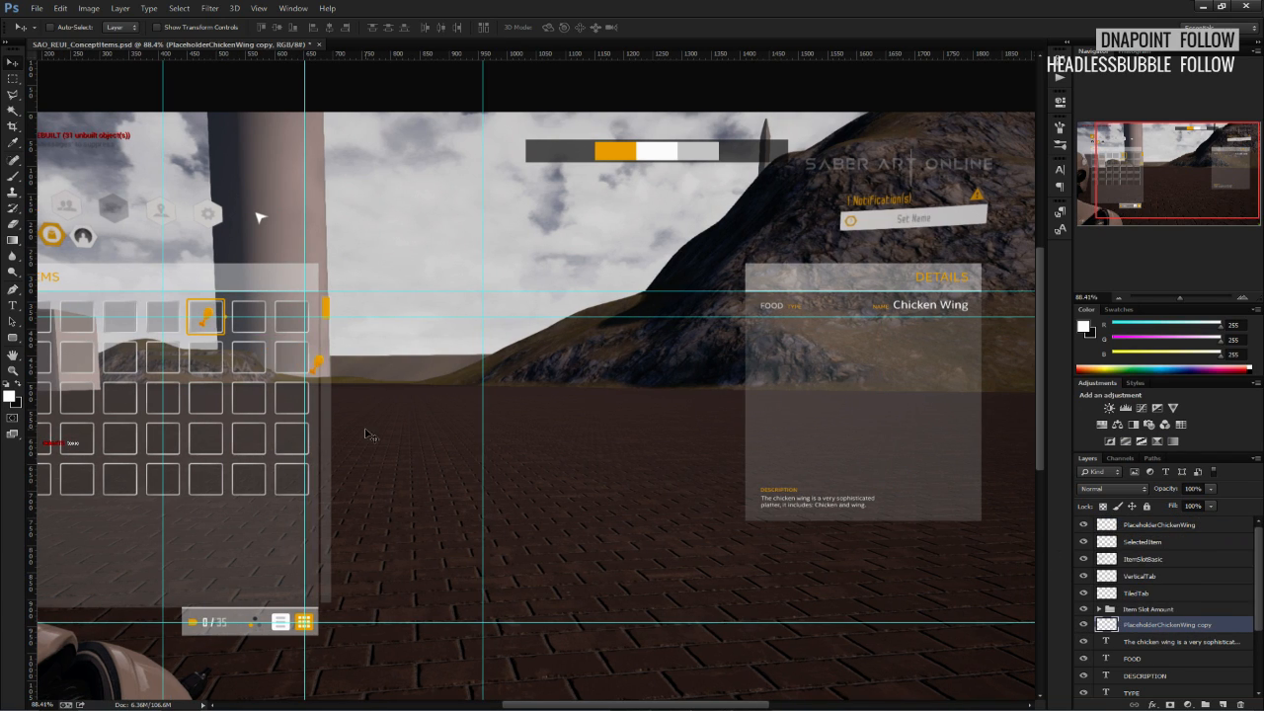
drag(366, 438, 970, 517)
key(ctrl+z)
click(61, 8)
click(79, 45)
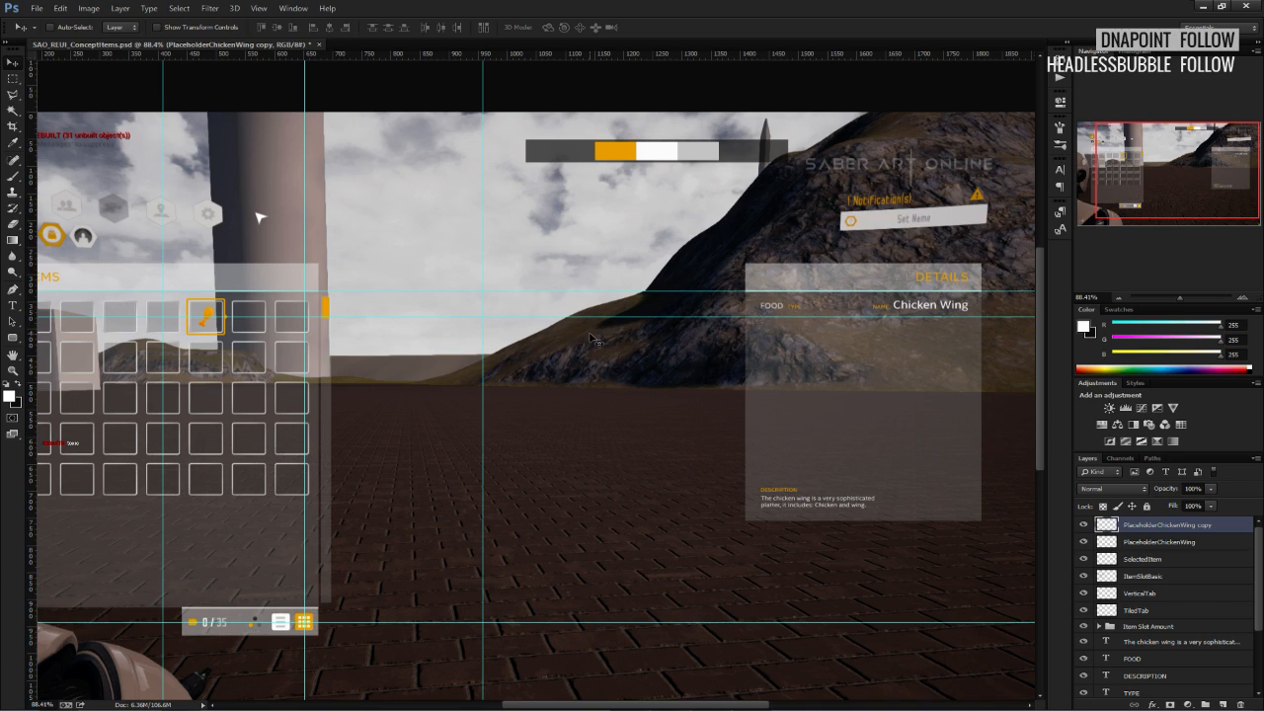
Reorder the chicken wing copy below the Item Slot Amount group and place it in the details panel's lower-right corner.
drag(1134, 626, 1135, 633)
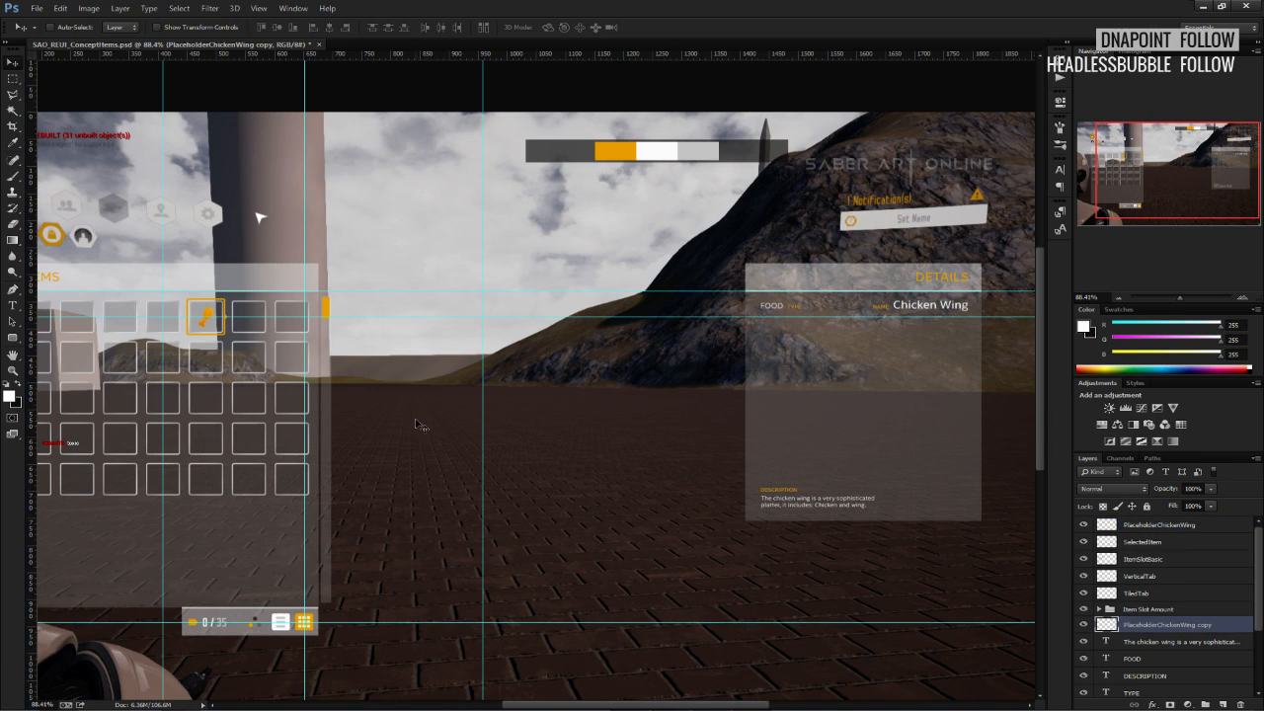
drag(376, 394, 964, 525)
drag(808, 444, 968, 498)
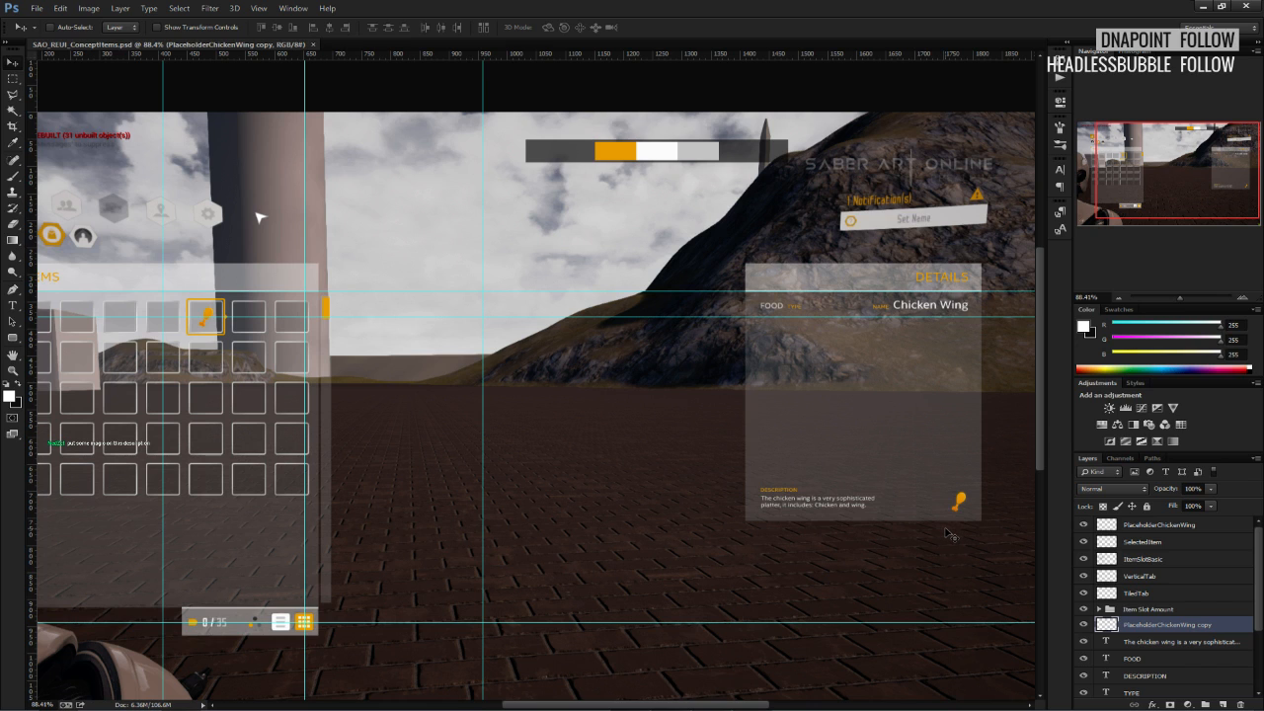
Expand the DetailsBG group and duplicate its ItemSep separator layer.
alt+scroll(948, 533, up, 3)
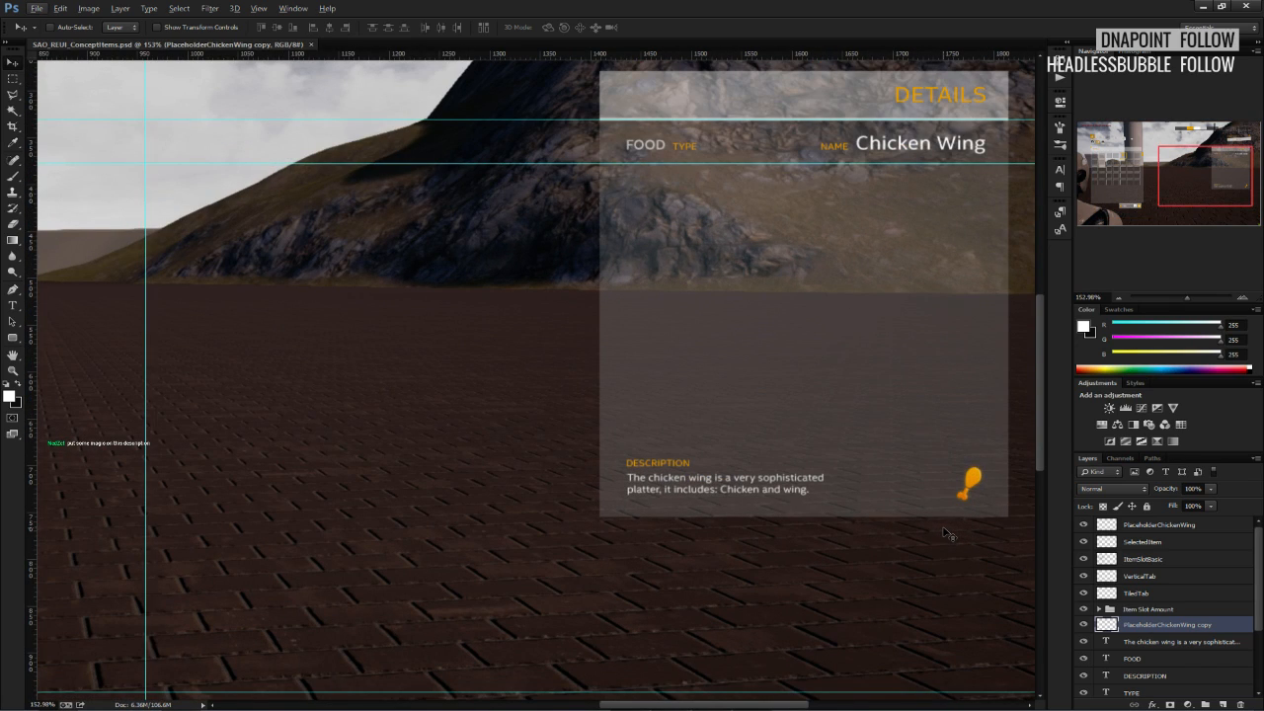
alt+scroll(945, 534, down, 3)
alt+scroll(945, 533, up, 5)
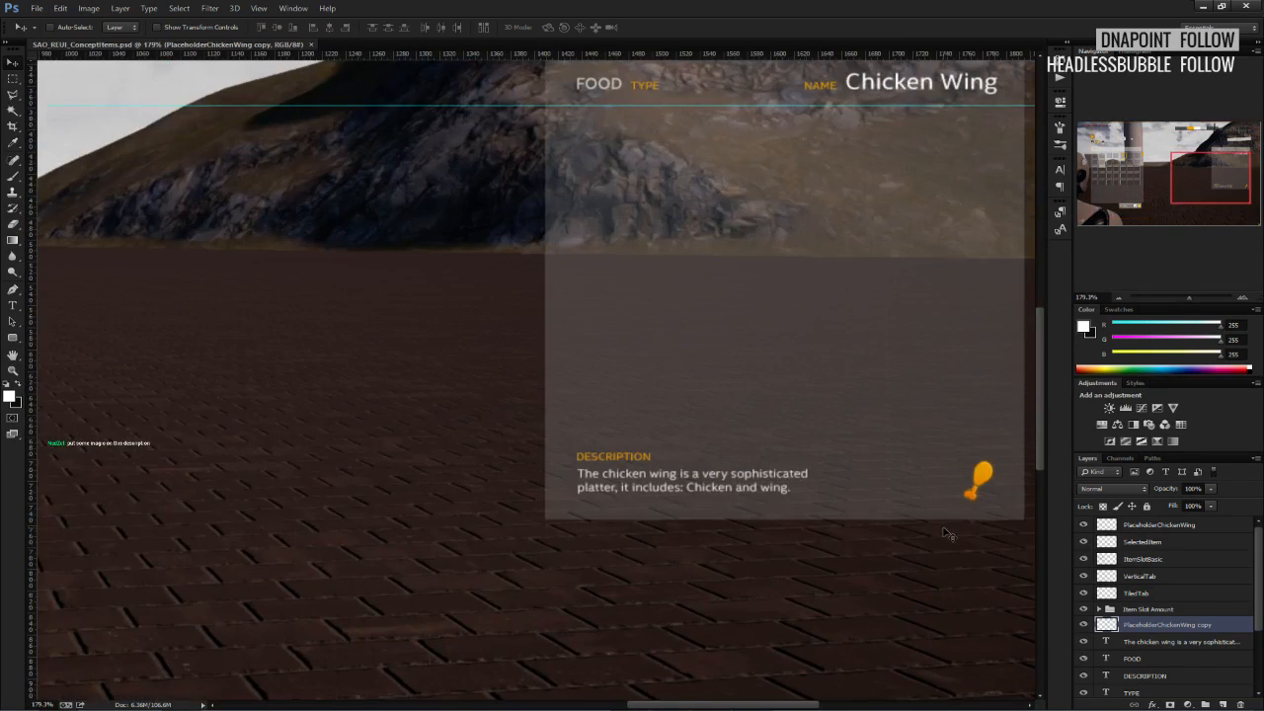
alt+scroll(945, 530, down, 2)
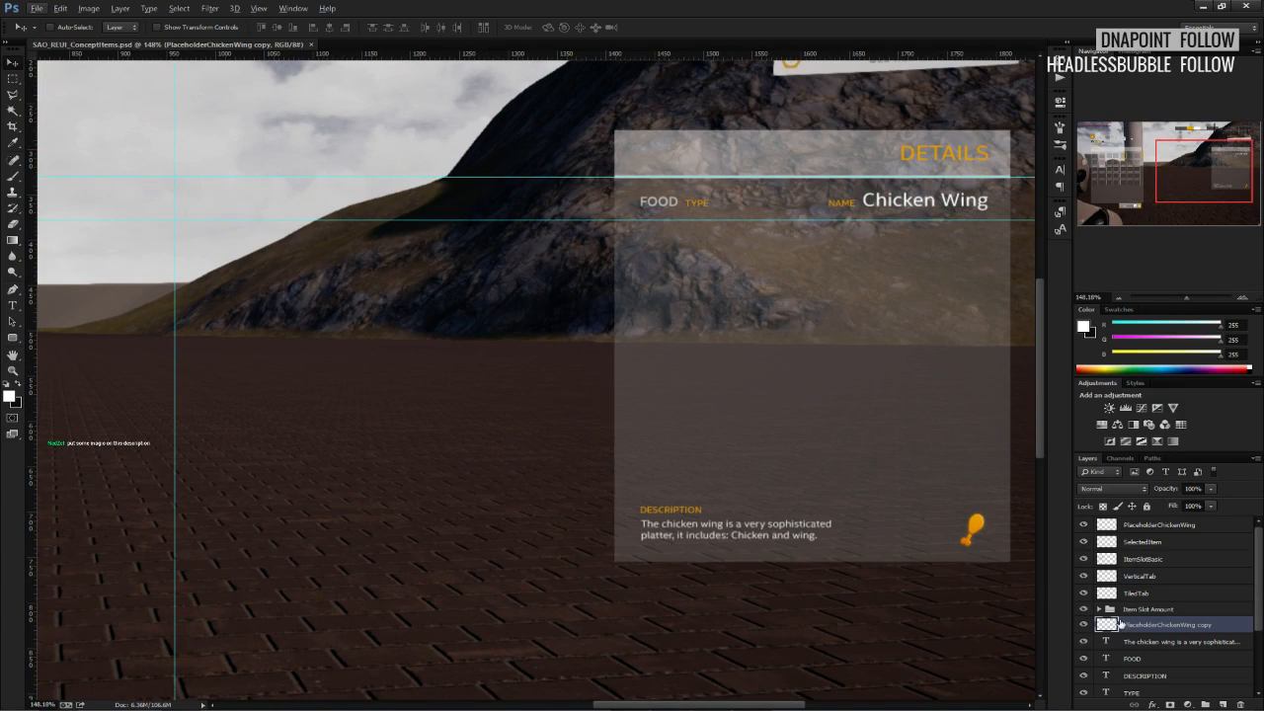
scroll(1129, 625, down, 3)
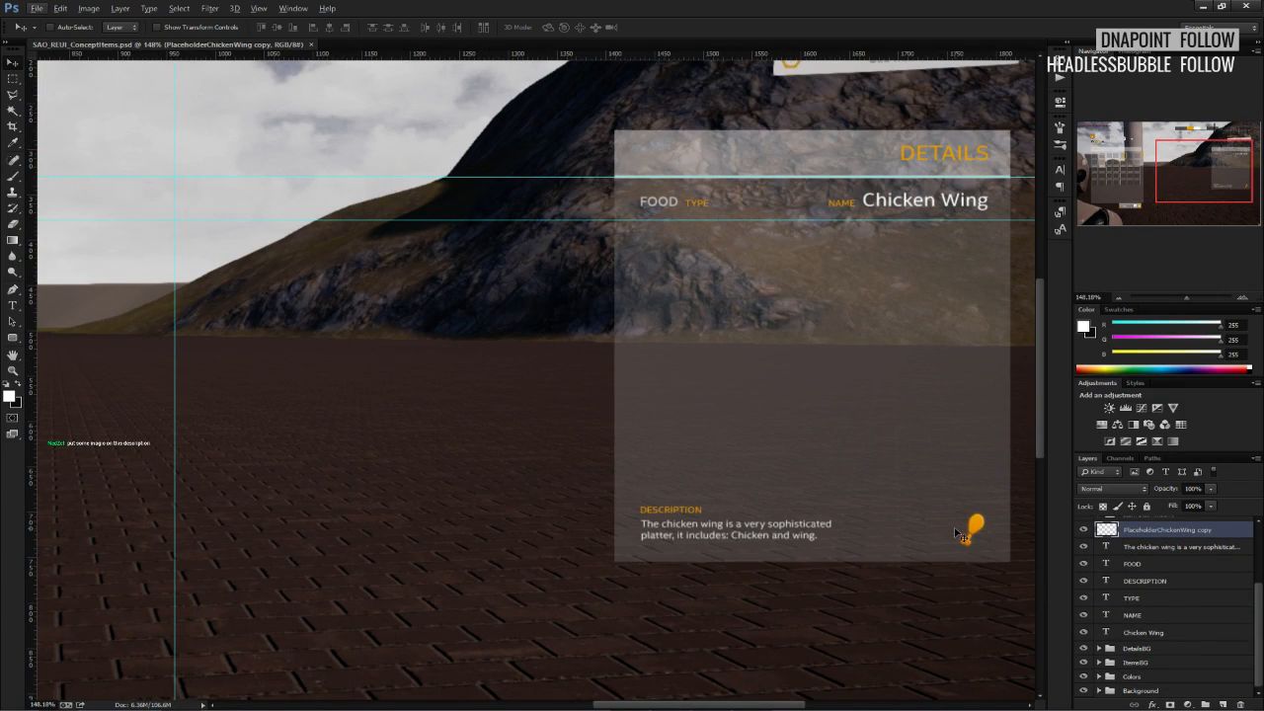
click(1099, 648)
scroll(1099, 648, down, 1)
click(1140, 649)
right_click(1140, 649)
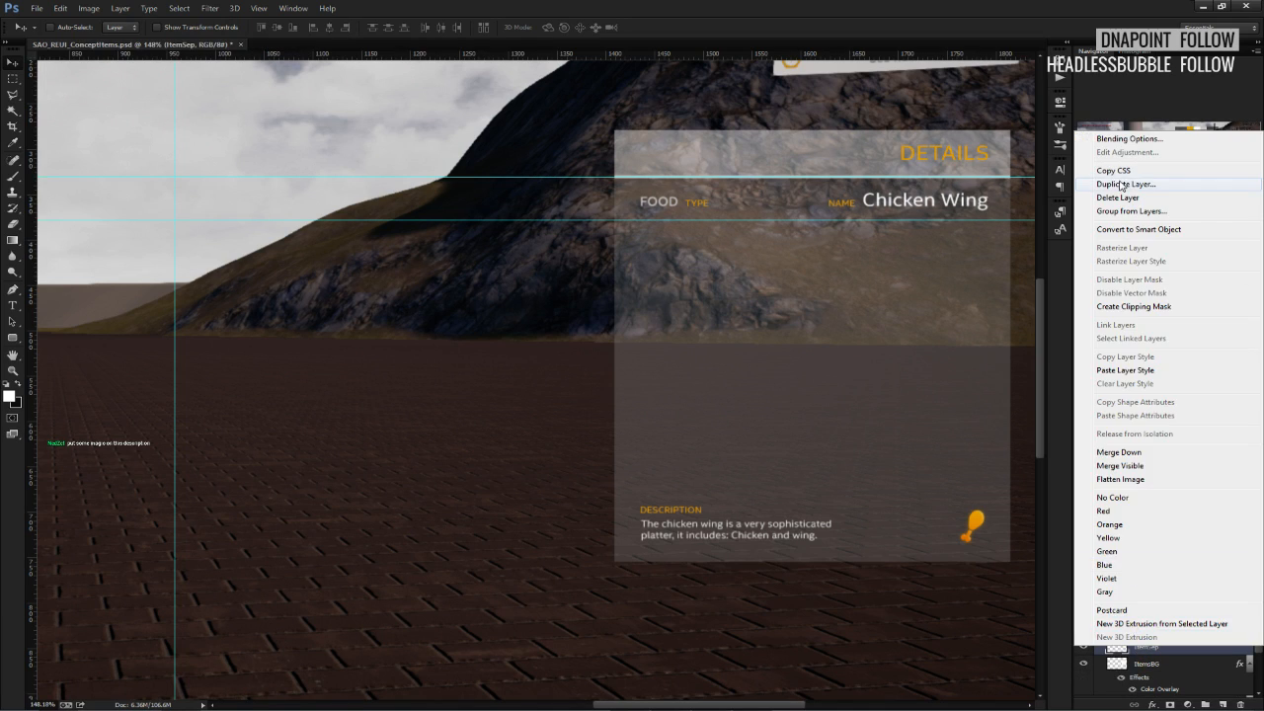
click(1101, 101)
click(755, 227)
Move the separator copy down the details panel to just above the DESCRIPTION label.
drag(763, 196, 763, 195)
key(ctrl+z)
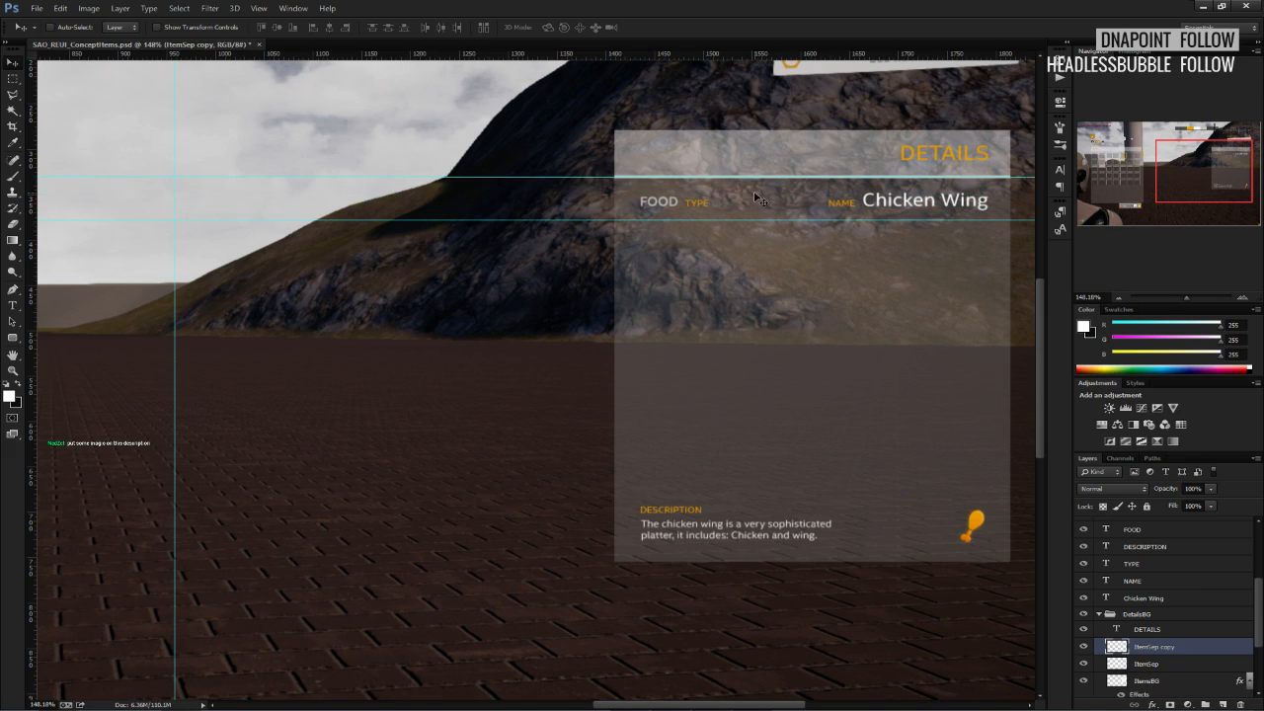
drag(671, 198, 681, 497)
key(Down)
key(Down)
key(Up)
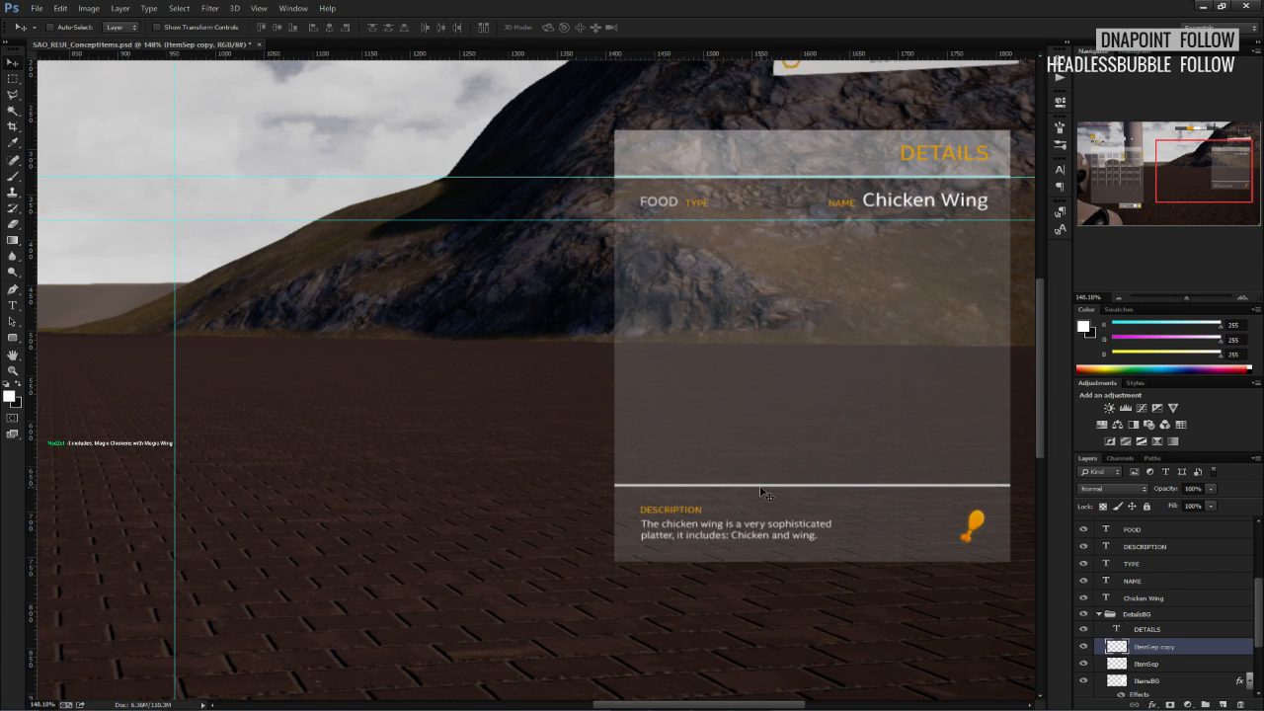
Shorten the lower separator symmetrically to 86.70% width and check its left end against the DESCRIPTION label.
alt+scroll(780, 494, up, 3)
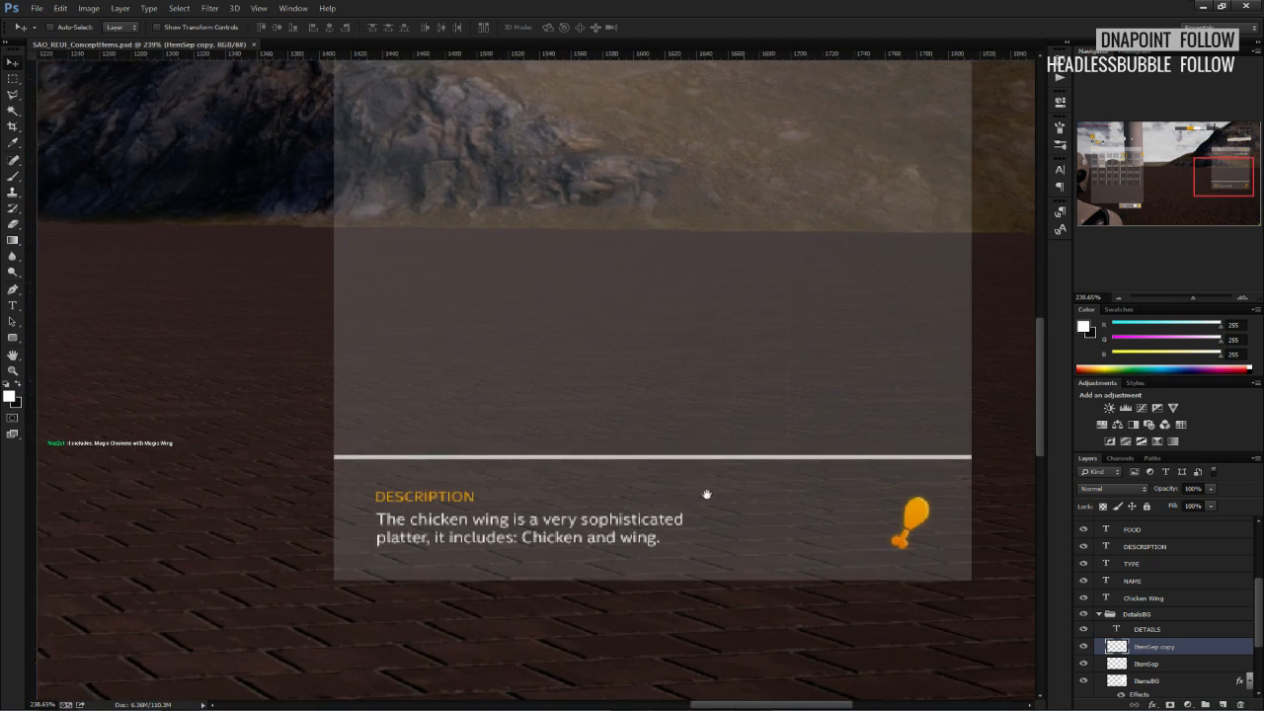
key(ctrl+t)
alt+drag(933, 455, 890, 456)
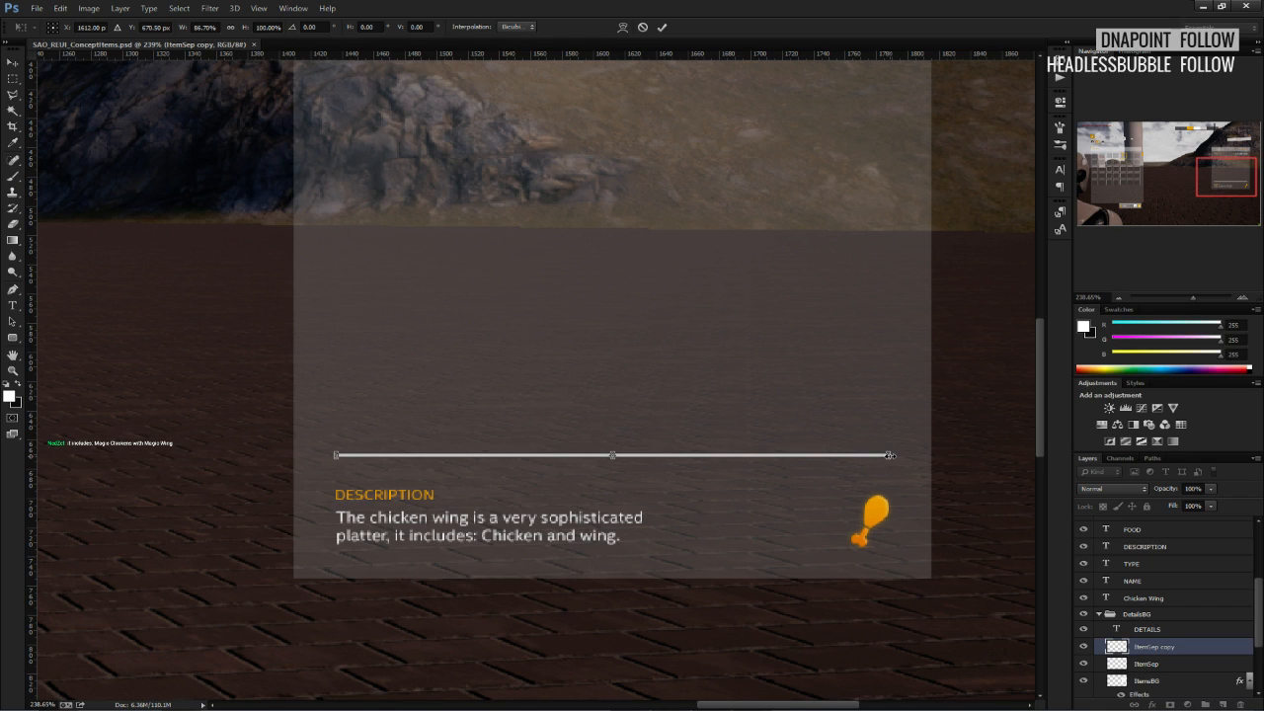
click(662, 26)
alt+scroll(413, 414, up, 3)
scroll(296, 491, down, 1)
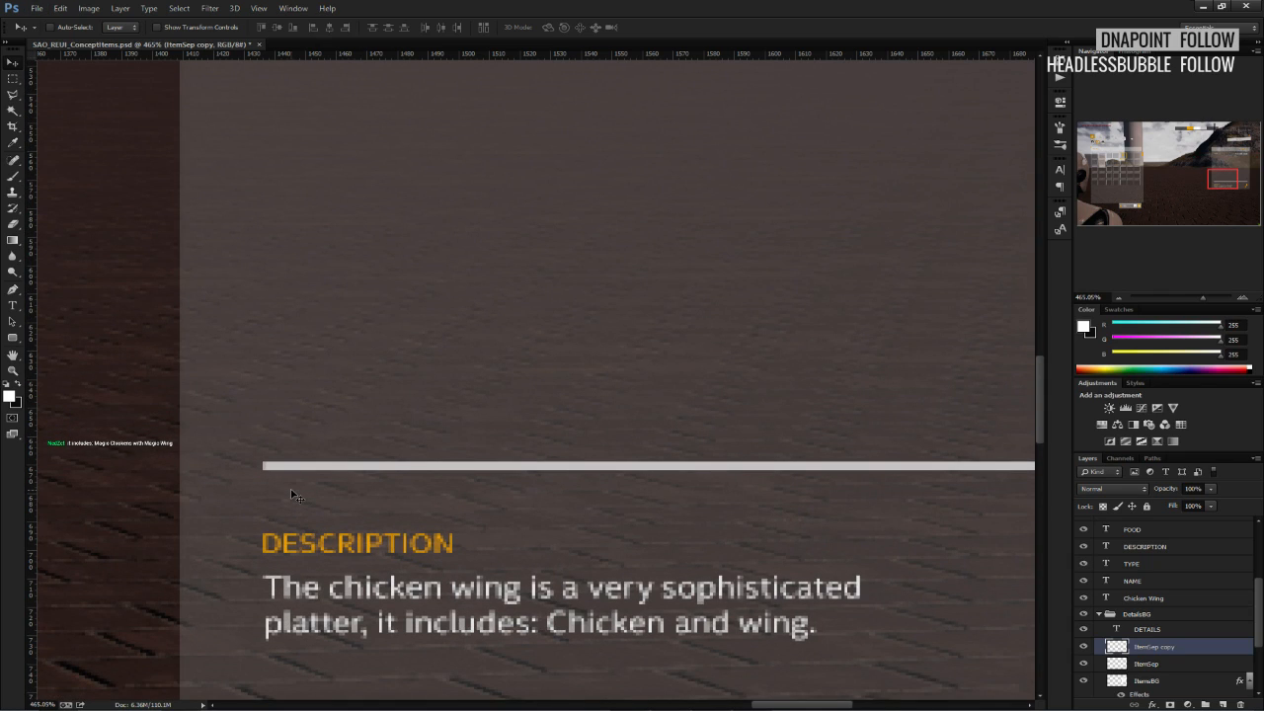
key(ctrl+t)
alt+scroll(265, 465, up, 2)
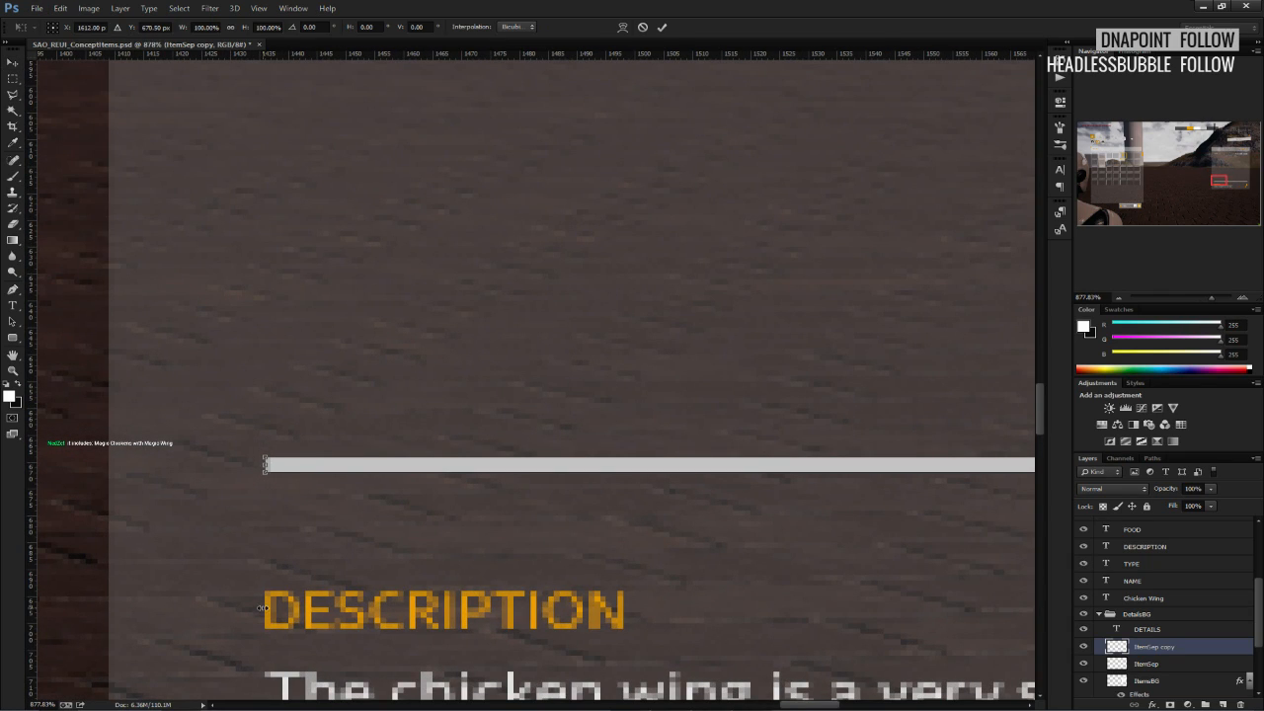
click(662, 27)
alt+scroll(432, 380, down, 7)
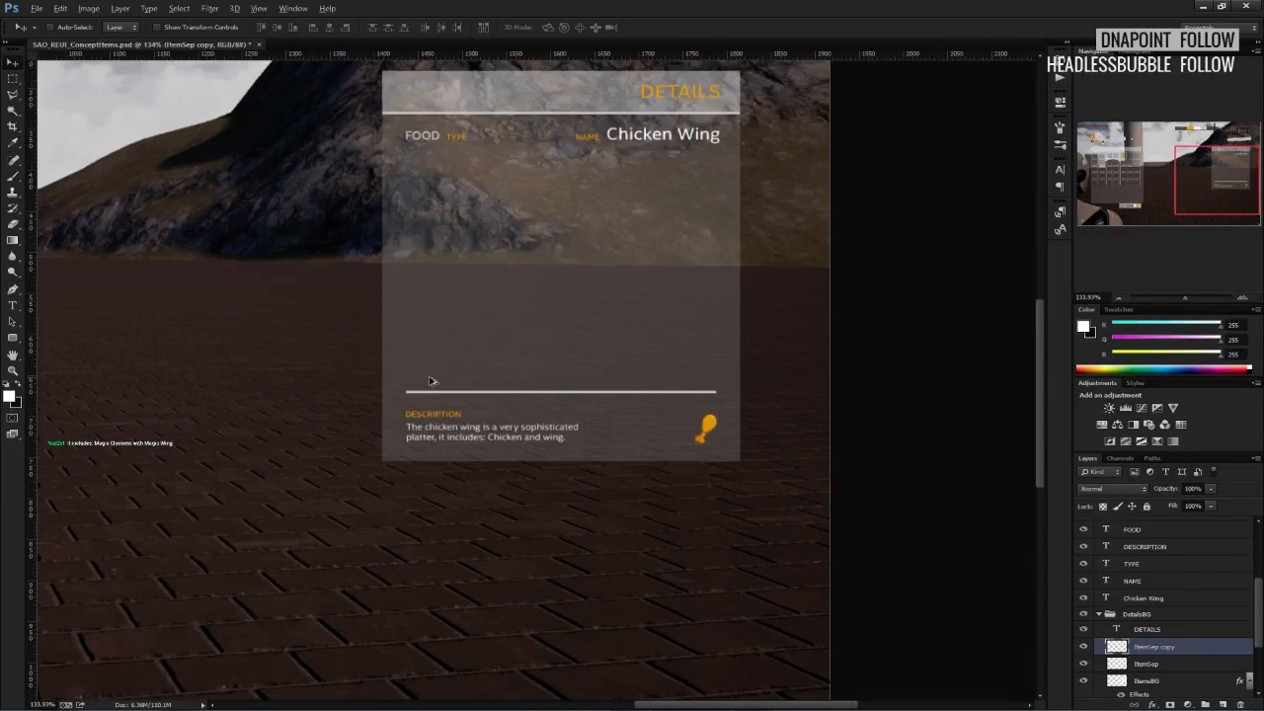
Shift the chicken wing copy in the details panel slightly up and left, and delete its layer.
alt+scroll(434, 385, up, 2)
scroll(1147, 580, up, 3)
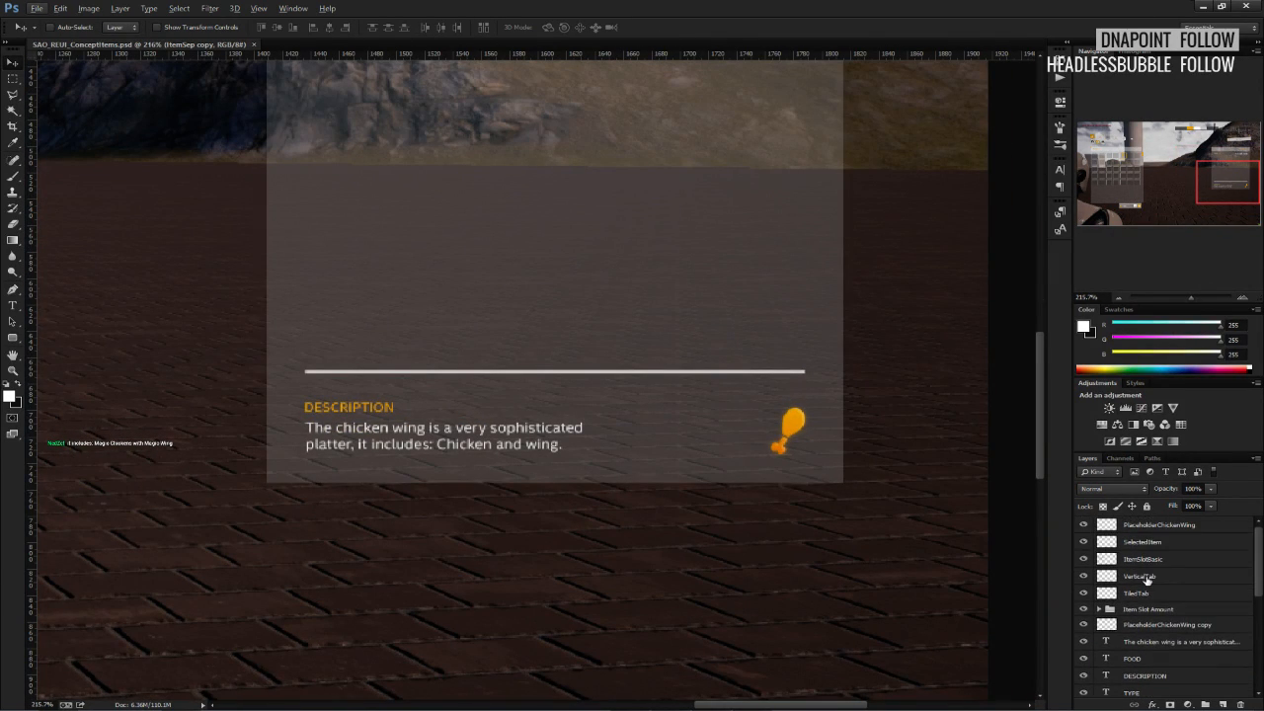
click(1152, 525)
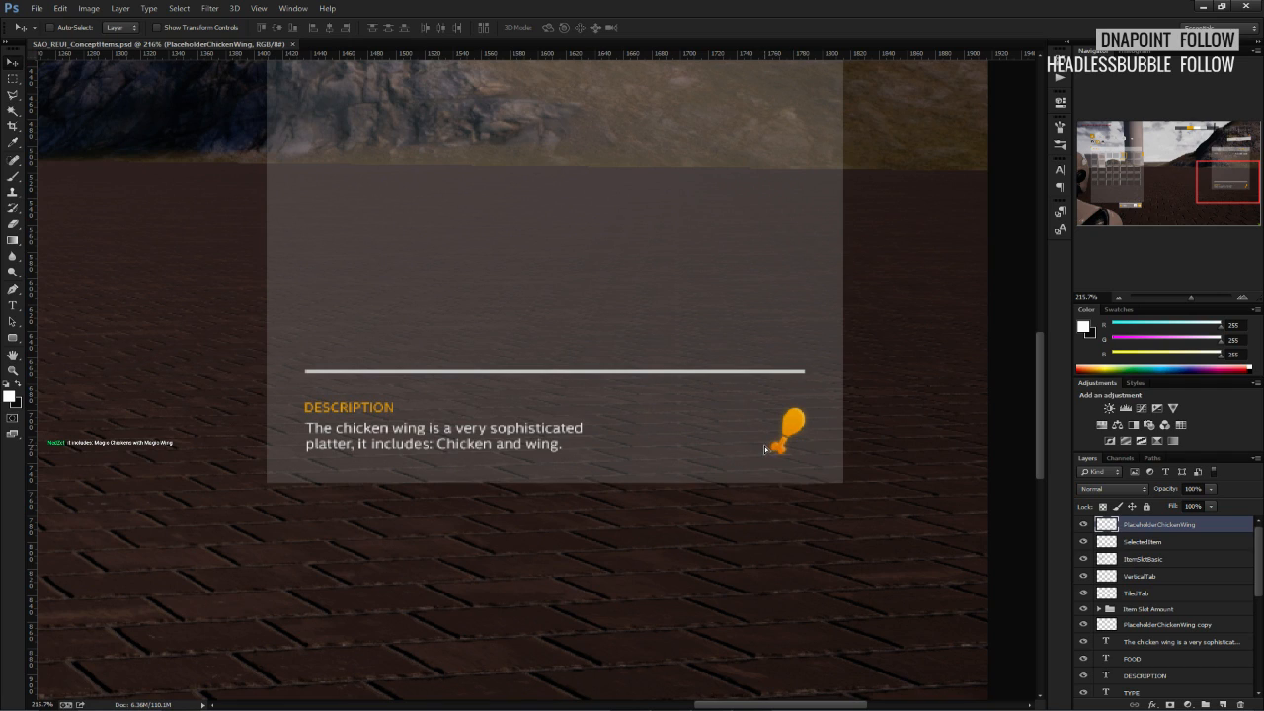
click(1166, 624)
drag(866, 465, 787, 452)
click(1241, 704)
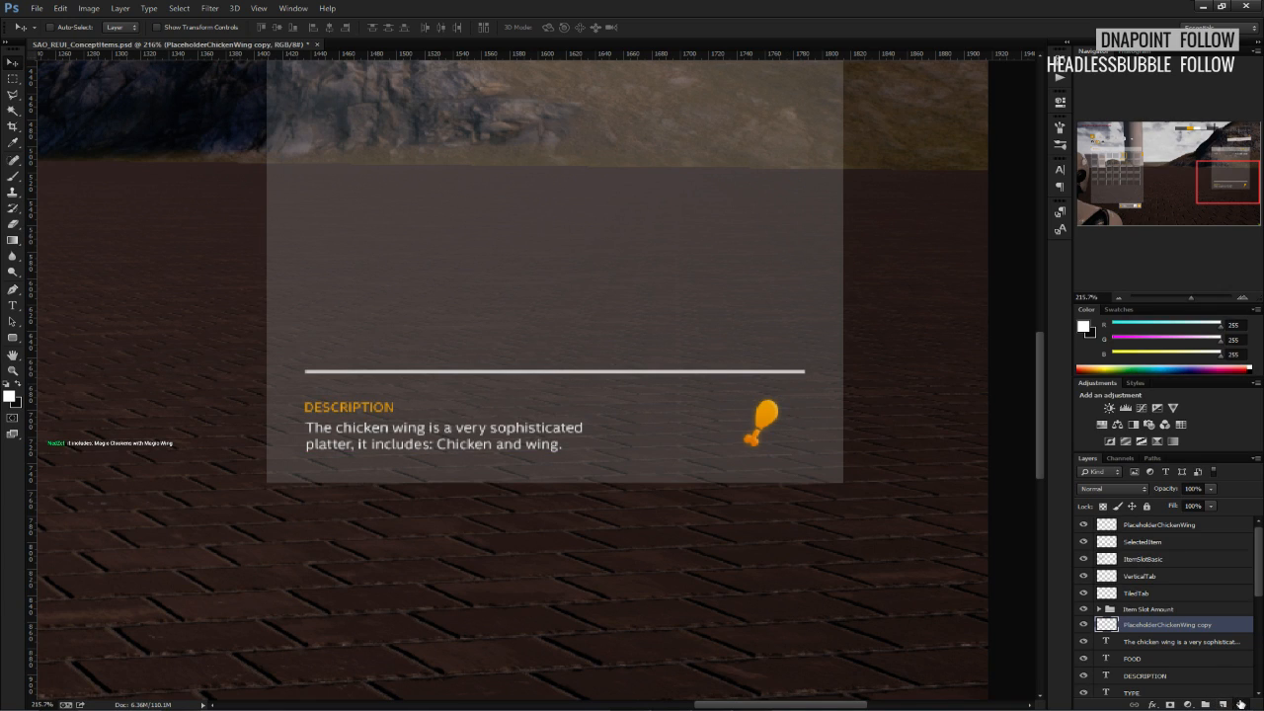
Rewrap the description text so that its second line starts at "and wing.".
double_click(1107, 626)
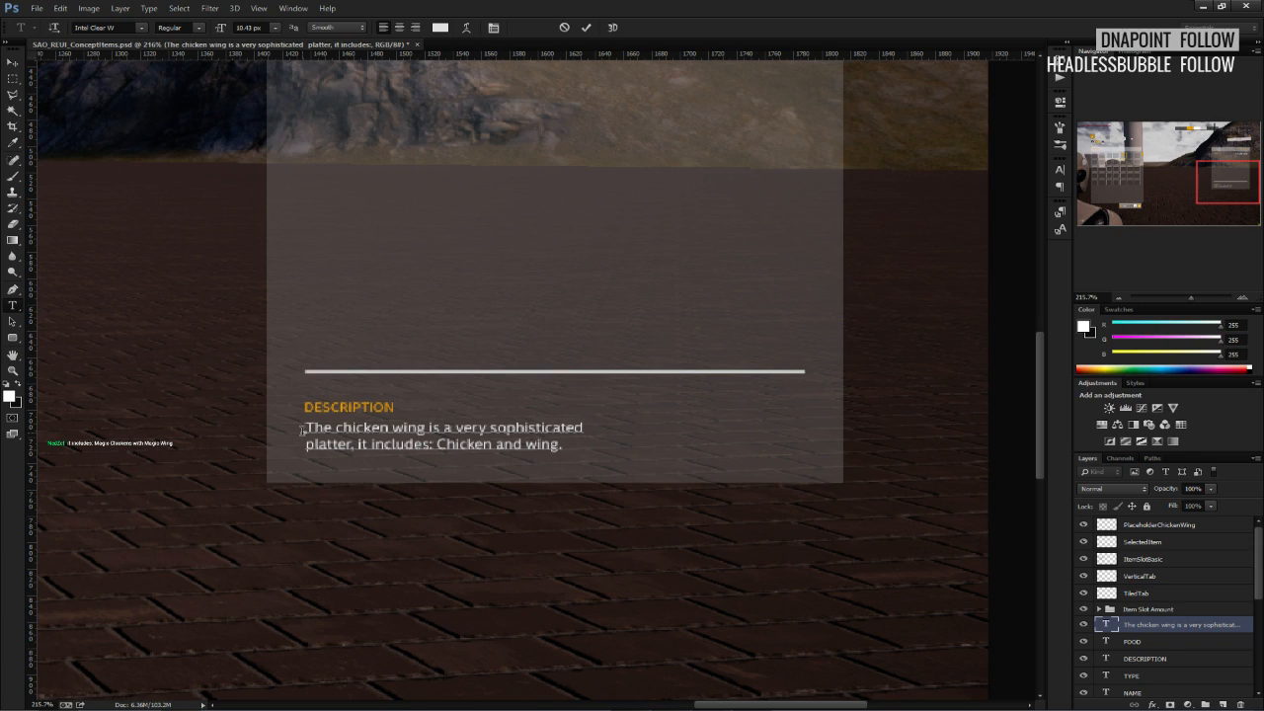
click(305, 444)
key(BackSpace)
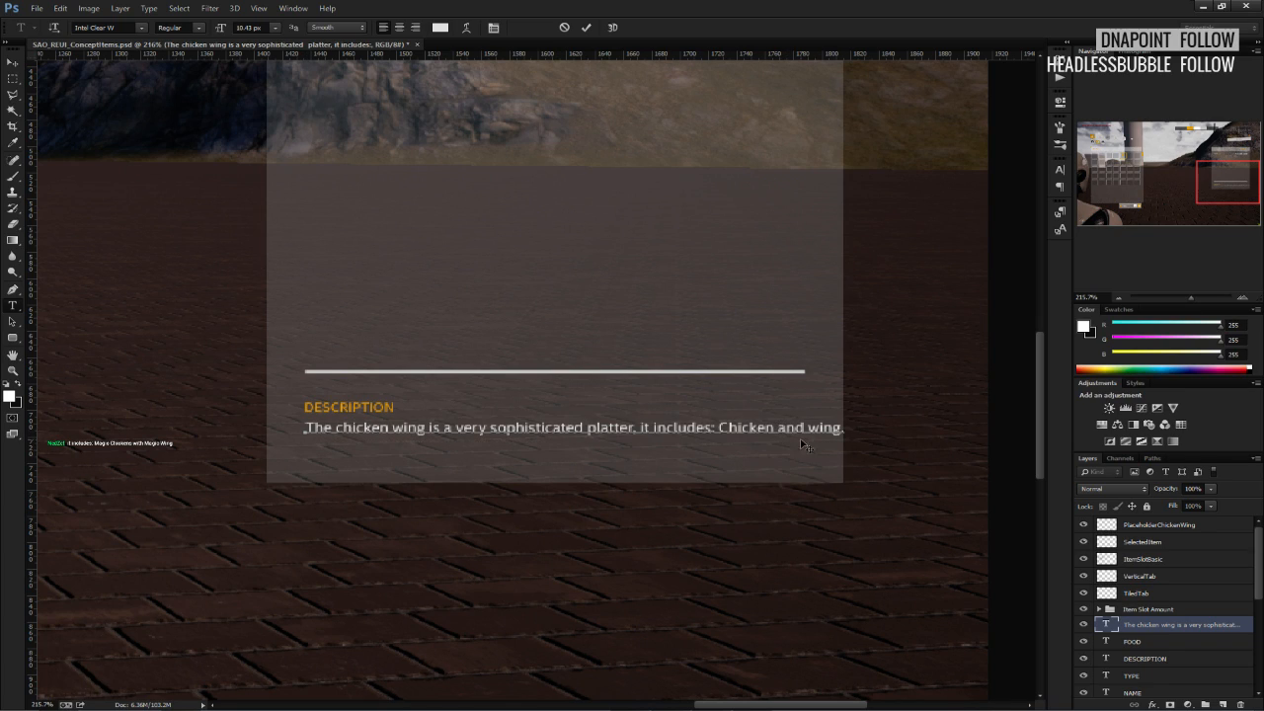
key(Return)
Extend the description with "Its magic and toxins will make you addicted for more." and save the document.
text(magi)
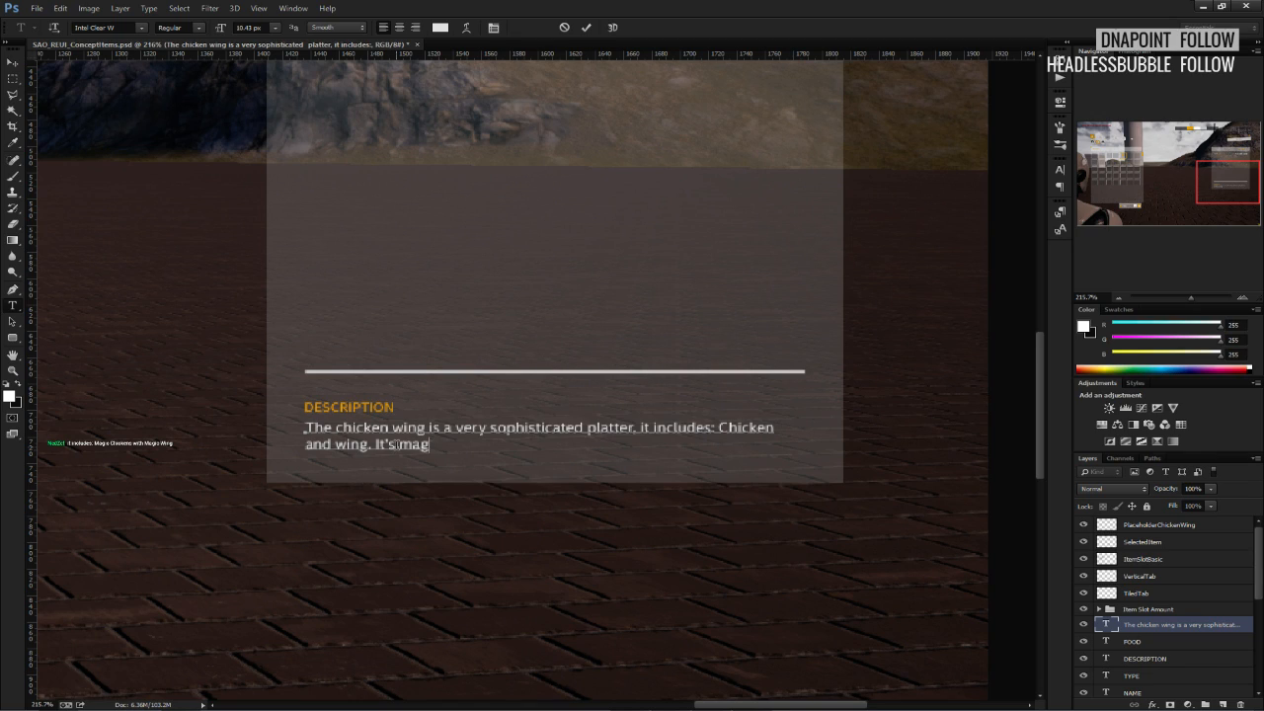
key(BackSpace)
key(BackSpace)
key(BackSpace)
key(BackSpace)
text(s magic and toxins)
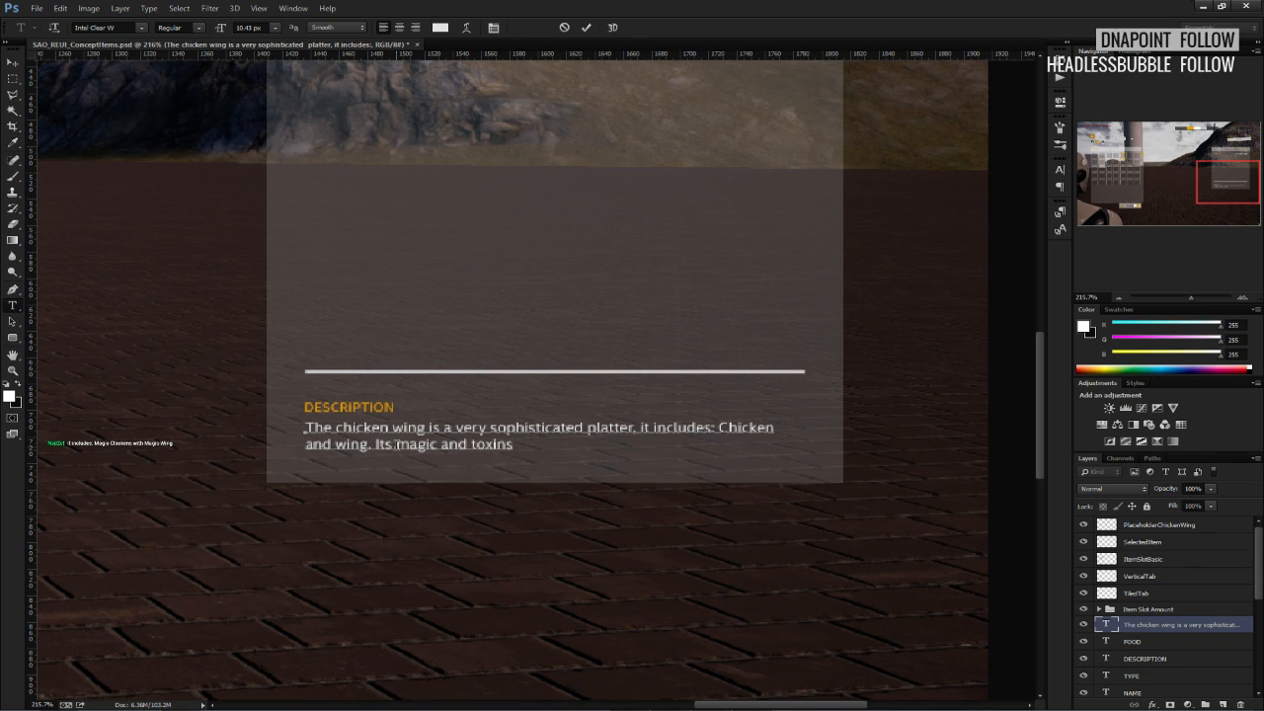
text( will make you addicted for more.)
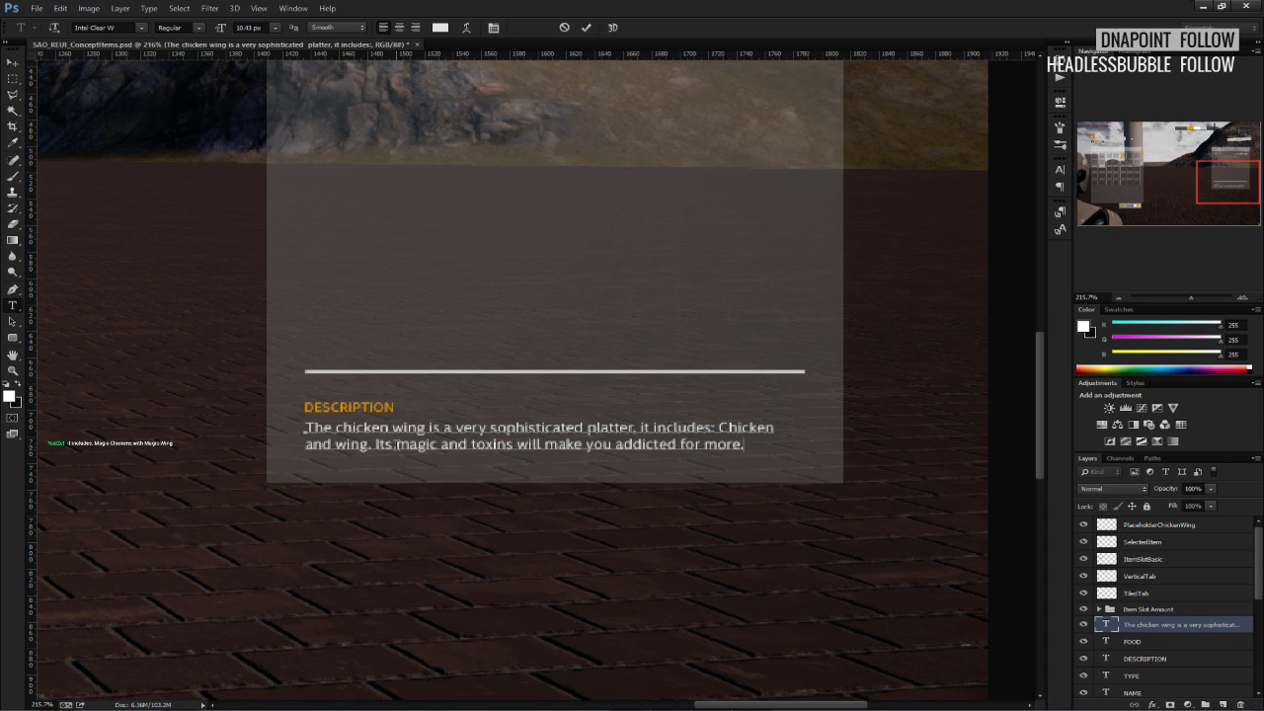
click(13, 78)
key(ctrl+s)
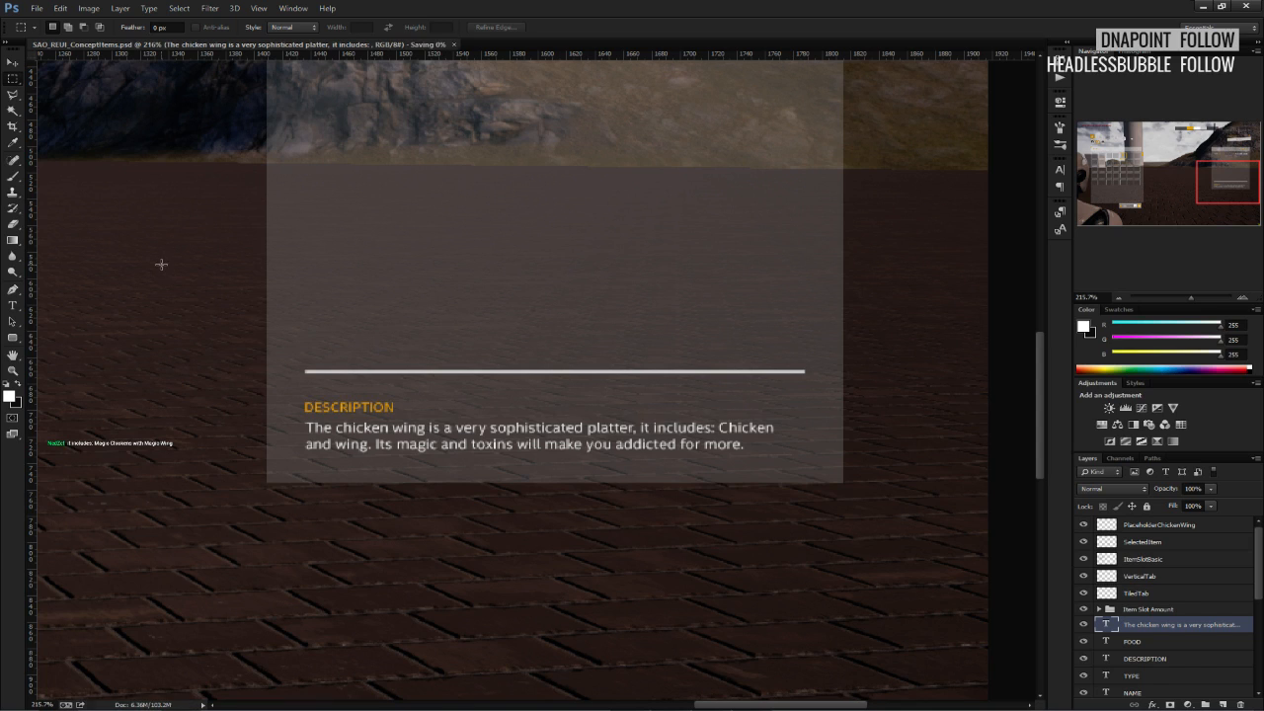
Scale down the Chicken Wing name text and align it with the FOOD baseline and the right edge of the DETAILS heading.
alt+scroll(160, 264, down, 3)
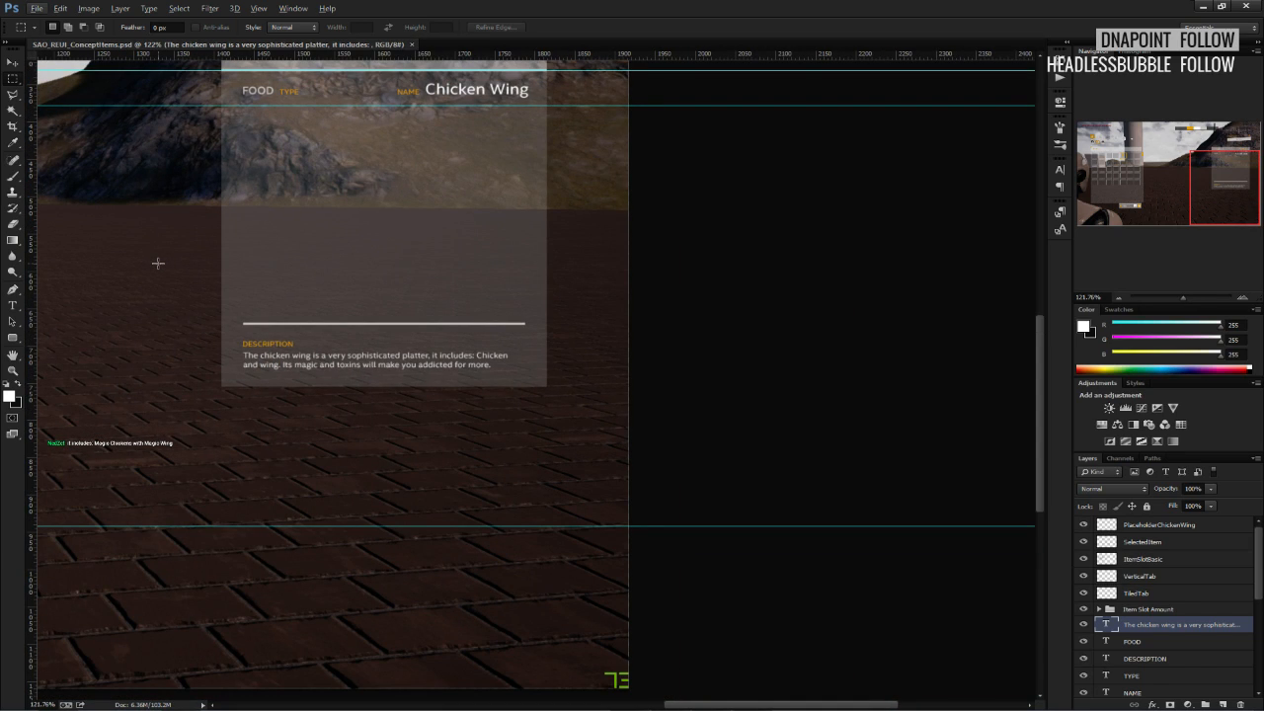
alt+scroll(158, 263, down, 2)
alt+scroll(158, 264, down, 2)
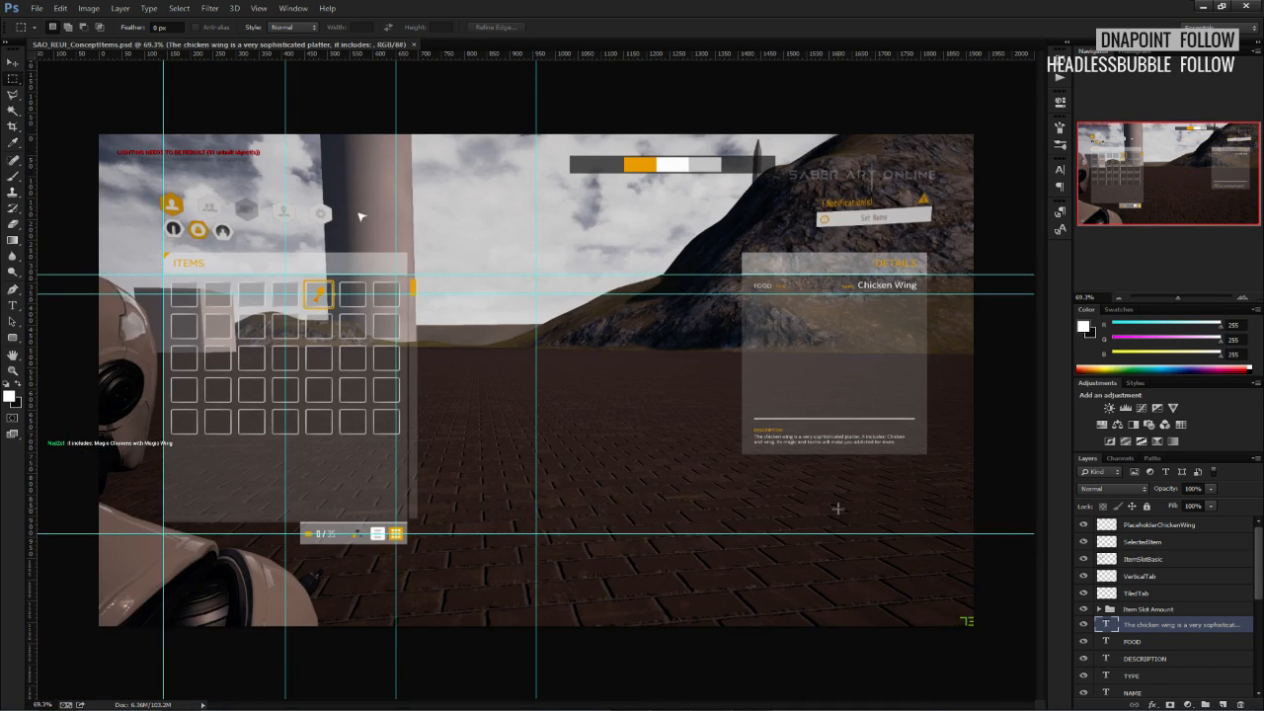
alt+scroll(838, 507, up, 5)
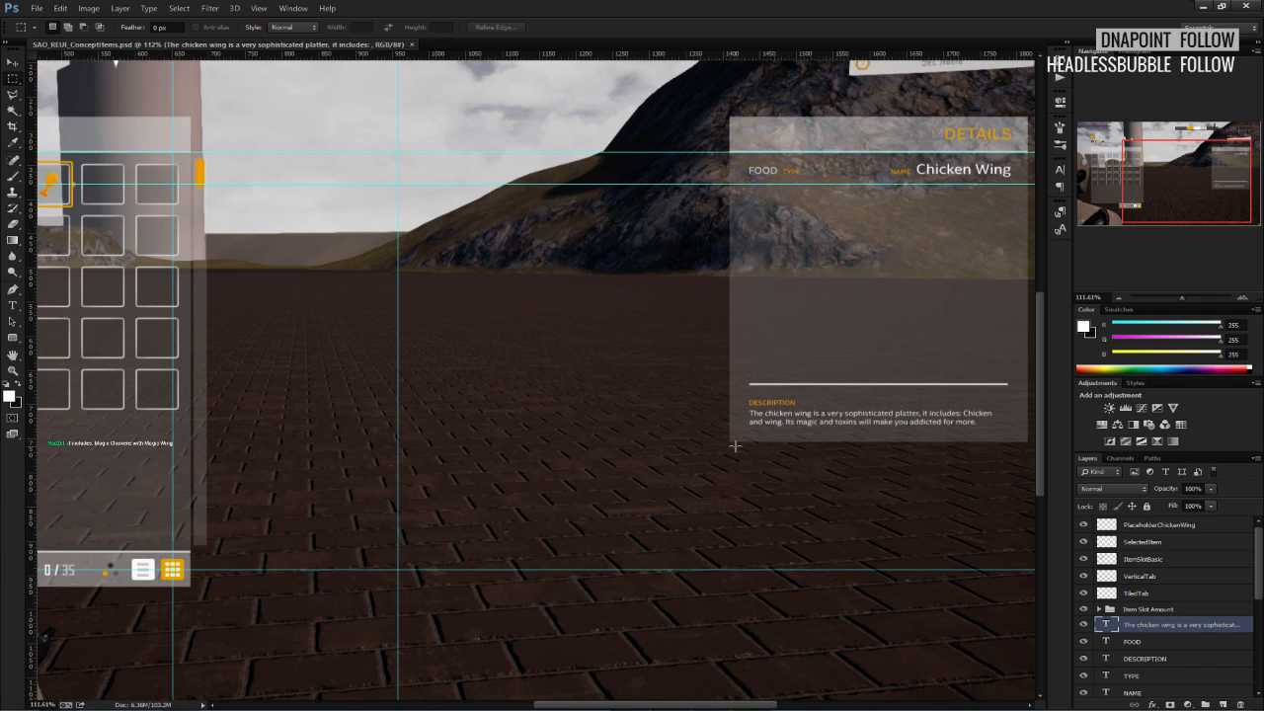
alt+scroll(947, 316, up, 4)
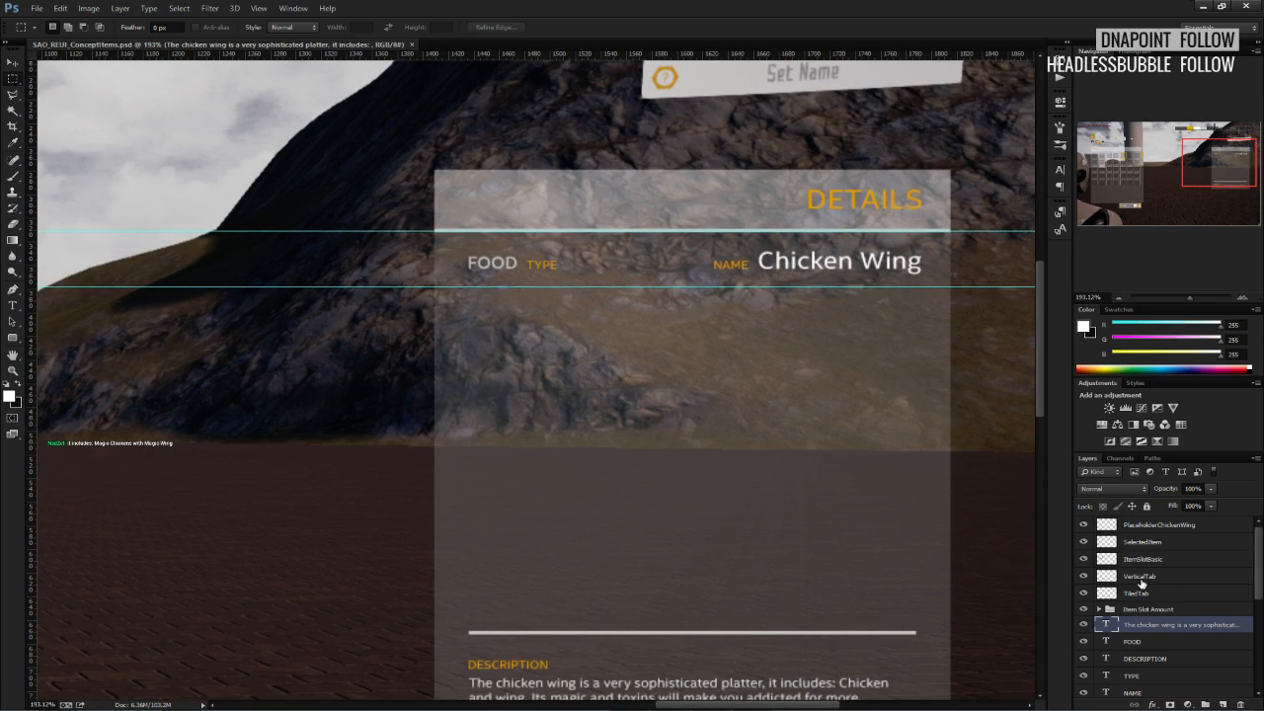
scroll(1143, 589, down, 3)
scroll(1146, 603, down, 2)
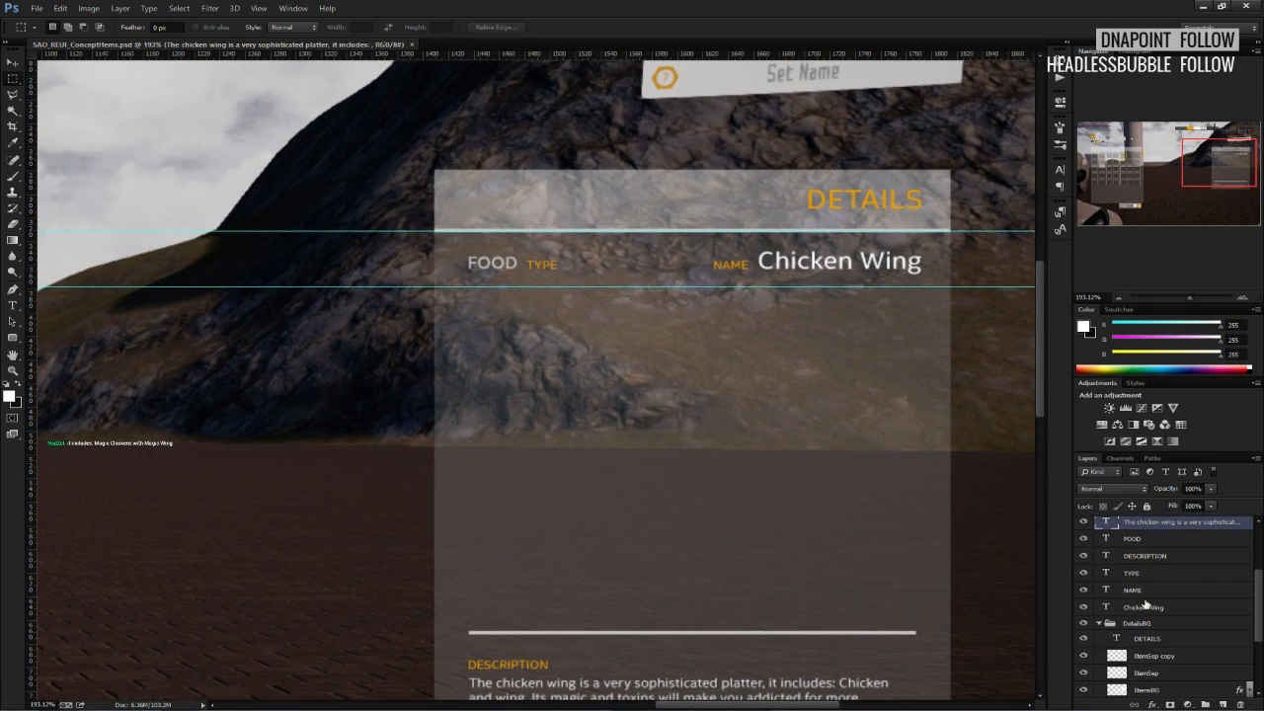
scroll(1145, 646, up, 2)
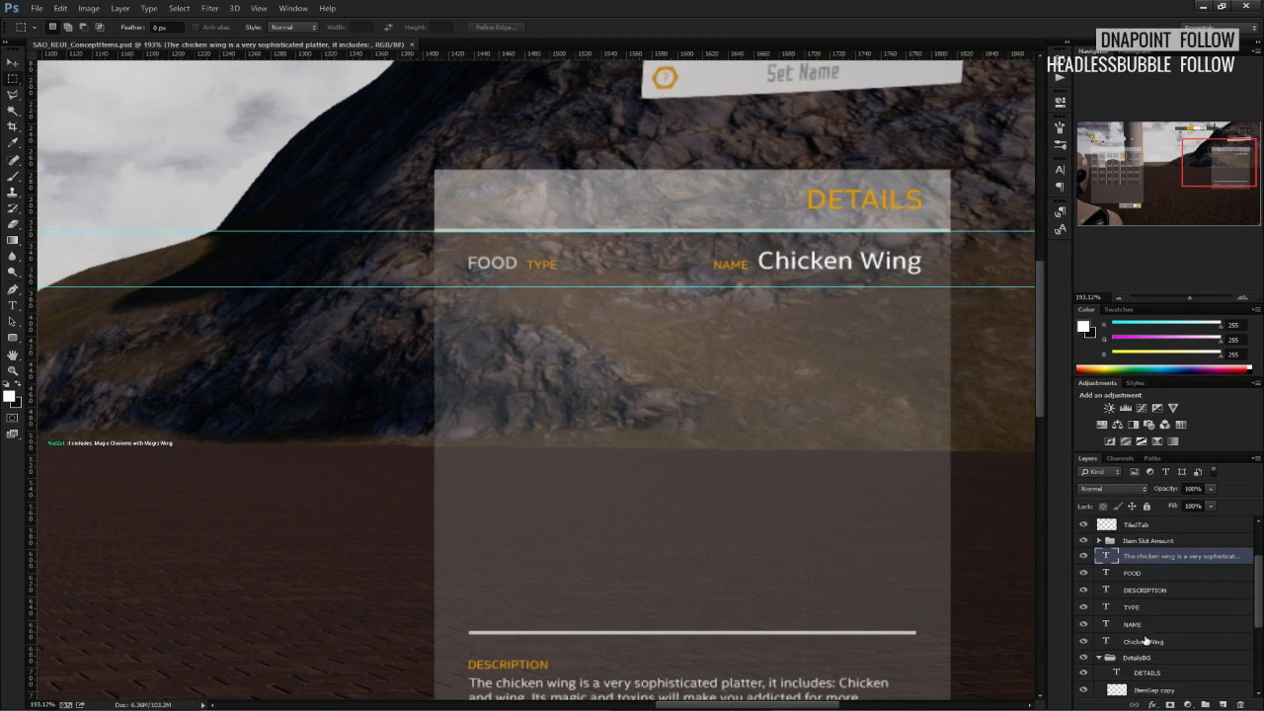
click(1145, 642)
key(ctrl+t)
drag(758, 248, 795, 255)
click(662, 27)
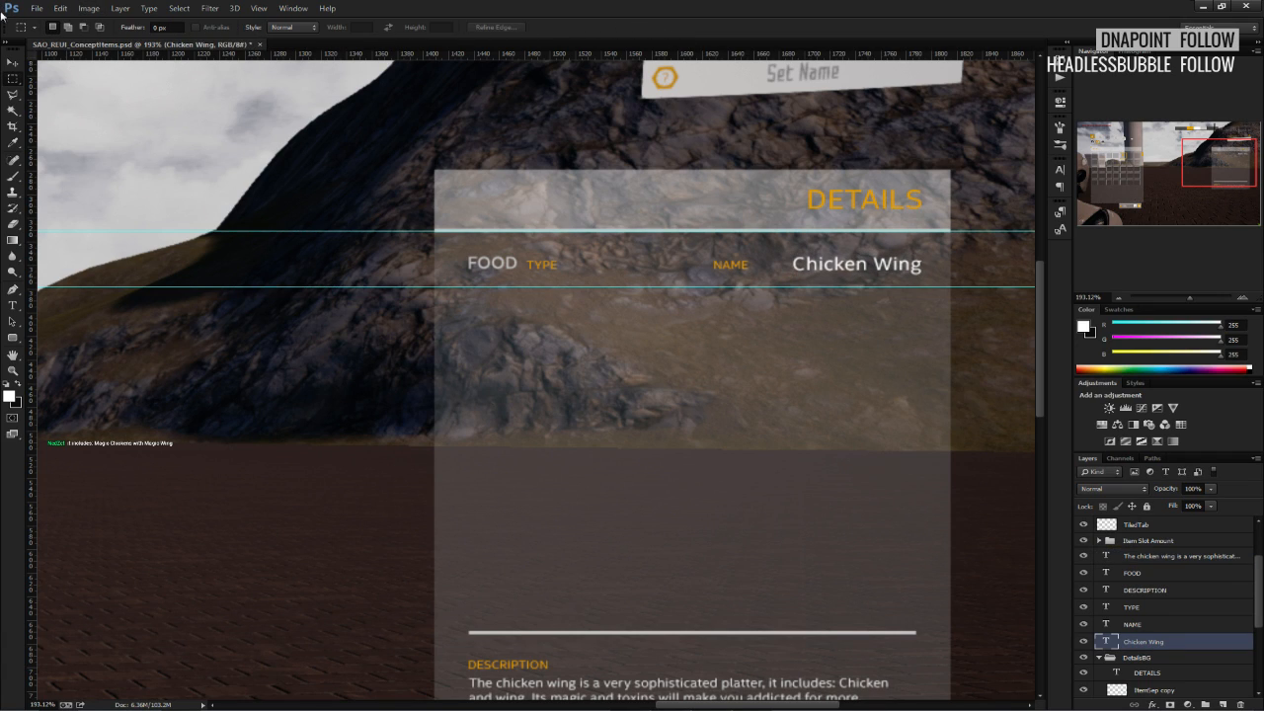
click(13, 62)
drag(851, 264, 851, 263)
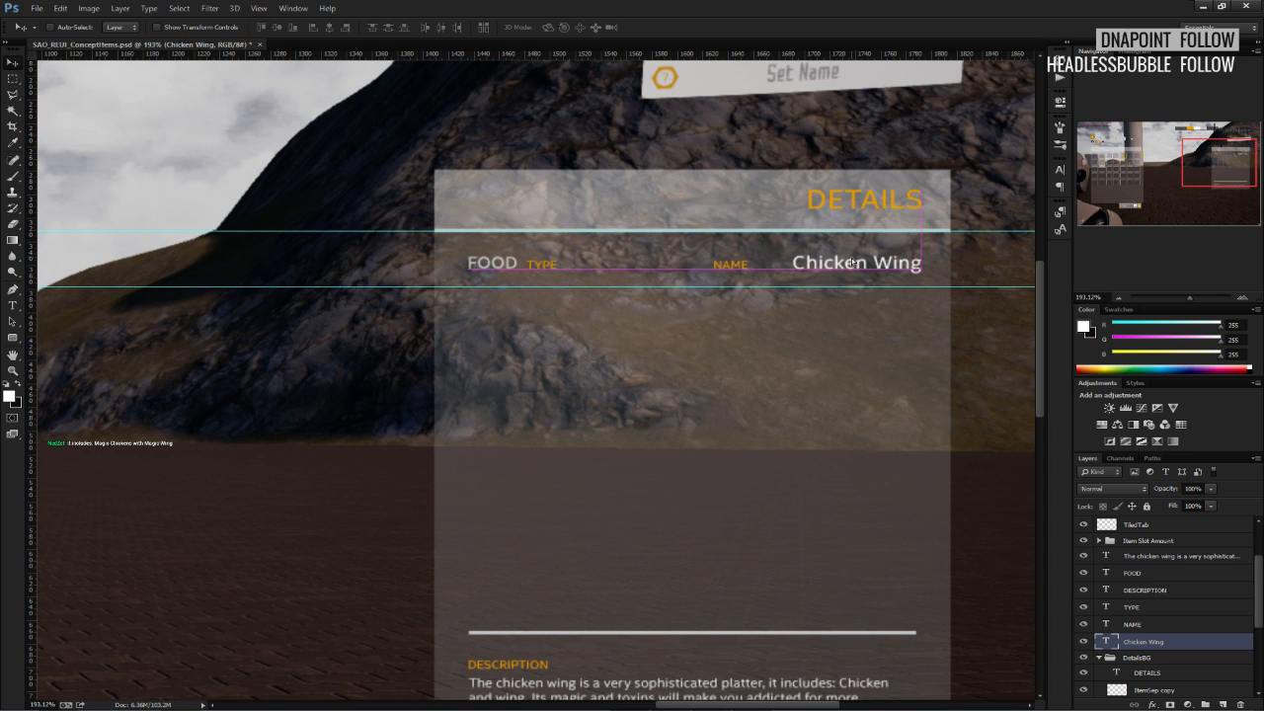
Move the NAME label right so it sits close beside the Chicken Wing text.
alt+scroll(849, 264, down, 2)
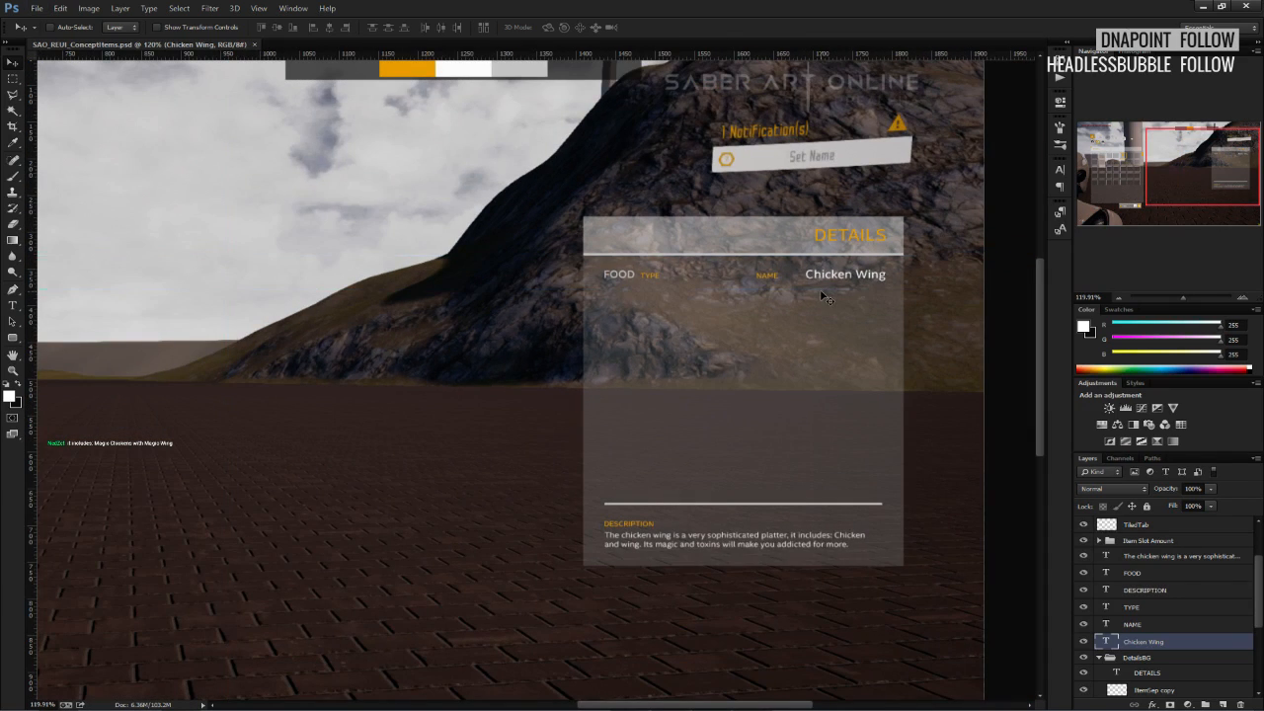
alt+scroll(825, 306, up, 2)
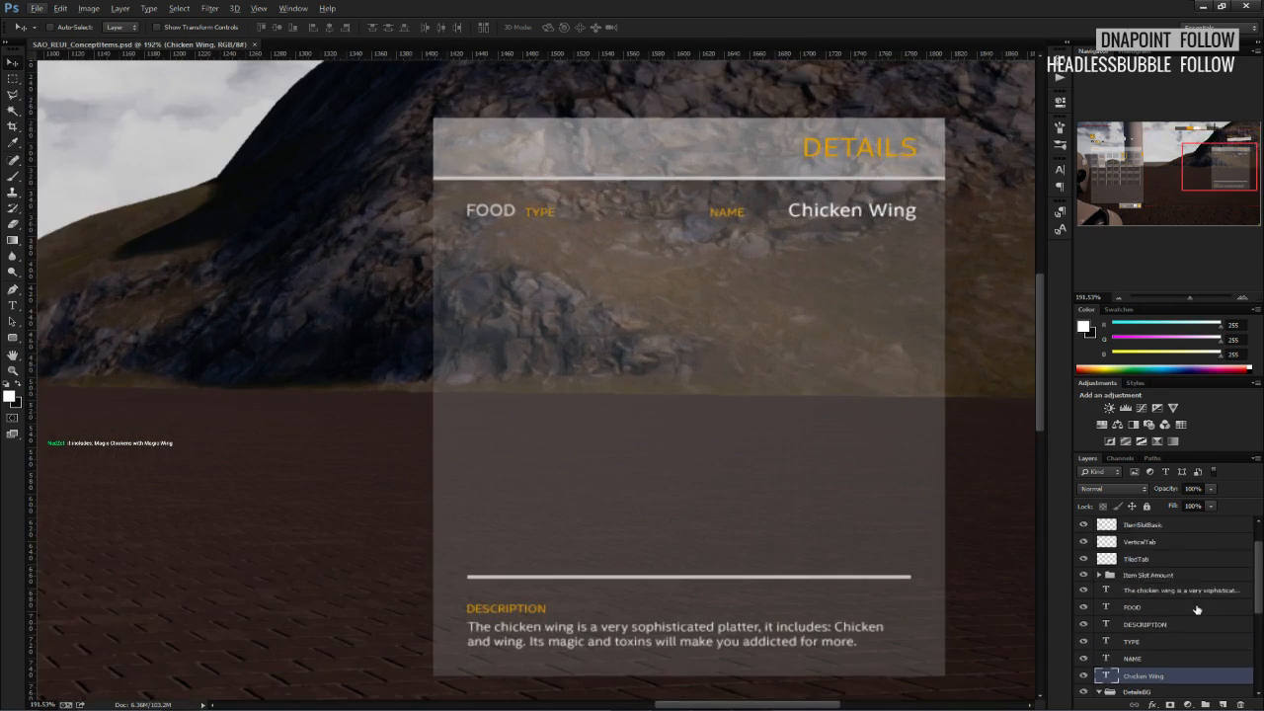
alt+scroll(790, 158, up, 3)
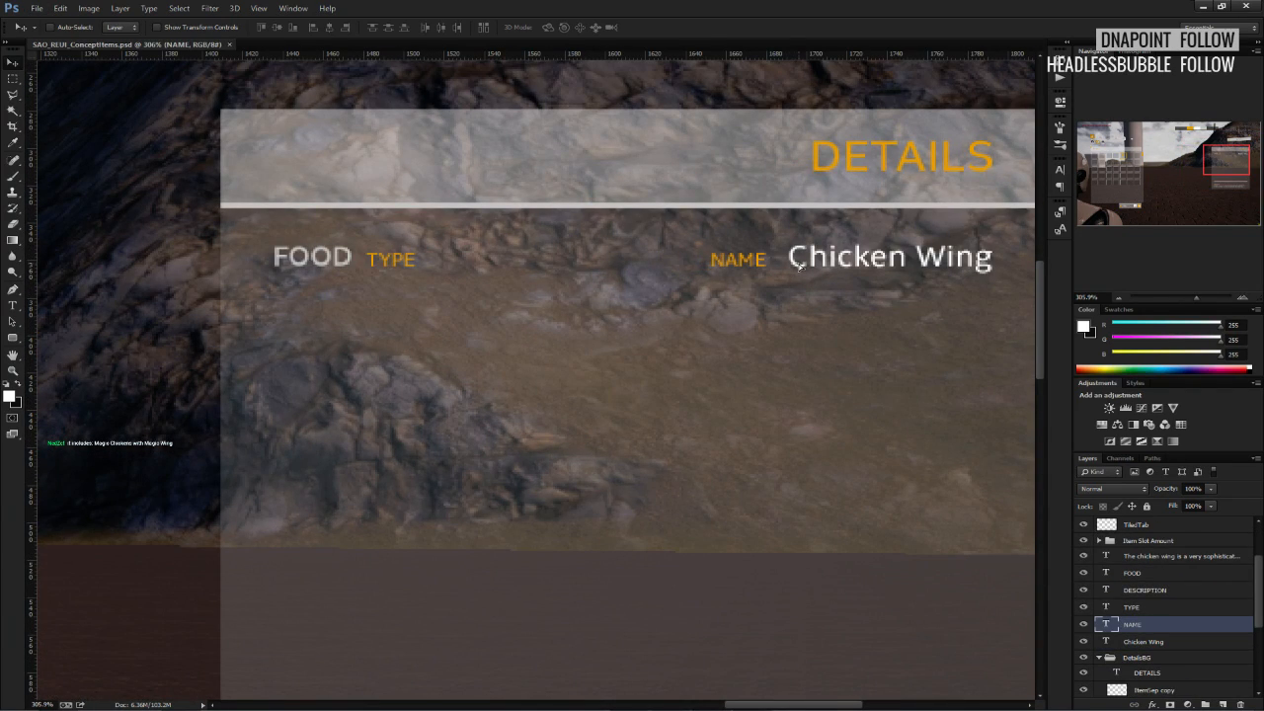
Examine the details panel's text size and layout up close and against the whole inventory concept.
alt+scroll(802, 273, down, 5)
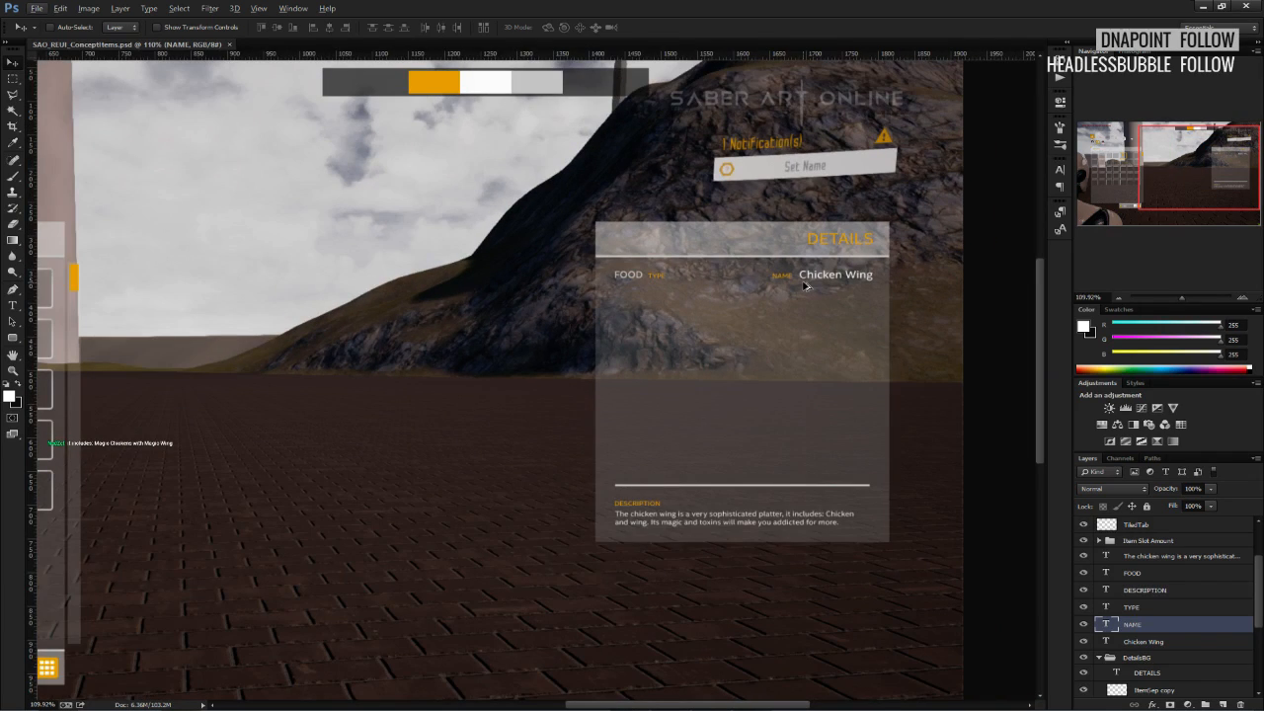
alt+scroll(805, 285, down, 3)
alt+scroll(960, 342, up, 3)
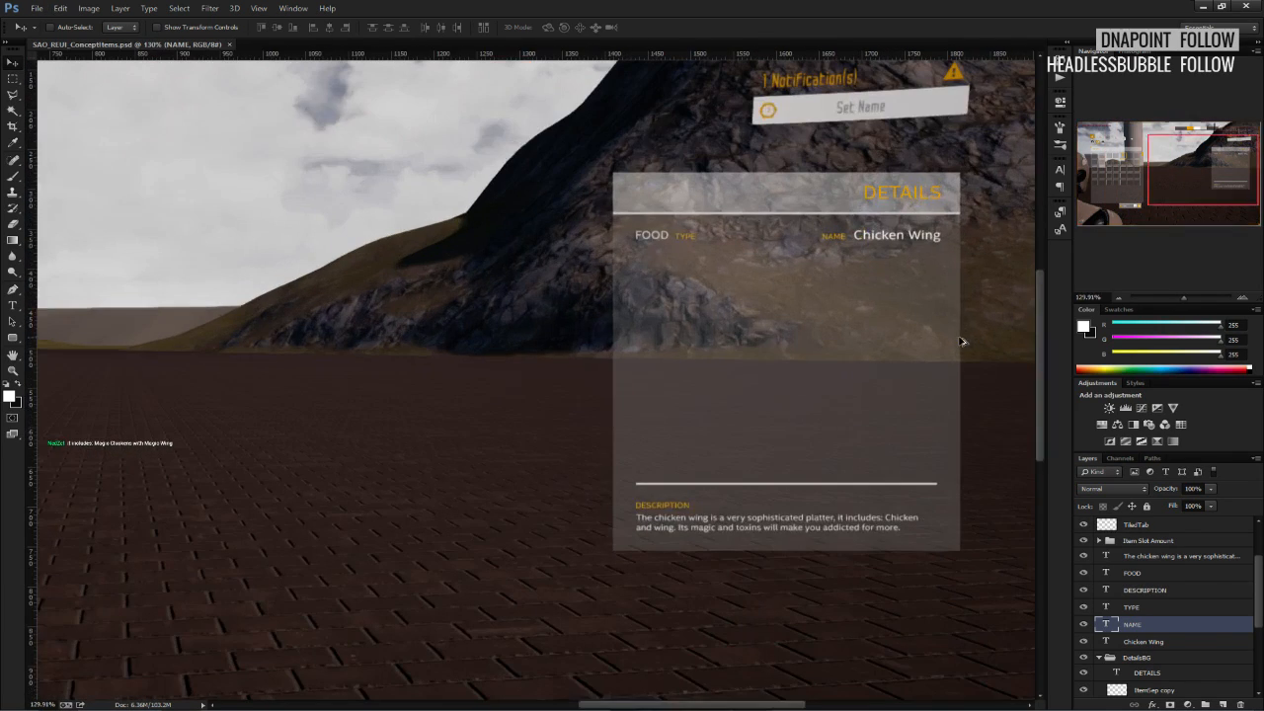
alt+scroll(879, 327, down, 3)
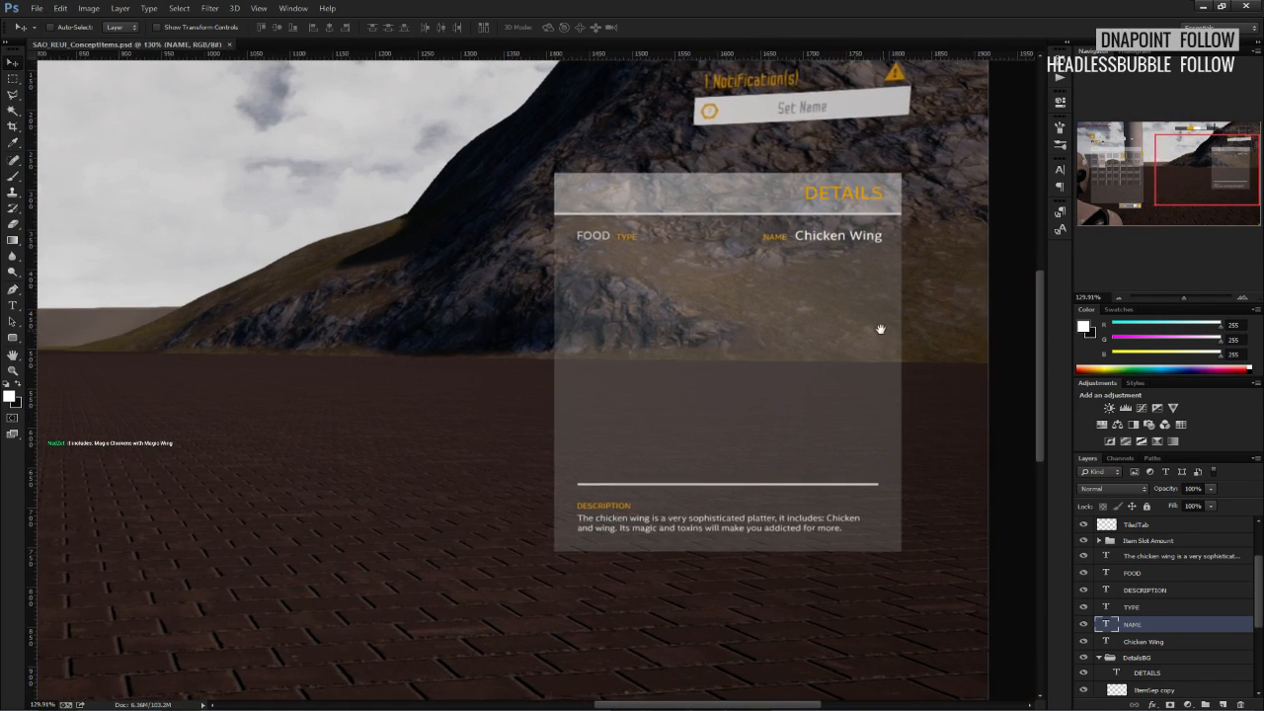
alt+scroll(864, 341, up, 1)
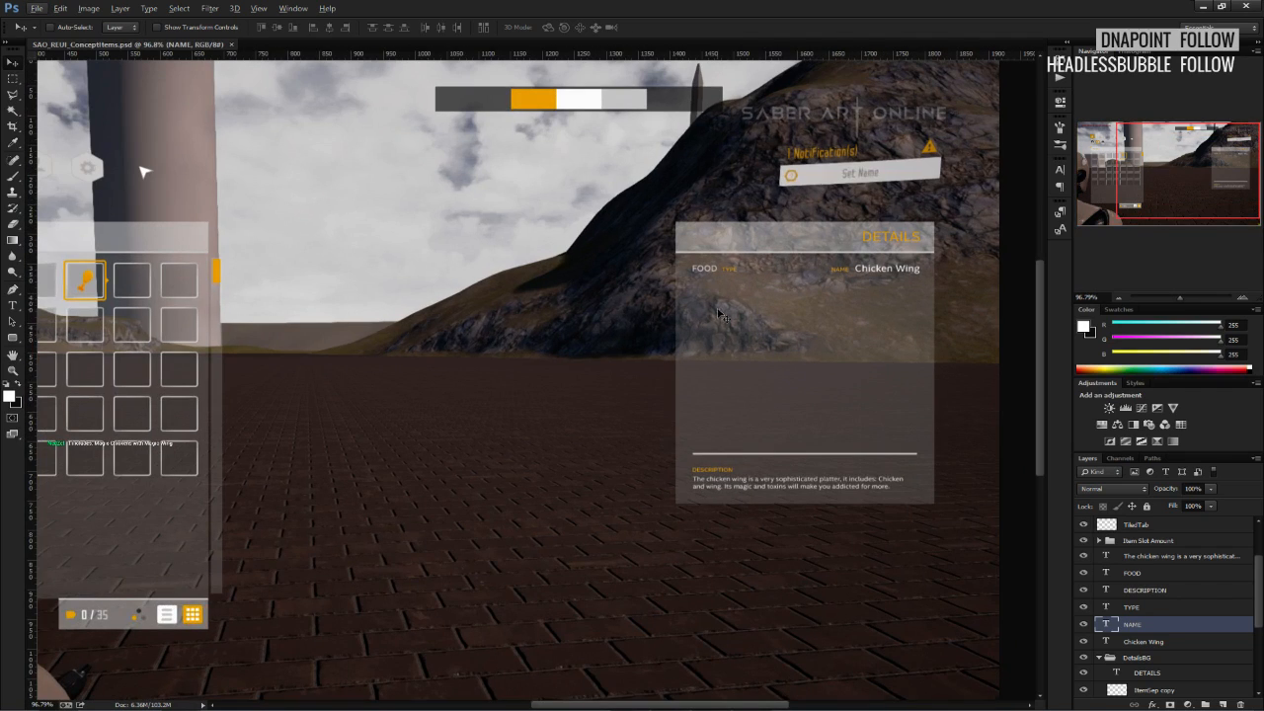
alt+scroll(800, 301, down, 2)
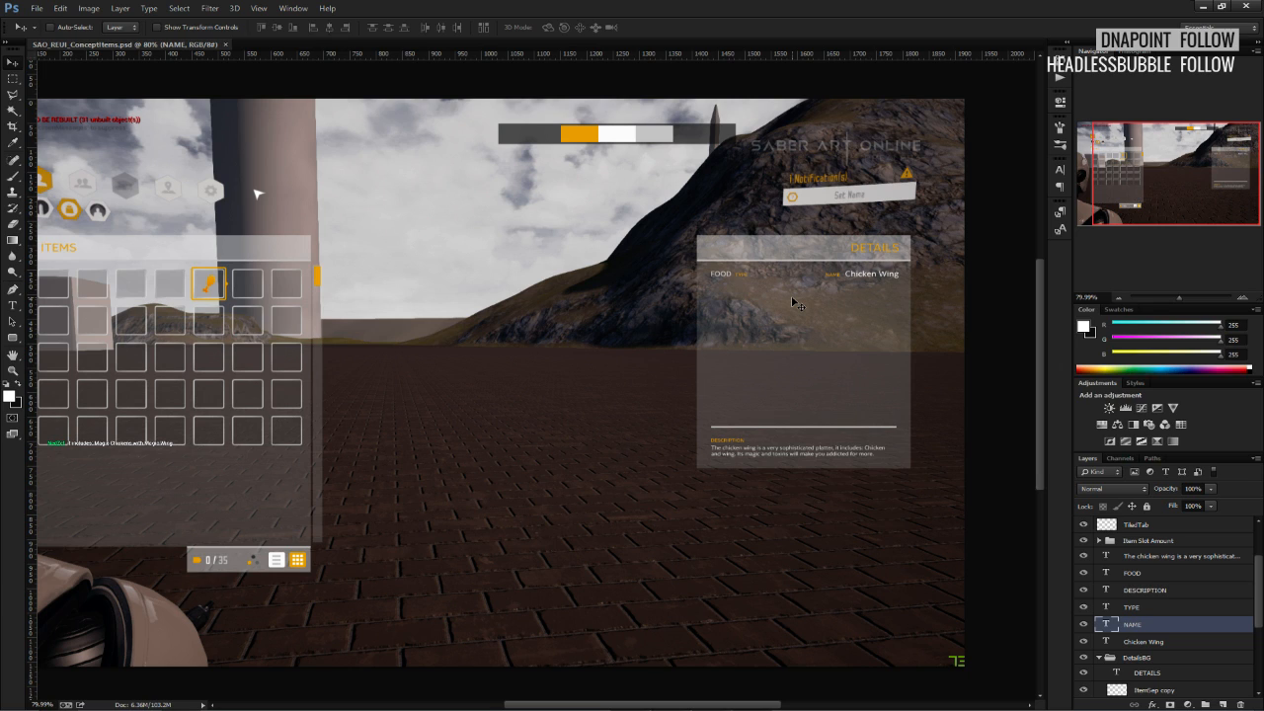
alt+scroll(793, 299, down, 2)
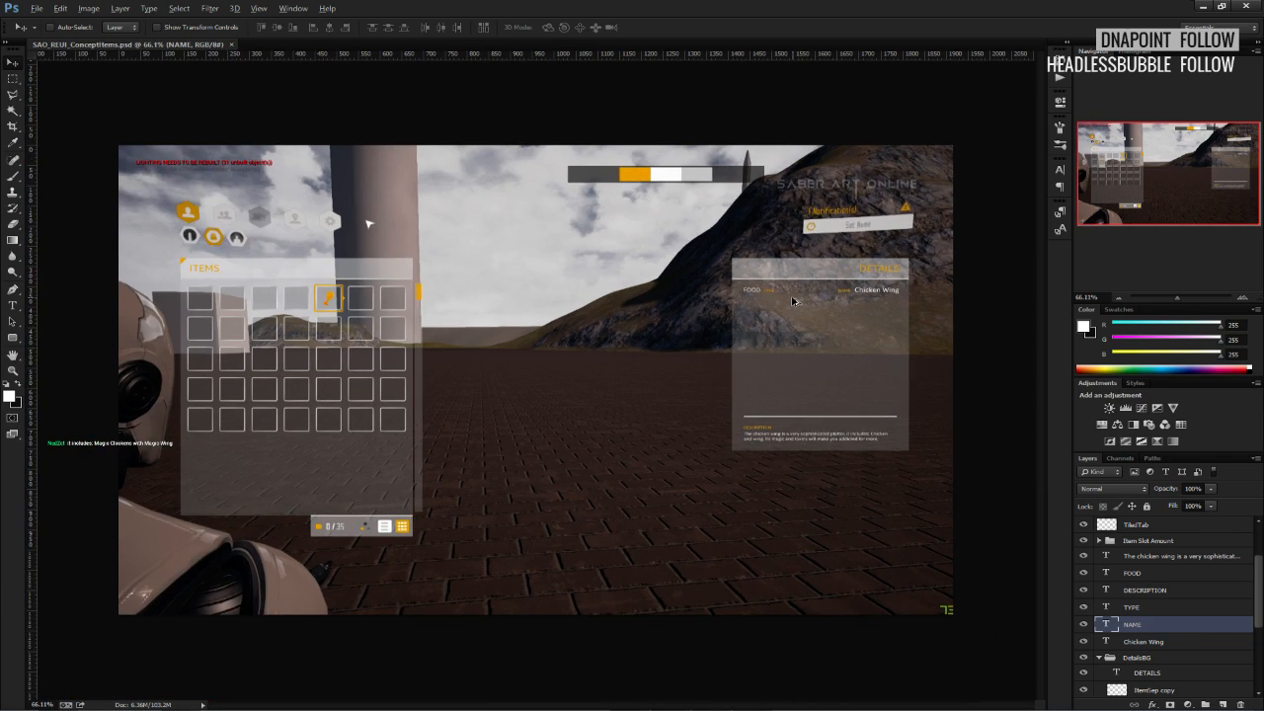
alt+scroll(793, 298, up, 1)
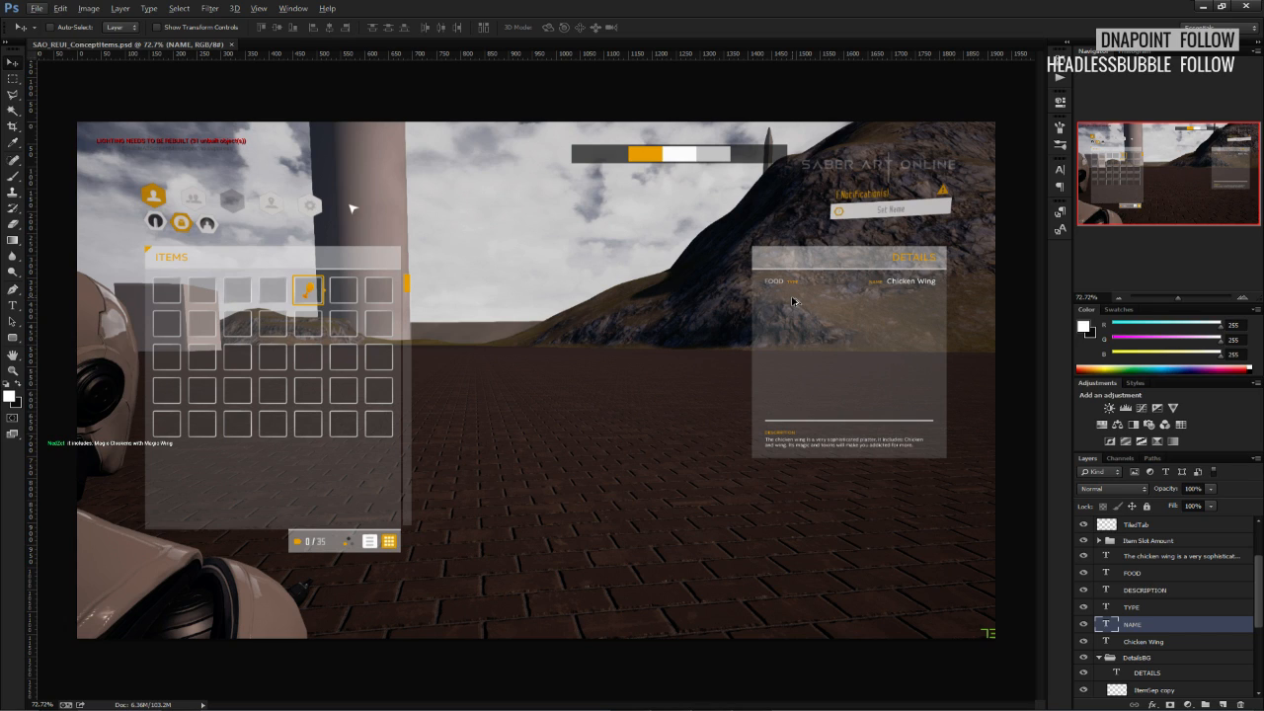
alt+scroll(840, 316, up, 1)
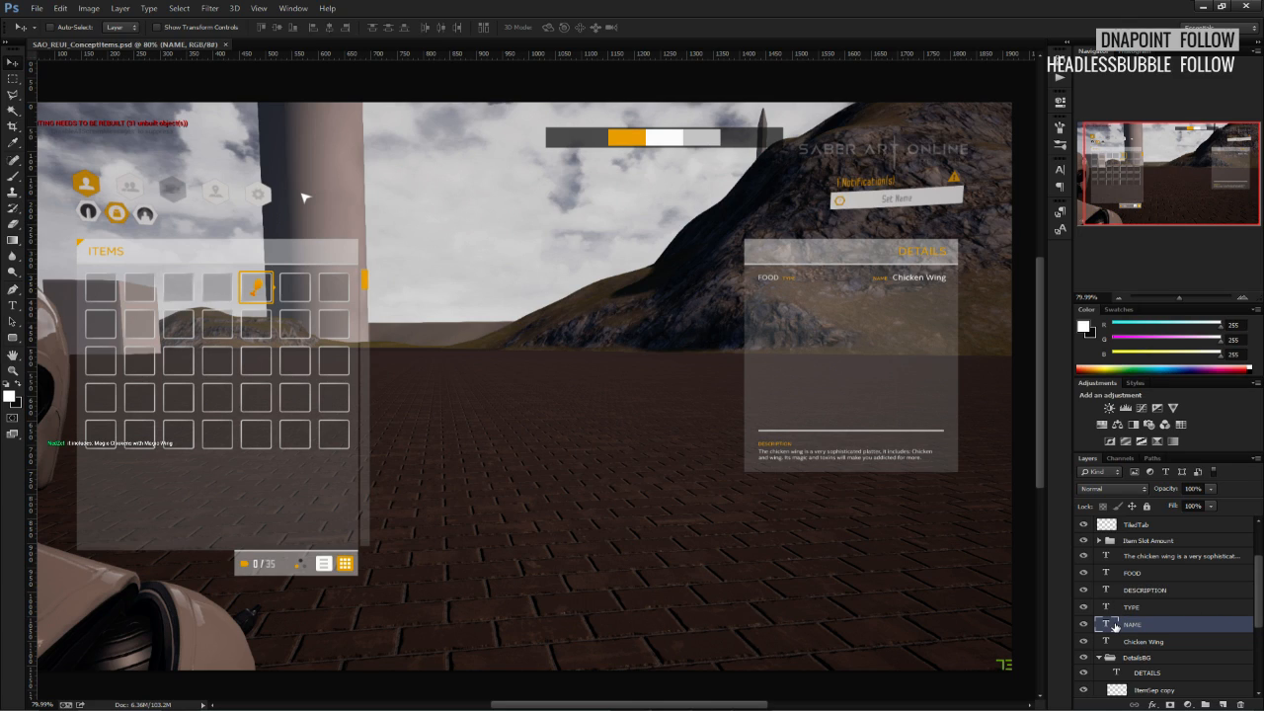
Set the font size of the chicken wing description text to 14 px.
scroll(1114, 627, down, 1)
double_click(1106, 538)
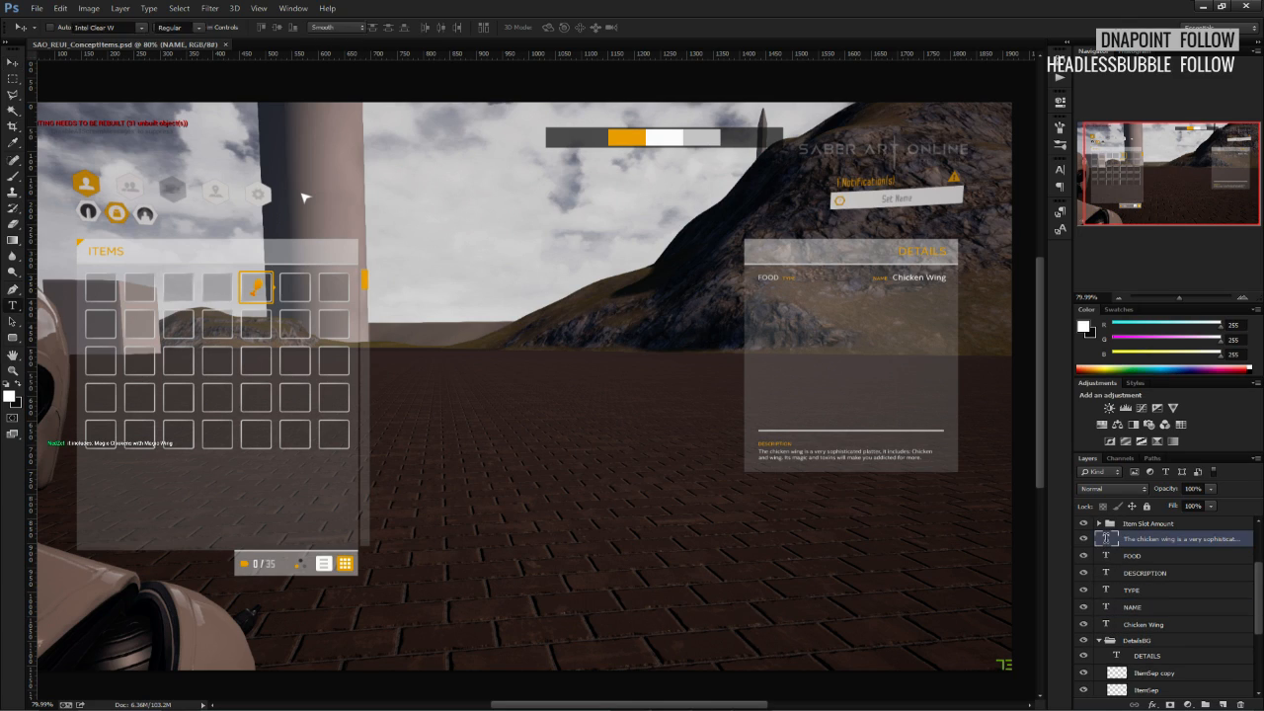
double_click(1106, 573)
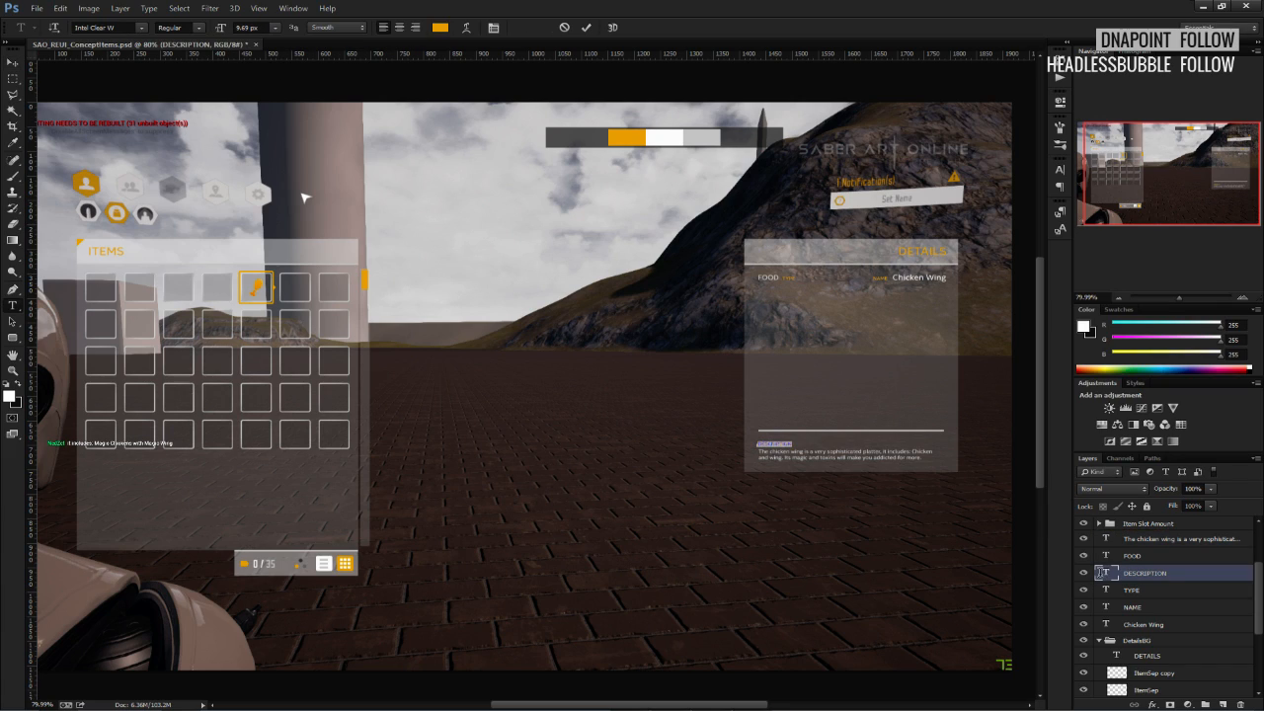
double_click(1106, 538)
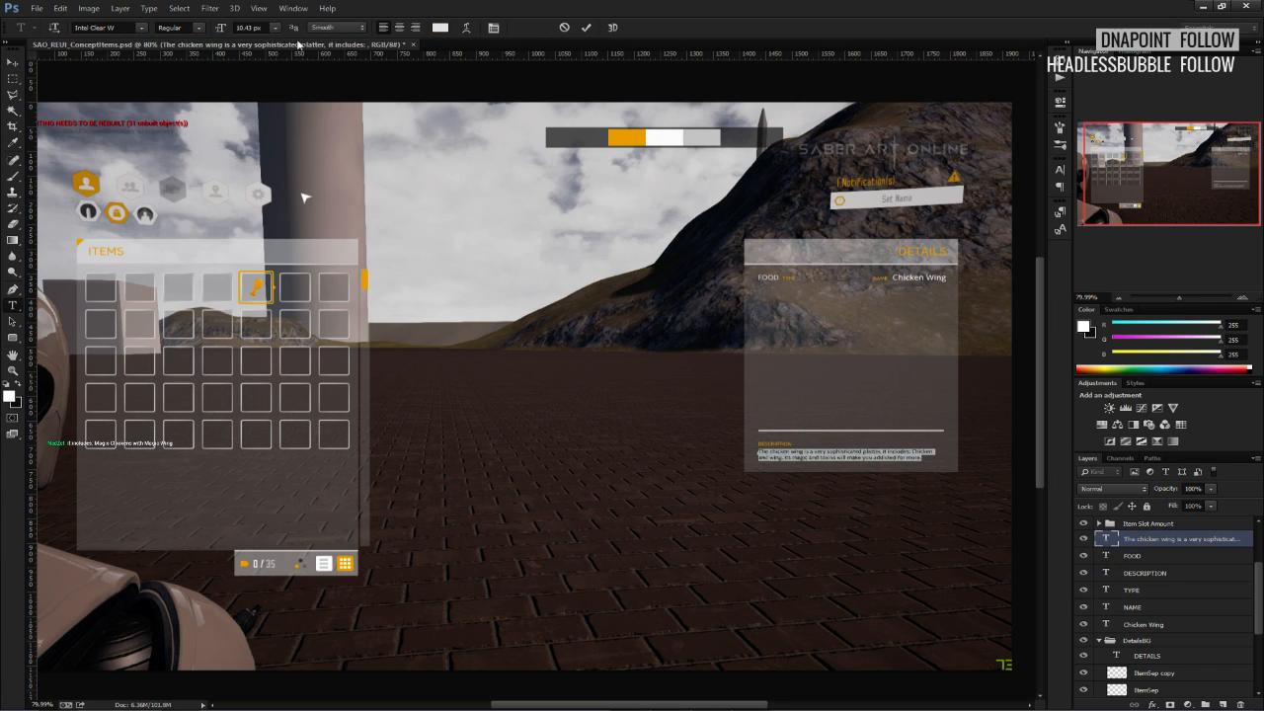
click(275, 28)
click(267, 128)
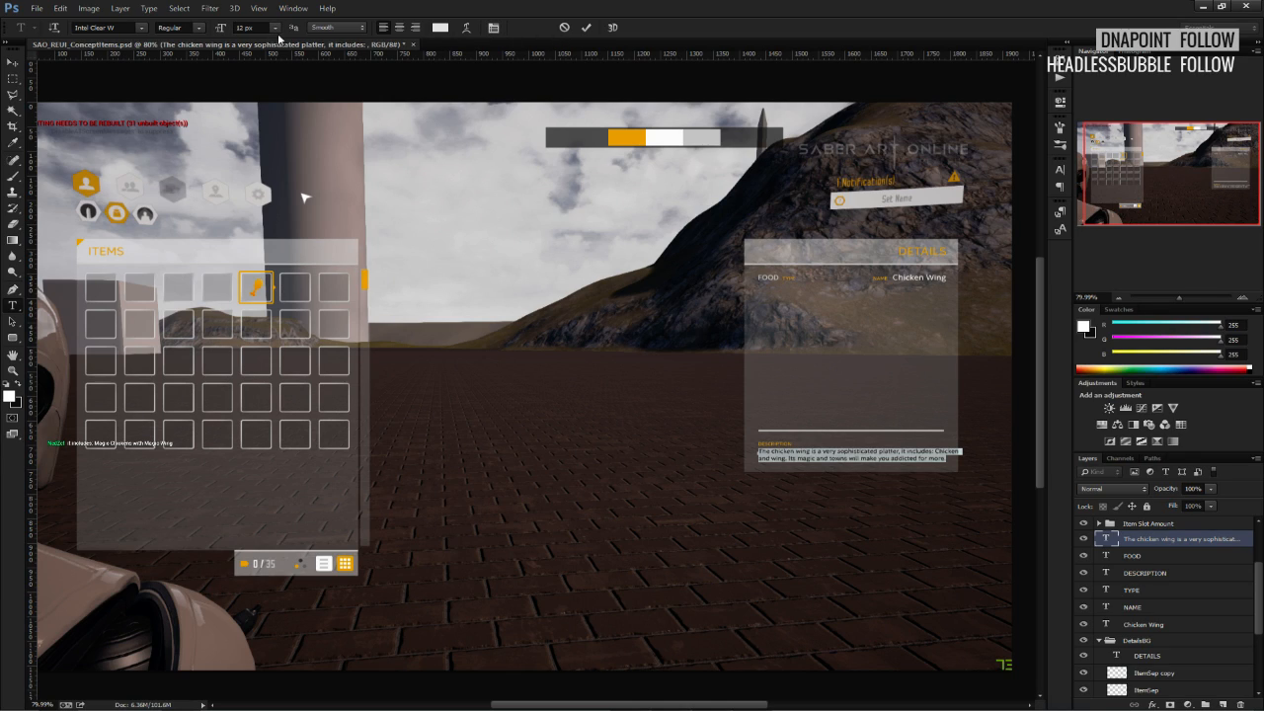
click(277, 29)
click(265, 141)
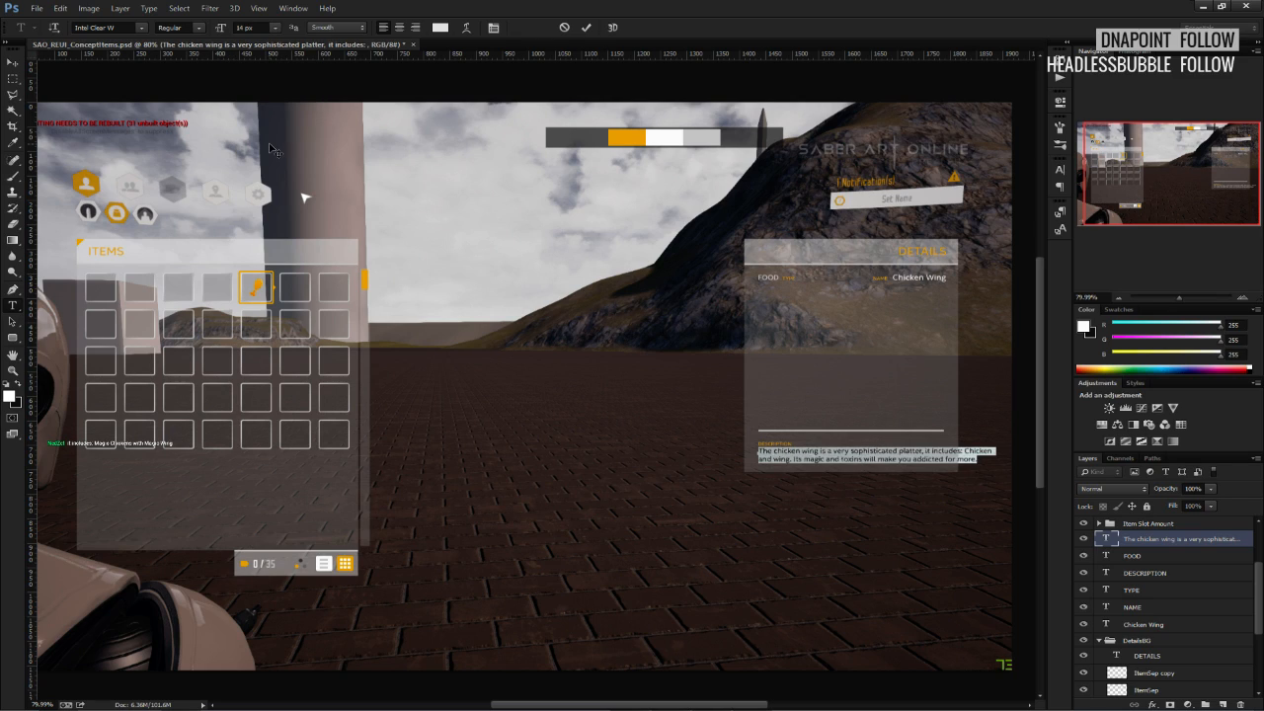
Rewrap the description into three lines, starting the second at "includes:" and the third at "make you addicted".
click(931, 452)
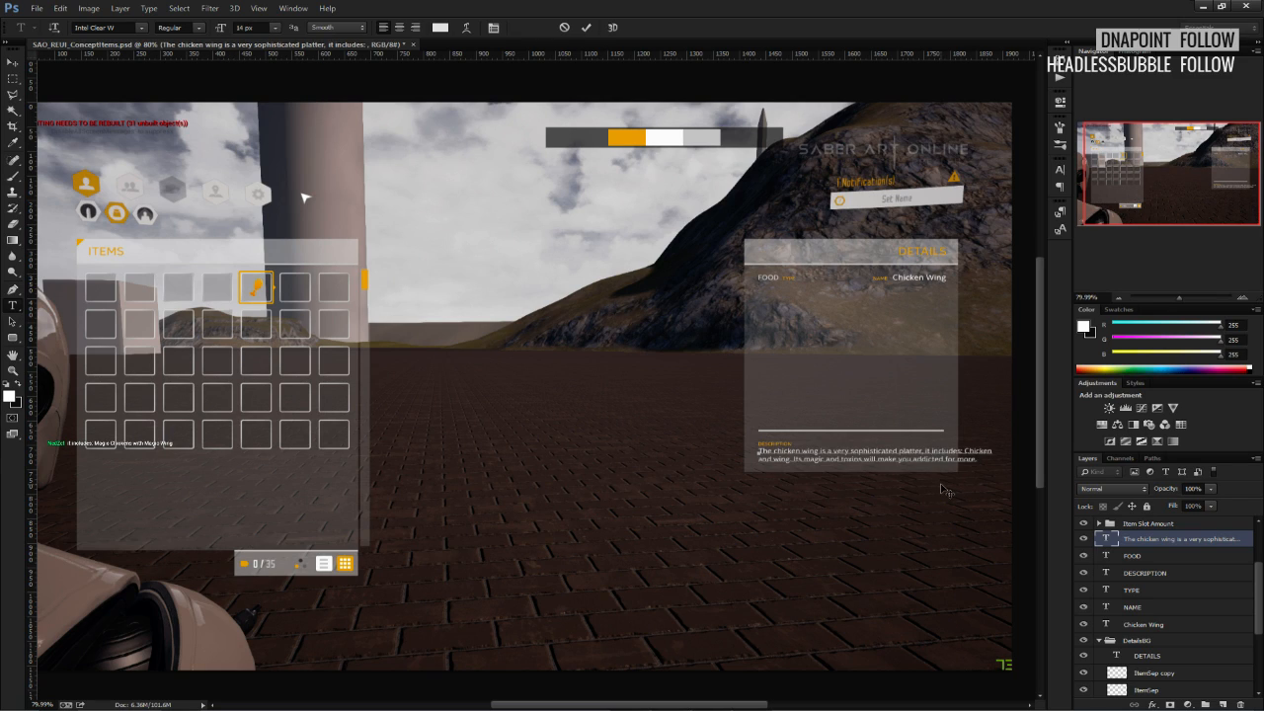
key(Return)
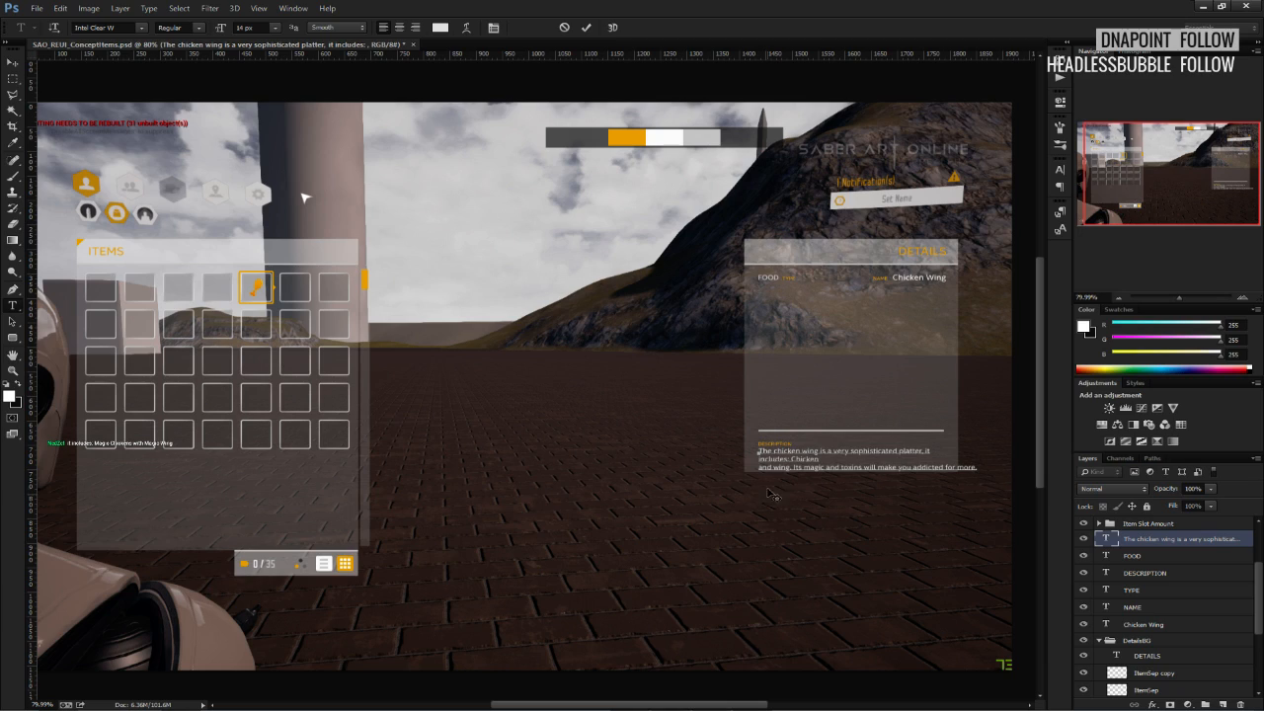
key(BackSpace)
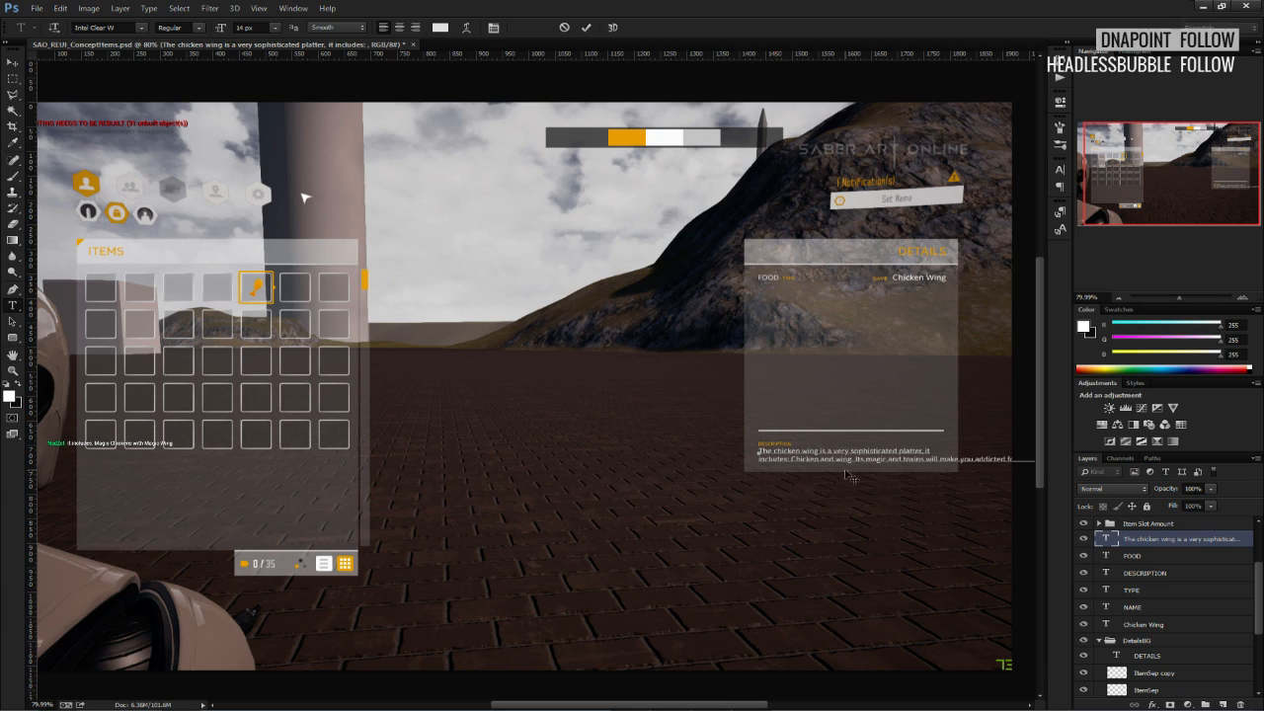
click(939, 459)
key(Return)
click(12, 62)
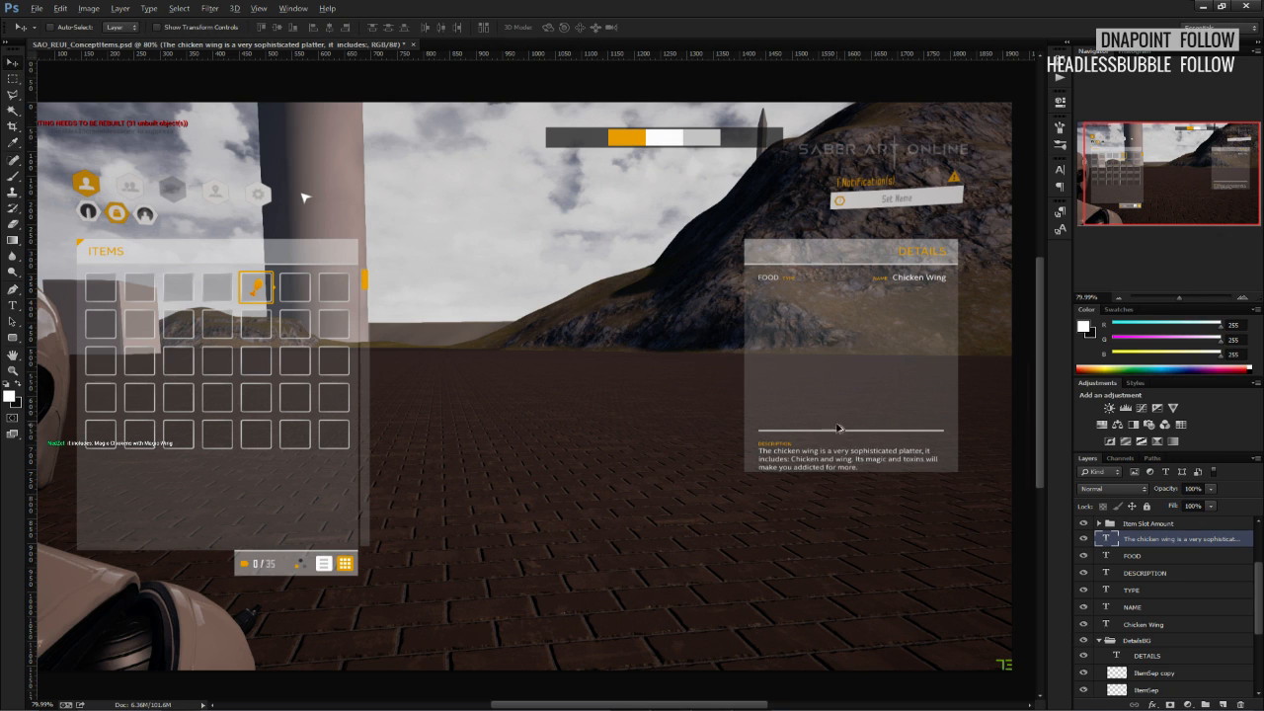
Move the description text and the DESCRIPTION label up, closer beneath the lower separator.
alt+scroll(835, 423, up, 3)
drag(810, 475, 824, 482)
ctrl+click(1146, 574)
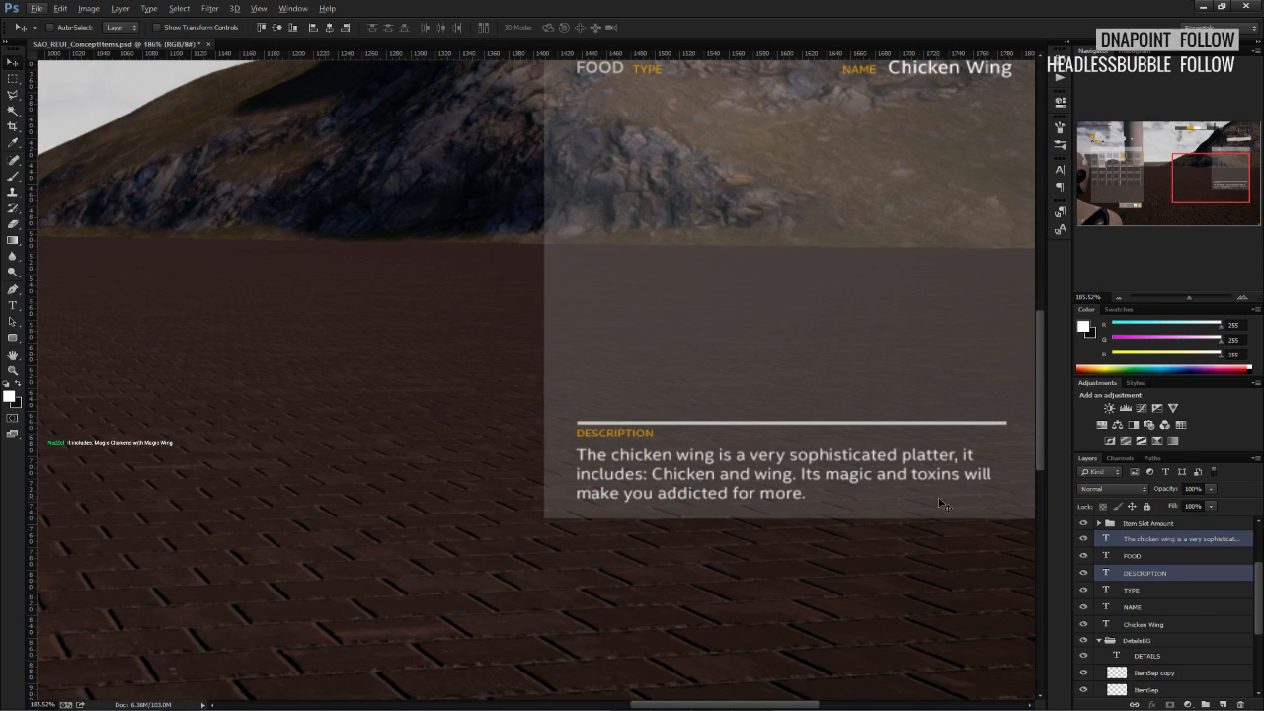
Rename the duplicated ItemSep copy separator layer as DescSep.
click(1140, 541)
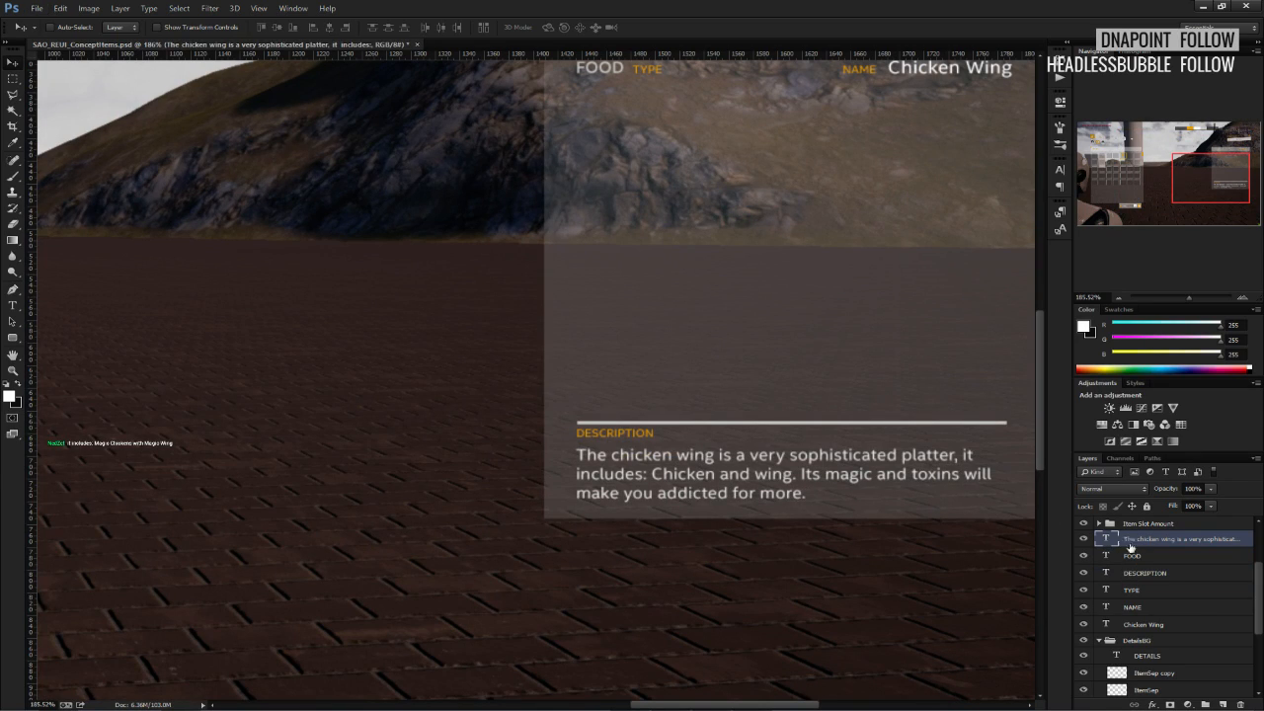
scroll(1152, 635, down, 3)
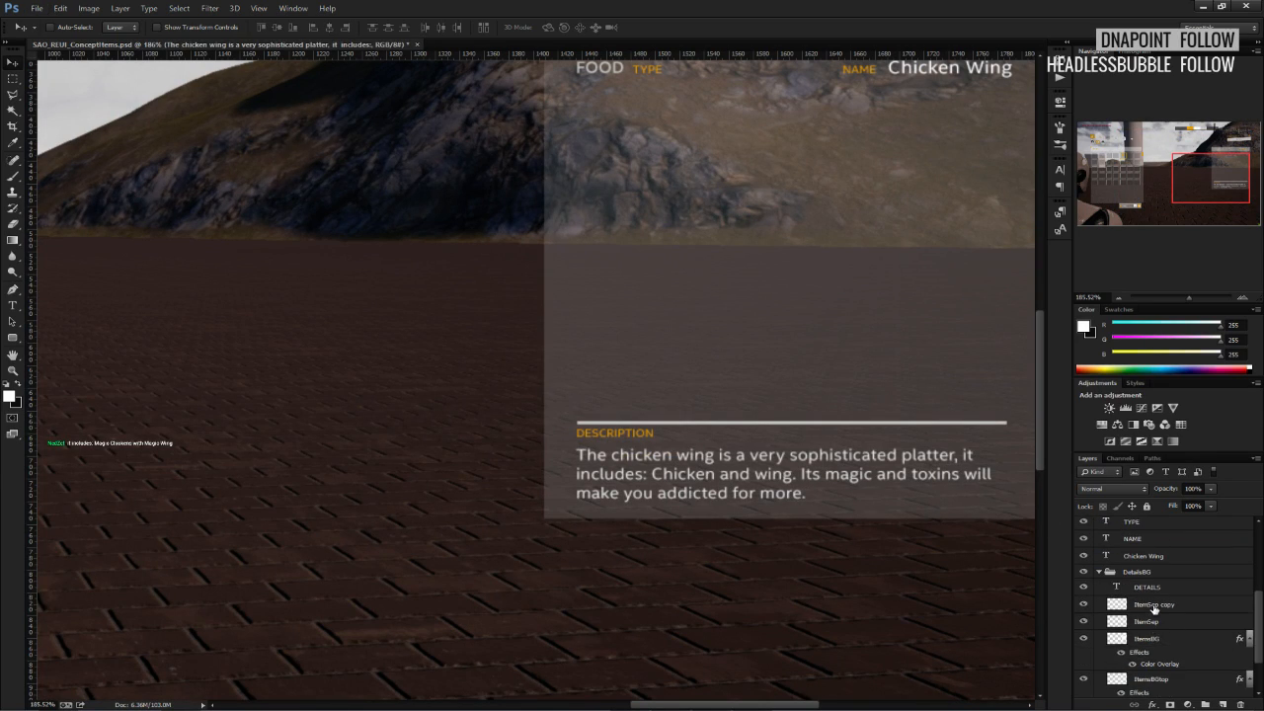
double_click(1155, 605)
text(Desc)
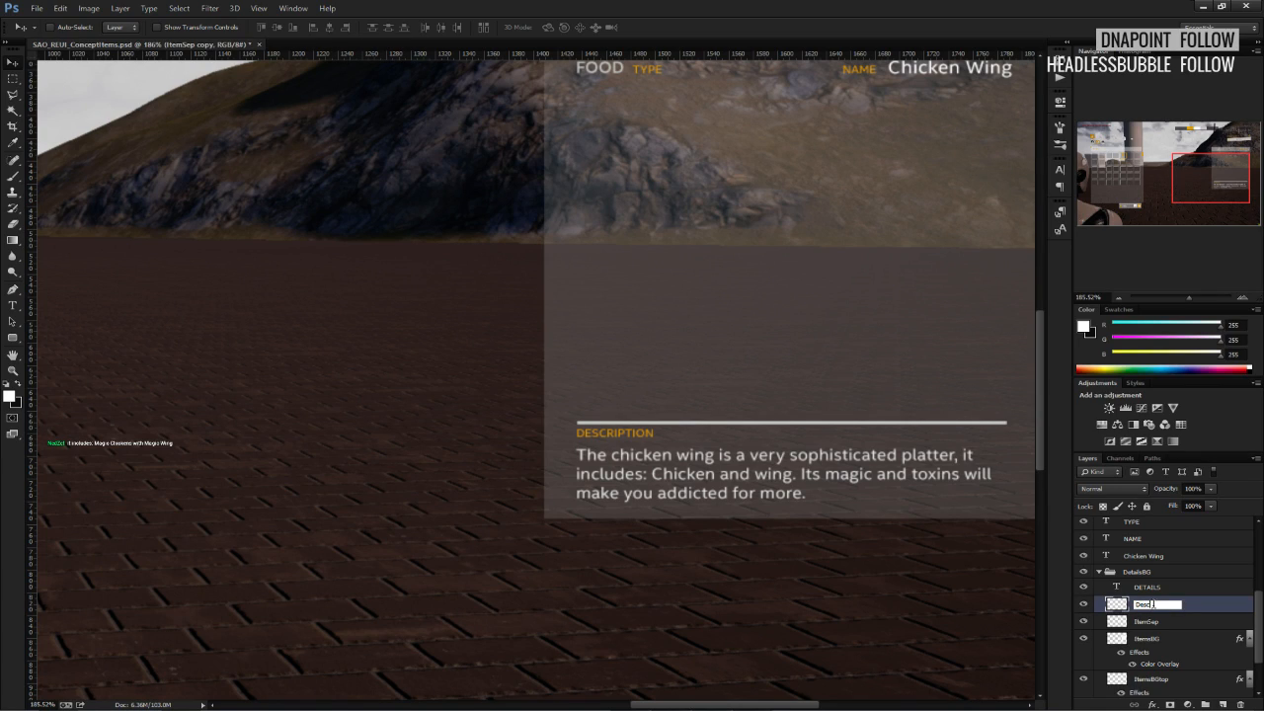
text(Sep)
key(Return)
Move the description separator line up to leave a wider gap above the DESCRIPTION label.
drag(916, 434, 914, 419)
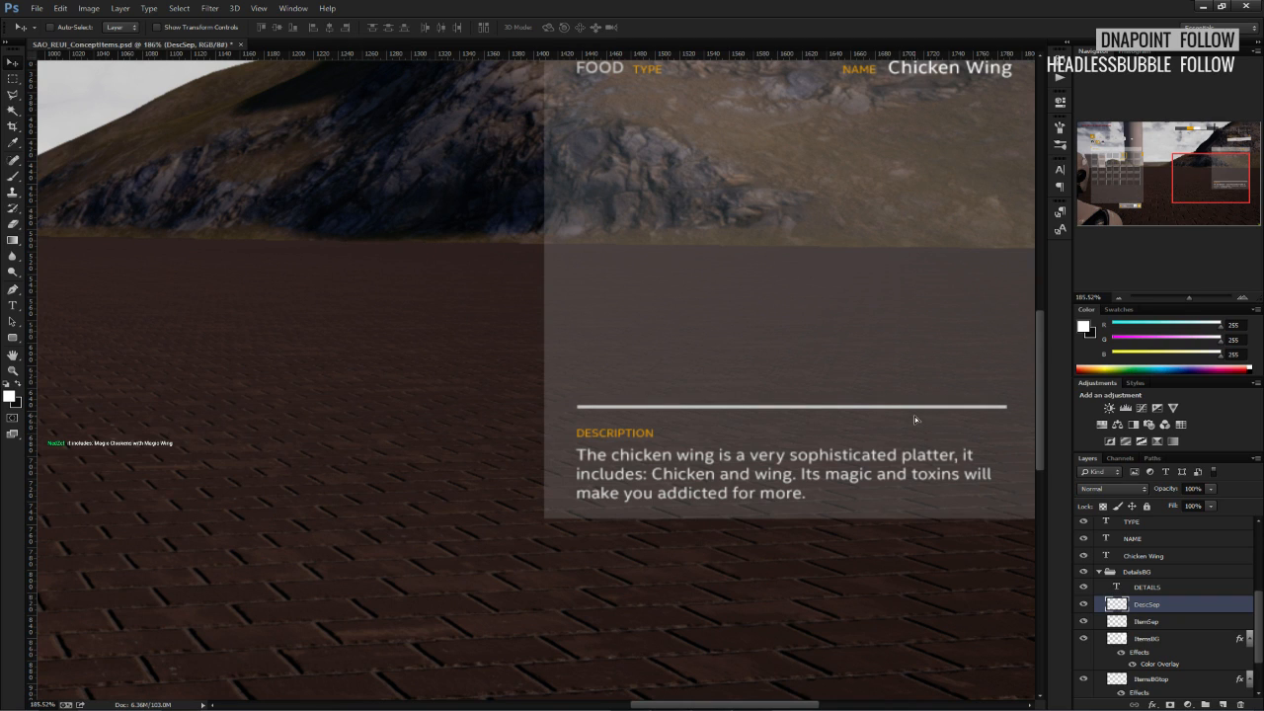
key(Down)
key(Down)
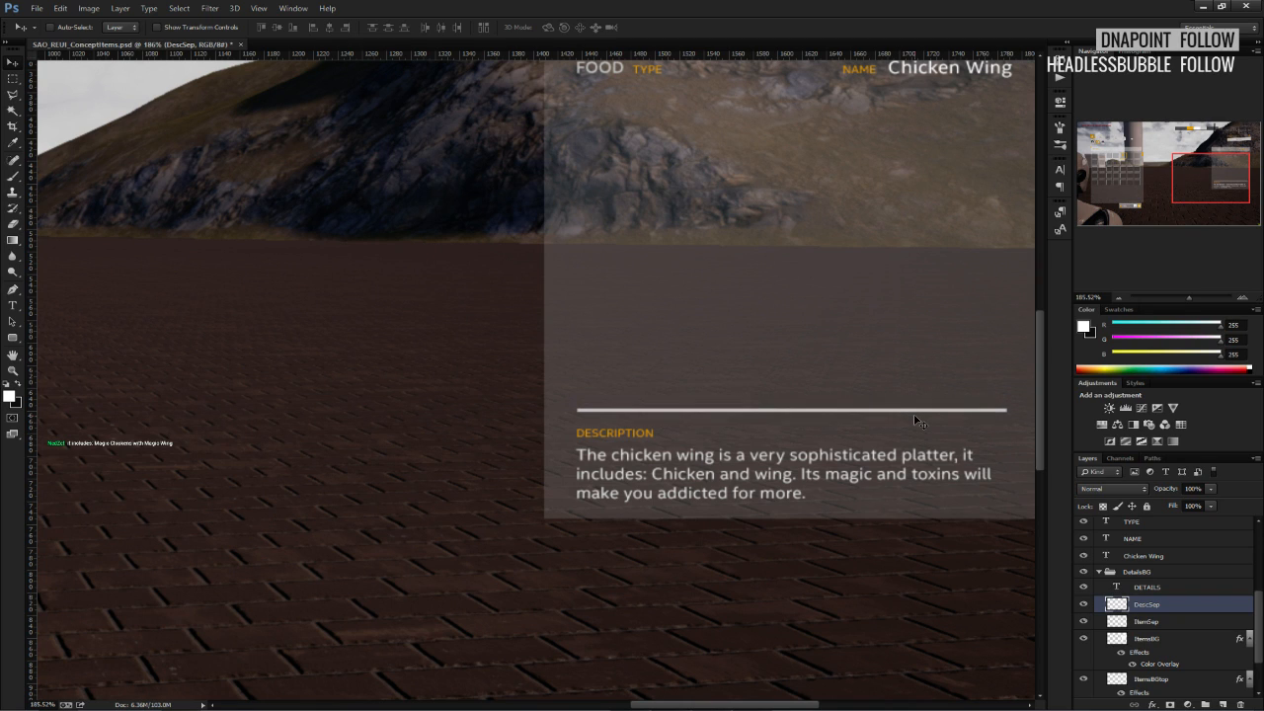
alt+scroll(901, 464, down, 5)
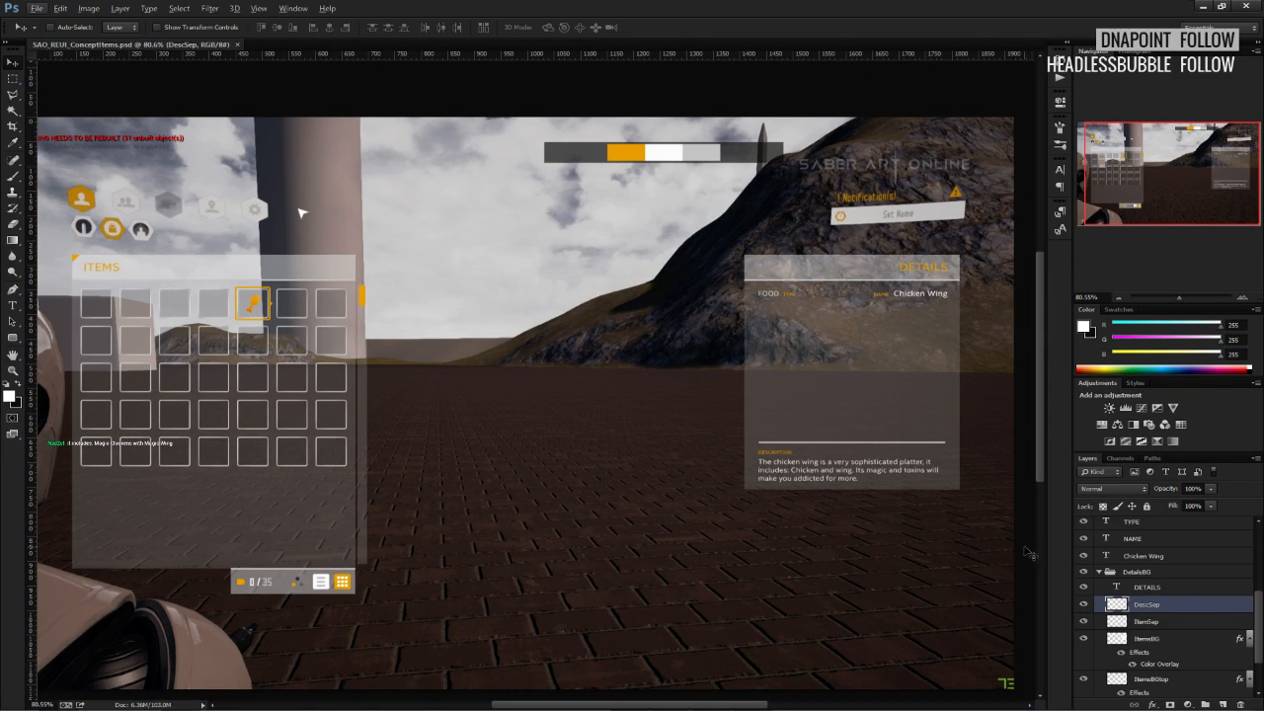
Capitalize "Wing" in the second line of the description text.
scroll(1125, 597, up, 4)
double_click(1106, 557)
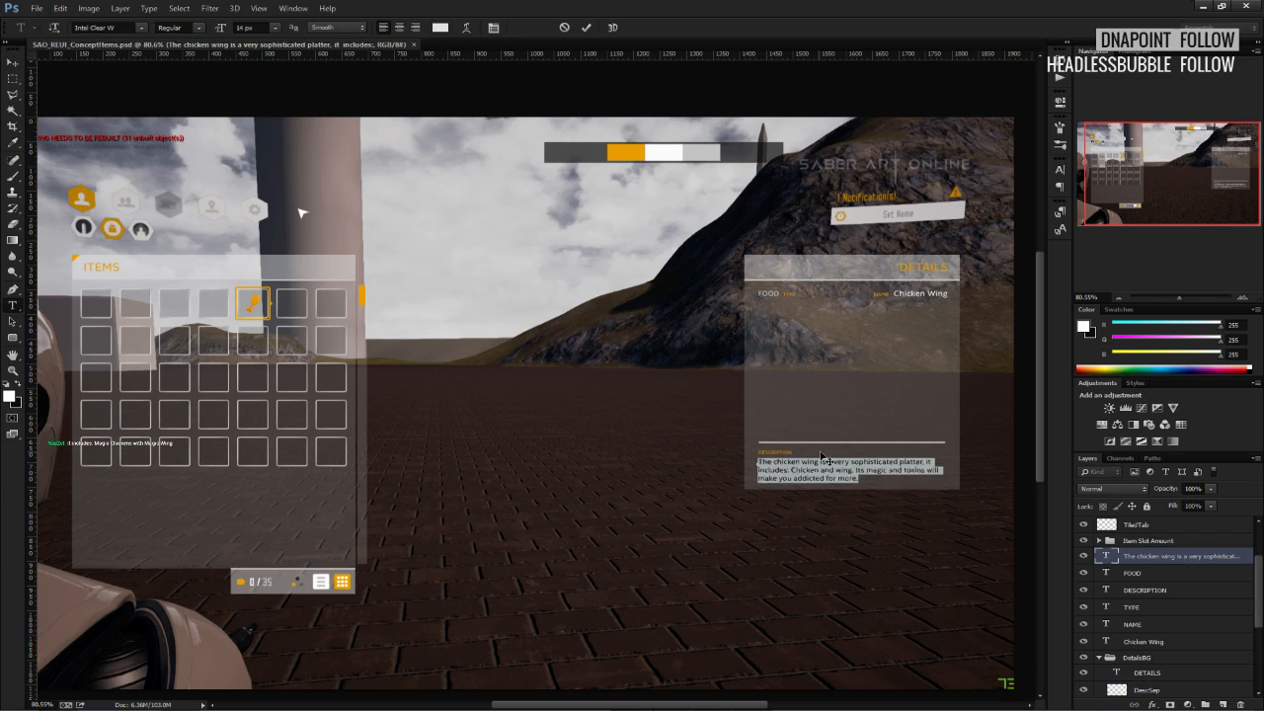
drag(840, 470, 838, 479)
click(838, 480)
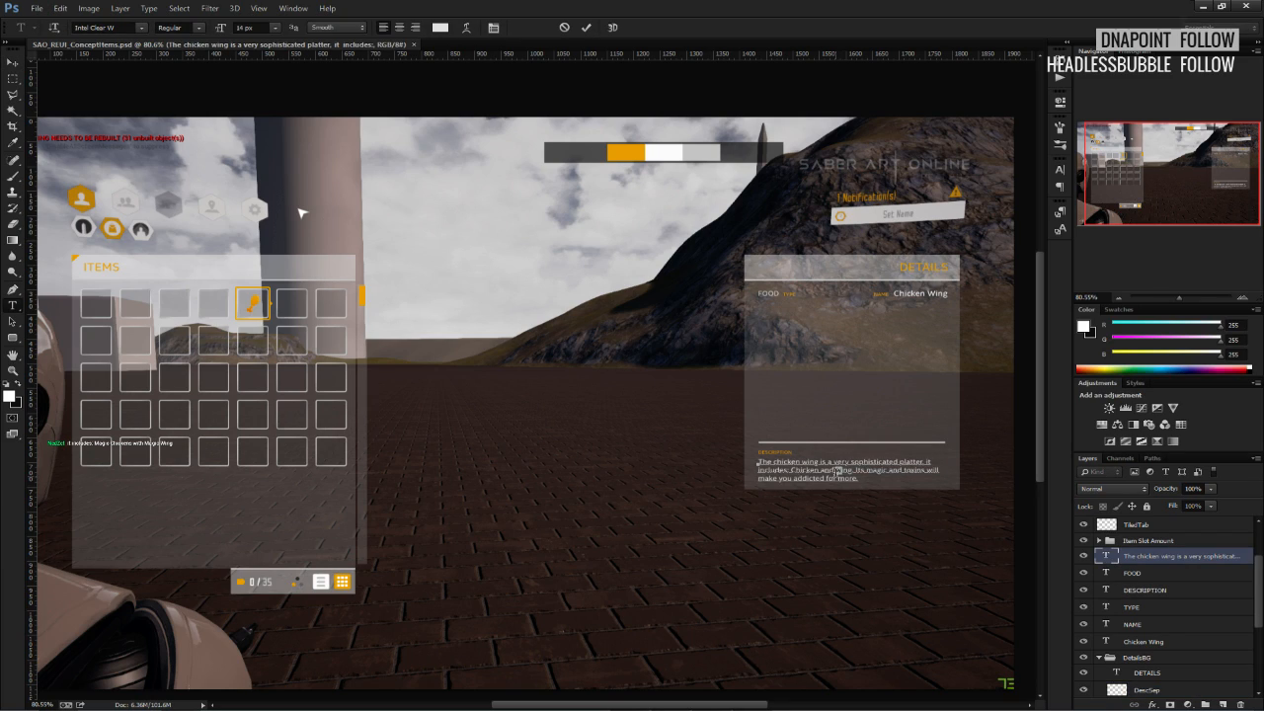
click(13, 78)
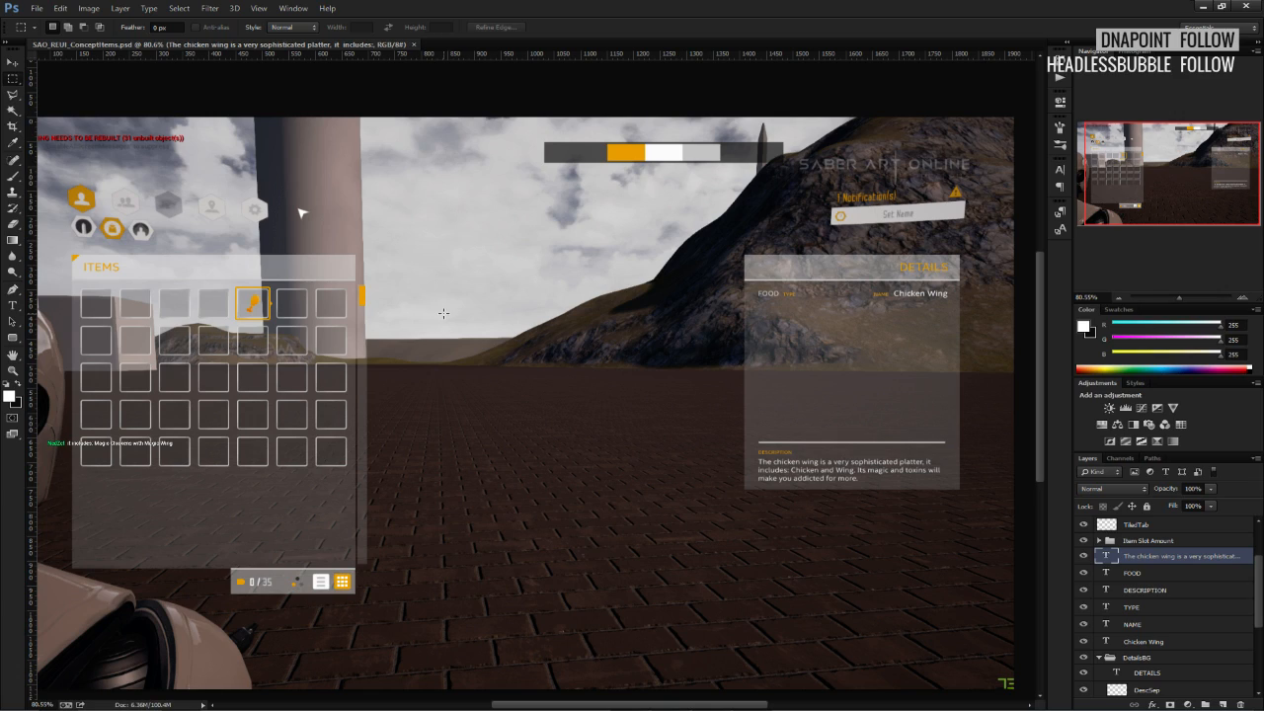
Change the description's second line to read "chicken and wing" in lowercase.
double_click(1106, 557)
click(848, 471)
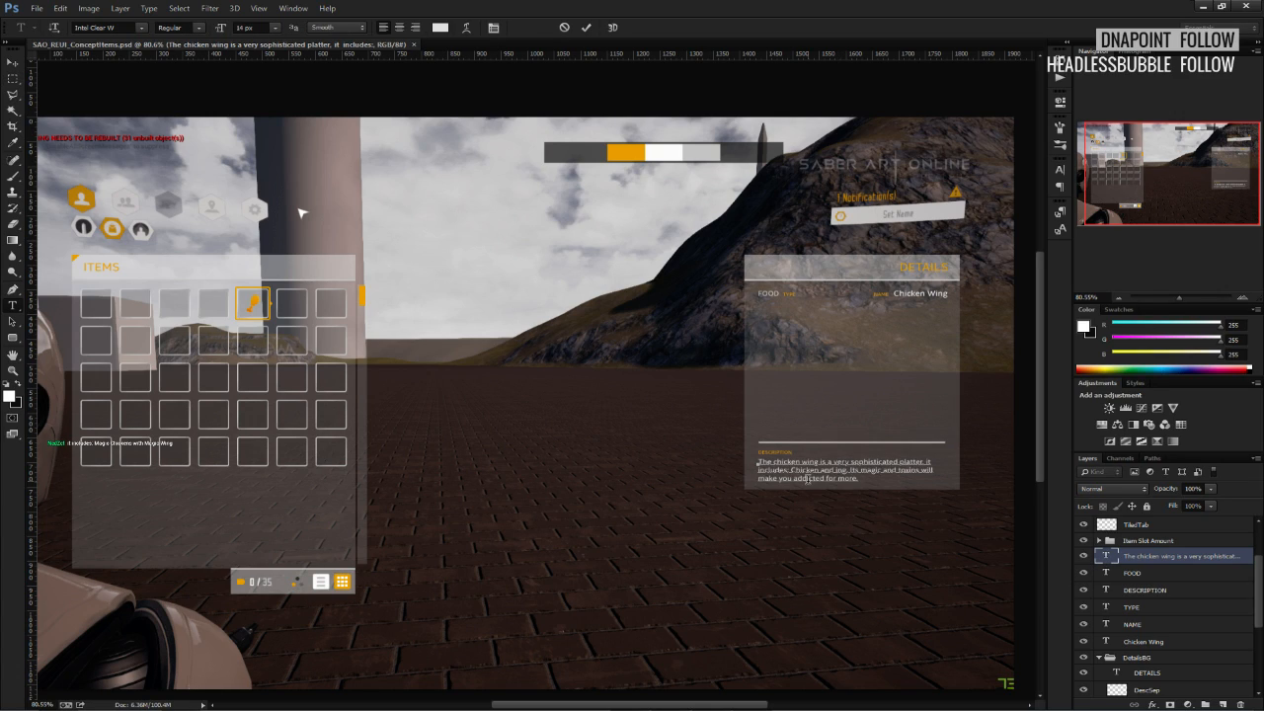
drag(796, 472, 794, 477)
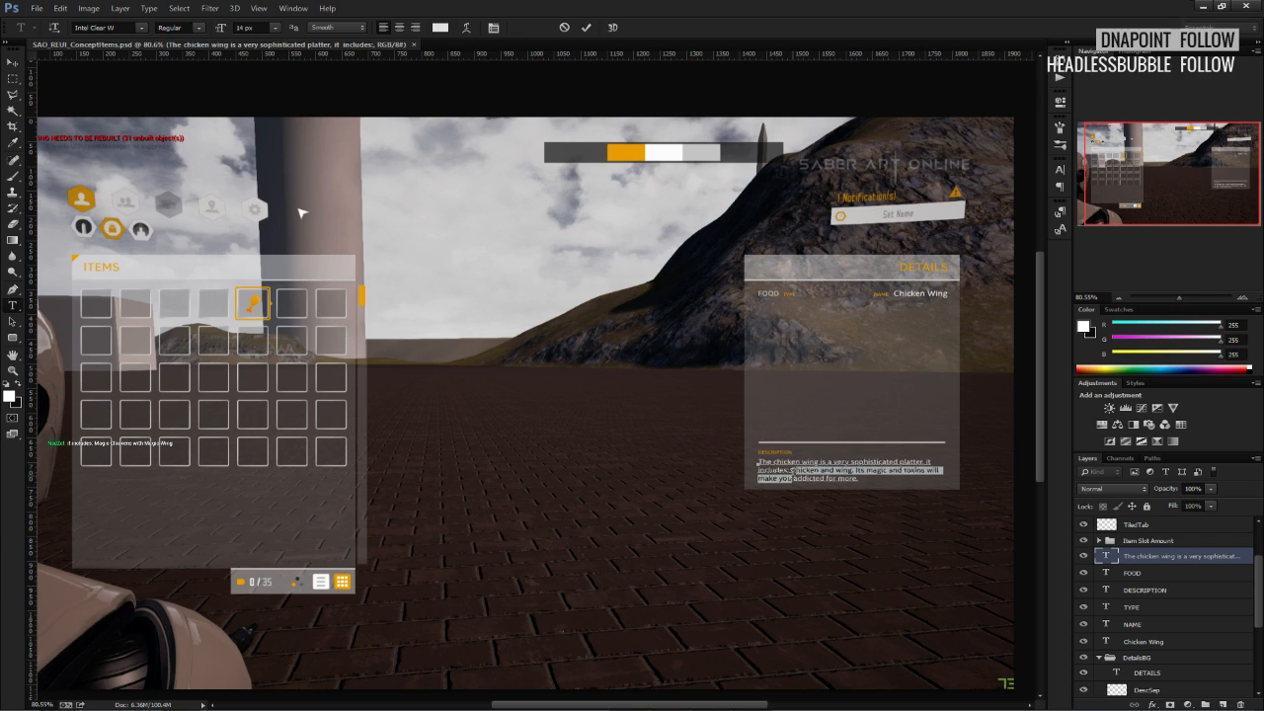
click(796, 472)
key(BackSpace)
text(c)
click(13, 79)
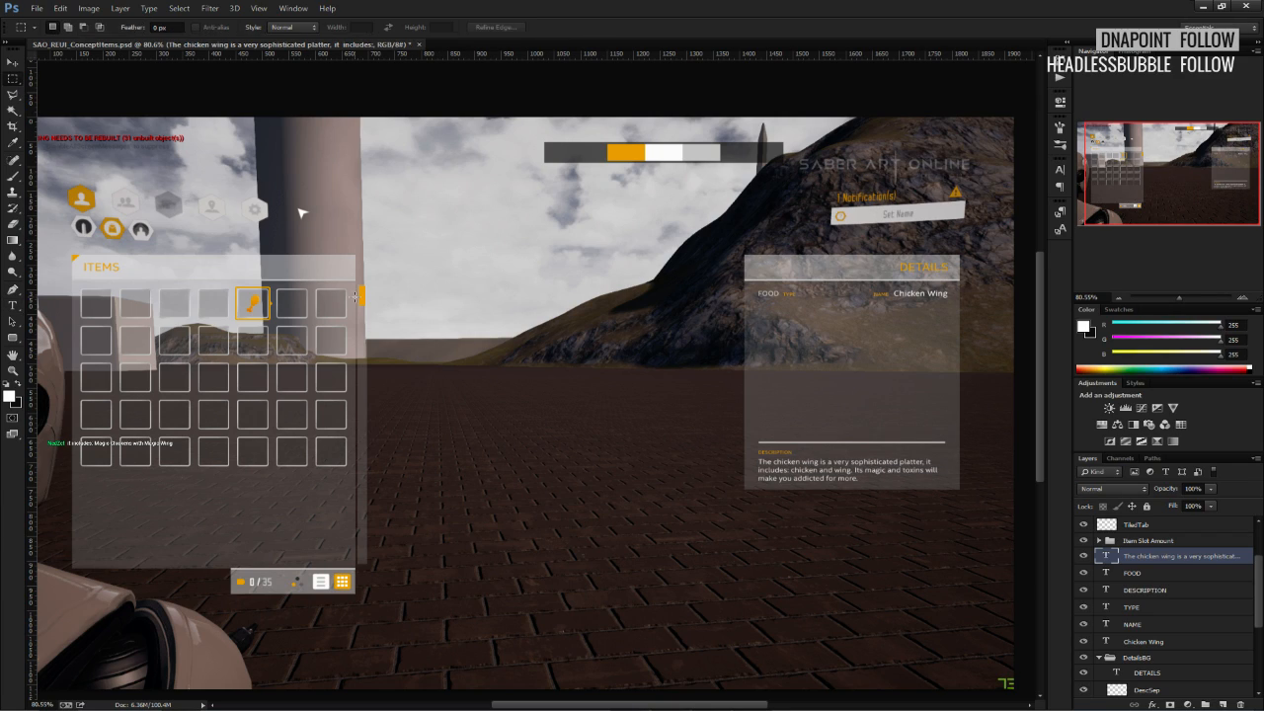
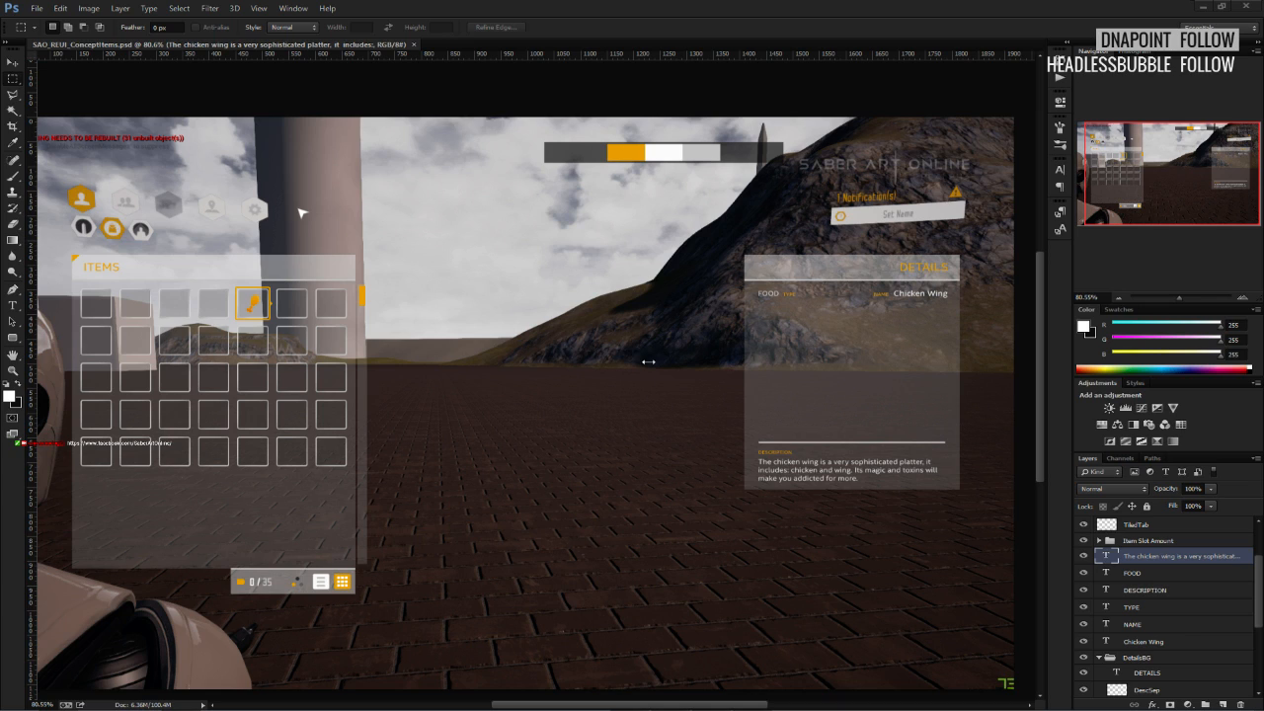
Move the Discord chat window off this screen and close the leek image search in the browser.
click(1150, 710)
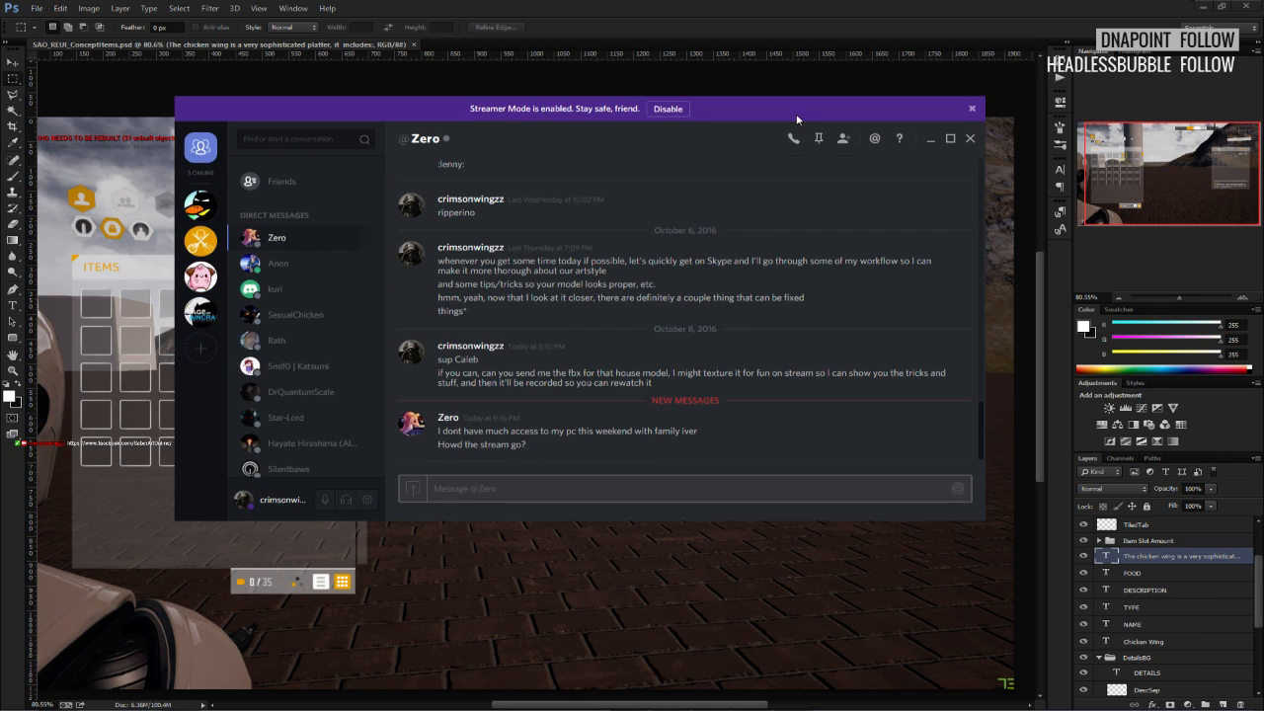
drag(796, 115, 1263, 141)
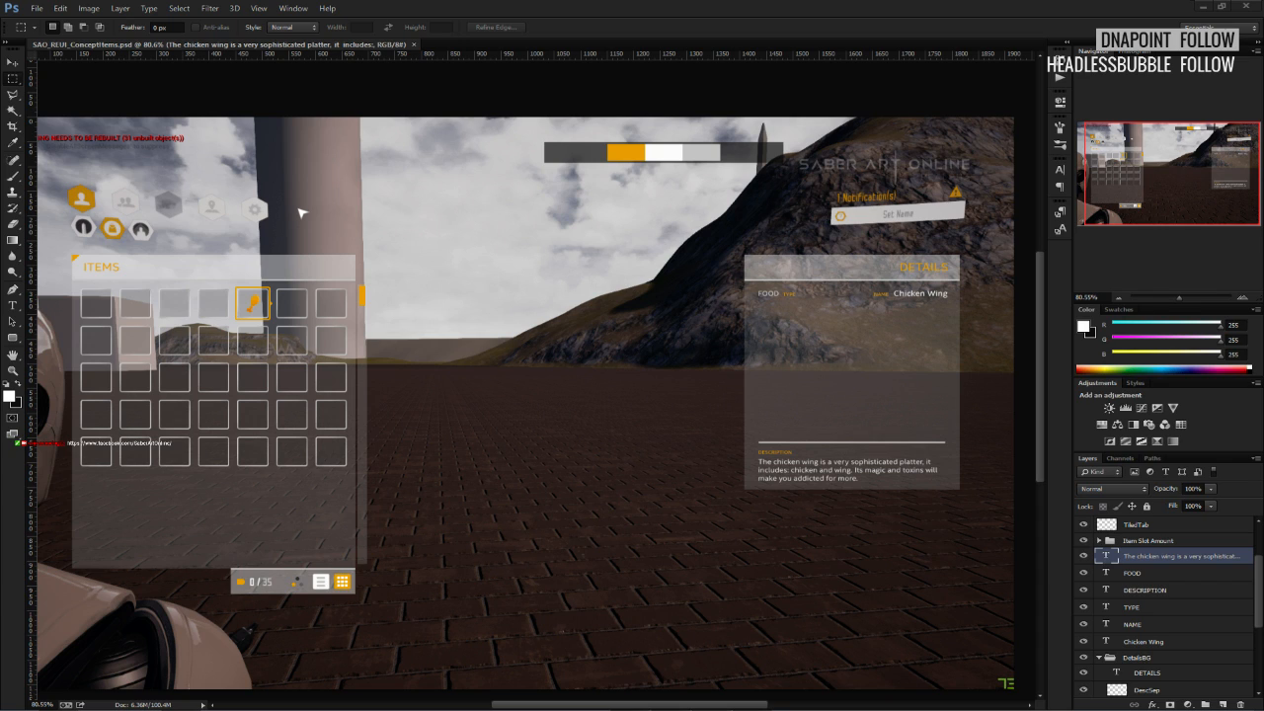
drag(1263, 94, 702, 88)
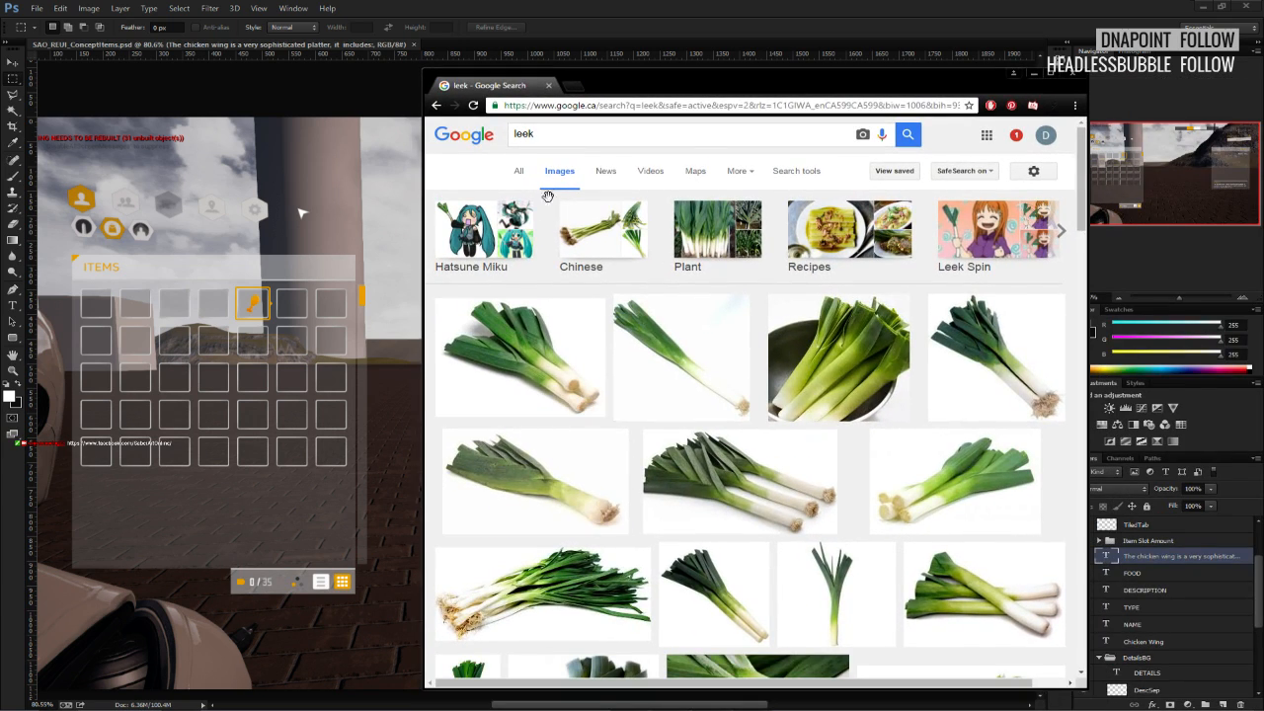
click(550, 86)
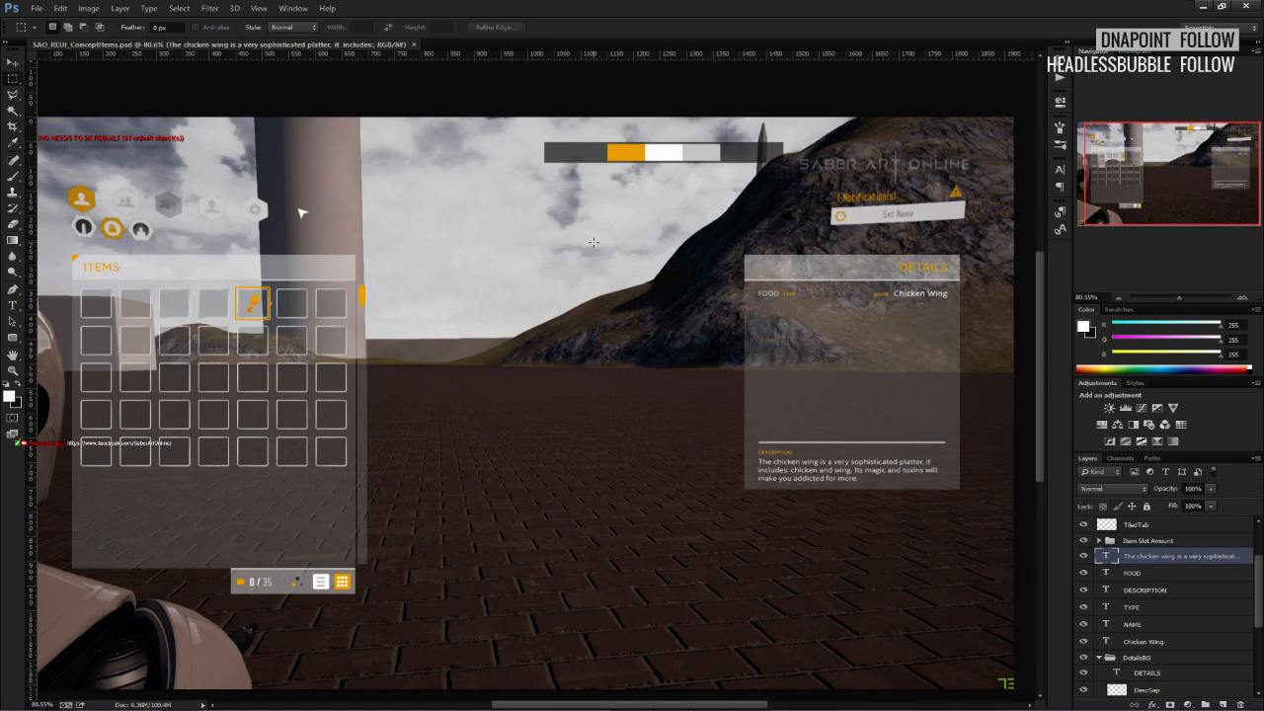
Examine the details panel's empty middle area up close and against the rest of the inventory concept.
alt+scroll(594, 242, down, 1)
alt+scroll(594, 242, up, 1)
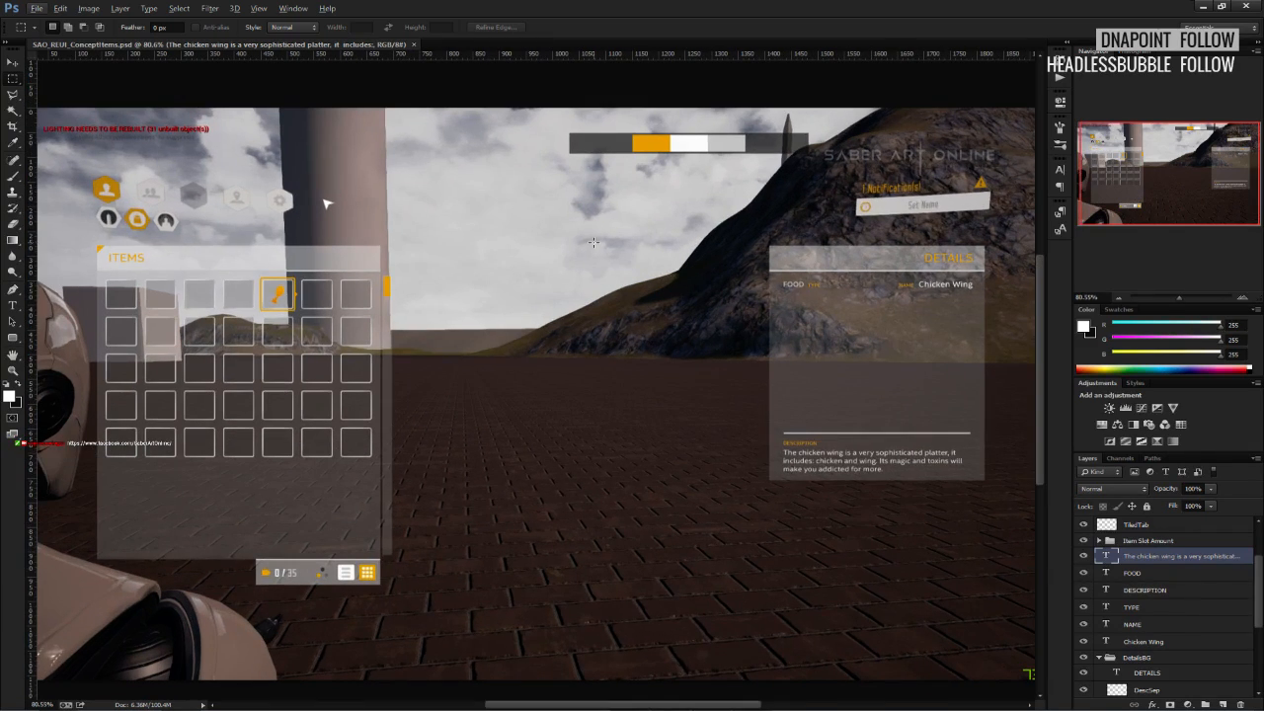
alt+scroll(594, 242, down, 1)
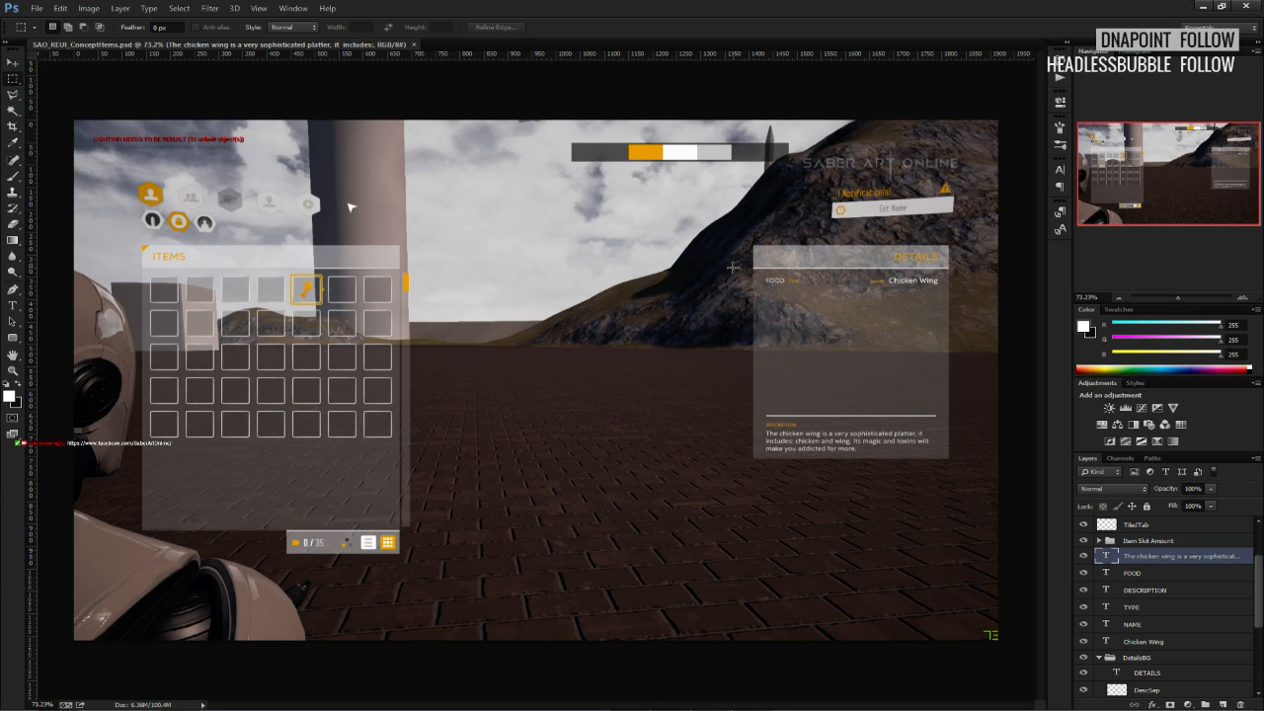
alt+scroll(906, 349, up, 5)
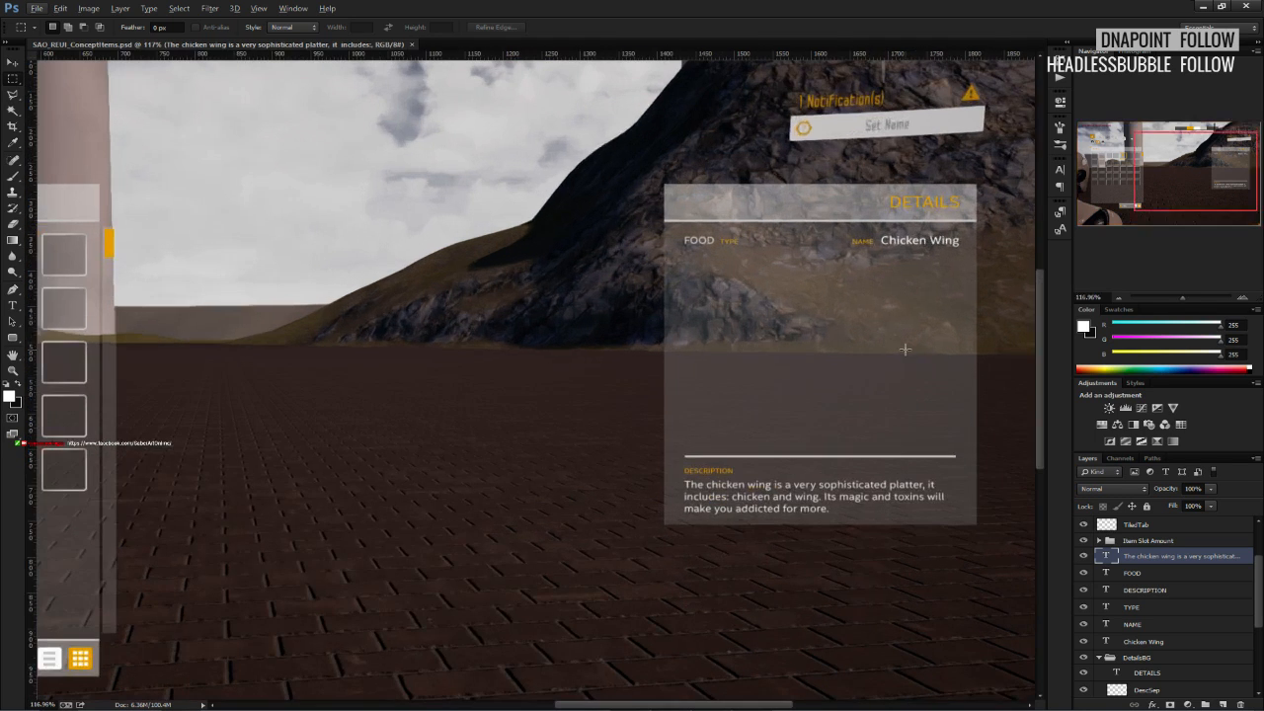
scroll(906, 350, up, 2)
alt+scroll(906, 350, down, 4)
alt+scroll(906, 350, up, 3)
scroll(928, 354, up, 1)
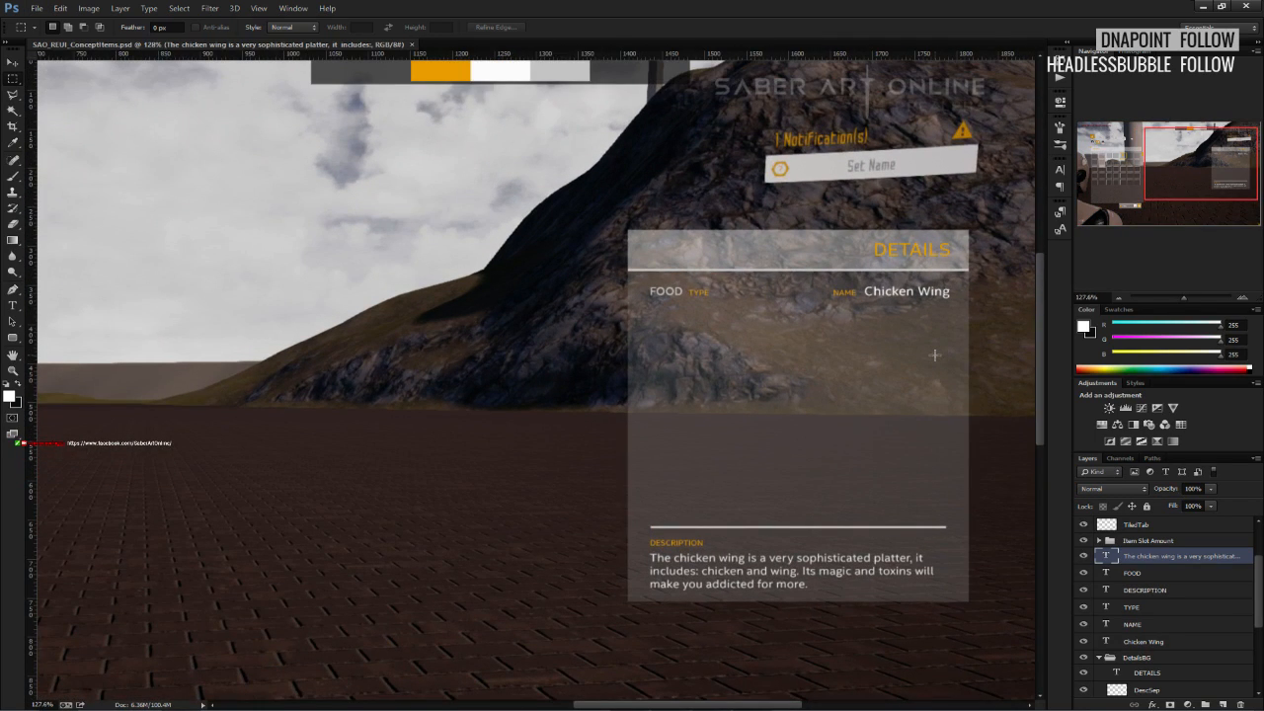
alt+scroll(988, 453, up, 1)
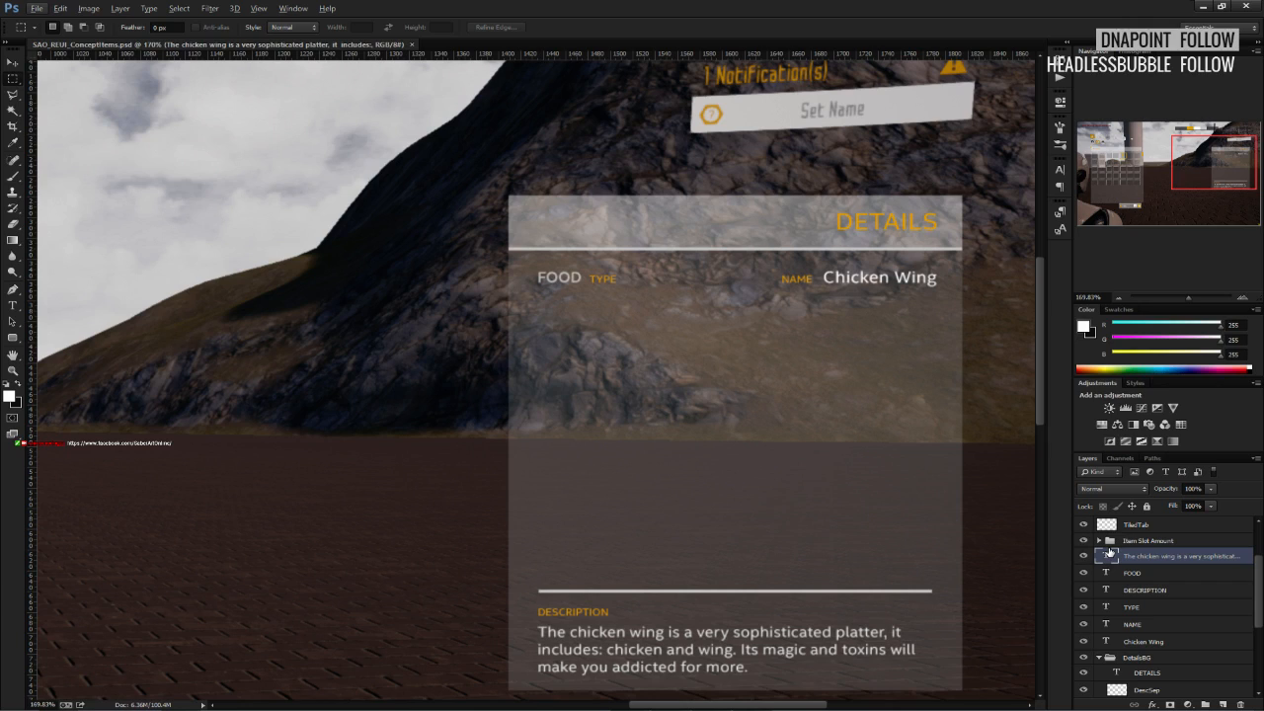
Duplicate the TYPE label, place the copy below FOOD aligned with its left edge, and save the document.
click(1141, 605)
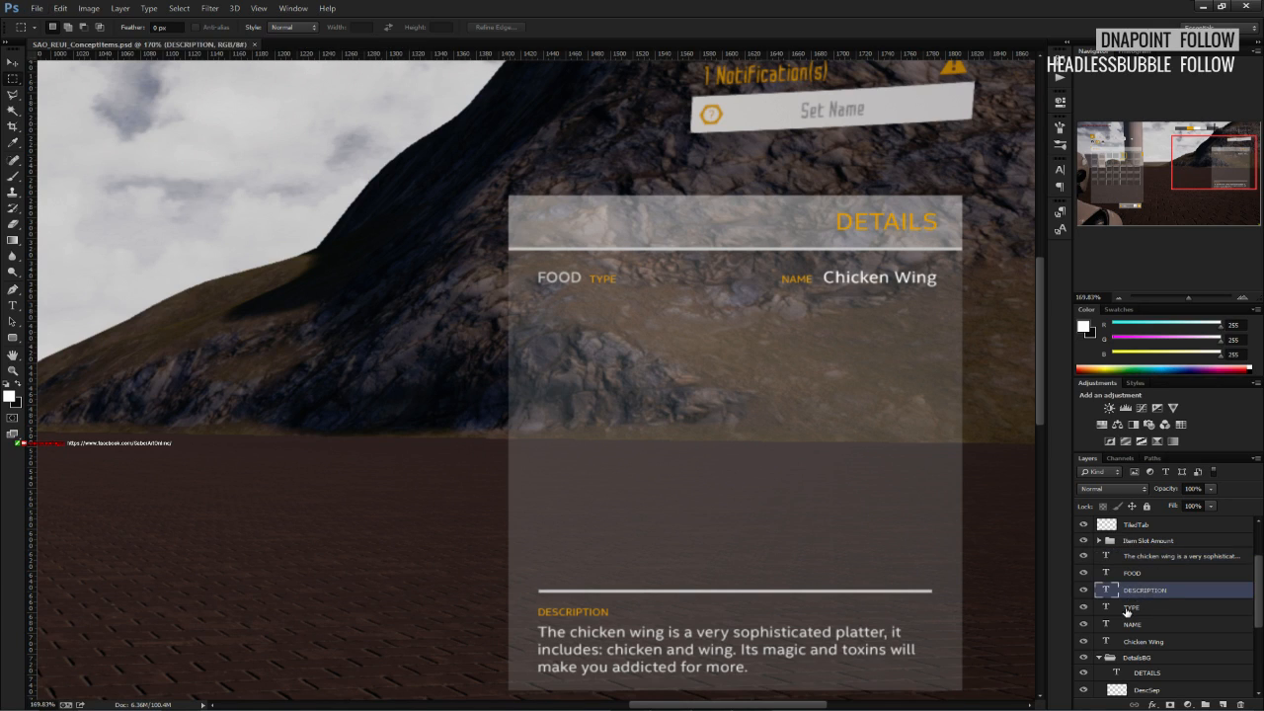
right_click(1128, 610)
click(1125, 96)
click(746, 228)
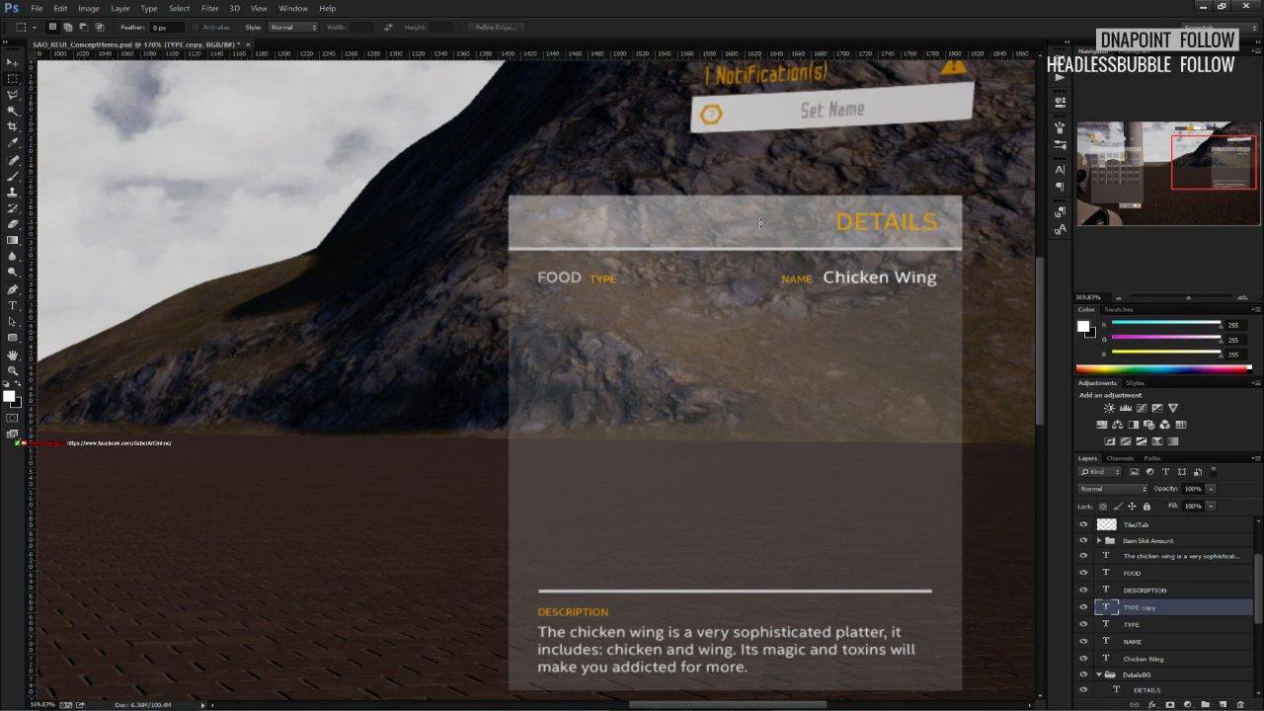
click(13, 62)
drag(608, 292, 610, 344)
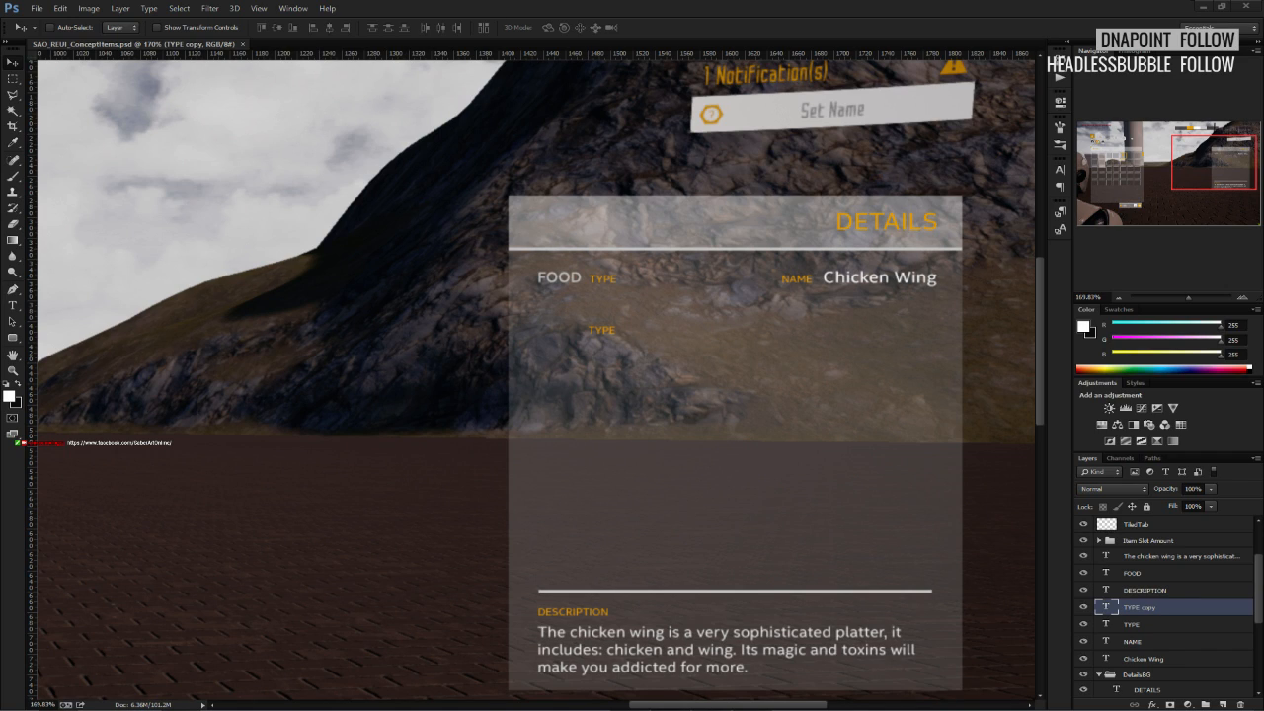
drag(612, 336, 565, 345)
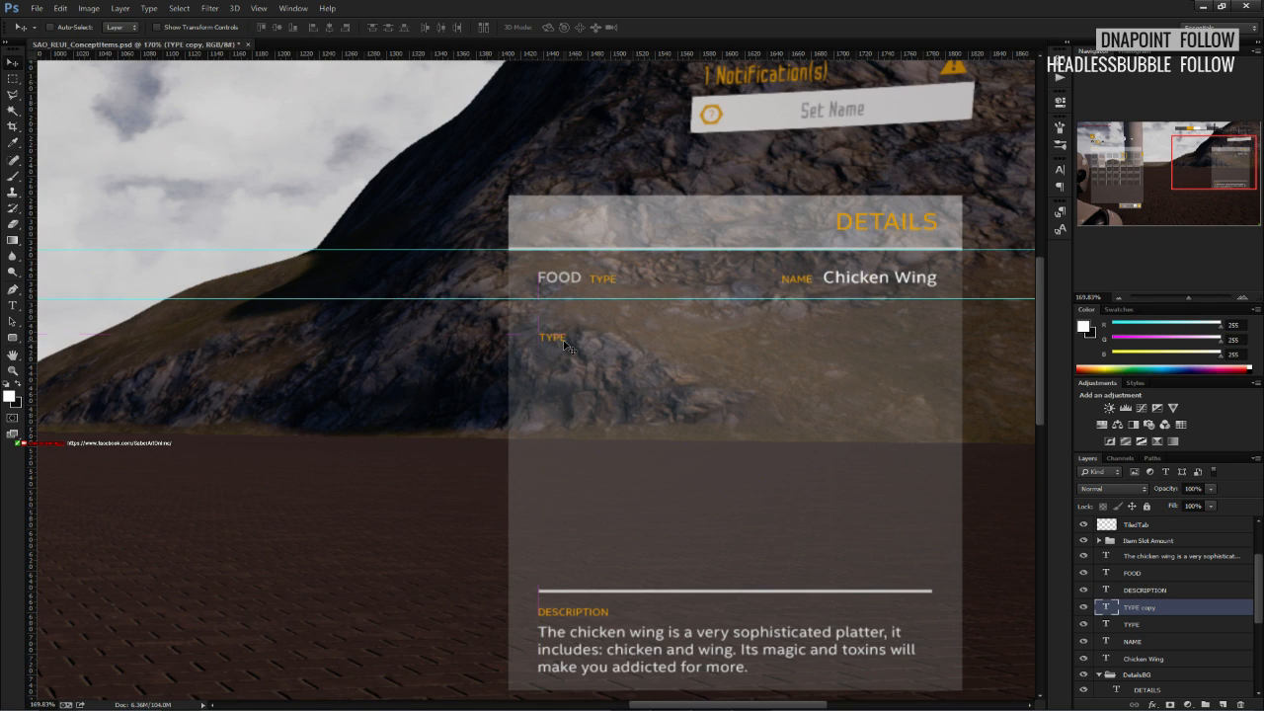
key(ctrl+s)
Change the duplicated label's text to "PURPOSE".
double_click(1109, 605)
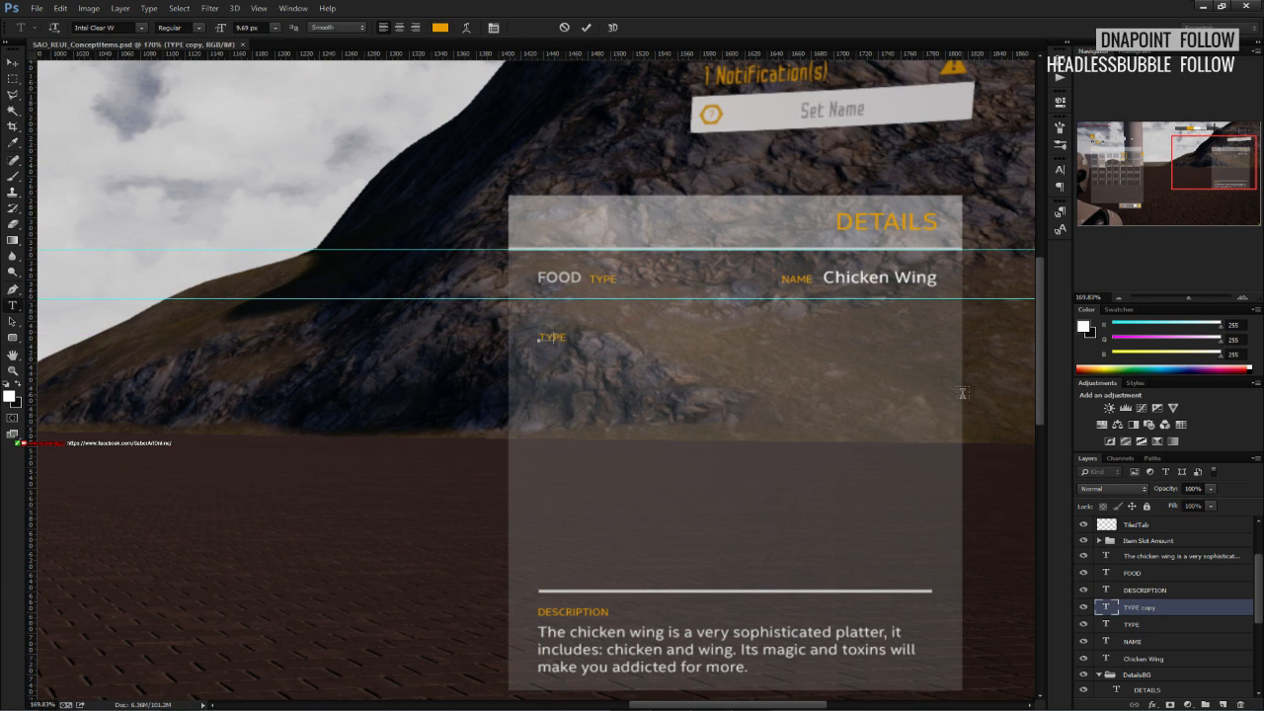
text(USES)
key(BackSpace)
text(S)
key(ctrl+a)
key(BackSpace)
text(PURPOSE)
click(14, 64)
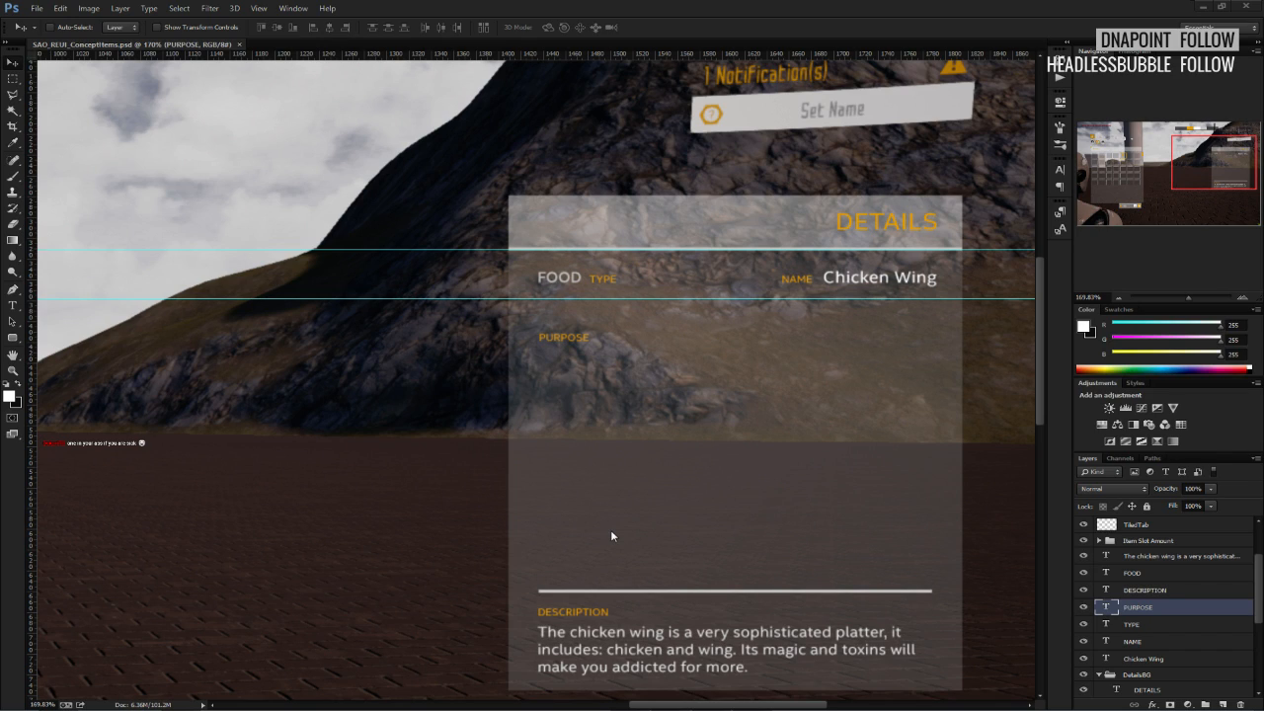
Move the PURPOSE label down to the area just above the description separator.
click(638, 482)
scroll(614, 407, down, 1)
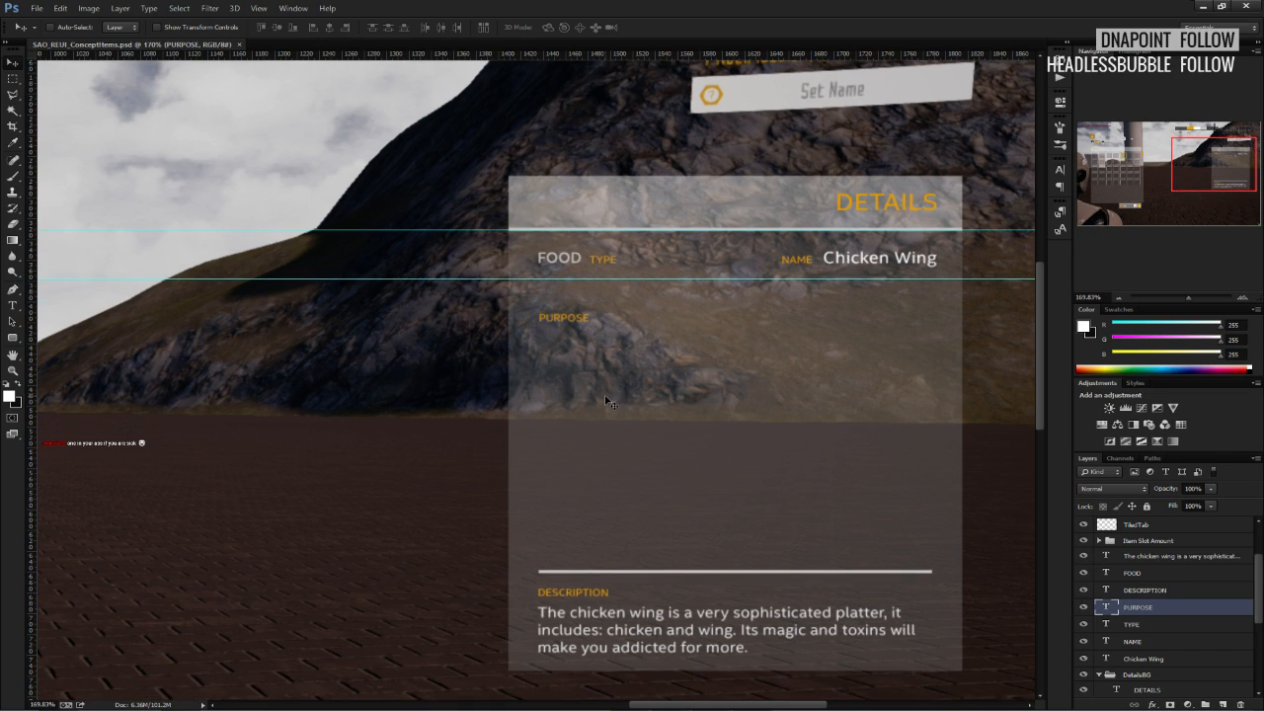
drag(606, 344, 610, 534)
right_click(1138, 607)
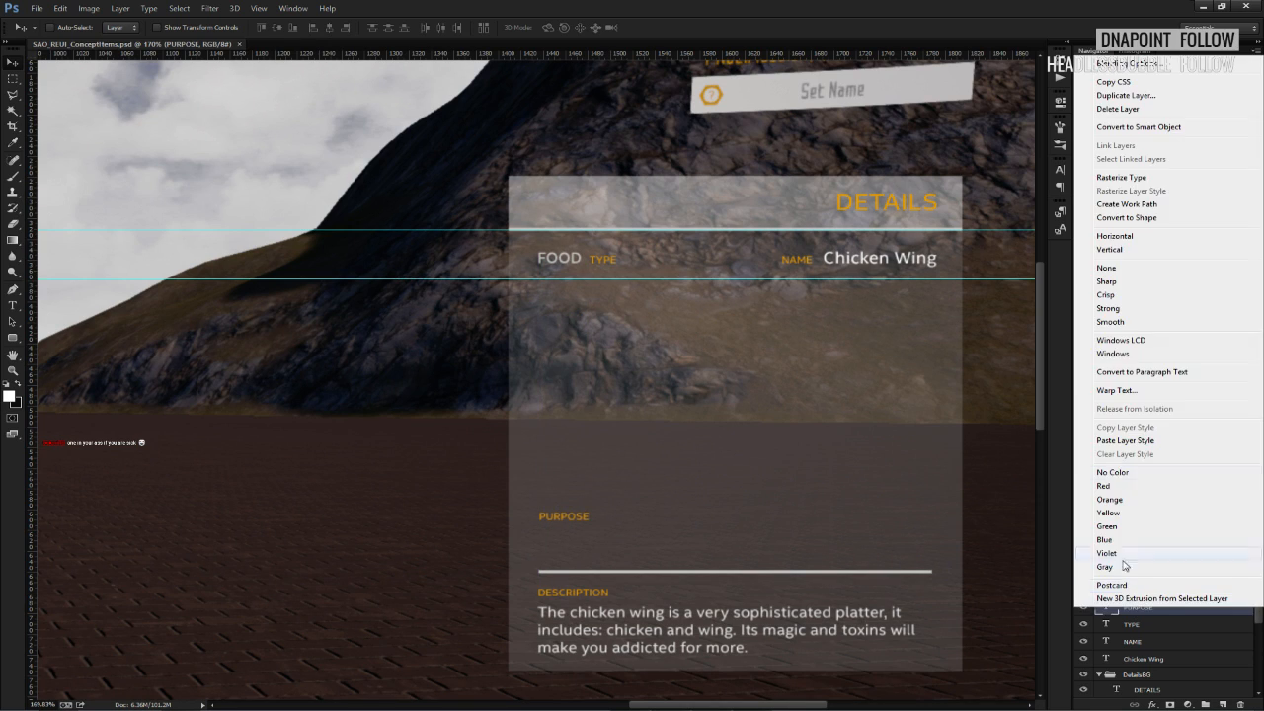
click(1136, 96)
click(747, 225)
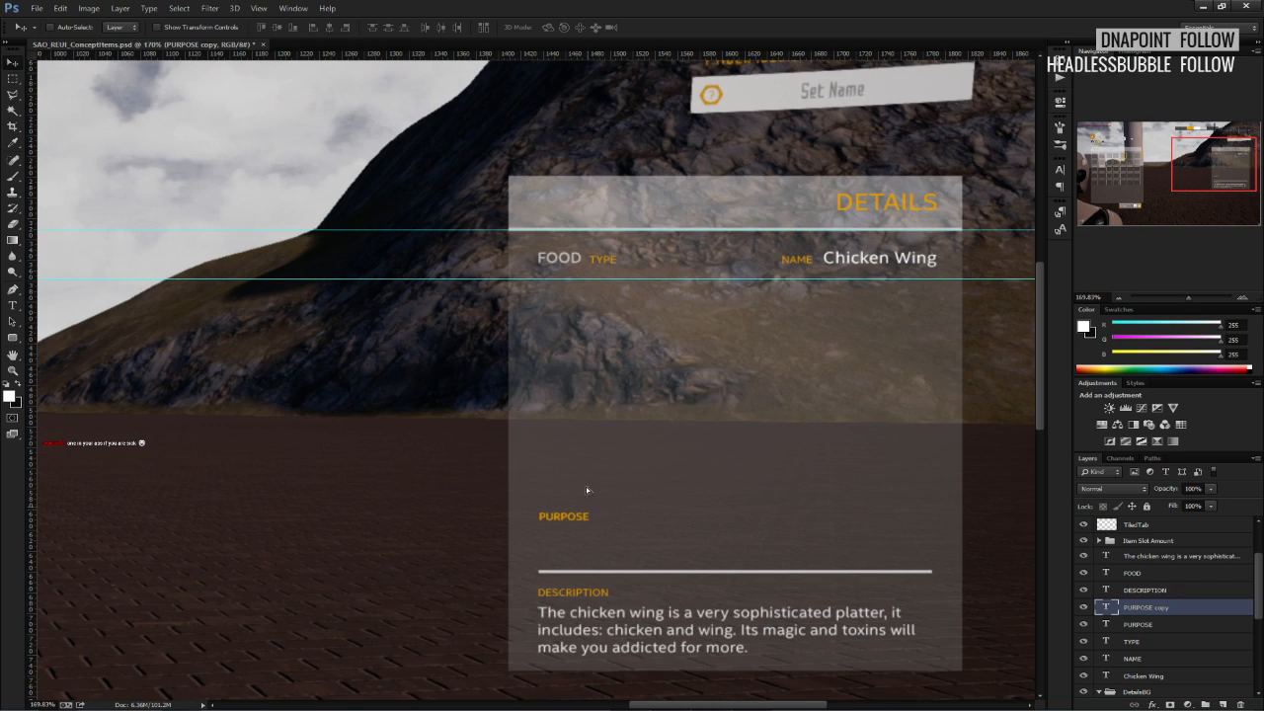
drag(587, 514, 587, 330)
click(1239, 701)
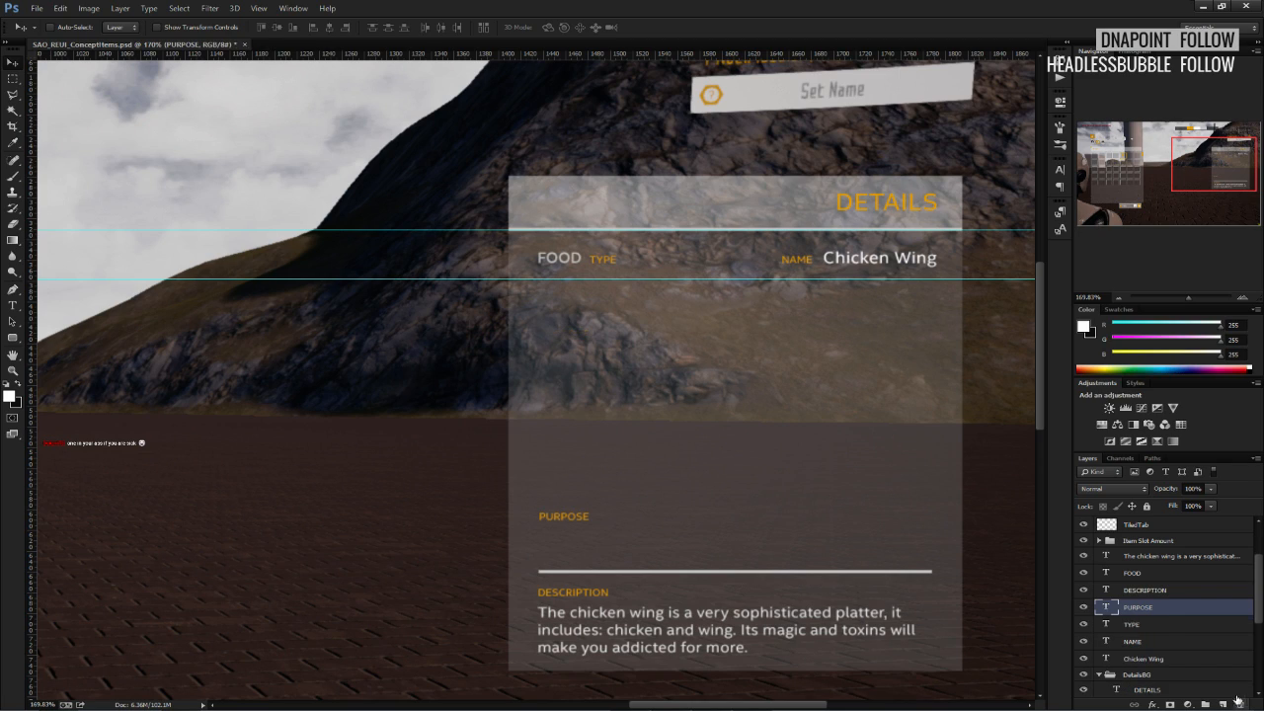
Raise the PURPOSE label further above the separator, left-aligned with the DESCRIPTION label, and save the document.
drag(670, 527, 662, 482)
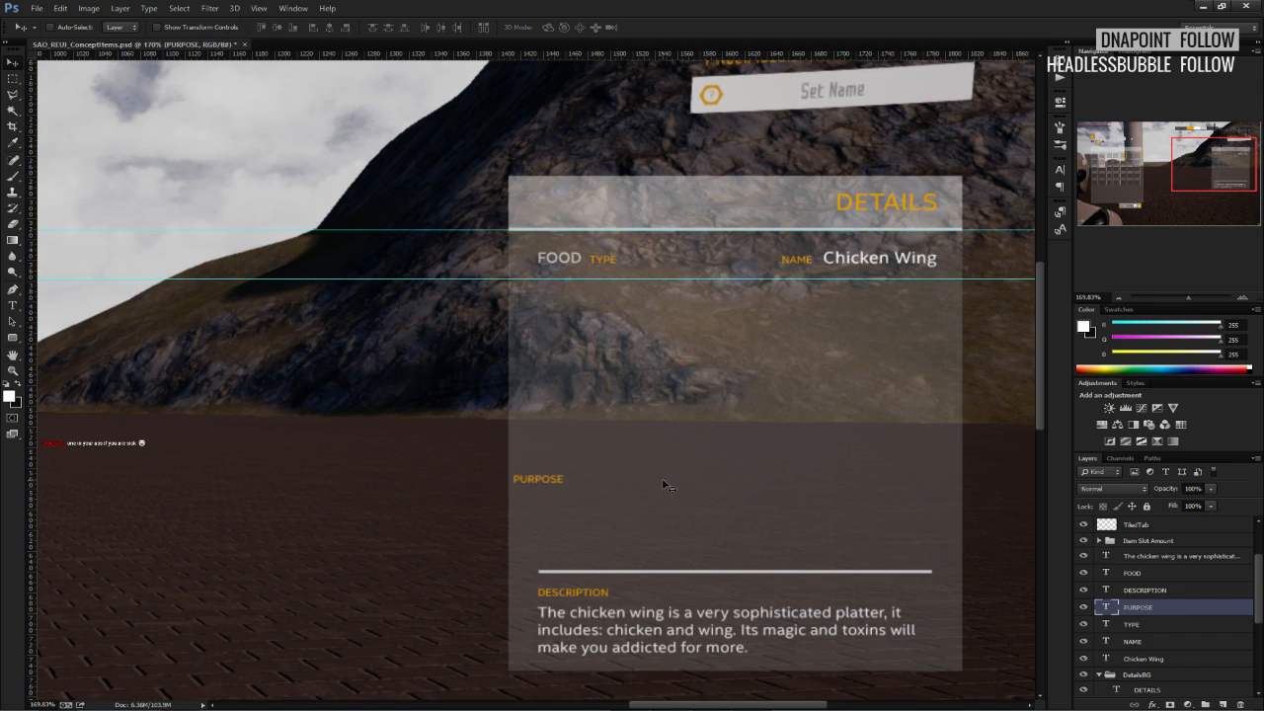
drag(568, 484, 590, 481)
key(ctrl+s)
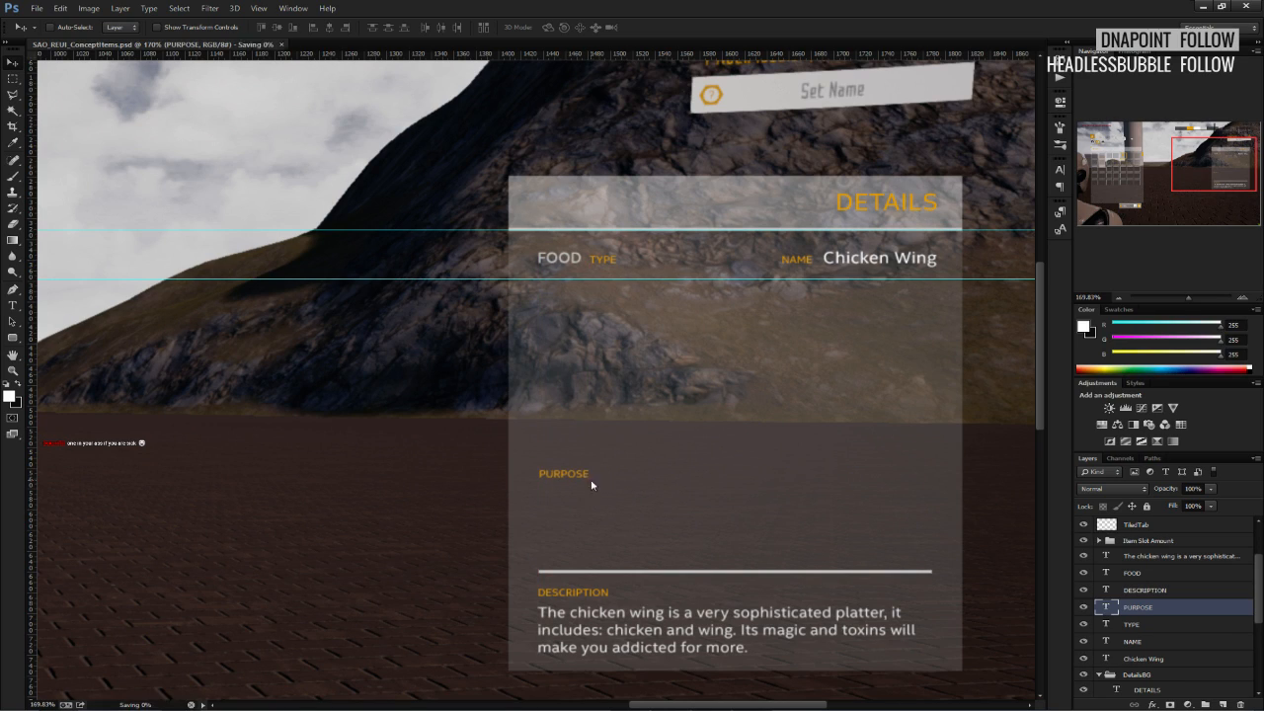
Duplicate the chicken wing description text and place the copy beneath the PURPOSE label, above the separator.
click(1141, 574)
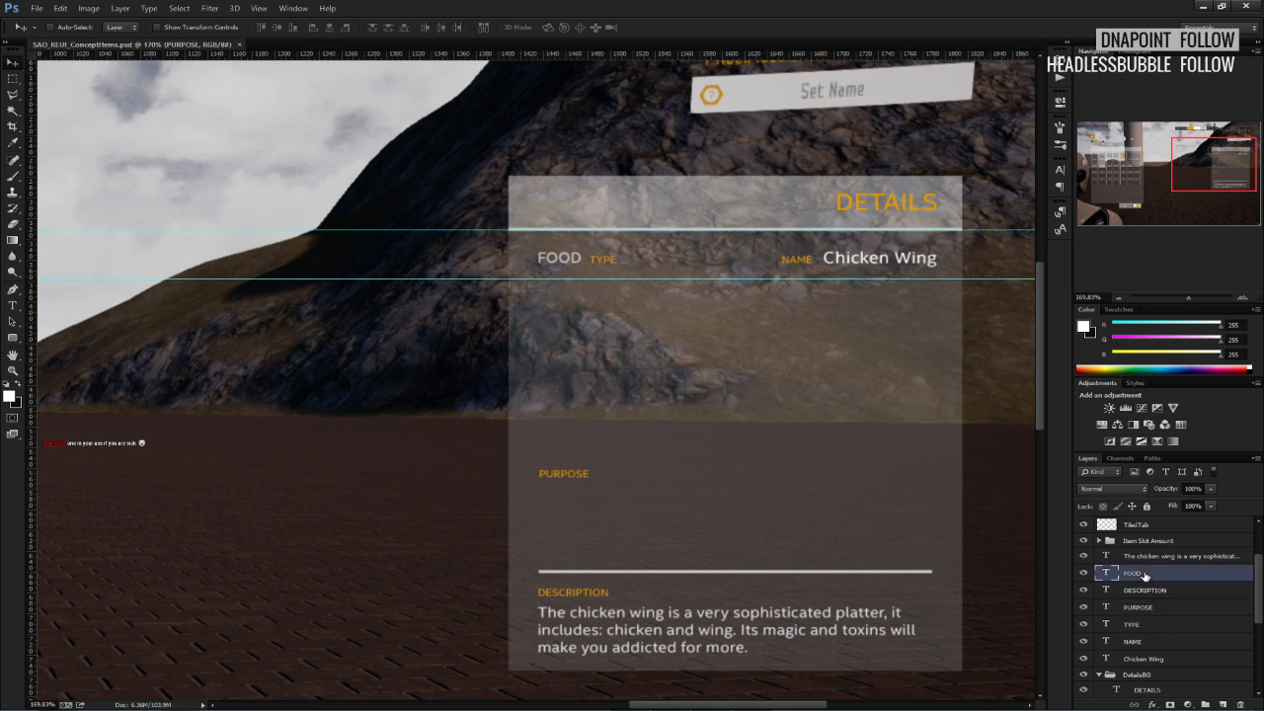
right_click(1165, 556)
click(1126, 59)
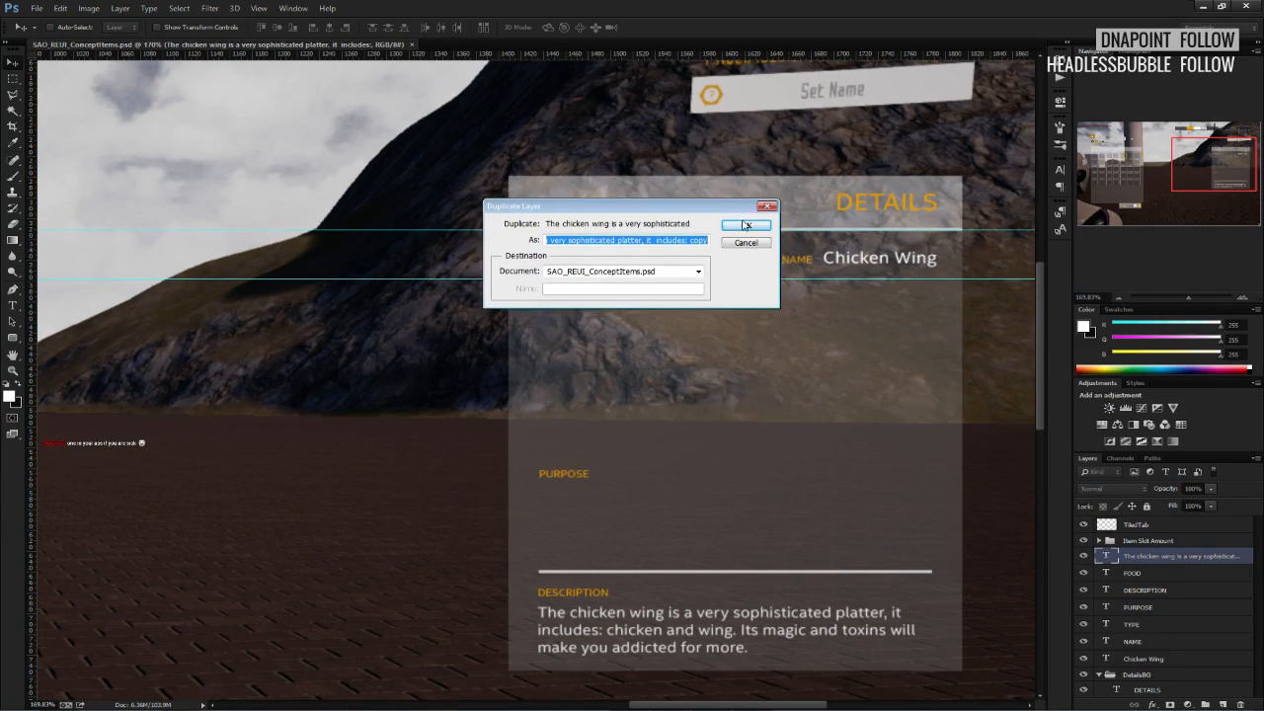
click(745, 225)
drag(664, 511, 669, 403)
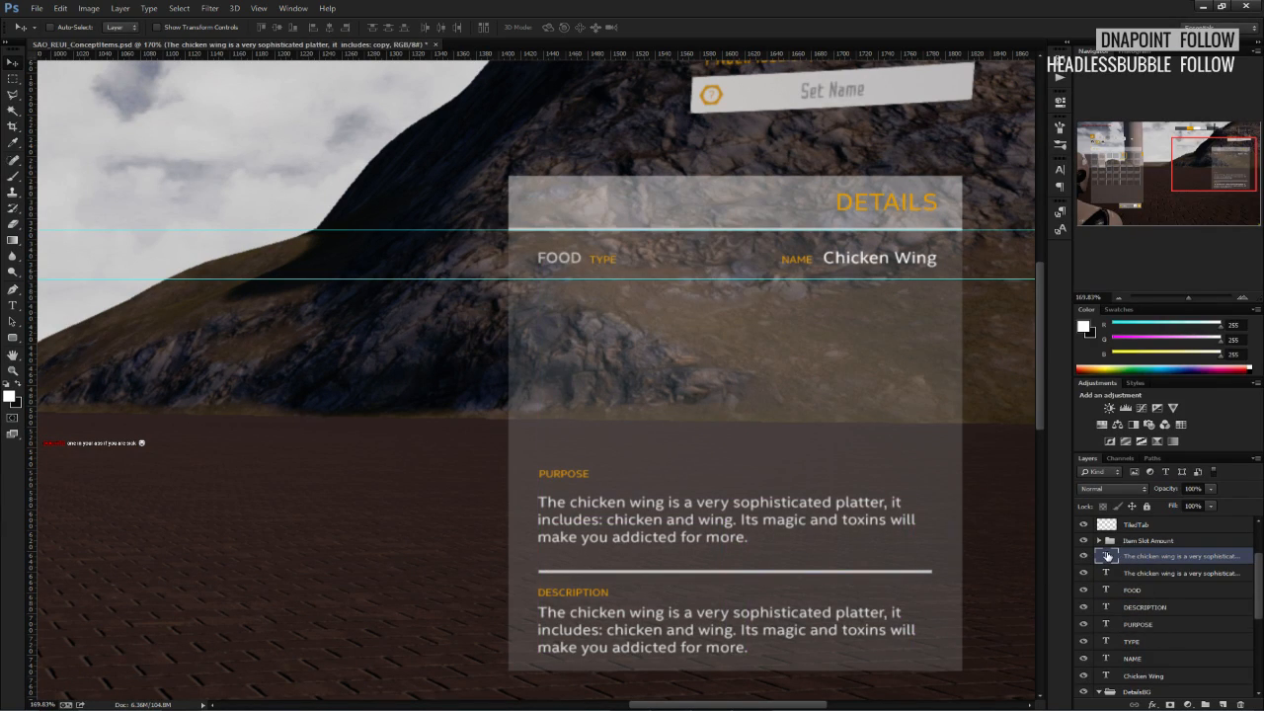
Replace the duplicated text with "Heals 500 HP overtime. If near a player, heals them for 100 HP.".
double_click(1107, 556)
text(Heals 5)
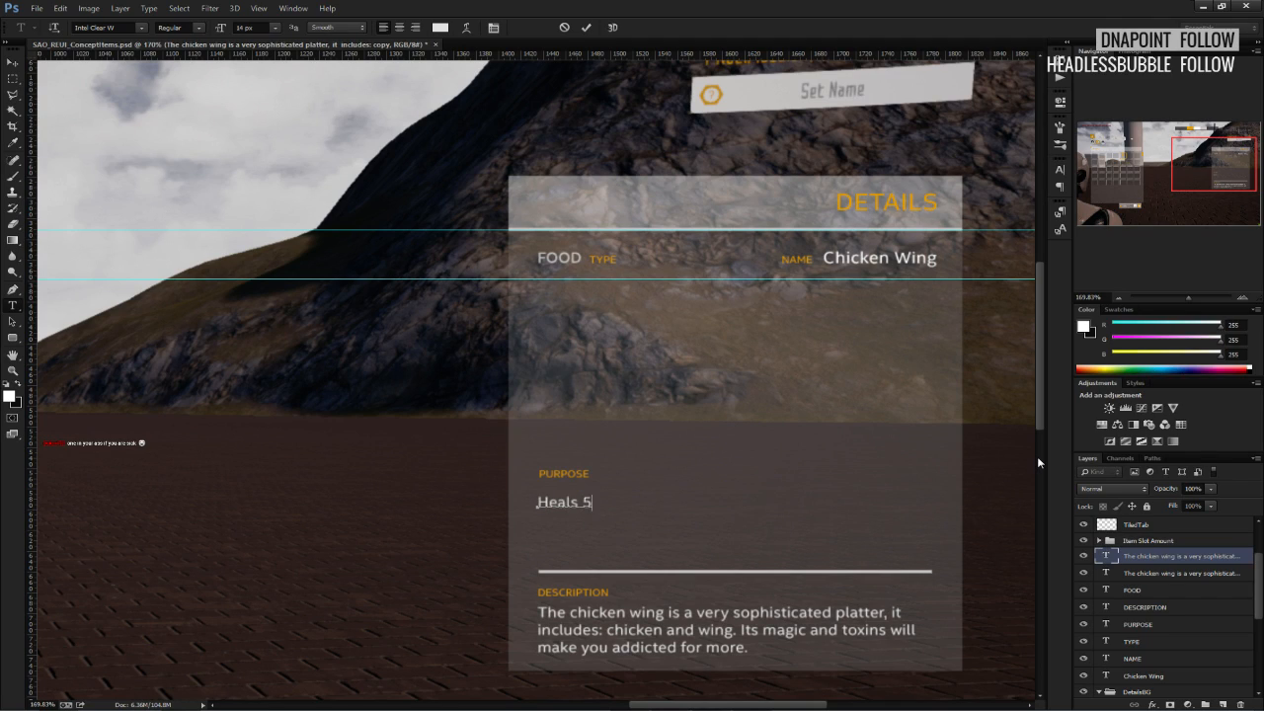
text(00 HP)
key(BackSpace)
key(BackSpace)
key(BackSpace)
text(x)
key(BackSpace)
text(HP overtime.)
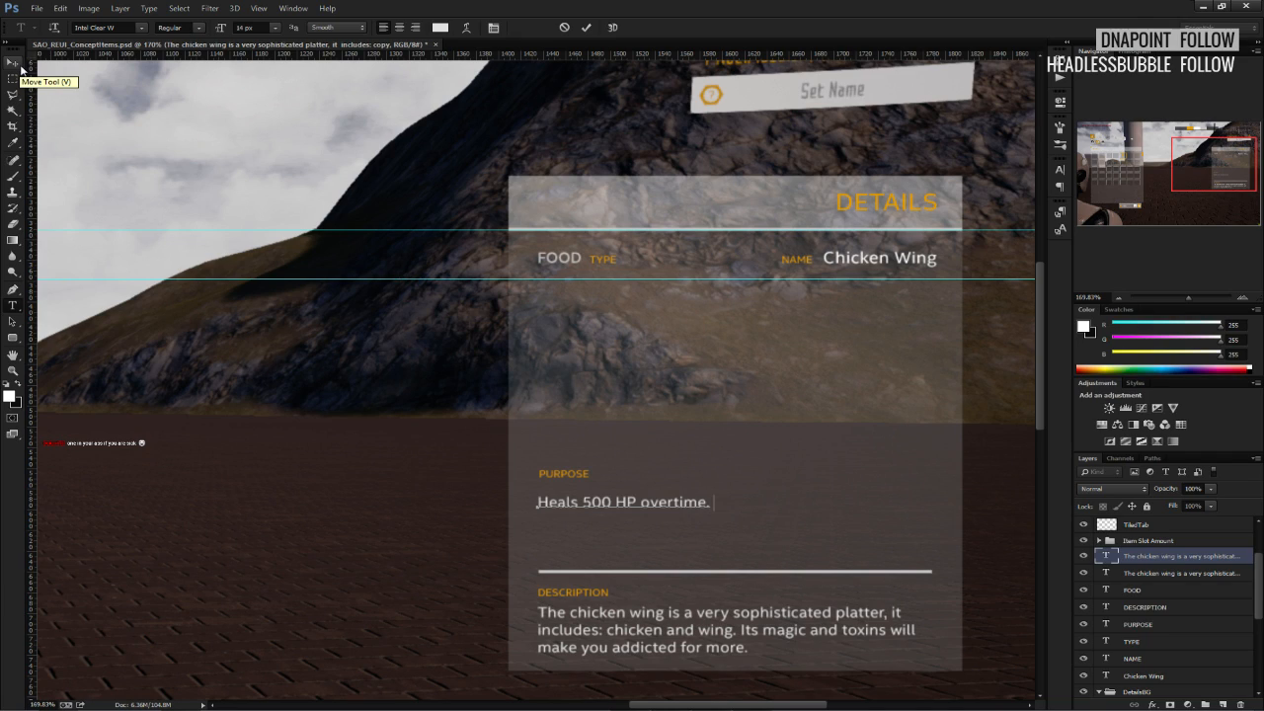
text( If a)
key(BackSpace)
text(near)
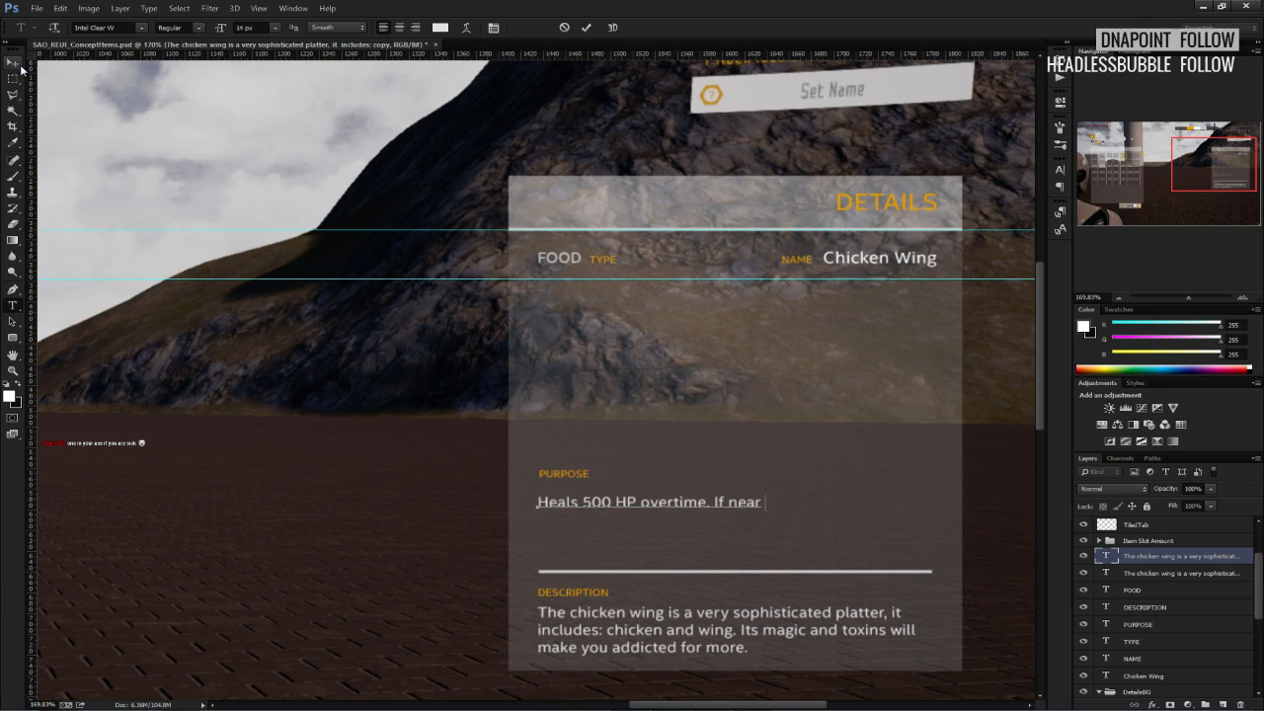
text( a player, heals them)
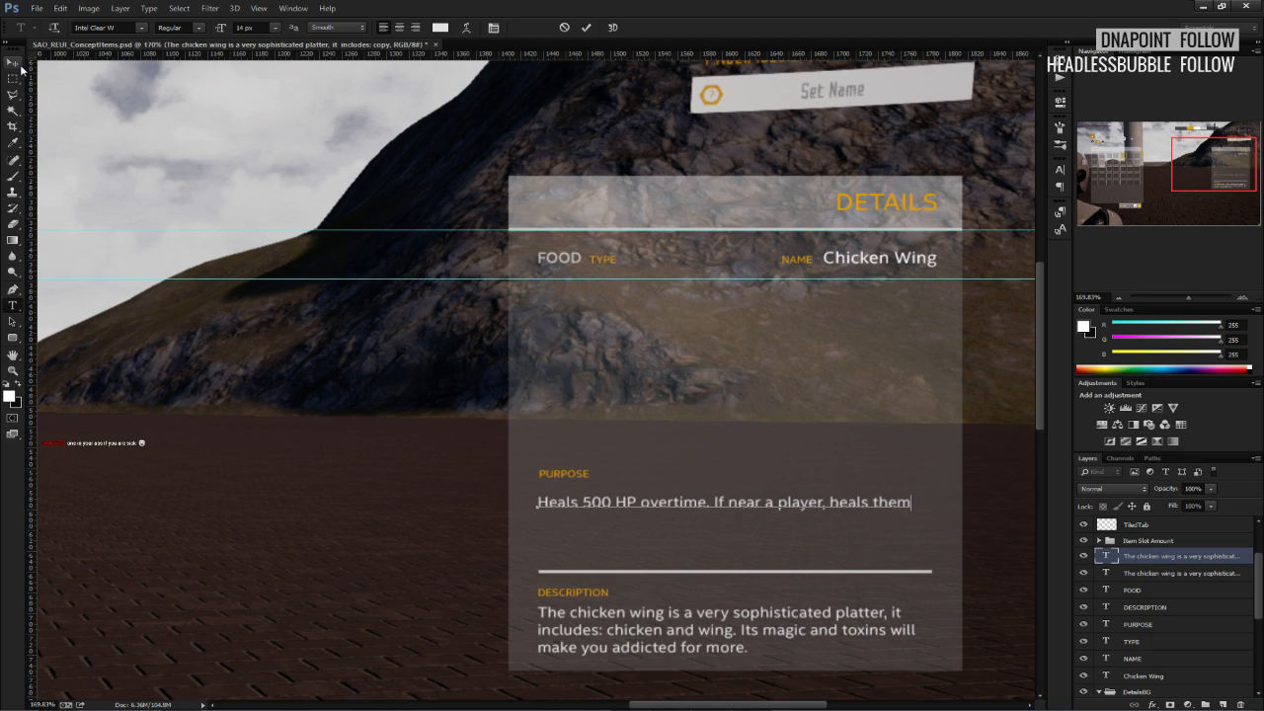
text( for 5)
key(BackSpace)
text(25)
key(BackSpace)
key(BackSpace)
text(100 HP.)
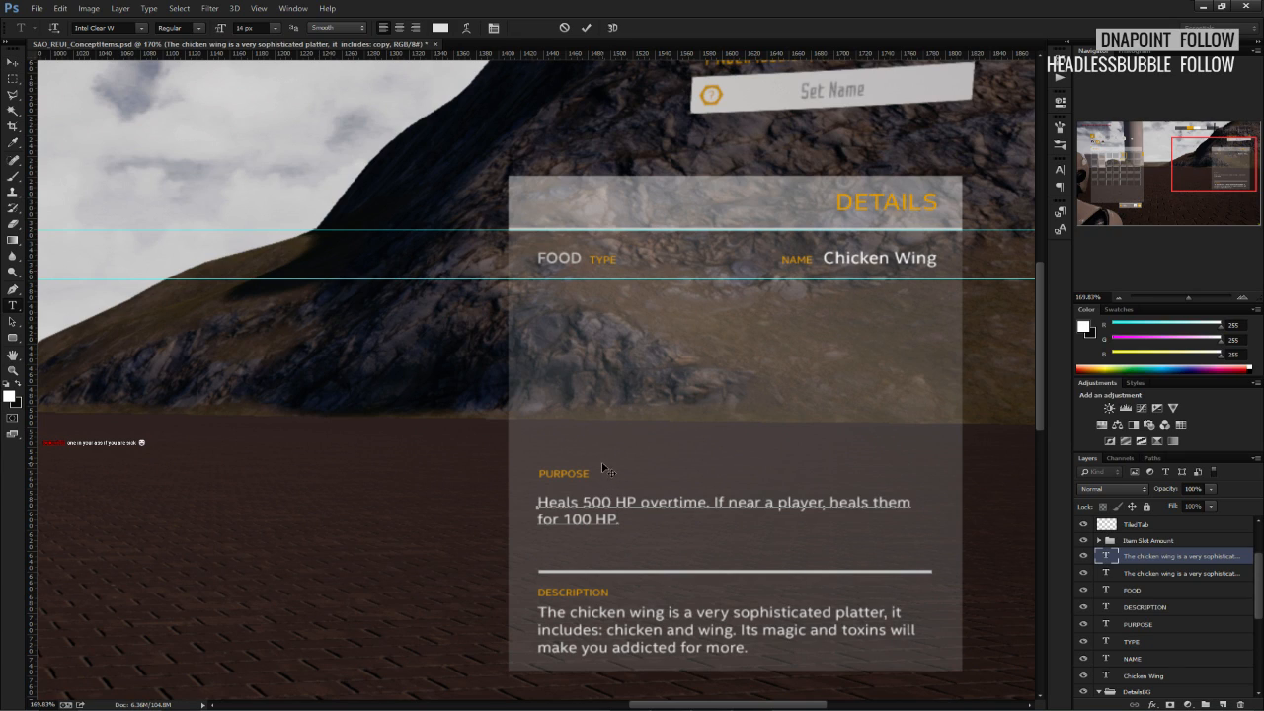
Colour the number 500 in the purpose text green, #61ad40.
drag(612, 504, 582, 504)
click(441, 28)
click(1077, 520)
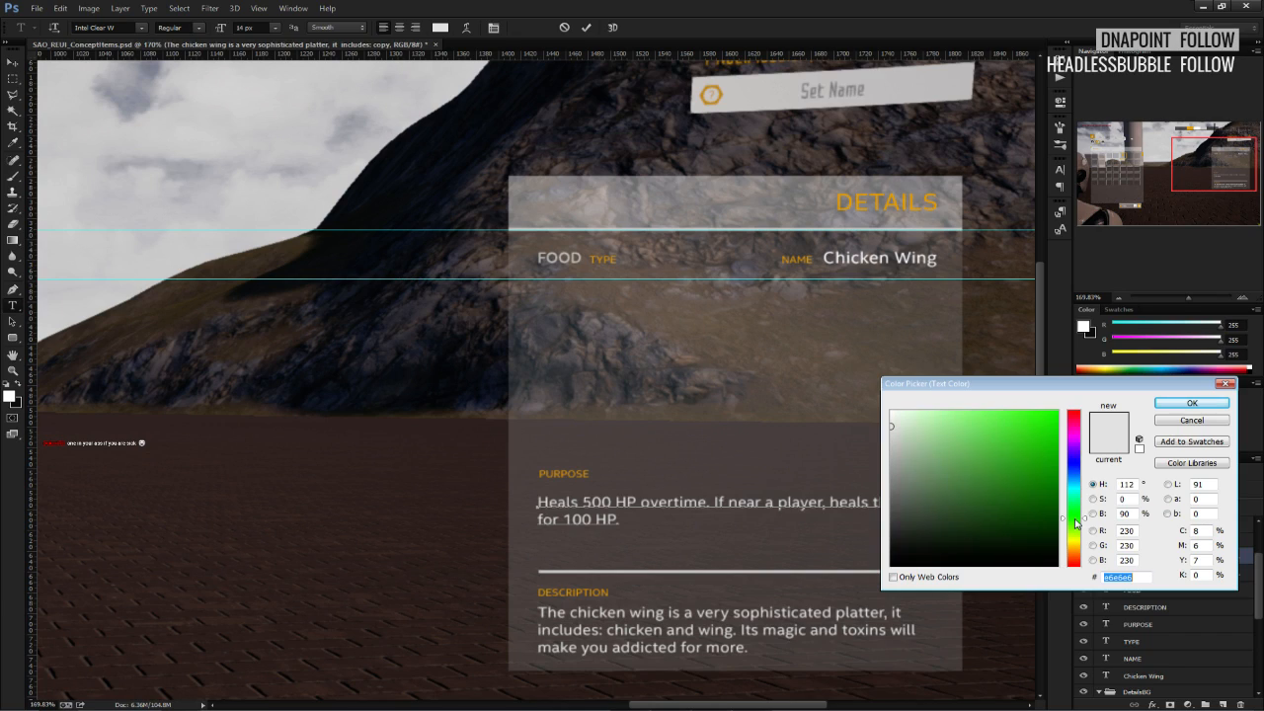
click(1004, 473)
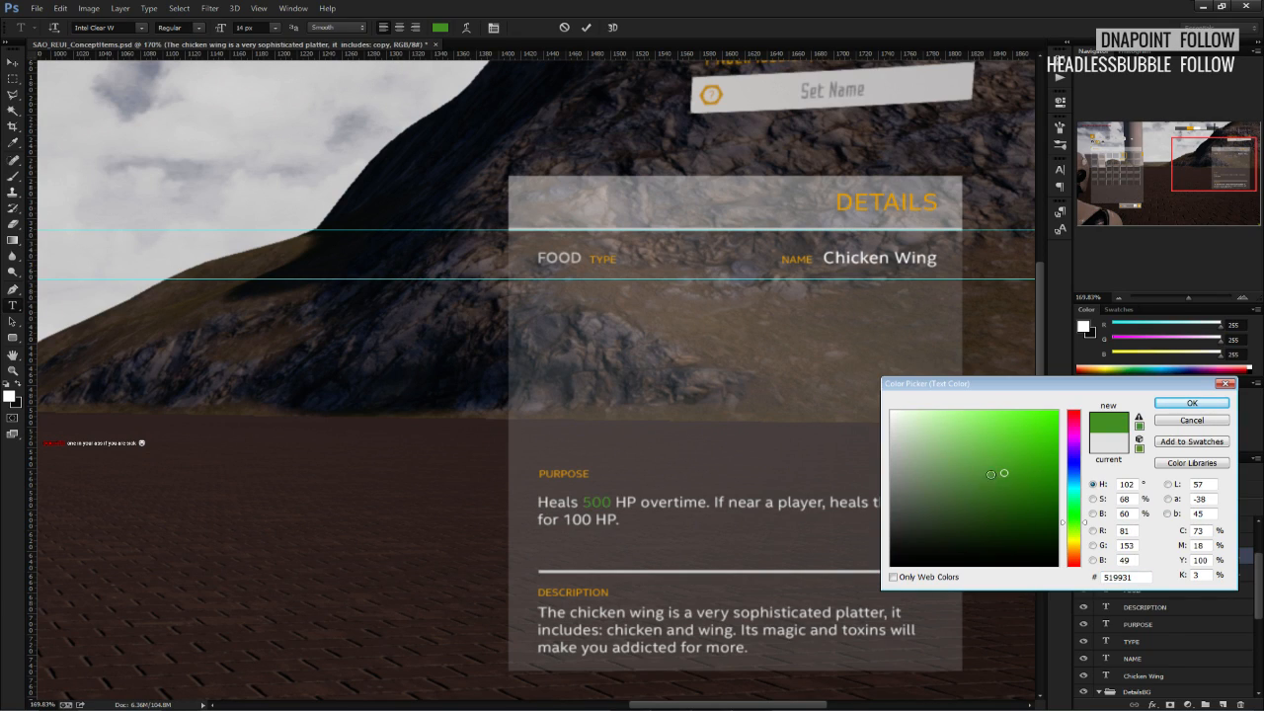
click(991, 465)
click(997, 461)
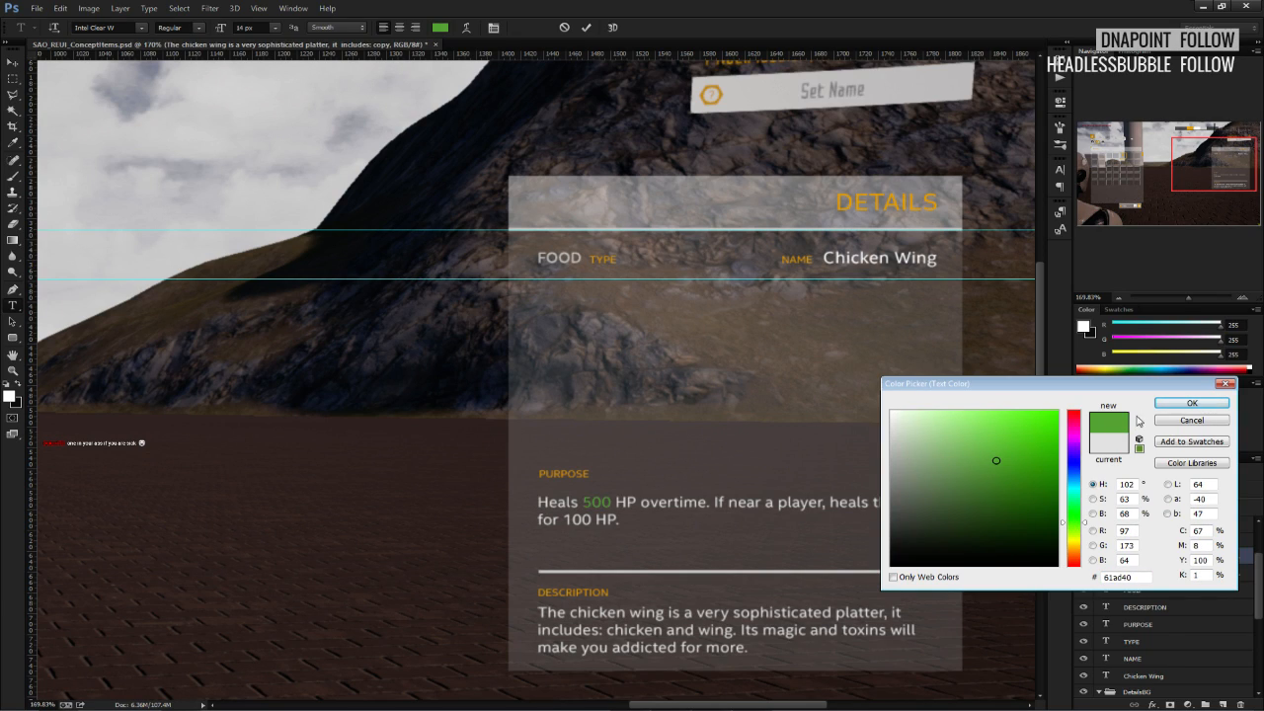
click(1192, 403)
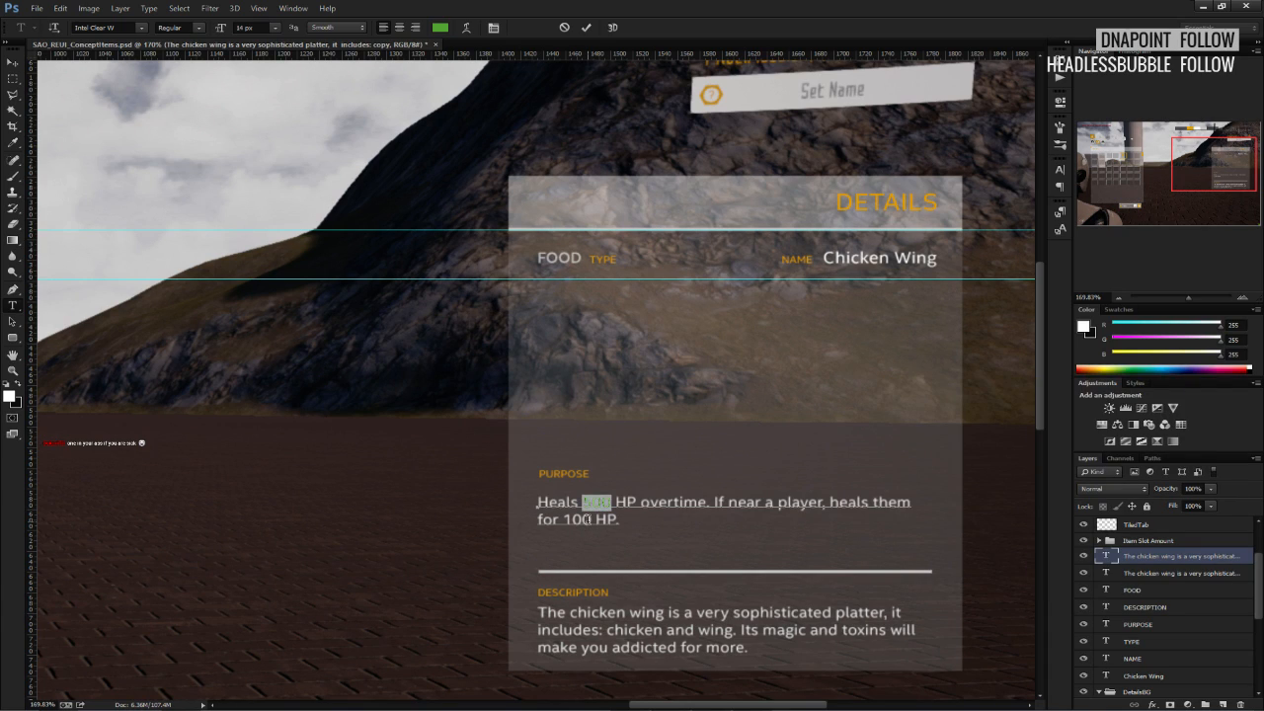
Apply the same green to the number 100 in the purpose text.
drag(593, 521, 562, 521)
click(440, 29)
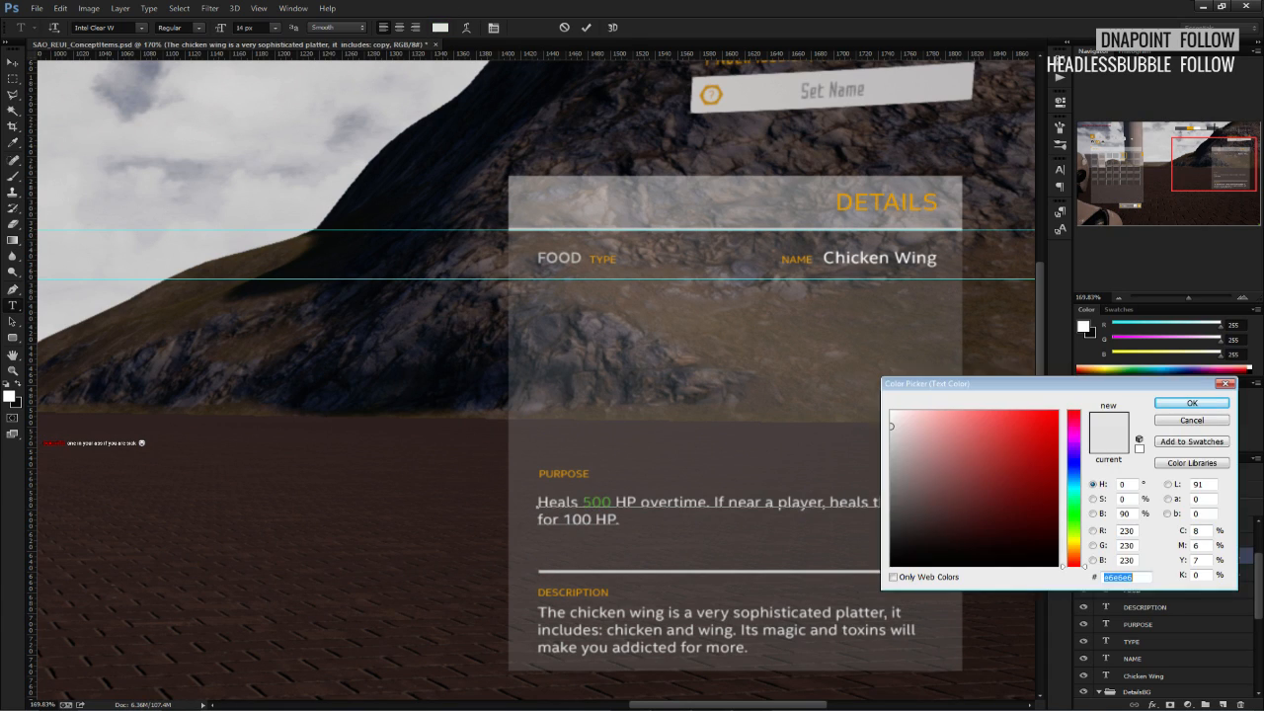
click(996, 459)
click(1192, 403)
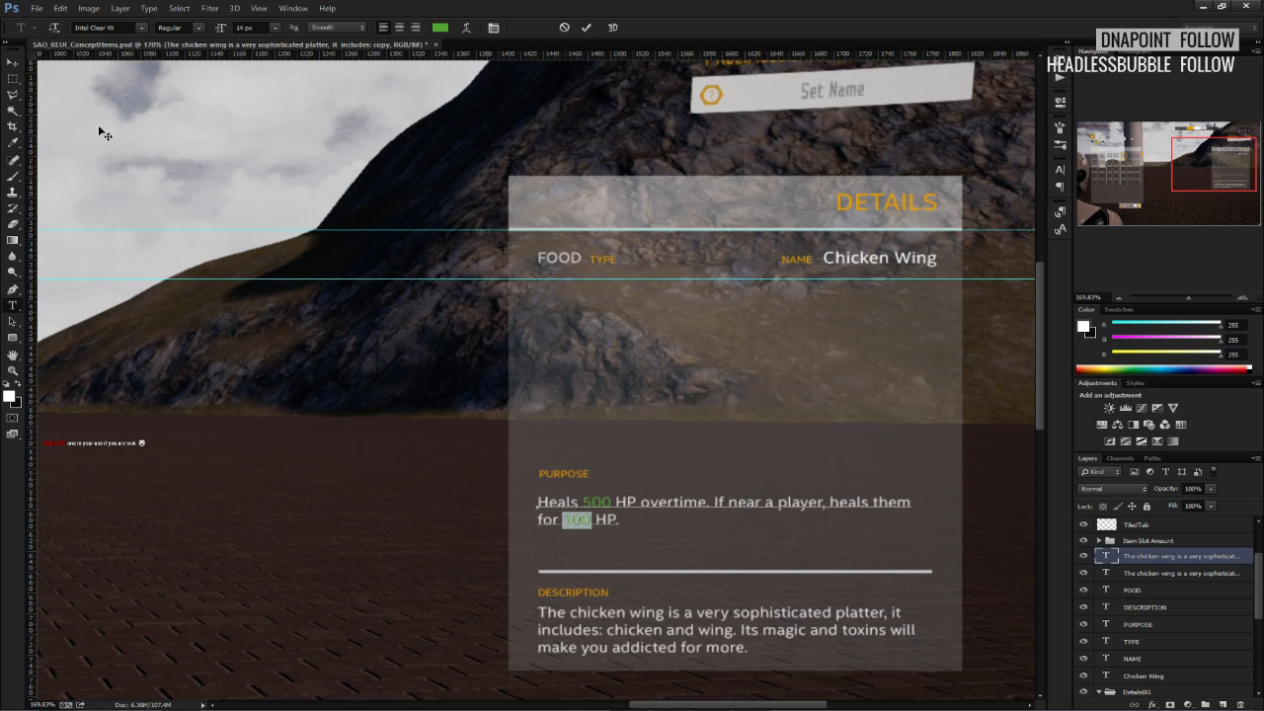
Finish the text edit and nudge the healing text up so it sits close beneath the PURPOSE label.
click(13, 63)
key(Up)
key(Up)
key(Up)
key(Up)
key(Up)
key(Up)
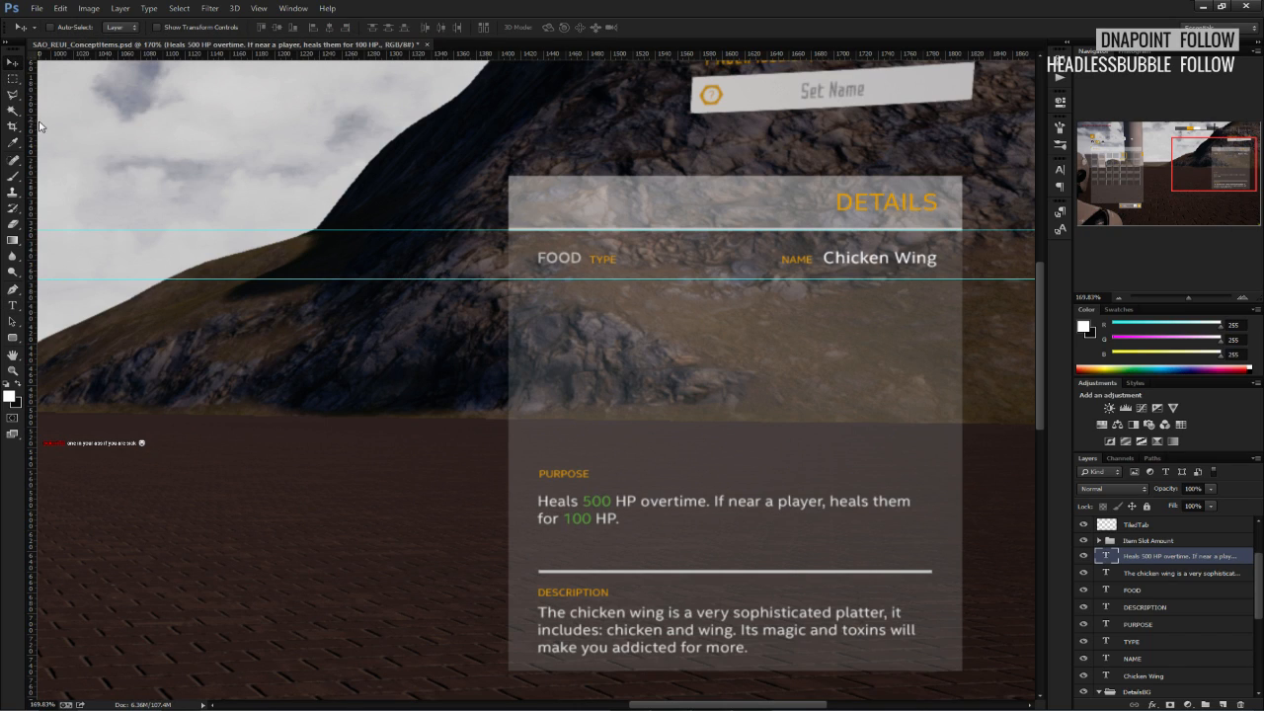
key(Up)
key(Down)
key(Down)
key(Down)
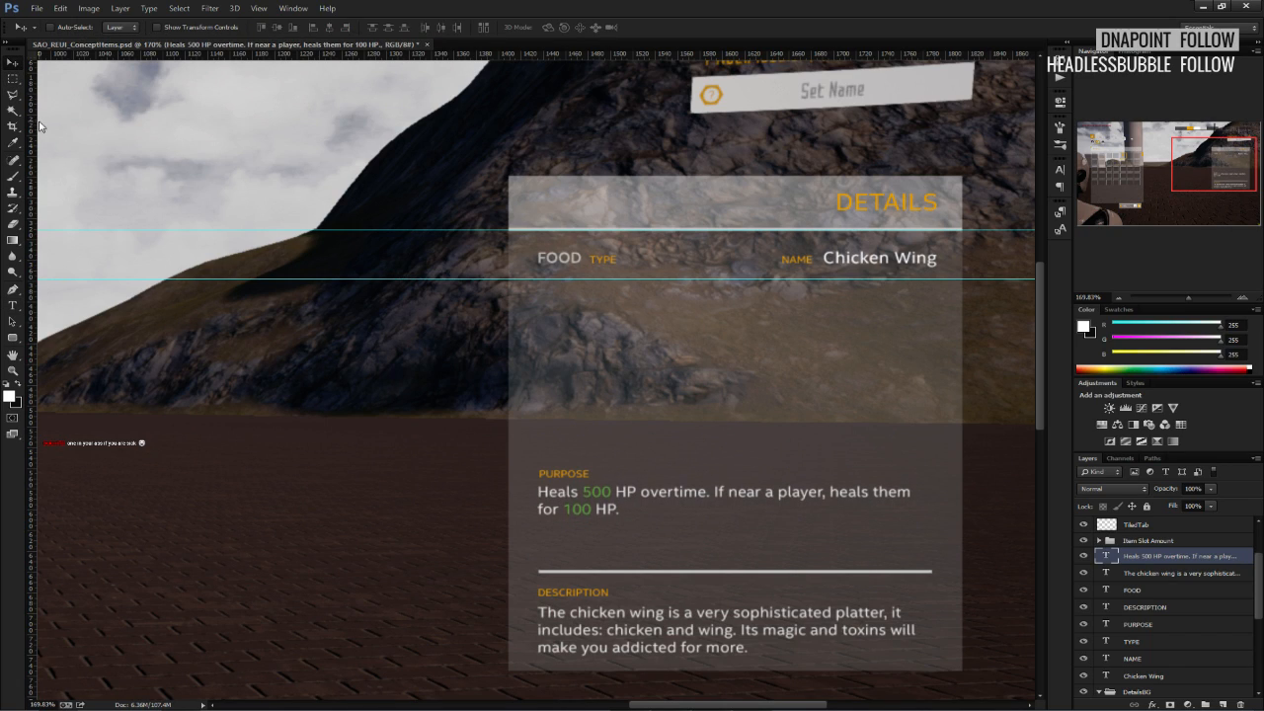
key(Up)
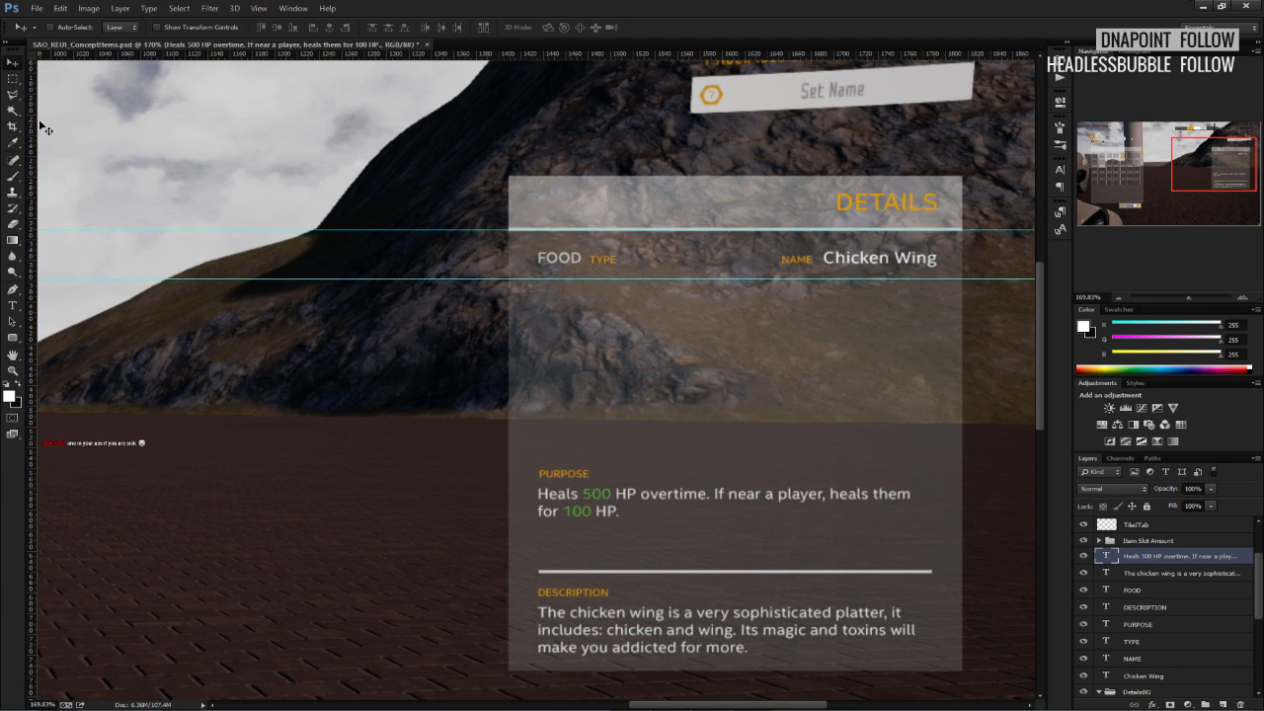
alt+scroll(585, 449, down, 3)
alt+scroll(626, 472, up, 3)
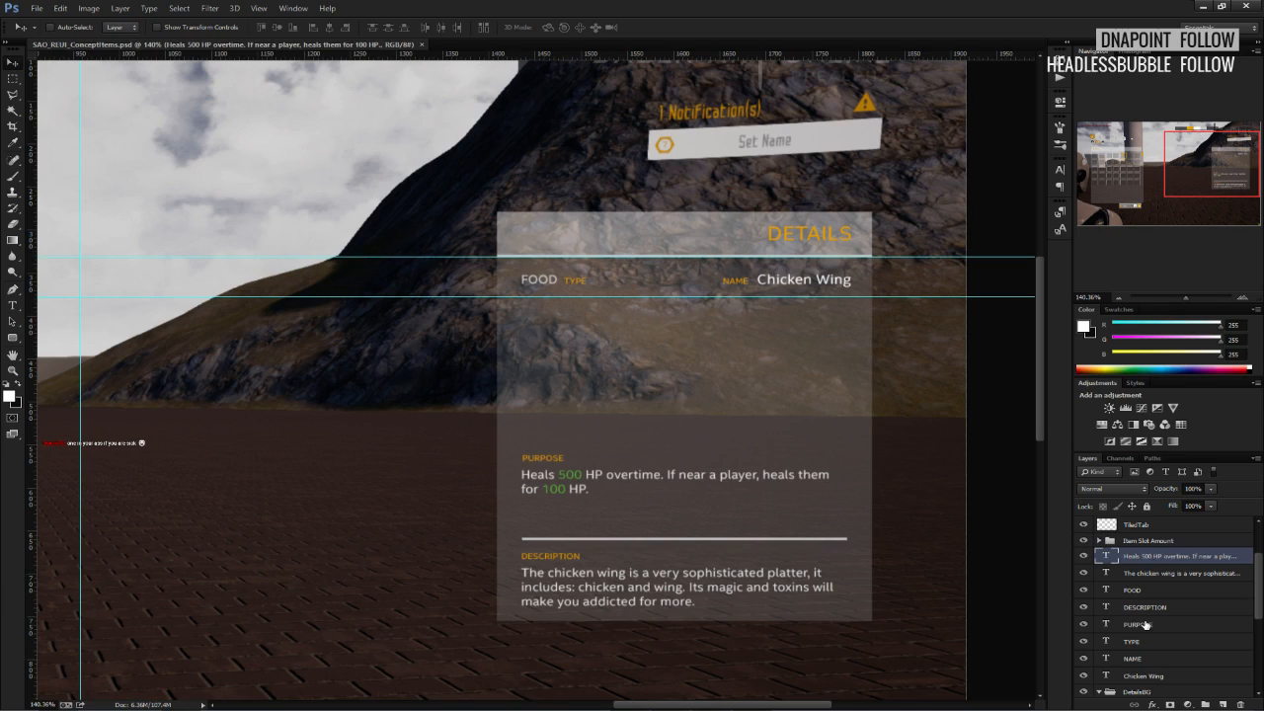
Place the PURPOSE layer directly above the healing text layer, move both up beneath the FOOD row, and save the document.
drag(1141, 624, 1139, 553)
shift+click(1146, 574)
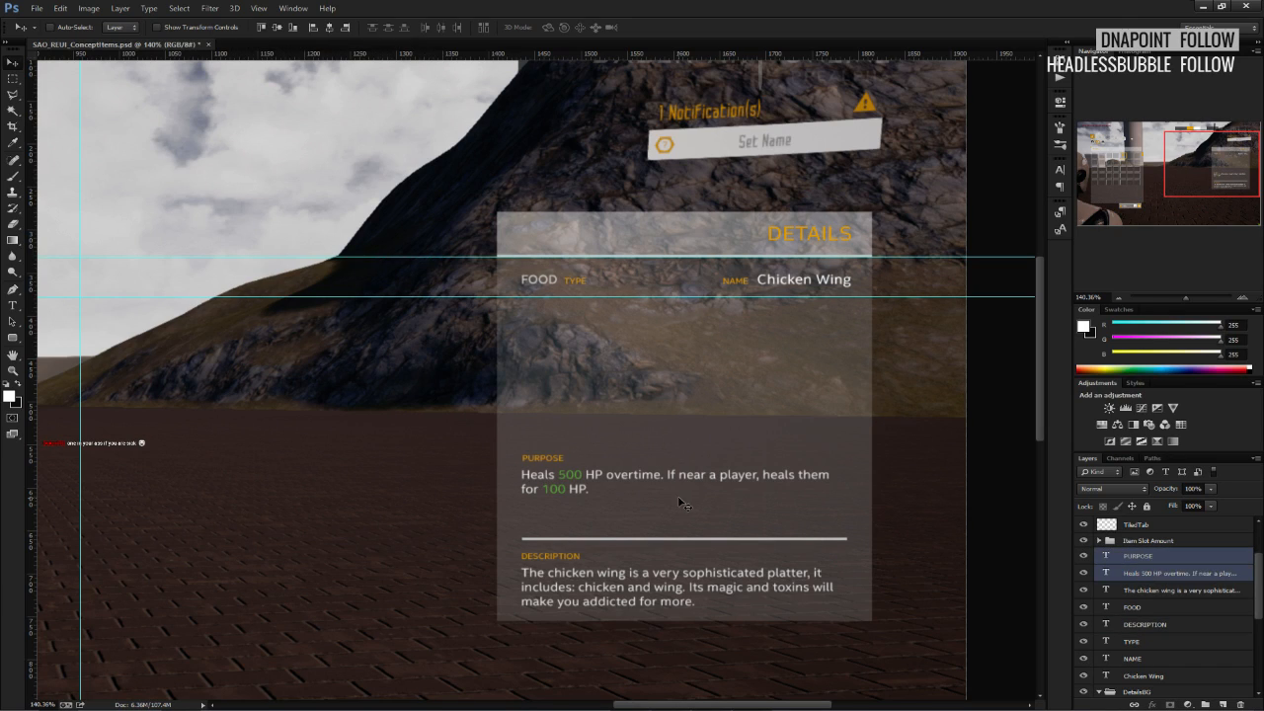
mouse_move(680, 498)
mouse_down()
mouse_move(681, 522)
mouse_move(673, 353)
mouse_move(673, 370)
mouse_up()
alt+scroll(601, 331, up, 3)
key(ctrl+s)
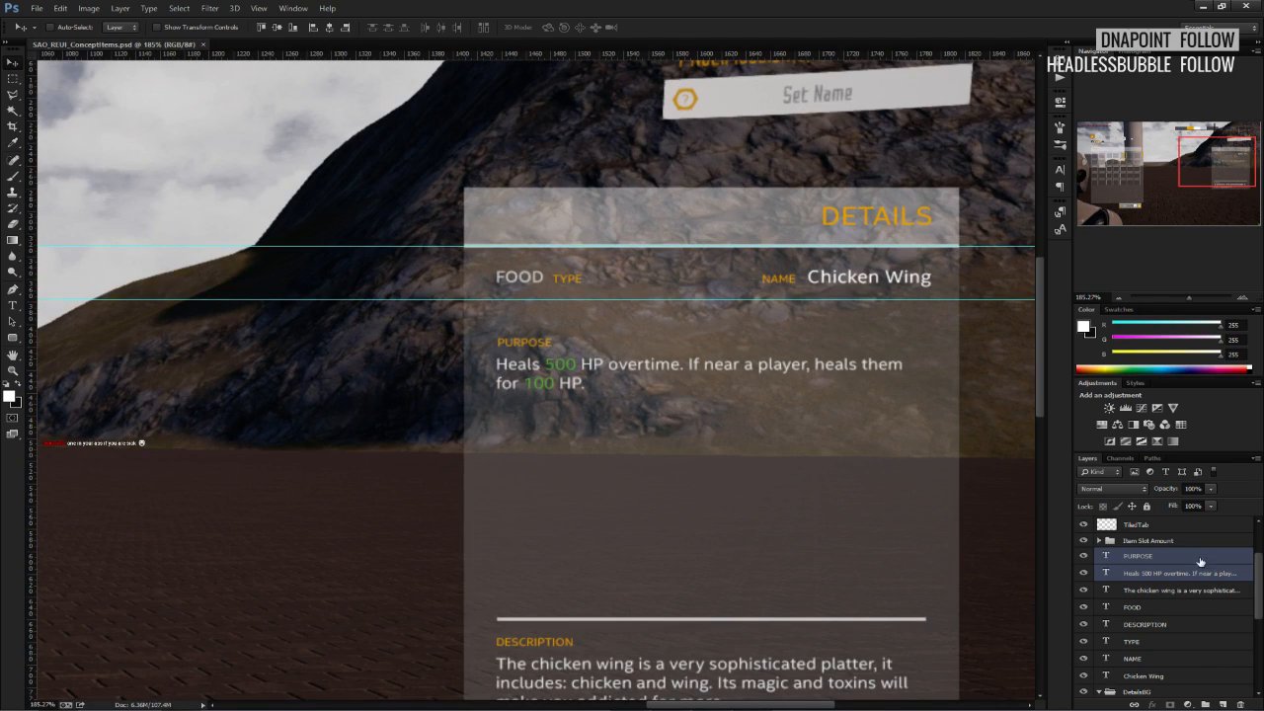
Adjust the healing text's position, then move it together with the PURPOSE label down to just above the description separator.
click(1172, 574)
mouse_move(619, 406)
mouse_down()
mouse_move(669, 404)
mouse_move(660, 396)
mouse_up()
shift+click(1157, 556)
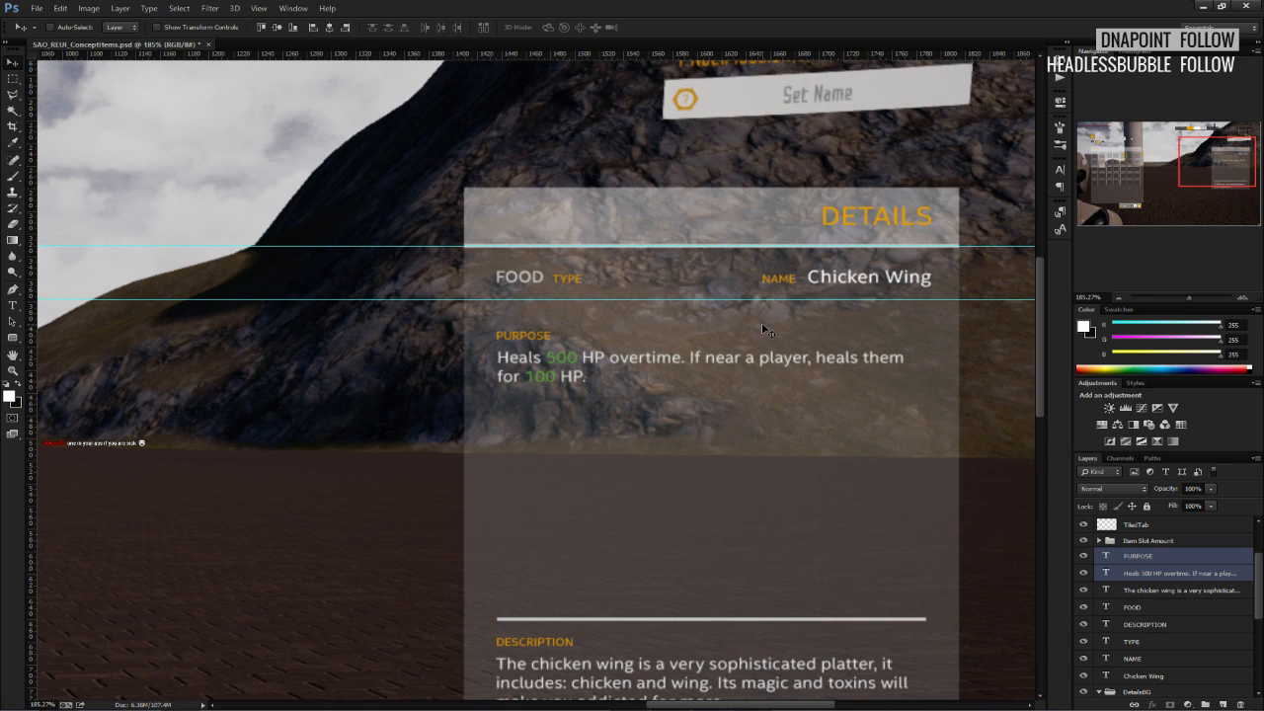
drag(761, 322, 763, 544)
key(Up)
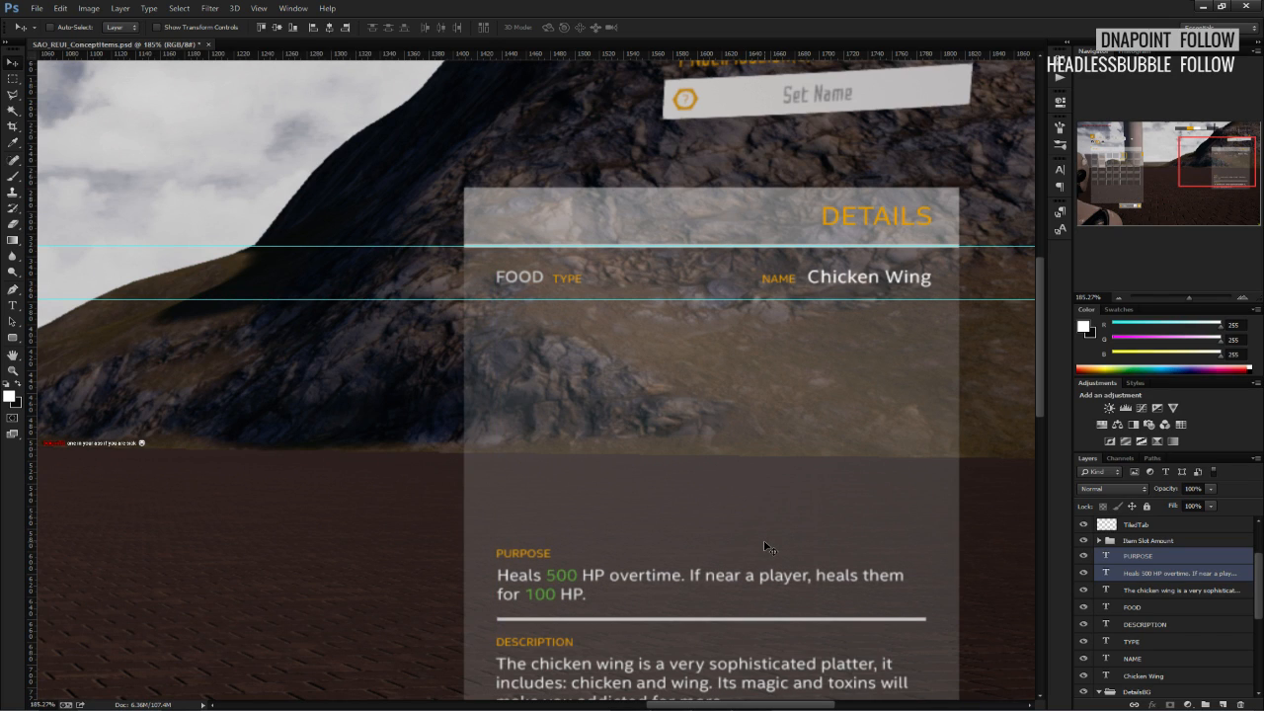
Shift the healing text slightly left to align with the PURPOSE label's left edge.
alt+scroll(766, 546, down, 3)
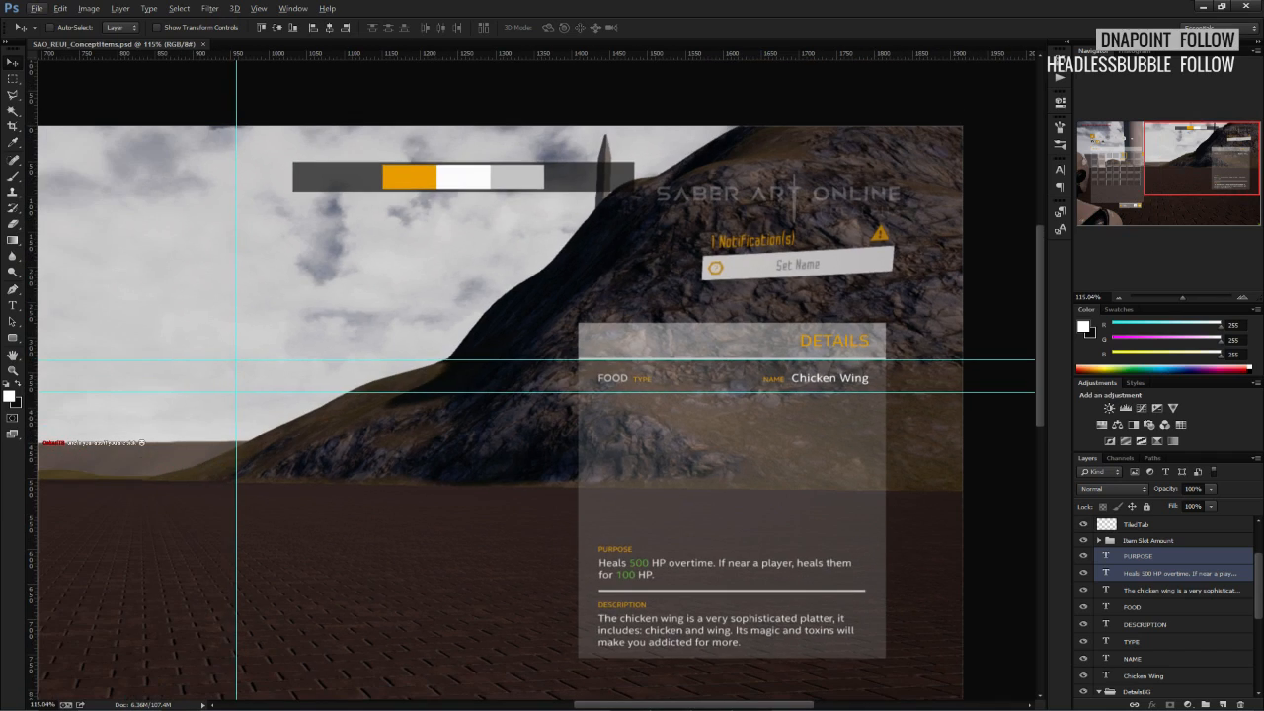
key(alt+Tab)
click(823, 550)
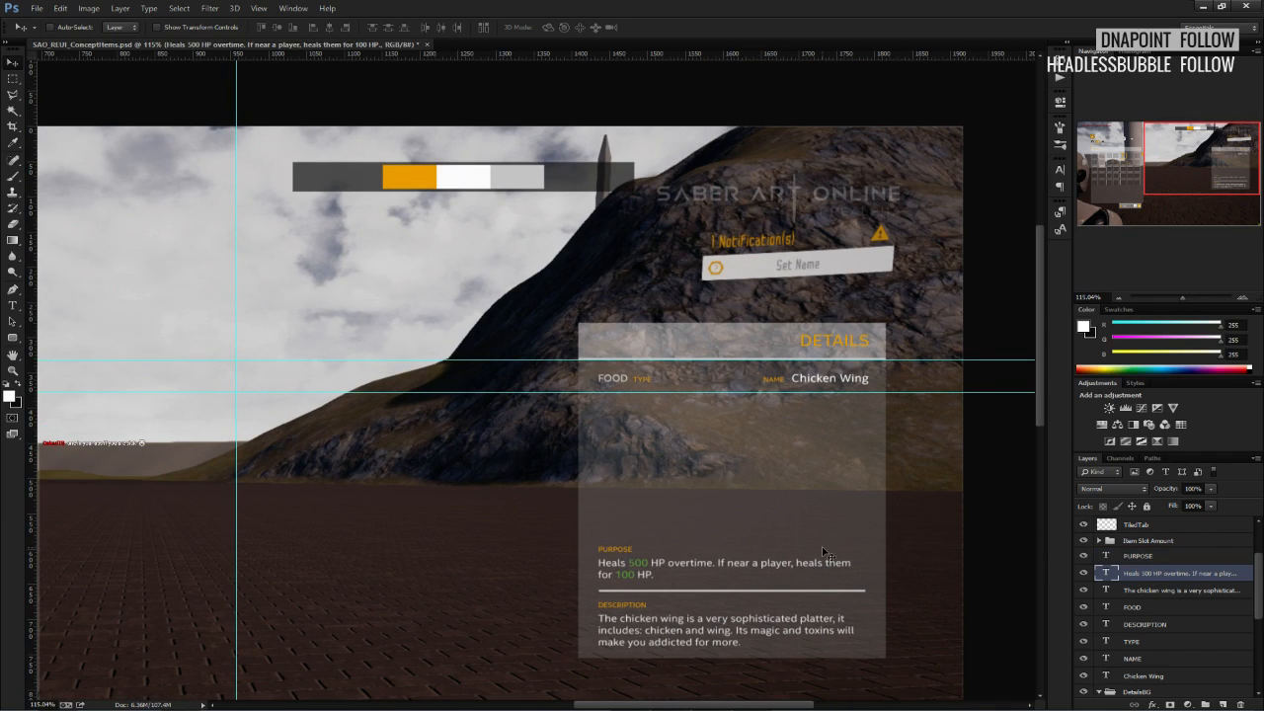
key(alt+Tab)
click(836, 473)
alt+scroll(446, 422, down, 1)
alt+scroll(689, 468, up, 4)
alt+scroll(690, 470, down, 3)
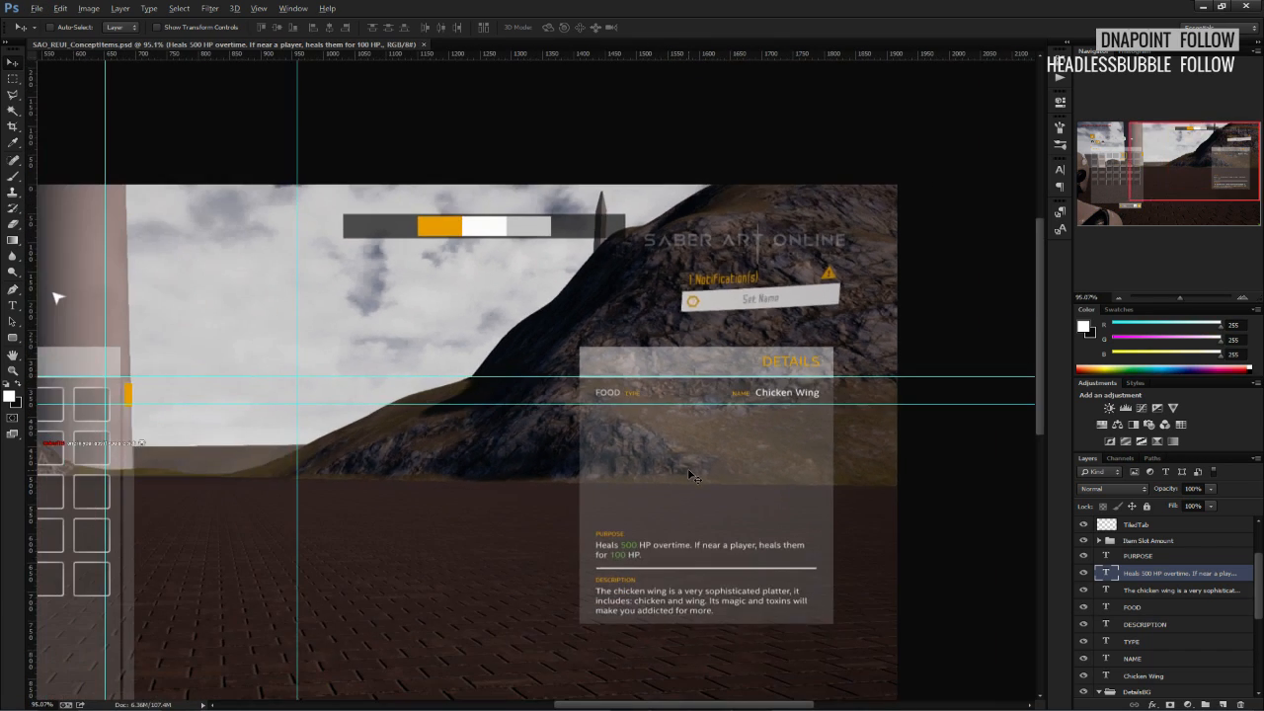
scroll(691, 473, down, 2)
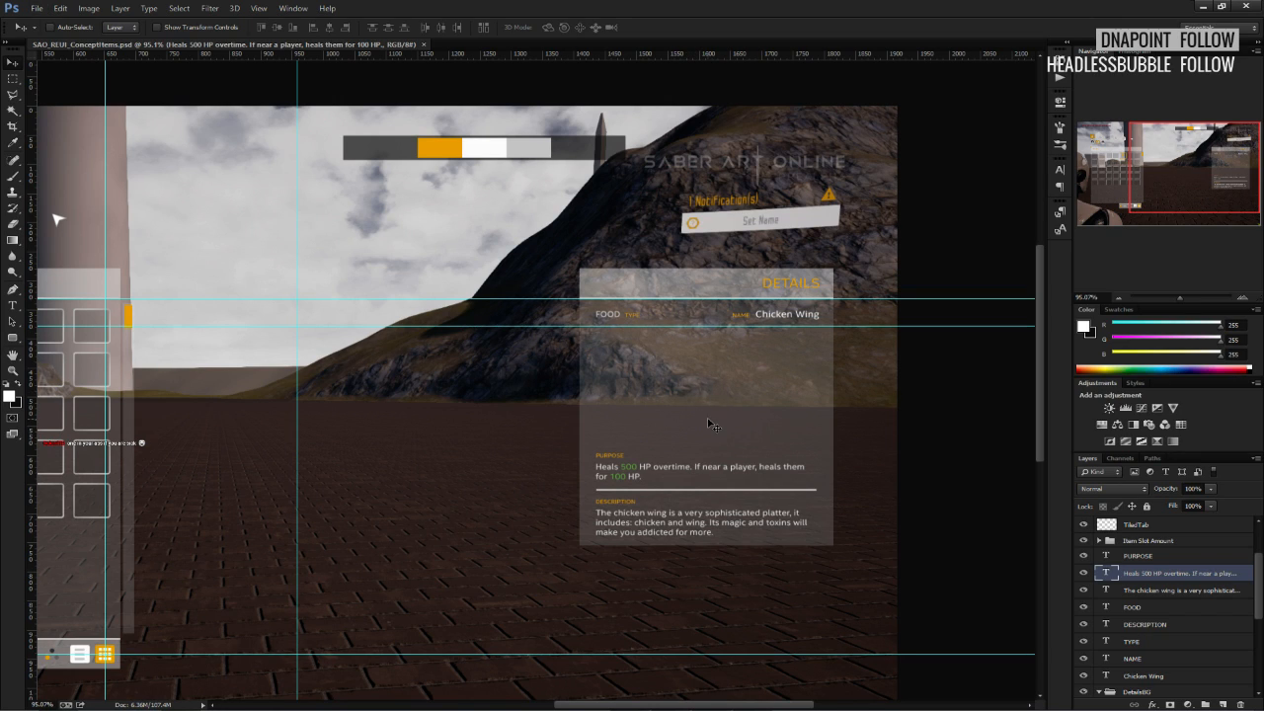
alt+scroll(708, 423, down, 1)
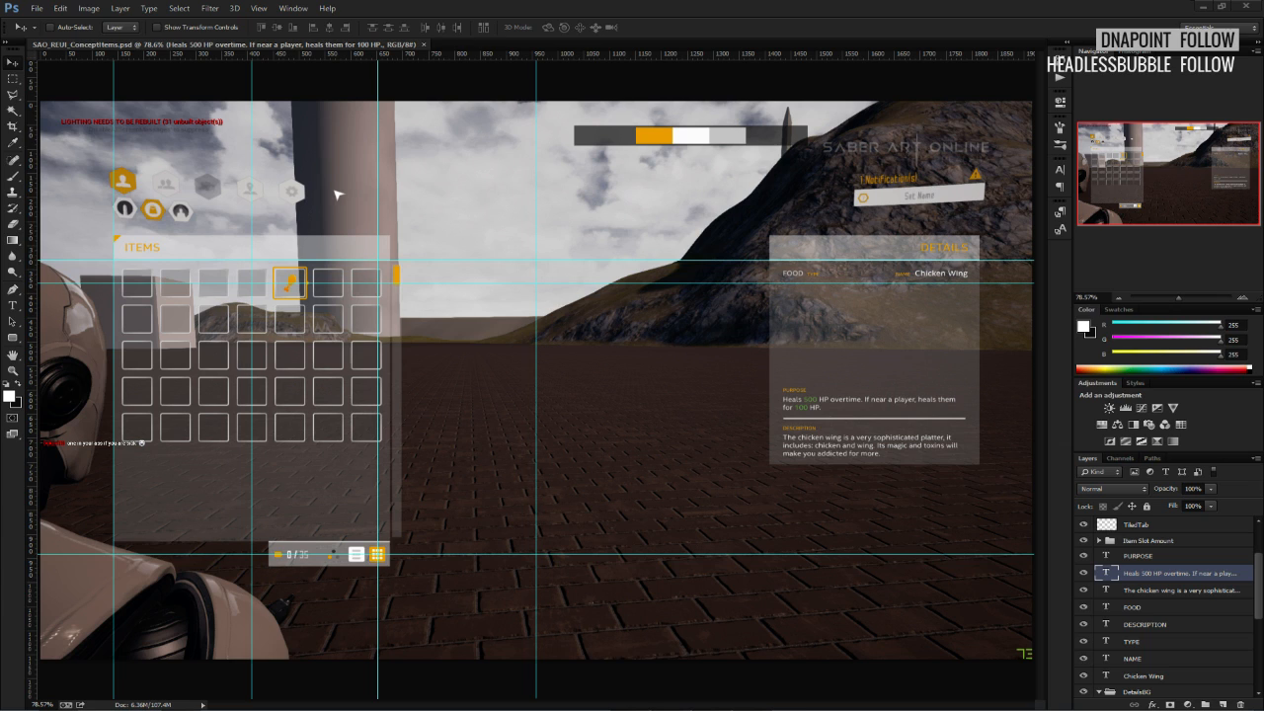
Paste the chicken wings photo, scale it to about 24%, and place it between the FOOD row and the PURPOSE section.
key(ctrl+v)
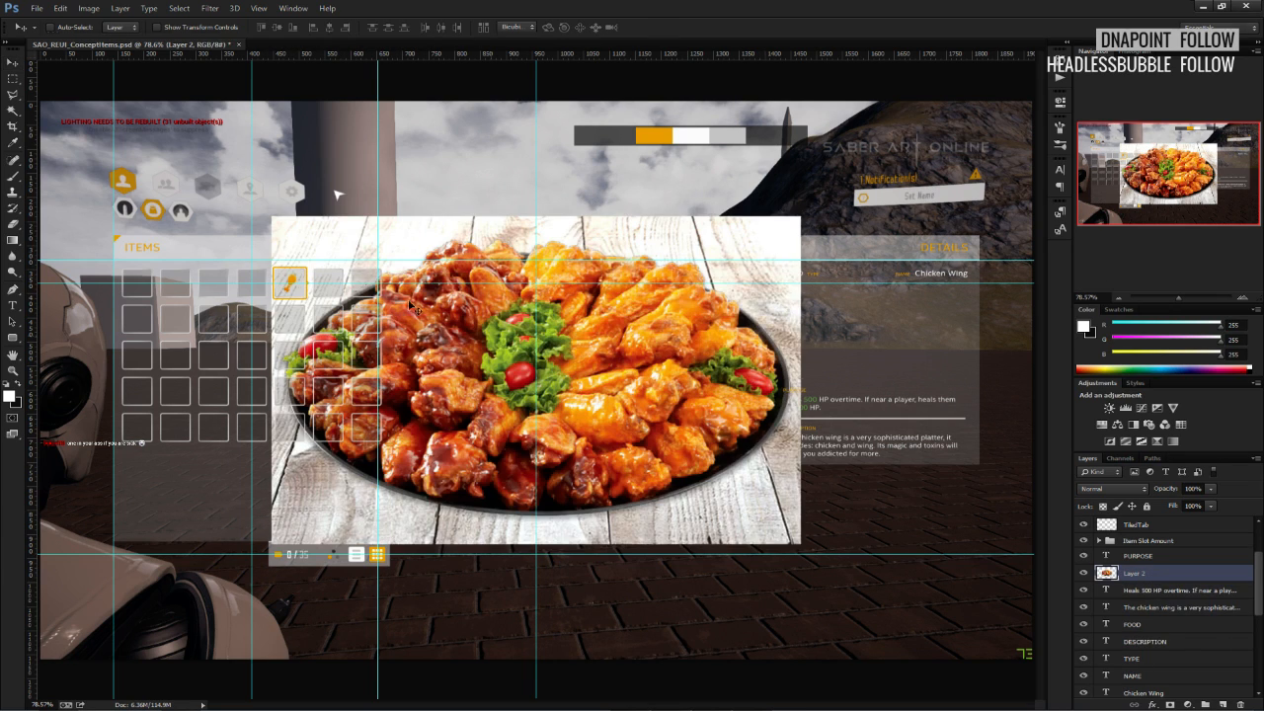
key(ctrl+t)
shift+drag(273, 216, 646, 381)
drag(717, 462, 880, 313)
alt+scroll(887, 322, up, 1)
alt+scroll(887, 322, up, 2)
drag(792, 495, 620, 490)
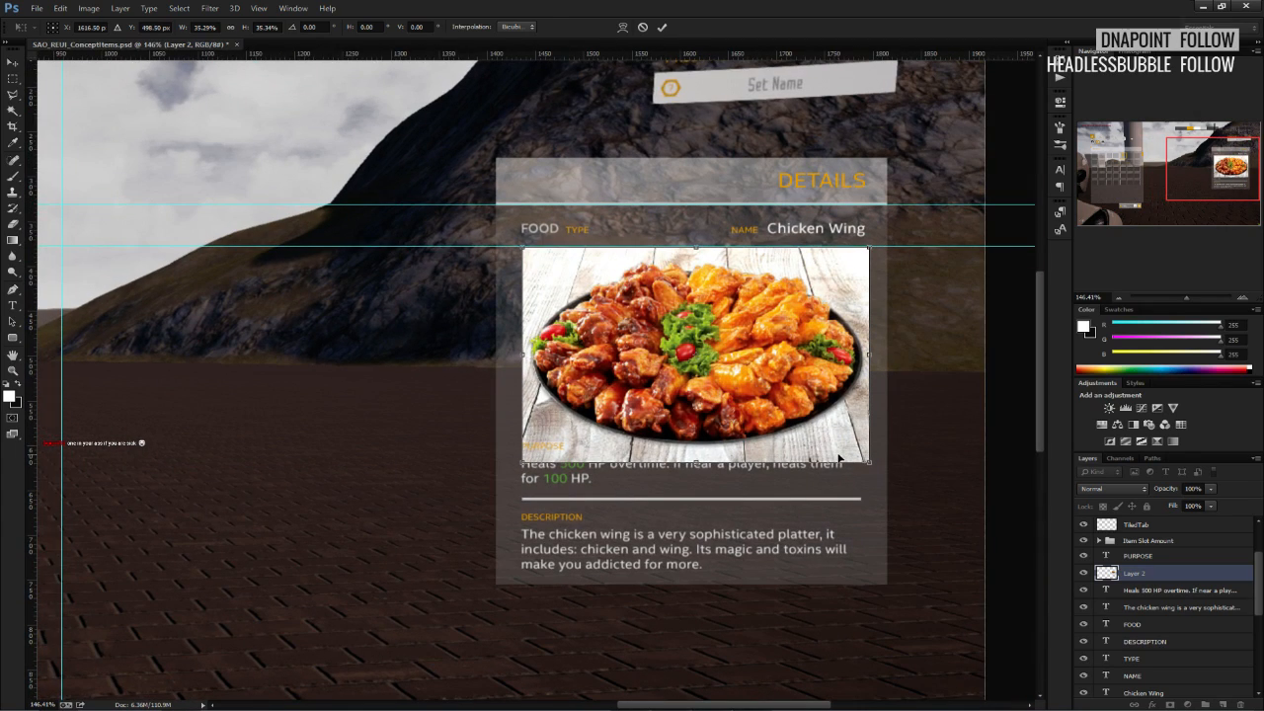
shift+drag(869, 461, 767, 395)
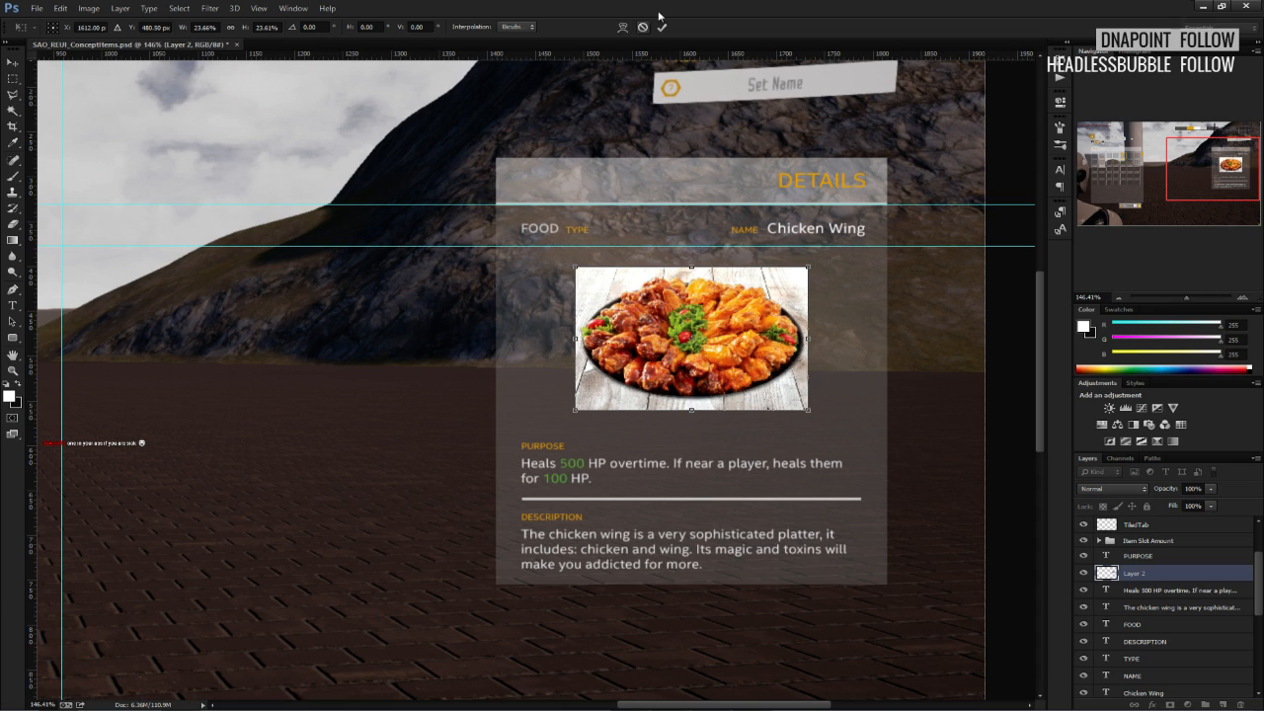
click(661, 26)
Hide the guides and save the document.
key(ctrl+semicolon)
drag(683, 317, 683, 317)
key(ctrl+s)
alt+scroll(690, 314, down, 6)
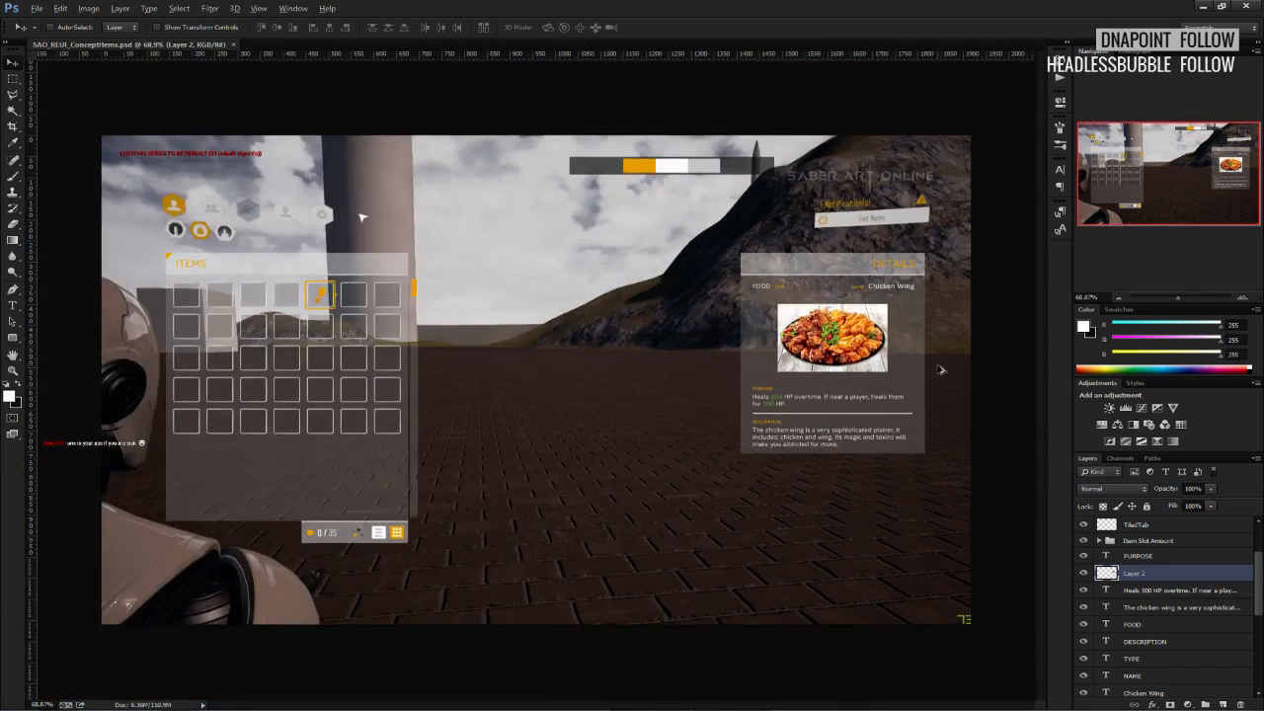
alt+scroll(940, 369, up, 4)
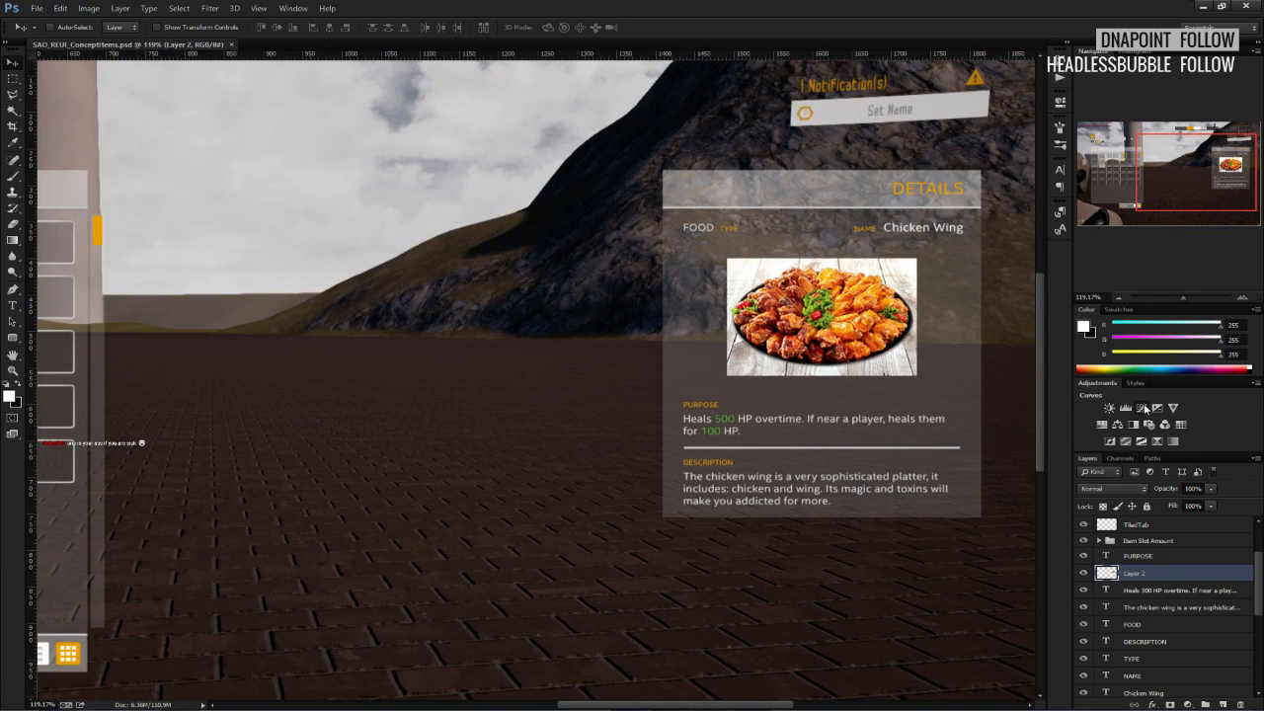
Add a Curves adjustment clipped to the chicken wings photo, pulling its shadows and midtones down.
click(1141, 408)
mouse_move(937, 245)
mouse_down()
mouse_move(979, 217)
mouse_move(938, 259)
mouse_up()
mouse_move(977, 217)
mouse_down()
mouse_move(977, 228)
mouse_move(980, 211)
mouse_up()
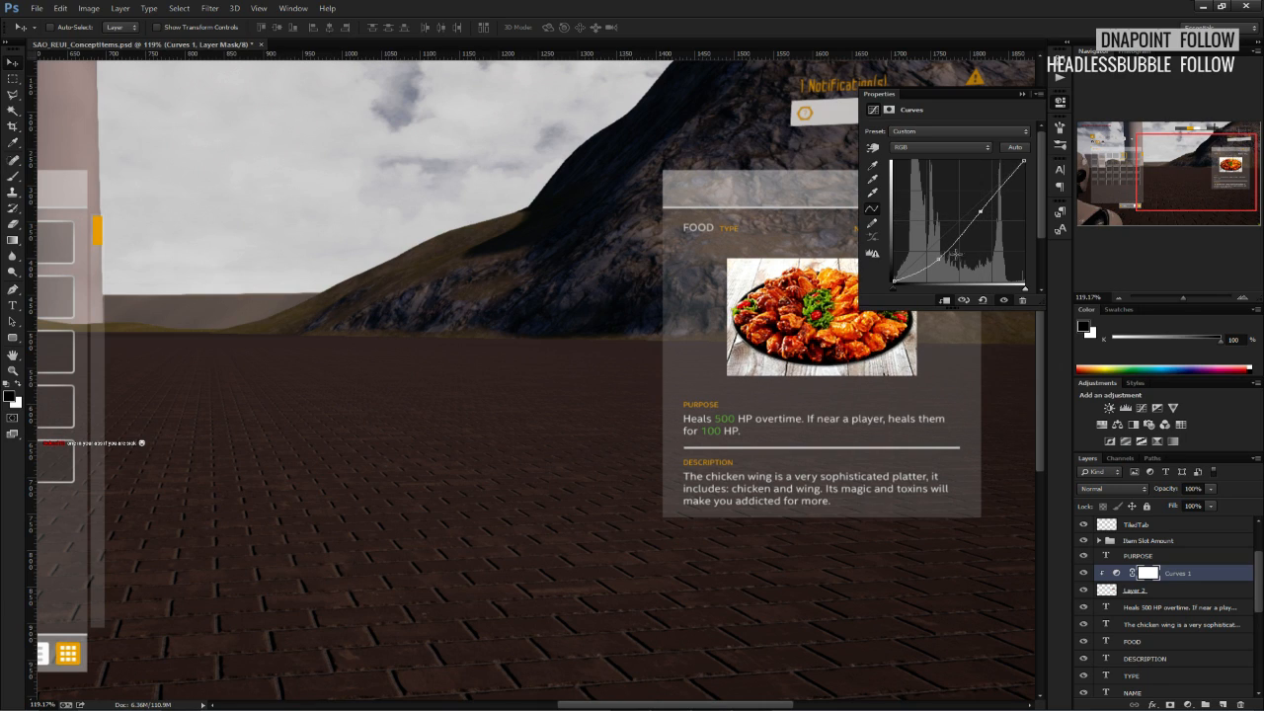
drag(938, 259, 938, 257)
Try Posterize, Threshold and Hue/Saturation adjustments above the Curves layer, undoing each one.
click(1126, 442)
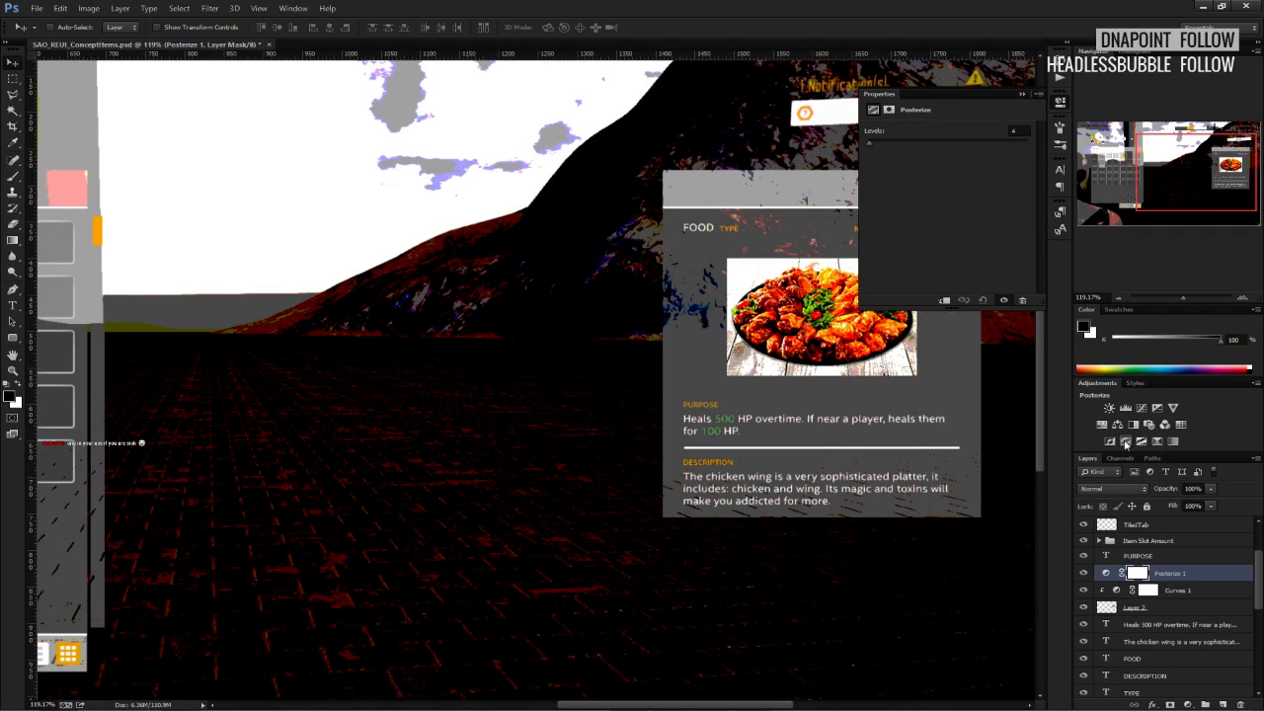
key(ctrl+z)
click(1143, 441)
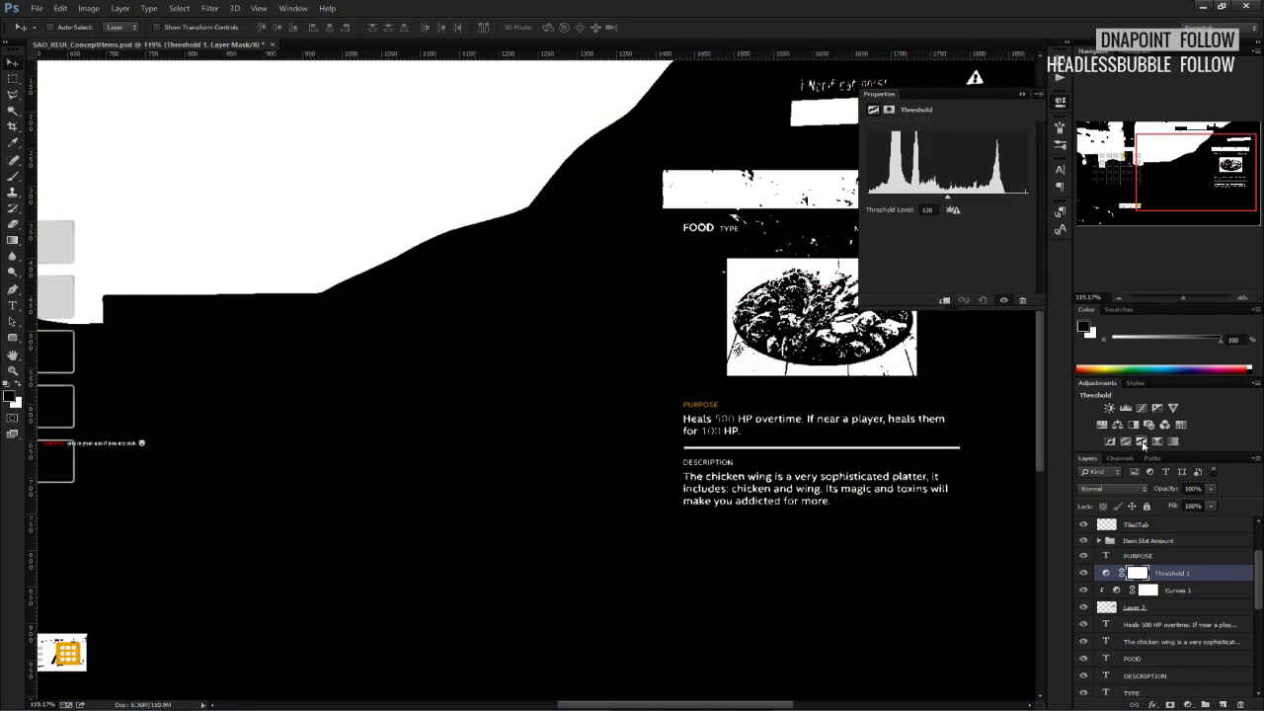
key(ctrl+z)
click(1102, 425)
key(ctrl+z)
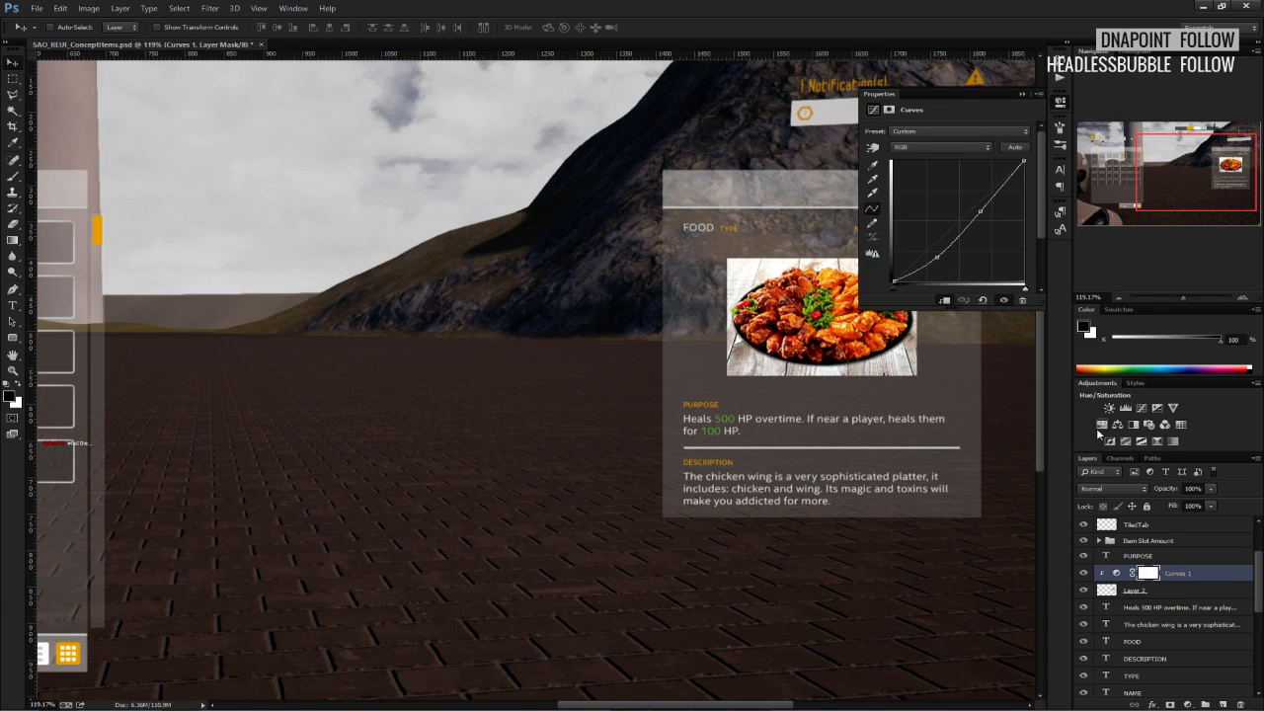
Try tinting the chicken wings photo orange with a clipped, colorized Hue/Saturation adjustment, and delete that adjustment.
click(1101, 426)
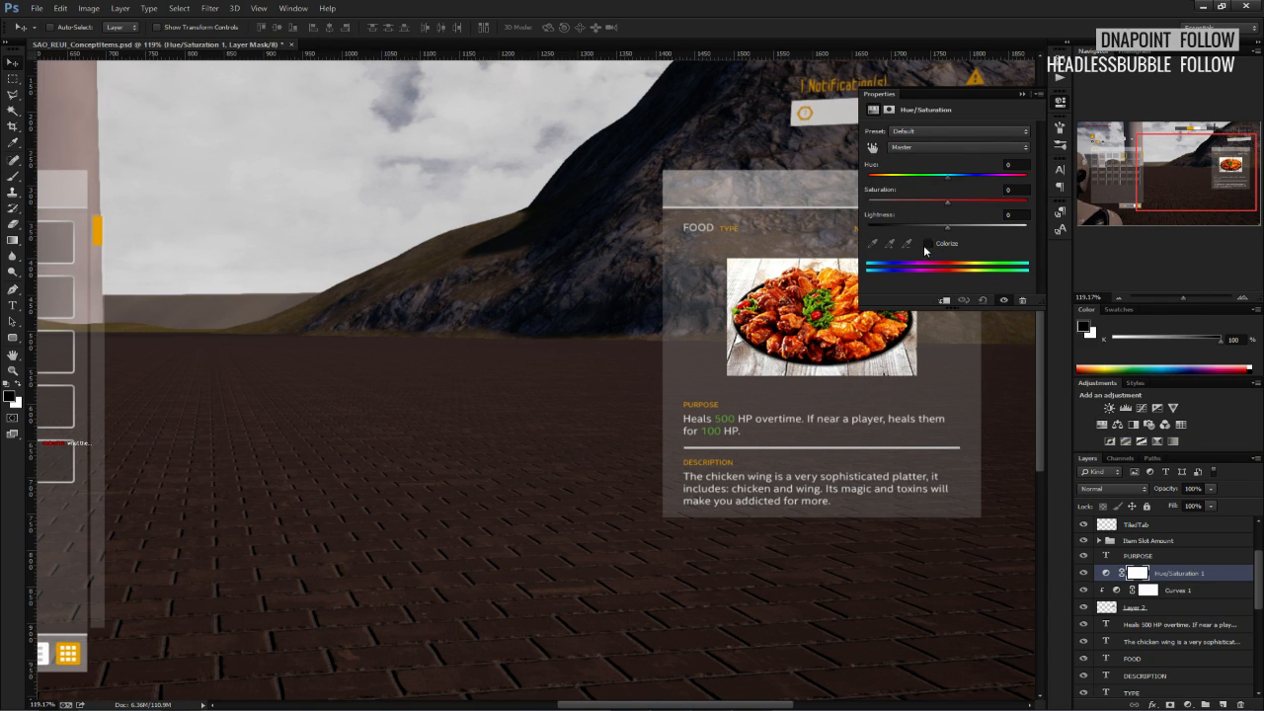
click(927, 244)
click(944, 299)
drag(869, 178, 964, 185)
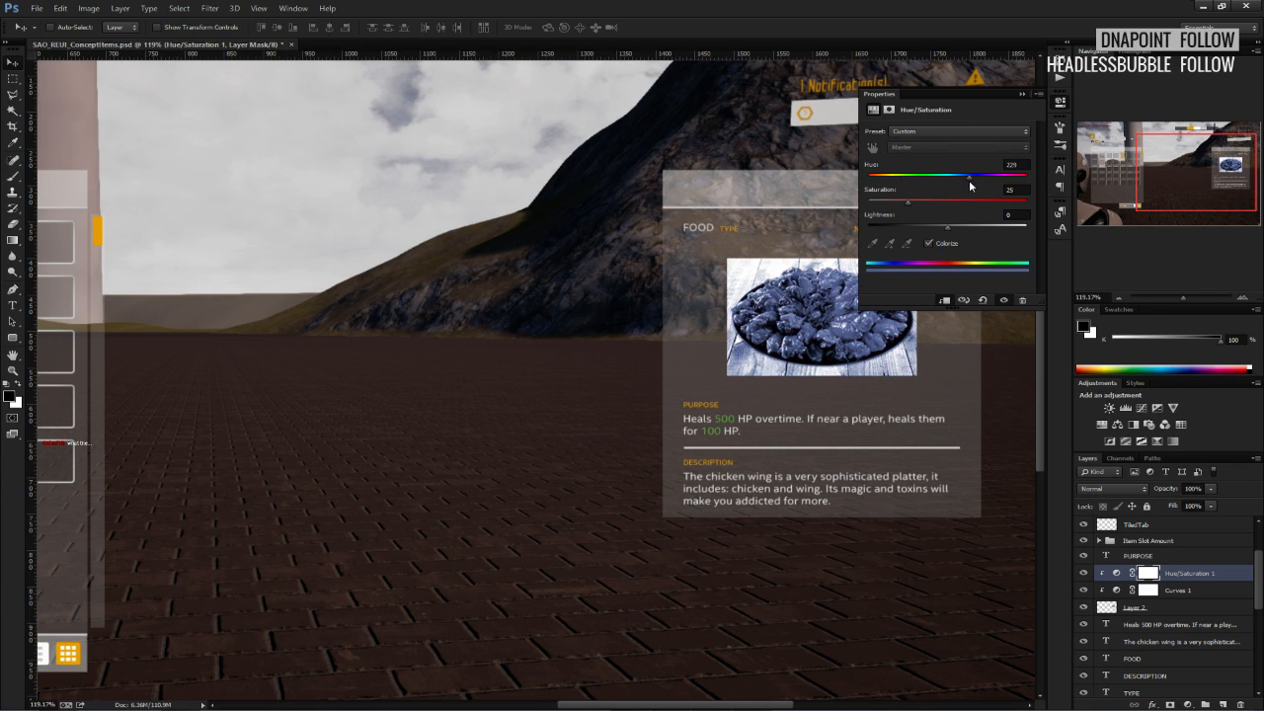
drag(964, 182, 878, 187)
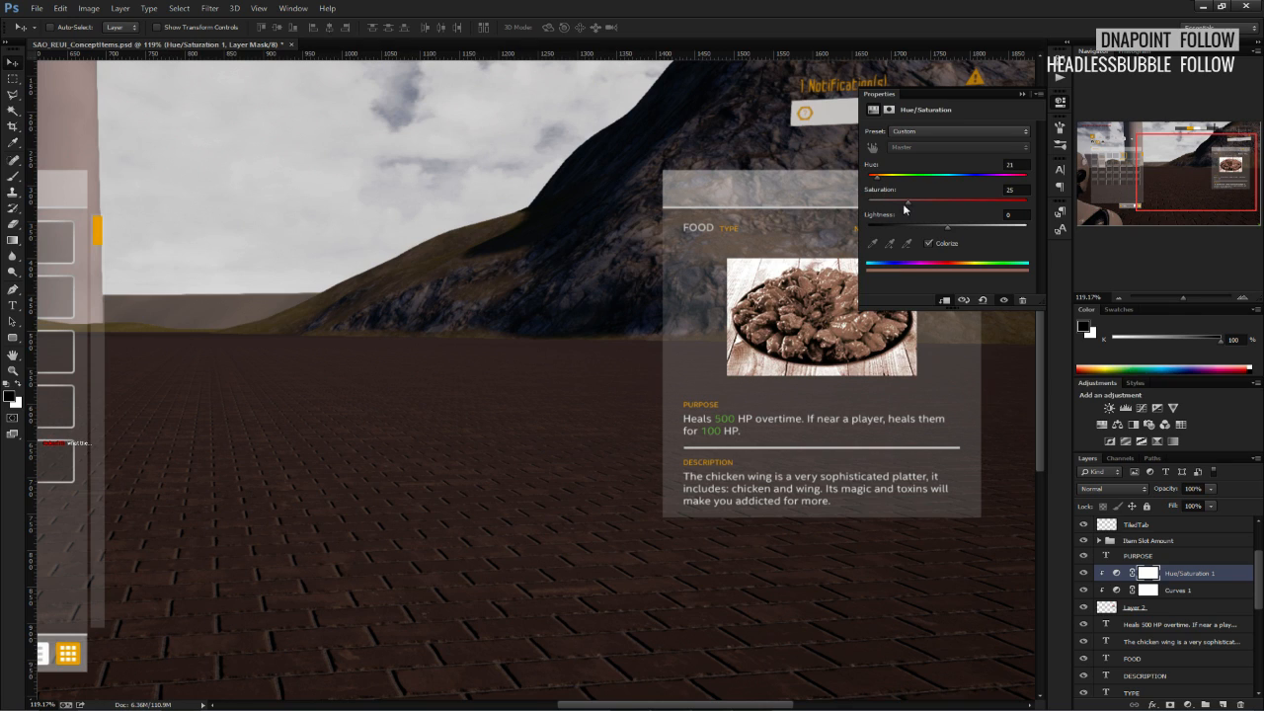
click(1024, 94)
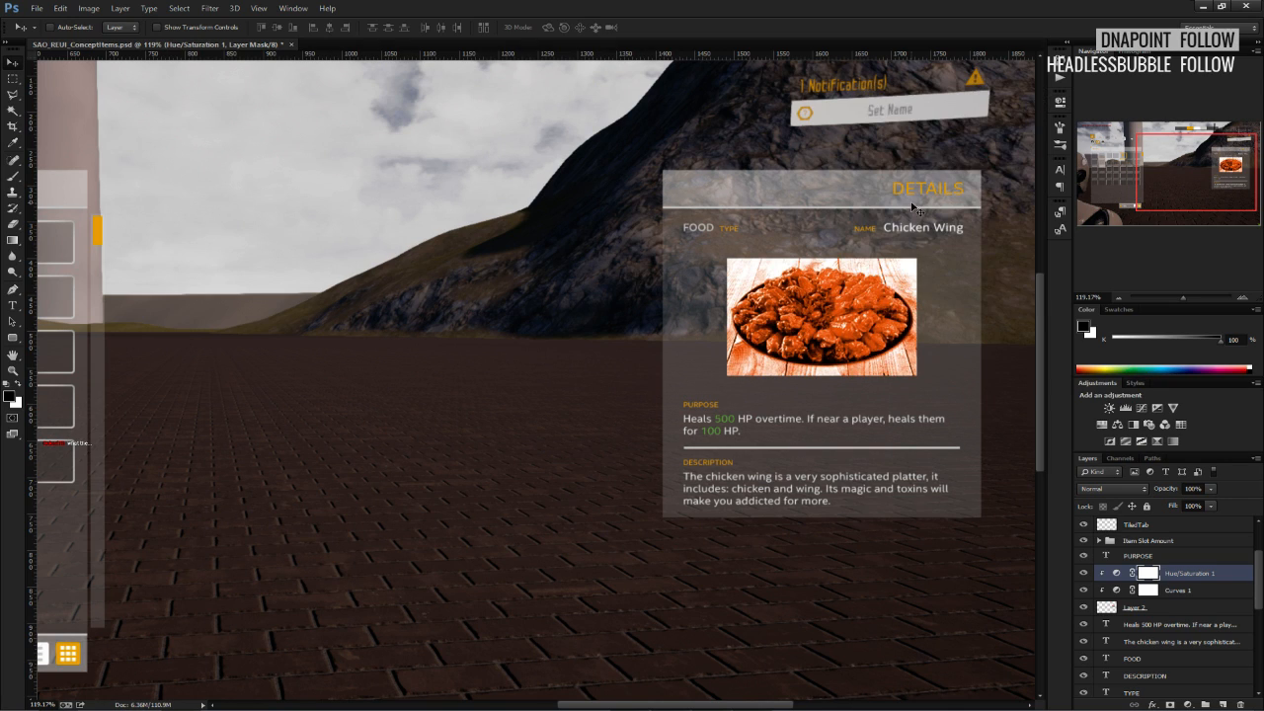
key(ctrl+0)
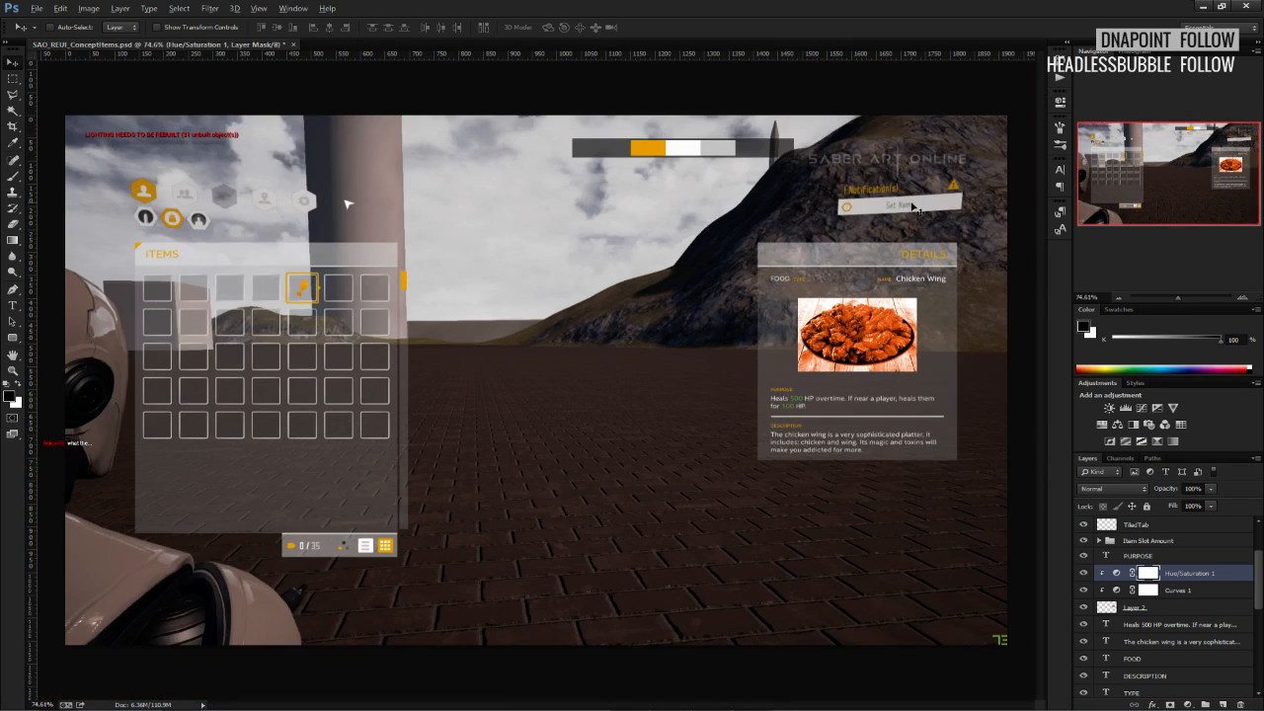
click(1246, 704)
click(571, 269)
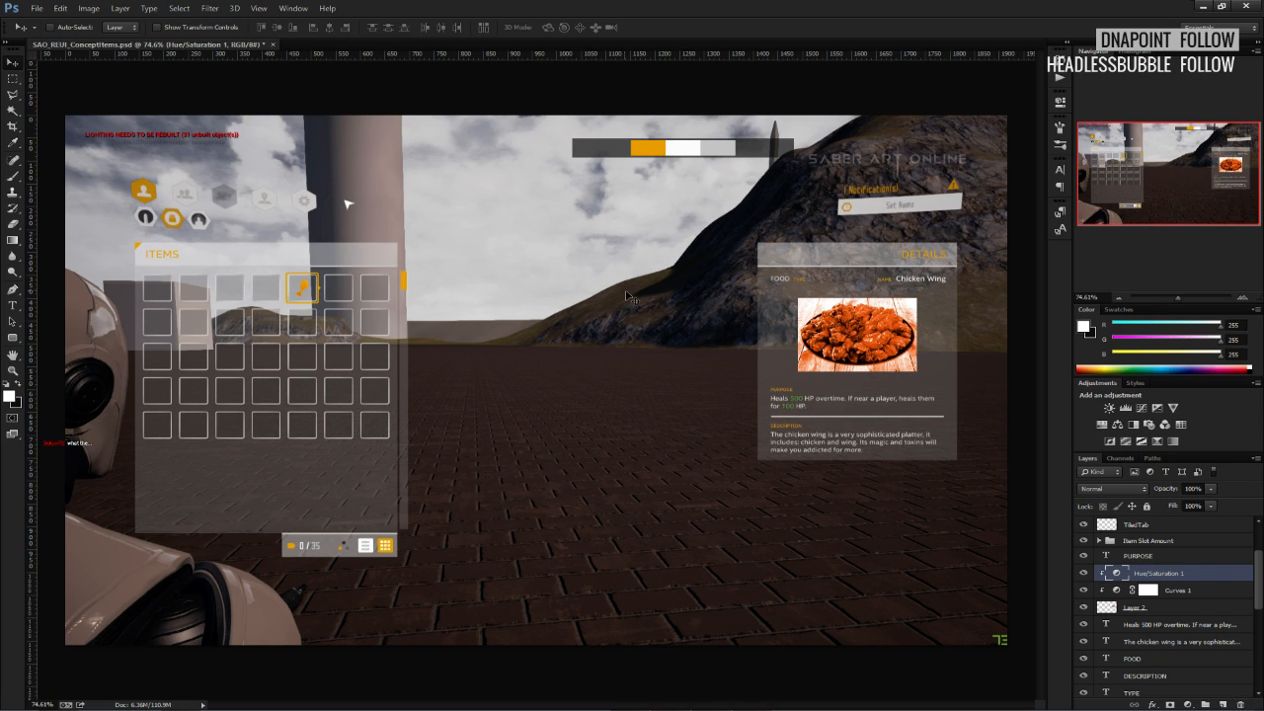
click(1241, 705)
alt+scroll(946, 486, down, 2)
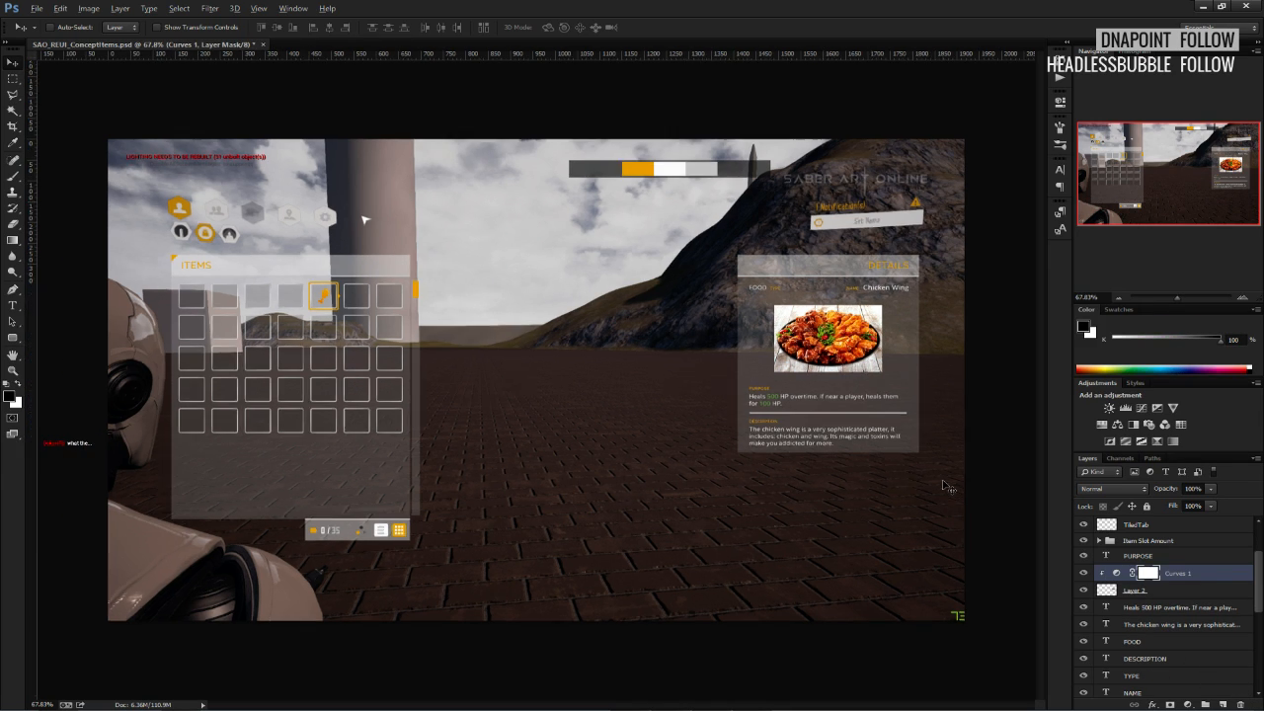
Delete the Curves adjustment from the chicken wings photo, keeping the photo layer, and save the document.
alt+scroll(946, 486, up, 5)
alt+scroll(990, 381, up, 1)
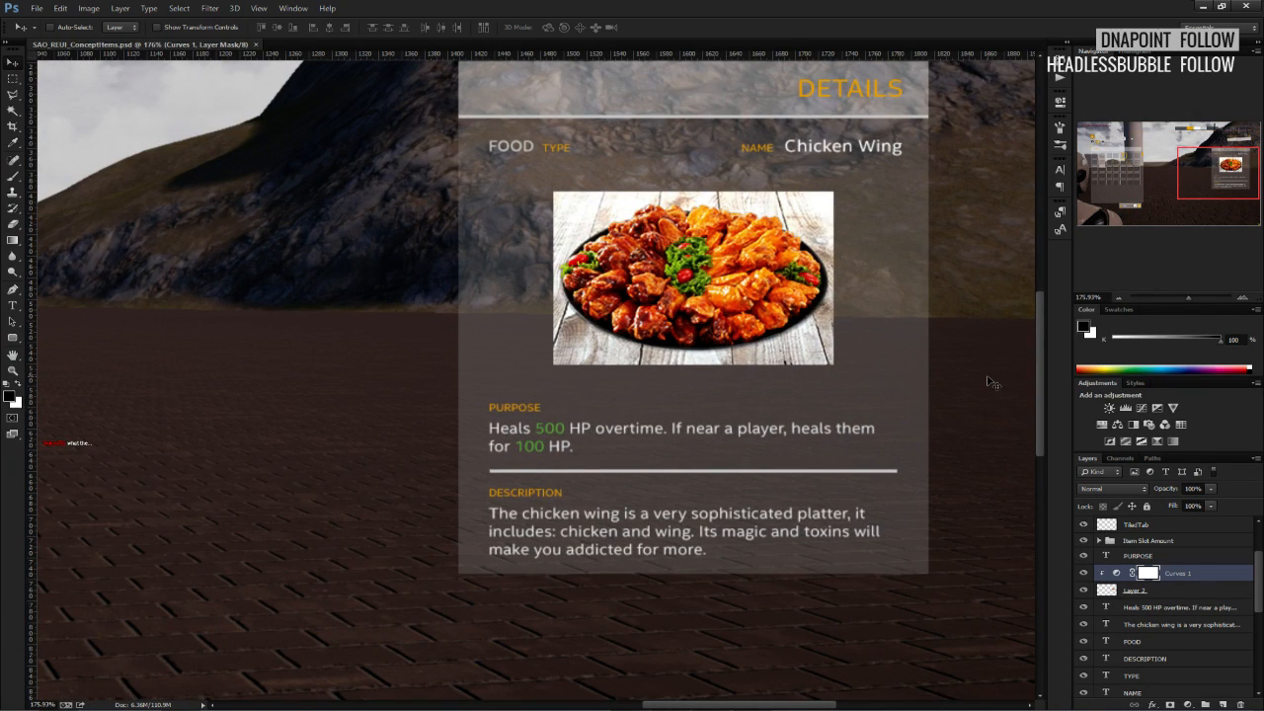
scroll(990, 382, up, 1)
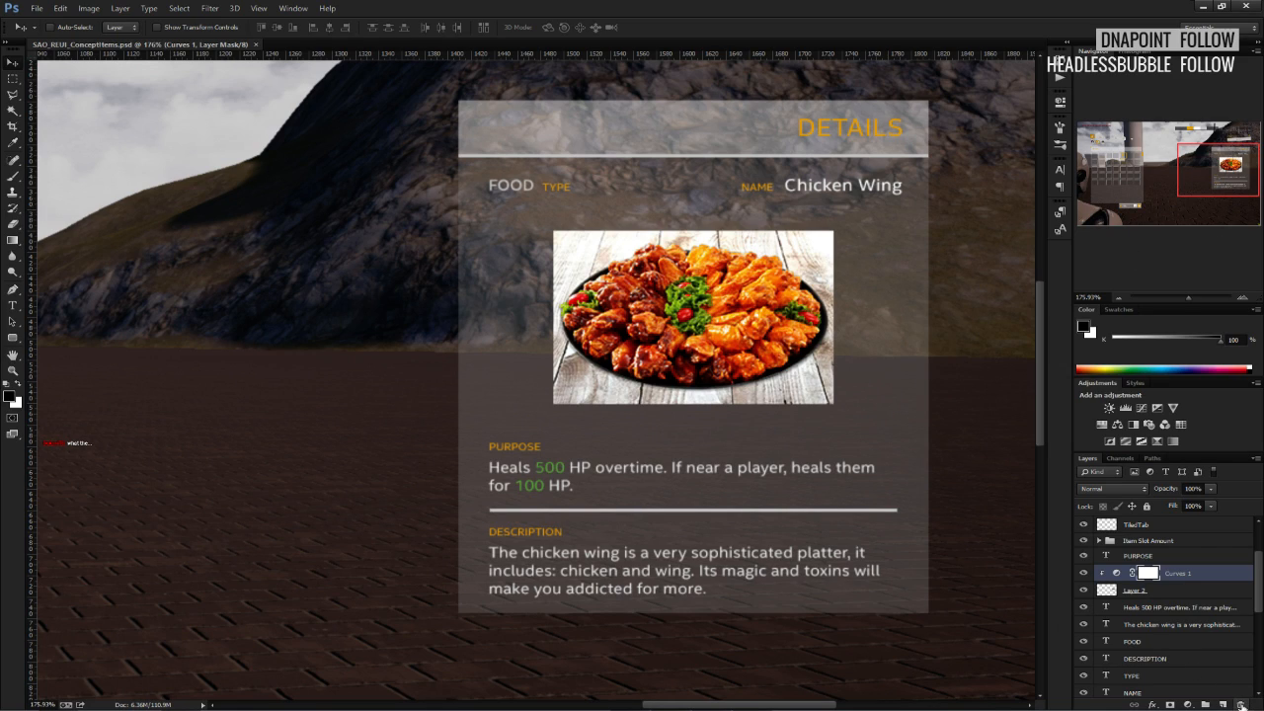
click(1116, 573)
key(Delete)
key(Delete)
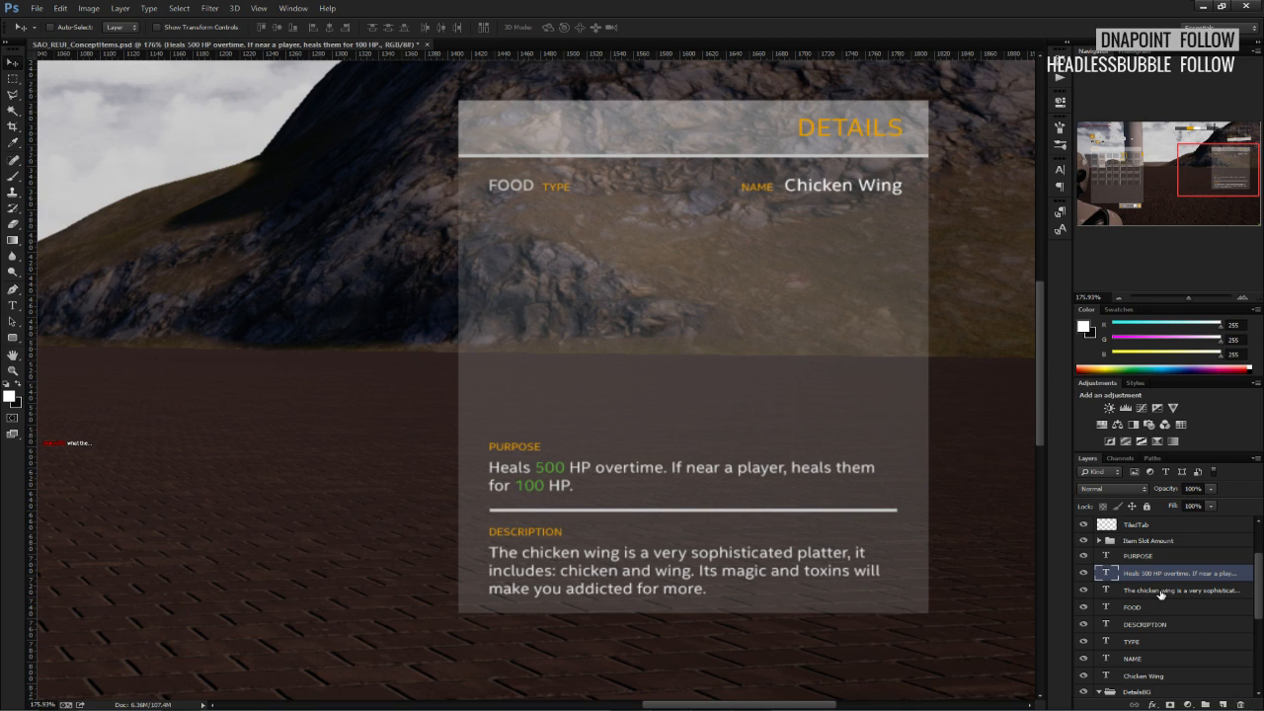
key(ctrl+z)
key(ctrl+s)
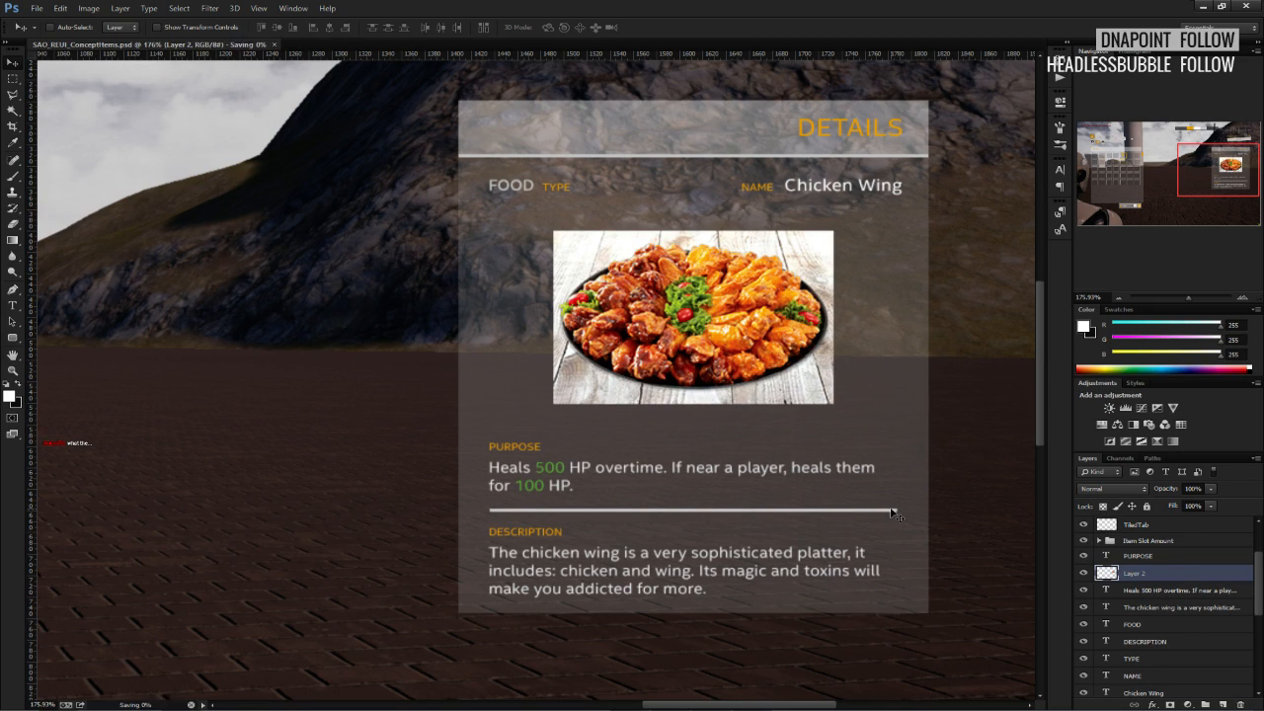
Add a new layer beneath the chicken wings photo and set the Rectangle tool's stroke width to 2 pt.
click(1144, 590)
click(1223, 704)
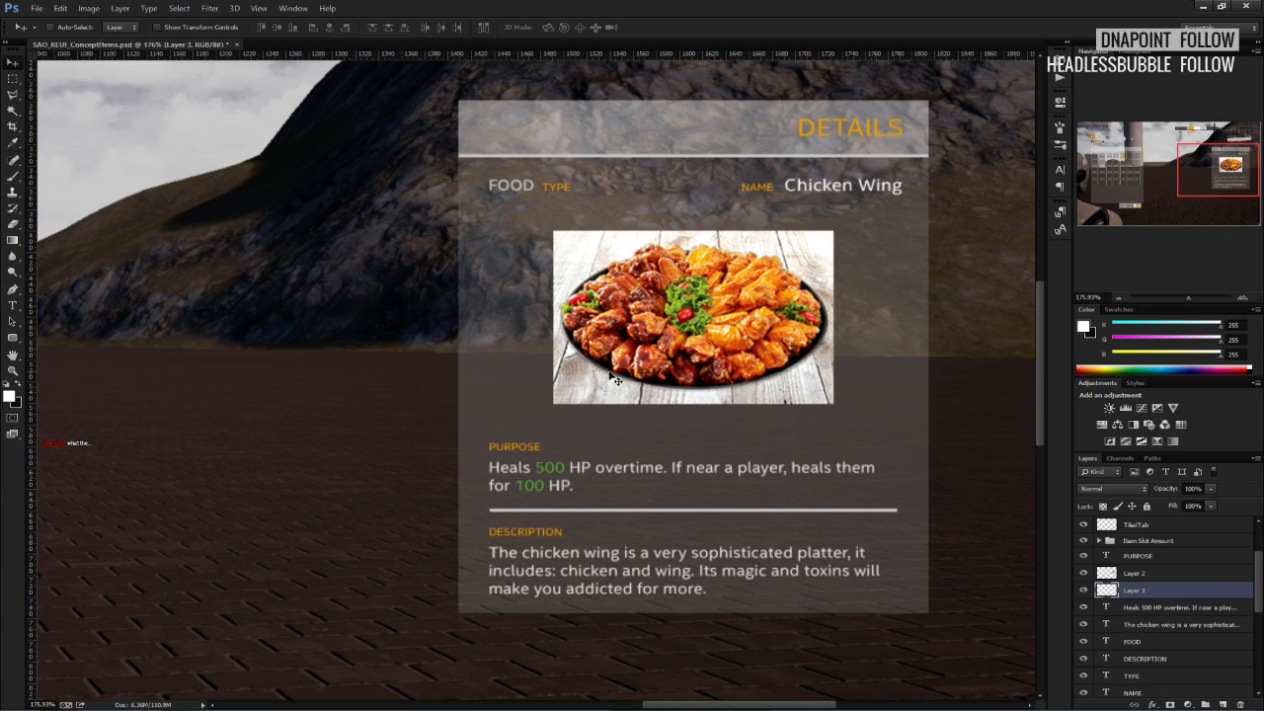
click(14, 337)
click(51, 336)
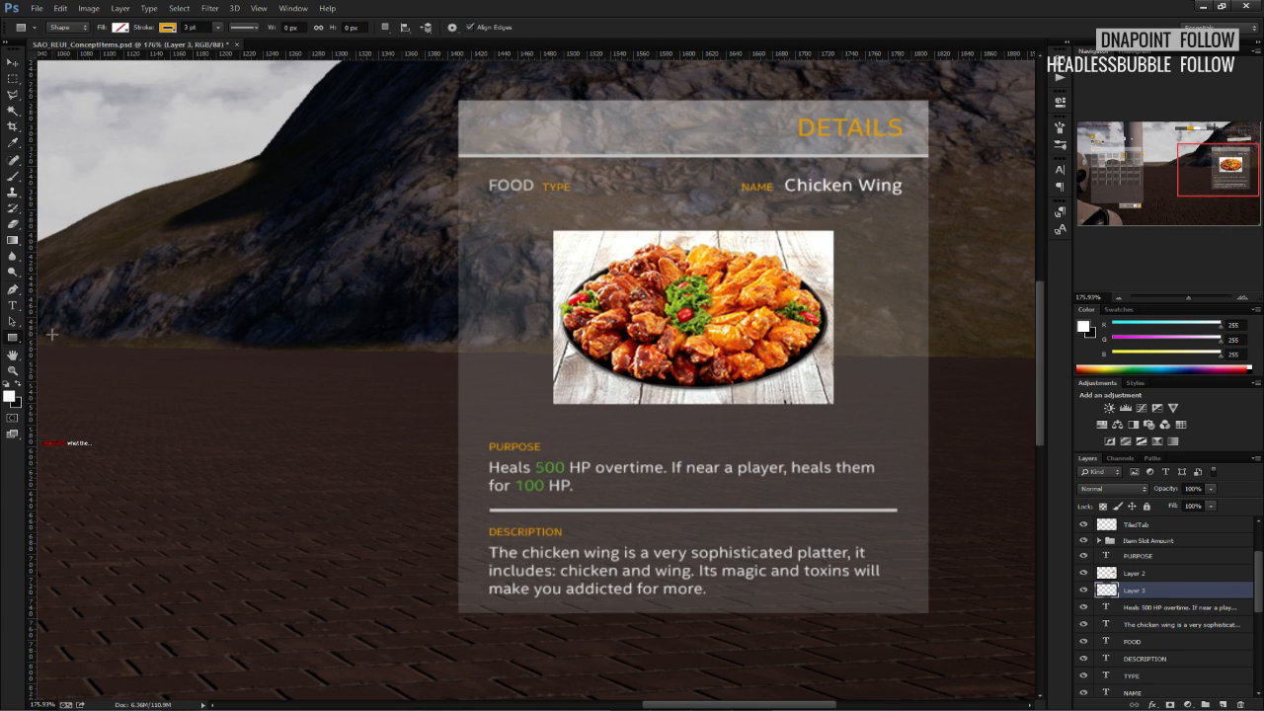
click(170, 28)
click(188, 28)
double_click(188, 27)
text(2)
key(Return)
Try an orange outlined rectangle of about 218 × 114 px below the FOOD row, and delete it.
alt+scroll(513, 214, up, 2)
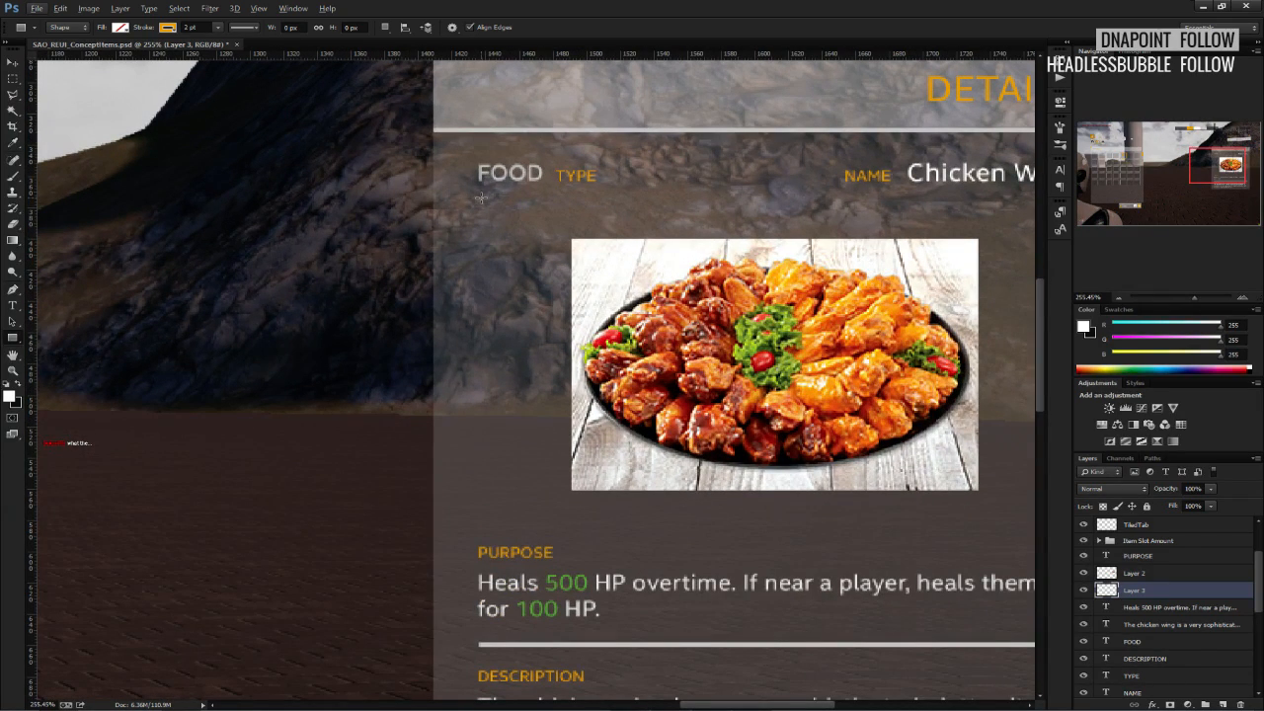
drag(479, 184, 846, 361)
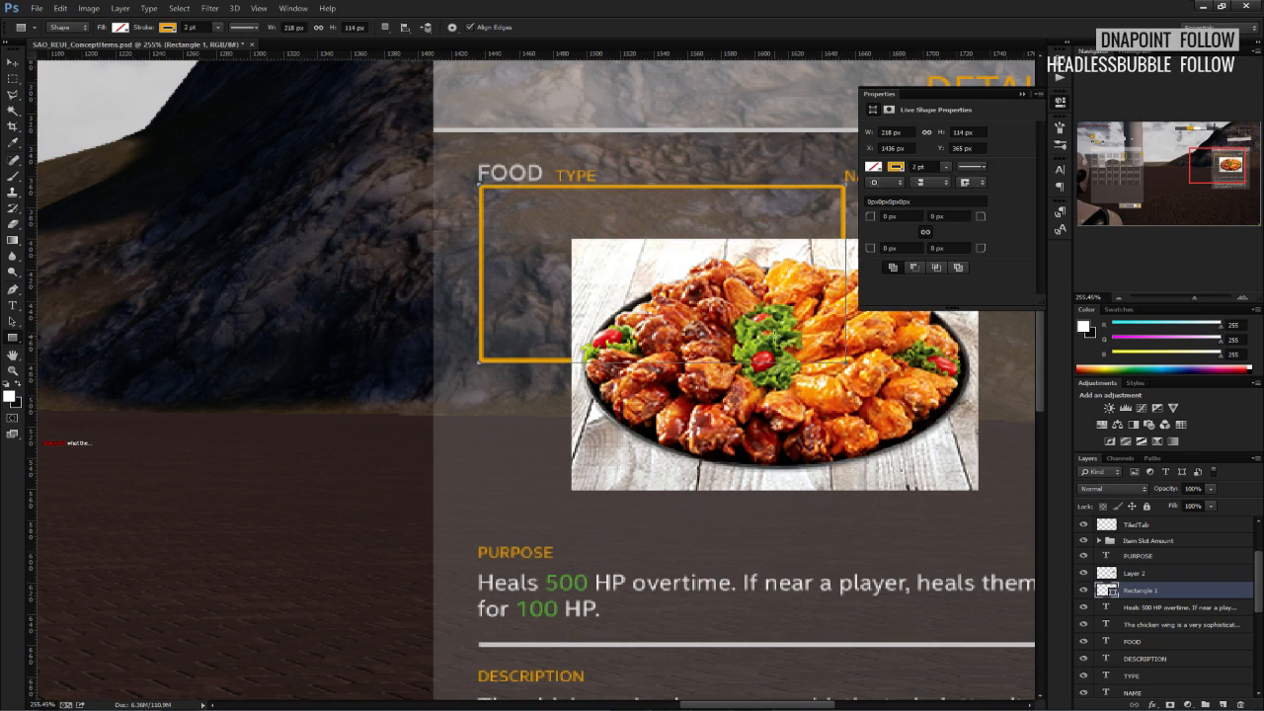
click(1242, 704)
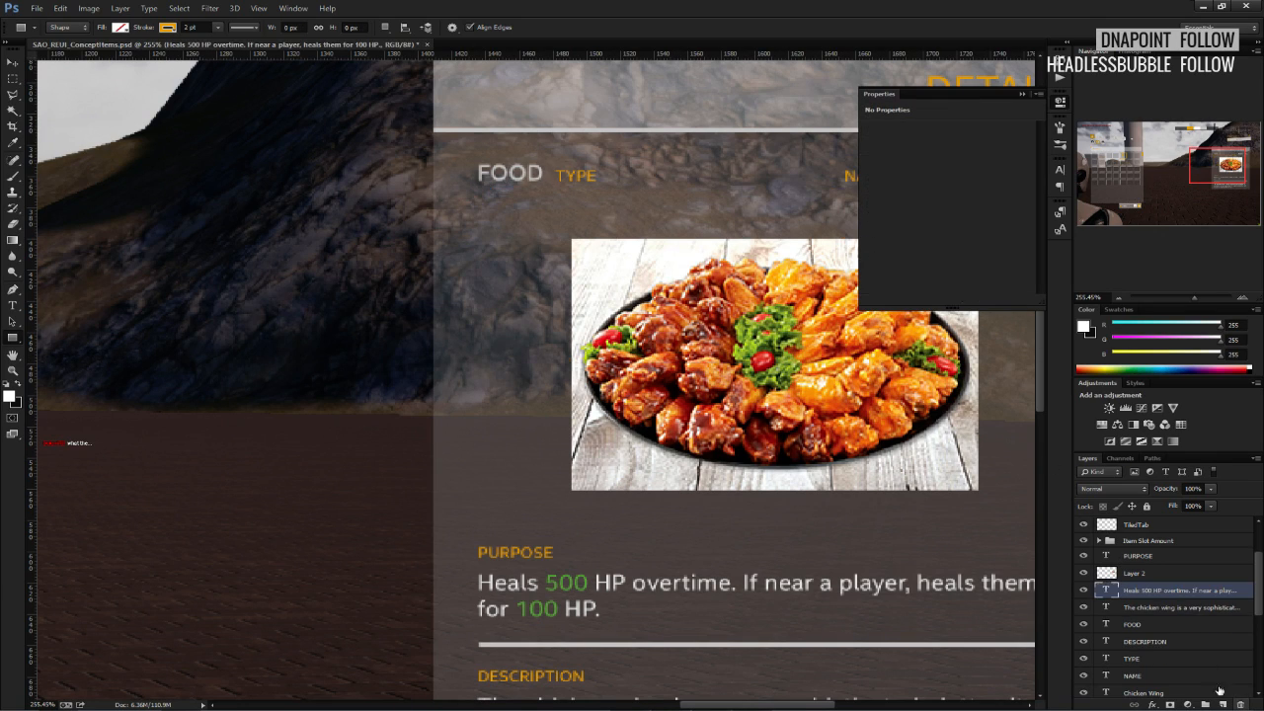
Create an orange outlined rectangle of exactly 1920 × 1080 px beneath the chicken wings photo layer.
click(615, 366)
text(1920)
key(Tab)
text(1080)
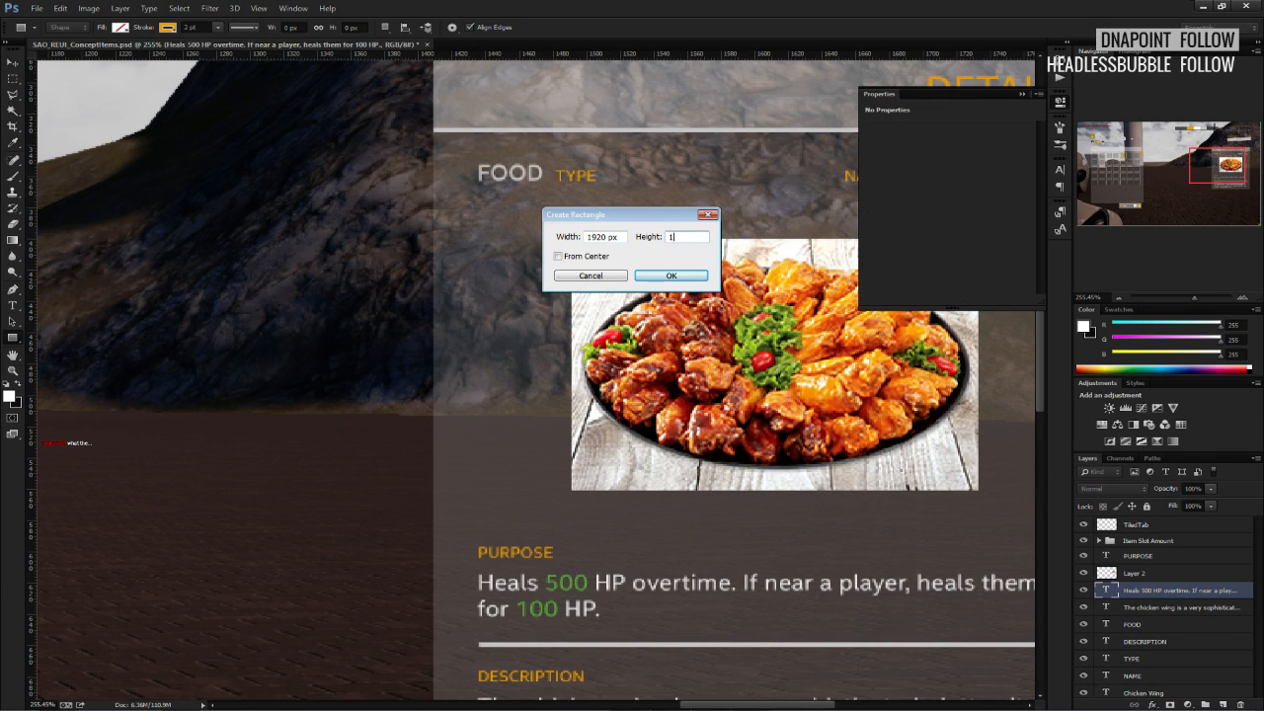
key(Return)
Scale the outlined rectangle proportionally to about 14% and place it below the FOOD row, aligned with the text's left edge.
alt+scroll(619, 356, down, 5)
key(ctrl+t)
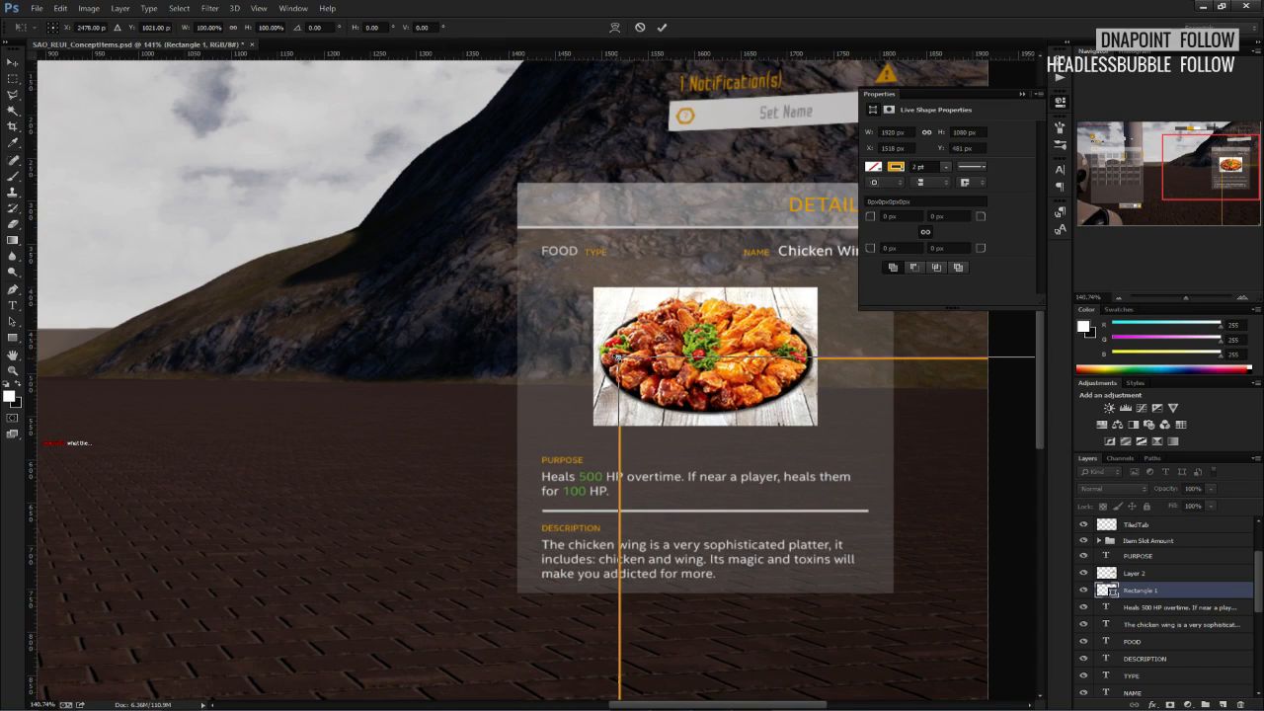
alt+shift+drag(619, 357, 596, 325)
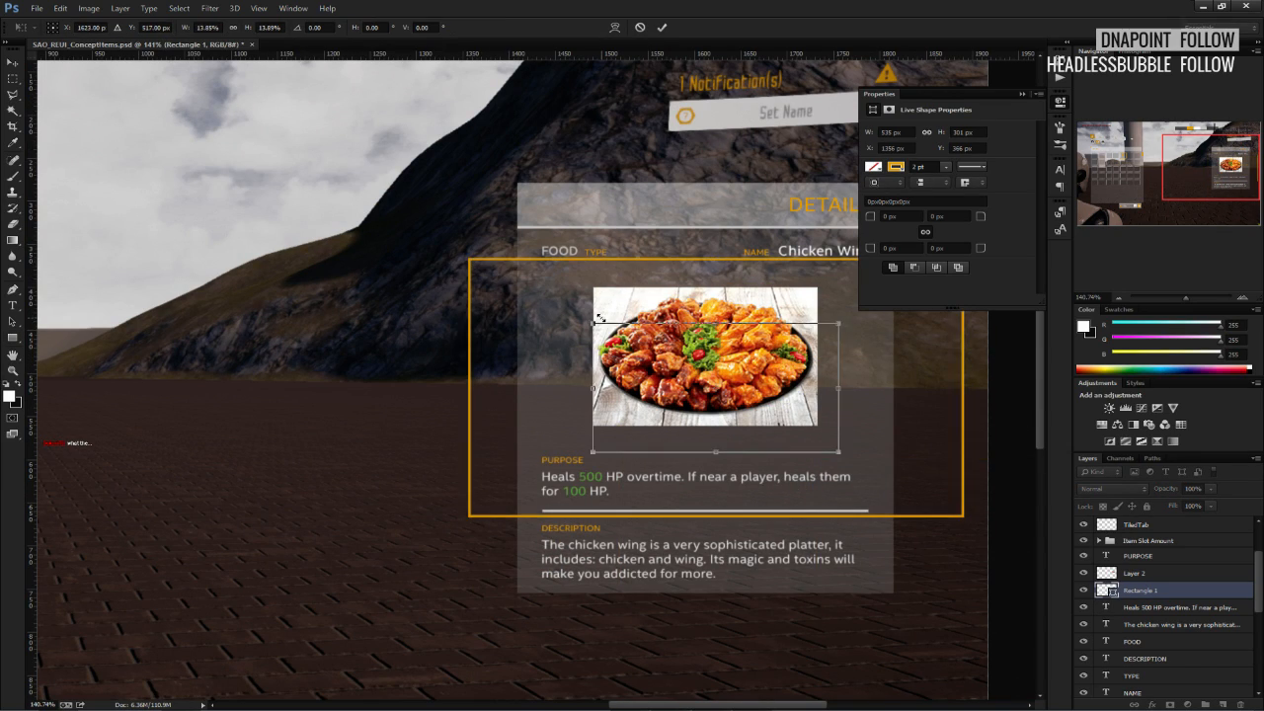
alt+scroll(596, 318, up, 4)
drag(635, 375, 538, 264)
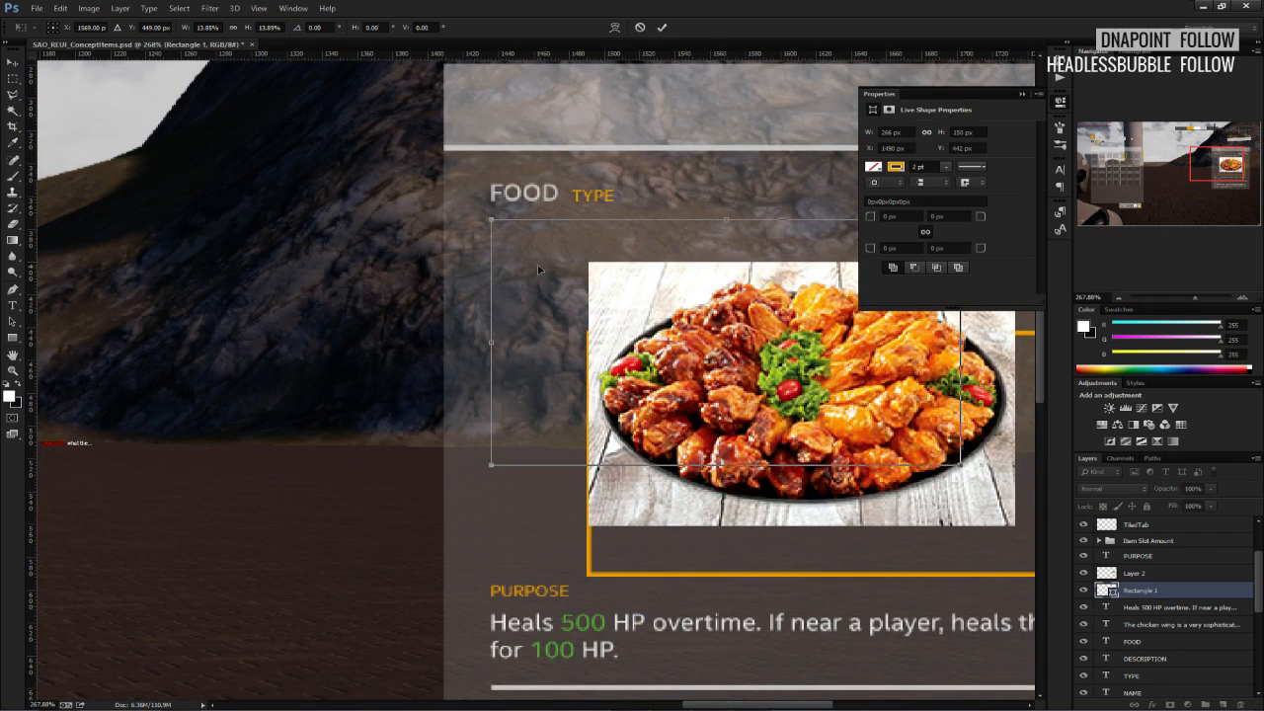
alt+scroll(537, 265, up, 4)
key(Down)
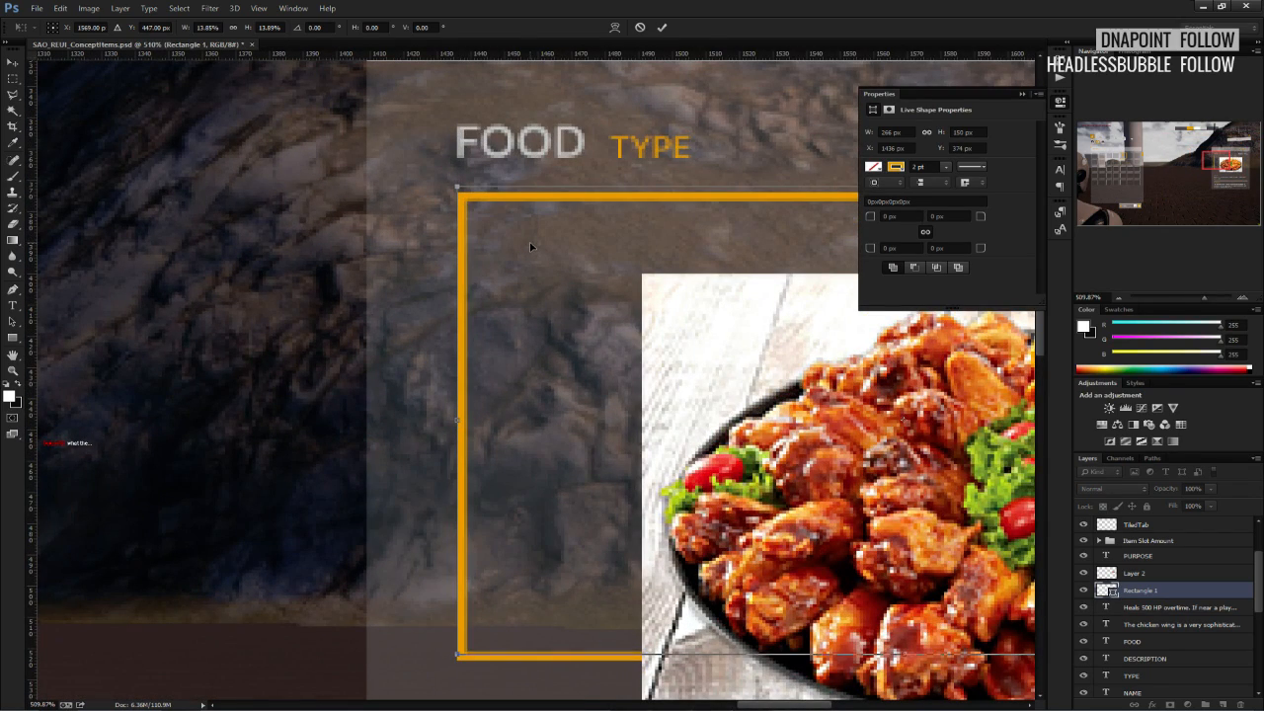
Nudge the outlined rectangle 9 px down to leave more space below the FOOD row.
alt+scroll(529, 242, down, 4)
click(1021, 95)
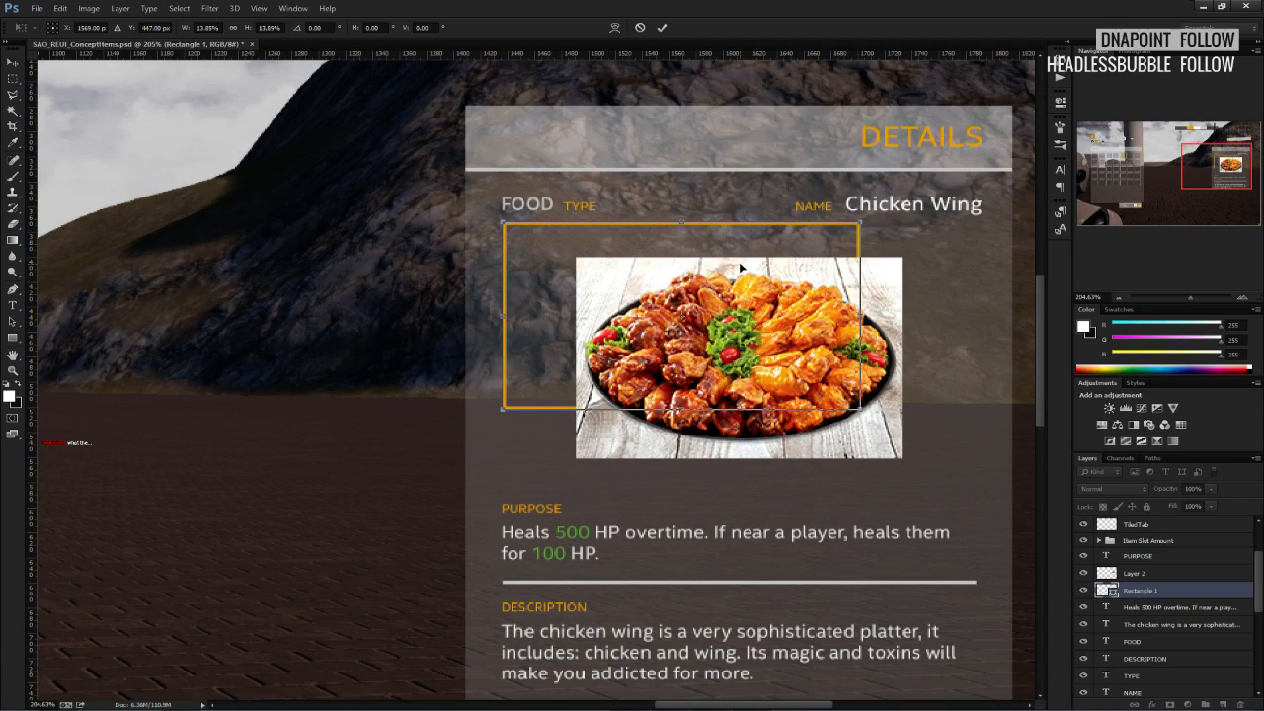
key(Down)
key(Down)
key(Down)
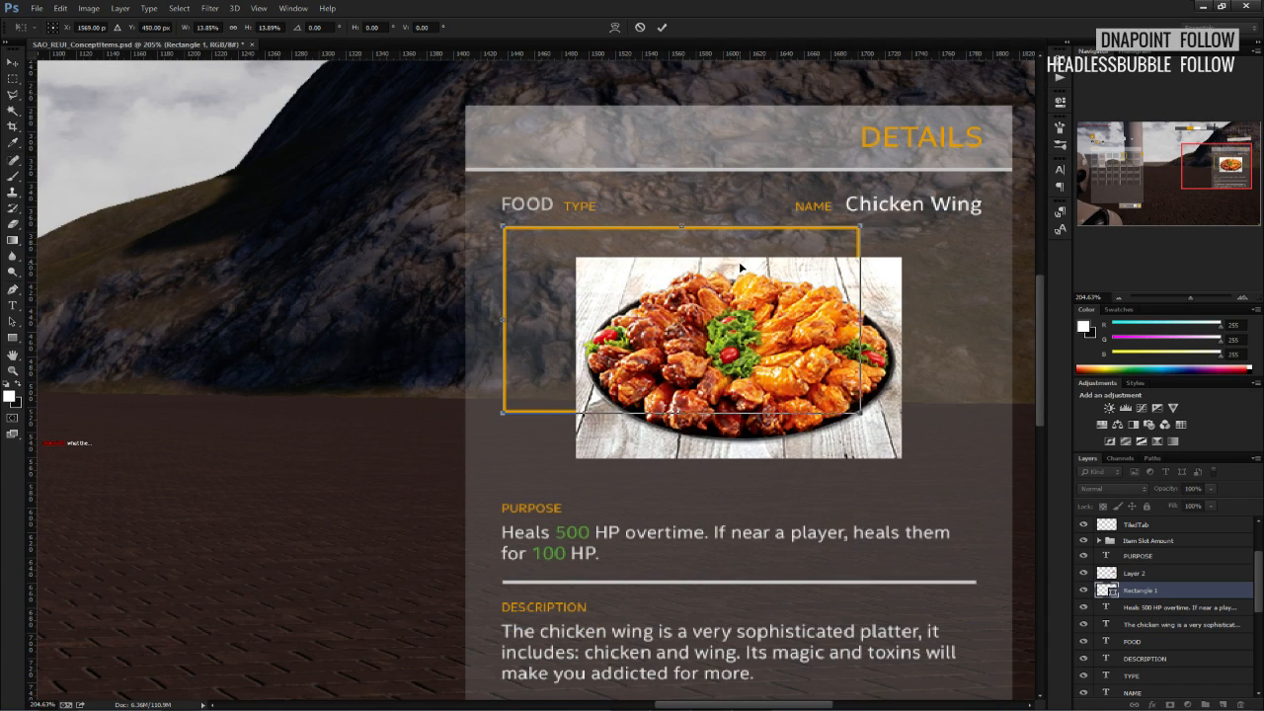
key(Down)
key(Down)
key(Down)
key(Down)
key(Down)
key(Down)
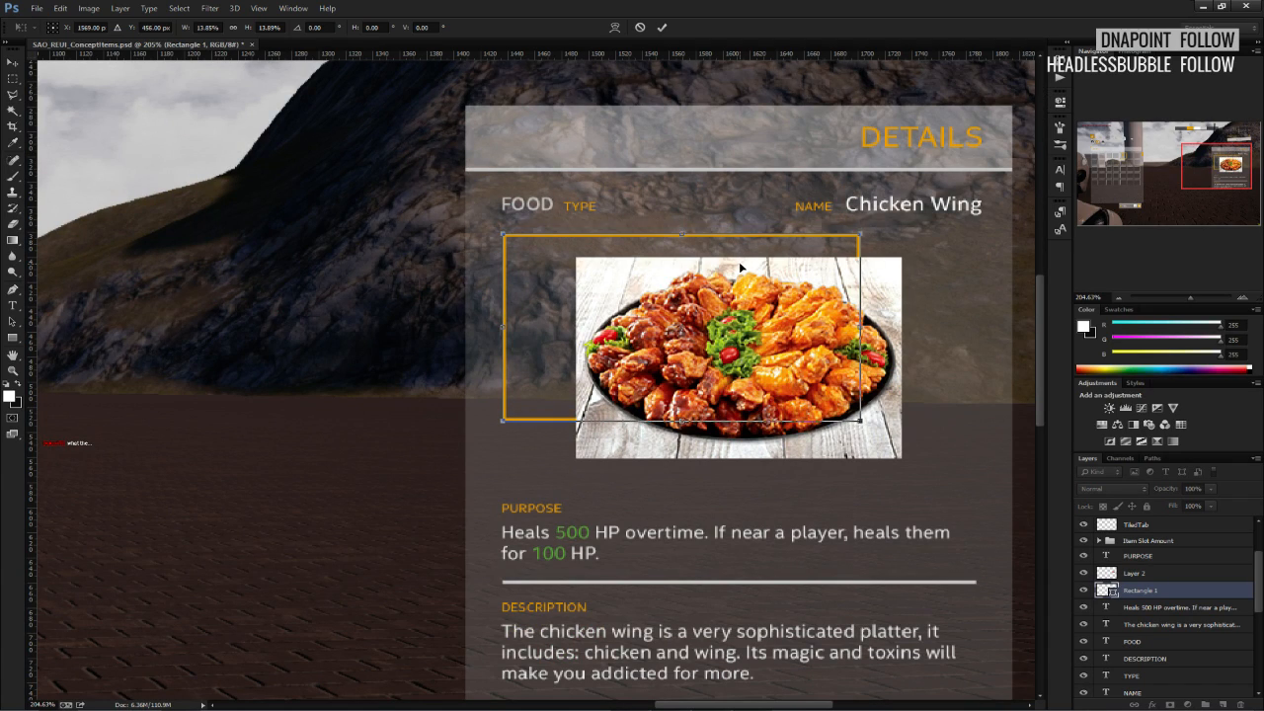
Enlarge the outlined rectangle from its lower-right corner to about 355 × 200 px so it frames the chicken wings photo.
drag(873, 421, 984, 484)
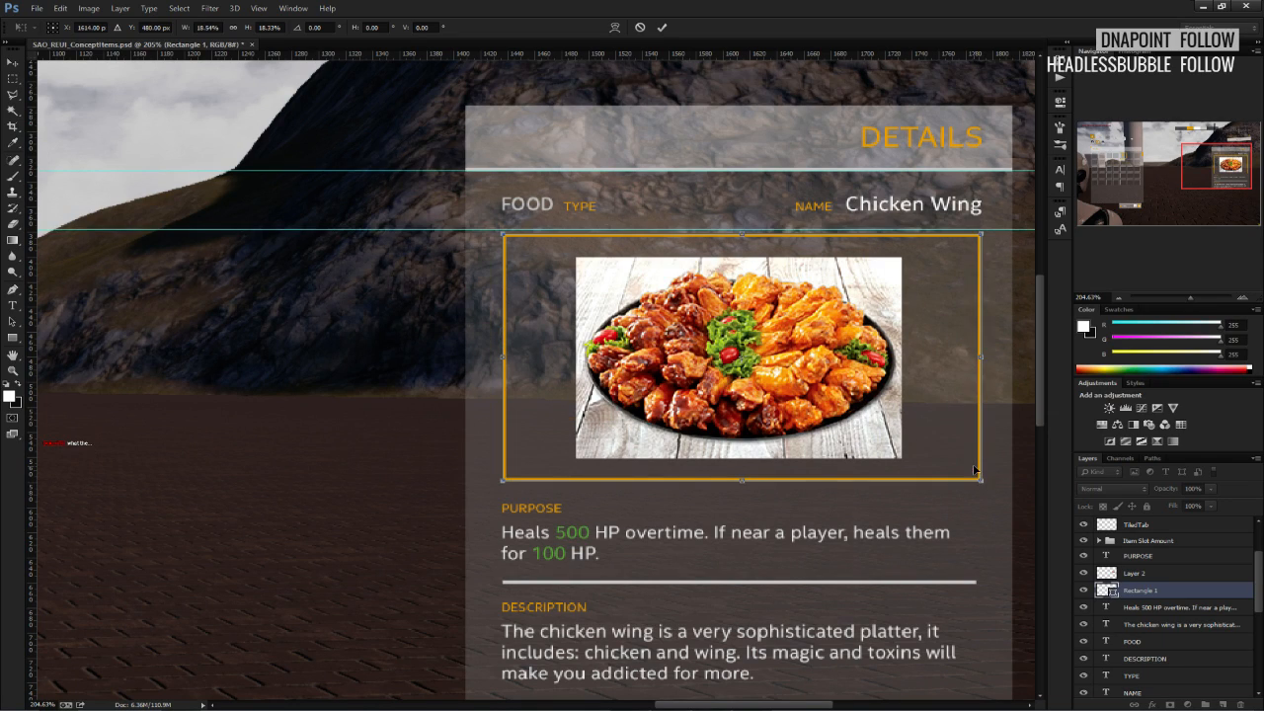
key(ctrl+z)
drag(868, 425, 983, 483)
click(661, 29)
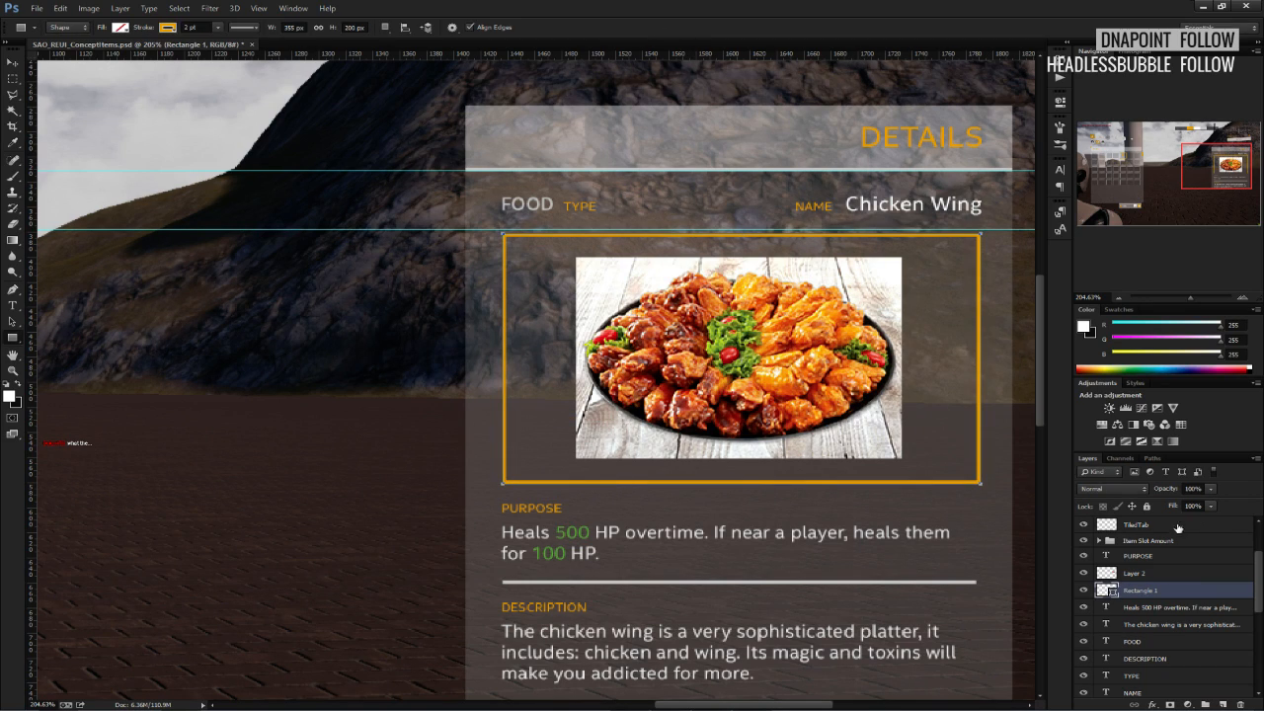
Add vertical guides at the left and right ends of the separator line above DESCRIPTION.
scroll(1164, 600, down, 2)
scroll(1163, 600, down, 3)
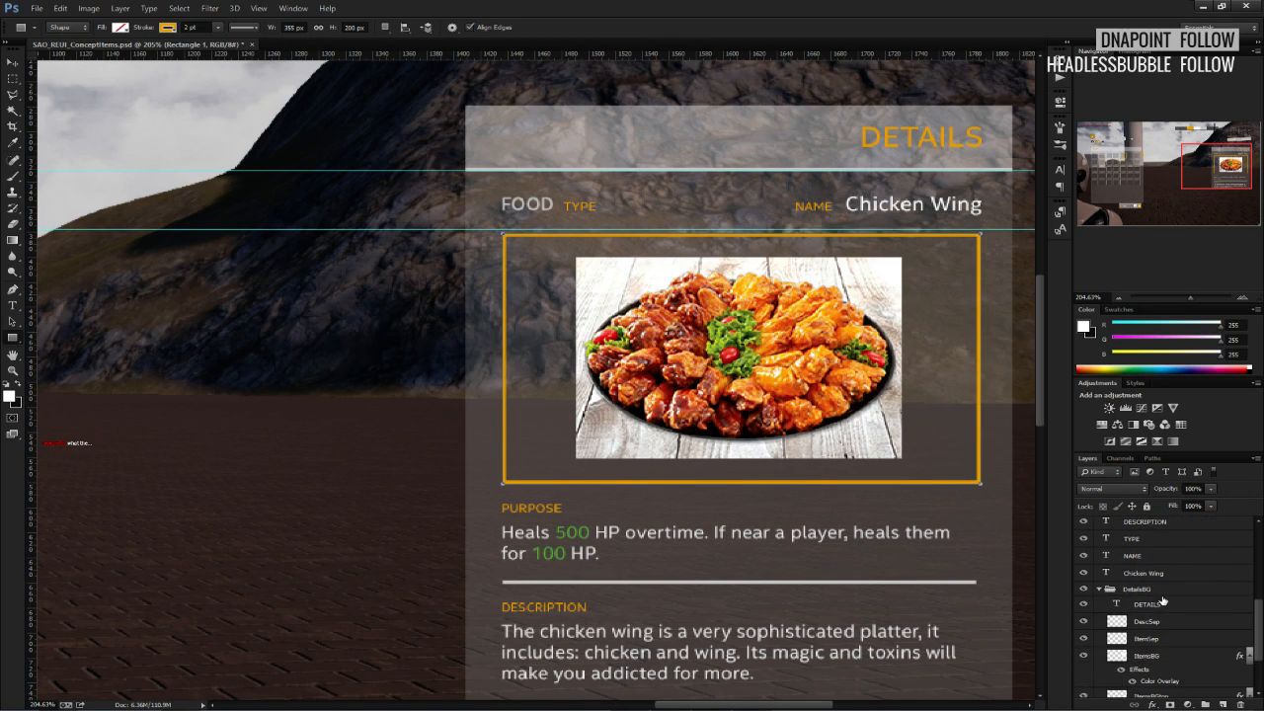
scroll(1164, 601, down, 1)
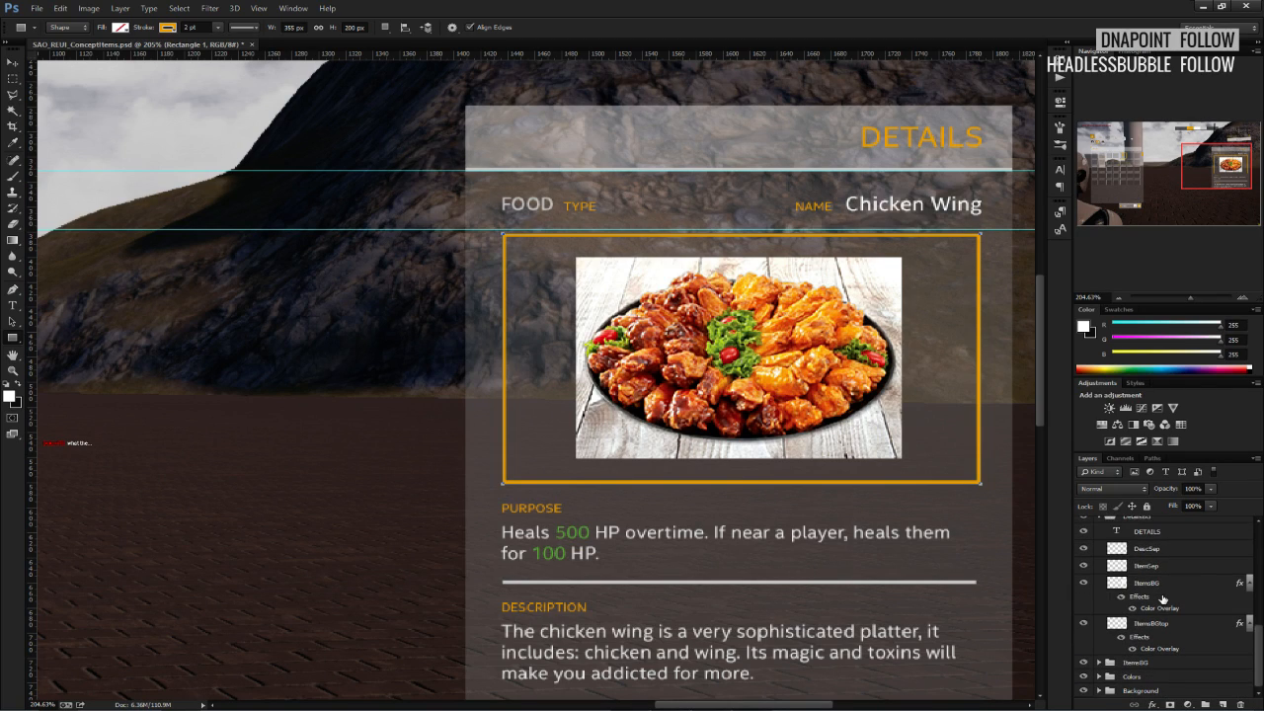
click(1146, 566)
drag(32, 415, 502, 436)
drag(32, 419, 974, 473)
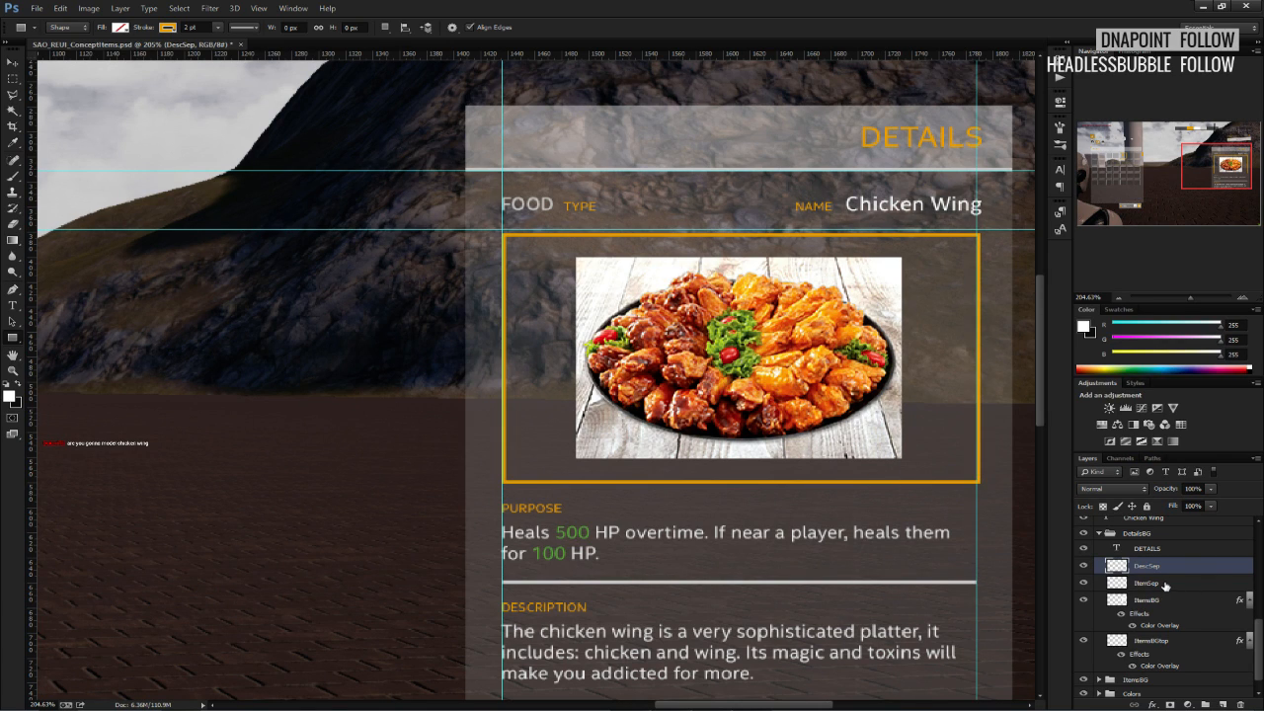
Shrink the picture frame rectangle to about 352 × 198 px so its right edge meets the guide.
scroll(1166, 587, up, 5)
click(1141, 620)
key(ctrl+t)
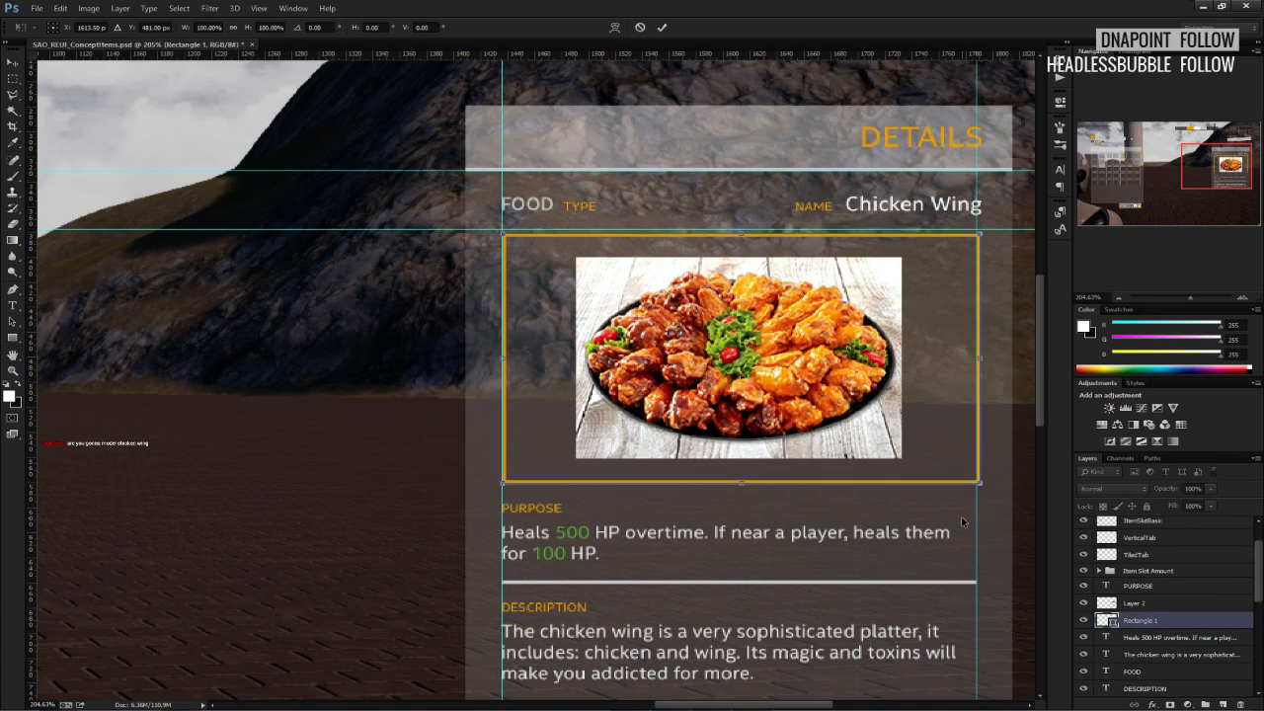
alt+scroll(977, 484, up, 3)
drag(974, 483, 968, 479)
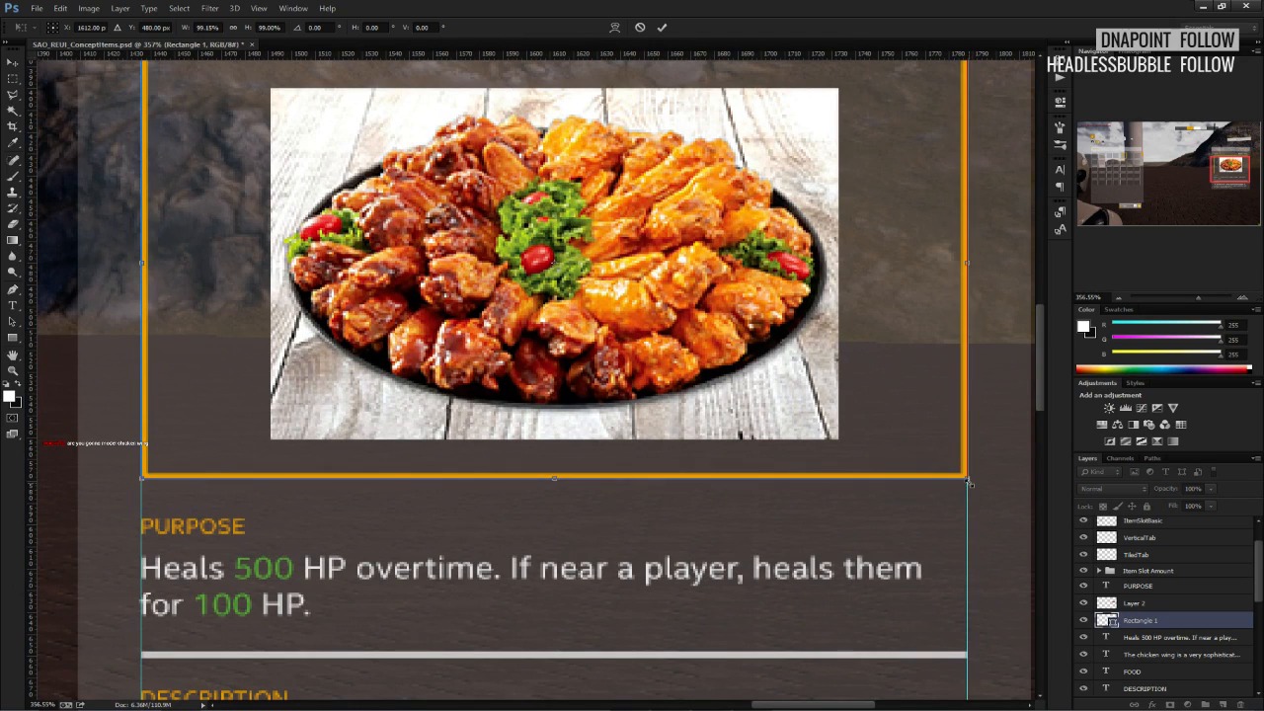
alt+scroll(968, 479, down, 2)
click(660, 28)
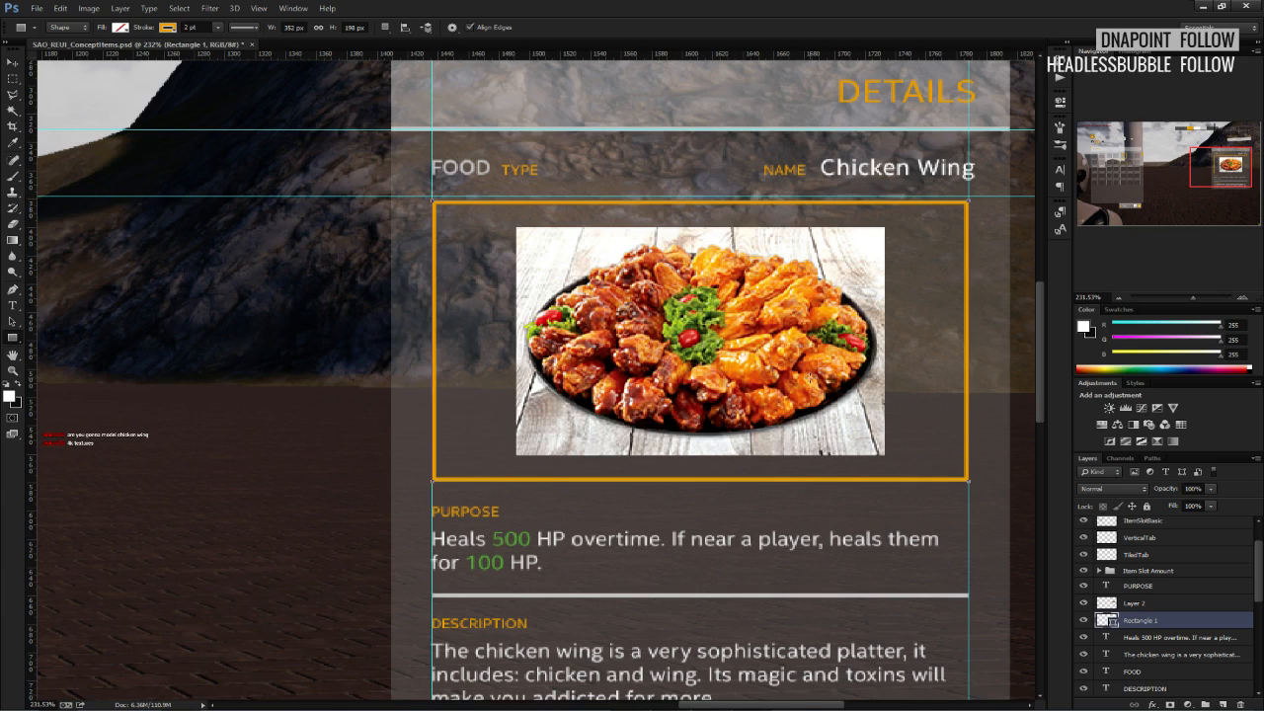
Widen the DescSep separator line above DESCRIPTION to 101.14% so its right end meets the end of the Chicken Wing text.
scroll(811, 377, down, 3)
scroll(810, 377, up, 2)
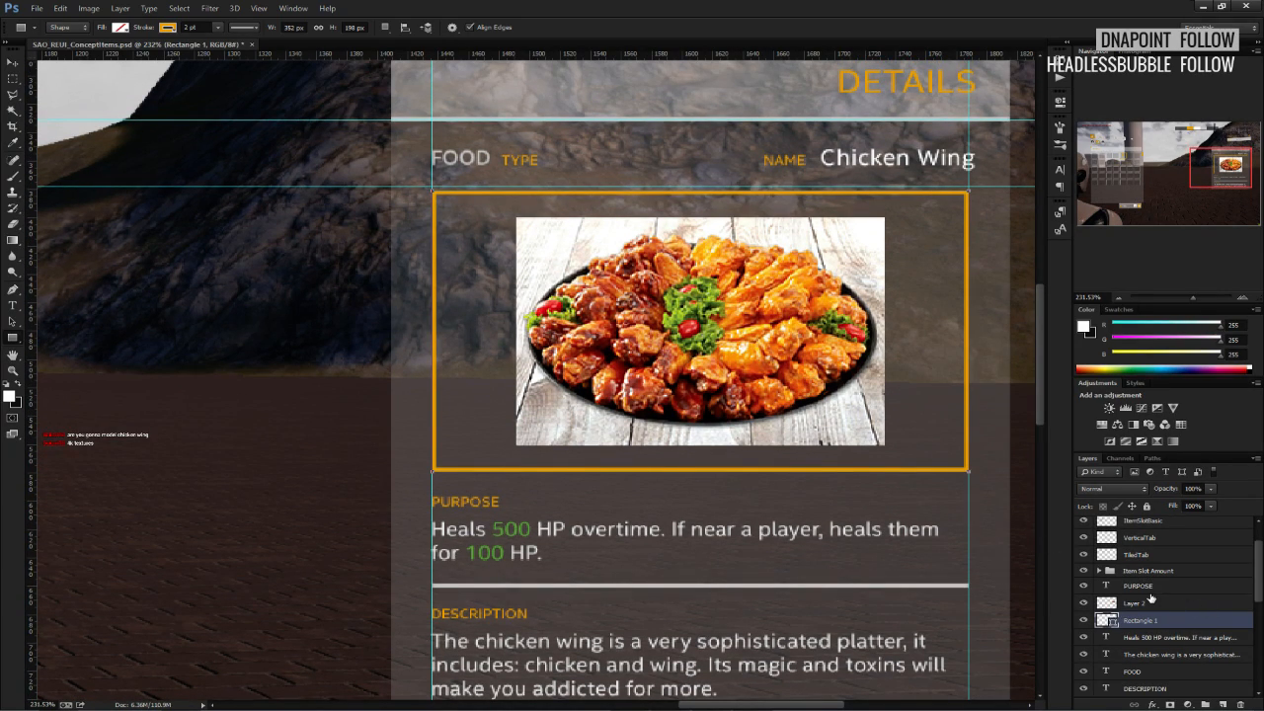
scroll(1151, 597, down, 4)
scroll(1150, 604, down, 1)
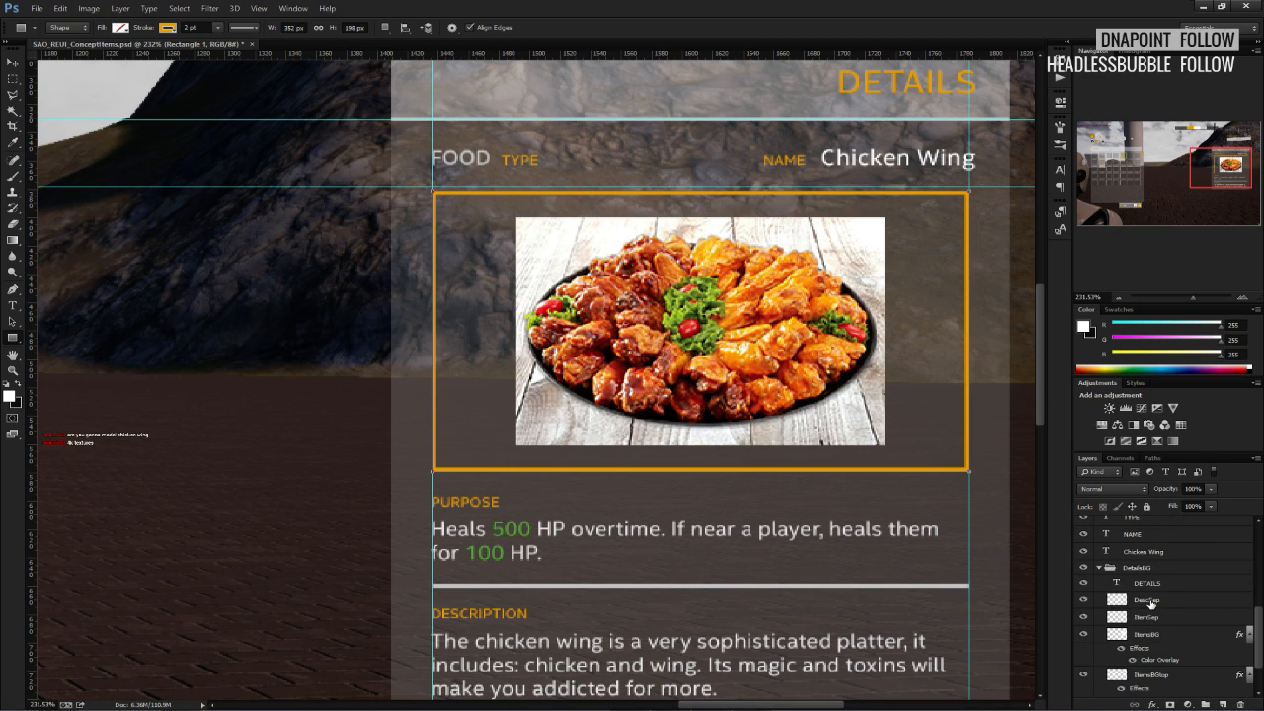
click(1147, 599)
alt+scroll(966, 585, up, 2)
key(ctrl+t)
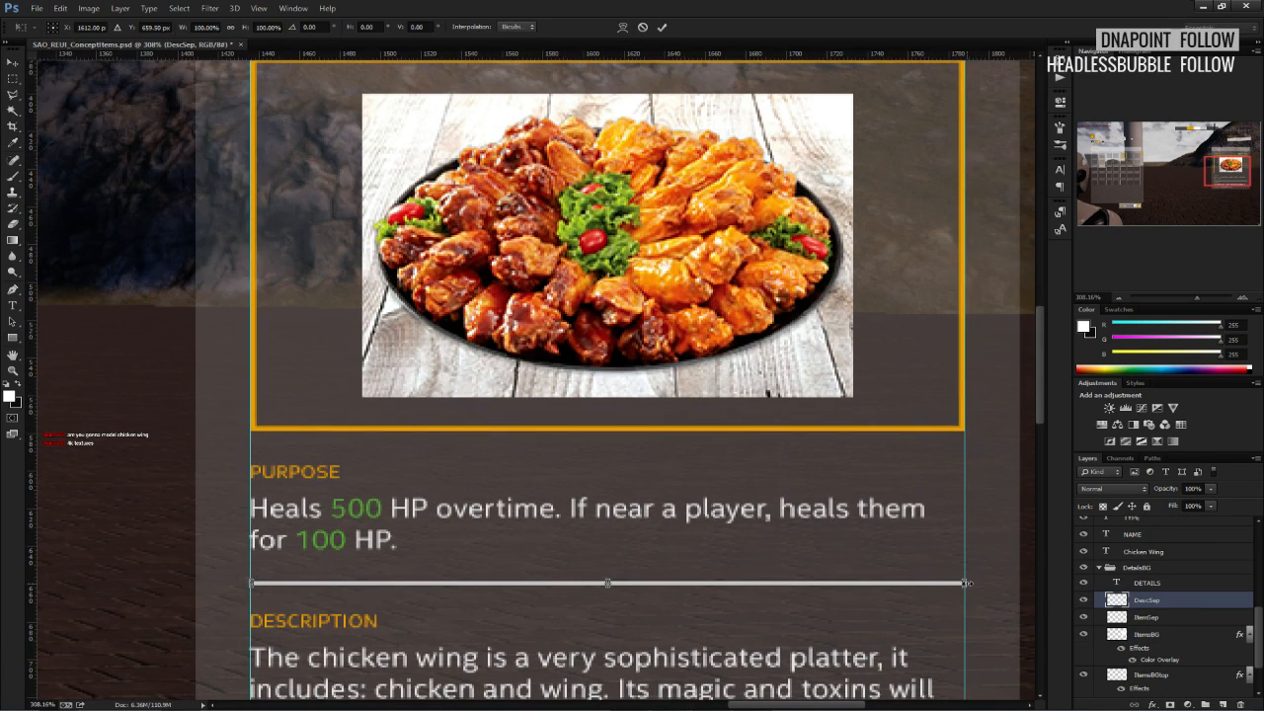
drag(970, 584, 976, 584)
scroll(973, 583, up, 3)
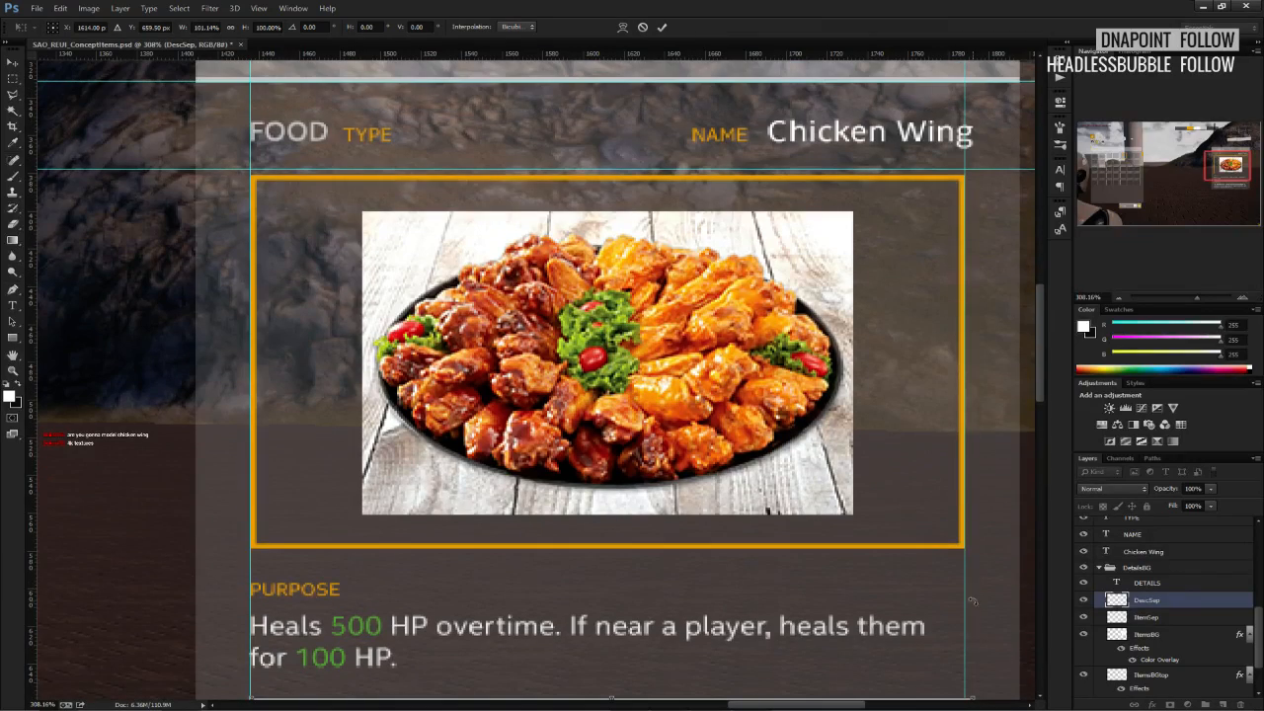
scroll(975, 628, down, 1)
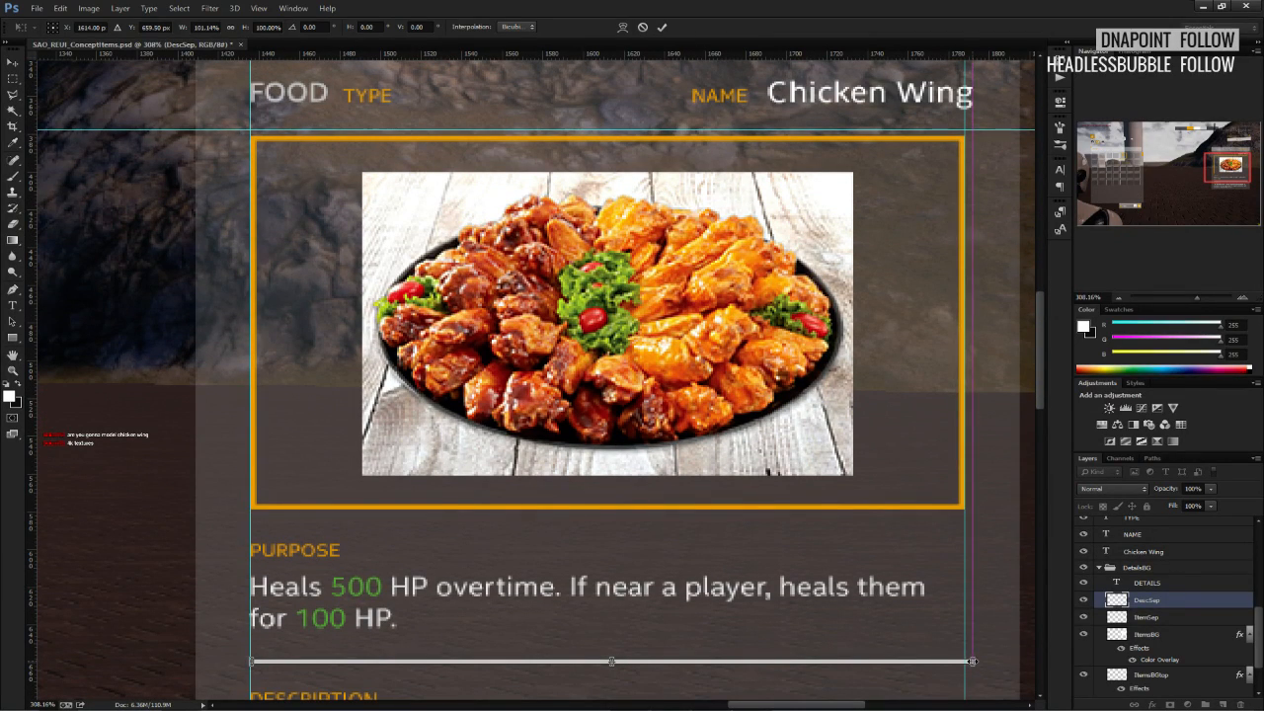
click(661, 25)
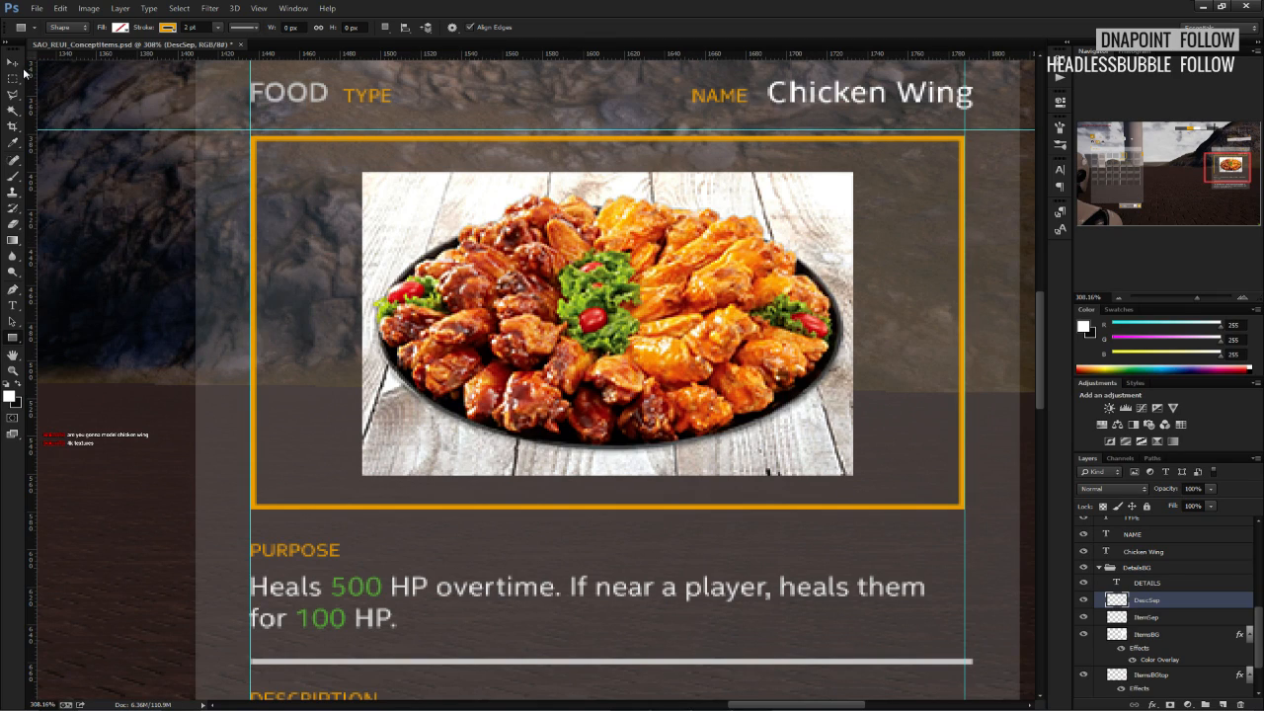
Move the right vertical guide to the separator's end and enlarge the picture frame rectangle to about 101% so it meets the guide.
click(13, 63)
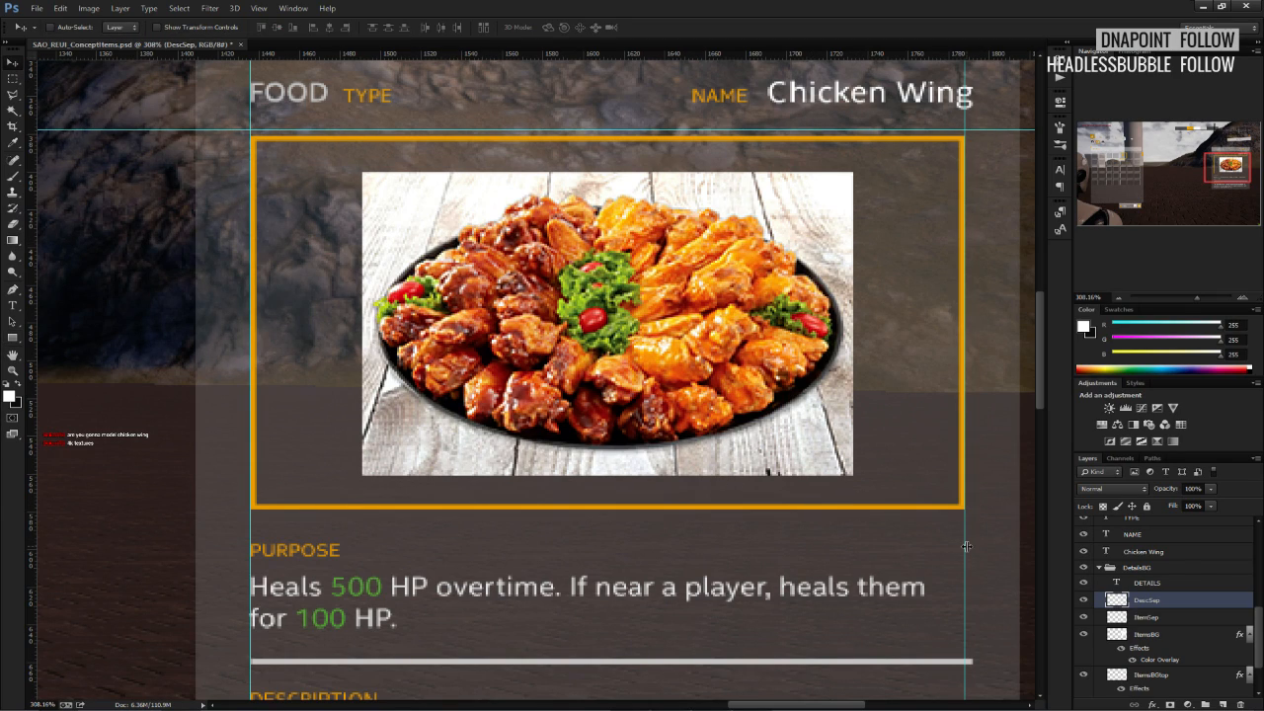
drag(967, 546, 974, 548)
scroll(1145, 584, up, 2)
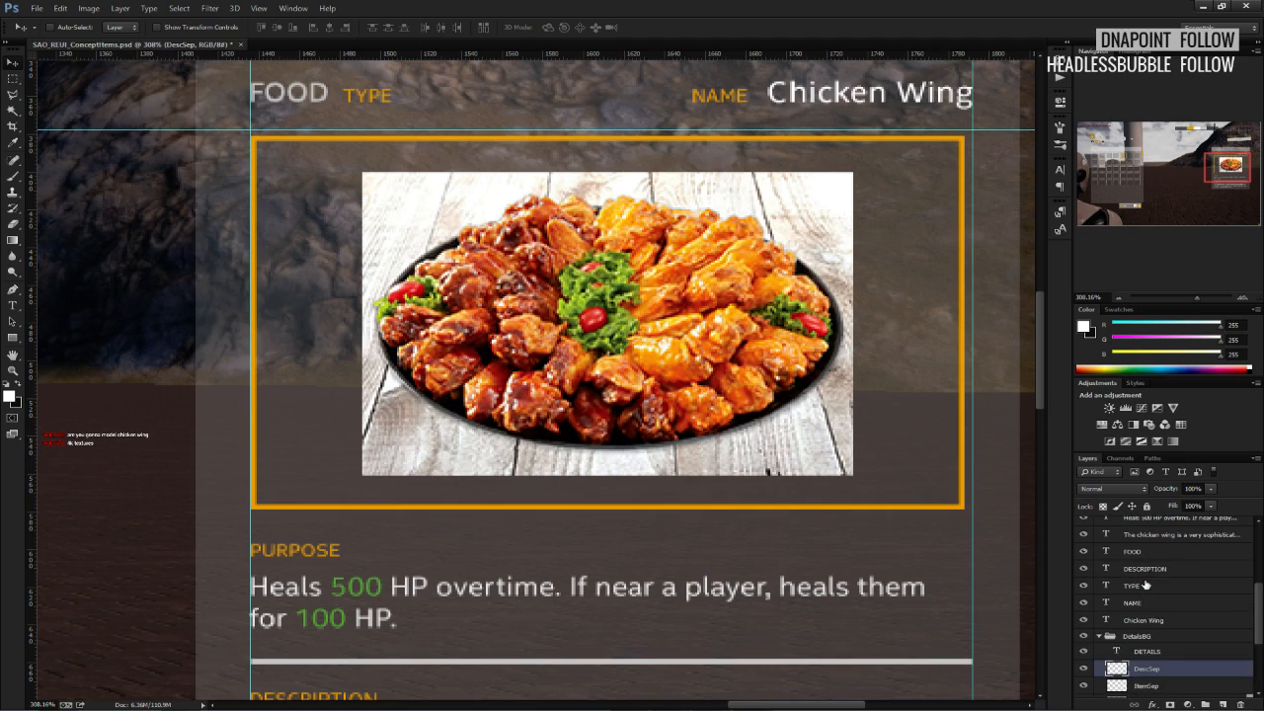
scroll(1145, 584, up, 2)
click(1141, 570)
key(ctrl+t)
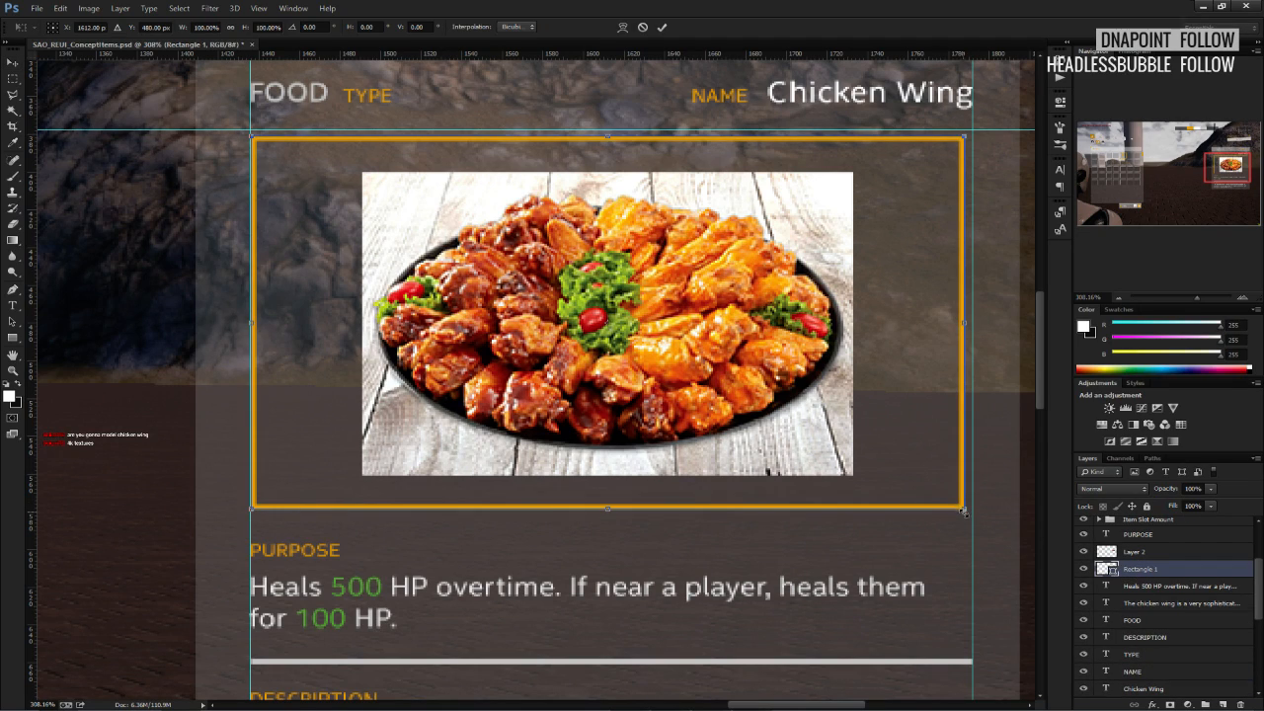
drag(964, 510, 974, 512)
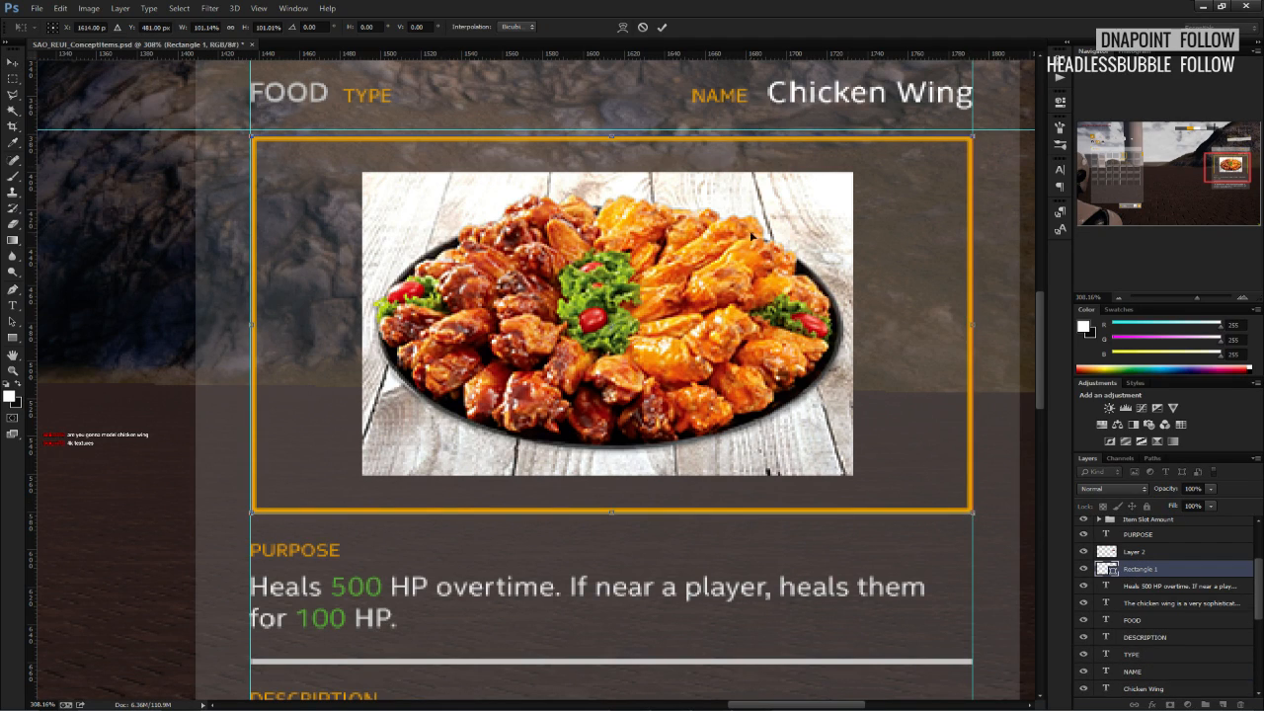
click(663, 31)
click(13, 78)
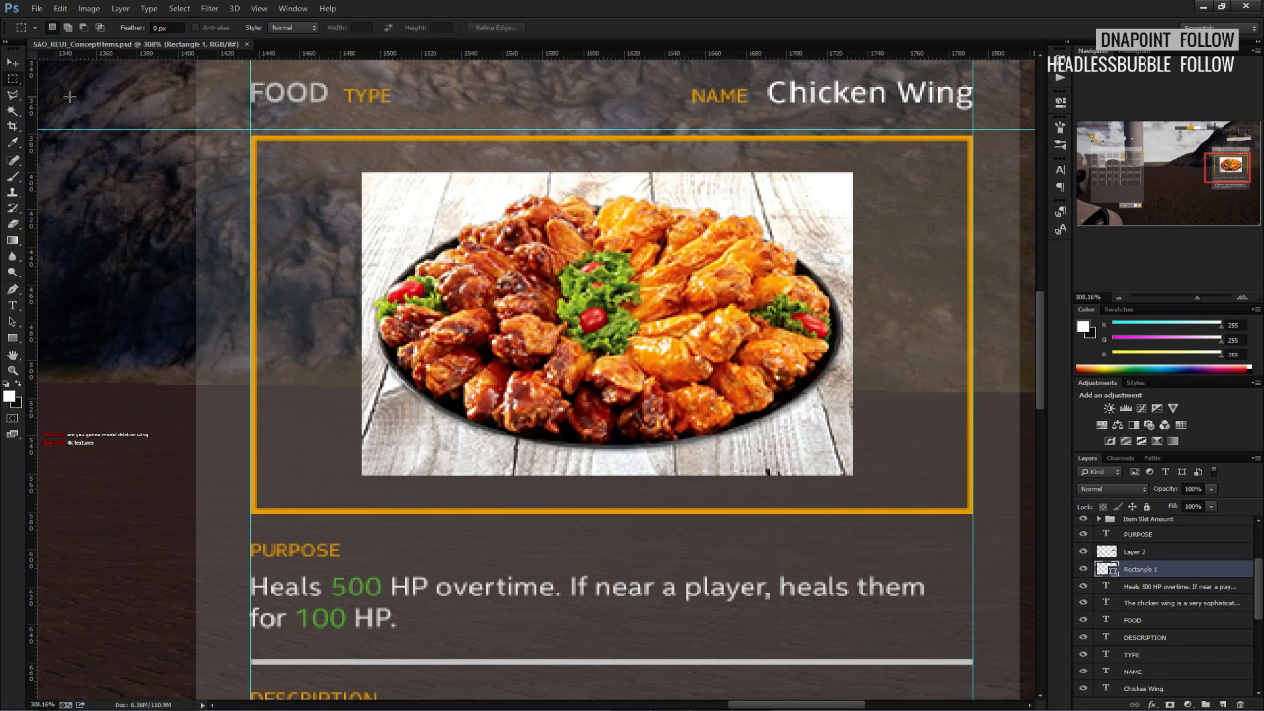
Enlarge the chicken wings photo around its centre to about 150% and place its layer below the frame rectangle.
alt+scroll(429, 298, down, 6)
alt+scroll(426, 291, down, 1)
scroll(561, 316, up, 2)
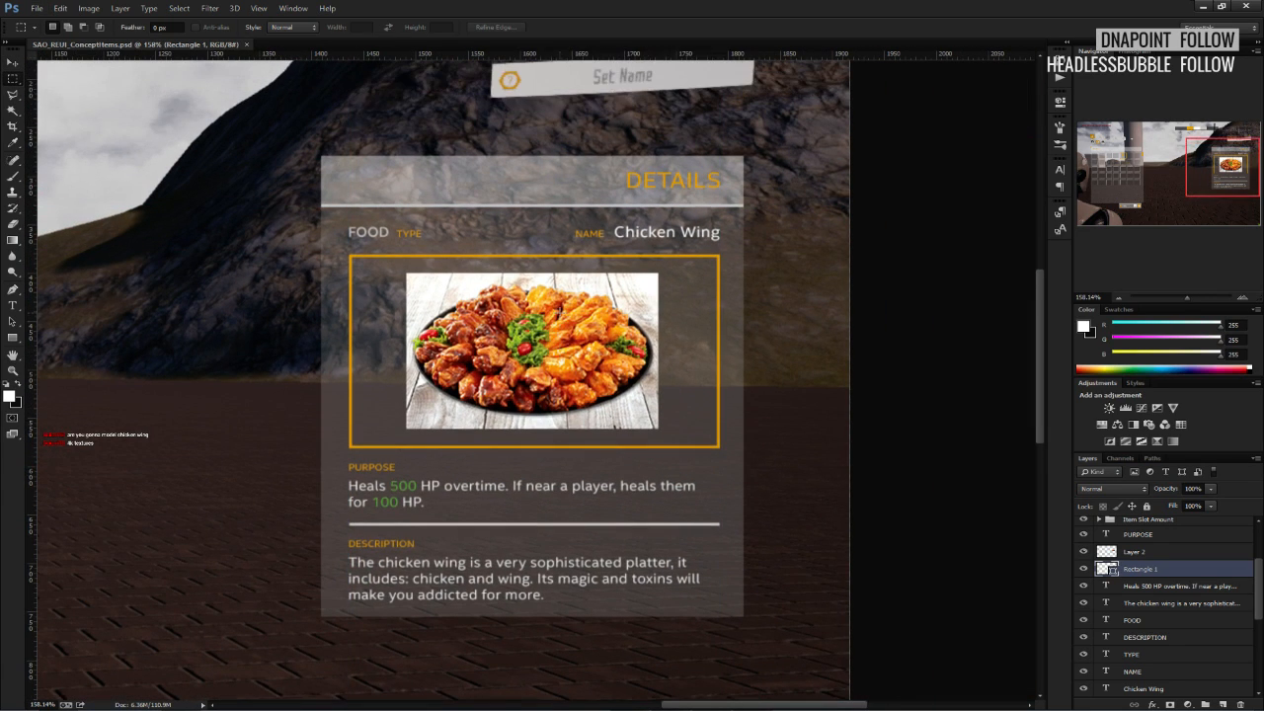
alt+scroll(556, 311, up, 6)
scroll(1155, 592, up, 3)
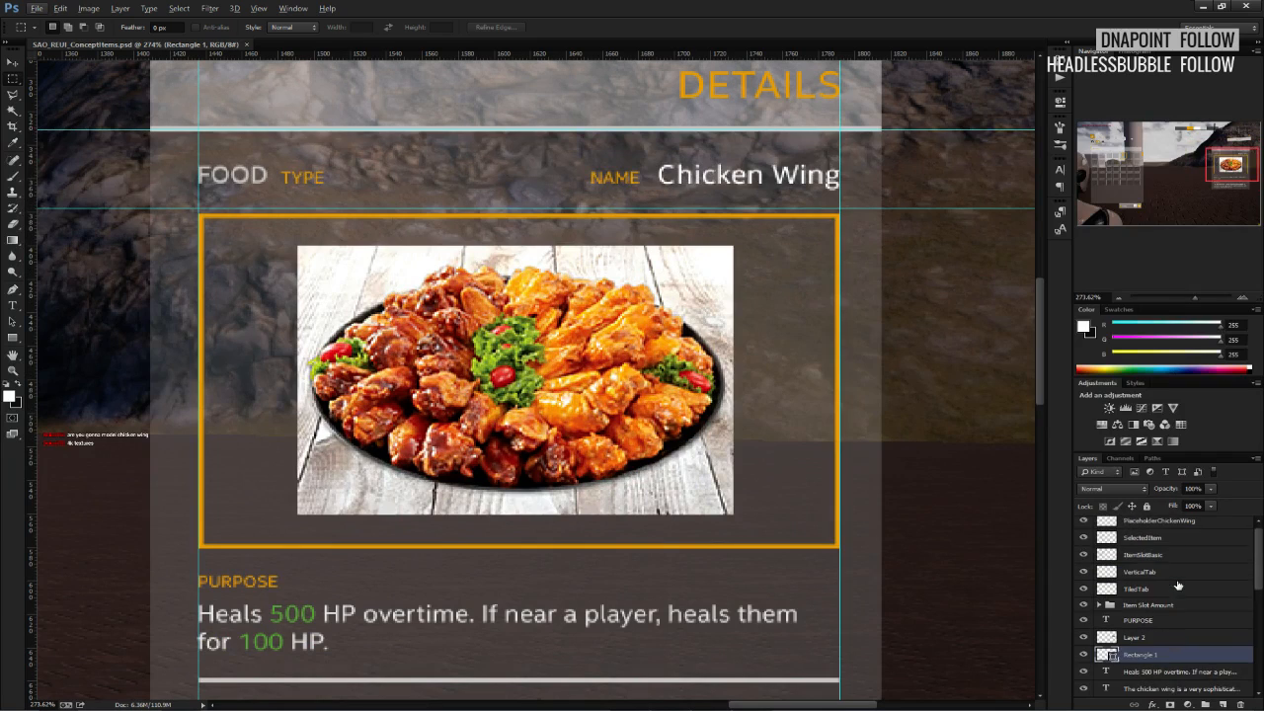
click(1145, 641)
key(ctrl+t)
alt+drag(741, 506, 849, 574)
click(662, 26)
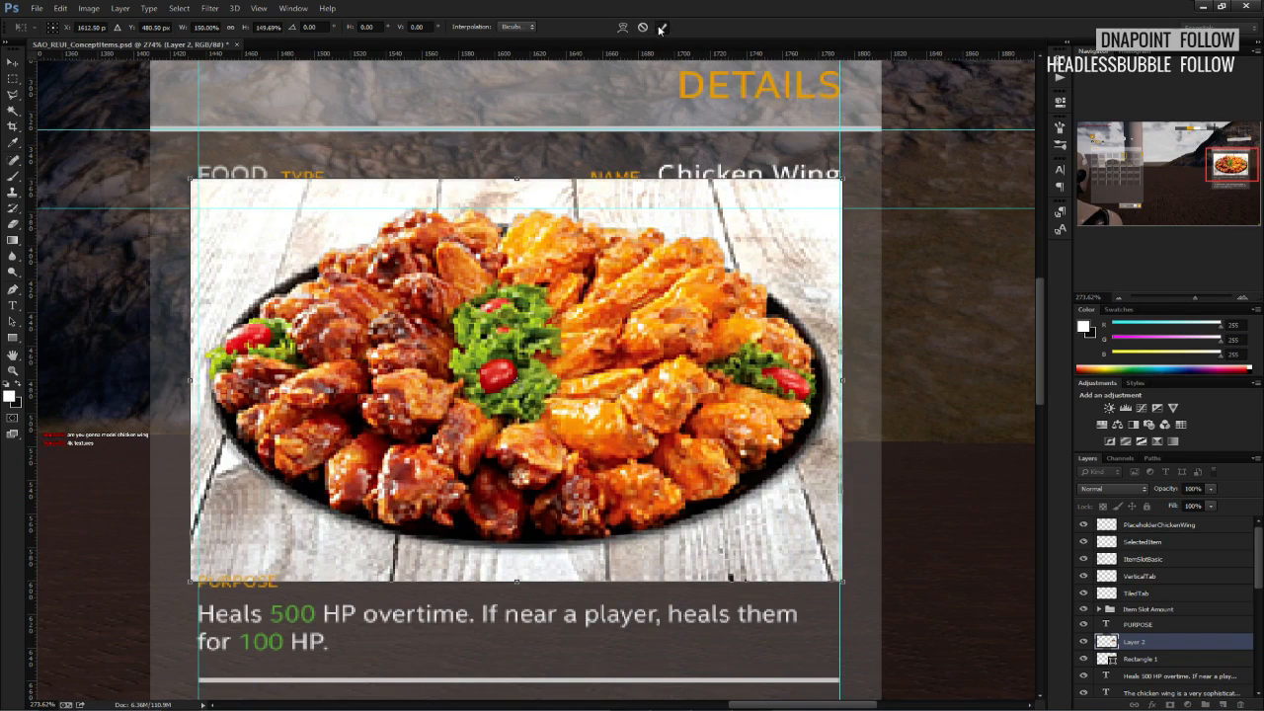
drag(1144, 644, 1150, 665)
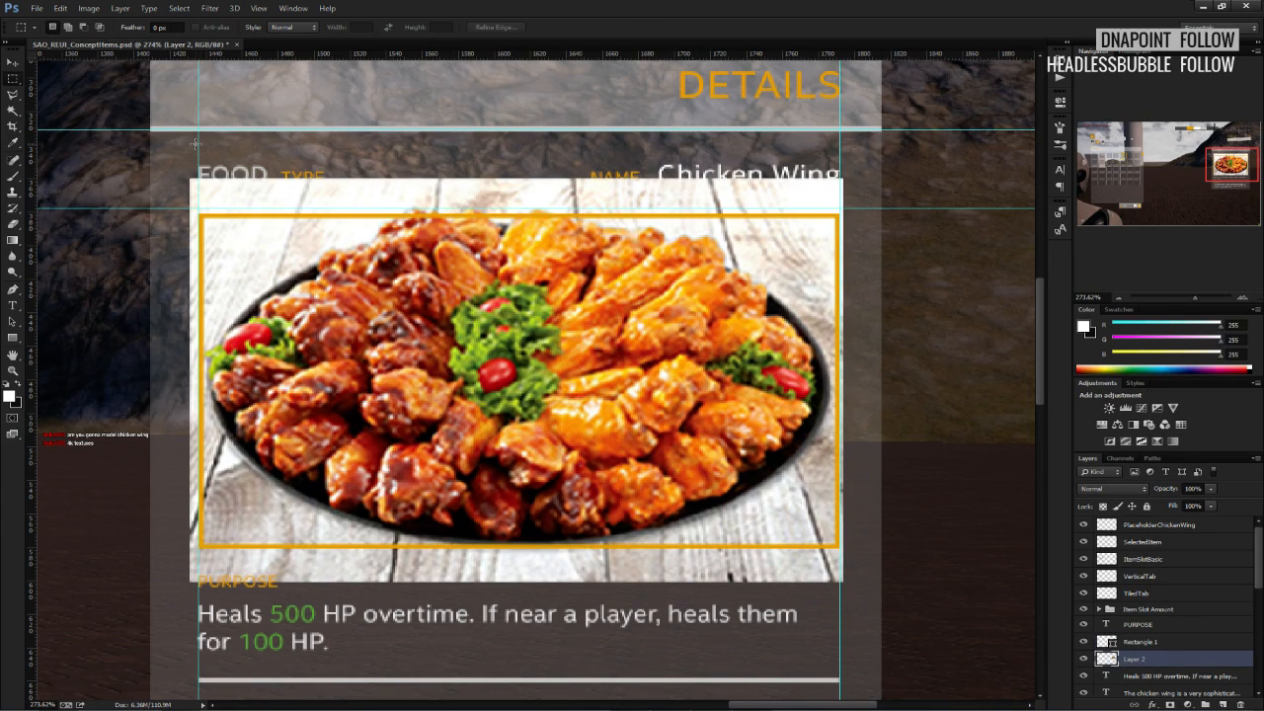
Trim away the parts of the chicken wings photo that extend beyond the edges of the orange picture frame.
drag(183, 130, 838, 642)
key(Delete)
key(Delete)
key(ctrl+d)
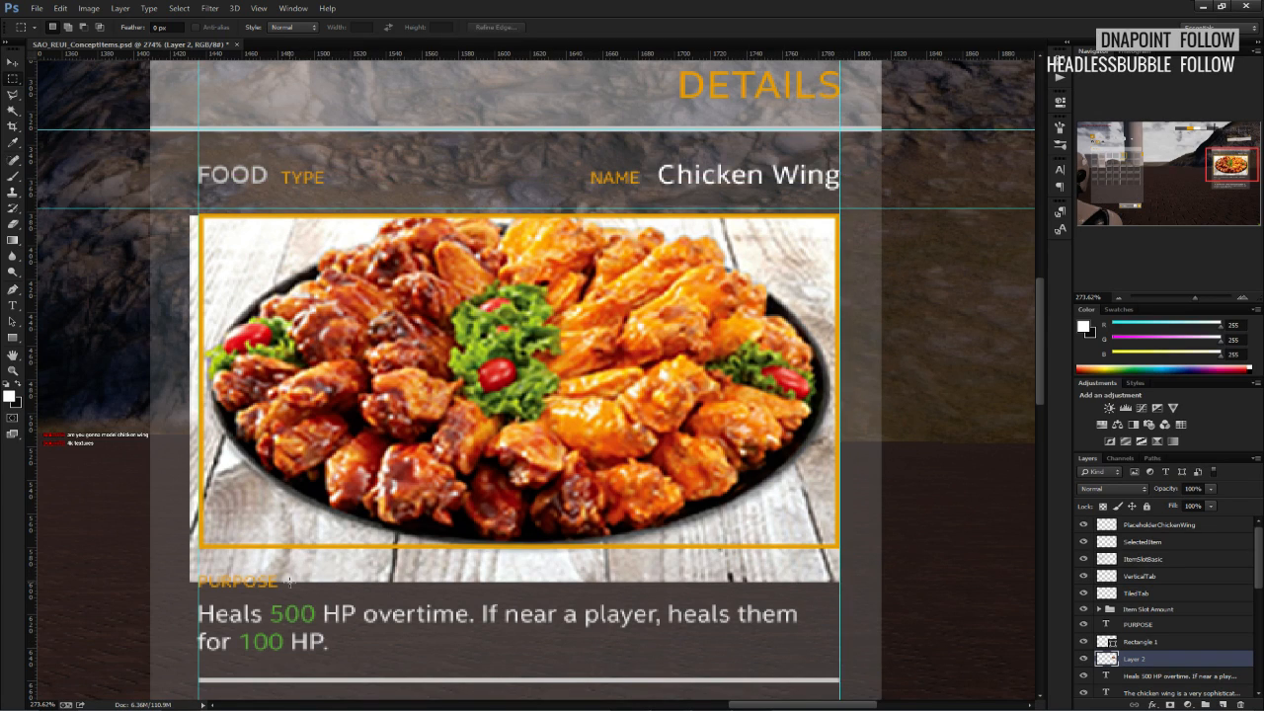
drag(492, 582, 886, 547)
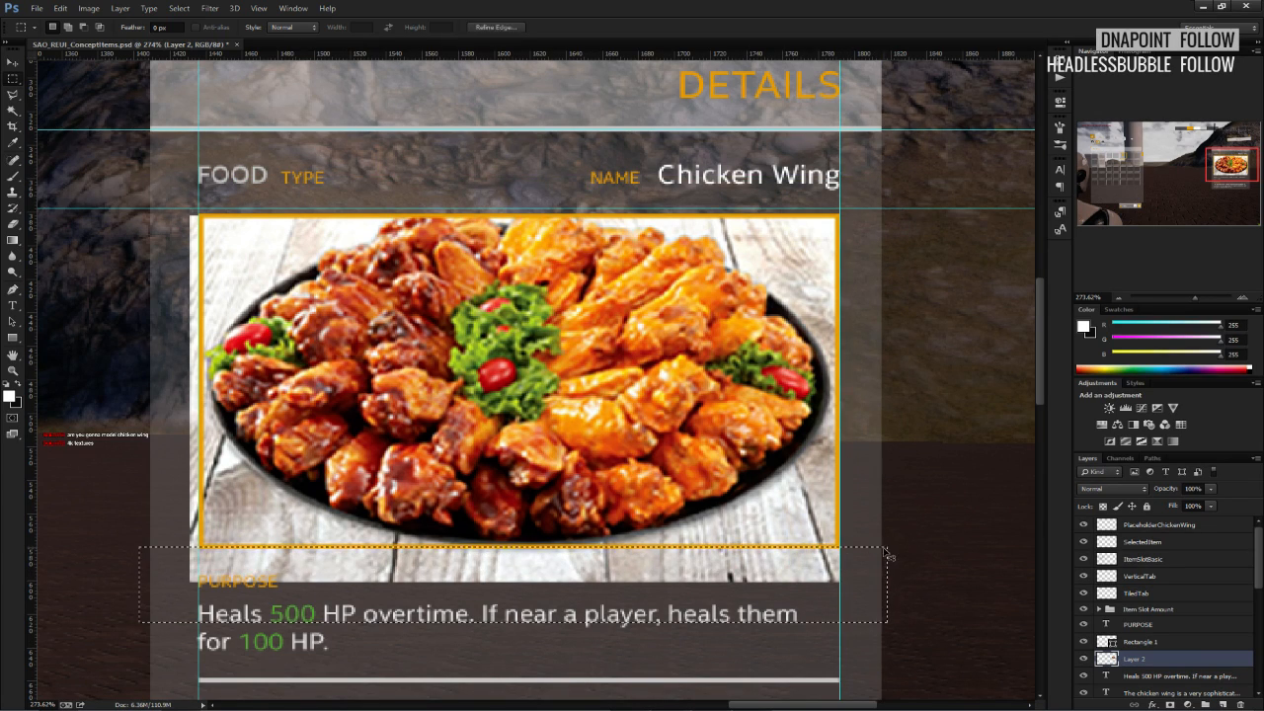
key(Delete)
key(ctrl+d)
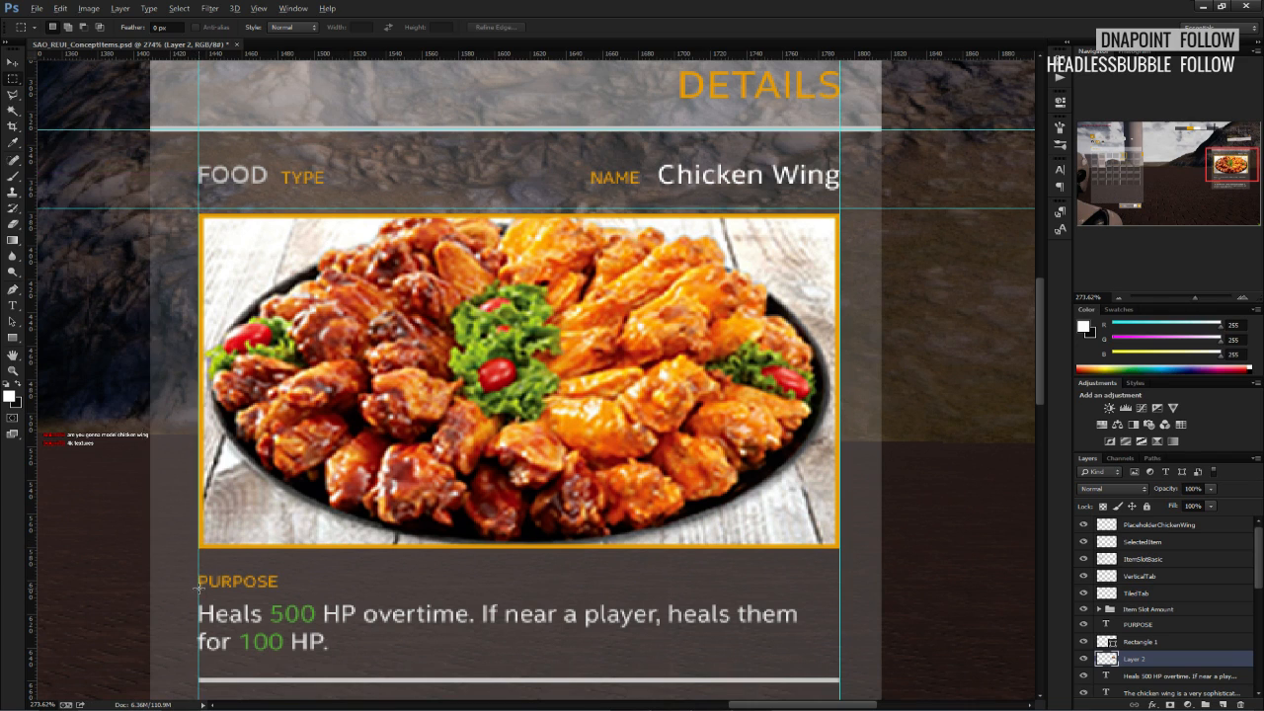
Delete the chicken wings photo layer from the details panel.
alt+scroll(204, 590, down, 5)
alt+scroll(210, 573, down, 4)
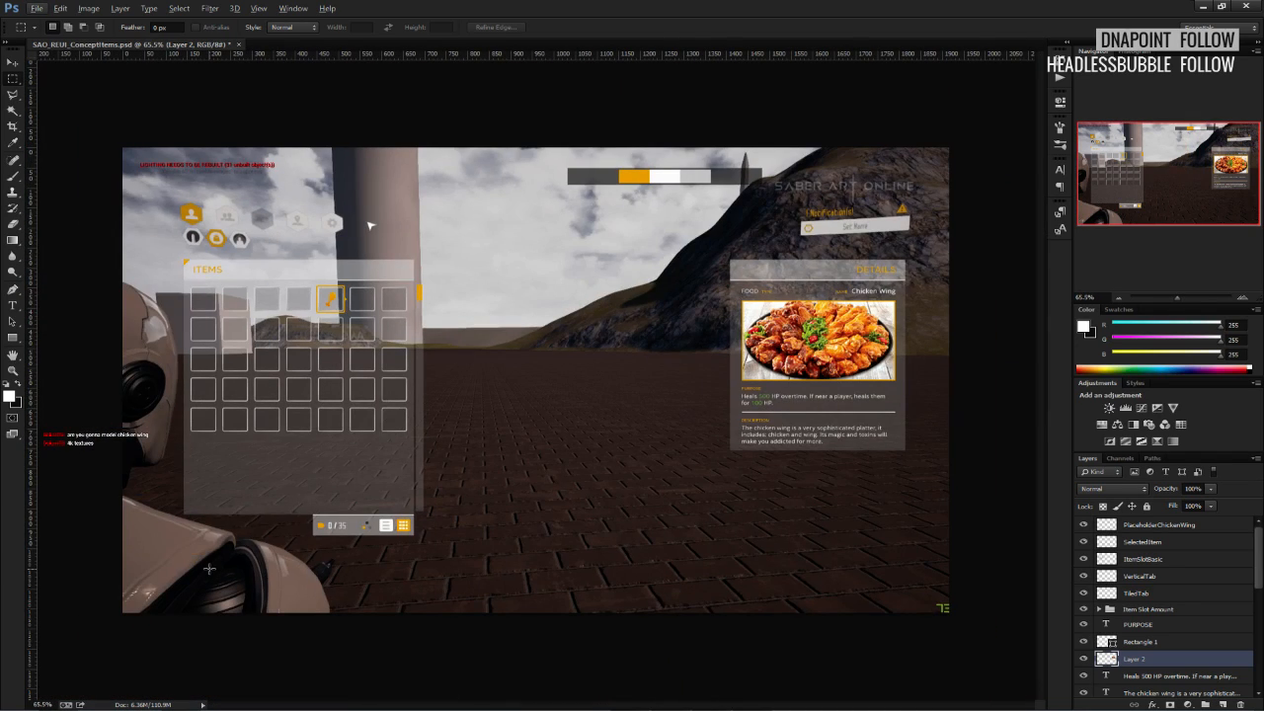
click(1242, 705)
alt+scroll(846, 384, up, 3)
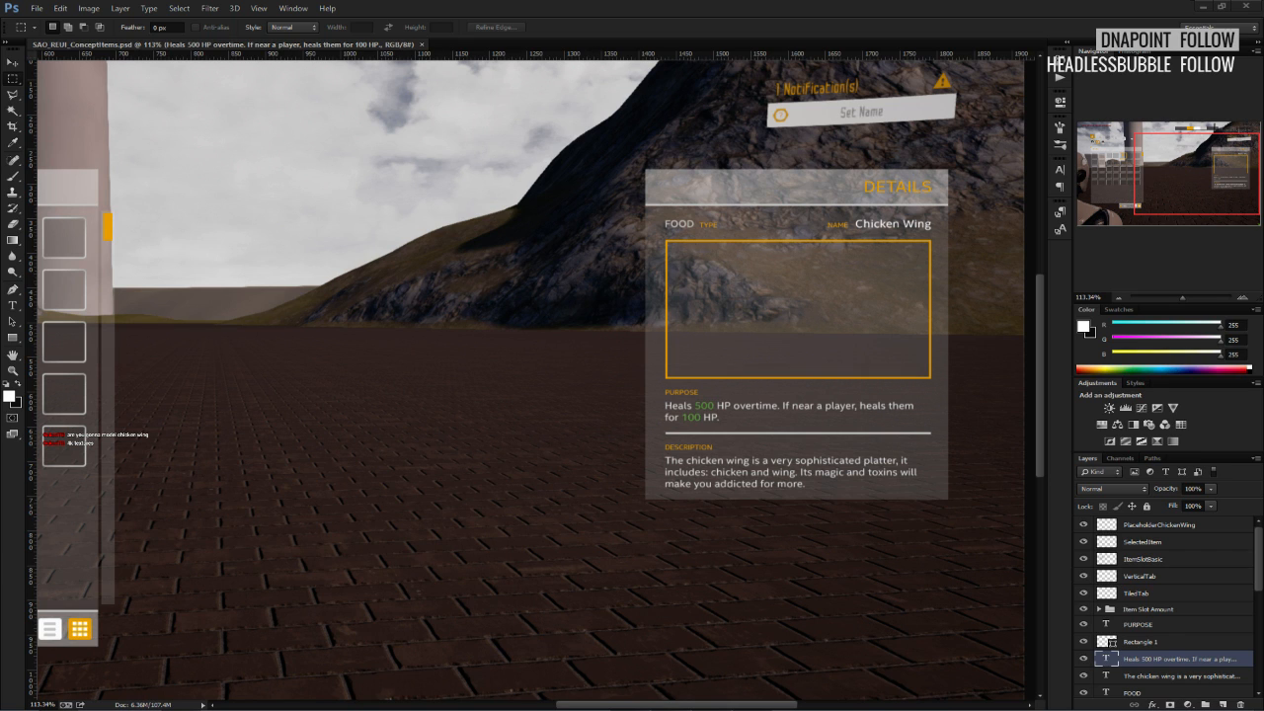
alt+scroll(879, 357, down, 3)
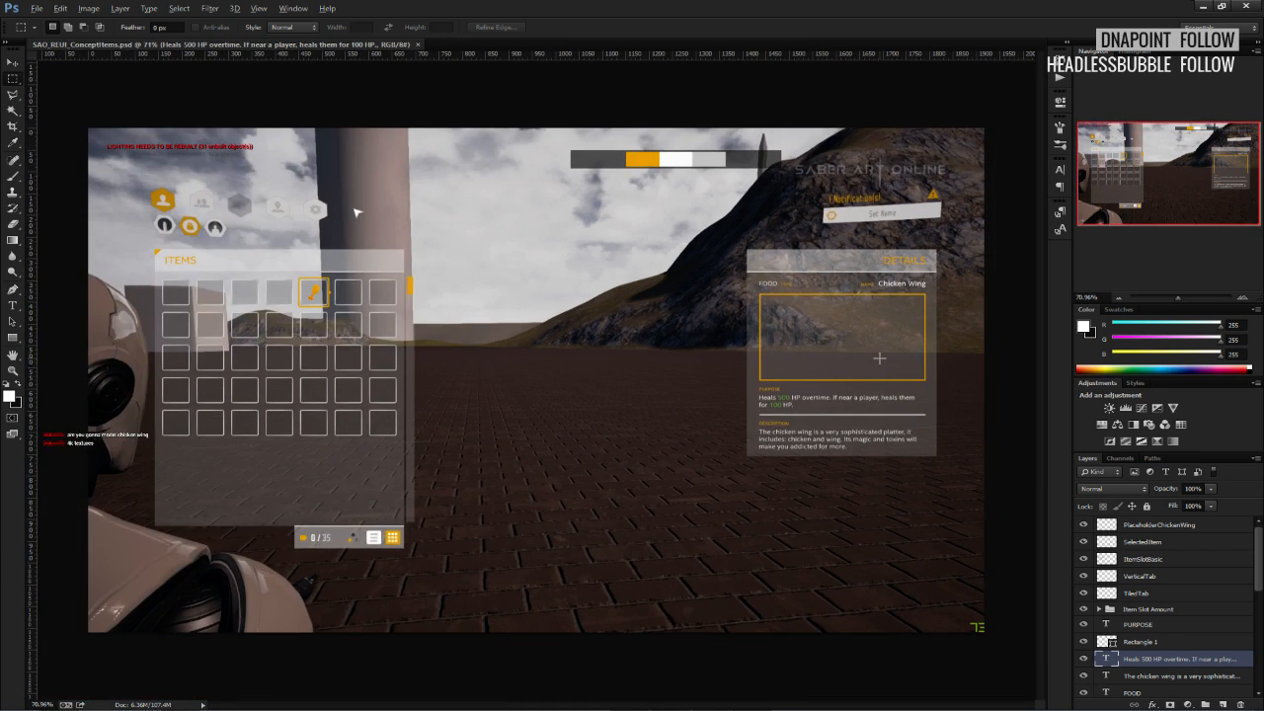
Shrink the picture frame rectangle around its centre to about 96%, inset from the text margins, and save the document.
alt+scroll(897, 366, up, 5)
scroll(958, 425, up, 2)
drag(771, 706, 778, 704)
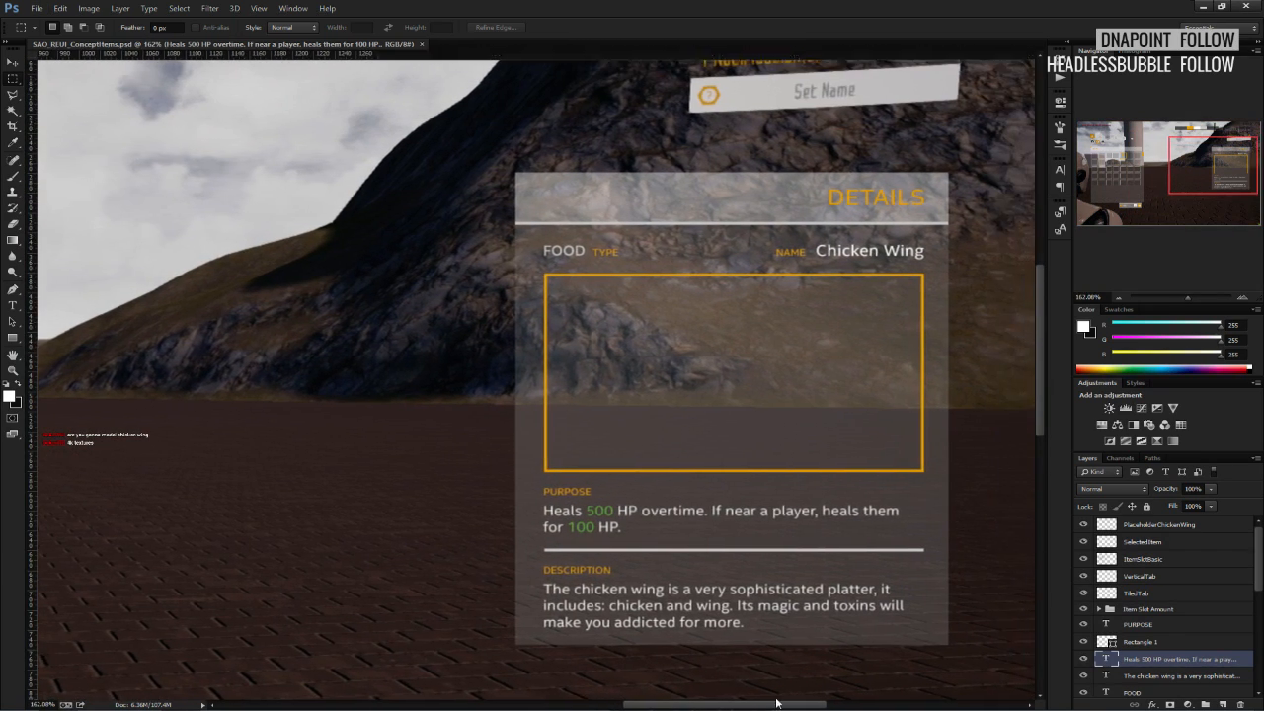
scroll(1163, 618, down, 1)
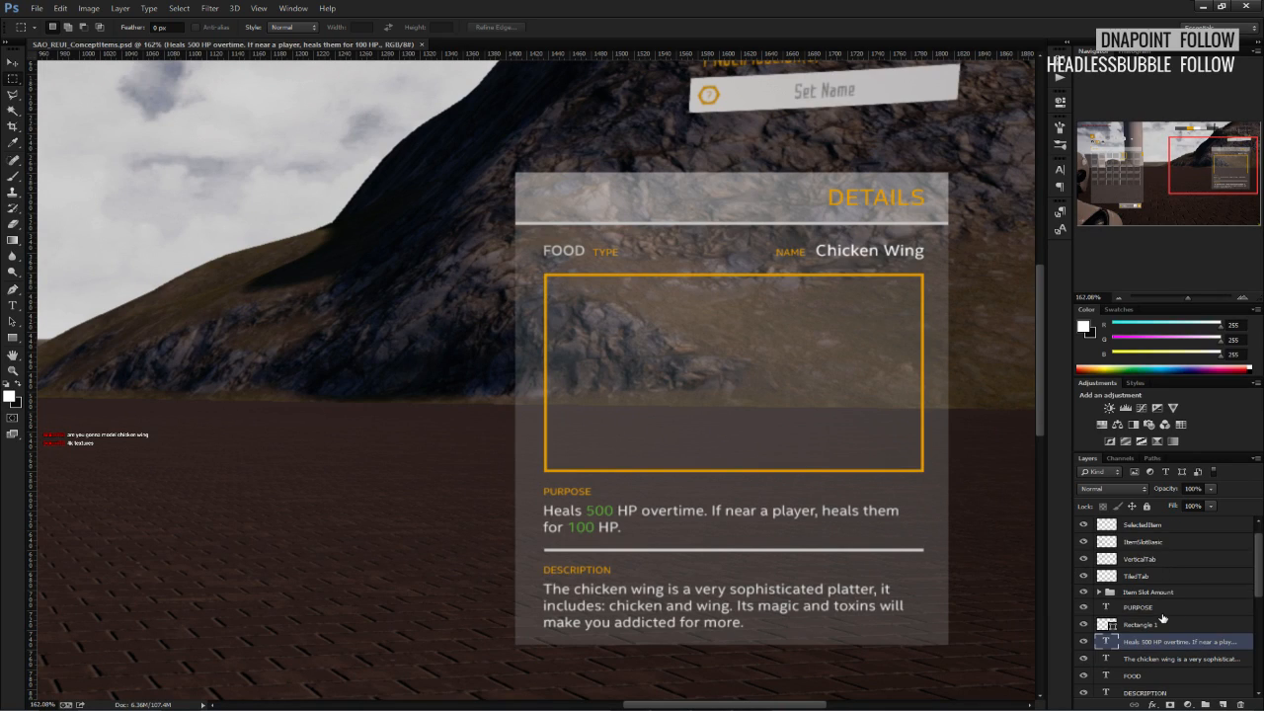
click(1145, 622)
key(ctrl+t)
drag(926, 473, 919, 469)
key(Right)
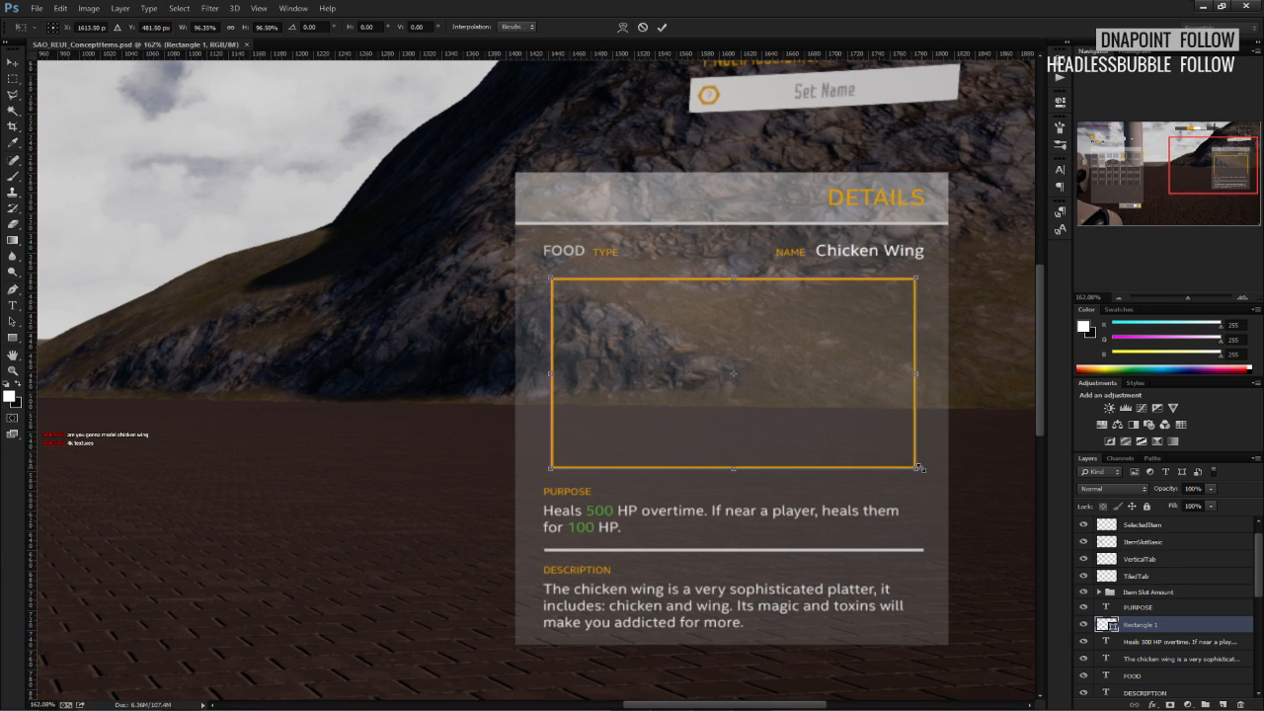
click(661, 27)
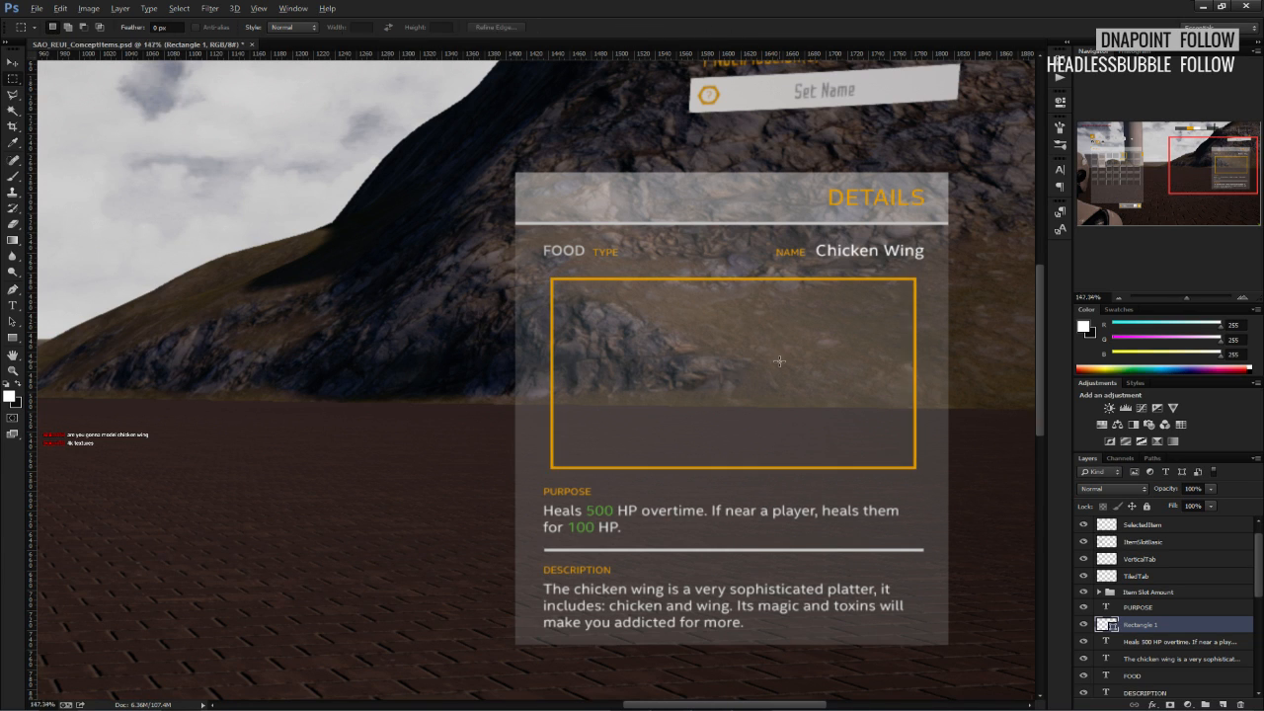
key(ctrl+0)
key(ctrl+s)
Examine the proportions and spacing of the resized picture frame within the details panel, close up and from a distance.
alt+scroll(891, 362, up, 6)
alt+scroll(892, 361, down, 6)
alt+scroll(897, 364, up, 9)
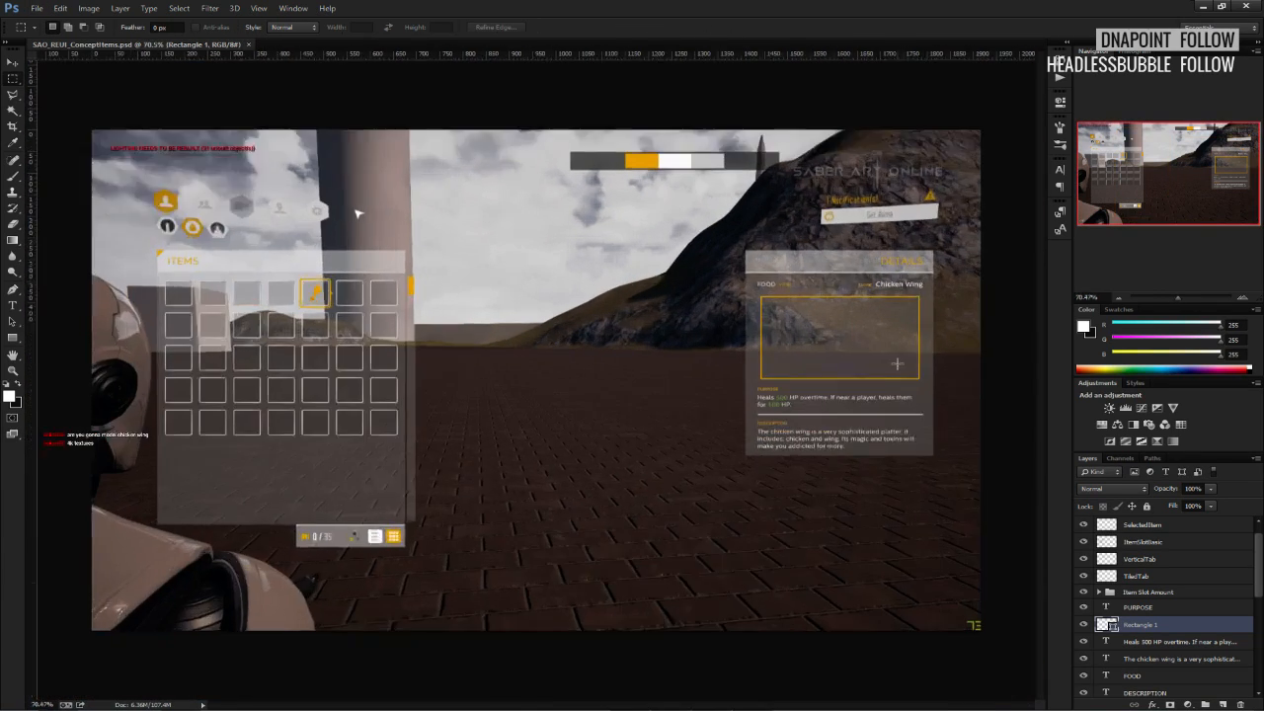
alt+scroll(897, 363, up, 2)
alt+scroll(897, 364, down, 5)
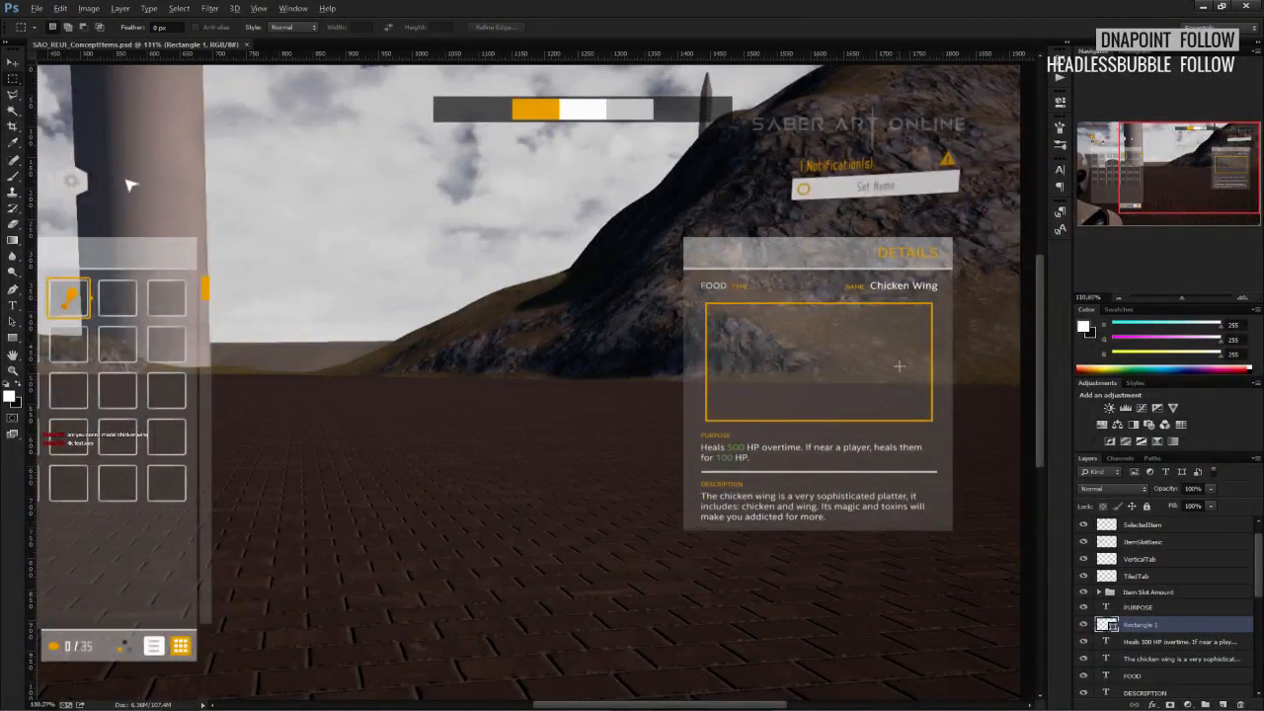
alt+scroll(899, 366, up, 5)
alt+scroll(950, 450, down, 4)
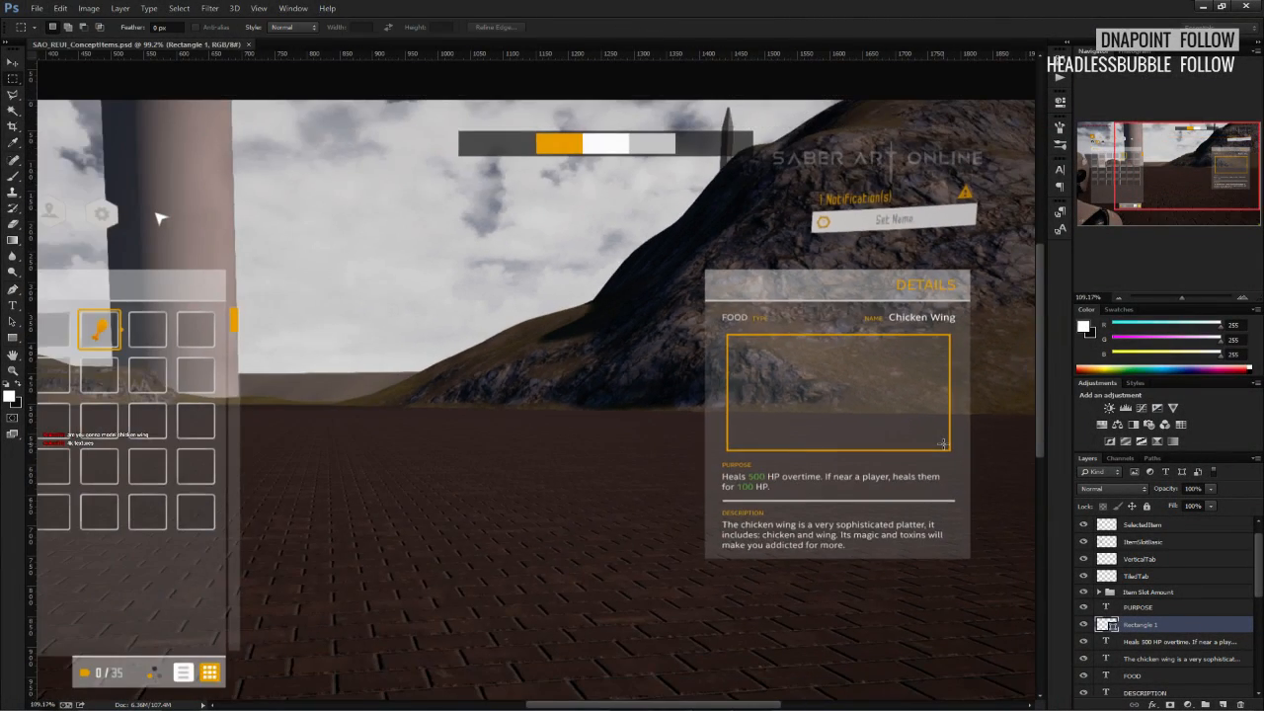
alt+scroll(943, 445, up, 4)
scroll(943, 444, up, 2)
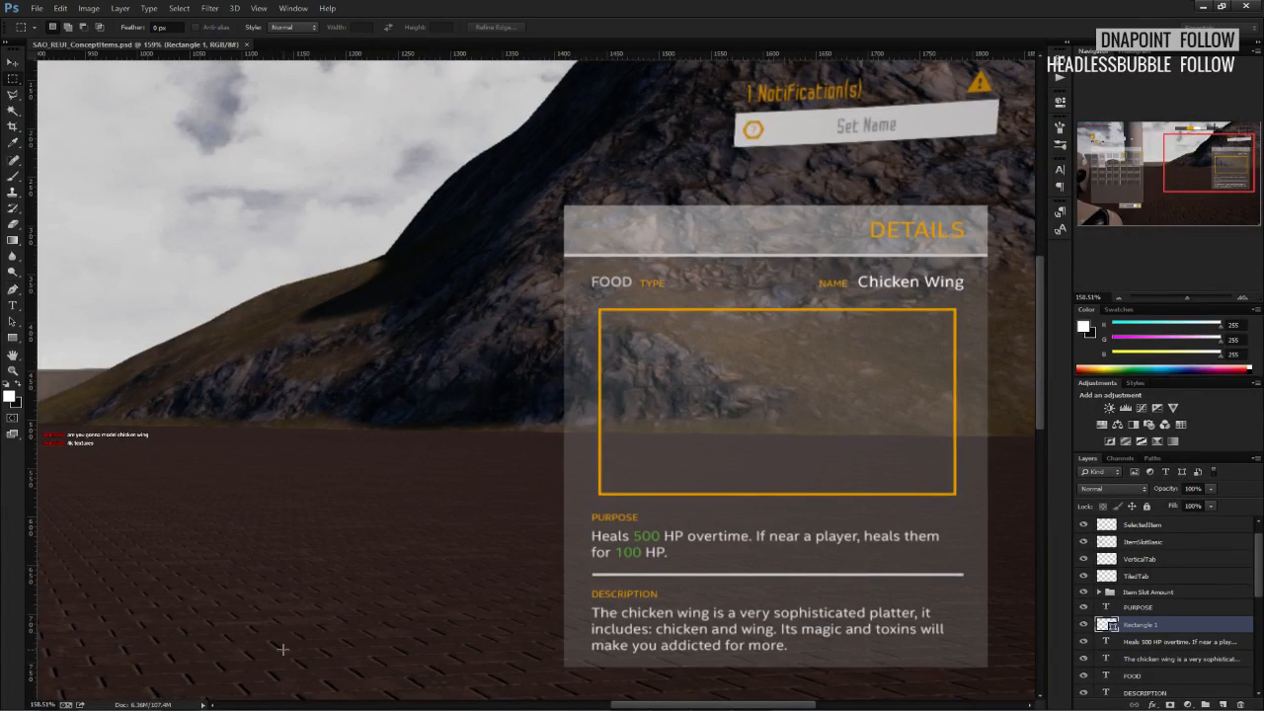
Switch to the file explorer and open the image/2x_web folder inside material-design-icons-master.
key(super+e)
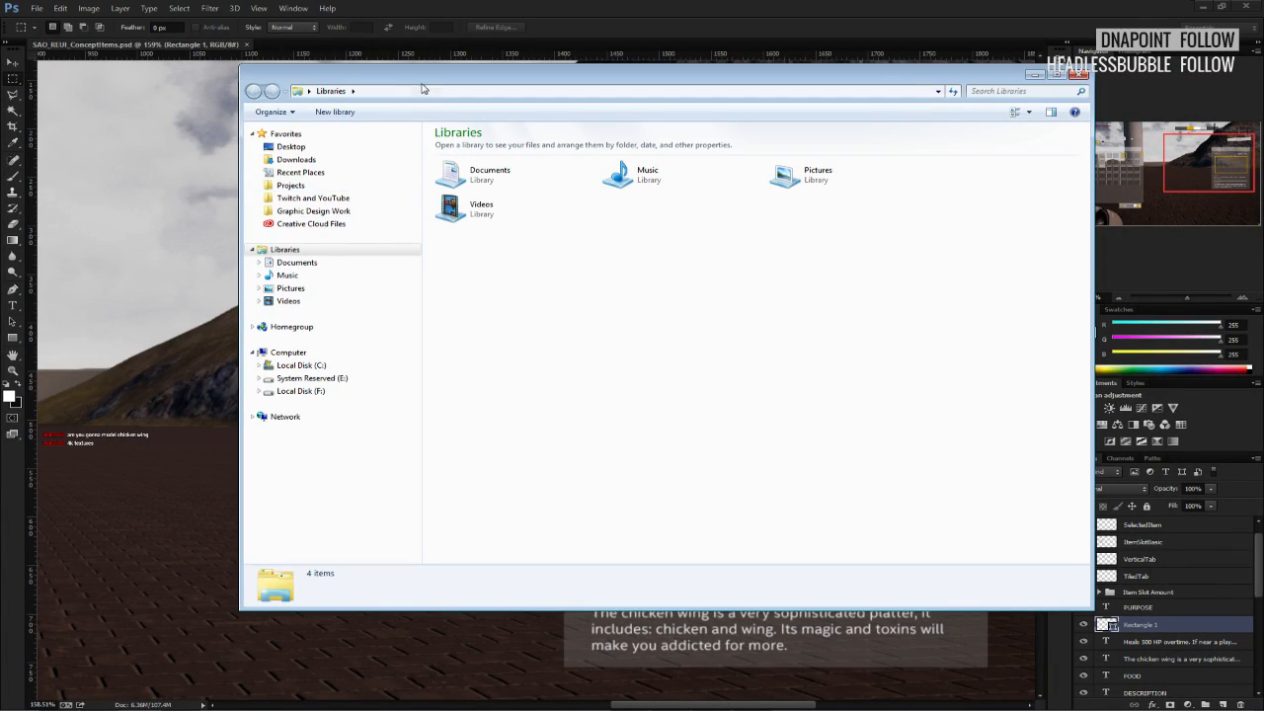
drag(421, 85, 1263, 100)
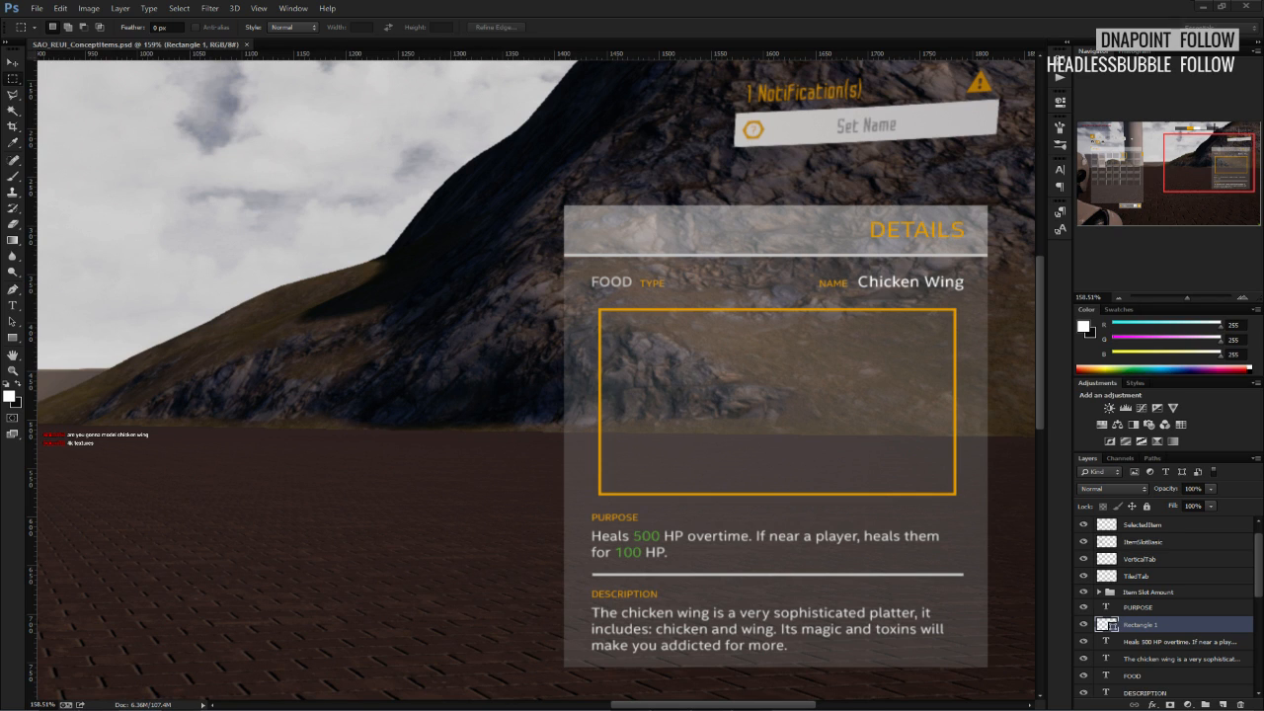
drag(1263, 50, 428, 81)
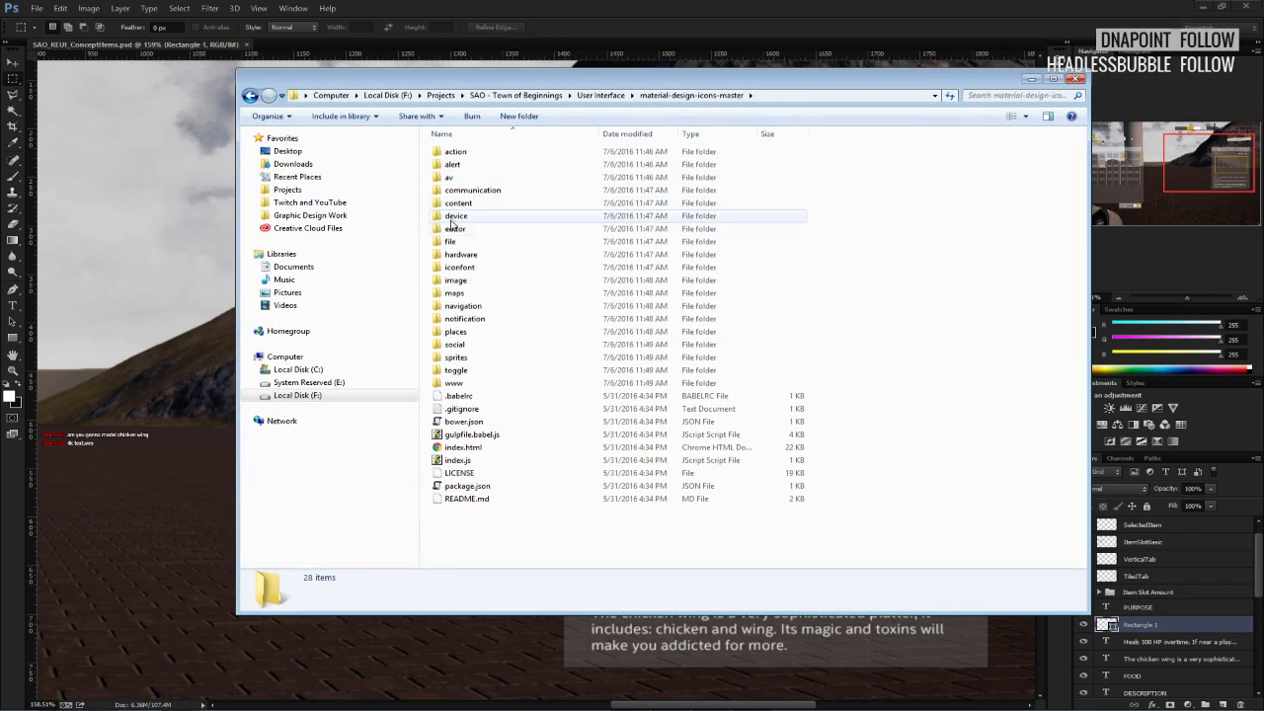
double_click(455, 280)
double_click(452, 164)
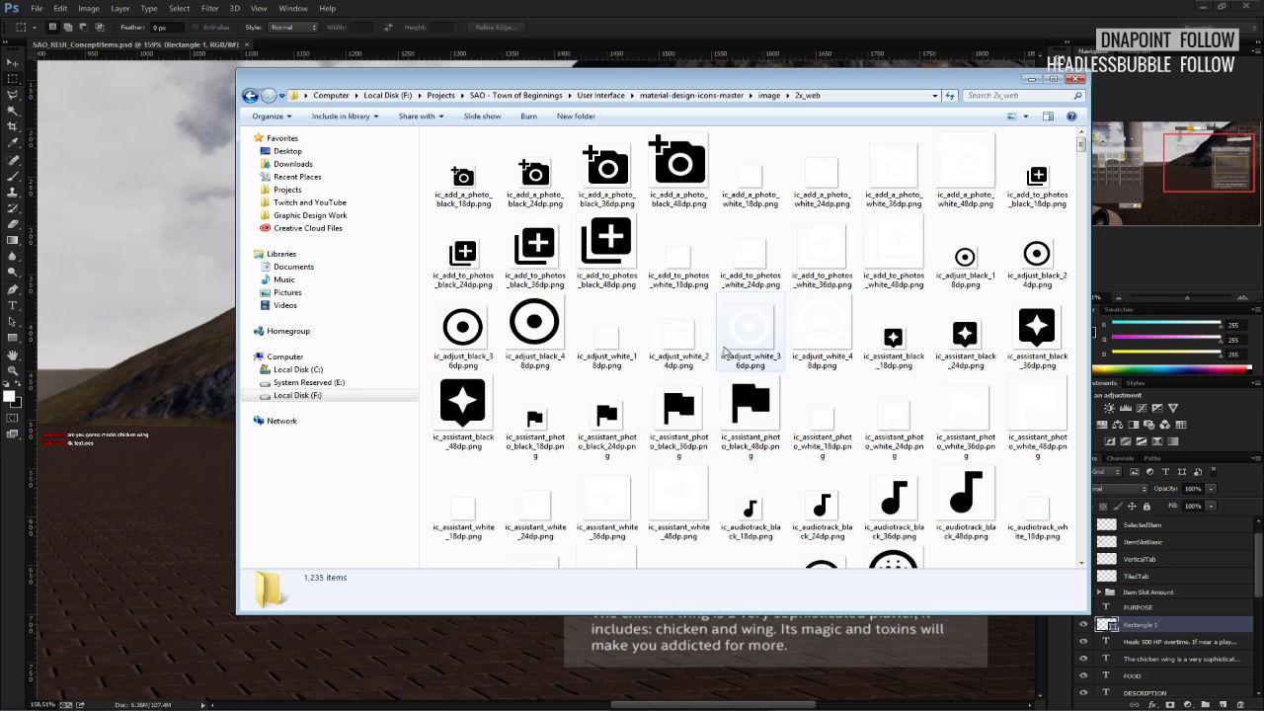
Browse the icon thumbnails for a picture placeholder and place ic_camera_alt_black_48dp.png into the Photoshop document.
scroll(1082, 148, down, 1)
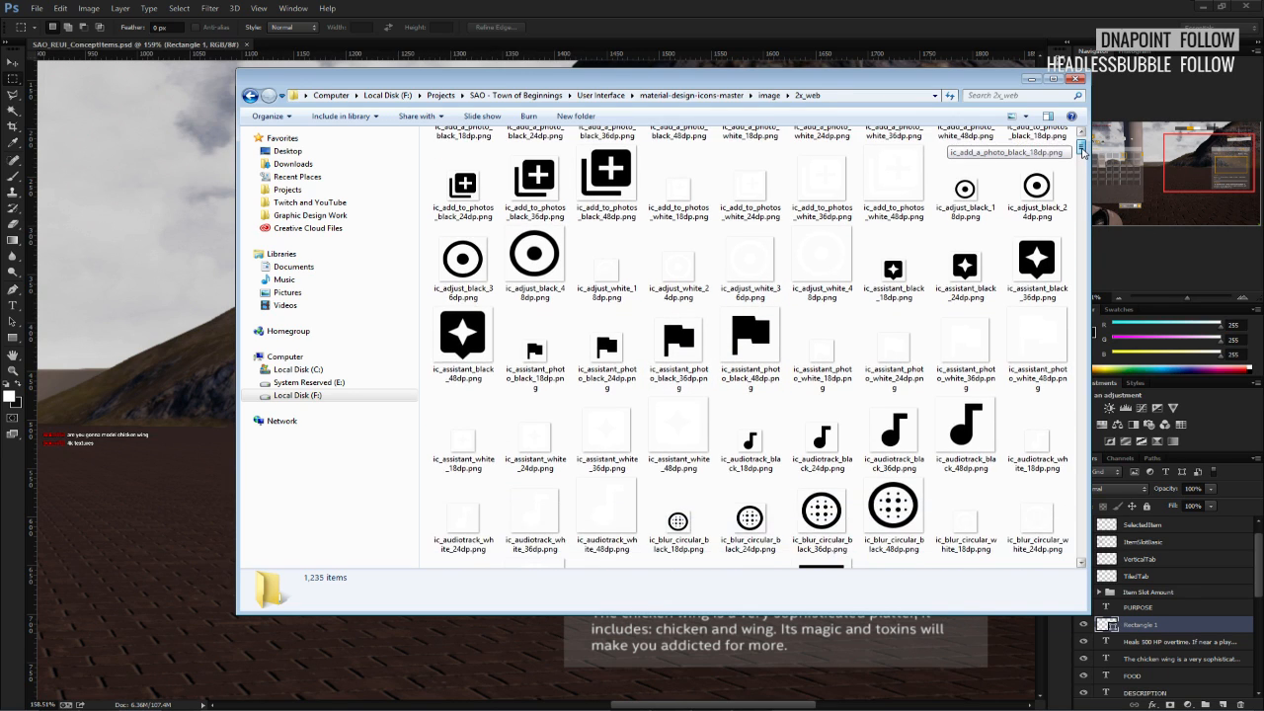
scroll(1082, 148, down, 1)
drag(1082, 148, 1080, 166)
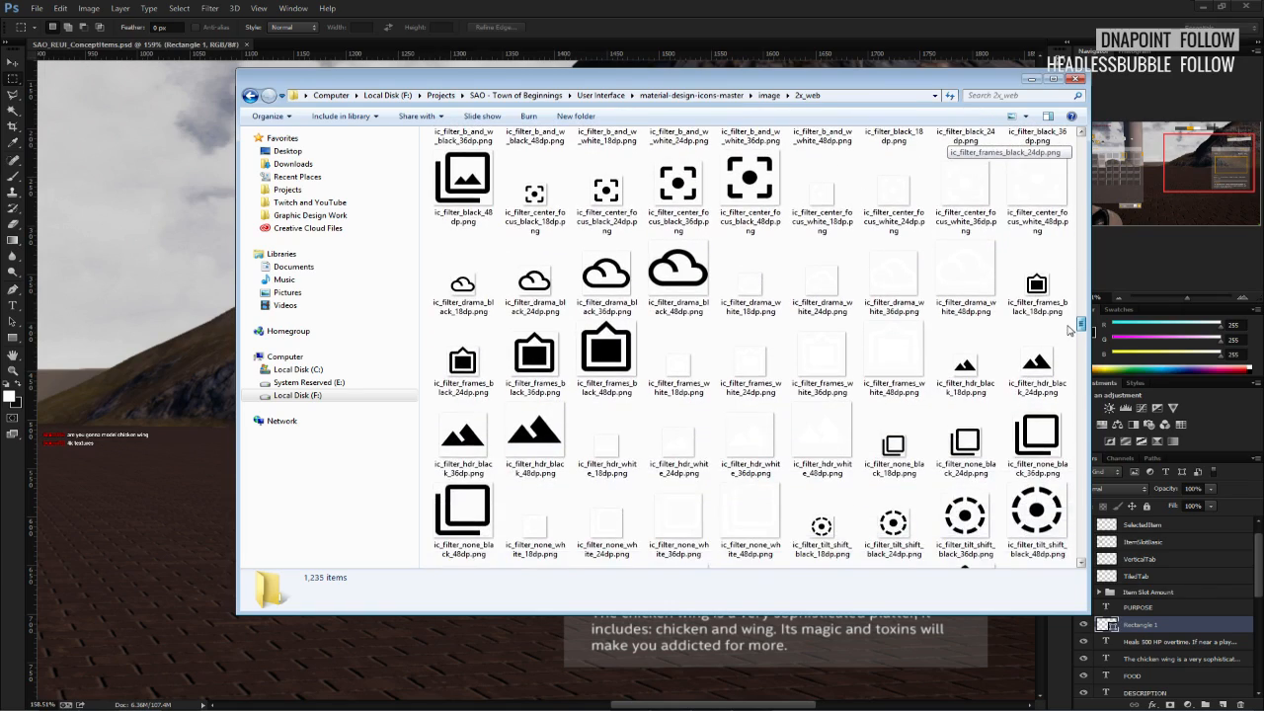
drag(1072, 331, 1063, 454)
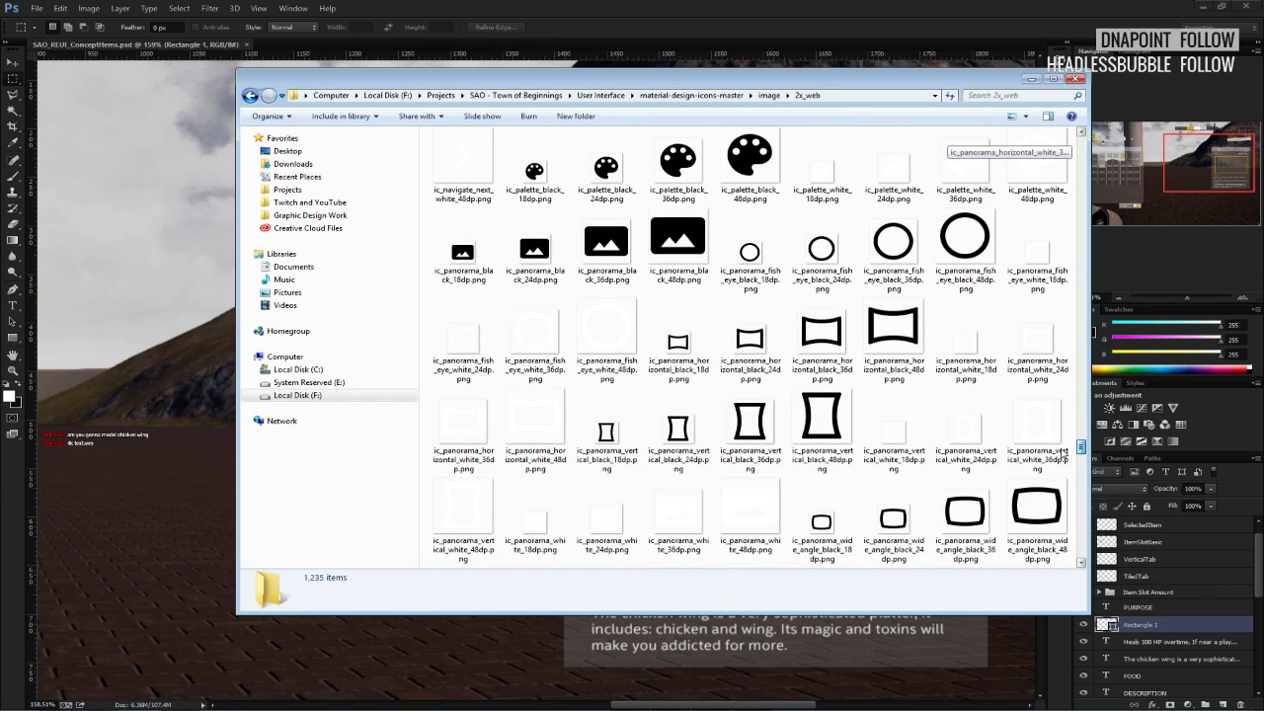
drag(1063, 454, 1027, 210)
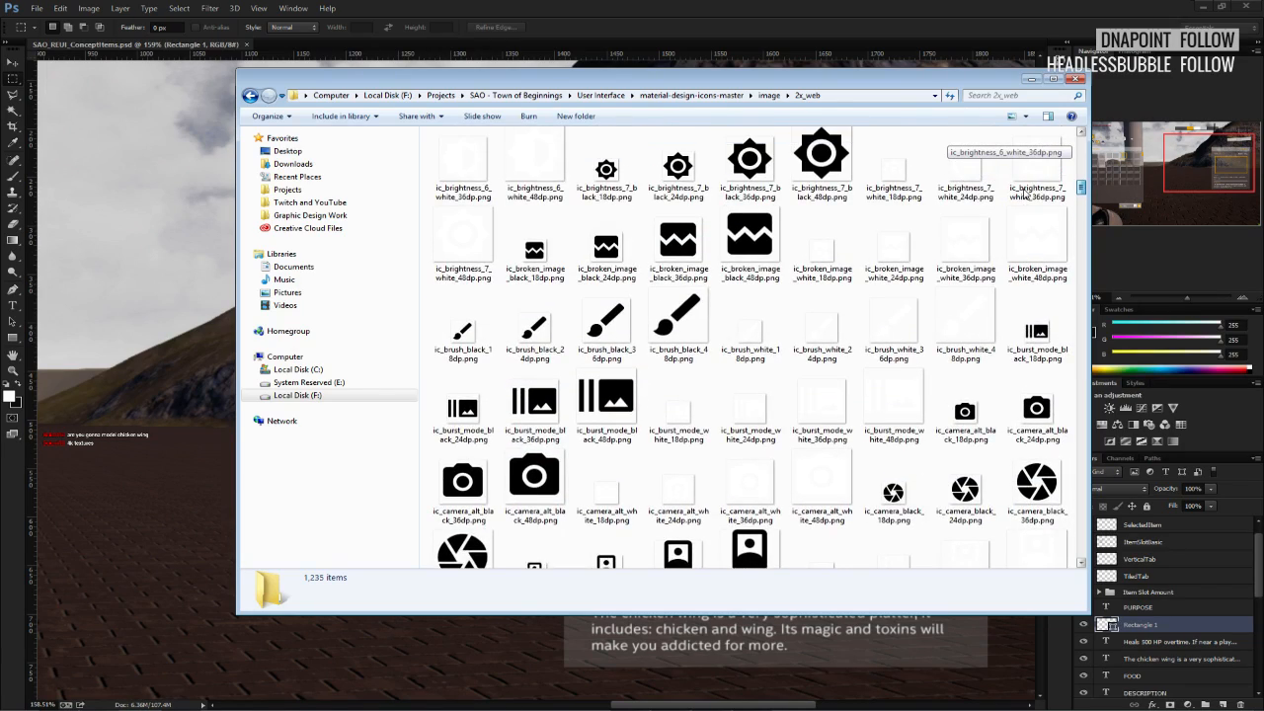
drag(1024, 177, 1022, 149)
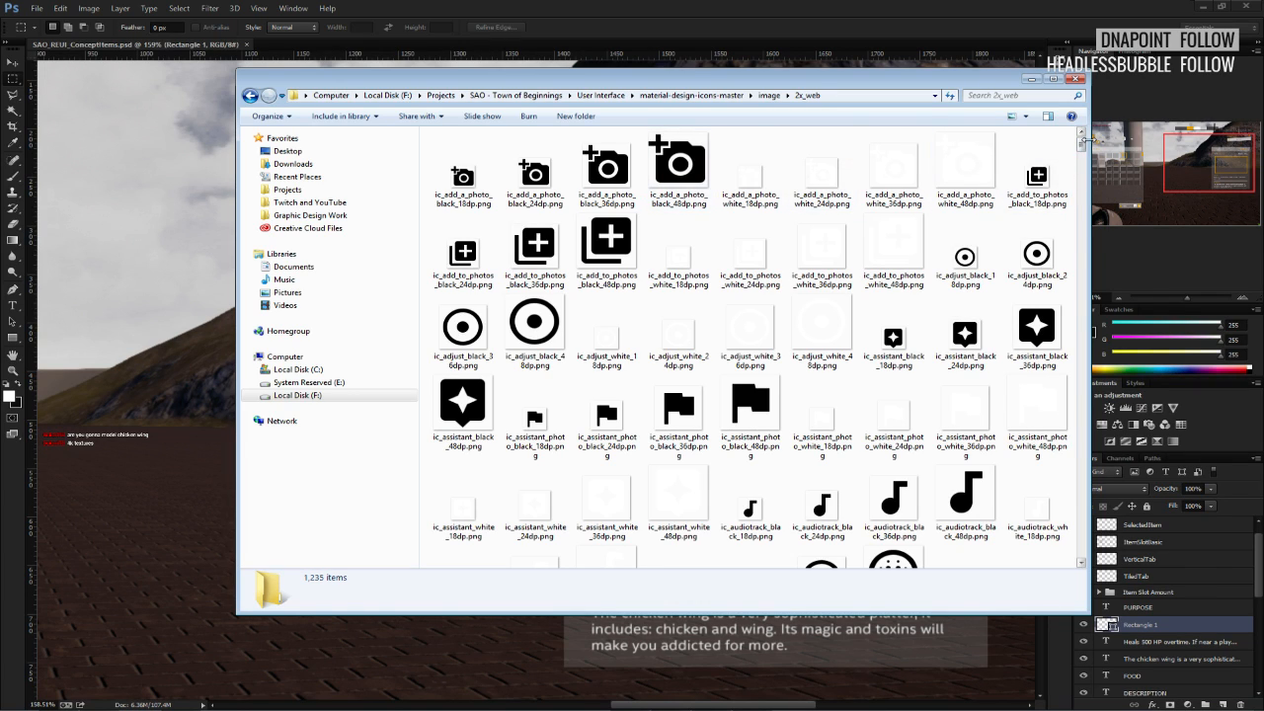
mouse_move(1084, 139)
mouse_down()
mouse_move(1084, 222)
mouse_move(1082, 193)
mouse_up()
click(535, 321)
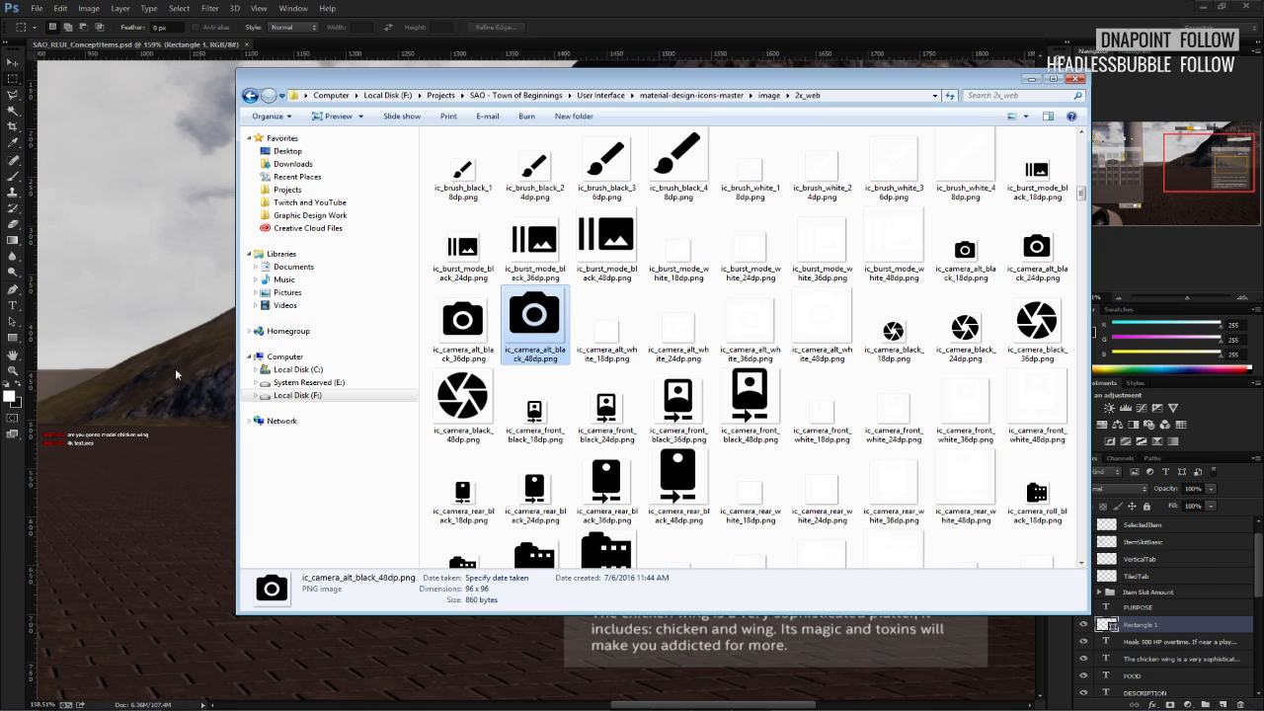
drag(524, 324, 197, 397)
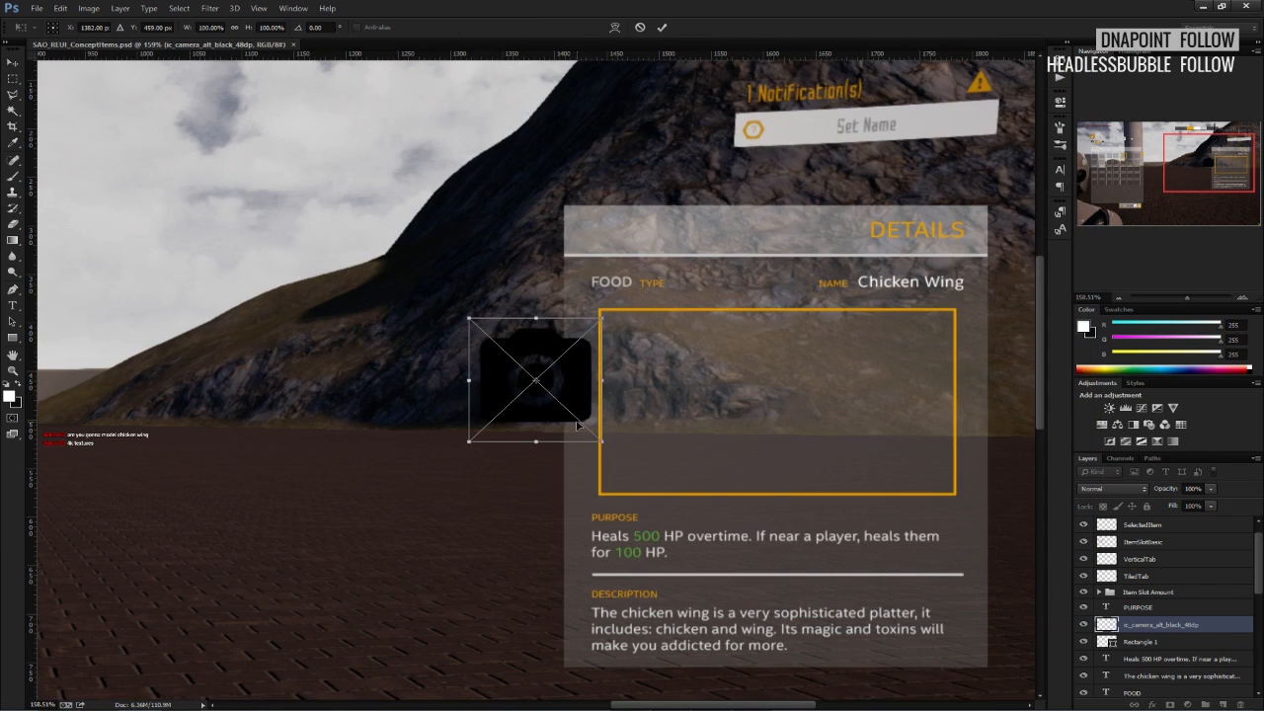
Scale the camera icon to 31.25%, show the guides, and position the icon at the centre of the orange picture frame.
drag(580, 427, 805, 413)
key(ctrl+h)
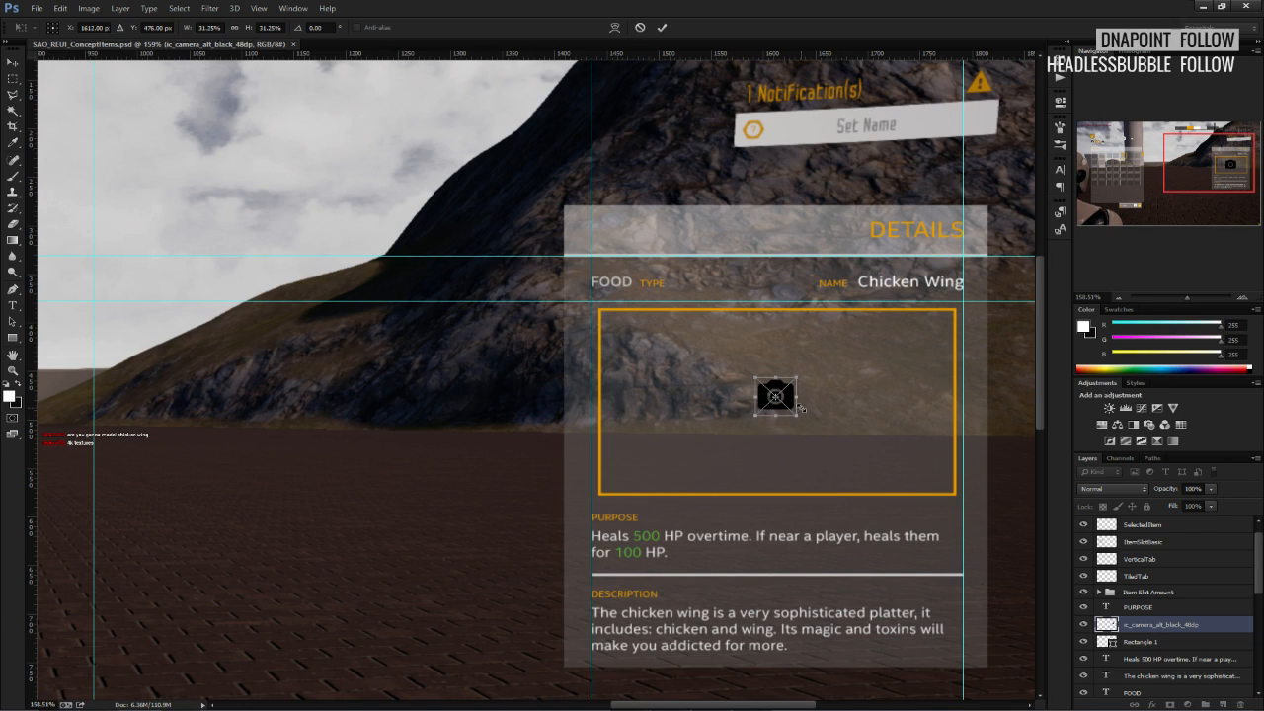
click(662, 27)
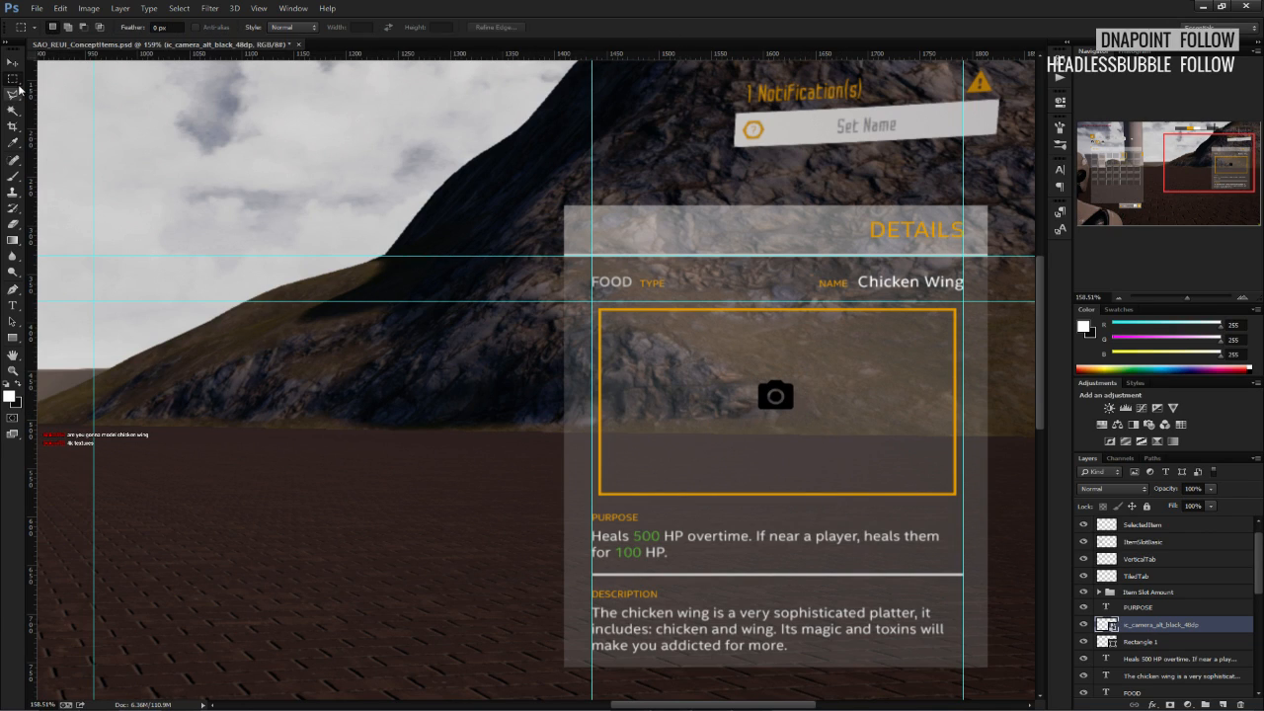
key(v)
drag(761, 378, 767, 397)
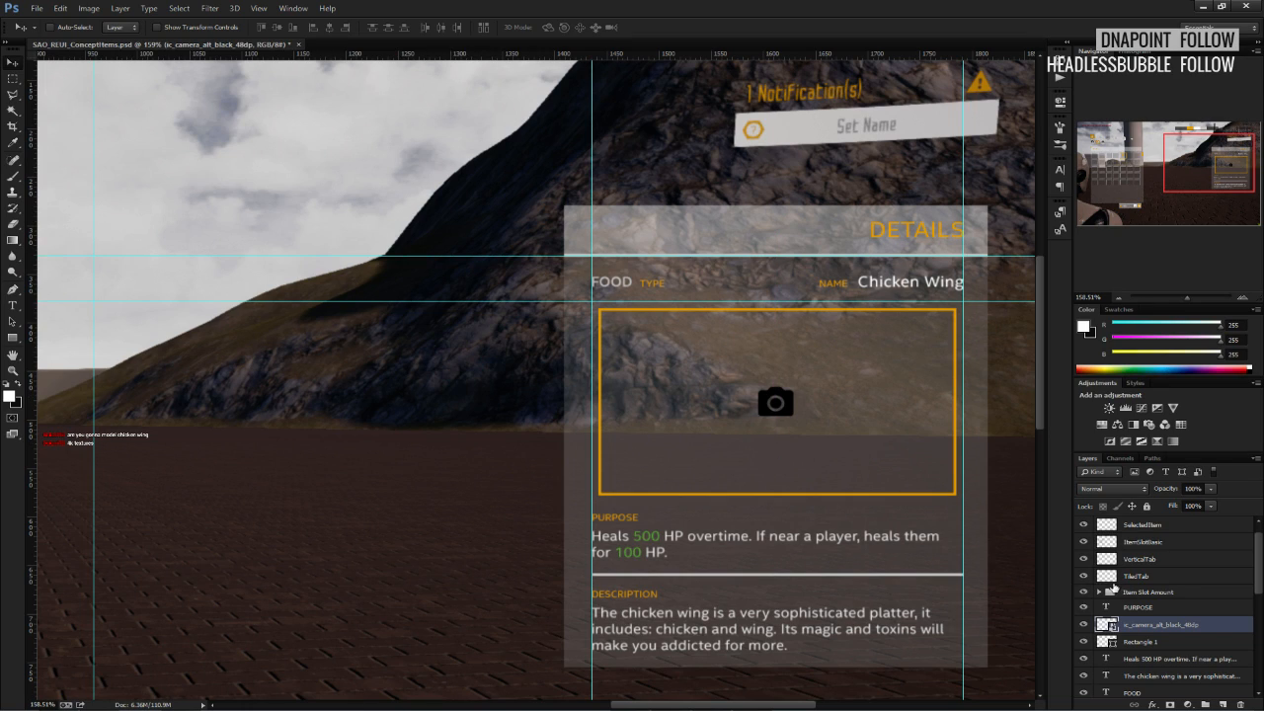
Give the camera icon an orange colour overlay (#eba601) sampled from the picture frame, and save the document.
right_click(1138, 629)
click(921, 357)
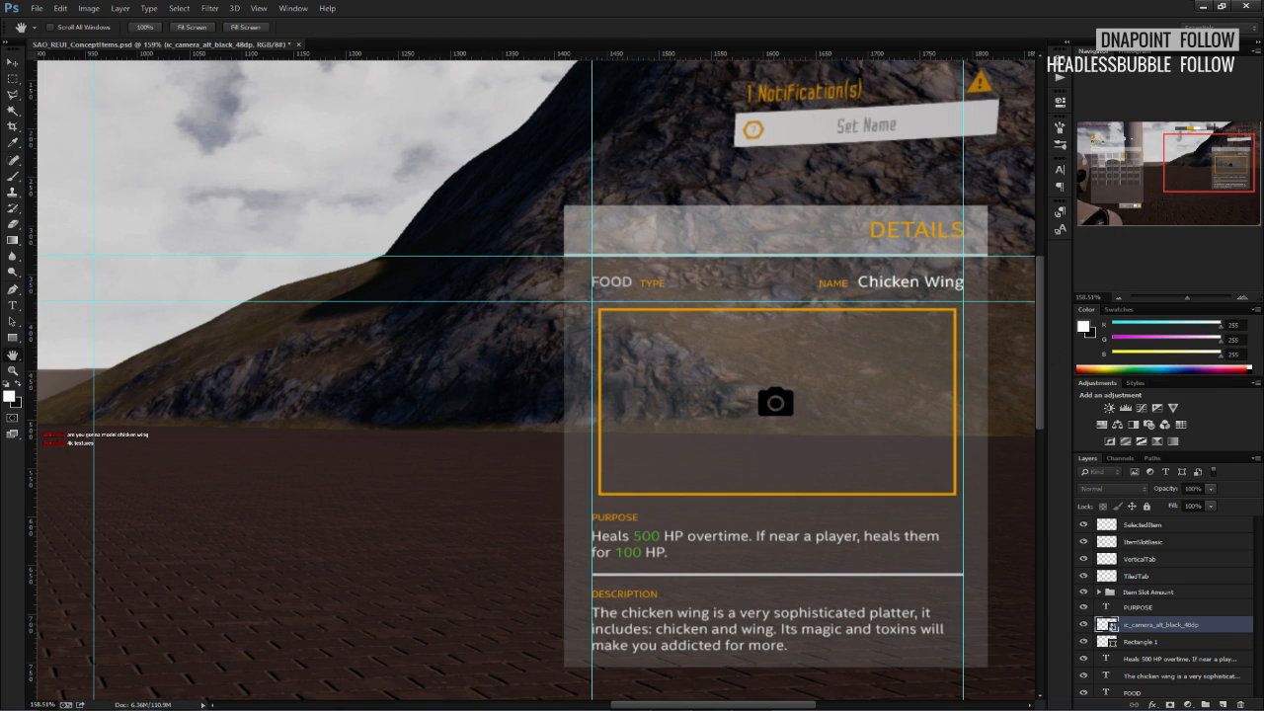
click(739, 302)
click(913, 202)
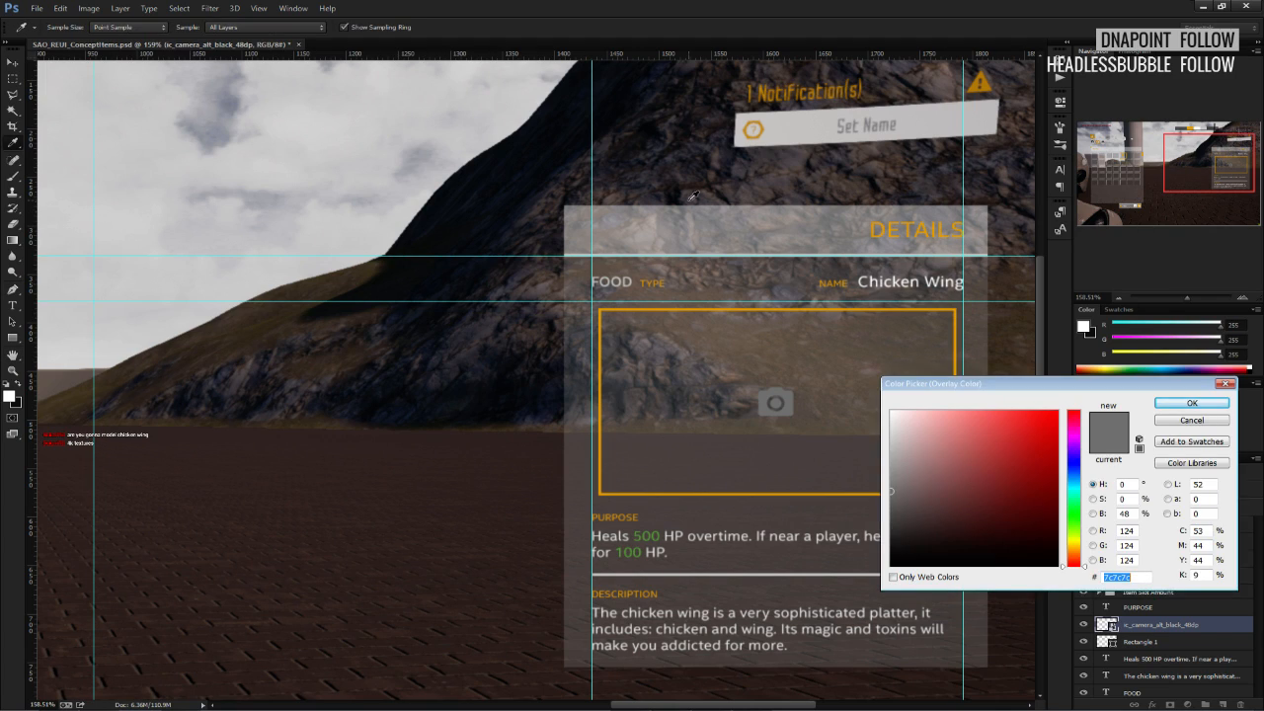
click(601, 311)
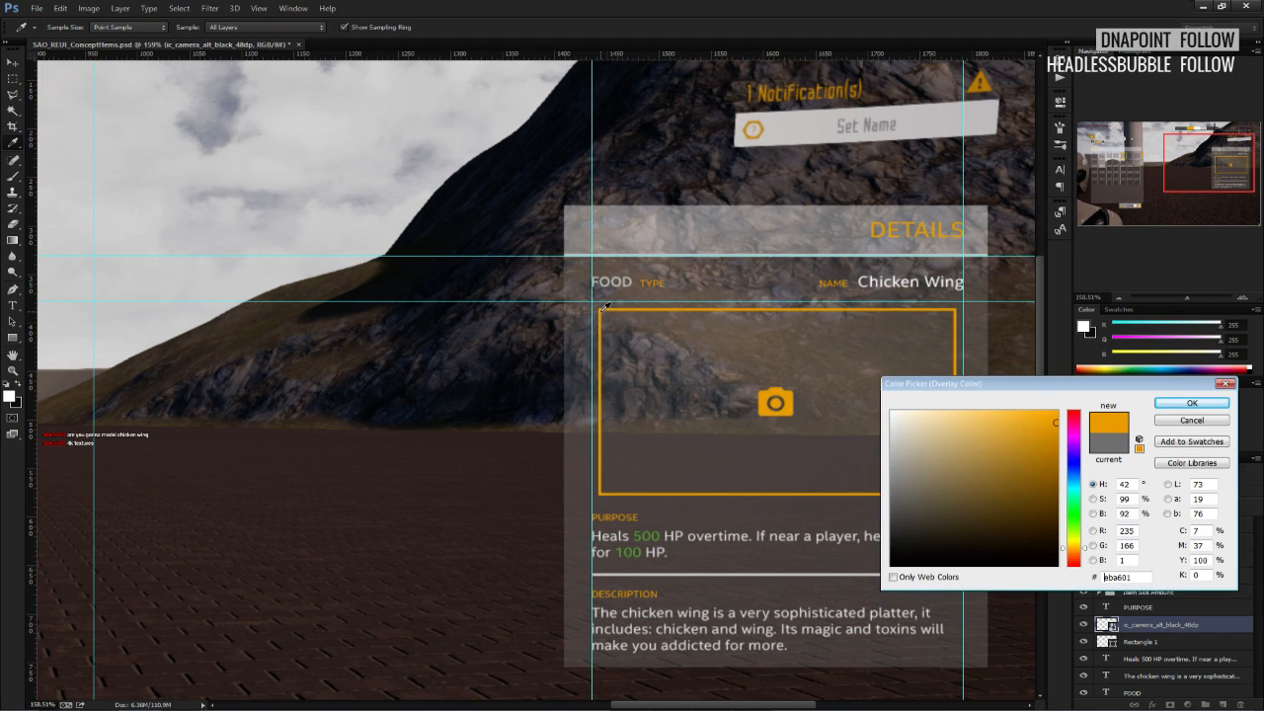
click(1190, 403)
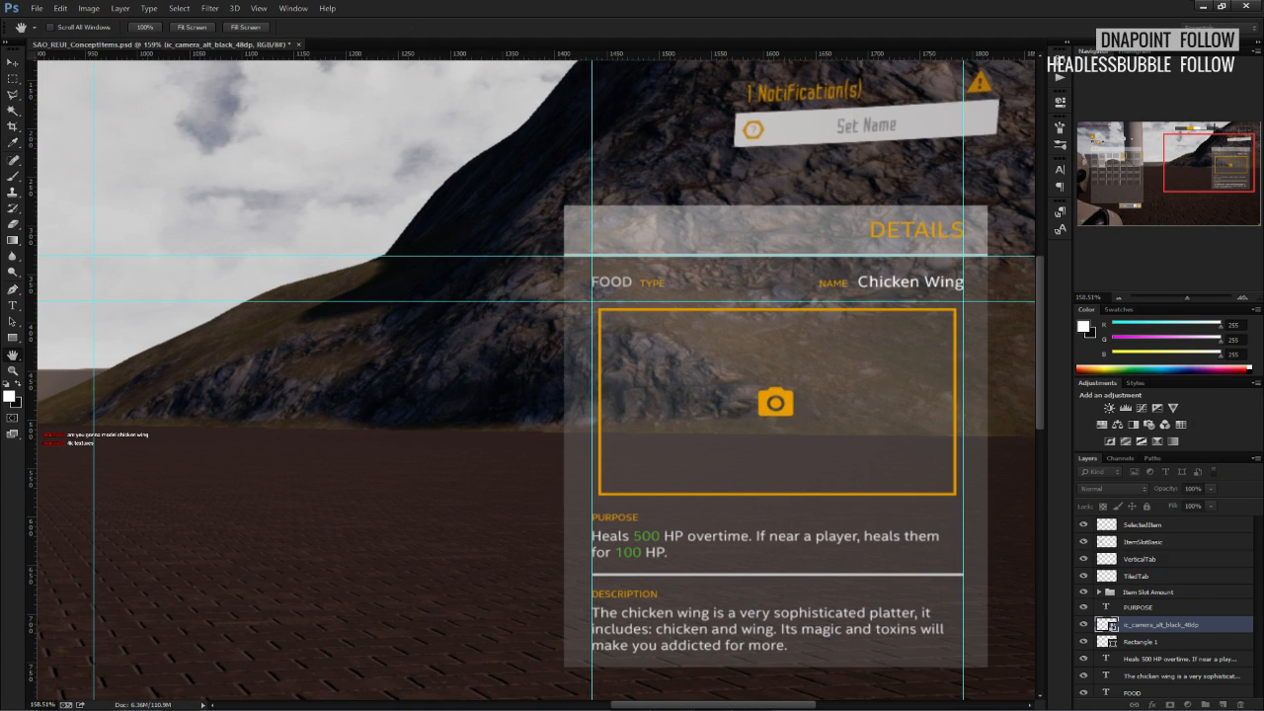
click(13, 78)
key(ctrl+s)
alt+scroll(202, 373, down, 3)
alt+scroll(202, 372, down, 1)
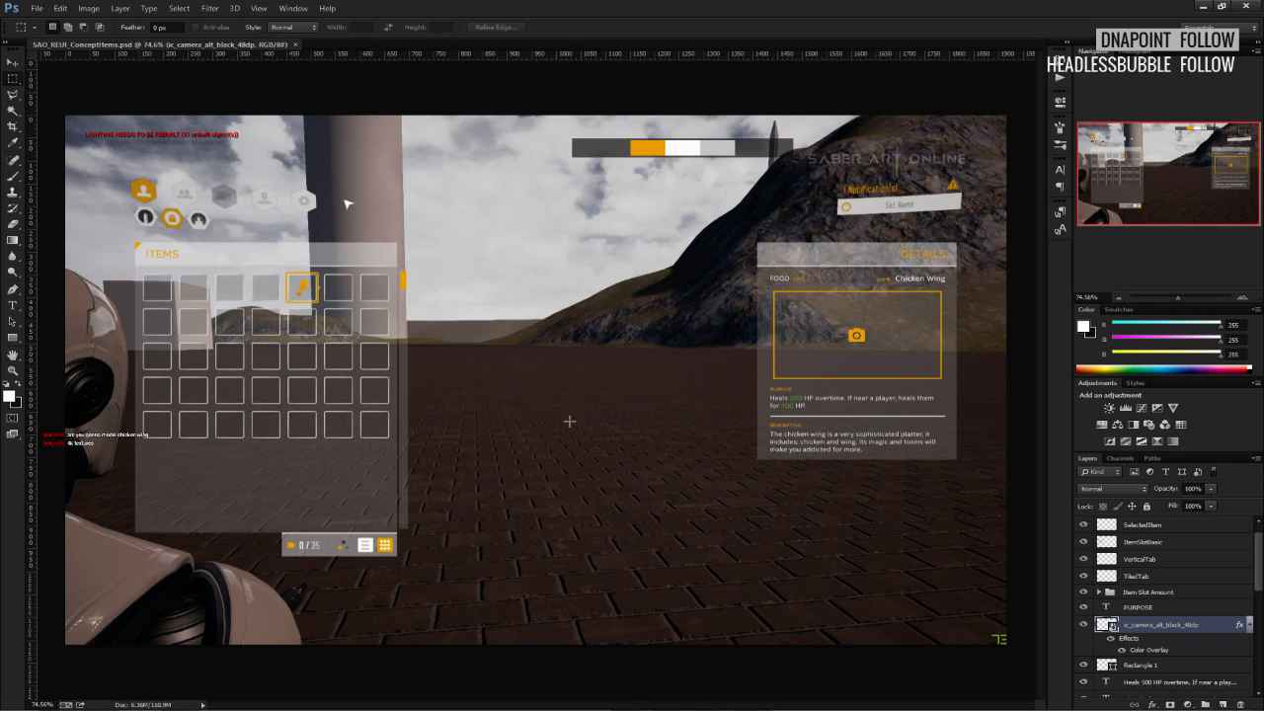
click(13, 61)
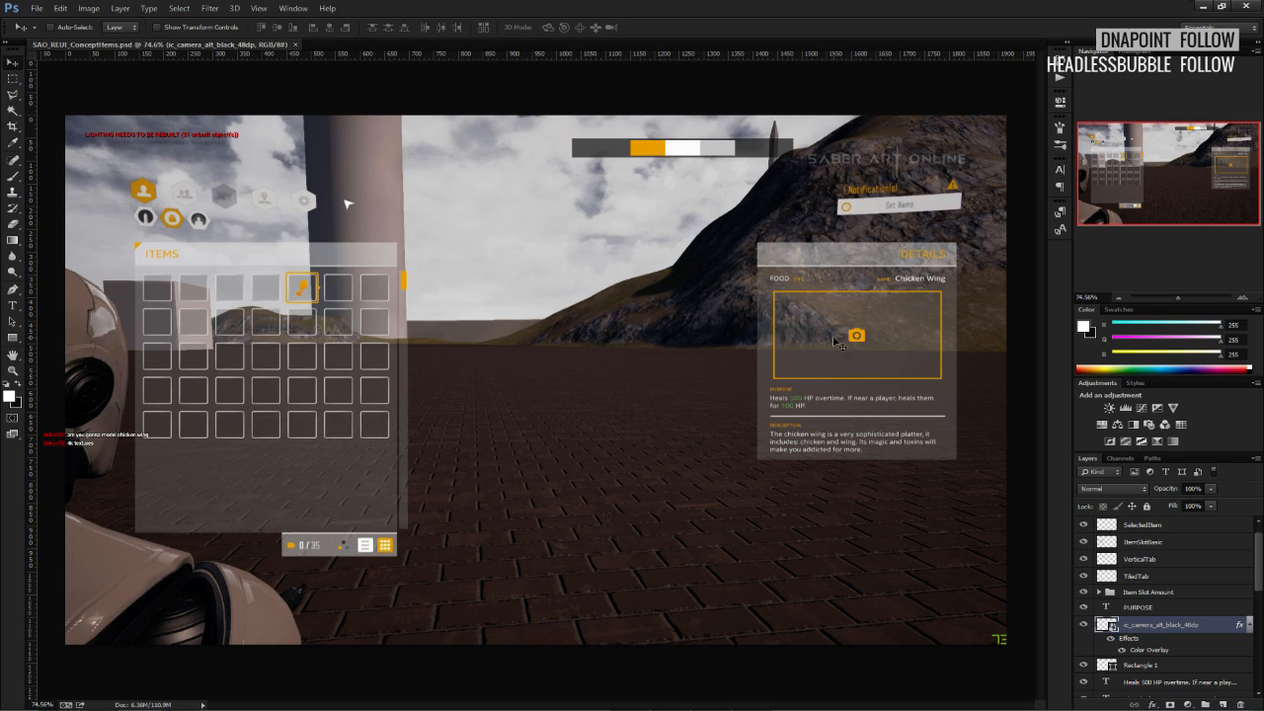
drag(833, 335, 900, 364)
key(ctrl+z)
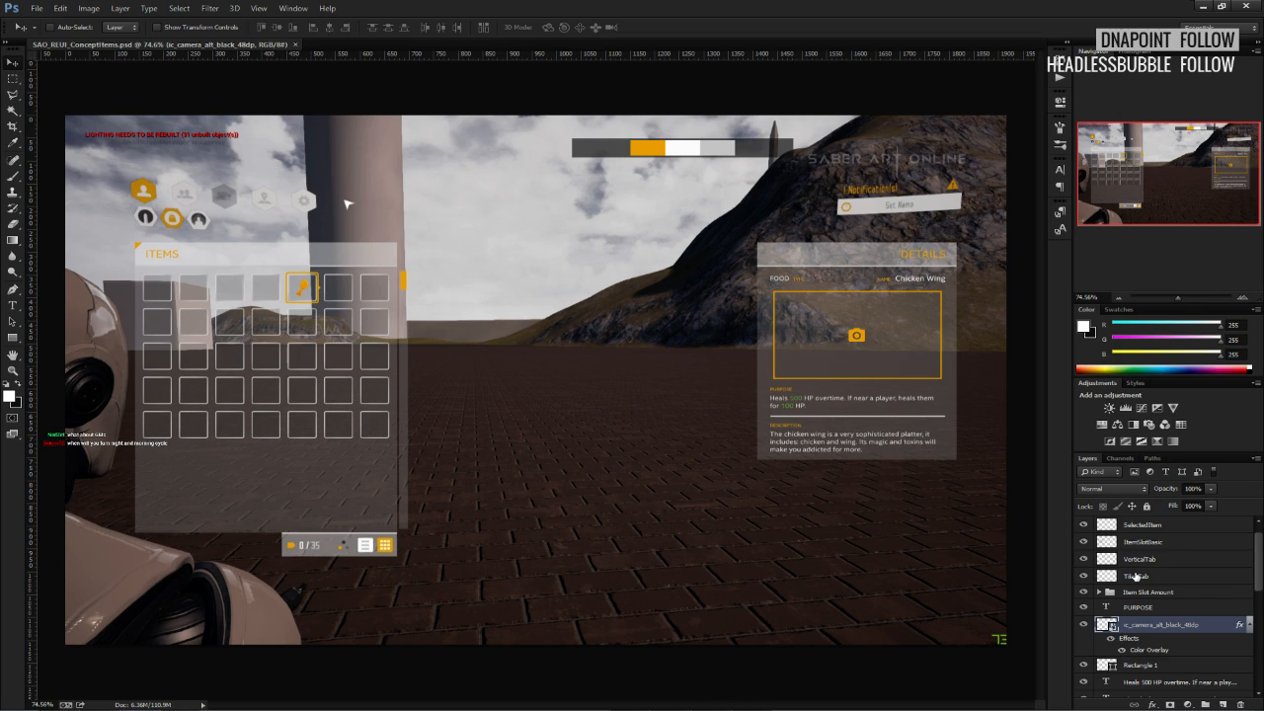
Collapse the DetailsBG group, hide the background scene and colour swatch bar to leave only the interface elements, and save.
scroll(1136, 575, up, 1)
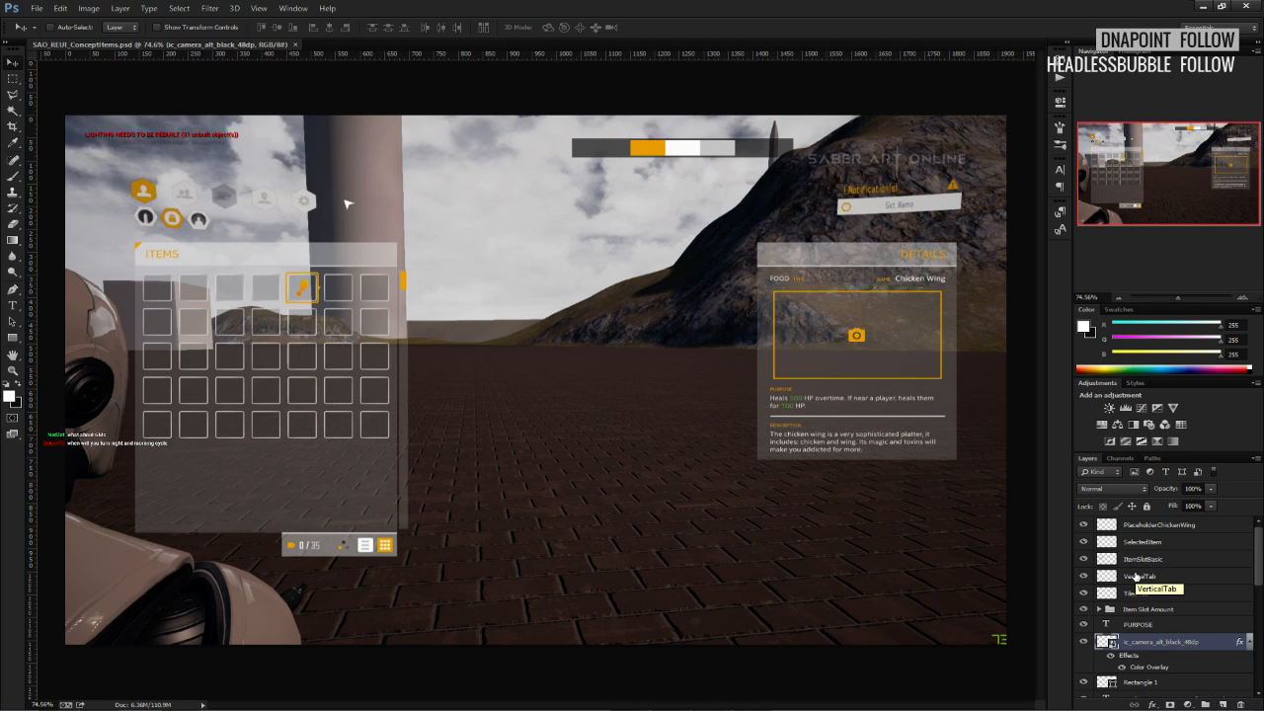
scroll(1135, 577, down, 5)
scroll(1136, 577, up, 5)
scroll(1102, 615, down, 6)
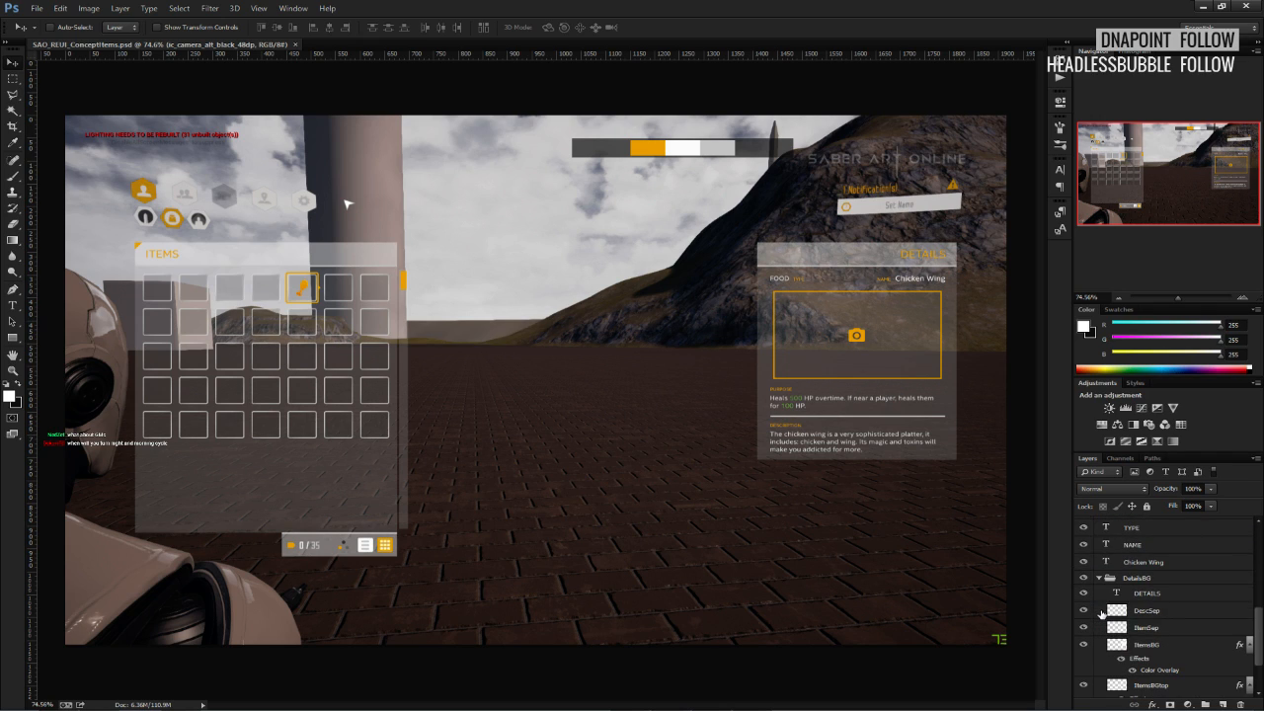
click(1101, 581)
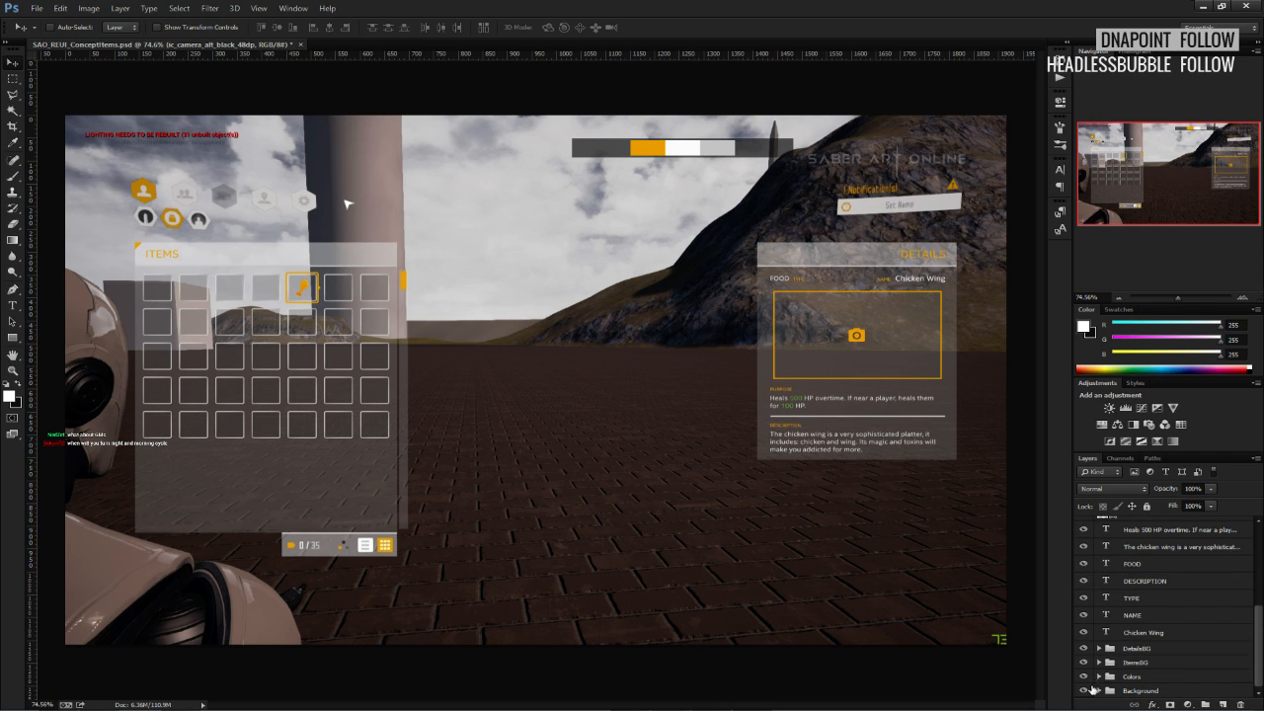
click(1085, 691)
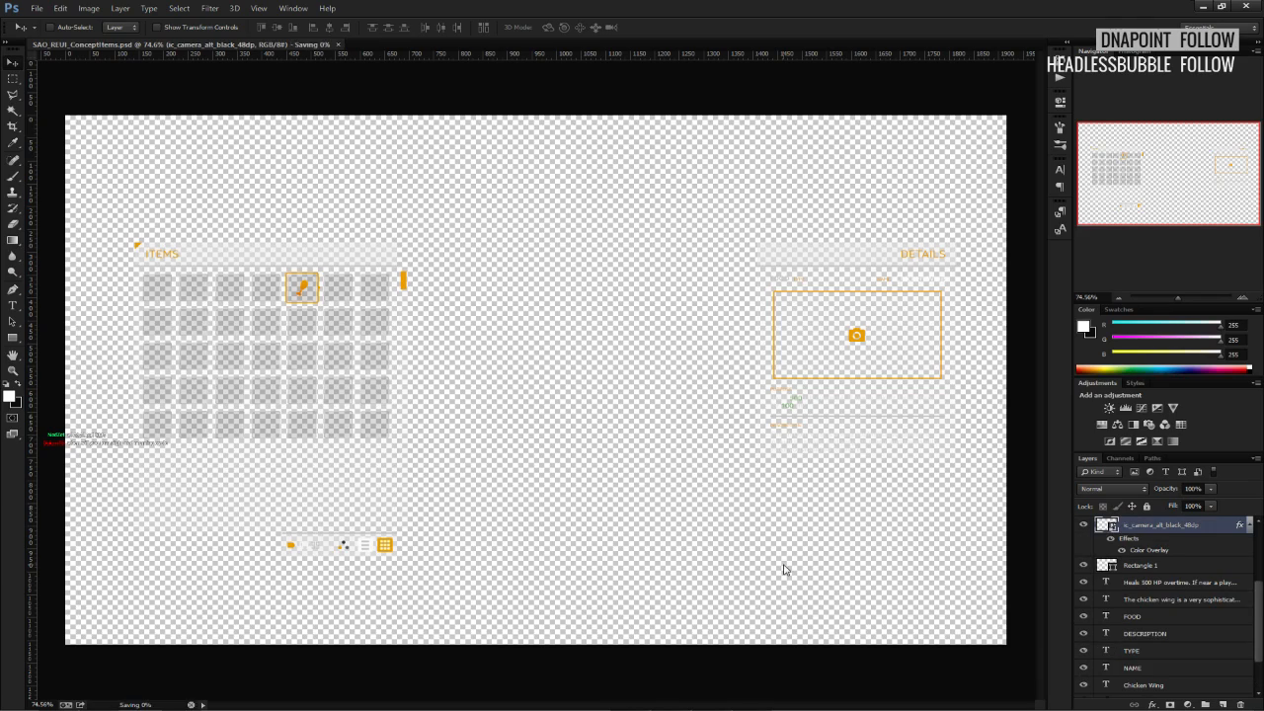
Export a copy as SAO_REUI_ConceptItems.png into UI Redesign/PNG Templates with smallest compression and no interlacing, then minimize the program.
click(37, 8)
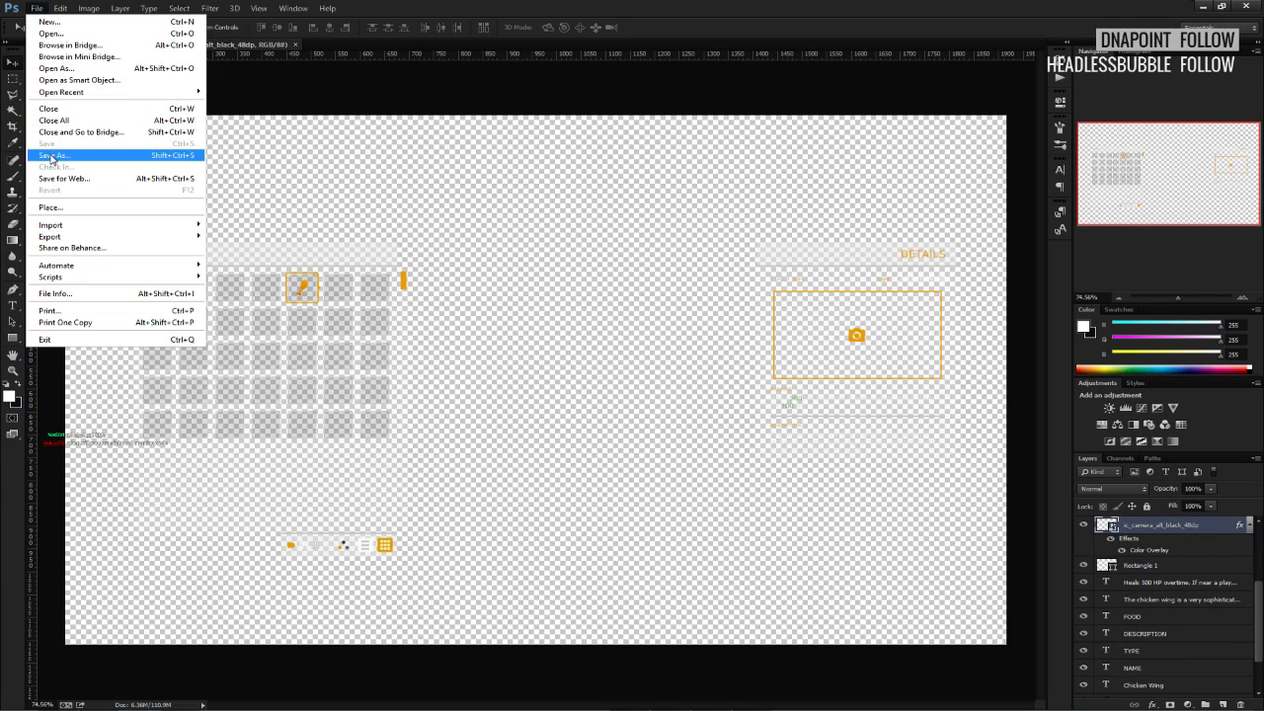
click(45, 147)
click(361, 555)
click(325, 511)
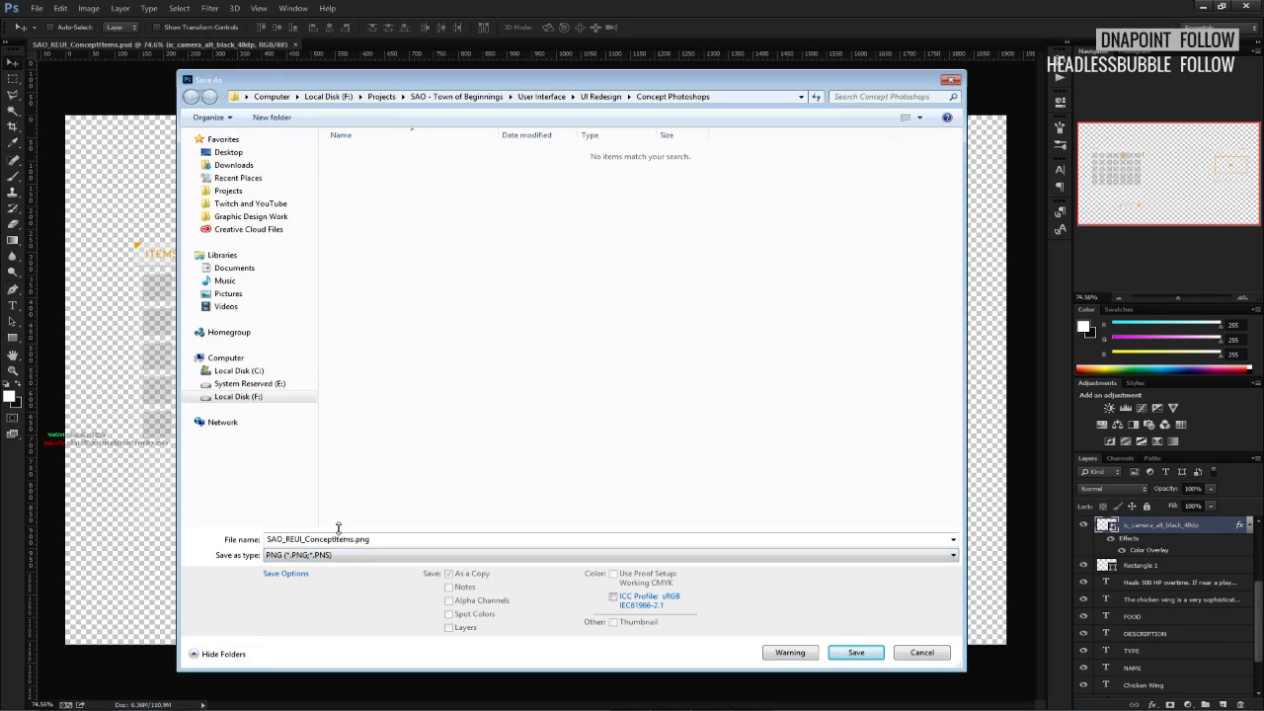
click(354, 540)
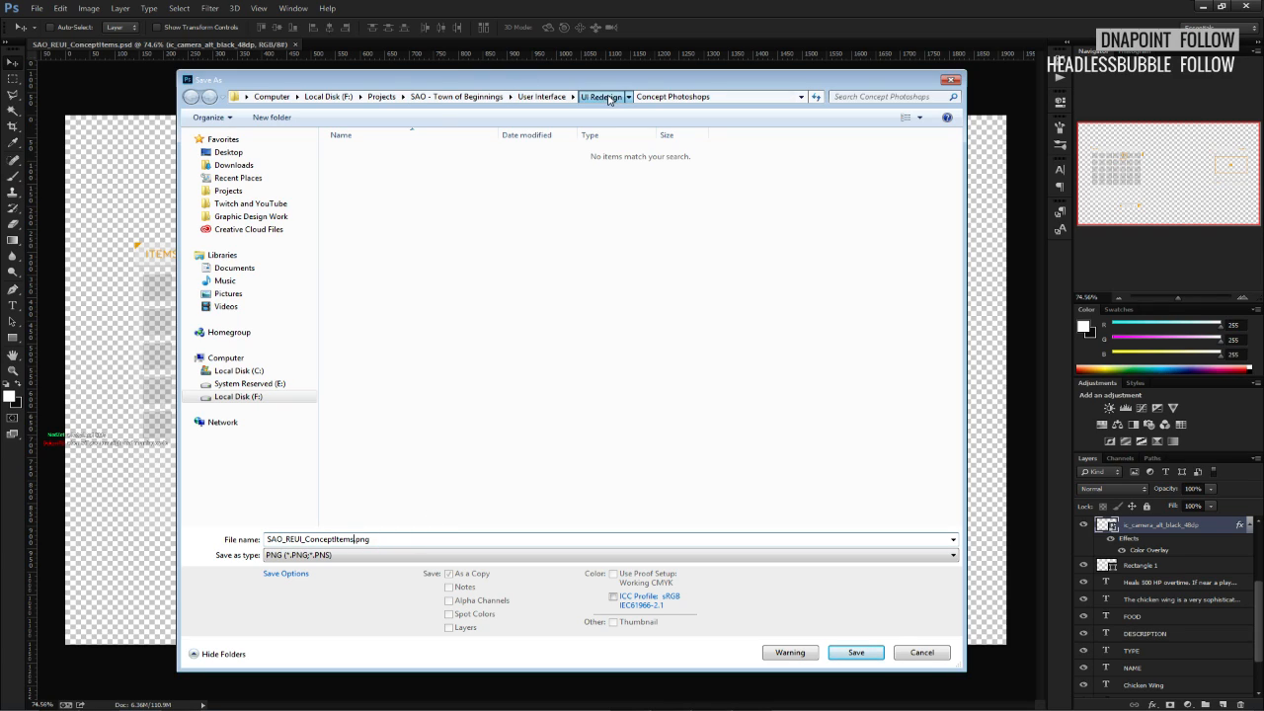
click(602, 97)
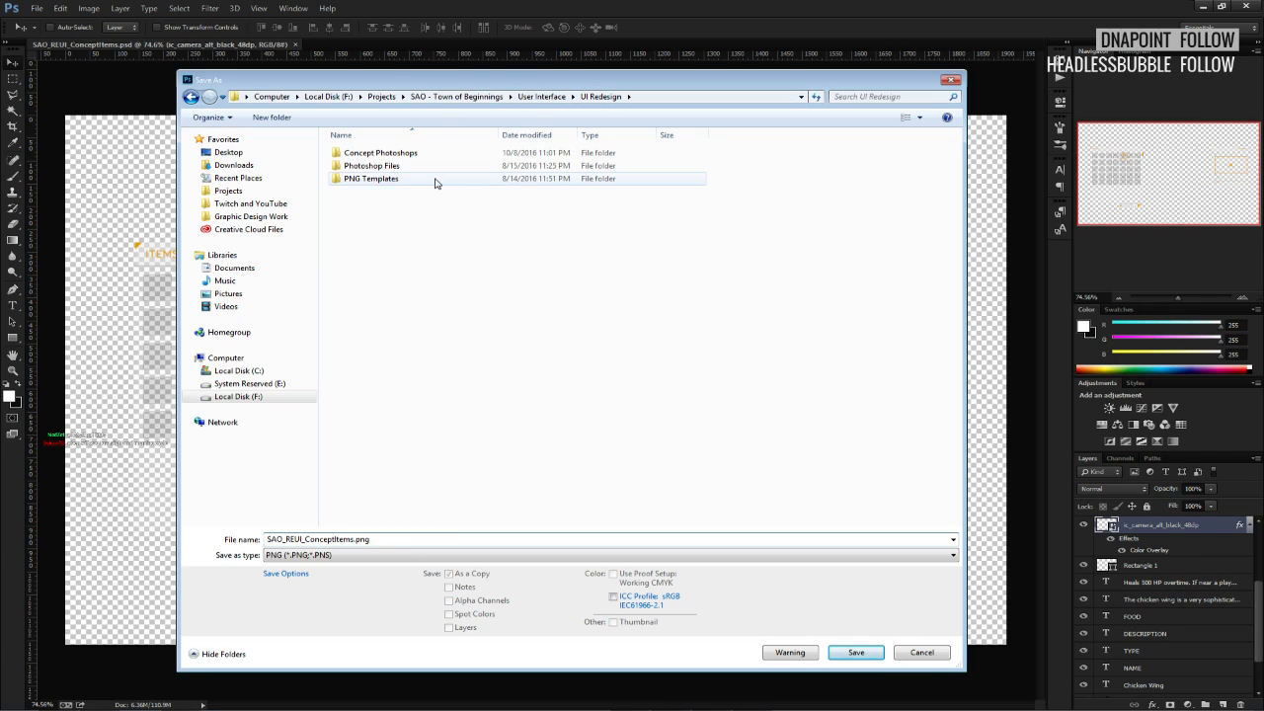
double_click(372, 179)
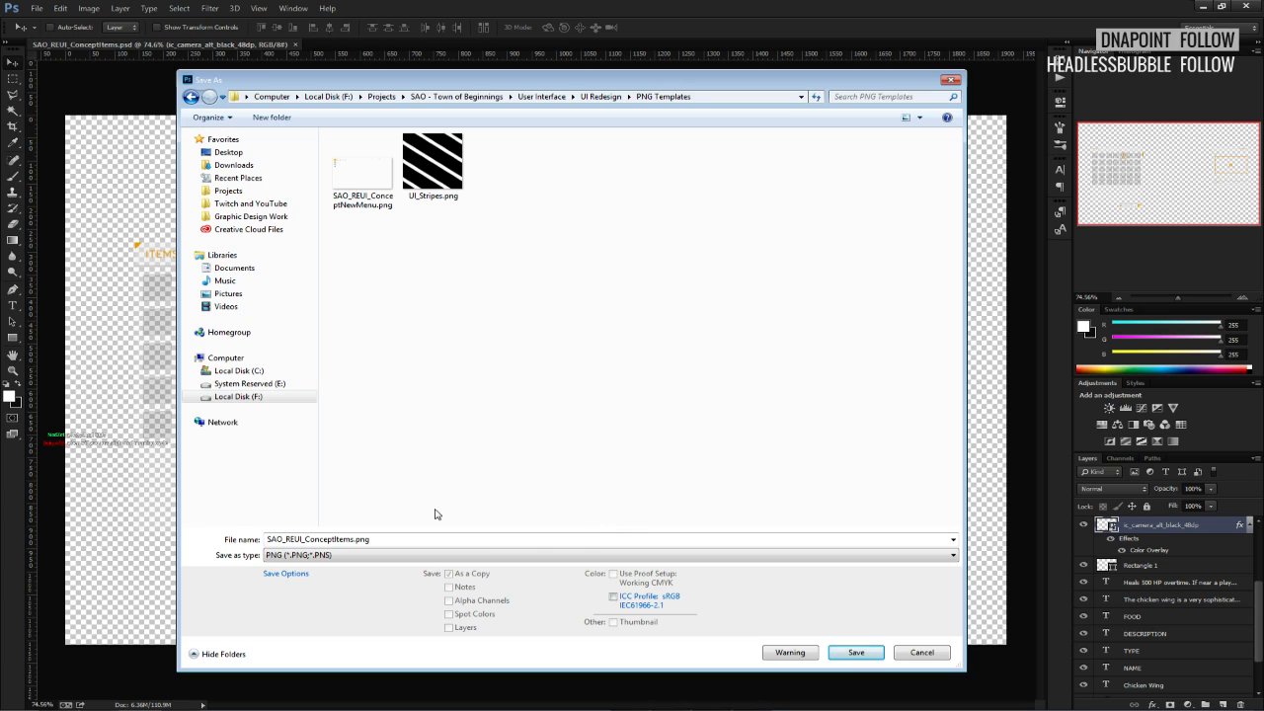
click(856, 652)
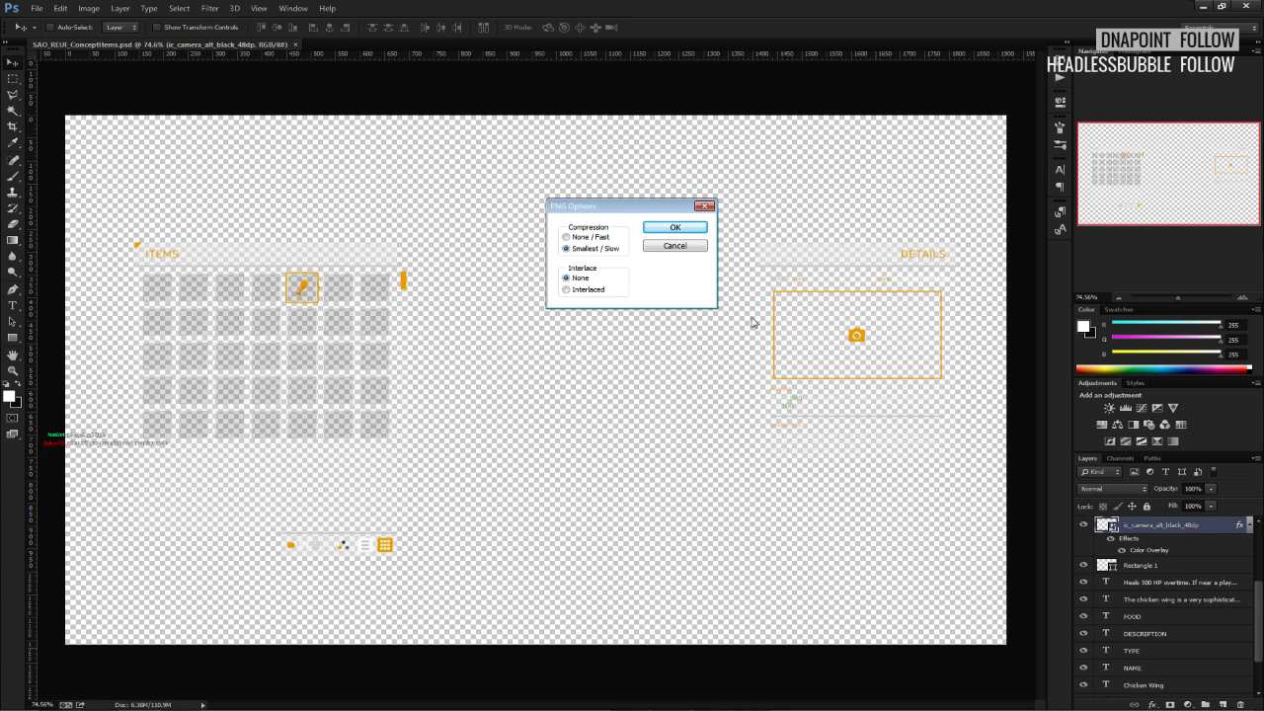
click(692, 229)
click(1206, 7)
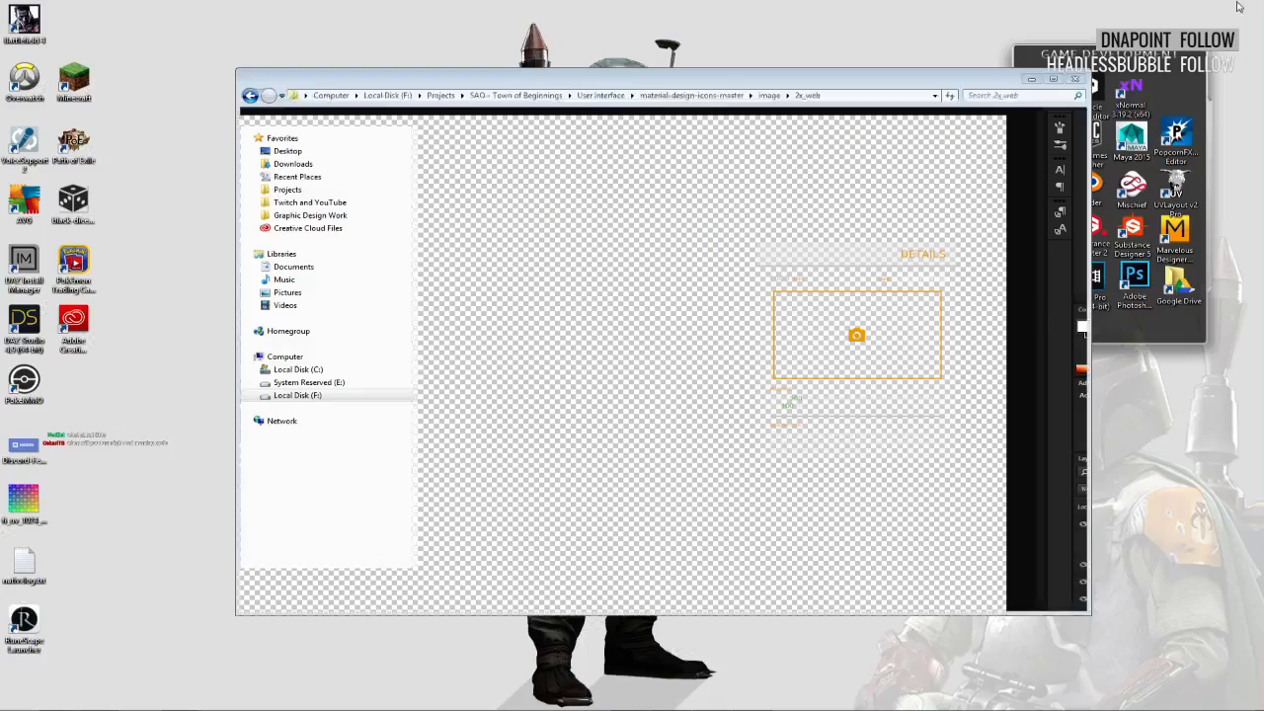